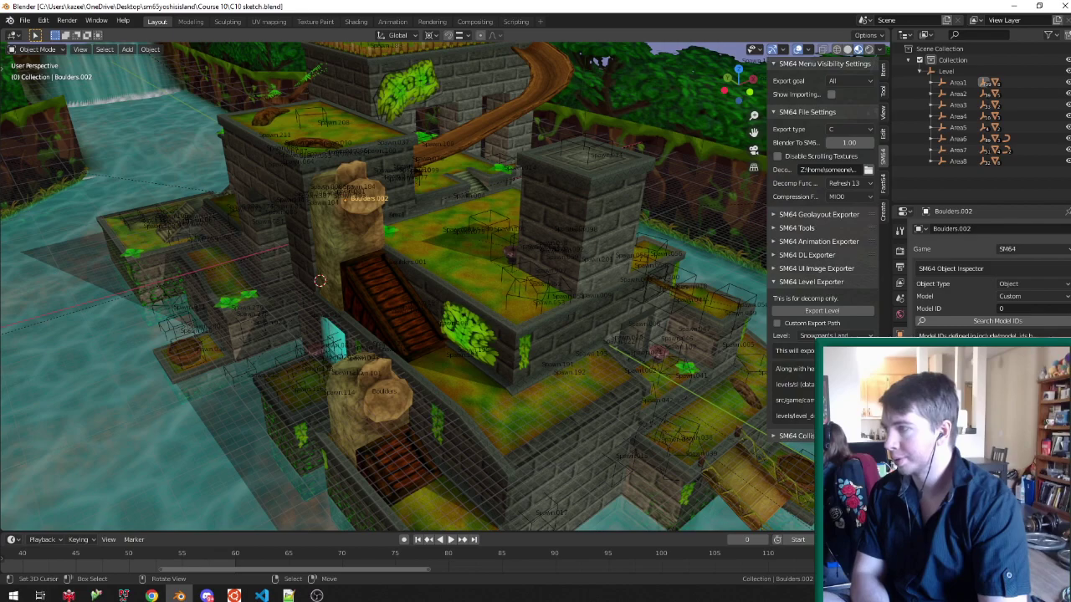
key("shift")
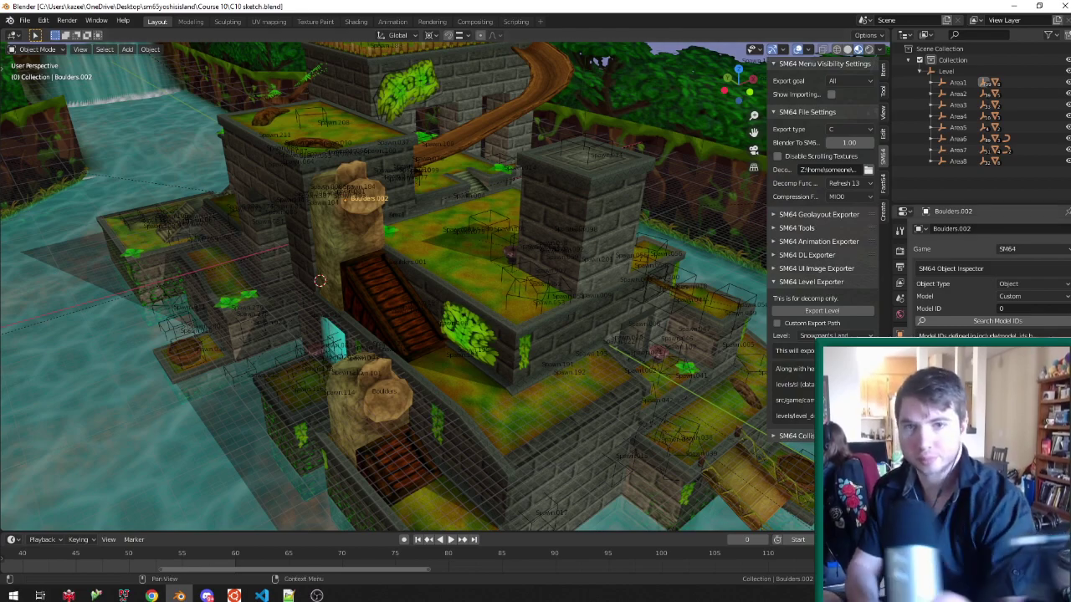
left_click(316, 595)
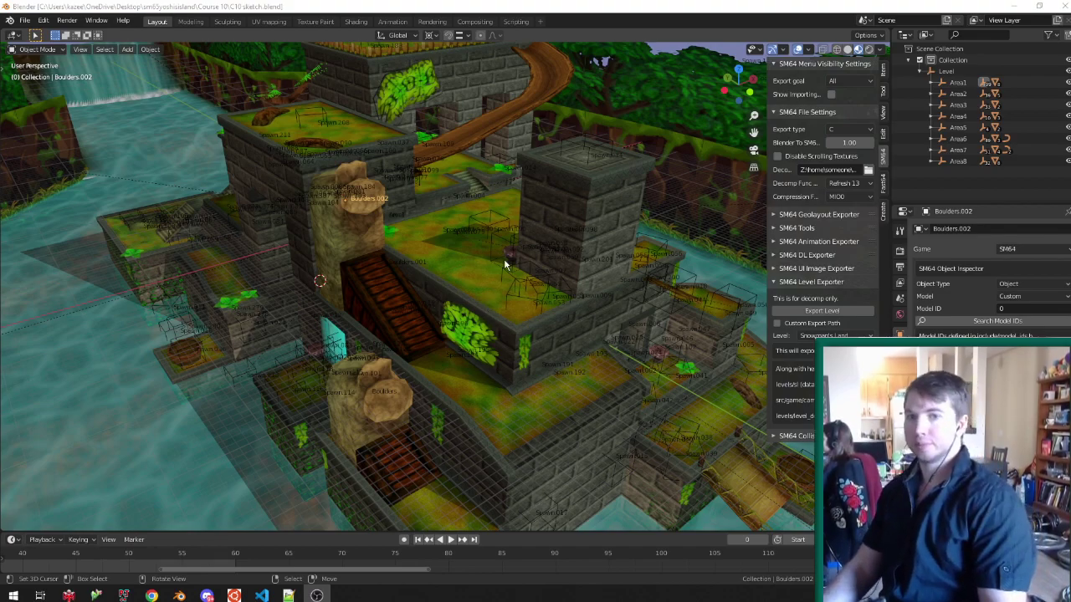
Look over the stone fortress level and save the file.
middle_click_drag(485, 244, 456, 242)
scroll(560, 404, "down", 4)
scroll(559, 404, "up", 3)
key("ctrl+s")
Inspect the faces of the Opaque level mesh in Edit Mode, return to Object Mode and save the file.
mouse_move(443, 377)
middle_mouse_down()
mouse_move(293, 263)
mouse_move(193, 259)
mouse_move(251, 285)
mouse_move(323, 268)
mouse_move(352, 215)
mouse_move(361, 241)
mouse_move(376, 230)
mouse_move(393, 304)
middle_mouse_up()
right_click(256, 285)
scroll(256, 285, "down", 3)
scroll(193, 259, "up", 4)
right_click(225, 253)
key("Tab")
scroll(392, 305, "down", 5)
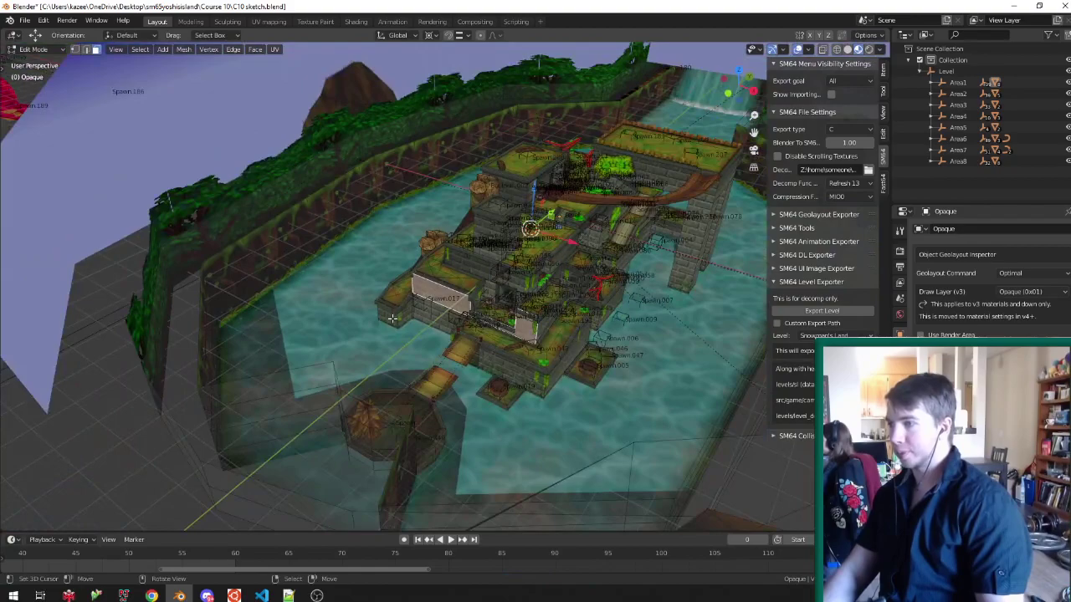
scroll(391, 317, "up", 5)
key("Tab")
key("ctrl+s")
Start a second Blender instance and open C10 Prewater.blend from the Course 10 folder.
right_click(179, 595)
left_click(142, 535)
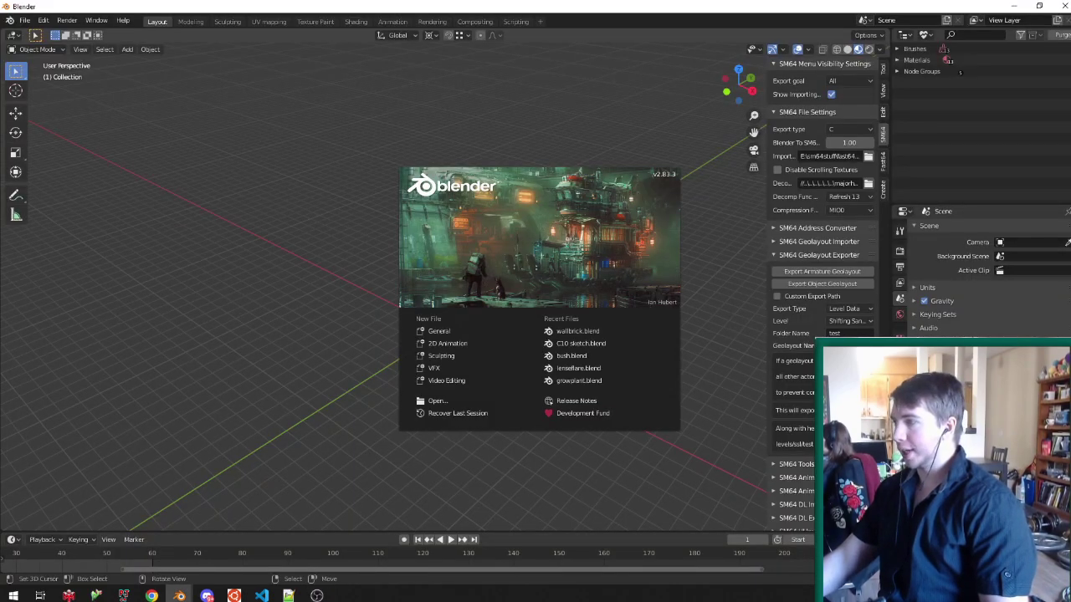
left_click(25, 21)
left_click(77, 46)
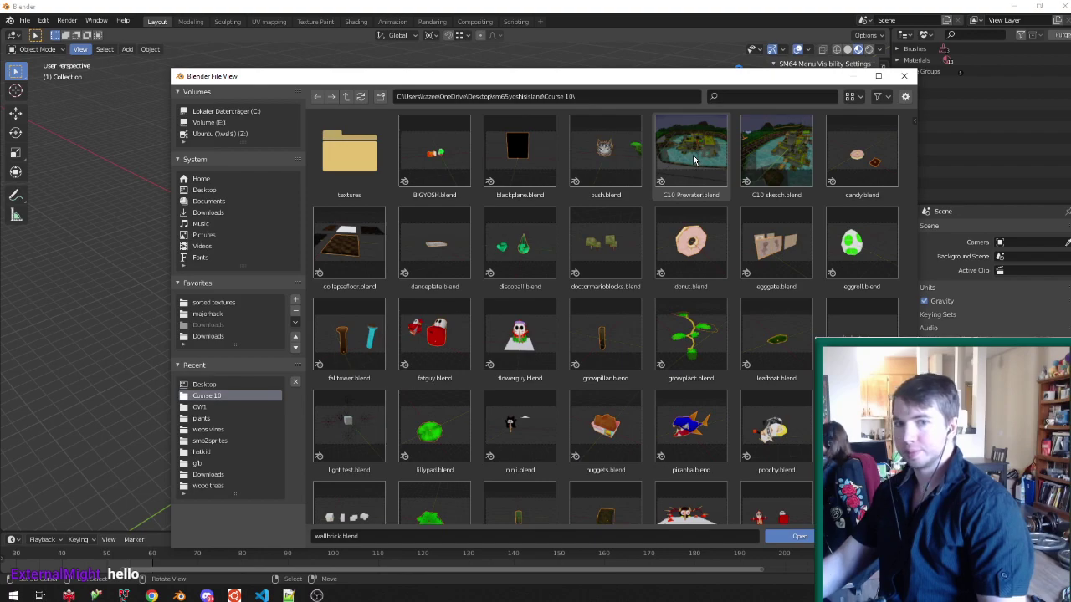
double_click(693, 159)
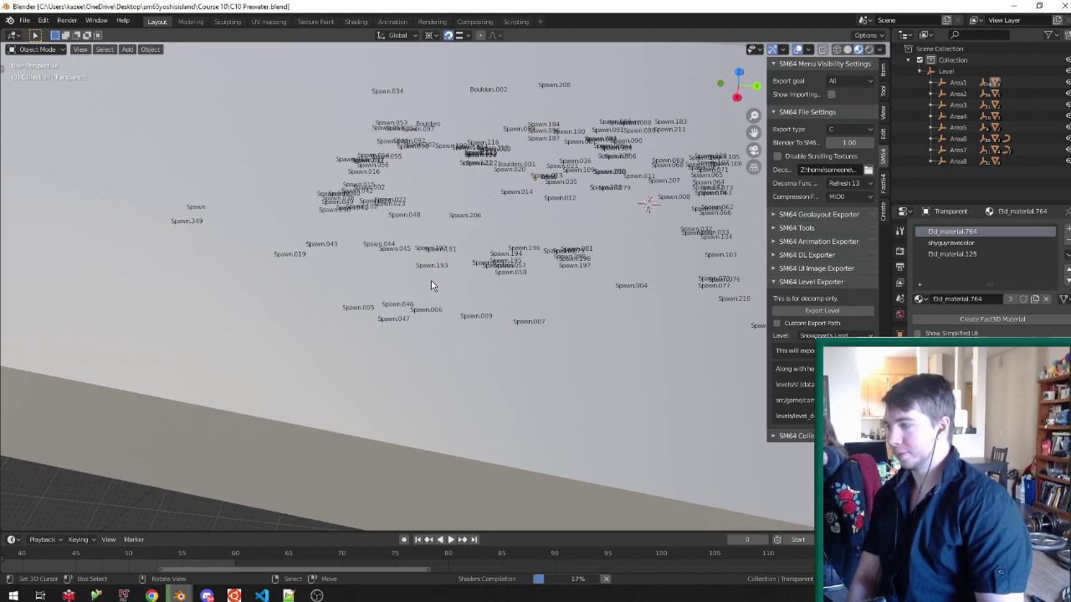
Examine the water surface, the round island and the fortress in the Prewater version of the level.
middle_click_drag(432, 285, 512, 201)
scroll(401, 190, "down", 4)
middle_click_drag(402, 189, 174, 161)
scroll(174, 160, "up", 4)
scroll(410, 200, "down", 4)
scroll(410, 202, "up", 4)
middle_click_drag(409, 202, 411, 315)
scroll(485, 209, "down", 4)
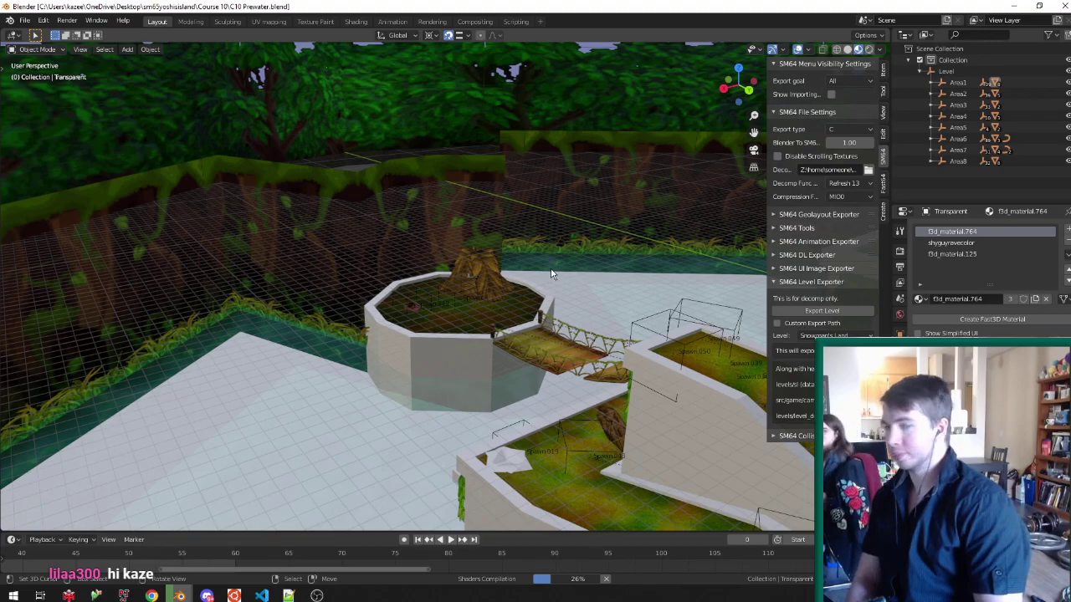
middle_click_drag(427, 221, 423, 298)
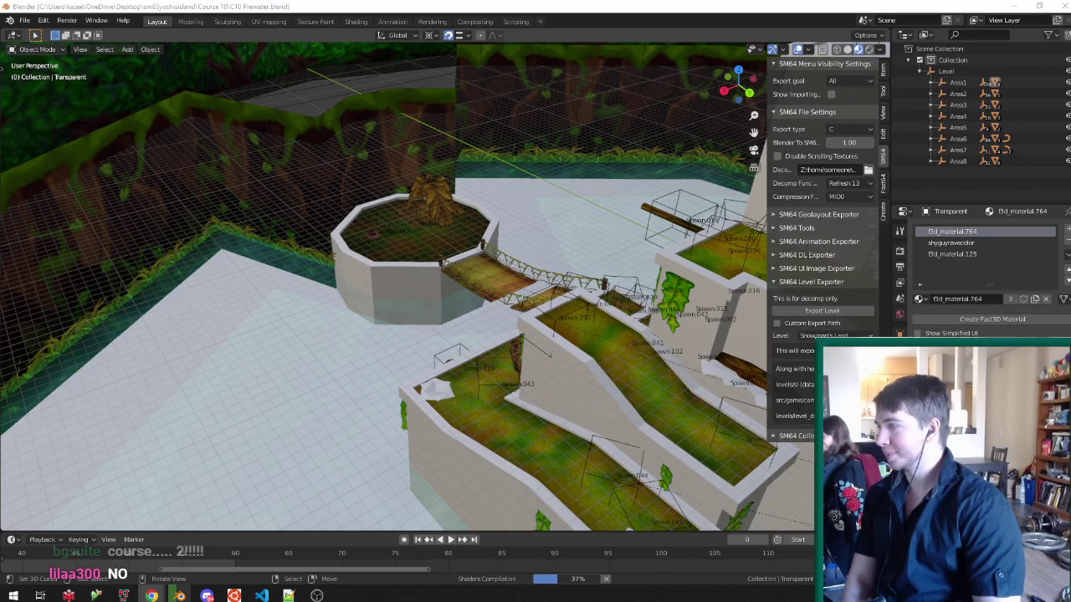
middle_click_drag(428, 295, 400, 325)
middle_click_drag(326, 320, 397, 327)
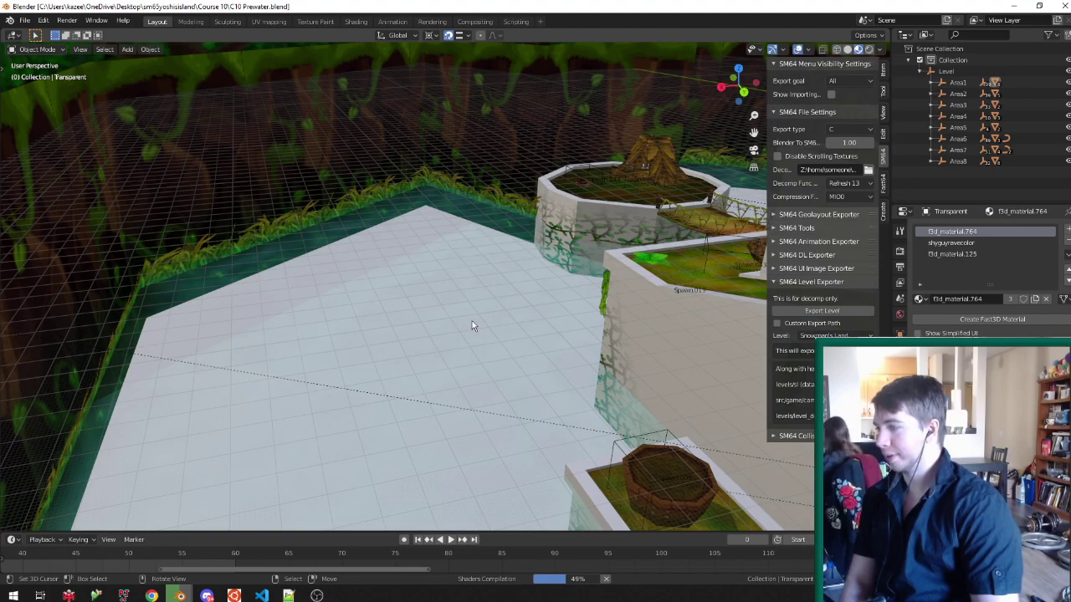
middle_click_drag(502, 313, 636, 221)
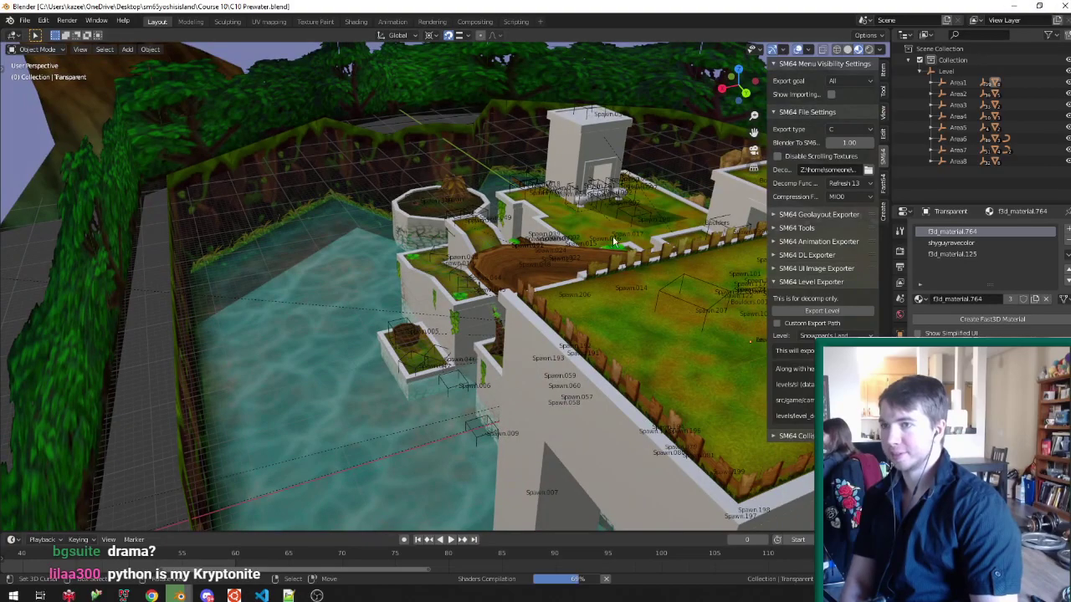
Switch back to the C10 sketch.blend window and examine the water around the round stone island.
key("alt+Tab")
mouse_move(408, 288)
middle_mouse_down()
mouse_move(246, 295)
mouse_move(115, 243)
mouse_move(259, 289)
middle_mouse_up()
middle_click_drag(259, 288, 293, 208)
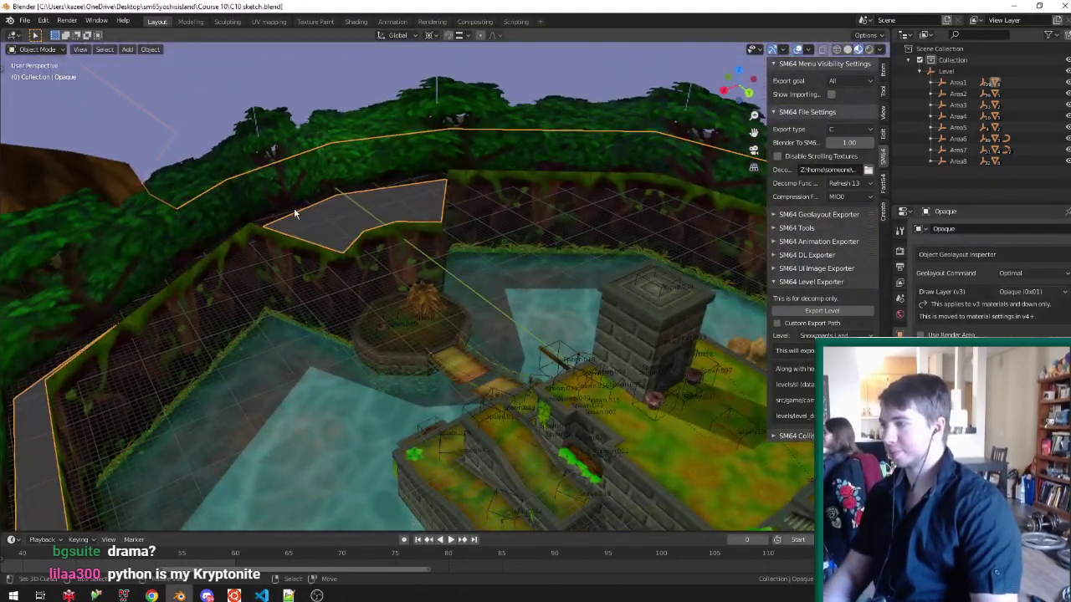
scroll(295, 211, "up", 2)
middle_click_drag(305, 464, 319, 358, "shift")
scroll(320, 362, "up", 4)
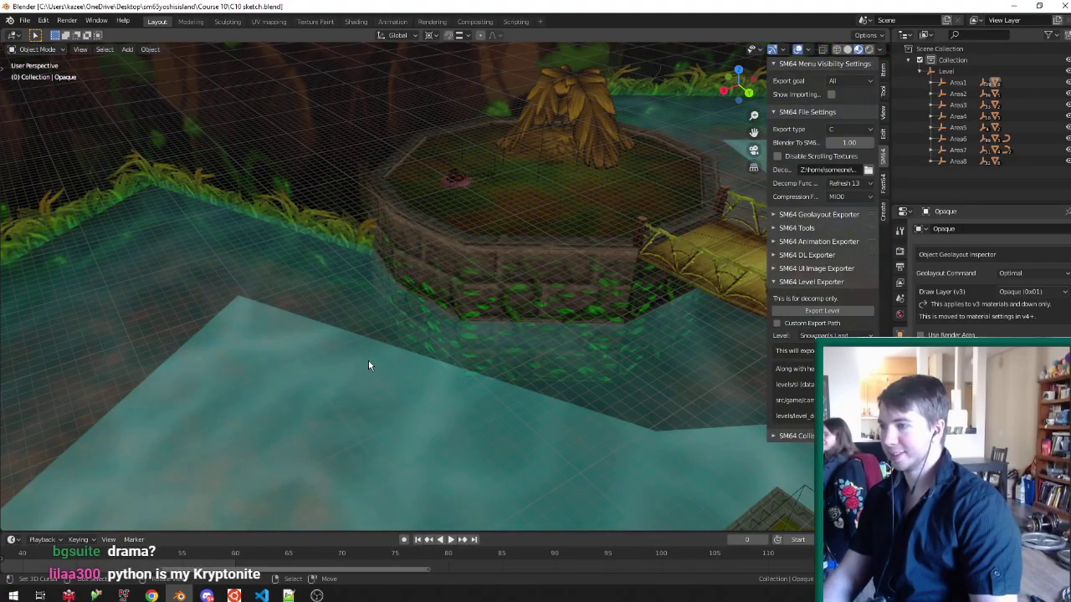
Select the Transparent water mesh, enter Edit Mode and review the settings of its f3d_material.764.
left_click(368, 358)
key("Tab")
scroll(395, 333, "down", 2)
middle_click_drag(395, 333, 327, 339)
left_click(900, 429)
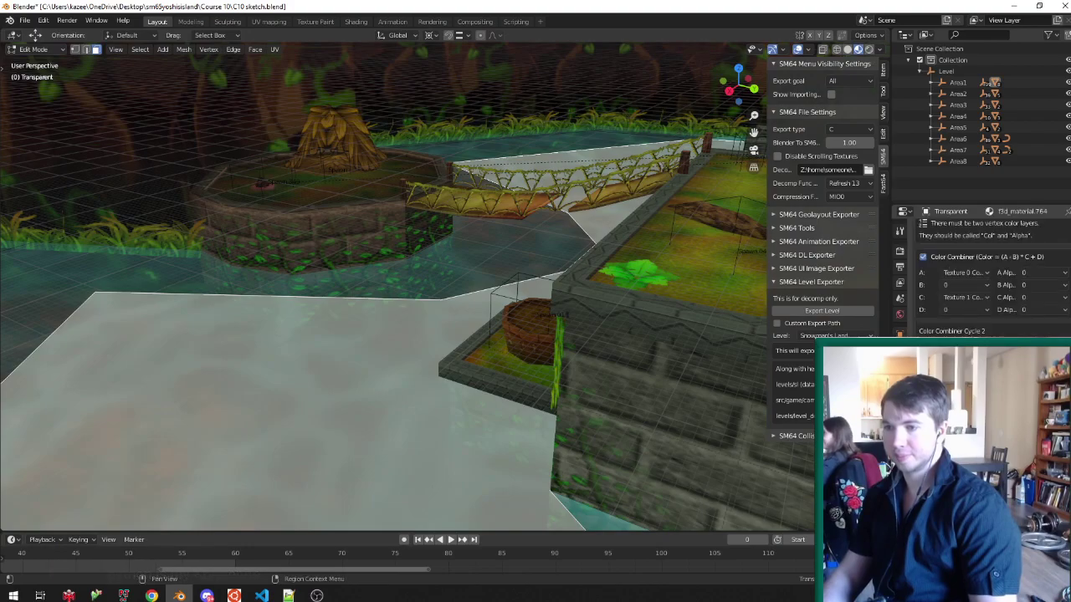
scroll(970, 368, "up", 7)
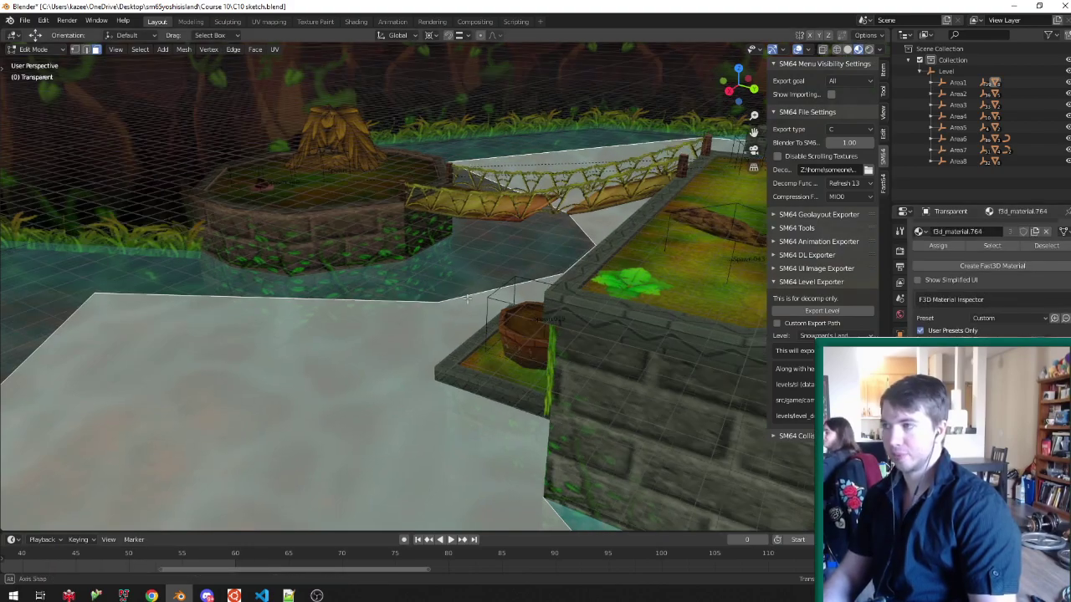
scroll(510, 287, "down", 5)
scroll(510, 287, "up", 5)
Leave Edit Mode, save the file and export the Level object with the SM64 Level Exporter.
key("Tab")
mouse_move(510, 287)
middle_mouse_down()
mouse_move(270, 227)
mouse_move(384, 210)
middle_mouse_up()
key("ctrl+s")
scroll(270, 227, "down", 7)
scroll(394, 212, "up", 5)
left_click(946, 72)
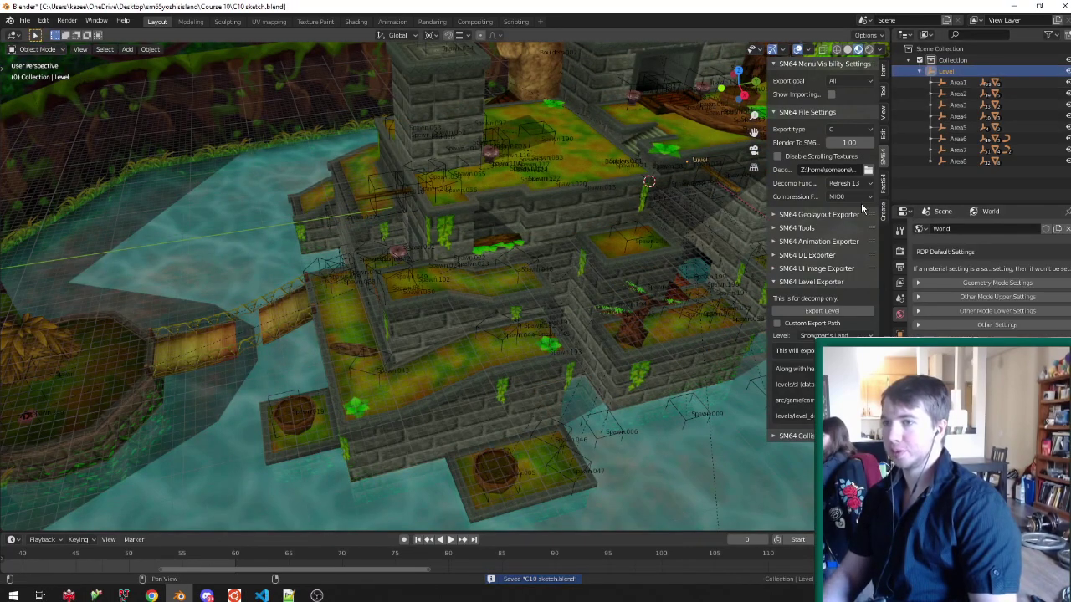
left_click(807, 312)
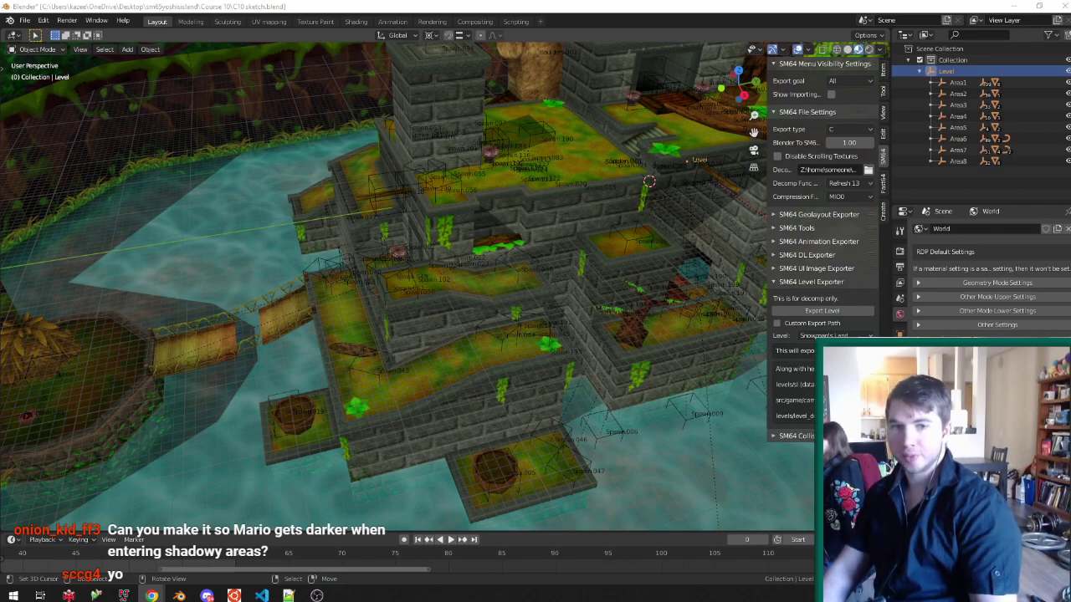
Select the shadowed grass face beside the tower on the Opaque mesh in Edit Mode.
key("shift")
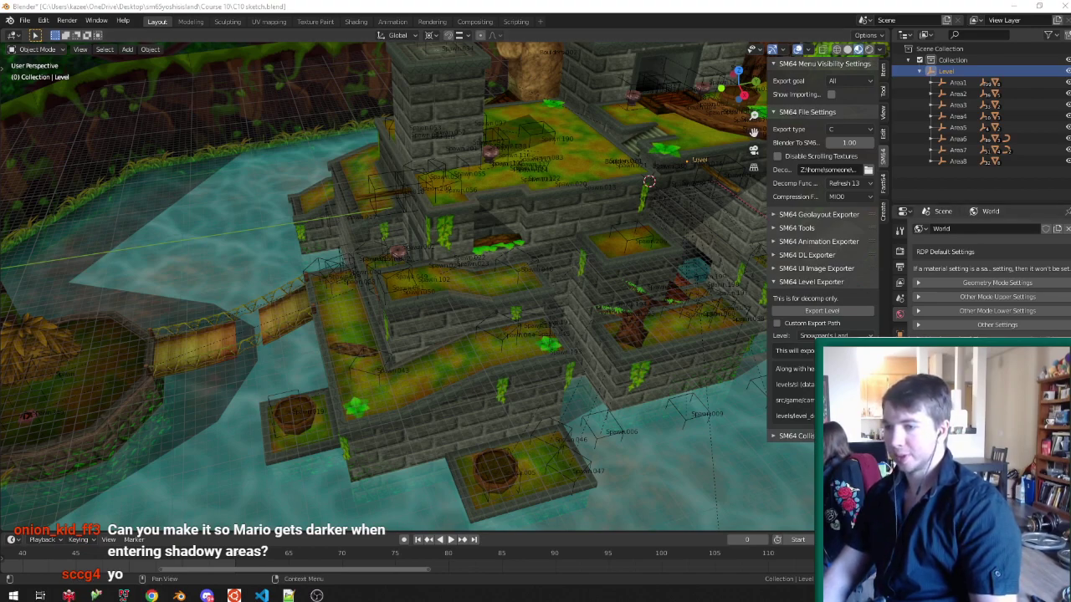
scroll(392, 322, "down", 6)
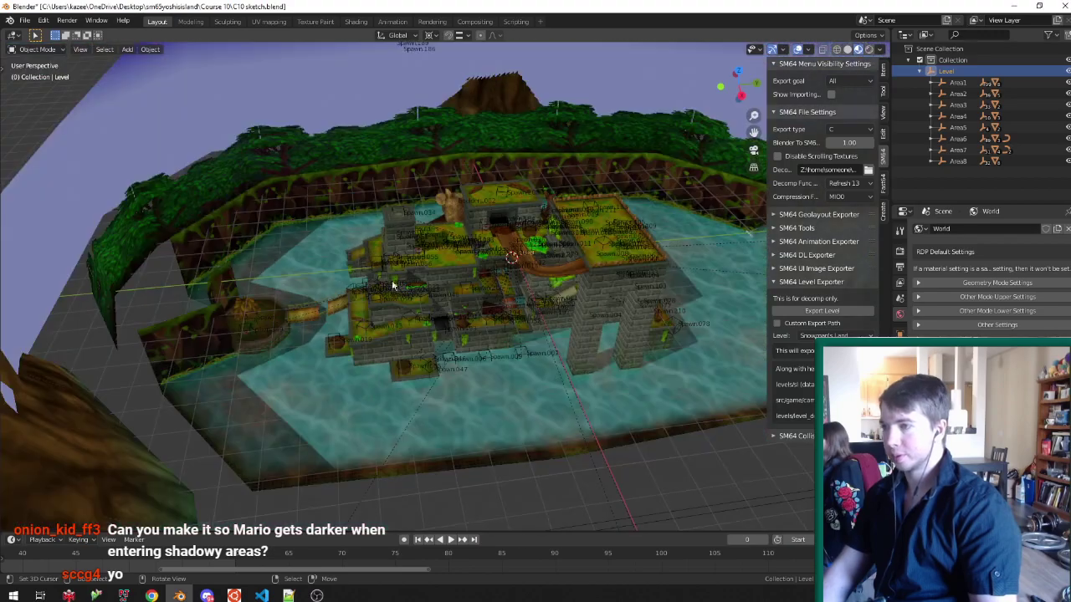
scroll(418, 247, "up", 7)
right_click(489, 288)
key("Tab")
scroll(483, 289, "up", 7)
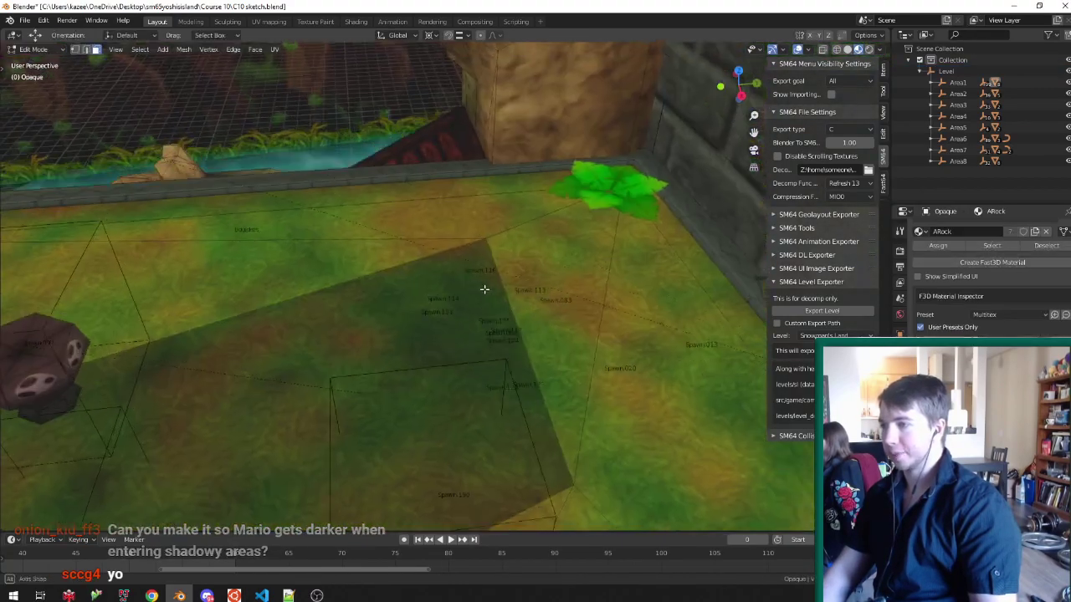
middle_click_drag(483, 289, 479, 321, "shift")
right_click(417, 334)
scroll(402, 291, "down", 5)
scroll(402, 291, "up", 3)
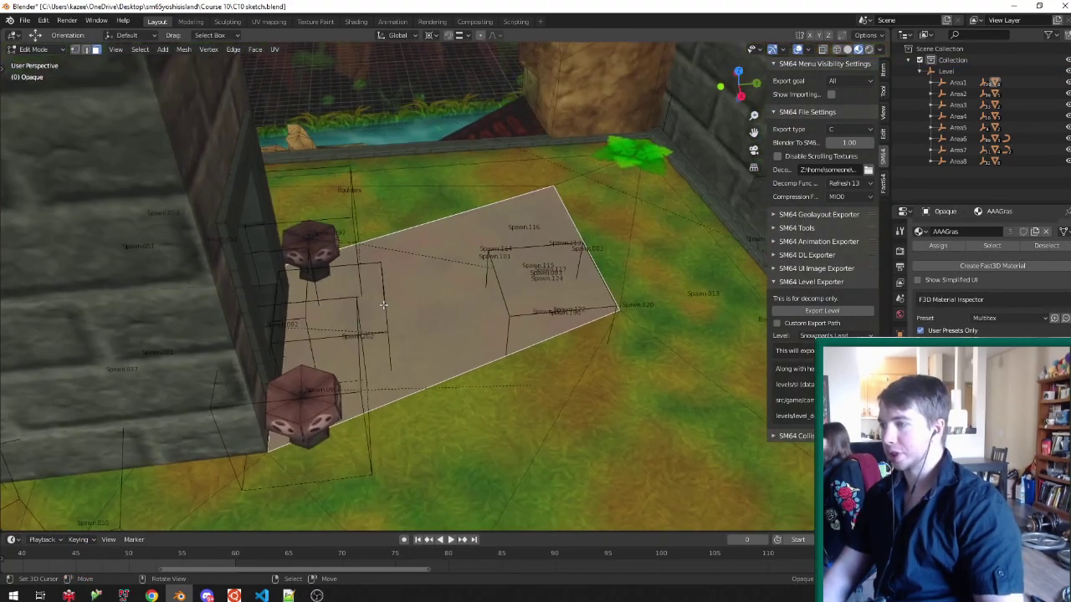
Return to Object Mode, save the file and look over the wooden slide and the upper platforms.
key("Tab")
key("ctrl+s")
scroll(420, 226, "down", 5)
middle_click_drag(376, 179, 593, 169)
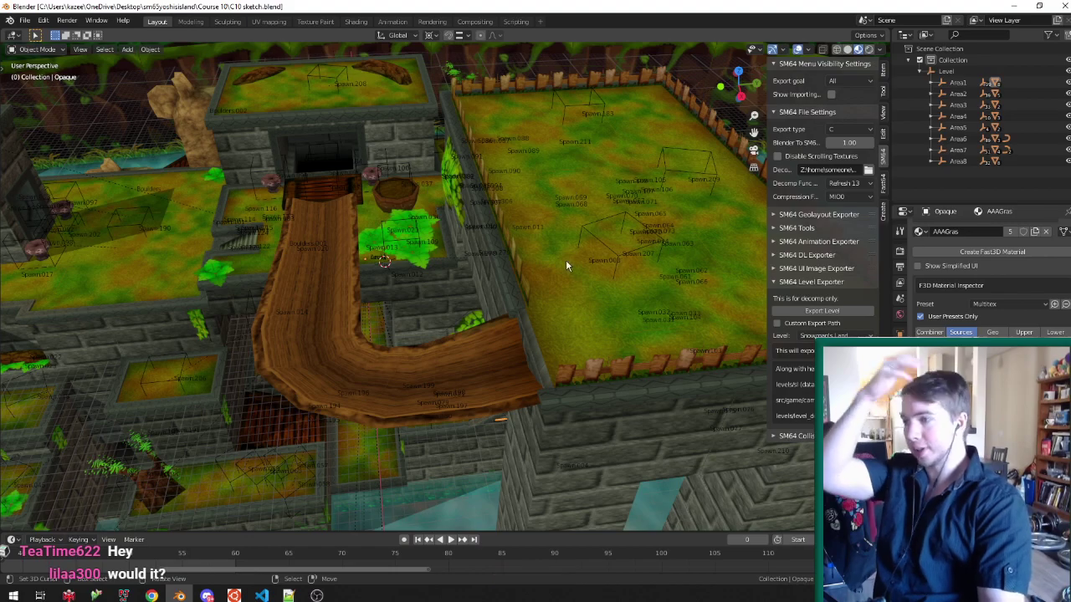
scroll(565, 266, "down", 4)
scroll(201, 287, "up", 4)
scroll(476, 274, "down", 3)
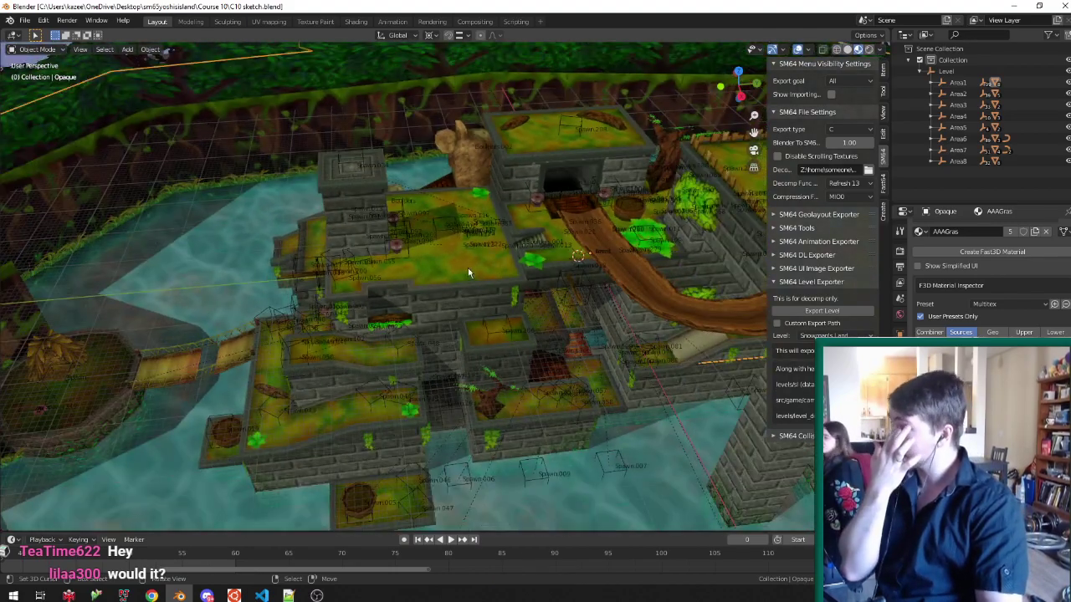
Reveal all hidden objects and select the ABackground.001 mesh at the grass plateau.
scroll(455, 261, "up", 3)
key("alt+h")
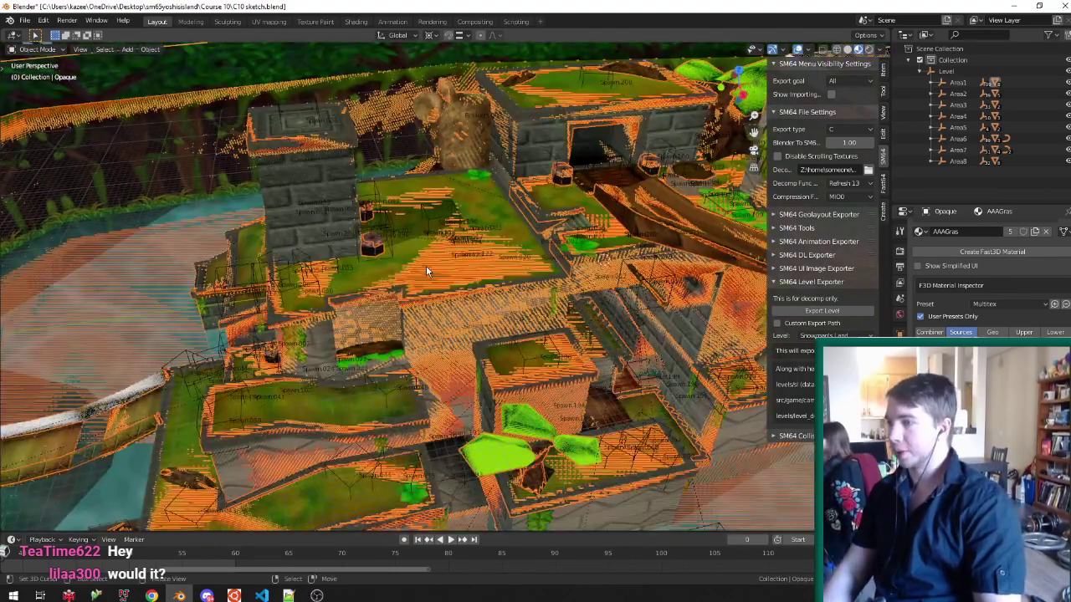
left_click(426, 265)
scroll(426, 265, "up", 5)
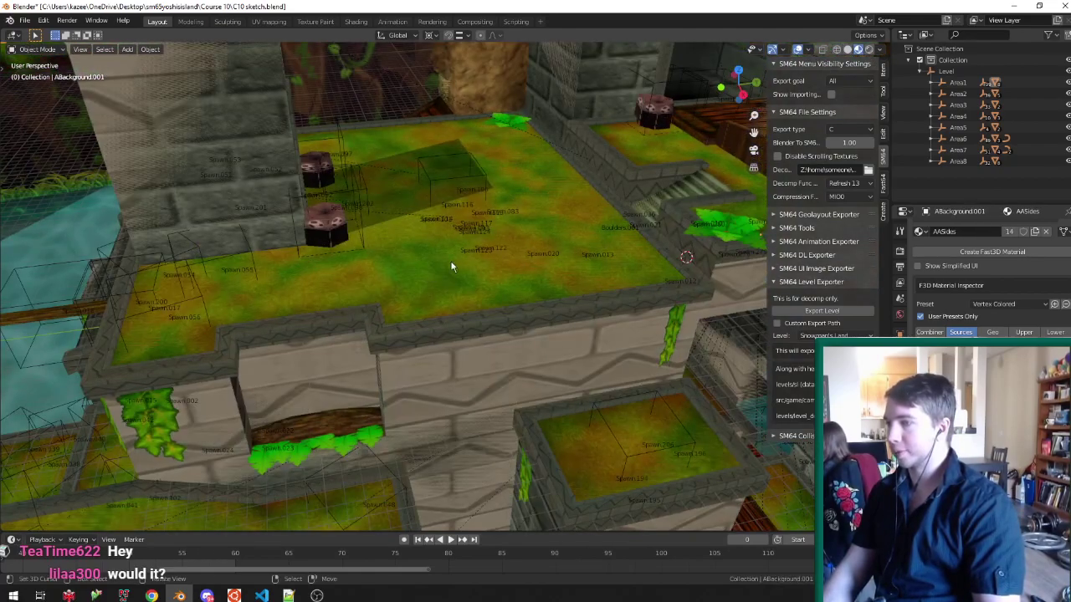
Enter Edit Mode on ABackground.001 and select the large grass plateau face beside the tower.
middle_click_drag(456, 256, 479, 322)
scroll(449, 273, "down", 3)
key("Tab")
right_click(469, 256)
scroll(468, 256, "down", 3)
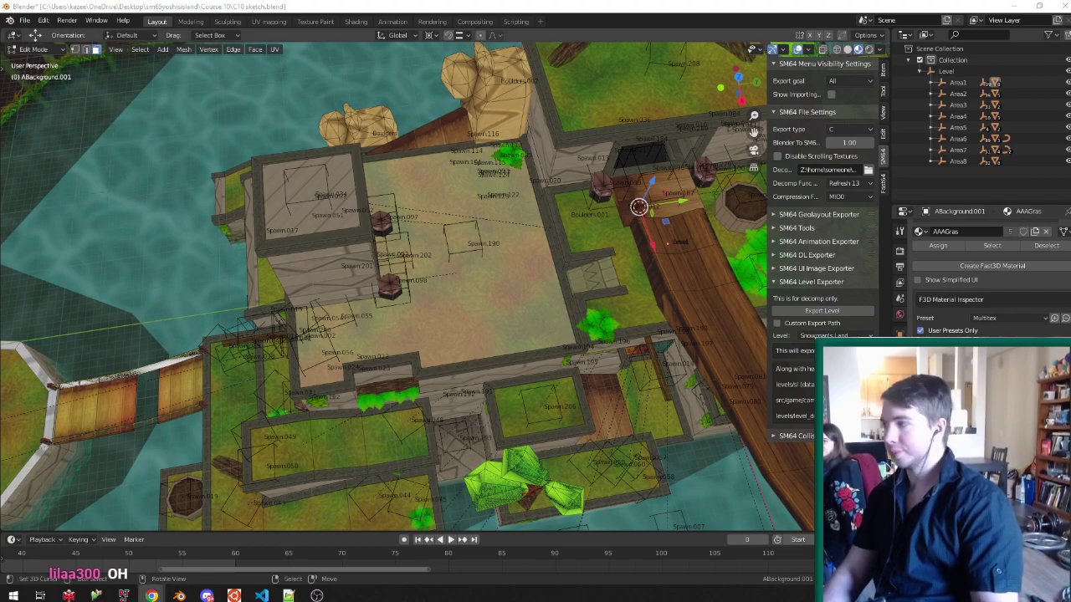
Check the Shy Guy and egg artwork in Chrome, and return to Blender to survey the fortress from the side.
key("alt+Tab")
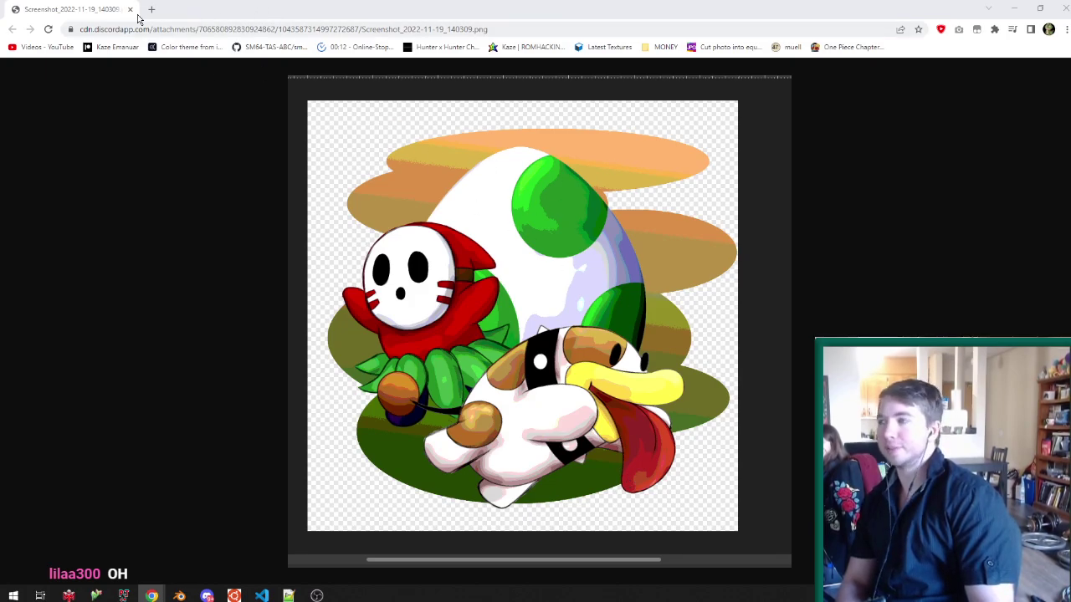
key("alt+Tab")
middle_click_drag(564, 328, 635, 245)
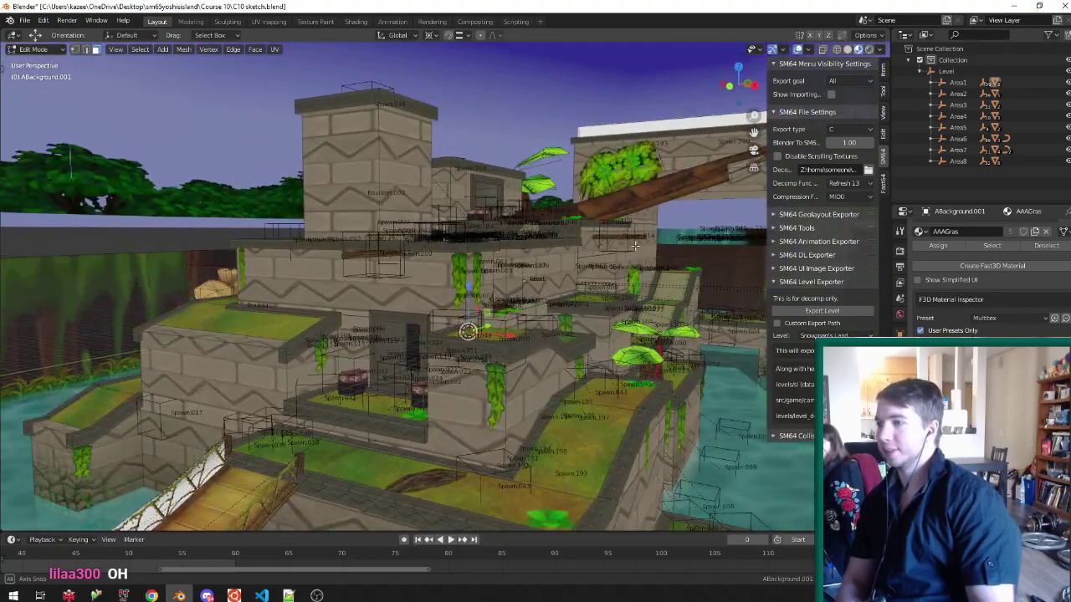
middle_click_drag(565, 249, 430, 304)
middle_click_drag(458, 228, 523, 205)
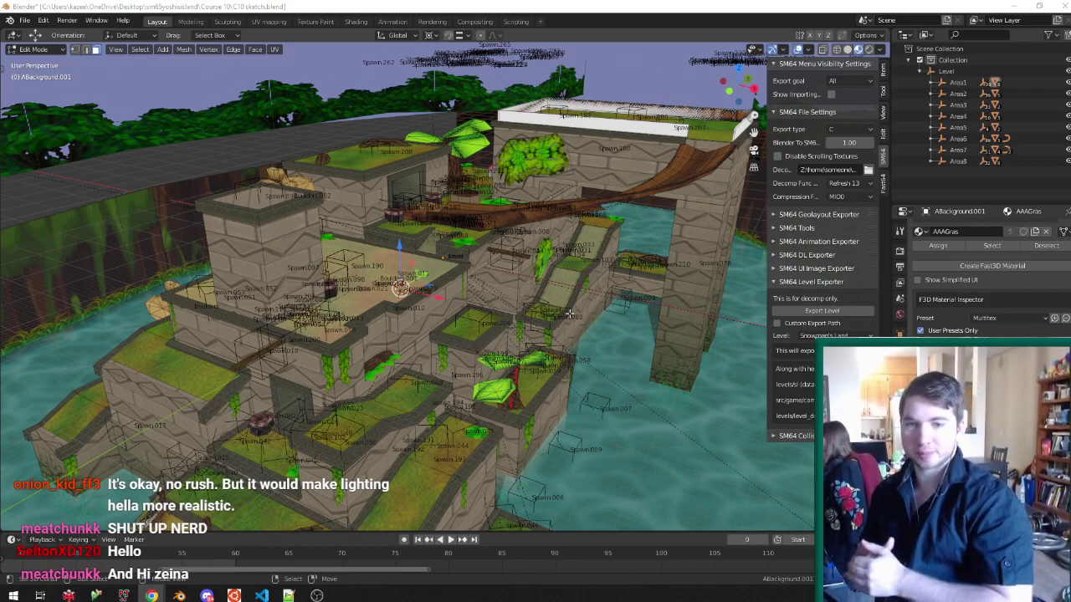
Leave Edit Mode on ABackground.001 and take a closer look at the plateau and lower terraces.
key("Tab")
middle_click_drag(477, 323, 471, 299)
scroll(477, 315, "up", 3)
scroll(478, 315, "down", 3)
scroll(471, 298, "up", 3)
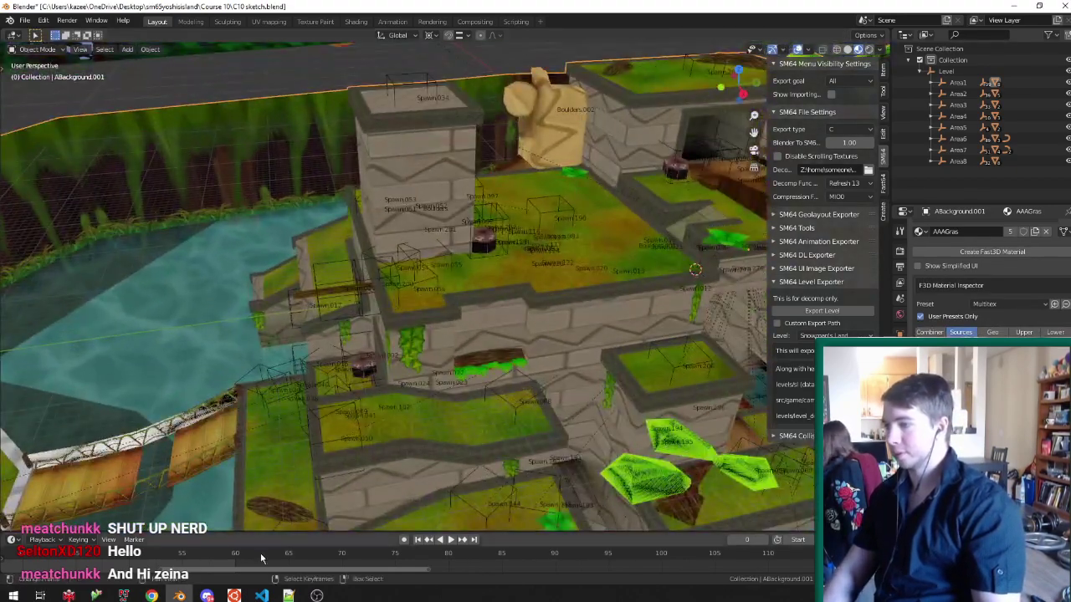
Switch to Project64 and launch the listed ROM to test the level in the game.
left_click(234, 595)
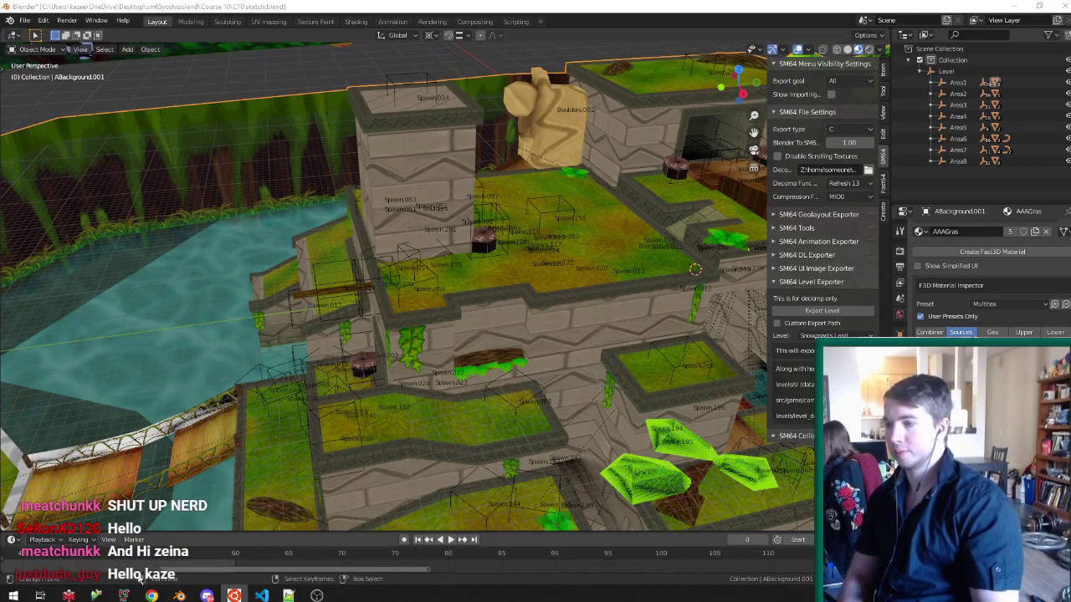
left_click(124, 595)
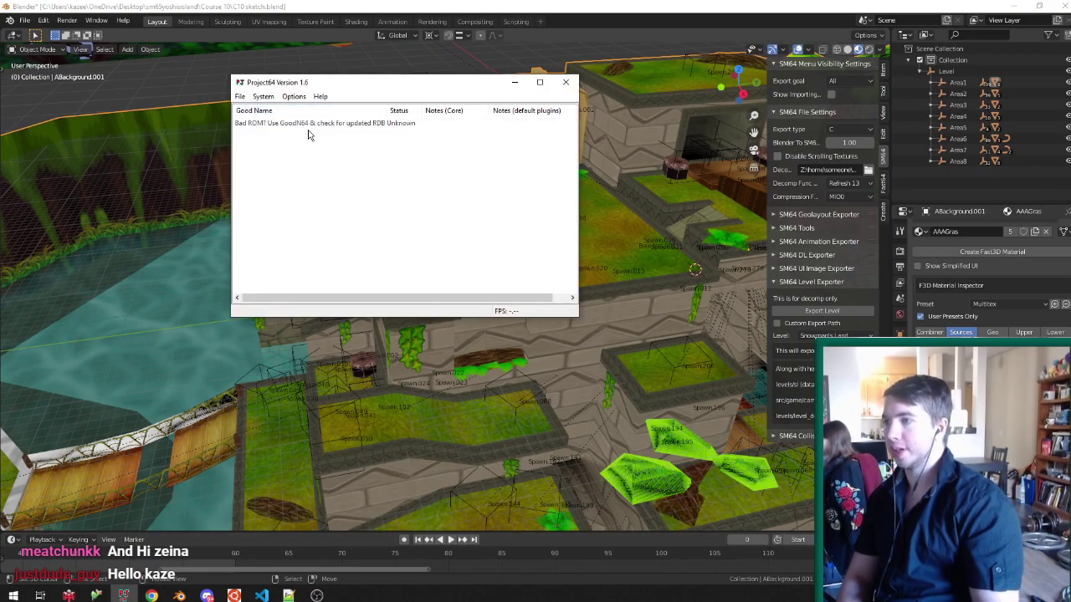
double_click(311, 127)
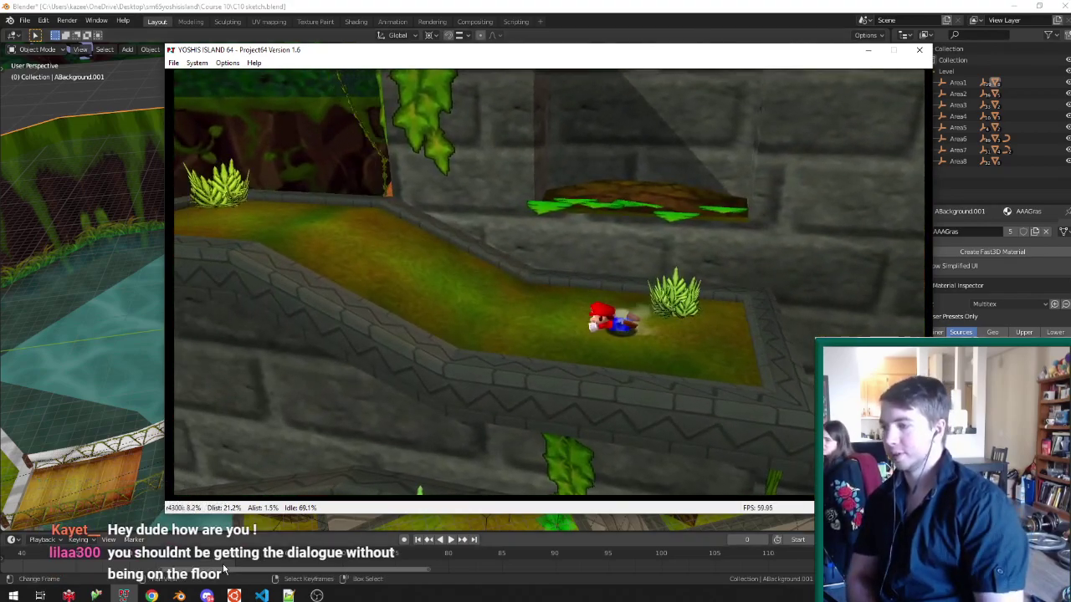
Switch to Discord, open the shared artwork screenshot in Chrome and zoom out to 25%.
left_click(209, 596)
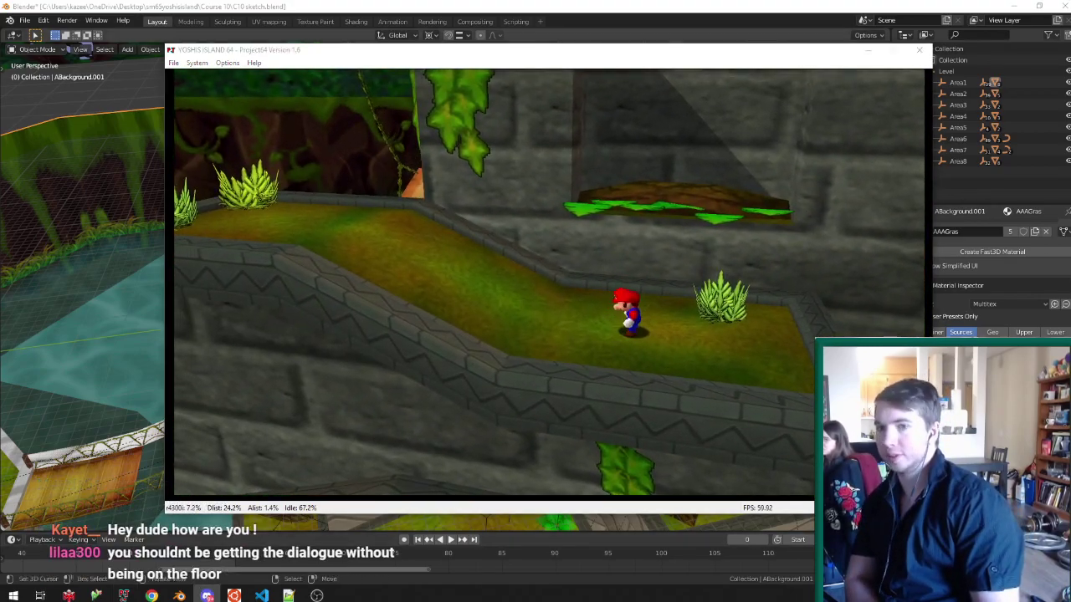
key("Return")
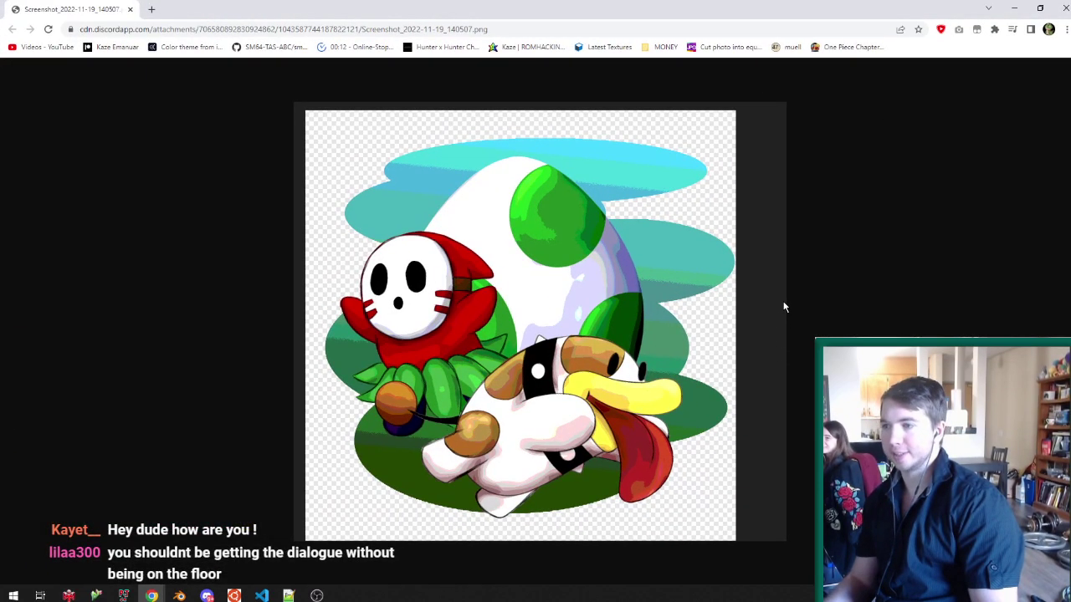
scroll(740, 312, "down", 7, "ctrl")
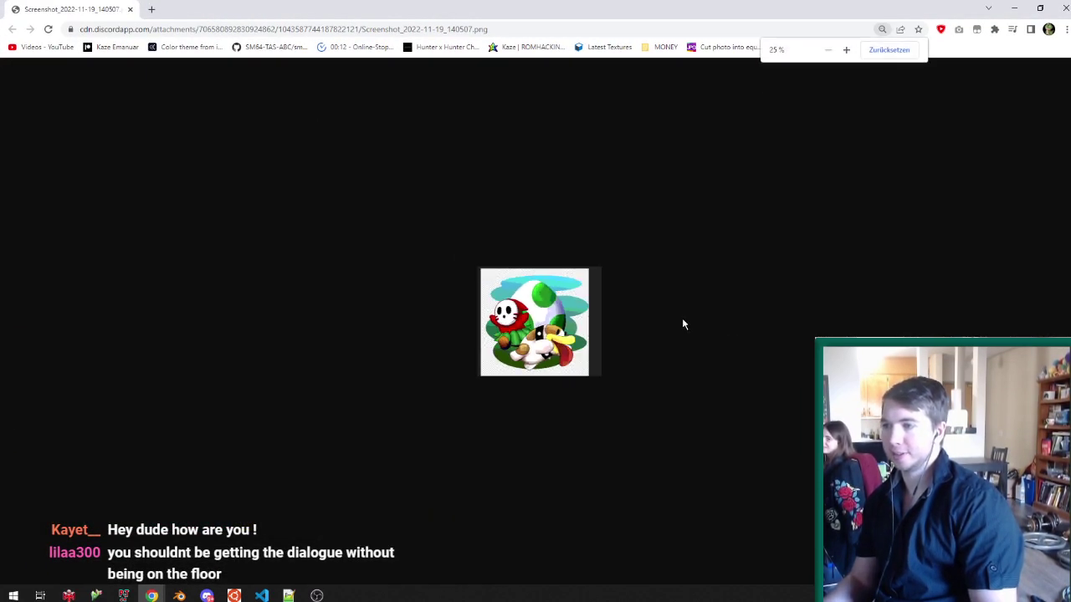
Enlarge the Shy Guy and egg artwork for a closer look, and close its tab and the Project64 window.
scroll(682, 324, "up", 7, "ctrl")
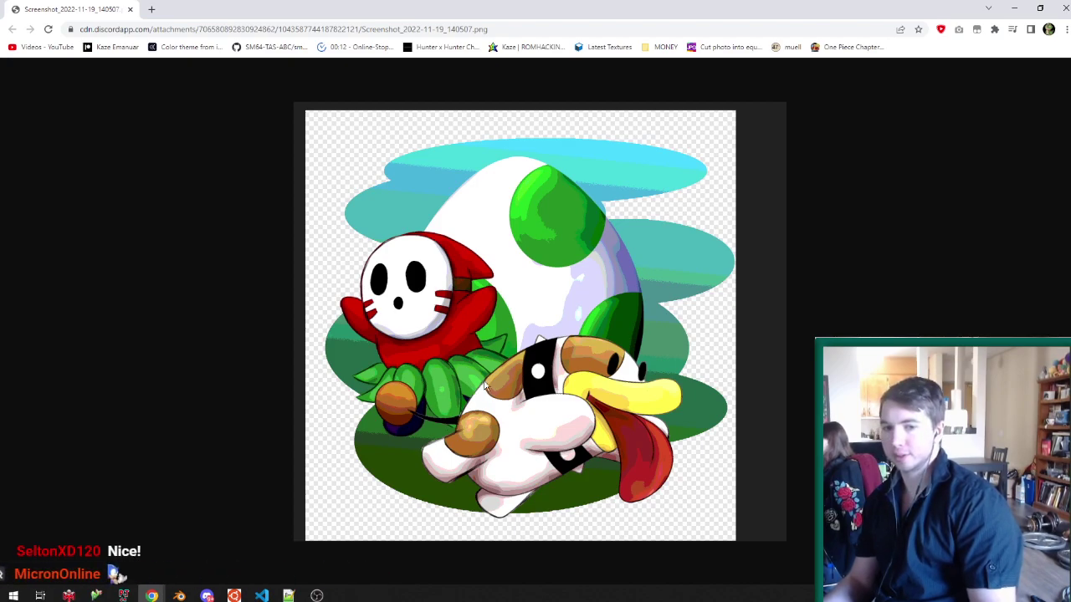
left_click(131, 10)
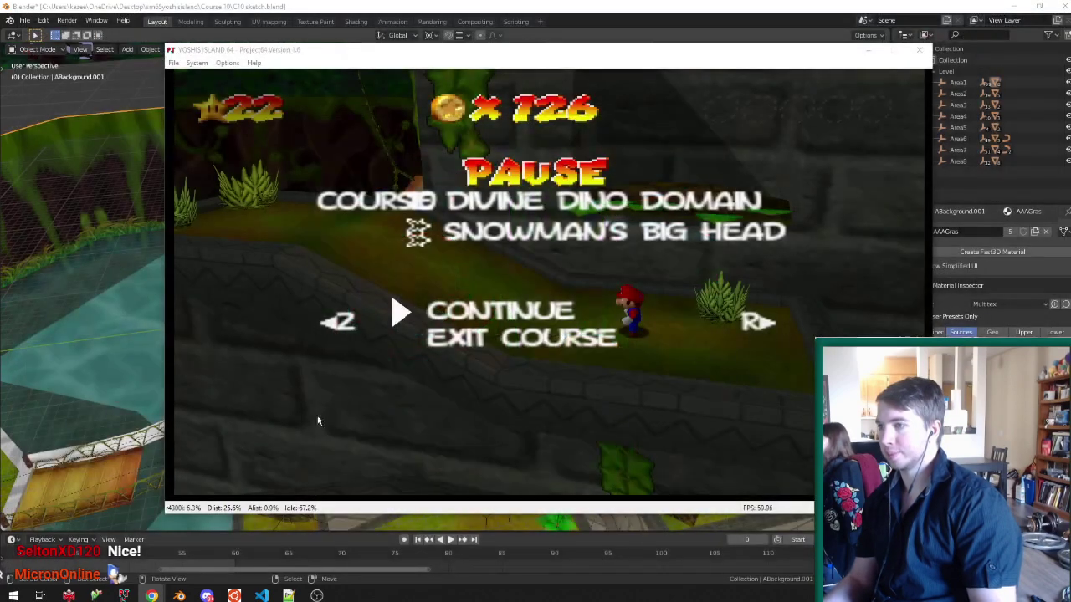
left_click(921, 55)
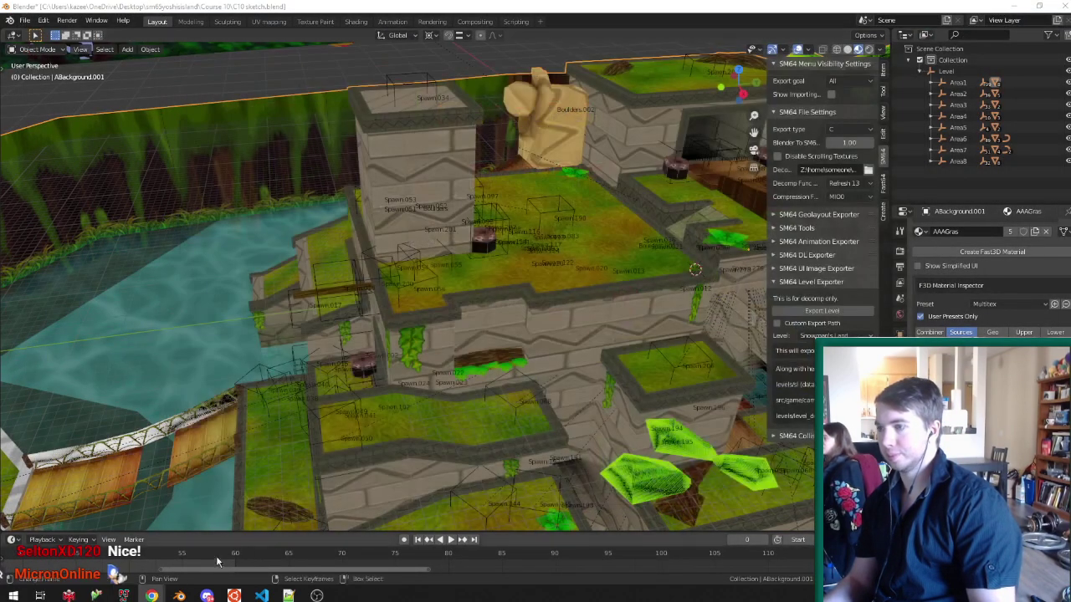
Display the fortress in solid shading and examine its doorway up close in Blender.
middle_click_drag(251, 515, 375, 458)
scroll(374, 459, "up", 7)
mouse_move(501, 306)
middle_mouse_down()
mouse_move(471, 327)
mouse_move(442, 313)
middle_mouse_up()
scroll(495, 304, "up", 4)
key("a")
key("a")
key("z")
key("z")
key("shift+z")
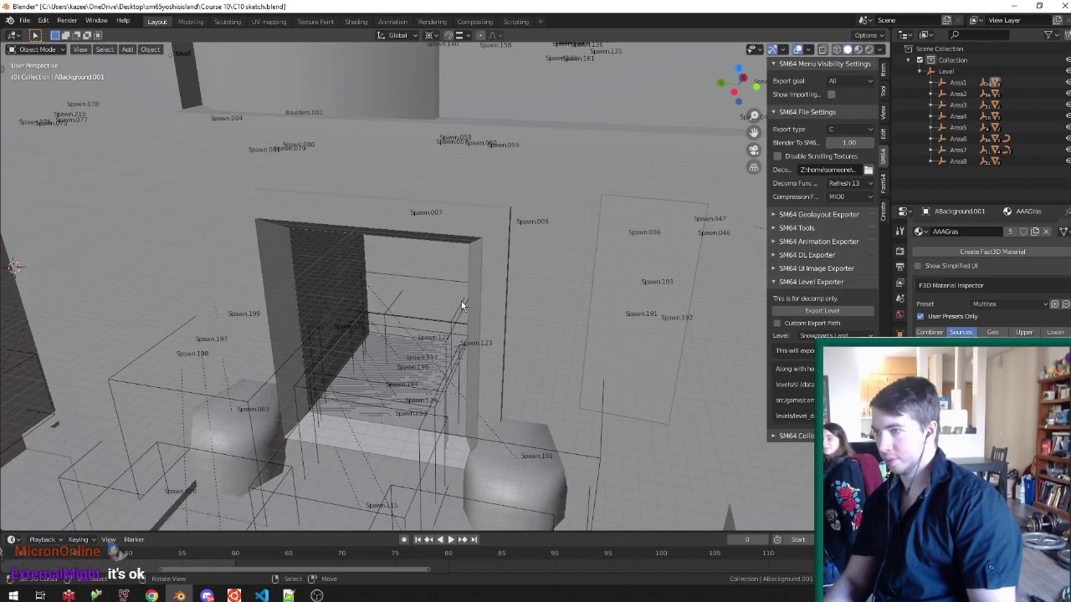
Select Spawn.122 in the fortress doorway to show its SM64 object properties, and save the scene.
left_click(459, 306)
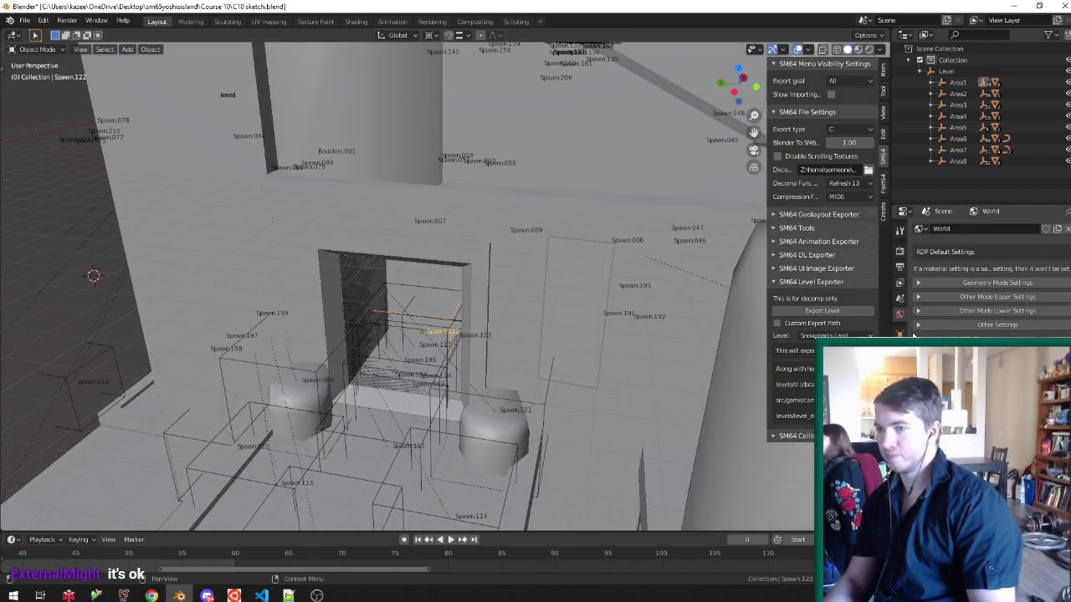
left_click(900, 334)
middle_click_drag(461, 325, 441, 327)
scroll(342, 340, "up", 5)
key("ctrl+s")
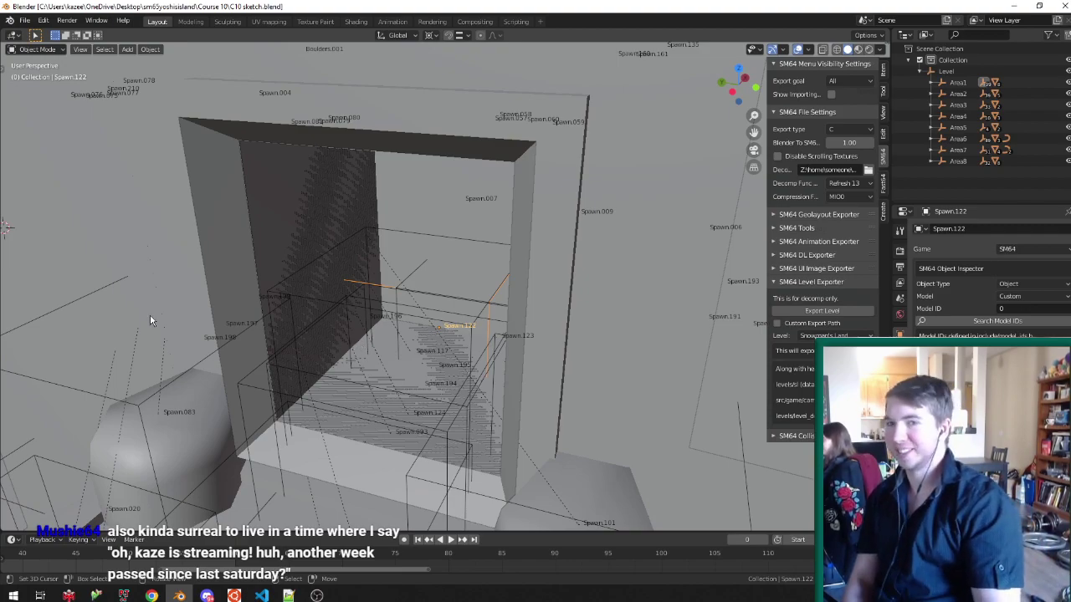
scroll(389, 285, "down", 7)
scroll(434, 295, "up", 2)
middle_click_drag(454, 288, 424, 365)
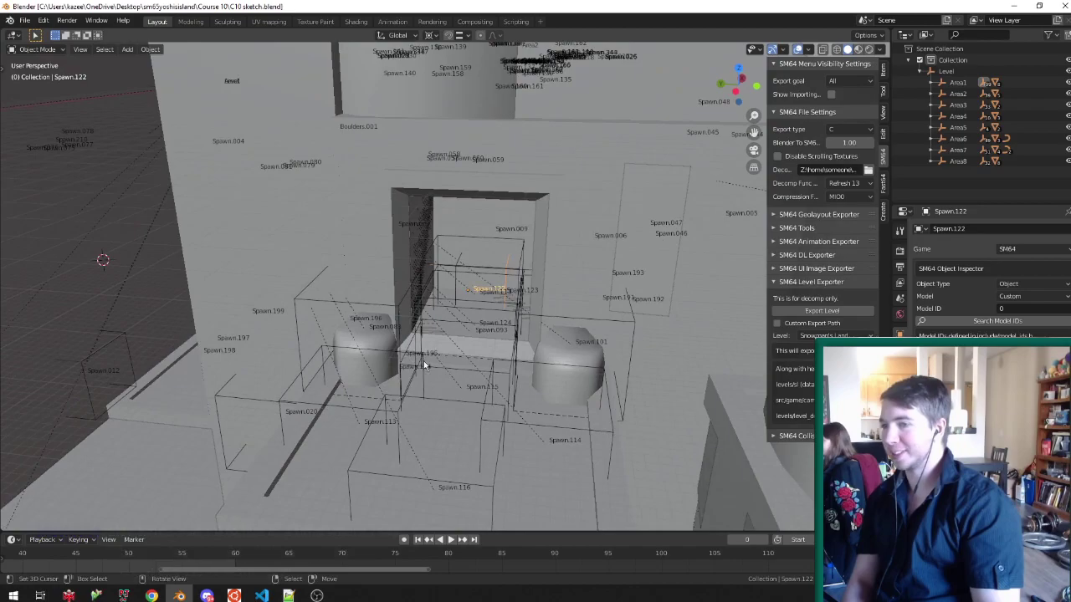
Switch to Visual Studio Code, search yoshitemple.inc.c for "dance" and locate the shyguydoortalk function.
left_click(262, 595)
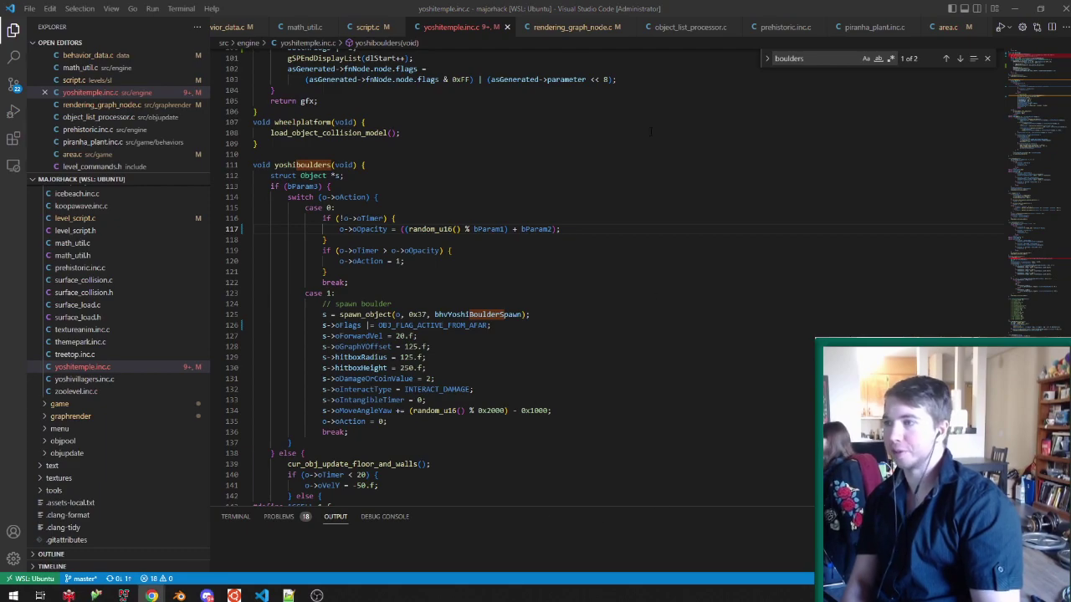
left_click(541, 6)
key("ctrl+f")
type("dance")
key("Return")
key("Return")
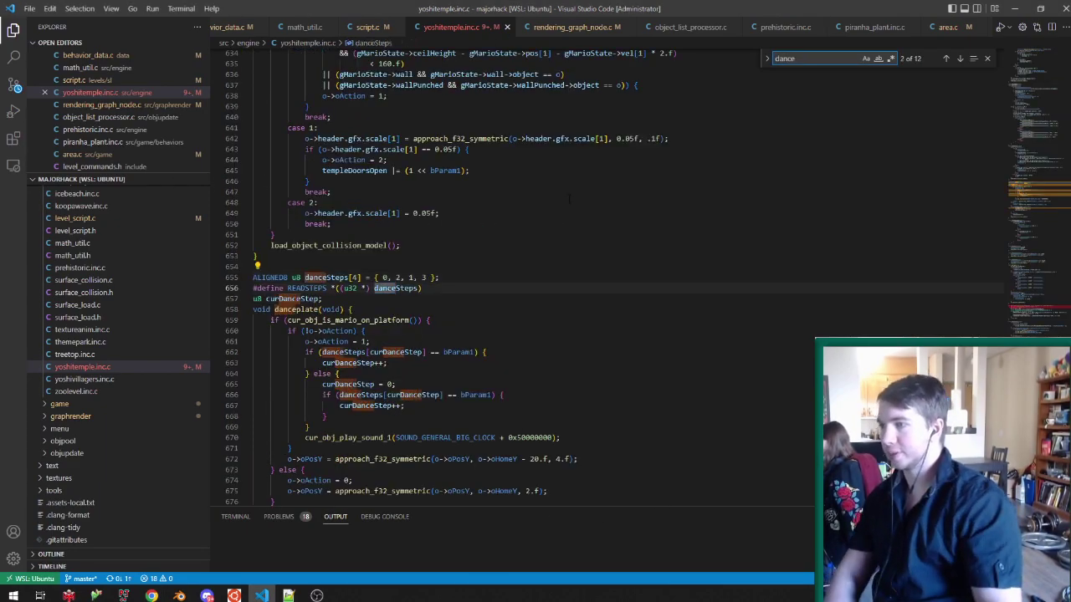
scroll(536, 276, "down", 3)
scroll(516, 311, "up", 6)
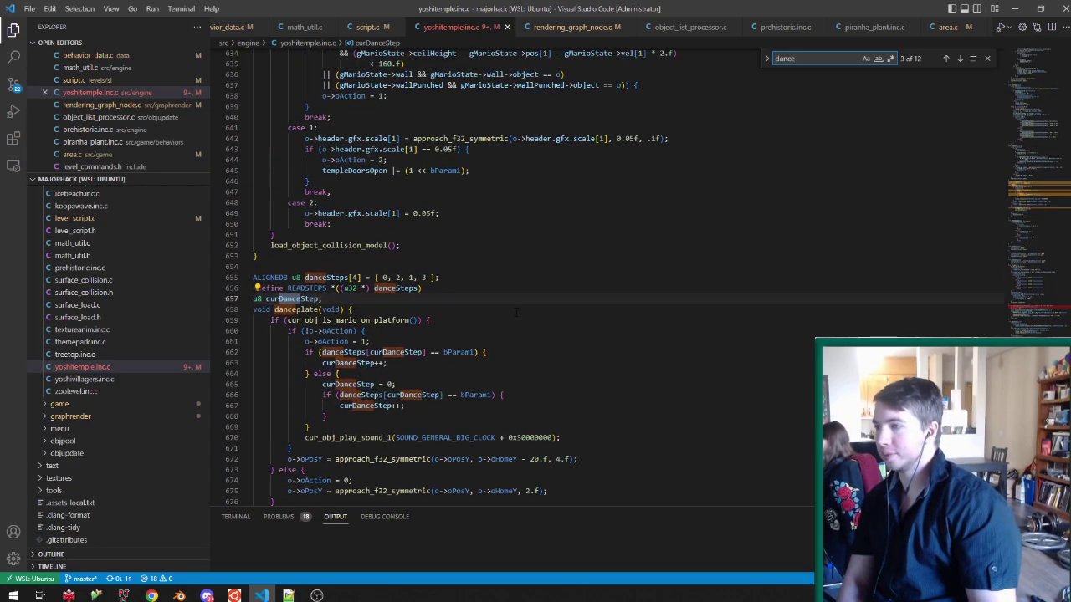
scroll(535, 287, "down", 5)
scroll(535, 286, "down", 10)
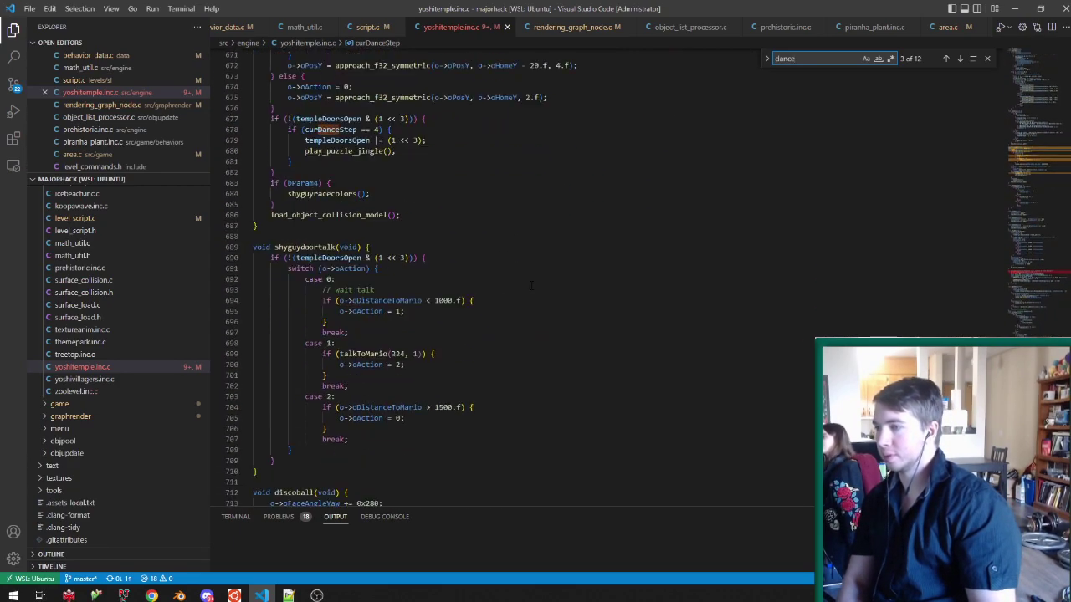
scroll(531, 286, "down", 1)
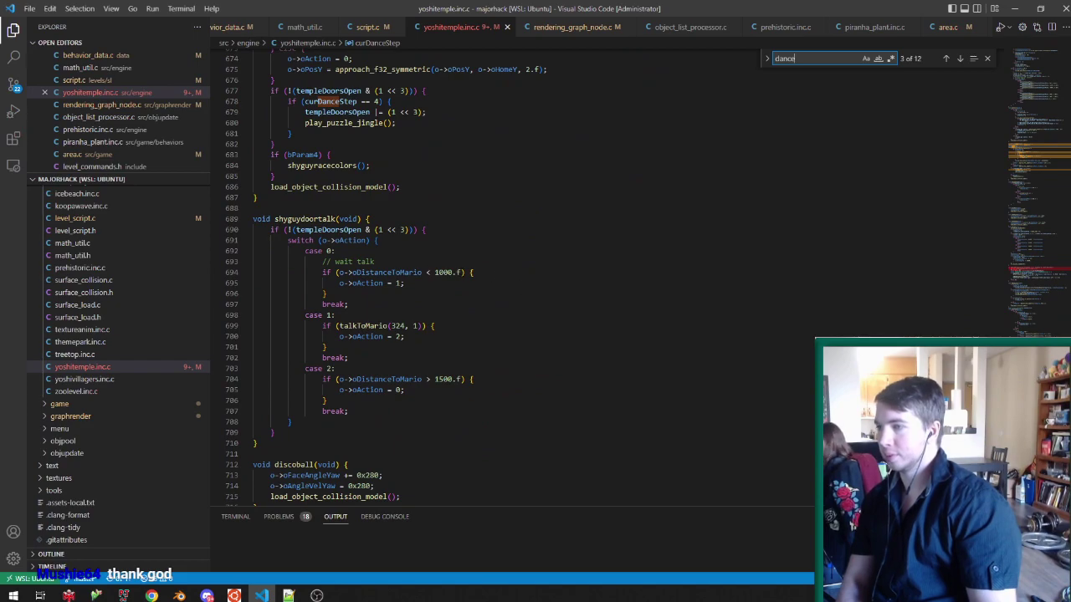
Append "&& (gMarioState->pos[1] - o->oPosY) < 200.f" to the case 0 distance condition in shyguydoortalk, and save the file.
type("&&")
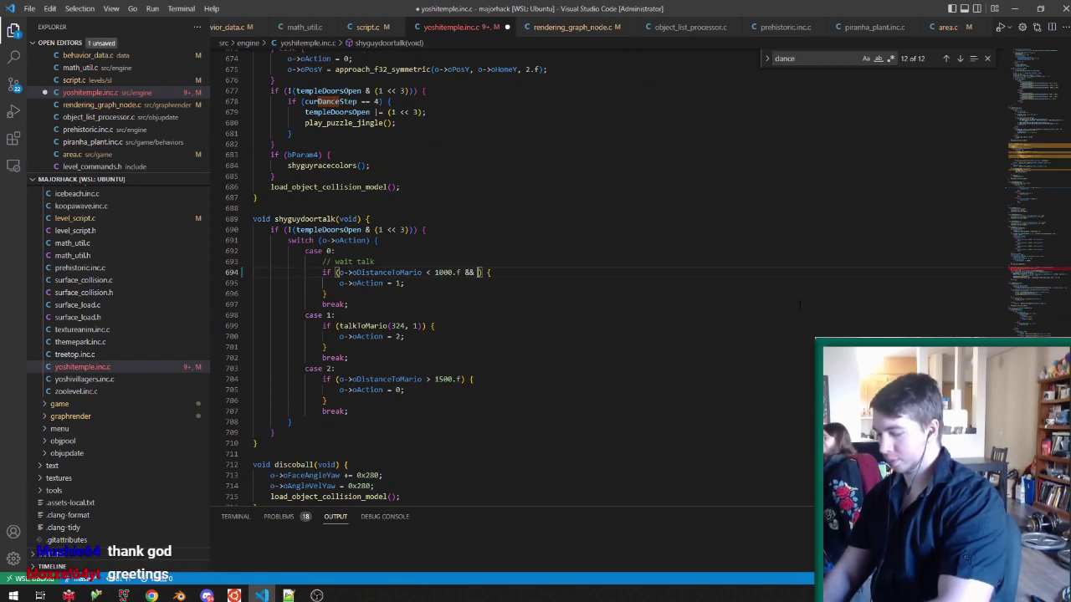
type("gMarioState->p")
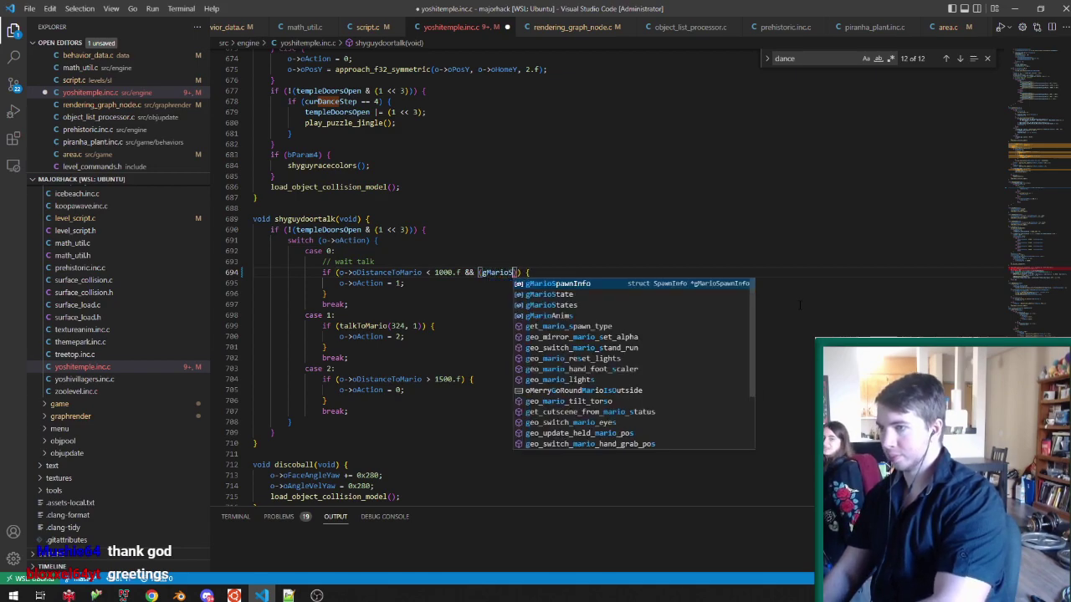
type("os[1")
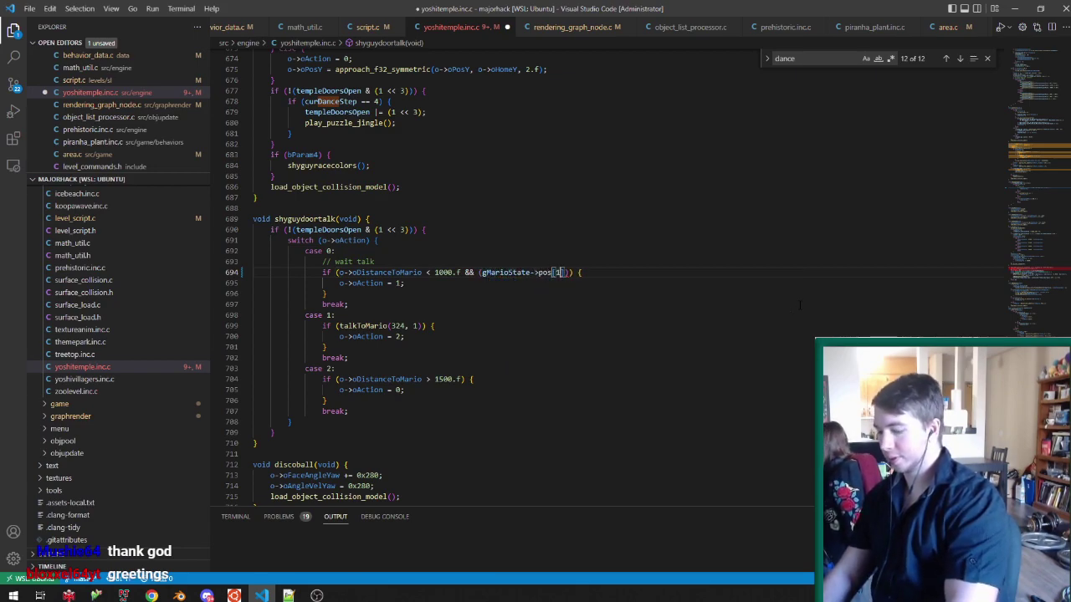
type("] - o->oPosY) < 2")
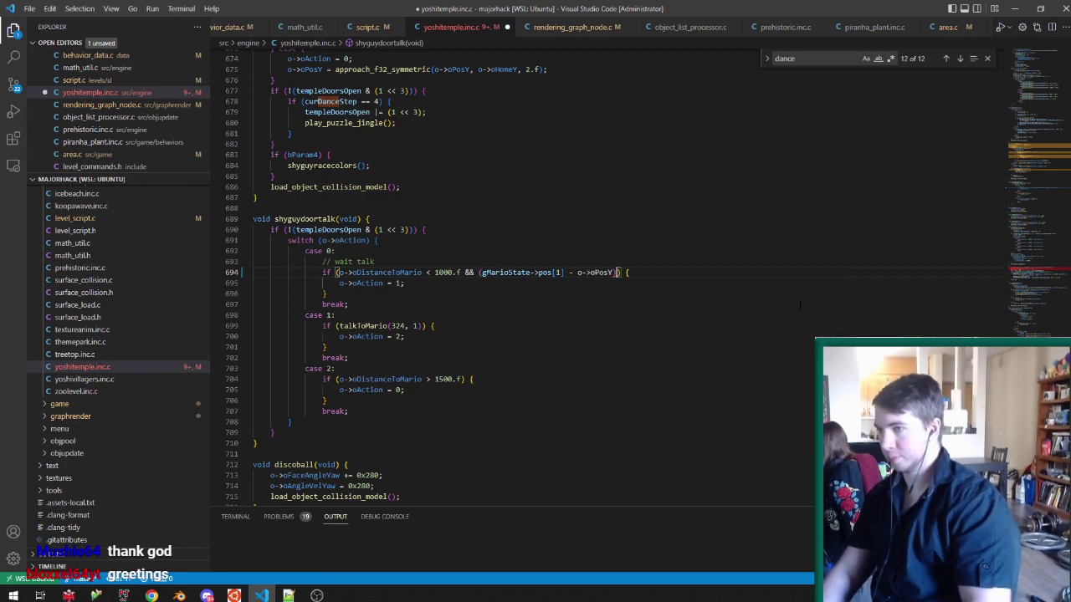
type("00.f")
key("ctrl+s")
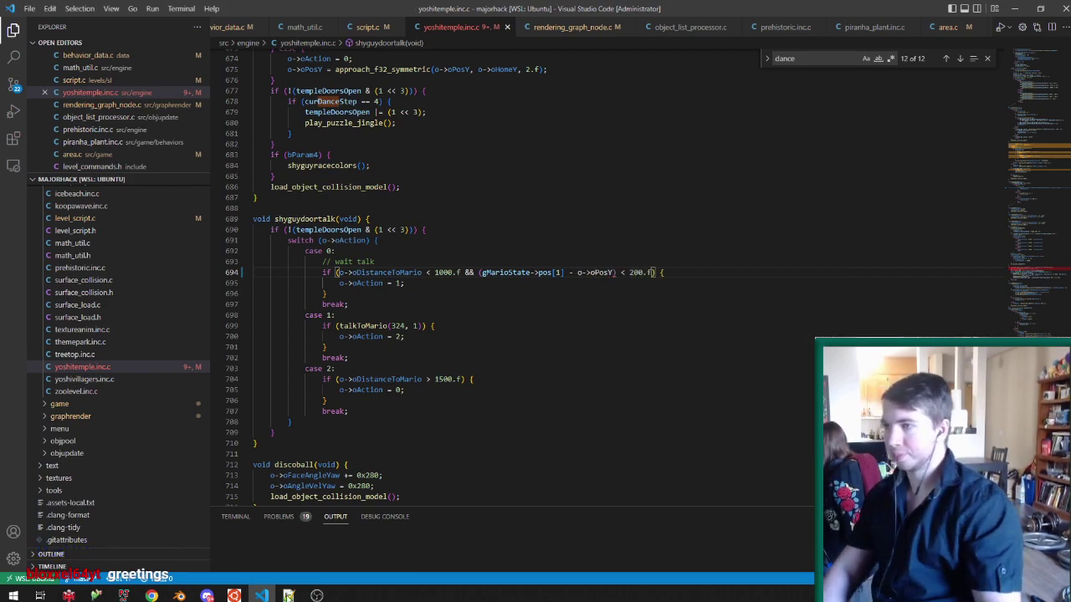
Switch to the Ubuntu terminal, and check the DevineDinoDomain2.png artwork in Chrome before closing the browser.
left_click(243, 597)
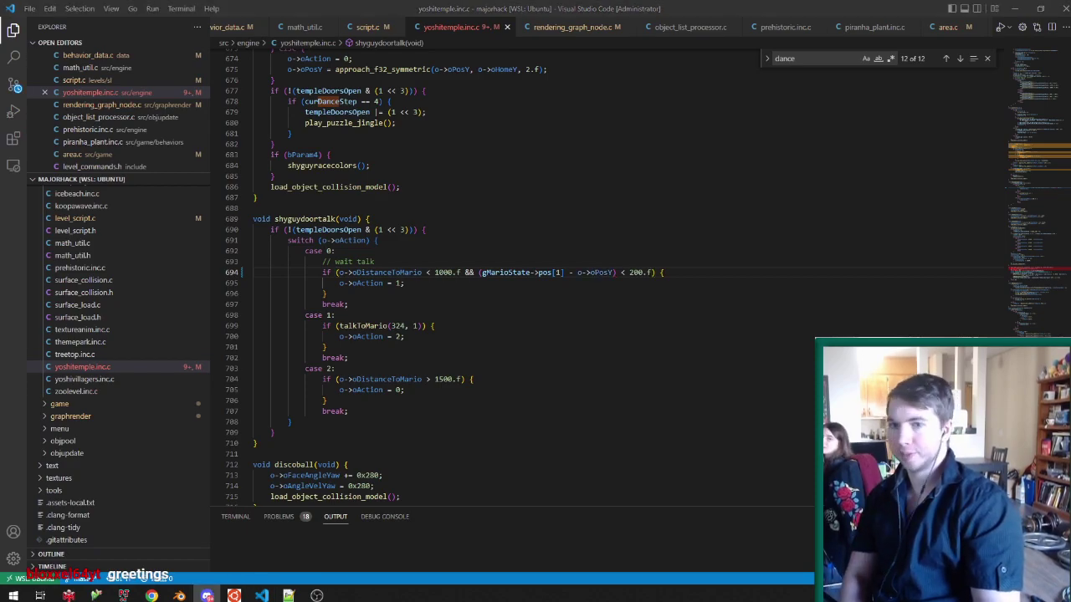
left_click(151, 596)
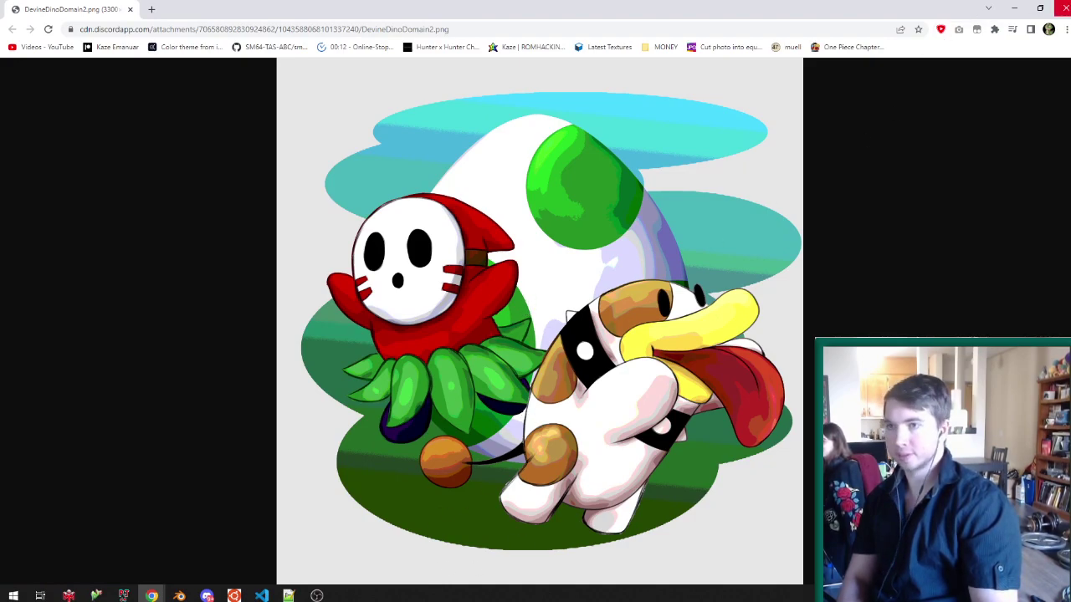
left_click(1065, 8)
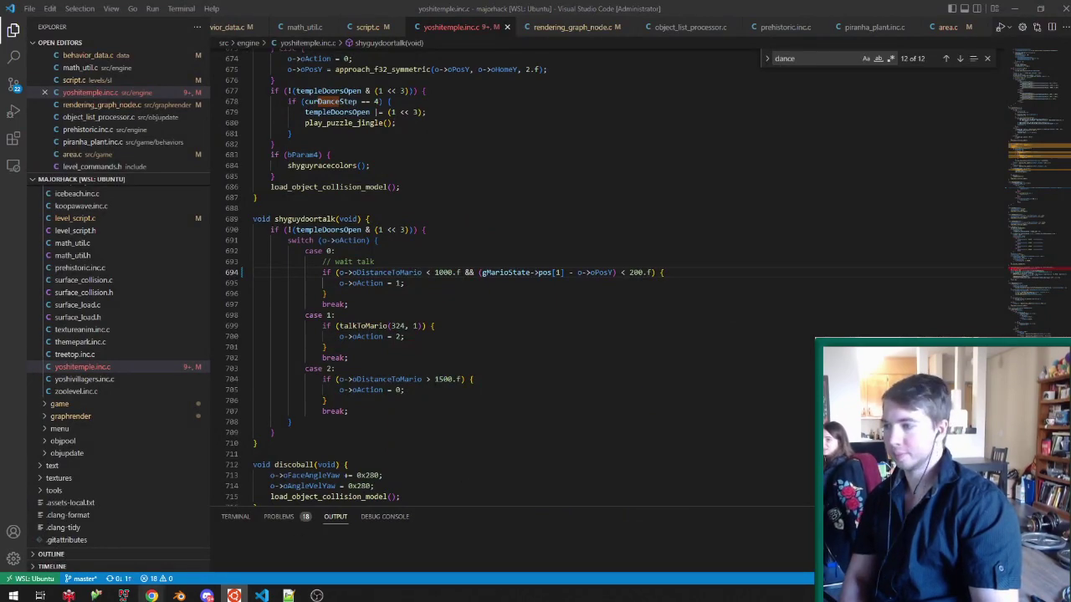
Launch the listed ROM in Project64 and take Mario across the rope bridge up to the wooden ramp by the boulder.
left_click(124, 596)
double_click(366, 126)
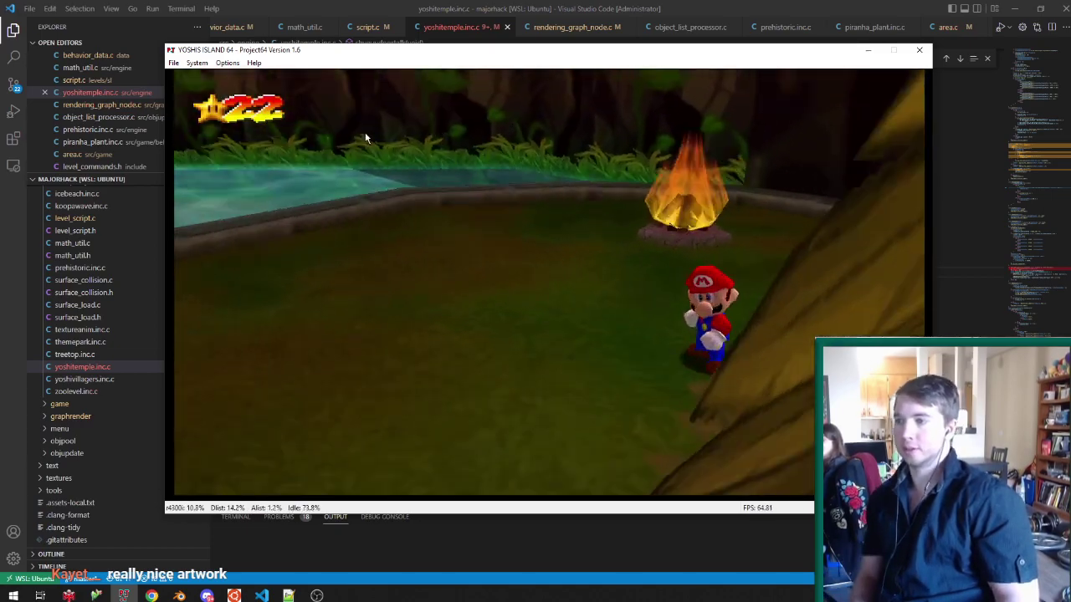
key("Up")
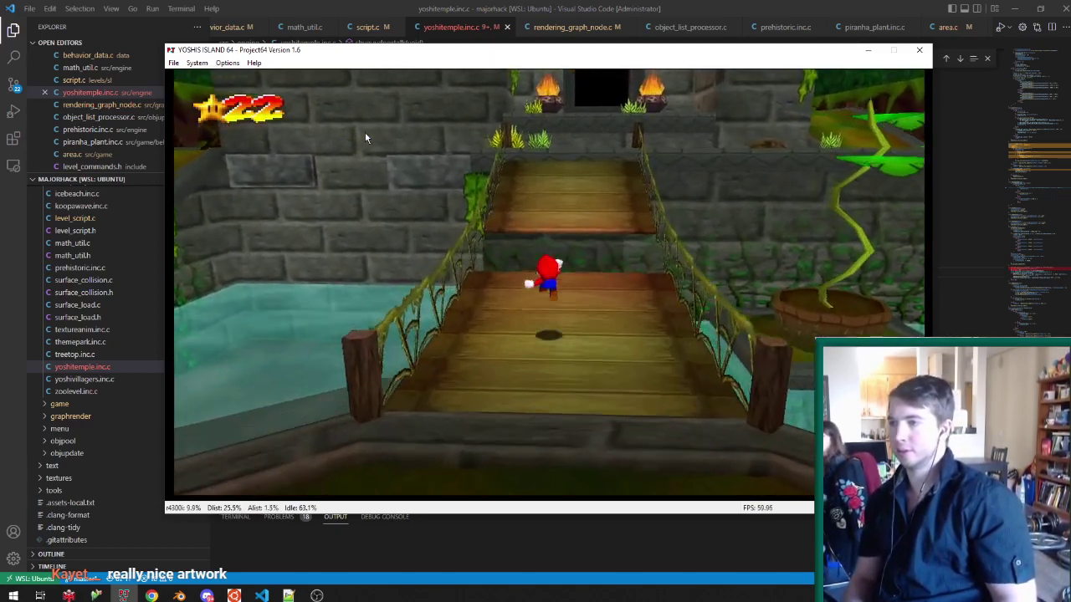
key("Left")
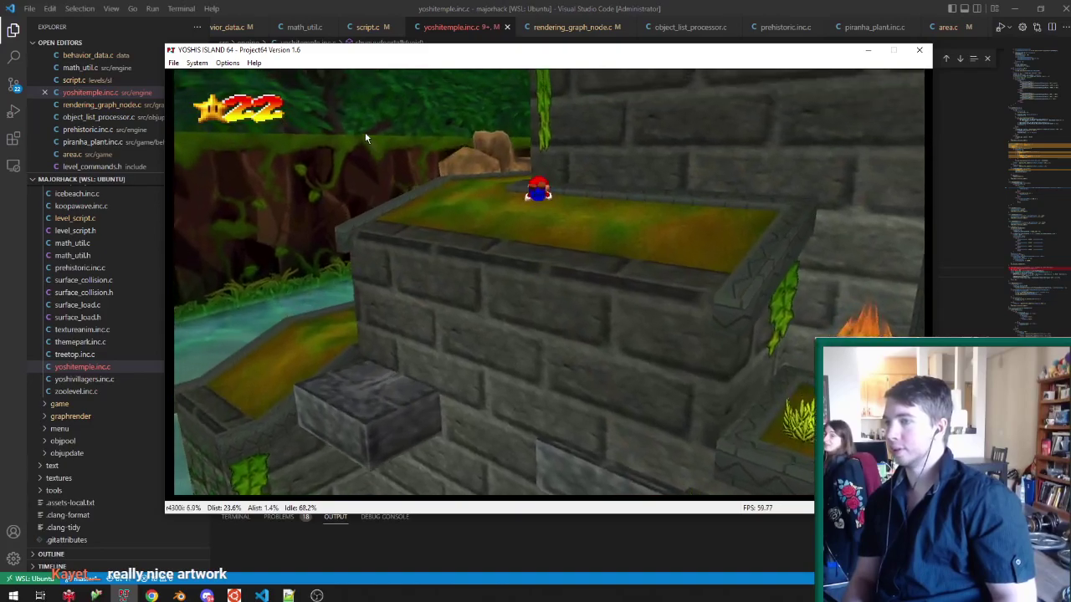
key("Up")
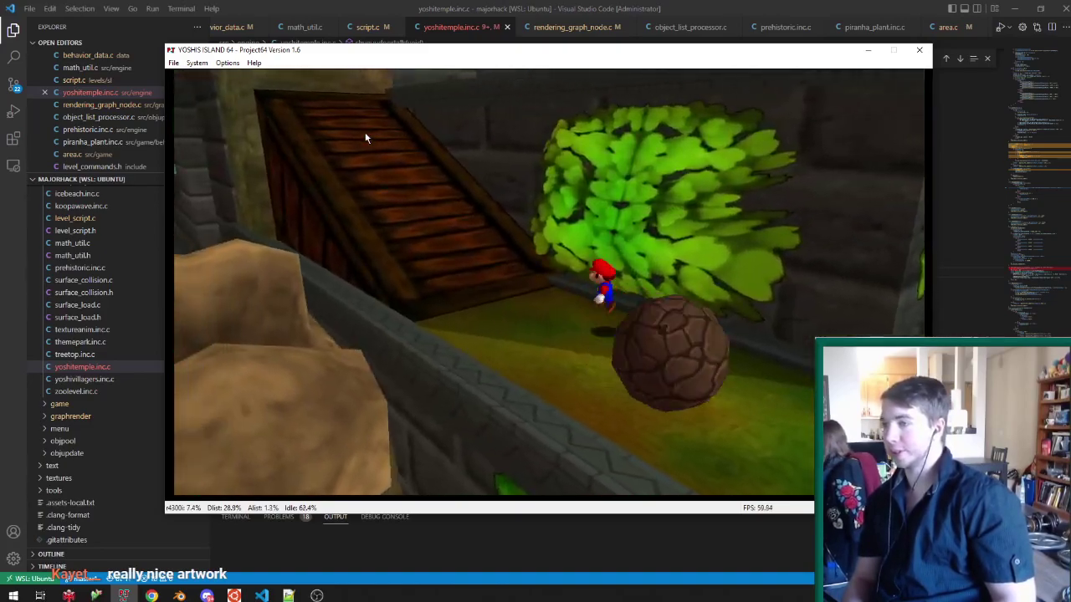
Take Mario off the ramp ledge into the water, past the door dialogue and potted plant, up to the leafy ledge.
key("Up")
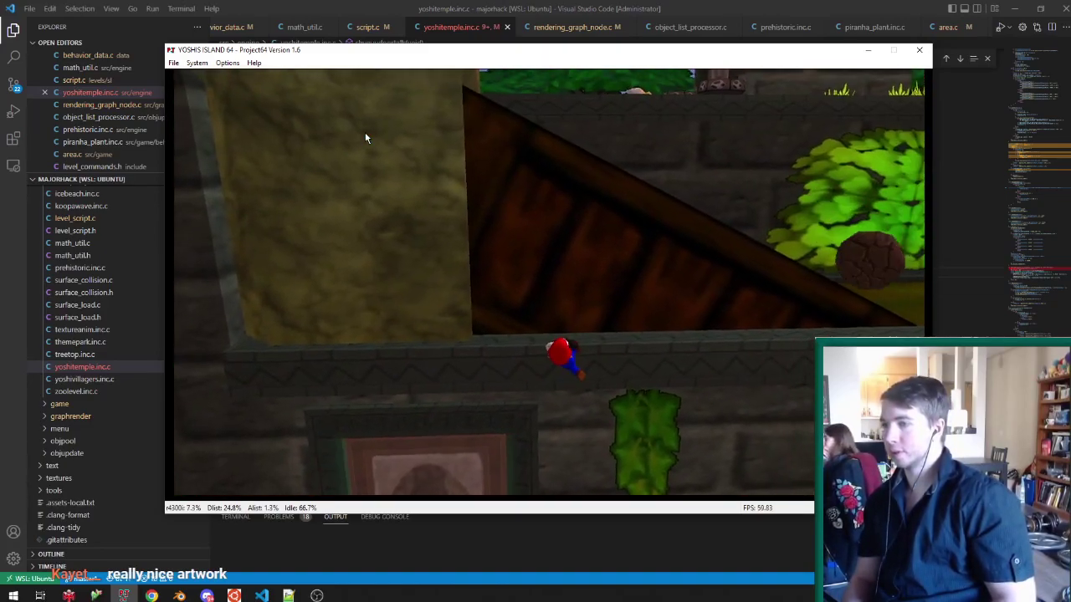
key("Left")
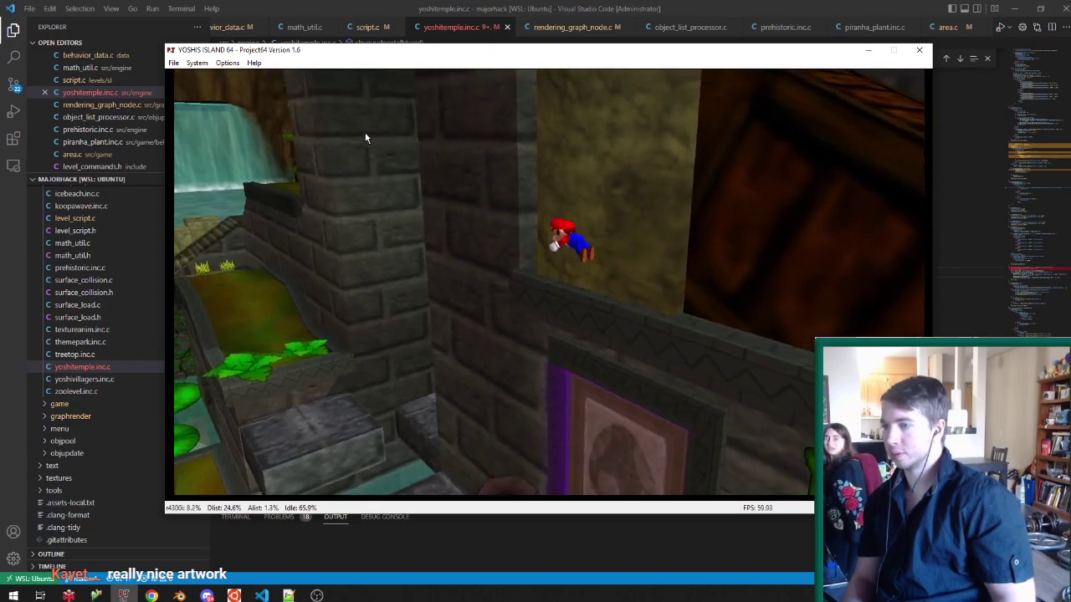
key("Up")
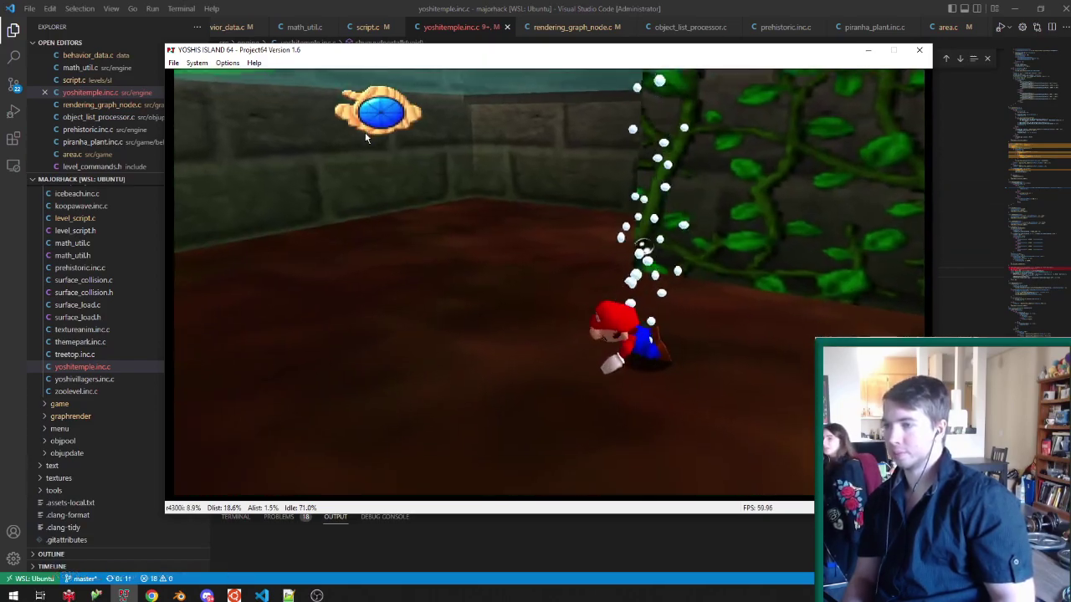
key("Up")
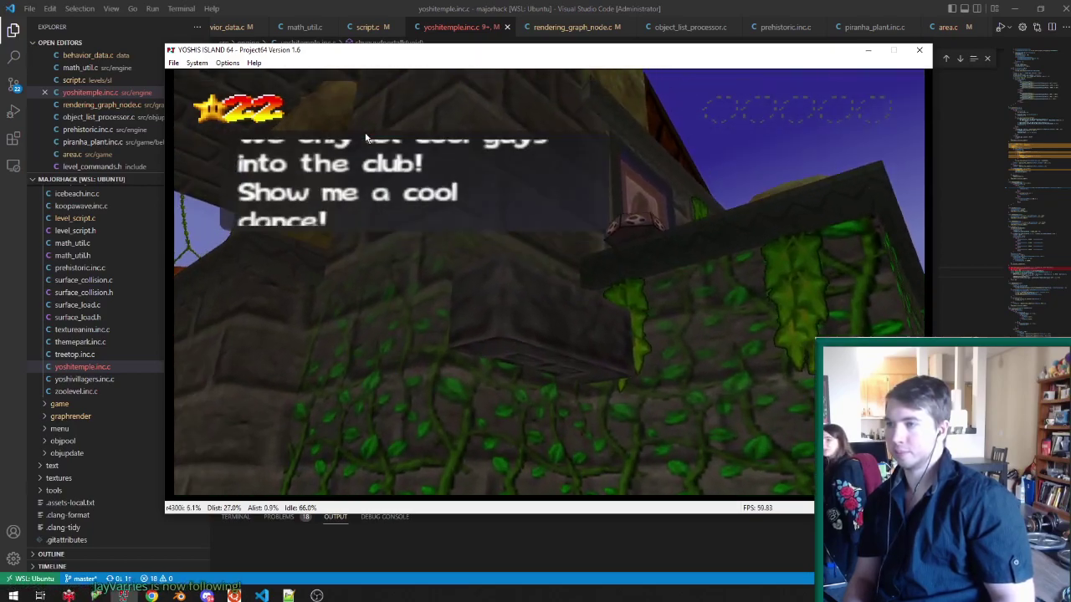
key("Up")
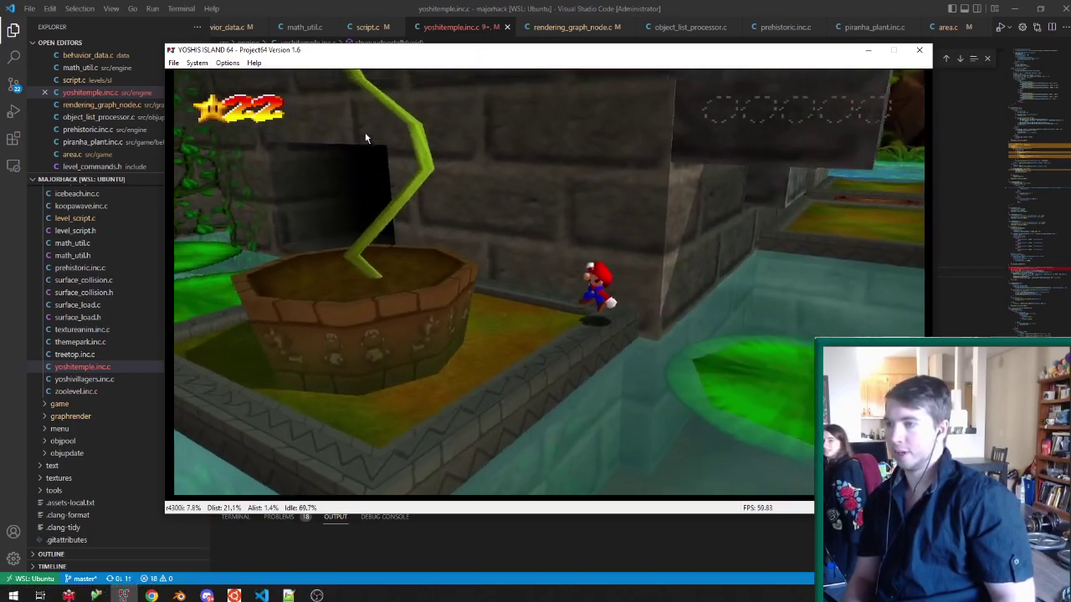
key("Up")
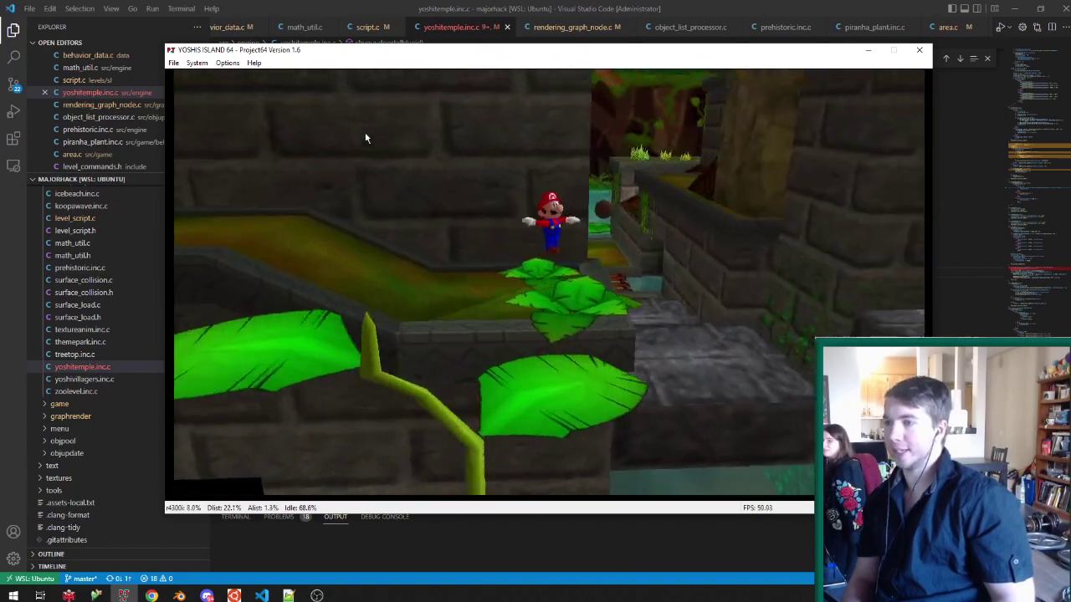
key("Up")
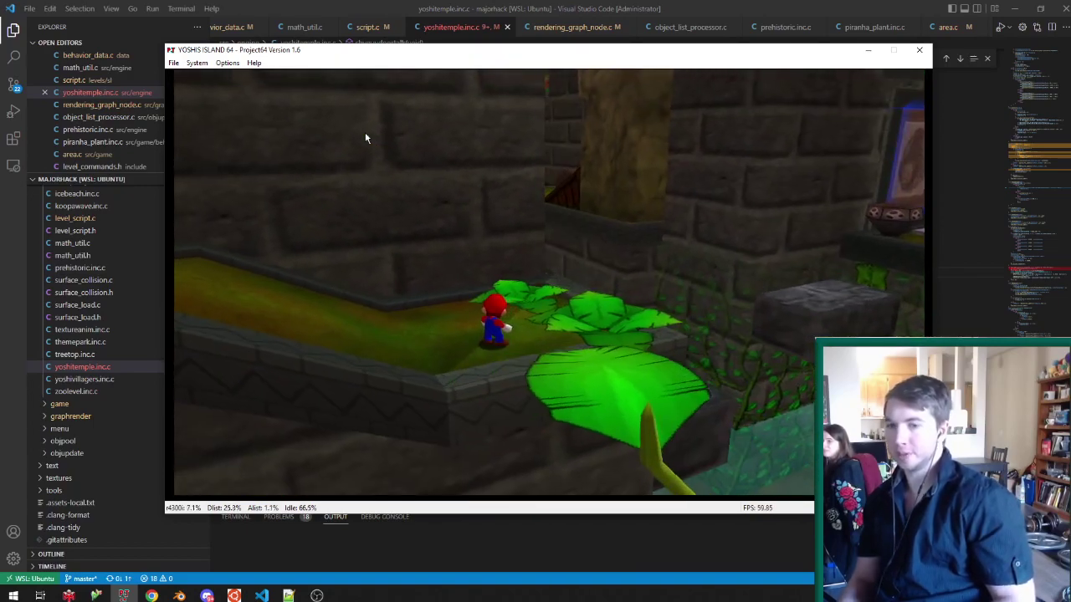
Close the Project64 emulator, and find beegyoshi.blend in the OW1 folder of the desktop's sm65yoshisisland directory using File Explorer.
left_click(209, 594)
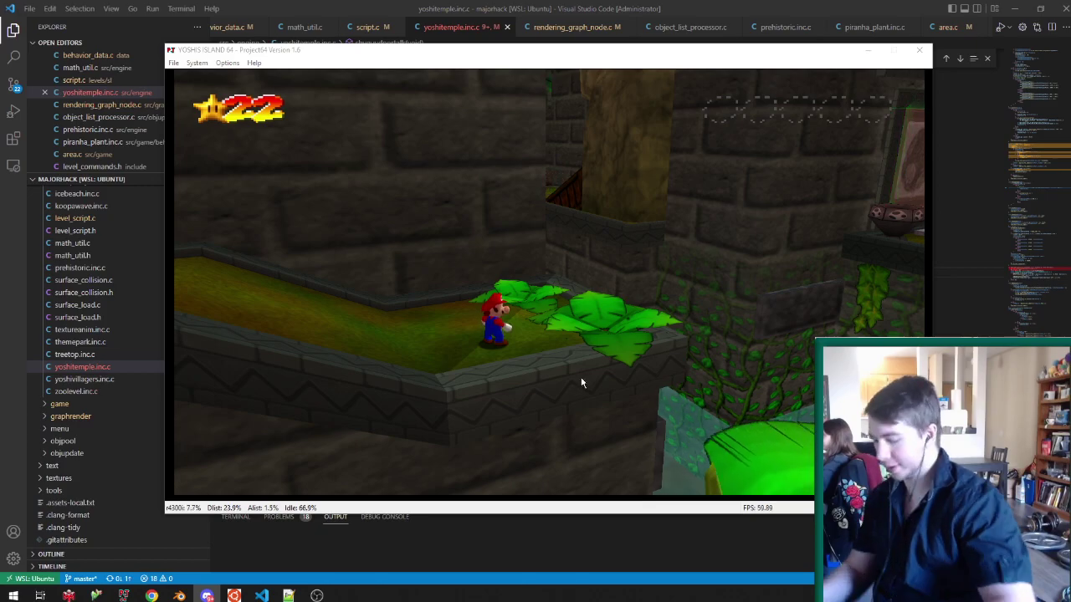
key("super+e")
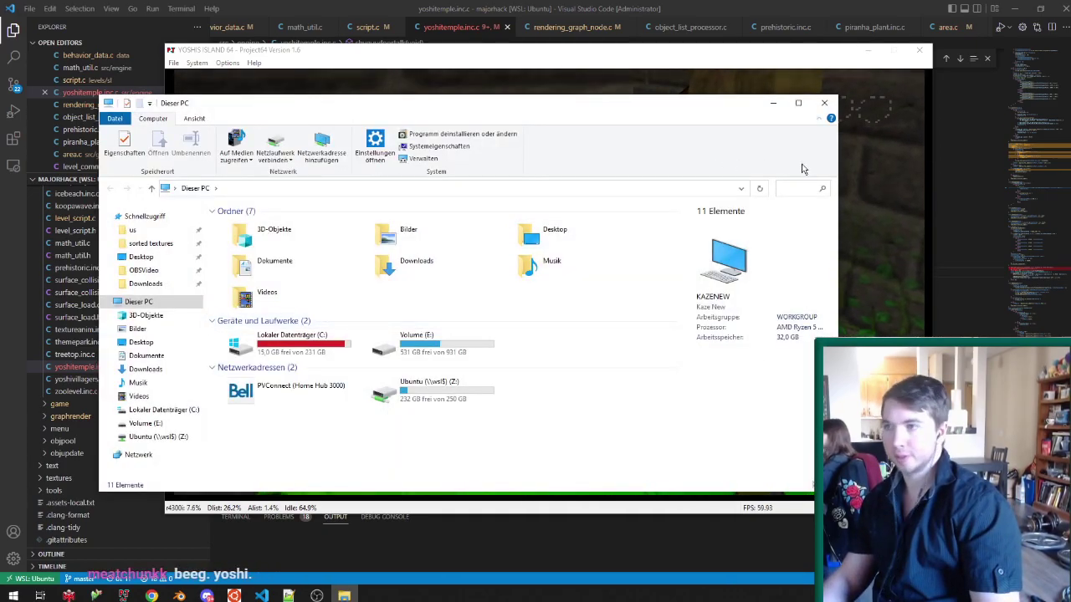
left_click(919, 51)
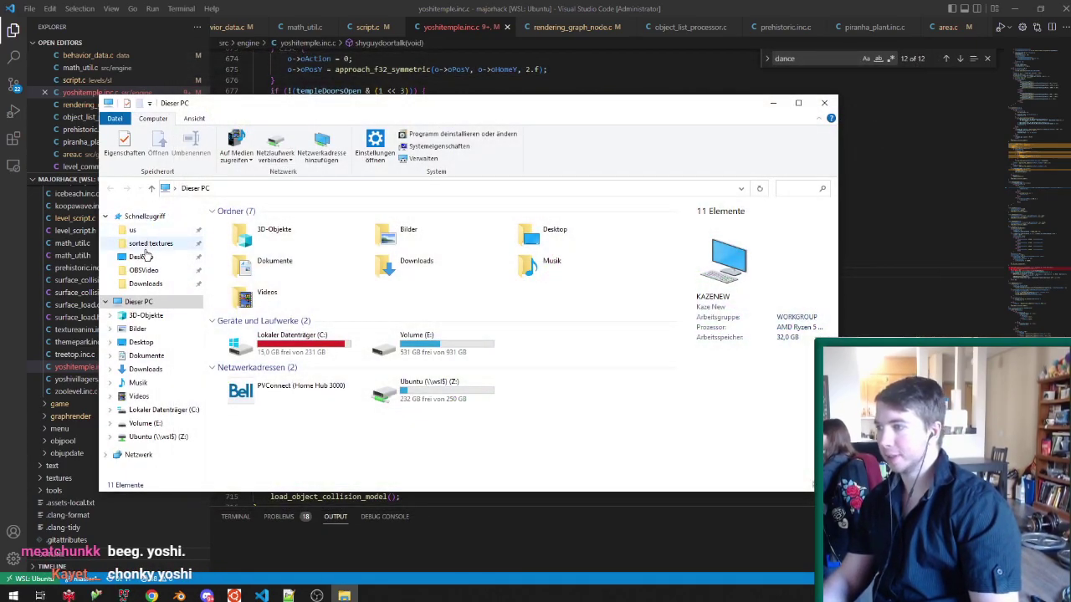
left_click(141, 257)
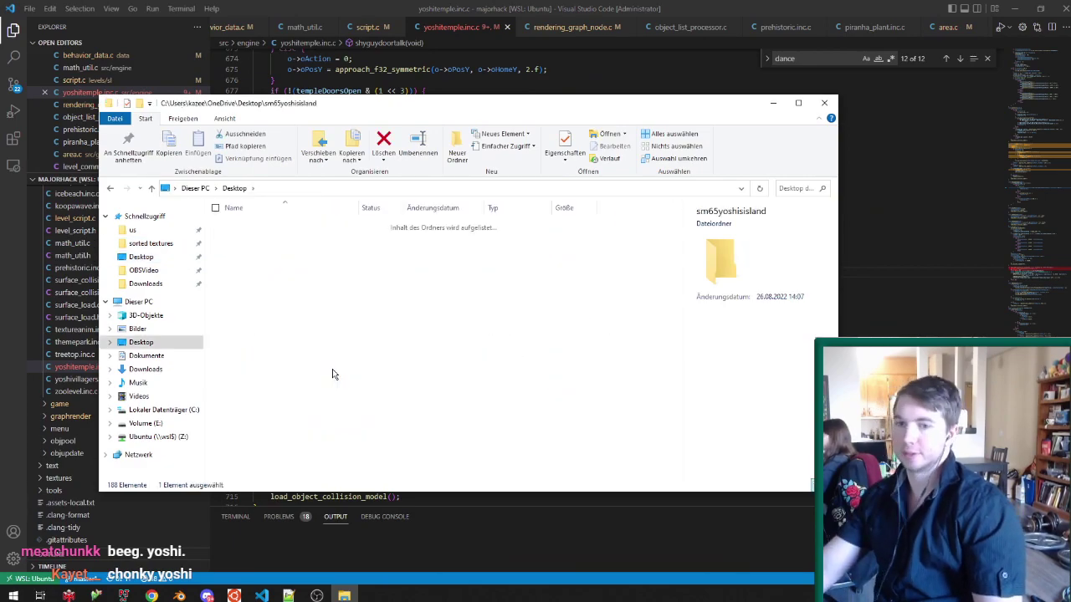
key("Return")
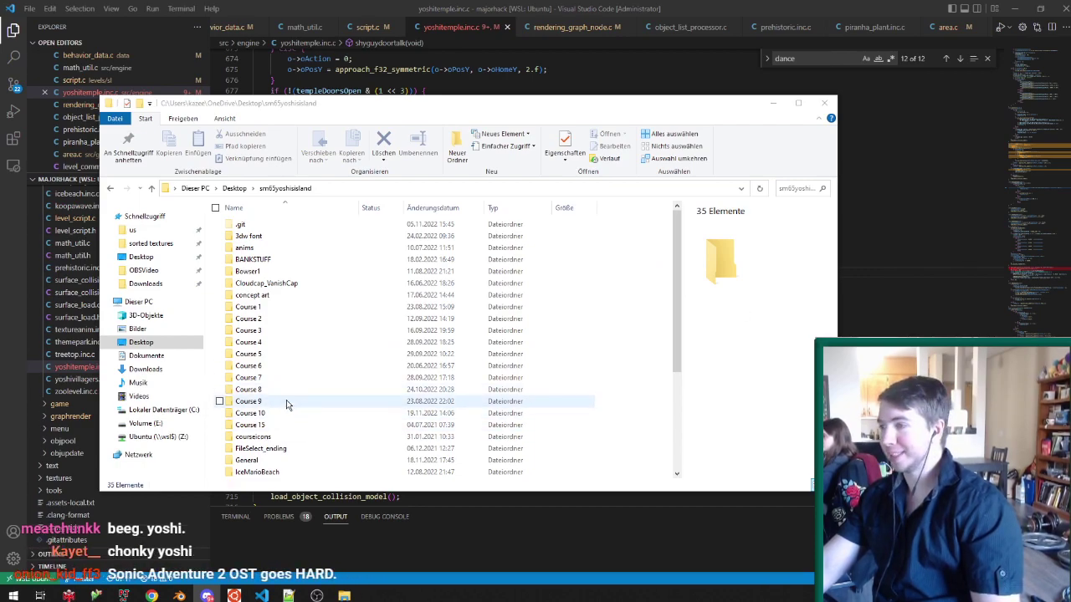
scroll(286, 400, "down", 3)
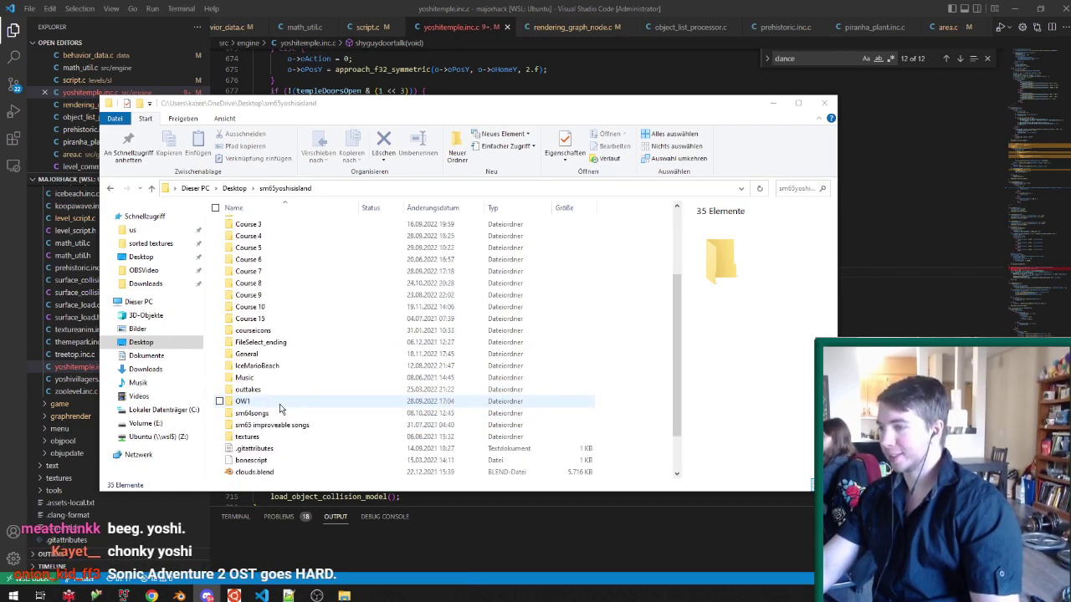
double_click(281, 405)
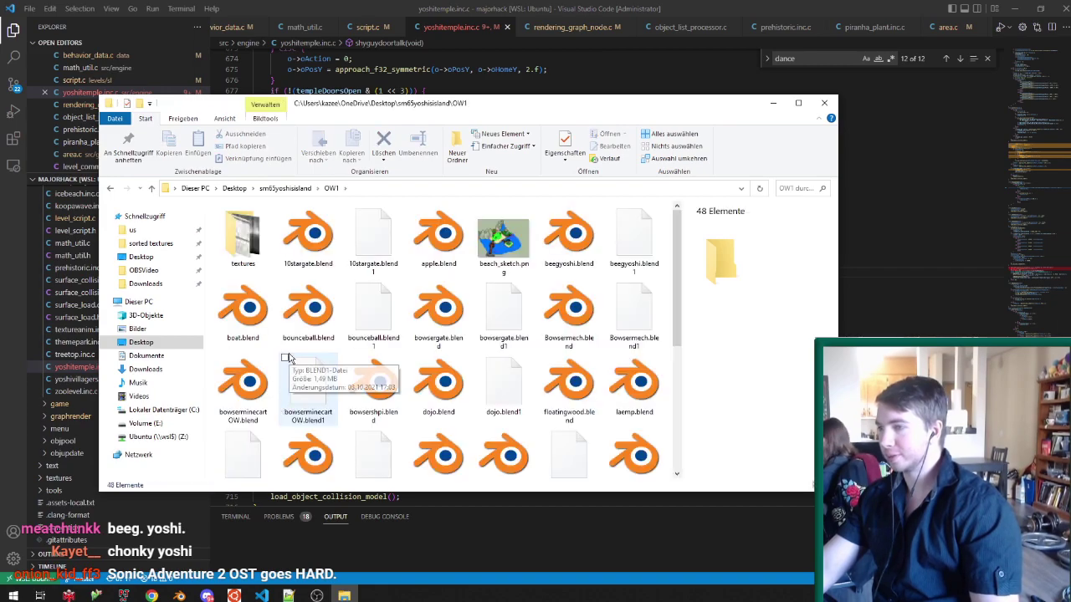
left_click(572, 244)
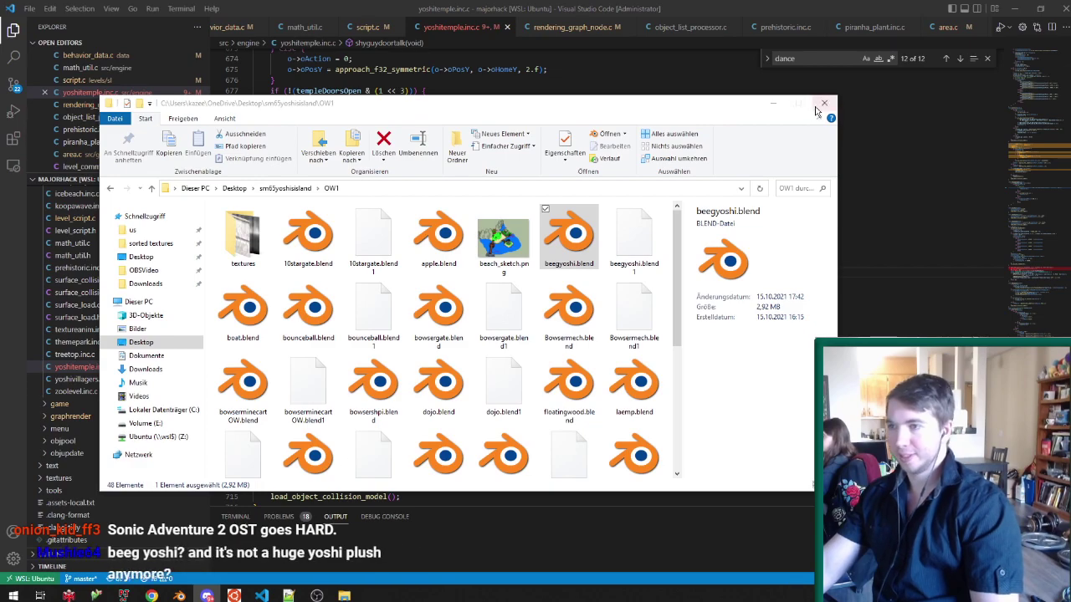
left_click(824, 102)
left_click(152, 595)
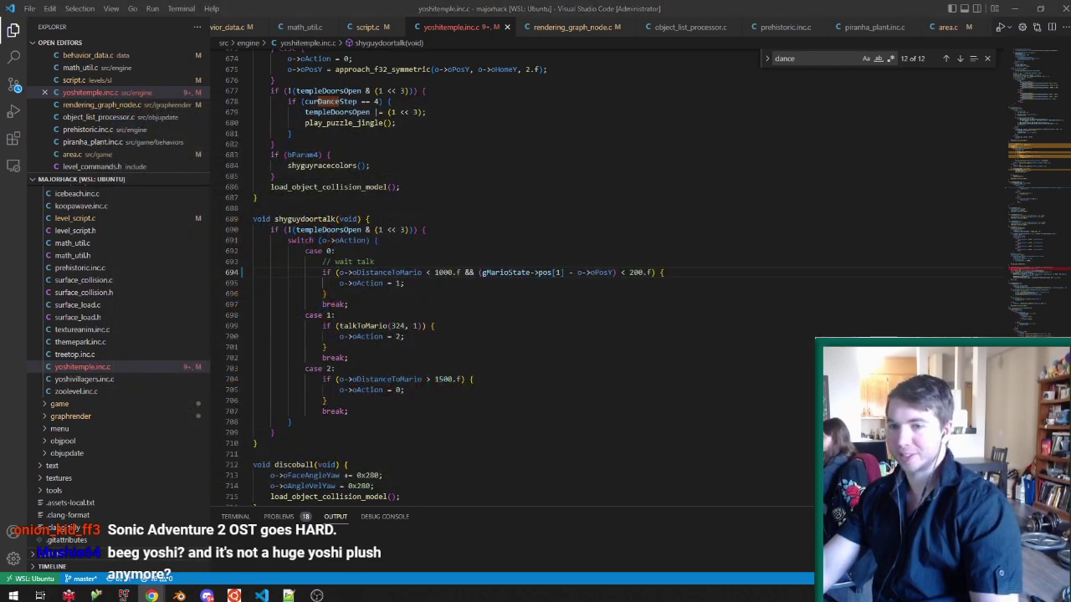
left_click(234, 596)
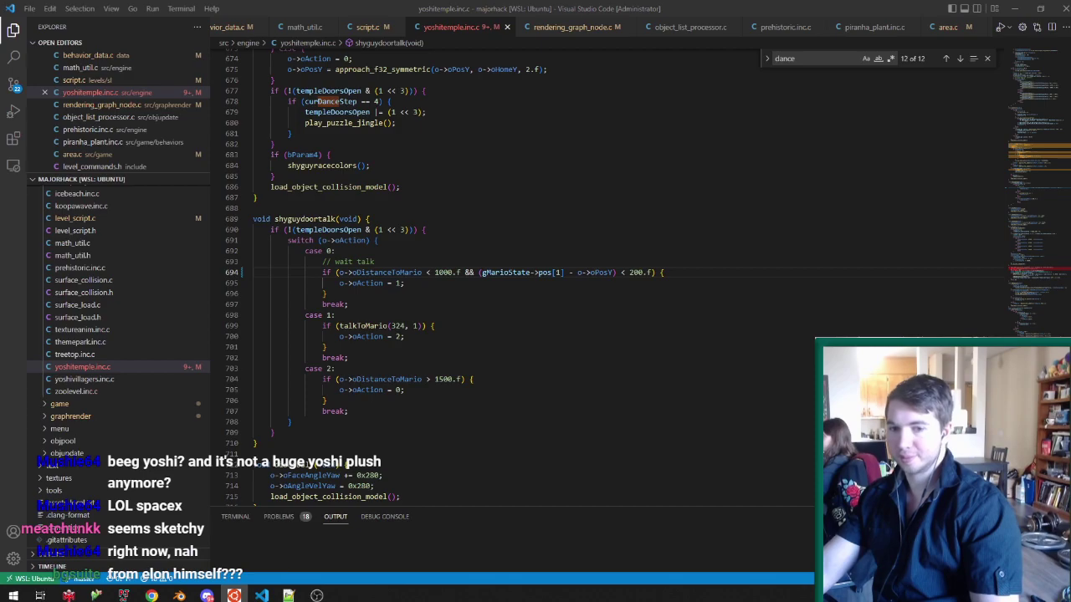
key("alt+Tab")
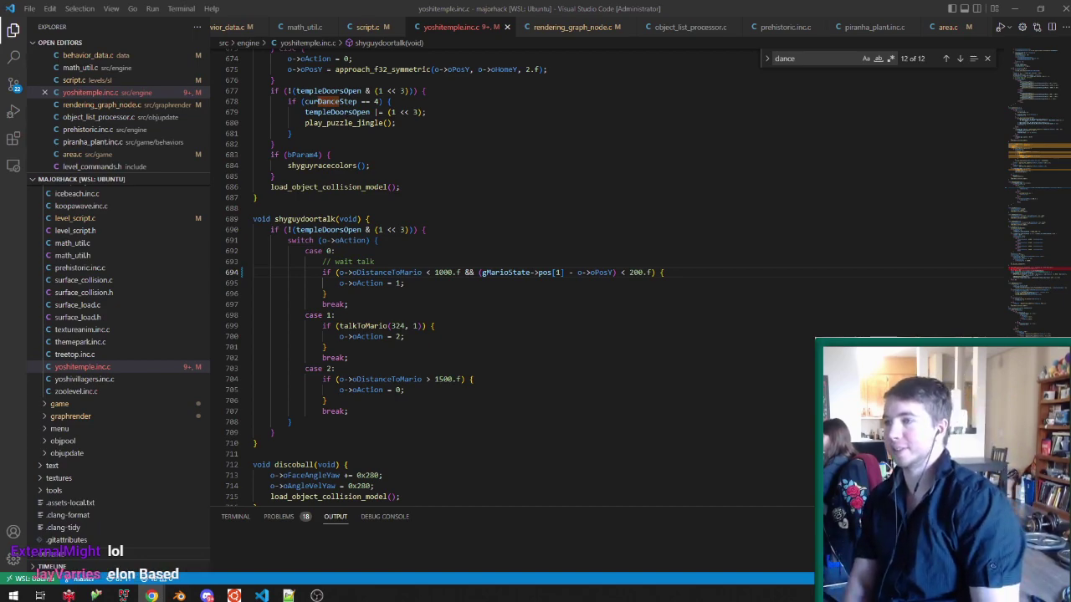
left_click(530, 3)
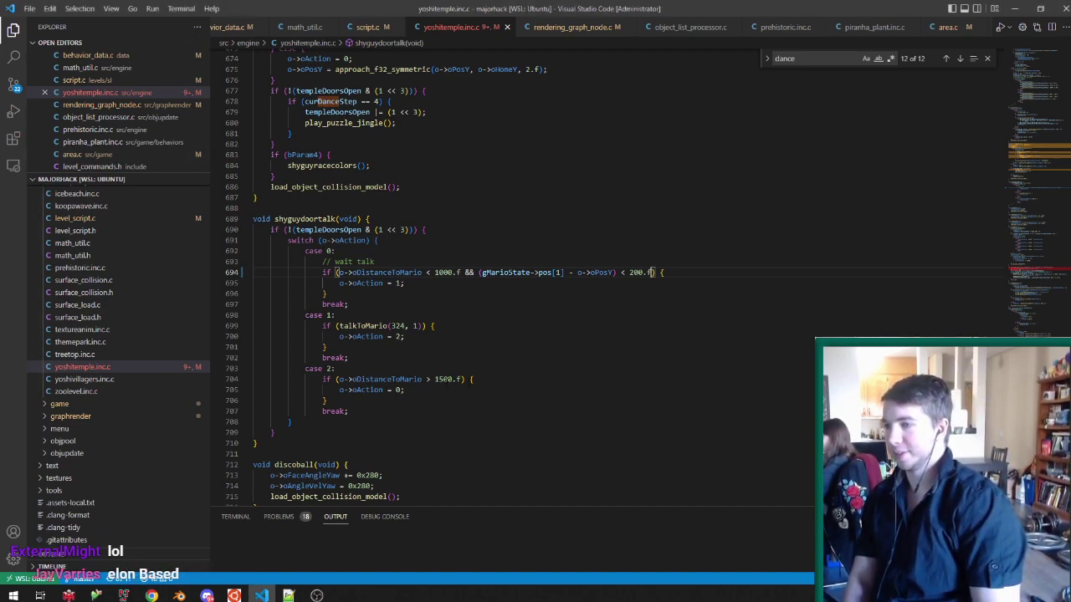
left_click(532, 233)
left_click(522, 220)
scroll(522, 220, "down", 2)
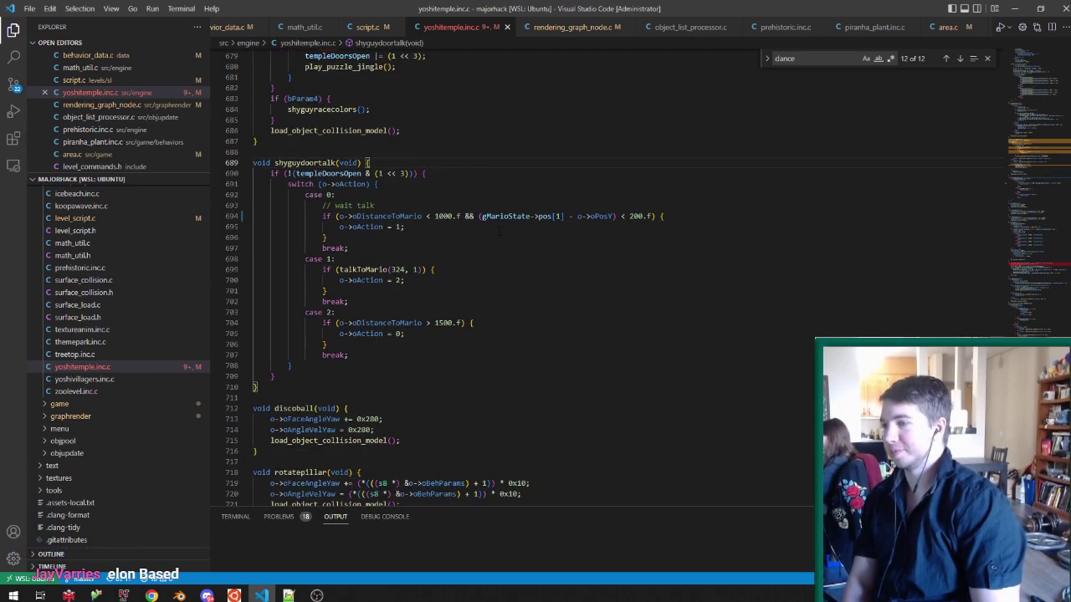
Switch to Blender, save C10 sketch.blend, and display the fortress level with its textures.
left_click(181, 595)
mouse_move(367, 284)
middle_mouse_down()
mouse_move(381, 342)
mouse_move(413, 302)
middle_mouse_up()
scroll(369, 327, "down", 6)
key("ctrl+s")
scroll(382, 341, "up", 3)
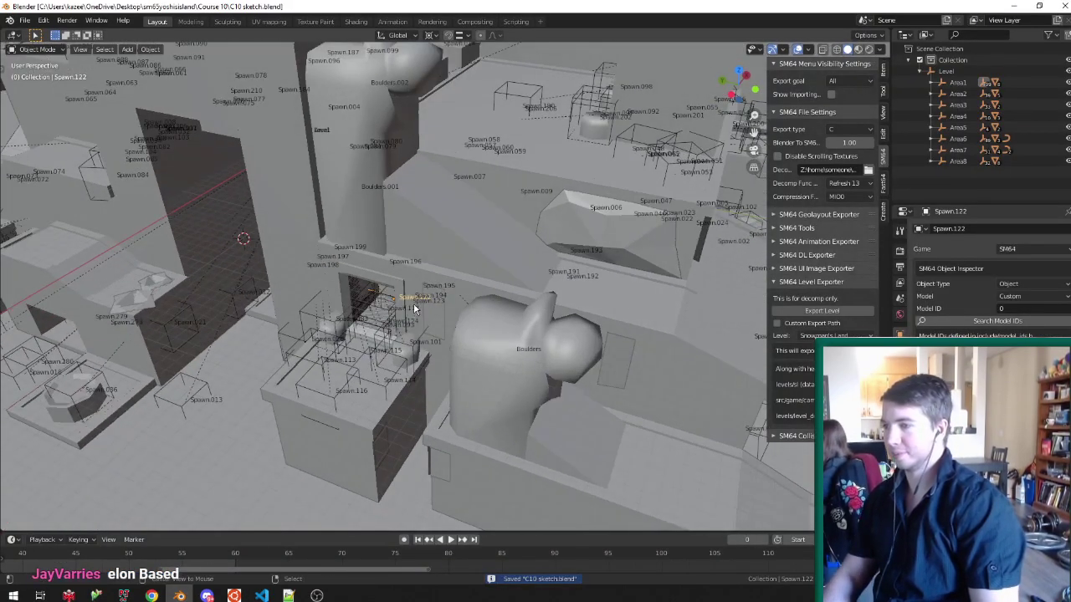
key("z")
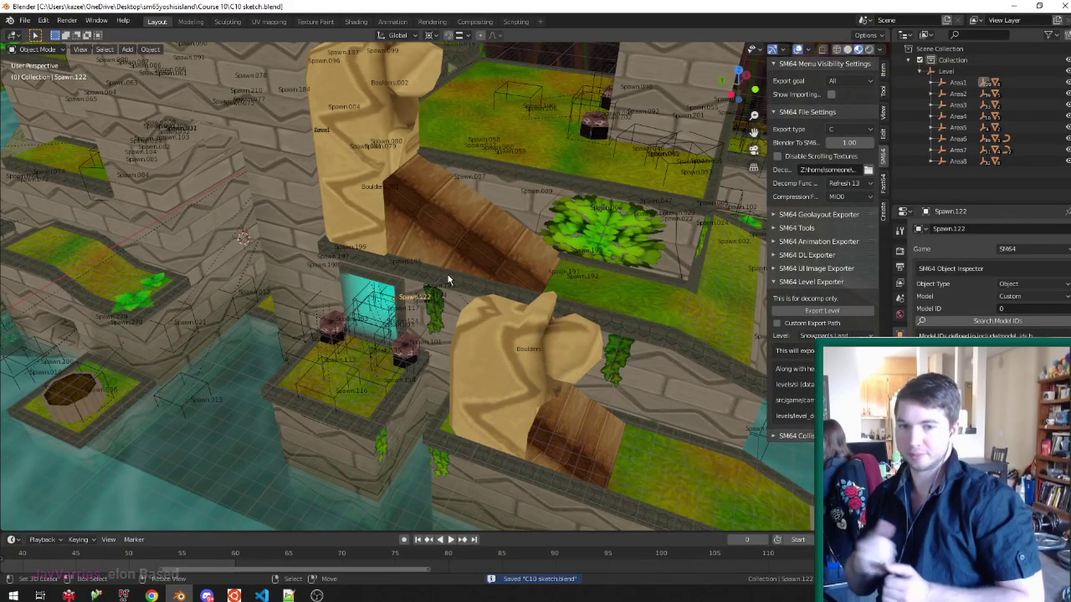
scroll(423, 286, "down", 5)
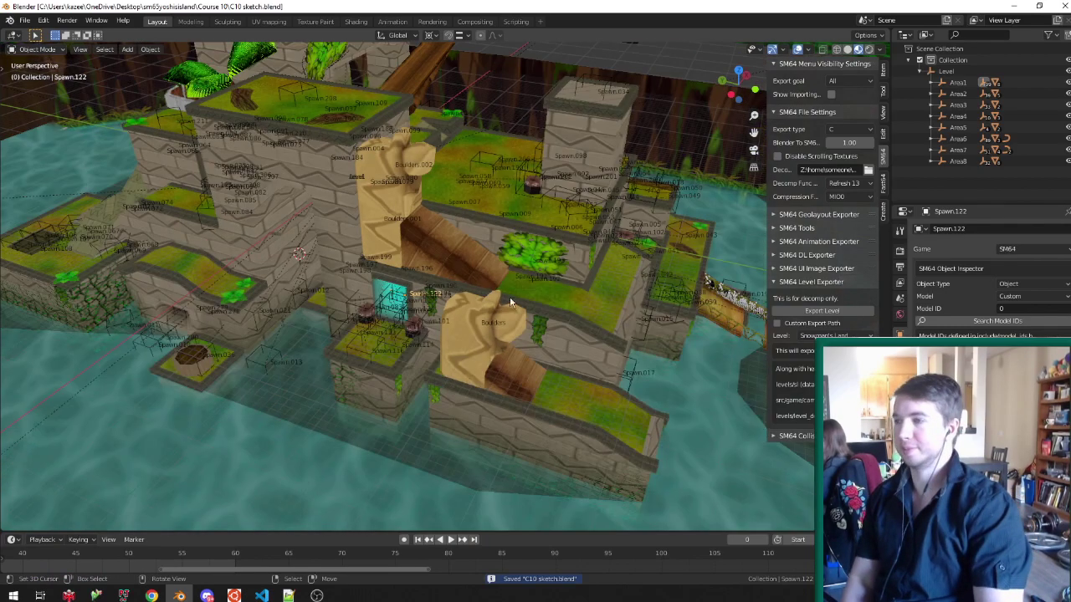
scroll(473, 274, "up", 3)
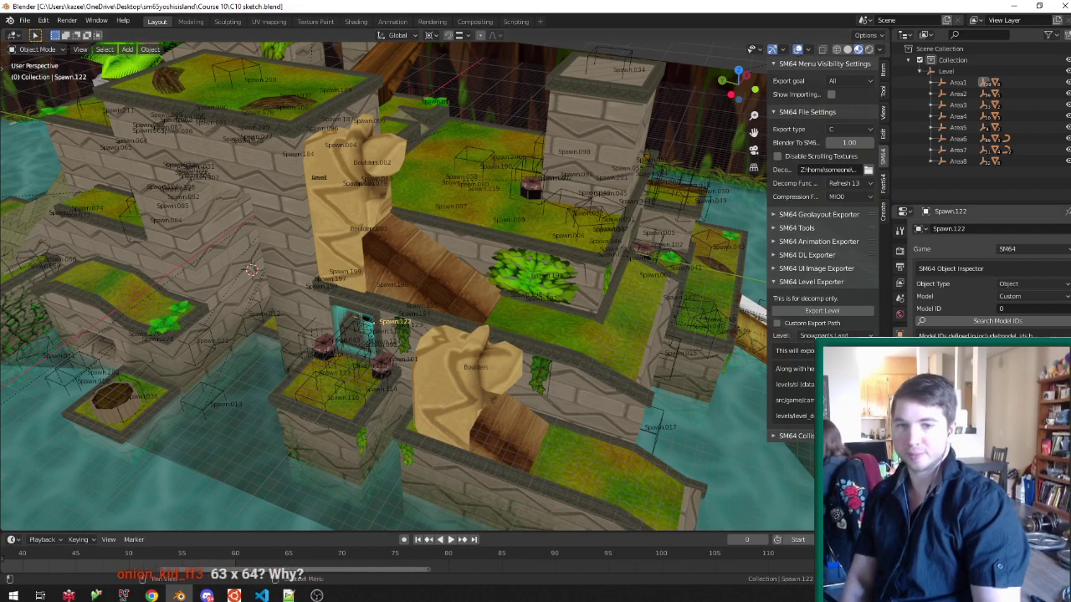
key("alt+Tab")
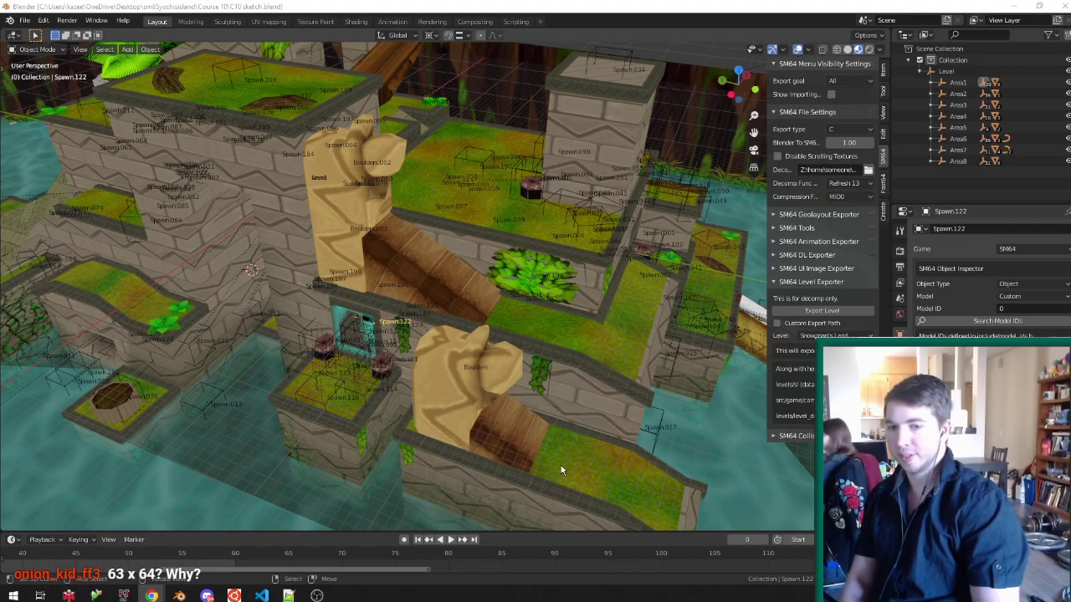
Select the Transparent water mesh around the fortress and open it in Edit Mode.
middle_click_drag(538, 279, 478, 220)
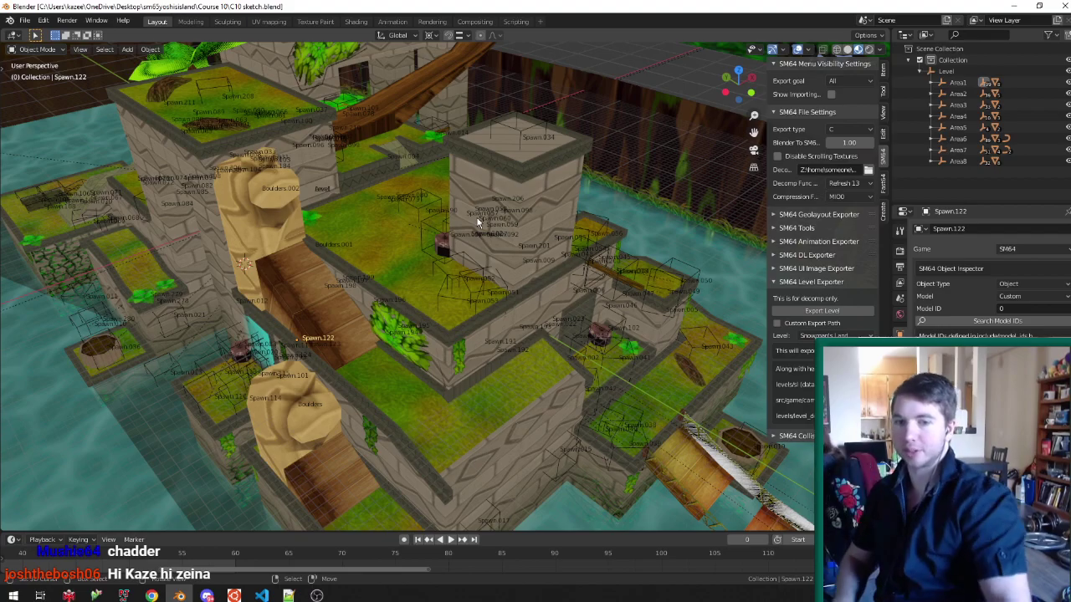
middle_click_drag(476, 217, 275, 334)
left_click(394, 256)
left_click(274, 329)
key("Tab")
scroll(189, 317, "up", 5)
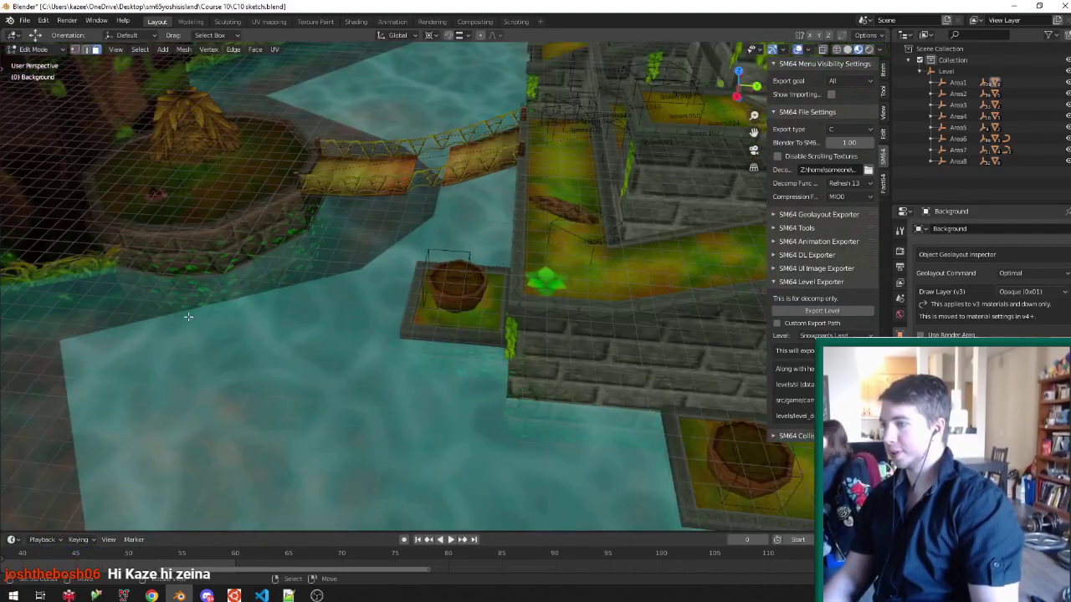
key("Tab")
left_click(243, 318)
key("Tab")
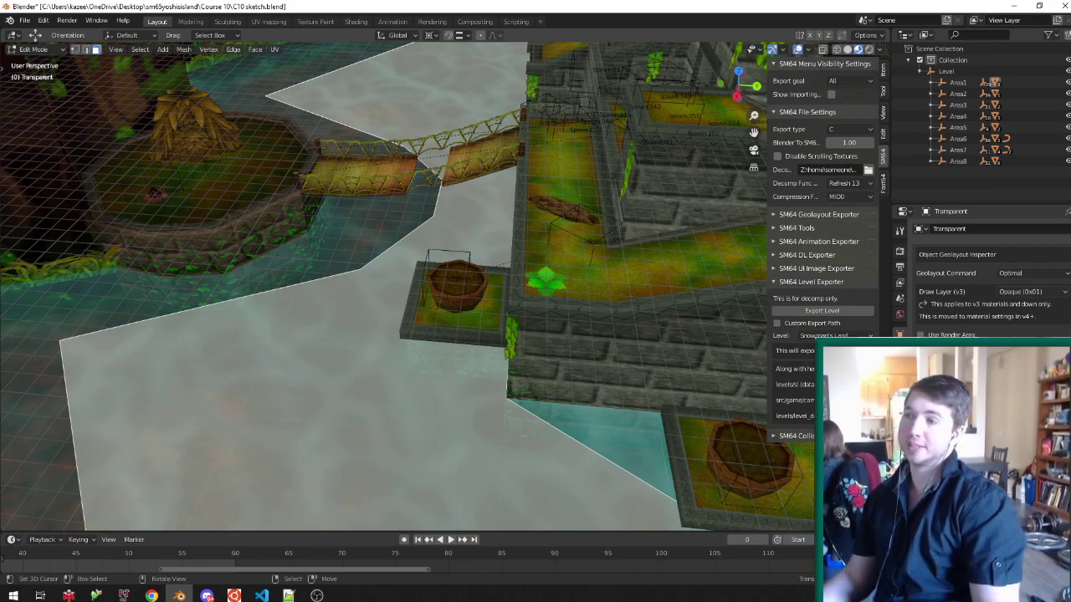
Assign f3d_material.764 to the faces of the Transparent water mesh.
left_click(900, 430)
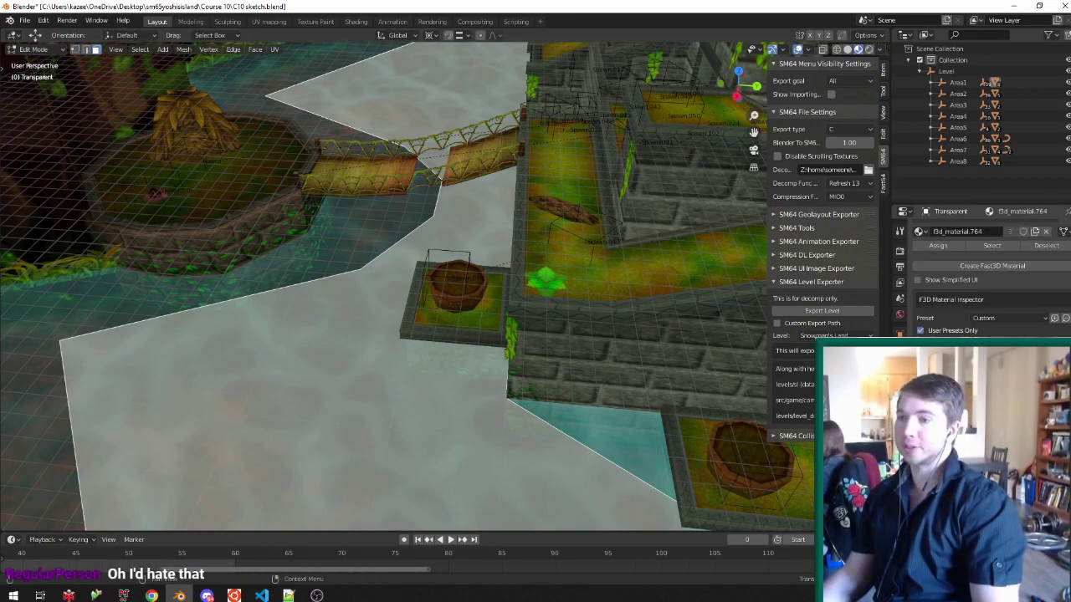
key("a")
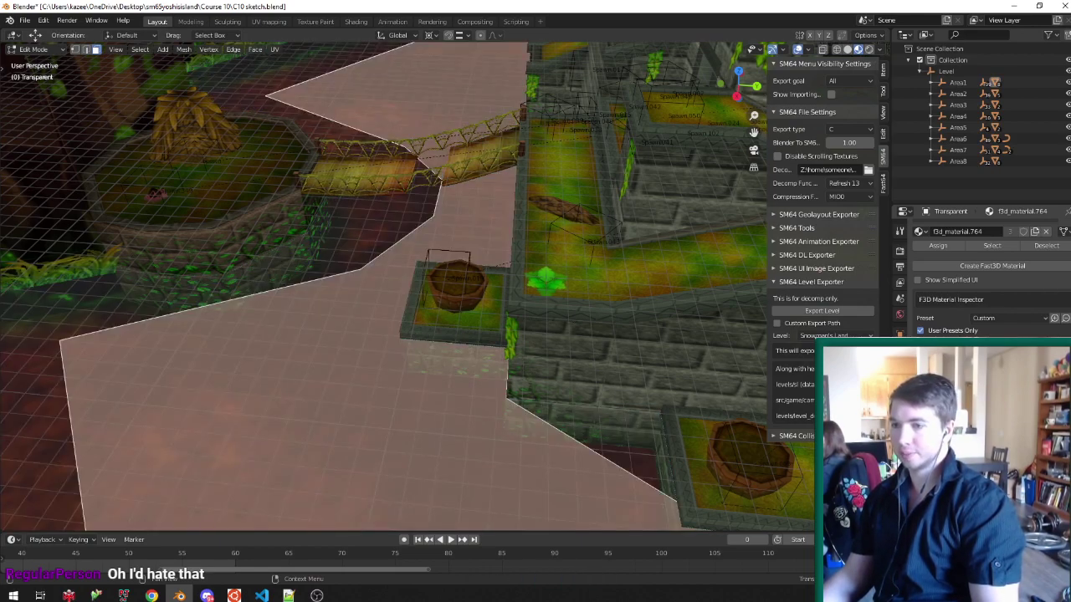
left_click(938, 245)
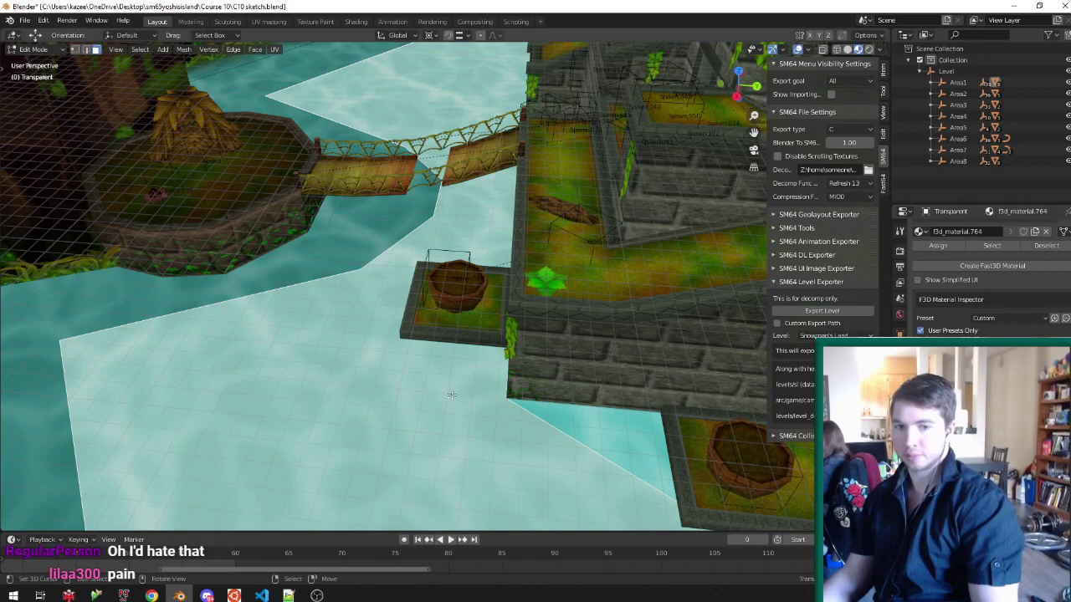
scroll(353, 269, "down", 5)
scroll(352, 269, "down", 6)
scroll(352, 270, "up", 2)
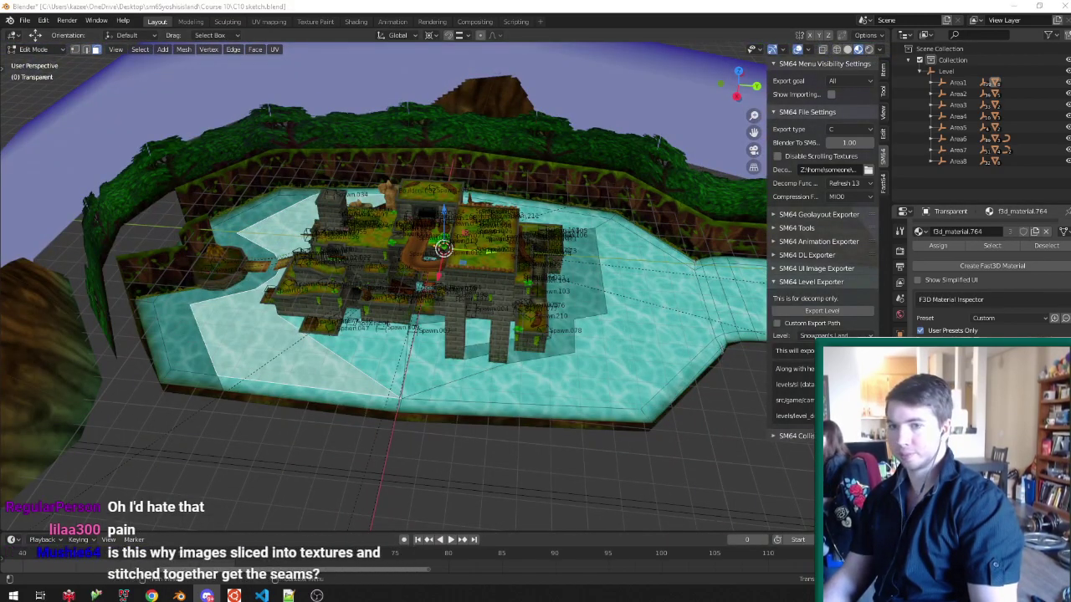
Switch to Chrome, inspect the DevineDinoDomain64_V2.png artwork up close, and save it to the Desktop as a PNG.
key("alt+Tab")
scroll(576, 338, "up", 8, "ctrl")
scroll(576, 338, "down", 3, "ctrl")
scroll(575, 336, "up", 2, "ctrl")
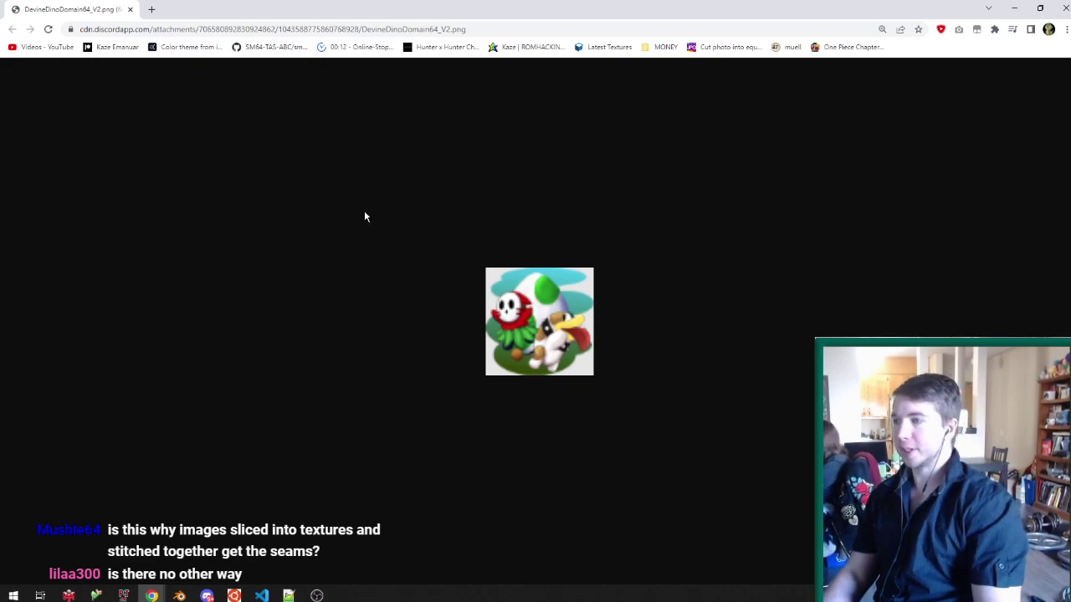
key("ctrl+s")
left_click(46, 114)
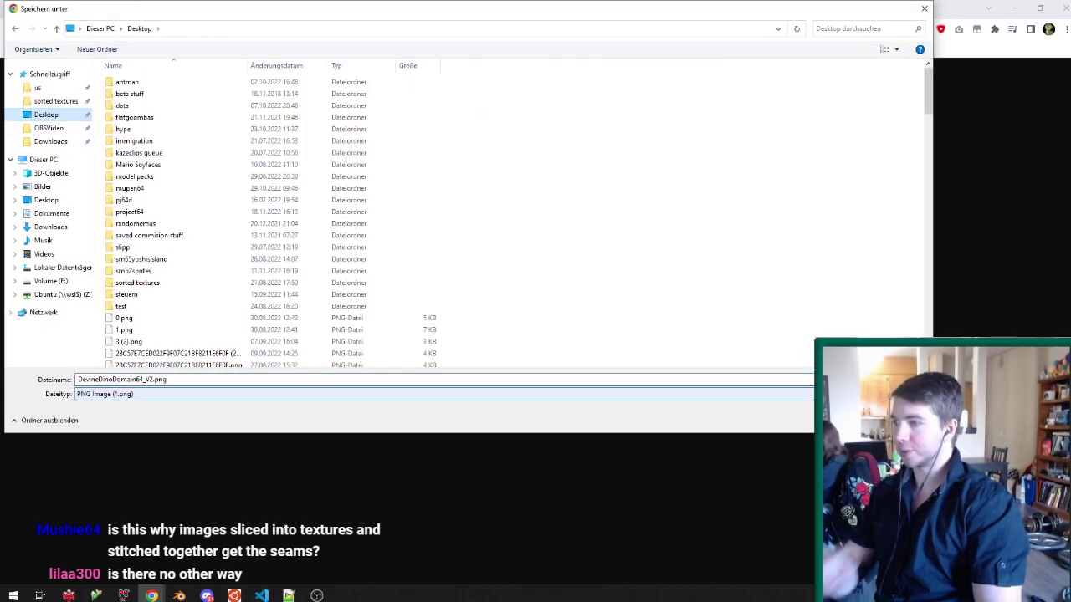
key("Return")
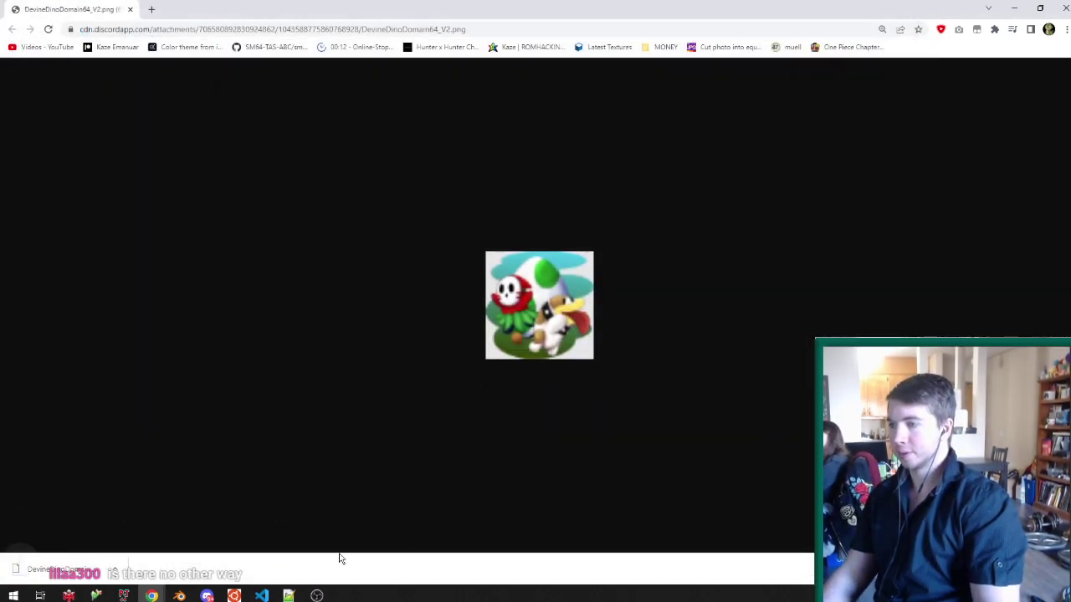
Open the DevineDinoDomain2.png artwork from Discord, save it in the concept art folder of sm65yoshisisland, and close the browser.
left_click(206, 596)
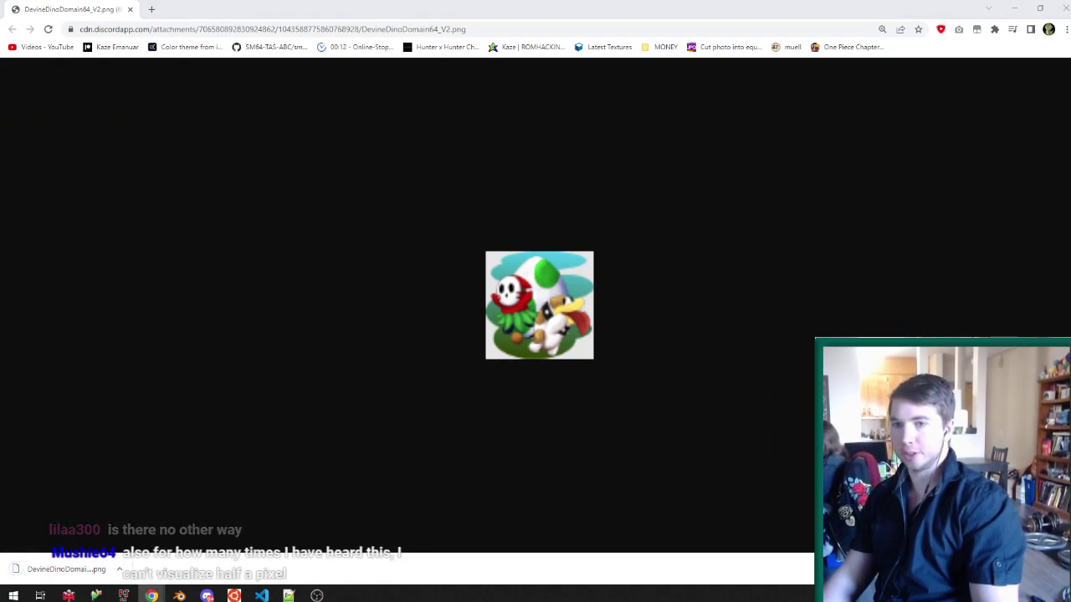
key("ctrl+s")
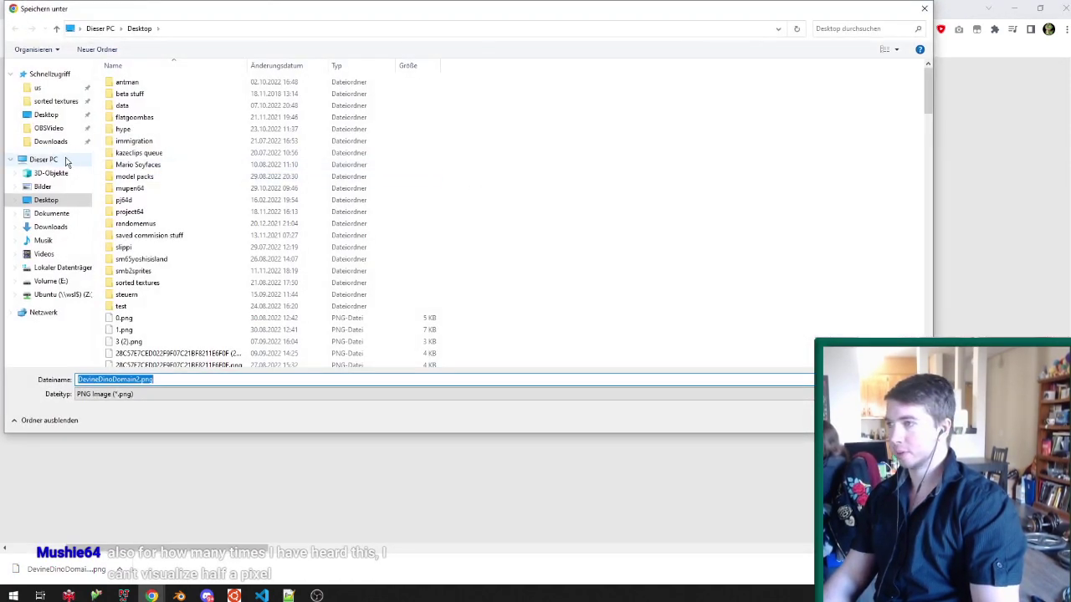
double_click(138, 258)
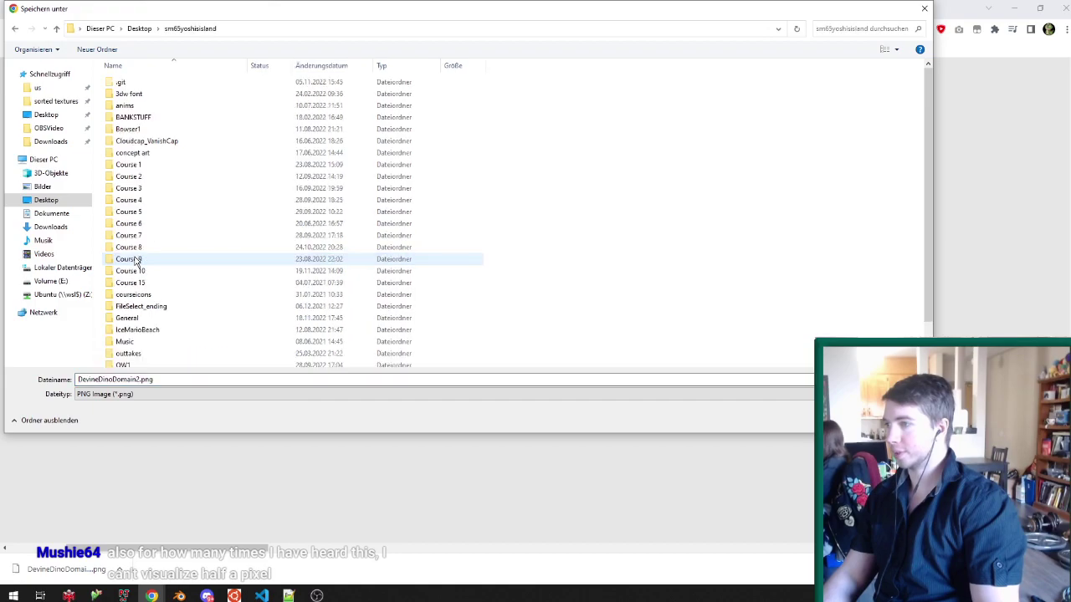
left_click(158, 154)
double_click(157, 154)
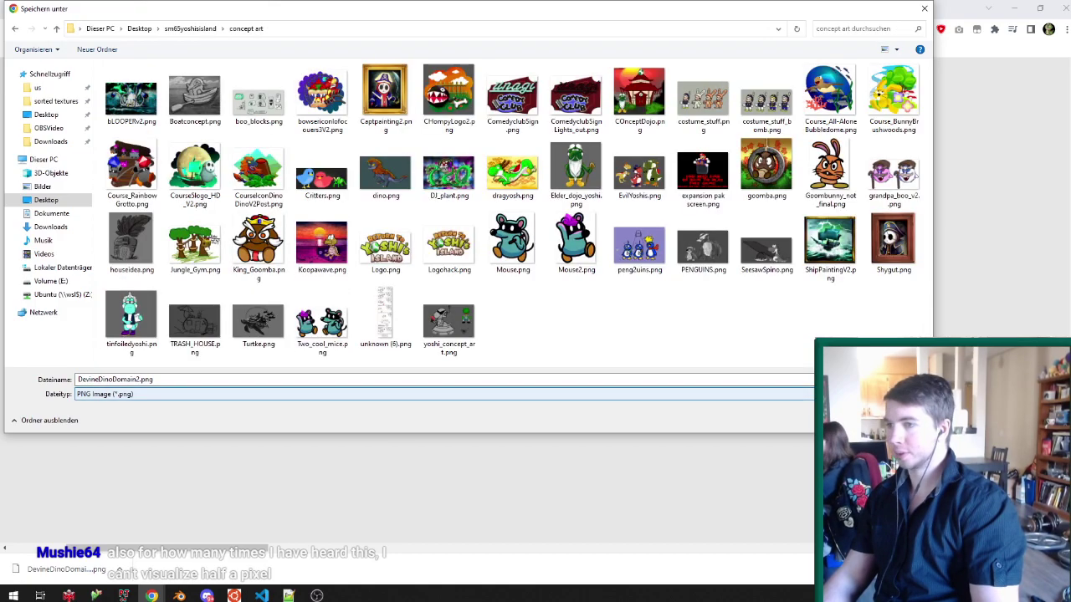
key("Return")
left_click(1051, 6)
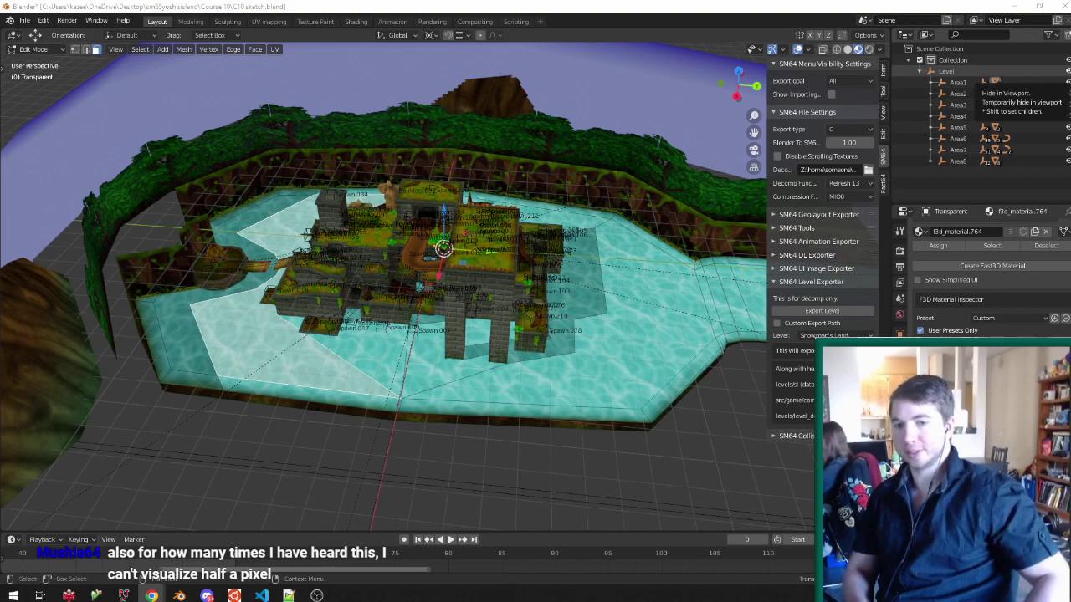
Examine the water surface and the fortress's grassy terraces near the rope bridge in Blender.
scroll(366, 276, "down", 3)
scroll(365, 276, "up", 5)
scroll(366, 276, "down", 5)
middle_click_drag(284, 272, 459, 331)
scroll(182, 271, "up", 5)
scroll(344, 293, "up", 3)
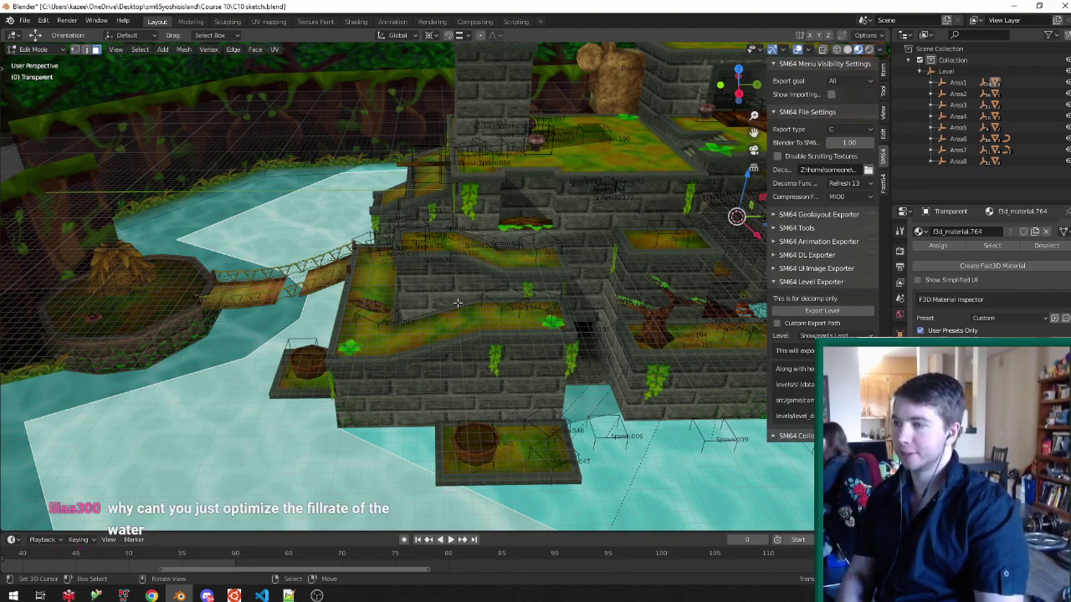
scroll(440, 271, "down", 4)
middle_click_drag(440, 271, 487, 355)
scroll(488, 356, "up", 12)
scroll(491, 346, "down", 2)
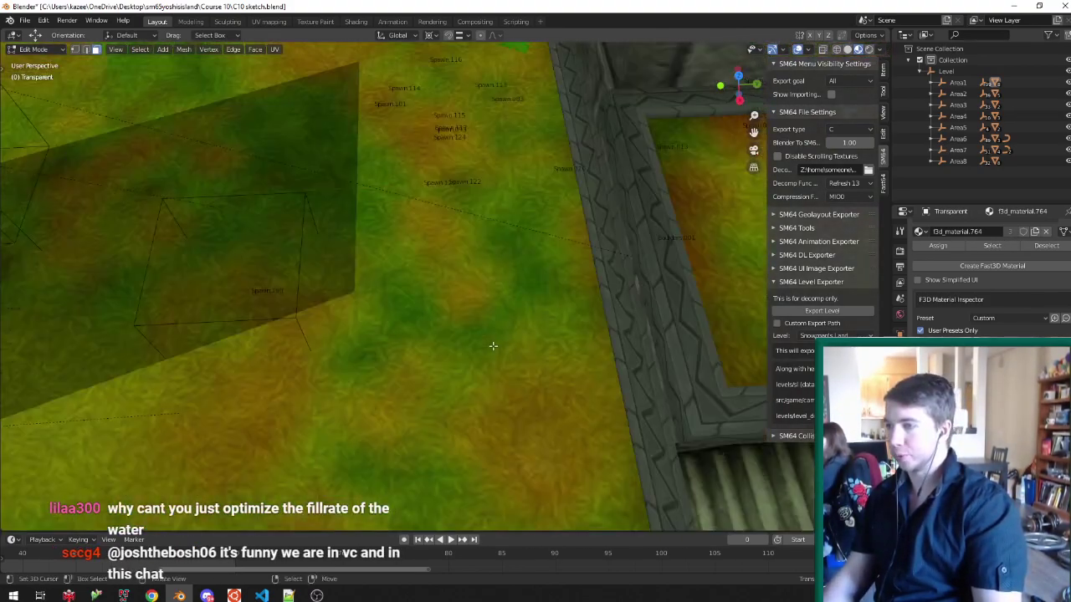
Inspect the grass and the dark shadow patch on the fortress's upper terrace up close and from further back.
key("shift+grave")
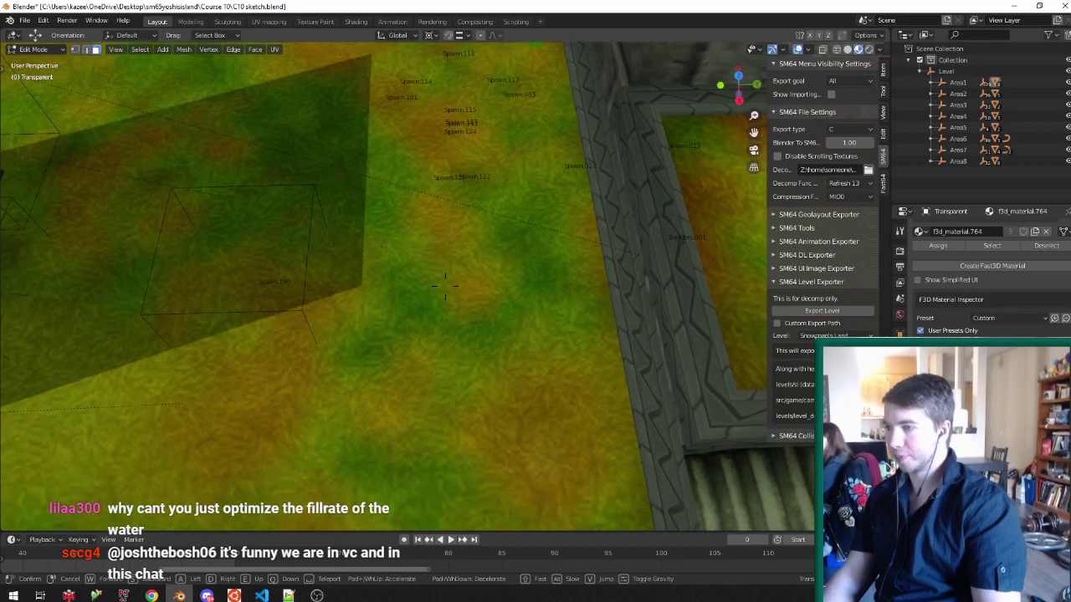
key("w")
key("w")
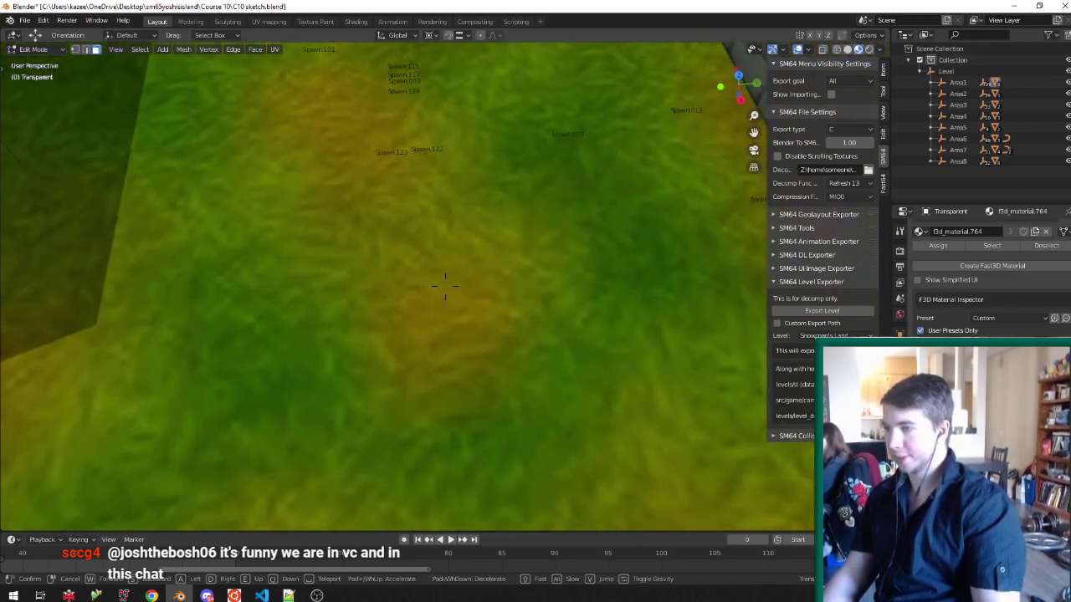
key("w")
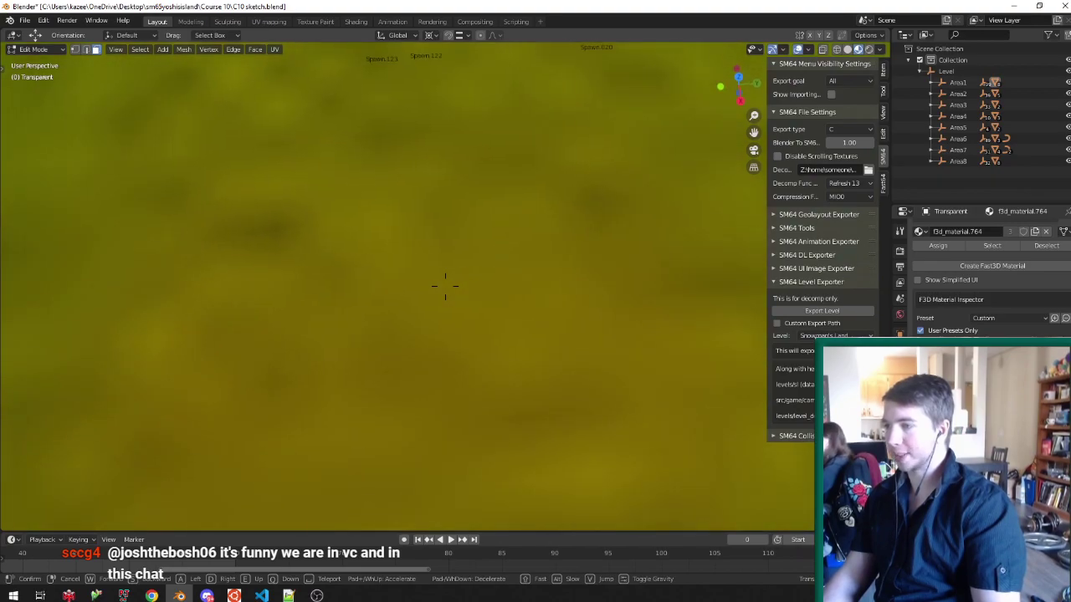
left_click(445, 286)
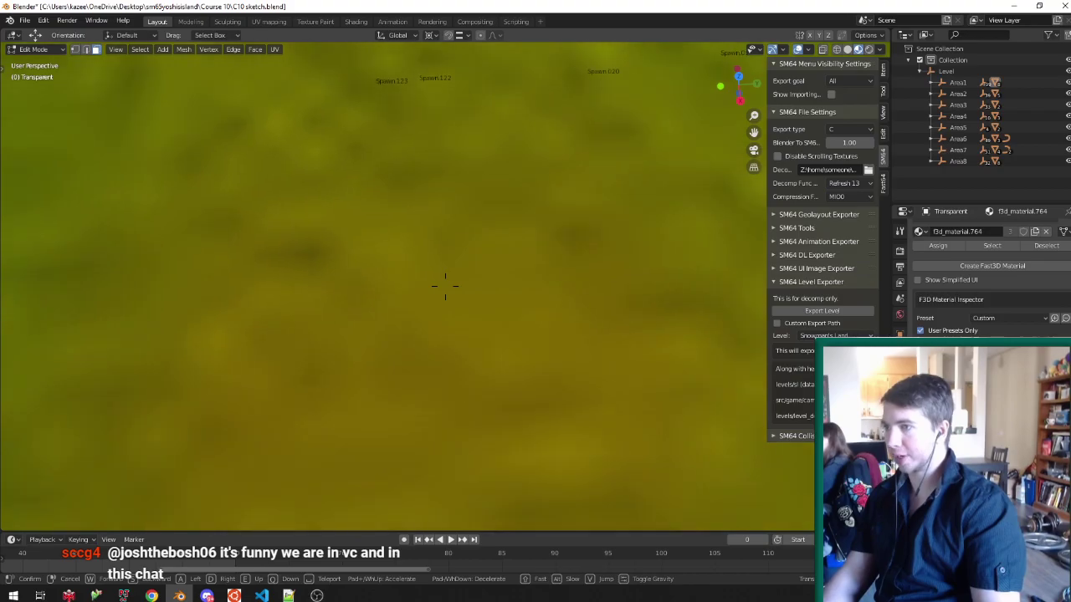
key("s")
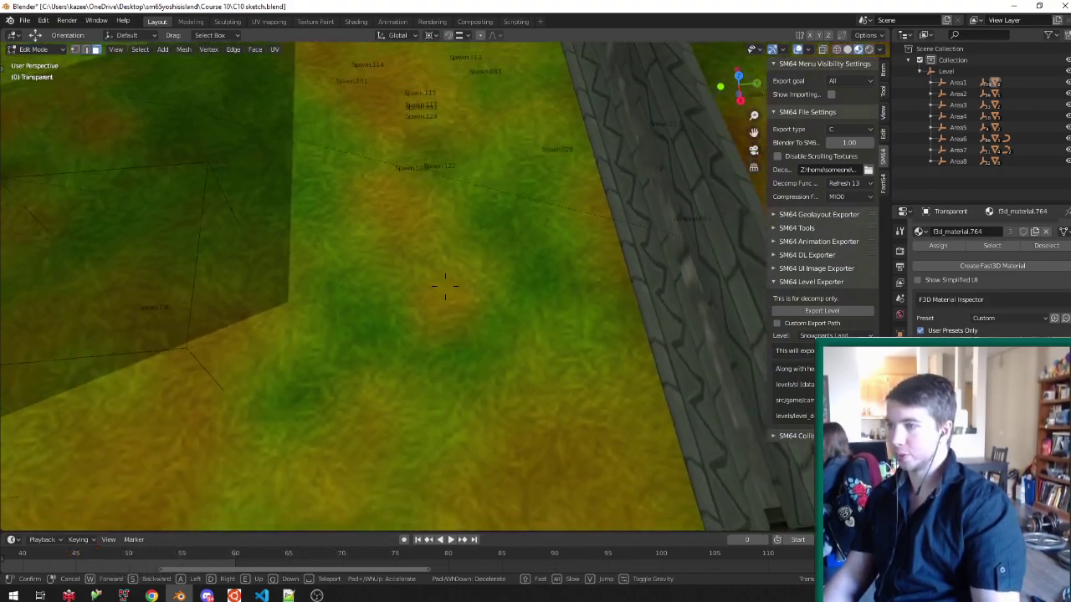
key("s")
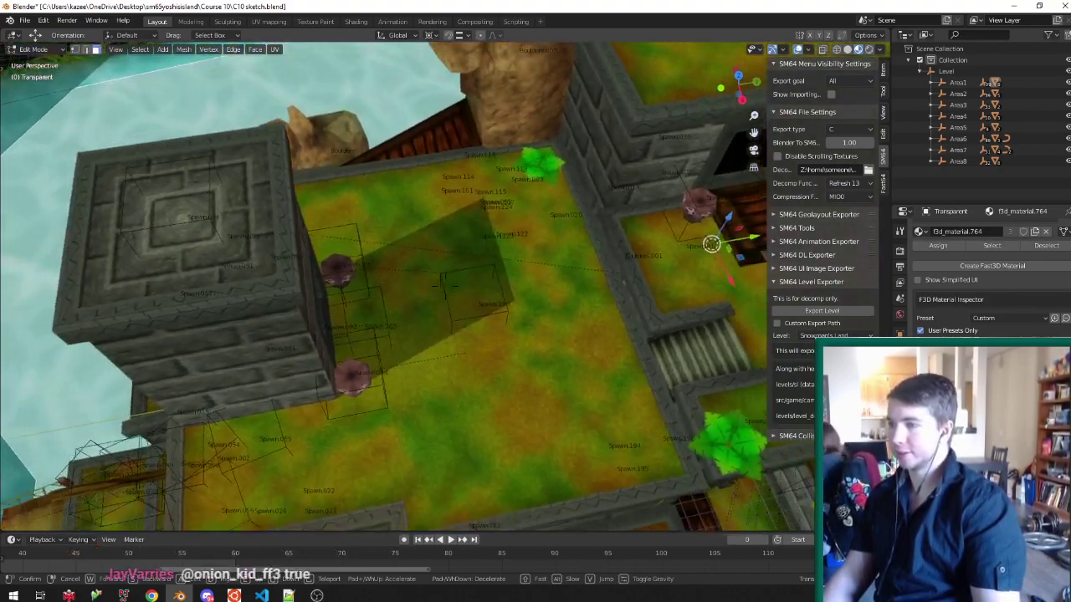
key("s")
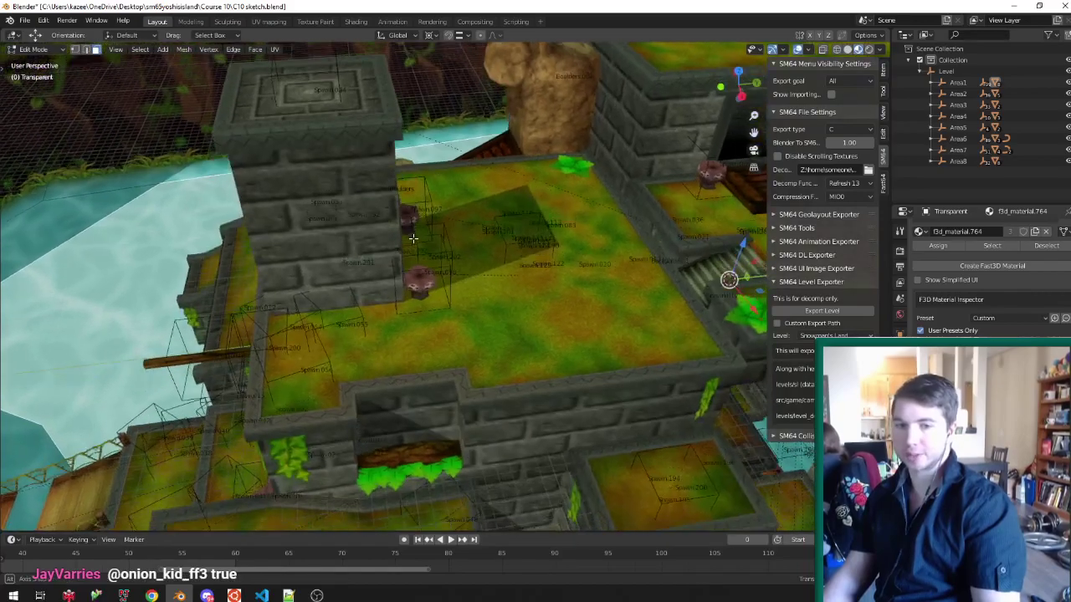
left_click(445, 285)
scroll(510, 232, "down", 5)
scroll(423, 268, "up", 4)
mouse_move(427, 260)
middle_mouse_down()
mouse_move(419, 301)
mouse_move(405, 268)
mouse_move(445, 251)
middle_mouse_up()
Leave mesh editing and examine the whole fortress and its terraces in solid and textured shading.
key("Tab")
scroll(445, 252, "down", 7)
scroll(698, 349, "up", 4)
middle_click_drag(544, 327, 536, 350)
key("z")
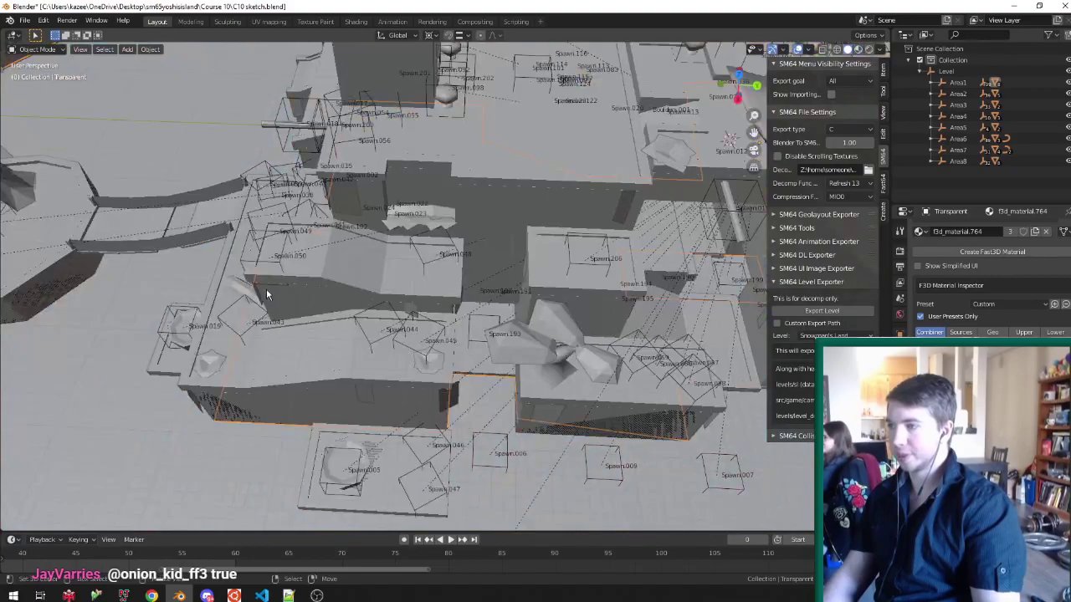
scroll(266, 292, "down", 3)
scroll(528, 313, "up", 3)
key("z")
mouse_move(529, 312)
middle_mouse_down()
mouse_move(509, 337)
mouse_move(518, 304)
mouse_move(589, 266)
middle_mouse_up()
scroll(507, 314, "down", 4)
scroll(523, 305, "up", 4)
scroll(590, 265, "down", 5)
scroll(397, 317, "up", 5)
middle_click_drag(394, 316, 464, 243)
key("z")
key("alt+z")
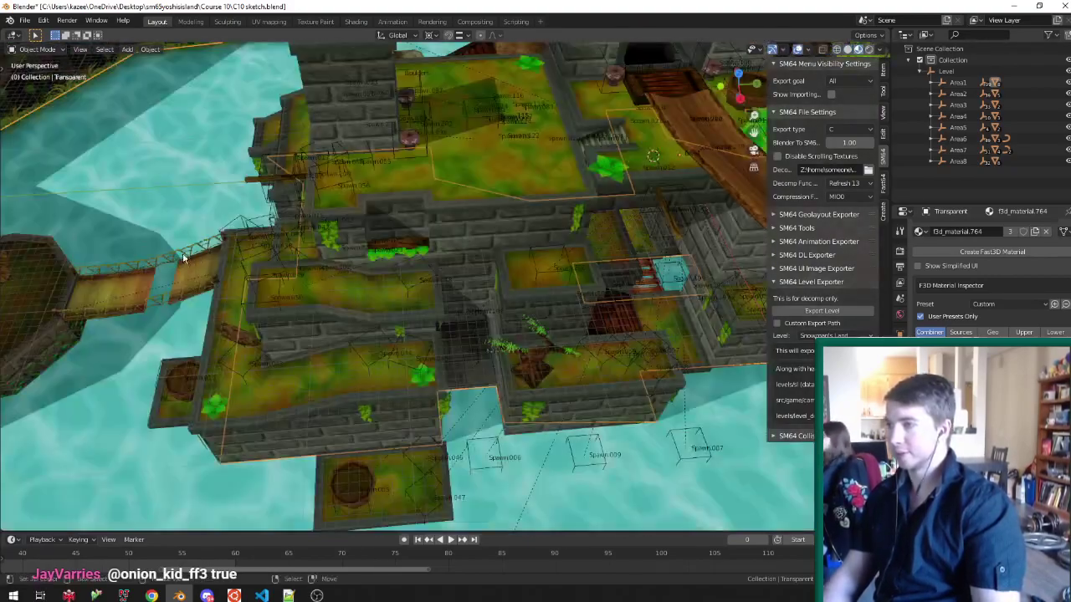
scroll(188, 259, "down", 4)
scroll(256, 266, "up", 6)
Open the Transparent water mesh for editing near the rope bridge and save C10 sketch.blend.
key("Tab")
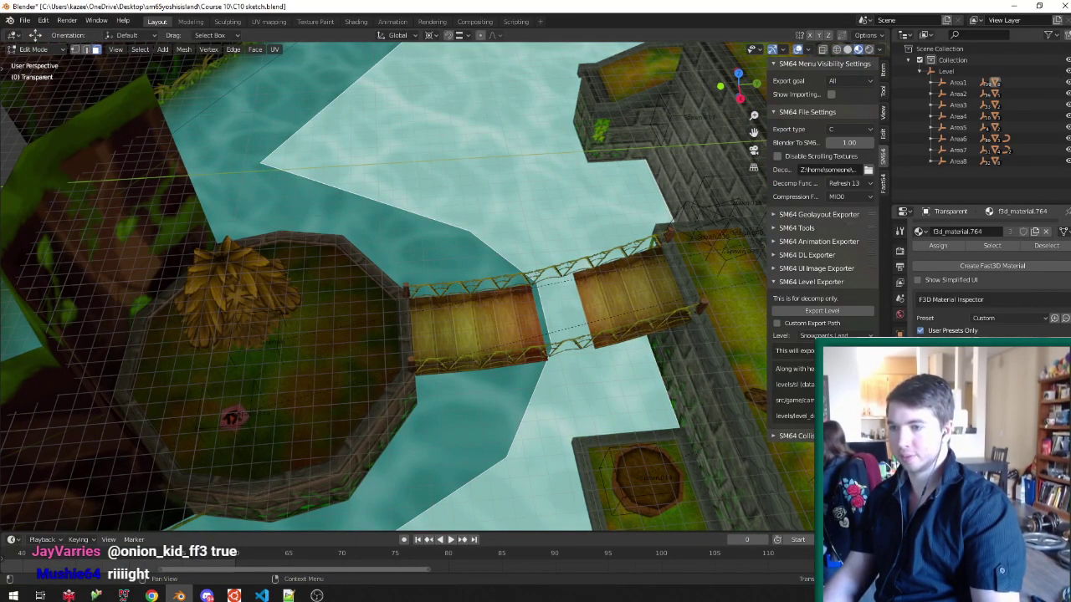
left_click(1006, 318)
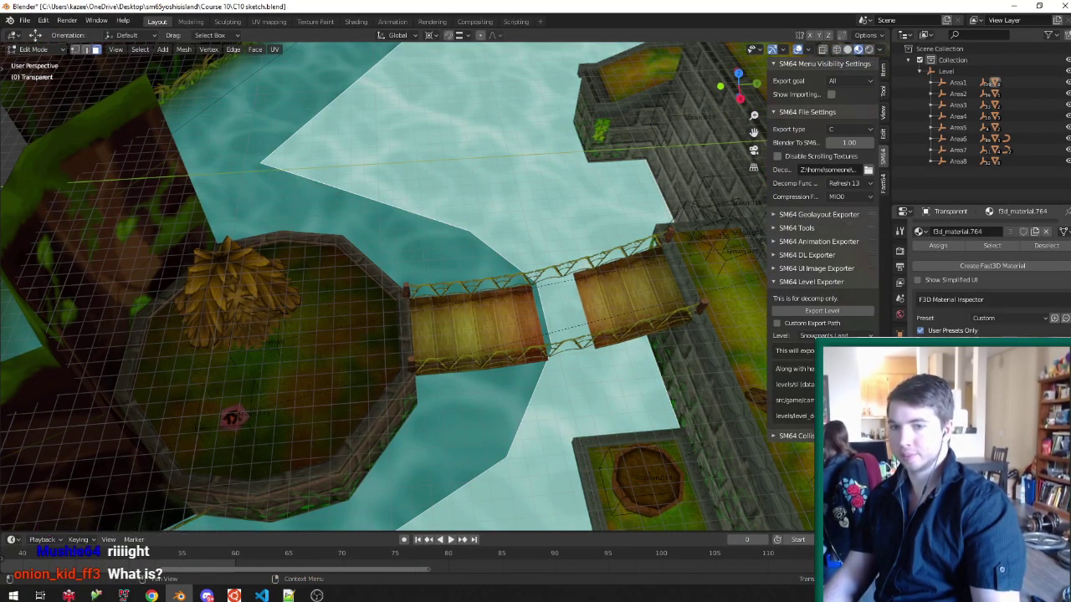
middle_click_drag(577, 238, 564, 261)
scroll(561, 262, "down", 3)
scroll(577, 260, "up", 1)
key("ctrl+s")
scroll(426, 279, "down", 3)
middle_click_drag(427, 277, 392, 180)
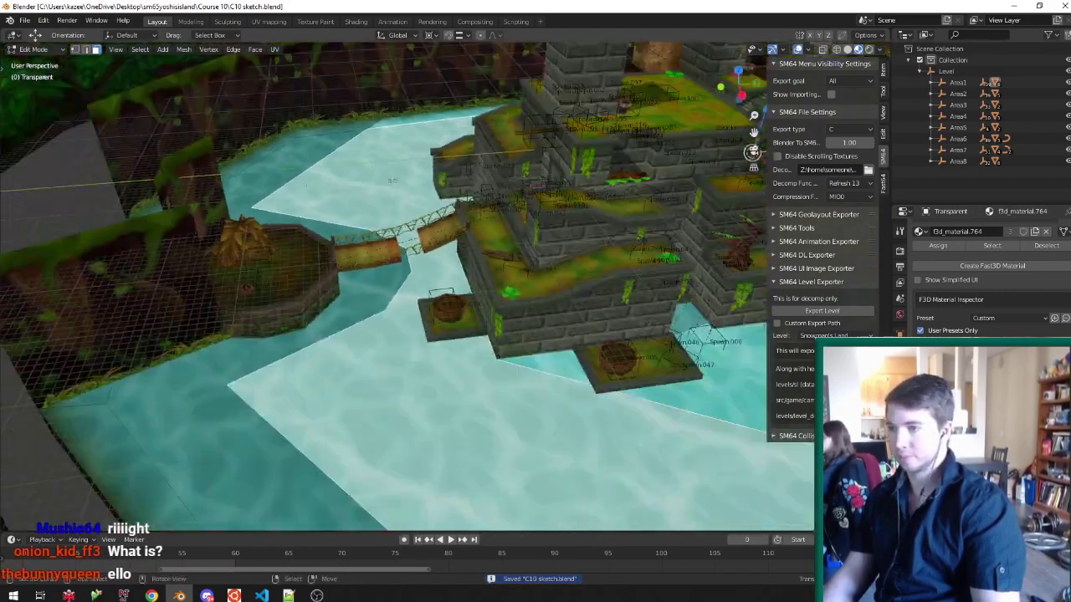
scroll(520, 219, "up", 4)
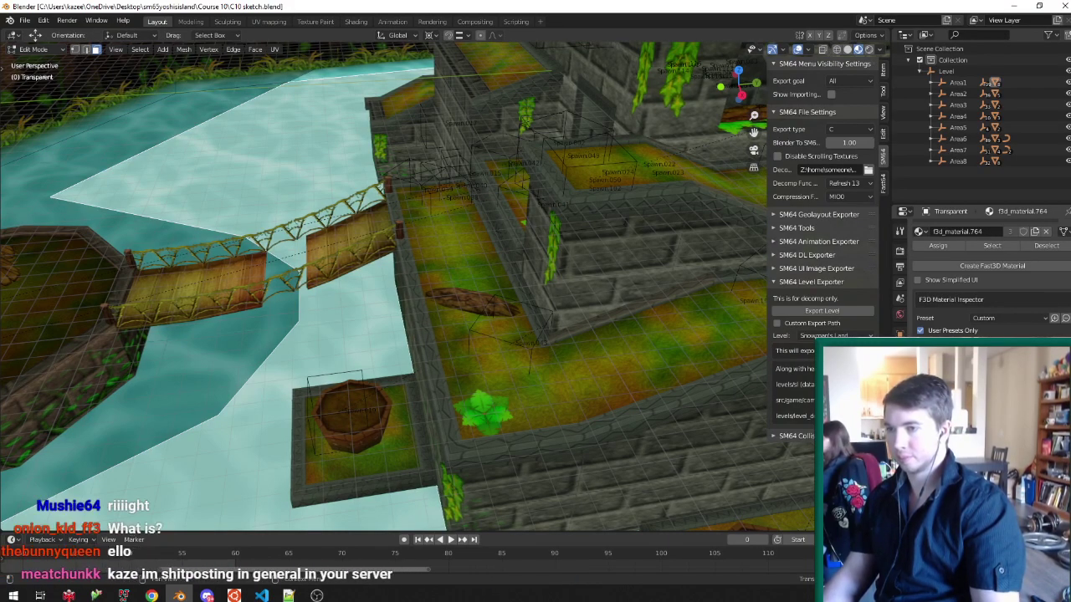
Select all water faces of the Transparent mesh that share the selected face's material and separate them into their own object.
scroll(251, 292, "down", 8)
middle_click_drag(251, 293, 240, 208)
key("Escape")
key("shift+g")
left_click(267, 282)
key("p")
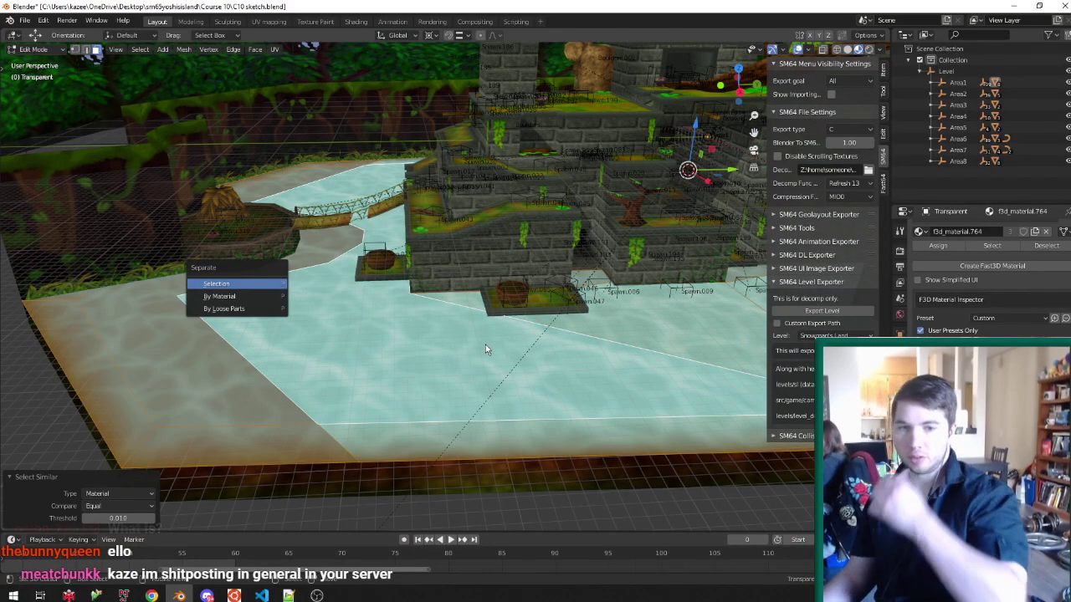
key("Return")
Finish editing the Transparent mesh, select the Opaque terrain object, and open it for editing.
middle_click_drag(485, 344, 465, 393)
scroll(292, 293, "up", 6)
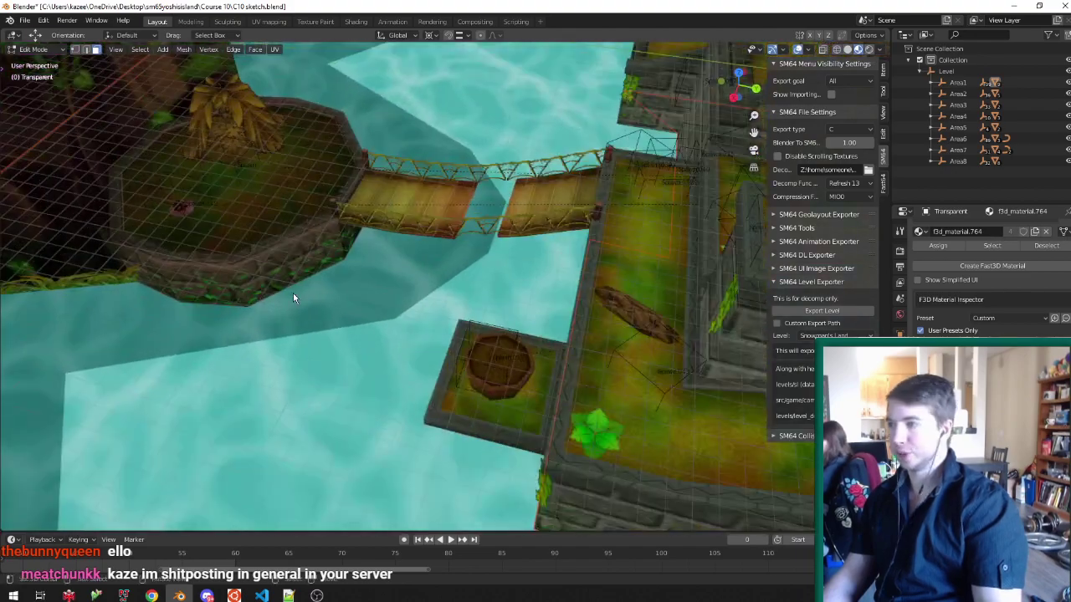
key("Tab")
left_click(293, 292)
middle_click_drag(218, 254, 530, 291, "shift")
middle_click_drag(289, 293, 279, 248)
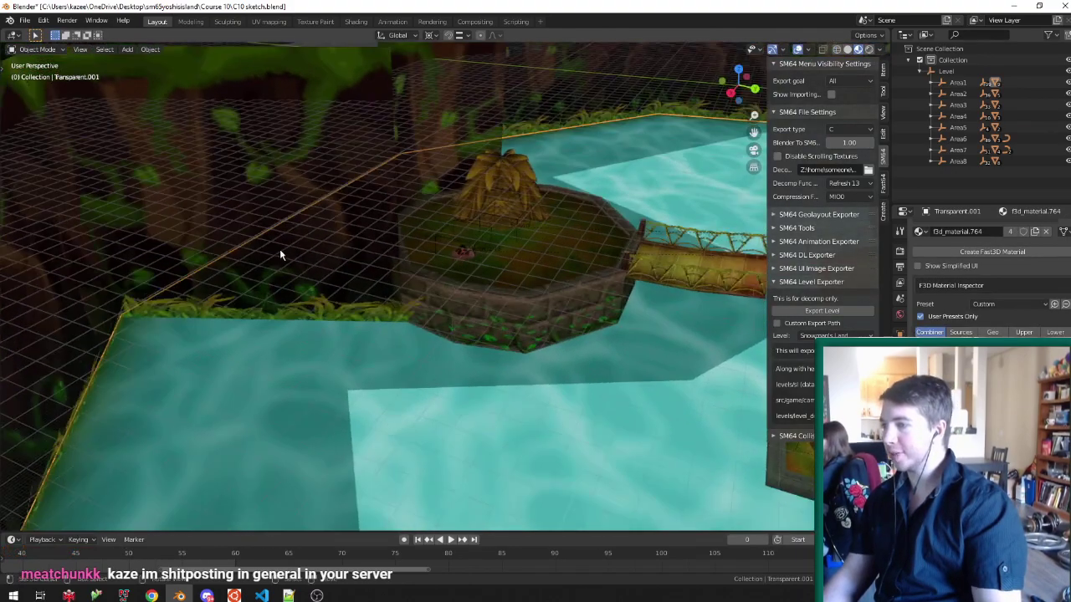
scroll(276, 230, "up", 5)
left_click(276, 226)
scroll(293, 234, "down", 6)
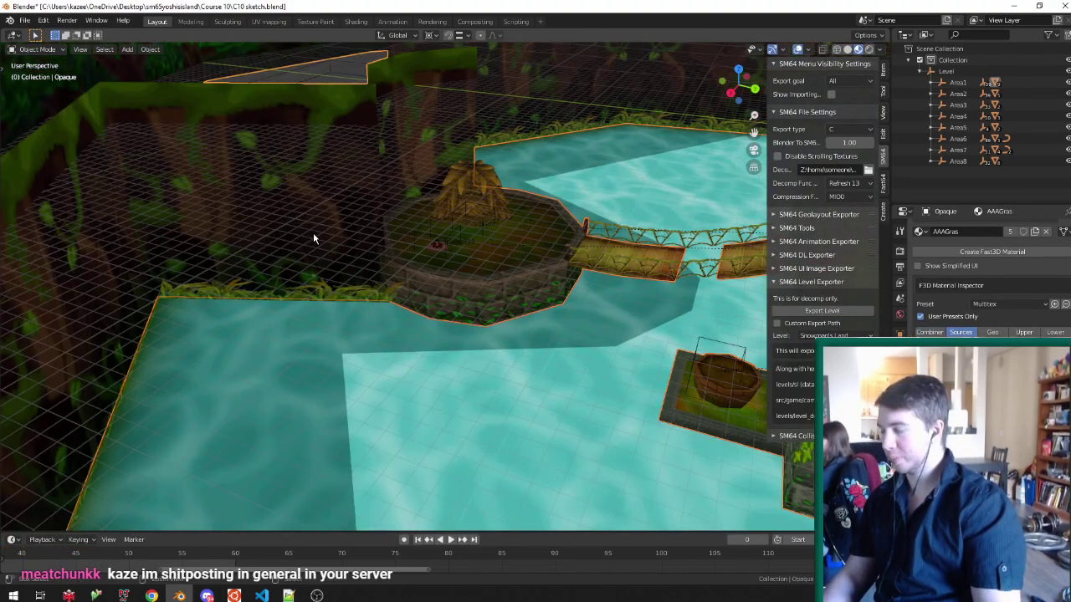
middle_click_drag(398, 258, 421, 338)
key("Tab")
Try to triangulate the large f3d_material.764 face surrounding the octagonal island in the Opaque mesh.
scroll(420, 337, "down", 3)
left_click(380, 231)
middle_click_drag(411, 208, 501, 224)
left_click(378, 247)
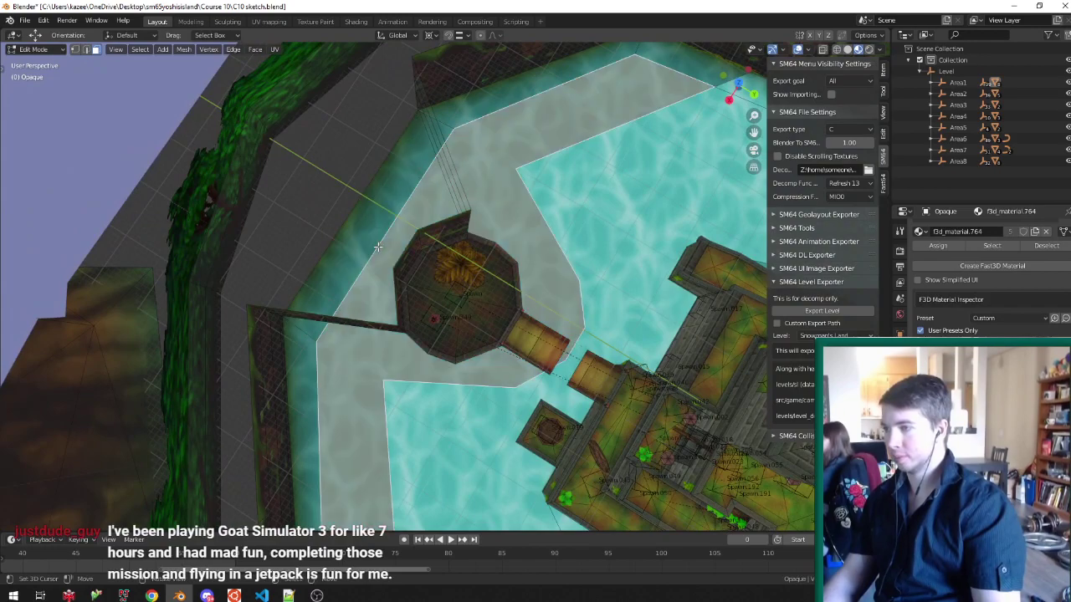
scroll(386, 294, "up", 1)
key("ctrl+t")
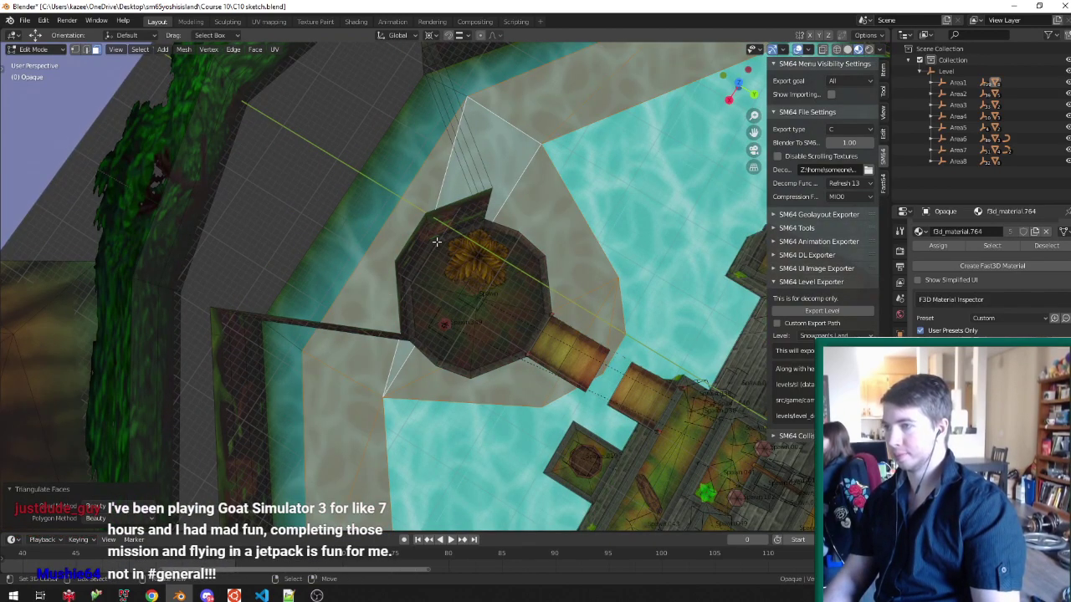
key("ctrl+z")
Save the Blender file with the Opaque mesh open for editing.
key("ctrl+s")
mouse_move(419, 335)
middle_mouse_down()
mouse_move(339, 251)
mouse_move(381, 279)
mouse_move(427, 248)
mouse_move(634, 271)
mouse_move(333, 175)
mouse_move(324, 211)
middle_mouse_up()
key("Tab")
key("Tab")
Try to delete all geometry linked to the ZZearth face beneath the water.
left_click(321, 171)
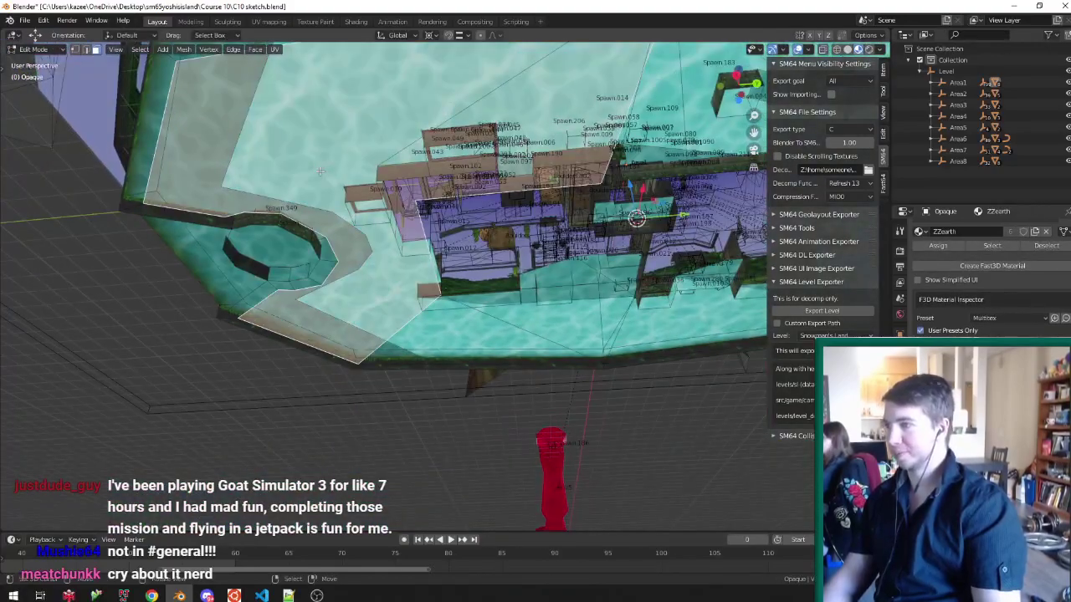
key("ctrl+l")
key("x")
left_click(320, 173)
middle_click_drag(320, 172, 325, 256)
key("ctrl+z")
Delete all faces of the Opaque mesh that share the ZZearth material of the face beneath the water.
left_click(341, 134)
key("shift+g")
left_click(340, 134)
key("alt+z")
key("x")
left_click(325, 256)
scroll(325, 256, "down", 8)
scroll(342, 208, "up", 8)
Try to select all geometry linked to the top corner vertex of the jungle cliff wall.
middle_click_drag(343, 208, 410, 203)
key("ctrl+Tab")
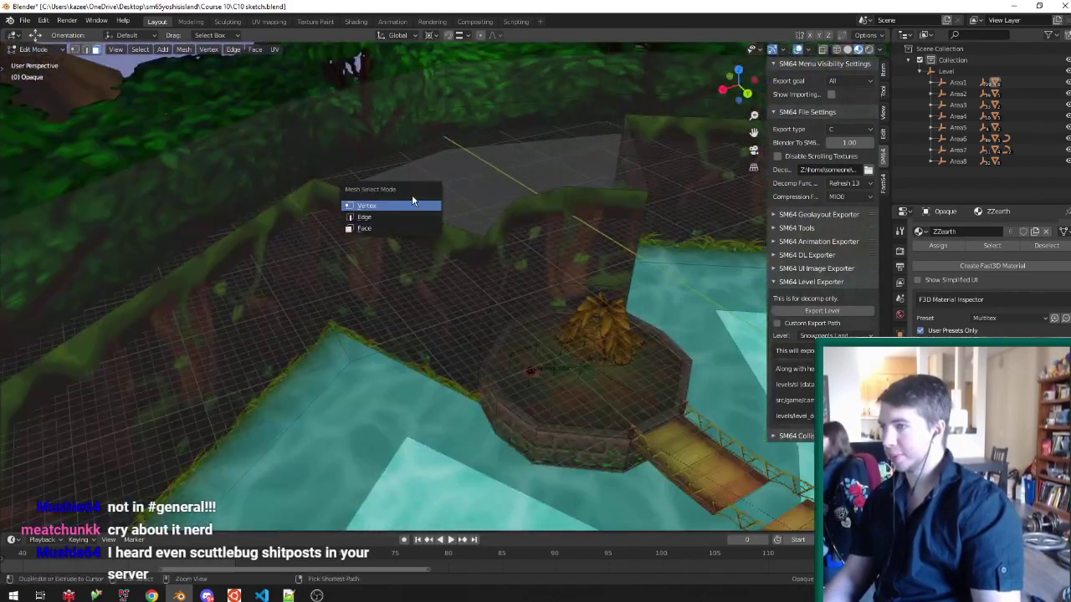
left_click(409, 207)
right_click(344, 192)
key("shift+s")
key("Escape")
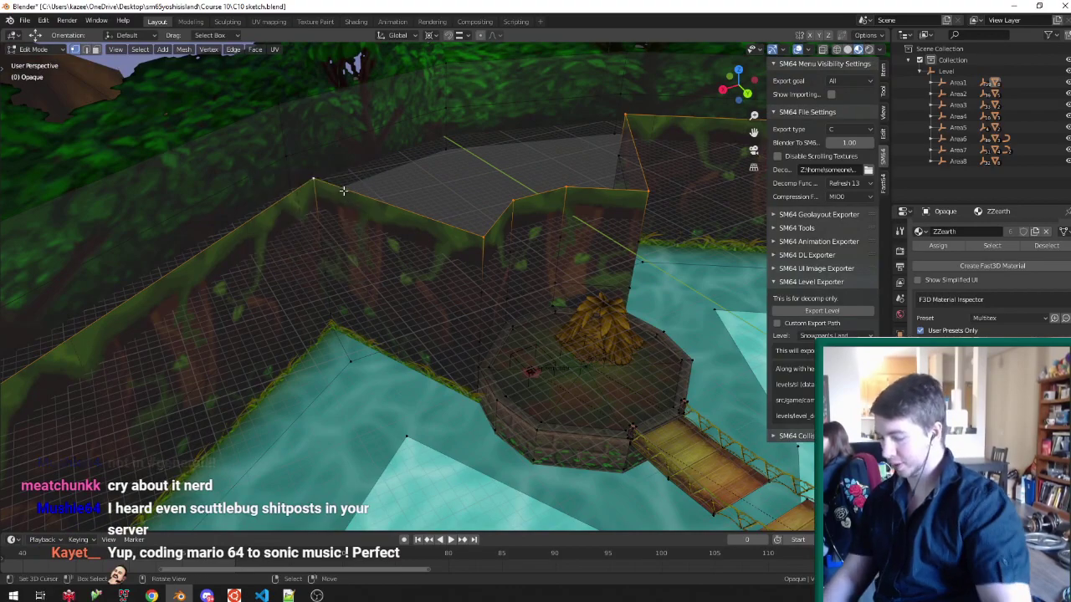
key("ctrl+l")
key("ctrl+Tab")
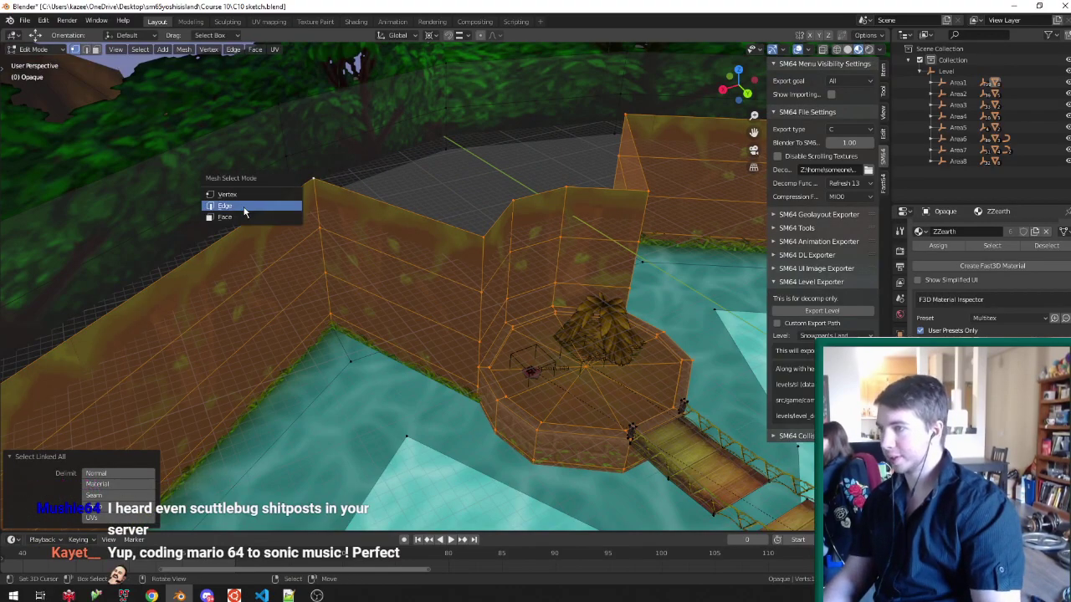
left_click(248, 219)
key("ctrl+Tab")
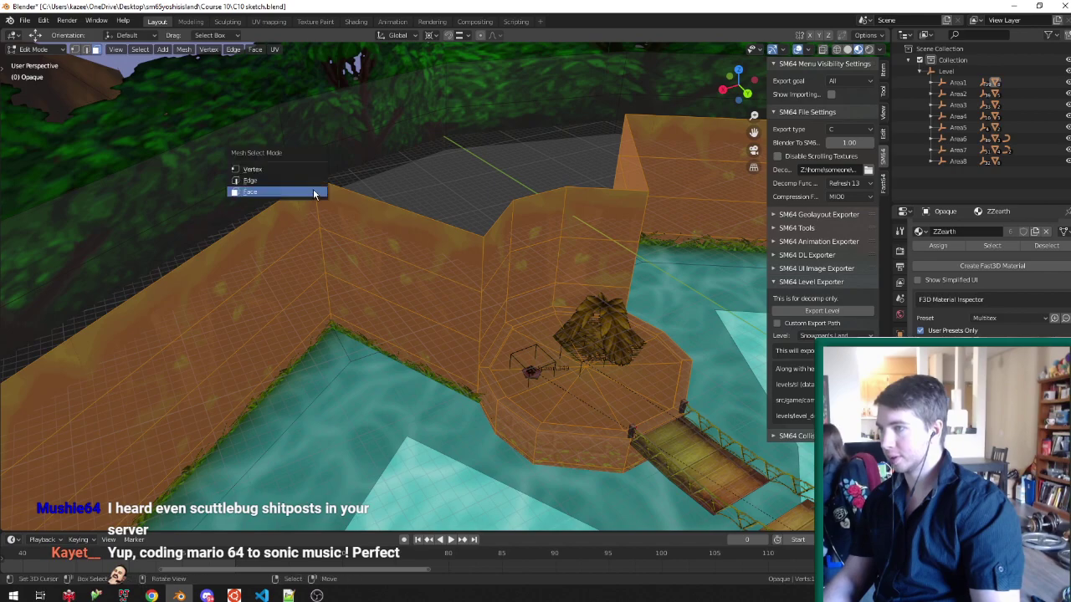
Select a section of the jungle cliff wall, extend the selection to faces with the same material, and separate them into a new object.
left_click(398, 216)
key("shift+h")
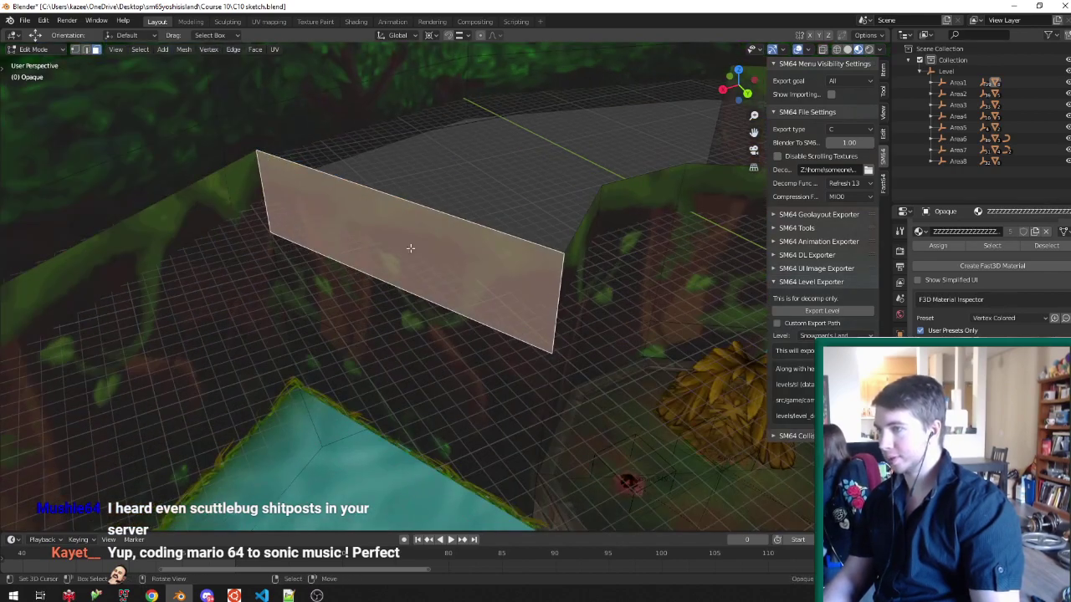
left_click(409, 427, "shift")
left_click(409, 410, "shift")
left_click(418, 363, "shift")
left_click(410, 438, "shift")
left_click(412, 422, "shift")
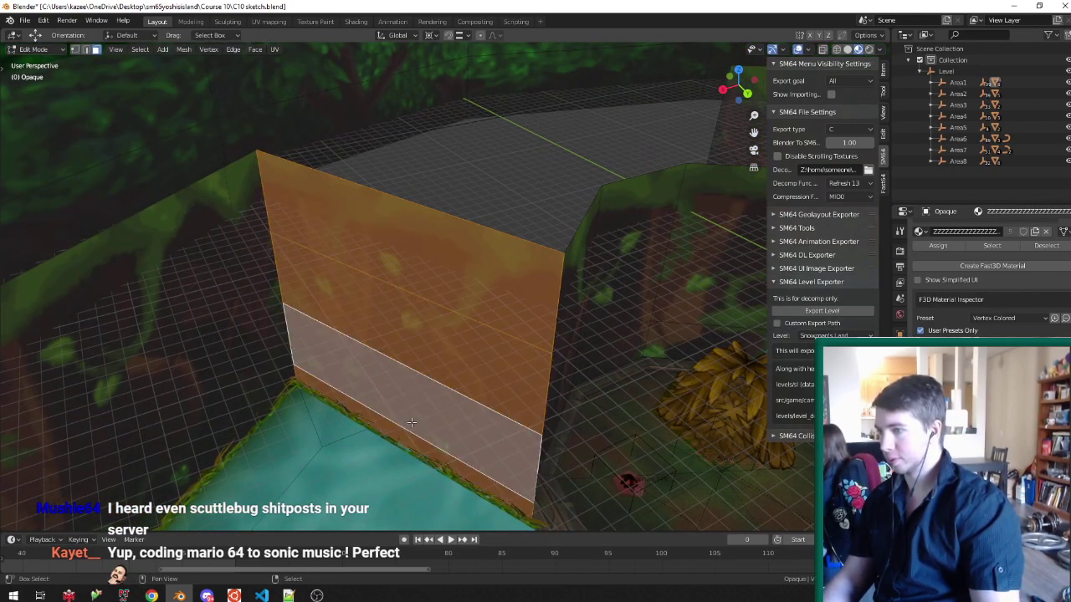
key("shift+g")
left_click(410, 423)
key("p")
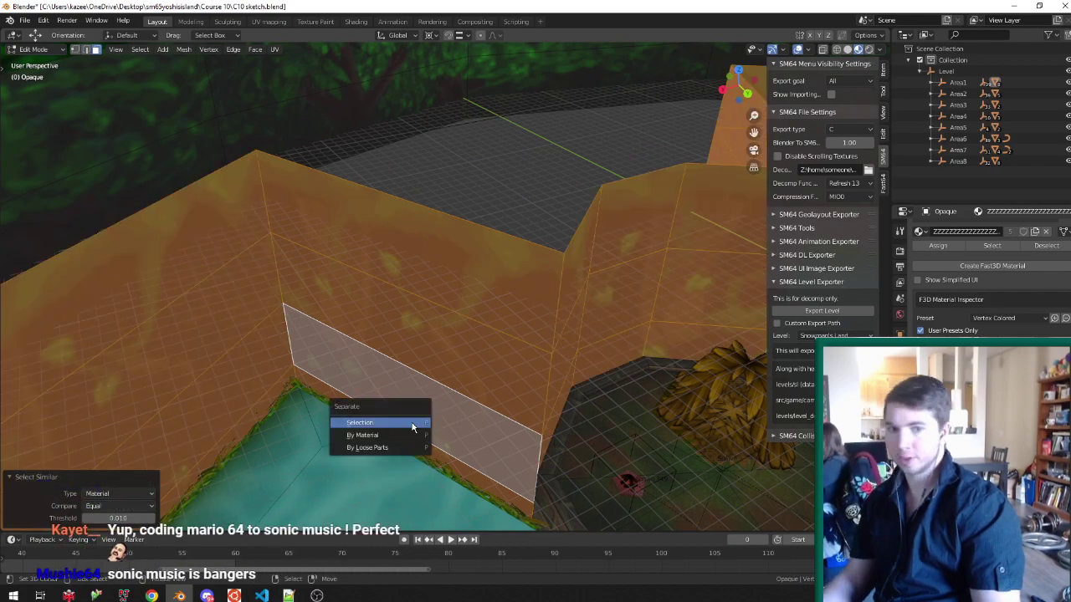
left_click(412, 423)
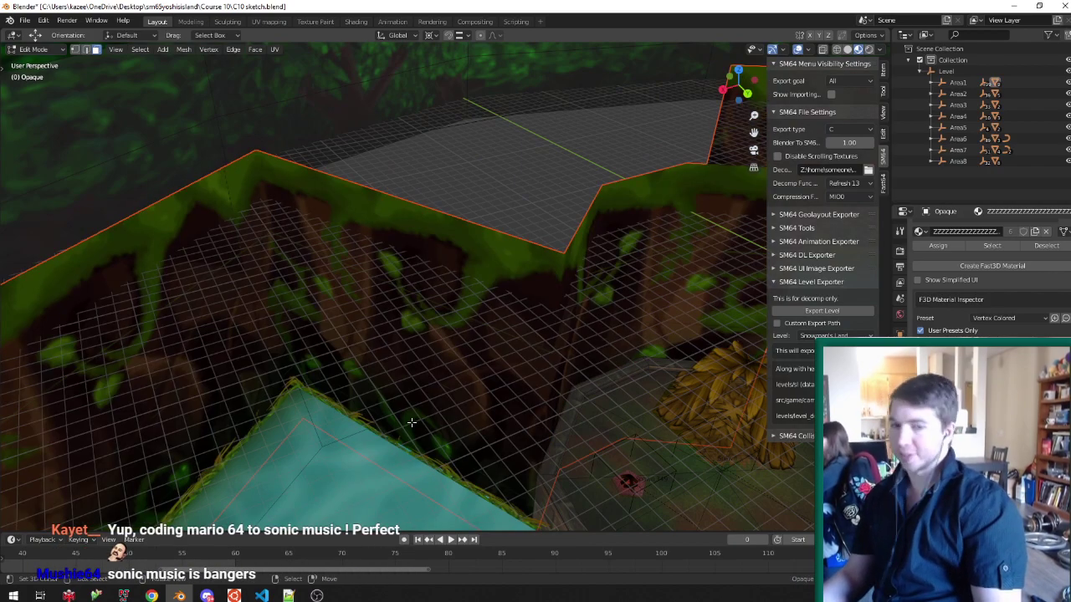
Open the separated cliff wall for editing and snap the 3D cursor to its upper edge.
scroll(427, 290, "down", 2)
key("Tab")
right_click(450, 285)
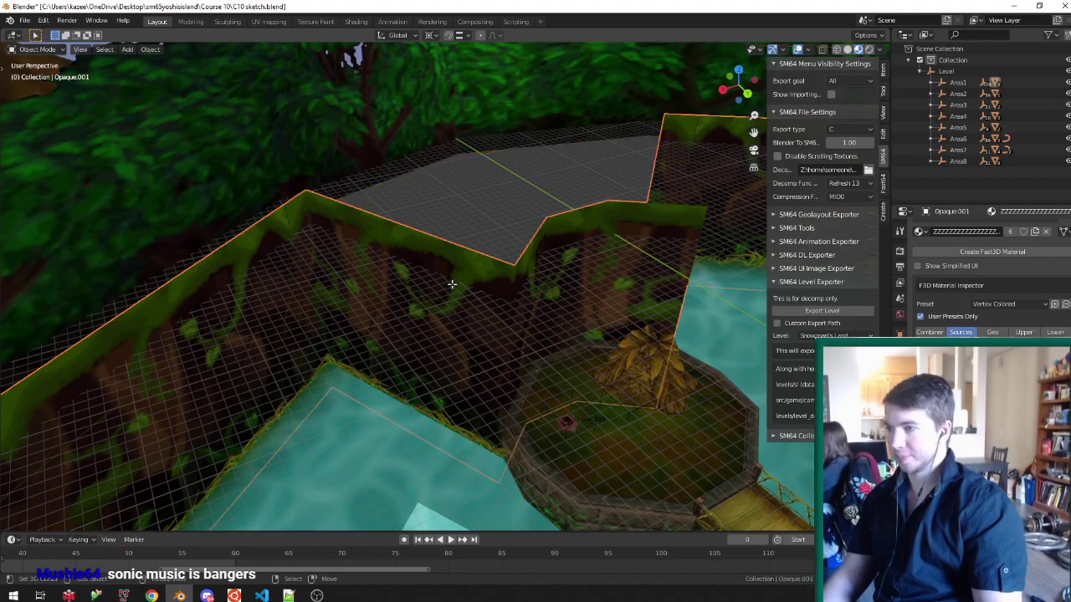
key("Tab")
key("ctrl+Tab")
right_click(404, 243)
key("shift+s")
key("u")
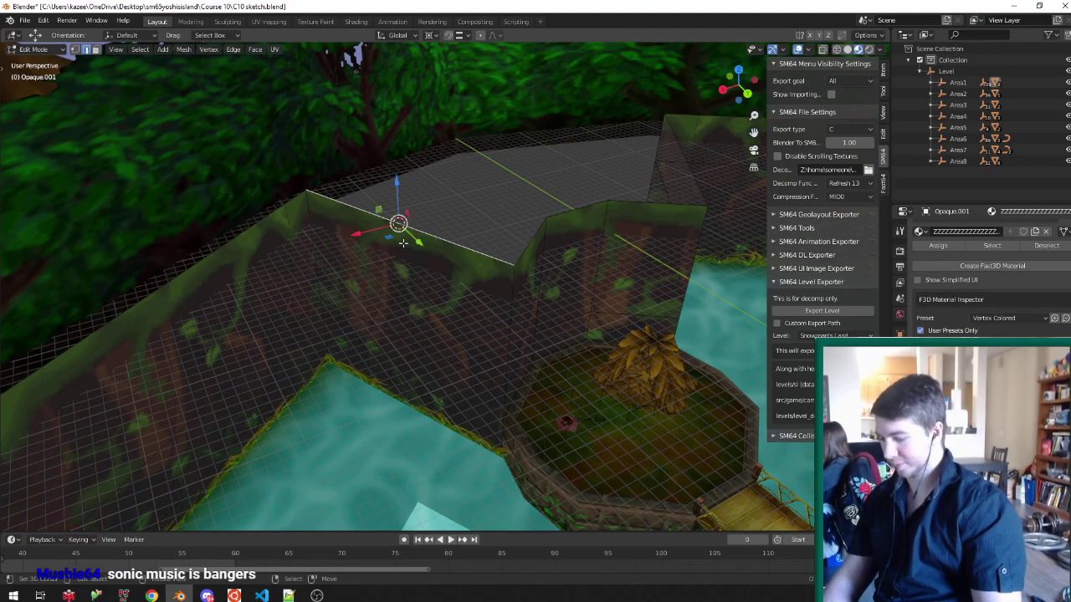
Select all linked cliff wall geometry and scale it along Z by 0.849.
key("ctrl+l")
scroll(405, 244, "down", 3)
middle_click_drag(378, 342, 478, 426)
key("s")
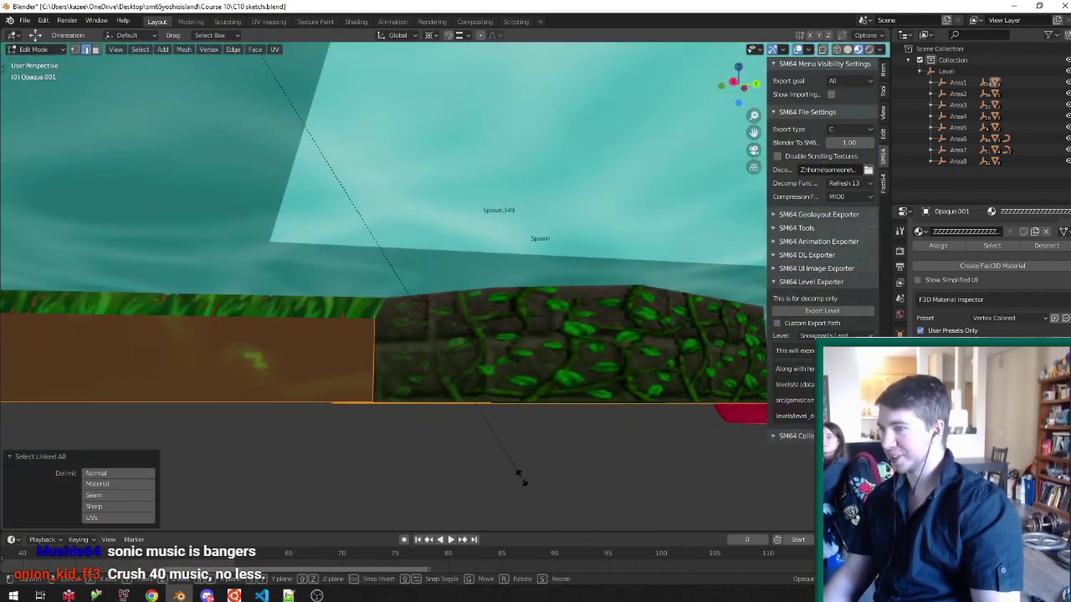
key("z")
left_click(476, 368)
mouse_move(475, 366)
middle_mouse_down()
mouse_move(472, 400)
mouse_move(515, 423)
mouse_move(519, 410)
middle_mouse_up()
key("z")
key("z")
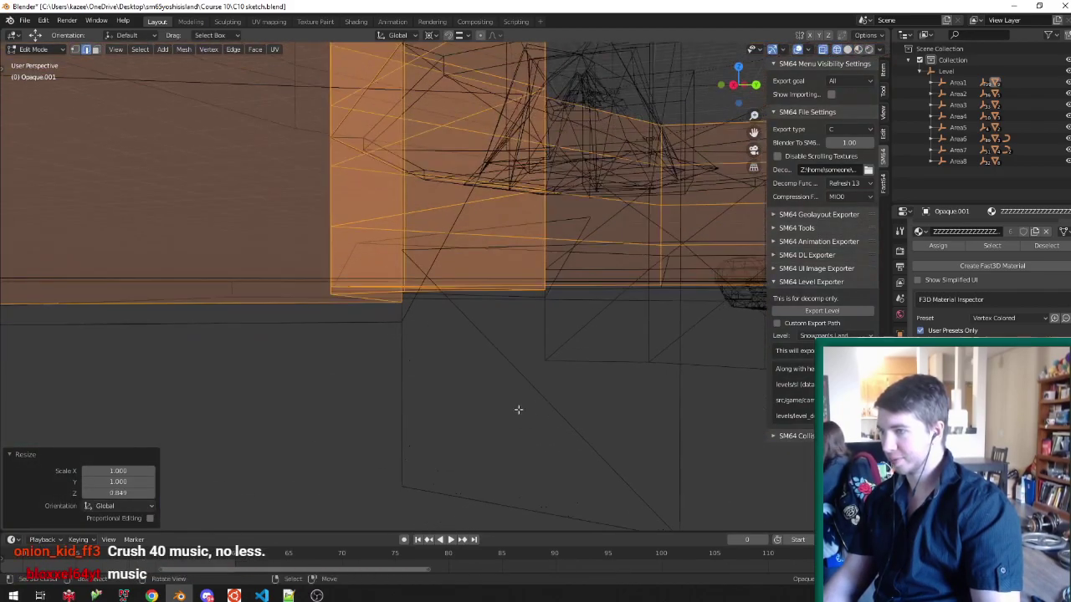
Scale the cliff wall along Z by 0.983, then fine-tune it by about 0.997 to fit its lower edge.
key("shift+z")
middle_click_drag(457, 347, 654, 400)
key("s")
key("z")
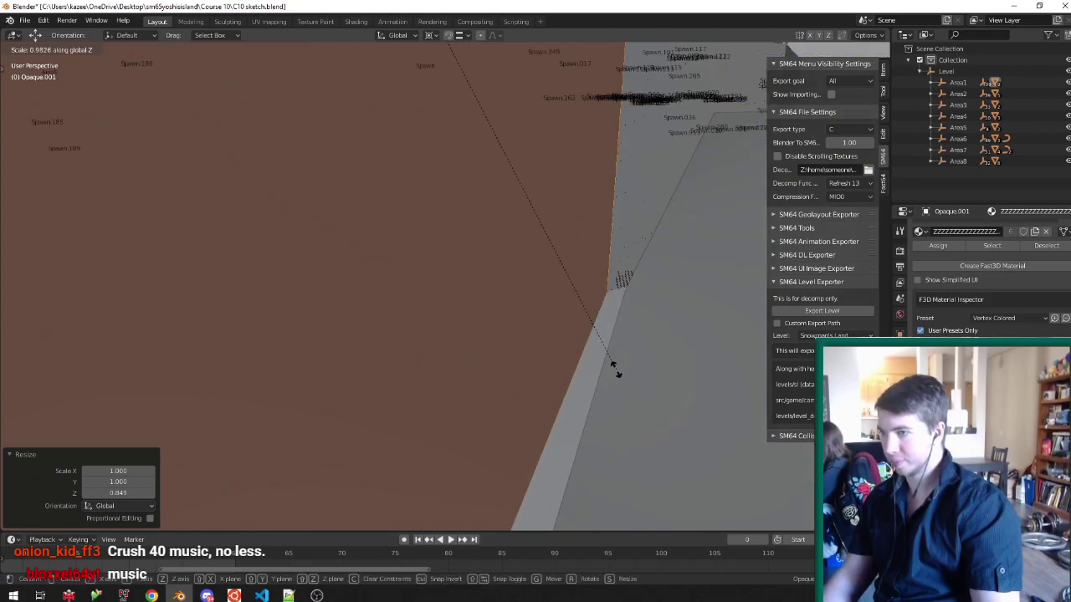
left_click(615, 368)
middle_click_drag(615, 368, 407, 311)
key("s")
key("z")
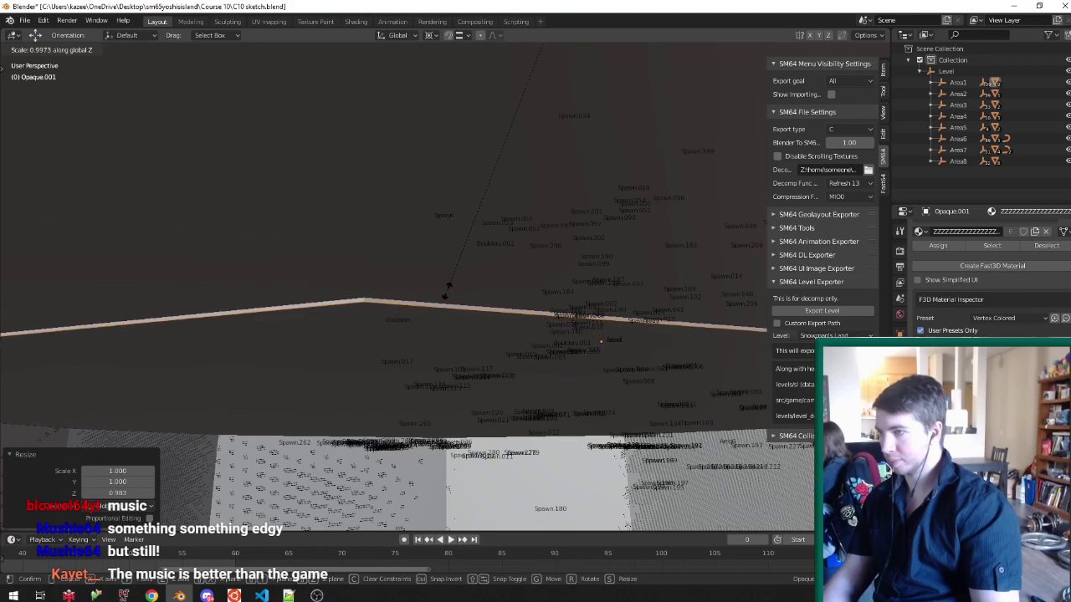
left_click(472, 283)
Switch to vertex selection and select the vertex columns of the cliff wall on both sides of the river.
scroll(473, 283, "down", 6)
mouse_move(472, 283)
middle_mouse_down()
mouse_move(486, 305)
mouse_move(494, 293)
mouse_move(502, 339)
mouse_move(459, 365)
mouse_move(336, 252)
mouse_move(380, 306)
mouse_move(394, 196)
mouse_move(306, 270)
mouse_move(395, 286)
mouse_move(452, 243)
mouse_move(377, 289)
mouse_move(381, 261)
mouse_move(471, 304)
mouse_move(425, 227)
middle_mouse_up()
key("z")
scroll(377, 289, "up", 5)
scroll(365, 274, "up", 2)
key("ctrl+Tab")
left_click(366, 275)
right_click(361, 259)
middle_click_drag(362, 260, 620, 332)
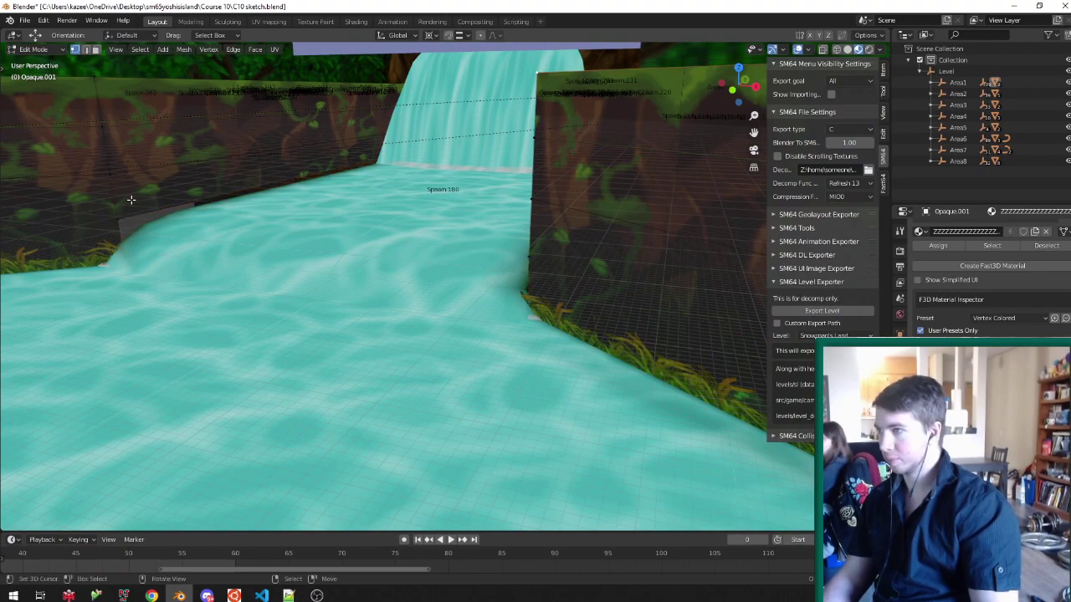
left_click(154, 94, "ctrl")
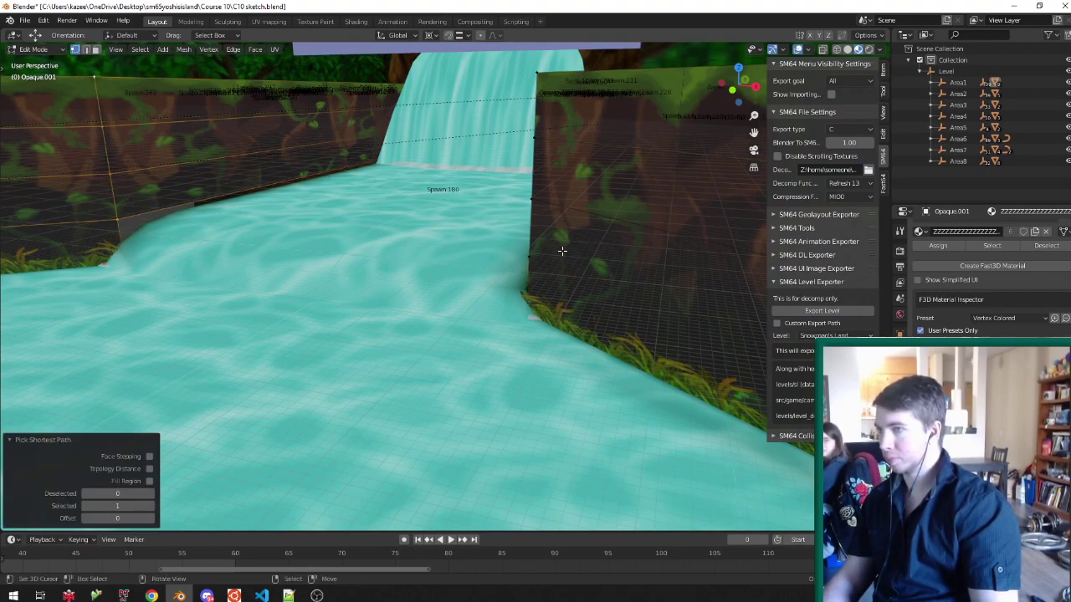
left_click(556, 89, "shift")
left_click(536, 263, "ctrl")
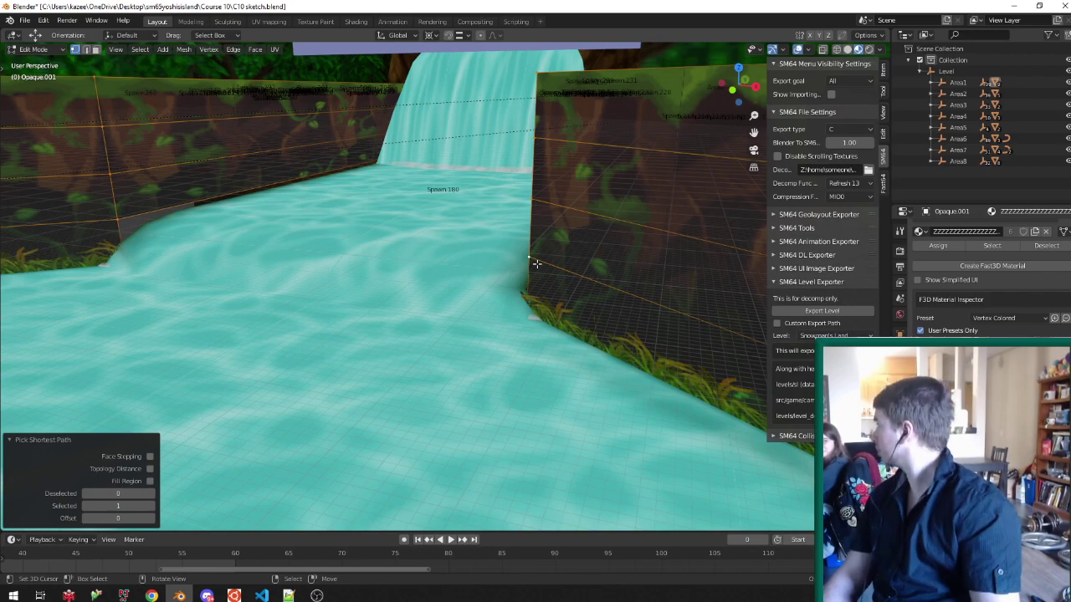
Scale the selected cliff wall vertices slightly along Z to close the gap above the water, and save the file.
middle_click_drag(437, 247, 280, 233)
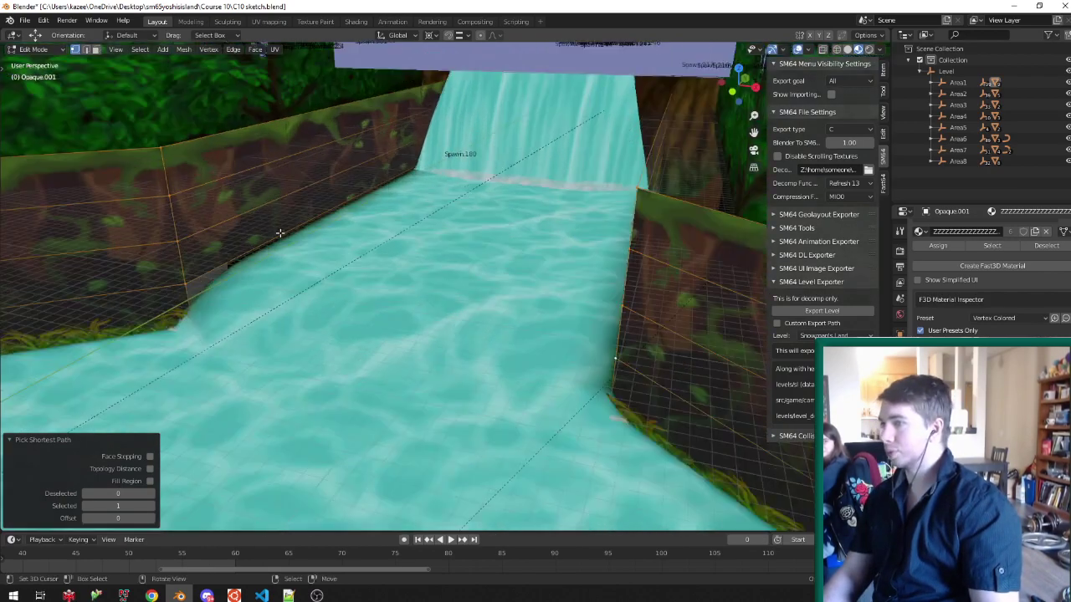
scroll(210, 292, "up", 4)
key("s")
key("z")
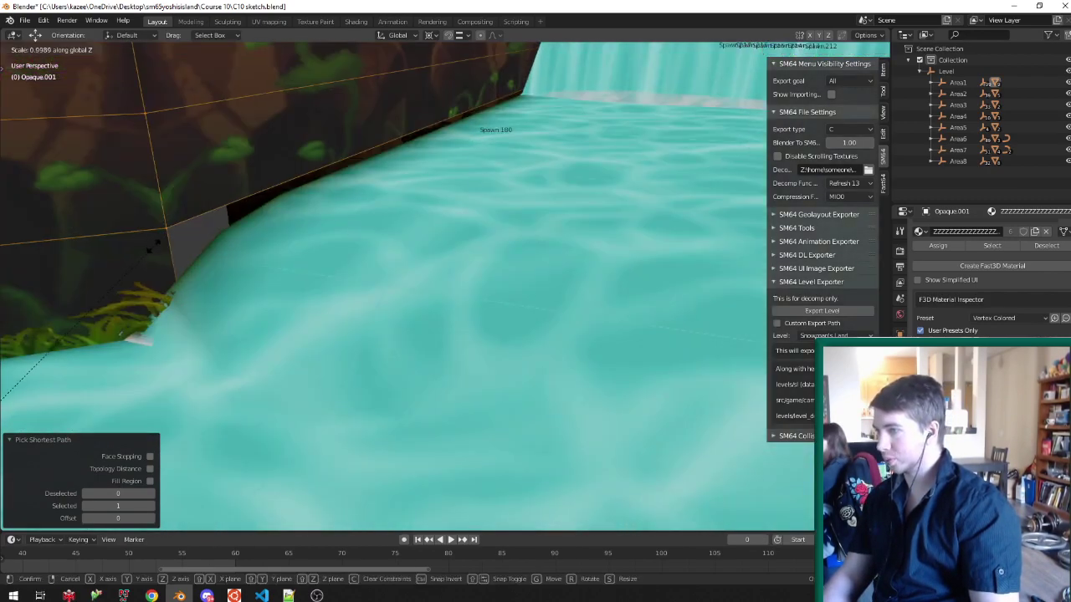
left_click(366, 168)
key("ctrl+s")
scroll(432, 190, "down", 8)
key("Tab")
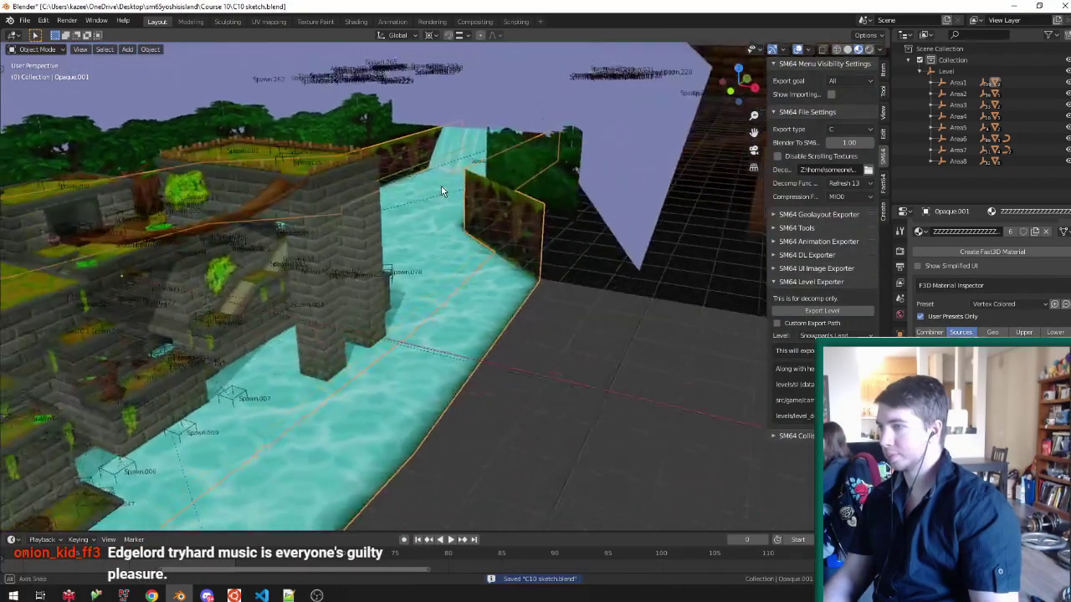
Open the transparent foam object for editing and select all linked faces of the foam strip at the base of the river slope.
scroll(373, 268, "up", 5)
left_click(105, 262)
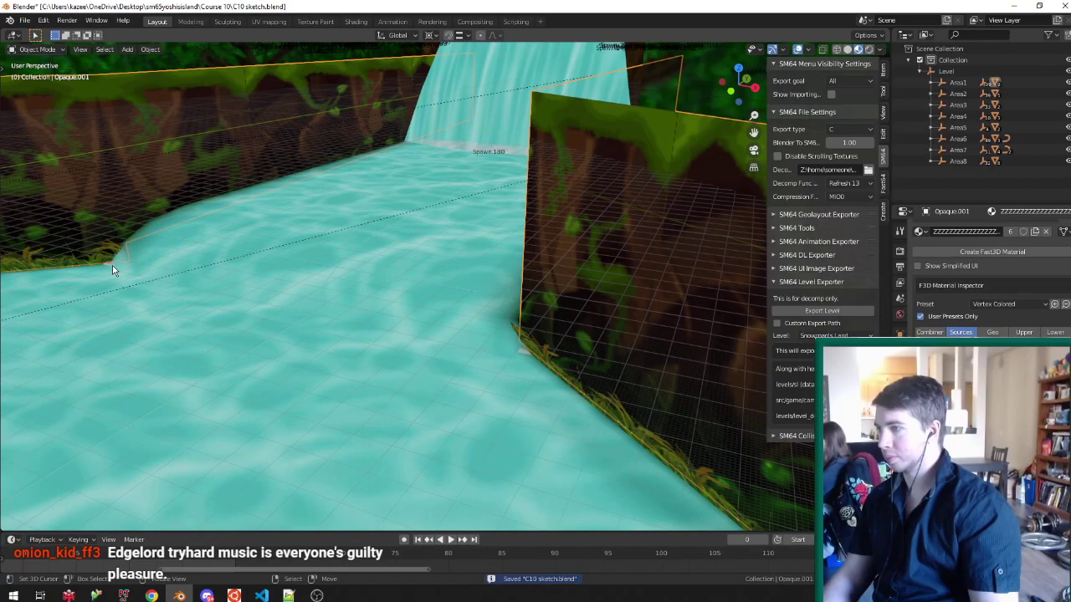
scroll(113, 265, "up", 3)
key("Tab")
key("Tab")
left_click(121, 266)
key("Tab")
key("ctrl+Tab")
left_click(84, 313)
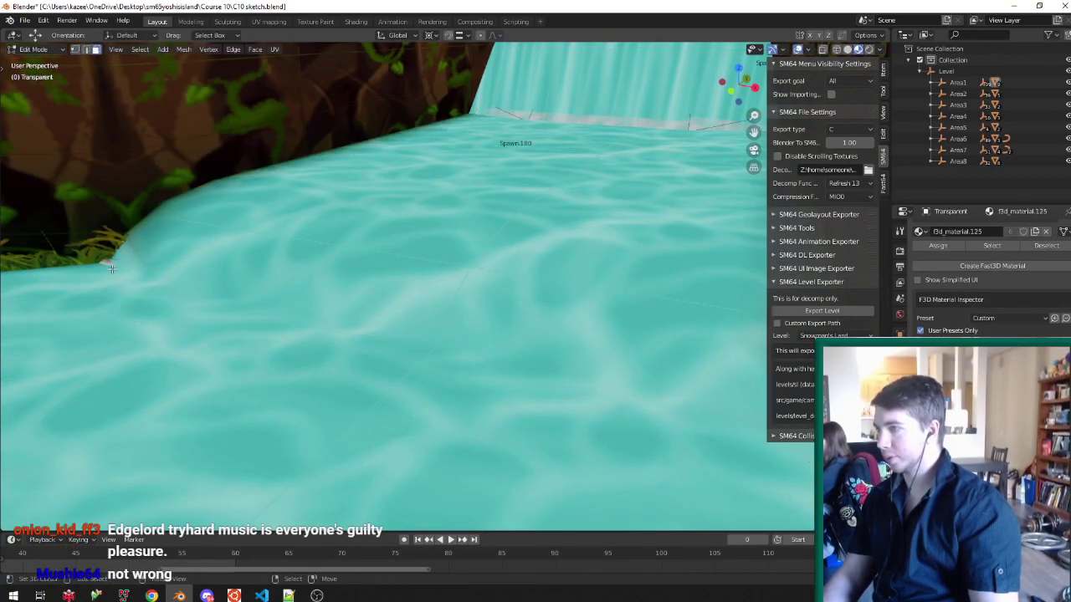
key("ctrl+l")
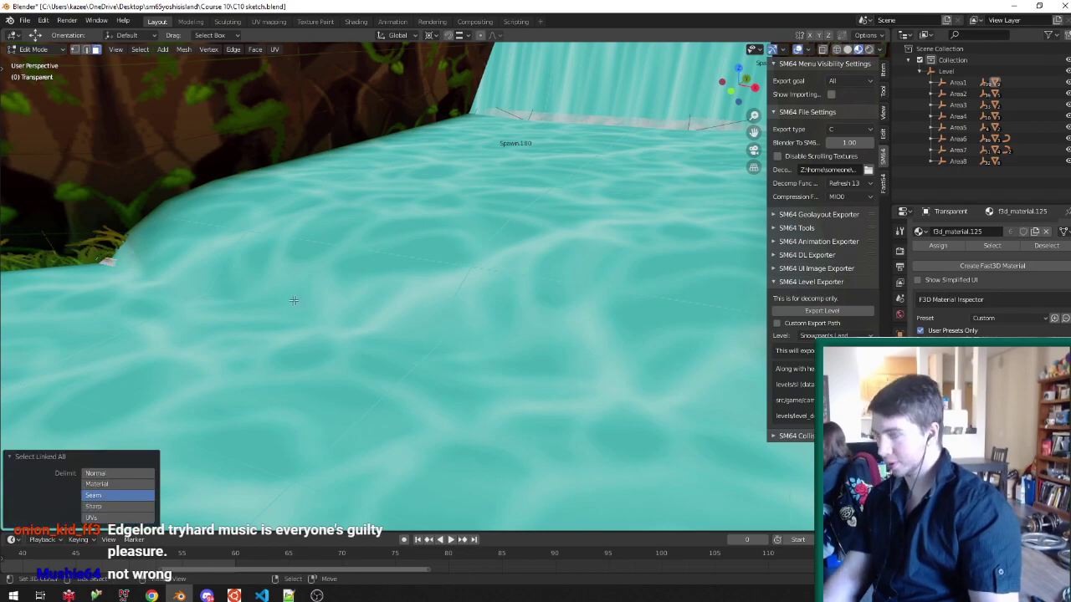
key("g")
key("z")
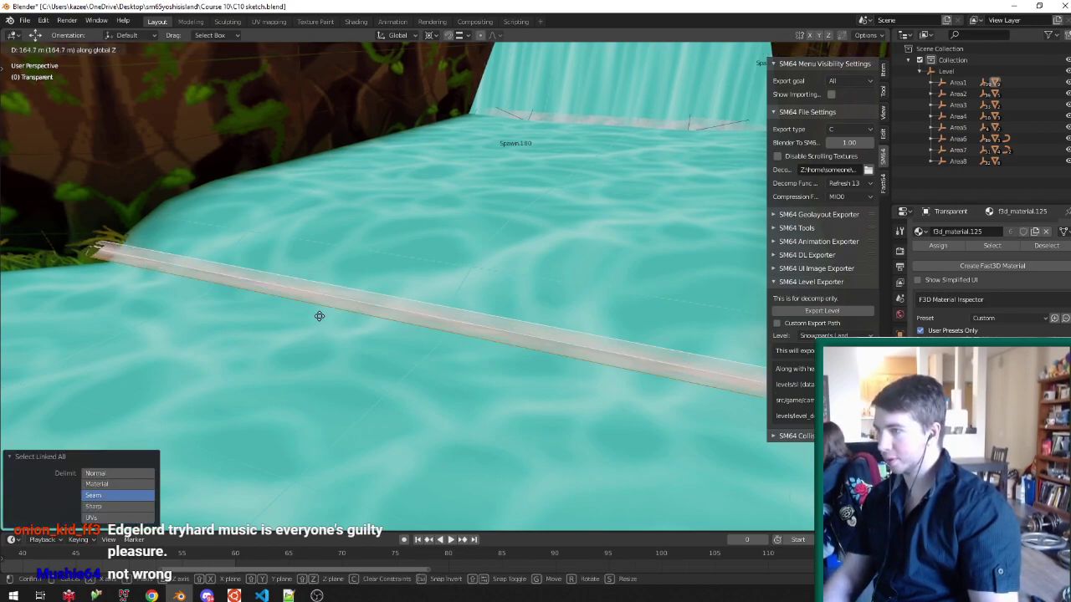
right_click(326, 301)
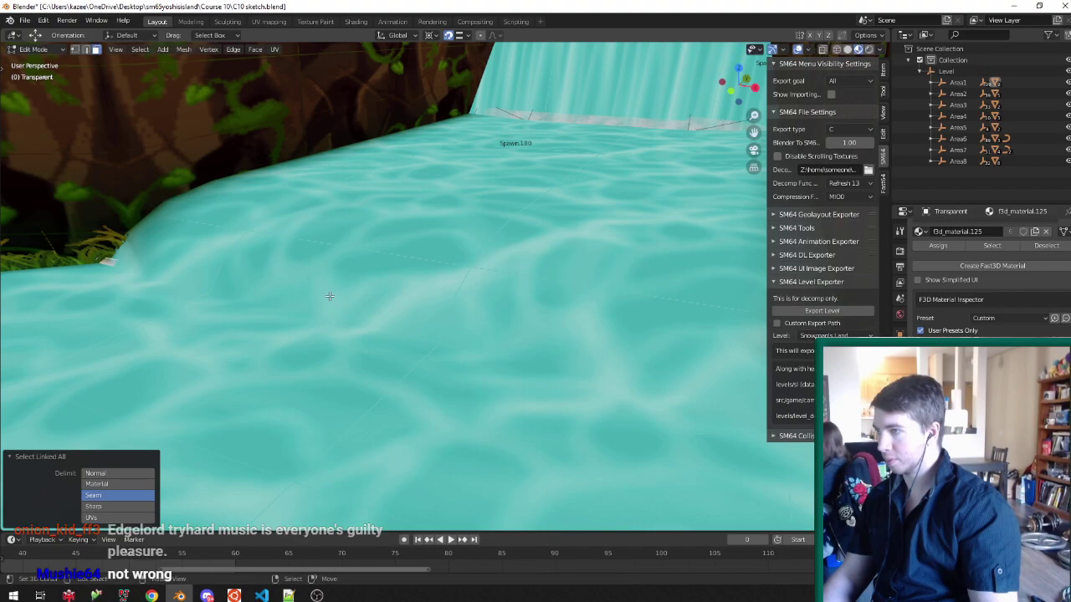
Raise the selected foam strip by 50 m along Z twice.
scroll(304, 296, "down", 5)
scroll(363, 233, "up", 5)
key("g")
key("z")
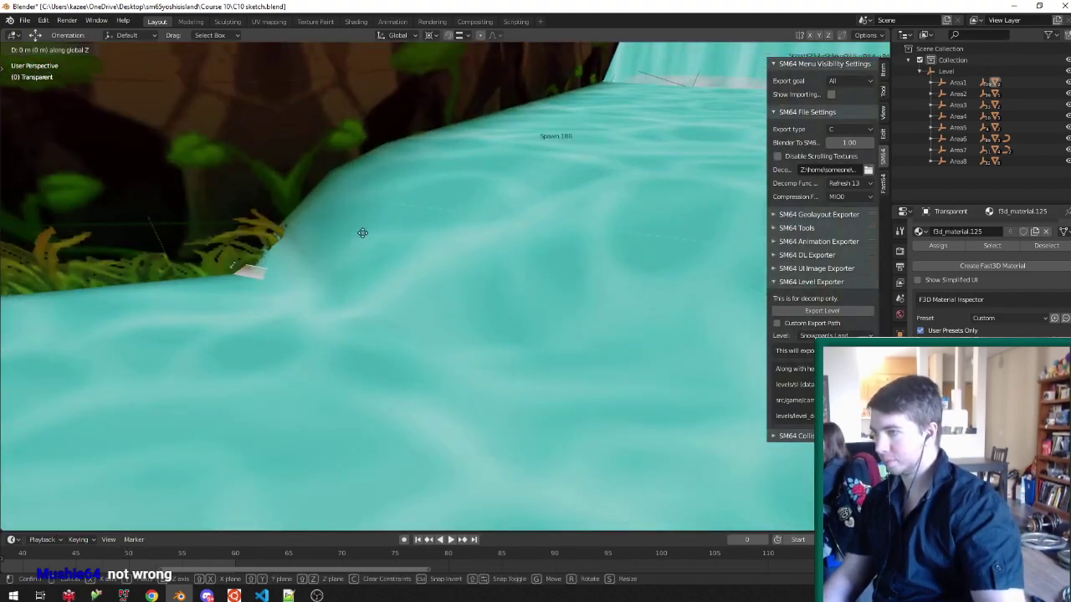
key("Return")
key("0")
key("Return")
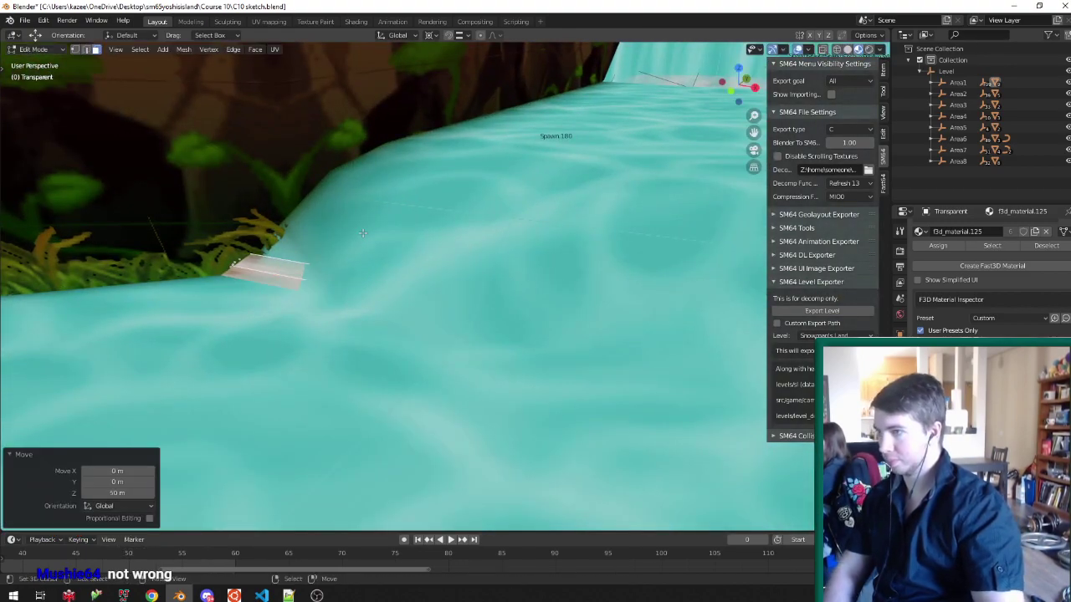
type("gz50")
key("Return")
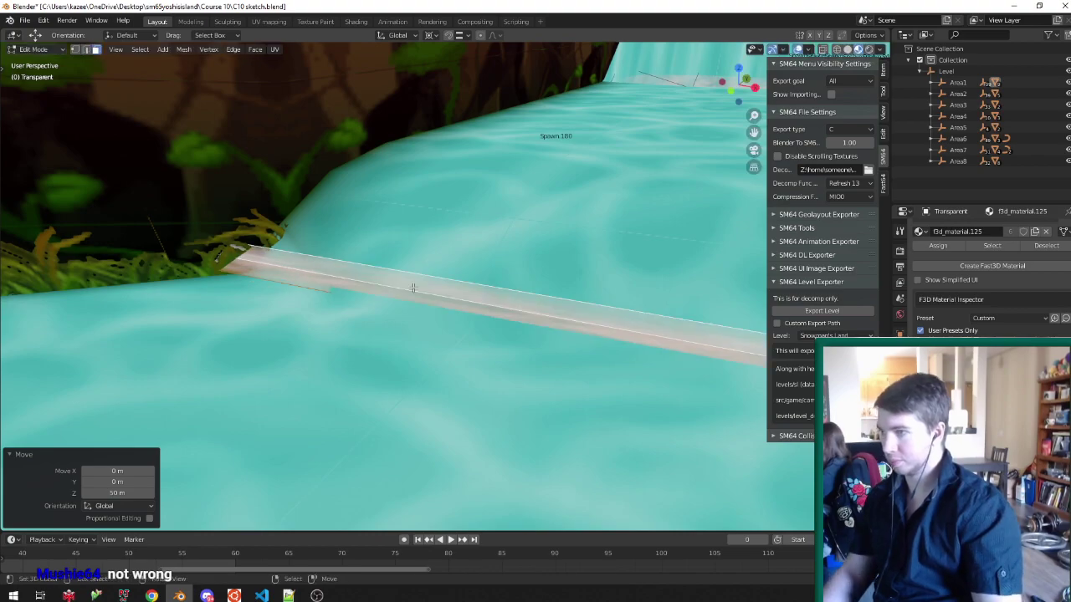
key("g")
key("y")
key("z")
right_click(435, 312)
Move the foam strip -10 m along Y and lower it by 20 m along Z.
middle_click_drag(435, 312, 426, 340)
type("gy")
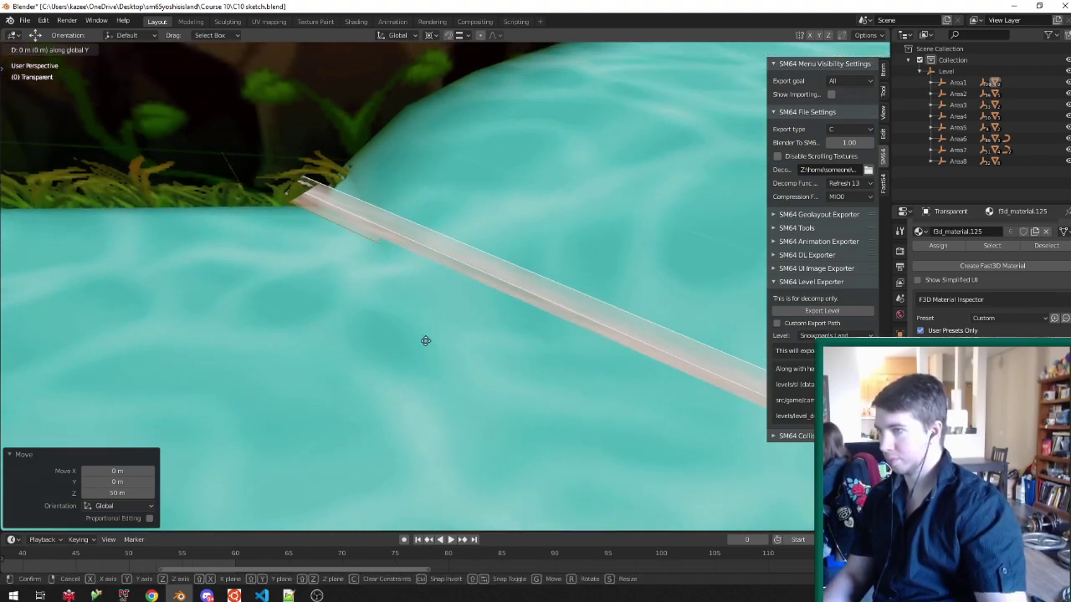
type("-10")
key("Return")
type("g")
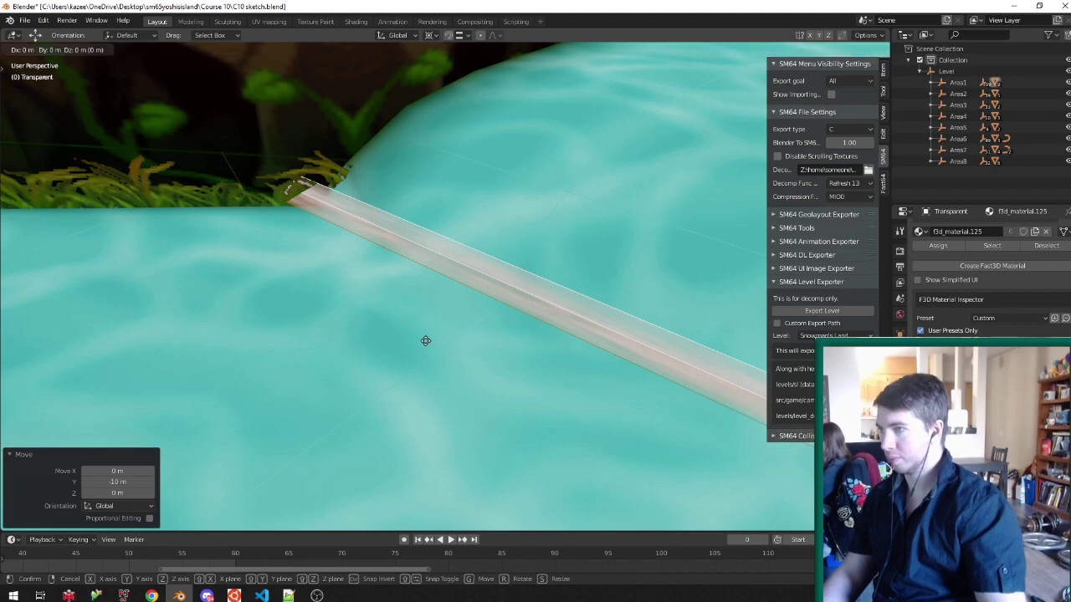
type("z-20")
key("Return")
Shift the foam strip along Y by -10 m and twice by -5 m, and finish editing it.
type("gy-10")
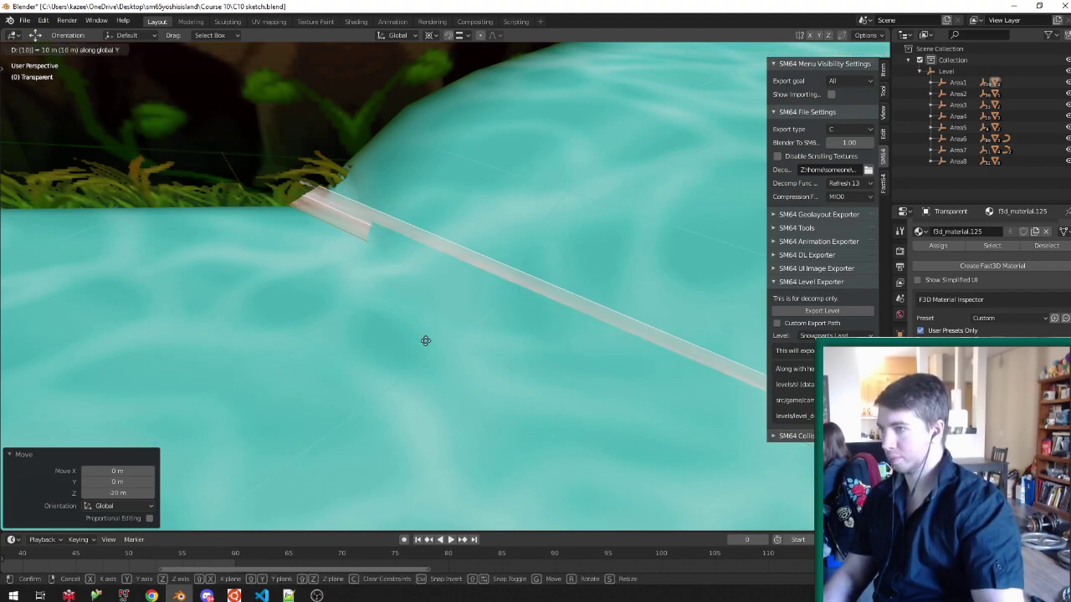
key("Return")
type("gy-5")
key("Return")
type("gy-5")
key("Return")
key("Tab")
Select all linked faces of the foam strip at the waterfall's foot and move it -20 m along Y twice.
scroll(427, 345, "down", 3)
scroll(377, 307, "down", 3)
scroll(672, 156, "up", 5)
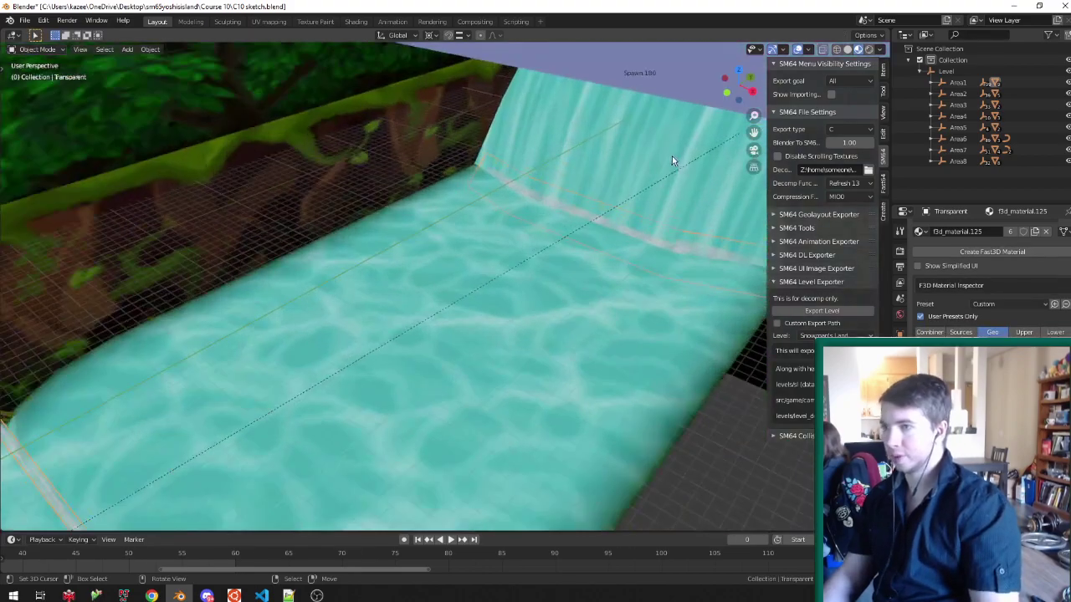
key("Tab")
right_click(483, 213)
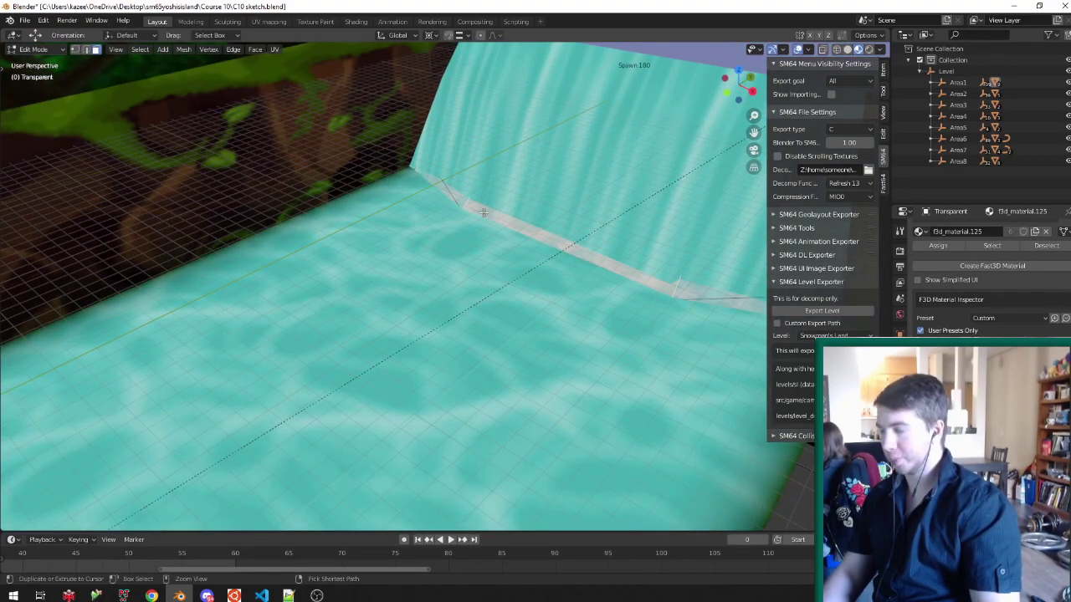
key("ctrl+l")
scroll(483, 212, "down", 4)
scroll(483, 257, "up", 6)
scroll(483, 257, "up", 2)
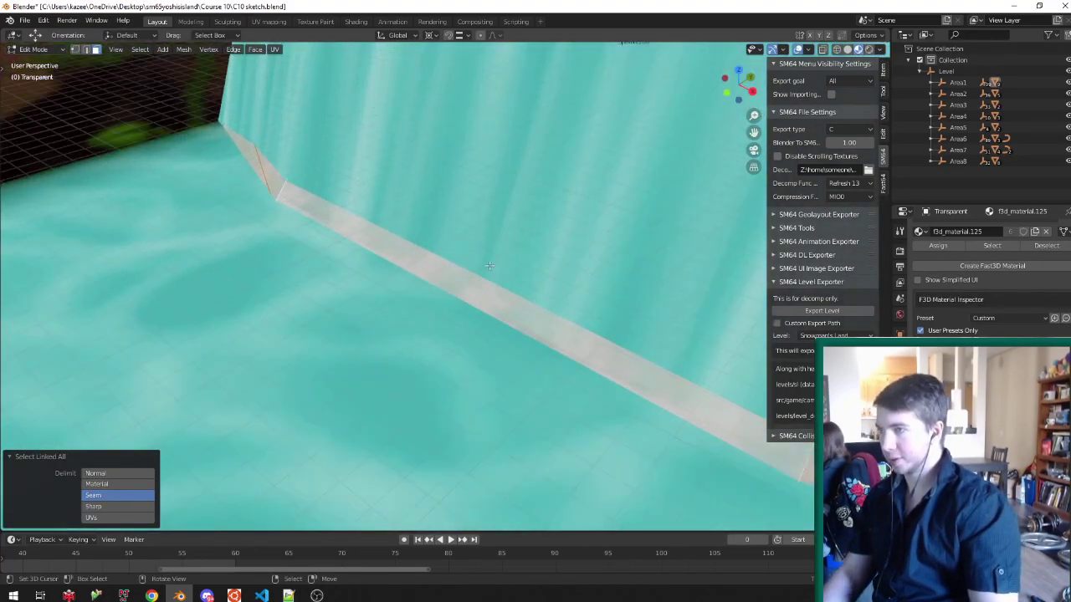
type("gy-5")
right_click(500, 263)
type("gy")
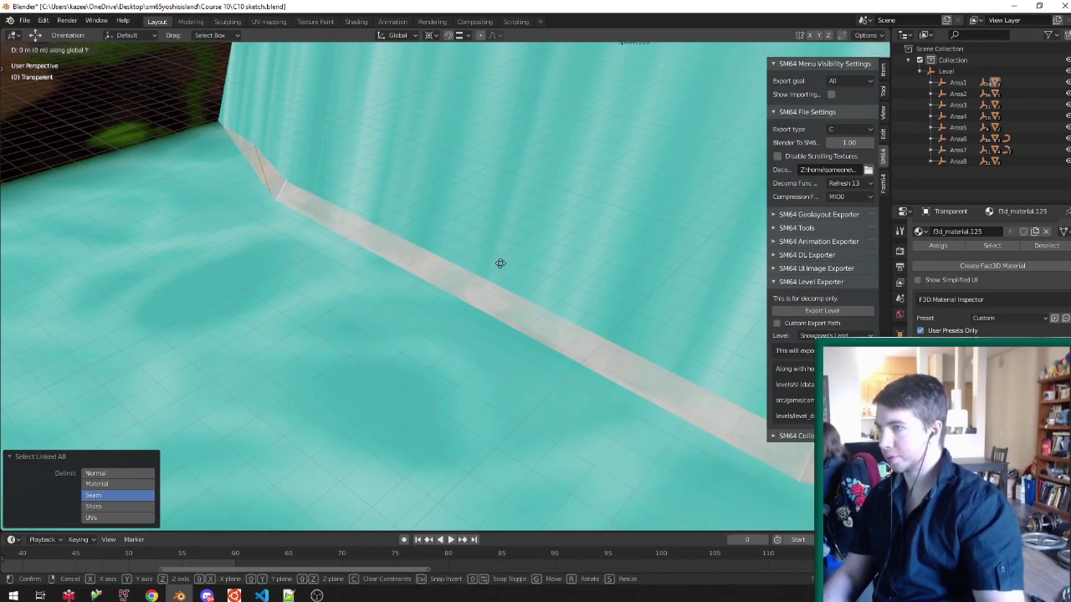
type("20-")
key("Return")
type("gy20")
key("minus")
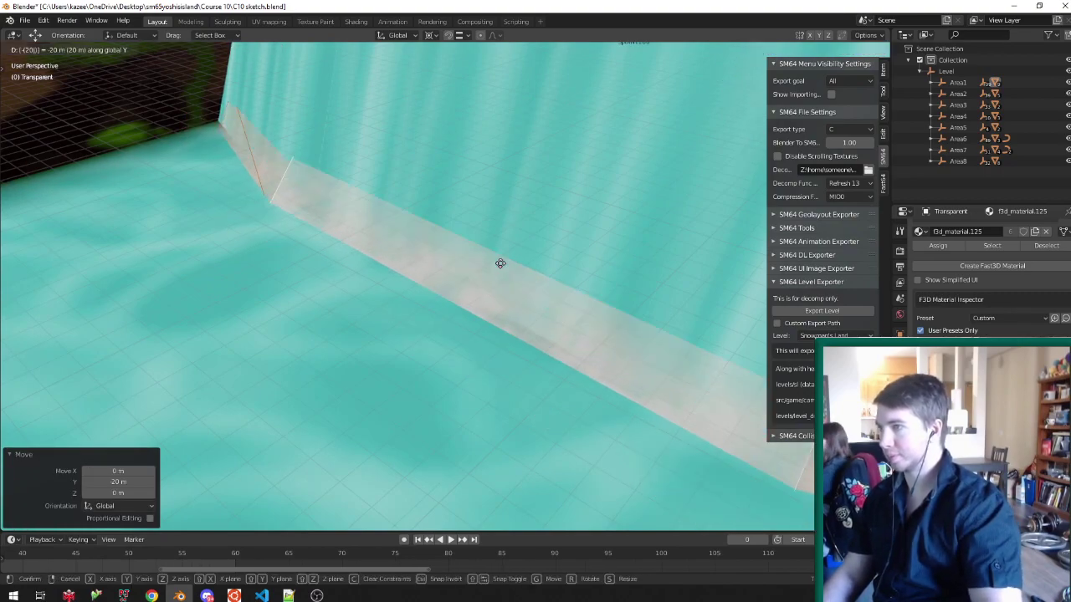
key("Return")
Raise the waterfall foam strip by 50 m along Z.
type("gz")
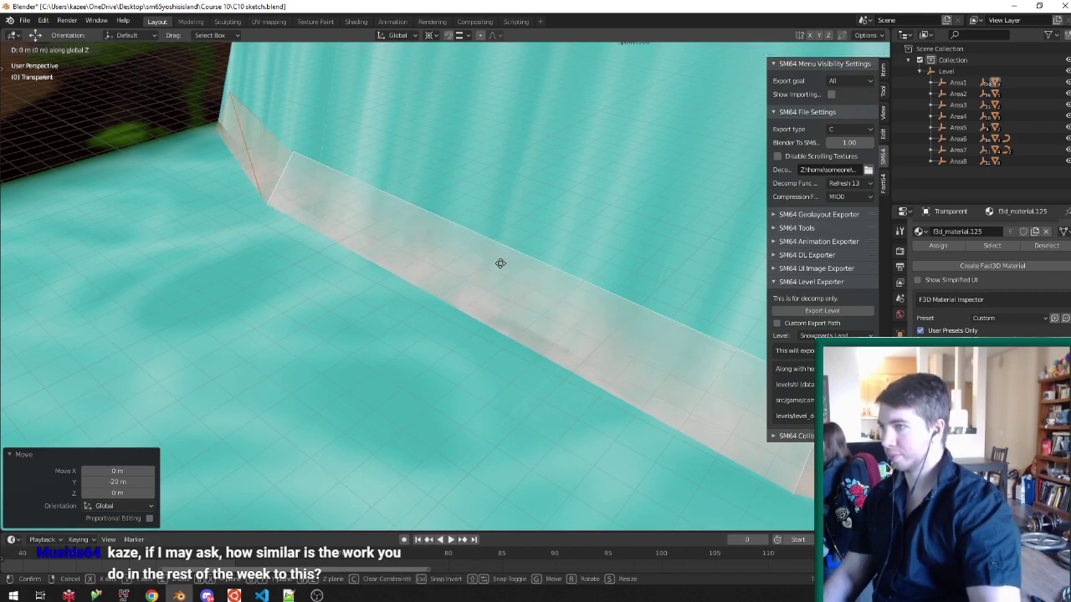
type("50")
key("Return")
key("g")
key("y")
key("minus")
key("5")
key("0")
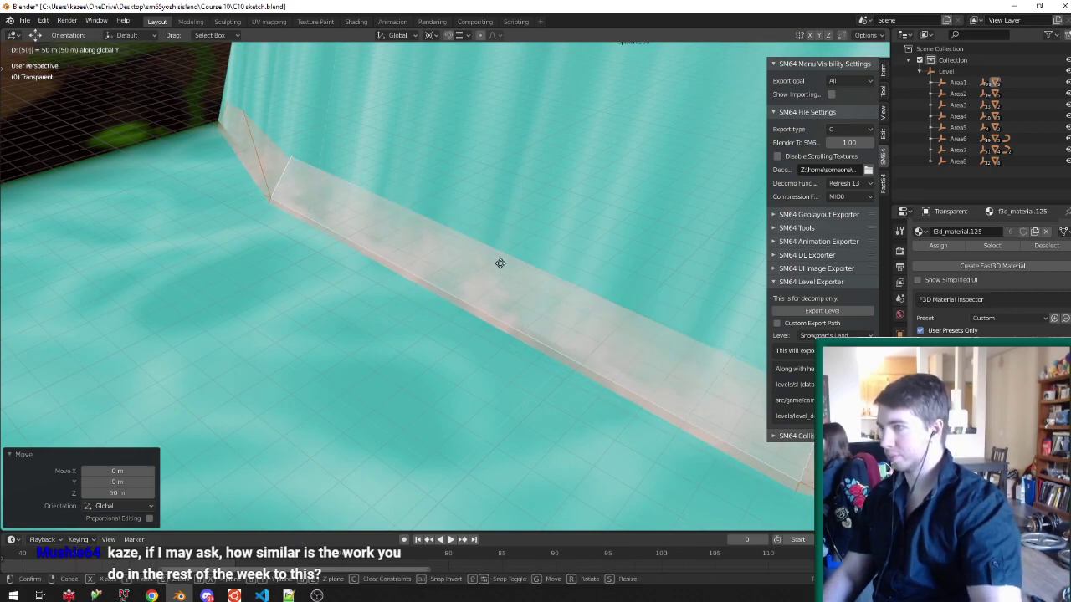
key("BackSpace")
key("BackSpace")
right_click(500, 263)
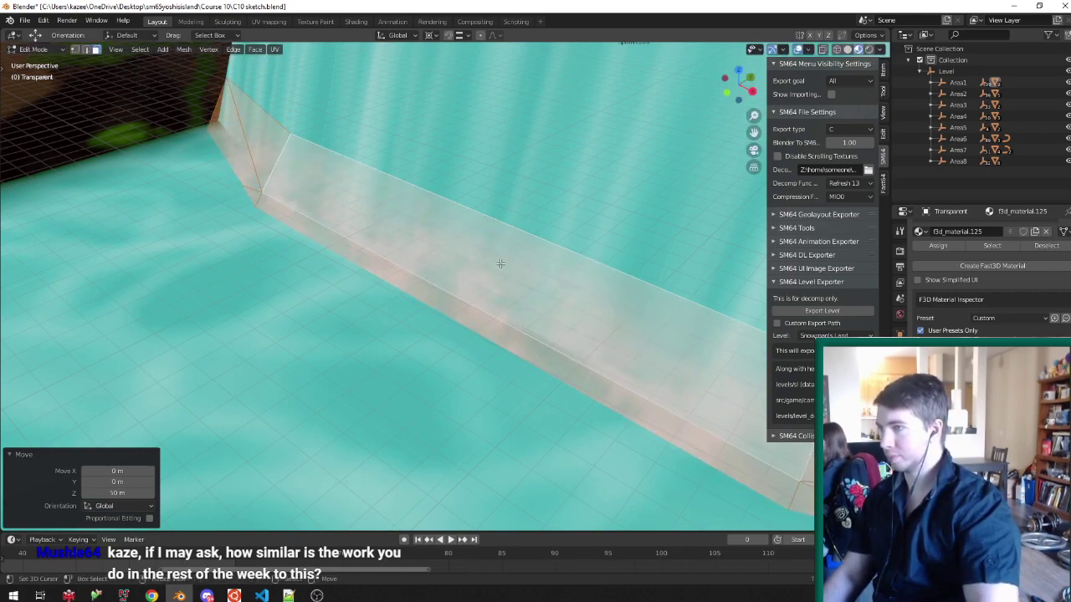
Select the lower front edges of the waterfall foam strip and raise them about 252 m along Z.
scroll(235, 274, "down", 2)
key("z")
key("z")
middle_click_drag(234, 274, 271, 295)
key("ctrl+Tab")
left_click(210, 298)
right_click(172, 304)
right_click(571, 392, "shift")
right_click(671, 407, "shift")
key("shift+z")
key("e")
key("z")
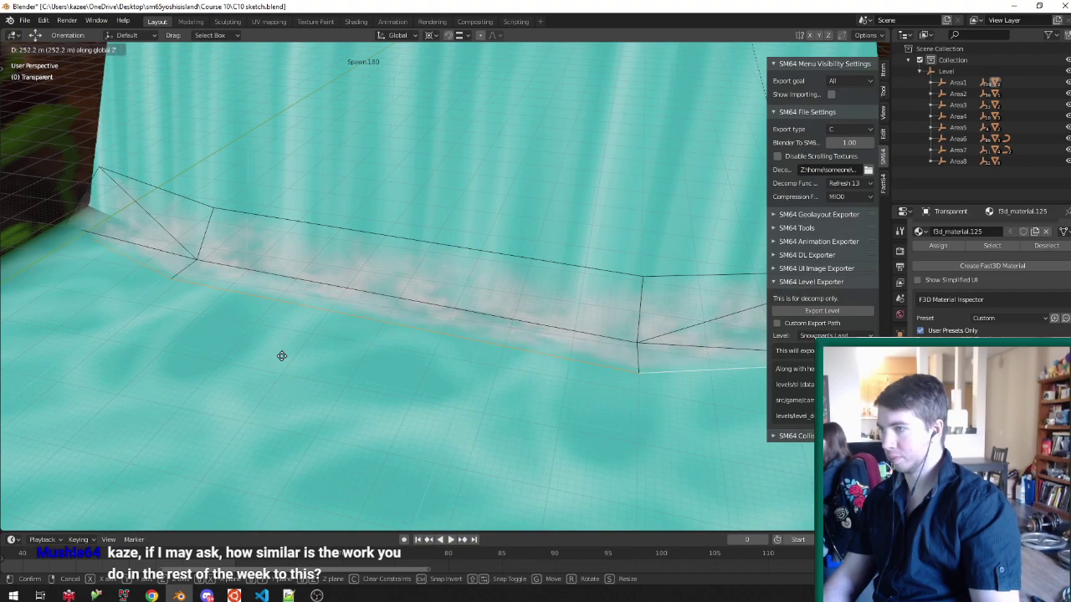
left_click(287, 357)
Move the lower front edges of the waterfall foam -50 m along Y three times.
key("g")
key("y")
type("-50")
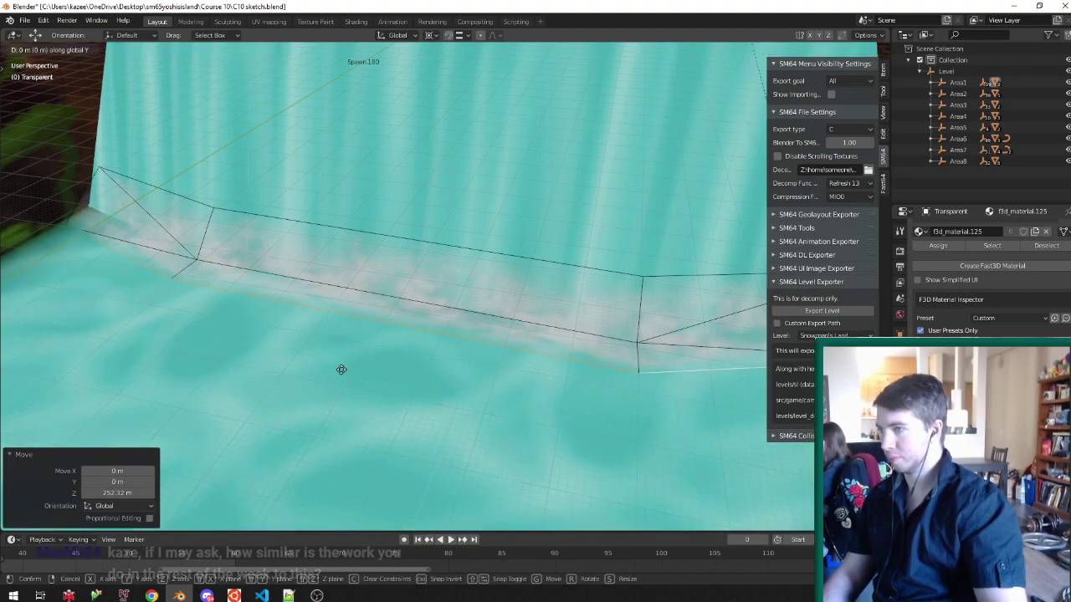
key("Return")
type("gy25")
key("BackSpace")
key("BackSpace")
type("50-")
key("Return")
type("gy-50")
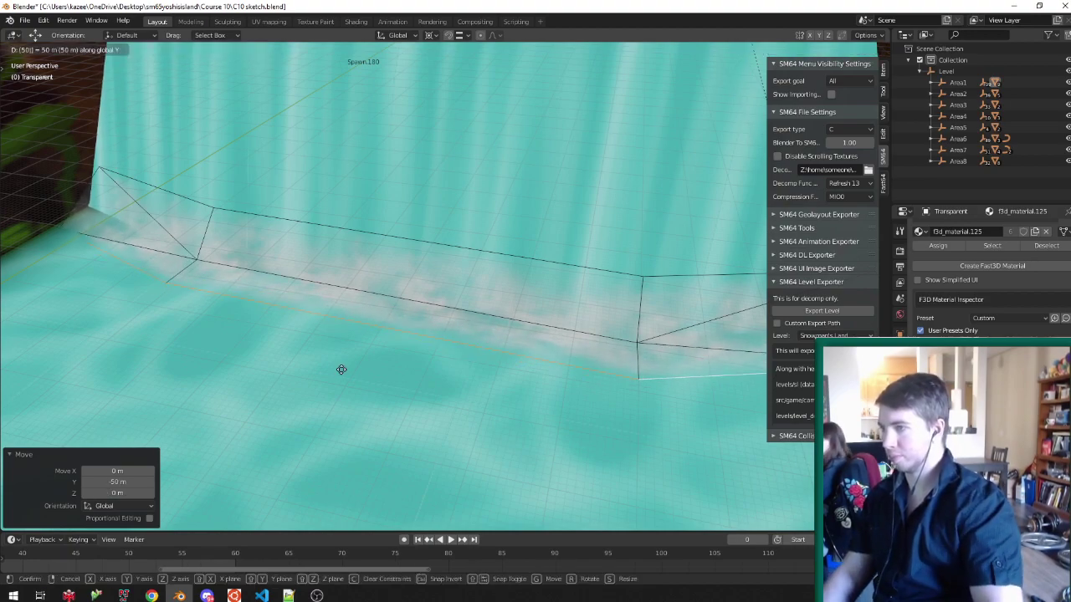
key("Return")
Leave foam editing, save the file, and export the level from the Level object.
key("Tab")
scroll(384, 272, "down", 5)
scroll(569, 275, "down", 5)
key("ctrl+s")
scroll(564, 278, "down", 4)
mouse_move(564, 278)
middle_mouse_down()
mouse_move(520, 247)
mouse_move(538, 249)
mouse_move(284, 318)
mouse_move(434, 310)
middle_mouse_up()
left_click(940, 72)
left_click(850, 312)
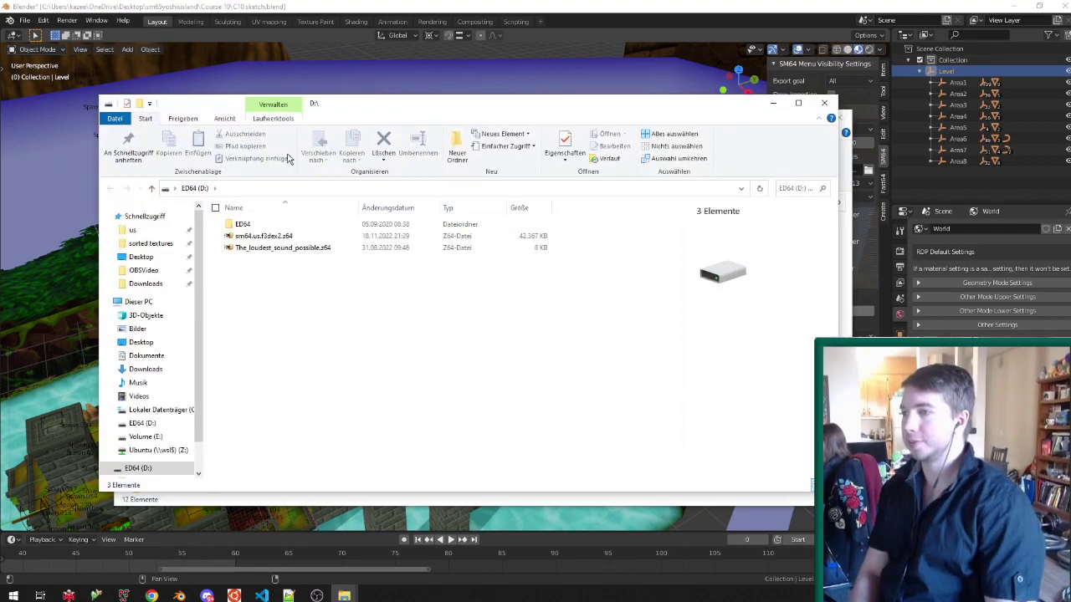
Copy sm64.us.f3dex2.z64 from the us build folder to the ED64 (D:) drive and close the drive's window.
left_click_drag(329, 104, 589, 88)
left_click(147, 244)
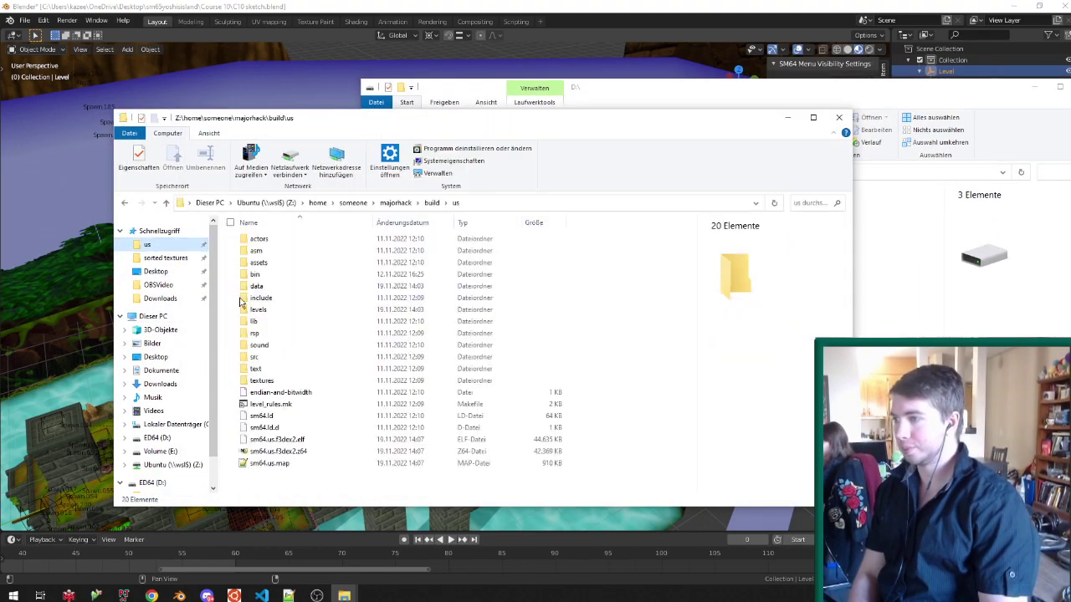
left_click_drag(278, 451, 597, 235)
left_click(347, 220)
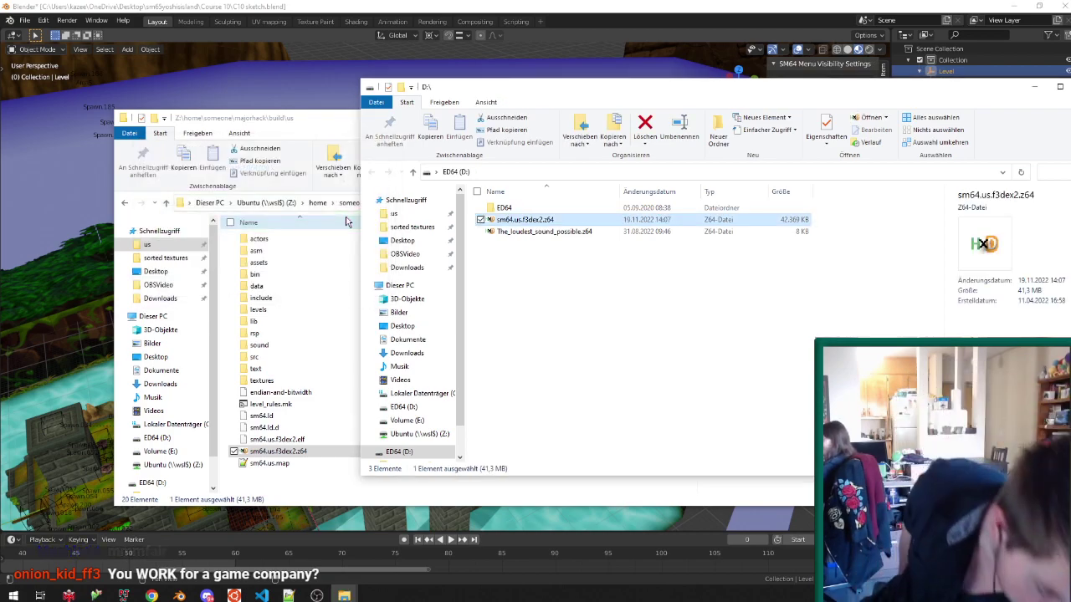
key("alt+F4")
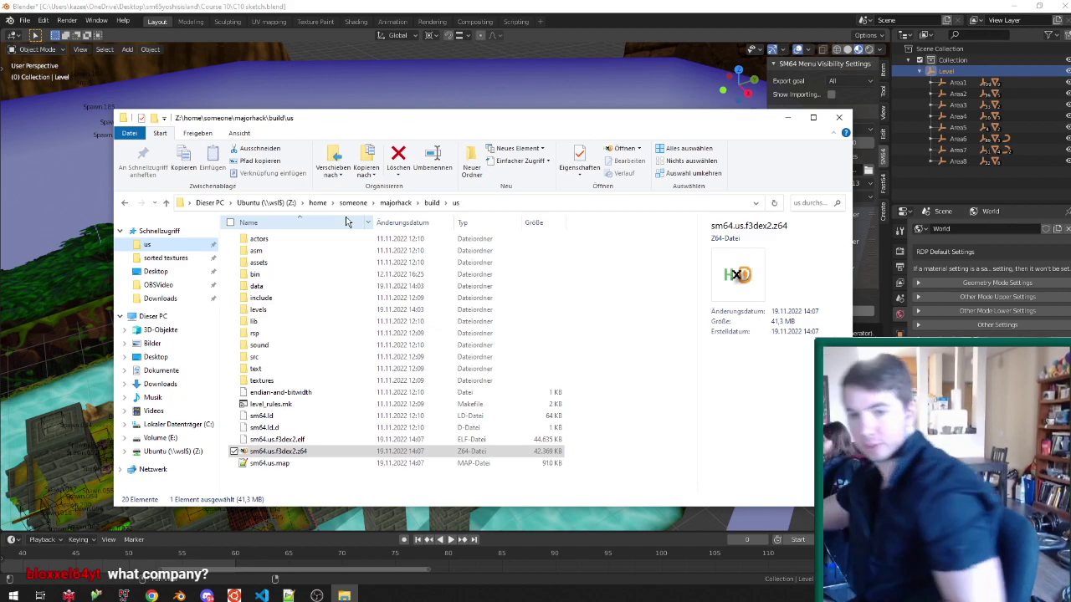
Switch to OBS, bring its window into view, and fit the N64 source to the screen.
left_click(317, 595)
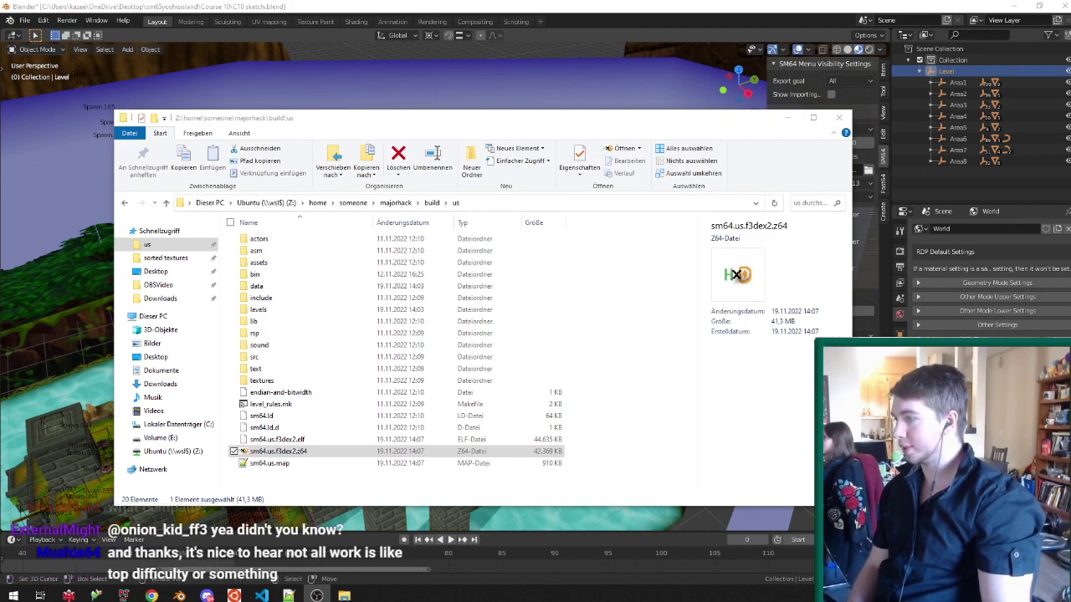
left_click_drag(1070, 67, 410, 56)
left_click(291, 444)
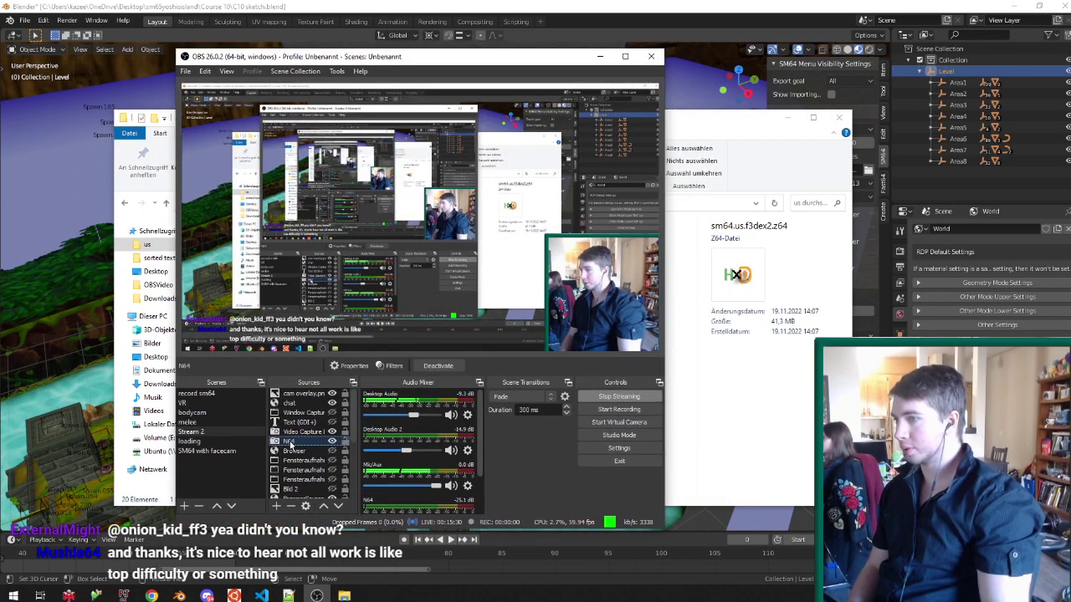
right_click(291, 443)
mouse_move(388, 288)
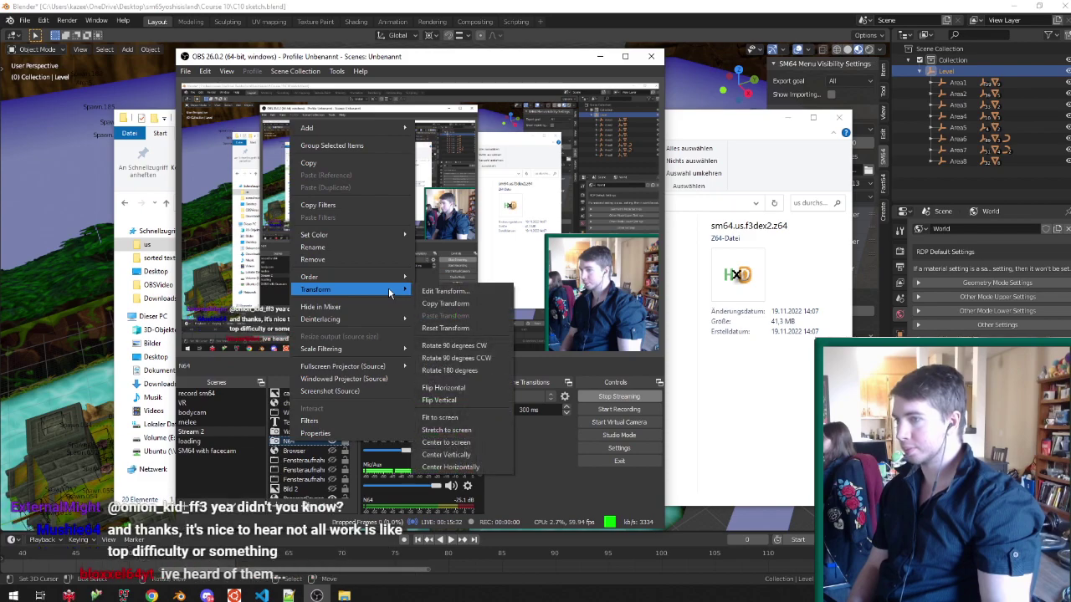
left_click(454, 416)
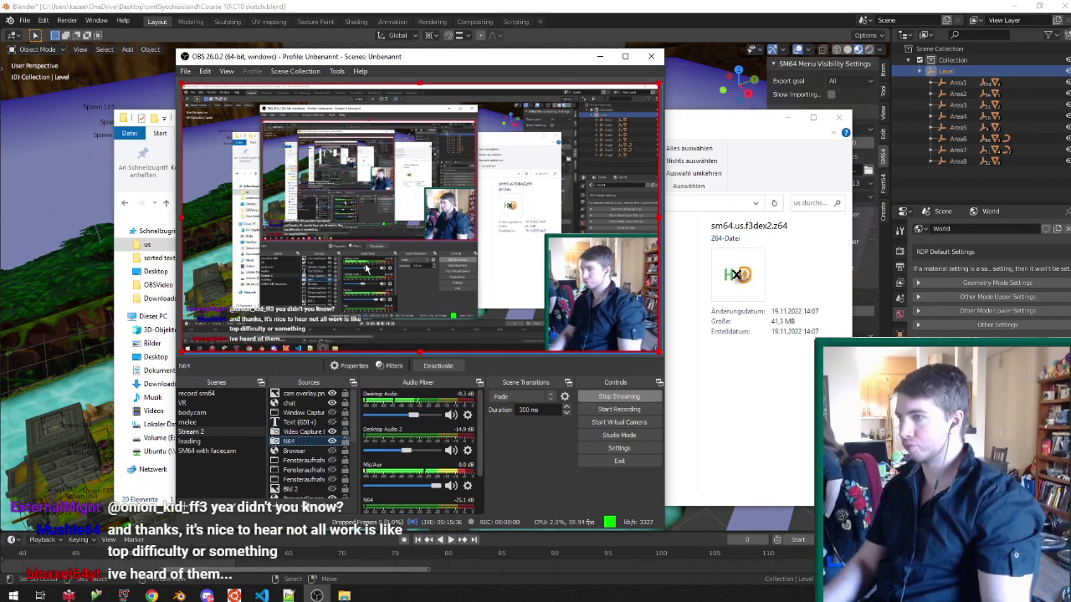
Move the N64 source above the Video Capture source and narrow its picture from the side, keeping the full height.
left_click(322, 424)
left_click_drag(322, 428, 322, 428)
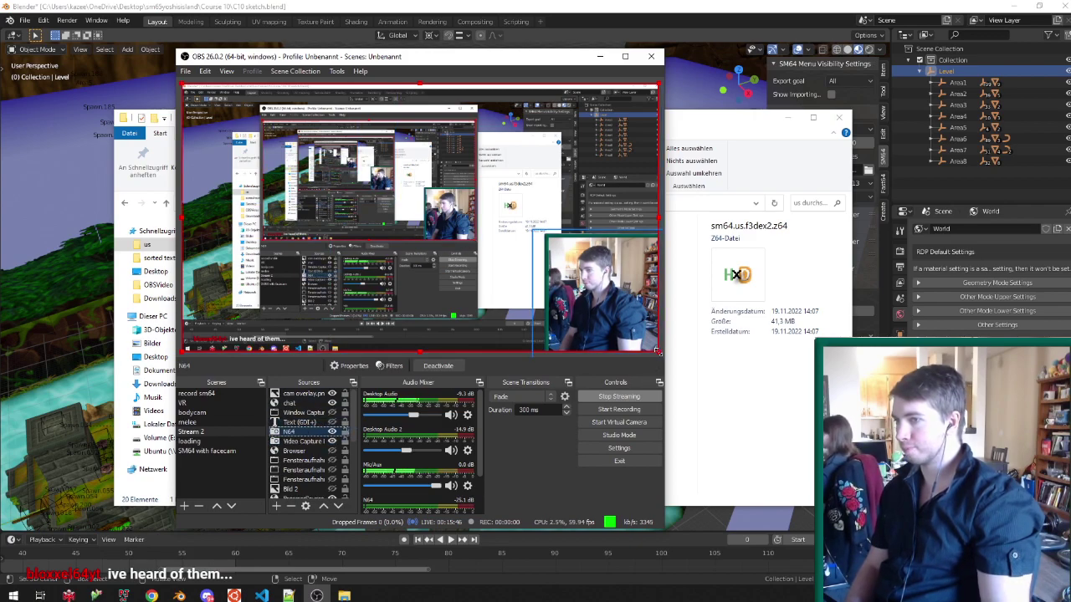
left_click_drag(657, 351, 535, 352)
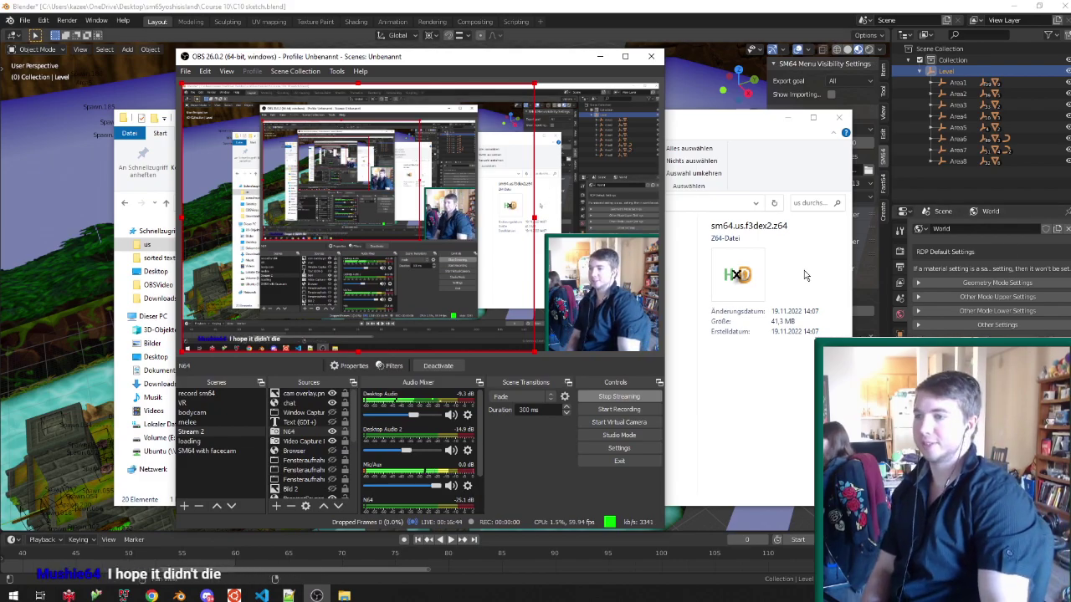
Minimize OBS, copy sm64.us.f3dex2.z64 from the us build folder onto ED64 (D:), and close the drive's window.
left_click(599, 57)
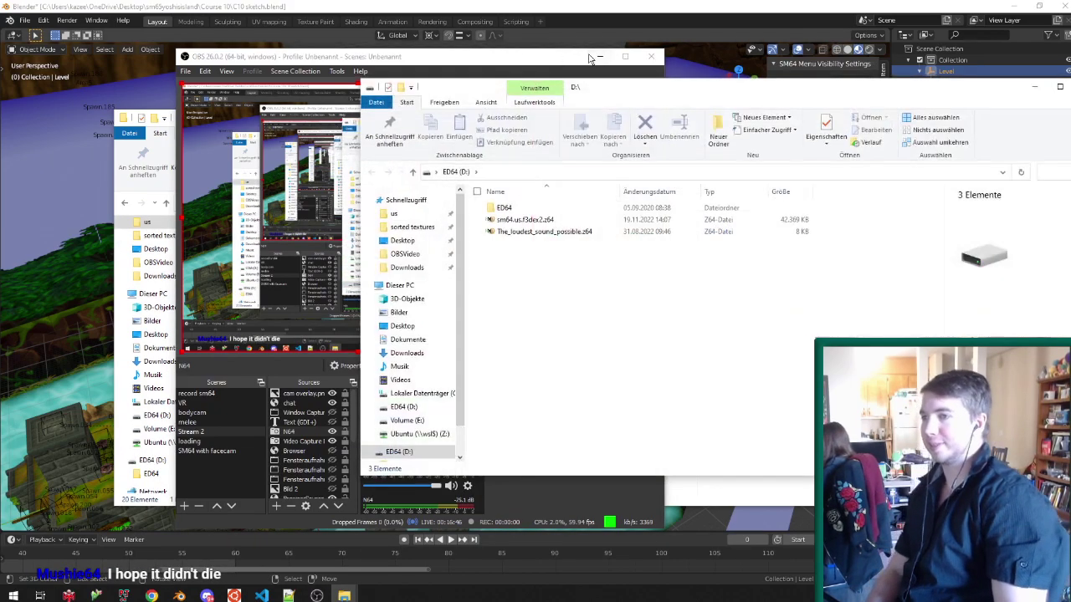
left_click(276, 451)
left_click_drag(276, 451, 603, 313)
left_click(524, 220)
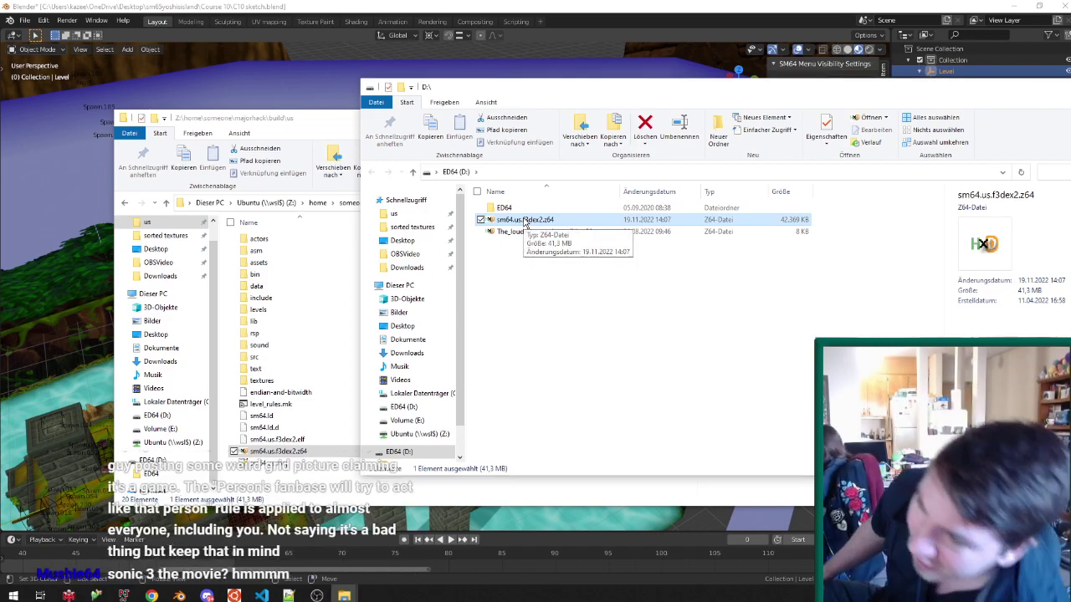
key("alt+F4")
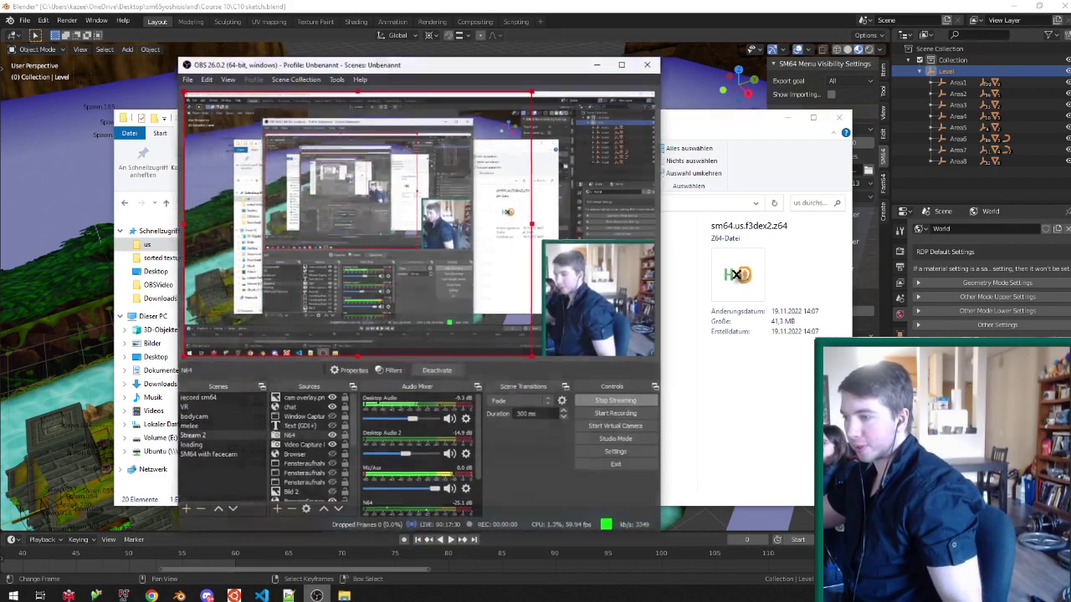
Check the N64 source in OBS, then minimize the open windows to return to Blender.
left_click(316, 596)
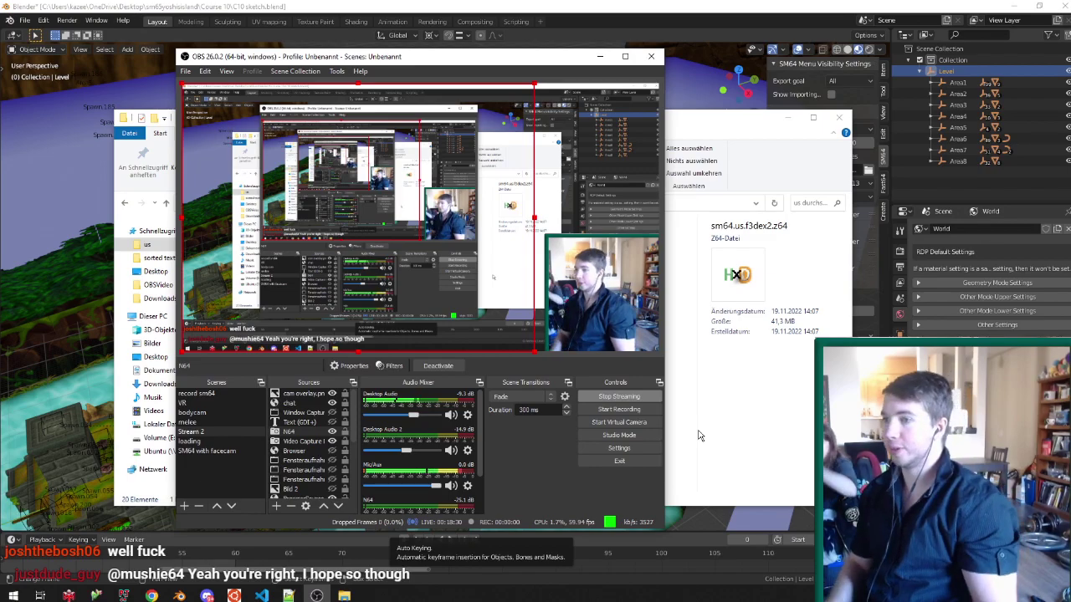
left_click(600, 56)
left_click(608, 56)
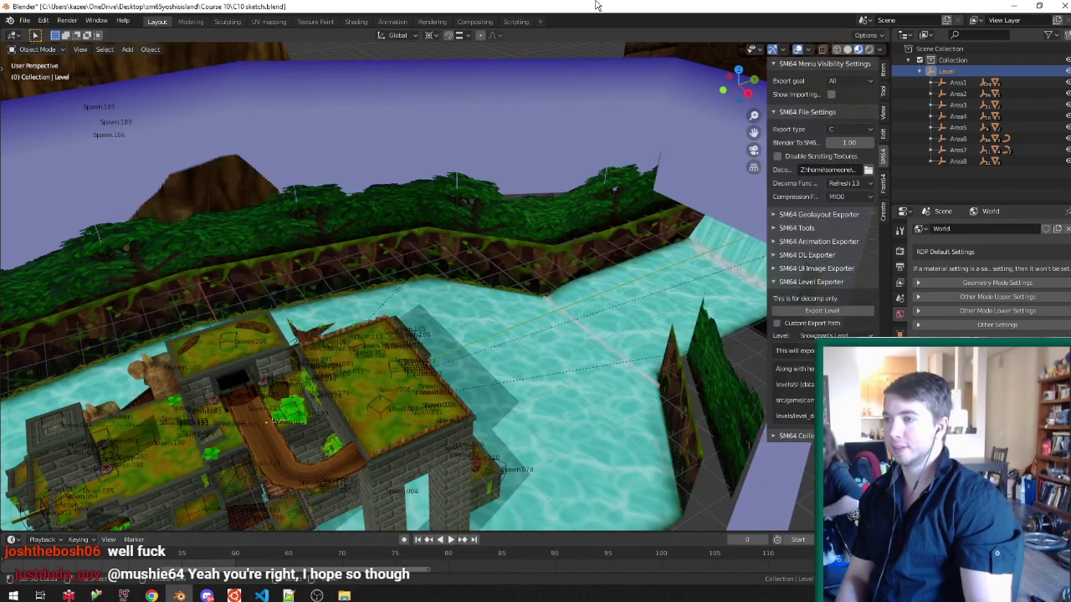
Examine the fortress's lower walls and the surrounding water near the rope bridge up close.
scroll(584, 274, "down", 5)
middle_click_drag(599, 267, 549, 217)
scroll(595, 255, "up", 4)
scroll(501, 289, "down", 6)
scroll(332, 277, "up", 5)
scroll(159, 198, "up", 5)
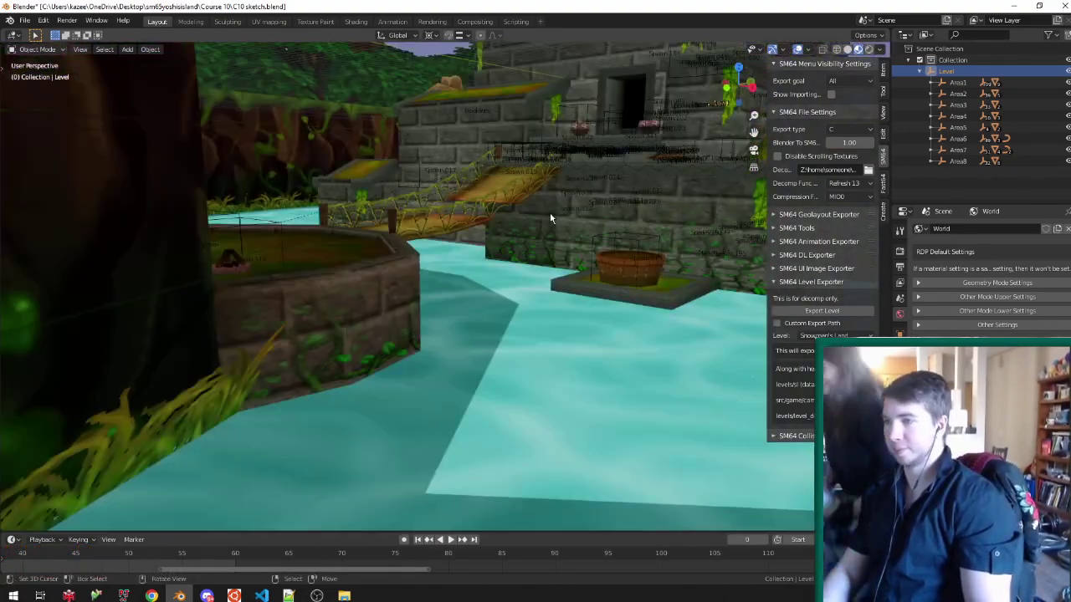
right_click(728, 245)
key("Tab")
scroll(728, 245, "down", 5)
middle_click_drag(727, 245, 541, 291, "shift")
scroll(541, 290, "up", 5)
key("Tab")
Inspect the TransDecal mesh's wall face from below the water in face select mode, then leave its editing.
right_click(540, 291)
key("Tab")
key("ctrl+Tab")
left_click(494, 303)
middle_click_drag(495, 302, 452, 246)
right_click(372, 383)
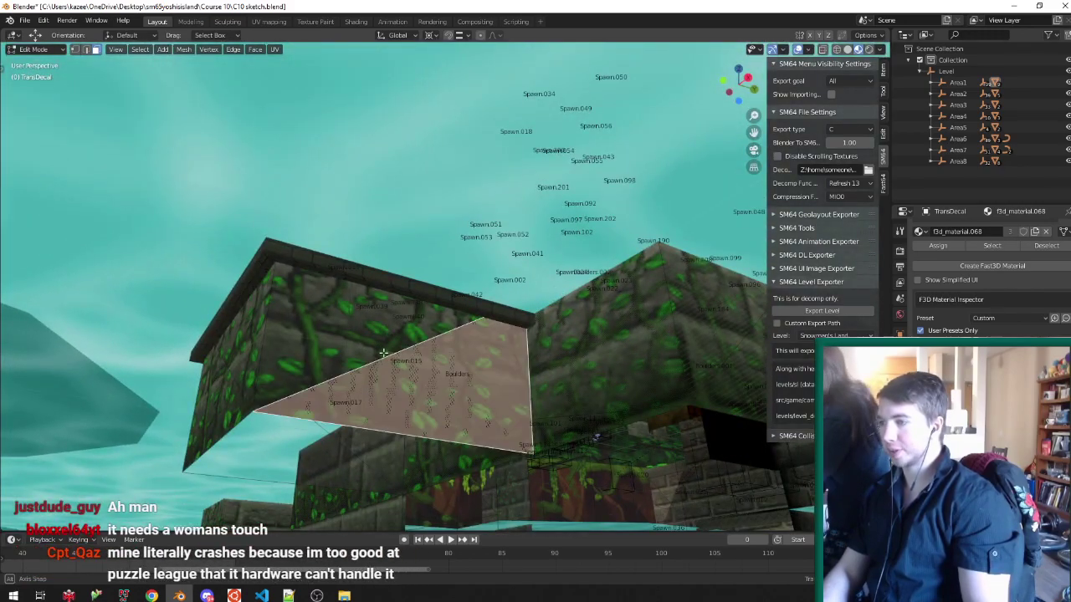
middle_click_drag(382, 355, 445, 362)
scroll(411, 373, "down", 3)
scroll(338, 380, "up", 3)
key("Tab")
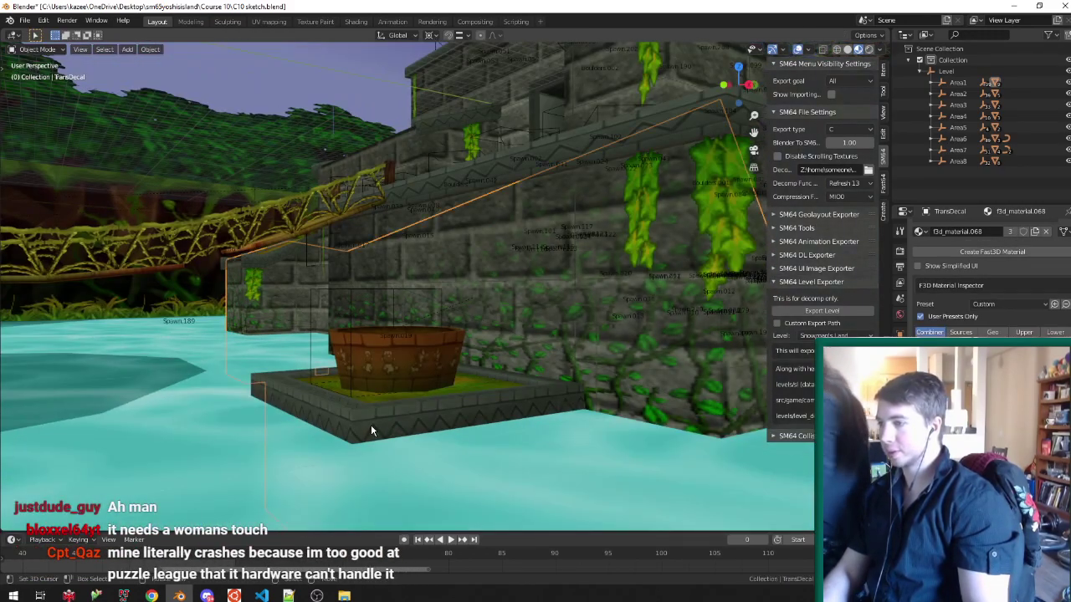
Try selecting all Opaque mesh faces that share the platform trim's material, undo that selection, and select the TransDecal object instead.
right_click(370, 424)
key("Tab")
middle_click_drag(369, 386, 367, 280)
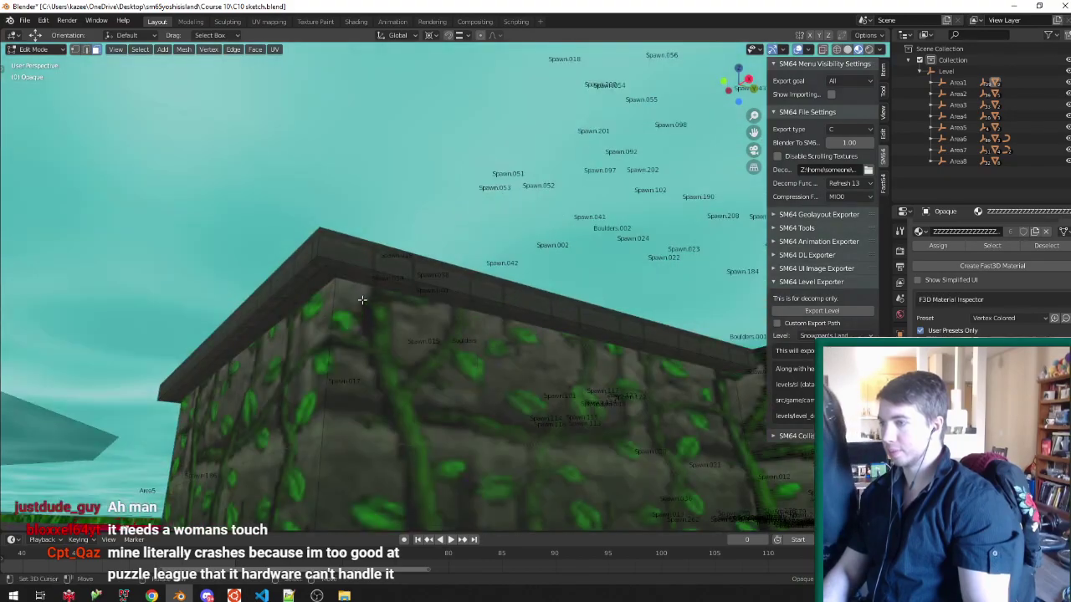
left_click(366, 276)
key("shift+g")
left_click(368, 278)
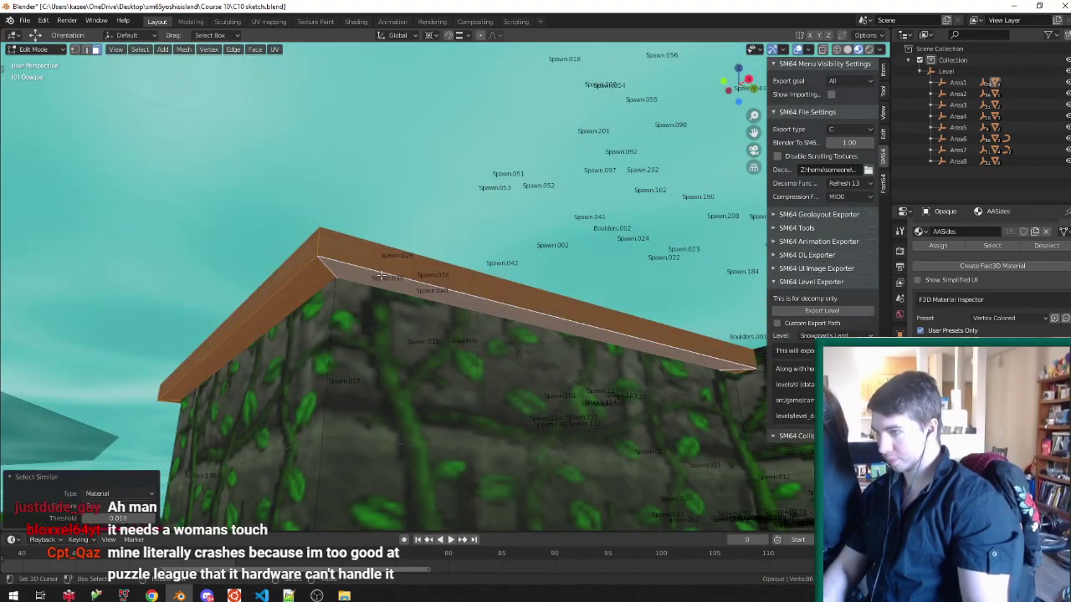
key("ctrl+z")
middle_click_drag(378, 277, 386, 392)
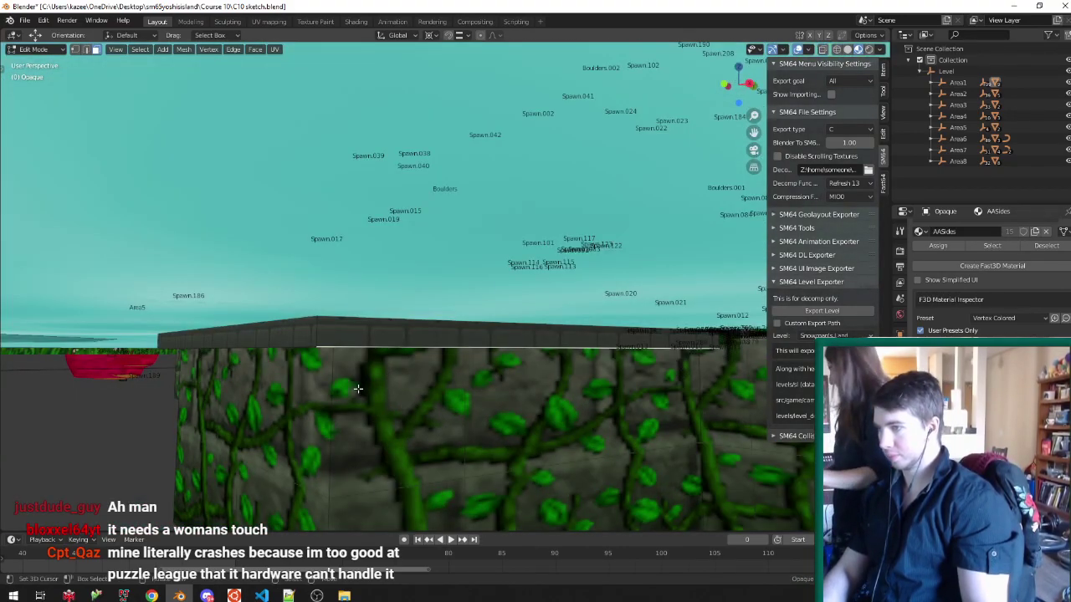
key("Tab")
left_click(355, 401)
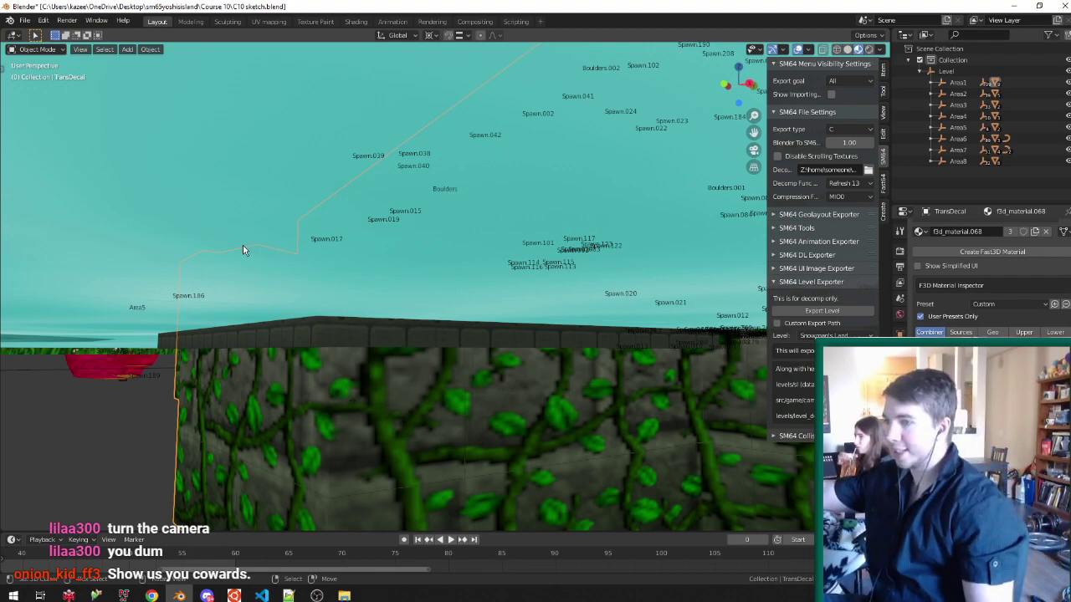
Save C10 sketch.blend and select the Level object.
middle_click_drag(263, 251, 323, 270)
scroll(326, 251, "down", 5)
key("ctrl+s")
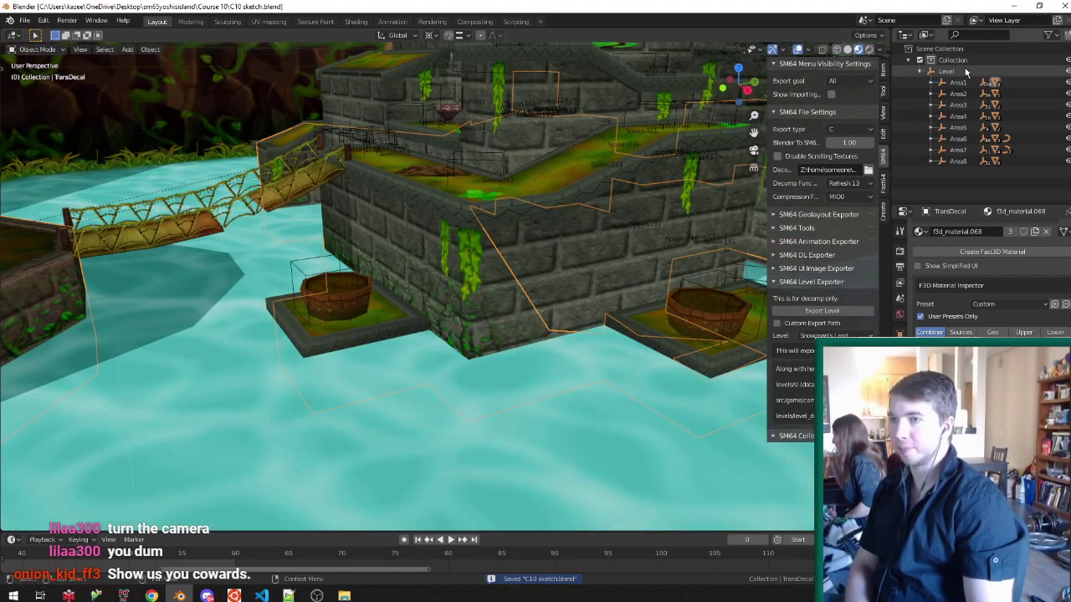
left_click(950, 74)
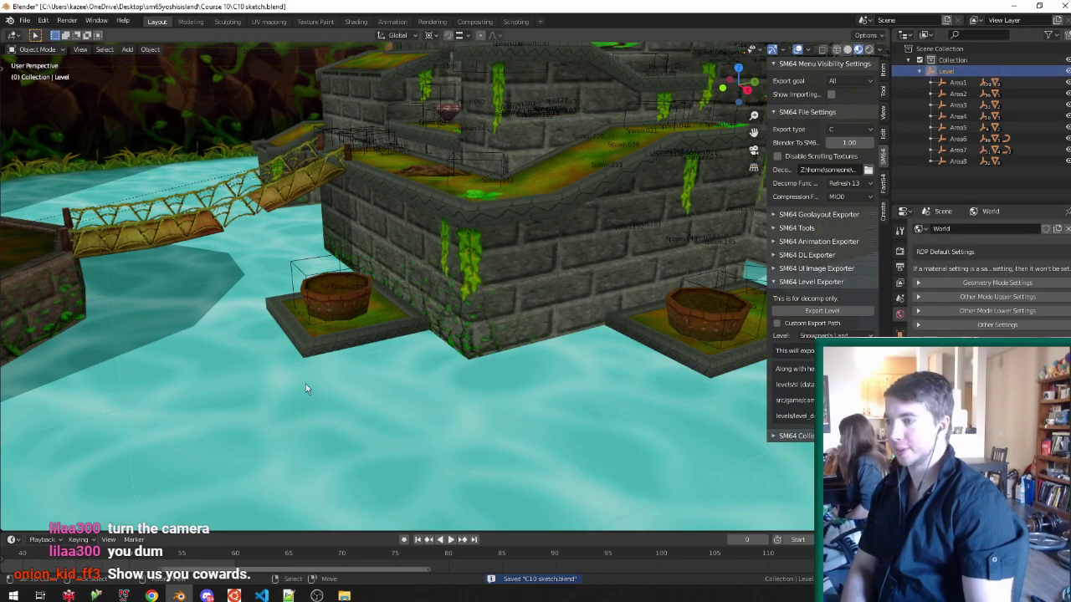
Open the Opaque mesh for editing, select its water surface face, and extend the selection to the whole mesh.
left_click(297, 388)
middle_click_drag(297, 388, 313, 397)
key("Tab")
left_click(313, 396)
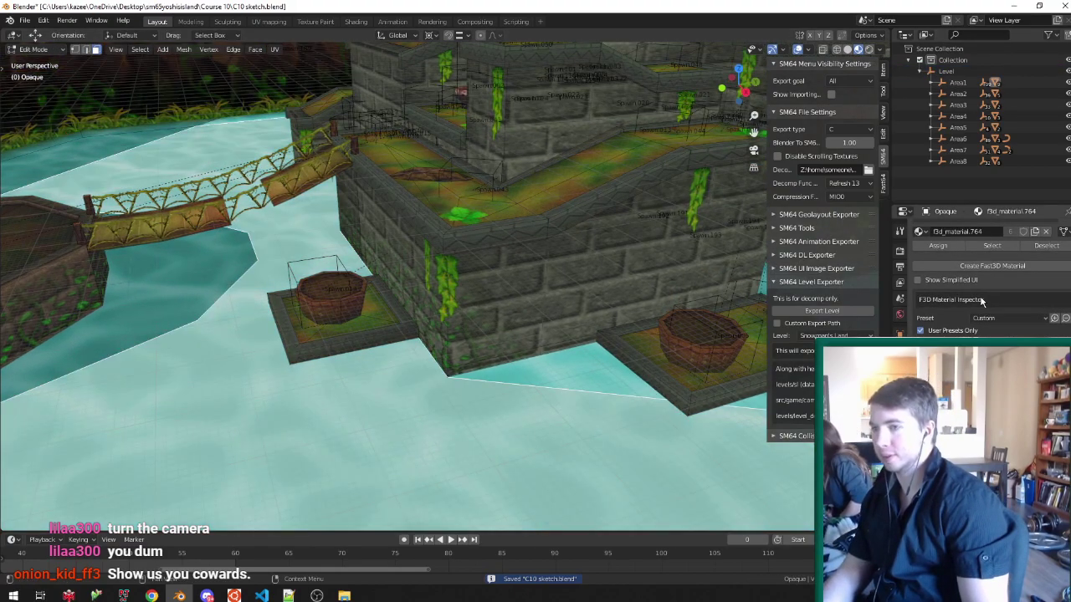
scroll(364, 213, "down", 6)
middle_click_drag(364, 213, 331, 223)
key("a")
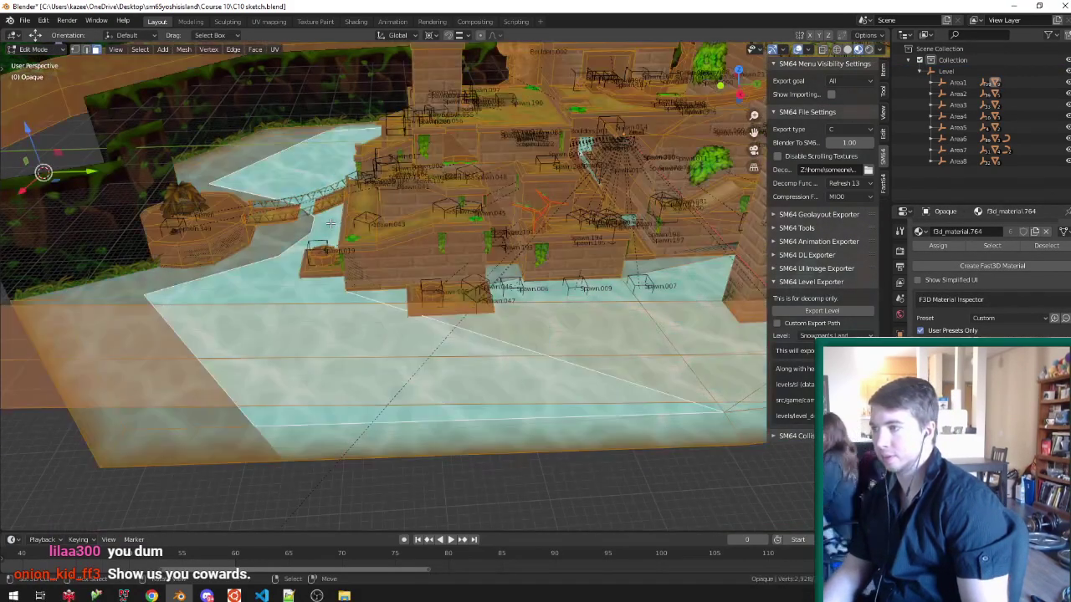
Leave mesh editing and save the file, then export the level from the Level object and switch to the Ubuntu terminal.
scroll(330, 224, "up", 5)
key("Tab")
key("ctrl+s")
left_click(946, 72)
left_click(838, 315)
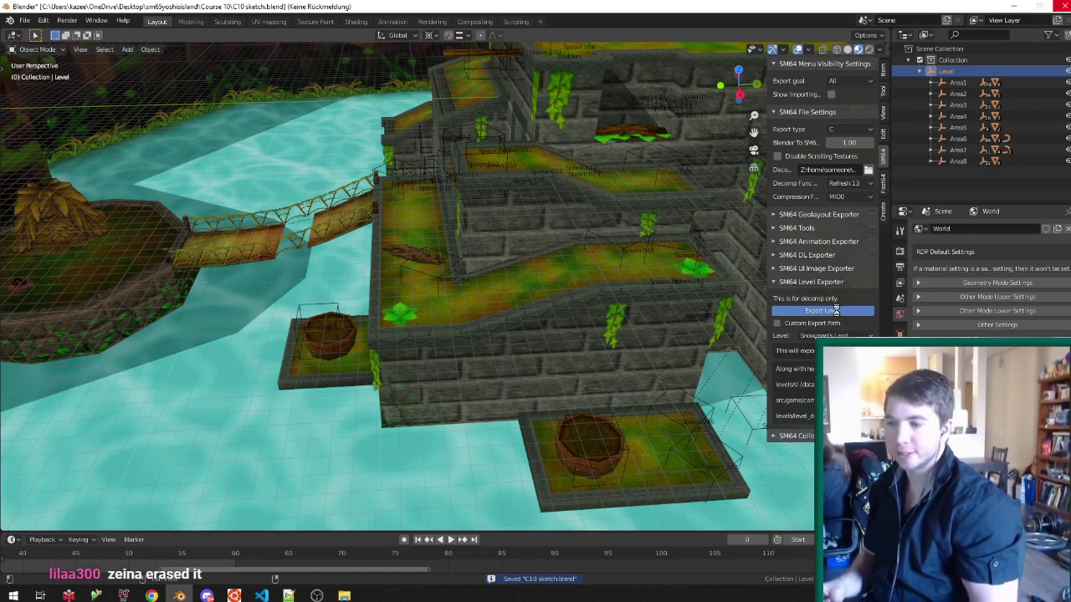
left_click(234, 595)
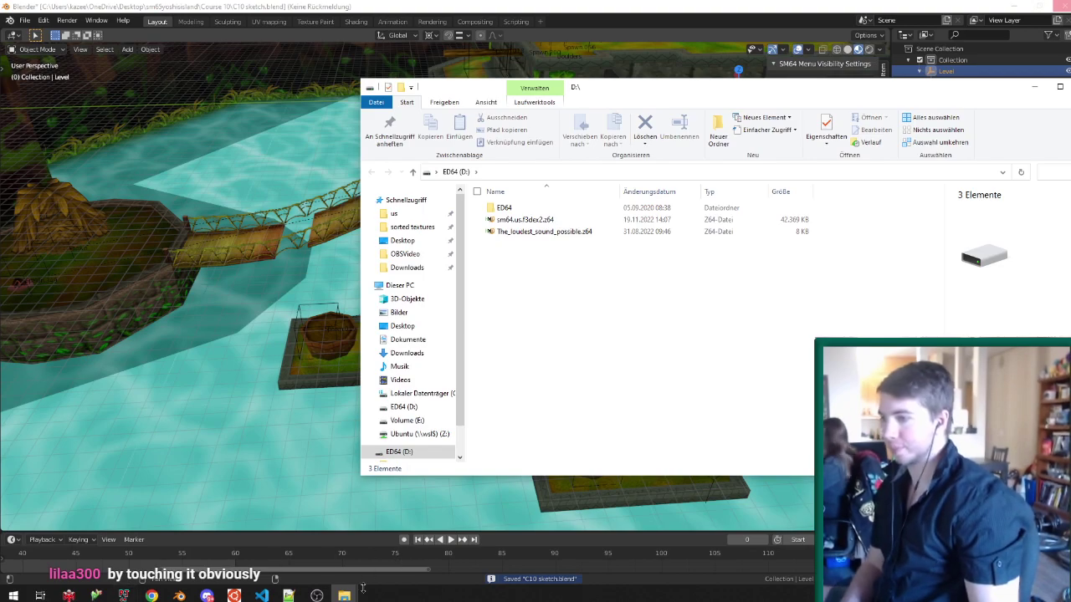
Copy sm64.us.f3dex2.z64 from the us build folder to ED64 (D:), replacing the existing ROM.
mouse_move(343, 595)
left_click(281, 545)
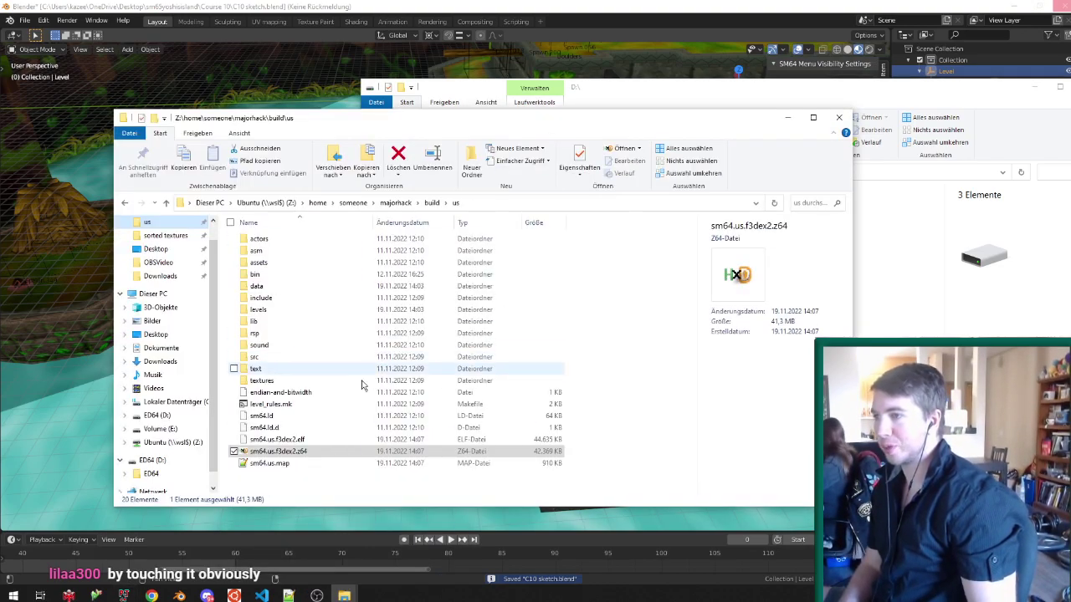
left_click(327, 456)
key("ctrl+c")
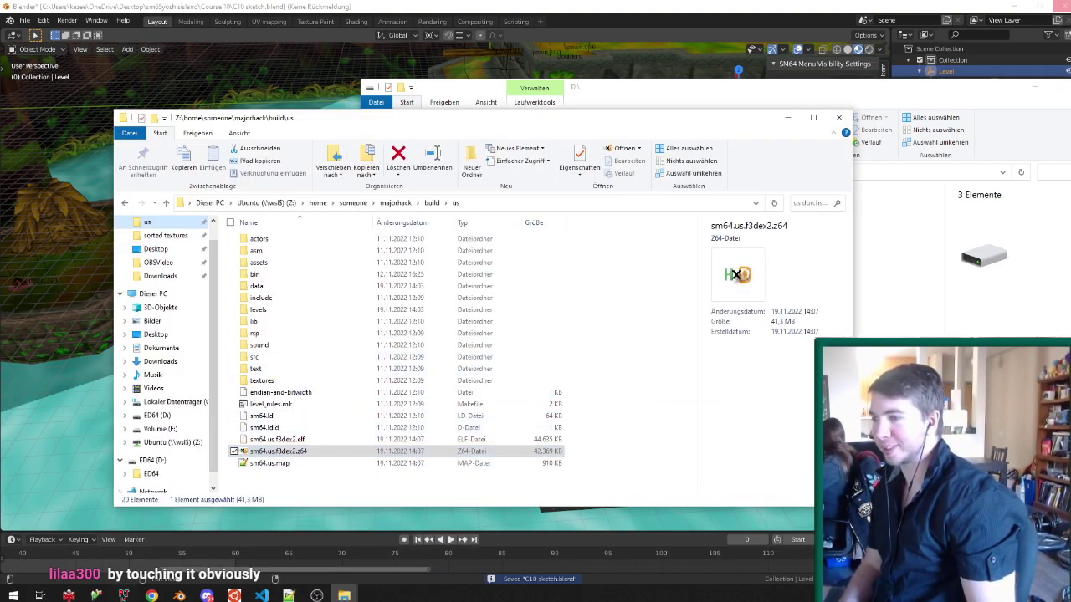
left_click(468, 89)
key("ctrl+v")
left_click(497, 216)
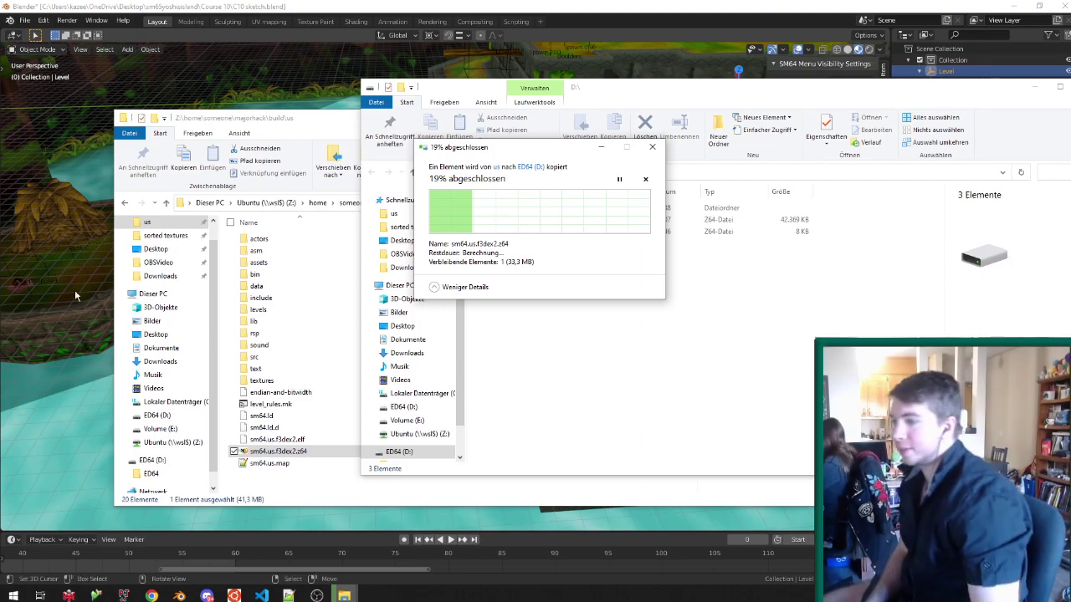
Bring up OBS and move its window out of the way, then close the ED64 drive's window.
left_click(316, 596)
left_click_drag(456, 52, 0, 82)
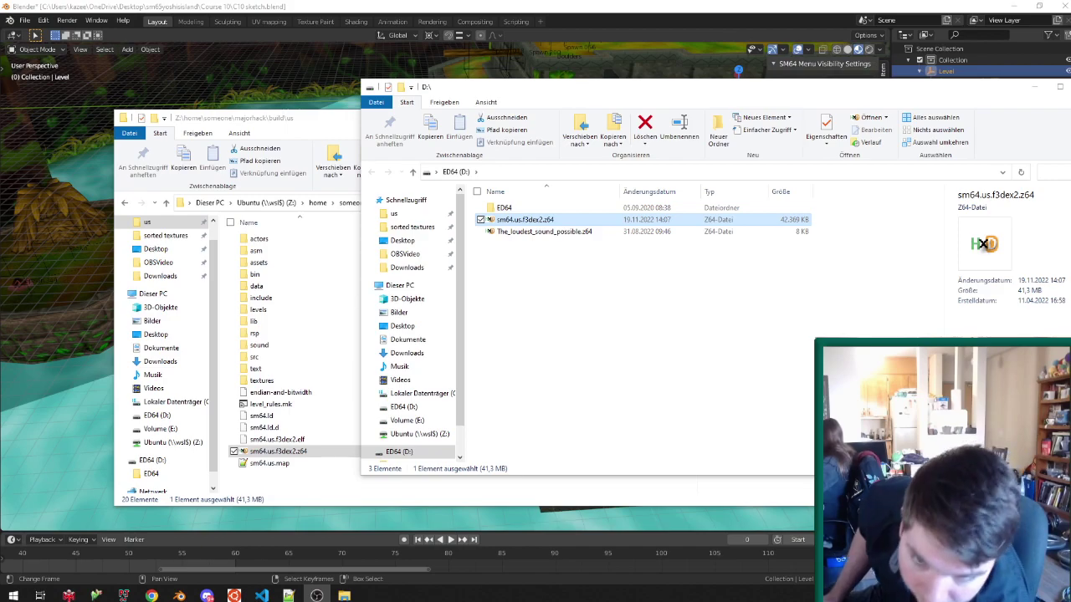
key("alt+F4")
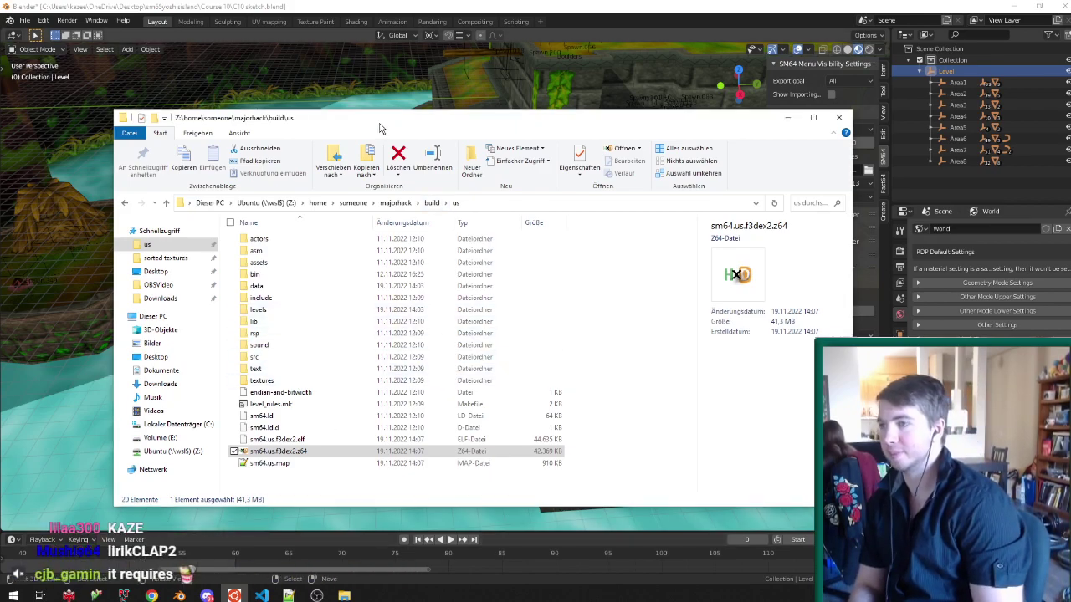
Move the us build folder window aside, copy sm64.us.f3dex2.z64 over the ROM on ED64 (D:), and close the drive's window.
left_click_drag(379, 124, 354, 123)
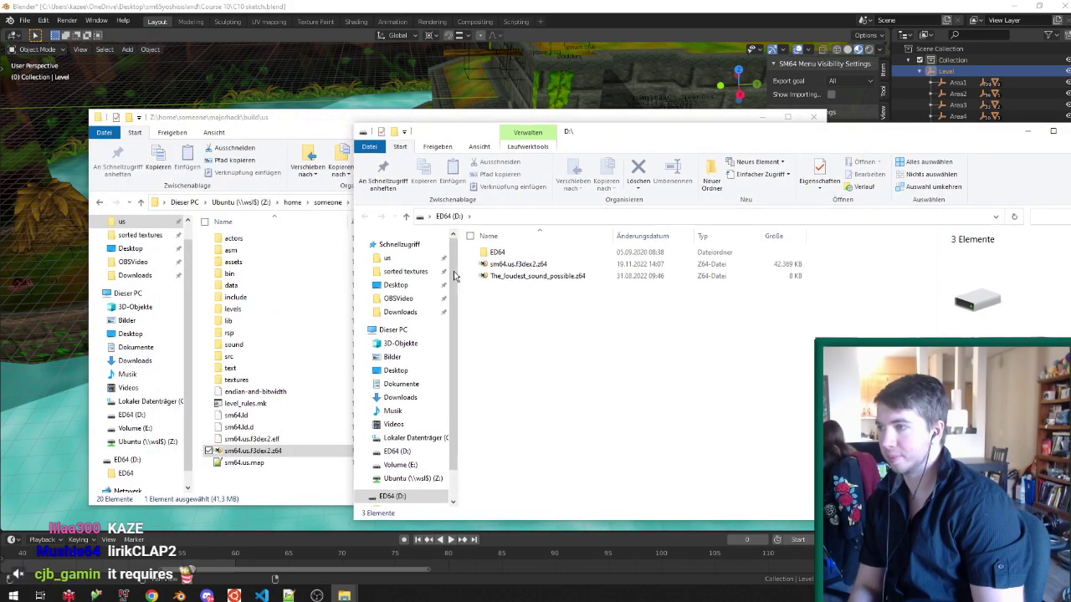
left_click_drag(258, 452, 616, 407)
left_click(547, 221)
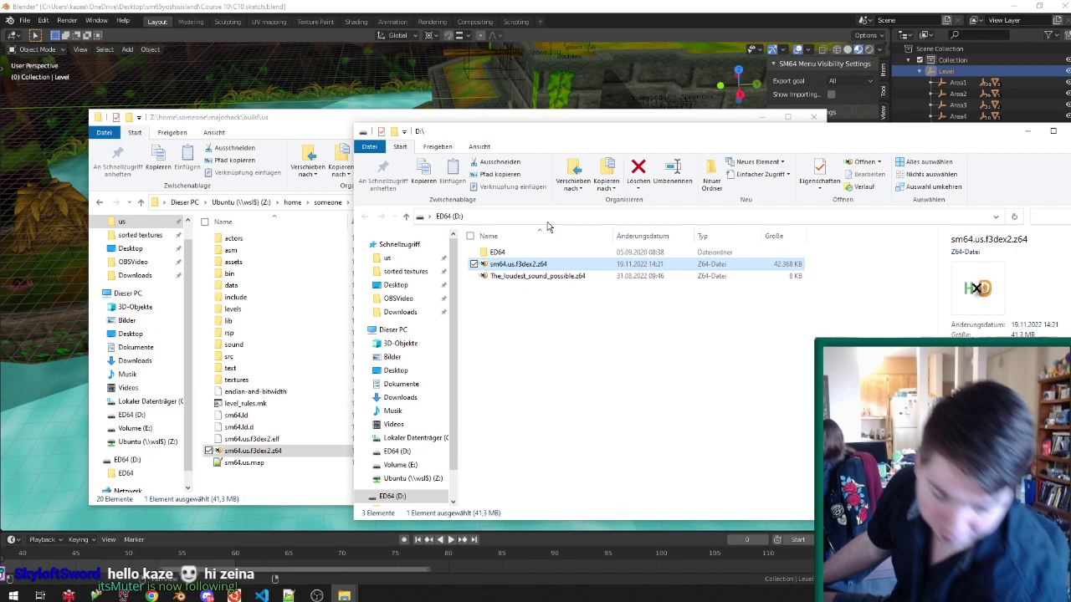
key("alt+F4")
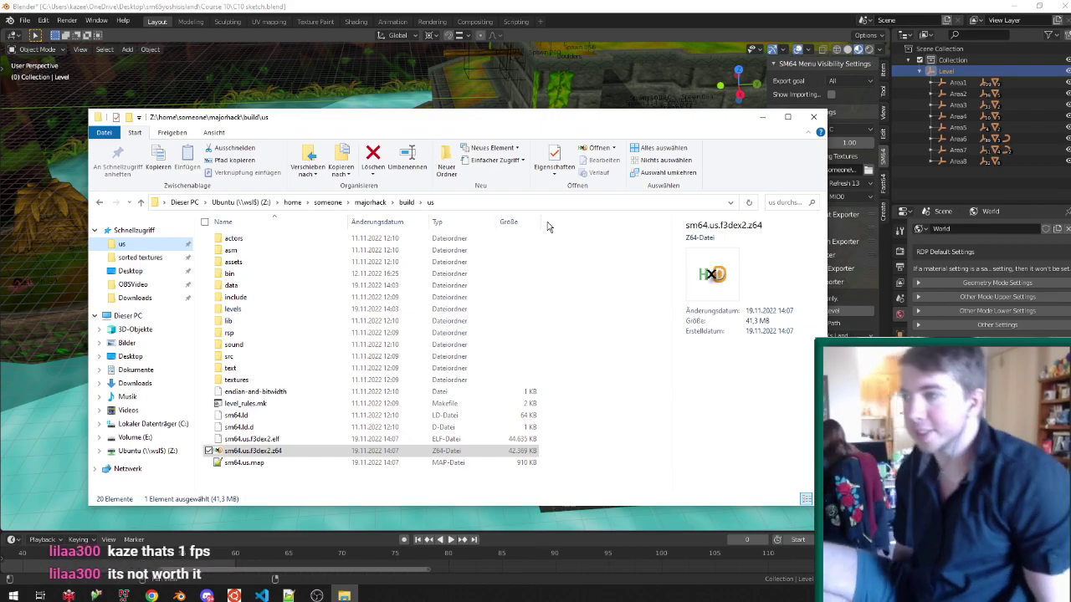
Return to Blender and select the two underwater vine-covered wall faces at the platform corner in the Opaque mesh.
left_click(391, 90)
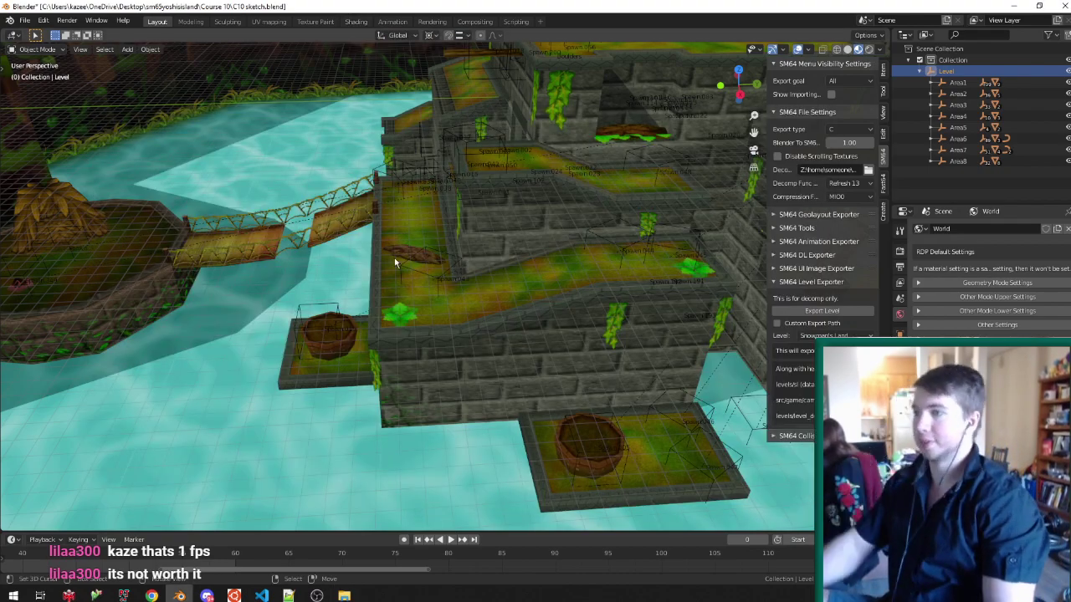
middle_click_drag(392, 90, 520, 378)
right_click(505, 359)
key("Tab")
middle_click_drag(452, 401, 427, 348)
scroll(401, 355, "up", 2)
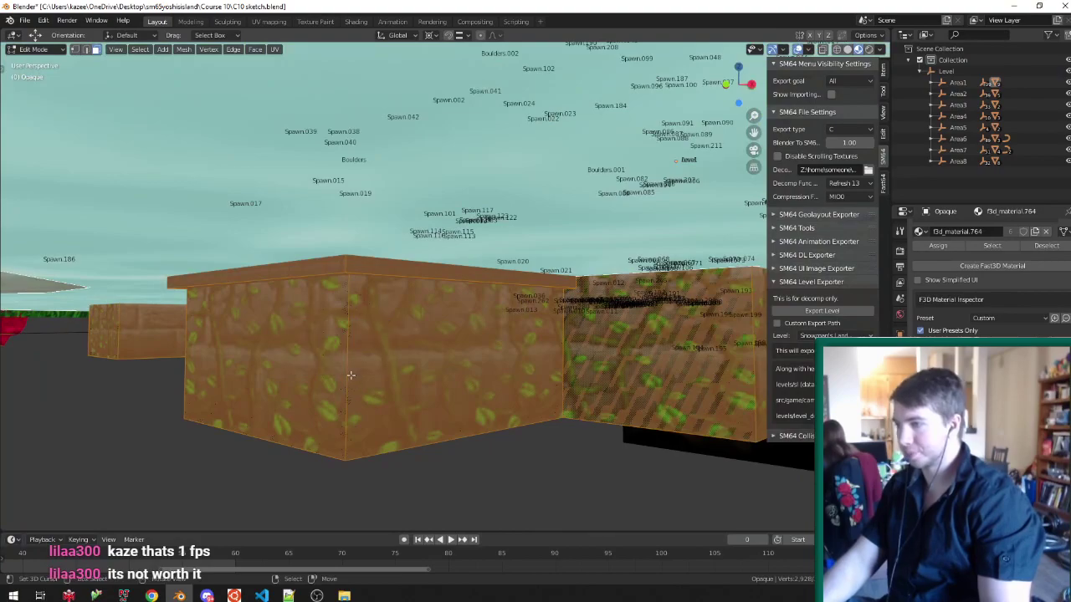
right_click(359, 373)
right_click(339, 375, "shift")
Leave the Opaque mesh and open the TransDecal vine overlay for editing with a fortress wall face selected.
middle_click_drag(341, 376, 349, 408)
scroll(349, 408, "down", 4)
scroll(507, 366, "up", 1)
right_click(507, 366)
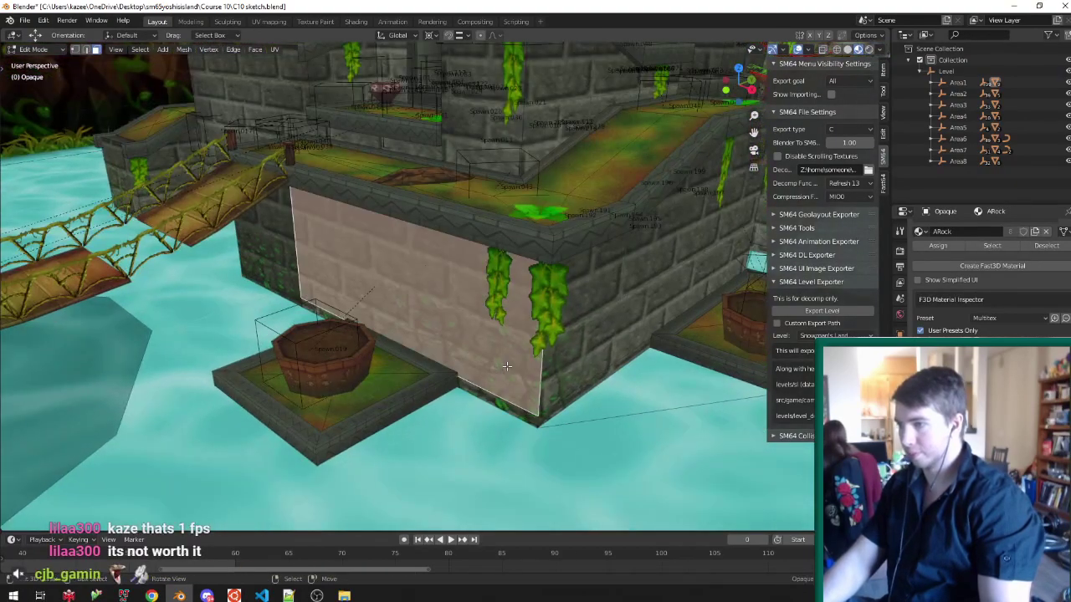
key("Tab")
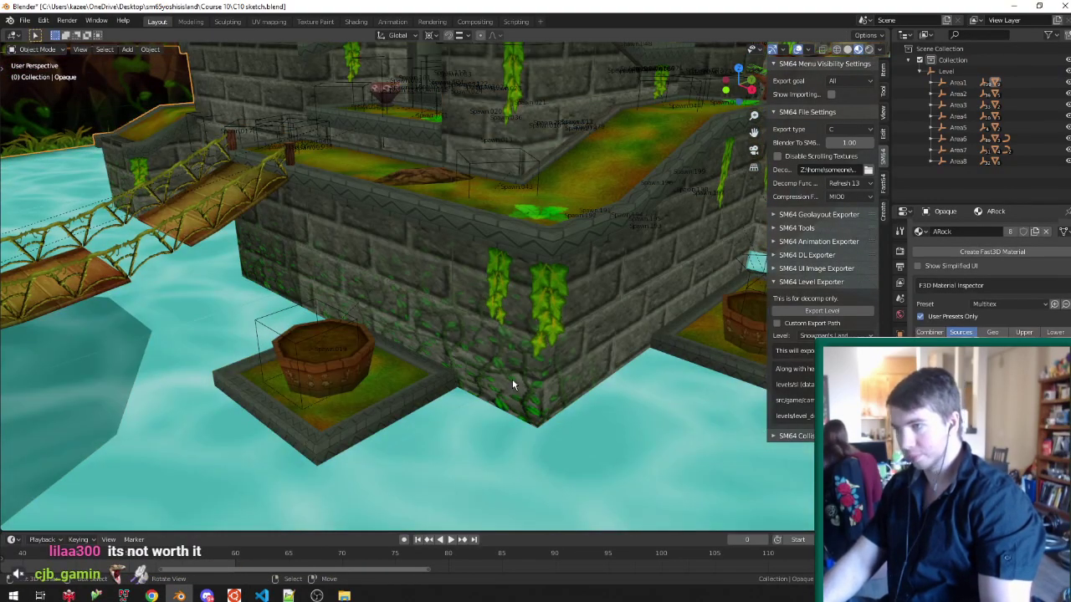
left_click(513, 383)
key("Tab")
left_click(512, 379)
Box-select TransDecal's lowest strip of faces across the whole fortress base in a front wireframe view, then return to the shaded view.
middle_click_drag(512, 378, 481, 355)
scroll(481, 355, "down", 1)
scroll(482, 373, "up", 1)
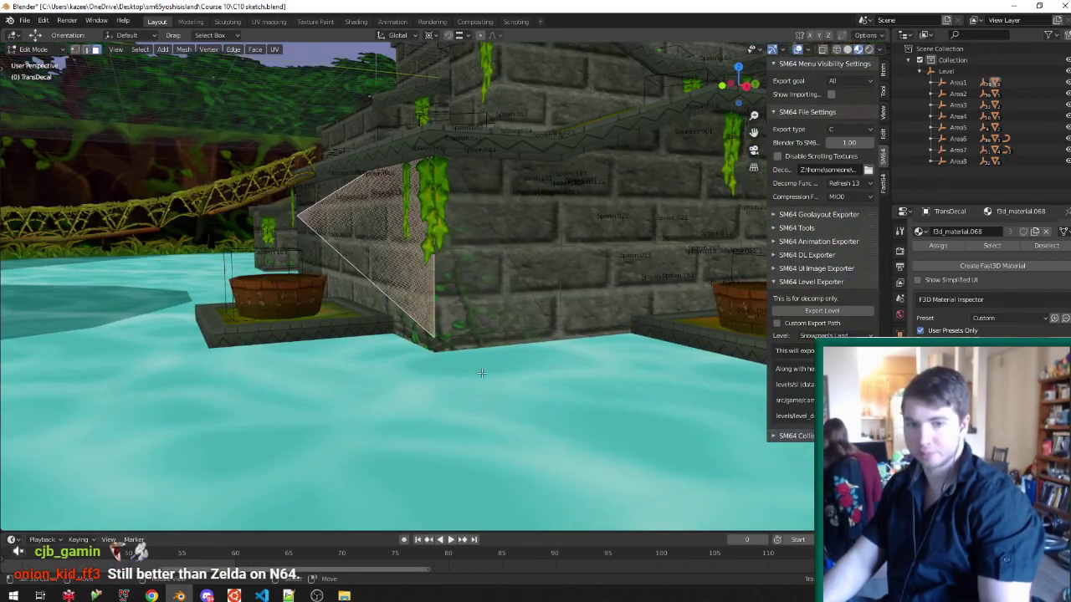
key("KP_1")
key("shift+z")
scroll(444, 323, "down", 3)
key("a")
key("alt+a")
scroll(434, 339, "down", 1)
left_click_drag(77, 406, 749, 323)
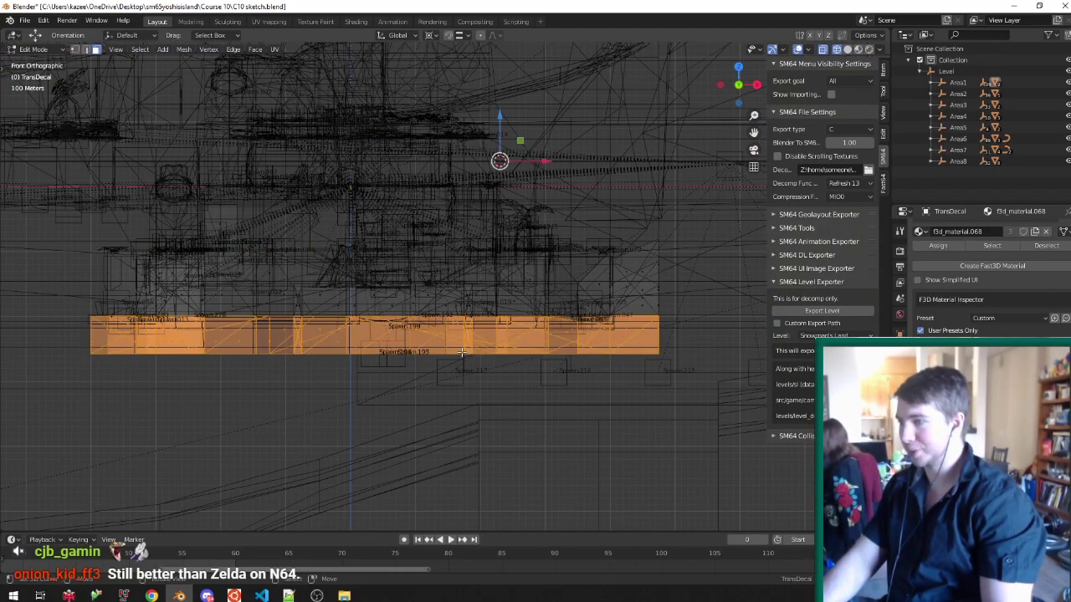
mouse_move(462, 352)
middle_mouse_down()
mouse_move(393, 380)
mouse_move(580, 393)
mouse_move(353, 414)
mouse_move(360, 342)
middle_mouse_up()
key("z")
key("alt+z")
scroll(392, 380, "up", 4)
scroll(359, 341, "up", 4)
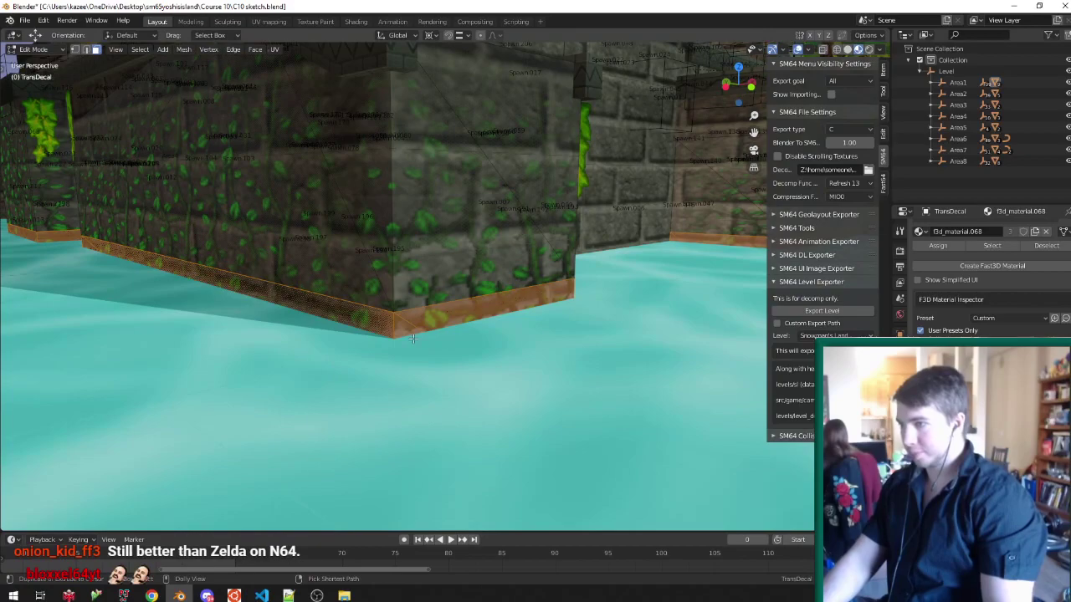
Enable snapping to Face and lower the selected TransDecal strip about 75.01 m along global Z so its upper edge meets the water.
key("ctrl+shift+Tab")
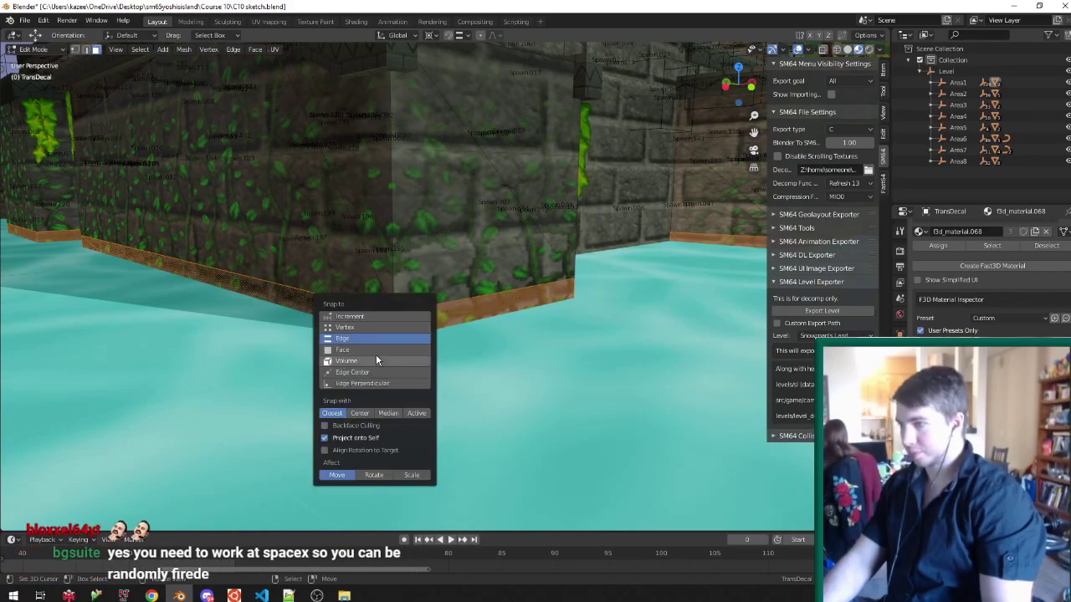
left_click(377, 349)
key("shift+Tab")
key("g")
key("z")
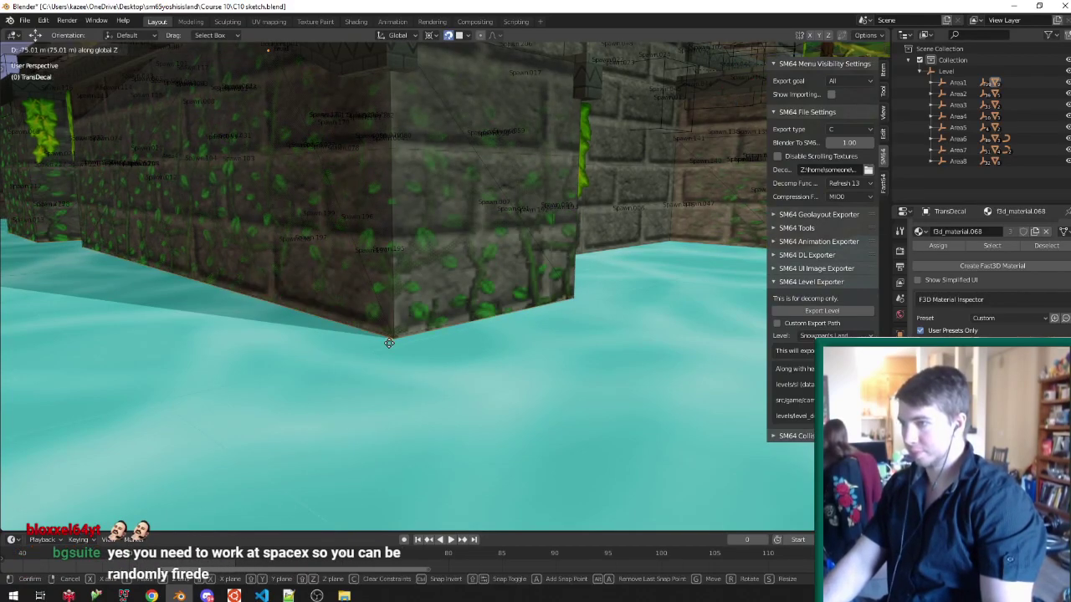
left_click(497, 350)
Delete the lowered TransDecal strip below the water surface.
scroll(437, 342, "down", 4)
middle_click_drag(497, 351, 631, 291)
scroll(466, 323, "up", 2)
key("x")
left_click(467, 326)
scroll(416, 307, "up", 3)
Hide the TransDecal overlay and open the Opaque mesh for editing.
middle_click_drag(342, 304, 445, 305)
scroll(445, 304, "down", 4)
key("Tab")
scroll(410, 304, "up", 4)
key("h")
left_click(438, 330)
key("Tab")
scroll(423, 310, "down", 6)
middle_click_drag(425, 303, 451, 320)
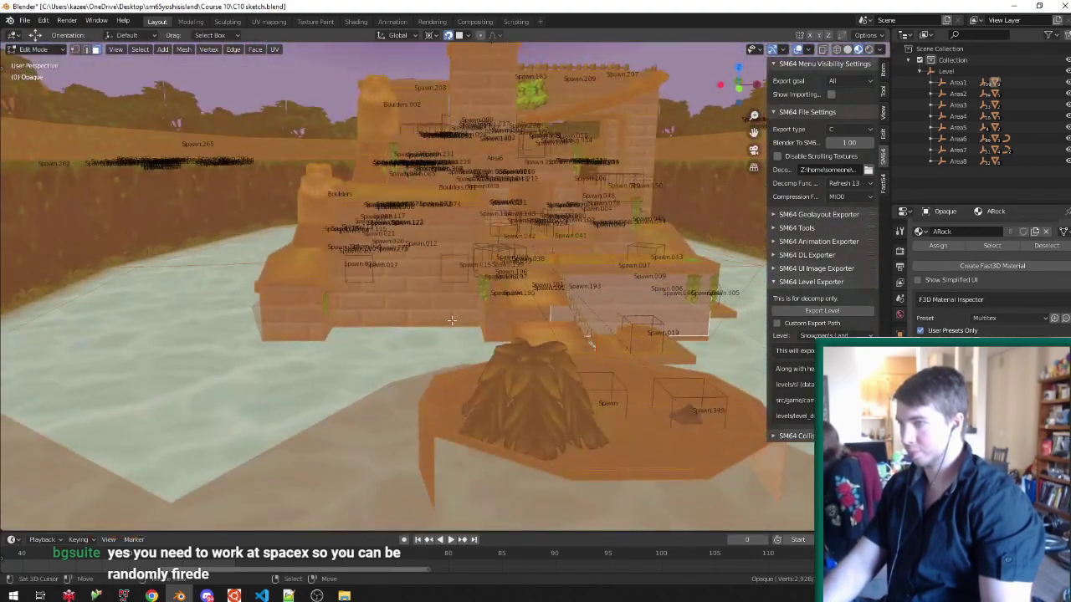
Box-select the lowest strip of stone wall faces across the fortress base in the Opaque mesh.
key("KP_1")
key("shift+z")
key("alt+a")
left_click_drag(204, 350, 757, 304)
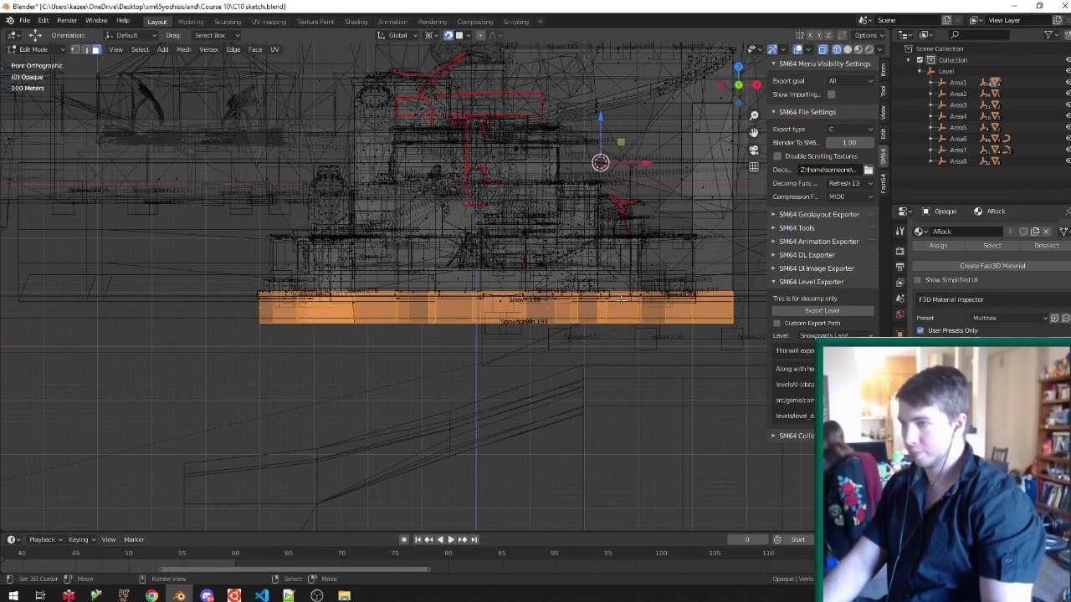
key("KP_5")
scroll(449, 301, "up", 4)
mouse_move(449, 298)
middle_mouse_down()
mouse_move(377, 346)
mouse_move(401, 354)
middle_mouse_up()
key("shift+z")
scroll(377, 346, "up", 3)
key("alt+z")
scroll(401, 354, "down", 5)
mouse_move(468, 343)
middle_mouse_down()
mouse_move(609, 350)
mouse_move(588, 335)
mouse_move(602, 328)
middle_mouse_up()
Try a taller box selection of the fortress base in front wireframe view, then undo it.
key("KP_1")
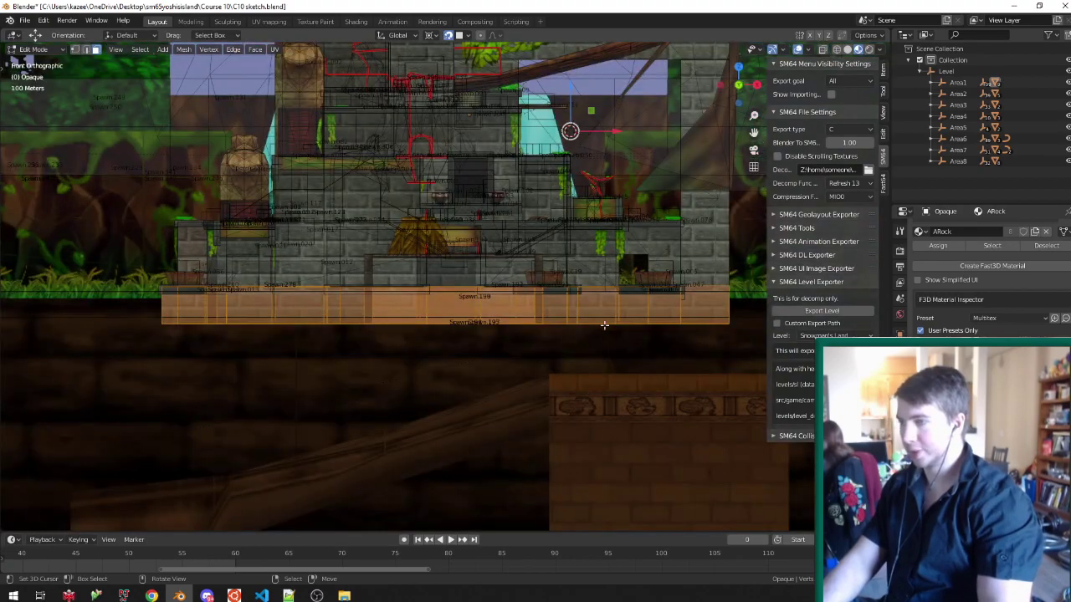
key("shift+z")
left_click_drag(136, 356, 781, 285)
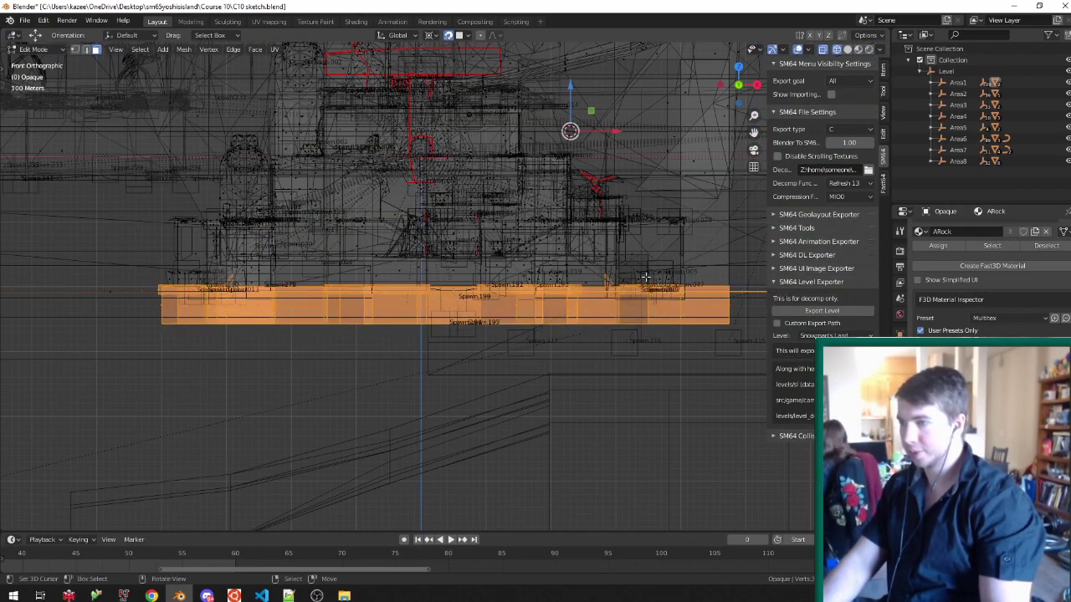
mouse_move(645, 277)
middle_mouse_down()
mouse_move(514, 312)
mouse_move(468, 360)
mouse_move(639, 292)
middle_mouse_up()
key("alt+z")
key("alt+z")
scroll(472, 332, "up", 3)
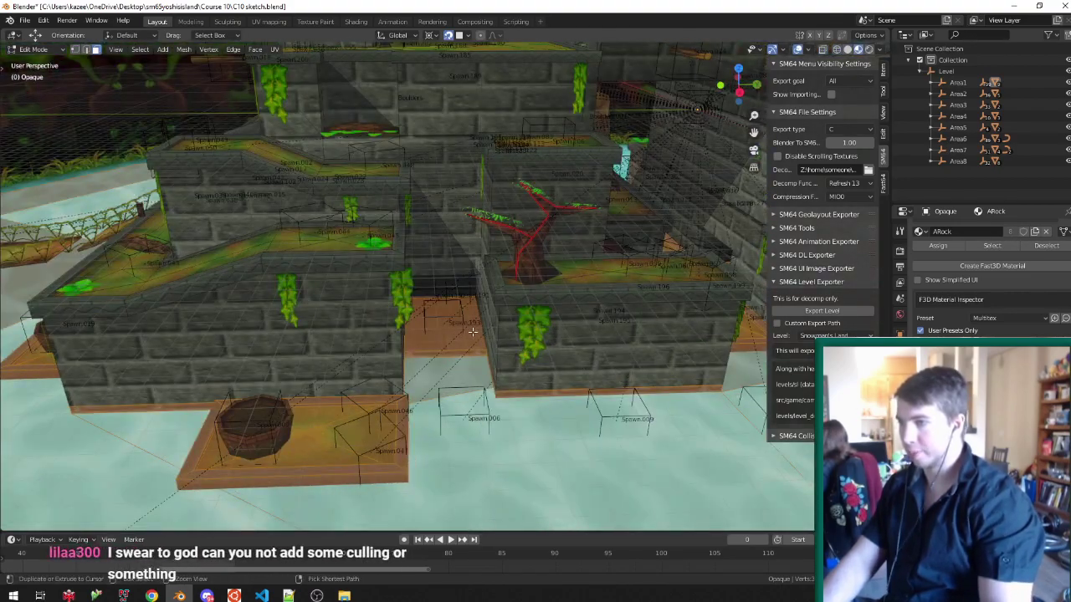
key("ctrl+z")
Try to move the selected wall strip down along global Z, then undo the move.
middle_click_drag(472, 332, 543, 289)
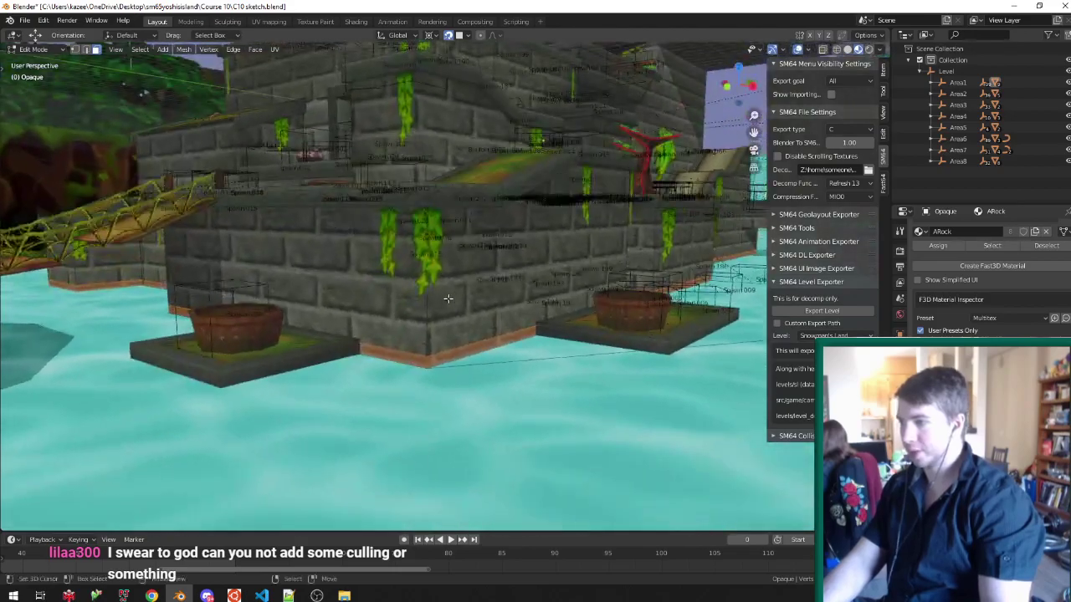
scroll(519, 309, "up", 3)
key("g")
key("z")
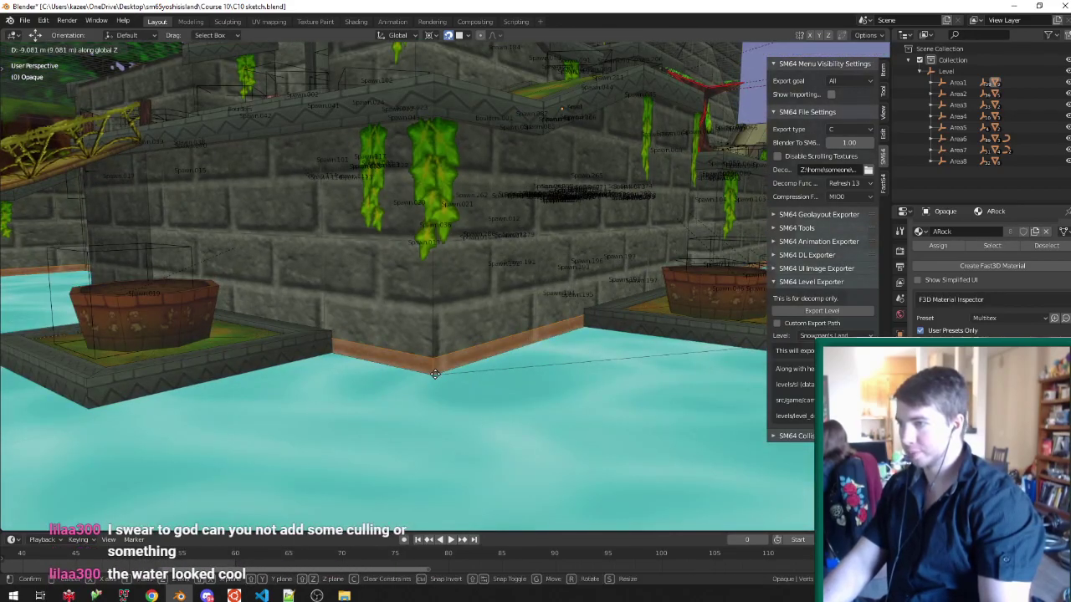
left_click(448, 374)
scroll(448, 373, "down", 4)
middle_click_drag(448, 334, 640, 334)
key("ctrl+z")
Examine the wall bases and planter platforms along the waterline around the fortress.
middle_click_drag(460, 311, 470, 354)
scroll(353, 381, "up", 3)
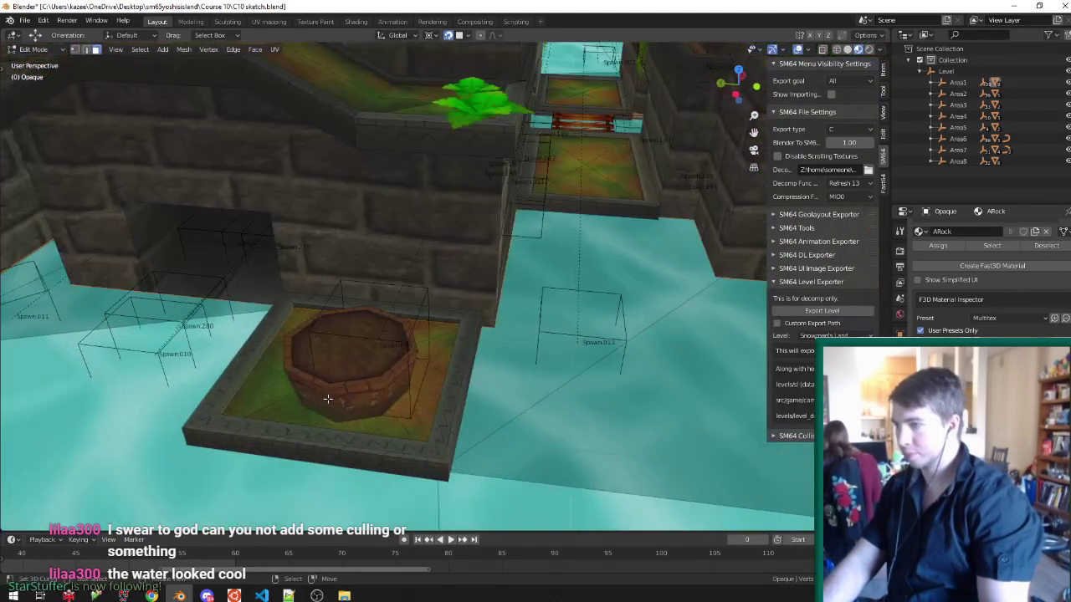
middle_click_drag(381, 386, 530, 330)
scroll(530, 330, "down", 4)
scroll(215, 335, "up", 5)
middle_click_drag(215, 334, 259, 268)
scroll(294, 313, "down", 3)
scroll(463, 307, "down", 6)
scroll(463, 307, "up", 5)
middle_click_drag(463, 307, 357, 293)
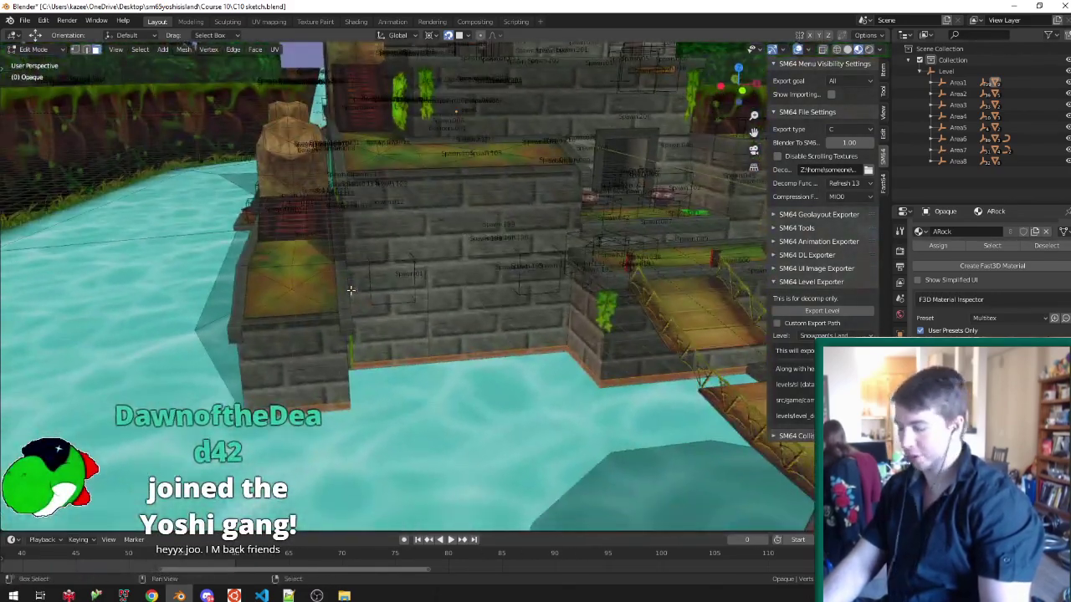
Separate all faces sharing the ARock stone material into their own object and open that object for editing.
key("shift+g")
left_click(357, 294)
key("p")
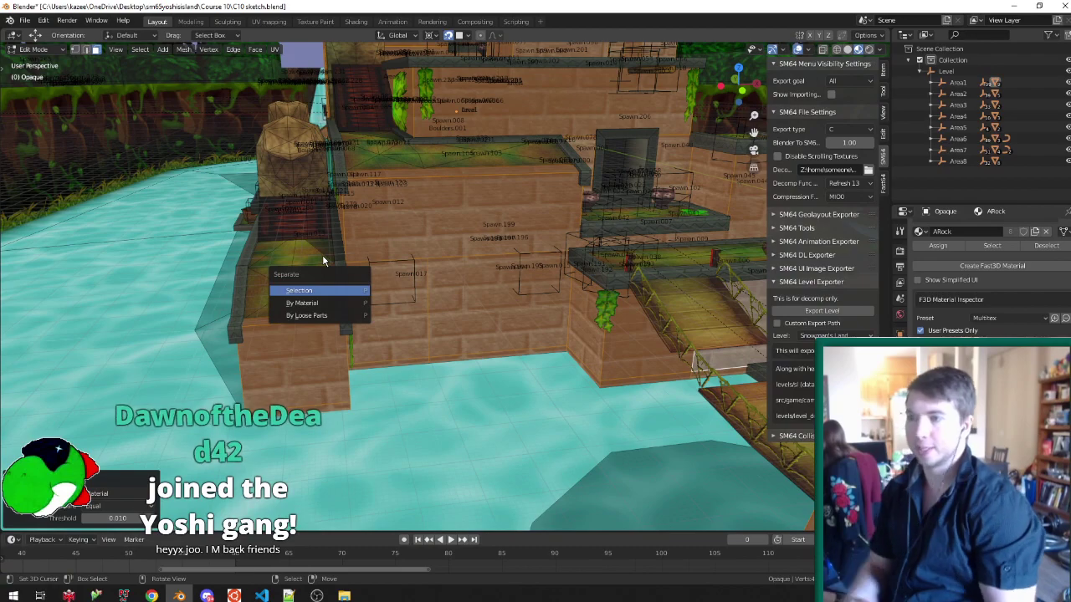
key("Return")
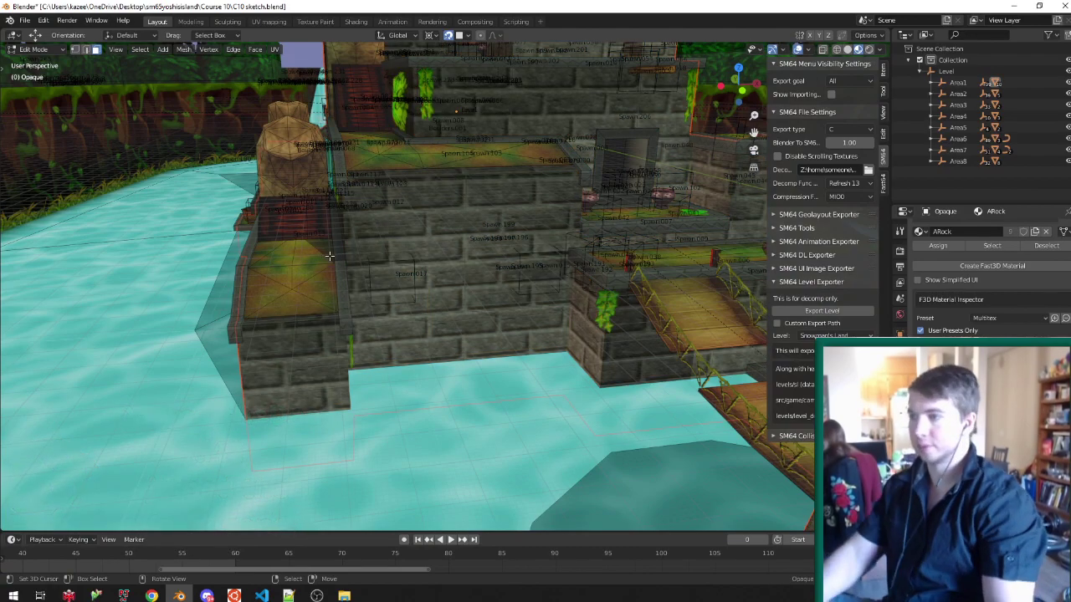
key("Tab")
left_click(452, 217)
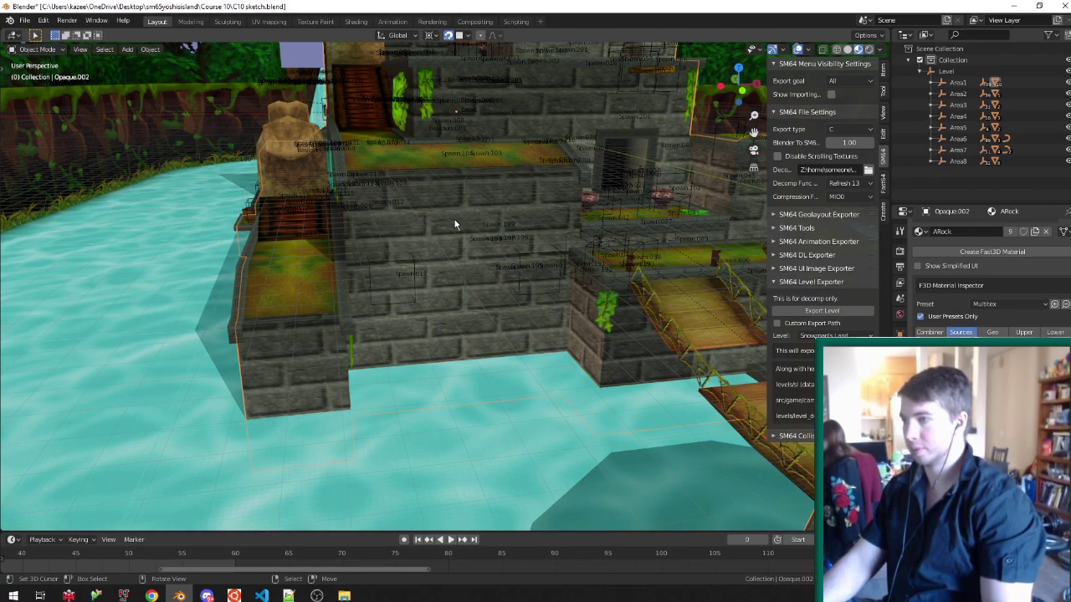
key("Tab")
Box-select the lowest strip of faces across the fortress base in the separated stone mesh, using a front wireframe view.
middle_click_drag(452, 217, 462, 245)
key("KP_1")
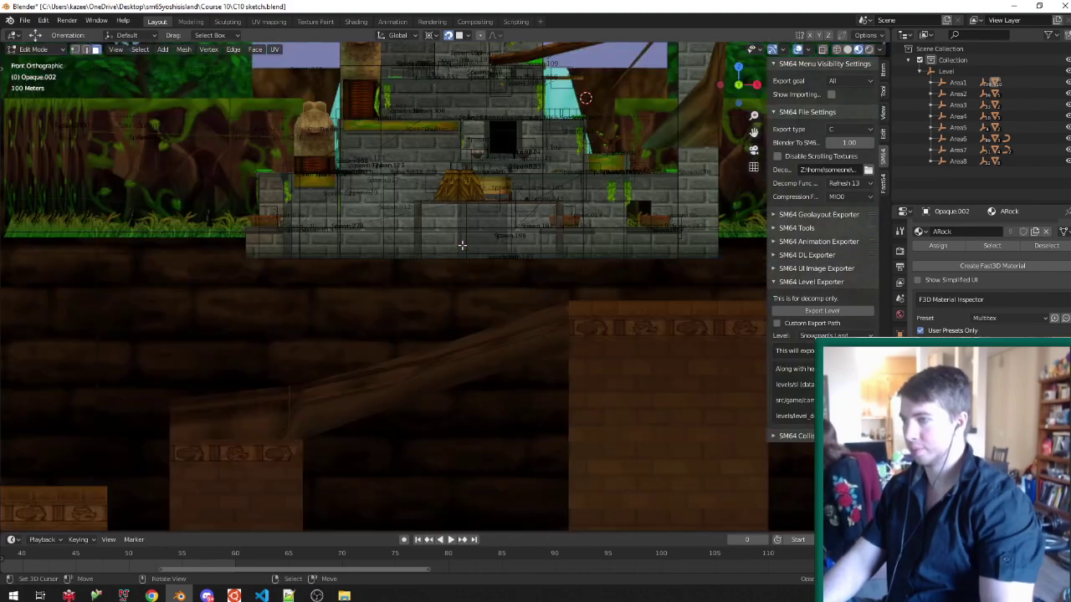
key("shift+z")
key("a")
key("alt+a")
key("b")
left_click_drag(201, 282, 774, 228)
mouse_move(585, 238)
middle_mouse_down()
mouse_move(577, 216)
mouse_move(409, 265)
middle_mouse_up()
key("shift+z")
scroll(440, 301, "down", 6)
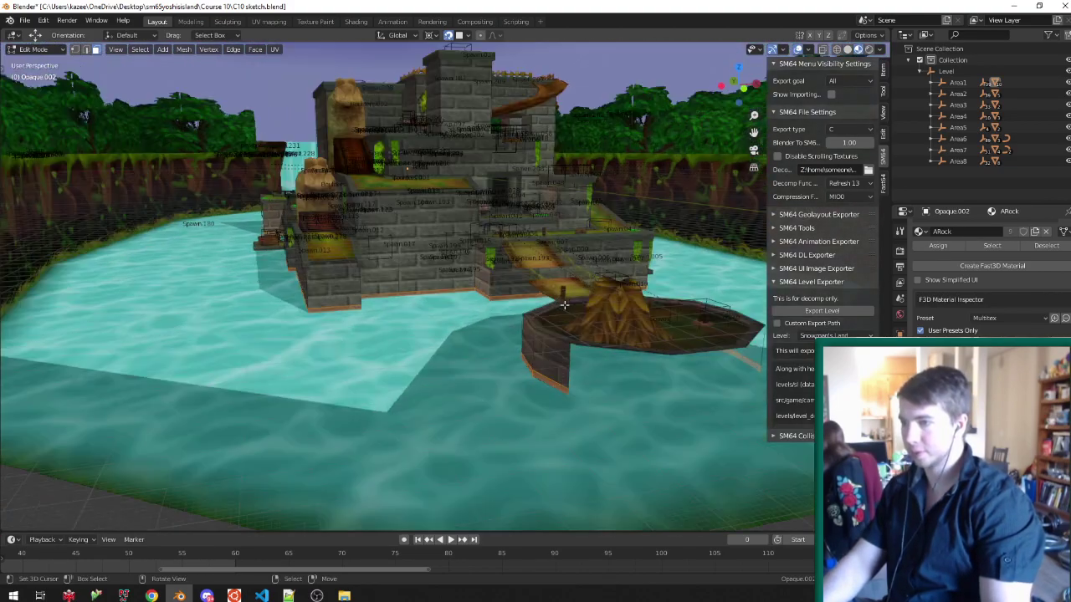
Lower the selected stone strip about 75.01 m along global Z, snapping its upper edge to the water surface.
scroll(451, 293, "up", 9)
key("g")
key("z")
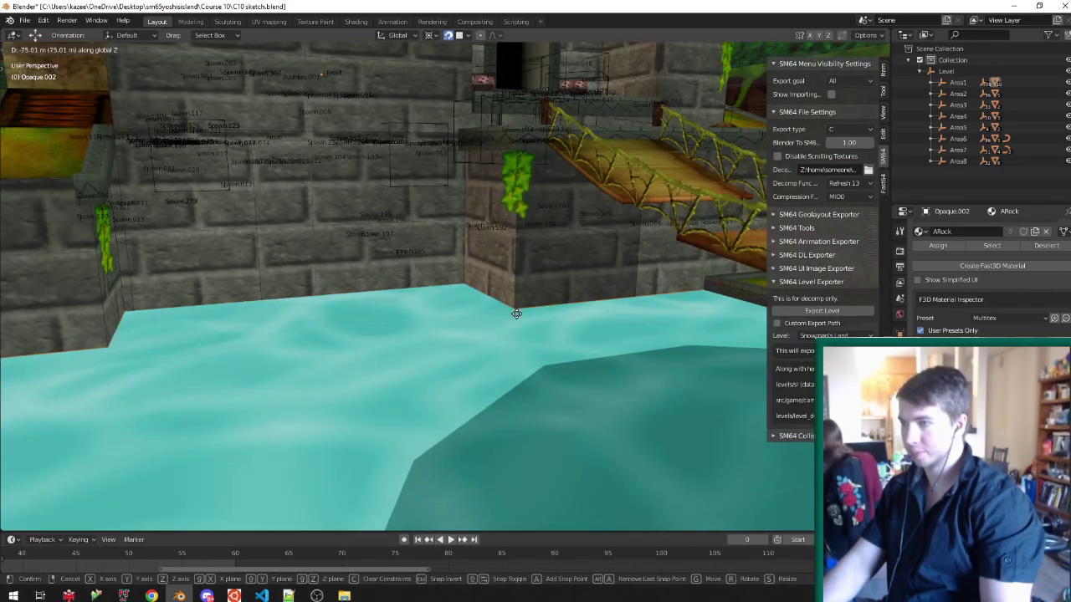
left_click(480, 313)
Inspect the waterline of the stone walls from several sides of the fortress.
middle_click_drag(480, 312, 382, 311)
scroll(585, 338, "down", 8)
scroll(586, 339, "up", 4)
scroll(368, 293, "up", 4)
scroll(452, 301, "up", 3)
scroll(382, 311, "down", 6)
scroll(385, 310, "up", 4)
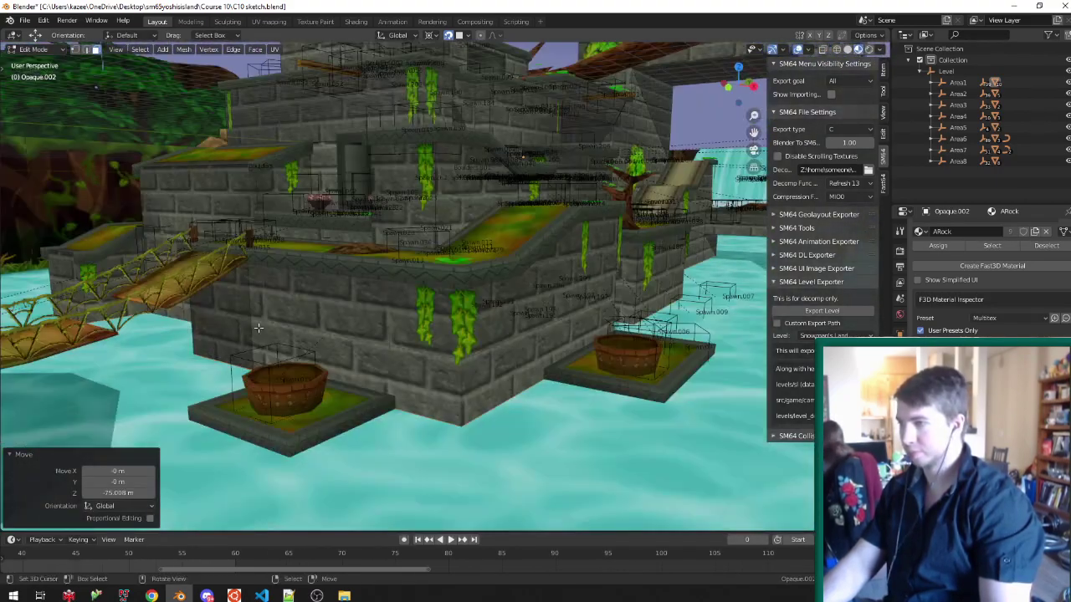
scroll(389, 309, "up", 2)
scroll(424, 380, "down", 2)
Open the Opaque mesh for editing and delete the linked AASides trim piece on the fortress underside with its vertices.
middle_click_drag(428, 372, 433, 301)
key("Tab")
left_click(285, 87)
key("Tab")
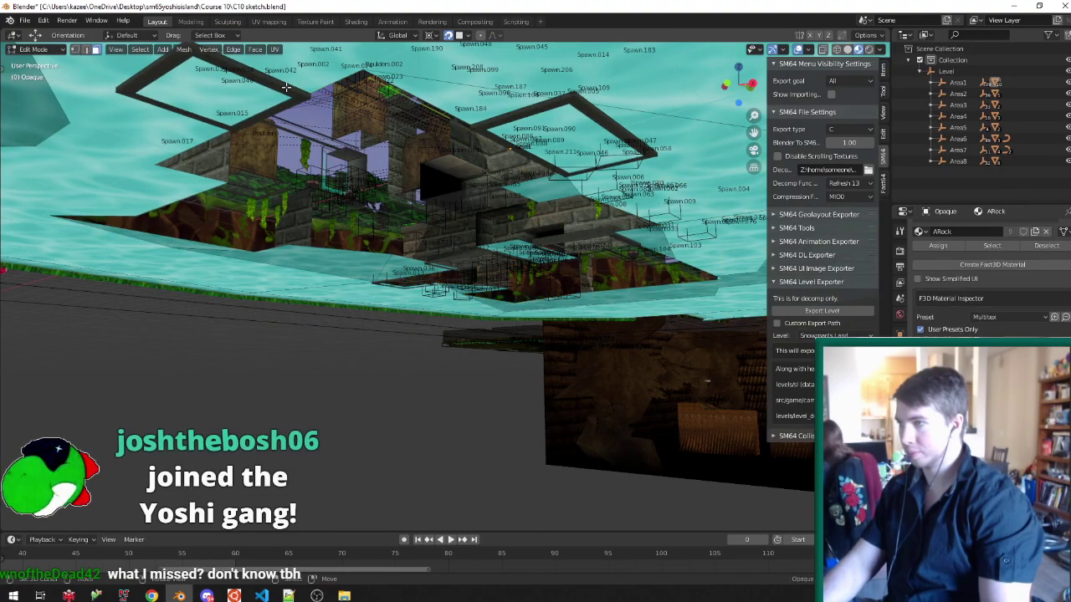
scroll(319, 103, "up", 2)
right_click(373, 128)
key("ctrl+l")
key("x")
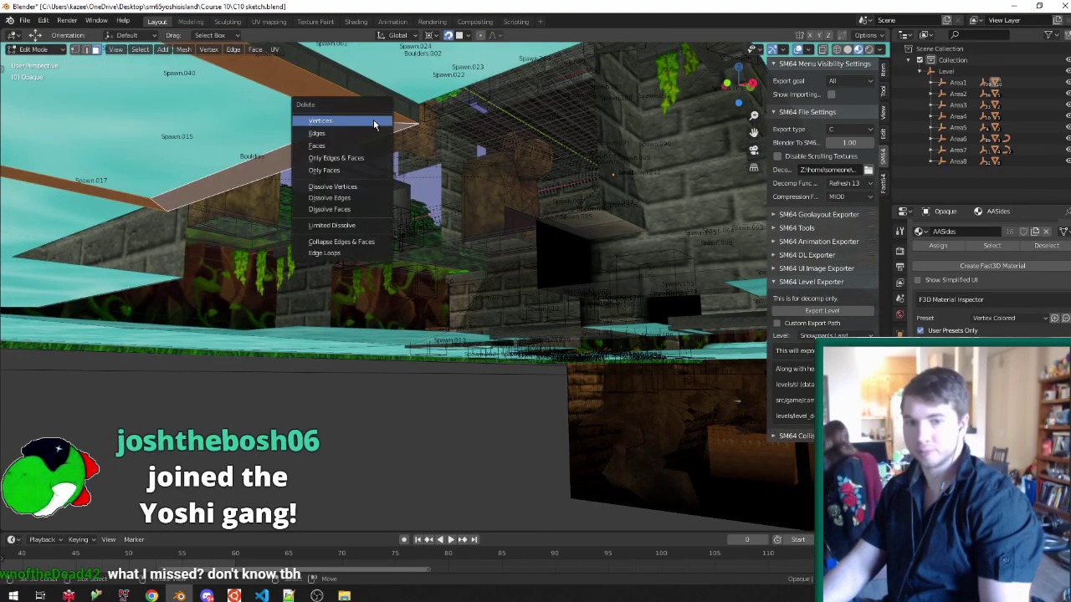
left_click(375, 123)
Join the separated ARock stone walls back into the Opaque object.
scroll(379, 131, "down", 3)
middle_click_drag(380, 133, 494, 196)
scroll(493, 196, "down", 5)
scroll(315, 242, "up", 4)
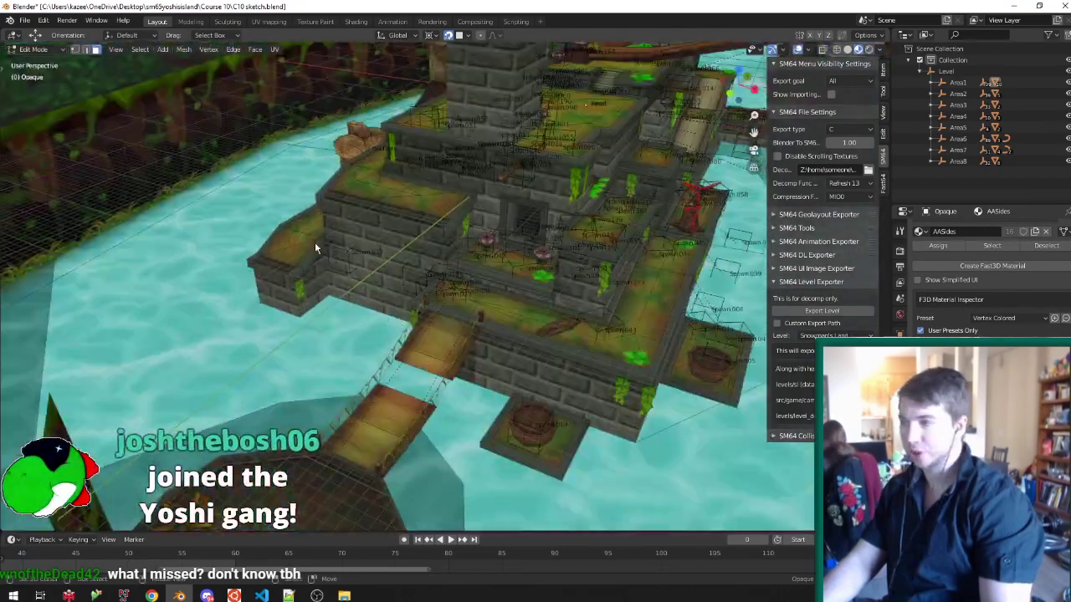
key("Tab")
scroll(318, 239, "up", 5)
right_click(368, 207)
middle_click_drag(405, 220, 385, 237)
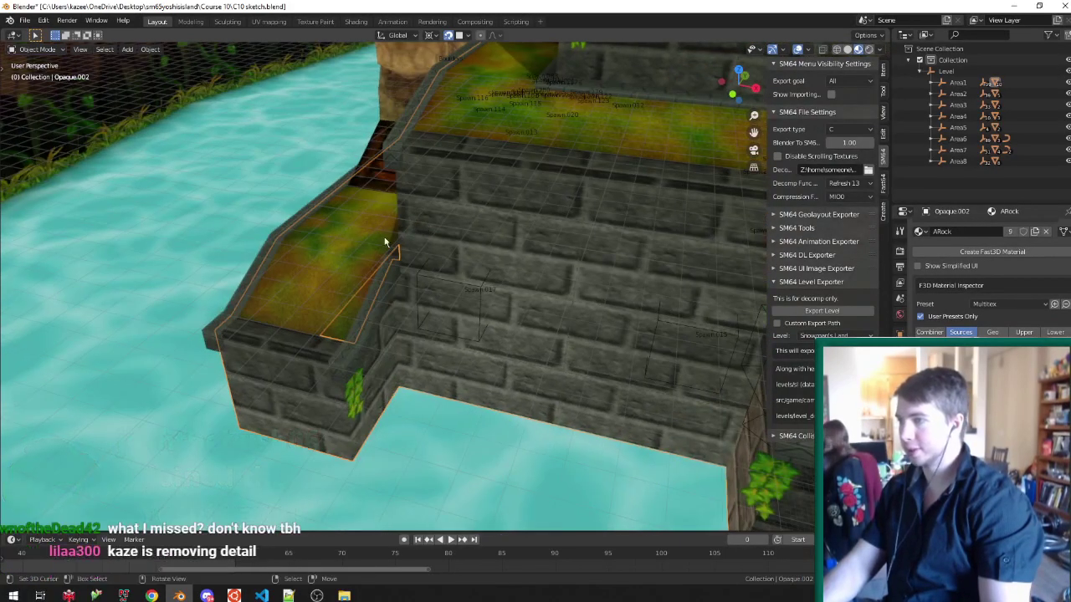
left_click(349, 273)
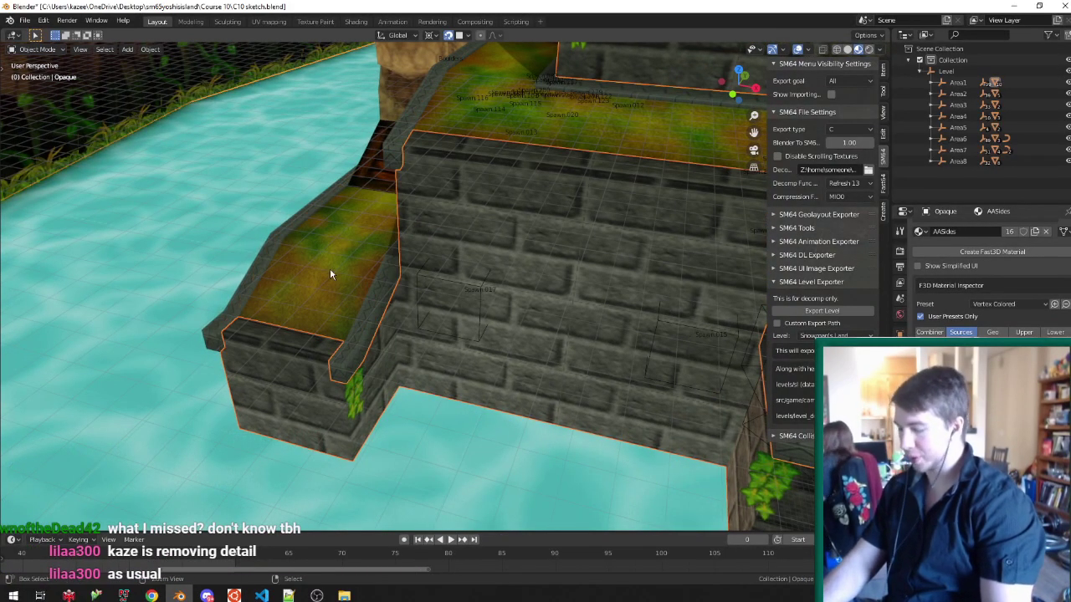
left_click(330, 273, "shift")
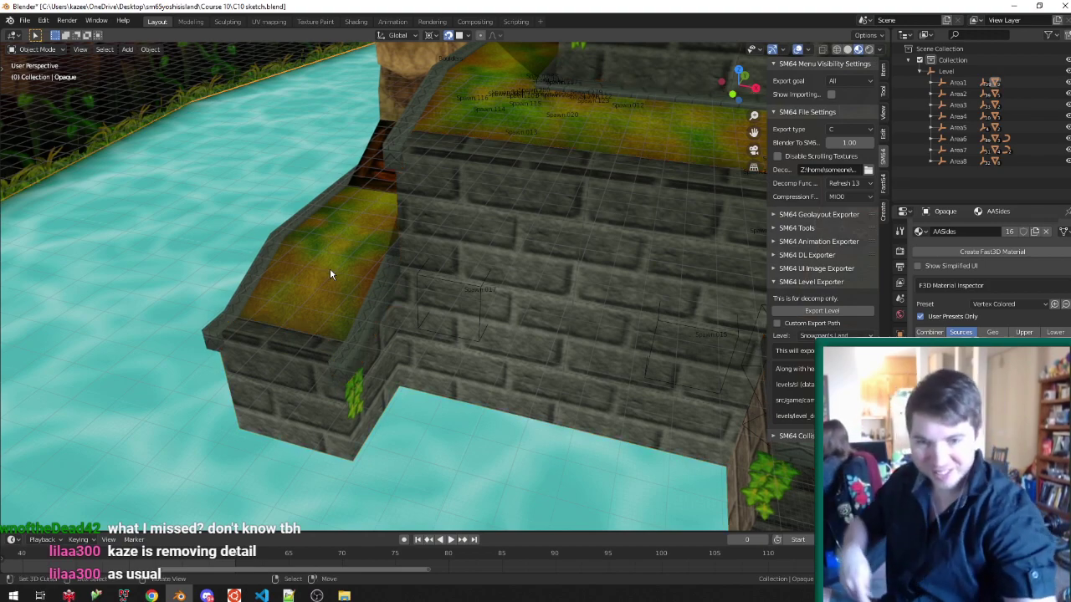
Select the loop of AASides trim faces framing the platform's underside in the Opaque mesh and delete the faces.
key("Tab")
middle_click_drag(477, 253, 604, 103)
scroll(569, 240, "down", 4)
scroll(569, 242, "up", 3)
scroll(604, 103, "up", 6)
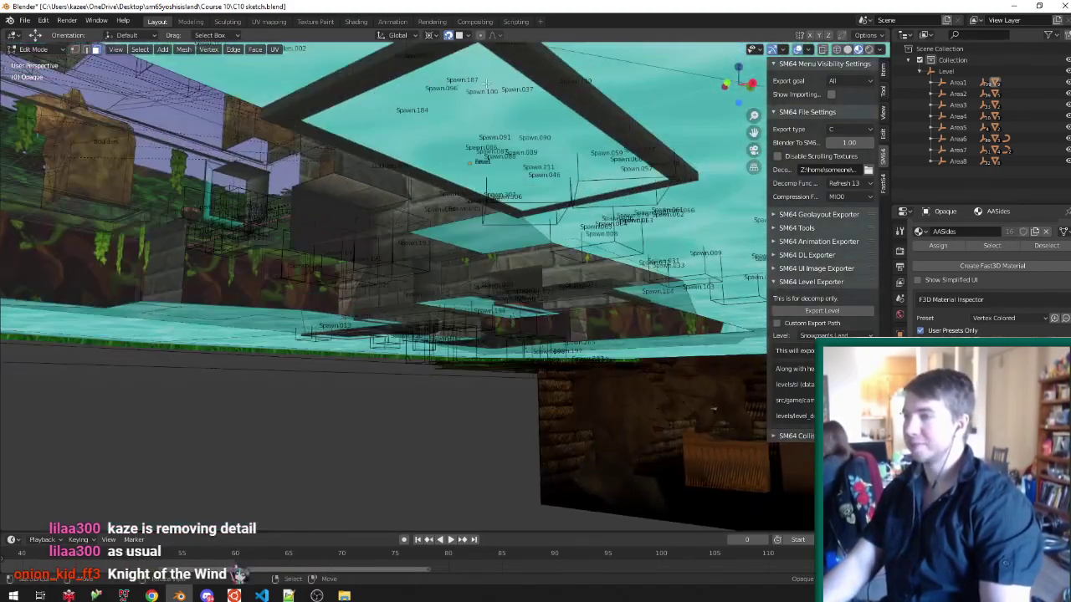
left_click(387, 78)
left_click(379, 76, "alt")
scroll(368, 76, "down", 3)
middle_click_drag(368, 76, 341, 157)
scroll(444, 138, "up", 6)
left_click(475, 110)
left_click(475, 110, "alt")
key("x")
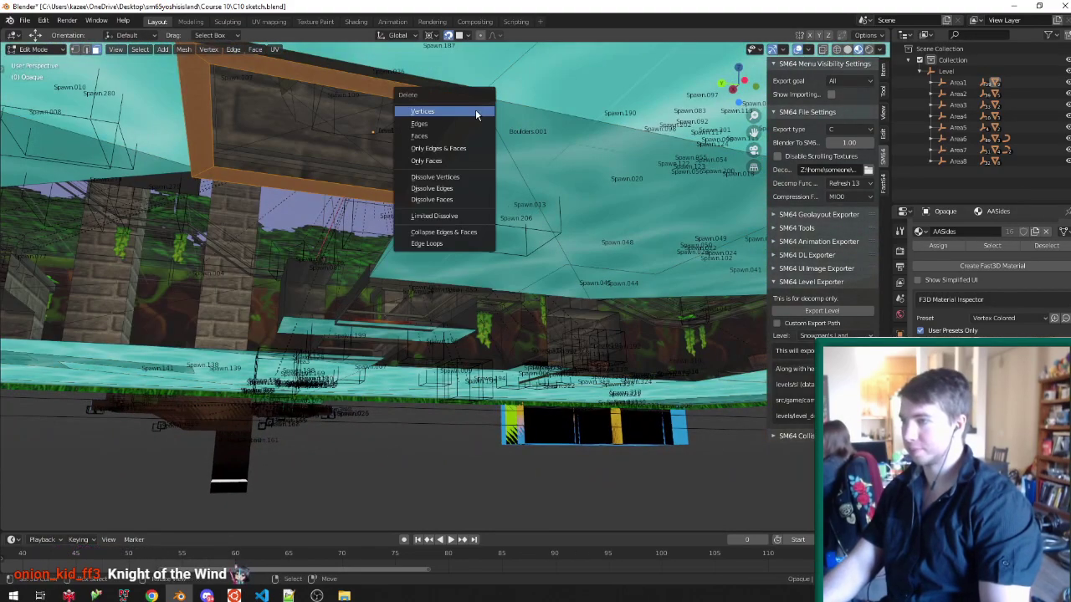
left_click(477, 136)
Select the trim faces on the undersides of the neighbouring platforms in the Opaque mesh.
key("a")
middle_click_drag(502, 159, 498, 217)
middle_click_drag(515, 252, 293, 277)
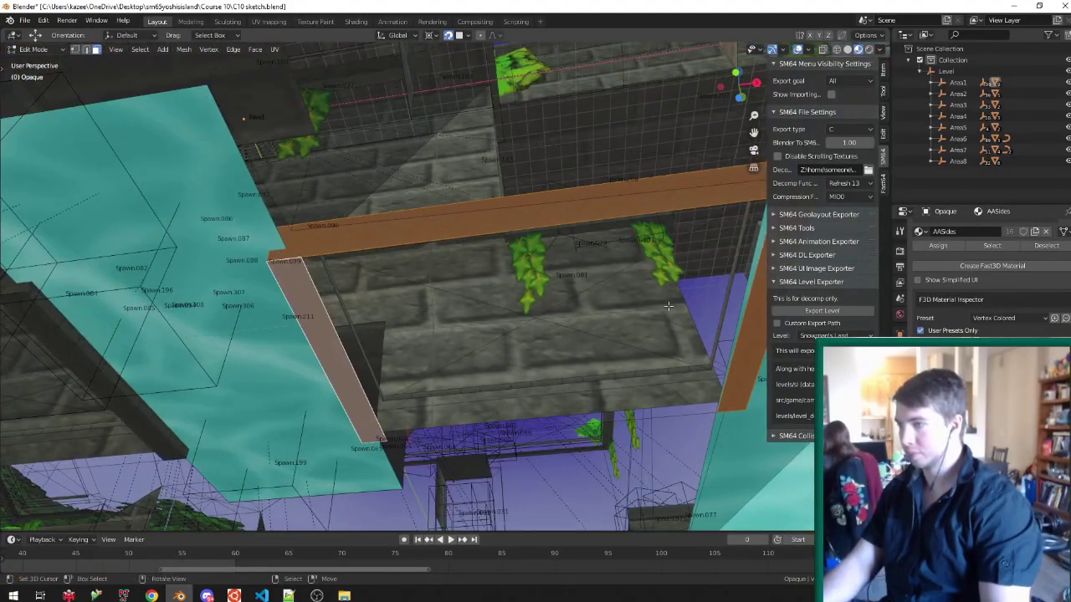
middle_click_drag(627, 310, 527, 277)
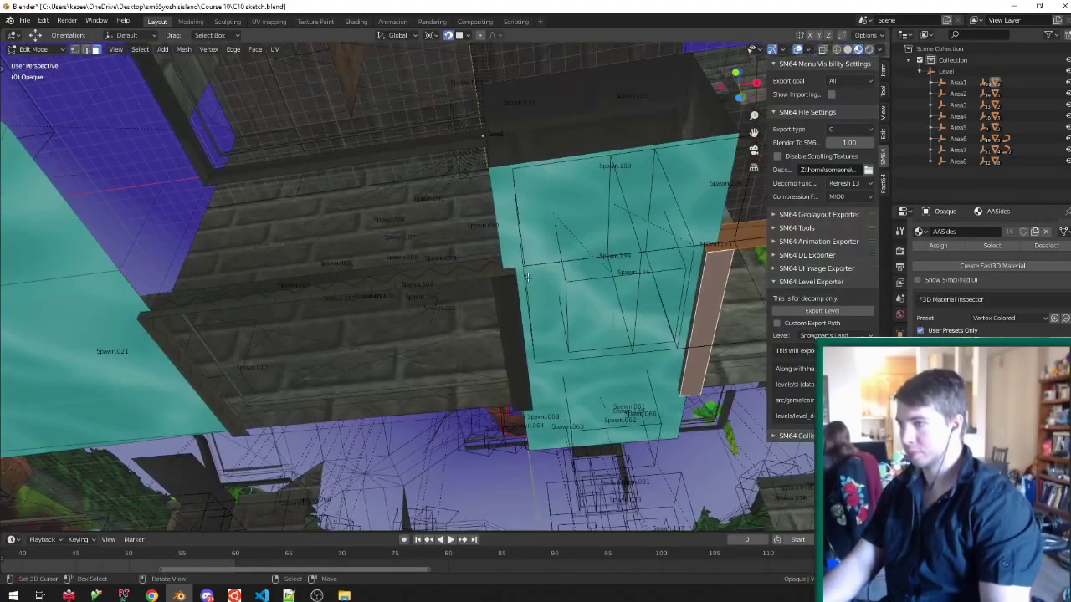
left_click(164, 351)
key("a")
Select the light water surface beside the fortress in the Opaque mesh and finish editing the mesh.
scroll(251, 335, "down", 5)
middle_click_drag(276, 318, 477, 360)
key("a")
scroll(476, 360, "down", 8)
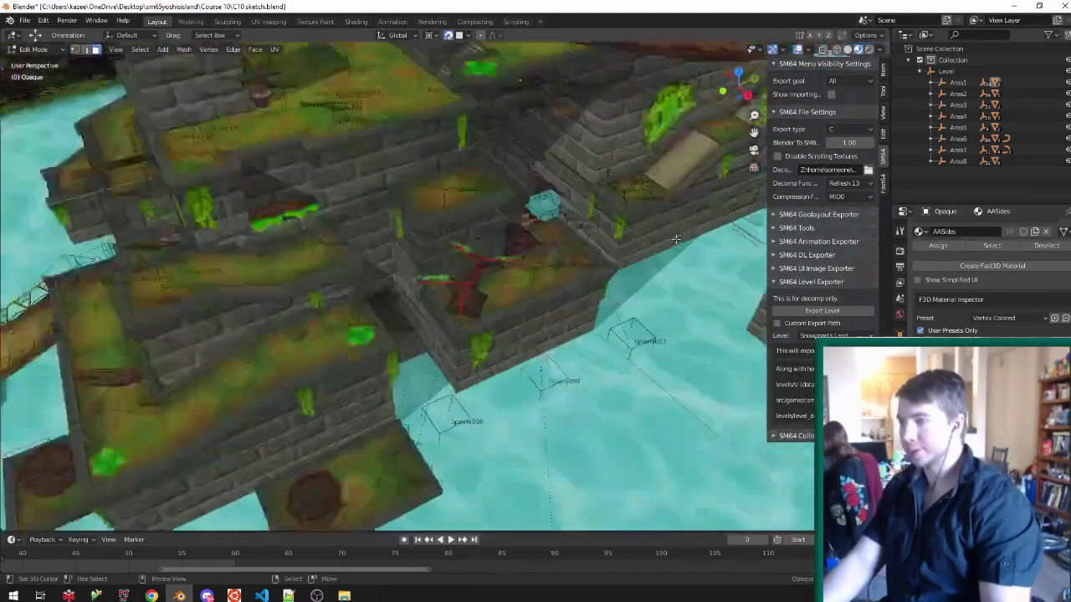
scroll(334, 293, "up", 3)
left_click(294, 278)
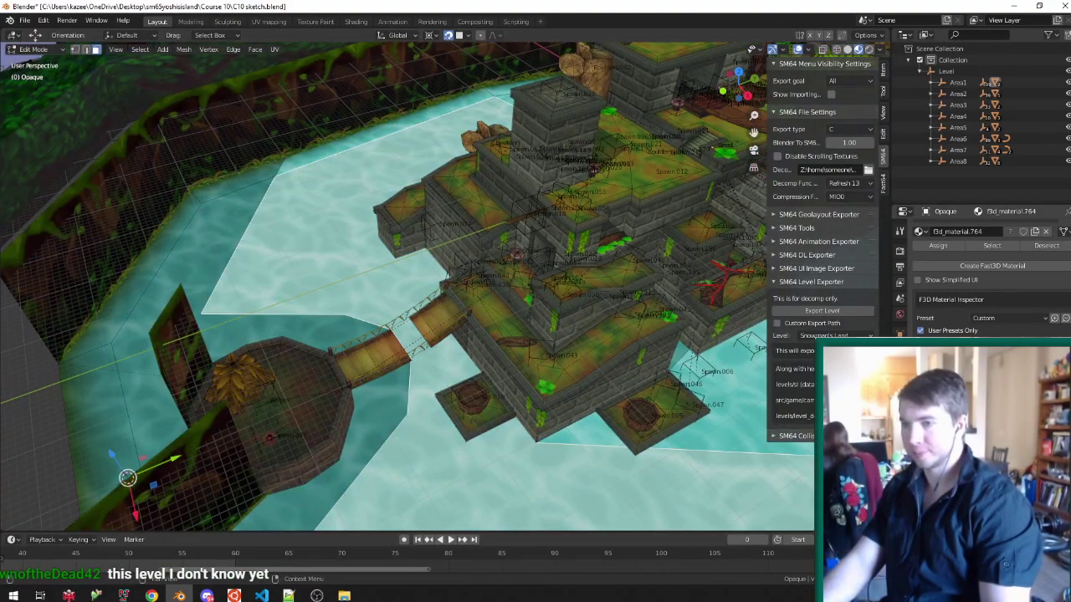
middle_click_drag(295, 278, 228, 311)
key("Tab")
Save C10 sketch.blend, select the Level object and export it with the SM64 Level Exporter.
mouse_move(351, 276)
middle_mouse_down()
mouse_move(376, 287)
mouse_move(460, 254)
middle_mouse_up()
key("ctrl+s")
left_click(959, 71)
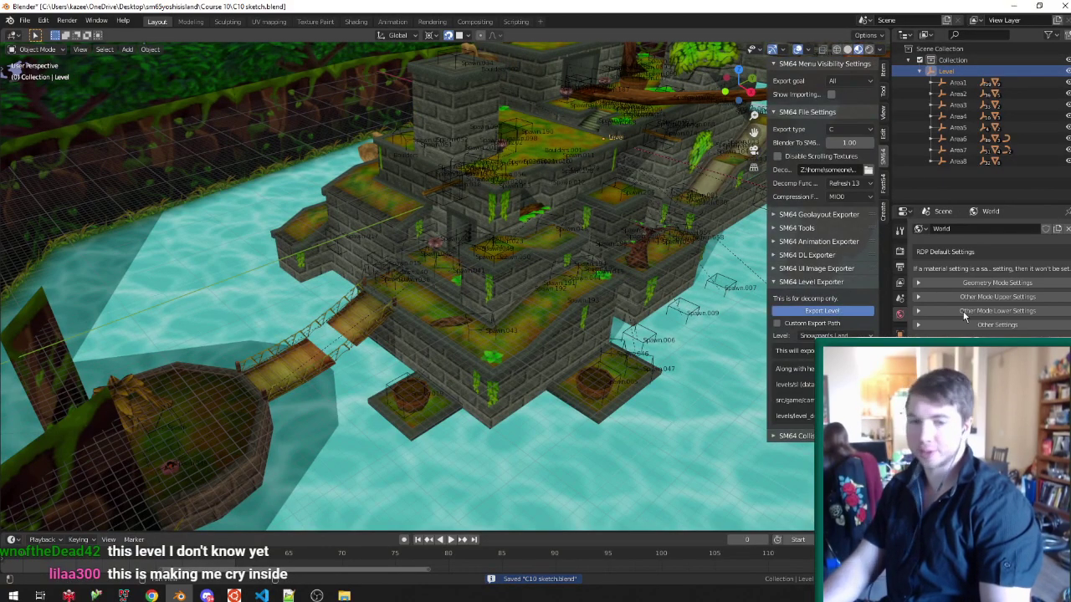
left_click(262, 594)
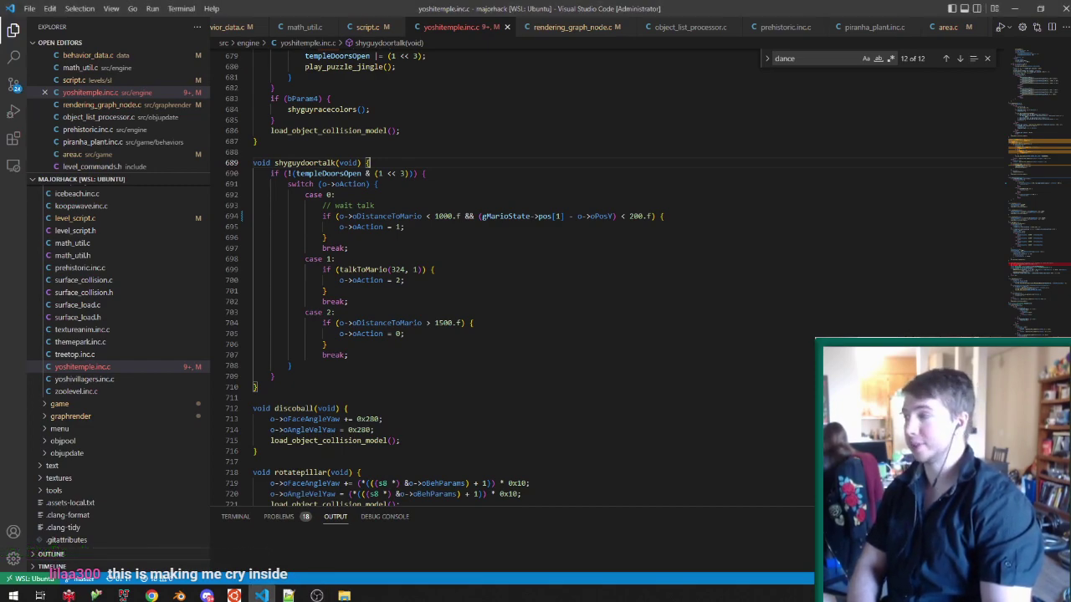
key("Return")
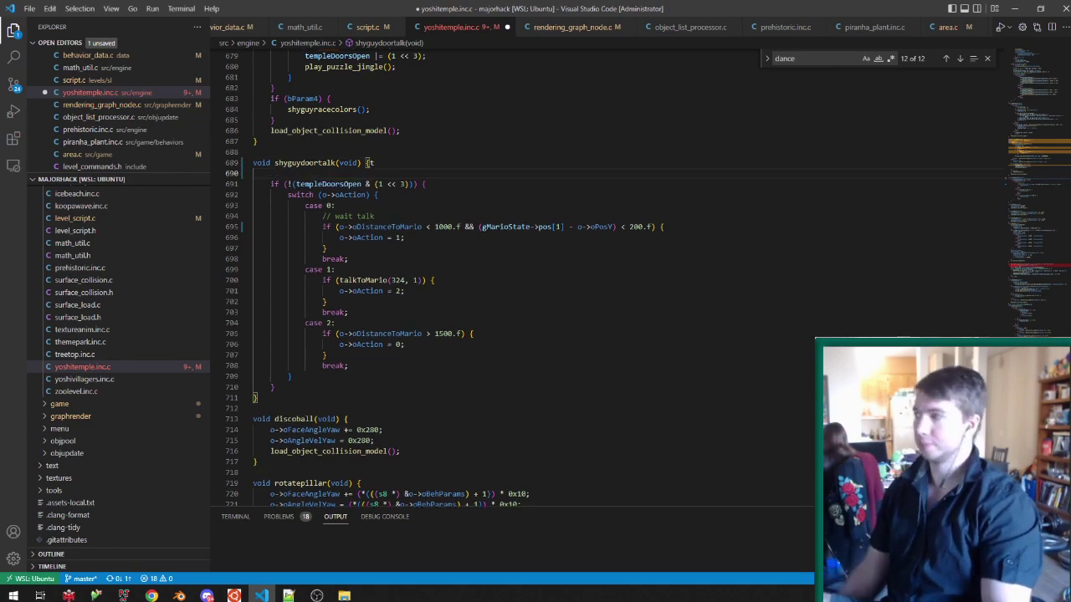
type("t")
key("Return")
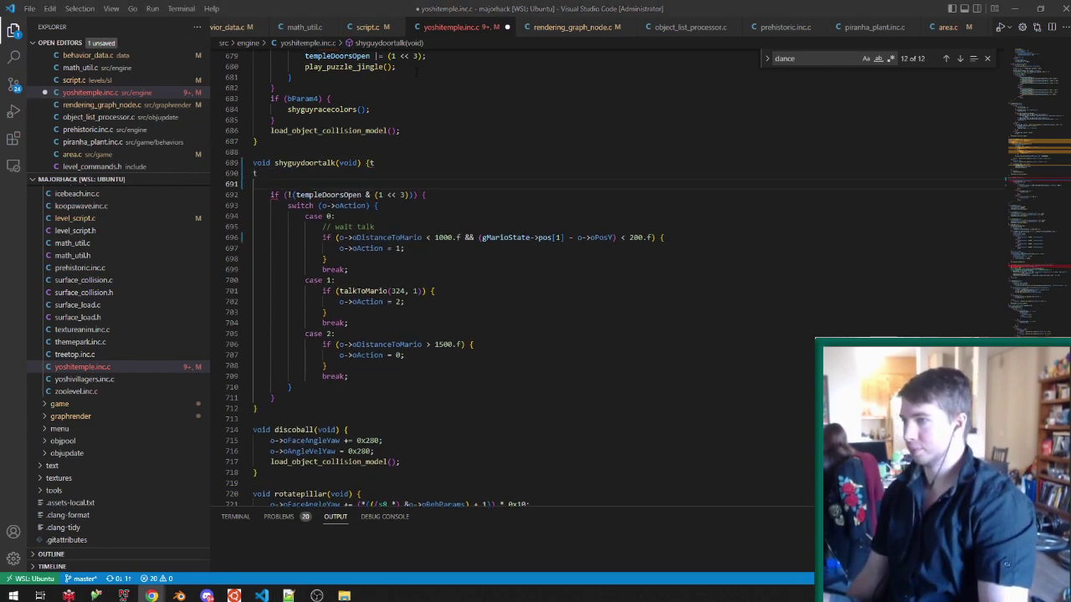
key("BackSpace")
key("BackSpace")
key("BackSpace")
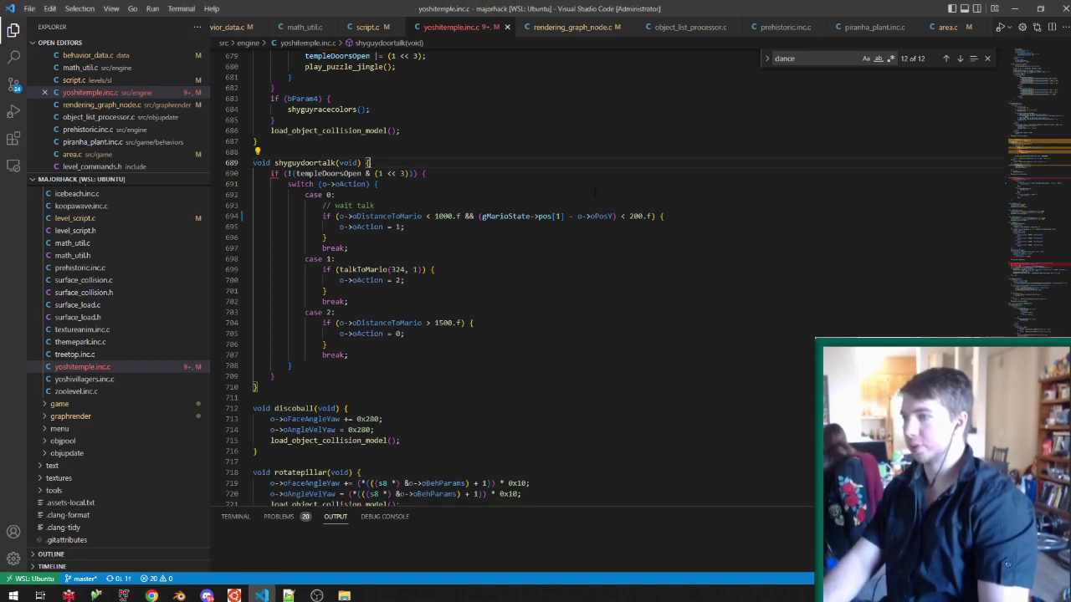
key("BackSpace")
key("alt+Tab")
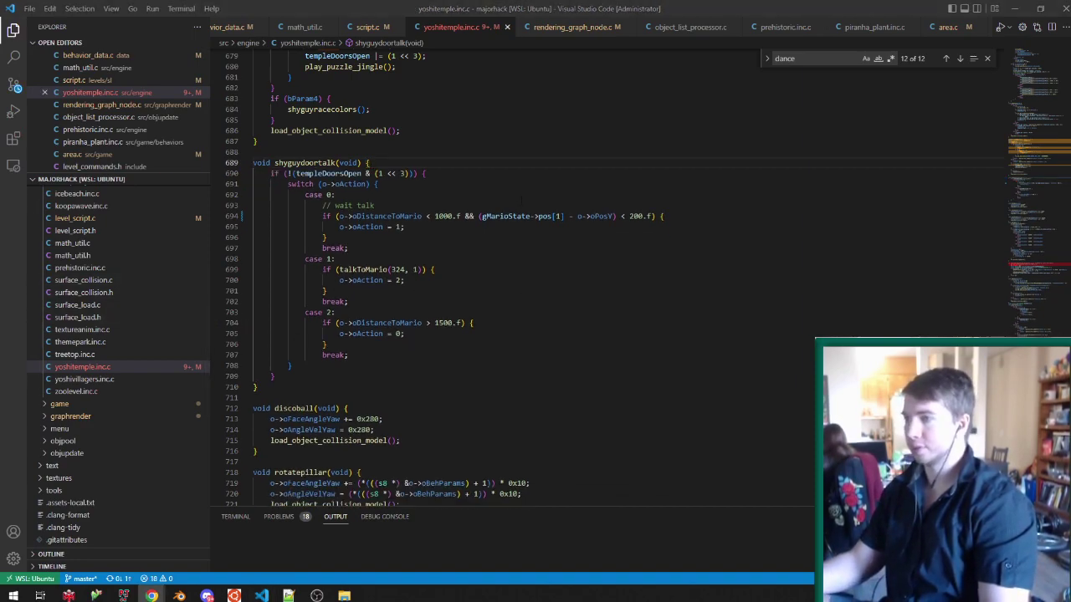
left_click(520, 198)
left_click(1013, 6)
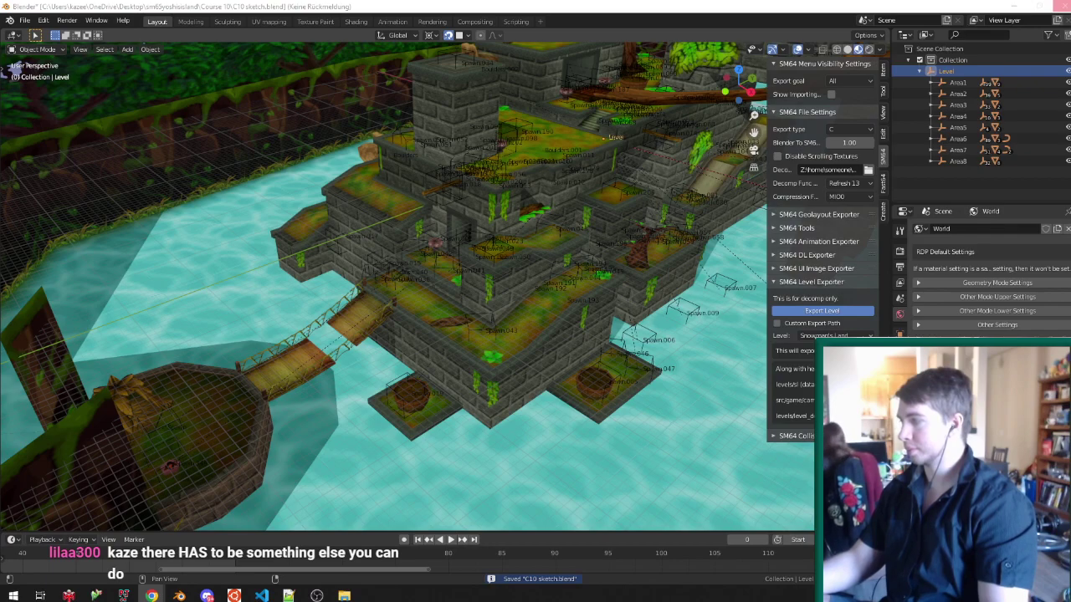
Return to the C10 sketch level in Blender and save the file again.
left_click(491, 222)
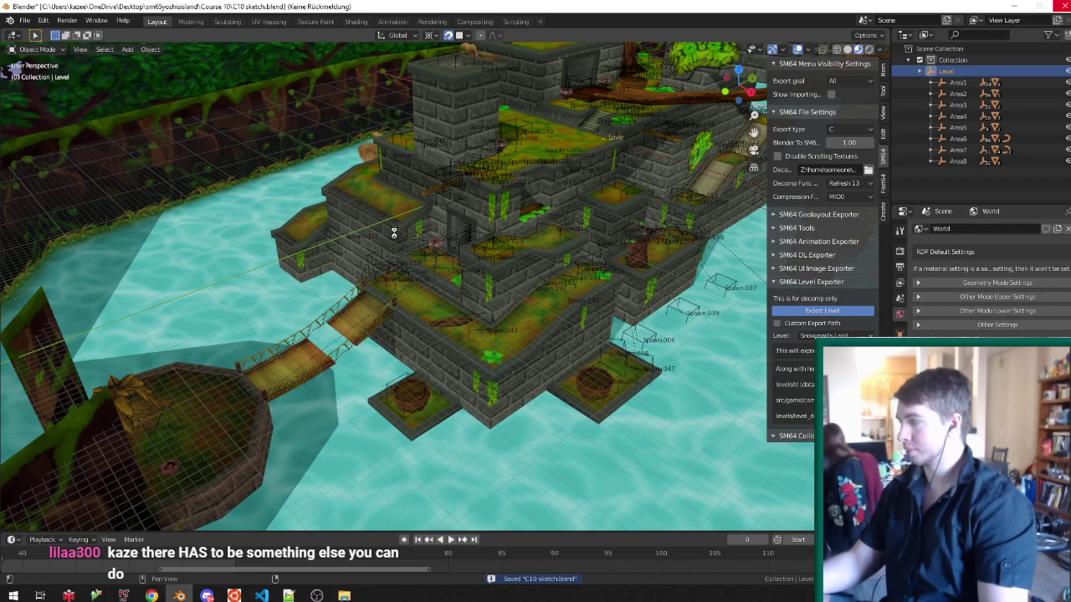
left_click(555, 249)
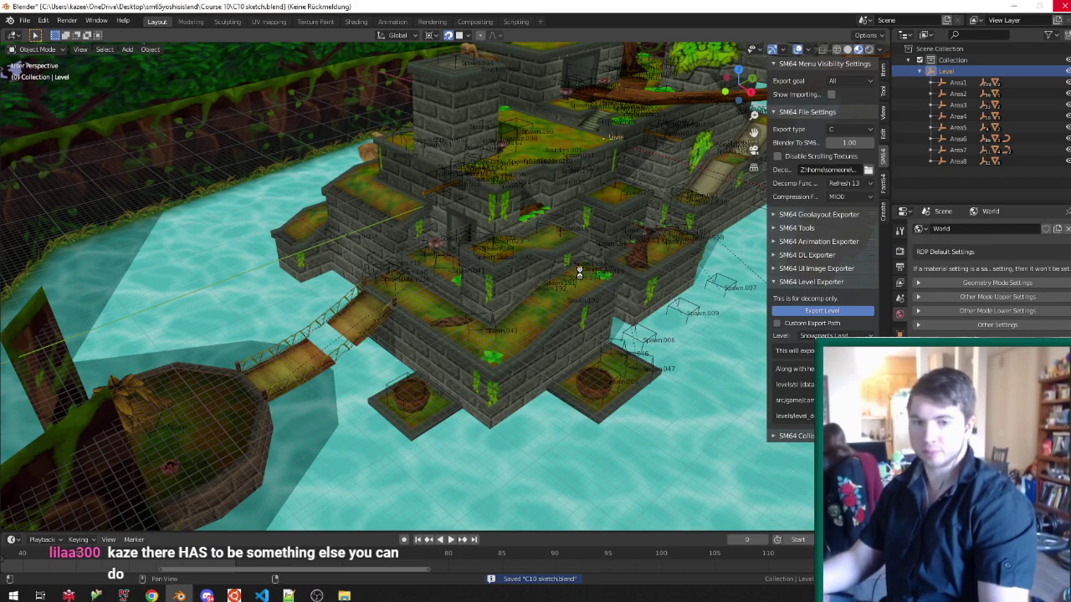
mouse_move(524, 241)
middle_mouse_down()
mouse_move(471, 233)
mouse_move(540, 226)
middle_mouse_up()
key("ctrl+s")
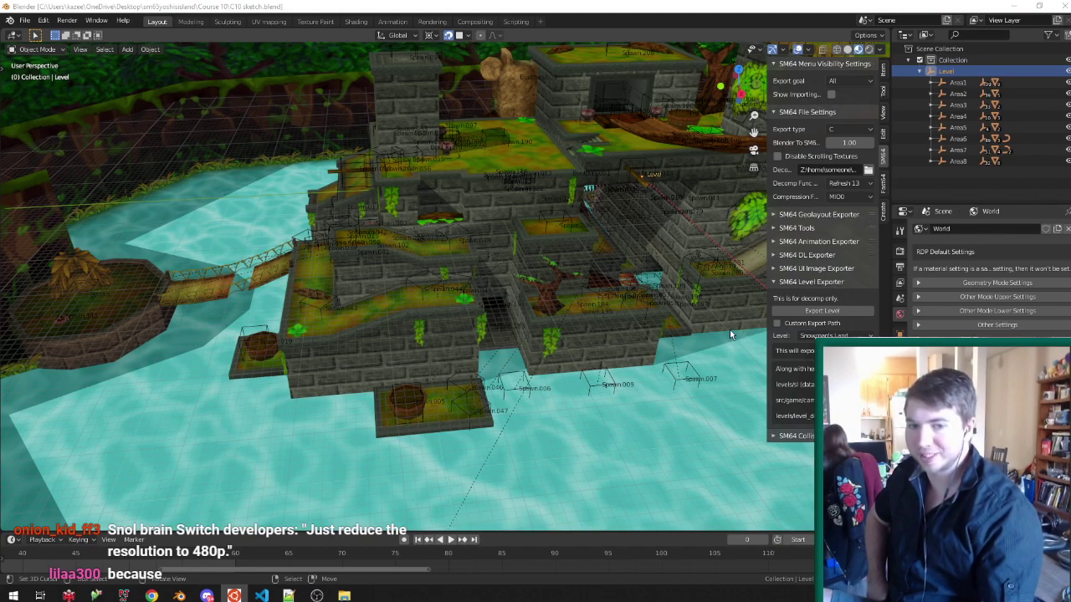
Copy sm64.us.f3dex2.z64 from the build\us folder to the ED64 (D:) drive and close the drive window.
left_click(349, 594)
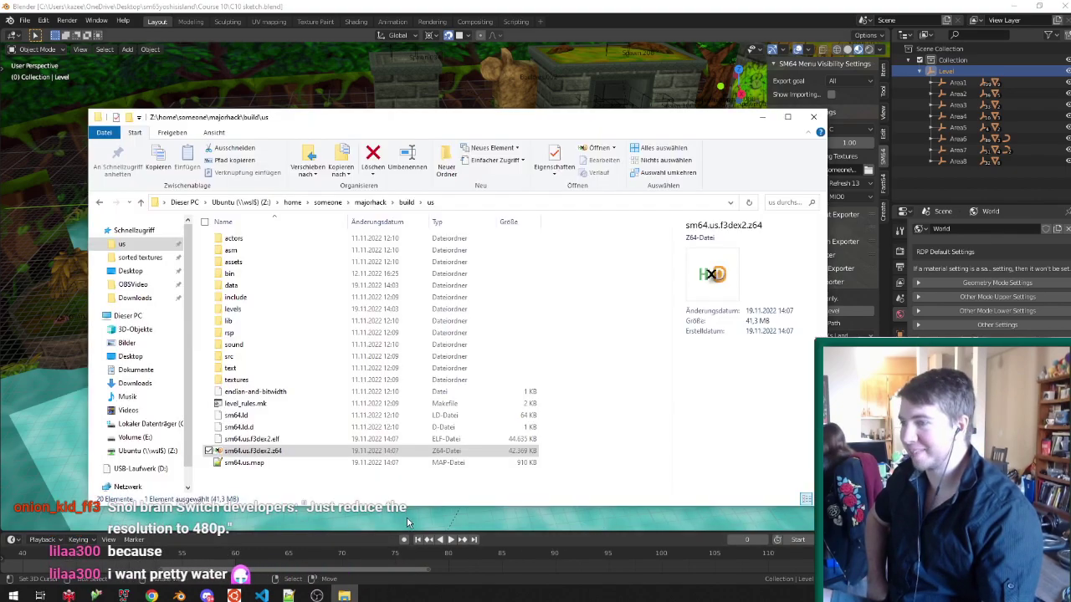
left_click_drag(251, 450, 674, 406)
left_click(545, 217)
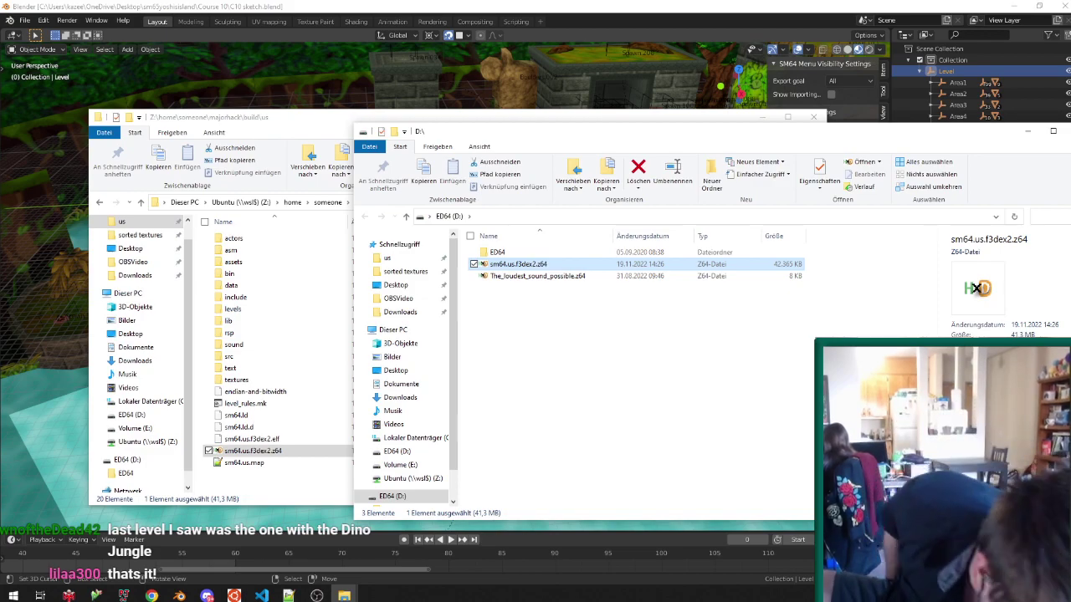
key("alt+F4")
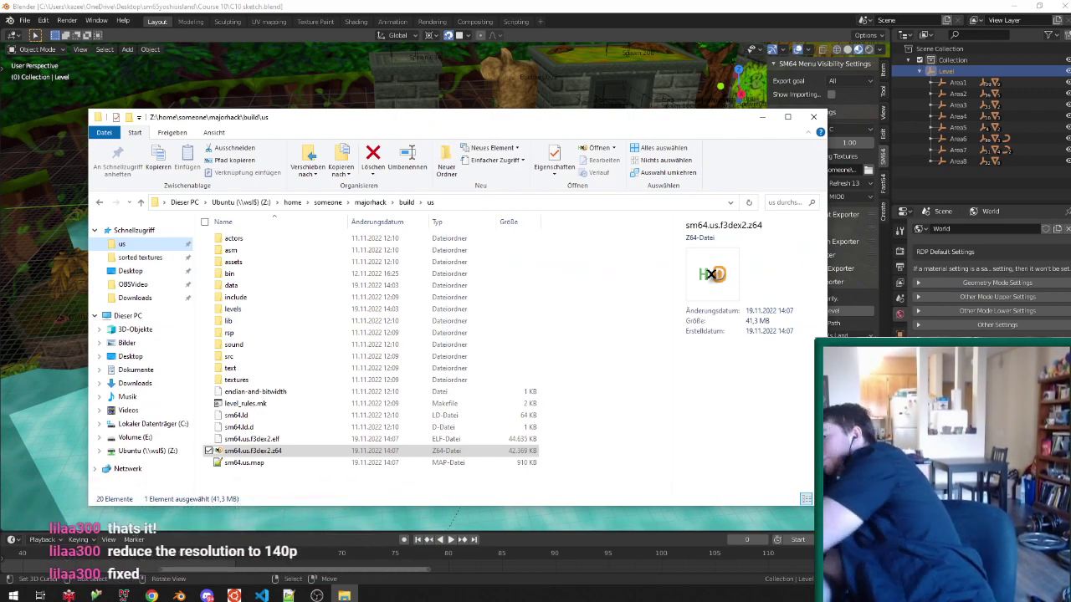
Switch to Project64, run the listed ROM to play-test the fortress level, and close the emulator.
left_click(124, 596)
double_click(274, 122)
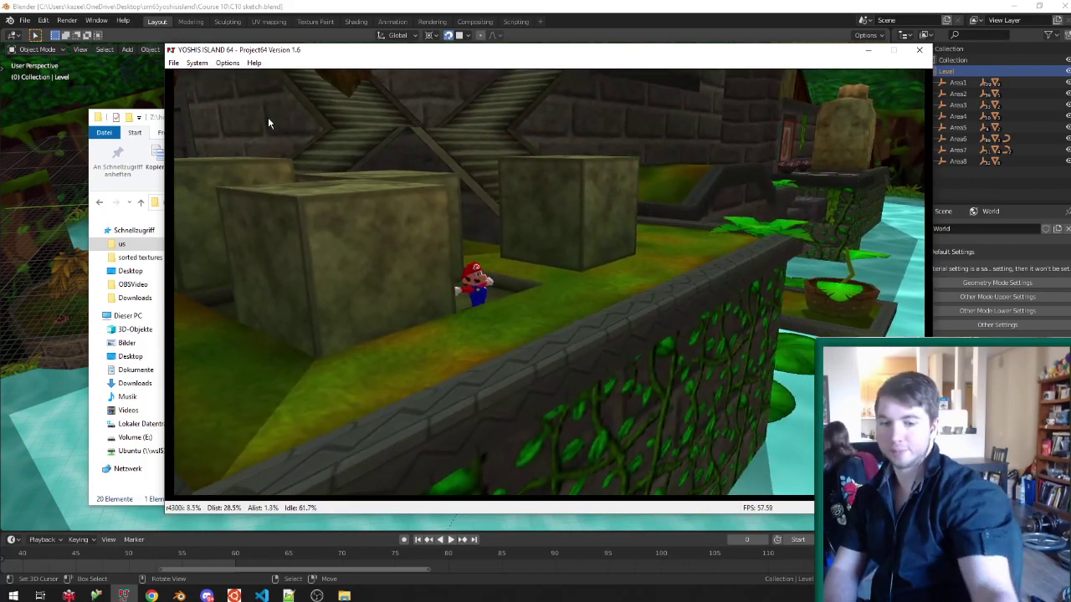
left_click(920, 52)
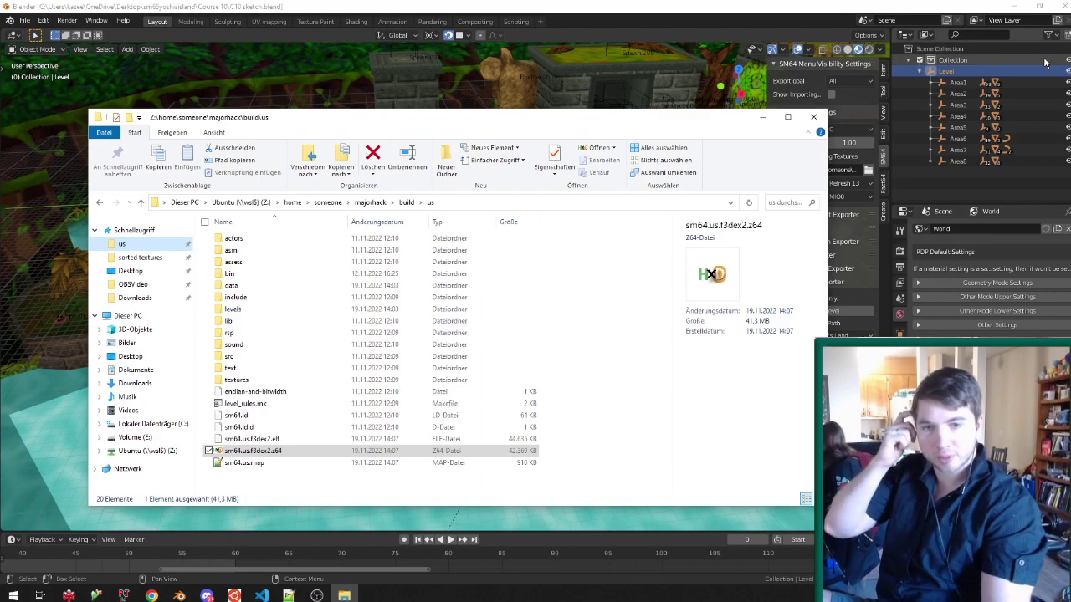
Switch back to Blender, save C10 sketch.blend and look over the fortress terraces beside the rope bridge.
left_click(542, 5)
mouse_move(515, 65)
middle_mouse_down()
mouse_move(451, 155)
mouse_move(459, 122)
middle_mouse_up()
scroll(451, 155, "up", 2)
key("ctrl+s")
mouse_move(471, 218)
middle_mouse_down()
mouse_move(363, 176)
mouse_move(407, 118)
mouse_move(388, 158)
middle_mouse_up()
scroll(388, 157, "down", 3)
scroll(401, 150, "up", 4)
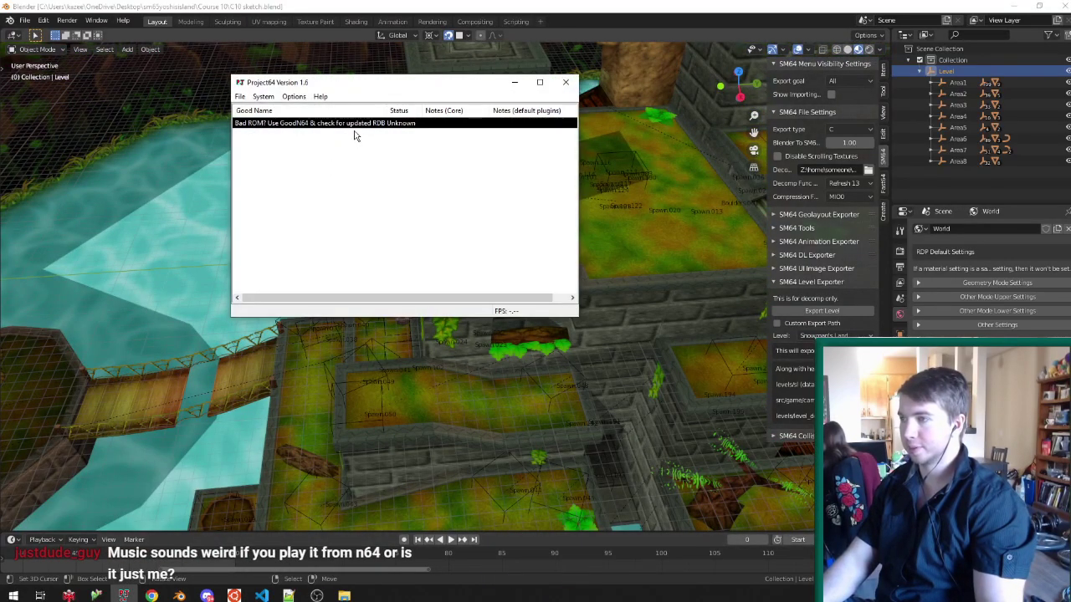
Run the ROM in Project64 again to inspect the potted climbing vine in the level, and close the emulator.
double_click(368, 123)
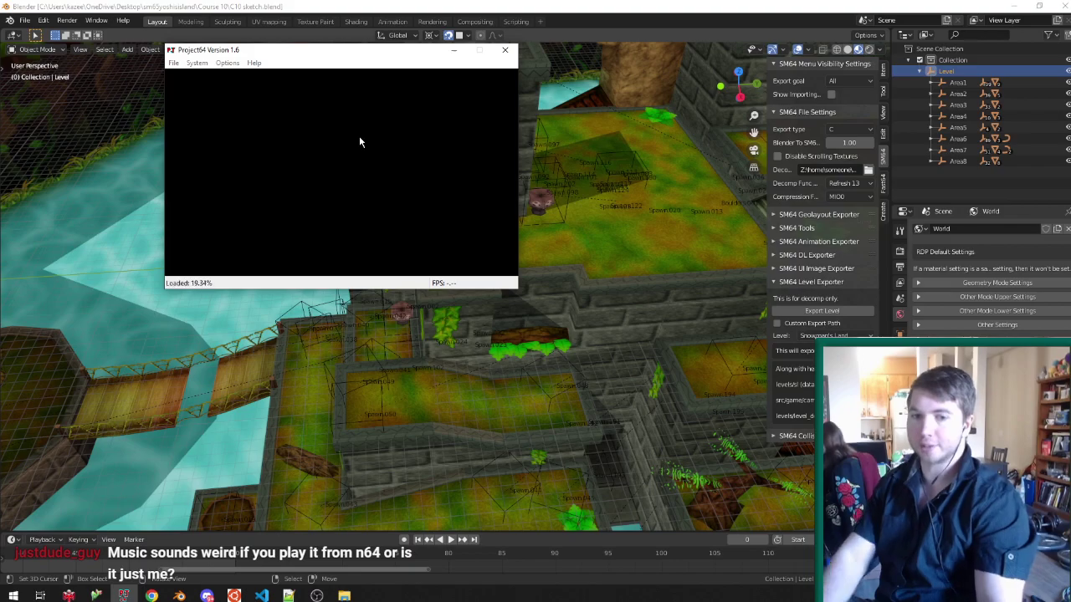
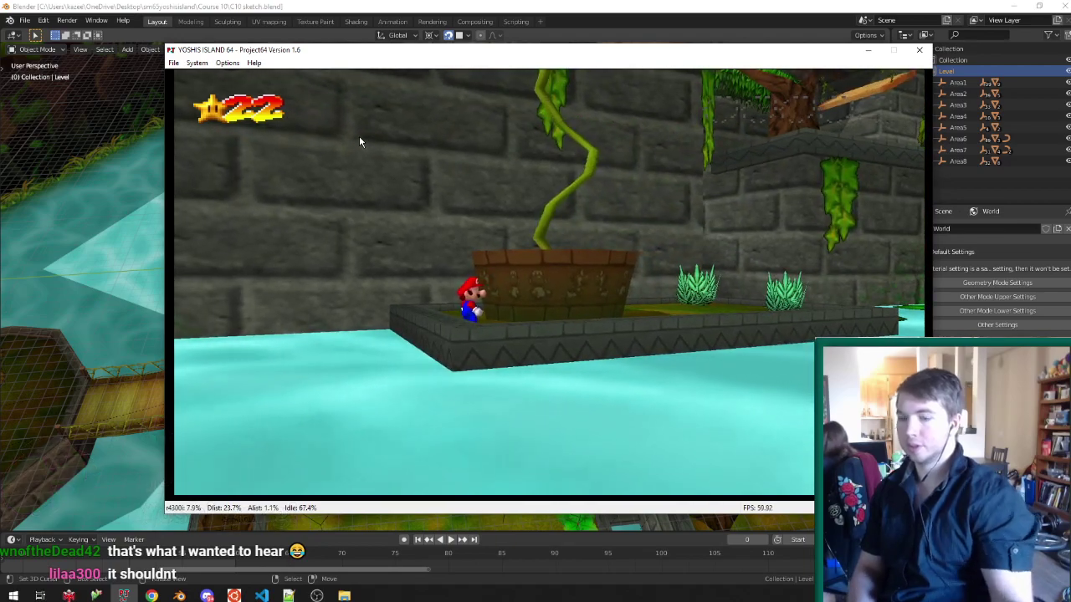
left_click(928, 52)
Start a second Blender window and open the recent file growplant.blend.
mouse_move(179, 595)
left_click(184, 540)
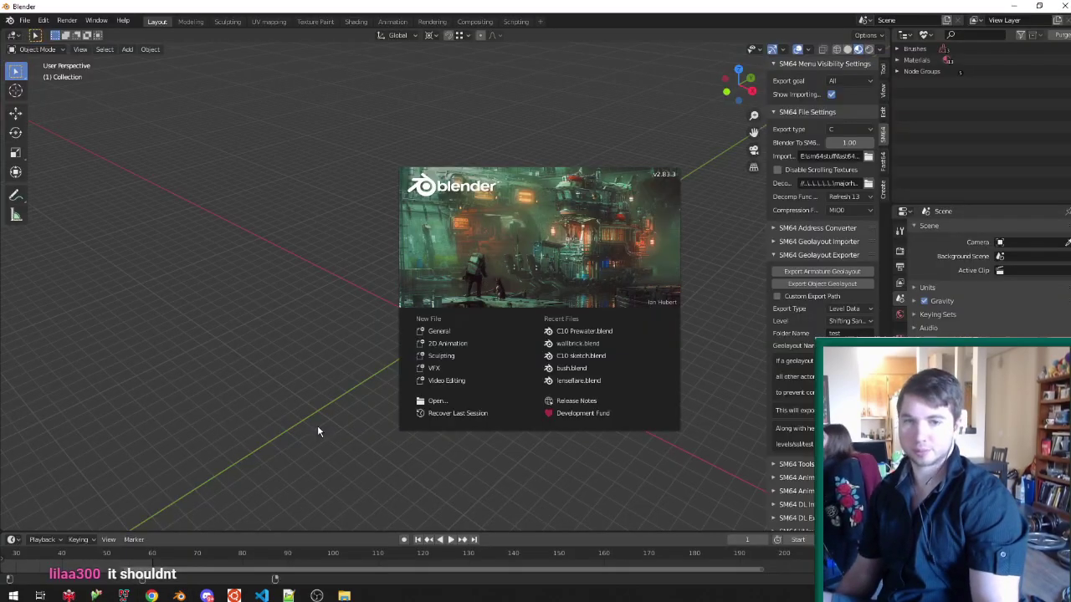
left_click(25, 19)
left_click(26, 19)
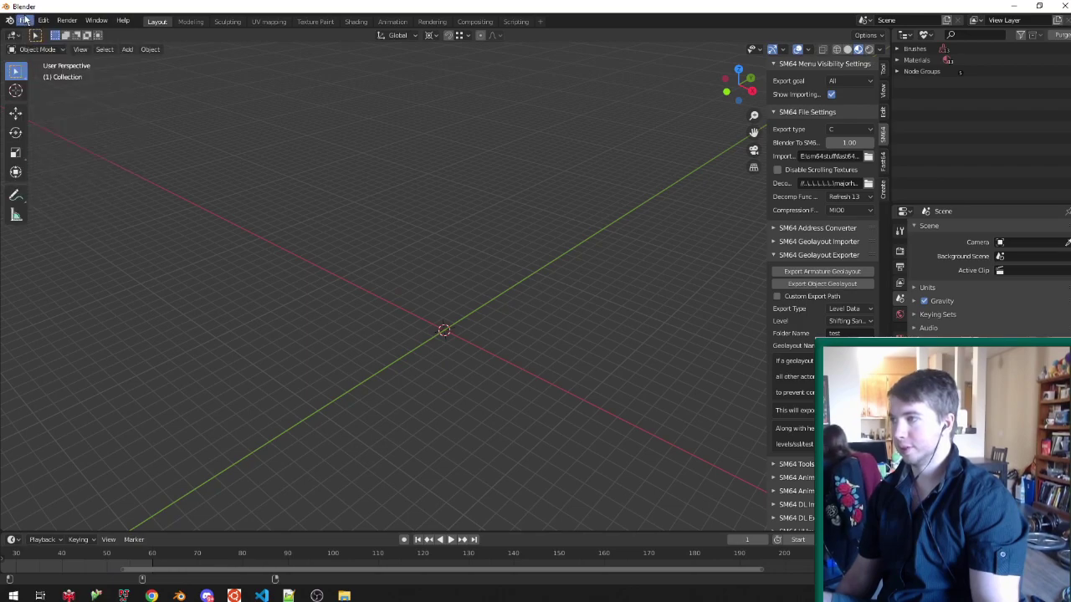
left_click(25, 19)
mouse_move(50, 57)
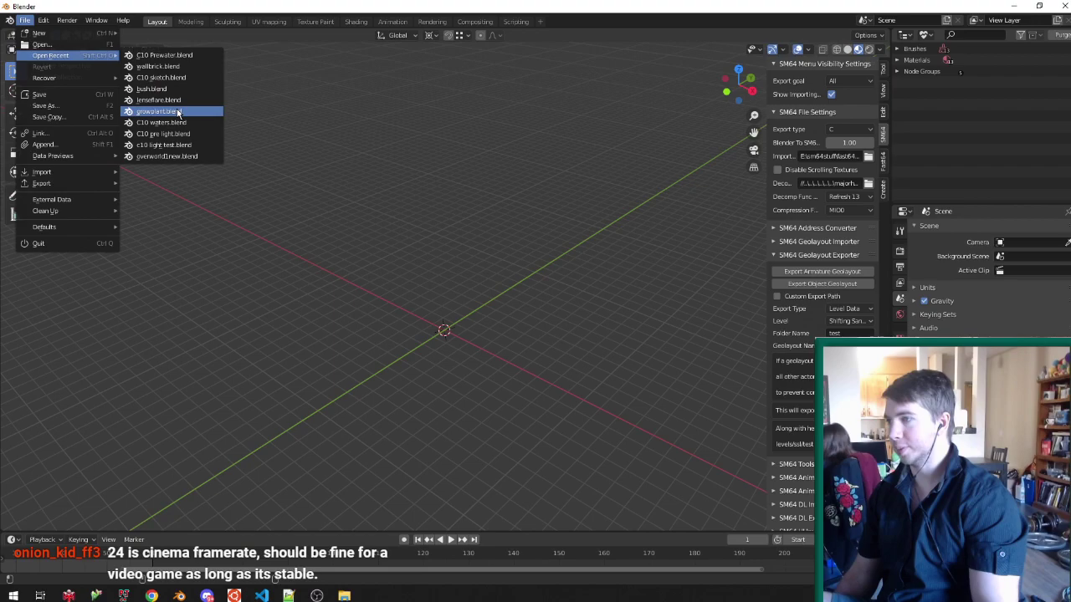
left_click(159, 111)
Select a leaf face of the Circle vine mesh to view its material settings, leave editing and save growplant.blend.
middle_click_drag(548, 177, 505, 250)
key("ctrl+KP_7")
key("Tab")
key("ctrl+Tab")
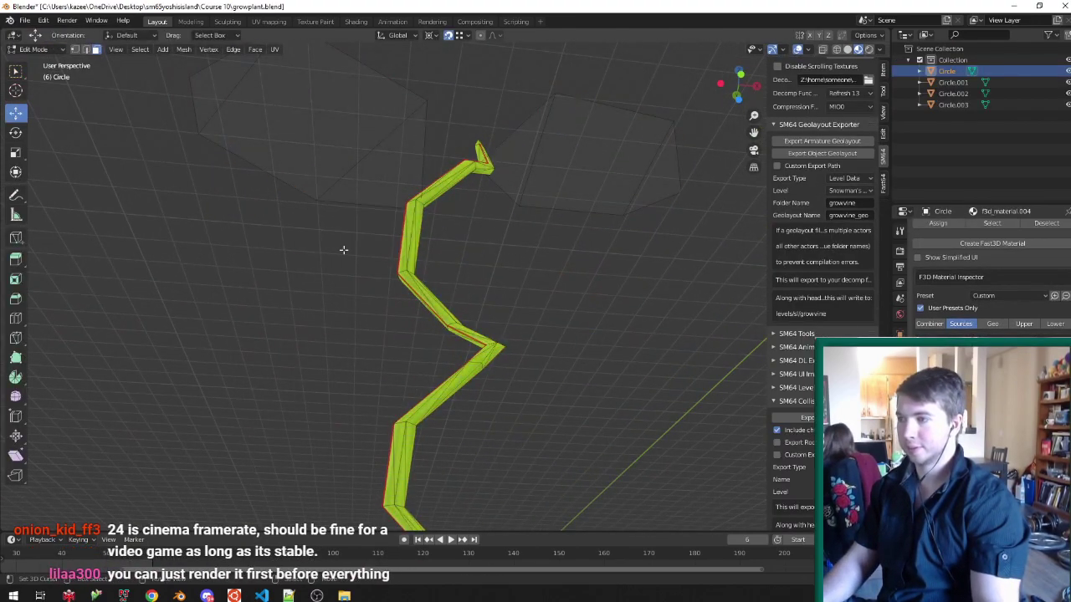
left_click(378, 185)
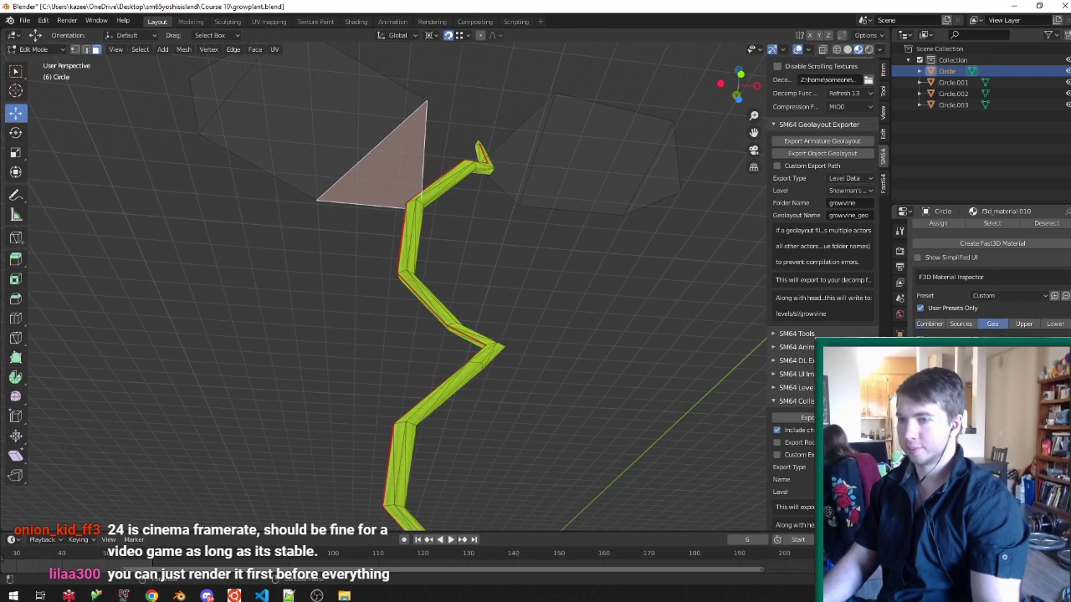
key("Tab")
middle_click_drag(382, 246, 469, 315)
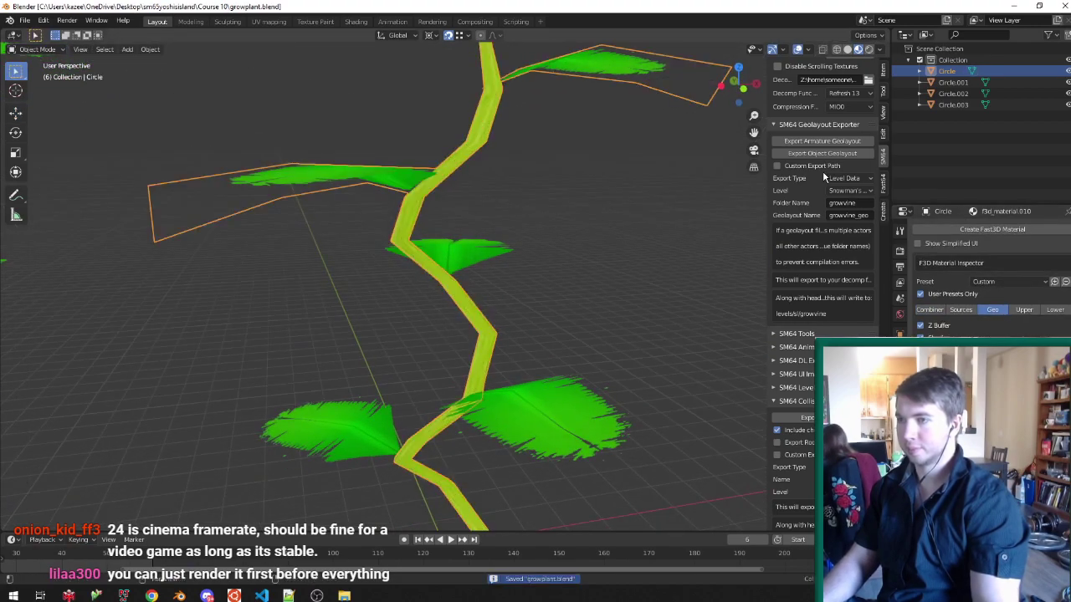
Look over the vine's leaves from another angle and close the growplant.blend window.
middle_click_drag(548, 215, 465, 213)
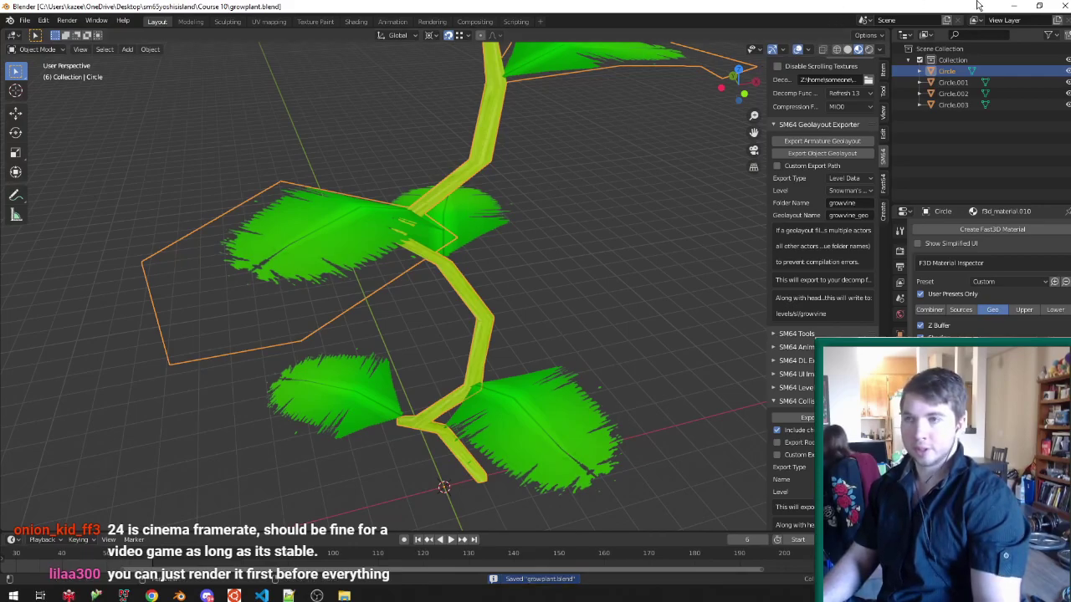
left_click(1050, 5)
left_click(1036, 6)
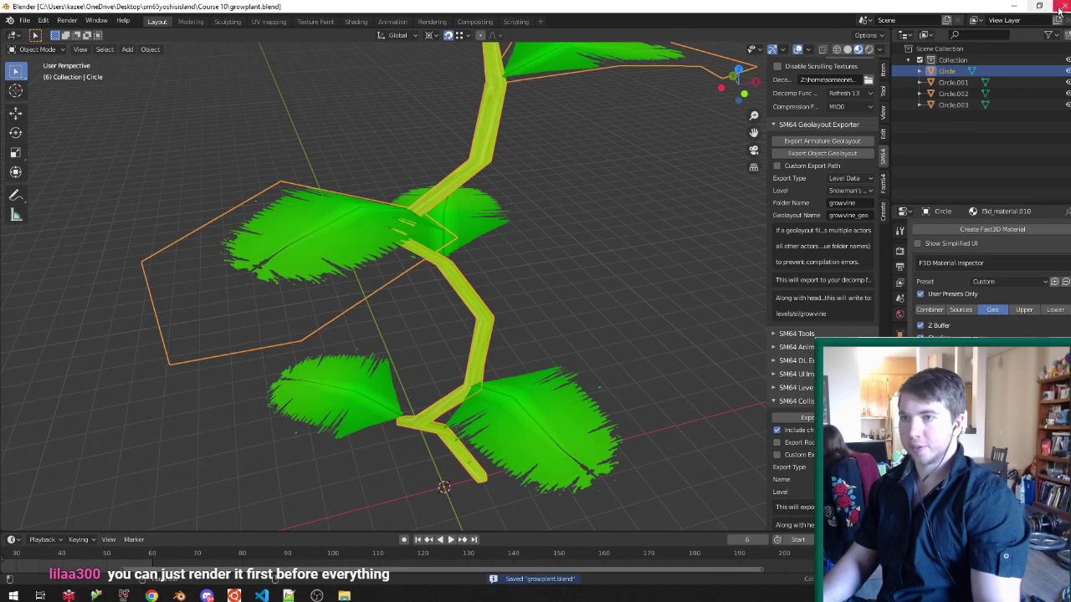
left_click(1063, 7)
middle_click_drag(469, 159, 365, 223)
scroll(335, 238, "down", 3)
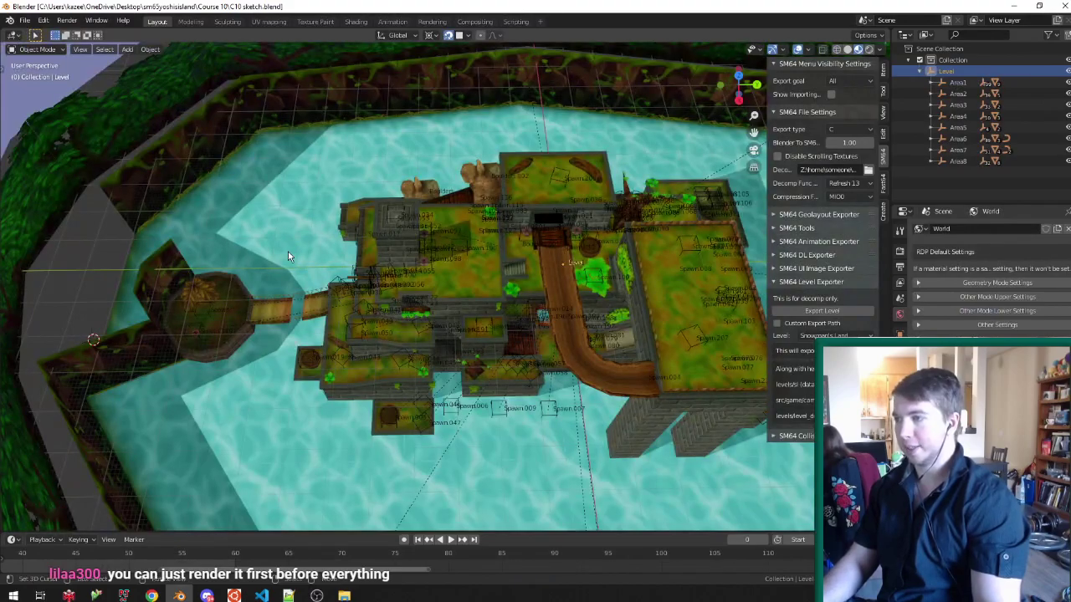
left_click(288, 256)
key("Tab")
middle_click_drag(293, 267, 348, 312)
scroll(435, 259, "up", 3)
middle_click_drag(362, 272, 482, 343)
middle_click_drag(600, 206, 527, 281)
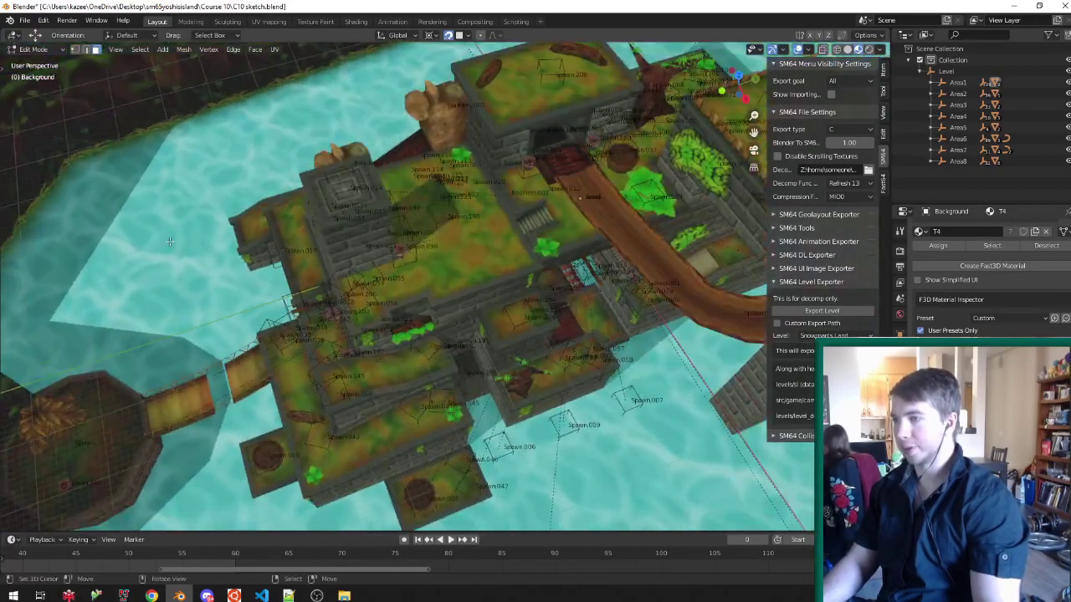
left_click(201, 308)
key("Tab")
Open the Opaque mesh for editing and show its material list with the water material f3d_material.764 active.
middle_click_drag(188, 314, 283, 220)
left_click(172, 284)
key("Tab")
scroll(284, 220, "up", 3)
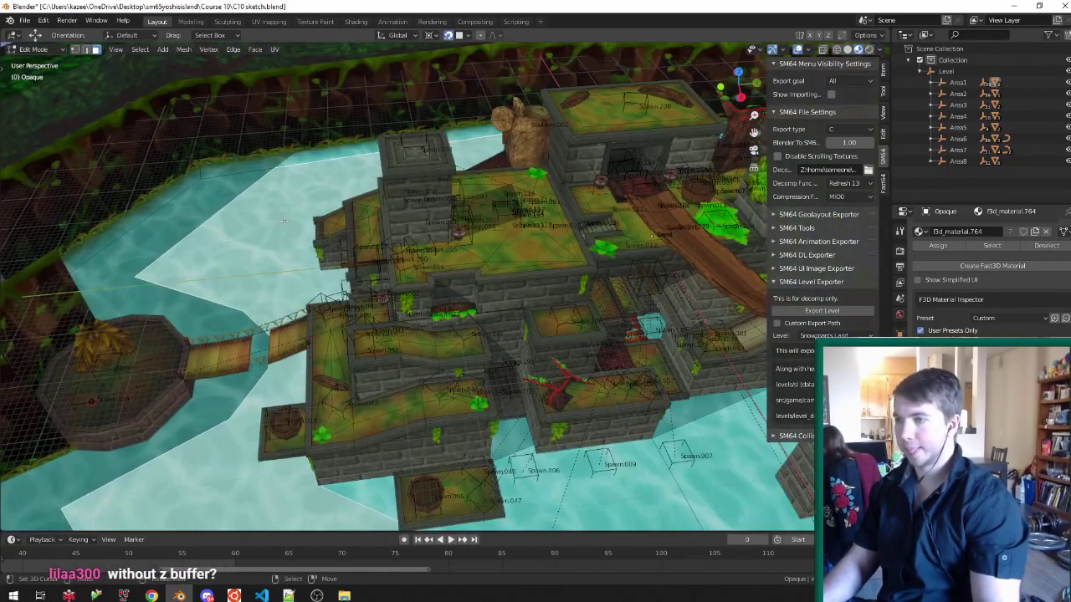
scroll(982, 276, "up", 2)
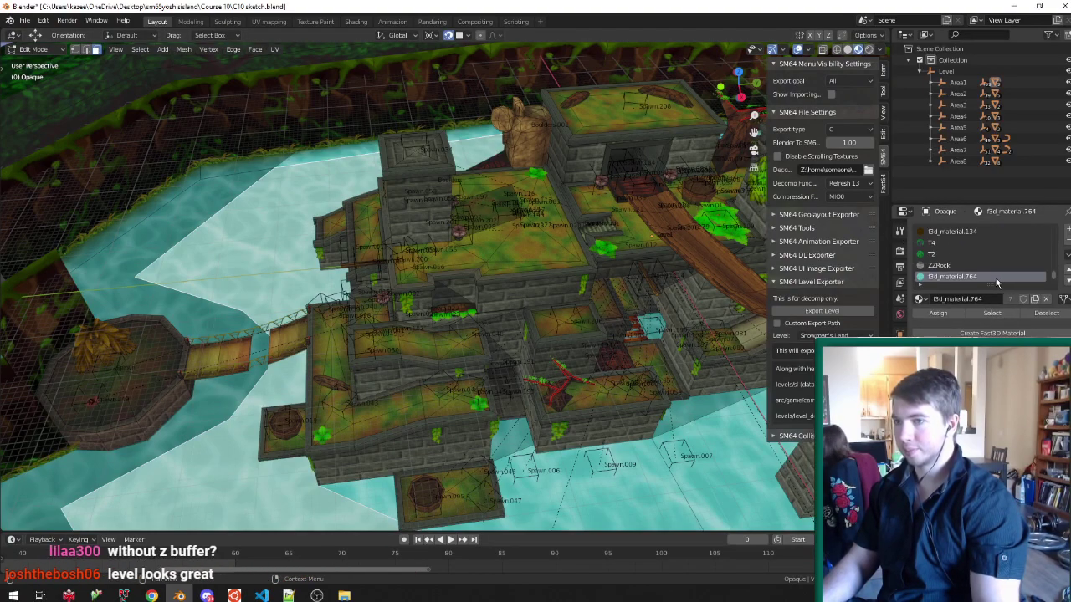
Sort all faces of the Opaque mesh by material and rename the water material to a long run of Zs followed by "Water".
key("a")
key("F3")
type("sort")
key("Down")
key("Return")
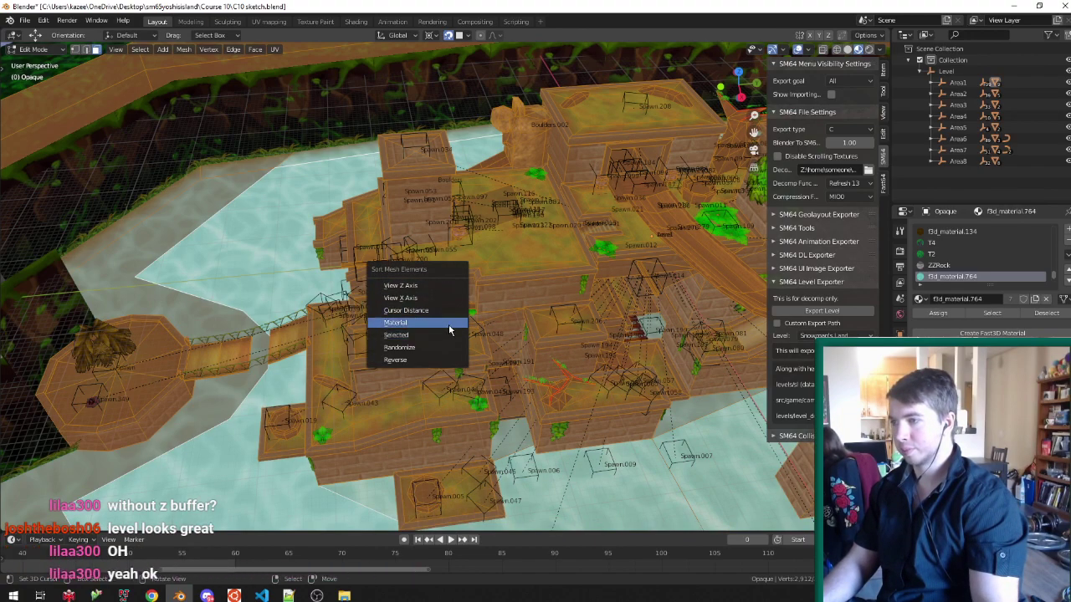
left_click(397, 322)
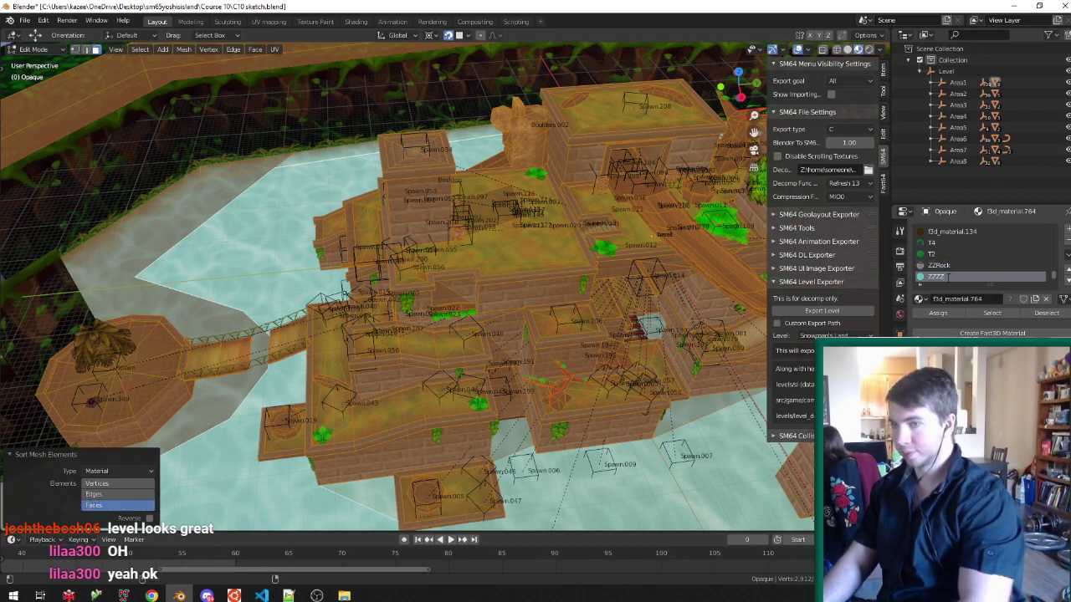
key("Tab")
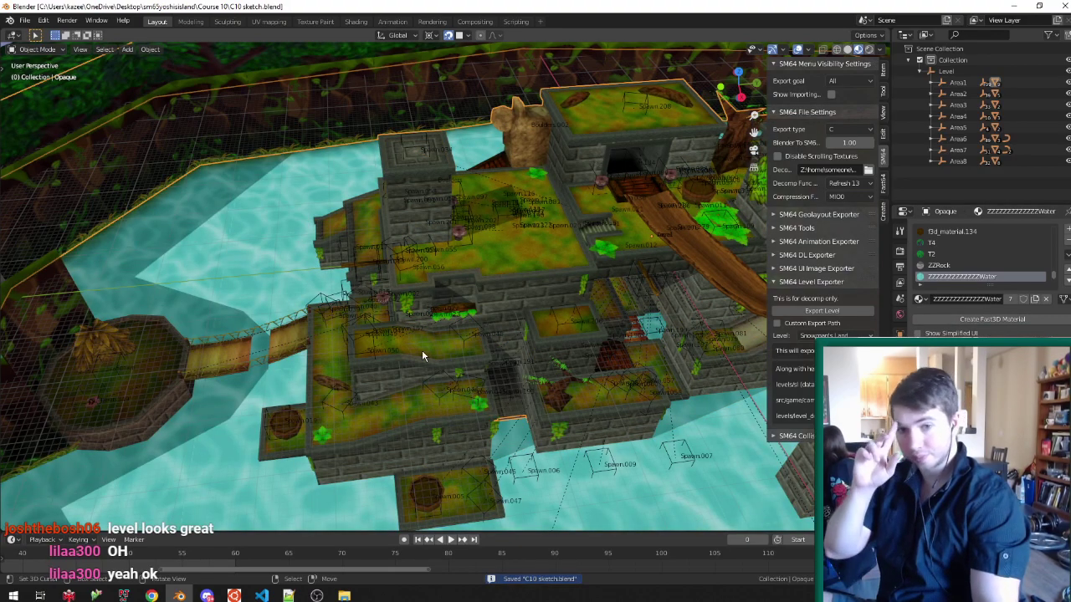
Open the Opaque mesh for editing at the fortress's water passage, select its floor and side wall, and switch to edge selection.
middle_click_drag(378, 330, 459, 327)
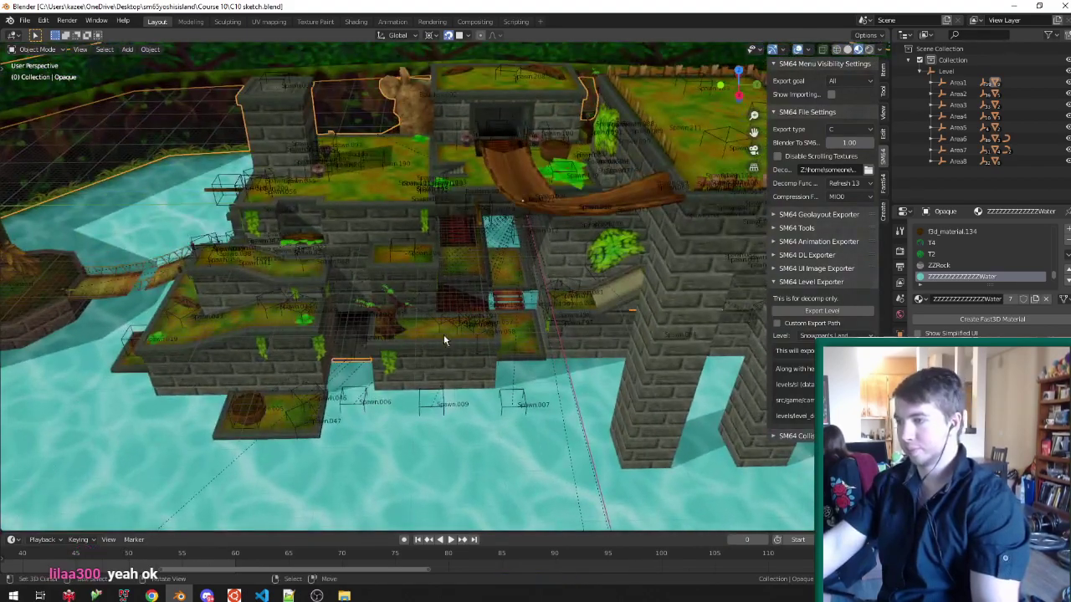
scroll(313, 310, "up", 9)
middle_click_drag(317, 280, 363, 278)
scroll(380, 284, "up", 2)
key("Tab")
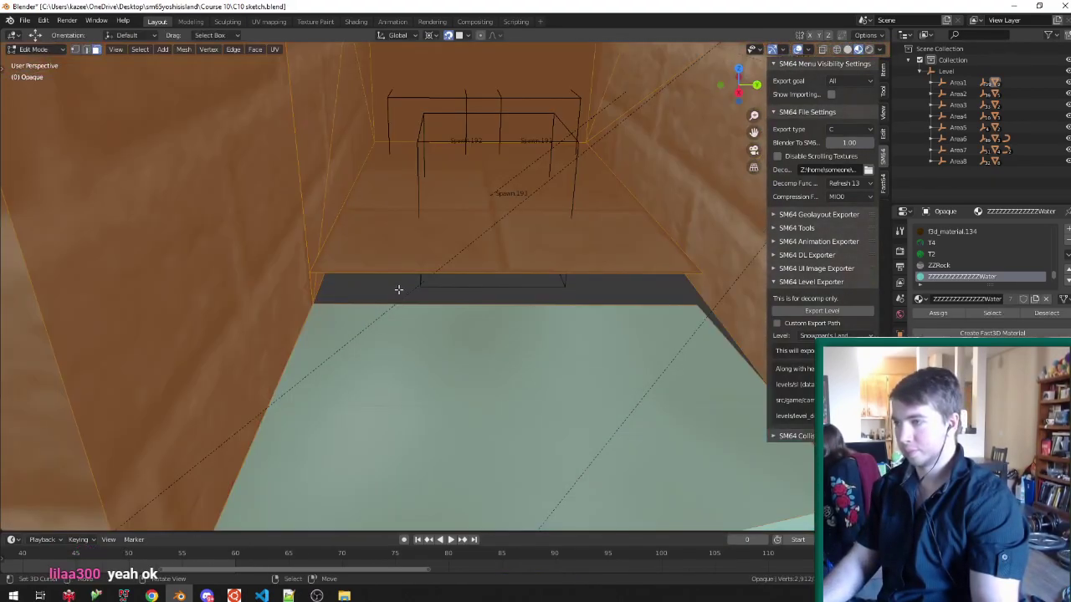
right_click(379, 270)
scroll(364, 271, "down", 4)
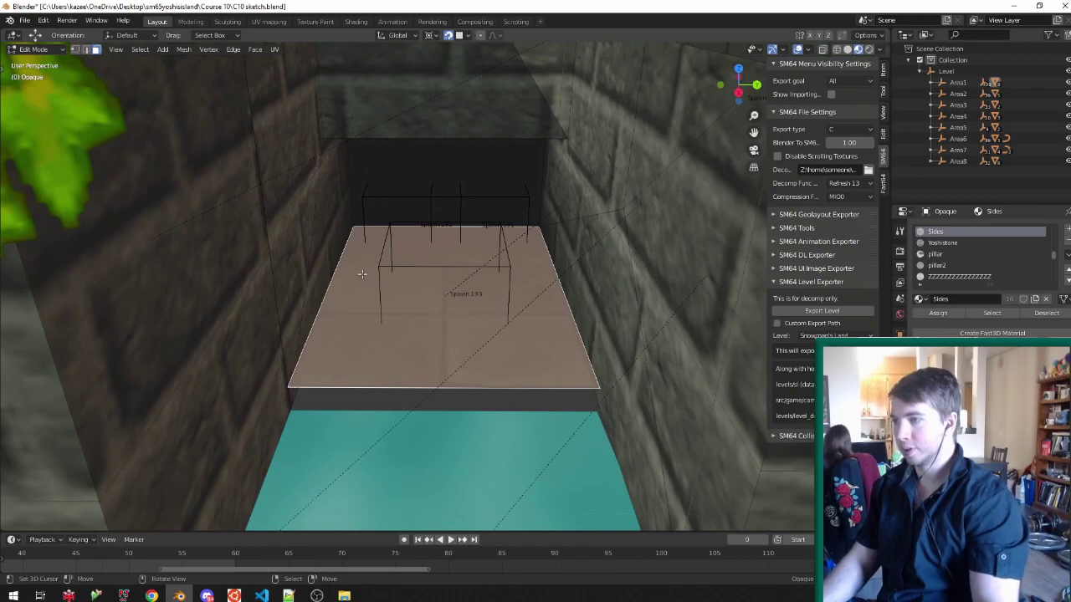
scroll(256, 353, "up", 4)
right_click(256, 353)
scroll(356, 301, "up", 3)
key("ctrl+Tab")
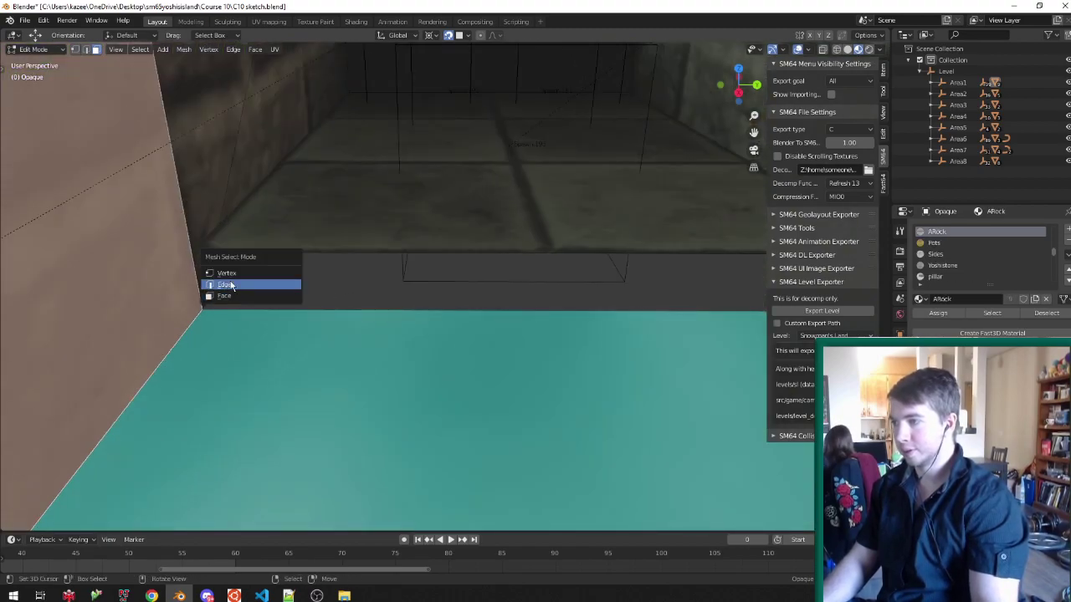
left_click(236, 285)
Extrude the front edge of the passage floor straight down along Z to close the gap above the water.
scroll(259, 281, "down", 6)
scroll(220, 227, "up", 3)
middle_click_drag(321, 304, 466, 299)
scroll(464, 301, "up", 4)
right_click(457, 315)
middle_click_drag(562, 334, 500, 324)
scroll(553, 334, "up", 2)
key("e")
key("z")
left_click(505, 312)
scroll(481, 343, "up", 3)
mouse_move(464, 359)
middle_mouse_down()
mouse_move(452, 368)
mouse_move(433, 312)
middle_mouse_up()
left_click(435, 361)
scroll(452, 352, "down", 3)
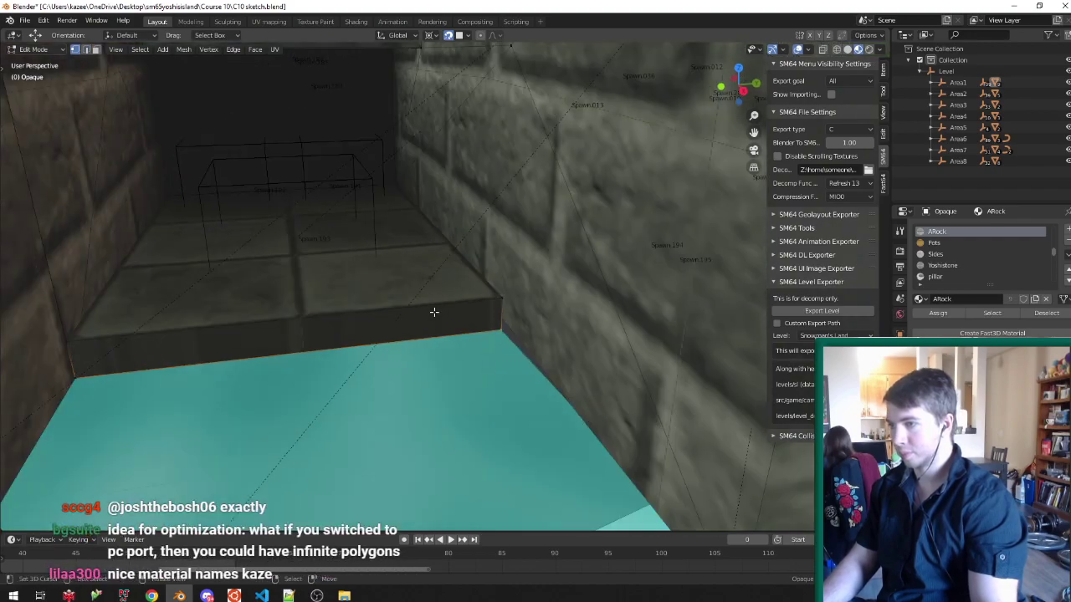
Slide the bottom vertex of the wall corner beside the passage down along its vertical edge and save C10 sketch.blend.
right_click(491, 331)
middle_click_drag(491, 331, 507, 316)
key("alt+z")
key("z")
middle_click_drag(378, 195, 551, 327)
key("shift+z")
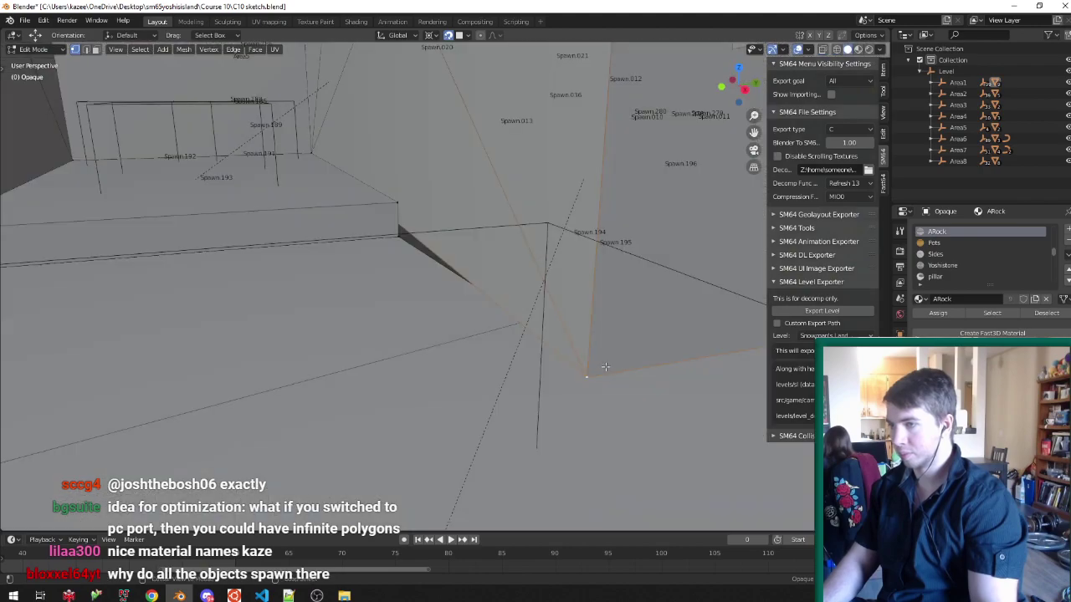
key("g")
key("g")
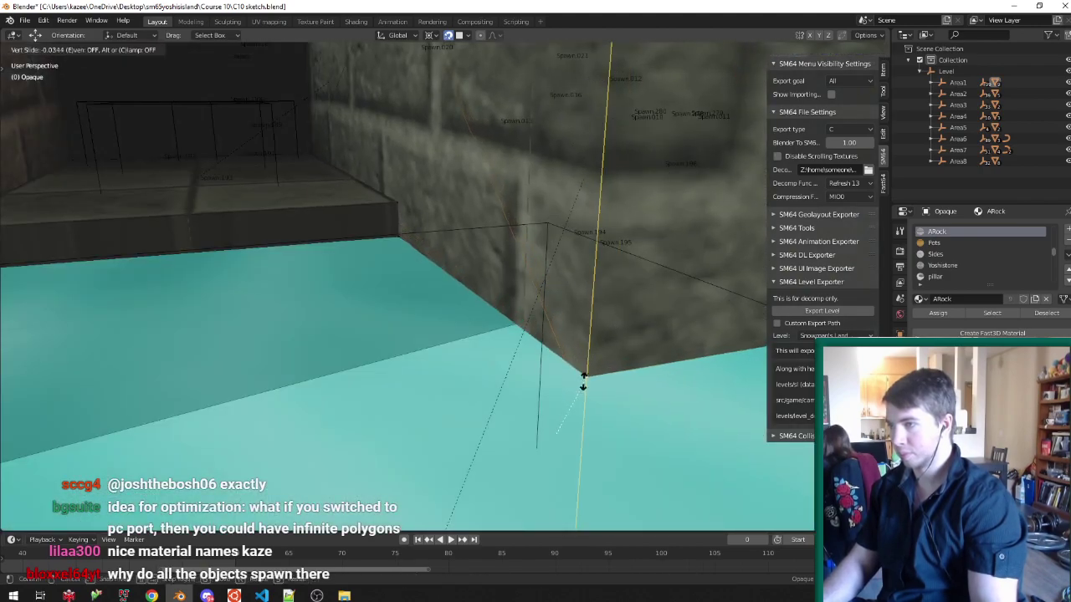
left_click(557, 409)
key("Tab")
scroll(554, 343, "down", 7)
key("ctrl+s")
middle_click_drag(494, 315, 450, 324)
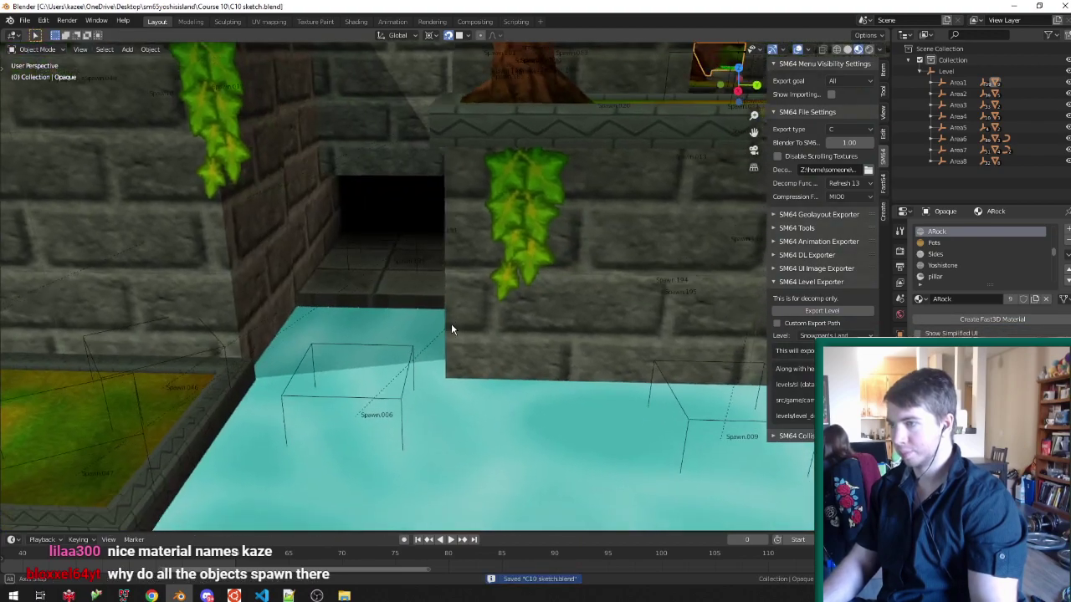
Select the new riser face together with the adjoining passage floor and unwrap its UVs in line with the floor.
scroll(372, 278, "up", 7)
key("Tab")
key("ctrl+Tab")
left_click(328, 335)
left_click(337, 301, "shift")
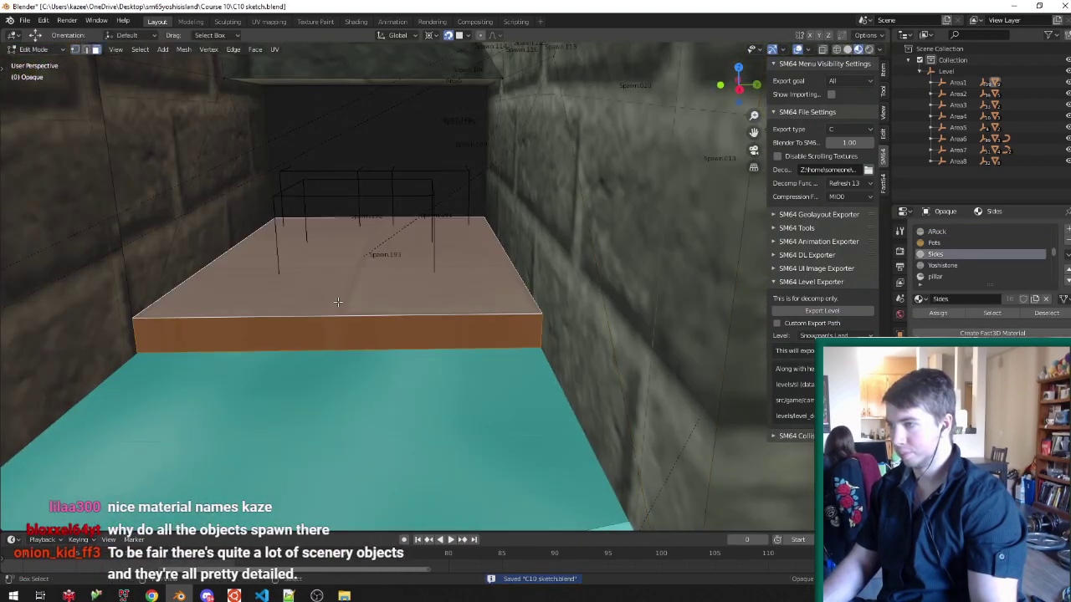
key("u")
left_click(335, 303)
key("Tab")
key("Tab")
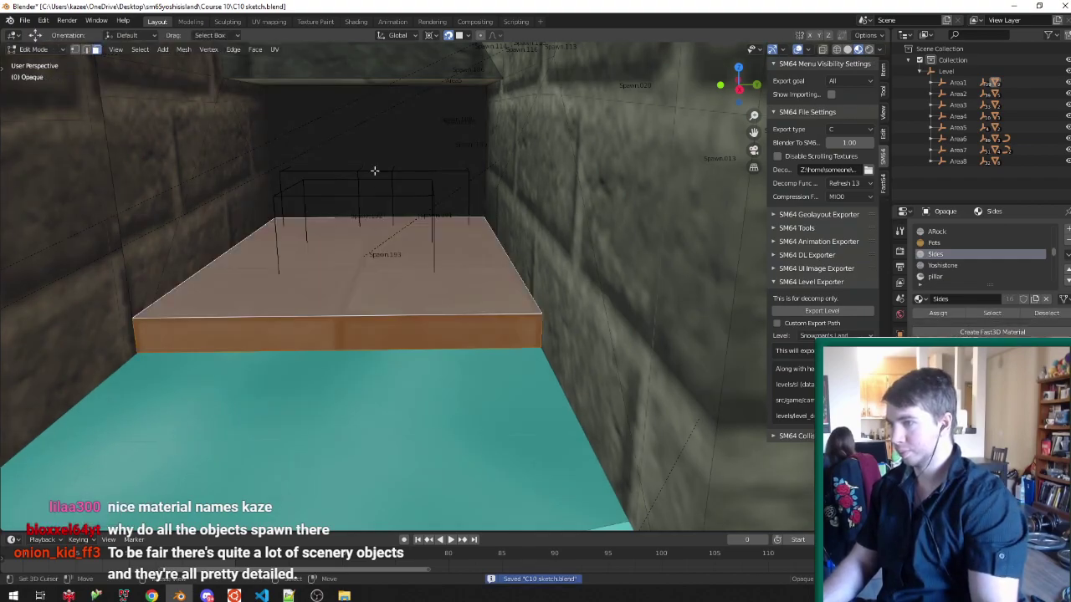
Move the riser's UVs diagonally, with -0.18046 m in X, to match the floor's tile joints, save, and return to the layout view.
left_click(269, 21)
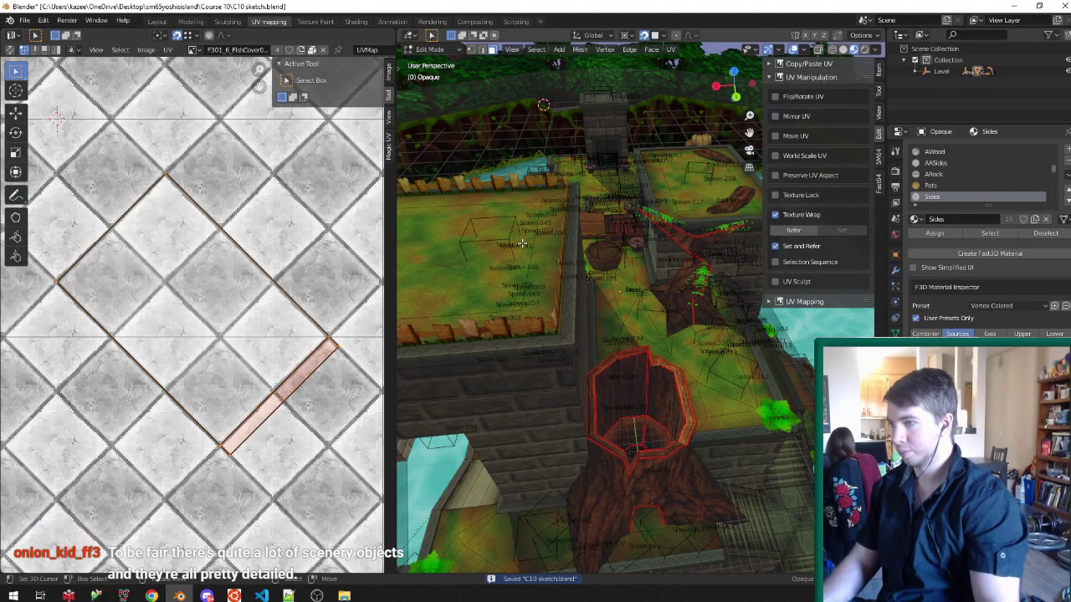
key("KP_Decimal")
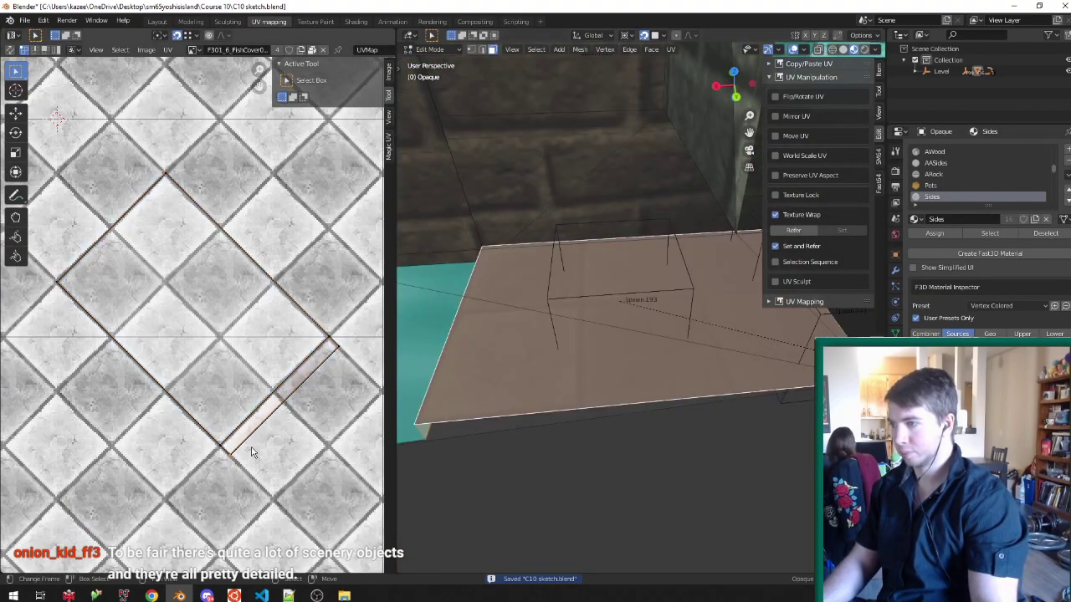
scroll(297, 425, "up", 4)
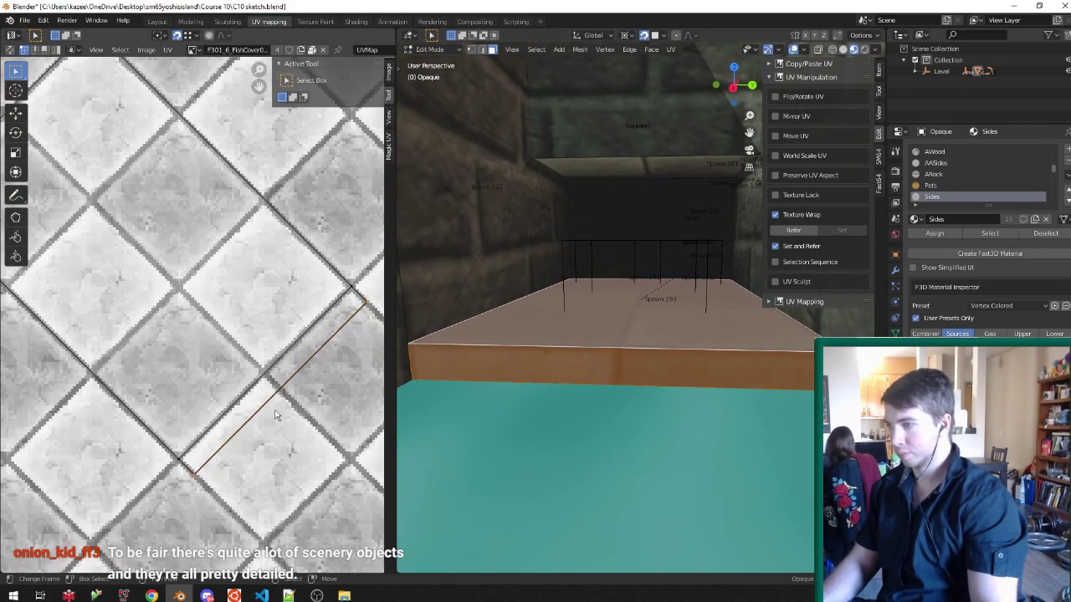
key("g")
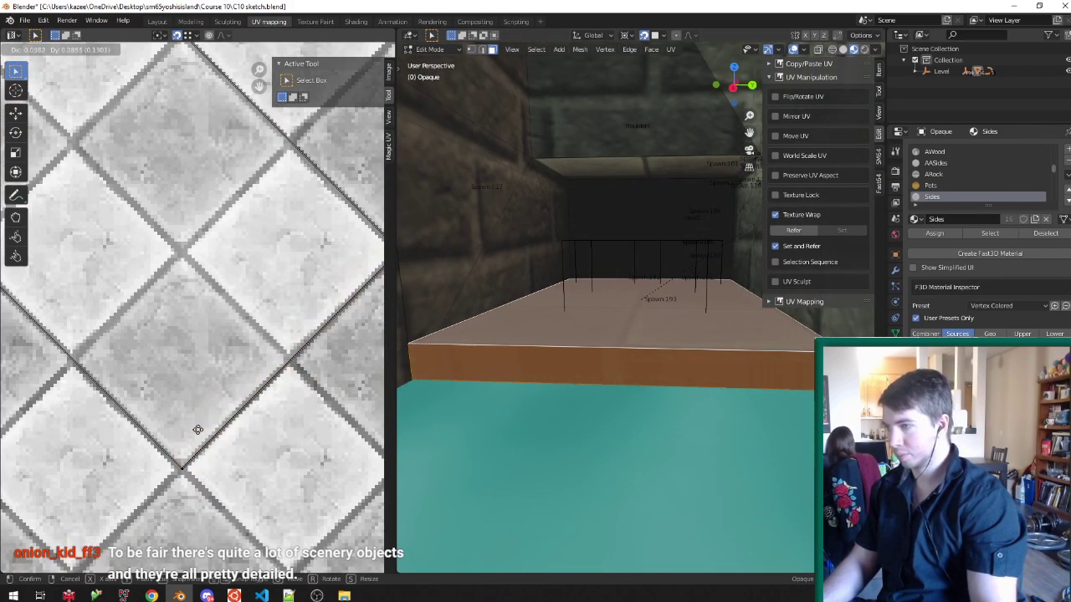
left_click(175, 473)
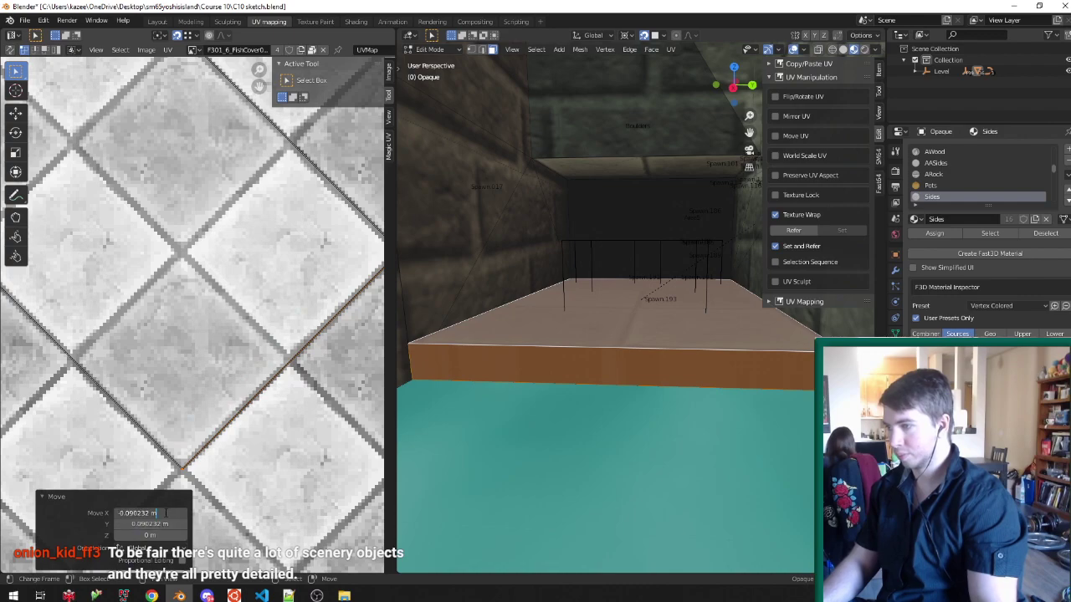
left_click_drag(165, 512, 166, 512)
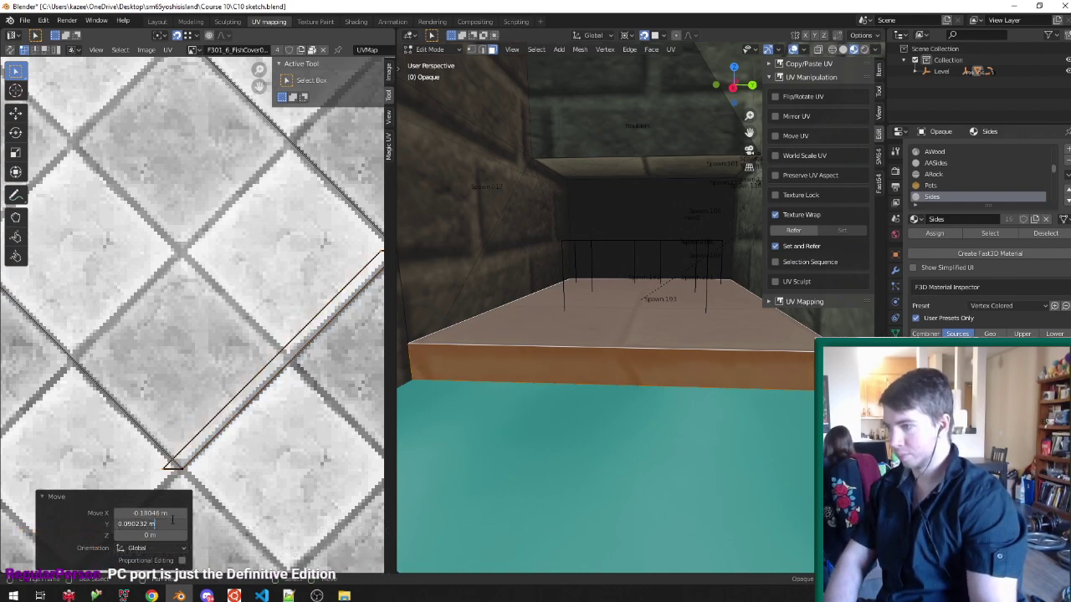
key("Tab")
key("ctrl+s")
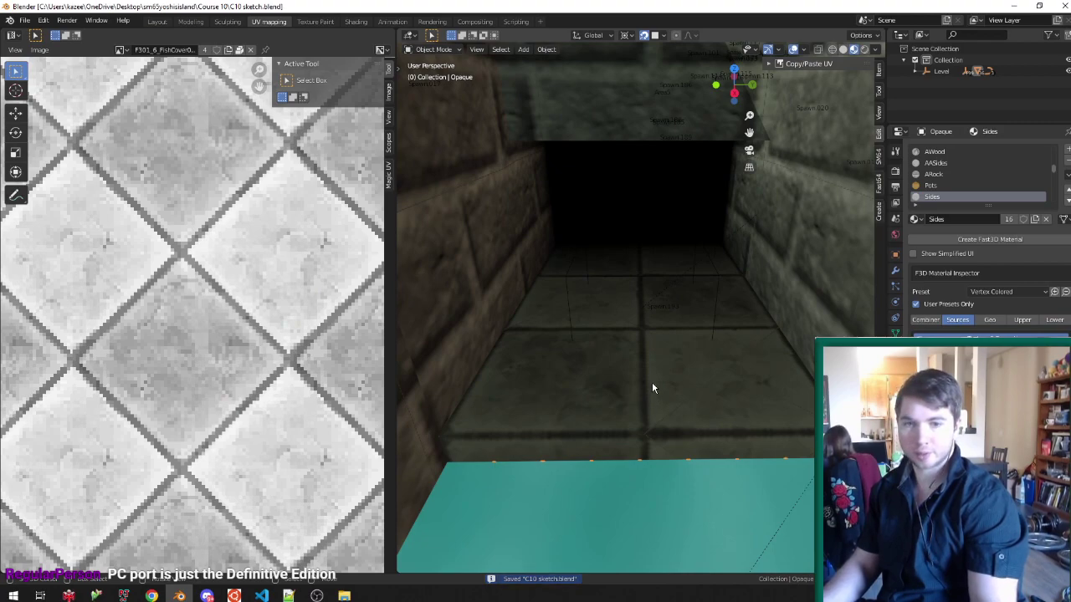
left_click(157, 21)
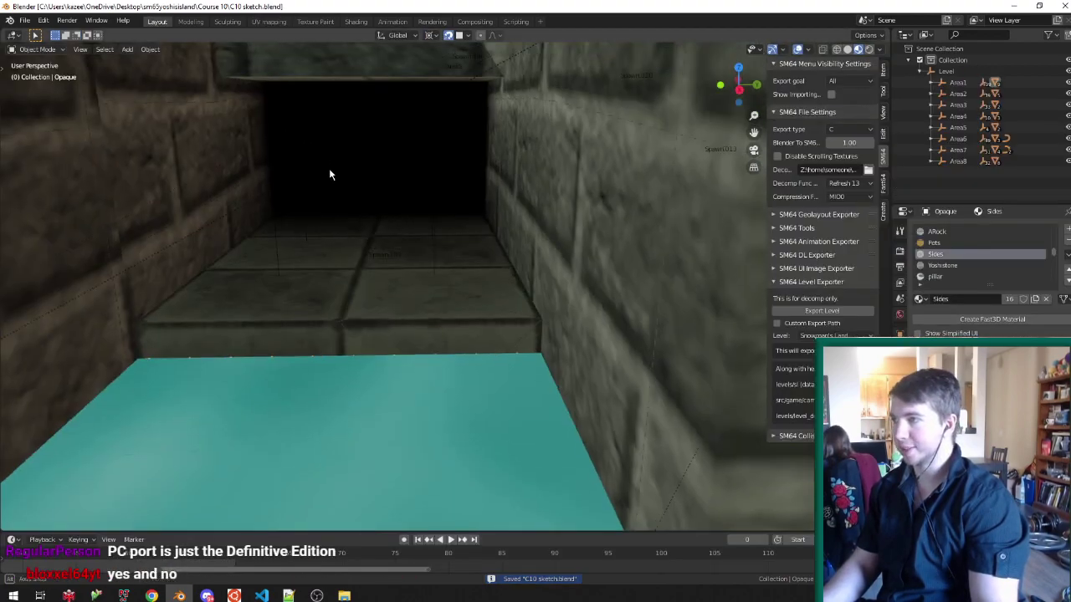
Look over the fortress walls, underside and waterline from several outside angles.
scroll(329, 174, "down", 10)
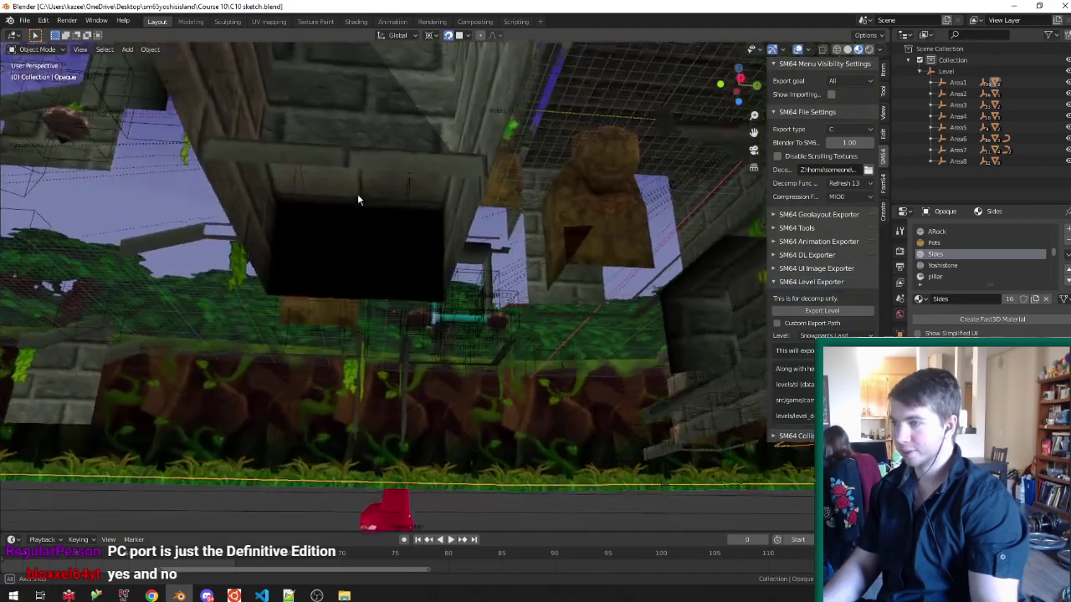
middle_click_drag(357, 200, 352, 272)
scroll(351, 272, "down", 5)
middle_click_drag(426, 256, 360, 232)
scroll(359, 232, "down", 5)
scroll(406, 233, "up", 5)
middle_click_drag(181, 234, 468, 281, "shift")
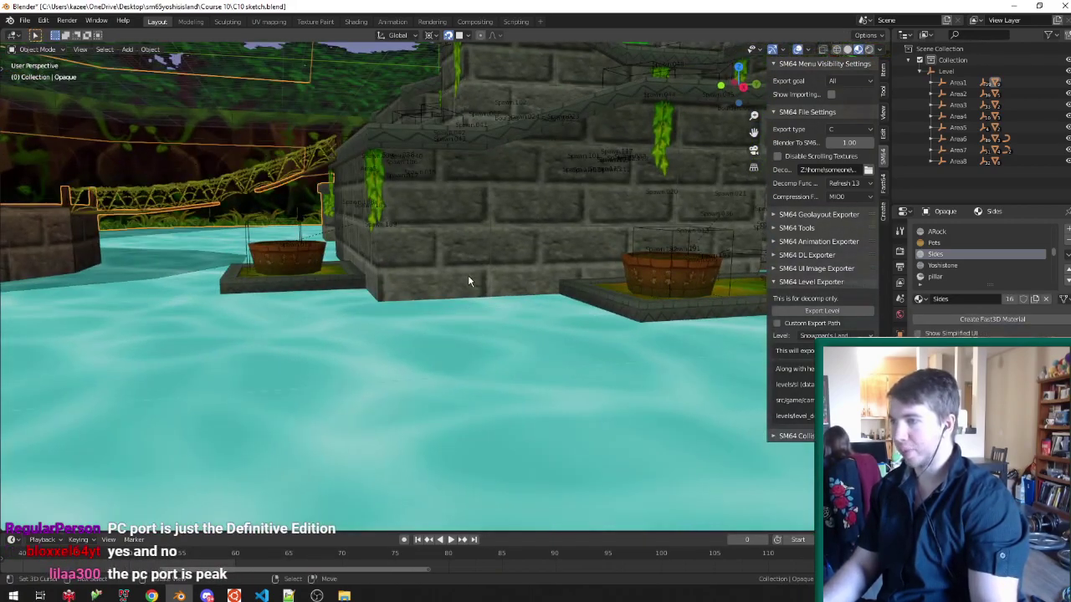
Select all level objects, open them for editing and examine the geometry around the fortress and the surrounding water.
key("a")
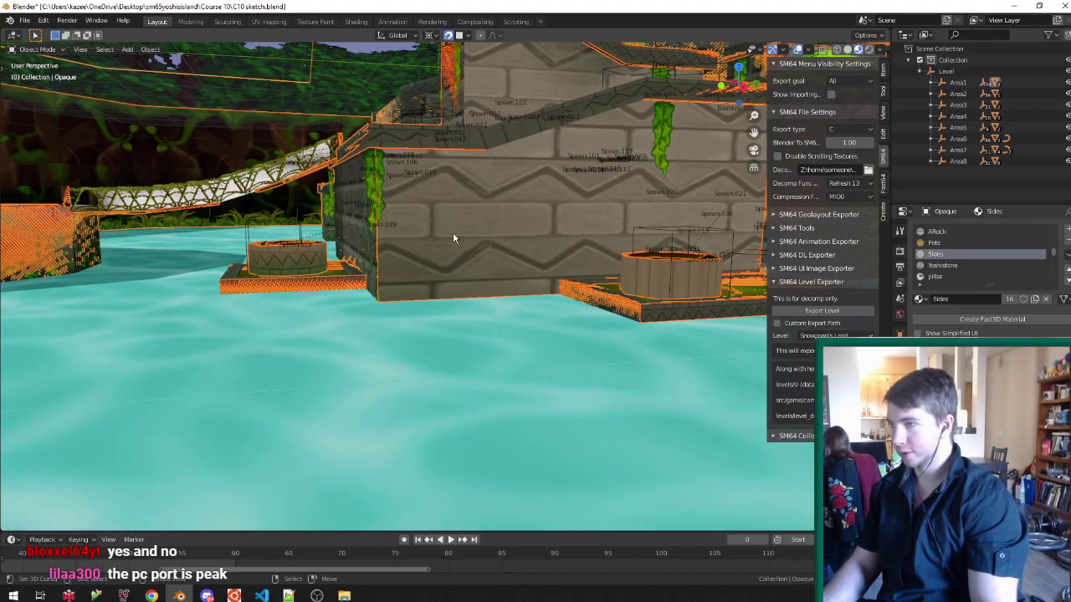
key("Tab")
middle_click_drag(467, 228, 452, 285)
middle_click_drag(401, 312, 476, 301)
scroll(334, 306, "up", 3)
scroll(303, 304, "down", 4)
scroll(149, 309, "down", 4)
middle_click_drag(84, 302, 411, 332)
key("a")
scroll(149, 309, "up", 4)
scroll(528, 303, "down", 6)
scroll(575, 352, "down", 5)
key("z")
key("Tab")
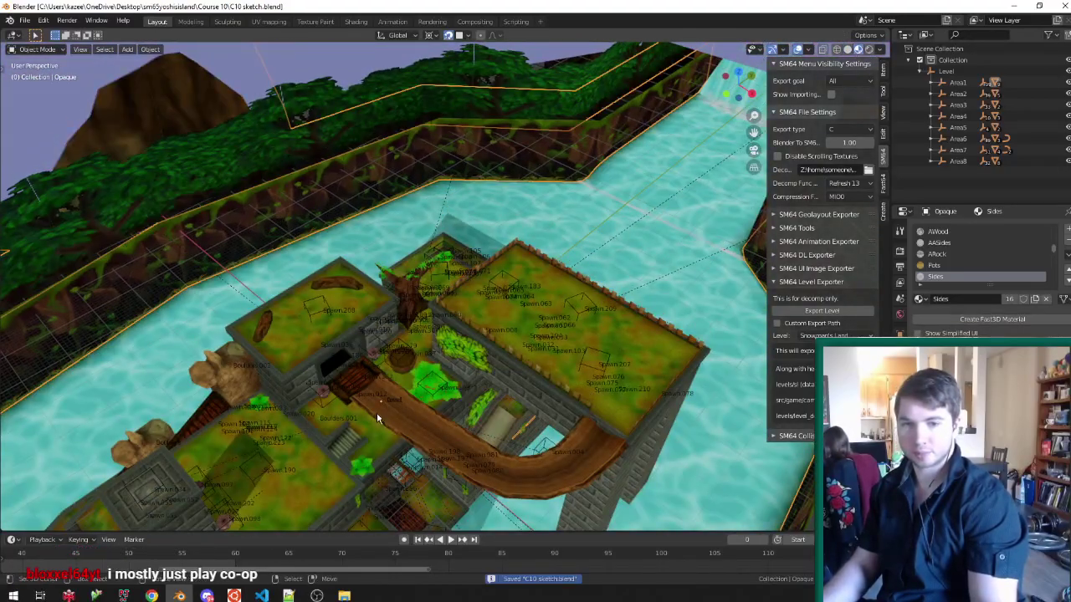
Try to slide the vertical end edge of the T2 boundary wall behind the big tree trunk inward.
middle_click_drag(448, 397, 616, 297)
key("Tab")
left_click(519, 327)
left_click(583, 289)
left_click(657, 254)
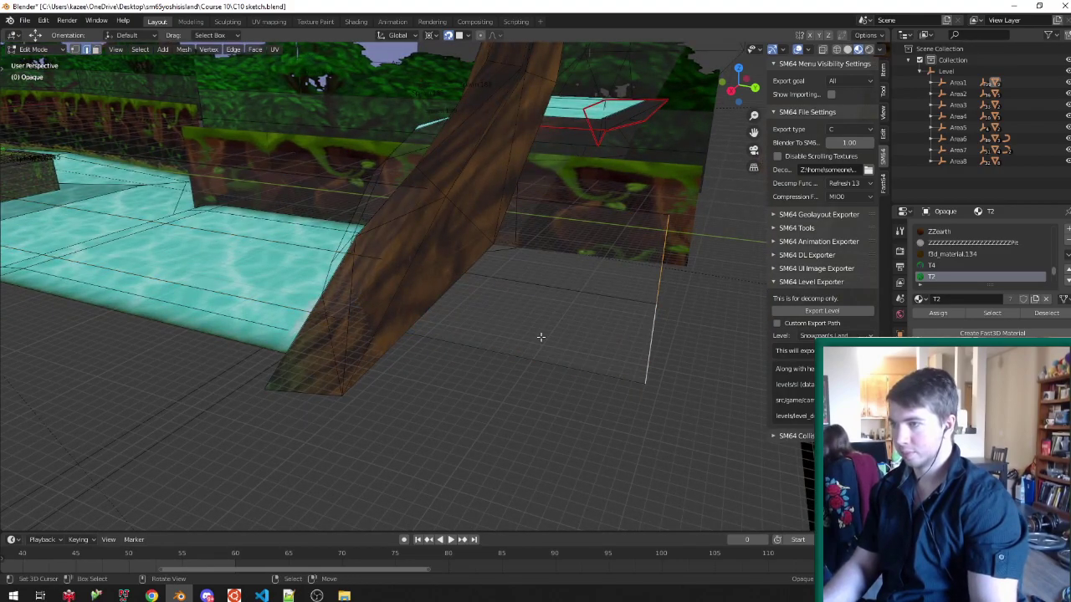
middle_click_drag(540, 337, 583, 334)
key("g")
key("g")
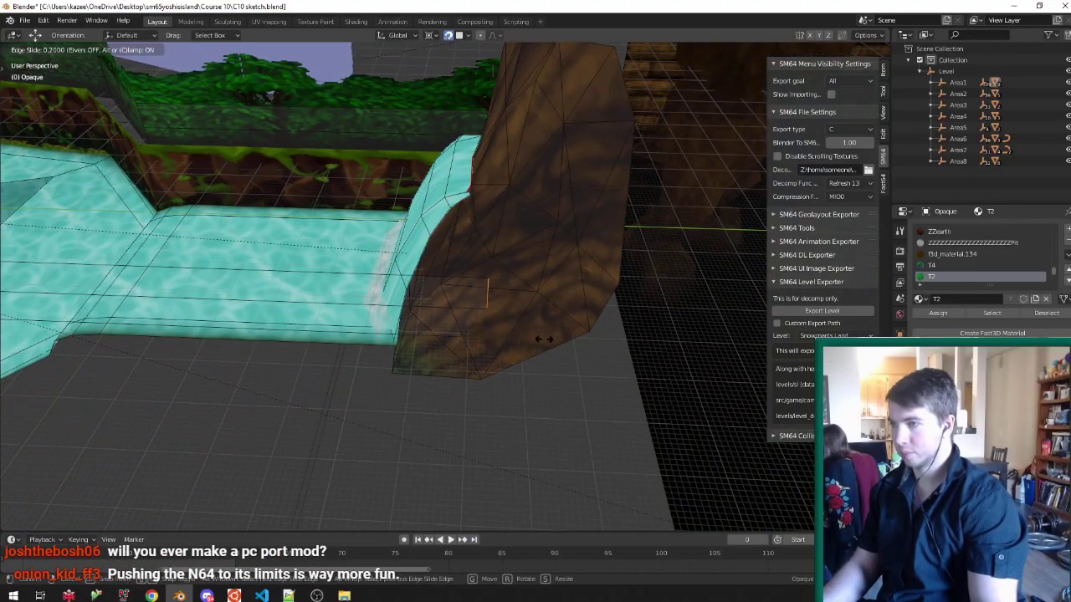
left_click(557, 339)
Slide the middle end vertex of the boundary wall behind the trunk inward along its horizontal edge by a factor of 0.075.
mouse_move(510, 337)
middle_mouse_down()
mouse_move(478, 287)
mouse_move(545, 280)
mouse_move(403, 274)
middle_mouse_up()
key("ctrl+Tab")
left_click(481, 266)
right_click(505, 266)
key("alt+z")
key("g")
key("g")
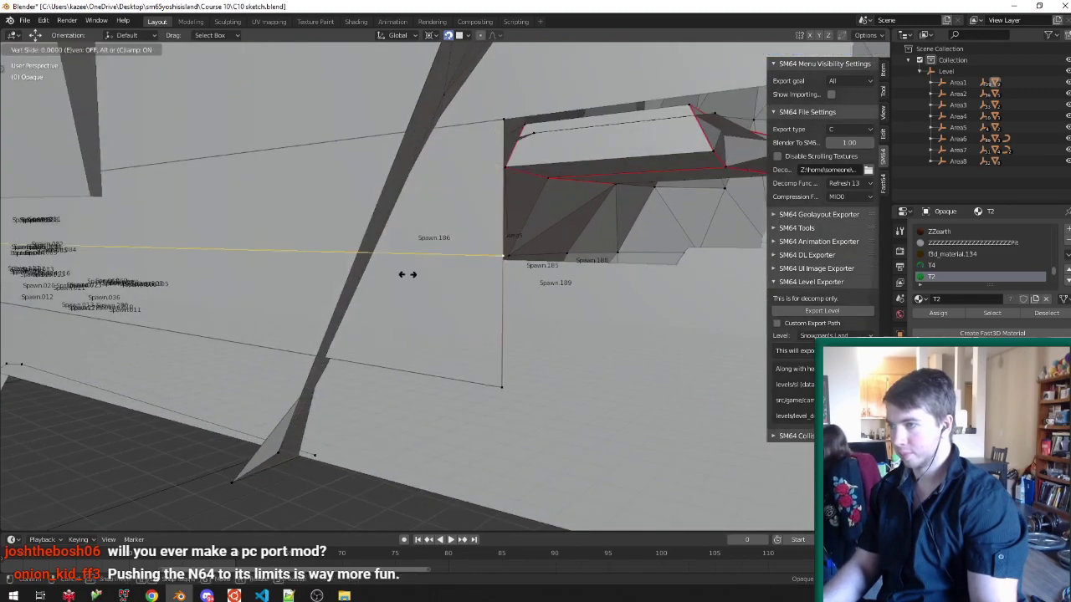
left_click(368, 285)
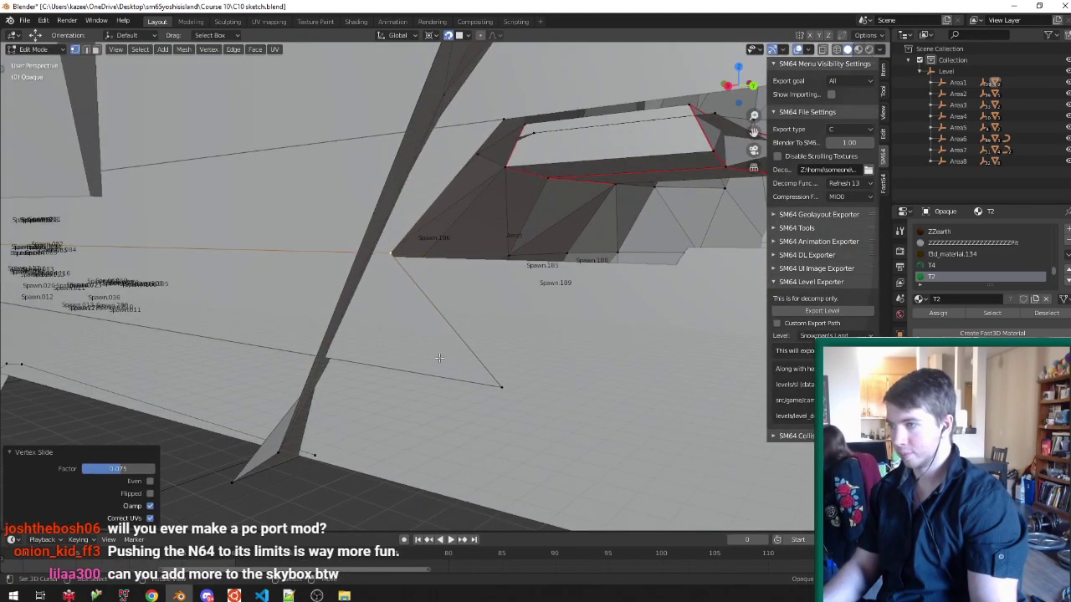
Slide the bottom end vertex of the same boundary wall inward until it lies behind the tree trunk.
right_click(498, 391)
key("g")
key("g")
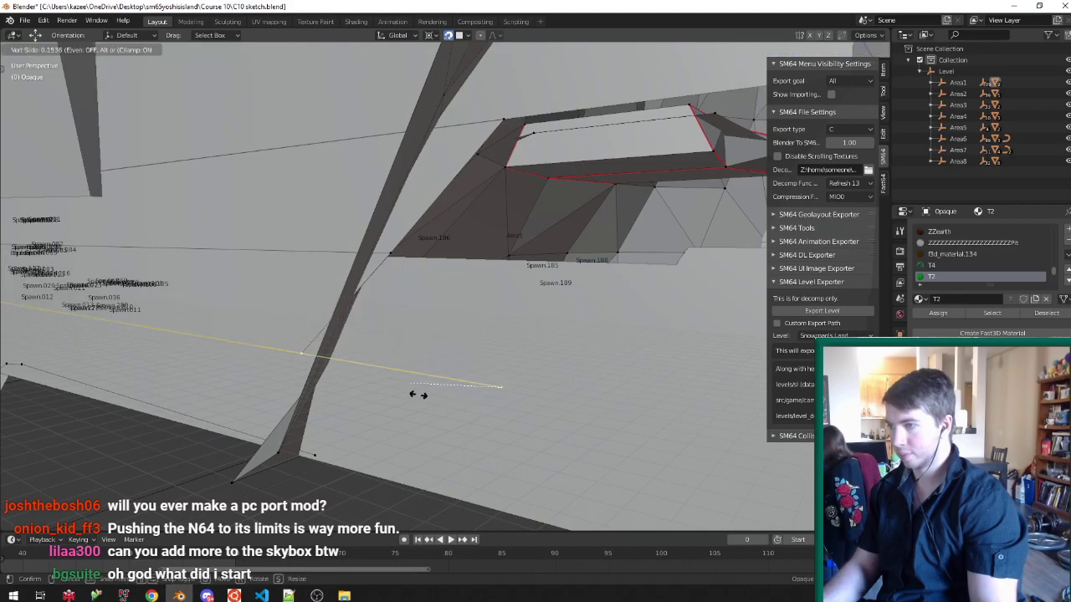
left_click(437, 399)
Slide the upper end vertex of the boundary wall on the trunk's other side along its horizontal edge toward the trunk.
middle_click_drag(452, 395, 582, 277)
middle_click_drag(663, 286, 665, 361)
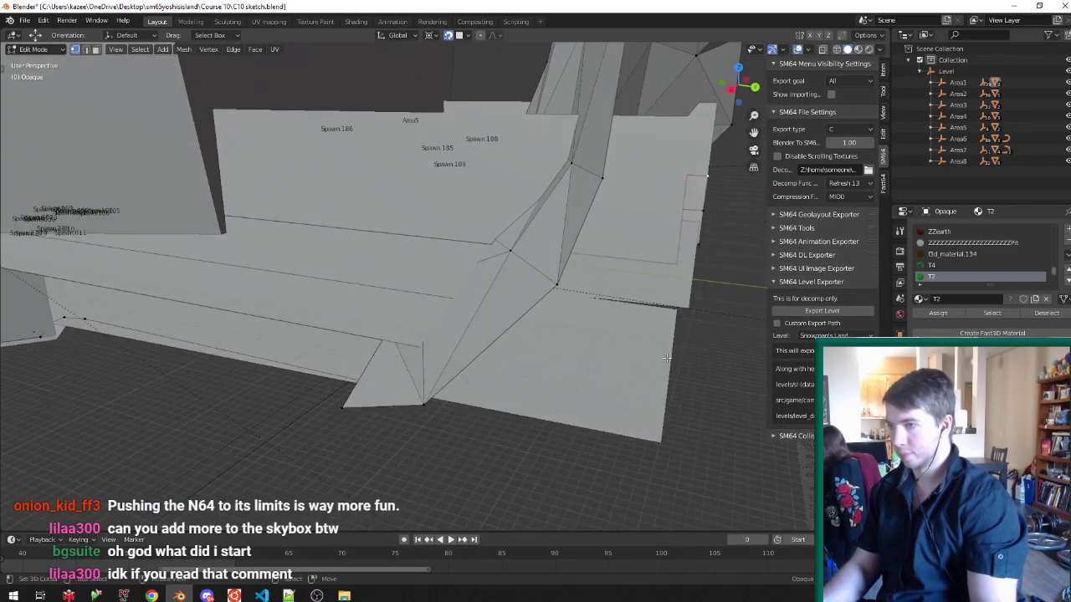
middle_click_drag(721, 305, 406, 134)
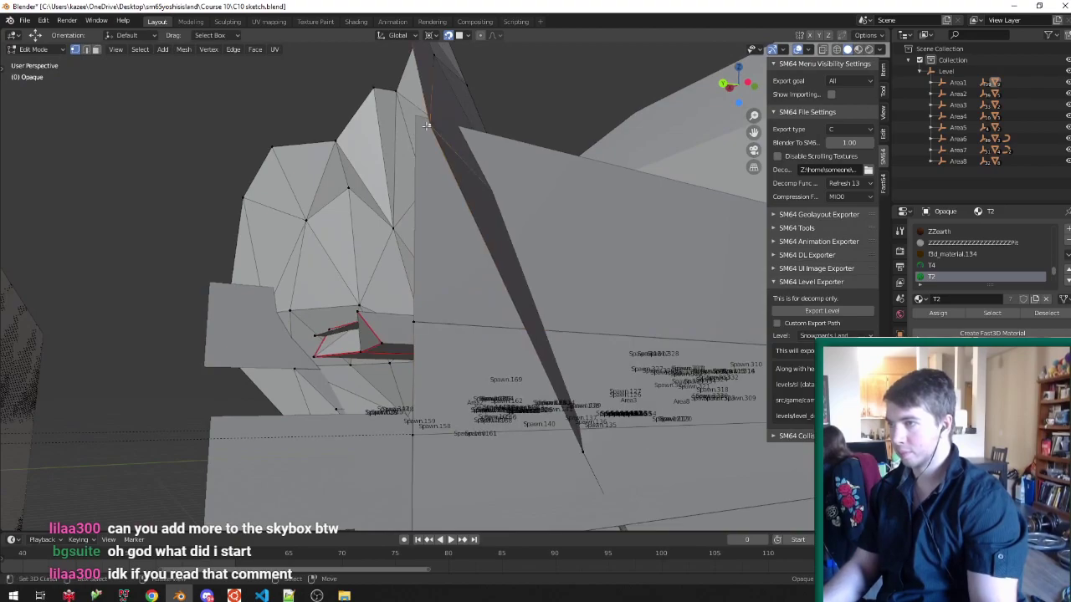
middle_click_drag(441, 336, 573, 383)
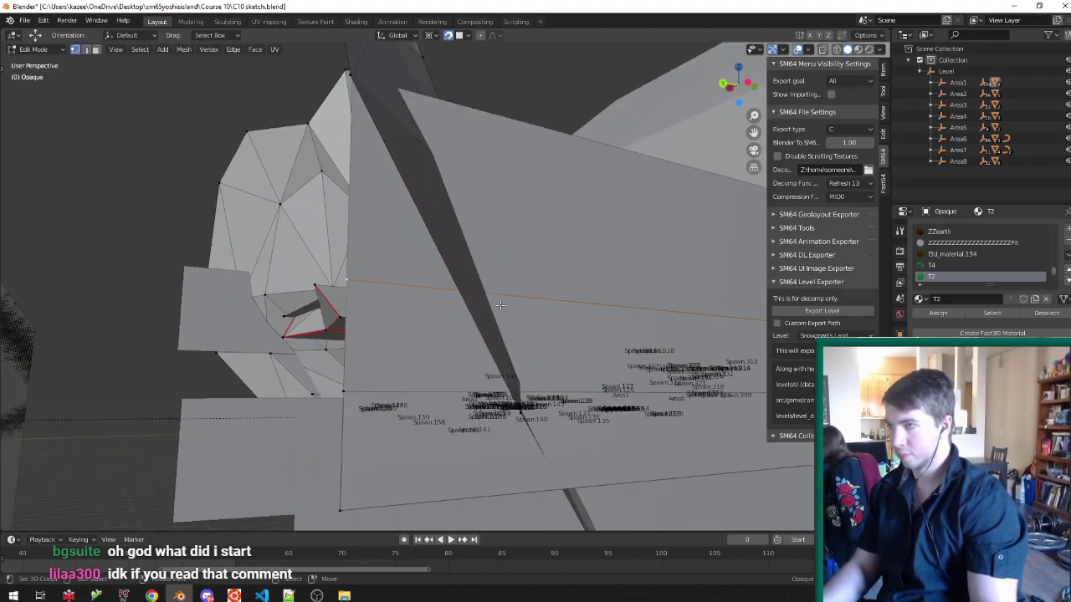
key("shift+v")
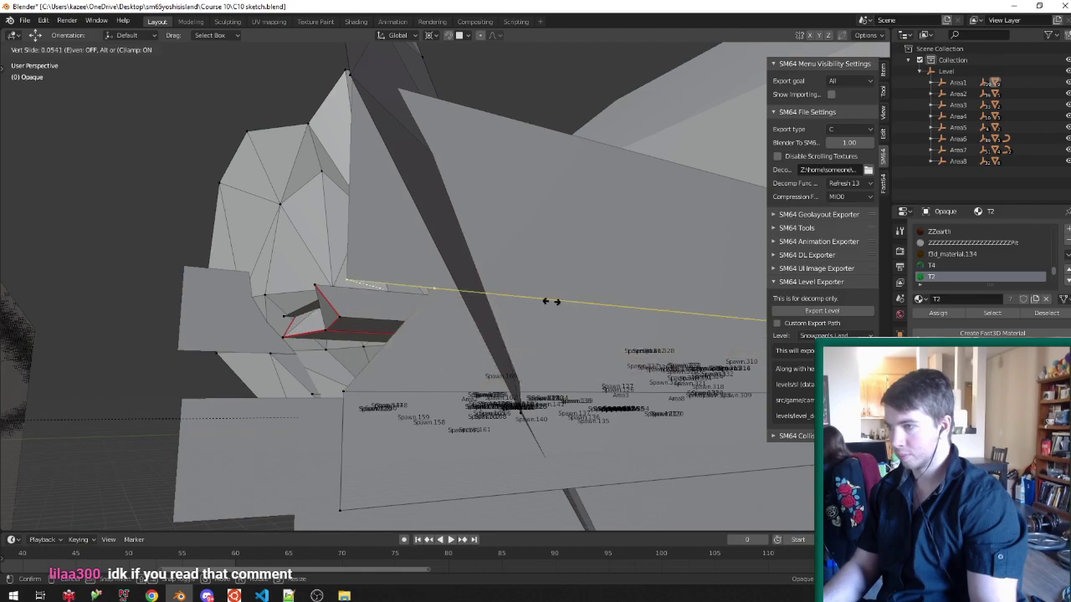
left_click(567, 299)
Slide the two vertices below it, including the wall's bottom corner, along their edges toward the trunk.
right_click(345, 393)
middle_click_drag(348, 392, 627, 338)
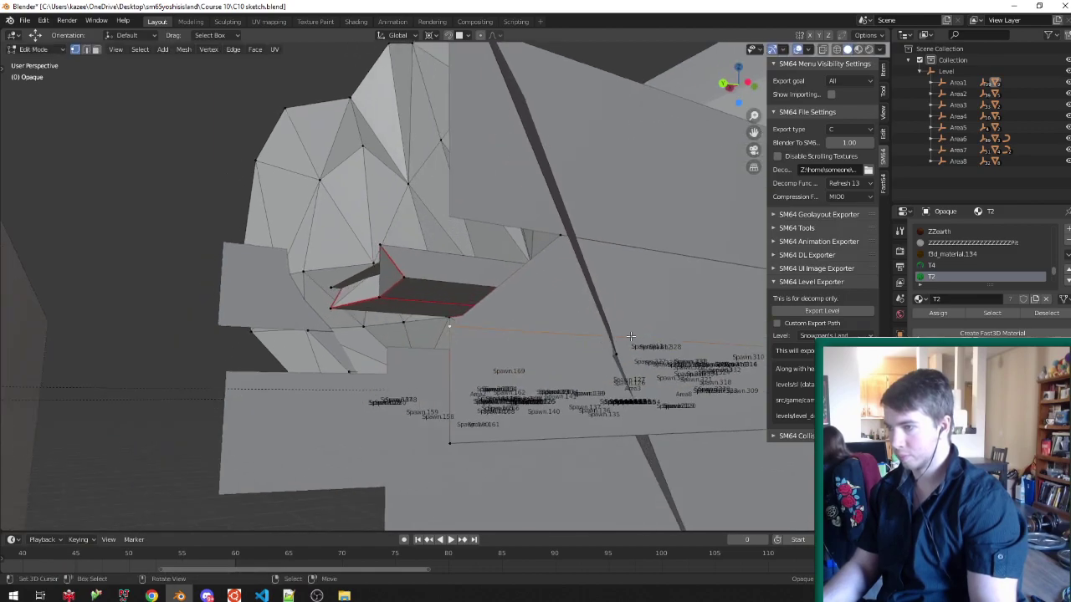
key("g")
key("g")
left_click(679, 333)
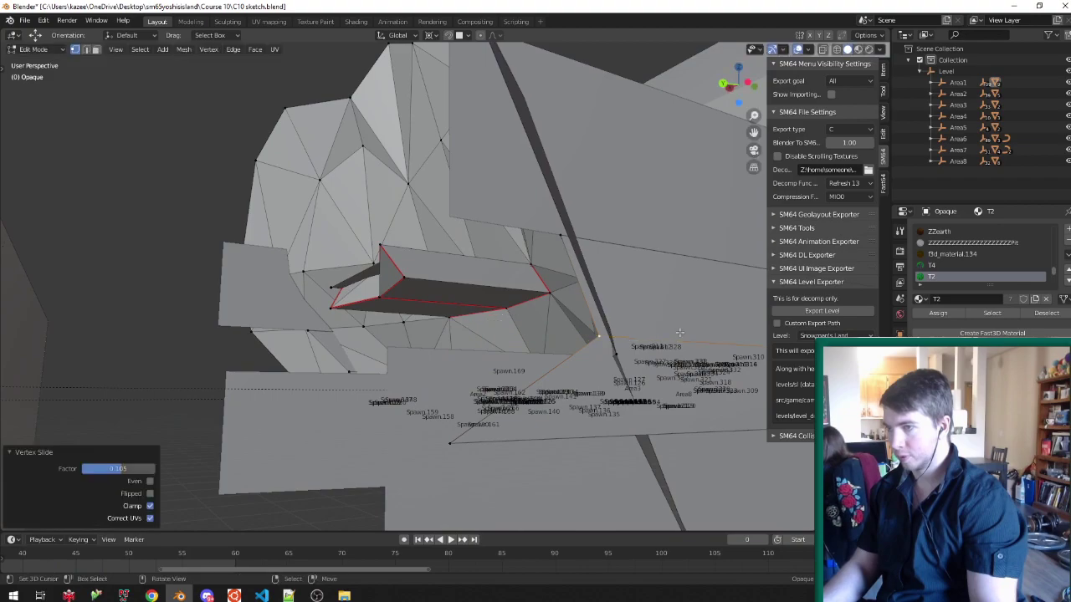
left_click(478, 428)
key("shift+v")
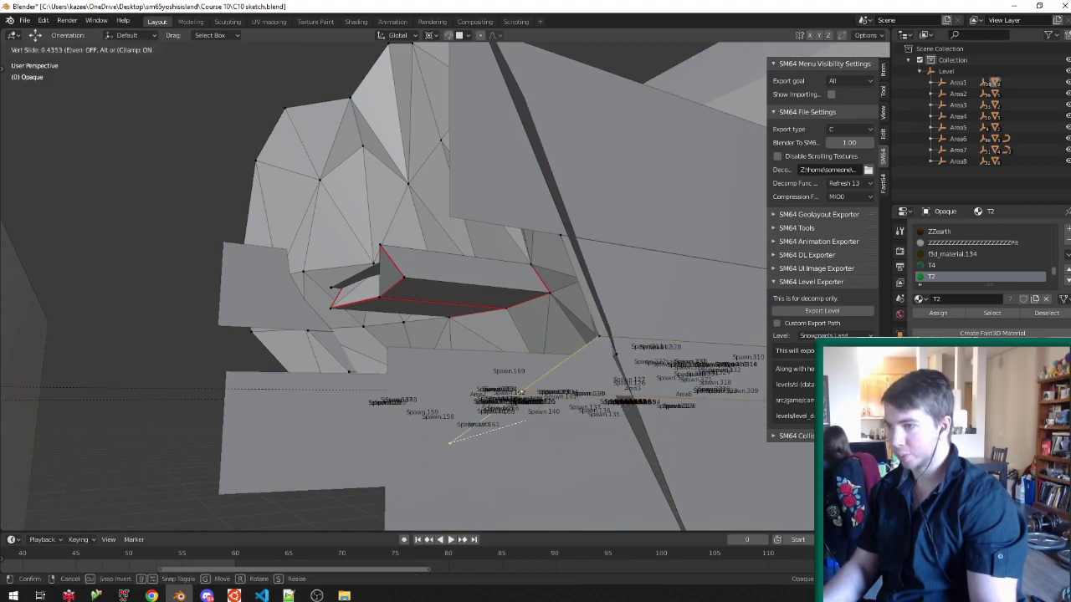
left_click(756, 418)
Switch editing to the Alpha foliage strip and slide its bottom end vertex inward along its edge behind the trunk.
middle_click_drag(586, 239, 554, 270)
key("Tab")
left_click(372, 303)
key("Tab")
key("shift+v")
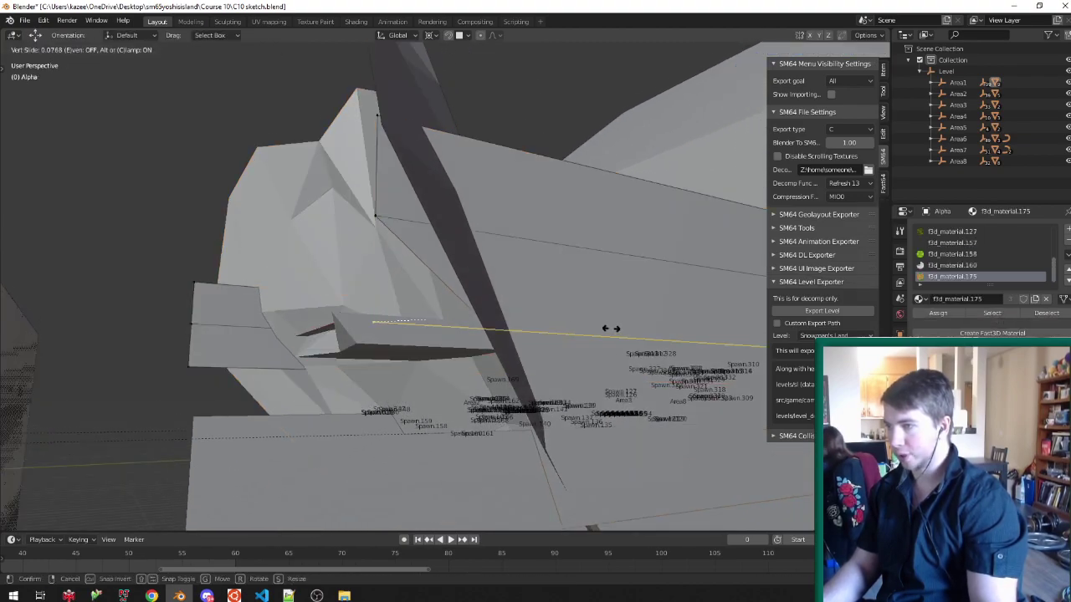
left_click(543, 278)
Slide the strip's middle end vertex inward by a factor of 0.061 and its upper end vertex along its edge behind the trunk.
middle_click_drag(406, 233, 657, 272)
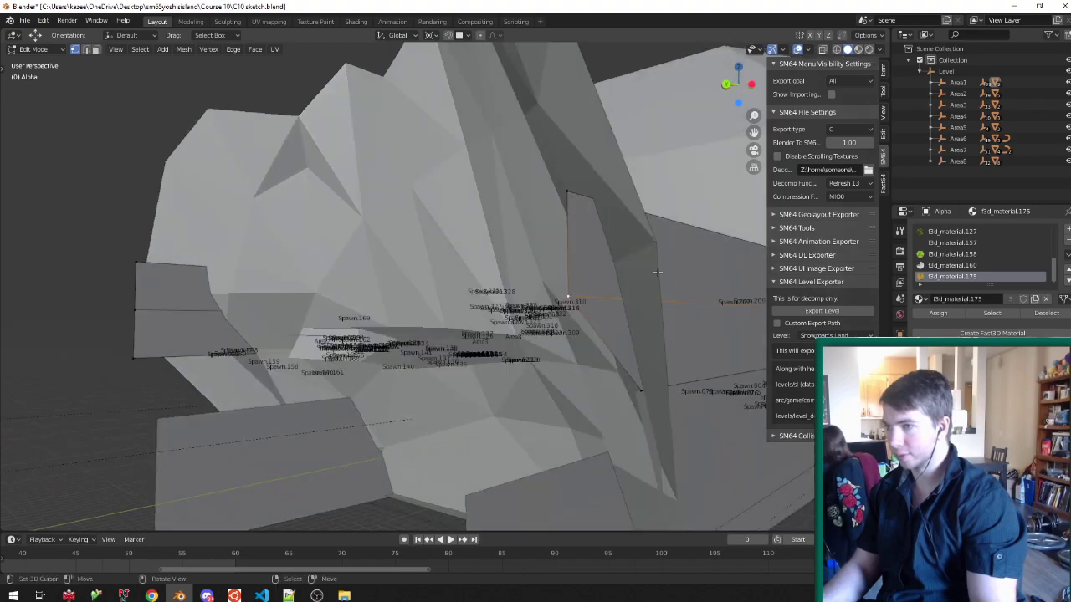
key("shift+v")
left_click(678, 304)
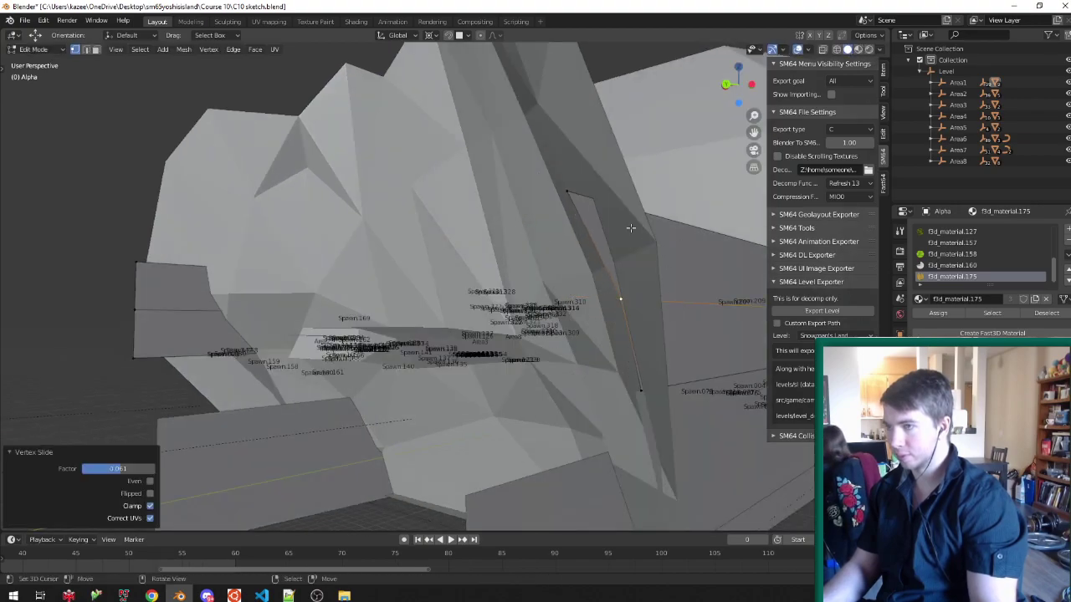
middle_click_drag(590, 199, 638, 198)
key("shift+v")
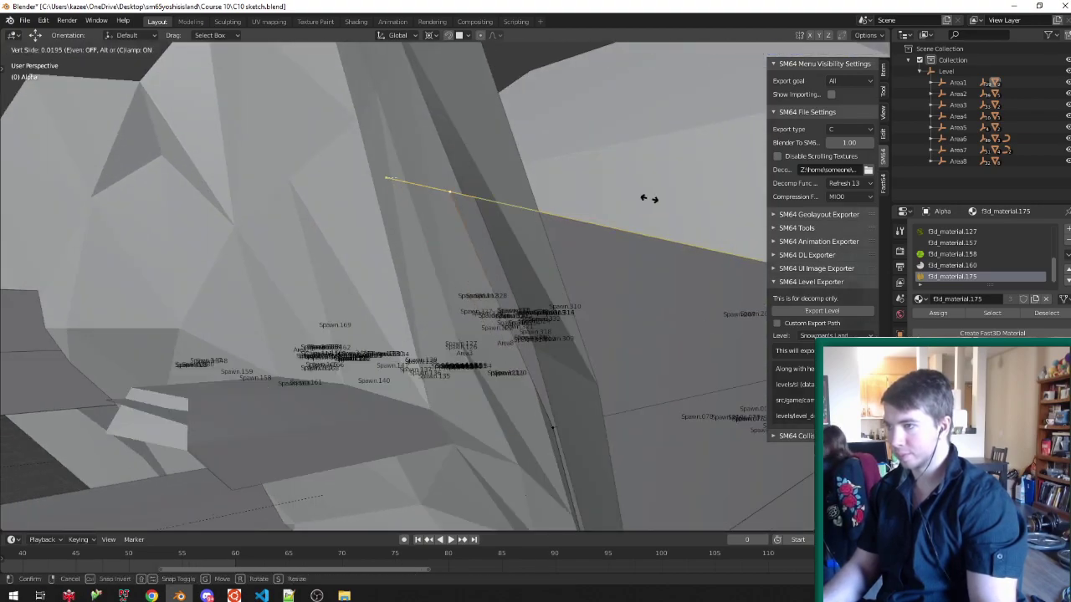
left_click(649, 205)
At the foliage strip's opposite end, slide the upper and middle end vertices inward behind the trunk.
middle_click_drag(623, 317, 177, 351)
left_click(66, 223)
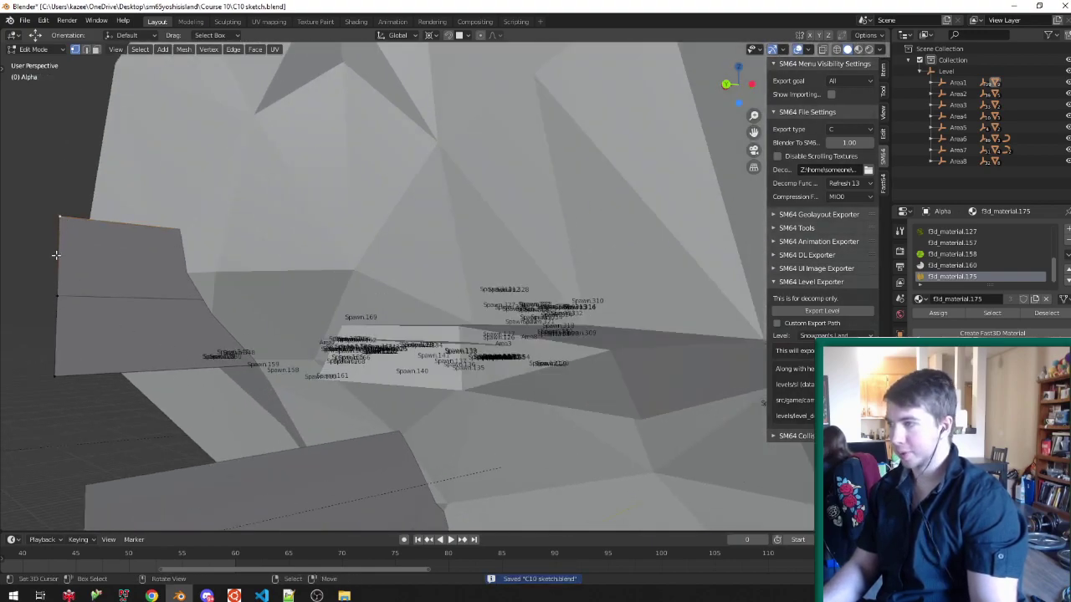
key("KP_Decimal")
middle_click_drag(143, 301, 97, 276)
right_click(355, 230)
scroll(368, 231, "down", 3)
middle_click_drag(406, 233, 535, 259)
key("shift+v")
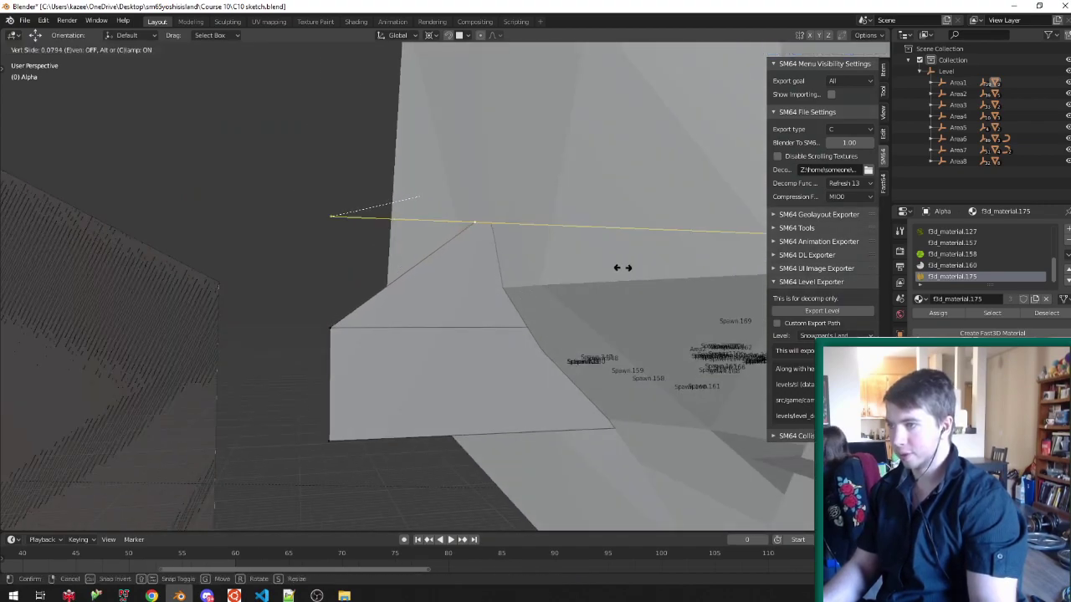
left_click(532, 315)
key("shift+v")
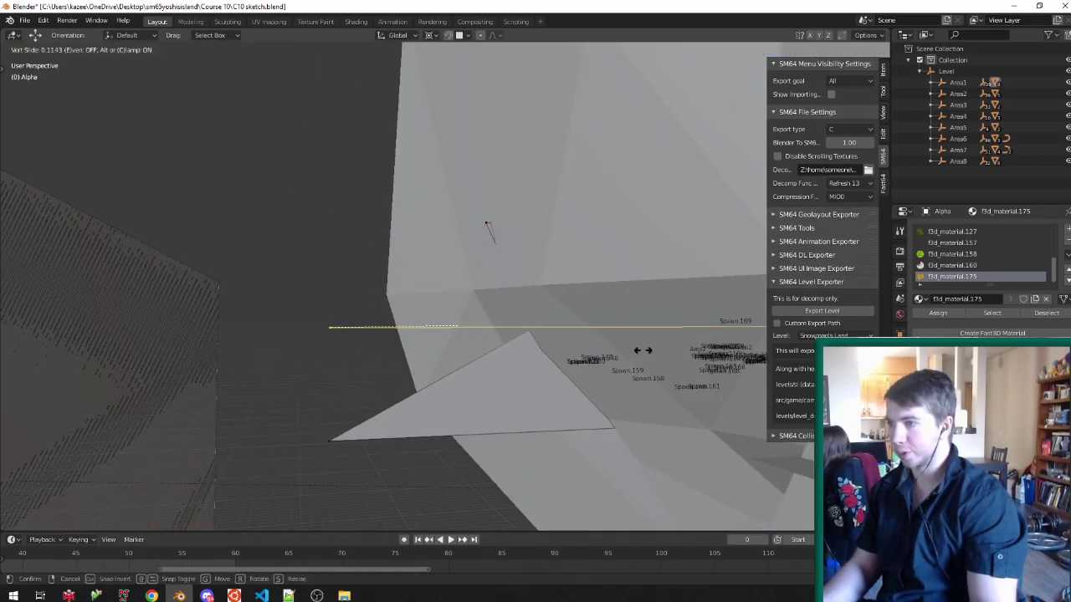
left_click(624, 355)
Slide the bottom vertex at that end inward by a factor of 0.145, check it textured, and finish editing the strip.
left_click(309, 431)
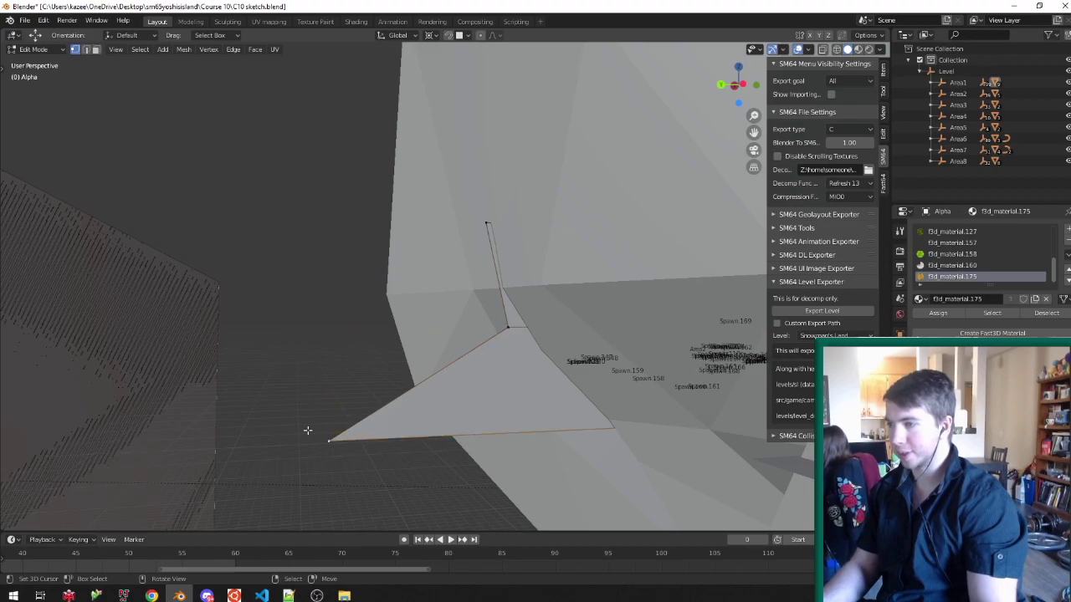
key("shift+v")
left_click(717, 397)
key("z")
scroll(378, 213, "down", 4)
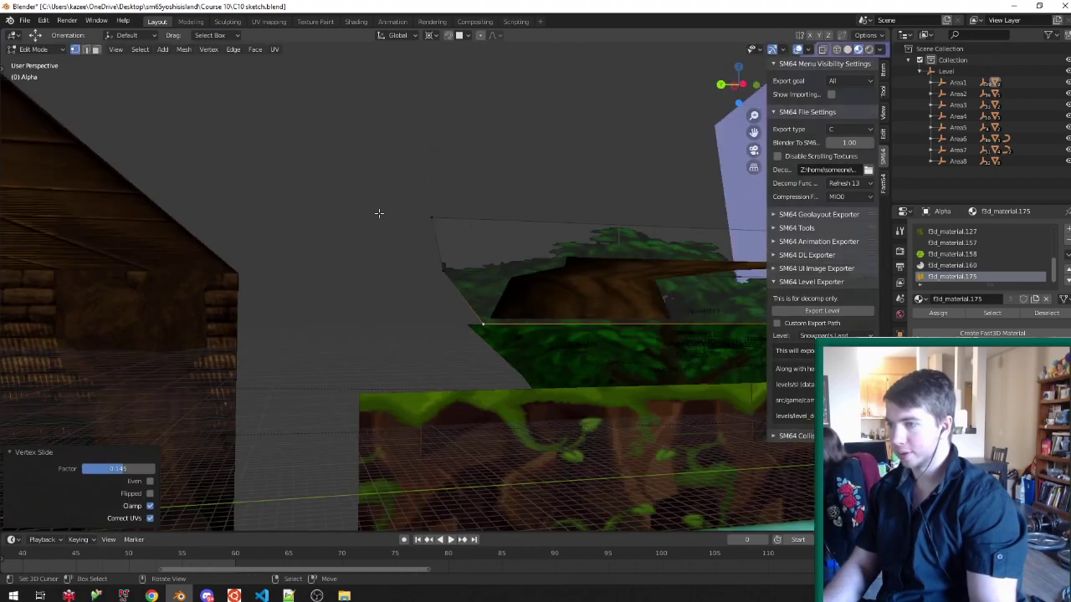
middle_click_drag(378, 213, 471, 290)
key("Tab")
Edit the Opaque.001 cliff wall beside the waterfall and slide its vertical end edge inward toward the trunk.
middle_click_drag(608, 317, 499, 285)
scroll(368, 368, "up", 2)
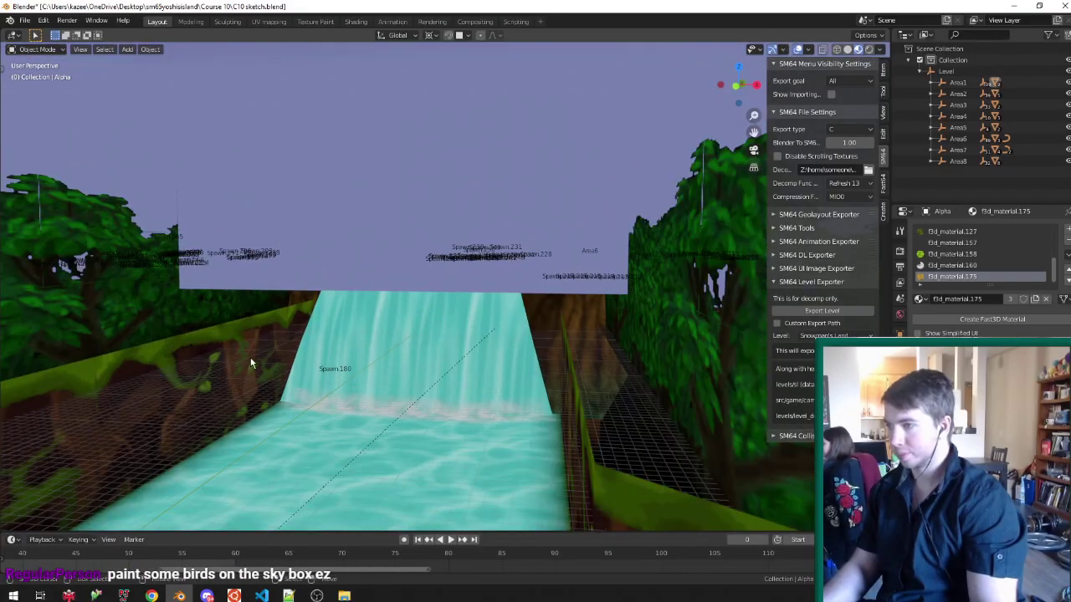
left_click(283, 327)
key("Tab")
middle_click_drag(285, 327, 527, 318)
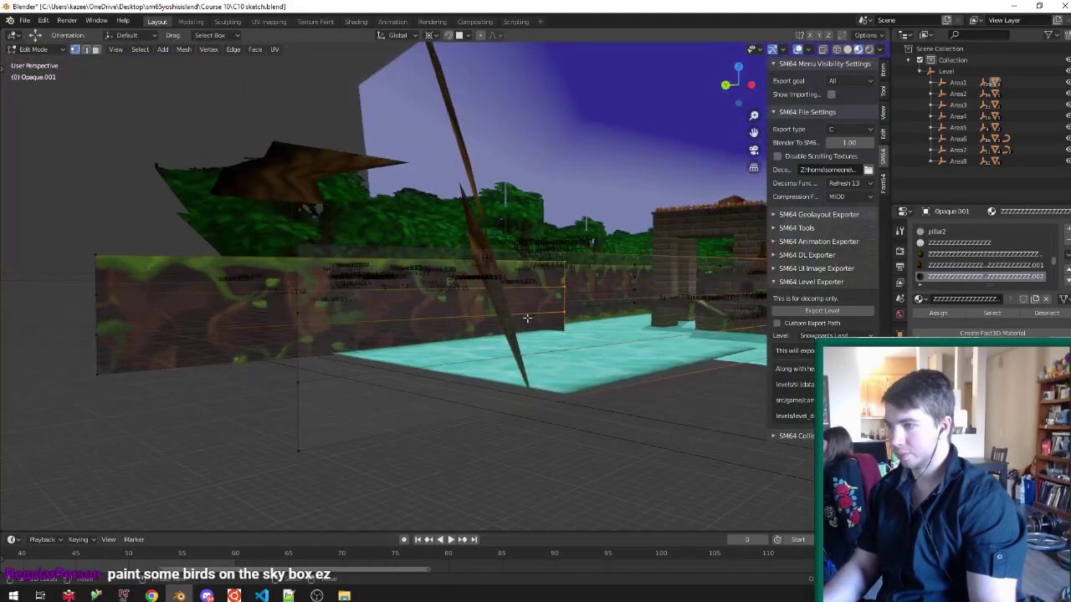
left_click(298, 447, "ctrl")
mouse_move(301, 443)
middle_mouse_down()
mouse_move(514, 390)
mouse_move(594, 332)
mouse_move(502, 351)
mouse_move(592, 322)
middle_mouse_up()
key("z")
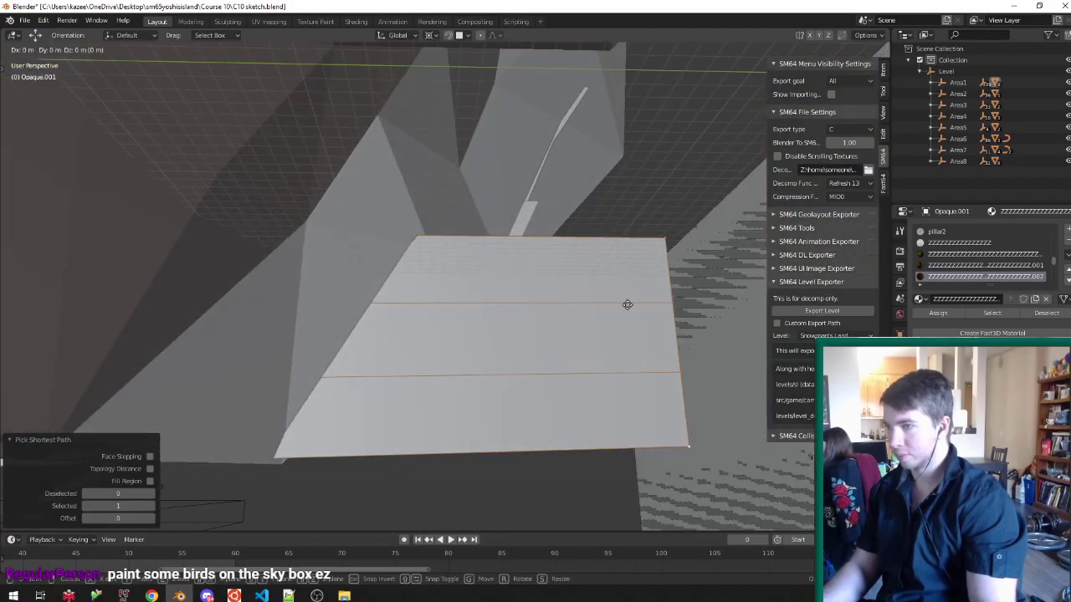
key("g")
key("g")
left_click(496, 321)
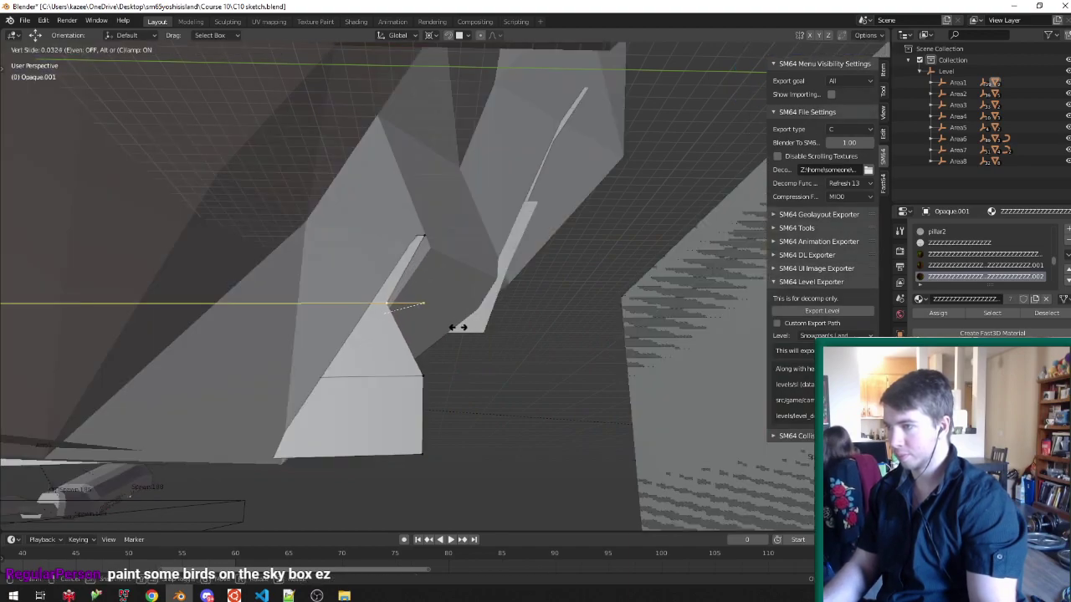
Slide the two middle vertices and the bottom corner of the cliff wall's shortened end along their edges behind the trunk.
left_click(441, 330)
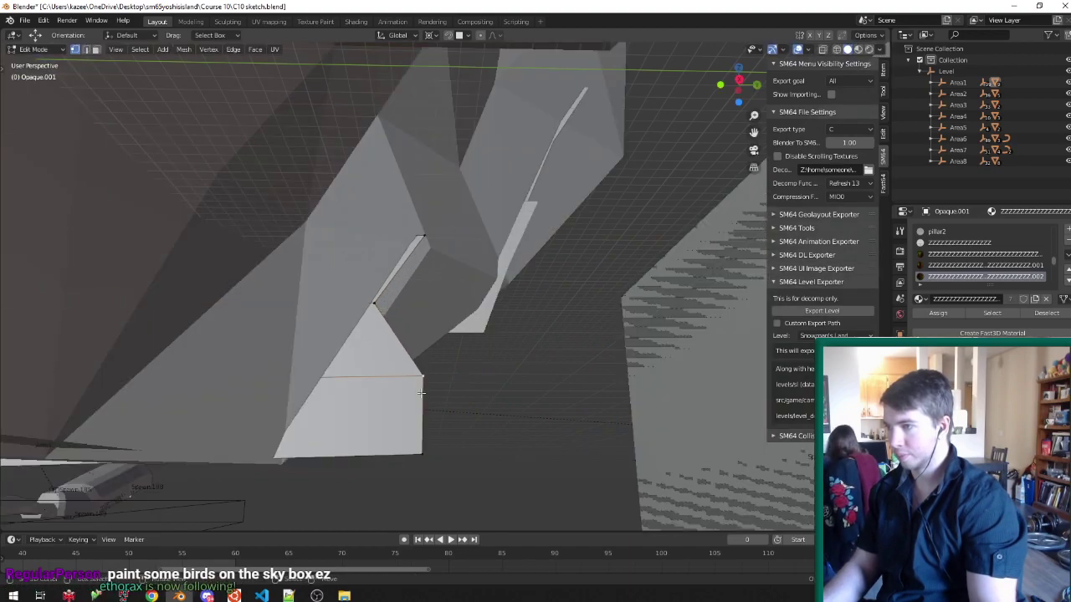
left_click(325, 419)
left_click(400, 456)
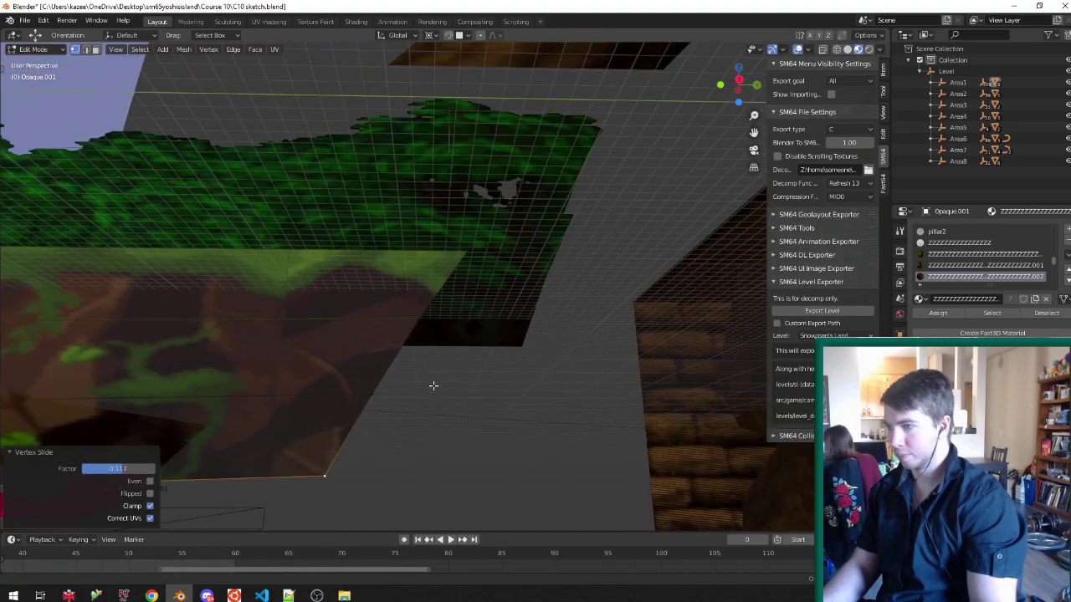
Slide the vertical edge at the cliff wall's other end inward by a factor of 0.267.
key("Tab")
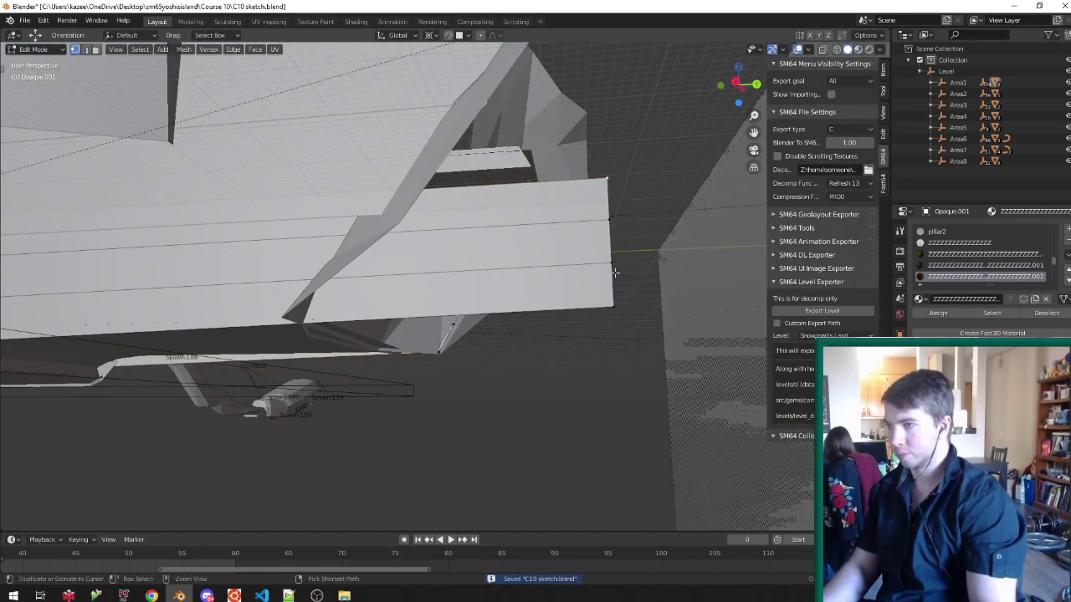
left_click(597, 296, "ctrl")
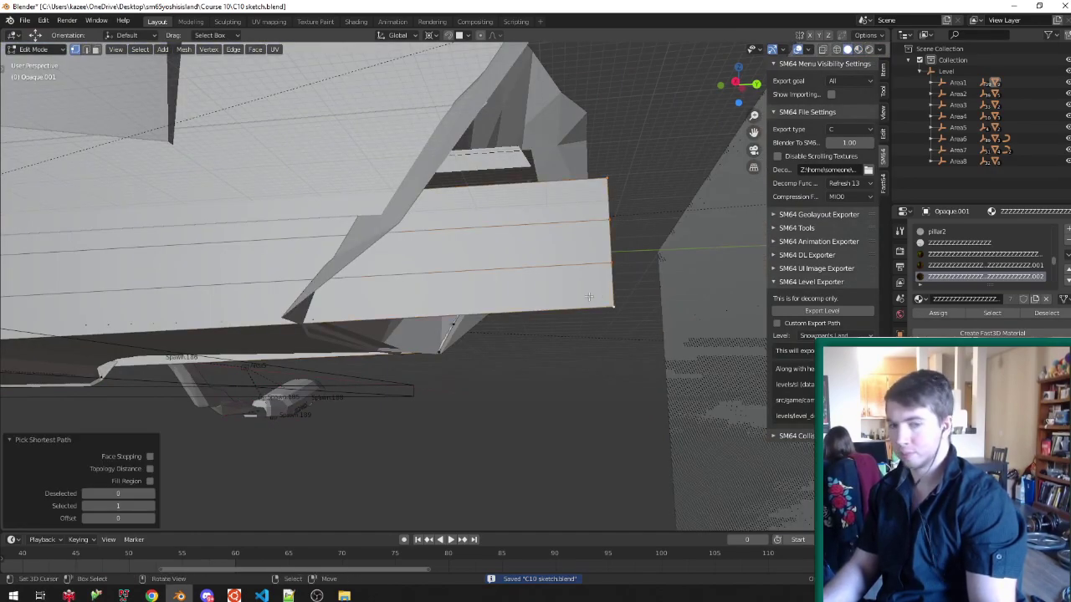
key("KP_Decimal")
middle_click_drag(557, 297, 696, 268)
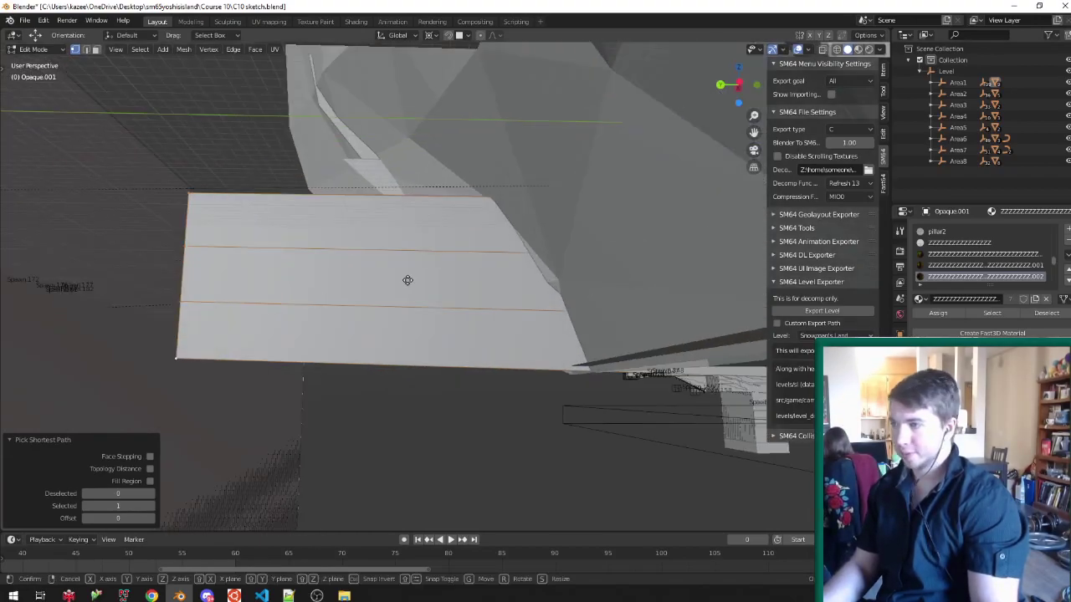
key("g")
left_click(558, 268)
Slide the two middle vertices of this wall end along their horizontal edges until they lie behind the trunk.
scroll(594, 236, "up", 3)
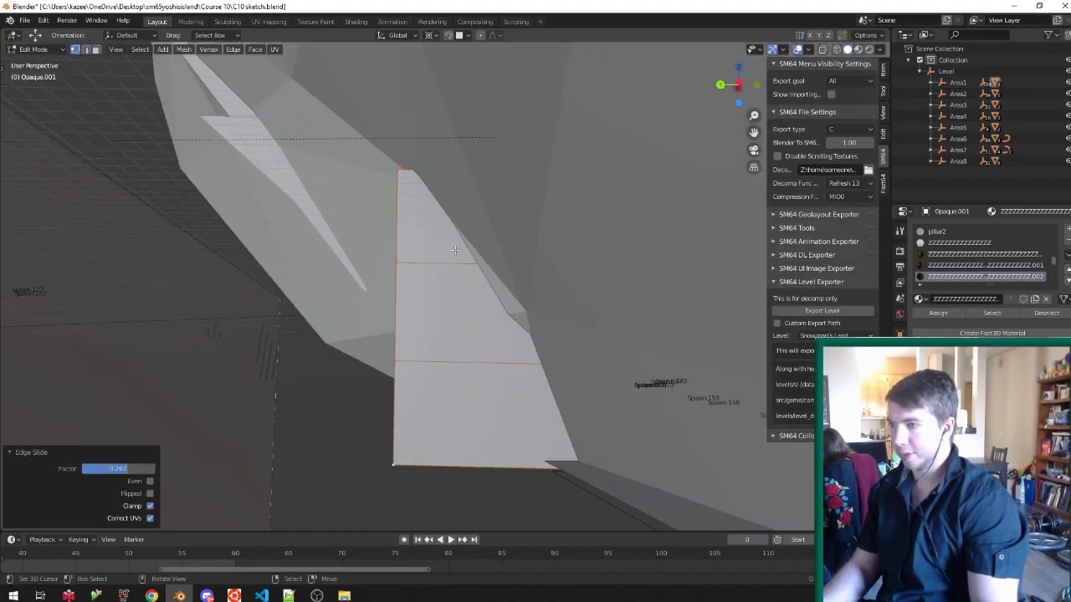
right_click(409, 261)
left_click(599, 282)
left_click(404, 376)
left_click(607, 382)
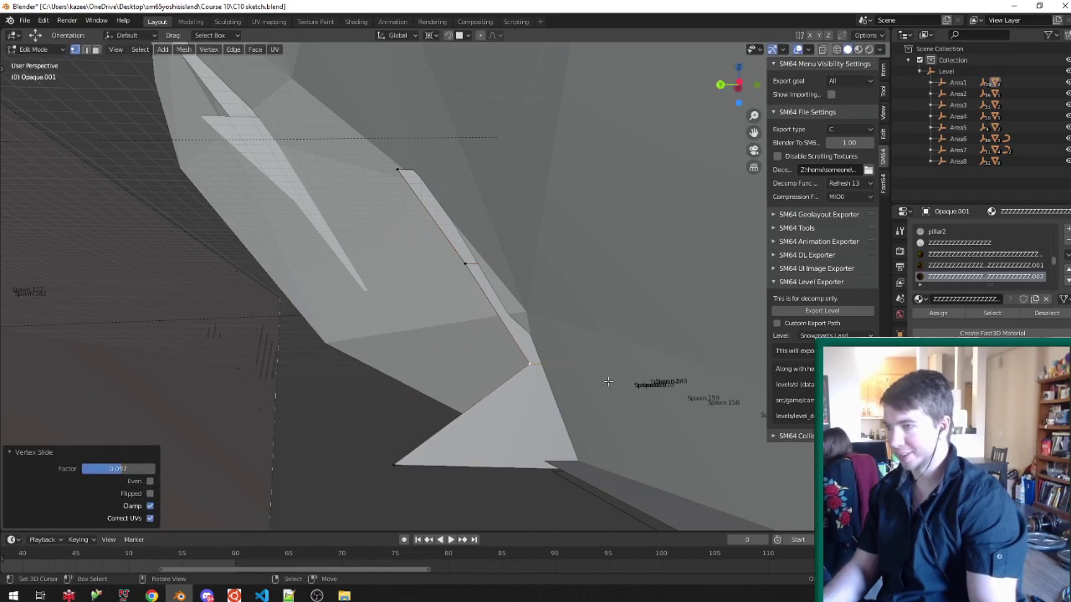
Slide the wall end's bottom corner vertex inward by a factor of 0.131, restore textured shading, and save the file.
left_click(395, 463)
middle_click_drag(395, 463, 525, 410)
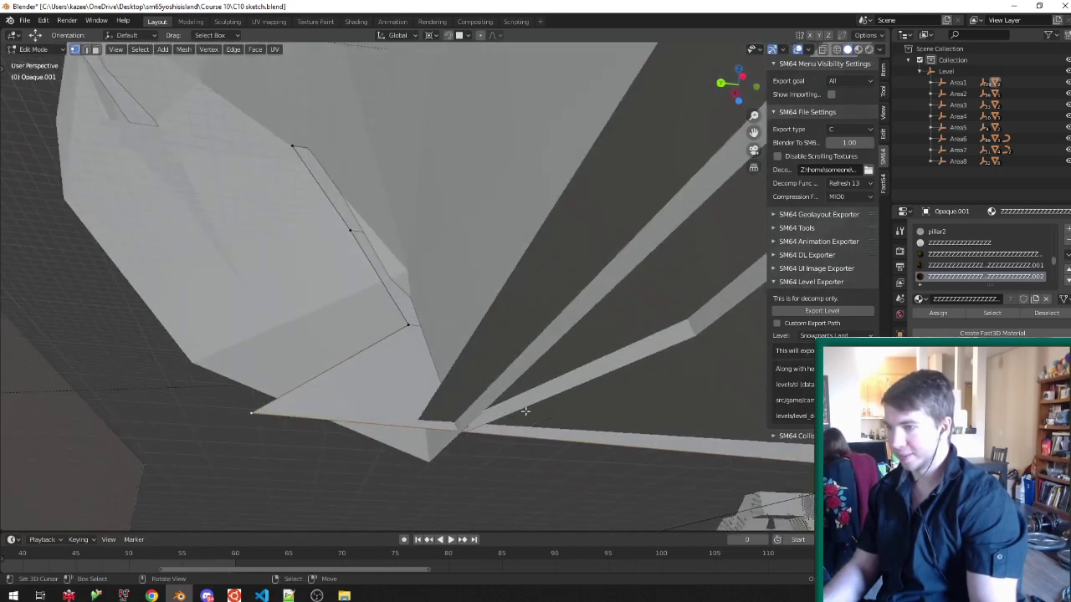
left_click(672, 411)
key("z")
mouse_move(667, 411)
middle_mouse_down()
mouse_move(485, 360)
mouse_move(580, 330)
middle_mouse_up()
key("ctrl+s")
Examine the cliff walls and tree foliage around the water for gaps, saving the file along the way.
scroll(582, 328, "down", 1)
scroll(582, 328, "down", 5)
middle_click_drag(515, 355, 291, 264)
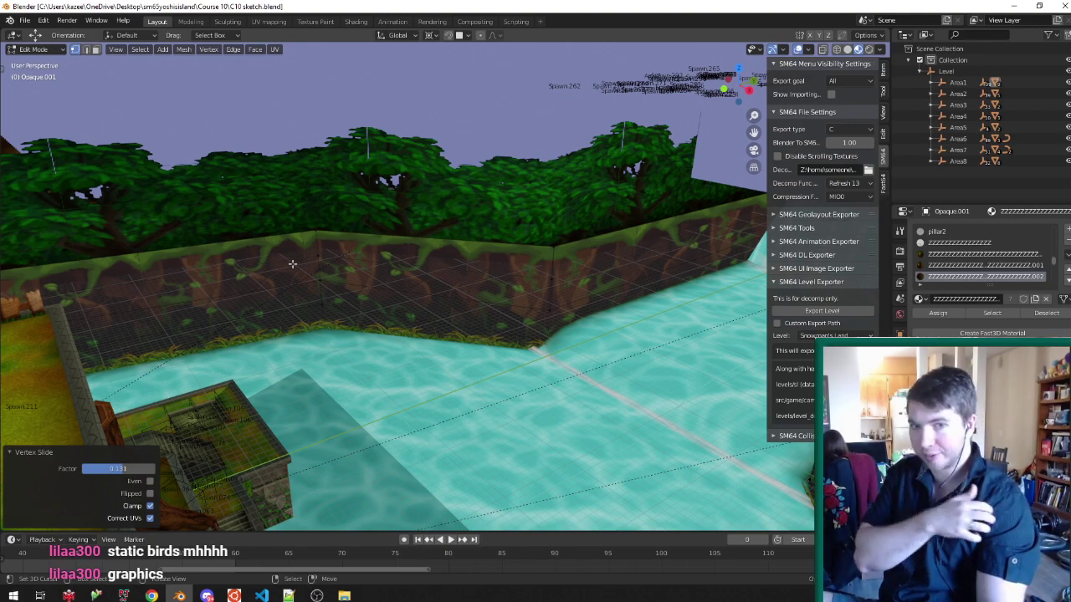
mouse_move(533, 240)
middle_mouse_down()
mouse_move(505, 286)
mouse_move(450, 234)
mouse_move(401, 293)
mouse_move(435, 265)
middle_mouse_up()
key("ctrl+s")
scroll(493, 276, "up", 3)
scroll(450, 235, "up", 4)
scroll(450, 234, "down", 6)
scroll(425, 272, "down", 4)
middle_click_drag(262, 256, 343, 272)
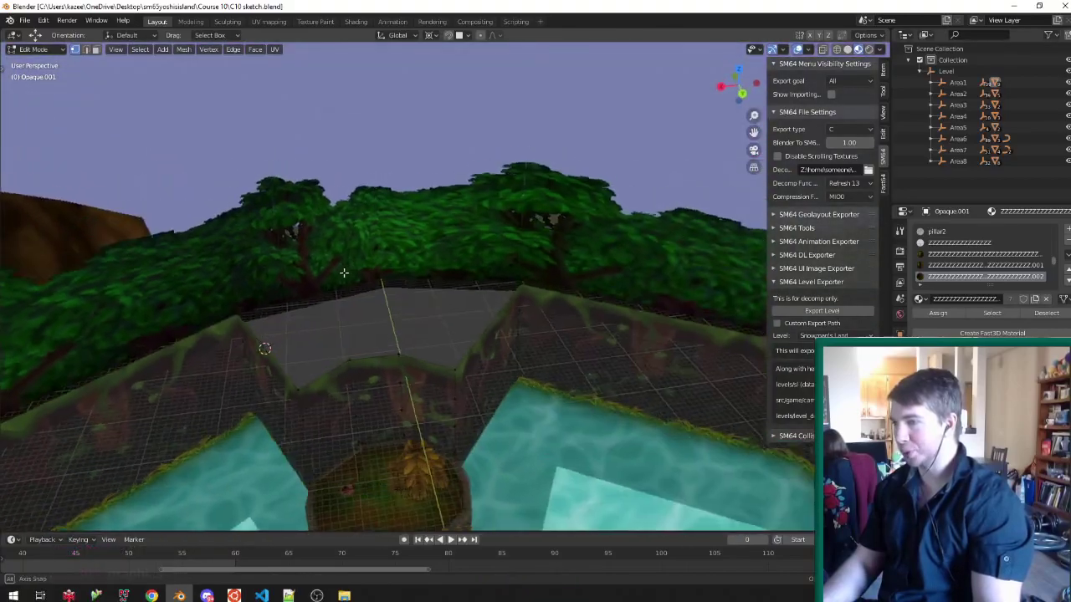
Examine the level from above, including the boundary walls, the water and the fortress platforms.
left_click(396, 236)
middle_click_drag(395, 237, 469, 351)
scroll(468, 351, "down", 6)
scroll(469, 347, "up", 4)
middle_click_drag(585, 360, 435, 318, "shift")
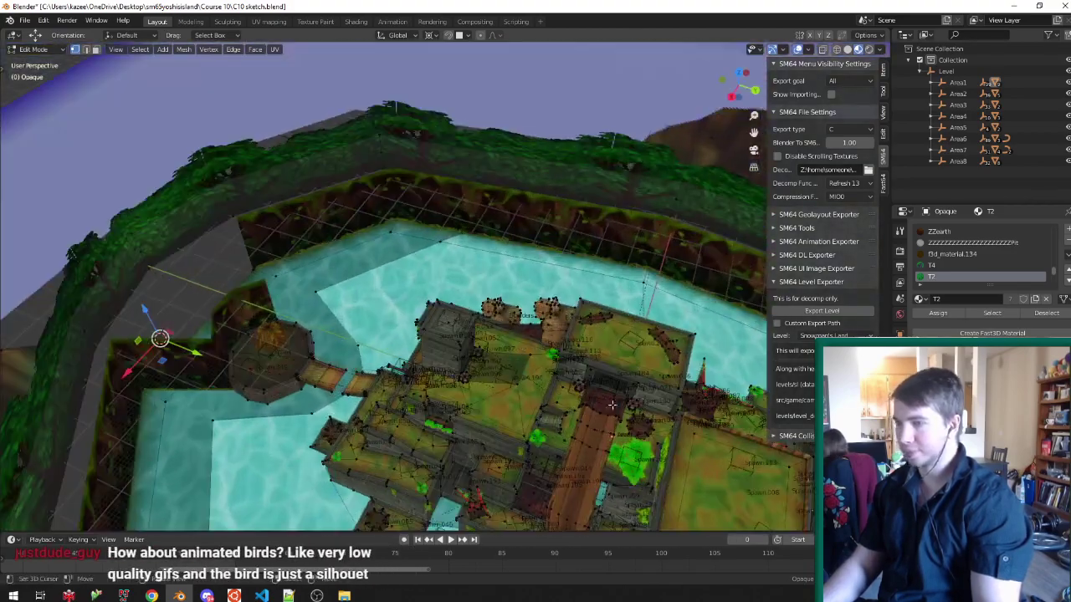
scroll(452, 326, "down", 5)
scroll(502, 334, "up", 4)
middle_click_drag(636, 352, 326, 312, "shift")
middle_click_drag(449, 295, 502, 294)
scroll(472, 309, "down", 4)
scroll(481, 256, "up", 3)
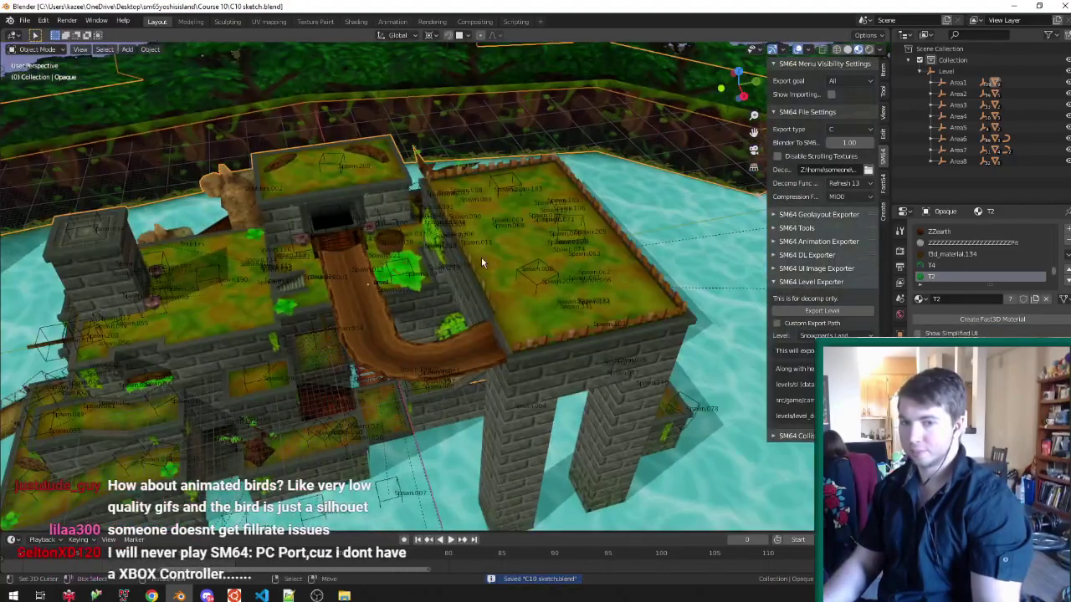
mouse_move(481, 256)
middle_mouse_down()
mouse_move(481, 244)
mouse_move(452, 249)
mouse_move(516, 271)
middle_mouse_up()
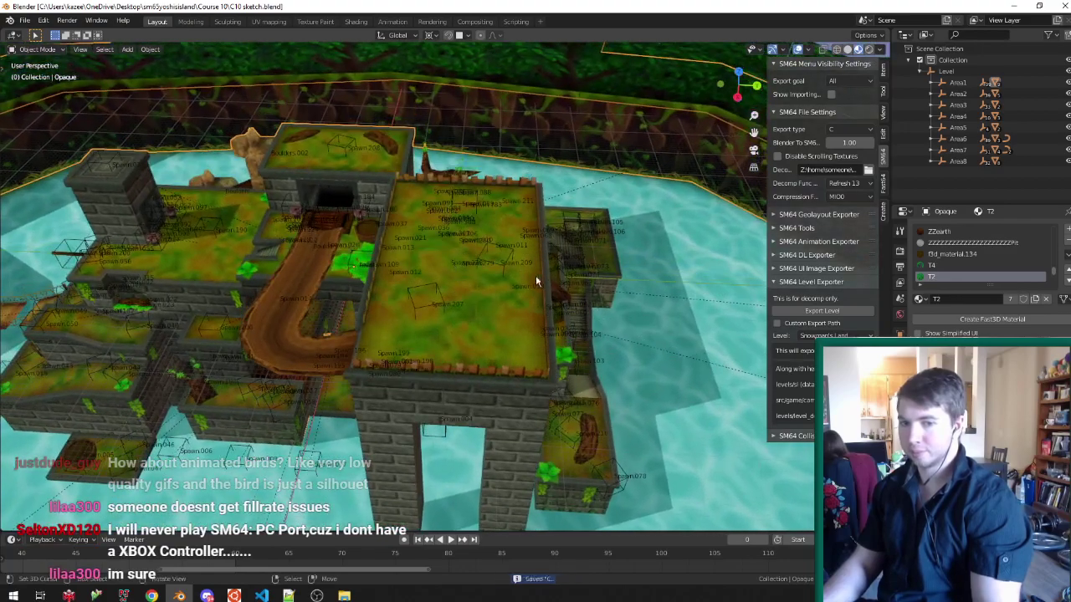
middle_click_drag(576, 290, 434, 295)
Inspect the Opaque mesh of the fortress in and out of Edit Mode, ending at the stairs above the water.
key("Tab")
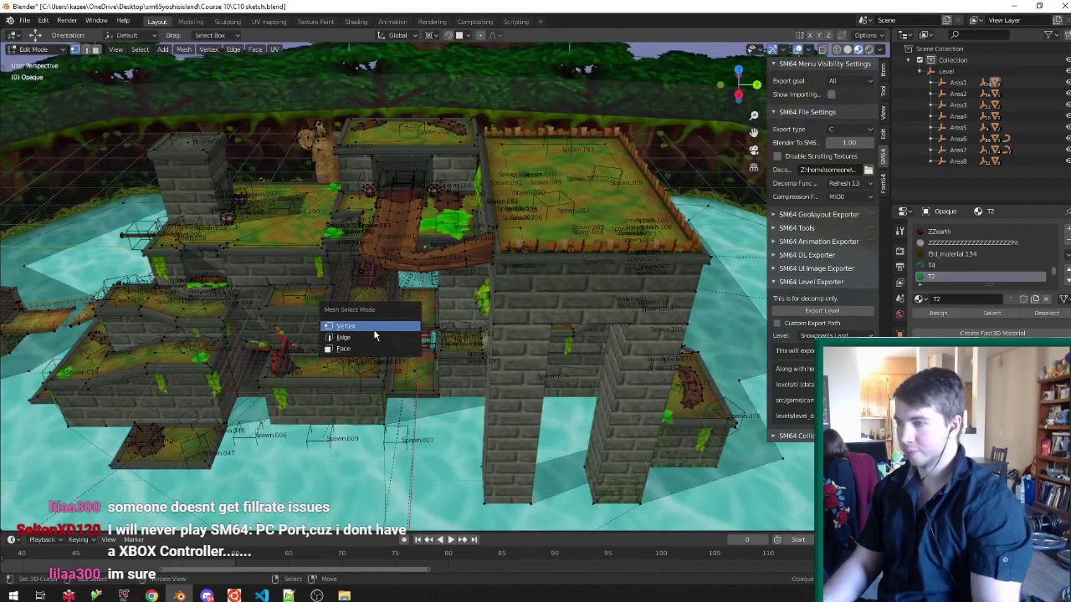
scroll(395, 316, "up", 2)
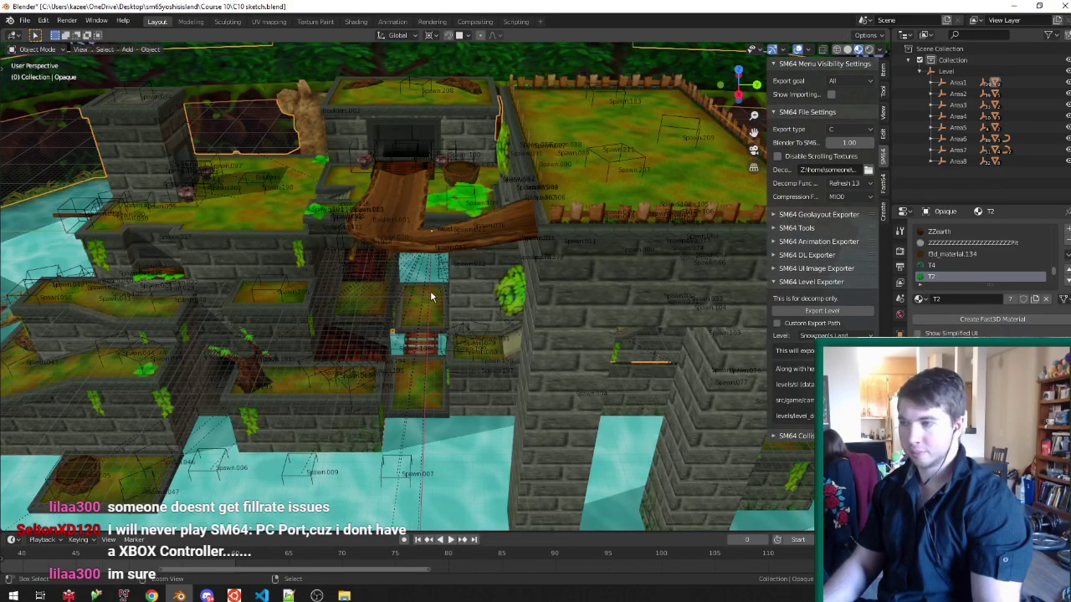
middle_click_drag(470, 235, 372, 259)
key("Tab")
key("a")
key("Tab")
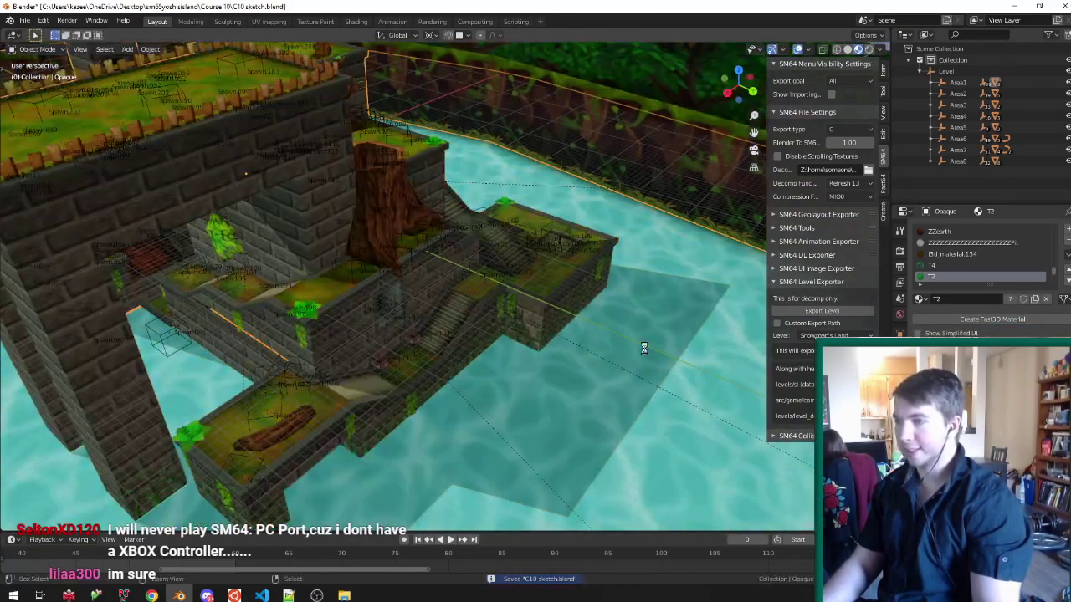
scroll(527, 316, "up", 4)
key("Tab")
middle_click_drag(528, 315, 547, 259)
key("Tab")
scroll(507, 204, "up", 4)
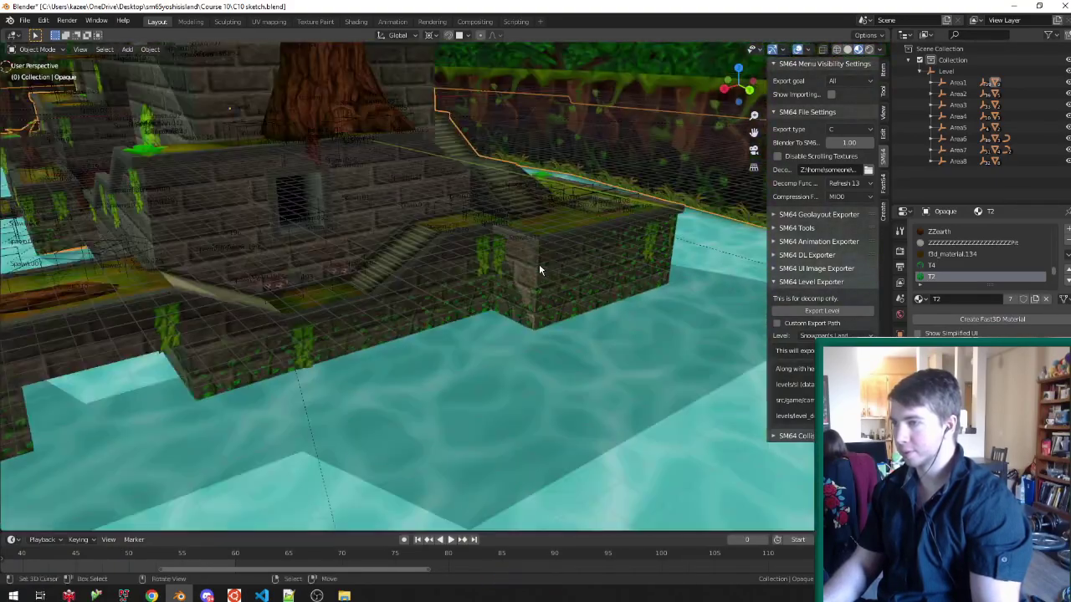
Temporarily hide the Alpha ivy and the overlay on the lower wall to check their layering, and unhide everything.
scroll(494, 299, "up", 2)
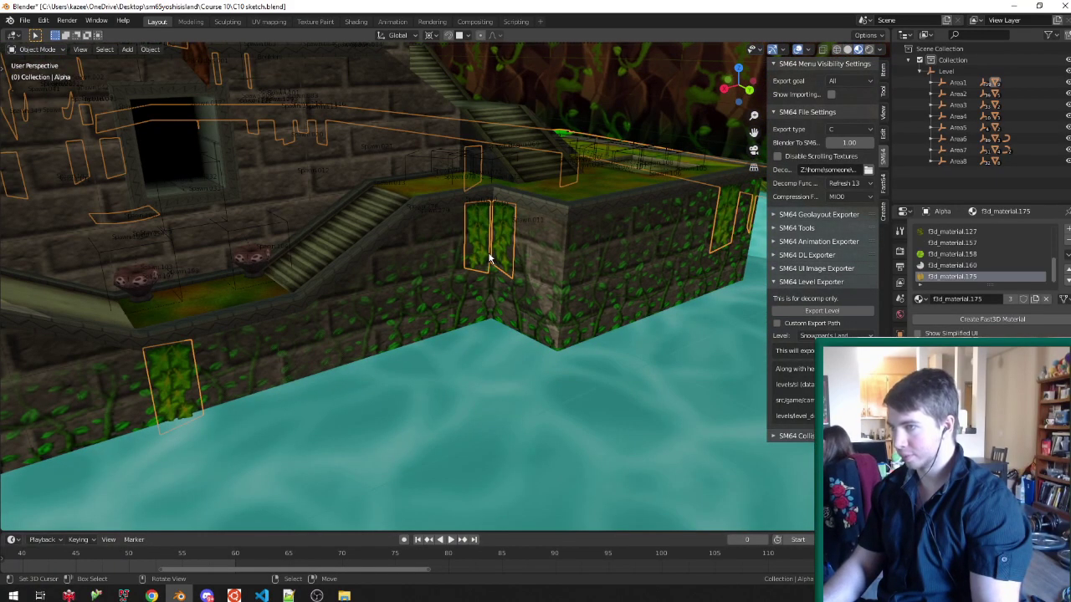
key("h")
left_click(478, 261)
key("h")
middle_click_drag(477, 261, 496, 275)
key("alt+h")
Hide the hanging ivy and the TransDecal vine overlay and examine the fortress's bare stone walls.
left_click(475, 269)
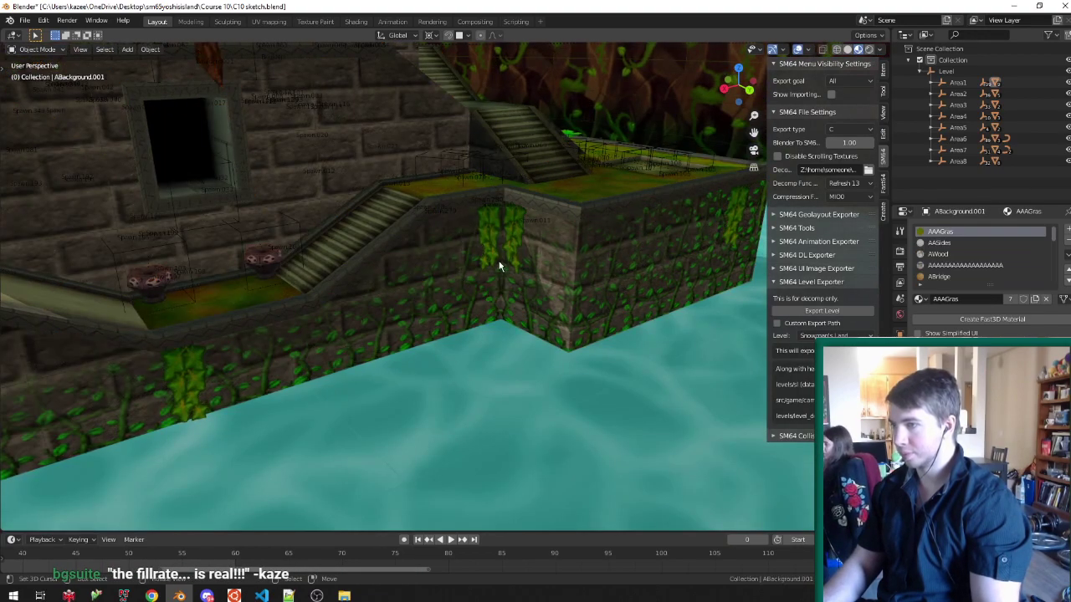
left_click(467, 289)
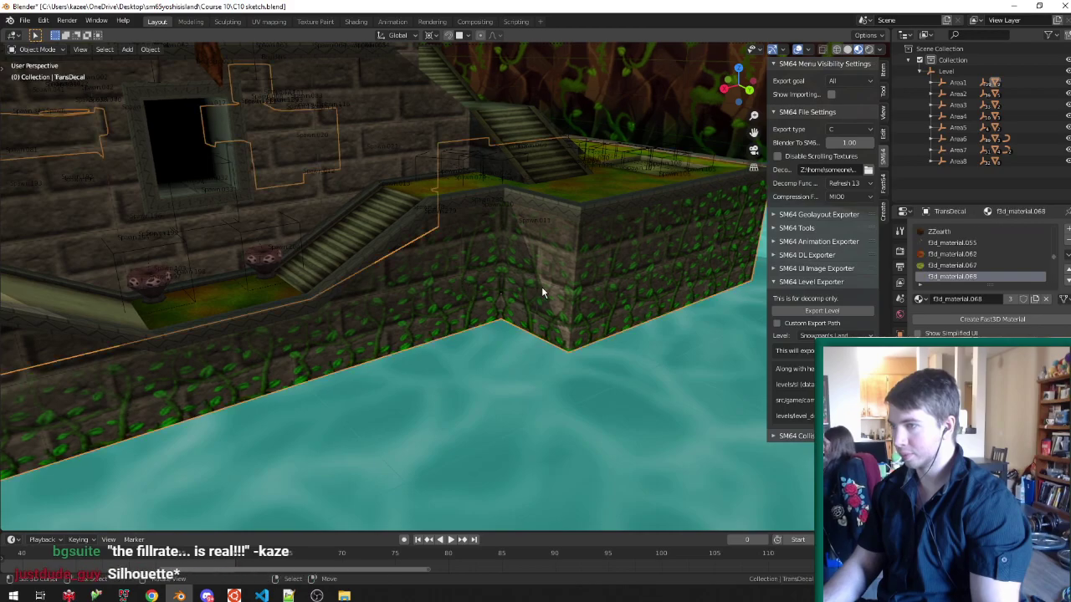
middle_click_drag(541, 286, 393, 241)
scroll(326, 274, "down", 6)
middle_click_drag(420, 276, 184, 308)
scroll(326, 275, "up", 4)
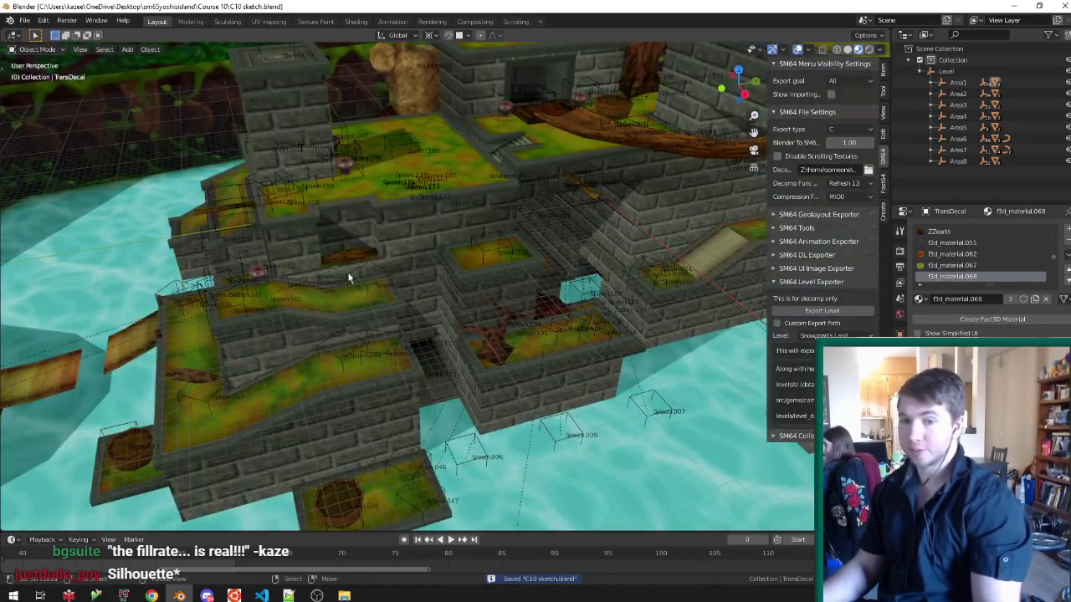
middle_click_drag(351, 275, 375, 271)
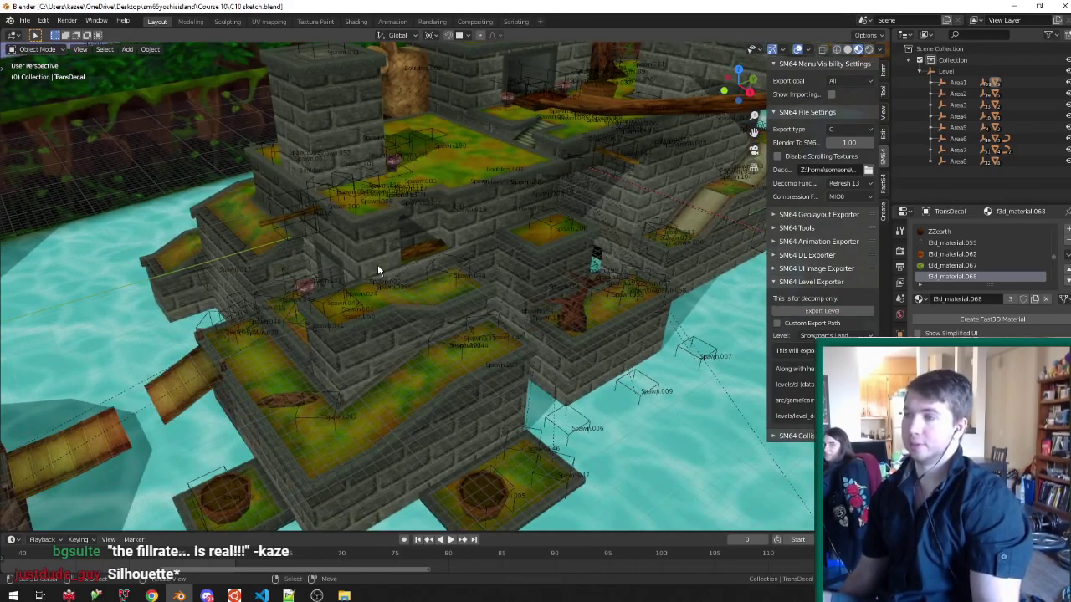
Open the fortress's Opaque mesh in Edit Mode and clear its selection, ready to pick single elements.
middle_click_drag(401, 255, 454, 271)
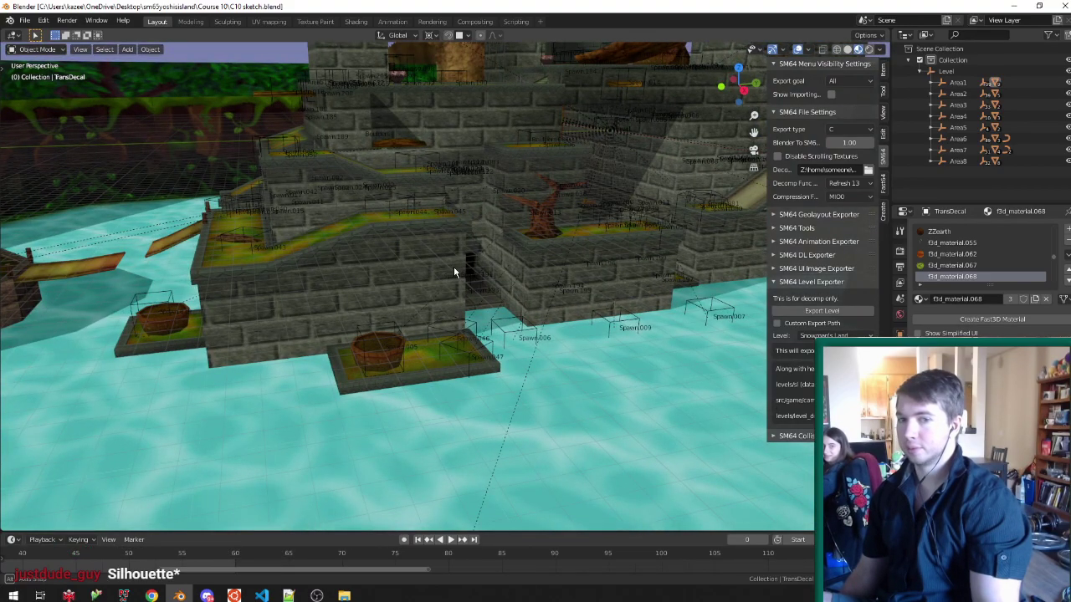
middle_click_drag(453, 272, 225, 114)
scroll(222, 115, "down", 5)
left_click(386, 148)
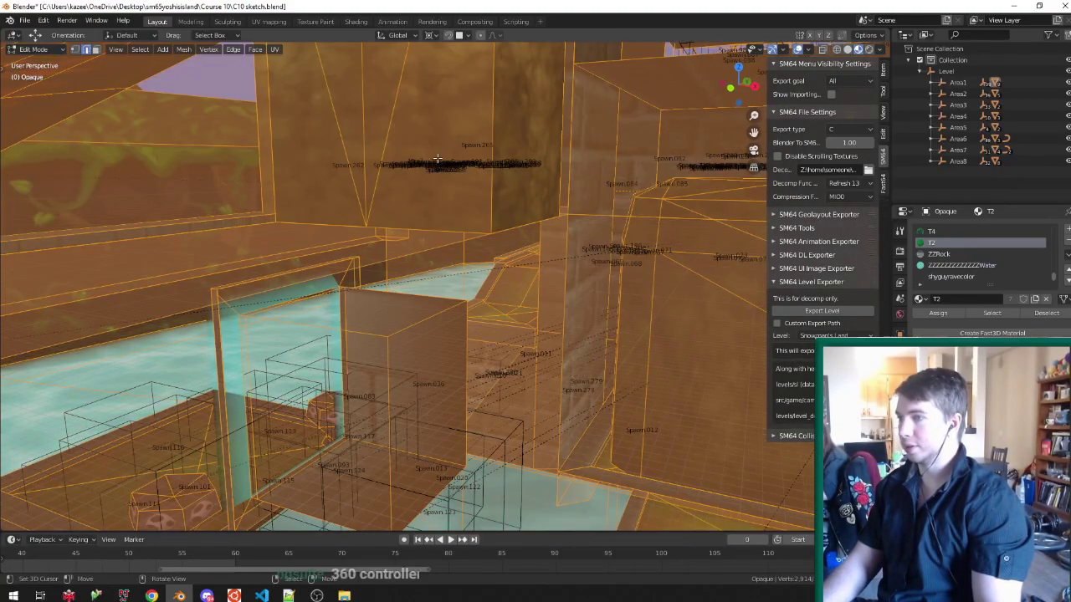
key("Tab")
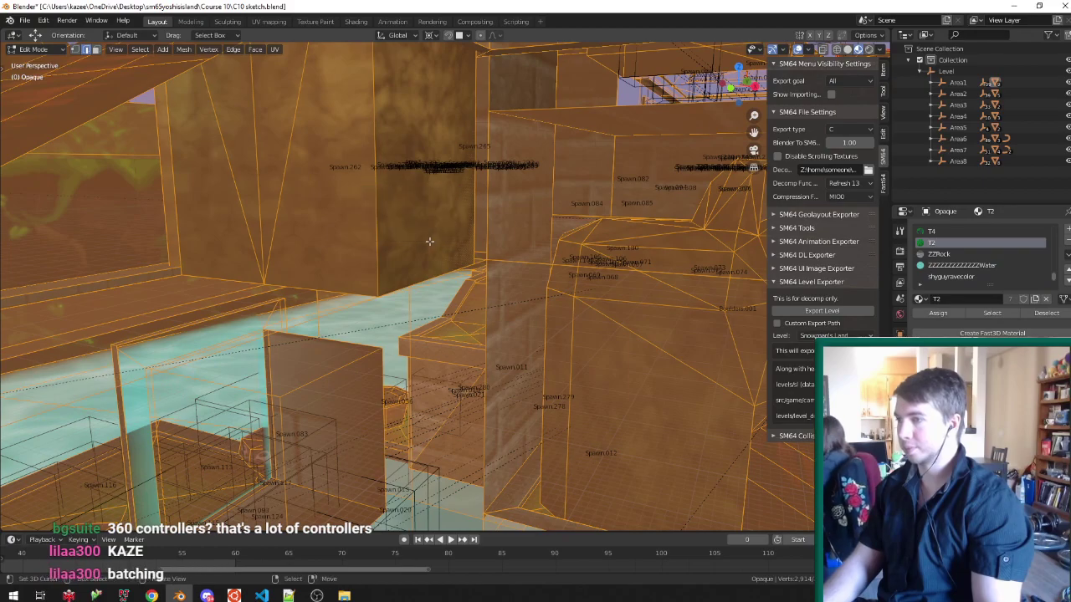
key("alt+a")
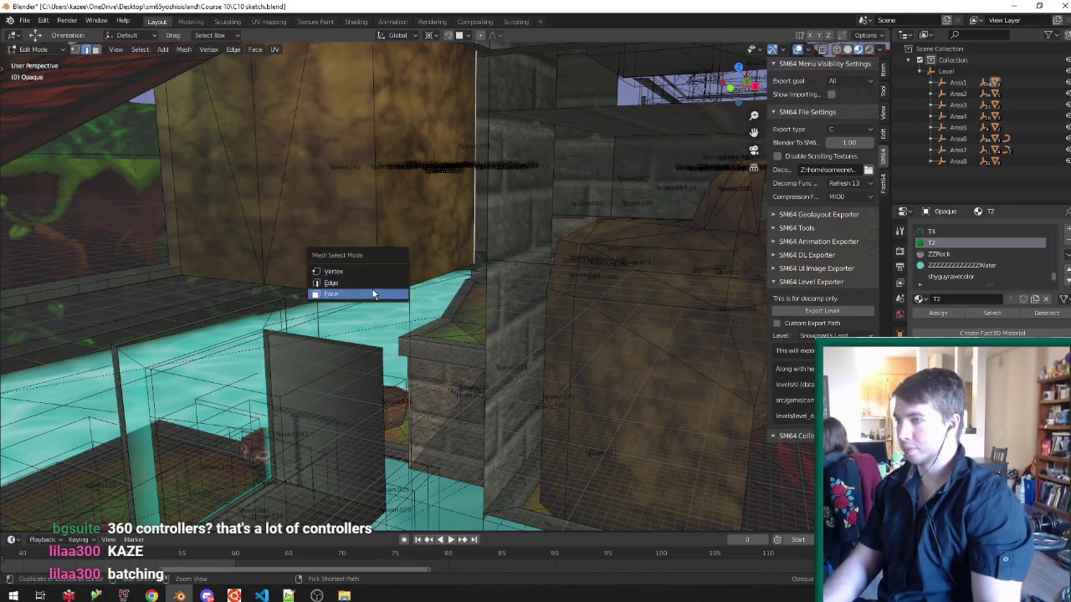
left_click(336, 246)
Inspect the stone wall corner beside the hanging dirt block in textured and solid shading.
middle_click_drag(346, 239, 441, 171)
scroll(475, 229, "down", 3)
scroll(470, 361, "up", 2)
scroll(289, 267, "down", 3)
left_click(389, 175)
right_click(479, 118)
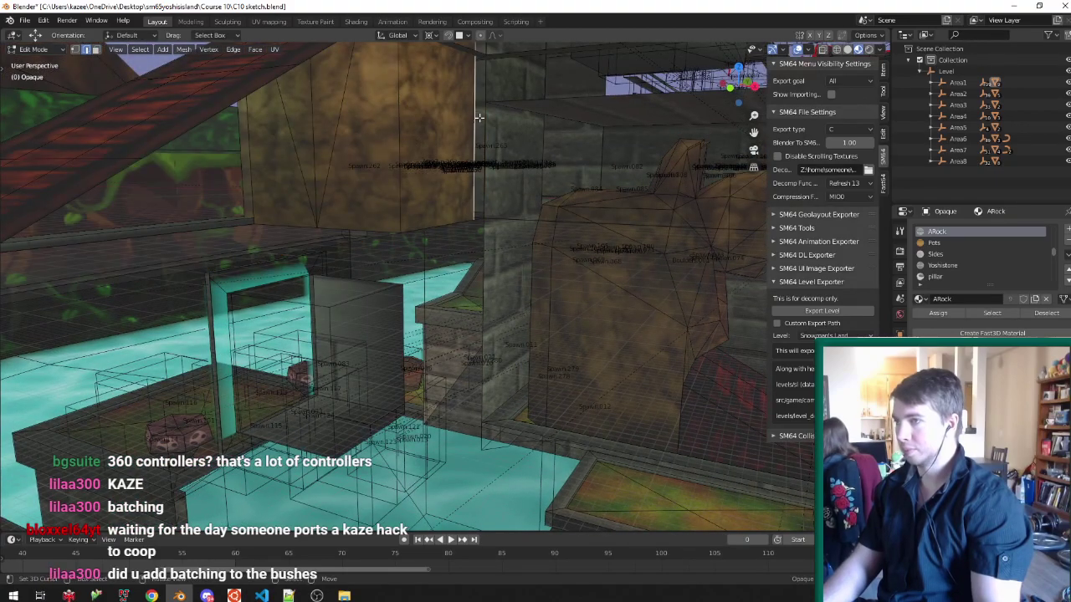
key("z")
right_click(482, 194)
key("z")
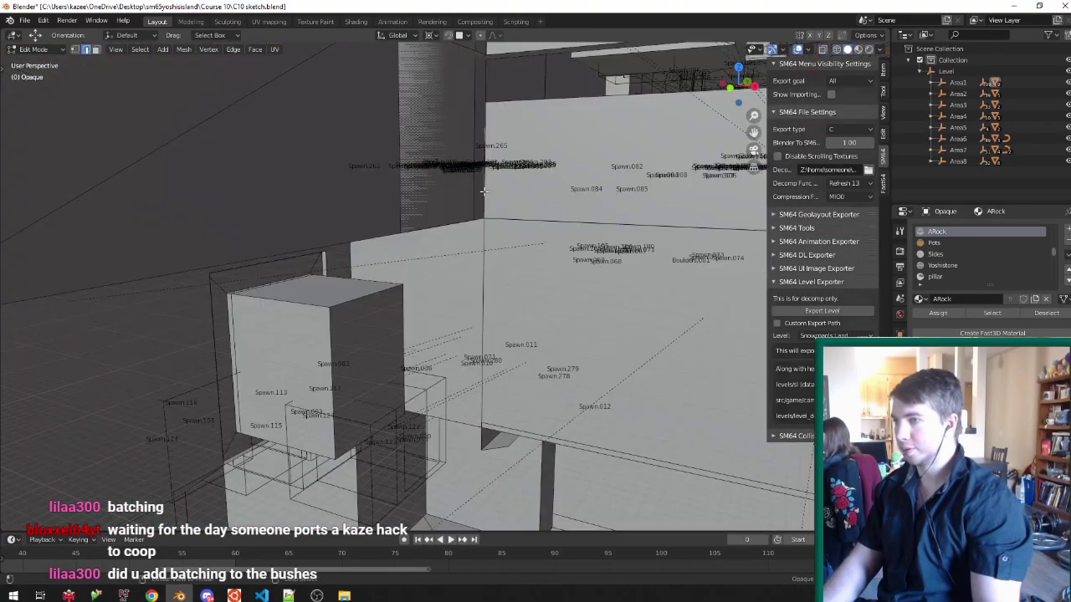
key("alt+z")
Temporarily hide the stone wall faces beside the dirt block to look behind them, and unhide everything.
scroll(484, 191, "up", 5)
middle_click_drag(483, 192, 497, 149)
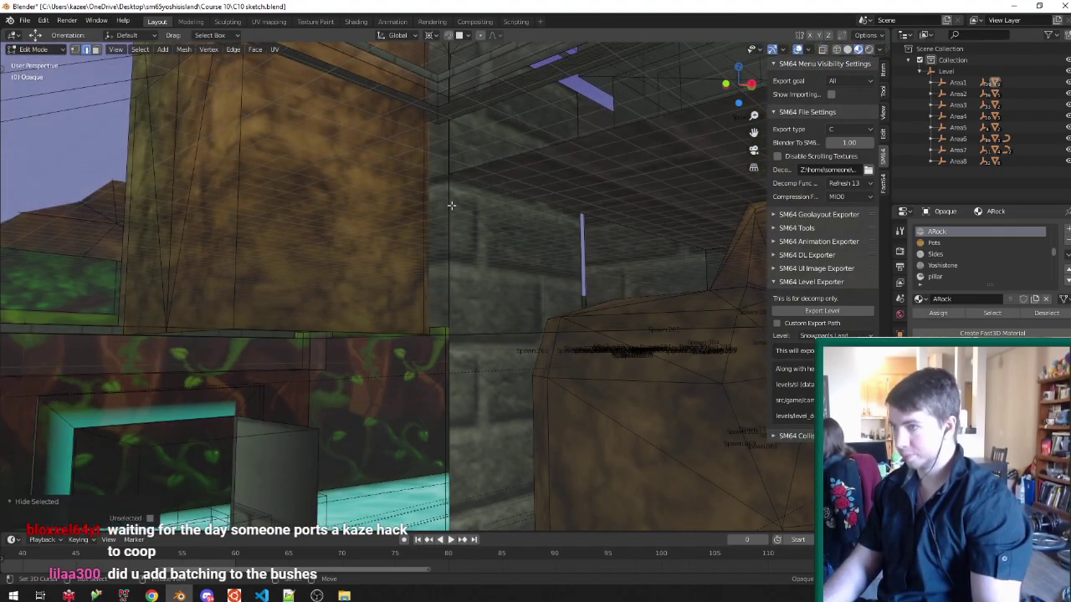
middle_click_drag(439, 212, 491, 136)
key("h")
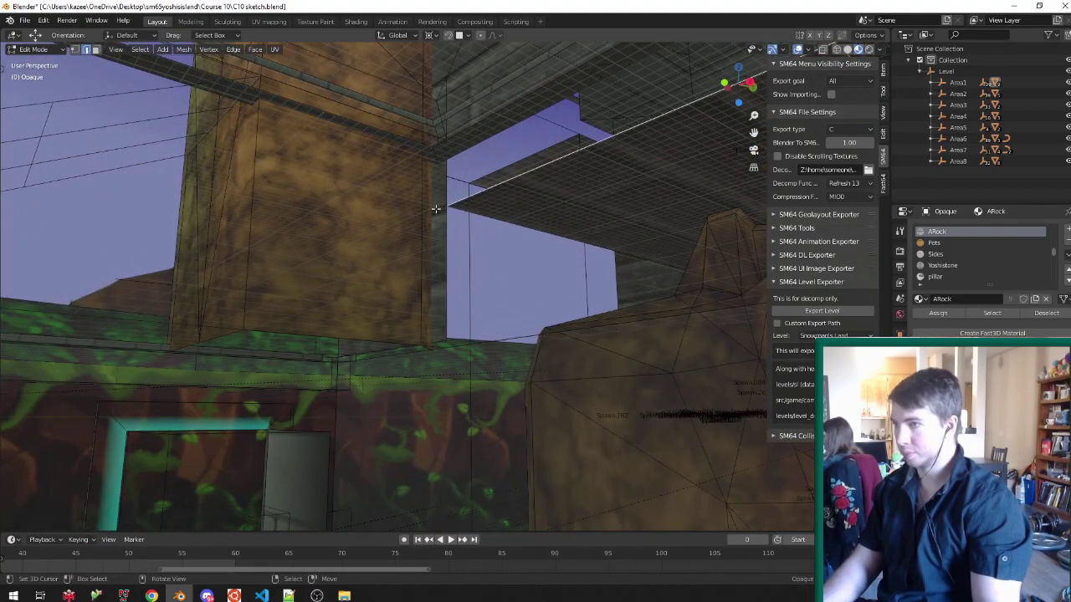
middle_click_drag(444, 248, 540, 276)
scroll(569, 242, "down", 5)
key("alt+h")
Select the vertical edge at the outer corner of the dark stone wall, next to the opening.
scroll(541, 276, "up", 4)
key("ctrl+Tab")
middle_click_drag(499, 245, 477, 204)
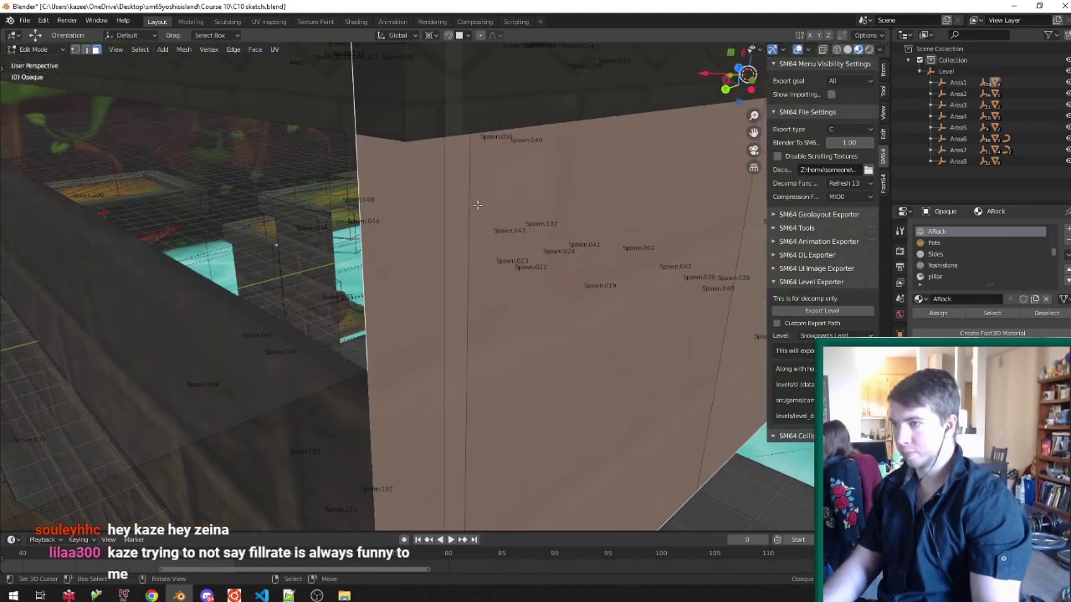
left_click(387, 212)
left_click(393, 219)
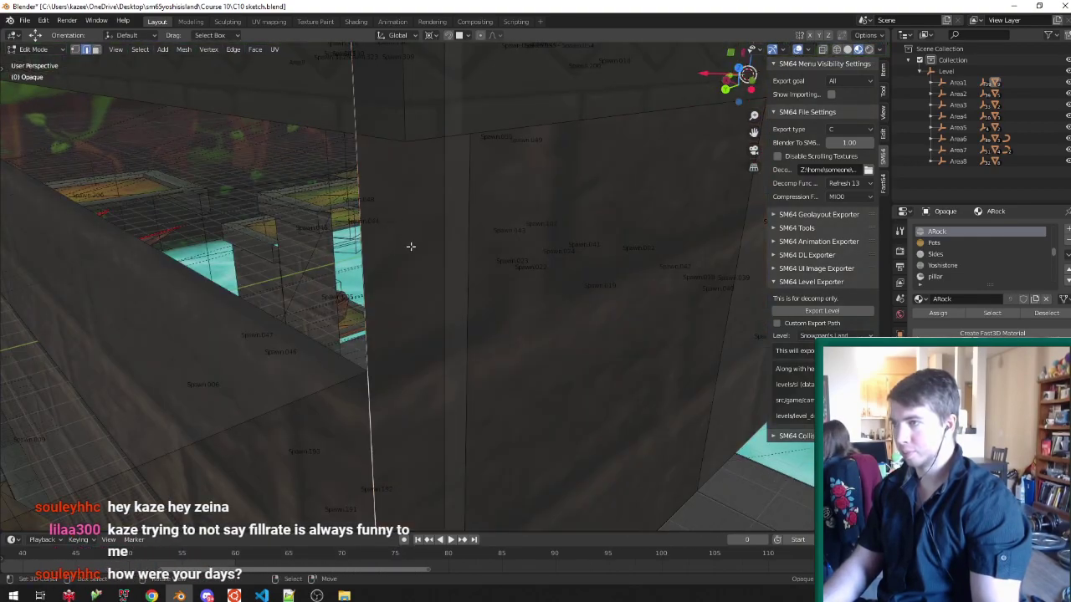
key("g")
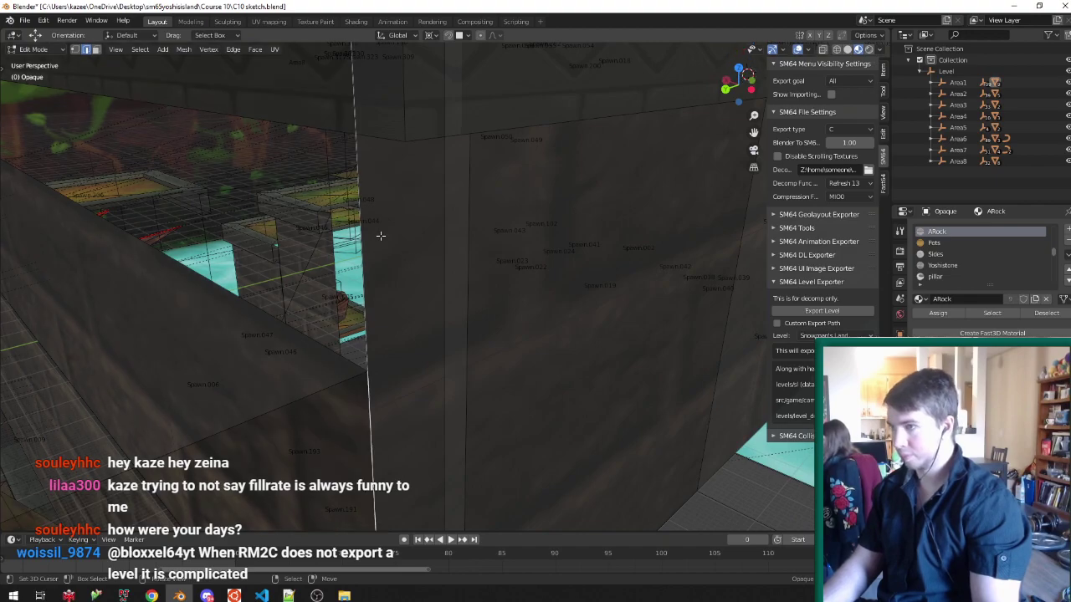
middle_click_drag(403, 265, 405, 241)
key("h")
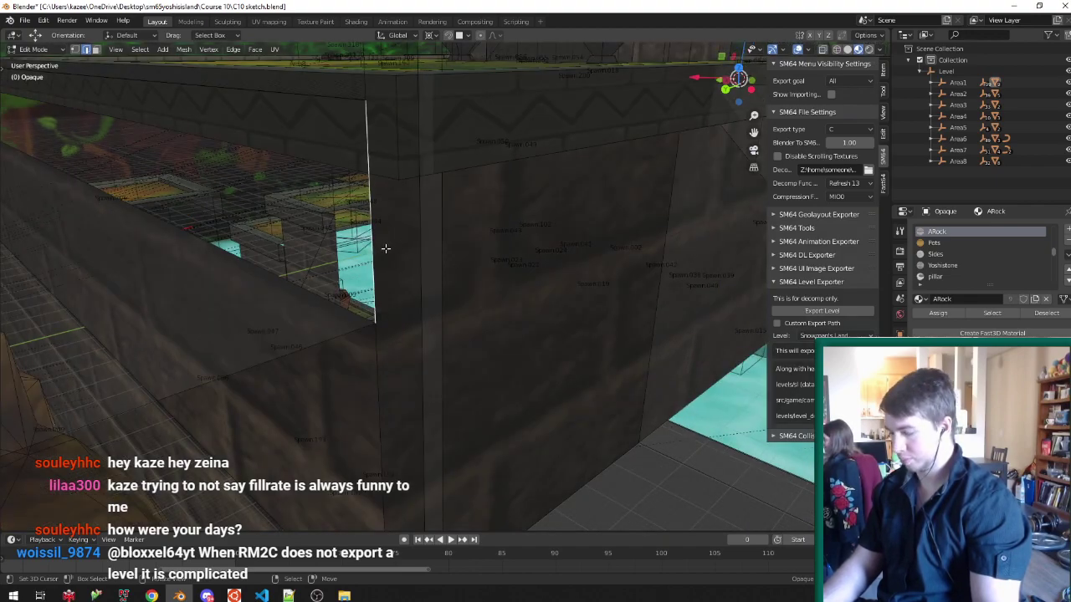
key("h")
key("ctrl+z")
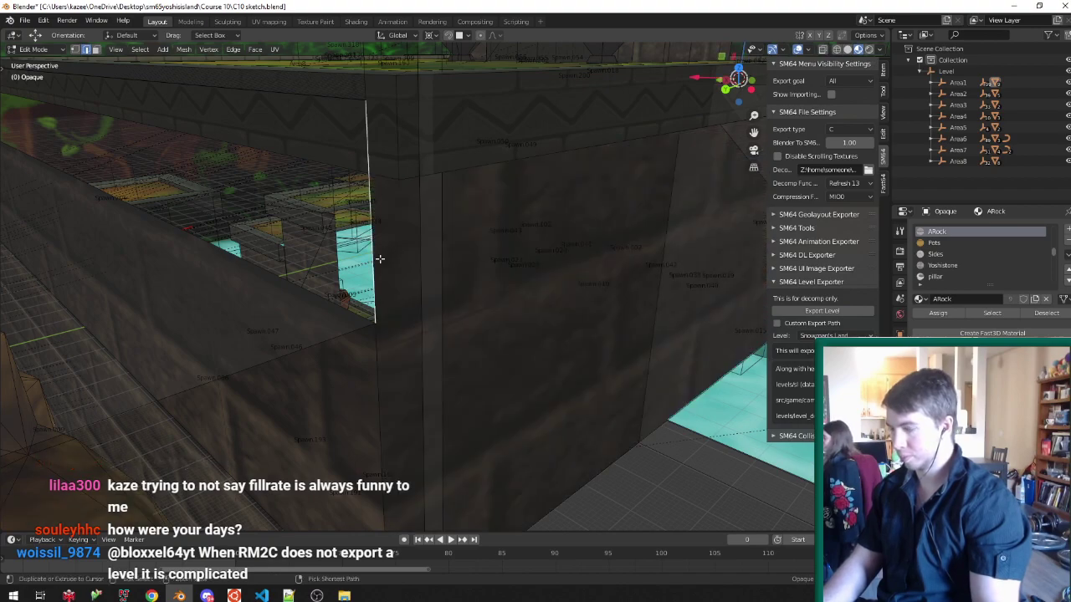
key("g")
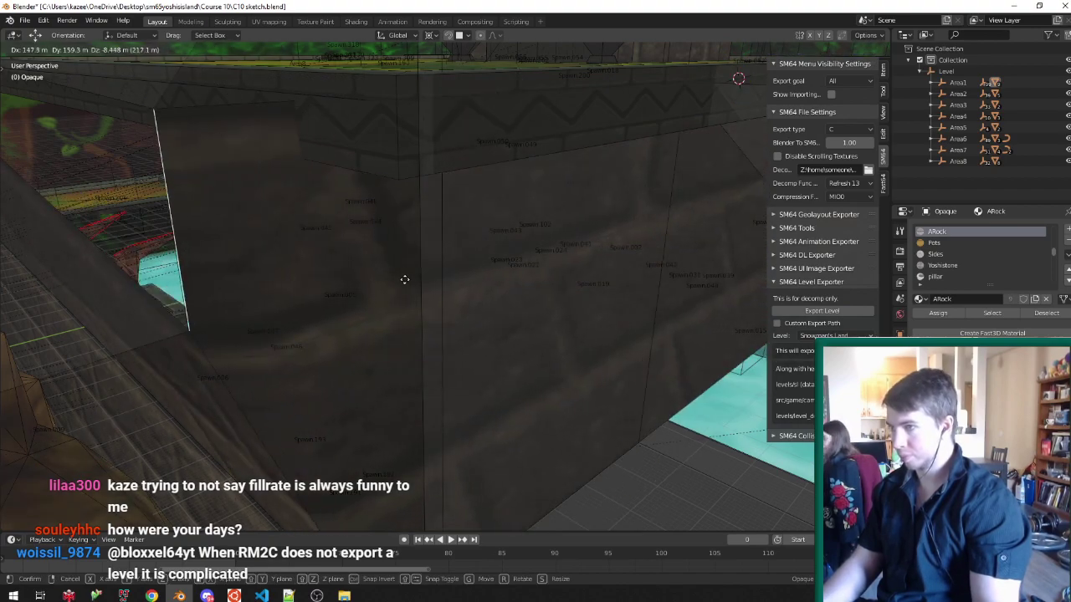
key("x")
right_click(409, 279)
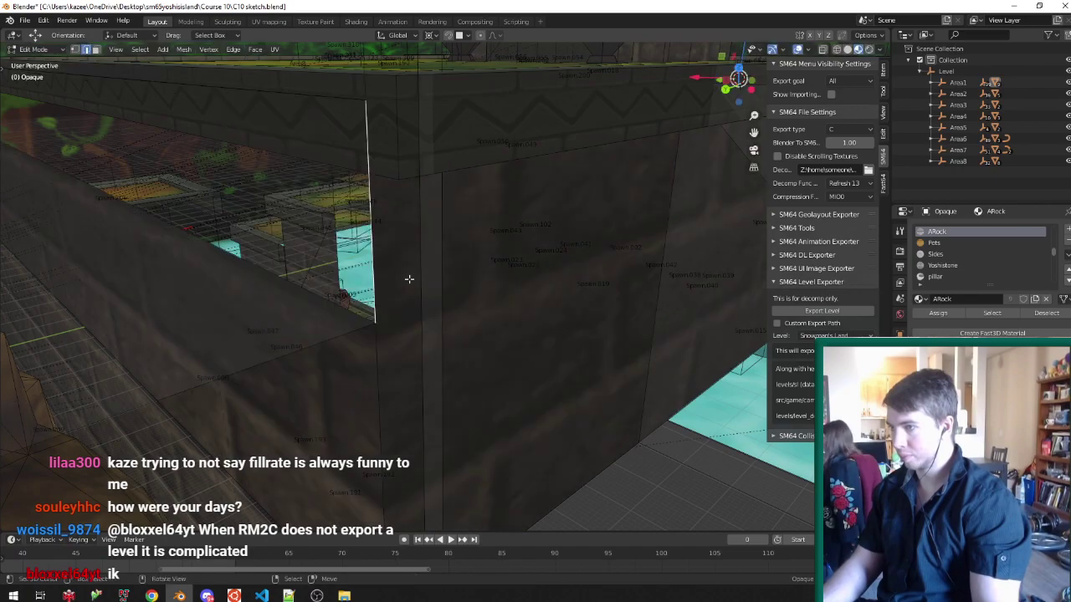
Rip the dark wall's vertical corner edge in place and edge-slide it along the wall, checking its position in solid shading.
key("v")
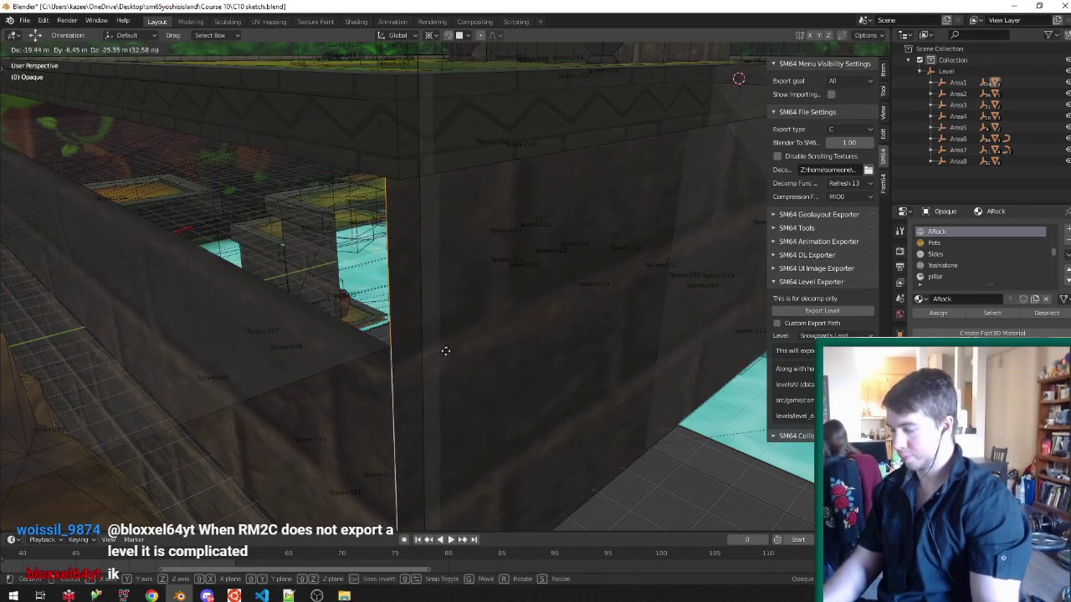
right_click(478, 343)
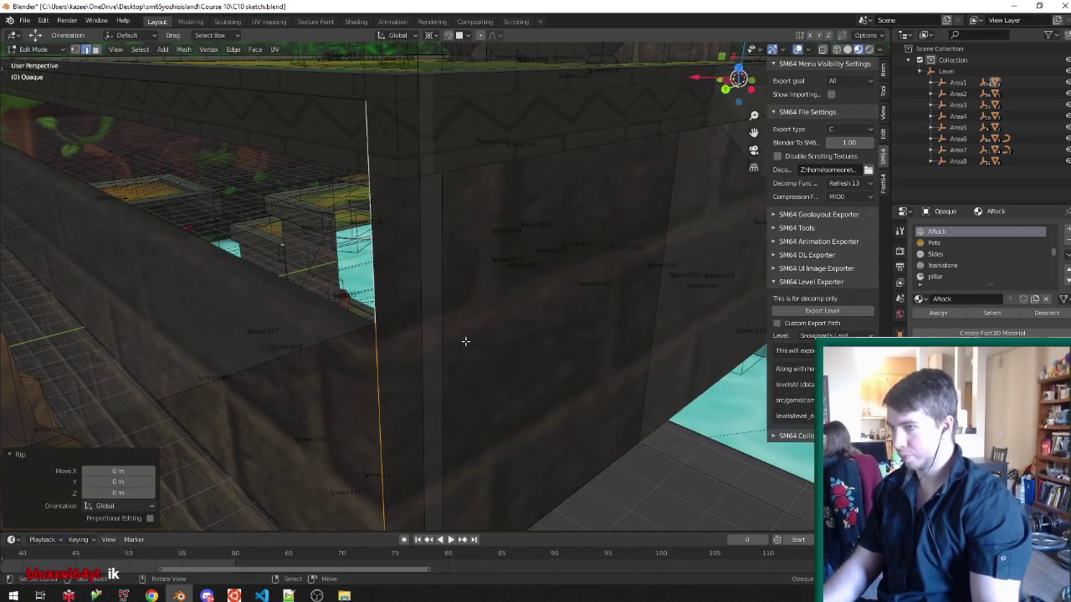
scroll(443, 296, "up", 5)
middle_click_drag(430, 285, 422, 239)
scroll(421, 238, "down", 2)
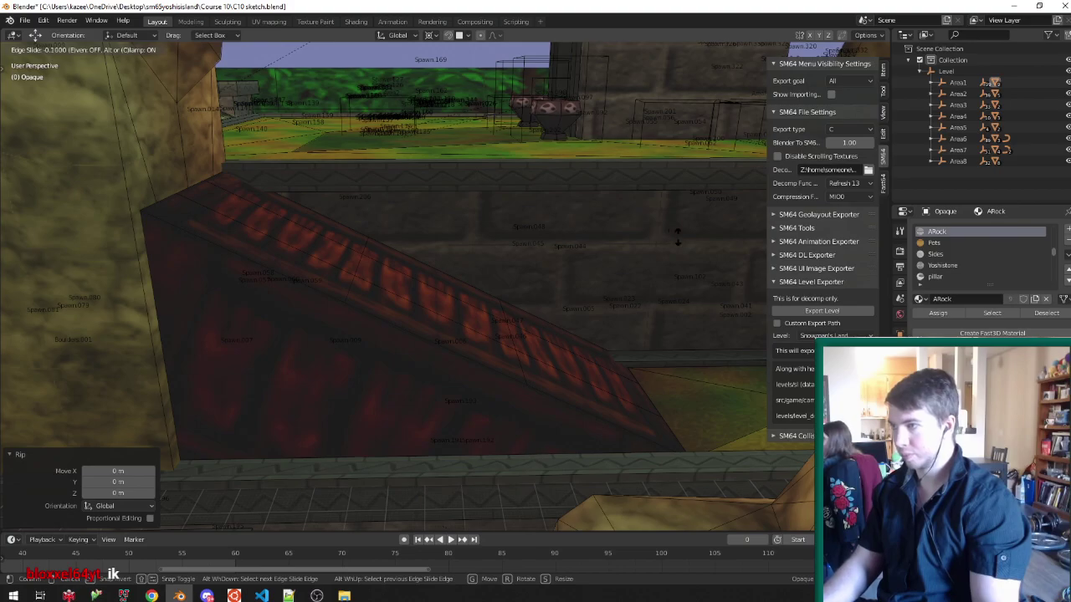
mouse_move(654, 217)
middle_mouse_down()
mouse_move(478, 184)
mouse_move(693, 225)
mouse_move(633, 225)
middle_mouse_up()
scroll(502, 176, "up", 3)
key("z")
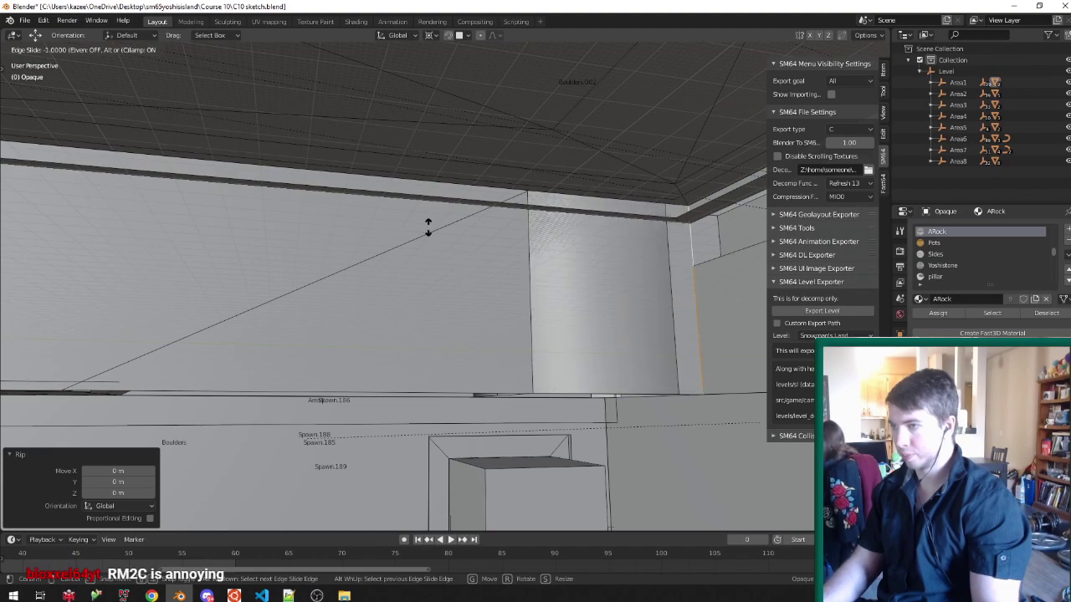
left_click(473, 267)
scroll(588, 261, "up", 2)
left_click(545, 247)
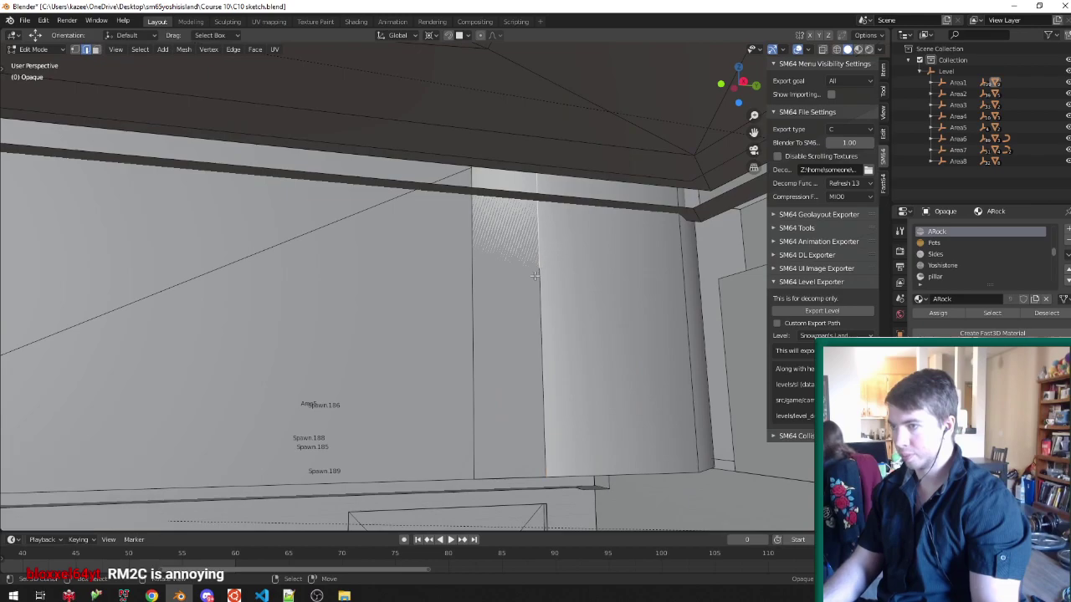
Edge-slide the vertical edge running down the wall column beside the large flat wall.
left_click(542, 278, "shift")
scroll(602, 252, "up", 1)
key("g")
key("g")
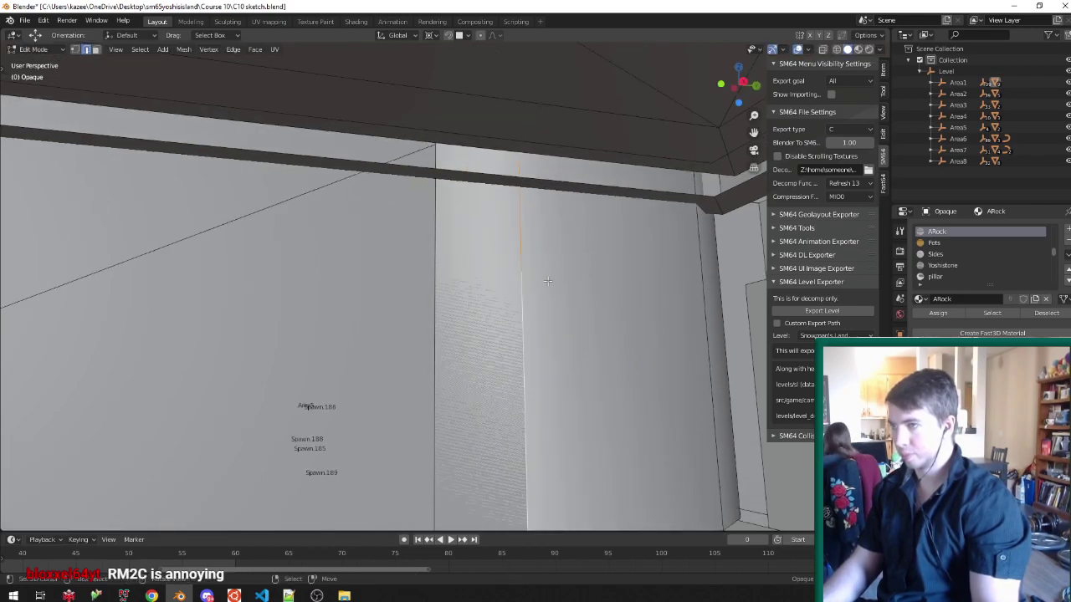
scroll(548, 281, "up", 1)
key("g")
key("g")
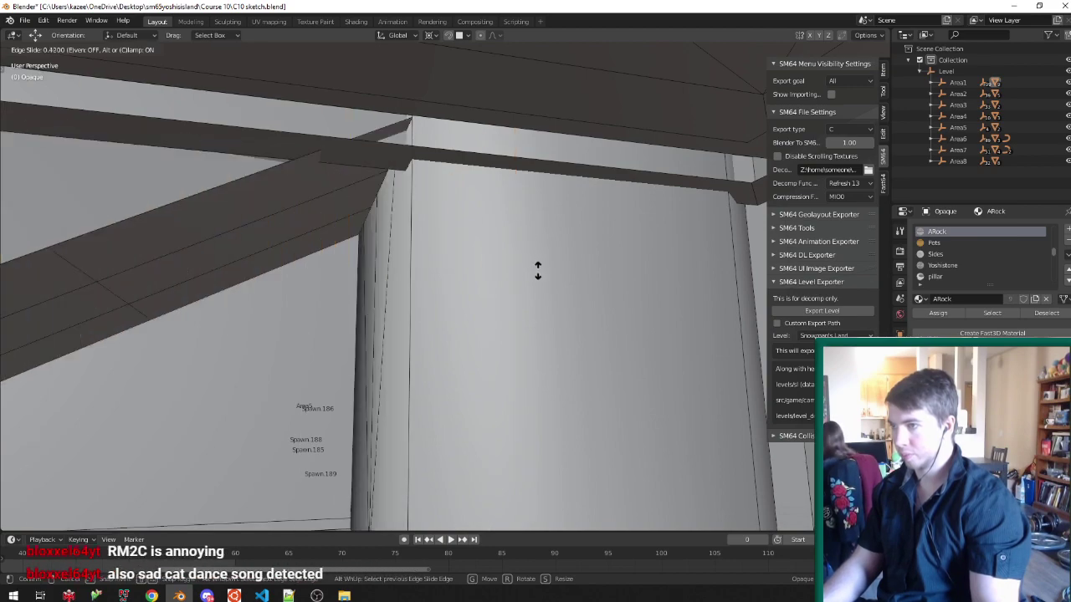
left_click(542, 261)
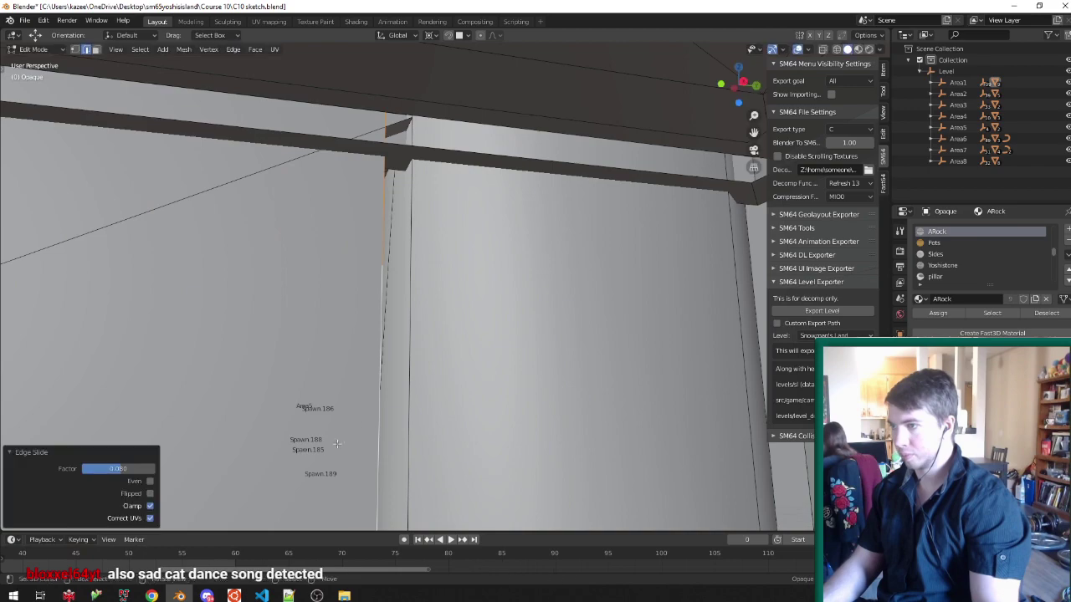
Set the edge slide factor to 0.062 with Even off, bringing the edge close to the neighbouring wall edge.
left_click(148, 481)
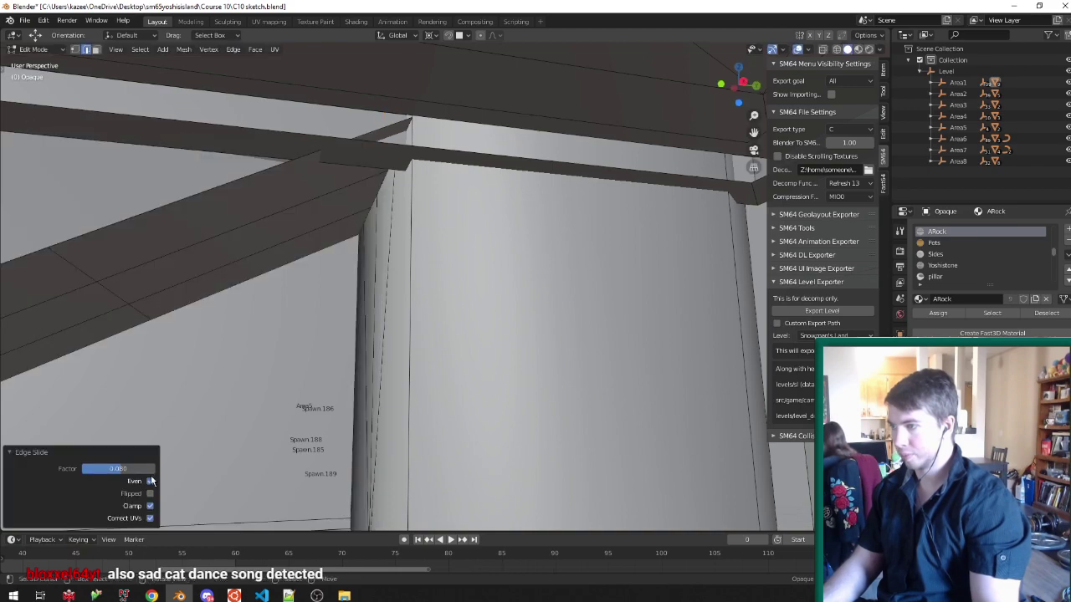
left_click(148, 481)
type("0.05")
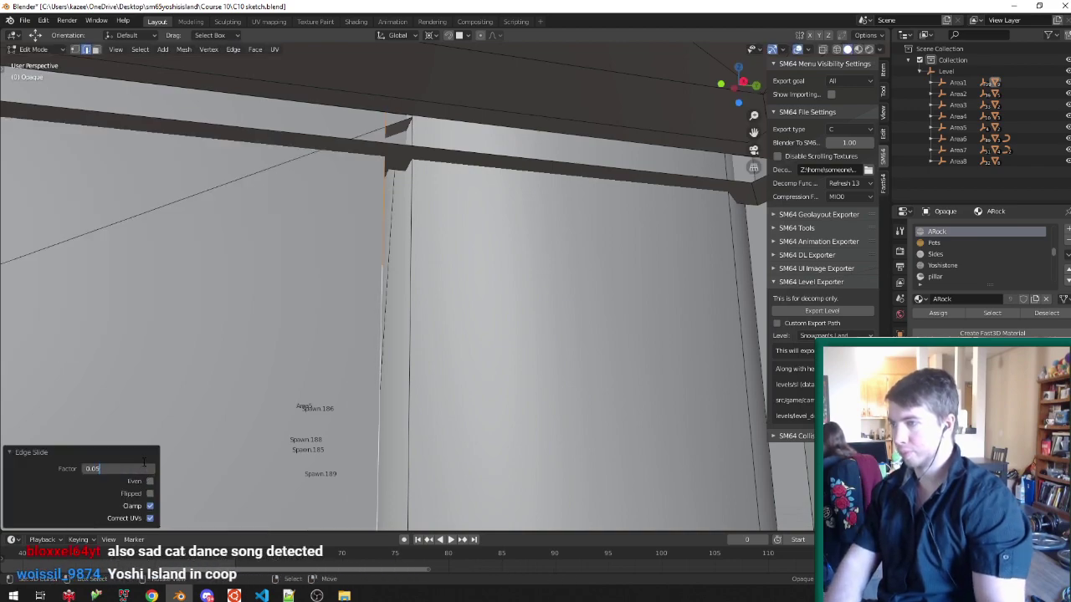
key("Return")
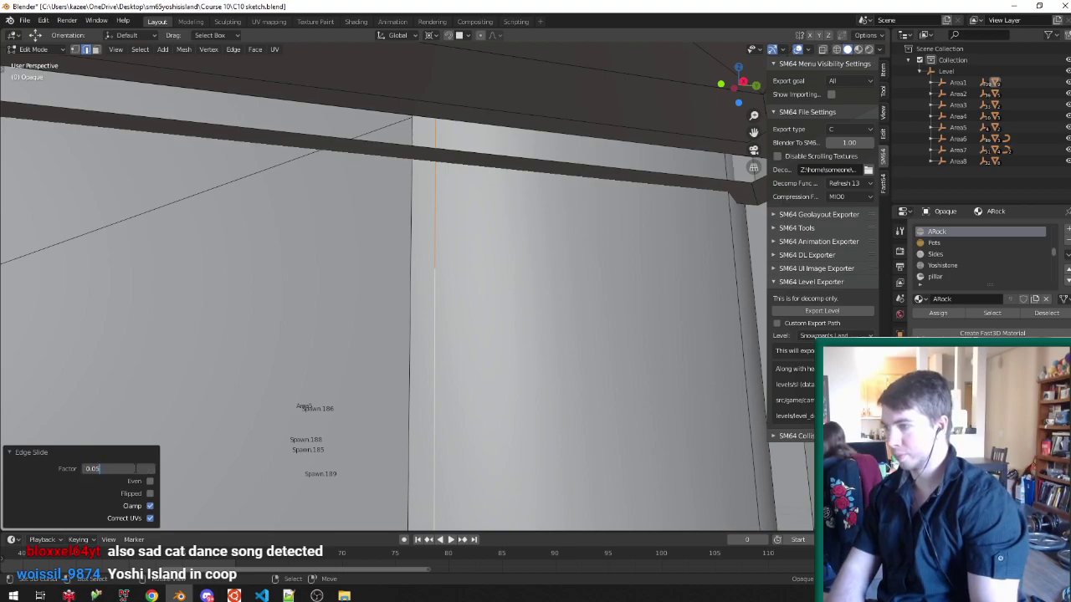
key("Return")
left_click(135, 468)
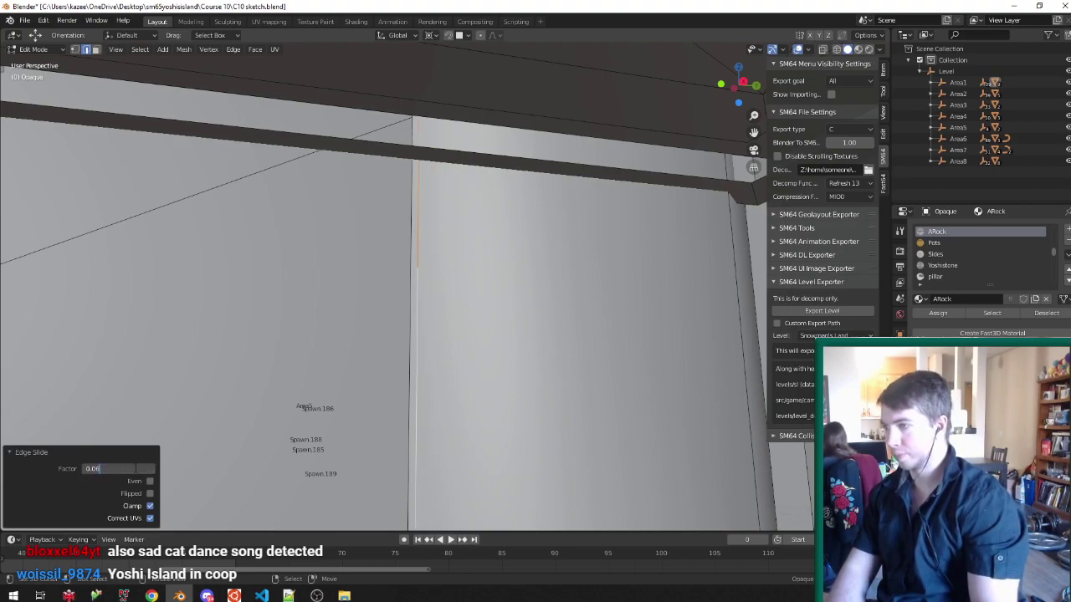
type("0.062")
key("Return")
scroll(431, 199, "down", 2)
scroll(431, 199, "down", 2)
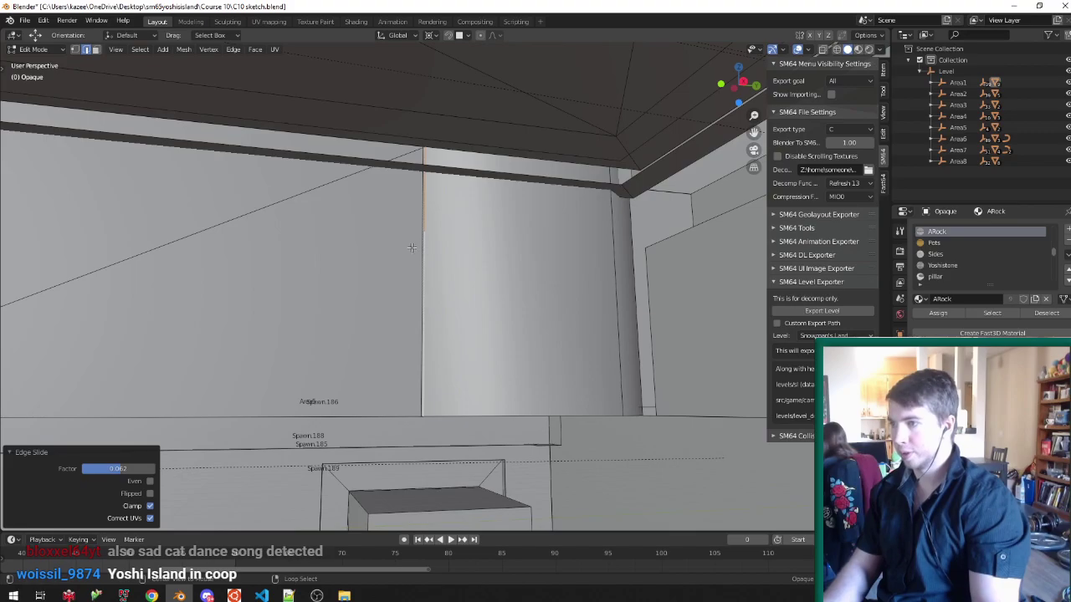
Show the material textures, switch to vertex selection and dissolve the vertices of the slid edge.
key("alt+z")
key("ctrl+Tab")
left_click(410, 233)
key("x")
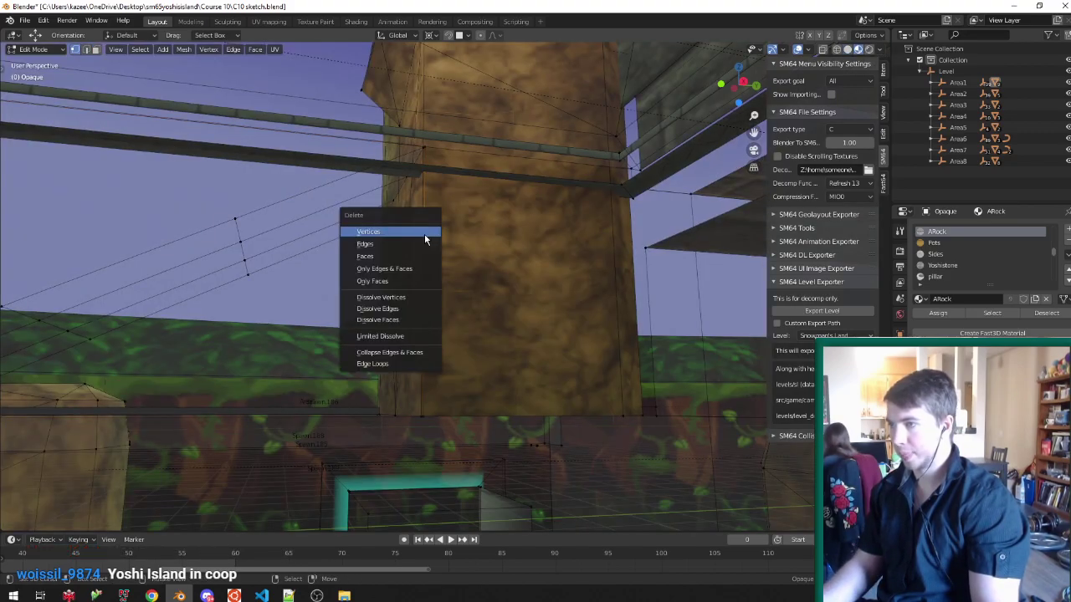
left_click(416, 298)
Slide the vertex by the dark red sloped roof along its long edge and save the file.
middle_click_drag(418, 299, 437, 323)
left_click(433, 368)
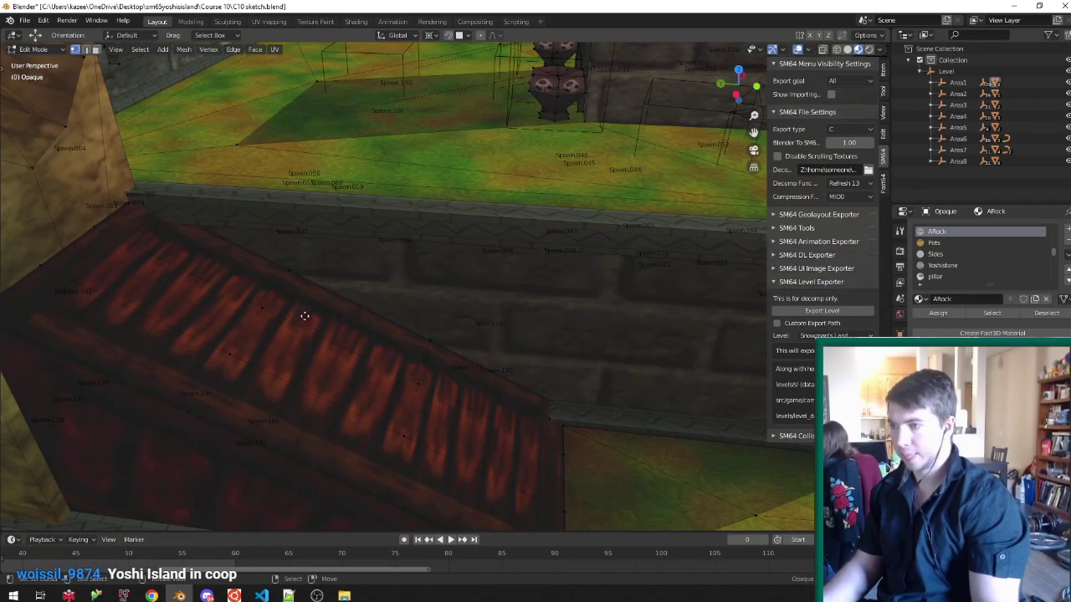
key("shift+v")
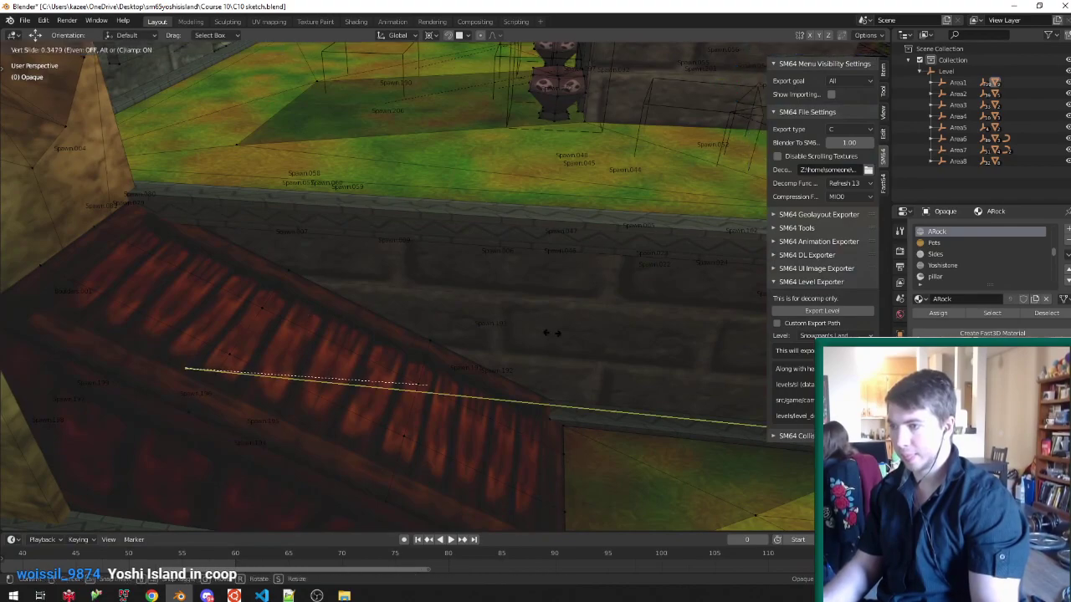
left_click(703, 347)
scroll(669, 346, "down", 5)
scroll(406, 270, "up", 2)
key("ctrl+s")
middle_click_drag(541, 305, 518, 318)
mouse_move(424, 293)
middle_mouse_down()
mouse_move(396, 256)
mouse_move(372, 251)
mouse_move(435, 276)
mouse_move(430, 256)
mouse_move(300, 280)
mouse_move(357, 269)
mouse_move(361, 251)
mouse_move(371, 285)
mouse_move(416, 308)
middle_mouse_up()
key("ctrl+s")
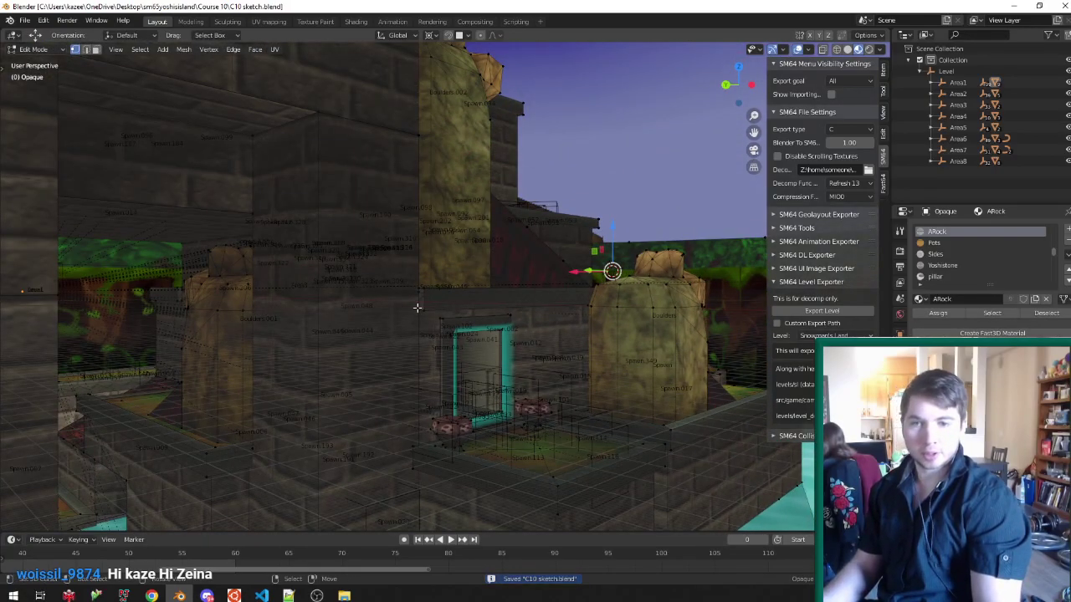
Switch the mesh to face selection with the brick fort in view and save the file.
middle_click_drag(344, 280, 507, 294)
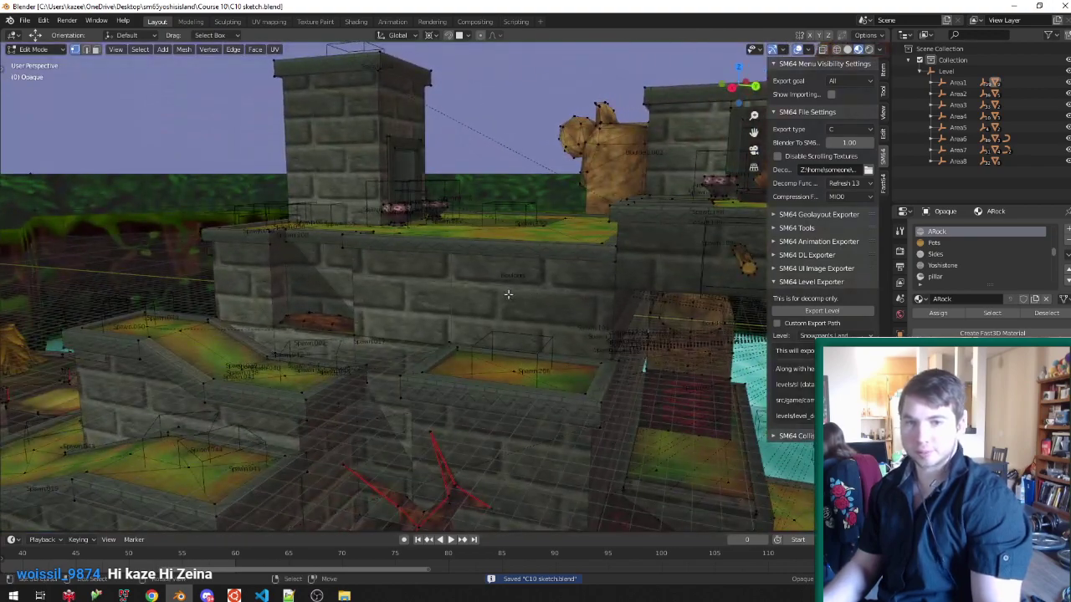
middle_click_drag(405, 284, 380, 310)
key("ctrl+Tab")
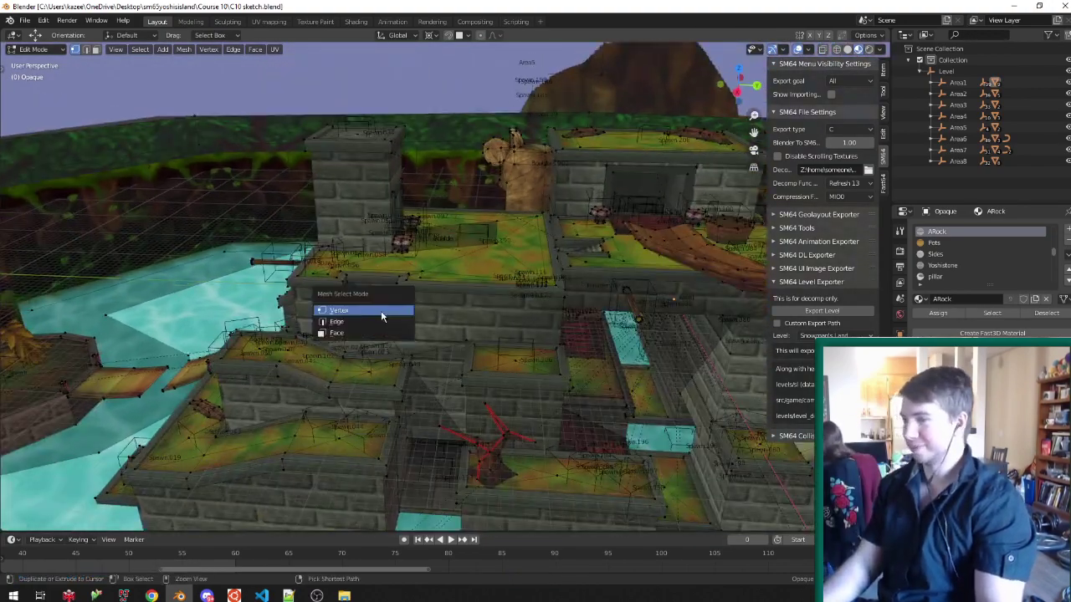
left_click(374, 336)
key("ctrl+s")
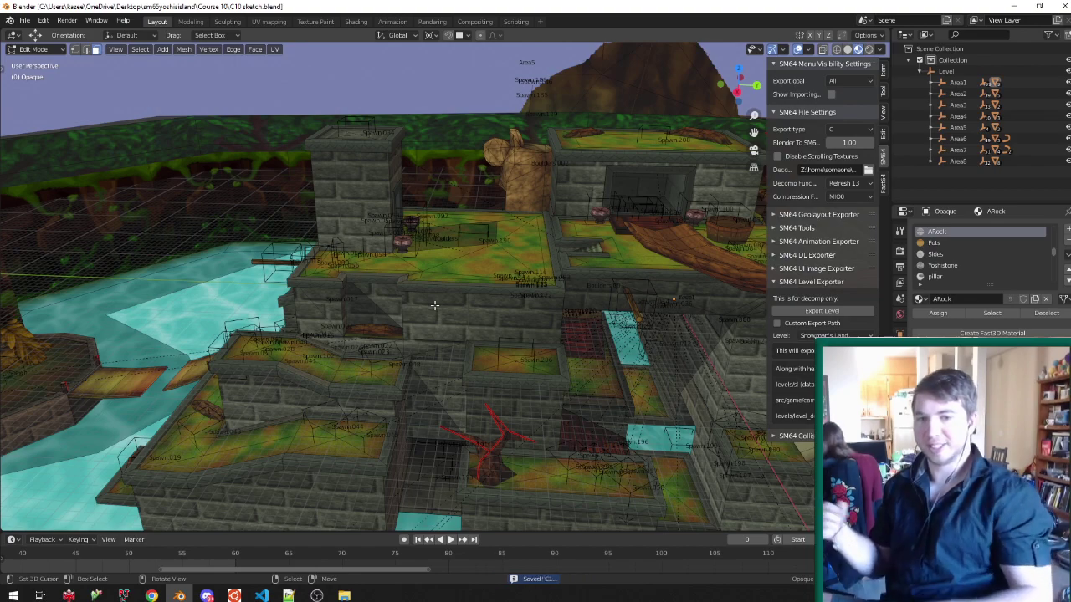
Select individual brick wall faces below the upper grassy terrace and save the file.
middle_click_drag(566, 341, 478, 329)
key("ctrl+Tab")
left_click(477, 328)
key("ctrl+s")
scroll(450, 331, "up", 1)
left_click_drag(449, 331, 460, 331)
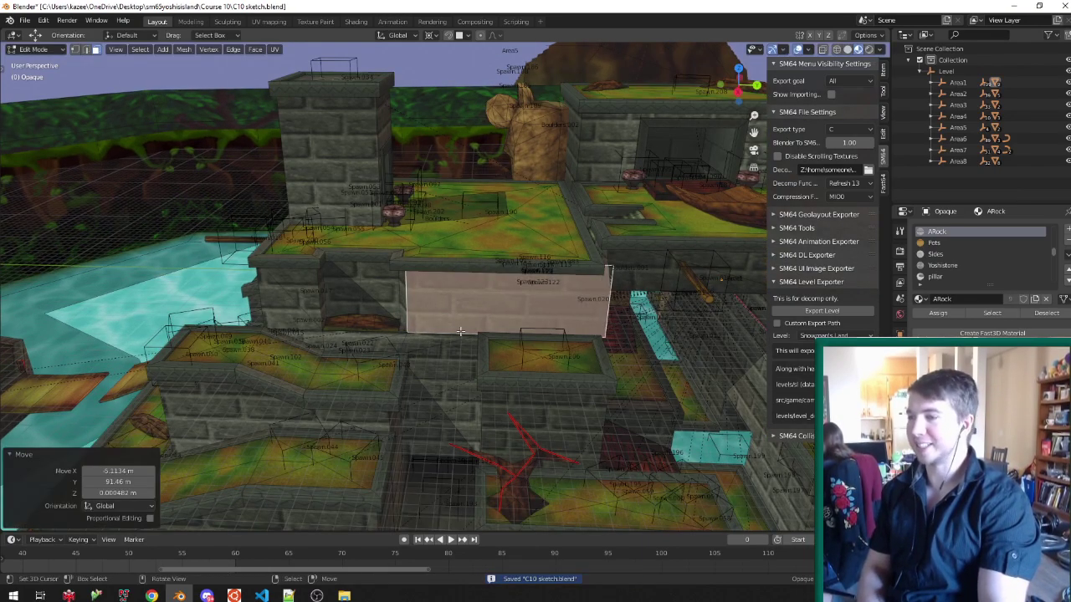
scroll(211, 328, "up", 6)
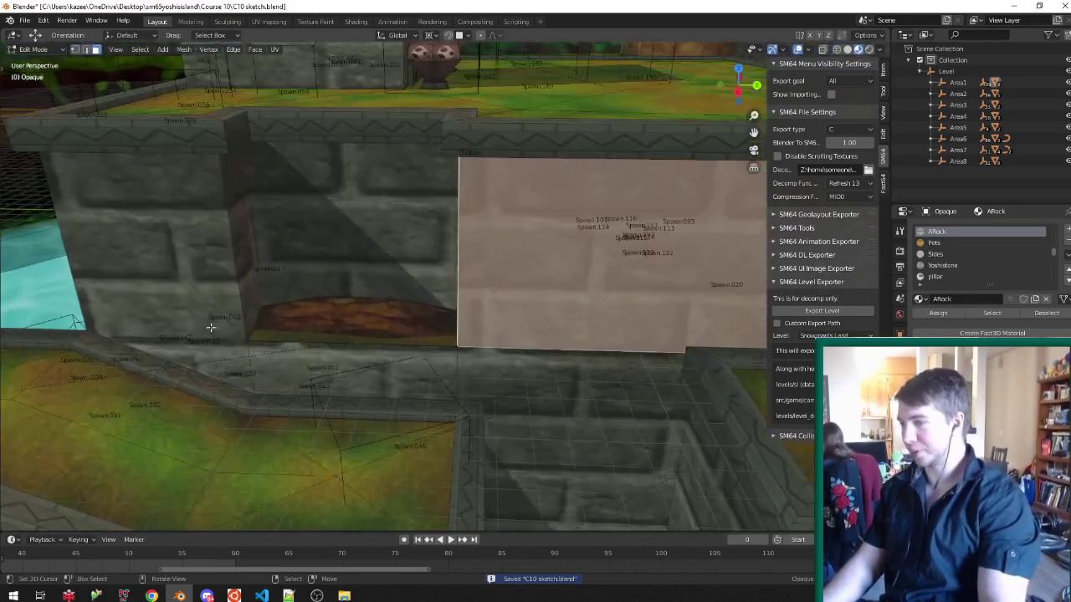
middle_click_drag(211, 328, 455, 415)
scroll(401, 394, "down", 6)
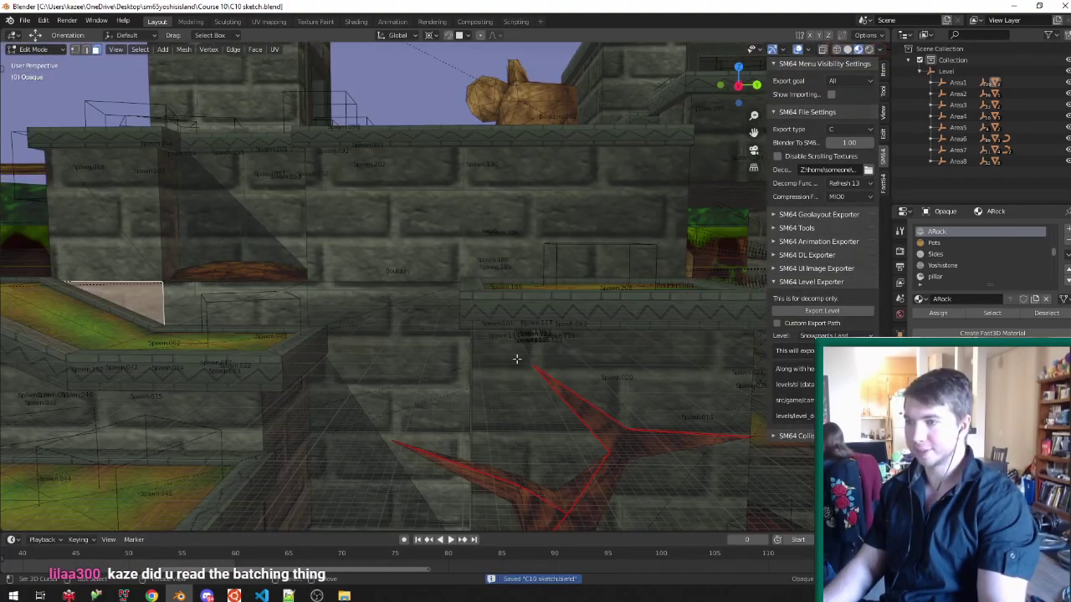
key("ctrl+s")
Examine the whole brick fort from all sides, including the tree stump, crossed stairs and surrounding water.
scroll(506, 363, "down", 5)
middle_click_drag(507, 363, 278, 307)
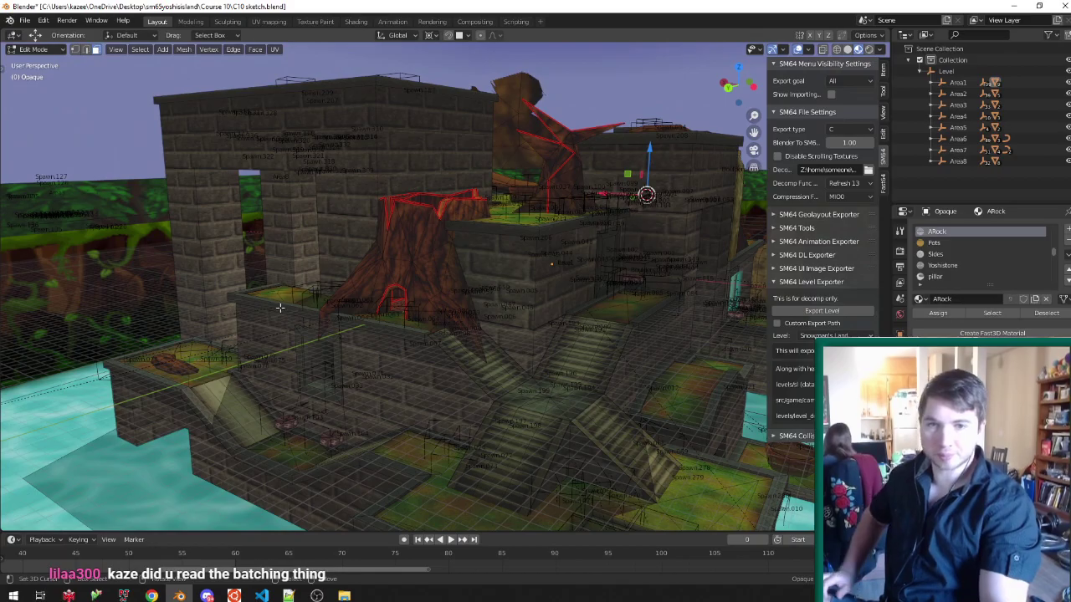
middle_click_drag(245, 226, 617, 187)
scroll(289, 301, "down", 6)
scroll(309, 309, "up", 5)
scroll(343, 270, "down", 6)
scroll(351, 260, "up", 6)
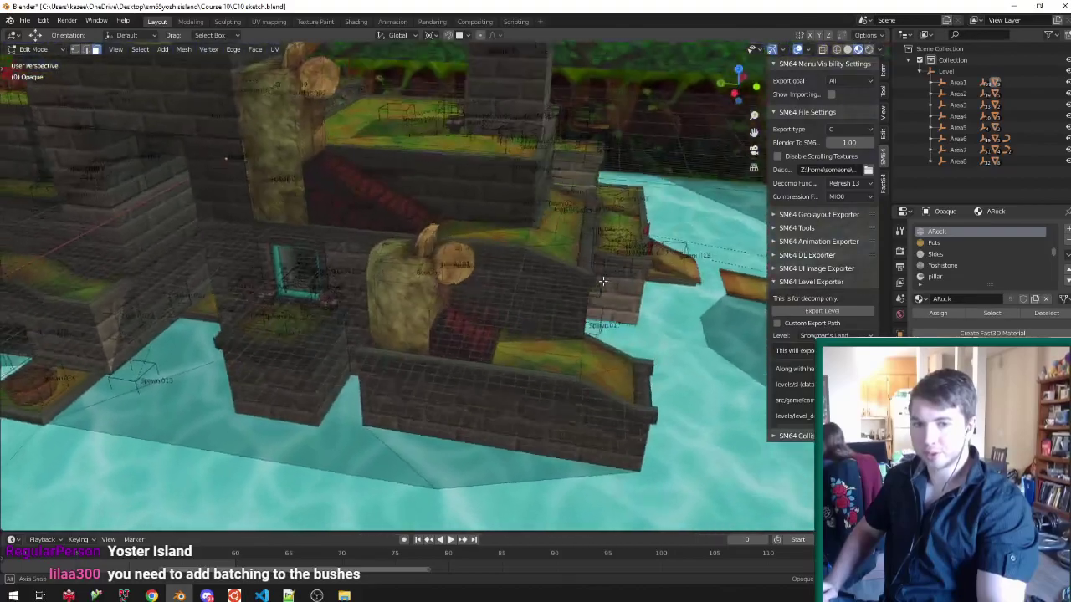
middle_click_drag(602, 281, 465, 264)
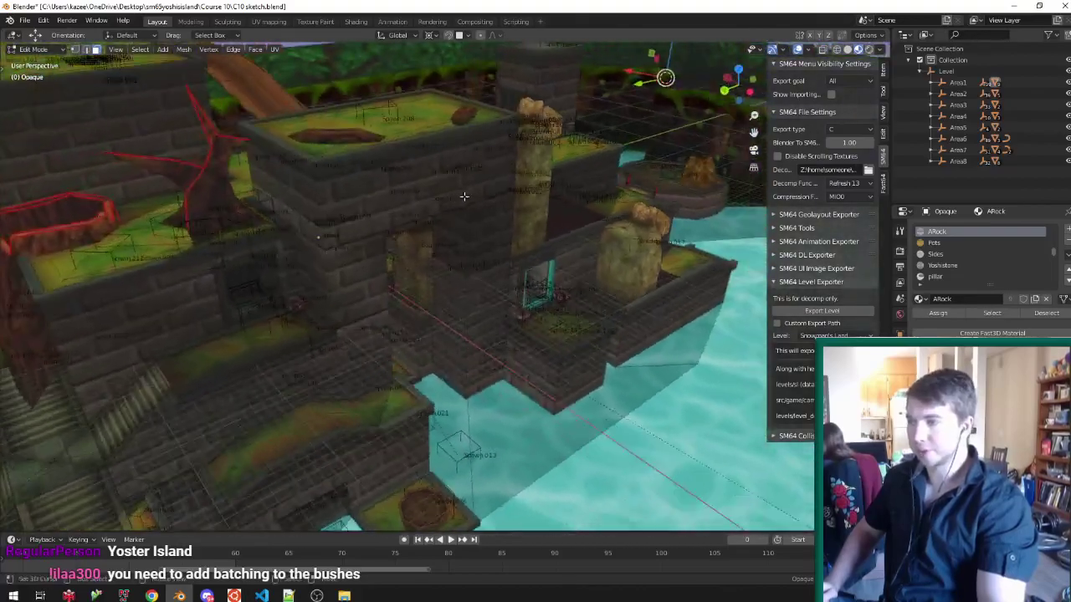
middle_click_drag(465, 196, 303, 342)
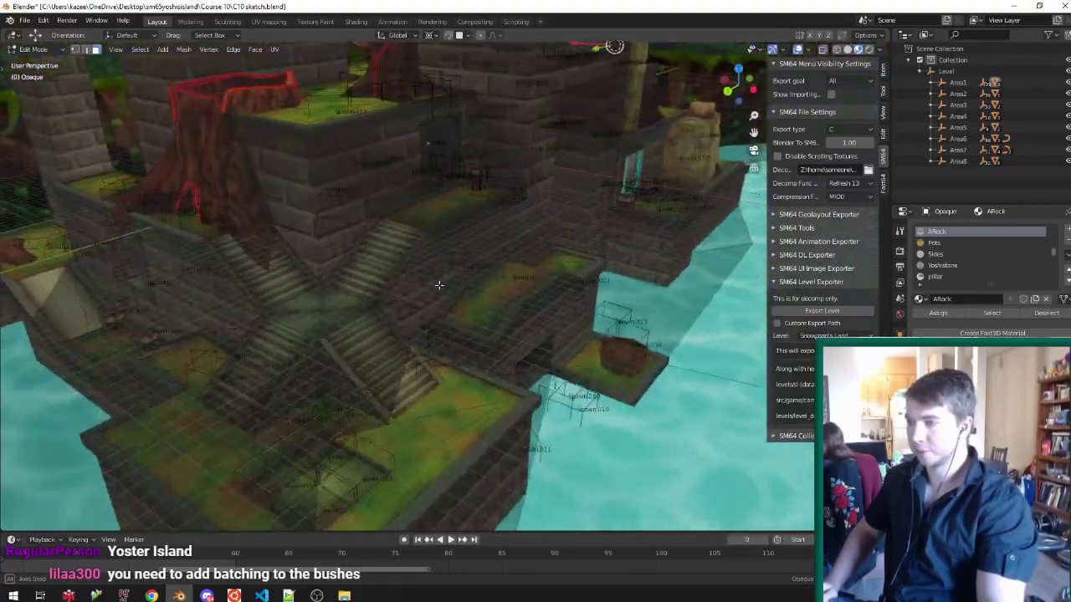
middle_click_drag(438, 285, 485, 322)
scroll(486, 323, "down", 4)
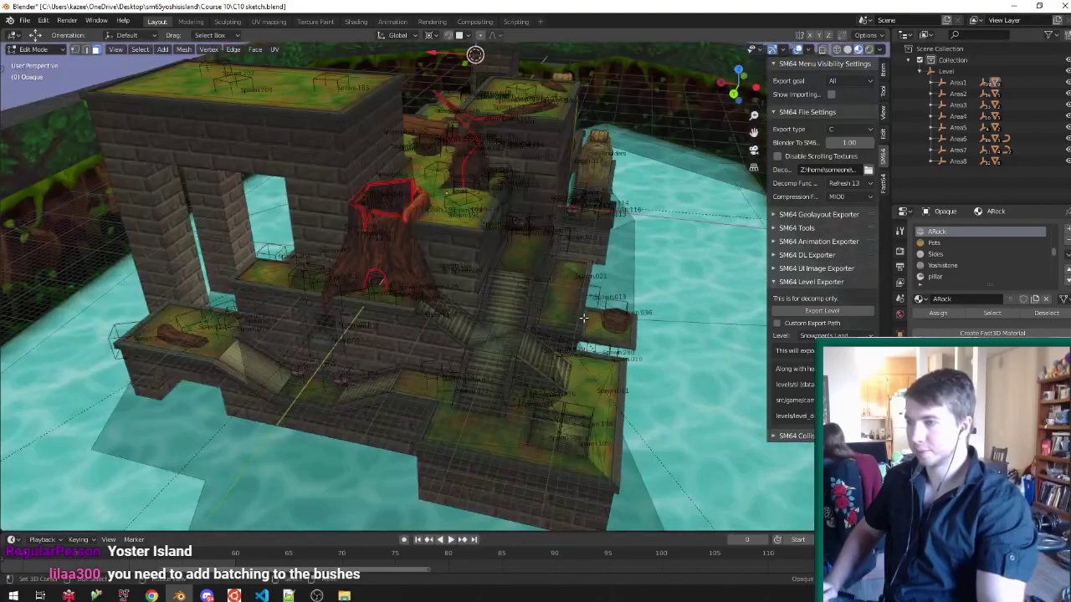
scroll(519, 180, "up", 5)
middle_click_drag(510, 188, 635, 212)
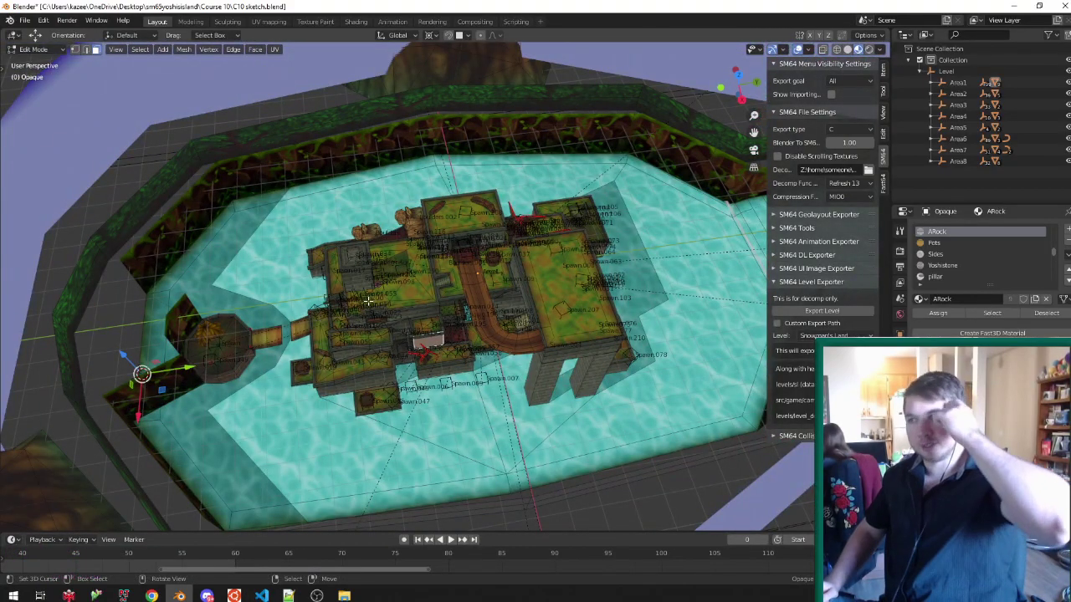
Examine the fort's plank bridges, doorway and narrow water passage, and the surroundings from above.
middle_click_drag(368, 301, 380, 280)
scroll(519, 243, "up", 4)
middle_click_drag(494, 230, 544, 172)
scroll(259, 206, "up", 4)
middle_click_drag(258, 205, 370, 181)
scroll(416, 201, "down", 5)
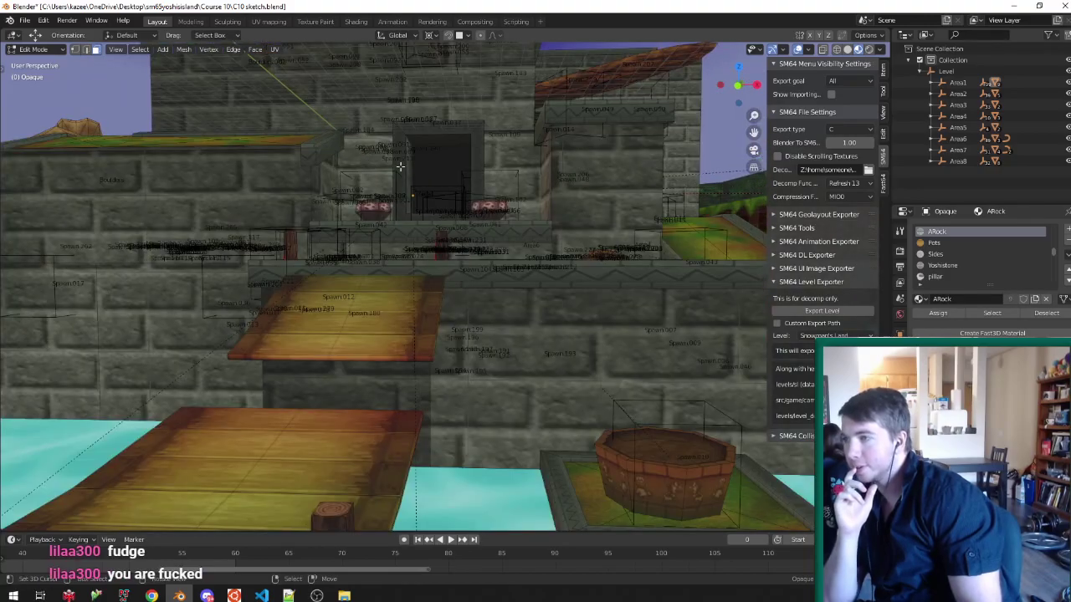
middle_click_drag(449, 166, 359, 220)
middle_click_drag(360, 327, 358, 270)
scroll(363, 250, "up", 3)
scroll(470, 266, "down", 4)
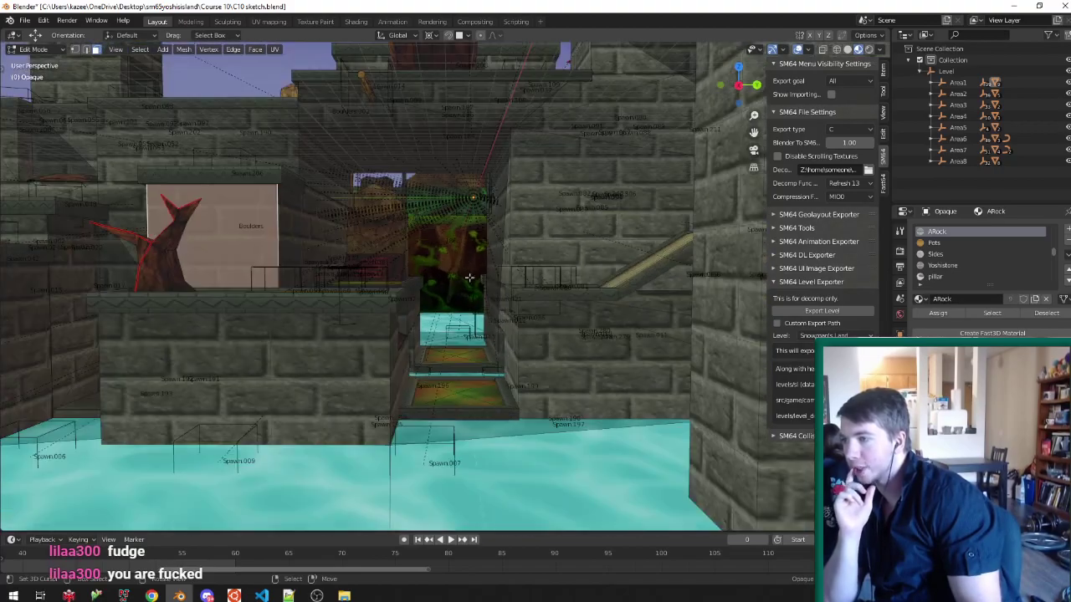
middle_click_drag(475, 308, 492, 307)
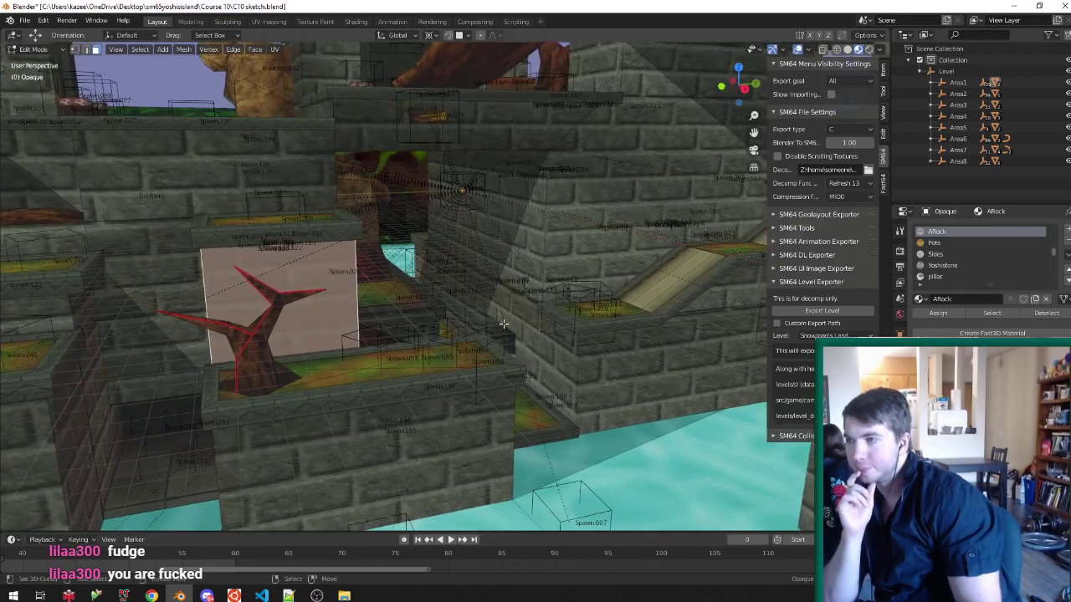
middle_click_drag(503, 324, 686, 451)
scroll(592, 304, "down", 4)
scroll(524, 337, "down", 5)
scroll(557, 462, "down", 2)
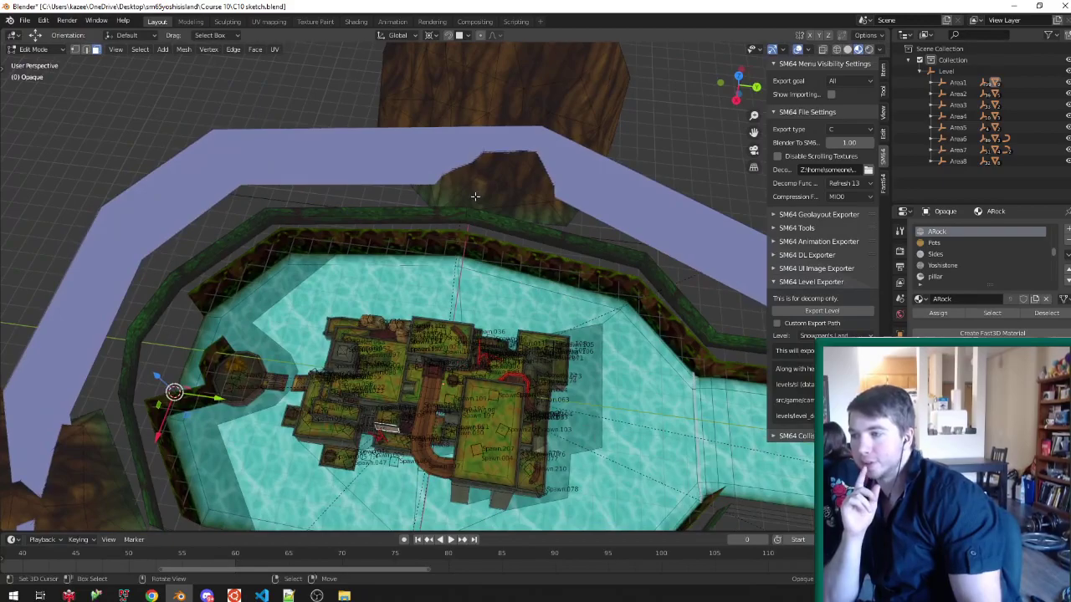
Examine the fort's terraced front, the fallen log and the passage between the brick walls.
scroll(465, 307, "up", 3)
middle_click_drag(416, 354, 545, 290)
scroll(536, 262, "up", 1)
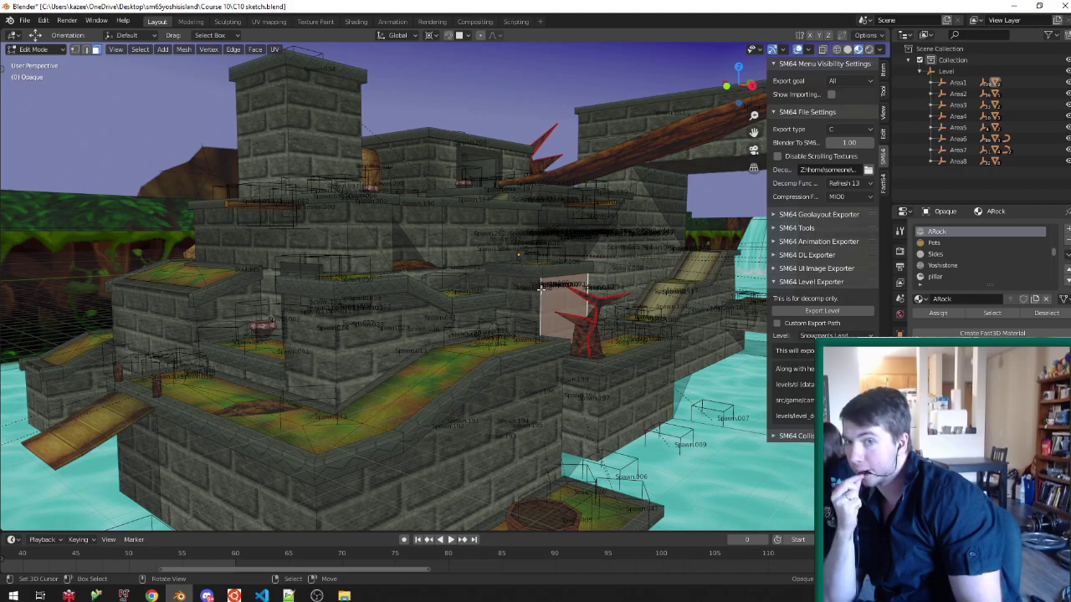
middle_click_drag(565, 283, 523, 313)
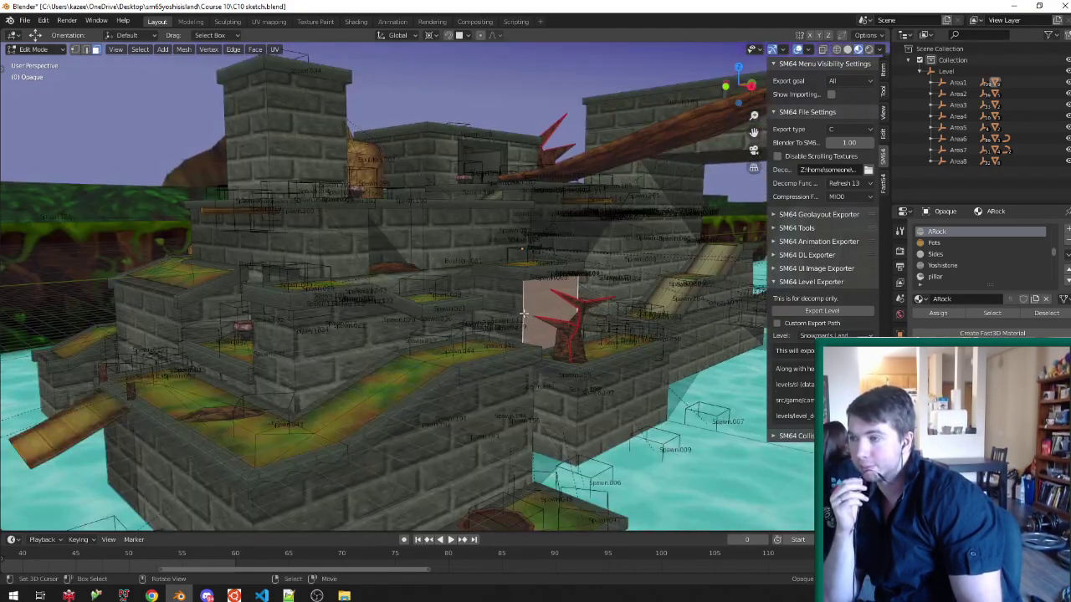
middle_click_drag(599, 315, 625, 262)
middle_click_drag(626, 216, 623, 268)
scroll(599, 270, "up", 3)
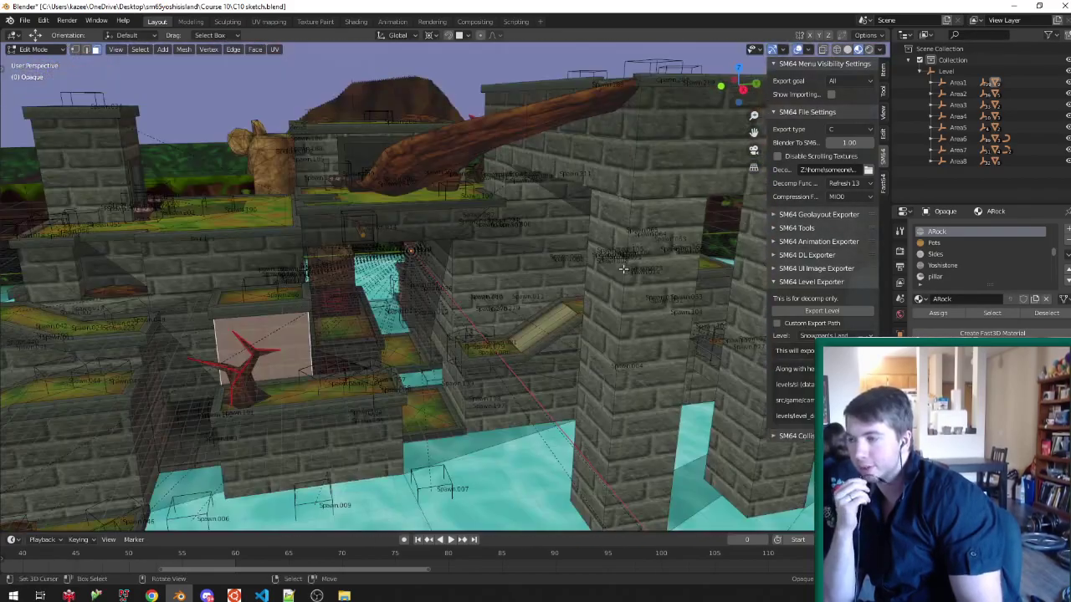
middle_click_drag(419, 331, 540, 268)
scroll(344, 314, "up", 3)
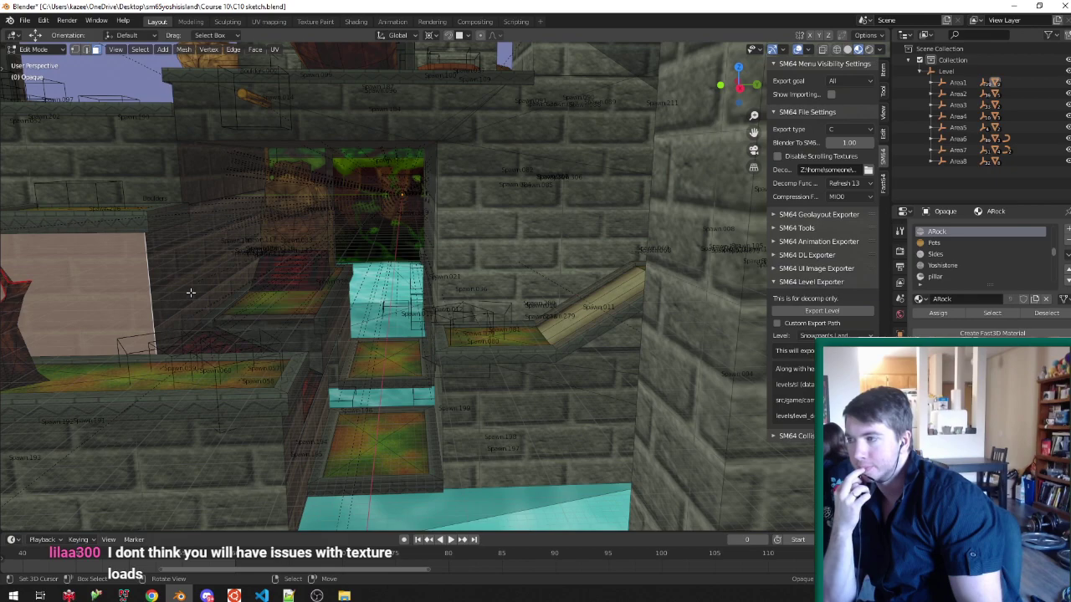
Check how the brick side wall along the passage is divided by selecting its faces alternately.
left_click(192, 293)
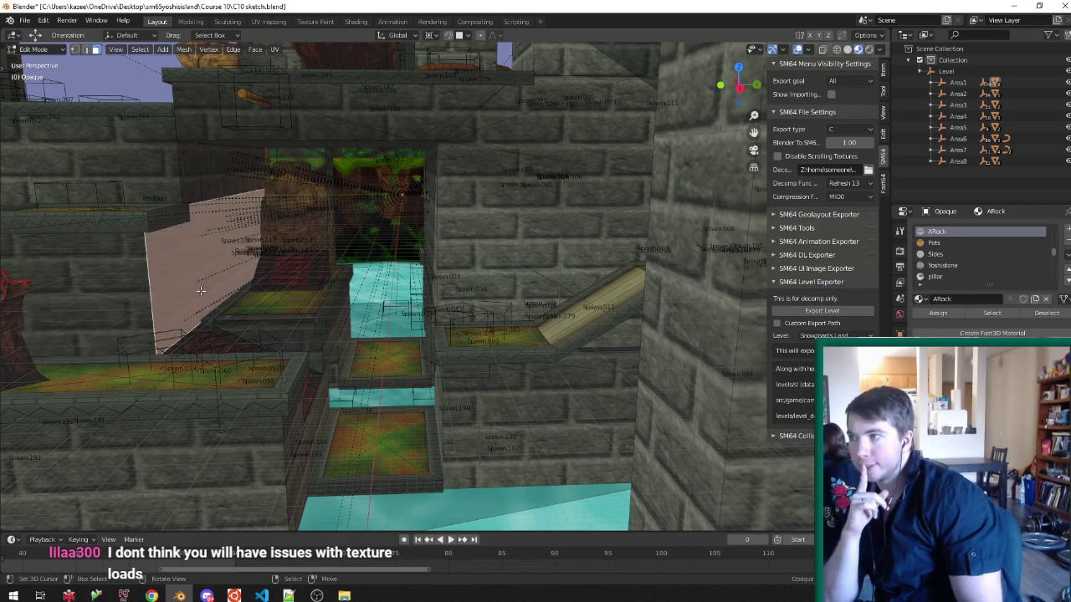
right_click(209, 179)
right_click(209, 249)
right_click(209, 172)
right_click(215, 250)
right_click(217, 181)
right_click(209, 246)
Check the face divisions of the opposite passage wall beneath the small grassy ledge by selecting its faces.
middle_click_drag(366, 224, 420, 223)
scroll(515, 308, "up", 2)
right_click(512, 309)
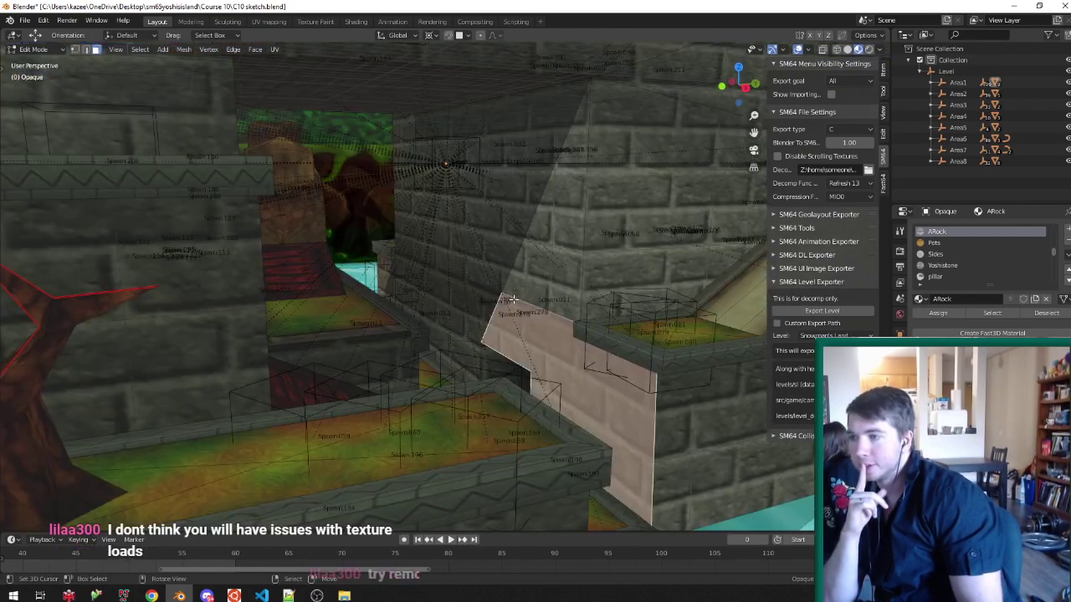
right_click(467, 312)
right_click(465, 353)
right_click(466, 320)
right_click(501, 328)
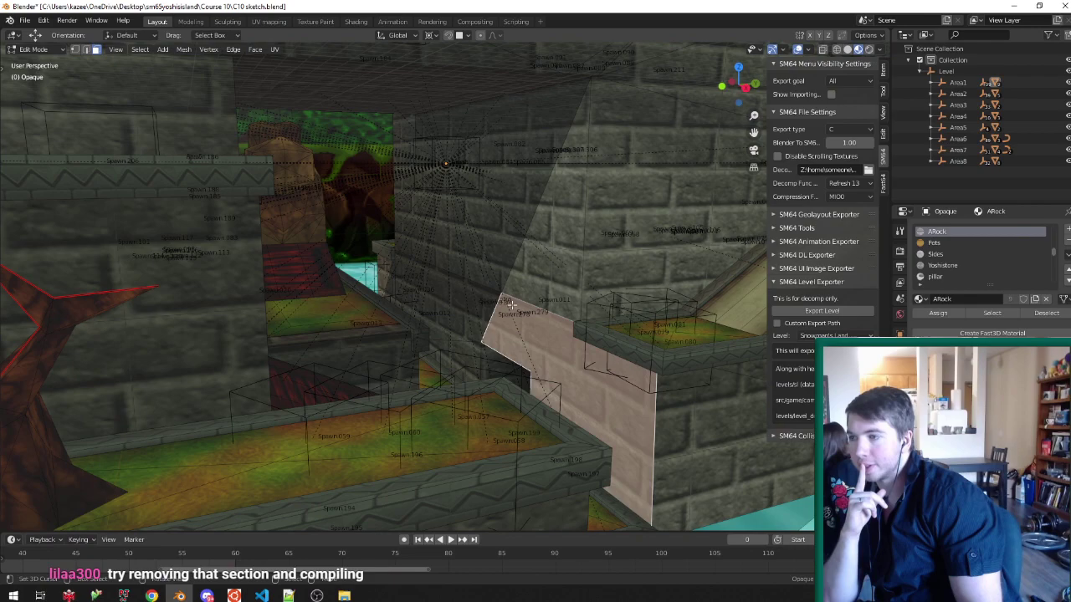
Check how the brick wall along the water passage is divided by selecting its corner triangle, inner panels and lower strip.
right_click(526, 274)
right_click(572, 151)
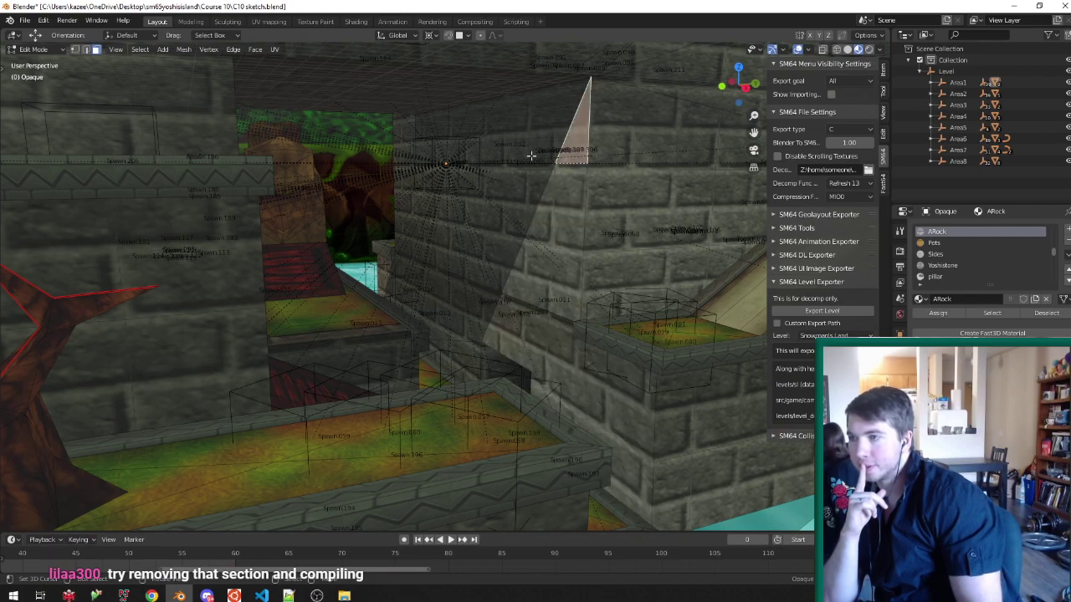
right_click(522, 156)
right_click(504, 187)
right_click(406, 150)
right_click(473, 150)
right_click(486, 219)
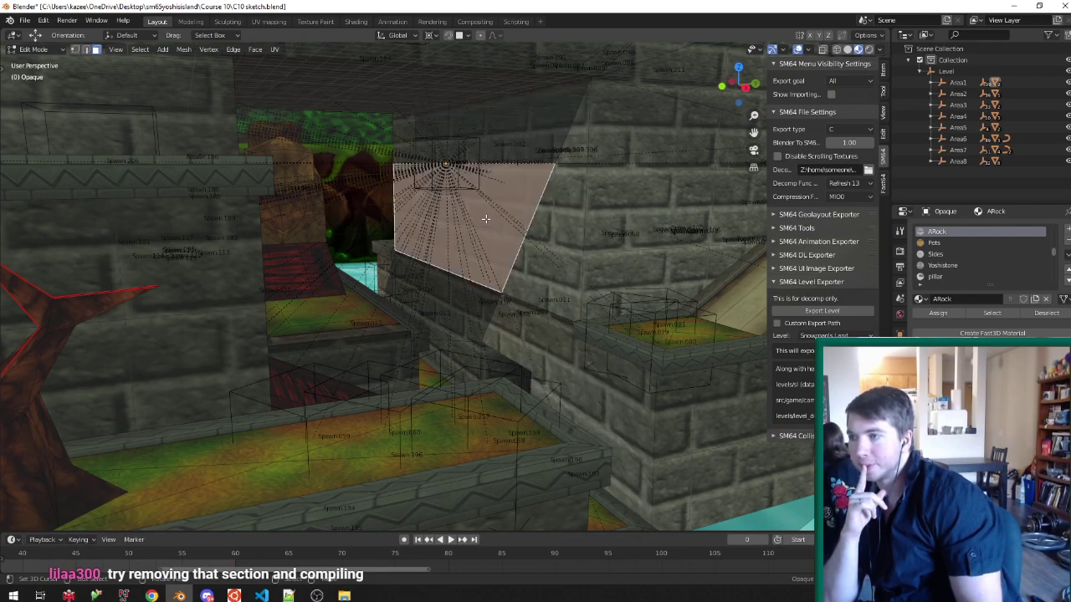
right_click(537, 296)
Select all faces of the level mesh and bring up the Sort Mesh Elements options.
scroll(537, 292, "down", 3)
middle_click_drag(537, 280, 473, 301)
scroll(473, 301, "down", 4)
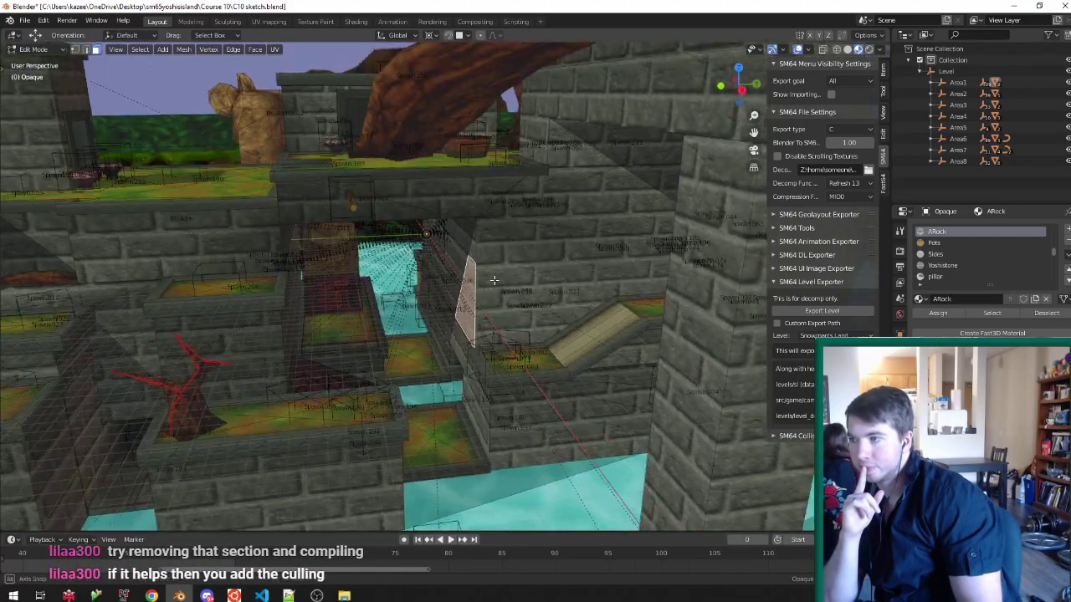
middle_click_drag(494, 281, 477, 300)
scroll(477, 295, "down", 5)
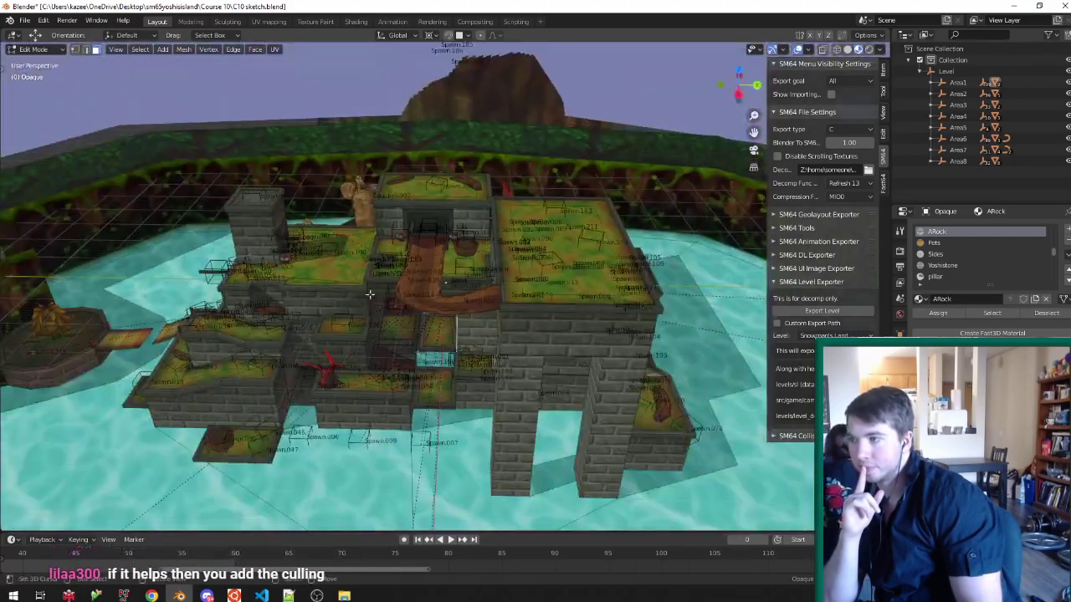
scroll(368, 294, "up", 4)
middle_click_drag(362, 295, 422, 283)
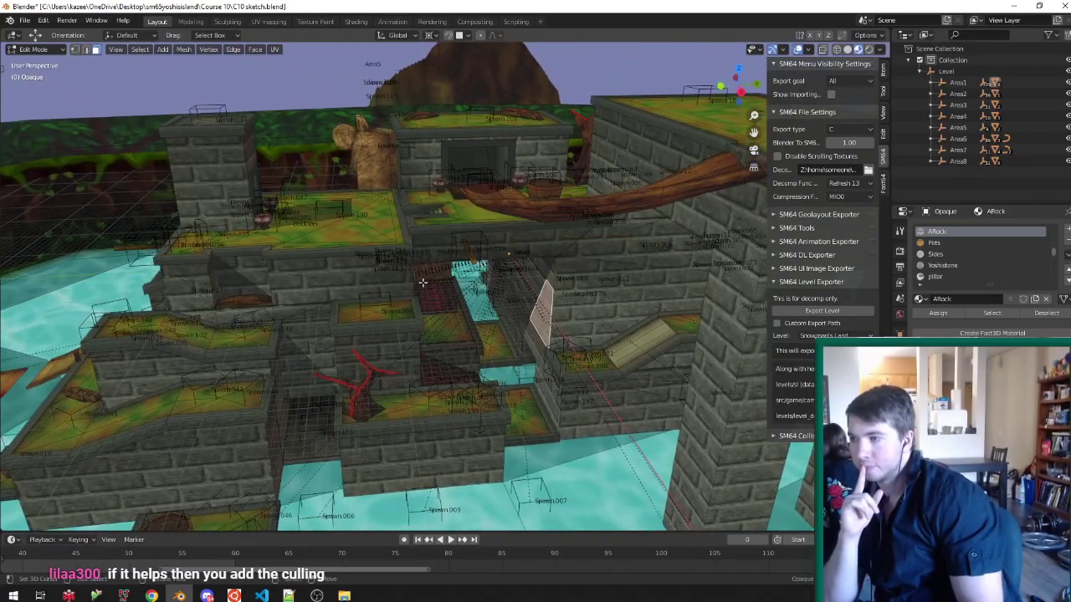
key("a")
key("F3")
type("sort")
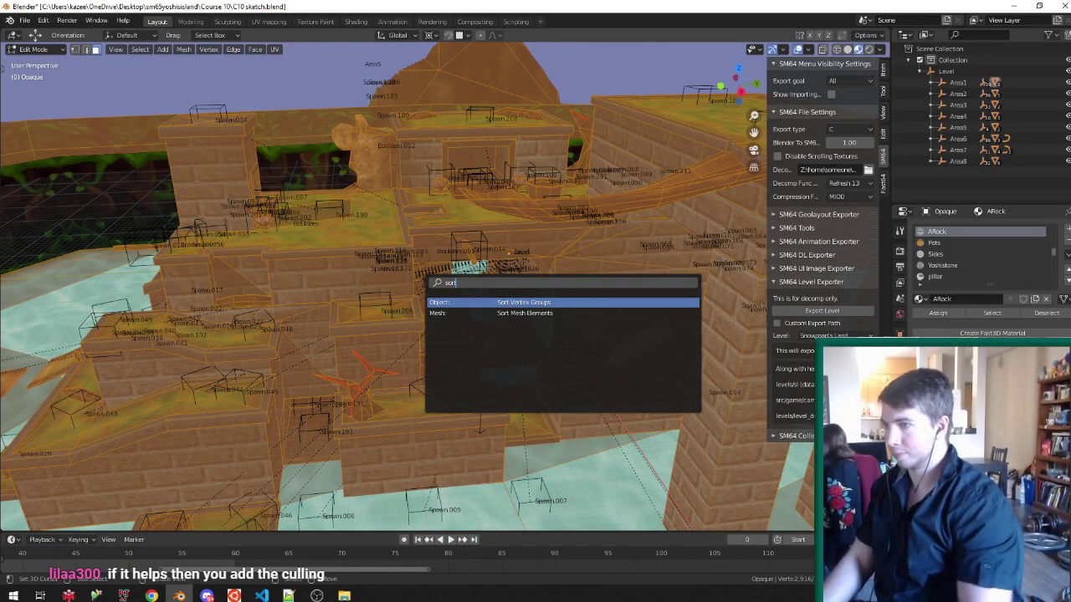
key("Down")
key("Return")
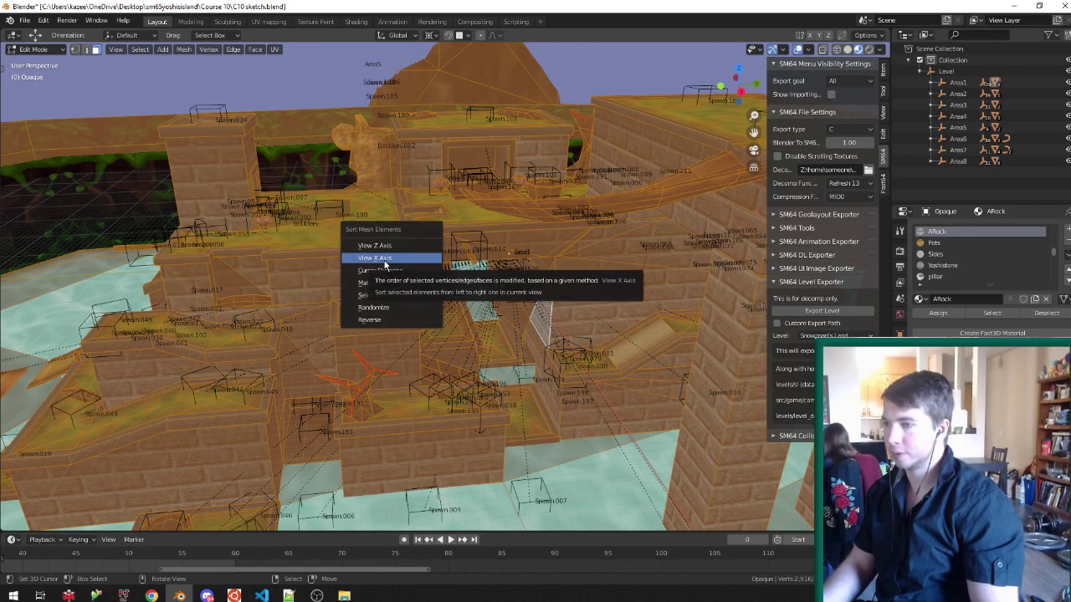
middle_click_drag(525, 216, 485, 324)
scroll(493, 313, "down", 2)
key("KP_7")
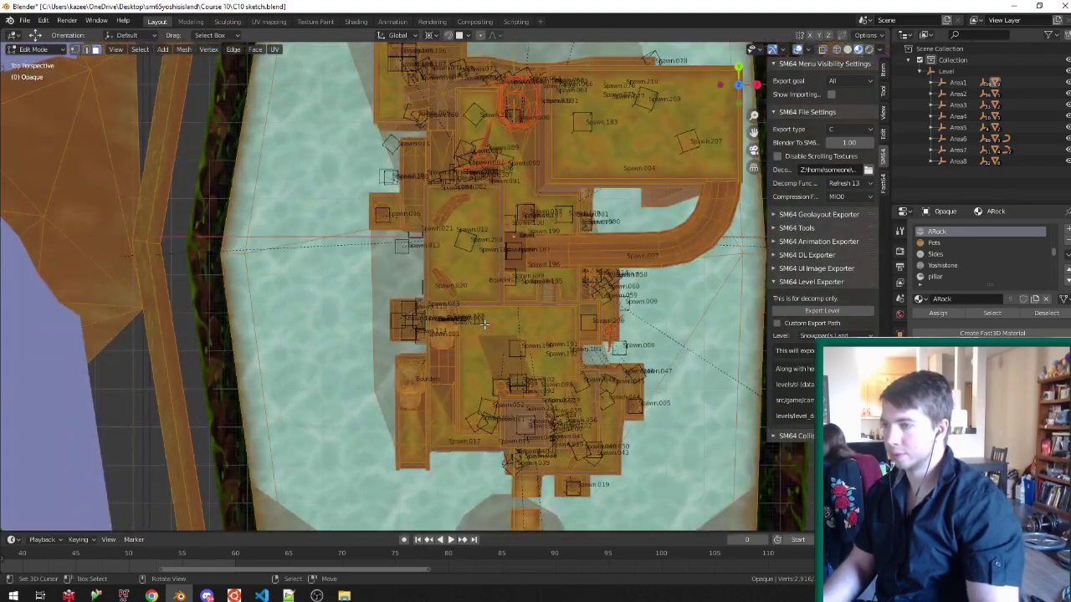
key("KP_1")
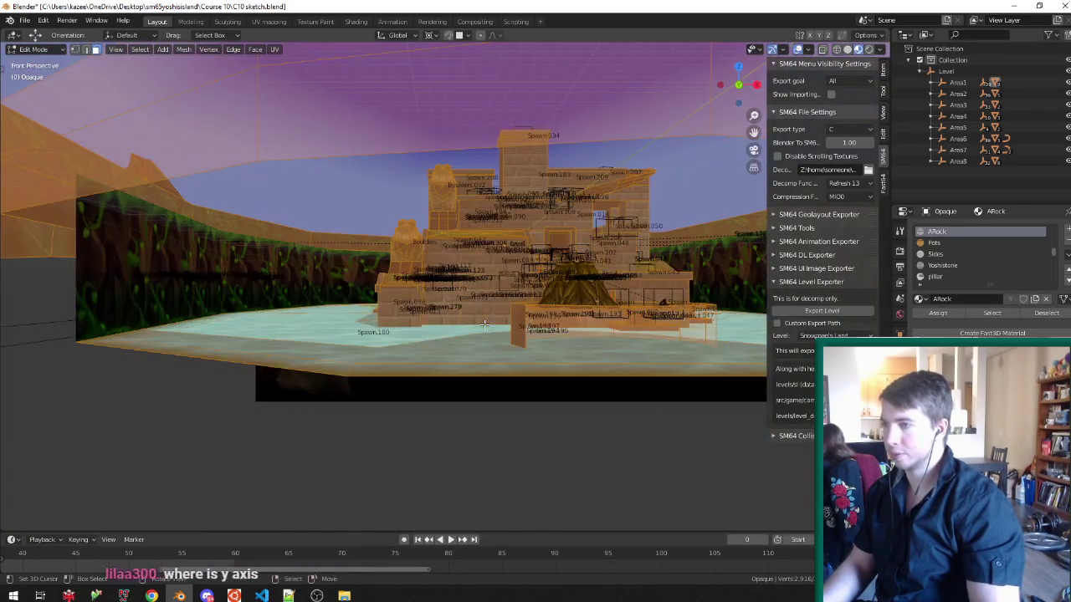
key("KP_5")
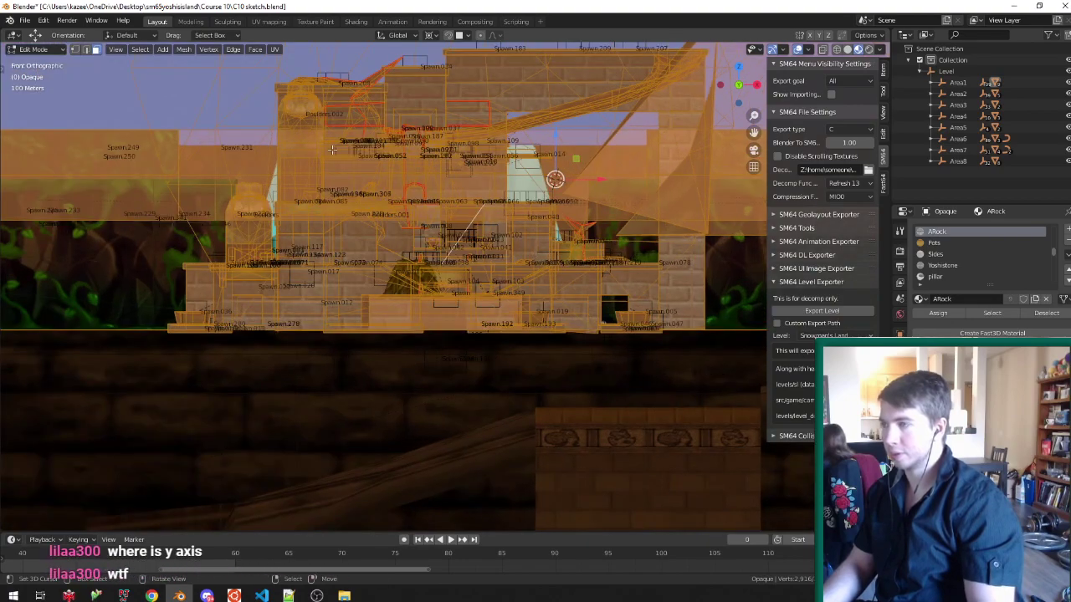
key("F3")
key("Return")
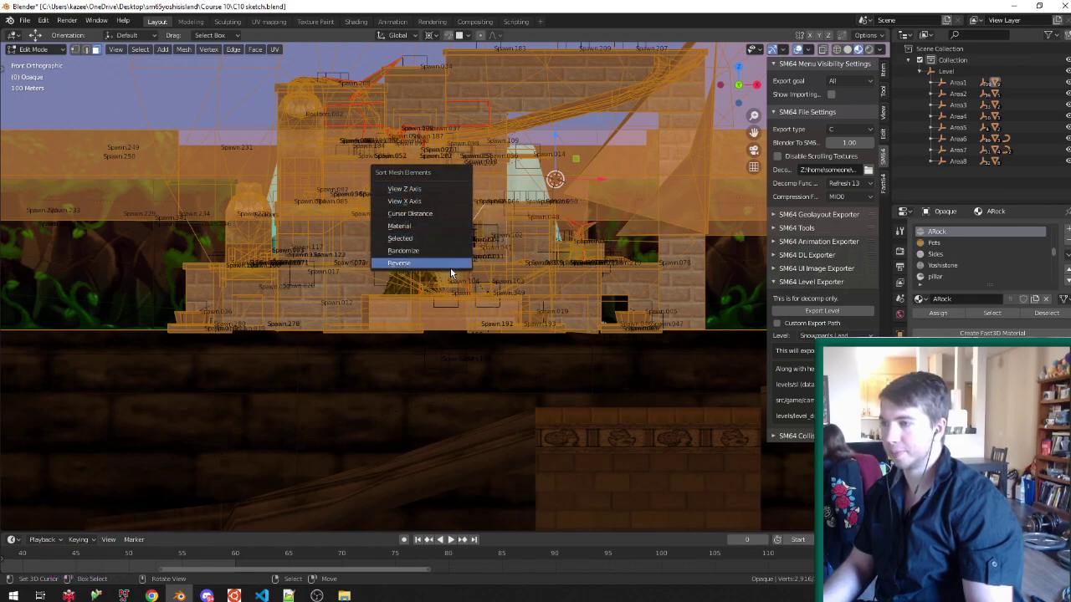
key("KP_5")
Sort the mesh's vertex groups by name.
scroll(535, 189, "down", 10)
middle_click_drag(536, 189, 506, 280)
scroll(432, 256, "up", 6)
scroll(456, 185, "up", 5)
key("F3")
type("s")
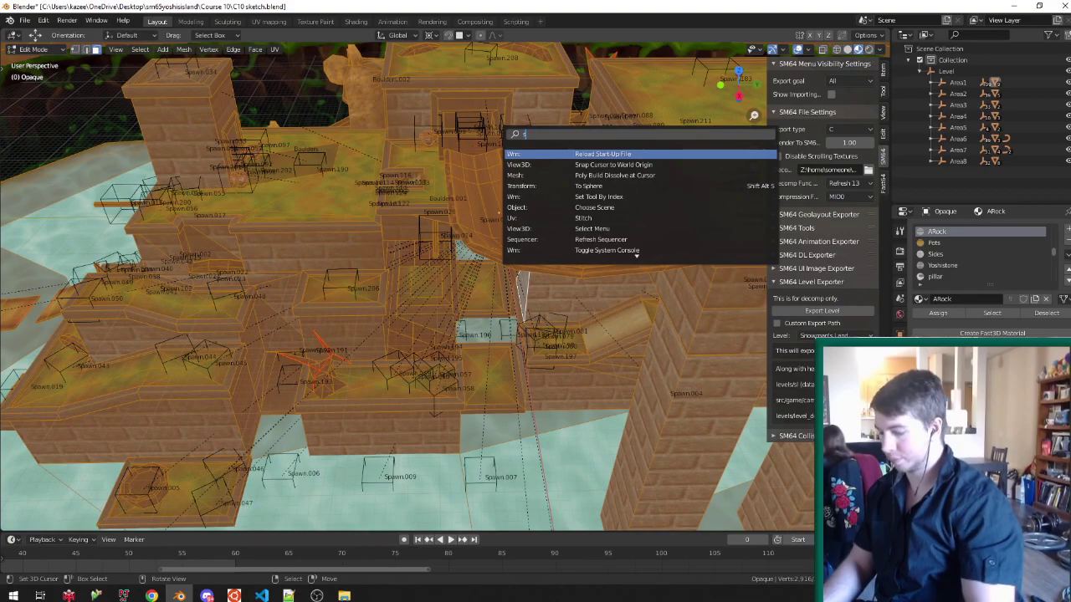
type("ort")
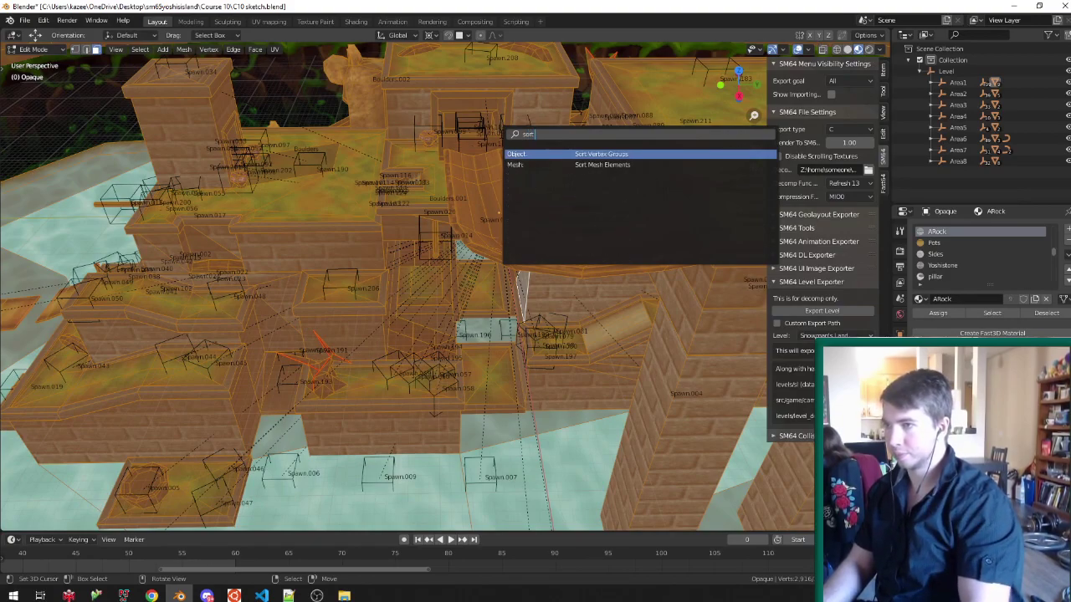
key("Return")
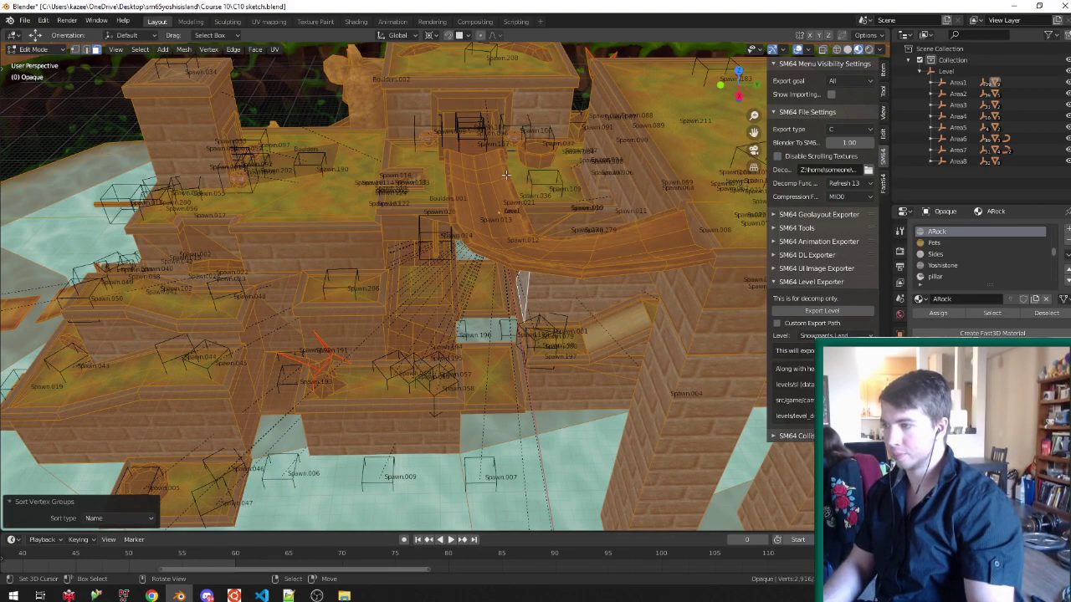
Run Sort Mesh Elements on all selected faces using the Material method.
middle_click_drag(506, 174, 501, 165)
middle_click_drag(505, 283, 508, 243)
scroll(507, 243, "up", 5)
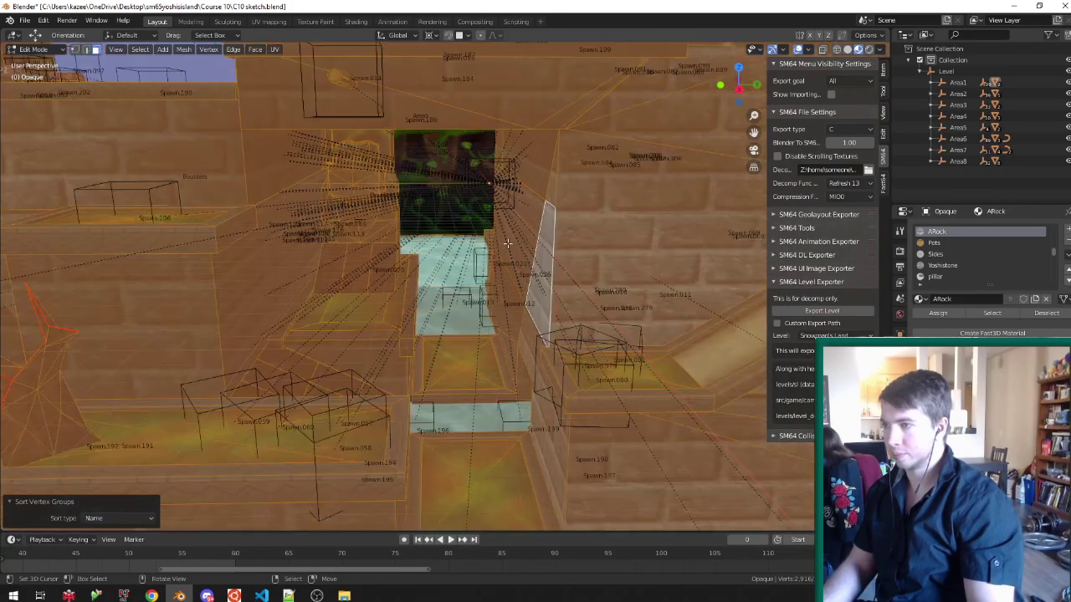
scroll(507, 243, "up", 2)
key("F3")
type("sort")
key("Down")
key("Return")
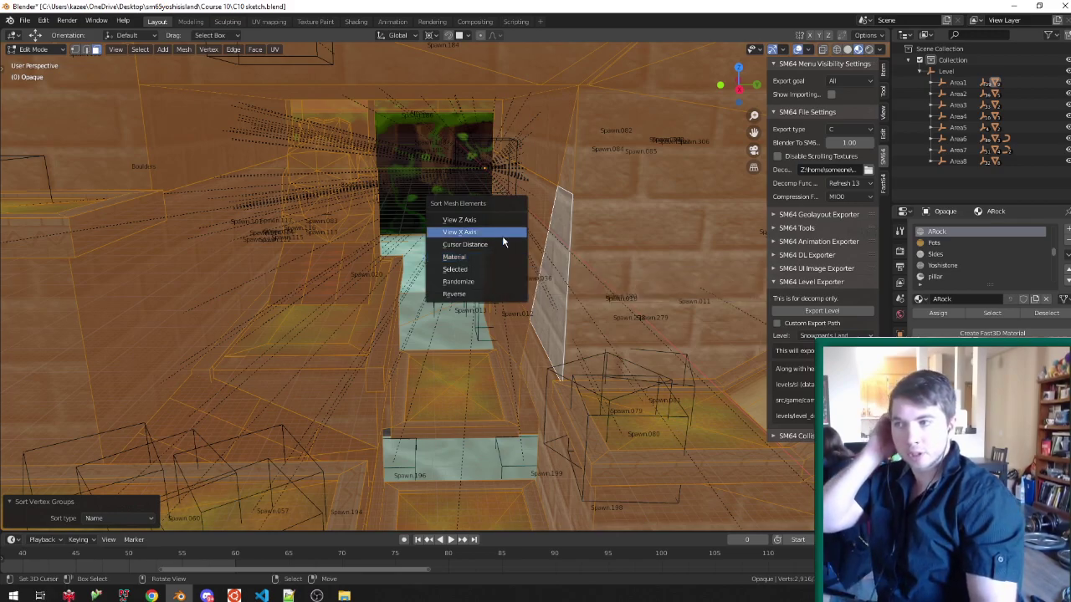
left_click(502, 258)
Place the 3D cursor beside the water channel in the brick passage and sort the mesh faces by Cursor Distance.
scroll(502, 257, "down", 8)
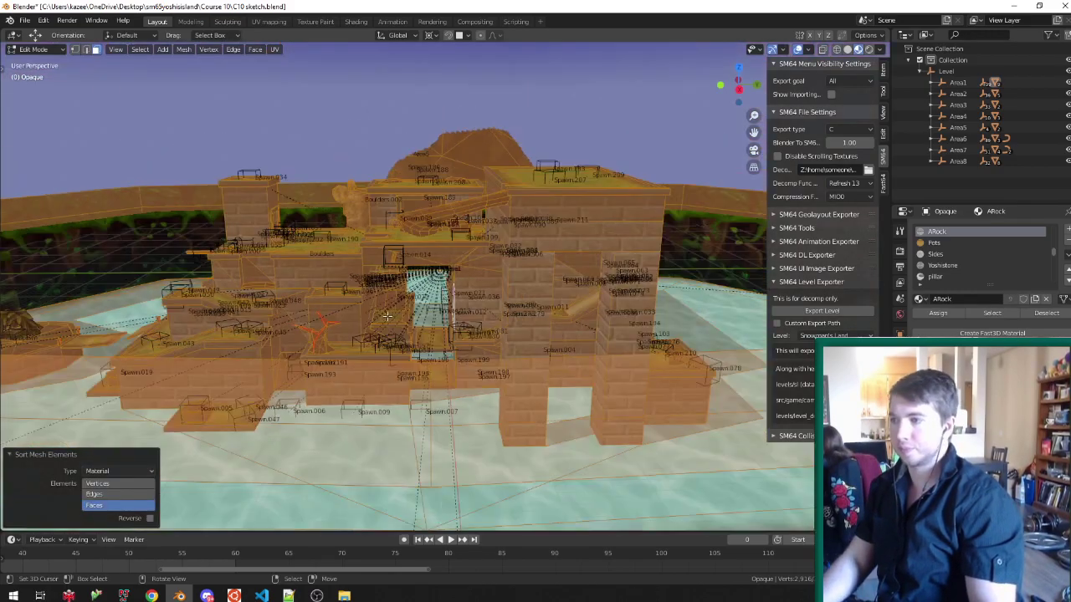
scroll(387, 317, "down", 12)
middle_click_drag(390, 127, 385, 175)
scroll(393, 173, "up", 3)
scroll(413, 314, "up", 13)
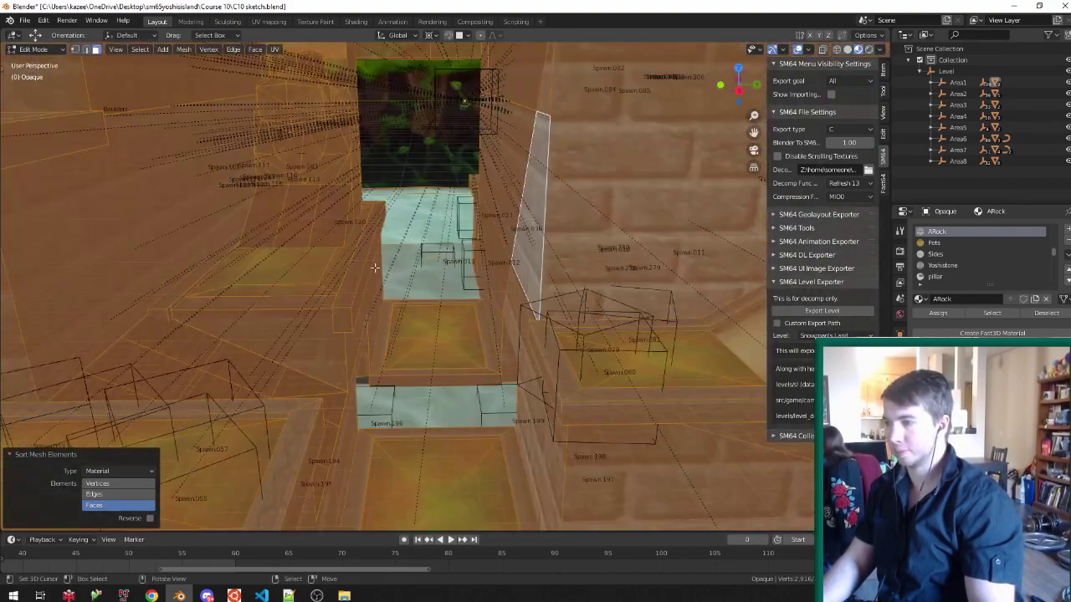
left_click(358, 272)
scroll(564, 297, "down", 2)
key("F3")
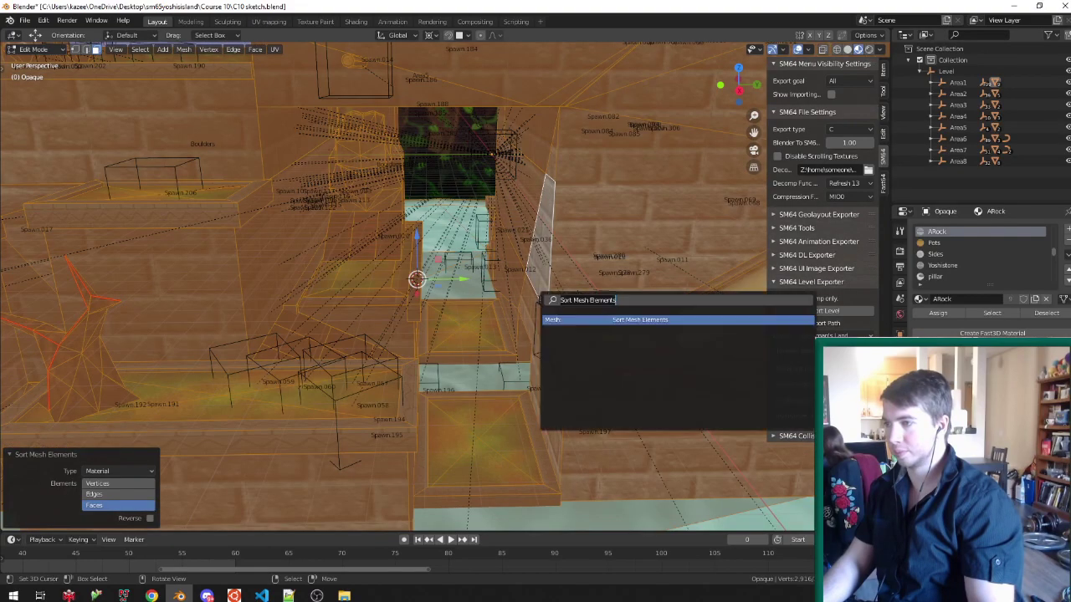
key("Return")
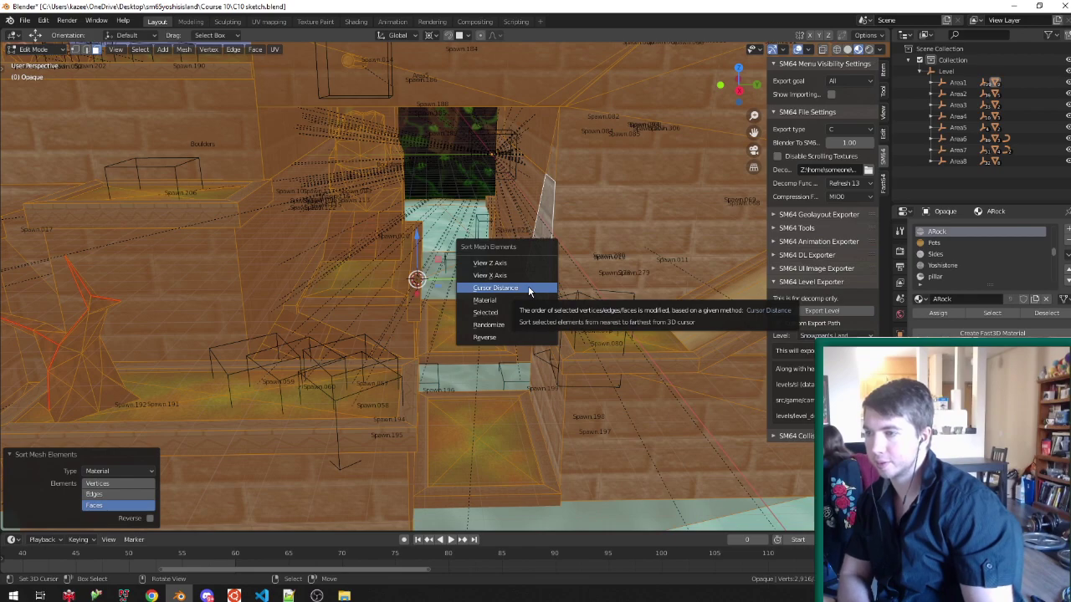
left_click(529, 288)
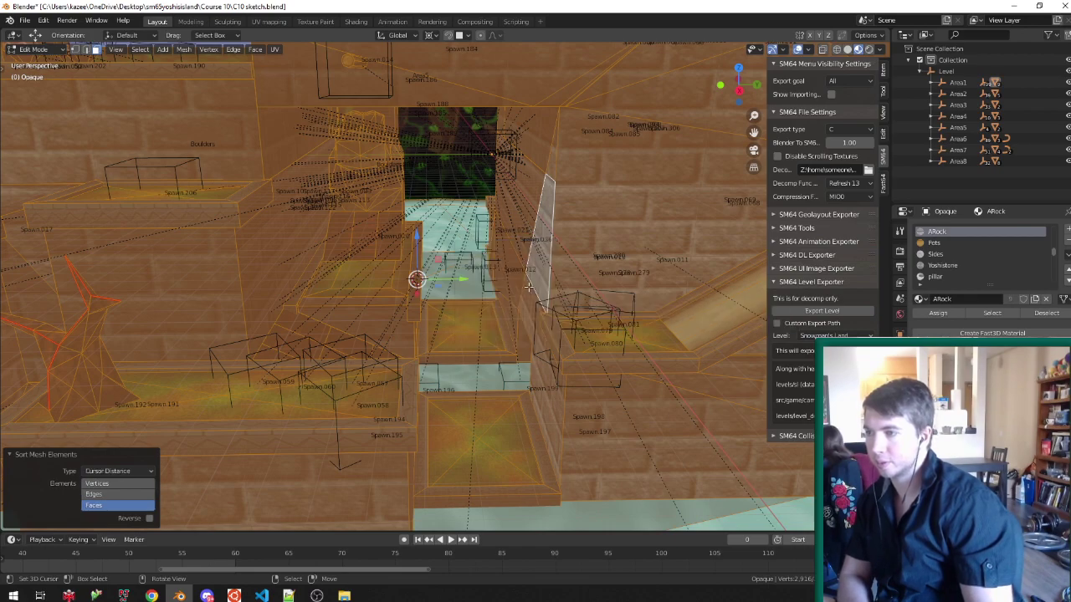
Sort the distance-ordered faces once more by Material.
key("F3")
key("Return")
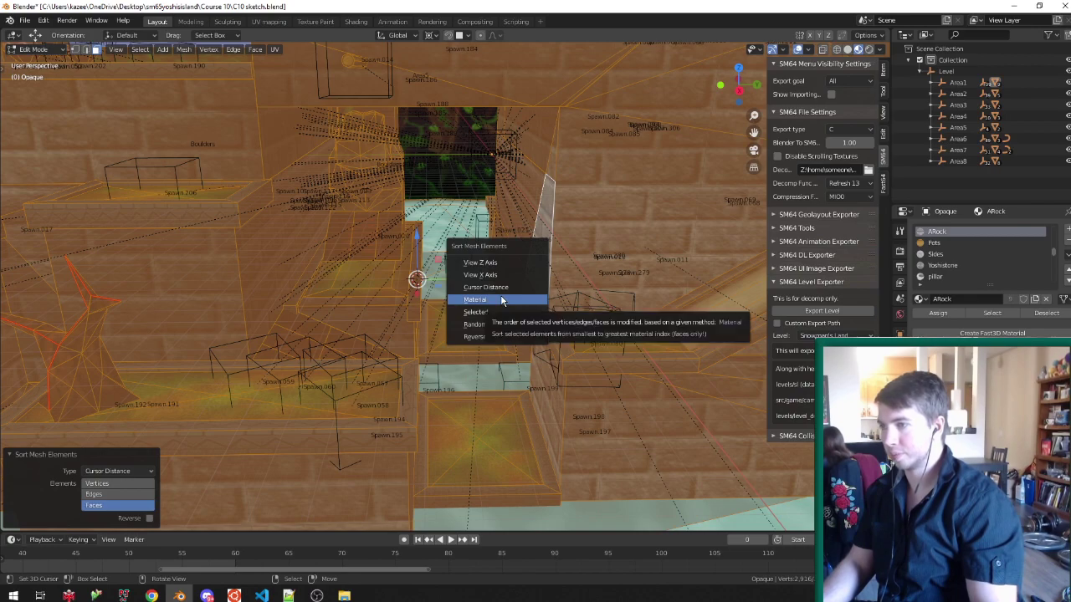
left_click(502, 300)
Save the file in Object Mode and export the level from the Level object.
key("Tab")
key("ctrl+s")
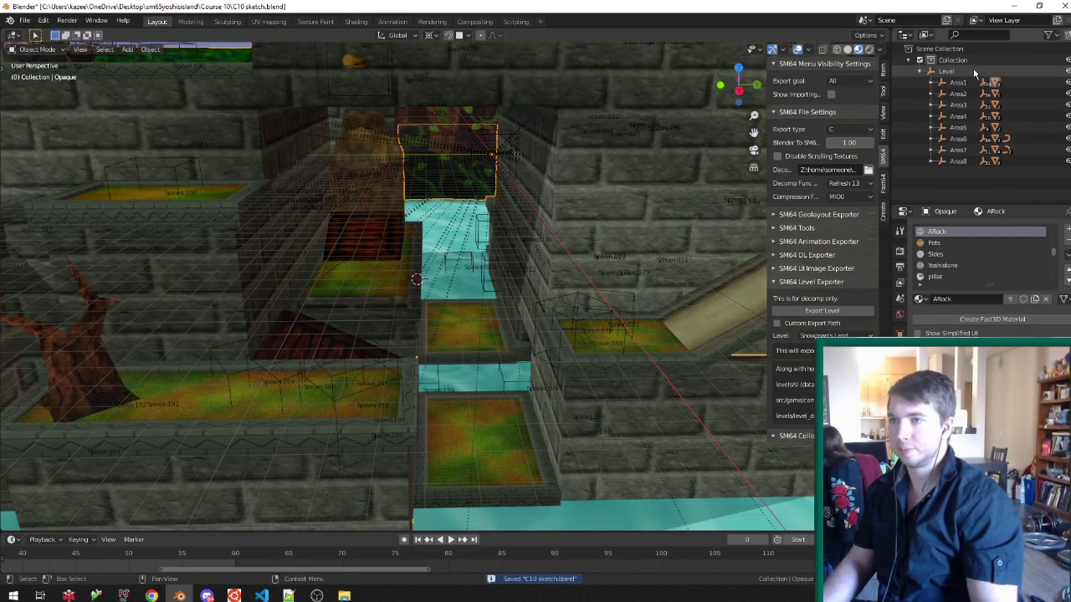
left_click(975, 73)
left_click(819, 312)
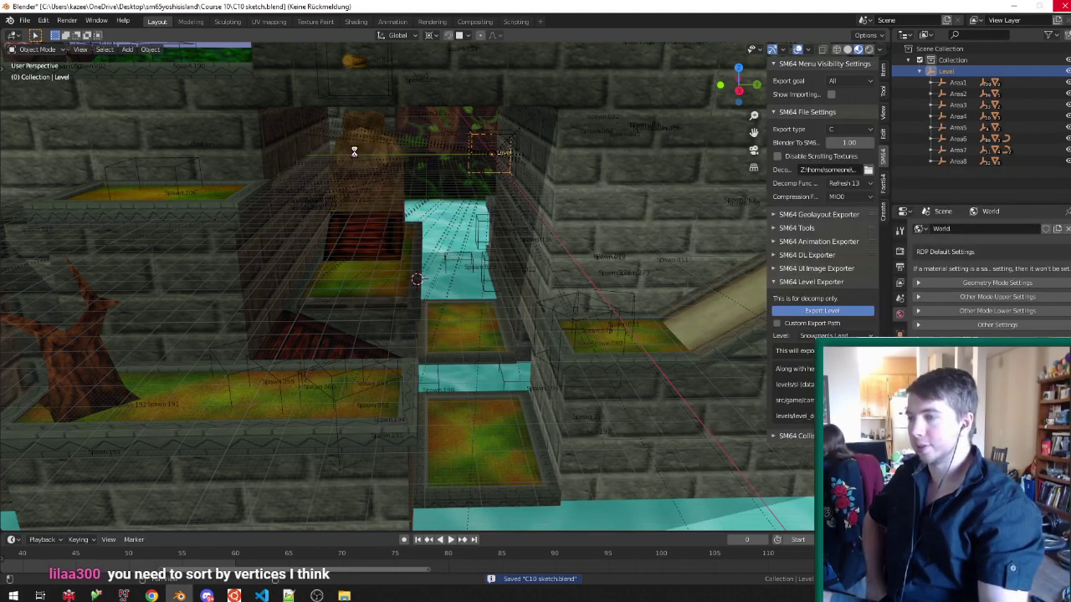
Switch to File Explorer and copy sm64.us.f3dex2.z64 from the build/us folder to the ED64 (D:) drive.
left_click(352, 597)
left_click(416, 556)
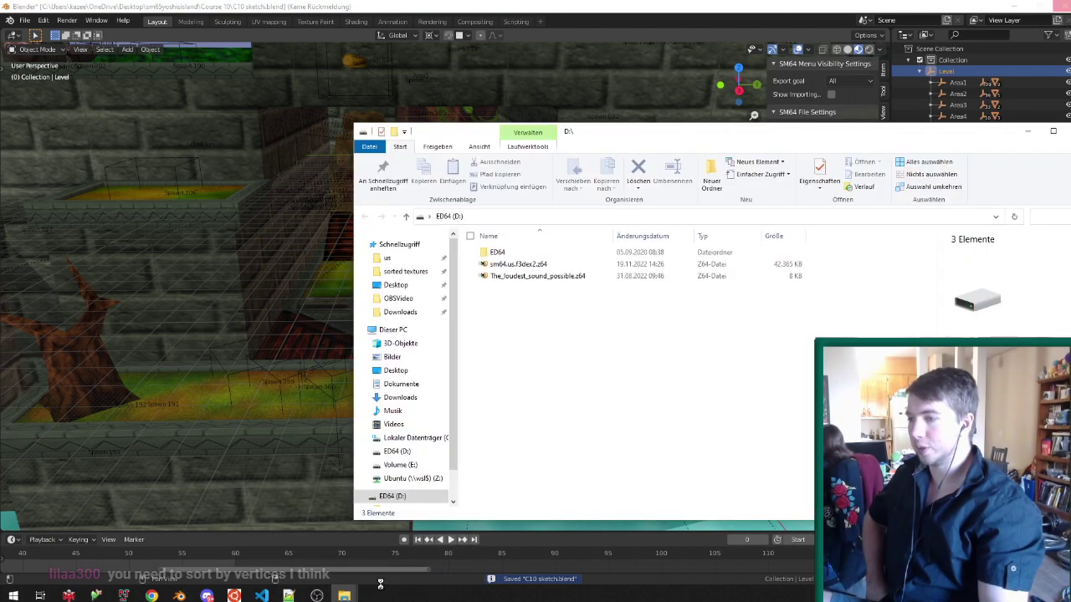
left_click(346, 594)
left_click(294, 555)
left_click(864, 320)
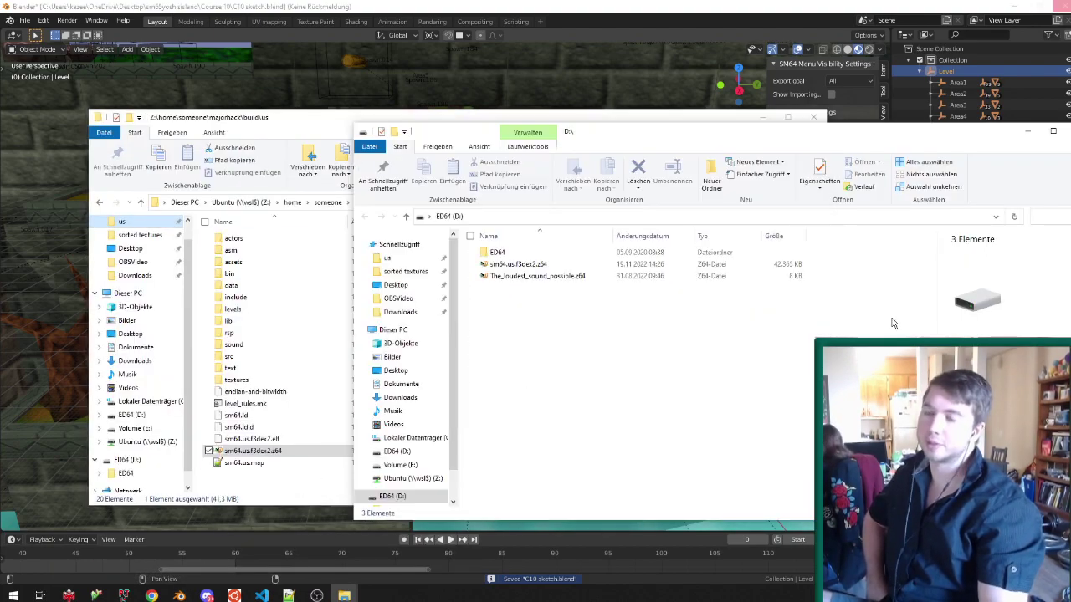
left_click(235, 596)
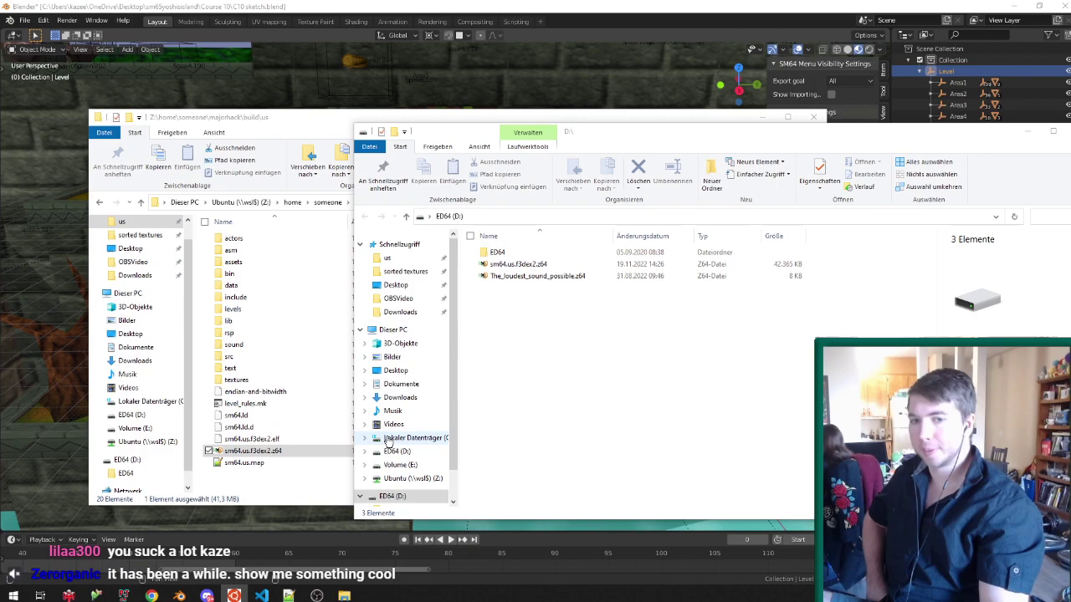
left_click_drag(255, 451, 586, 351)
left_click(500, 219)
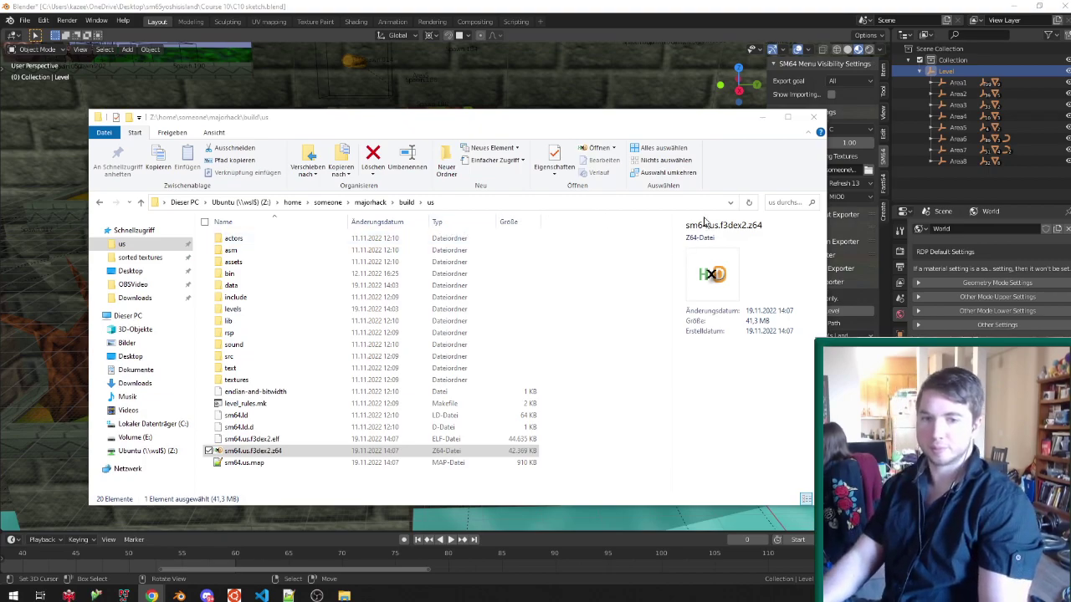
left_click(813, 117)
middle_click_drag(382, 176, 465, 203)
scroll(375, 211, "down", 8)
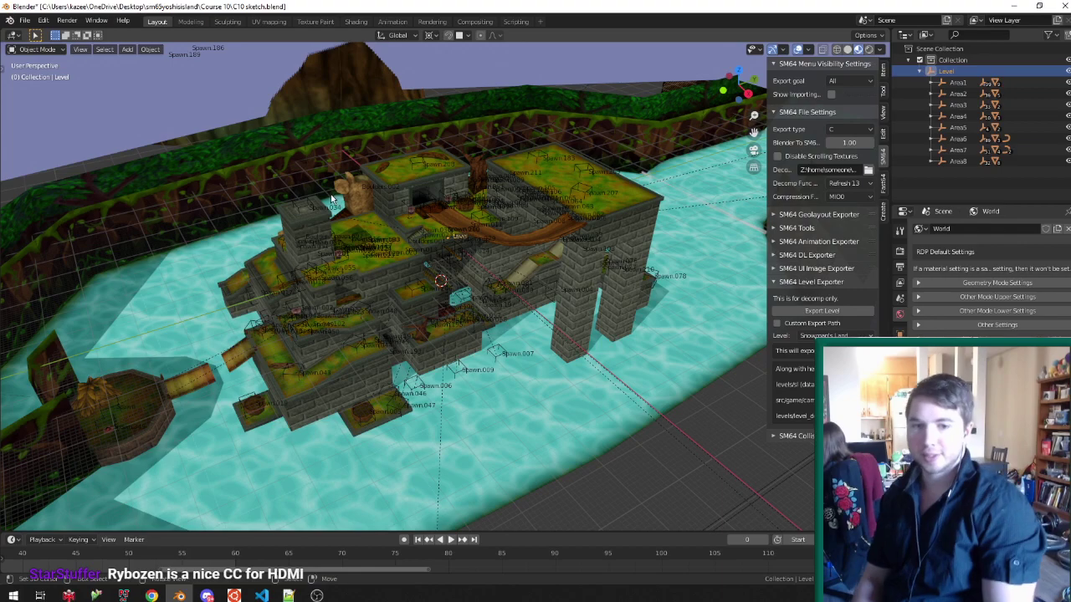
Switch to Chrome and search Google for "rybozen capture card".
key("alt+Tab")
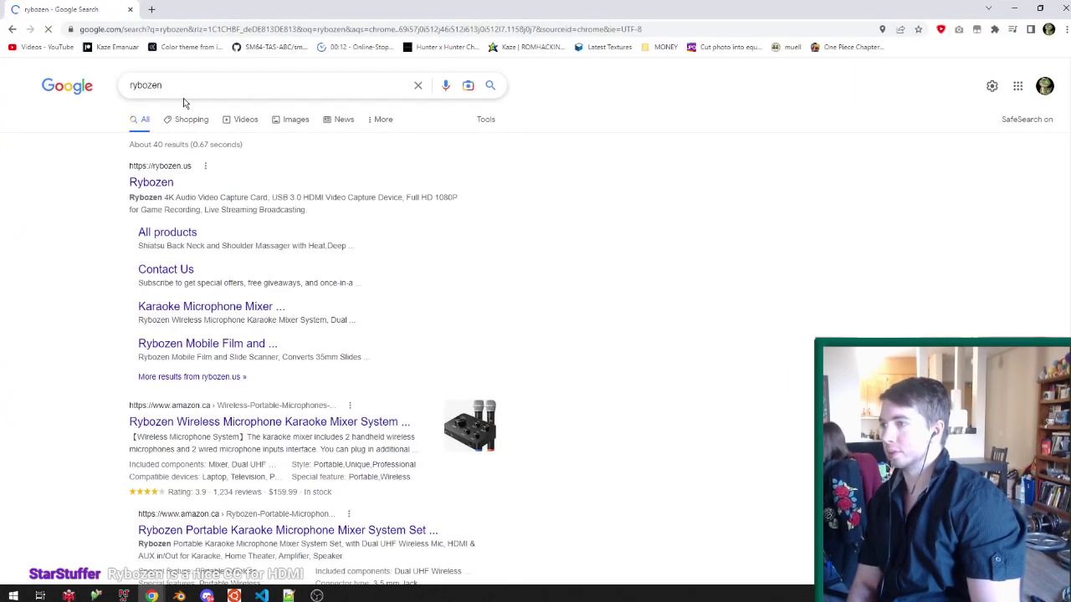
left_click(206, 83)
type("capture card")
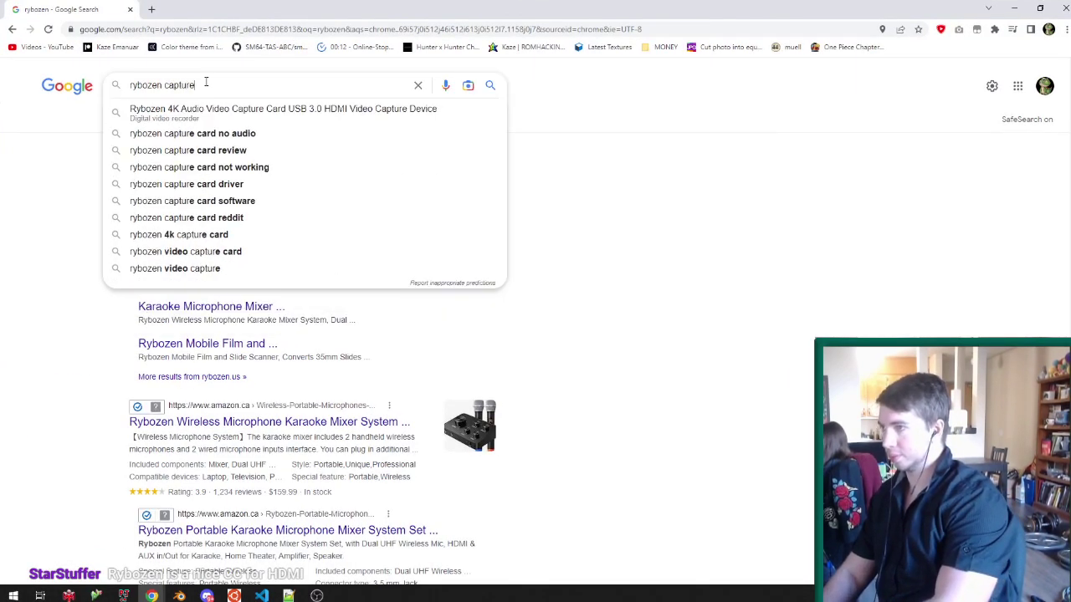
key("Return")
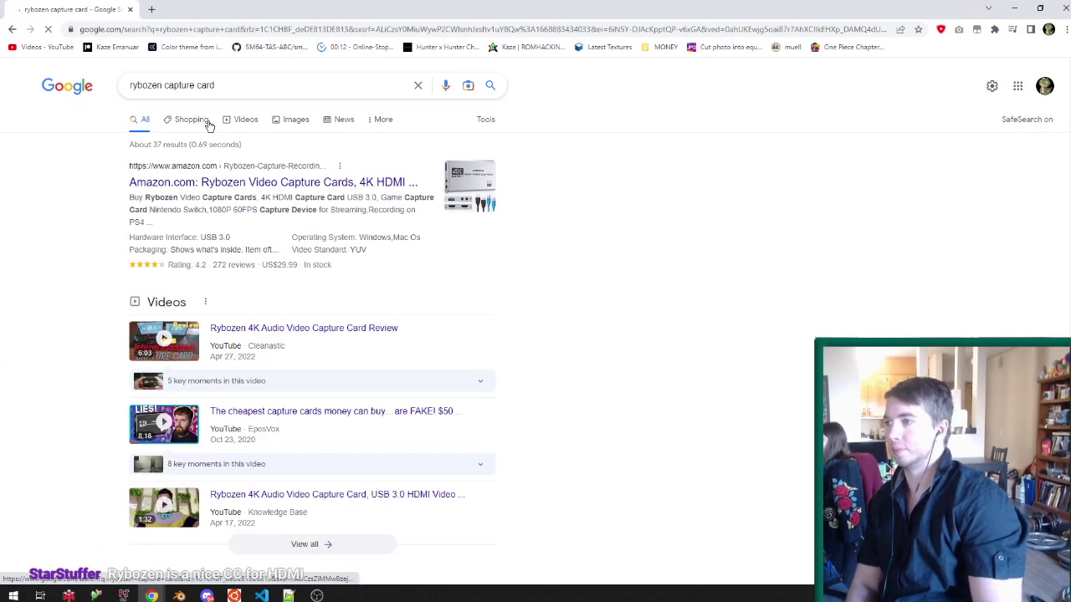
View the shopping results and the product preview of the Rybozen Audio Video Capture Card.
left_click(189, 120)
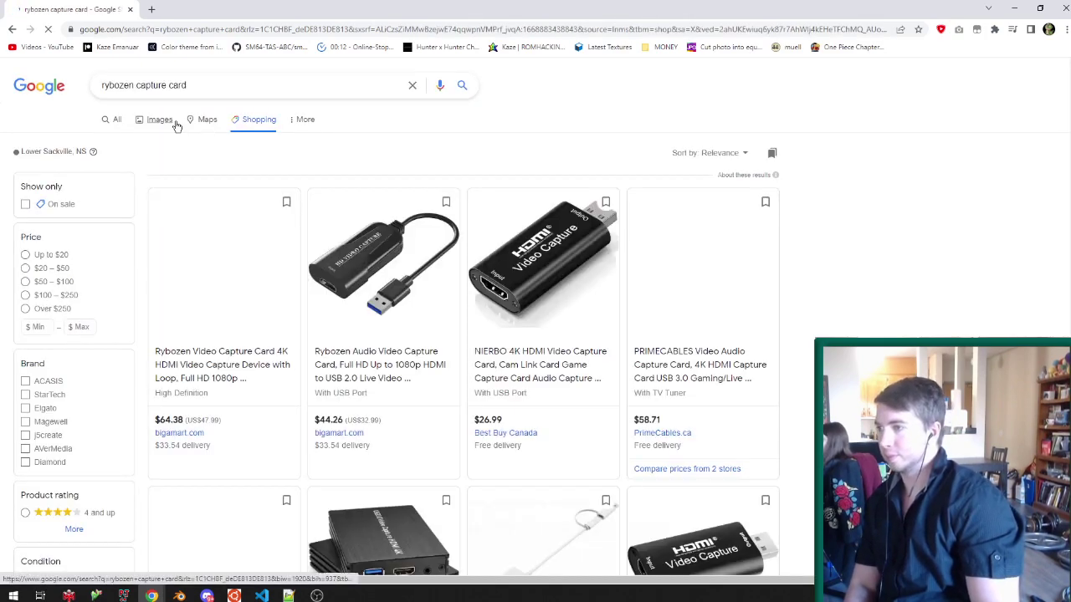
left_click(355, 261)
scroll(354, 255, "down", 2)
scroll(196, 247, "up", 2)
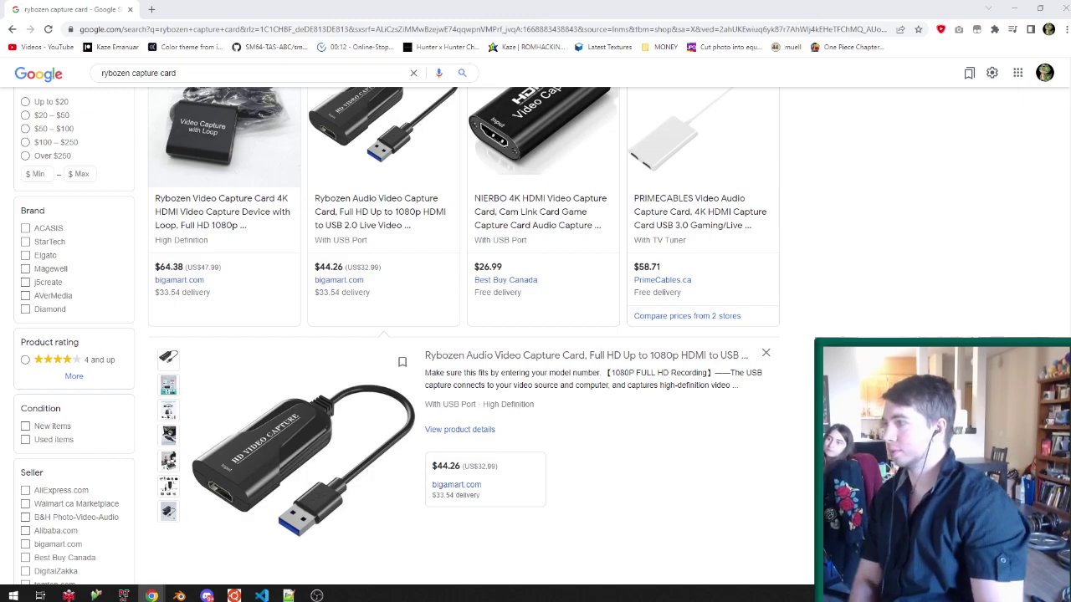
Search for "n64 digital" in a new tab and open the Pixel FX N64 result.
left_click_drag(2, 175, 536, 10)
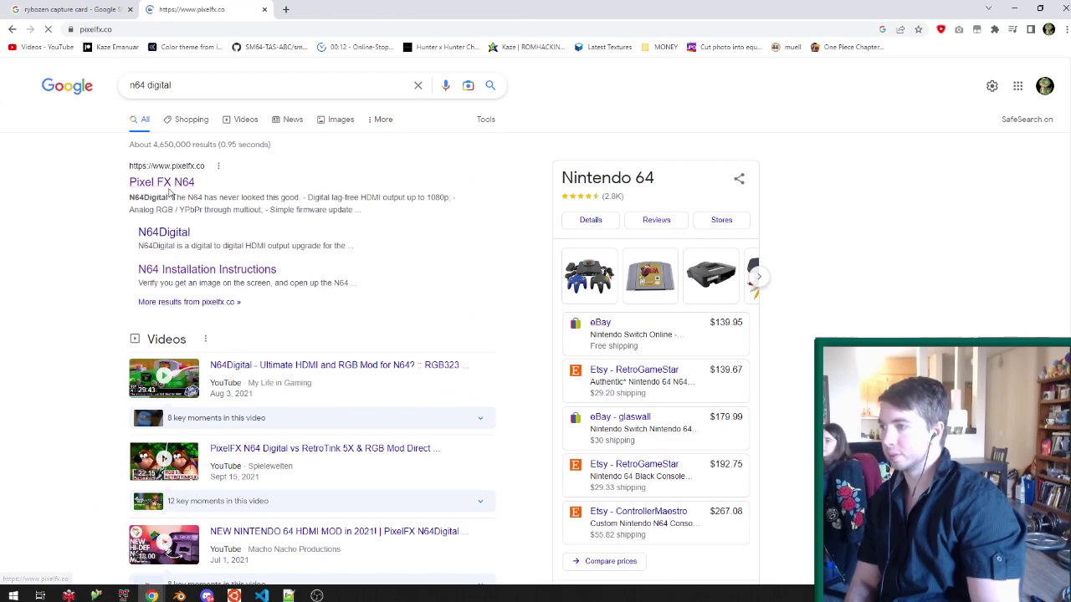
Examine the feature list and game screenshots on the Pixel FX N64 page.
scroll(255, 224, "down", 2)
scroll(255, 224, "down", 1)
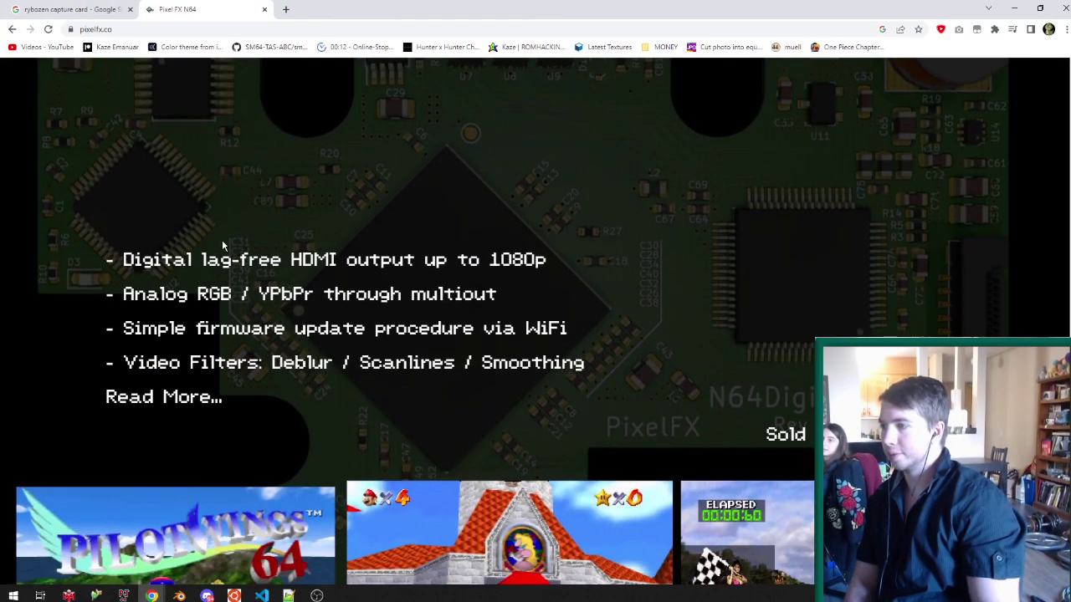
left_click_drag(203, 259, 546, 261)
scroll(449, 282, "down", 2)
scroll(449, 282, "down", 2)
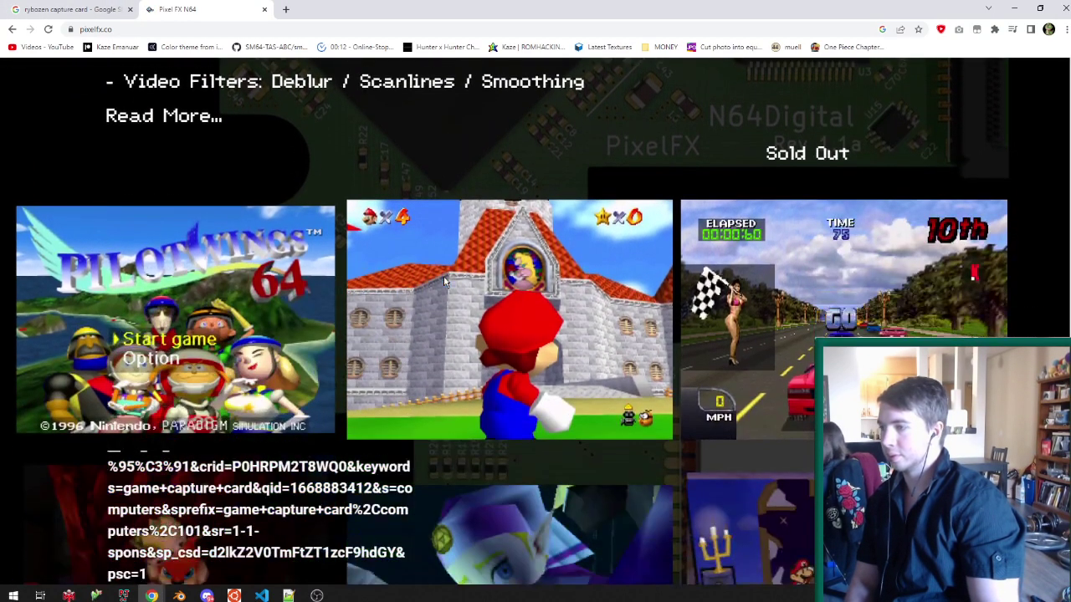
scroll(441, 276, "up", 2)
scroll(449, 284, "down", 5)
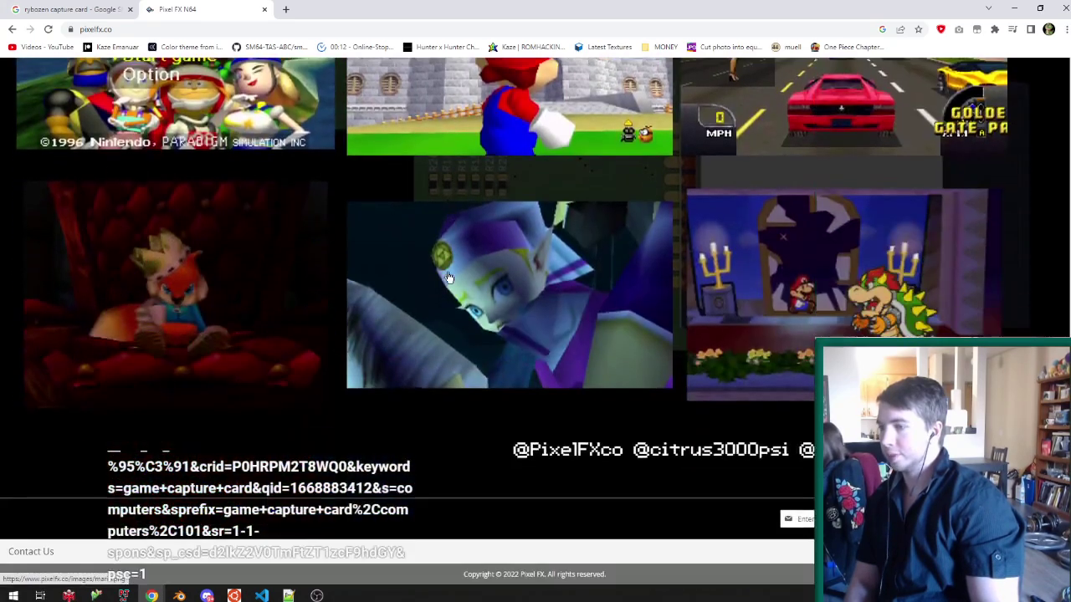
scroll(448, 278, "up", 10)
scroll(397, 218, "down", 3)
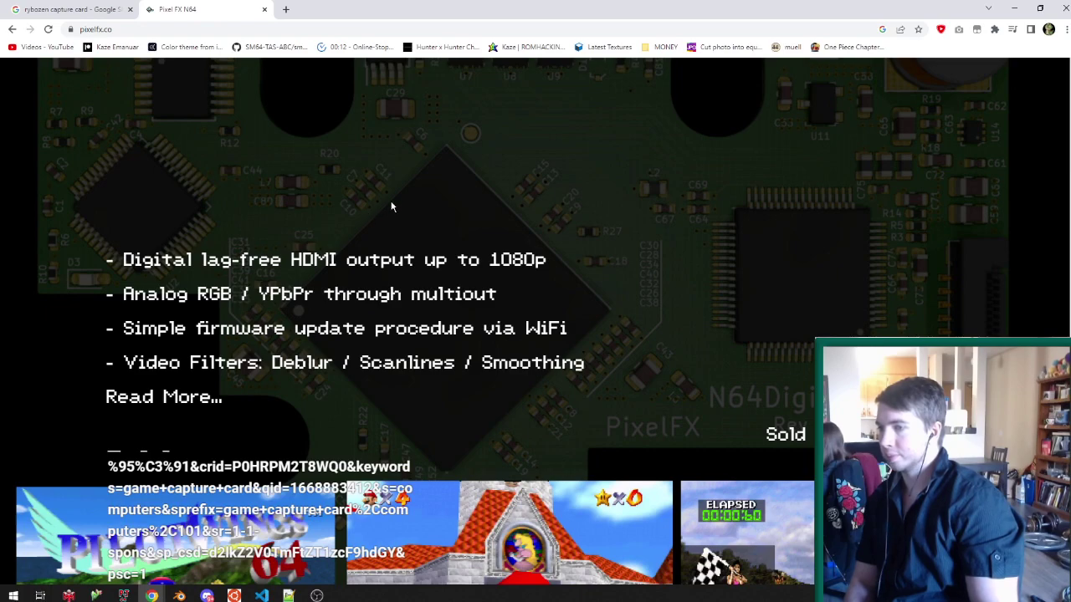
Return to the search results, open the N64Digital details page and read through its compatibility, hot key and installation sections.
key("alt+Left")
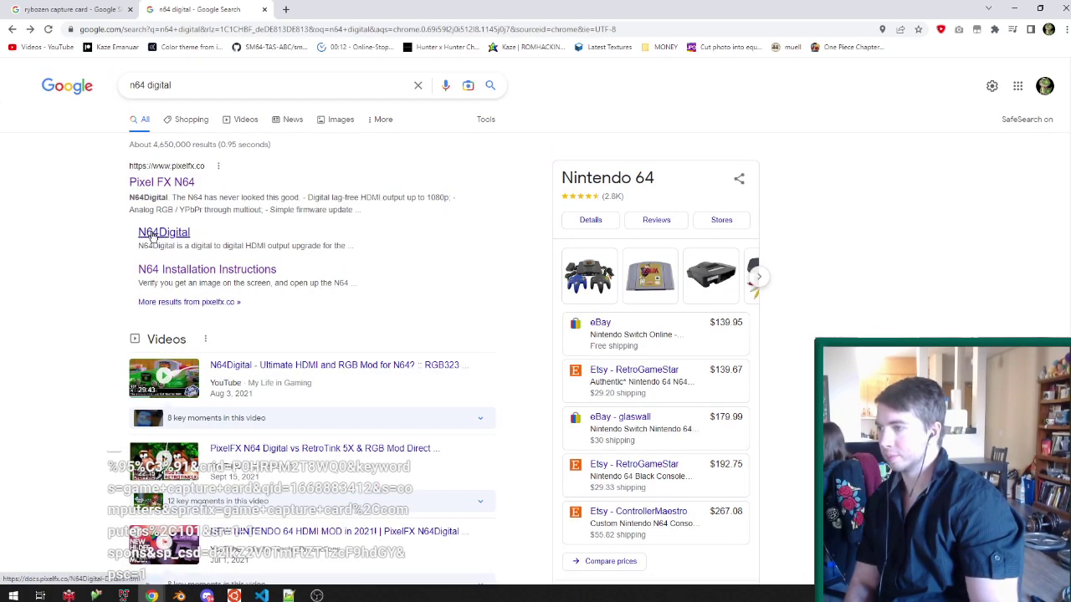
left_click(151, 232)
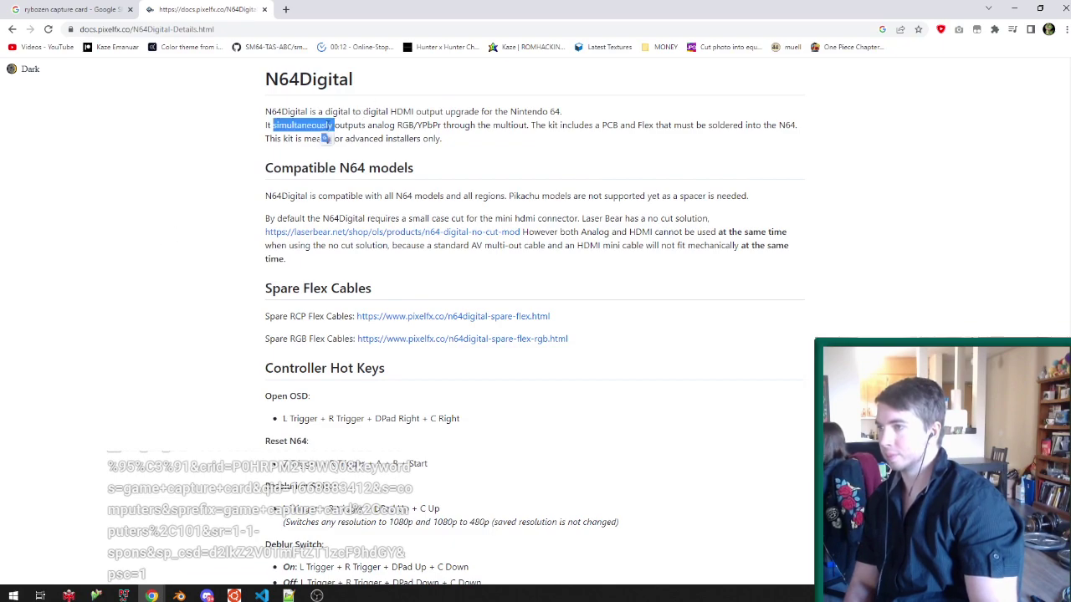
triple_click(326, 125)
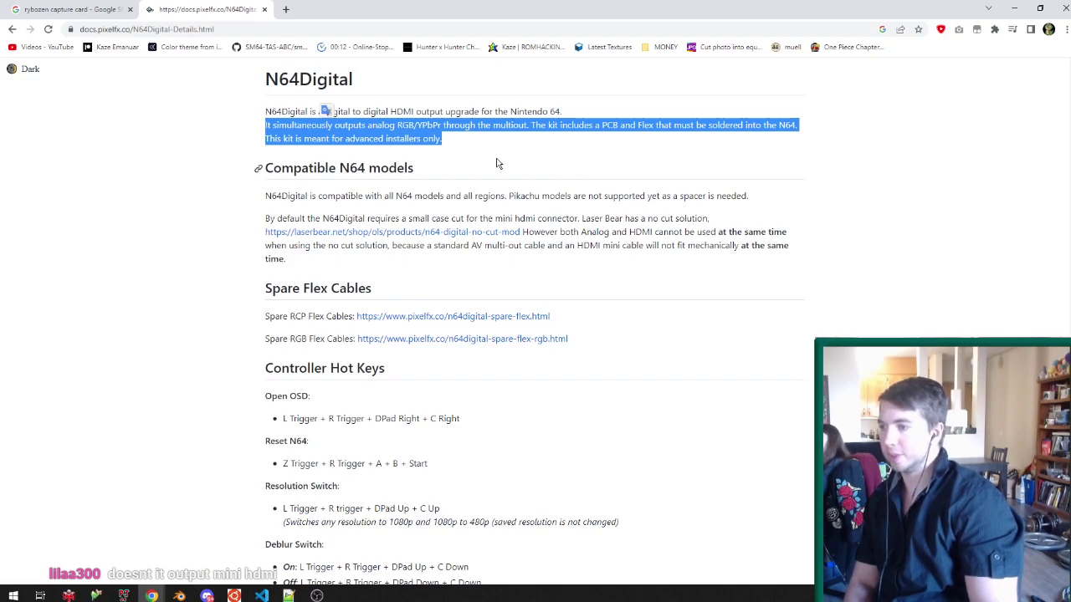
scroll(496, 163, "down", 2)
scroll(531, 192, "up", 1)
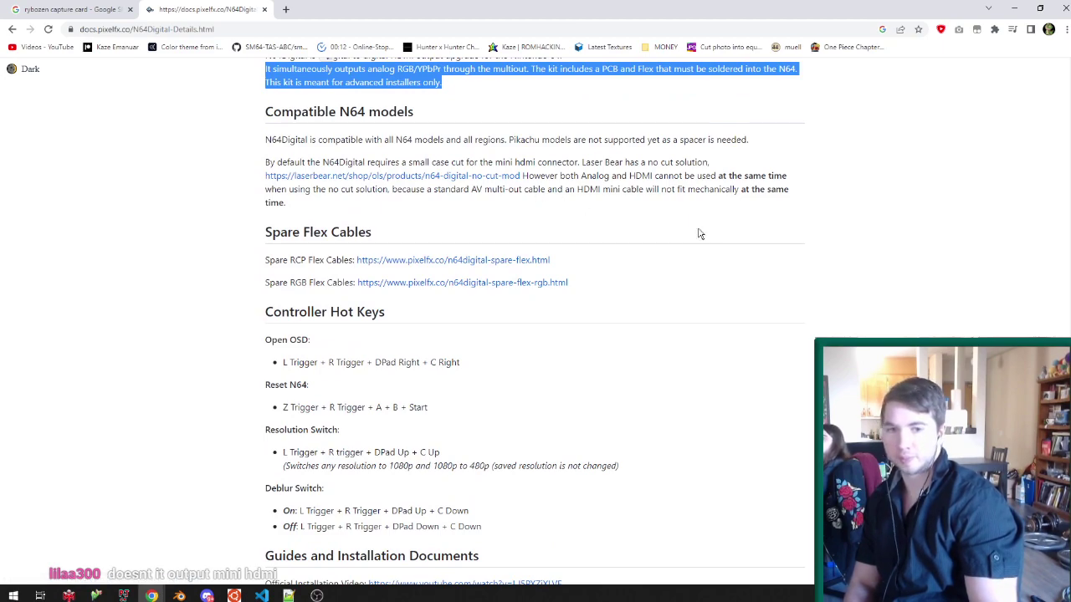
key("alt+Tab")
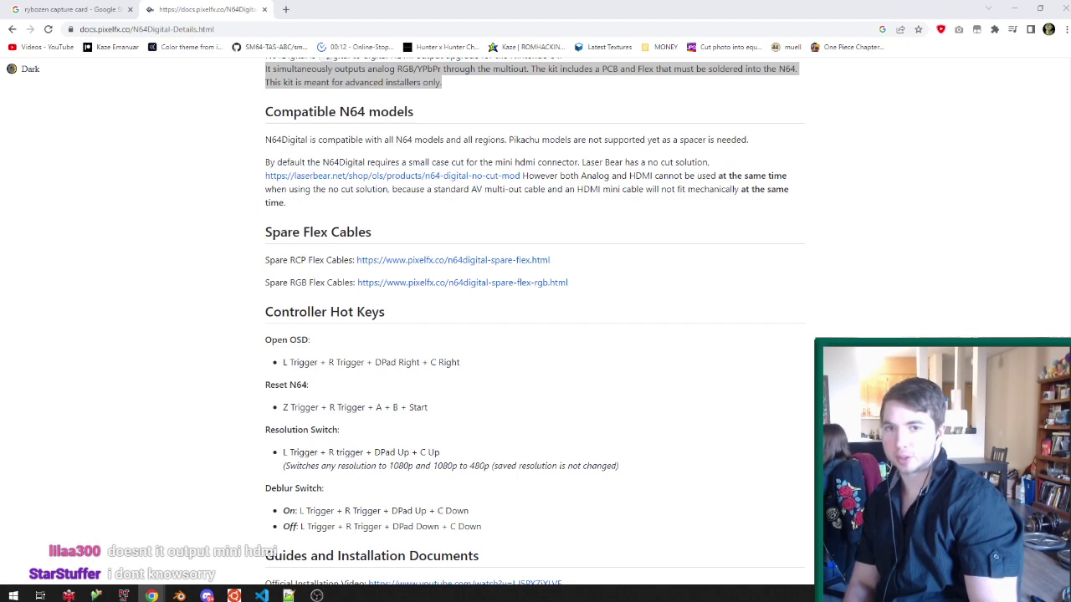
left_click(599, 343)
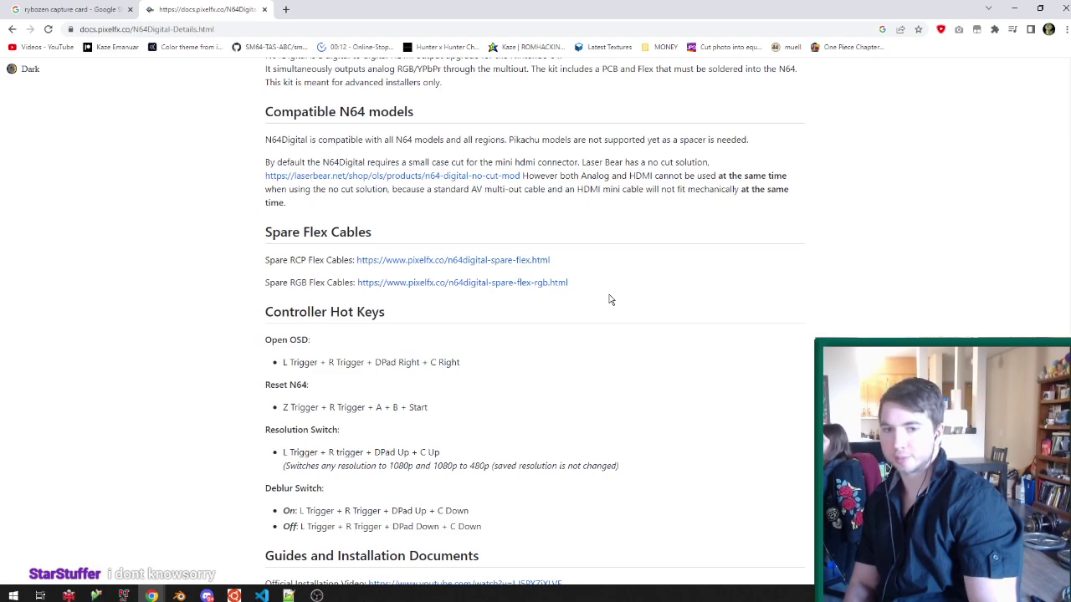
scroll(674, 310, "down", 3)
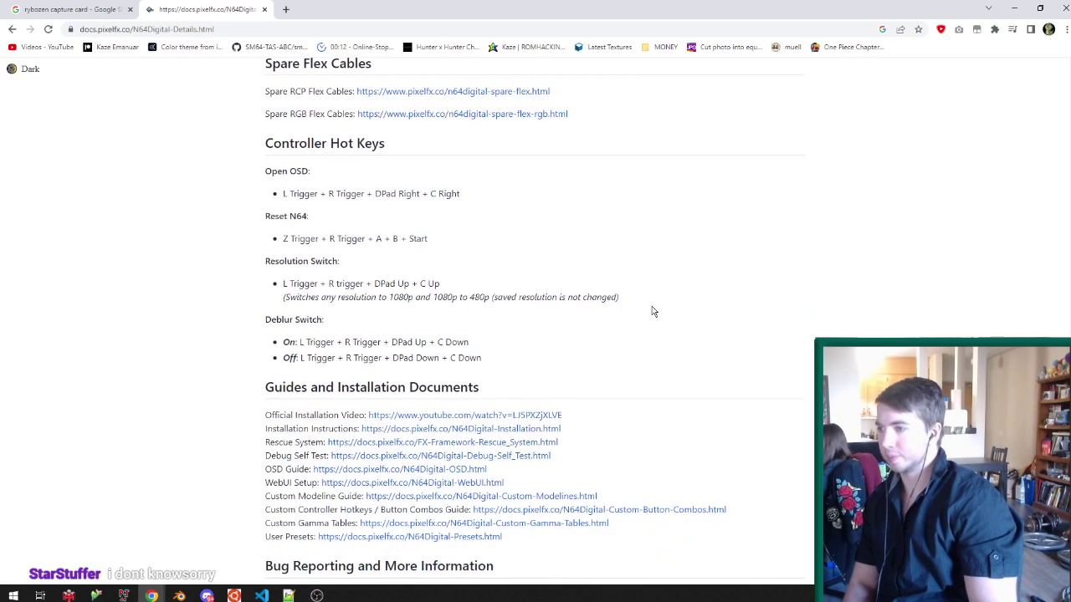
scroll(639, 323, "down", 2)
Search Google for "mini hdmi to hdmi".
left_click(227, 31)
type("mini hdmi ")
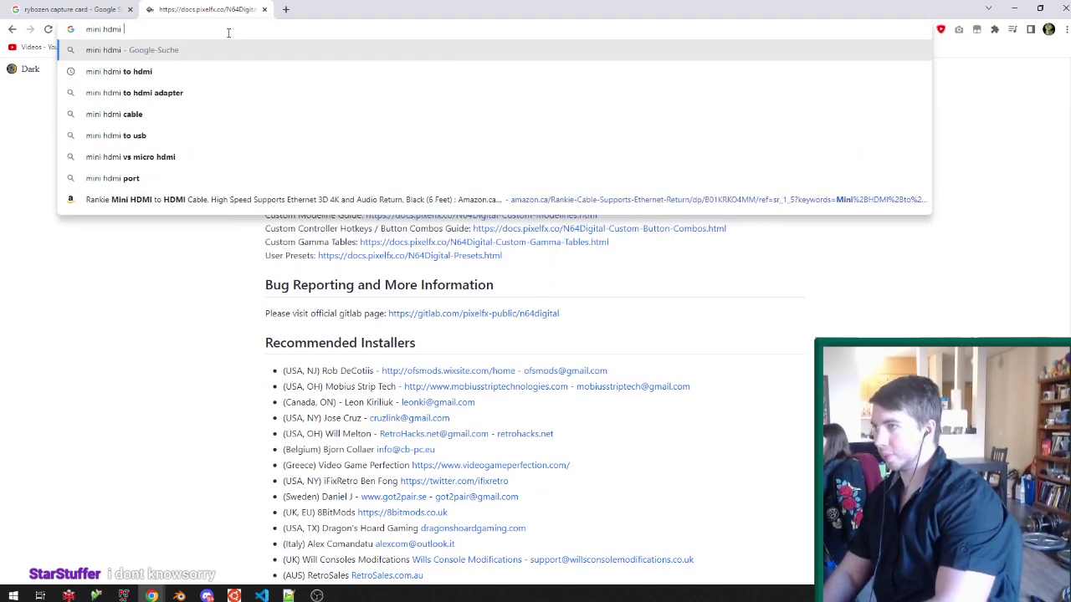
type("to hdmi")
key("Return")
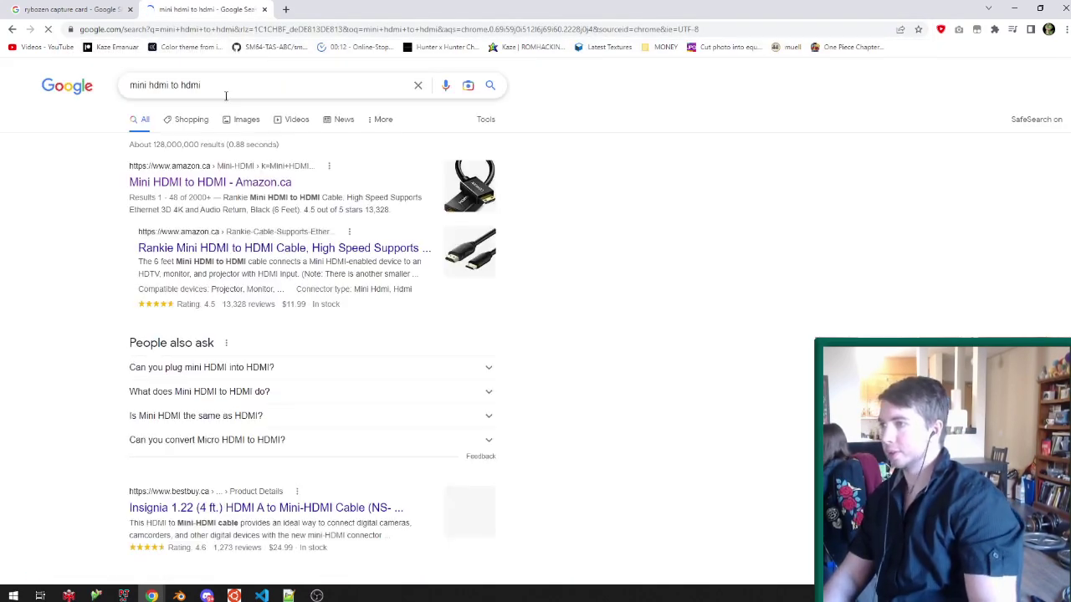
Return to the capture card shopping results and open the bigamart.com page of the Rybozen Video Capture Card 4K HDMI with Loop.
key("ctrl+shift+Tab")
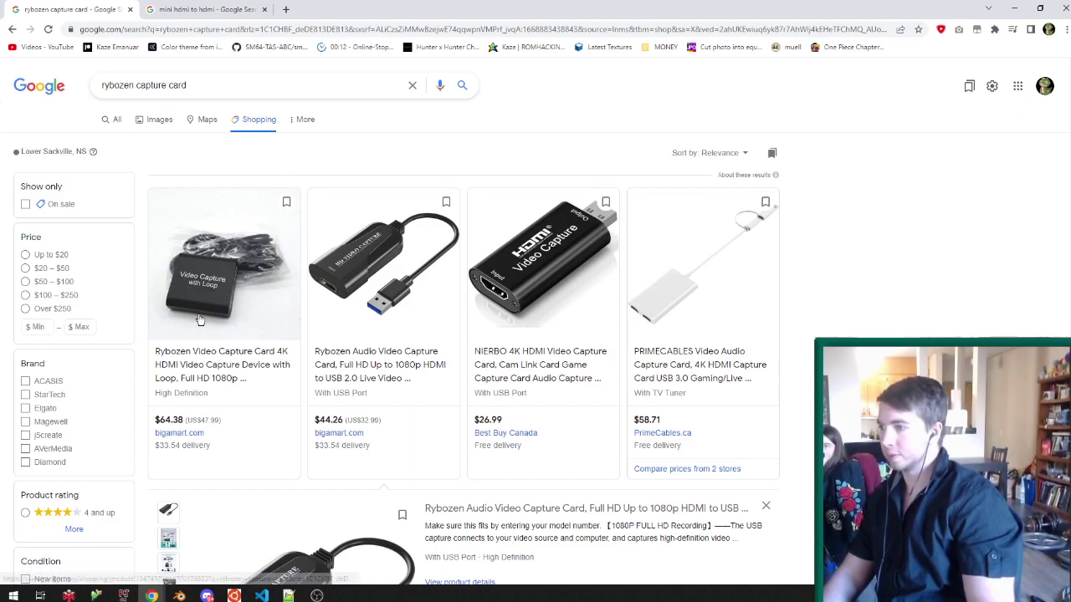
left_click(203, 372)
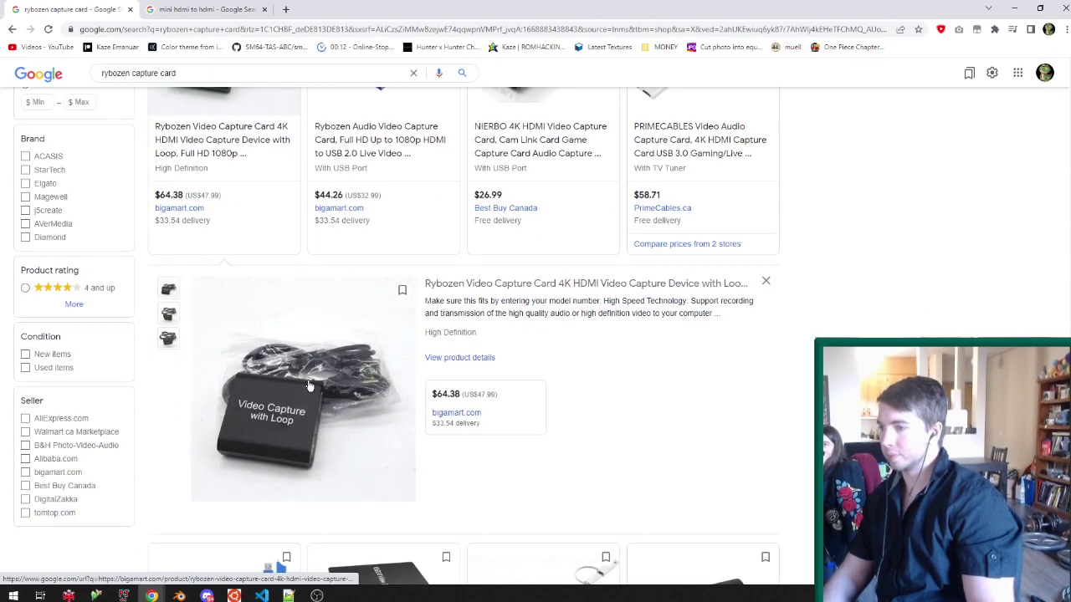
left_click(311, 373)
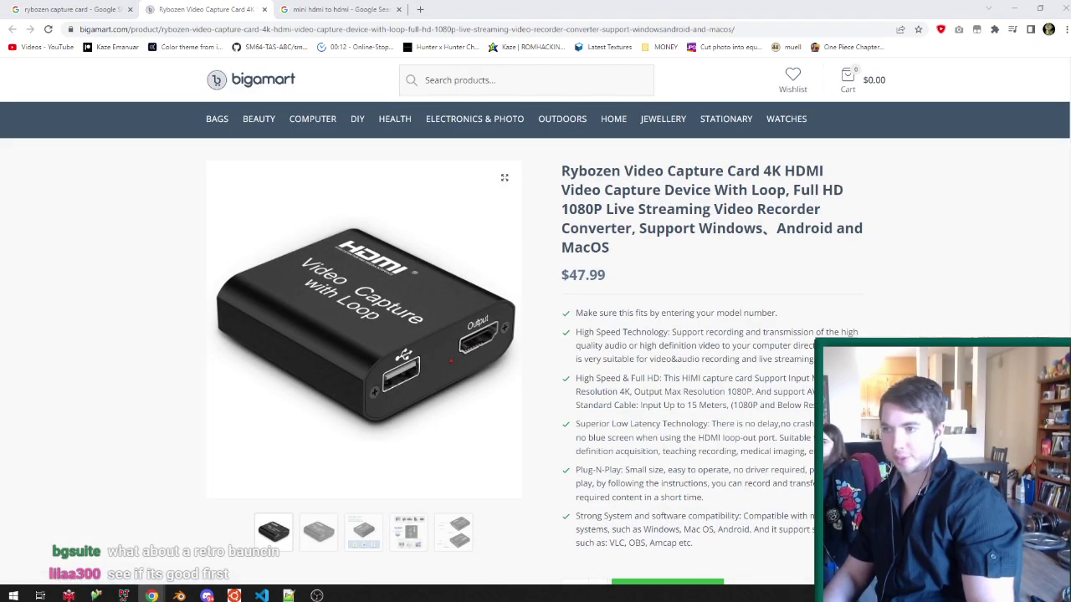
Search Google for "retro bauncin" in the mini HDMI tab, view its shopping results and close the tab.
left_click(353, 9)
left_click(200, 84)
key("ctrl+a")
type("retro bauncin")
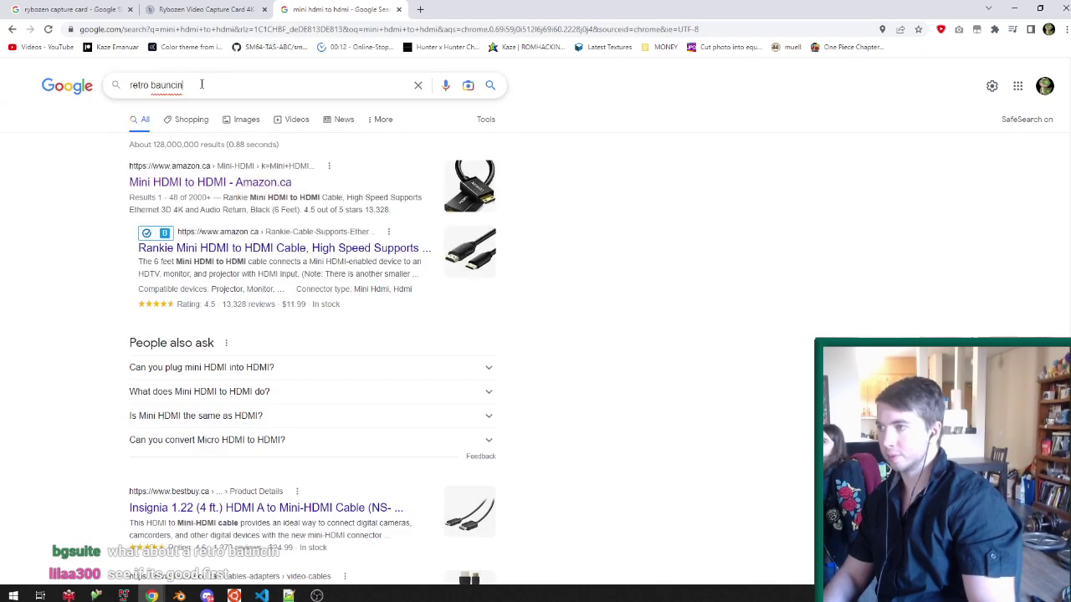
key("Return")
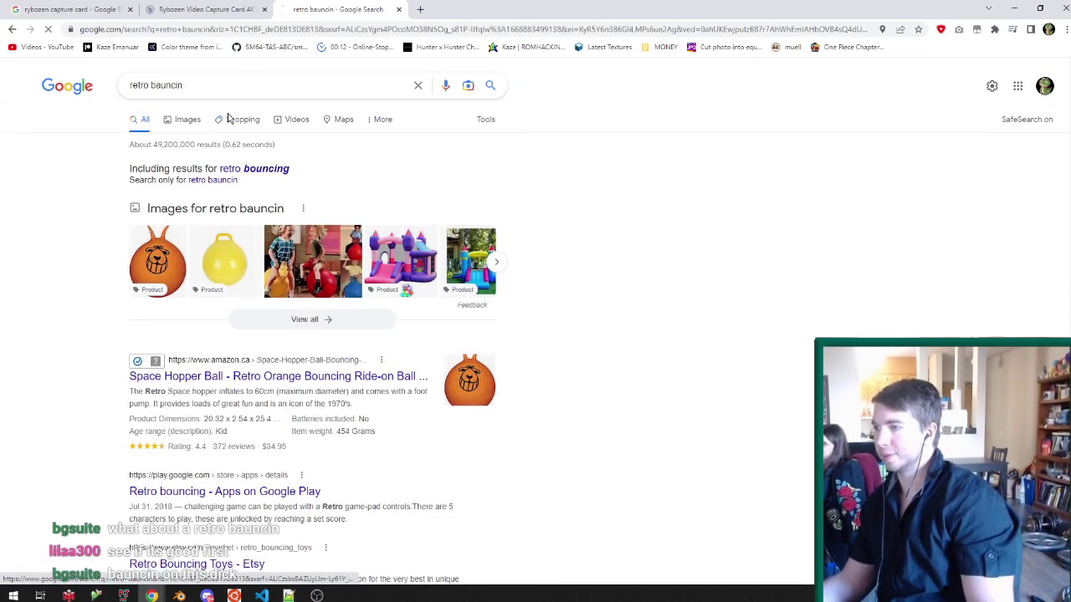
left_click(229, 119)
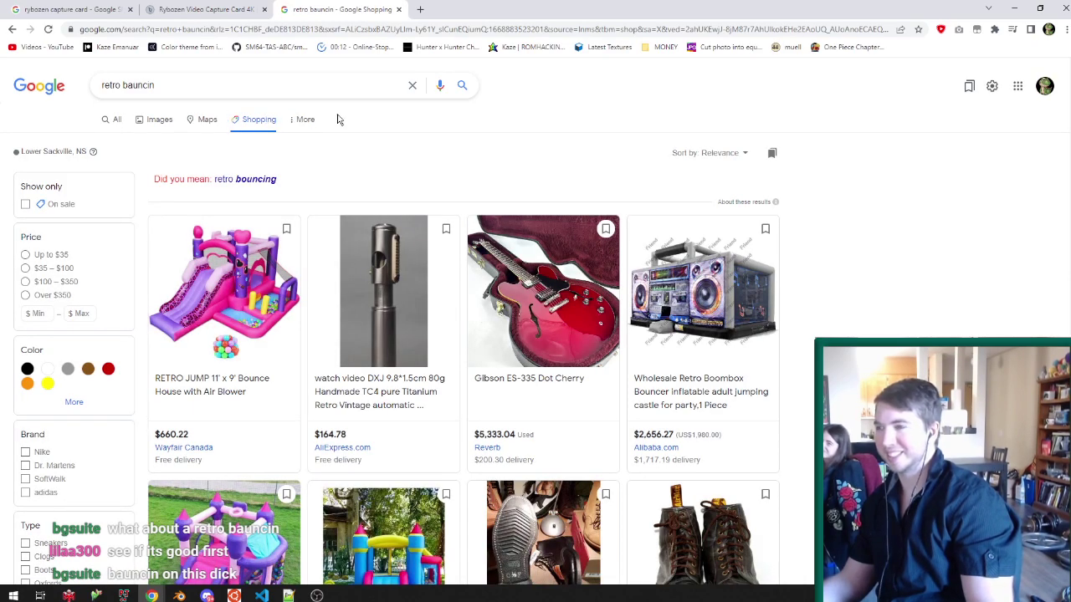
left_click(398, 9)
Examine the Rybozen product description, additional information and latest reviews on bigamart.
scroll(762, 311, "down", 4)
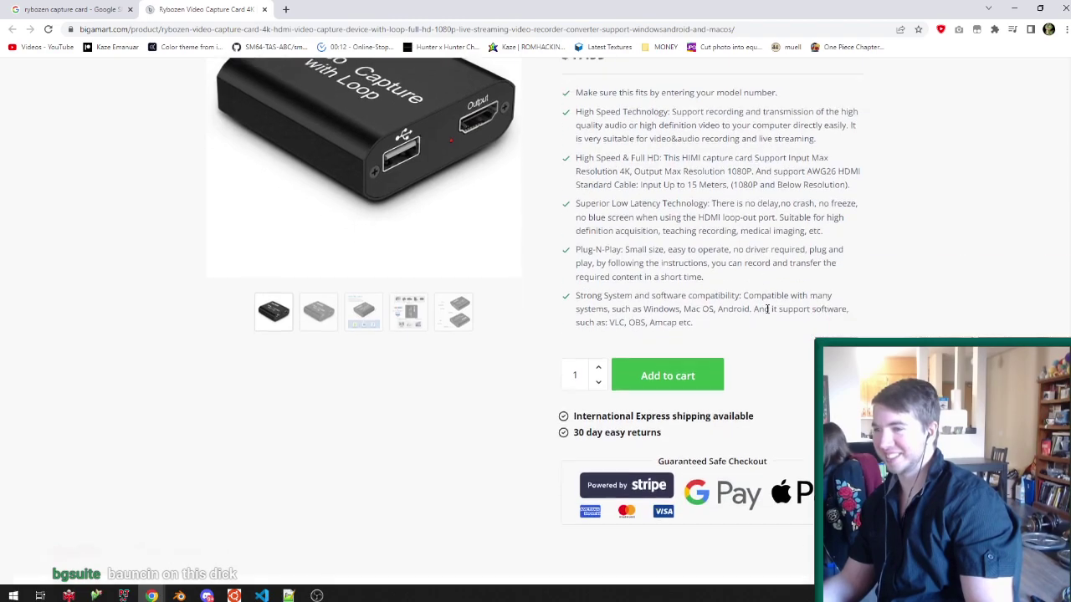
scroll(741, 290, "down", 7)
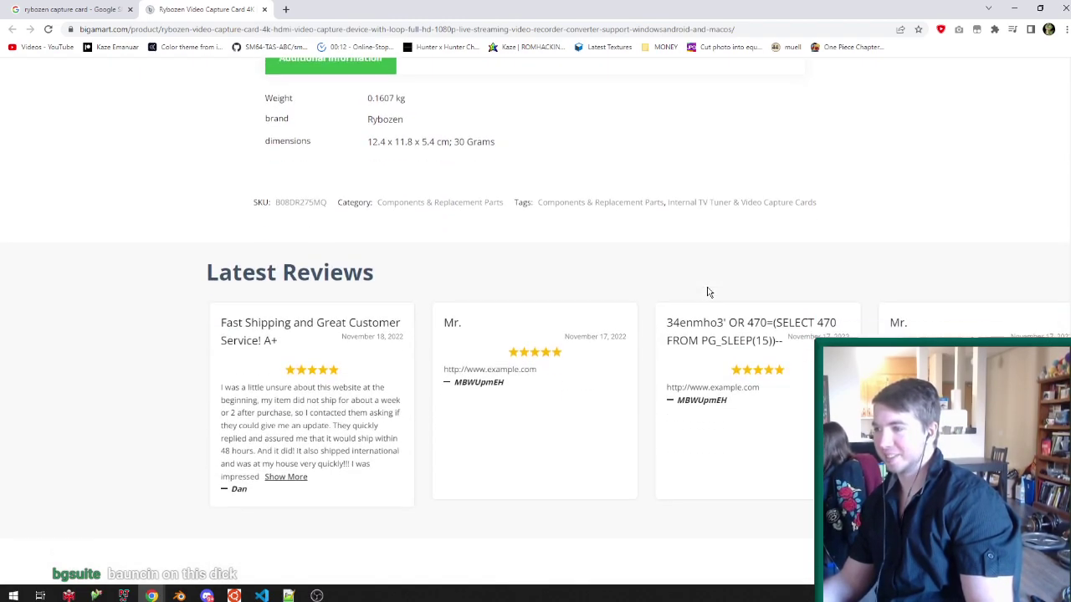
scroll(701, 279, "up", 8)
Search Google for "rybozen capture card amazon" from the shopping results tab and show all web results.
left_click(37, 8)
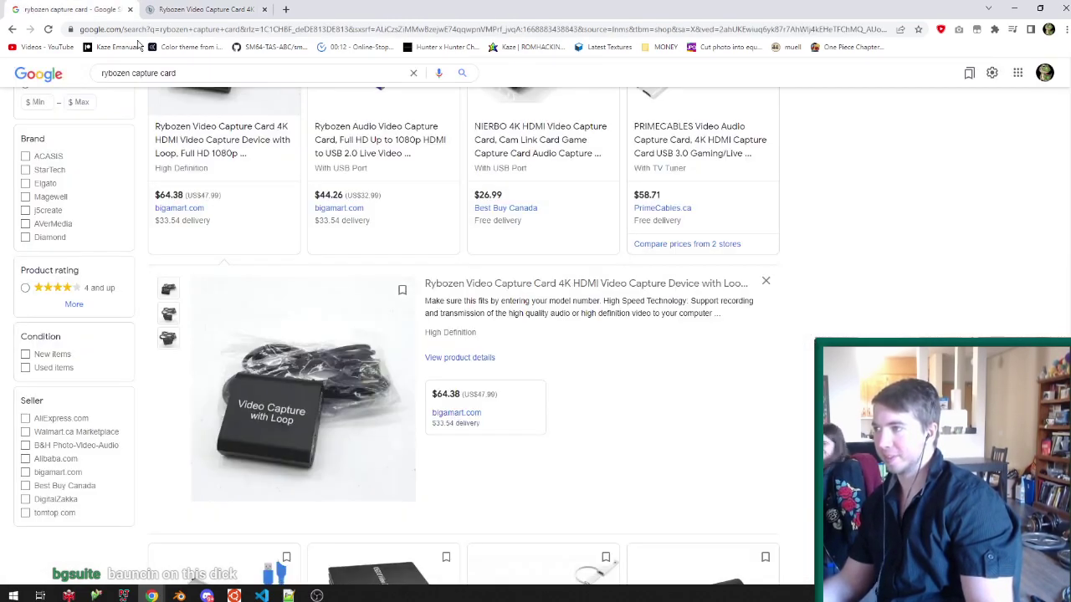
scroll(222, 154, "up", 3)
left_click(245, 87)
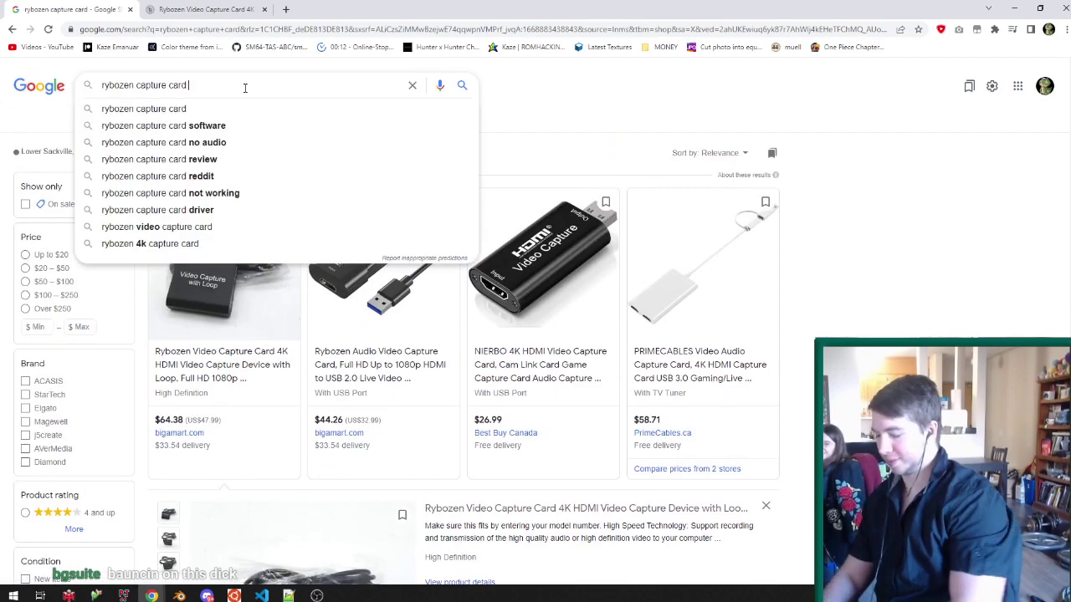
type("amazon")
key("Return")
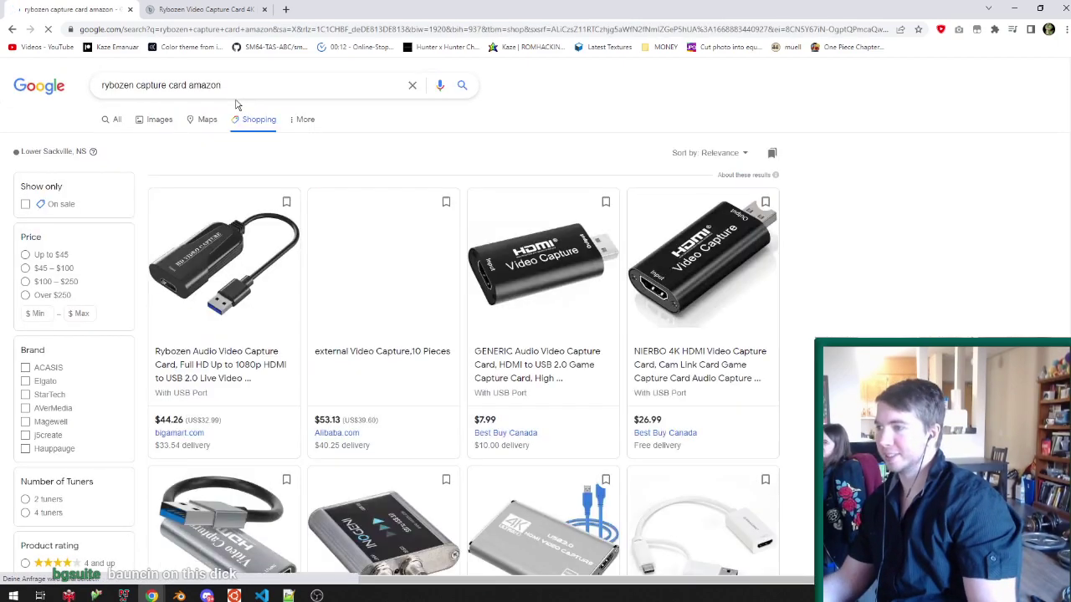
left_click(115, 120)
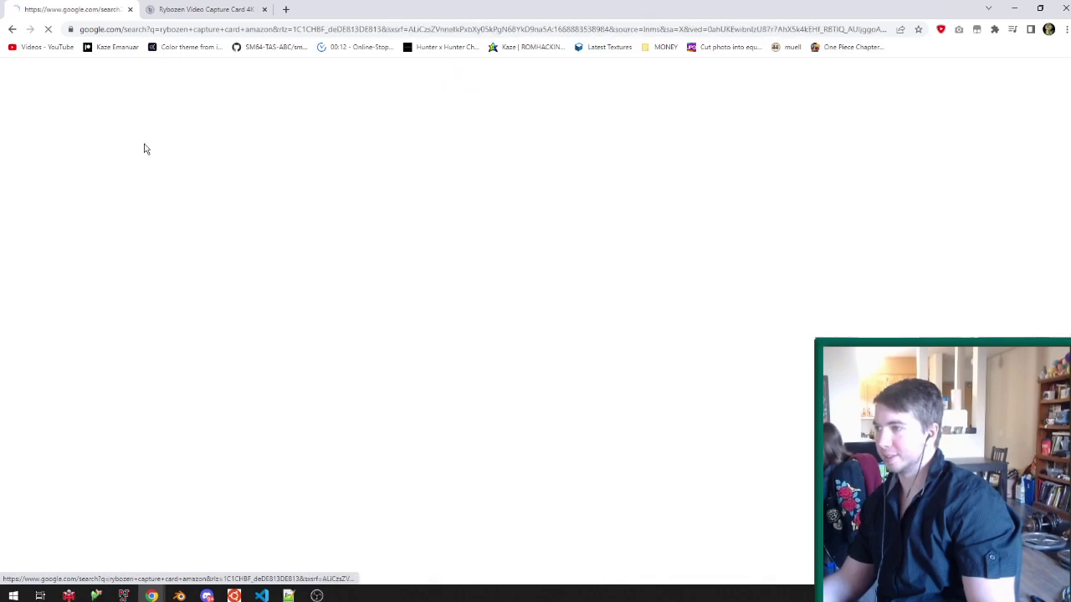
View the Amazon listings of the Rybozen 4K USB 3.0 and the HDMI to USB 2.0 capture cards, returning to the results.
left_click(280, 186)
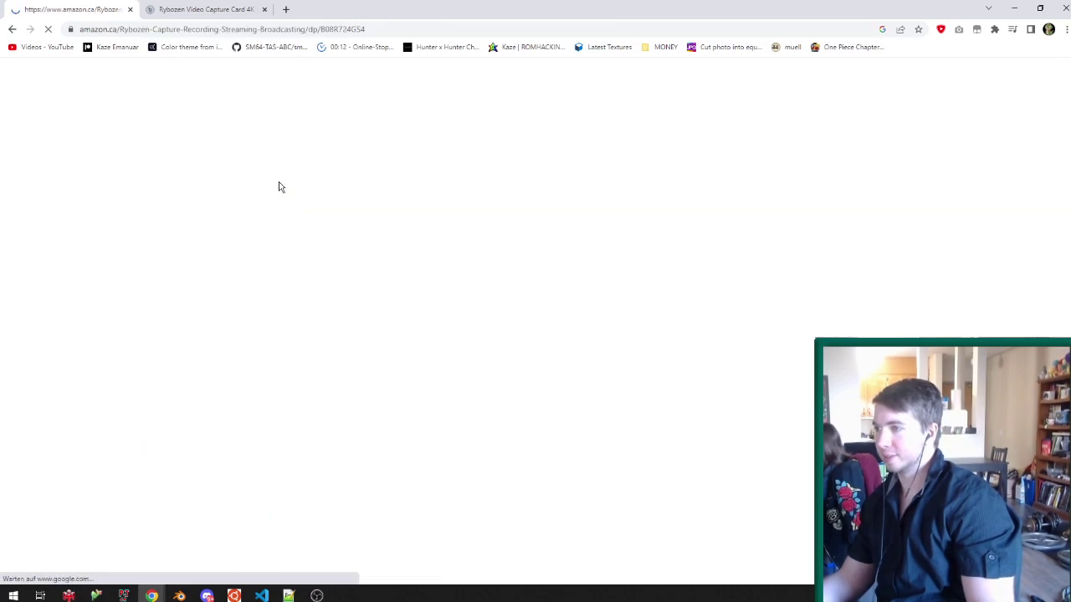
scroll(690, 396, "down", 3)
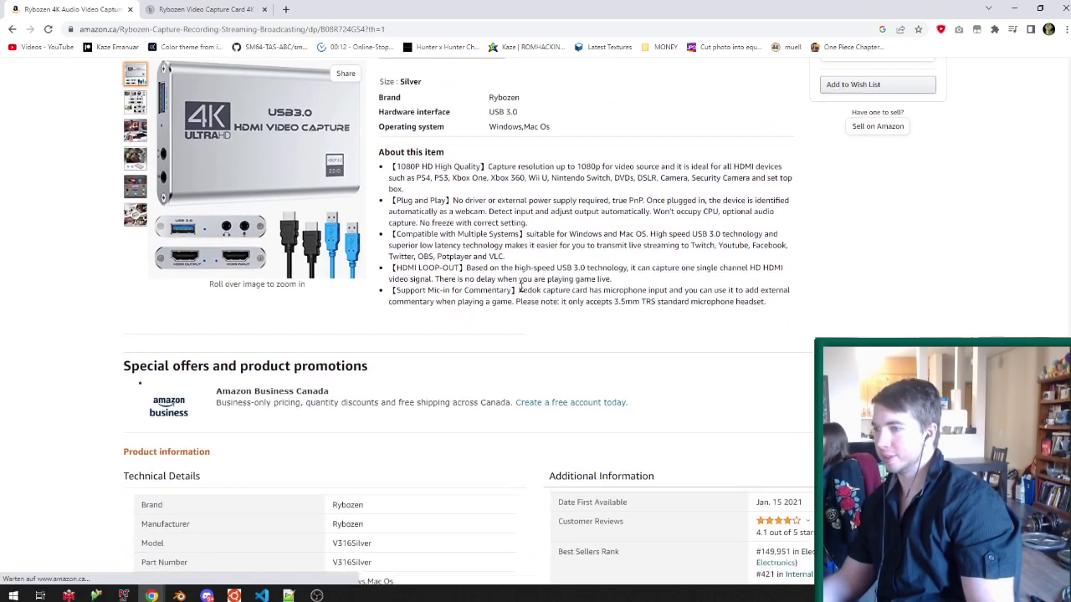
key("alt+Left")
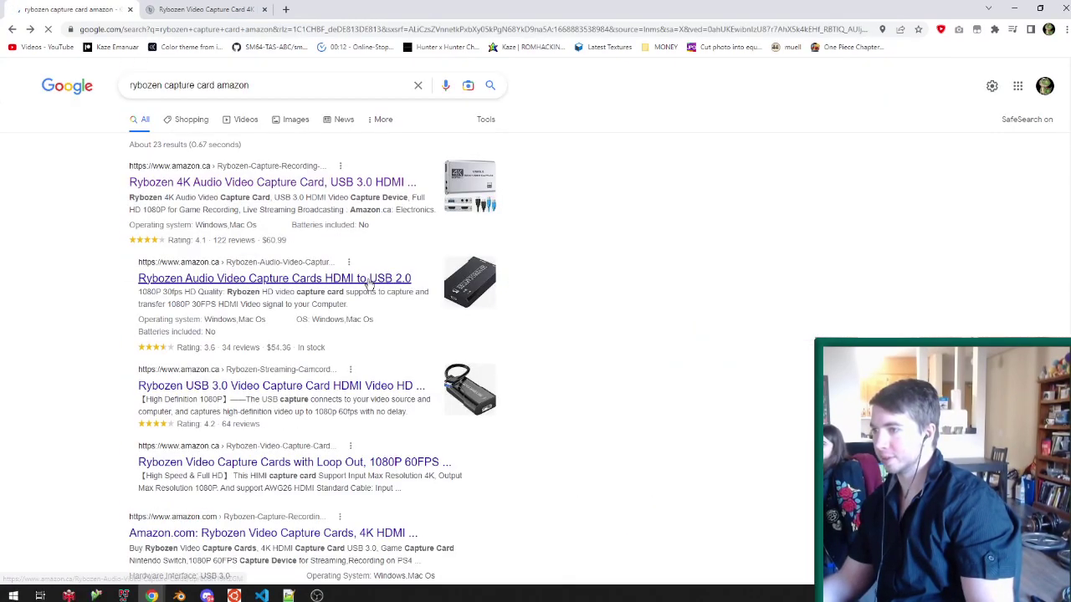
left_click(368, 281)
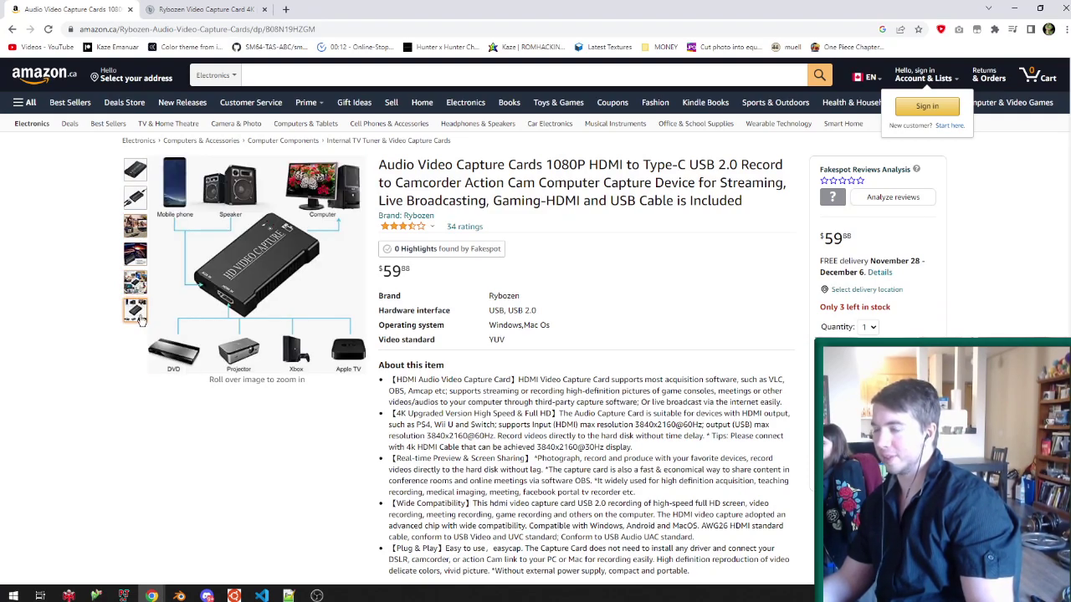
key("alt+Left")
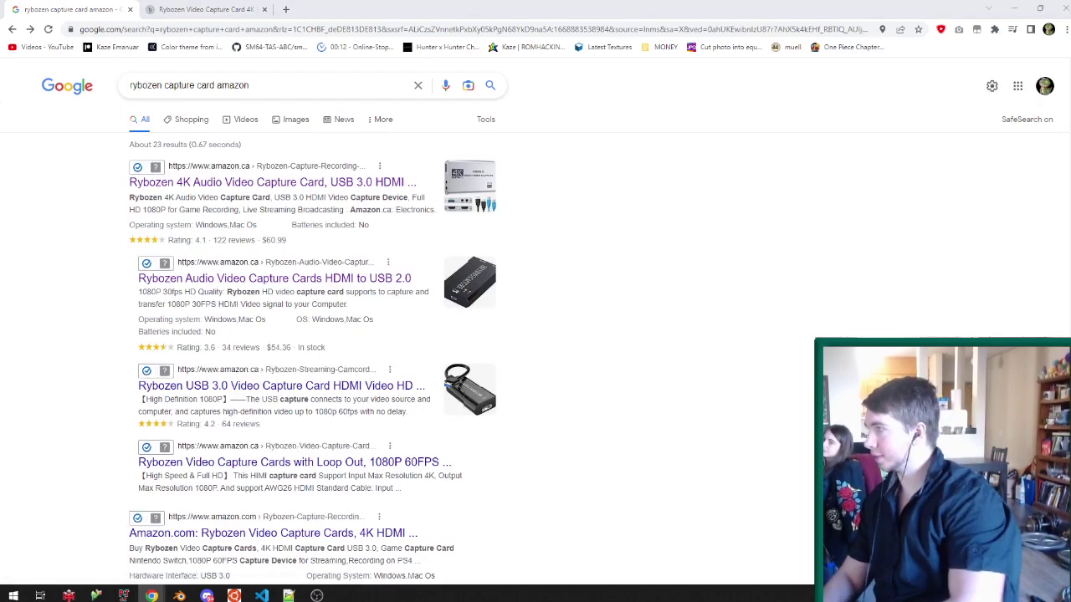
Search for "ezcap 261 vs ezcap 284" in a new tab and shorten the query to "ezcap 261".
left_click_drag(2, 7, 464, 9)
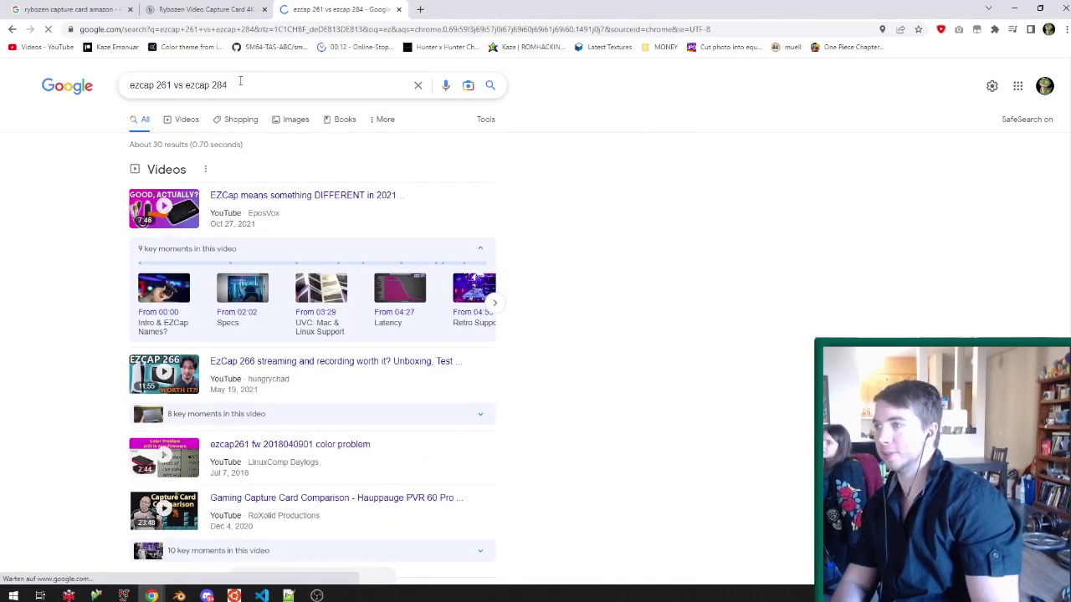
left_click_drag(171, 86, 338, 87)
key("BackSpace")
key("Return")
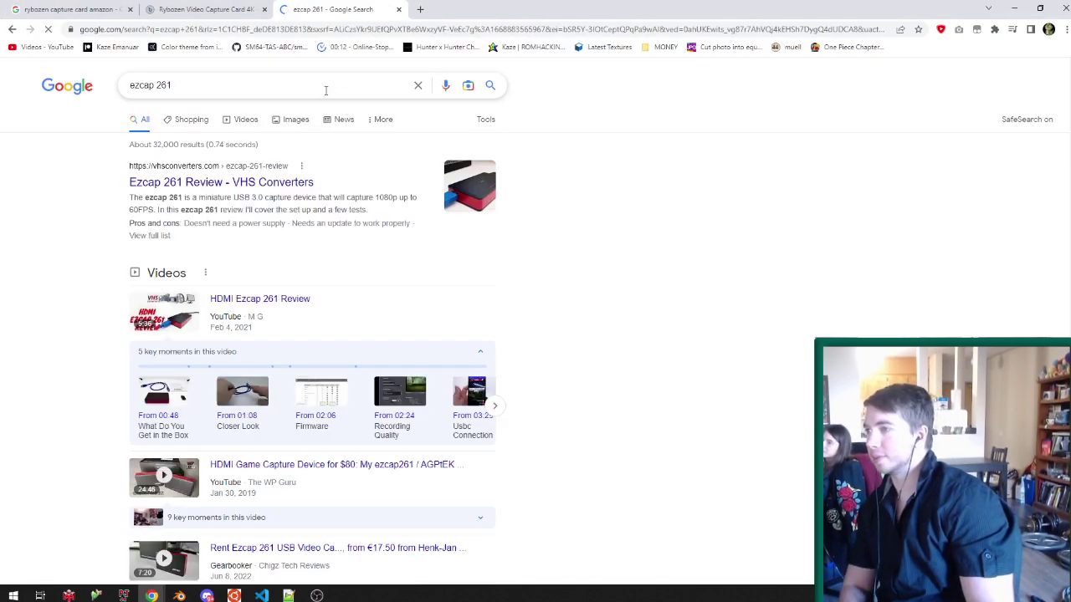
Browse the shopping results for the ezcap 261 capture card.
left_click(200, 168)
key("alt+Left")
left_click(183, 122)
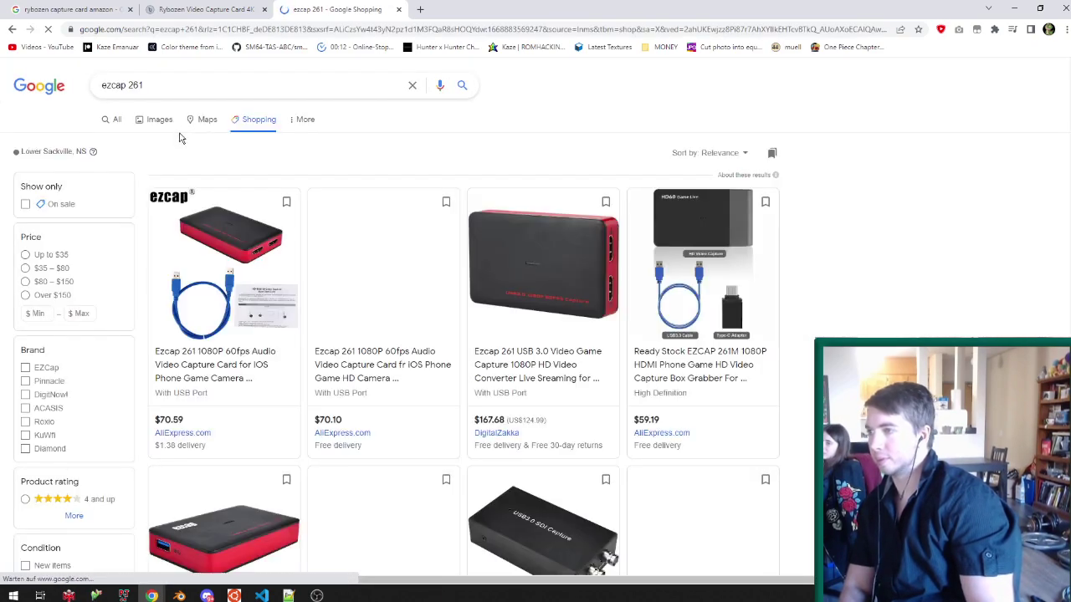
scroll(189, 169, "down", 1)
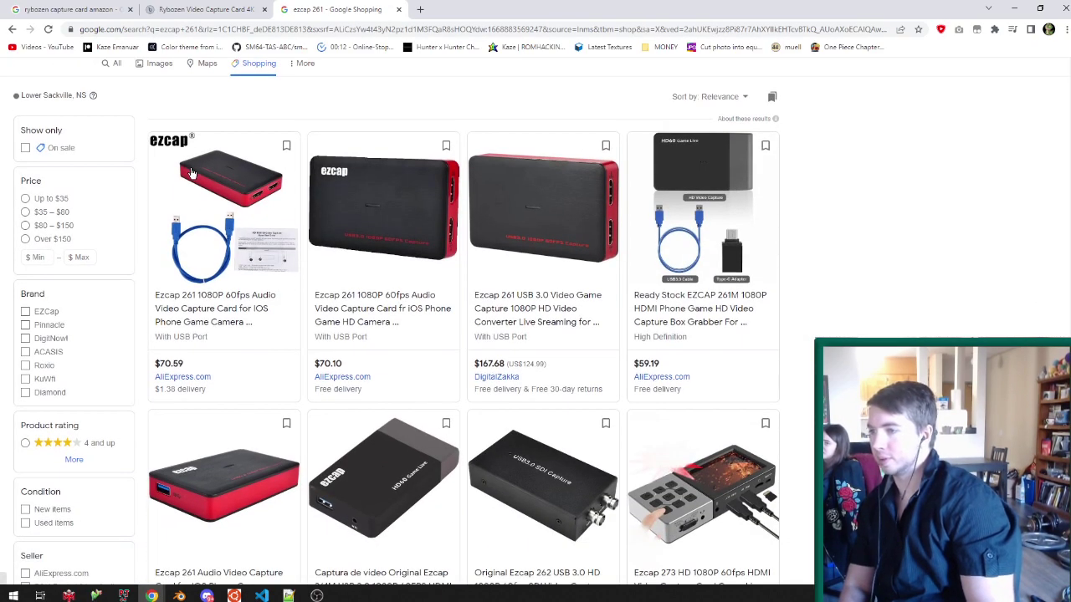
scroll(192, 171, "down", 2)
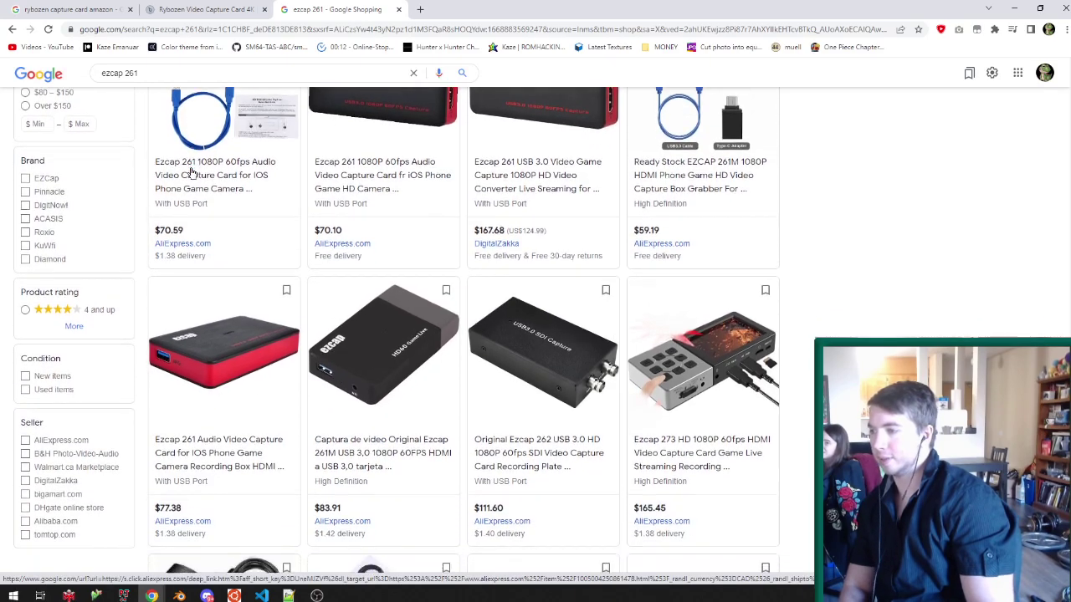
Open the AliExpress listing of the Ezcap 261 1080P 60fps capture card and view its full product page.
scroll(207, 187, "up", 2)
middle_click(208, 210)
left_click(470, 11)
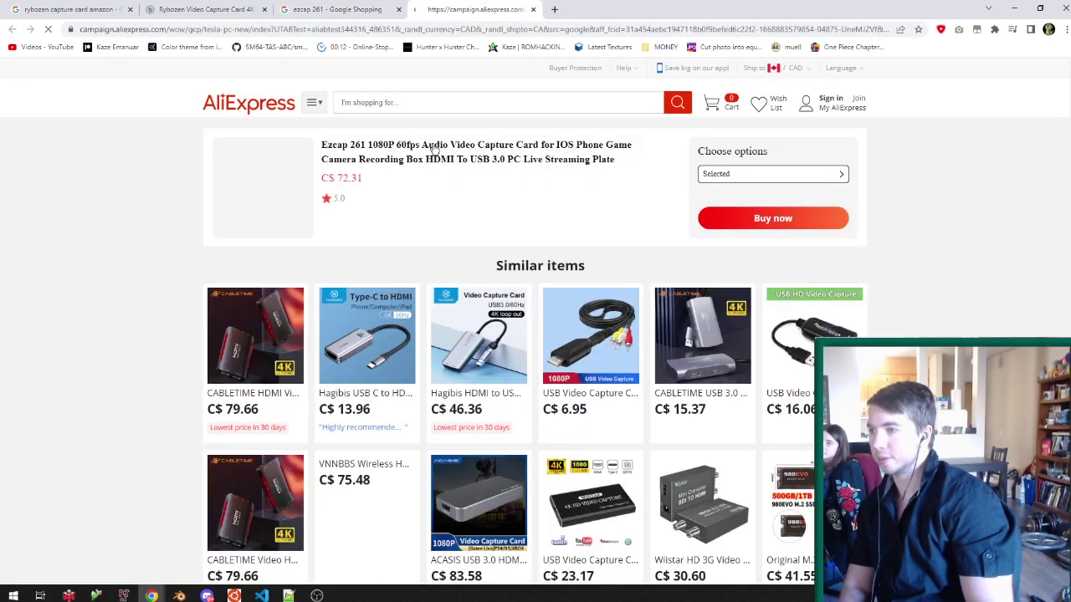
left_click(365, 151)
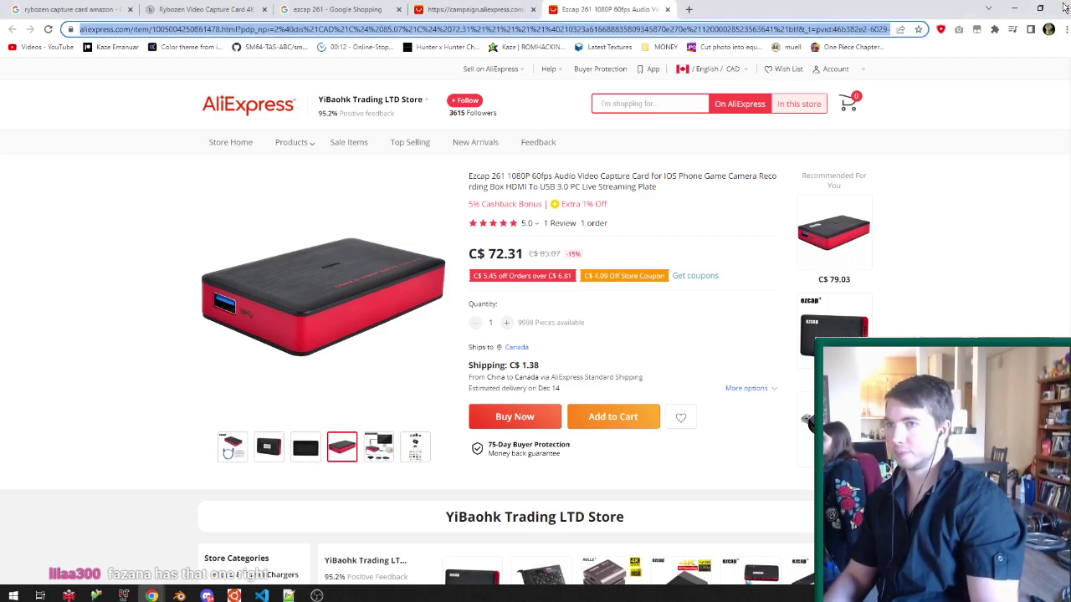
Switch to Blender, save C10 sketch.blend and bring the temple area into view.
key("alt+Tab")
middle_click_drag(502, 284, 497, 313)
key("ctrl+s")
middle_click_drag(497, 94, 530, 185)
scroll(531, 185, "down", 2)
scroll(530, 185, "up", 3)
middle_click_drag(530, 251, 615, 185)
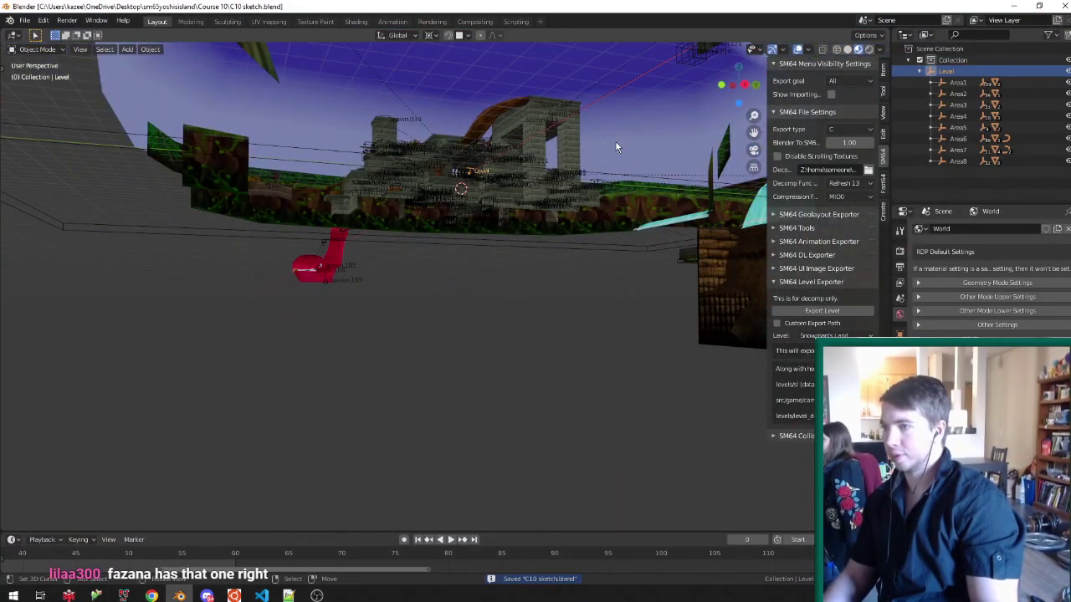
Select the level's Opaque mesh and enter Edit Mode on it around the temple staircase.
scroll(495, 194, "up", 3)
left_click(495, 193)
middle_click_drag(497, 157, 570, 210)
key("Tab")
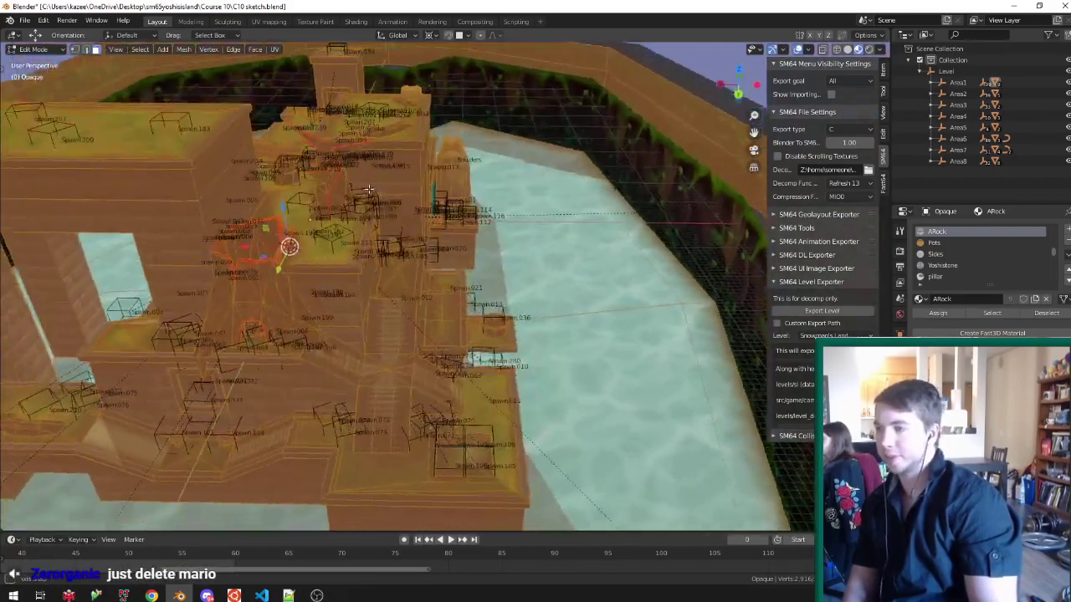
middle_click_drag(368, 190, 369, 223)
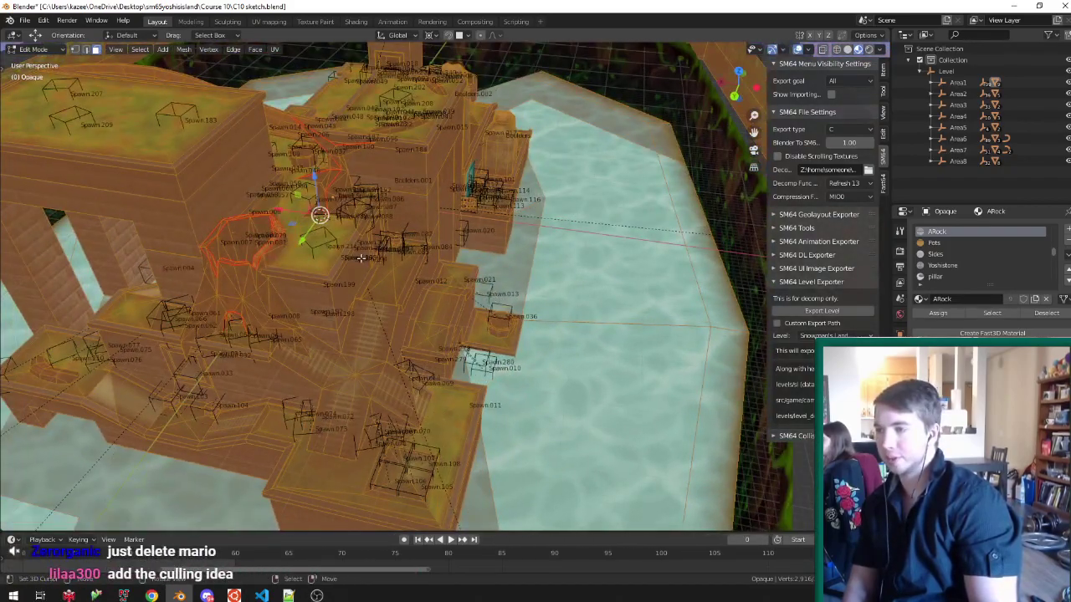
middle_click_drag(343, 282, 320, 340)
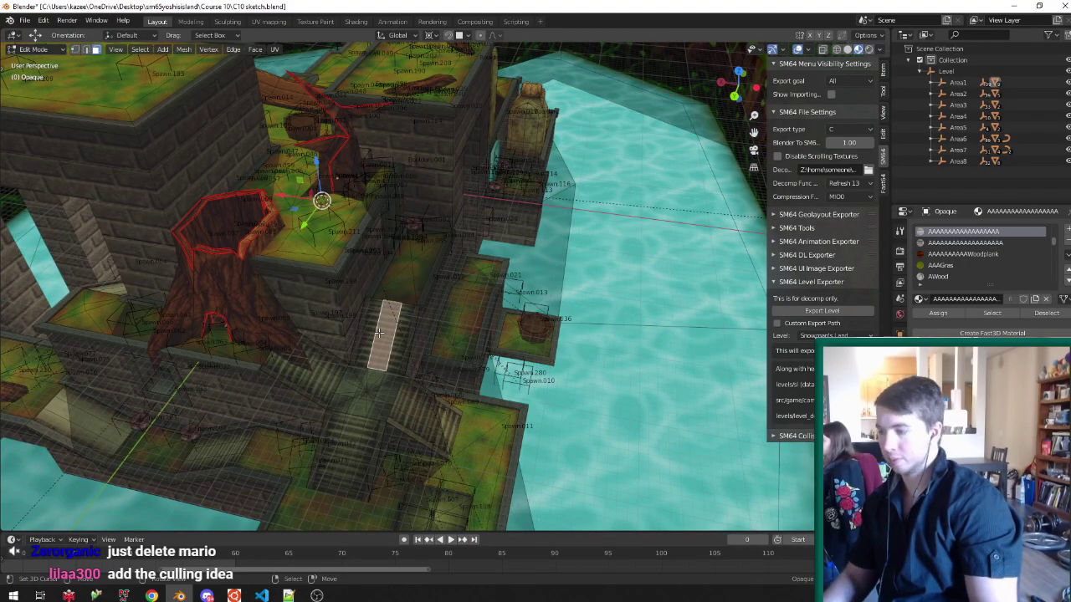
Select all faces sharing the staircase face's material and inspect the sunken stone basin from Object Mode.
key("shift+g")
left_click(335, 330)
mouse_move(335, 329)
middle_mouse_down()
mouse_move(496, 406)
mouse_move(662, 280)
mouse_move(475, 345)
mouse_move(475, 322)
mouse_move(478, 359)
mouse_move(486, 331)
mouse_move(540, 346)
mouse_move(574, 320)
middle_mouse_up()
scroll(558, 370, "up", 6)
key("Tab")
scroll(583, 245, "up", 6)
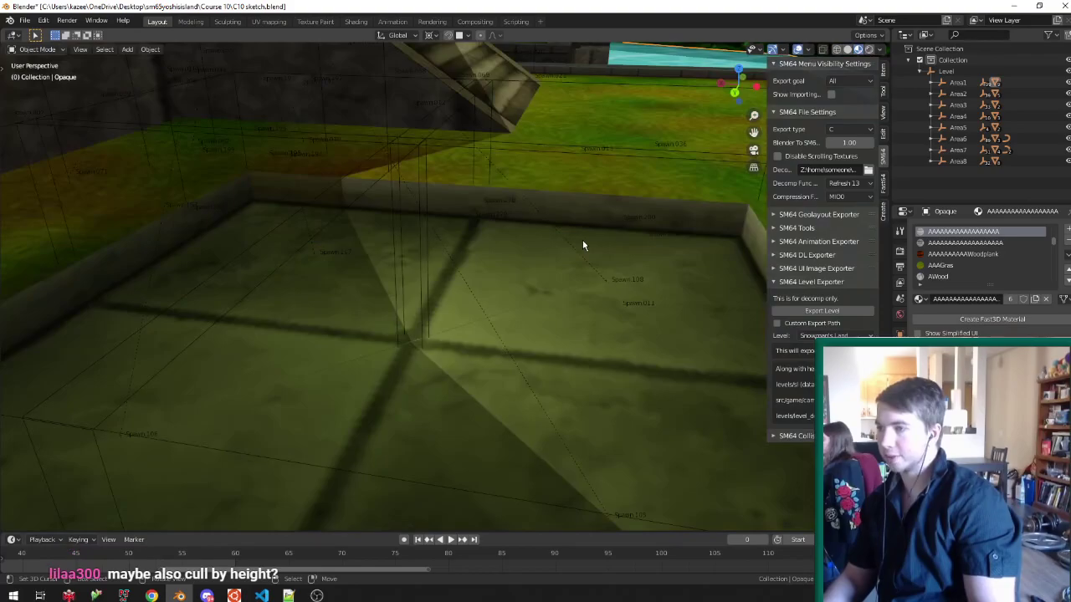
Try deleting the selected staircase-material faces and undo the deletion.
key("Tab")
scroll(583, 241, "down", 8)
middle_click_drag(487, 222, 493, 254)
key("x")
left_click(493, 254)
key("ctrl+z")
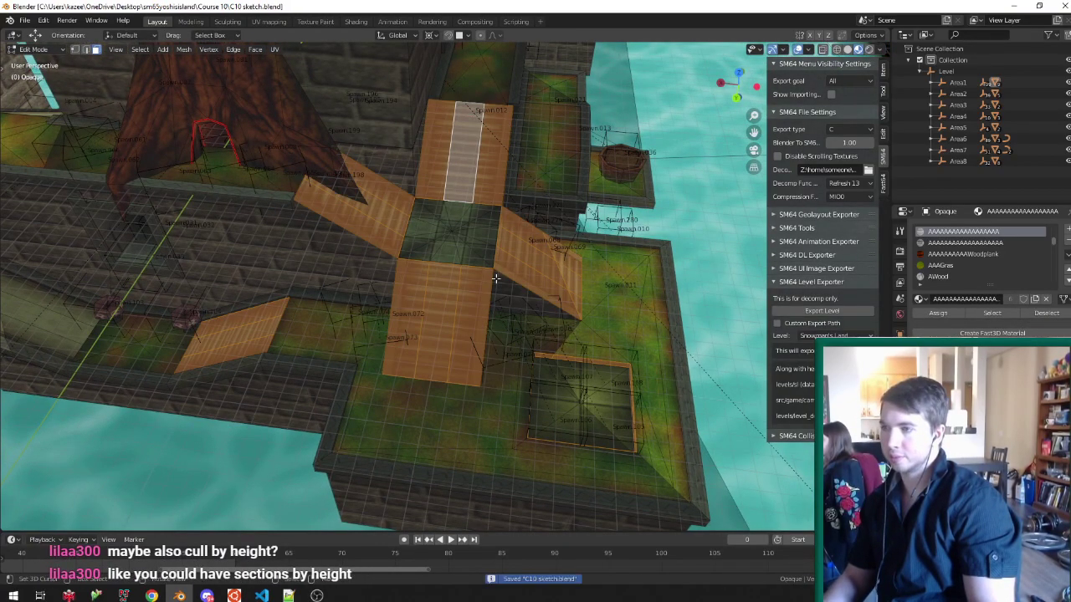
Examine the level's layout from the stair platform around to the stone arch for sections that could be culled separately.
scroll(496, 279, "down", 4)
middle_click_drag(496, 278, 351, 224)
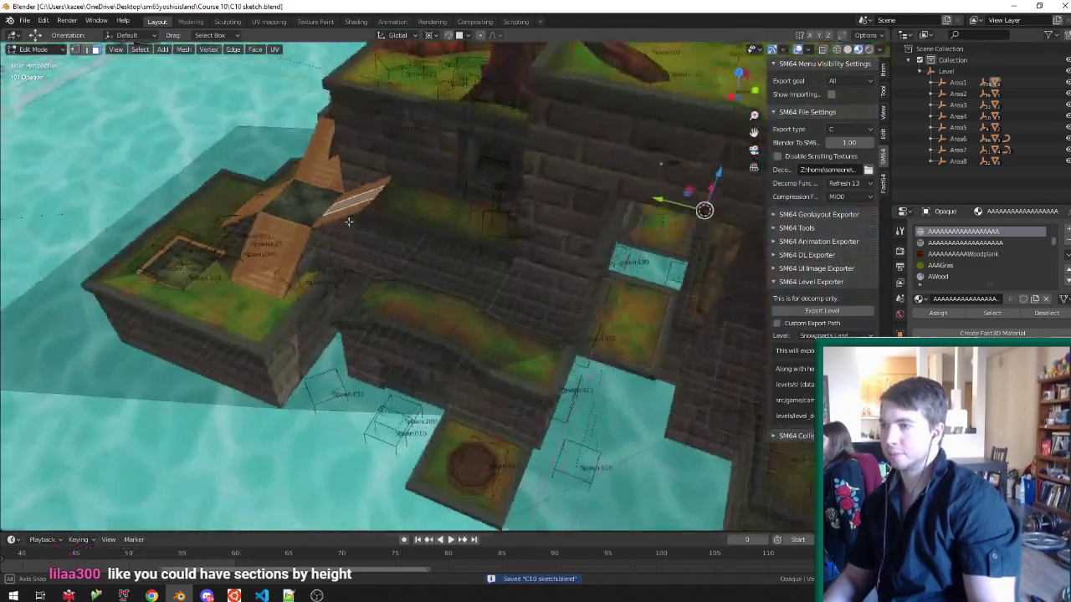
scroll(351, 224, "down", 7)
middle_click_drag(518, 233, 468, 210)
scroll(470, 213, "up", 3)
middle_click_drag(480, 253, 424, 232)
scroll(419, 273, "up", 2)
middle_click_drag(540, 383, 392, 326)
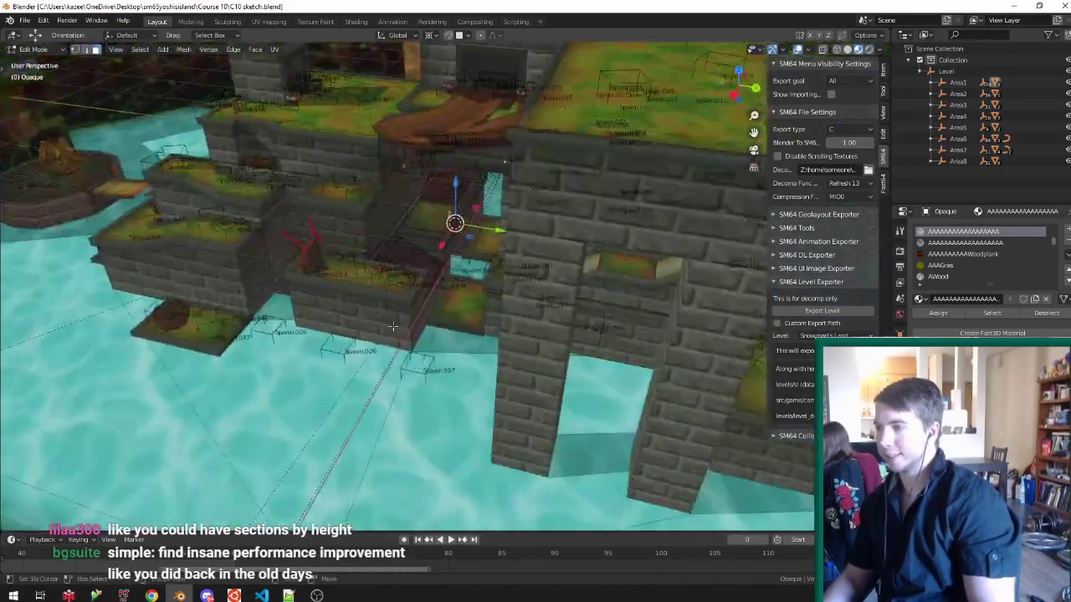
scroll(517, 308, "down", 5)
scroll(375, 269, "down", 3)
scroll(533, 277, "up", 1)
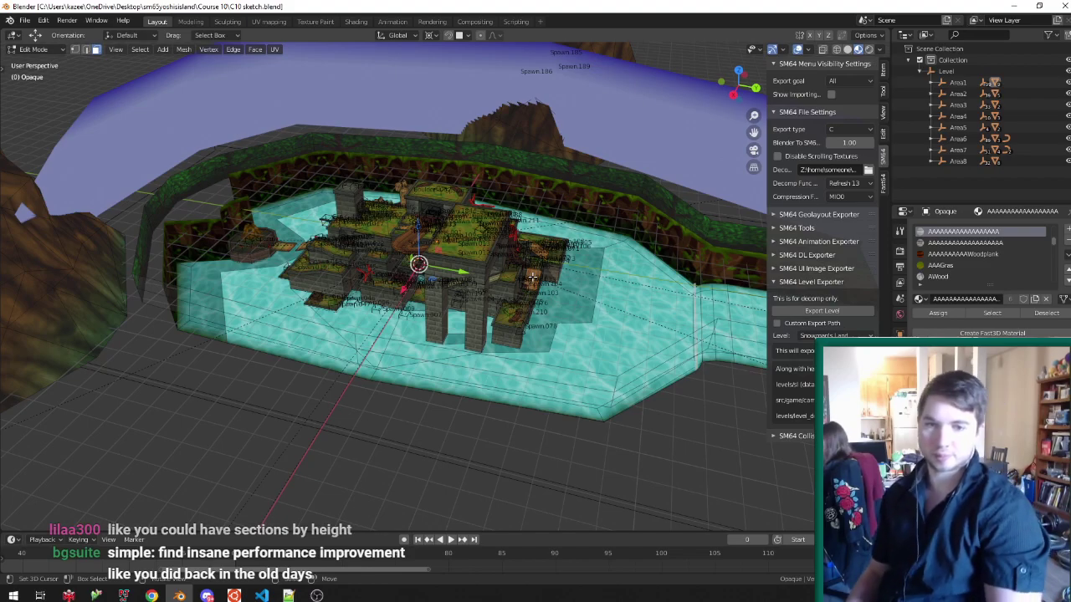
Examine the temple's upper platforms and the narrow water passage between the stone walls from several angles.
middle_click_drag(374, 256, 500, 312)
scroll(507, 227, "up", 6)
scroll(395, 281, "up", 2)
scroll(500, 312, "up", 3)
scroll(495, 309, "down", 3)
scroll(426, 307, "up", 1)
mouse_move(426, 307)
middle_mouse_down()
mouse_move(445, 270)
mouse_move(434, 298)
middle_mouse_up()
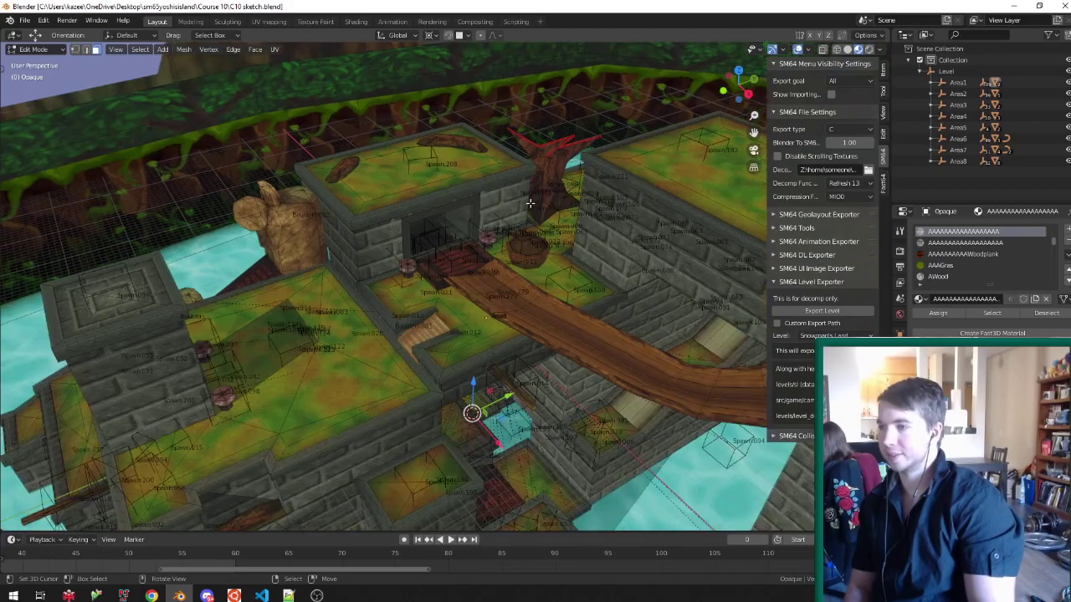
middle_click_drag(530, 203, 552, 252)
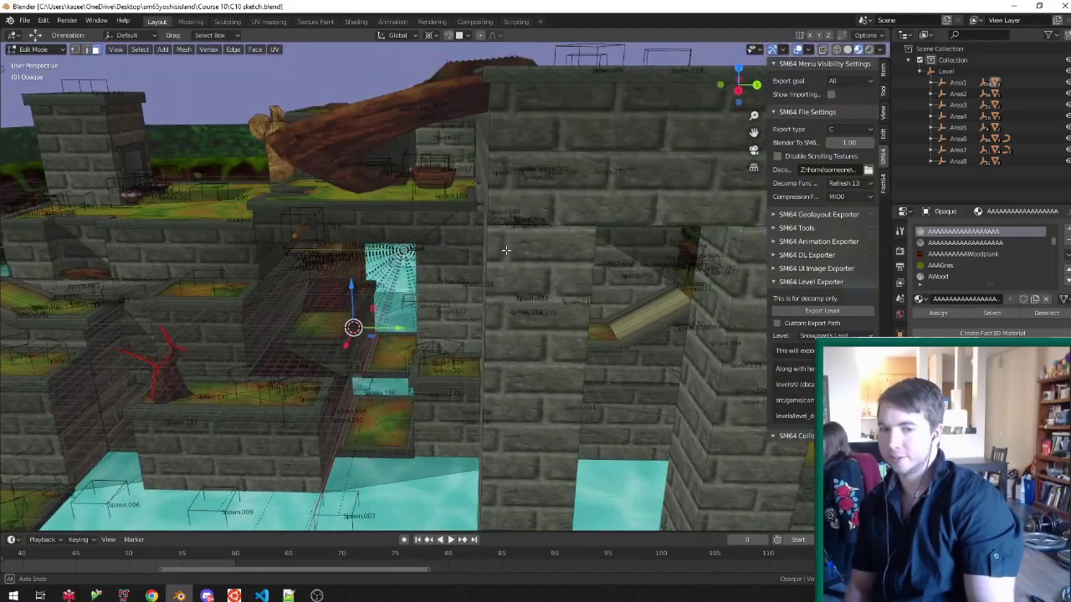
middle_click_drag(505, 250, 482, 272)
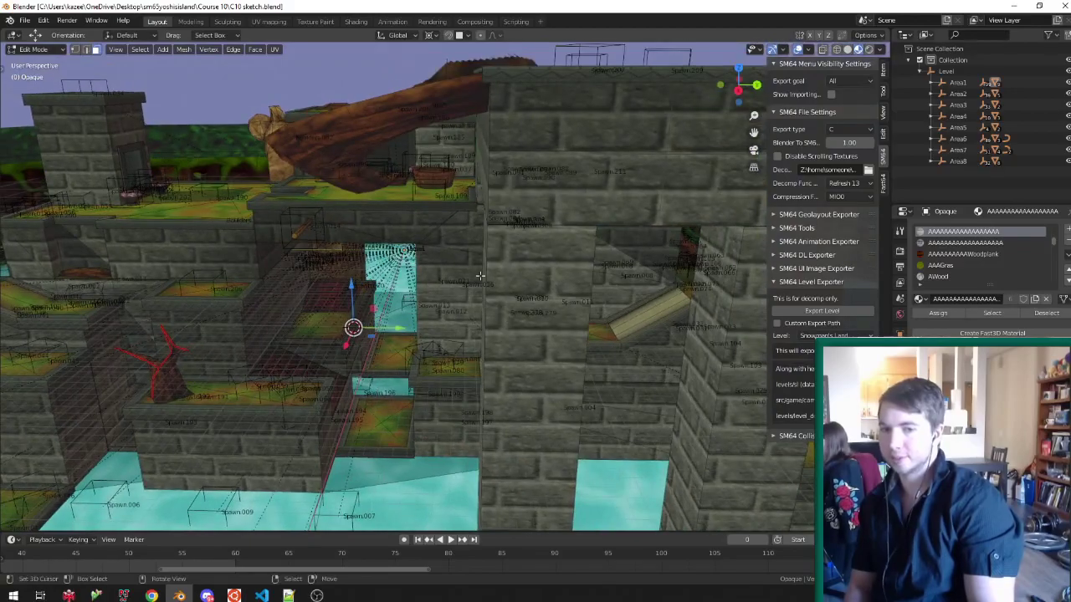
middle_click_drag(362, 338, 457, 317)
middle_click_drag(362, 281, 388, 260)
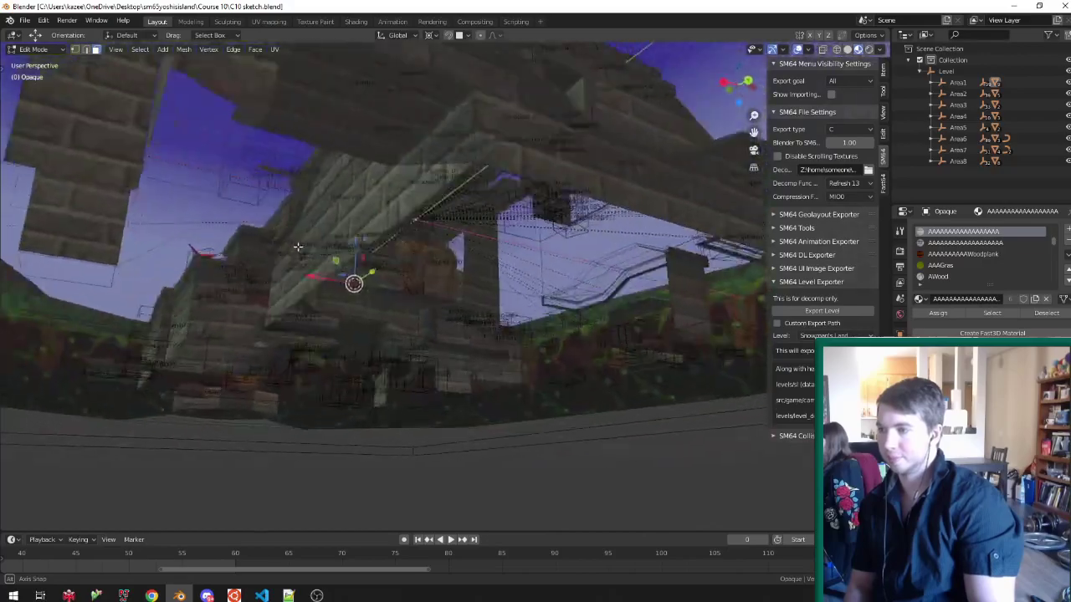
middle_click_drag(297, 247, 377, 314)
scroll(491, 430, "up", 5)
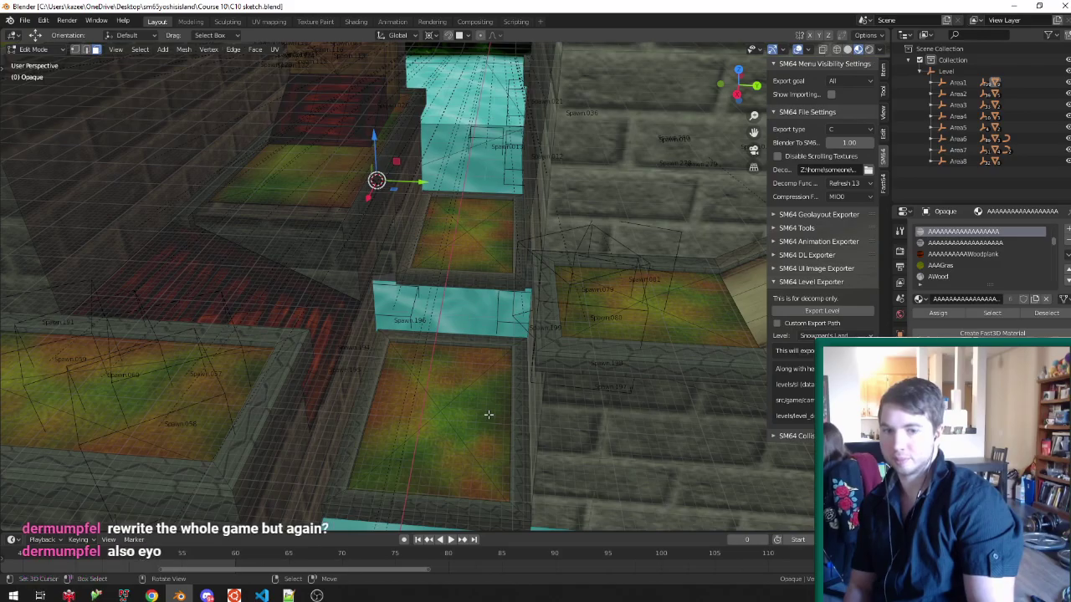
Select the grass and stone-trim faces of the two ledges in the water passage and extend the selection to linked faces.
middle_click_drag(488, 415, 586, 304)
scroll(558, 386, "down", 4)
left_click(587, 303)
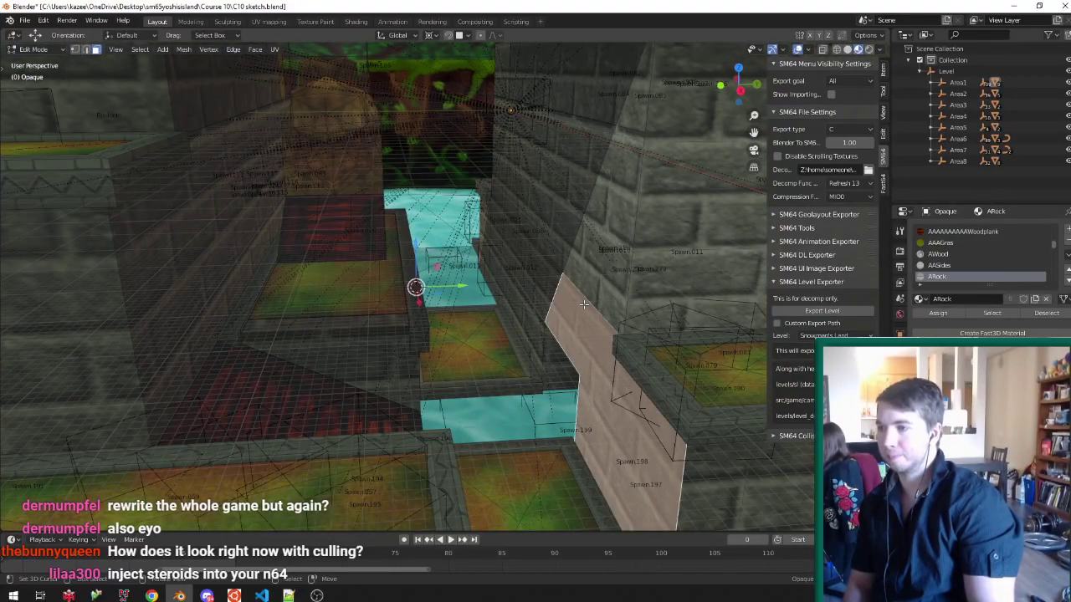
scroll(577, 335, "up", 3)
left_click(484, 356)
left_click(470, 313, "shift")
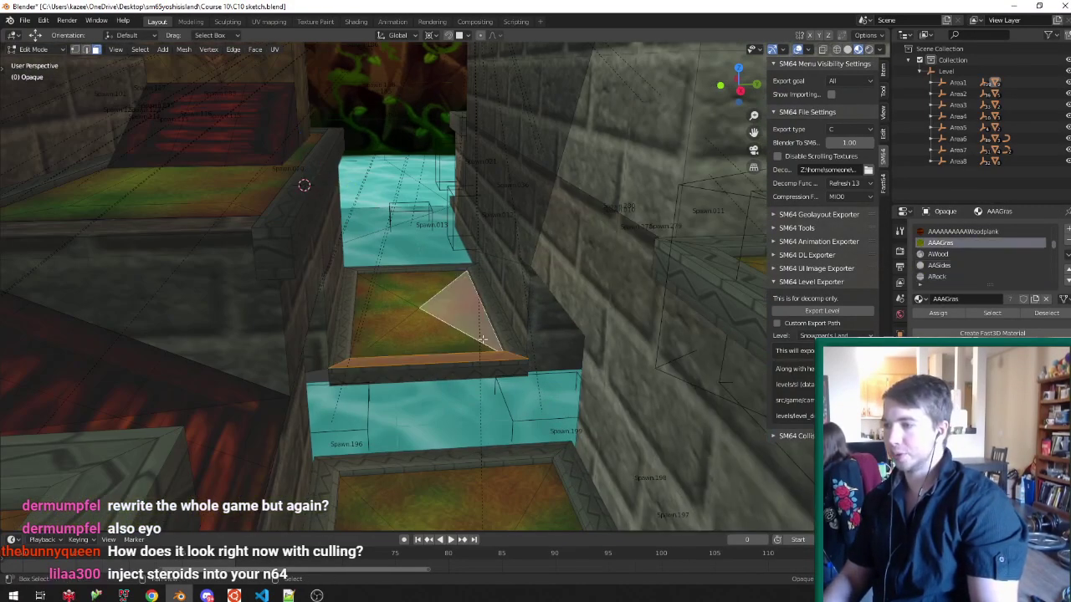
scroll(481, 355, "down", 2)
scroll(512, 439, "up", 1)
left_click(440, 423, "shift")
left_click(460, 405, "shift")
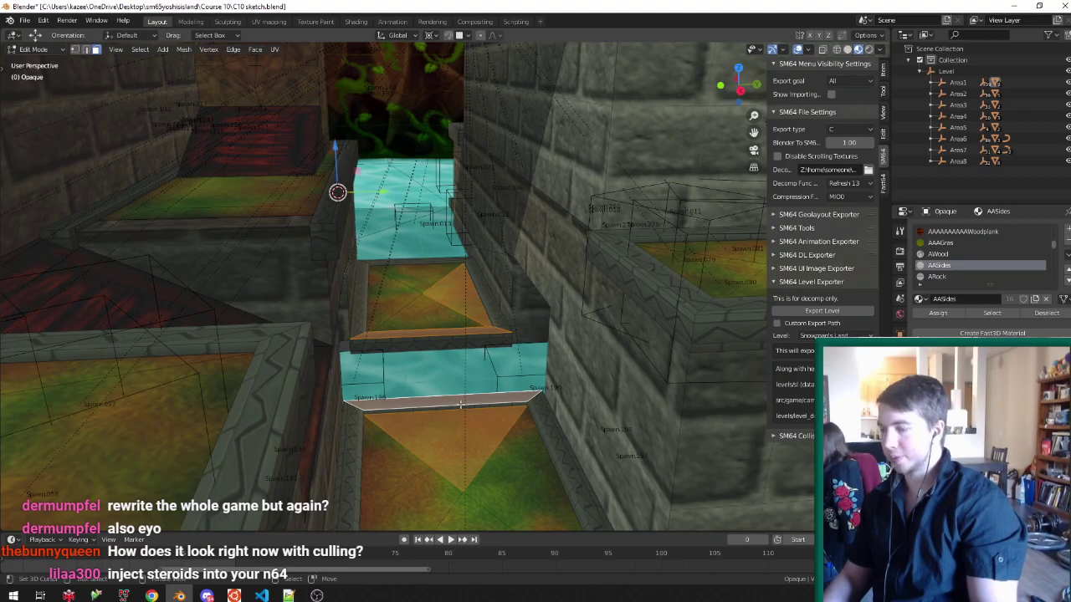
key("ctrl+l")
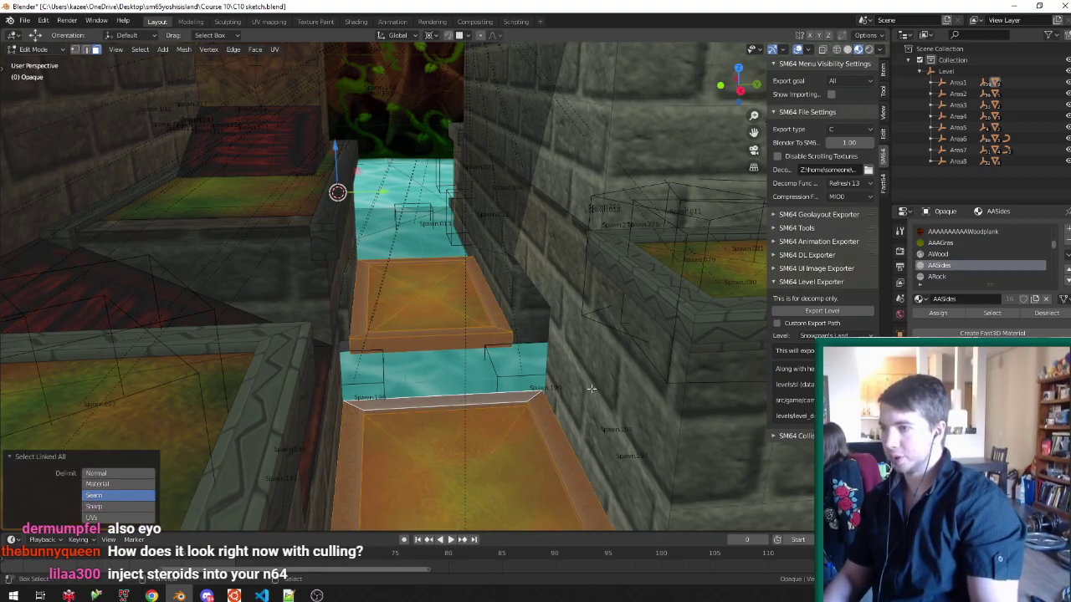
Add the passage's adjoining rock wall faces and grow the selection by two rounds of Select More.
left_click(588, 388, "shift")
middle_click_drag(588, 389, 560, 311)
middle_click_drag(538, 270, 404, 175)
left_click(403, 176, "shift")
key("ctrl+KP_Add")
key("ctrl+KP_Add")
scroll(403, 175, "down", 3)
middle_click_drag(404, 176, 398, 220)
scroll(509, 211, "down", 6)
scroll(398, 220, "up", 6)
middle_click_drag(287, 326, 264, 360)
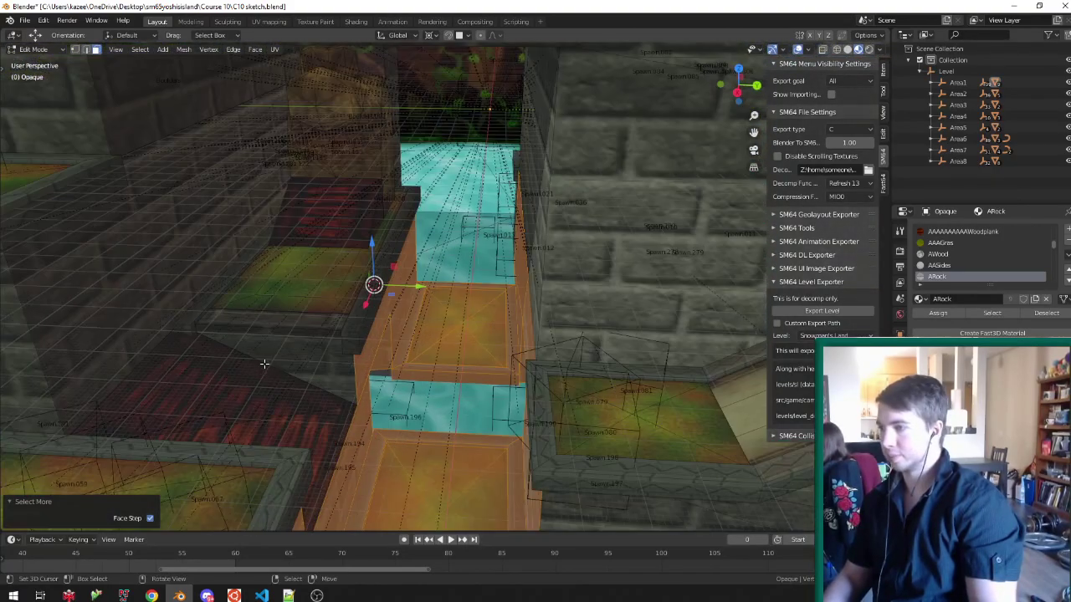
Box-select the wooden plank floor and the neighbouring rock ledge faces beside the passage into the selection.
key("b")
left_click_drag(256, 421, 359, 306)
key("b")
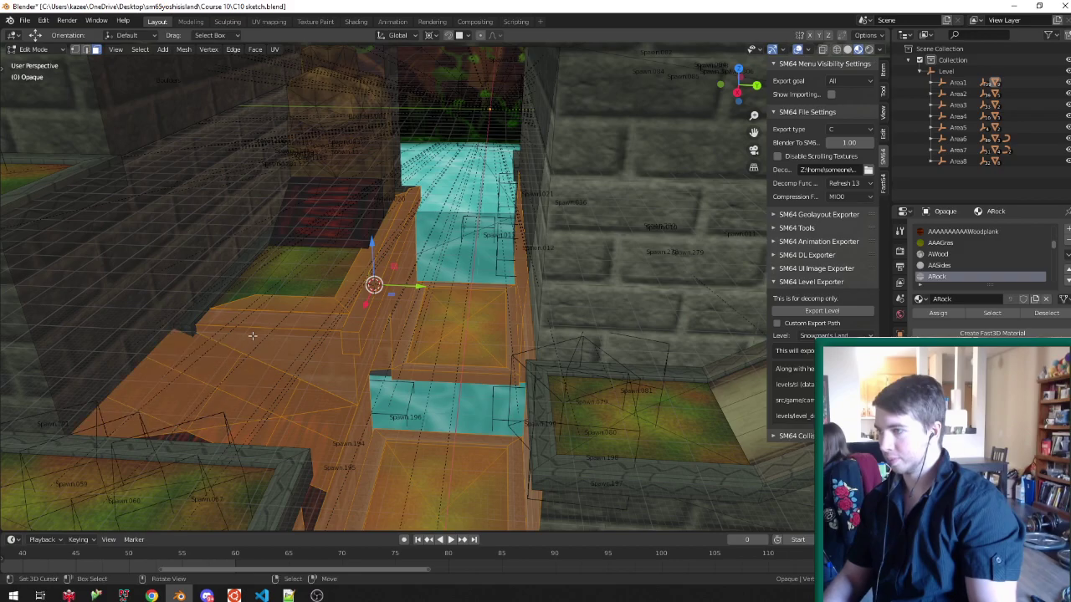
middle_click_drag(251, 326, 179, 334)
left_click_drag(173, 317, 209, 346)
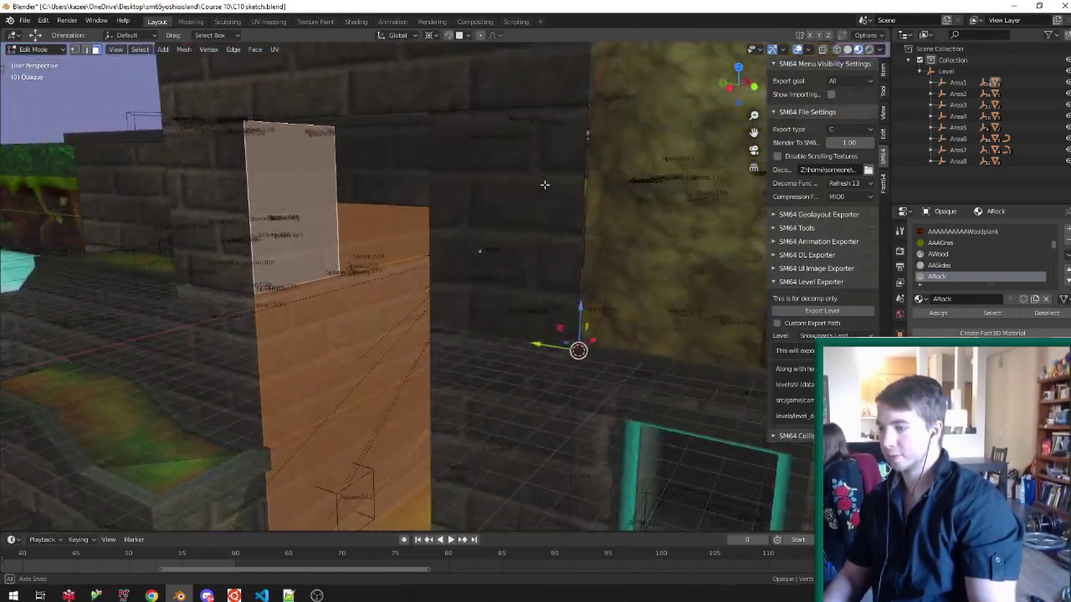
Add the rock wall faces at the passage's far opening to the selection.
middle_click_drag(545, 184, 568, 192)
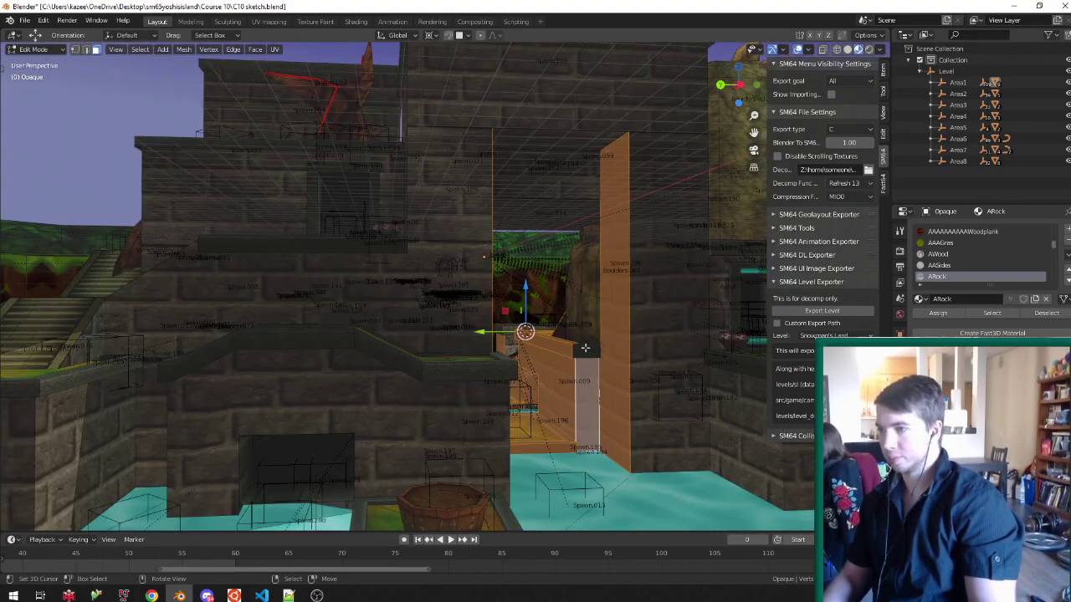
middle_click_drag(585, 347, 638, 350)
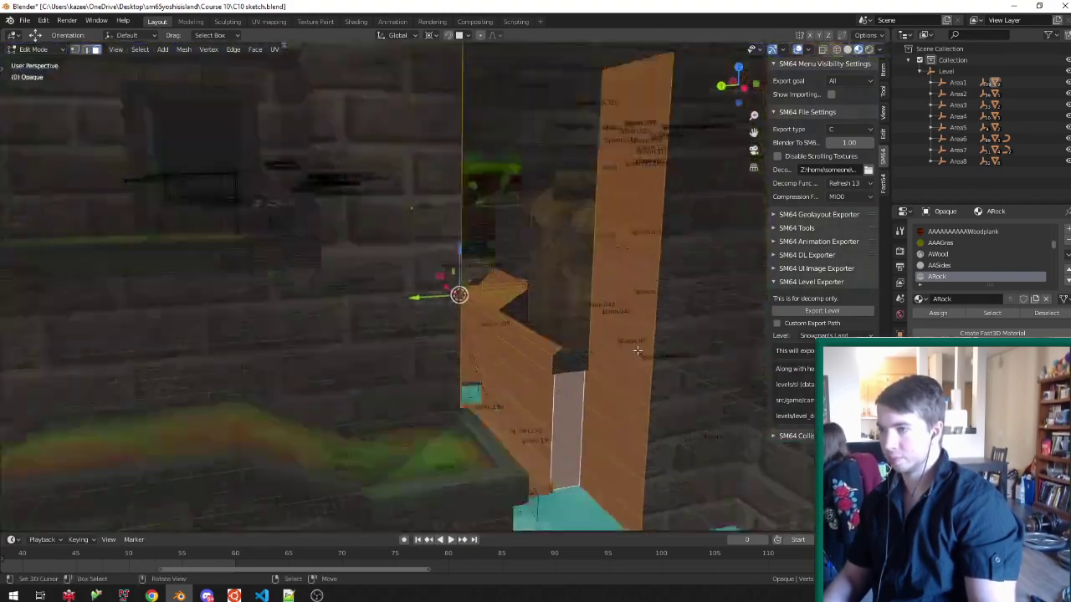
left_click(540, 343)
middle_click_drag(555, 334, 544, 368)
left_click(537, 361)
middle_click_drag(459, 299, 652, 309)
middle_click_drag(516, 287, 334, 213)
Reveal any hidden faces and add the remaining rock wall faces along the passage to the selection.
left_click(458, 272)
scroll(462, 308, "up", 4)
key("alt+h")
scroll(591, 239, "down", 5)
scroll(395, 186, "up", 3)
left_click(435, 187, "shift")
scroll(359, 251, "down", 5)
middle_click_drag(372, 266, 562, 204)
middle_click_drag(489, 185, 344, 133)
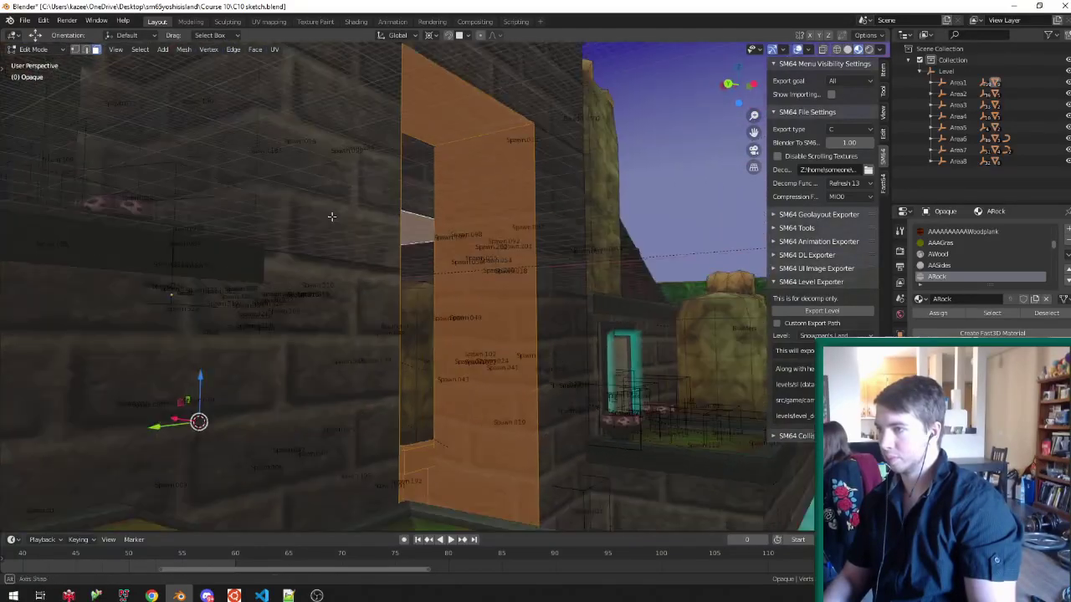
middle_click_drag(331, 216, 477, 226)
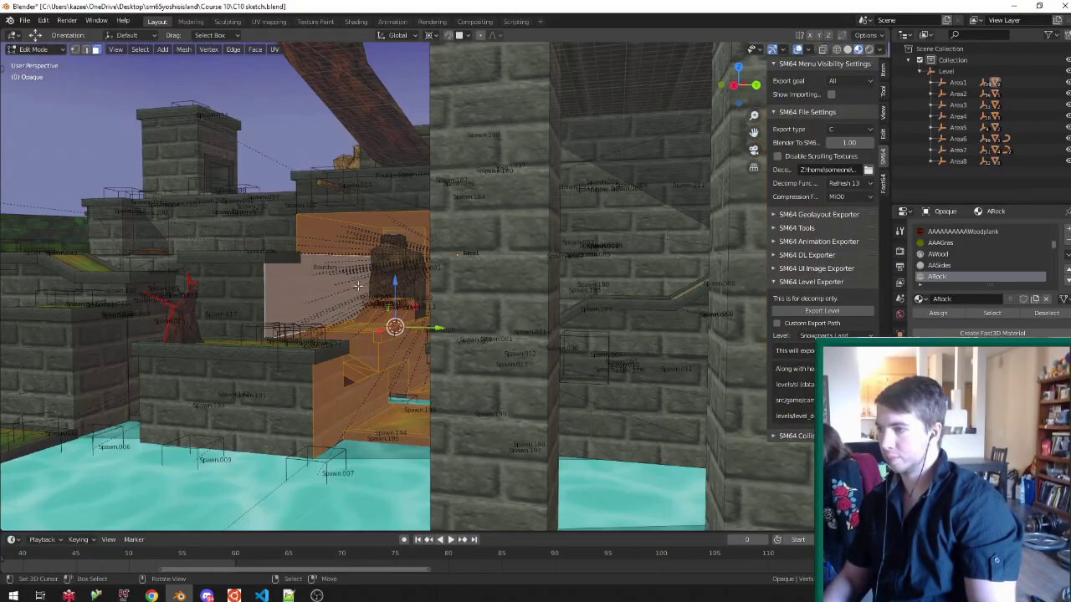
Add the missing stone face at the end of the passage's ledge to the selection and save the level file.
middle_click_drag(358, 286, 423, 299)
scroll(227, 277, "up", 5)
scroll(299, 296, "down", 5)
key("ctrl+s")
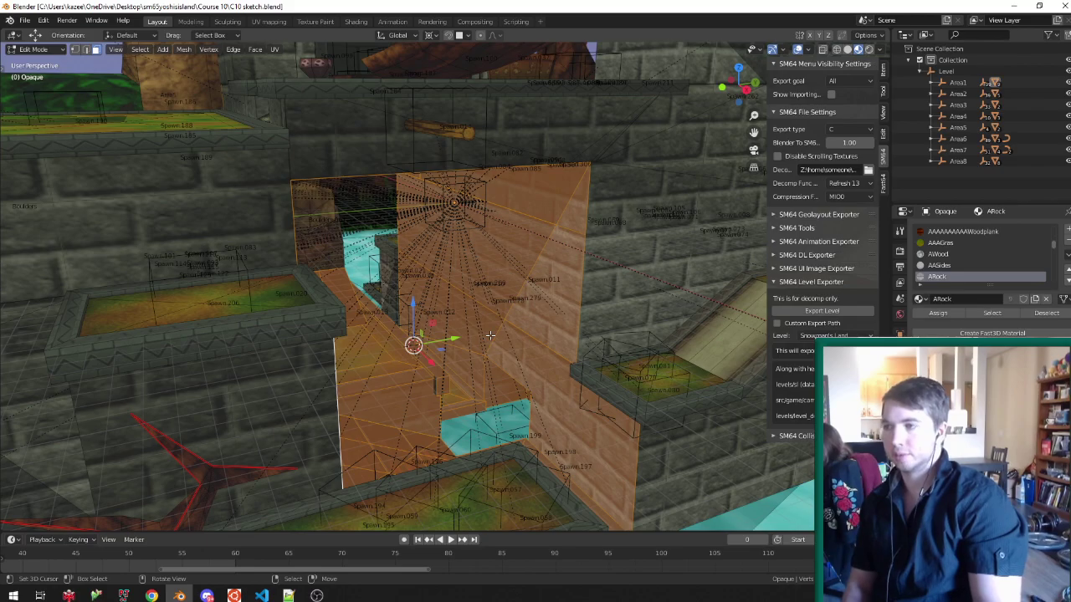
scroll(490, 336, "down", 5)
scroll(567, 281, "up", 5)
middle_click_drag(432, 324, 290, 400)
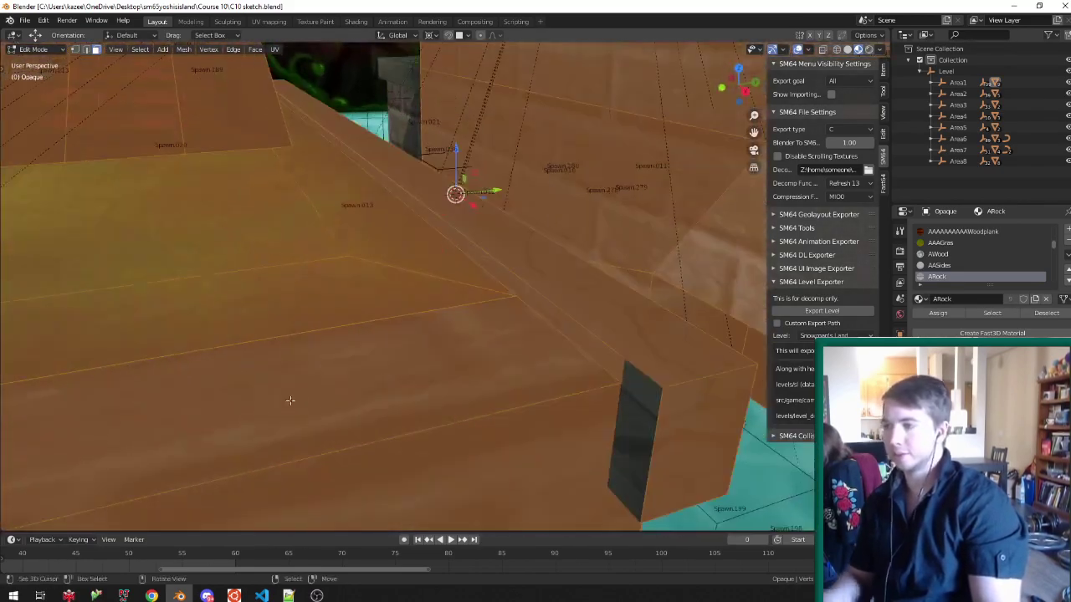
right_click(631, 389, "shift")
mouse_move(619, 386)
middle_mouse_down()
mouse_move(469, 401)
mouse_move(376, 268)
mouse_move(301, 312)
mouse_move(523, 205)
mouse_move(463, 313)
middle_mouse_up()
key("ctrl+s")
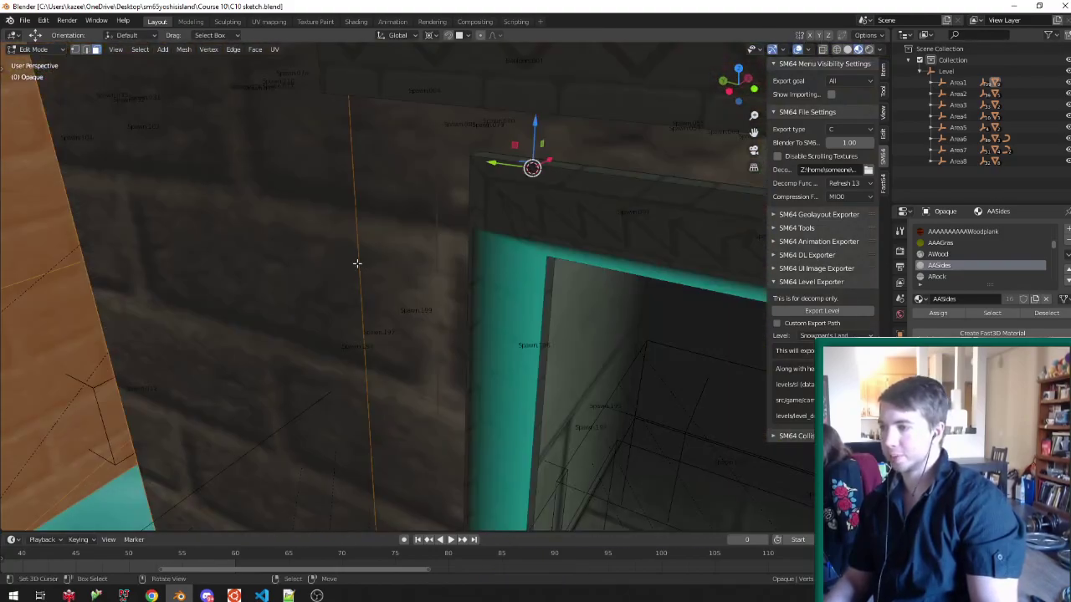
Add the unselected wooden plank face next to the stone-trimmed ledge to the passage selection.
middle_click_drag(357, 263, 374, 280)
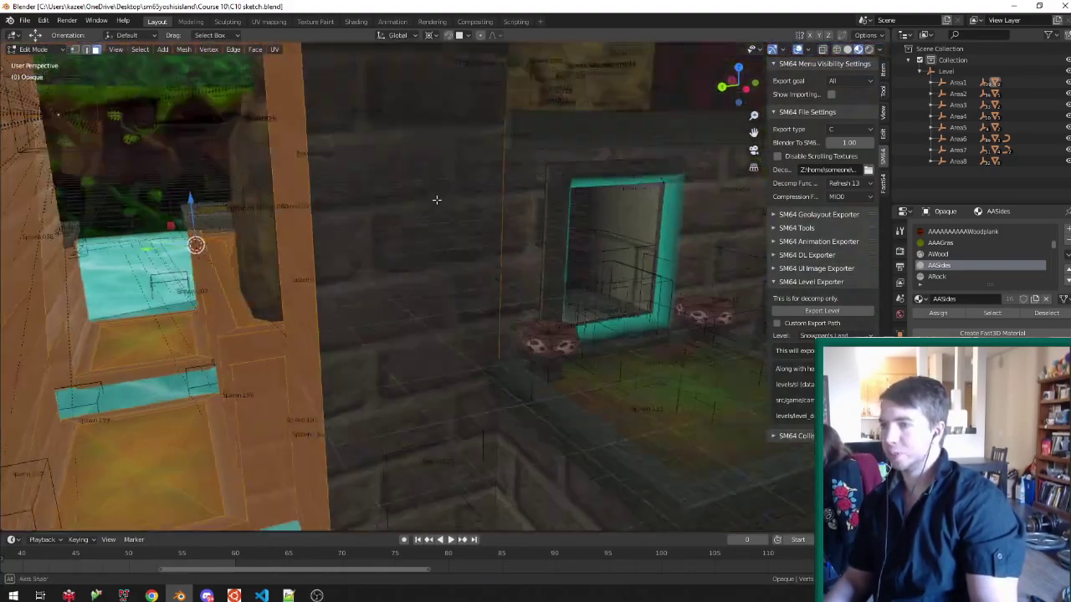
scroll(618, 232, "down", 5)
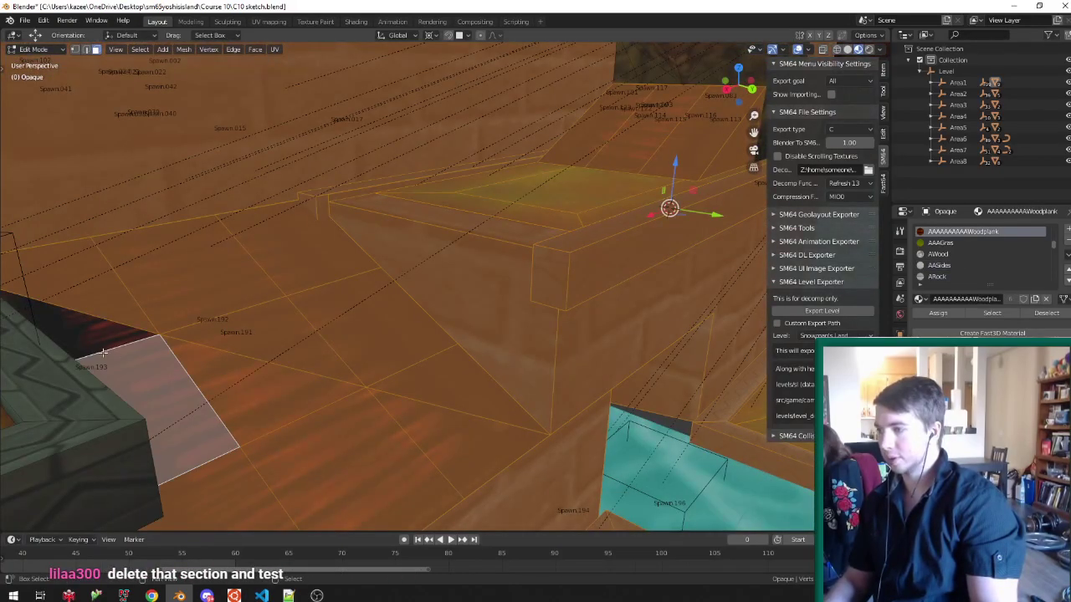
scroll(381, 318, "down", 7)
middle_click_drag(381, 318, 537, 308)
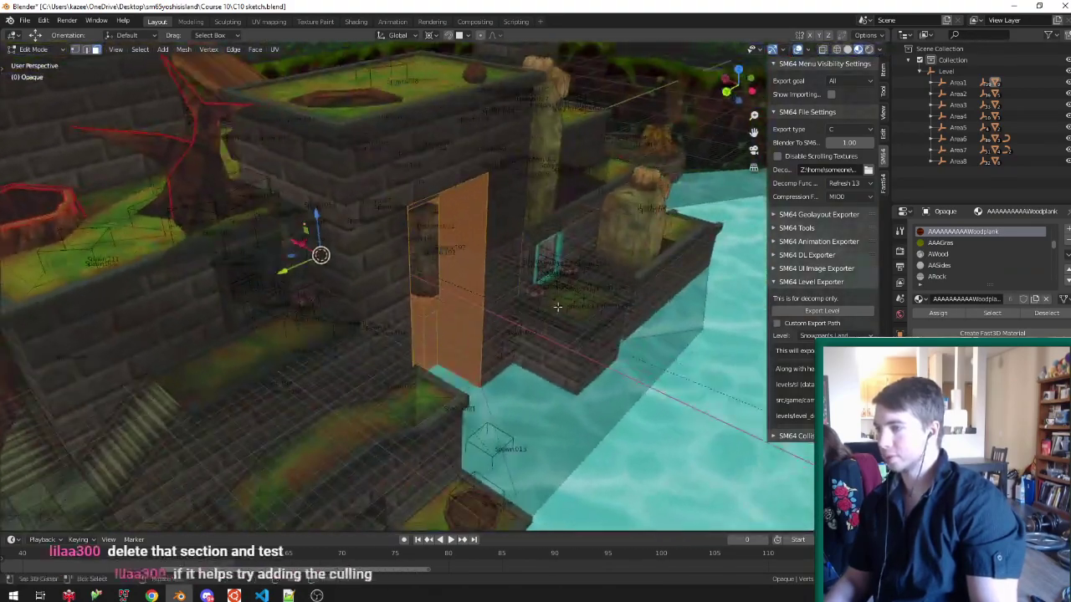
Separate the selected passage faces into their own object and select that object in Object Mode.
scroll(537, 308, "up", 4)
key("p")
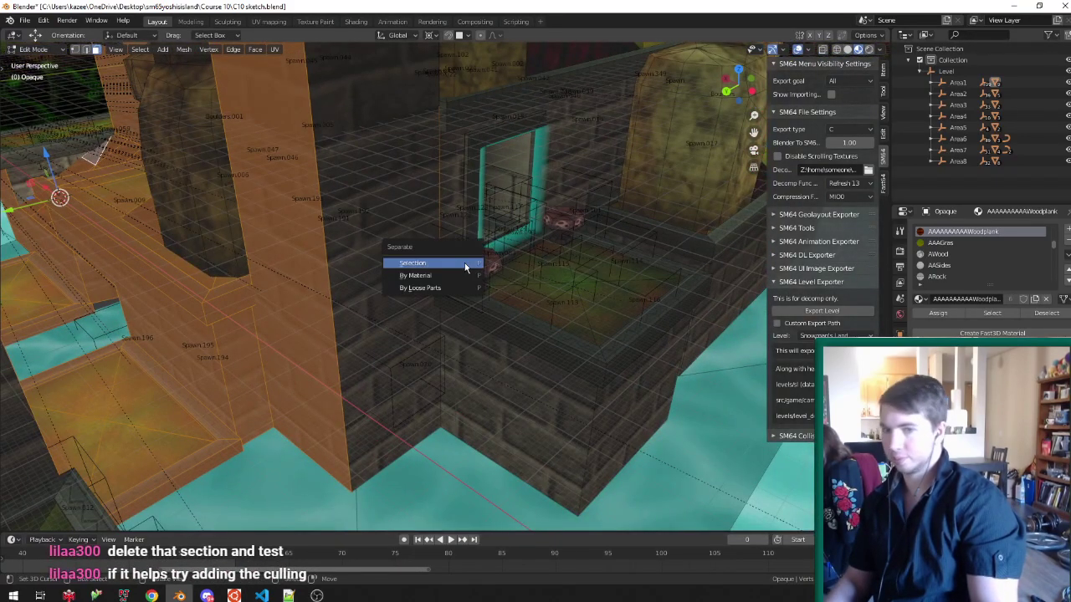
left_click(465, 265)
middle_click_drag(465, 265, 402, 234)
scroll(401, 234, "down", 5)
scroll(351, 171, "up", 4)
key("Tab")
right_click(494, 201)
middle_click_drag(494, 202, 679, 230)
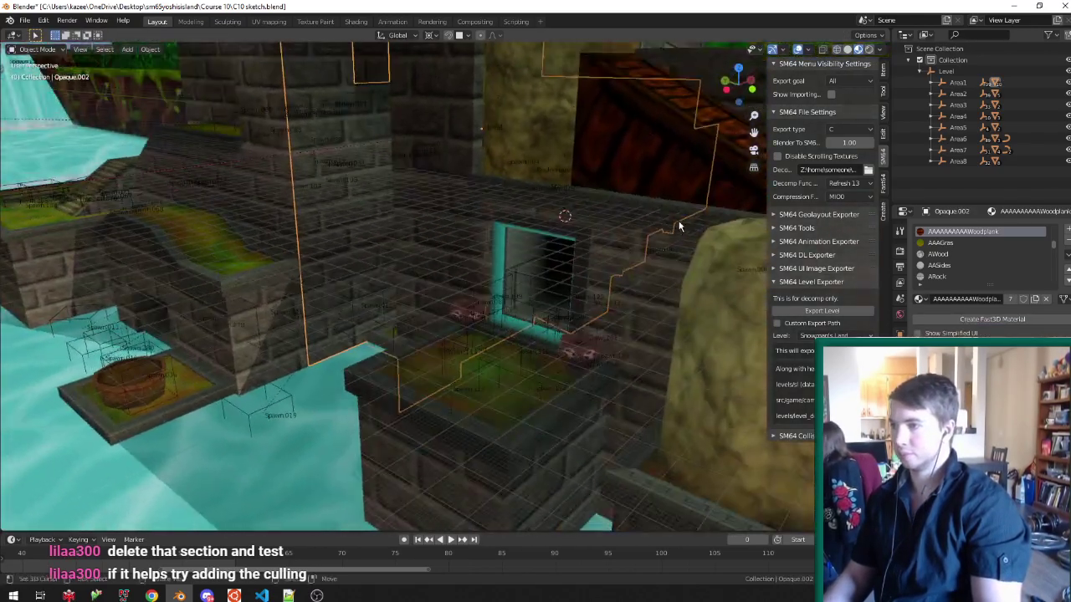
Examine the separated passage object in wireframe with all of its faces selected.
key("Tab")
scroll(425, 237, "up", 3)
middle_click_drag(425, 236, 464, 237)
key("shift+z")
key("a")
scroll(530, 240, "up", 4)
scroll(528, 239, "down", 4)
middle_click_drag(528, 239, 604, 195)
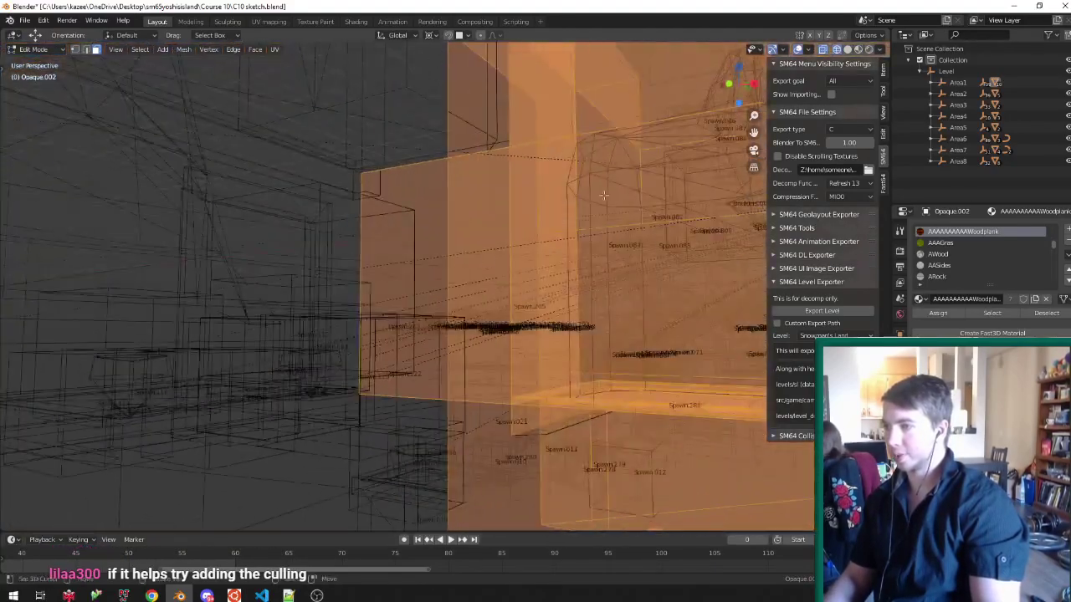
Try sliding the vertical edge at the end of the passage wall by a factor of about 0.164.
key("ctrl+Tab")
left_click(392, 266)
right_click(373, 226)
middle_click_drag(373, 225, 639, 250)
key("shift+z")
mouse_move(473, 246)
middle_mouse_down()
mouse_move(702, 240)
mouse_move(753, 220)
middle_mouse_up()
middle_click_drag(568, 204, 433, 203, "shift")
key("g")
key("g")
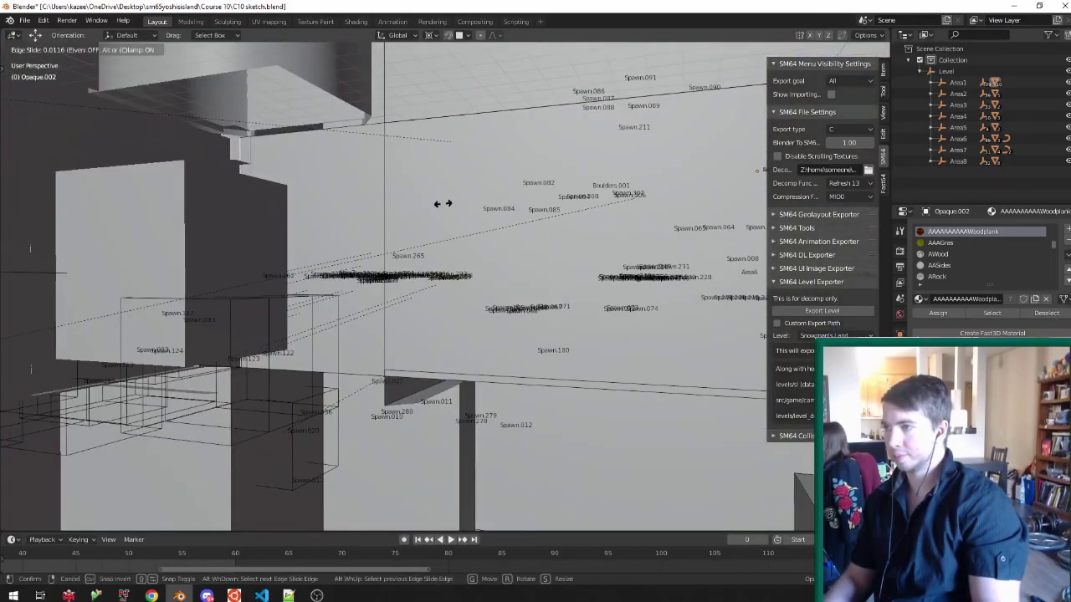
left_click(592, 128)
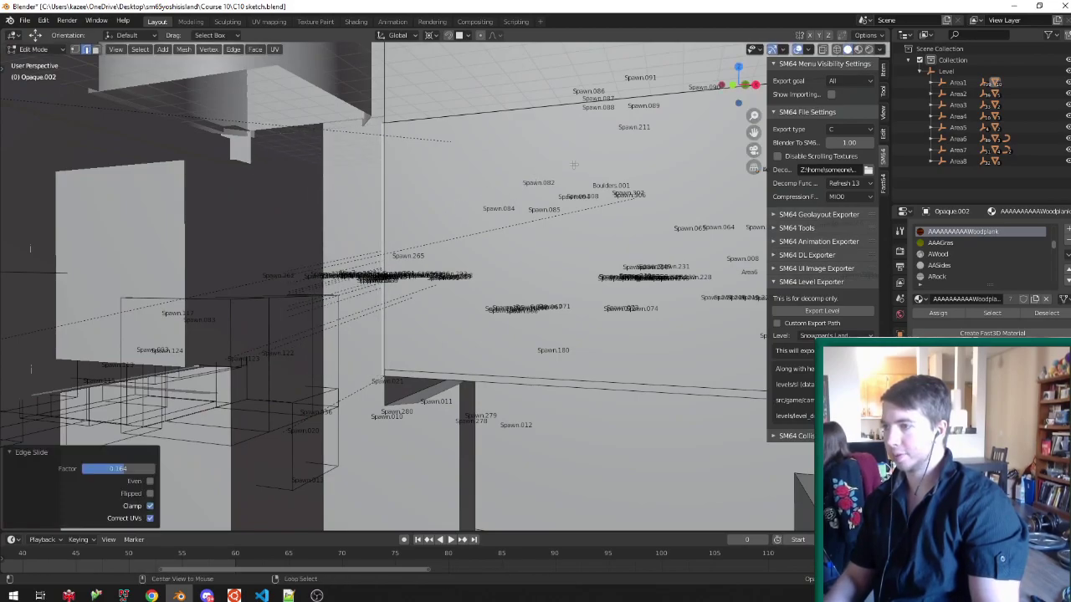
key("z")
mouse_move(531, 201)
middle_mouse_down()
mouse_move(444, 237)
mouse_move(326, 239)
mouse_move(401, 210)
mouse_move(395, 251)
mouse_move(424, 176)
mouse_move(334, 186)
mouse_move(377, 191)
mouse_move(476, 253)
mouse_move(398, 180)
middle_mouse_up()
key("ctrl+z")
key("ctrl+z")
Select the linked rock column behind the wooden plank block and separate it from the main level mesh.
scroll(401, 210, "down", 5)
scroll(399, 180, "up", 2)
key("Tab")
left_click(366, 180)
key("Tab")
left_click(378, 173)
key("ctrl+l")
middle_click_drag(380, 170, 454, 127)
key("p")
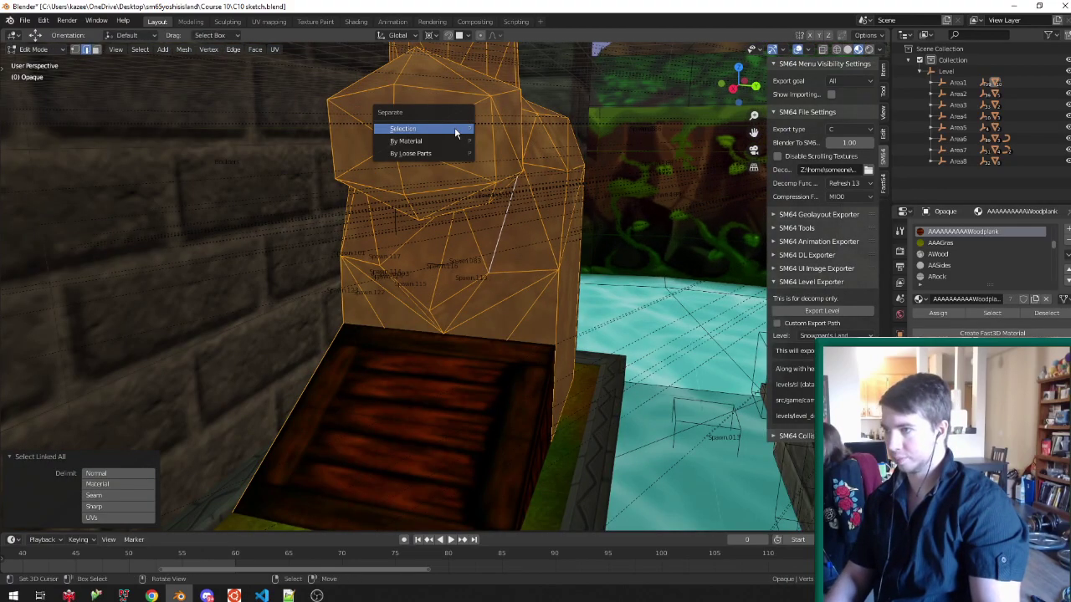
key("Return")
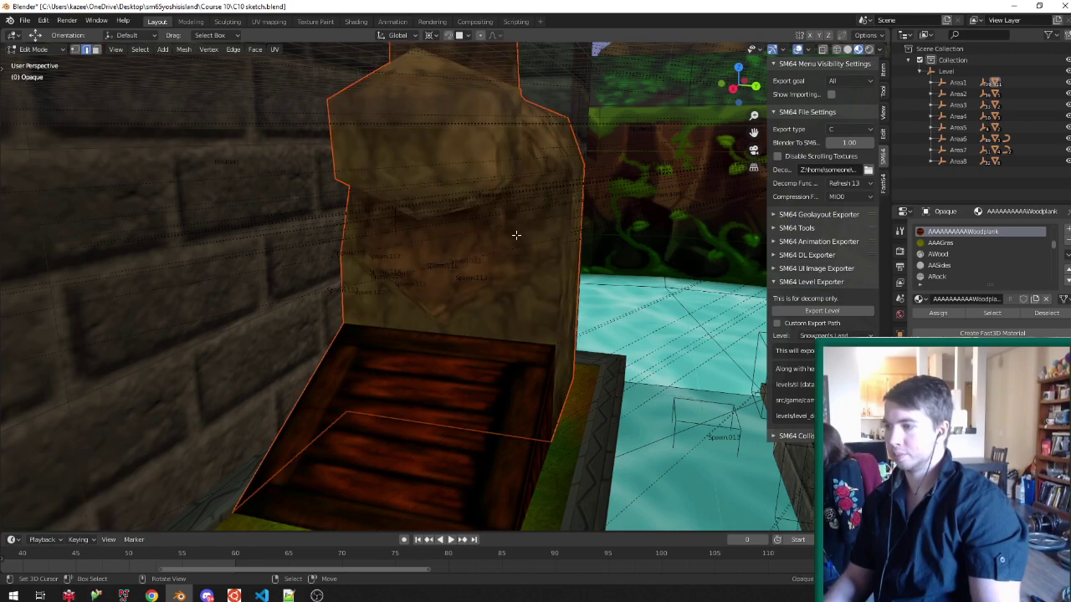
Join the separated rock column with the passage object and save the level file.
middle_click_drag(516, 234, 536, 242)
scroll(522, 266, "up", 2)
key("Tab")
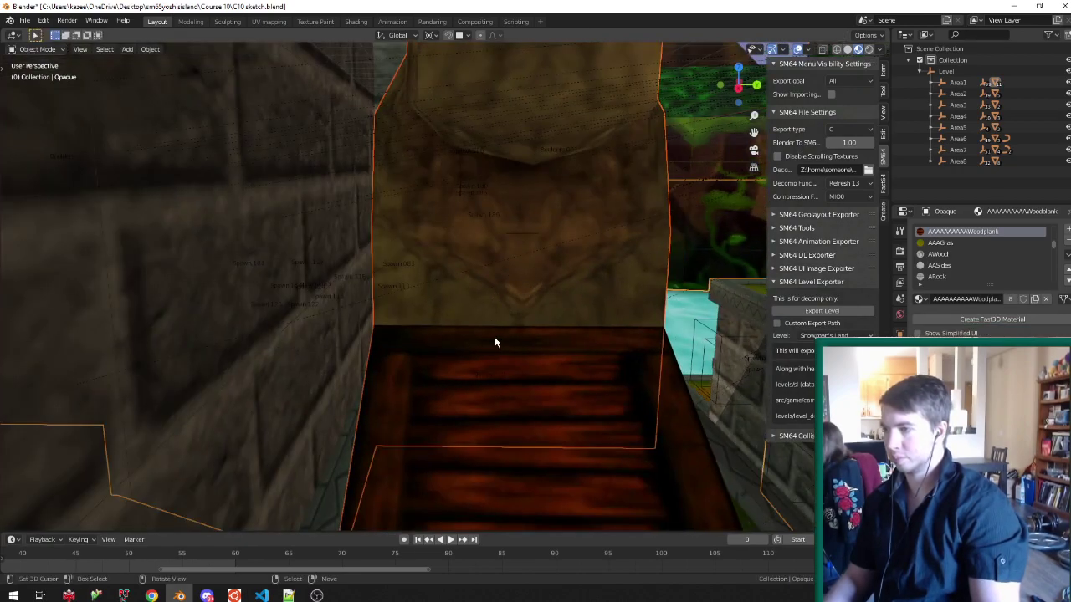
left_click(494, 356)
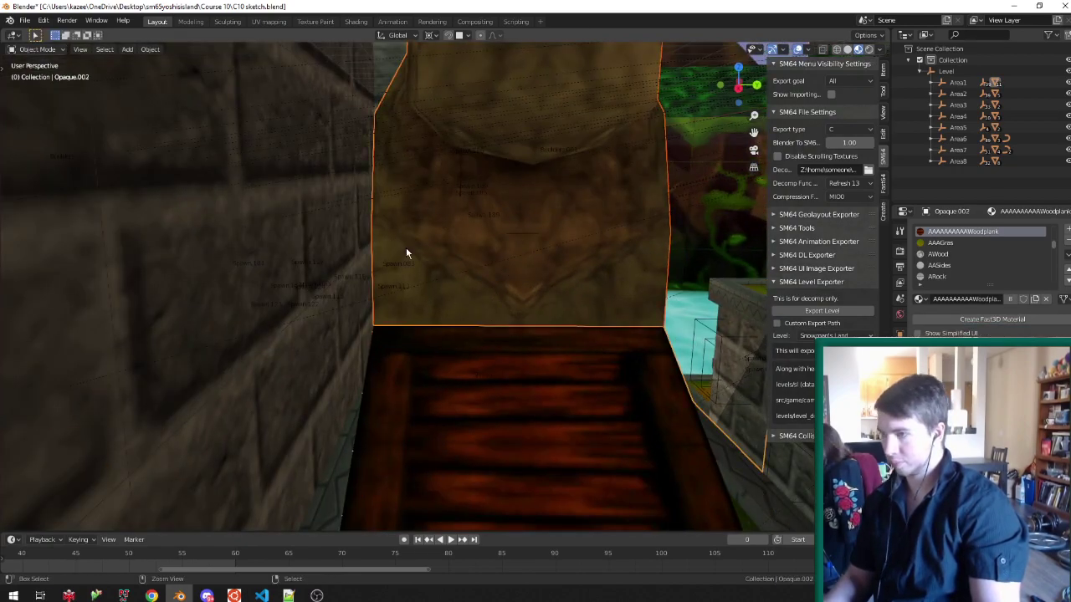
key("ctrl+j")
scroll(357, 240, "down", 10)
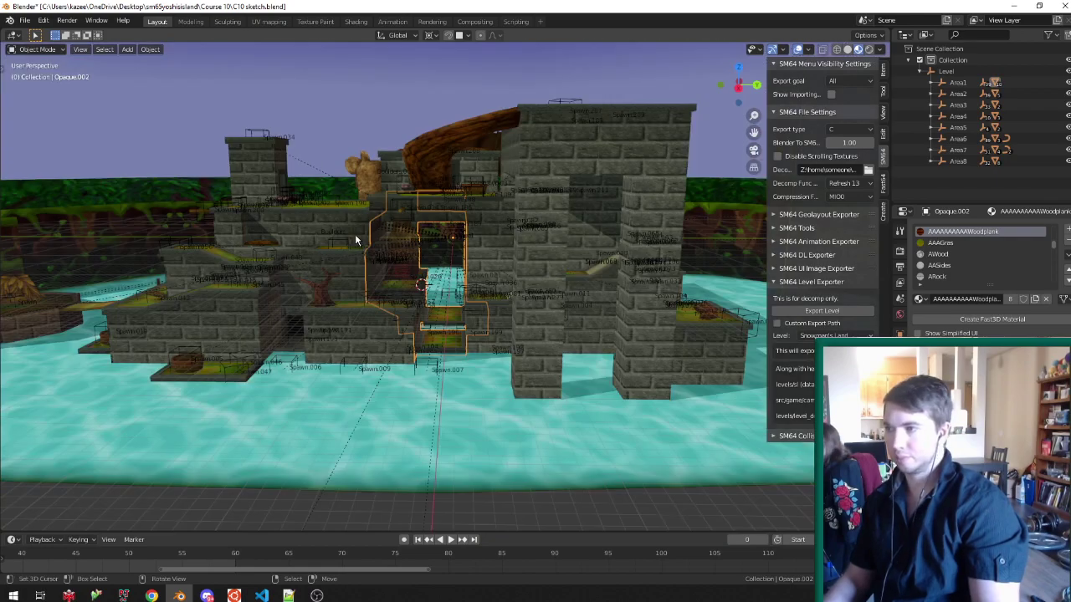
scroll(452, 251, "up", 6)
key("ctrl+s")
key("ctrl+s")
Delete the passage object, export the Level for Snowman's Land and save the file.
key("x")
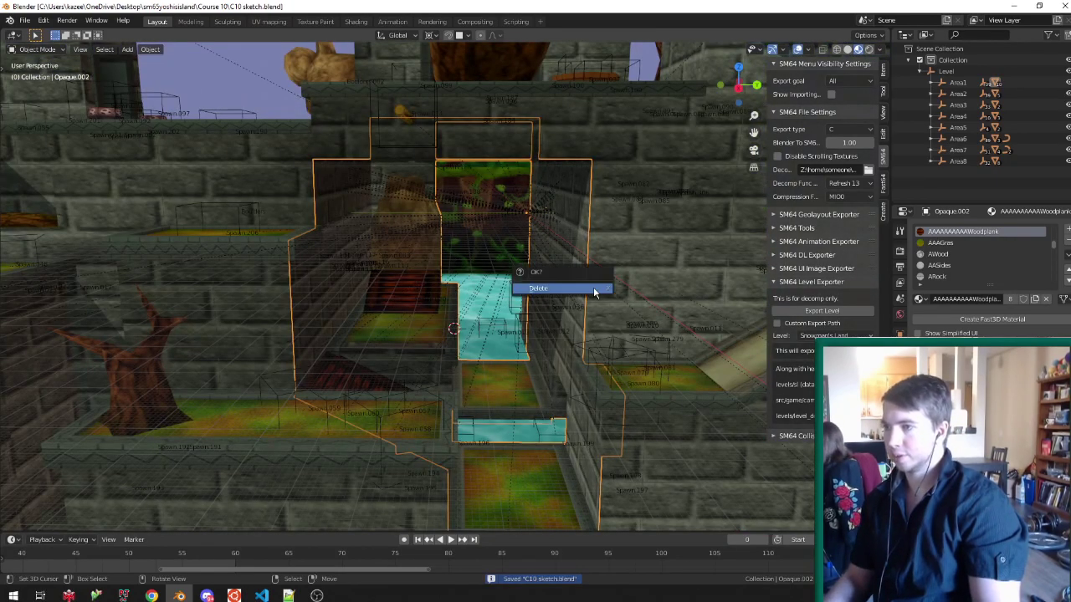
key("Return")
left_click(946, 71)
left_click(822, 310)
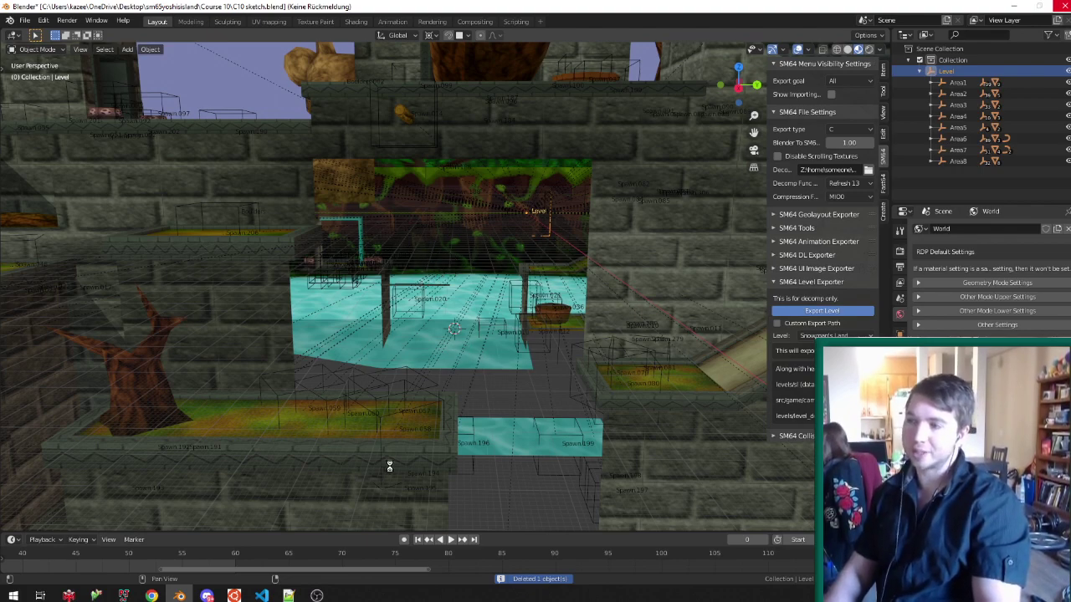
mouse_move(478, 331)
middle_mouse_down()
mouse_move(467, 368)
mouse_move(462, 355)
mouse_move(480, 323)
middle_mouse_up()
key("ctrl+s")
In File Explorer, copy sm64.us.f3dex2.z64 from the us build folder to the ED64 (D:) drive, replacing the existing file.
left_click(235, 596)
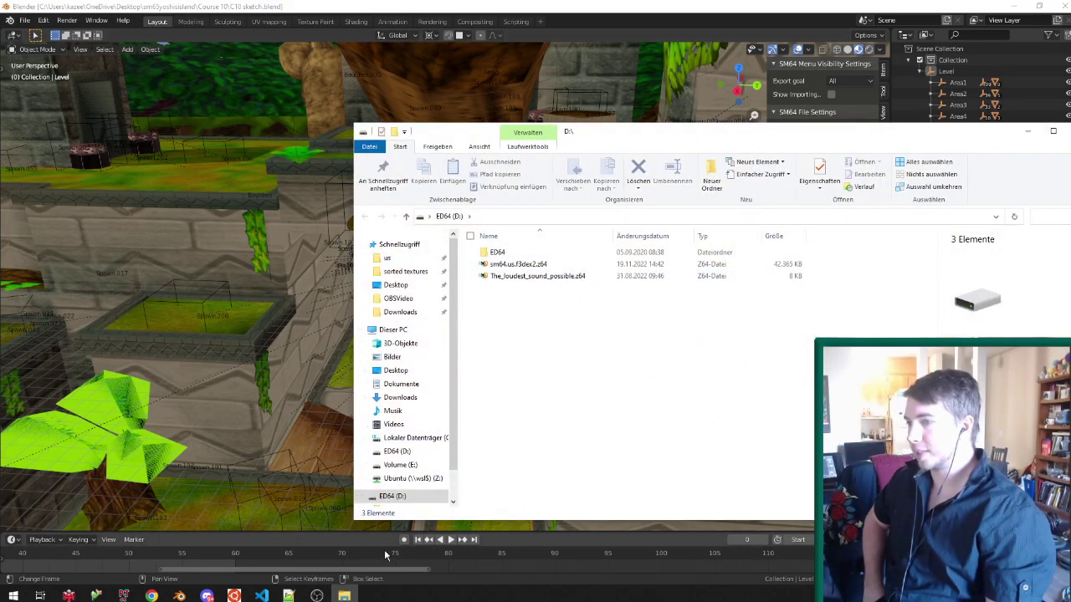
key("super+e")
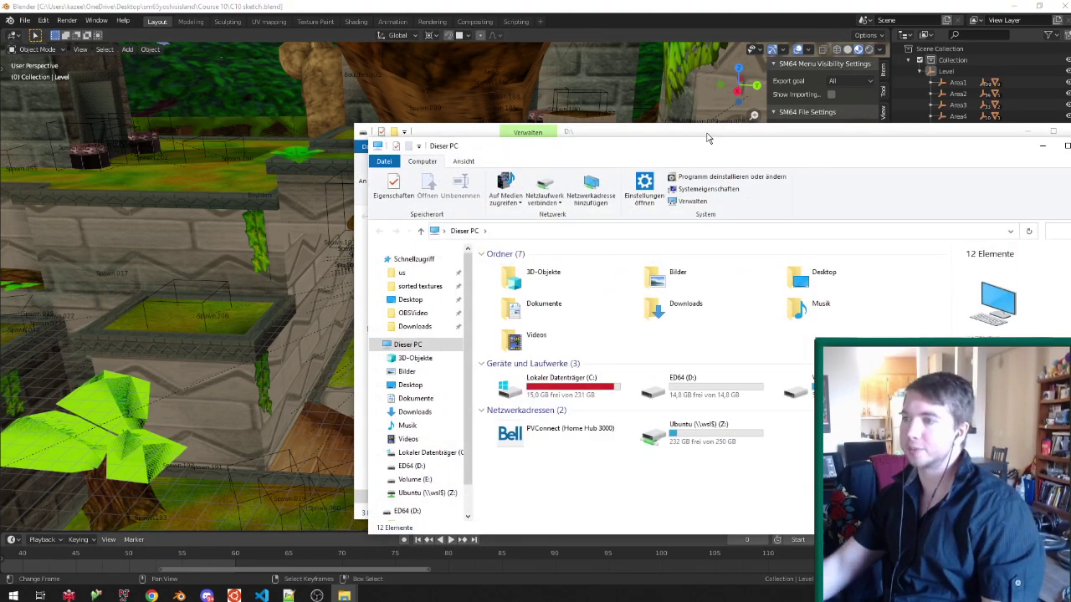
left_click_drag(632, 154, 278, 153)
left_click(38, 272)
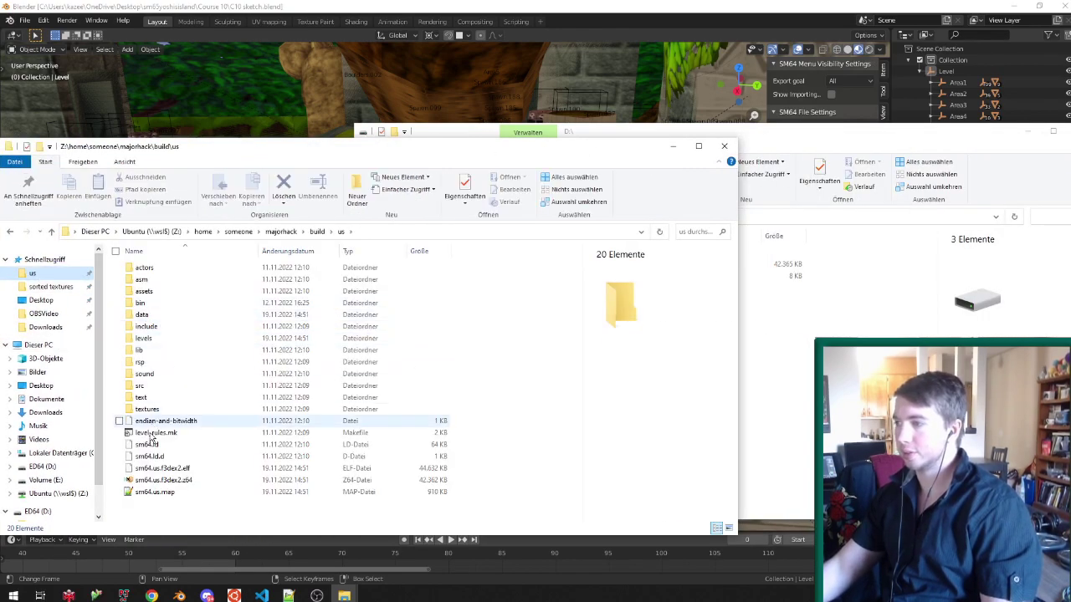
left_click_drag(142, 483, 707, 473)
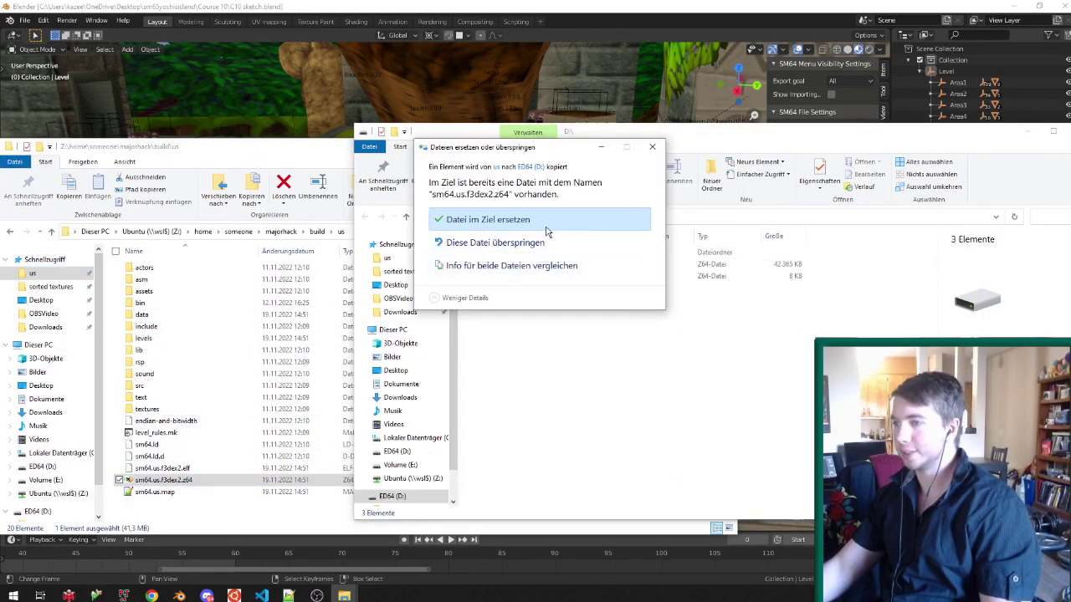
left_click(545, 217)
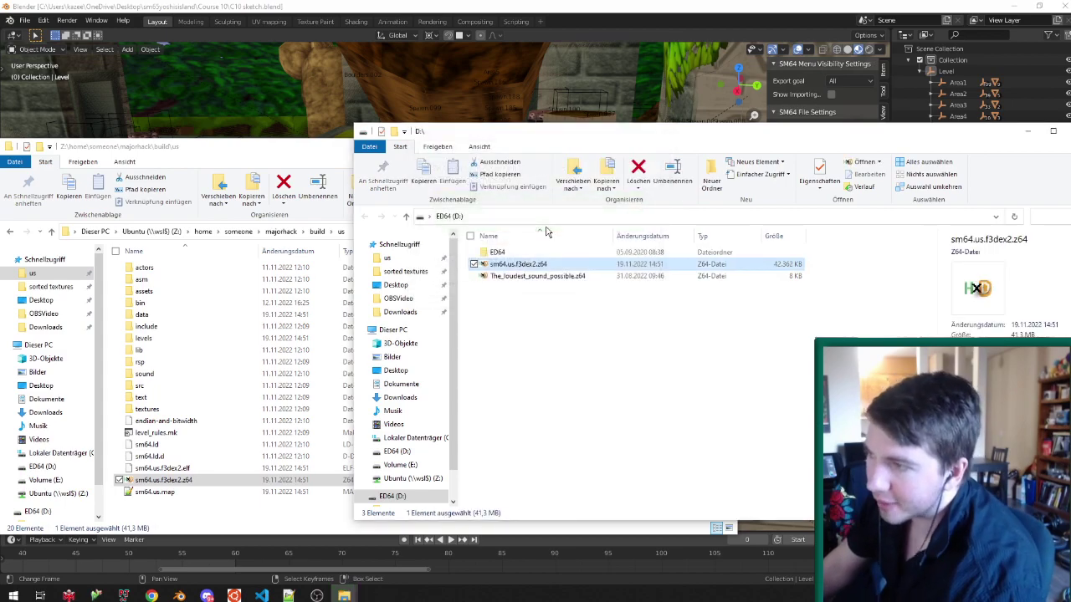
key("alt+F4")
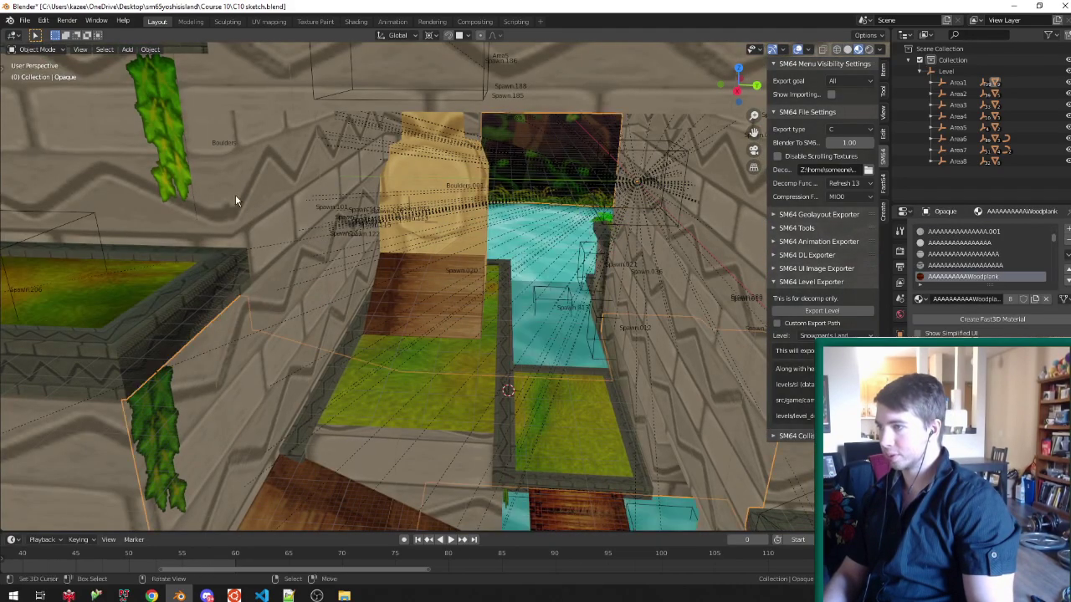
Hide and reveal the passage geometry to examine which parts of the level are separated from it.
key("h")
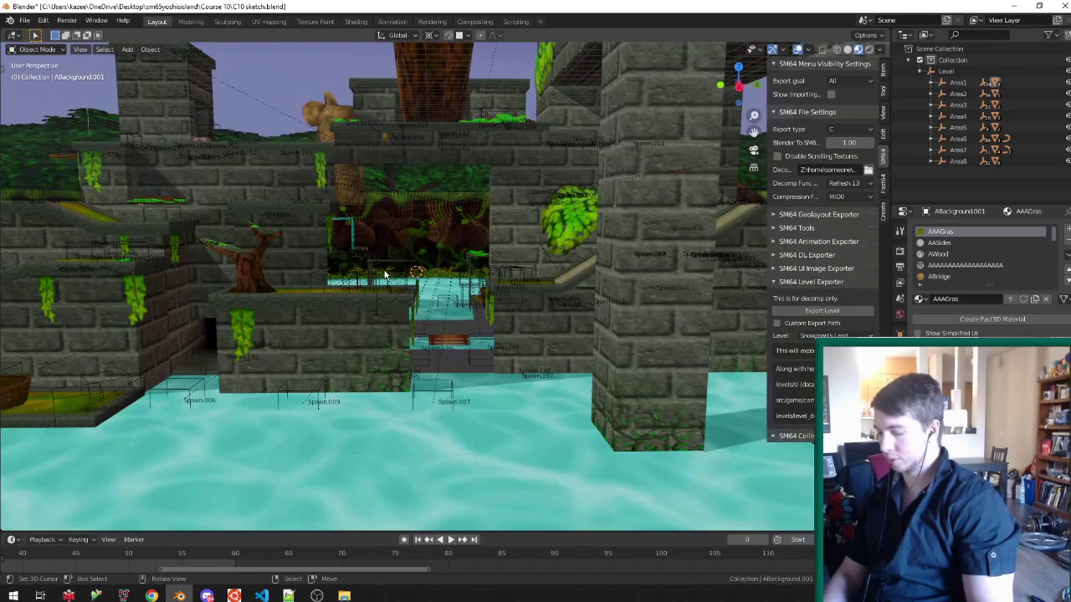
middle_click_drag(385, 275, 397, 321)
scroll(395, 322, "up", 3)
key("alt")
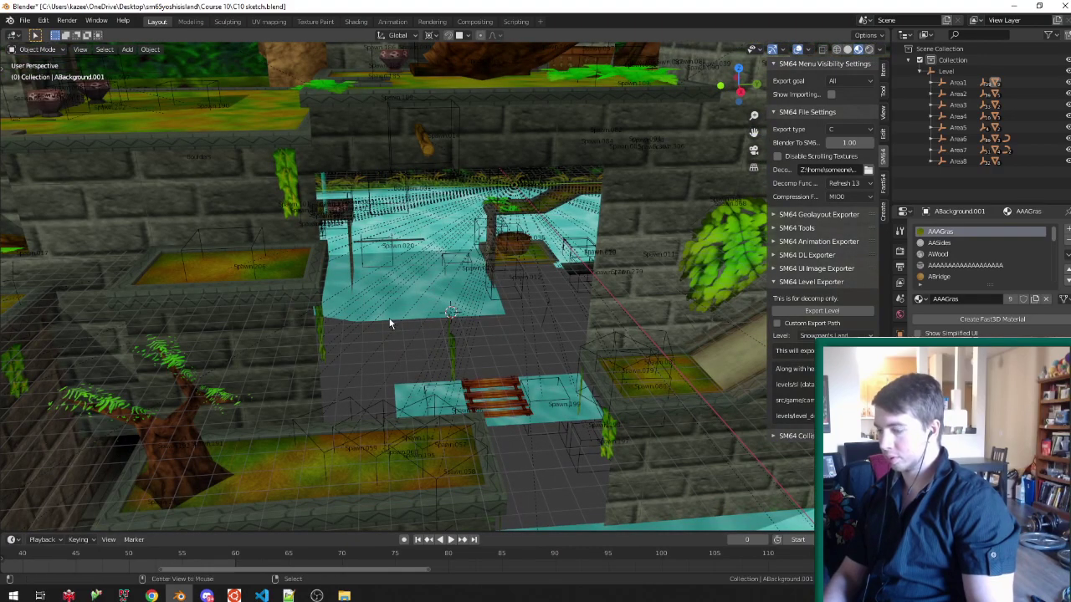
key("alt+h")
middle_click_drag(463, 332, 404, 339)
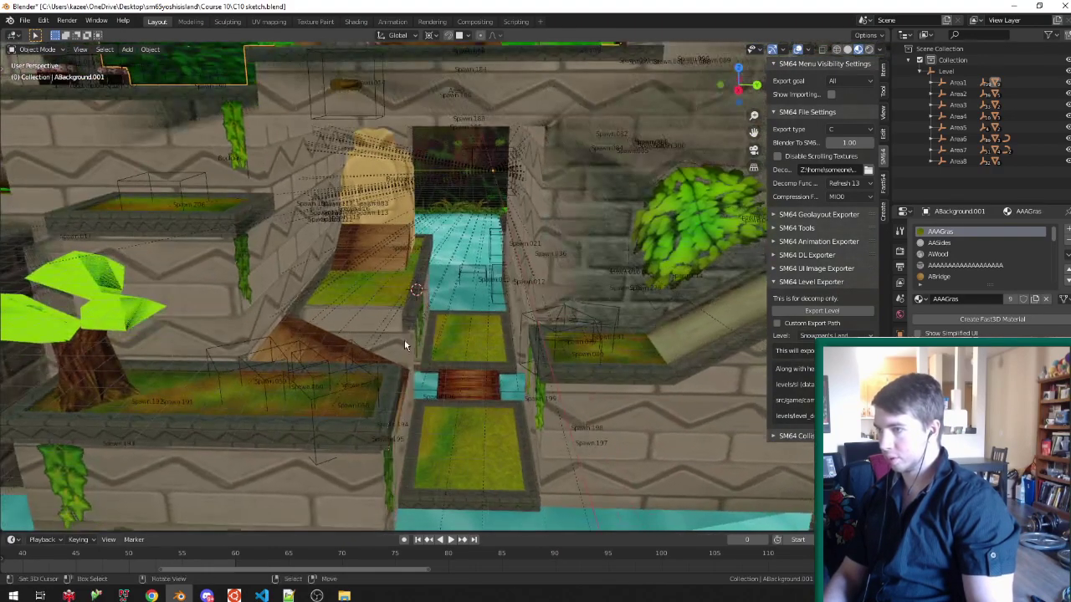
scroll(403, 340, "up", 3)
key("h")
scroll(410, 340, "down", 4)
key("alt+z")
key("ctrl+z")
Hide the overlapping meshes around the passage in solid shading to examine which objects cover it, and reveal them again.
left_click(410, 341)
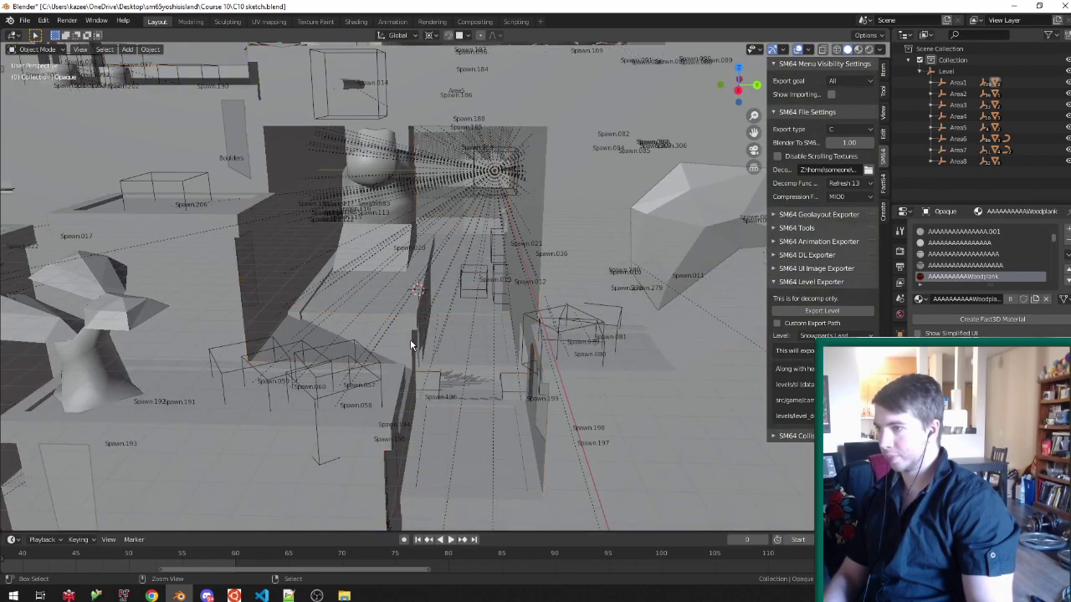
left_click(410, 343)
key("h")
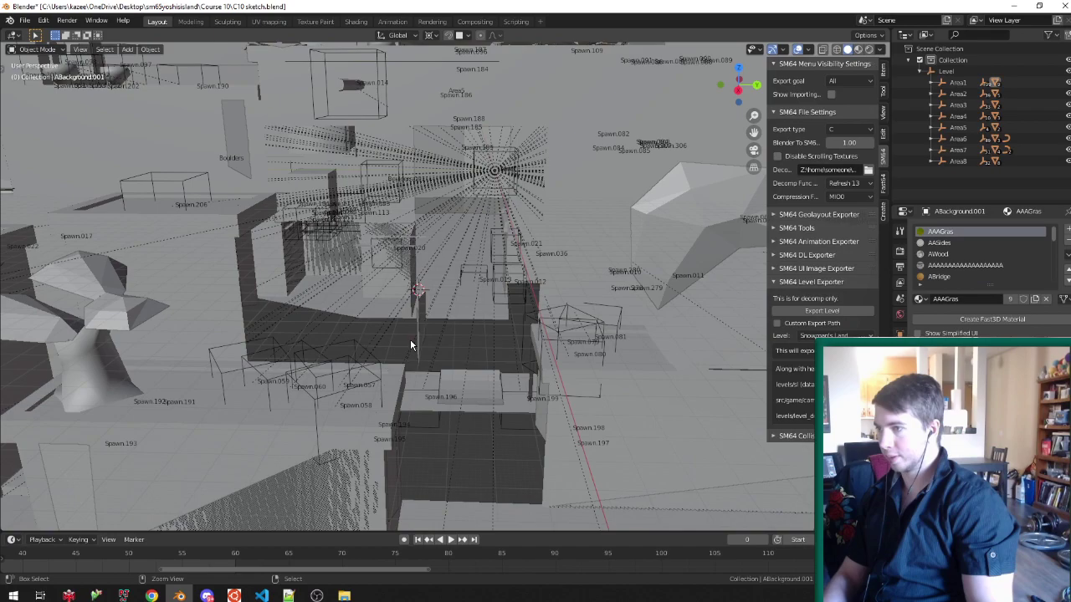
key("alt+h")
left_click(411, 341)
key("h")
key("alt+h")
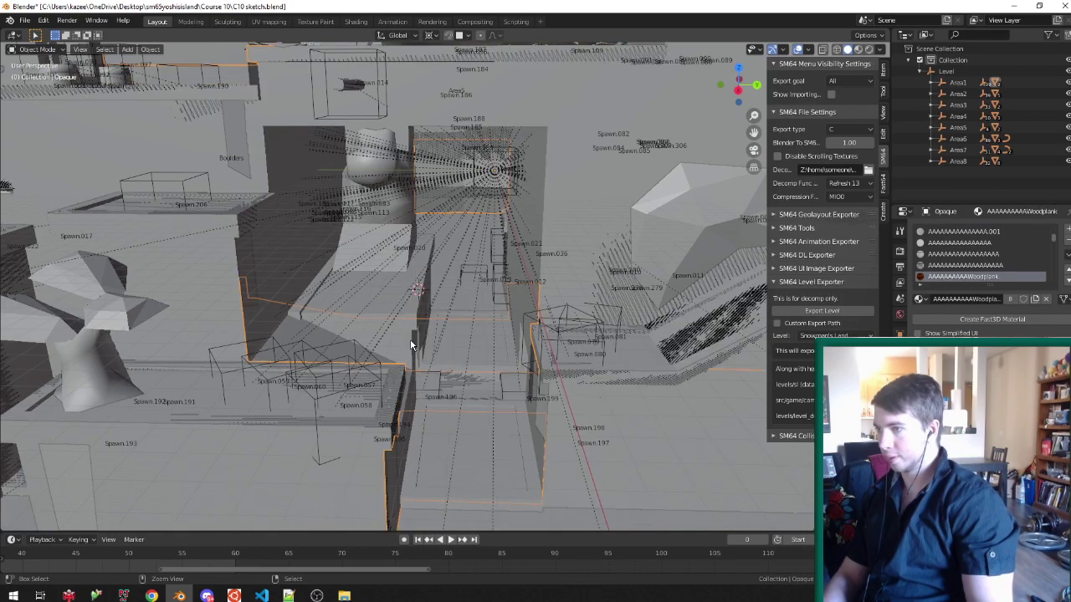
left_click(411, 342)
key("alt+z")
key("alt+z")
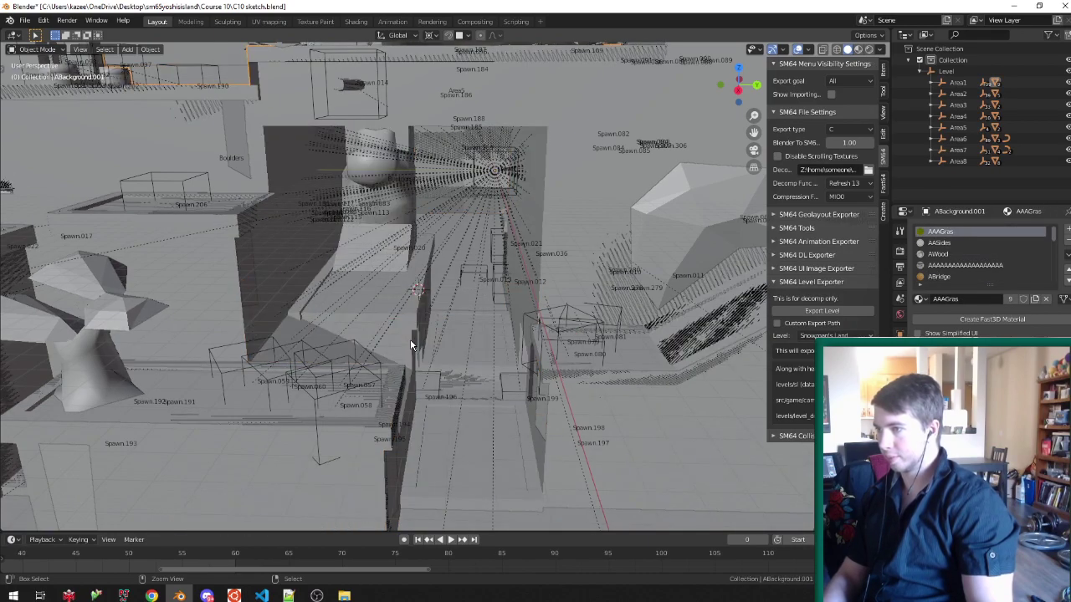
left_click(410, 339)
key("h")
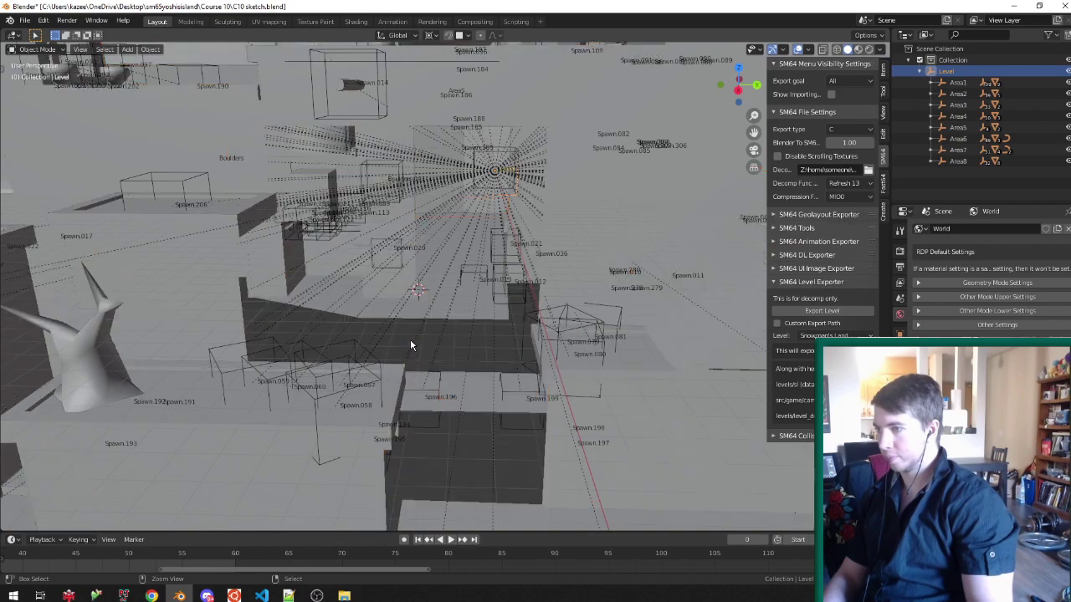
key("alt+a")
key("alt+h")
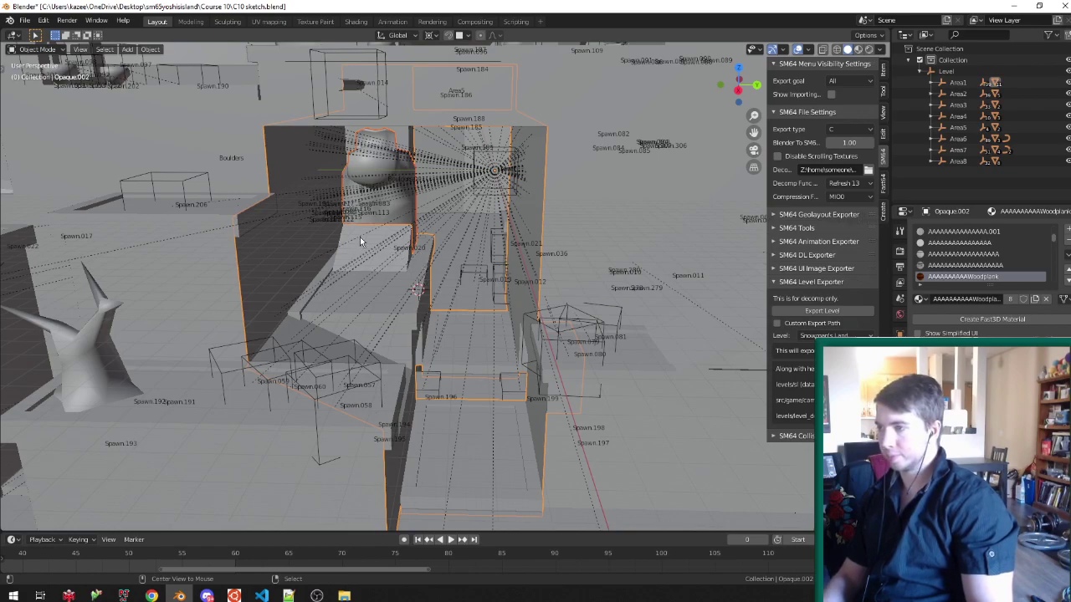
Select the rock column and the passage object in the textured view, join them and save the level file.
key("alt+z")
scroll(416, 225, "up", 4)
scroll(397, 201, "up", 2)
right_click(389, 201)
right_click(379, 299)
right_click(373, 306, "shift")
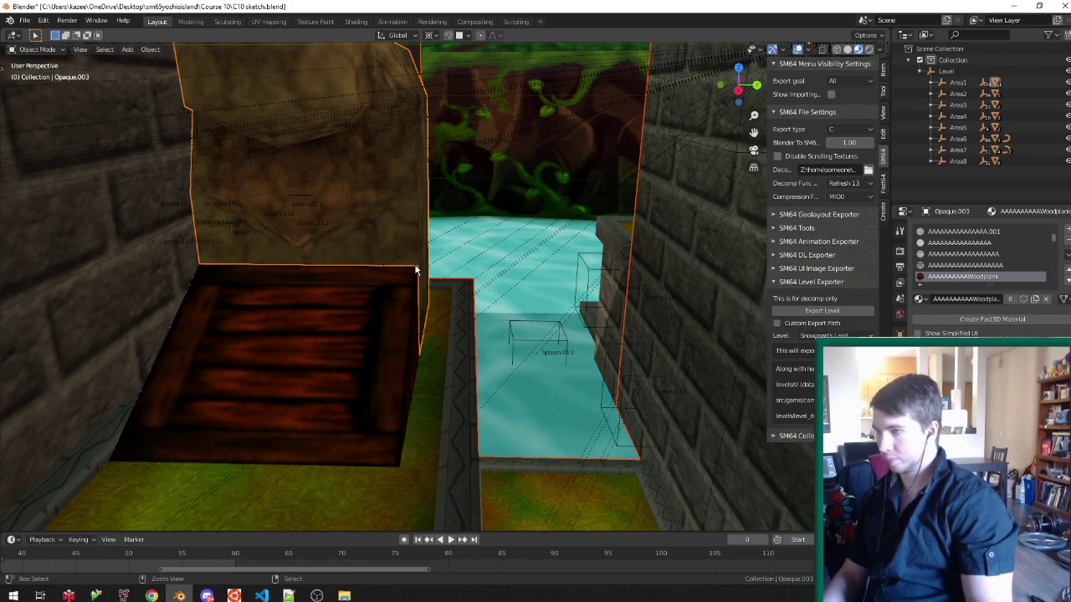
scroll(416, 267, "down", 5)
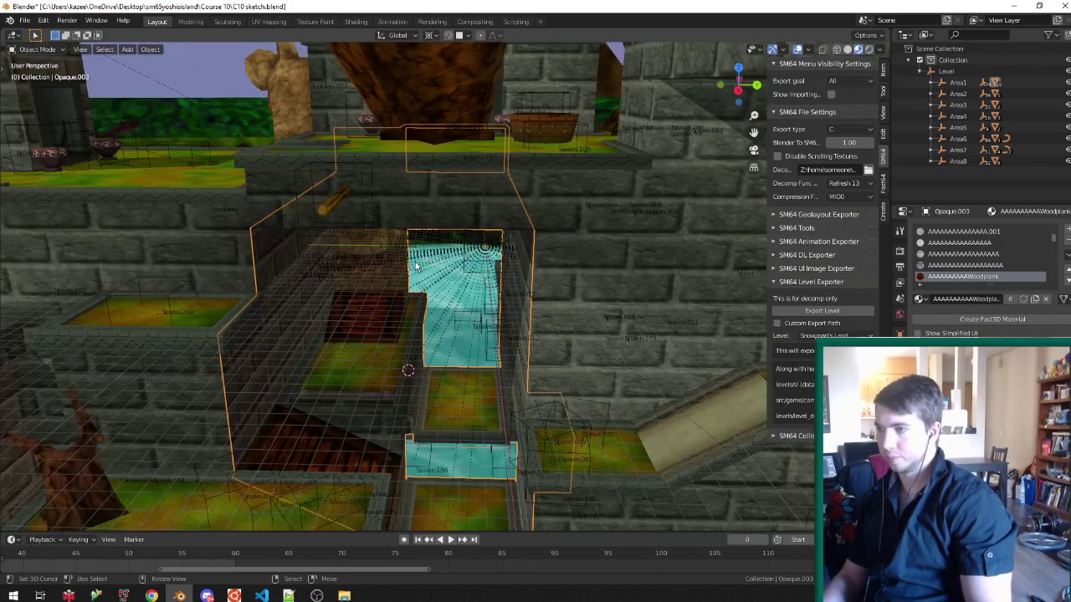
key("ctrl+s")
Select the passage walls and the surrounding stonework in turn to check which object each belongs to.
scroll(329, 257, "up", 2)
middle_click_drag(329, 258, 292, 236)
left_click(277, 205)
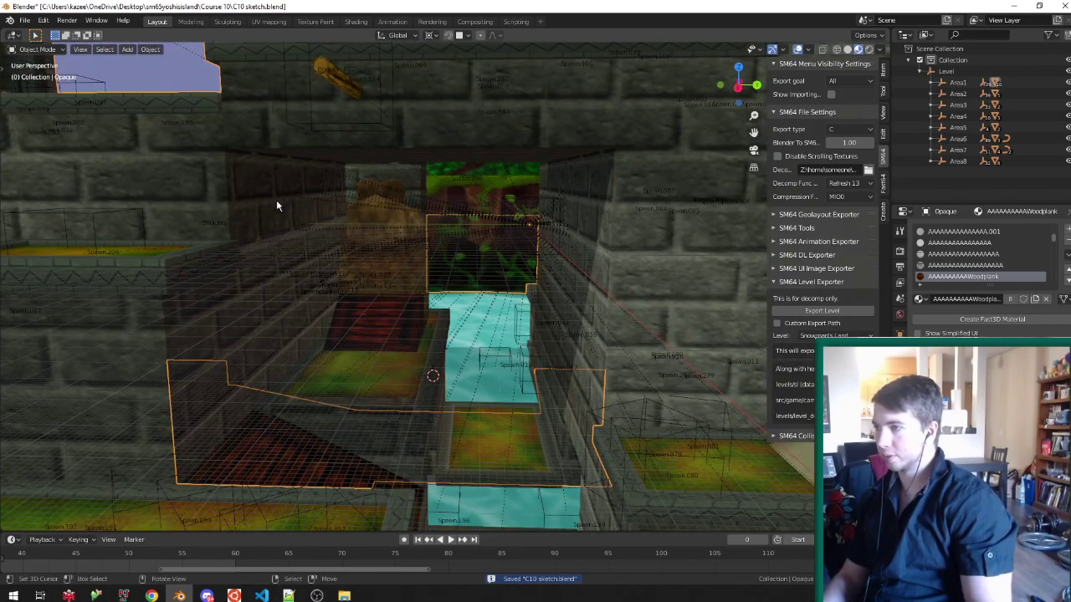
left_click(275, 205)
left_click(198, 203)
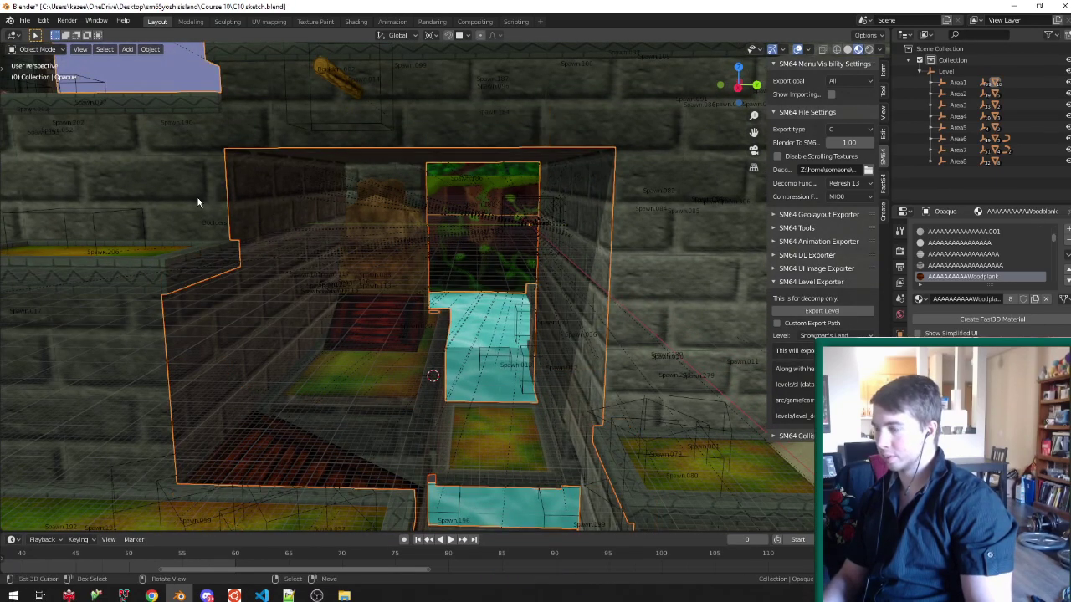
left_click(634, 197)
Export the Level with the restored passage geometry for Snowman's Land.
left_click(946, 71)
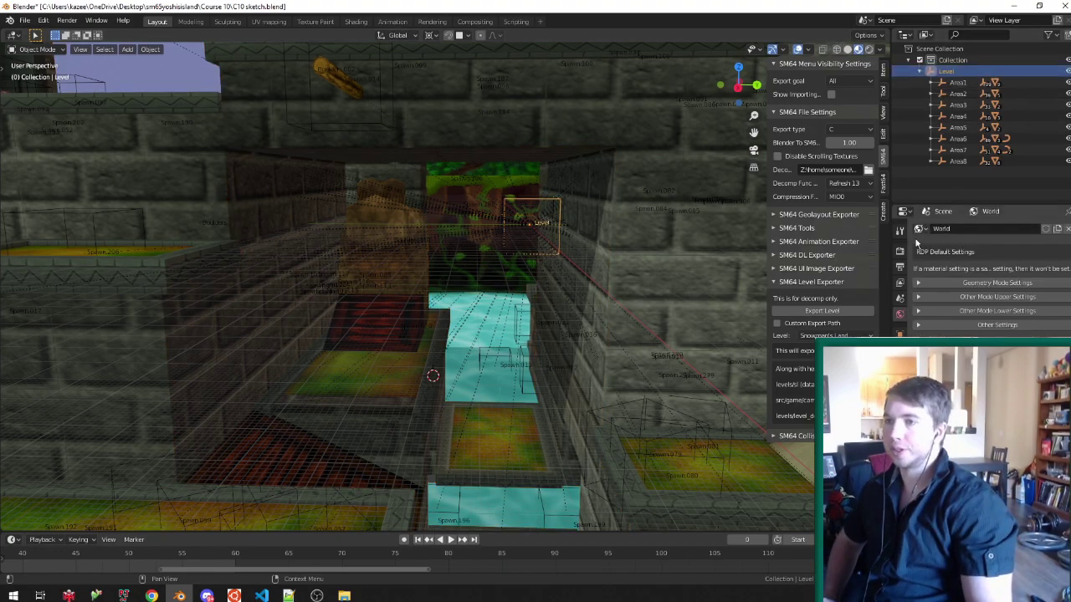
left_click(822, 310)
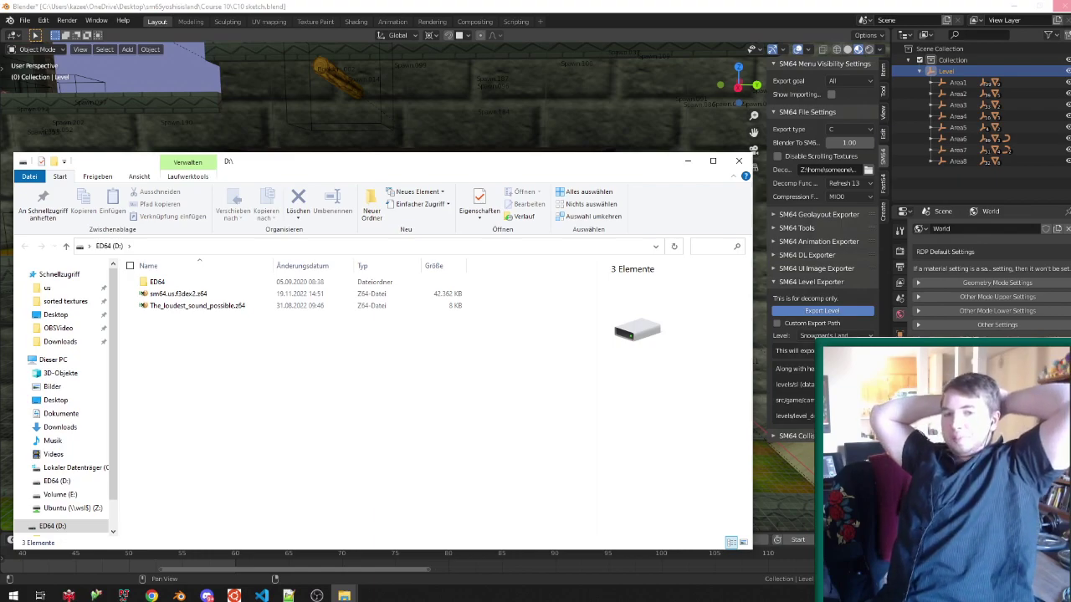
key("alt+Tab")
key("alt+Tab")
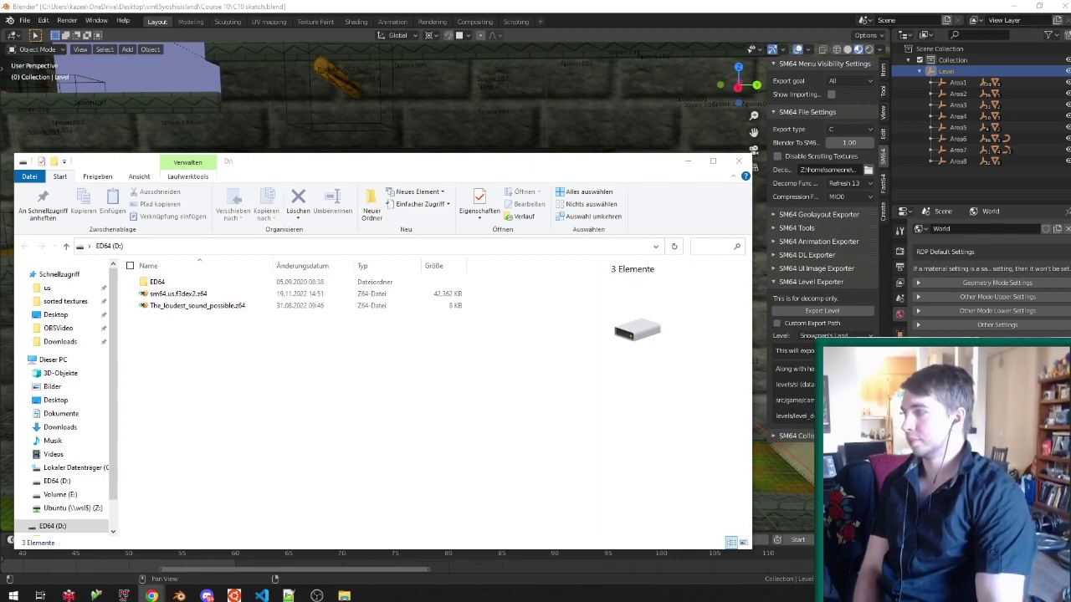
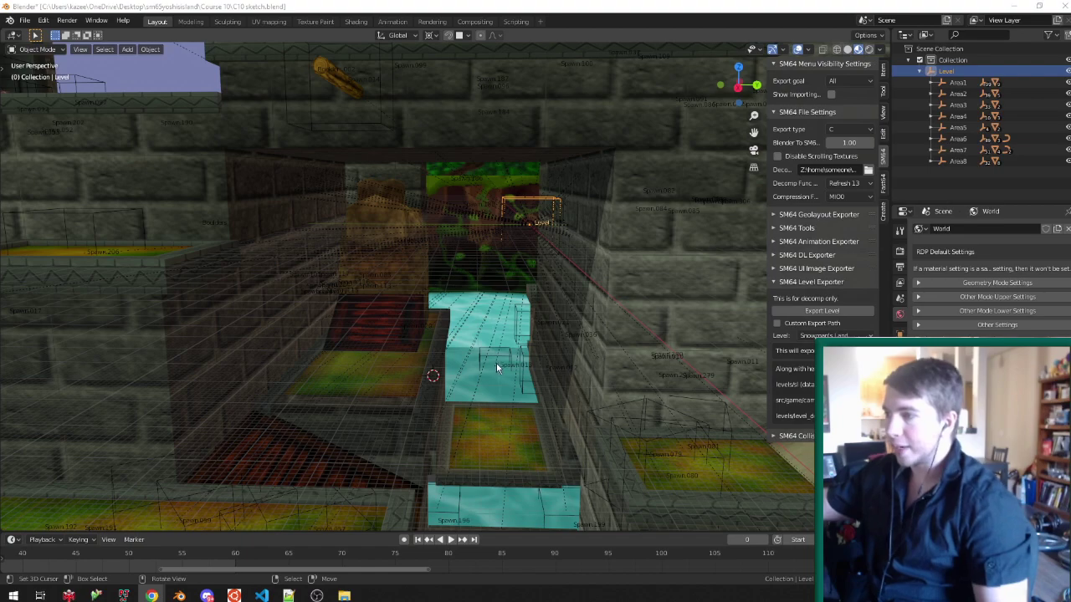
Select the main opaque level mesh and save the level file.
right_click(281, 226)
scroll(275, 222, "down", 4)
scroll(273, 222, "up", 3)
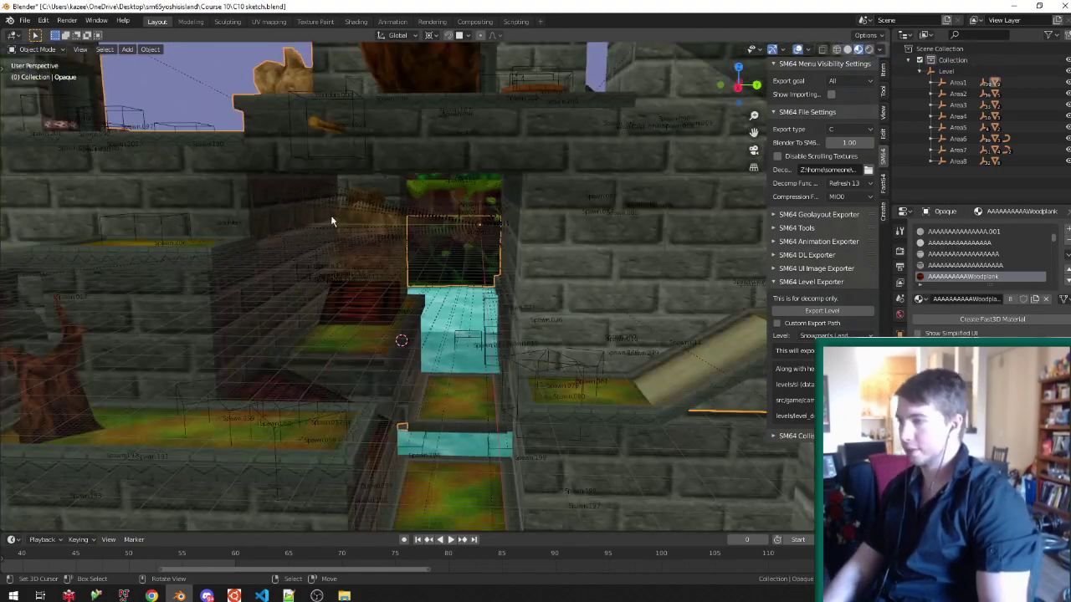
key("ctrl+s")
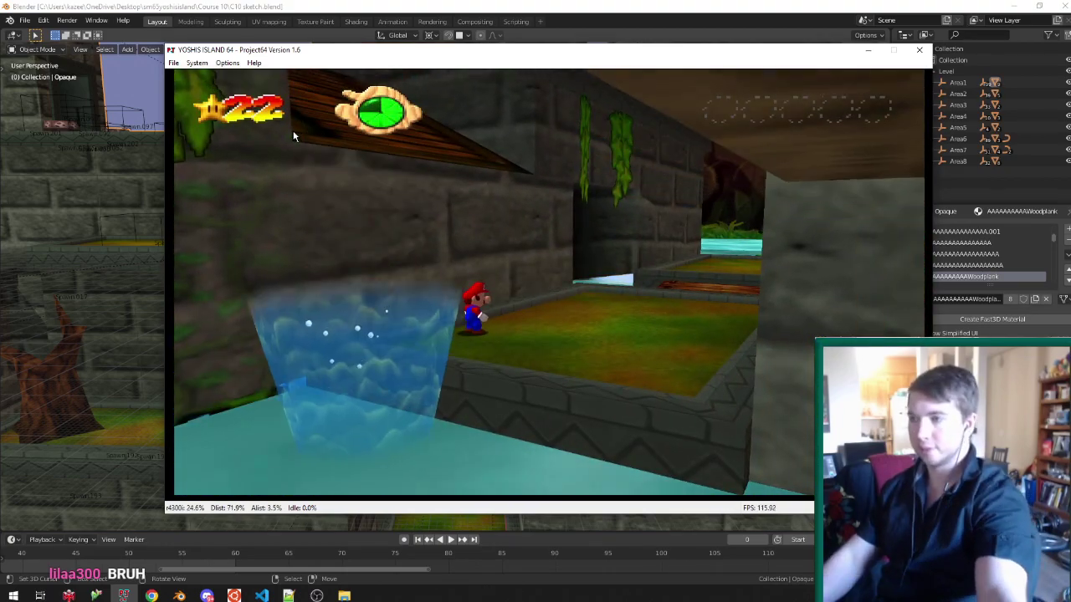
Close the emulator, copy the built sm64.us.f3dex2.z64 onto the ED64 (D:) drive and close the drive's window.
left_click(923, 52)
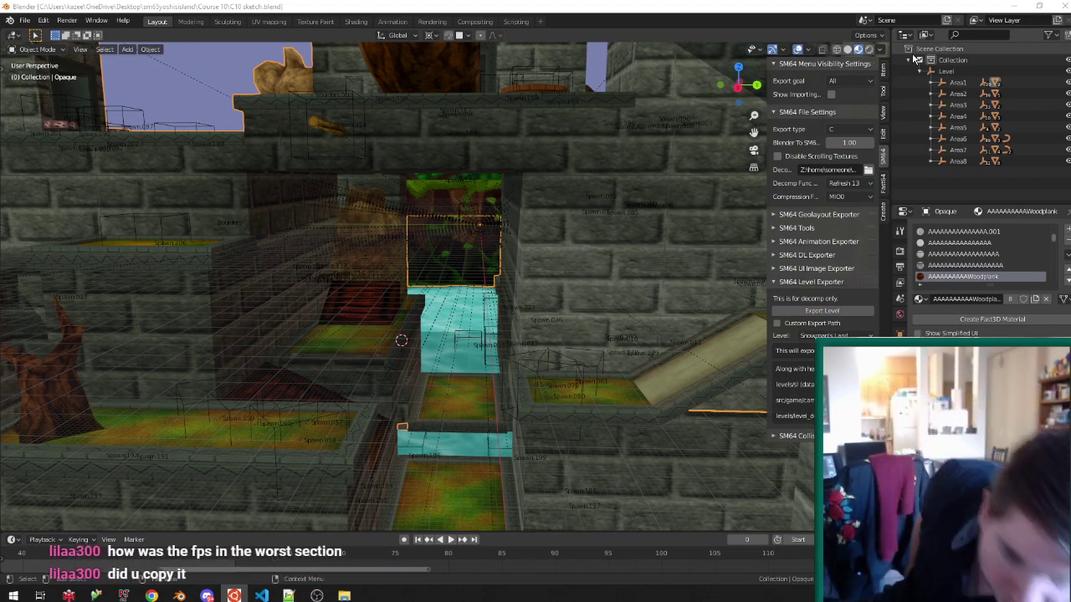
left_click(344, 596)
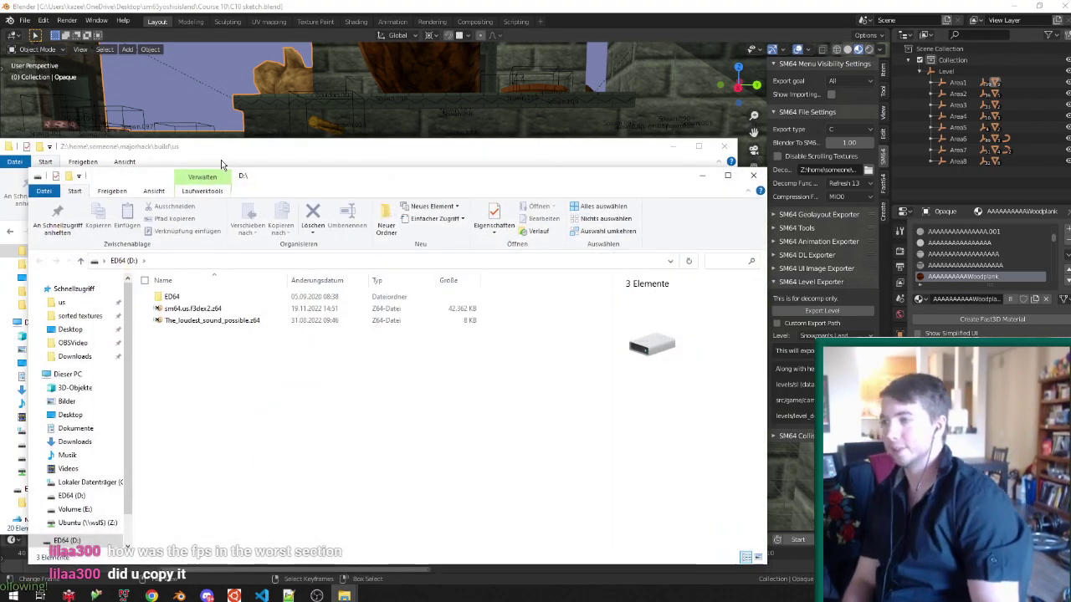
left_click_drag(218, 177, 374, 134)
left_click(142, 480)
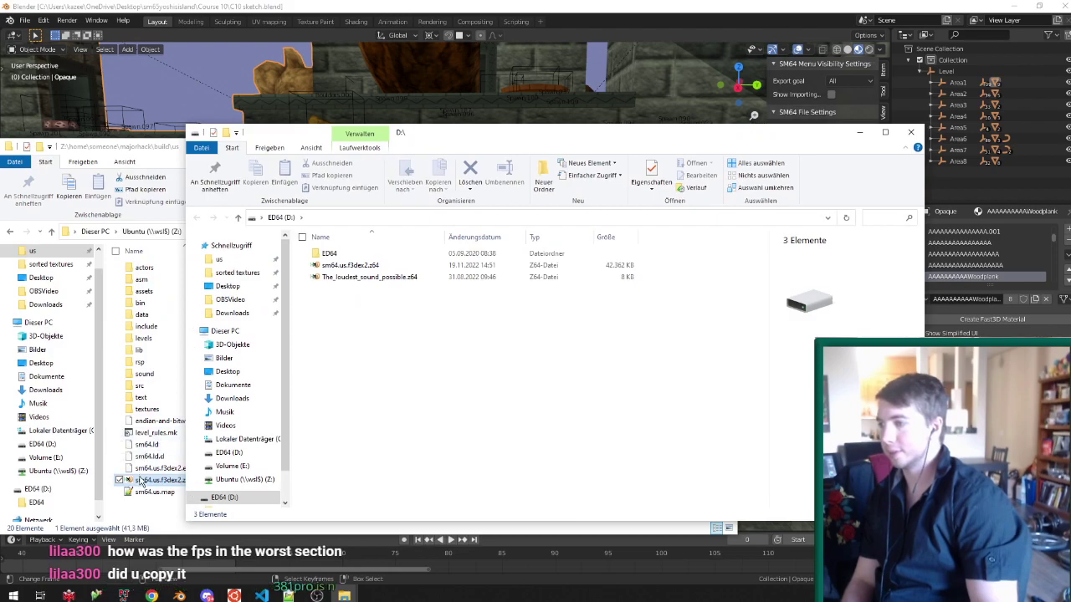
left_click_drag(142, 480, 411, 375)
left_click(482, 220)
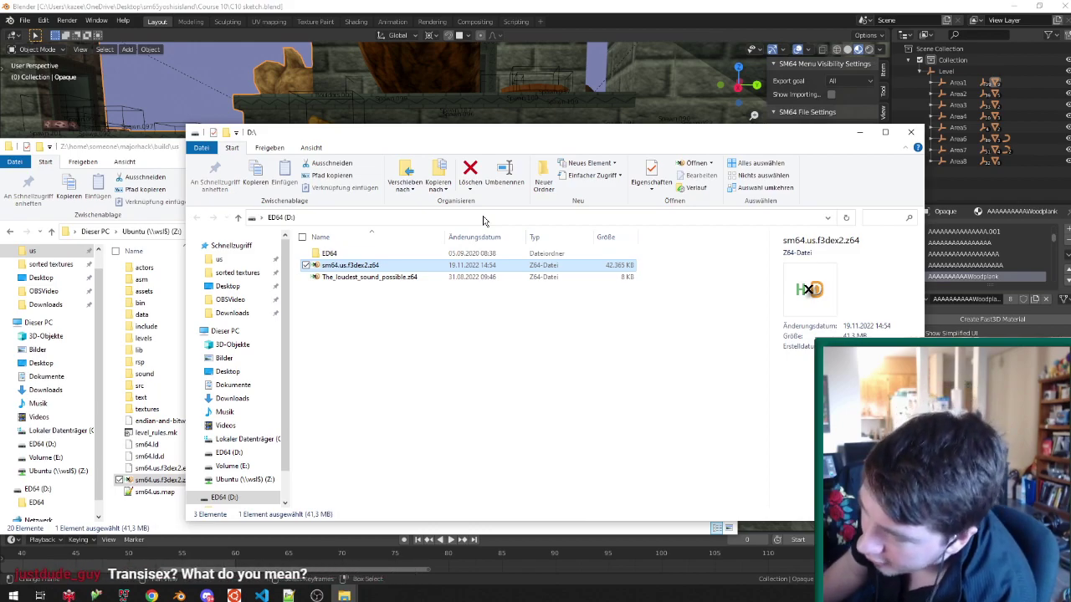
key("alt+F4")
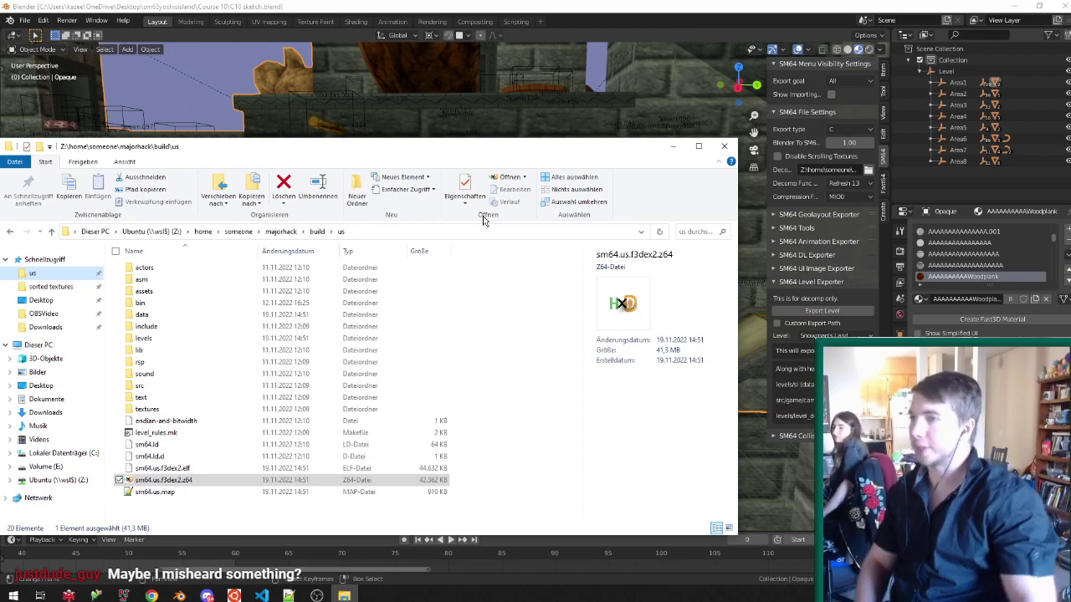
Return to Blender and save the level file C10 sketch.blend.
left_click(499, 4)
scroll(411, 266, "down", 3)
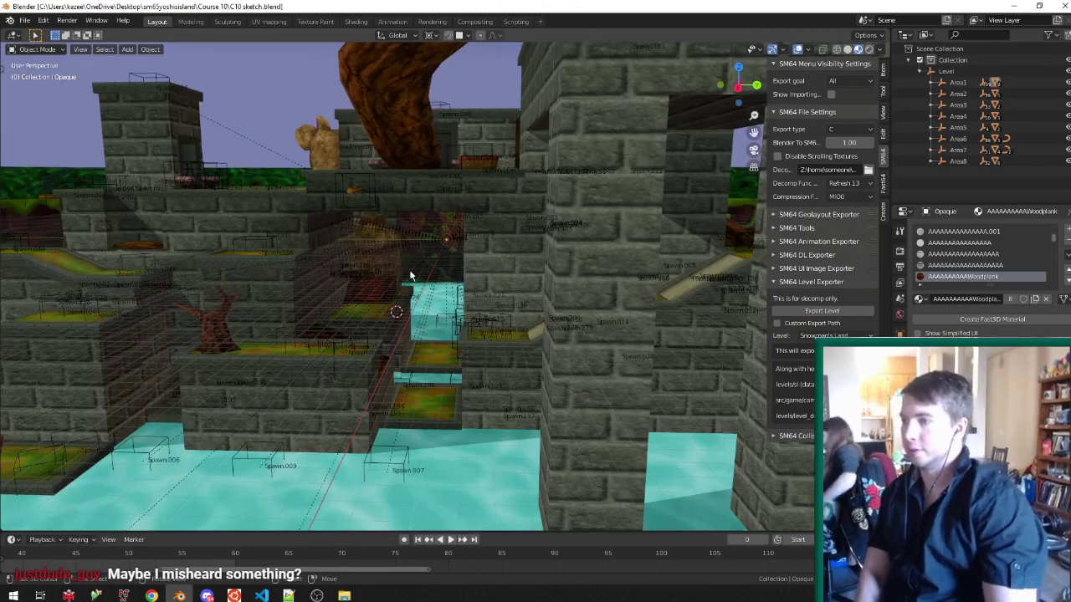
middle_click_drag(410, 276, 418, 356)
scroll(418, 355, "down", 4)
scroll(417, 359, "up", 3)
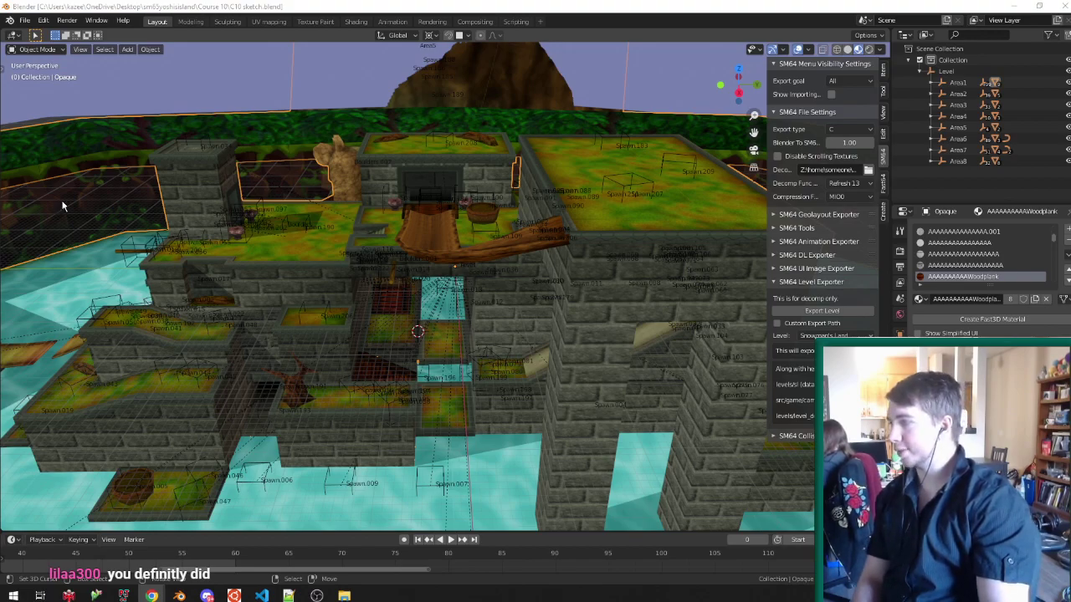
middle_click_drag(412, 203, 444, 232)
key("ctrl+s")
In the main opaque mesh, clear the selection, pick a lake water face and select all faces with the same material.
scroll(429, 283, "down", 7)
mouse_move(430, 283)
middle_mouse_down()
mouse_move(463, 246)
mouse_move(399, 240)
mouse_move(474, 284)
middle_mouse_up()
scroll(475, 284, "up", 6)
scroll(474, 285, "up", 2)
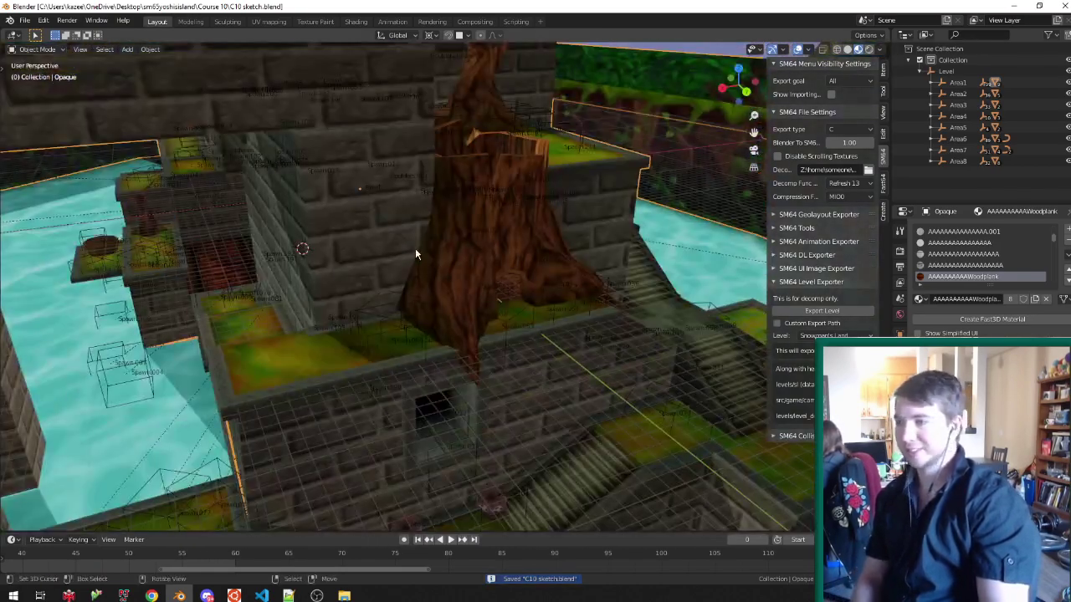
scroll(415, 247, "down", 6)
scroll(401, 285, "up", 6)
key("Tab")
mouse_move(401, 285)
middle_mouse_down()
mouse_move(437, 264)
mouse_move(497, 256)
mouse_move(426, 226)
mouse_move(255, 281)
middle_mouse_up()
key("alt+a")
scroll(426, 226, "down", 5)
key("z")
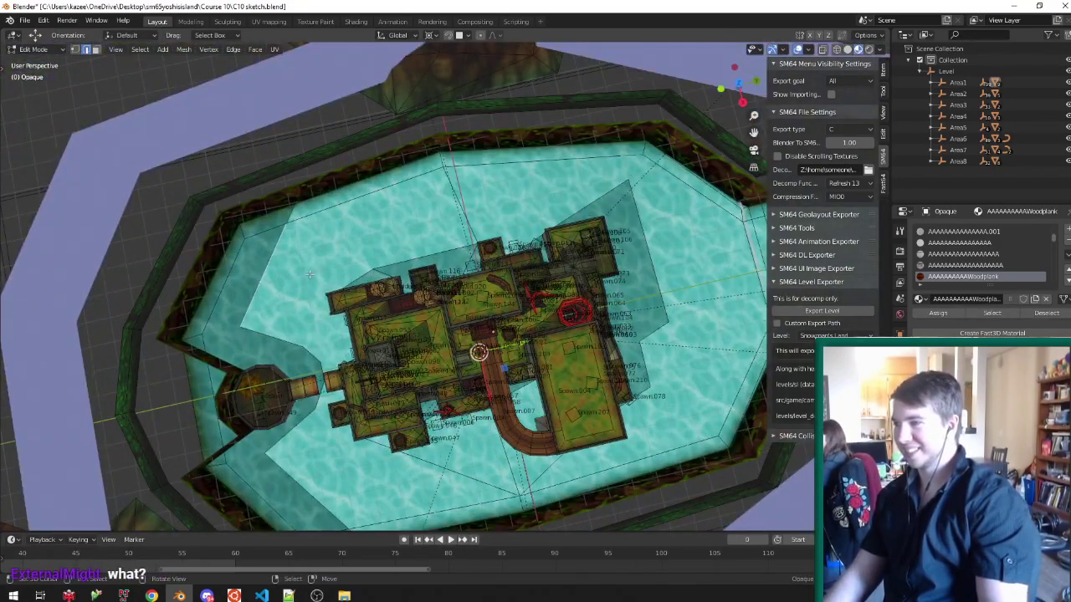
scroll(268, 297, "up", 3)
key("ctrl+Tab")
left_click(270, 313)
left_click(261, 317)
key("shift+g")
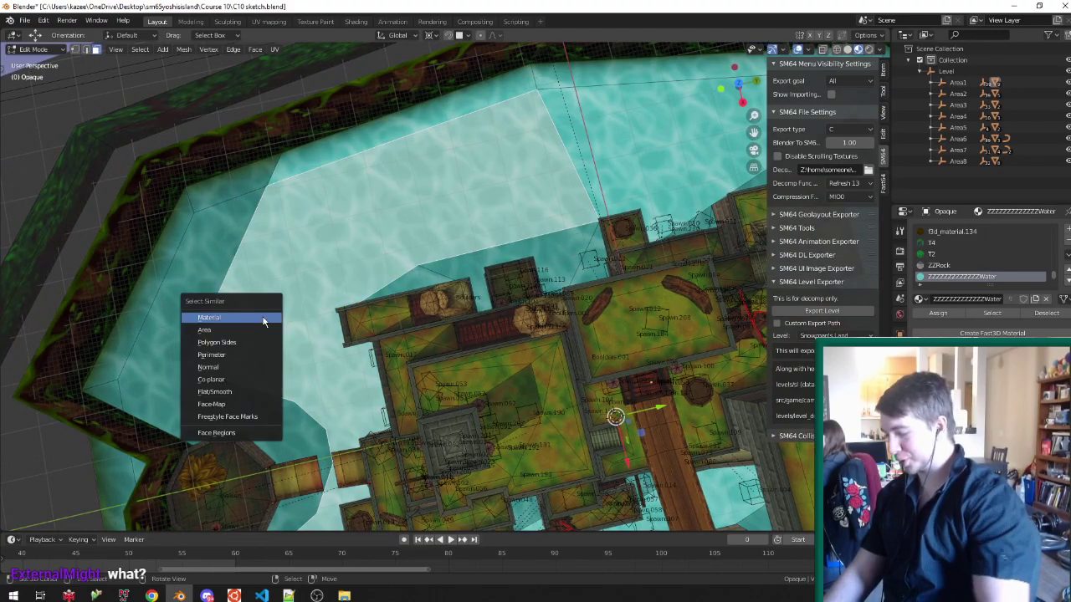
left_click(251, 318)
Merge the water vertices by distance at 1 m with Unselected enabled and save the file.
key("m")
left_click(226, 365)
left_click(149, 517)
left_click(116, 507)
type("1")
key("Return")
key("ctrl+s")
scroll(276, 289, "down", 4)
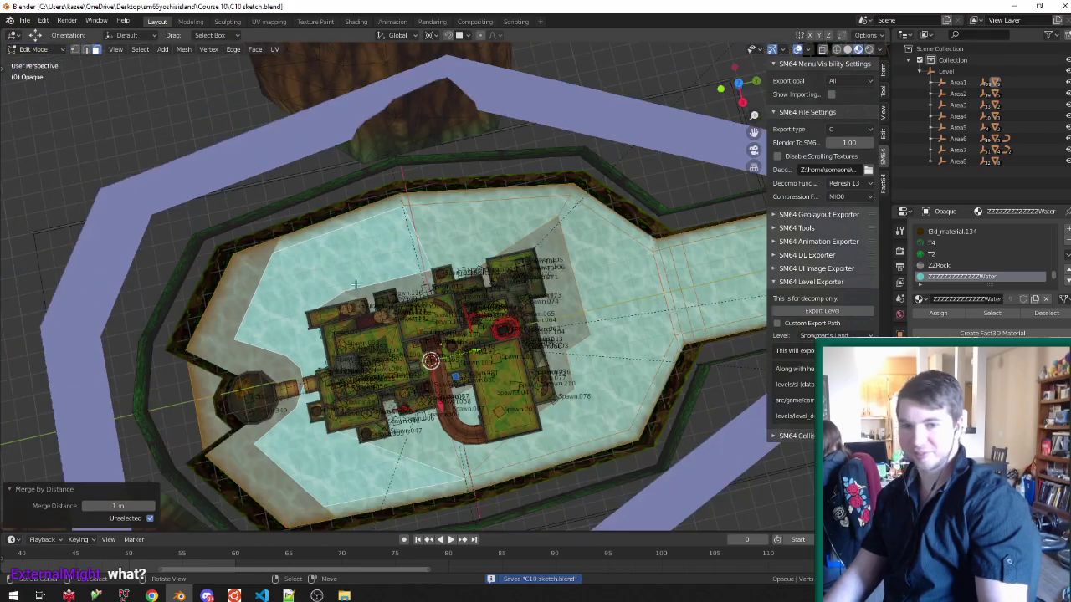
Examine the merged water surface around the stonework and along the shoreline for gaps or distortion.
scroll(486, 288, "up", 4)
mouse_move(368, 353)
middle_mouse_down()
mouse_move(354, 294)
mouse_move(509, 236)
mouse_move(377, 287)
mouse_move(356, 249)
mouse_move(361, 261)
middle_mouse_up()
key("Tab")
scroll(407, 213, "up", 3)
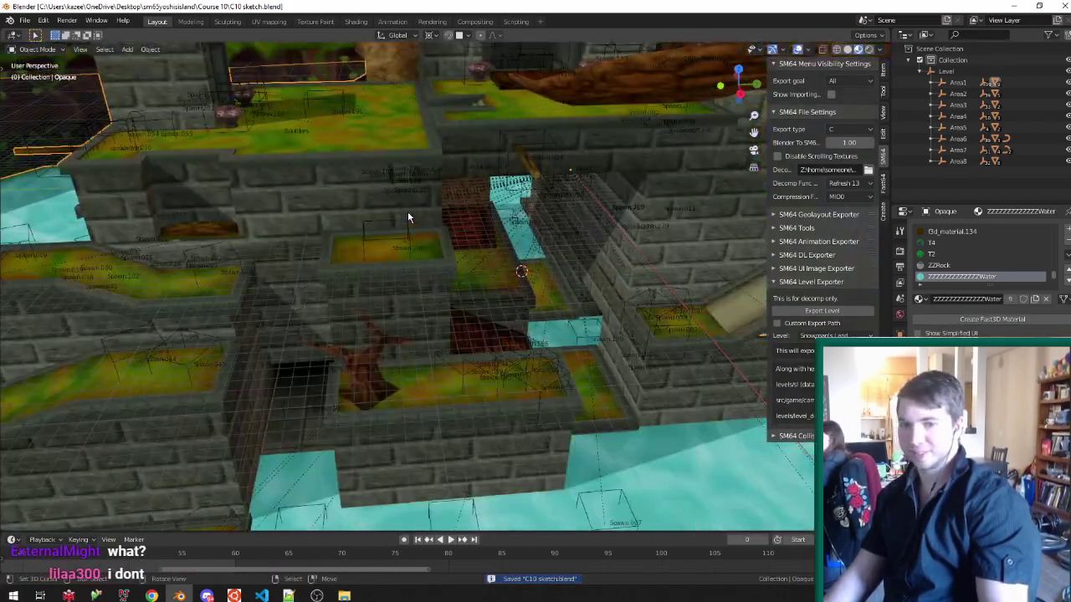
key("Tab")
scroll(430, 220, "down", 4)
scroll(359, 220, "up", 4)
middle_click_drag(362, 220, 350, 177)
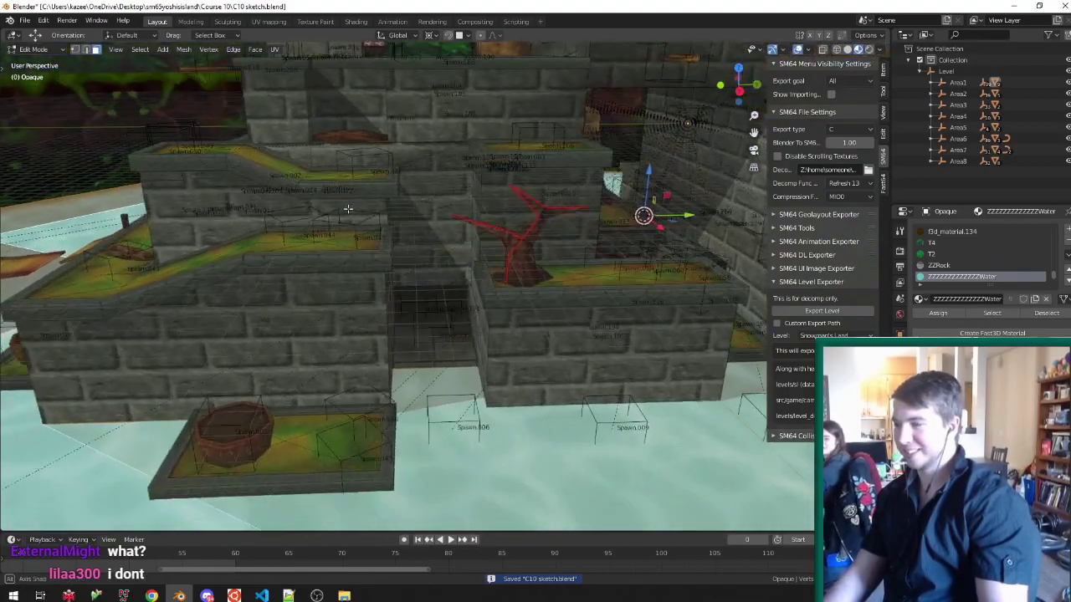
scroll(432, 327, "up", 4)
scroll(439, 323, "down", 7)
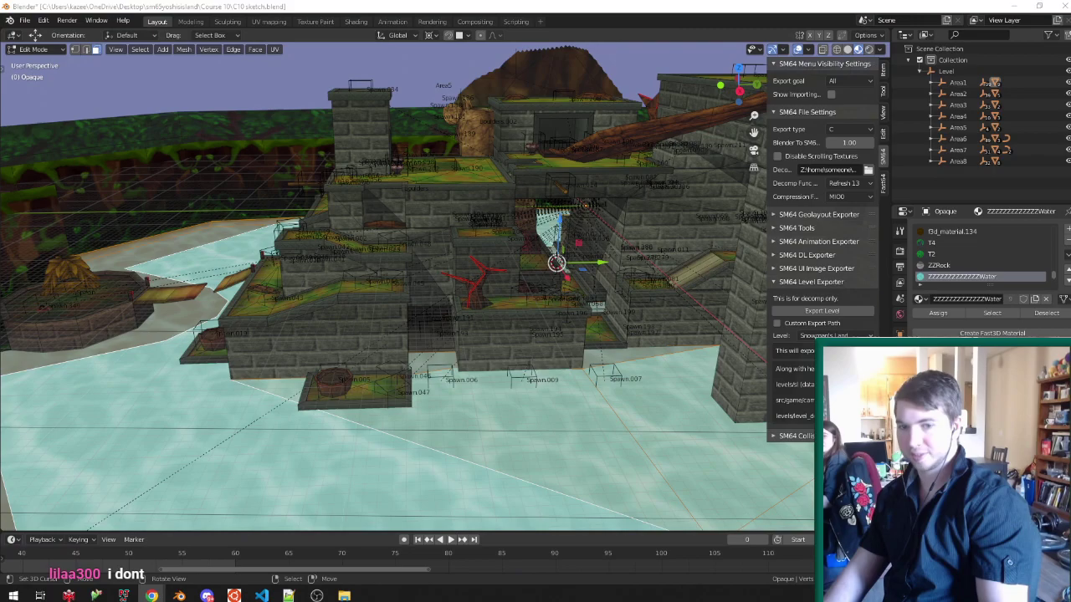
middle_click_drag(160, 256, 175, 272)
scroll(176, 272, "down", 3)
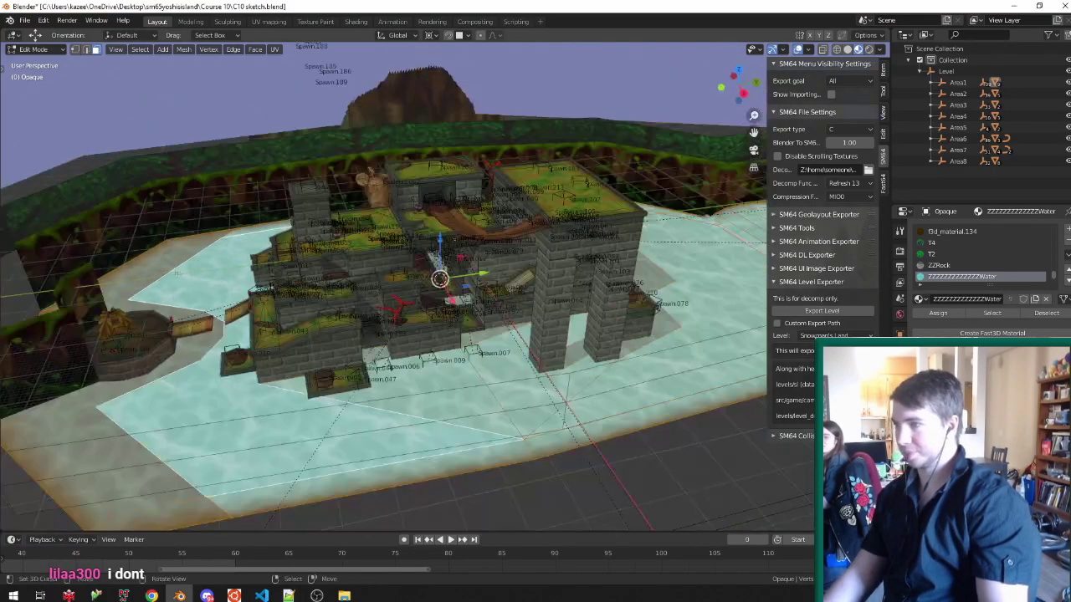
scroll(94, 206, "up", 3)
scroll(140, 206, "up", 3)
key("Tab")
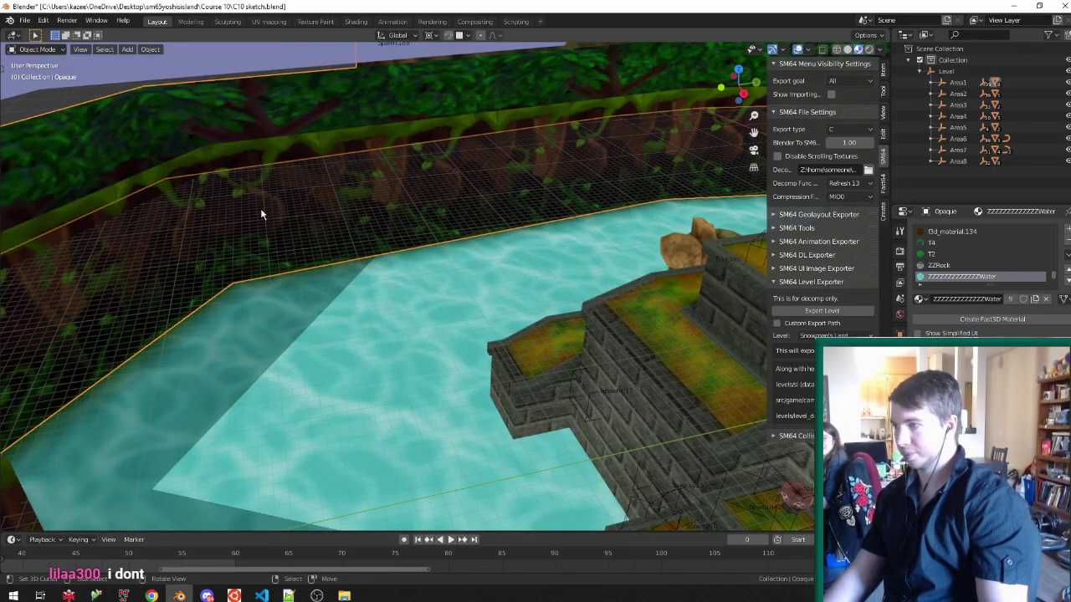
scroll(167, 234, "down", 2)
key("Tab")
key("Tab")
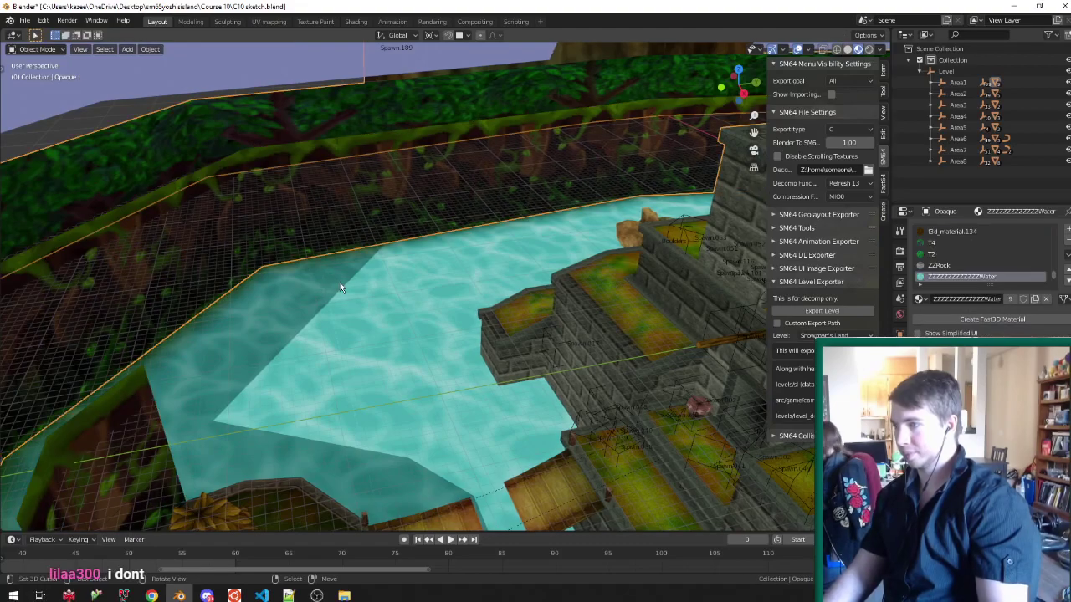
scroll(341, 288, "down", 5)
Select the hedge background, the shoreline wall and the water in turn to check which object each belongs to.
left_click(235, 234)
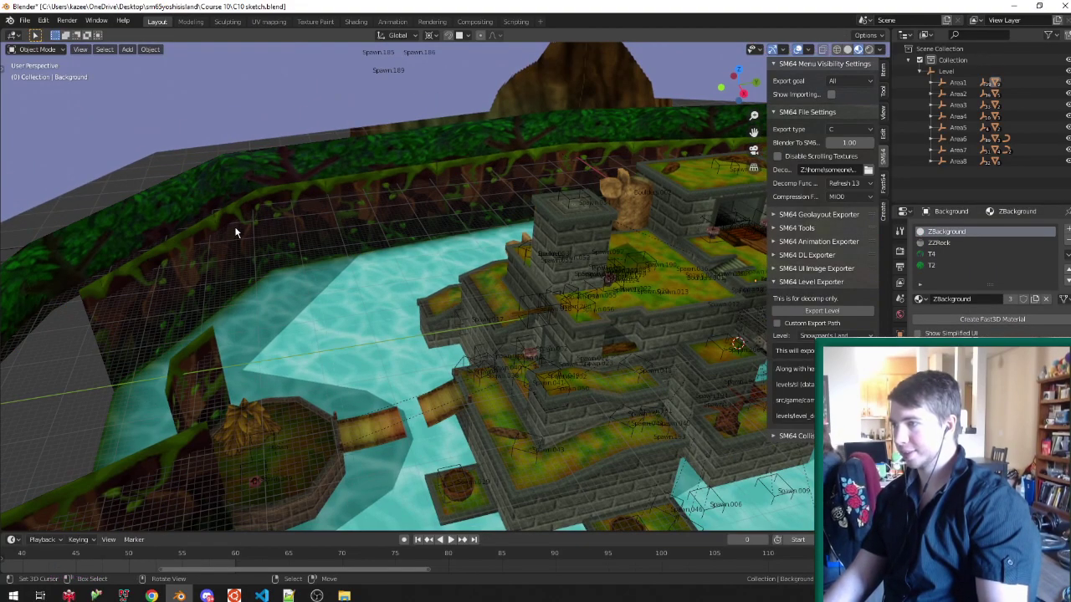
scroll(235, 234, "down", 4)
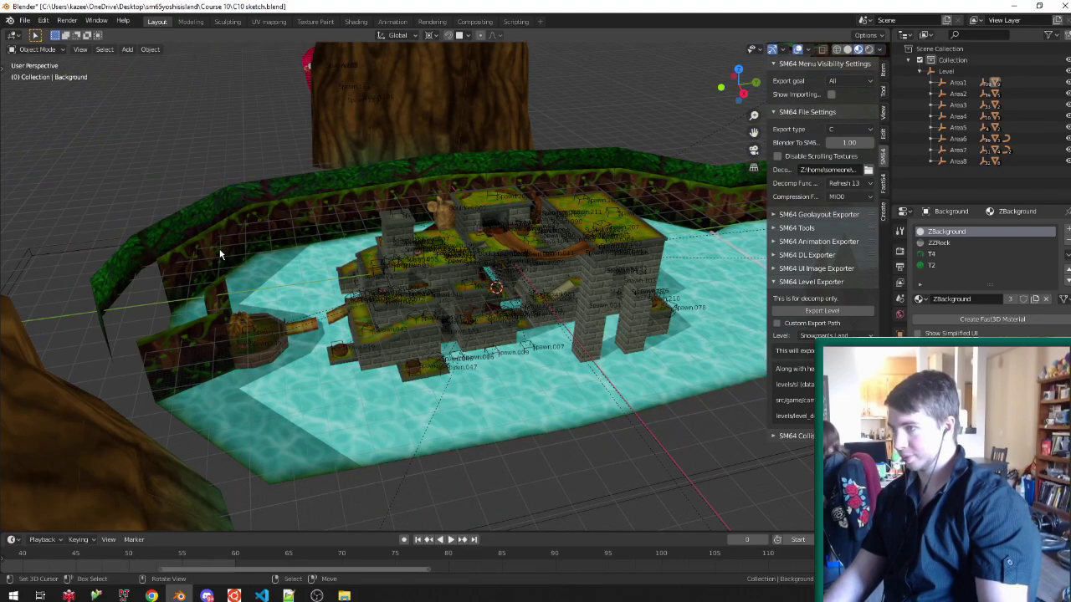
left_click(248, 261)
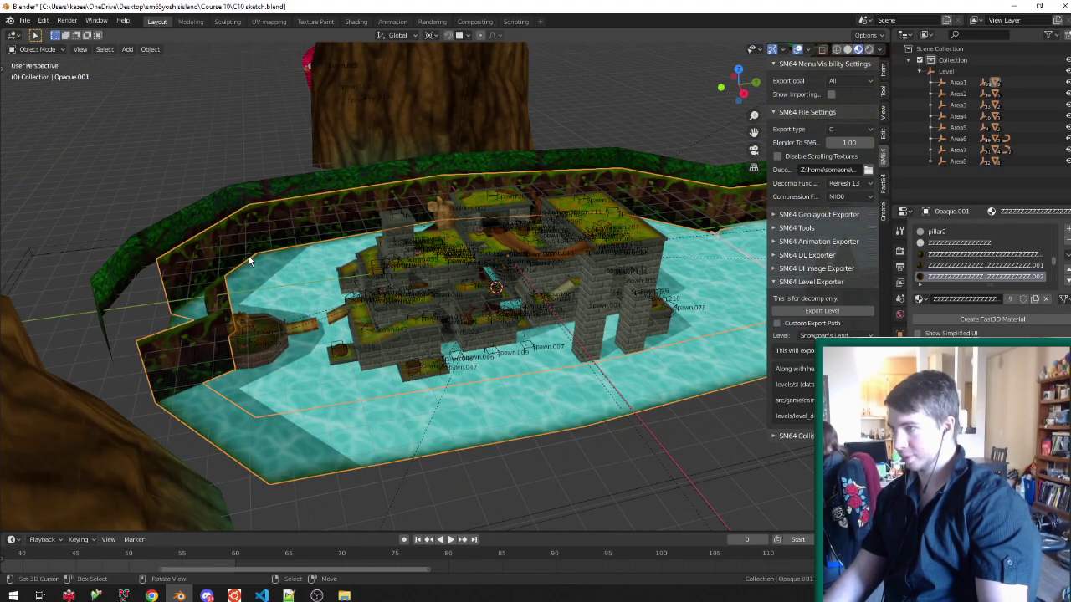
key("g")
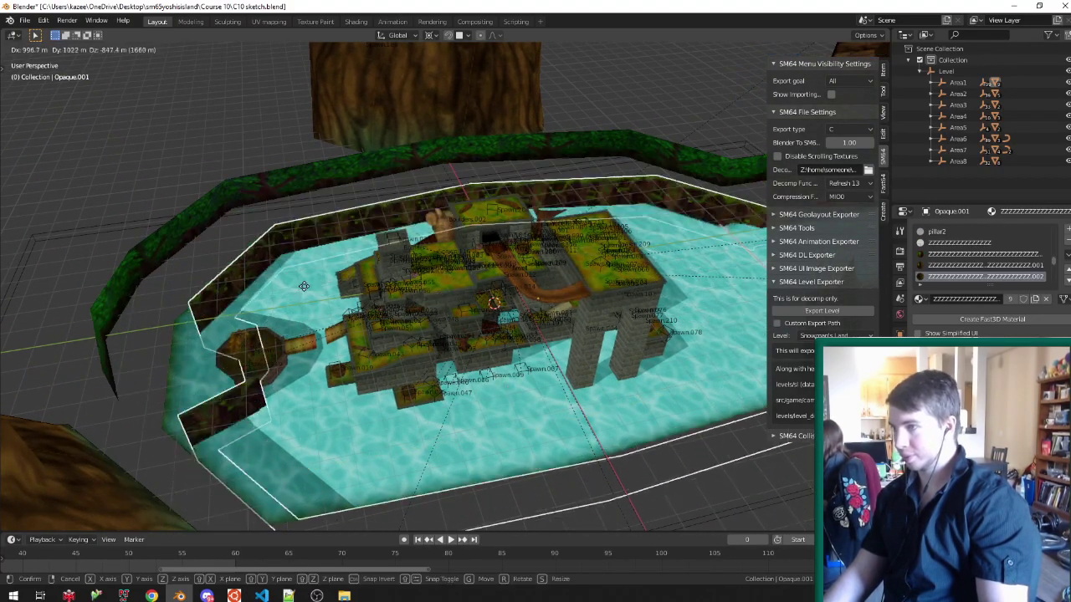
right_click(297, 245)
scroll(296, 251, "up", 4)
middle_click_drag(301, 270, 263, 279)
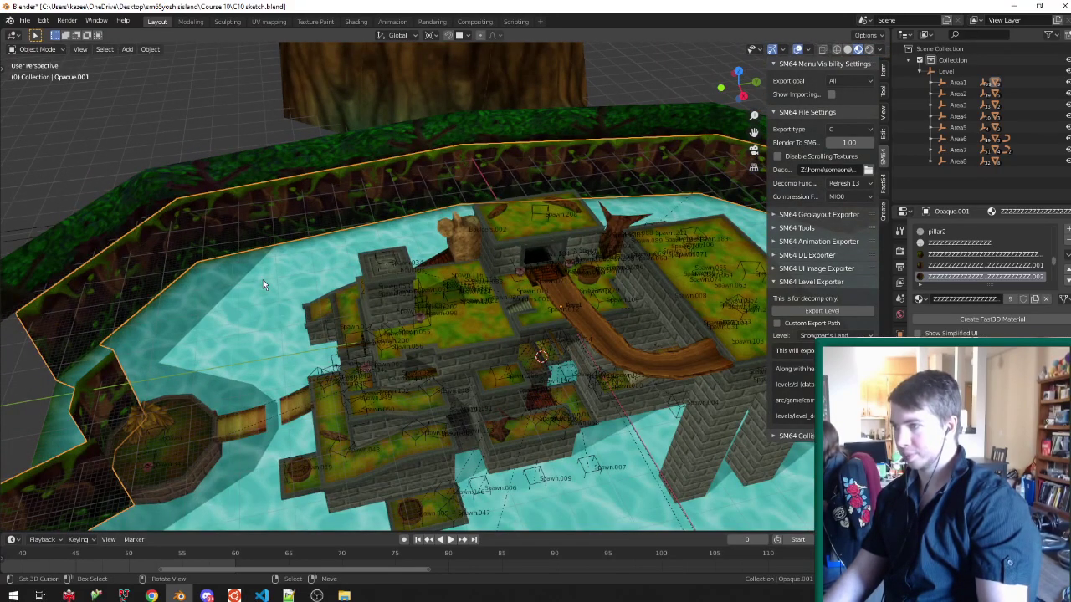
left_click(262, 279, "ctrl")
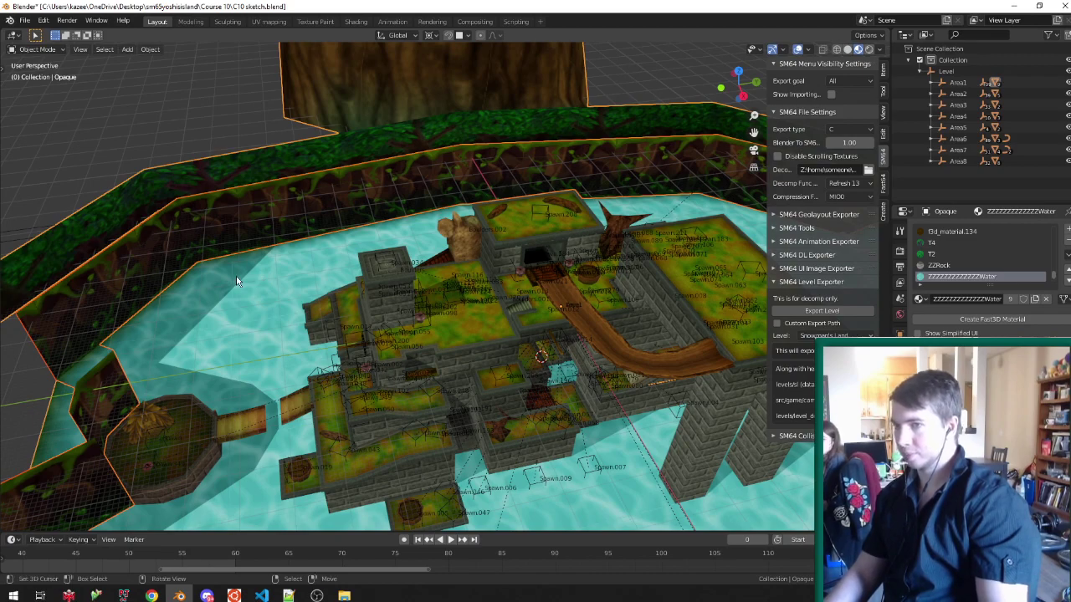
left_click(223, 220)
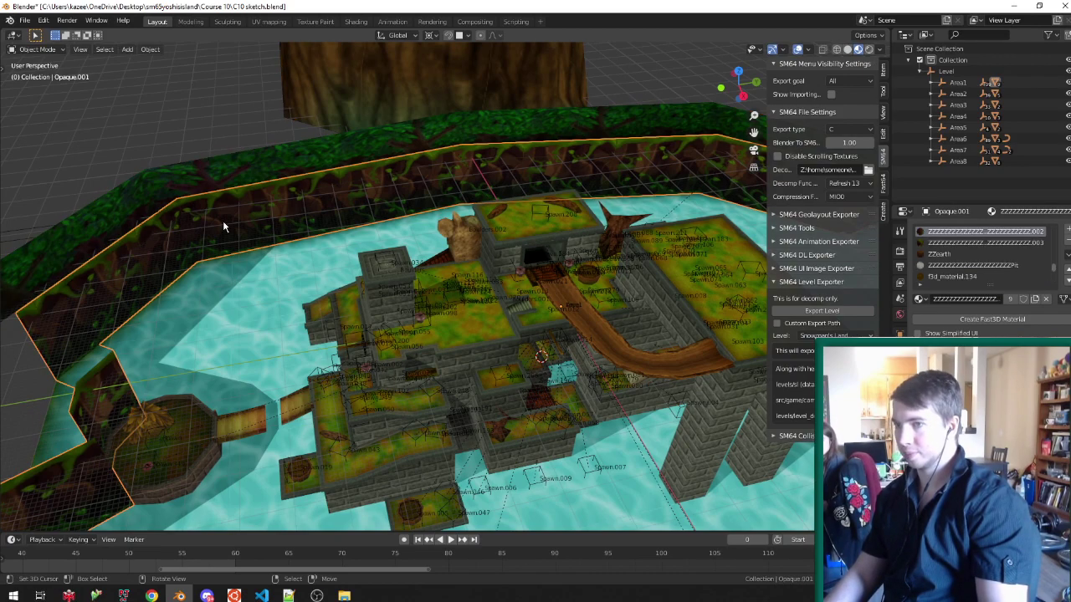
left_click(247, 296, "ctrl")
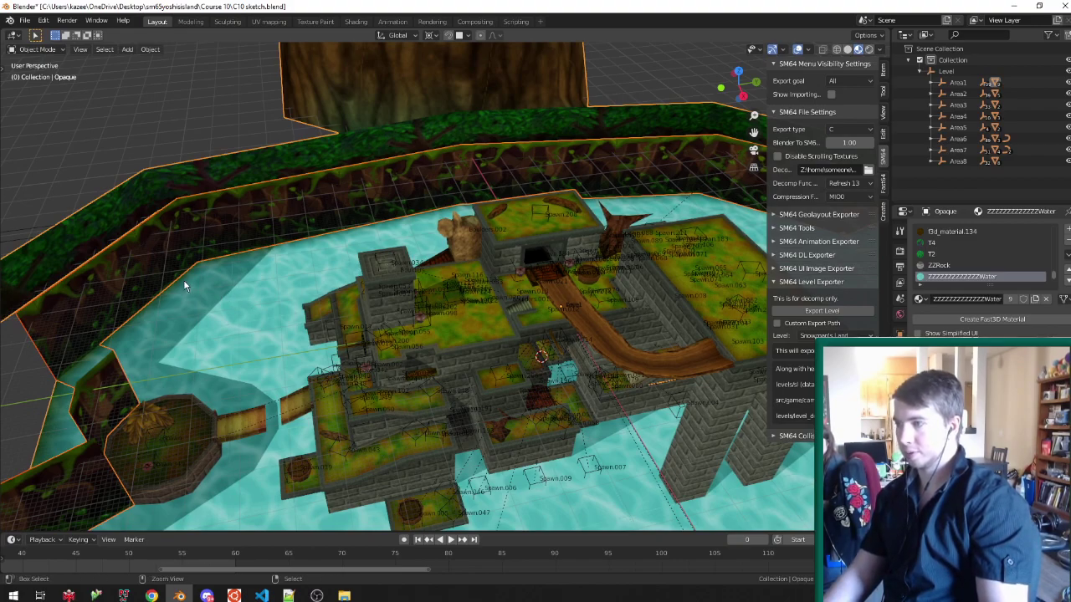
Select all geometry of the main opaque mesh and move its water material slot to the end of the material list.
middle_click_drag(246, 295, 239, 286)
scroll(239, 284, "up", 2)
key("Tab")
right_click(304, 194)
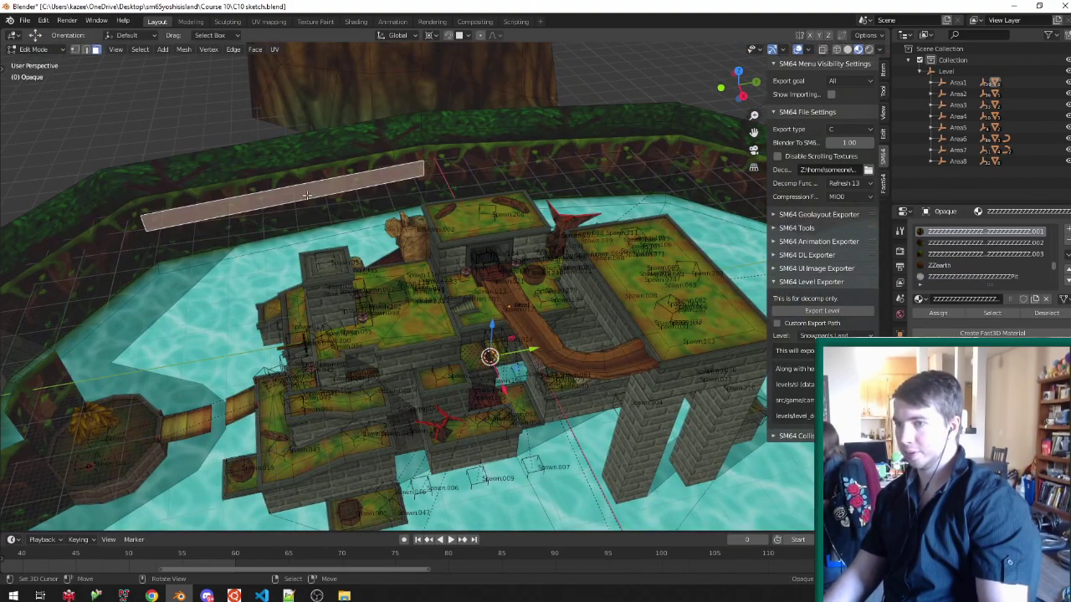
scroll(958, 239, "down", 8)
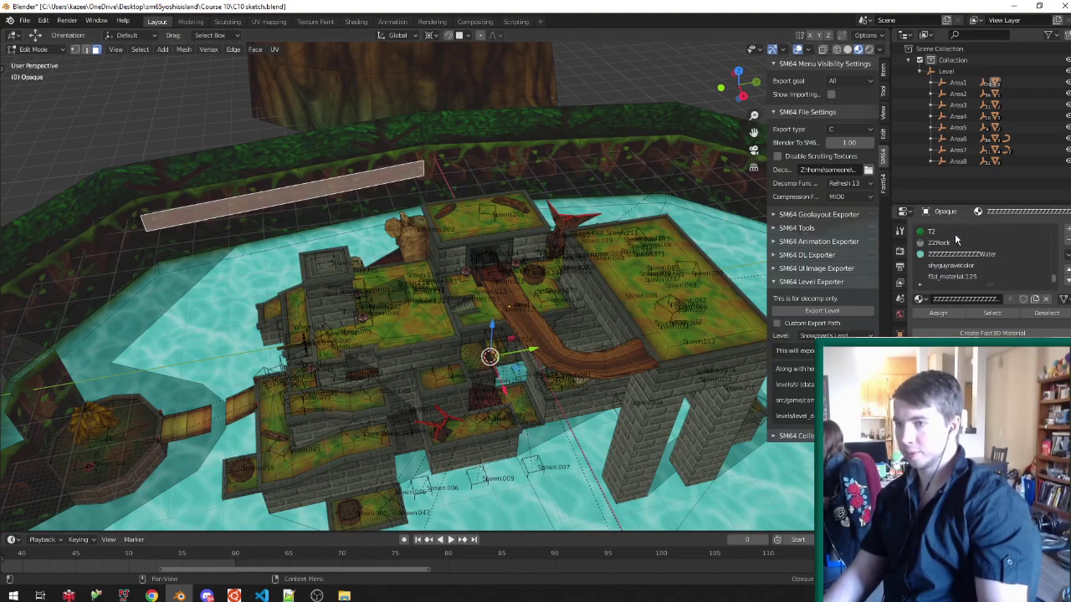
middle_click_drag(420, 265, 377, 254, "shift")
scroll(376, 254, "down", 1)
key("a")
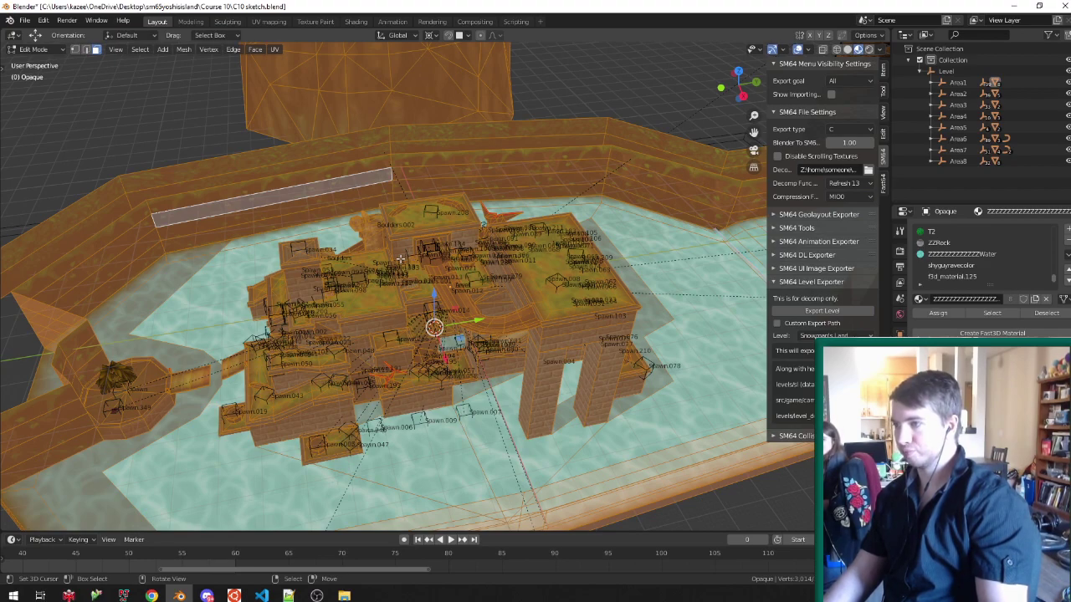
key("Tab")
left_click(981, 255)
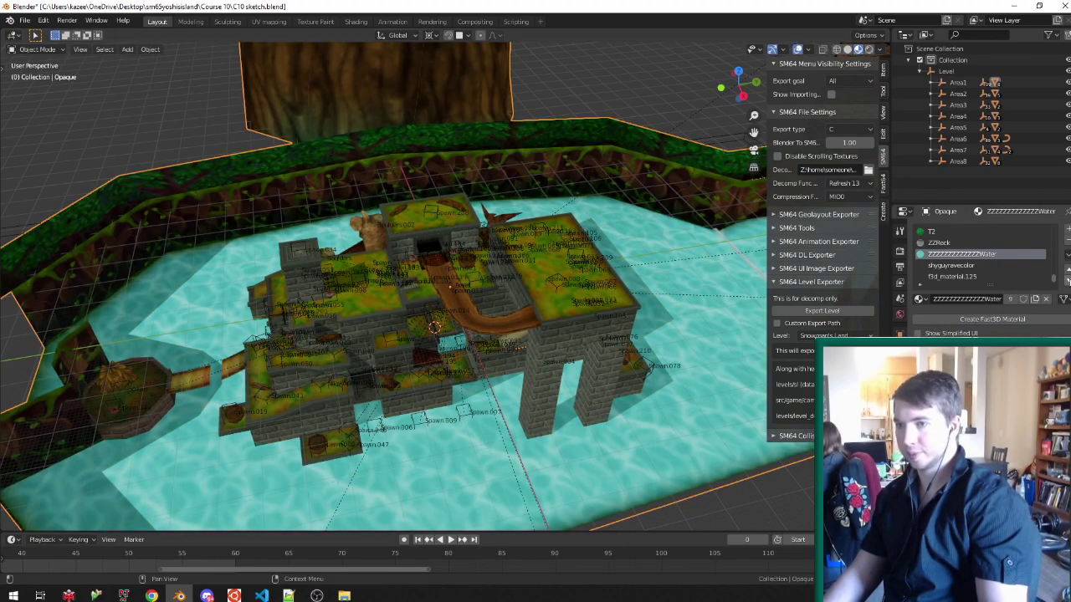
left_click(1068, 282)
left_click(1068, 282)
Sort the main opaque mesh's selected elements by Material and save the level file.
key("Tab")
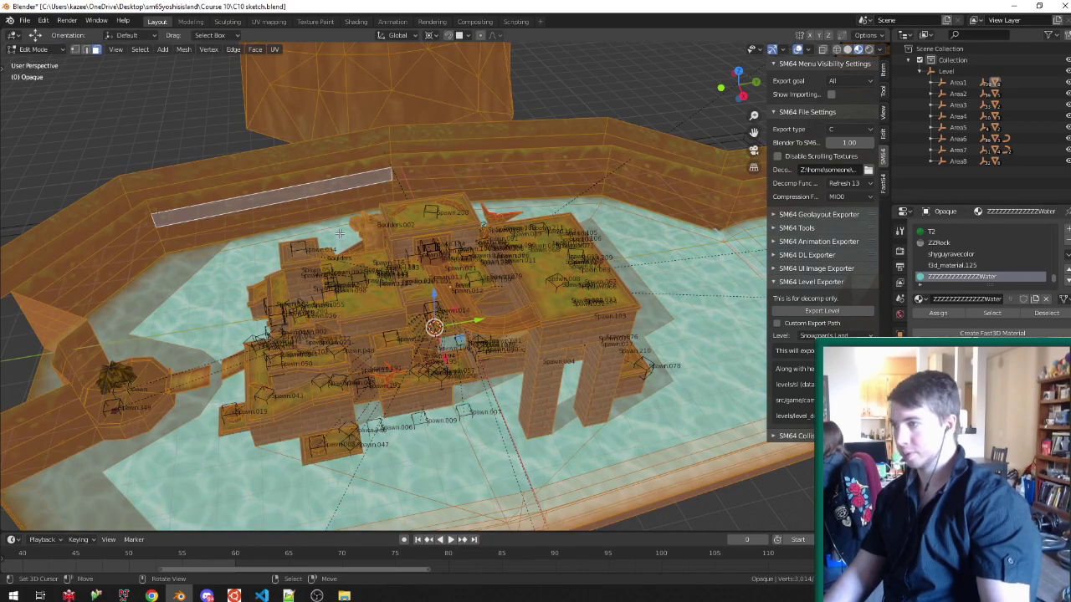
key("F3")
type("sort")
key("Down")
key("Return")
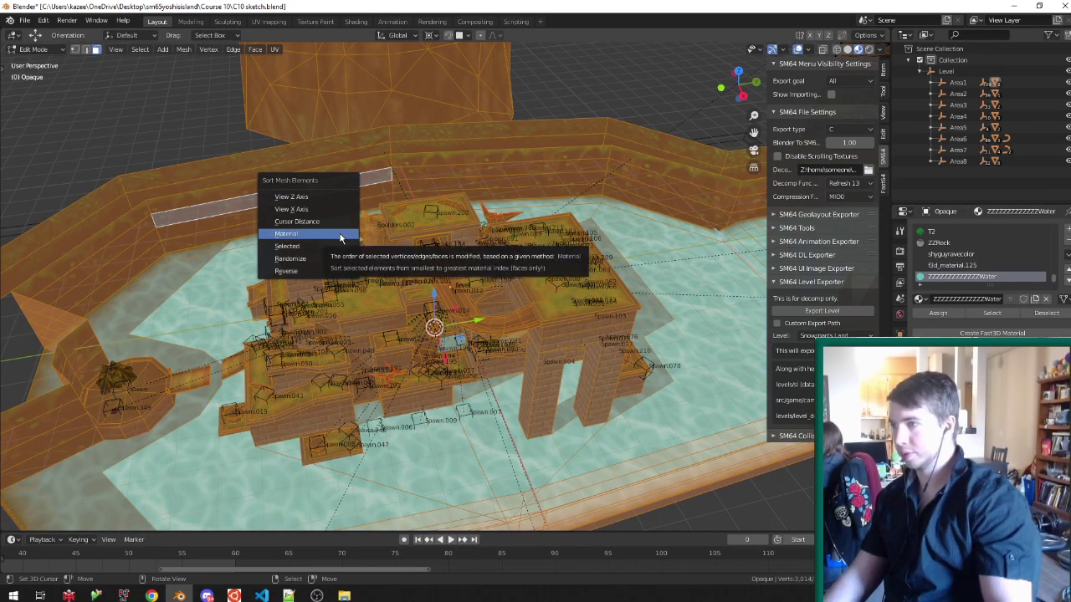
left_click(341, 233)
key("Tab")
key("ctrl+s")
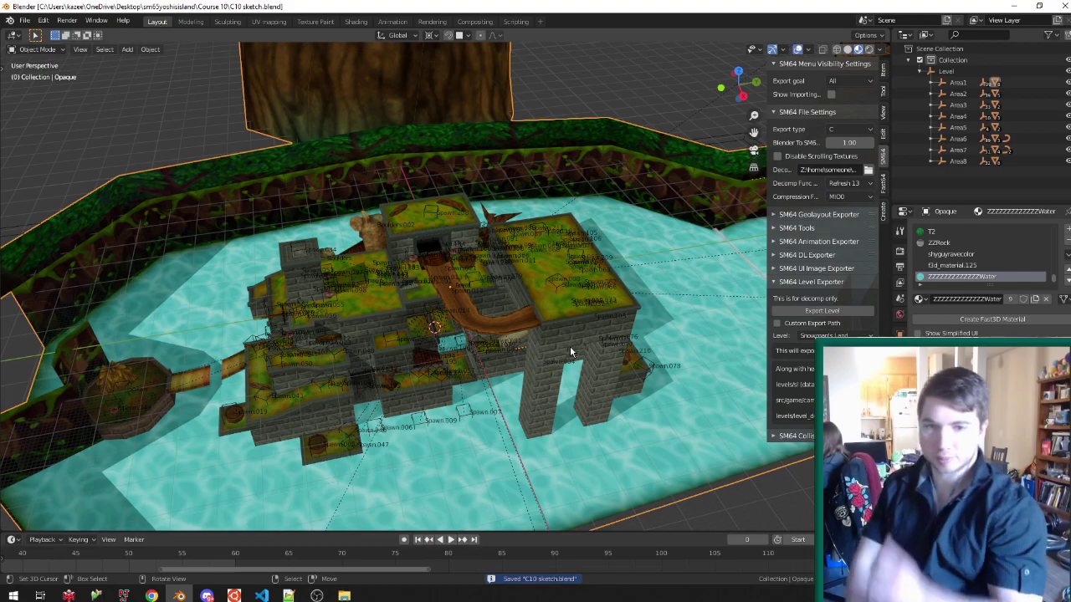
middle_click_drag(719, 271, 262, 349, "shift")
middle_click_drag(285, 305, 358, 298)
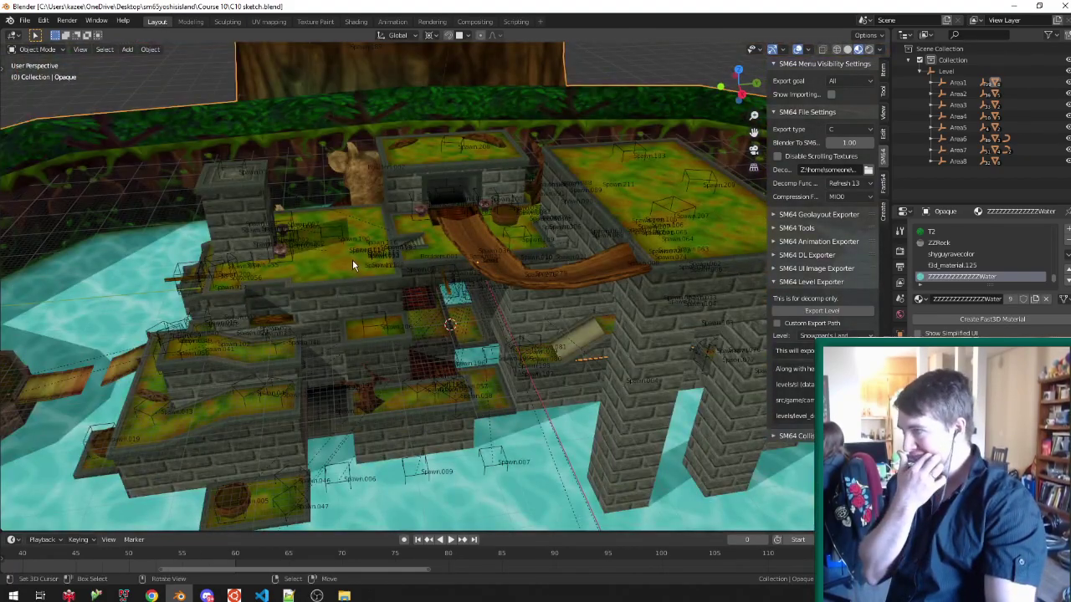
key("alt+Tab")
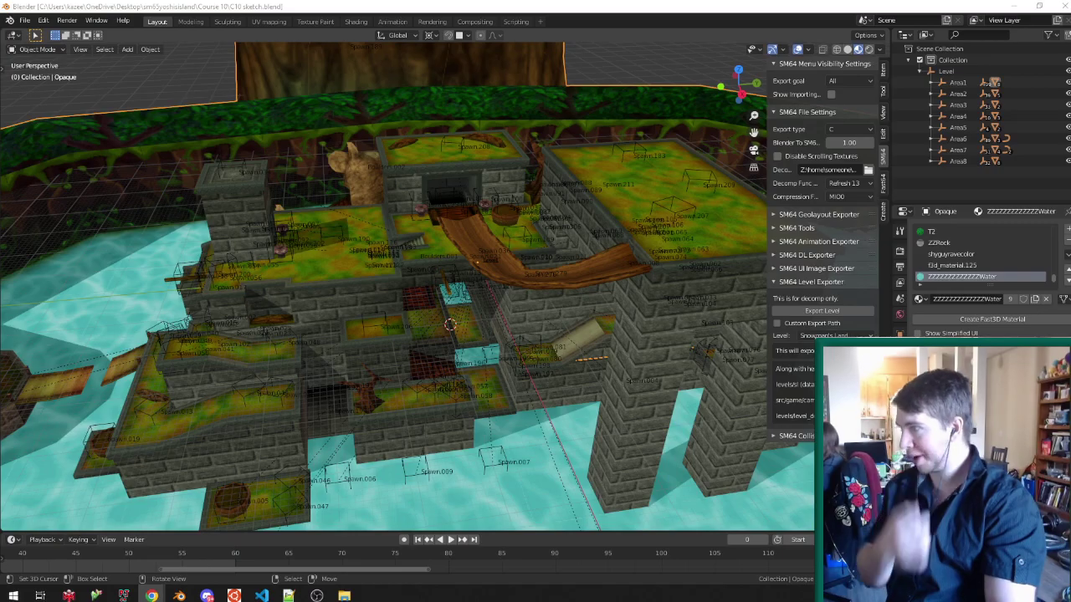
middle_click_drag(589, 225, 553, 217)
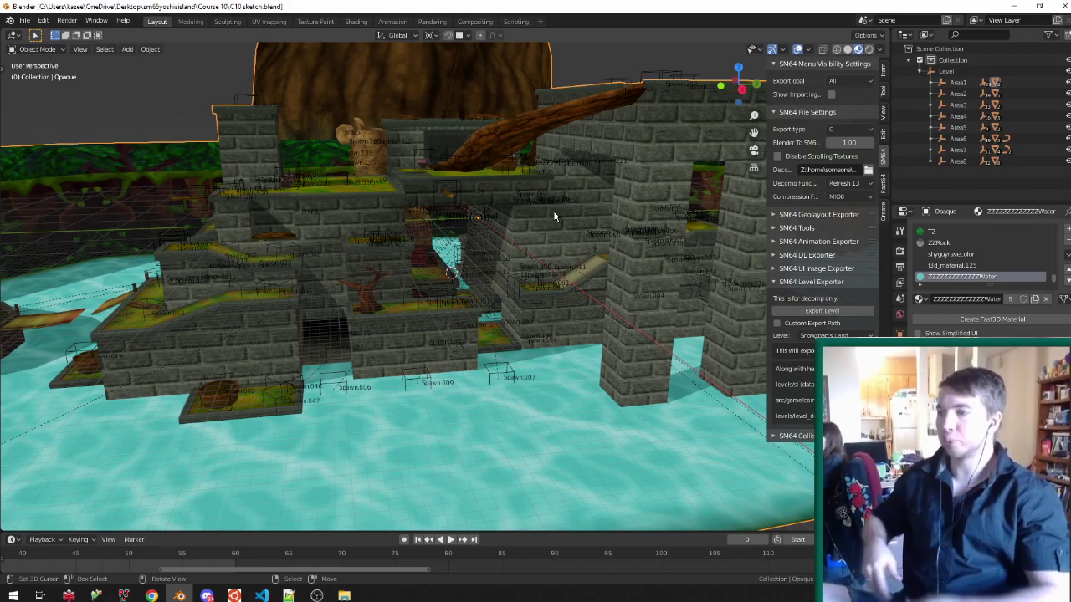
Save the level file and look over the stone structures and surrounding water from above.
mouse_move(319, 246)
middle_mouse_down()
mouse_move(330, 347)
mouse_move(296, 392)
mouse_move(353, 377)
middle_mouse_up()
key("ctrl+s")
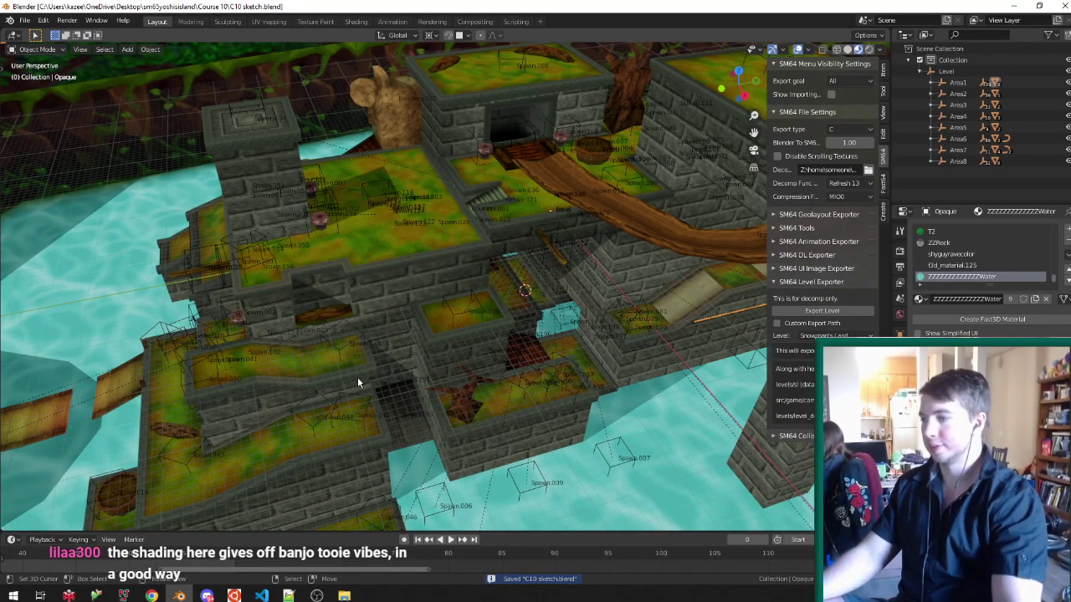
scroll(381, 214, "down", 2)
middle_click_drag(380, 214, 392, 250)
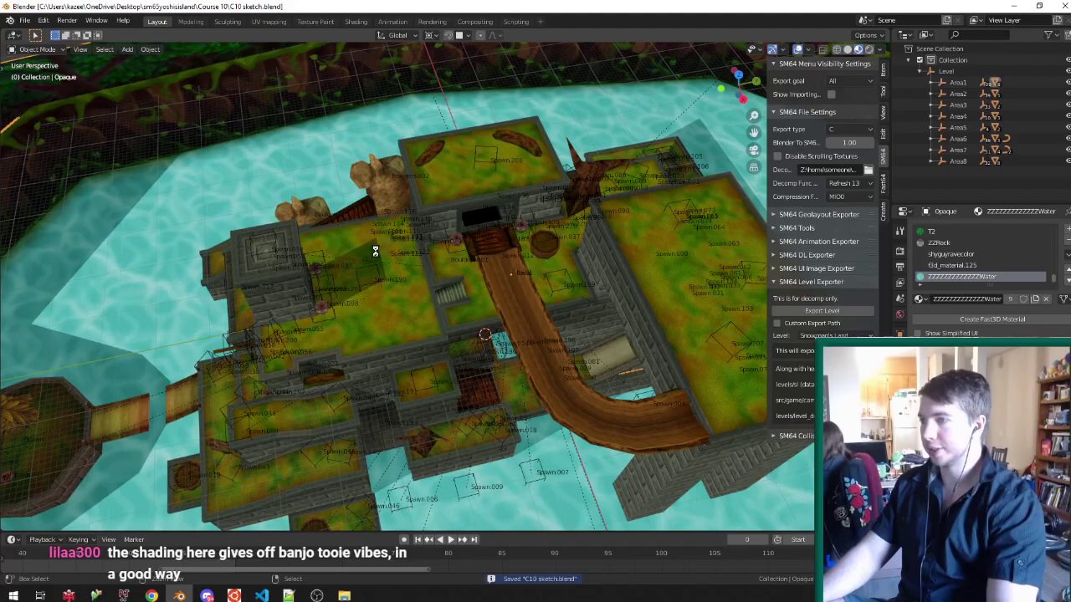
Start a second Blender instance and open piranha.blend from the Course 10 folder.
mouse_move(180, 594)
left_click(192, 542)
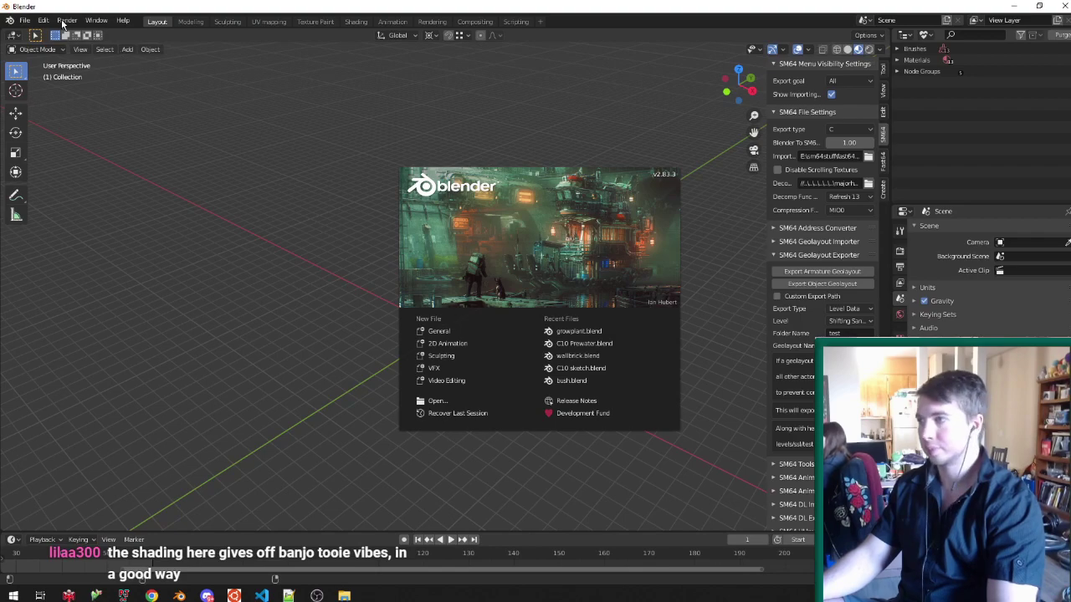
left_click(43, 23)
left_click(25, 19)
left_click(42, 43)
scroll(721, 315, "down", 3)
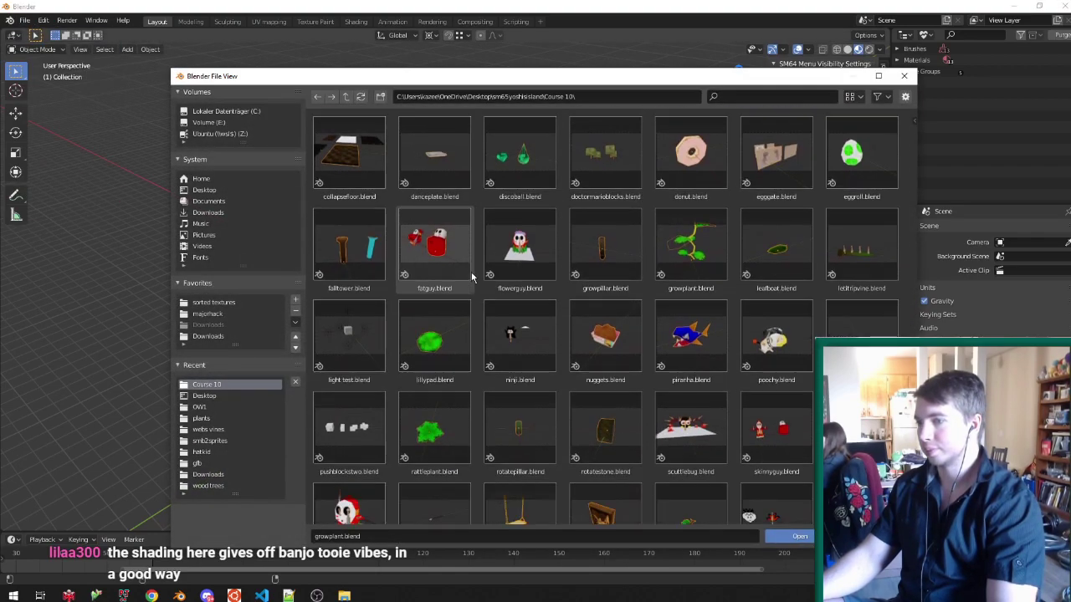
double_click(720, 343)
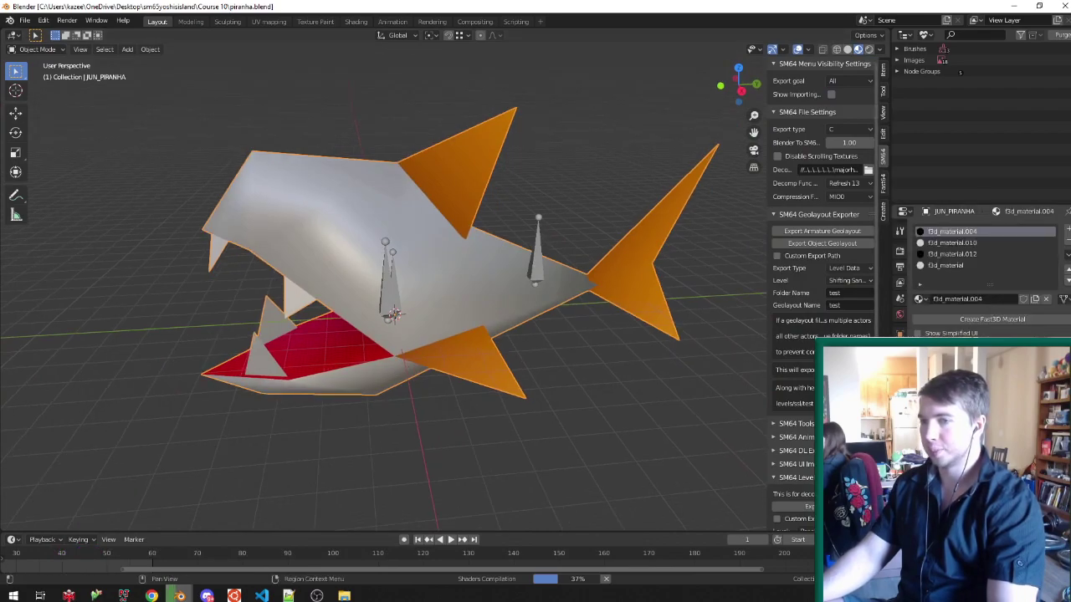
Check which materials the piranha's dorsal fin and body faces use in Edit Mode, and save the piranha file.
middle_click_drag(408, 261, 421, 236)
key("Tab")
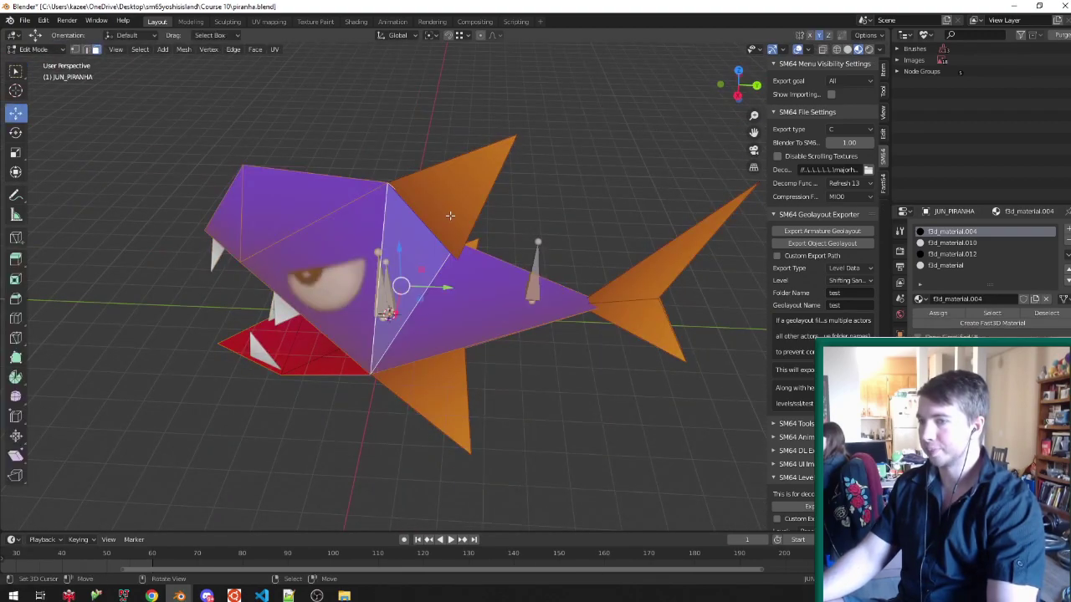
left_click(460, 183)
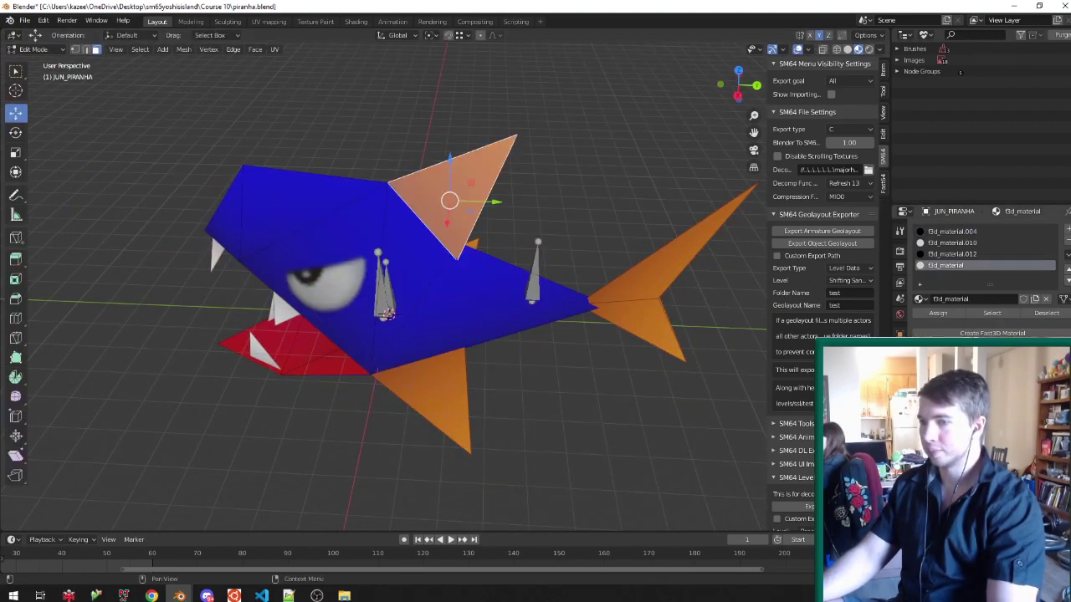
left_click(459, 323)
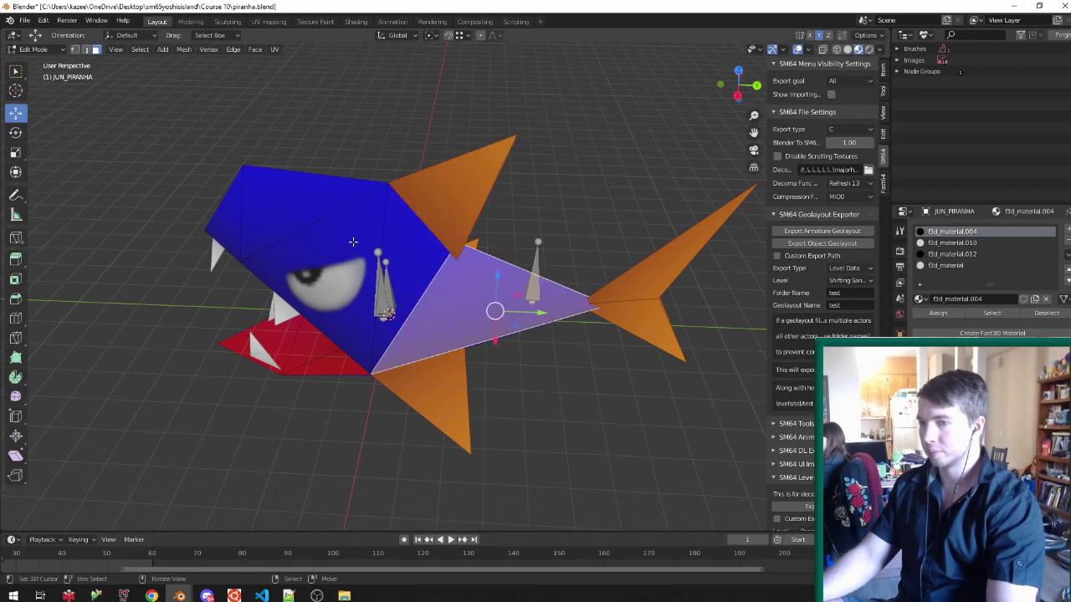
key("Tab")
key("ctrl+s")
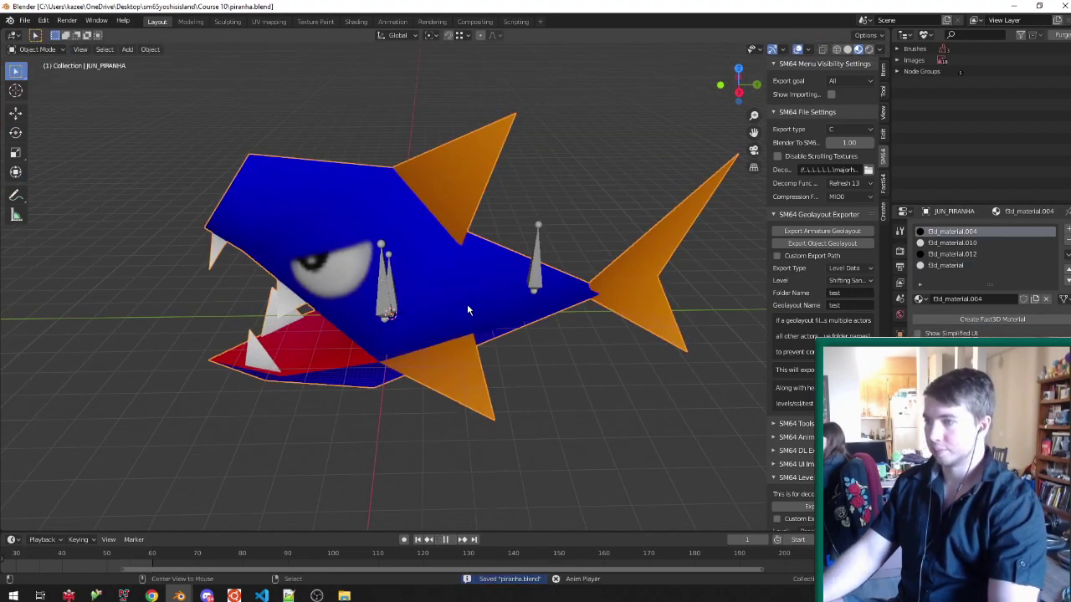
Play the timeline briefly to check for existing animation and switch to the Animation workspace with the piranha in view.
key("space")
key("space")
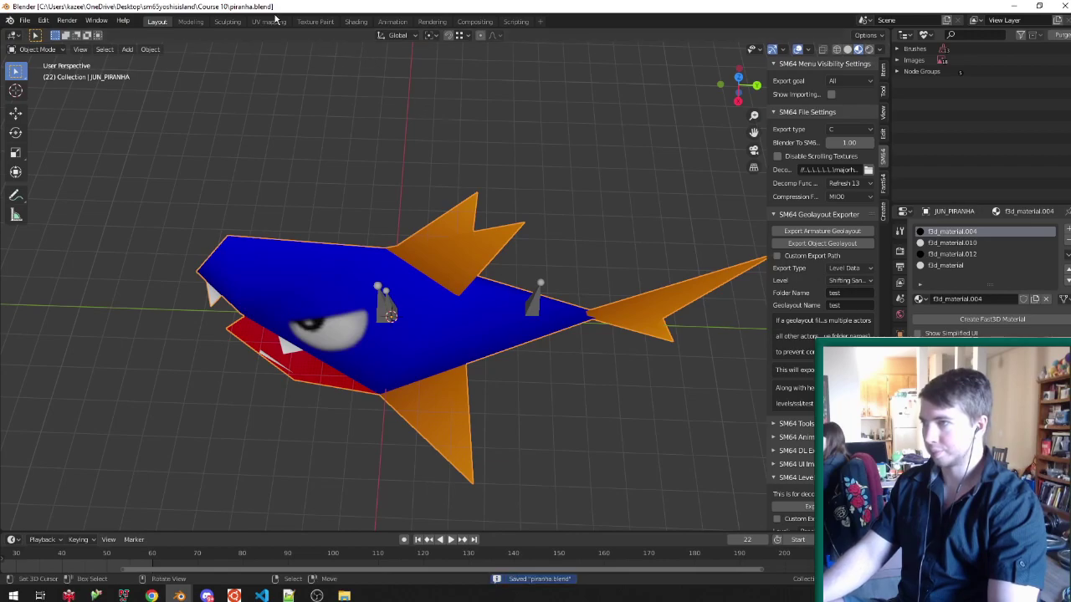
left_click(269, 21)
key("Tab")
middle_click_drag(573, 134, 568, 239)
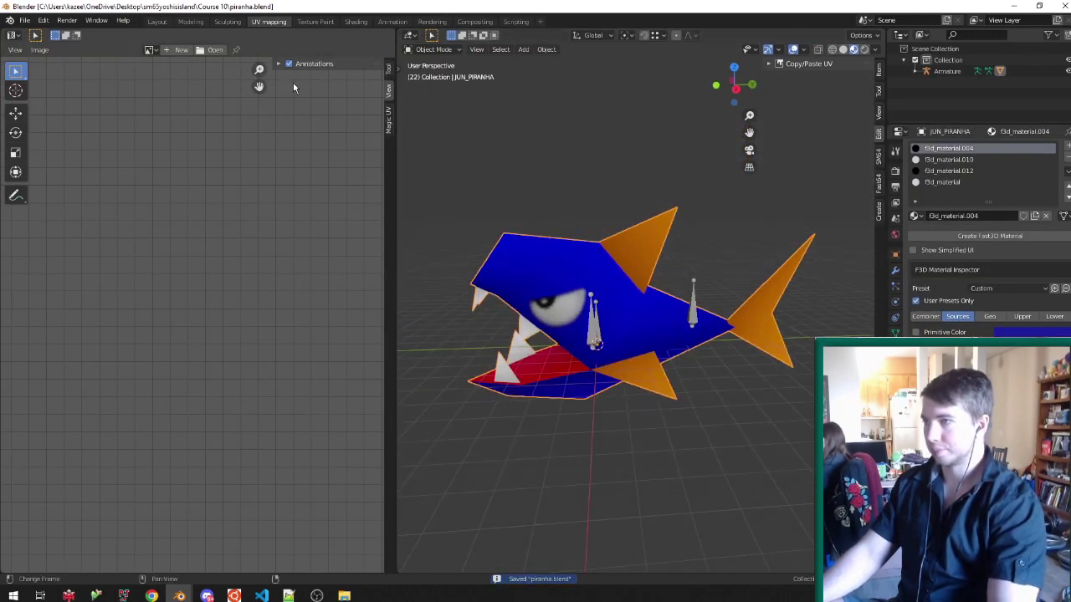
left_click(393, 22)
middle_click_drag(577, 314, 502, 275)
scroll(502, 274, "down", 4)
scroll(727, 341, "up", 5)
middle_click_drag(727, 342, 622, 277)
scroll(622, 277, "down", 4)
middle_click_drag(495, 224, 429, 235)
scroll(429, 235, "up", 4)
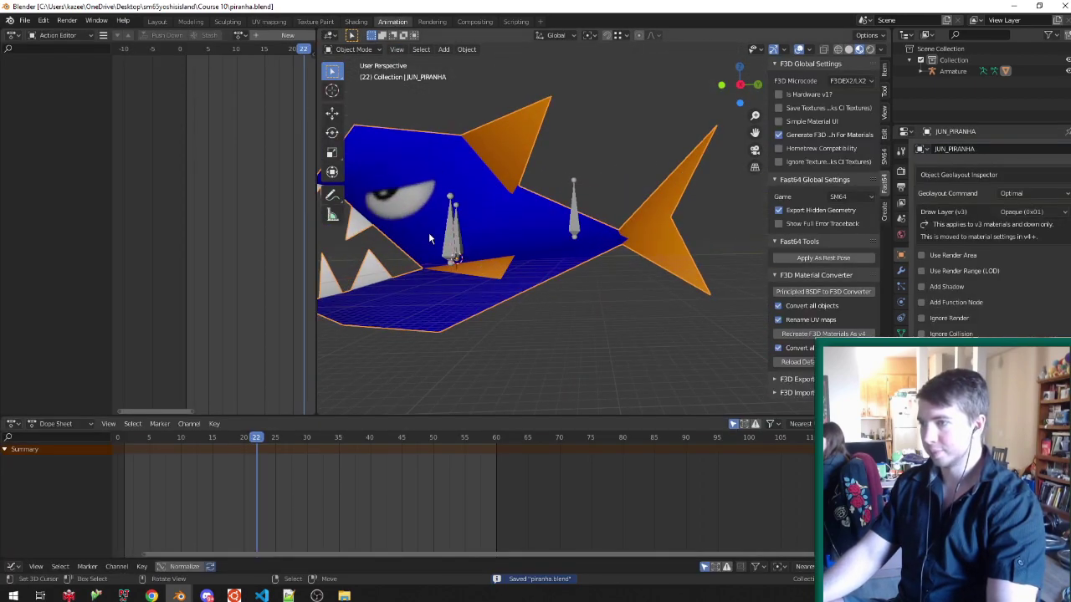
Select the piranha's armature, put it in Pose Mode and set the current frame to 0.
right_click(455, 230)
middle_click_drag(505, 258, 511, 273)
key("ctrl+Tab")
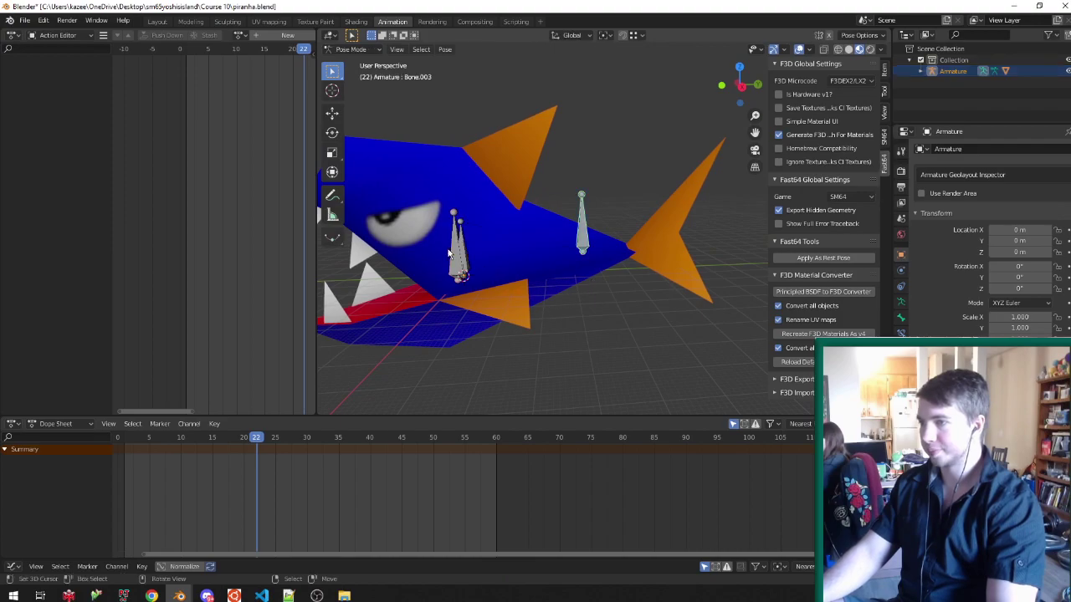
left_click_drag(230, 460, 116, 460)
middle_click_drag(593, 237, 656, 243, "shift")
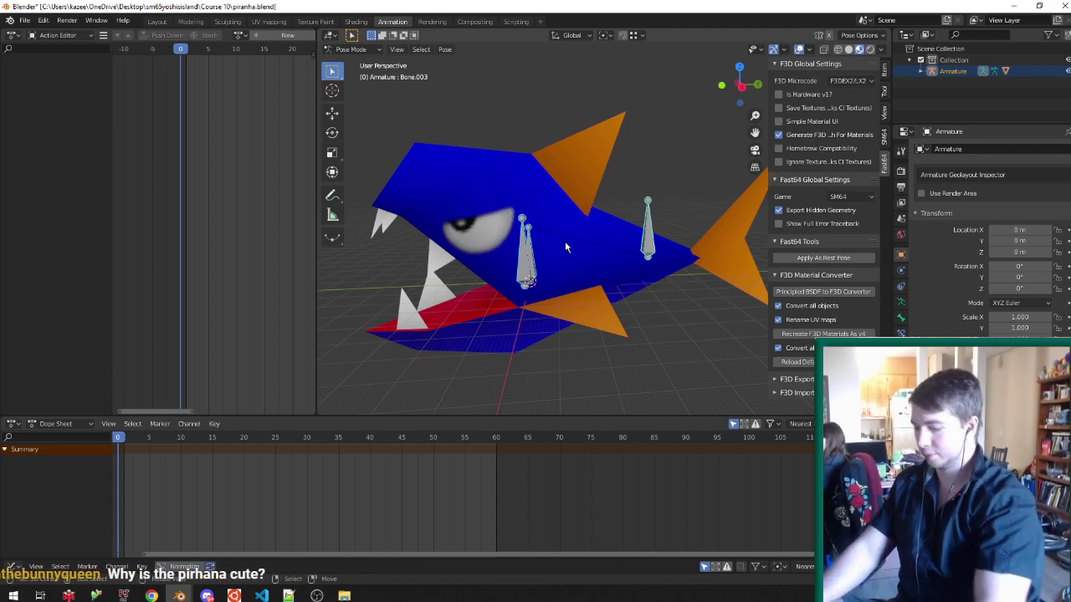
Rotate the tail bone 40° about global Z and insert a keyframe for all the bones at frame 0.
left_click(643, 246)
middle_click_drag(643, 247, 648, 308)
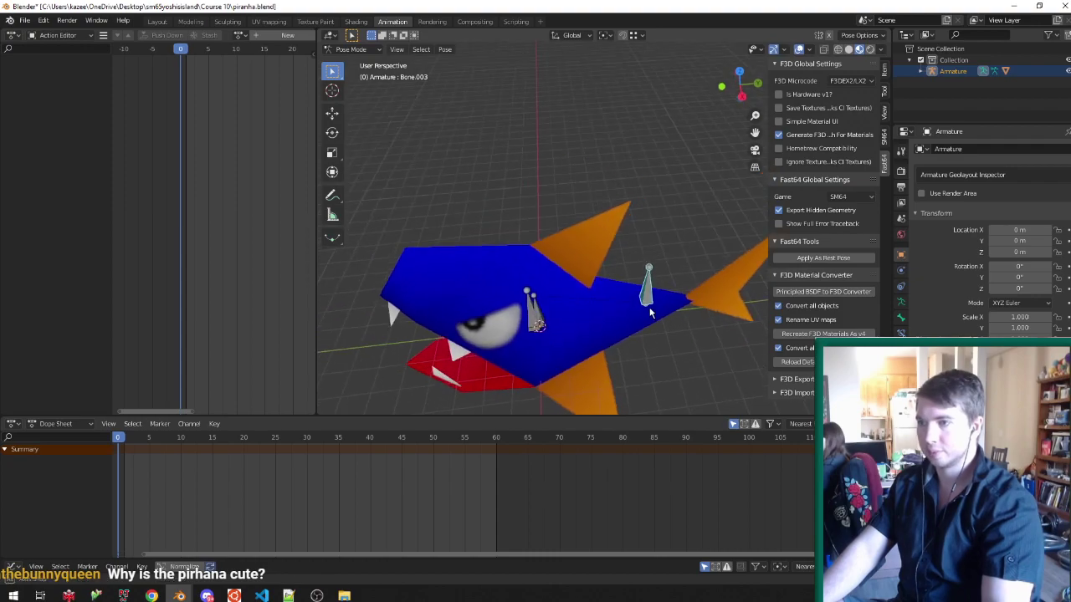
scroll(587, 336, "down", 3)
middle_click_drag(588, 341, 643, 360)
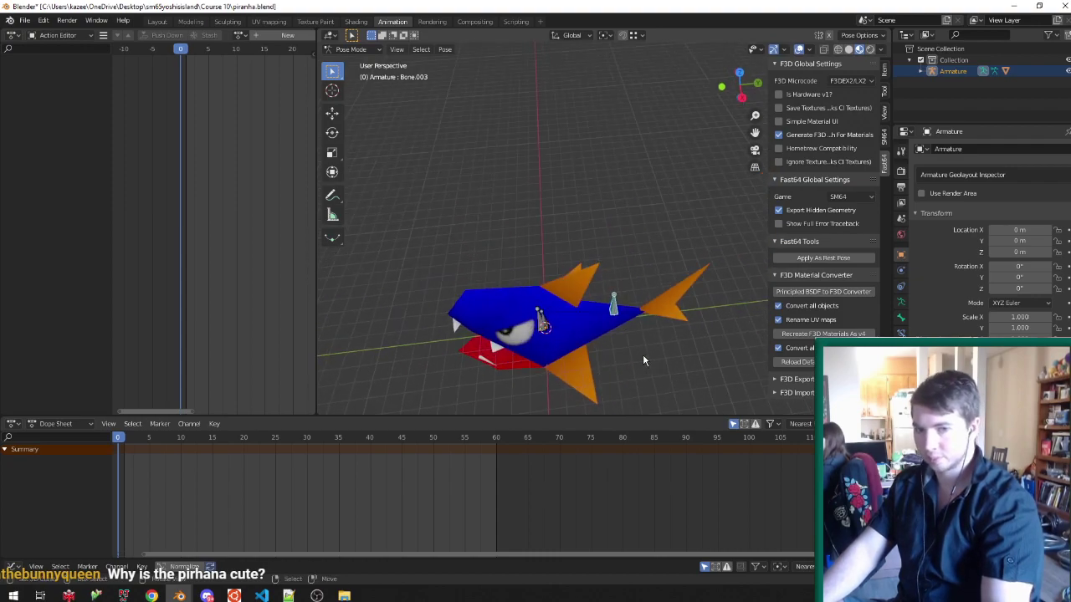
type("rz40")
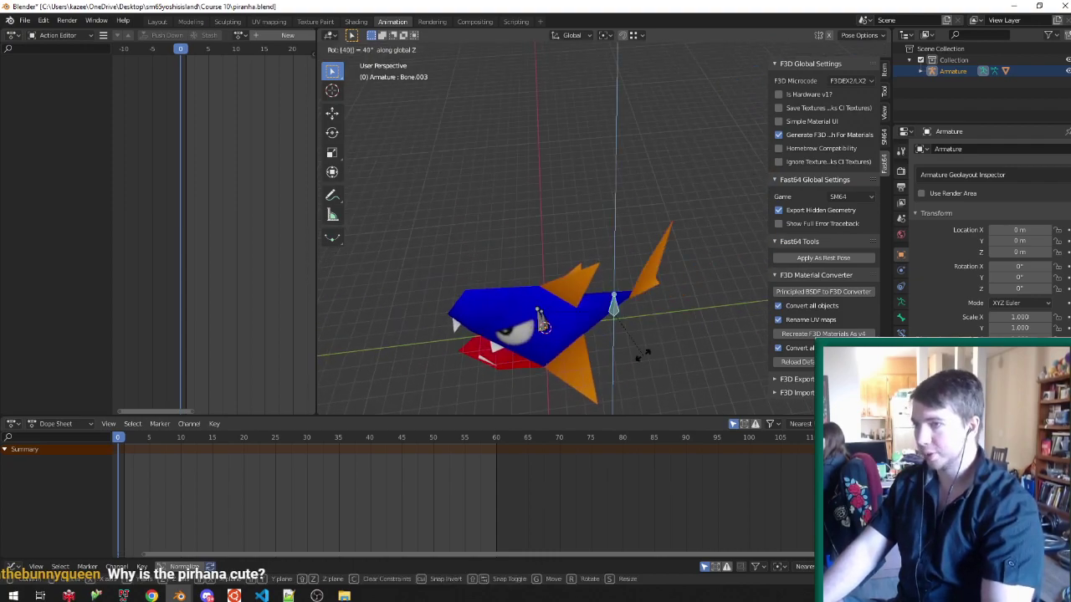
key("Return")
key("i")
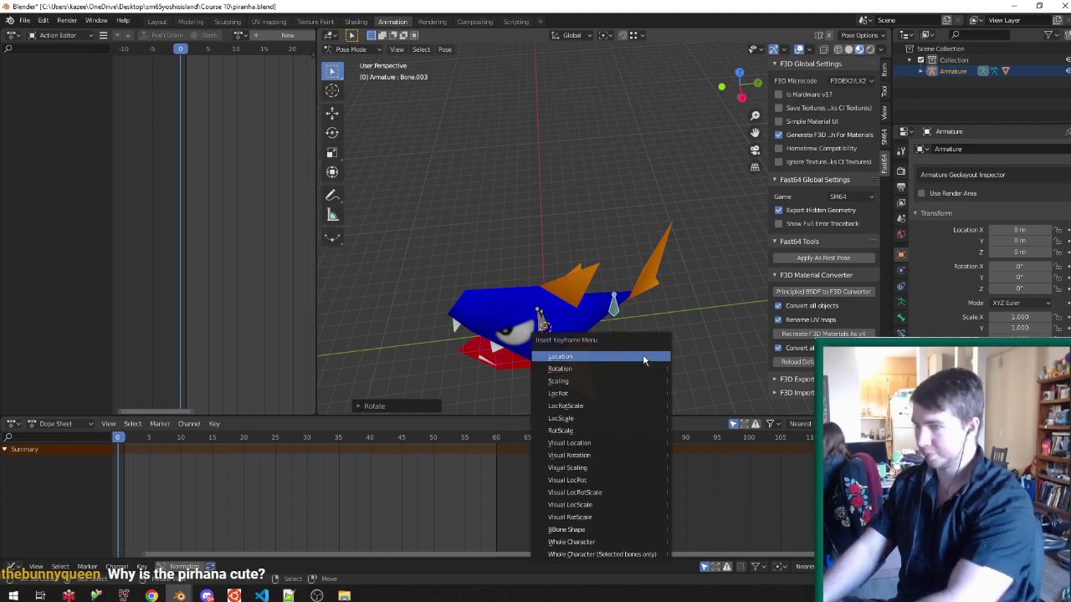
left_click(643, 360)
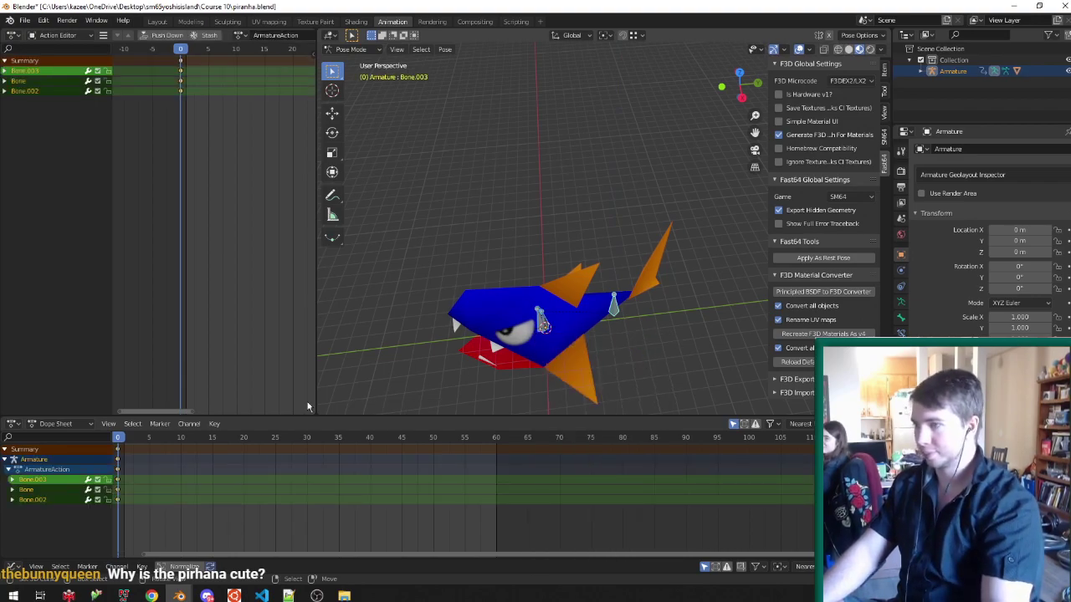
Rotate the tail bone -80° about global Z at frame 10, keyframe it and play back the swing.
left_click_drag(216, 491, 182, 498)
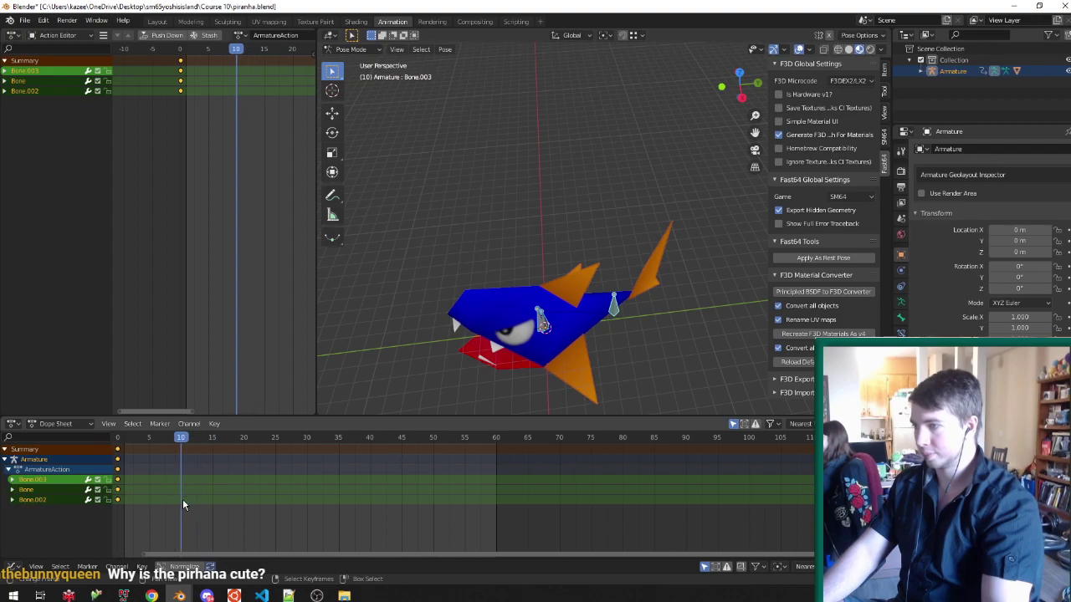
left_click(616, 308)
type("rz")
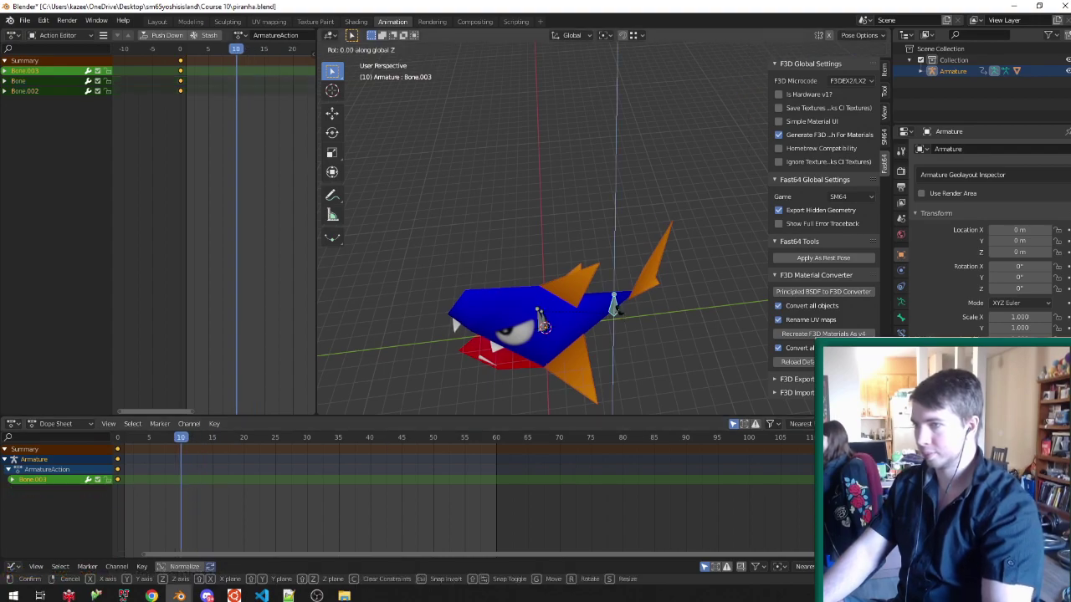
type("-80")
key("Return")
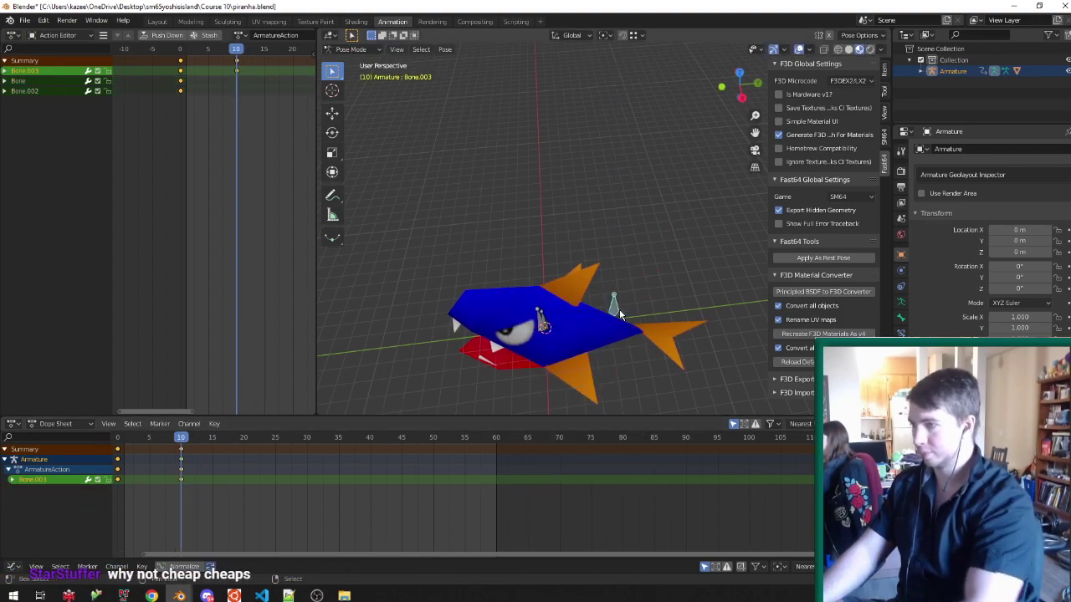
key("space")
key("space")
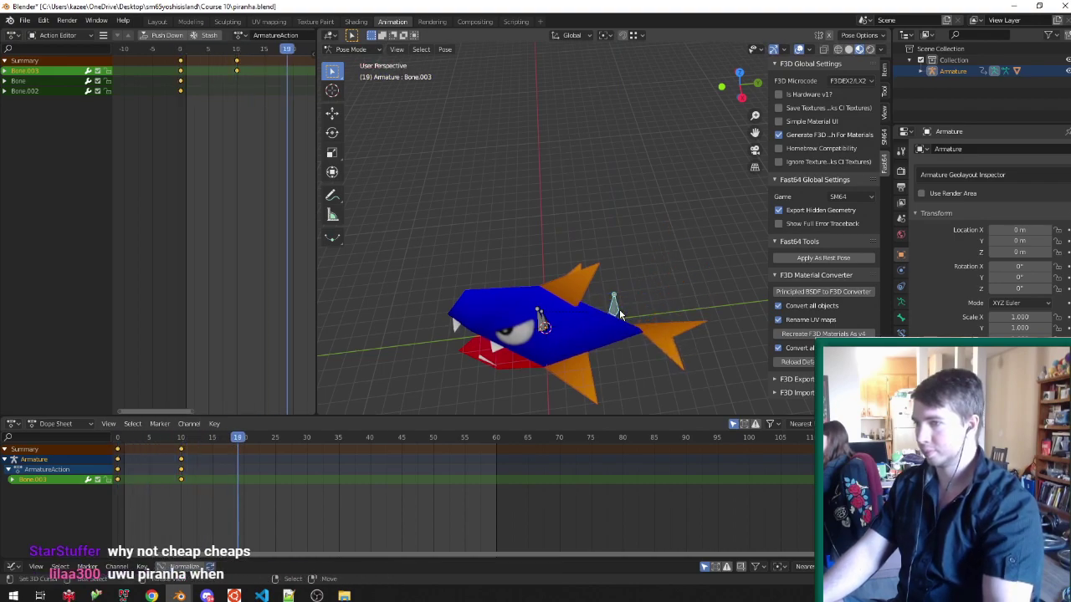
Copy the tail bone's frame 0 keyframe to frame 20 and play back the loop from frame 0.
middle_click_drag(652, 314, 468, 347)
scroll(603, 307, "down", 1)
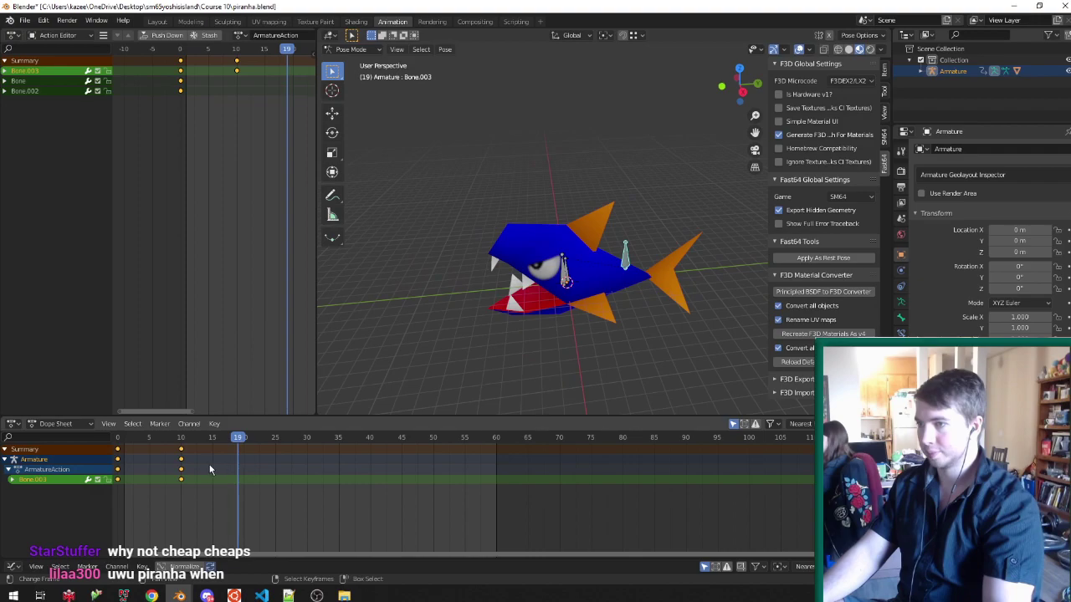
scroll(154, 500, "down", 1)
left_click_drag(125, 438, 124, 437)
key("ctrl+c")
left_click(235, 467)
key("ctrl+v")
key("shift+Left")
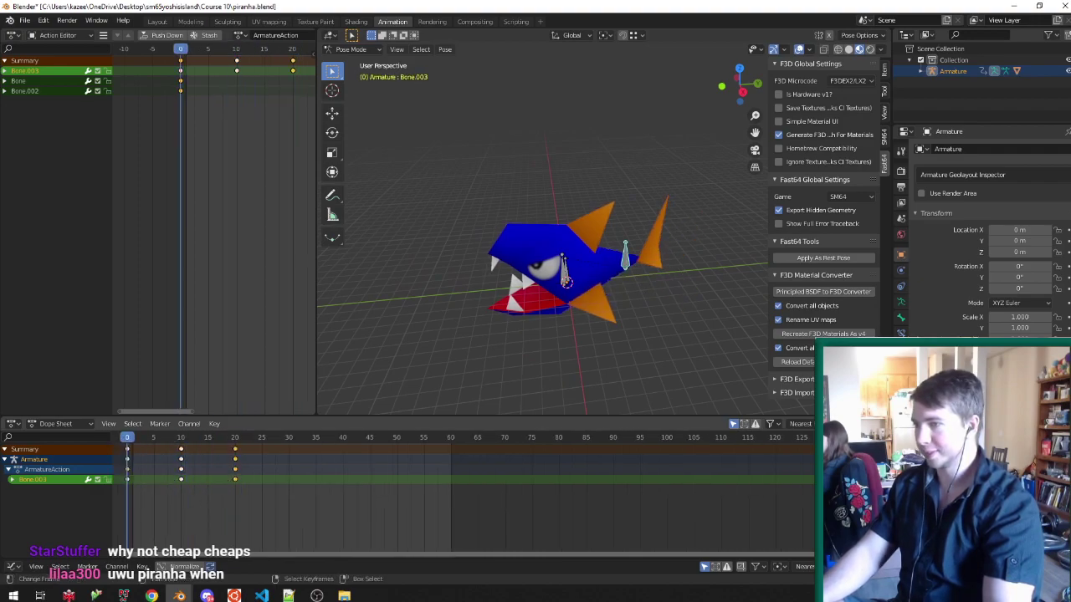
key("space")
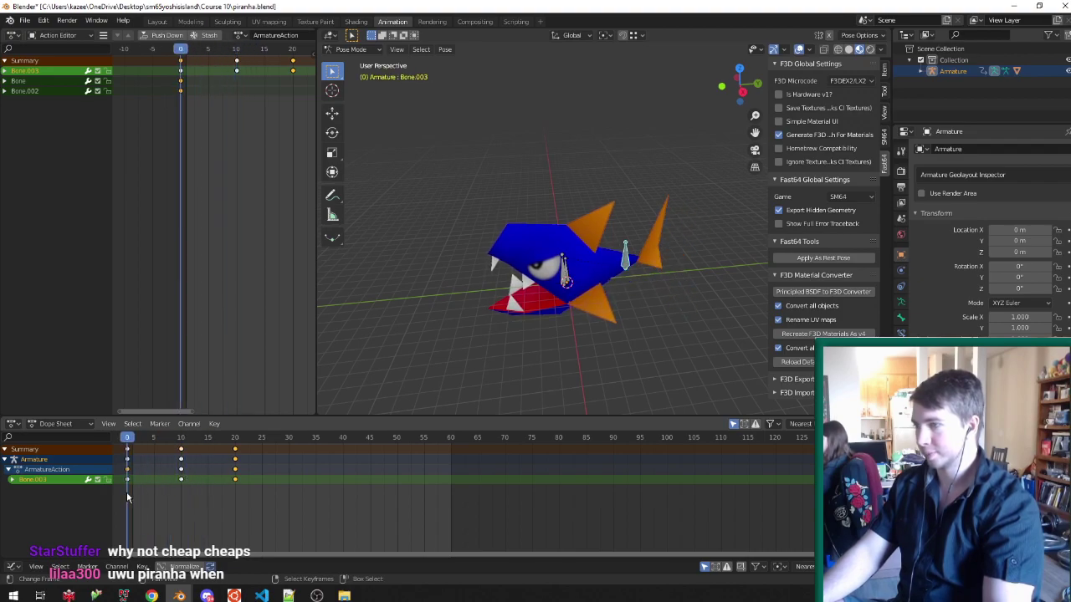
Rotate the head bone about global X at frame 20 to close the mouth, and keyframe the pose.
left_click(565, 272)
scroll(525, 266, "up", 4)
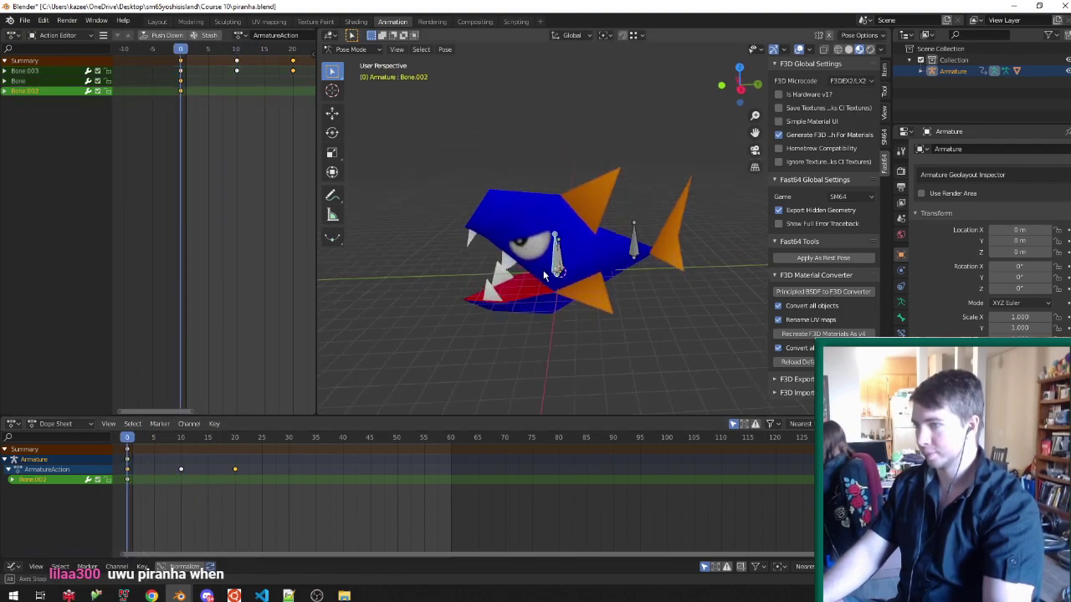
left_click(234, 436)
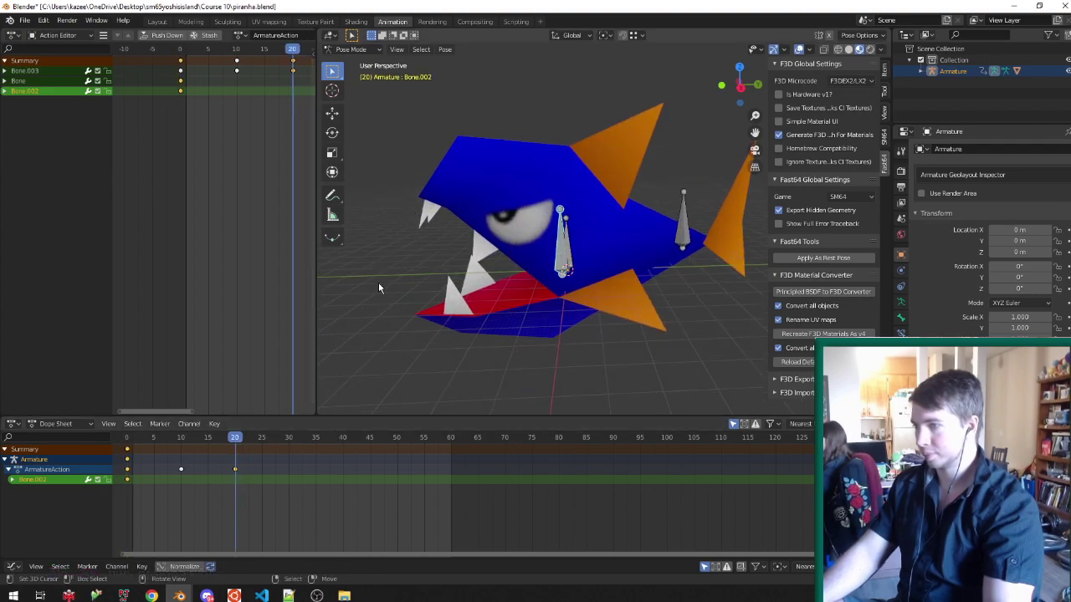
key("r")
key("x")
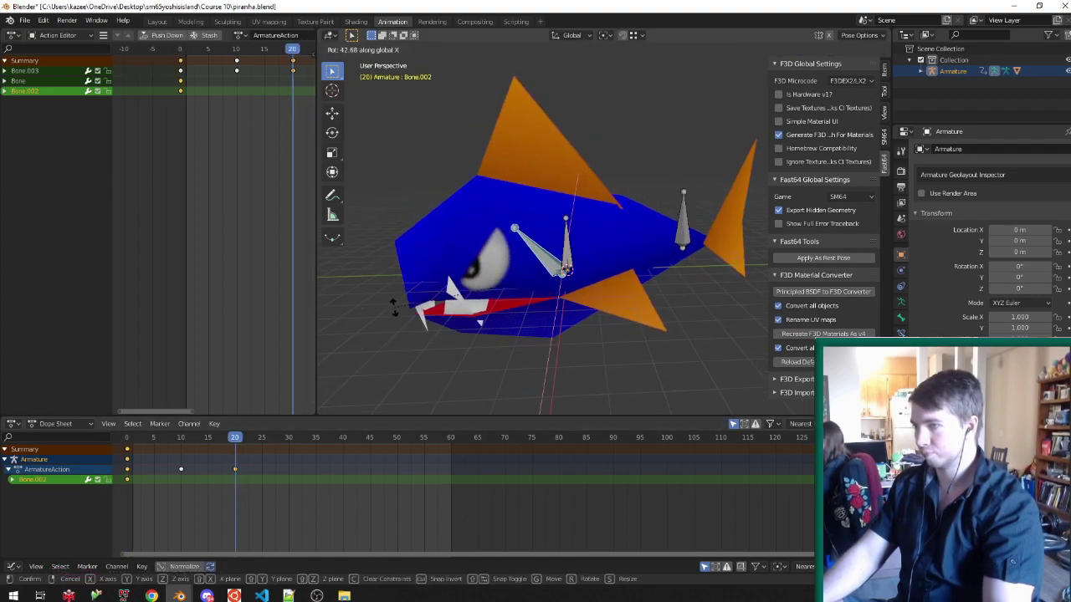
left_click(395, 301)
key("i")
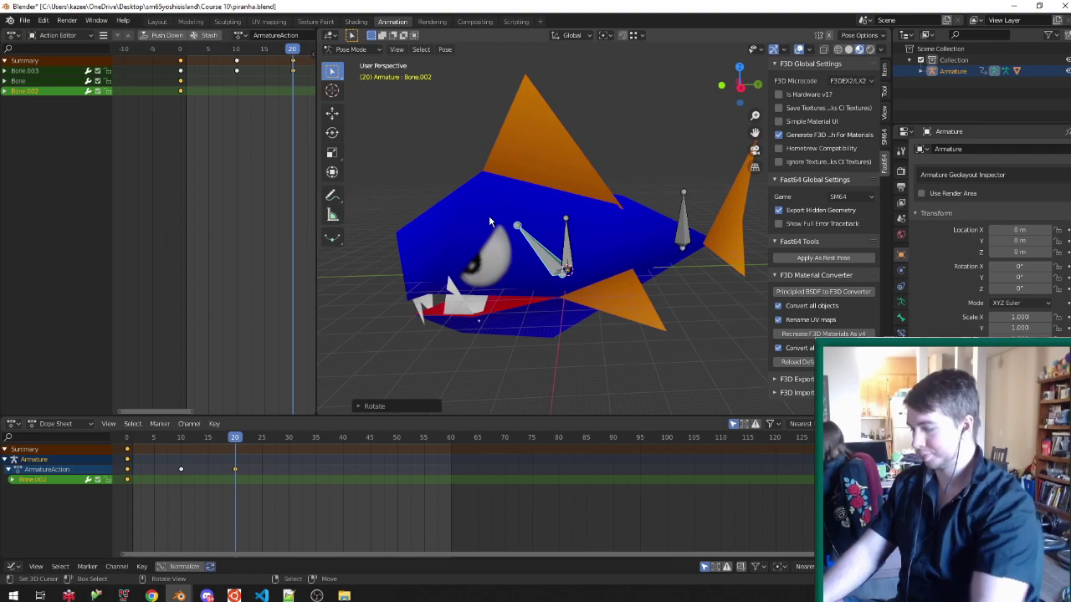
key("a")
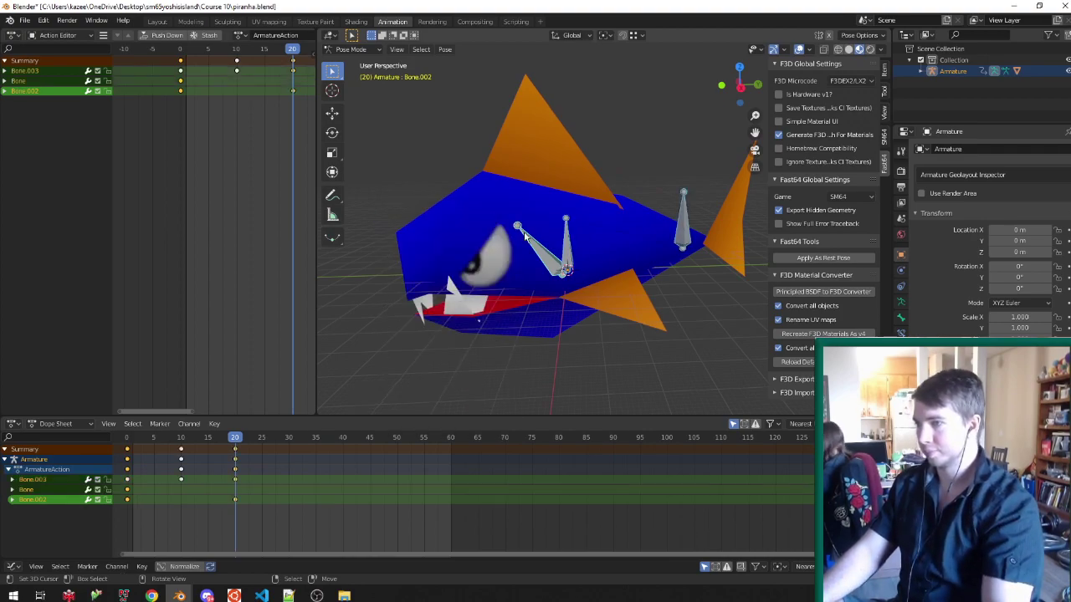
Paste copies of the tail bone and Bone keyframes from frame 20 to repeat the tail swing up to frame 40.
left_click(127, 436)
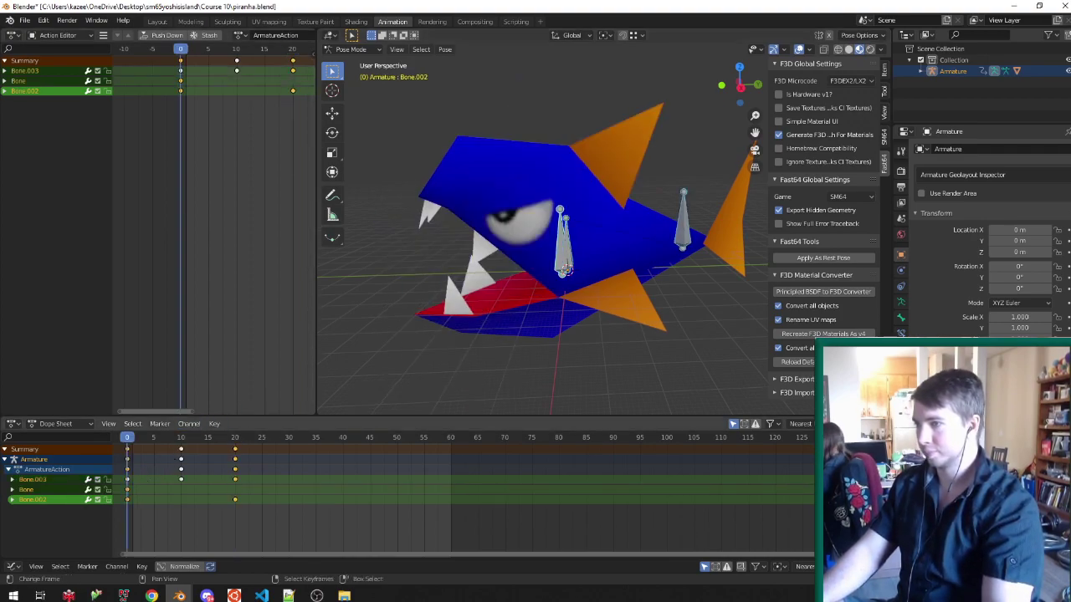
left_click(557, 256, "shift")
left_click(234, 490)
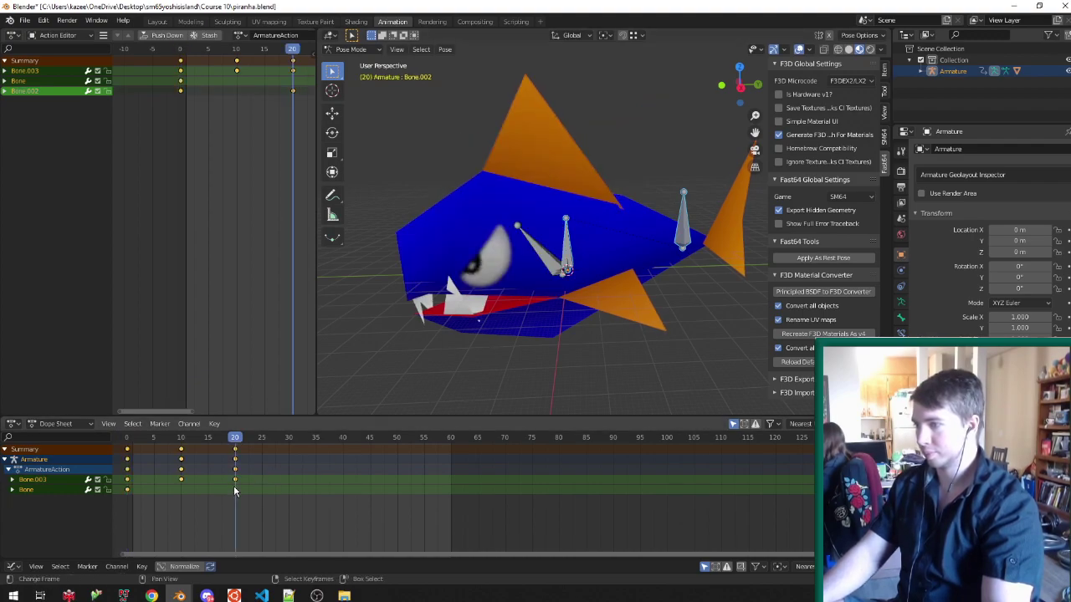
key("ctrl+v")
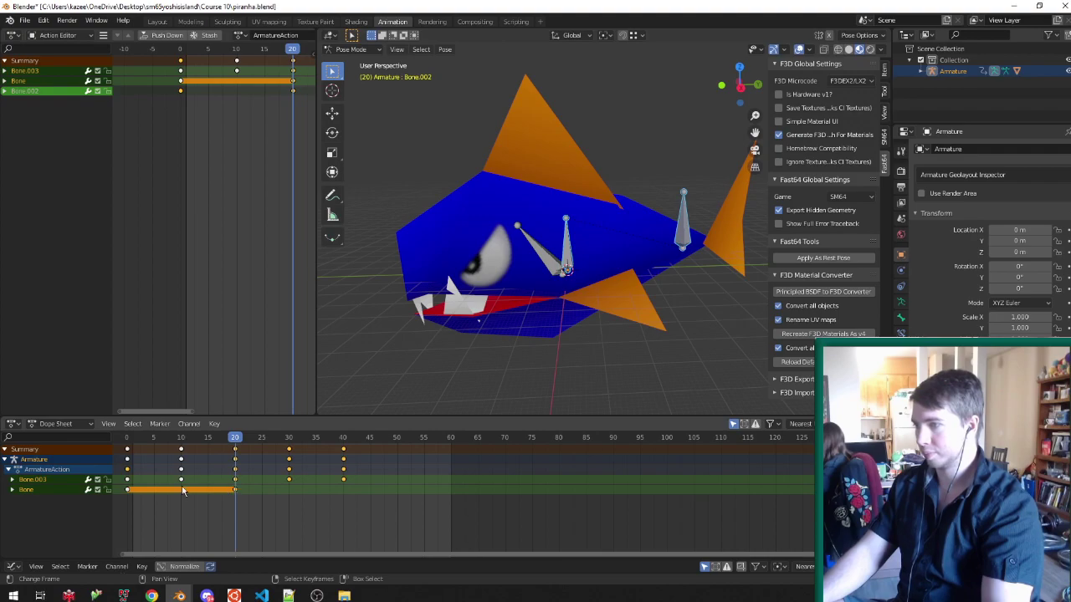
Copy the head bone's open-mouth keyframe from frame 0 to frame 40.
left_click(182, 488)
right_click(546, 249)
right_click_drag(119, 505, 153, 443)
key("ctrl+c")
left_click_drag(348, 490, 208, 496)
key("ctrl+v")
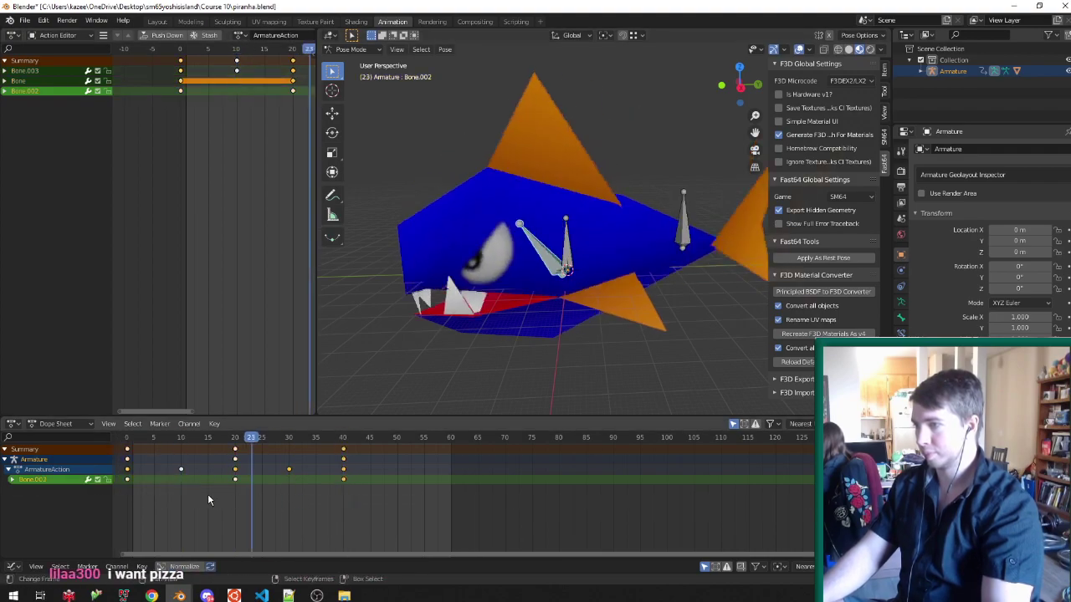
Play back the piranha's bite and tail-swing animation, viewing it up close and from farther above.
key("space")
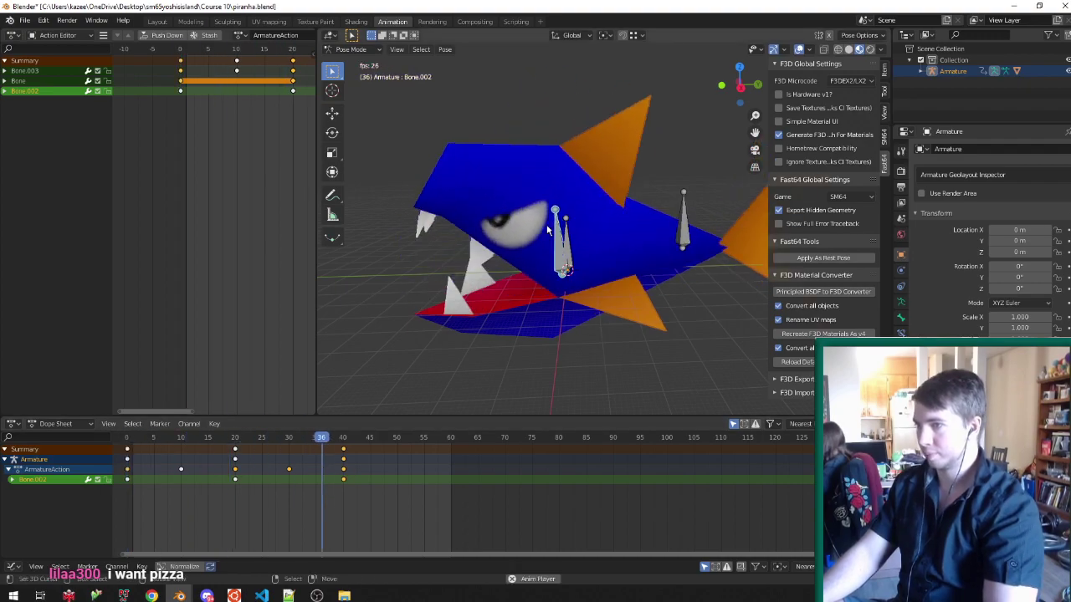
key("space")
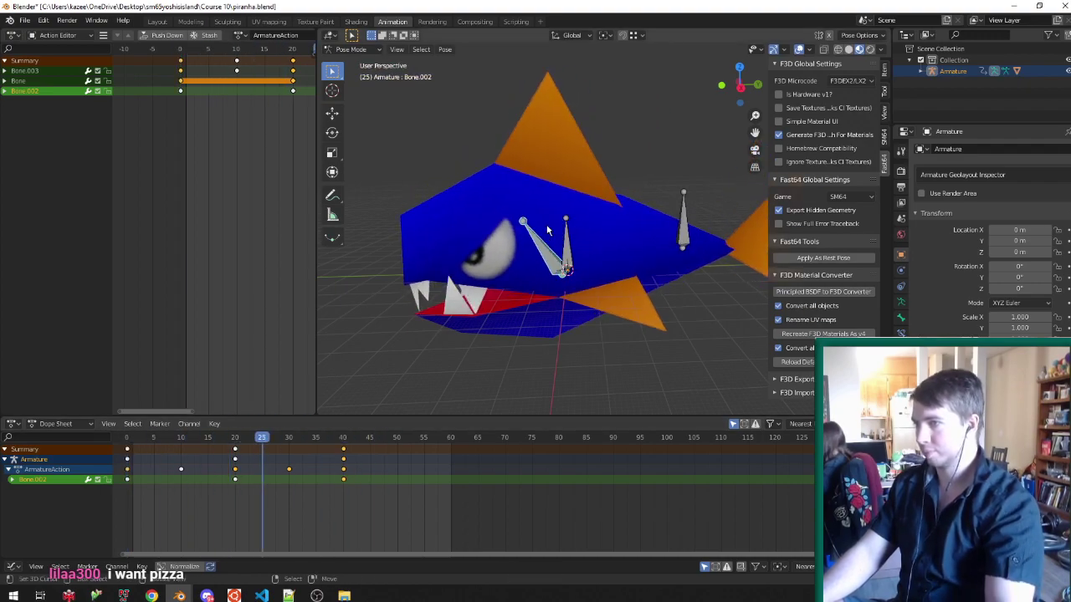
key("space")
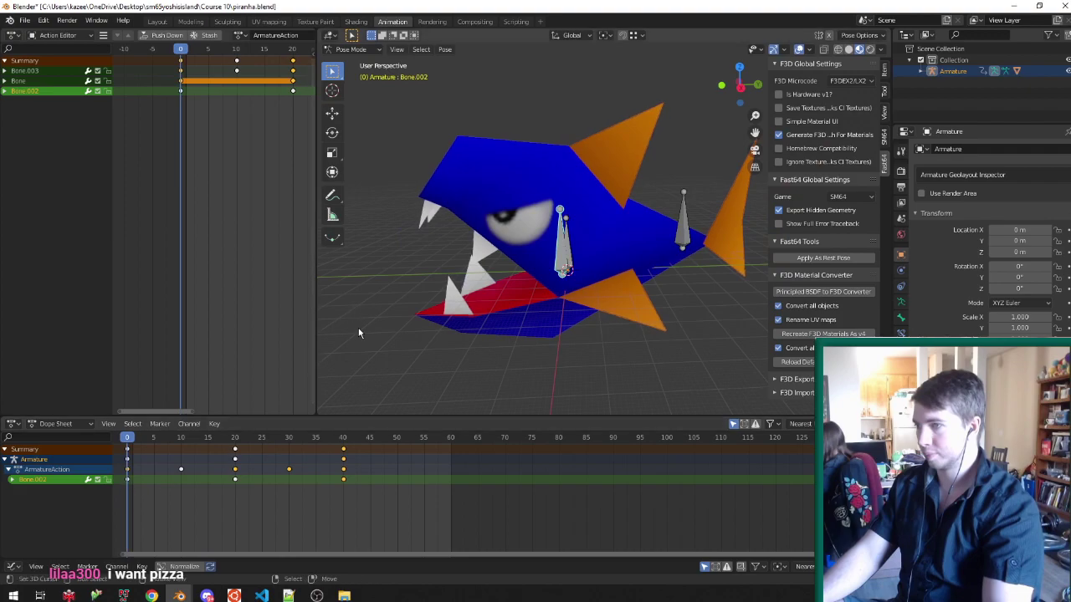
scroll(512, 291, "down", 4)
middle_click_drag(549, 268, 576, 279)
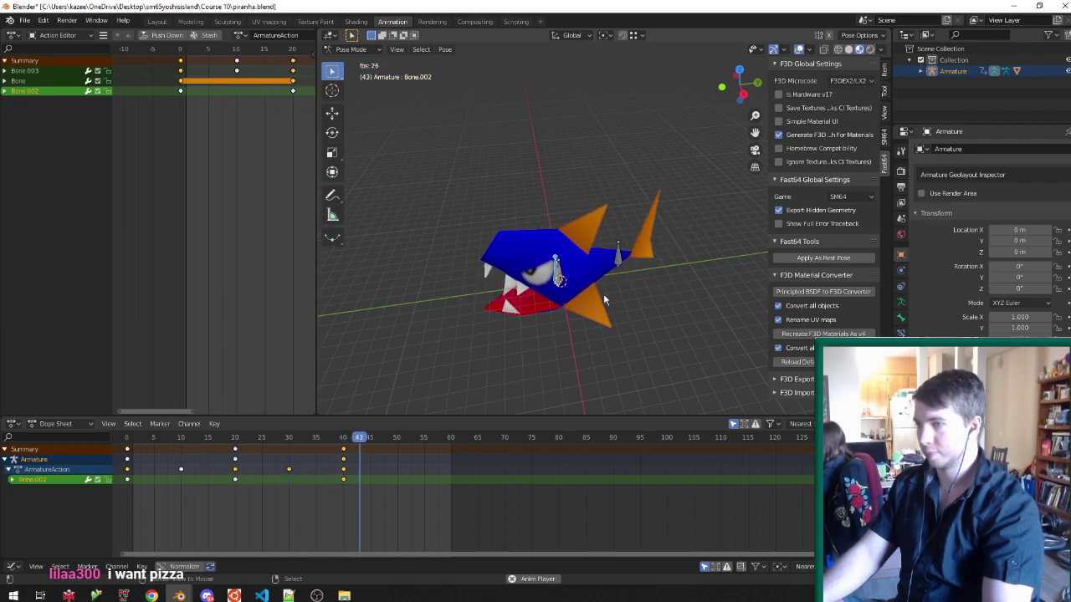
key("space")
Scale all of the head bone's keyframes by 0.5 from frame 0 and play back the faster bite.
key("shift+Left")
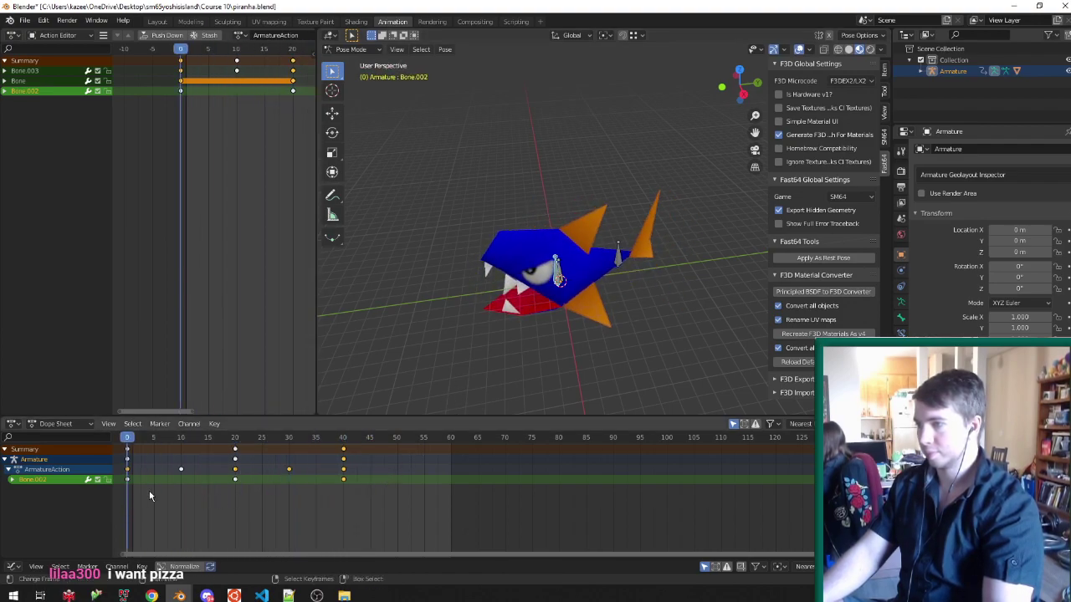
key("a")
type("s.5")
key("Return")
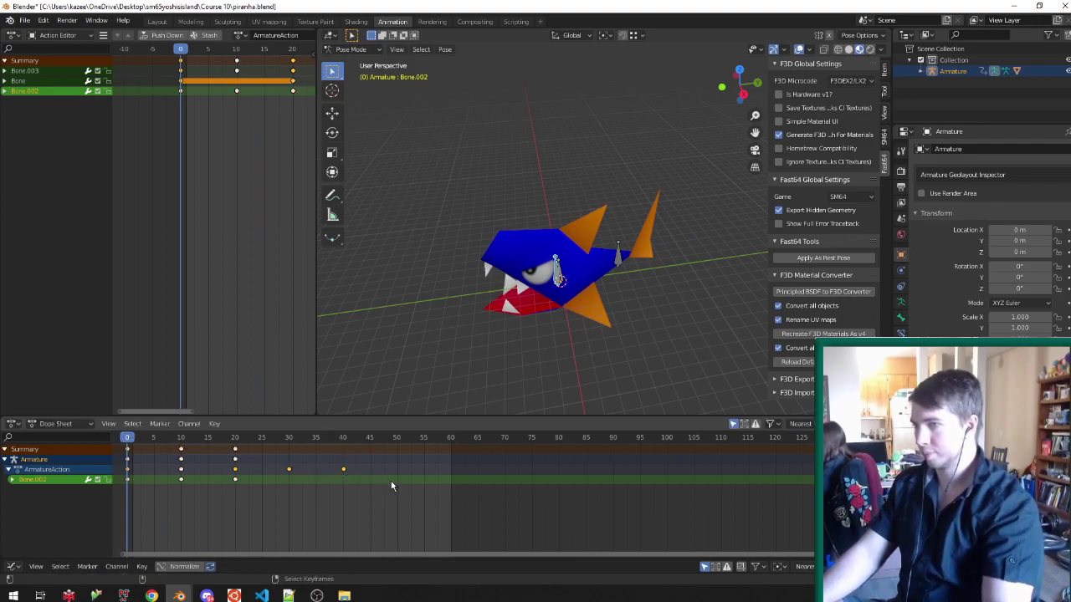
key("space")
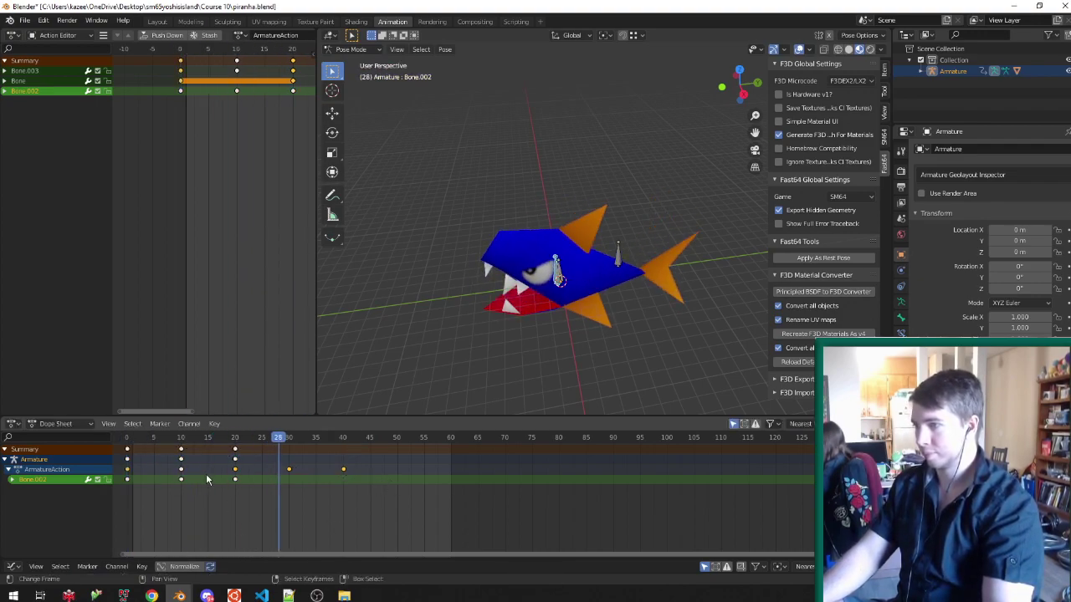
Duplicate the head bone's bite keyframes to start at frame 20 so they run up to frame 40, and play back the loop.
right_click_drag(122, 507, 251, 444)
left_click_drag(230, 470, 233, 471)
key("shift+Left")
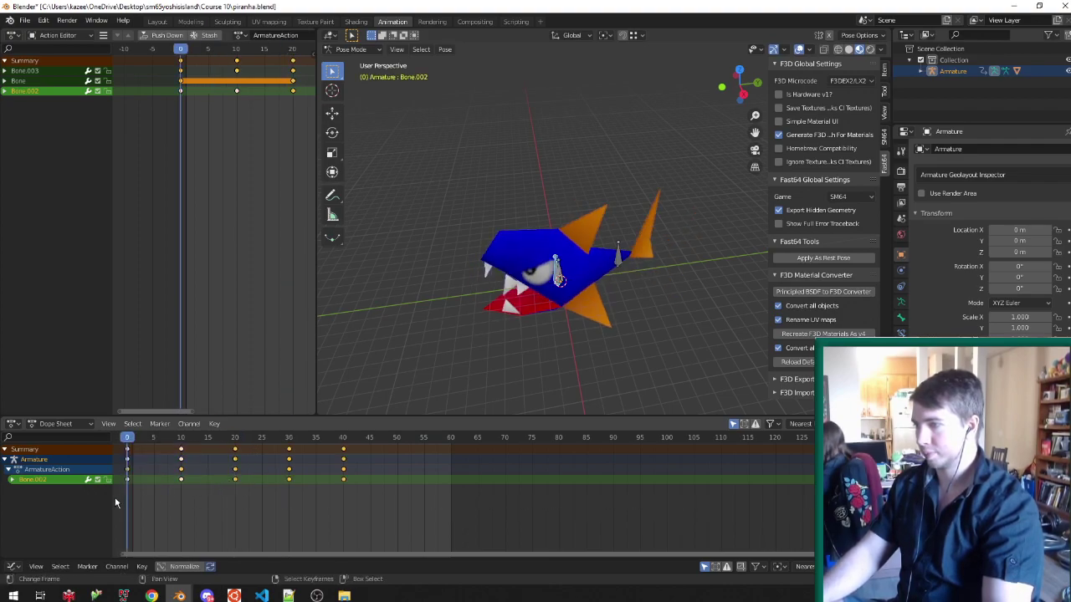
key("space")
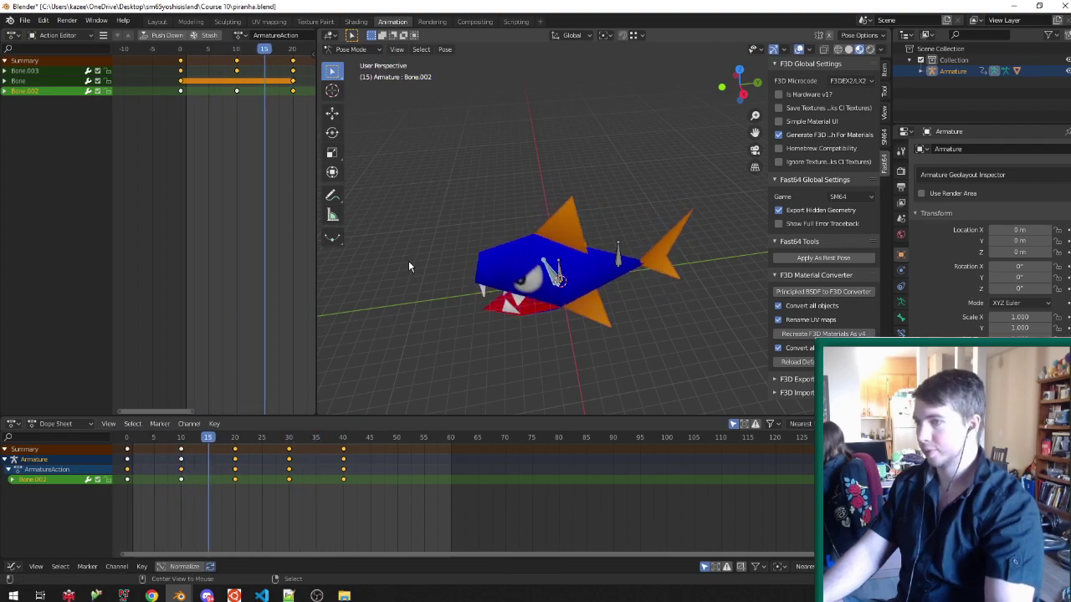
key("Escape")
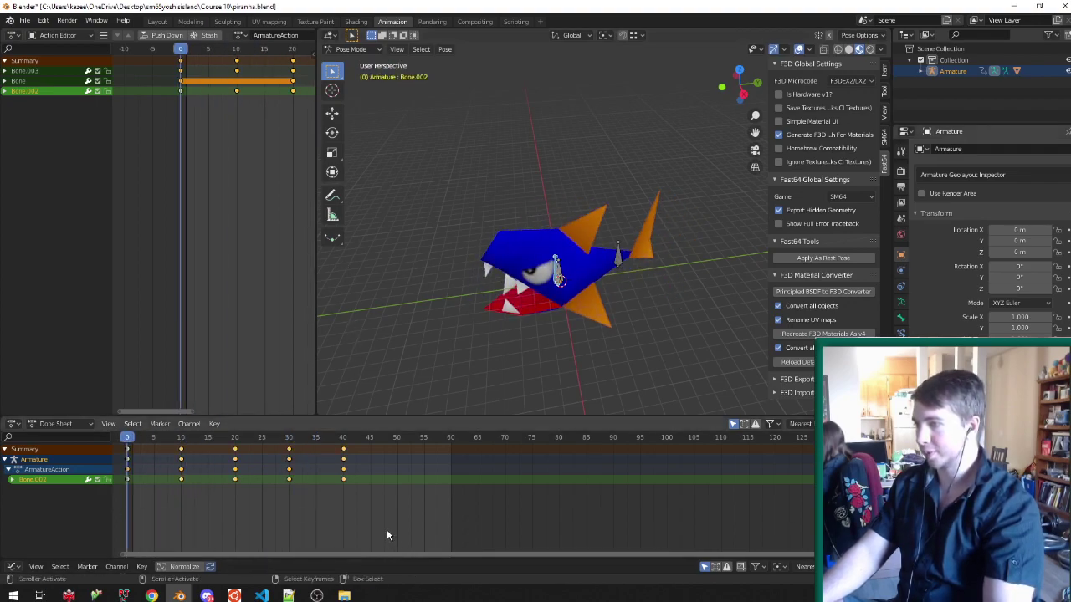
Scale the head bone's full keyframe set by 0.5 from frame 0 to double the bite speed, and preview it.
type("s0.5")
key("Return")
key("space")
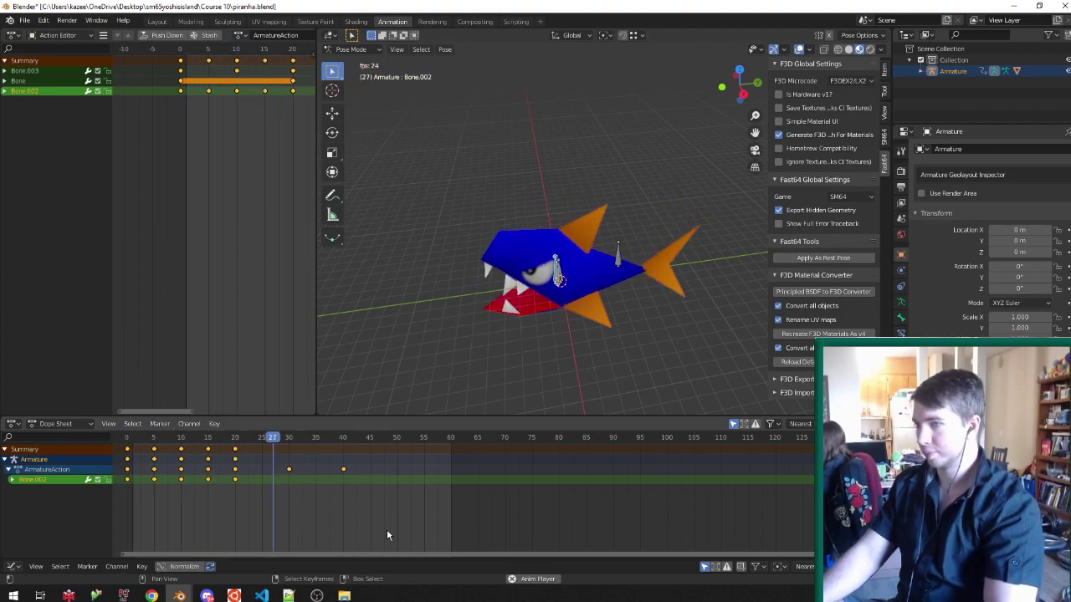
key("space")
Trim the animation to frame 20 by deleting every bone's keyframes beyond it, and save the file.
key("a")
key("a")
left_click_drag(280, 511, 416, 436)
key("x")
left_click(391, 479)
key("ctrl+s")
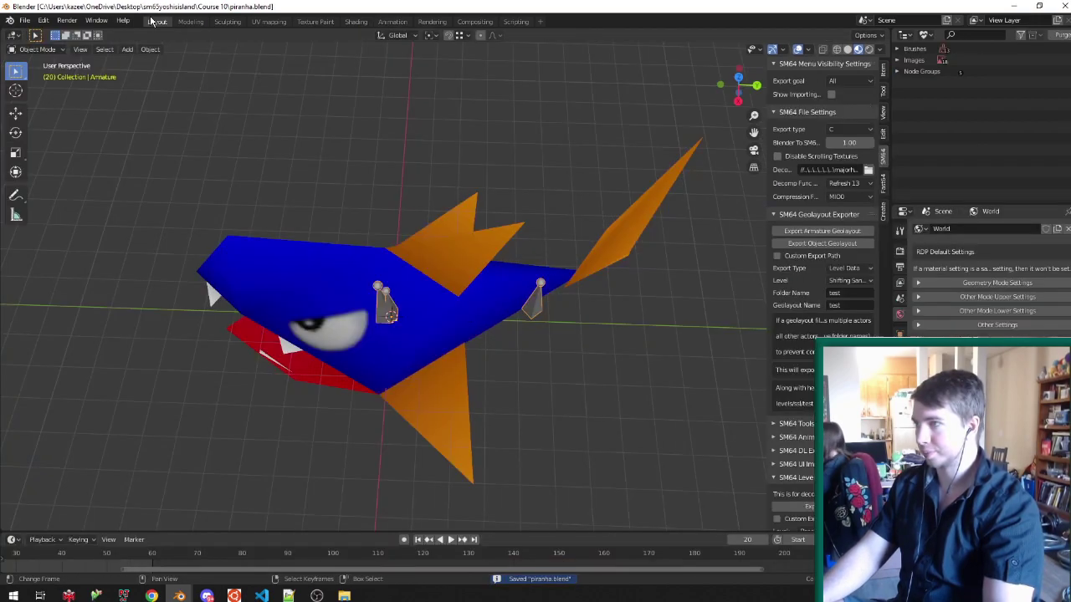
Hide all the bones to watch the looping swim-and-bite animation from the side, and reveal them again.
left_click(157, 21)
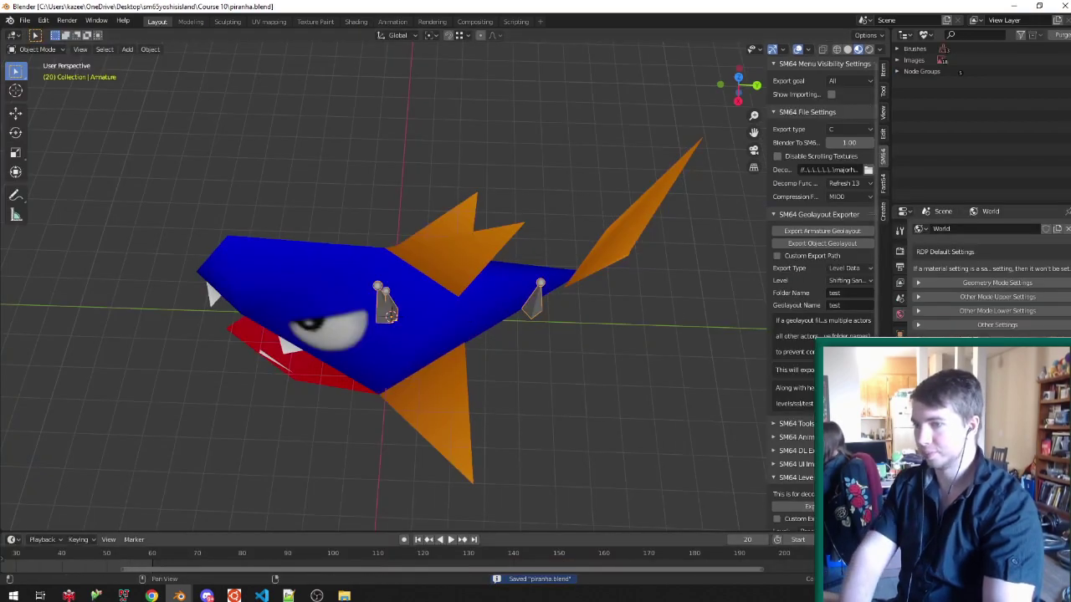
left_click(392, 21)
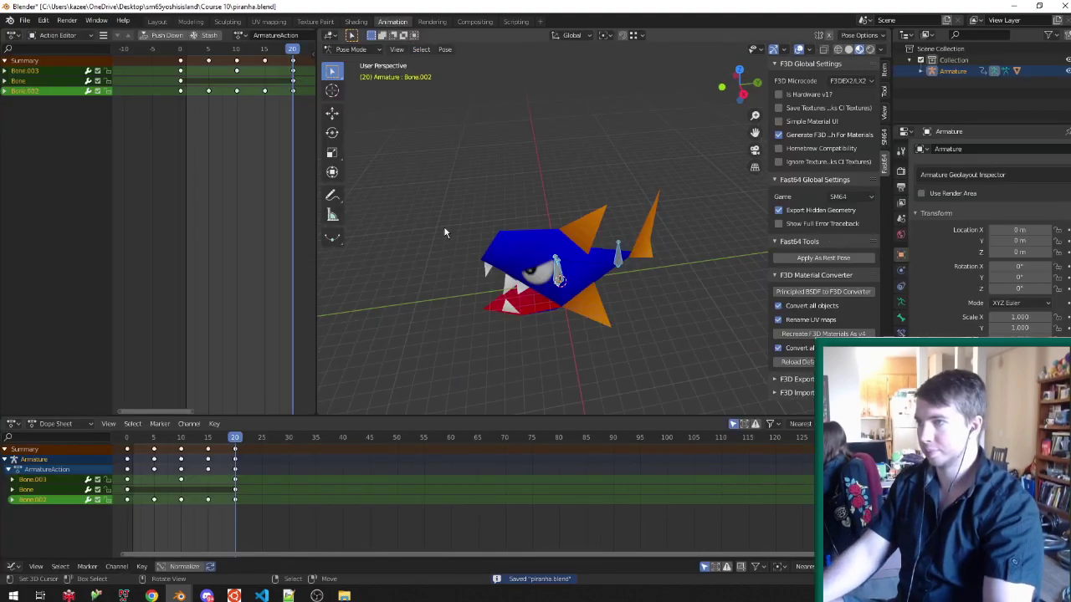
middle_click_drag(536, 313, 598, 311)
middle_click_drag(564, 250, 574, 230, "shift")
key("alt+a")
key("a")
key("h")
scroll(561, 226, "up", 2)
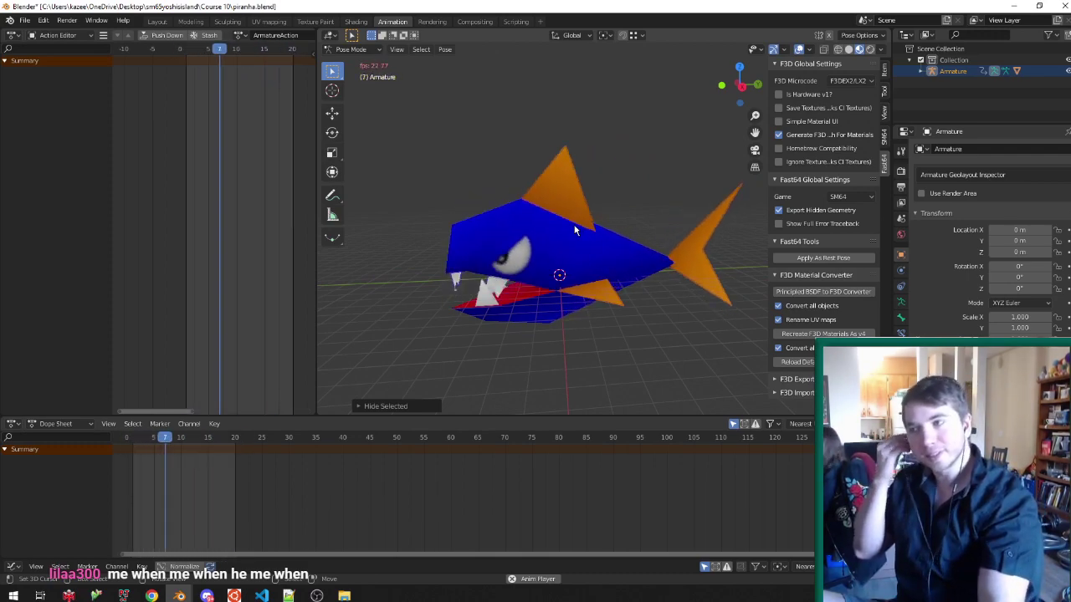
key("alt+h")
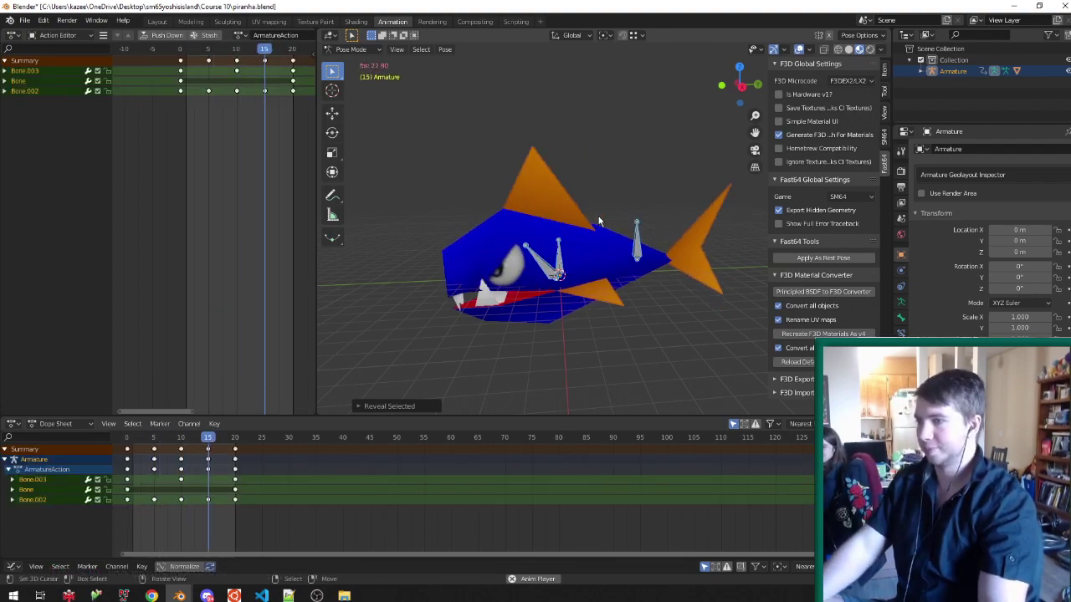
key("space")
Return the armature to Object Mode and set the geolayout export folder name to piranha and the geolayout name to piranha_geo.
key("ctrl+Tab")
key("ctrl+s")
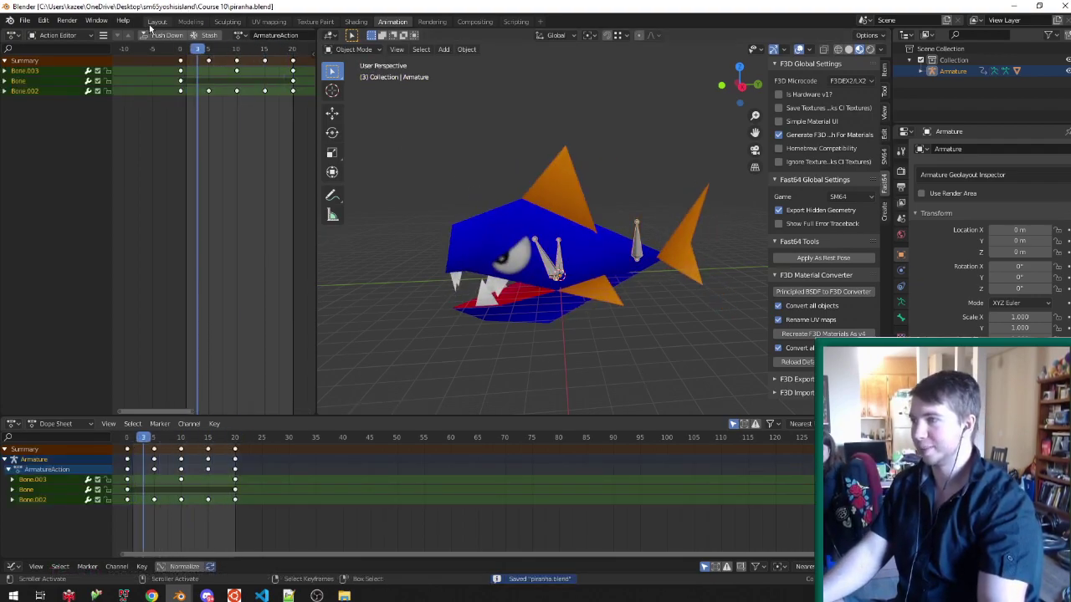
left_click(157, 21)
middle_click_drag(424, 101, 839, 292)
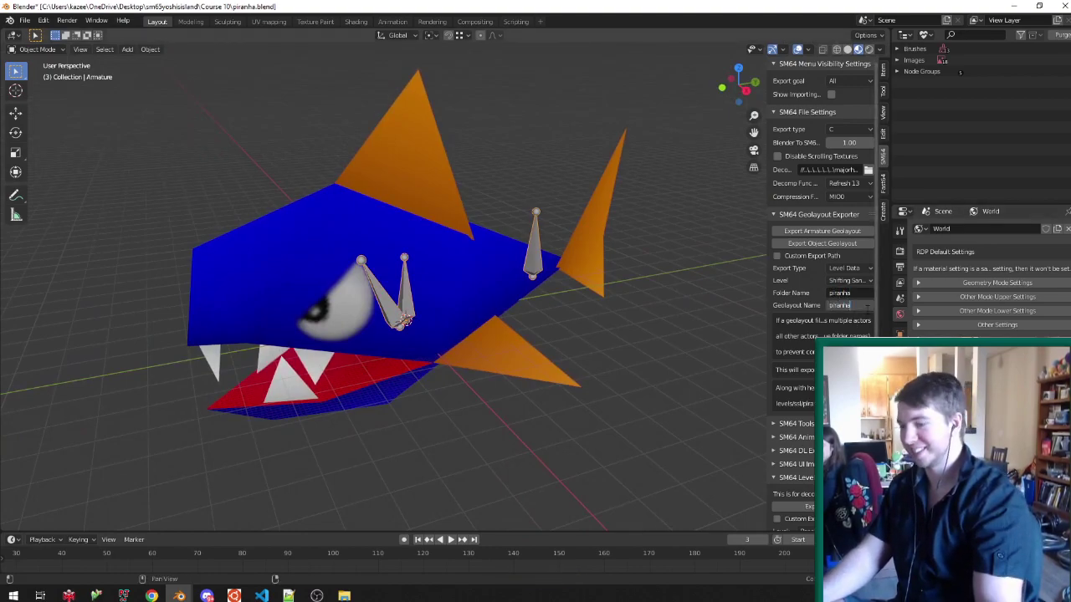
middle_click_drag(834, 313, 349, 299)
key("ctrl+s")
Set the decomp path to the bookmarked majorhack folder on the Z: drive.
left_click(867, 170)
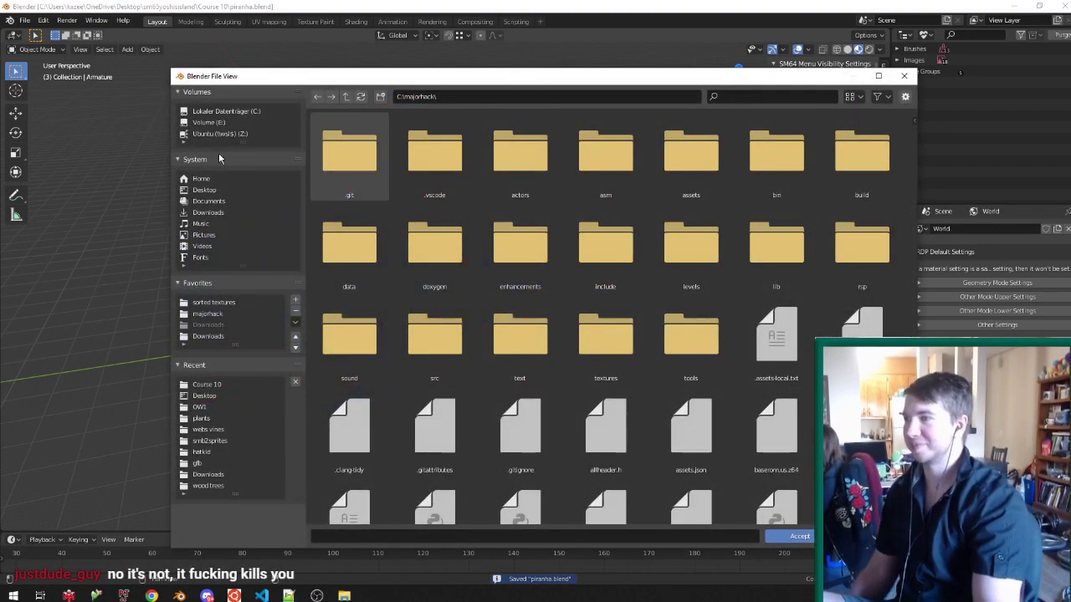
left_click(208, 314)
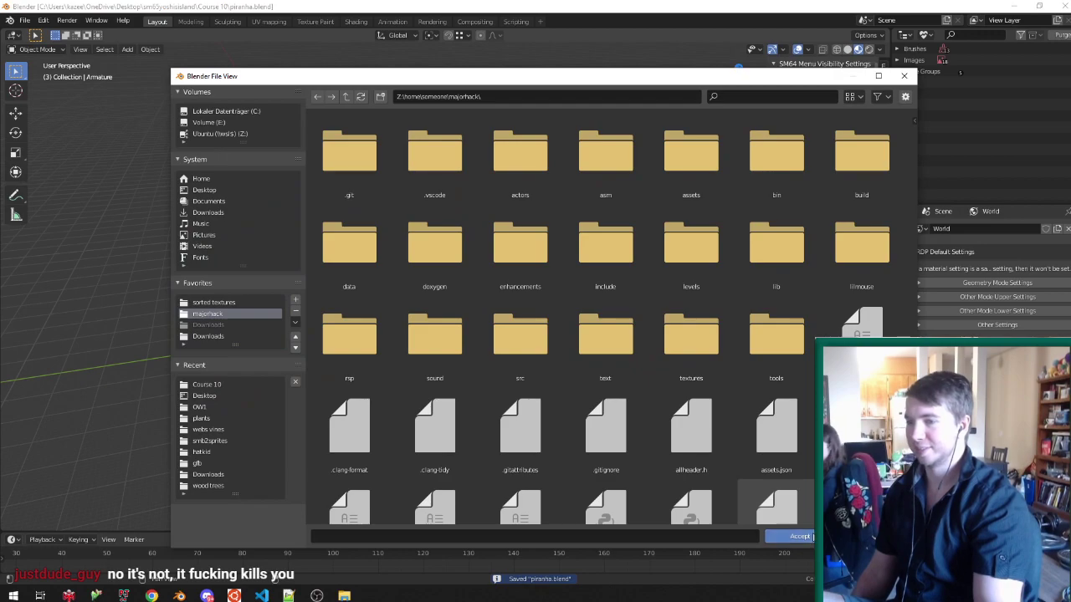
left_click(791, 536)
middle_click_drag(491, 321, 402, 314)
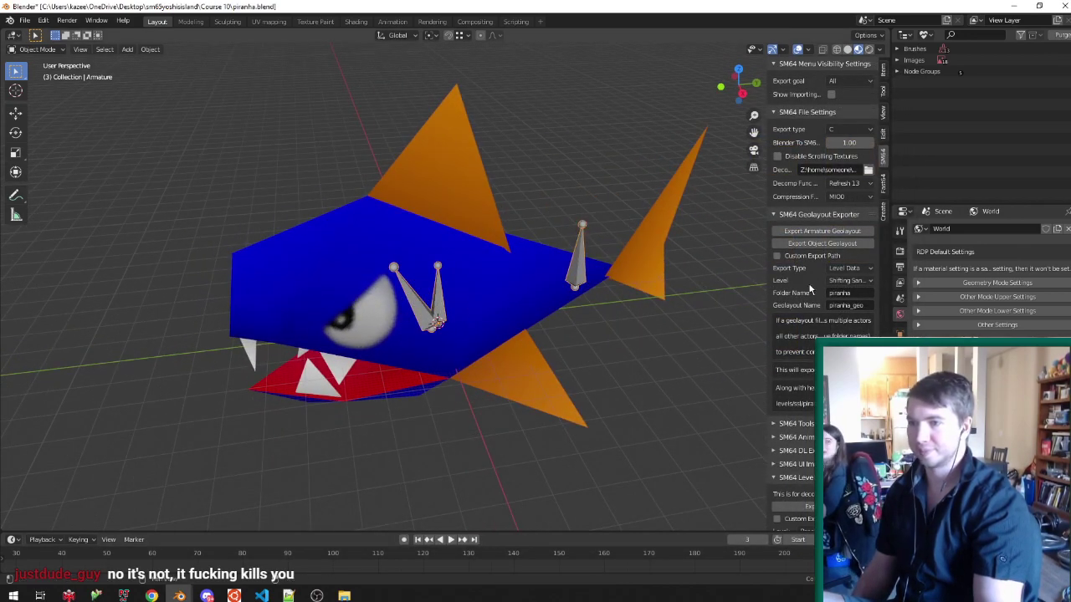
Set the geolayout export level to Snowman's Land and save the file.
left_click(846, 280)
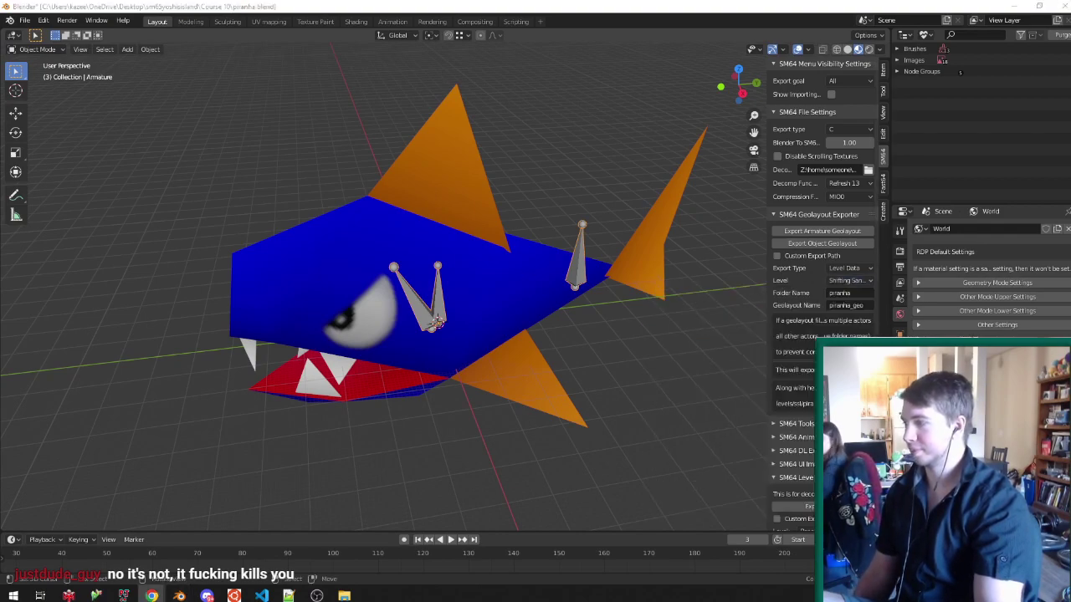
middle_click_drag(443, 223, 402, 237)
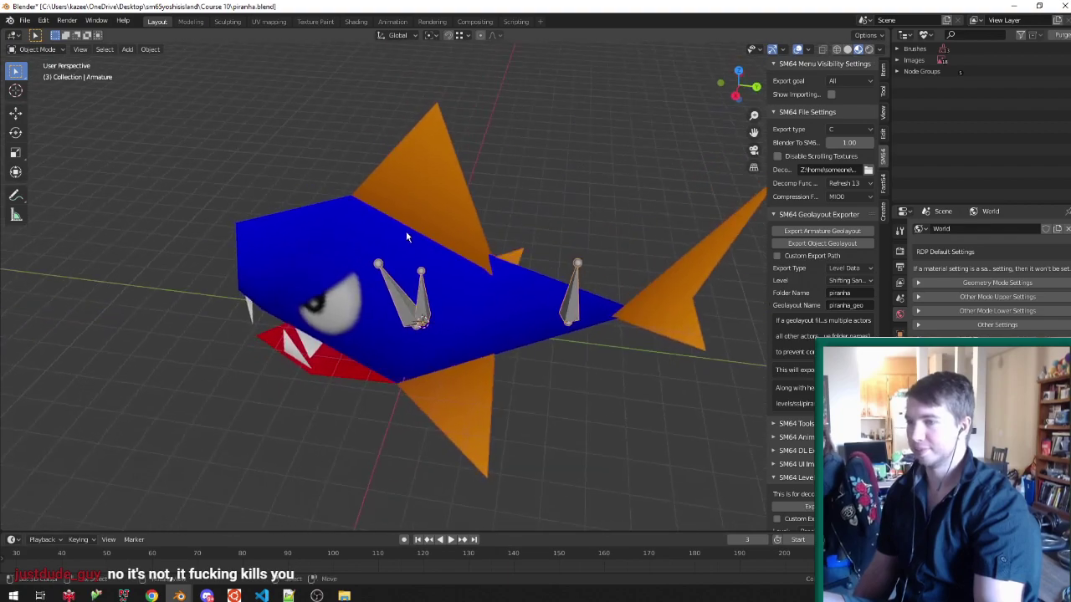
left_click(864, 282)
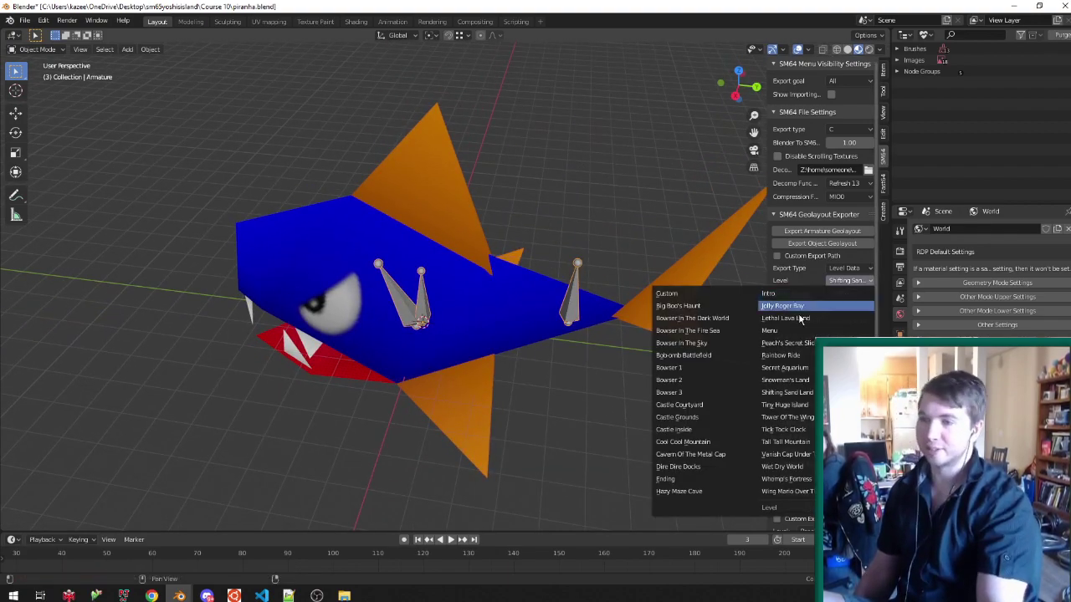
left_click(786, 380)
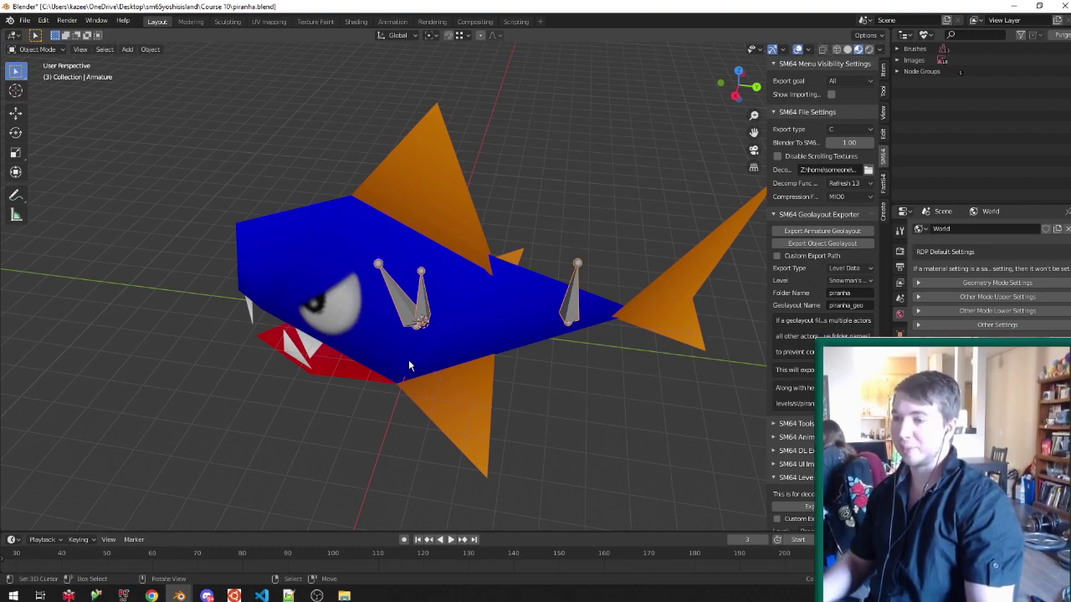
middle_click_drag(408, 365, 423, 381)
key("ctrl+s")
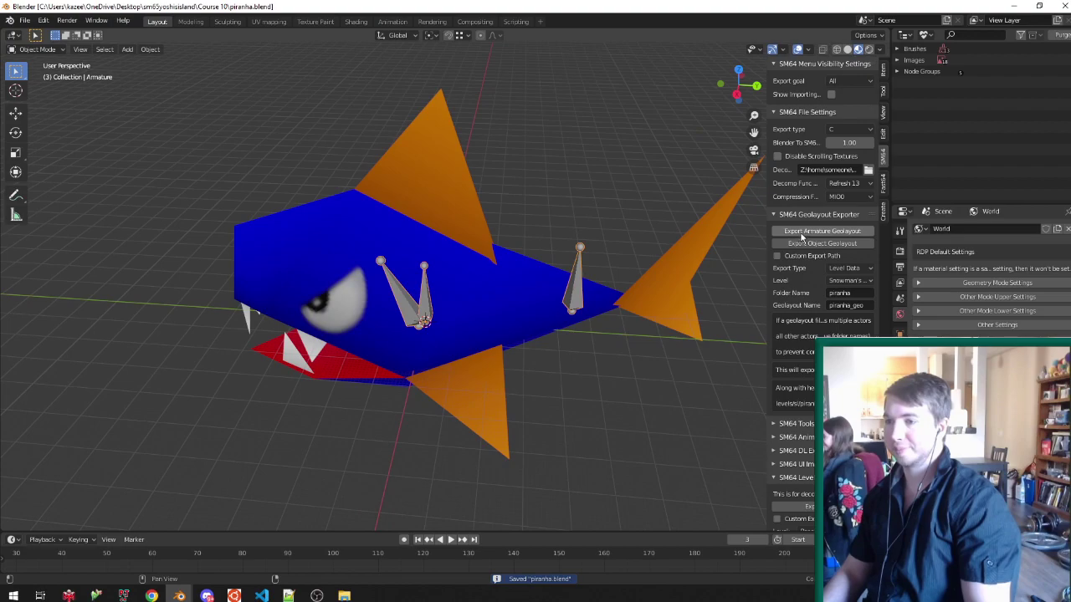
Try to export the selected piranha armature as an object geolayout.
left_click(834, 247)
middle_click_drag(668, 245, 522, 250)
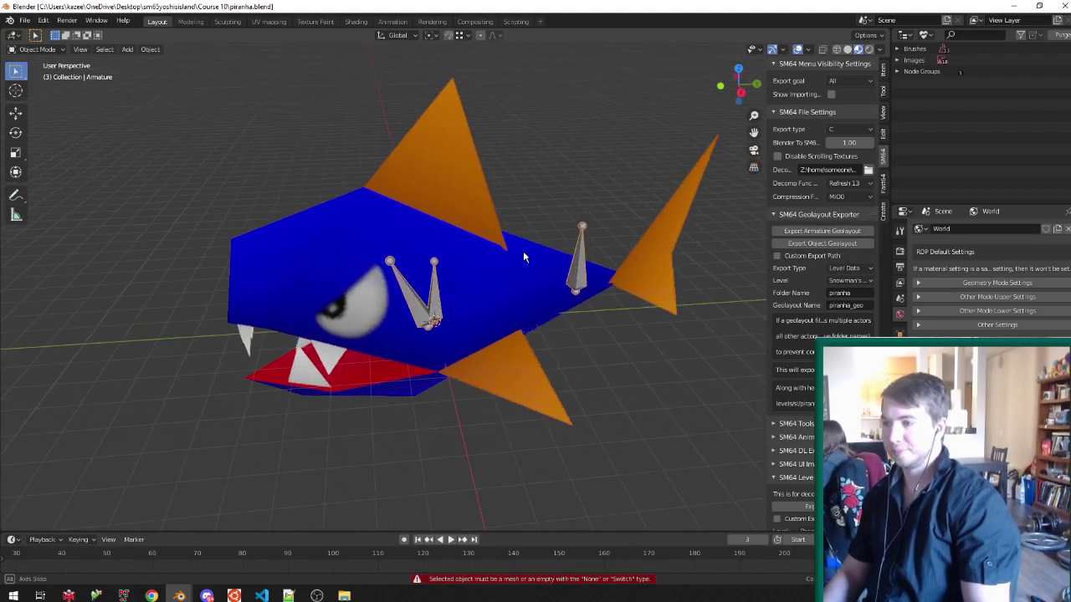
scroll(517, 294, "down", 2)
scroll(517, 294, "up", 2)
Inspect the geolayout command of the central bone in Pose Mode, and return to Object Mode.
key("ctrl+Tab")
key("ctrl+Tab")
key("ctrl+s")
key("ctrl+Tab")
left_click(441, 277)
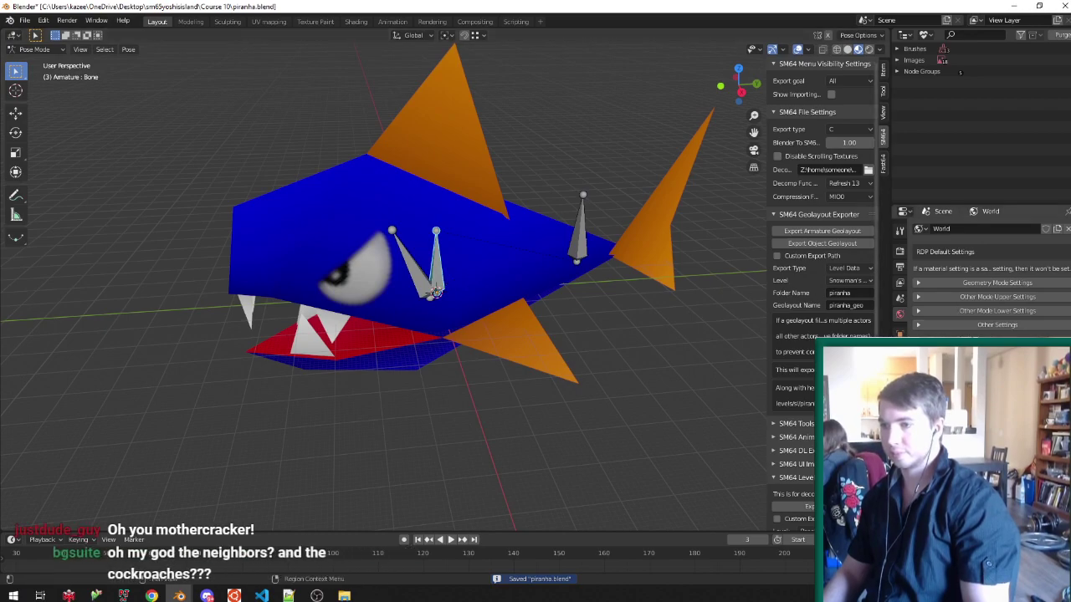
left_click(900, 381)
key("ctrl+Tab")
key("ctrl+s")
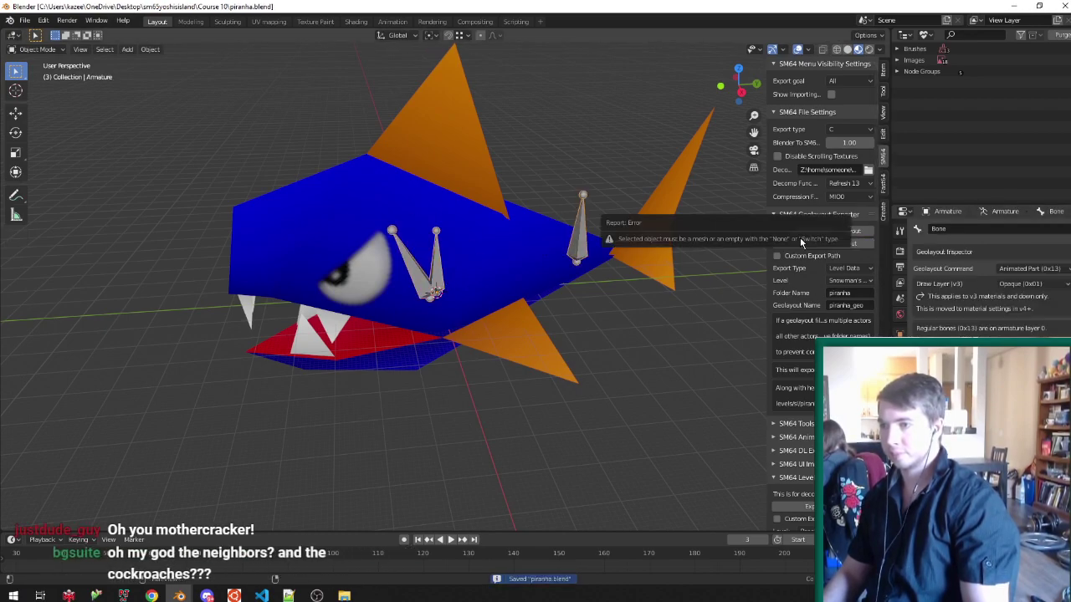
Export the piranha as an armature geolayout and save the file.
left_click(800, 233)
middle_click_drag(586, 248, 552, 236)
key("ctrl+s")
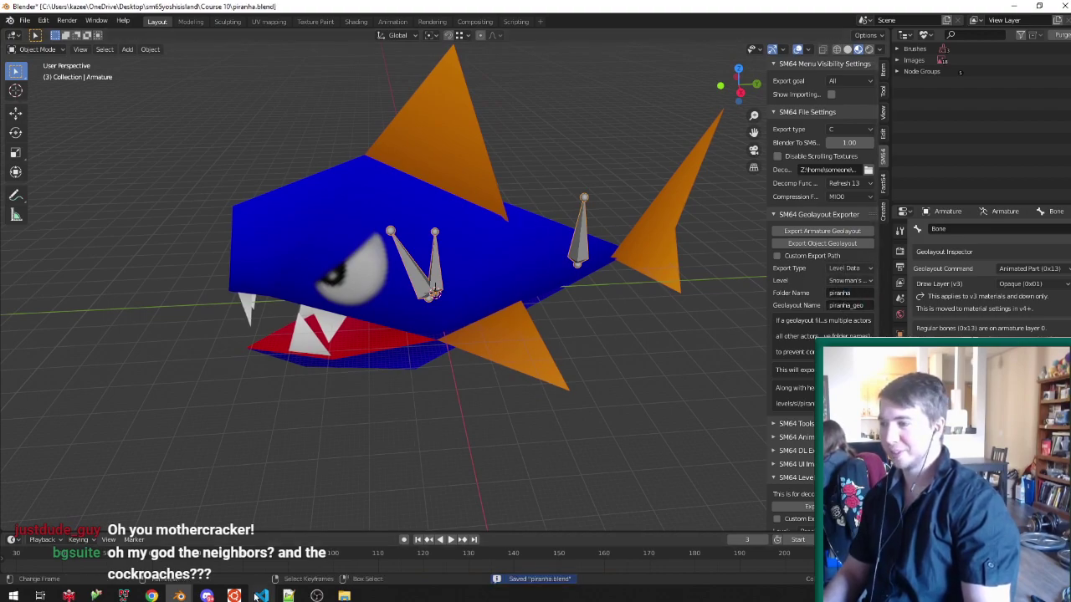
Switch to Visual Studio Code and close the rendering_graph_node.c, object_list_processor.c, prehistoric.inc.c and piranha_plant.inc.c files.
key("alt+Tab")
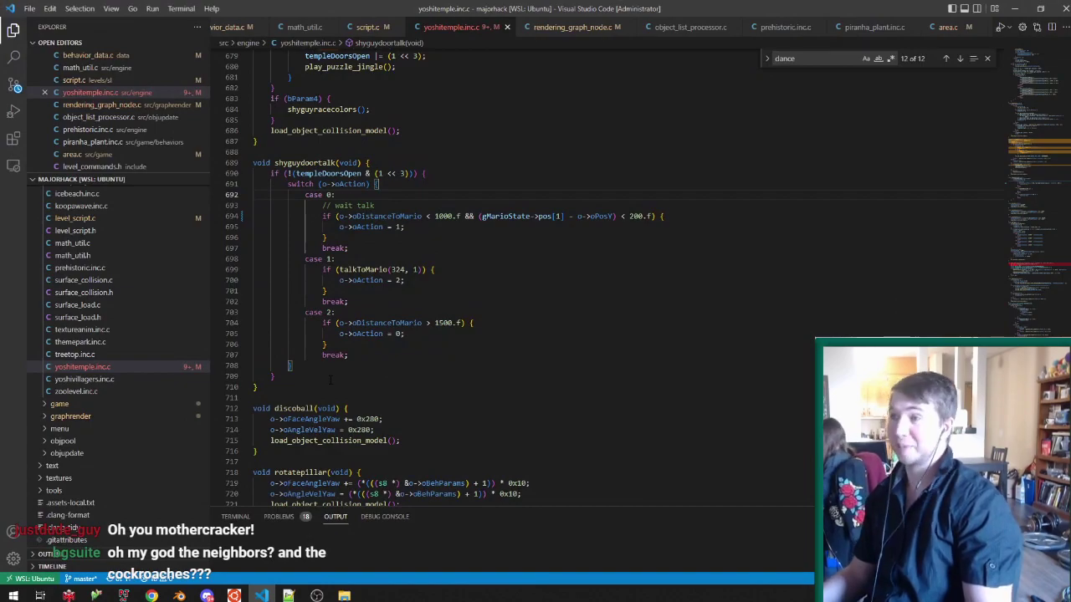
left_click(616, 26)
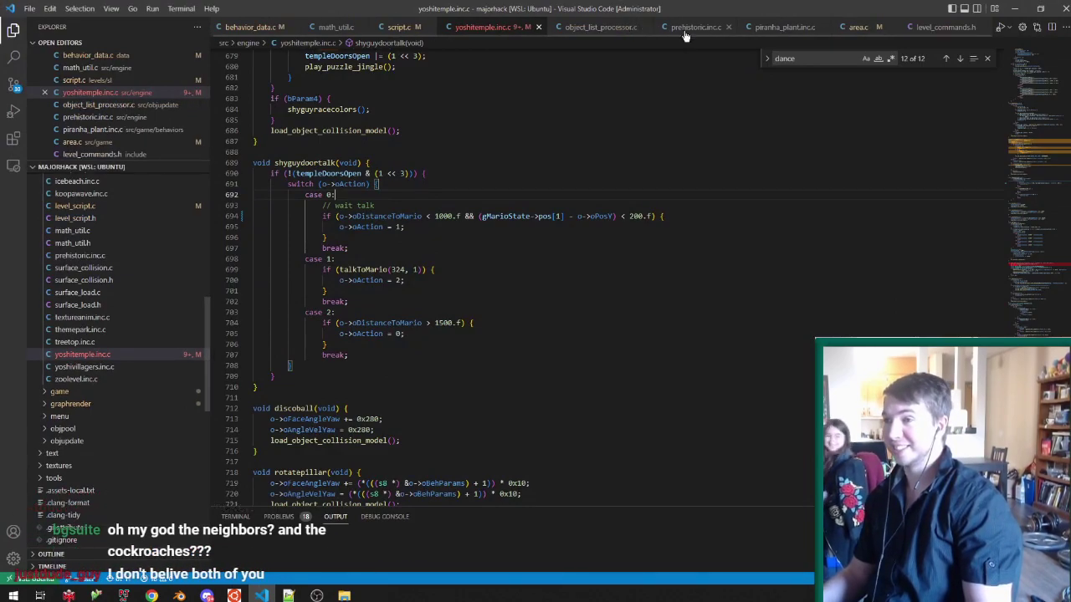
left_click(642, 27)
left_click(627, 27)
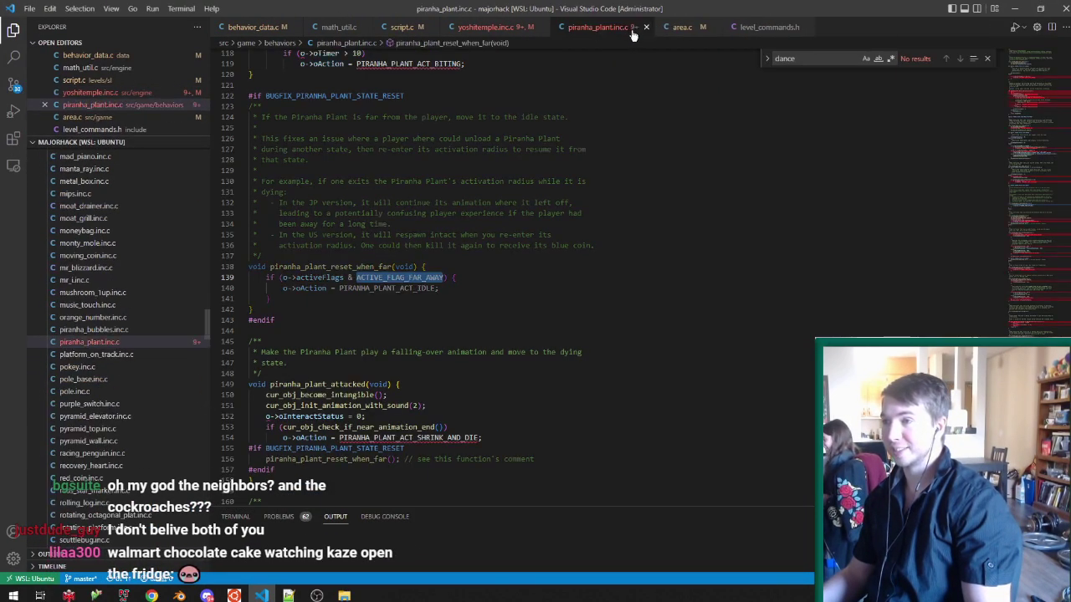
In levels/sl/script.c, note the name piranha_geo on a new line below the model loading commands.
left_click(398, 27)
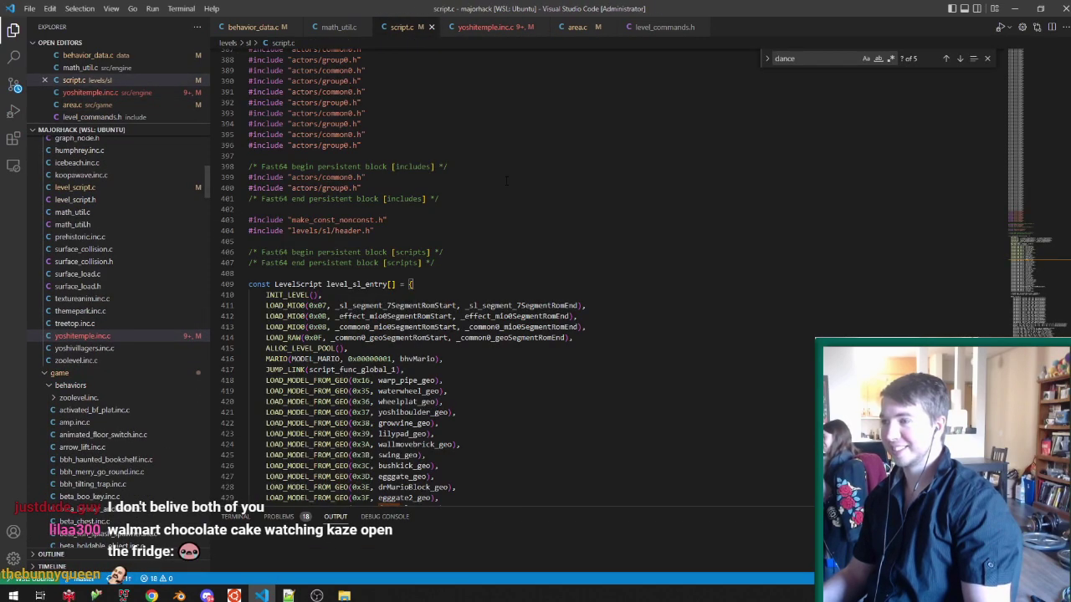
scroll(503, 369, "down", 12)
left_click(511, 368)
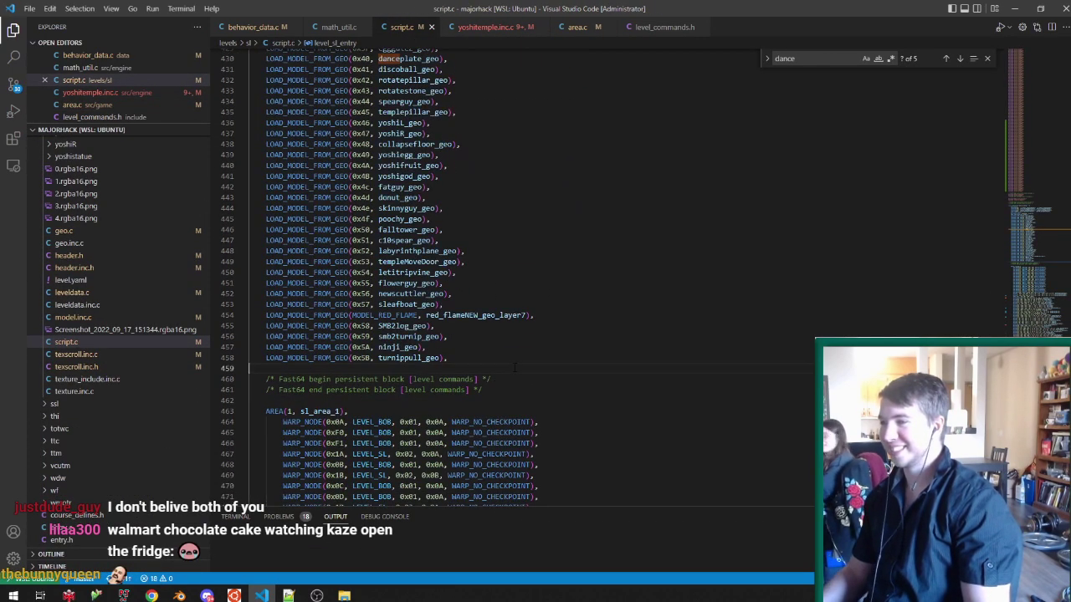
key("Return")
type("piranha_geo")
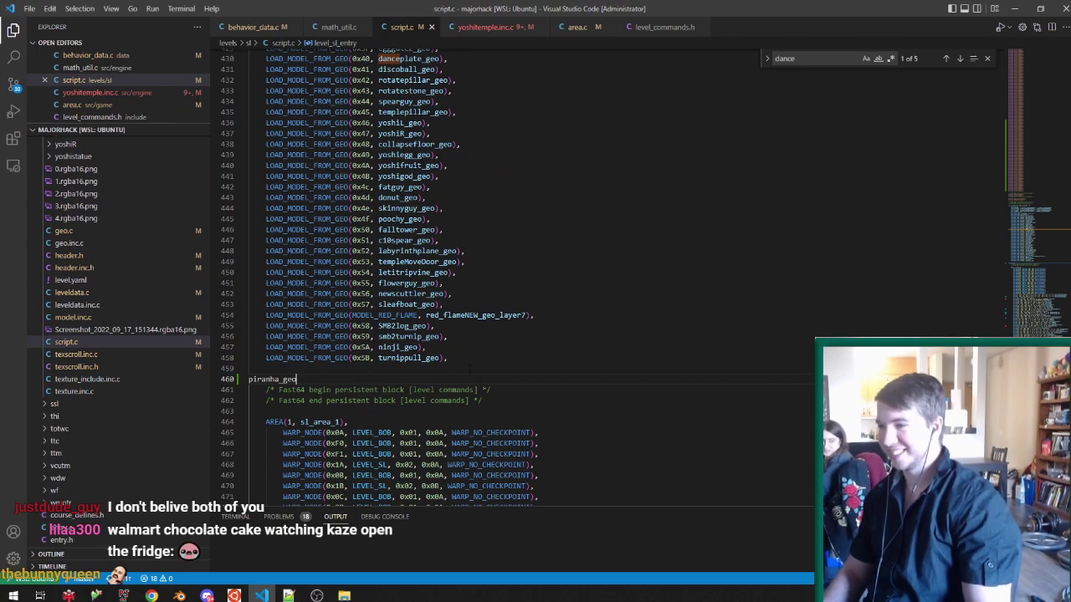
Duplicate the turnippull_geo LOAD_MODEL_FROM_GEO line and set the copy's model ID to 0x5C.
left_click_drag(467, 360, 431, 347)
key("ctrl+c")
key("ctrl+v")
key("ctrl+v")
left_click(366, 371)
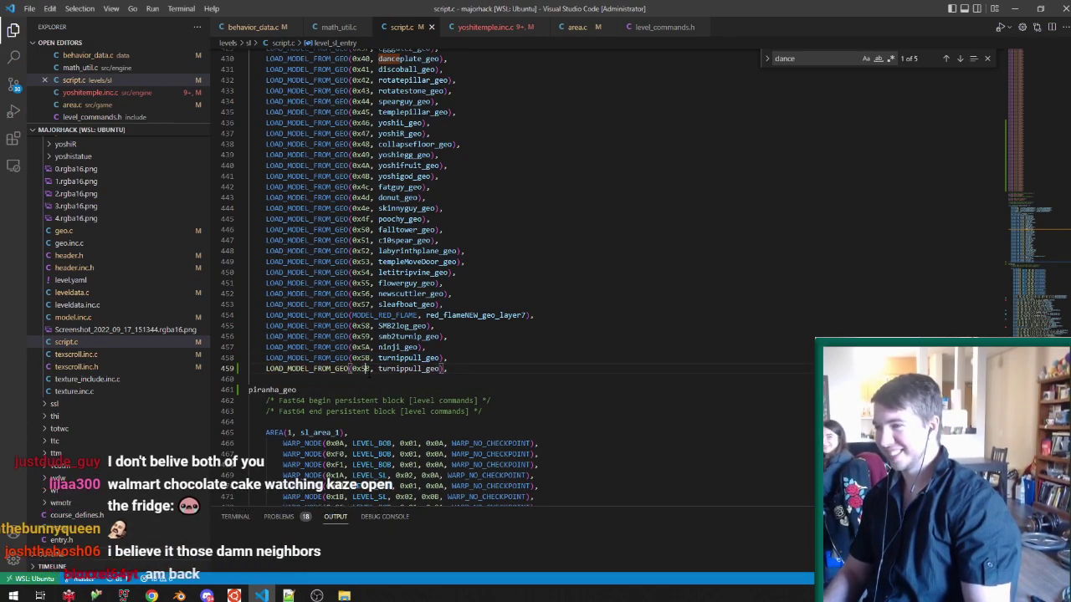
key("Delete")
type("C")
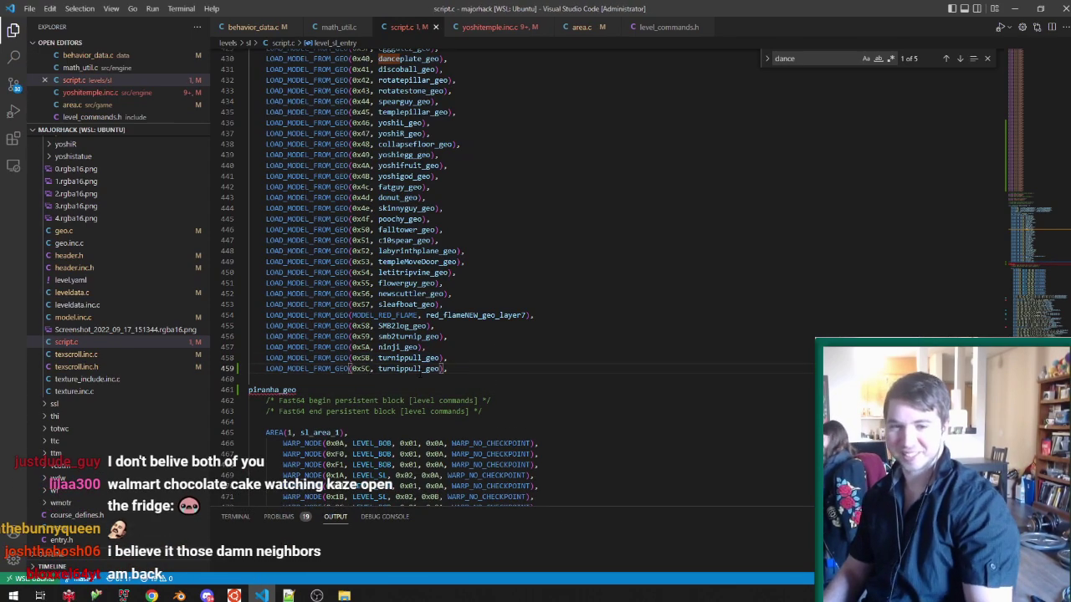
Move the noted piranha_geo name into the 0x5C model line in place of turnippull_geo, and save the script.
double_click(272, 389)
key("ctrl+x")
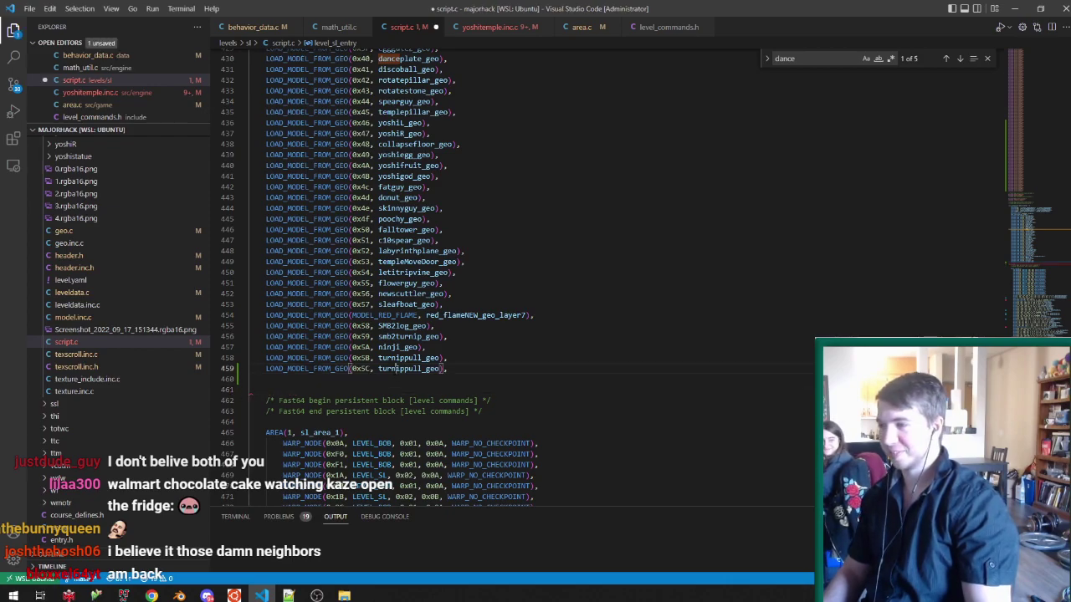
double_click(408, 368)
key("ctrl+v")
key("ctrl+s")
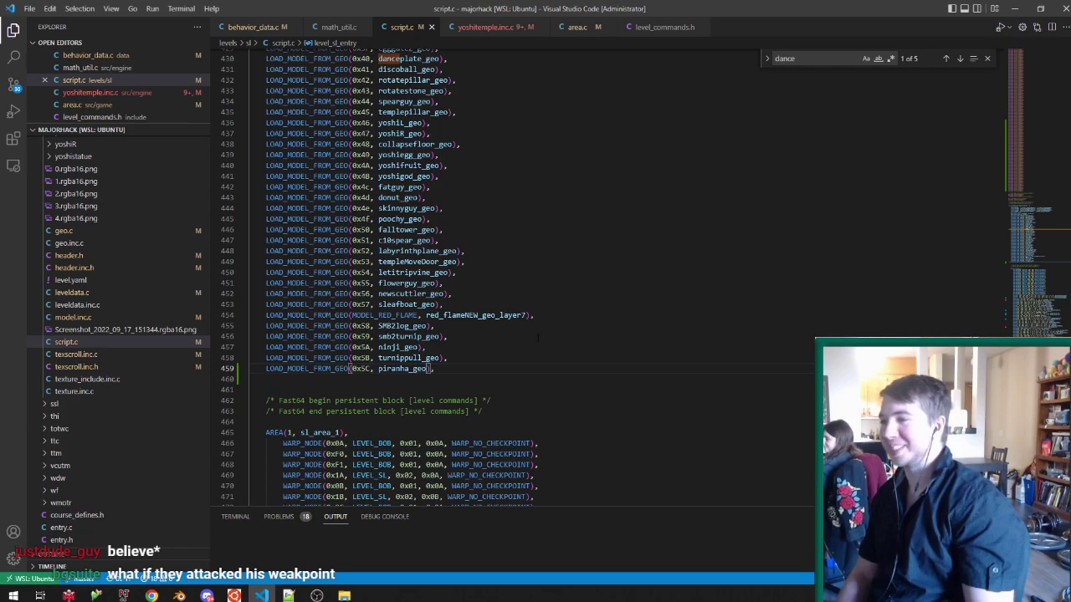
Switch to Blender, save the piranha file and expand the SM64 animation exporter settings.
left_click(179, 596)
left_click(251, 548)
key("ctrl+s")
middle_click_drag(371, 253, 502, 301)
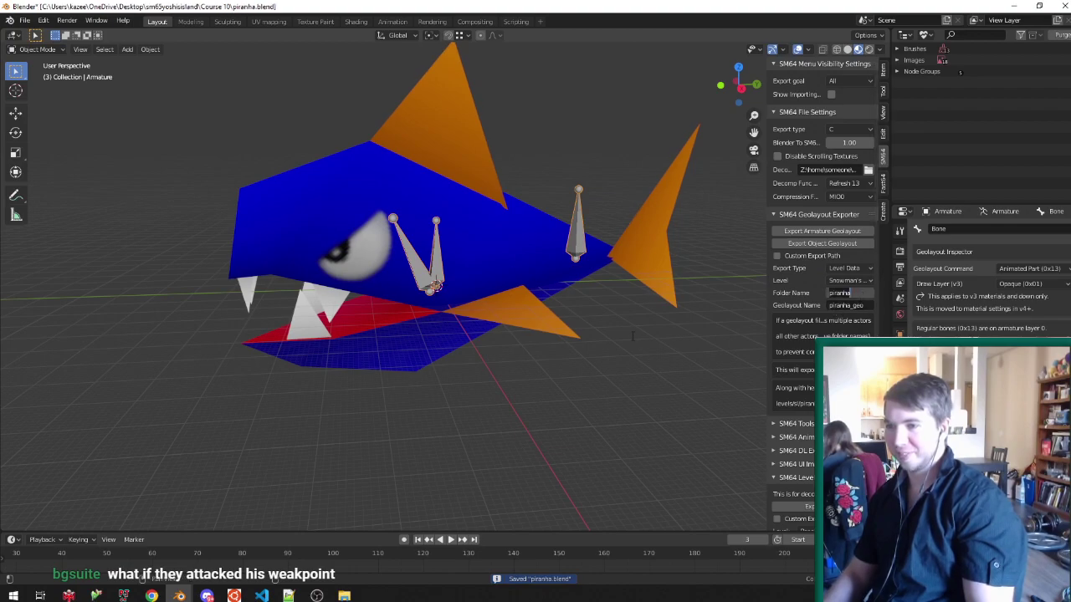
left_click(824, 478)
left_click(824, 437)
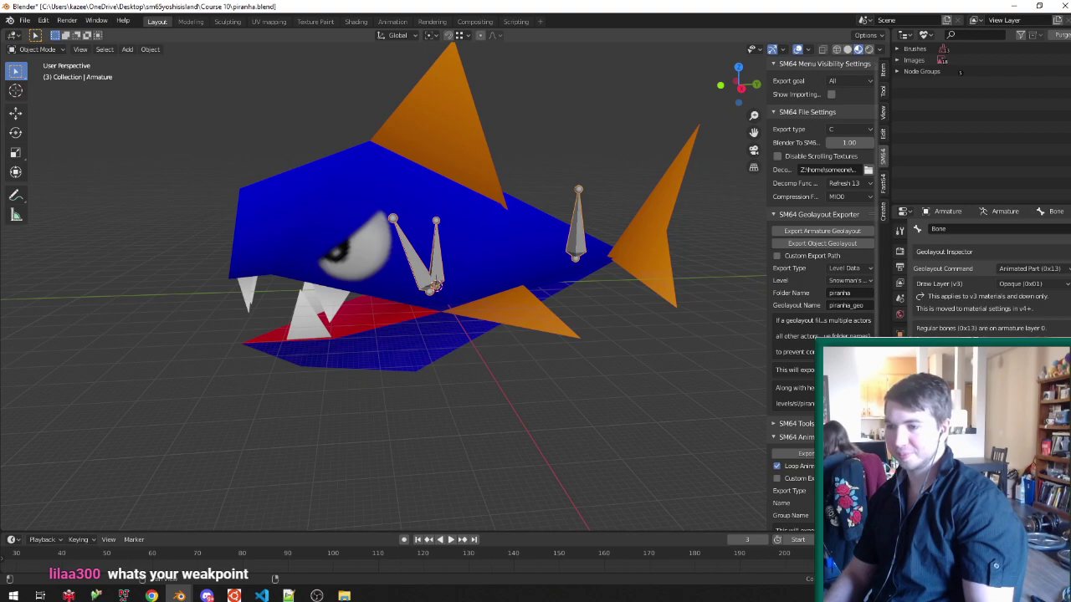
Set the animation export level to Snowman's Land, save the file and export the piranha animation.
scroll(660, 452, "down", 4)
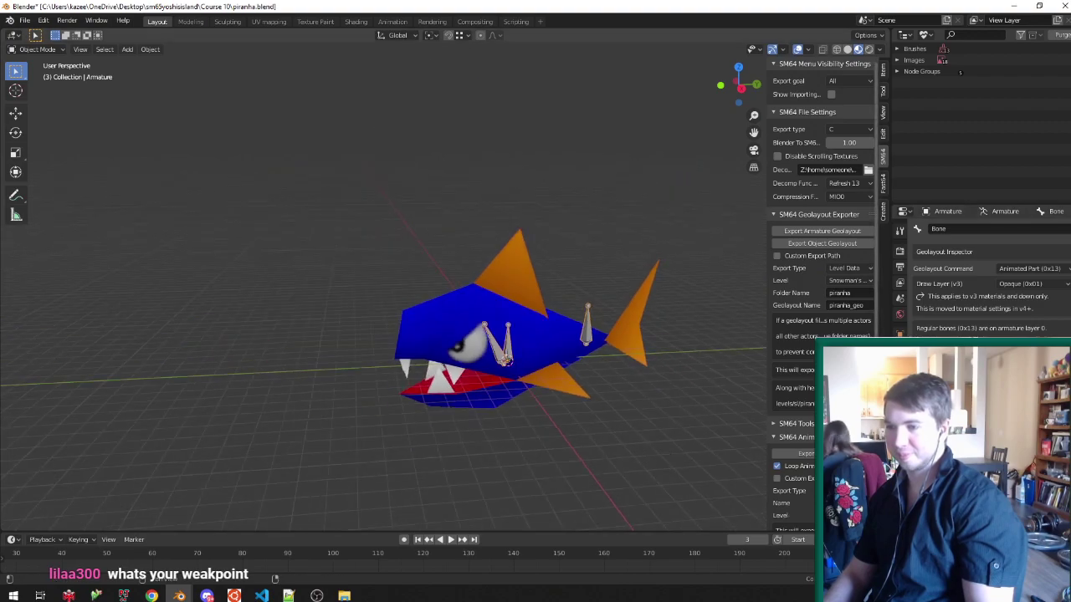
left_click(846, 280)
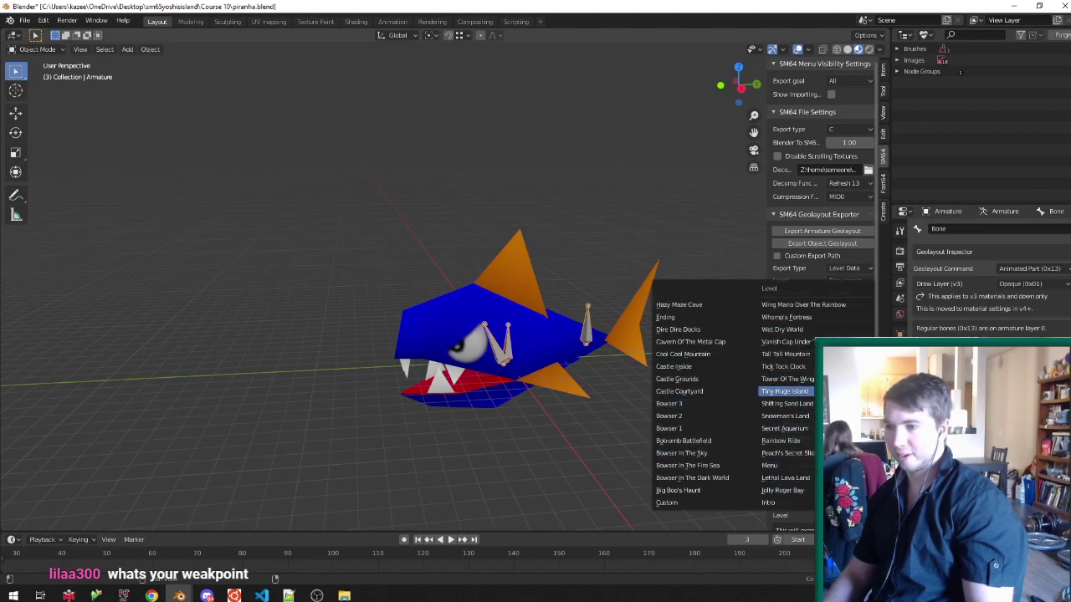
left_click(785, 415)
middle_click_drag(304, 330, 549, 440)
key("ctrl+s")
left_click(795, 454)
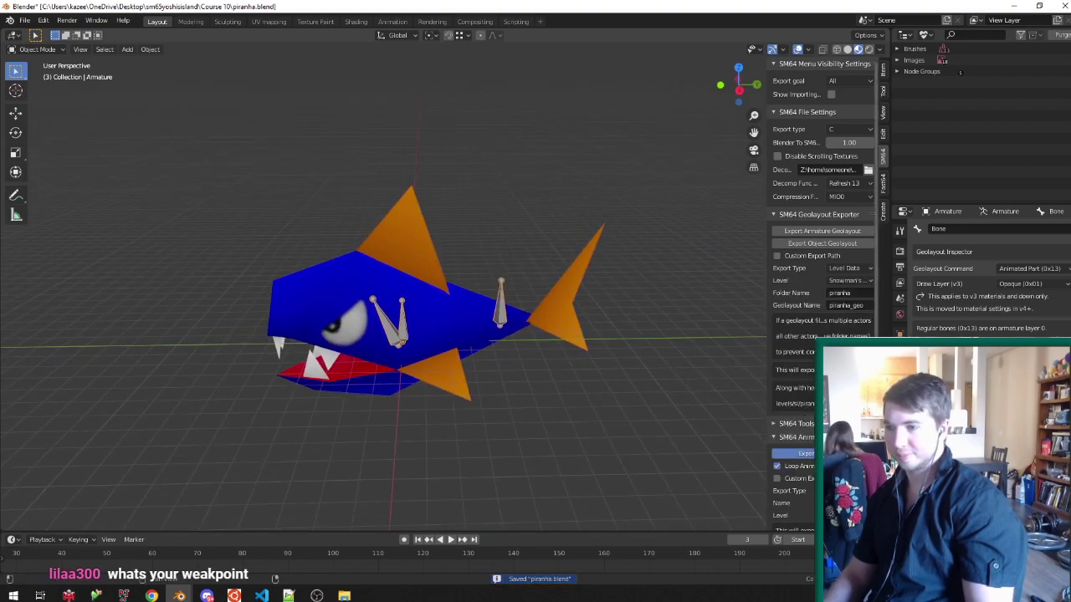
Switch to Visual Studio Code and select the letitripvine declaration and bhvLetItRipVine script in behavior_data.c for copying.
left_click(268, 597)
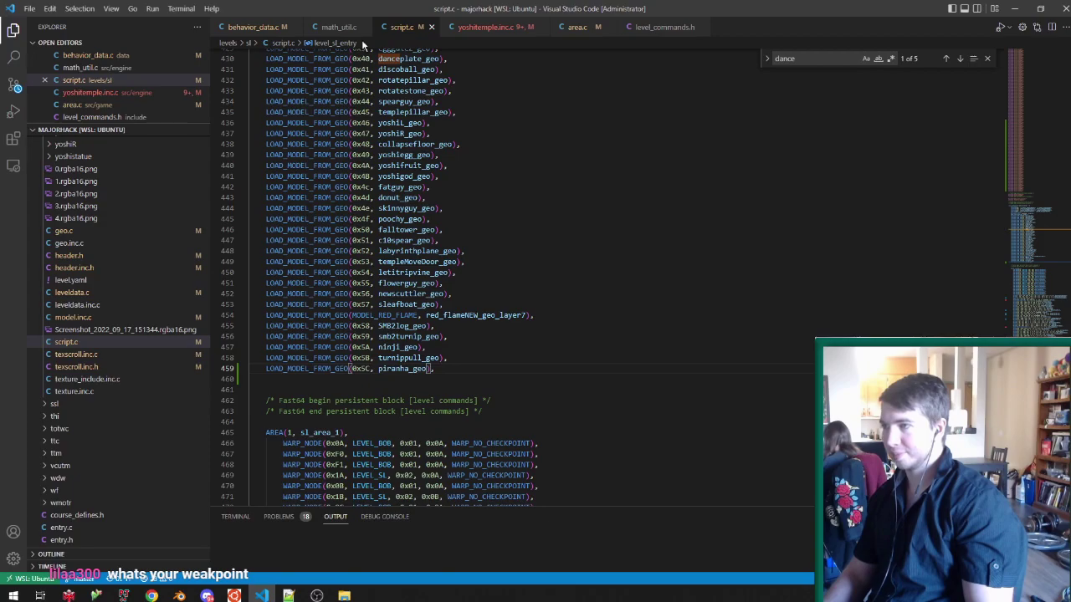
left_click(261, 27)
left_click_drag(1066, 104, 1065, 501)
scroll(500, 303, "up", 3)
scroll(499, 303, "up", 10)
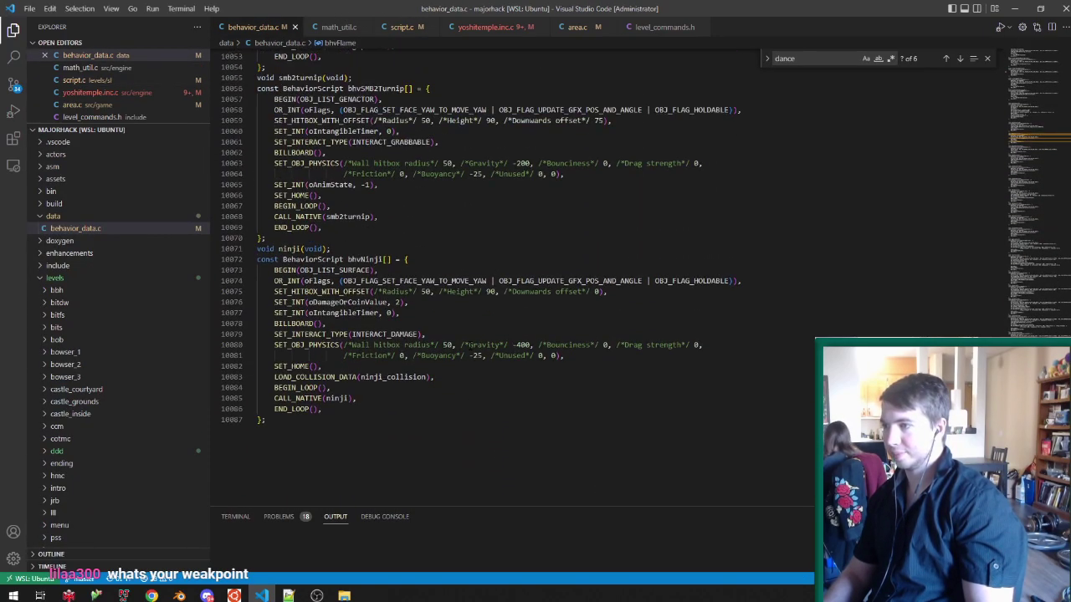
scroll(465, 351, "up", 14)
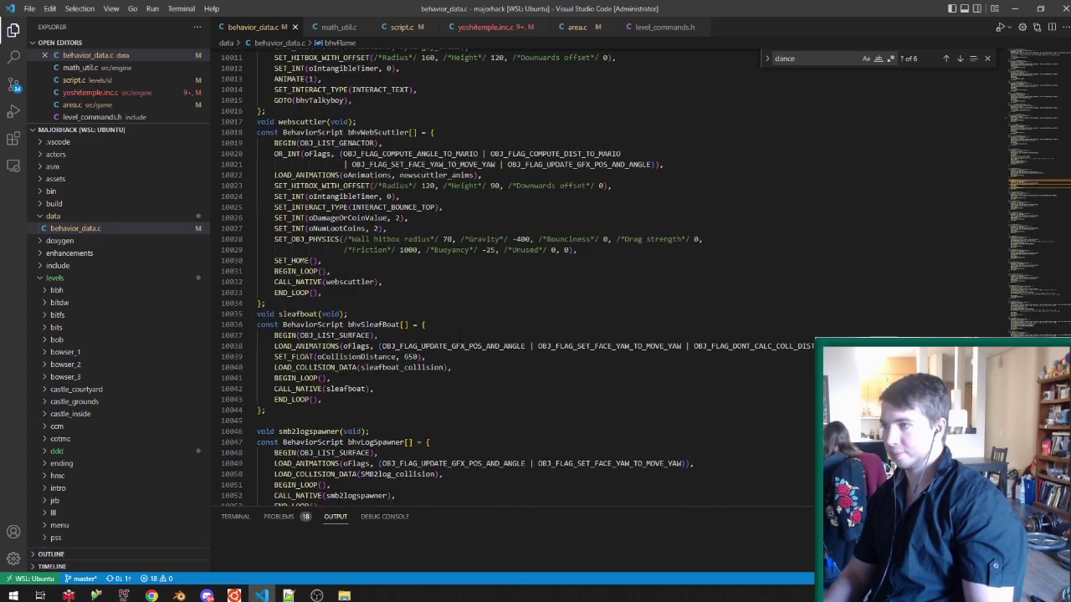
scroll(466, 351, "up", 4)
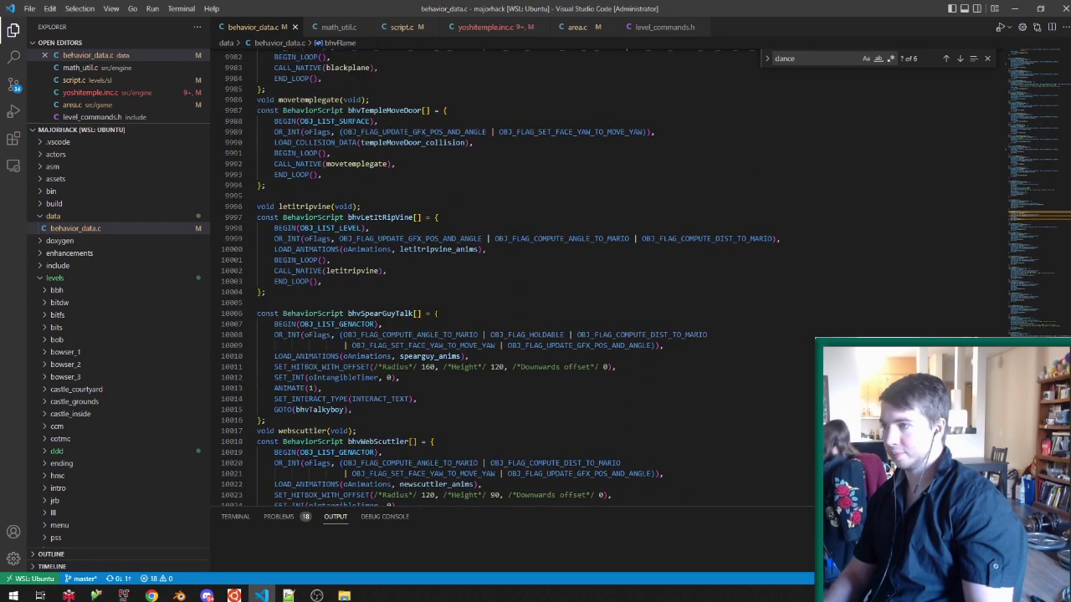
left_click_drag(296, 293, 261, 196)
Paste the copied vine behavior at the end of behavior_data.c, below bhvNinji, and save the file.
scroll(309, 229, "down", 20)
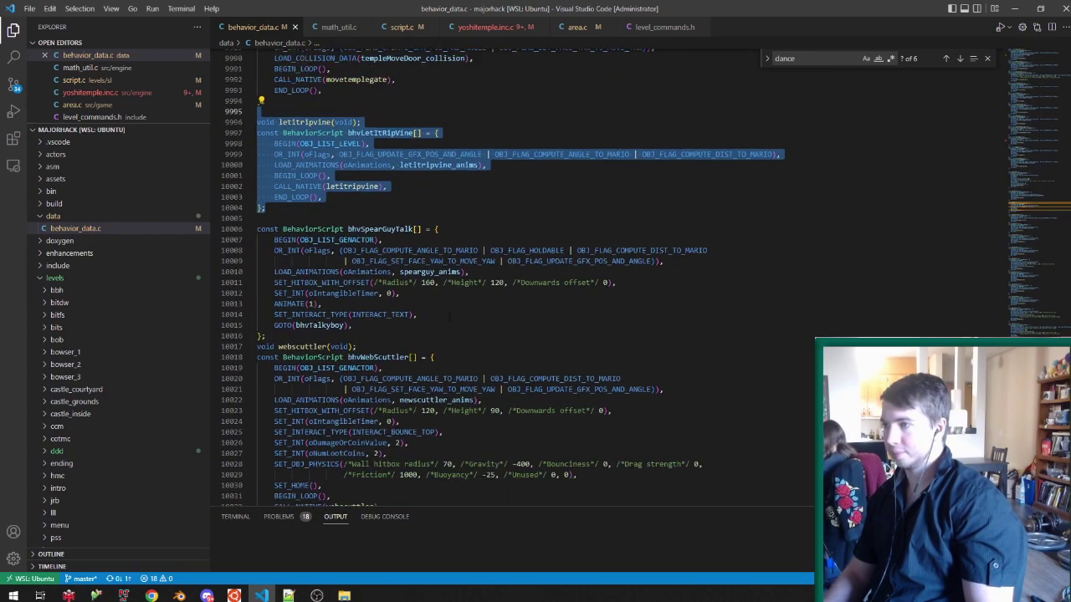
scroll(309, 228, "down", 4)
left_click(377, 409)
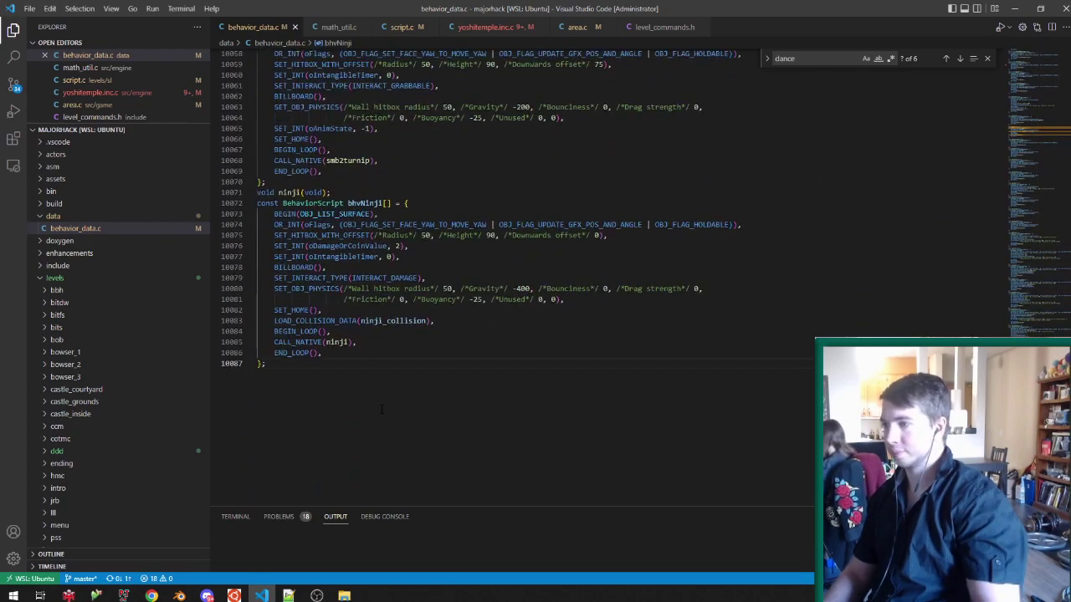
key("Return")
key("ctrl+v")
key("ctrl+s")
Rename the pasted function declaration to piranhaarmy and its behavior script to bhvPiranhaArmy, and save.
double_click(305, 385)
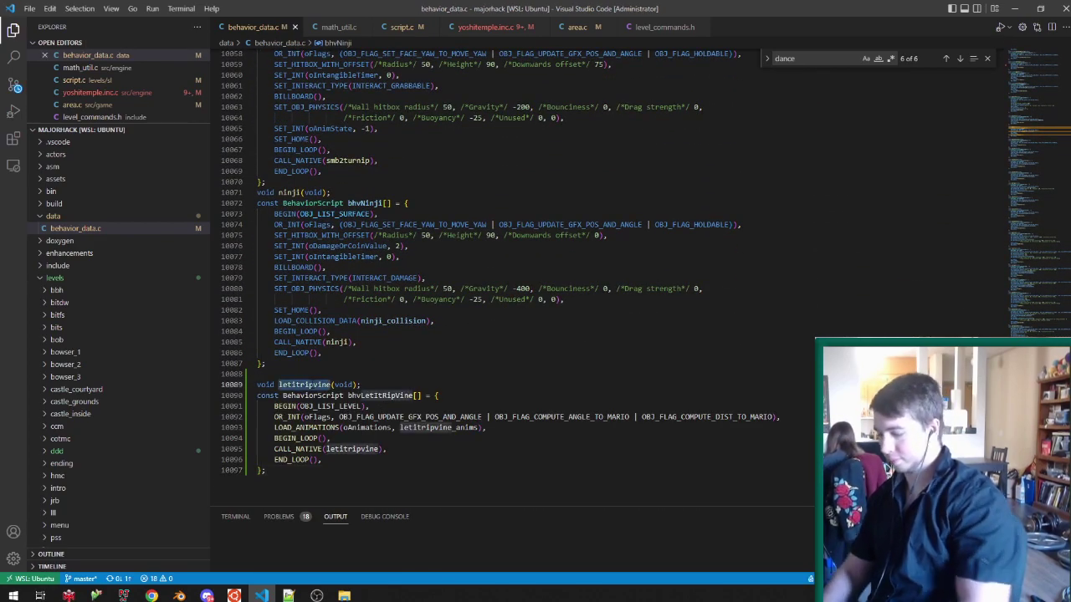
type("piranhaarmy")
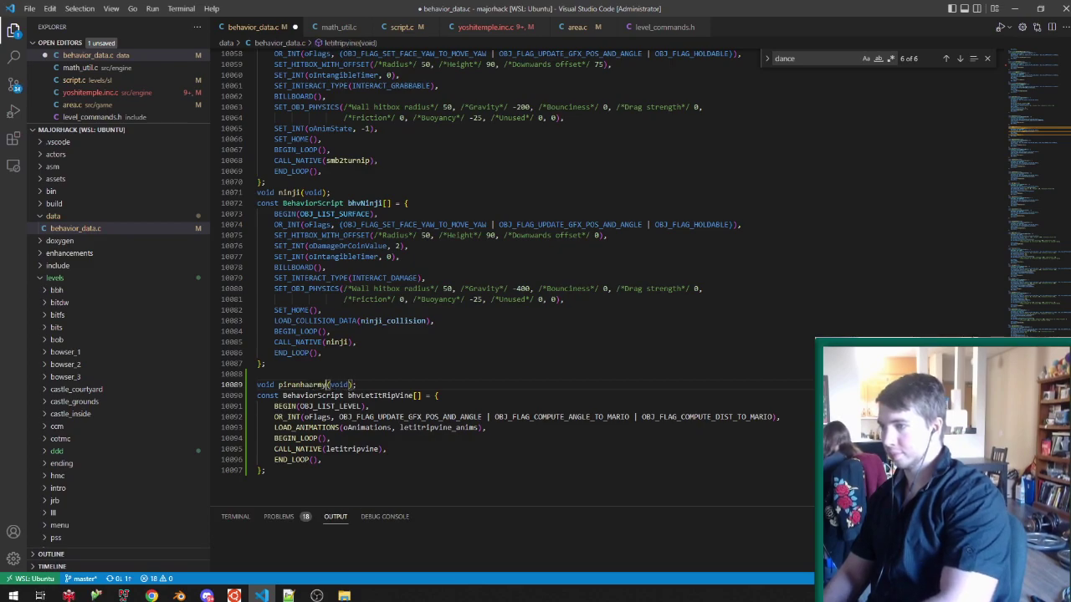
key("ctrl+s")
double_click(379, 394)
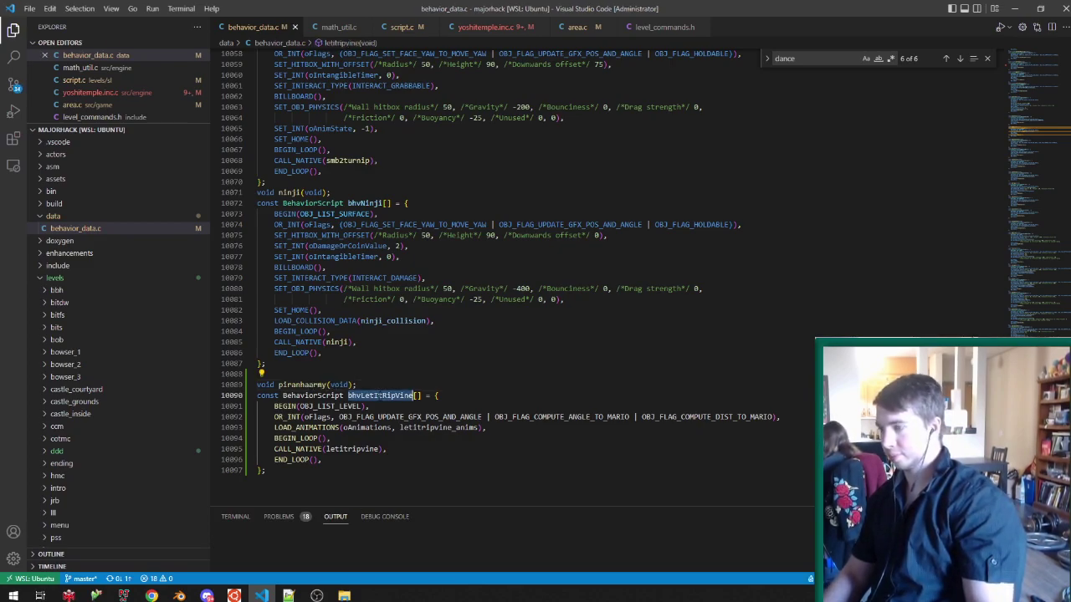
type("bhvP")
type("iranhaArm")
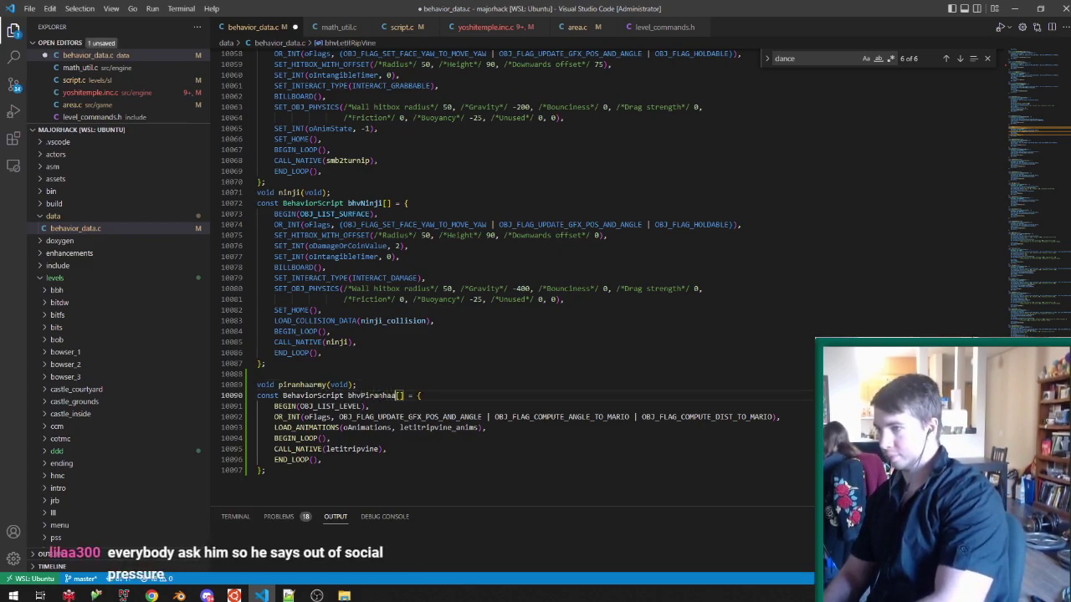
type("y")
key("ctrl+s")
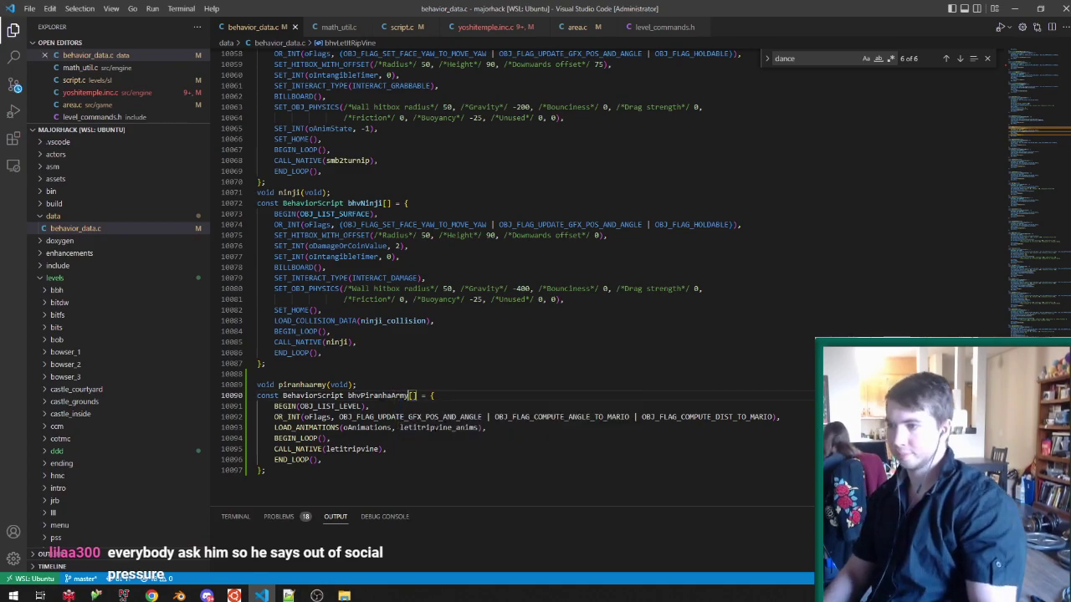
Make bhvPiranhaArmy load piranha_anims, add an ANIMATE(0) command on the following line, and save.
double_click(439, 428)
type("piranha_arms")
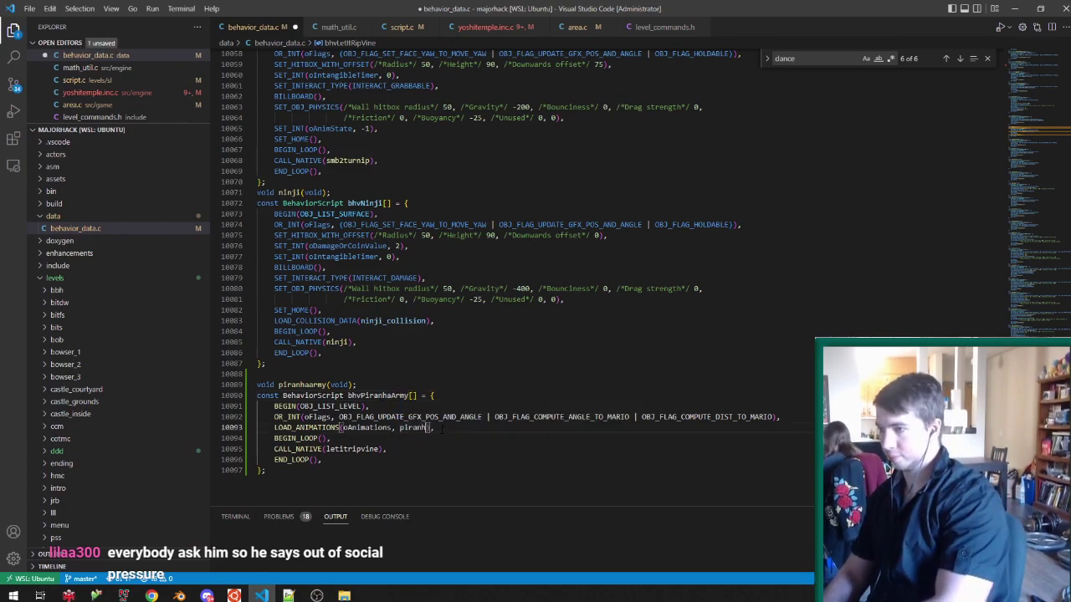
key("ctrl+s")
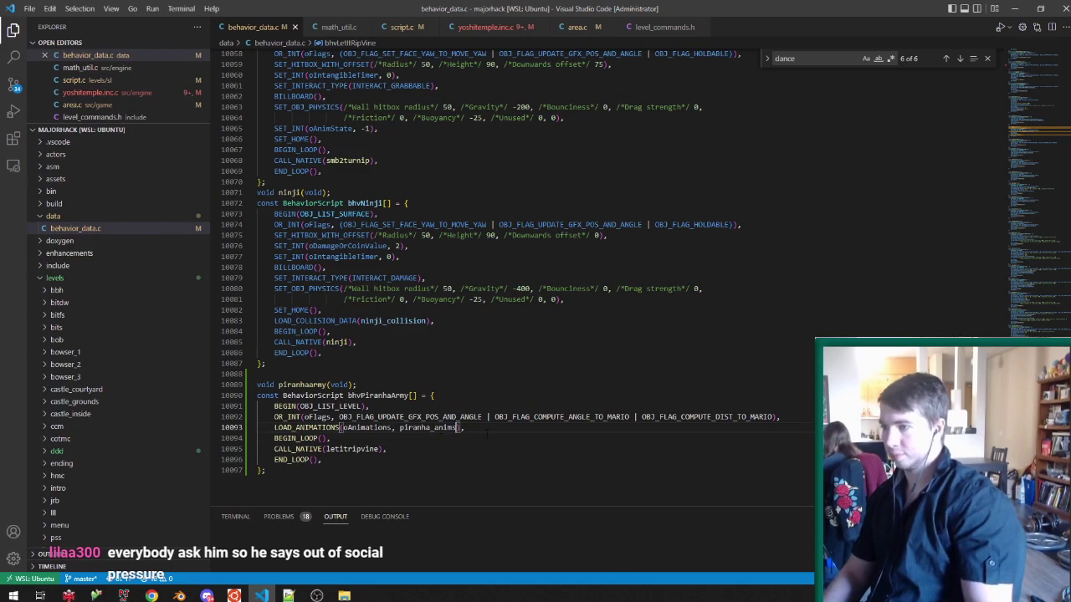
key("End")
key("Return")
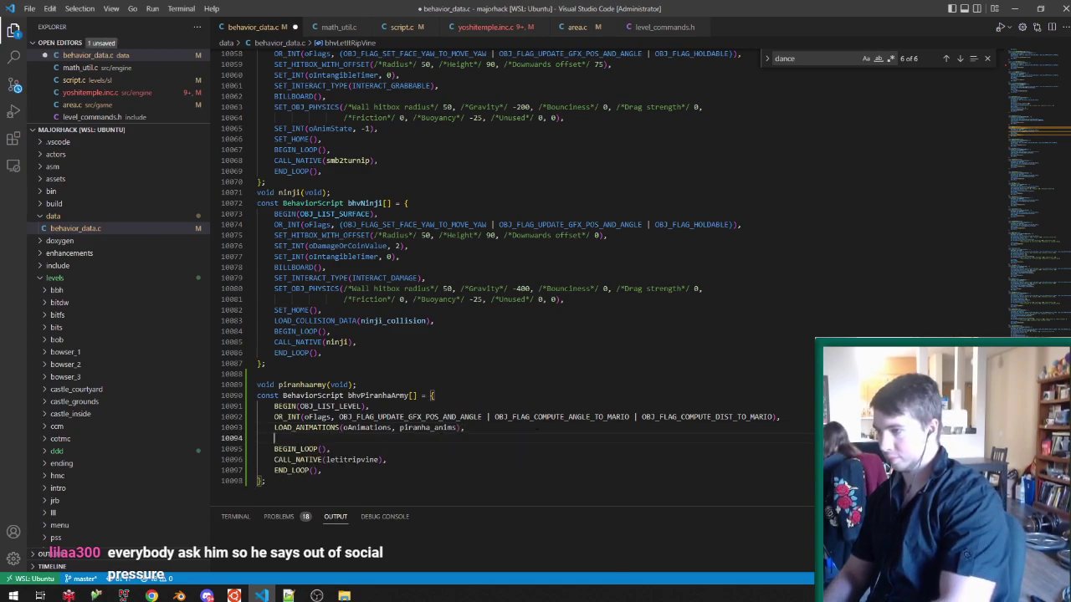
type("ANIMATE(")
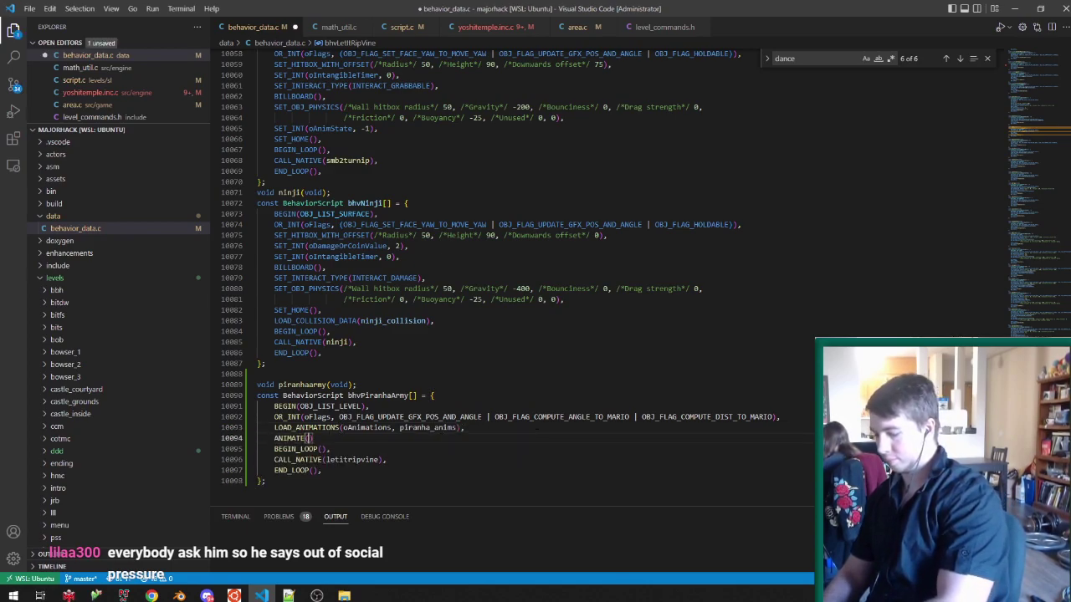
type("0),")
key("ctrl+s")
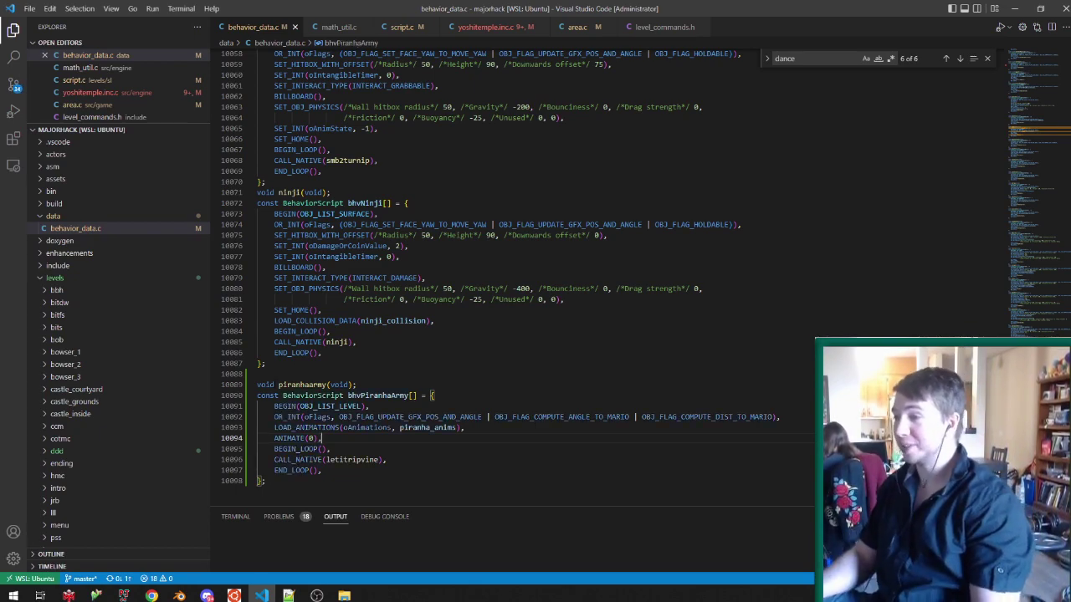
Replace letitripvine with piranhaarmy in the CALL_NATIVE command of bhvPiranhaArmy.
double_click(302, 385)
key("ctrl+c")
double_click(352, 460)
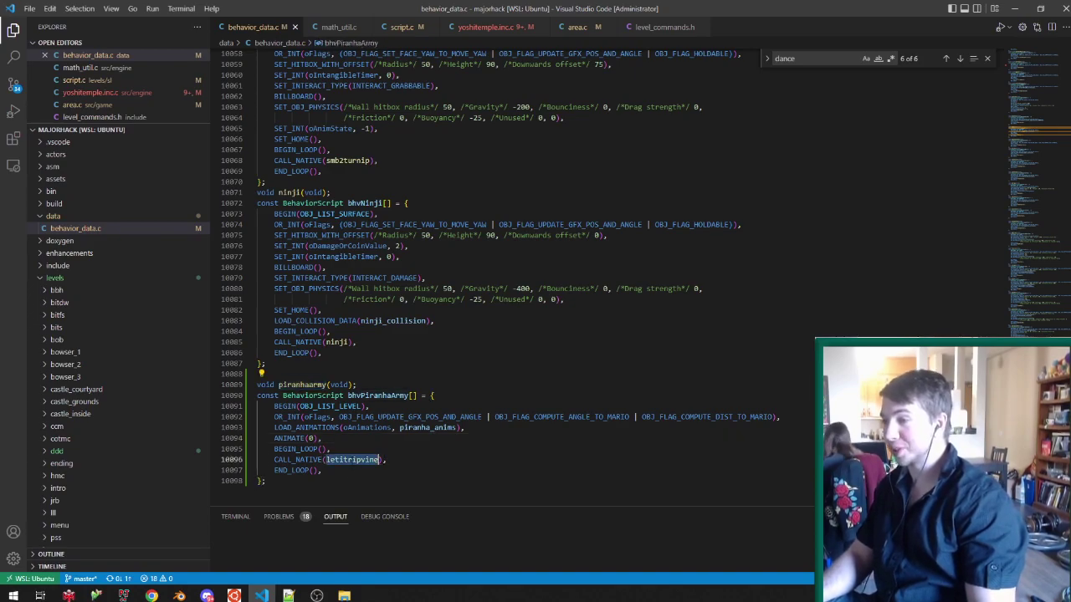
key("ctrl+v")
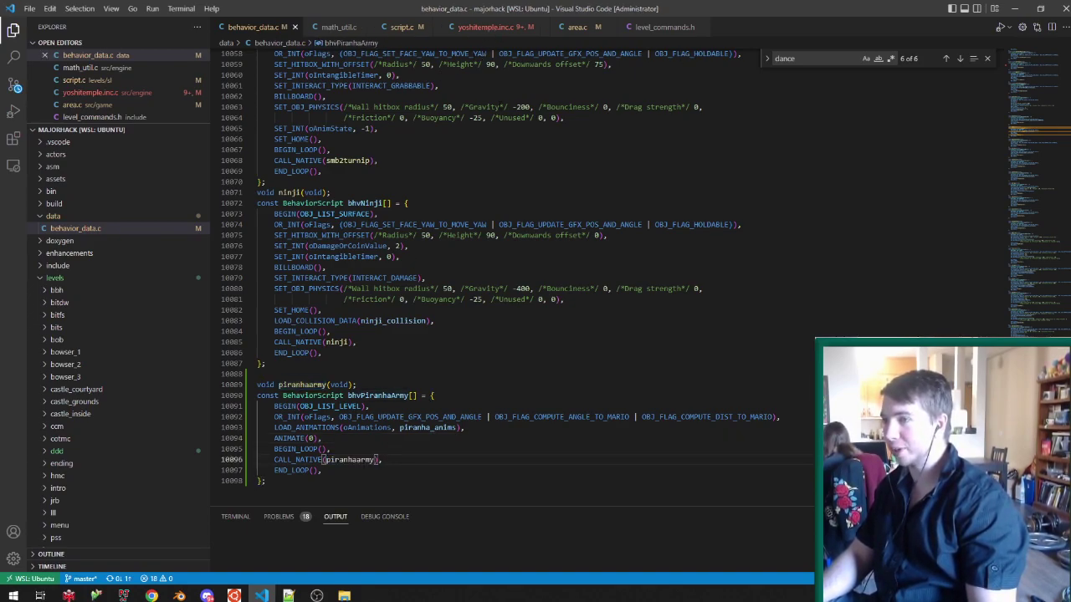
Search the project for bhvNinji, open its declaration in behavior_data.h and duplicate that extern line.
double_click(365, 203)
key("ctrl+c")
left_click(15, 56)
key("ctrl+v")
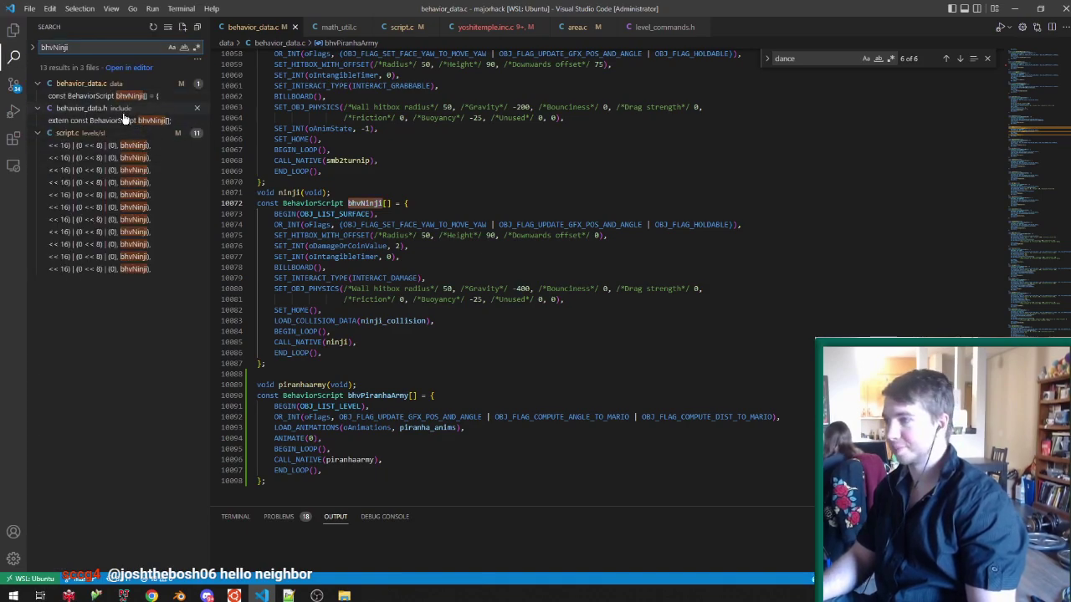
left_click(125, 120)
left_click_drag(418, 278, 441, 266)
key("ctrl+c")
left_click(420, 278)
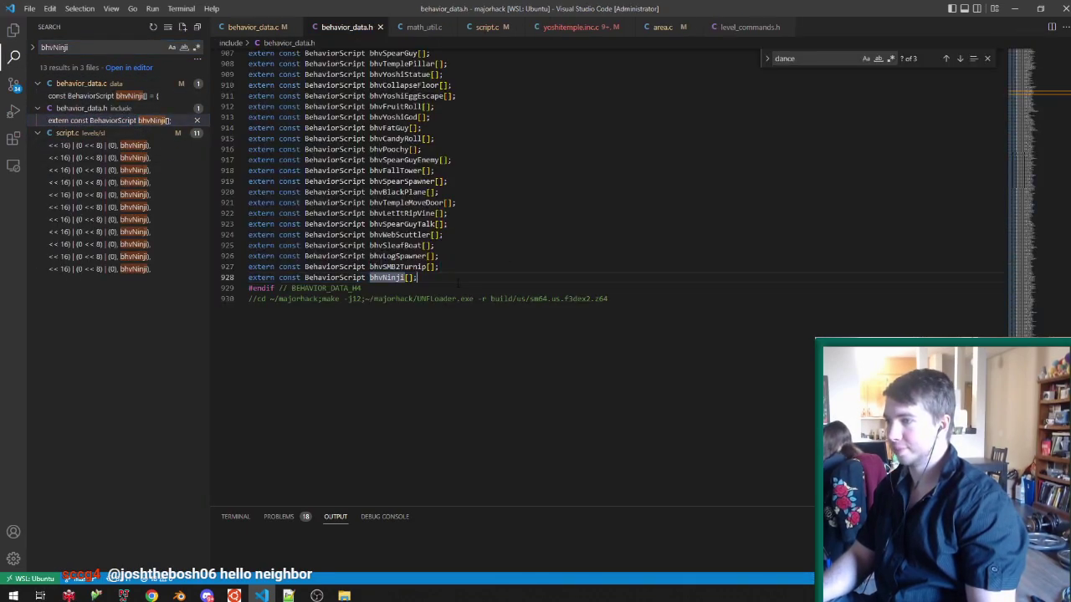
key("ctrl+v")
Rename the duplicated extern declaration in behavior_data.h to bhvPiranhaArmy and return to behavior_data.c.
left_click(251, 27)
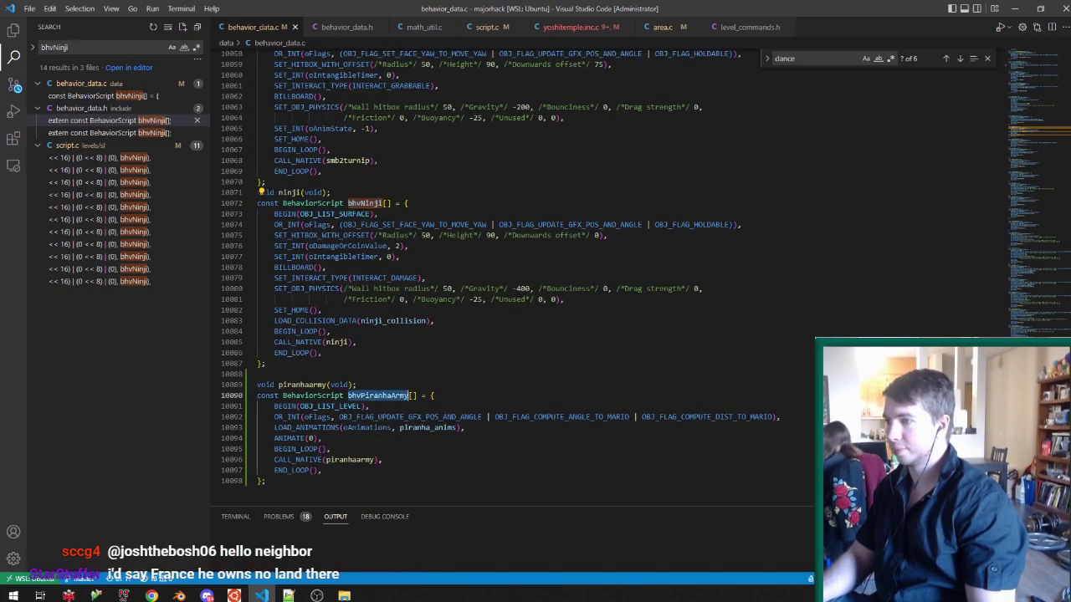
left_click(334, 27)
double_click(386, 288)
key("ctrl+v")
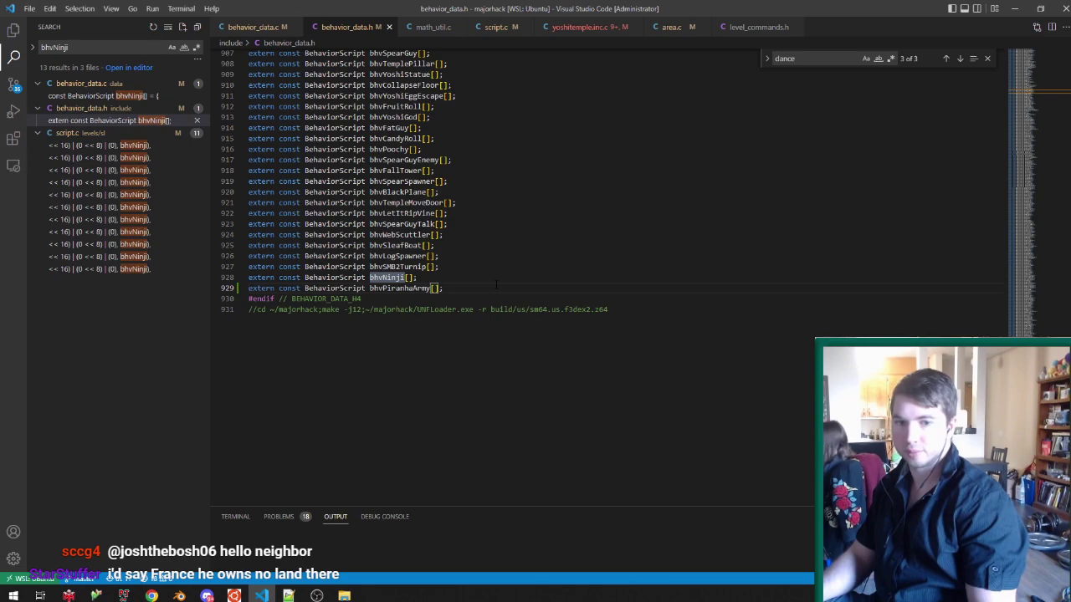
left_click(247, 27)
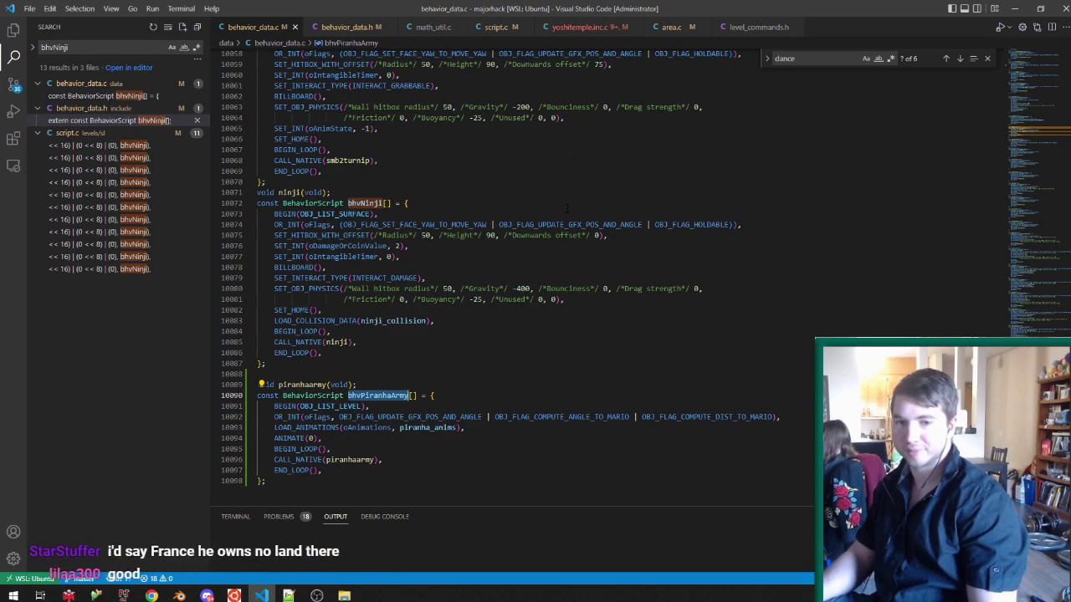
Copy the void piranhaarmy(void); declaration above bhvPiranhaArmy in behavior_data.c.
scroll(570, 185, "down", 2)
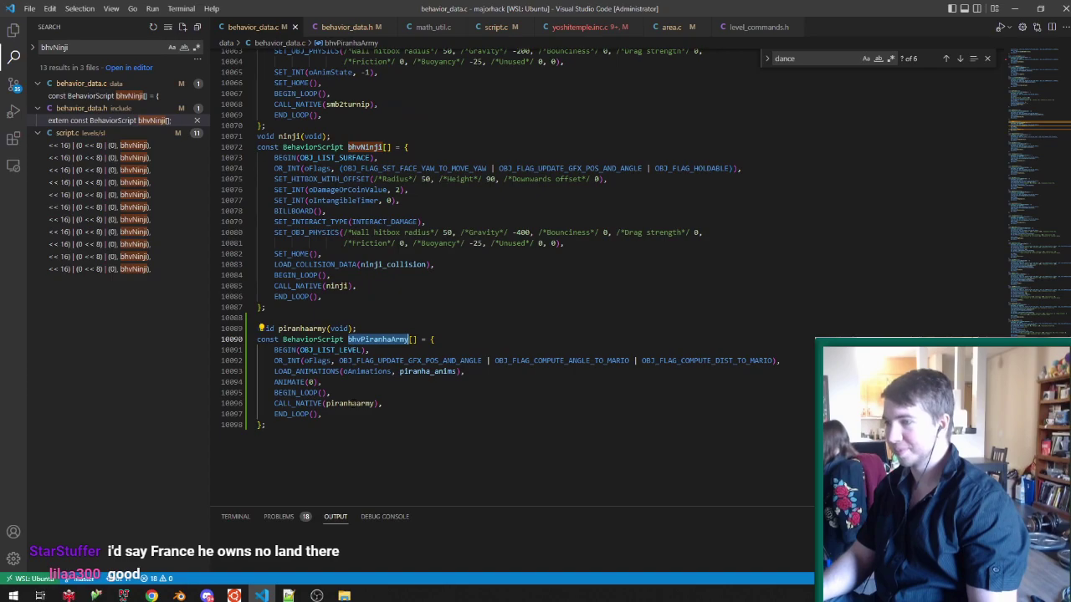
double_click(352, 404)
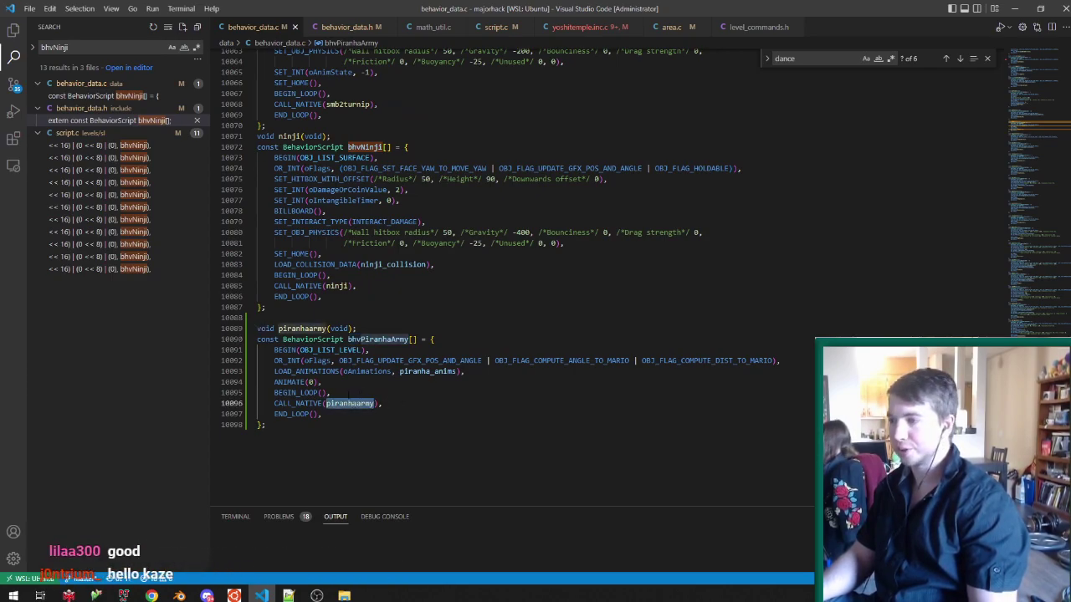
triple_click(350, 402)
left_click(352, 394)
double_click(357, 404)
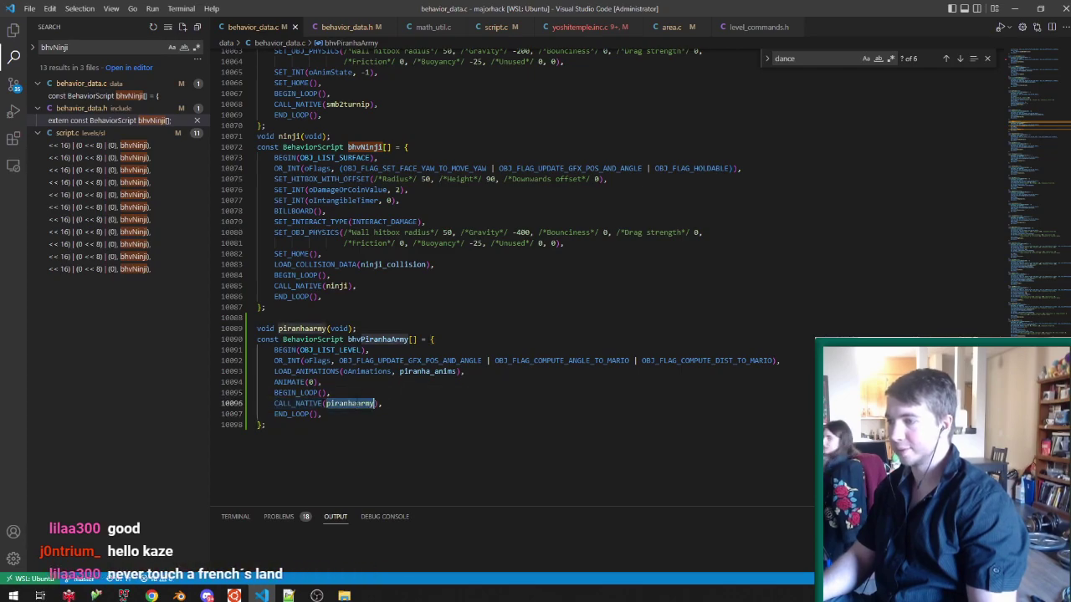
left_click_drag(358, 328, 365, 314)
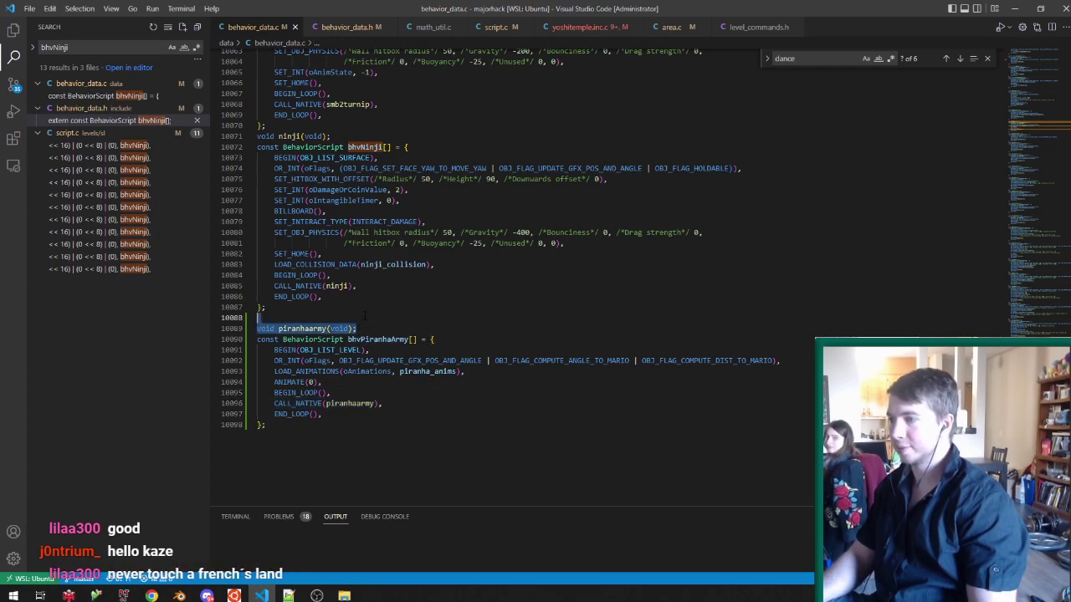
Paste the piranhaarmy declaration at the end of yoshitemple.inc.c, turn it into a function with an empty body, and save.
left_click(581, 32)
scroll(637, 339, "down", 10)
scroll(636, 338, "down", 20)
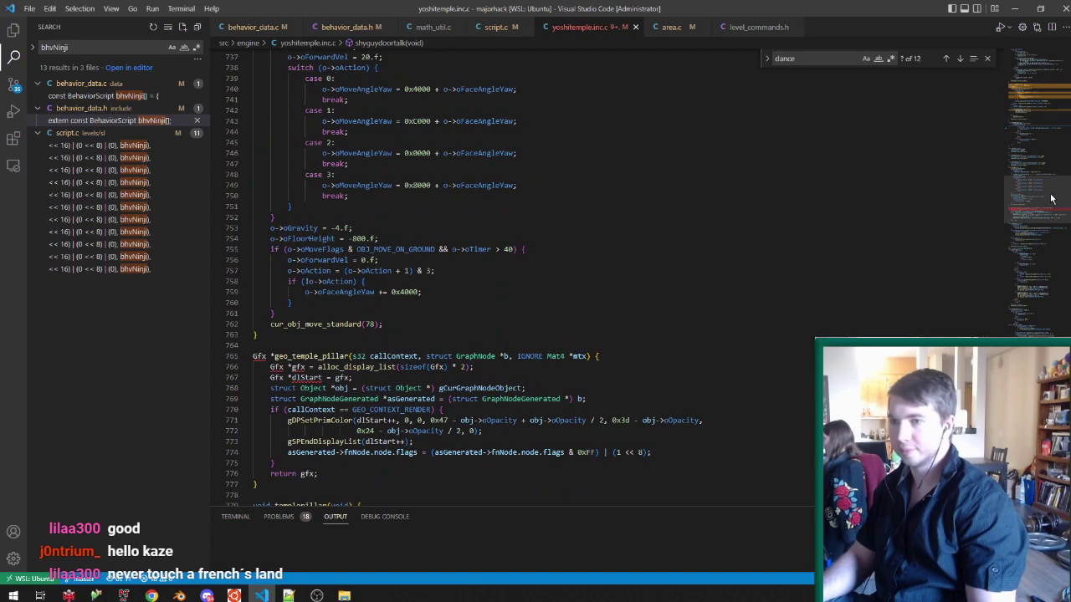
left_click(449, 326)
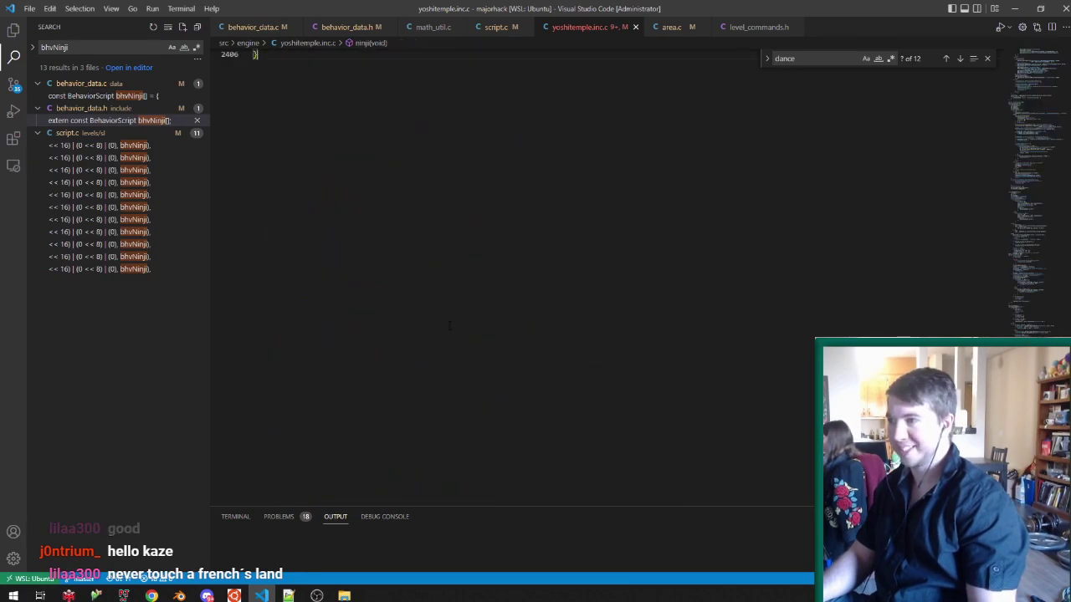
key("Return")
key("ctrl+v")
key("BackSpace")
type("{")
key("Return")
key("ctrl+s")
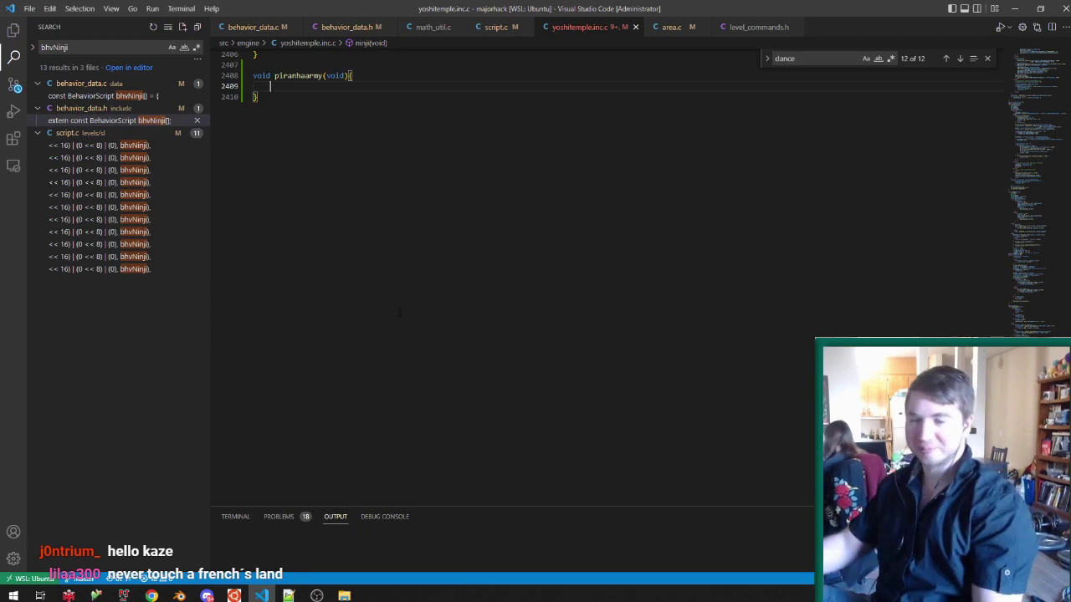
Write a switch (o->oAction) block in piranhaarmy containing case 0 with a break, and save.
scroll(436, 317, "up", 2)
type("switch ")
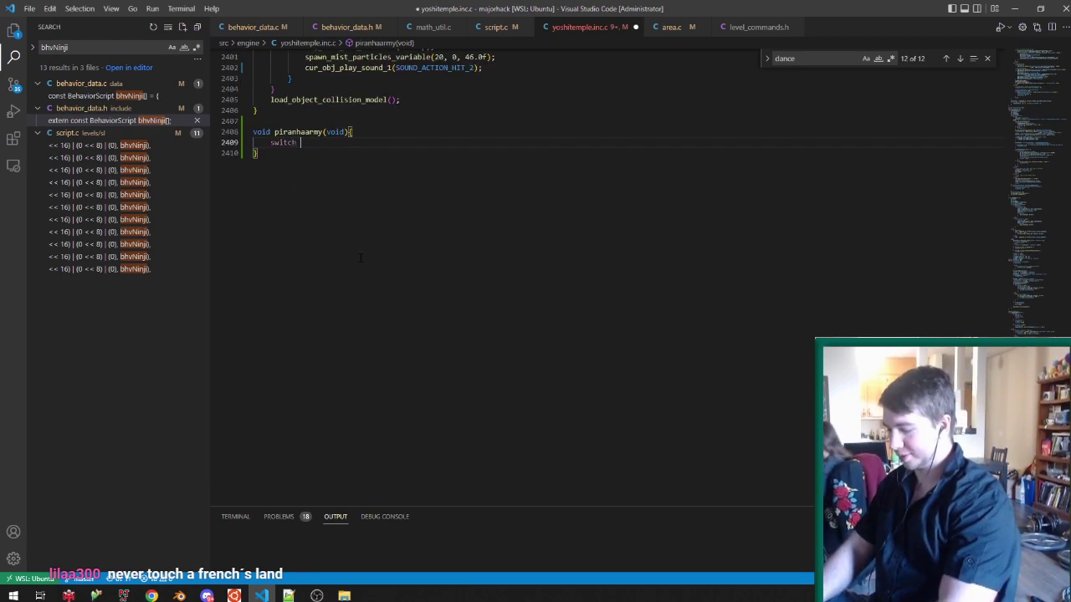
type("(o->oAction)")
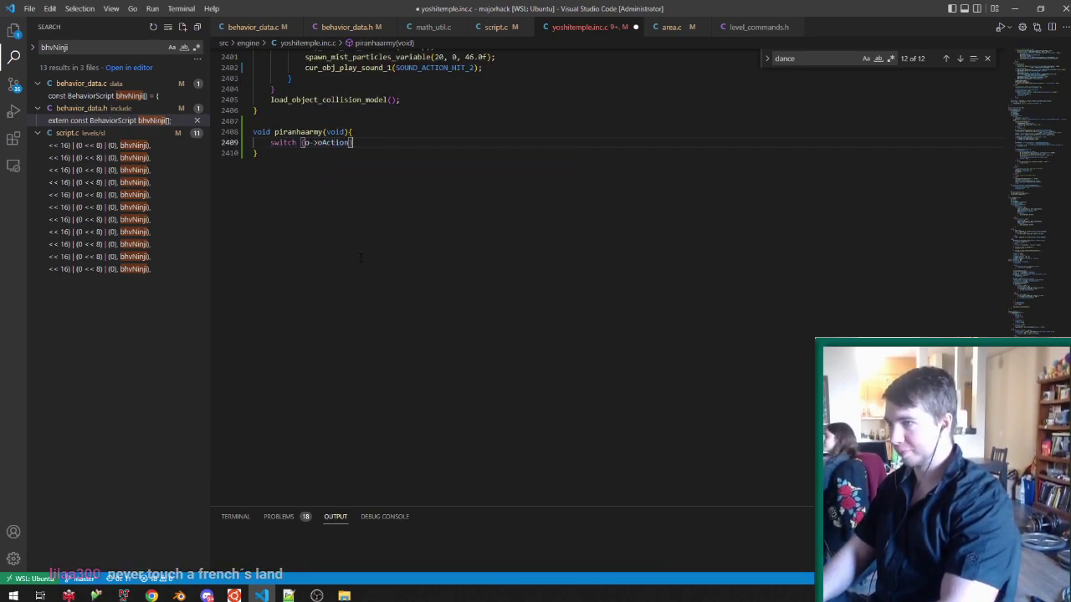
type("{")
key("Return")
type("case 0:")
key("Return")
type("br")
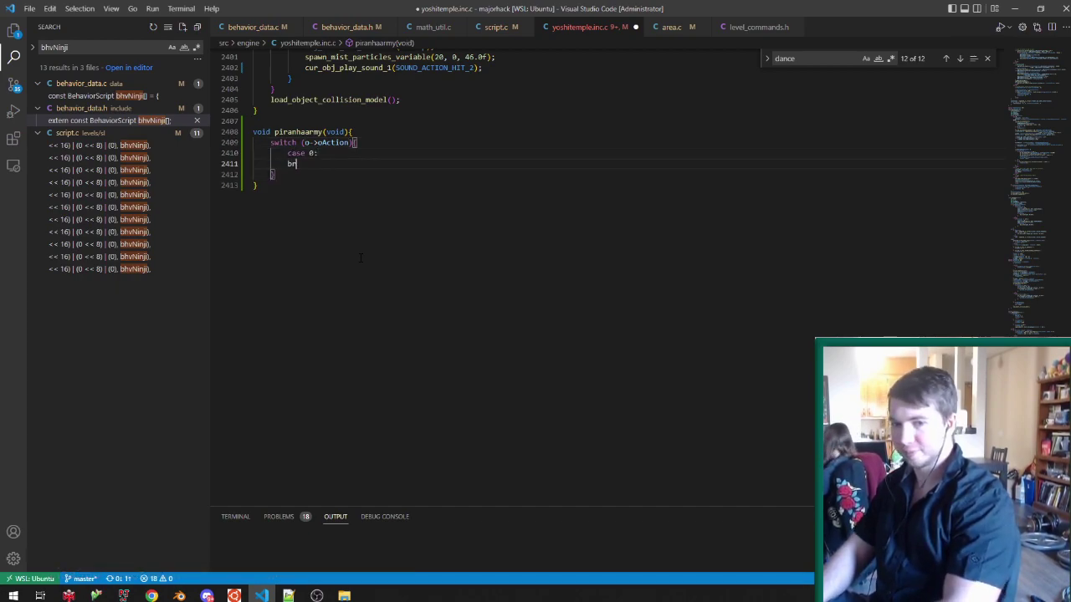
key("ctrl+s")
Duplicate the case 0 and break lines twice and number the copies case 1 and case 2.
left_click_drag(339, 166, 454, 143)
key("ctrl+c")
left_click(408, 165)
key("ctrl+v")
key("ctrl+v")
key("ctrl+s")
key("Up")
key("Up")
key("Up")
key("BackSpace")
type("1")
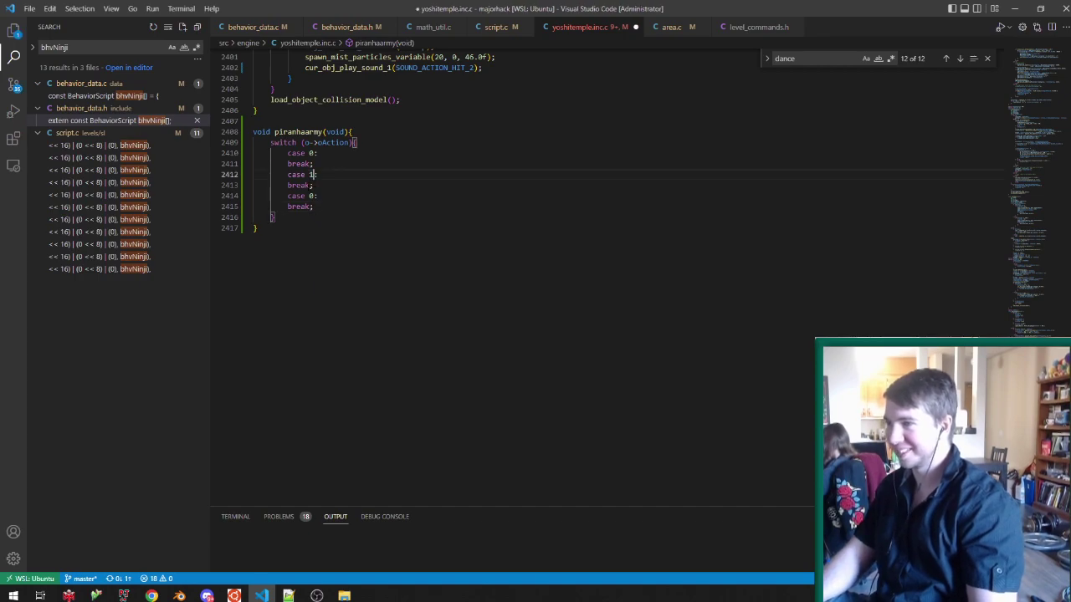
key("Down")
key("Down")
key("BackSpace")
type("2")
Comment case 0 with "wait mario in water", case 1 with "jump out and bite" and case 2 with "rest for 10s", and save.
key("Return")
type("//")
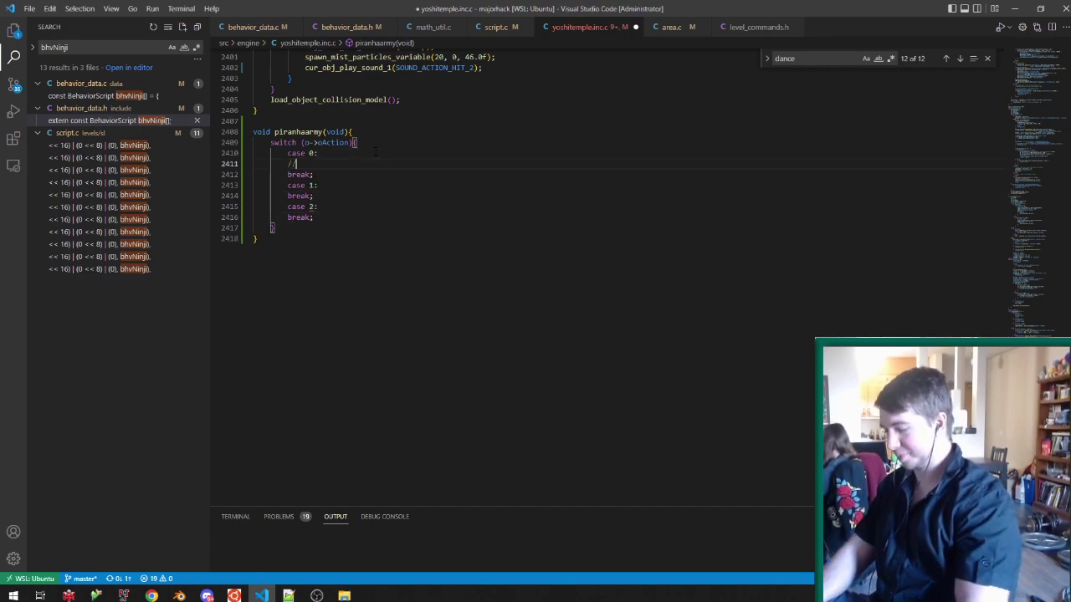
type("wait mario in water")
key("Down")
key("Down")
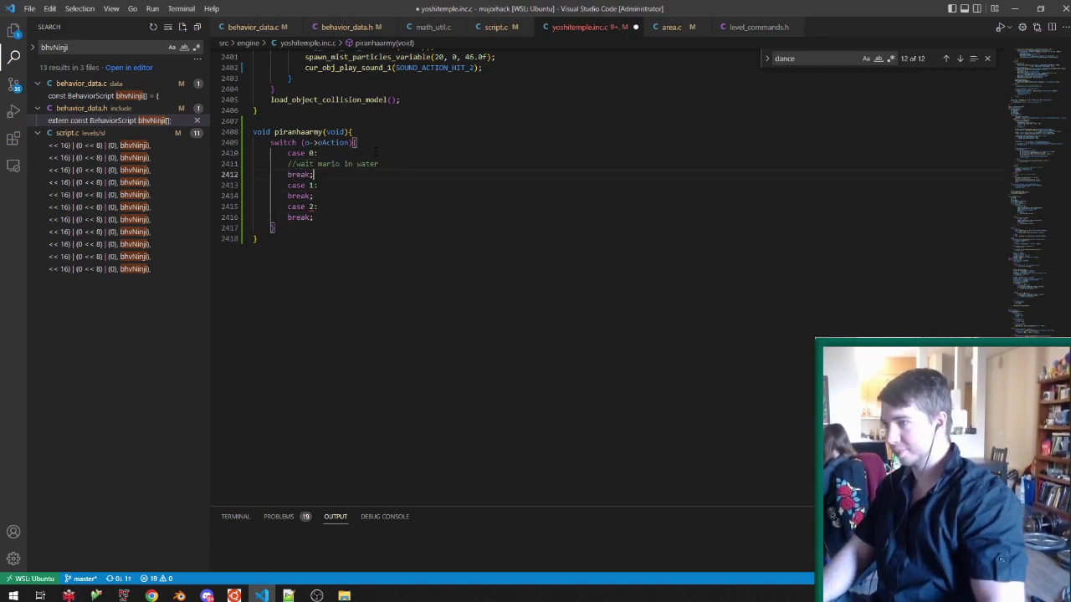
key("Return")
type("//jump o")
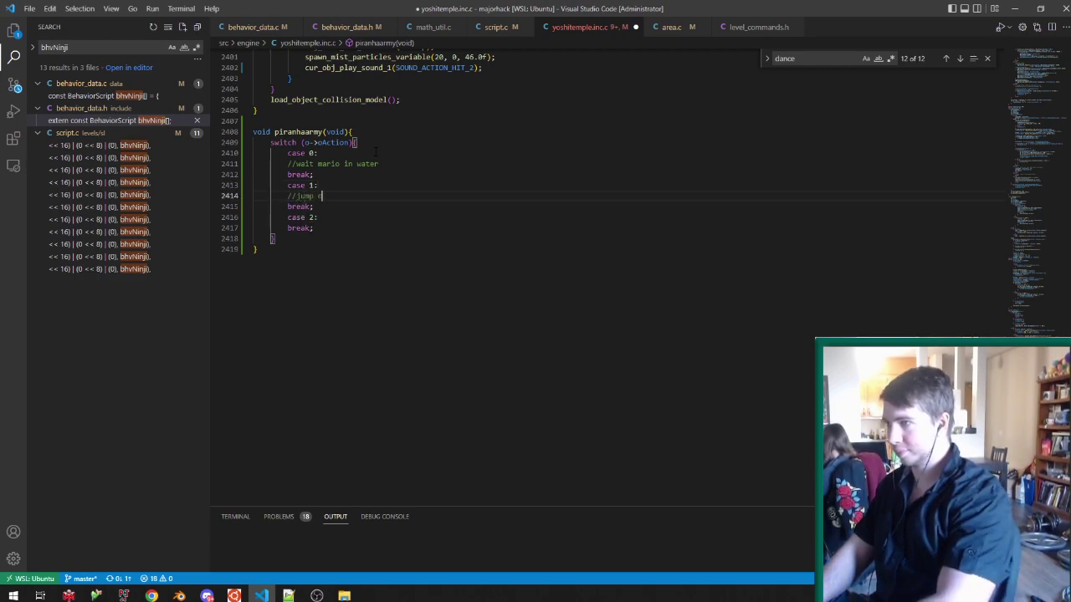
type("ut and bite")
key("Down")
key("Down")
key("Return")
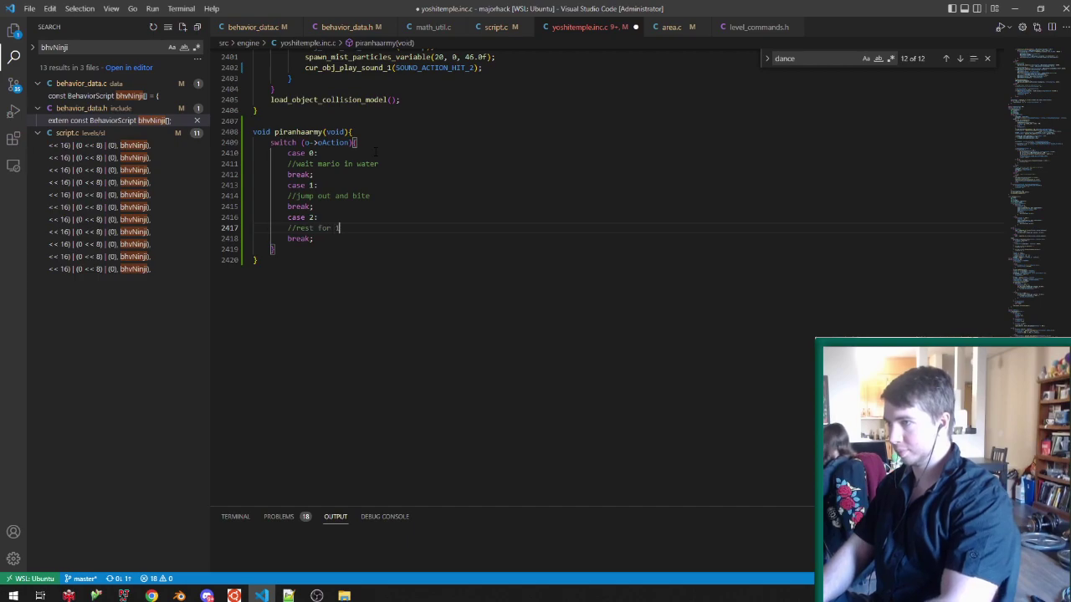
type("//rest for 10s")
key("ctrl+s")
Add a cur_obj_hide(); call below the comment of case 0.
left_click(394, 163)
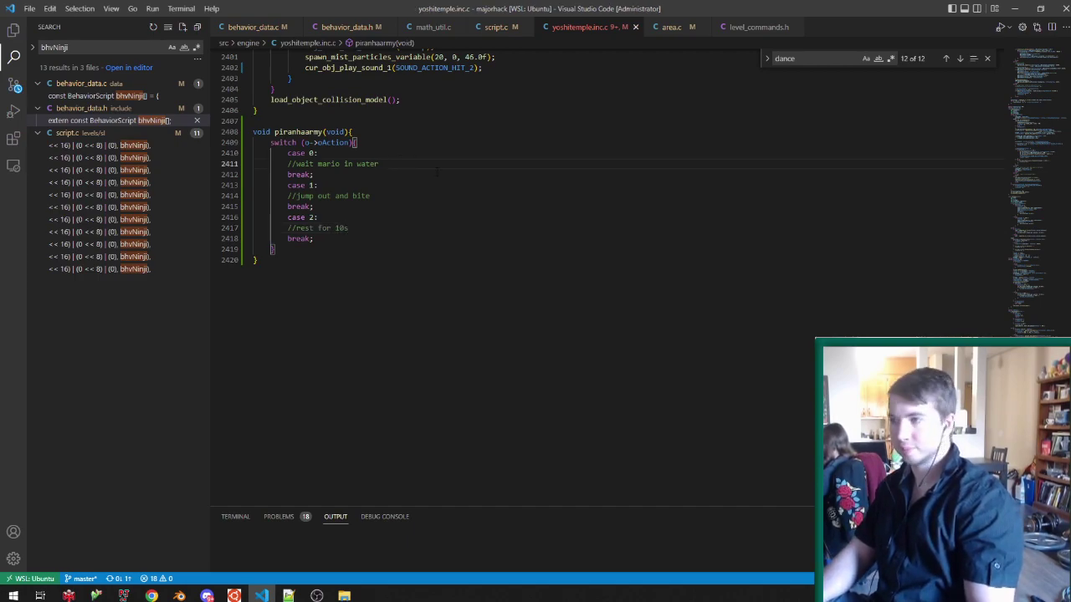
key("Return")
type("cur_obj_")
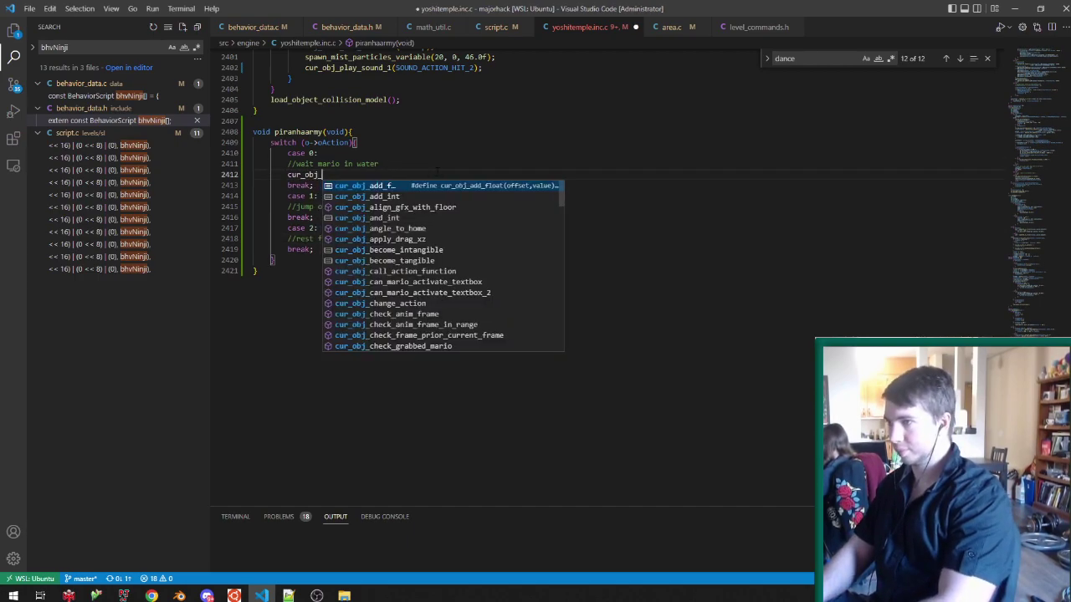
type("hide());")
key("Return")
Add an if block to case 0 with the condition gMarioState->action & ACT_FLAG_SWIMMING.
type("if (gm")
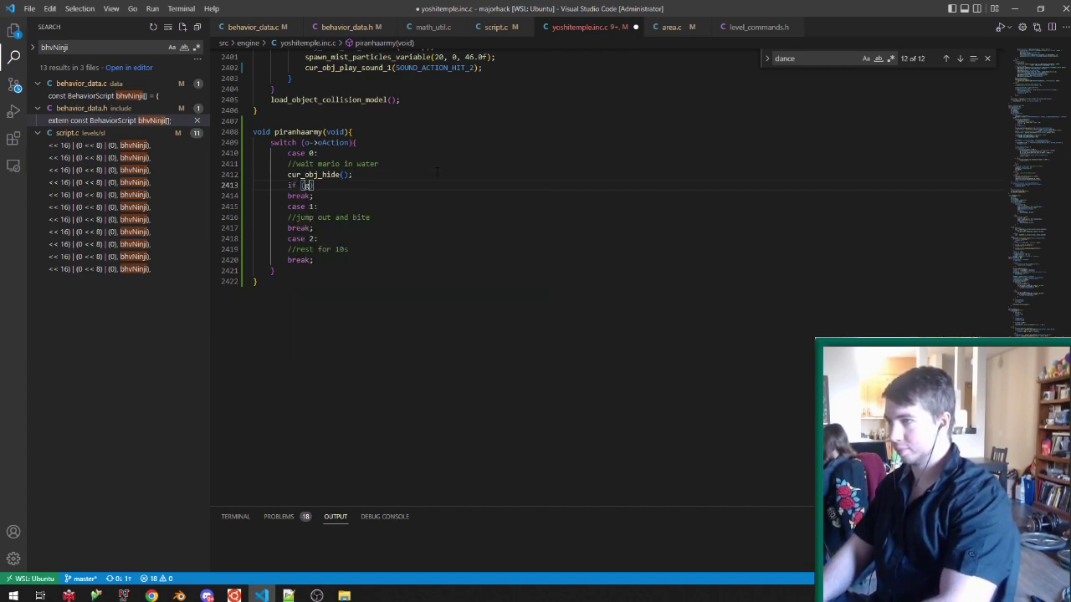
type("arioState")
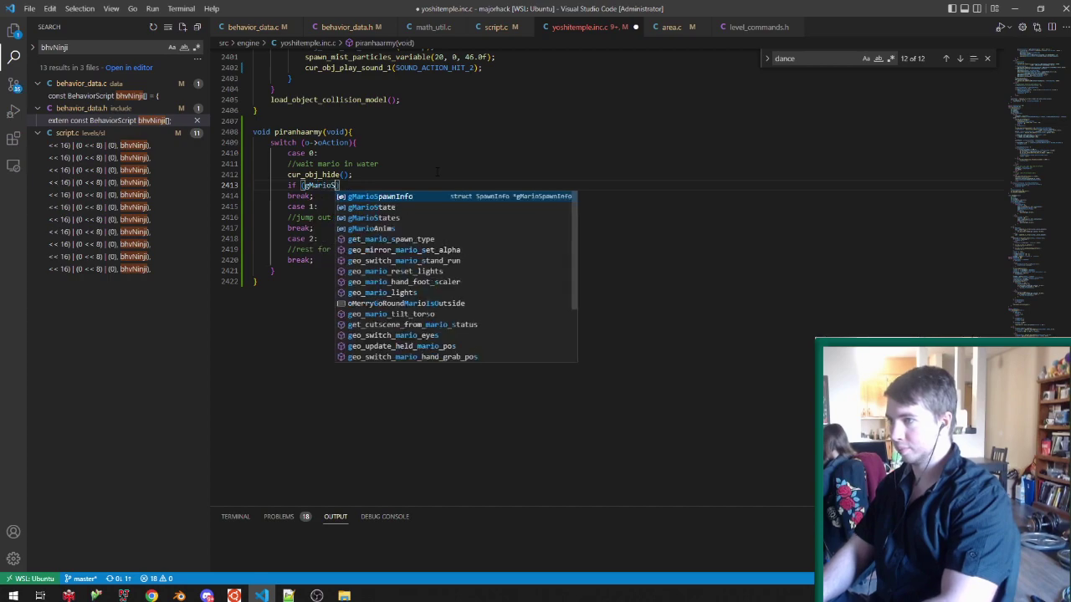
key("Tab")
type("->action ")
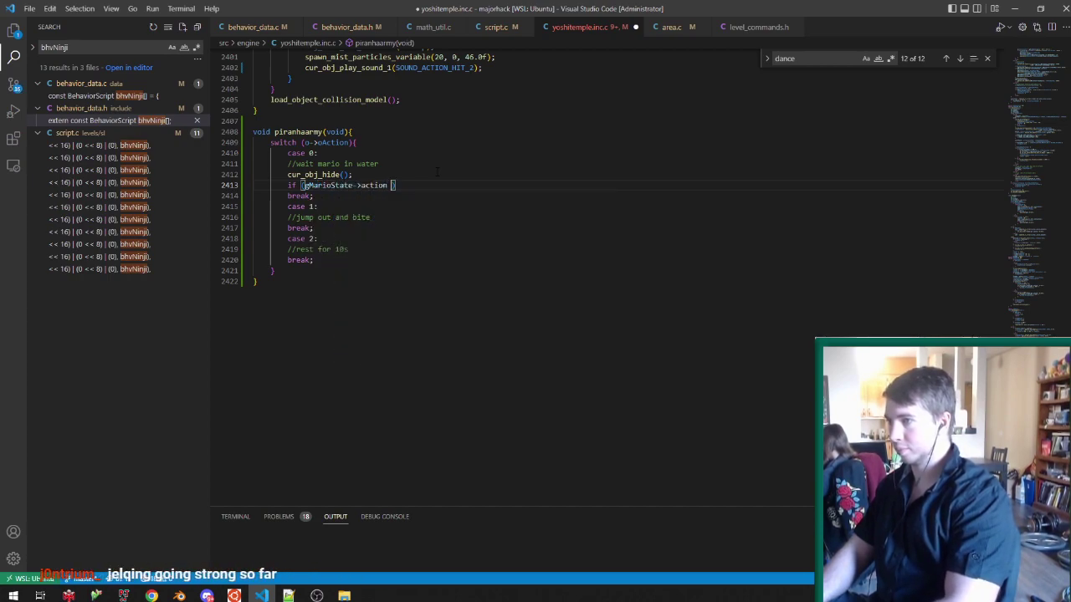
type("& ACT_")
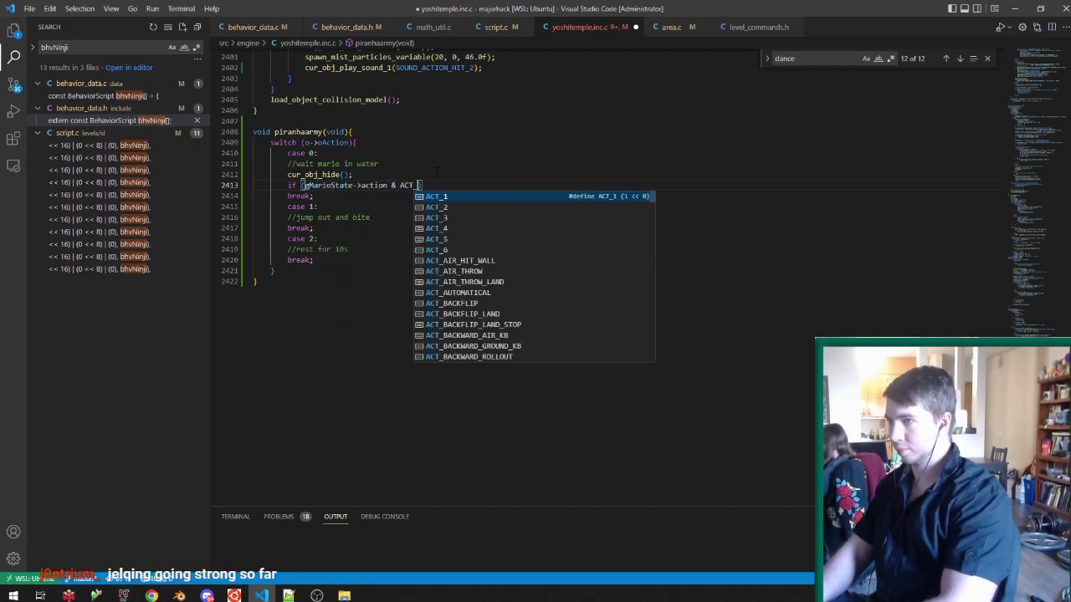
type("WLAG_")
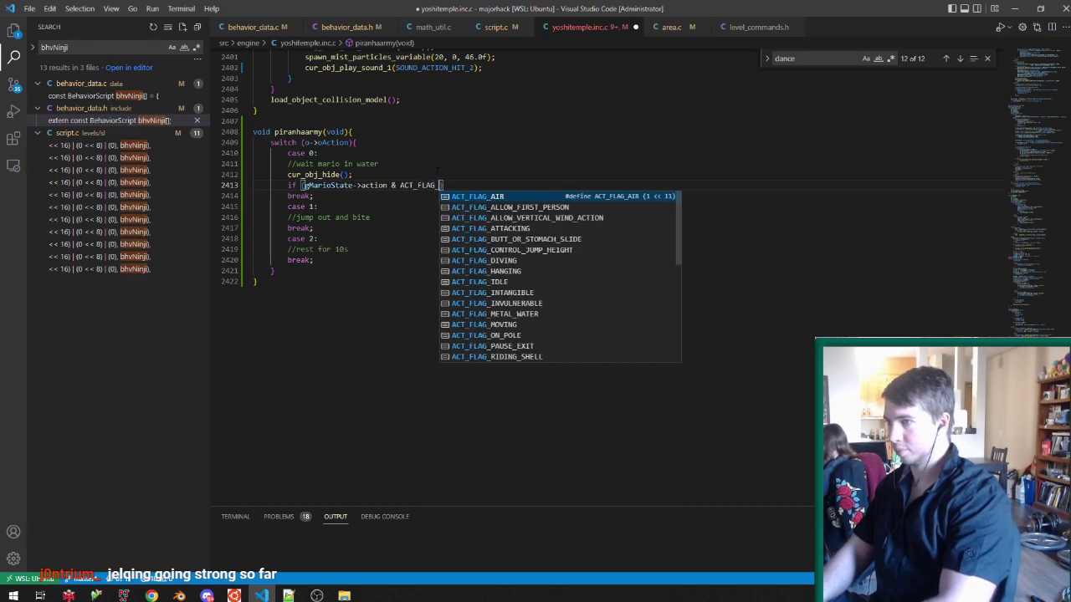
type("SWI")
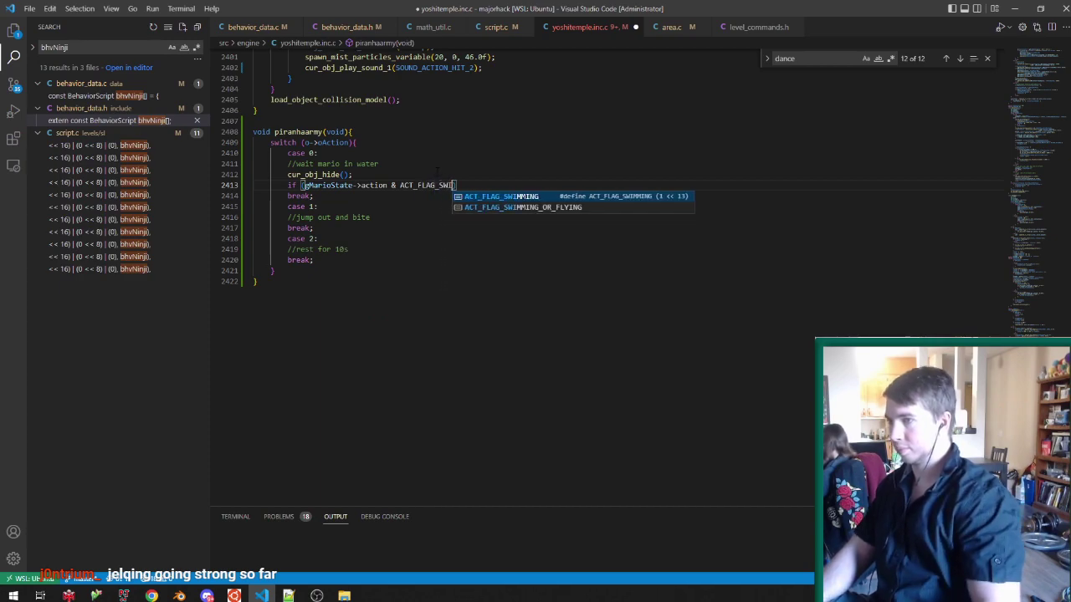
key("Tab")
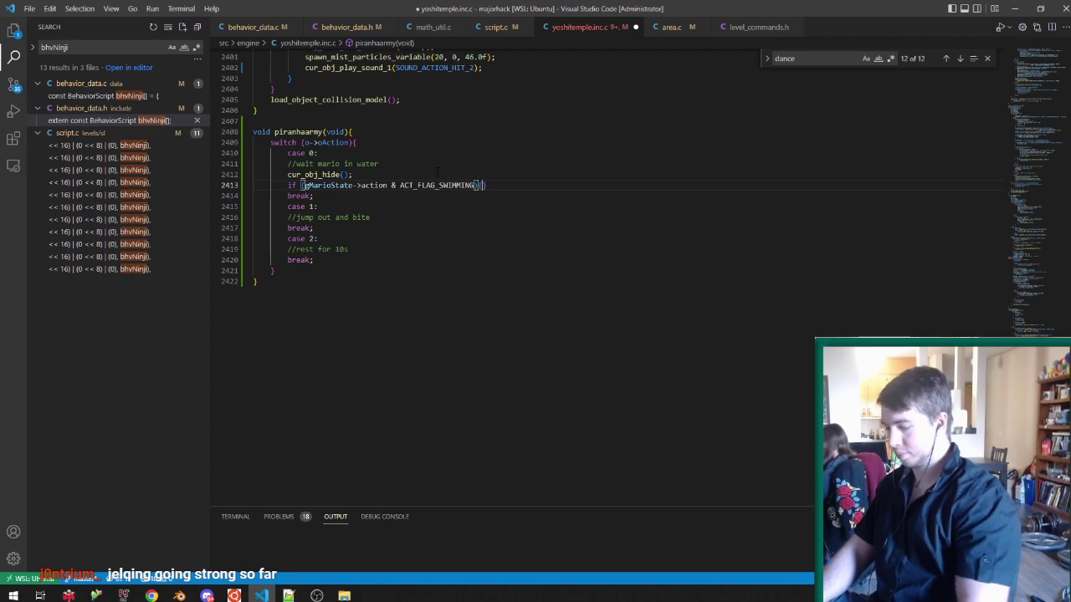
type("{")
key("Return")
Inside the swimming check, nest if (o->oTimer > 30) with the statement o->oAction = 1;.
type("o->oO")
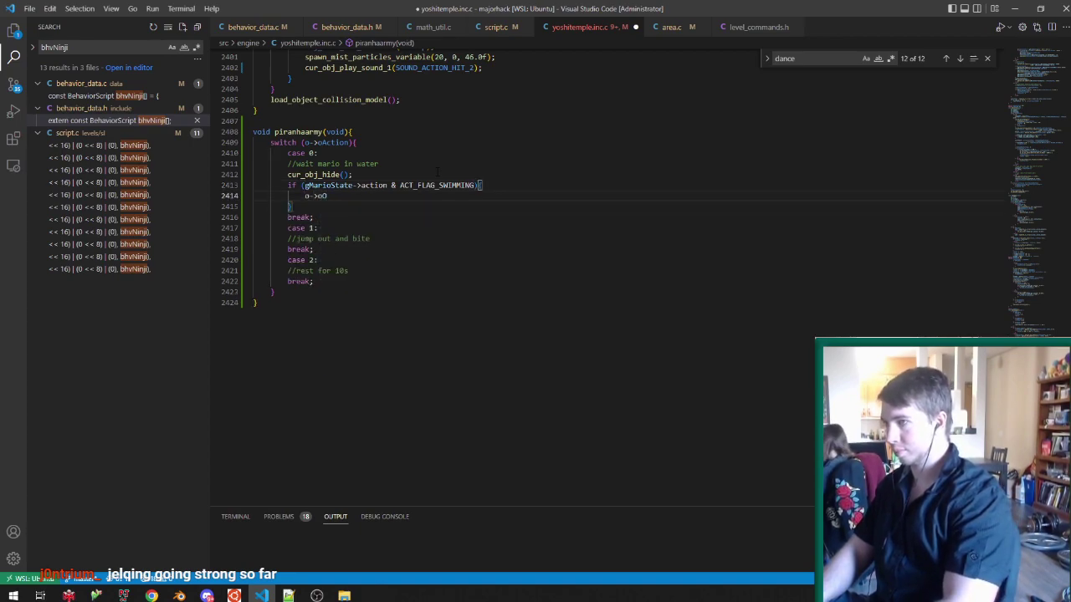
key("BackSpace")
key("BackSpace")
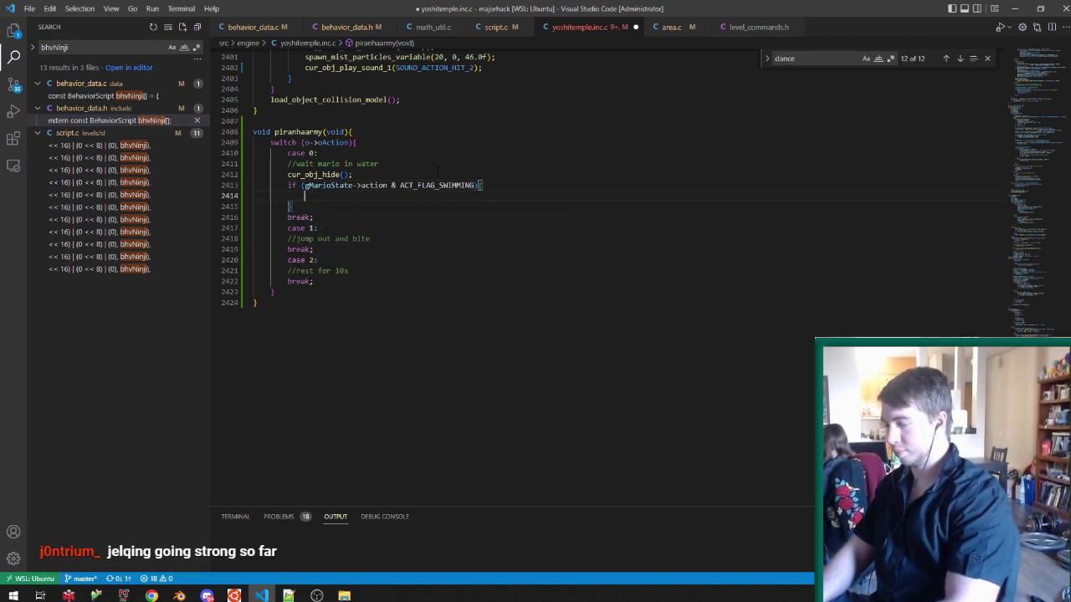
type("if (o->oTimer > ")
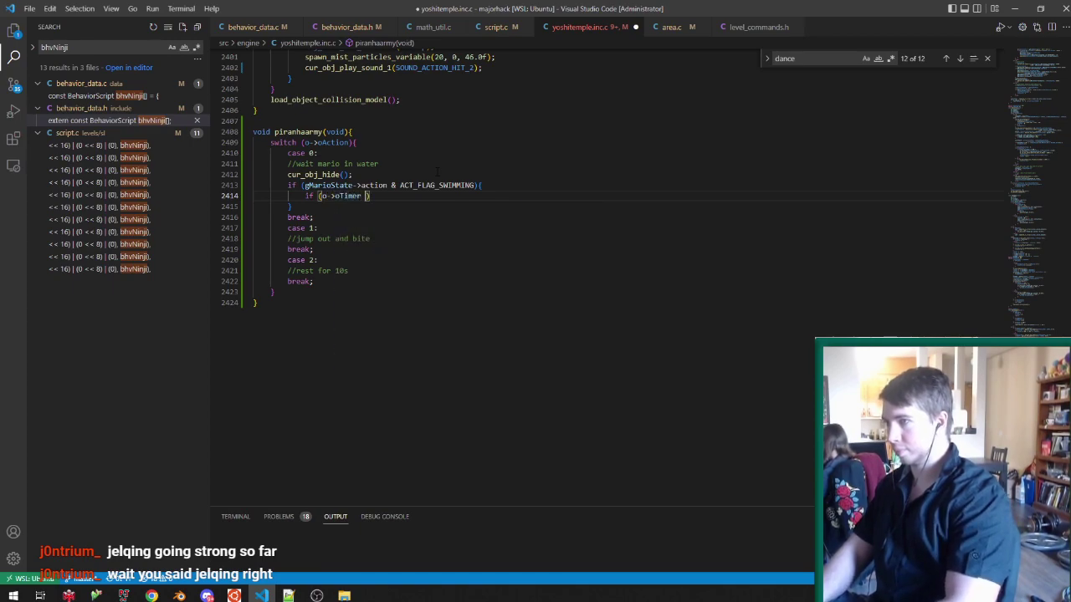
type("30){")
key("Return")
type("o->oAction")
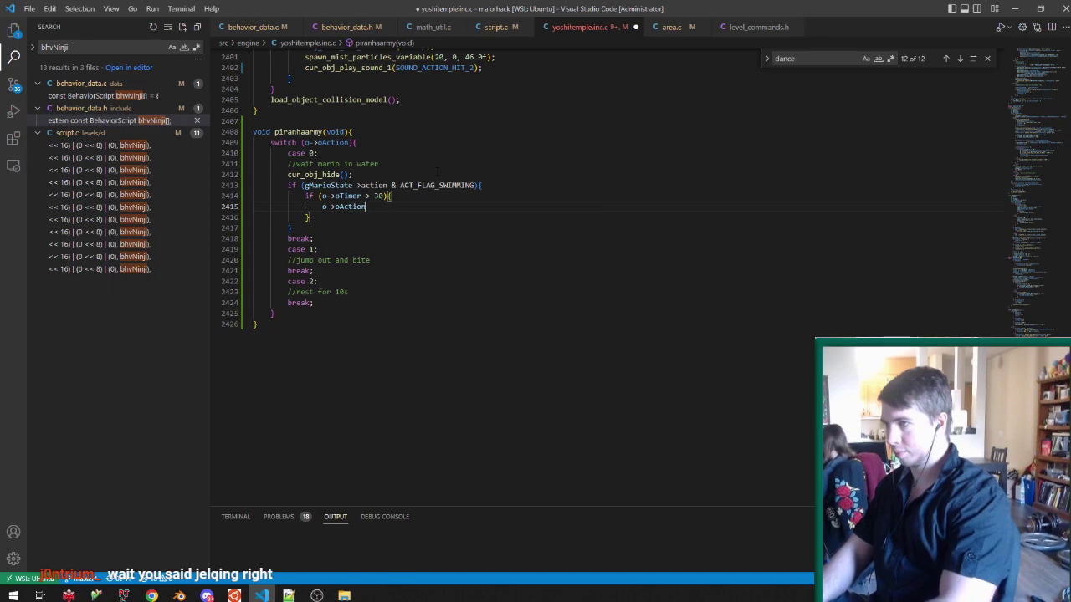
type(" = 1;")
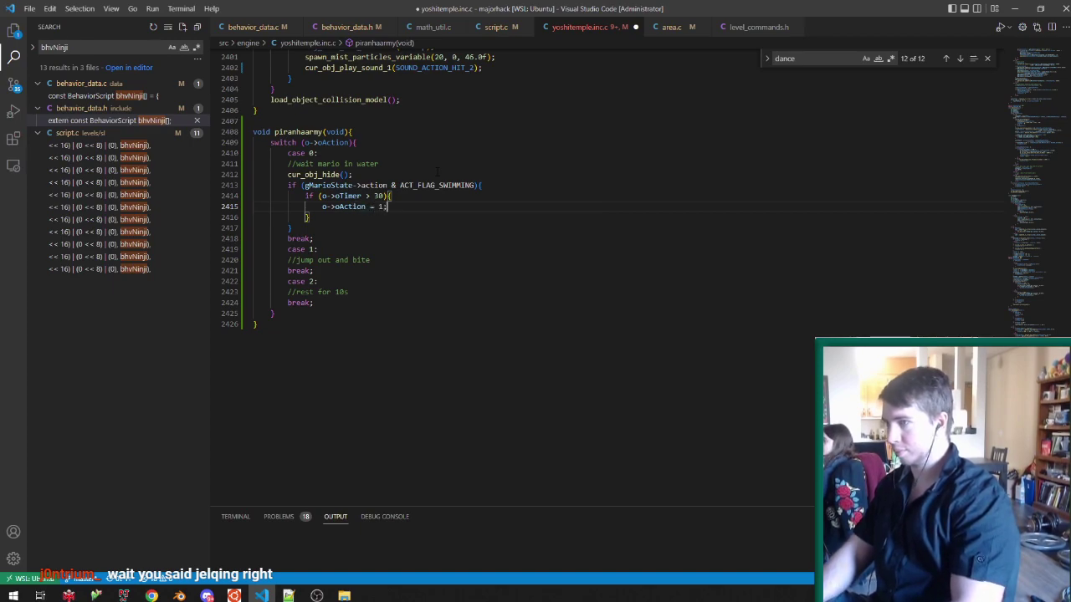
Add an else branch to the swimming check that sets o->oTimer = 0;, and save the file.
key("Down")
key("Down")
type("else {")
key("Return")
type("o->oTimer ")
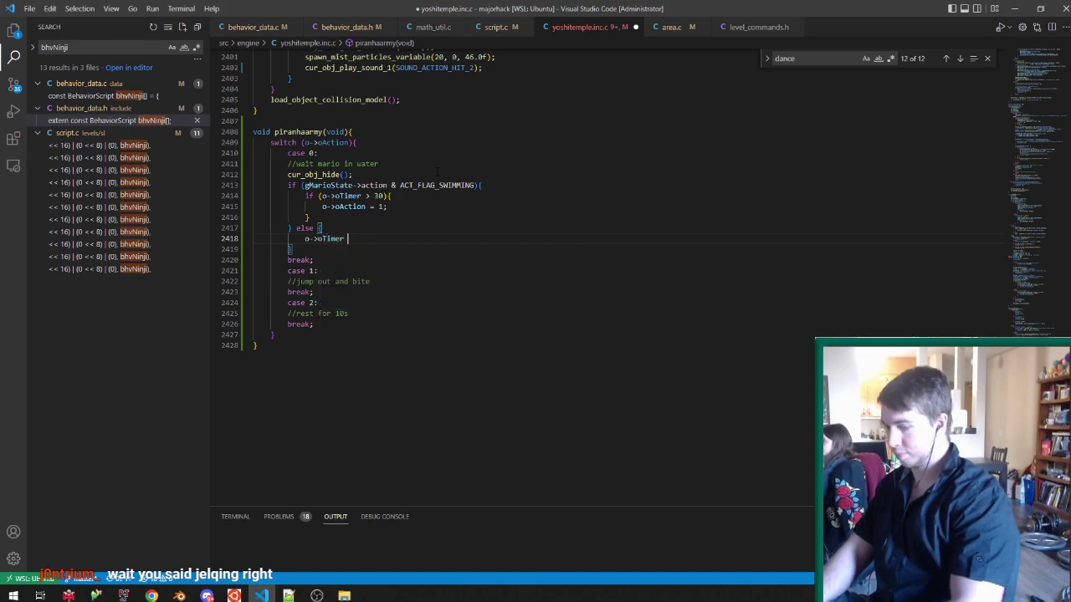
type("= 0;")
key("ctrl+s")
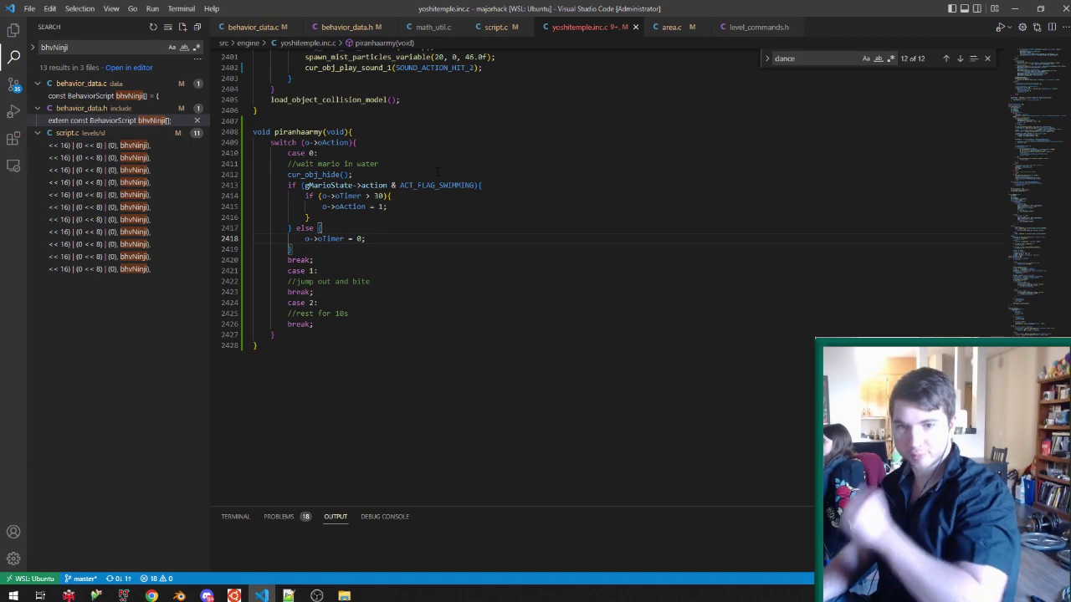
key("Up")
left_click(544, 190)
left_click(453, 186)
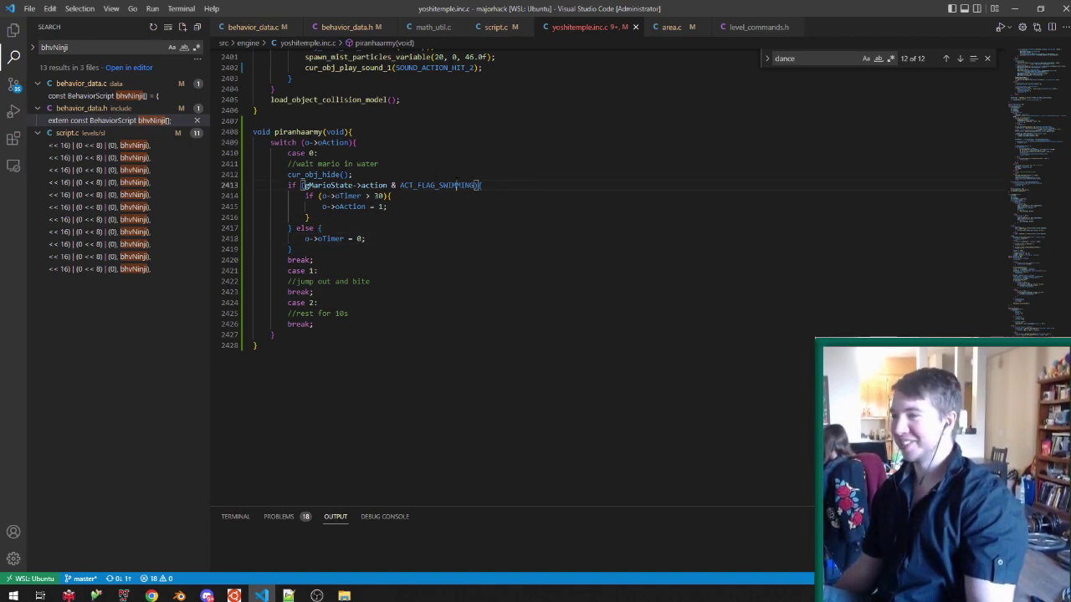
key("alt+Tab")
key("alt+Tab")
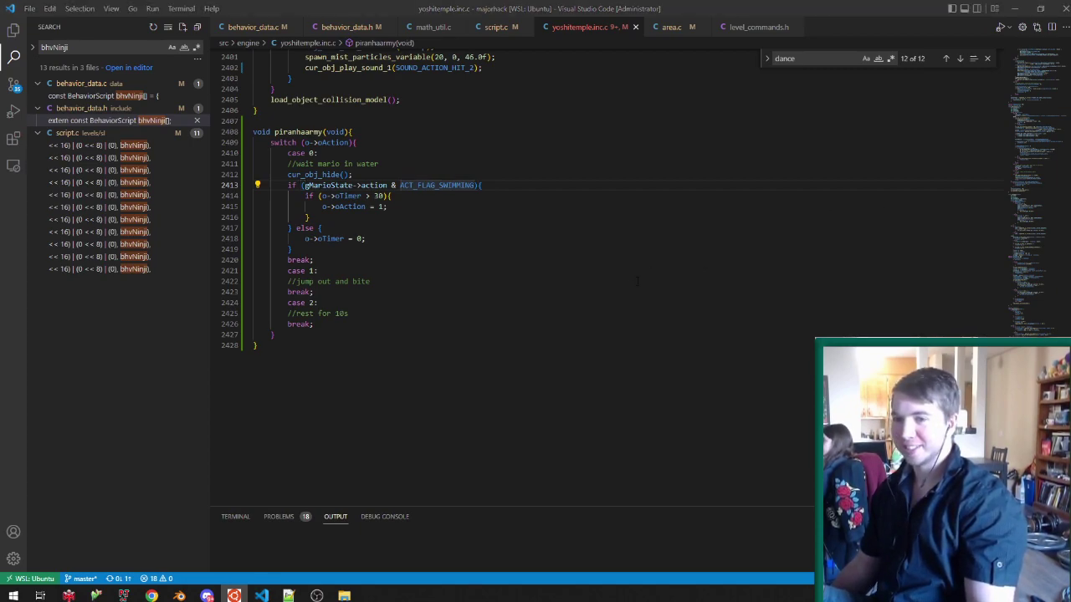
Change the comment of case 2 to //rest for 1s.
left_click(499, 313)
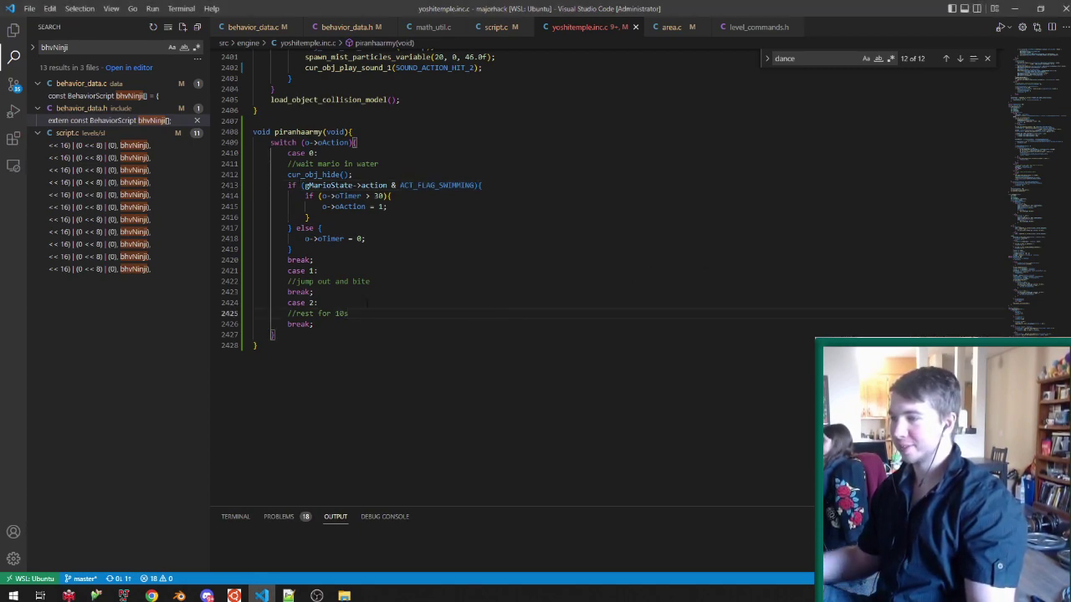
double_click(339, 313)
type("1")
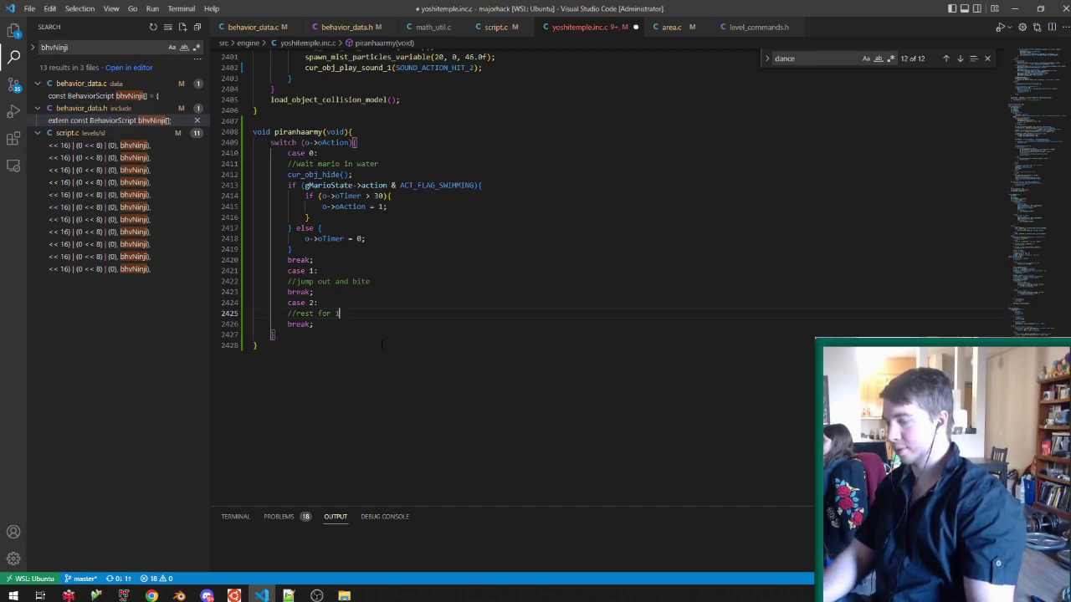
key("ctrl+s")
Below the comment of case 2, add an if block with the condition o->oTimer > 20 and the statement o->oAction = 1;.
key("Return")
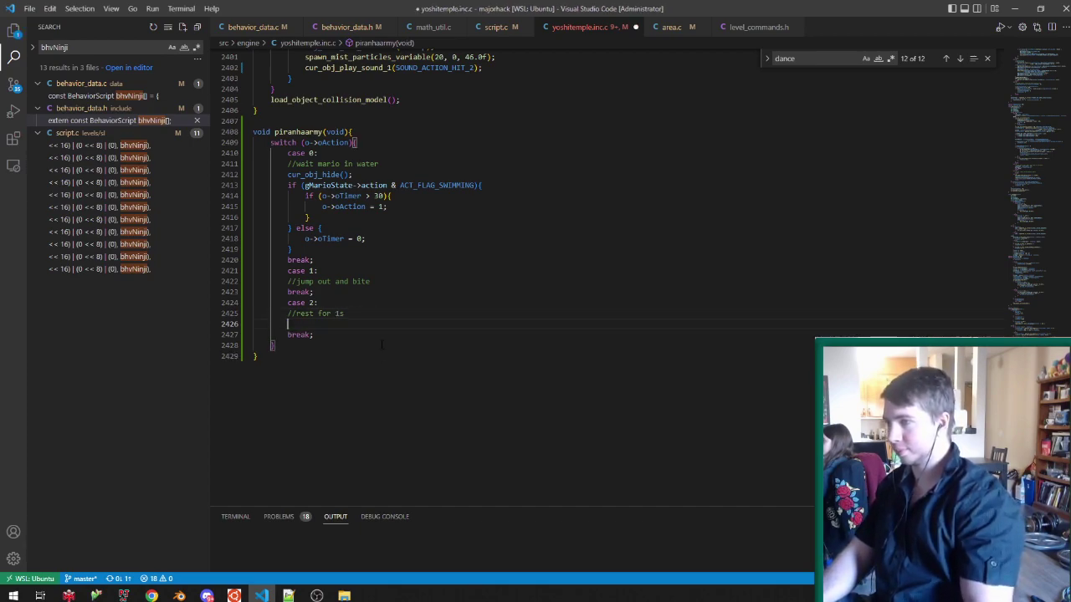
type("if (o->oTimer > ")
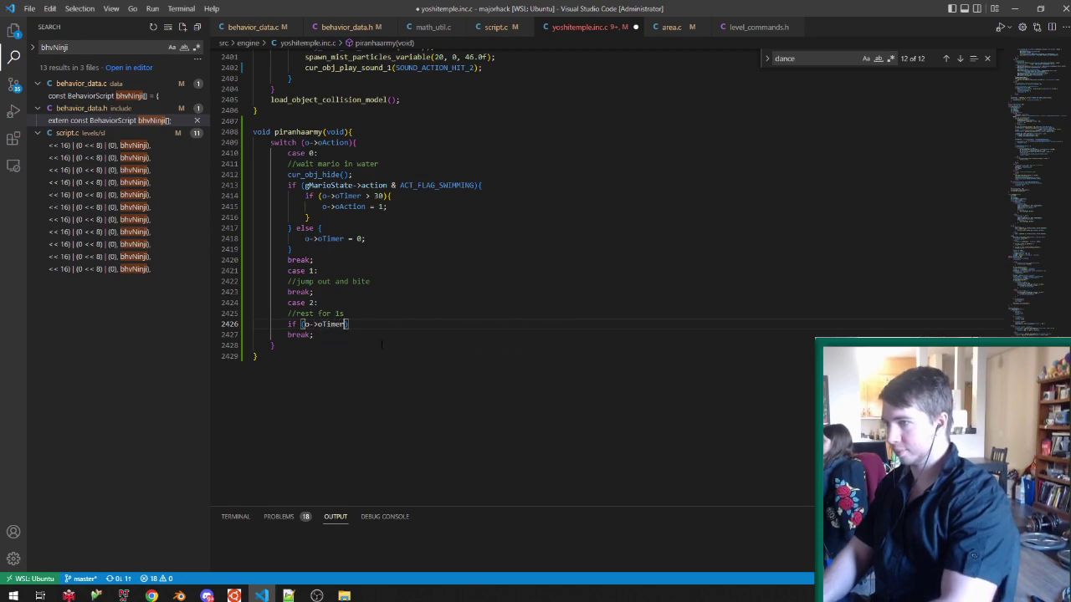
type("20")
key("End")
type("{")
key("Return")
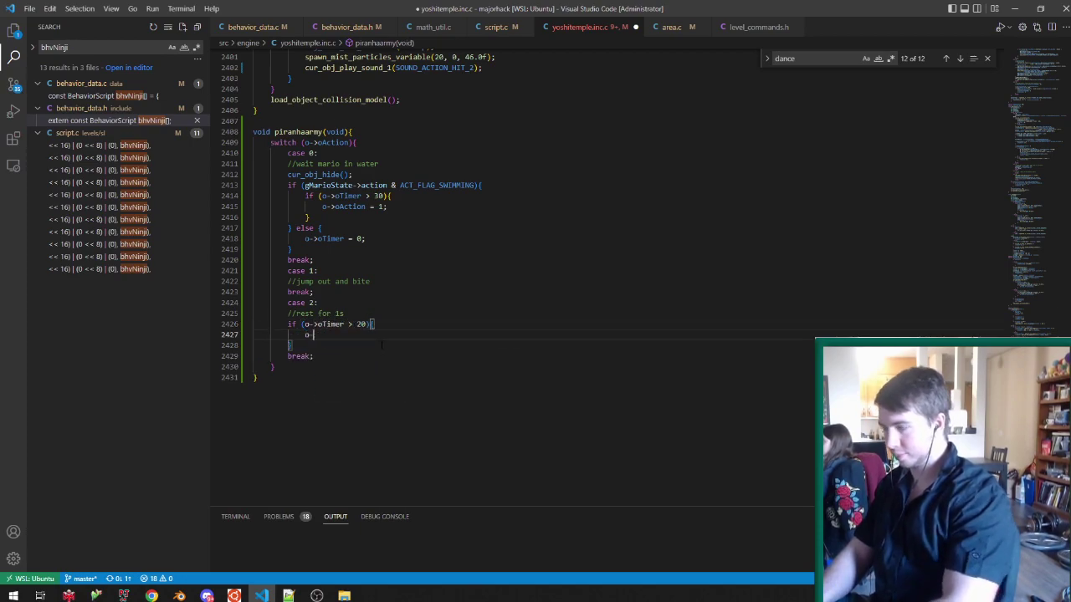
type("o->oAction = 1;")
key("Return")
Add o->oPrevAction = 0; to the timer check of case 2 and set its oAction assignment to 0.
type("o->o")
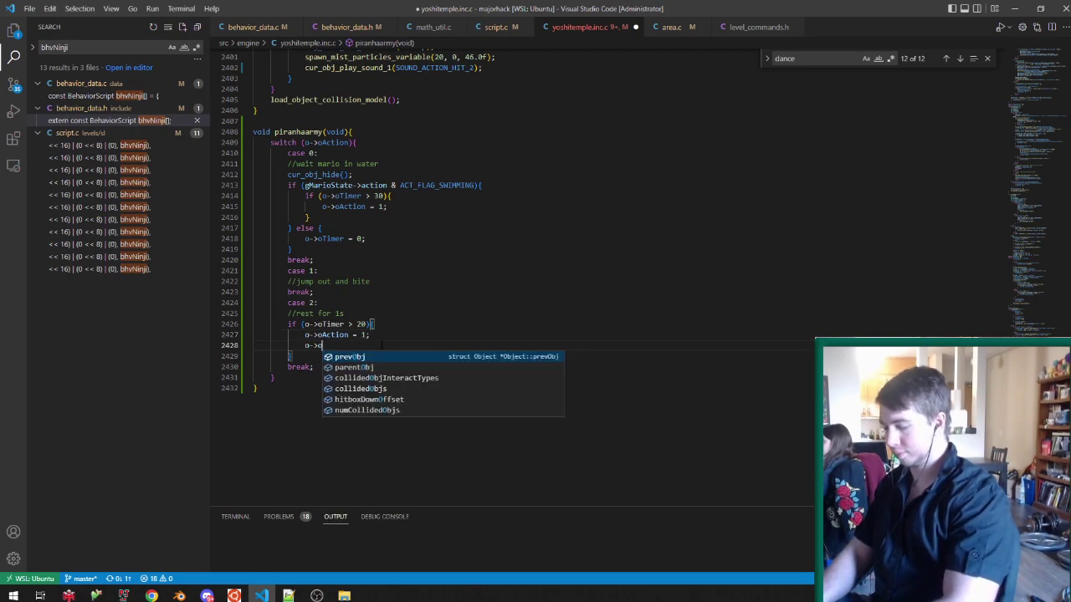
type("PrevActio")
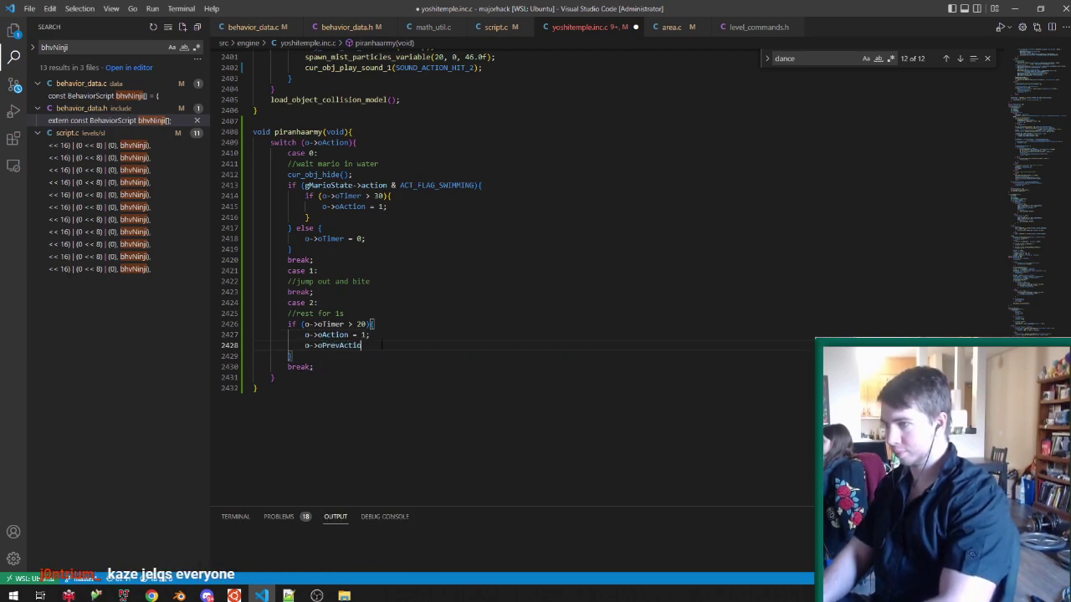
type("n ")
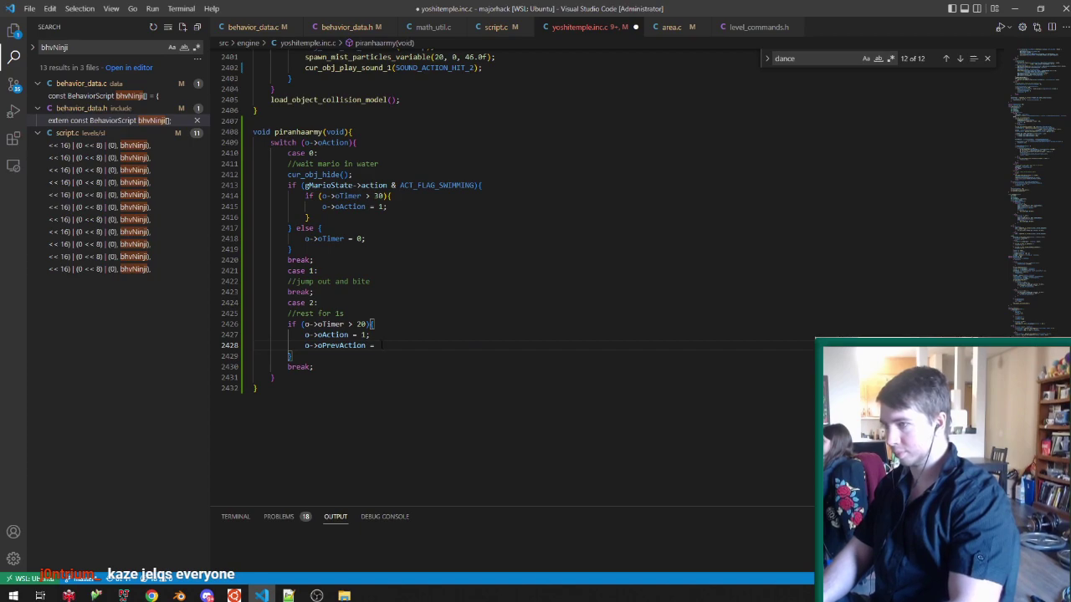
type("= 0")
key("Up")
key("Left")
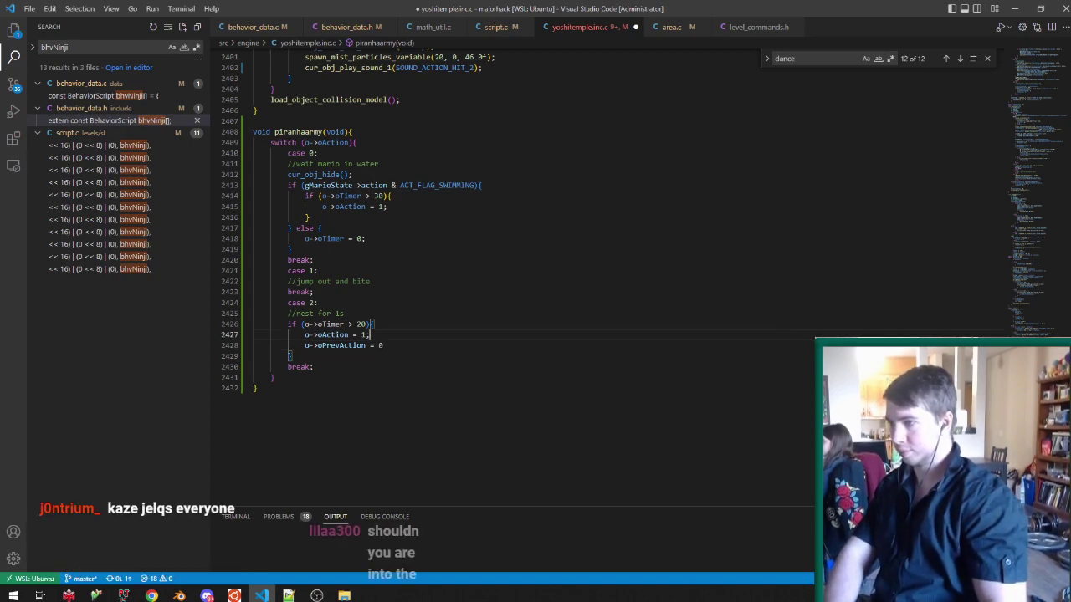
type(";")
left_click(383, 345)
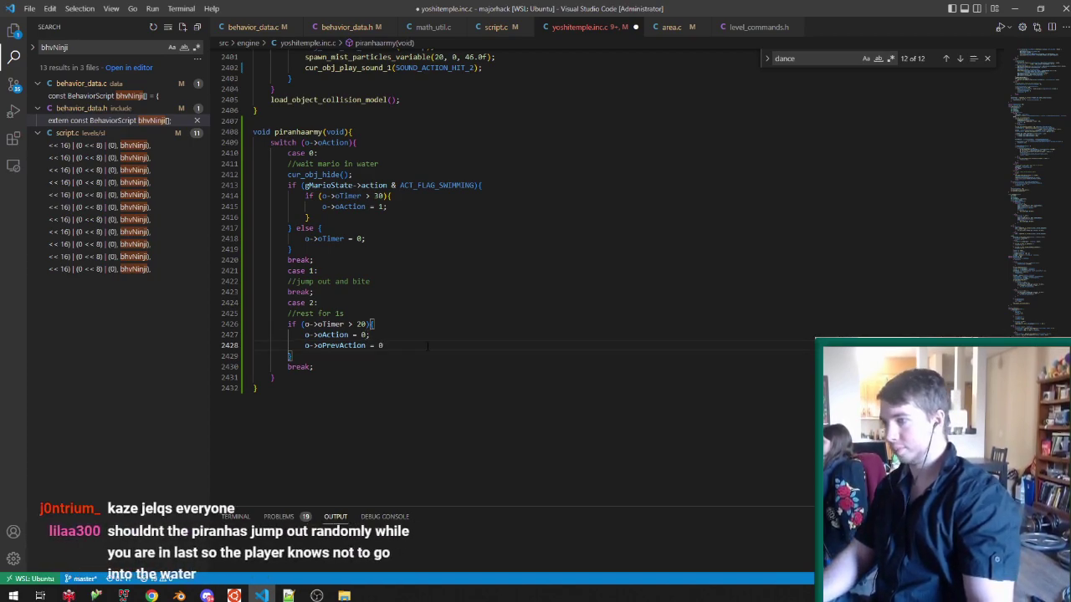
type(";")
Add o->oTimer = 20; as the last statement of case 2's timer check, and save the file.
key("Return")
type("o->oTimer ")
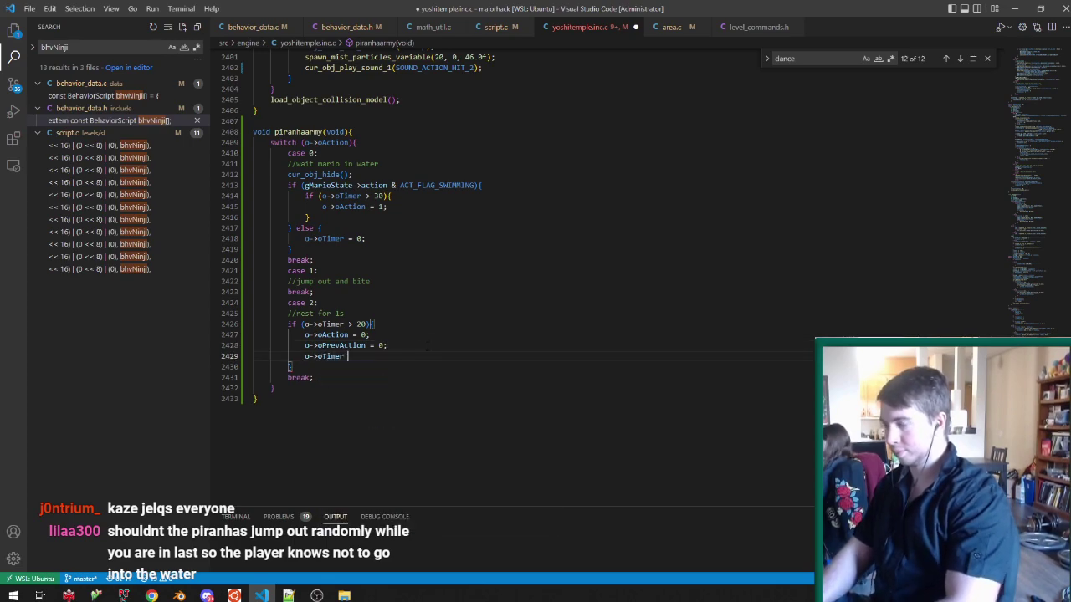
type("= 20;")
key("ctrl+s")
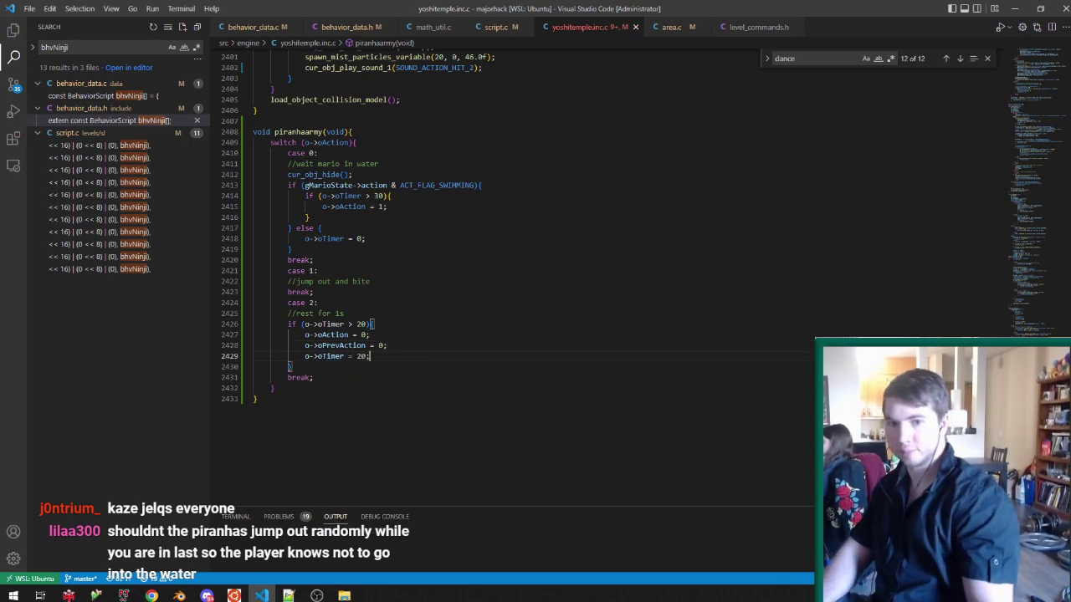
Set the o->oTimer assignment in case 2 of piranhaarmy to 30 and save the file.
key("alt+Tab")
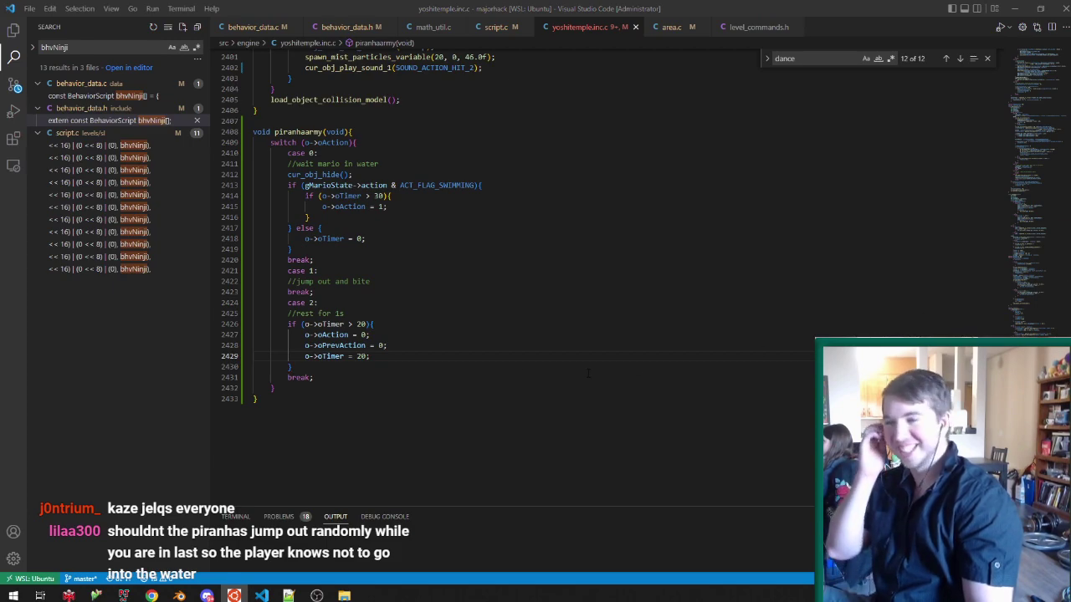
key("alt+Tab")
key("BackSpace")
key("BackSpace")
type("30")
key("ctrl+s")
key("alt+Tab")
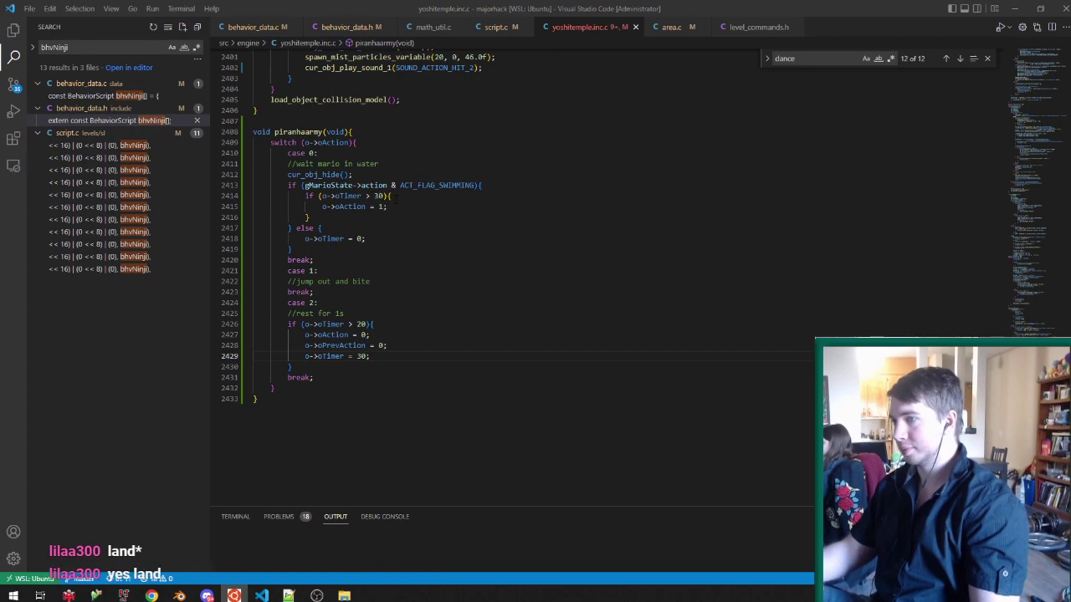
Delete the o->oPrevAction and o->oTimer assignments from case 2 of piranhaarmy and save.
left_click(403, 206)
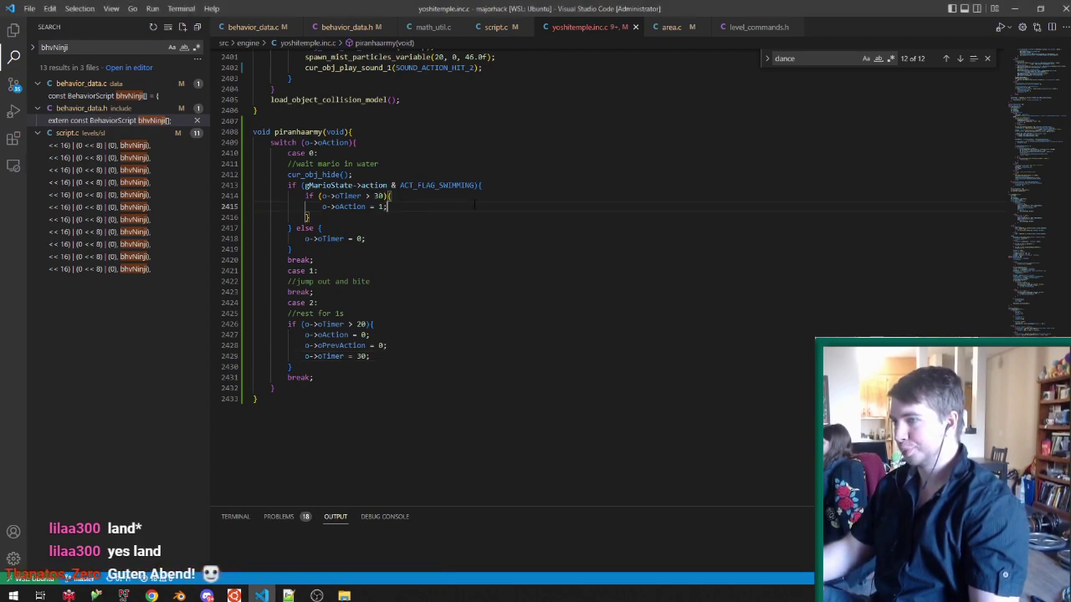
left_click(516, 188)
key("shift+Up")
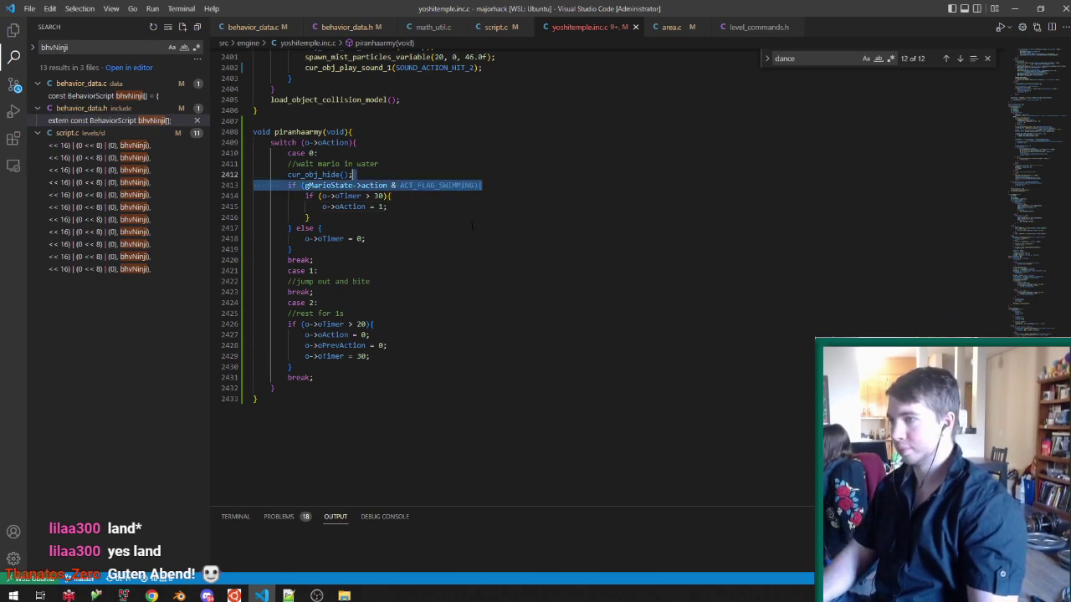
left_click(386, 346)
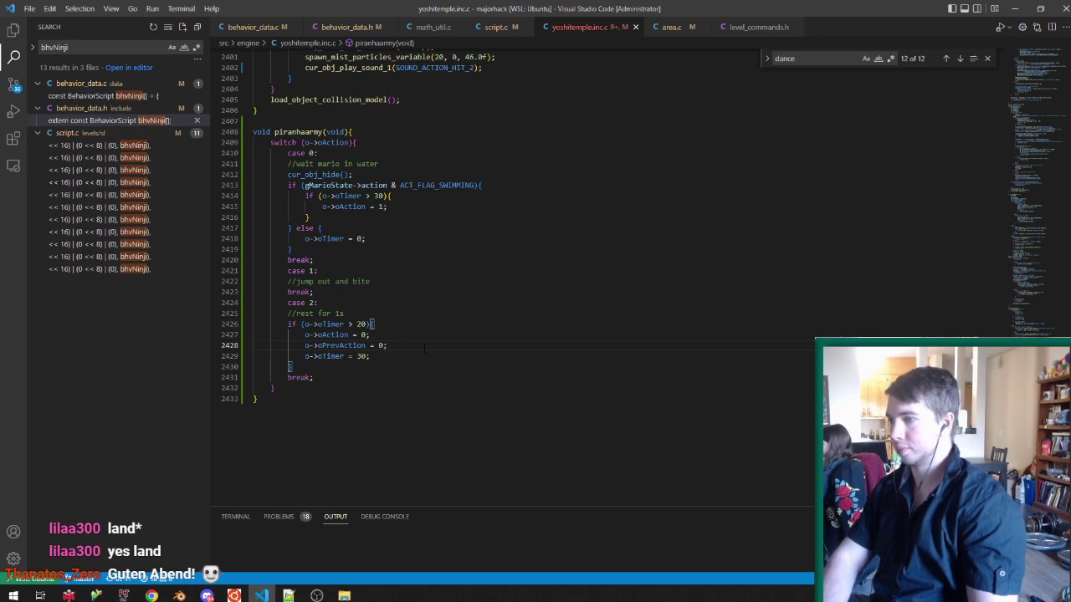
left_click_drag(404, 349, 440, 333)
key("BackSpace")
key("ctrl+s")
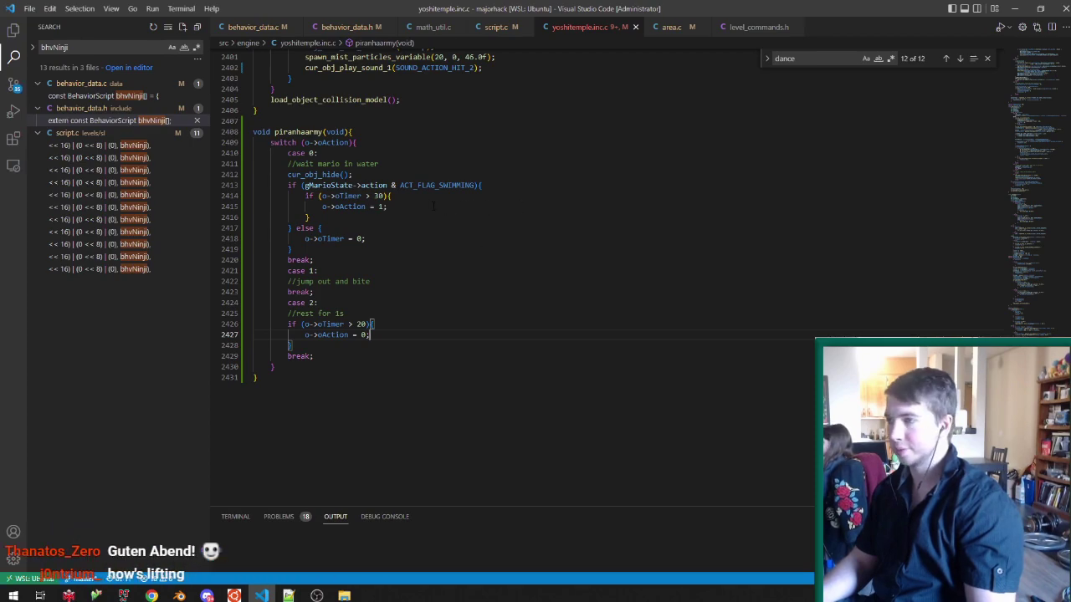
Replace the nested timer check inside the ACT_FLAG_SWIMMING condition with o->oSubAction = 1;.
left_click_drag(434, 216, 548, 185)
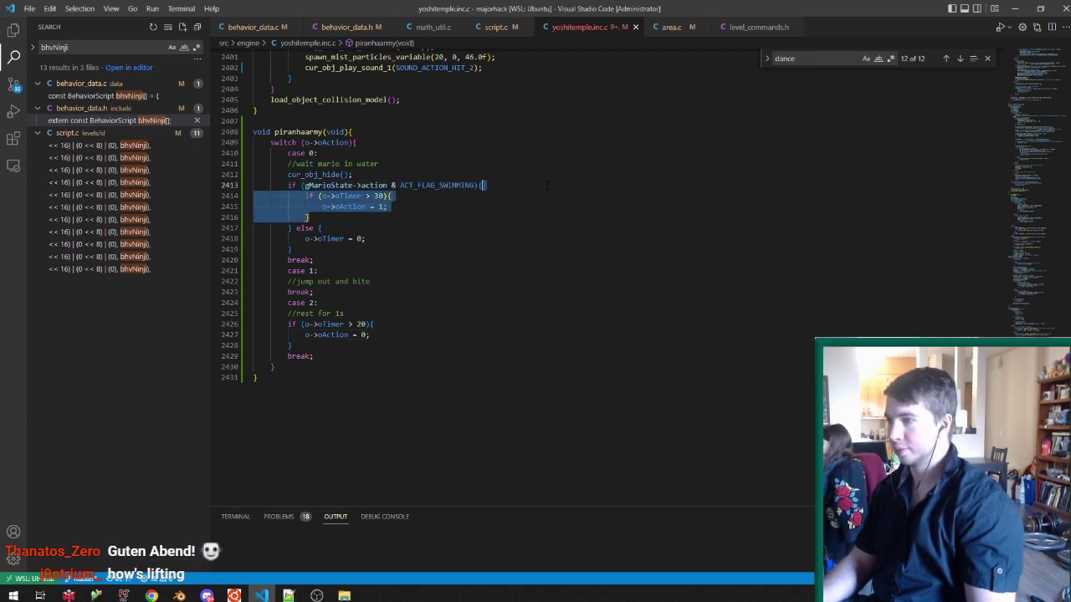
key("Return")
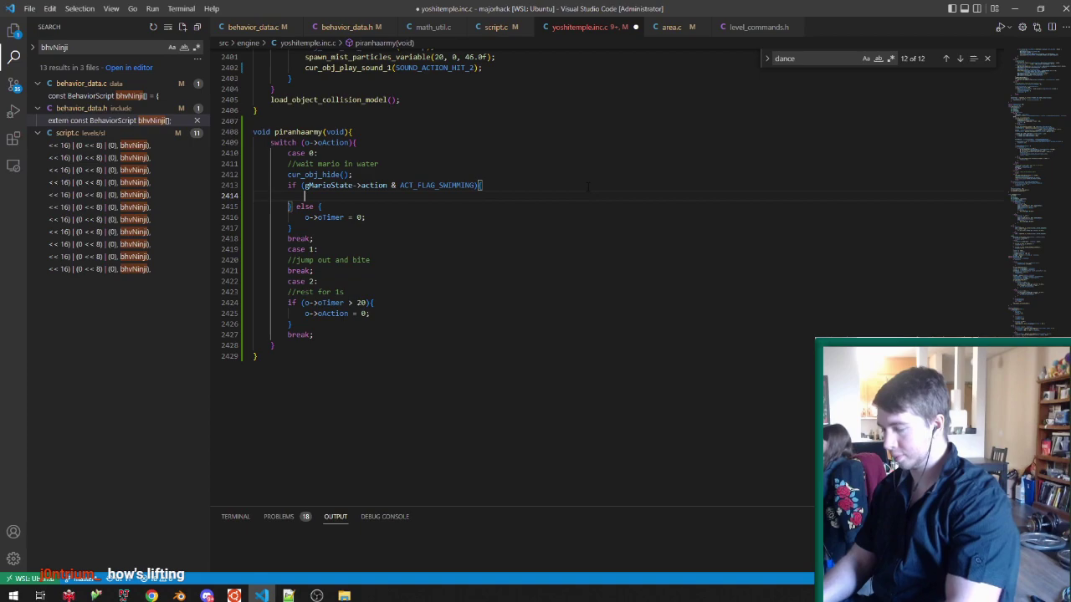
type("o->oSubAction = 1;")
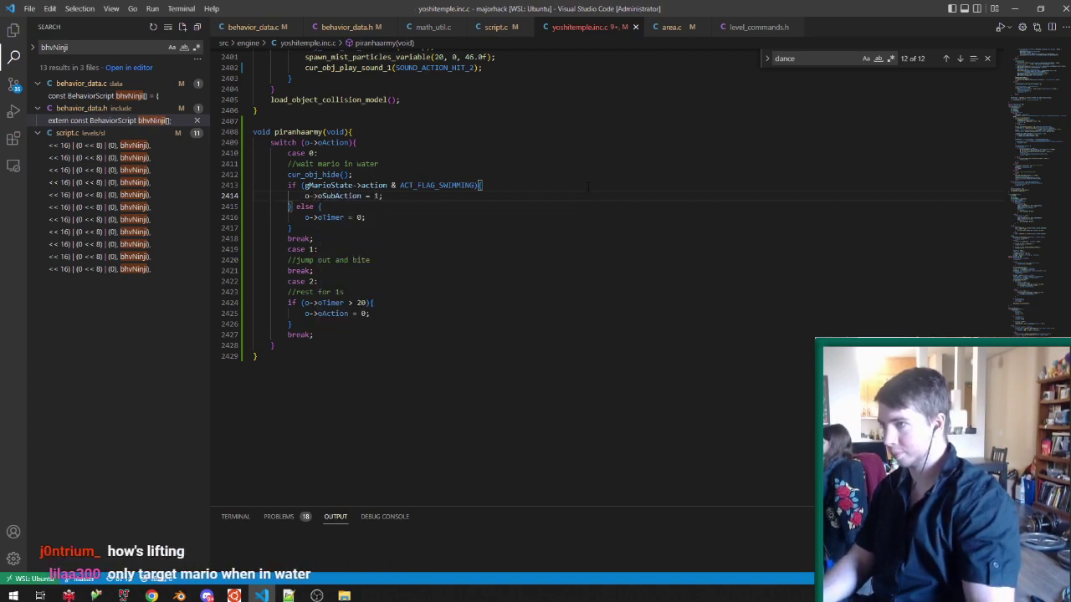
Drop the else branch and move the ACT_FLAG_SWIMMING condition from case 0 to below the "jump out and bite" comment in case 1, and save.
left_click_drag(292, 227, 353, 174)
key("ctrl+c")
key("BackSpace")
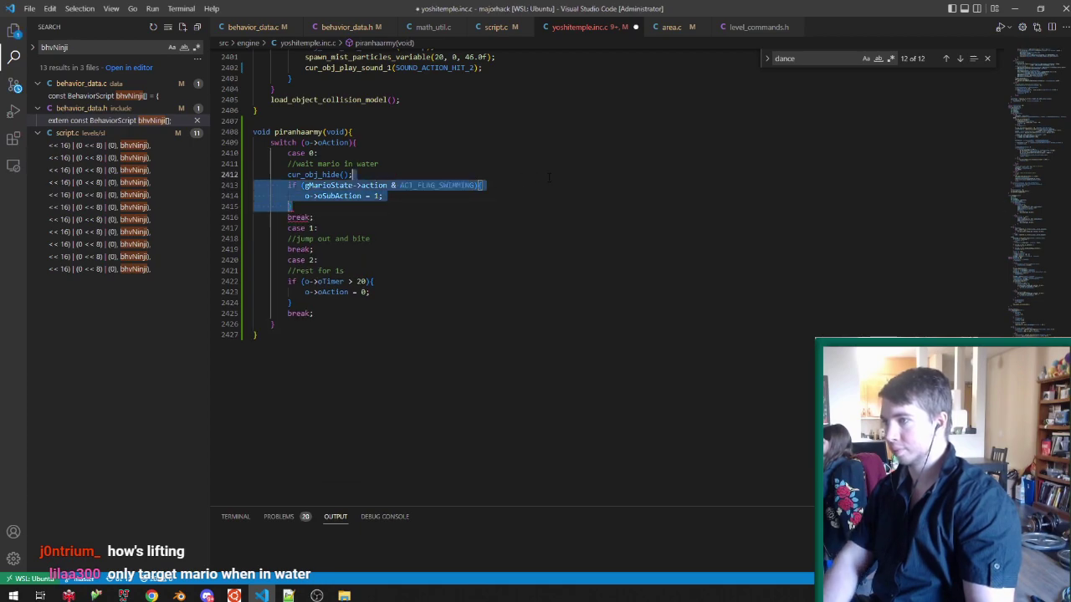
key("BackSpace")
left_click(398, 216)
left_click(437, 207)
key("ctrl+v")
key("ctrl+s")
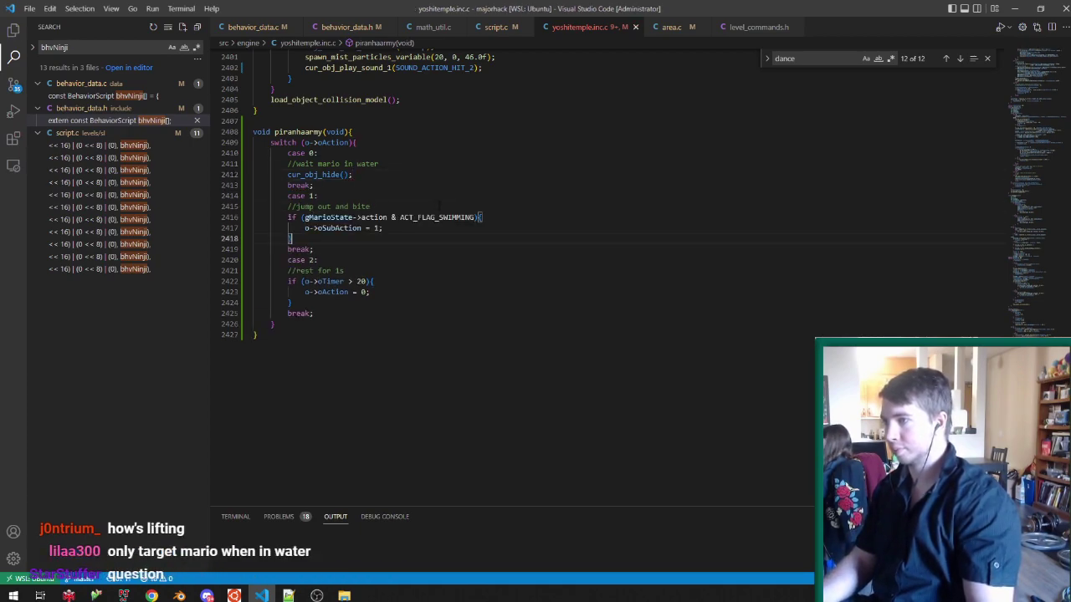
left_click(451, 186)
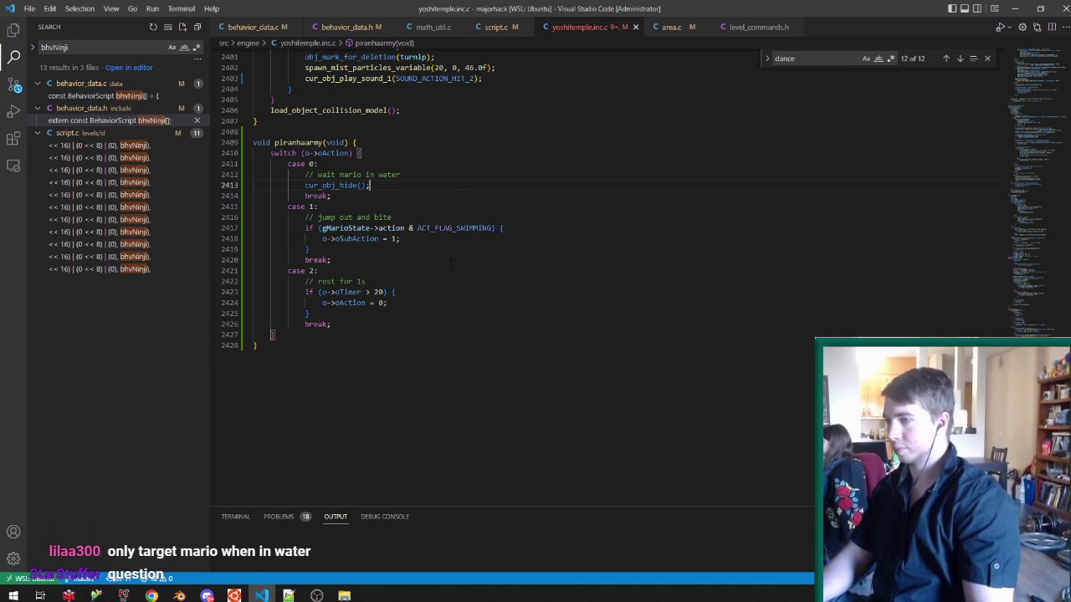
Add a second check to case 1 that sets o->oAction = 0 if o->oPosY < o->oHomeY, and save.
left_click(406, 249)
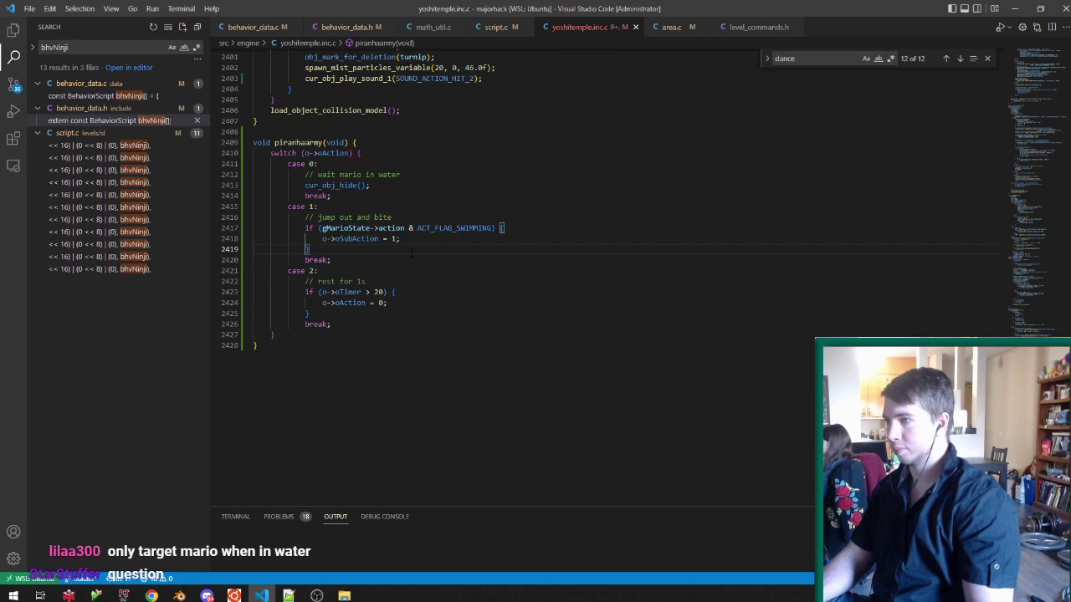
key("Return")
type("if (o->o")
type("Timer ")
type("> 50")
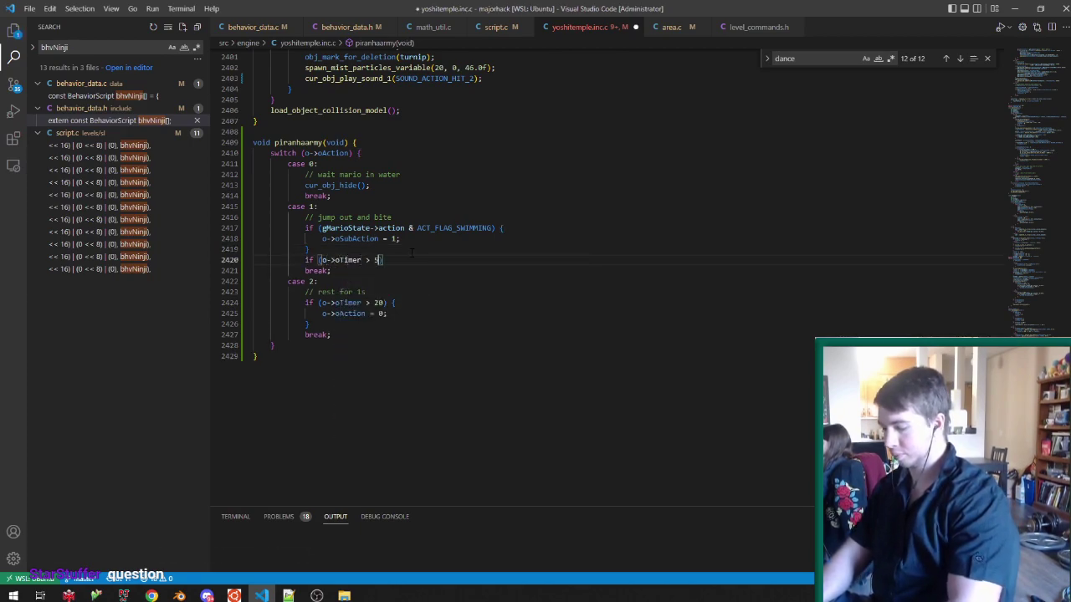
key("BackSpace")
key("BackSpace")
key("BackSpace")
key("BackSpace")
key("BackSpace")
key("BackSpace")
key("BackSpace")
key("BackSpace")
key("BackSpace")
key("BackSpace")
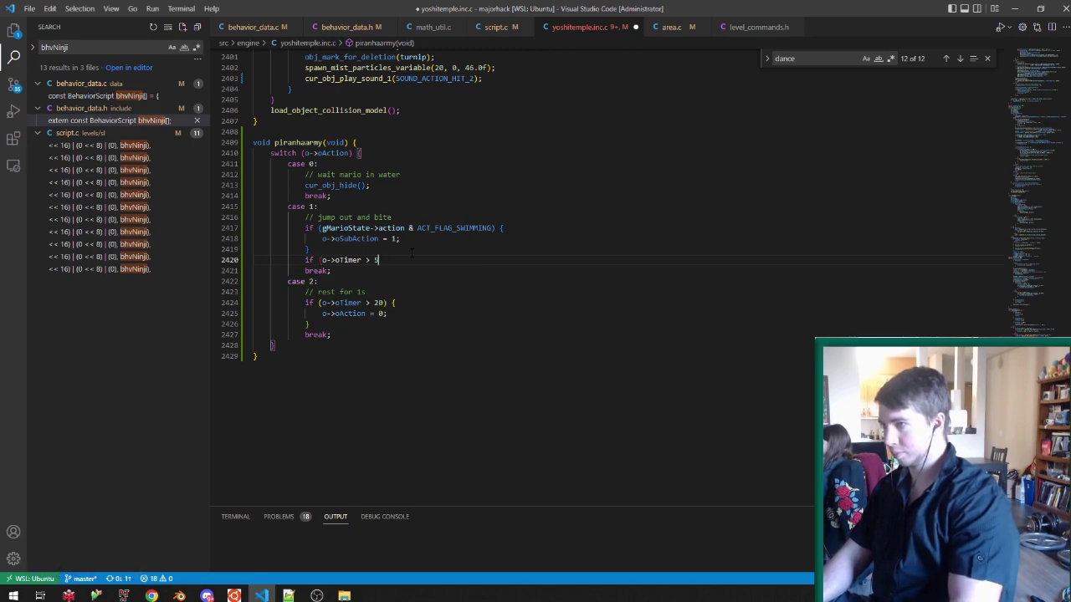
type("PosY")
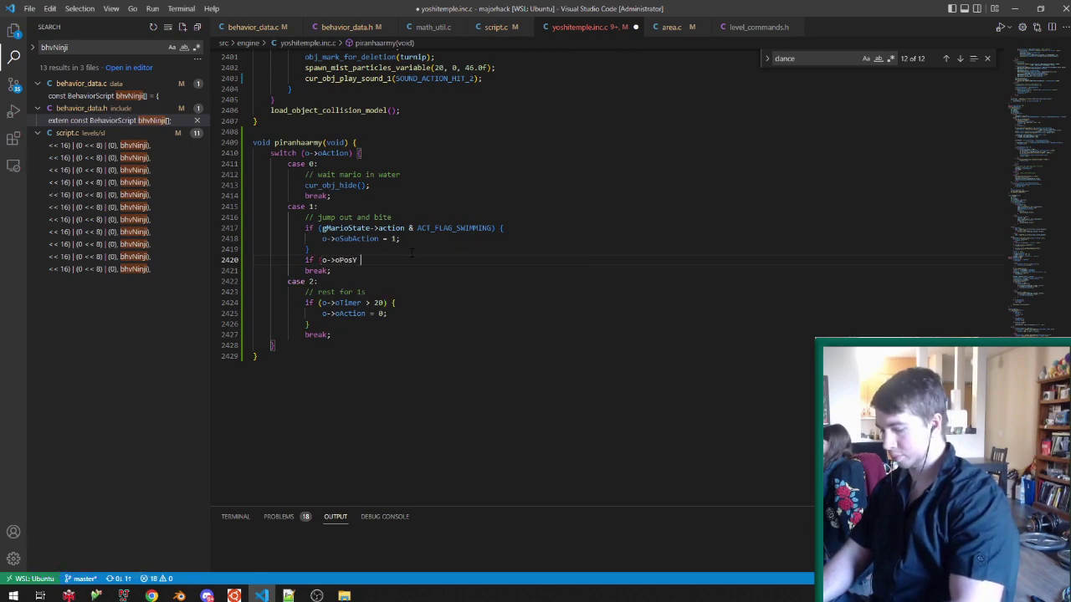
type(" < o->oHomeY")
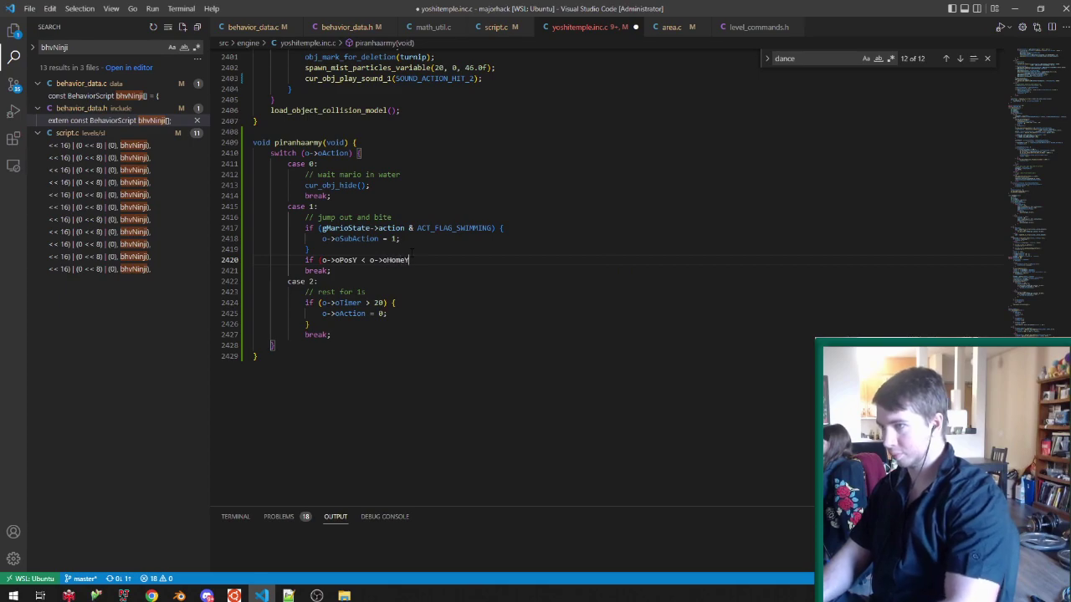
type(") {")
key("Return")
type("o->oA")
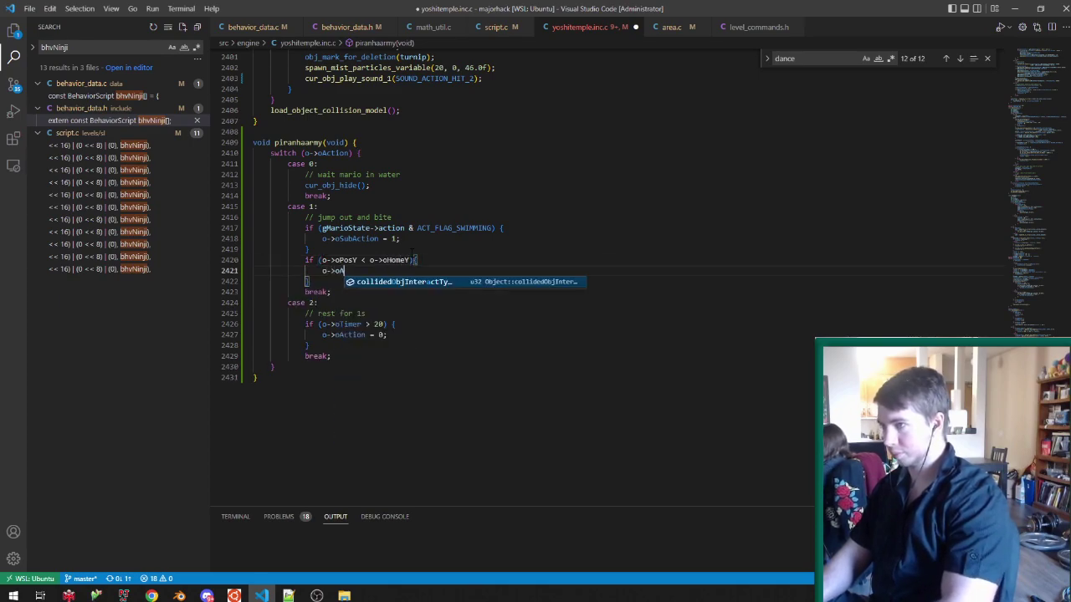
type("ction = 0;")
key("ctrl+s")
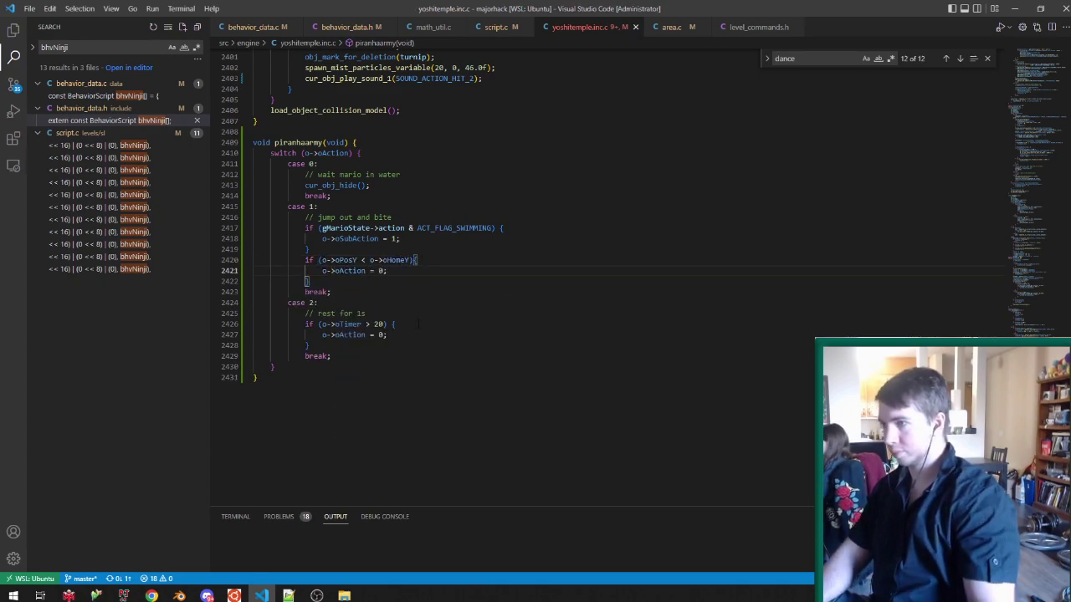
Move the o->oTimer > 20 check from case 2 to below cur_obj_hide() in case 0, and make it set o->oAction = 1.
left_click_drag(309, 345, 484, 315)
key("ctrl+x")
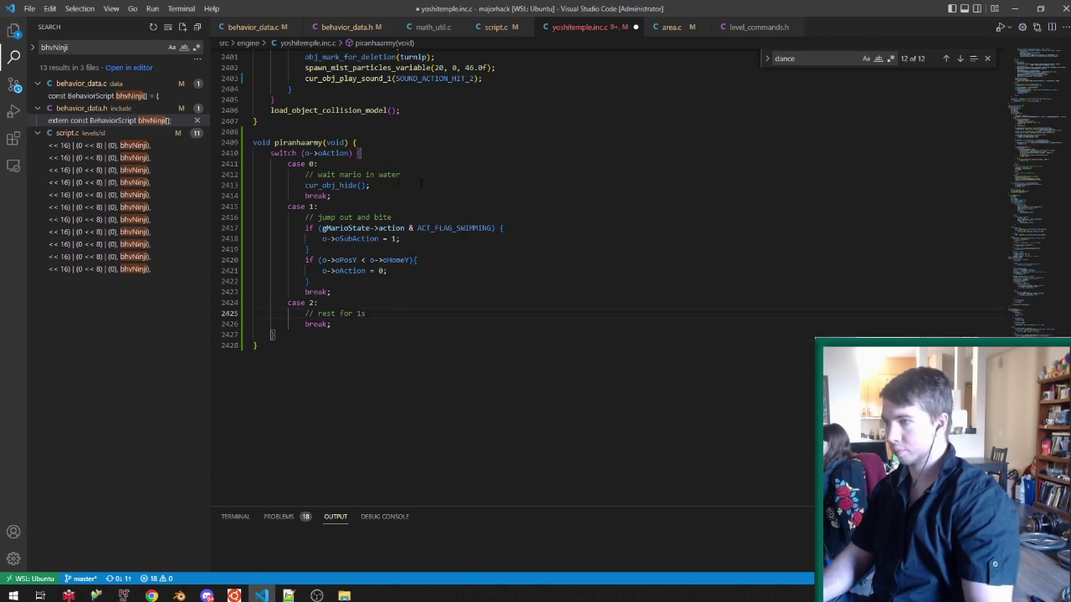
left_click(372, 185)
key("ctrl+v")
left_click_drag(379, 206, 379, 206)
left_click(384, 206)
type("1")
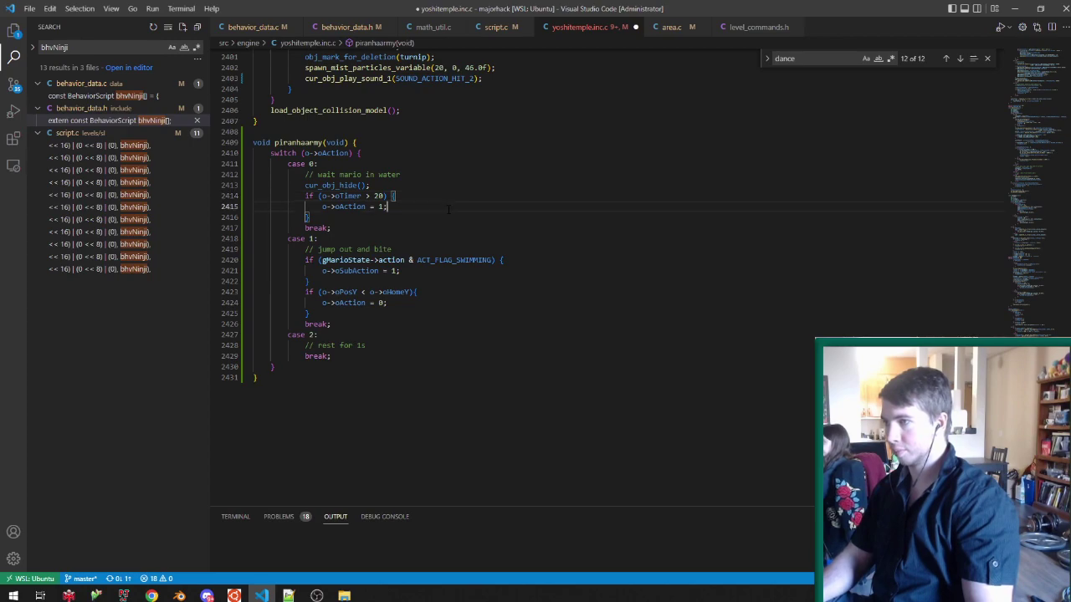
Add a cur_obj_unhide(); call after o->oAction = 1; in case 0 and save the file.
key("End")
key("Return")
type("cur_objh_hun")
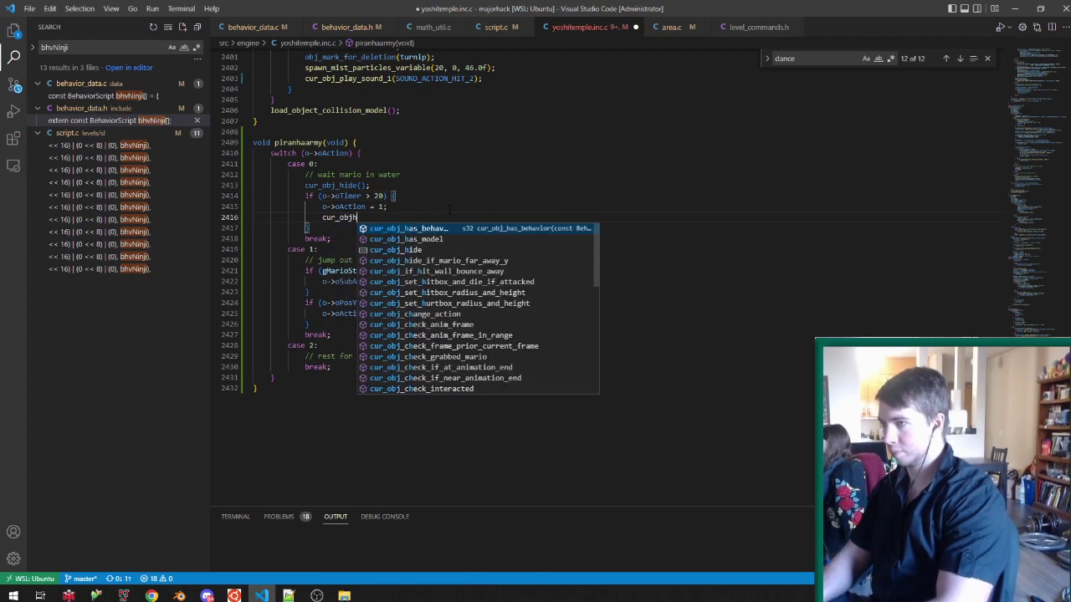
key("BackSpace")
key("BackSpace")
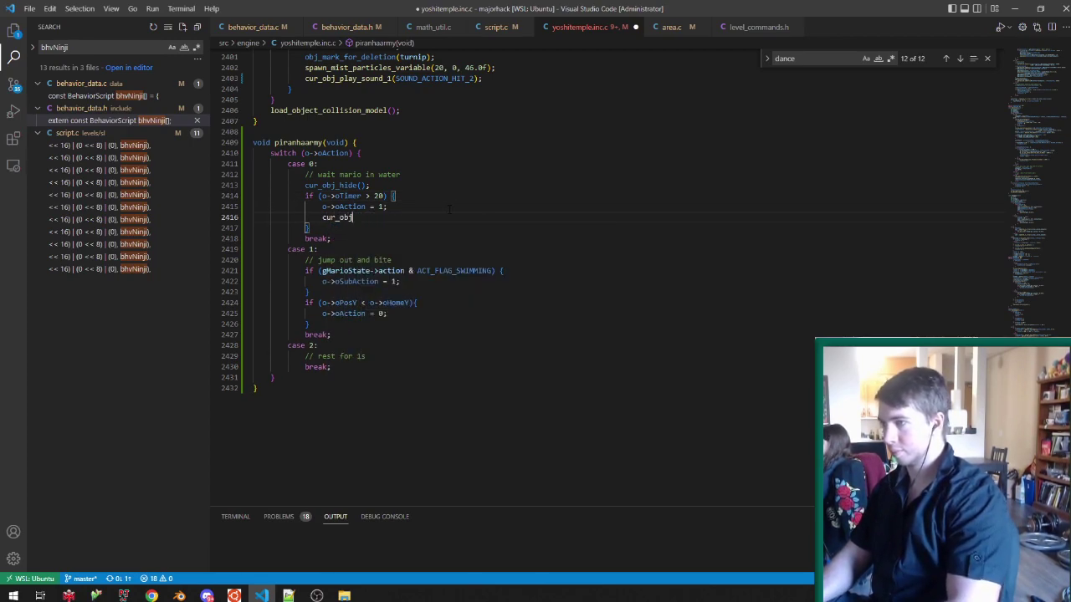
type("_unh")
key("Tab")
type("();")
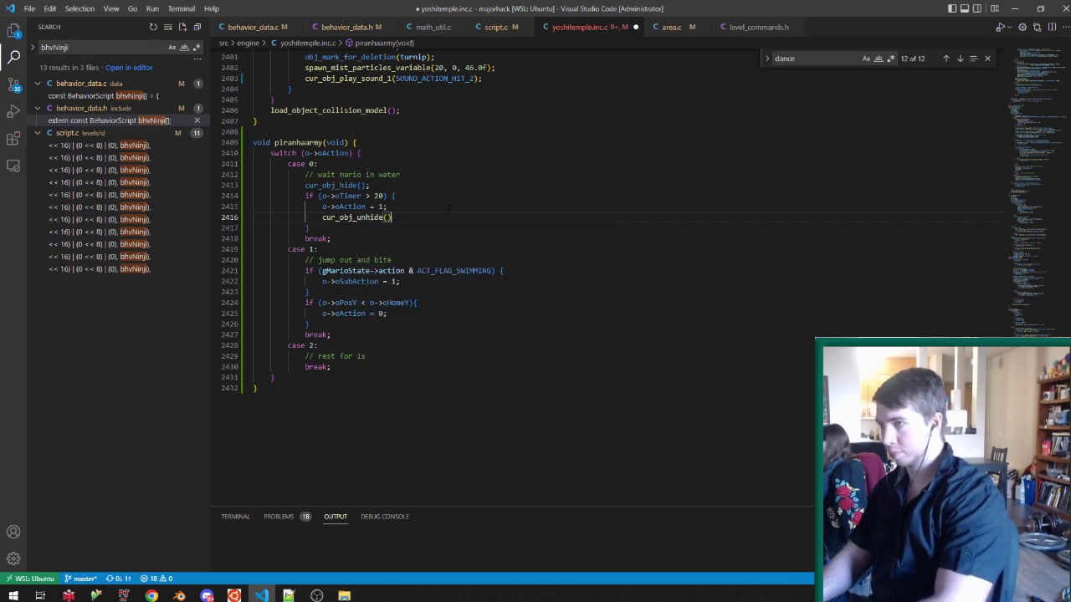
key("alt+Tab")
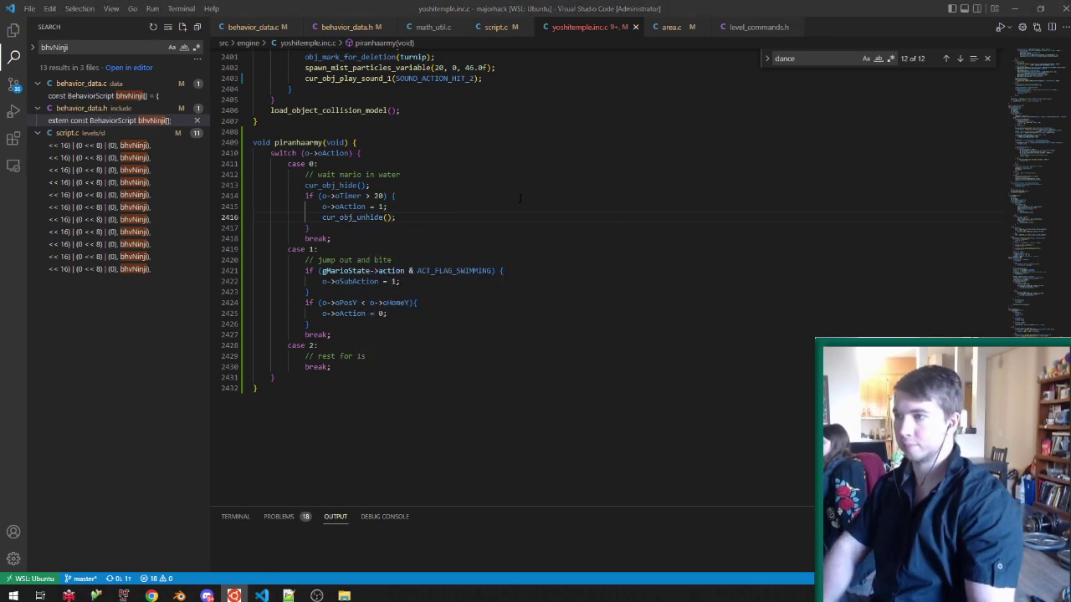
In behavior_data.c, add SET_FLOAT(oDrawingDistance, 32765), after ANIMATE(0) in bhvPiranhaArmy and save.
left_click(427, 217)
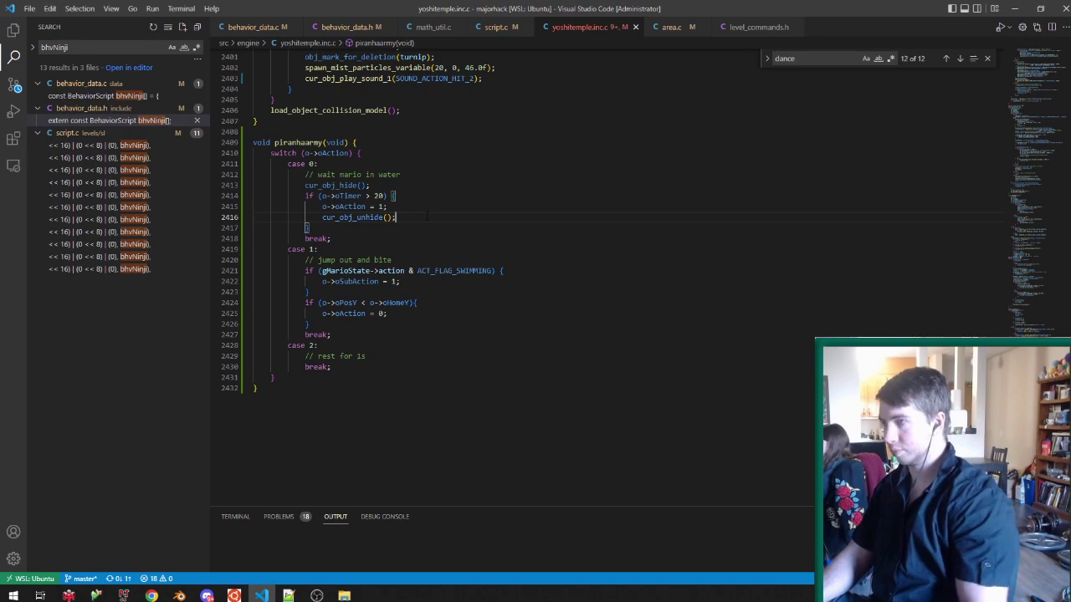
left_click(243, 30)
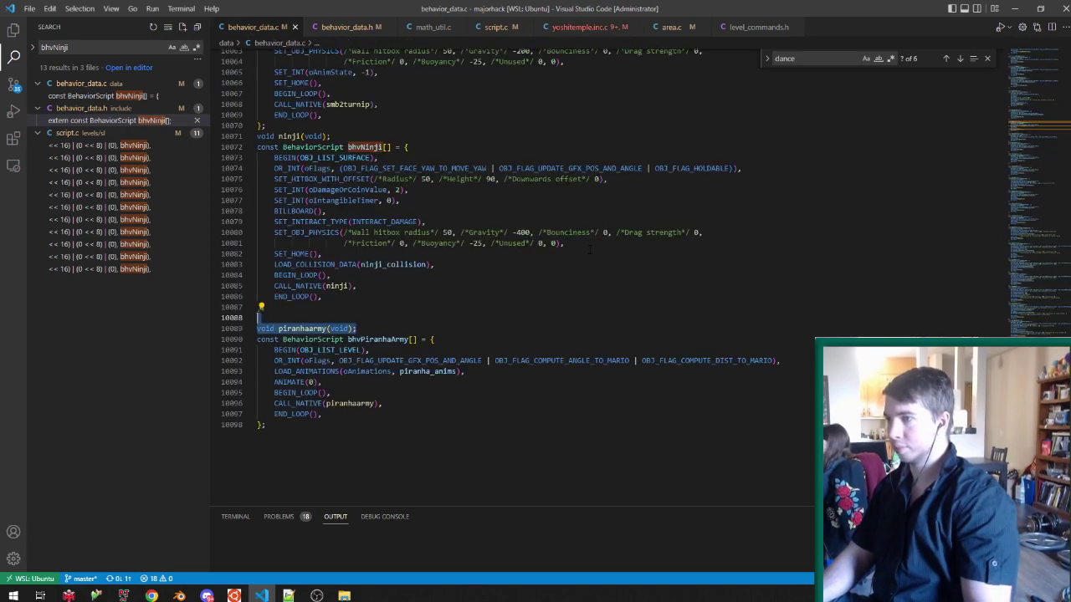
left_click(498, 378)
key("Return")
type("SET_FLOAT(oDraw")
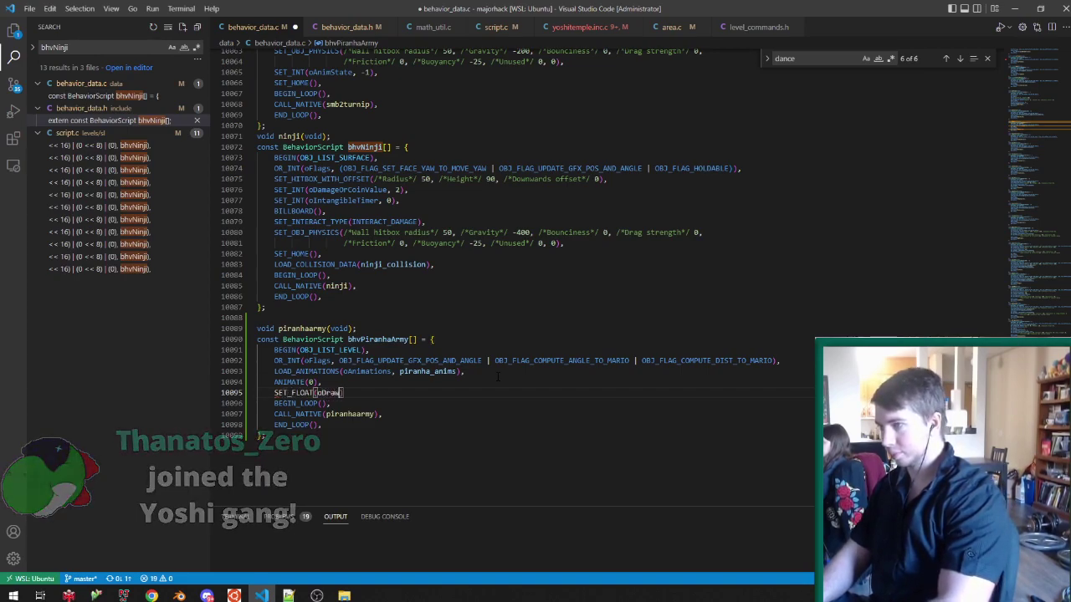
type("ingDistance, ")
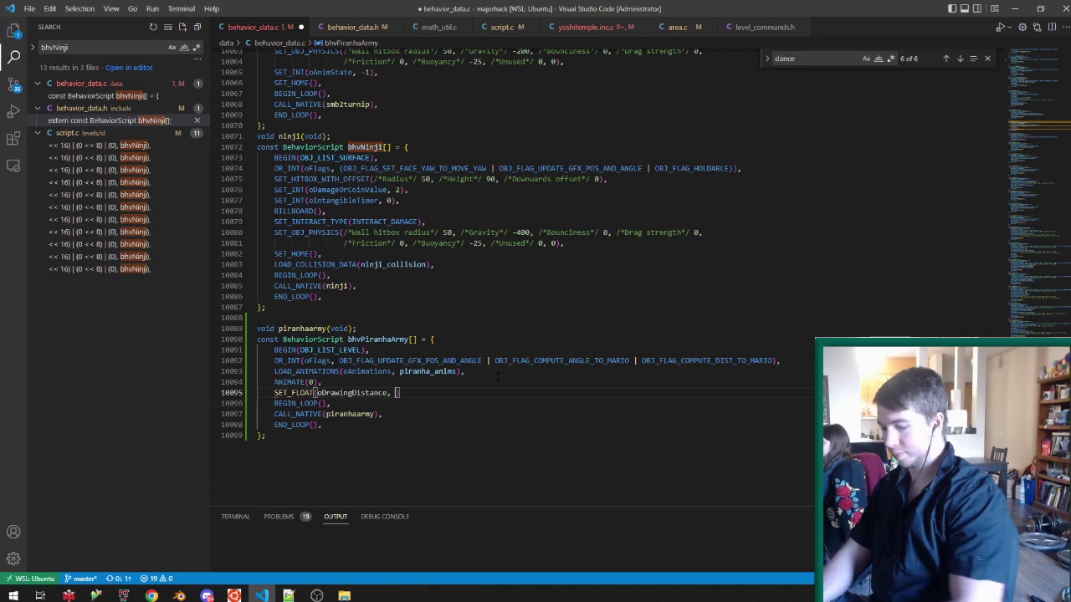
type("32765),")
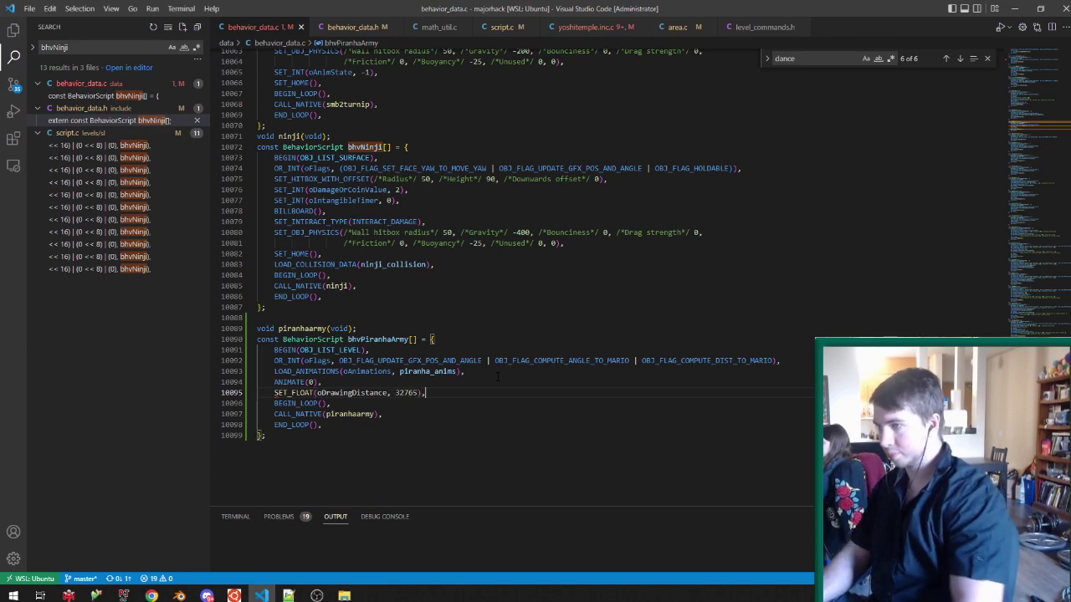
left_click(565, 28)
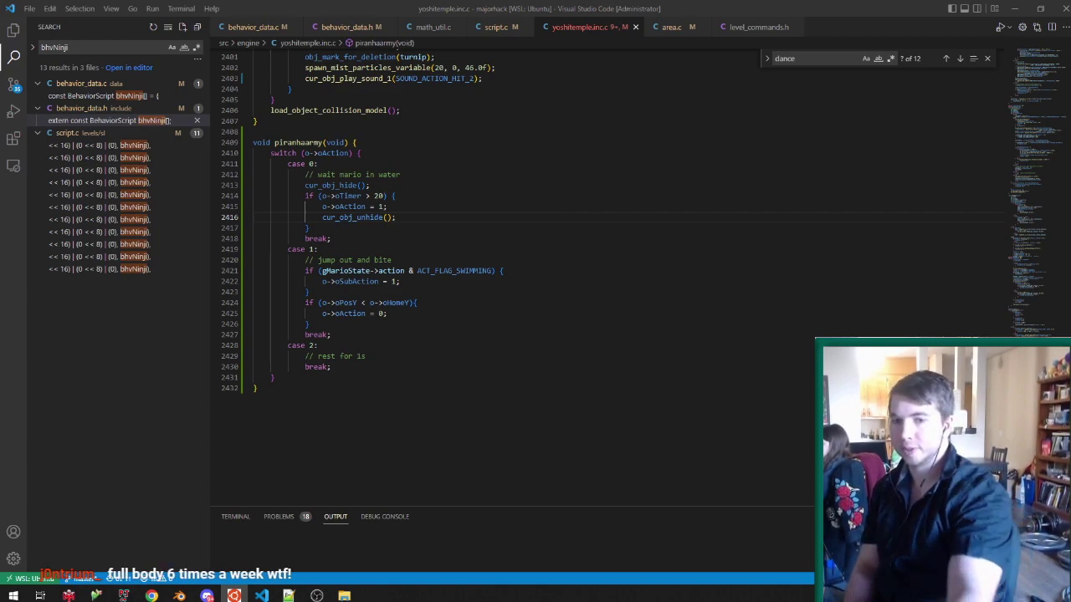
left_click(457, 195)
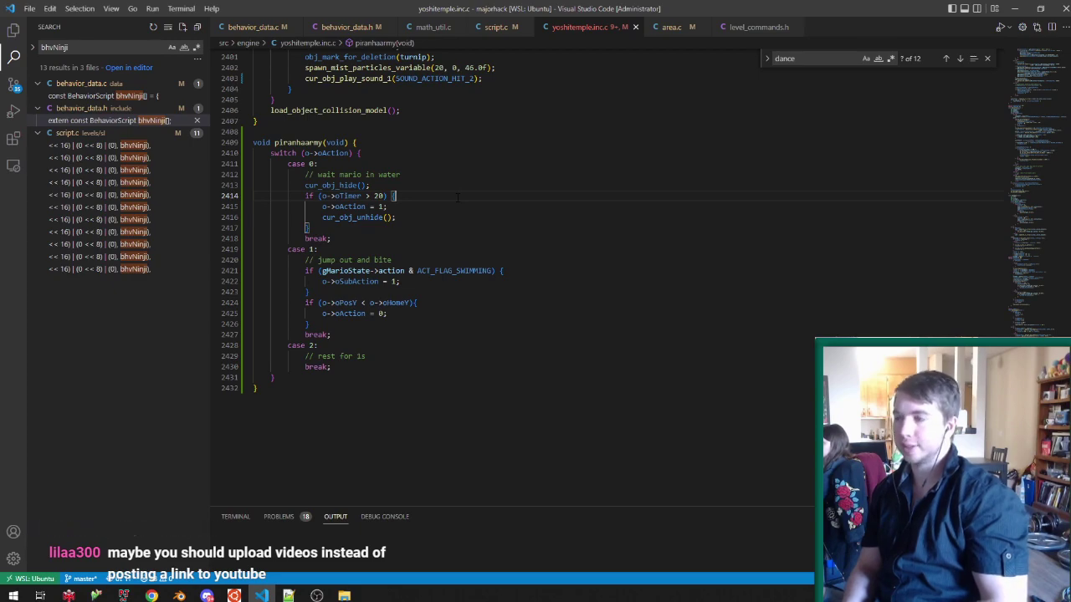
left_click(438, 208)
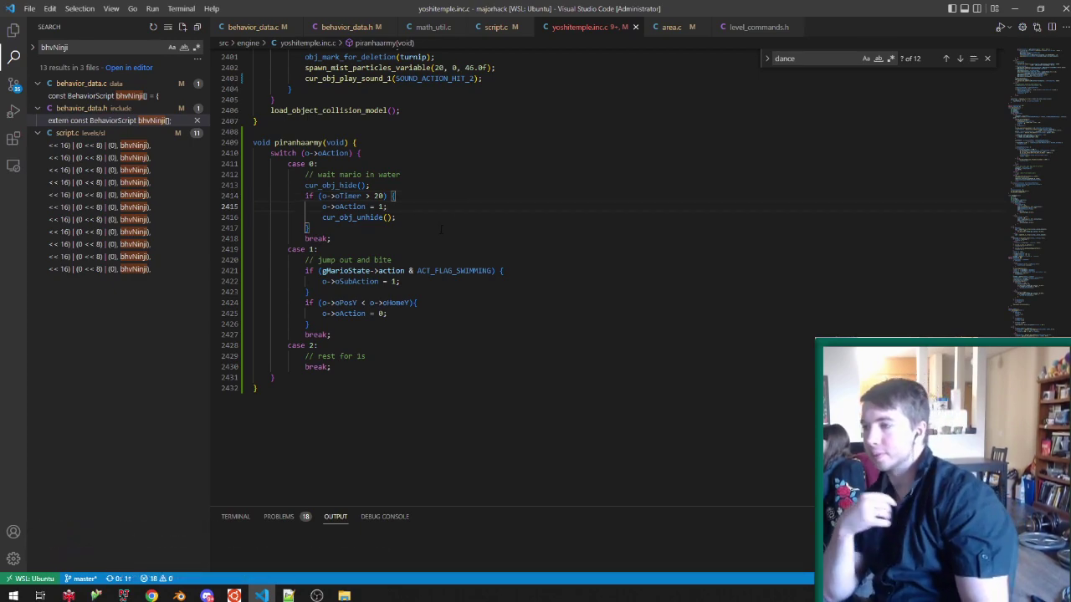
left_click(313, 292)
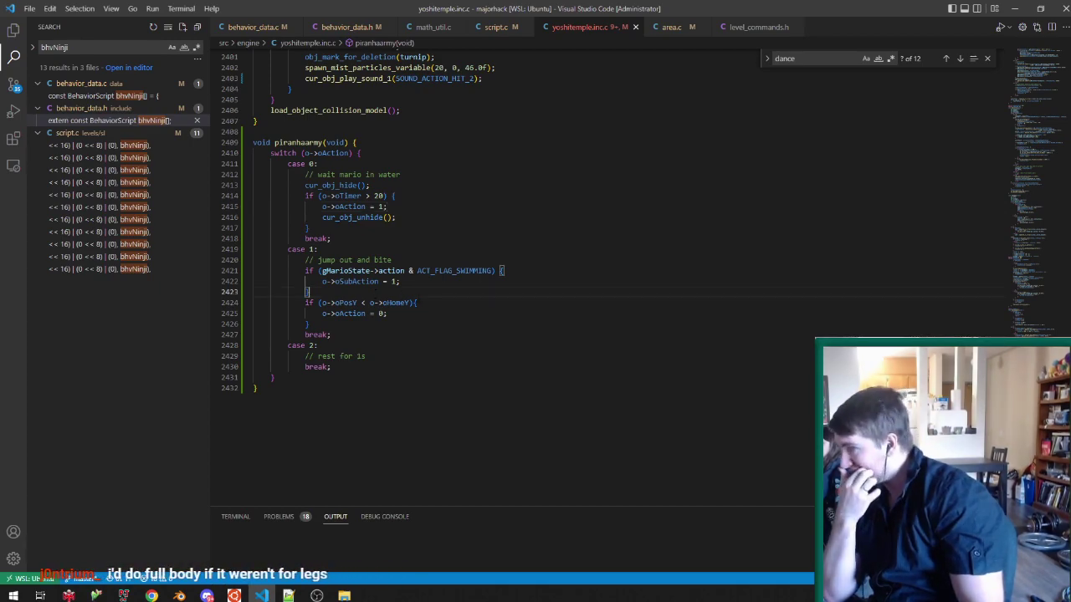
key("ctrl+Tab")
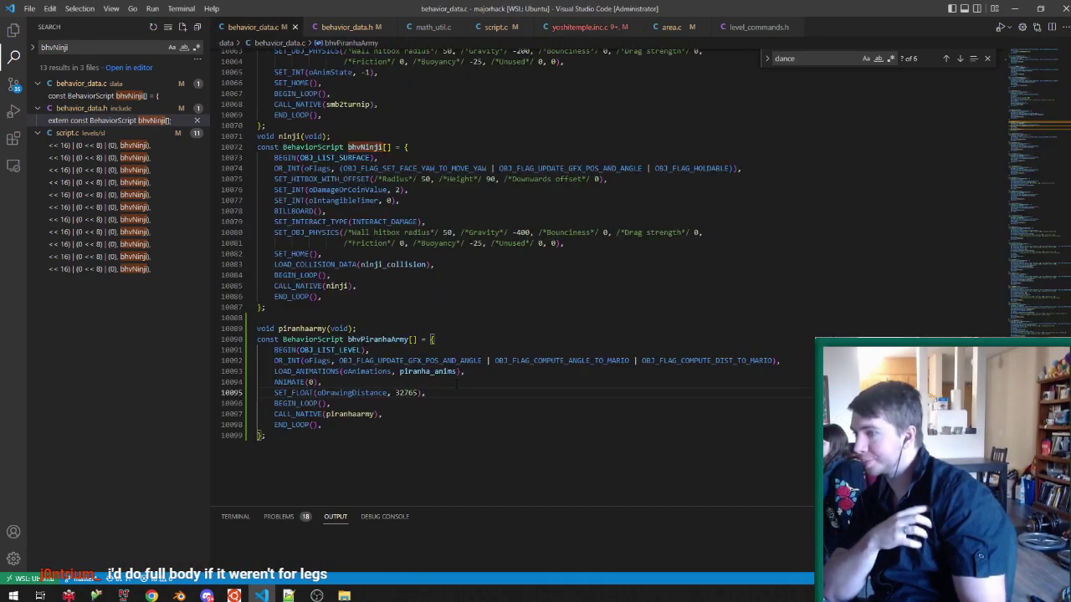
Add SET_HOME(), below ANIMATE(0) in the bhvPiranhaArmy script and save behavior_data.c.
key("Return")
type("SET_HOME(),")
key("ctrl+s")
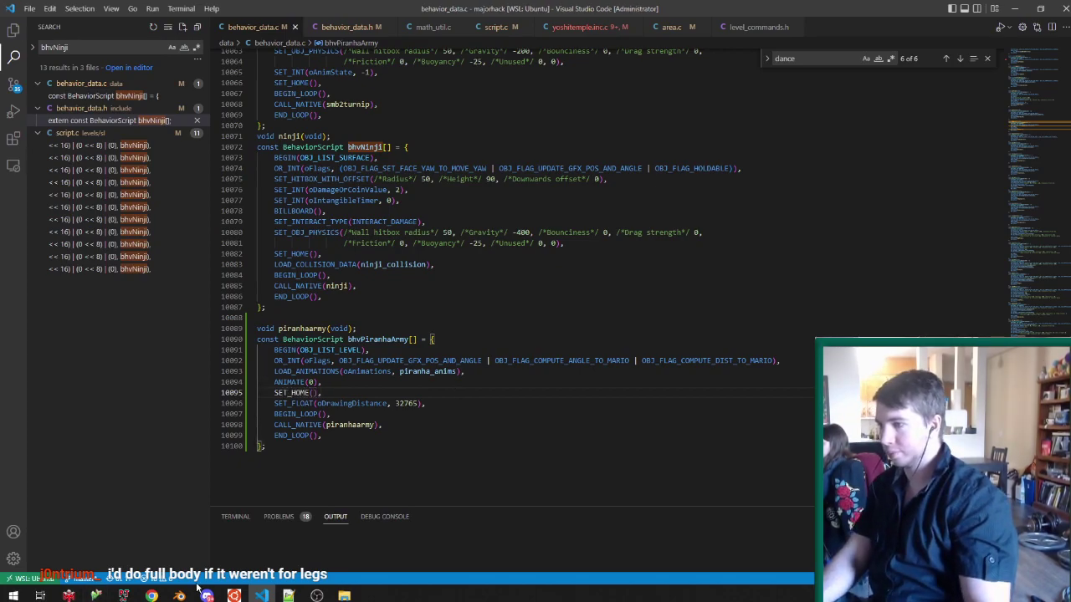
Copy the bhvPiranhaArmy name, then switch to Blender, select the Spawn.009 object over the water and save the scene.
left_click(358, 328)
double_click(369, 339)
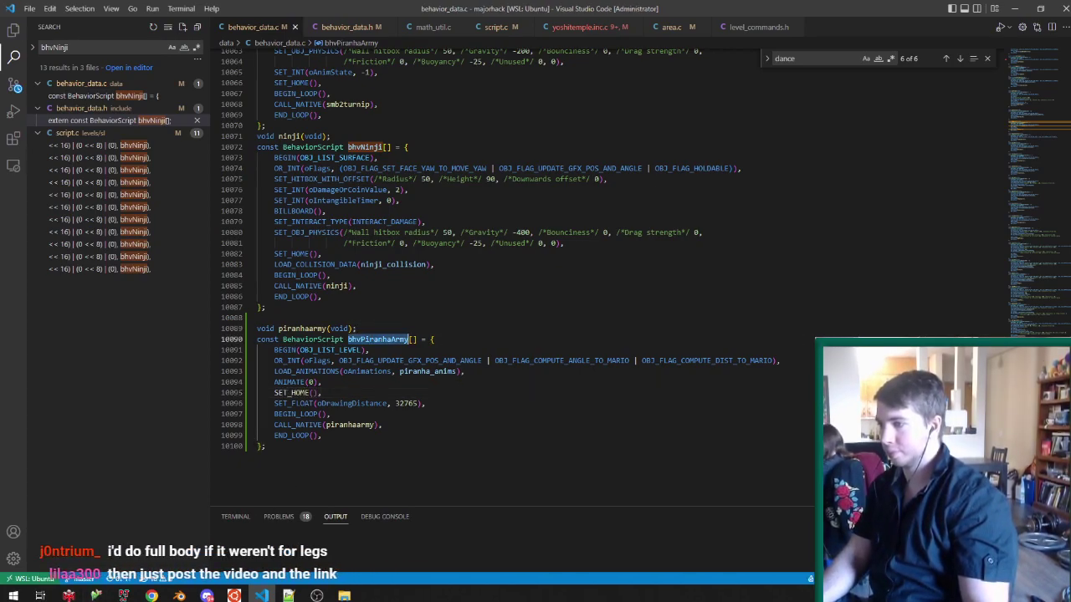
mouse_move(179, 595)
left_click(117, 543)
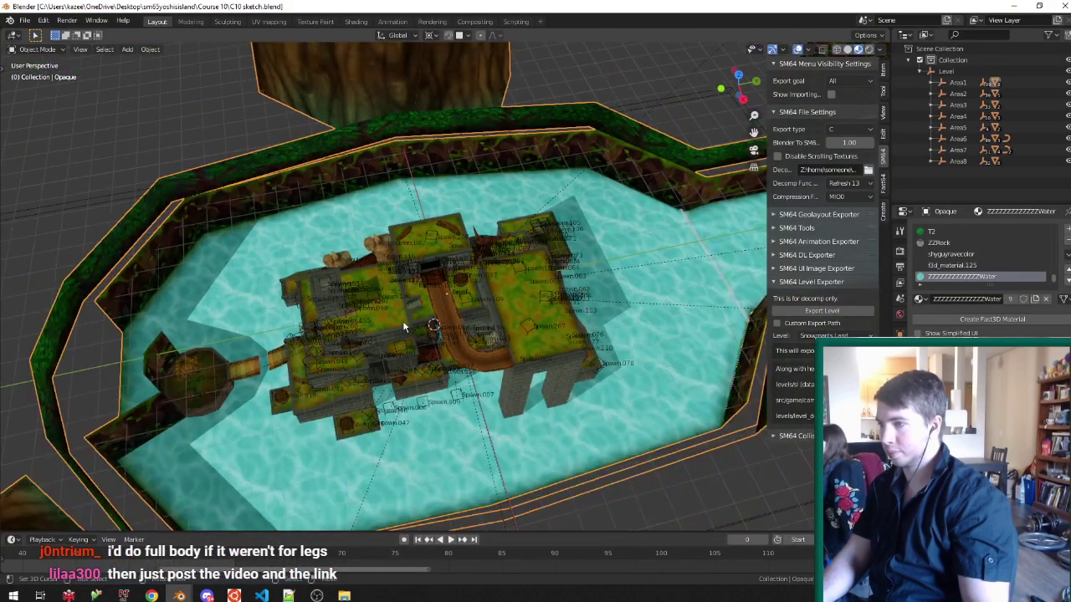
scroll(404, 327, "up", 3)
left_click(433, 402)
key("ctrl+s")
scroll(489, 326, "up", 3)
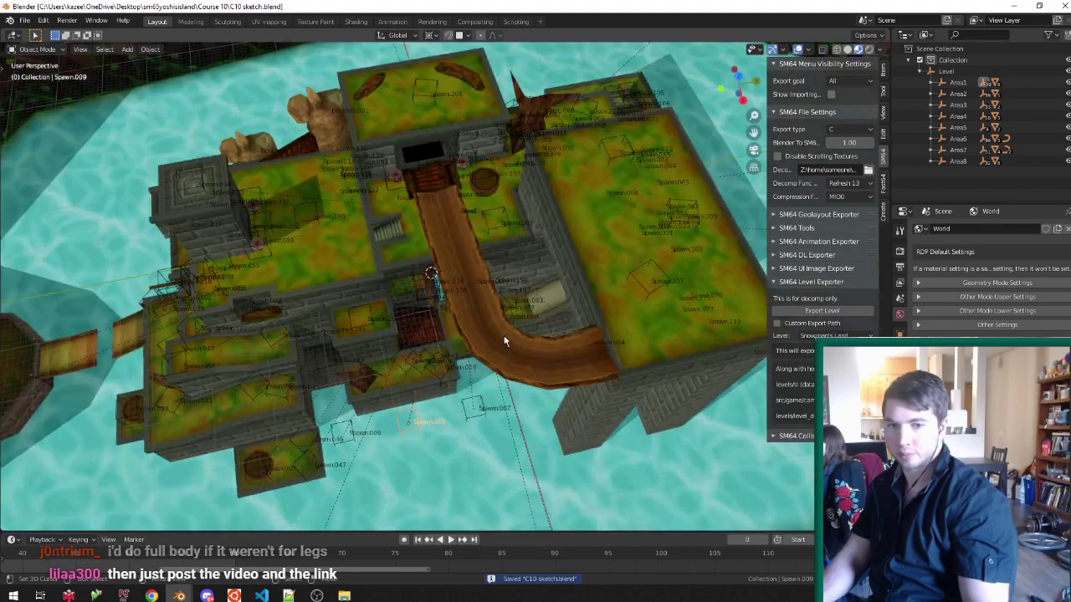
With snapping on, duplicate Spawn.009 onto the small water channel between the grass patches, about -2883 m in X and 1616 m in Y.
mouse_move(503, 335)
middle_mouse_down()
mouse_move(503, 306)
mouse_move(498, 340)
middle_mouse_up()
left_click(900, 335)
middle_click_drag(420, 386, 468, 302)
scroll(448, 238, "up", 8)
key("shift+Tab")
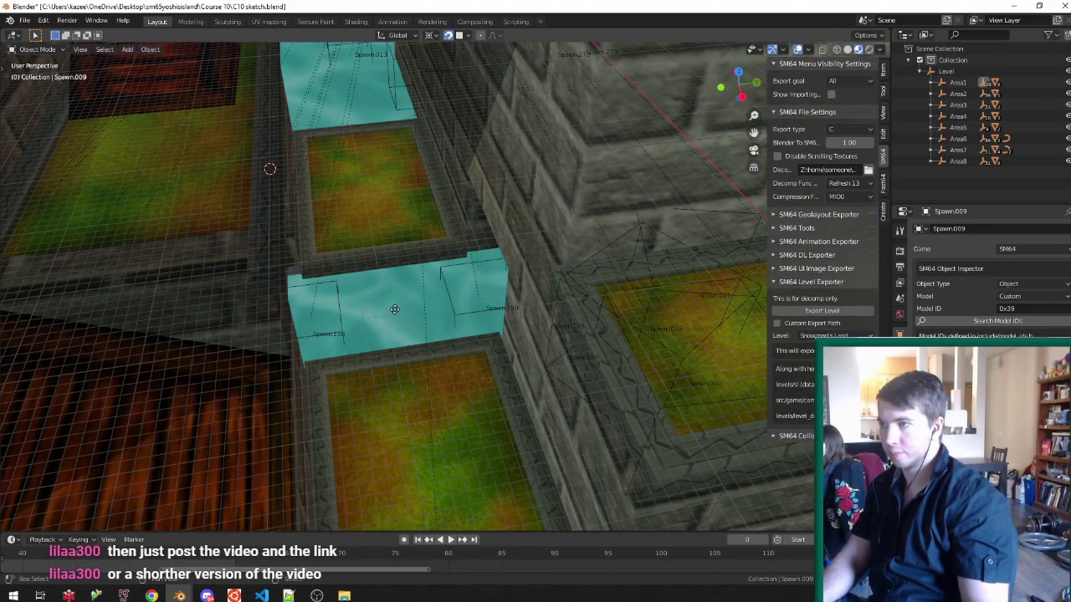
left_click(397, 312)
key("g")
left_click(399, 308)
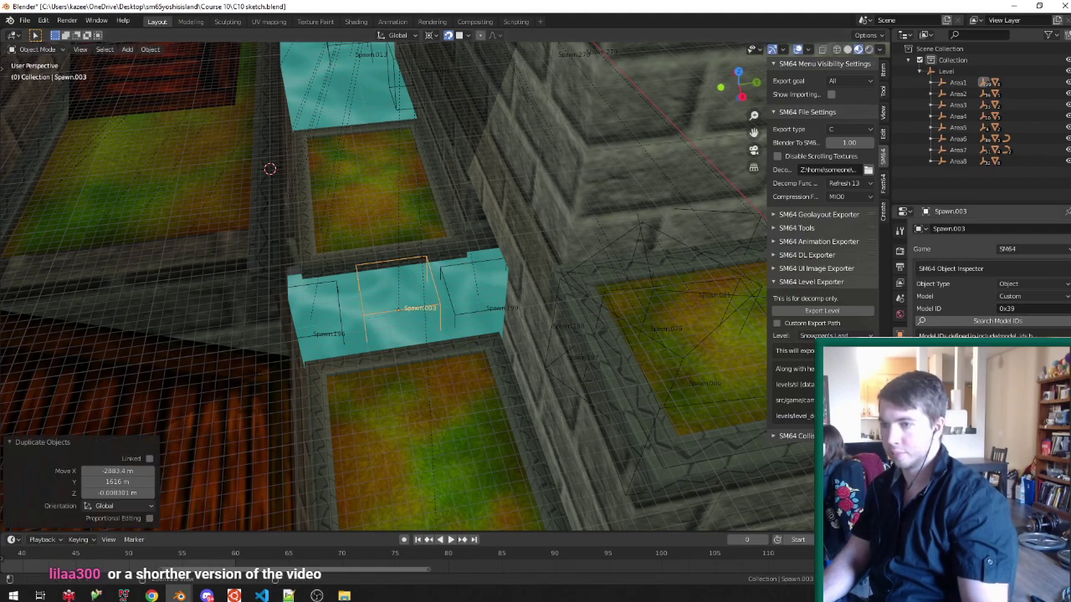
Set the duplicated spawn object's Model ID to 0x5C.
left_click(1024, 308)
type("0x5C")
key("Return")
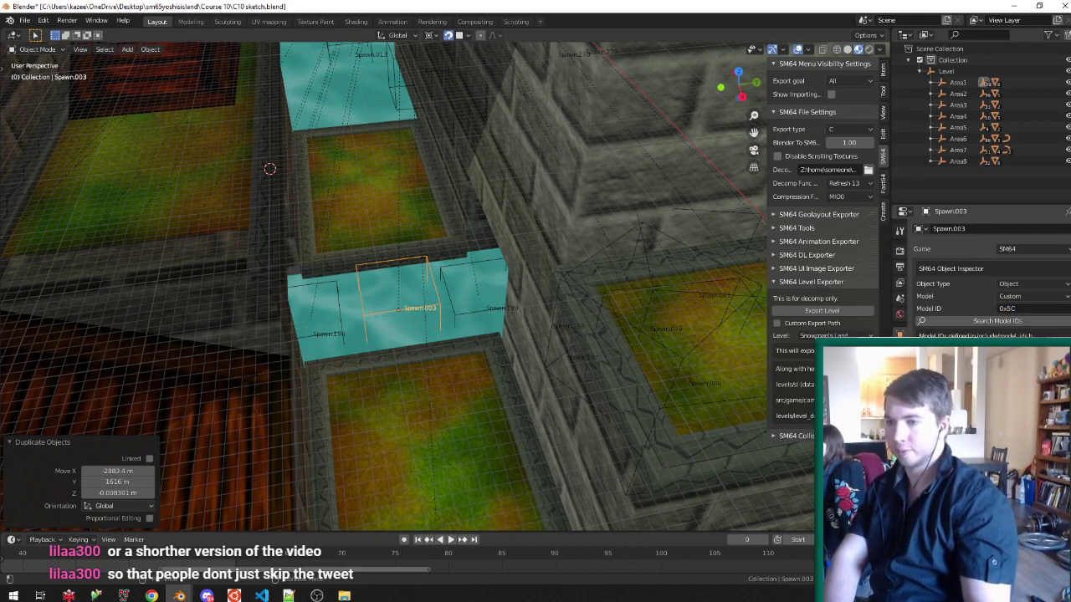
Select the Level root object, save the Blender file and export the level.
scroll(503, 372, "down", 5)
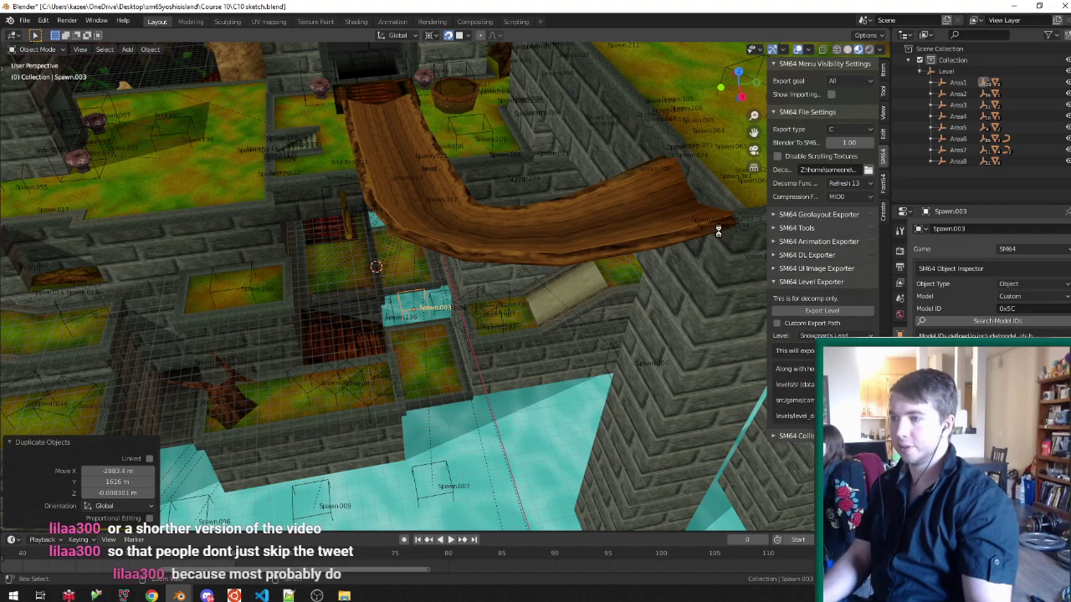
left_click(965, 69)
key("ctrl+s")
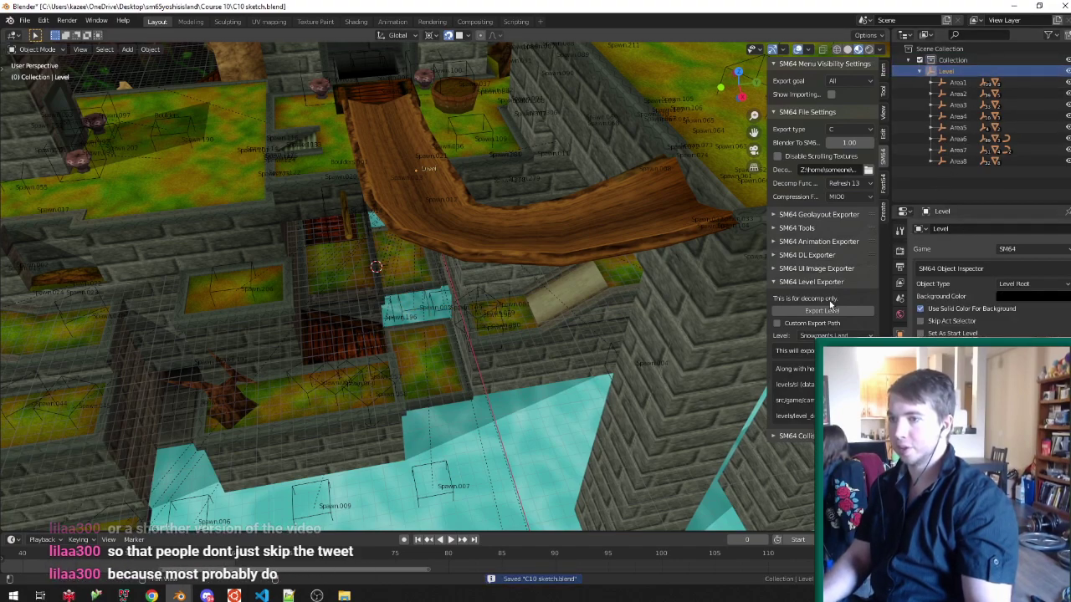
left_click(821, 310)
Switch to VS Code, add o->oBehParams2ndByte = random_u16()%12; below cur_obj_unhide() in case 0 of piranhaarmy, and save yoshitemple.inc.c.
key("alt+Tab")
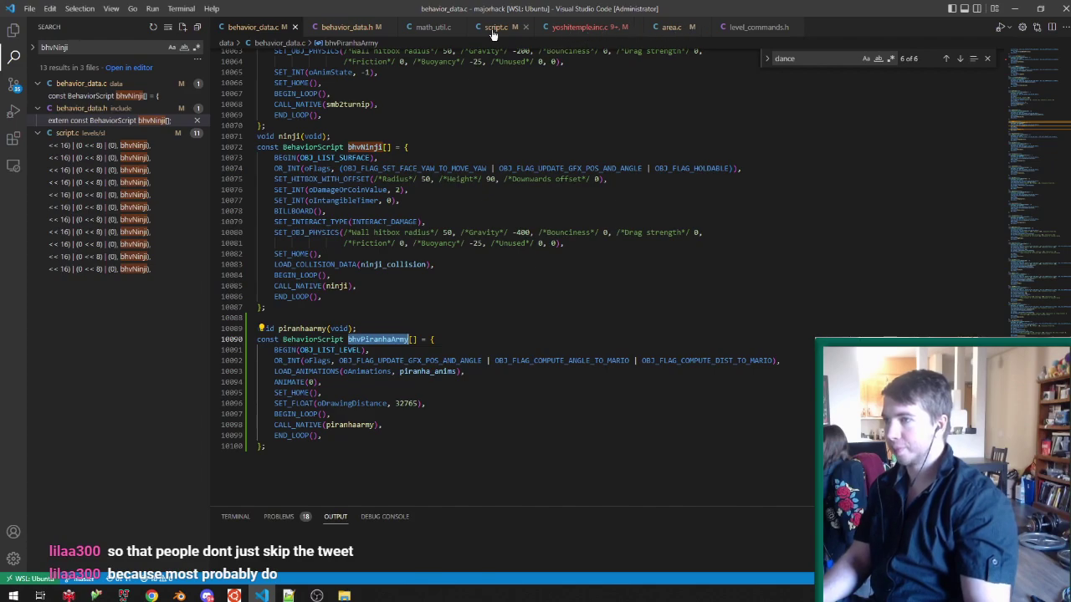
left_click(493, 30)
left_click(580, 29)
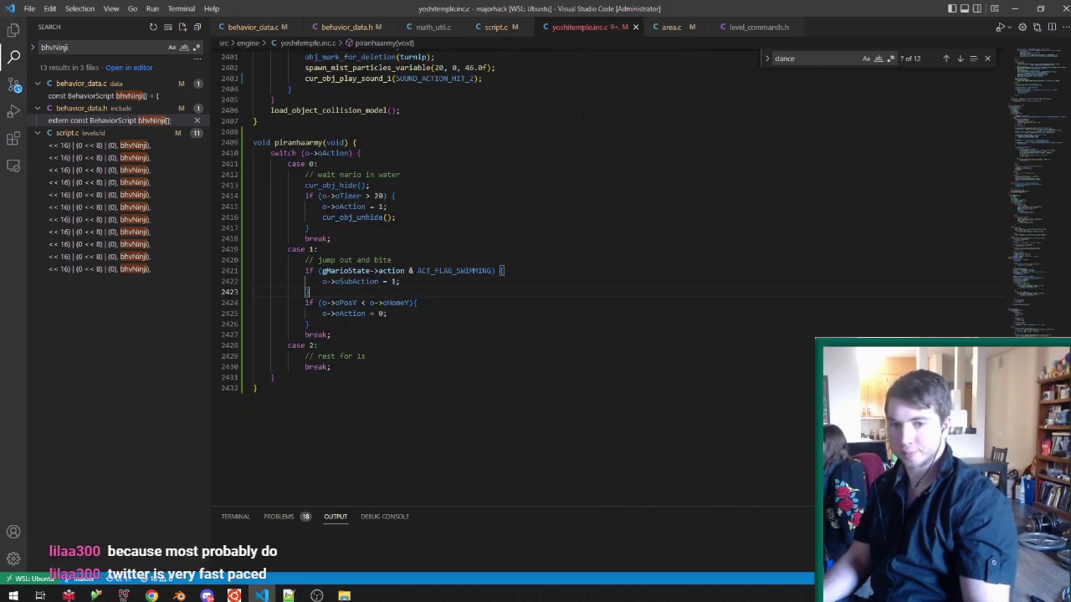
left_click(429, 321)
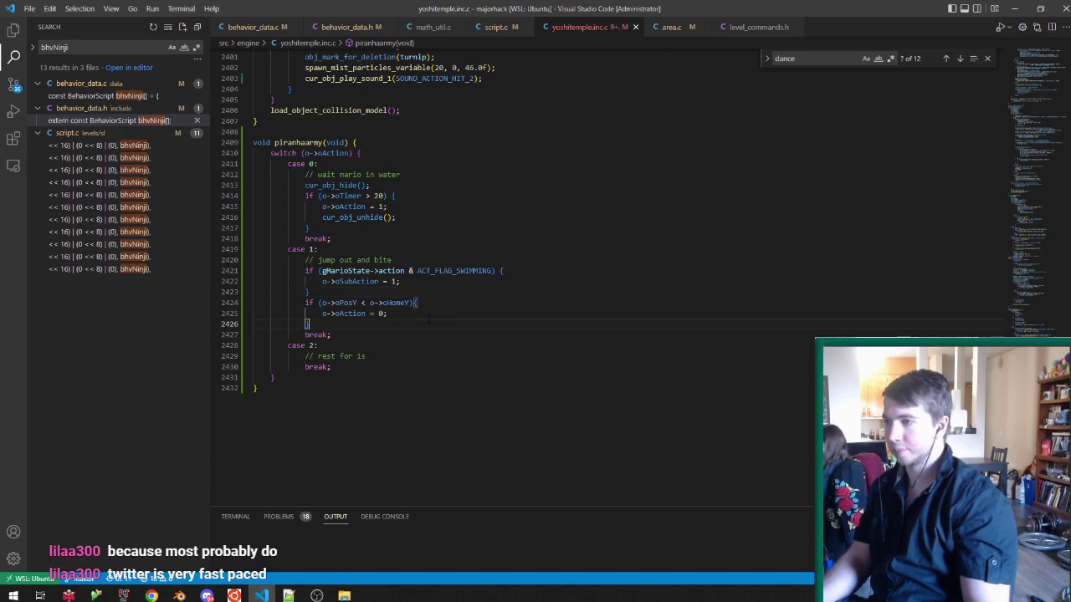
left_click(419, 217)
key("Return")
type("o->o")
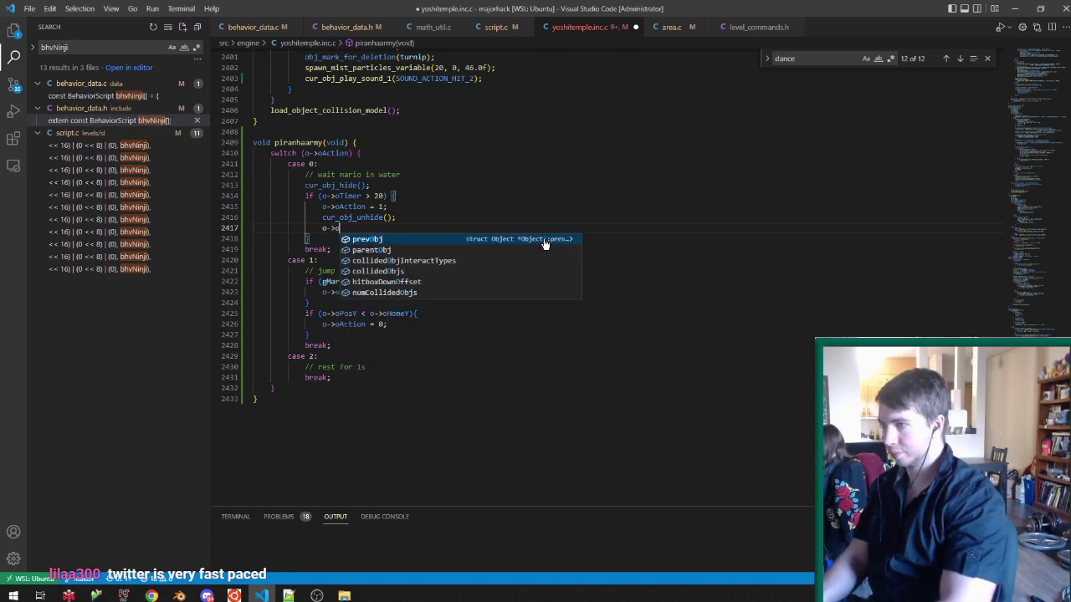
type("BehP")
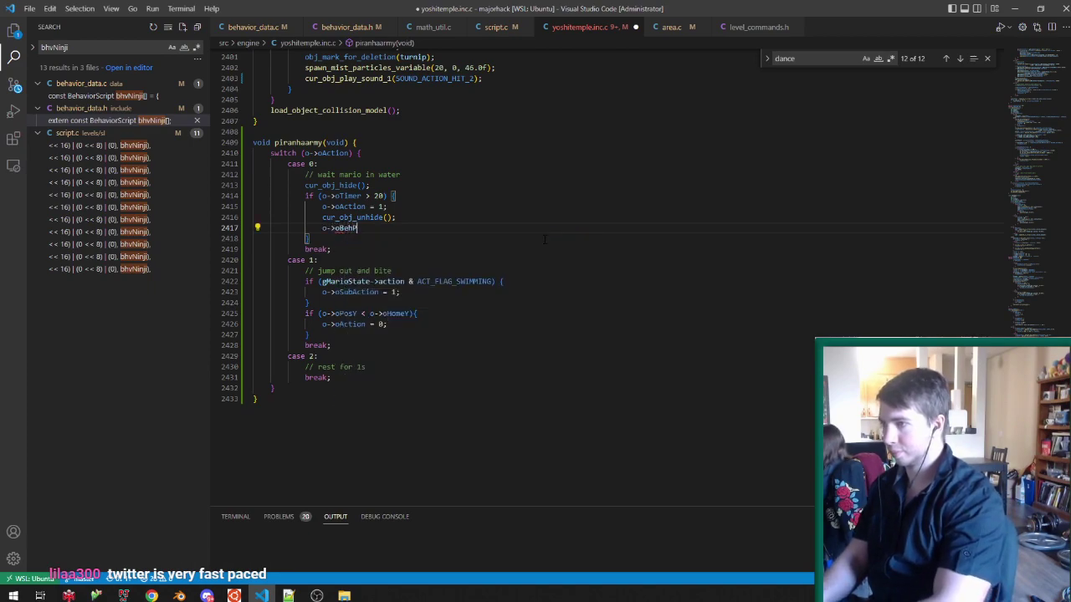
type("arams2ndByte = random_U")
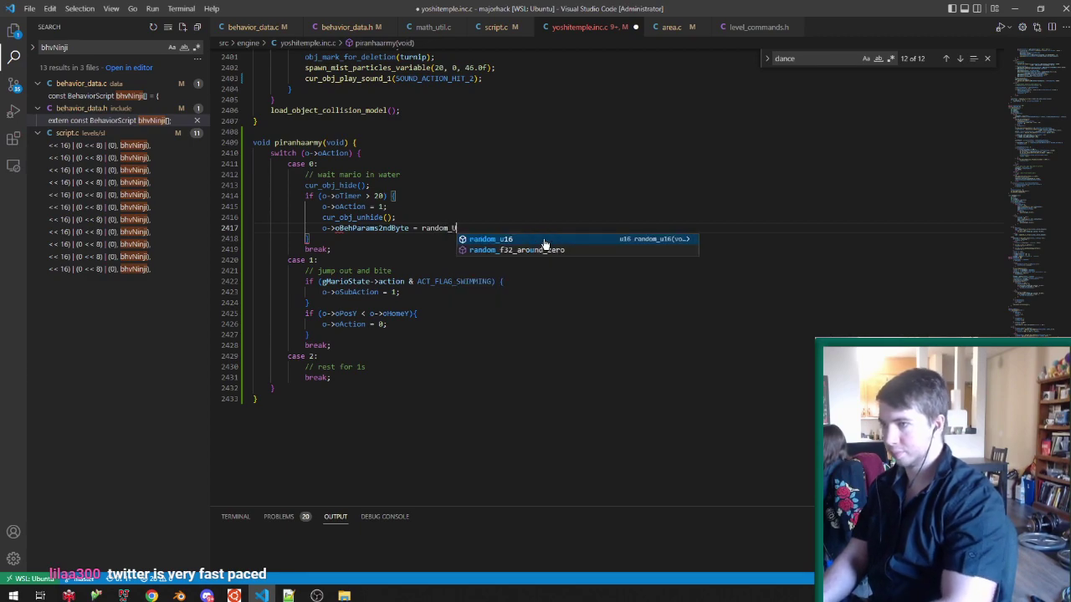
key("Tab")
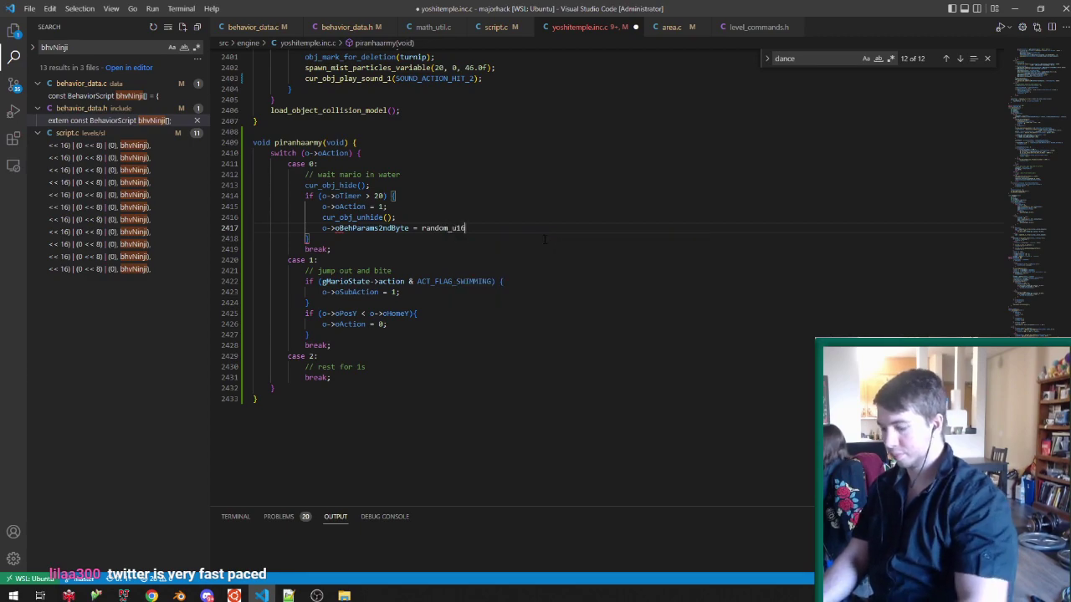
type("()%12;")
key("ctrl+s")
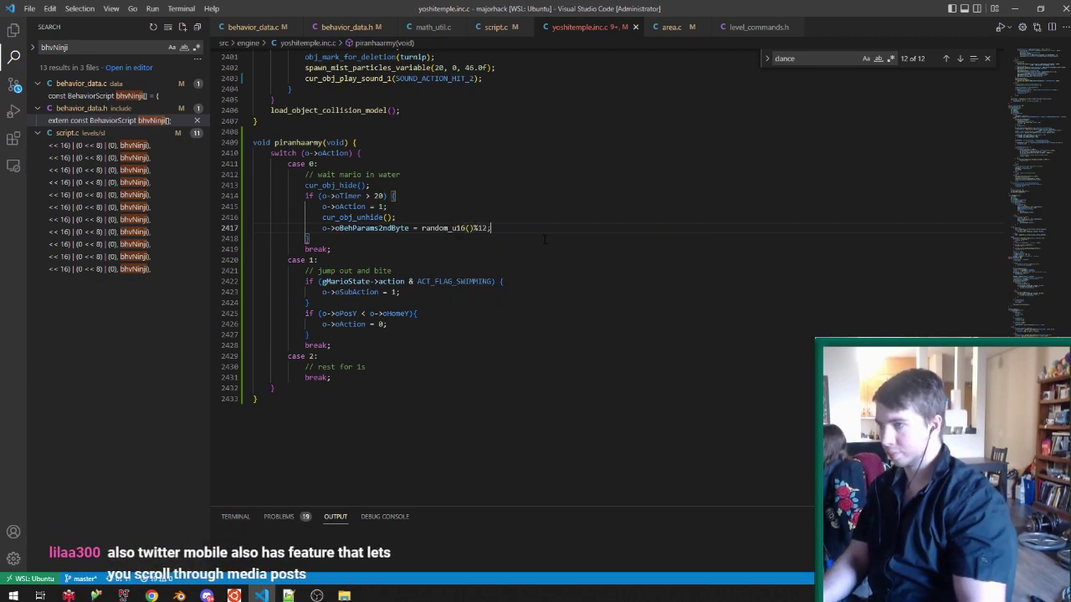
Search the project for set_prim and open the geo_set_prim match in parkguy's geo.inc.c.
key("ctrl+shift+f")
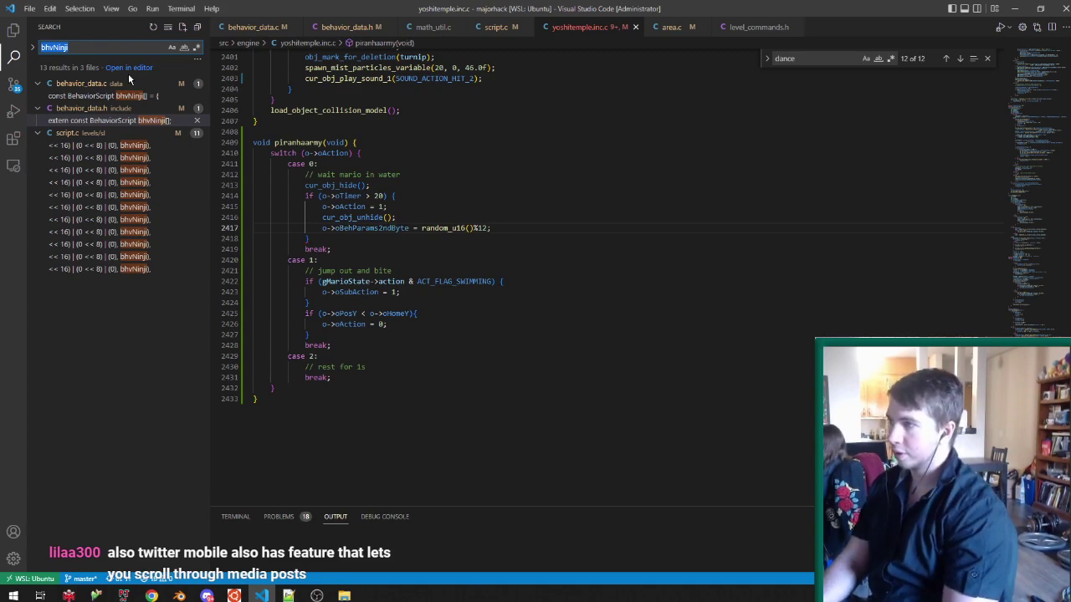
type("set_prim")
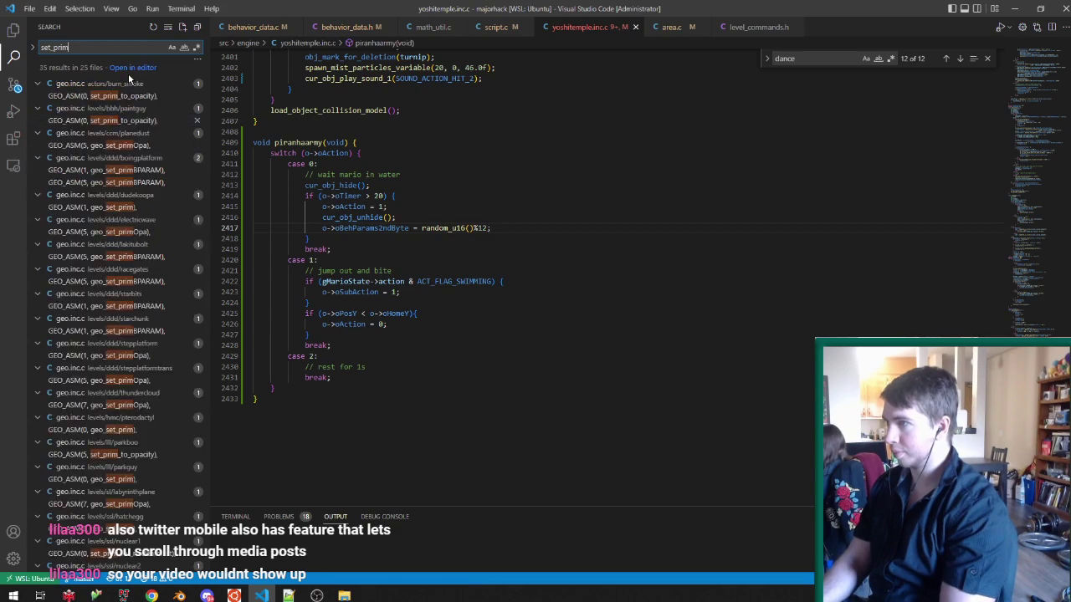
key("ctrl+a")
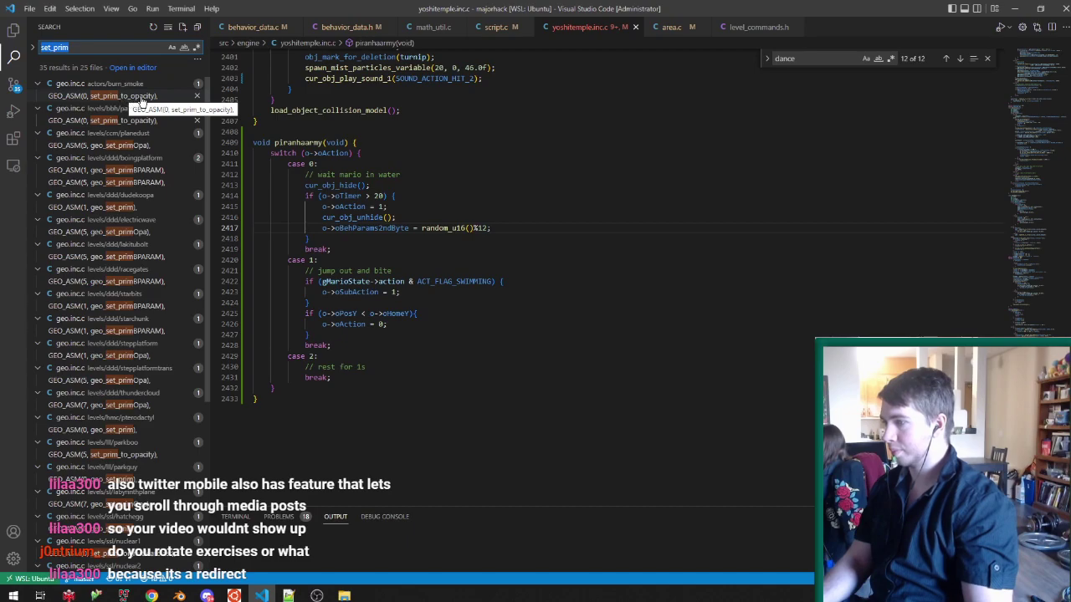
scroll(139, 371, "down", 2)
left_click(123, 422)
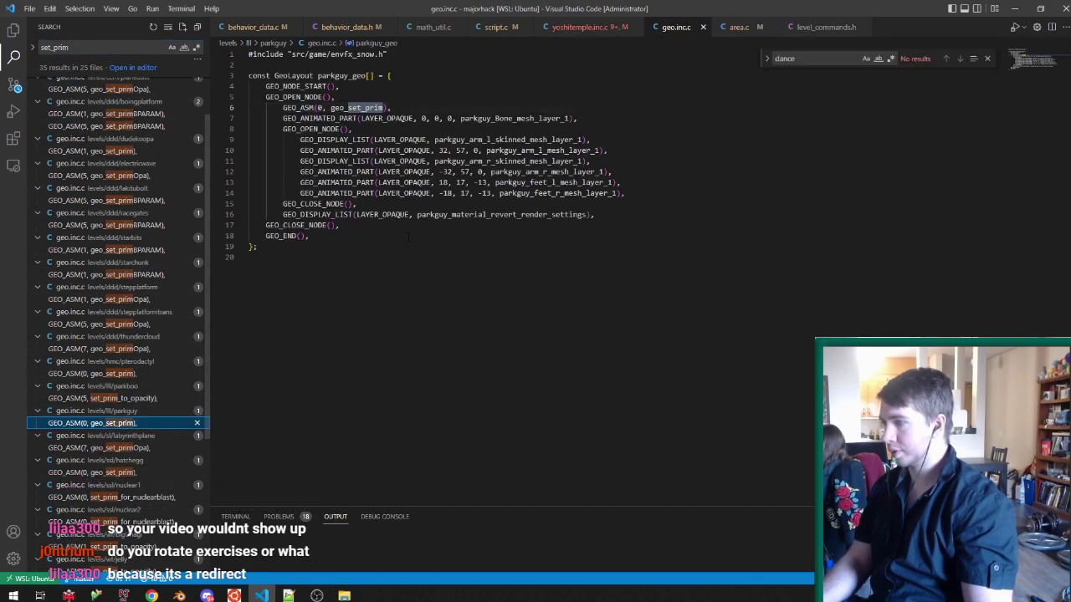
Go to the definition of geo_set_prim and from there to the shroomColors array it uses.
key("F12")
scroll(377, 120, "down", 3)
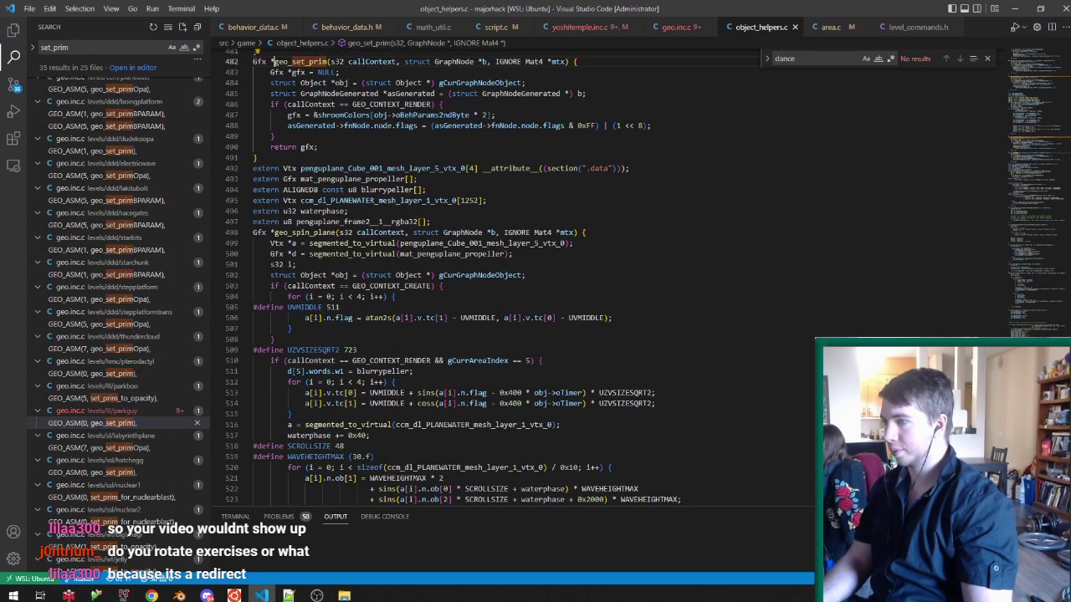
scroll(376, 120, "up", 2)
double_click(298, 117)
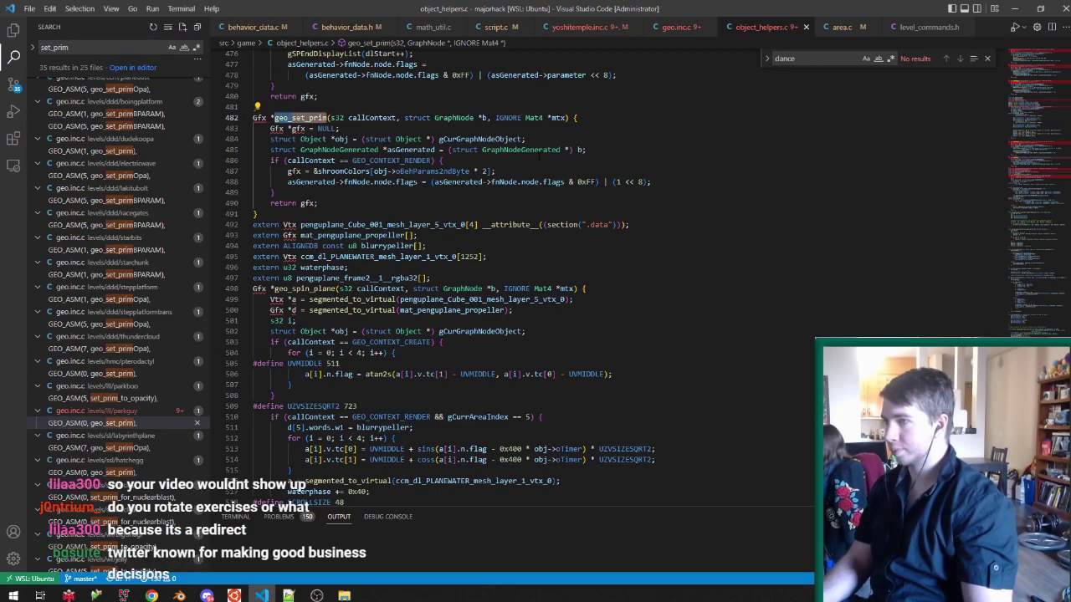
scroll(298, 117, "up", 2)
left_click(343, 227, "ctrl")
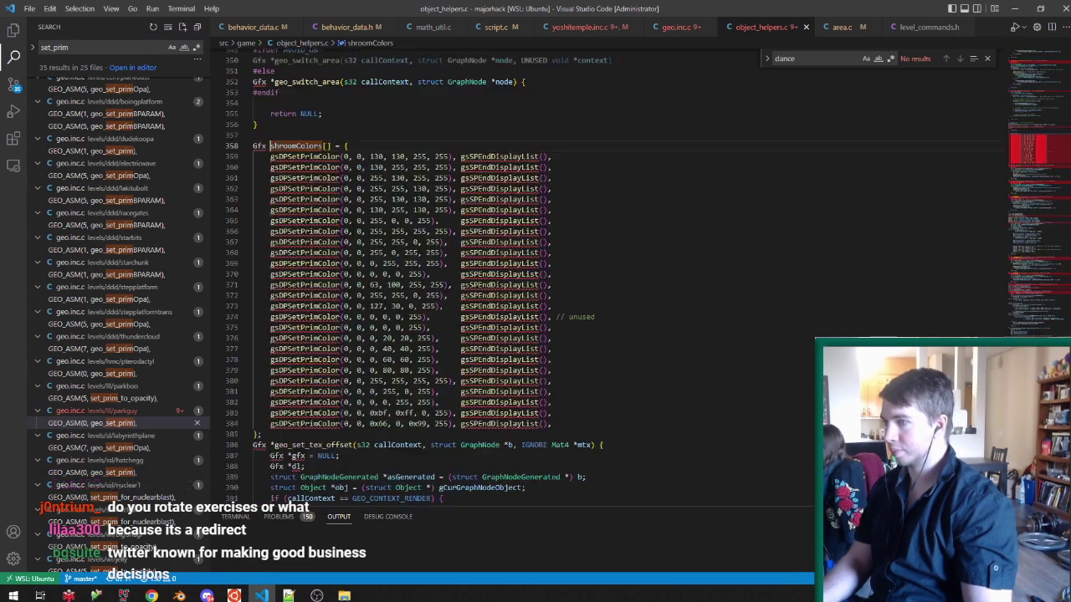
Count through the prim color entries of shroomColors line by line from the start of the array.
left_click(577, 158)
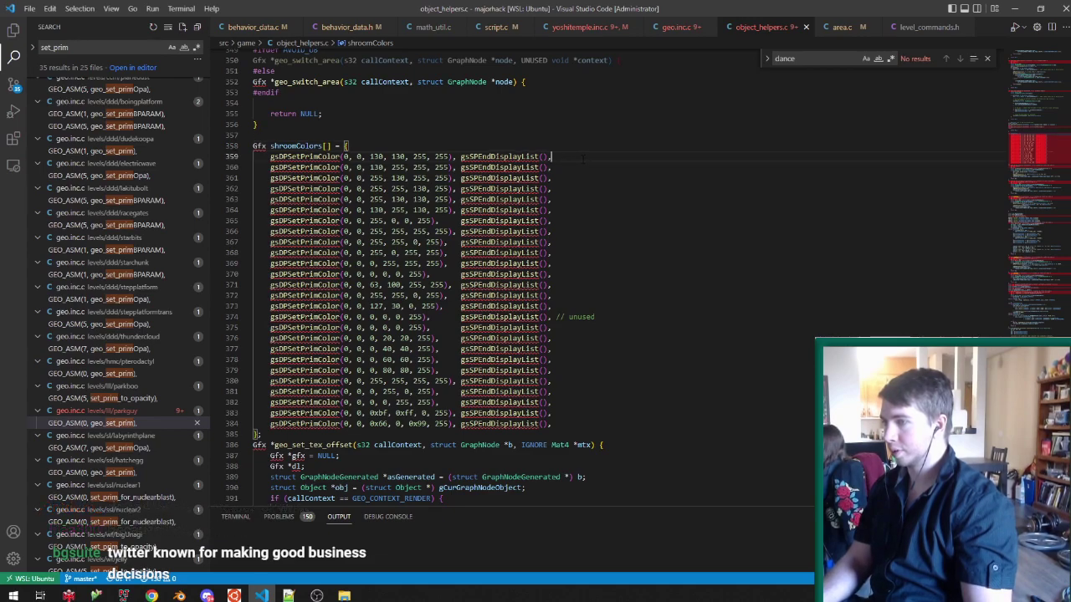
left_click_drag(582, 147, 589, 167)
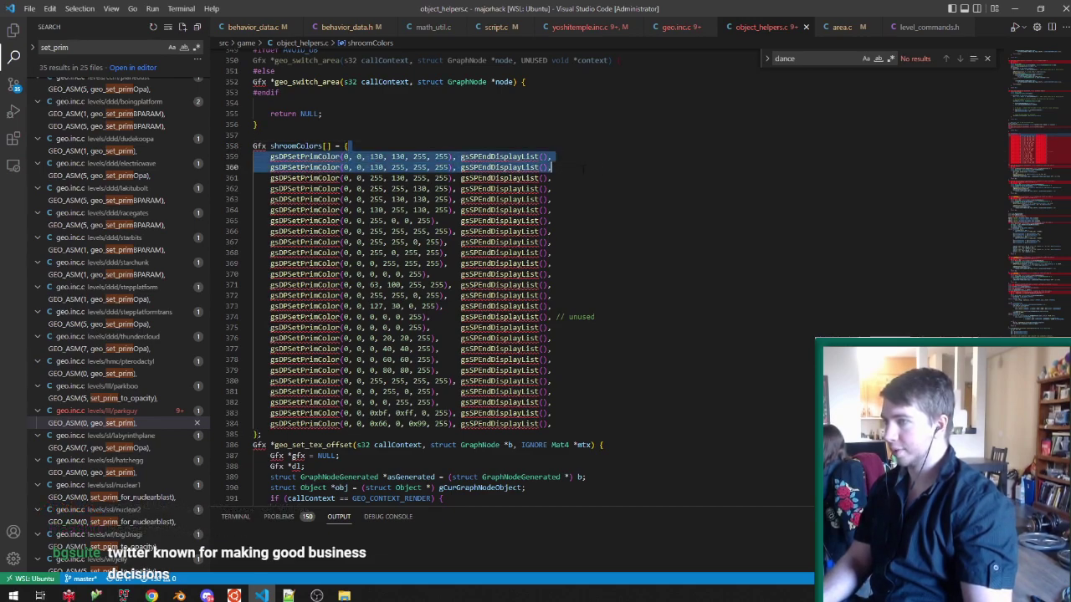
left_click(593, 158)
left_click(600, 168)
key("Down")
key("Down")
key("Down")
key("Down")
key("Down")
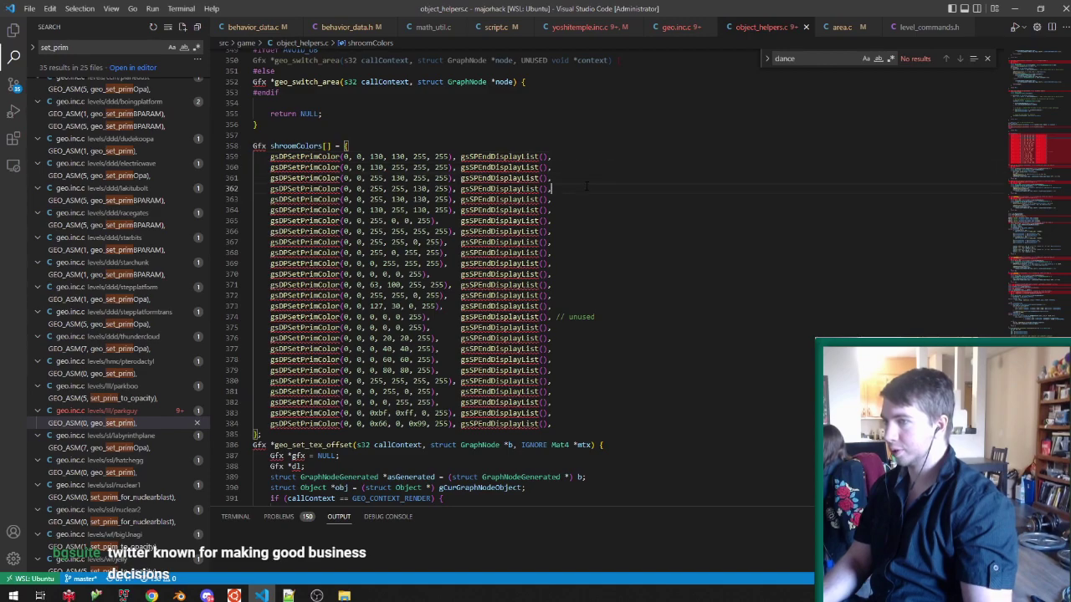
key("Down")
key("Down")
key("Down")
key("Down")
key("Down")
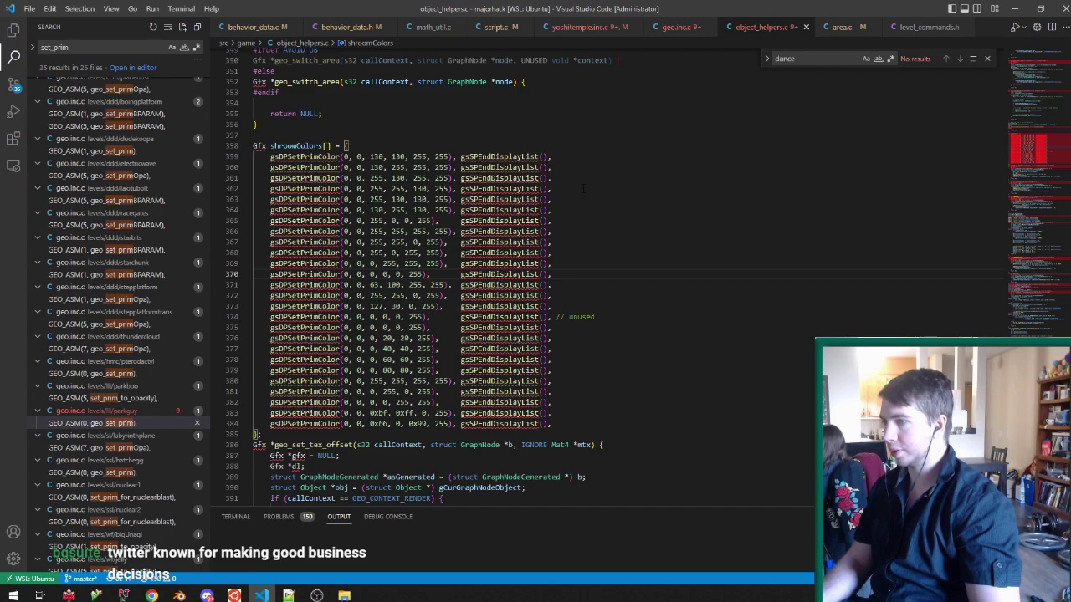
Copy the GEO_ASM(0, geo_set_prim), line from parkguy_geo into piranha_geo below its first GEO_OPEN_NODE().
left_click(588, 27)
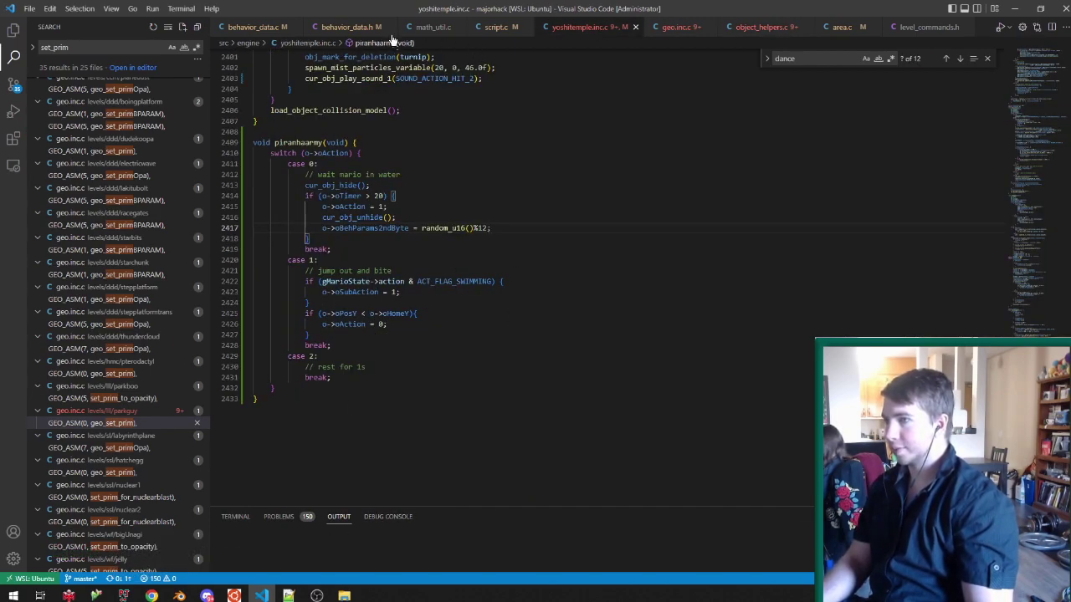
left_click(433, 27)
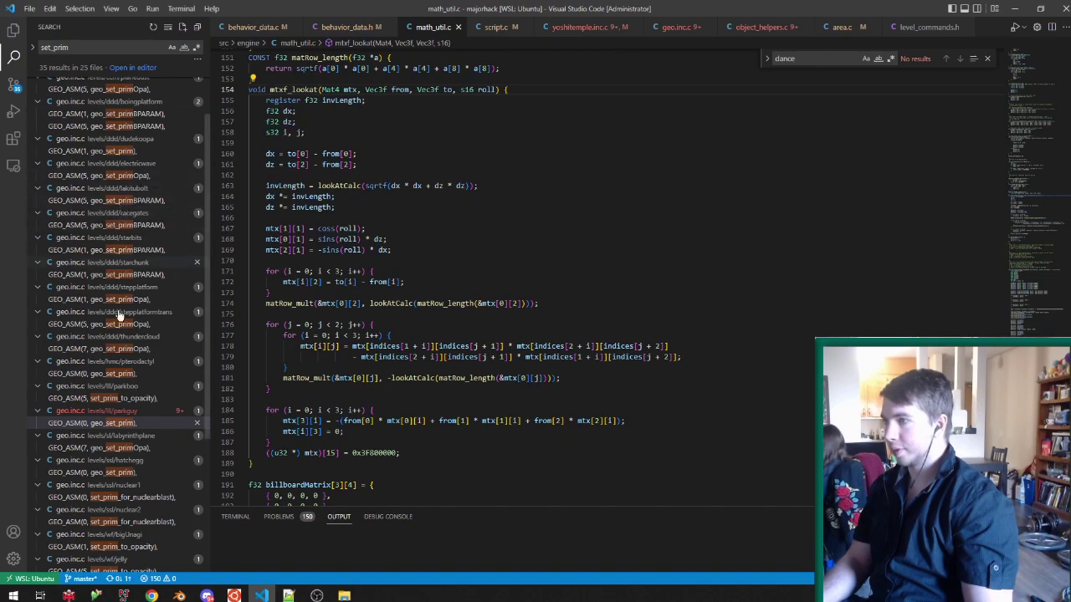
left_click(120, 423)
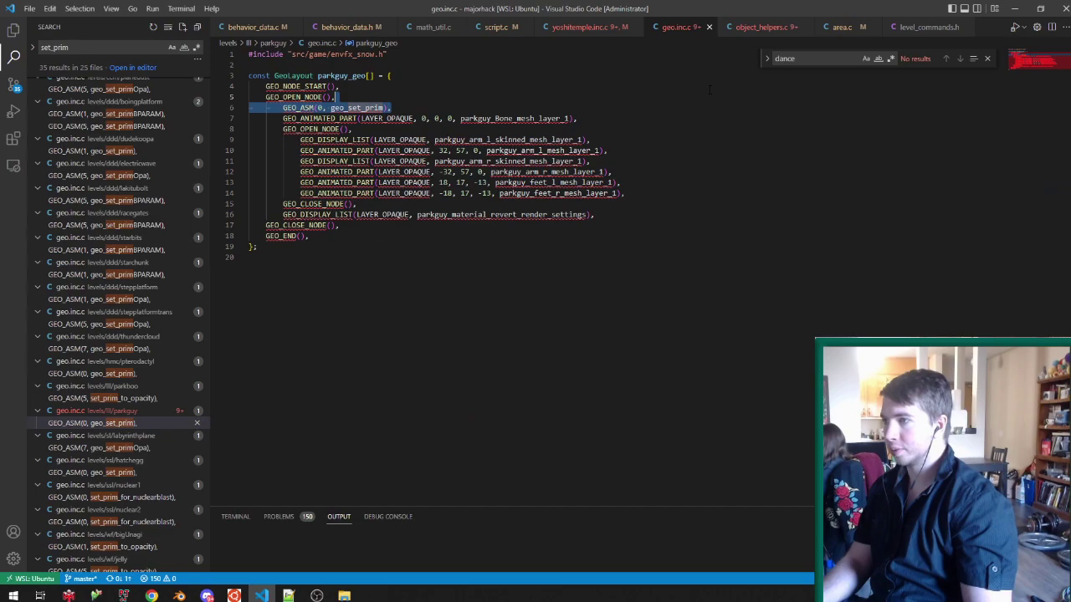
key("ctrl+w")
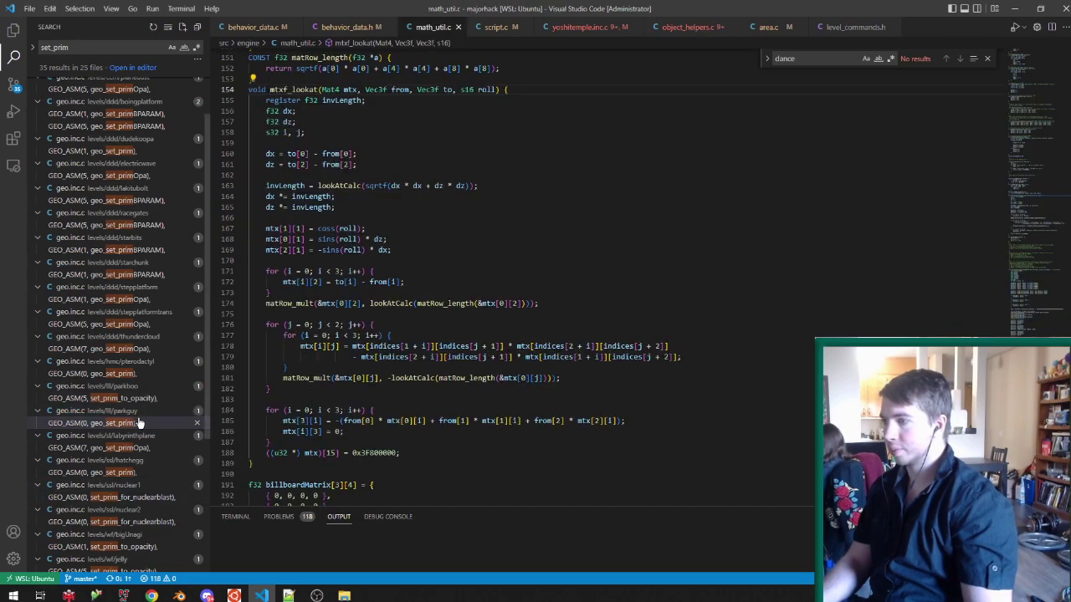
left_click(136, 424)
left_click(366, 107, "ctrl")
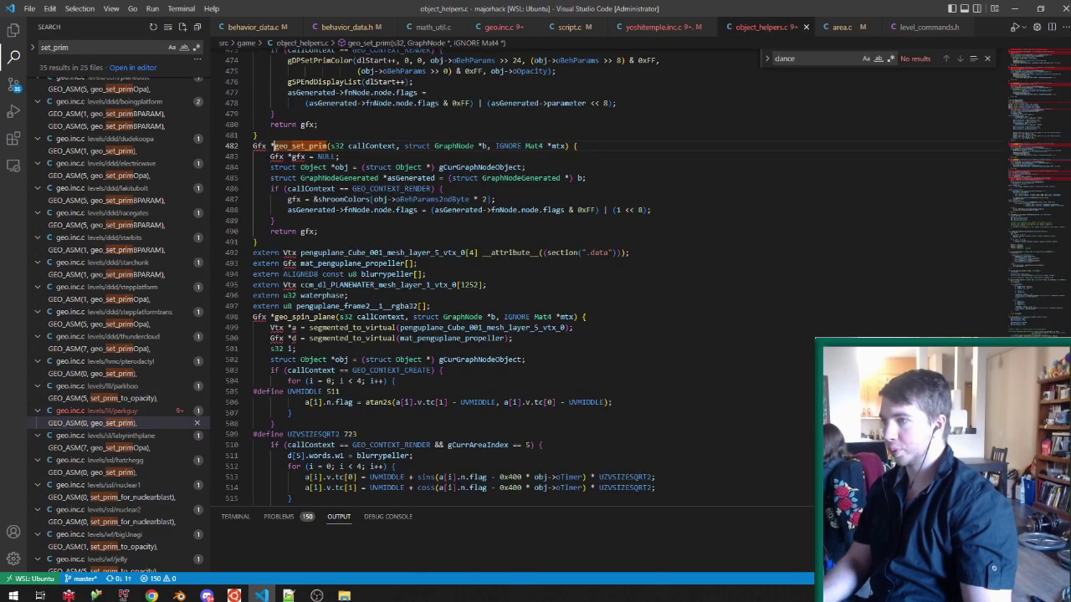
middle_click(755, 31)
left_click(571, 32)
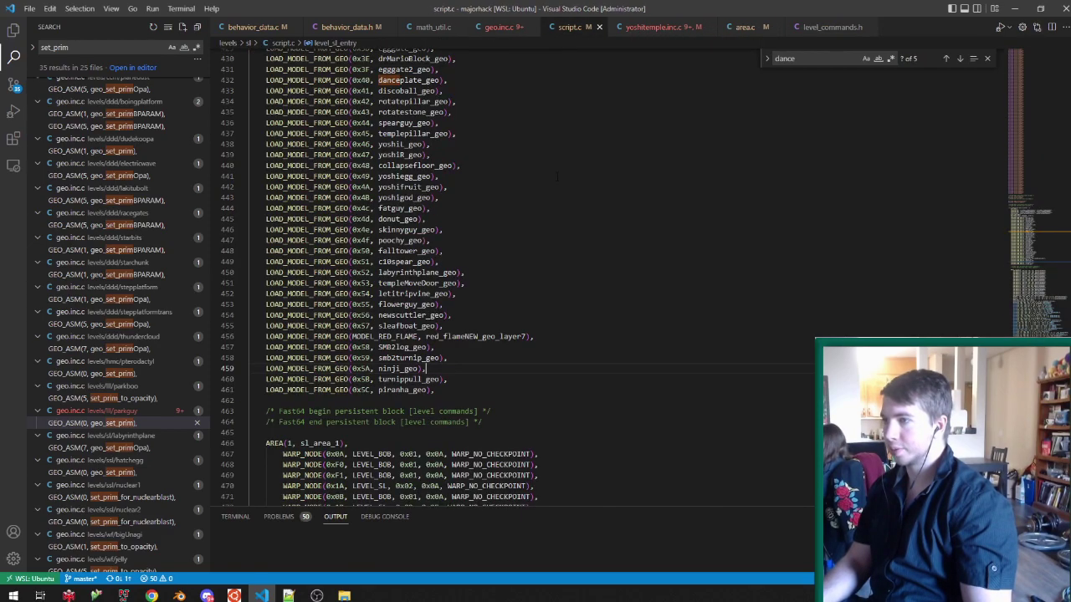
left_click(394, 390, "ctrl")
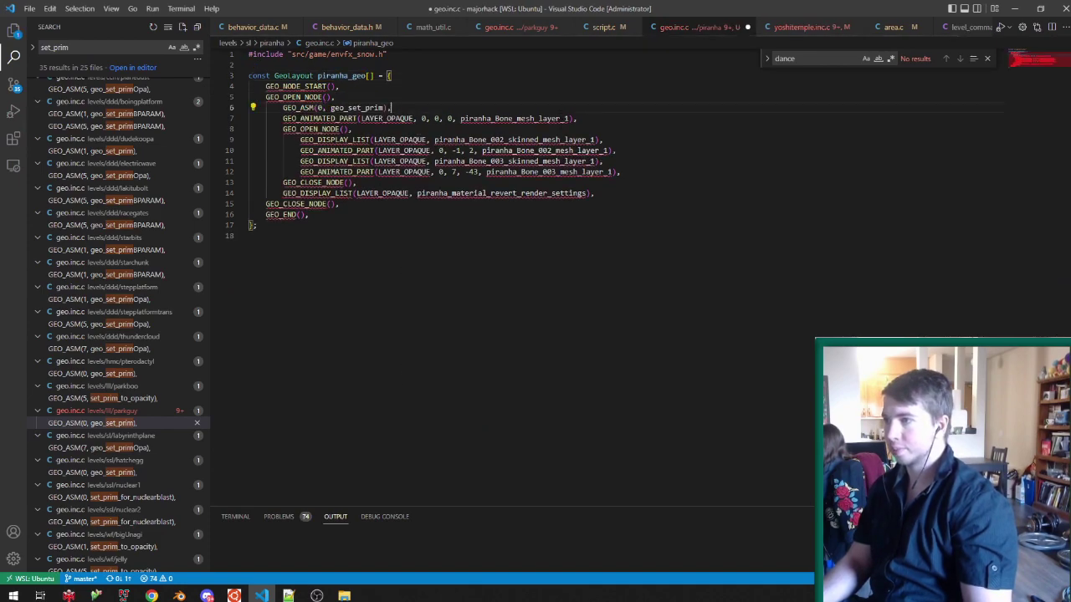
Close piranha's geo.inc.c and add o->oVelY = 50.f; below the random oBehParams2ndByte line in case 0 of piranhaarmy in yoshitemple.inc.c, then save.
key("ctrl+w")
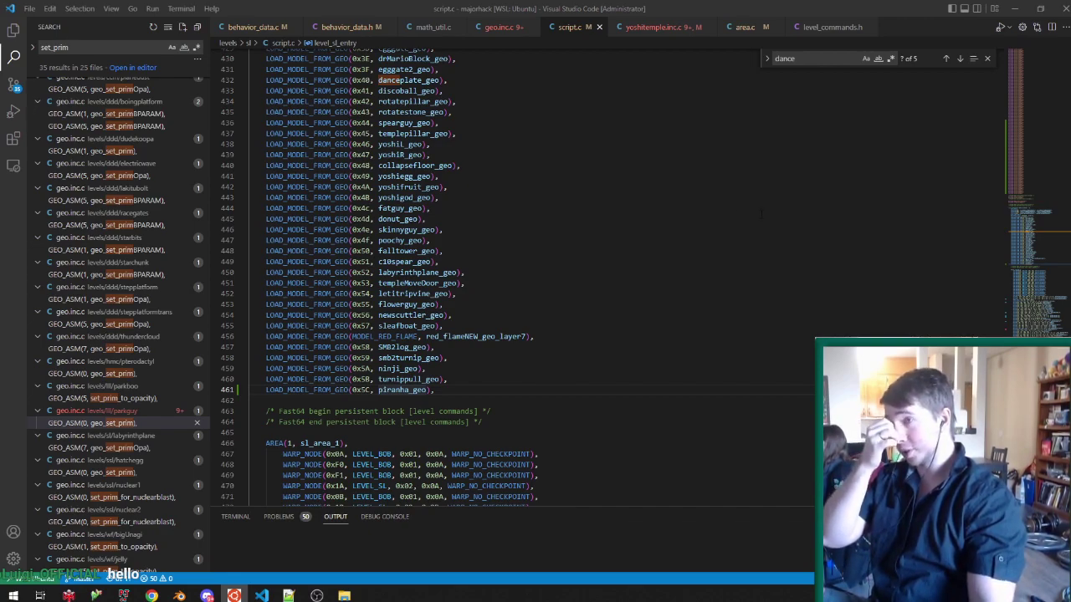
left_click(662, 28)
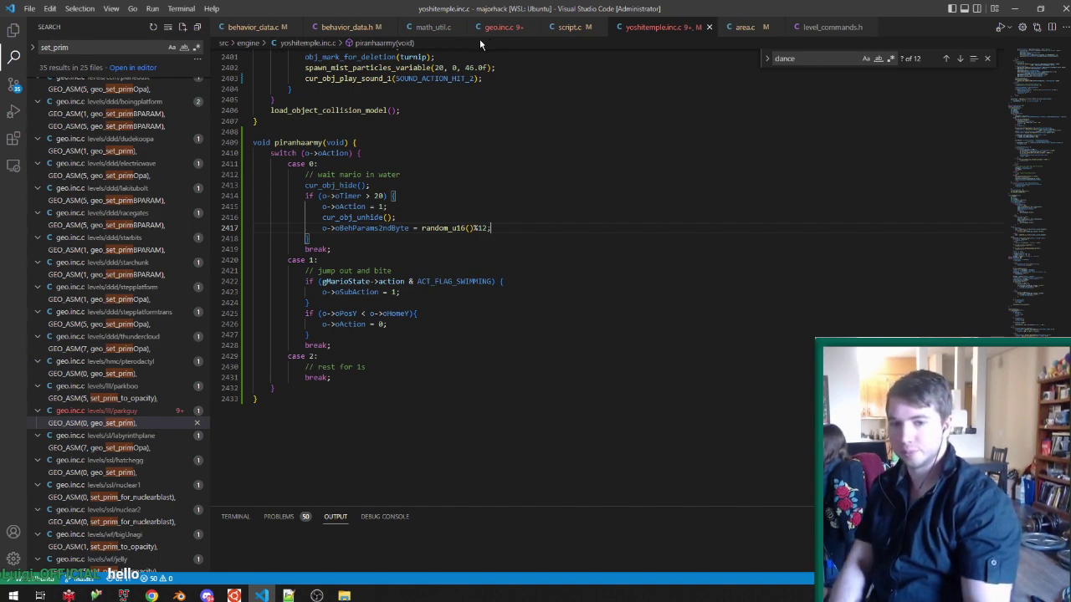
left_click(456, 205)
left_click(430, 199)
left_click(469, 236)
double_click(458, 227)
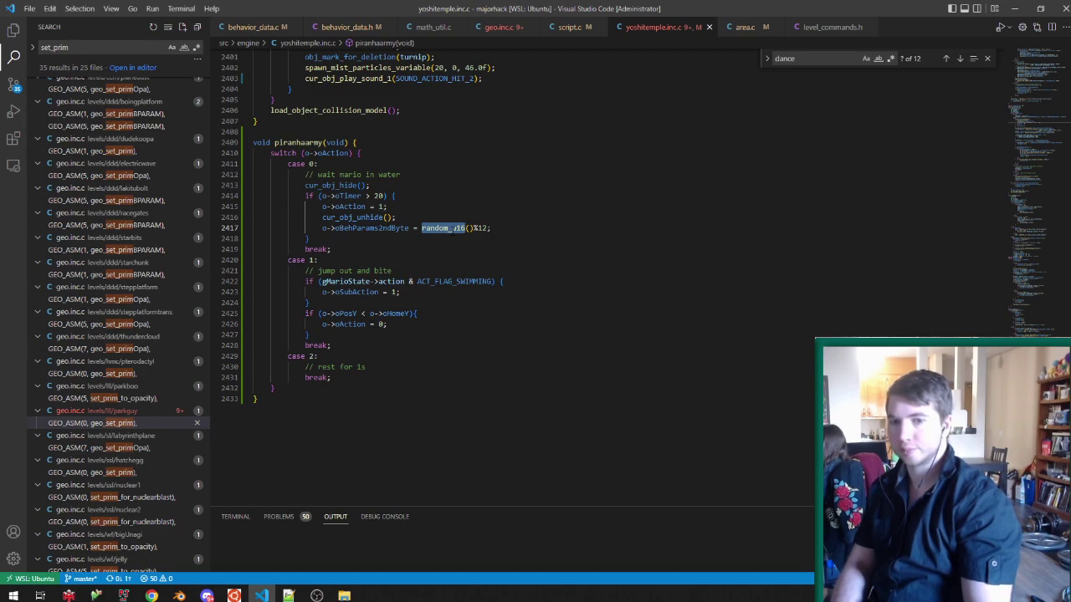
left_click(308, 239)
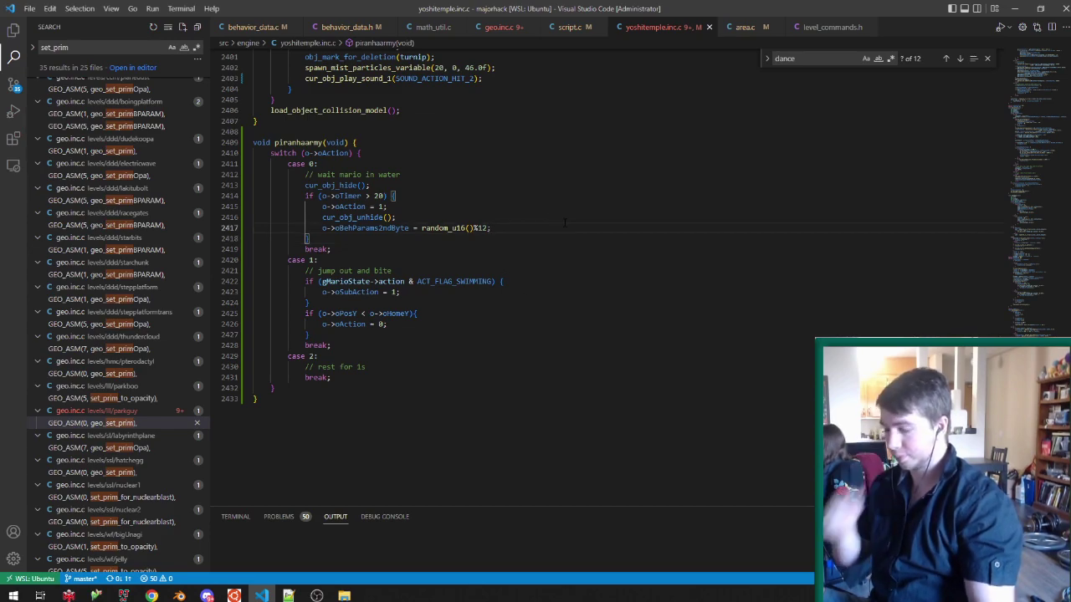
key("Return")
type("o->oVelY =")
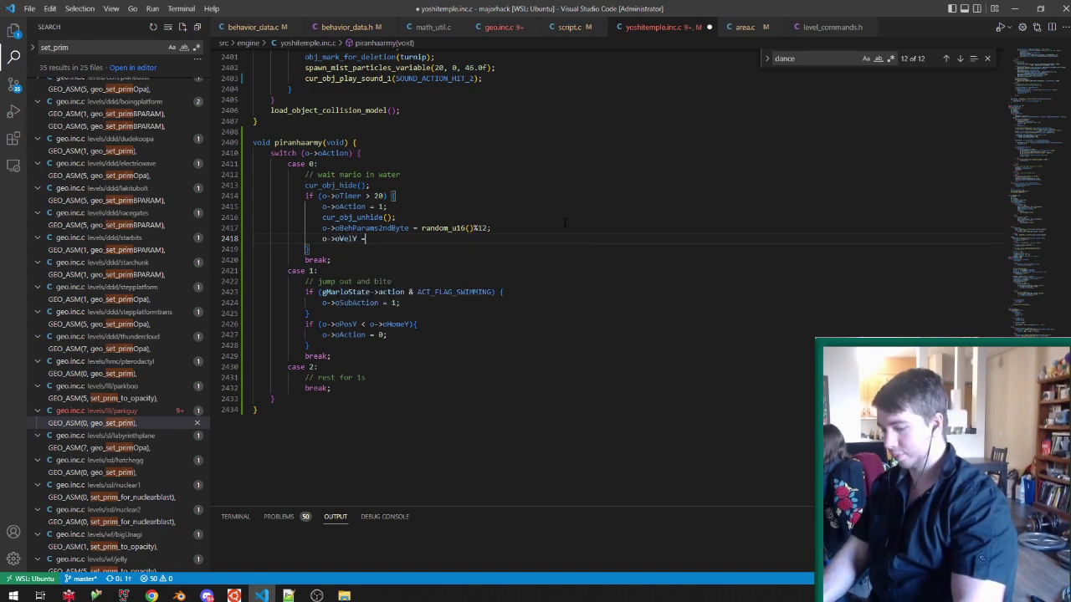
type(" 50.f;")
key("ctrl+s")
Add o->oVelY -=4.f; below the "jump out and bite" comment in case 1 and save the file.
left_click(577, 281)
key("Return")
type("o->oVelY = -4.f;")
key("ctrl+s")
Add o->oForwardVel = 8.f + random_float()*16.f; below the oVelY line in case 0 and save the file.
left_click(408, 248)
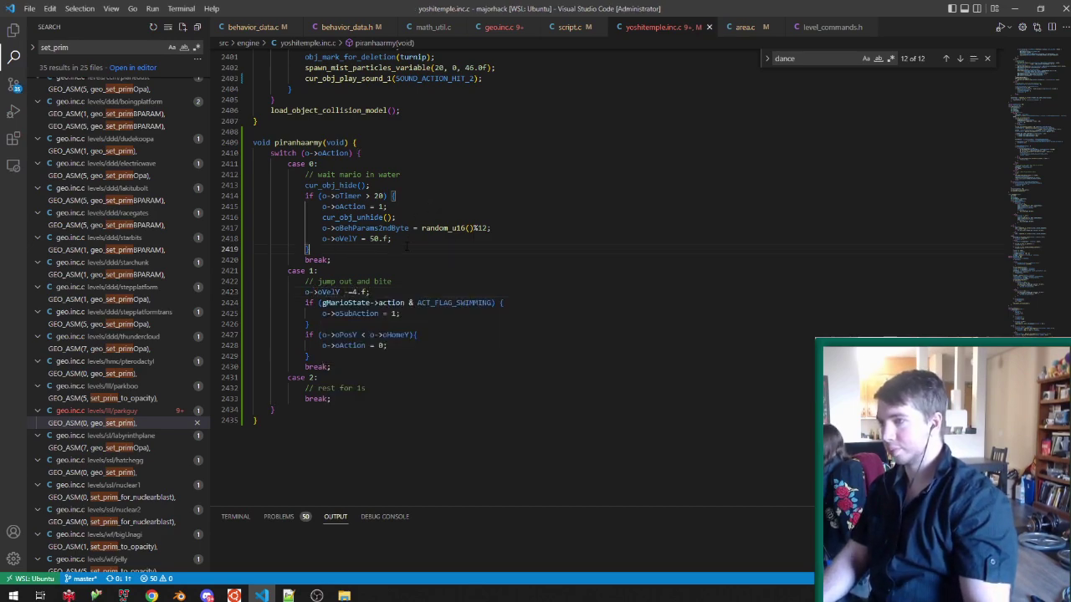
key("Return")
type("o->")
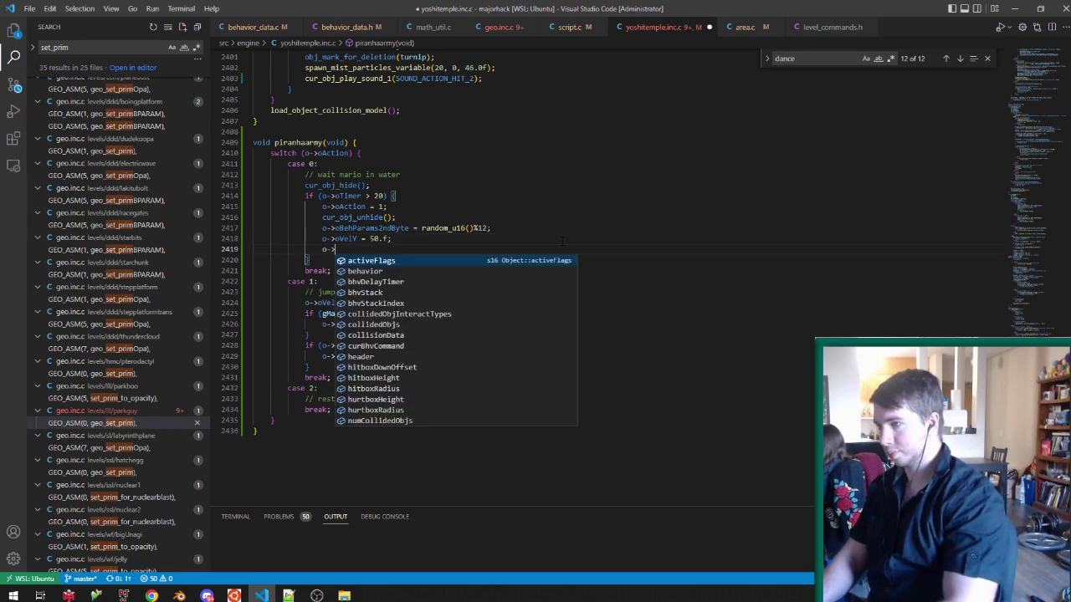
type("oFcrwardVel = 8.f +")
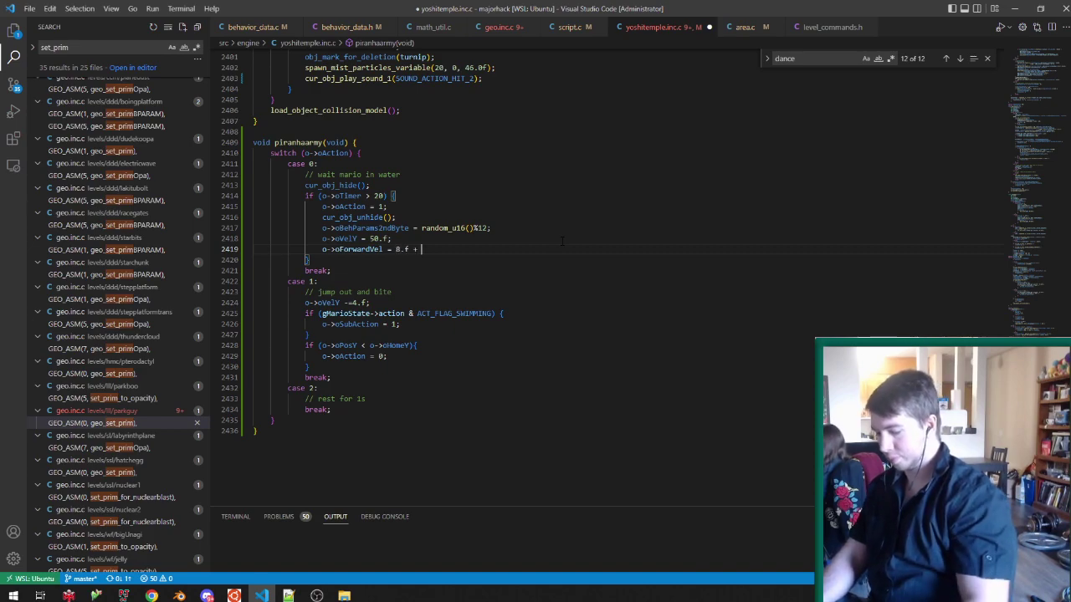
type("random_f")
key("Down")
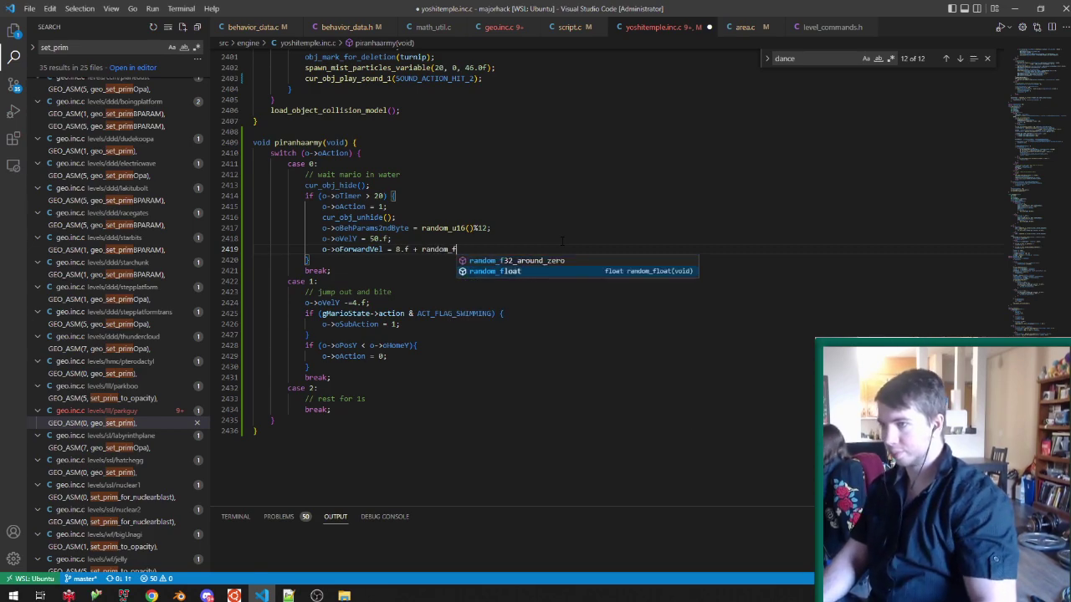
key("Tab")
type("()")
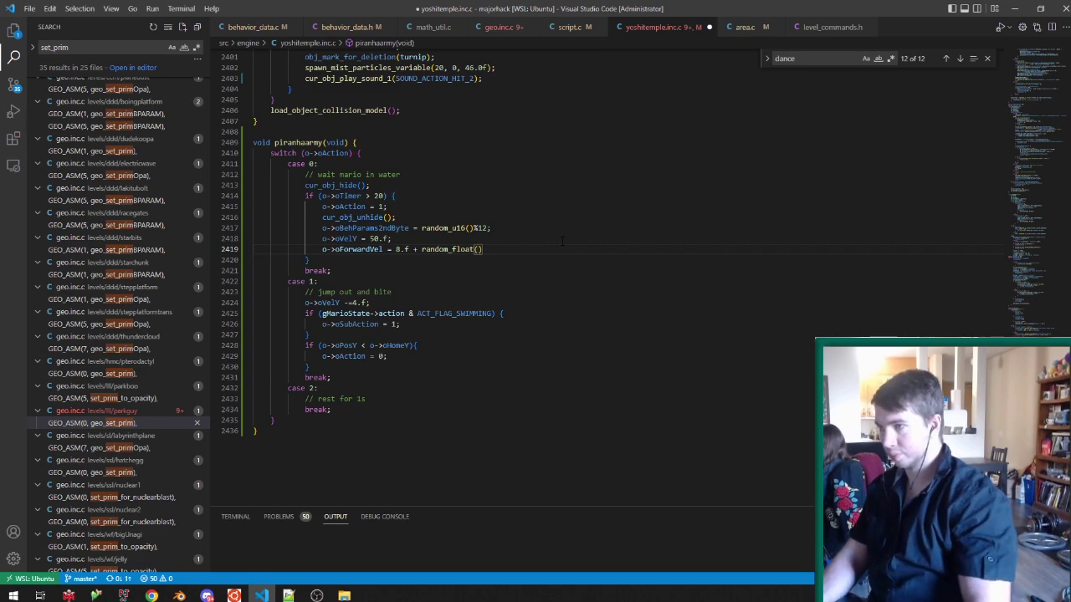
type("*")
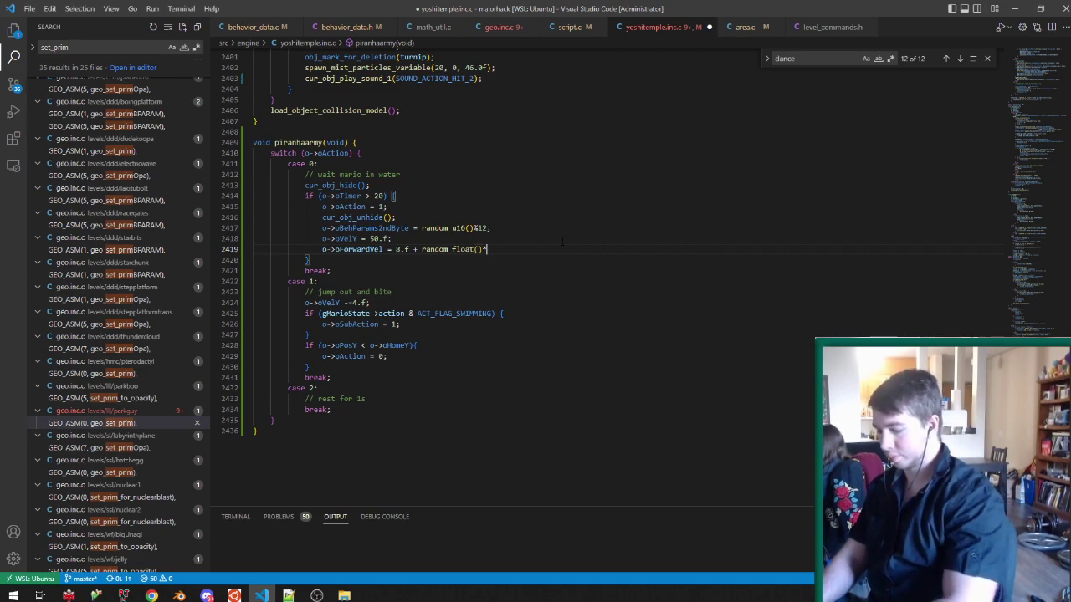
type("16.f;")
key("ctrl+s")
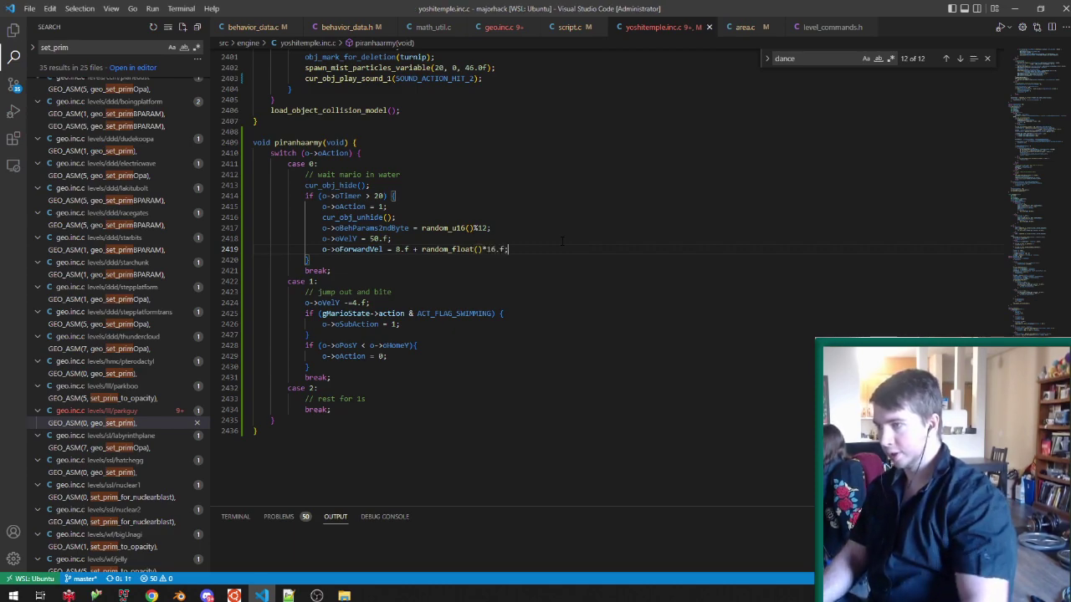
Delete the unused case 2 block with its "rest for 1s" comment from piranhaarmy.
left_click(375, 366)
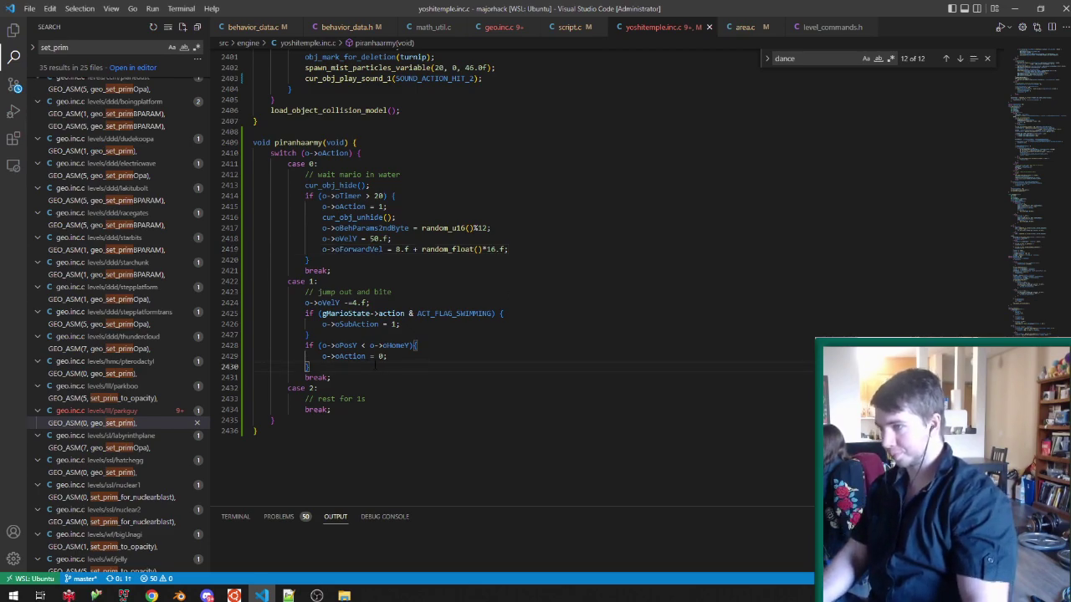
left_click_drag(359, 403, 359, 368)
left_click_drag(365, 411, 430, 376)
key("BackSpace")
Add cur_obj_compute_vel_xz(); and cur_obj_move_using_vel(); just before the break of case 1 and save the file.
left_click(446, 366)
key("Return")
type("cur_obj_compute_vel_xz();l")
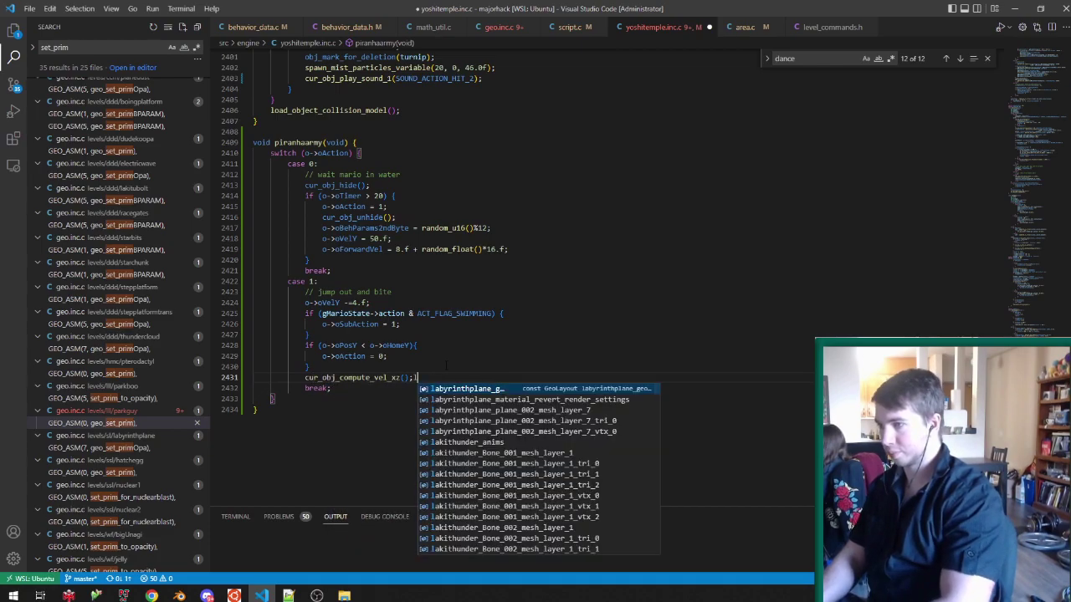
key("Escape")
key("Return")
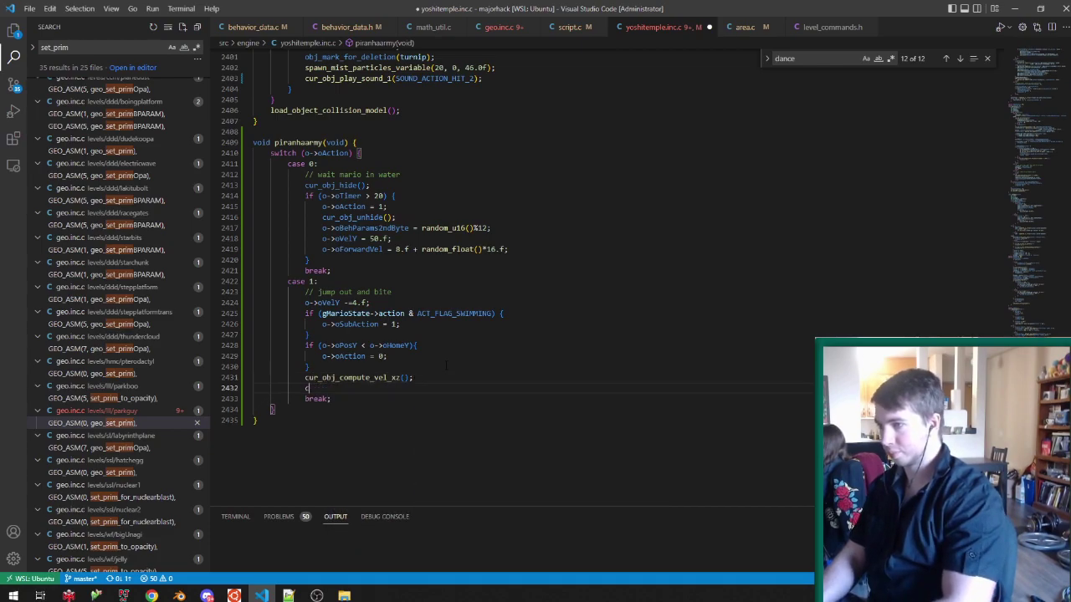
type("cur_obj_mov")
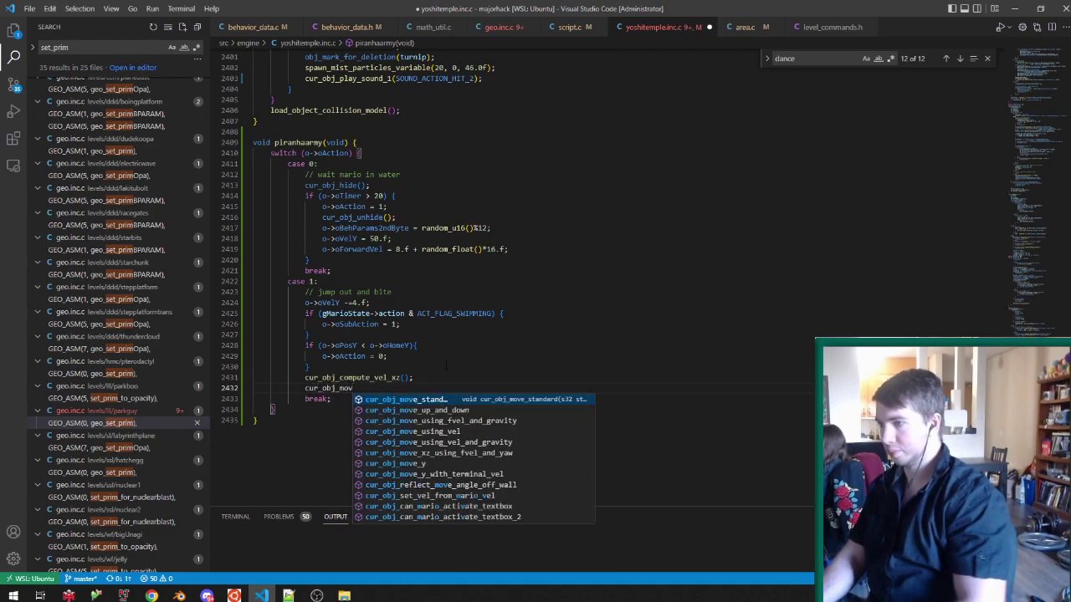
key("Down")
key("Down")
key("Down")
key("Tab")
type("();")
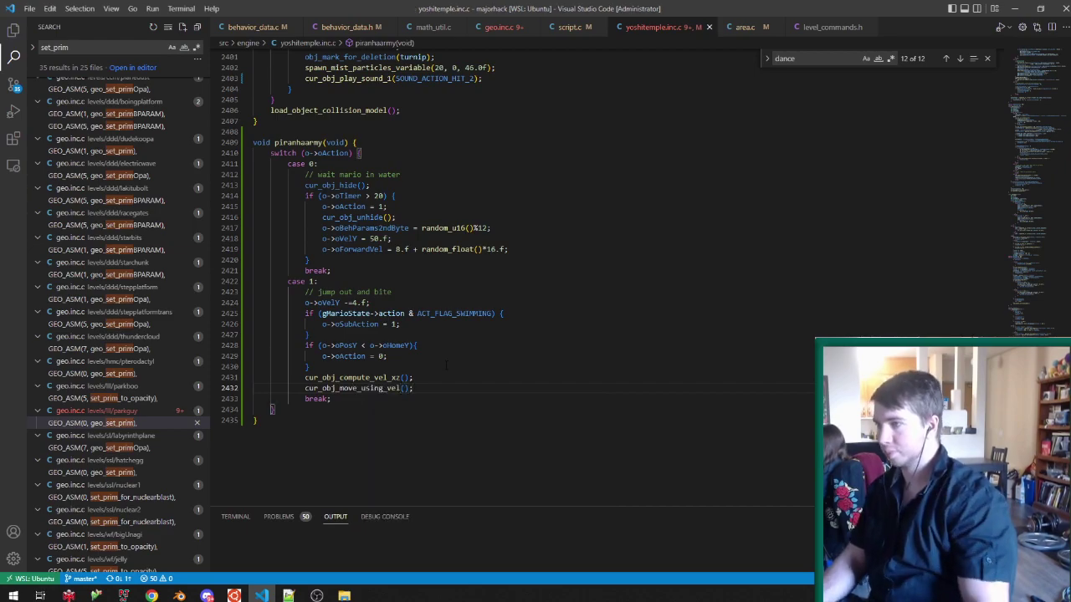
Add o->oPosY = o->oHomeY; below o->oAction = 0; in case 1's home-height check and save the file.
key("alt+Tab")
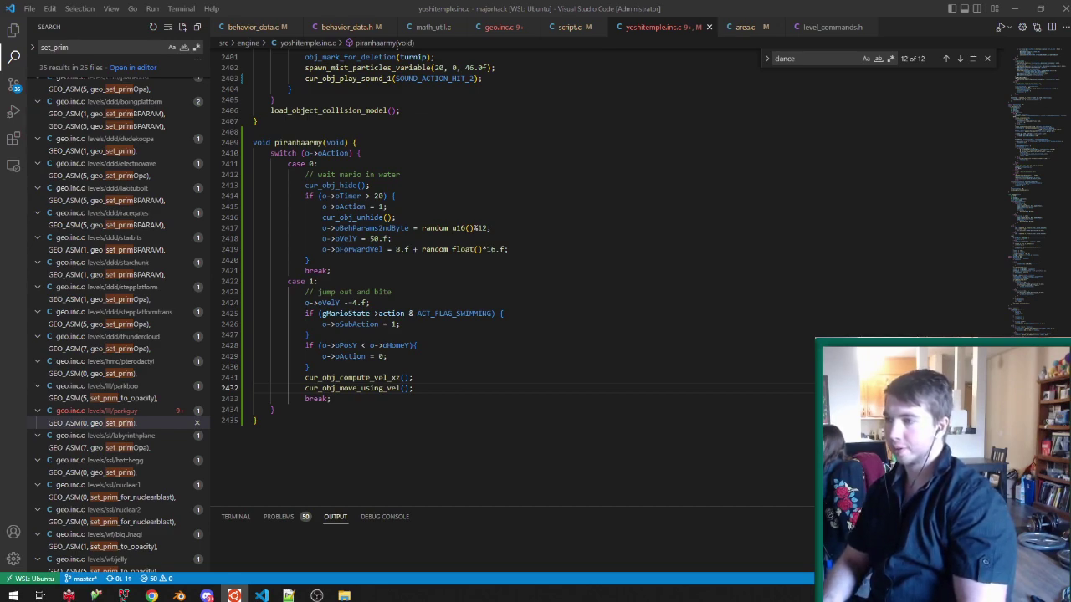
left_click(446, 354)
key("Return")
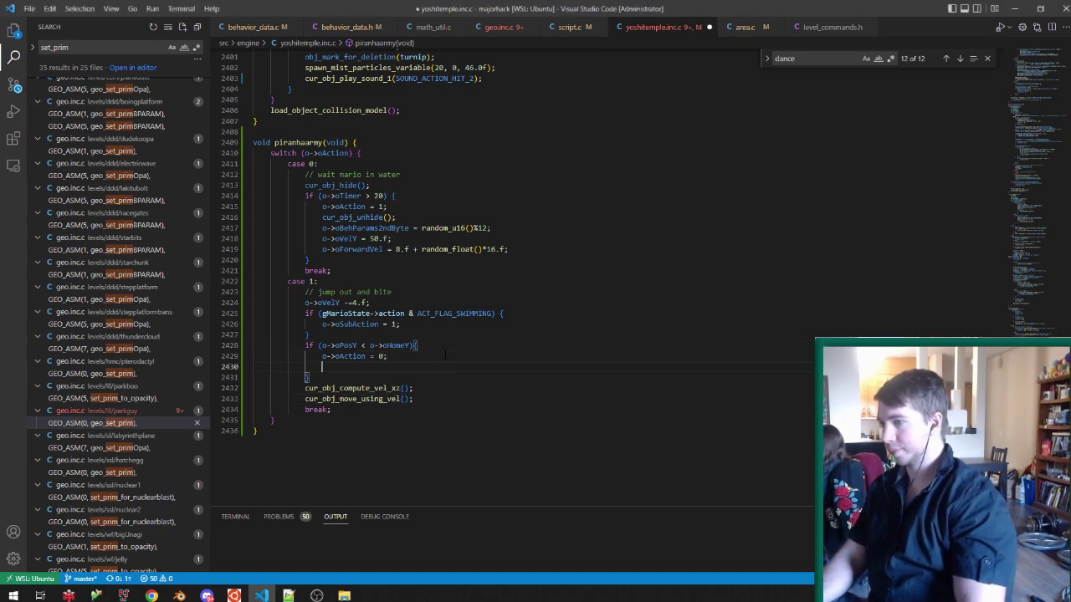
type("o->oPosY ")
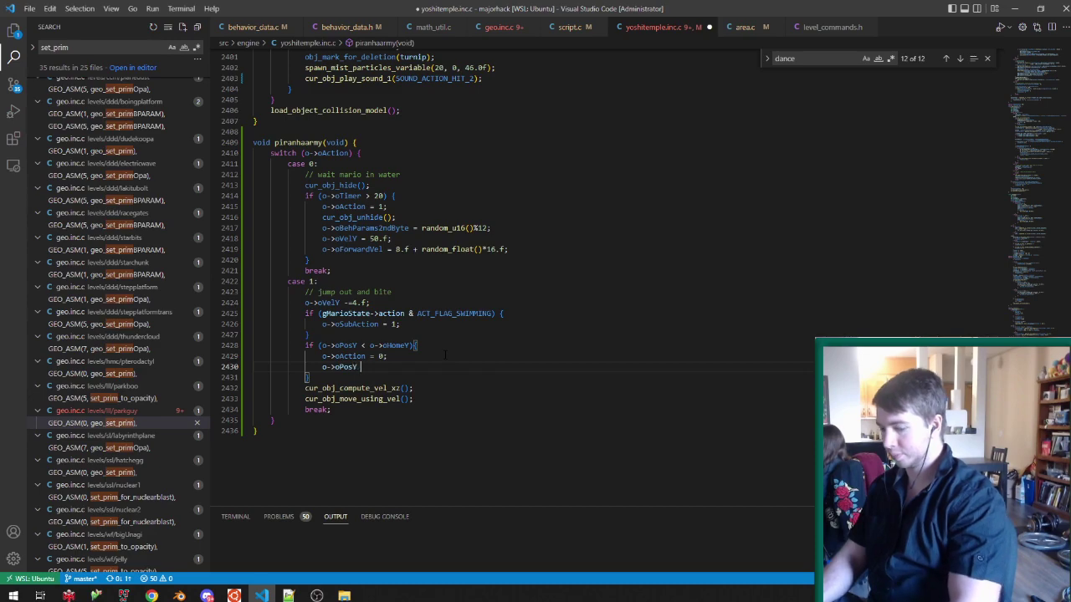
type("= o->oHomeY;")
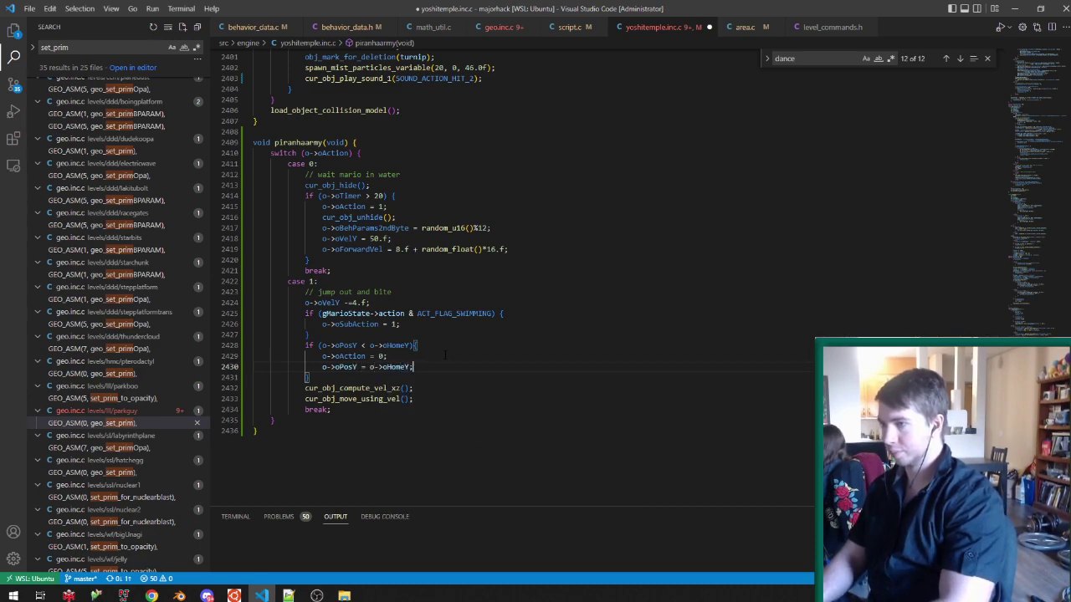
key("ctrl+s")
key("alt+Tab")
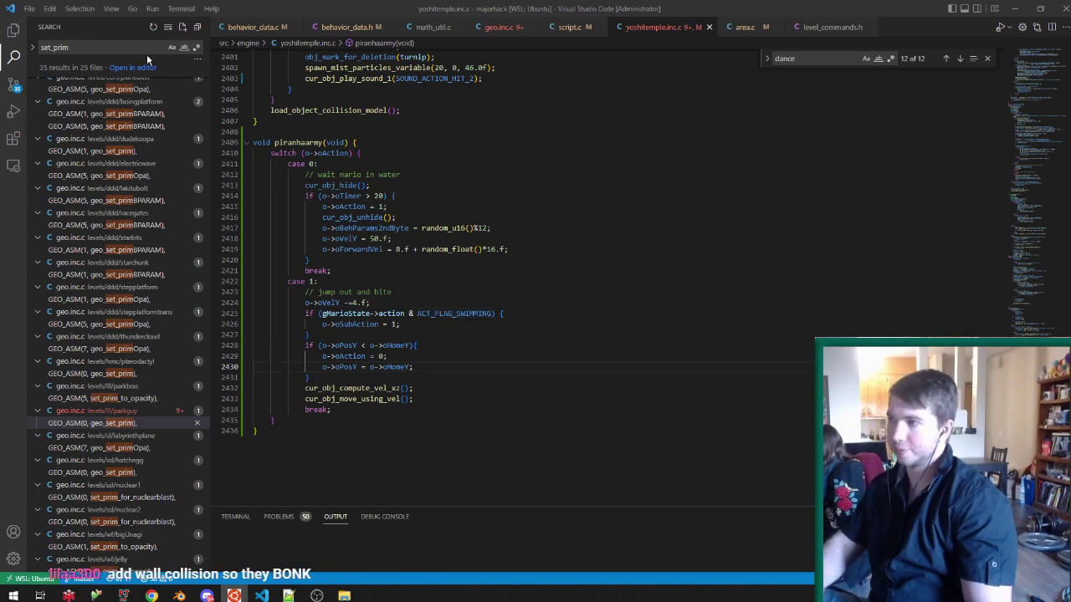
Add o->oFaceAnglePitch = atan2s(o->oVelY, o->oForwardVel); below the oVelY line in case 1 and save the file.
left_click_drag(142, 49, 39, 86)
left_click(427, 302)
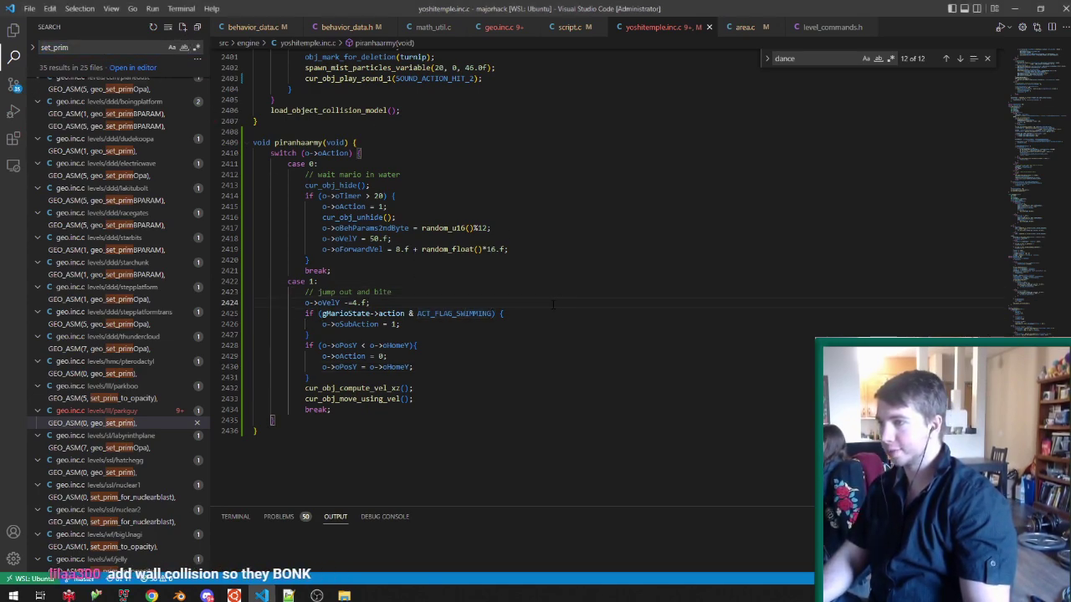
key("Return")
type("o->oFaceAngleP")
type("h ")
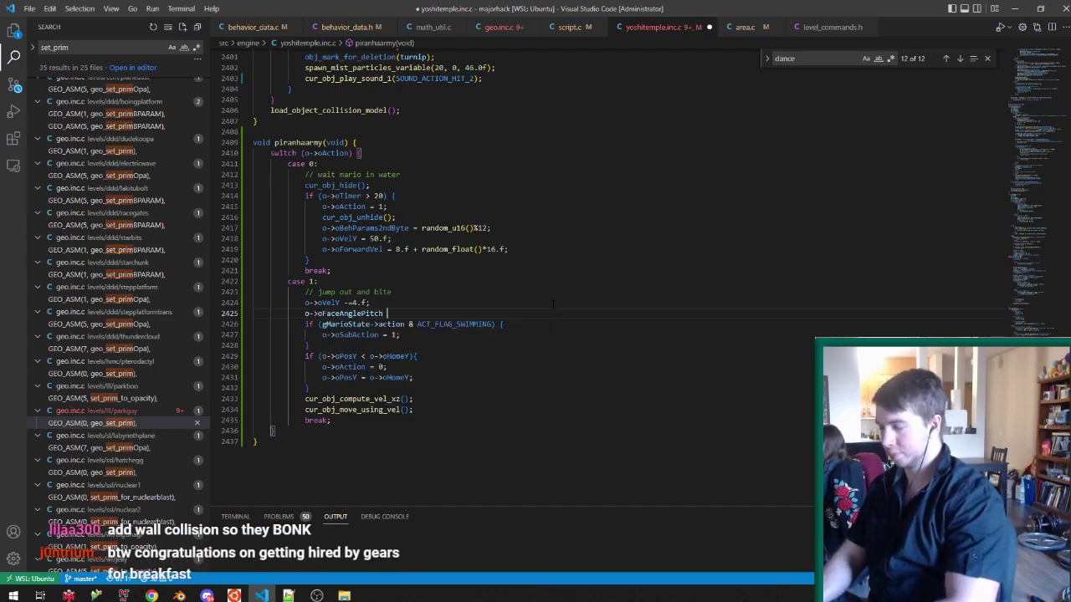
type("= atan2s(o->")
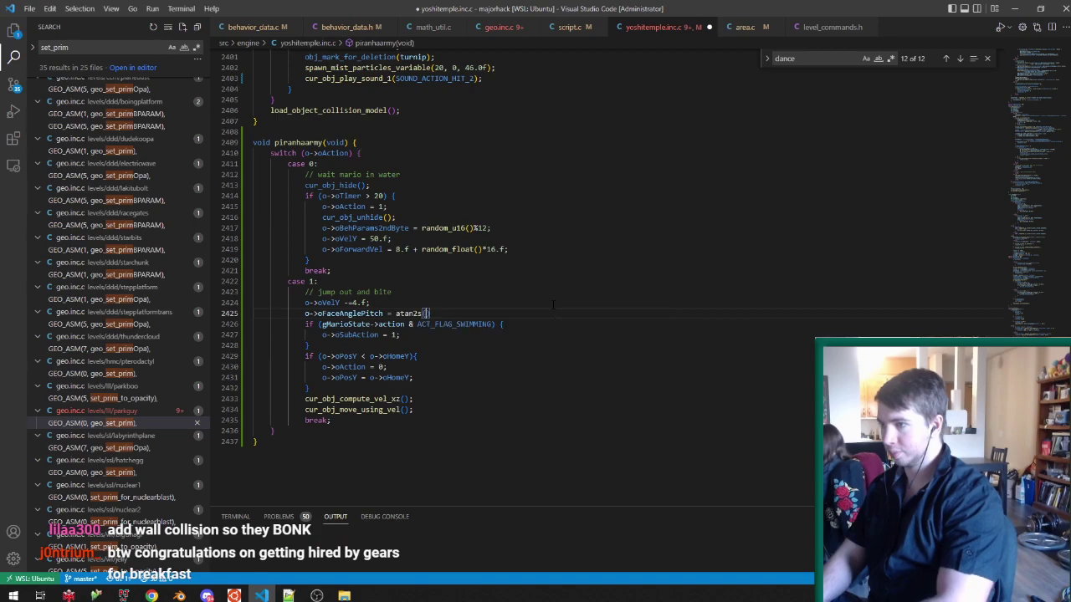
type("o")
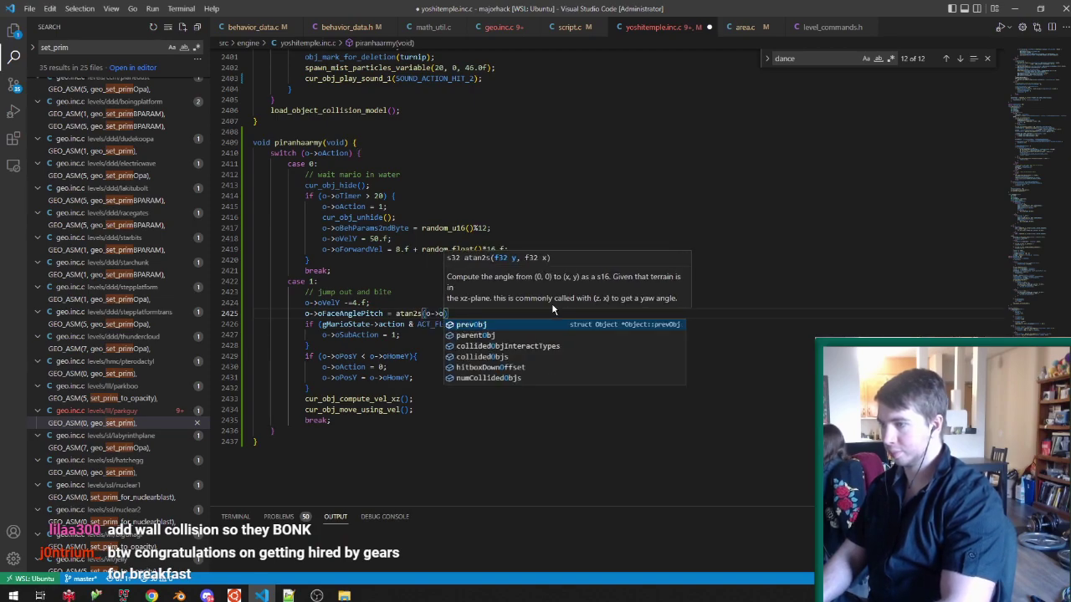
type("VelY, o->o")
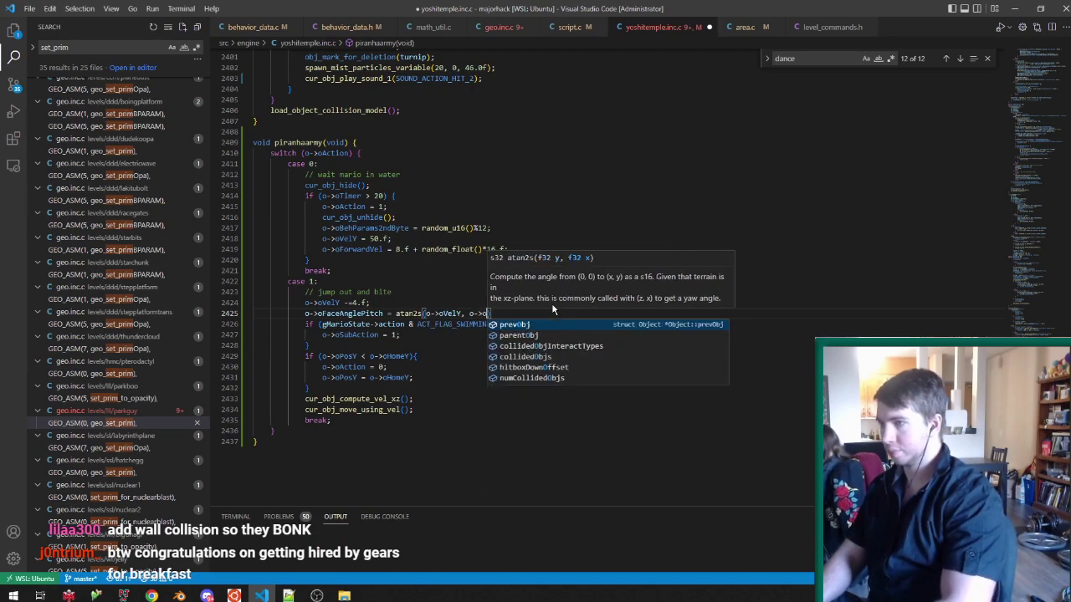
type("ForwardVel);")
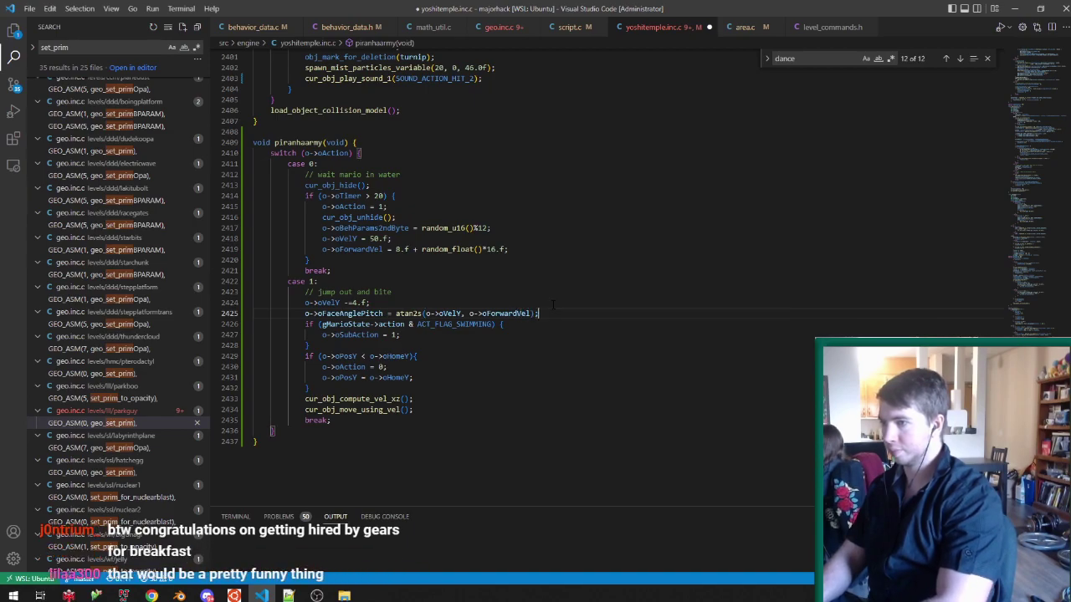
key("ctrl+s")
Add o->oMoveAngleYaw = random_u16(); below the oForwardVel line in case 0.
left_click(529, 248)
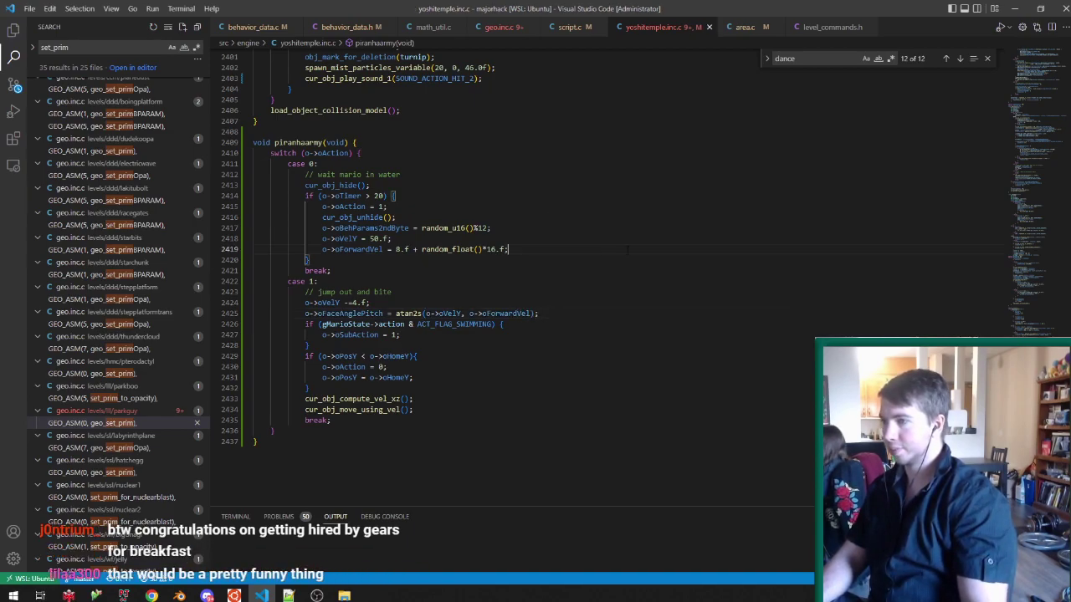
key("Return")
type("o->oMoveAngleYaw = random_u16();")
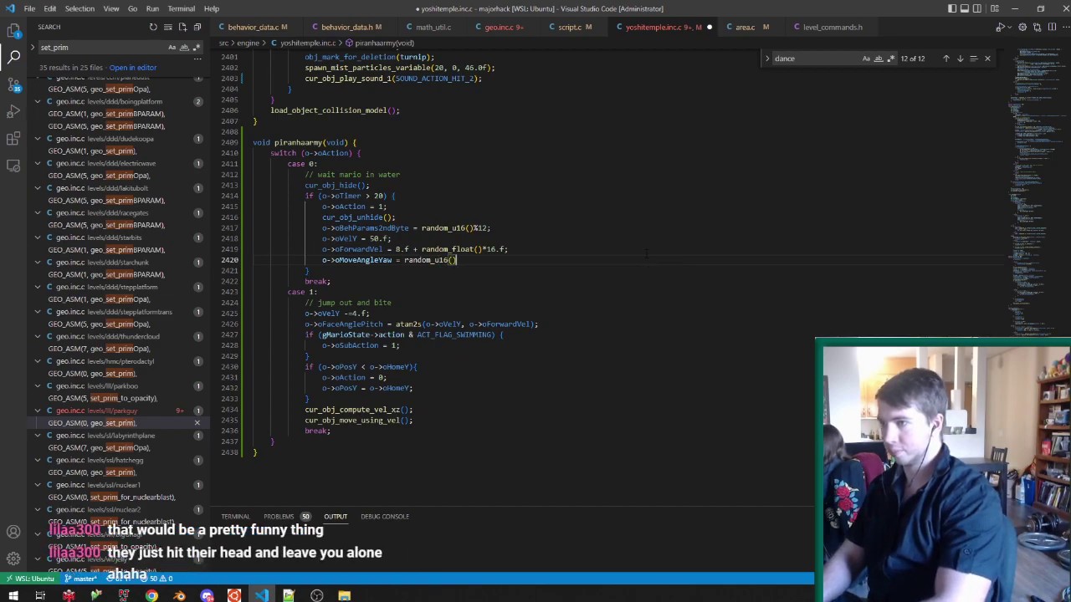
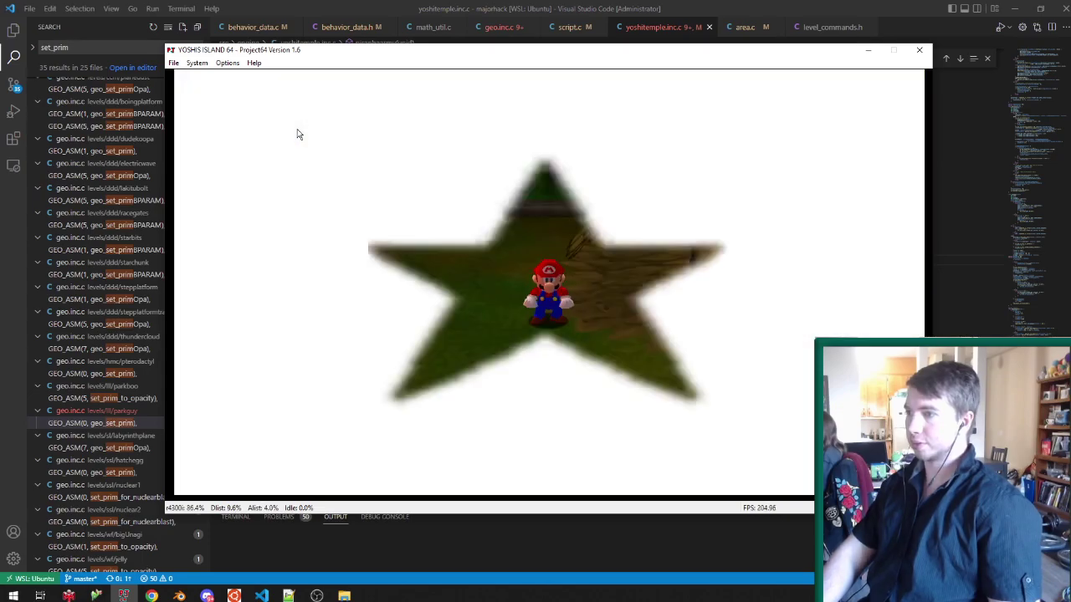
Run Mario through the temple level in the emulator to look for the piranha, and close the emulator.
key("Up")
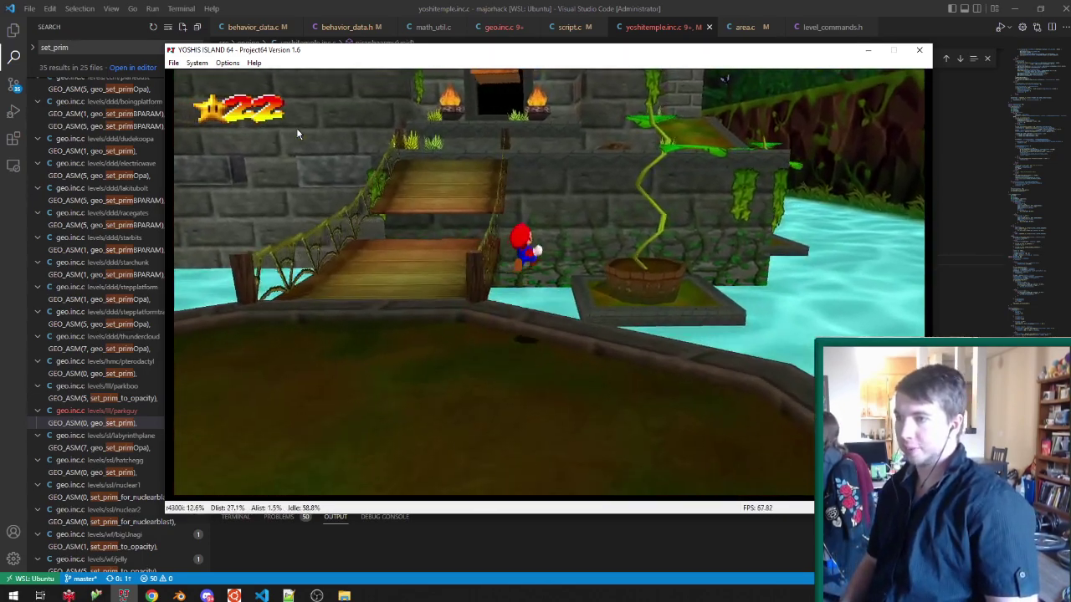
key("Up")
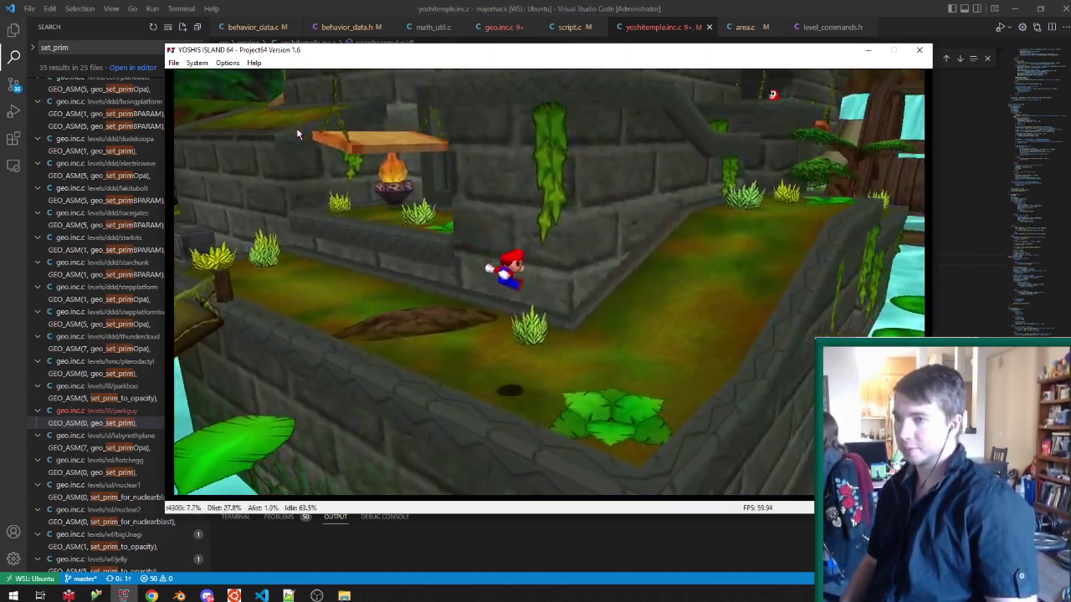
key("Up")
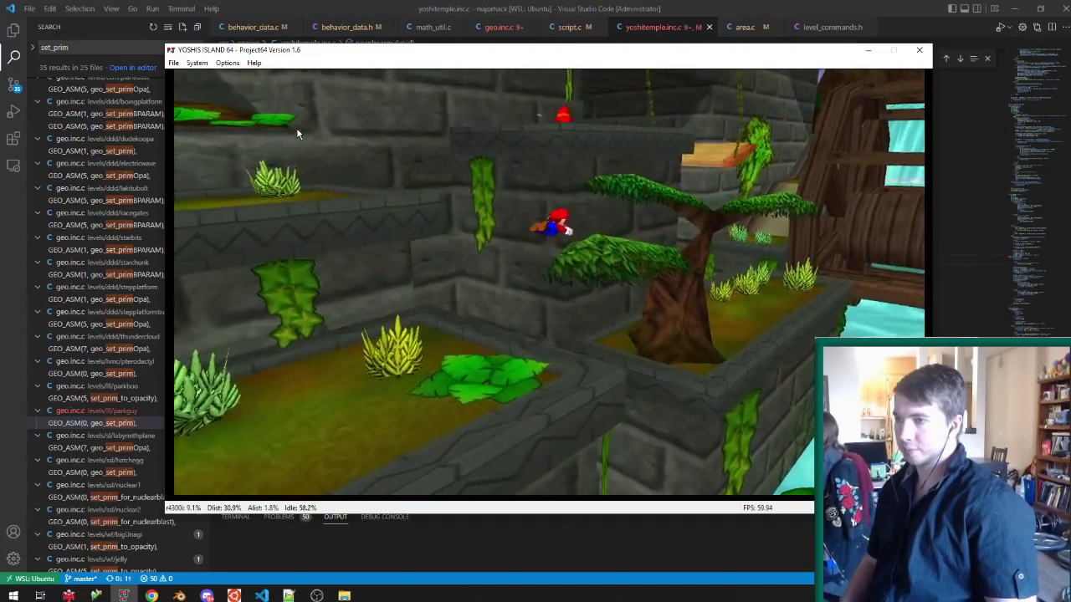
key("Up")
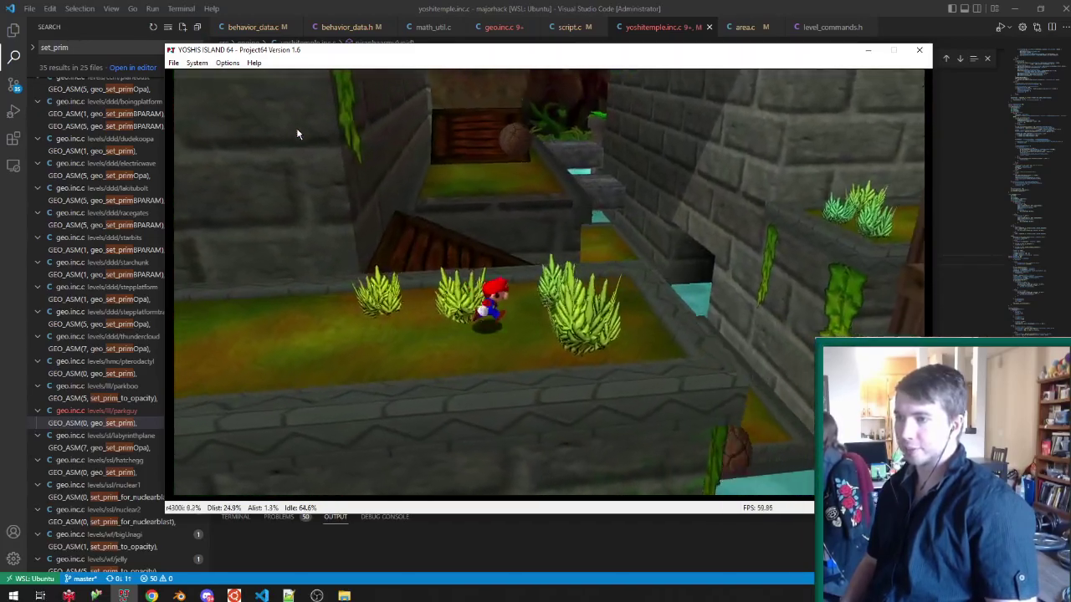
key("Up")
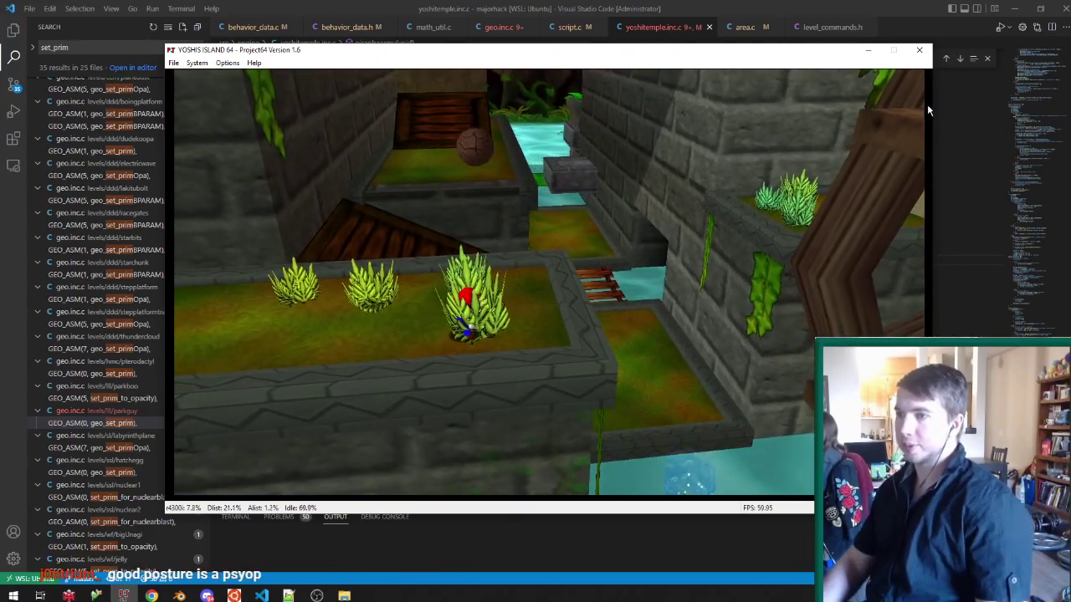
left_click(919, 50)
Switch to C10 sketch.blend in Blender, move Spawn.003 horizontally with Z locked into the open water near the round hut island, and save.
left_click(180, 596)
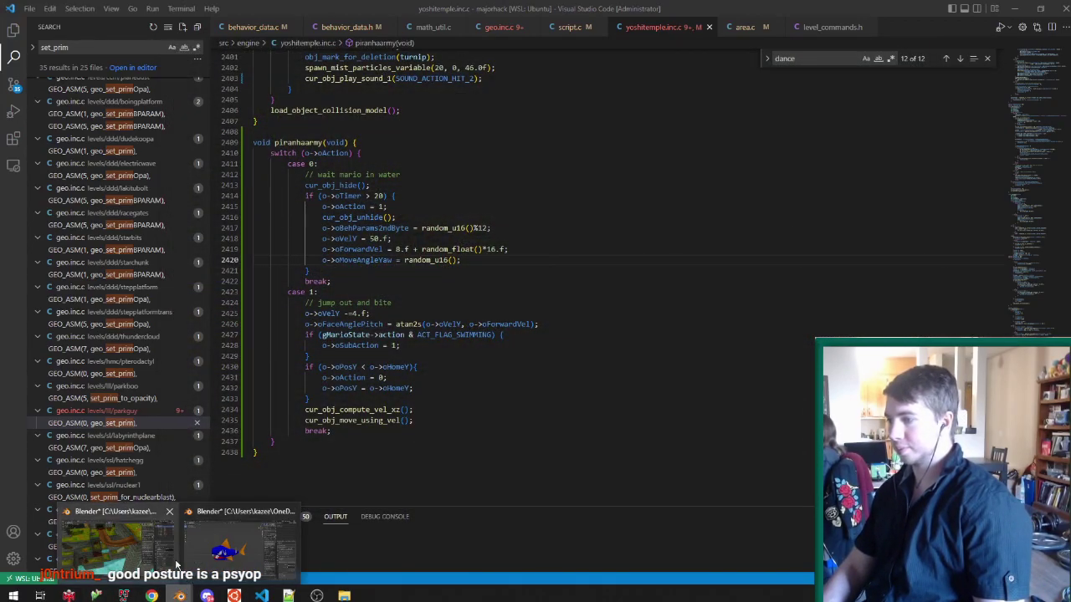
left_click(129, 564)
right_click(421, 306)
middle_click_drag(421, 306, 432, 336)
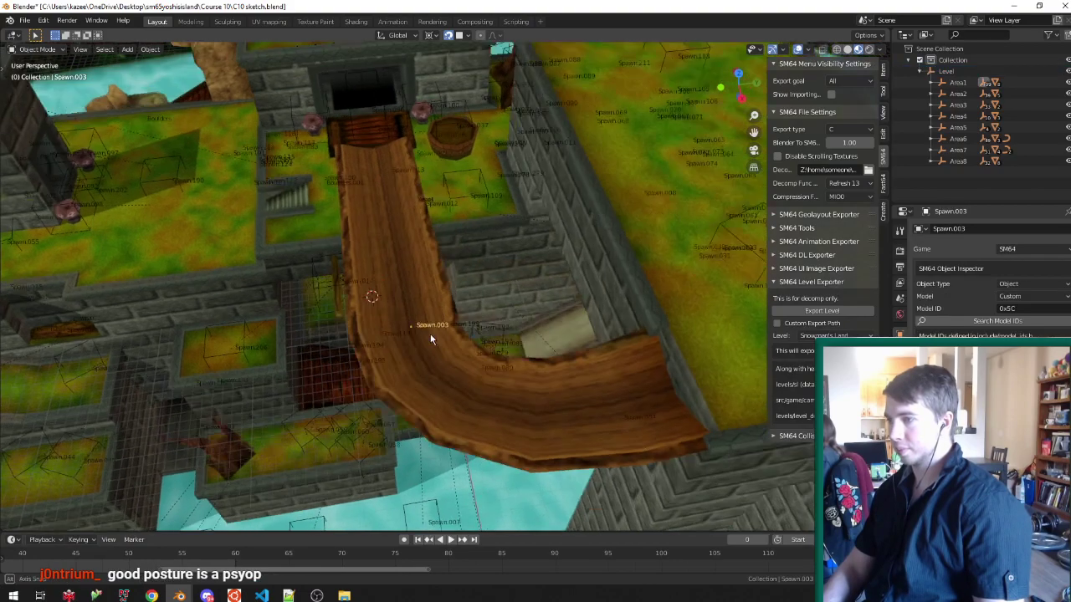
scroll(499, 259, "down", 9)
scroll(386, 310, "up", 6)
scroll(386, 313, "down", 3)
key("g")
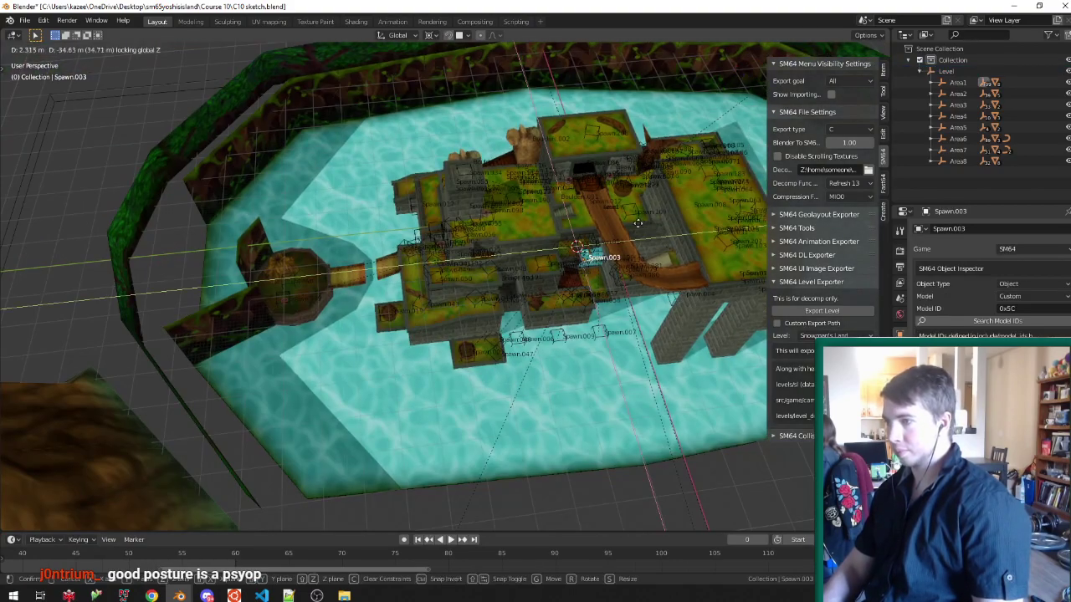
key("shift+z")
left_click(358, 359)
key("ctrl+s")
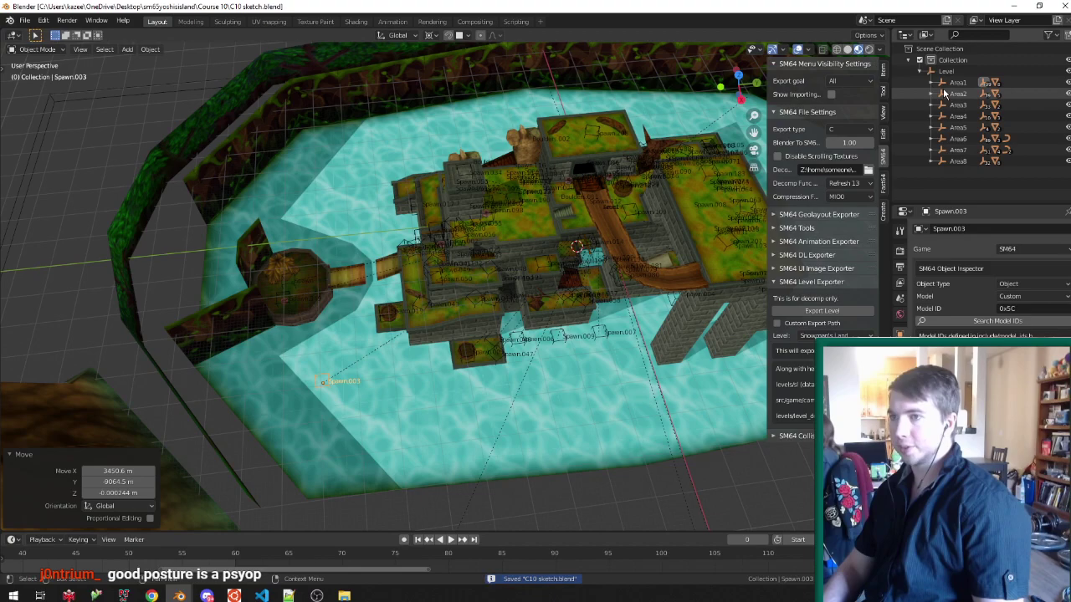
Export the level from its Level root object and start the ROM in Project64.
left_click(946, 71)
left_click(843, 309)
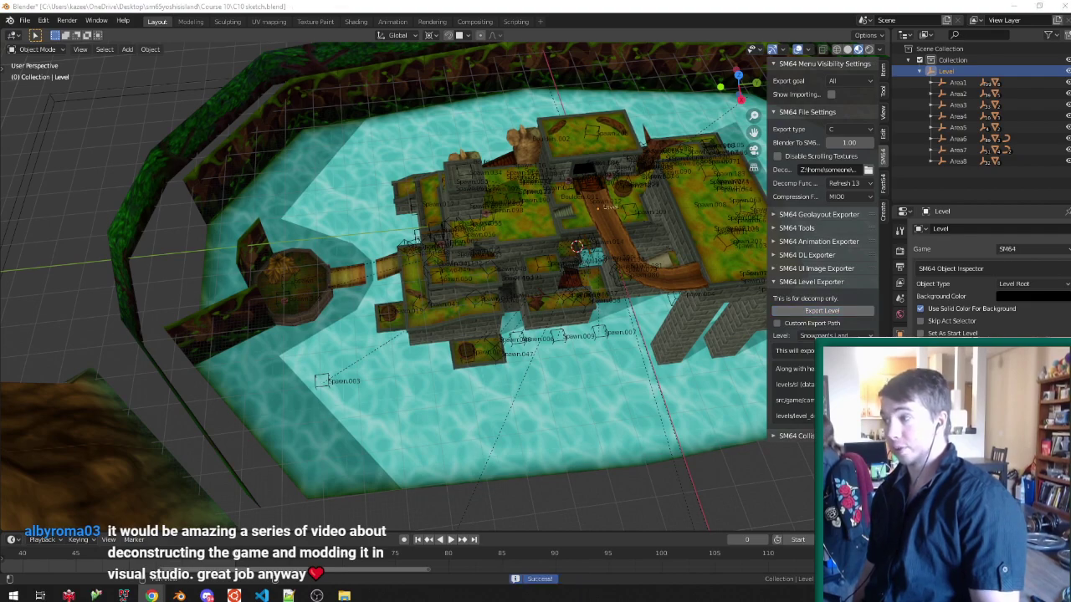
middle_click_drag(557, 270, 550, 277)
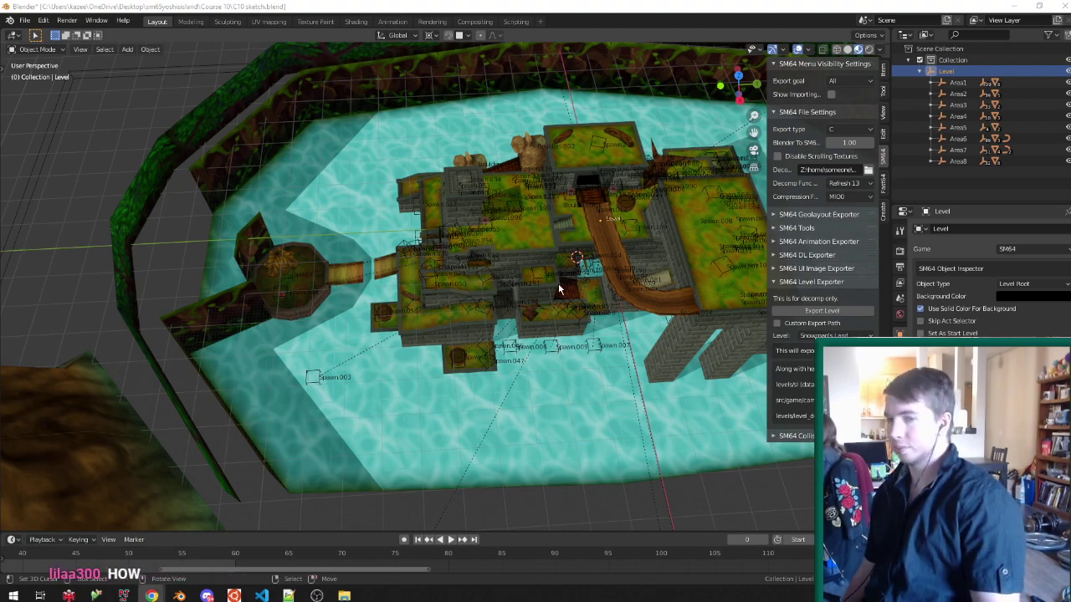
middle_click_drag(559, 289, 533, 278)
left_click(126, 597)
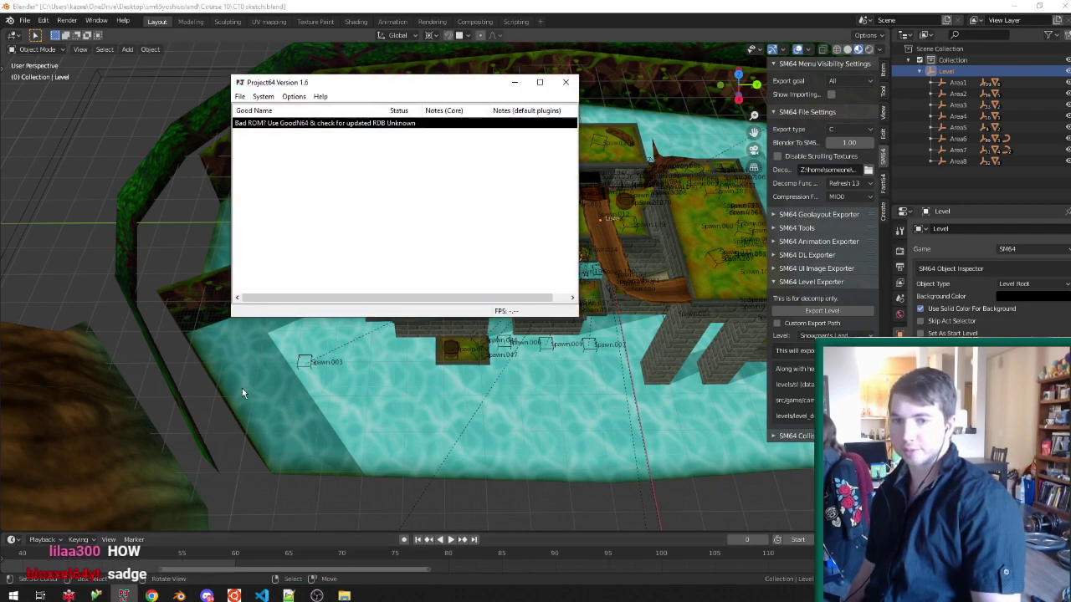
double_click(456, 126)
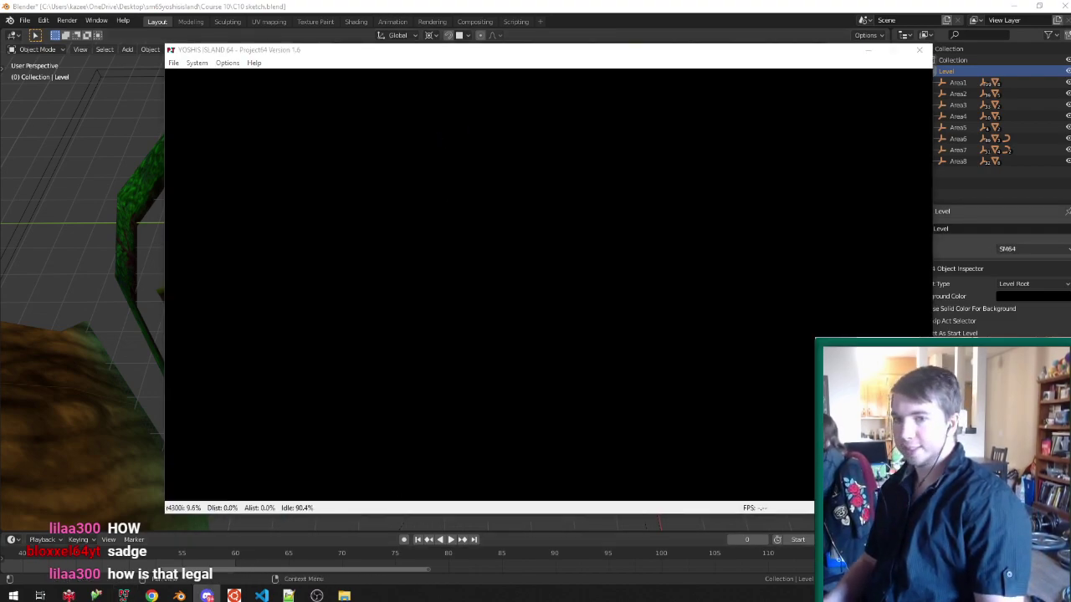
View the whole Yoshi model screenshot in the browser window and close it.
left_click_drag(779, 0, 777, 8)
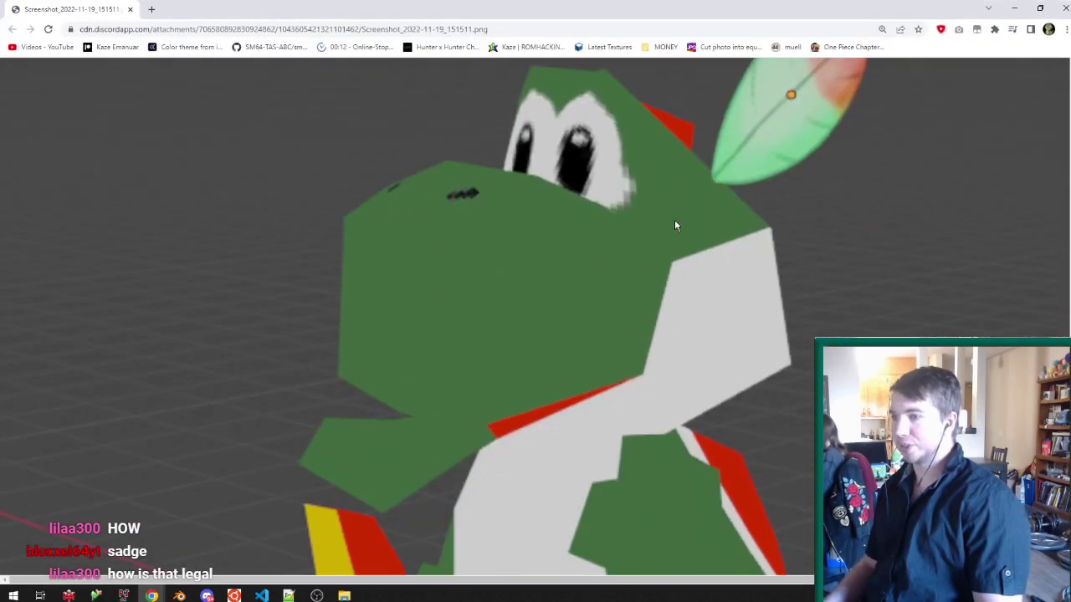
scroll(637, 233, "down", 5, "ctrl")
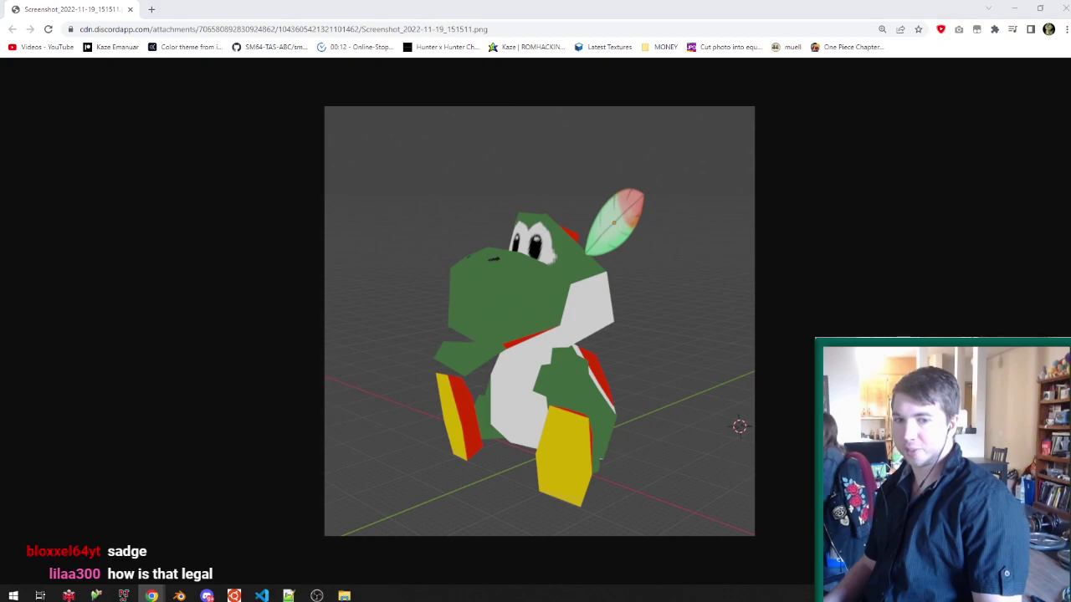
left_click(723, 194)
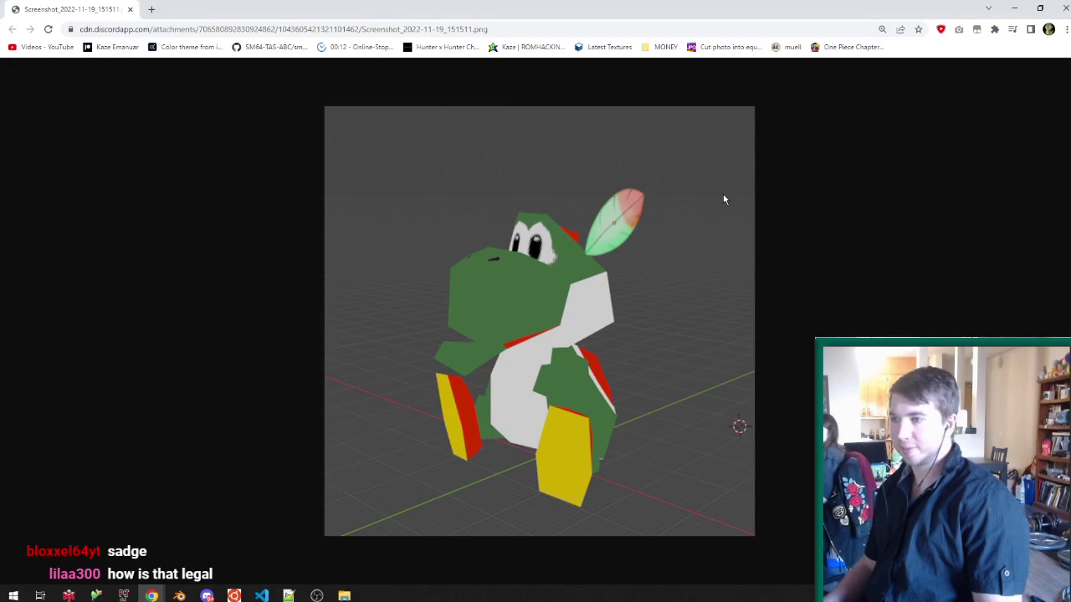
left_click(1062, 7)
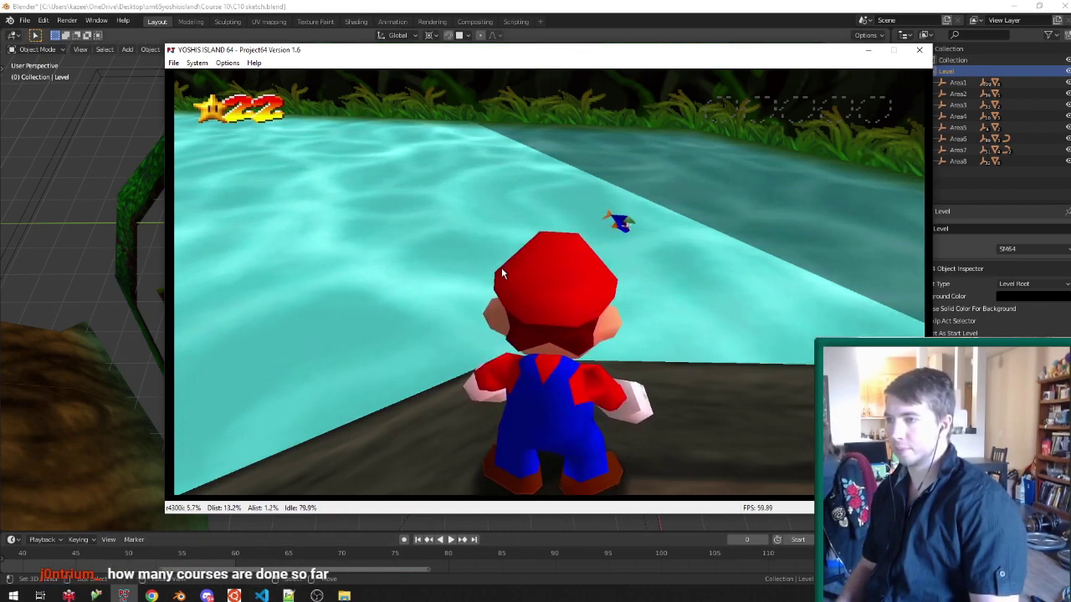
Switch to Visual Studio Code, append + 0x4000 to the oFaceAnglePitch expression in case 1 and save the file.
left_click(263, 595)
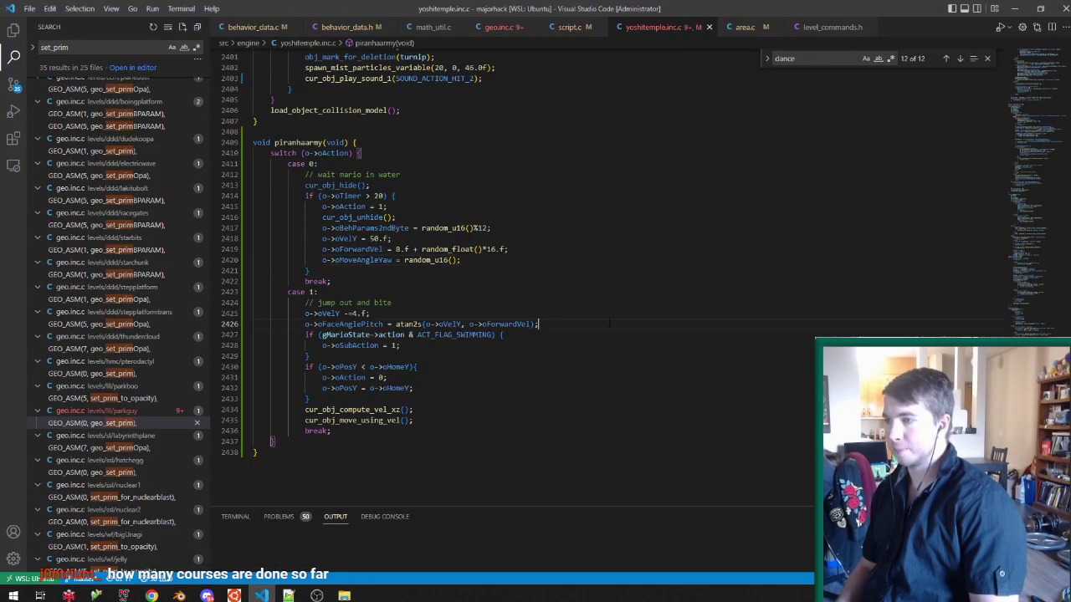
key("Left")
type("+ 0x4000")
key("ctrl+s")
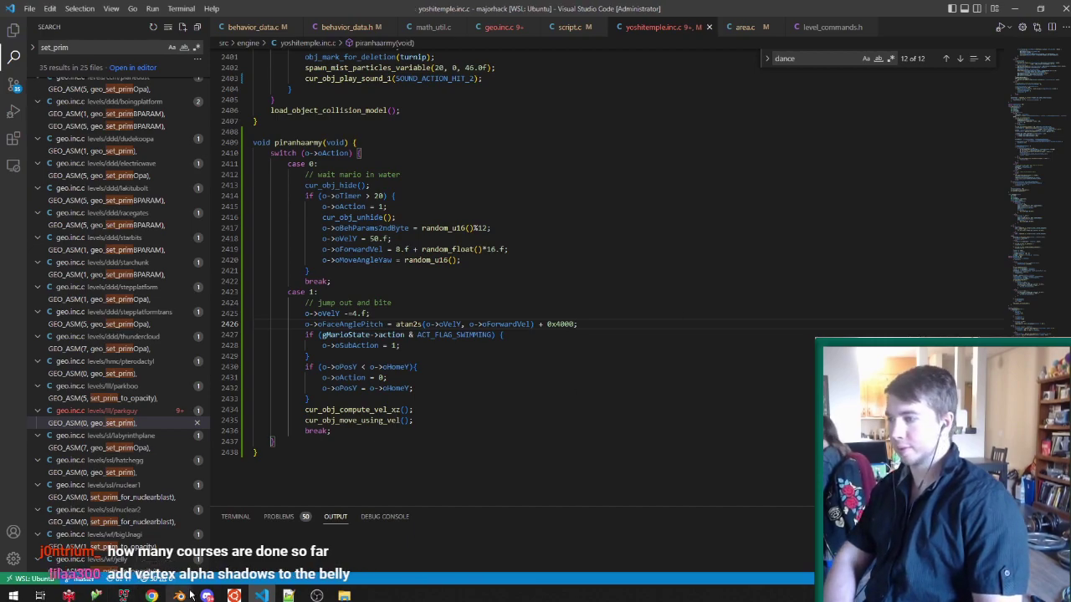
Restart the ROM in Project64 to check the piranha's pitch while it leaps.
left_click(124, 595)
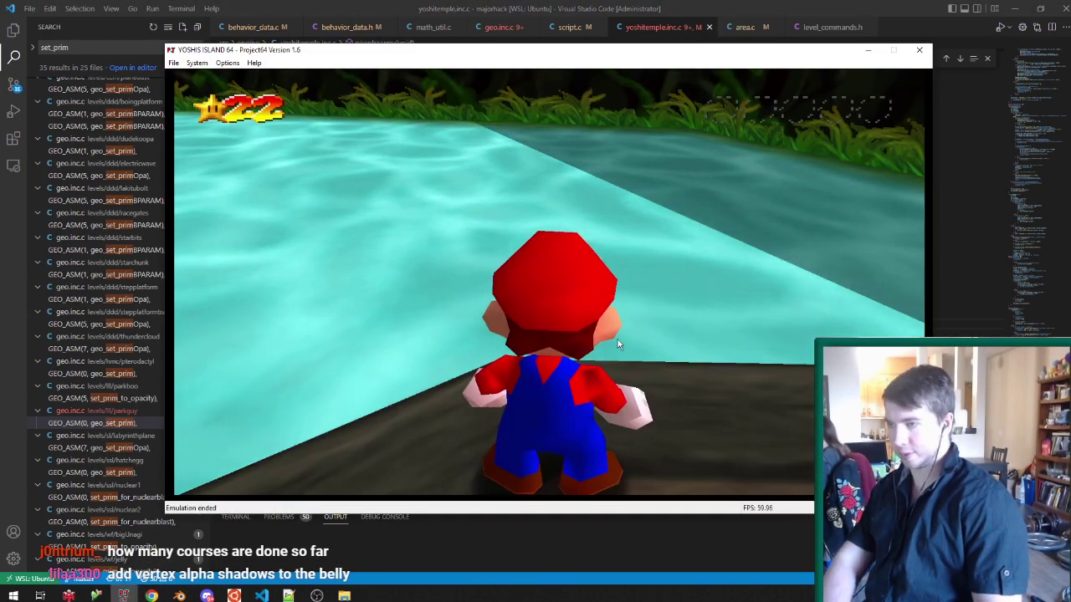
key("F12")
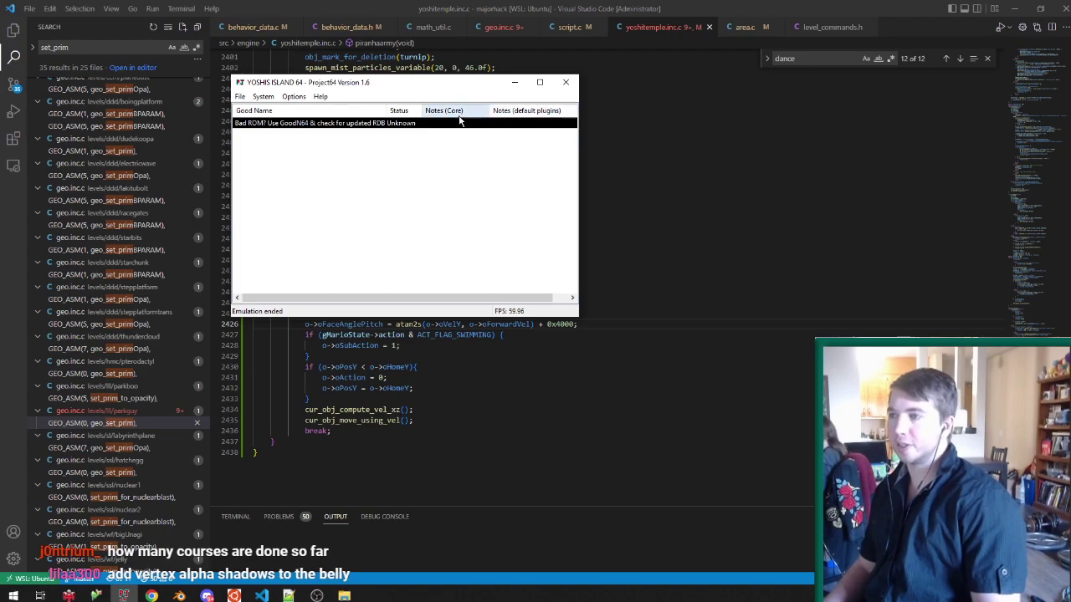
double_click(450, 124)
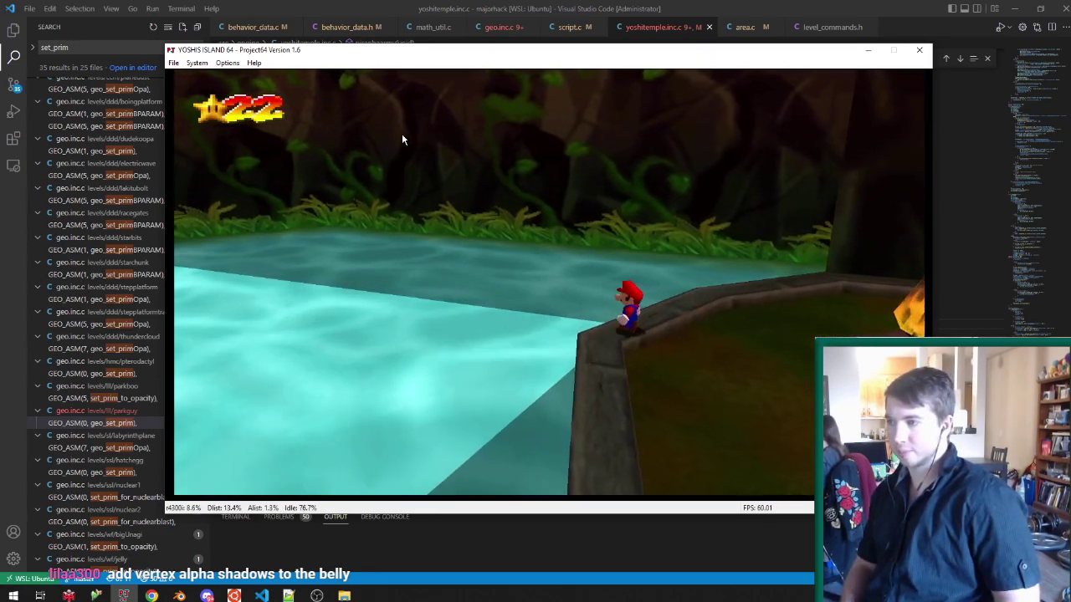
Return to the piranhaarmy code, change the pitch offset to - 0x4000 and save the file.
key("alt+Tab")
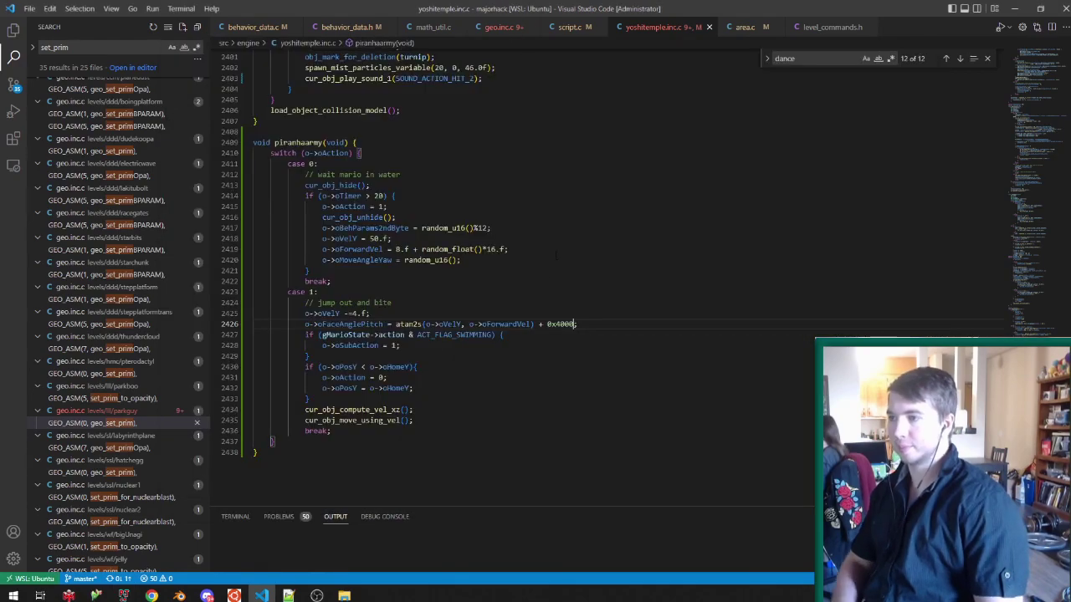
left_click(533, 323)
key("Right")
key("Right")
key("BackSpace")
type("-")
key("ctrl+s")
Restart the ROM, walk Mario to the water's edge to watch the piranha leap, and close the emulator.
left_click(234, 596)
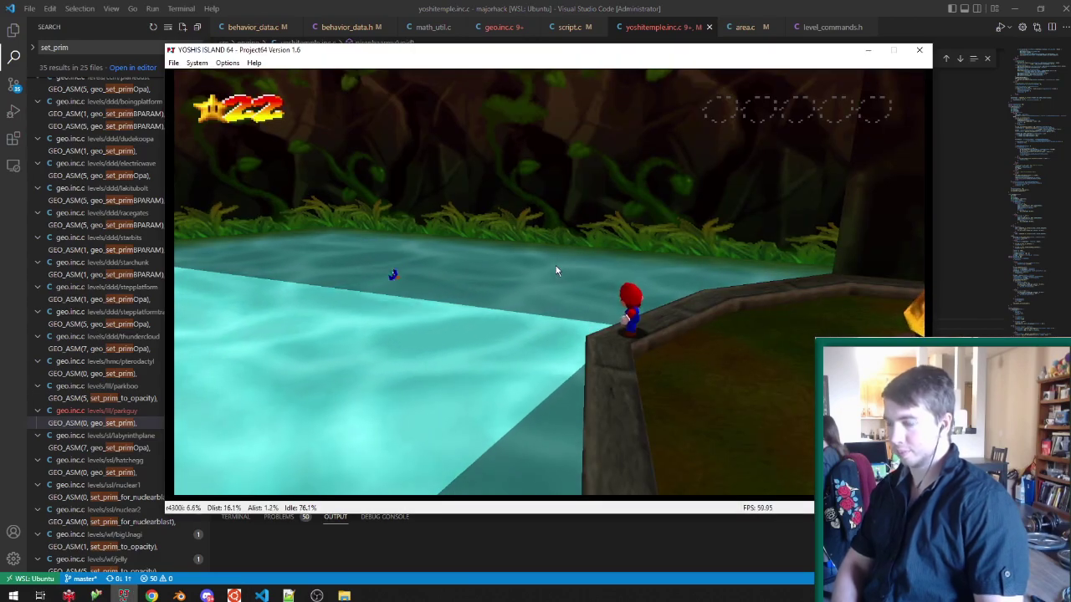
key("F12")
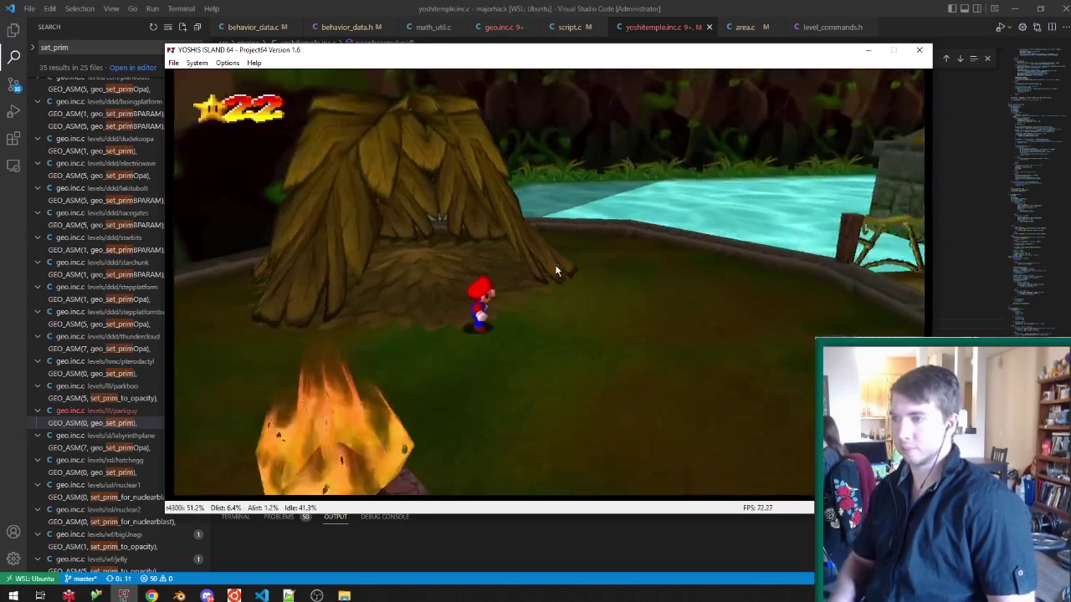
key("Up")
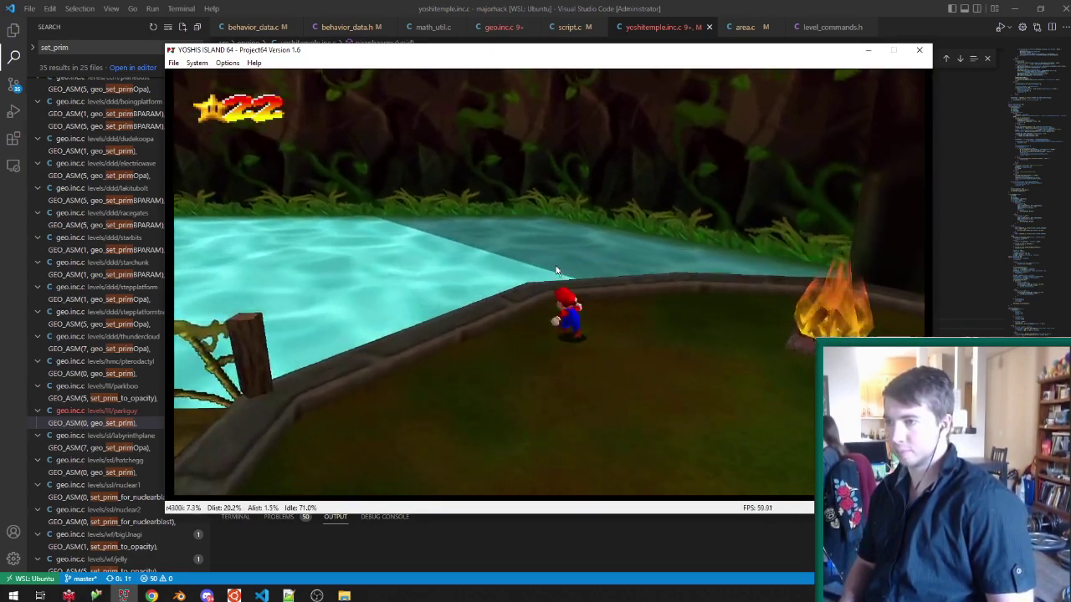
key("Left")
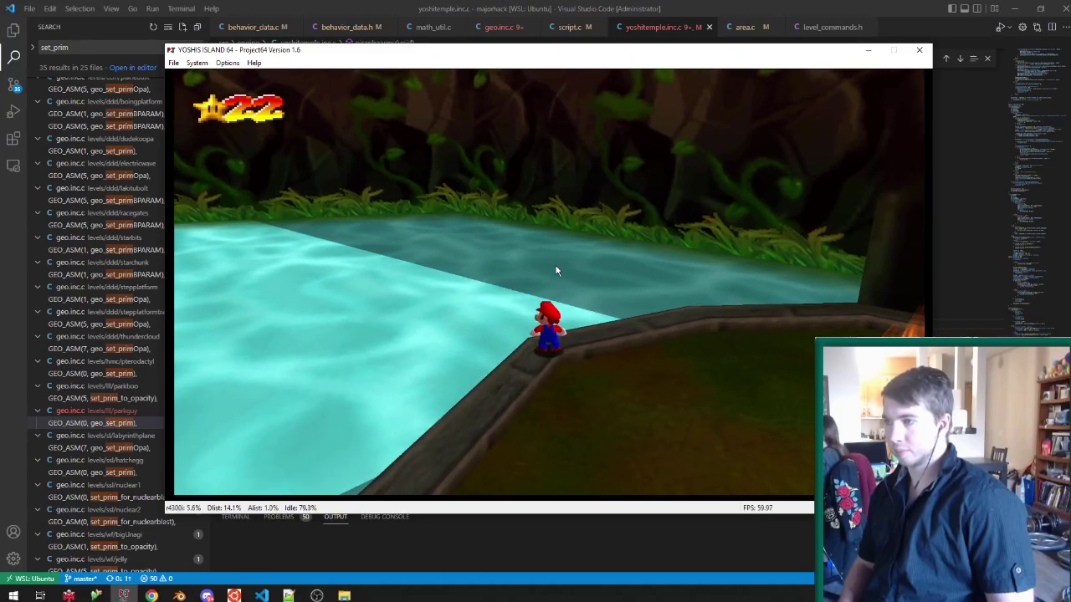
key("Left")
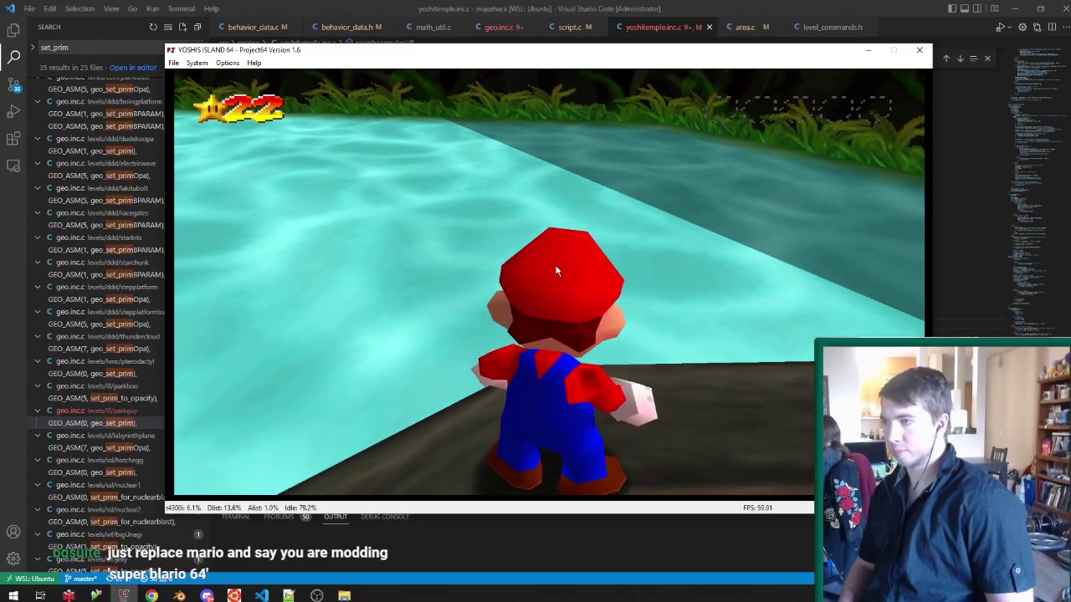
key("Left")
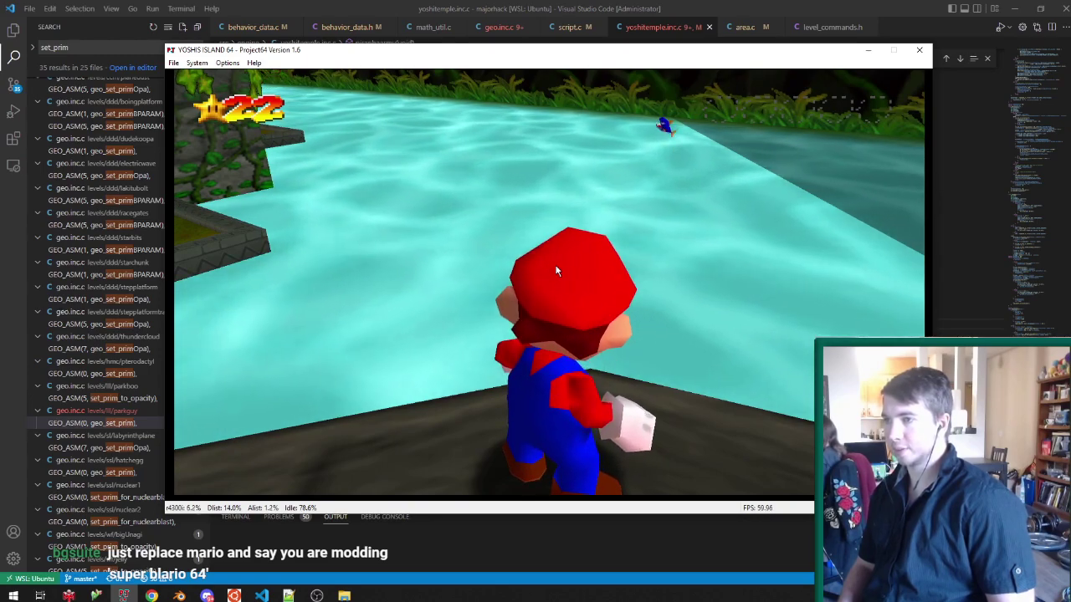
left_click(920, 50)
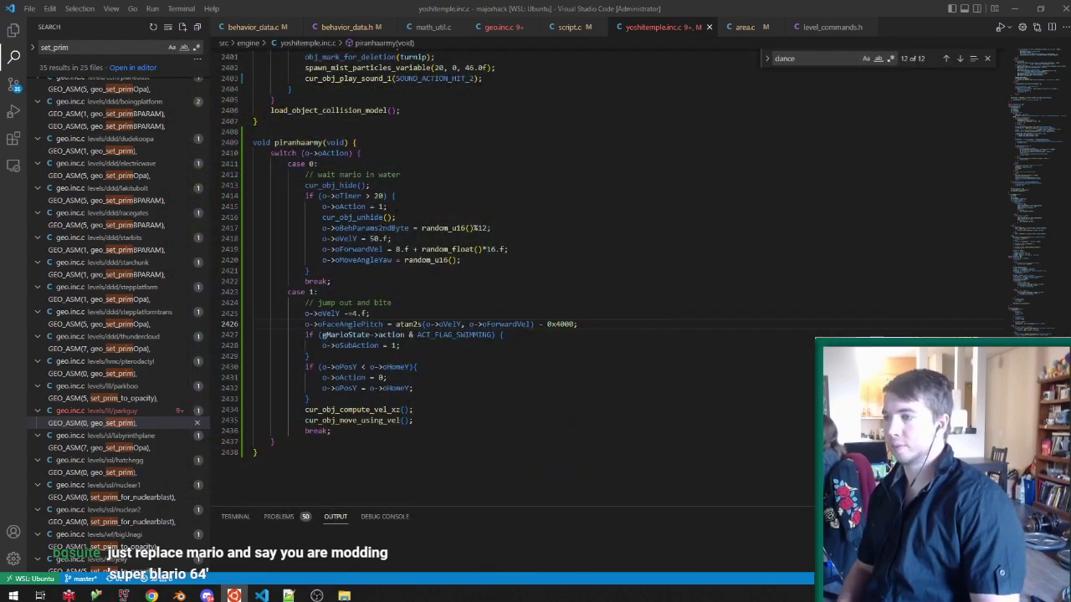
Move cur_obj_hide(); from case 0 to below o->oPosY = o->oHomeY; in case 1's home-height check and save the file.
left_click(414, 216)
left_click_drag(423, 185, 462, 174)
key("ctrl+c")
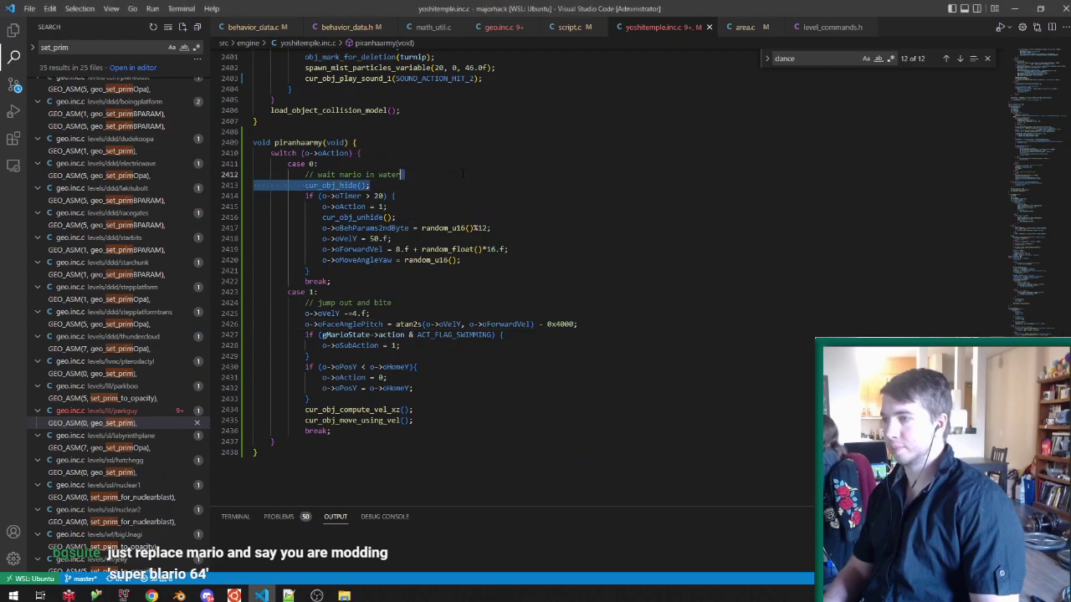
key("BackSpace")
left_click(443, 380)
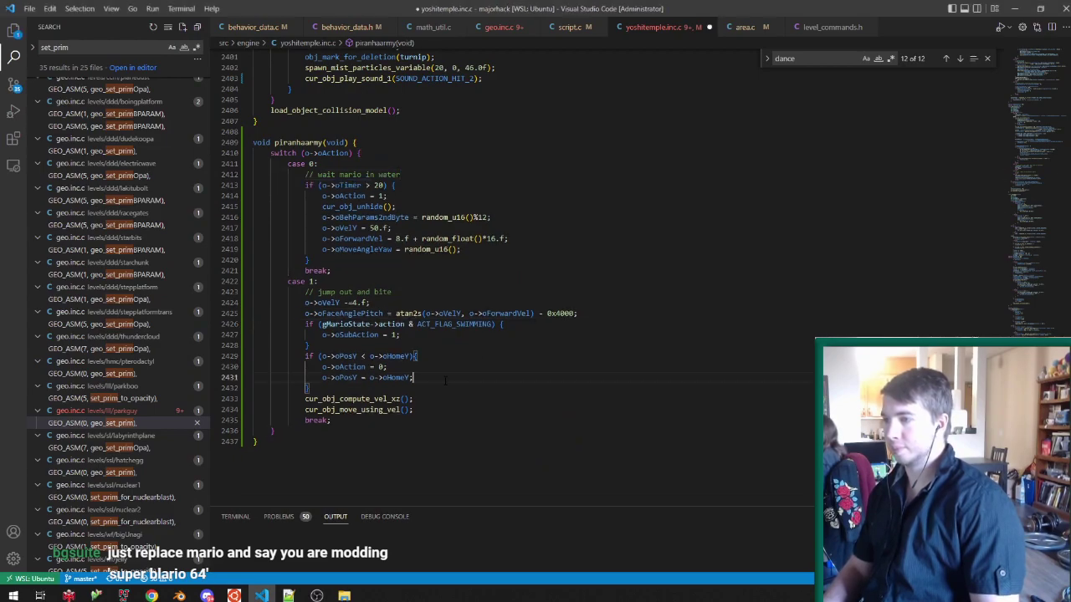
key("ctrl+v")
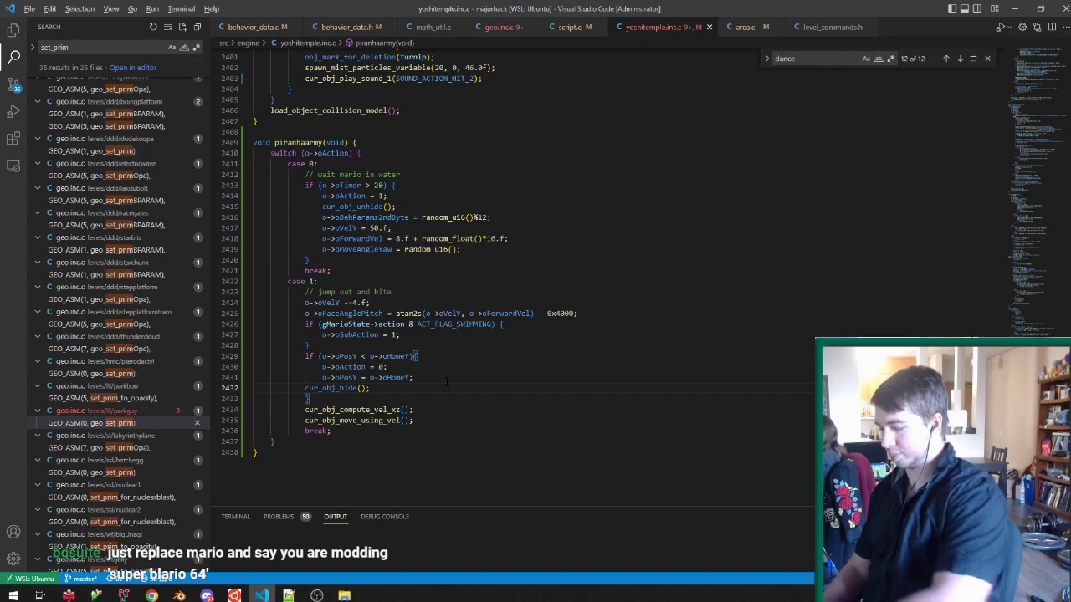
key("ctrl+s")
Switch to the C10 sketch scene in Blender, lower Spawn.003 by 100 m along Z, save, and export the level from its Level root.
left_click(178, 598)
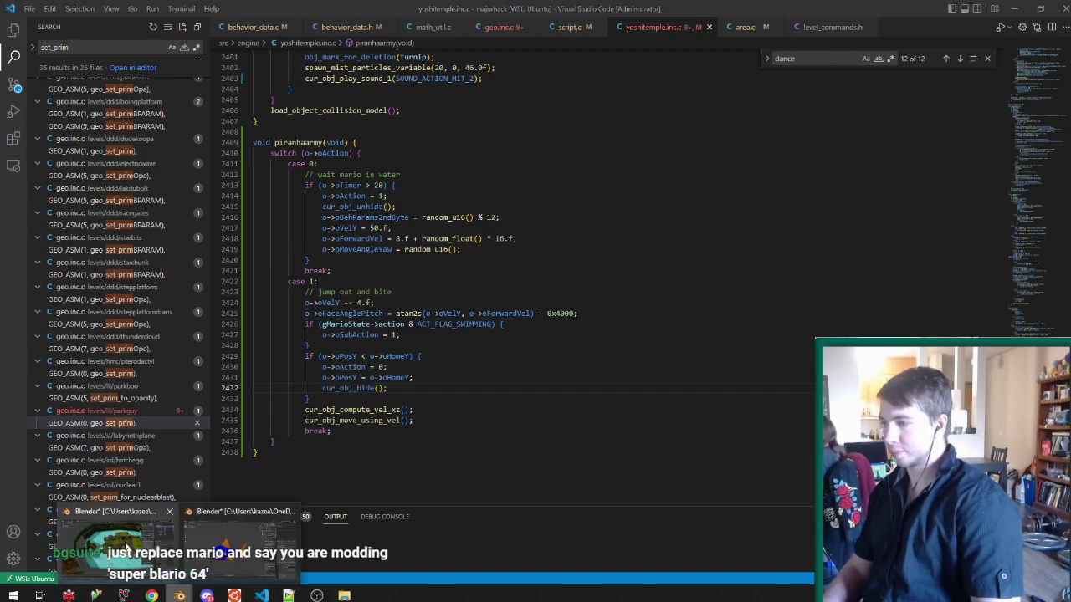
left_click(127, 545)
scroll(295, 351, "up", 5)
left_click(313, 359)
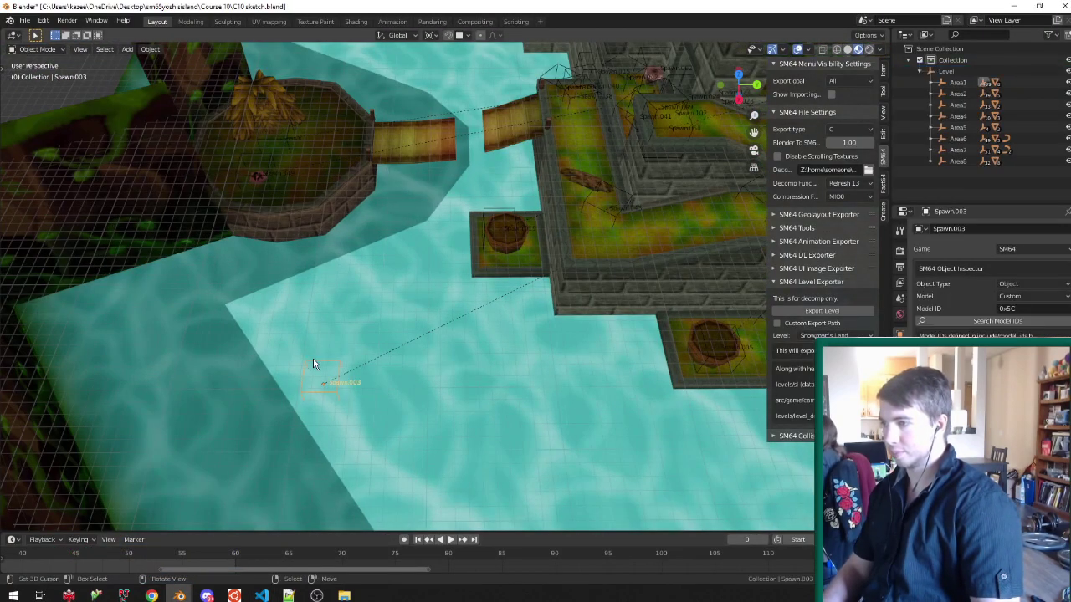
type("gz-100")
key("Return")
key("ctrl+s")
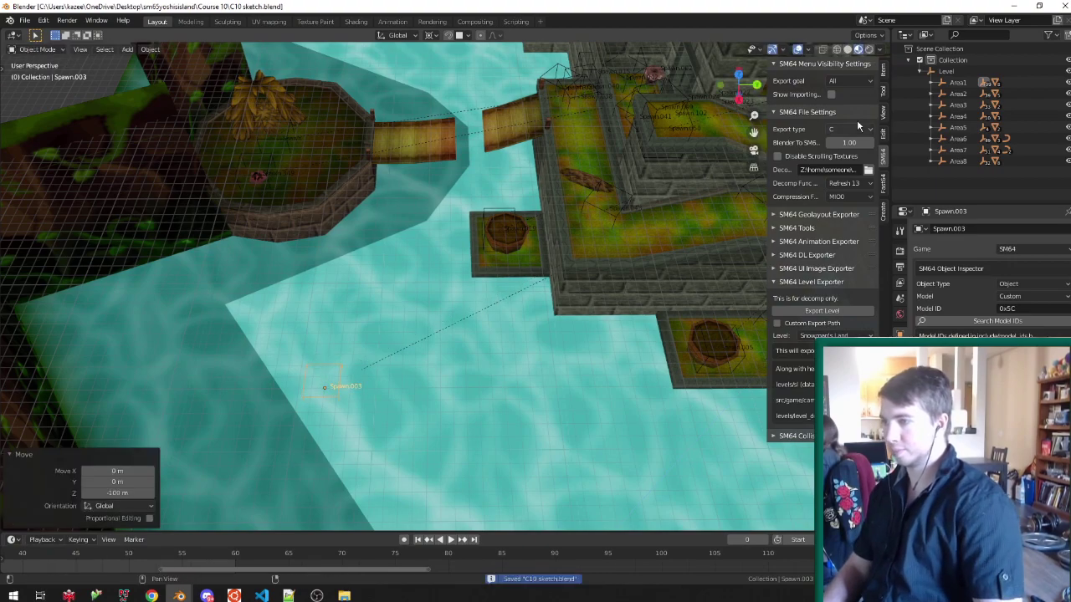
left_click(946, 71)
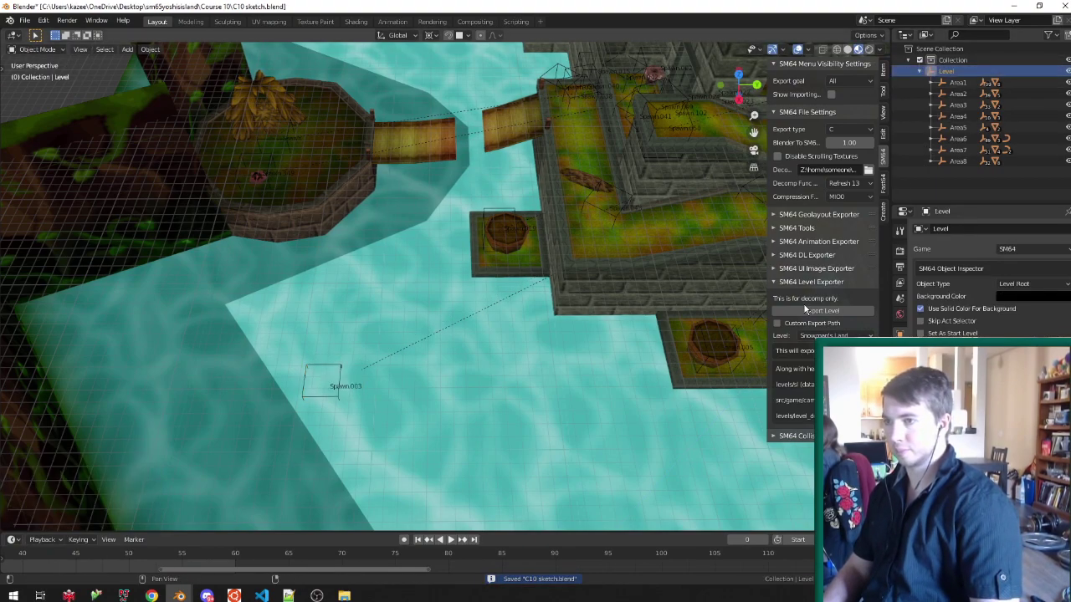
In VS Code, set o->oVelY in case 0 of piranhaarmy to 56.f, and return to the Blender level scene.
left_click(262, 596)
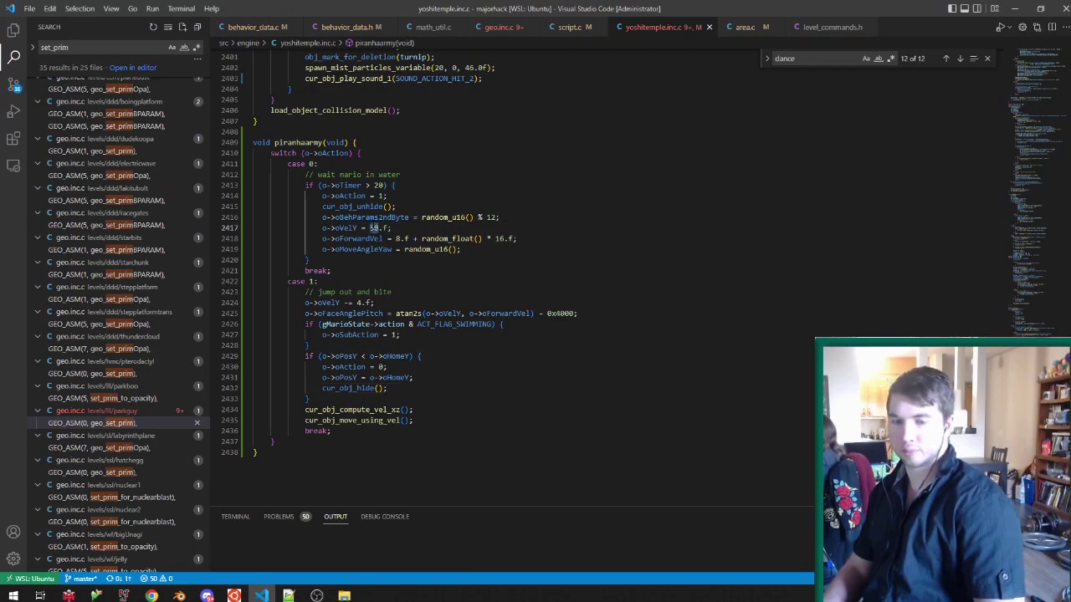
type("56")
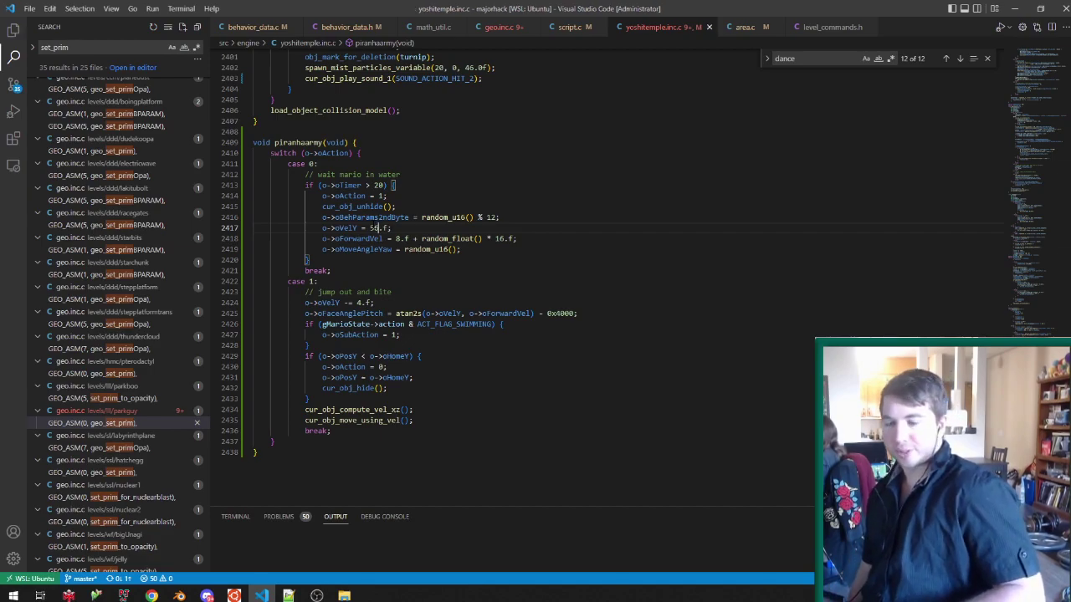
mouse_move(178, 596)
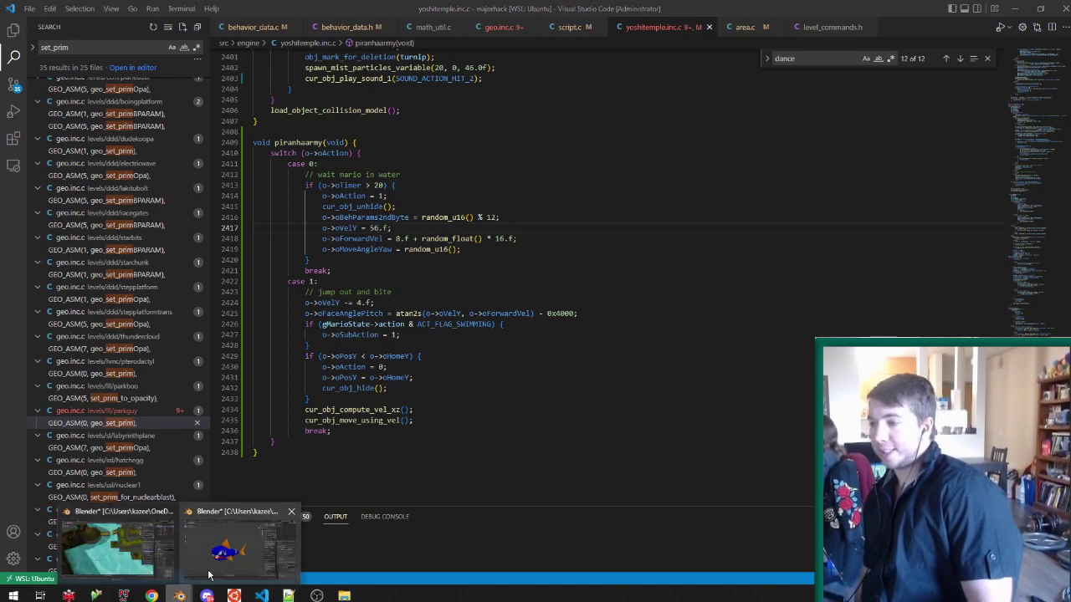
left_click(149, 562)
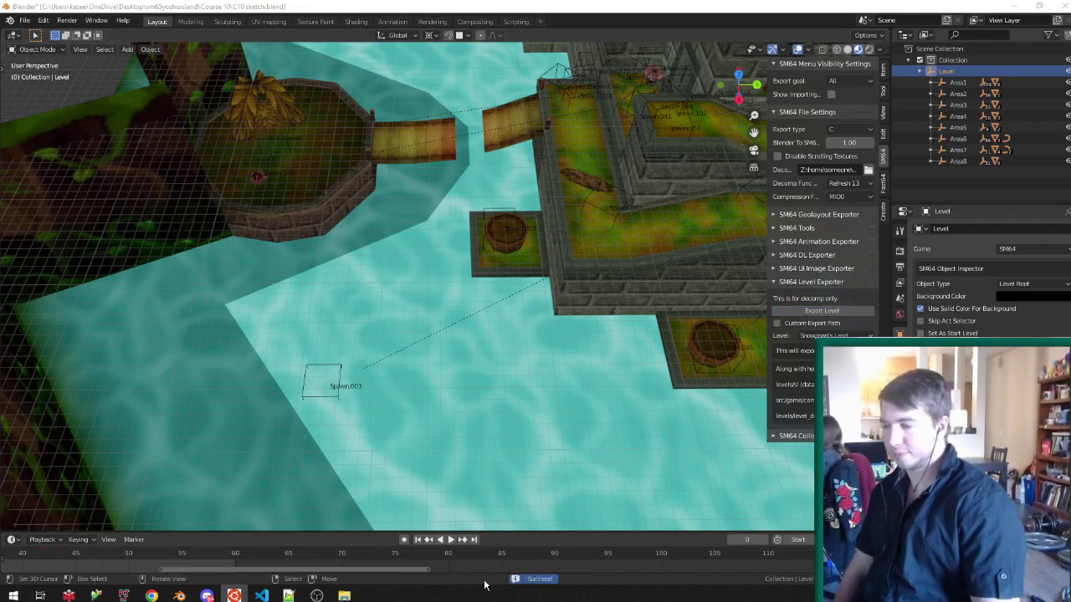
Launch the ROM in Project64 and bring Mario to the water's edge to watch the lowered piranha leap.
left_click(124, 596)
key("alt+Tab")
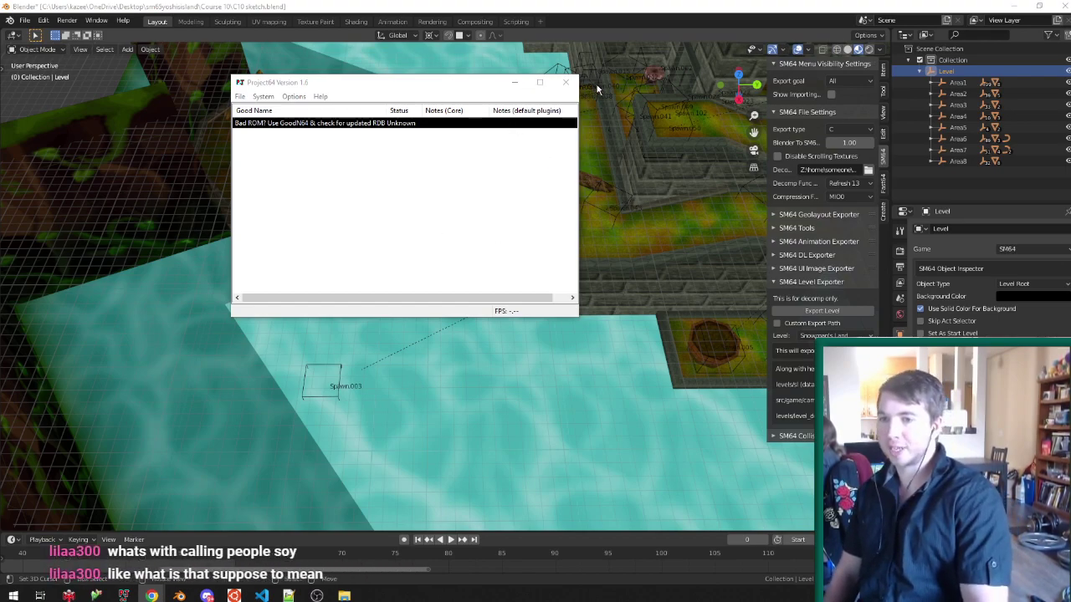
double_click(444, 124)
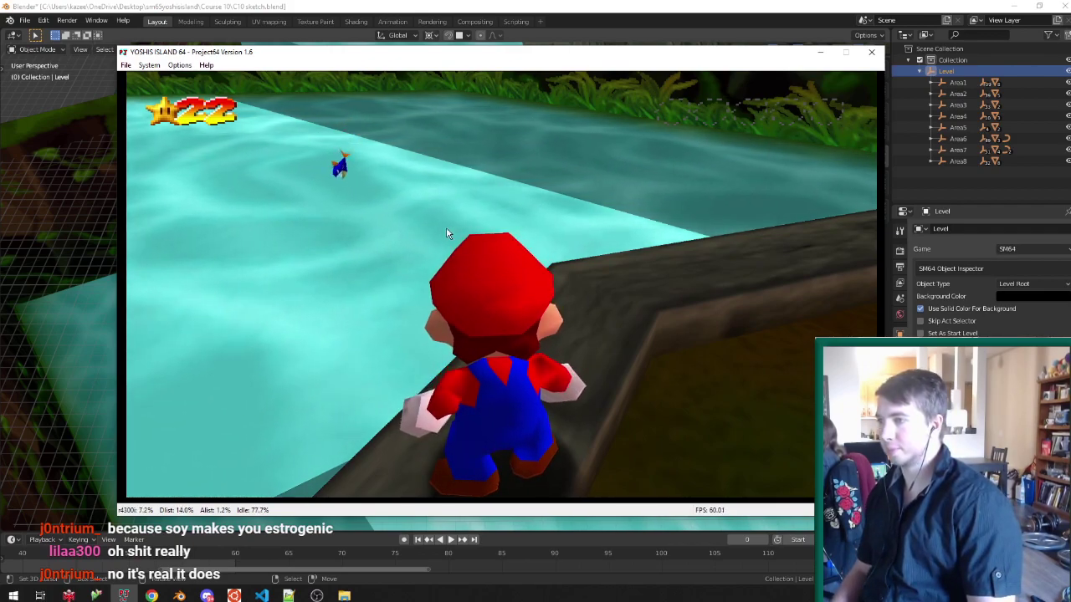
In behavior_data.c, replace bhvPiranhaArmy's OBJ_FLAG_COMPUTE_ANGLE_TO_MARIO flag with OBJ_FLAG_SET_FACE_YAW_TO_MOVE_YAW.
mouse_move(260, 595)
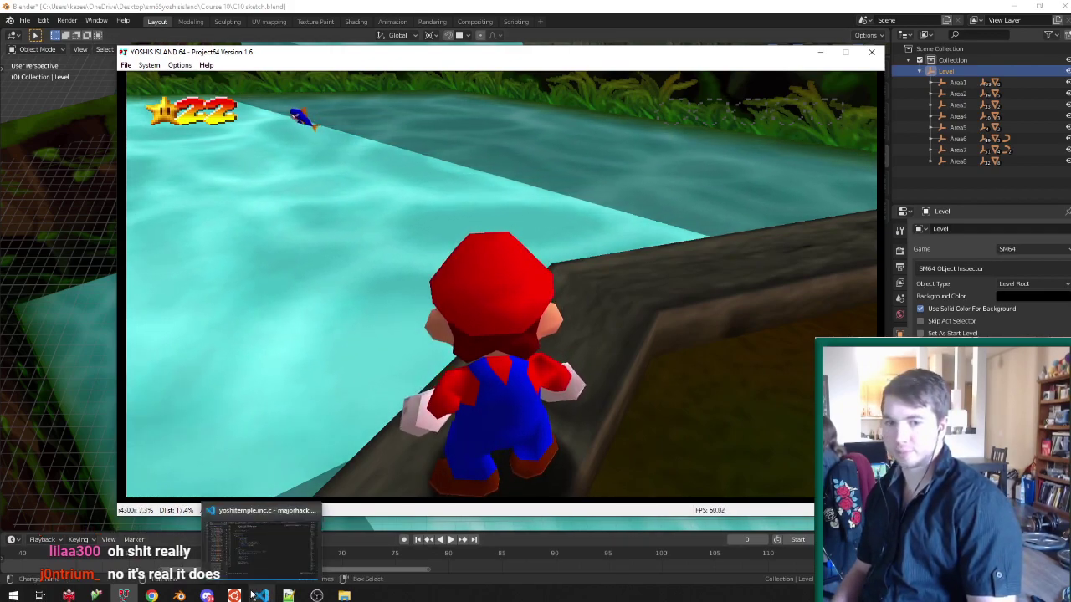
left_click(268, 555)
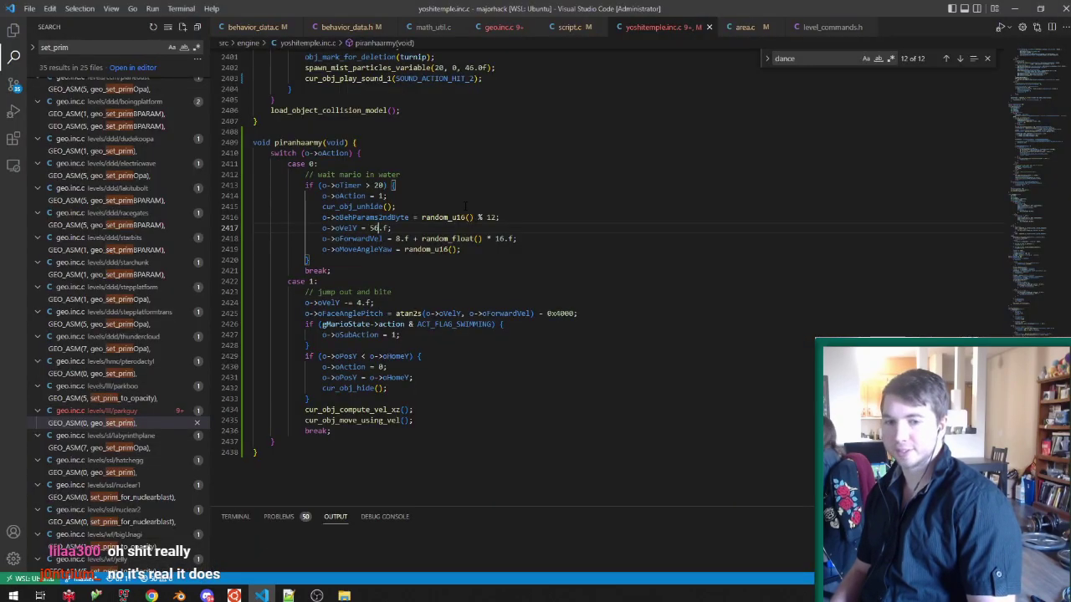
left_click(268, 35)
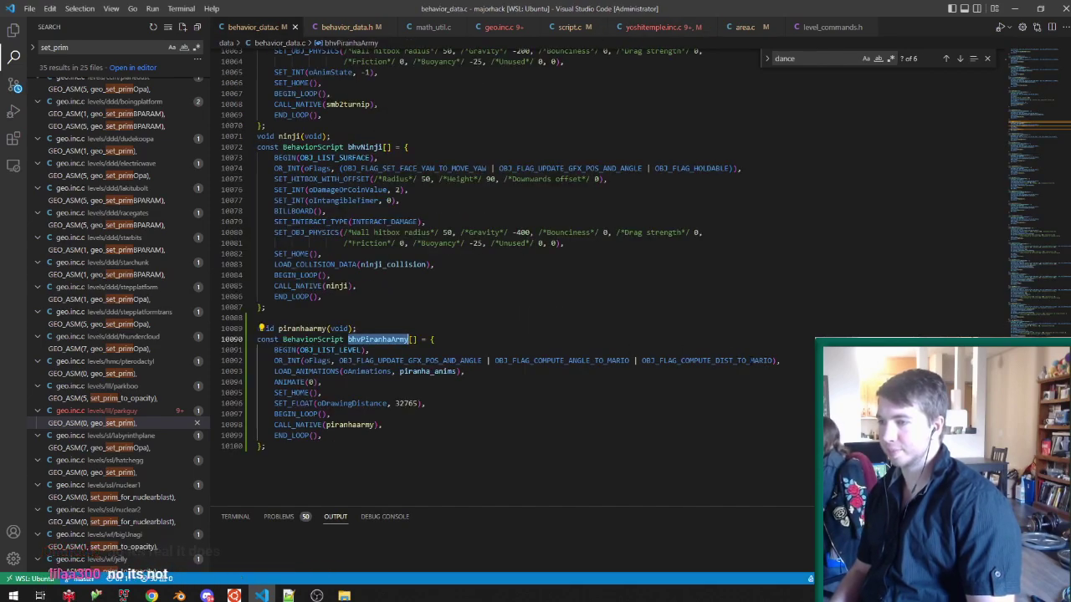
double_click(595, 360)
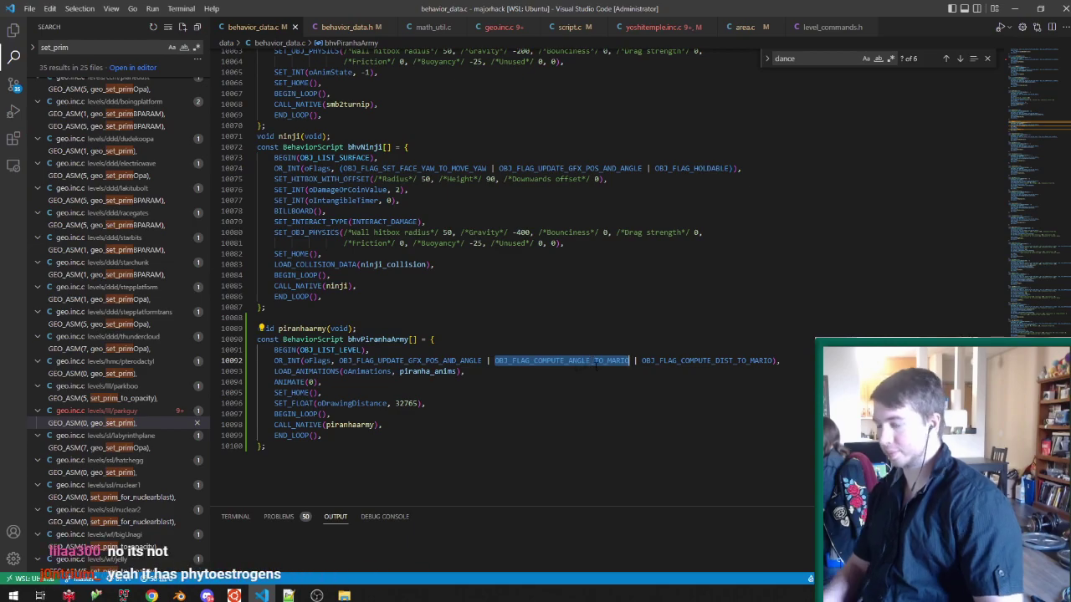
type("0")
key("BackSpace")
type("OBJ_FLAG_")
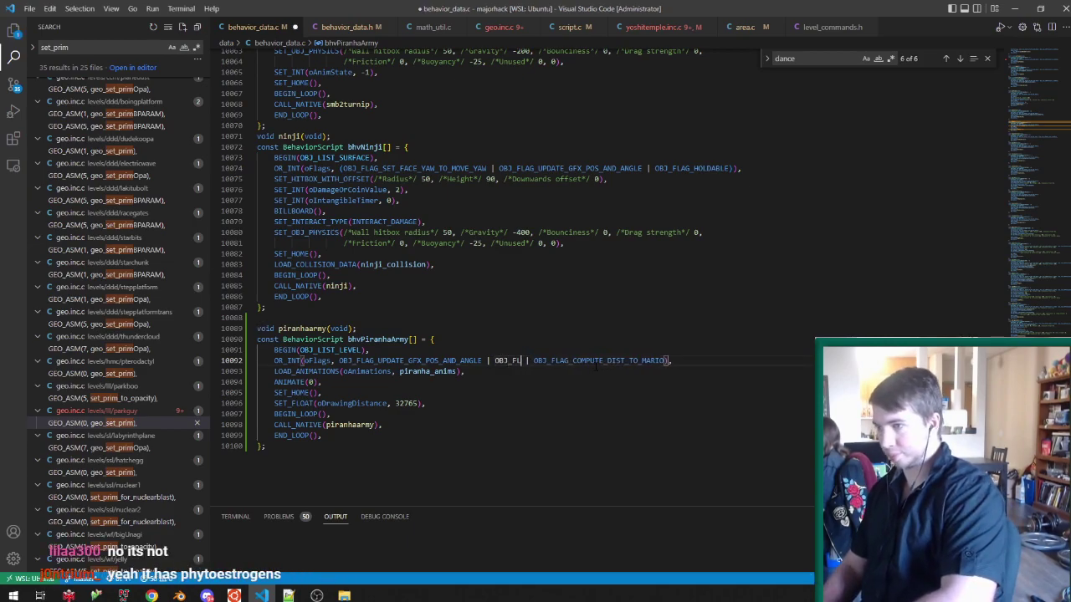
type("SET_")
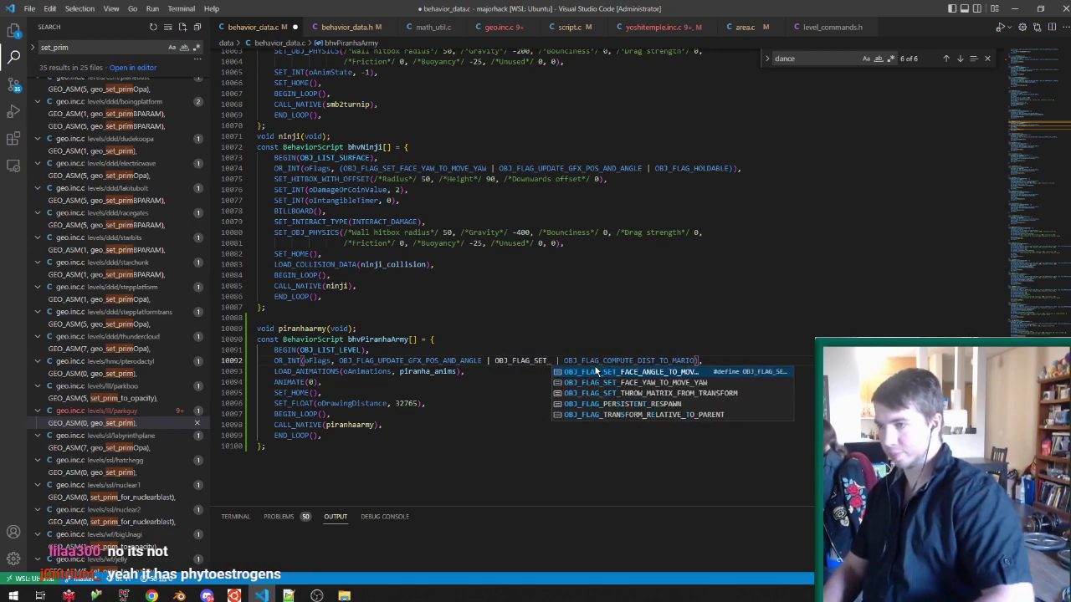
key("Down")
key("Return")
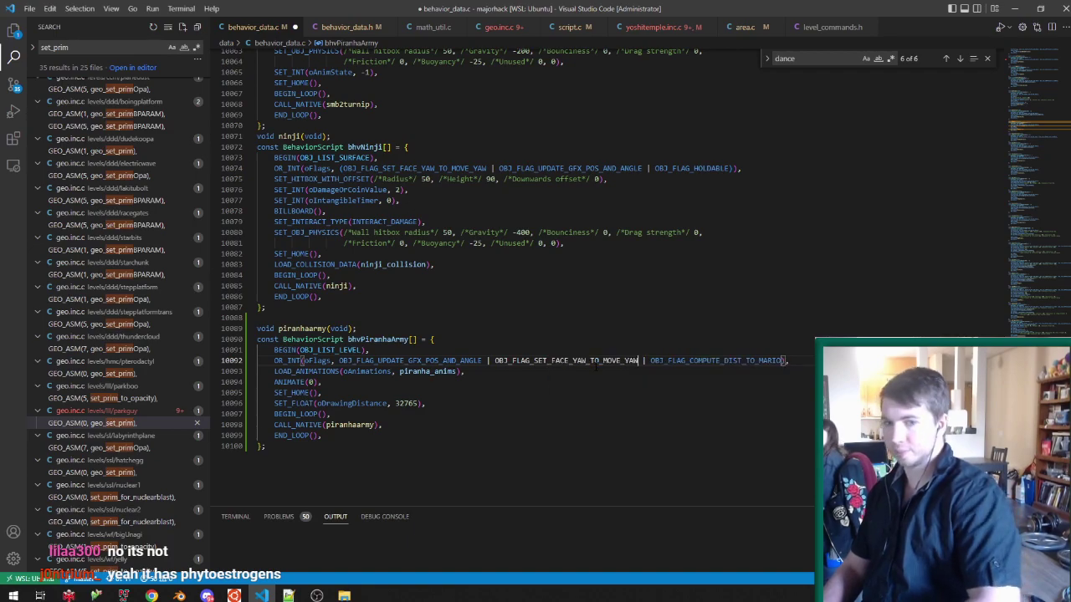
Run the ROM again in Project64 to check which way the leaping piranha faces, and close the emulator.
key("alt+Tab")
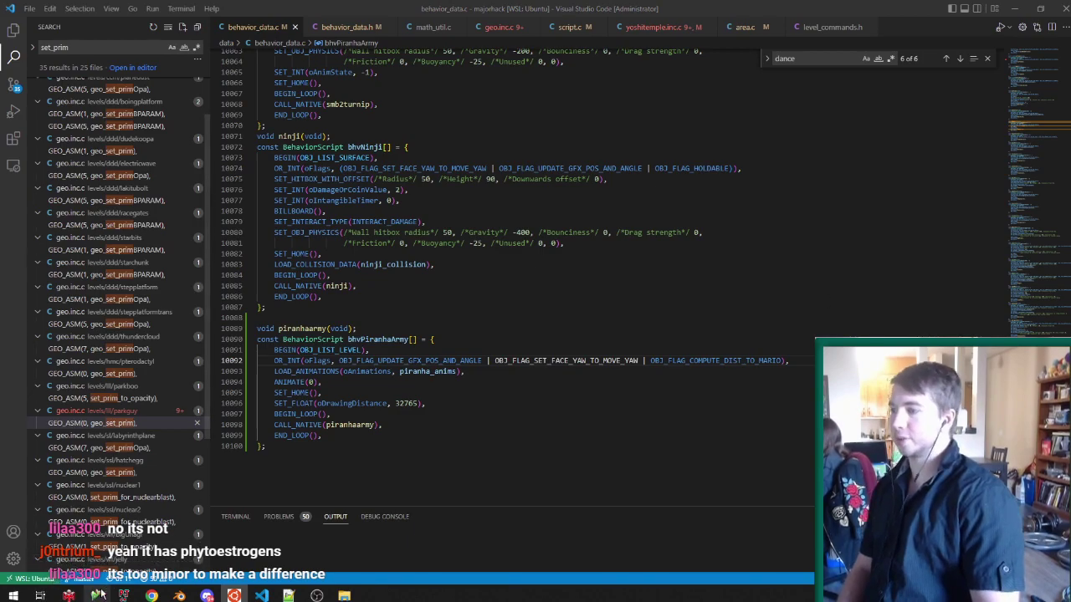
key("alt+Tab")
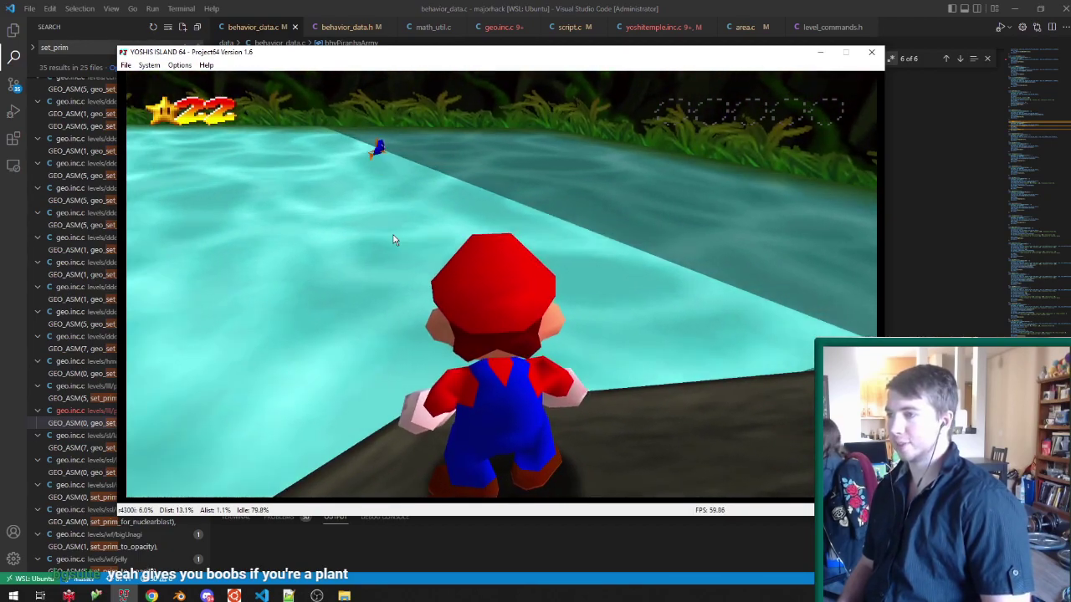
left_click(871, 52)
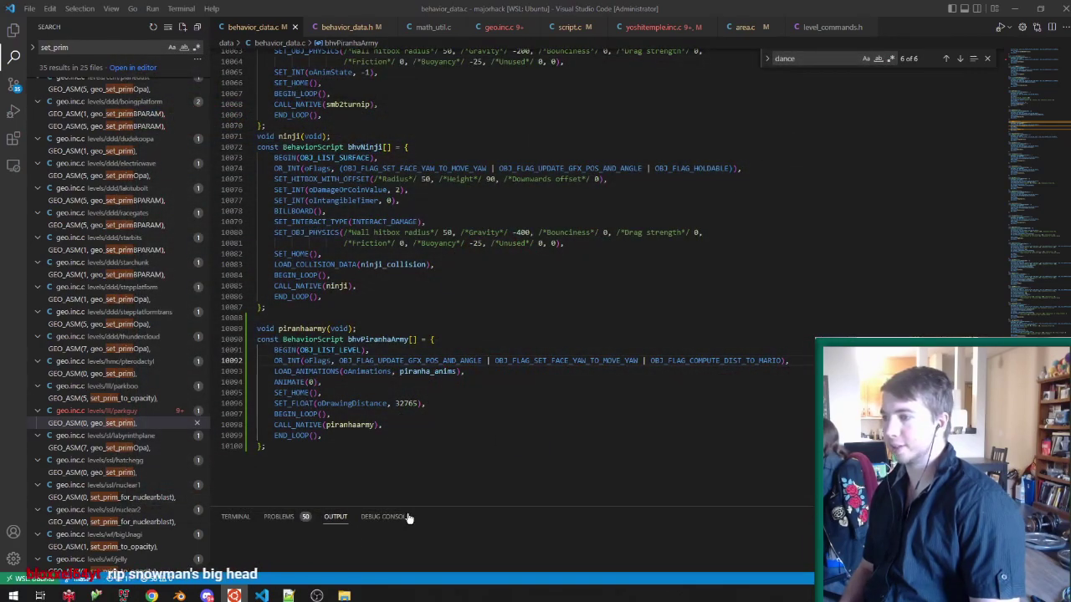
Switch to piranha.blend in Blender and inspect the materials on the piranha mesh's eye and lower jaw faces.
mouse_move(179, 595)
left_click(237, 542)
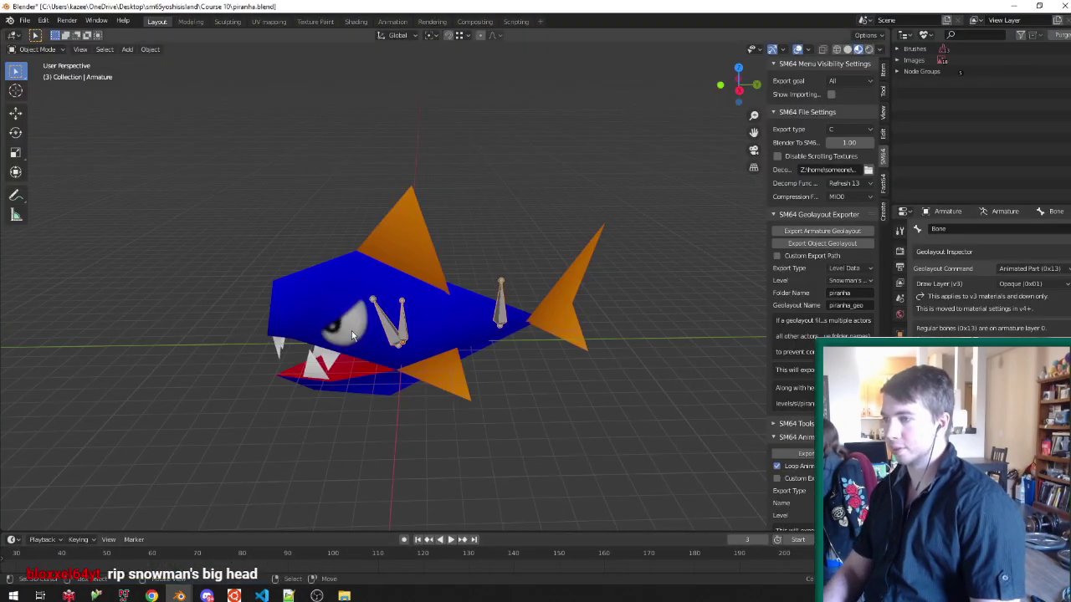
left_click(361, 294)
key("Tab")
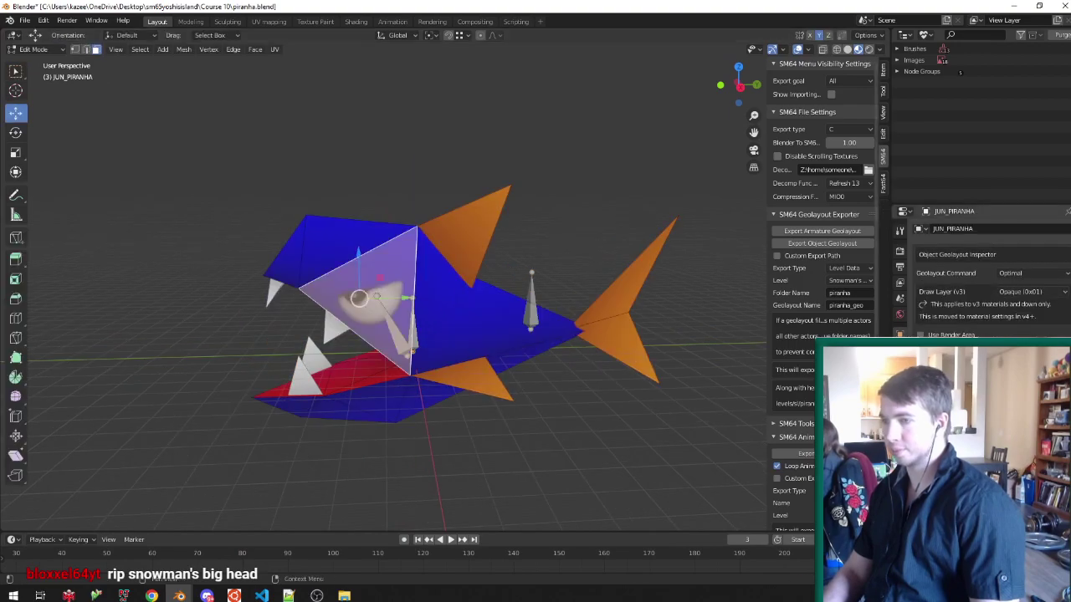
left_click(900, 430)
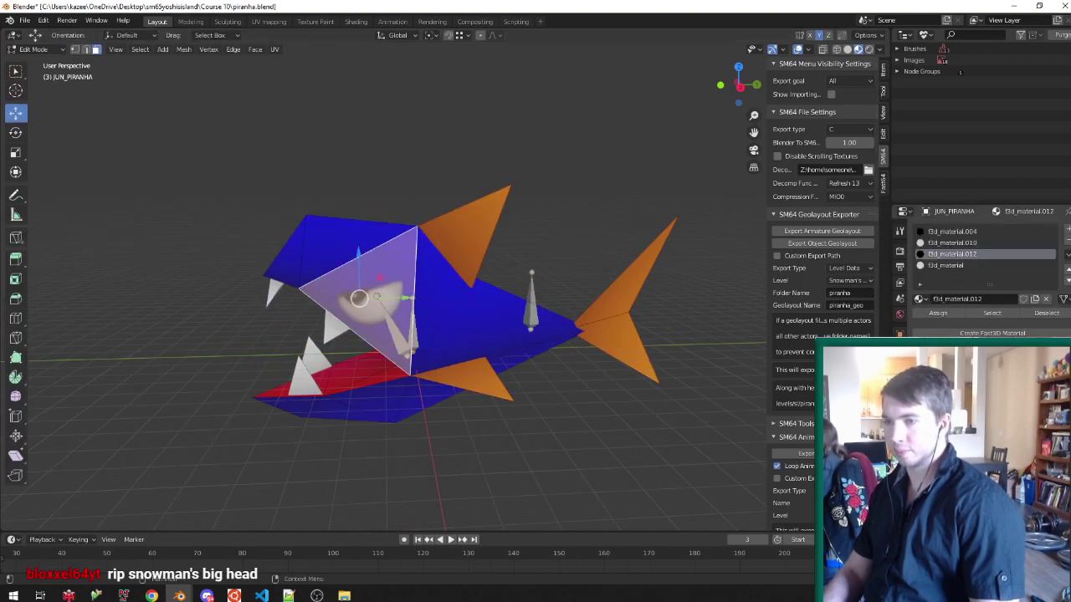
scroll(986, 293, "down", 3)
left_click(368, 401)
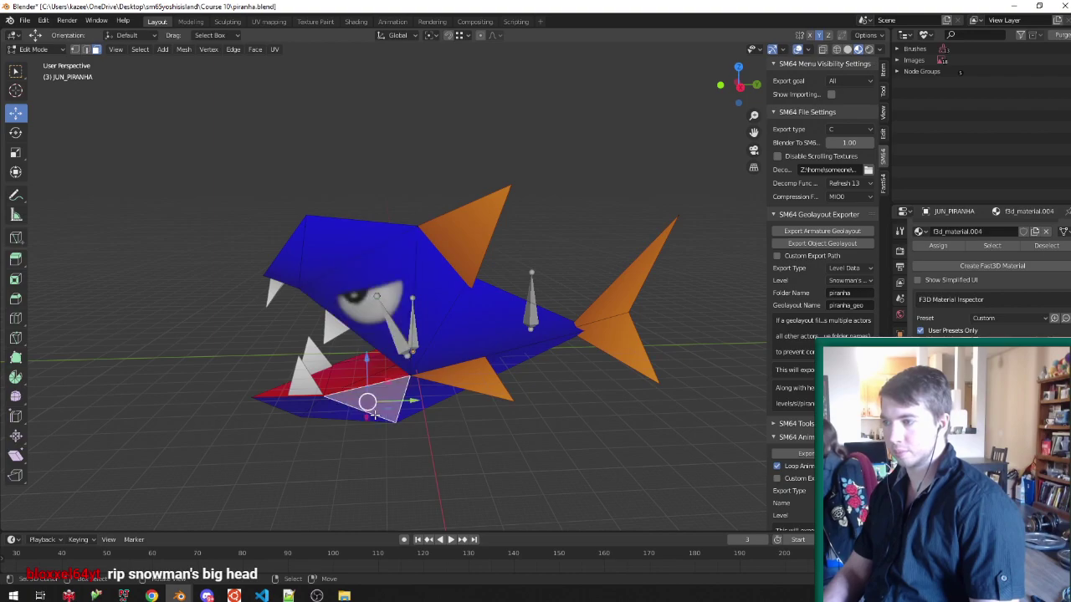
key("Tab")
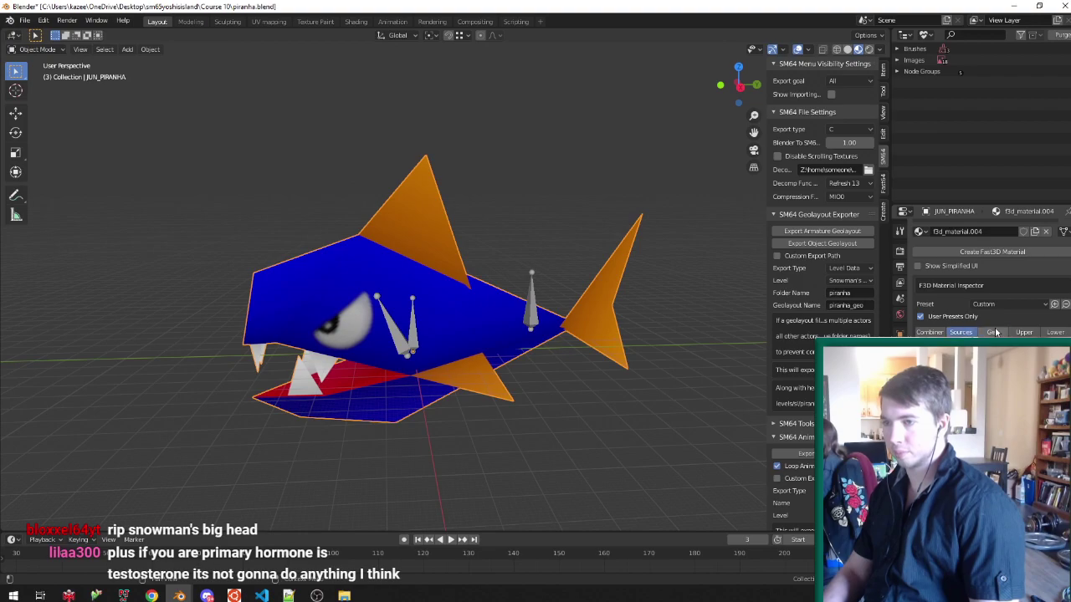
Review the material settings of the piranha's rear body, eye and dorsal fin faces, select the armature, and save piranha.blend.
key("Tab")
left_click(510, 306)
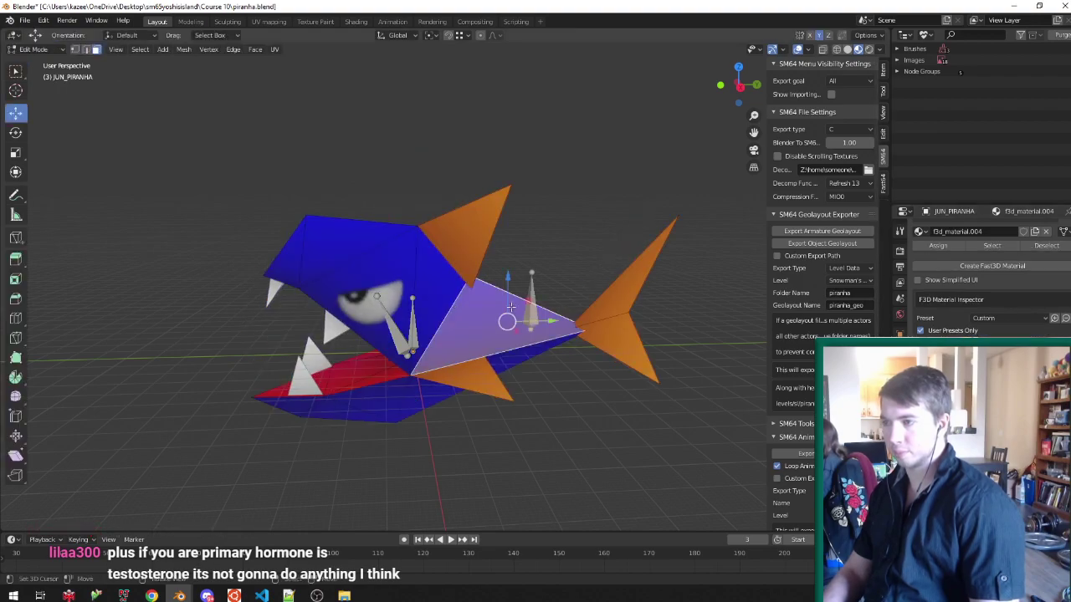
left_click(378, 278)
scroll(987, 284, "down", 3)
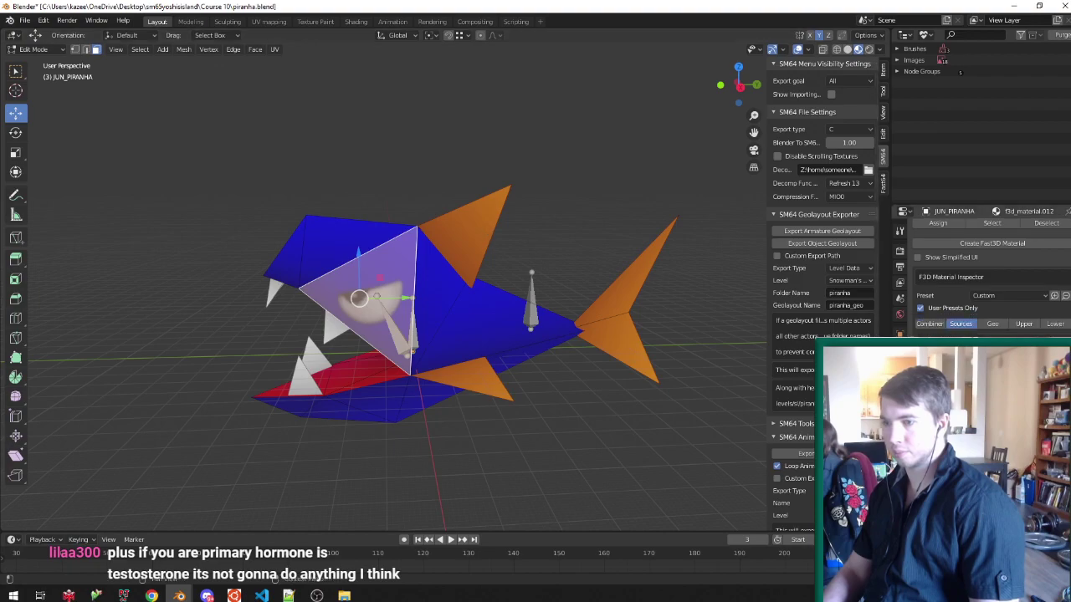
left_click(461, 214)
left_click(963, 259)
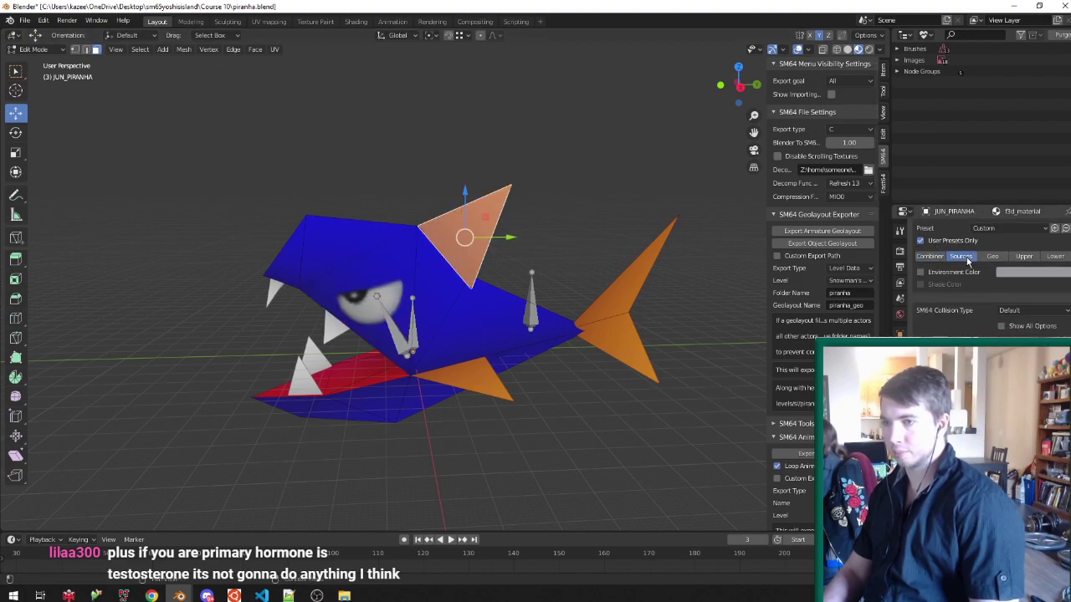
key("Tab")
left_click(408, 330)
key("ctrl+s")
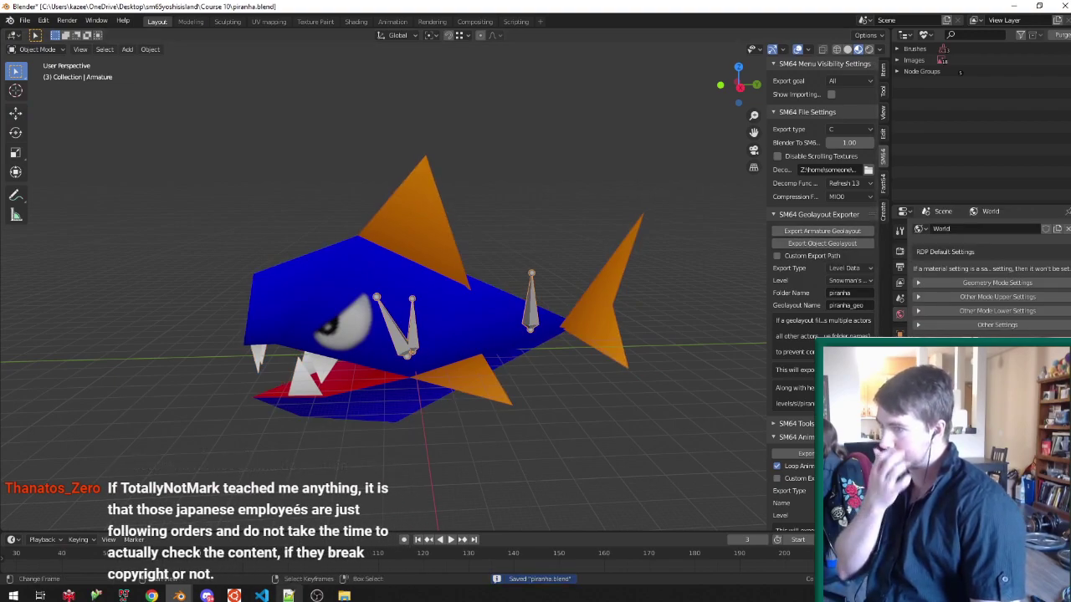
Open parkguy's geo.inc.c in VS Code and copy its GEO_ASM(0, geo_set_prim), line.
left_click(263, 596)
left_click(512, 32)
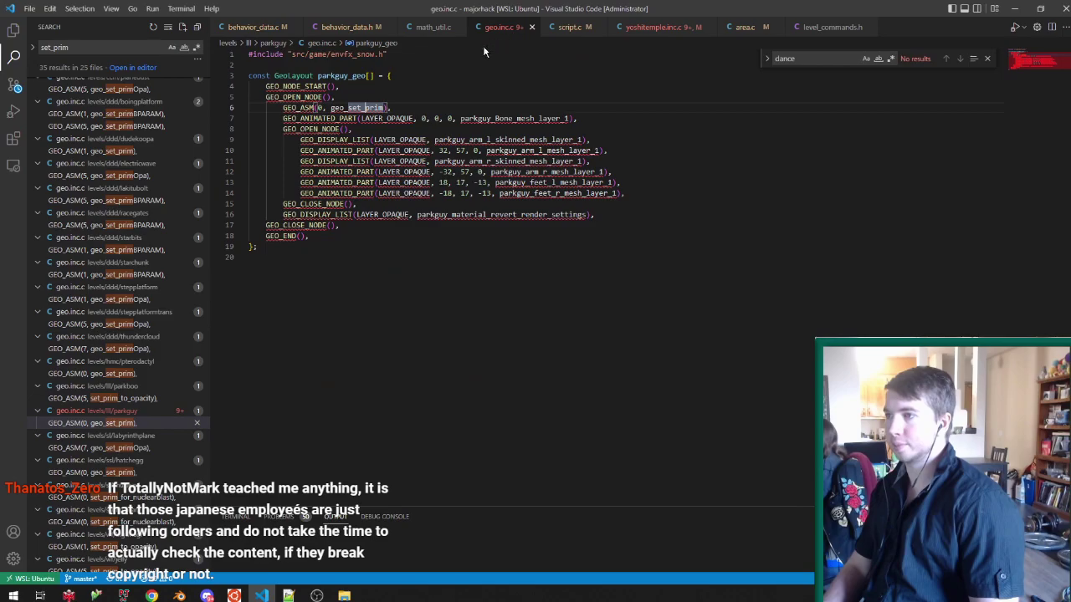
key("alt+Tab")
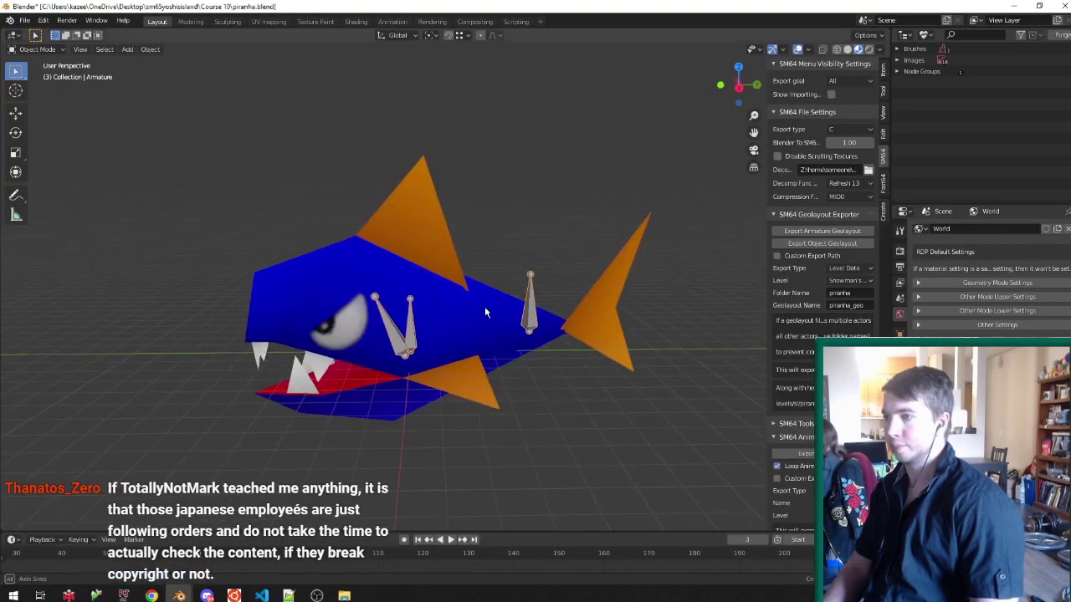
key("alt+Tab")
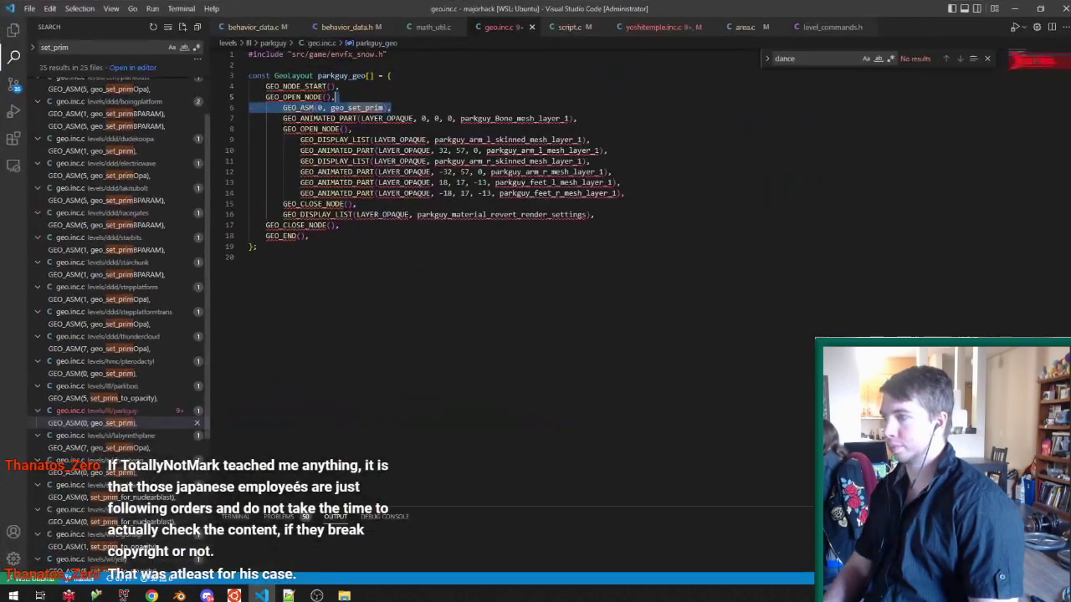
left_click(433, 150)
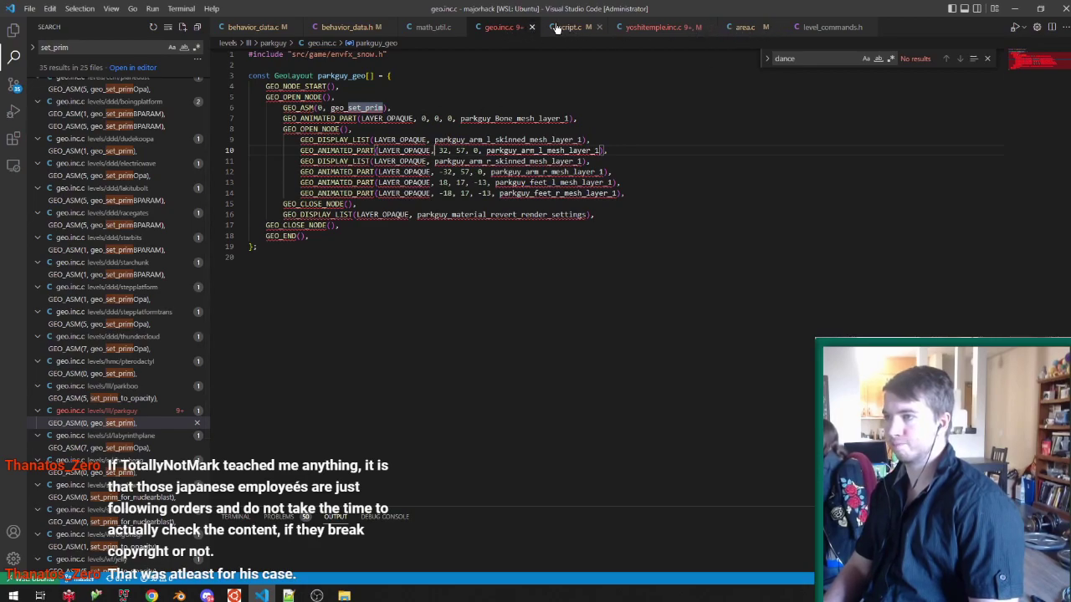
Open the piranha_geo definition from script.c, add GEO_ASM(0, geo_set_prim), directly below the first GEO_OPEN_NODE(), and save the file.
left_click(562, 26)
left_click(392, 433, "ctrl")
left_click(390, 96)
key("Return")
type("GEO_ASM(0, geo_set_prim),")
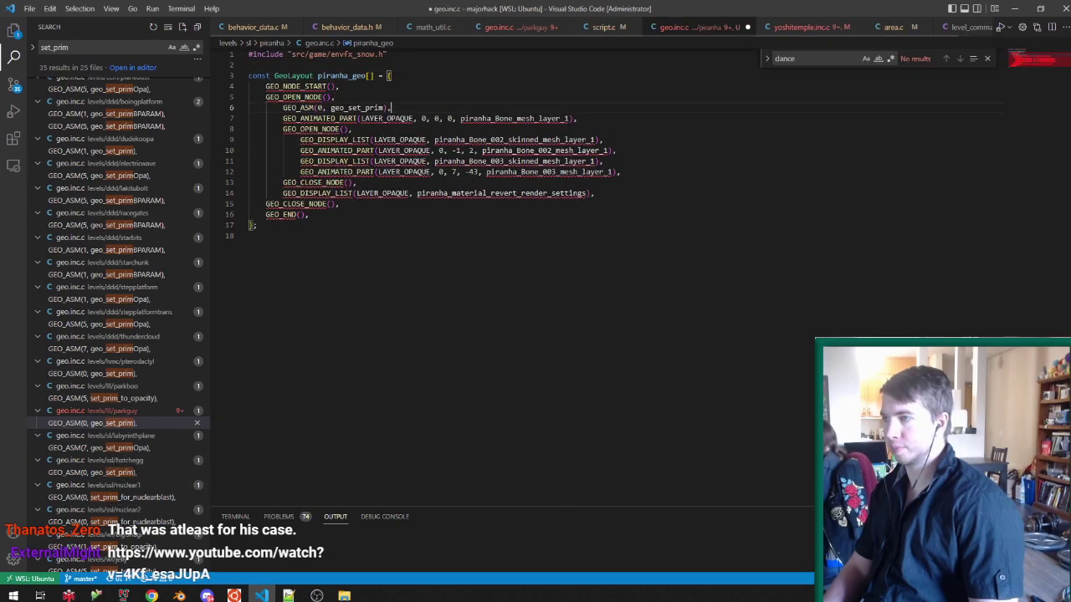
key("ctrl+s")
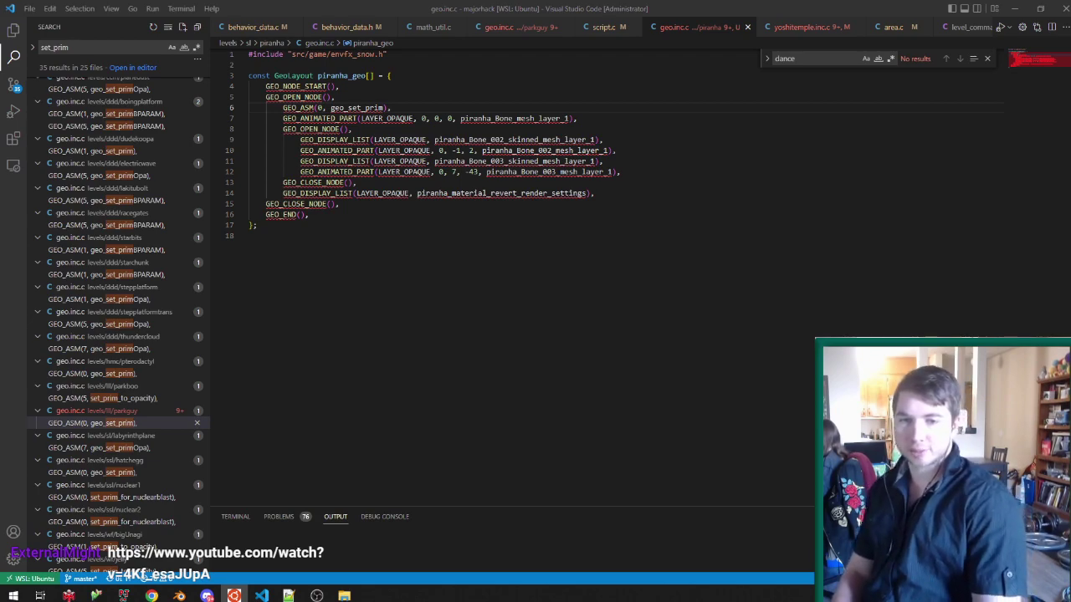
Load the ROM in Project64, test the piranhas' leap and colors at the water, and close the emulator.
key("alt+Tab")
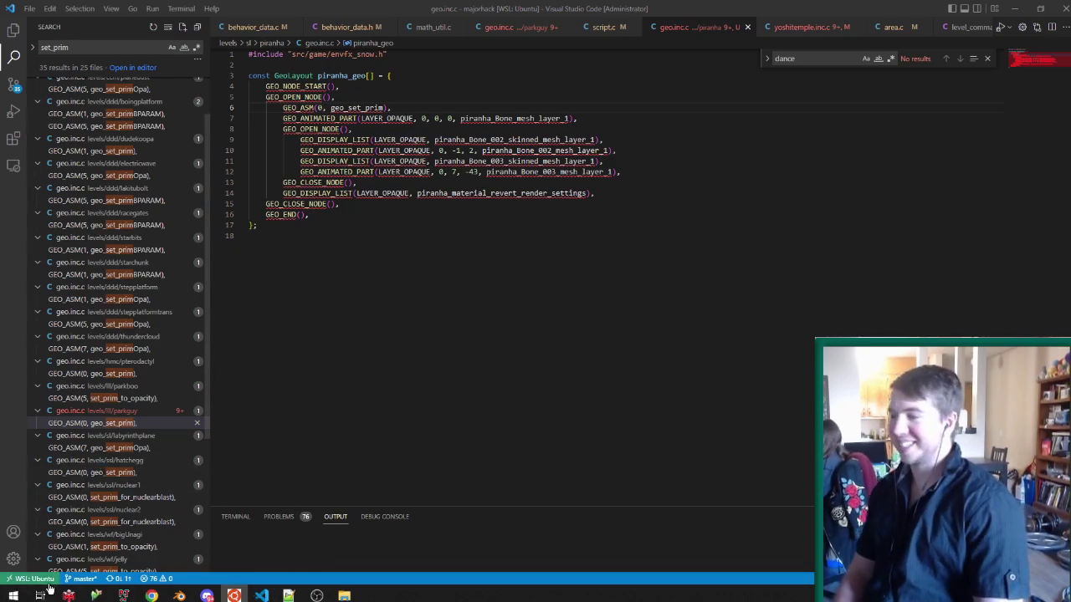
left_click(123, 594)
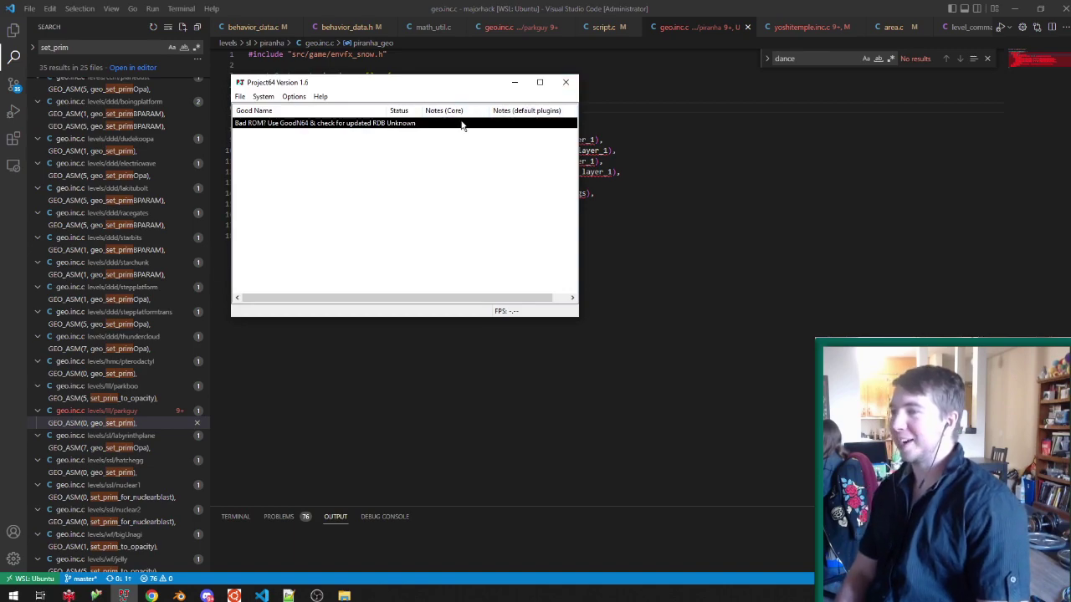
double_click(461, 123)
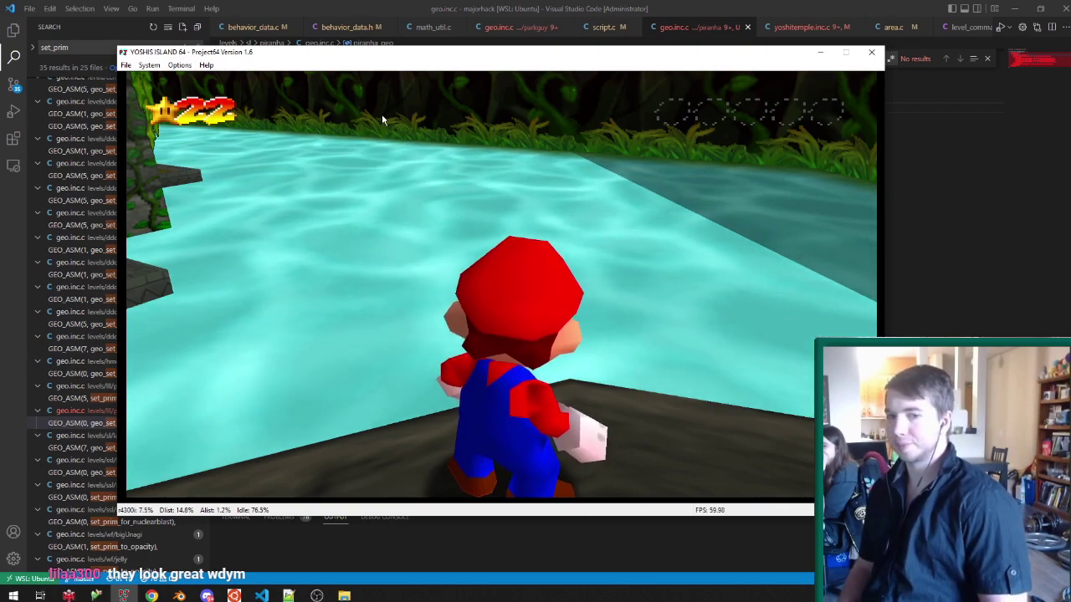
key("Right")
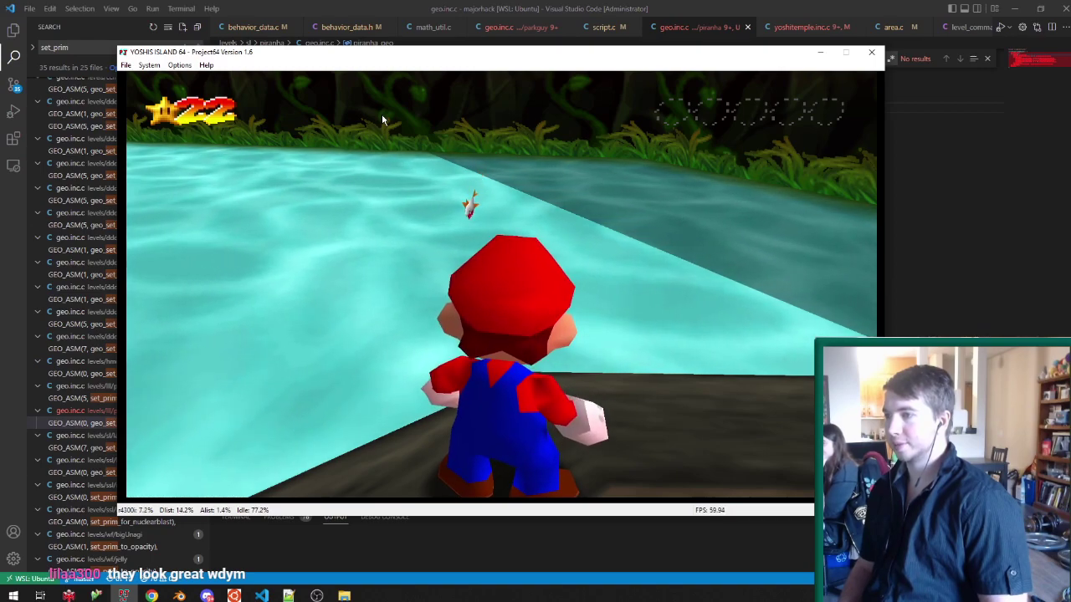
left_click(871, 51)
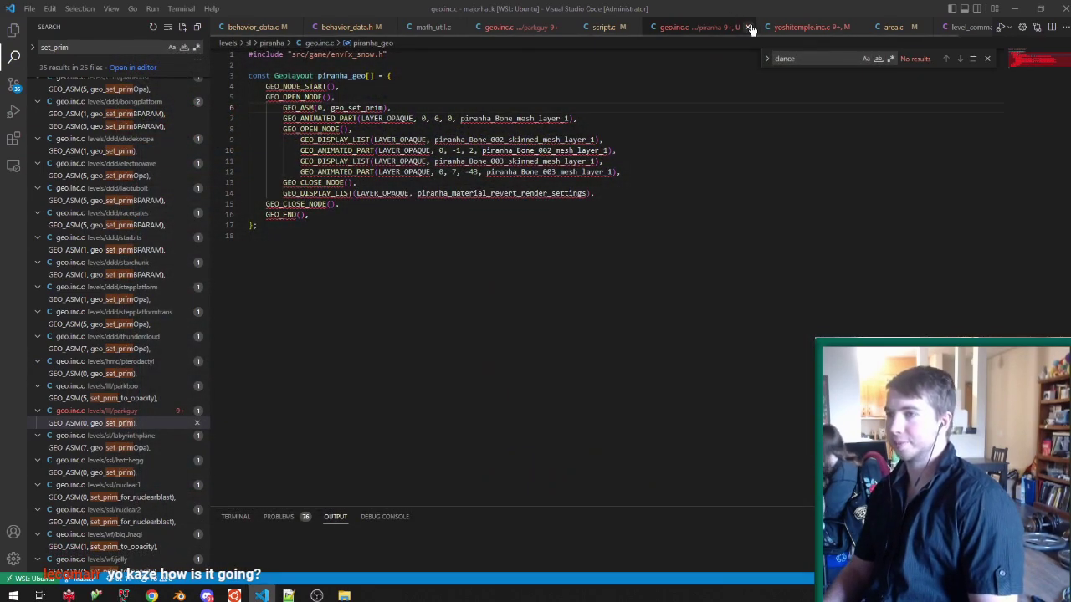
Close piranha's geo.inc.c and copy the water splash spawn_object and obj_scale lines from yoshiboulders in yoshitemple.inc.c.
left_click(748, 27)
left_click(682, 32)
key("ctrl+f")
type("b")
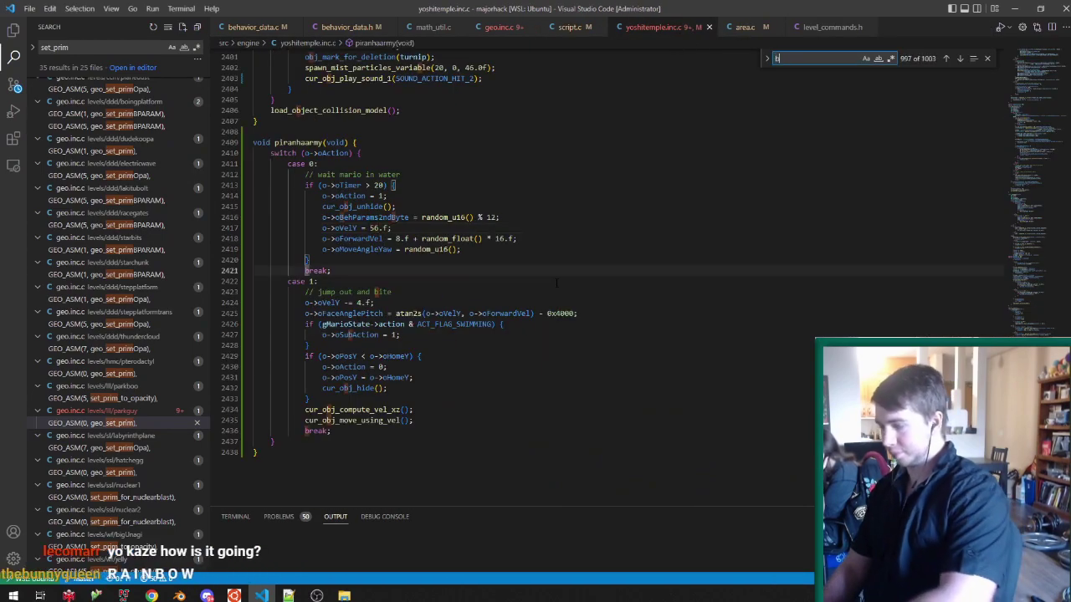
type("oulder")
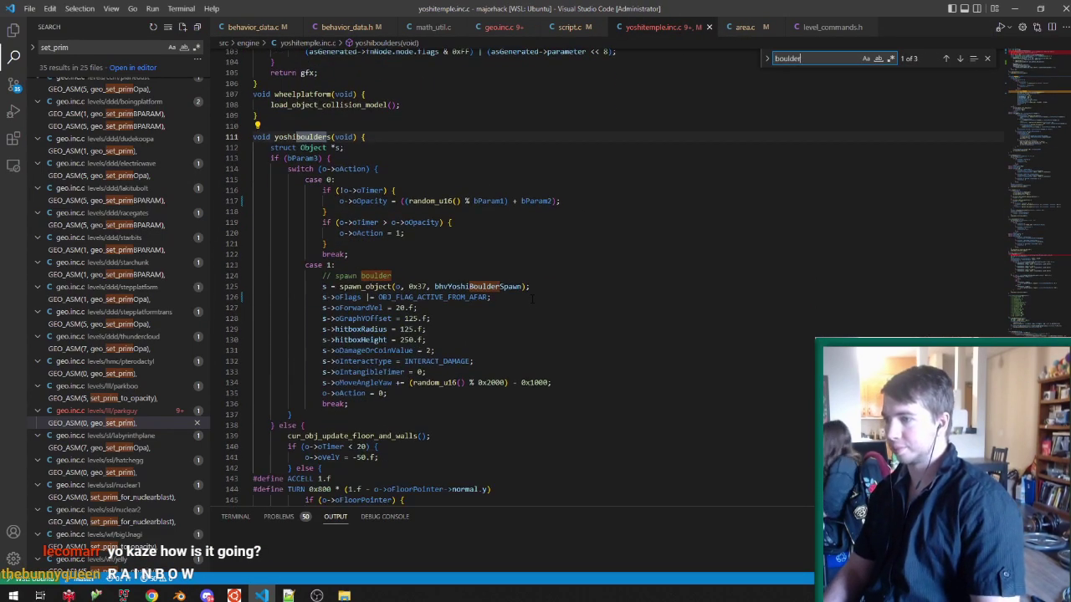
scroll(516, 299, "down", 12)
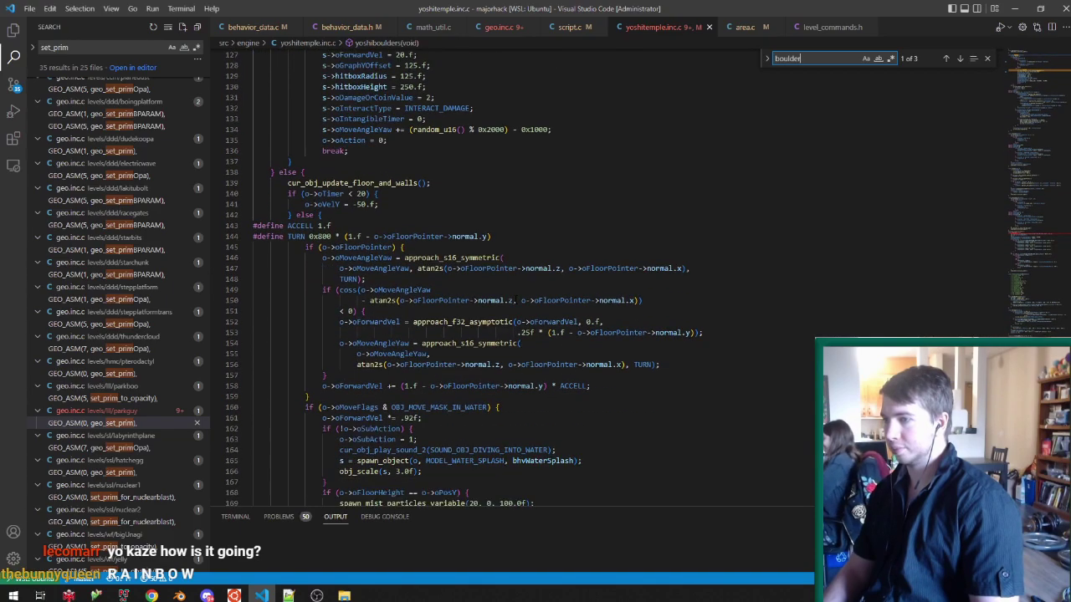
left_click_drag(502, 331, 617, 313)
key("ctrl+c")
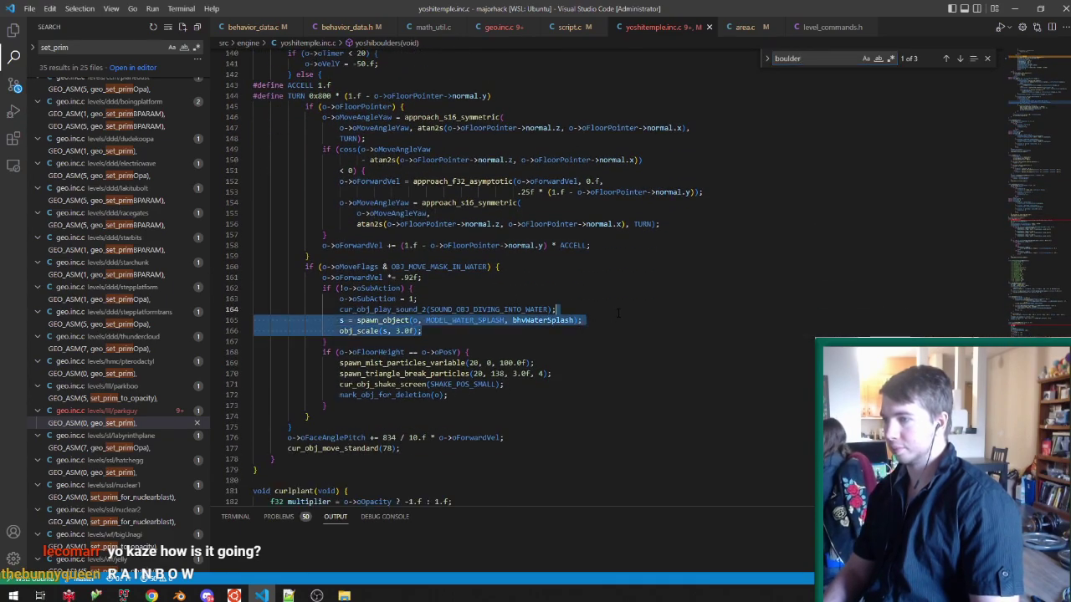
Declare struct Object *s; at the start of the piranhaarmy function and save the file.
key("ctrl+f")
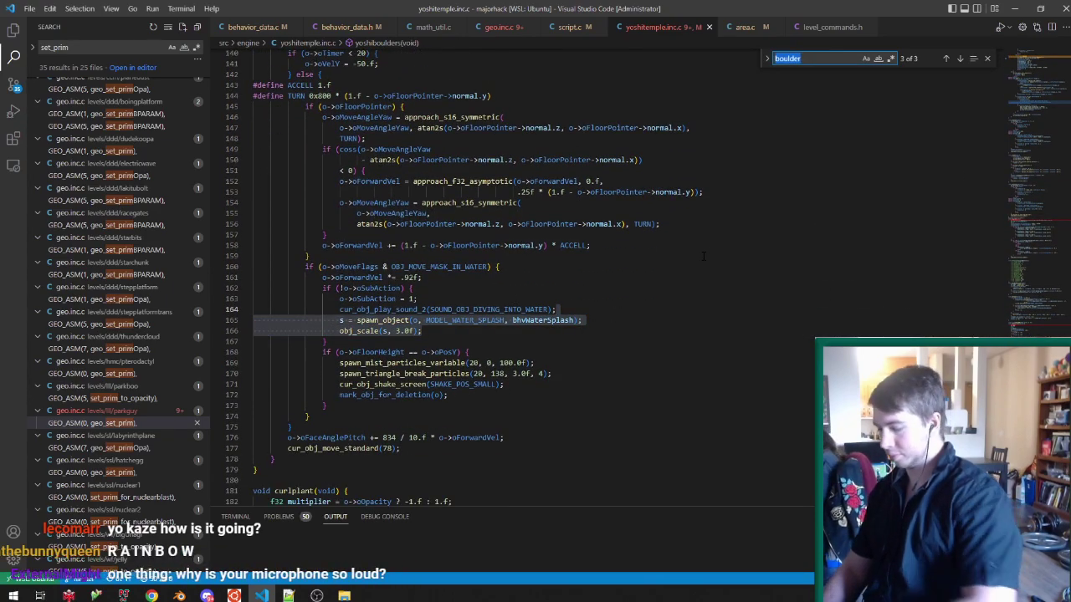
type("piranha")
key("Return")
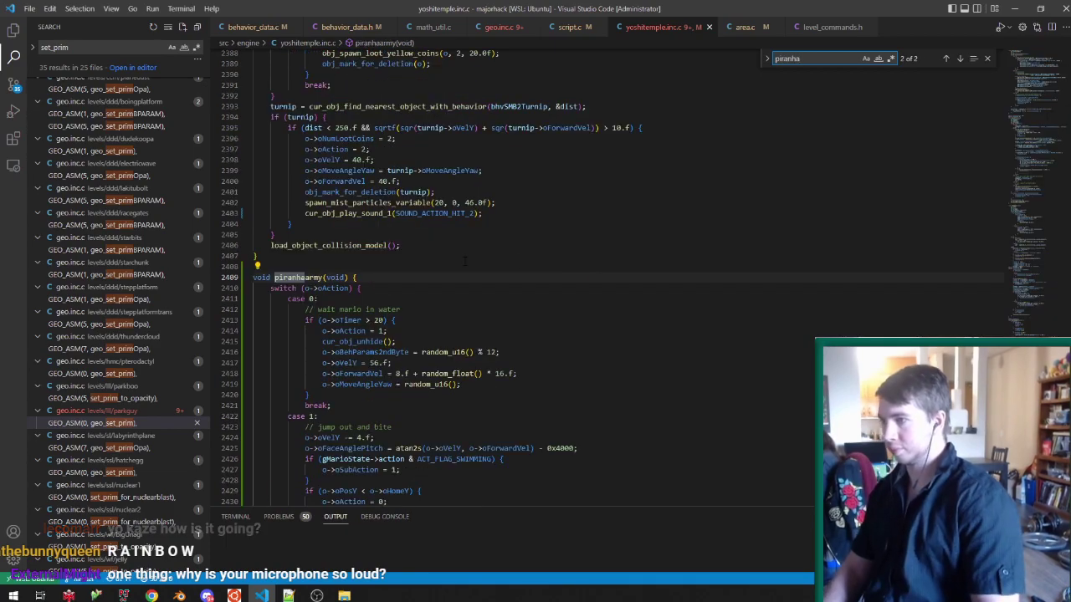
type("struct")
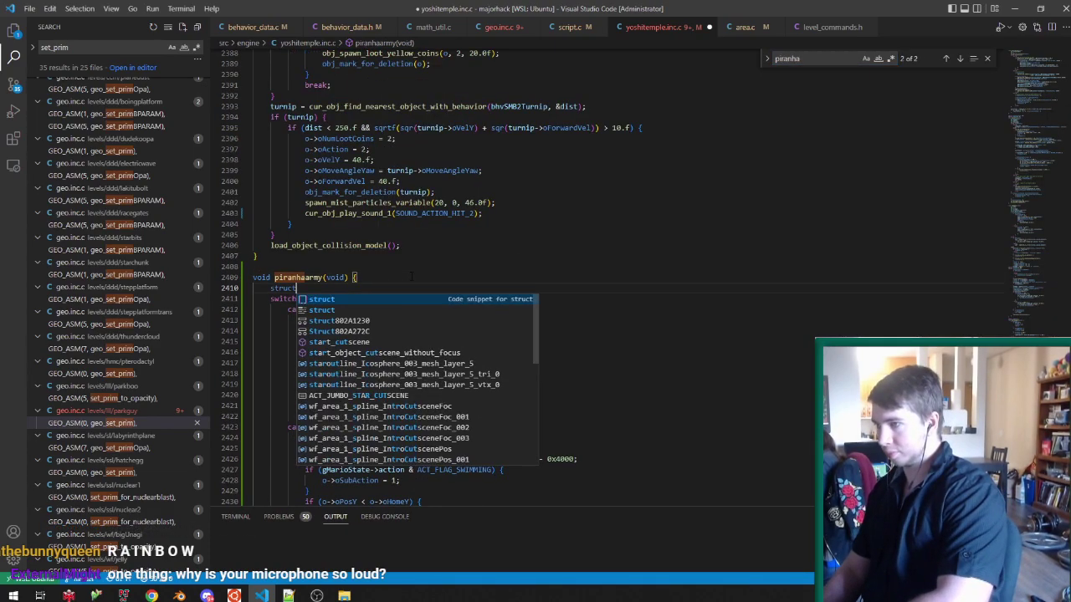
type(" Object *s;")
key("ctrl+s")
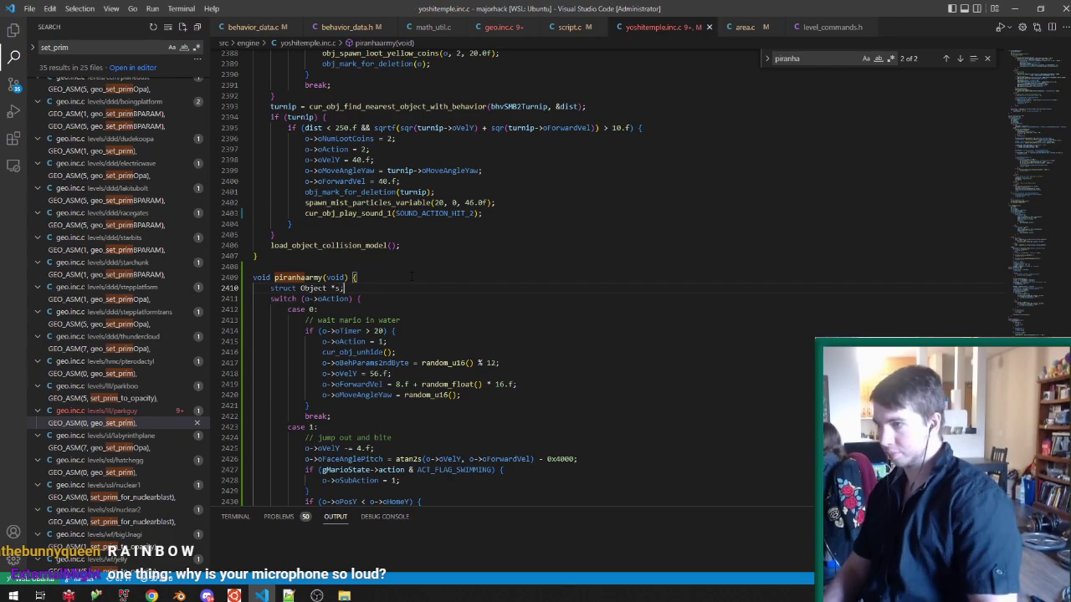
Paste the copied splash spawn and scale lines below the oMoveAngleYaw assignment in case 0 of piranhaarmy.
scroll(500, 306, "down", 3)
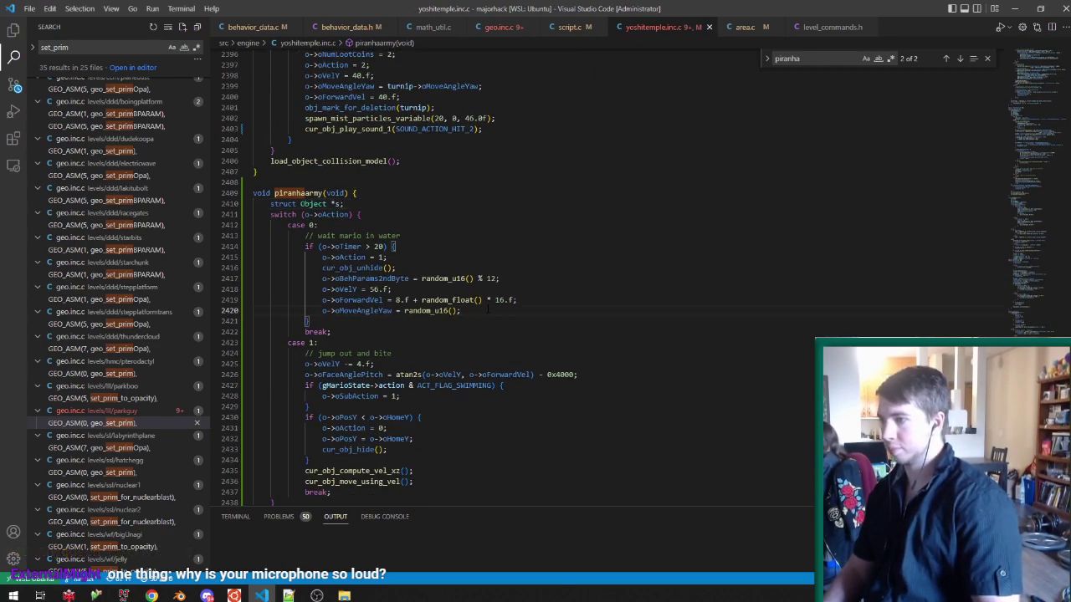
scroll(490, 309, "down", 1)
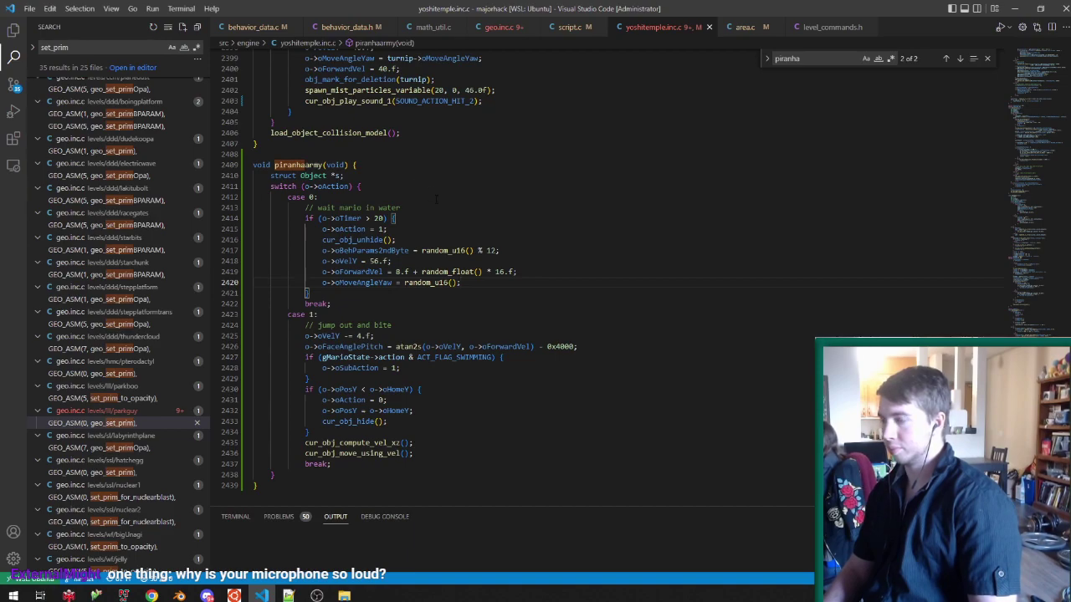
key("ctrl+v")
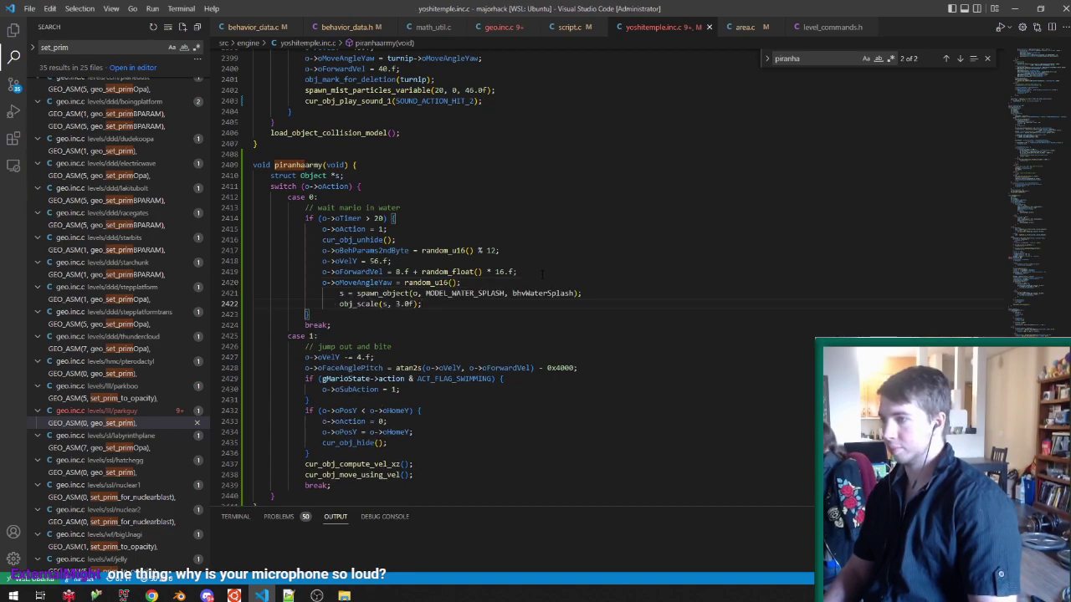
Try to assign the splash's height with s->oPosY = water_level() below its obj_scale line.
key("Return")
type("s->oPosY =")
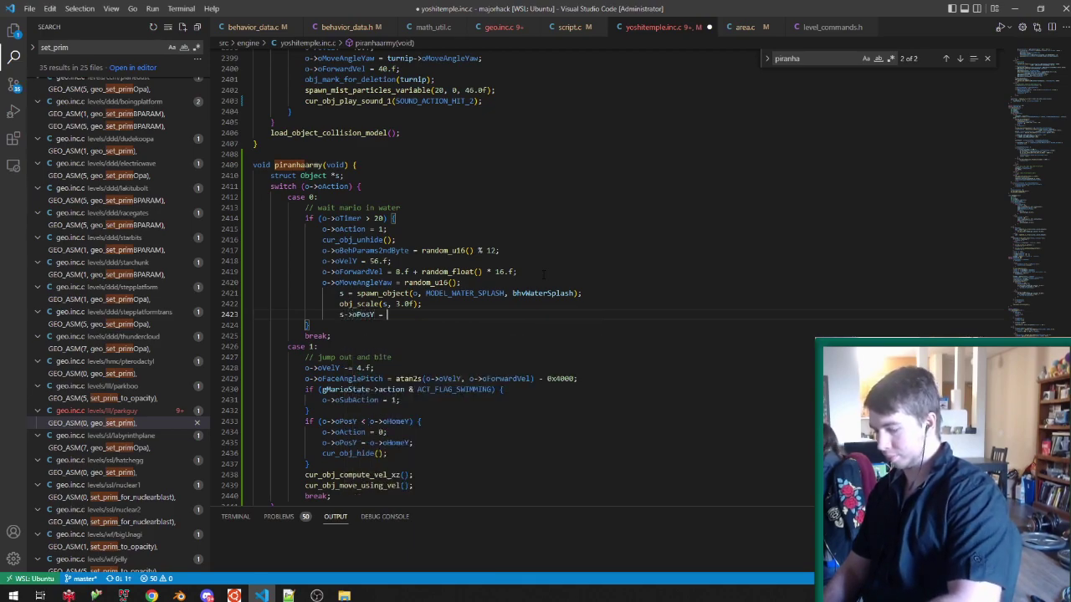
type(" get_water")
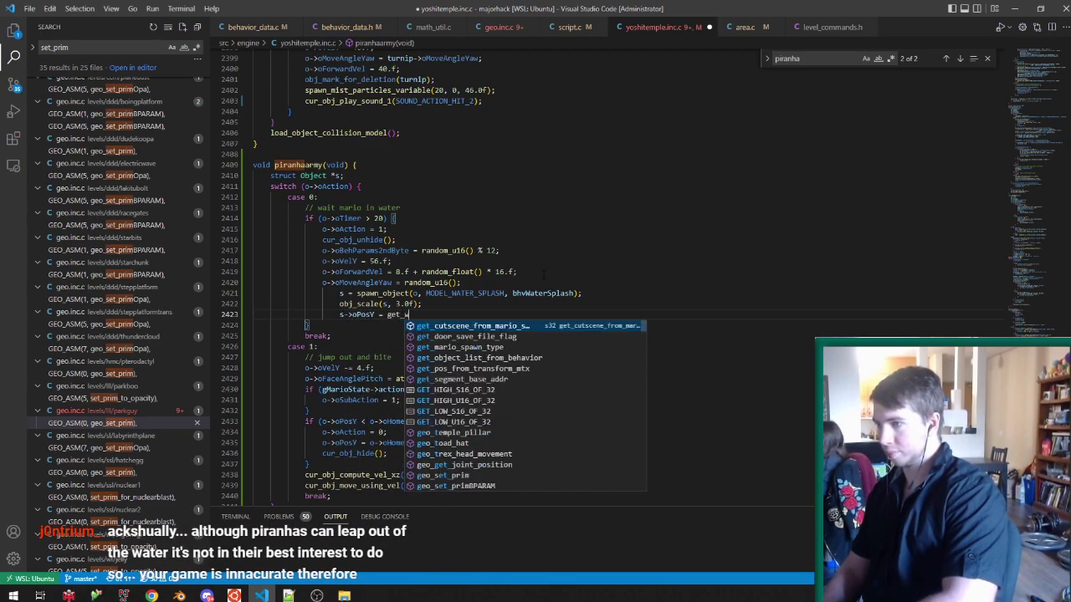
key("BackSpace")
key("BackSpace")
key("BackSpace")
key("BackSpace")
key("BackSpace")
key("BackSpace")
key("BackSpace")
key("BackSpace")
key("BackSpace")
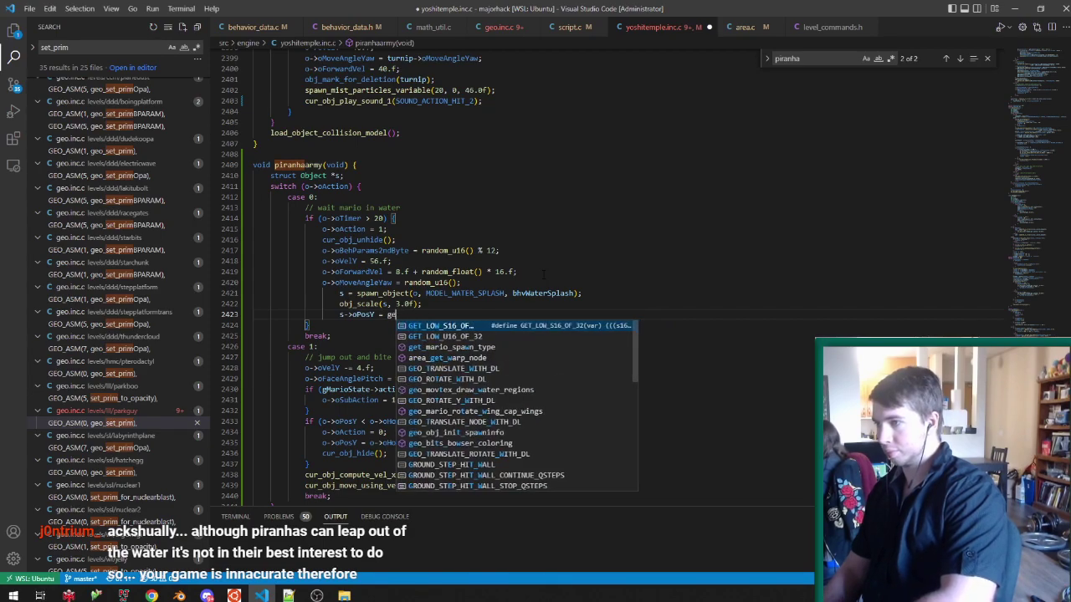
type("water_lev")
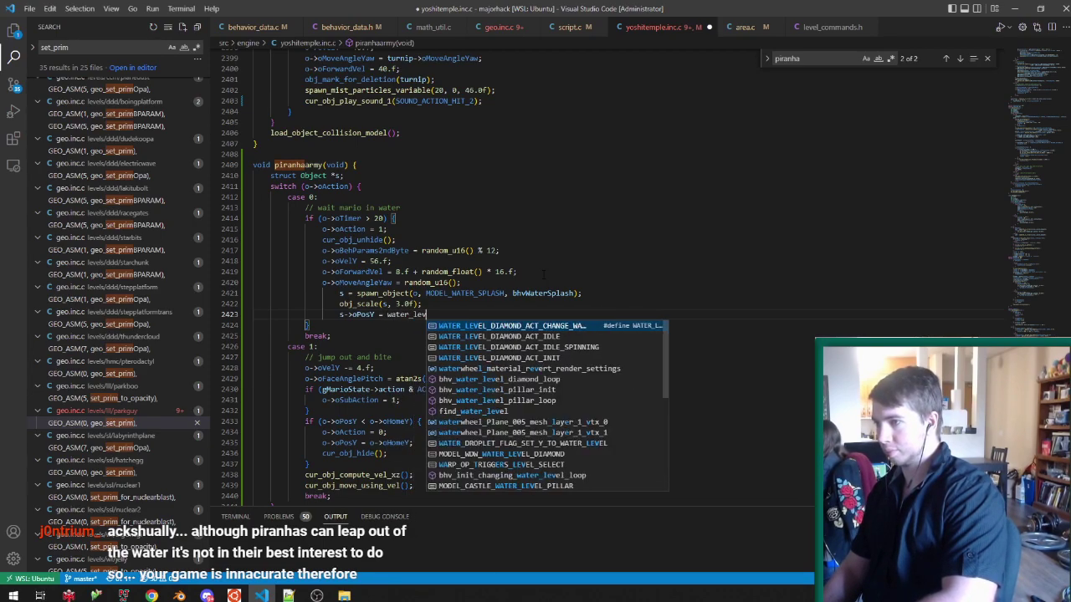
type("el(")
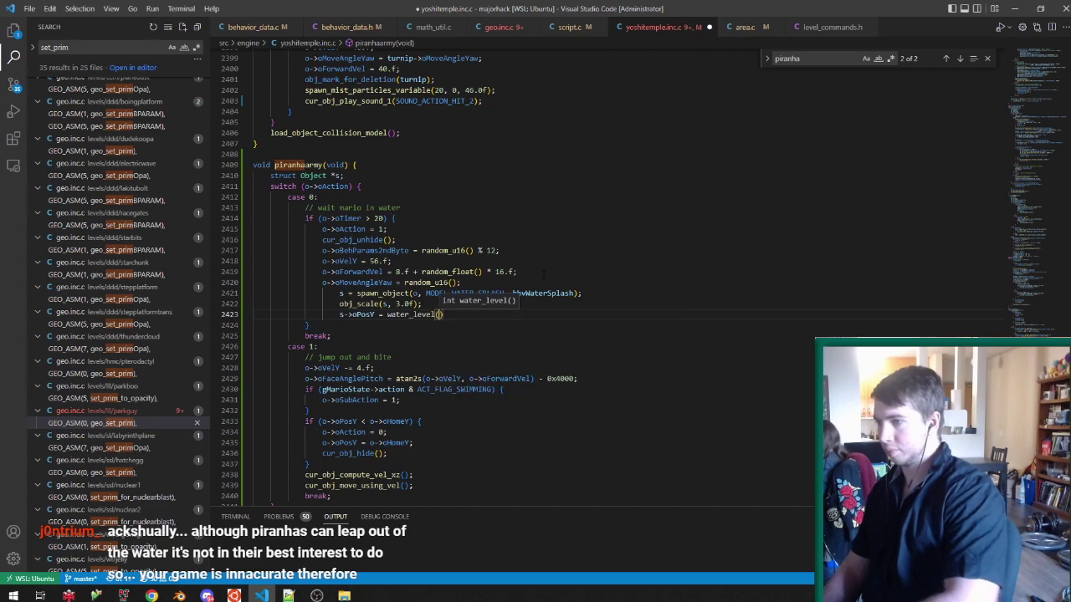
Look up bhvWaterSplash in behavior_data.c and open the definition of its bhv_water_splash_spawn_droplets function.
double_click(528, 294)
key("ctrl+c")
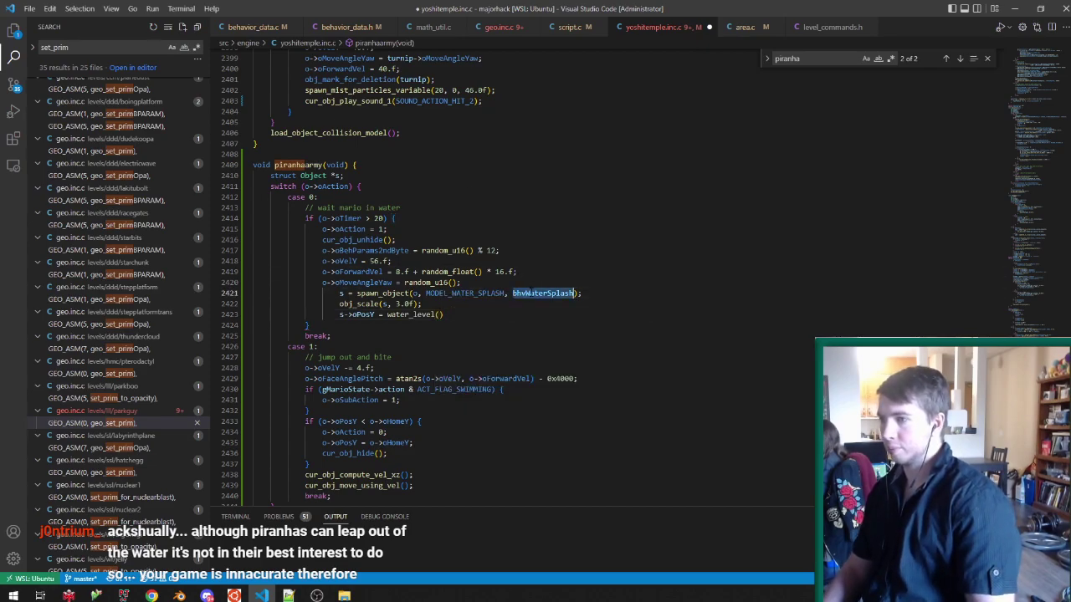
left_click(248, 32)
key("ctrl+f")
key("ctrl+v")
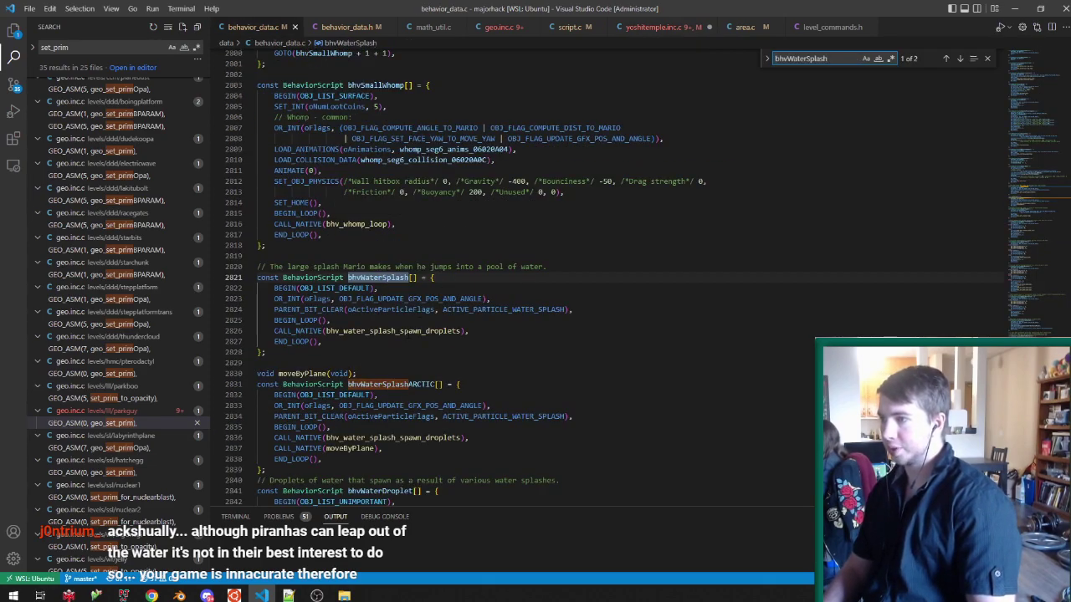
left_click(401, 330)
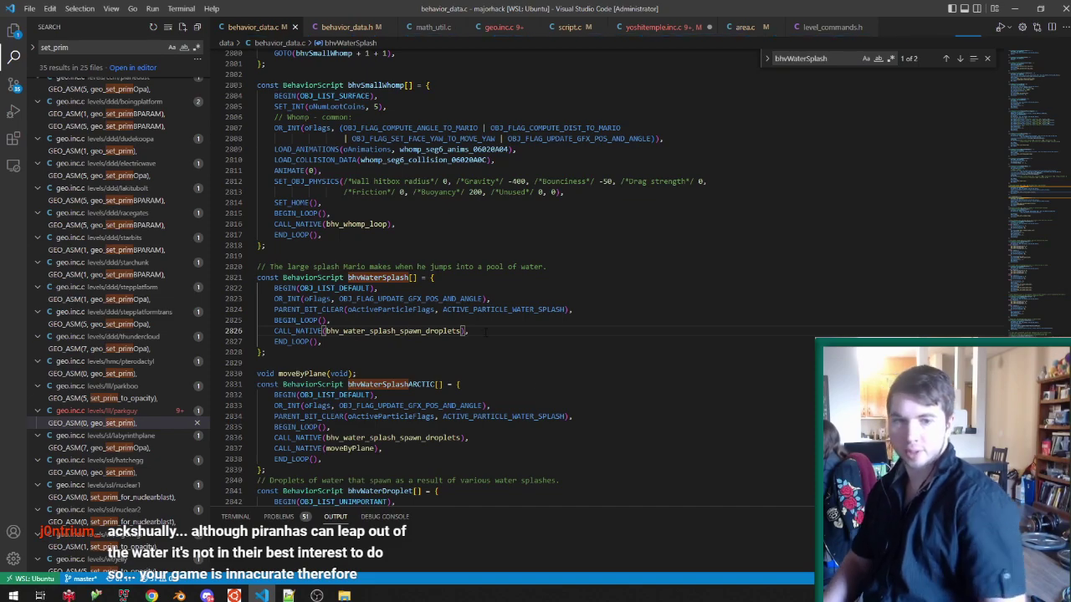
key("F12")
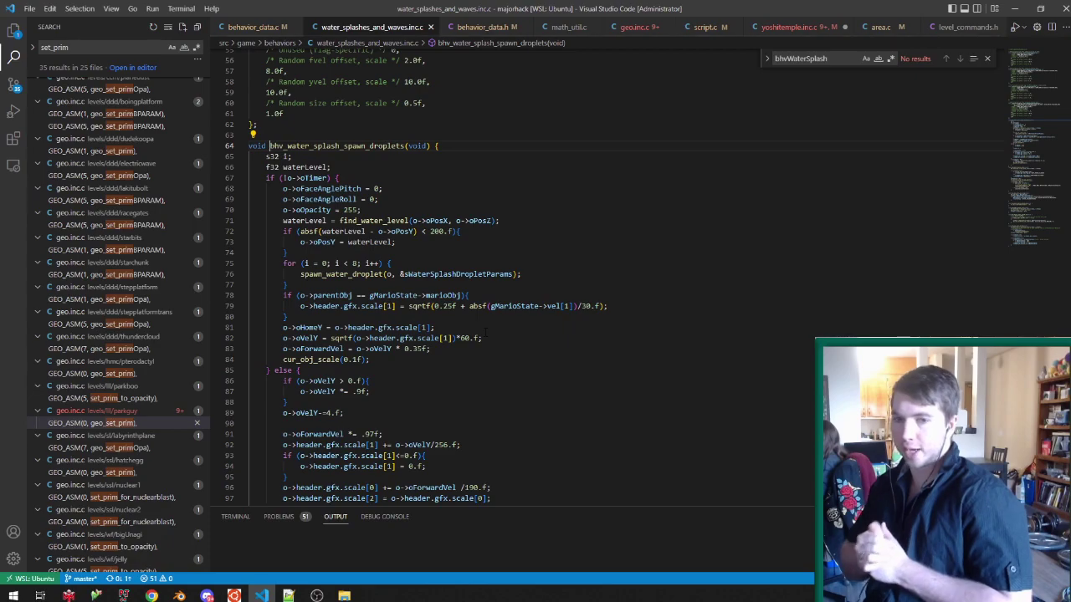
Change the splash height assignment to o->oPosY = waterLevel+5.f in bhv_water_splash_spawn_droplets and save.
left_click(326, 221)
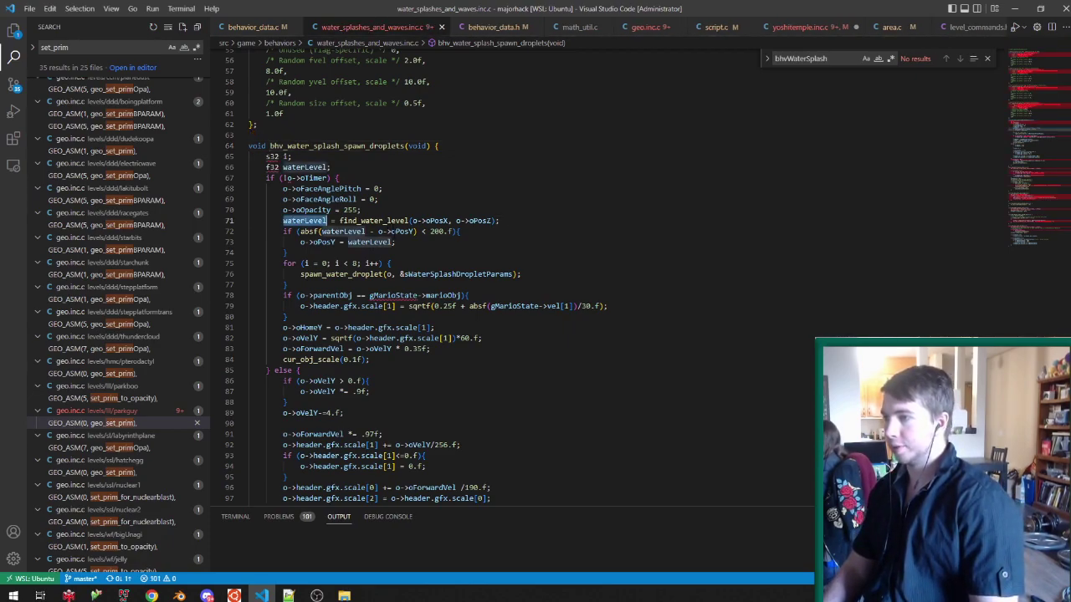
type("+")
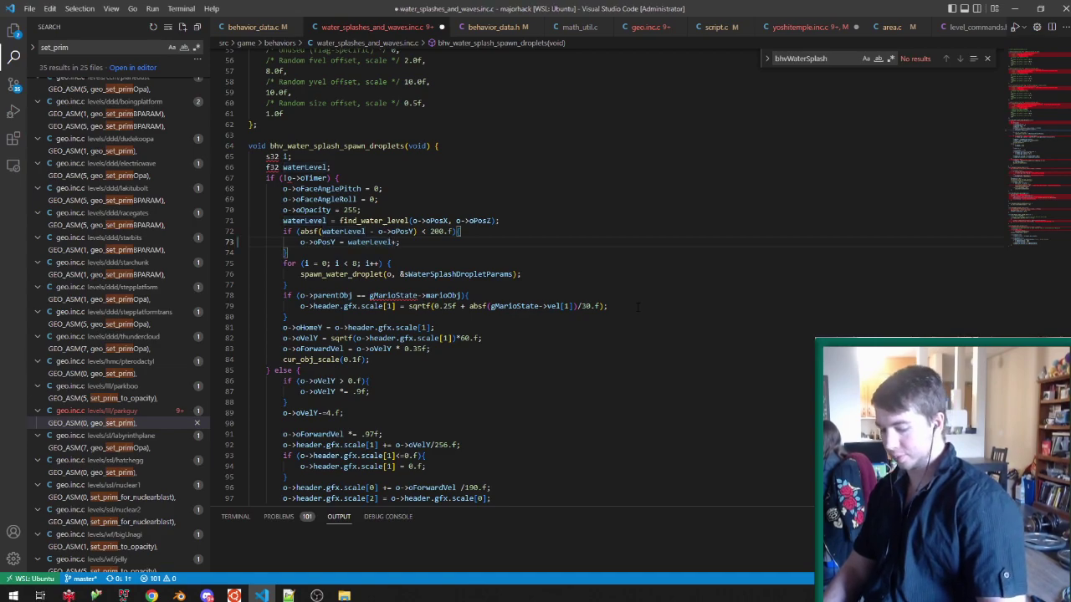
type("5.f")
key("ctrl+s")
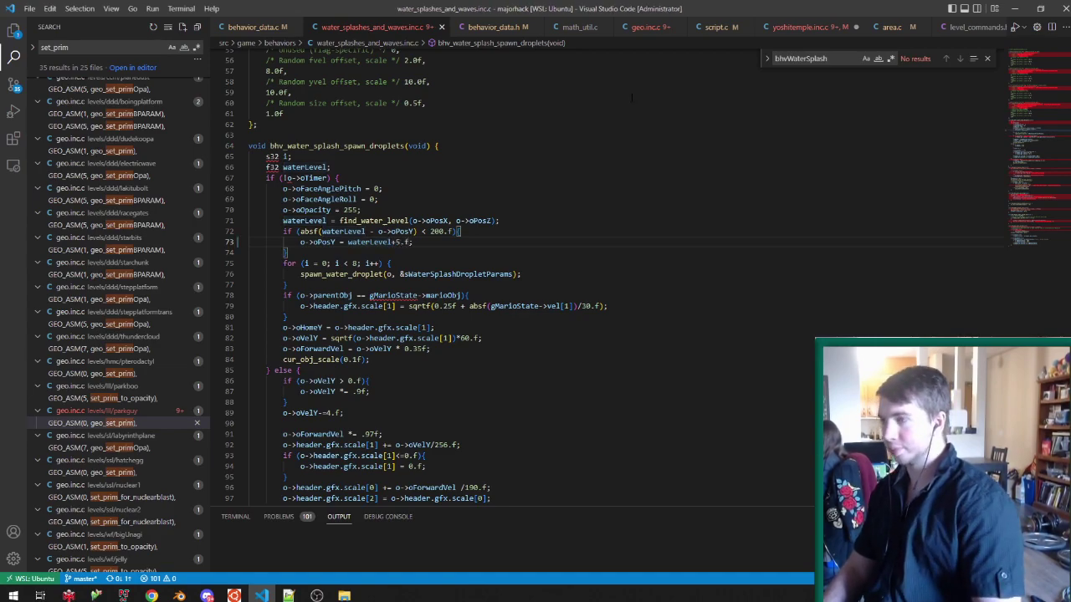
Remove the s->oPosY line from piranhaarmy, set the splash scale to 1.0f, format the code, and save yoshitemple.inc.c.
left_click(807, 26)
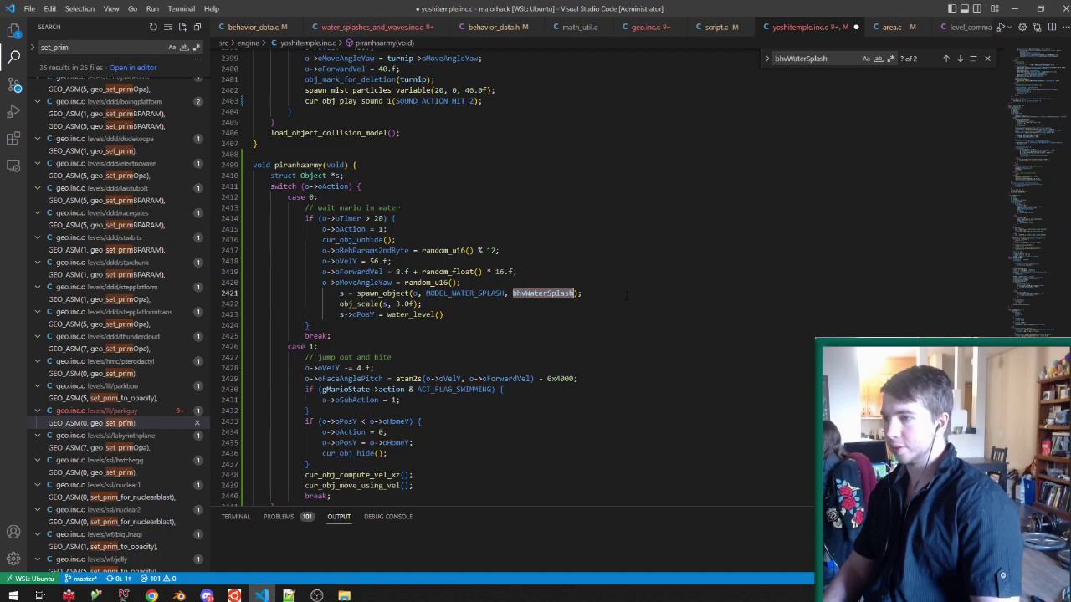
left_click_drag(627, 295, 586, 284)
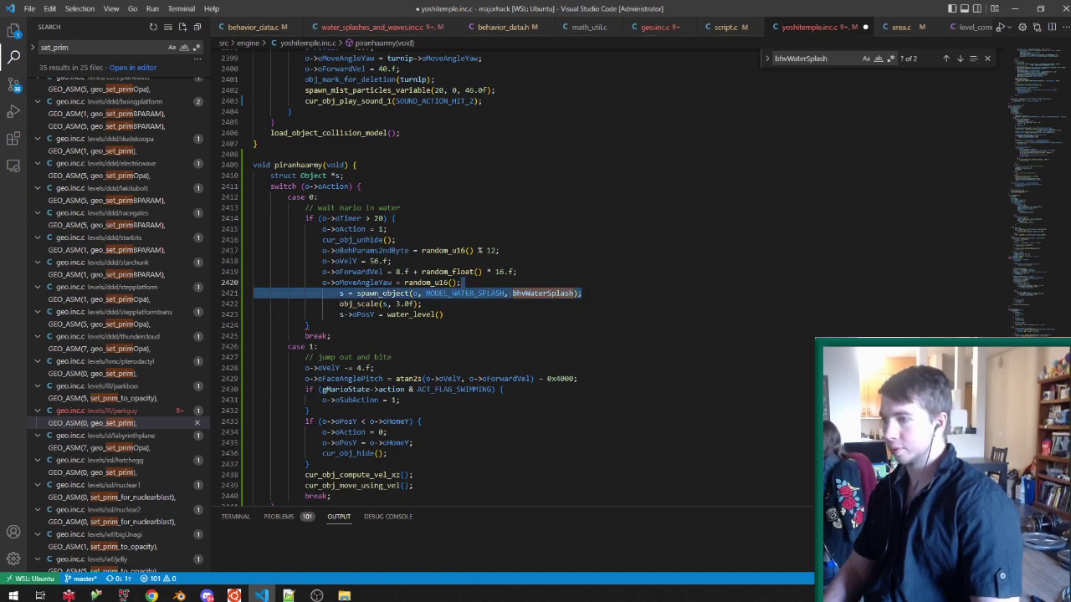
left_click_drag(445, 315, 423, 303)
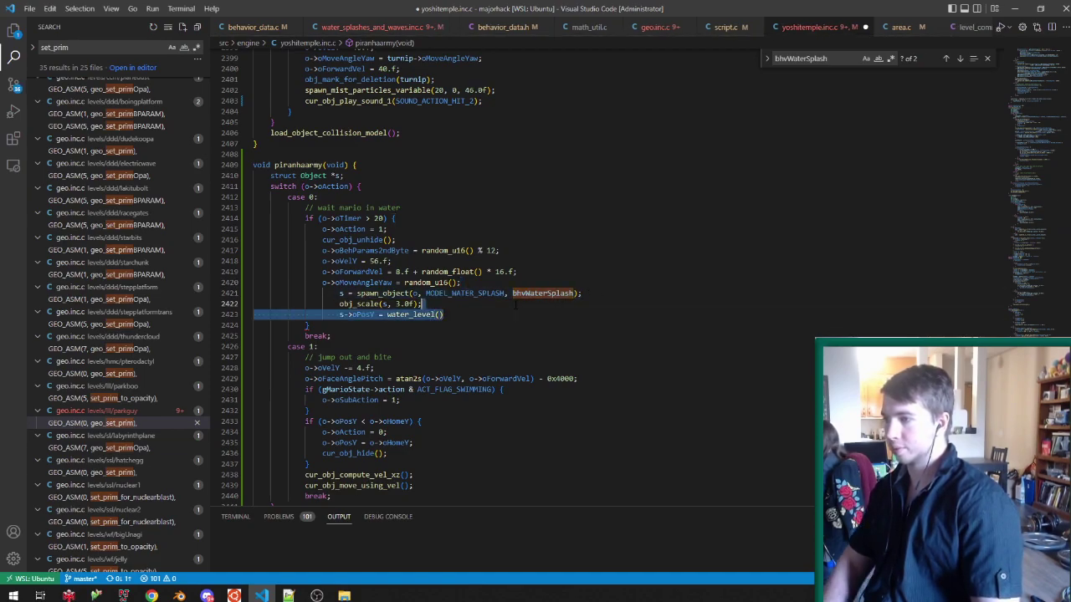
key("BackSpace")
left_click(399, 303)
key("ctrl+s")
key("shift+alt+f")
key("ctrl+s")
Run the ROM in Project64 to check the piranhas' water splash, and return to the piranhaarmy code in VS Code.
key("alt+Tab")
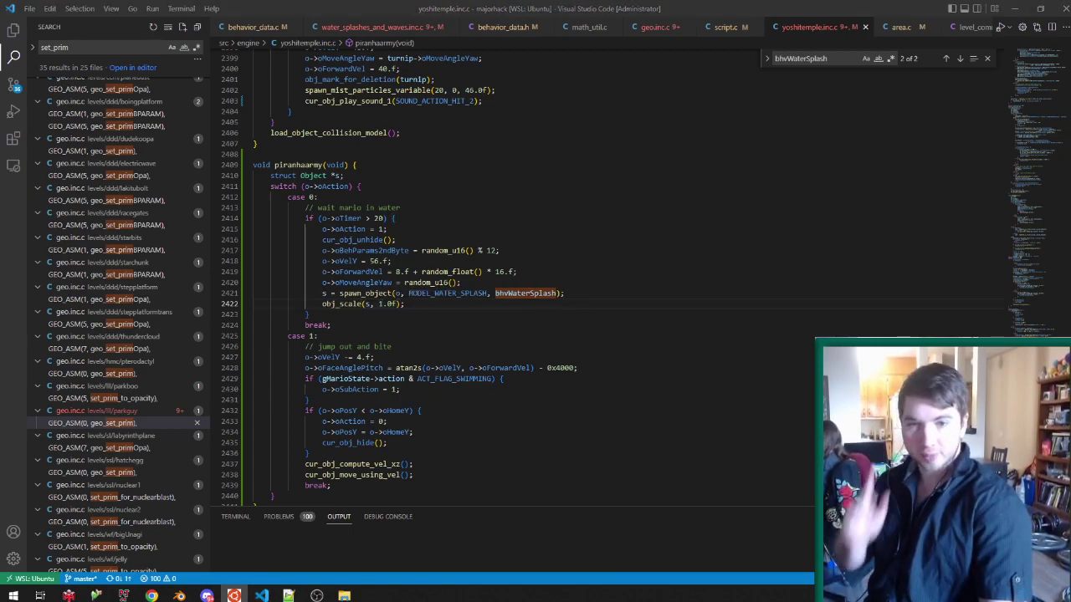
left_click(123, 594)
double_click(358, 123)
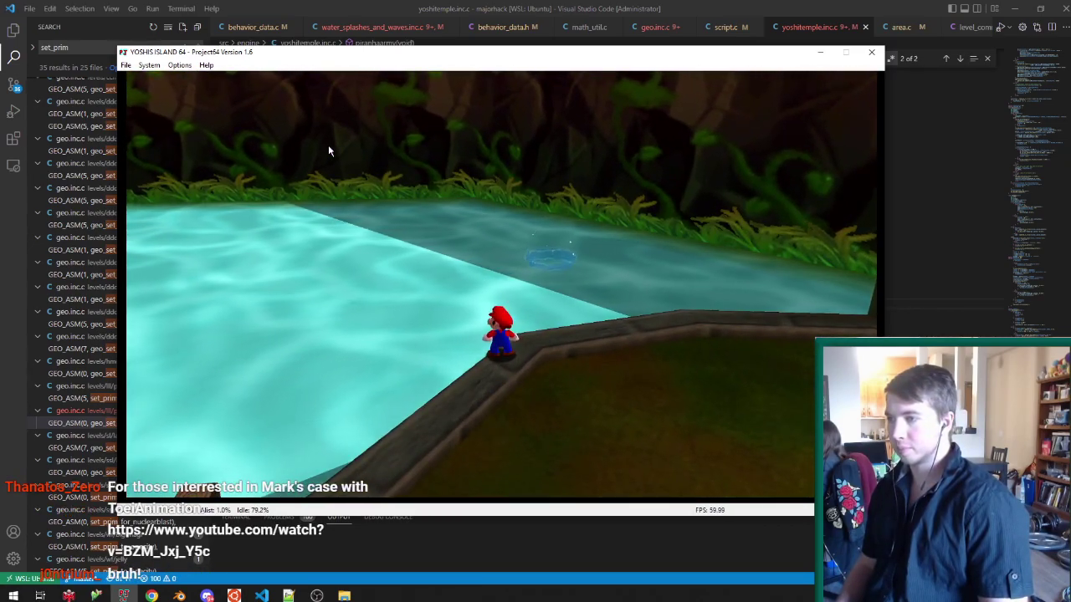
left_click(554, 5)
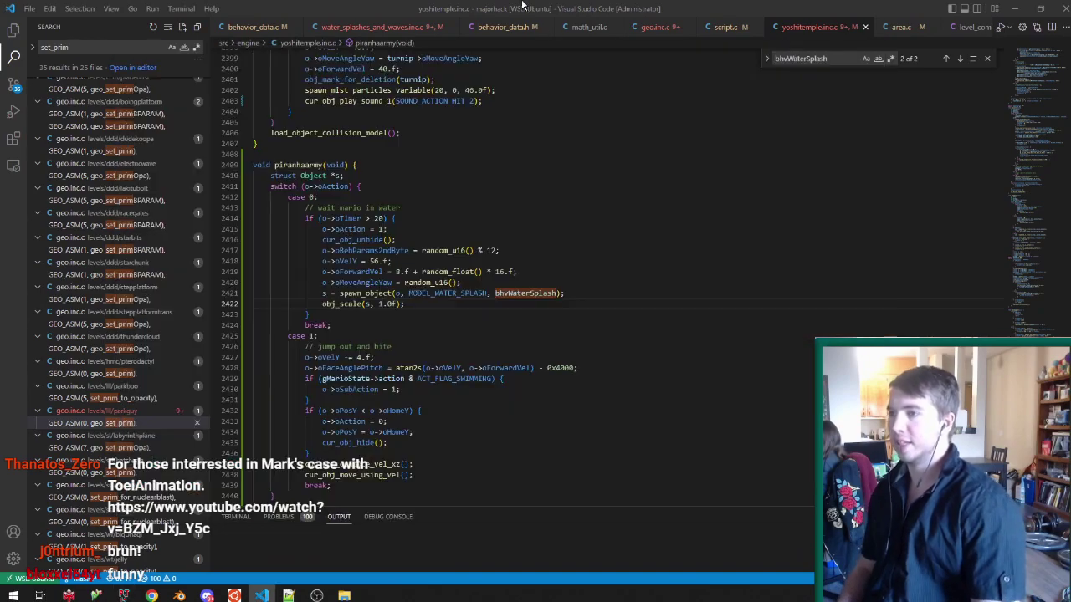
scroll(584, 293, "down", 1)
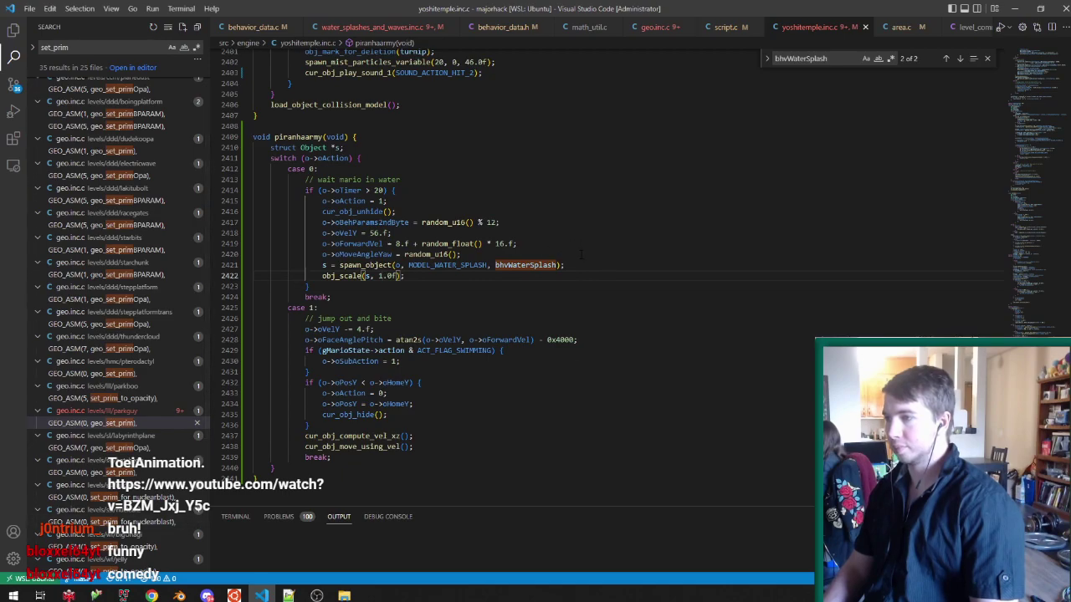
Copy the spawn_object and obj_scale splash lines from case 0 to below cur_obj_hide() in the oPosY < oHomeY block of case 1.
left_click(573, 265)
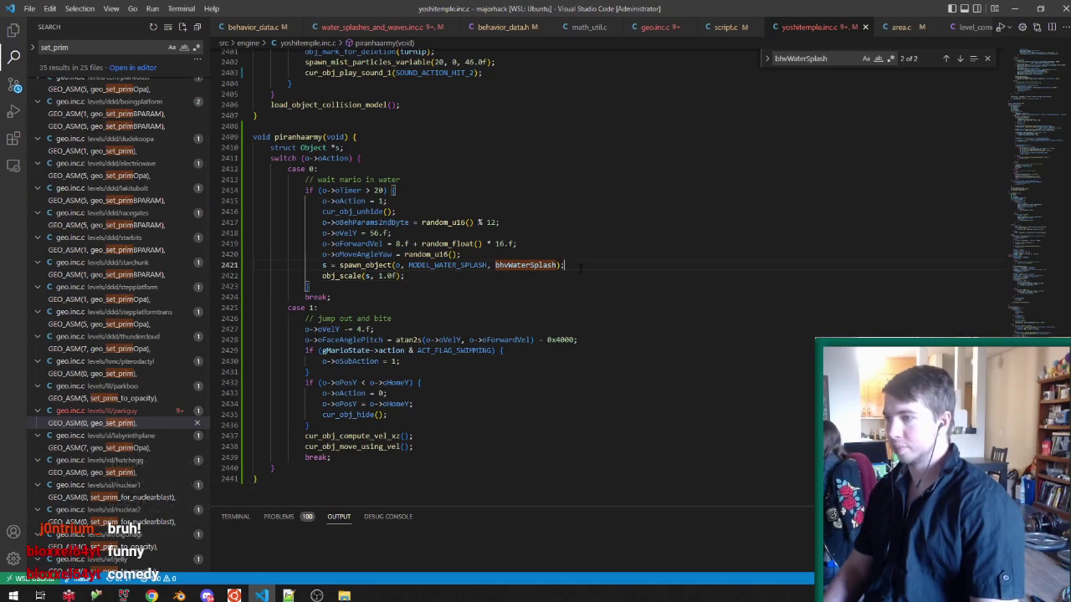
left_click_drag(586, 276, 613, 258)
key("ctrl+c")
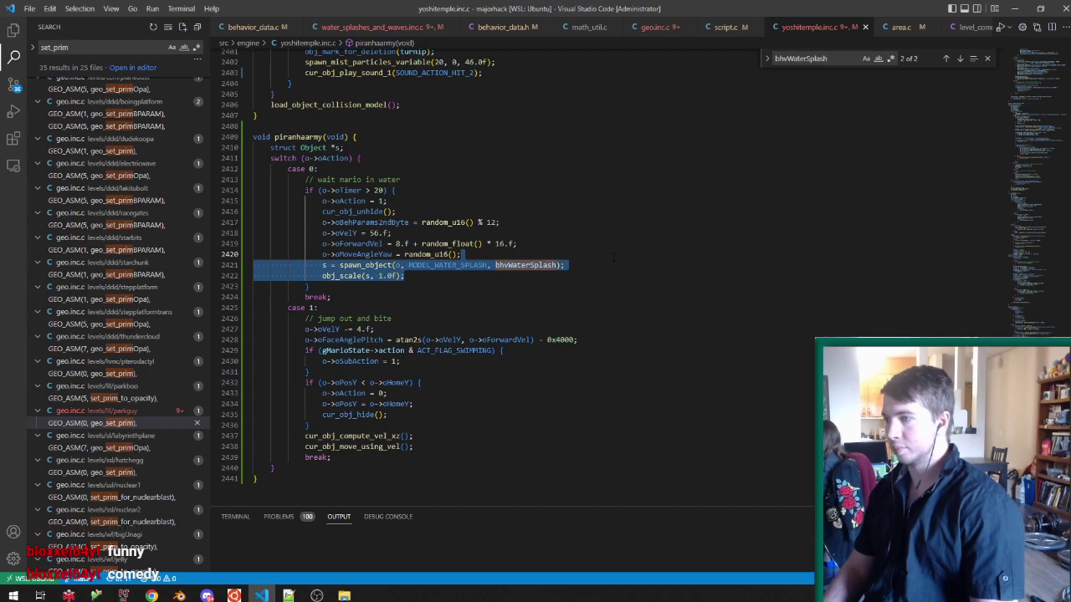
scroll(440, 394, "down", 1)
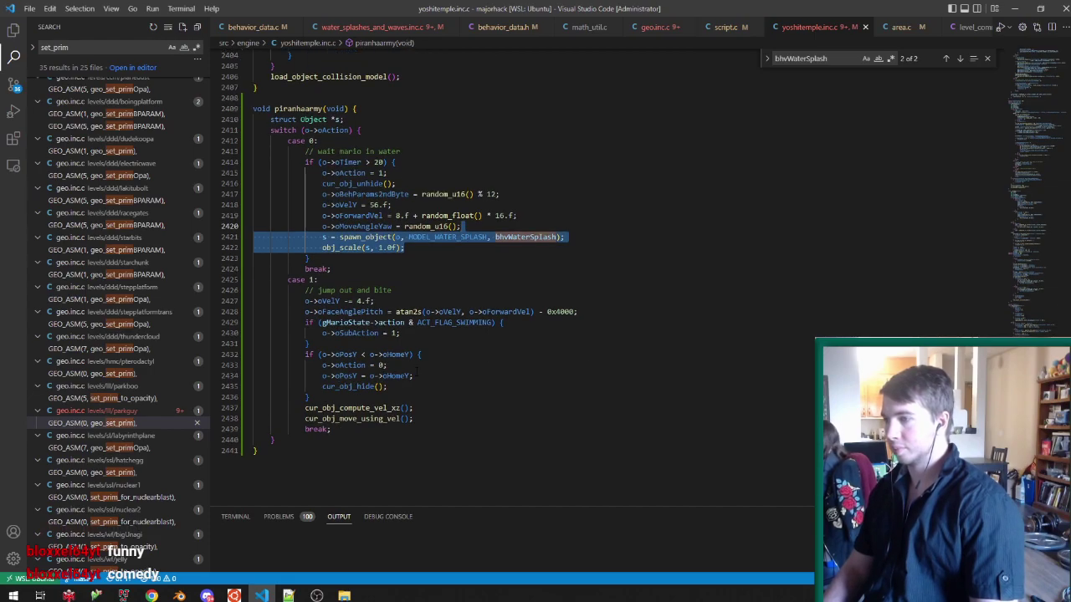
left_click(460, 344)
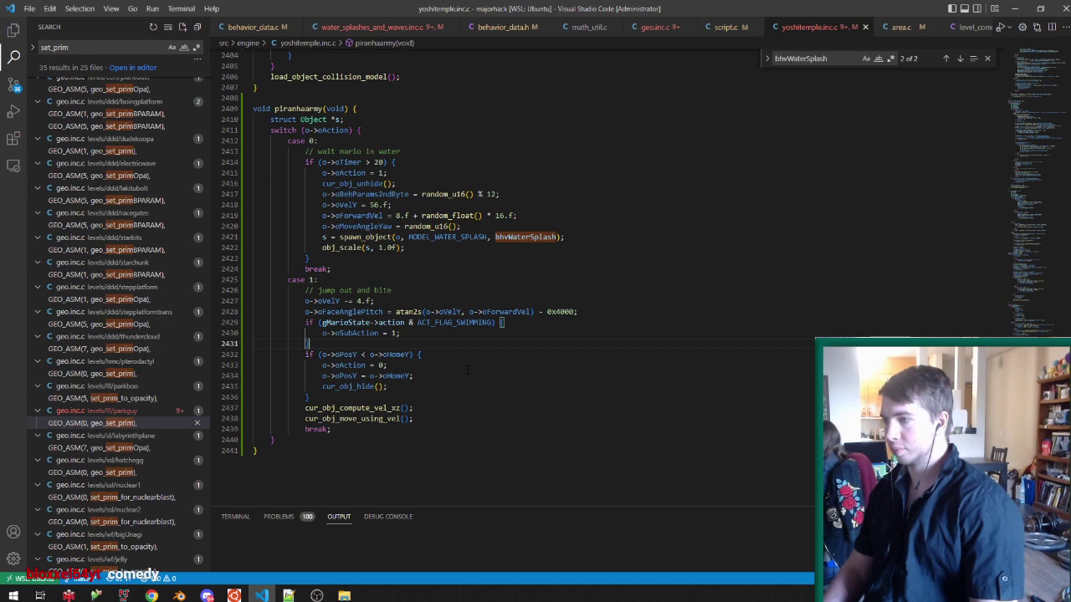
key("ctrl+v")
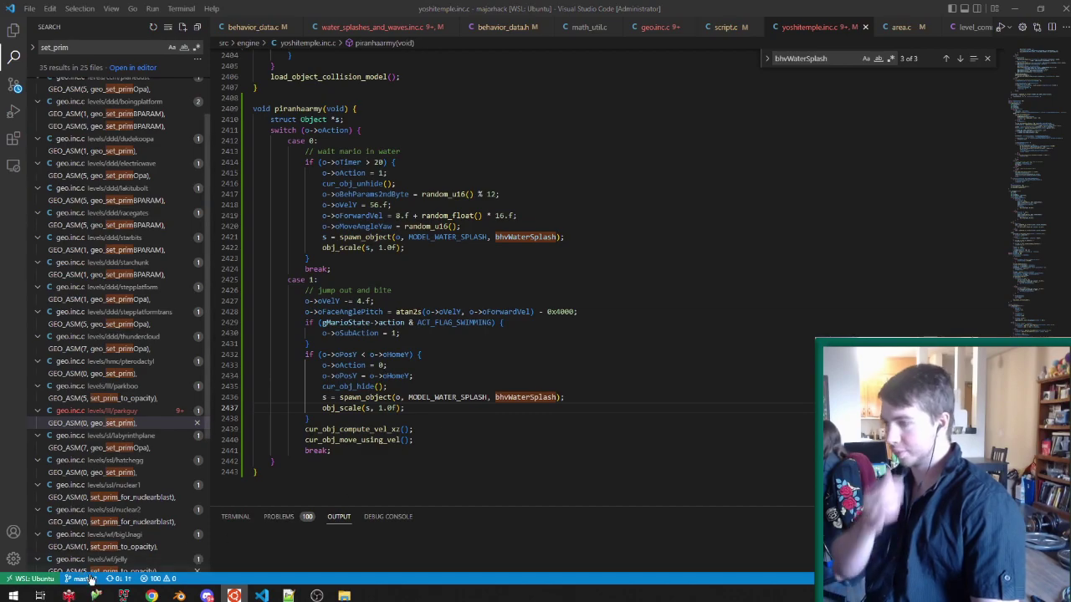
Run the ROM in Project64, walk Mario to the water's edge to check the piranhas' splashes, and close the emulator.
left_click(124, 595)
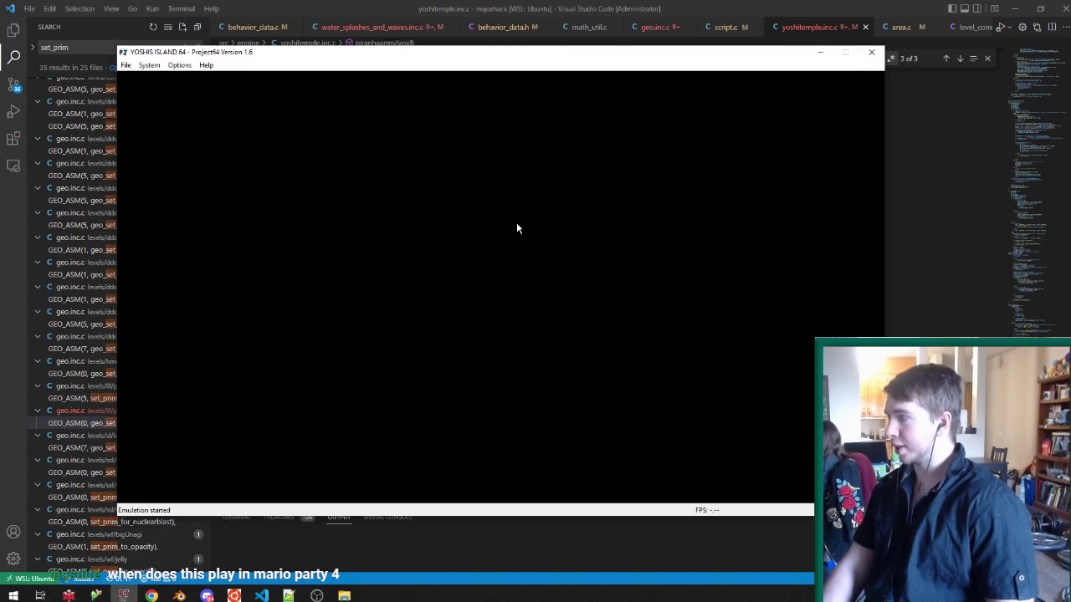
key("F5")
key("Up")
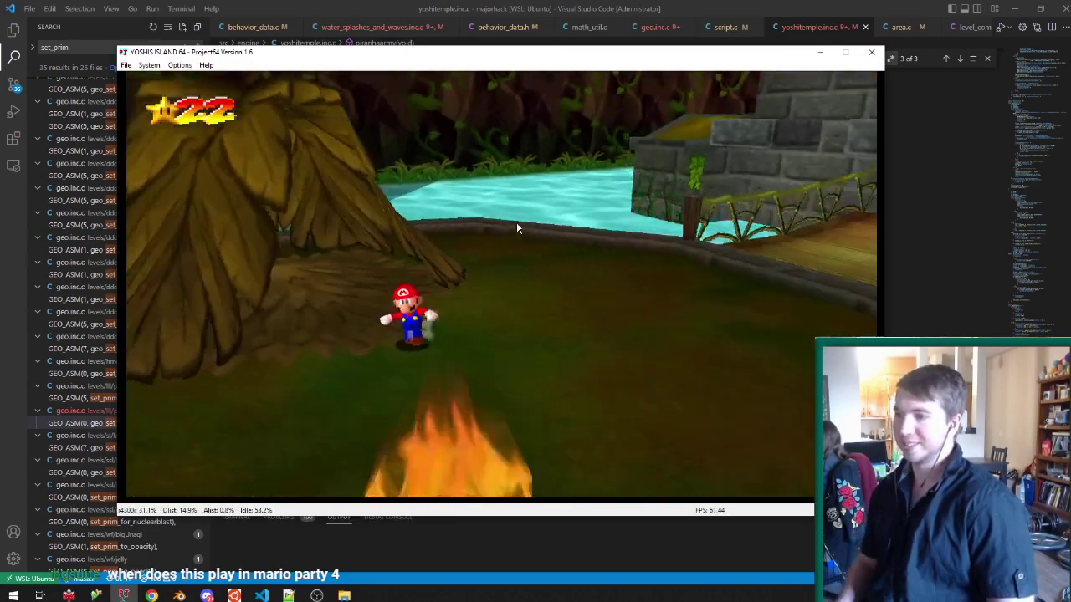
key("Left")
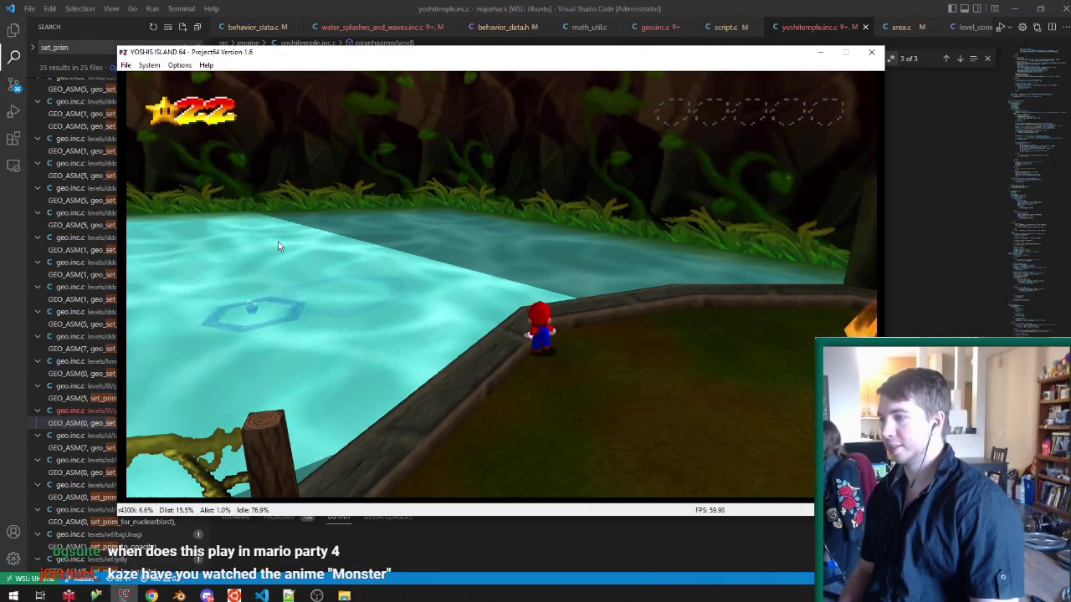
left_click(869, 52)
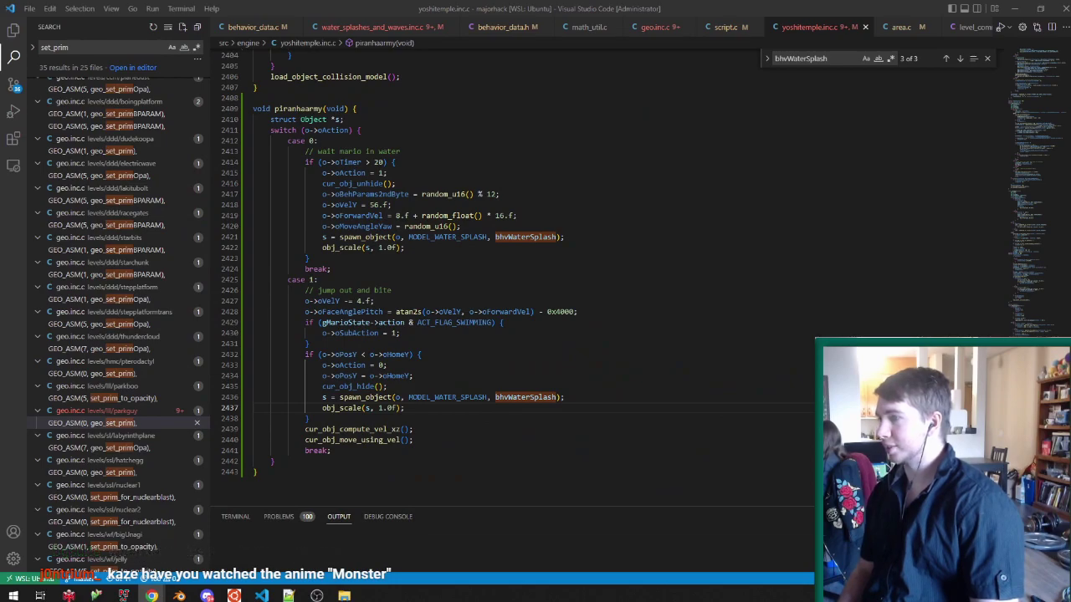
Move the cur_obj_compute_vel_xz and cur_obj_move_using_vel calls above the oPosY < oHomeY check, save, and test the splashes in Project64.
left_click(408, 163)
double_click(365, 236)
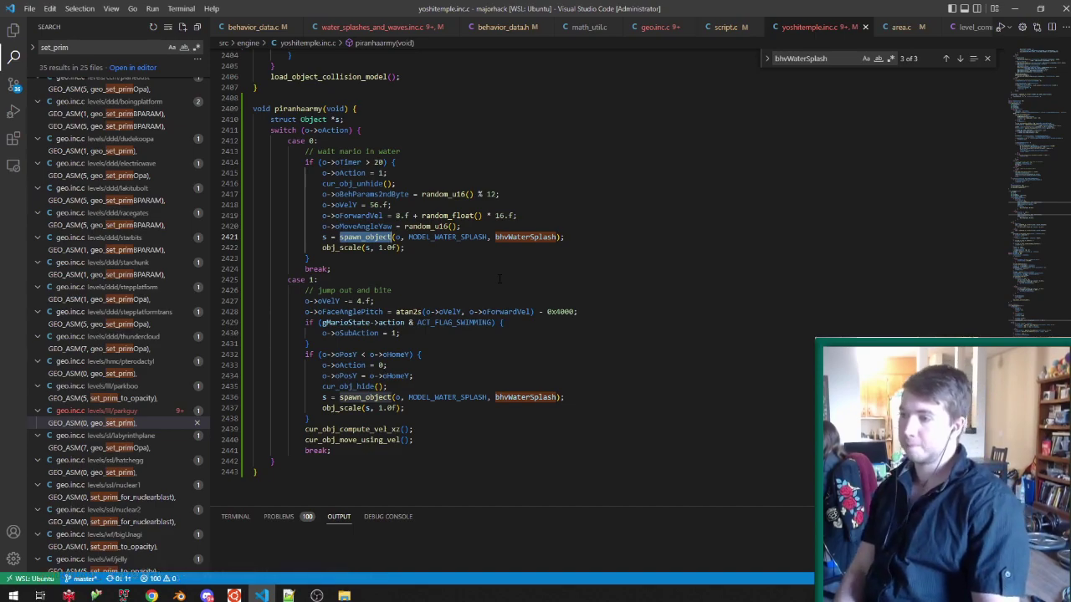
left_click(453, 345)
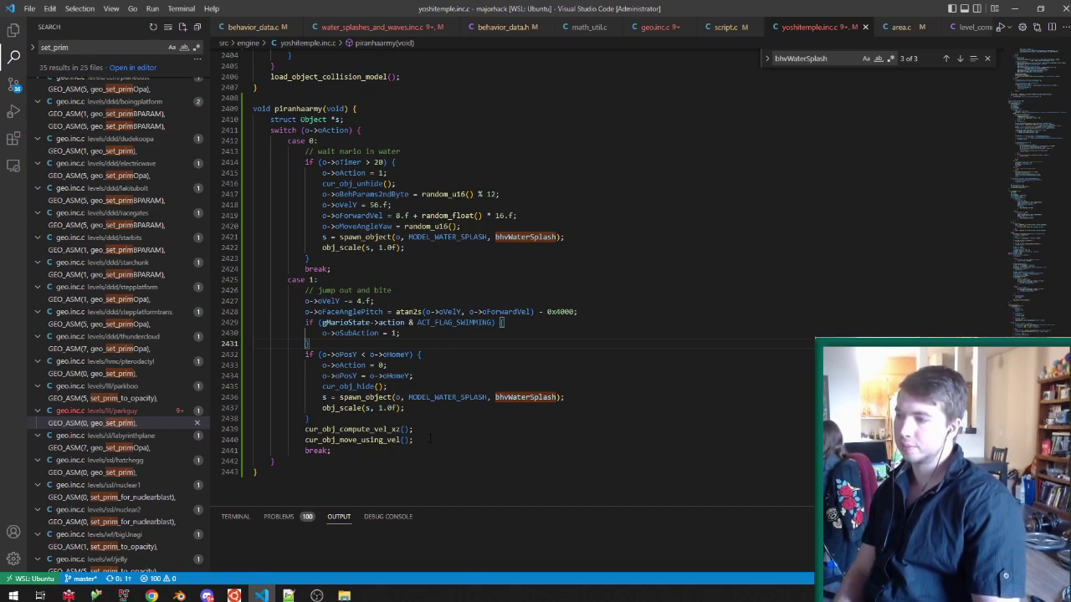
key("shift+Up")
key("shift+Up")
key("ctrl+c")
key("BackSpace")
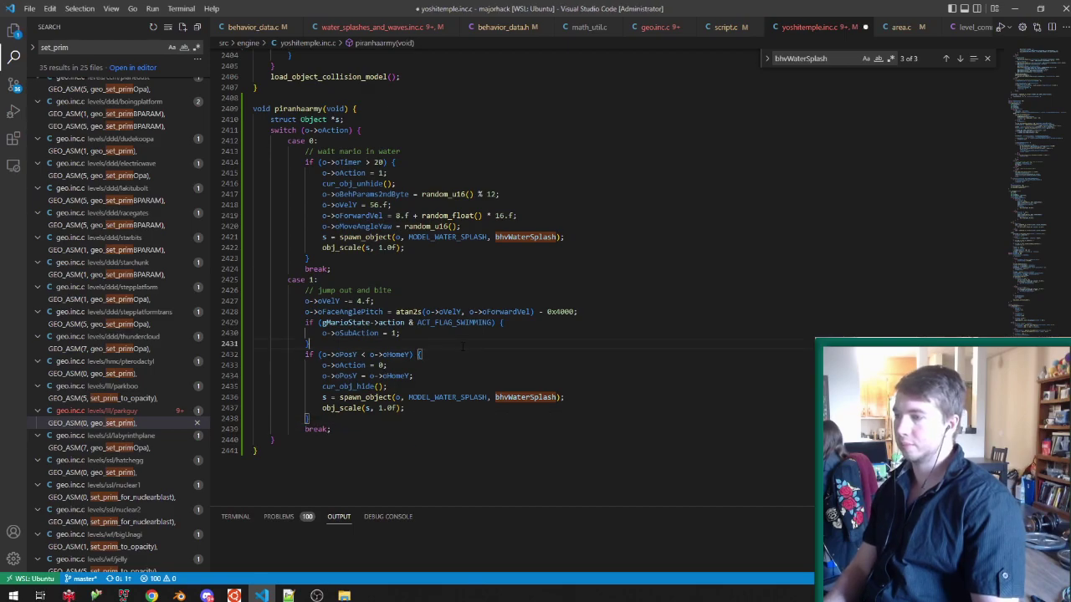
key("ctrl+v")
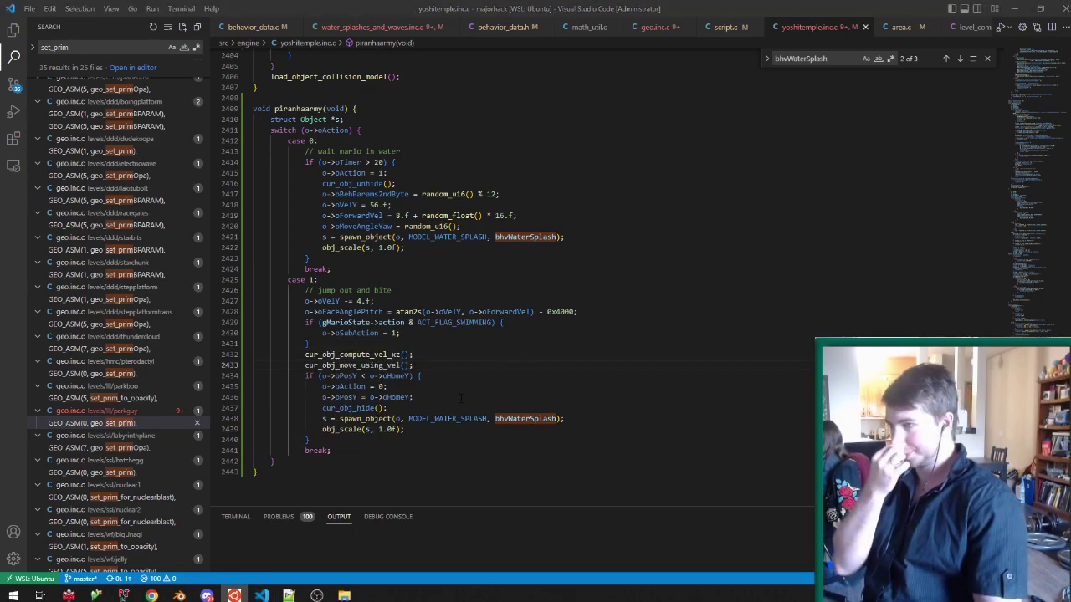
left_click(121, 595)
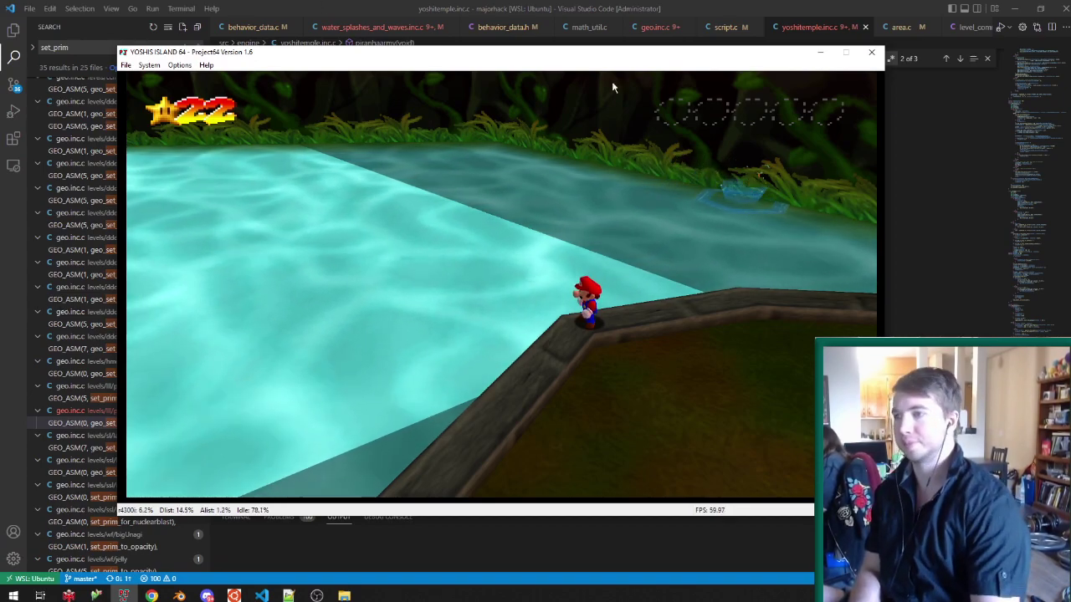
left_click(871, 52)
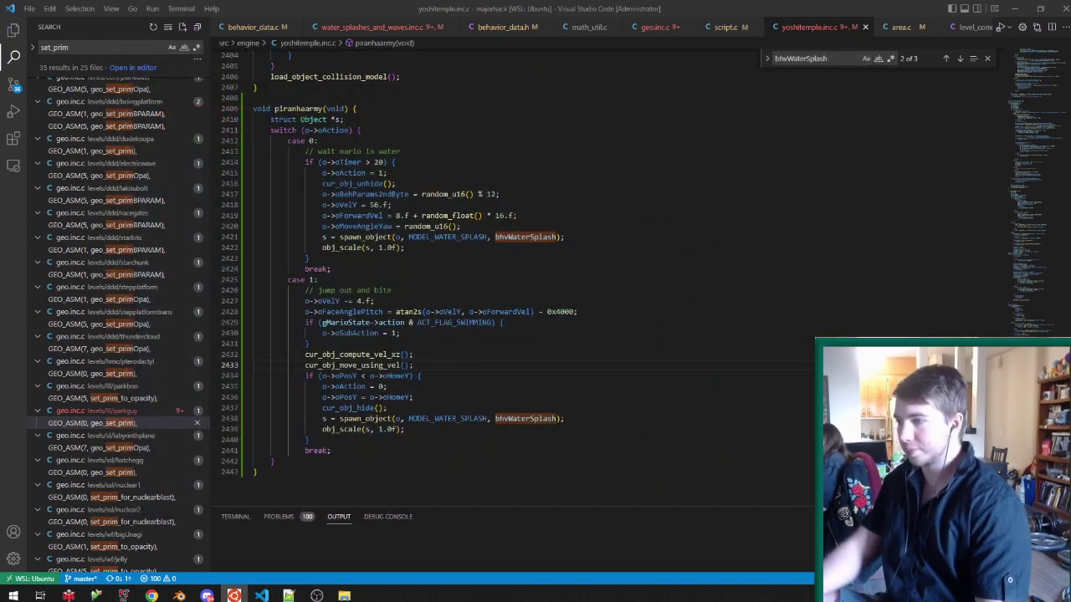
Declare the variables s16 angle and f32 dist below struct Object *s in piranhaarmy.
left_click(497, 249)
left_click(411, 122)
key("Return")
type("s16 angle;")
key("Return")
type("f32 dist;")
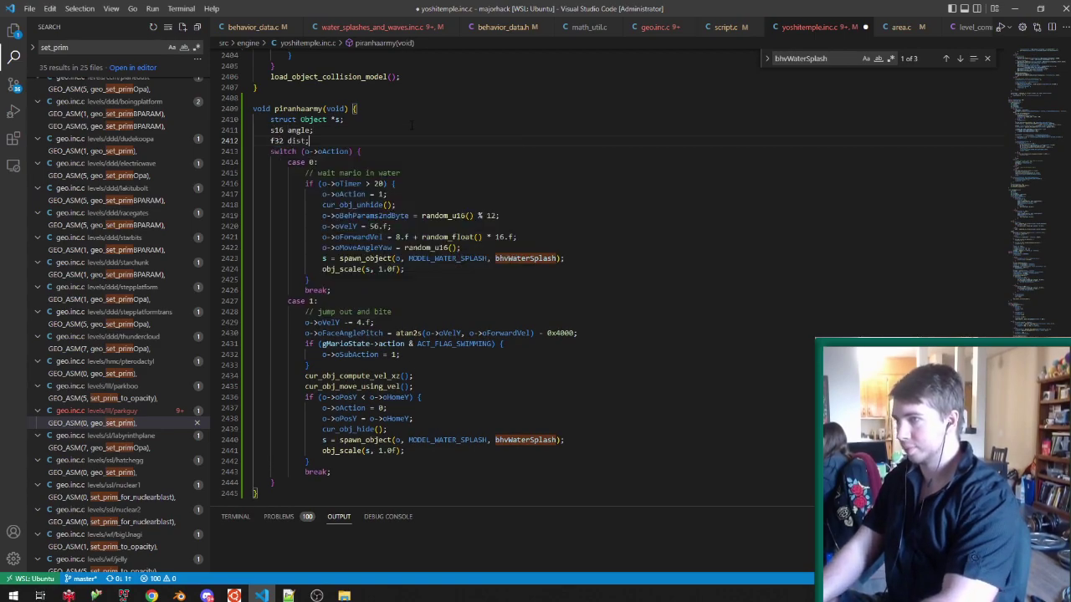
Copy the gMarioState->action & ACT_FLAG_SWIMMING if block from case 1 of piranhaarmy.
left_click(434, 269)
key("Return")
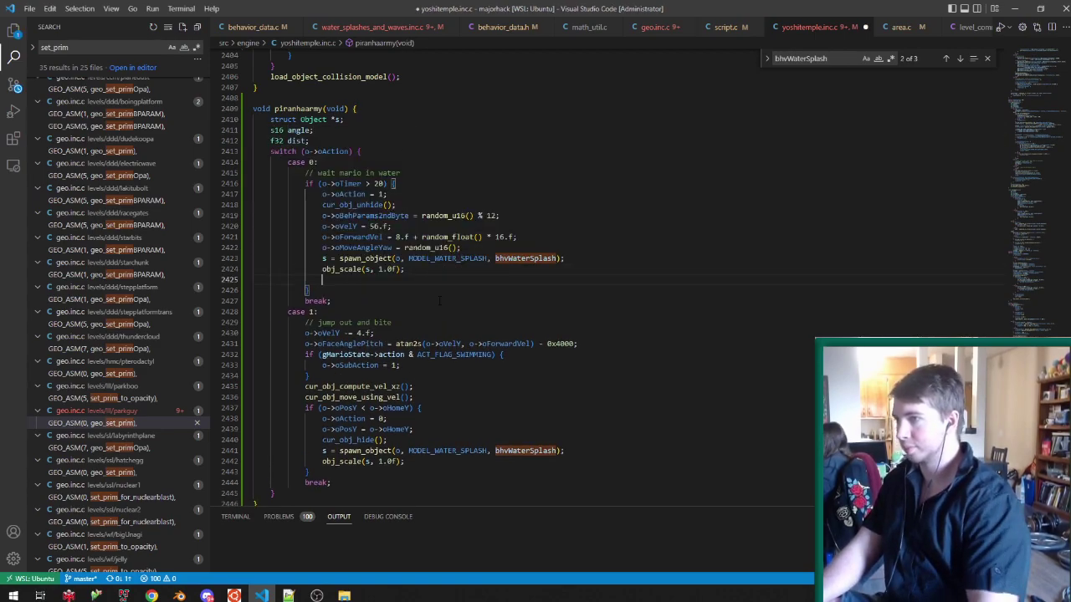
left_click(479, 247)
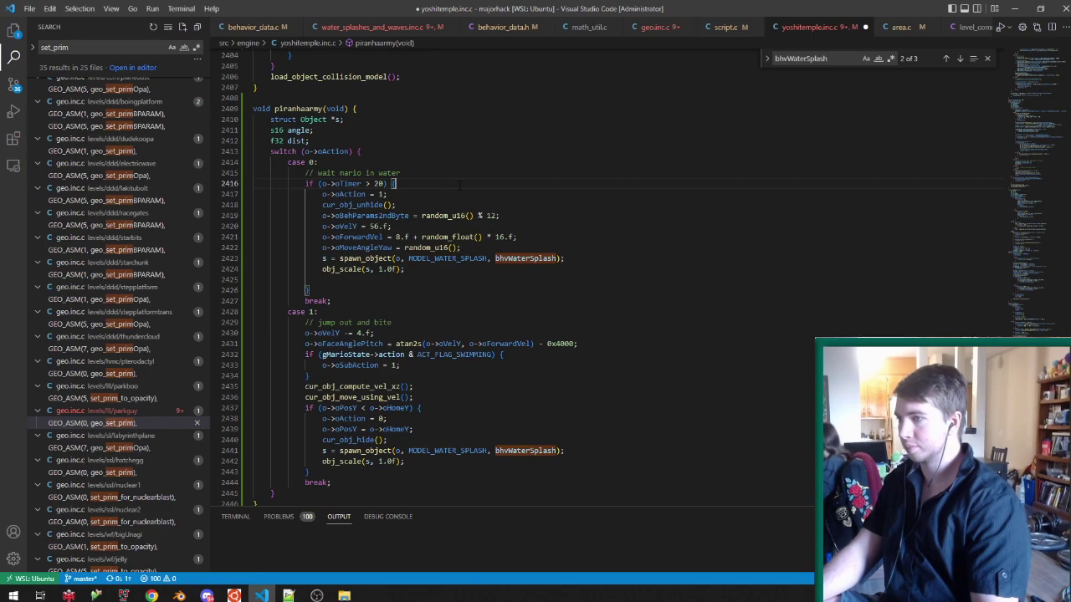
left_click_drag(306, 376, 672, 349)
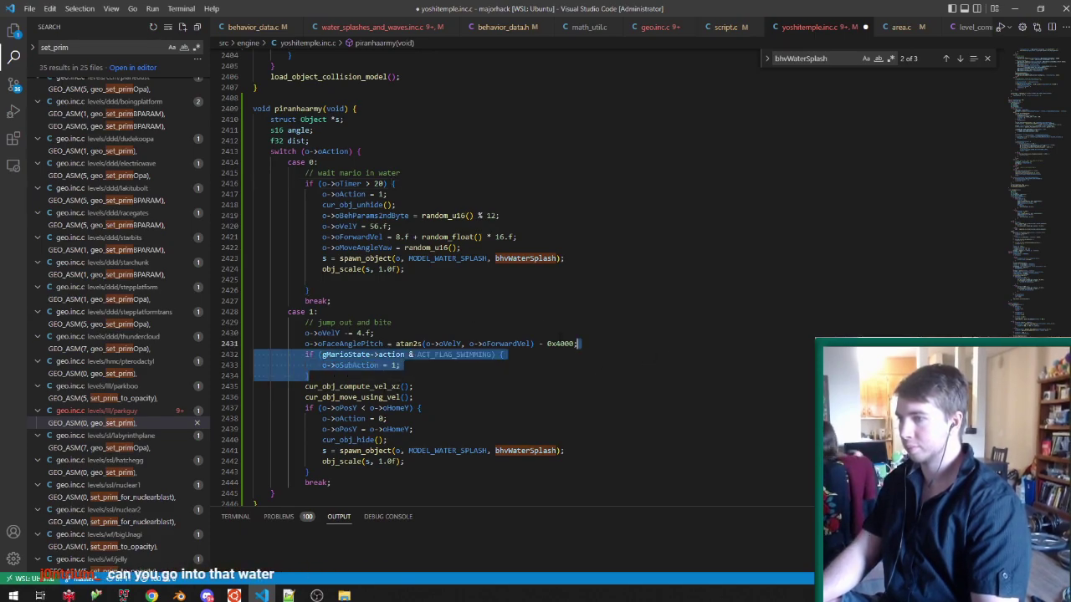
left_click_drag(422, 283, 423, 270)
key("BackSpace")
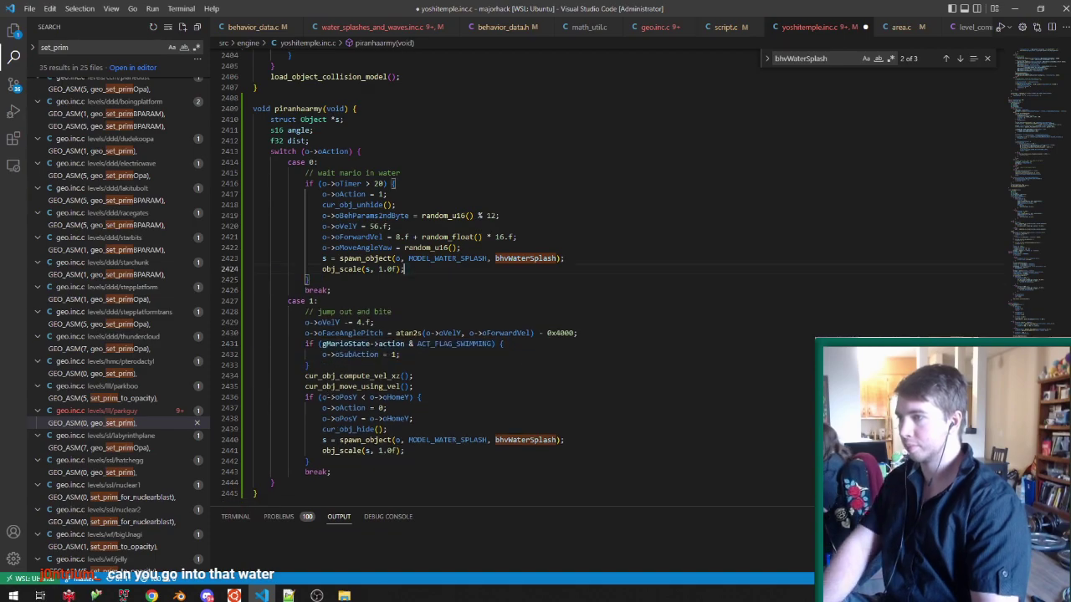
left_click(398, 183)
type("if (gMarioState->action & ACT_FLAG_SWIMMING) { o->oSubAction = 1; }")
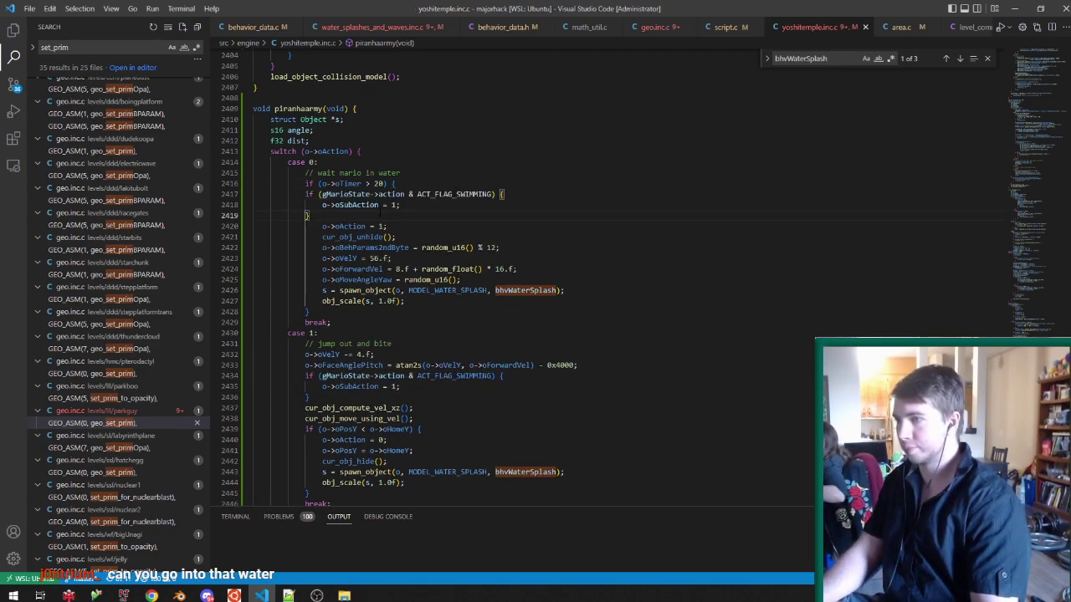
key("ctrl+z")
Paste the ACT_FLAG_SWIMMING if block into case 0, below the random oMoveAngleYaw assignment and above the splash spawn.
left_click(489, 249)
key("Return")
key("Return")
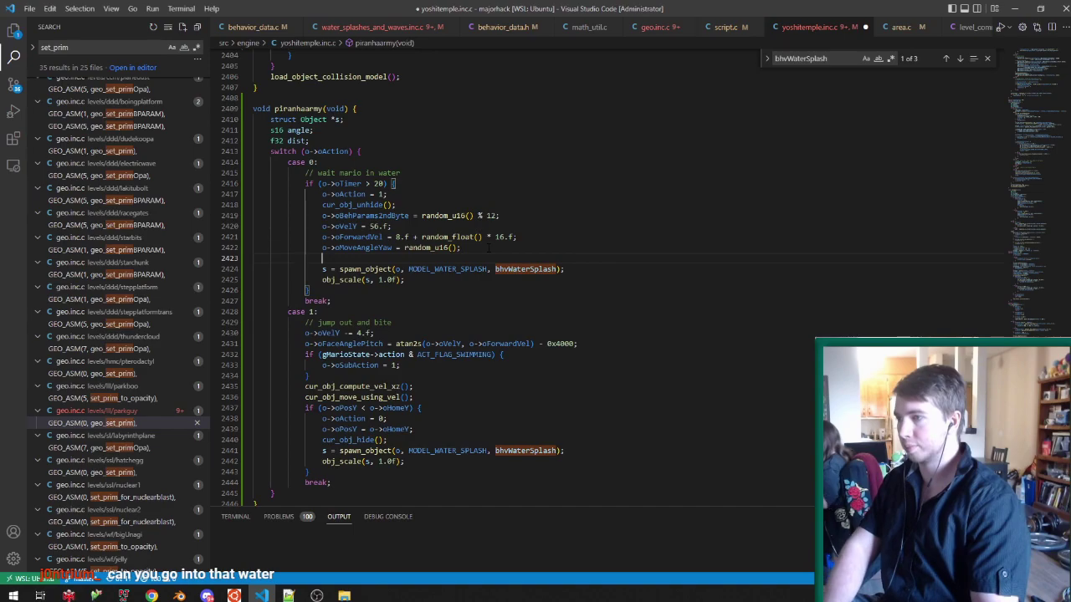
type("if (gMarioState->action & ACT_FLAG_SWIMMING) { o->oSubAction = 1; }")
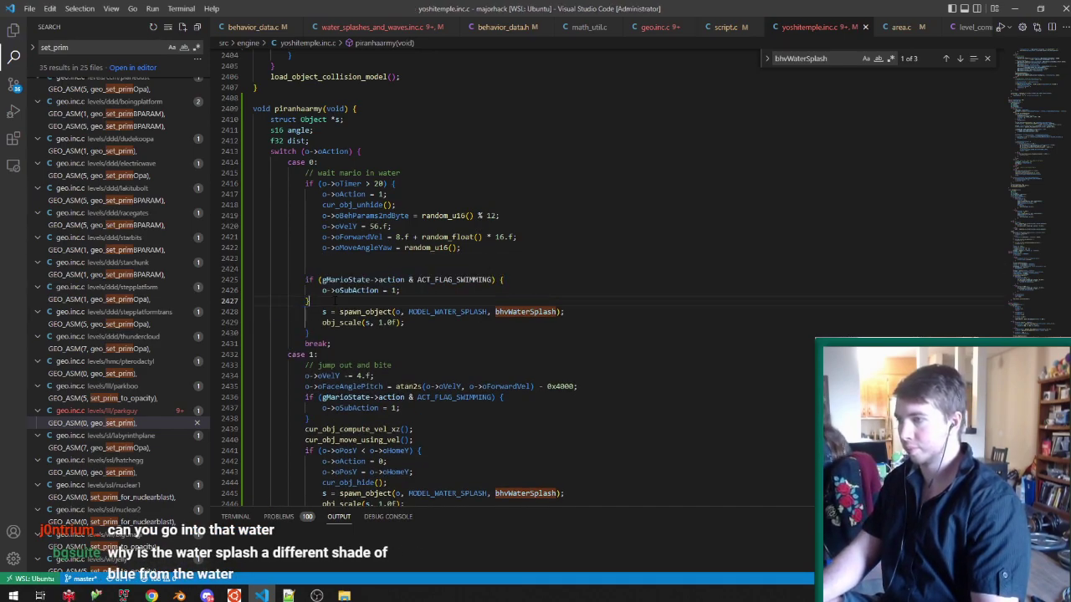
Replace the pasted block's oSubAction line with the comment "reverse engineer pos to hit mario", add an empty else branch, and save the formatted code.
left_click_drag(334, 300, 327, 290)
left_click(405, 290)
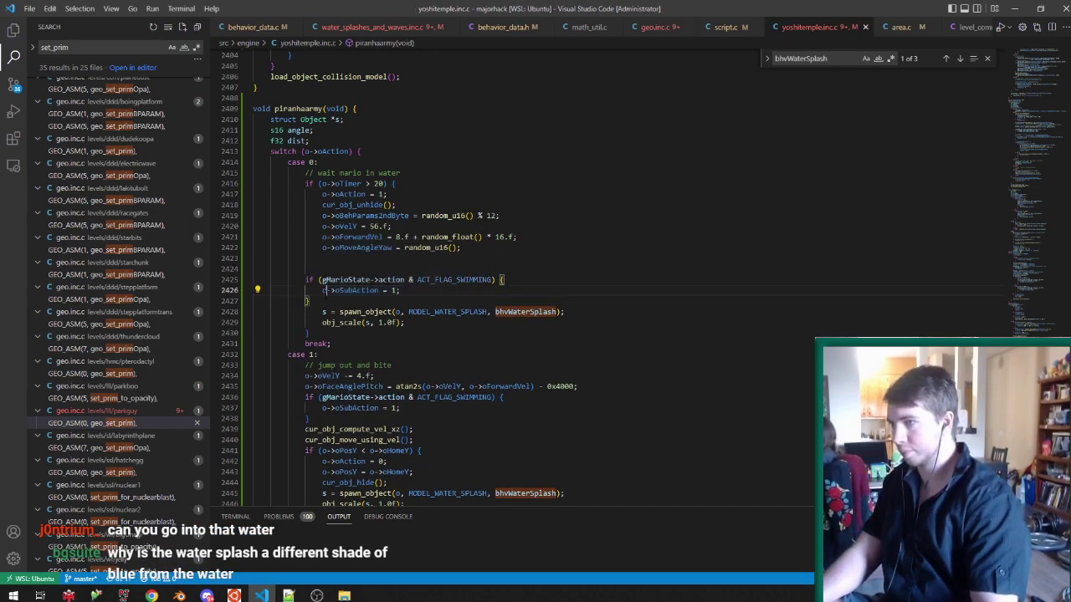
left_click_drag(404, 290, 322, 290)
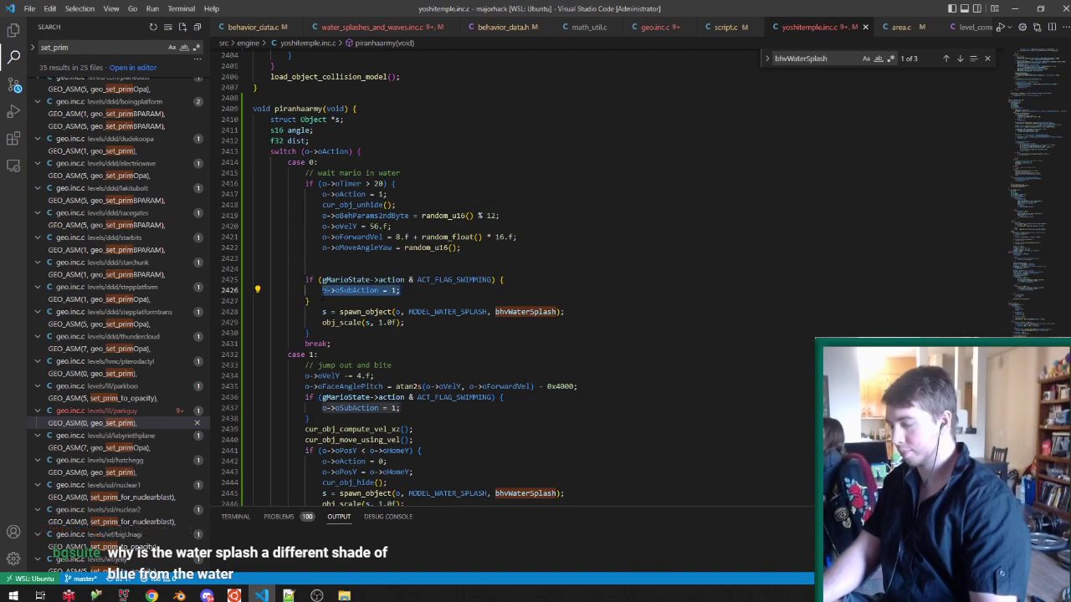
type("//")
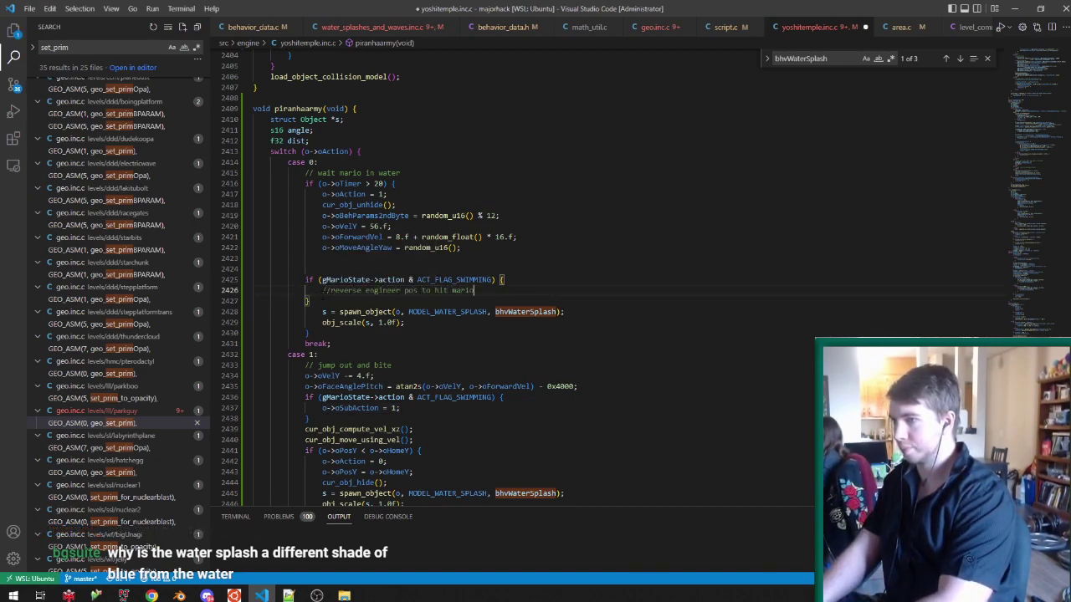
type("{")
key("Return")
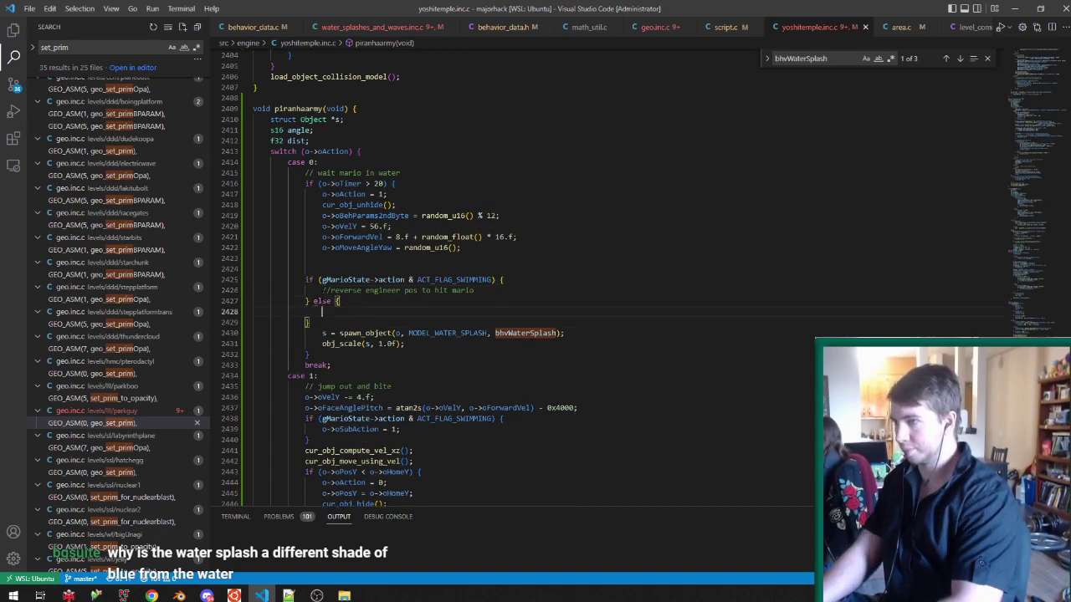
key("ctrl+s")
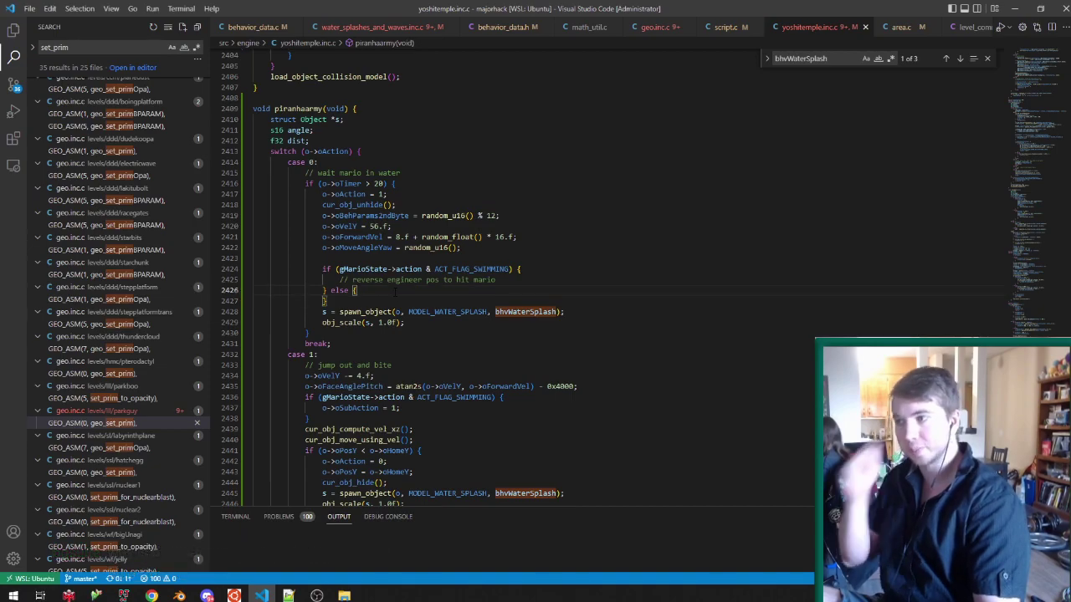
left_click(395, 290)
key("Return")
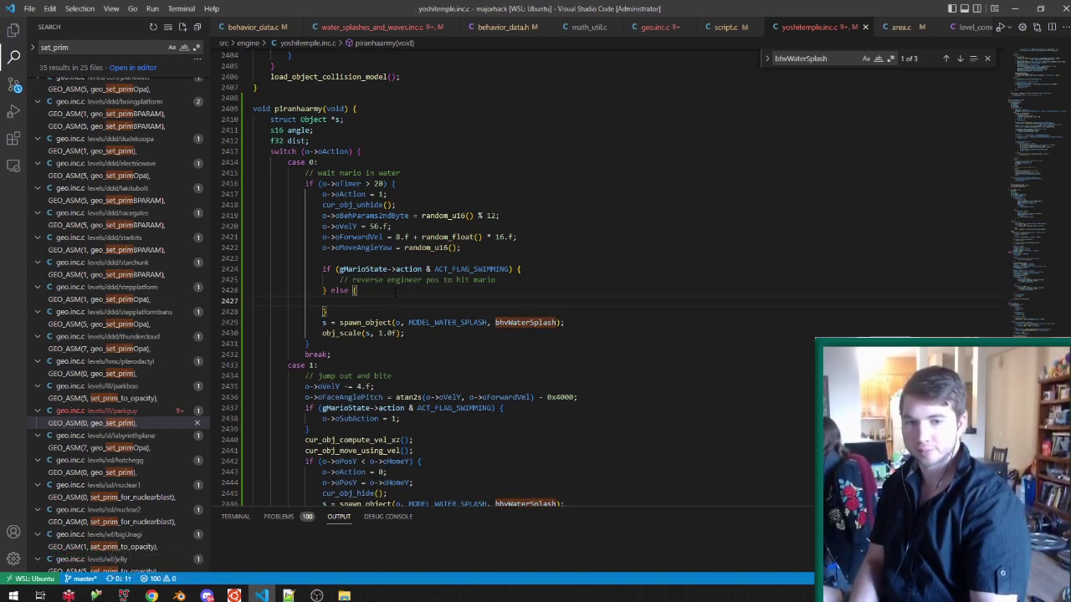
Switch to the C10 sketch.blend window in Blender and examine the level's water area and Opaque mesh from above.
mouse_move(179, 595)
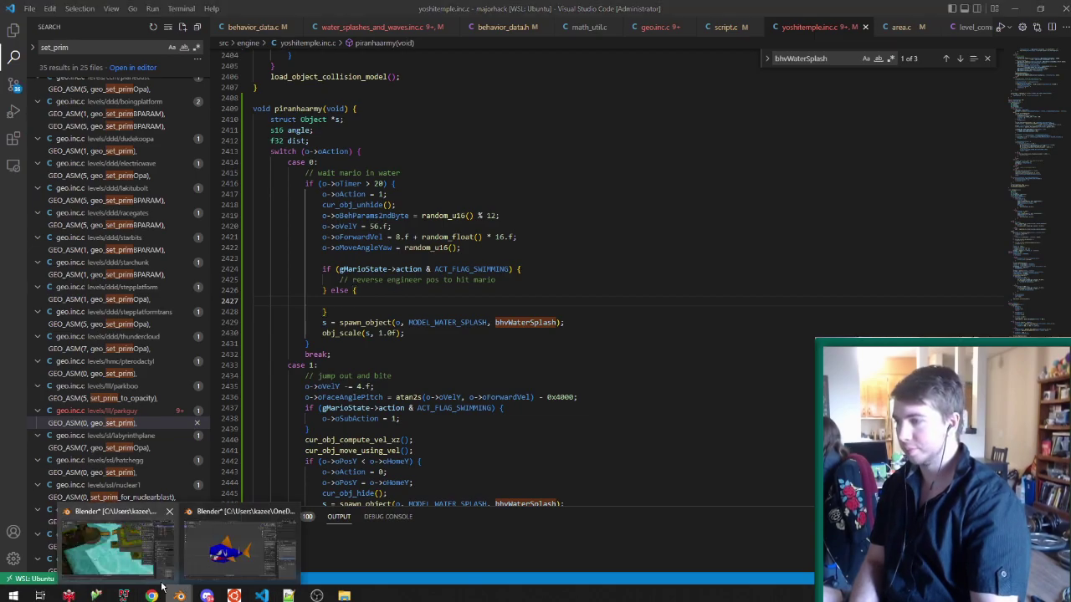
left_click(146, 573)
middle_click_drag(415, 322, 424, 389)
scroll(444, 251, "down", 7)
scroll(485, 255, "up", 3)
middle_click_drag(514, 270, 419, 252)
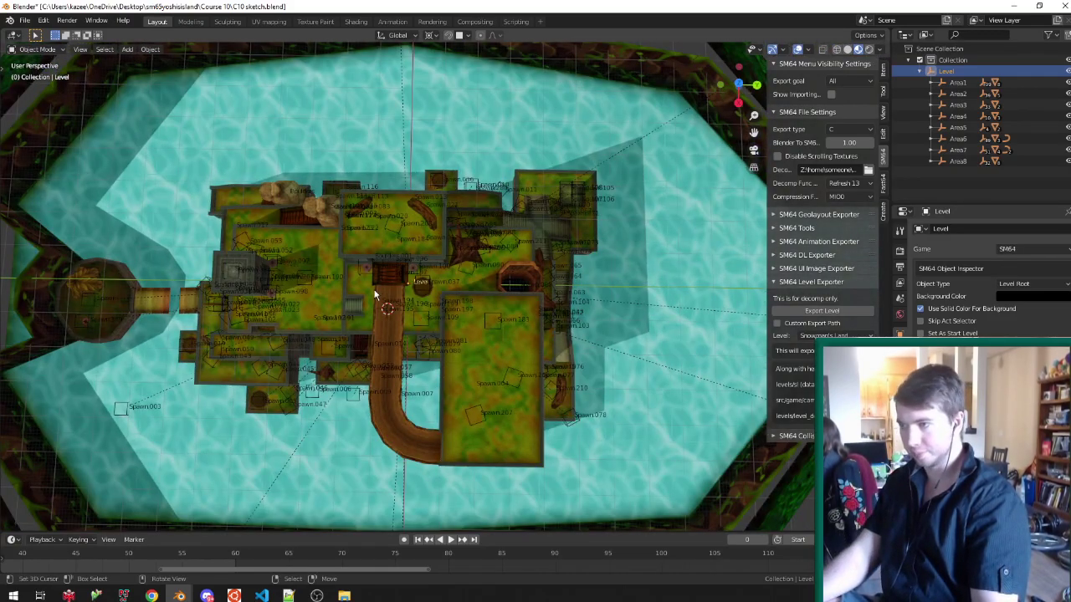
left_click(374, 294)
key("Tab")
scroll(408, 259, "down", 4)
scroll(408, 259, "up", 2)
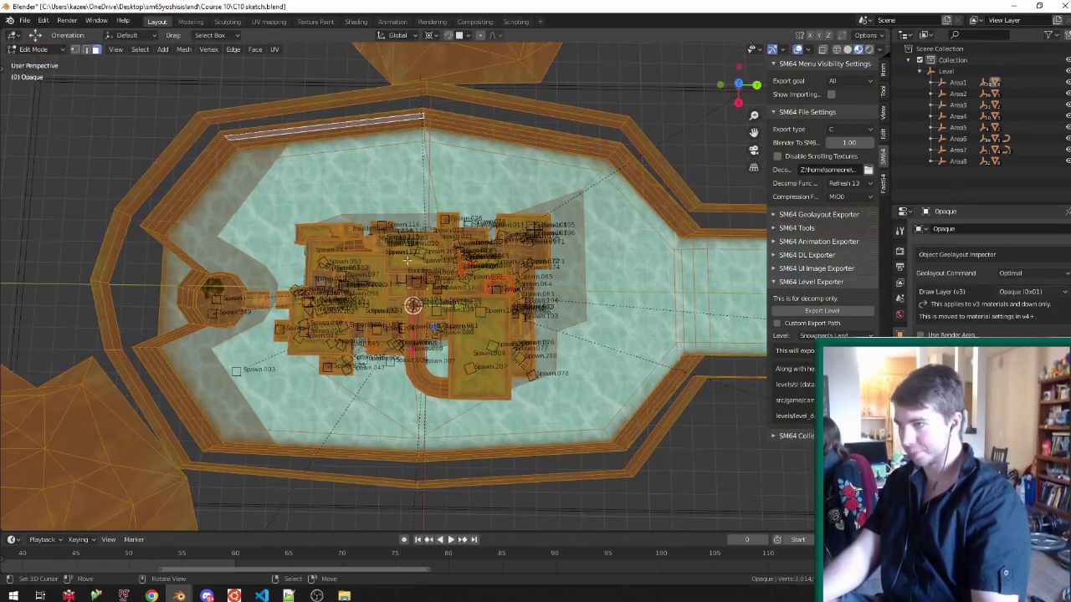
key("Tab")
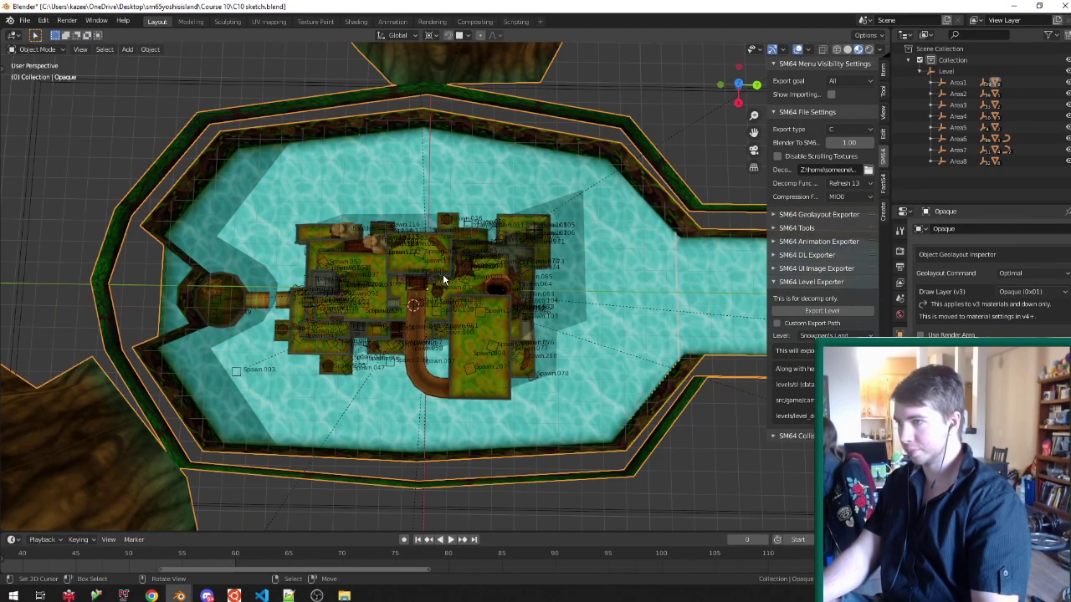
Snap the 3D cursor to the Level object's origin and add a mesh circle there.
left_click(946, 71)
key("shift+s")
key("u")
key("shift+a")
mouse_move(520, 271)
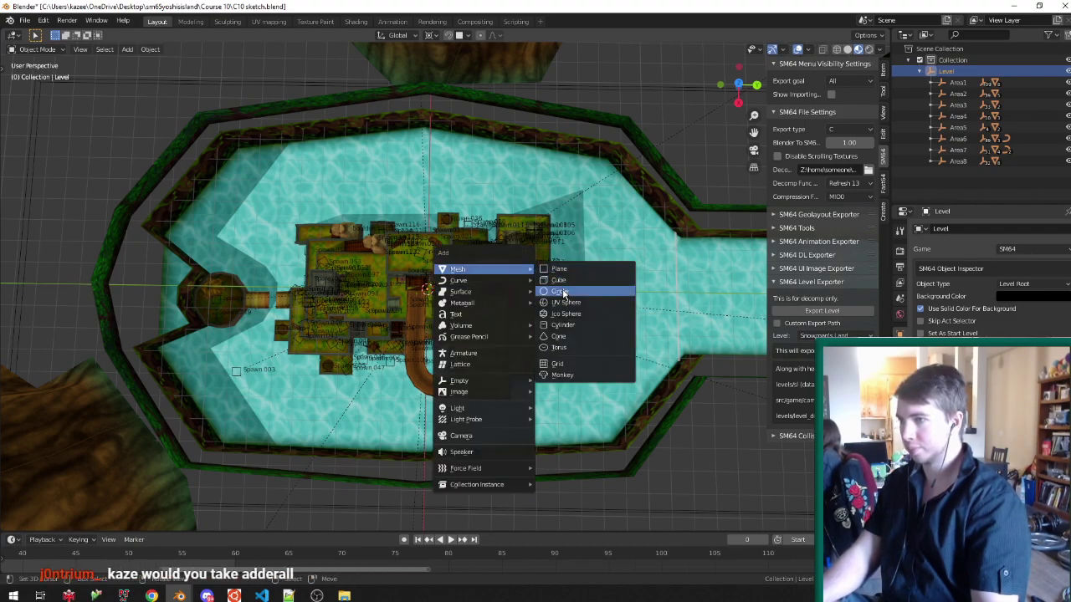
left_click(560, 291)
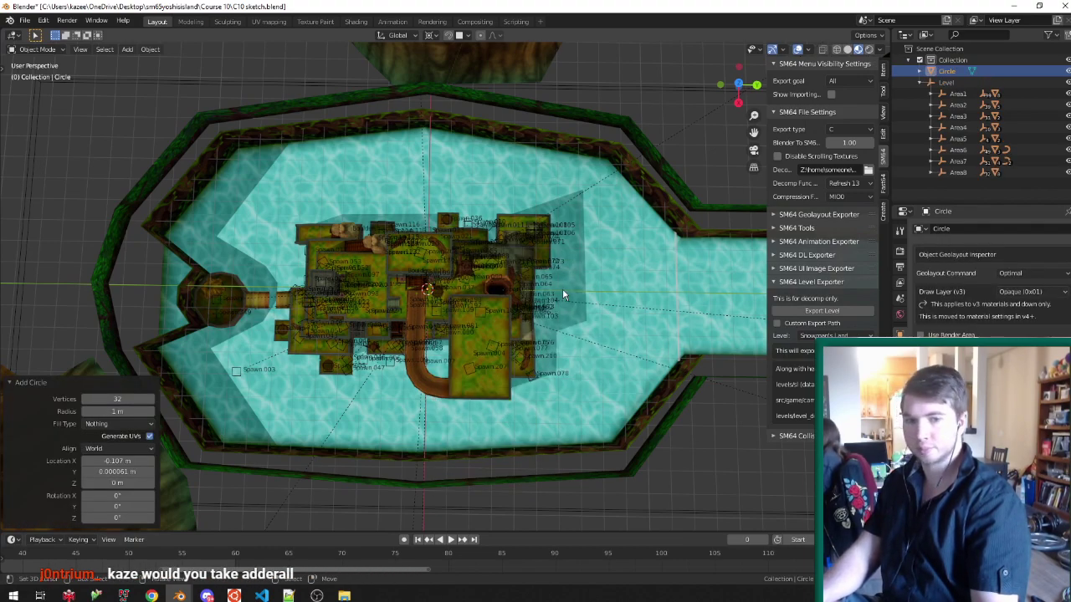
Try a radius of 4000 m for the newly added circle.
left_click(117, 412)
type("4000")
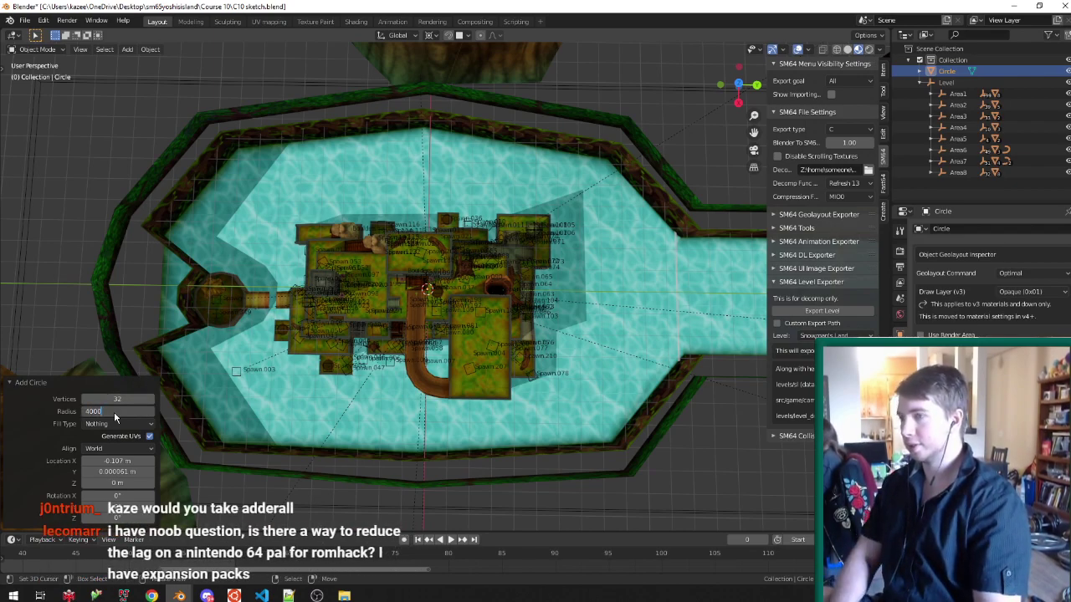
key("Return")
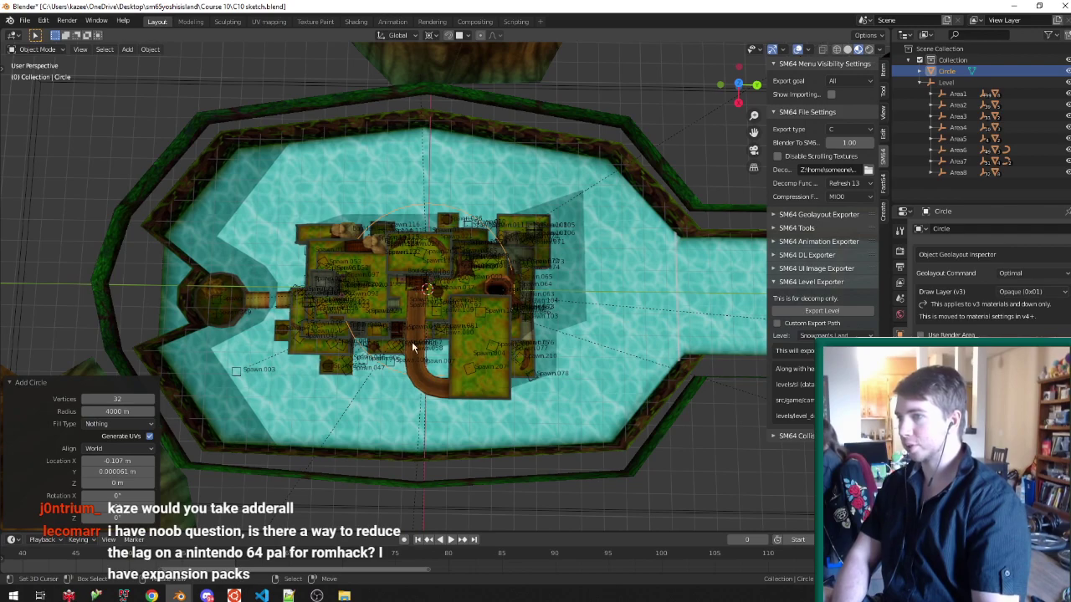
Set the new circle's radius to 8000 m and compare it with the water area in the top view.
left_click(114, 414)
type("8000")
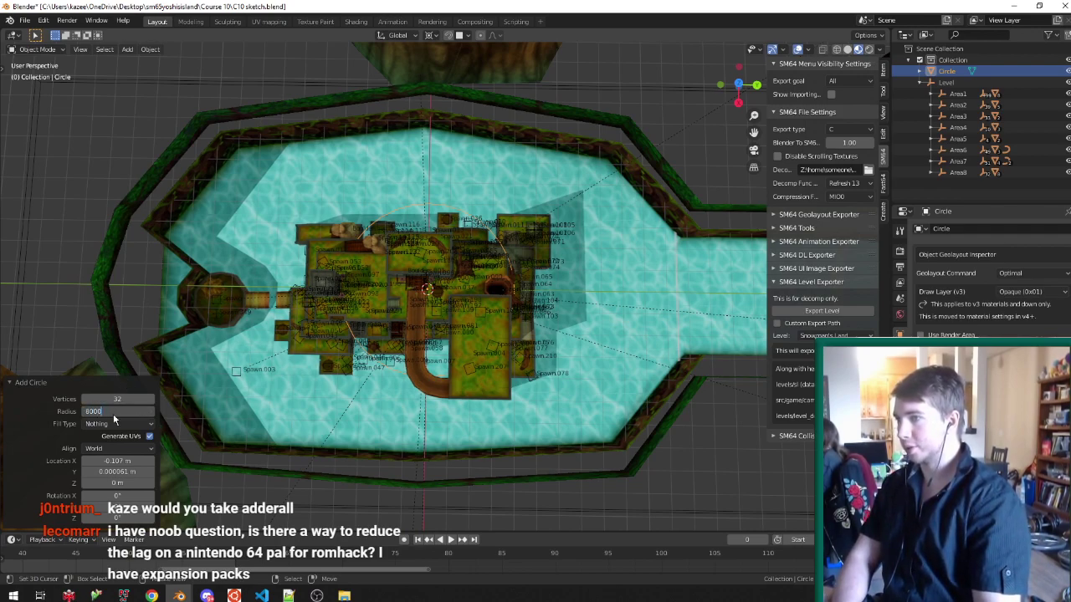
key("Return")
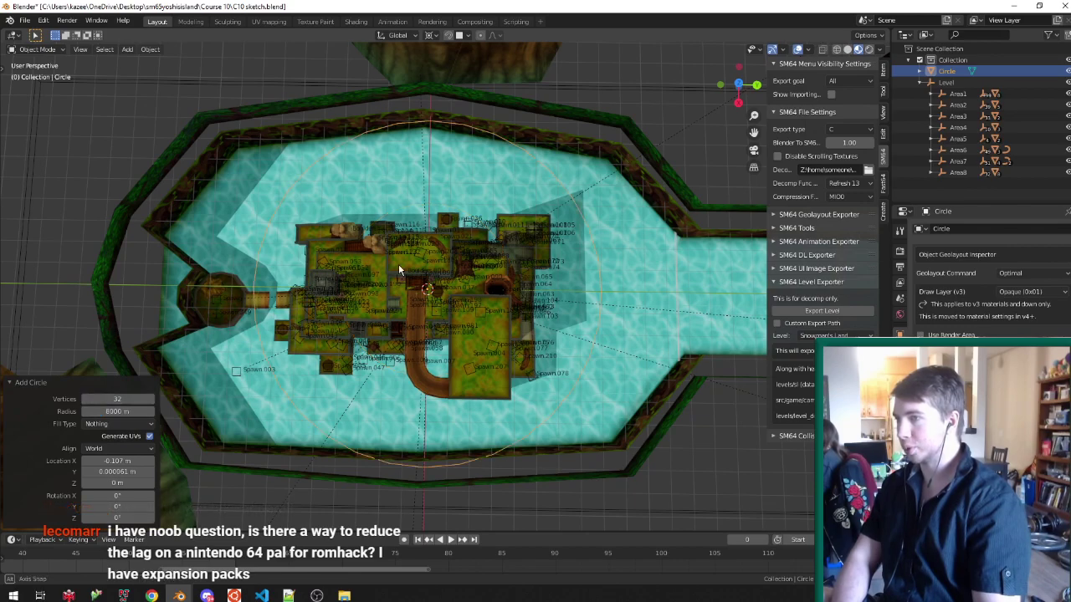
key("KP_7")
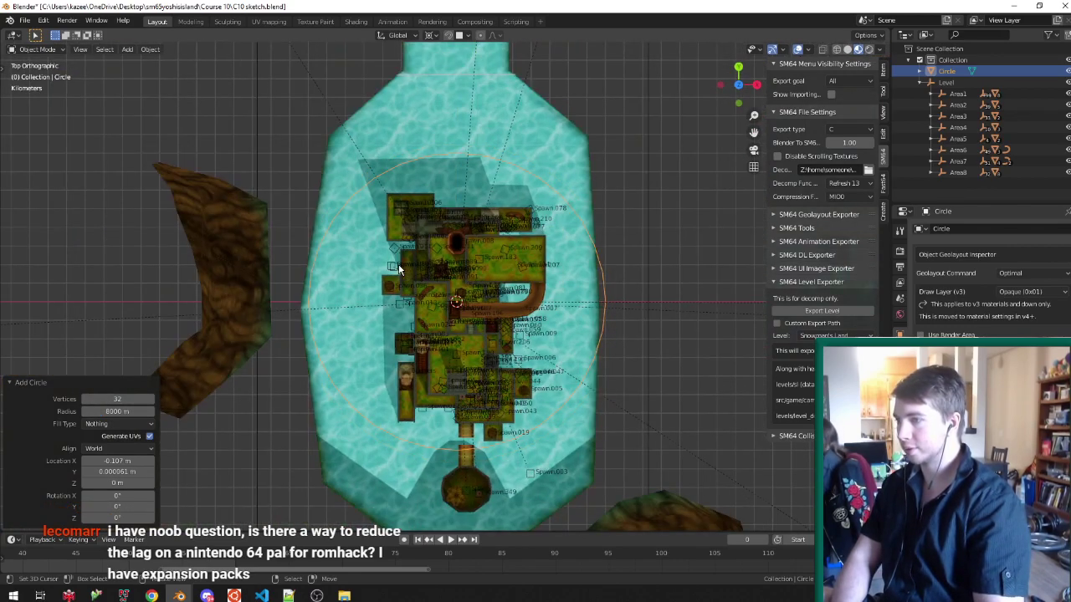
scroll(398, 263, "up", 1)
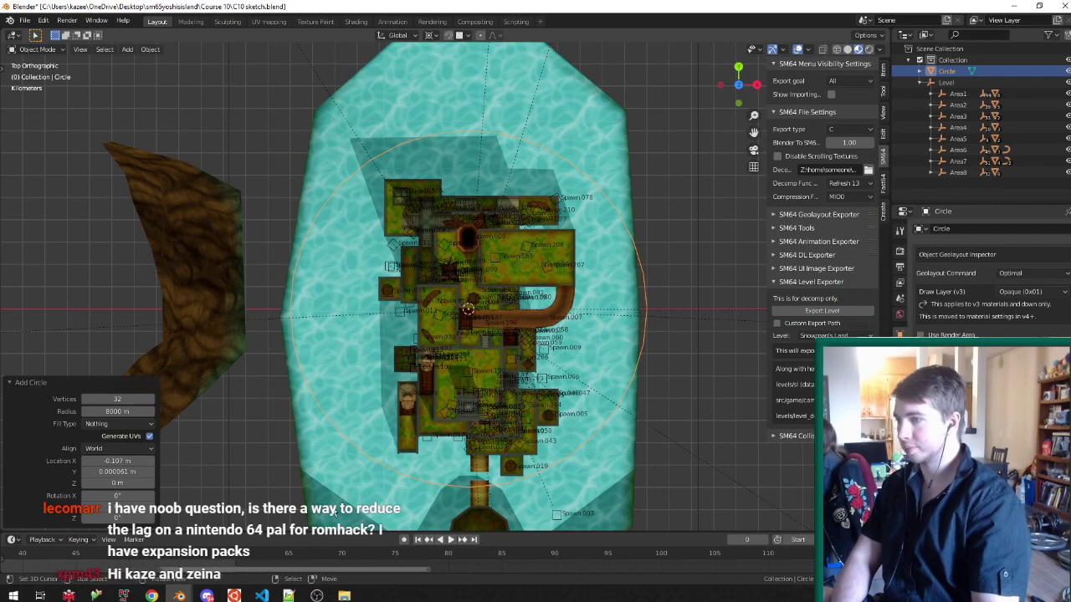
Switch to Visual Studio Code and begin the empty else branch of case 0 with "dist = random_float() *".
left_click(262, 596)
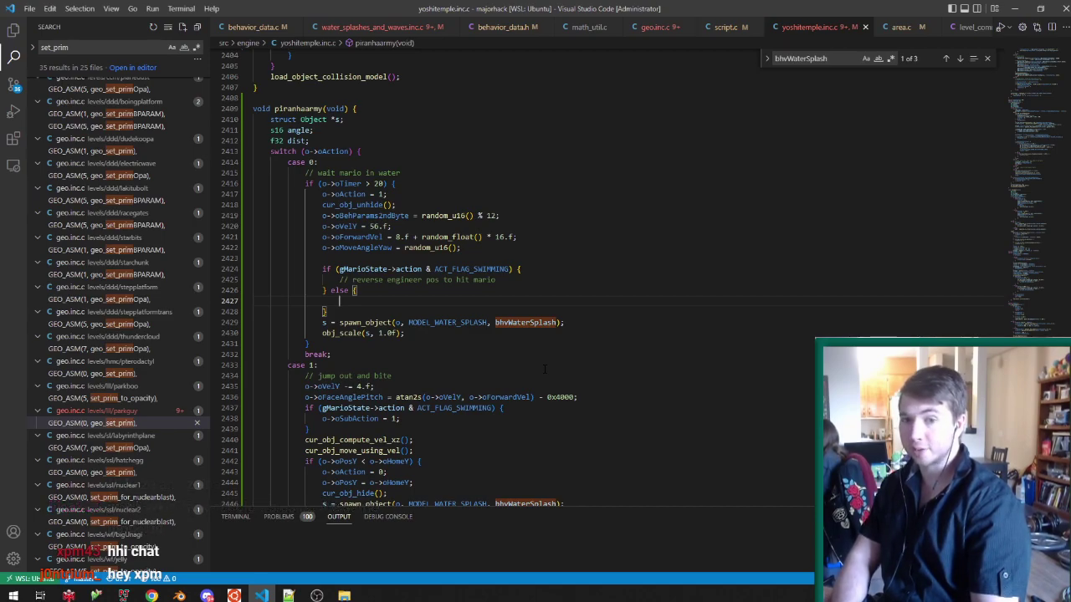
right_click(545, 369)
left_click(422, 322)
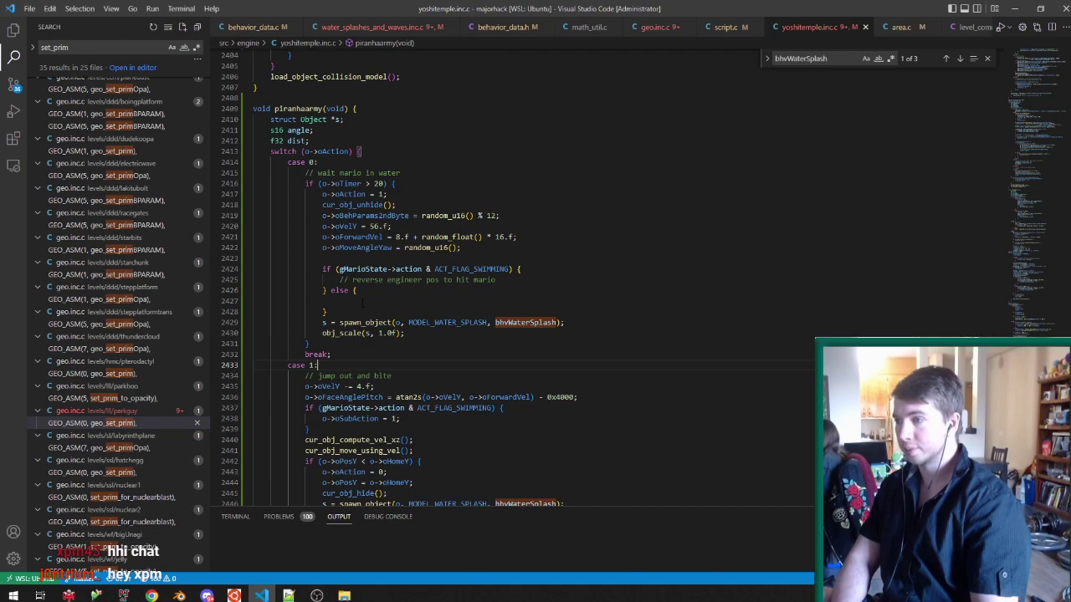
left_click(394, 304)
key("Up")
type("dist = random_u")
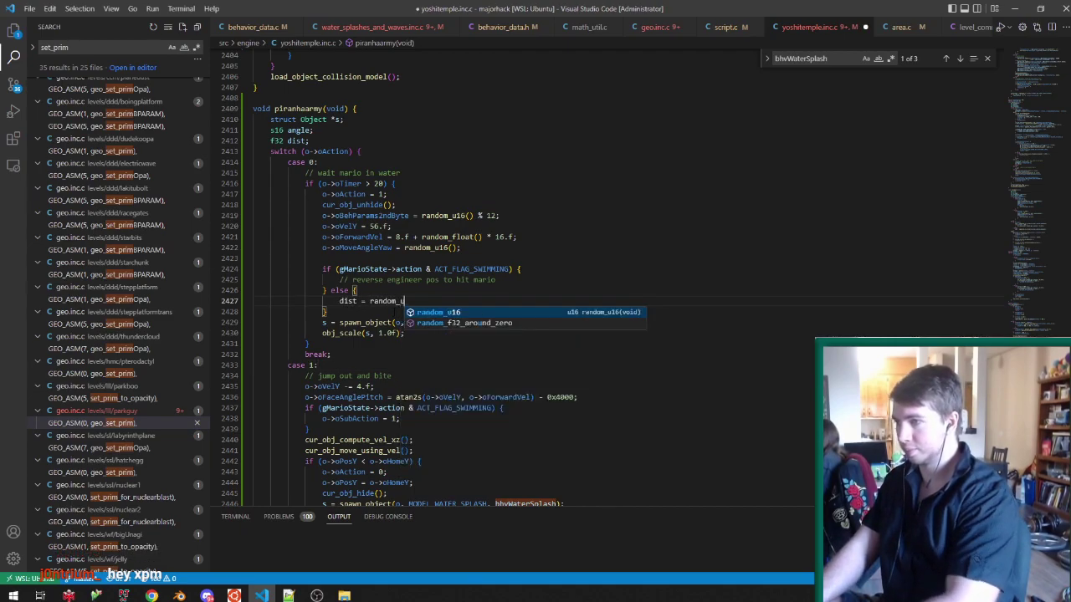
type("16() %")
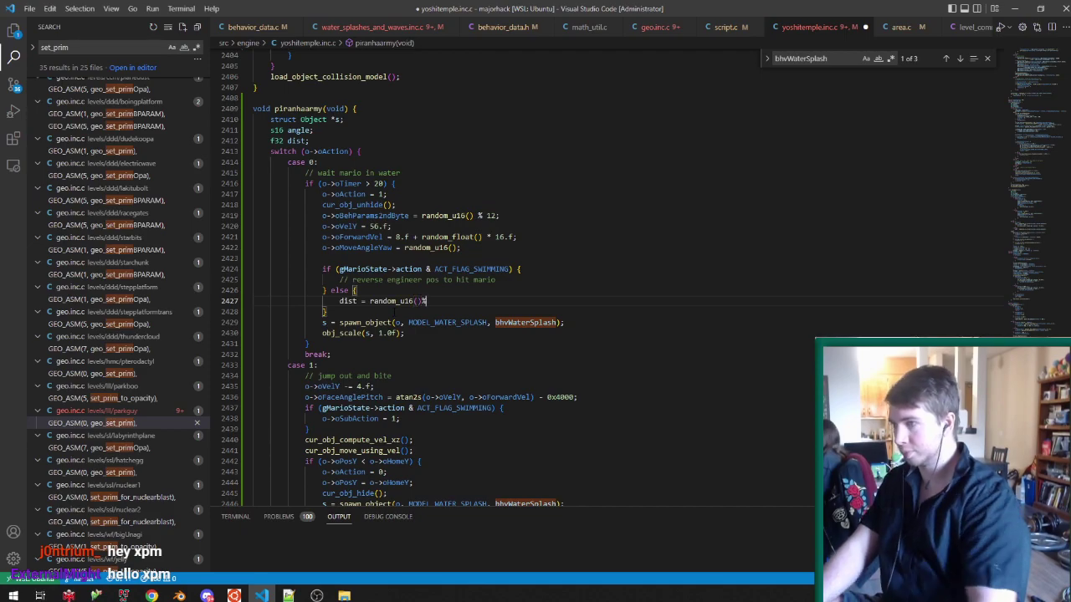
left_click_drag(447, 301, 370, 301)
type("random_f")
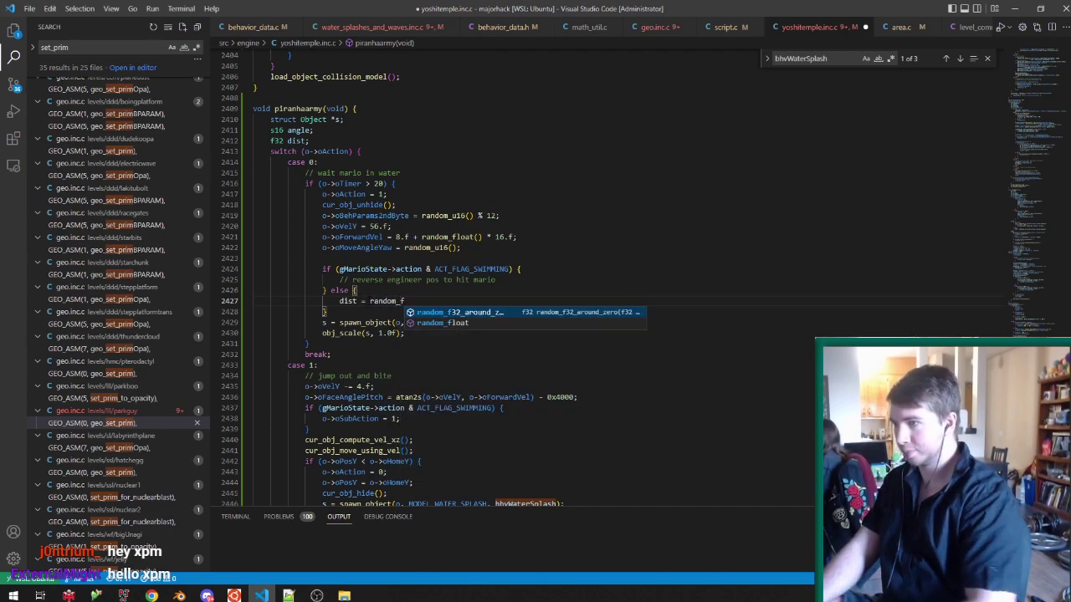
key("Down")
key("Return")
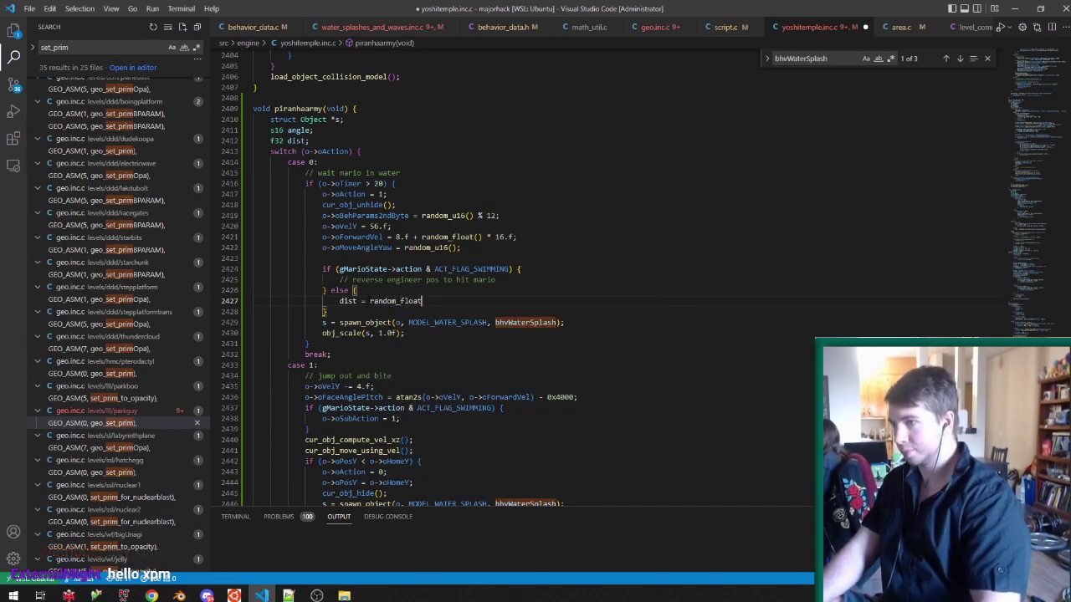
type("() *")
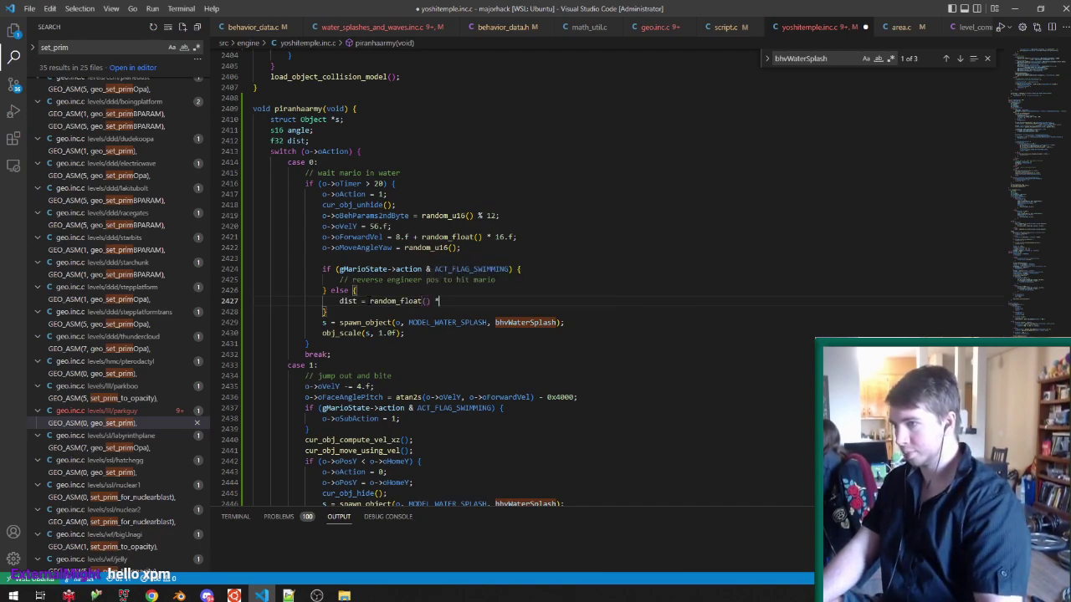
Switch to the C10 sketch.blend window in Blender and add a second mesh circle with a 4000 m radius.
left_click(188, 593)
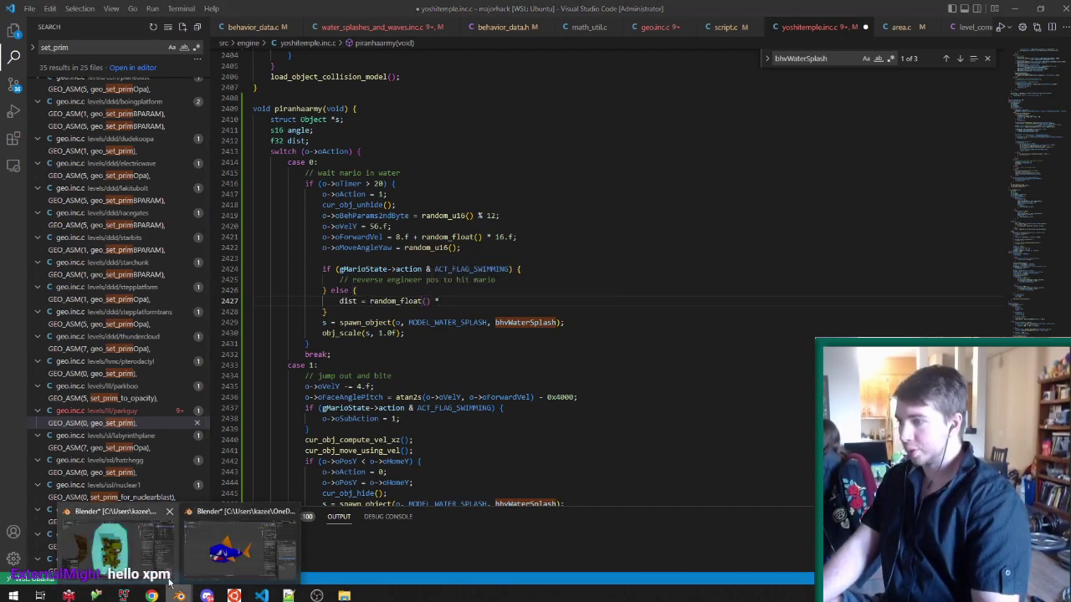
left_click(113, 556)
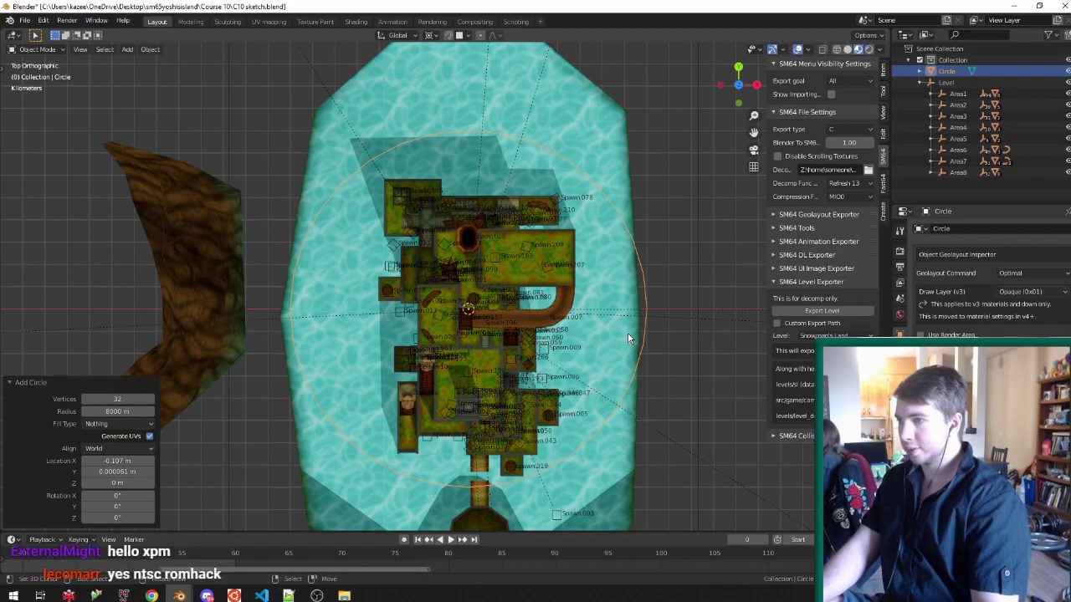
key("shift+a")
mouse_move(579, 322)
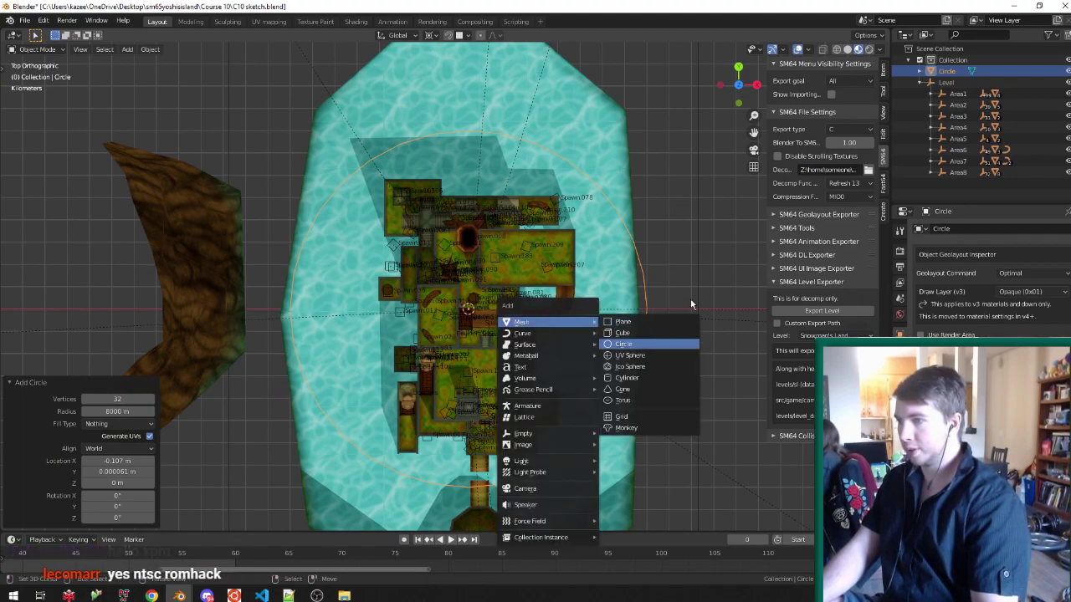
left_click(623, 344)
left_click(116, 411)
type("400")
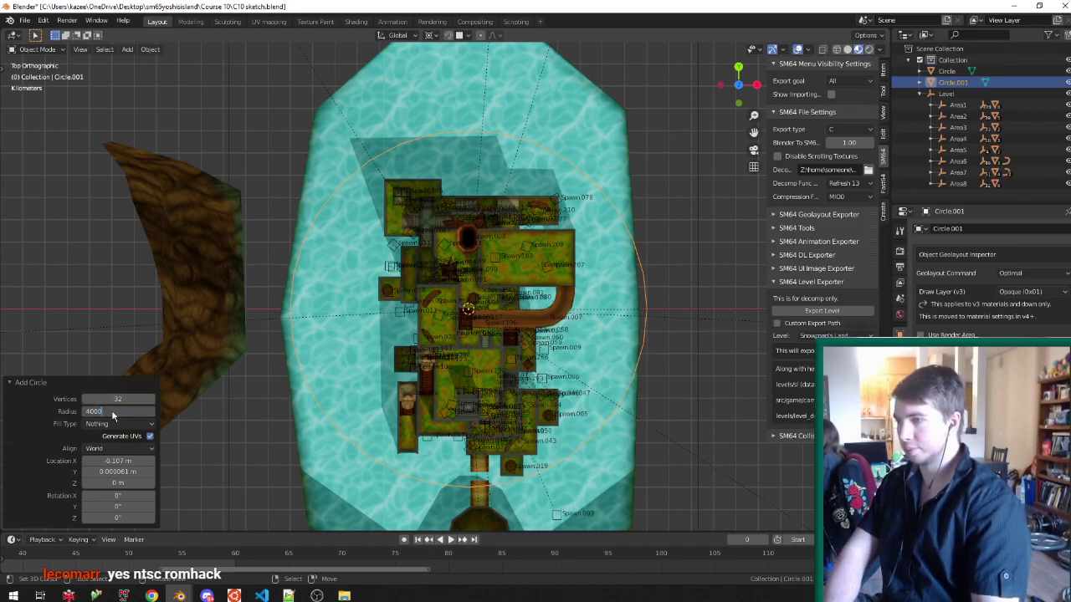
key("Return")
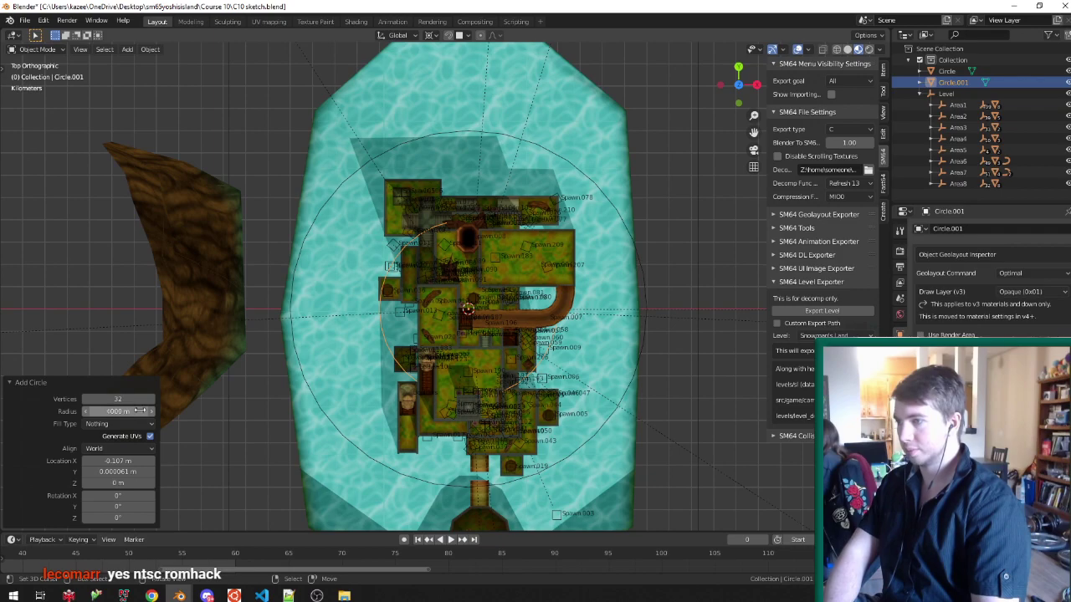
Switch back to Visual Studio Code, complete the dist assignment with "4000.f + 4000.f;", and save the file.
left_click(262, 595)
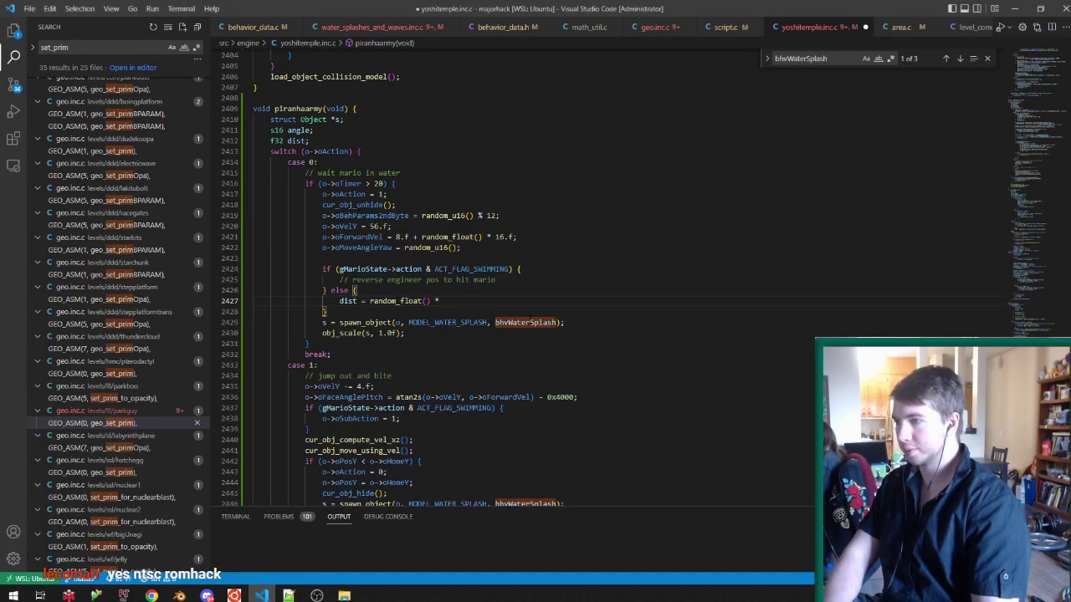
type("4000.f + 4000.f;")
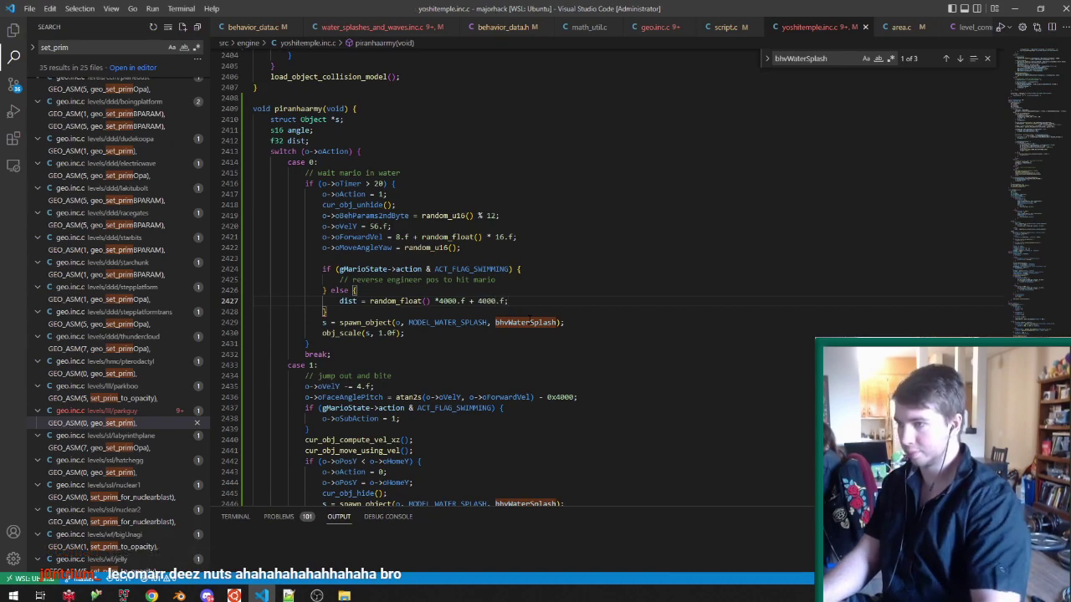
Return to C10 sketch.blend in Blender and scale both circles by 1.45 along the global Y axis to match the water area.
left_click(179, 595)
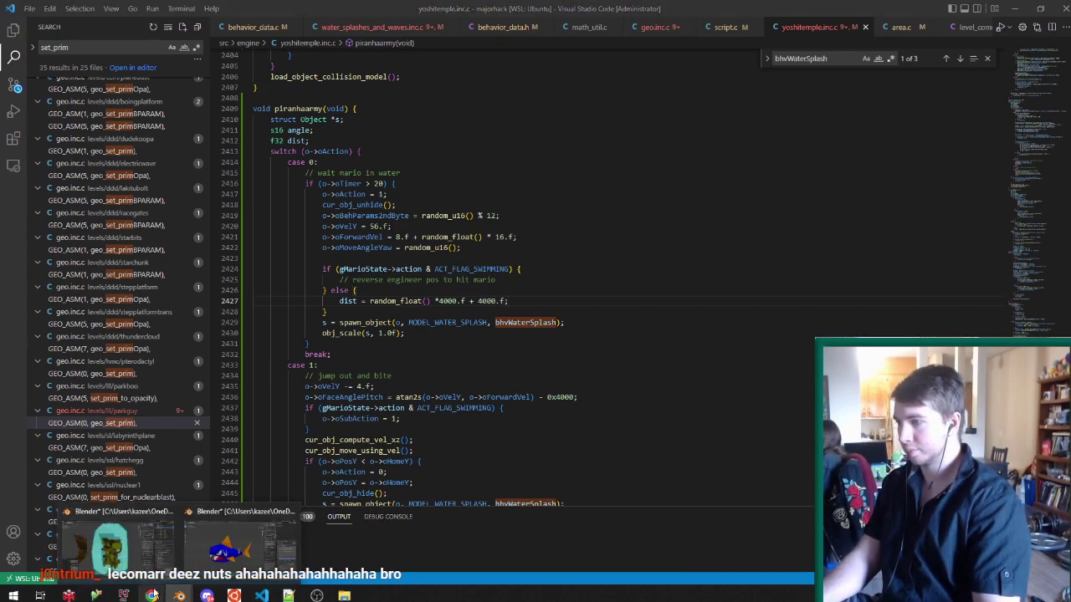
left_click(121, 542)
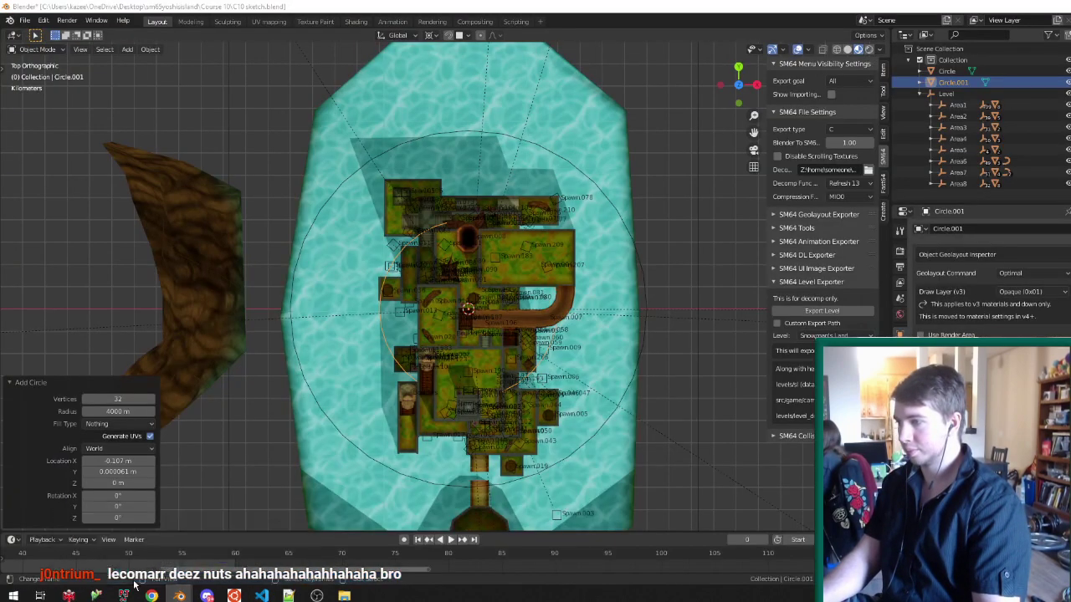
left_click(648, 283)
scroll(595, 267, "down", 1)
key("s")
key("y")
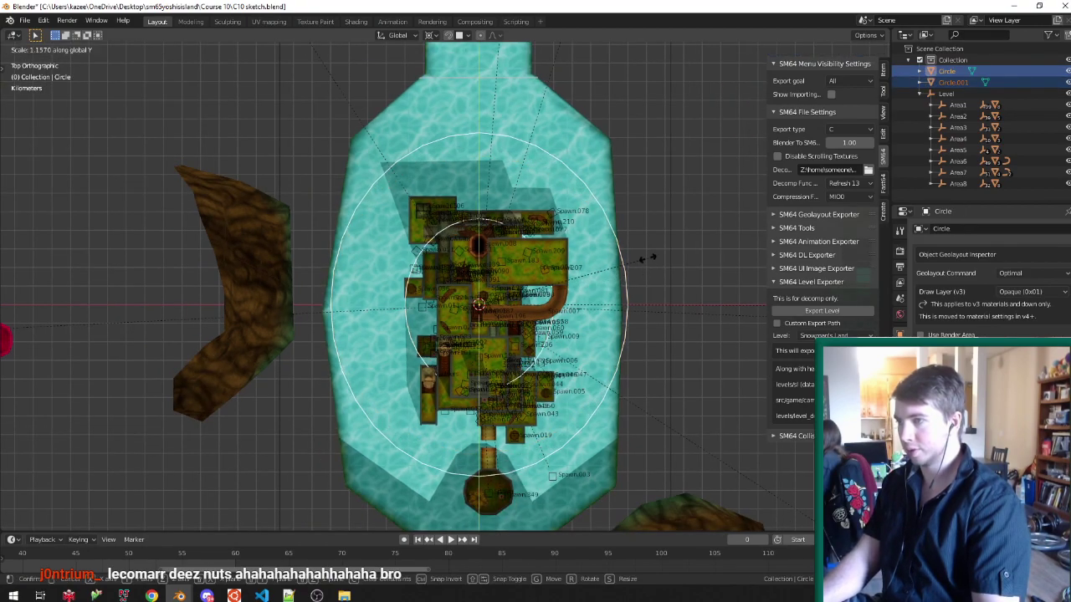
left_click(678, 216)
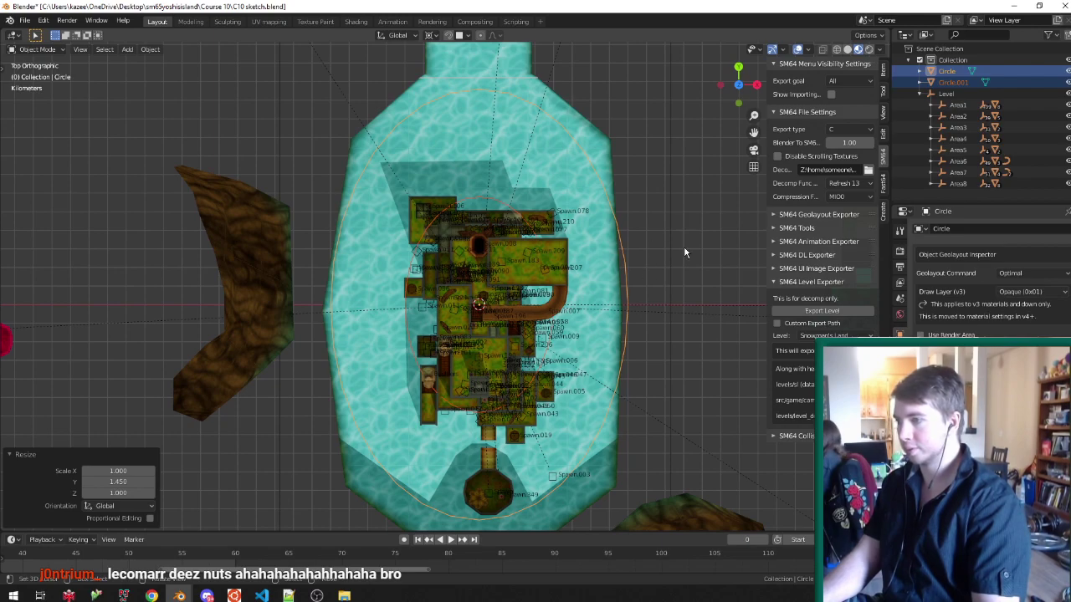
scroll(674, 256, "down", 2)
scroll(648, 289, "up", 2)
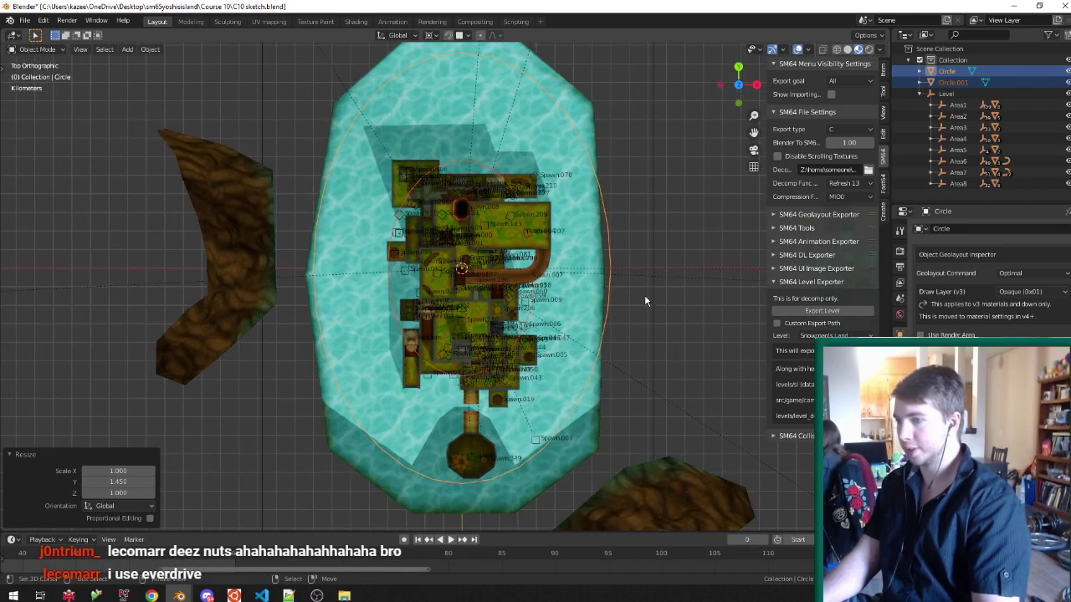
Switch to Visual Studio Code, add "o->oPosX = sins(angle) * dist;" below the dist assignment, and save.
left_click(262, 596)
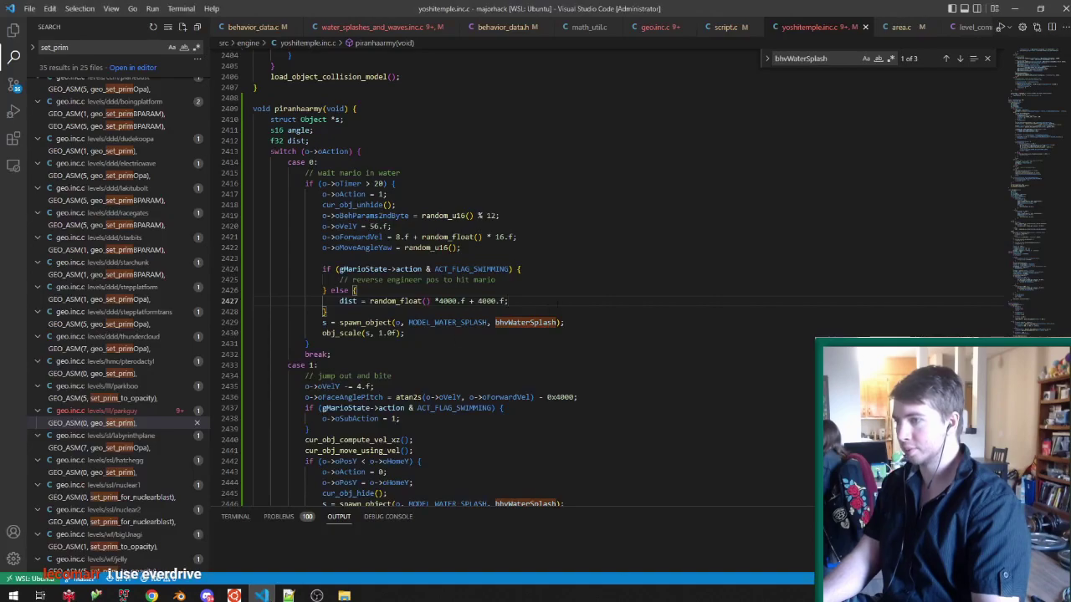
key("Return")
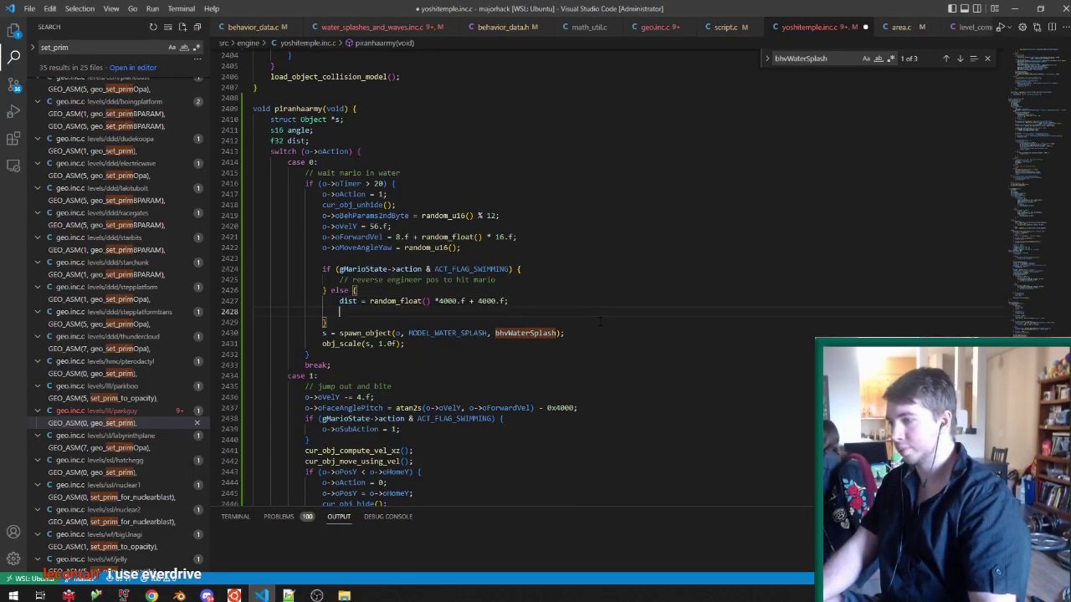
type("o->oPos")
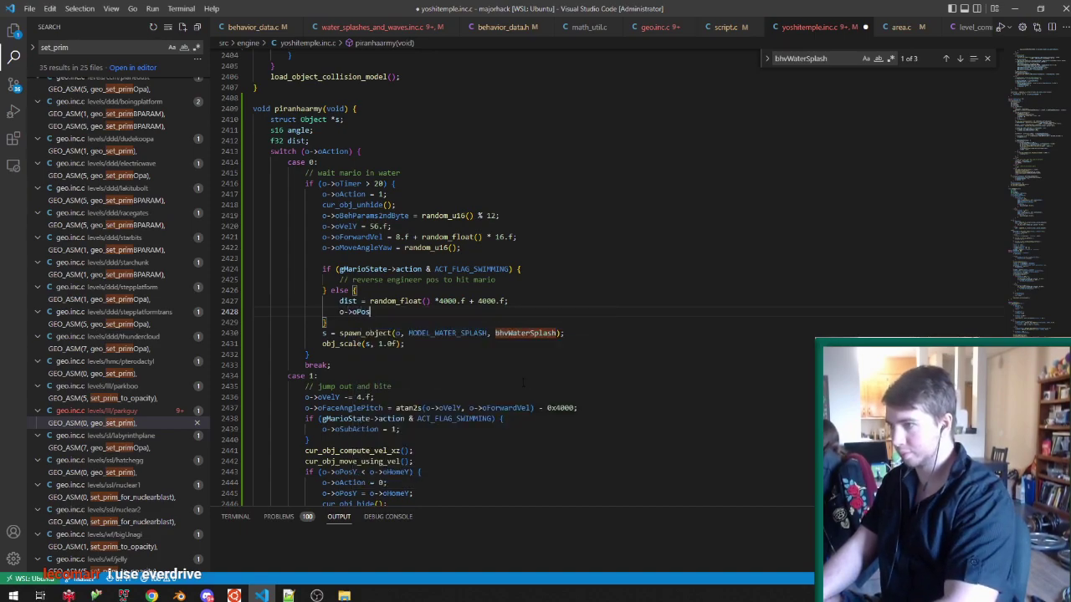
type("X = sins(angle)")
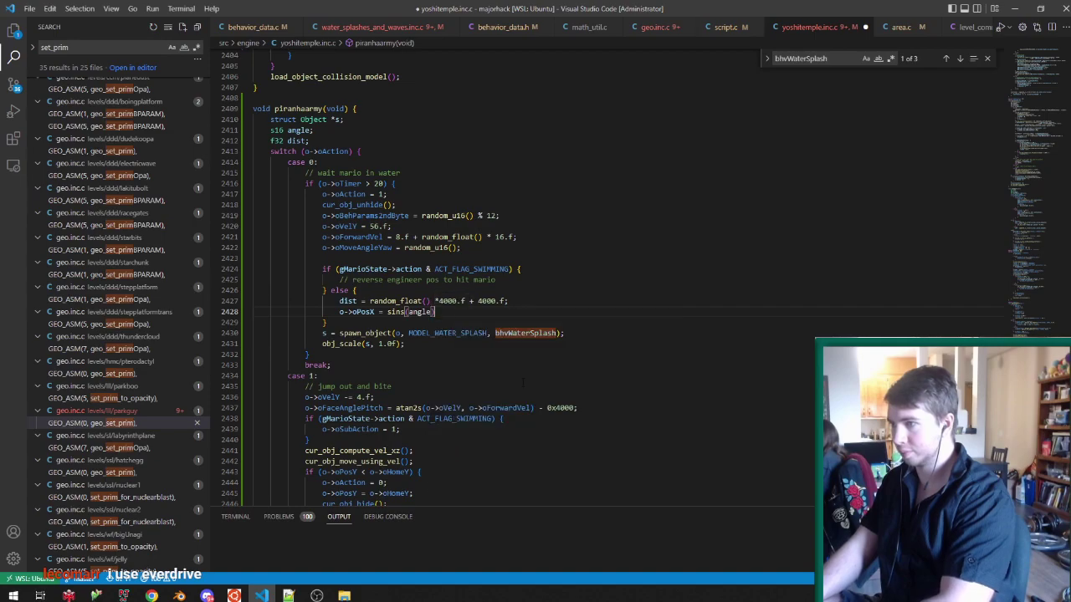
type(" * dist;")
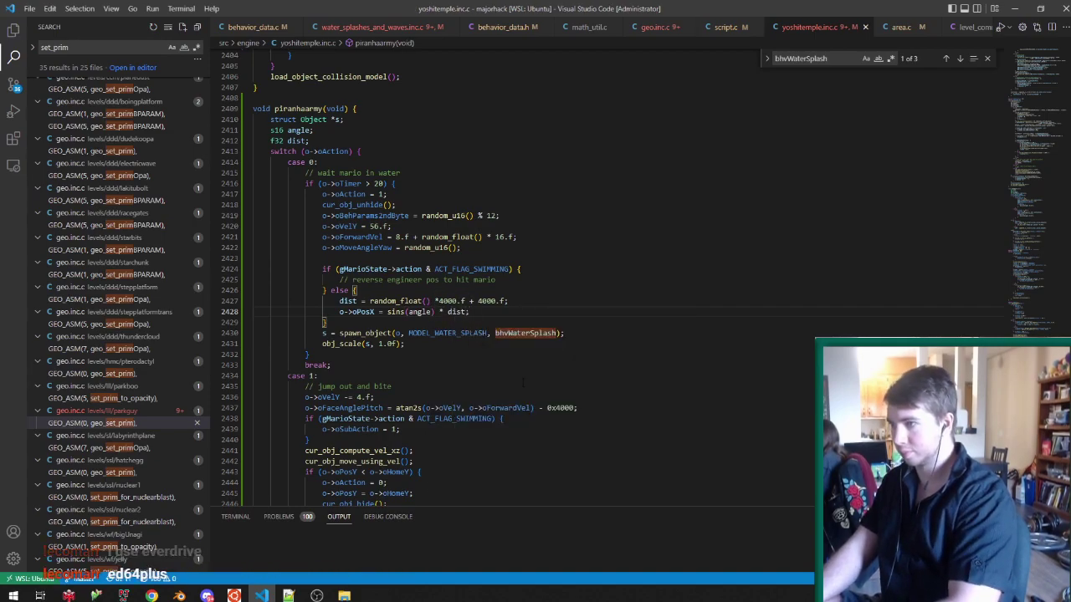
Add "o->oPosZ = cos(angle) * dist * 1.47f;" below the oPosX line and save the file.
key("Return")
type("o->")
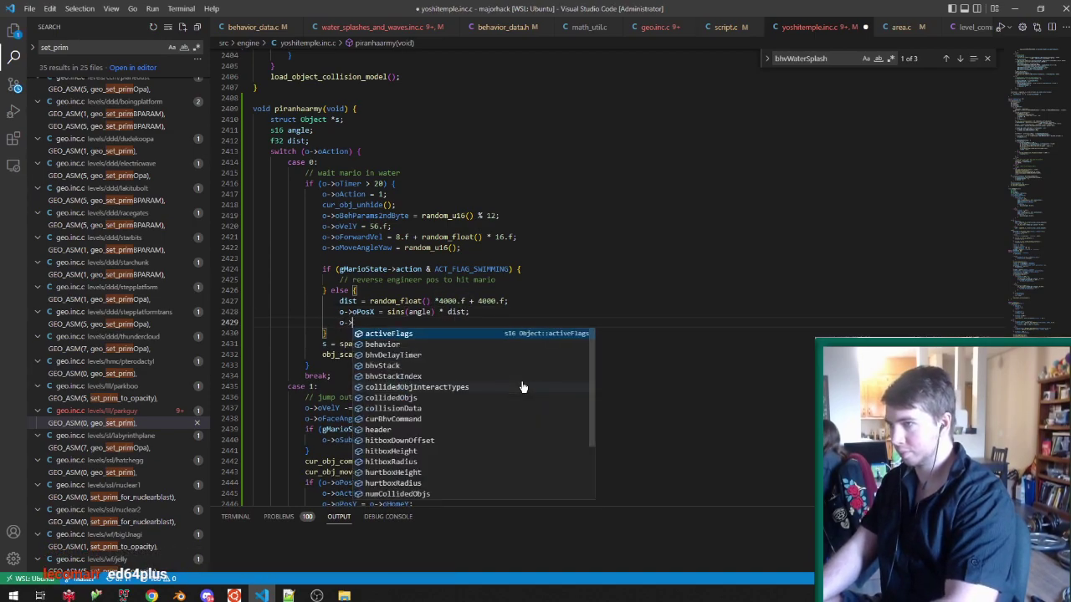
type("oPosZ  sins")
key("BackSpace")
key("BackSpace")
key("BackSpace")
key("BackSpace")
key("BackSpace")
type("cos(angle_ *")
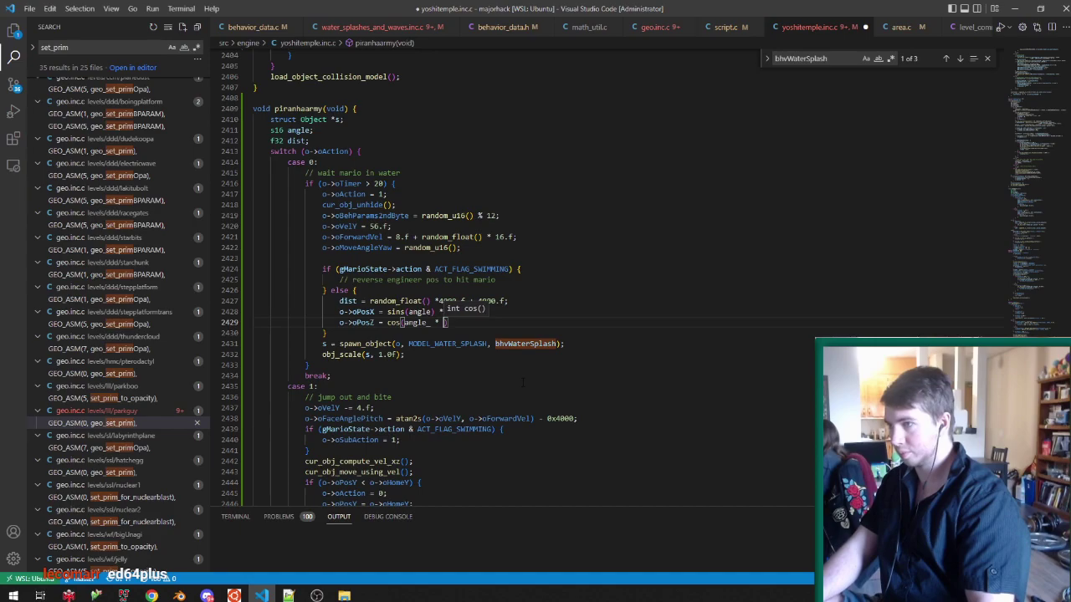
key("BackSpace")
key("BackSpace")
key("BackSpace")
key("BackSpace")
type(") * dist * 1.47")
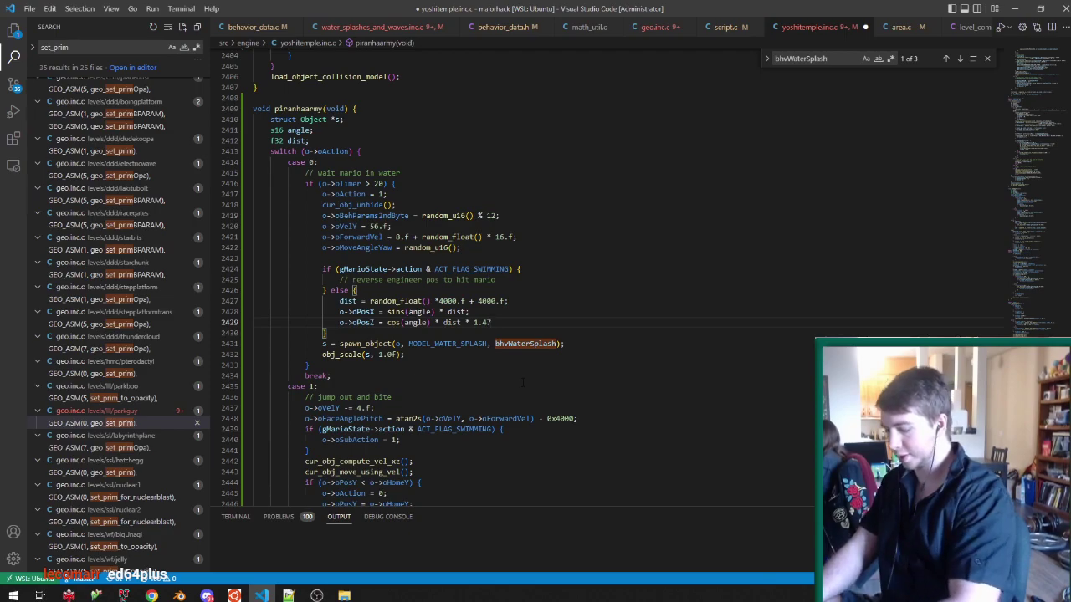
type("f;")
key("ctrl+s")
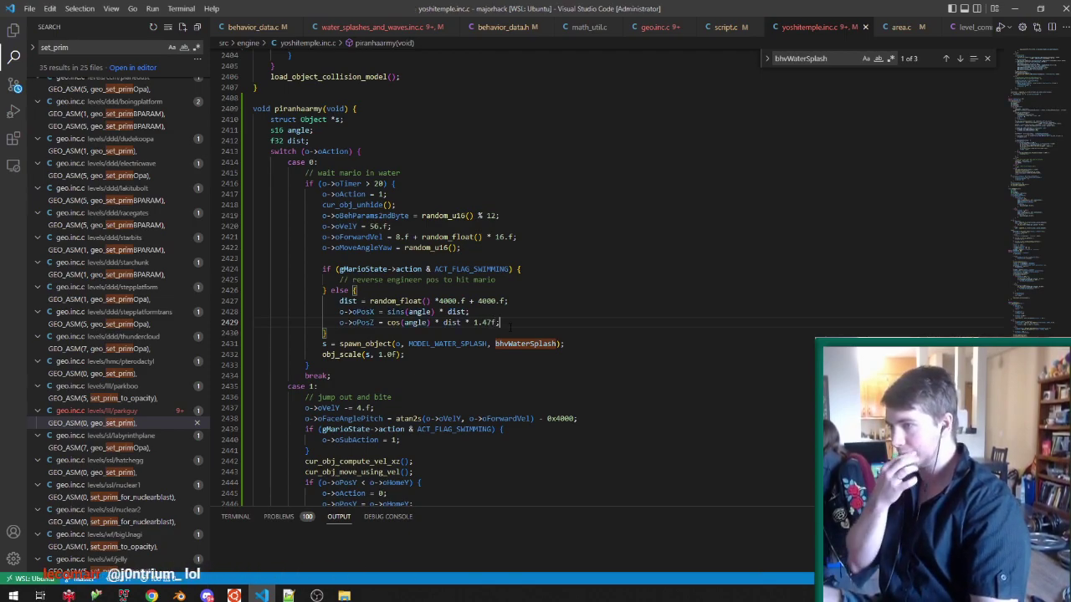
Delete both circles from C10 sketch.blend in Blender, save the file, and return to Visual Studio Code.
left_click(113, 543)
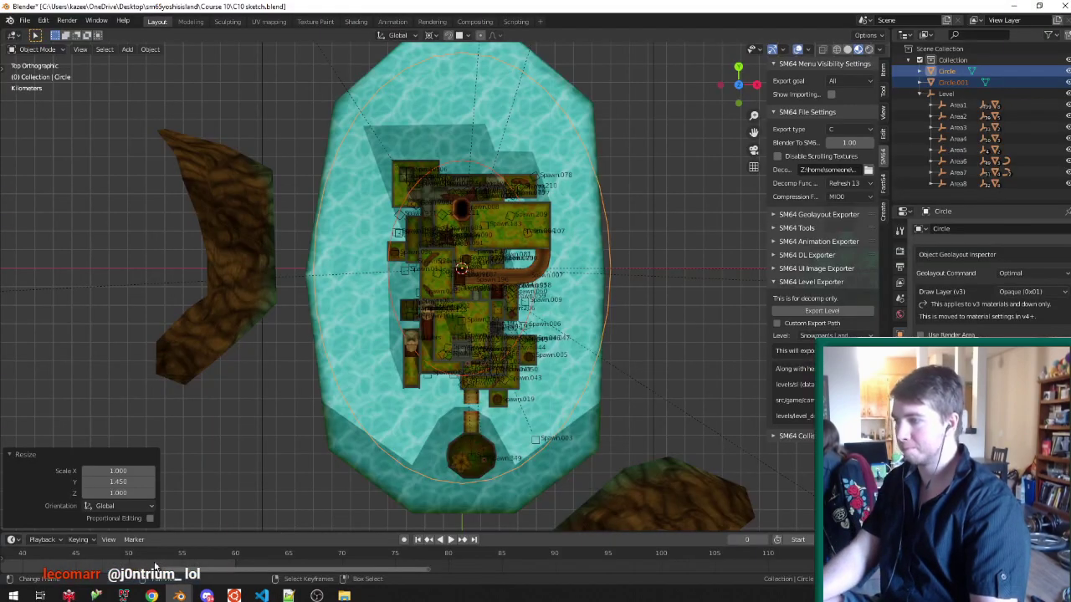
key("x")
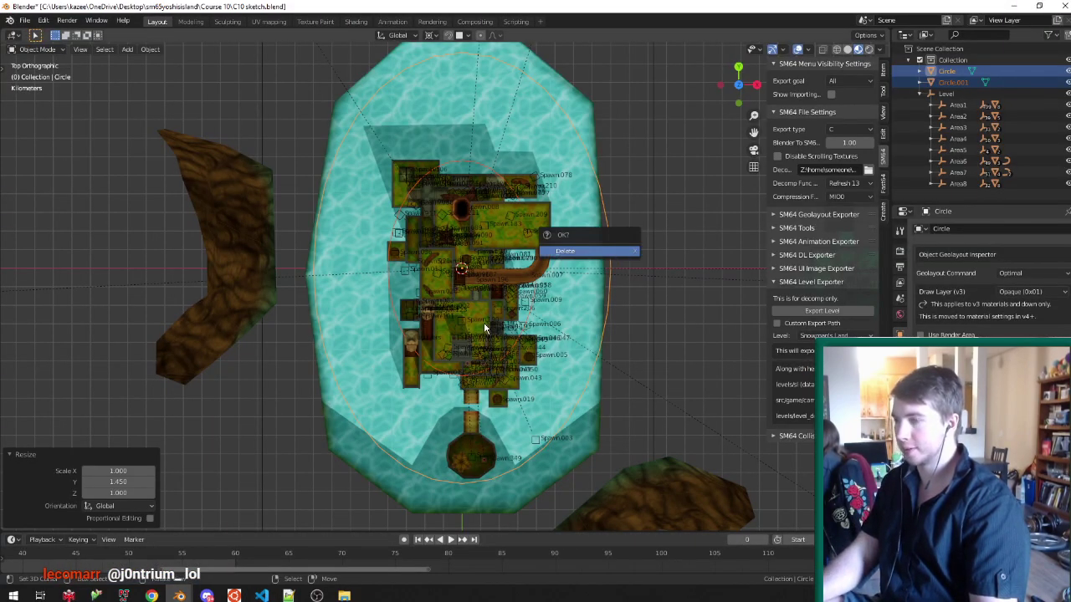
left_click(598, 250)
middle_click_drag(598, 231, 654, 195)
key("ctrl+s")
left_click(946, 72)
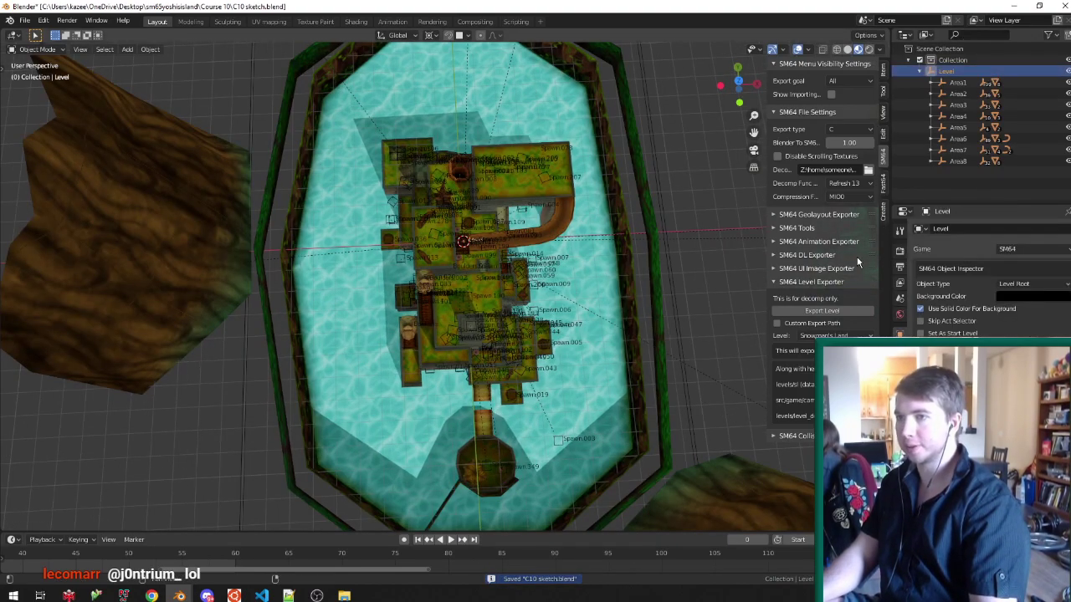
left_click(261, 596)
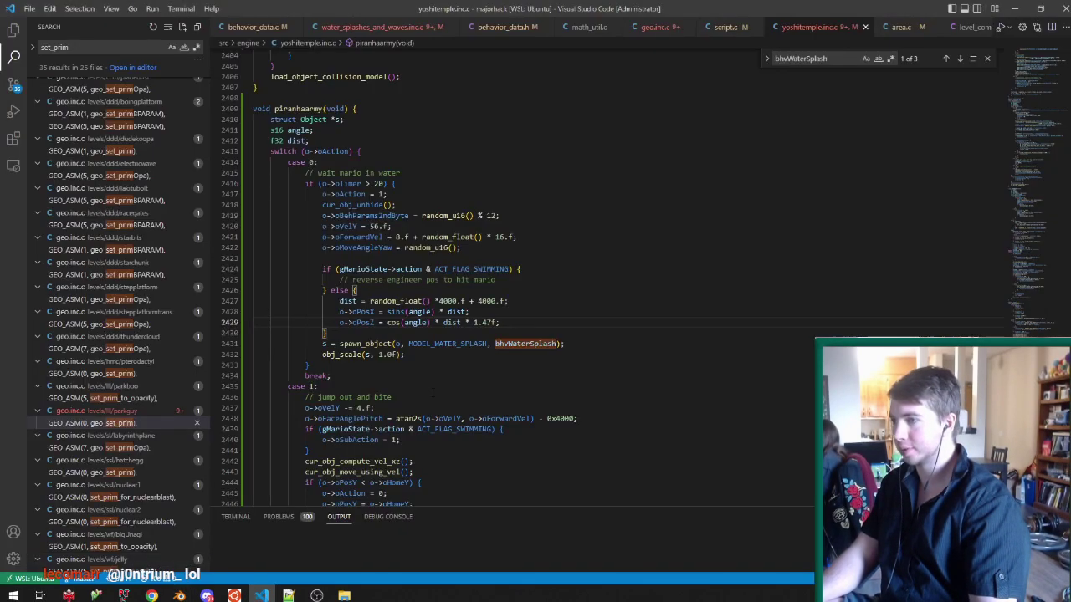
Insert a "cur_obj_update_floor_and_walls();" call above cur_obj_compute_vel_xz in case 1 of piranhaarmy.
key("shift+Home")
key("BackSpace")
type("cur_obj_update_w")
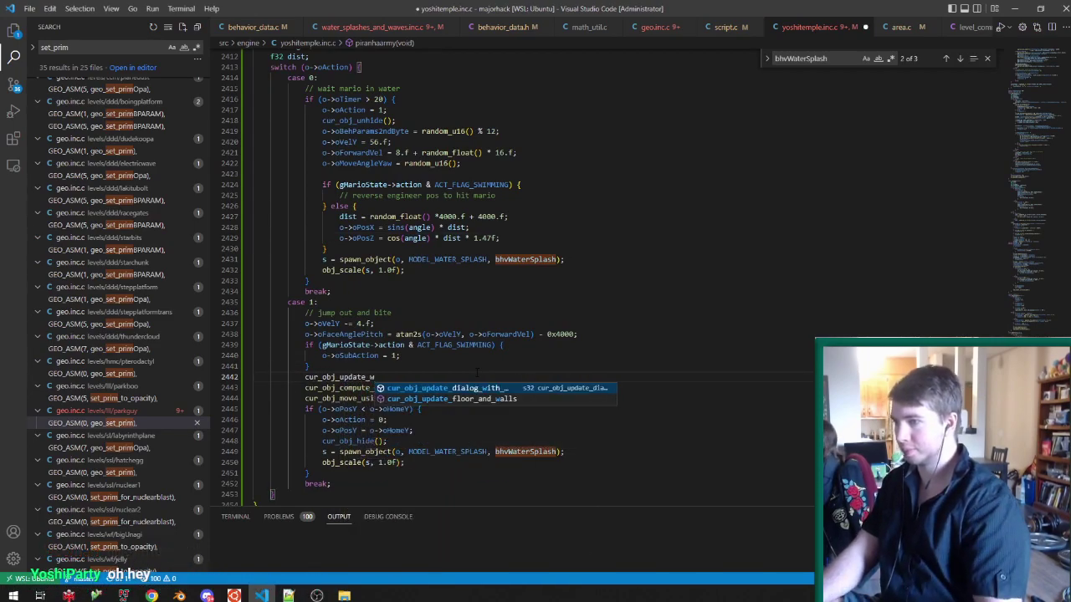
key("Down")
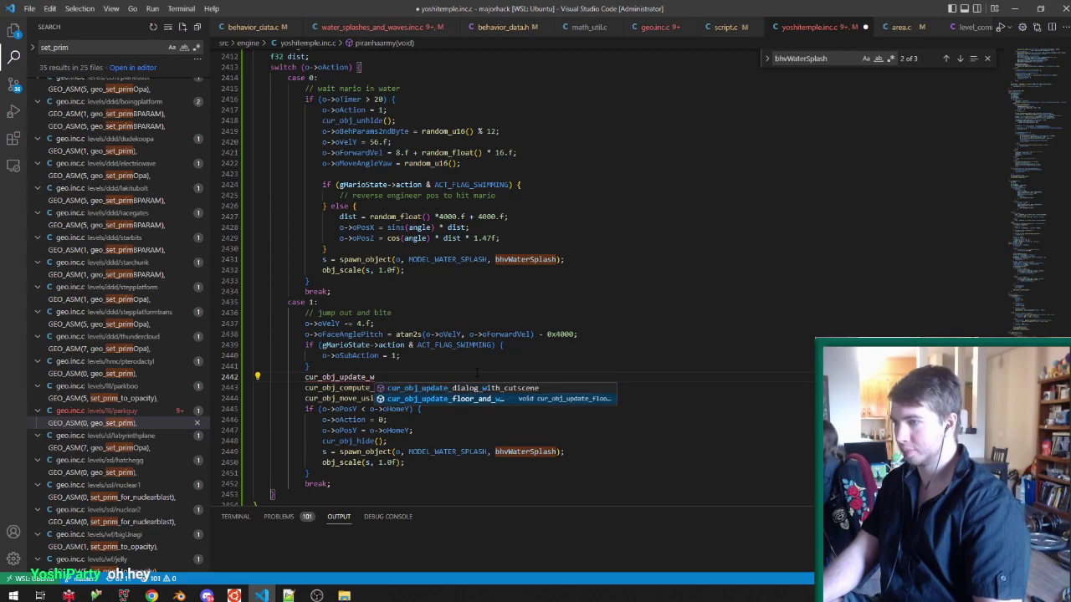
key("Tab")
type("();")
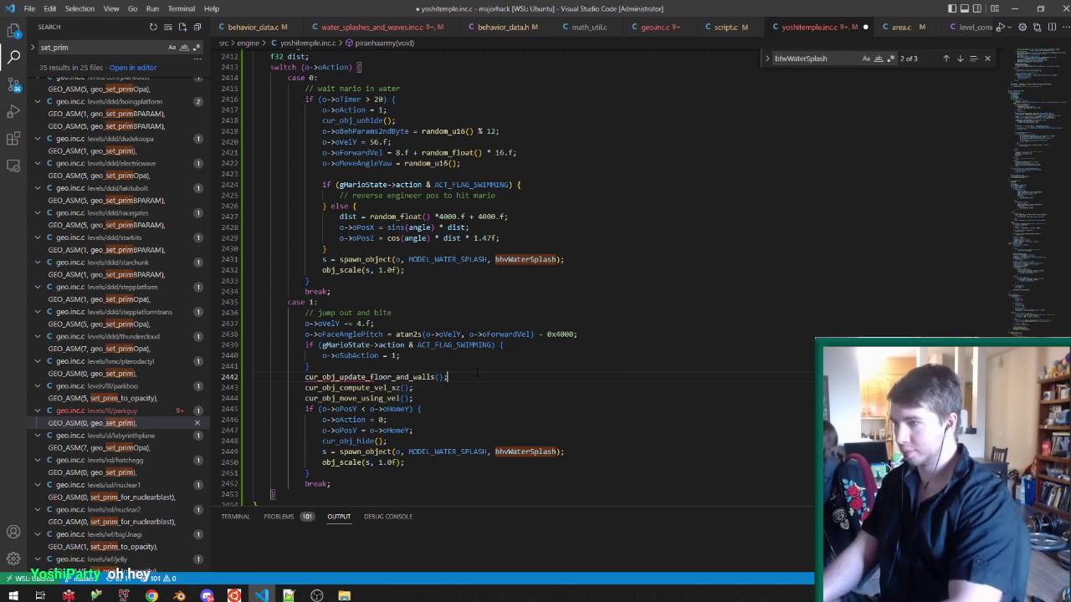
Replace the cur_obj_update_floor_and_walls call with the cur_obj_resolve_wall_collisions if block copied from cur_obj_update_floor_and_resolve_wall_collisions.
left_click(409, 377, "ctrl")
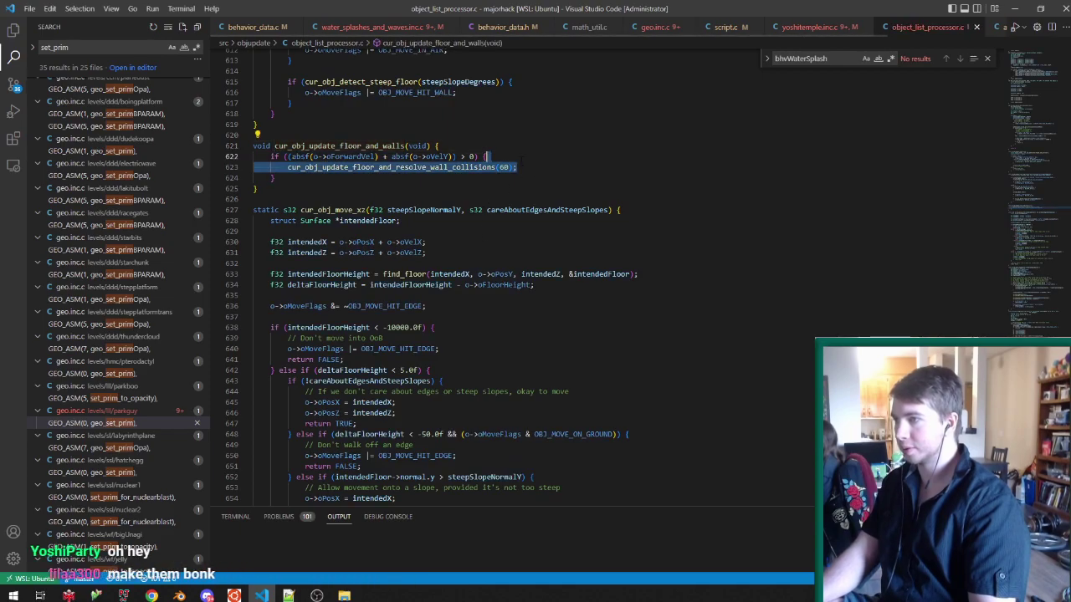
left_click(430, 168, "ctrl")
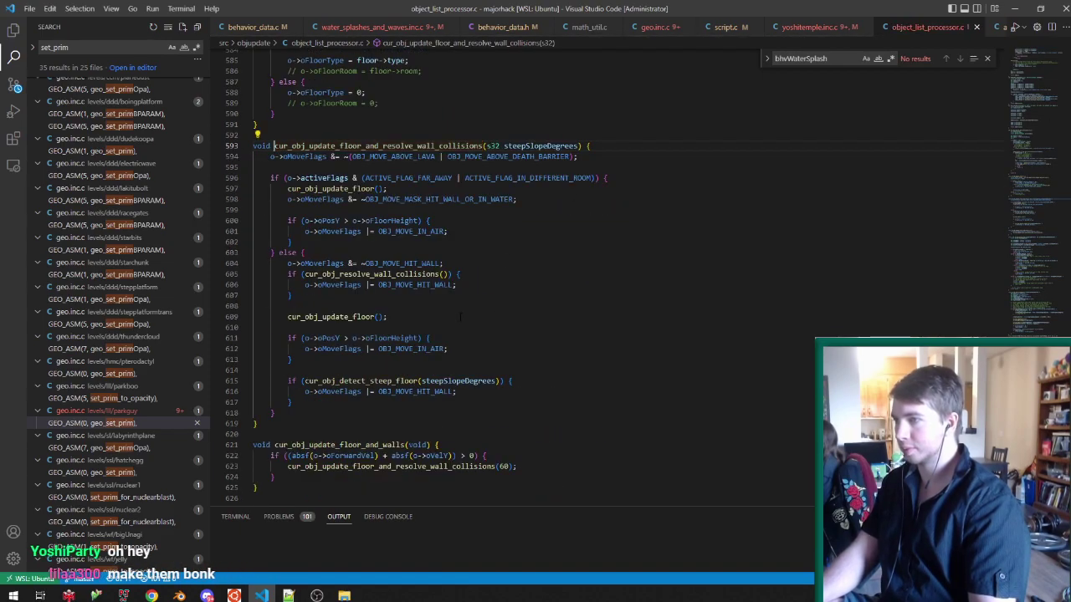
left_click_drag(516, 280, 549, 264)
key("ctrl+c")
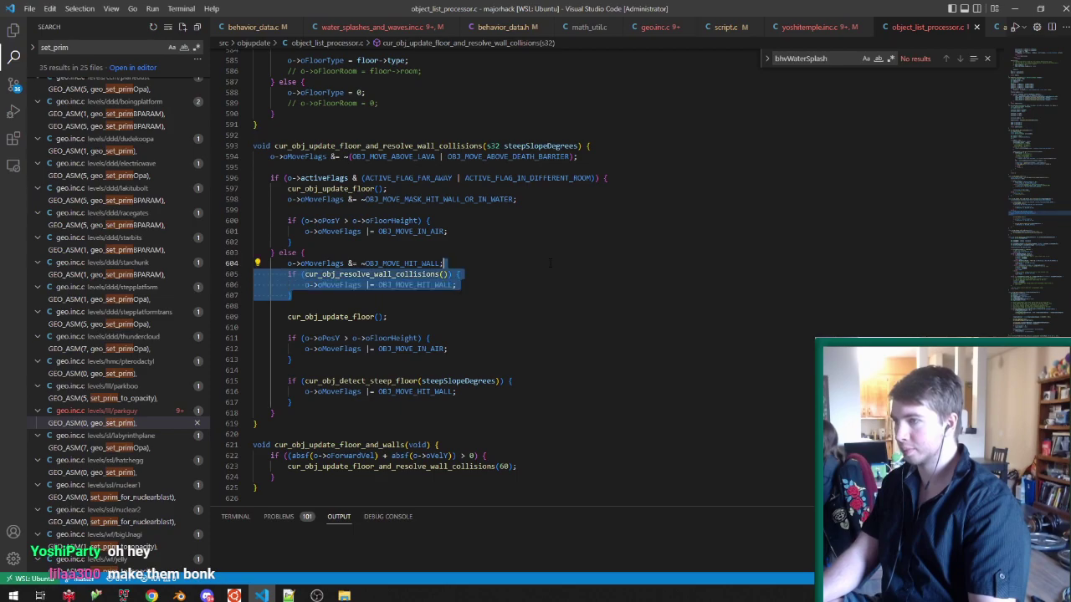
key("alt+Left")
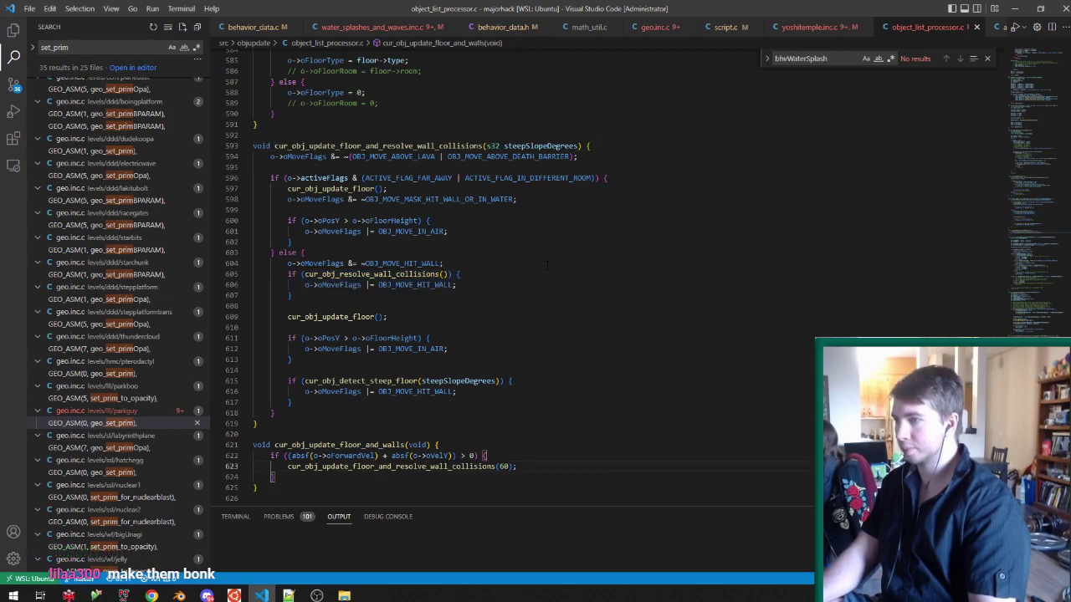
key("alt+Left")
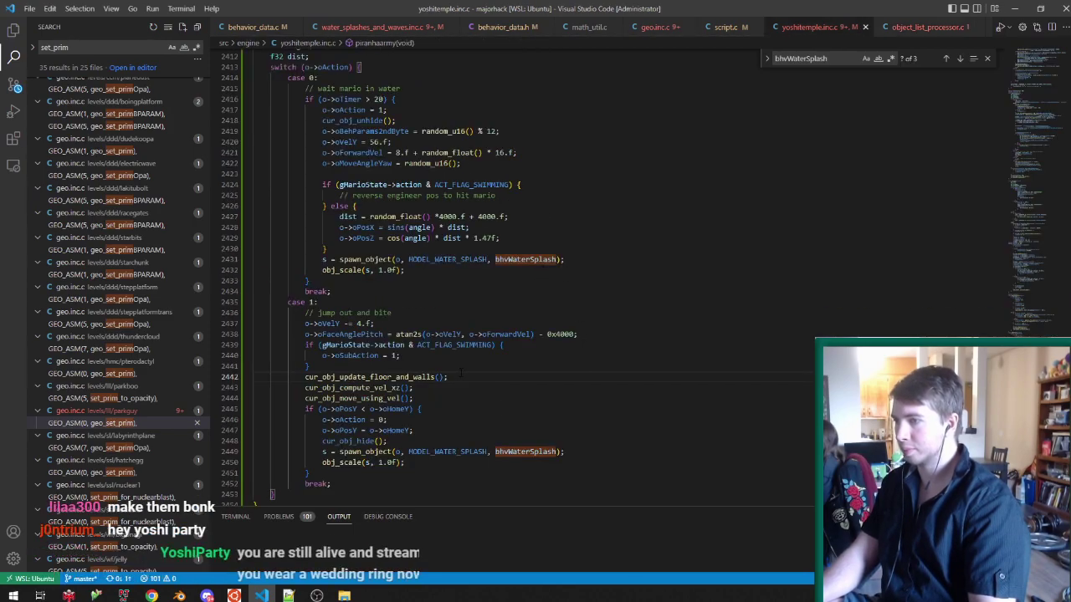
left_click_drag(485, 378, 483, 368)
key("ctrl+v")
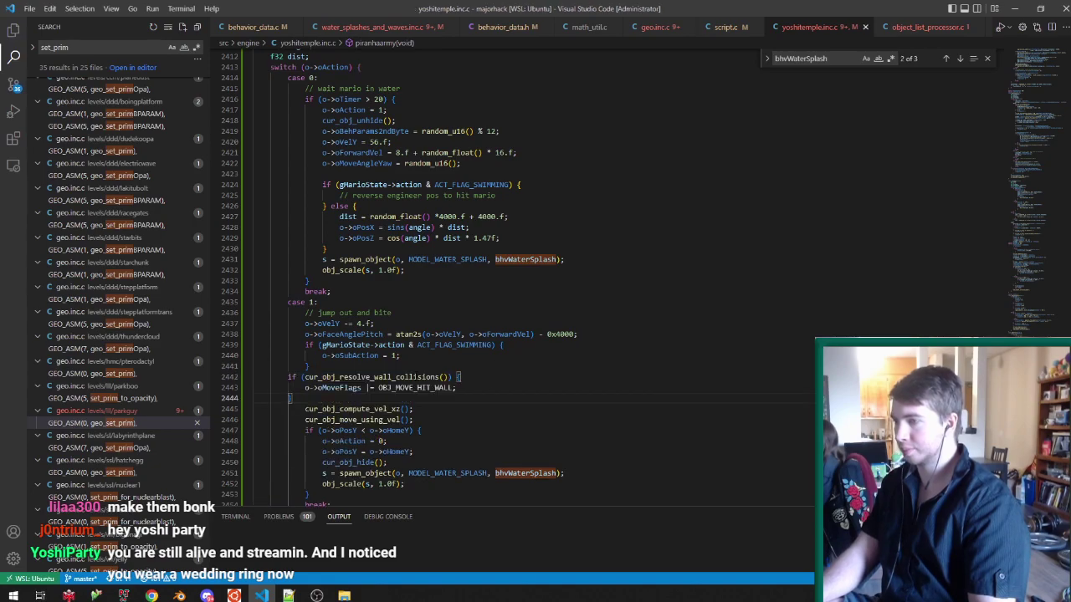
Inspect the definition of cur_obj_resolve_wall_collisions in object_list_processor.c and search the file for "_simple".
left_click(410, 377, "ctrl")
double_click(368, 146)
scroll(487, 218, "up", 6)
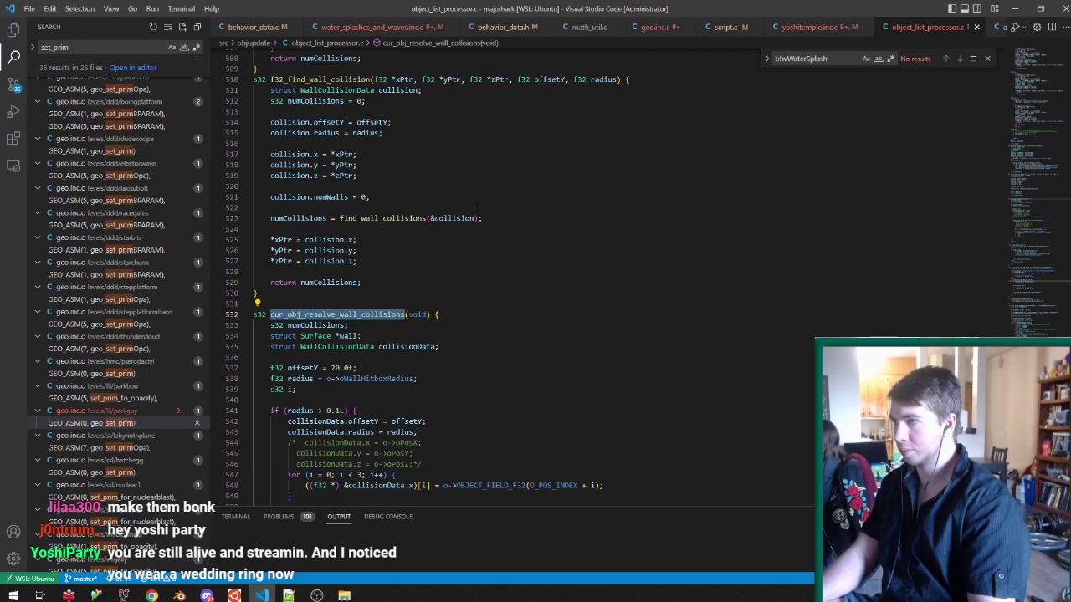
scroll(477, 207, "up", 10)
key("ctrl+f")
type("_simple")
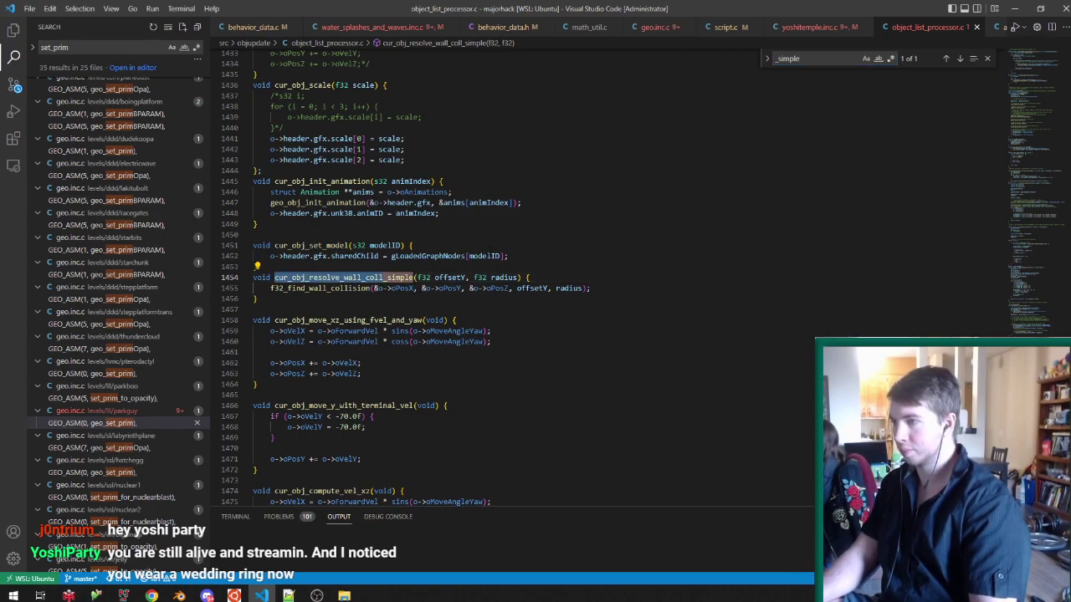
Return to piranhaarmy, change the function called in the wall collision condition to cur_obj_resolve_wall_coll_simple, and save the file.
key("alt+Left")
key("alt+Left")
key("alt+Left")
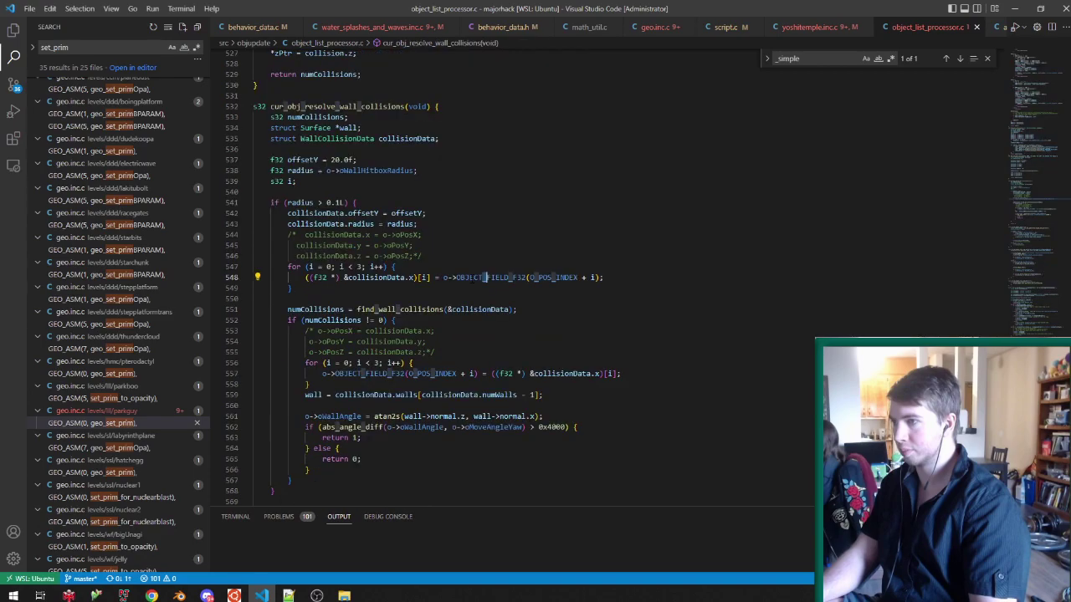
key("alt+Left")
key("alt+Left")
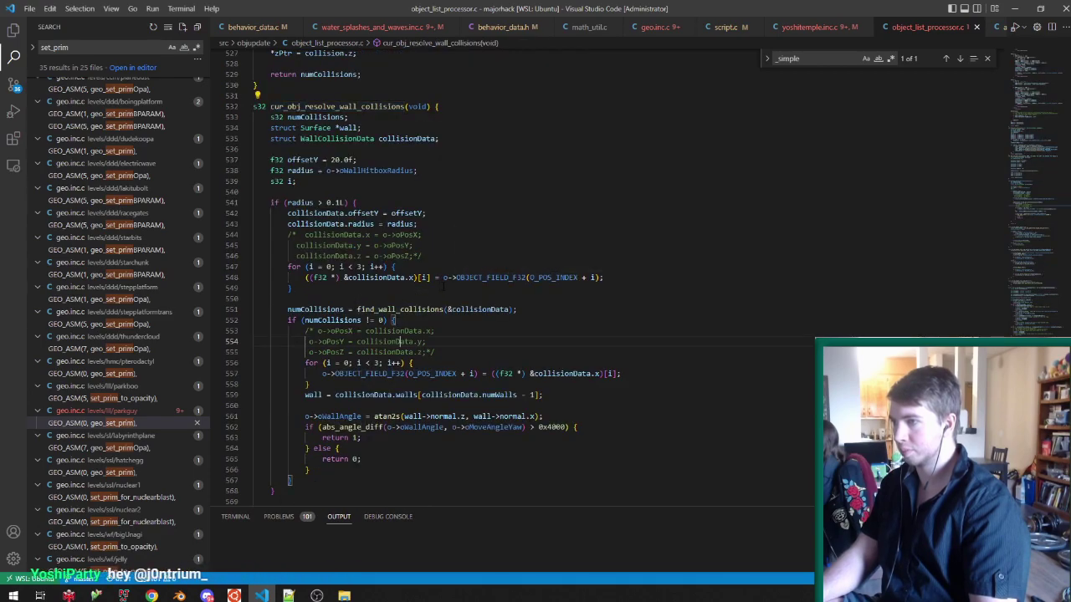
key("alt+Left")
double_click(410, 377)
type("cur_obj_resolve_wall_coll_simple")
key("ctrl+s")
Delete the oMoveFlags line from the wall collision block and pass 0.f and 50.f to cur_obj_resolve_wall_coll_simple.
left_click_drag(478, 388, 511, 374)
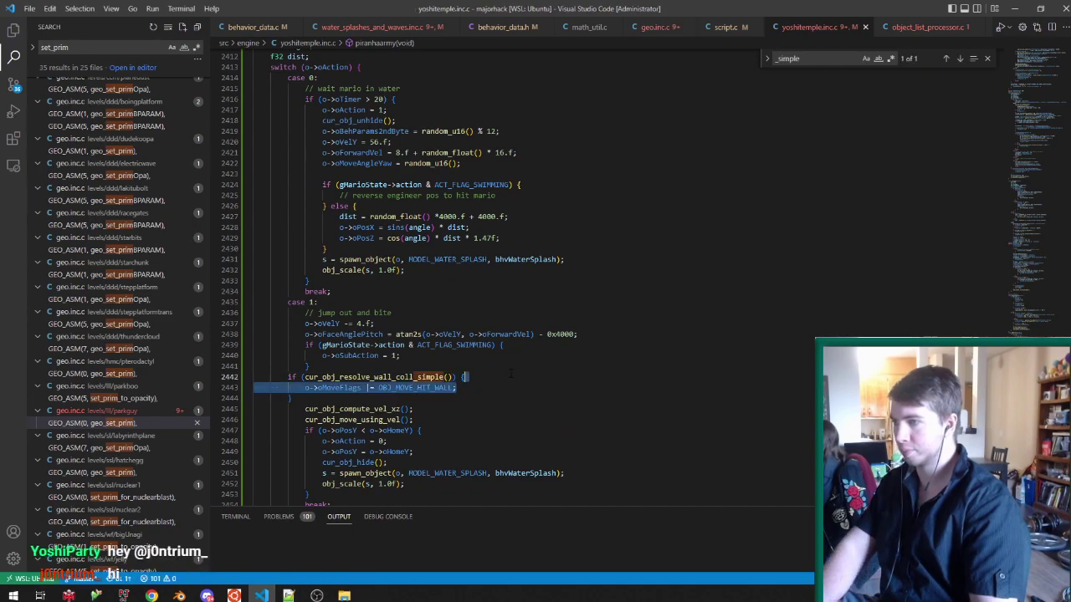
key("BackSpace")
left_click(412, 377, "ctrl")
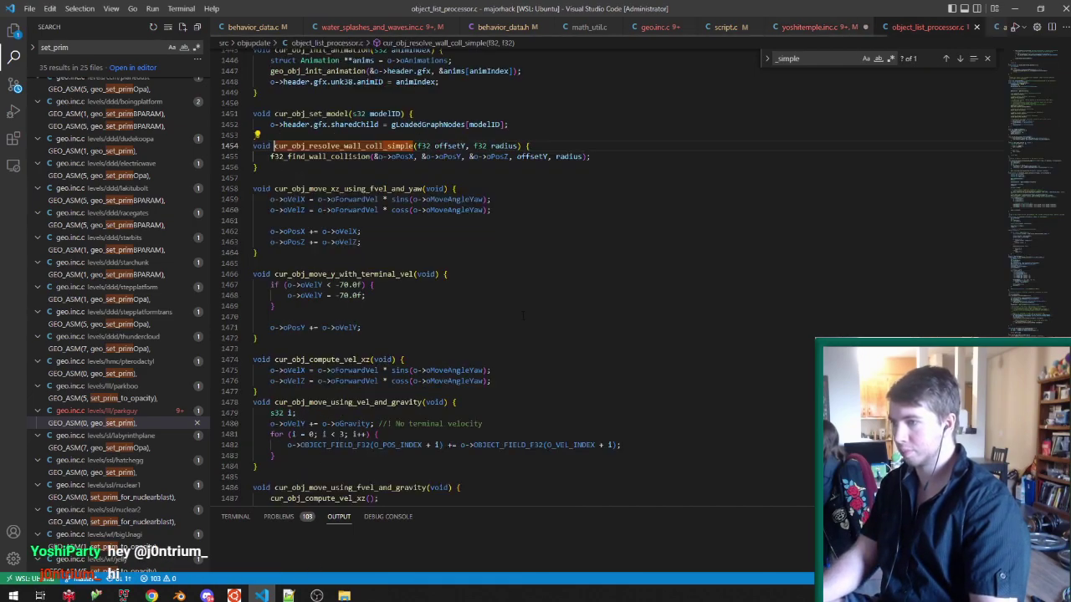
key("alt+Left")
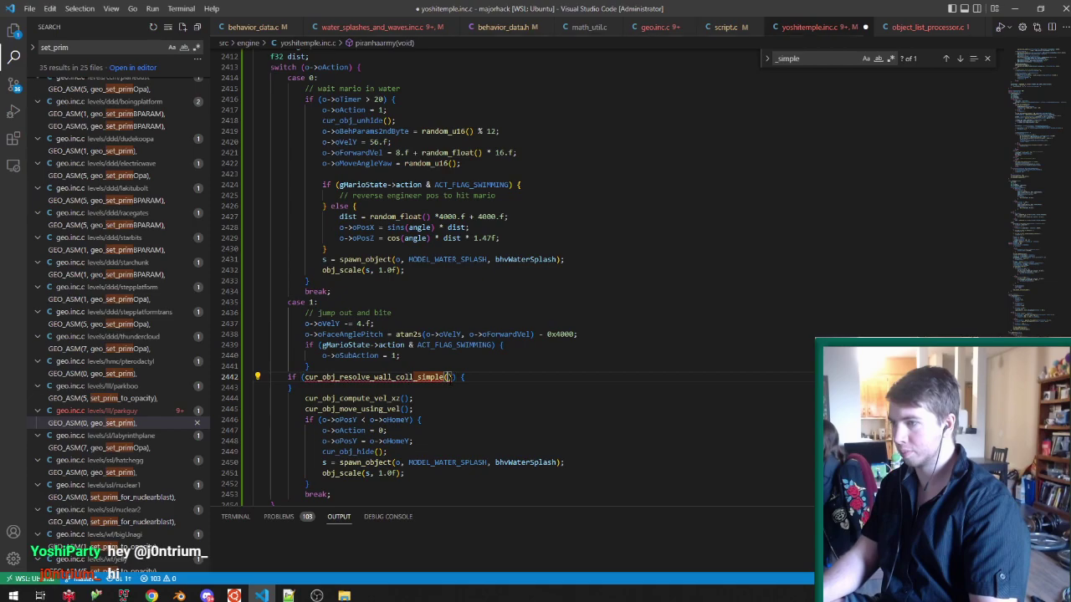
mouse_move(422, 371)
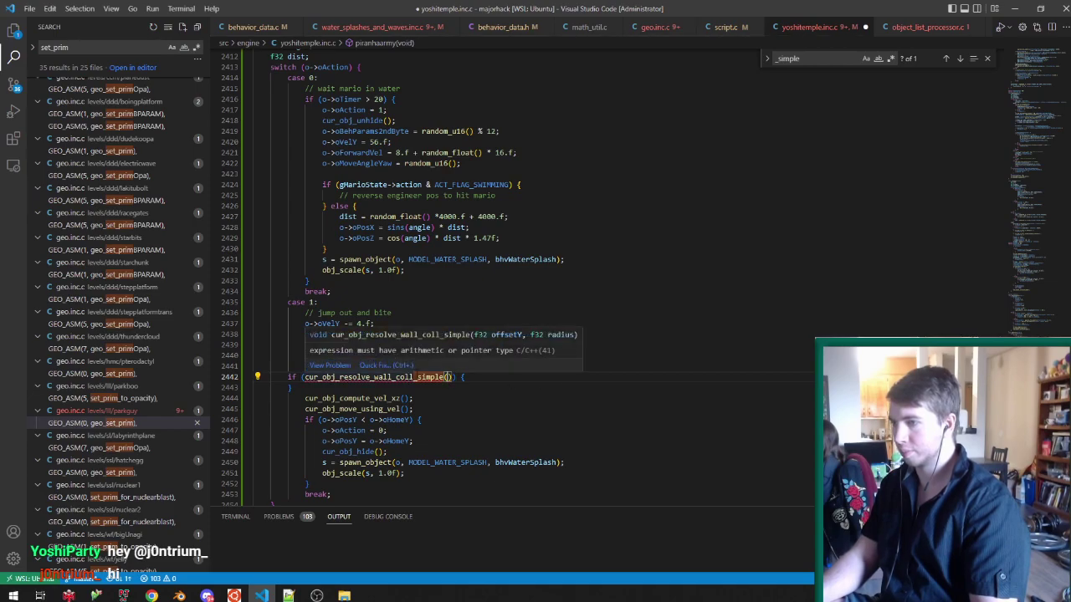
type("0.f, 50.f")
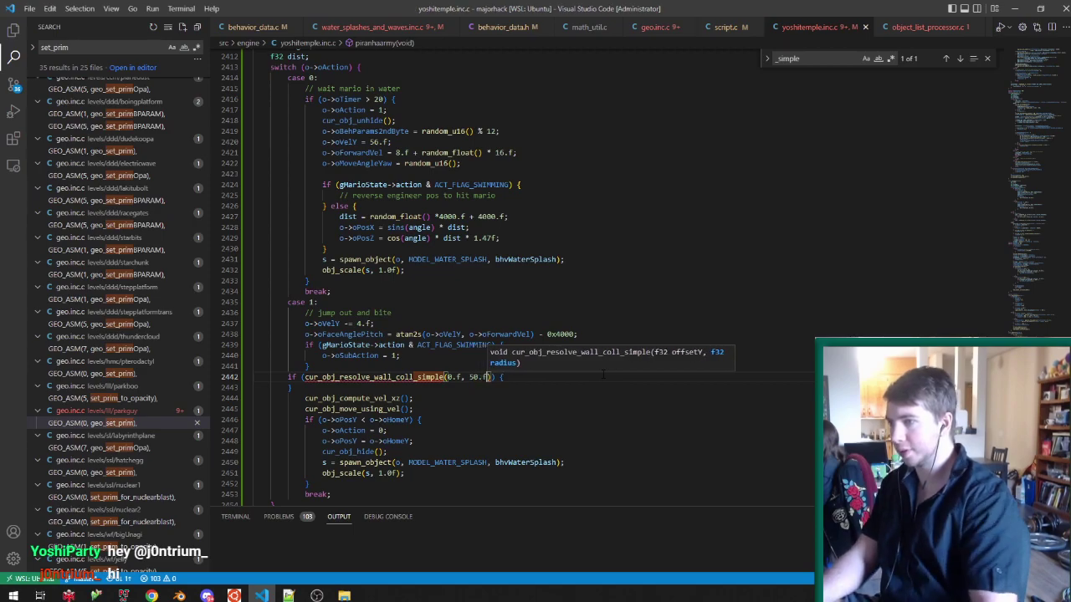
type(")")
Strip the if wrapper and braces to leave the standalone statement "cur_obj_resolve_wall_coll_simple(0.f, 50.f);" and save the file.
left_click(516, 379)
key("Delete")
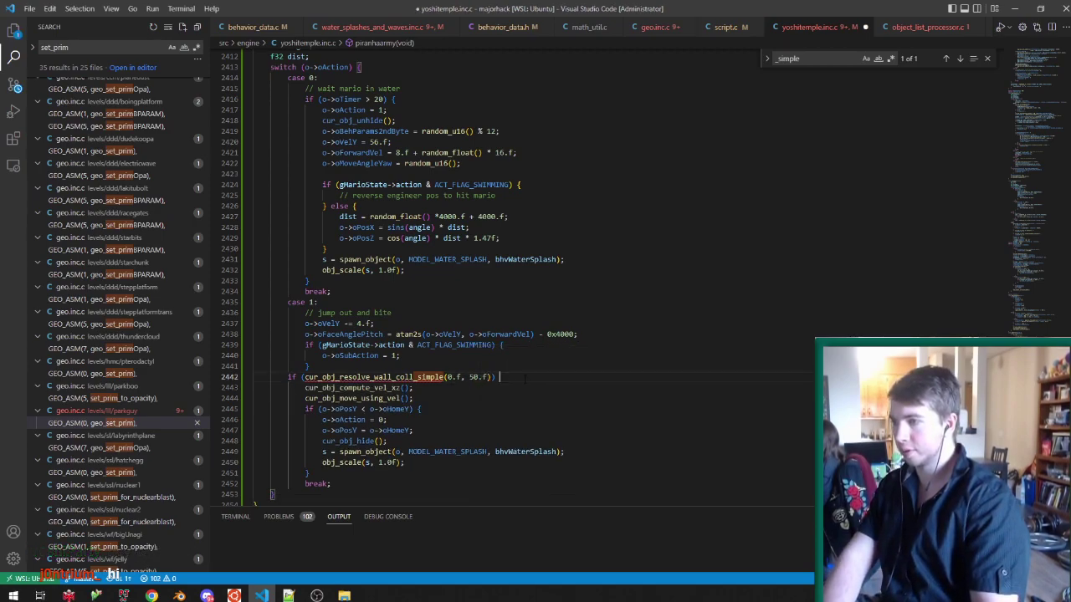
key("BackSpace")
key("Delete")
key("End")
key("ctrl+s")
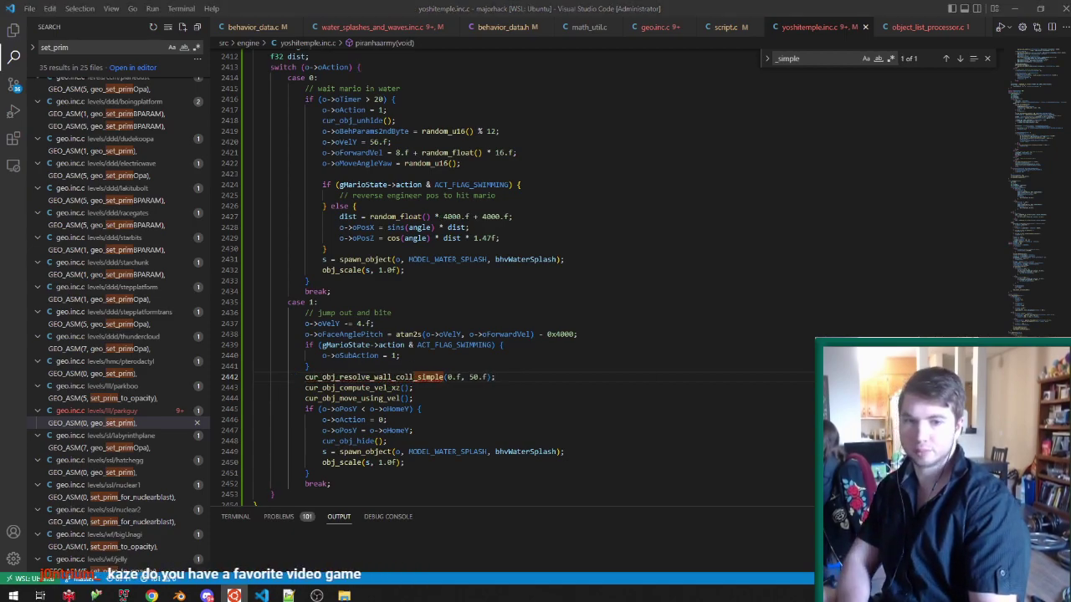
Correct cos to coss in the oPosZ assignment of yoshitemple.inc.c and save the file.
left_click(134, 595)
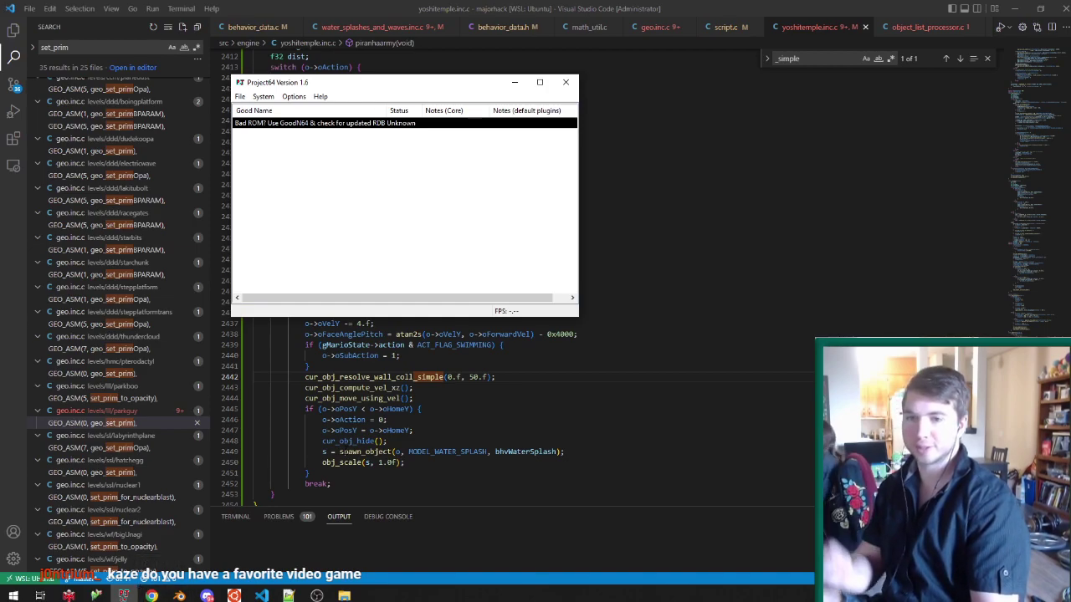
left_click(666, 3)
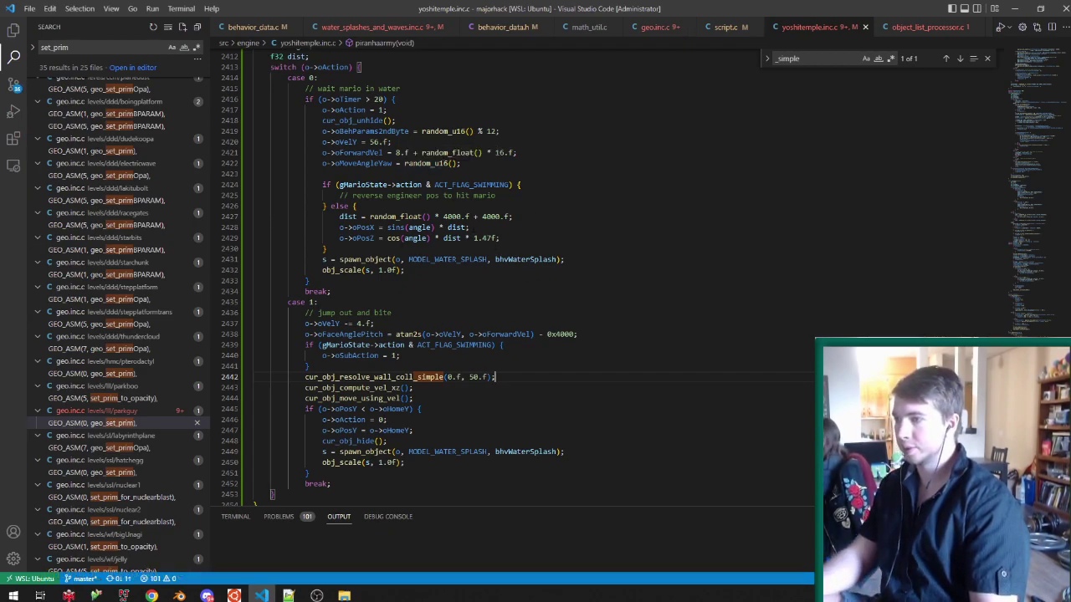
key("ctrl+s")
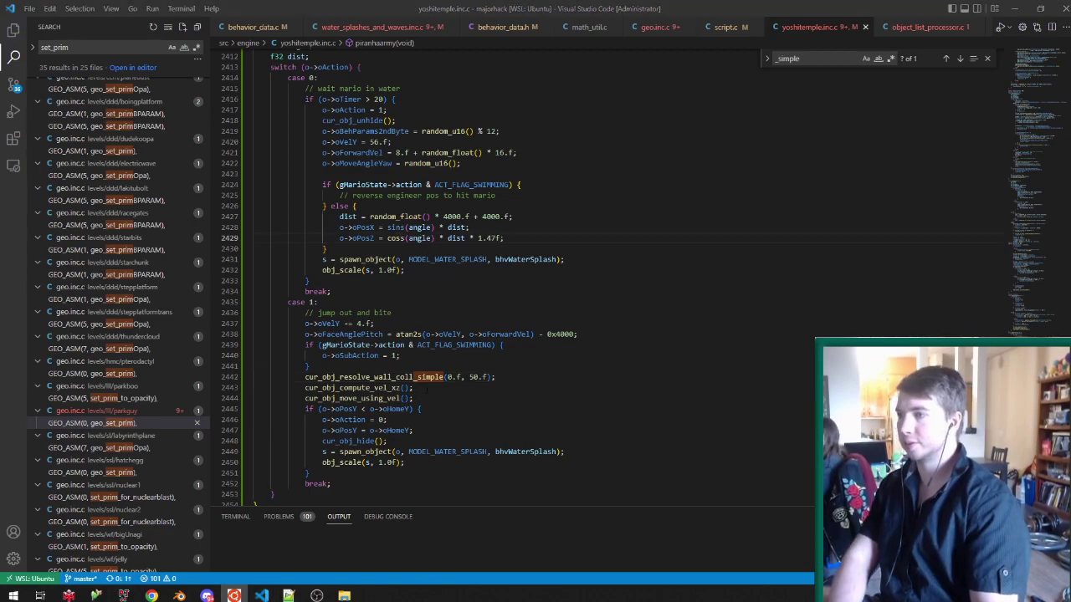
Launch the ROM in Project64, test the piranha army around the water in Divine Dino Domain, and close the emulator.
left_click(124, 595)
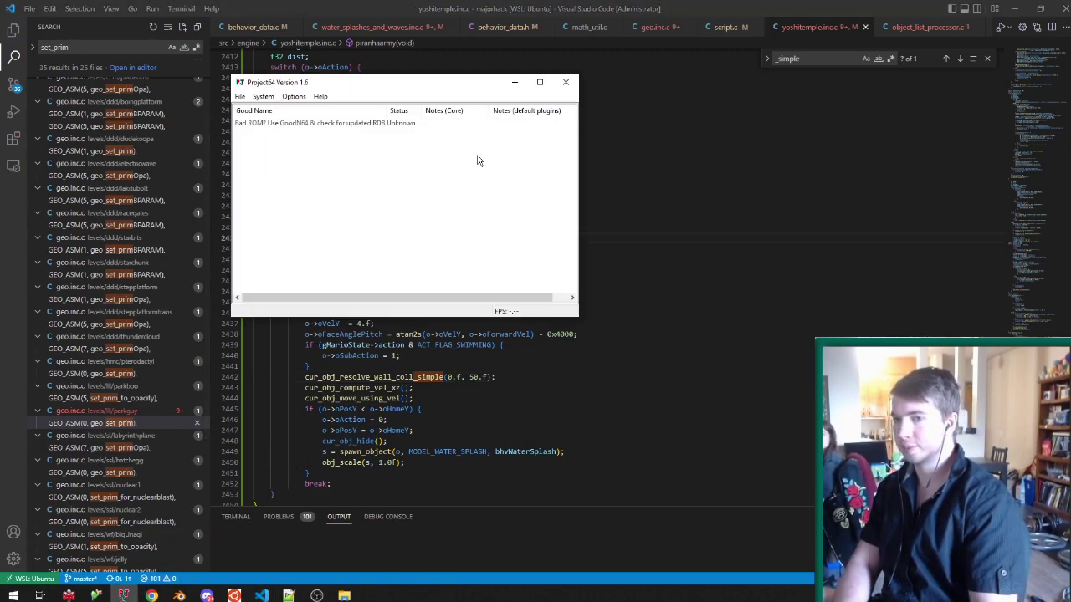
double_click(304, 124)
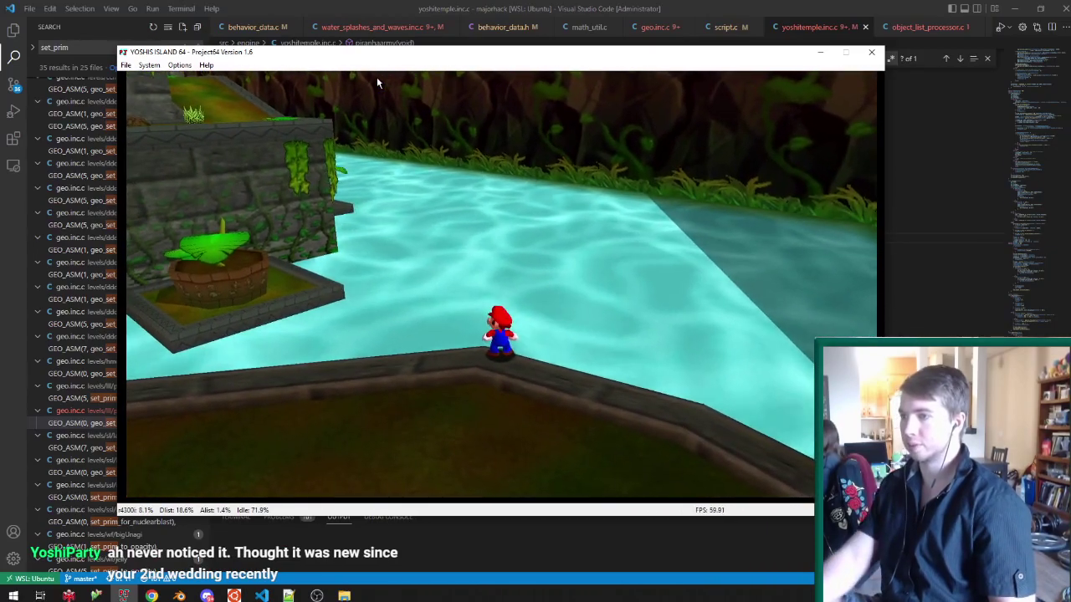
key("F4")
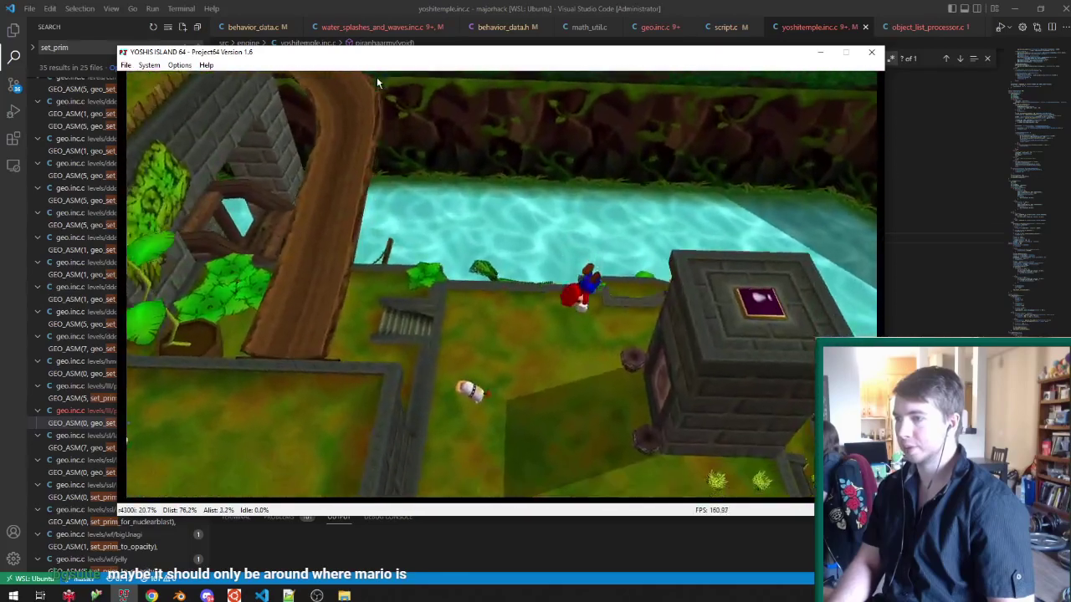
key("Return")
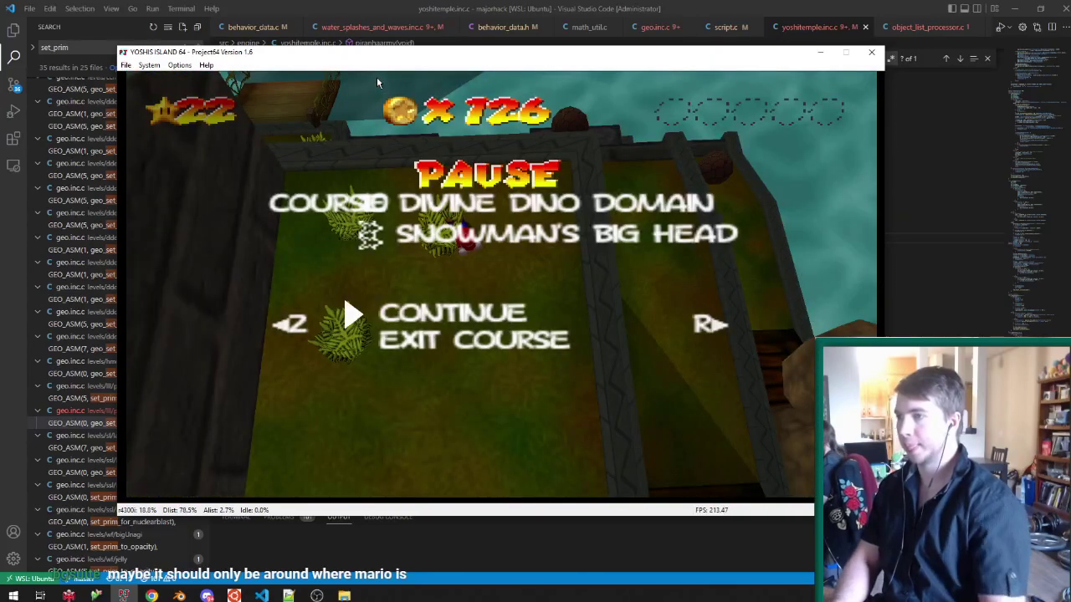
left_click(871, 53)
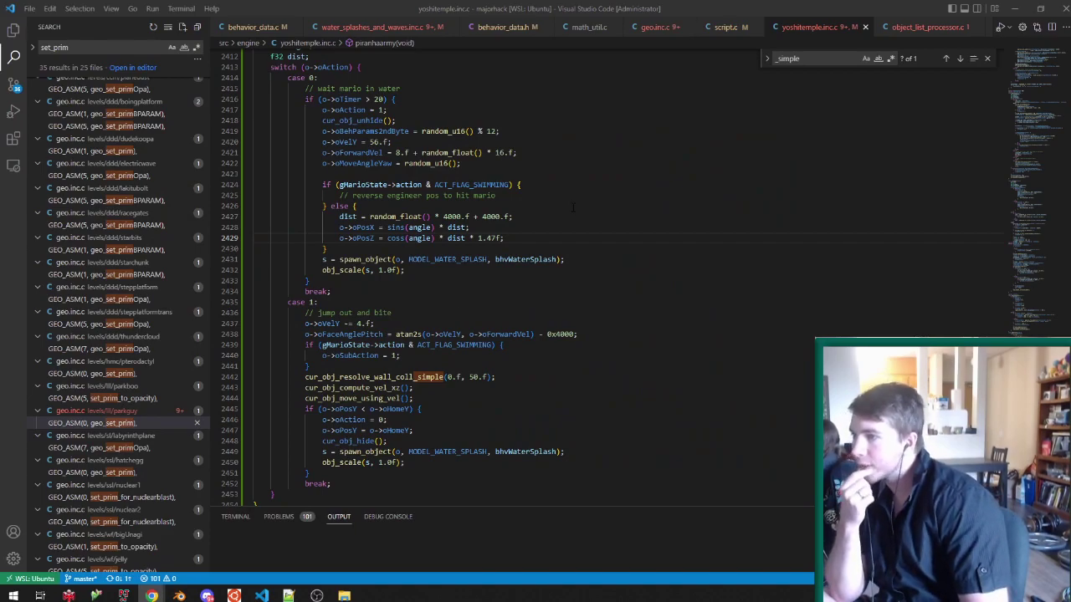
Add "angle = random_u16();" below the dist assignment, save the file, and switch to Project64.
left_click(547, 216)
key("Return")
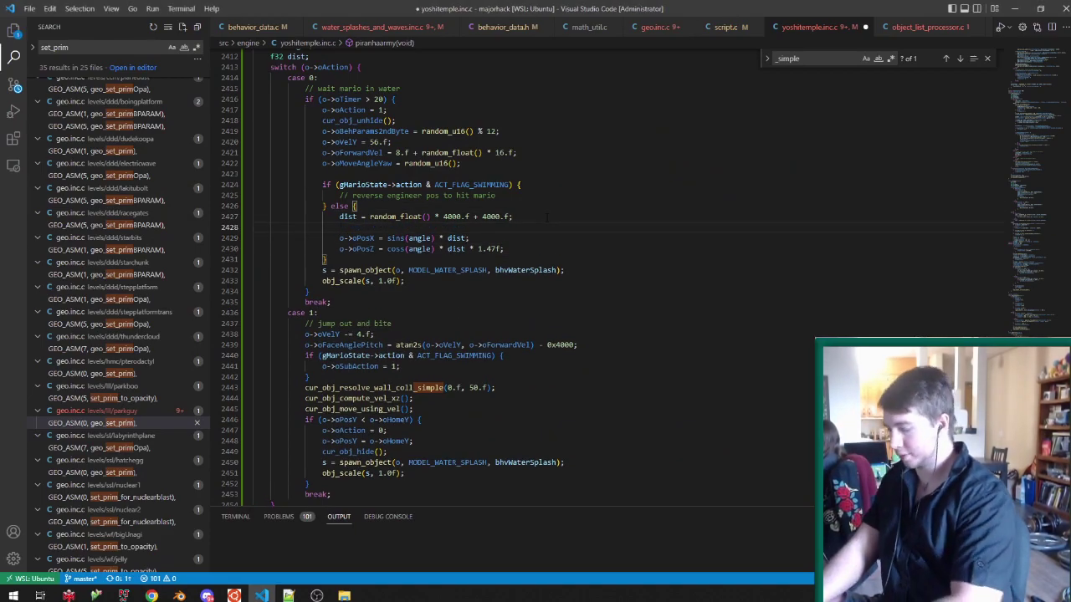
type("angle = random_u16();")
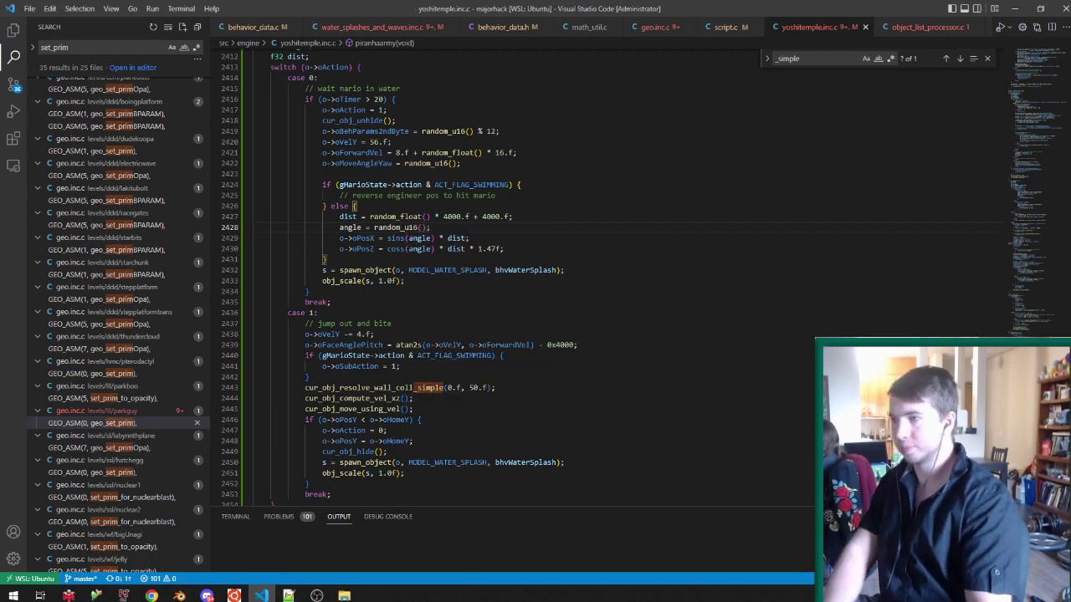
key("alt+Tab")
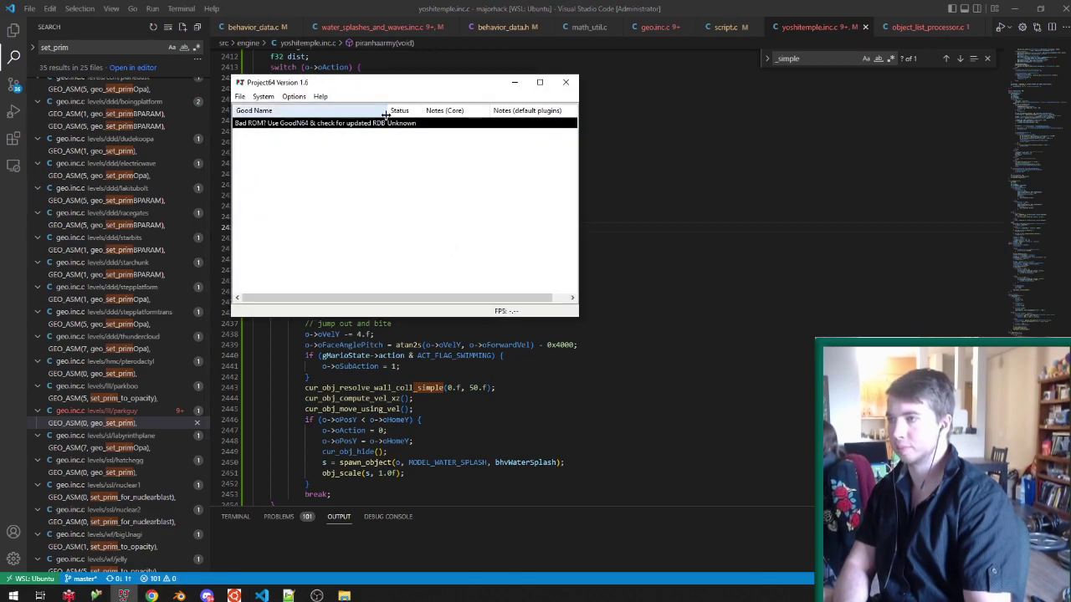
Launch the ROM in Project64 and examine the piranha spawns in Divine Dino Domain with the randomized angle.
double_click(362, 123)
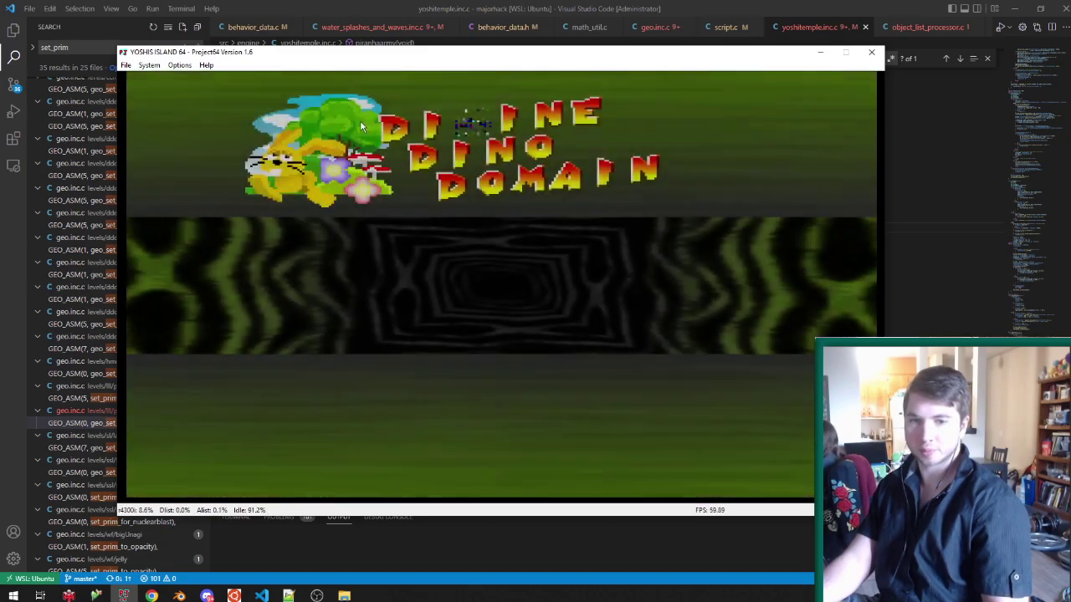
key("F5")
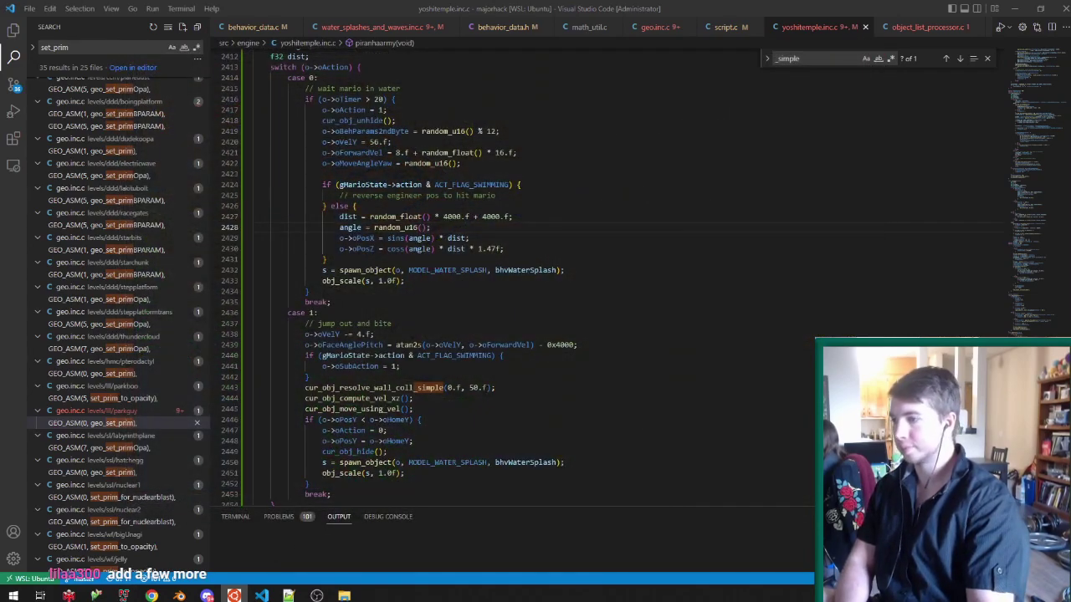
Switch to VS Code, append "&& bParam3" to the ACT_FLAG_SWIMMING condition in case 0 of piranhaarmy, and save the file.
left_click(526, 189)
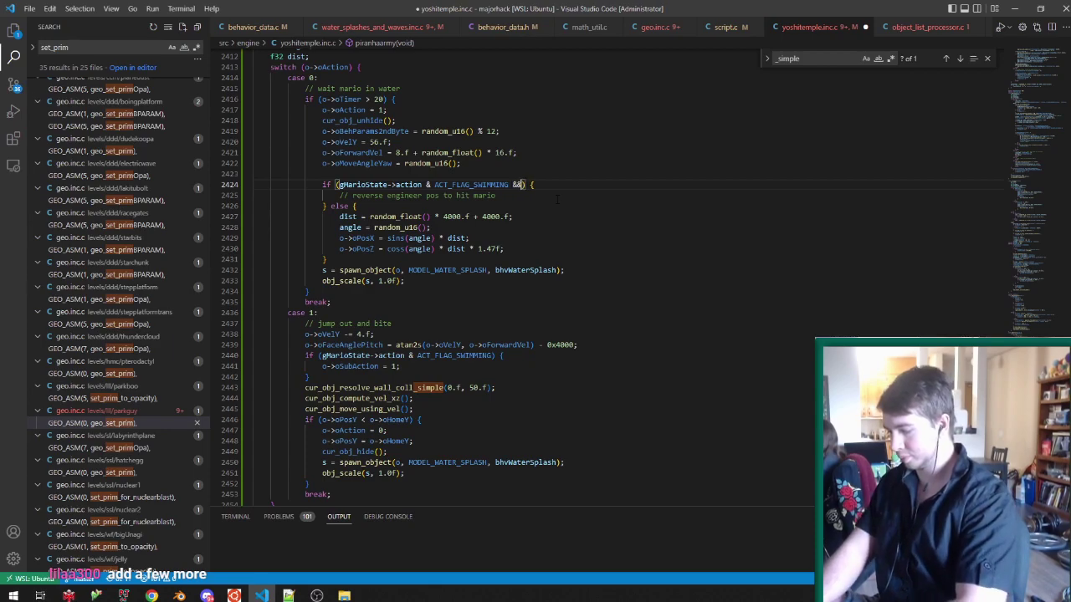
type("&& o->oBehParams2ndByte")
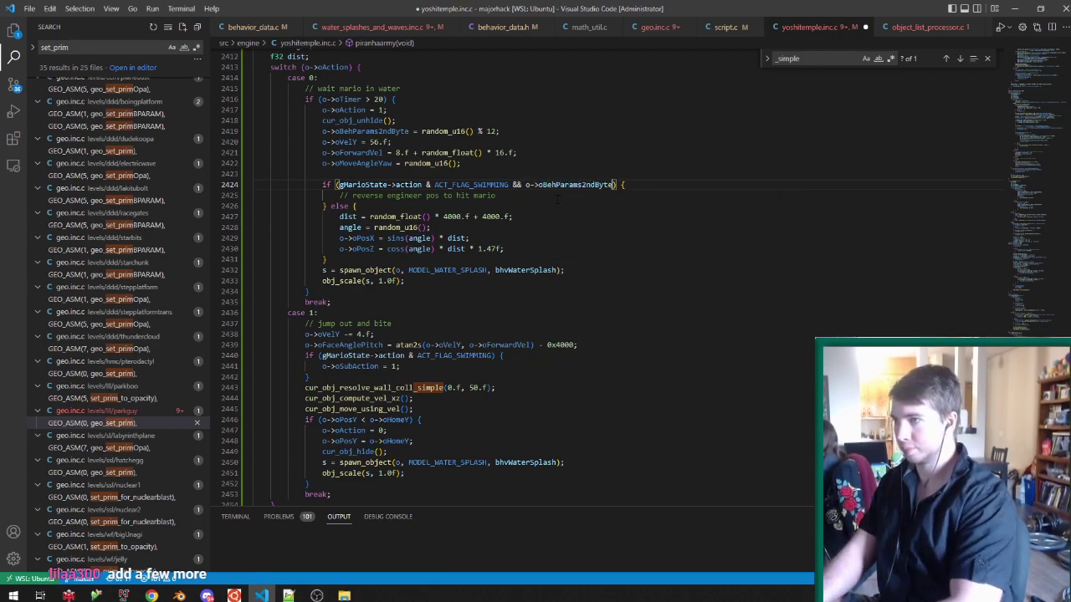
key("ctrl+s")
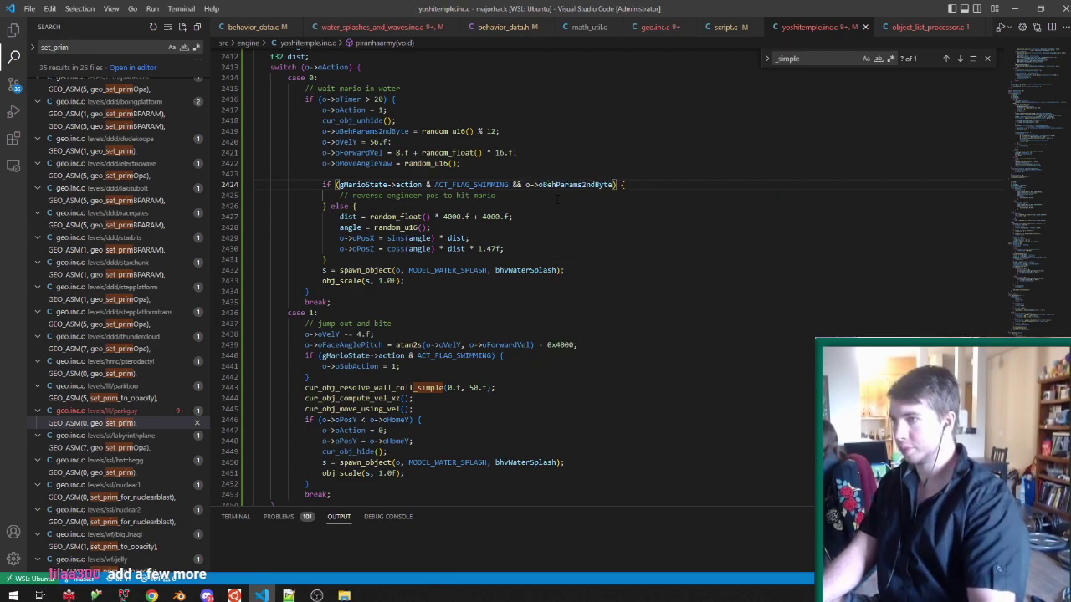
double_click(573, 185)
key("BackSpace")
key("BackSpace")
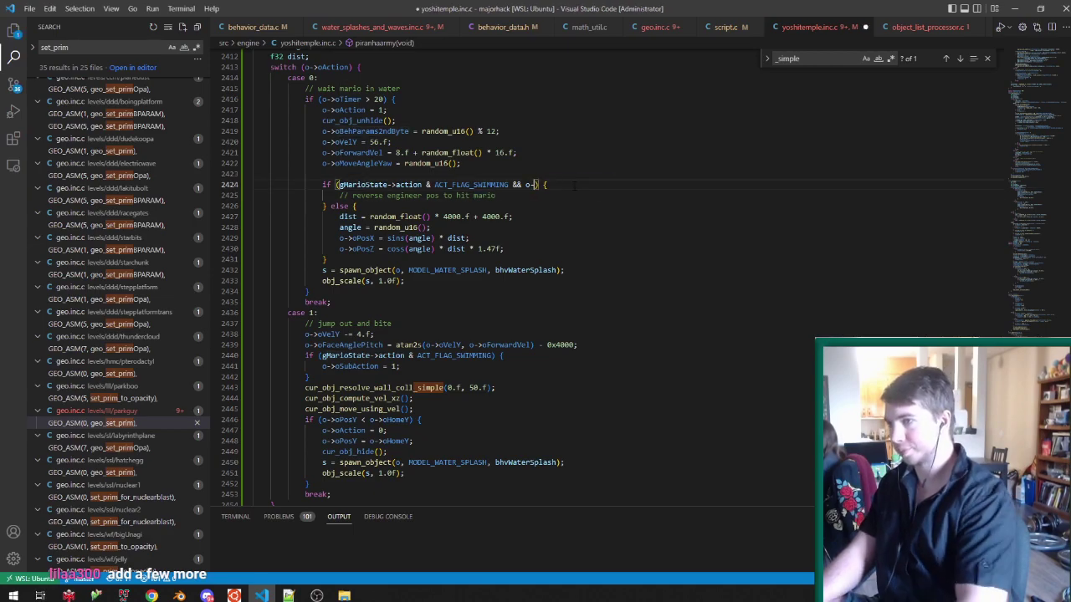
type("bParam3")
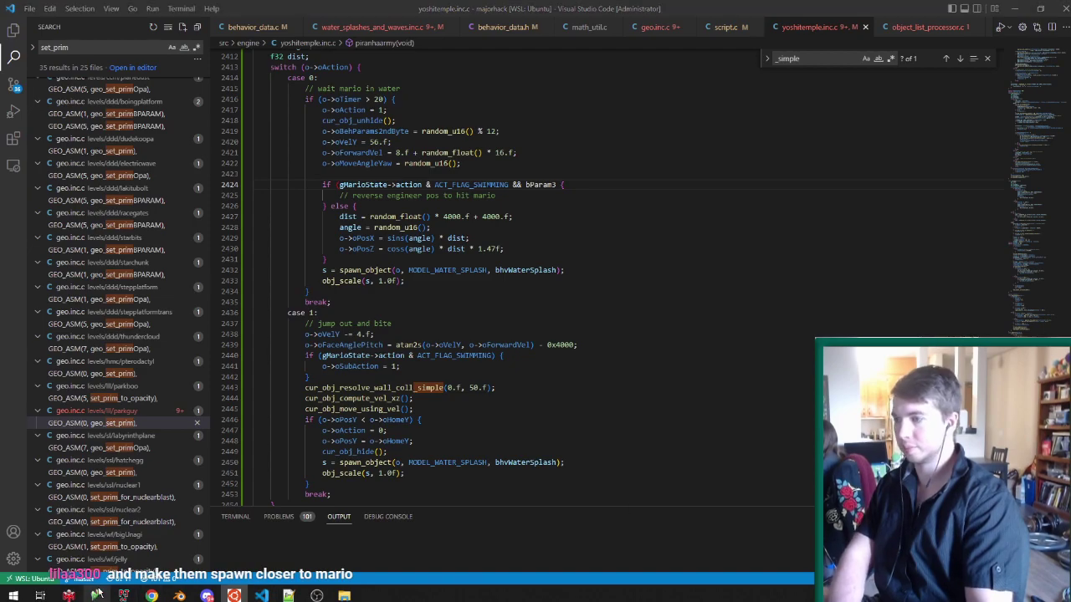
Switch to C10 sketch.blend in Blender, duplicate Spawn.003, and move the copy with snapping about 684 m in X and 217 m in Y.
mouse_move(179, 596)
left_click(125, 552)
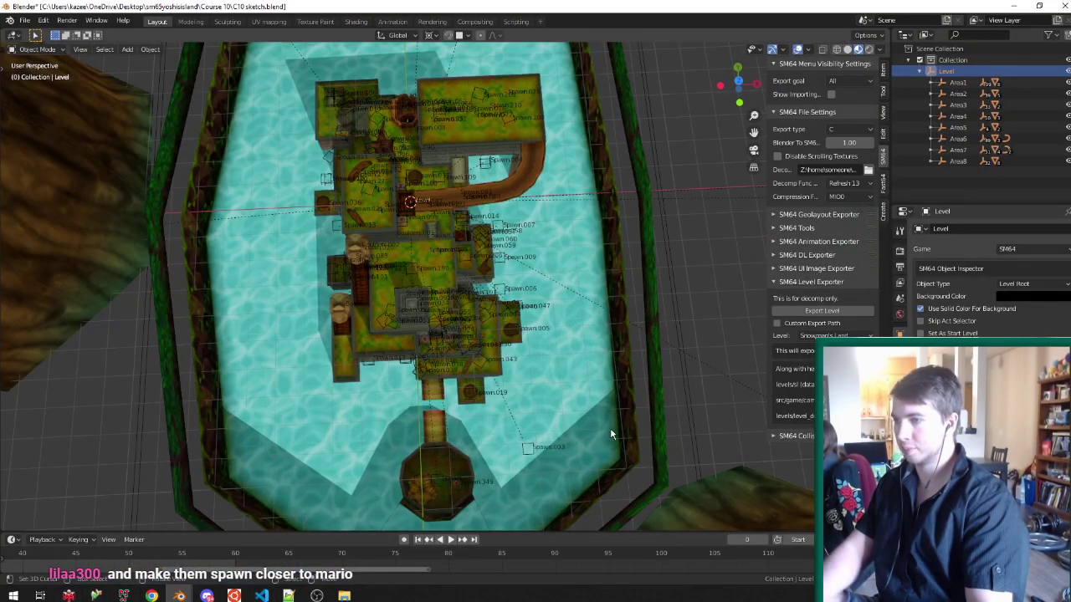
left_click(536, 444)
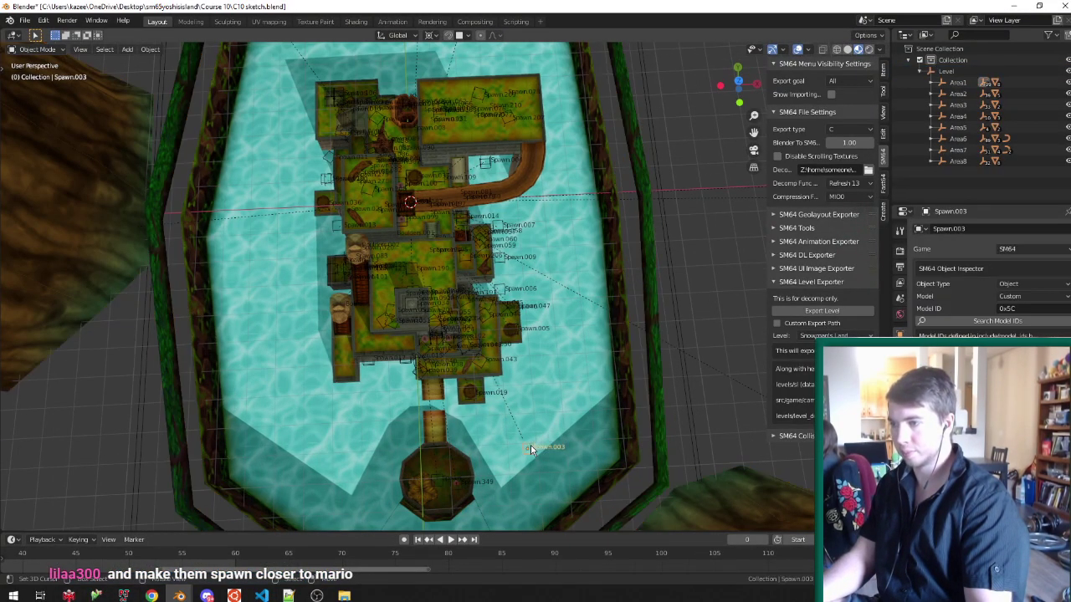
scroll(641, 474, "up", 2)
key("alt+z")
key("shift+d")
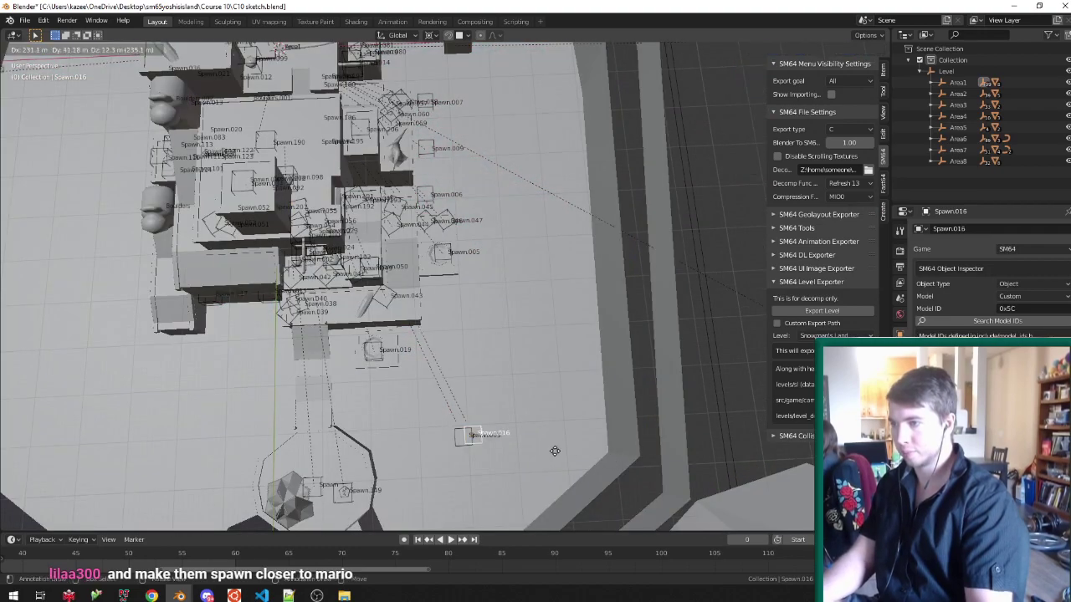
right_click(577, 442)
scroll(504, 443, "up", 4)
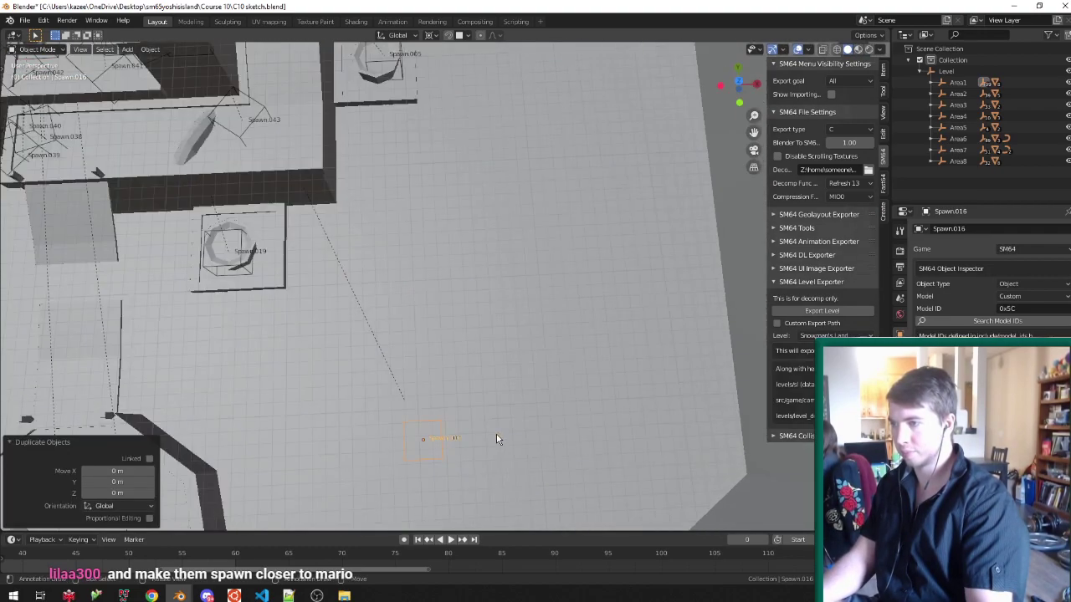
key("shift+Tab")
key("g")
left_click(486, 416)
Duplicate the new spawn about 670 m in -Y, then duplicate that copy about 799 m in -X to complete a cluster of four.
key("shift+d")
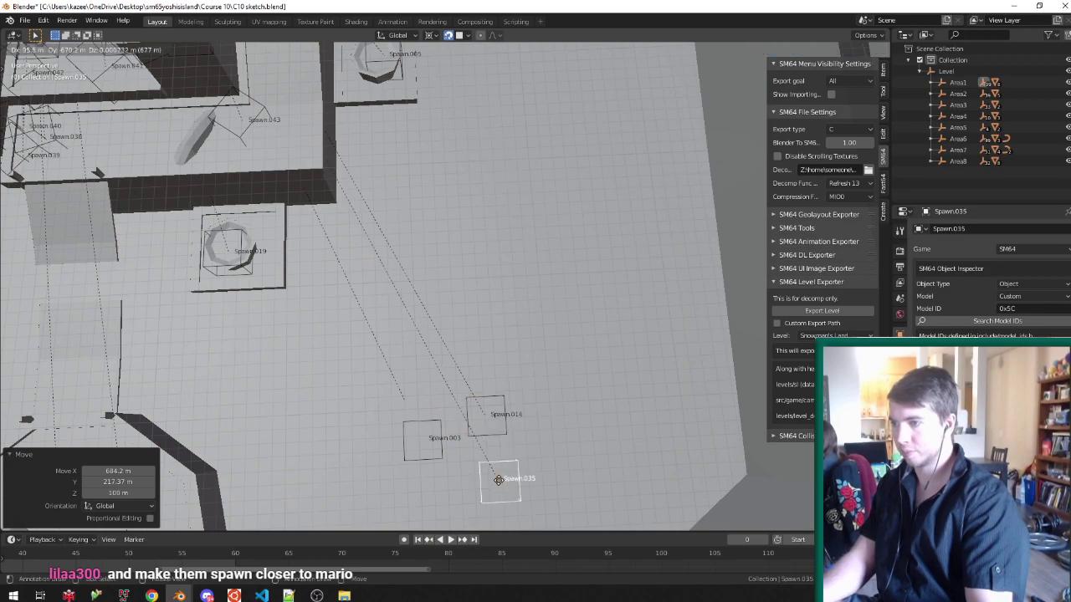
left_click(500, 480)
scroll(511, 443, "down", 1)
scroll(508, 449, "up", 1)
key("shift+d")
left_click(432, 463)
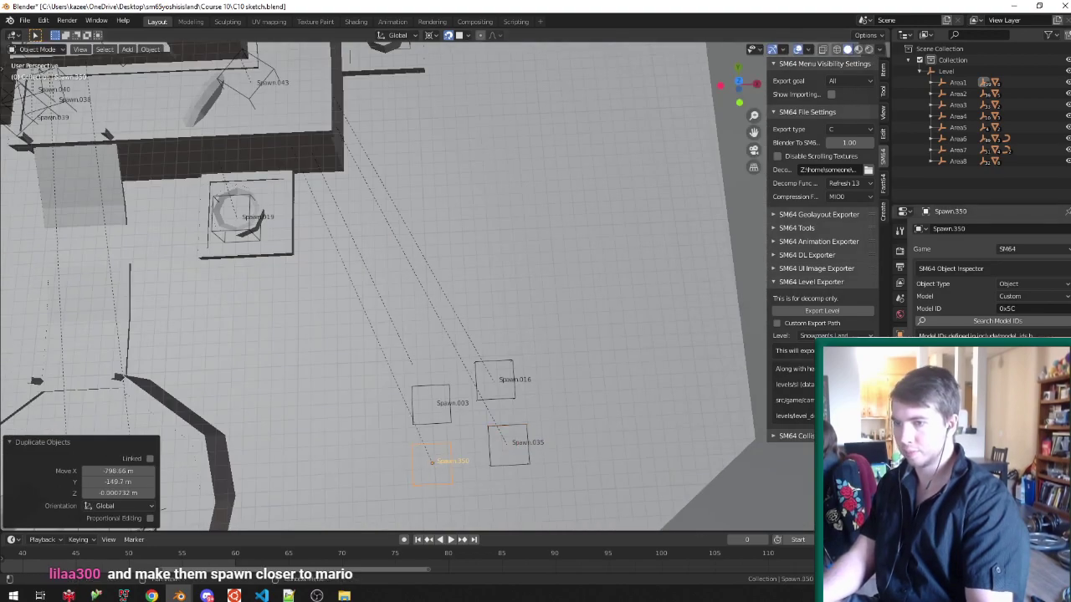
Save C10 sketch.blend and export the Level root object with the SM64 Level Exporter.
key("ctrl+s")
left_click(946, 72)
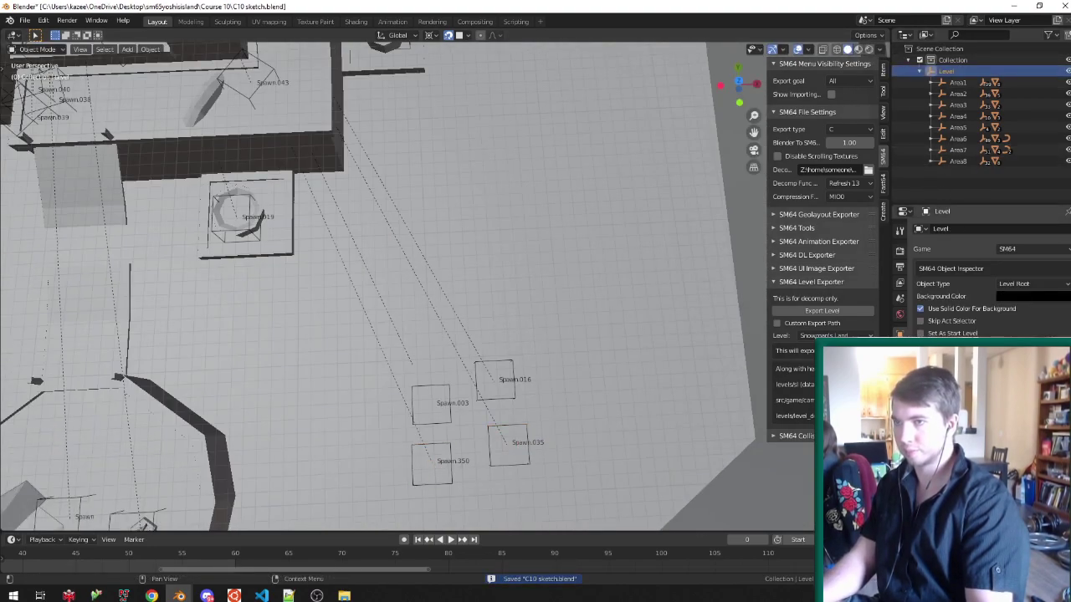
left_click(422, 479)
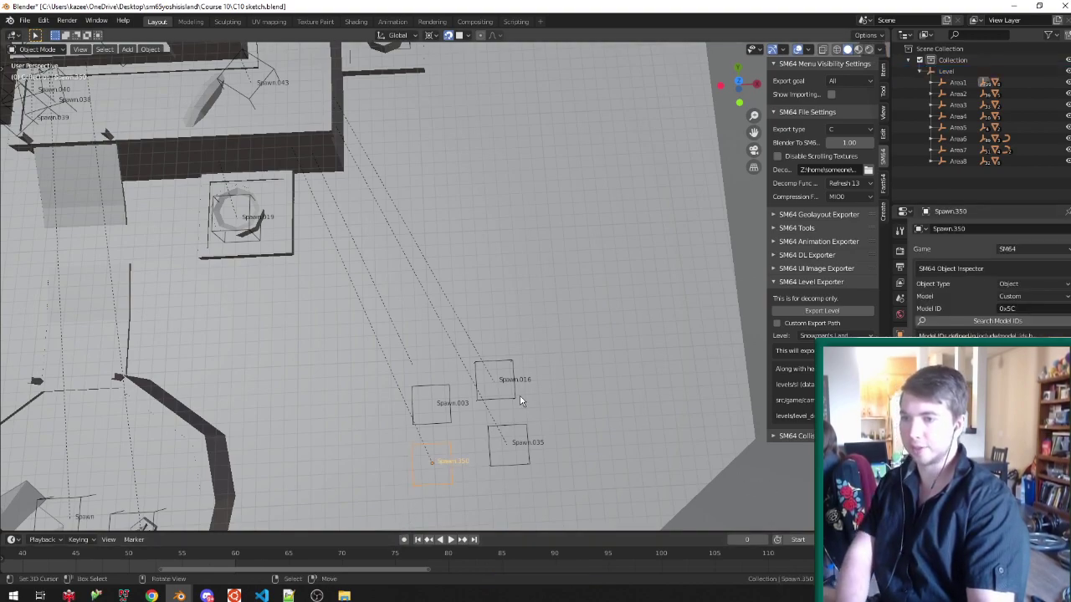
scroll(528, 397, "down", 3)
left_click(946, 71)
key("ctrl+s")
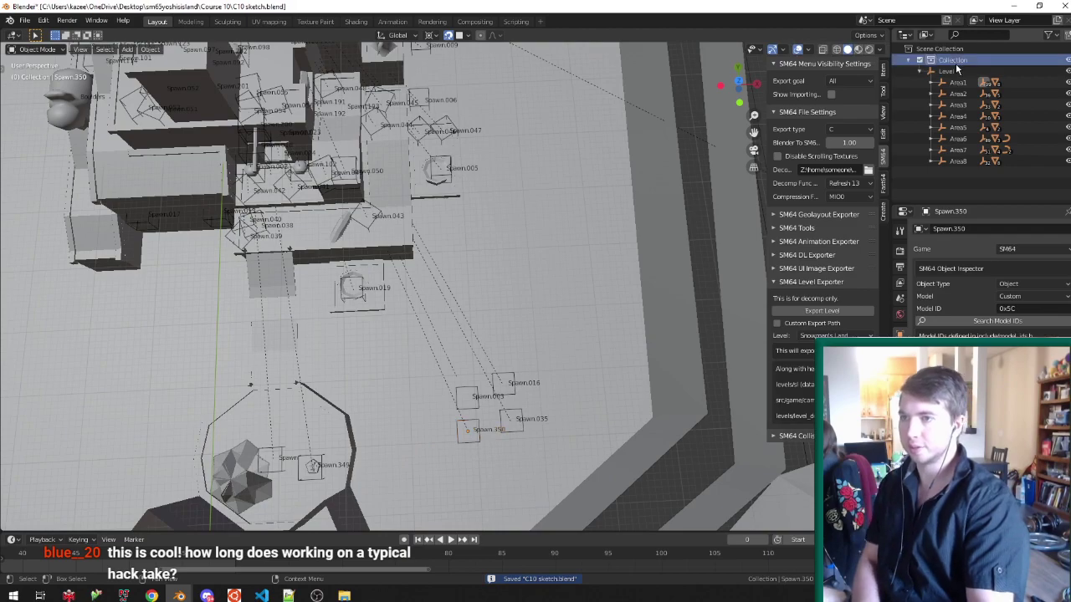
left_click(822, 311)
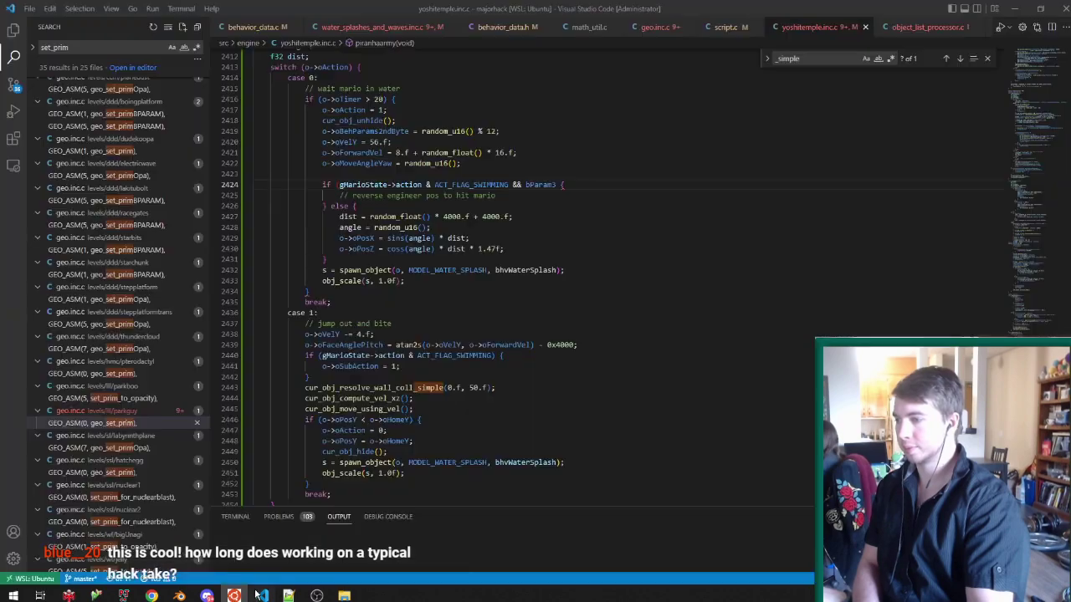
Switch to VS Code, add the missing closing parenthesis after bParam3 in the swimming condition, and save the file.
left_click(262, 595)
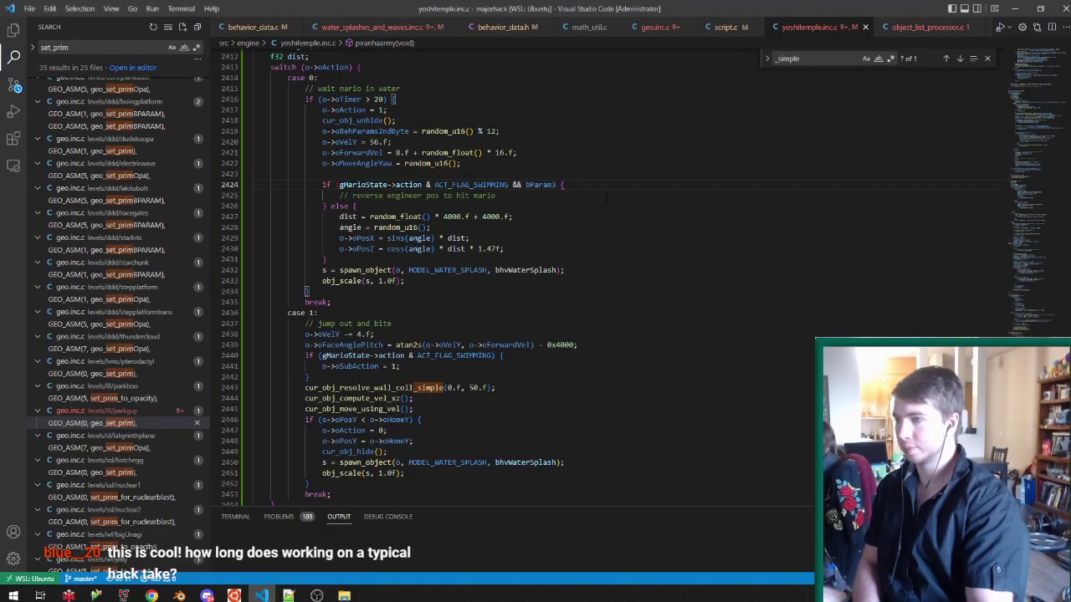
type(")")
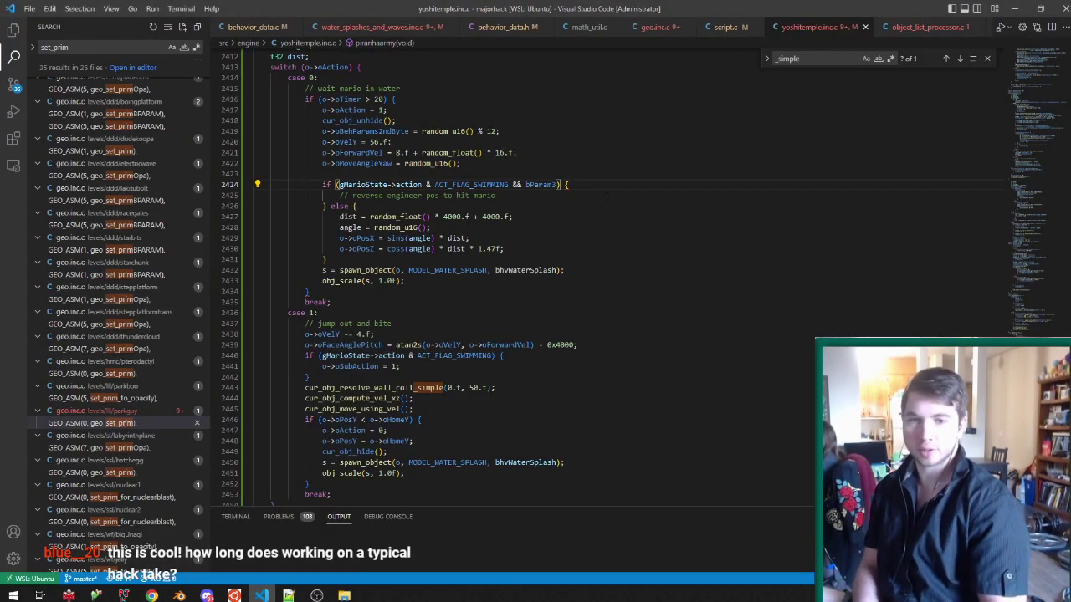
Check the level export in Blender, launch the ROM in Project64, examine the piranhas around the water, and close the emulator.
mouse_move(179, 595)
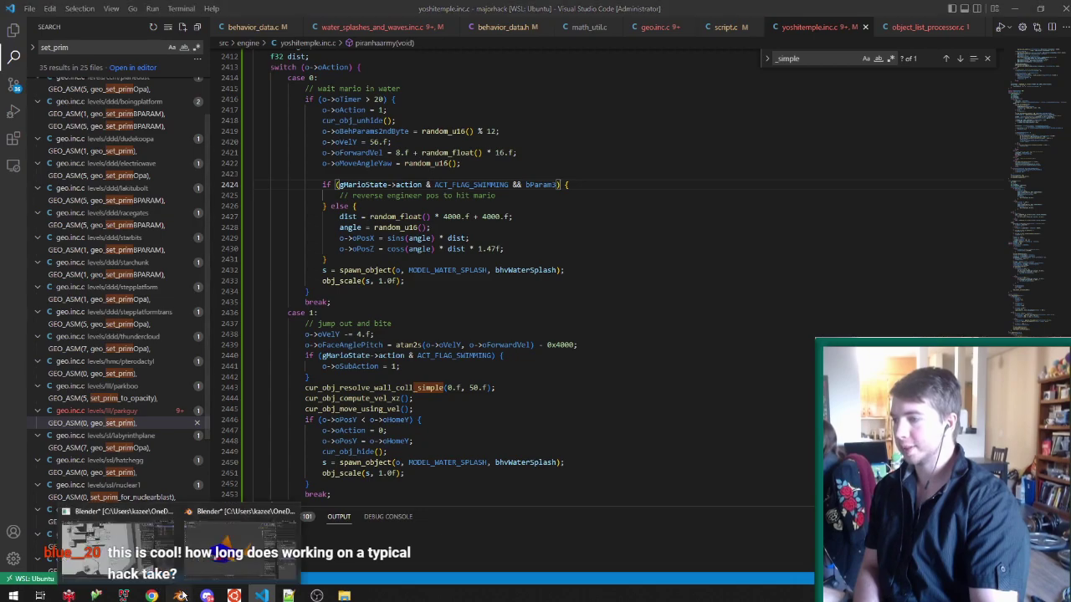
left_click(131, 540)
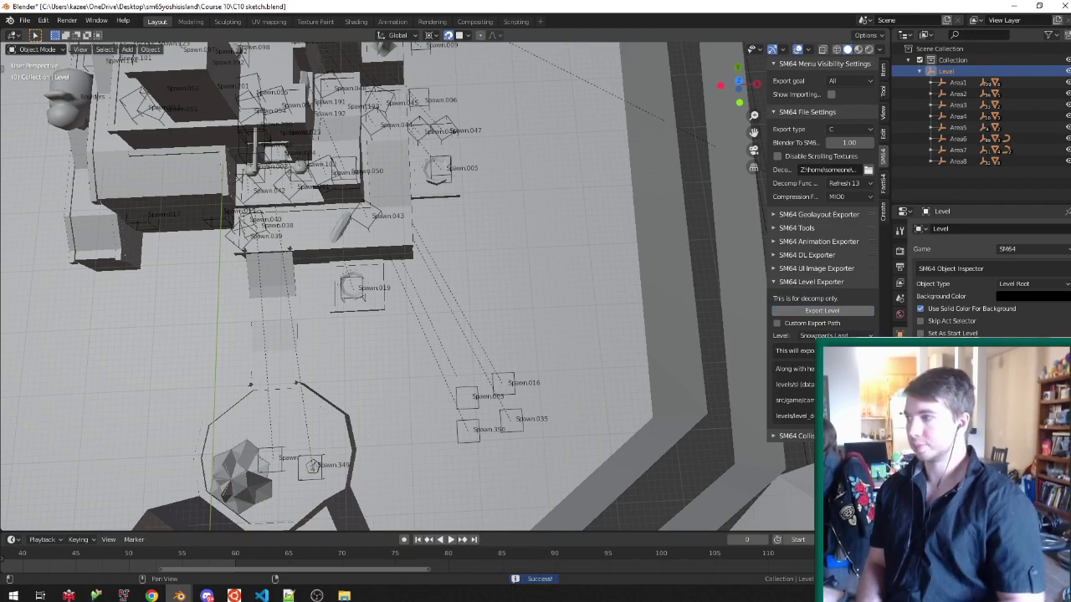
key("alt+Tab")
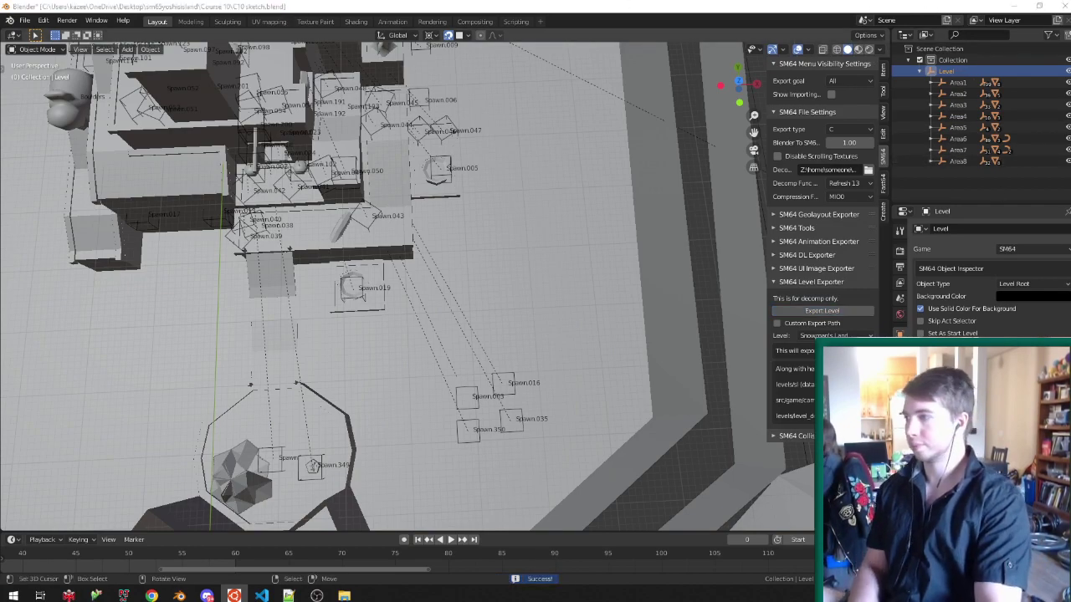
key("alt+Tab")
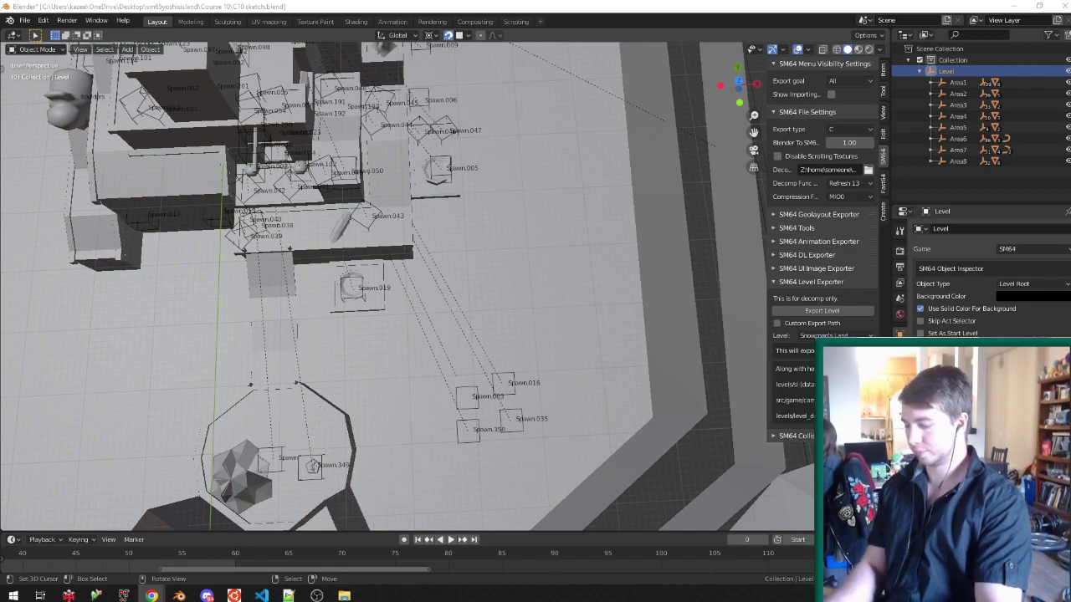
left_click(124, 595)
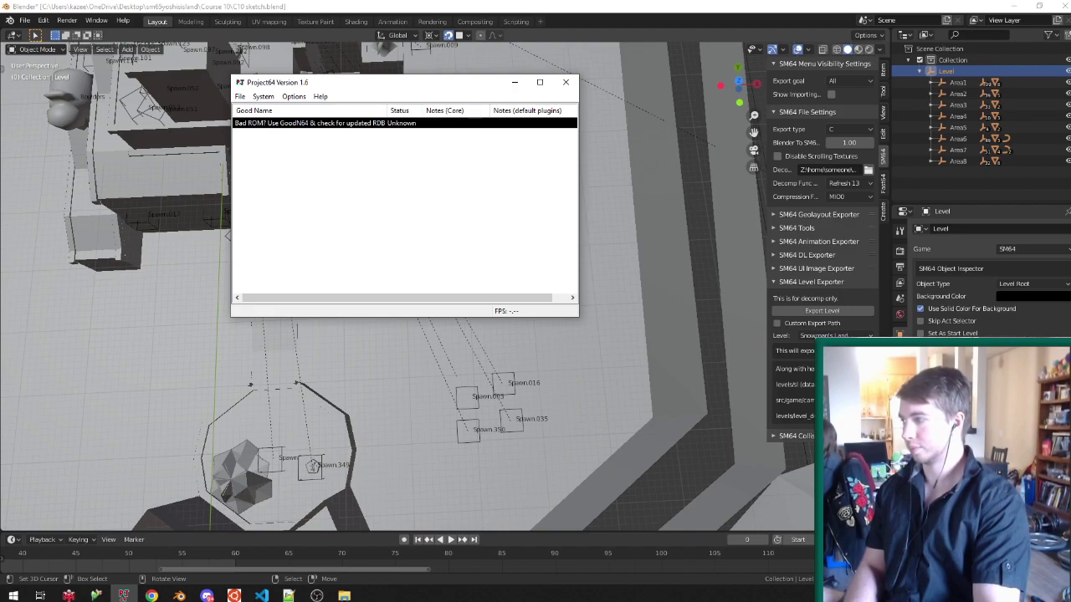
key("alt+Tab")
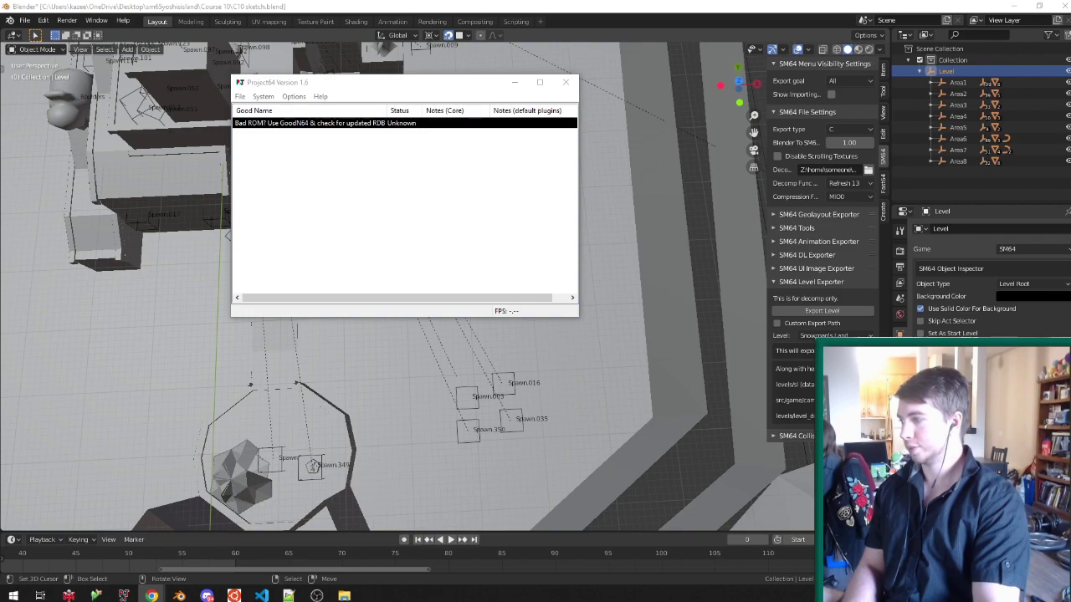
double_click(321, 124)
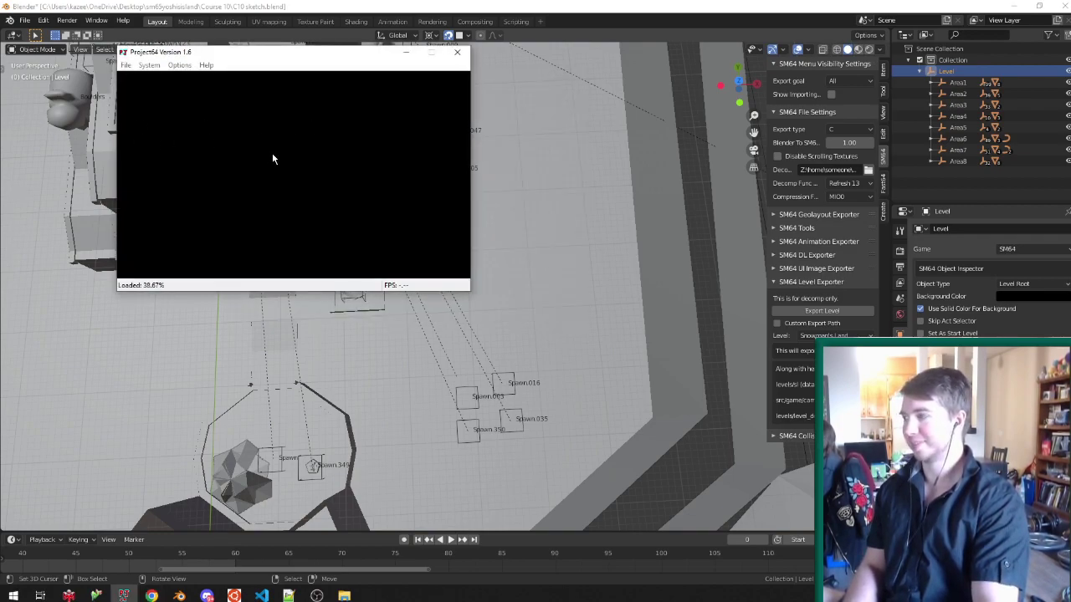
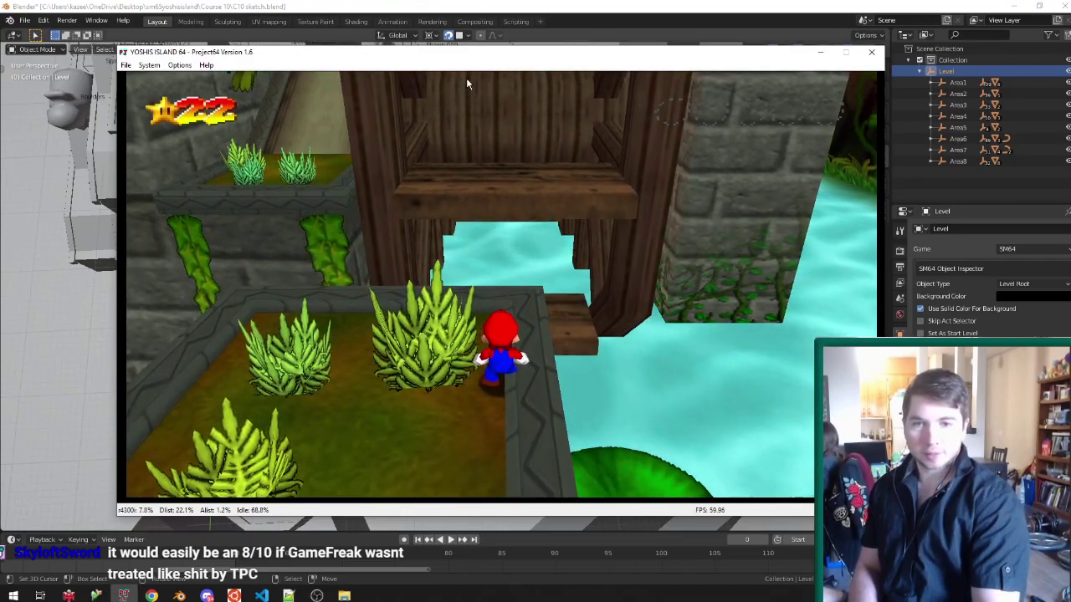
left_click(871, 52)
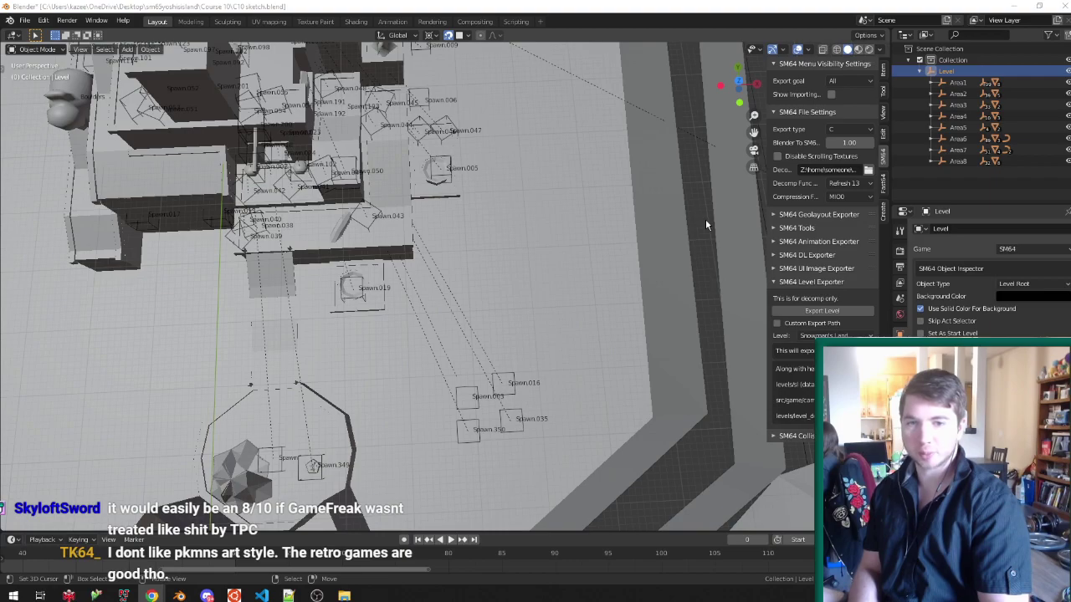
scroll(577, 243, "down", 9)
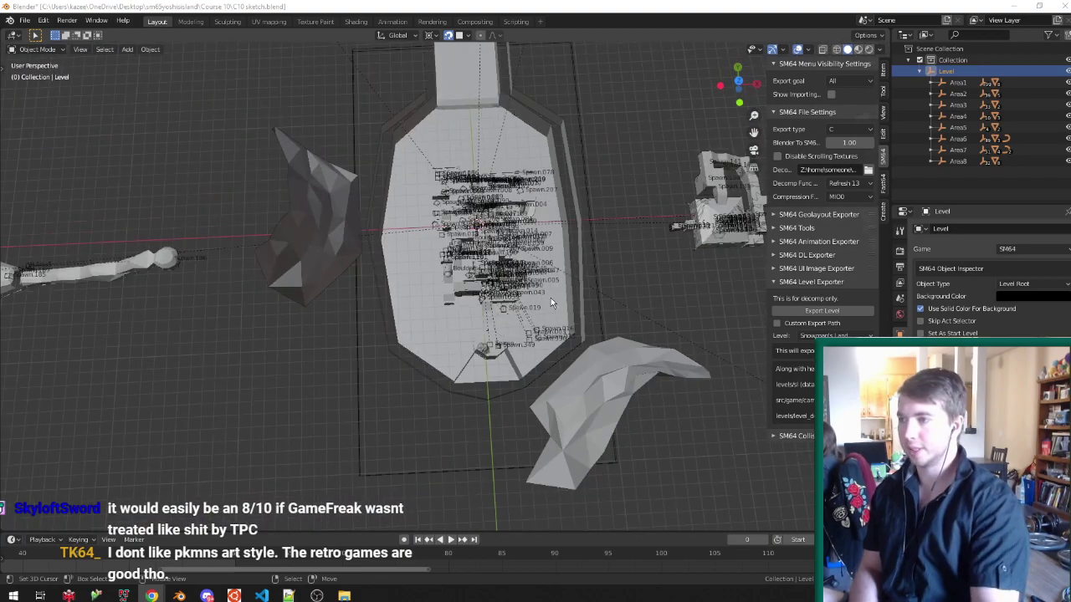
scroll(485, 200, "up", 6)
middle_click_drag(410, 189, 370, 159)
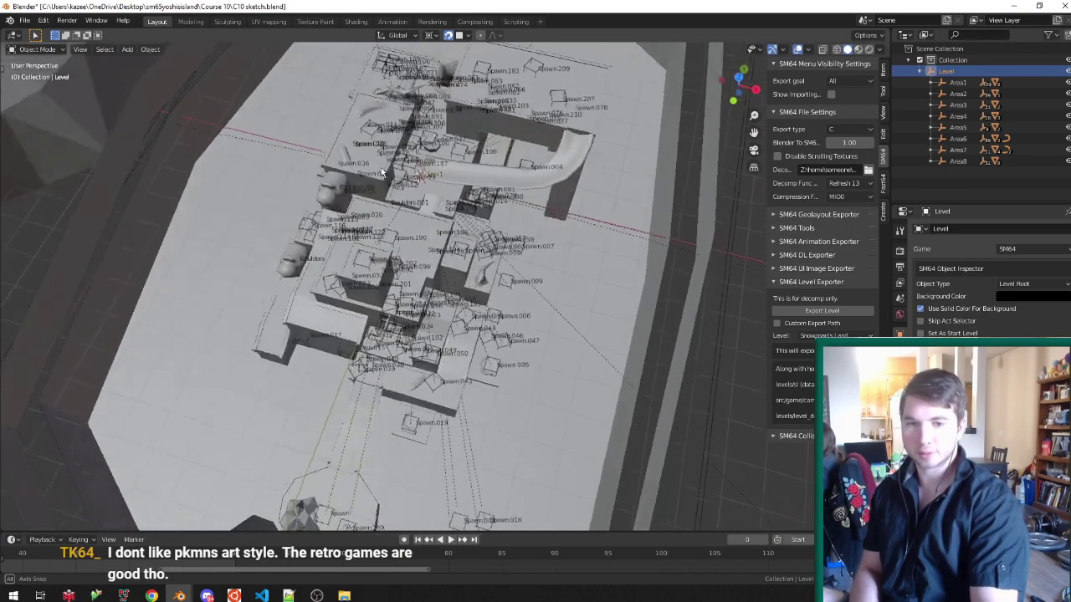
scroll(466, 192, "down", 4)
scroll(466, 192, "up", 4)
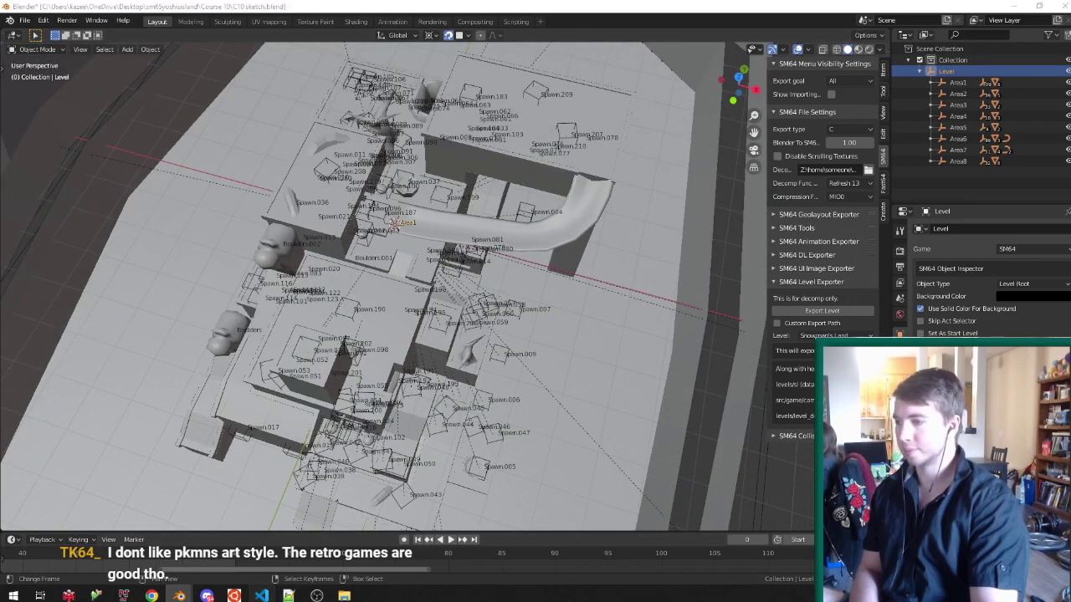
left_click(262, 596)
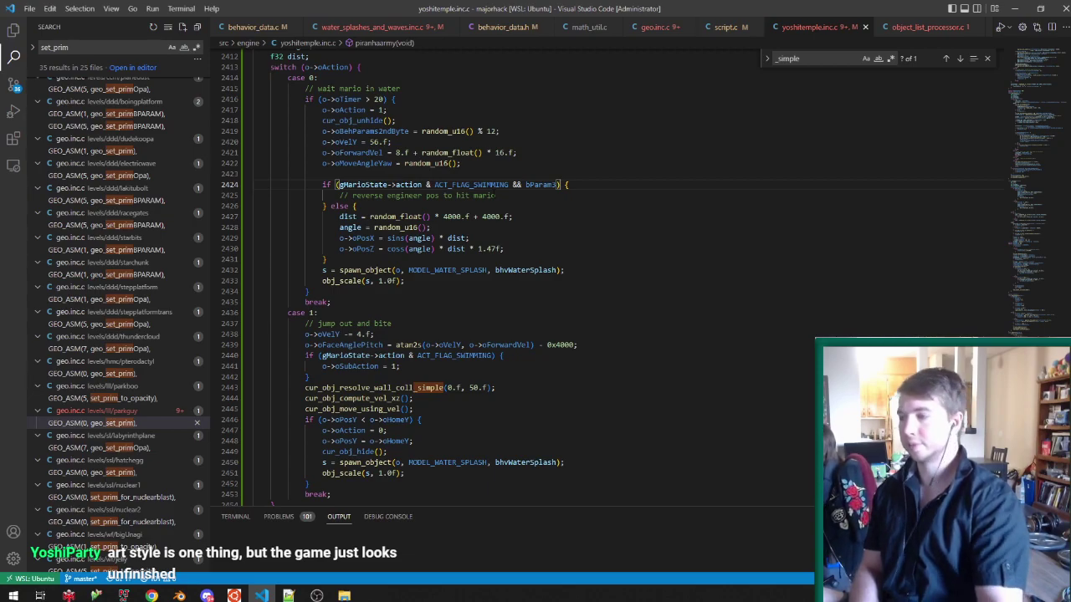
Switch to piranha.blend in Blender and set the root bone's geolayout command to Display List (0x15) in Pose Mode.
mouse_move(179, 596)
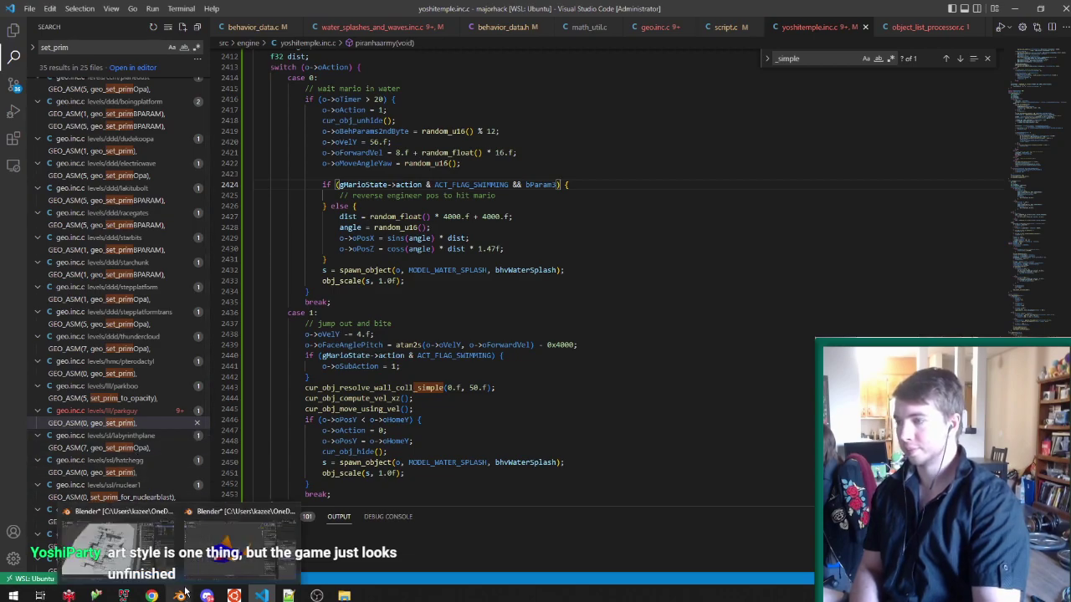
left_click(210, 557)
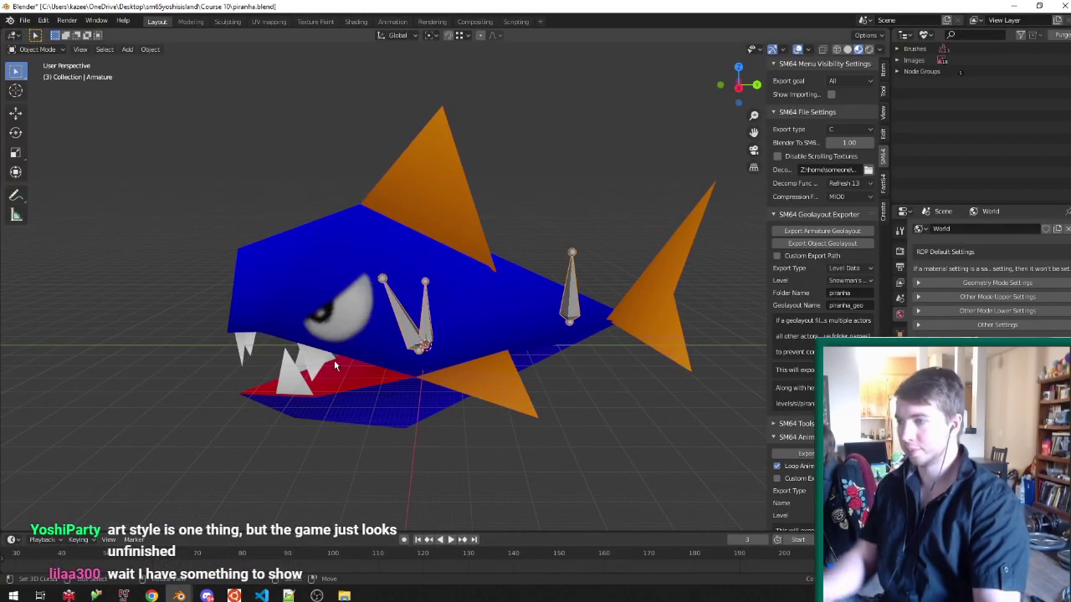
key("ctrl+Tab")
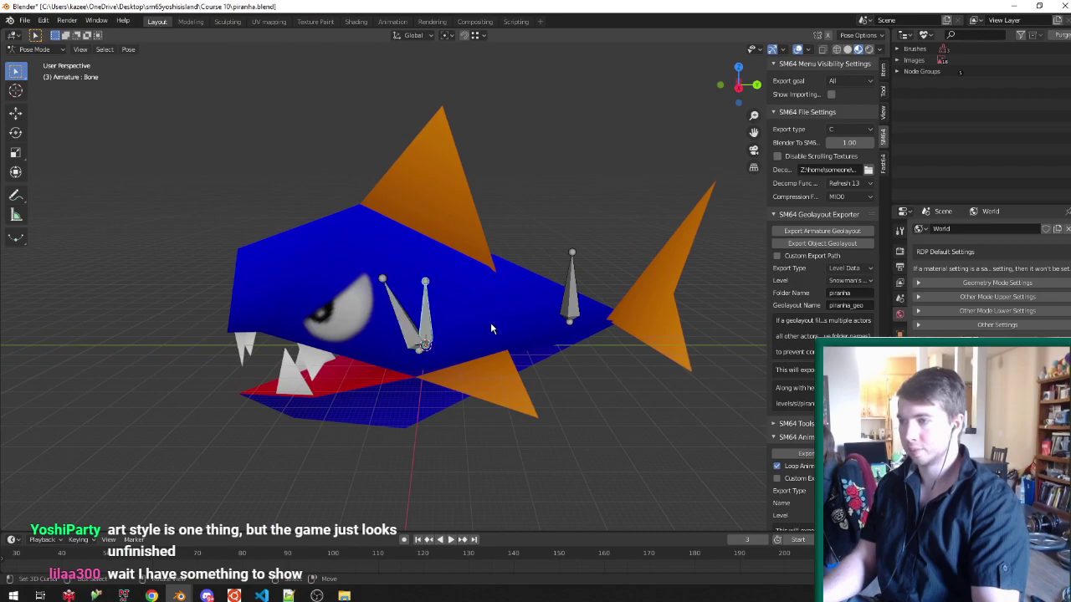
left_click(900, 382)
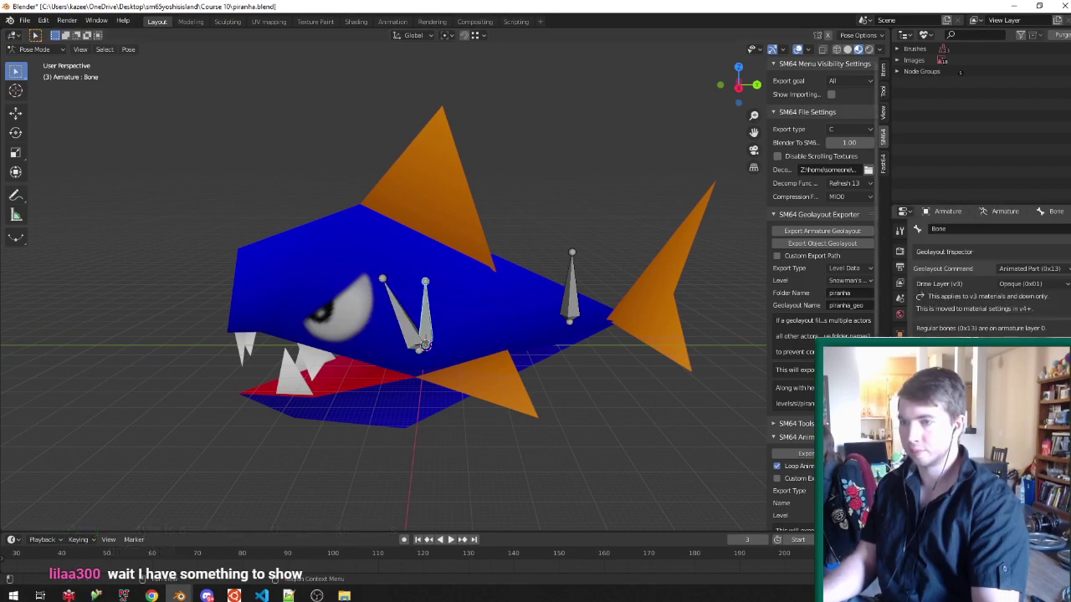
left_click(1031, 271)
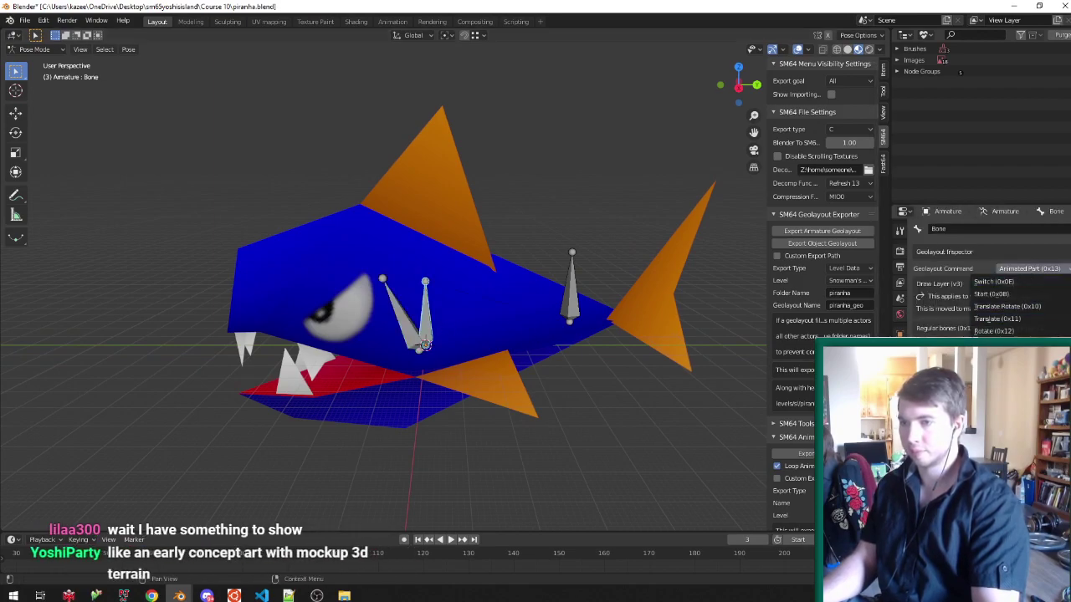
left_click(997, 357)
Return the armature to Object Mode, save piranha.blend, and export the armature geolayout.
key("ctrl+Tab")
key("ctrl+s")
left_click(811, 241)
scroll(811, 242, "down", 1)
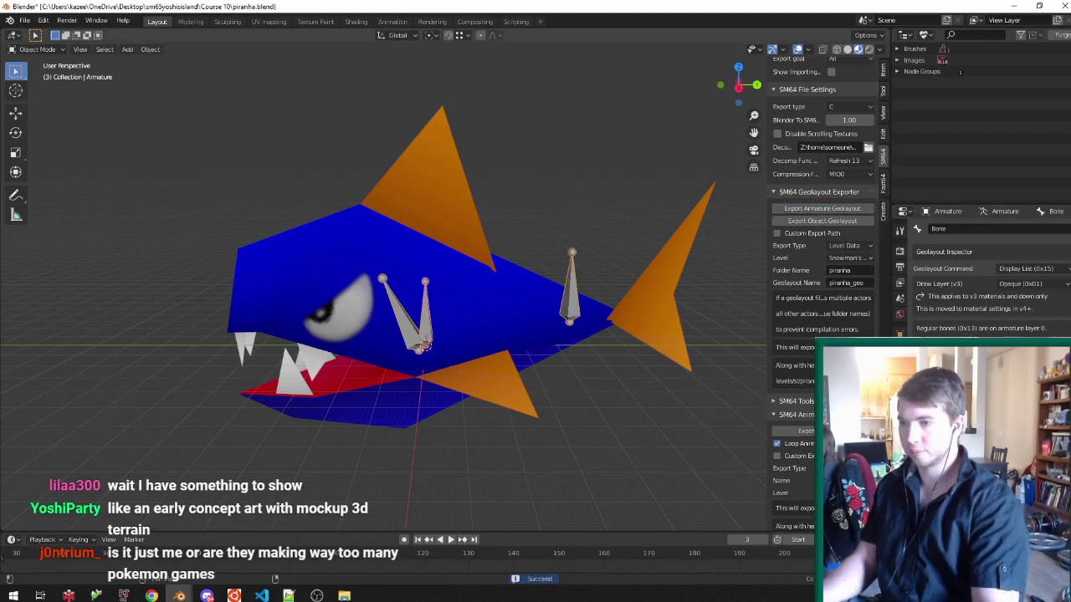
Switch to VS Code, close object_list_processor.c, and open the definition of piranha_geo from script.c.
left_click(262, 595)
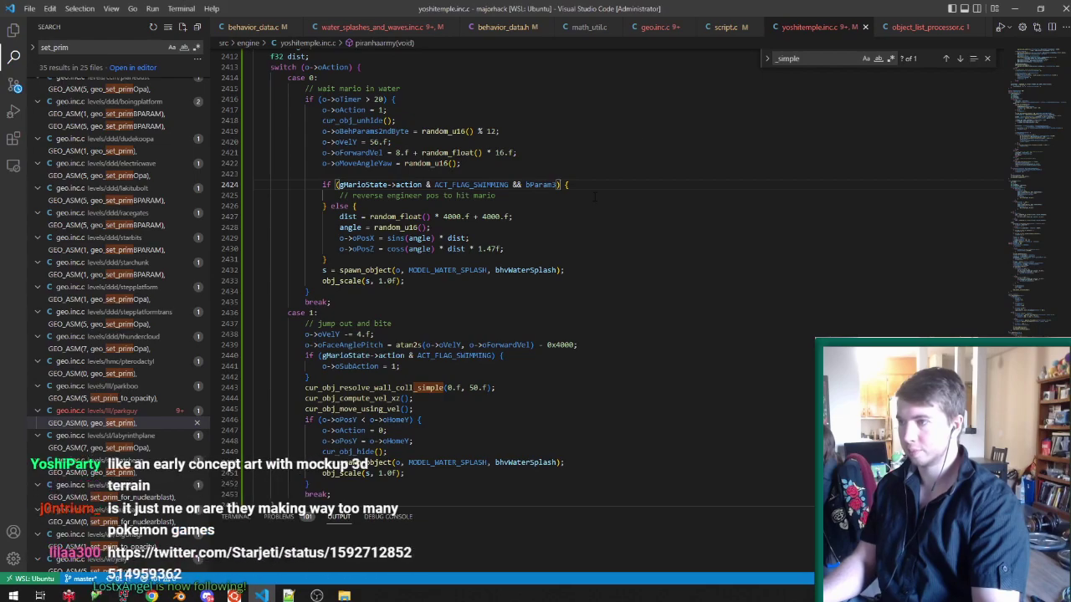
left_click(726, 27)
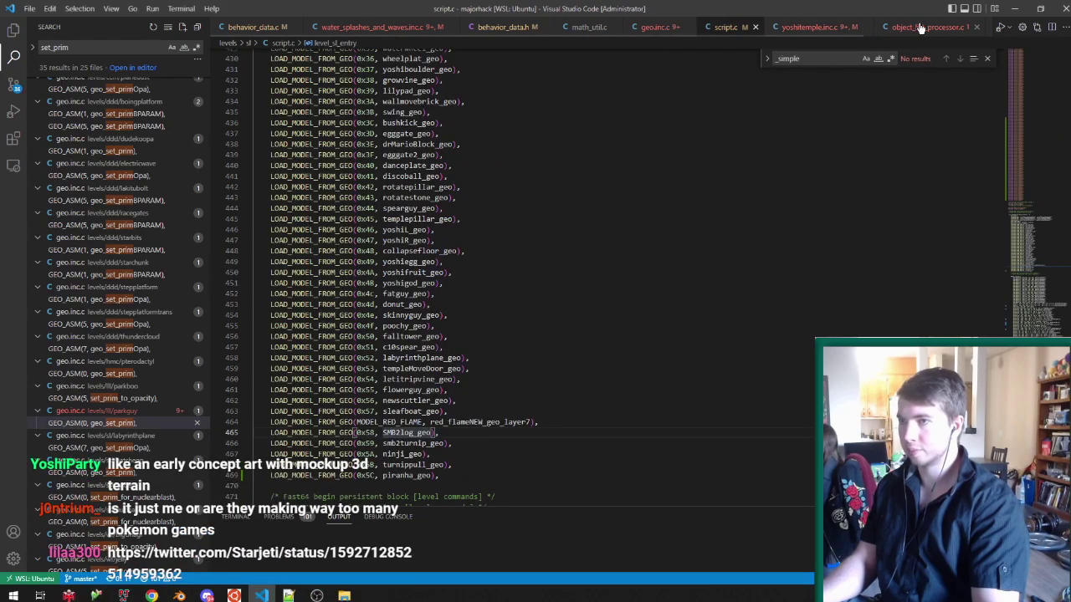
left_click(919, 28)
key("ctrl+w")
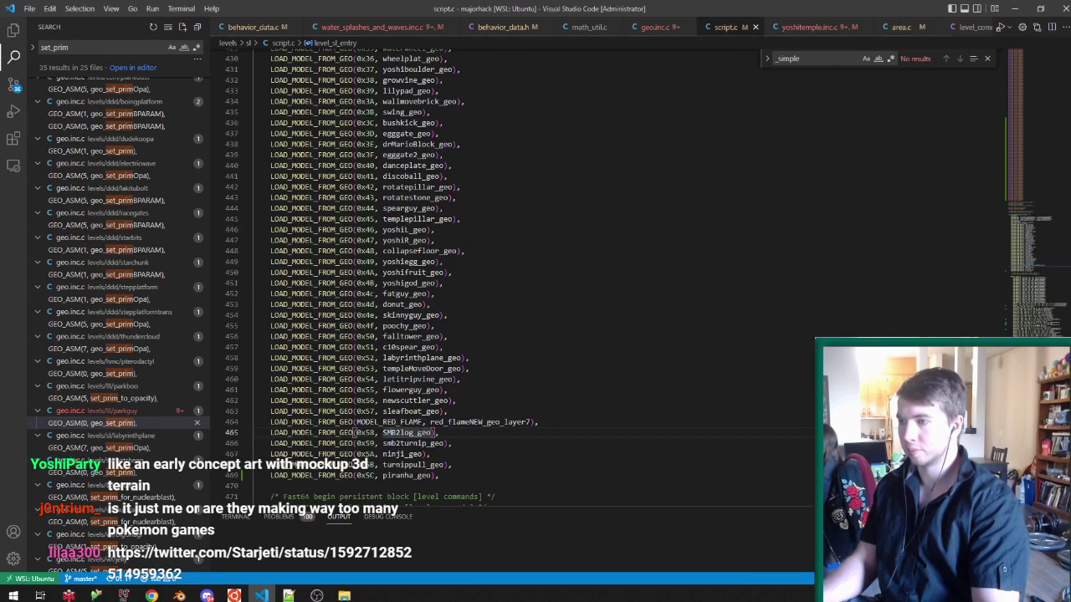
left_click(397, 476, "ctrl")
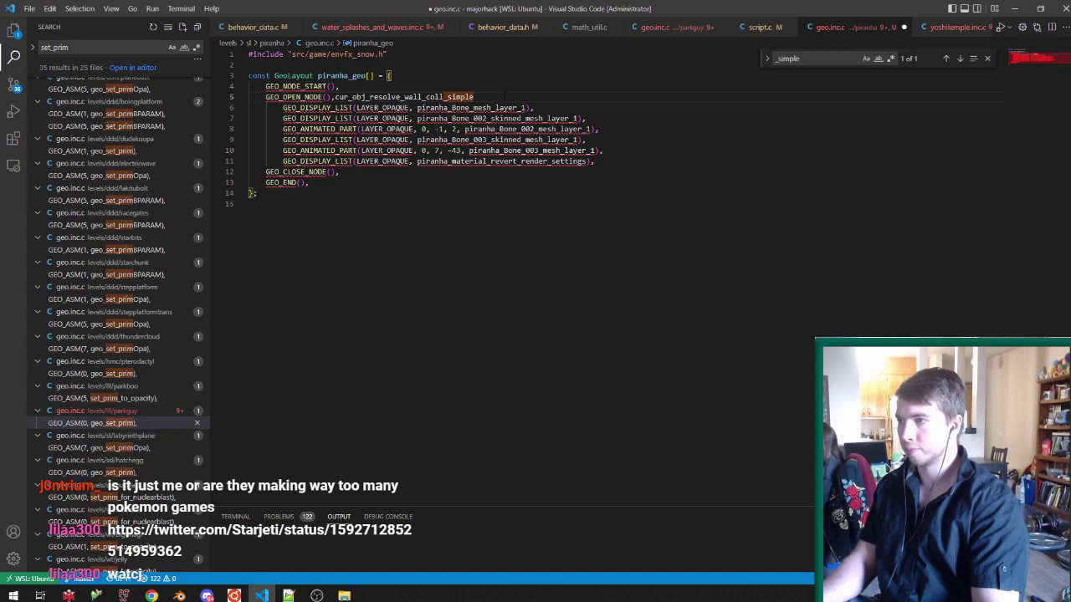
Close the yoshitemple.inc.c and script.c files.
left_click(953, 30)
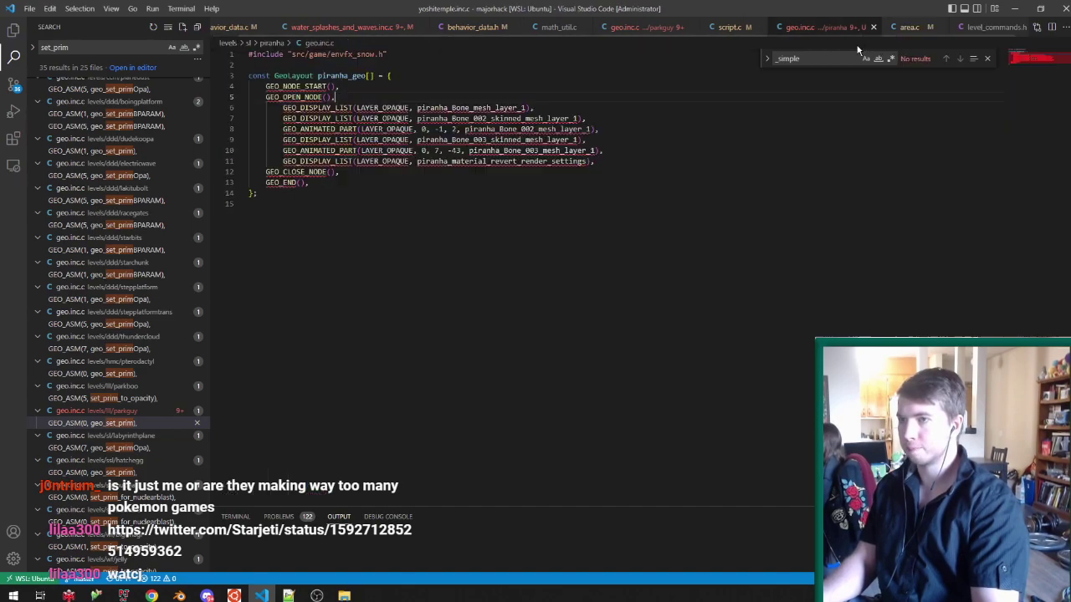
key("ctrl+w")
left_click(736, 37)
middle_click(736, 33)
Copy GEO_ASM(0, geo_set_prim), from parkguy's geo.inc.c to just below GEO_OPEN_NODE() in piranha_geo, closing the parkguy file and saving.
left_click(660, 34)
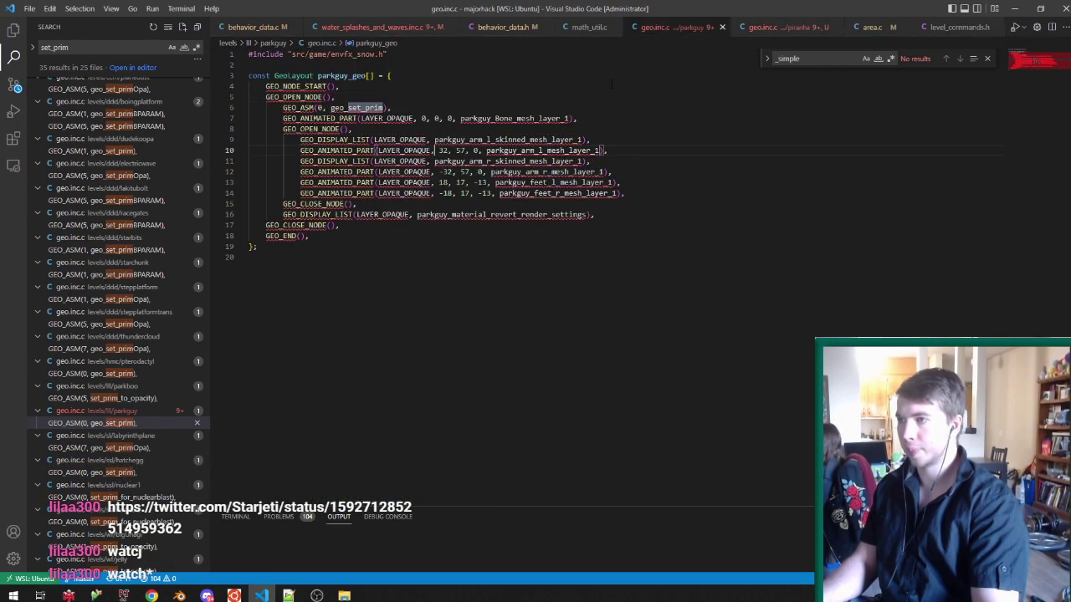
left_click(722, 27)
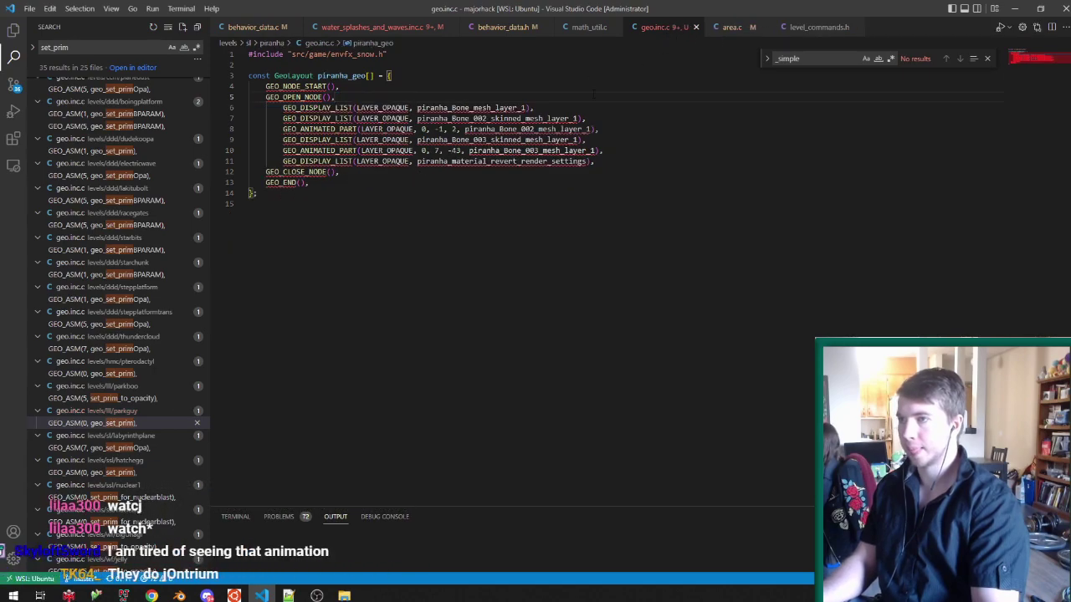
type("GEO_ASM(0, geo_set_prim),")
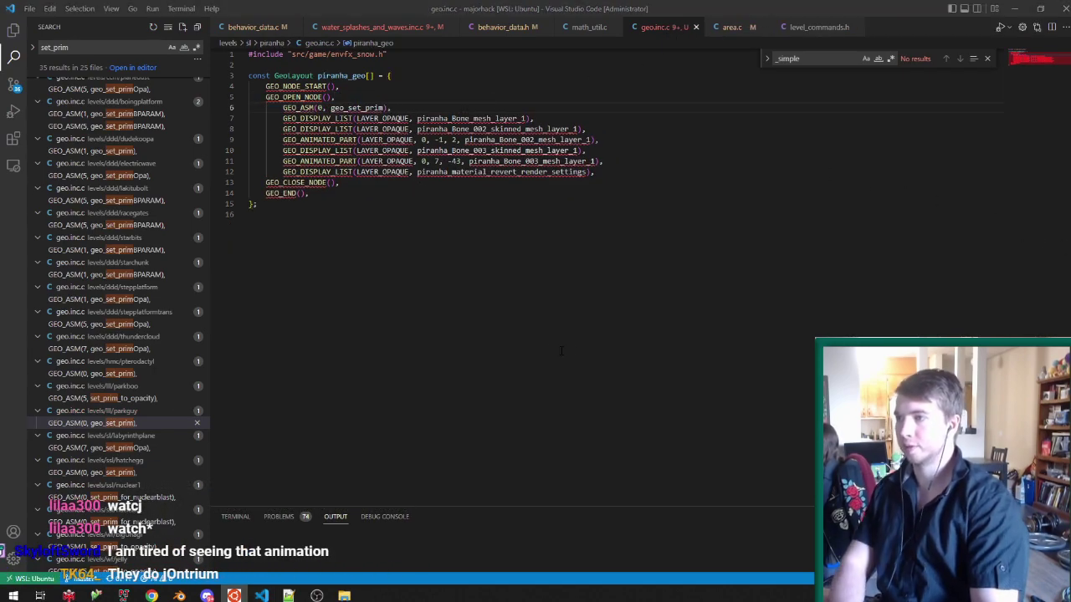
left_click(353, 129)
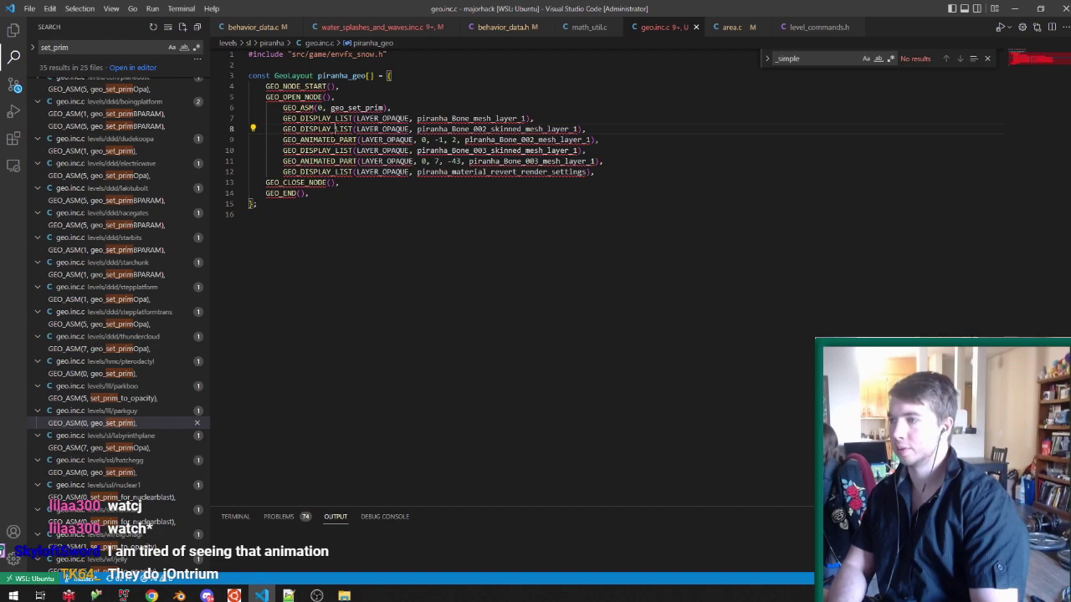
double_click(321, 140)
Launch Project64 for testing the piranha model.
left_click(124, 595)
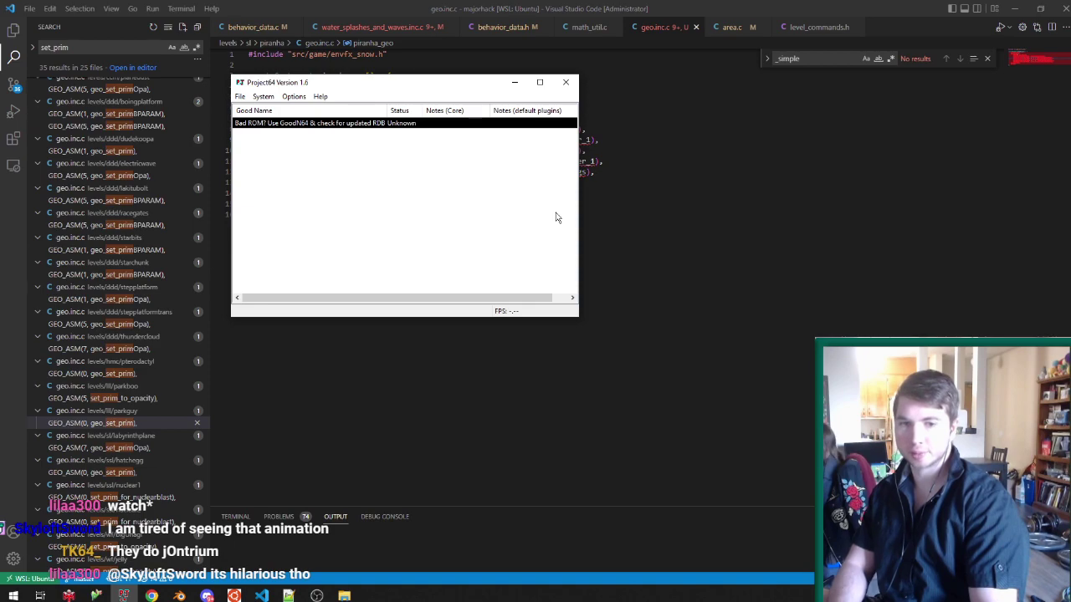
key("alt+Tab")
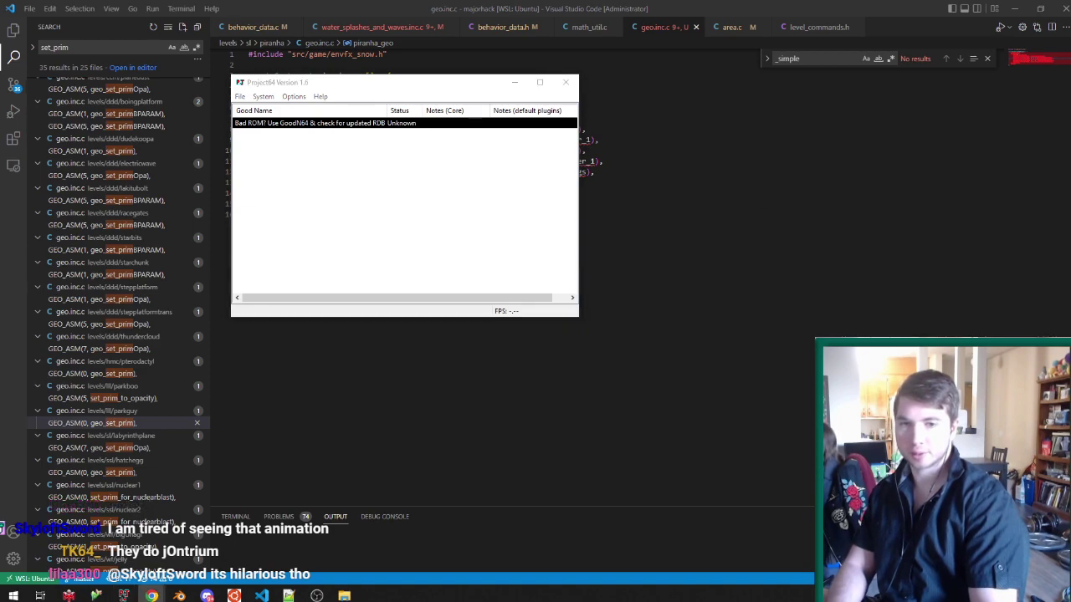
Open the tweet about the tacky sandwich animation in the browser, replay its clip, and close the page.
left_click_drag(1070, 536, 330, 2)
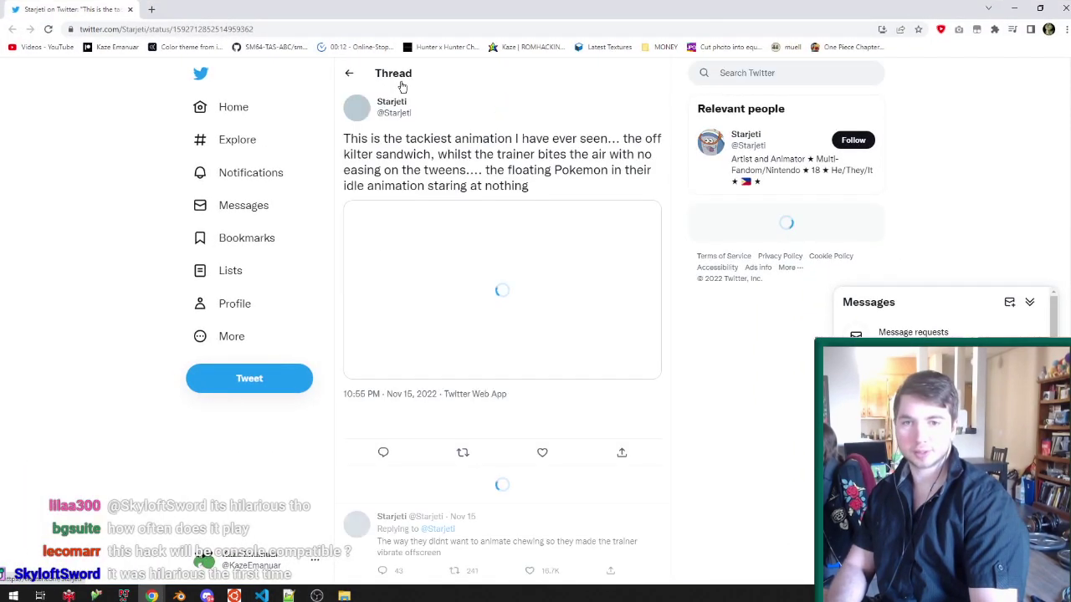
left_click(496, 293)
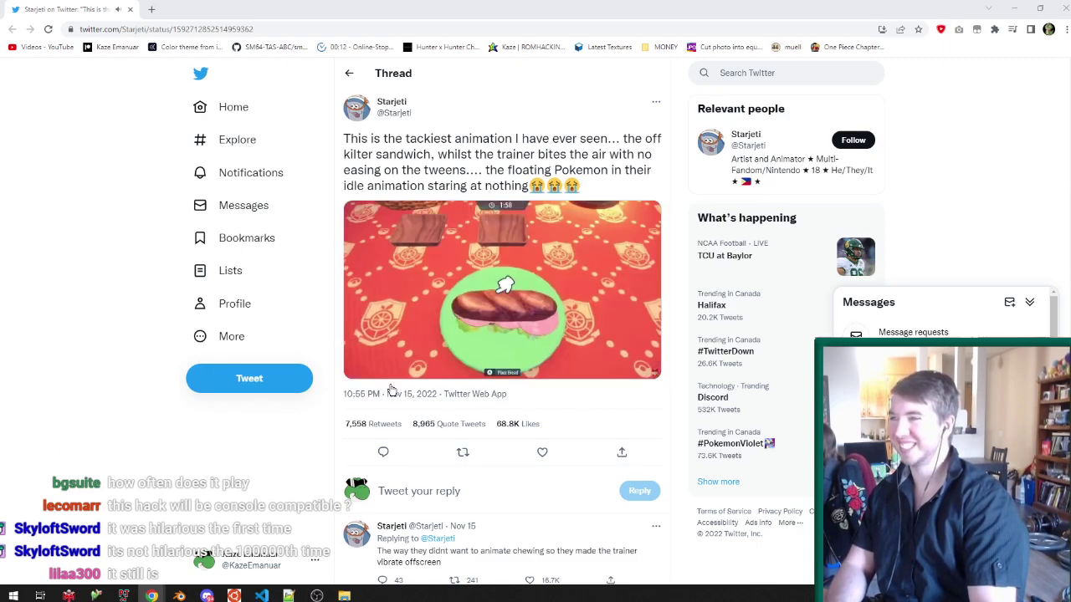
left_click(590, 289)
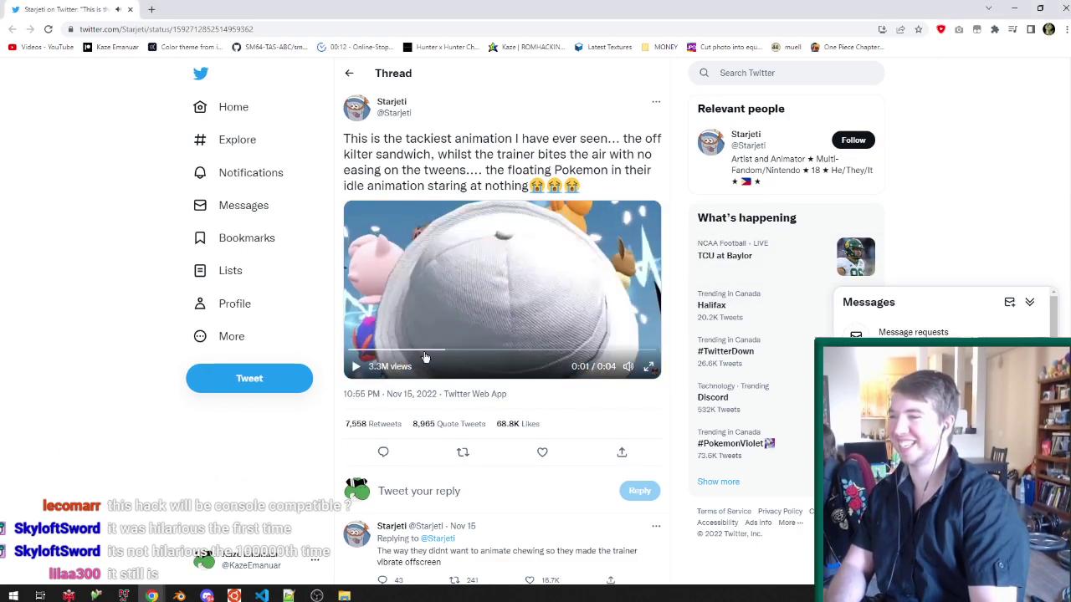
left_click(439, 303)
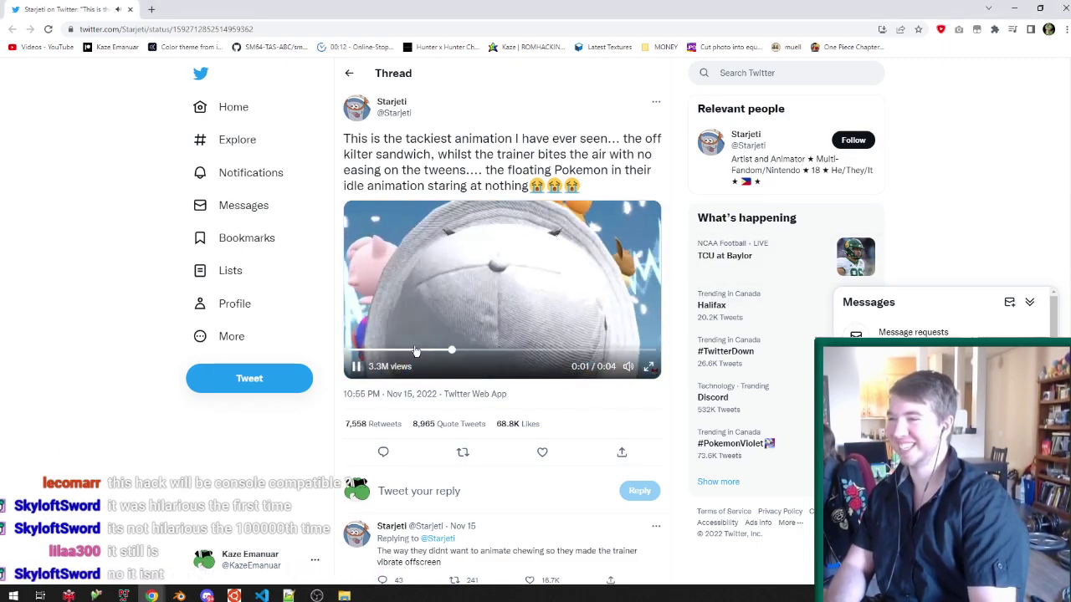
left_click(439, 303)
left_click_drag(402, 351, 431, 351)
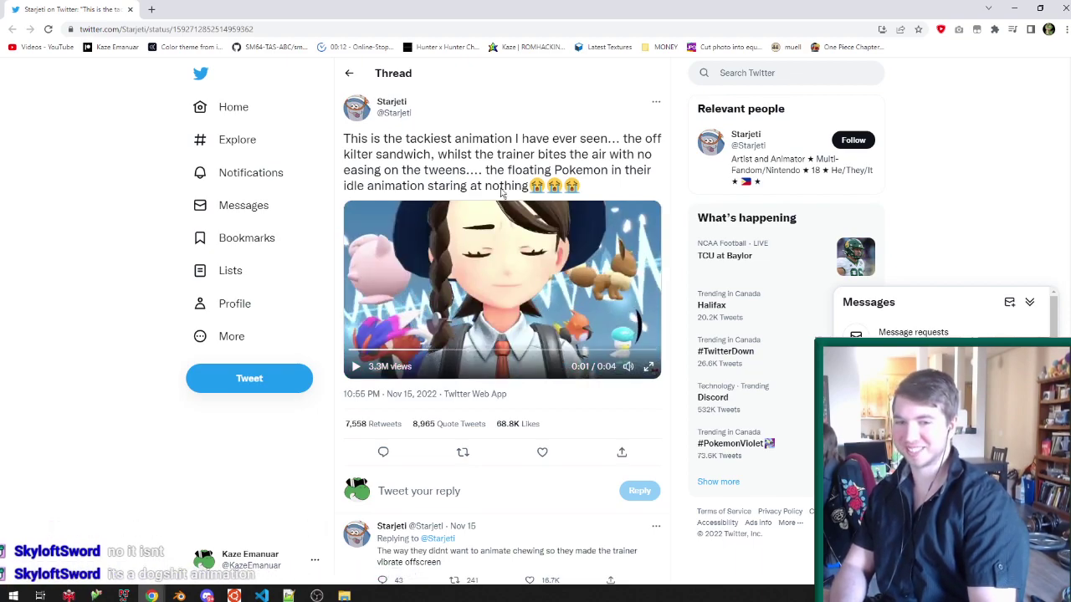
left_click(130, 9)
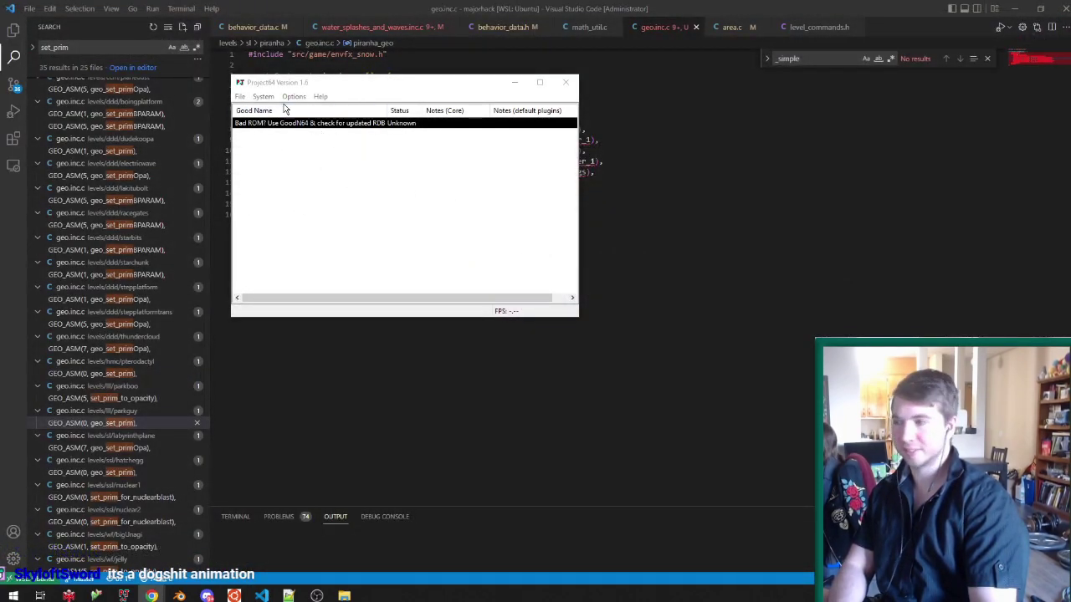
Run the ROM in Project64 to test the water level in game, and close the emulator.
double_click(291, 123)
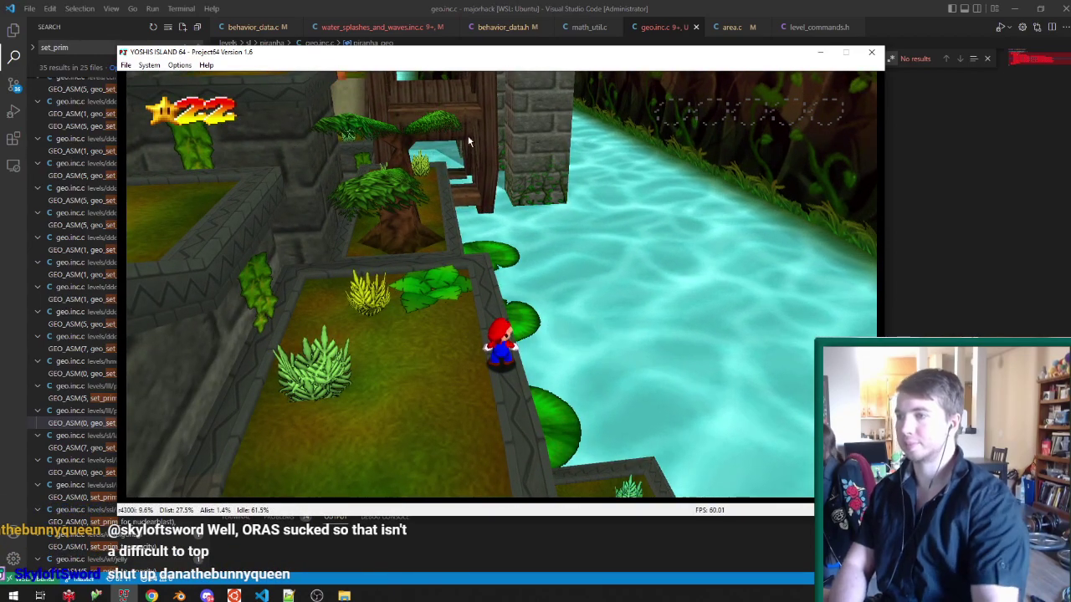
left_click(871, 52)
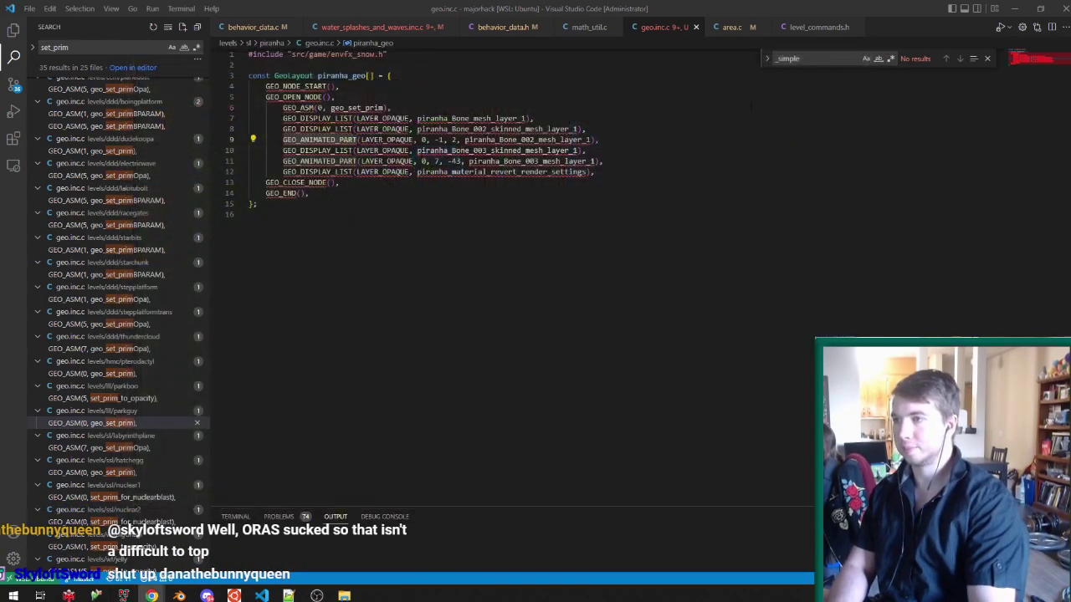
Close geo.inc.c and go from the bhvPiranhaArmy script at the end of behavior_data.c to the definition of piranhaarmy.
left_click(696, 27)
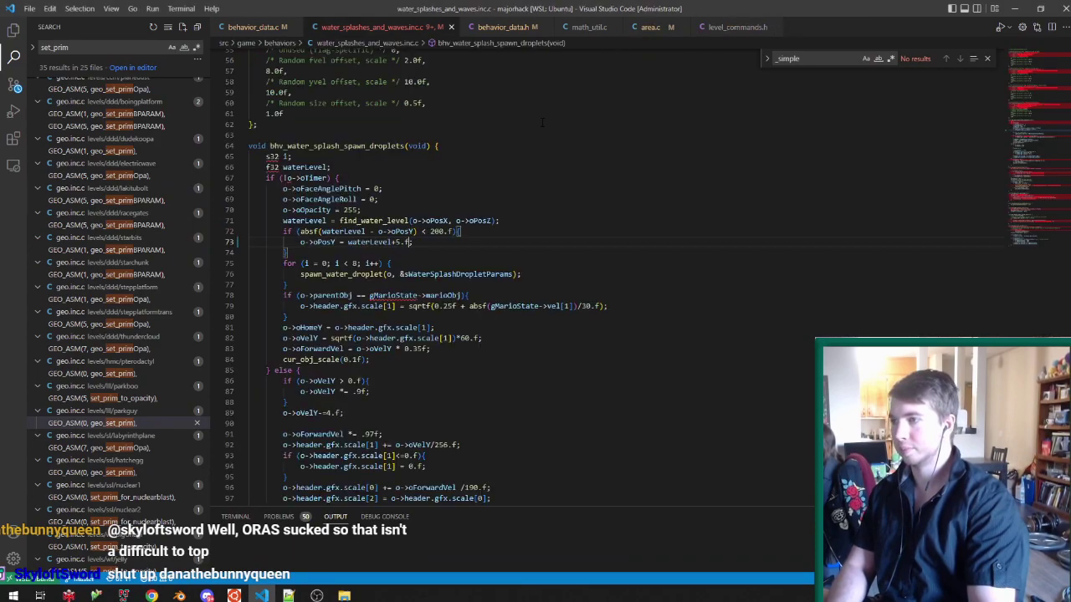
left_click(249, 28)
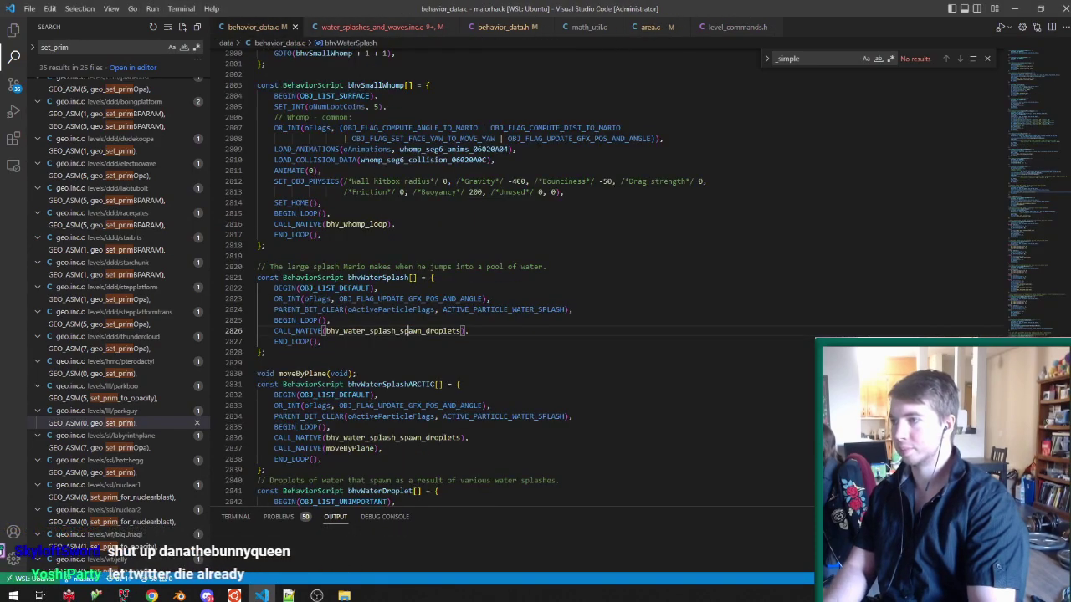
left_click_drag(1066, 178, 1065, 502)
scroll(733, 380, "up", 6)
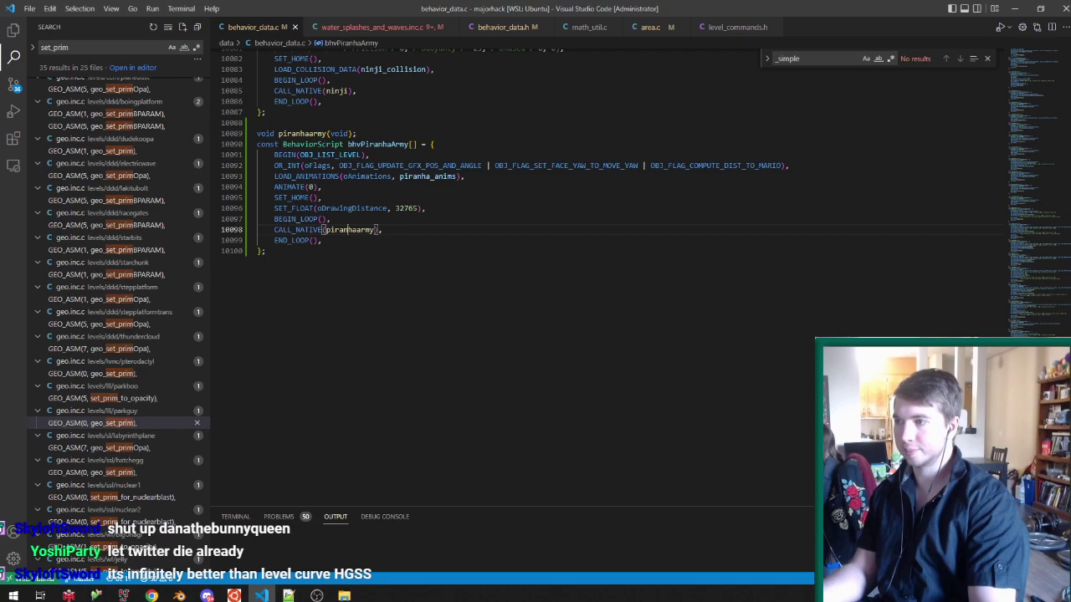
key("F12")
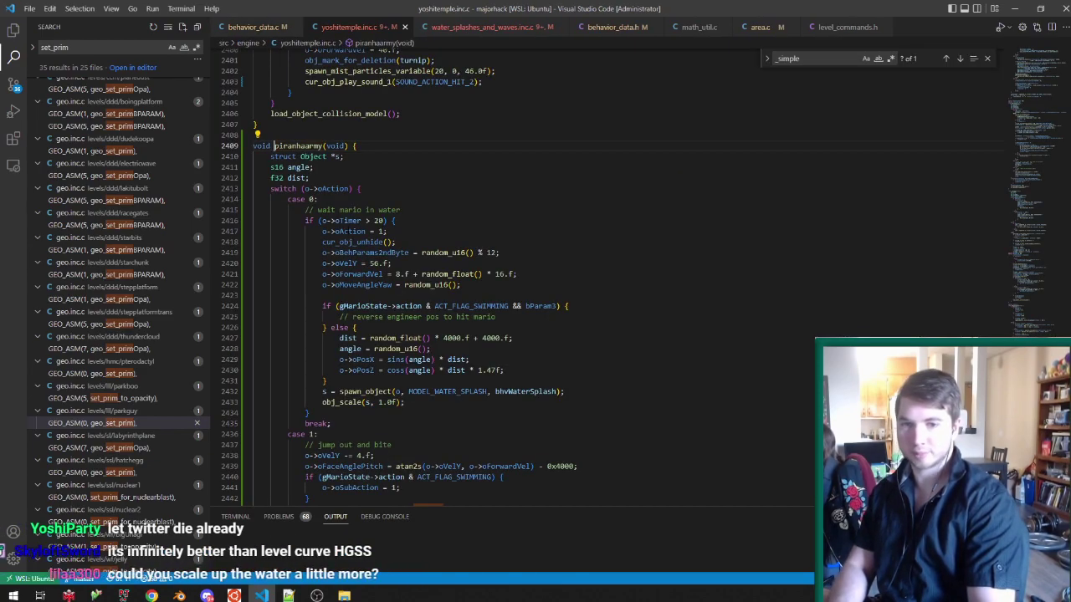
Extend the timer threshold in case 0 of piranhaarmy to 20+bParam1.
left_click(436, 219)
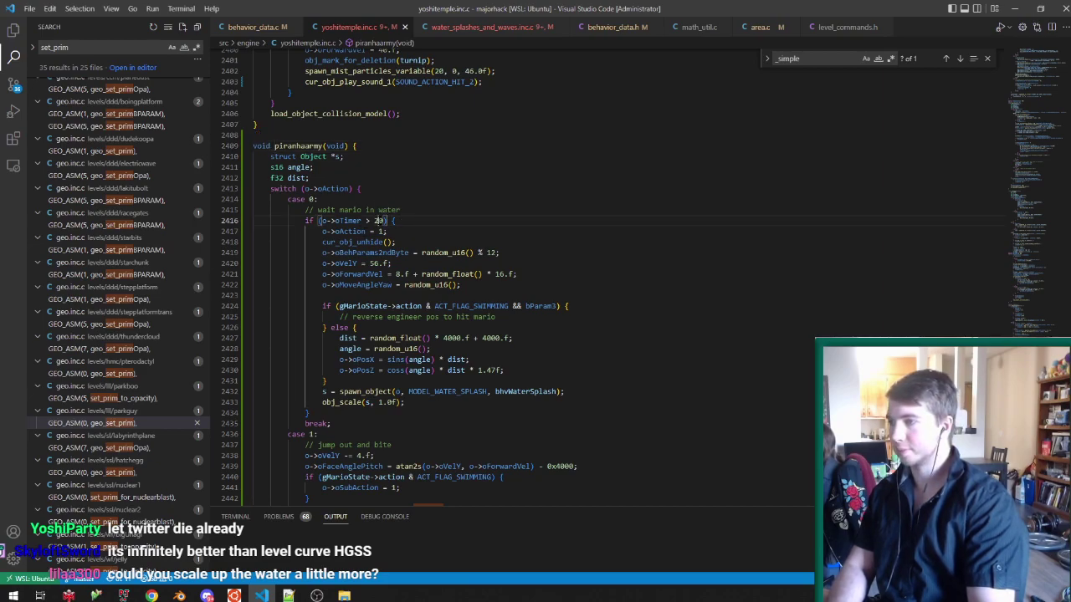
type("+b")
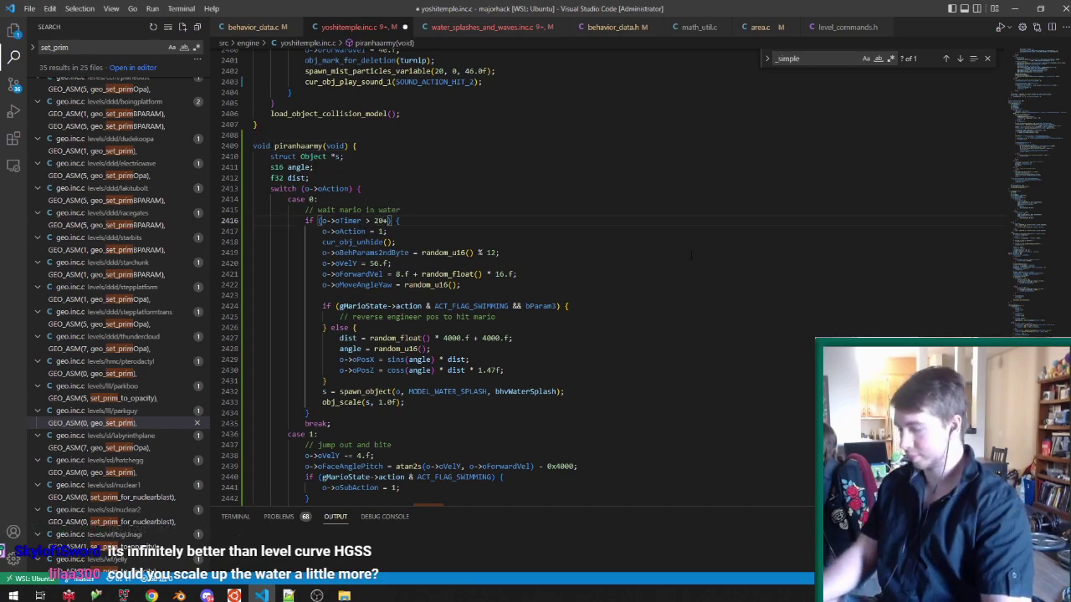
type("Param1")
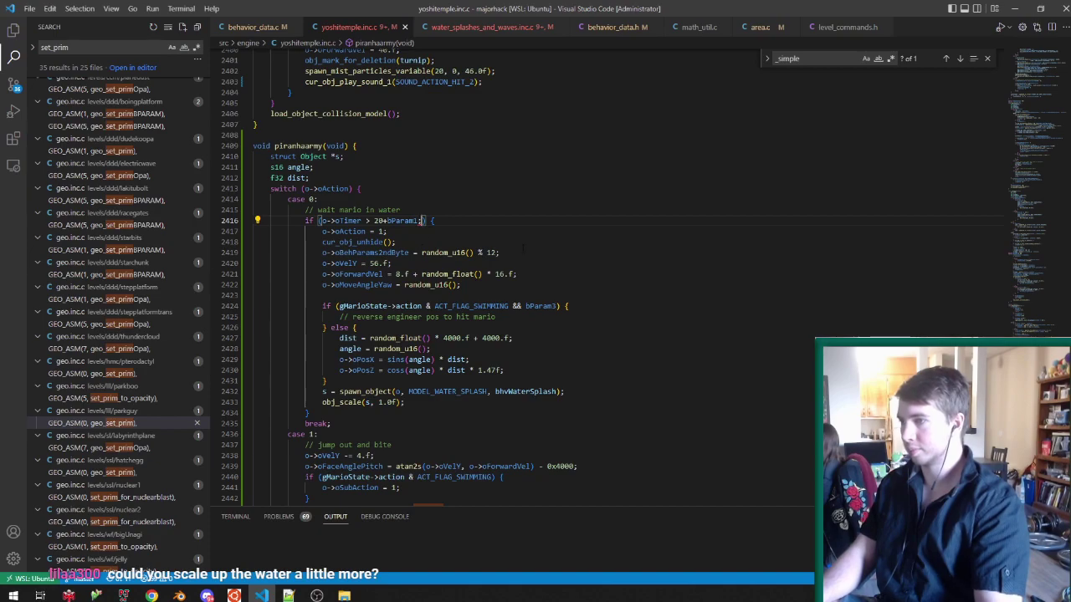
Switch to the C10 sketch file in Blender and inspect Spawn.016, Spawn.350, Spawn.003 and Spawn.035 one by one.
left_click(159, 527)
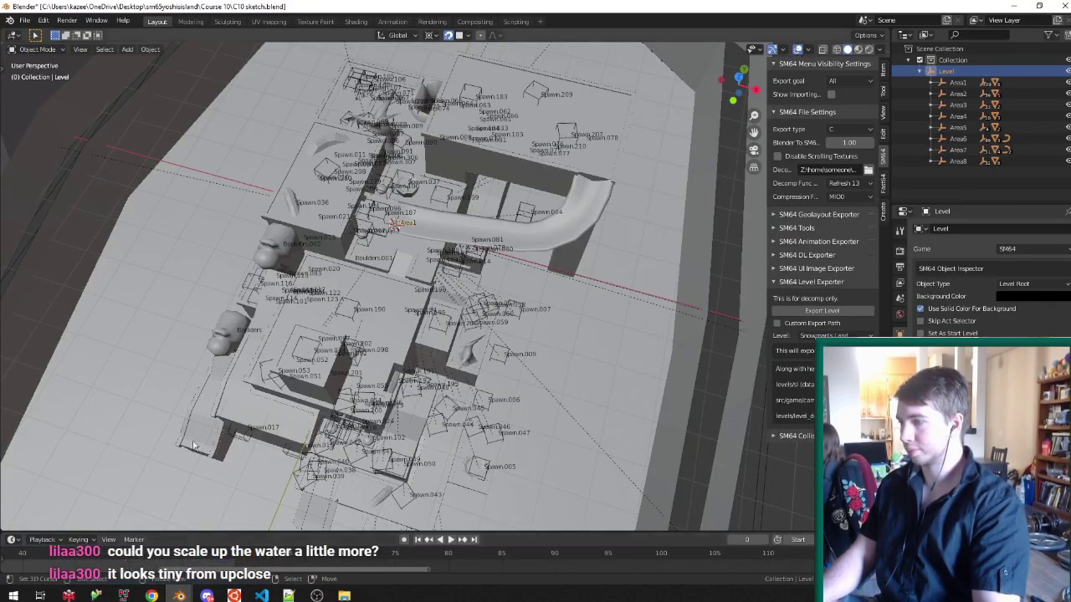
scroll(401, 276, "down", 4)
scroll(428, 507, "up", 4)
left_click(469, 500)
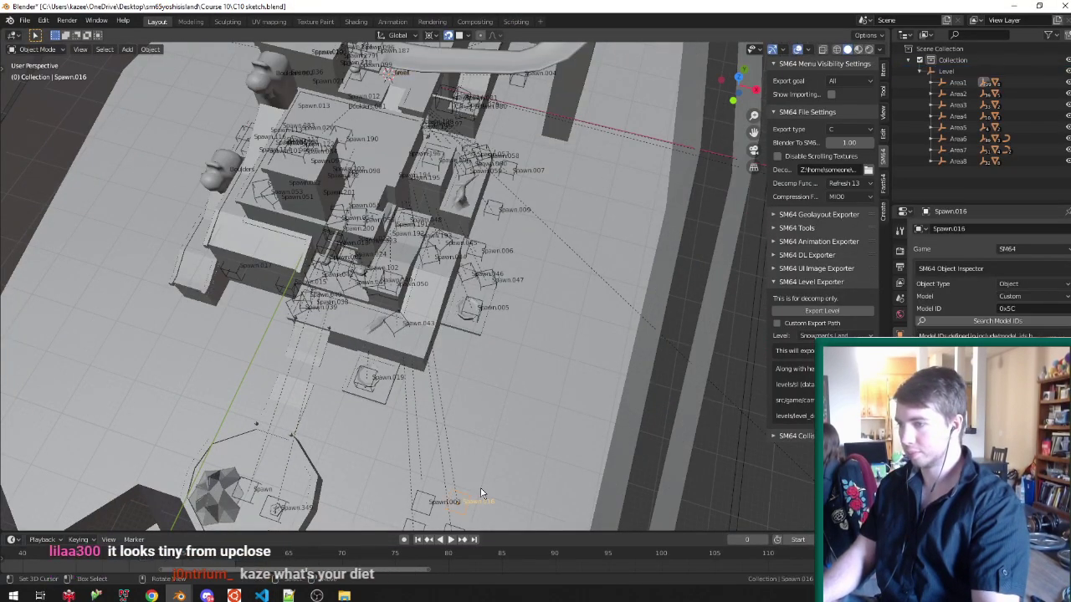
scroll(590, 351, "down", 3)
scroll(458, 462, "up", 3)
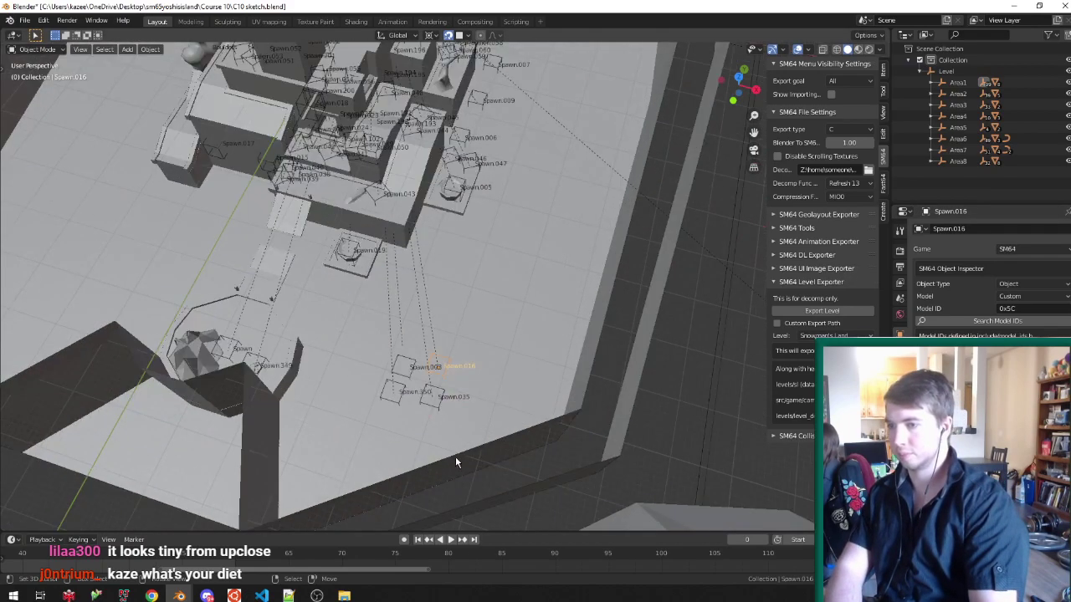
left_click(389, 396)
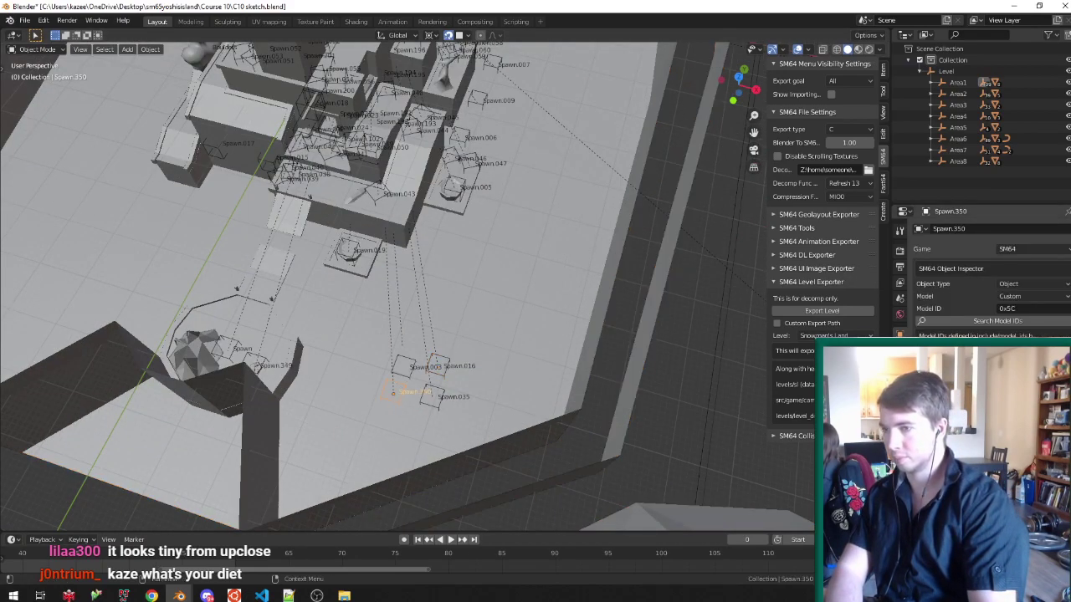
left_click(405, 367)
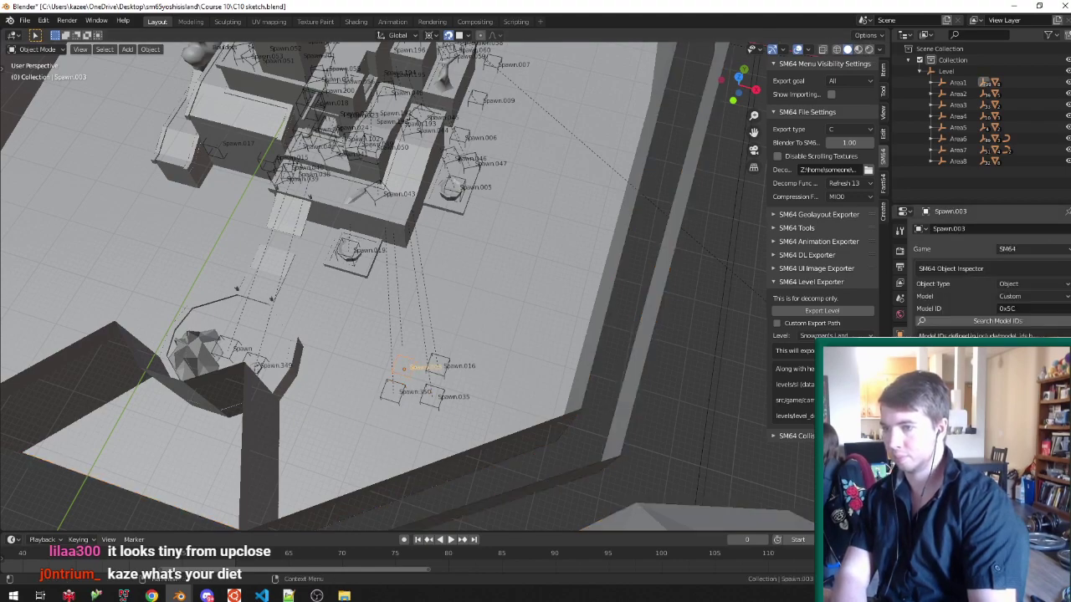
scroll(481, 386, "up", 2)
left_click(432, 377)
left_click(431, 405)
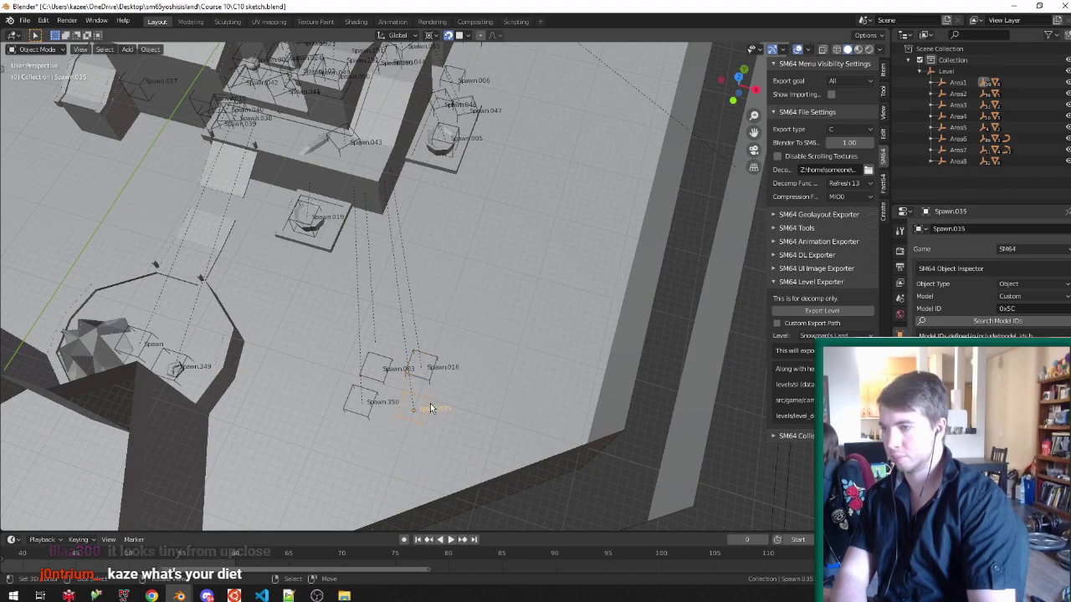
Go through Spawn.350, Spawn.003, Spawn.016 and Spawn.035 again, checking each one's SM64 object settings.
left_click(363, 416)
key("shift")
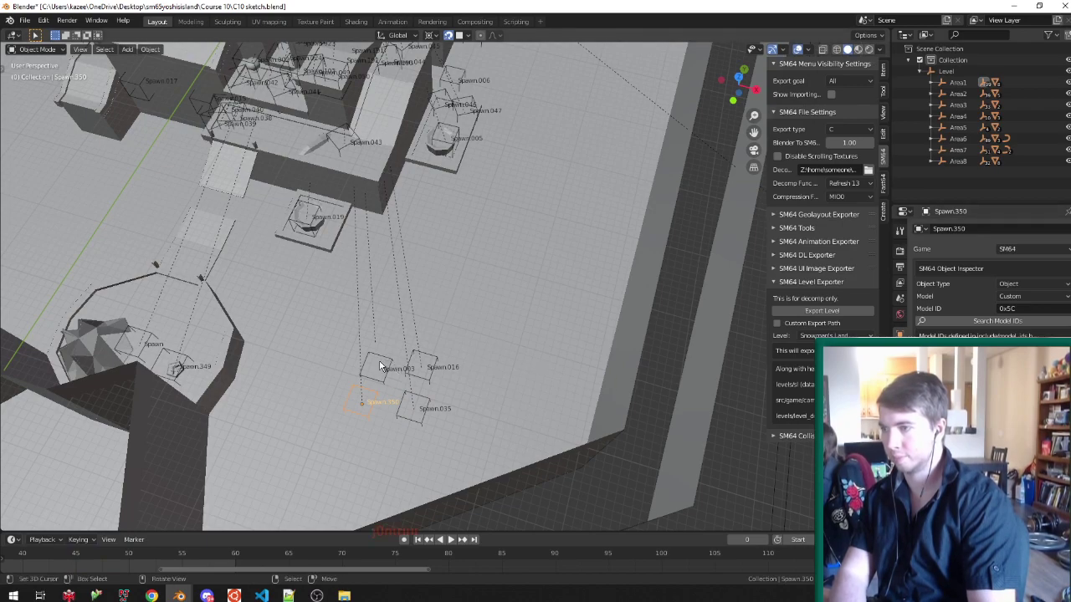
left_click(379, 366)
left_click(387, 366)
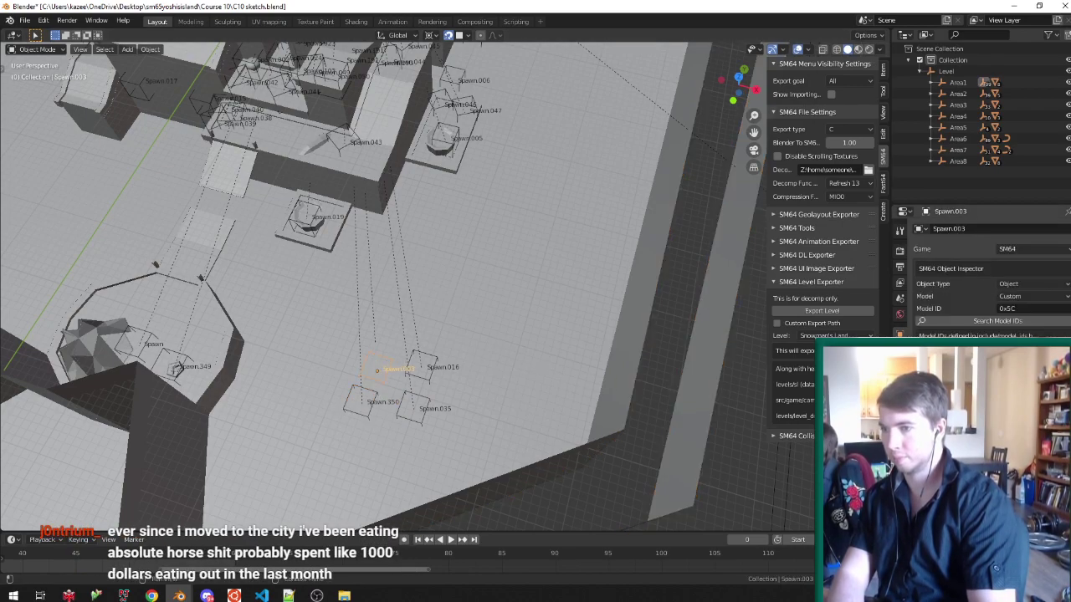
left_click(420, 353)
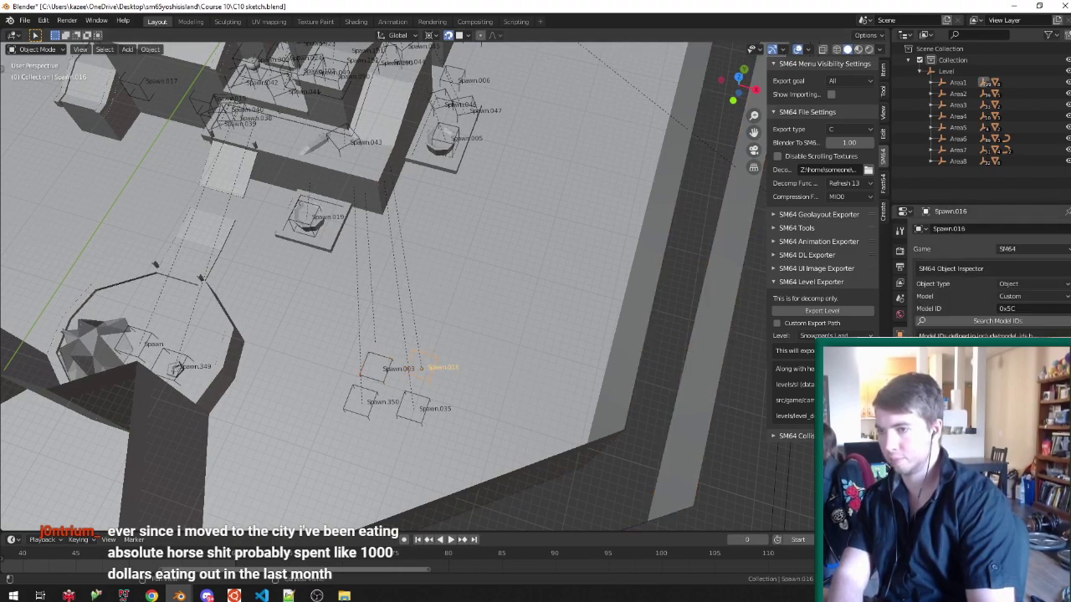
left_click(428, 405)
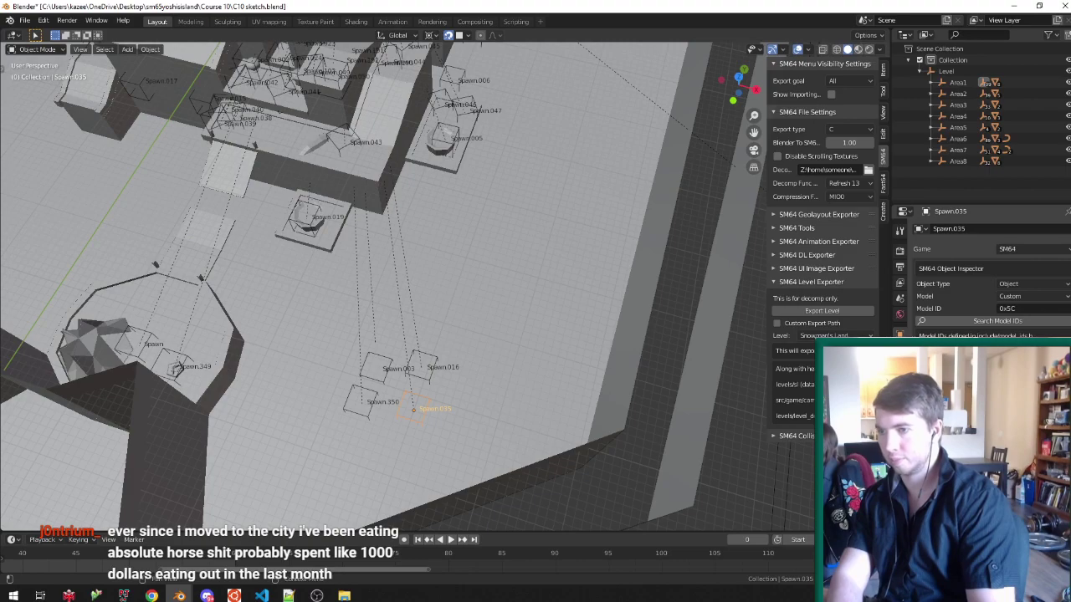
Save the C10 sketch file and export the Level root object with the SM64 Level Exporter.
middle_click_drag(621, 355, 567, 312)
key("ctrl+s")
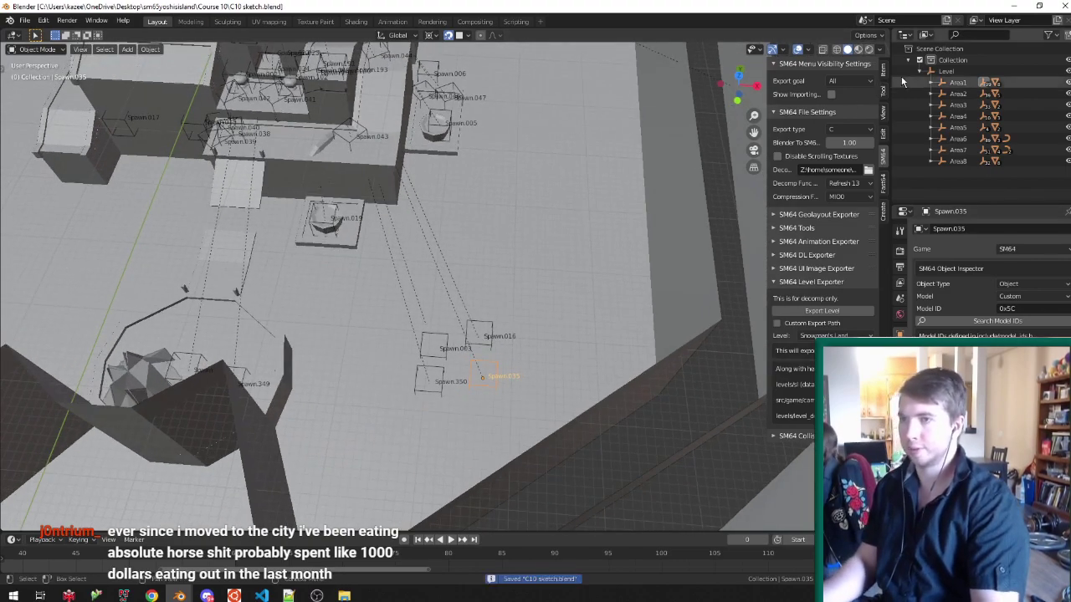
left_click(946, 71)
left_click(822, 311)
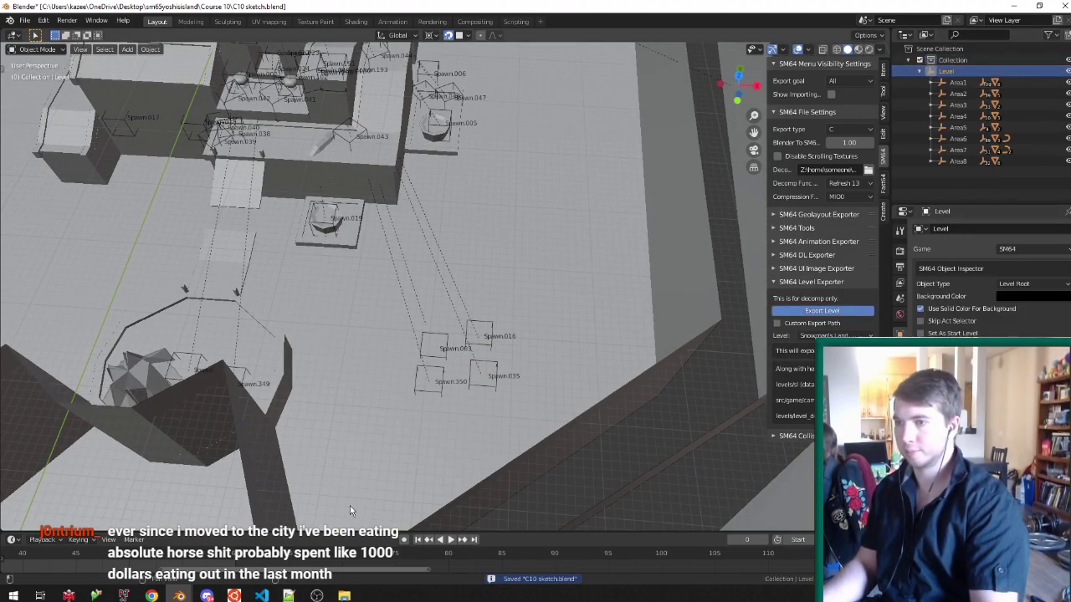
Back in Visual Studio Code, make the case 0 condition in piranhaarmy compare o->oTimer with bParam1 alone, and save the file.
left_click(261, 596)
left_click(376, 212)
left_click(387, 221)
key("BackSpace")
key("BackSpace")
key("BackSpace")
key("ctrl+s")
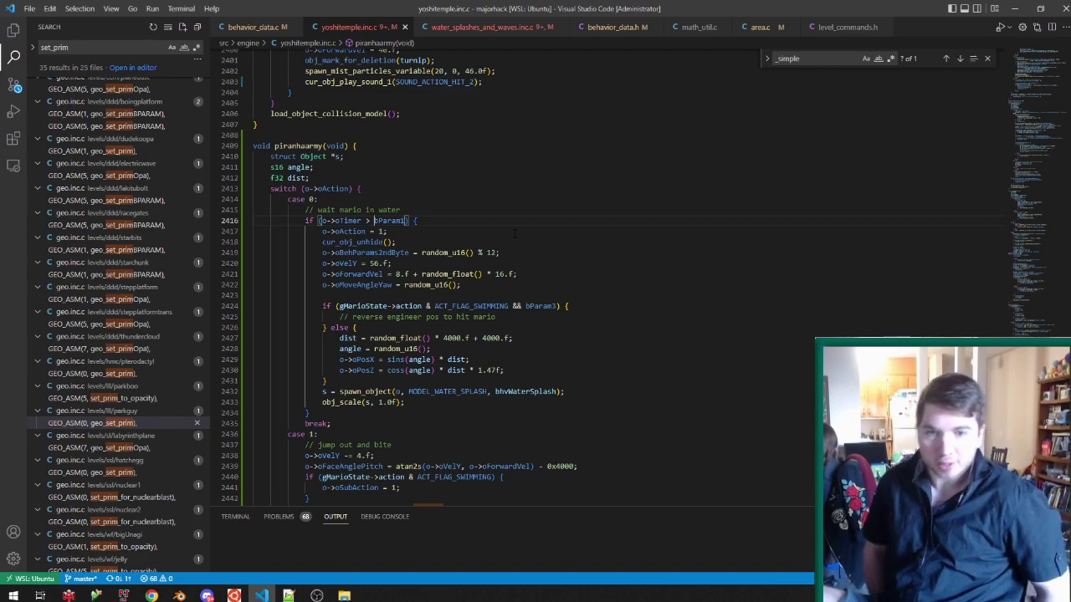
key("ctrl+Left")
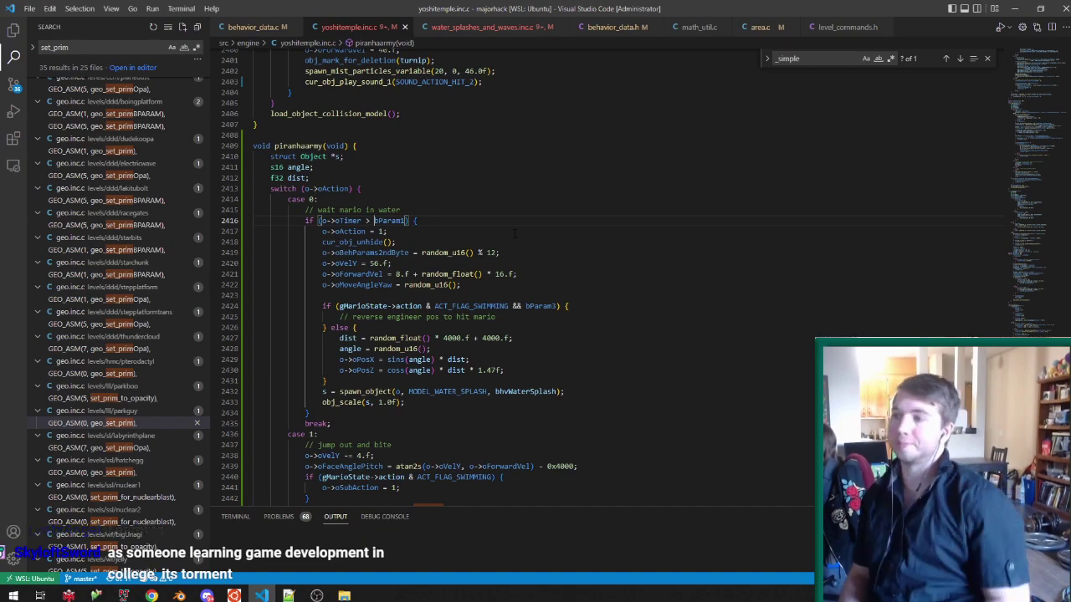
Return to the C10 sketch file in Blender and display the level with its textured materials.
left_click(179, 596)
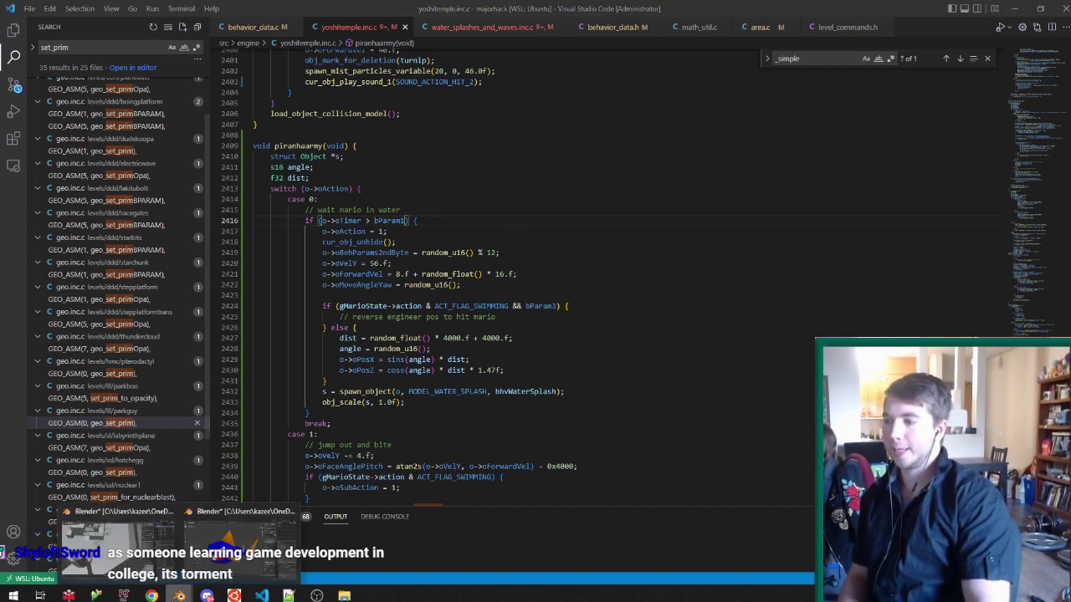
left_click(140, 563)
scroll(533, 247, "down", 4)
scroll(471, 126, "up", 4)
scroll(471, 150, "up", 2)
middle_click_drag(386, 80, 464, 180, "shift")
scroll(465, 182, "down", 6)
scroll(518, 144, "up", 5)
middle_click_drag(525, 144, 445, 118)
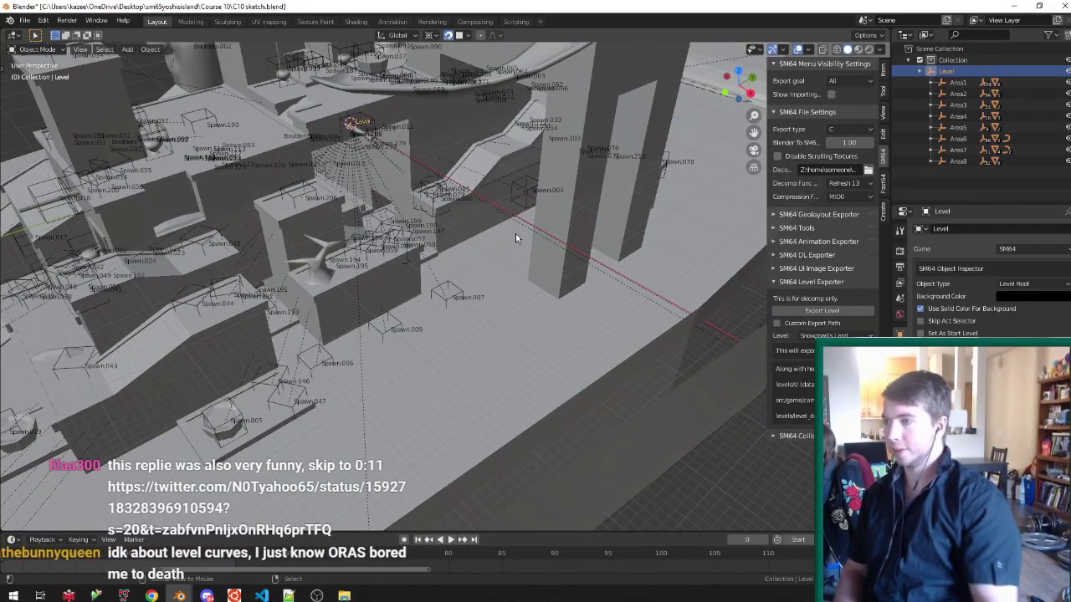
key("alt+z")
scroll(515, 235, "down", 4)
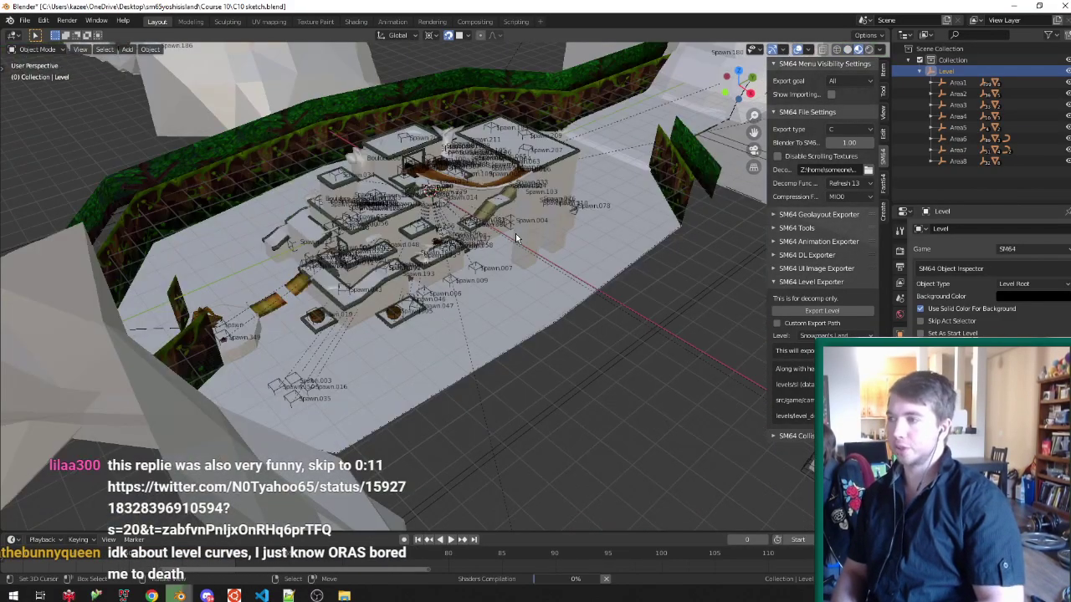
scroll(493, 223, "up", 2)
middle_click_drag(463, 204, 454, 196)
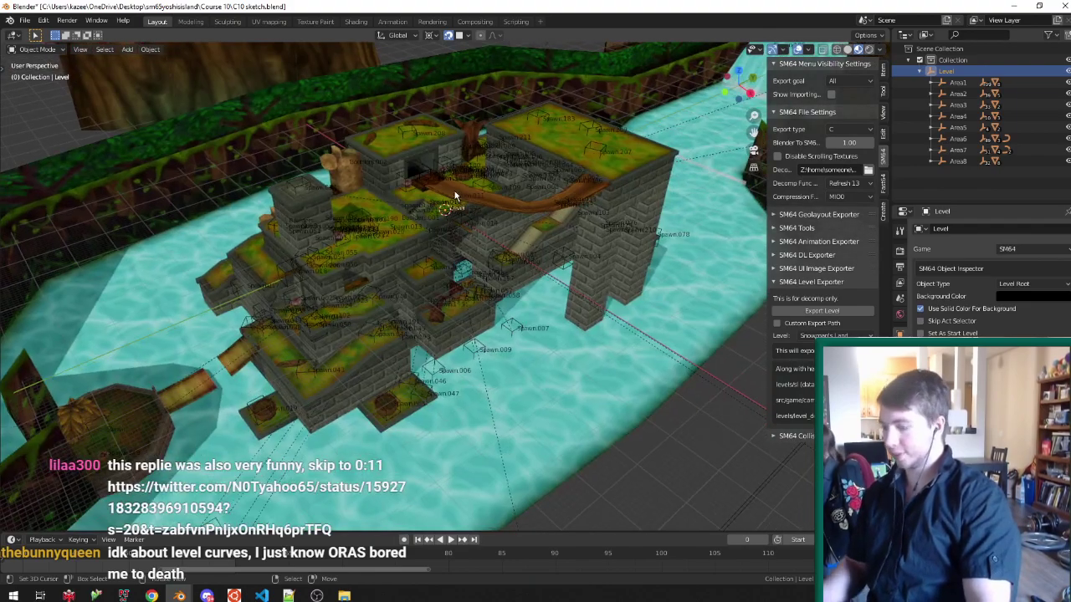
Unhide all hidden objects in the level and save the C10 sketch file.
key("alt+h")
scroll(444, 224, "down", 3)
scroll(441, 218, "up", 8)
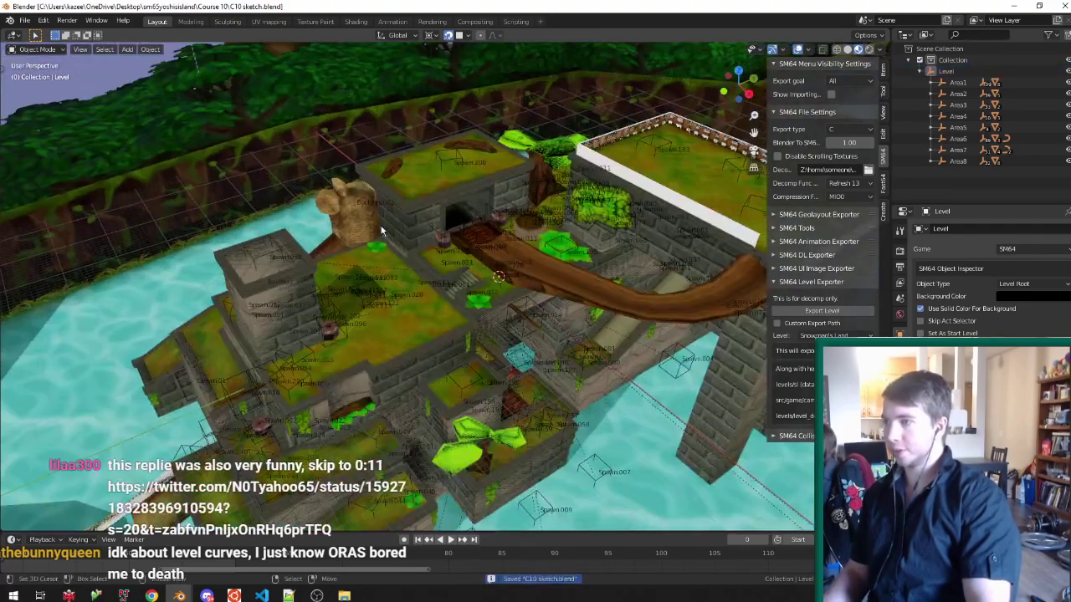
key("ctrl+s")
left_click(269, 277)
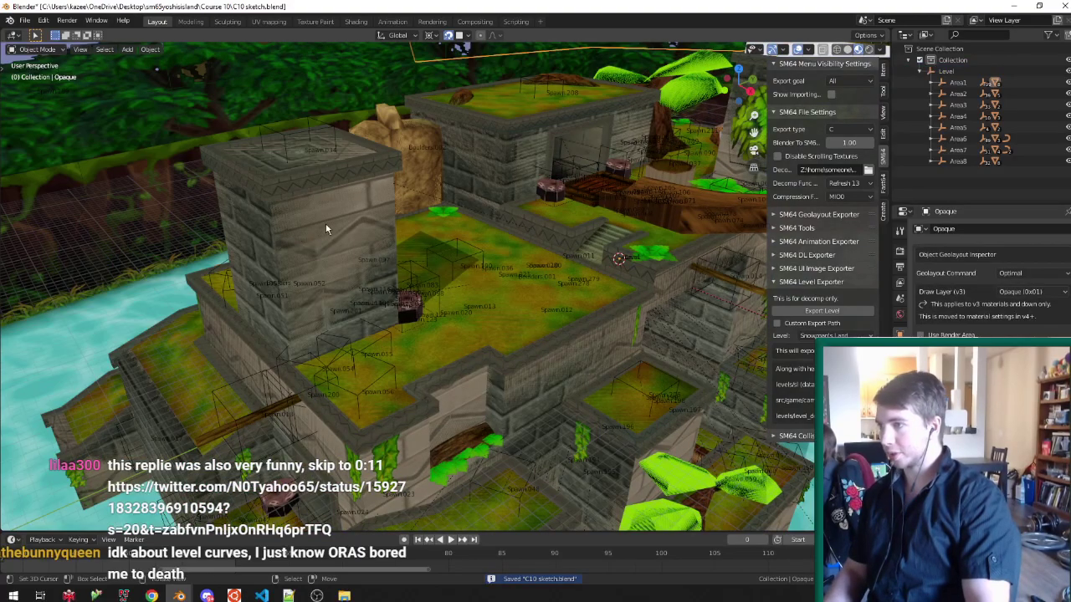
left_click(326, 229)
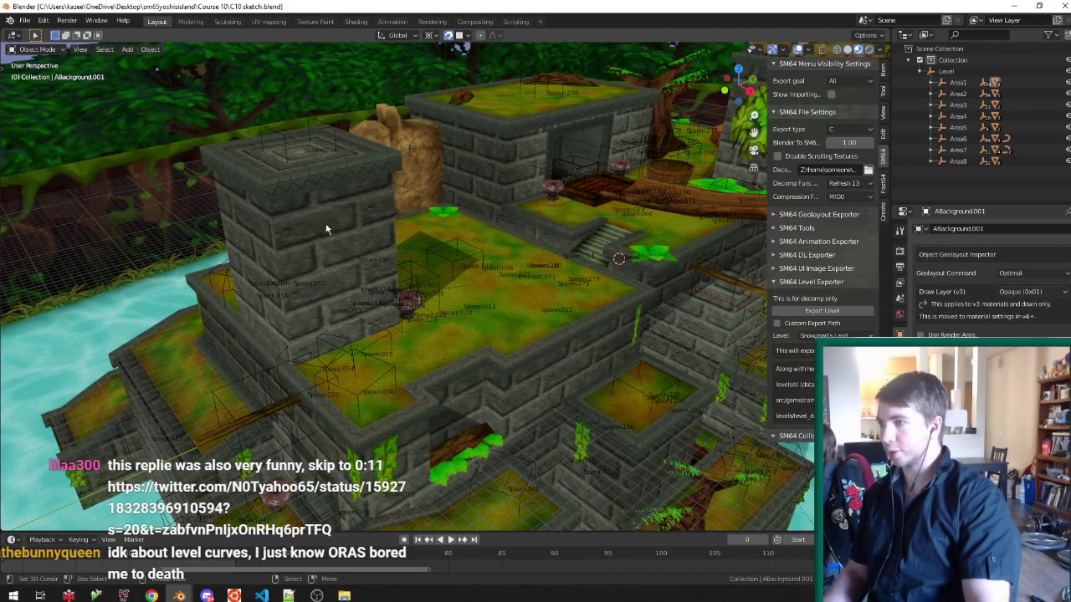
middle_click_drag(325, 222, 558, 400)
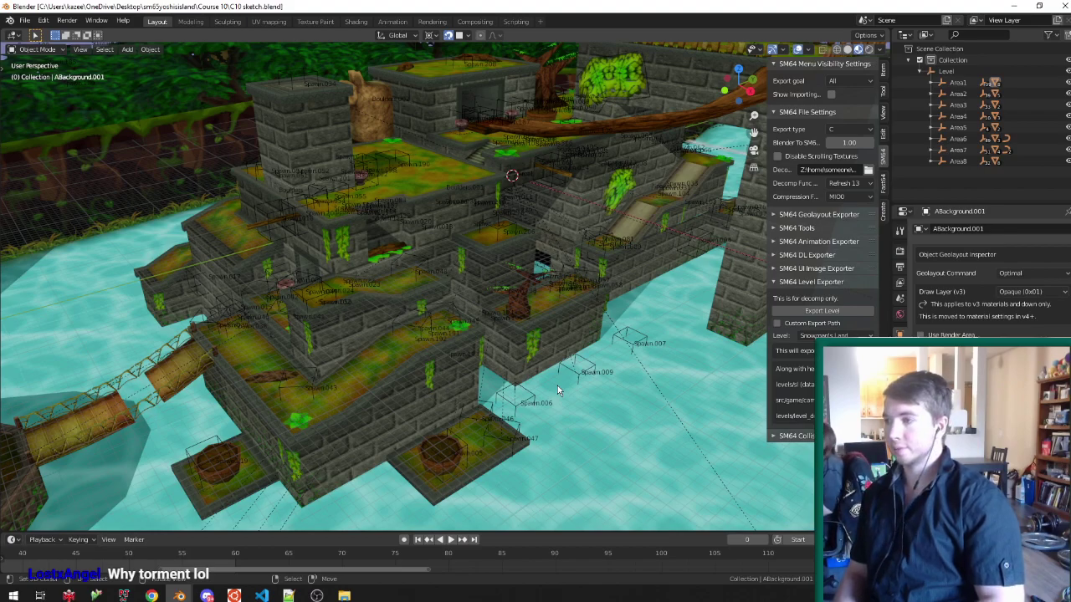
Frame the stone tower's top in the Opaque mesh's edit mode, return to object mode, and save the C10 sketch file.
left_click(334, 150)
key("Tab")
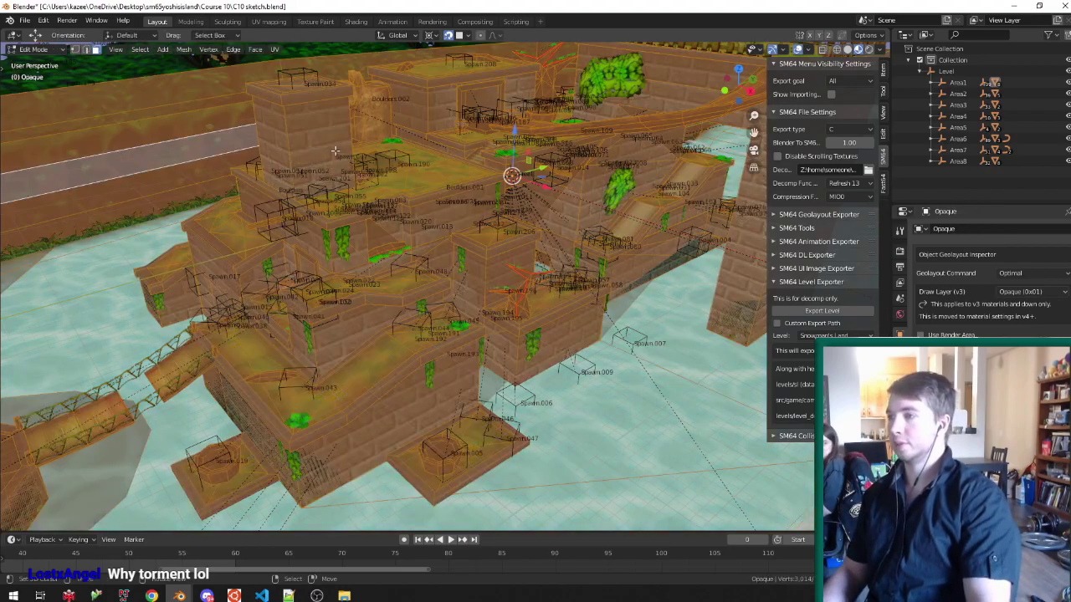
left_click(275, 99)
key("KP_Decimal")
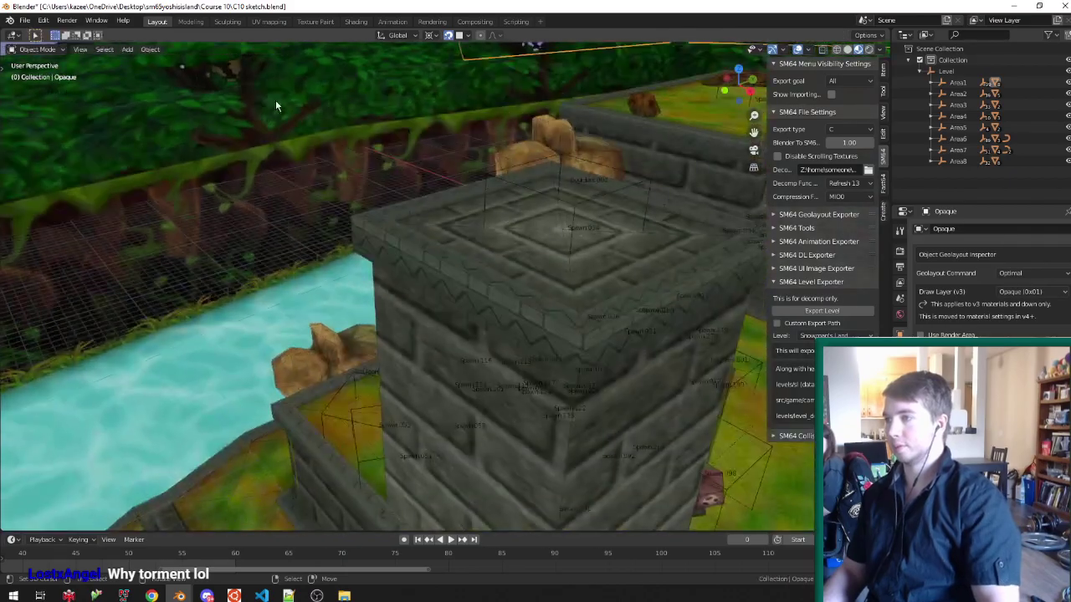
key("Tab")
scroll(275, 106, "down", 6)
key("ctrl+s")
Examine the stone temple's terraces, passages and spawn objects above the water.
scroll(410, 294, "down", 2)
scroll(407, 292, "up", 4)
middle_click_drag(406, 292, 515, 341)
scroll(495, 253, "up", 3)
scroll(339, 353, "up", 3)
scroll(353, 343, "down", 2)
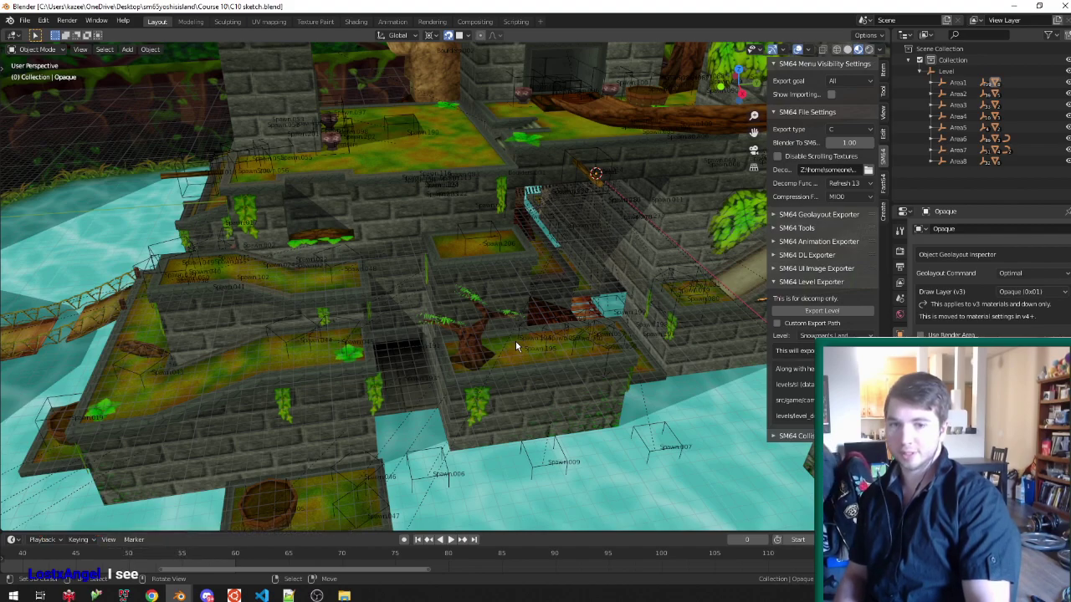
middle_click_drag(516, 345, 417, 246)
scroll(378, 230, "up", 5)
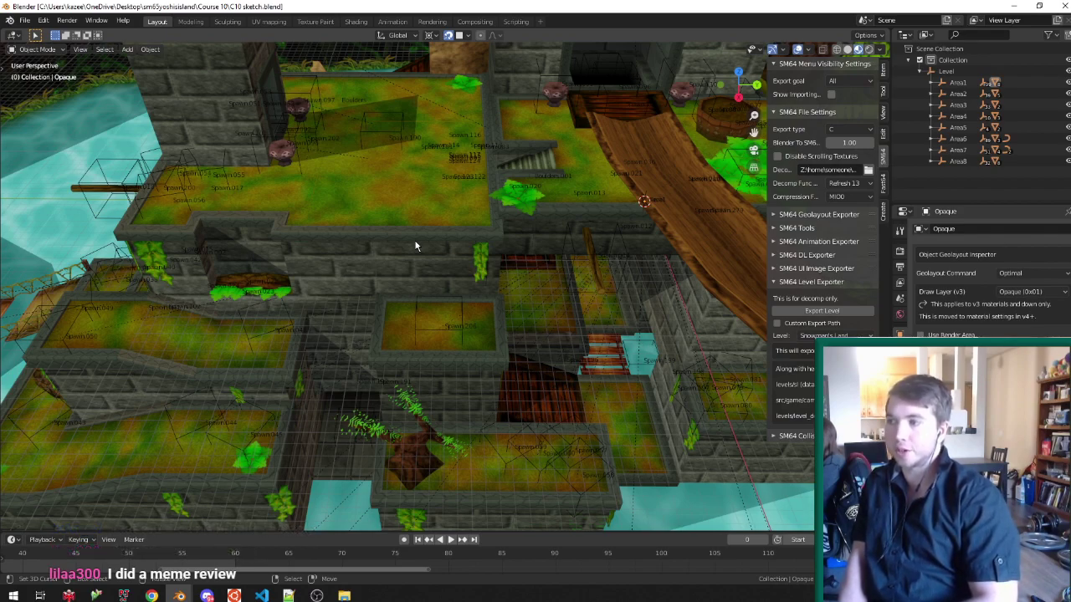
scroll(416, 245, "up", 3)
scroll(481, 320, "down", 3)
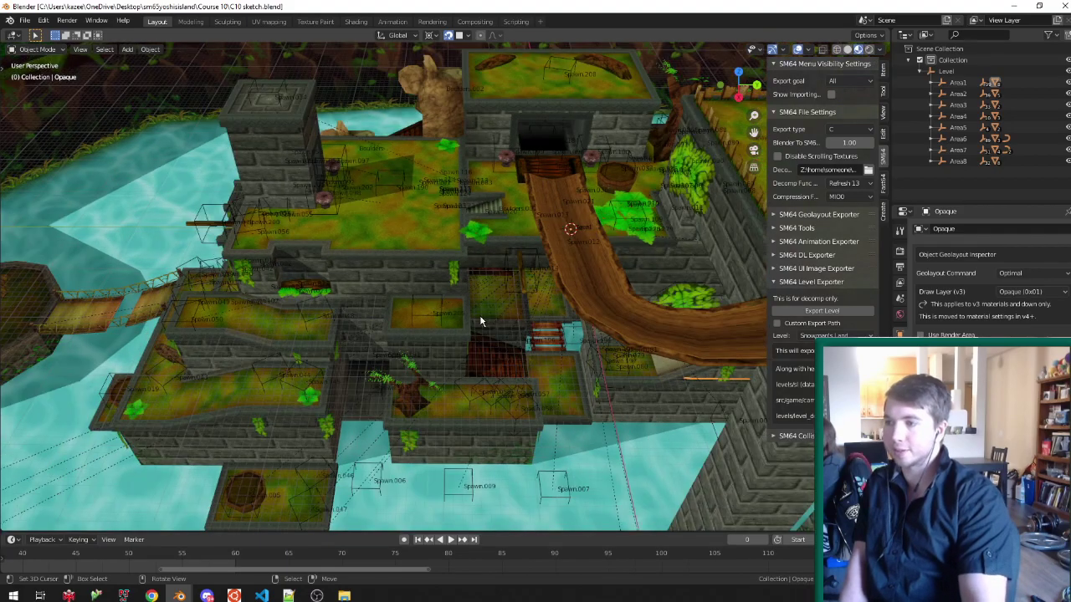
scroll(481, 320, "up", 3)
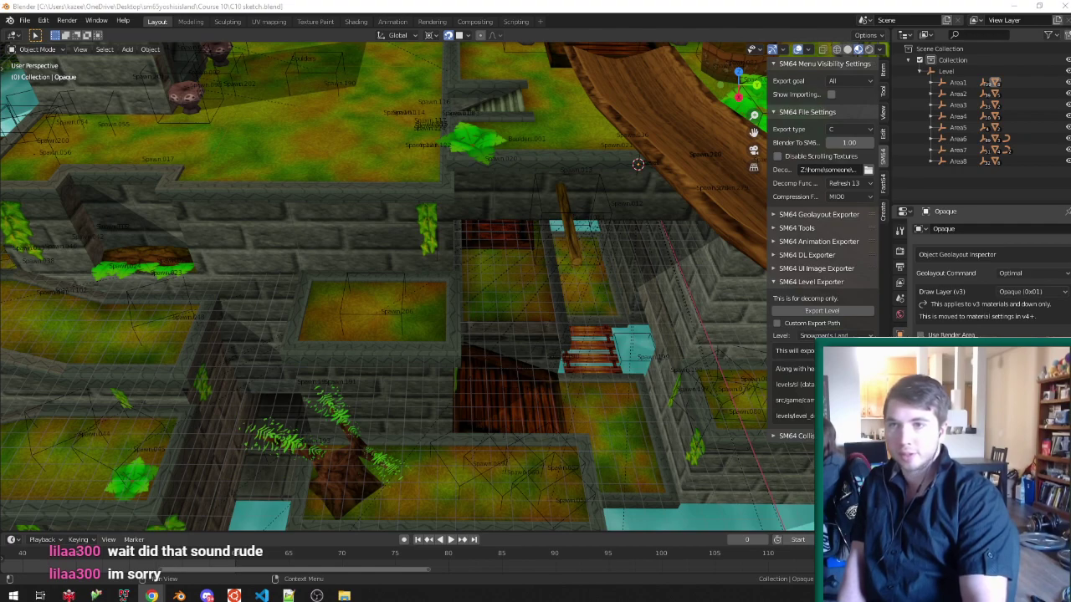
Switch to Chrome, play the video in the "same energy" tweet, and return to the Blender level.
left_click(151, 596)
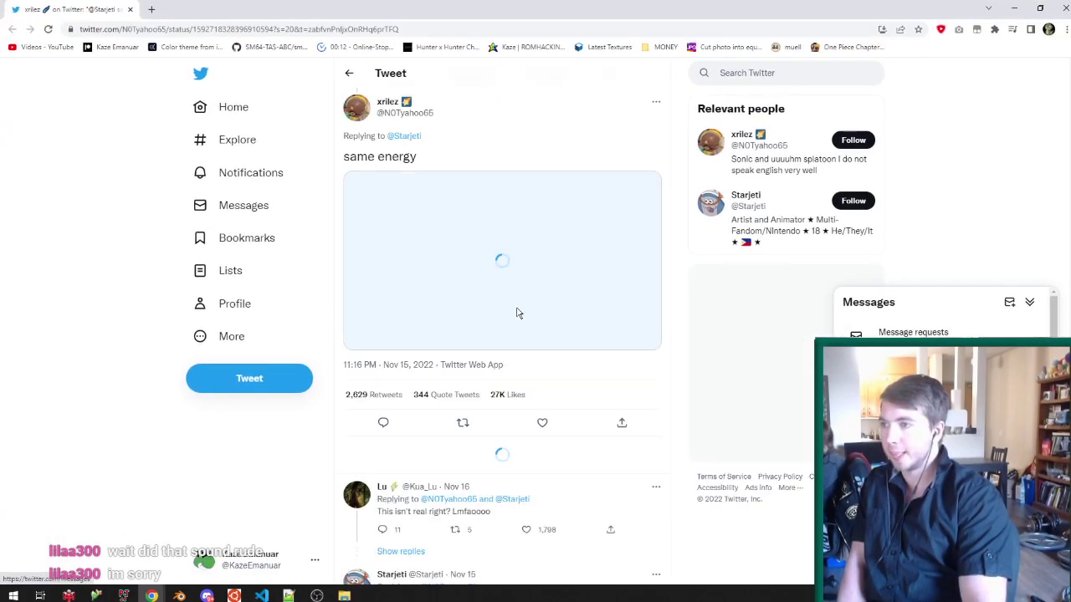
left_click(509, 258)
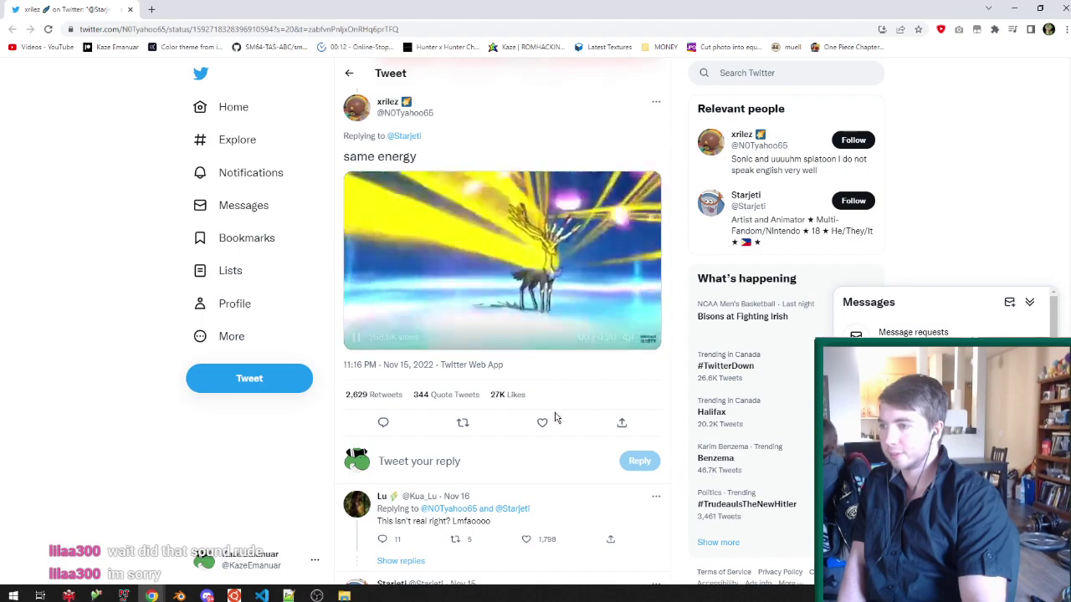
mouse_move(628, 336)
left_click(629, 298)
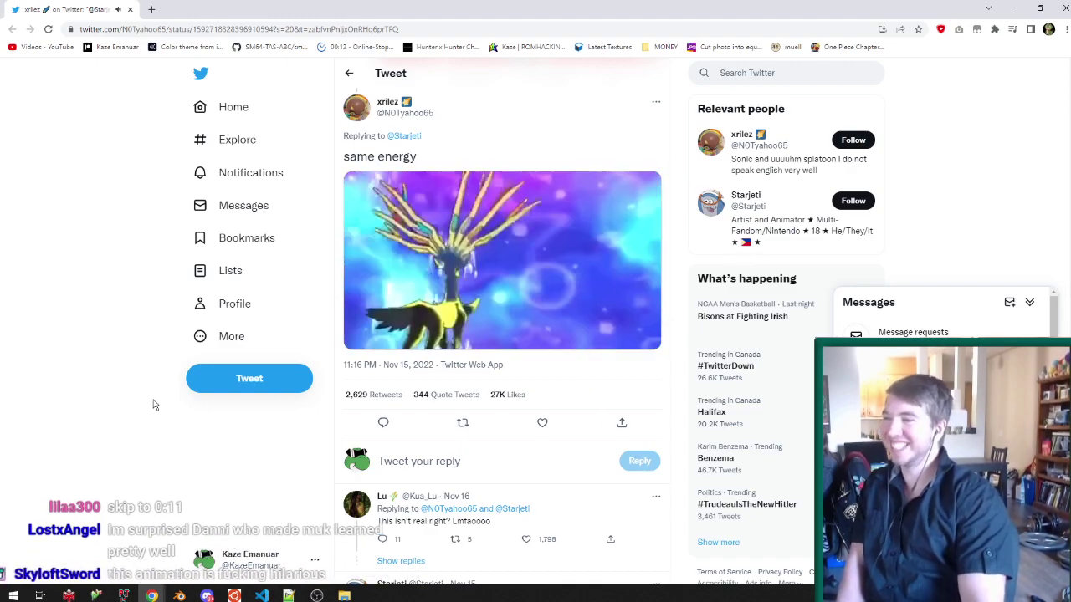
left_click(1014, 7)
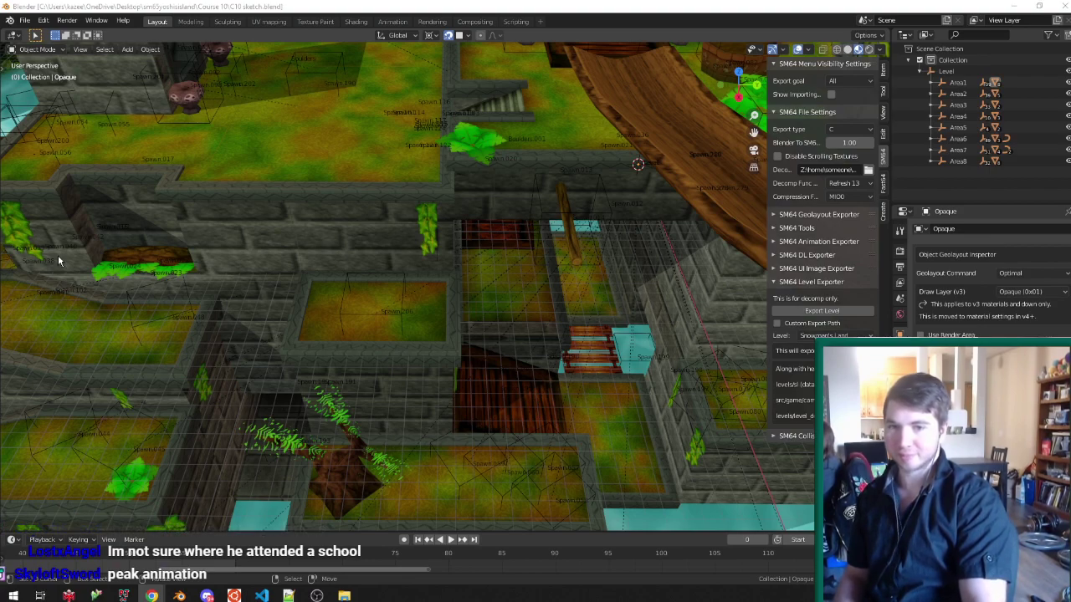
scroll(583, 245, "down", 2)
middle_click_drag(610, 280, 502, 243)
scroll(556, 253, "down", 4)
scroll(556, 253, "up", 4)
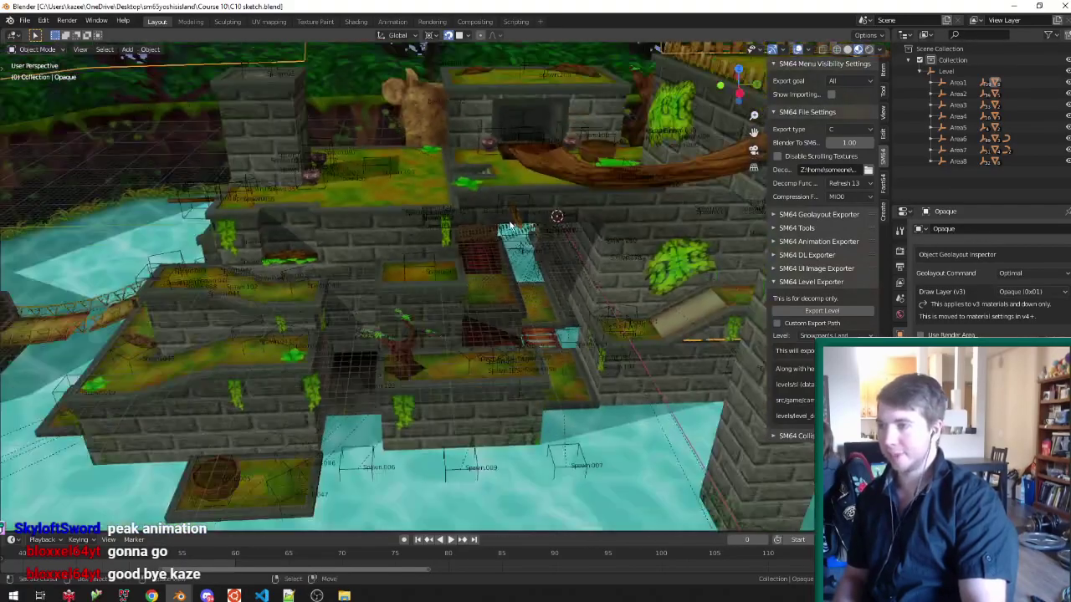
middle_click_drag(356, 286, 483, 223)
middle_click_drag(485, 265, 422, 340)
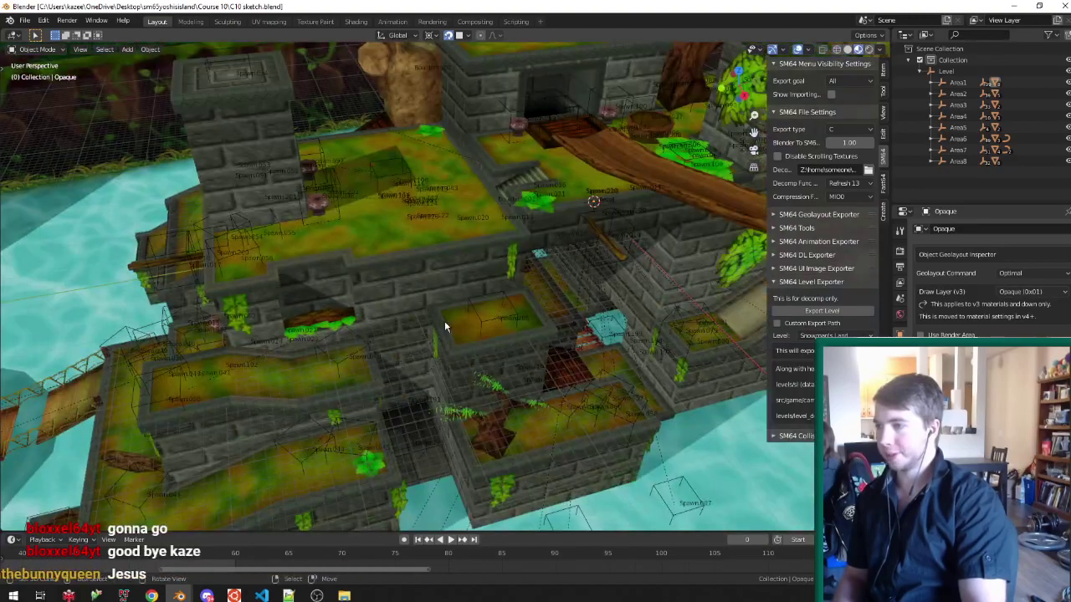
In Visual Studio Code, add o->oPosY = 28.f * sins(angle +0x8000); beneath the reverse engineer comment in piranhaarmy, and save.
left_click(262, 596)
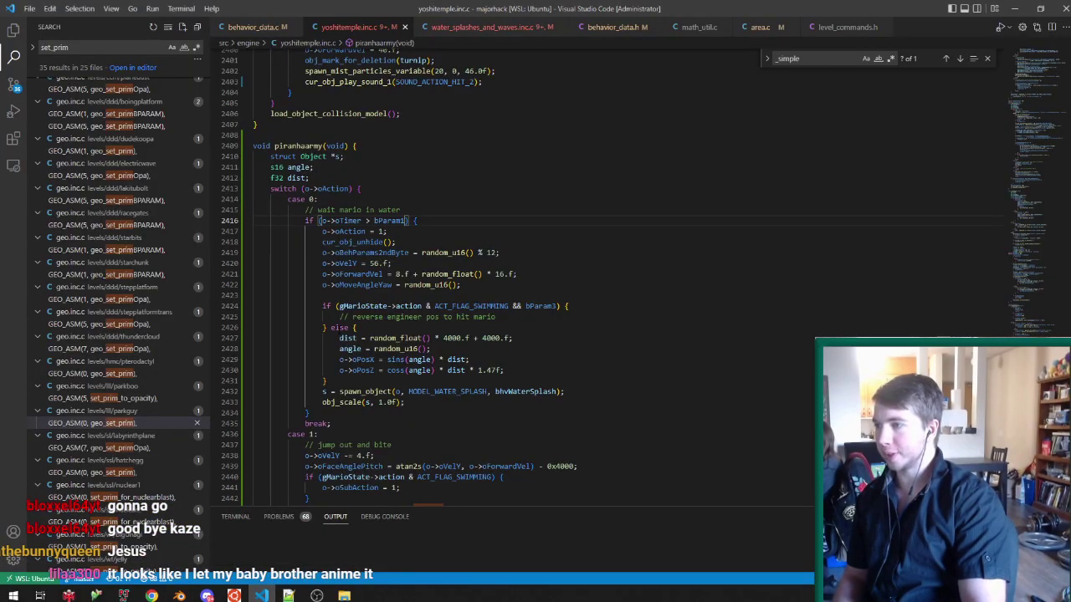
left_click(539, 314)
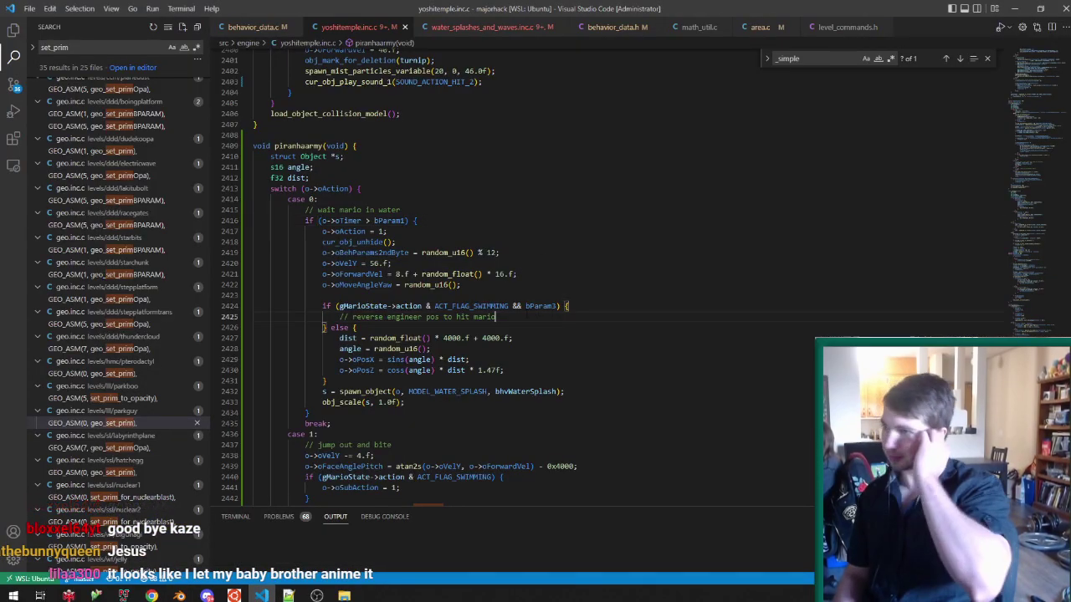
key("Return")
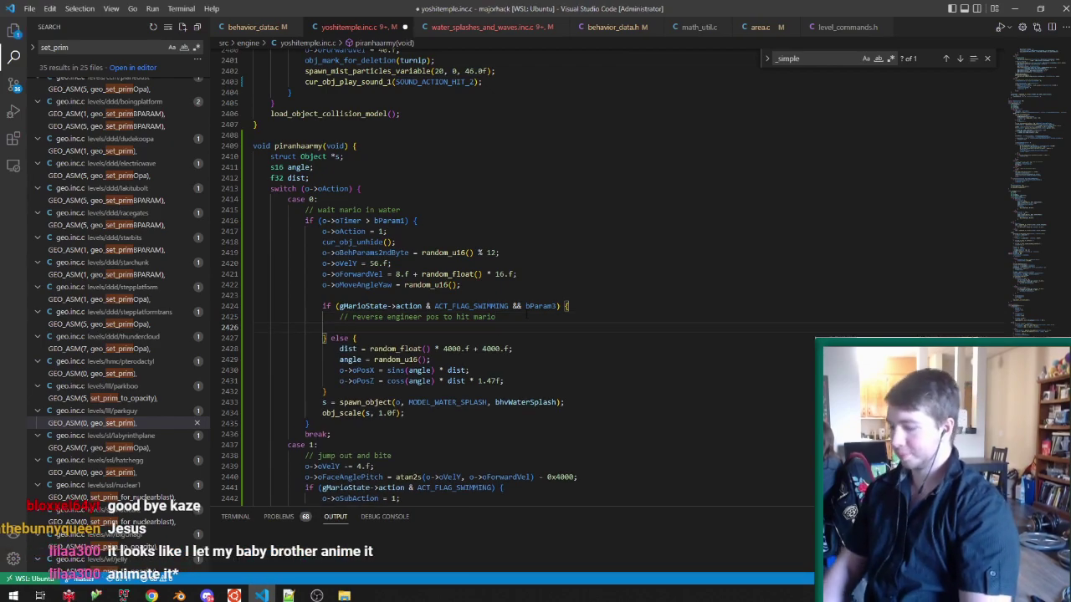
type("o->oPosY = 28.f")
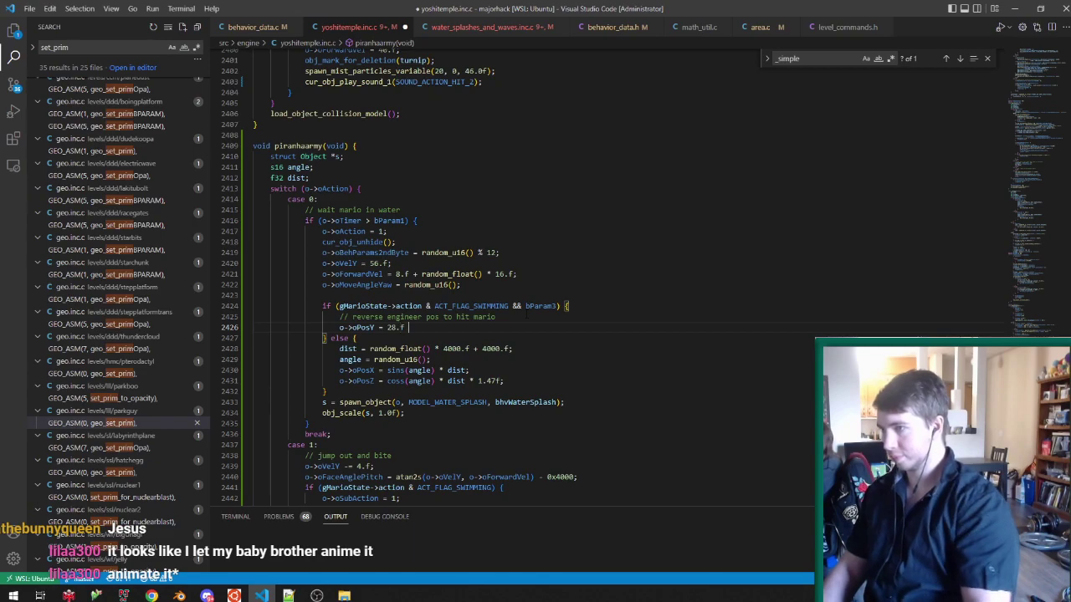
type(" * sins(angle")
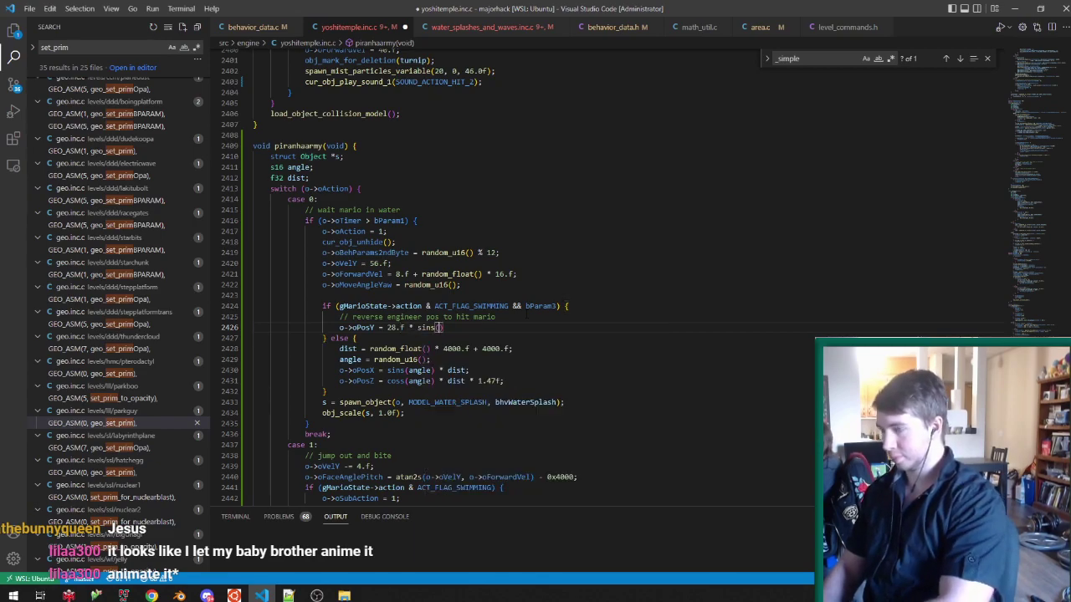
type(")")
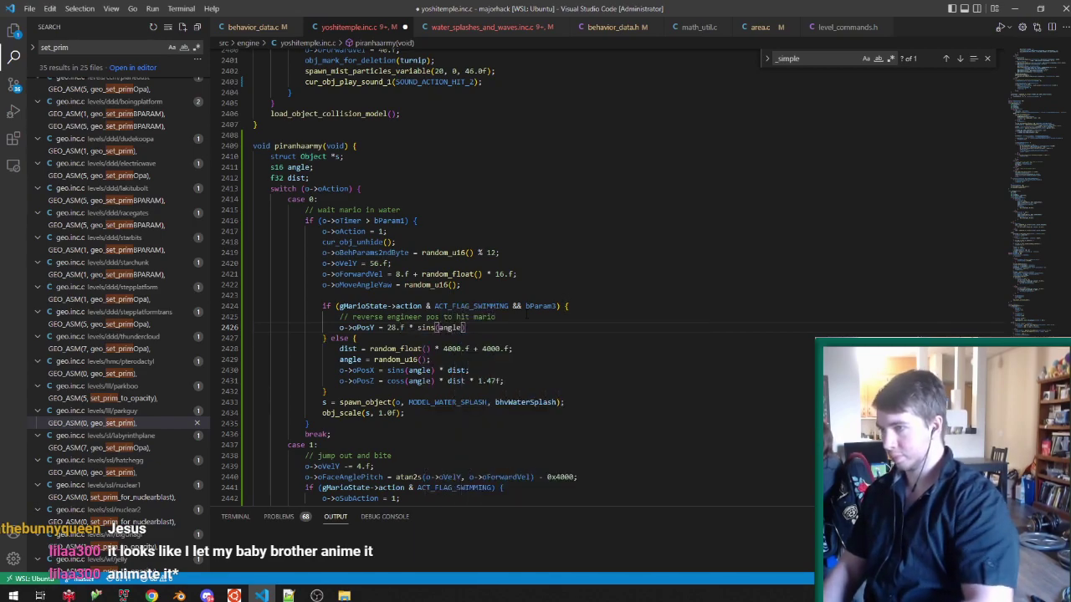
type(" +0x8000")
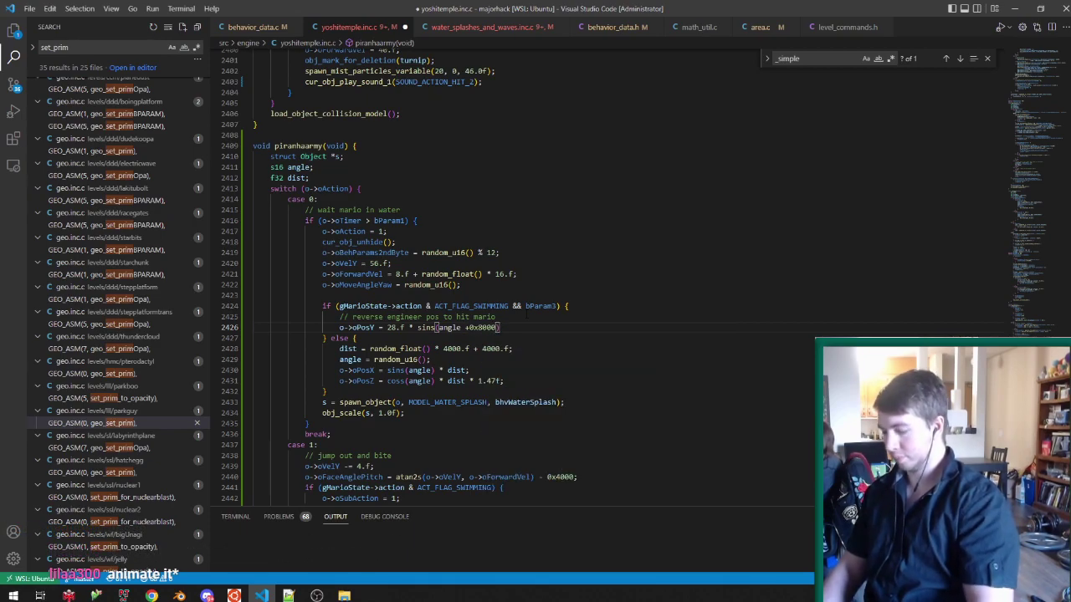
key("ctrl+s")
Change the new assignment's target to o->oPosX, append * o->oForwardVel + gMarioState->pos[0] to its expression, and save the file.
double_click(364, 327)
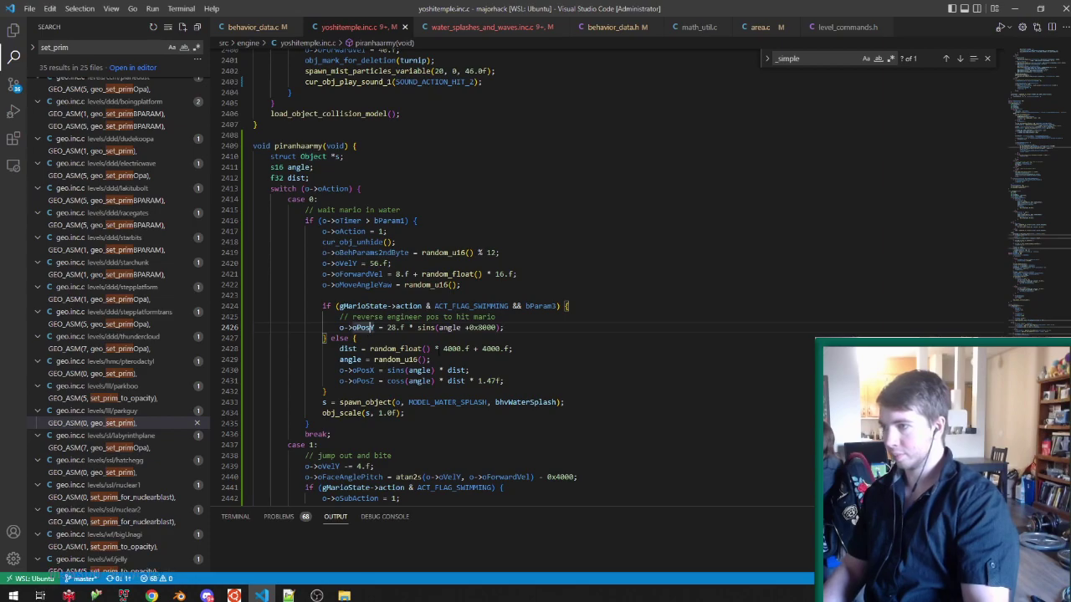
type("oPosX")
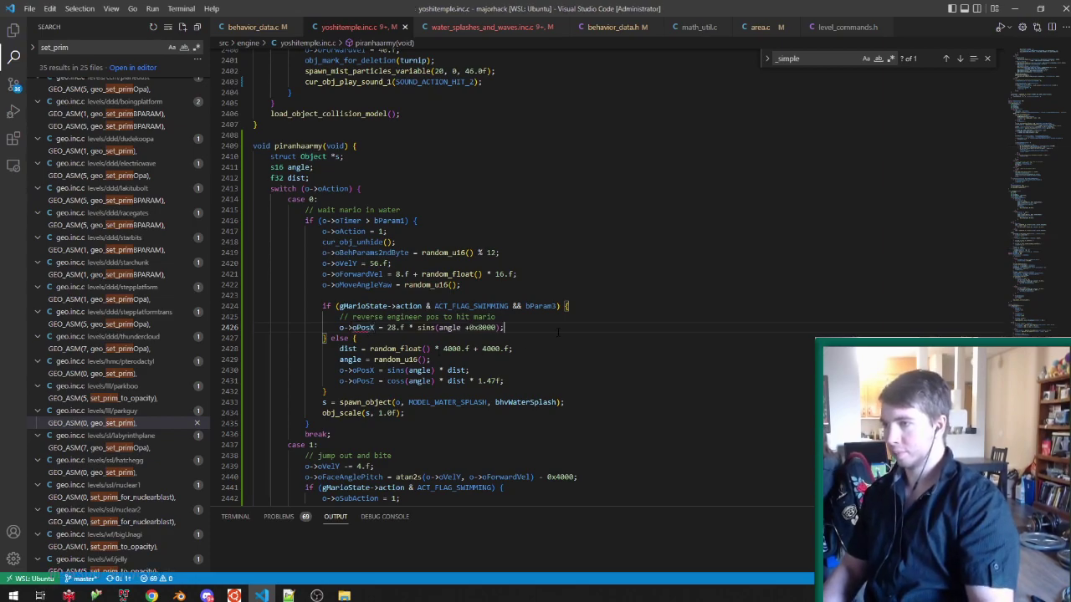
key("Left")
type("+0x8000)")
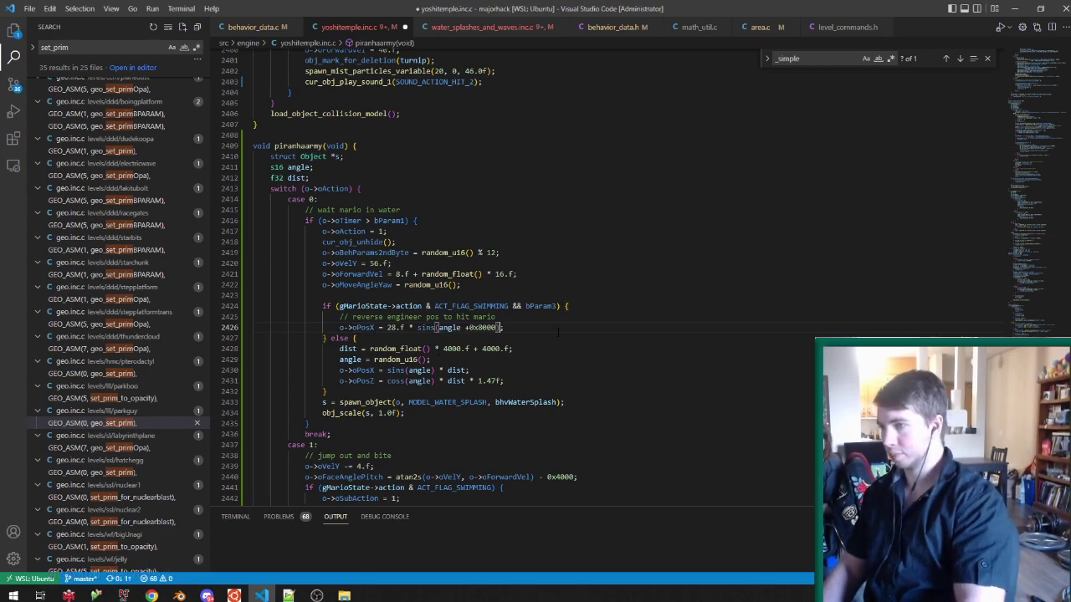
type(" * o-")
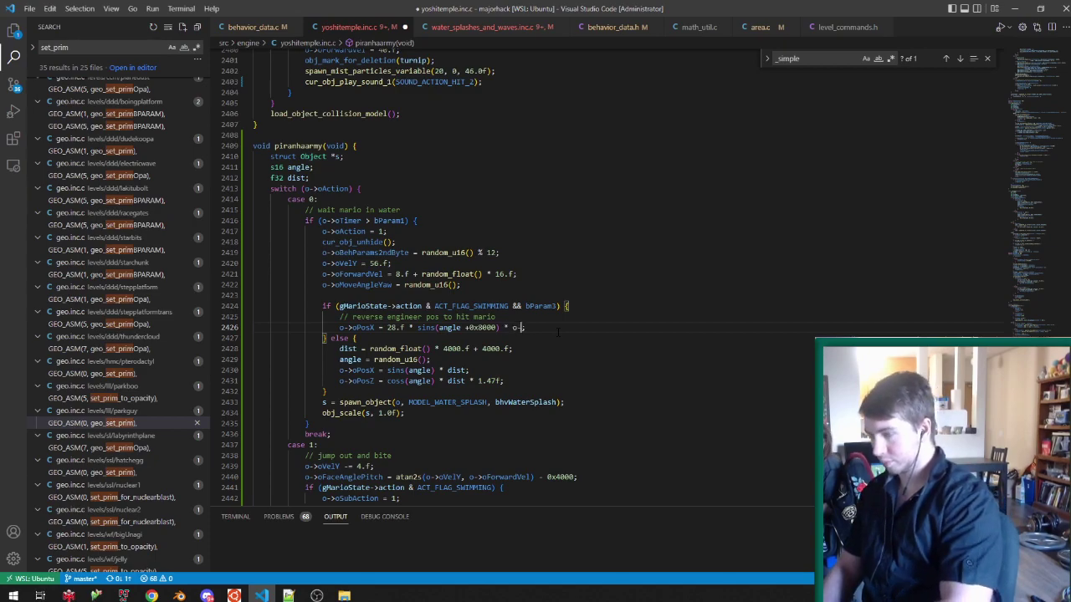
type(">")
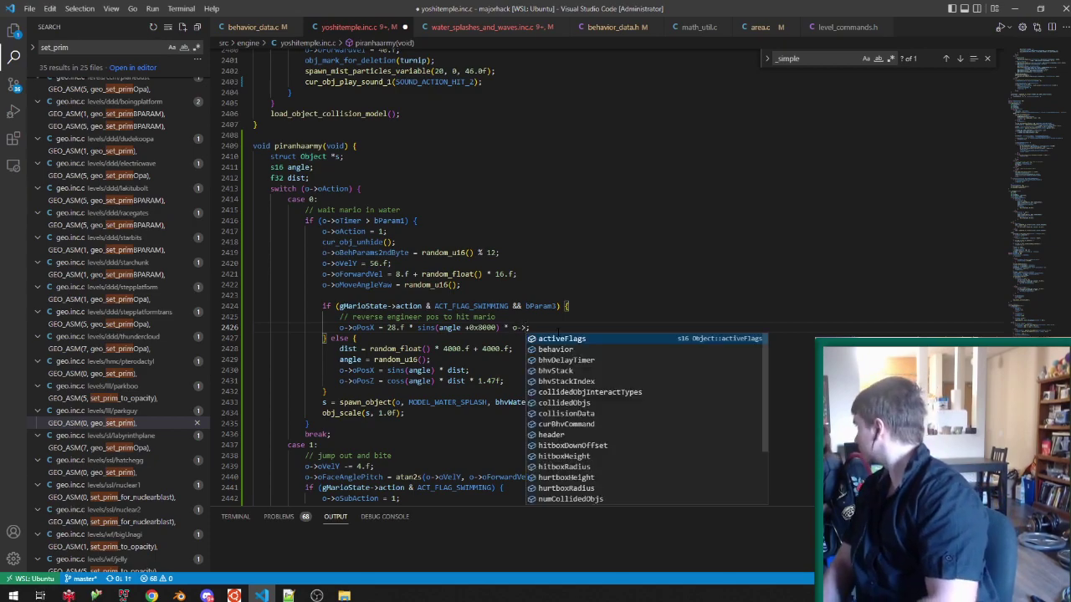
type("oForwardVel")
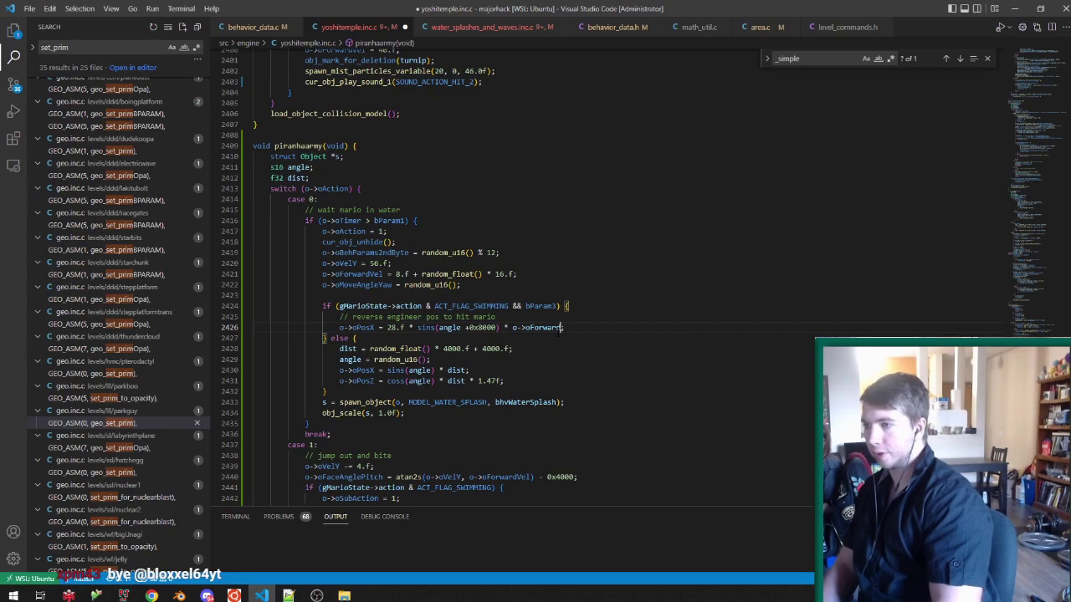
type(" + gMarioState->po")
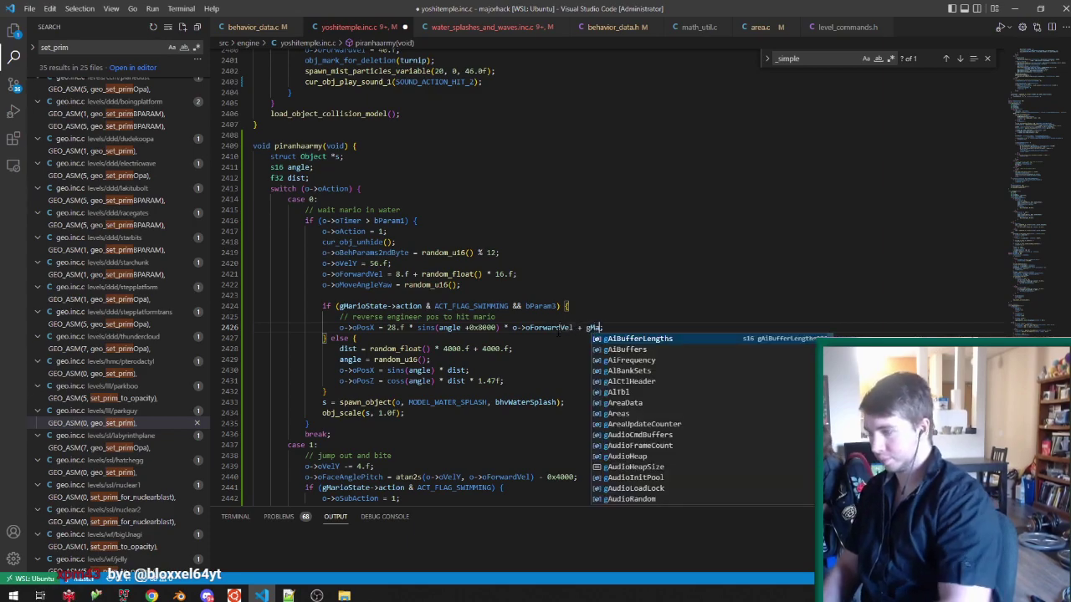
type("s[0")
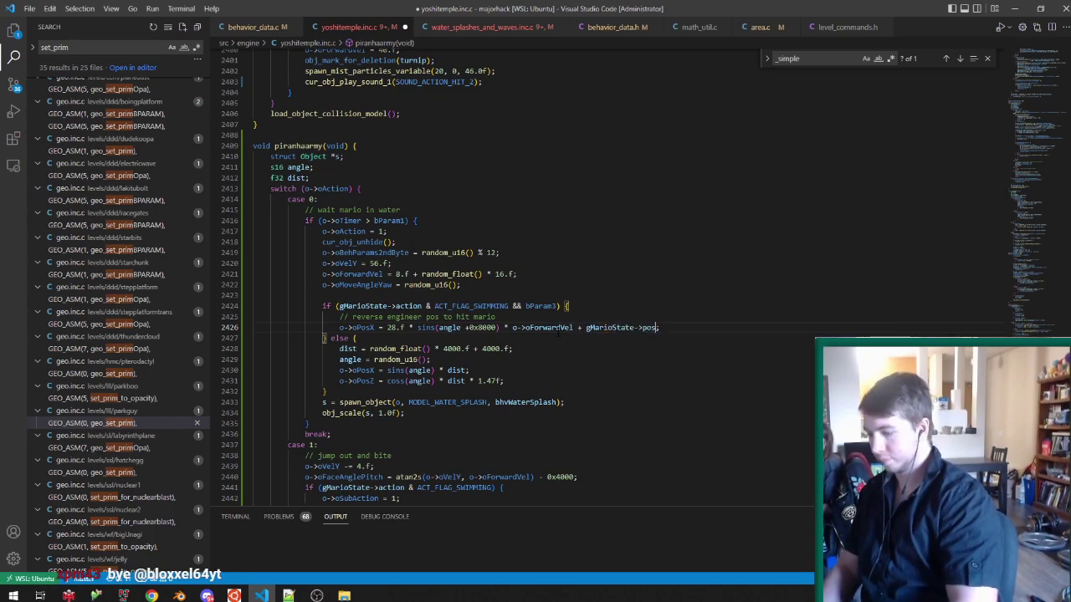
key("ctrl+s")
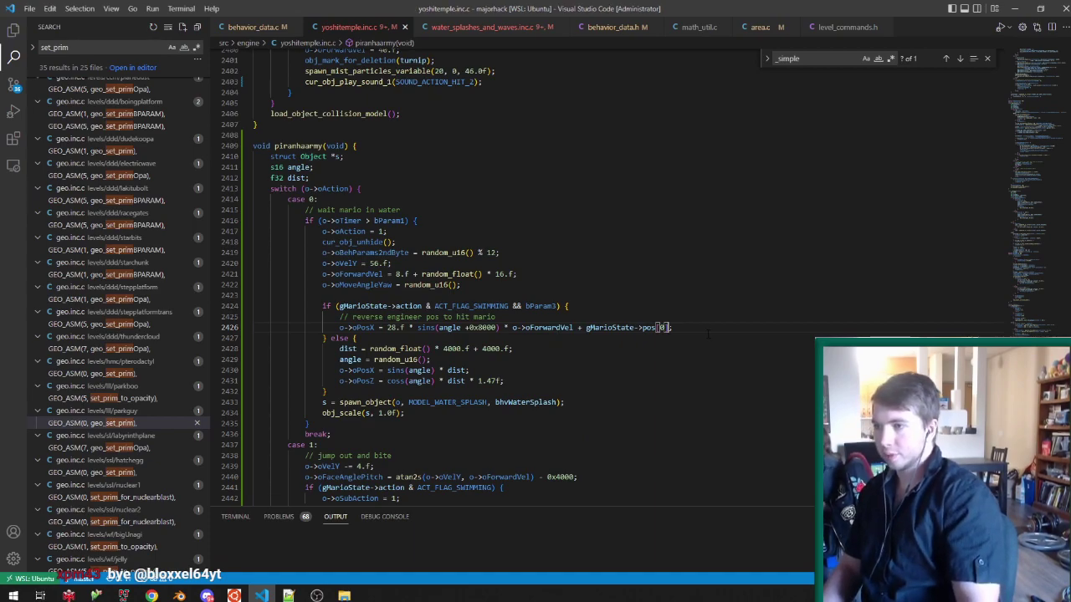
Duplicate the o->oPosX line directly below itself, change the copy's target to o->oPosZ, and save the file.
left_click_drag(706, 332, 754, 321)
key("ctrl+c")
left_click(709, 332)
key("ctrl+v")
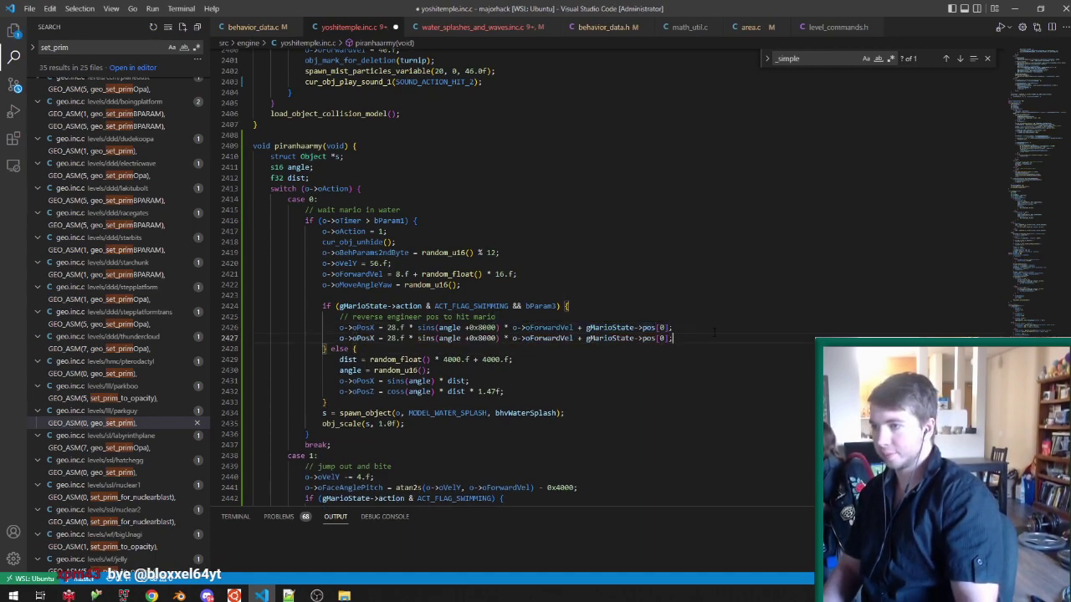
key("Delete")
type("Z")
key("ctrl+s")
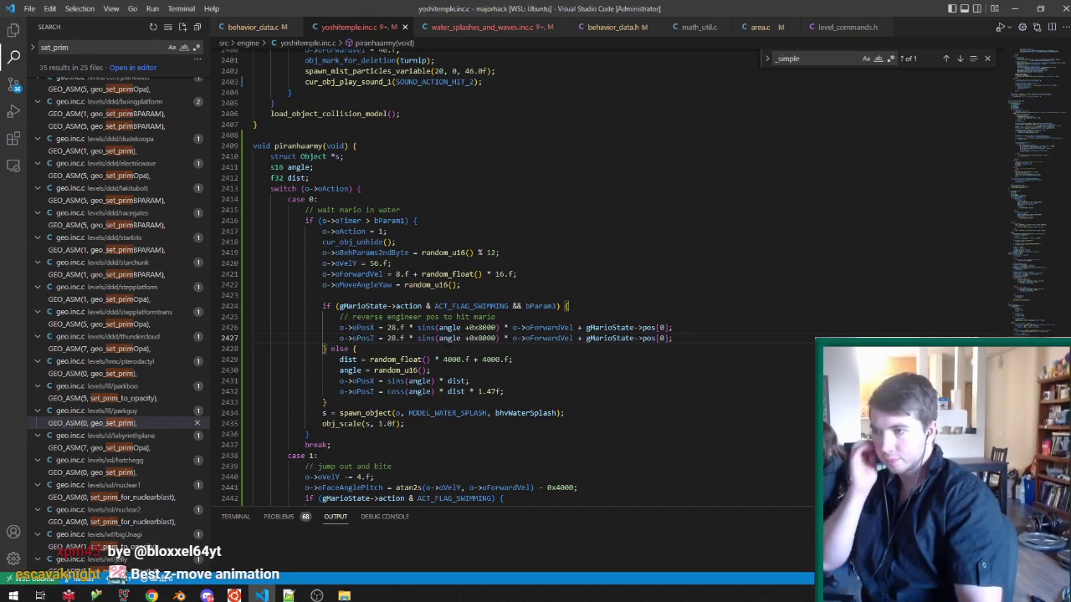
Change the Mario position index in the o->oPosZ line to pos[2] and save the file.
left_click(655, 338)
key("Right")
key("Delete")
type("2")
key("ctrl+s")
Add o->oIntangibleTimer = 0; beneath the o->oPosZ line in the swimming branch of piranhaarmy and save the file.
left_click(747, 335)
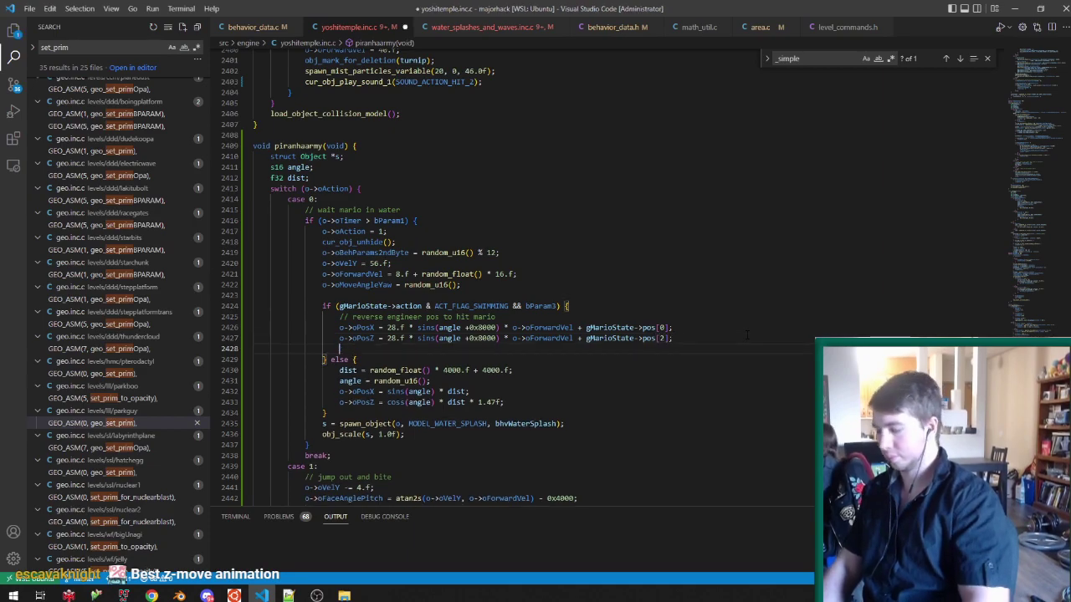
key("Return")
type("o->oIntangibl")
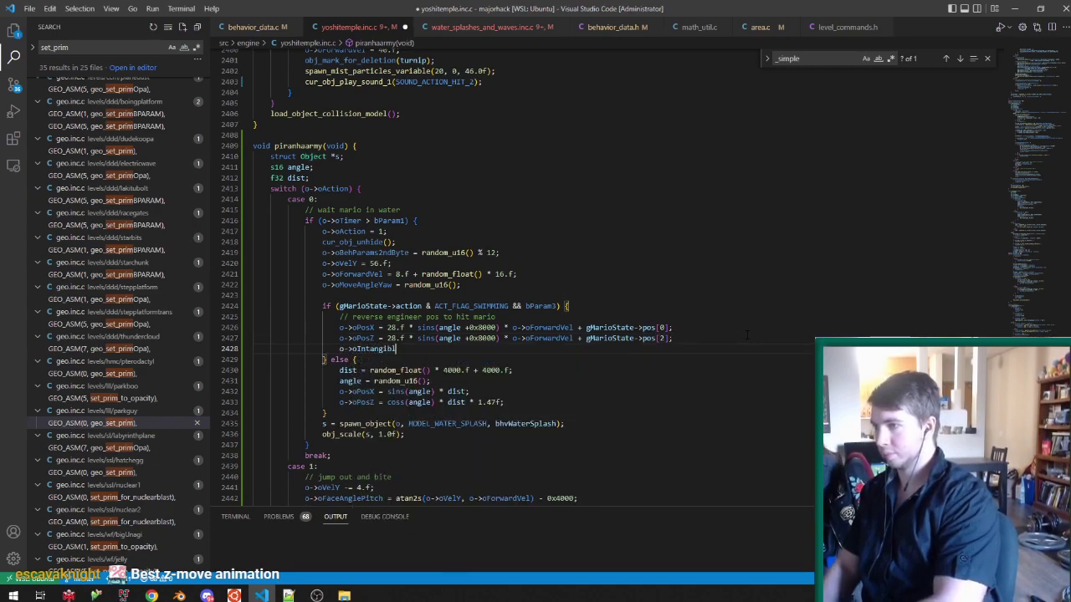
type("eTimer = 0")
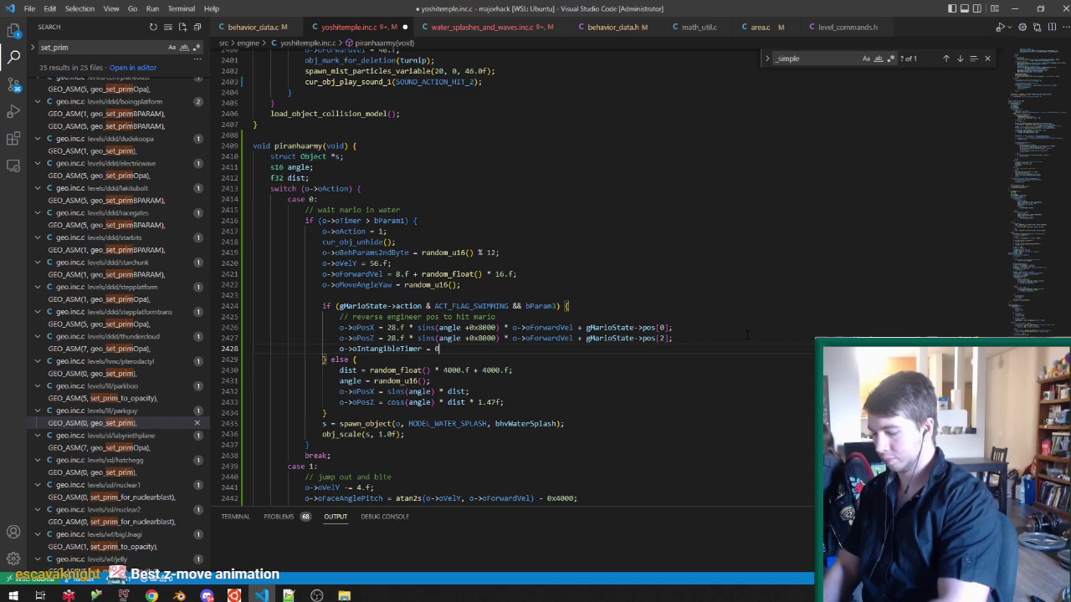
type(";")
key("ctrl+s")
scroll(444, 349, "down", 1)
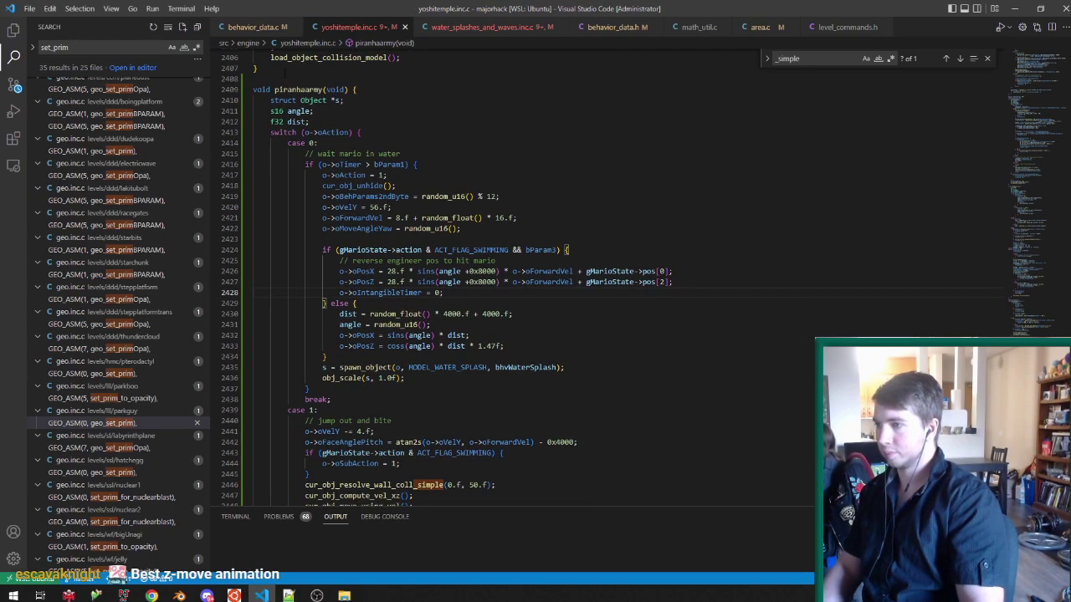
In behavior_data.c, copy bhvNinji's SET_HITBOX_WITH_OFFSET line below ANIMATE(0) in bhvPiranhaArmy and set the copy's downwards offset to 50.
left_click(280, 32)
scroll(447, 257, "up", 5)
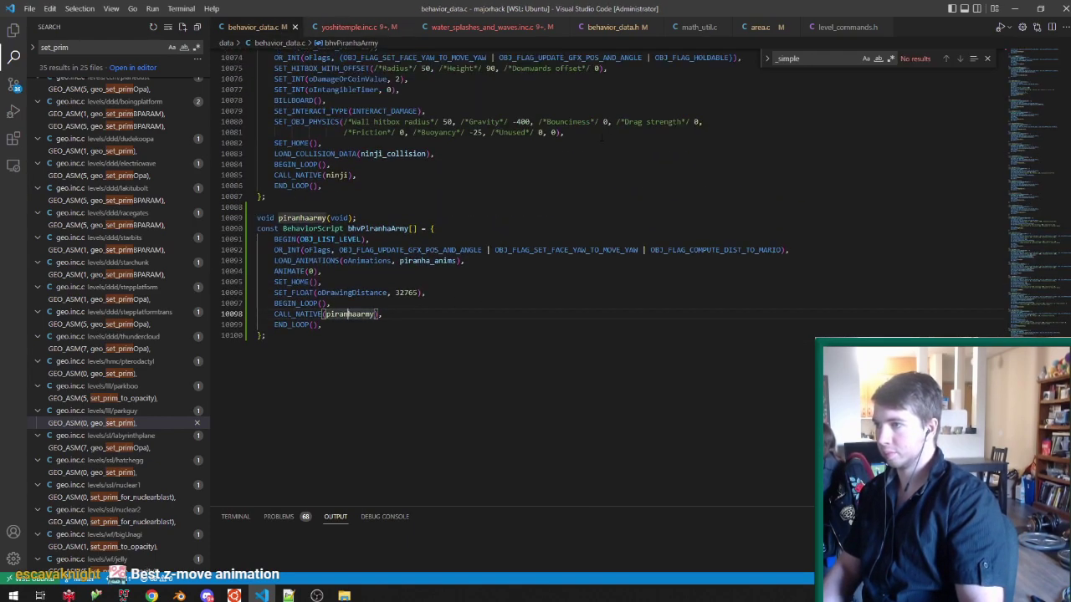
left_click(899, 122)
key("shift+Up")
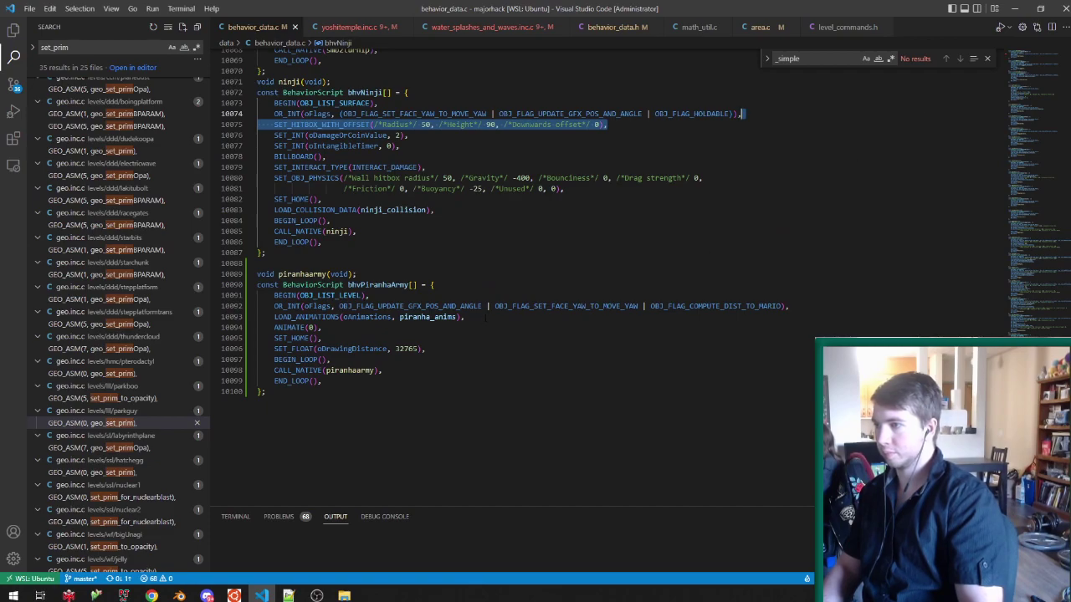
key("ctrl+c")
left_click(485, 327)
key("ctrl+v")
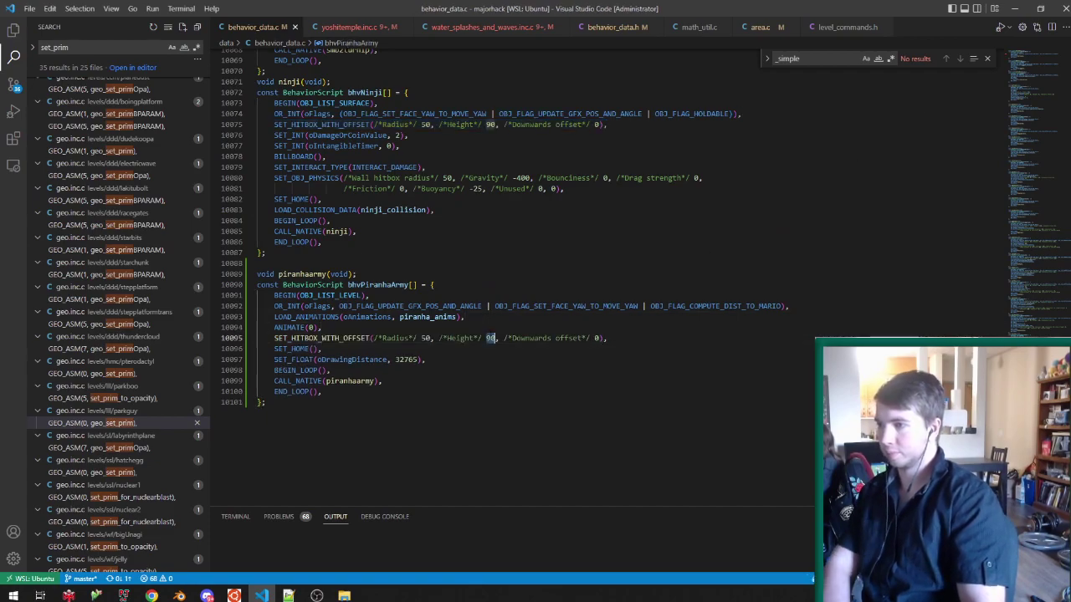
double_click(597, 339)
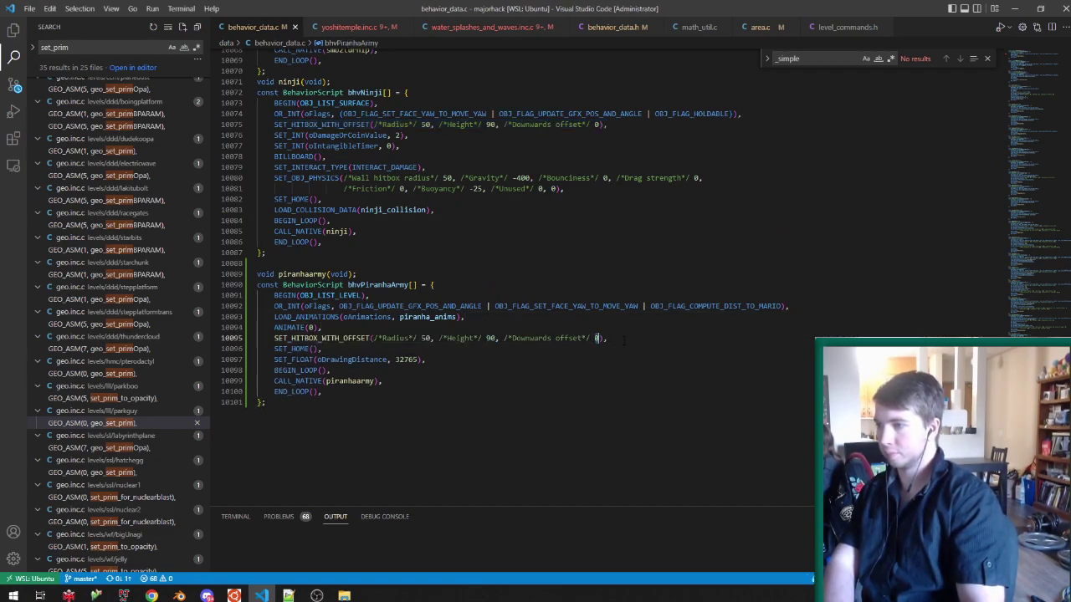
type("50")
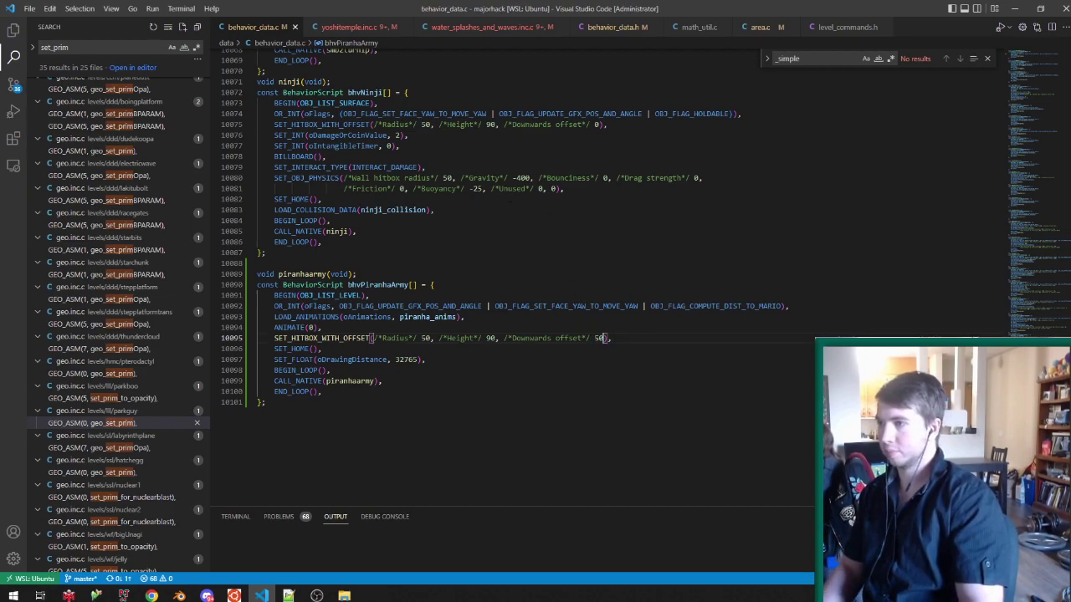
Copy bhvNinji's SET_INTERACT_TYPE(INTERACT_DAMAGE) line into bhvPiranhaArmy directly beneath the hitbox line.
left_click_drag(460, 168, 497, 158)
key("ctrl+c")
left_click(615, 338)
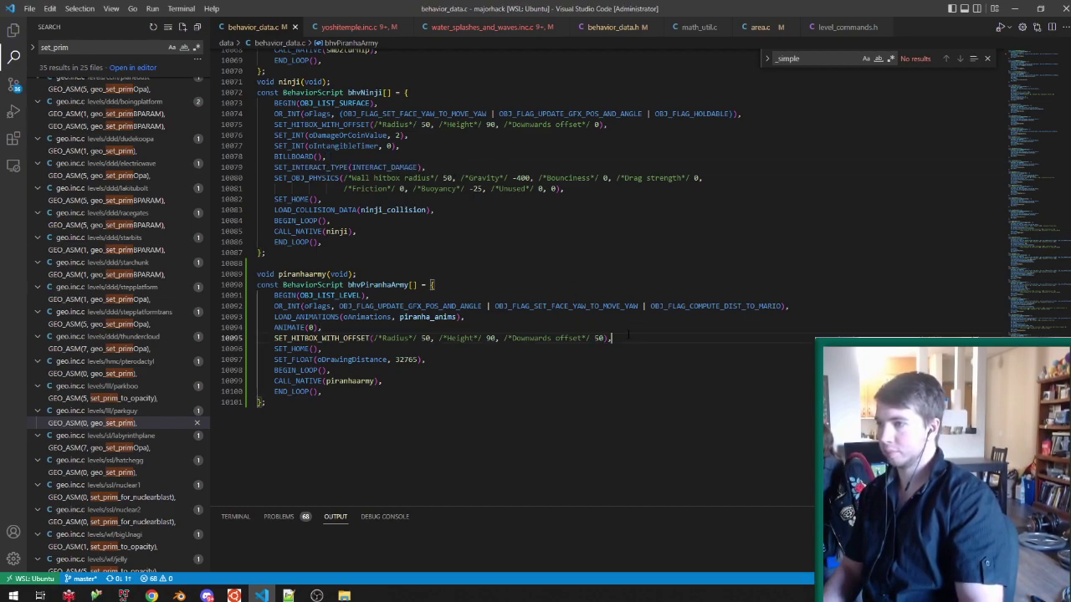
key("ctrl+v")
left_click(432, 148)
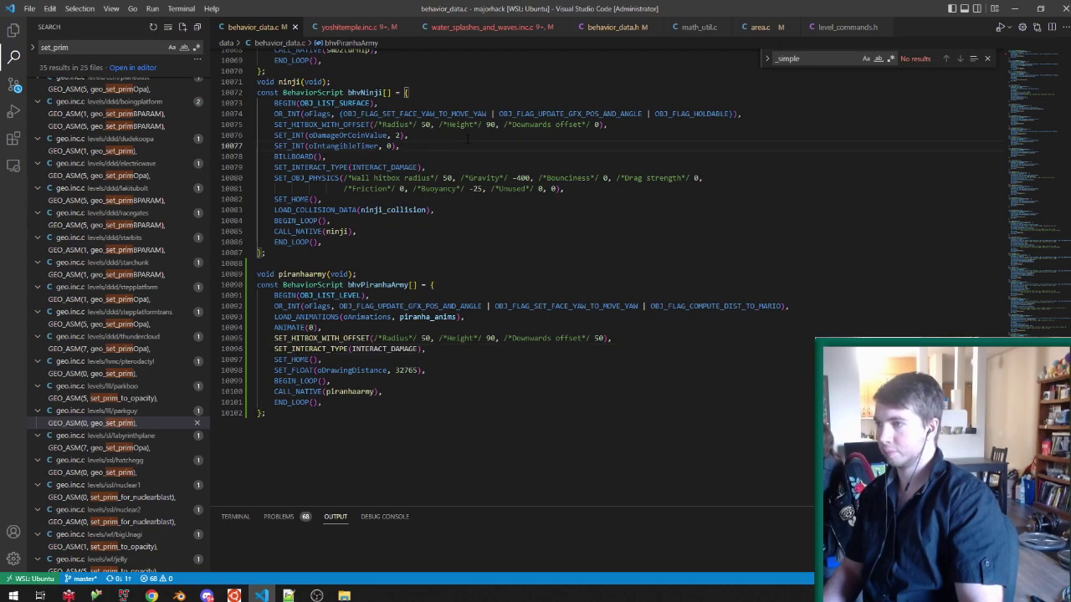
double_click(393, 349)
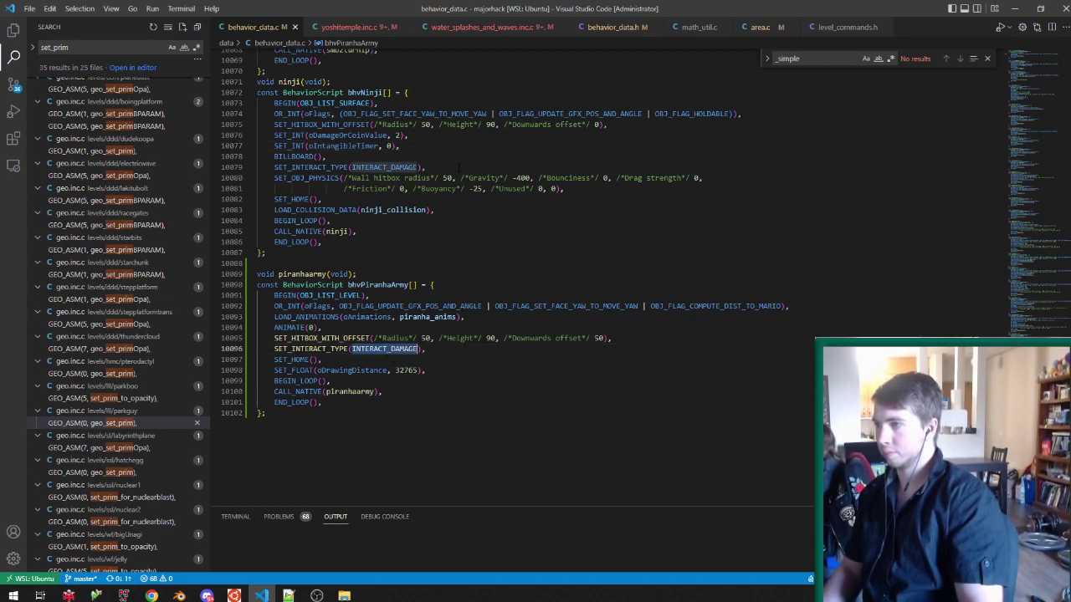
Close water_splashes_and_waves.inc.c, add o->oInteractStatus = 0; below the oIntangibleTimer line in piranhaarmy, and save yoshitemple.inc.c.
left_click(473, 30)
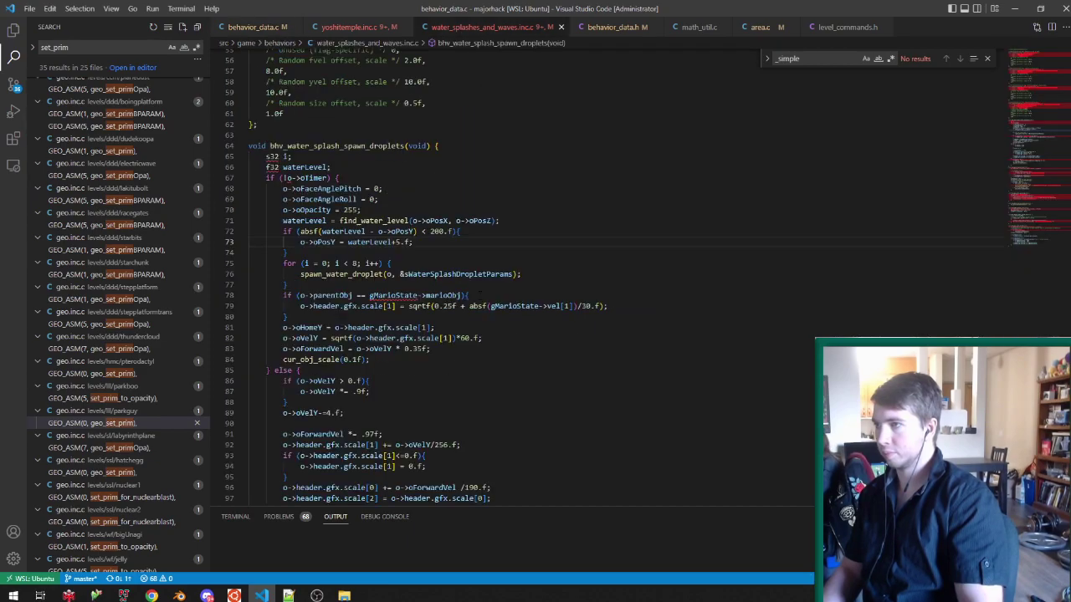
left_click(561, 28)
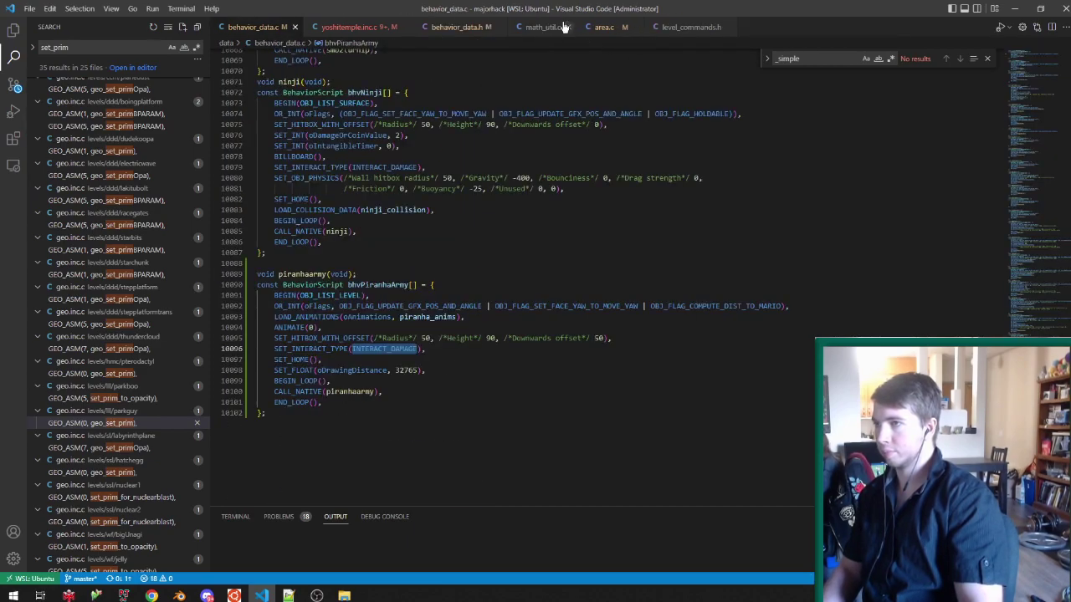
left_click(354, 28)
key("Return")
type("o->oi")
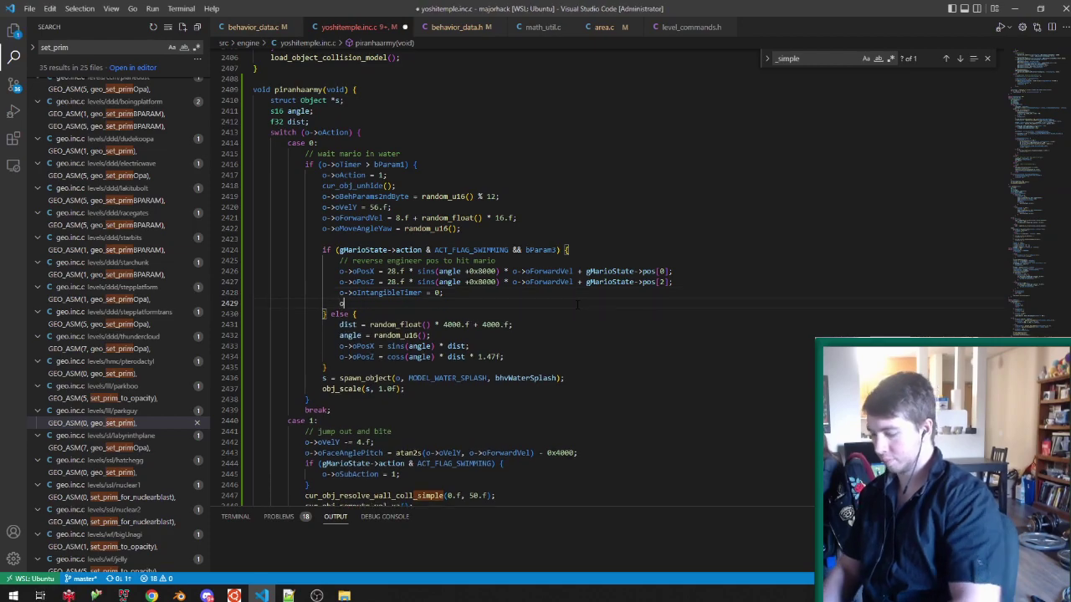
type("On")
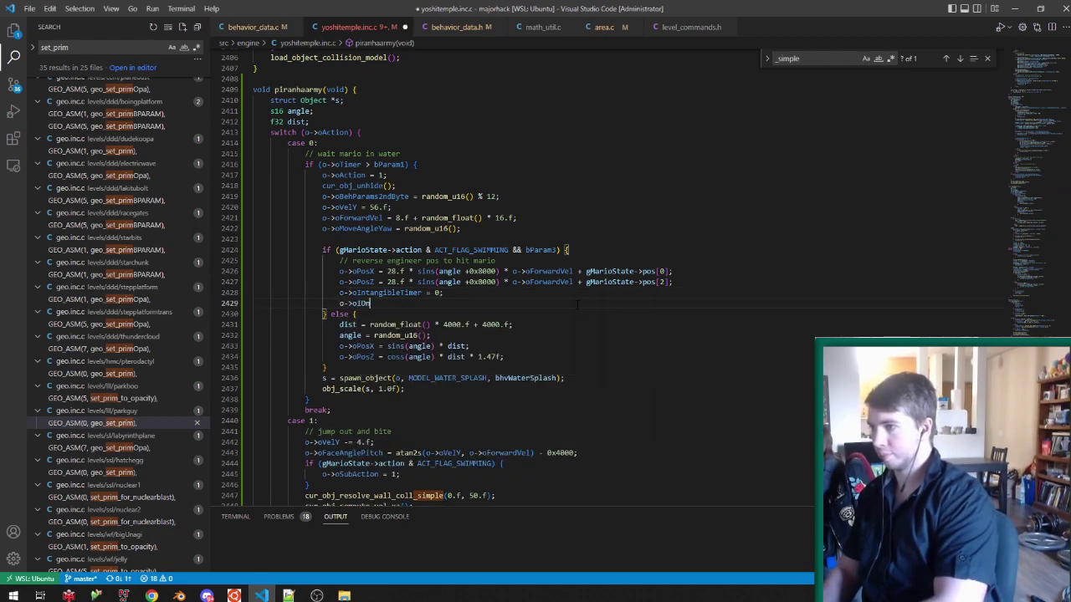
key("BackSpace")
key("BackSpace")
type("nteractSta")
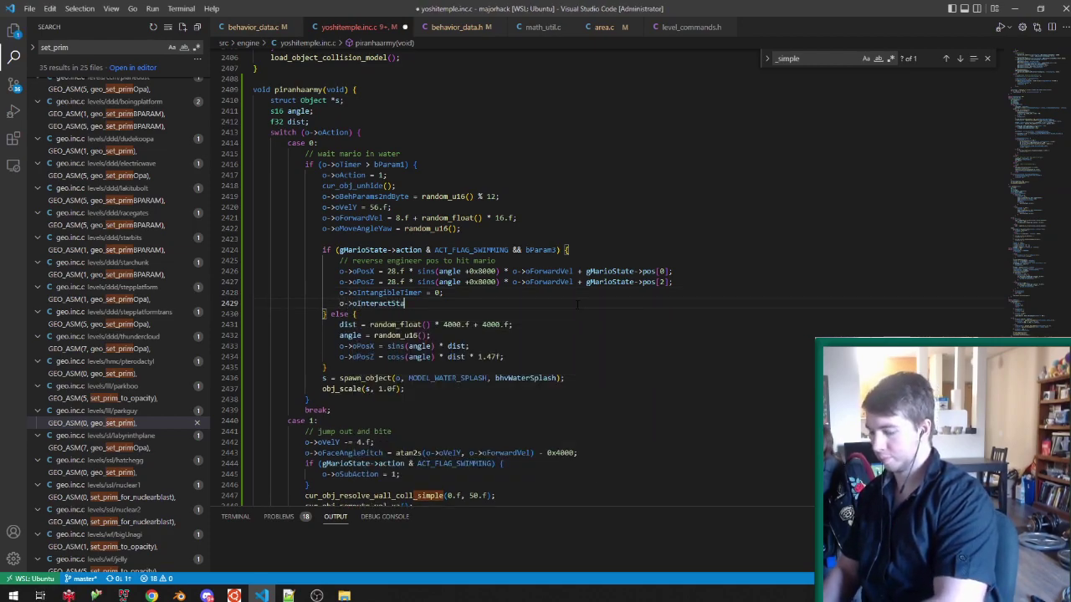
type("tus = 0;")
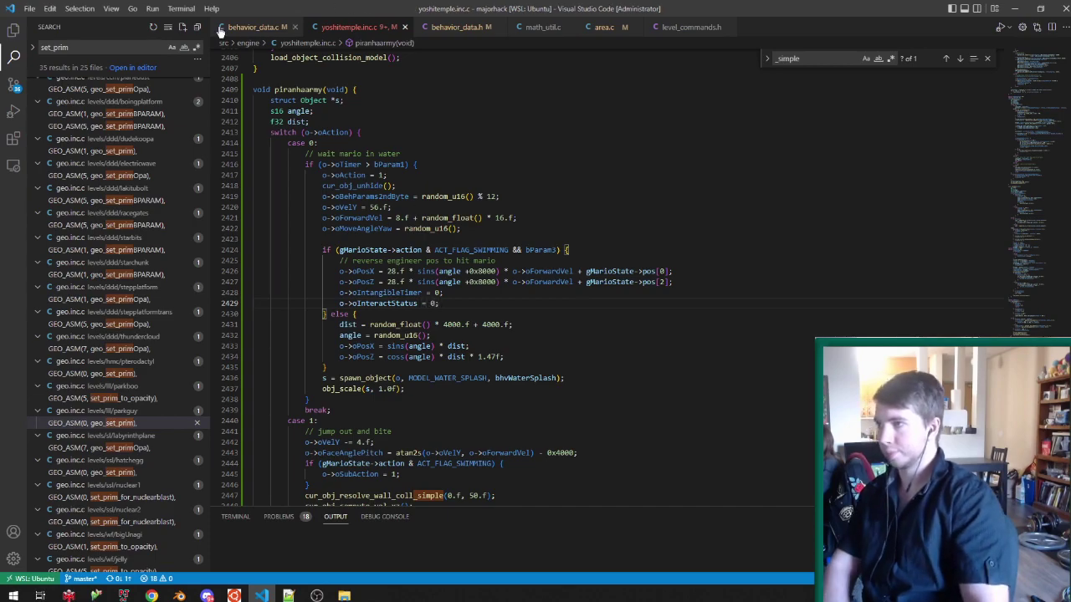
Copy bhvNinji's SET_INT(oDamageOrCoinValue) line below the interact type in bhvPiranhaArmy, set its value to 1, and save behavior_data.c.
left_click(220, 31)
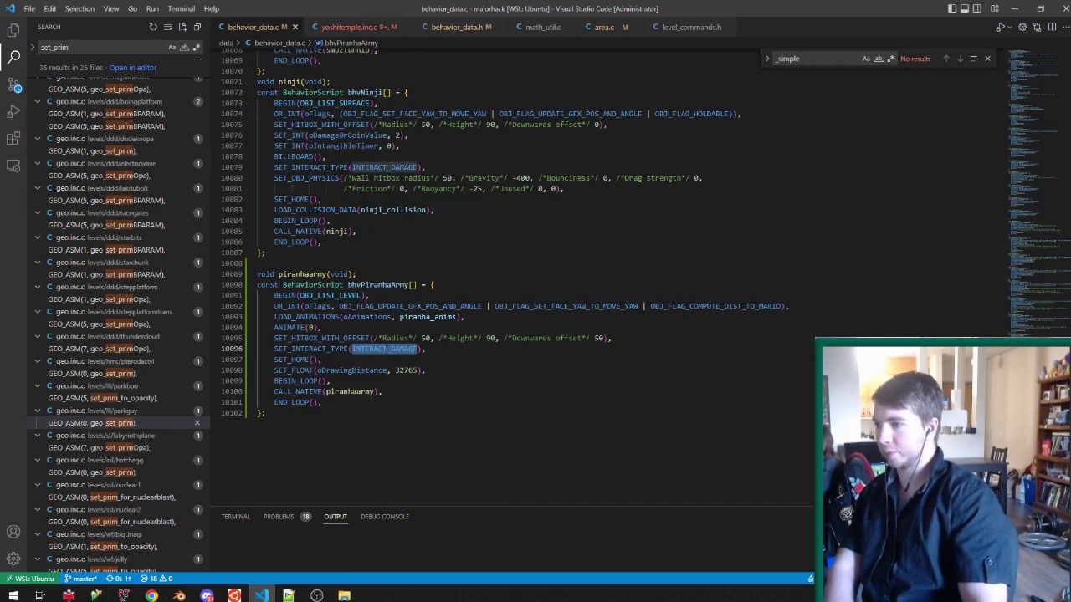
left_click(459, 154)
left_click_drag(546, 148, 614, 136)
left_click_drag(711, 136, 772, 128)
key("ctrl+c")
left_click(493, 349)
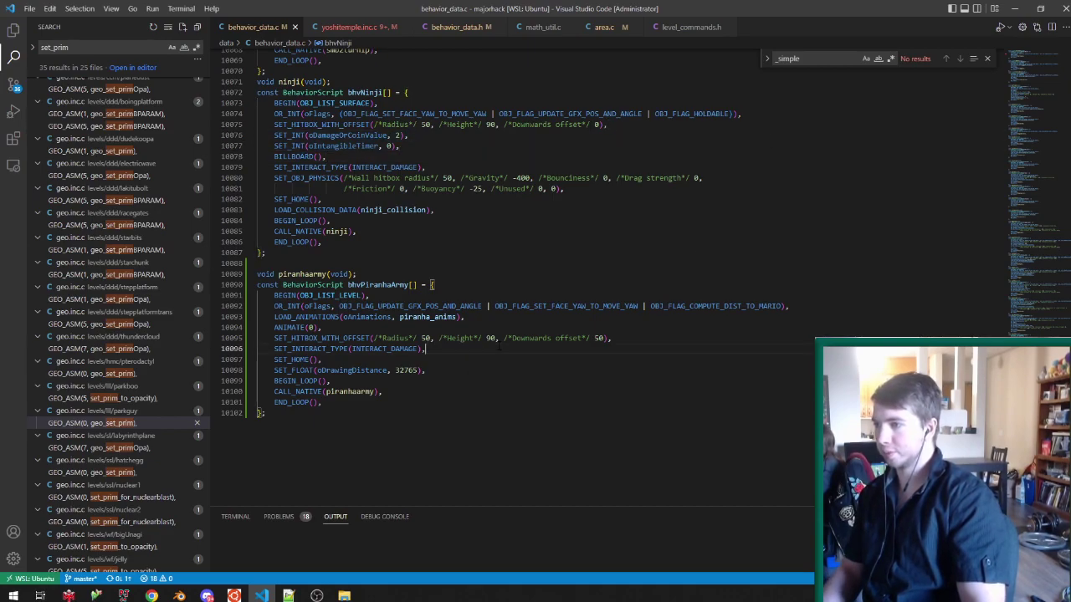
key("ctrl+v")
key("Left")
key("Left")
key("BackSpace")
type("1")
key("ctrl+s")
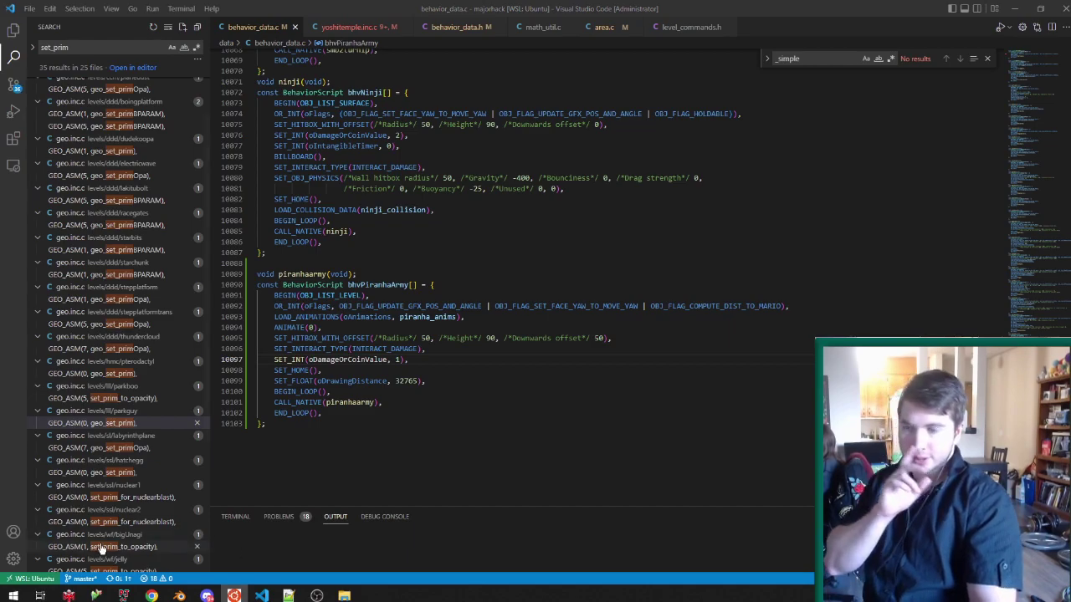
Run the ROM in Project64 to test the piranhas against Mario swimming in the water level, and close the emulator.
left_click(123, 595)
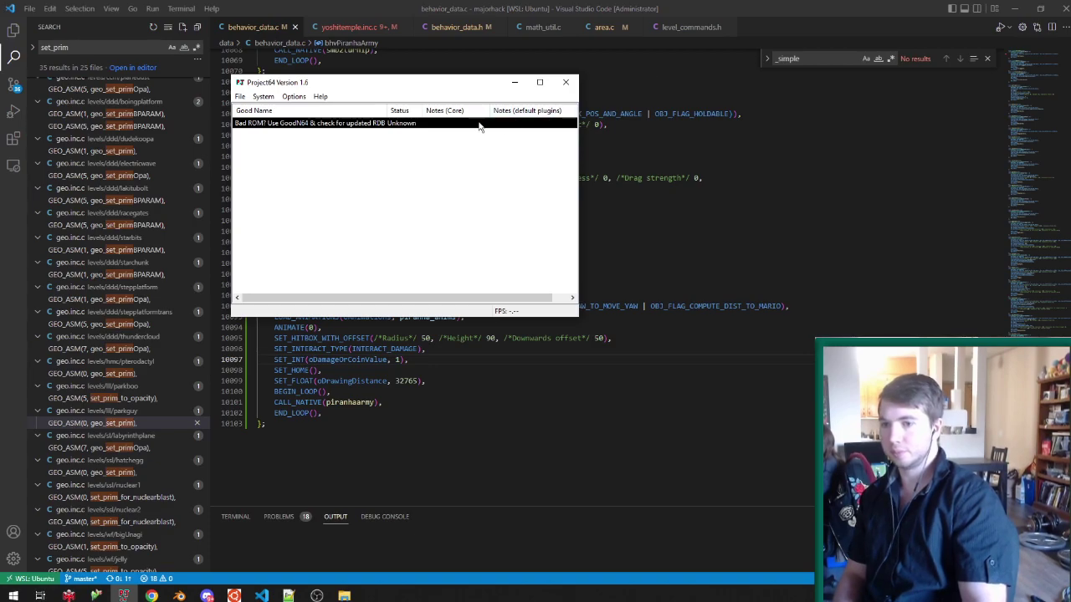
double_click(374, 126)
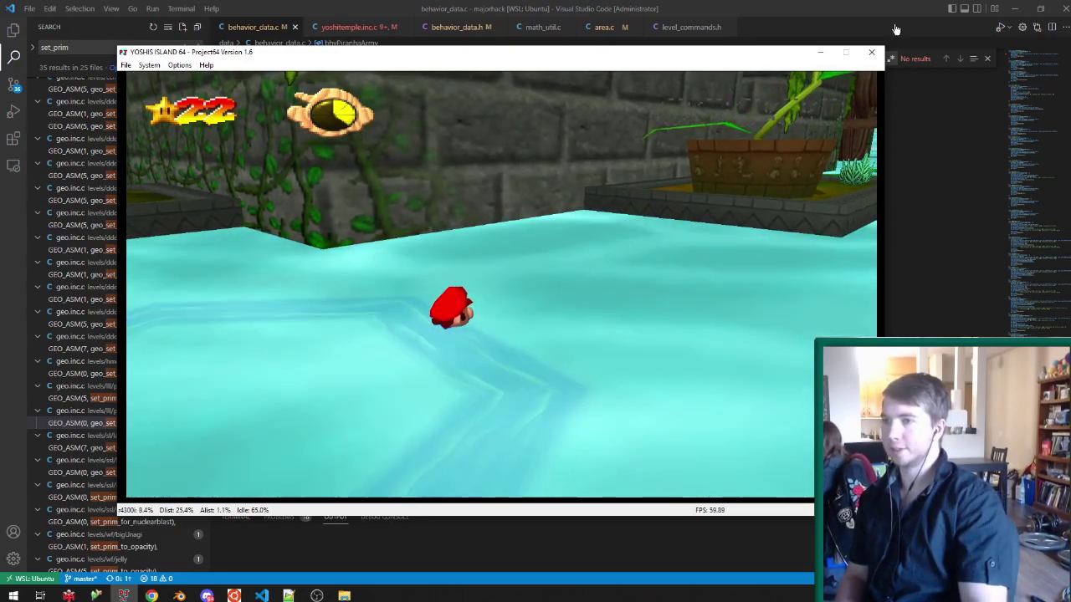
left_click(874, 52)
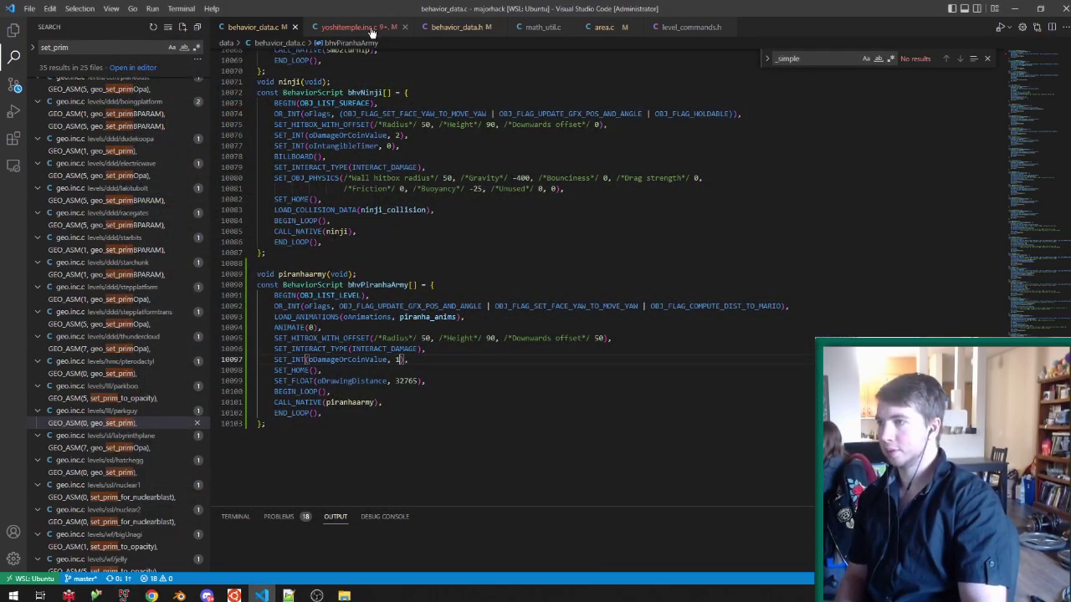
In yoshitemple.inc.c, change sins to coss in the swimming branch's o->oPosZ line and save the file.
left_click(372, 32)
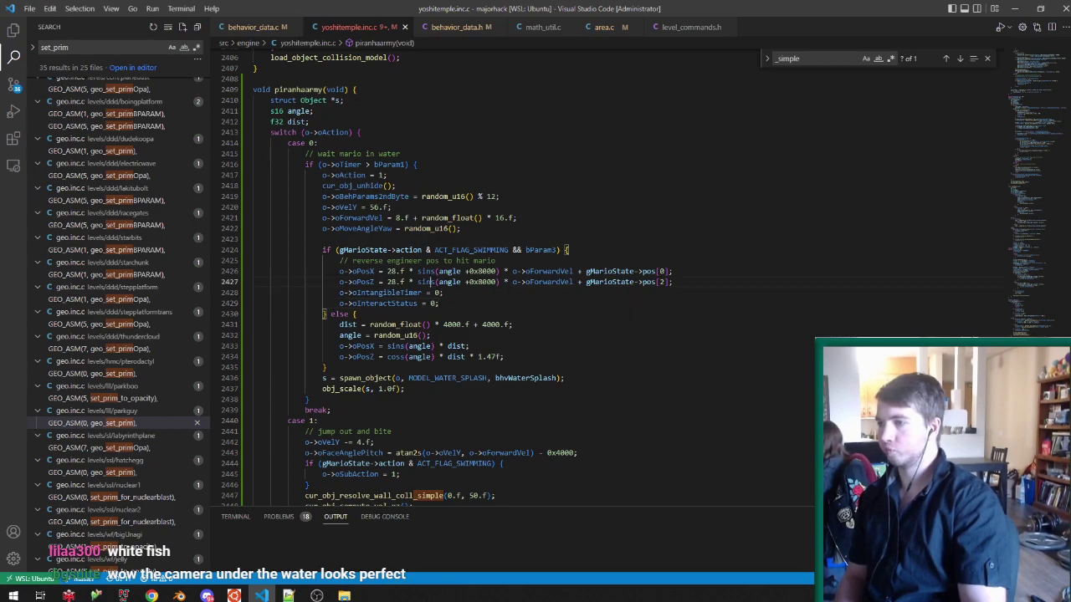
double_click(426, 282)
type("coss")
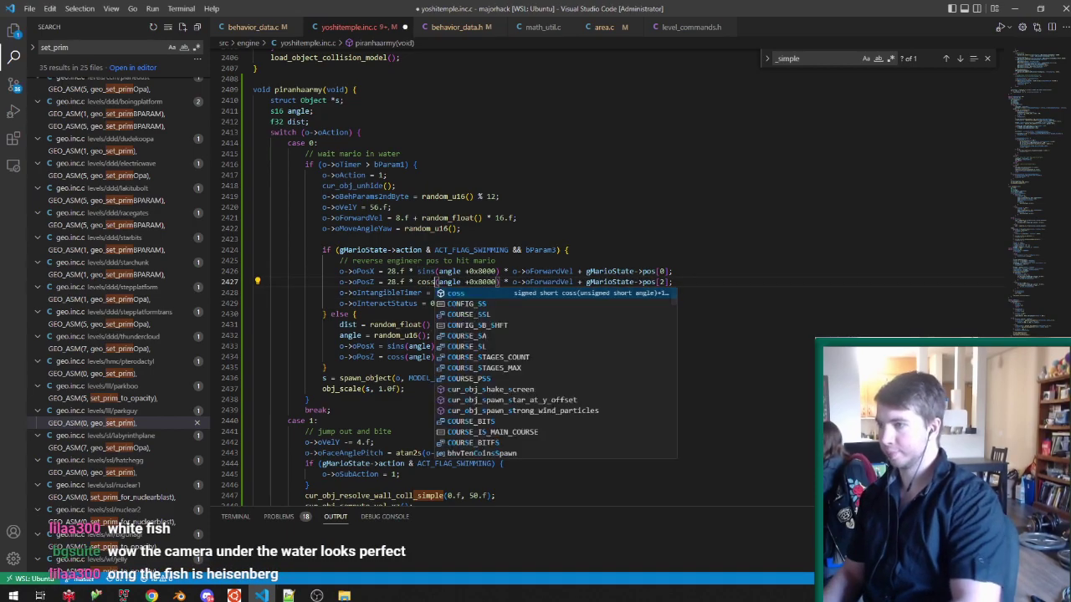
key("ctrl+s")
left_click(496, 261)
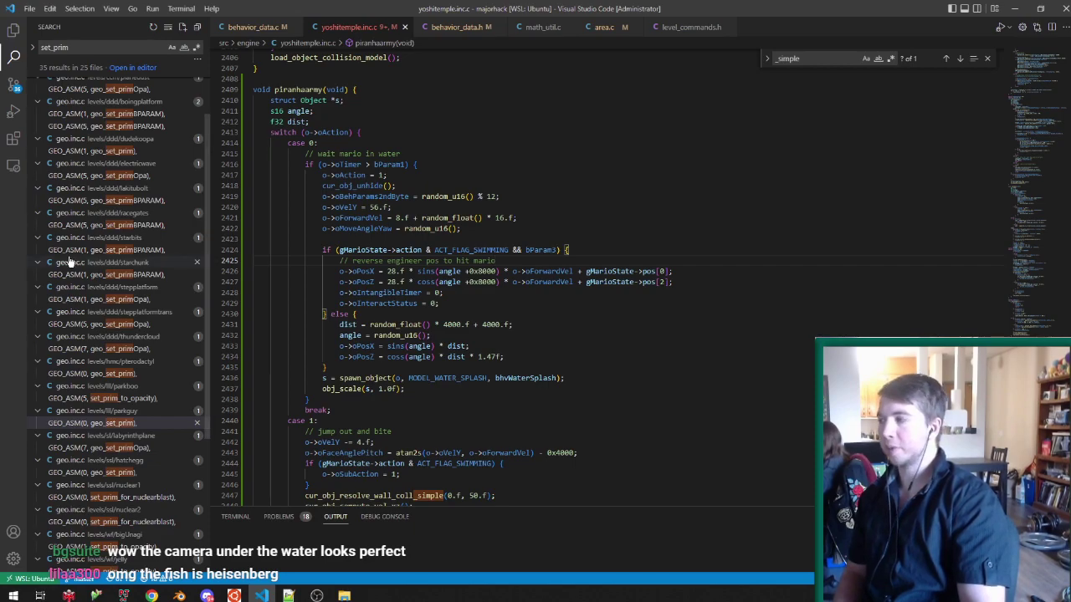
mouse_move(543, 272)
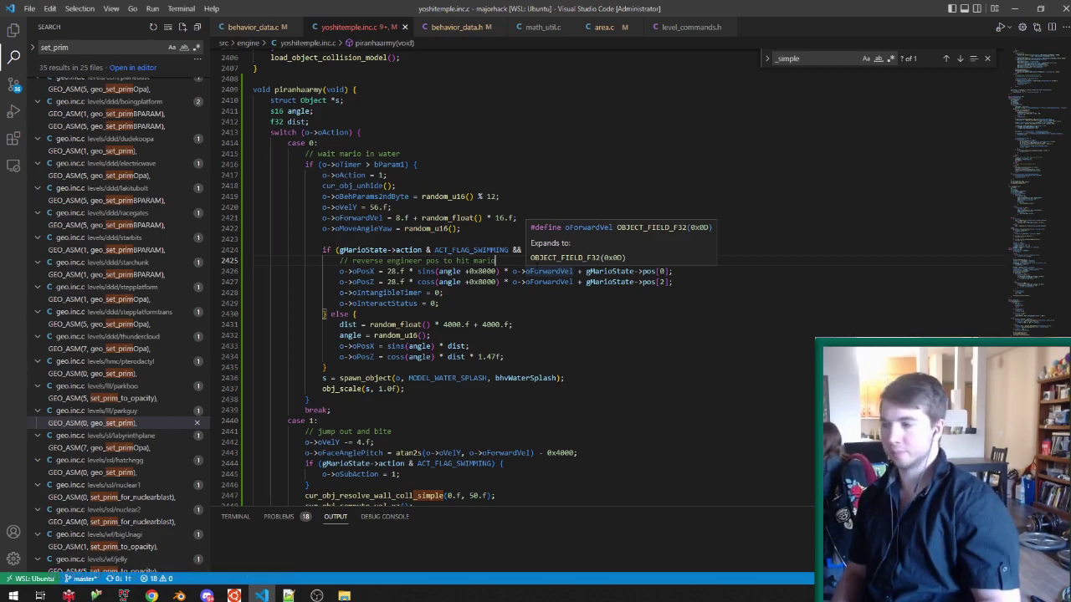
Switch to Blender, open the ABackground.001 mesh for editing, and select the linked faces of the floor beneath the water.
mouse_move(180, 595)
left_click(153, 556)
middle_click_drag(445, 410, 431, 206)
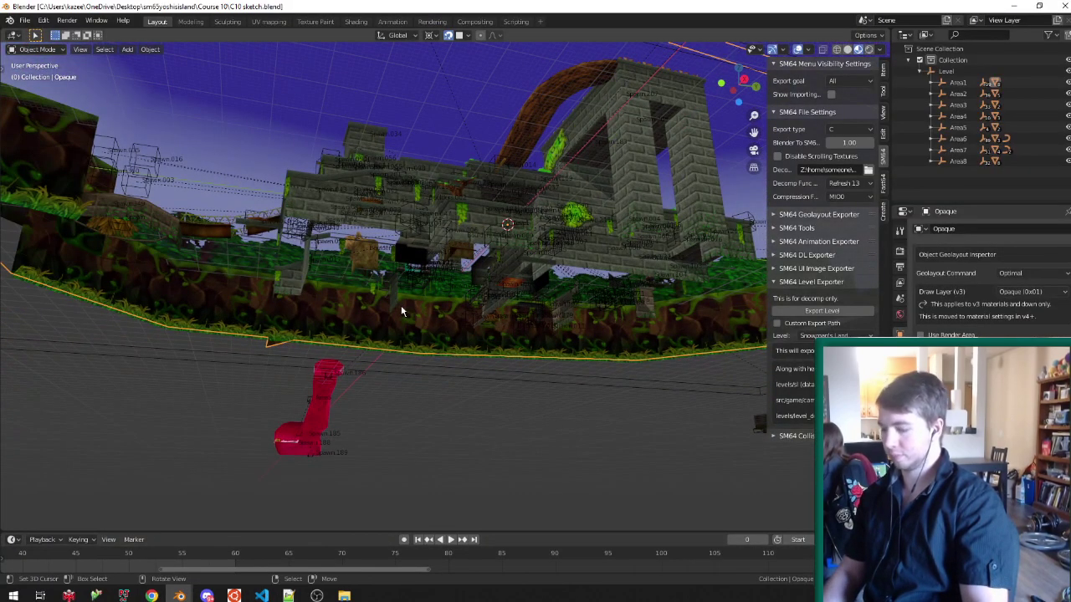
left_click(400, 312)
left_click(389, 317)
key("Tab")
middle_click_drag(358, 348, 302, 340)
key("ctrl+l")
scroll(376, 359, "up", 2)
right_click(329, 299)
middle_click_drag(329, 299, 401, 334)
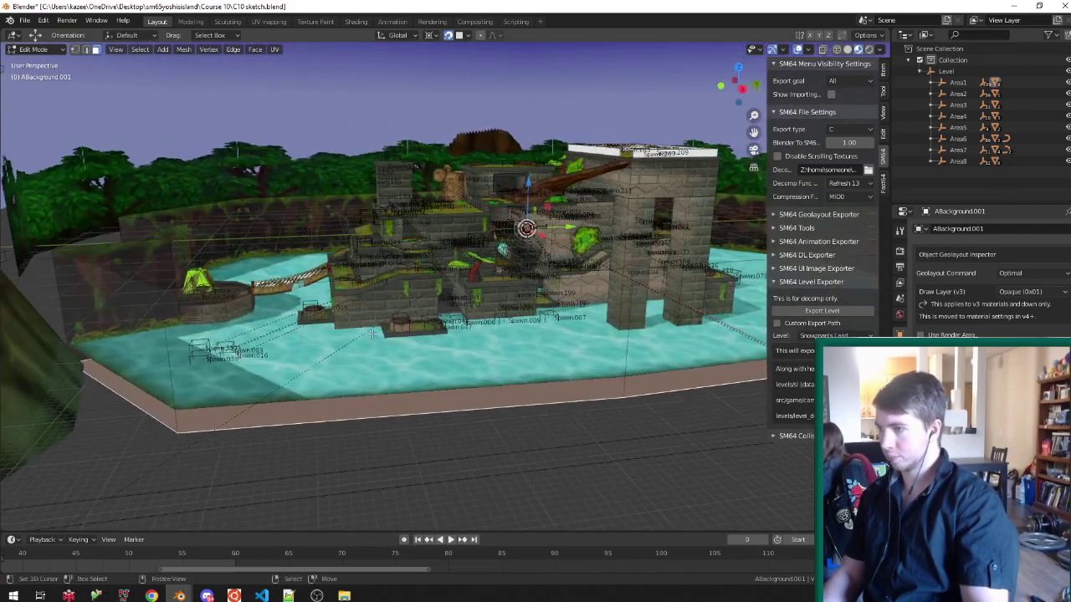
Raise the selected floor geometry about 500 m along the Z axis and lower it by 250 m.
scroll(419, 335, "up", 6)
middle_click_drag(468, 328, 529, 305)
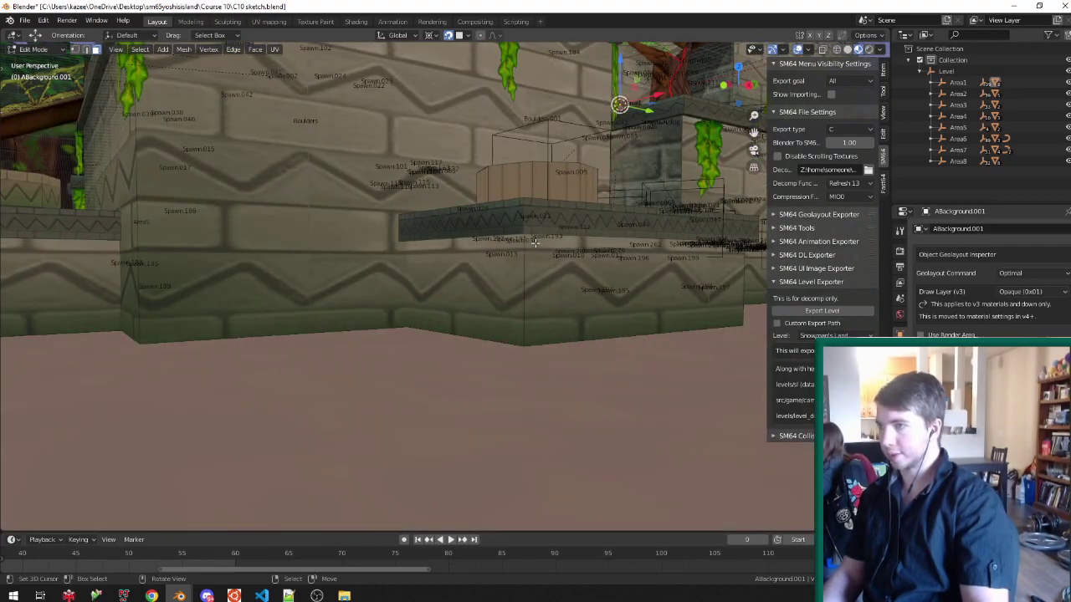
middle_click_drag(536, 243, 520, 305)
key("g")
key("z")
left_click(445, 480)
type("gz")
type("-250")
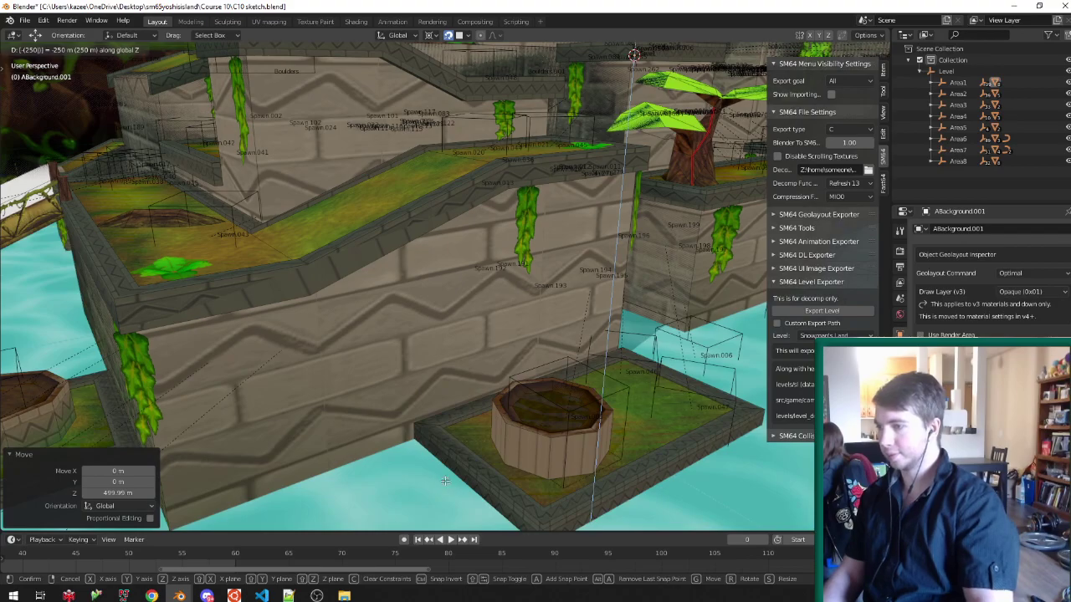
key("Return")
Save C10 sketch.blend, select the Level object, and export the level for decomp.
scroll(456, 460, "down", 9)
key("ctrl+s")
middle_click_drag(483, 350, 504, 425)
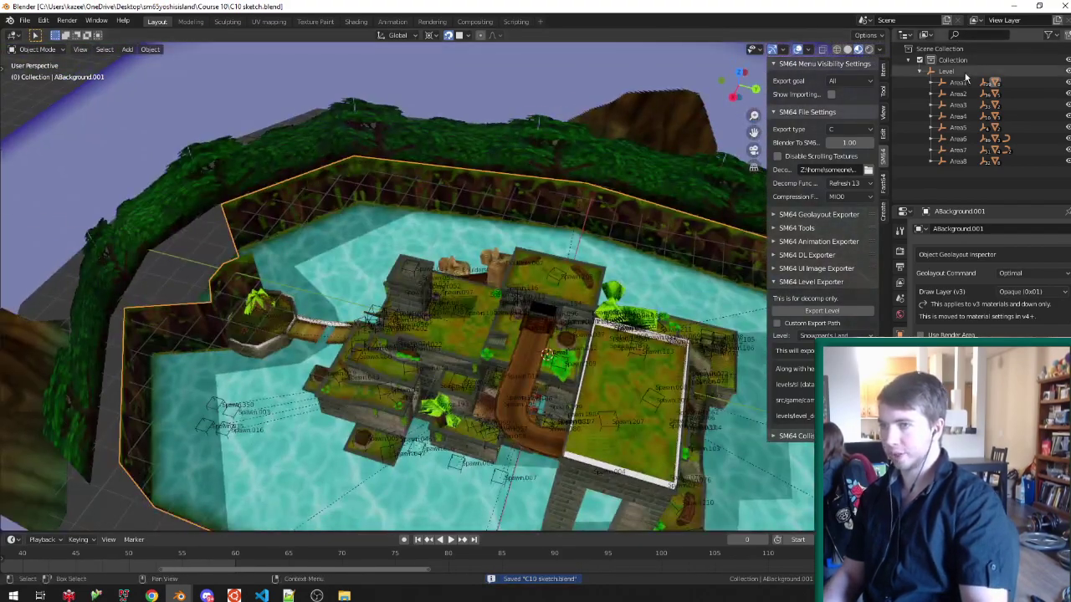
left_click(964, 73)
left_click(809, 312)
Switch to Visual Studio Code and inspect the definition of bParam3 in piranhaarmy's swimming condition.
left_click(255, 595)
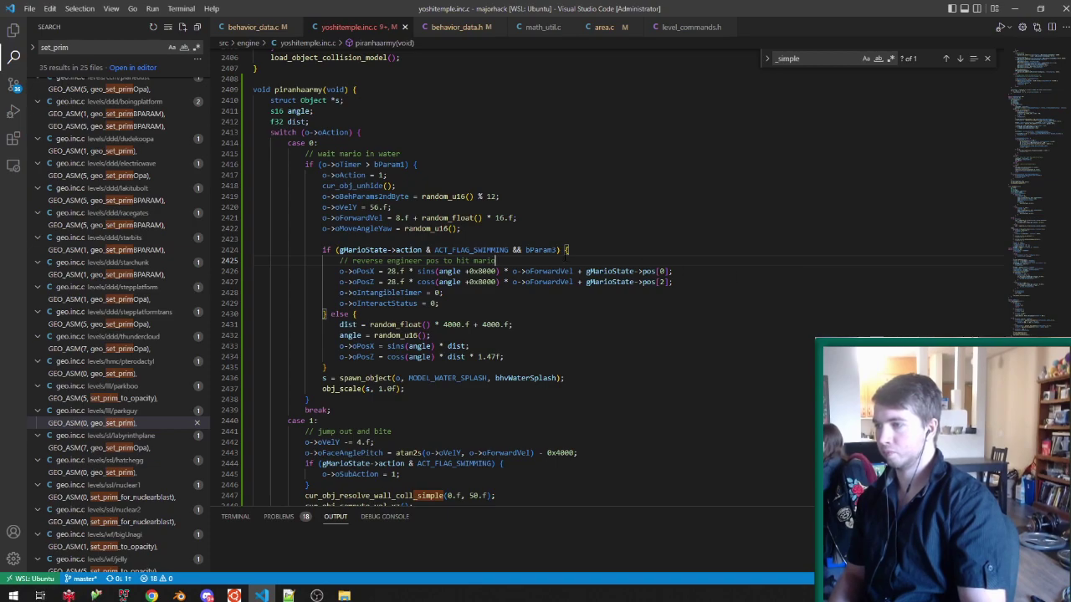
mouse_move(540, 250)
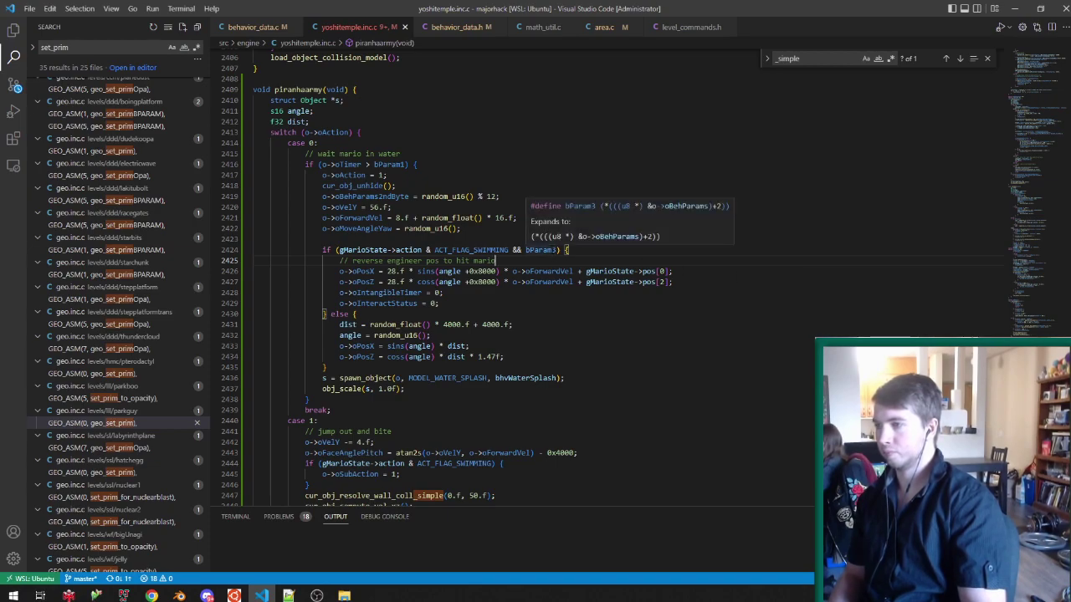
Wrap gMarioState->action & ACT_FLAG_SWIMMING in its own parentheses in the bParam3 condition, and close the running game after testing.
type(")")
type("(")
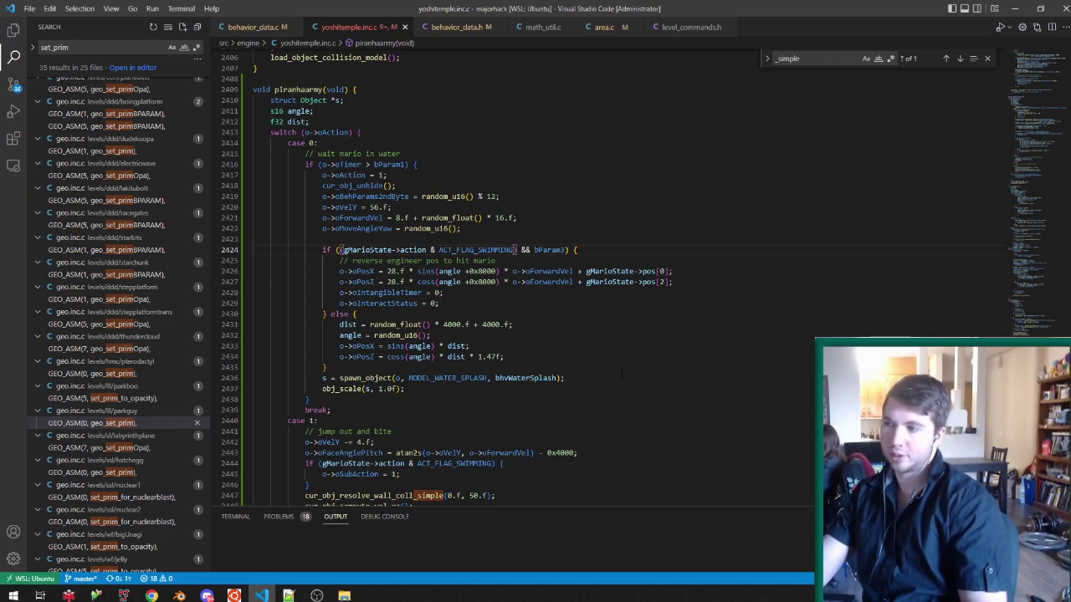
type("(")
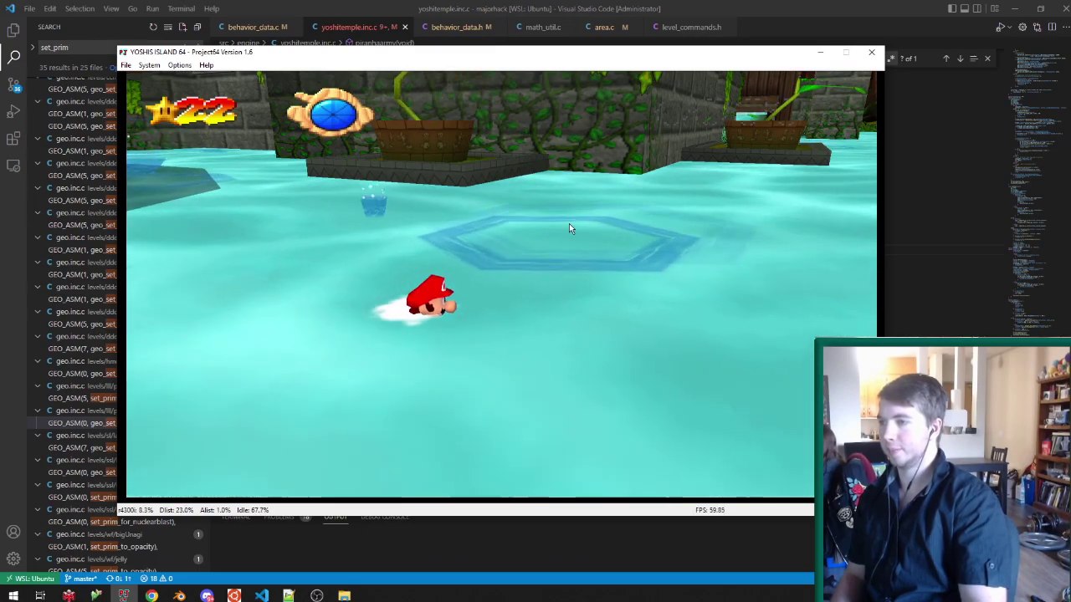
left_click(872, 52)
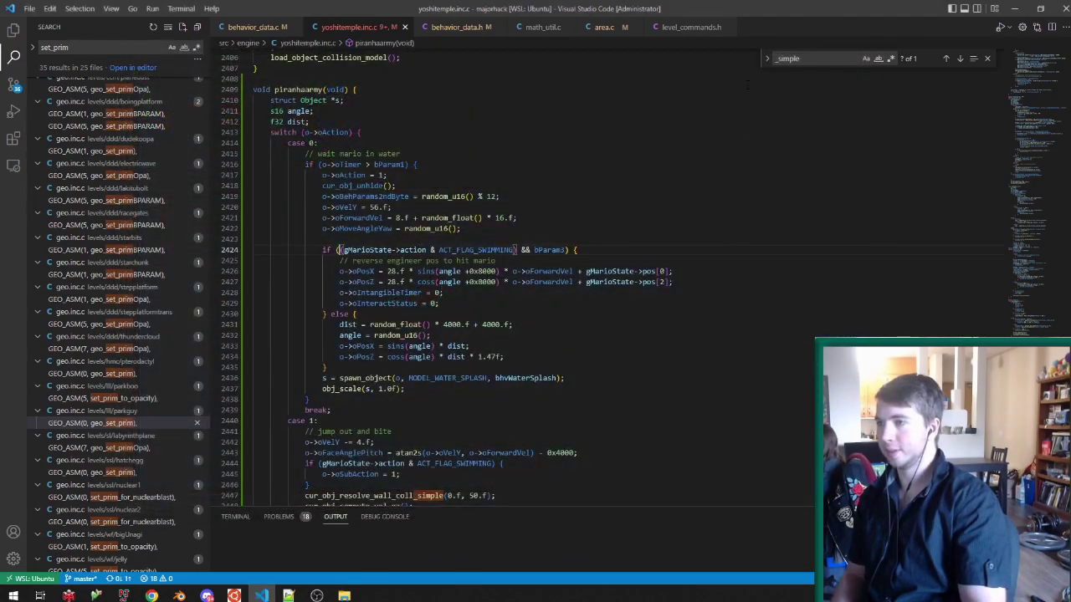
Try to move the angle = random_u16() assignment above the swimming condition in piranhaarmy's case 0.
triple_click(542, 336)
key("ctrl+x")
left_click(629, 241)
key("ctrl+v")
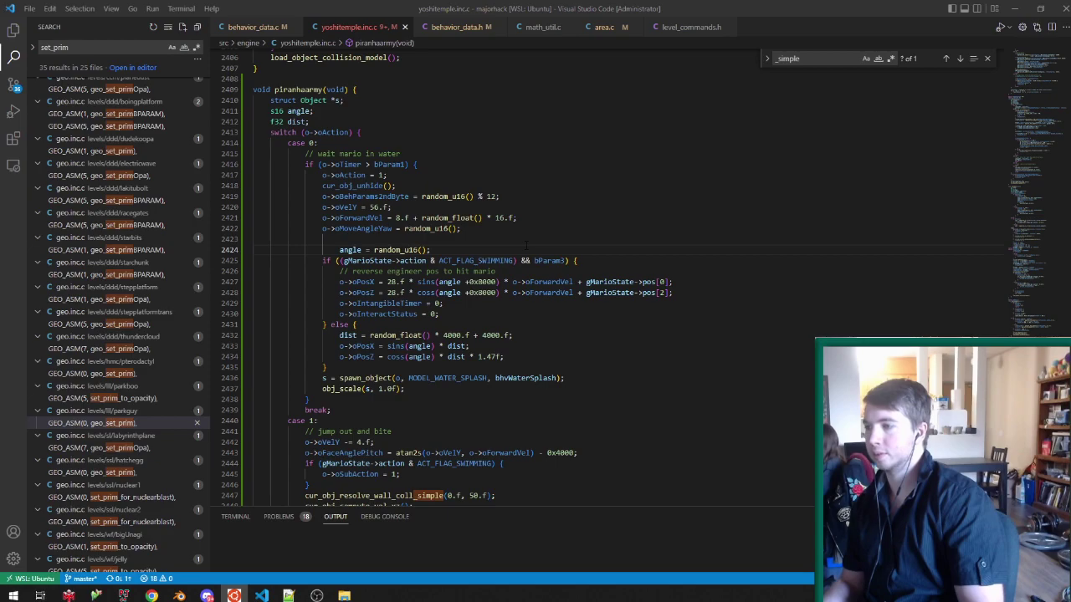
left_click_drag(528, 305, 531, 297)
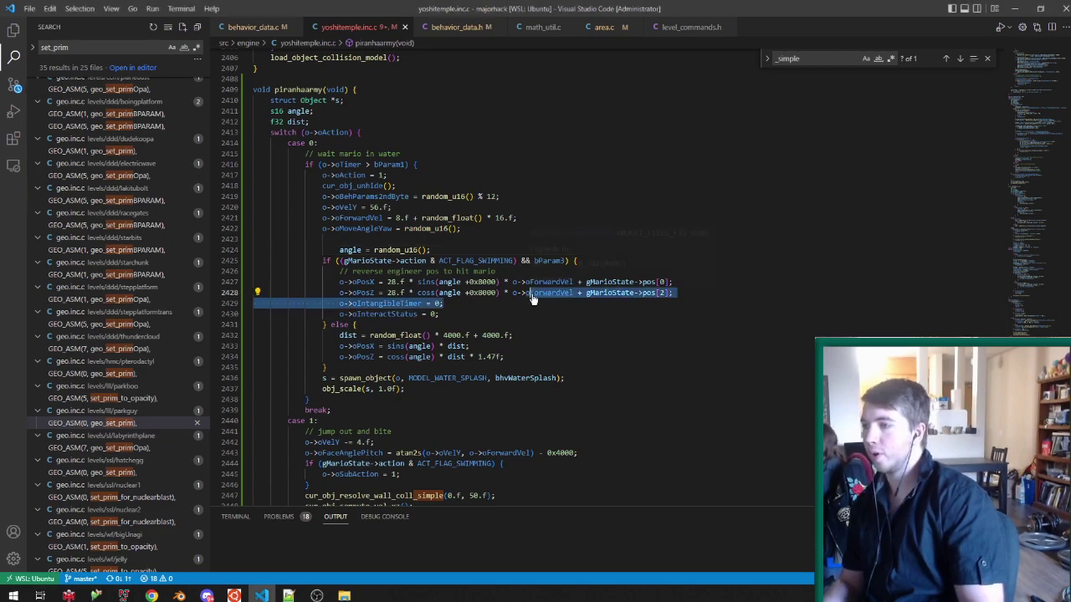
key("ctrl+z")
key("ctrl+z")
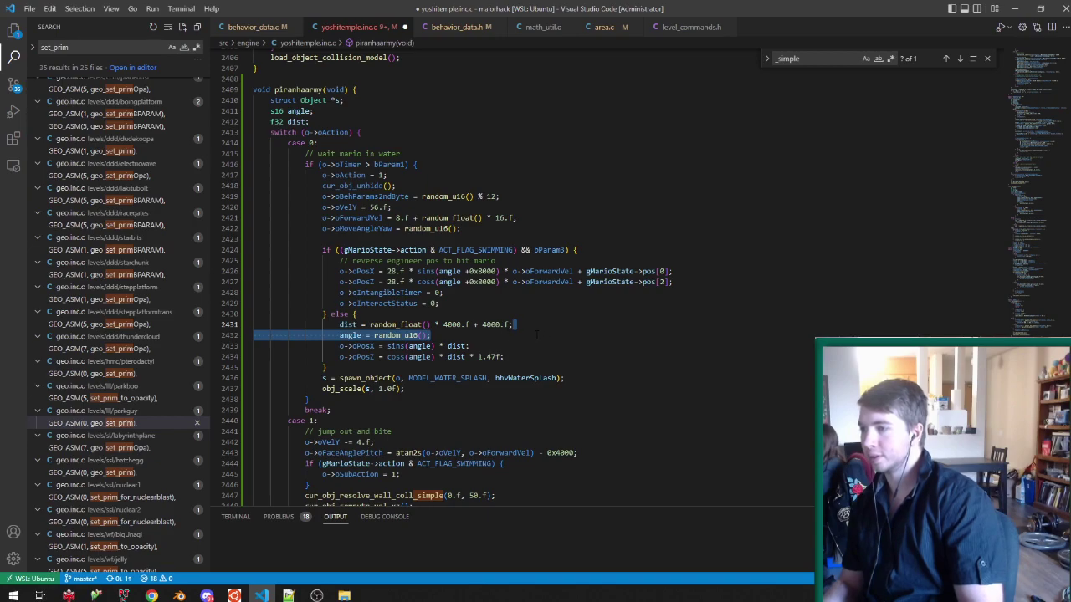
Replace angle with o->oMoveAngleYaw in the sins and coss calls of all four oPosX and oPosZ assignments.
left_click_drag(391, 228, 322, 228)
double_click(450, 272)
key("ctrl+v")
double_click(449, 283)
key("ctrl+v")
double_click(420, 345)
key("ctrl+v")
double_click(420, 356)
key("ctrl+v")
Delete the angle = random_u16() assignment and the s16 angle declaration from piranhaarmy, and save the file.
left_click(574, 327)
triple_click(519, 338)
left_click(518, 337)
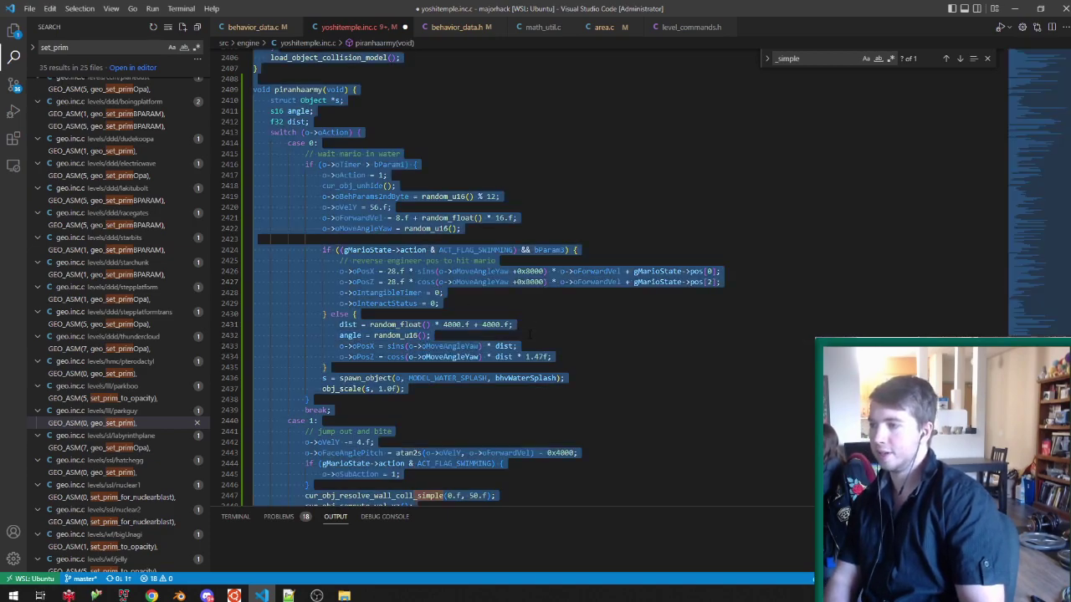
left_click(519, 338)
triple_click(518, 339)
key("BackSpace")
left_click(381, 119)
triple_click(381, 114)
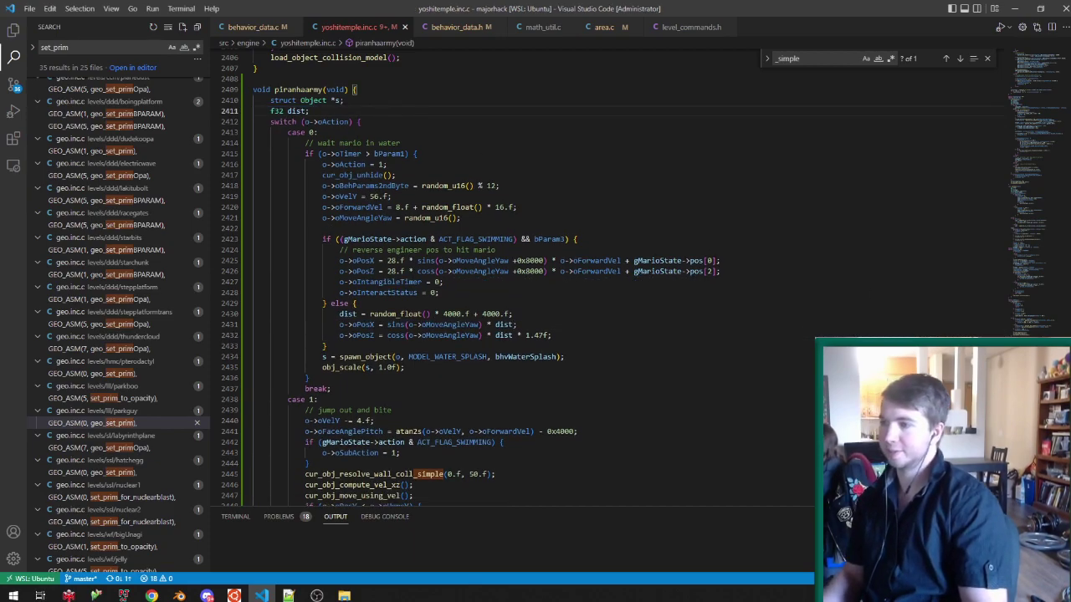
Switch to Project64, run the ROM to test the piranhas around swimming Mario, and close the game.
key("alt+Tab")
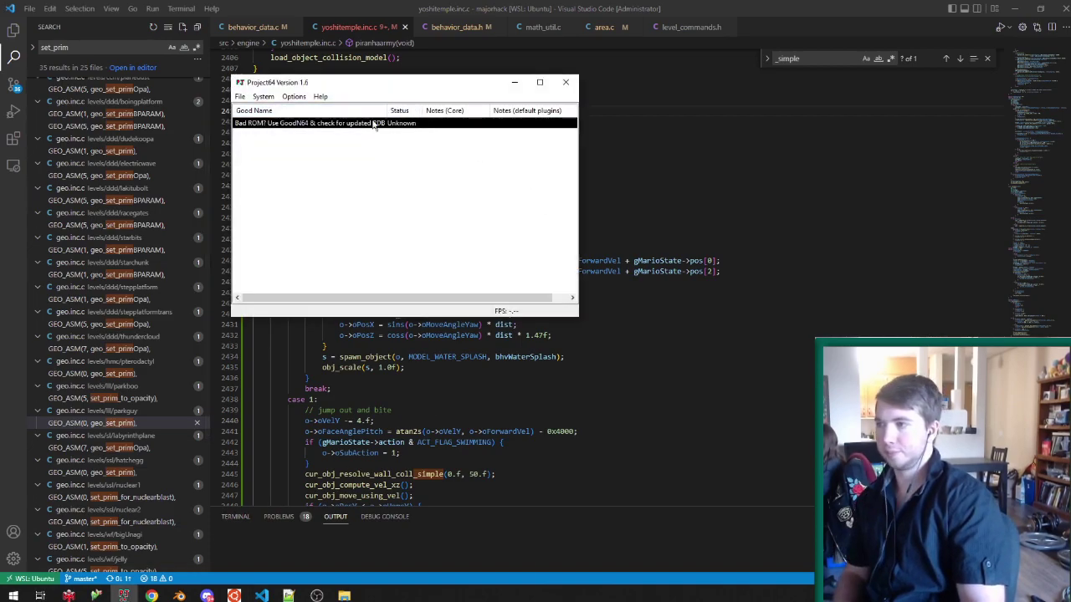
double_click(374, 124)
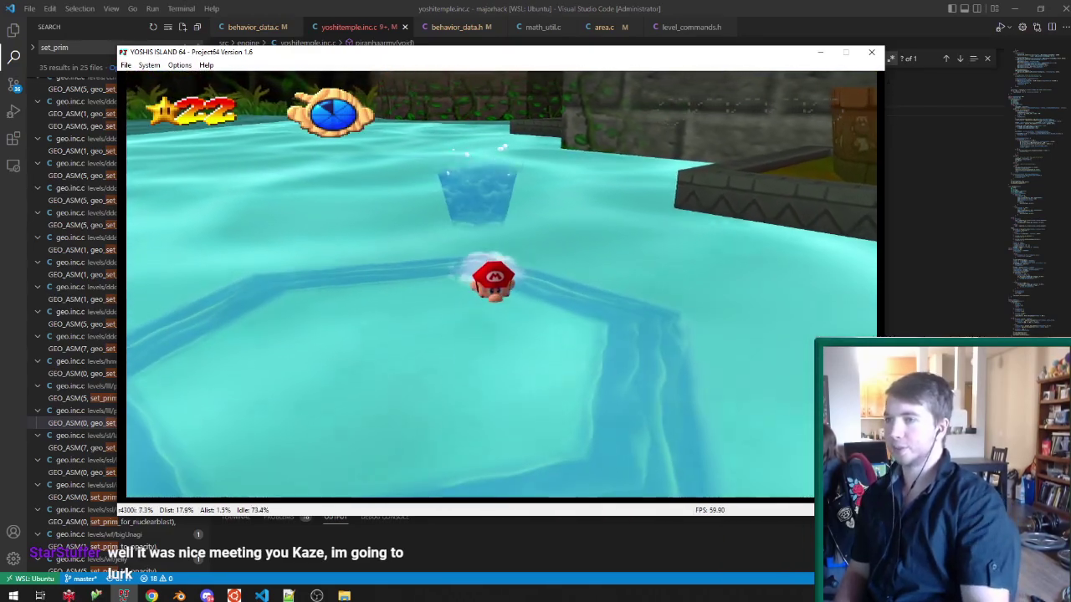
left_click(874, 54)
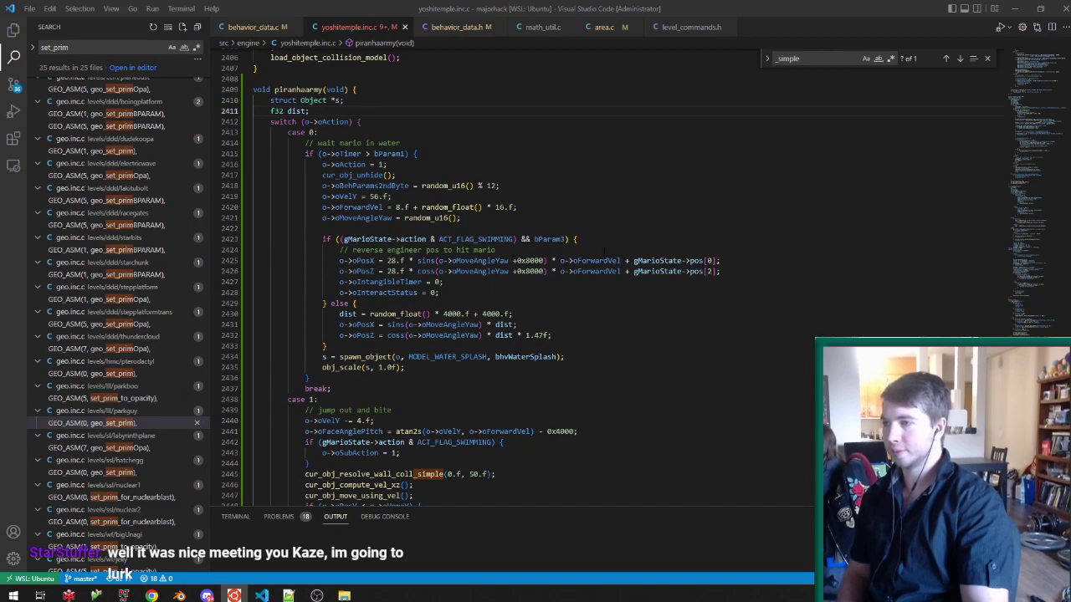
Append + 28.f * sins(gMarioState->faceAngle[1] * gMarioState->forwardVel to the swimming branch's oPosX expression.
left_click(721, 260)
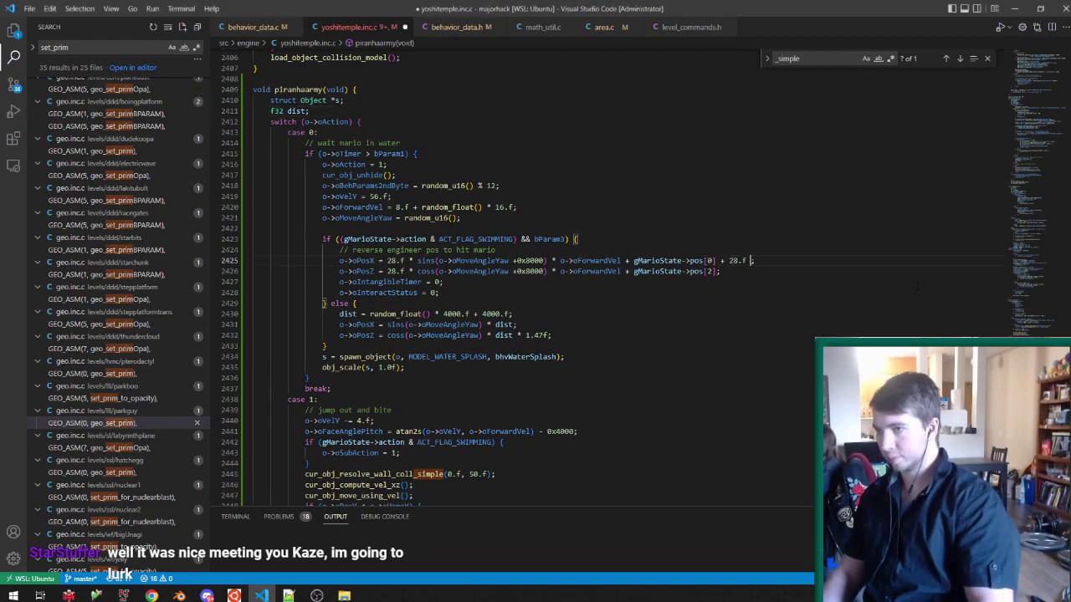
type("+ 28.f * sins(gMarioState->fa")
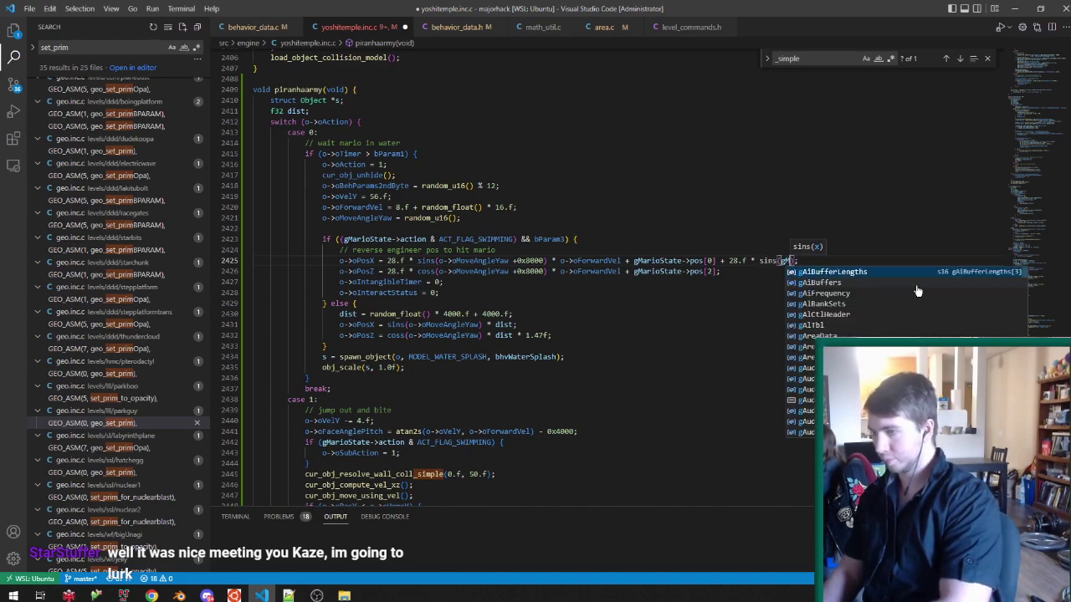
key("Tab")
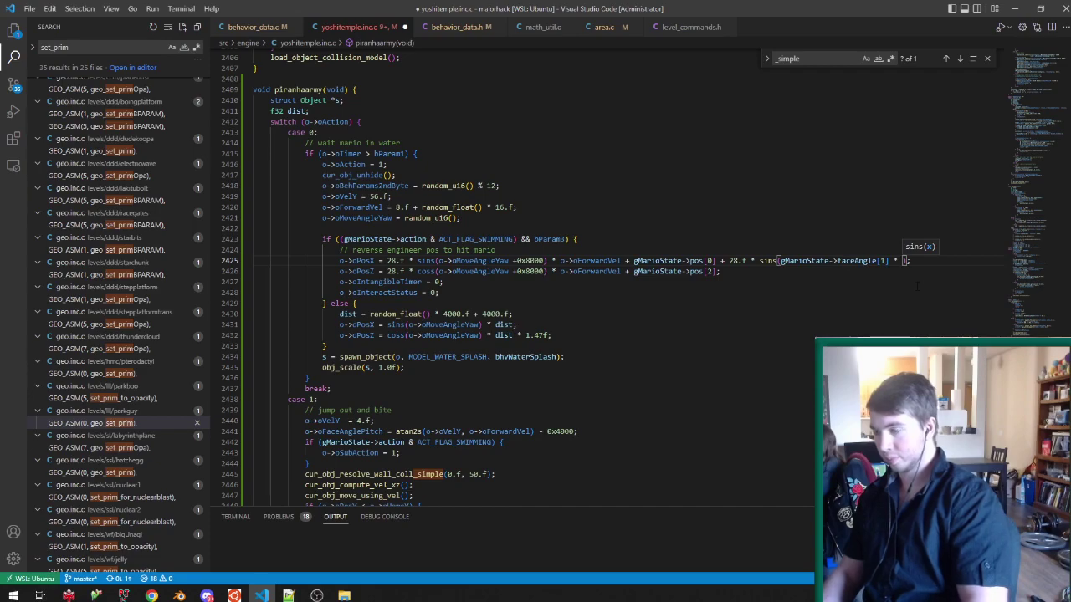
type("[1] * gMarioState->fo")
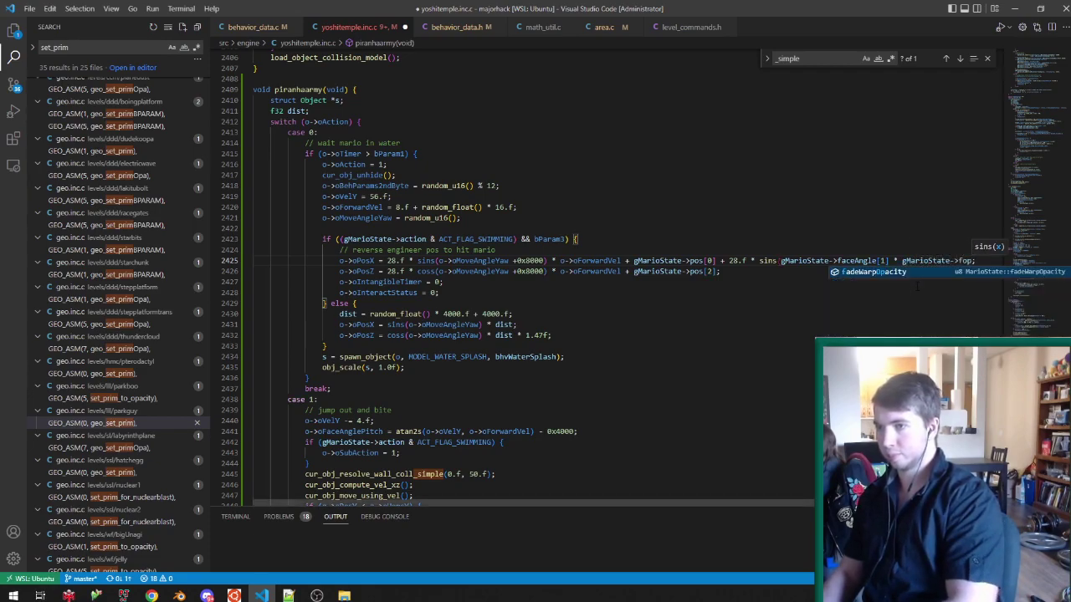
key("Tab")
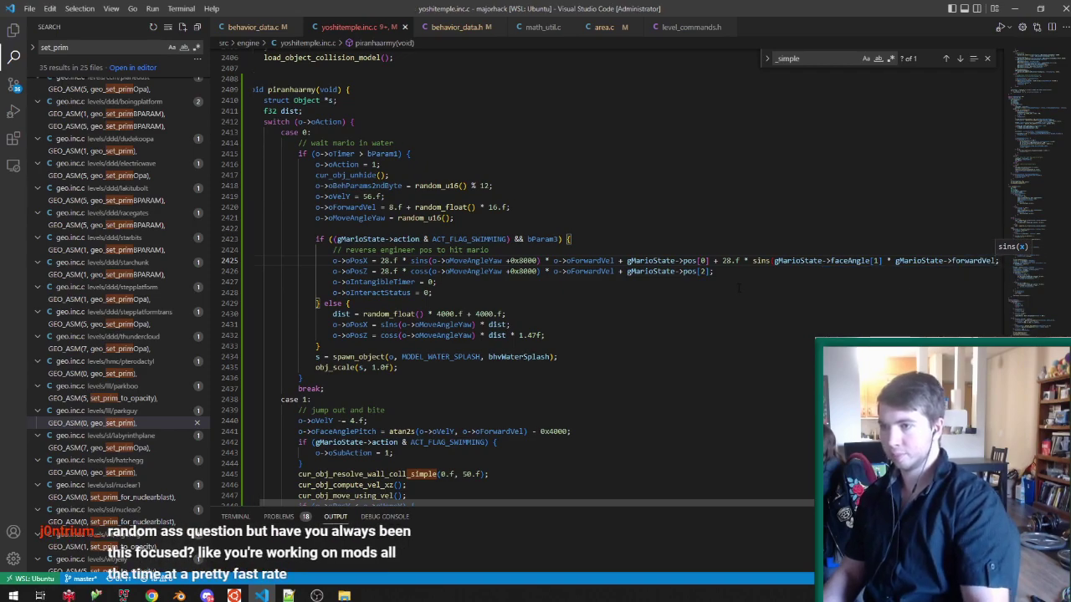
Add the matching coss term to oPosZ, close the parenthesis after faceAngle[1] in both expressions, and save the file.
key("shift+End")
left_click(731, 276)
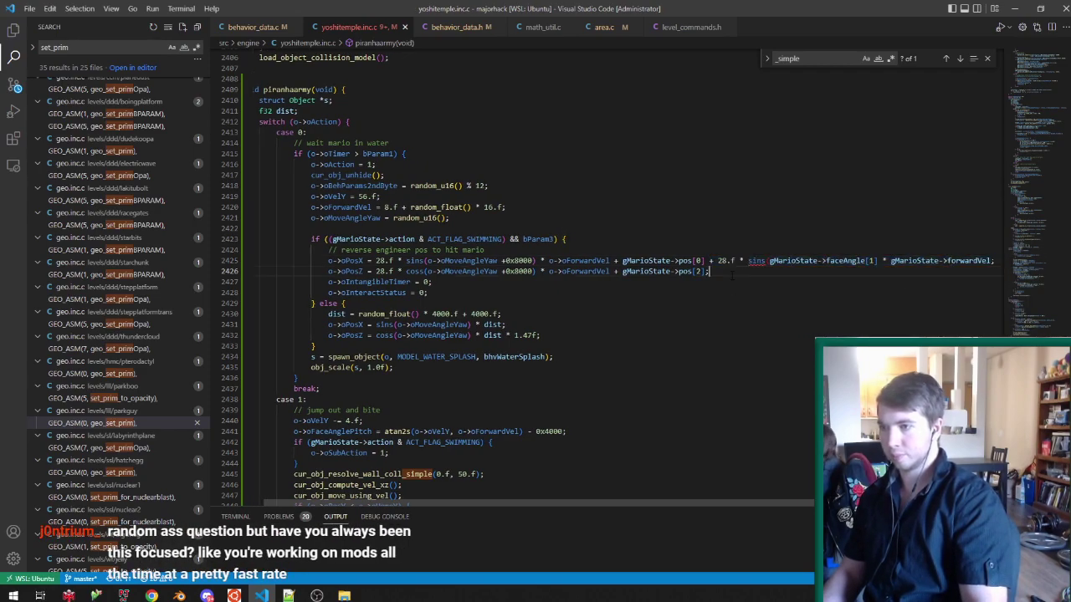
key("ctrl+s")
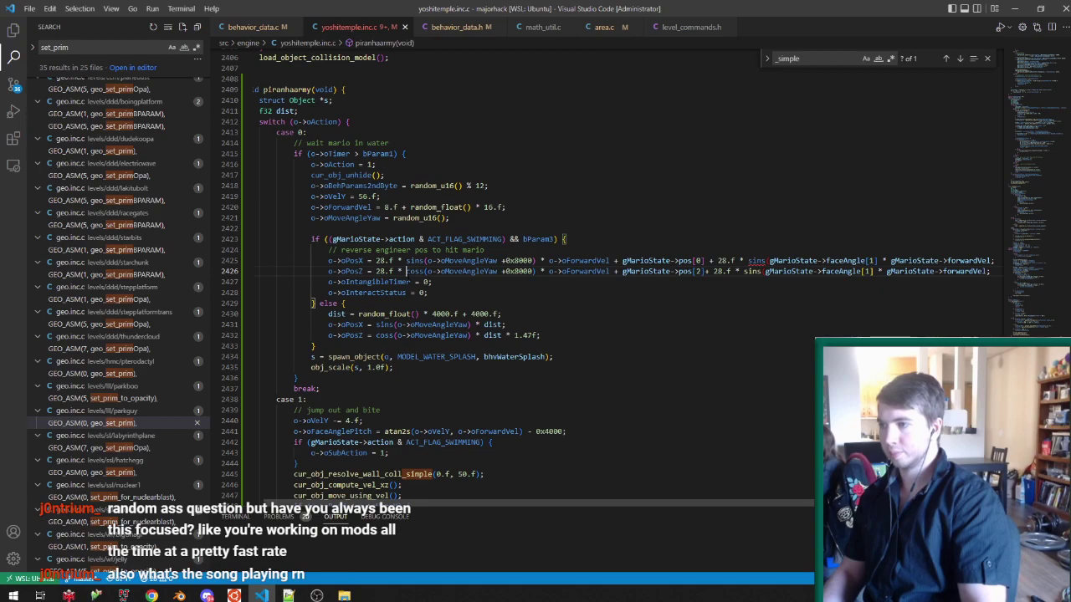
key("ctrl+s")
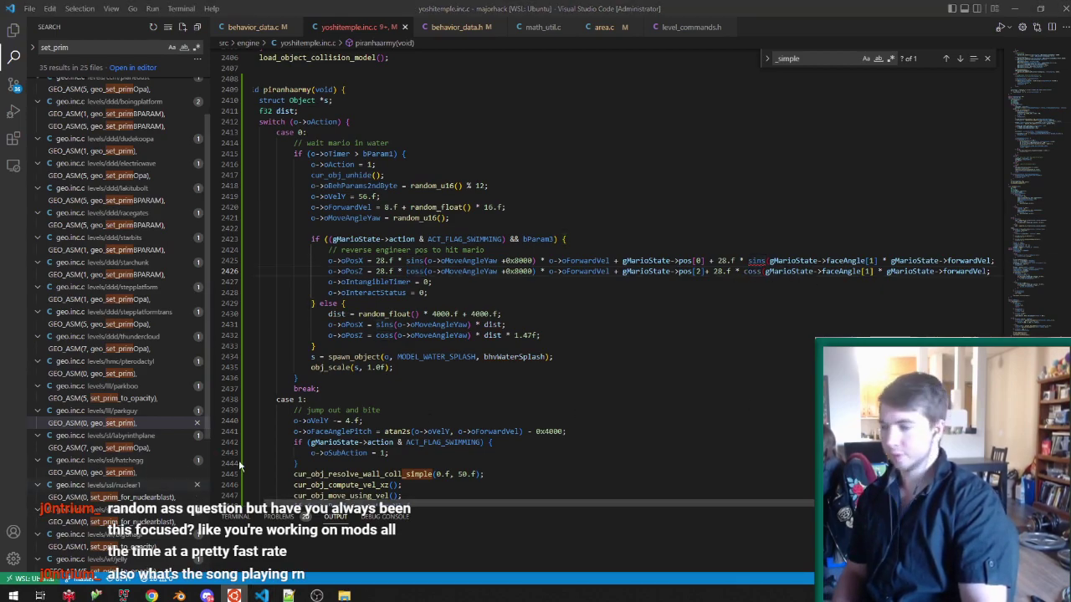
left_click(542, 261)
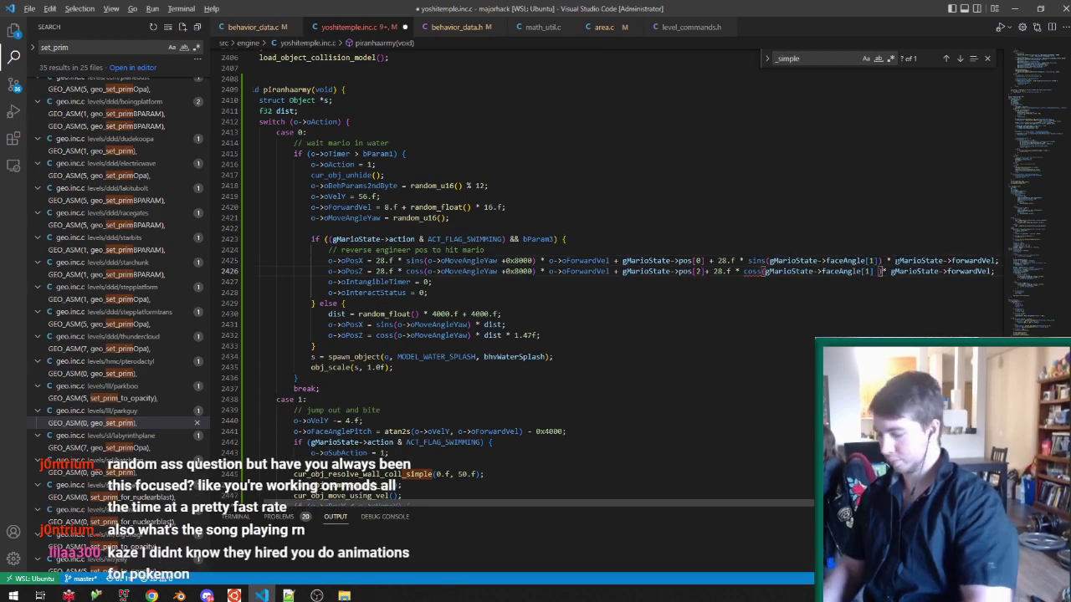
key("ctrl+s")
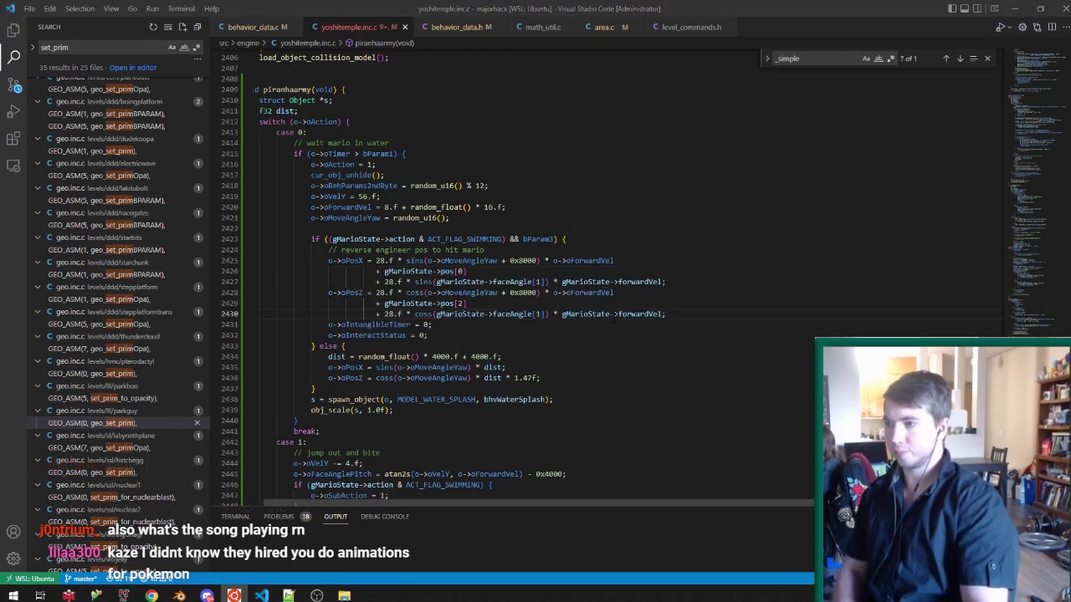
Run the ROM in Project64 to test the piranhas' aim at moving Mario, and return to the code.
left_click(124, 595)
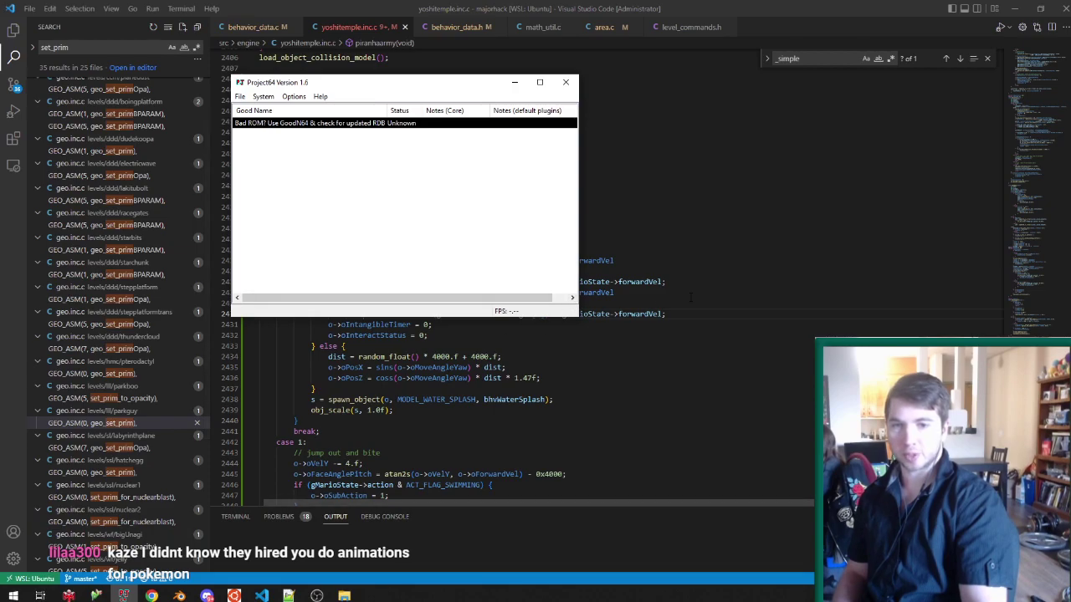
double_click(410, 124)
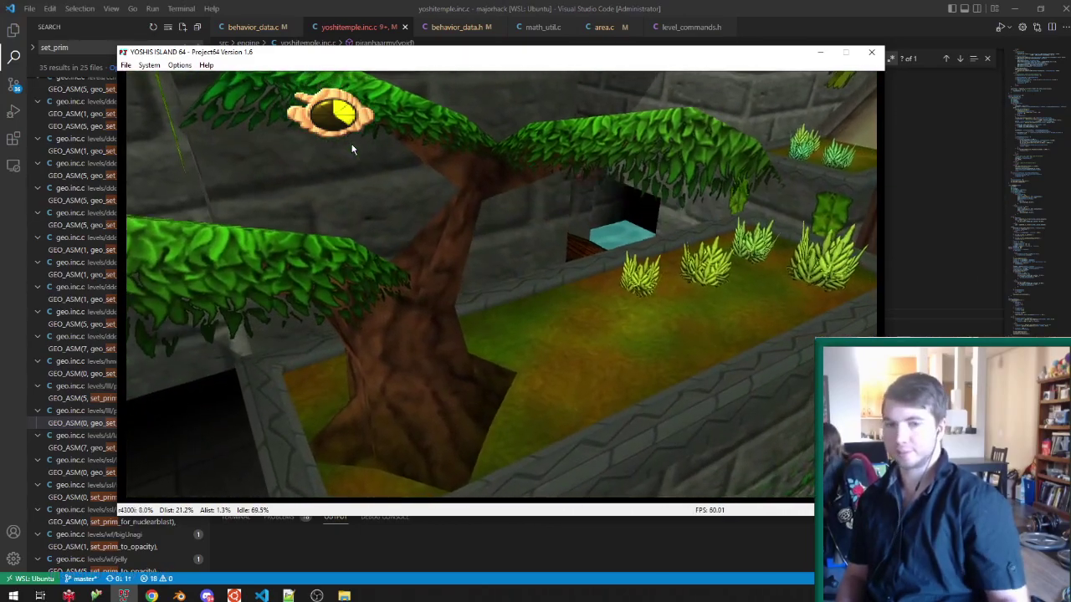
left_click(836, 29)
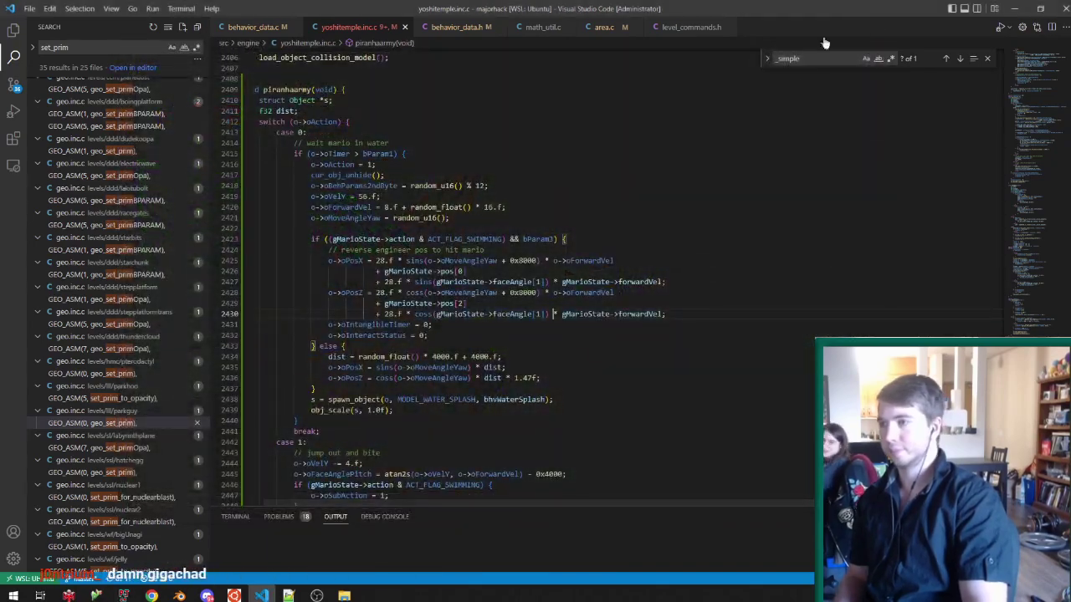
Add an if (o->oTimer == 11) block below the "jump out and bite" comment in case 1.
scroll(603, 289, "down", 4)
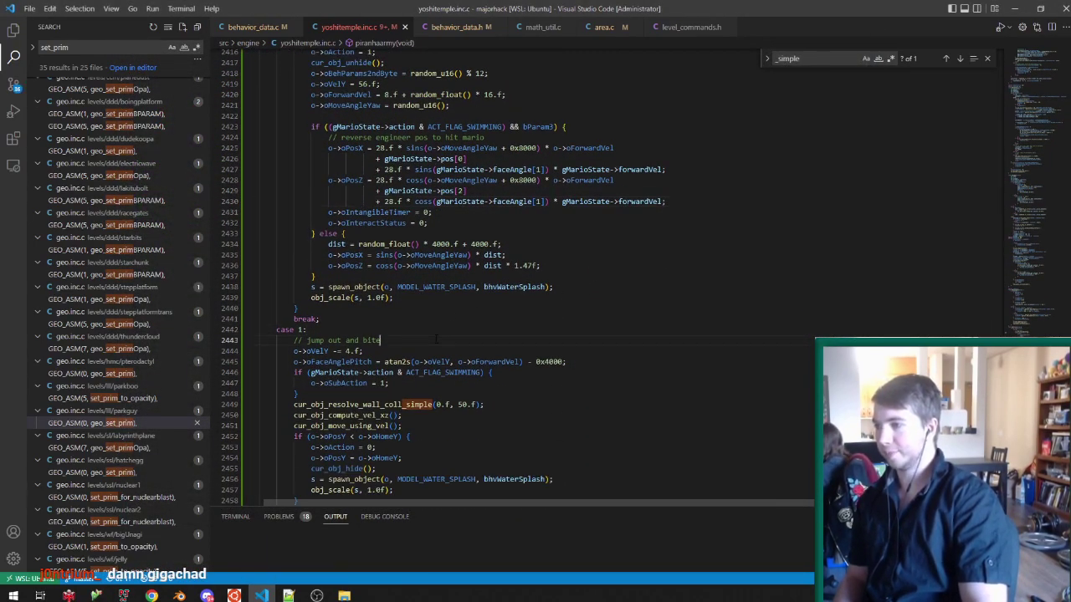
key("Return")
type("if (o->oTZ")
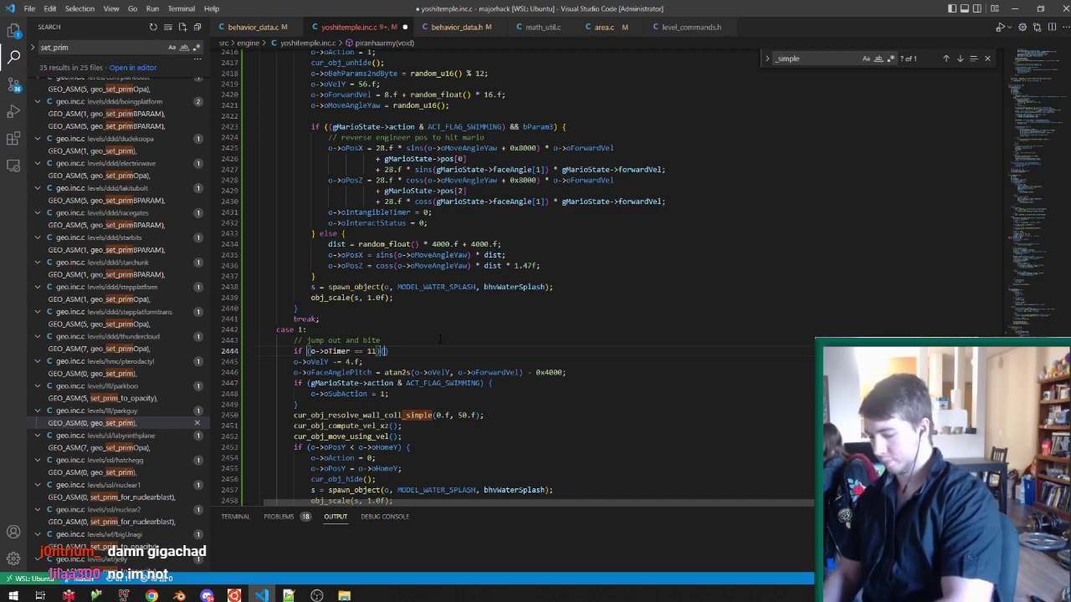
key("Return")
Call cur_obj_play_sound_1(SOUND_OBJ2_PIRANHA_PLANT_BITE) inside the timer block and save the file.
type("cur_obj_play_footstep_sounds")
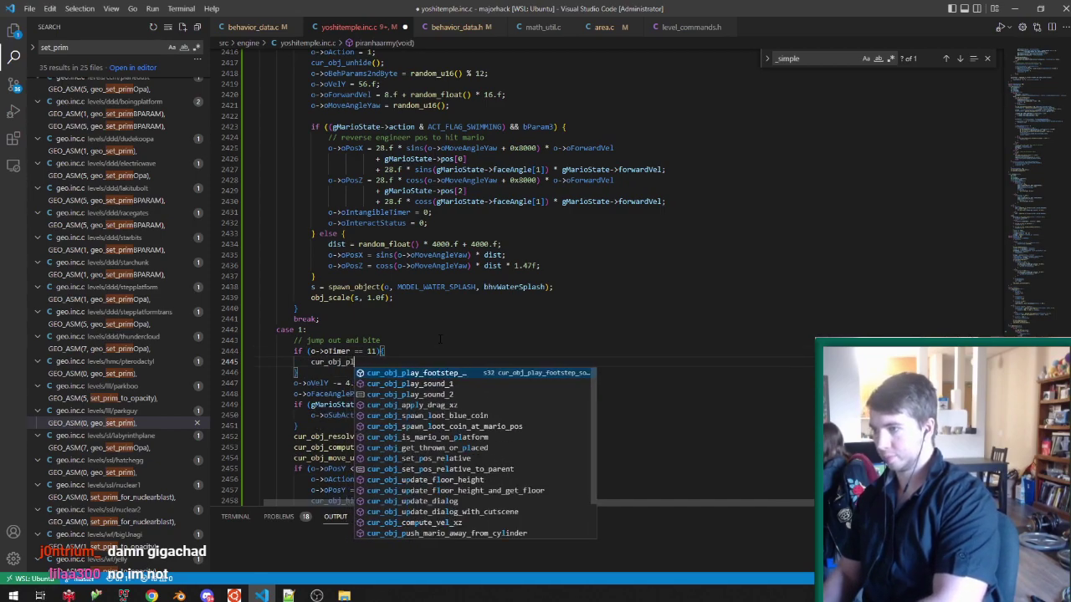
key("BackSpace")
key("BackSpace")
type("s")
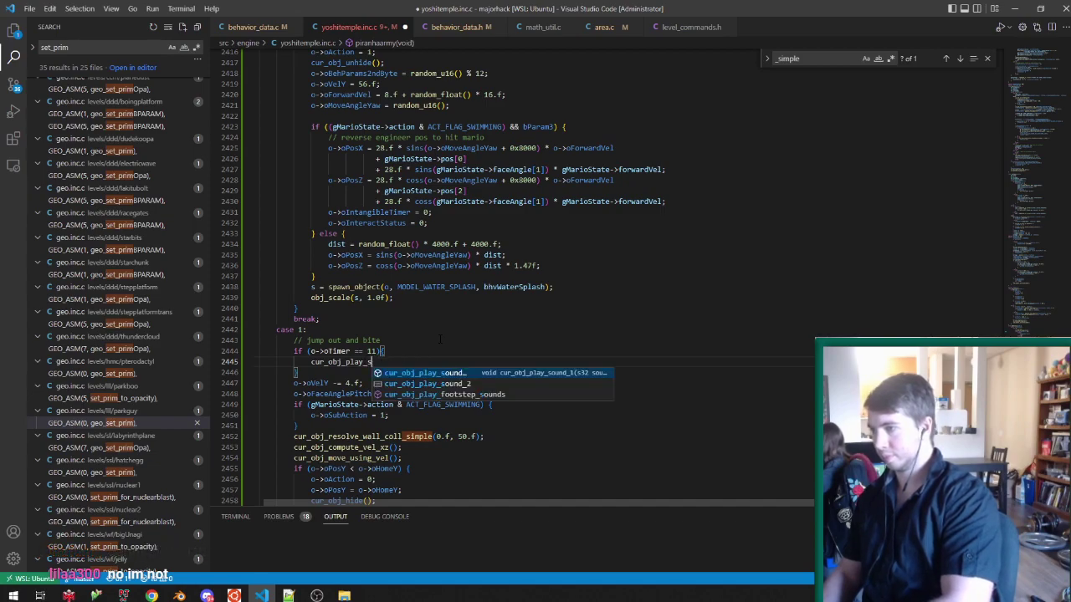
type("o")
key("Tab")
type("(SOUND_BITE")
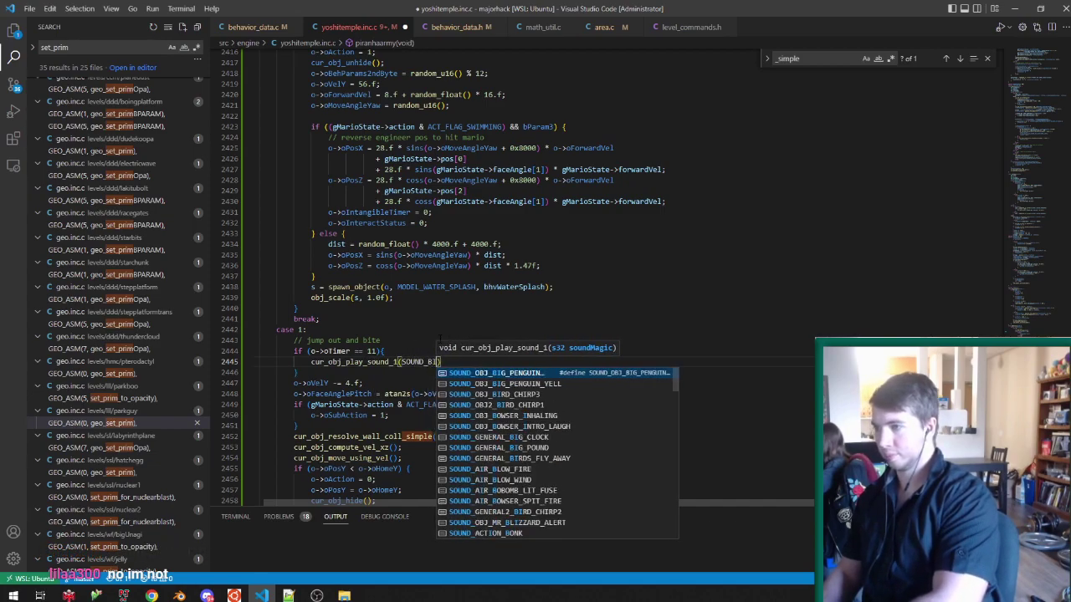
key("Tab")
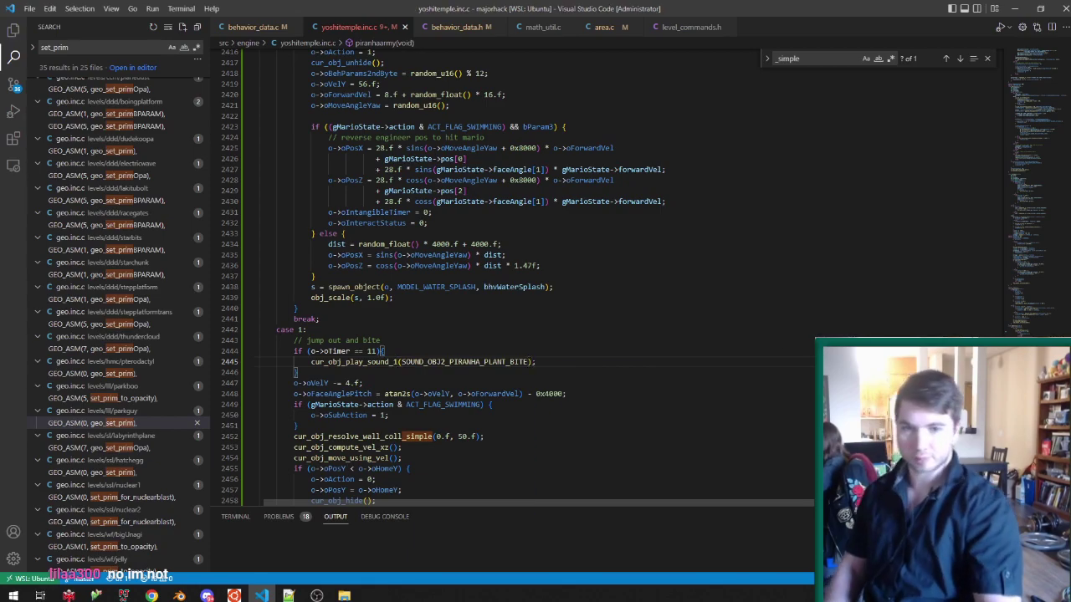
key("alt+Tab")
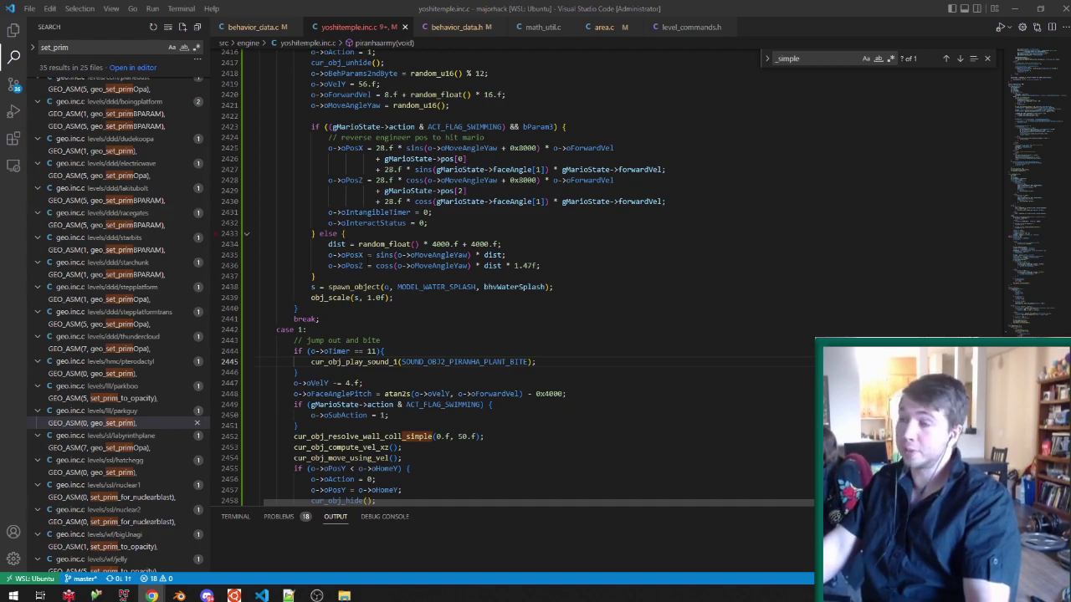
left_click(526, 265)
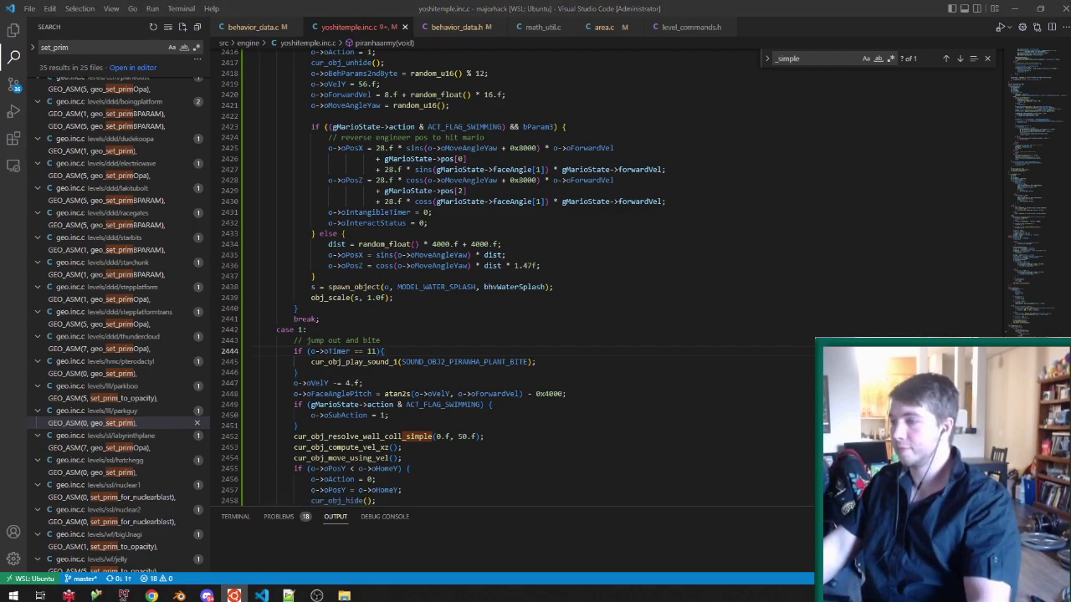
left_click(508, 343)
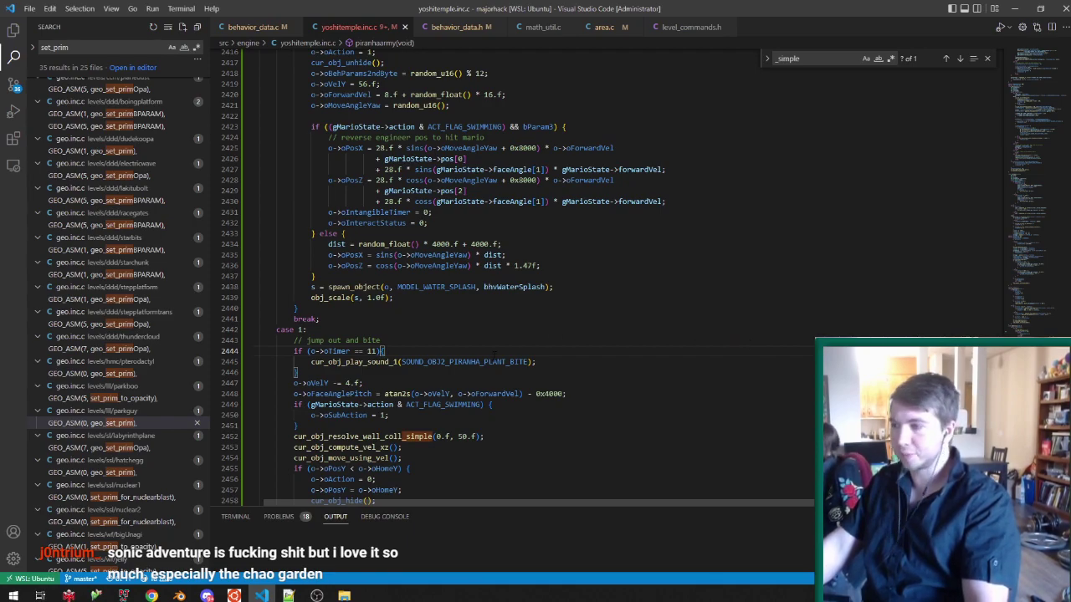
mouse_move(495, 361)
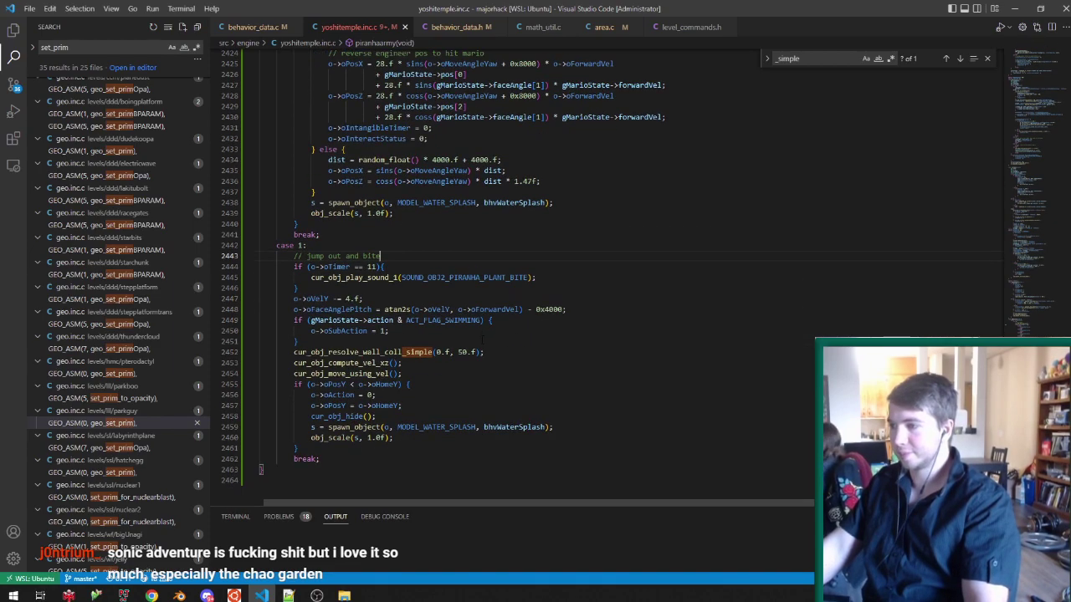
Switch to the Blender window with piranha.blend.
left_click(179, 596)
left_click(239, 546)
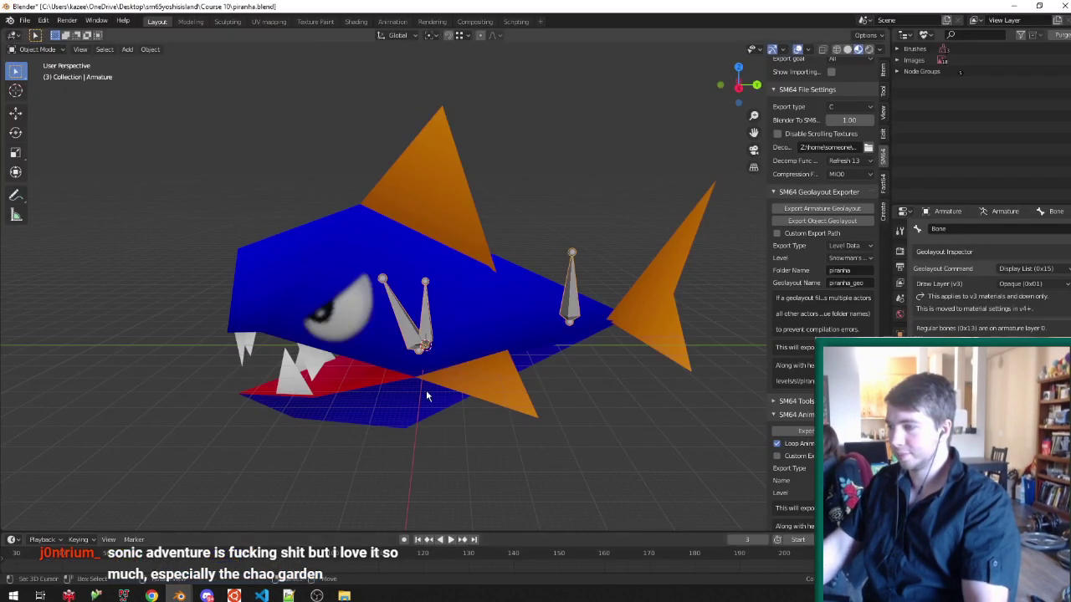
Save piranha.blend and switch to the Blender window with C10 sketch.blend.
middle_click_drag(386, 424, 490, 313)
key("ctrl+s")
key("alt+Tab")
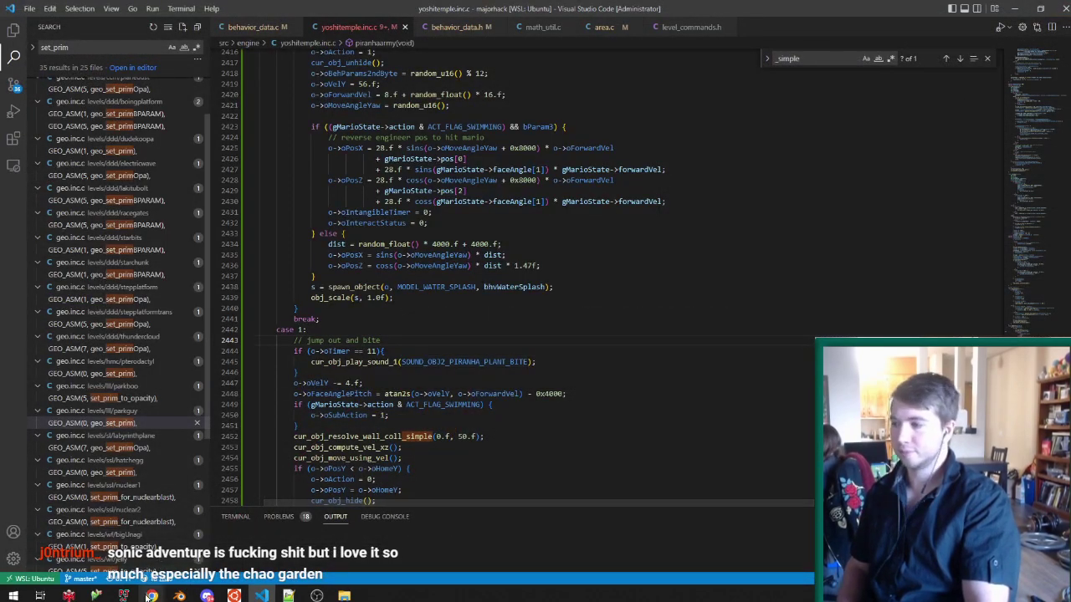
left_click(179, 596)
Inspect the temple level's walls, platforms and surrounding water from several angles.
middle_click_drag(473, 332, 549, 290)
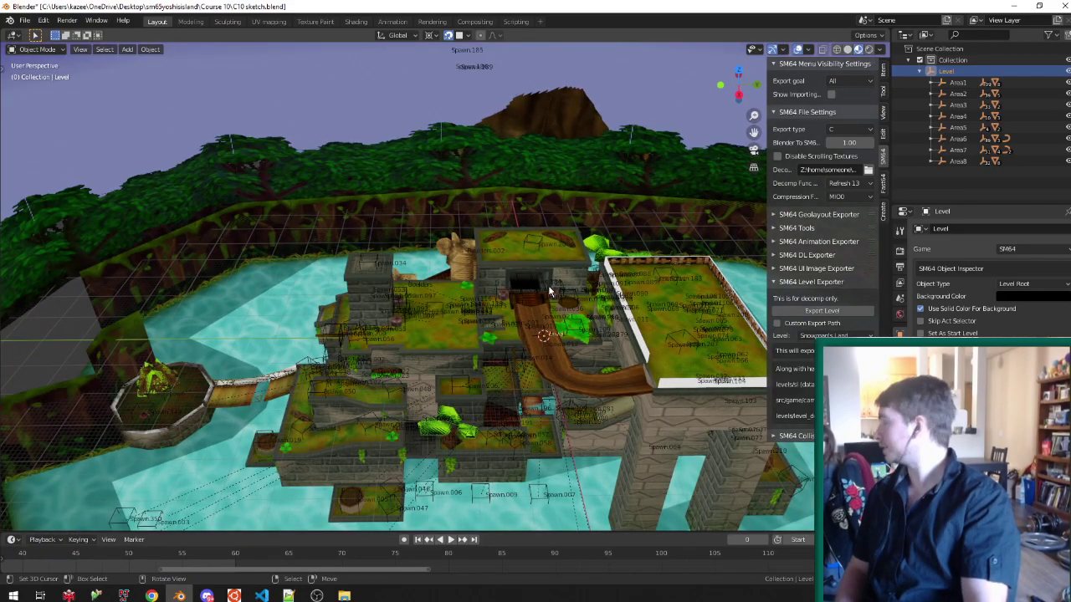
middle_click_drag(550, 291, 337, 278)
scroll(337, 243, "up", 5)
scroll(337, 242, "down", 5)
scroll(335, 282, "down", 4)
scroll(334, 283, "up", 5)
middle_click_drag(338, 327, 418, 262)
scroll(450, 306, "down", 2)
scroll(379, 299, "down", 3)
scroll(379, 299, "up", 4)
scroll(401, 266, "up", 3)
scroll(492, 248, "down", 4)
scroll(494, 246, "up", 4)
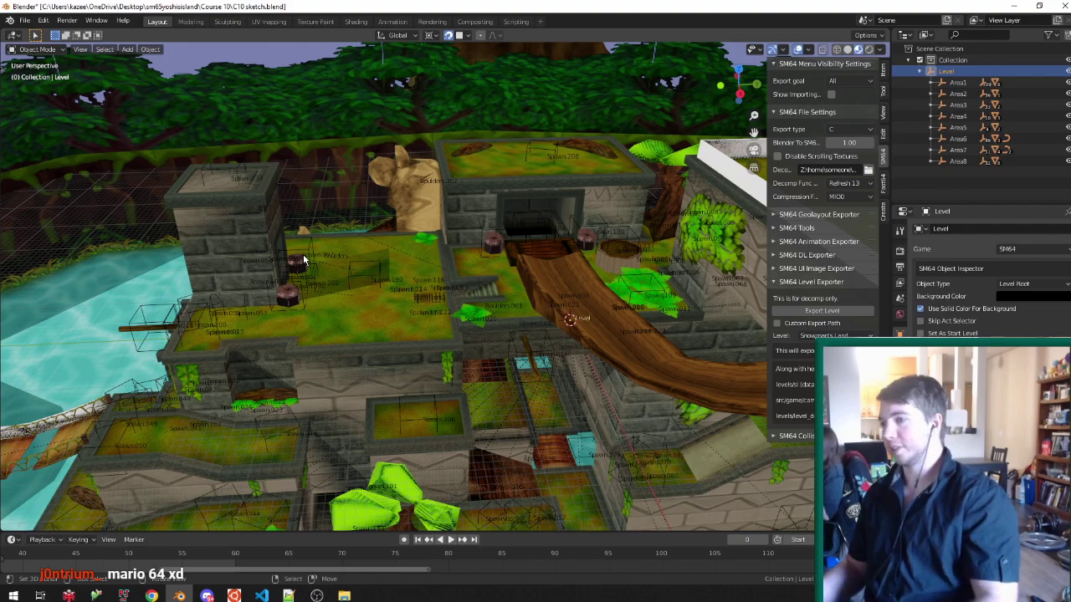
middle_click_drag(301, 260, 394, 306)
Delete the Opaque mesh overlapping the temple walls and save C10 sketch.blend.
key("ctrl+s")
scroll(487, 284, "down", 2)
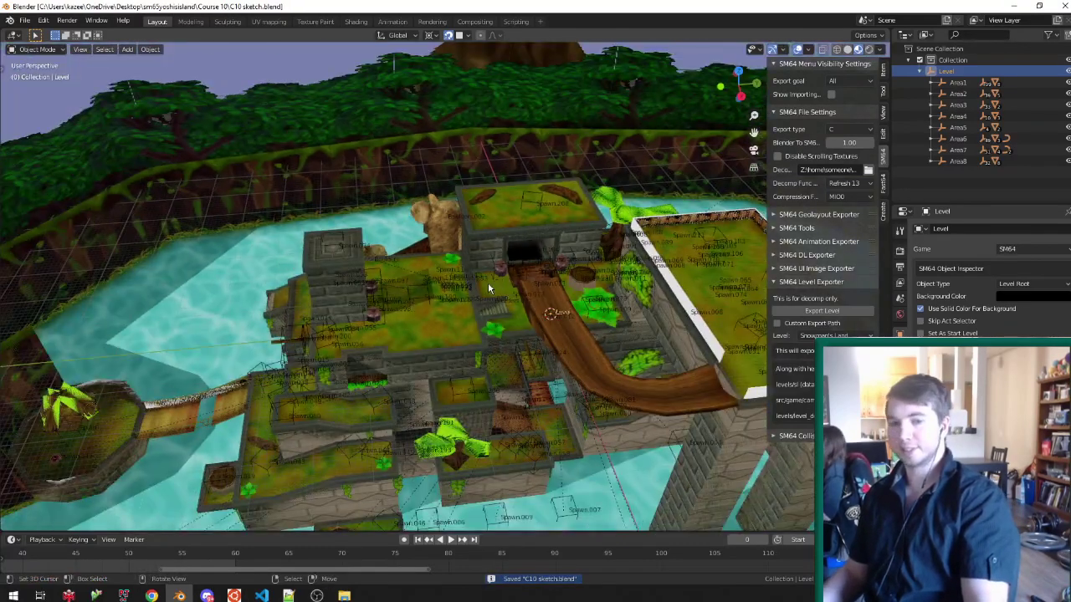
scroll(449, 294, "up", 1)
middle_click_drag(478, 276, 482, 202)
scroll(483, 201, "up", 3)
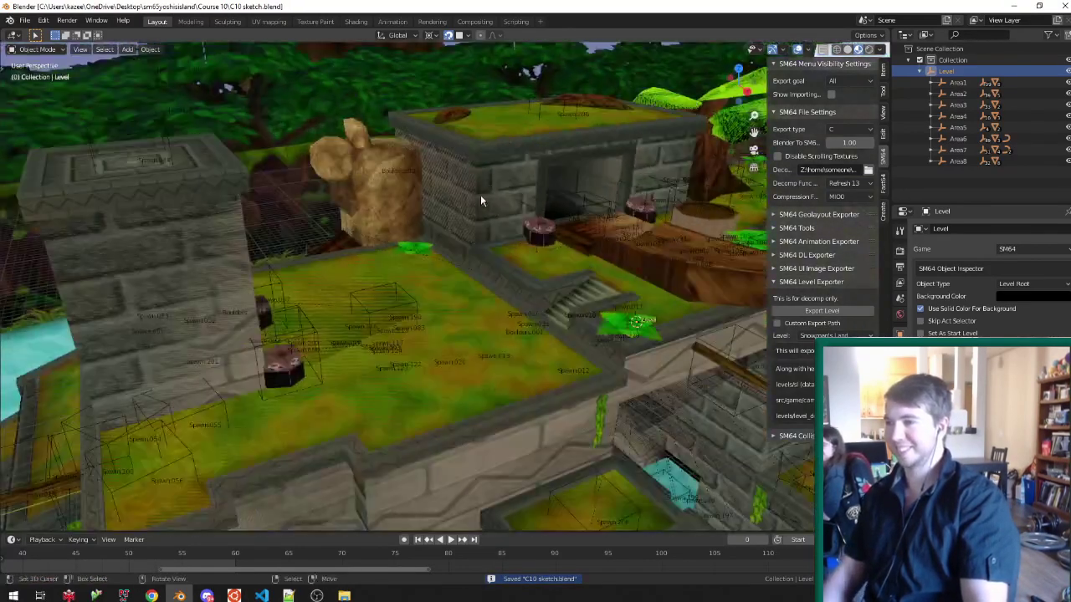
left_click(482, 201)
scroll(490, 194, "down", 4)
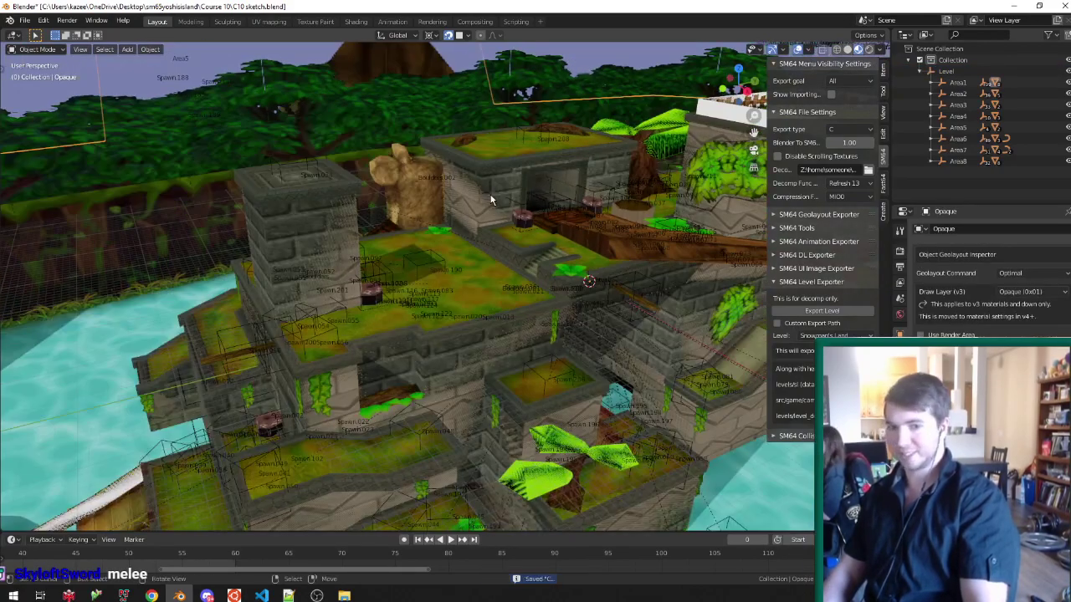
key("Delete")
left_click(490, 194)
middle_click_drag(490, 194, 433, 308)
key("ctrl+s")
scroll(513, 226, "down", 4)
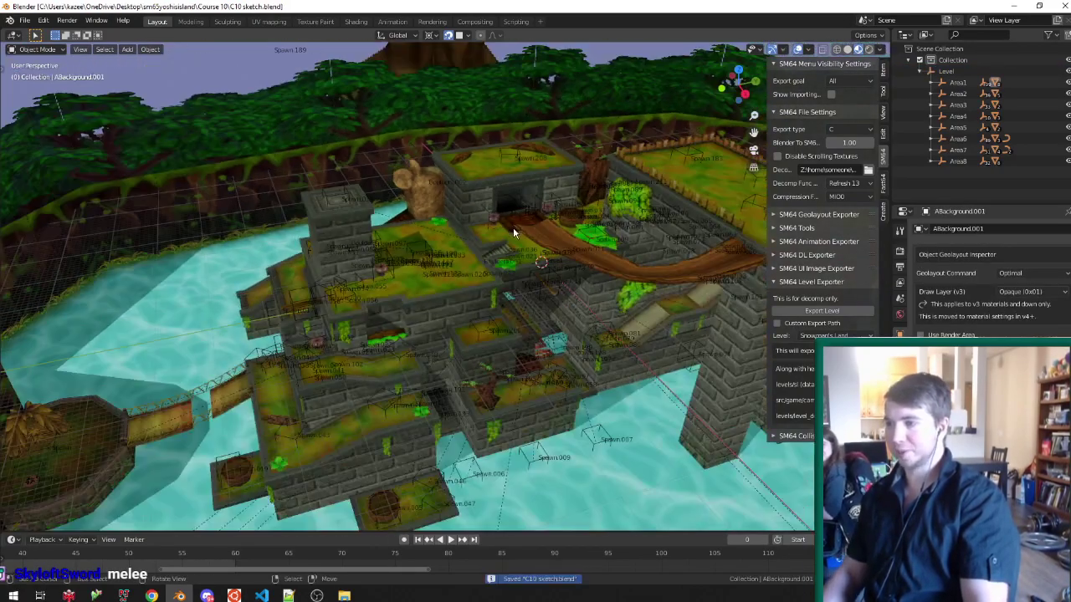
scroll(517, 239, "up", 5)
scroll(506, 239, "down", 4)
scroll(506, 239, "up", 3)
middle_click_drag(506, 239, 532, 288)
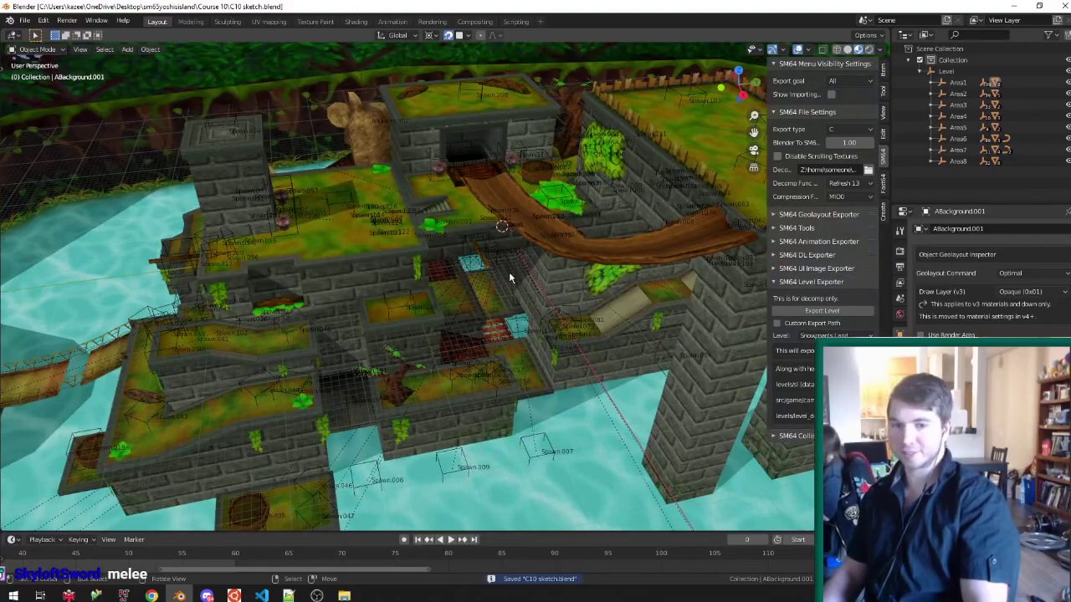
scroll(491, 280, "down", 3)
scroll(360, 257, "up", 3)
middle_click_drag(396, 253, 395, 226)
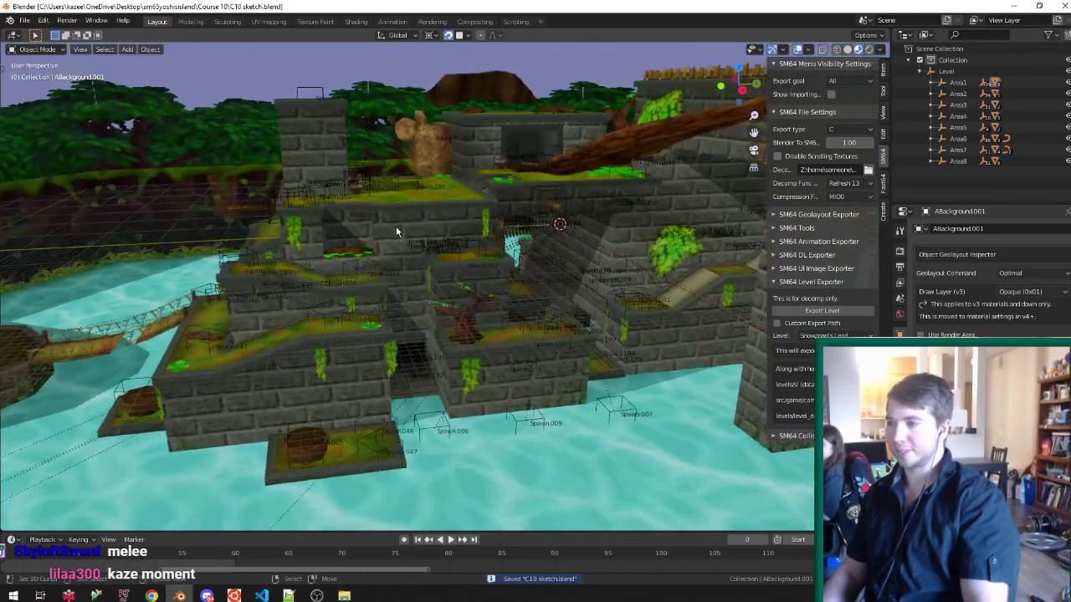
scroll(396, 226, "up", 3)
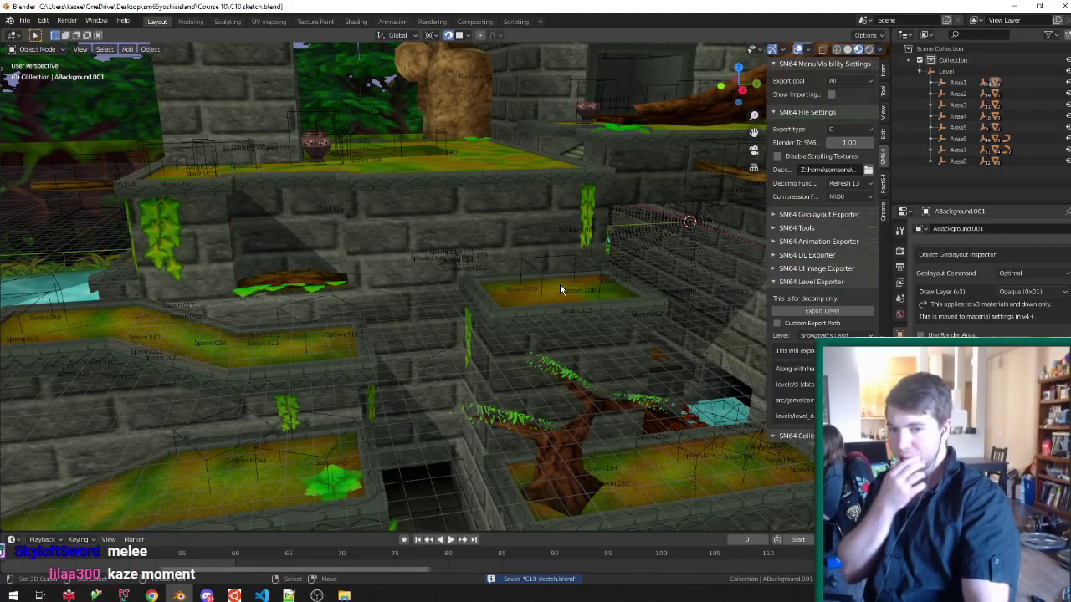
scroll(561, 287, "down", 4)
scroll(499, 285, "up", 3)
middle_click_drag(499, 285, 483, 307)
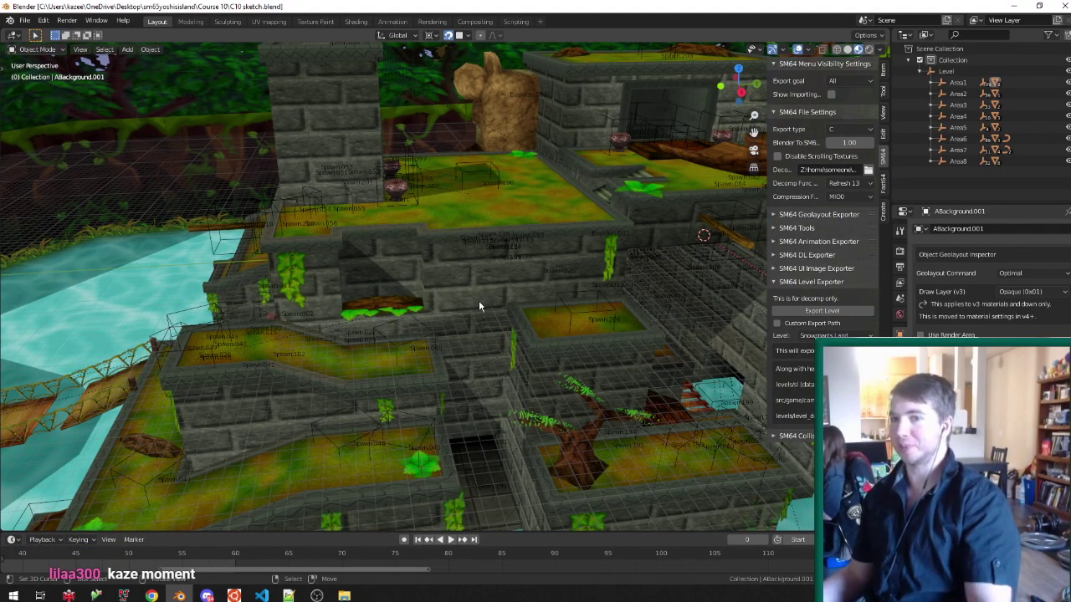
middle_click_drag(454, 253, 429, 243)
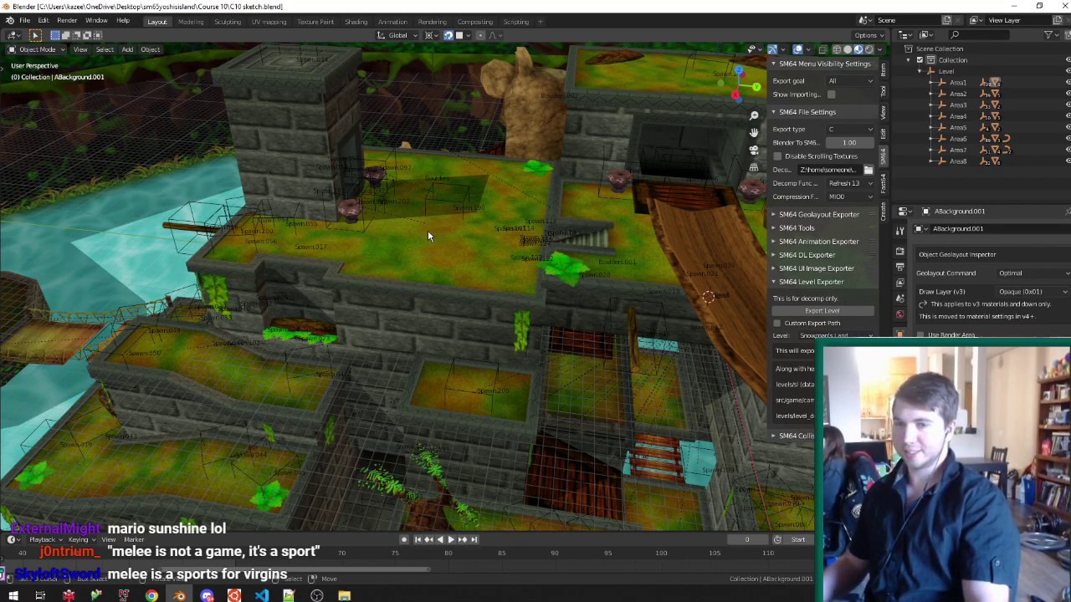
middle_click_drag(279, 254, 434, 283)
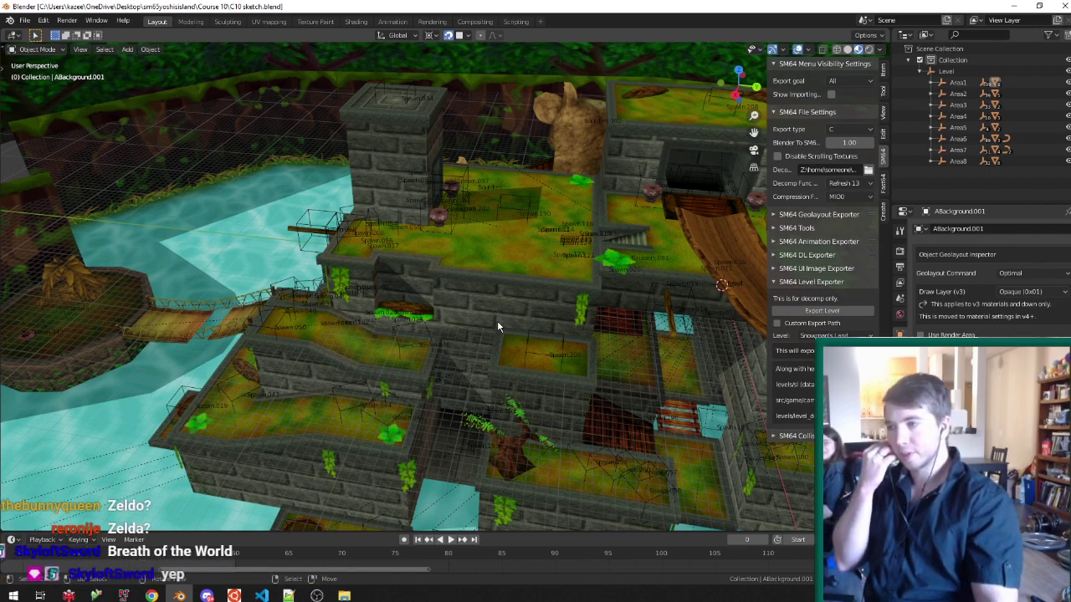
scroll(474, 301, "down", 3)
scroll(495, 259, "up", 2)
middle_click_drag(424, 285, 520, 276)
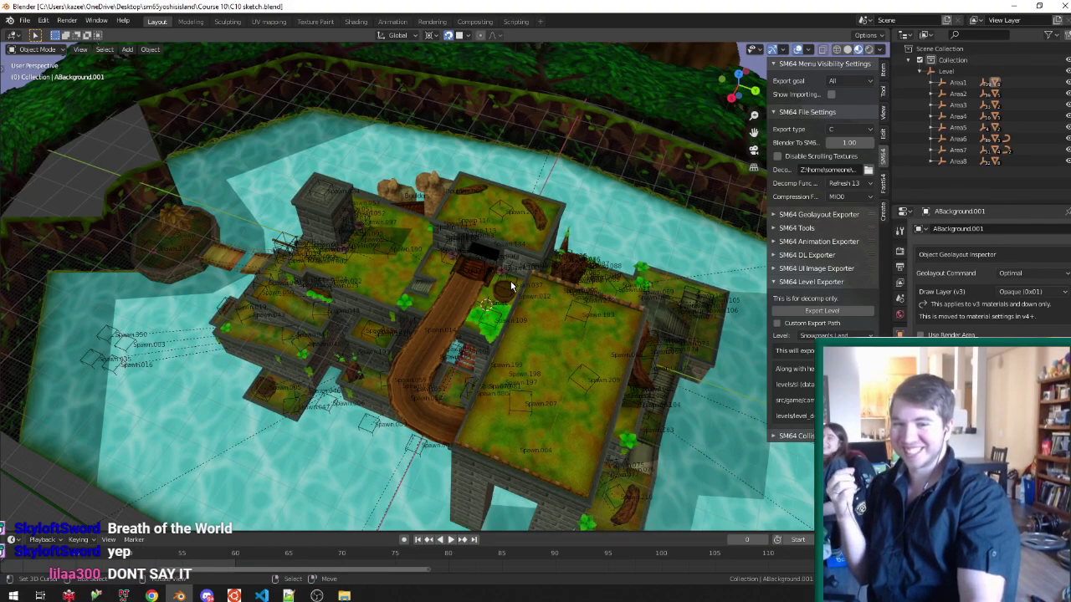
middle_click_drag(511, 285, 333, 247)
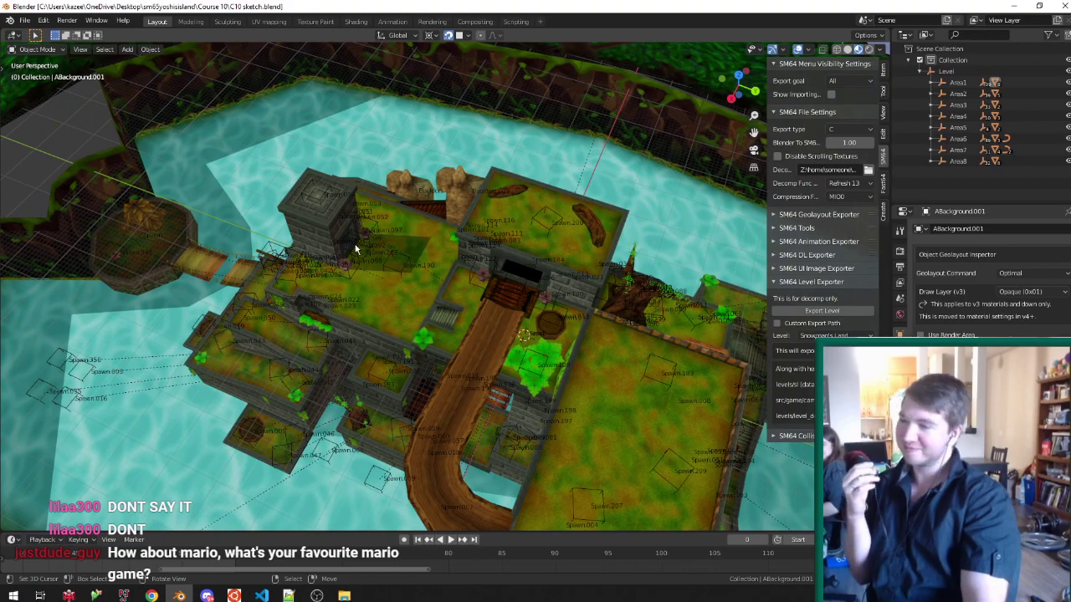
mouse_move(355, 219)
middle_mouse_down()
mouse_move(370, 186)
mouse_move(344, 219)
middle_mouse_up()
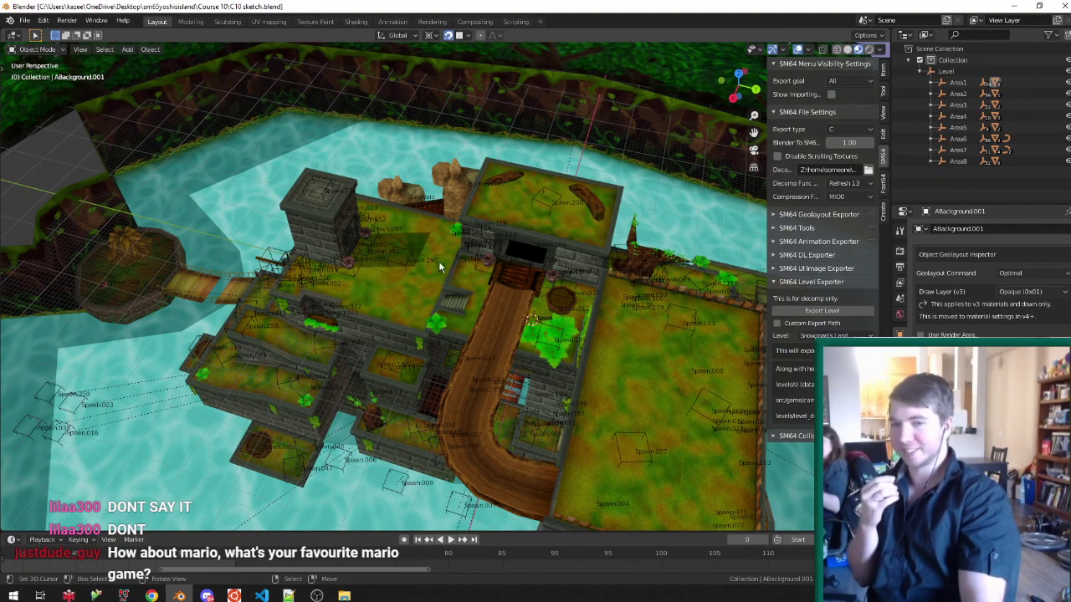
middle_click_drag(439, 261, 461, 235)
scroll(459, 261, "down", 5)
scroll(508, 269, "up", 1)
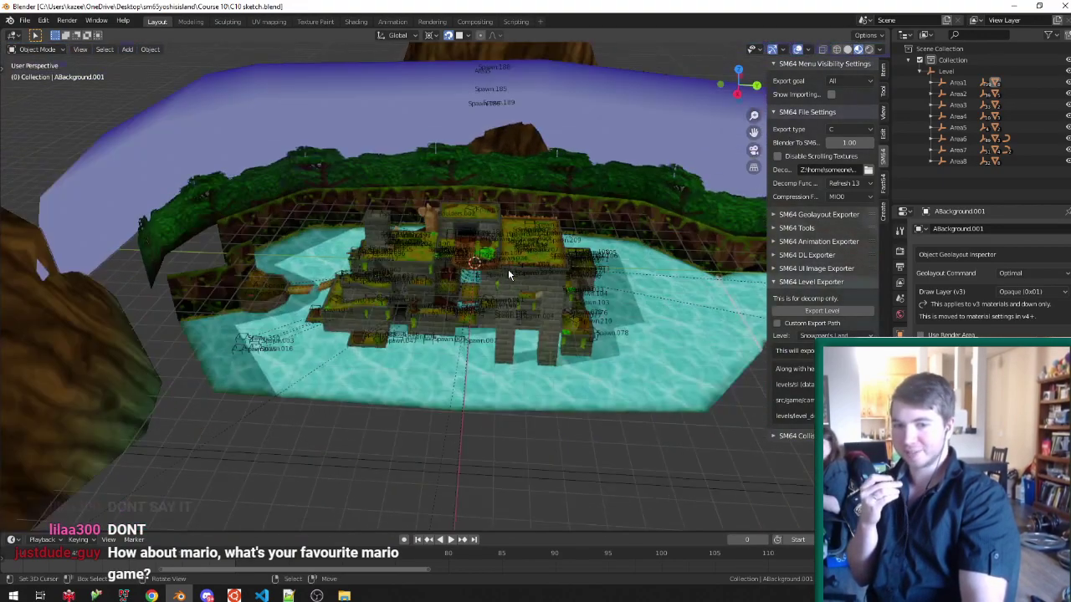
scroll(507, 274, "up", 5)
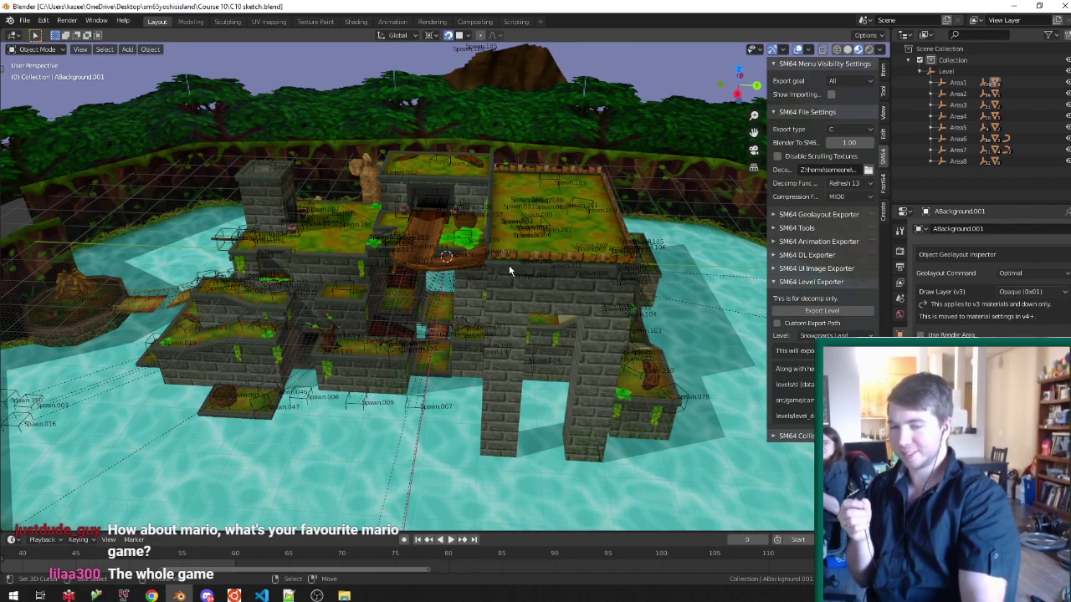
middle_click_drag(525, 270, 443, 217)
scroll(443, 218, "up", 3)
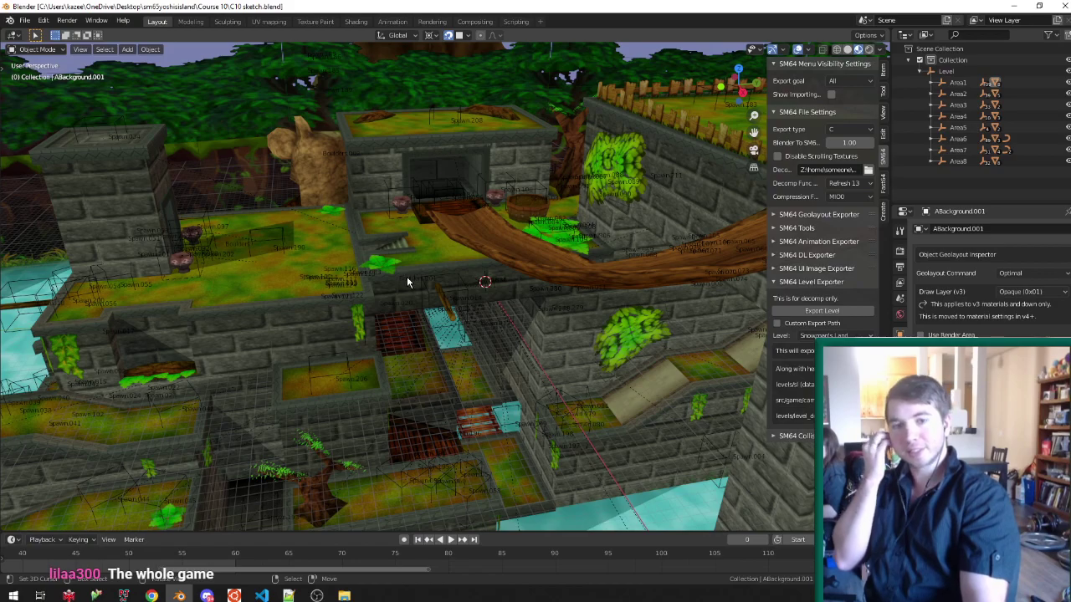
middle_click_drag(409, 301, 472, 299)
Save C10 sketch.blend and switch to the super mario 32.txt notes in Notepad++.
key("ctrl+s")
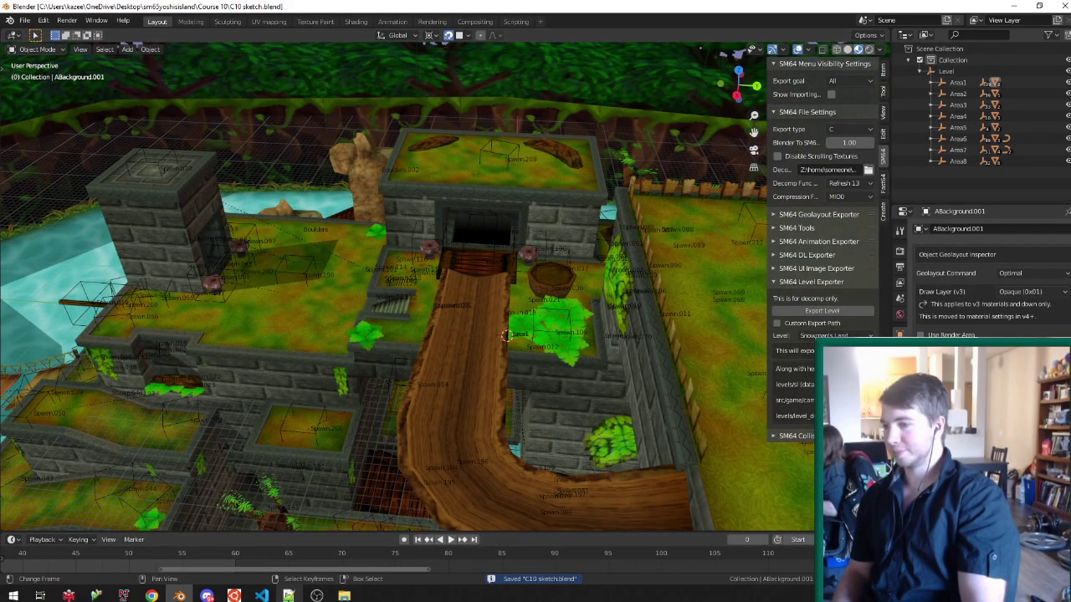
left_click(289, 595)
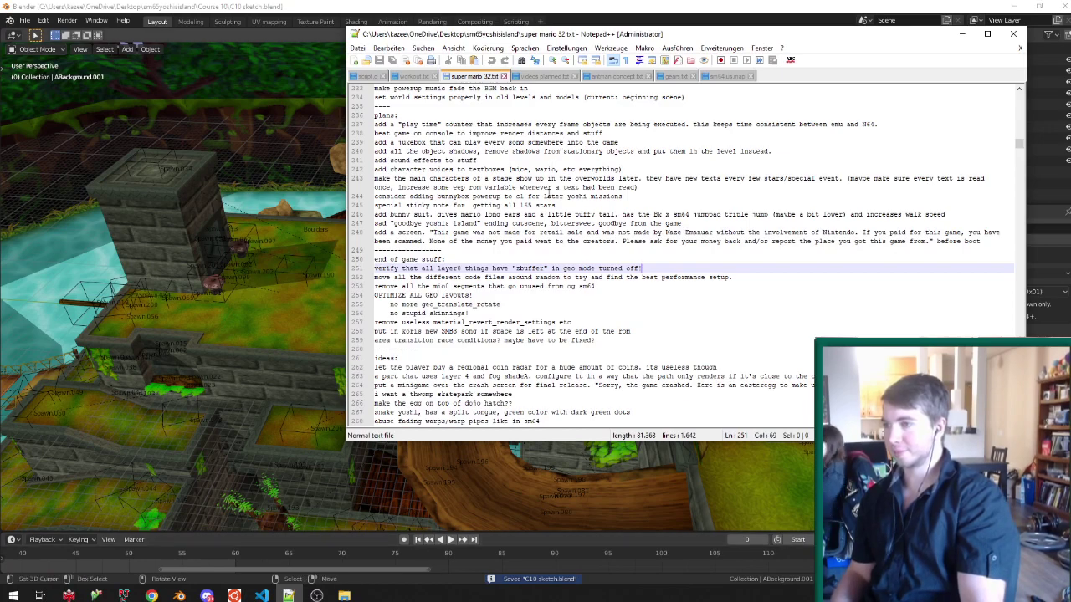
scroll(567, 198, "up", 6)
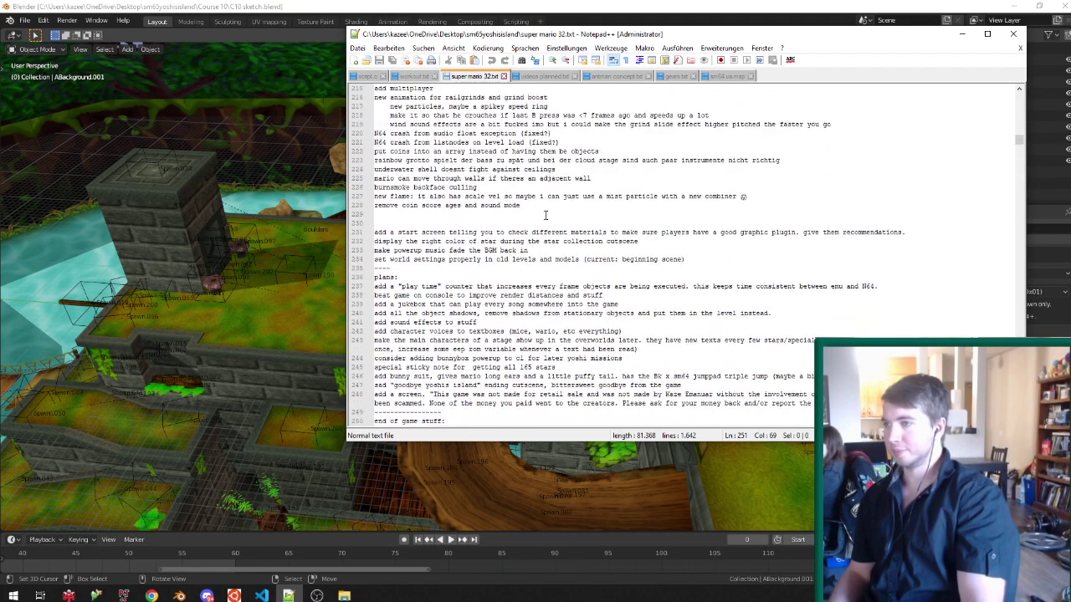
scroll(563, 214, "down", 7)
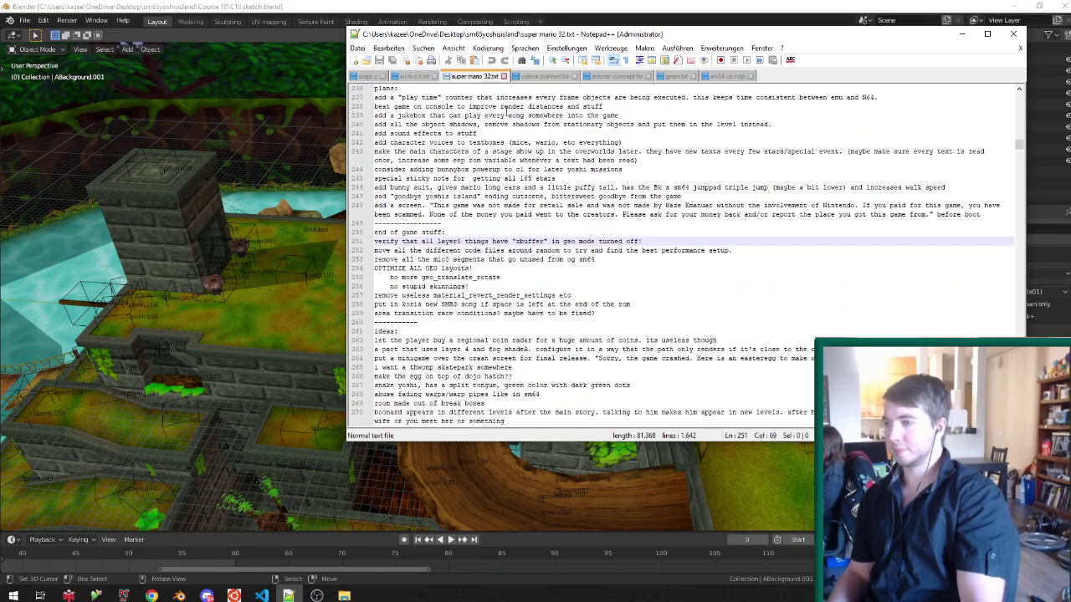
left_click(388, 7)
scroll(454, 311, "down", 4)
scroll(454, 310, "up", 2)
middle_click_drag(454, 310, 466, 284)
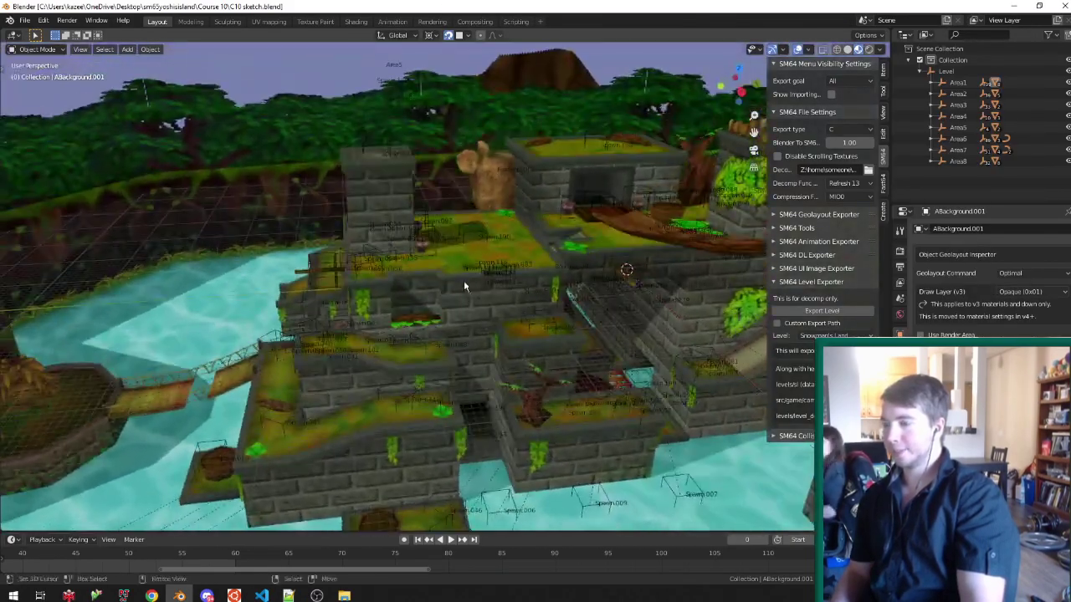
Return to super mario 32.txt and find the a10 ancient temple section of the level notes.
key("alt+Tab")
left_click_drag(1019, 147, 1005, 332)
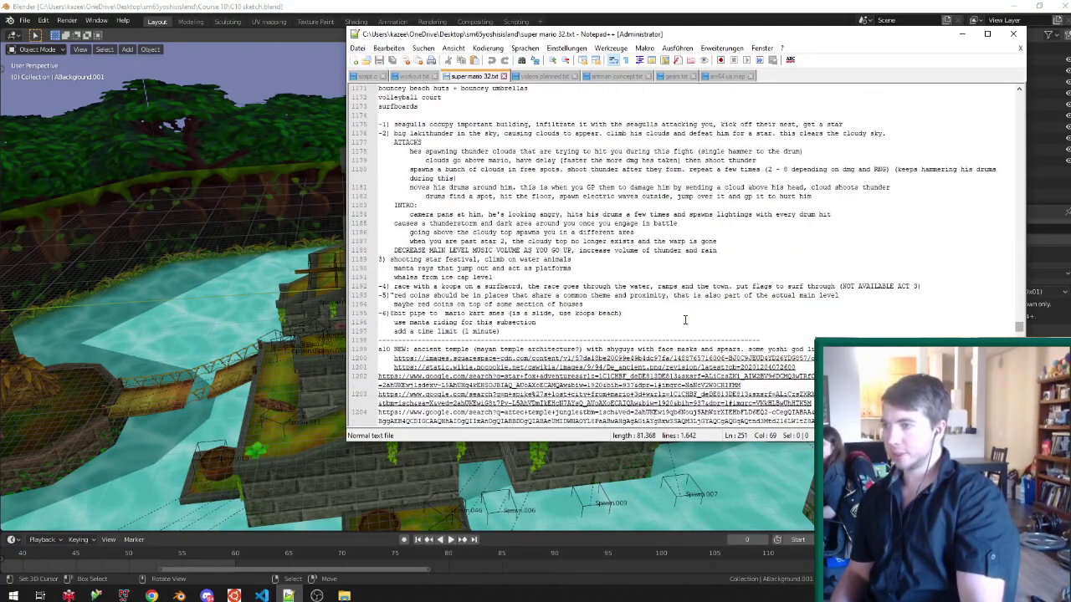
scroll(684, 320, "down", 20)
scroll(646, 288, "down", 20)
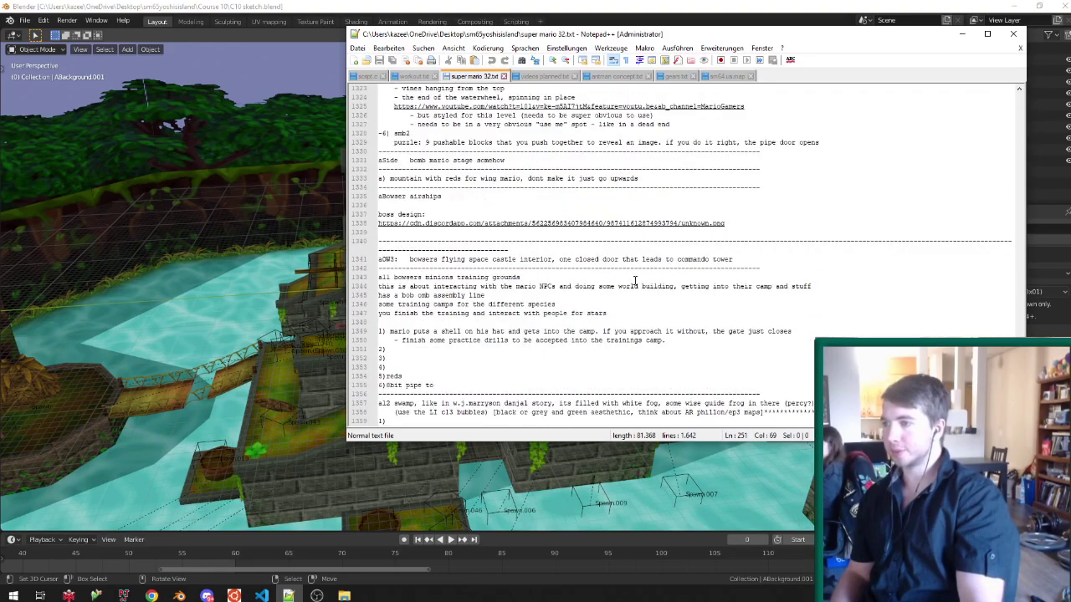
scroll(635, 281, "up", 20)
scroll(628, 256, "up", 17)
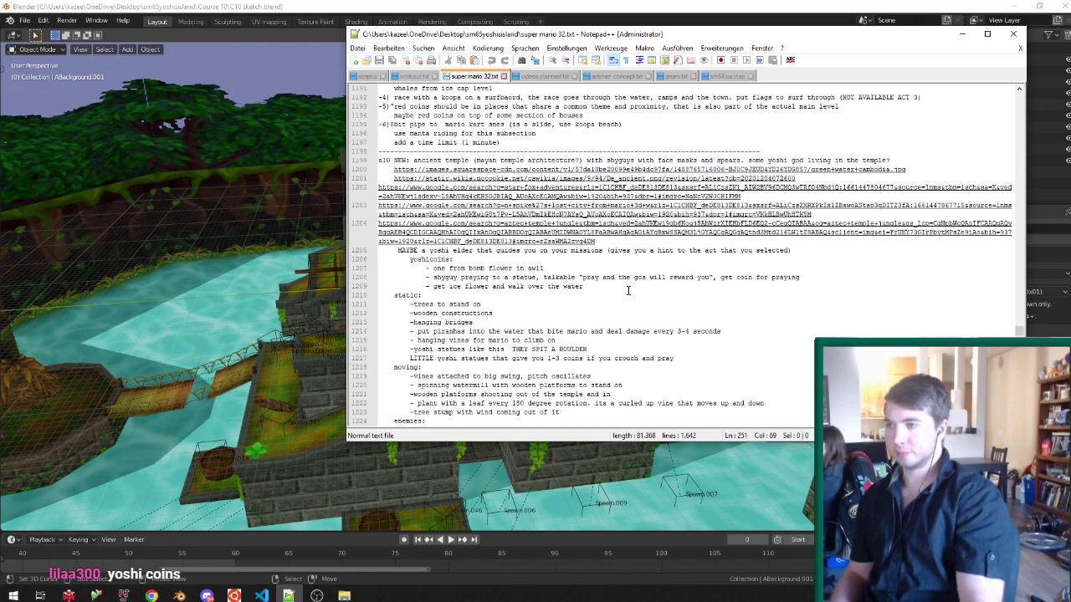
Review the three yoshicoins ideas in the a10 notes: bomb flower, praying shyguy and ice flower.
triple_click(688, 279)
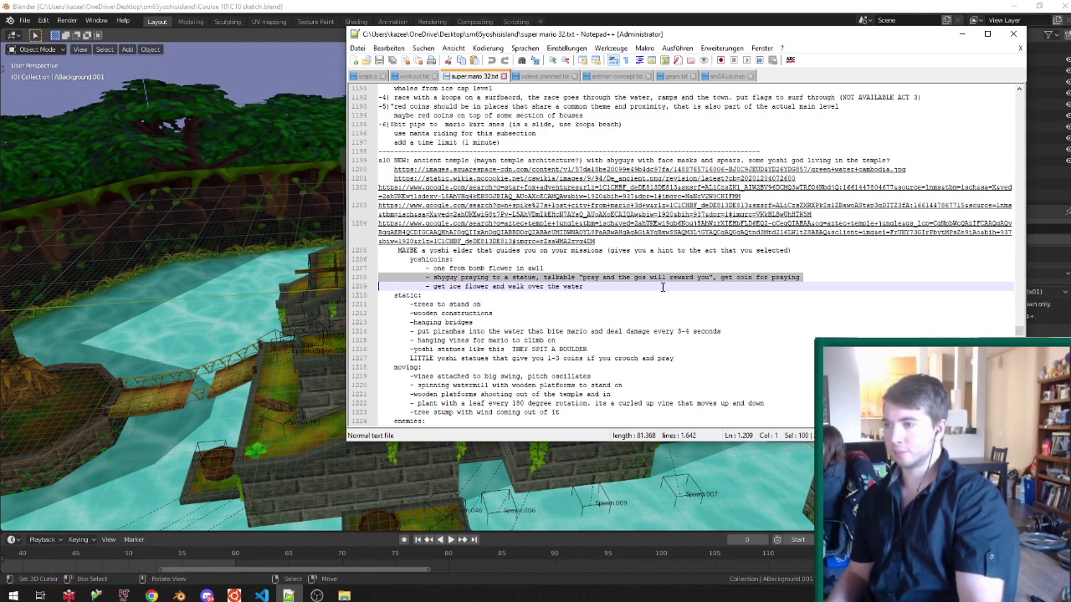
scroll(662, 287, "down", 1)
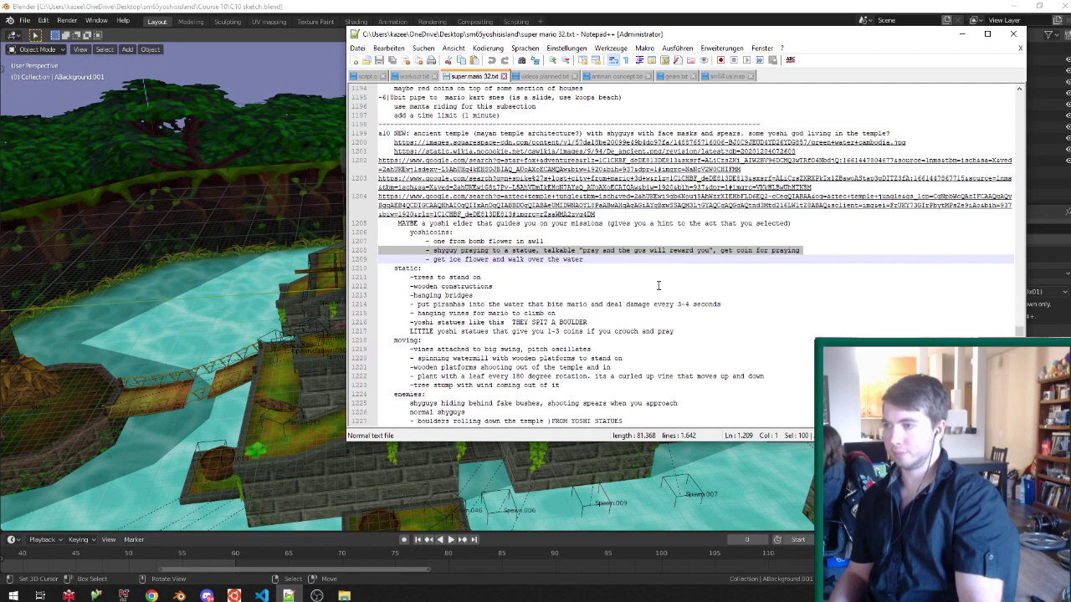
left_click(626, 254)
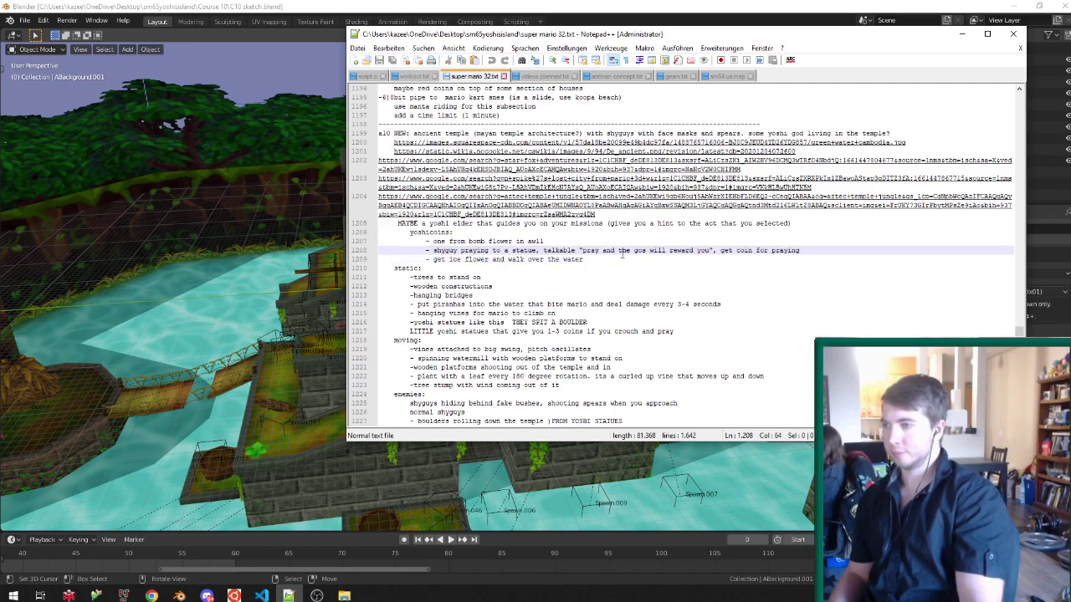
left_click_drag(613, 252, 810, 224)
left_click_drag(643, 270, 887, 224)
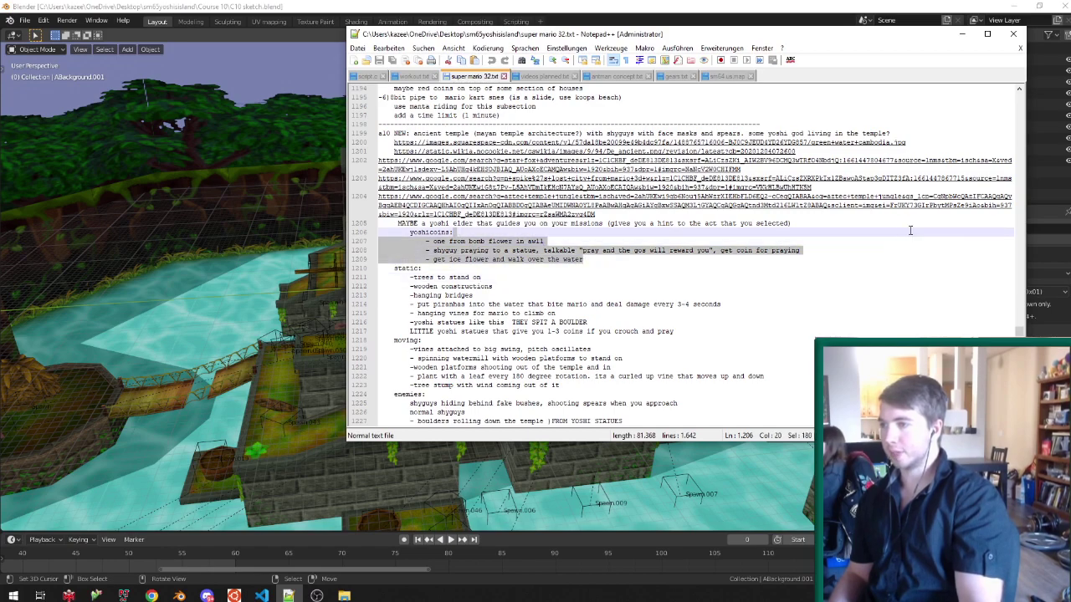
scroll(841, 254, "down", 6)
scroll(694, 265, "up", 4)
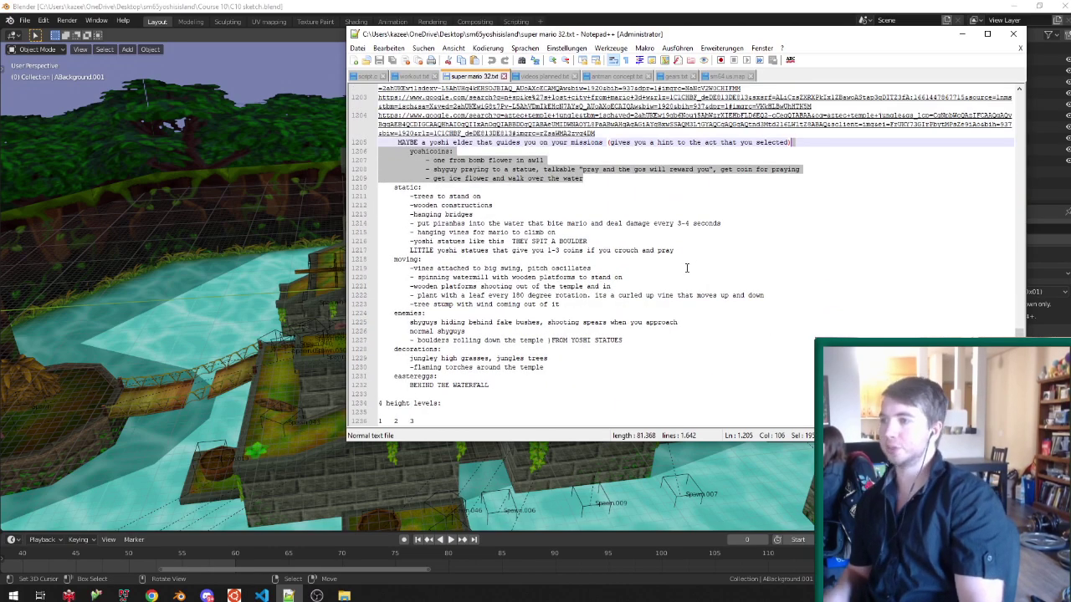
left_click(517, 160)
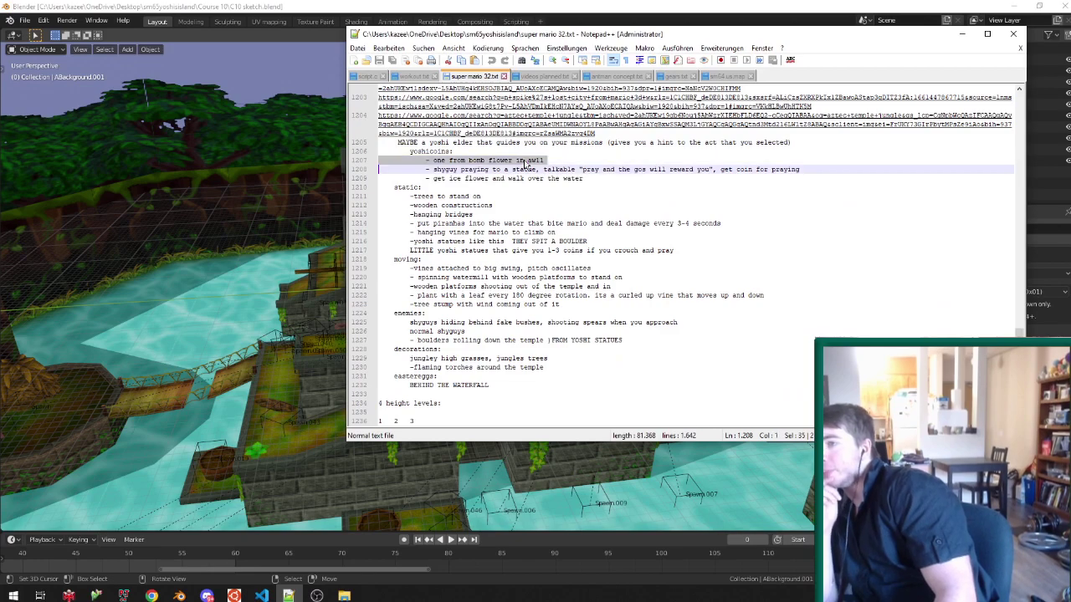
double_click(520, 169)
triple_click(518, 170)
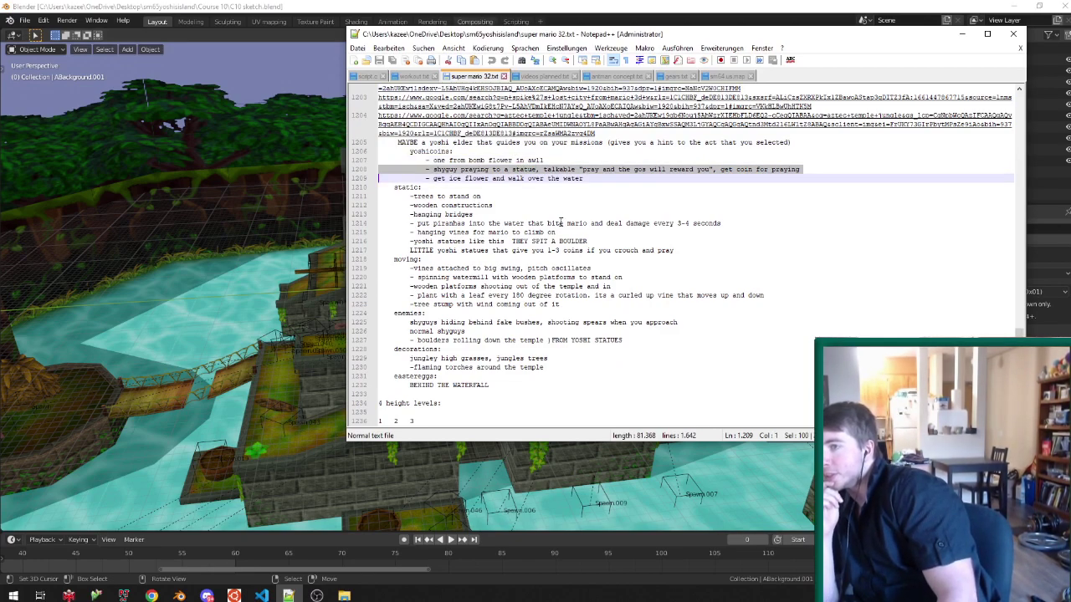
left_click(614, 185)
triple_click(626, 181)
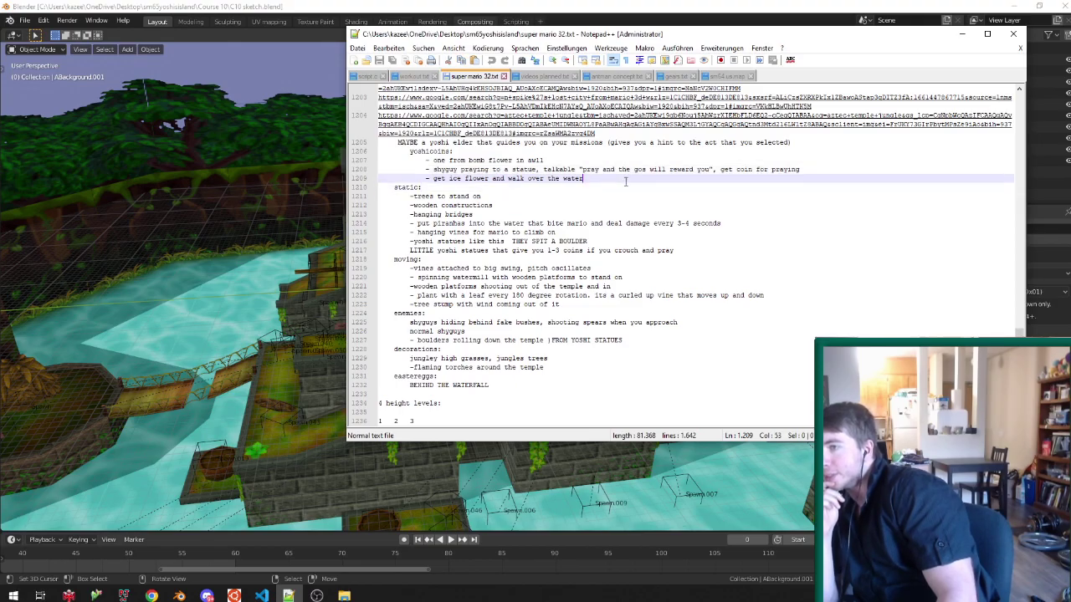
Return to C10 sketch.blend, examine the temple's walls, pillars and upper platforms from several sides, and save the file.
left_click(572, 5)
scroll(394, 179, "down", 5)
middle_click_drag(394, 178, 645, 288)
scroll(564, 273, "up", 6)
scroll(645, 285, "down", 3)
middle_click_drag(274, 273, 338, 277)
scroll(338, 282, "down", 3)
middle_click_drag(458, 295, 289, 321)
scroll(360, 242, "up", 3)
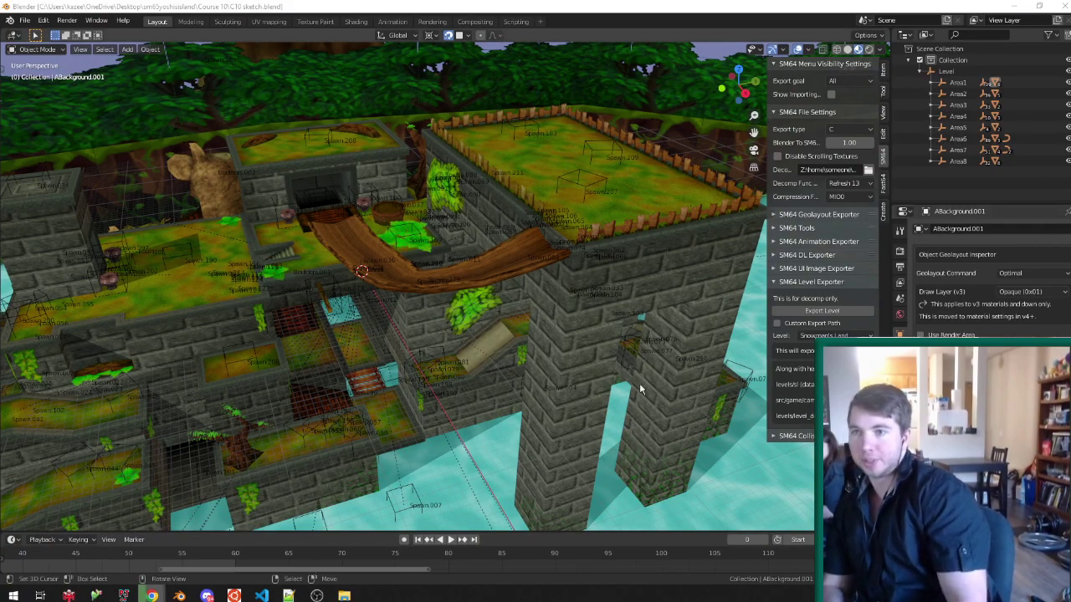
middle_click_drag(432, 325, 428, 294)
key("ctrl+s")
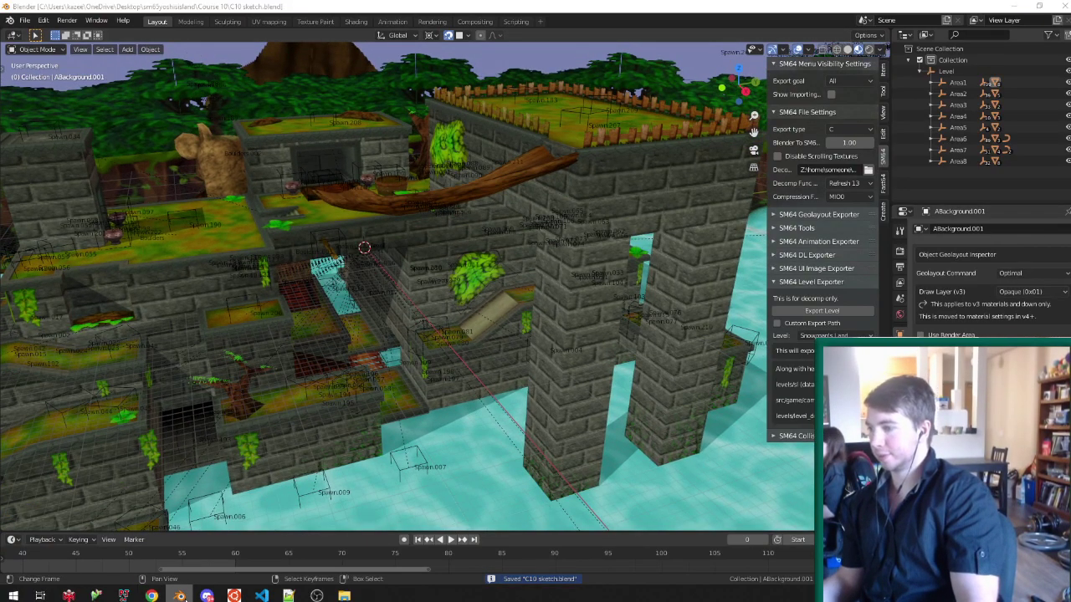
Launch a second Blender instance and open Oldbeegyoshi.blend from the Downloads folder.
right_click(179, 596)
left_click(180, 535)
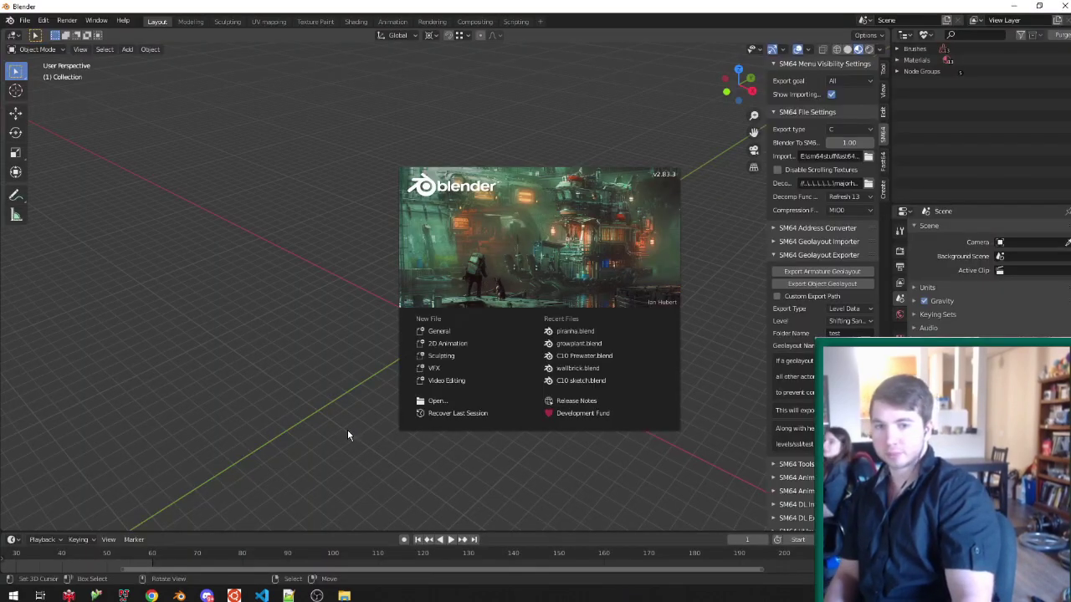
left_click(25, 20)
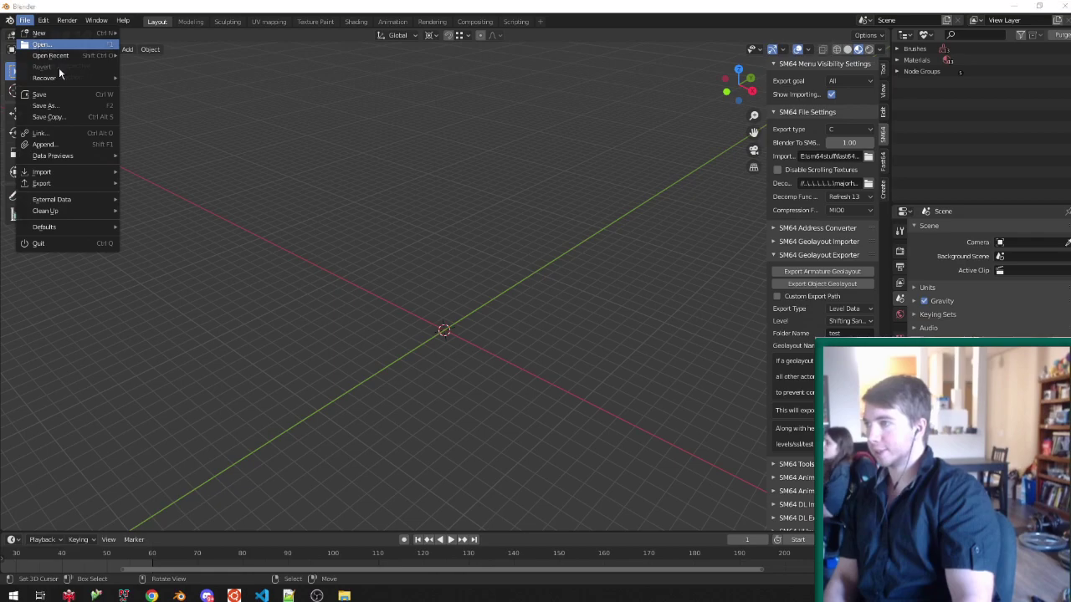
left_click(33, 46)
left_click(215, 343)
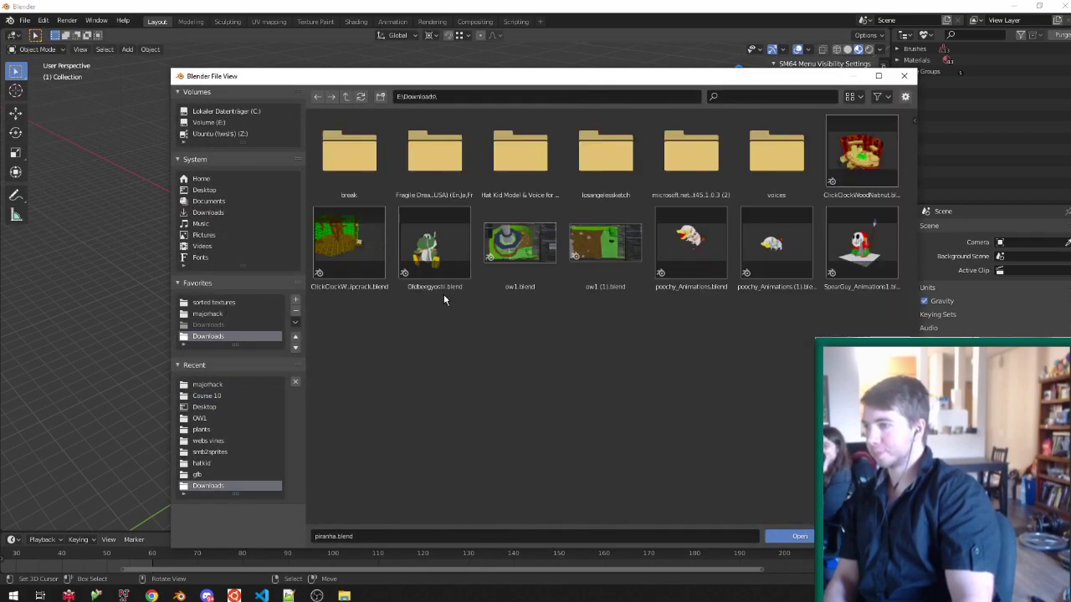
double_click(435, 251)
Examine the old yoshi model with its armature and feather from the front and the sides.
middle_click_drag(726, 264, 632, 302)
key("z")
mouse_move(702, 353)
middle_mouse_down()
mouse_move(628, 431)
mouse_move(741, 352)
mouse_move(753, 322)
mouse_move(632, 367)
mouse_move(589, 356)
middle_mouse_up()
scroll(631, 367, "up", 2)
scroll(590, 355, "up", 2)
middle_click_drag(653, 338, 701, 275)
scroll(701, 274, "down", 3)
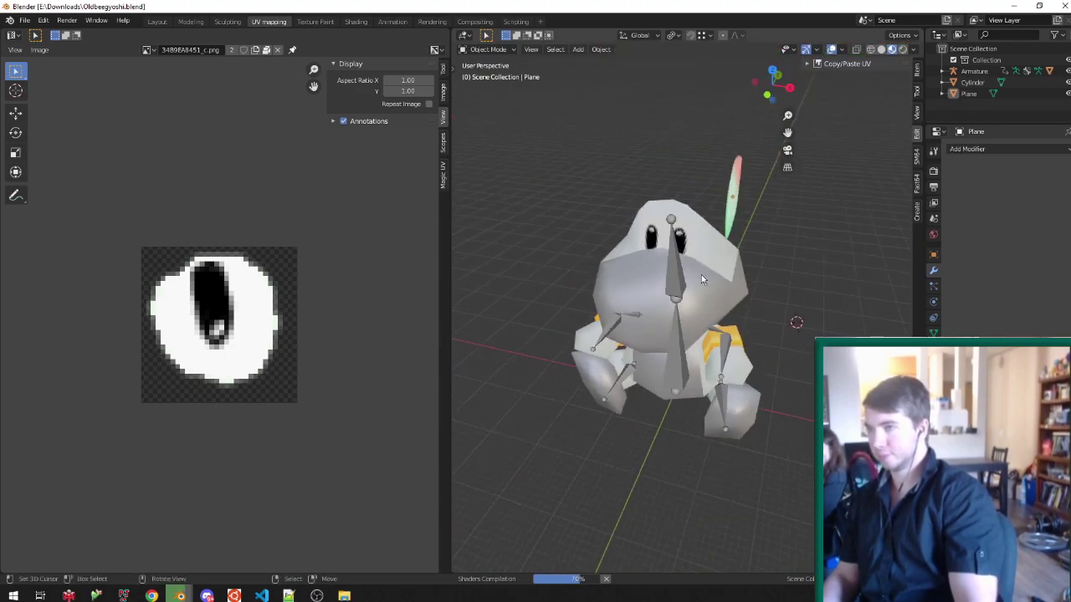
scroll(701, 274, "up", 3)
Select the yoshi body mesh, check its faces in Edit Mode and inspect the model from the front and above.
left_click(706, 264)
key("Tab")
scroll(695, 202, "up", 2)
key("ctrl+Tab")
left_click(637, 247)
right_click(640, 245)
key("Tab")
middle_click_drag(634, 250, 282, 251)
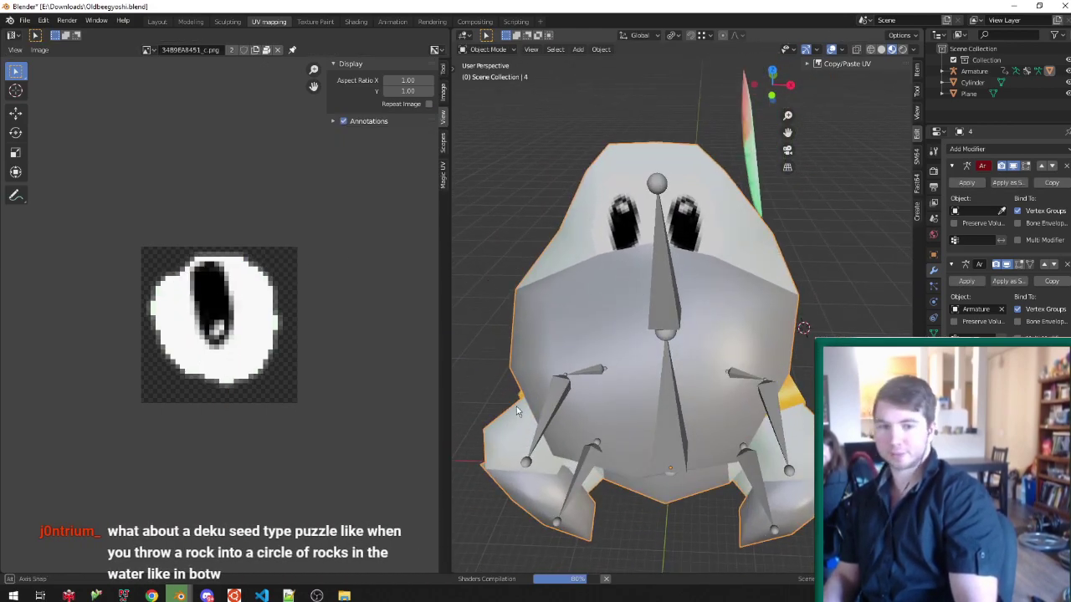
middle_click_drag(516, 410, 516, 410)
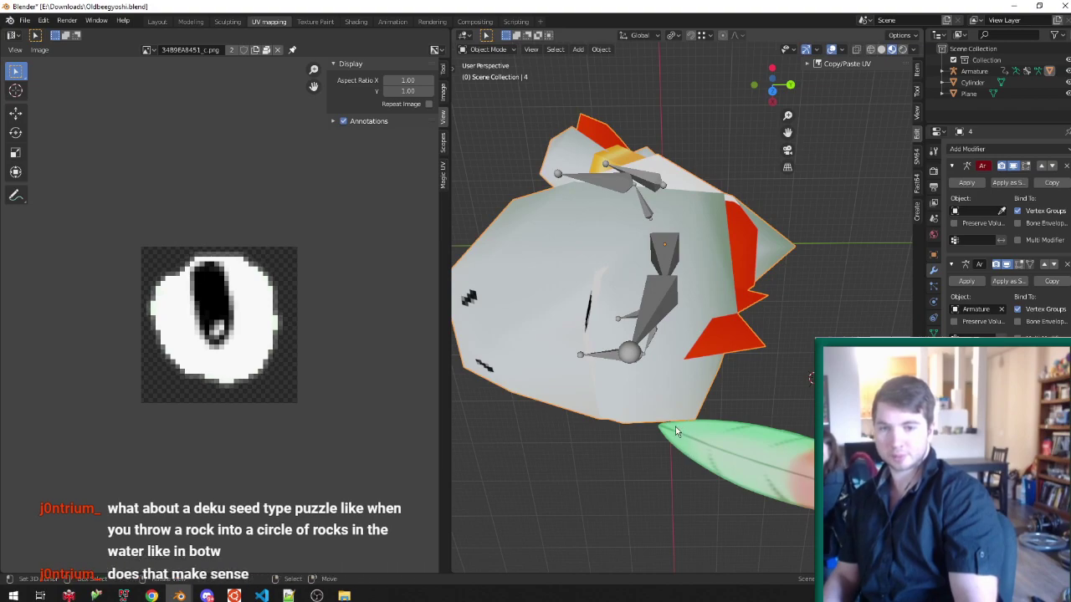
middle_click_drag(663, 431, 770, 365)
Switch to the Layout workspace and examine the yoshi model's head, body and feet.
left_click(156, 21)
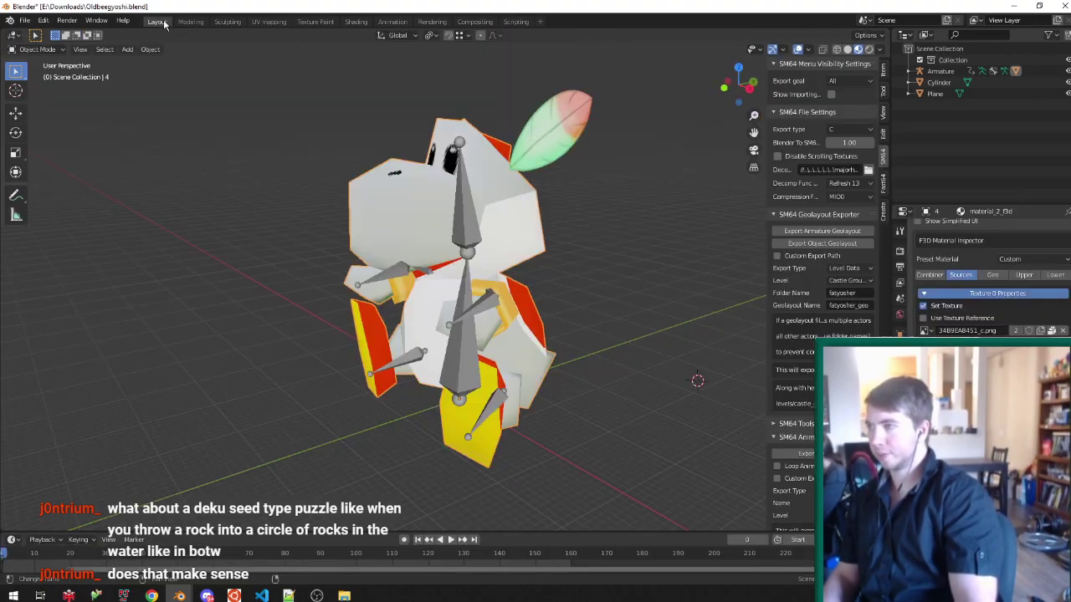
mouse_move(449, 257)
middle_mouse_down()
mouse_move(479, 256)
mouse_move(499, 276)
middle_mouse_up()
key("z")
key("z")
scroll(499, 326, "up", 3)
mouse_move(481, 339)
middle_mouse_down()
mouse_move(468, 342)
mouse_move(461, 261)
middle_mouse_up()
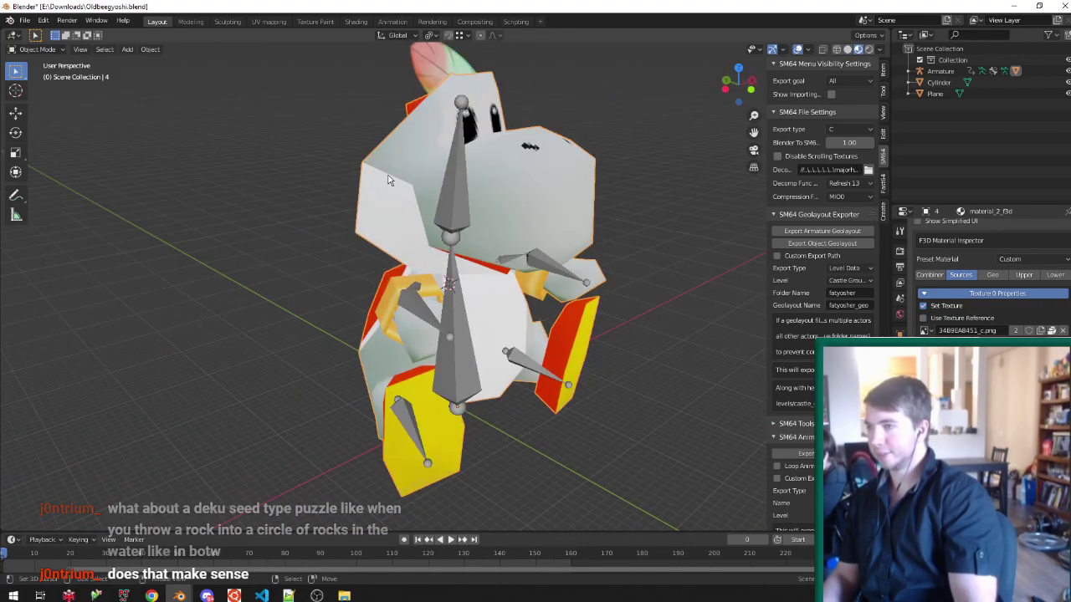
Select a head face beside the yoshi's eye in Edit Mode and check its F3D material and texture settings.
key("Tab")
middle_click_drag(423, 191, 597, 282)
scroll(586, 259, "up", 3)
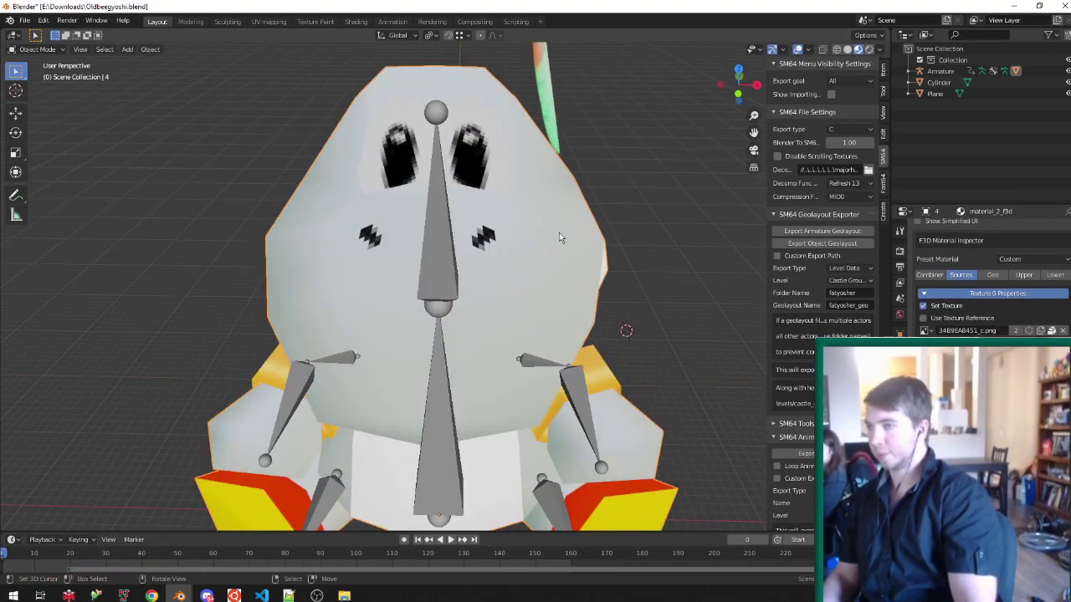
left_click(500, 155)
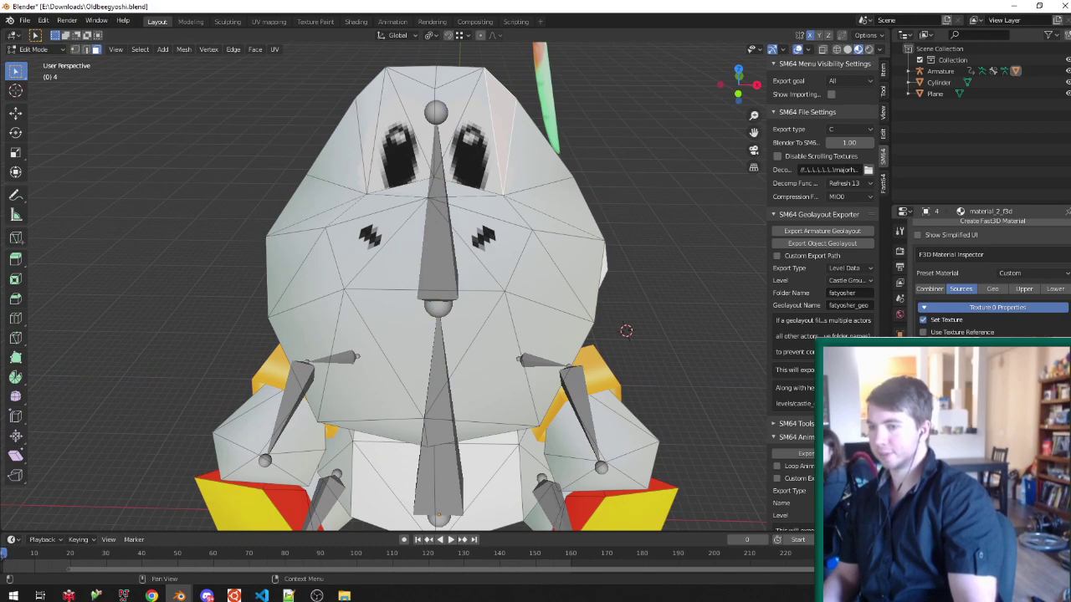
left_click(1017, 470)
mouse_move(1062, 348)
left_mouse_down()
mouse_move(1062, 377)
mouse_move(1062, 316)
mouse_move(1062, 358)
left_mouse_up()
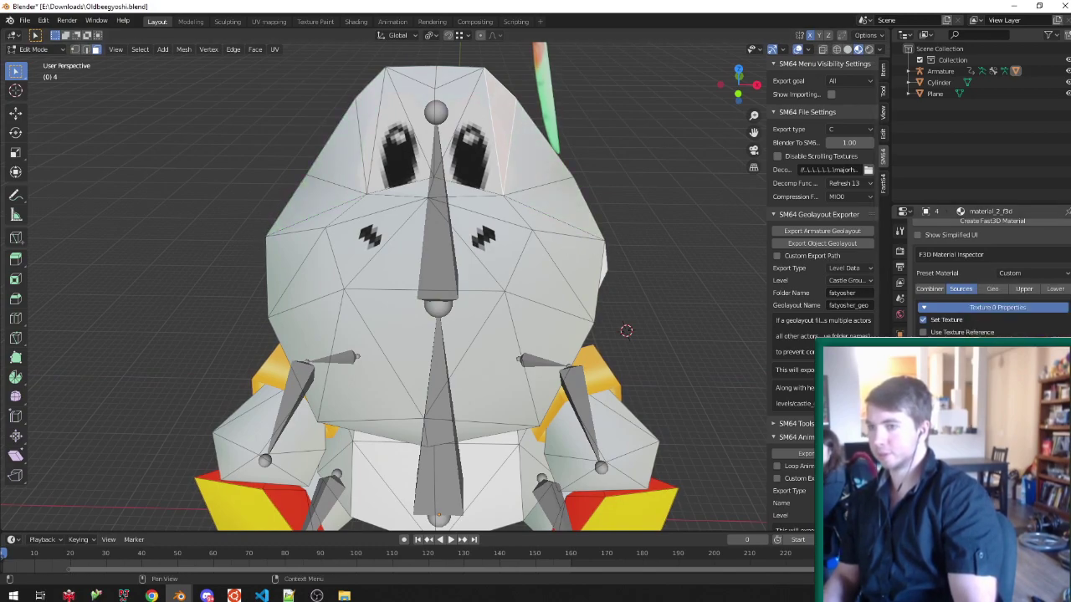
left_click(974, 319)
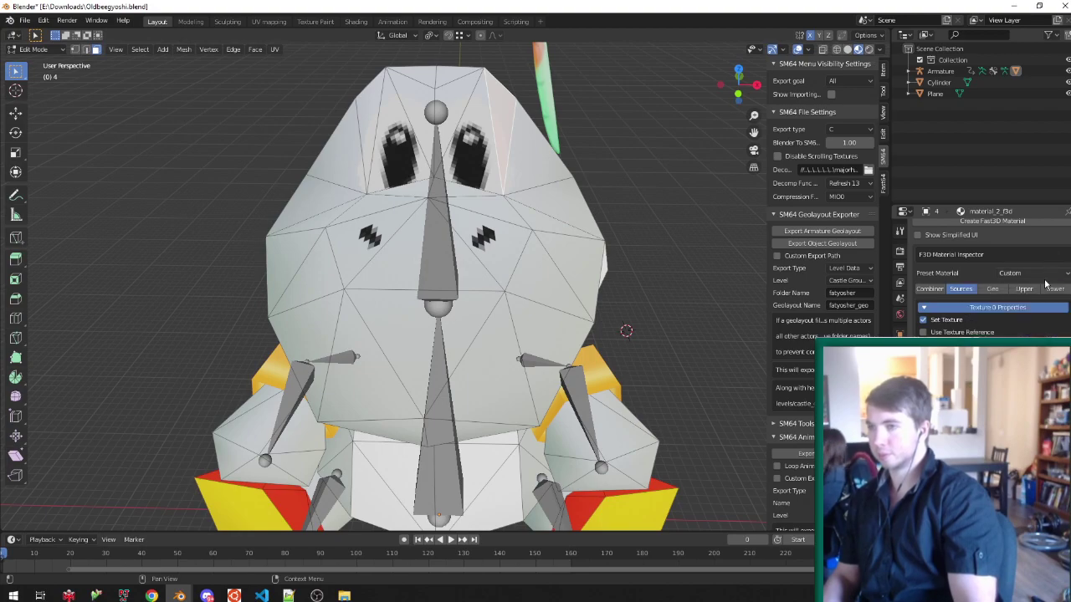
left_click_drag(1064, 331, 1063, 299)
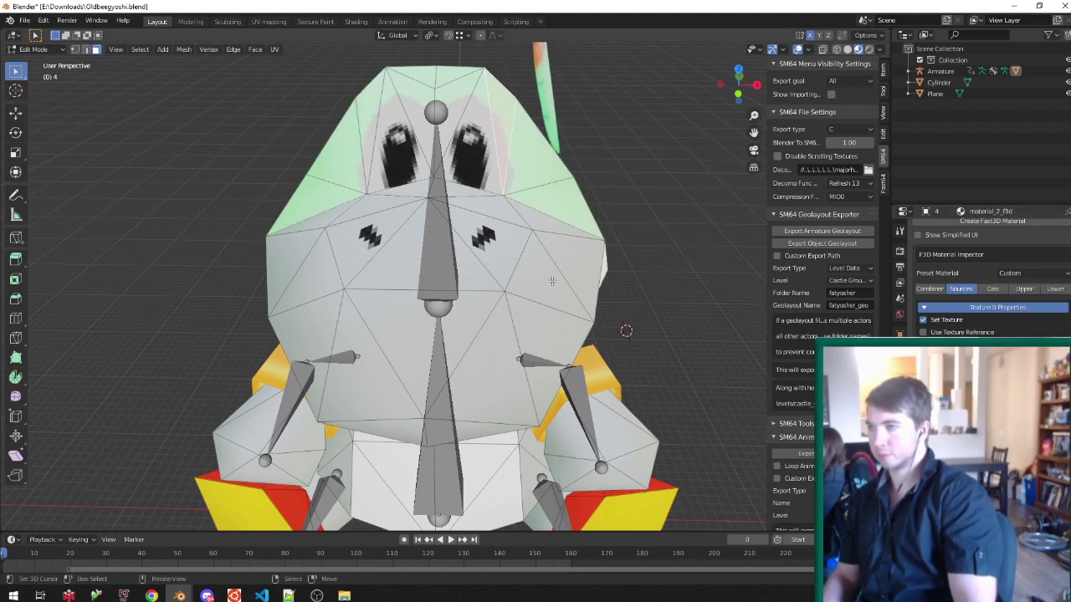
middle_click_drag(551, 282, 484, 277)
key("Tab")
key("Tab")
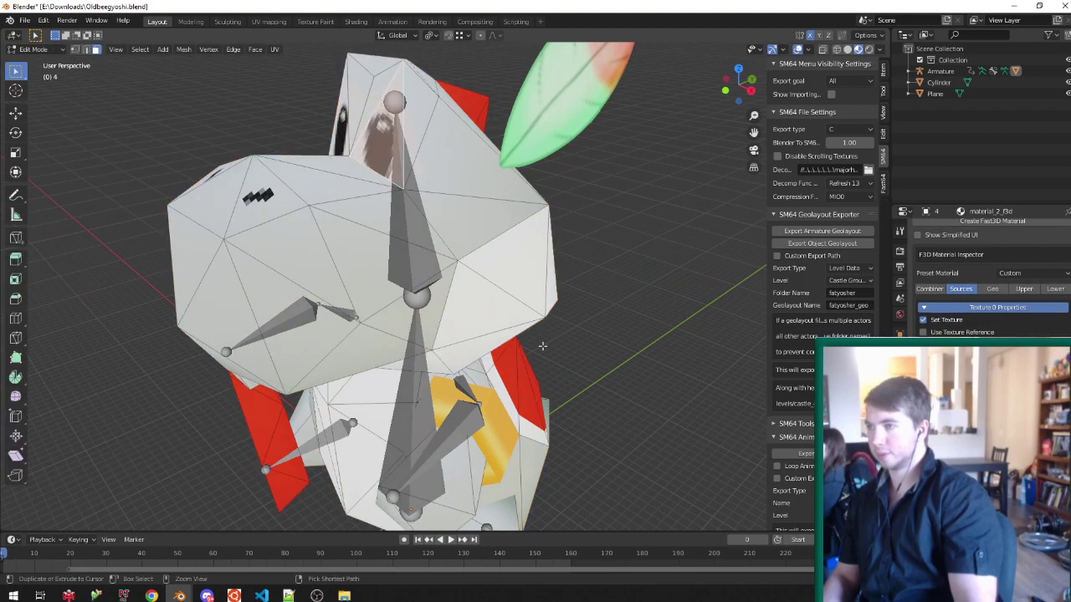
key("Tab")
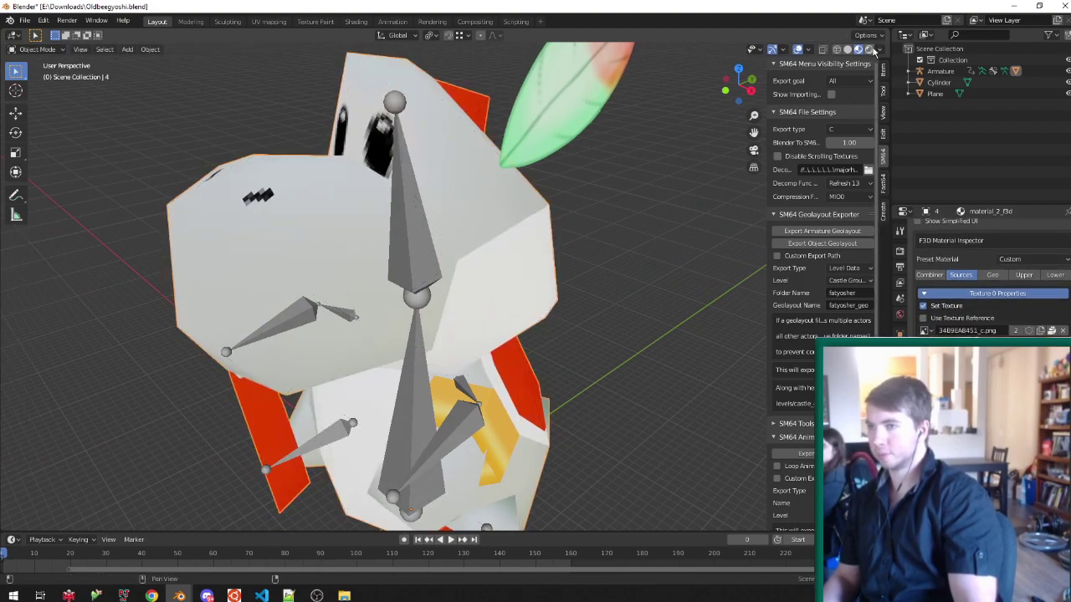
Show the yoshi in Rendered shading, inspect its colours from several angles, and close the Oldbeegyoshi.blend window.
left_click(871, 49)
mouse_move(502, 167)
middle_mouse_down()
mouse_move(462, 168)
mouse_move(560, 188)
mouse_move(617, 227)
mouse_move(697, 390)
middle_mouse_up()
scroll(462, 168, "down", 5)
scroll(508, 229, "up", 4)
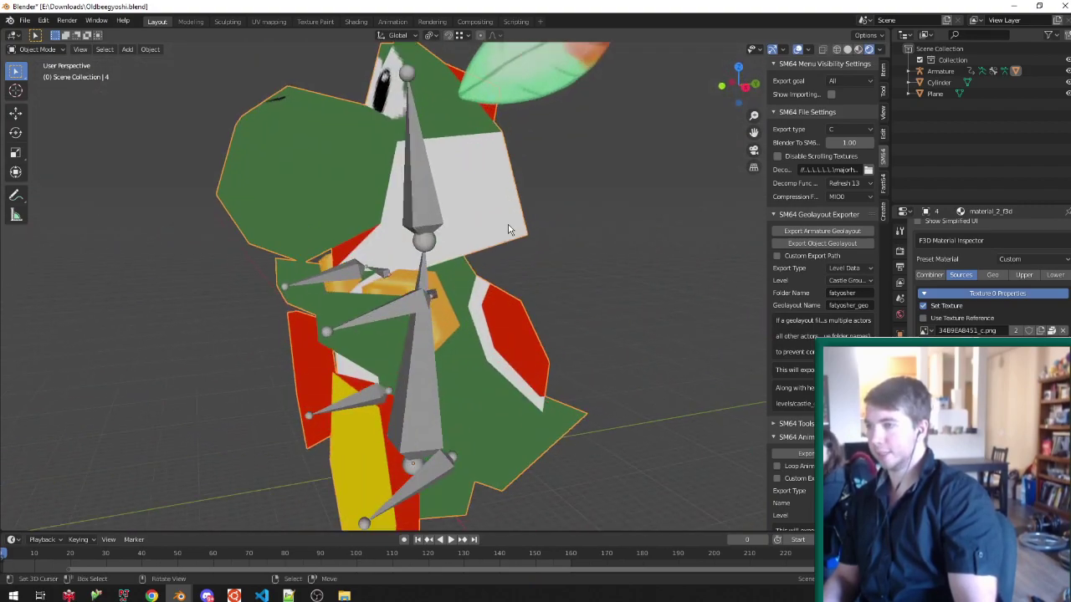
scroll(504, 230, "down", 4)
scroll(518, 227, "up", 2)
middle_click_drag(518, 227, 445, 255)
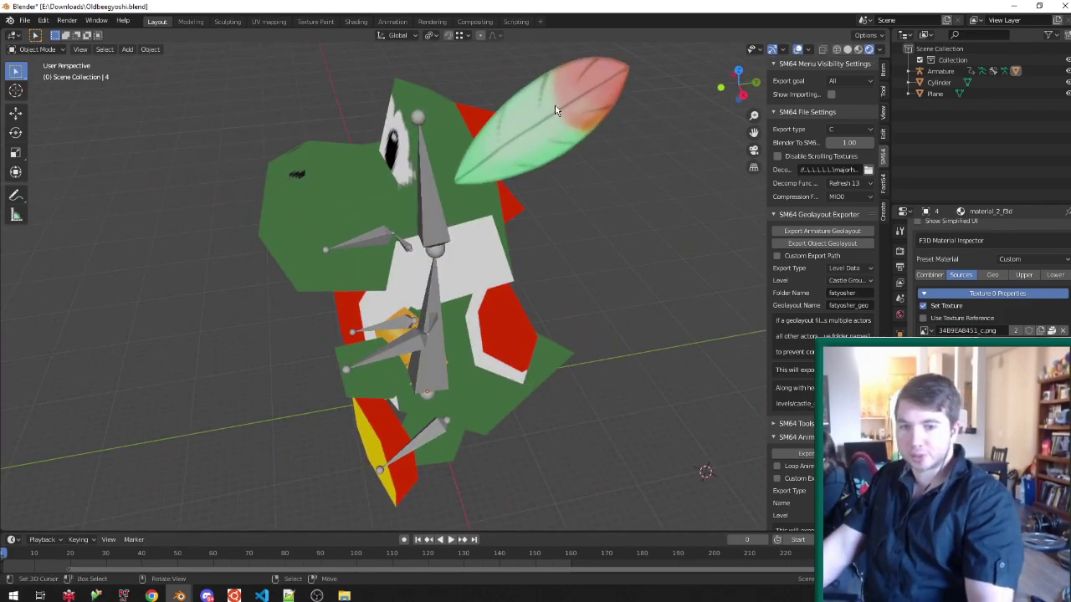
left_click(1059, 6)
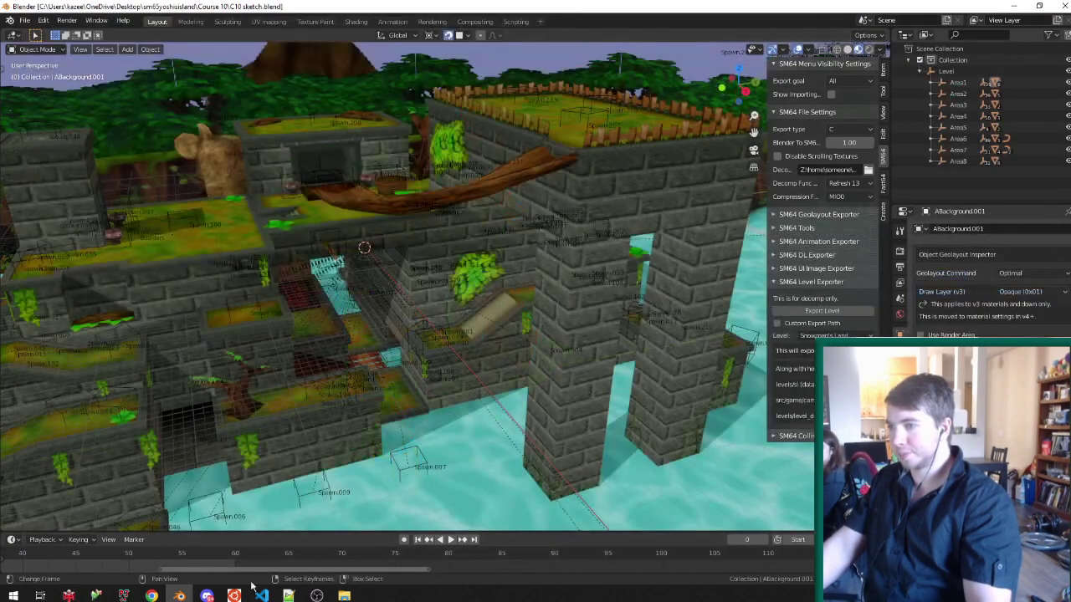
Examine the temple exterior in C10 sketch.blend and the separate green and brown interior rooms.
middle_click_drag(469, 376, 358, 306)
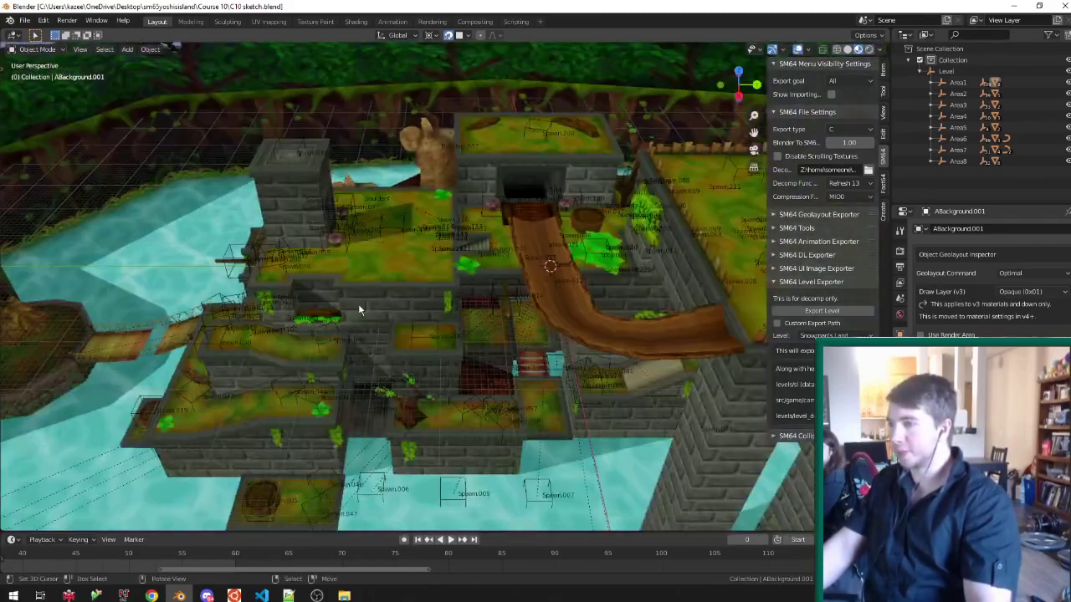
scroll(359, 308, "down", 5)
scroll(511, 307, "up", 5)
scroll(483, 307, "down", 4)
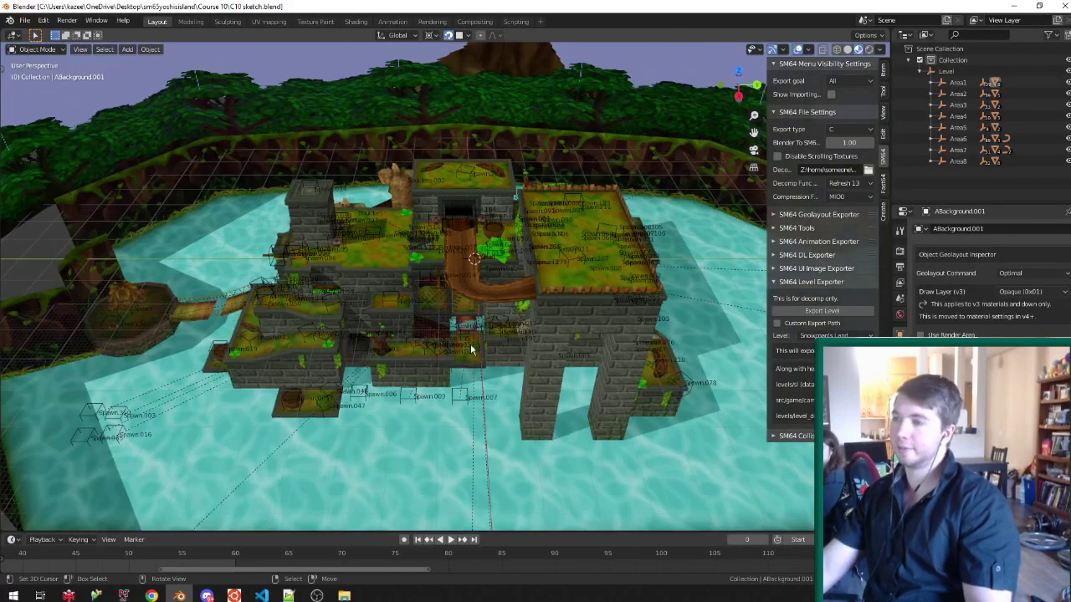
scroll(328, 325, "up", 4)
middle_click_drag(327, 325, 428, 443)
scroll(314, 336, "down", 2)
scroll(427, 443, "up", 4)
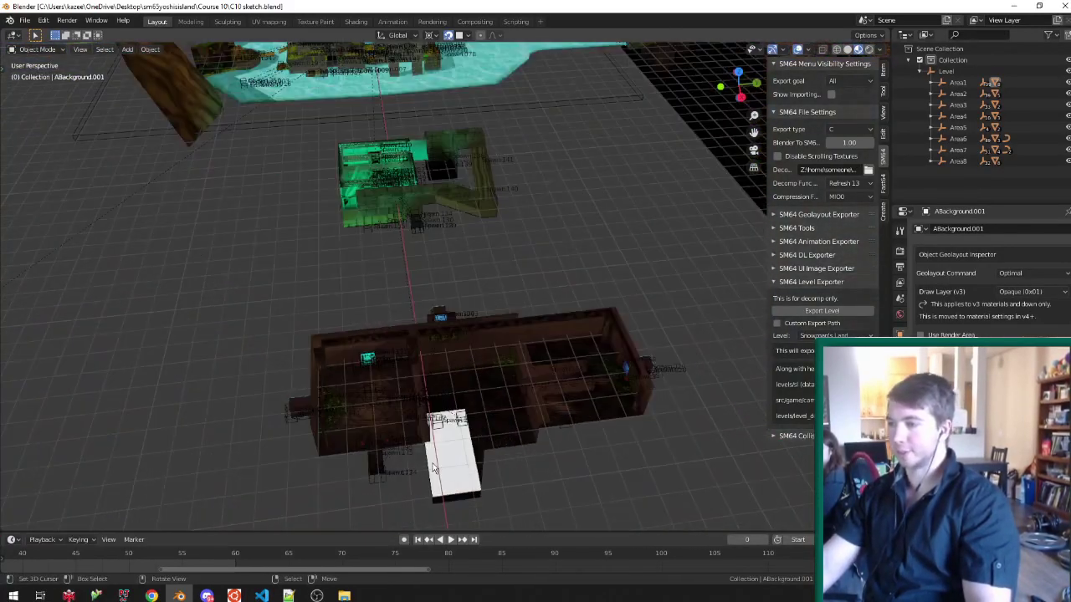
scroll(512, 427, "down", 3)
scroll(512, 427, "up", 7)
scroll(436, 345, "down", 5)
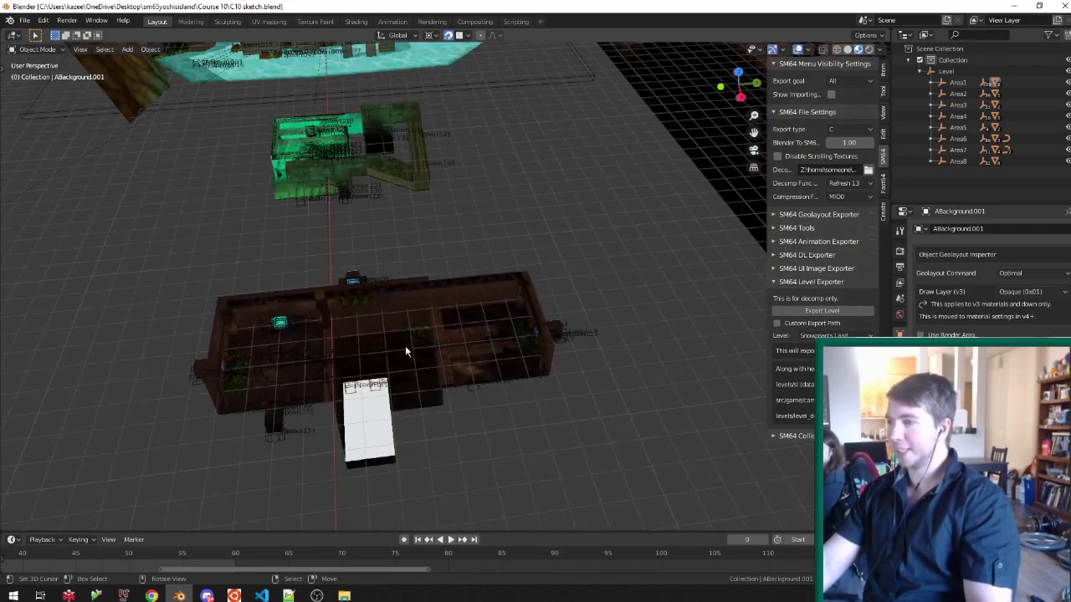
scroll(521, 351, "down", 4)
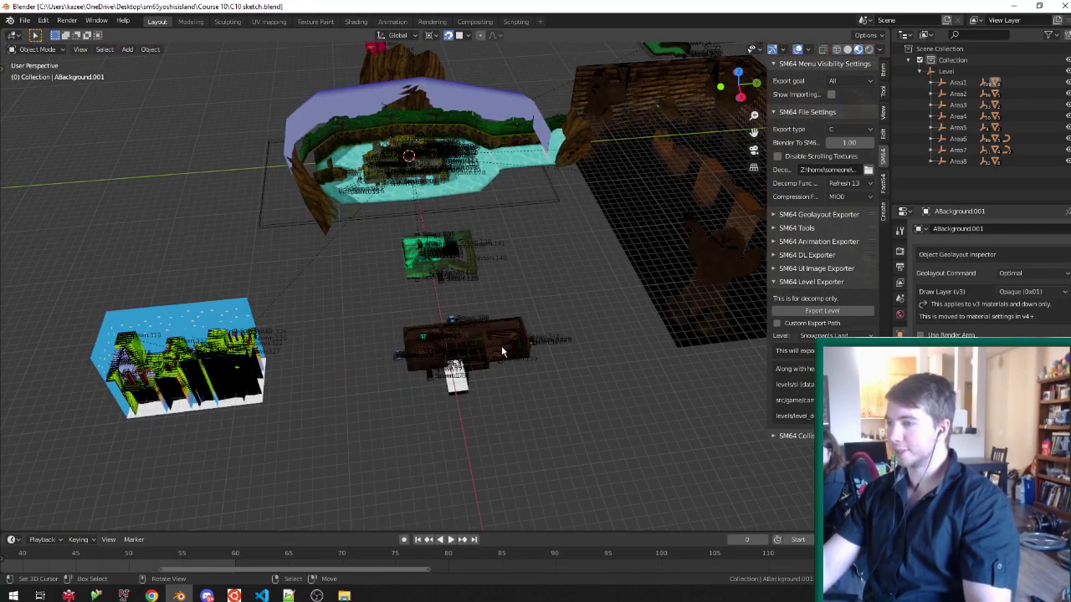
Survey the layout of all level areas around the lake and examine the brown interior room with the white block.
scroll(461, 351, "down", 2)
scroll(337, 267, "up", 3)
middle_click_drag(337, 268, 468, 364)
scroll(324, 368, "up", 2)
middle_click_drag(324, 368, 368, 321, "shift")
scroll(368, 321, "down", 3)
scroll(314, 461, "up", 9)
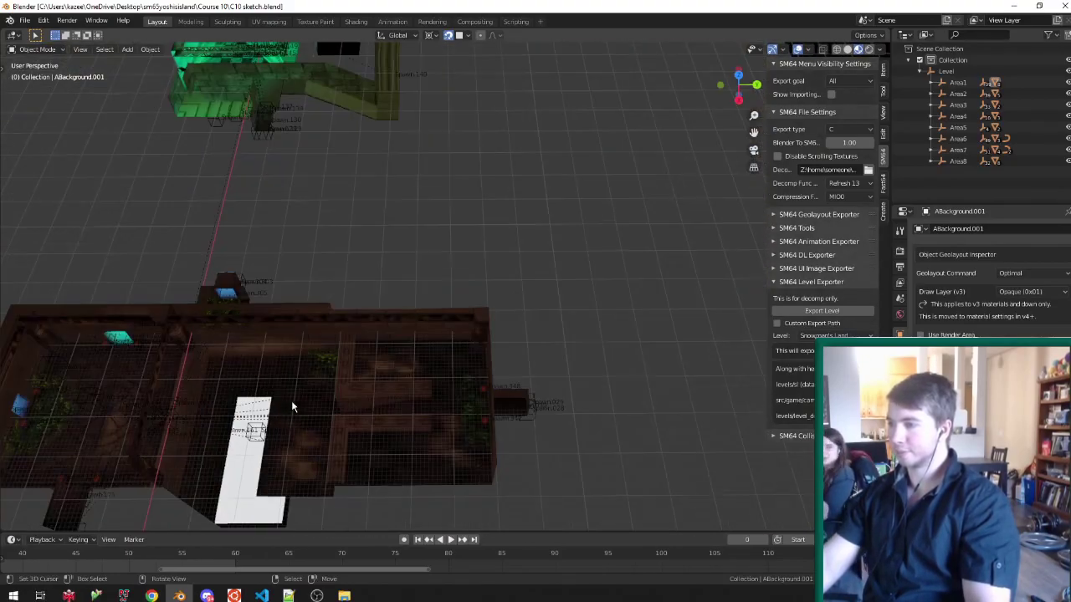
middle_click_drag(326, 360, 347, 346)
scroll(346, 350, "down", 8)
scroll(368, 167, "up", 2)
middle_click_drag(373, 178, 295, 106)
scroll(349, 229, "down", 4)
scroll(346, 227, "up", 4)
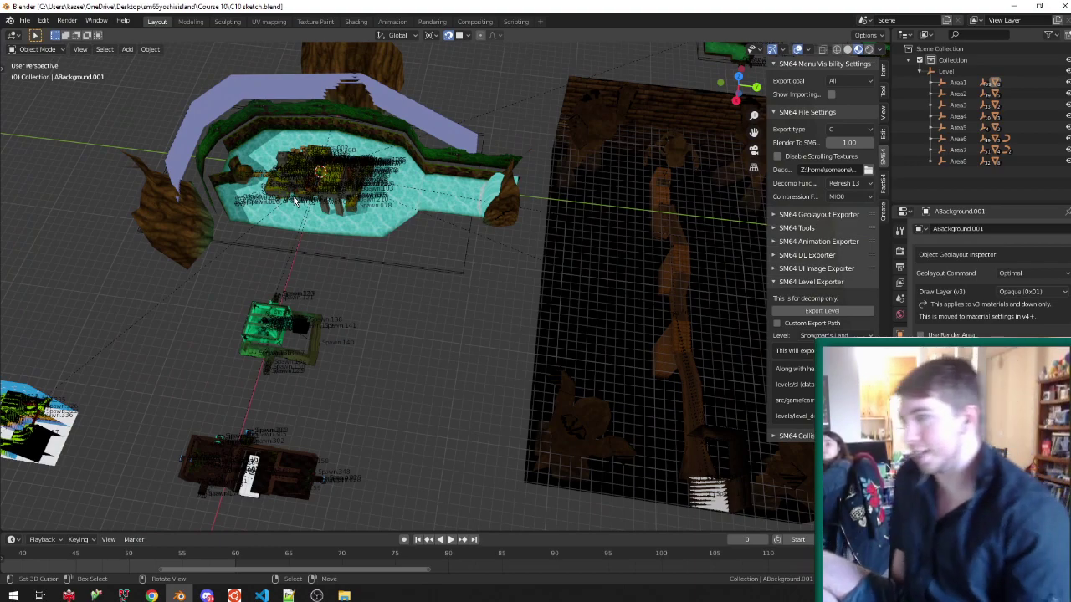
scroll(671, 442, "down", 4)
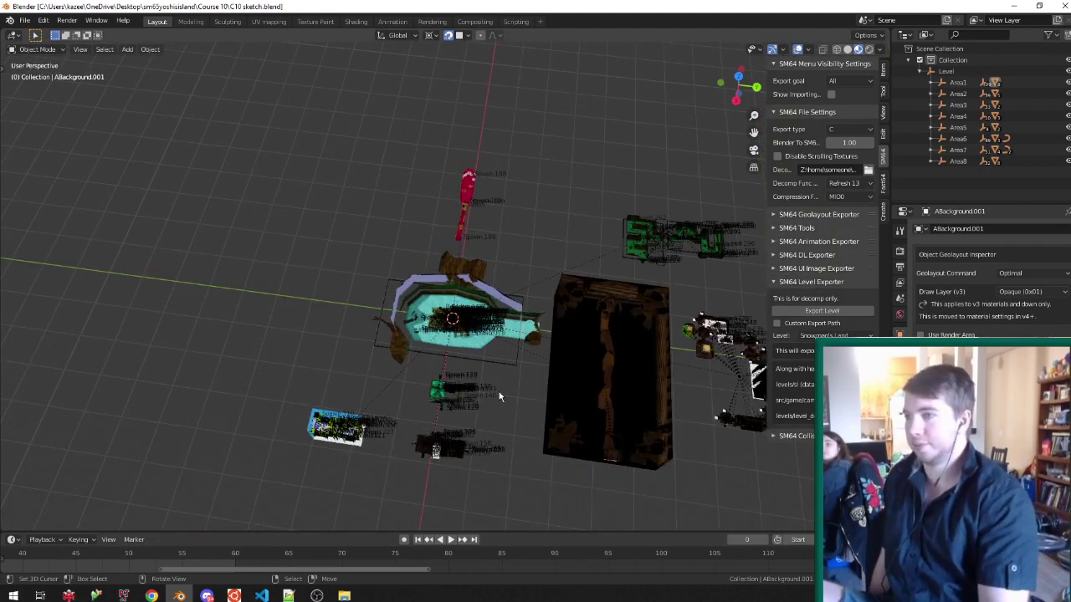
middle_click_drag(500, 396, 459, 376)
scroll(459, 376, "up", 4)
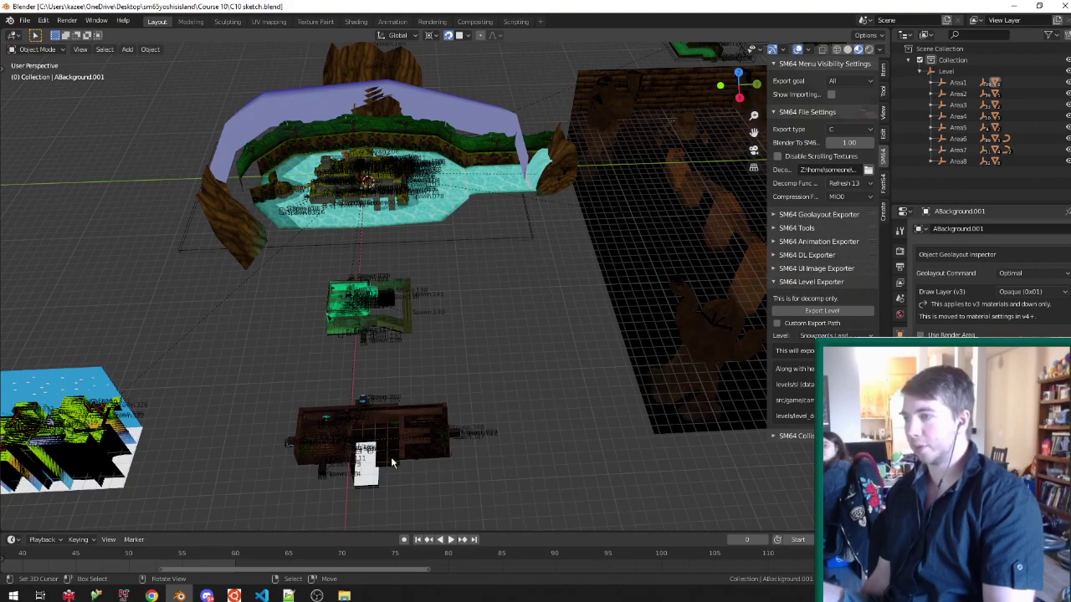
scroll(352, 486, "up", 8)
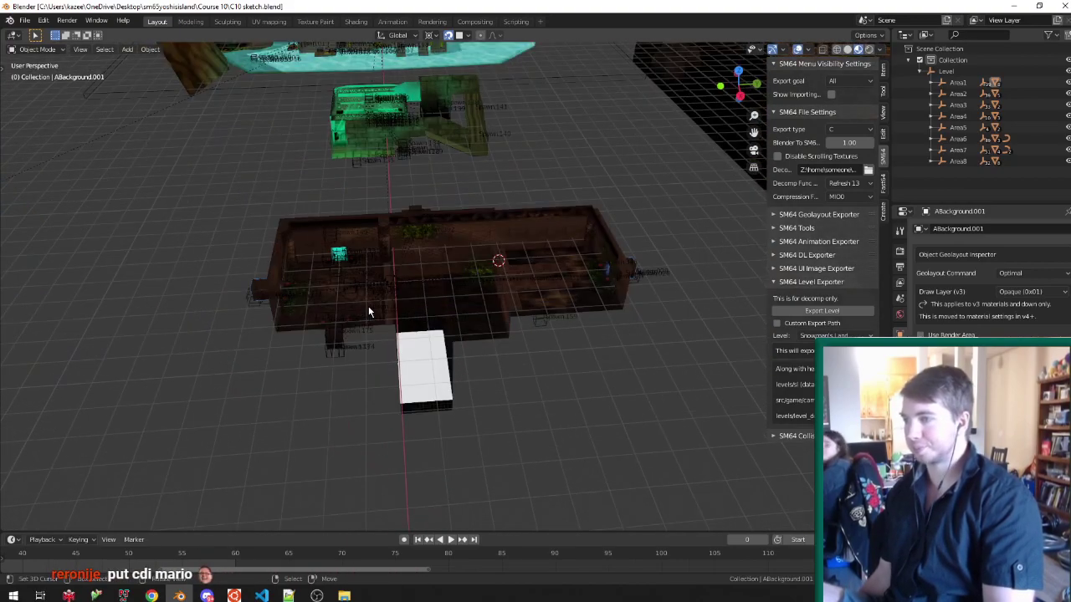
Switch to the Project64 emulator and take Mario across the wooden bridge into the temple entrance.
left_click(123, 596)
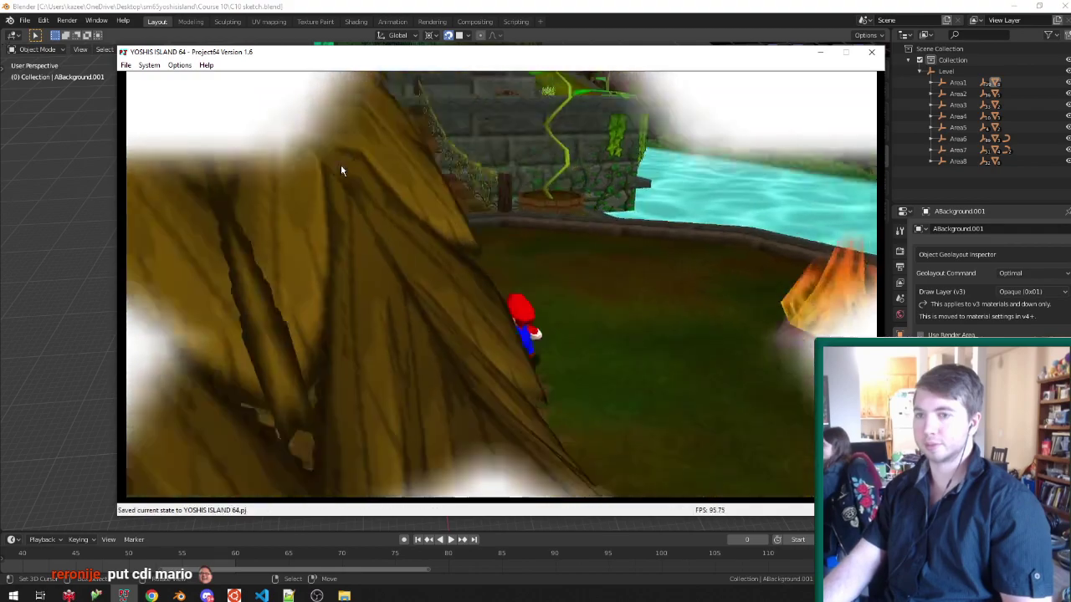
key("Up")
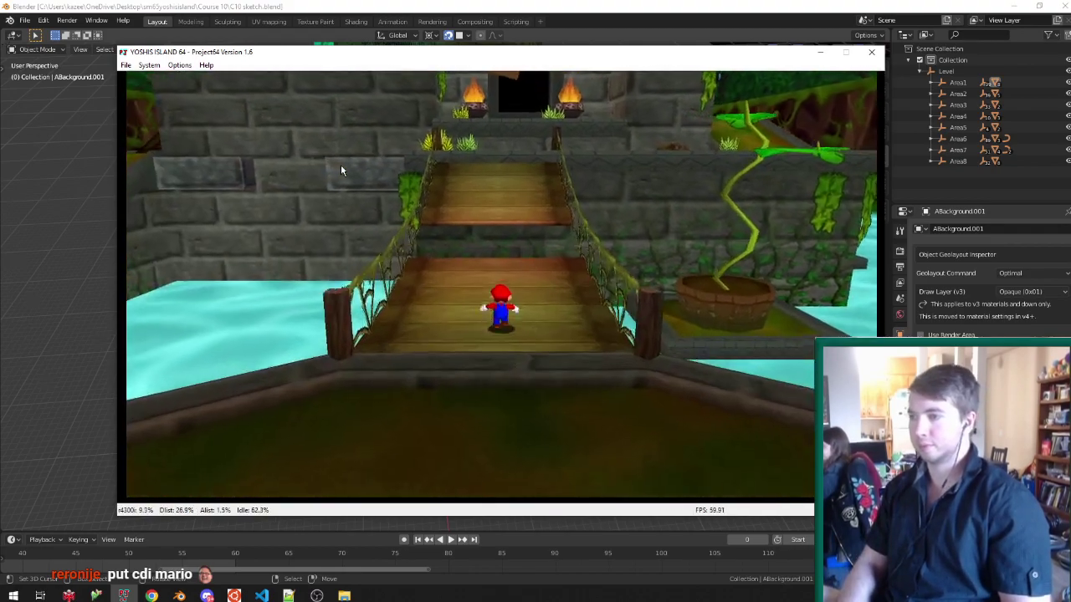
key("Up")
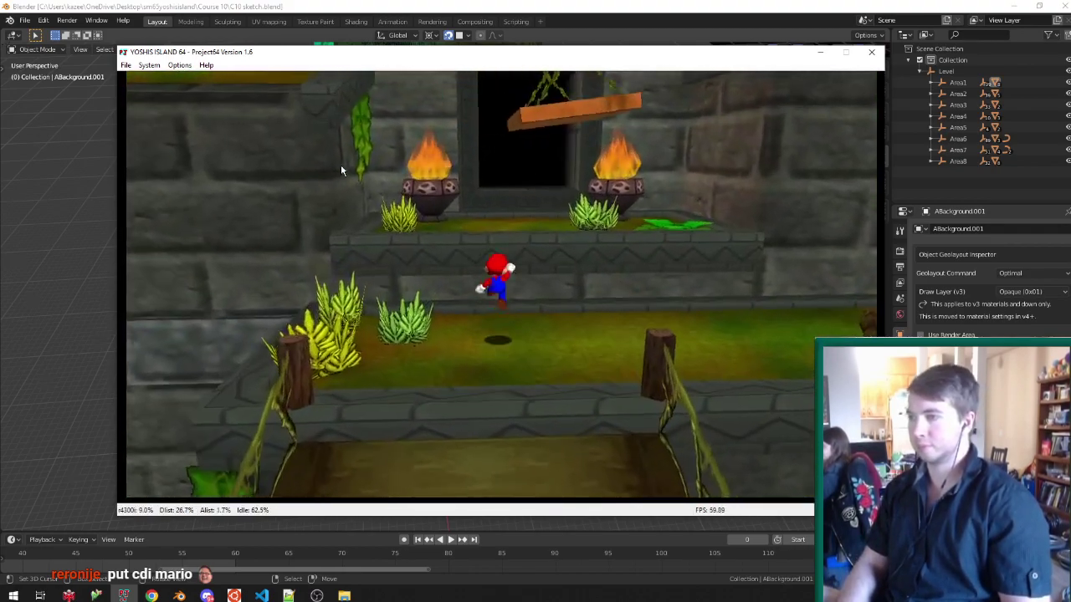
key("Up")
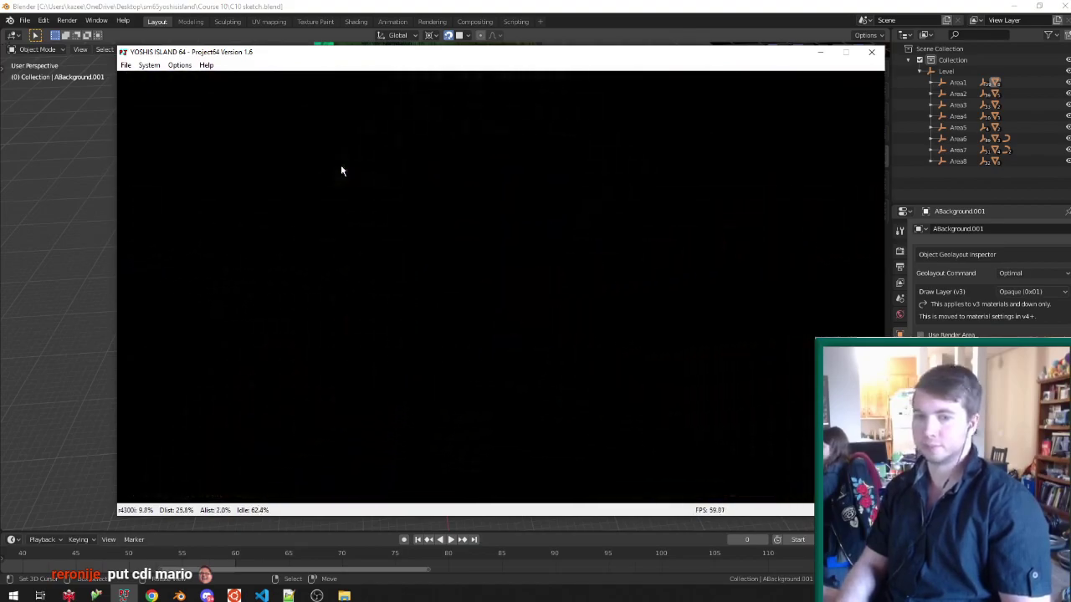
Examine the temple's brown entrance hall around the torches and from the ledge facing the stairs.
key("Down")
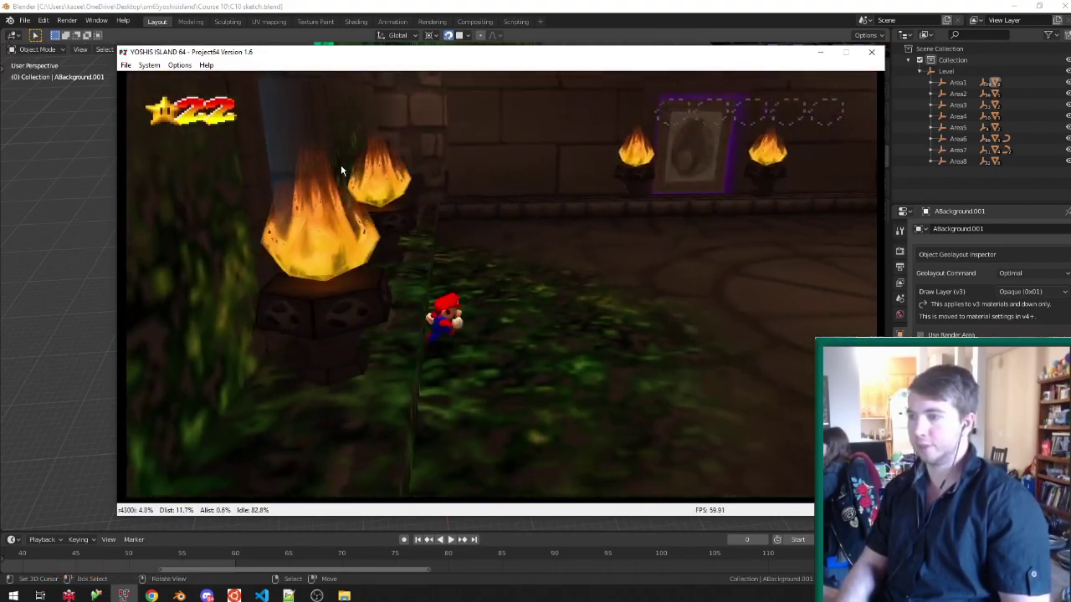
key("Right")
key("Up")
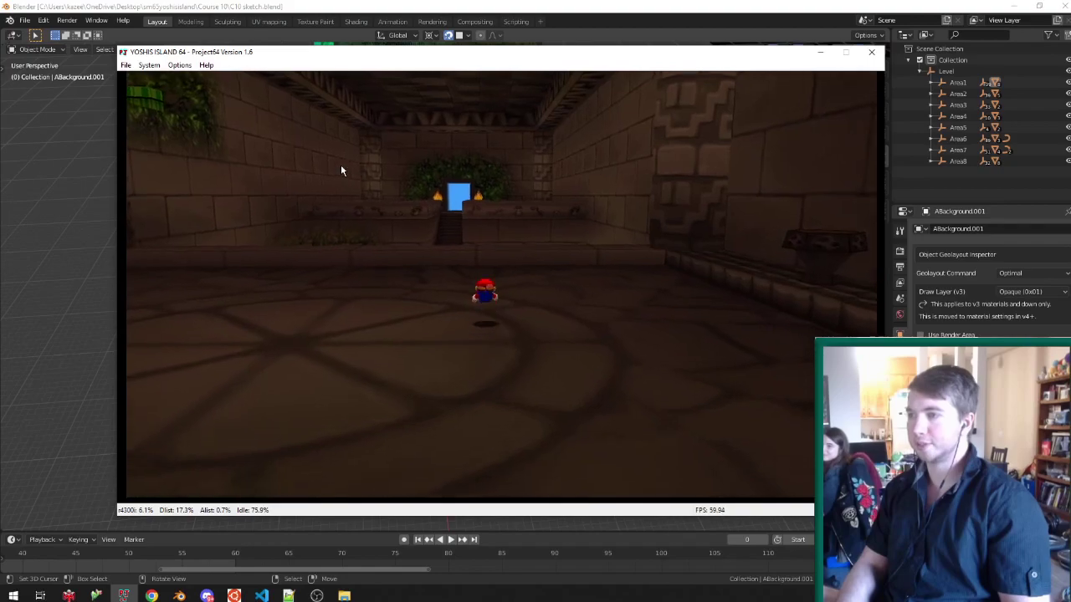
key("Down")
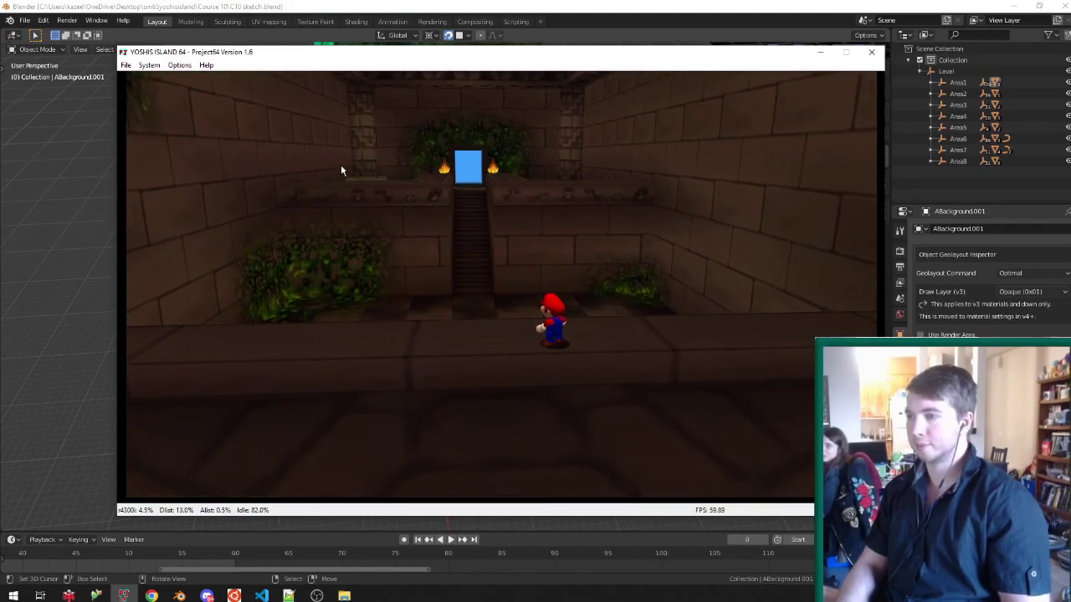
key("Down")
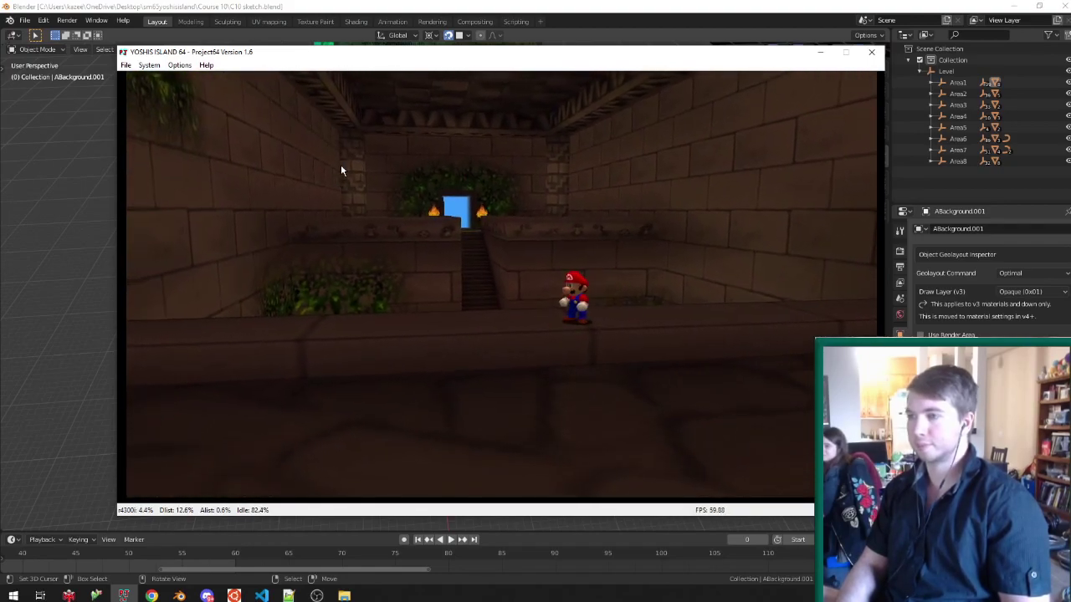
key("Right")
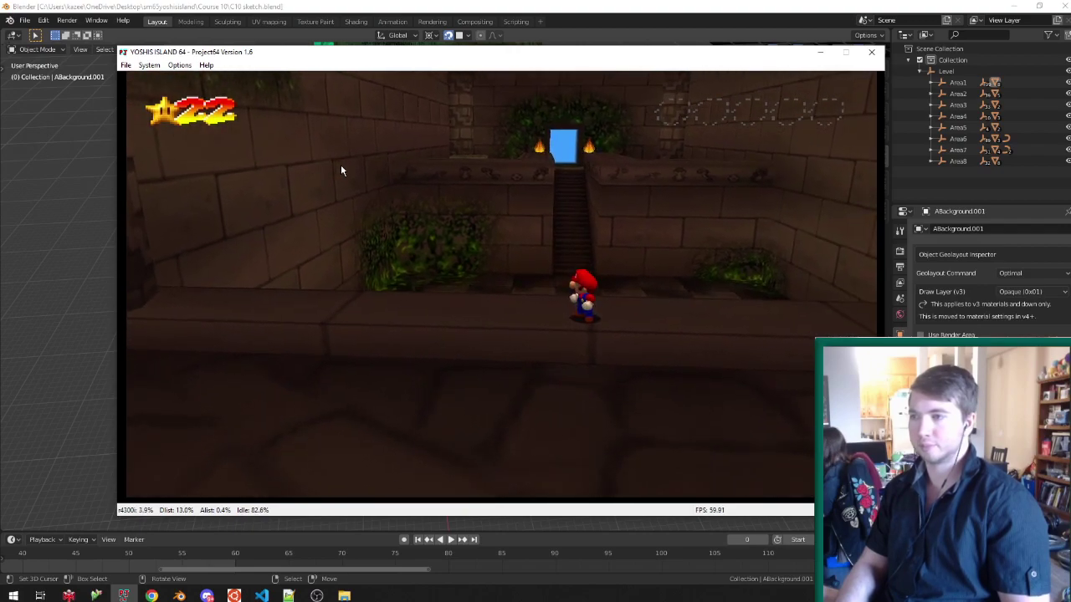
Take Mario down to the tiled floor and up the narrow stairs to the carved platforms.
key("Up")
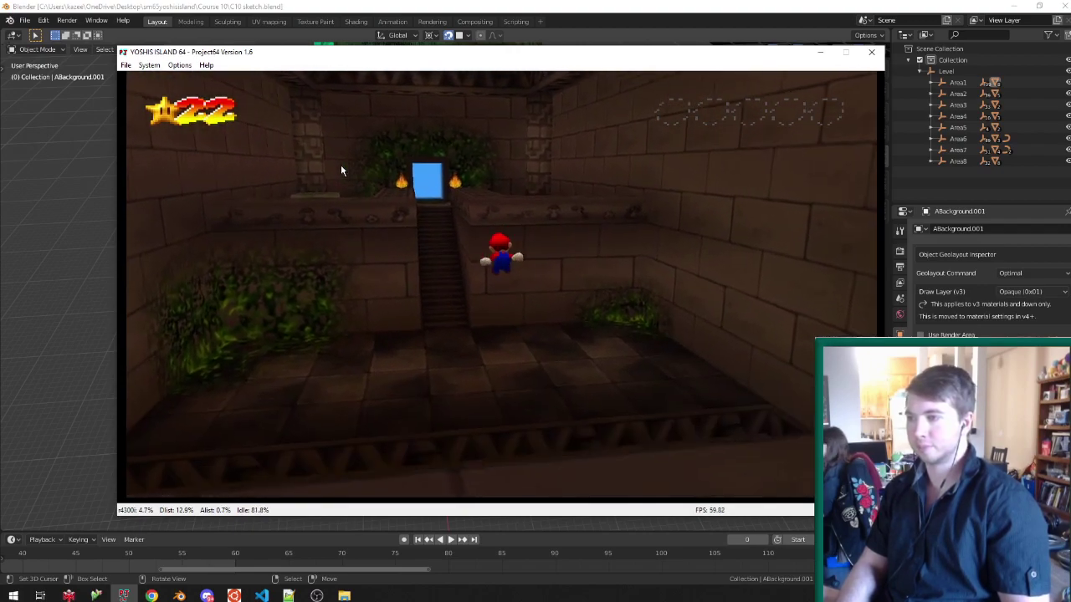
key("Up")
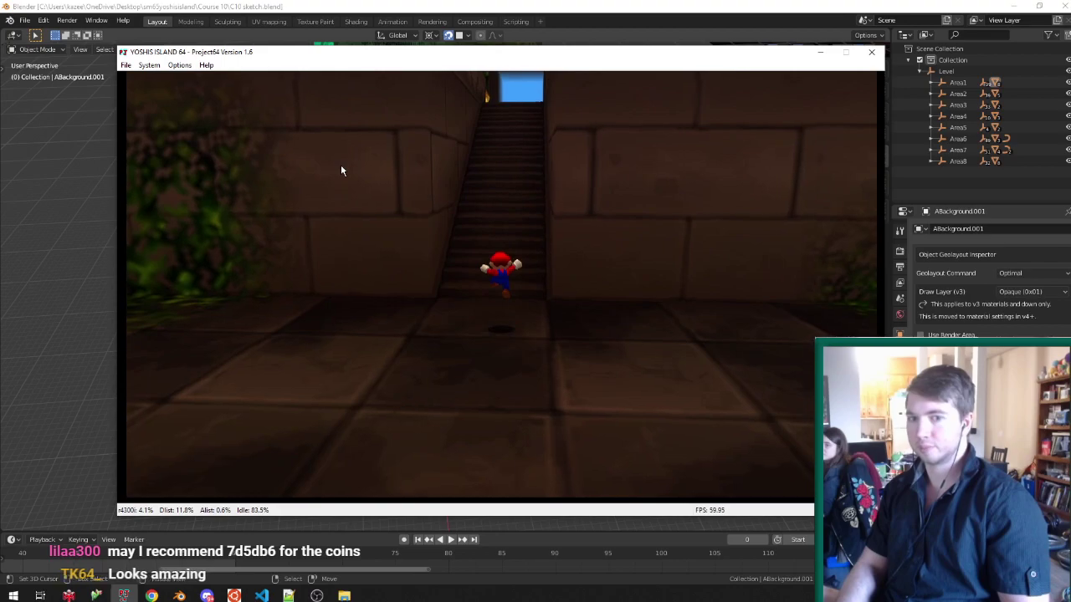
key("Up")
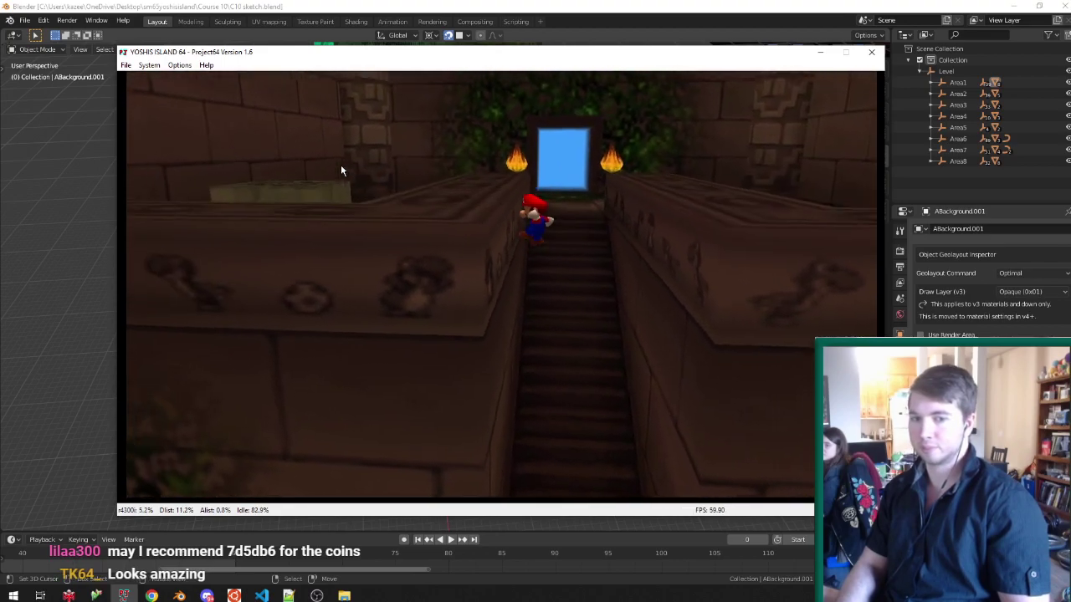
key("Left")
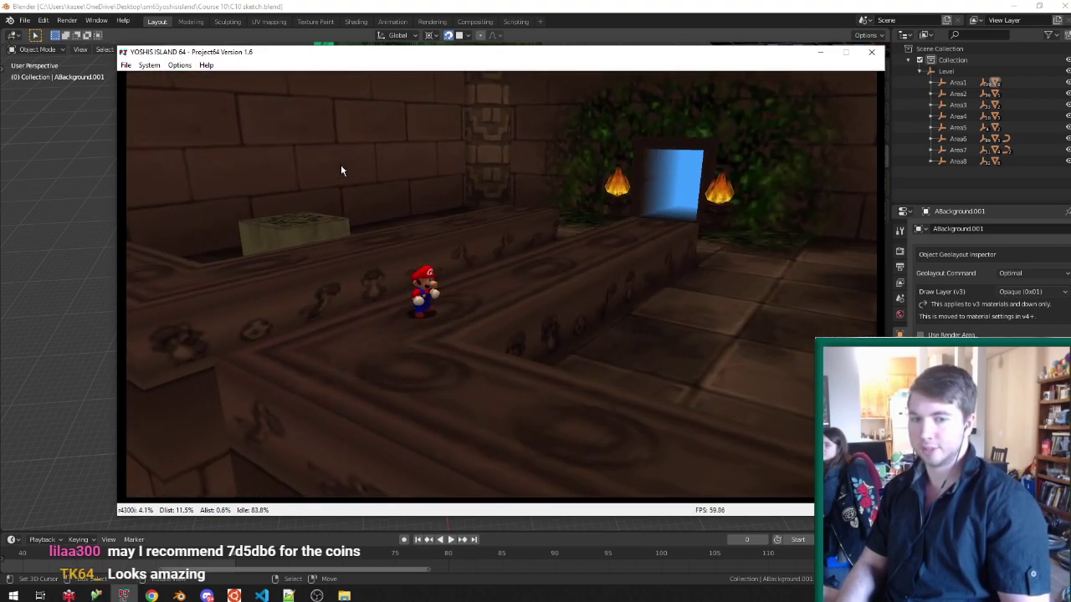
Examine the green stone block and the carved raised platform from several sides as a possible coin spot.
key("Up")
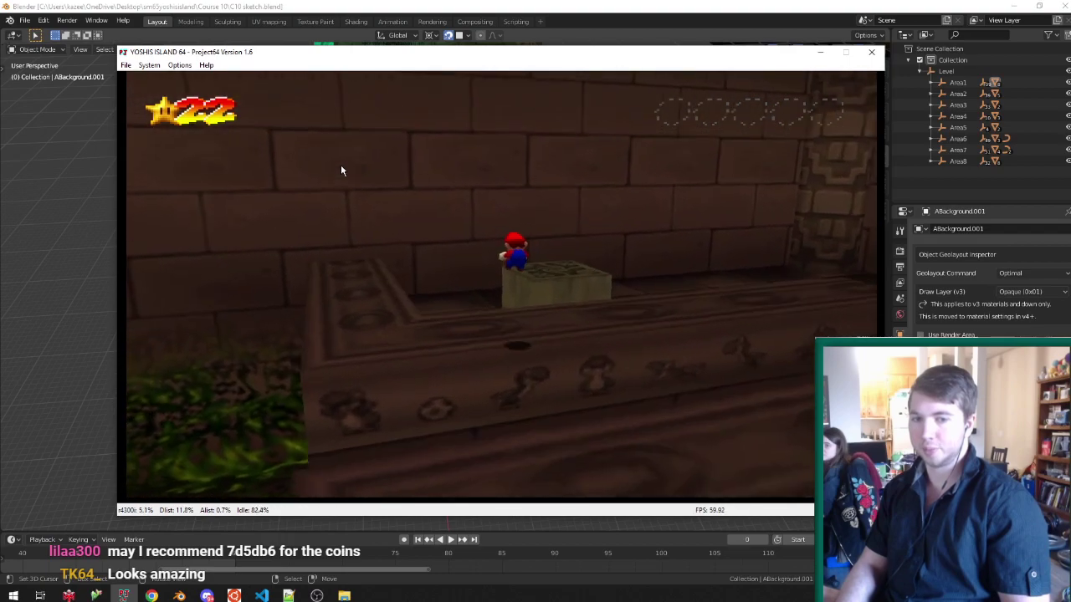
key("Left")
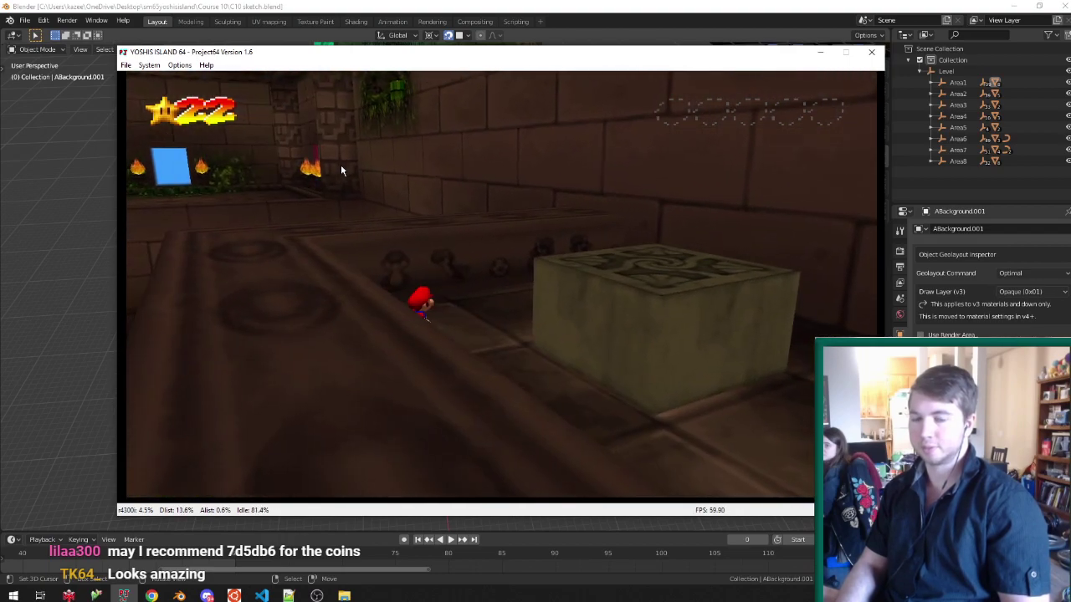
key("x")
key("x")
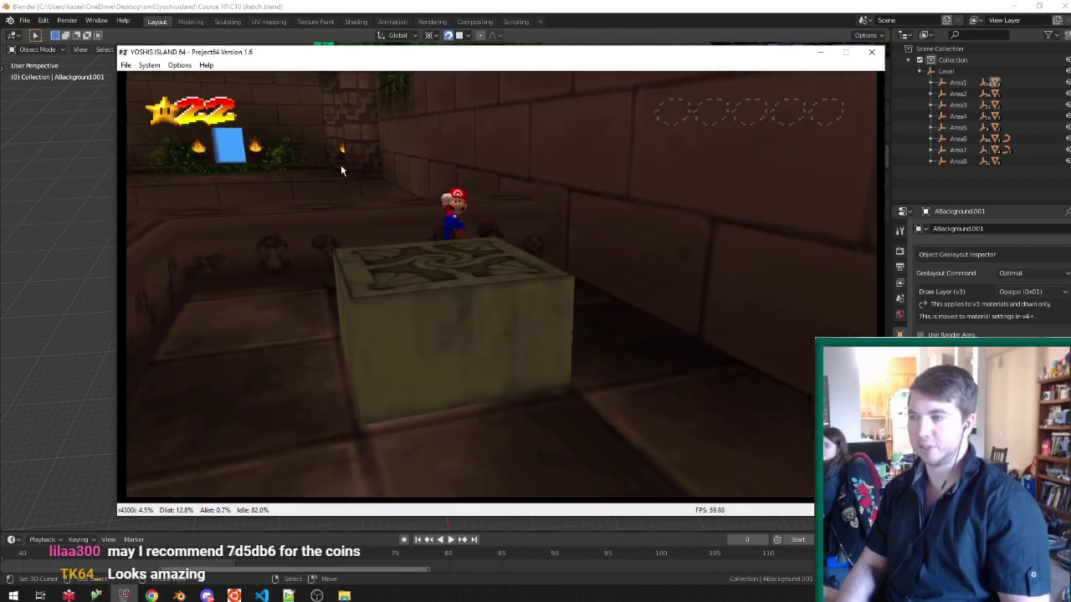
key("x")
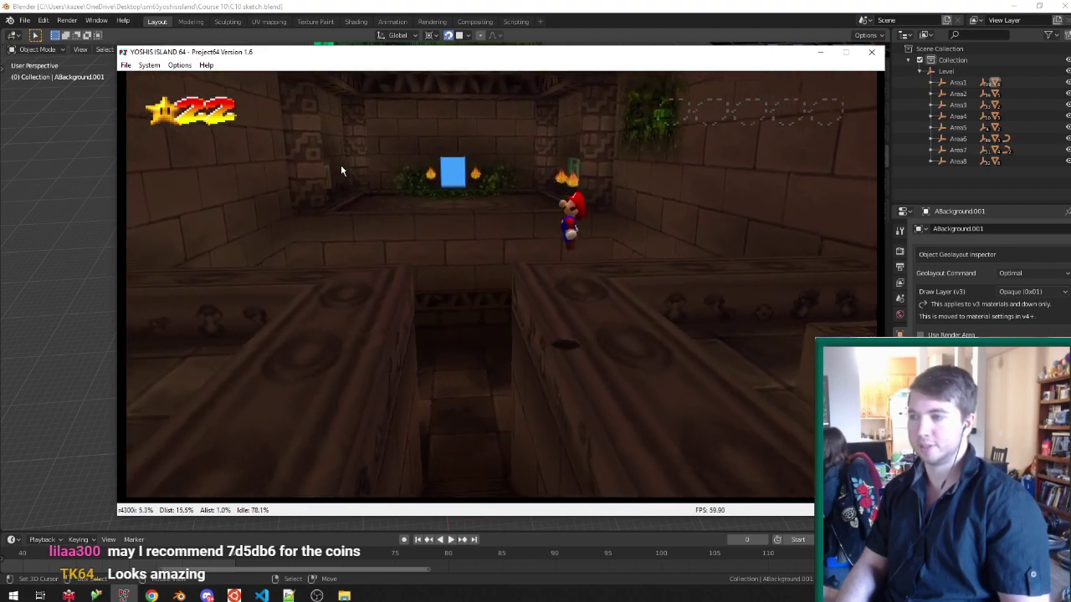
key("x")
key("Down")
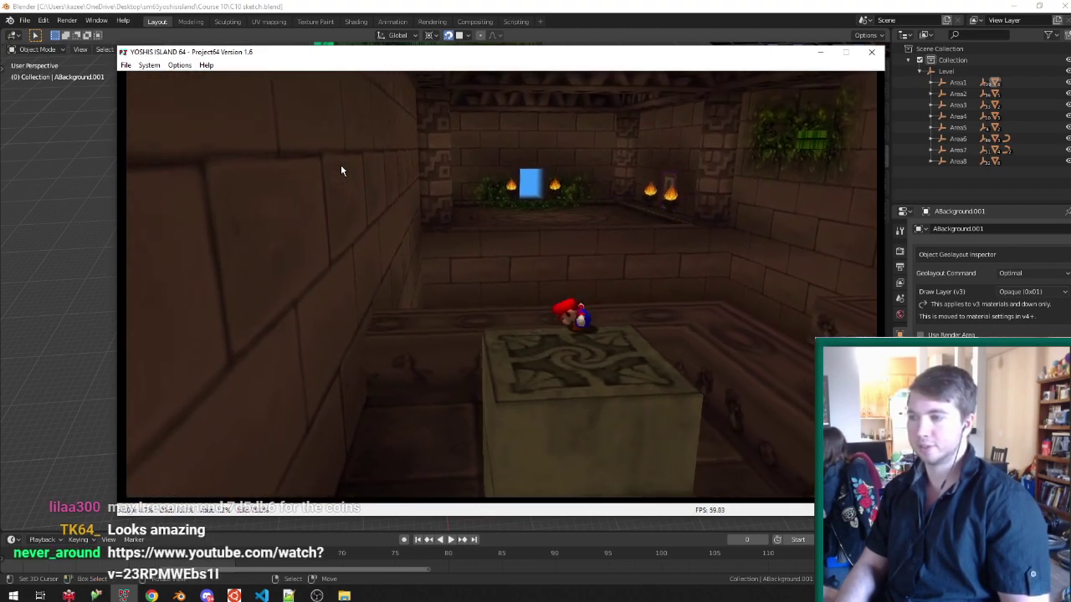
key("Left")
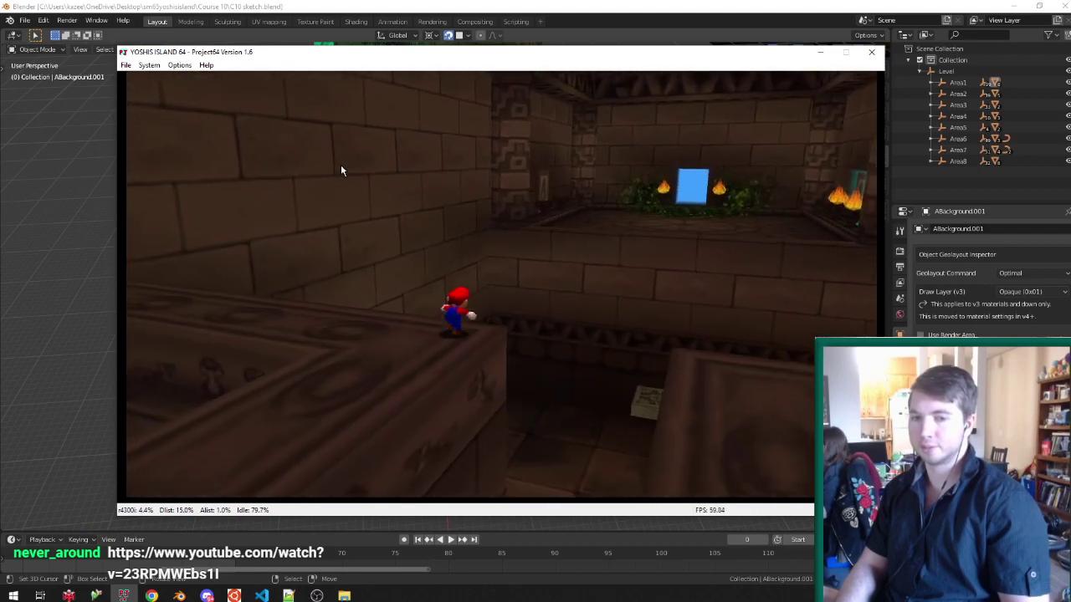
Jump down into the pit and climb the green block pillars and the stacked blocks on the upper level.
key("Up")
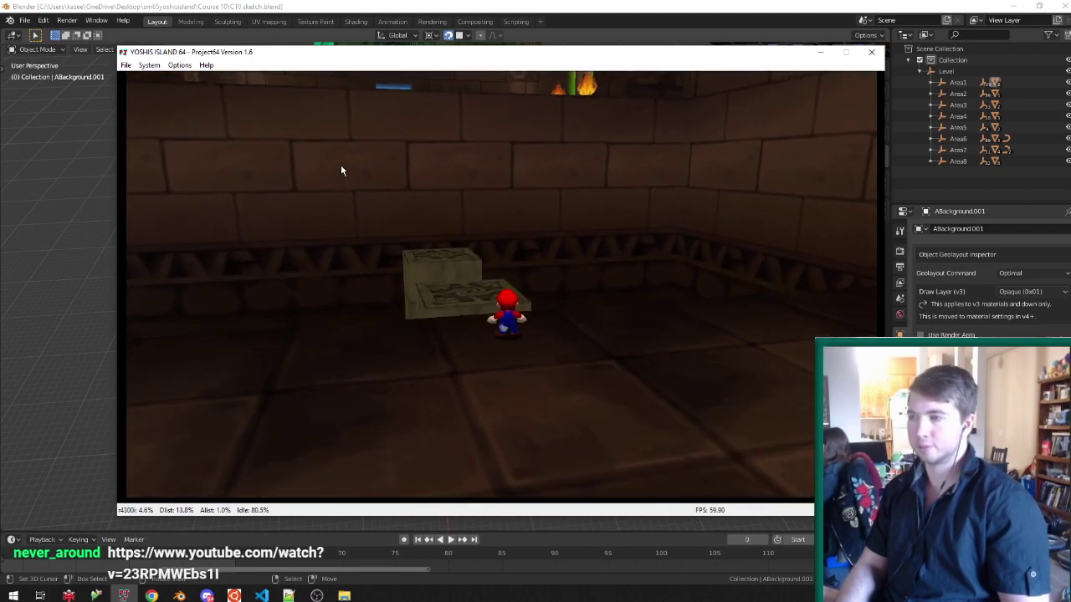
key("Up")
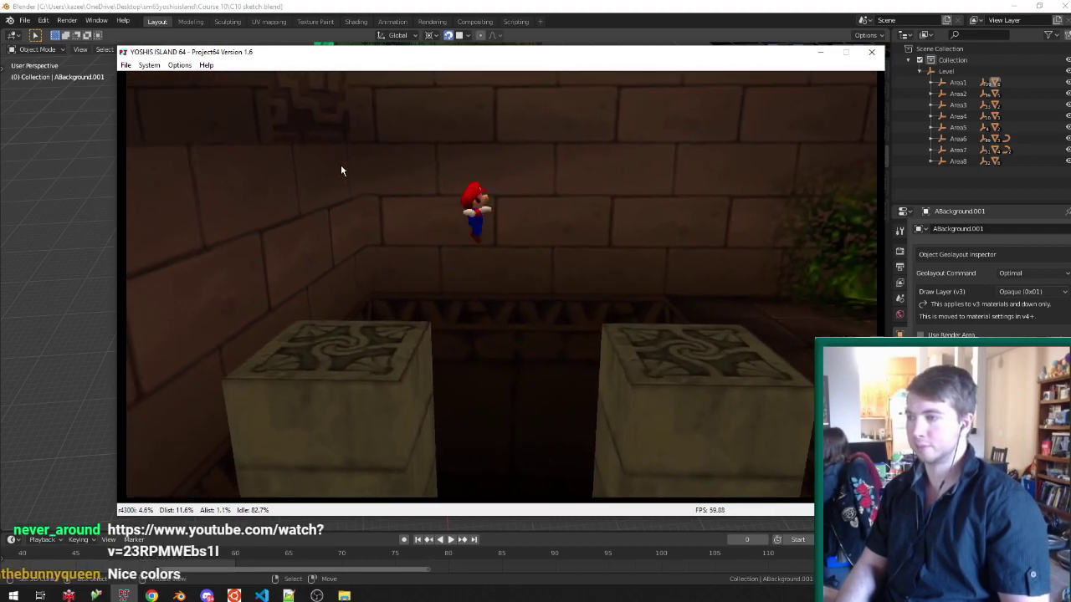
key("Up")
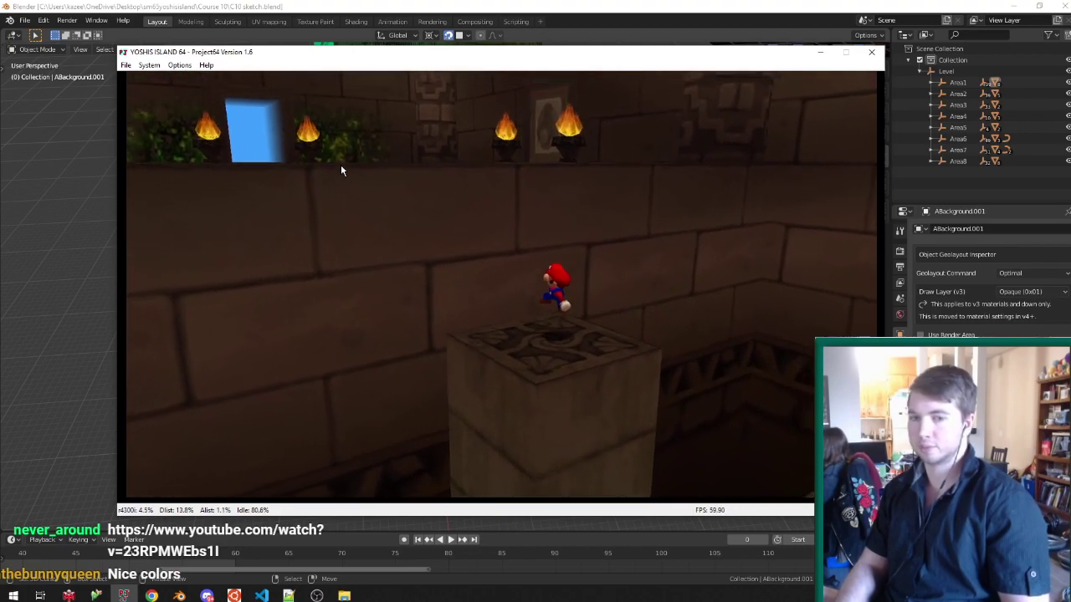
key("Up")
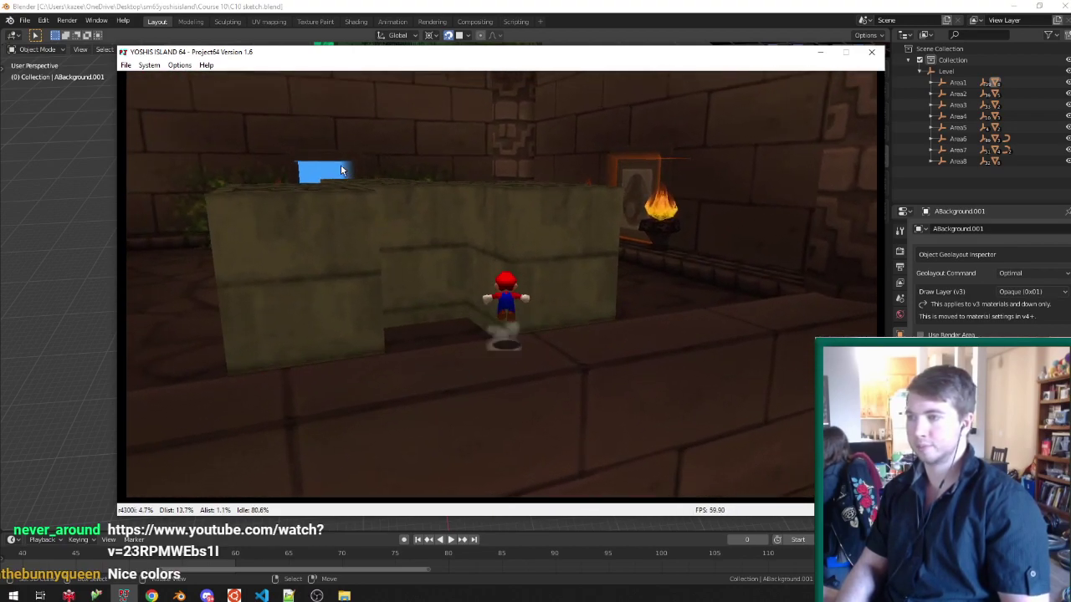
key("Up")
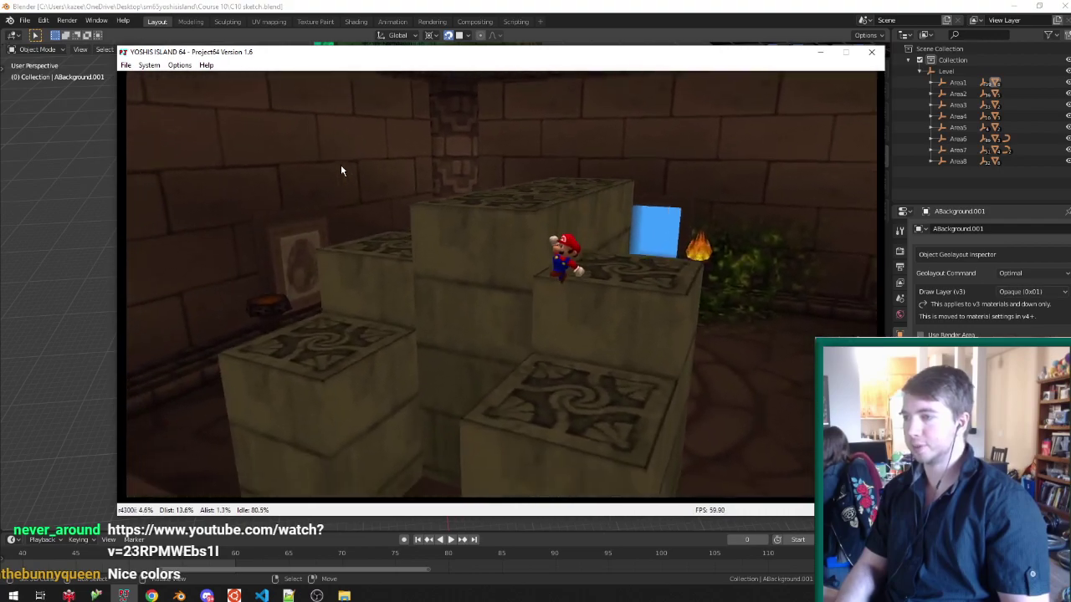
key("Up")
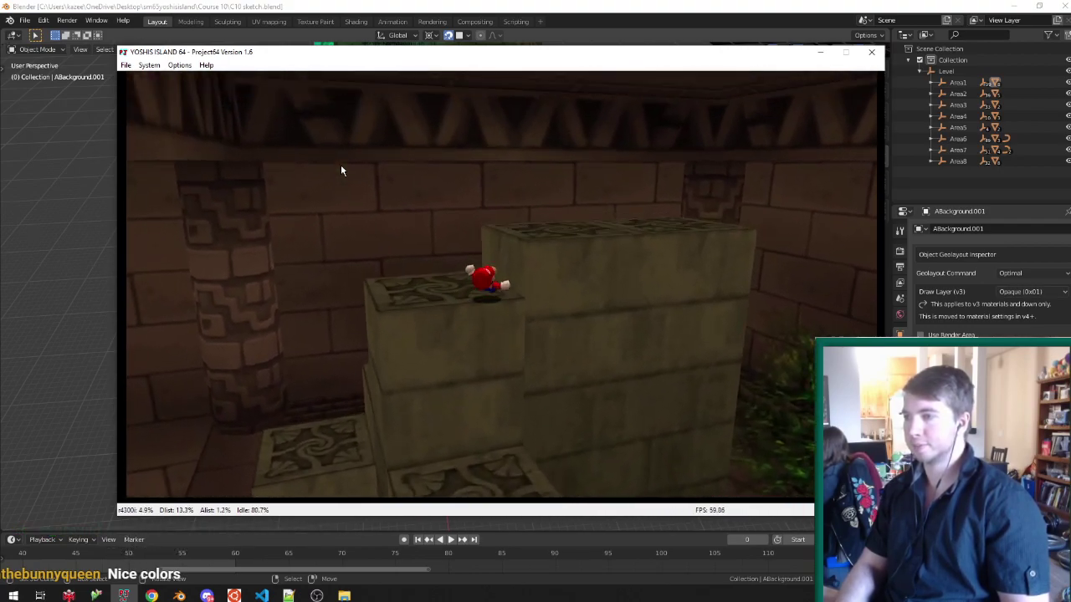
key("Up")
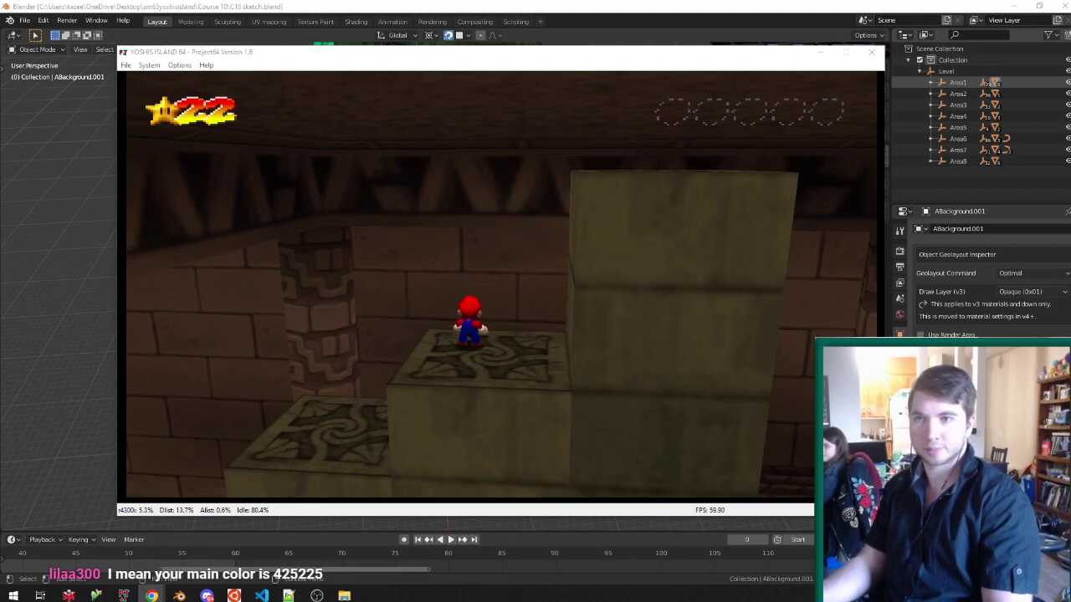
Look up the colour 7d5db6 in the Google search results, preview its swatch image, and close the browser.
left_click_drag(1069, 208, 230, 2)
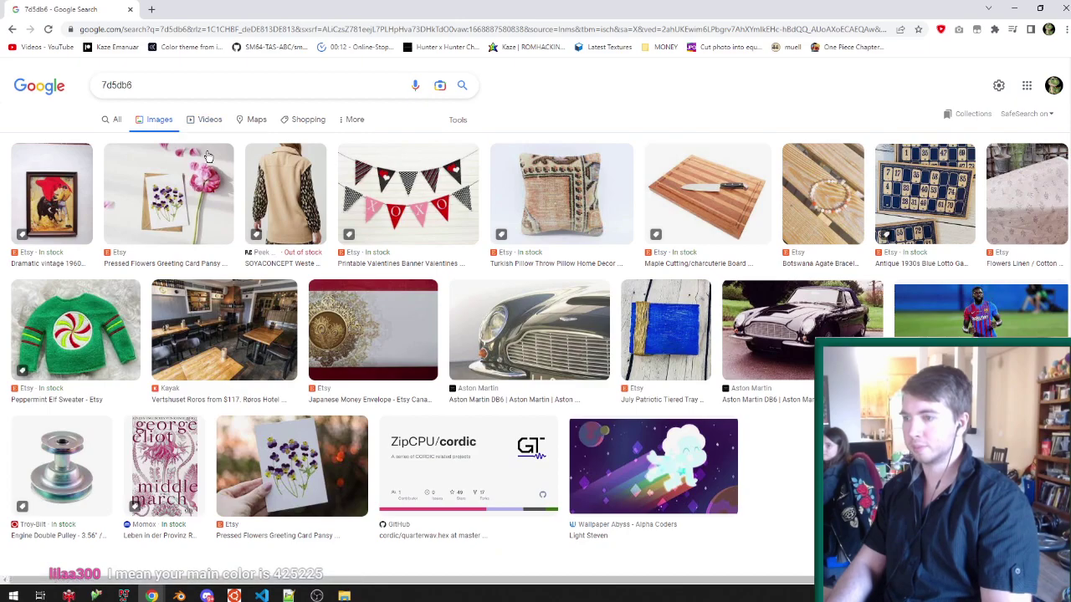
key("alt+Left")
scroll(172, 355, "down", 2)
left_click(170, 354)
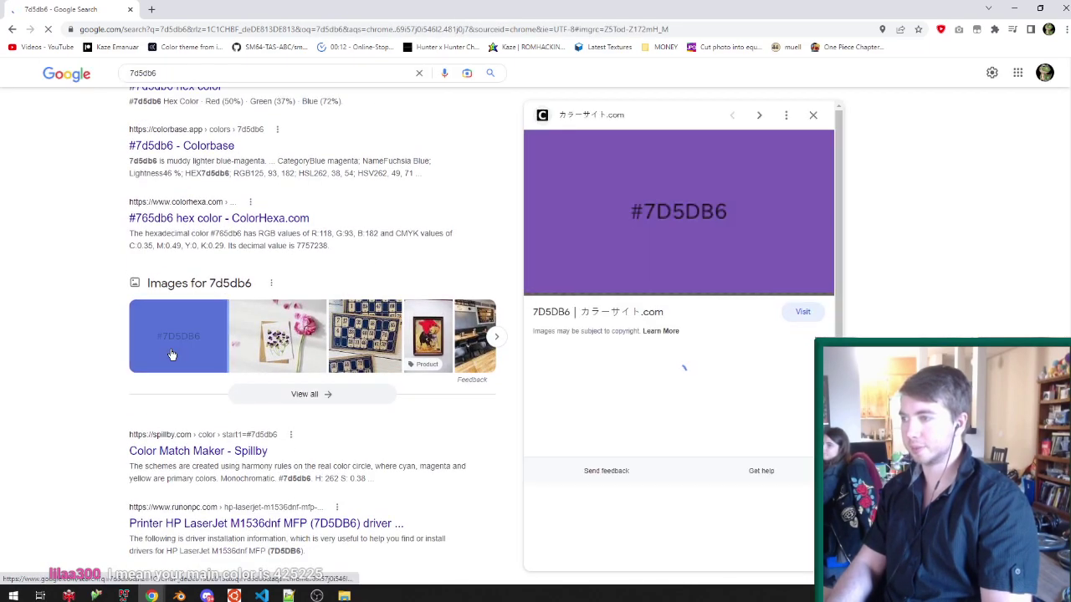
left_click(1066, 8)
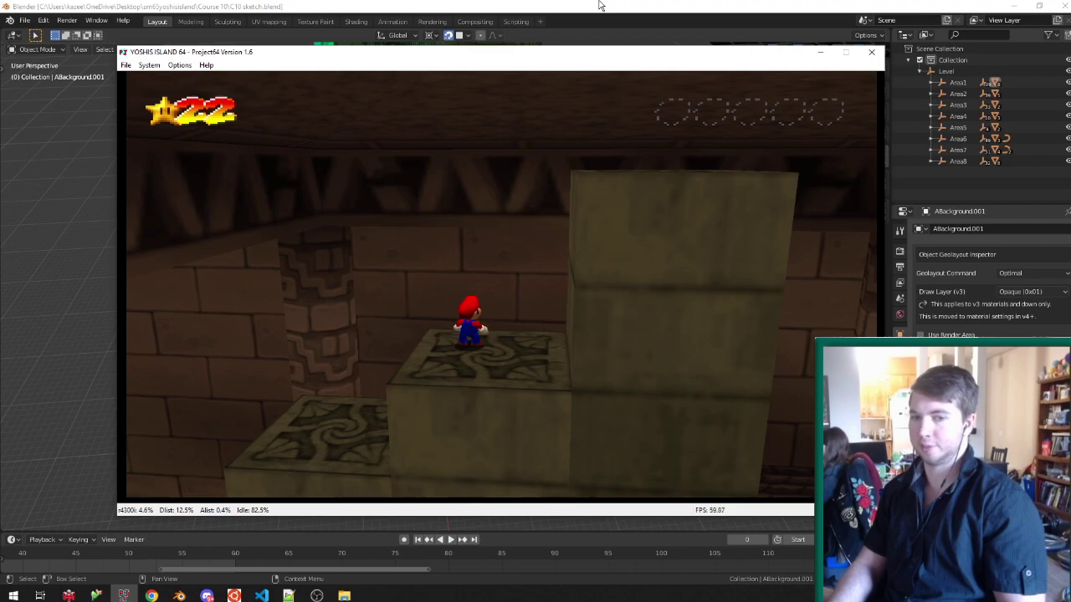
Test the jumps down from the block stack, along the pit's ledge, and back toward the tiled floor.
key("Right")
key("Right")
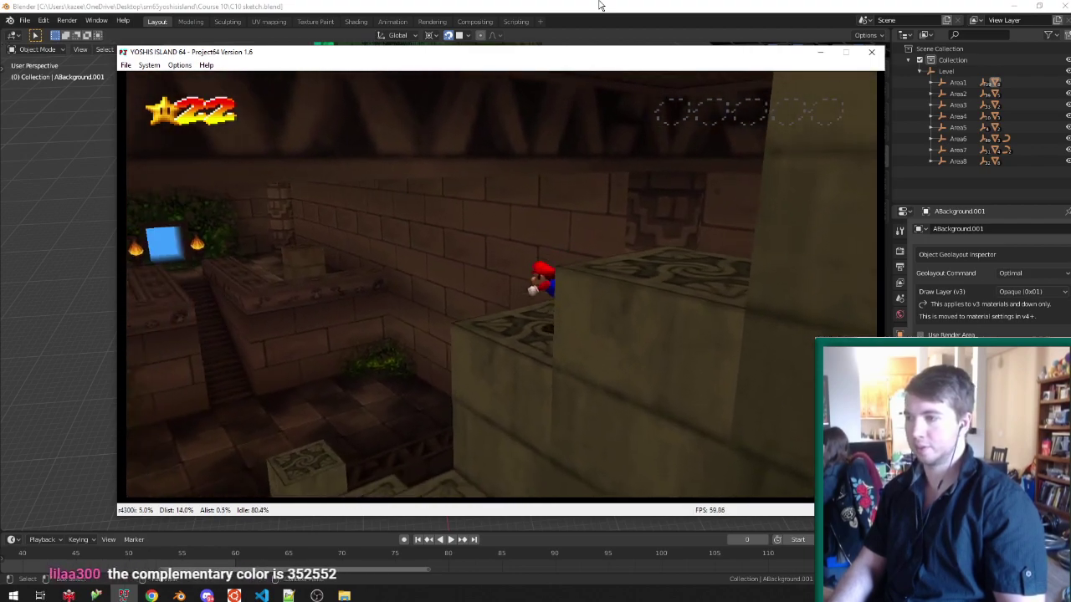
key("Right")
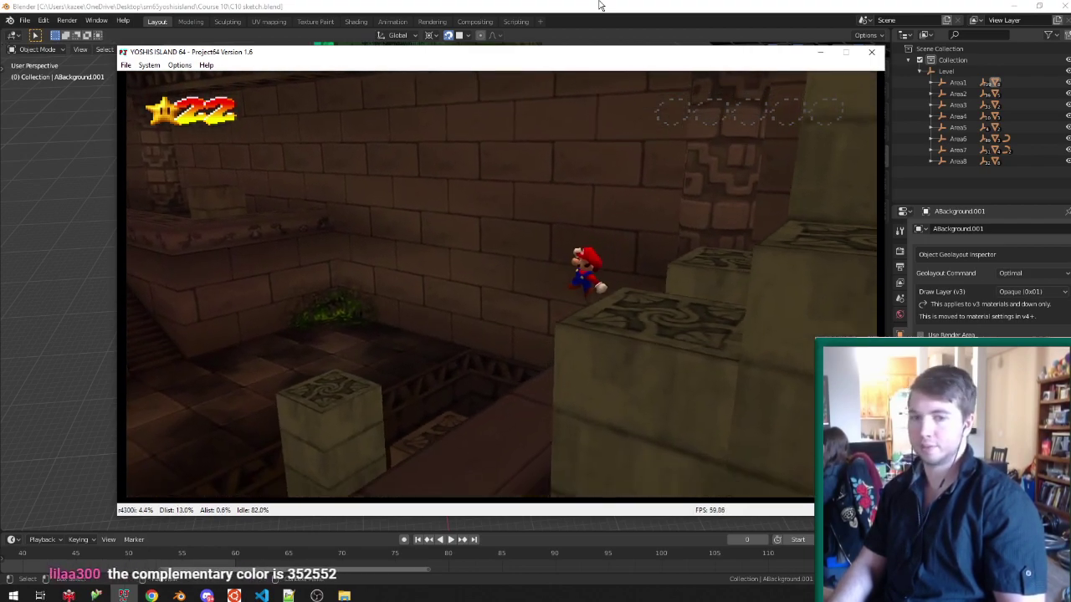
key("Up")
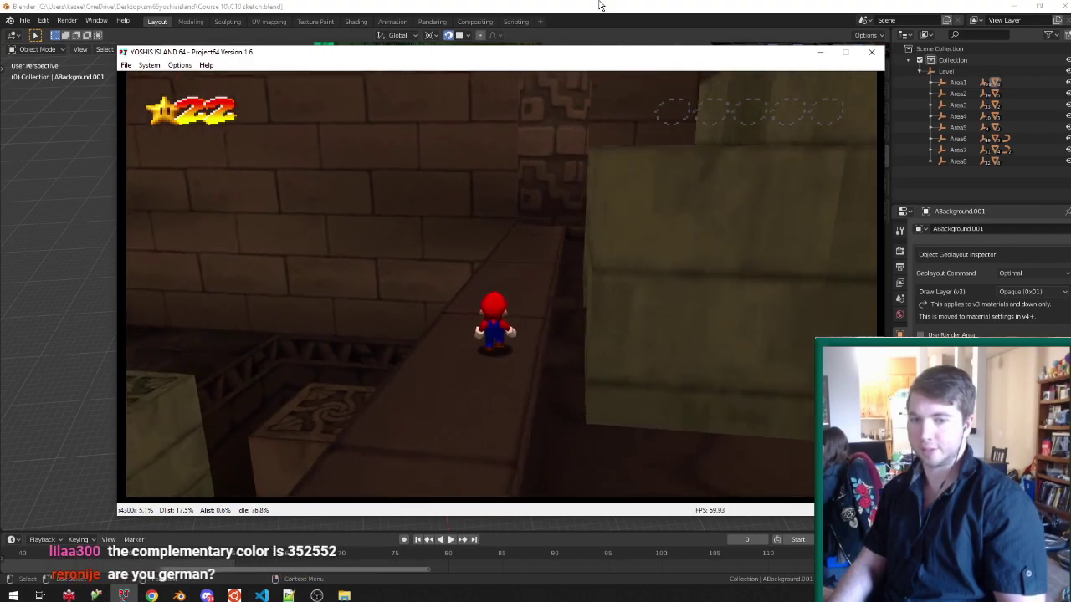
key("Left")
key("Left")
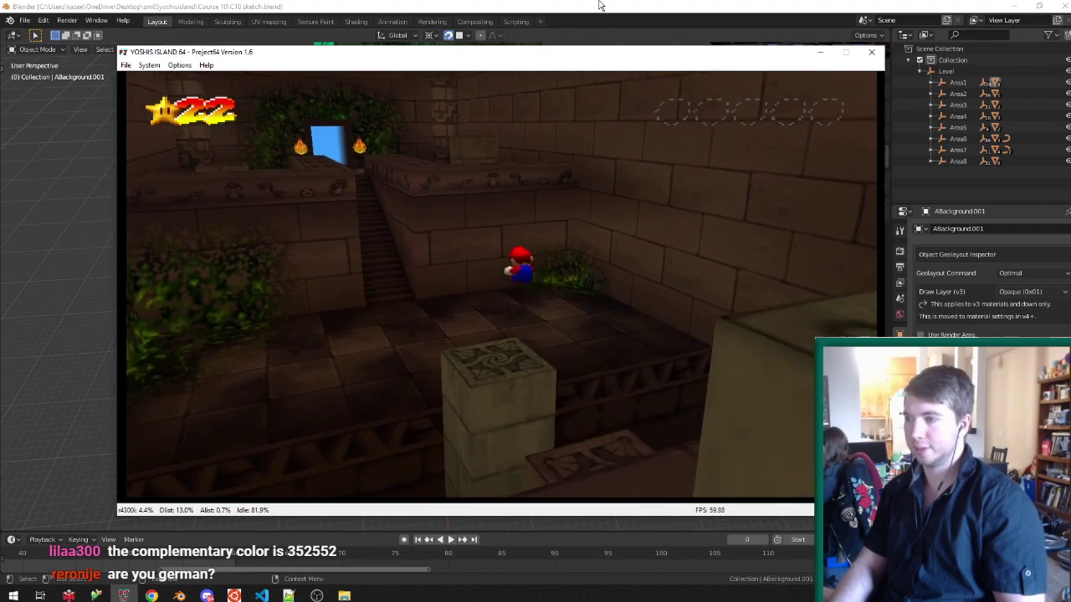
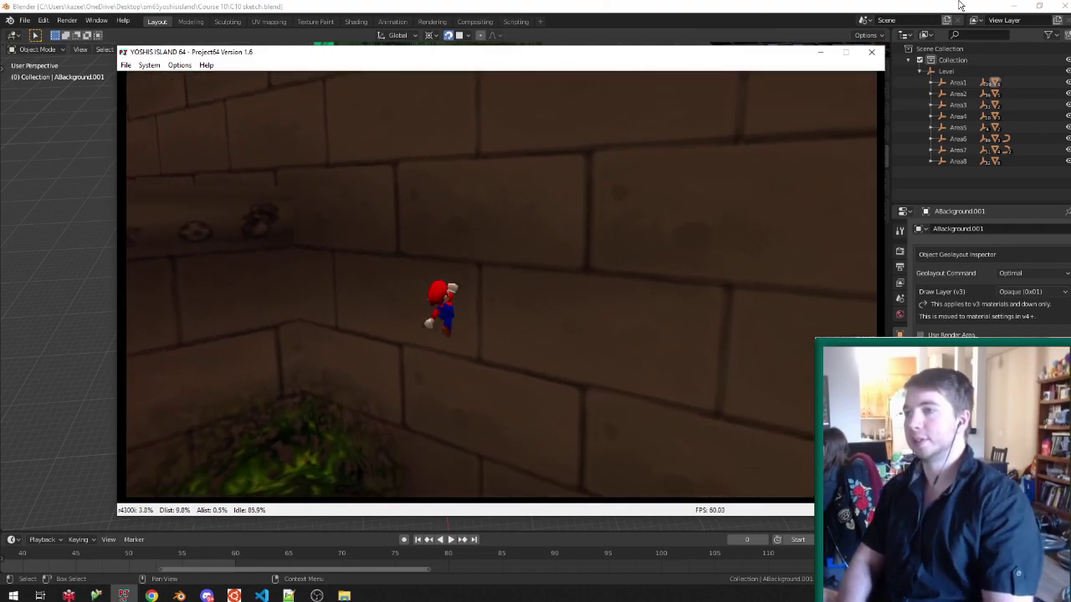
Close the Project64 window and view the brown interior room in C10 sketch.blend in Blender.
left_click(870, 52)
scroll(495, 354, "down", 4)
scroll(545, 279, "up", 6)
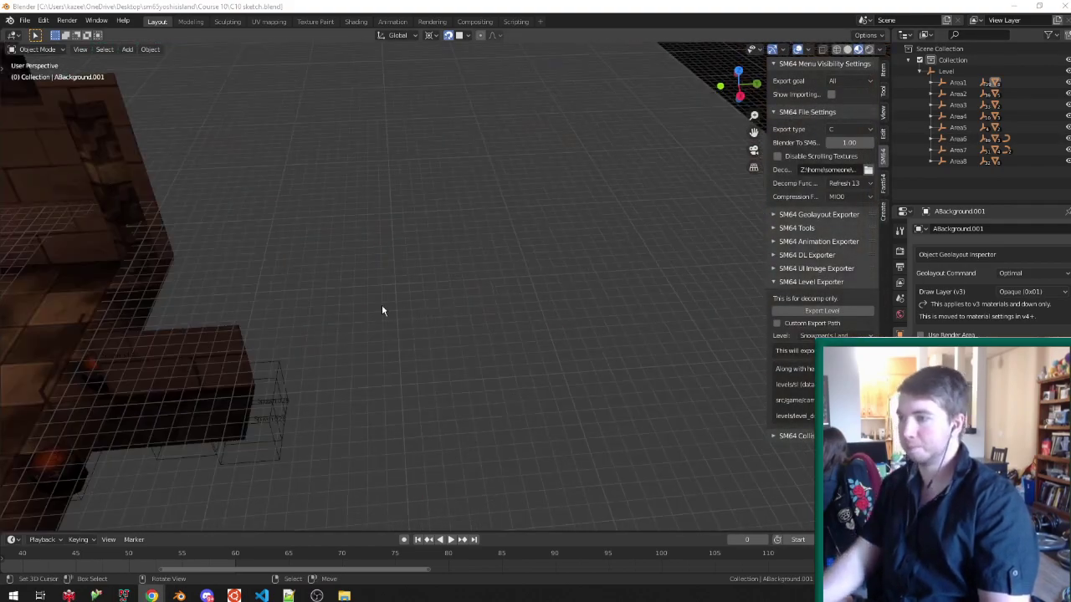
Examine the temple interior around the blue door and pit in textured and wireframe display to locate its spawn boxes.
middle_click_drag(382, 308, 476, 288)
scroll(335, 301, "down", 10)
scroll(536, 209, "up", 4)
scroll(507, 234, "up", 5)
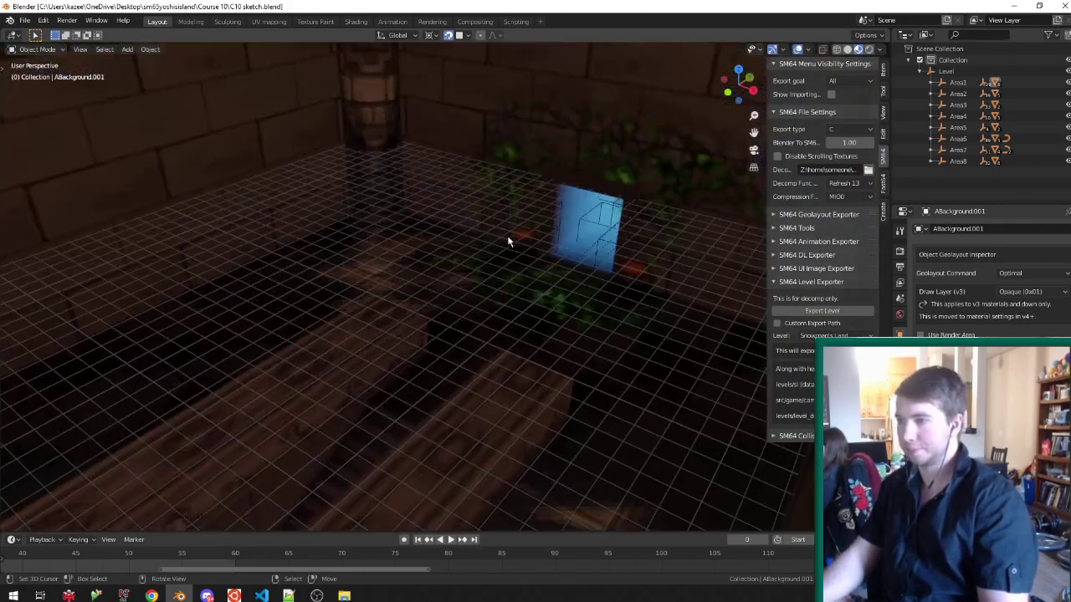
scroll(532, 303, "up", 5)
scroll(437, 221, "down", 6)
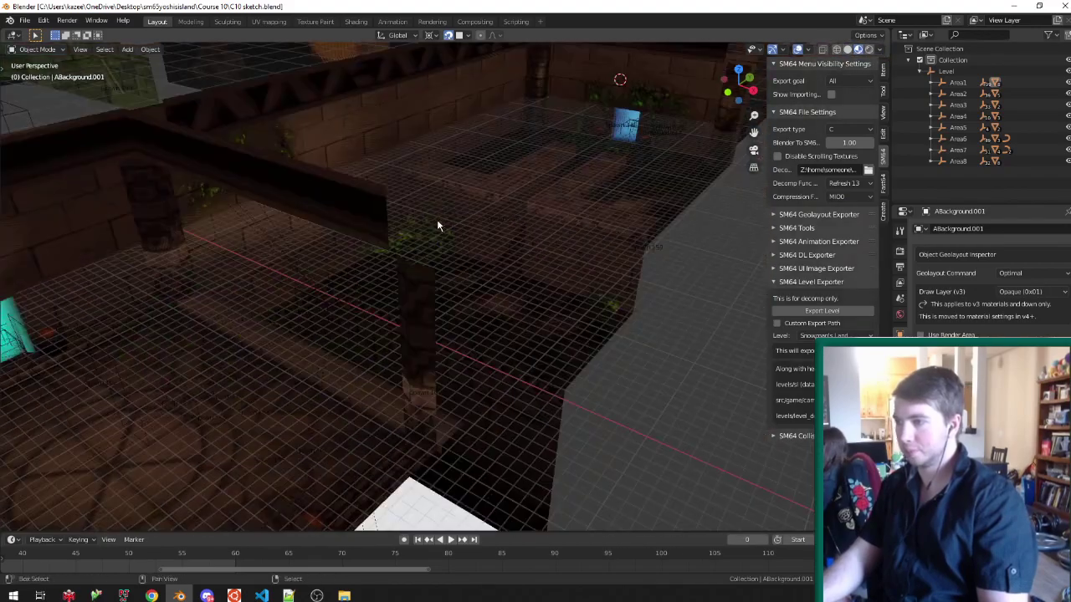
key("shift+grave")
left_click(356, 274)
key("z")
key("z")
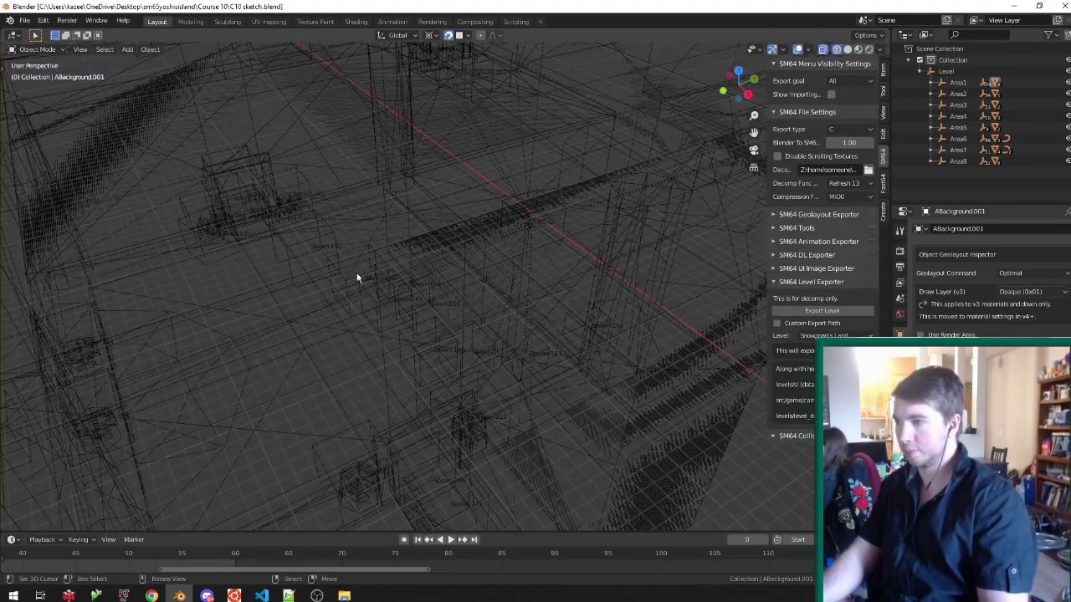
key("a")
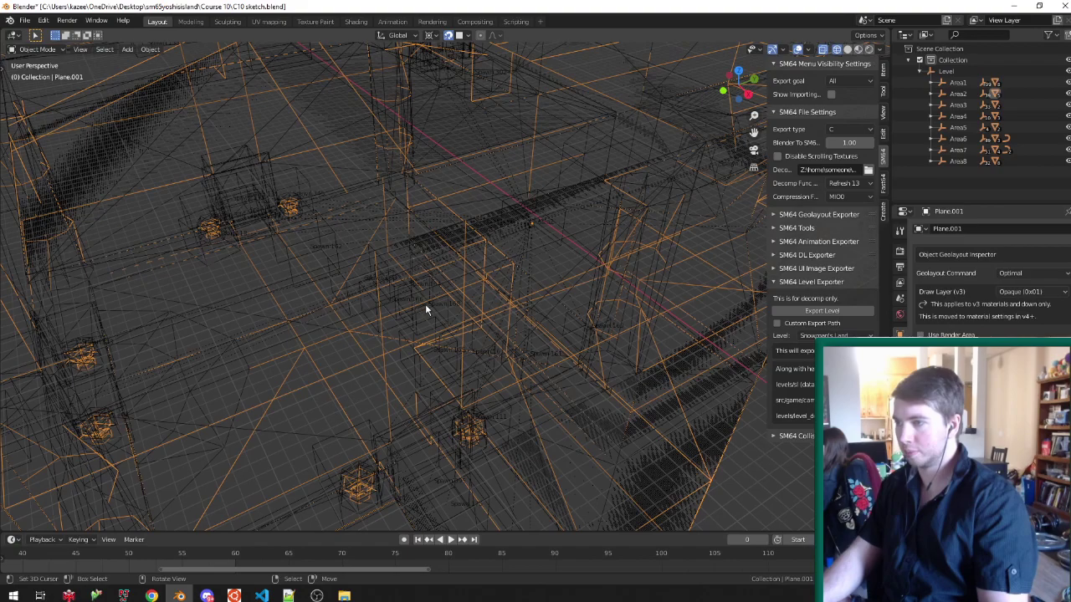
Survey the spawn boxes around the pit, the stacked blocks and the blue door from several angles.
left_click(425, 306)
middle_click_drag(425, 307, 487, 301)
key("KP_Divide")
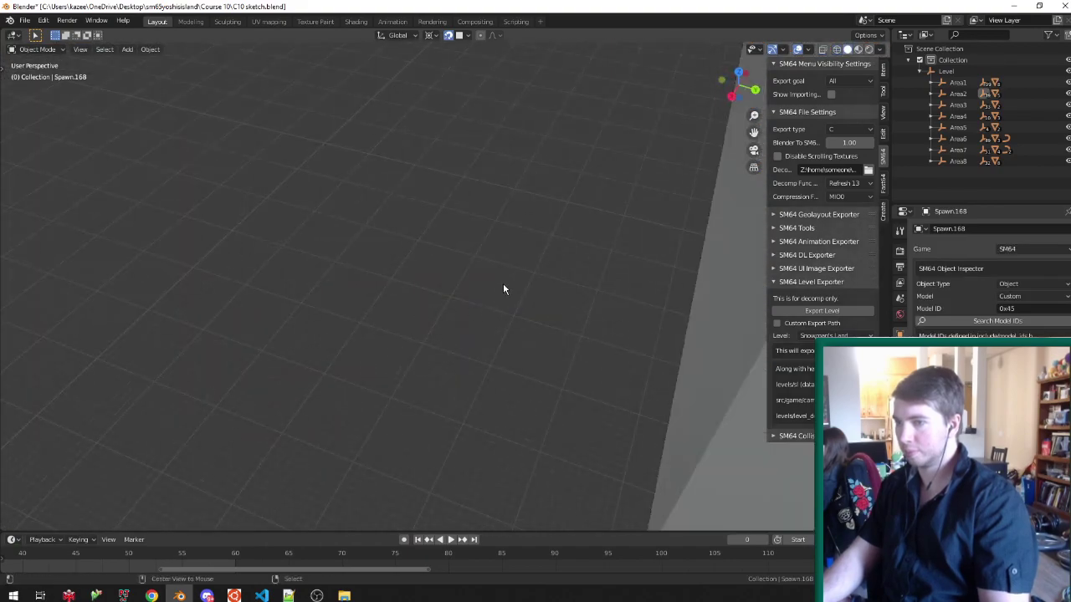
scroll(501, 313, "down", 12)
middle_click_drag(552, 311, 335, 293)
middle_click_drag(251, 289, 478, 305, "shift")
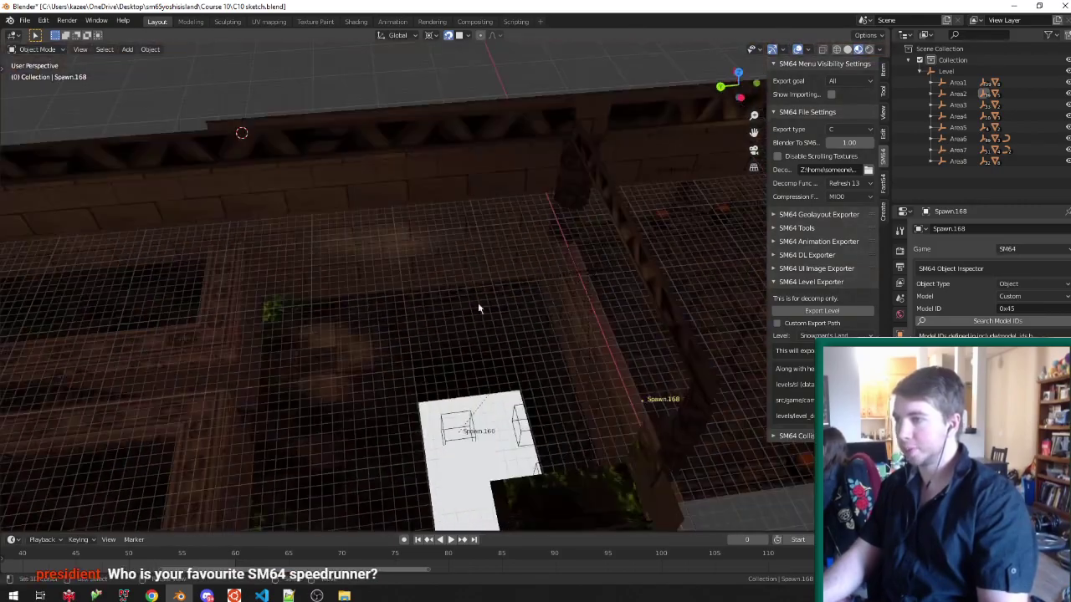
middle_click_drag(647, 343, 530, 274)
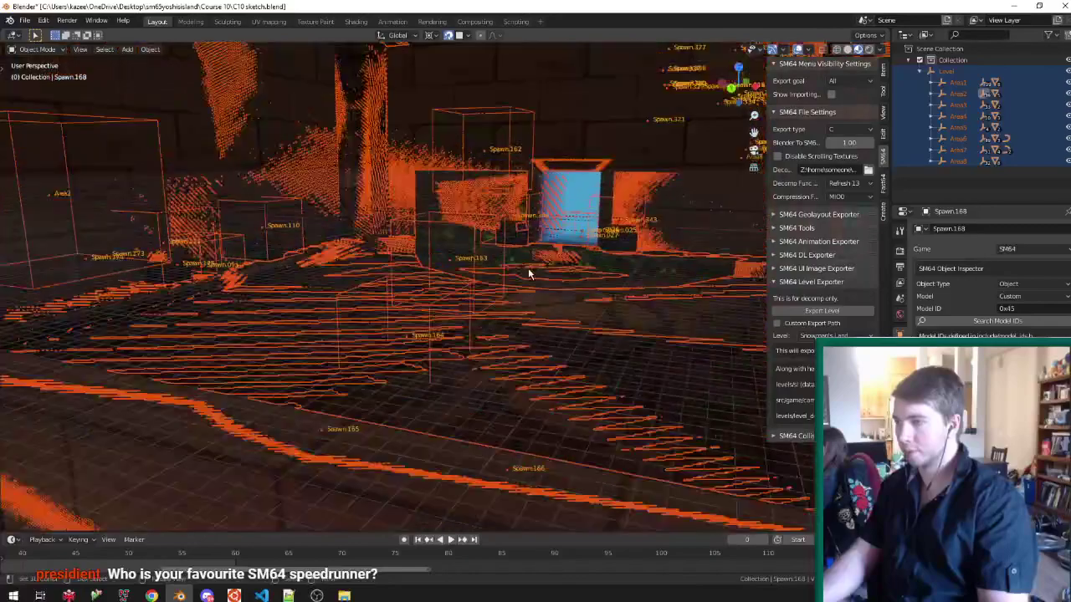
Select the Spawn.163 box near the block stack and lower it 350 m along Z.
left_click(483, 224)
middle_click_drag(483, 224, 249, 301)
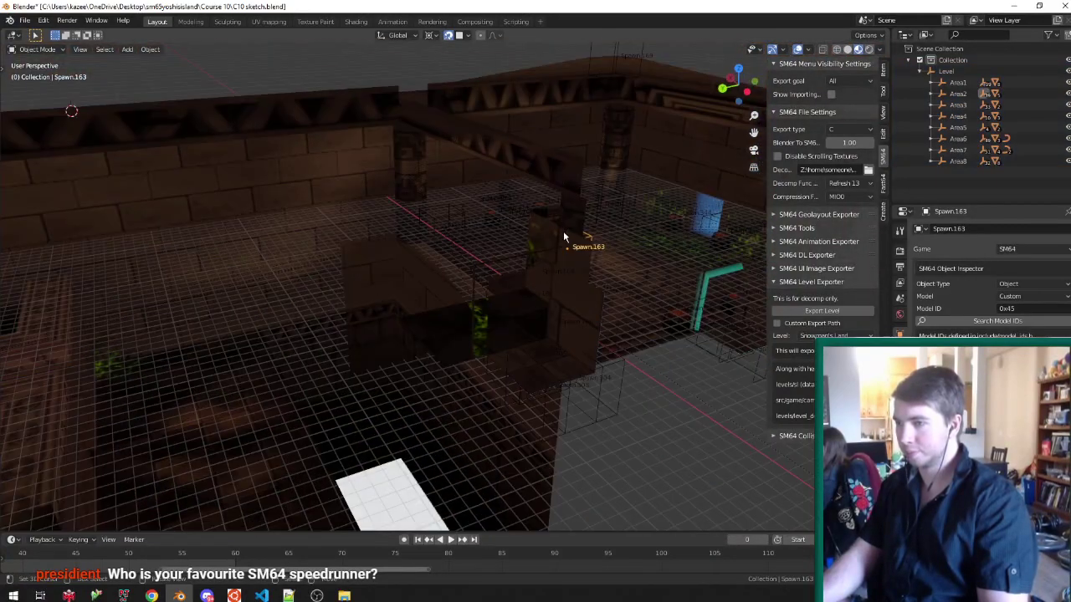
scroll(558, 237, "up", 6)
middle_click_drag(558, 237, 629, 237)
scroll(550, 315, "up", 2)
key("g")
key("z")
left_click(553, 325)
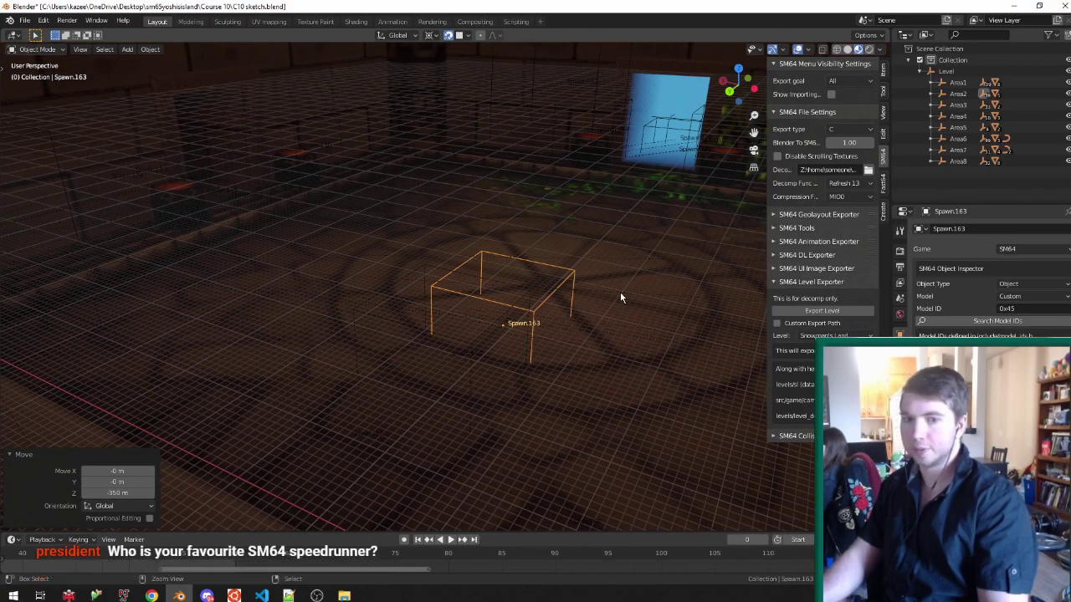
Duplicate the Spawn.163 box and place the copy on the floor by the brick wall next to the vines.
scroll(620, 291, "down", 4)
key("z")
scroll(620, 291, "down", 7)
middle_click_drag(620, 291, 521, 314)
scroll(521, 315, "up", 6)
key("z")
middle_click_drag(430, 350, 418, 326)
scroll(419, 327, "up", 4)
key("z")
middle_click_drag(303, 385, 358, 340)
key("shift+d")
left_click(355, 326)
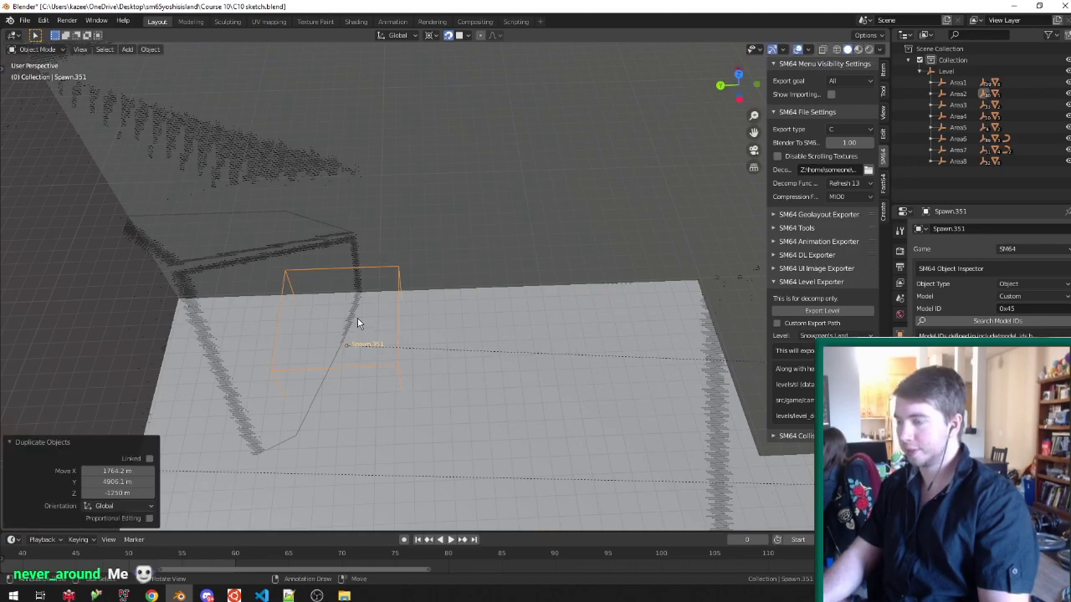
Align the copied box with the wall's base from above, moving it about 18 m in X and -103 m in Y.
key("KP_Decimal")
scroll(359, 319, "down", 5)
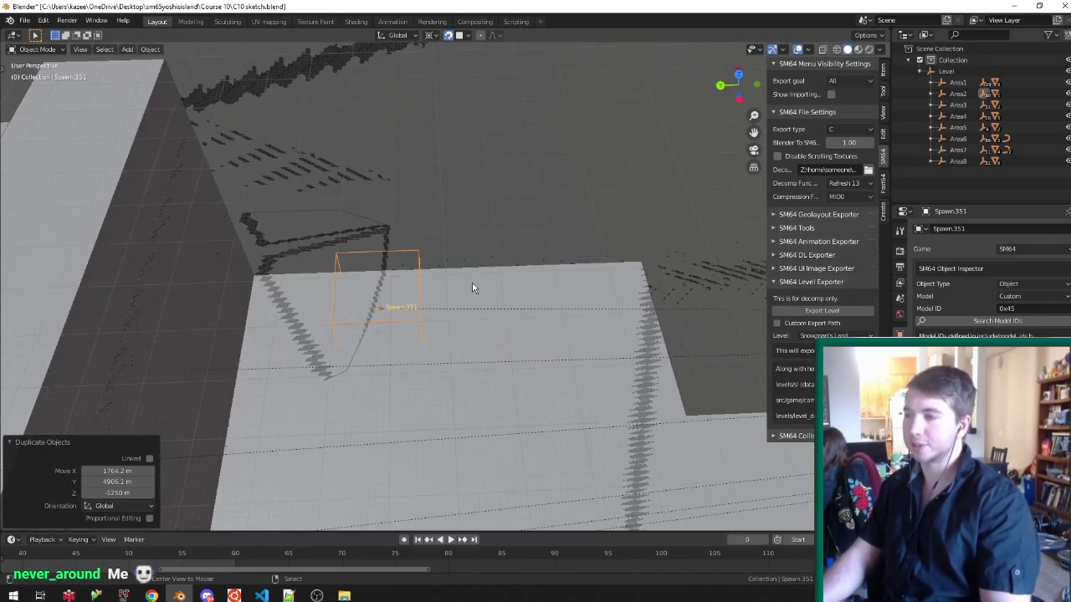
key("alt+z")
middle_click_drag(472, 282, 481, 306)
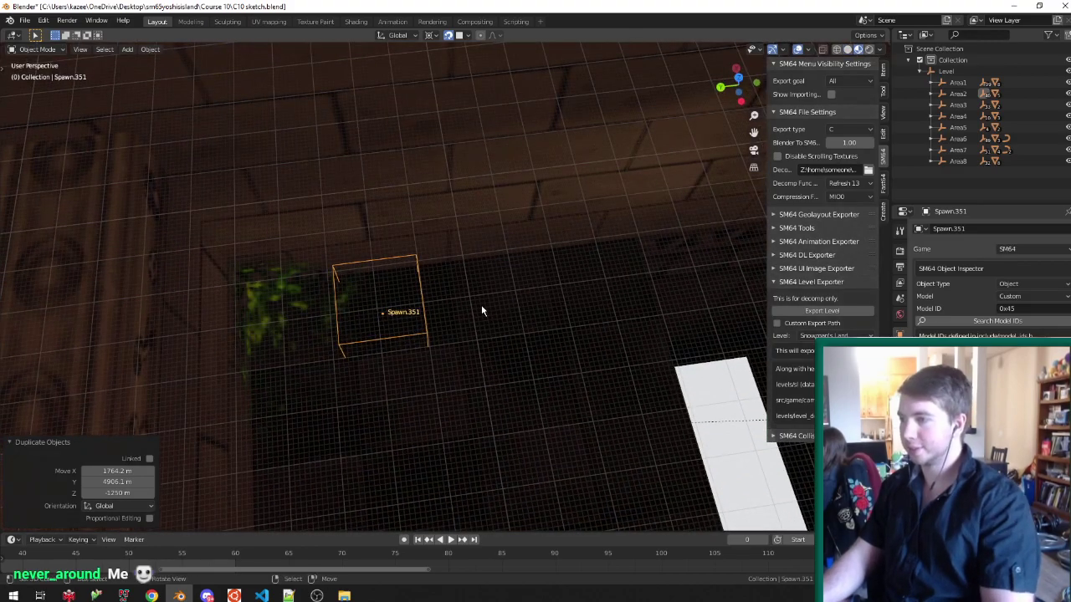
key("KP_Decimal")
key("KP_7")
scroll(508, 293, "down", 5)
scroll(521, 330, "up", 5)
scroll(597, 292, "down", 4)
key("g")
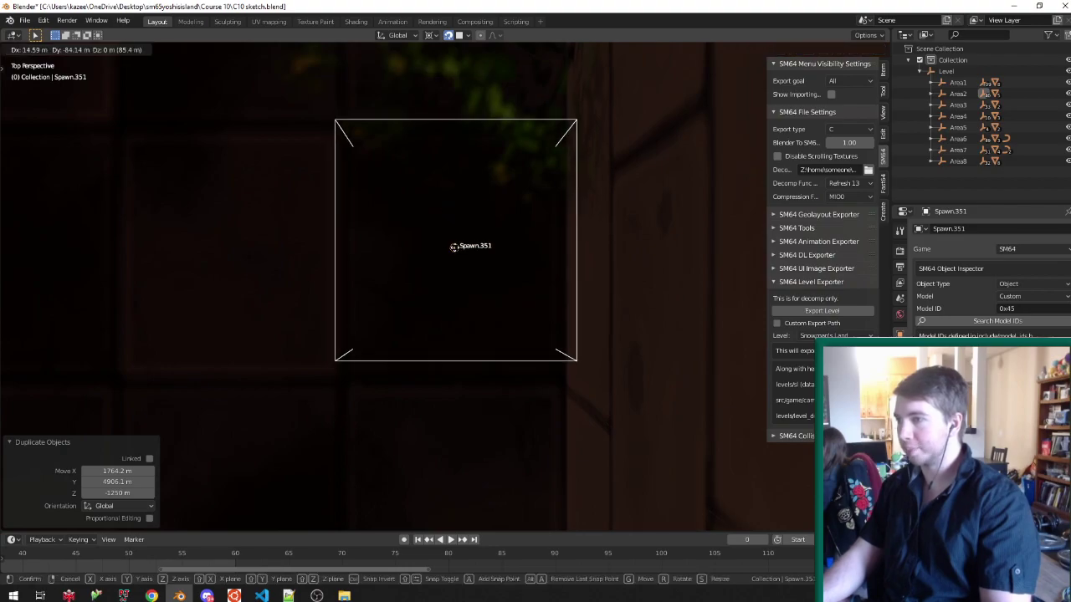
left_click(456, 257)
scroll(491, 229, "down", 5)
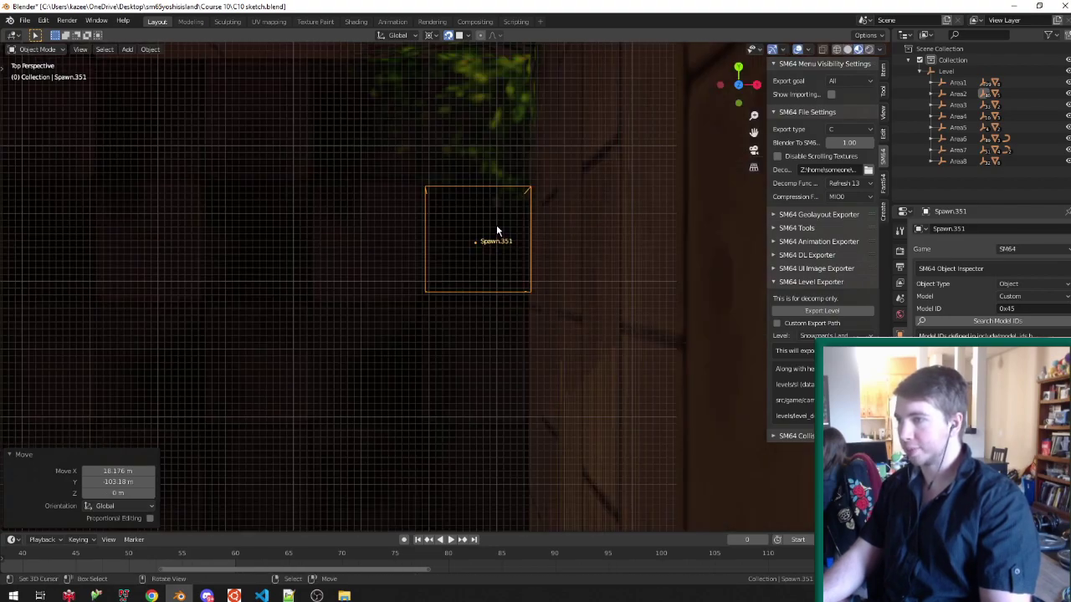
Duplicate the box along the wall, offsetting the copy about -970.8 m in Y.
scroll(488, 266, "up", 1)
scroll(491, 273, "down", 3)
scroll(494, 368, "up", 3)
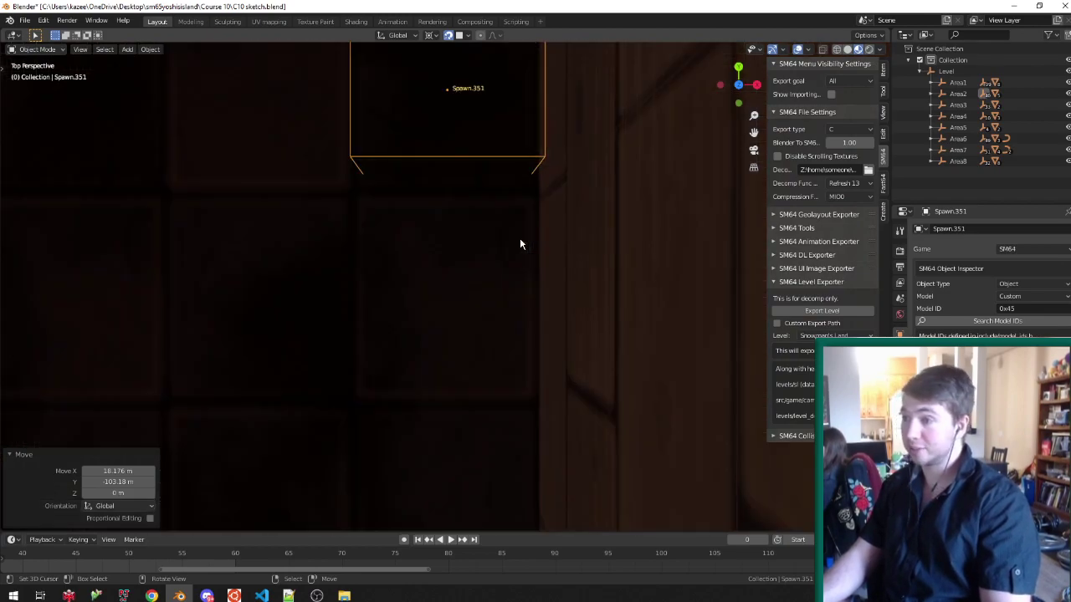
scroll(518, 241, "up", 2)
scroll(513, 83, "down", 3)
scroll(504, 243, "up", 2)
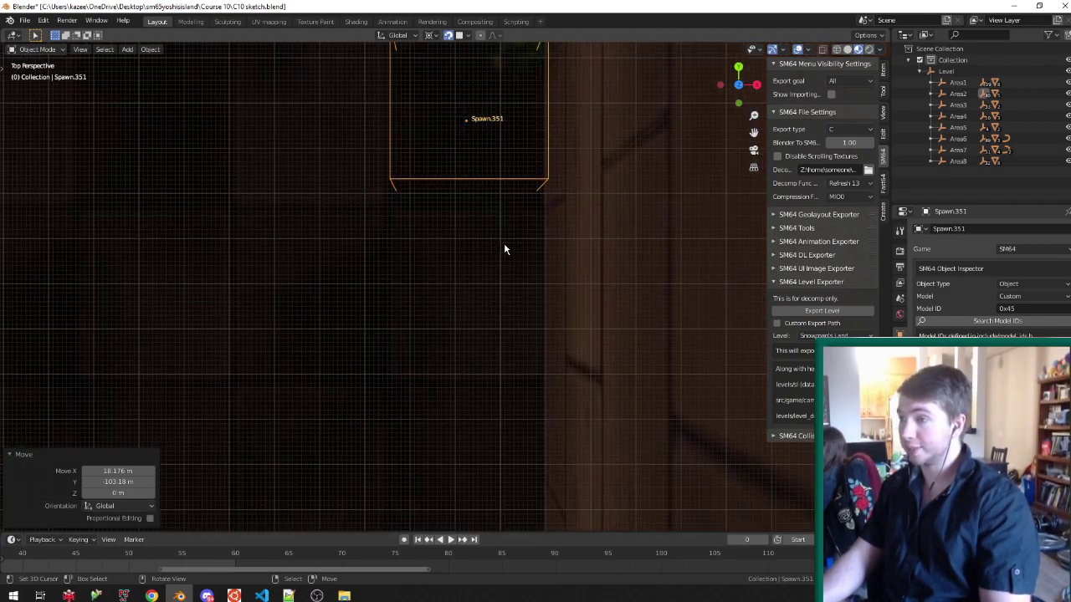
scroll(520, 226, "down", 2)
scroll(518, 205, "up", 1)
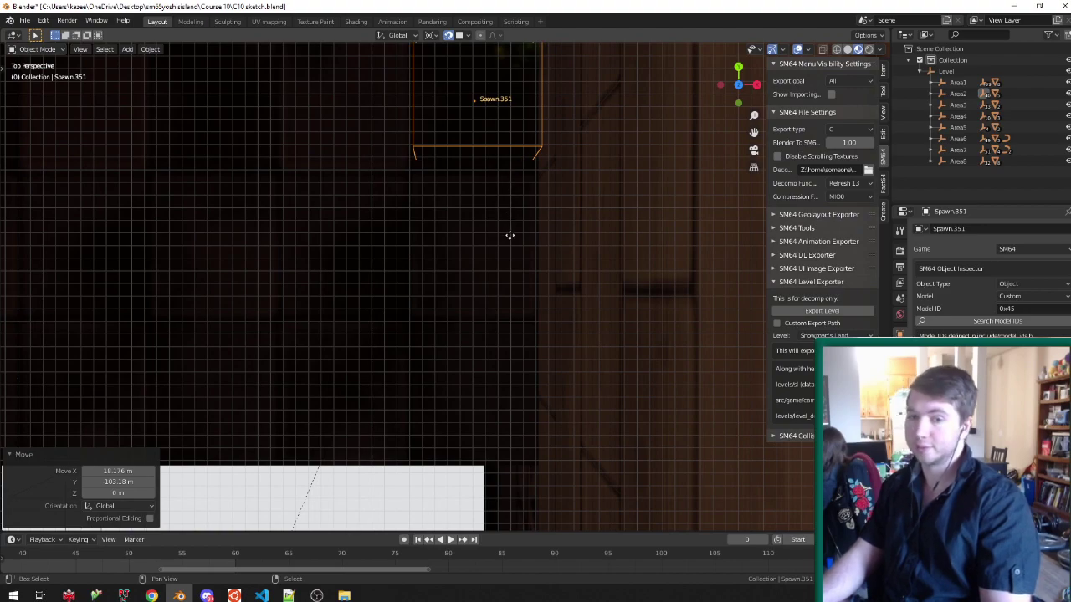
key("shift+d")
key("y")
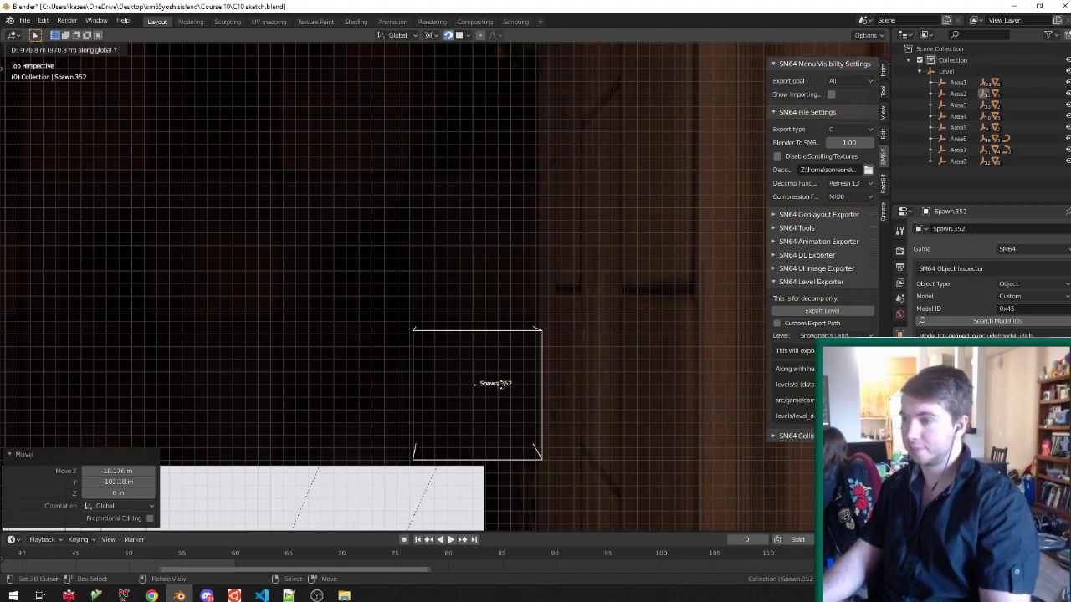
left_click(501, 384)
Raise both boxes beside the wall 350 m along Z and save the file.
key("KP_Decimal")
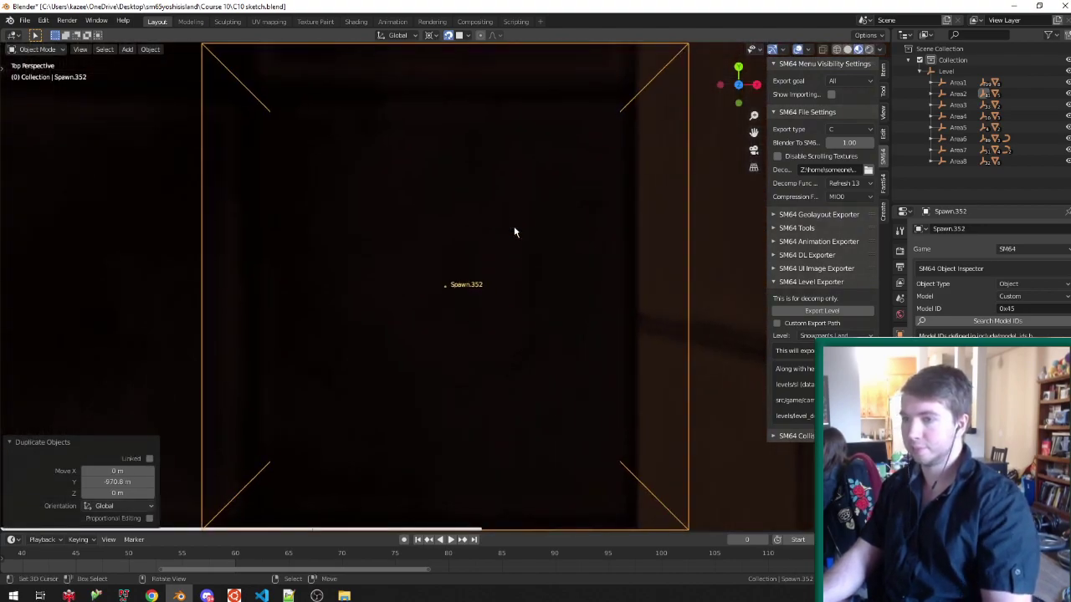
scroll(470, 237, "down", 7)
middle_click_drag(378, 263, 280, 227)
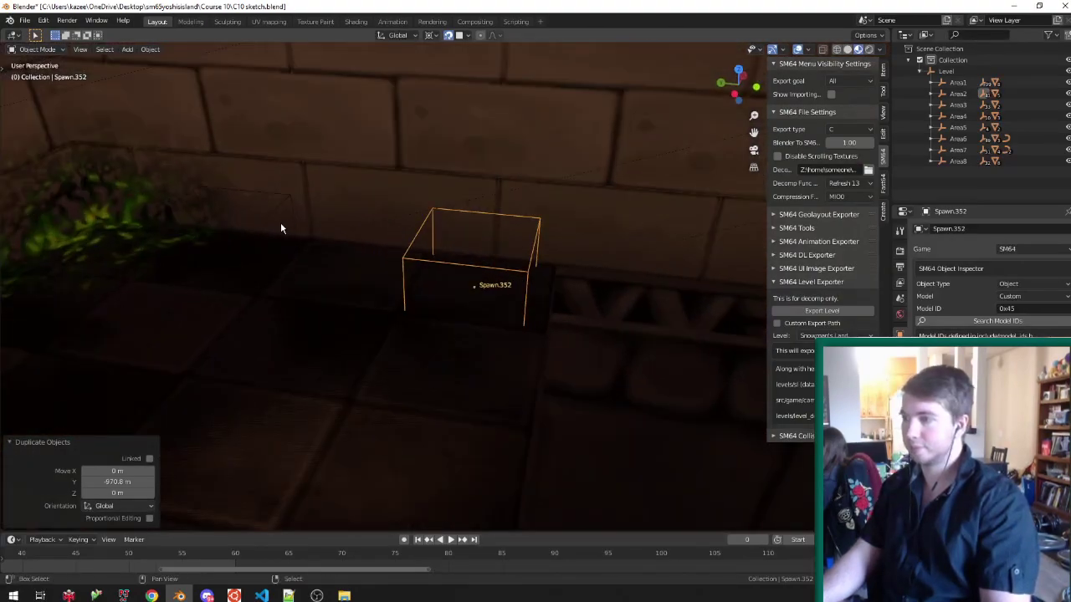
left_click(278, 215, "shift")
key("g")
key("z")
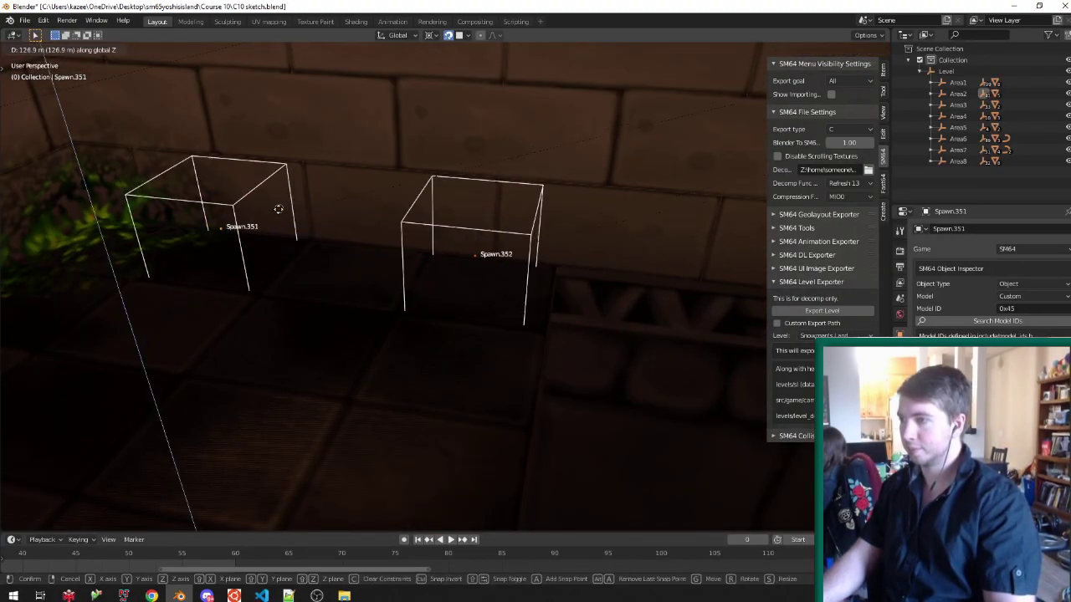
left_click(413, 204)
scroll(483, 221, "down", 6)
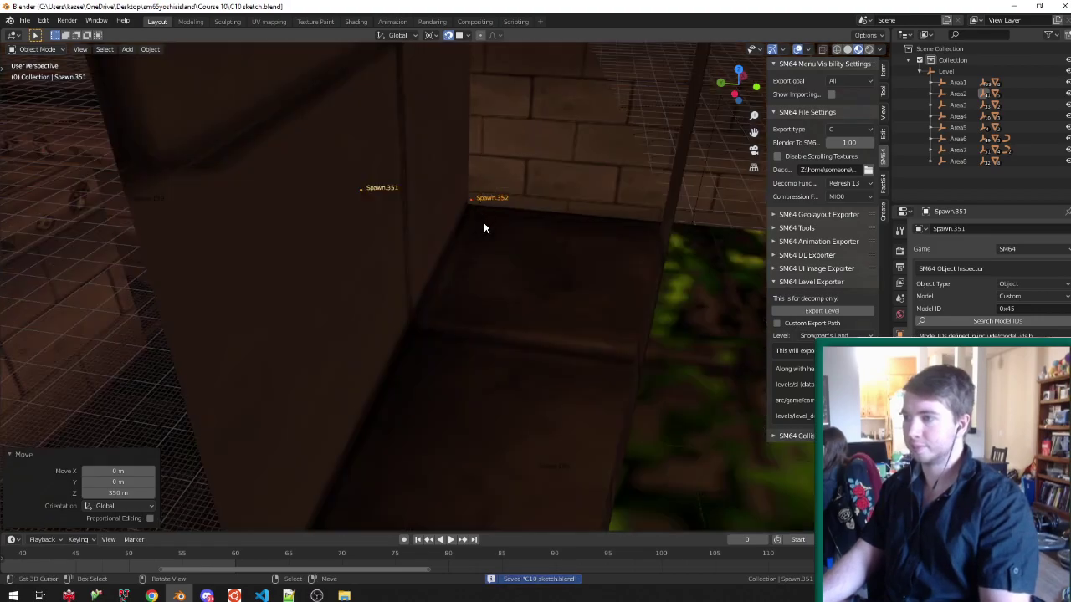
key("ctrl+s")
middle_click_drag(492, 235, 507, 259)
scroll(527, 251, "up", 4)
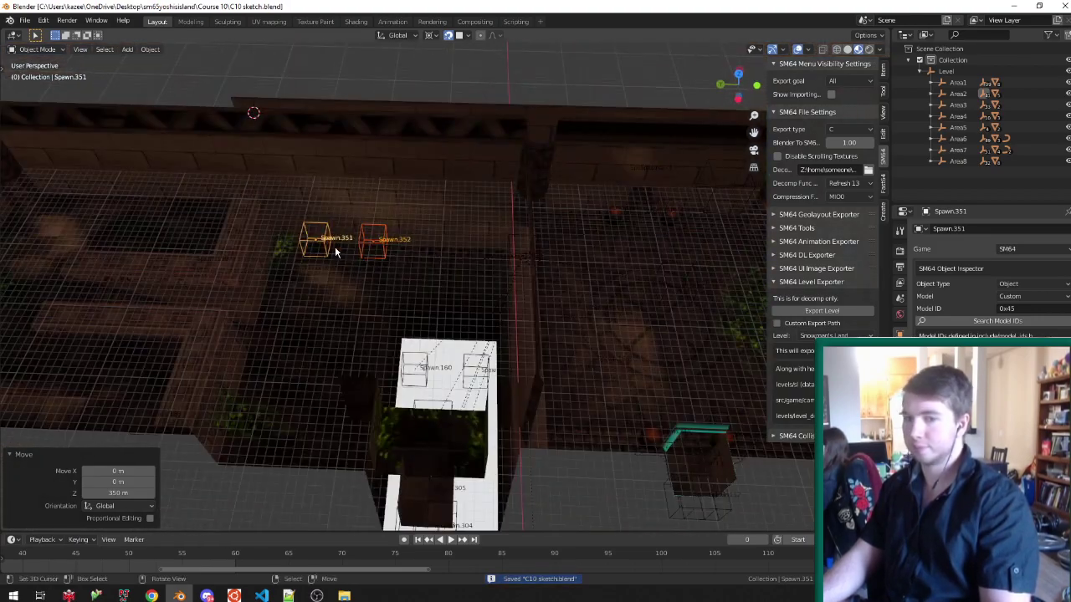
scroll(347, 239, "up", 3)
middle_click_drag(363, 226, 382, 182)
scroll(453, 247, "up", 5)
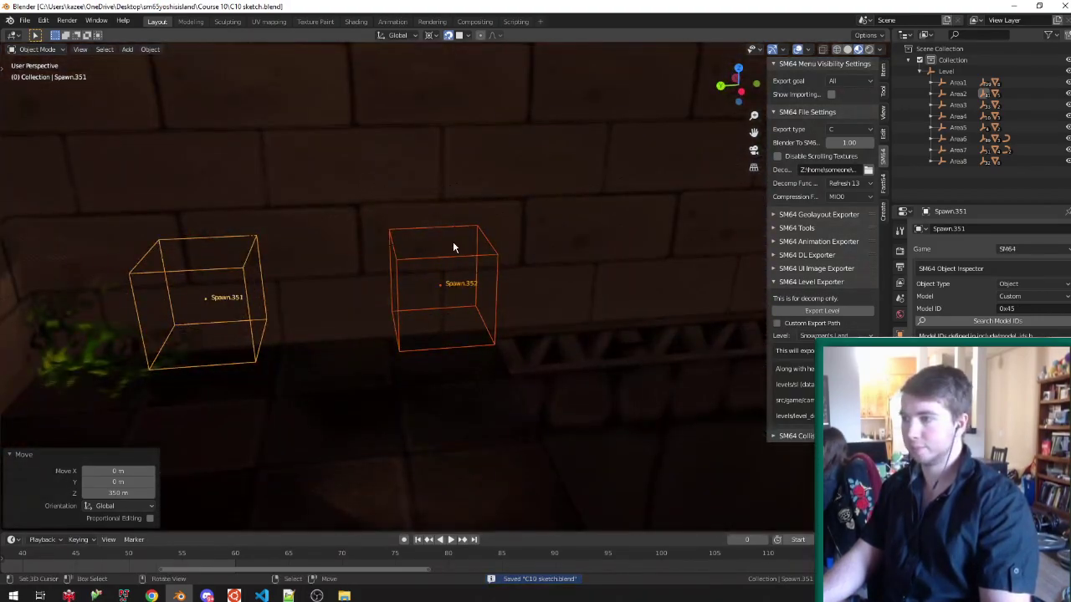
Duplicate the wall box farther from the vines straight upward, raise the copy another 411.61 m, and save the file.
left_click(454, 255)
scroll(470, 260, "down", 3)
scroll(456, 260, "up", 3)
scroll(464, 260, "down", 4)
scroll(481, 271, "down", 8)
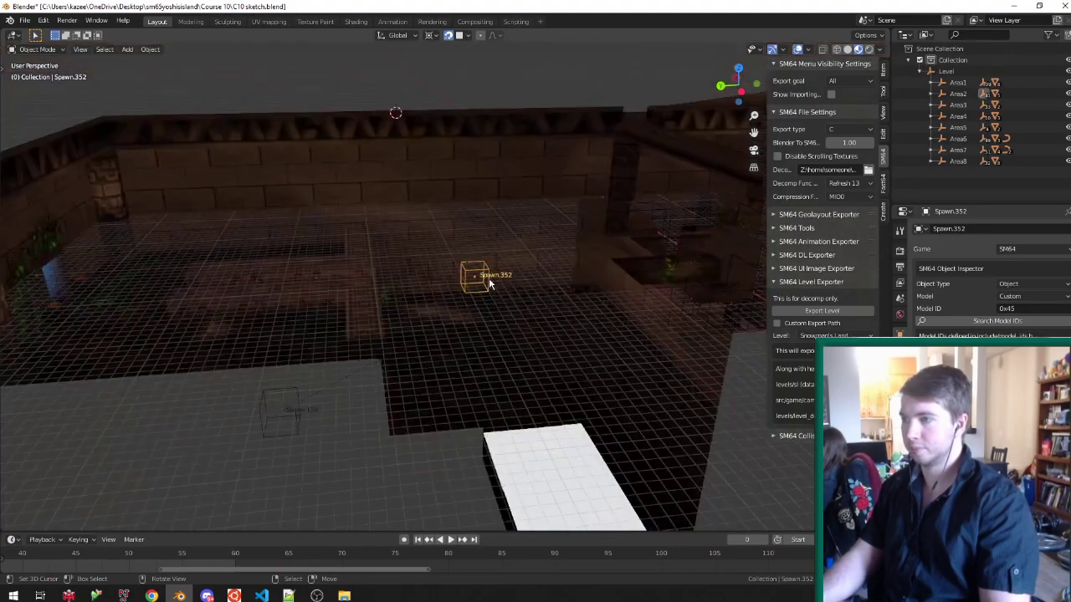
scroll(418, 239, "up", 7)
middle_click_drag(356, 226, 493, 274)
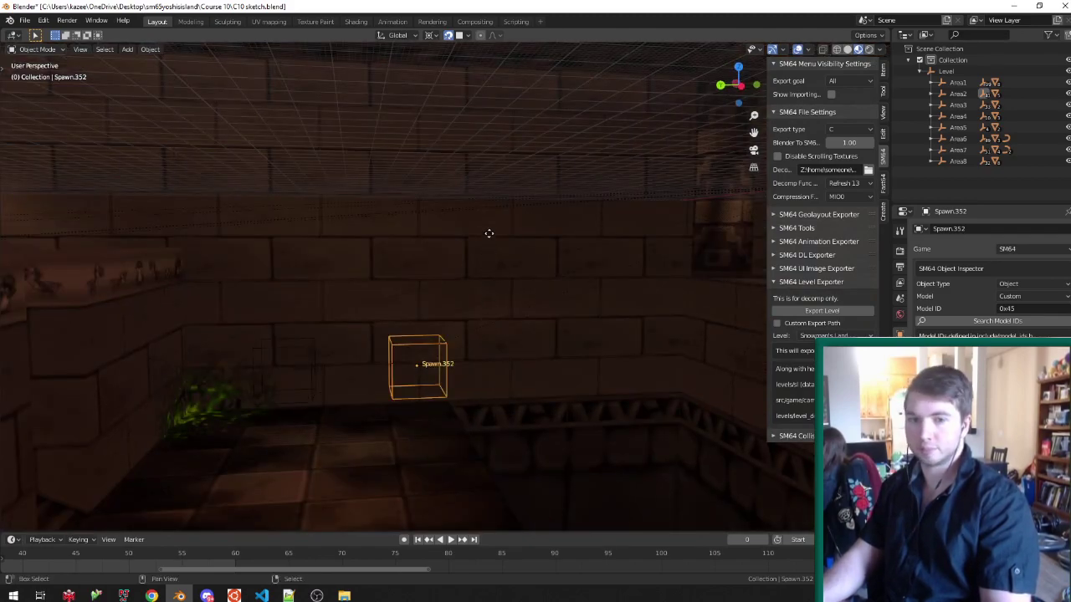
key("shift+d")
key("z")
left_click(502, 272)
key("g")
key("z")
left_click(489, 230)
key("ctrl+s")
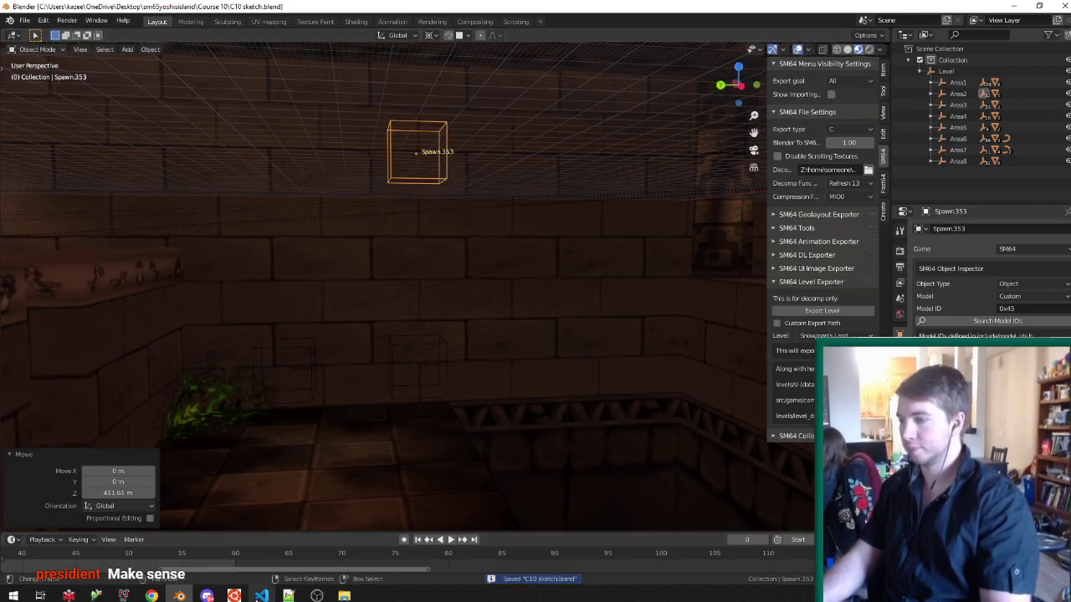
Switch to Visual Studio Code and find "yoshicoin" in behavior_data.c.
left_click(261, 595)
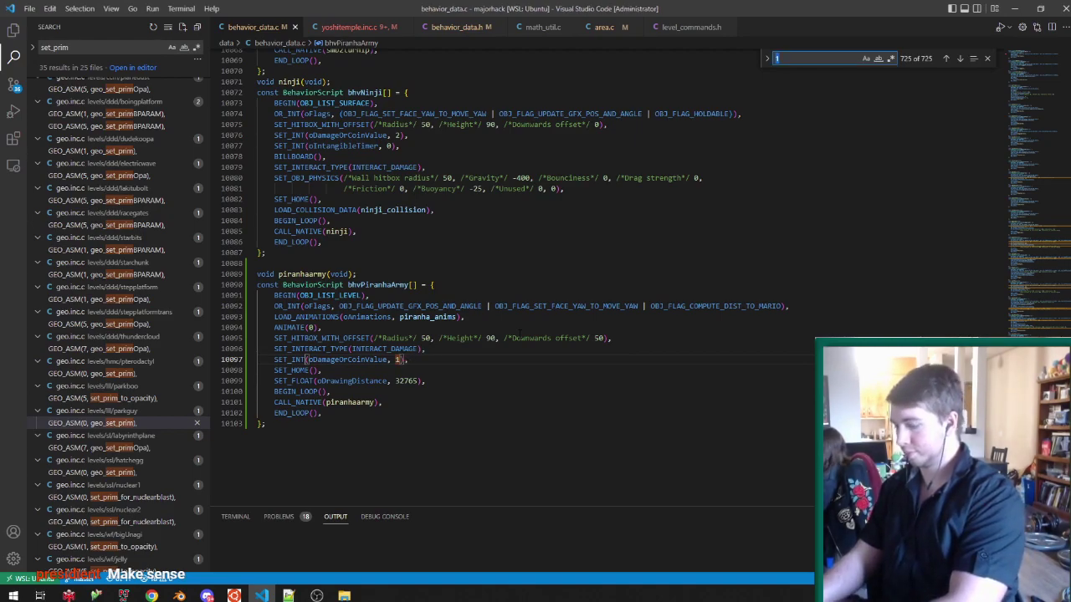
key("ctrl+f")
type("bhvEff")
key("BackSpace")
key("BackSpace")
type("ggcoin")
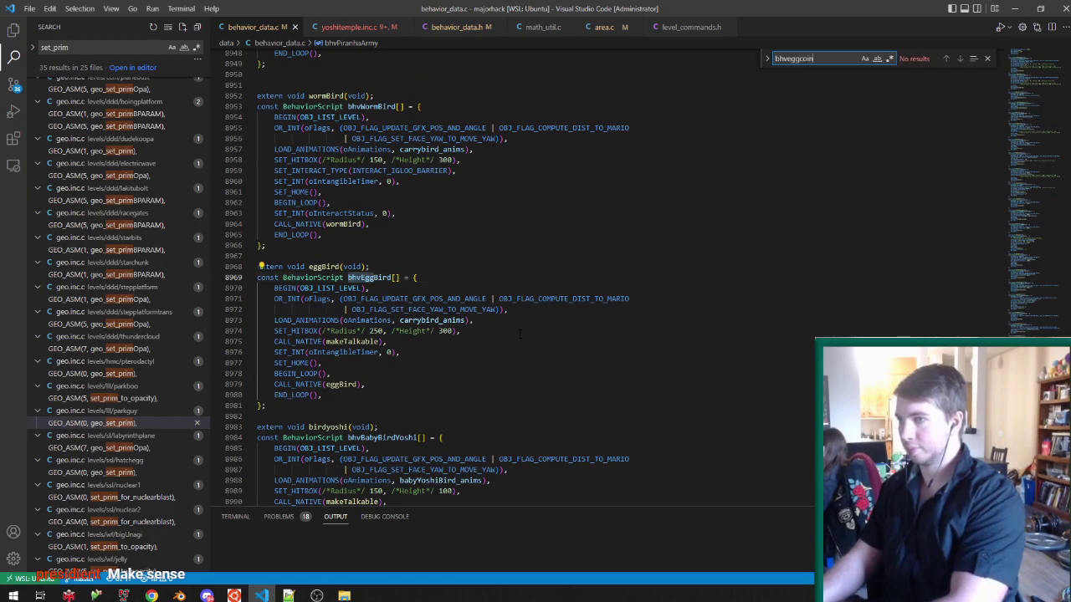
key("ctrl+a")
type("yoshicoin")
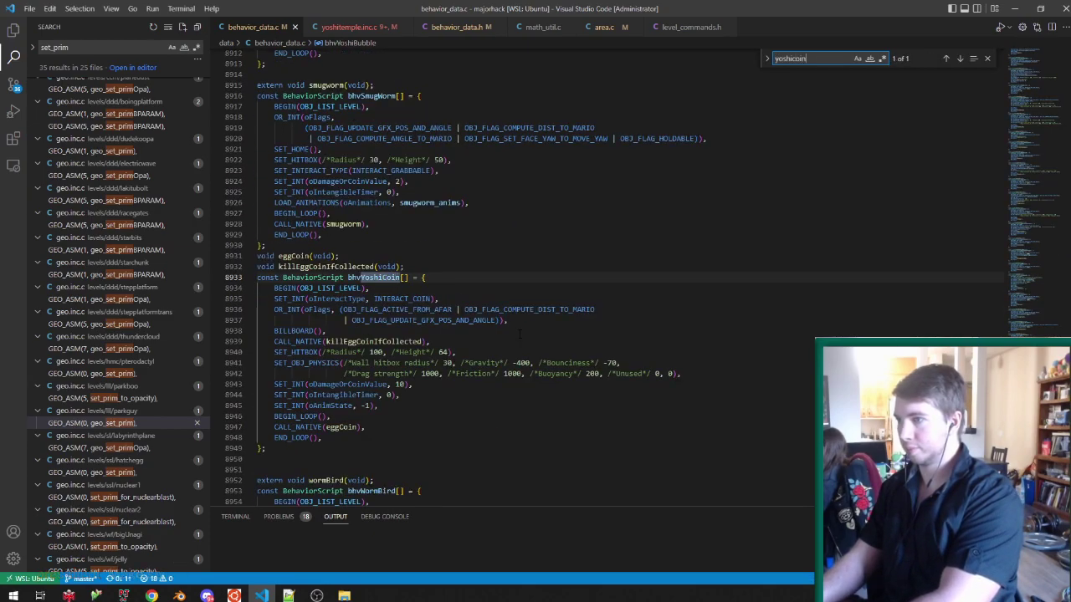
Copy the behavior name bhvYoshiCoin and search the whole project for it.
double_click(372, 267)
double_click(377, 277)
key("ctrl+c")
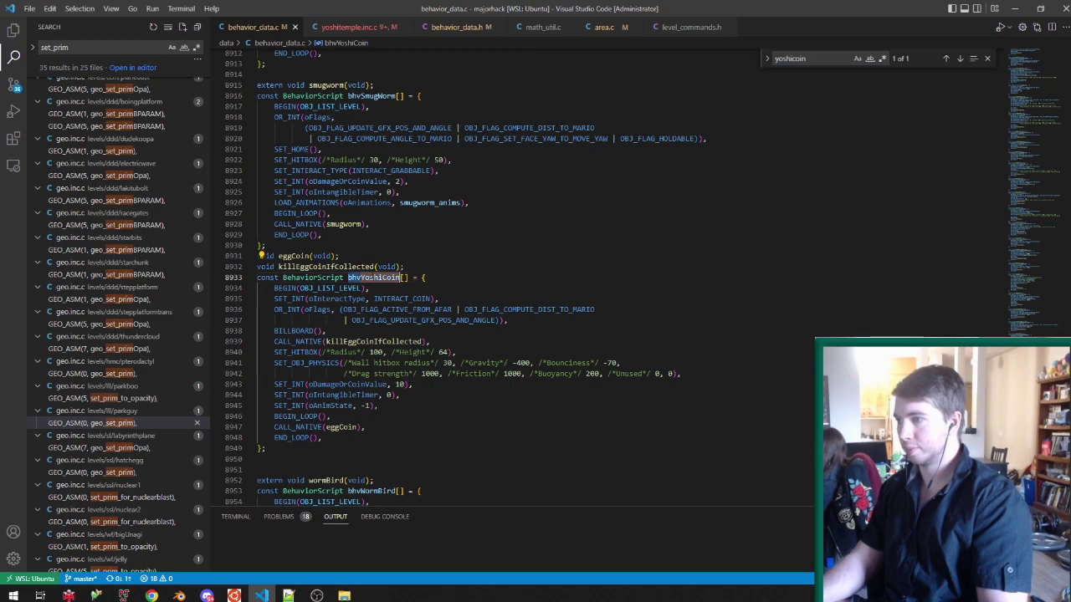
key("ctrl+a")
key("ctrl+v")
Save C10 sketch.blend in Blender, and review the bhvYoshiCoin search results in Visual Studio Code.
left_click_drag(472, 9, 1069, 51)
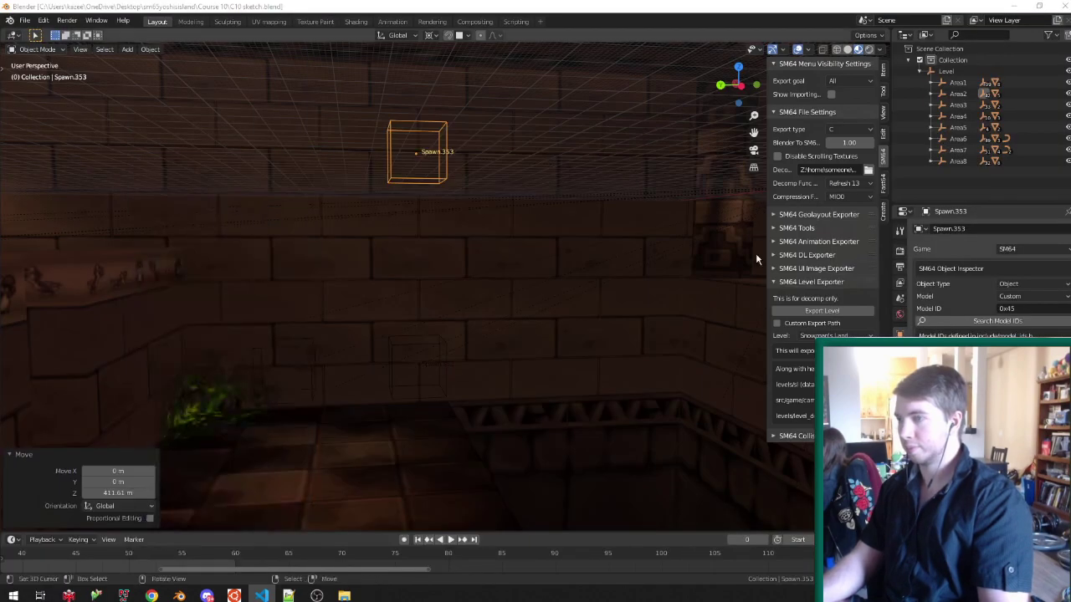
left_click(1033, 362)
key("ctrl+s")
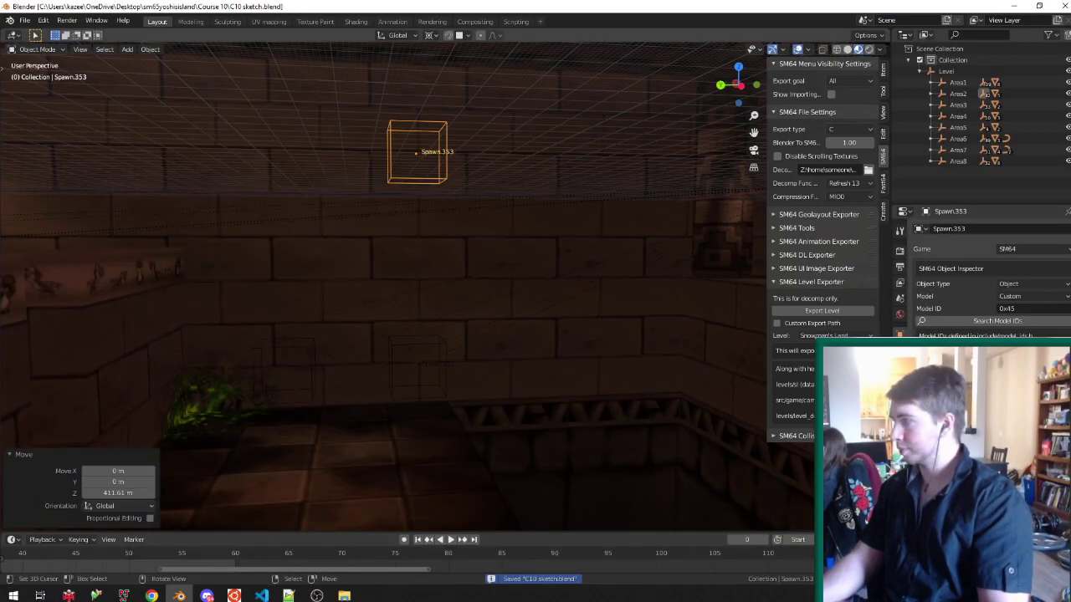
key("alt+Tab")
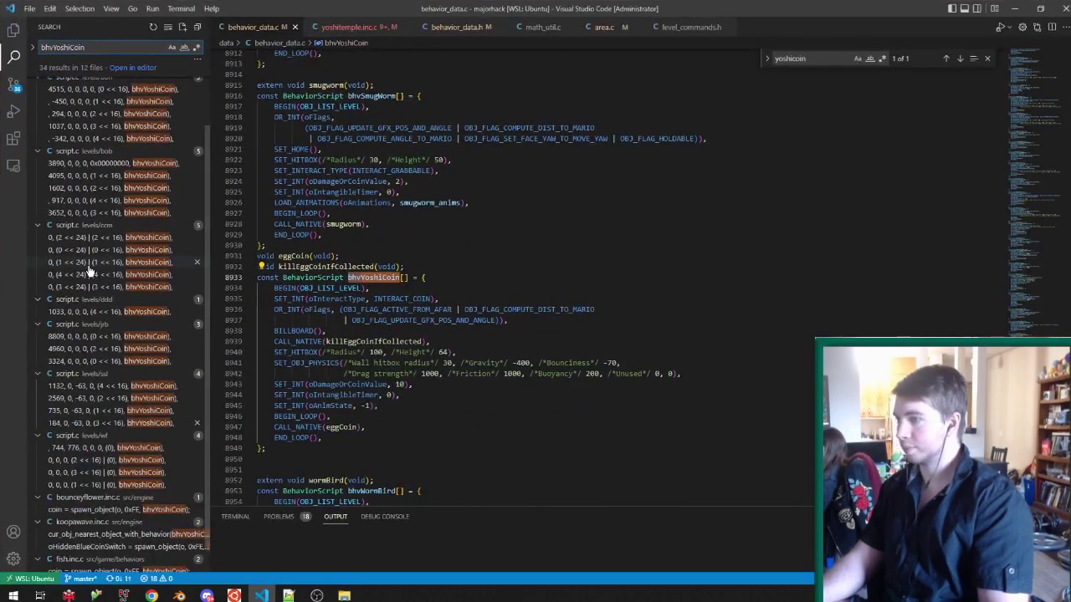
scroll(94, 302, "down", 1)
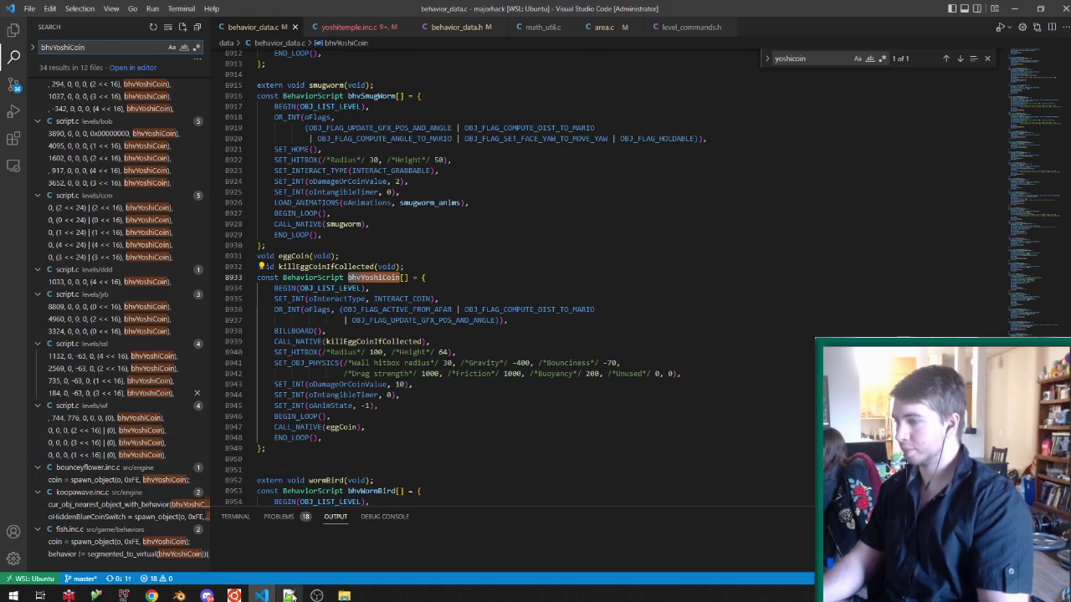
In super mario 32.txt in Notepad++, write yoshicoin note "1. one from bomb flower in wall (inside)" and number the praying shyguy note 2.
left_click(288, 596)
left_click(408, 161)
left_click(427, 156)
left_click(429, 159)
key("BackSpace")
type("1. one from bomb flower in awll")
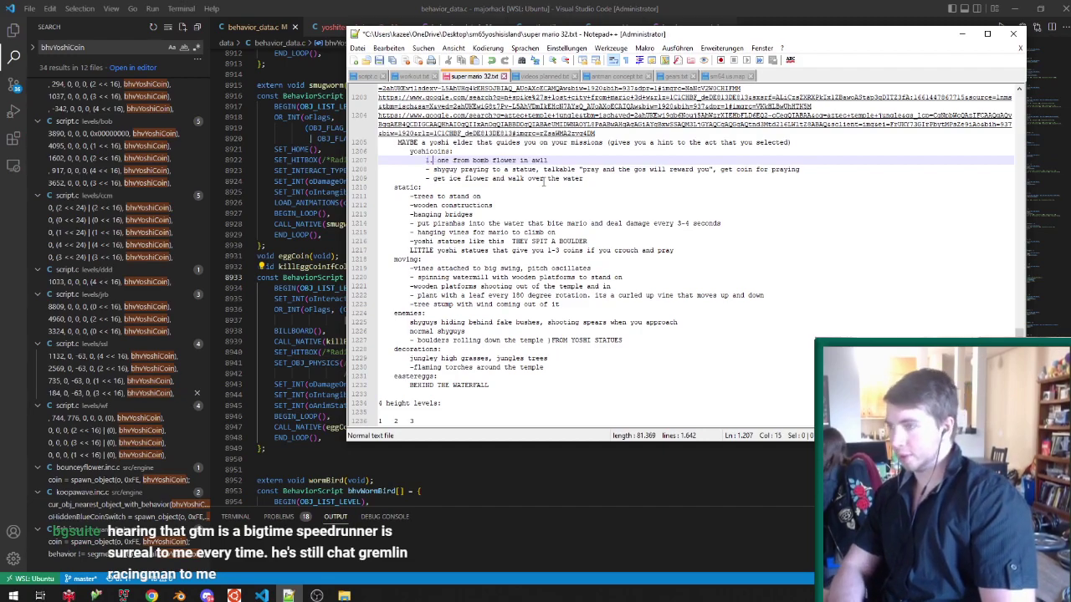
key("Down")
key("BackSpace")
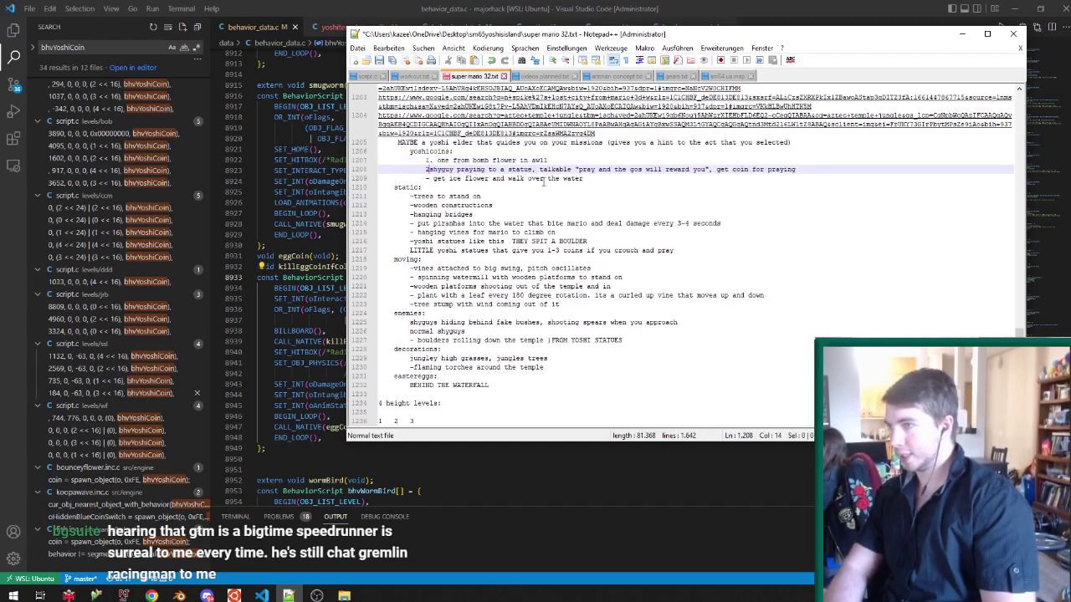
type(".")
left_click(585, 159)
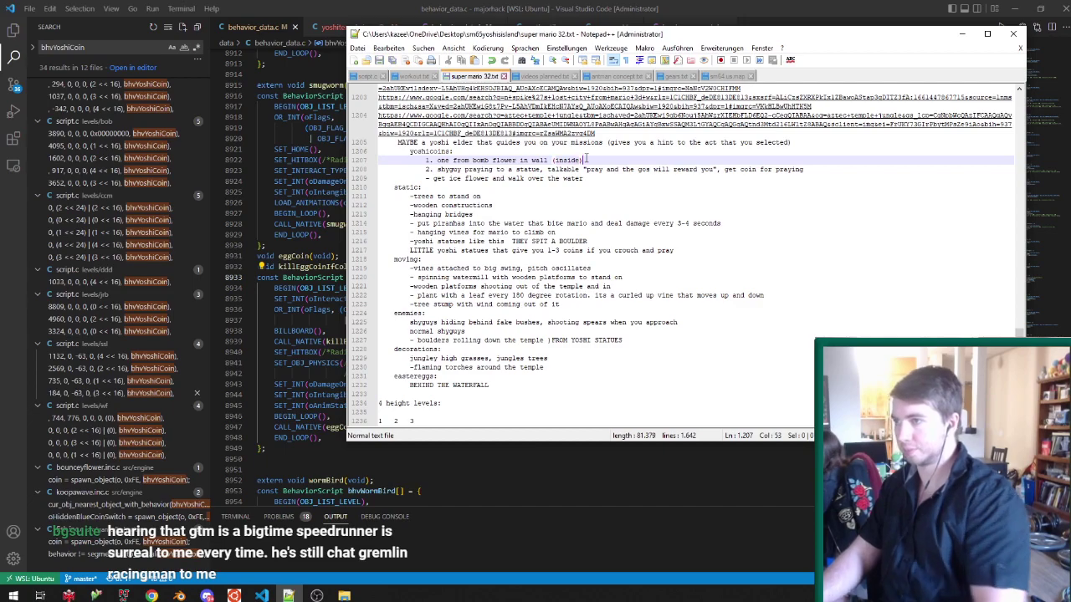
Insert separate lines numbered 1 to 5 directly under the yoshicoins heading.
key("Up")
key("End")
key("Return")
type("1")
key("Return")
type("2")
key("Return")
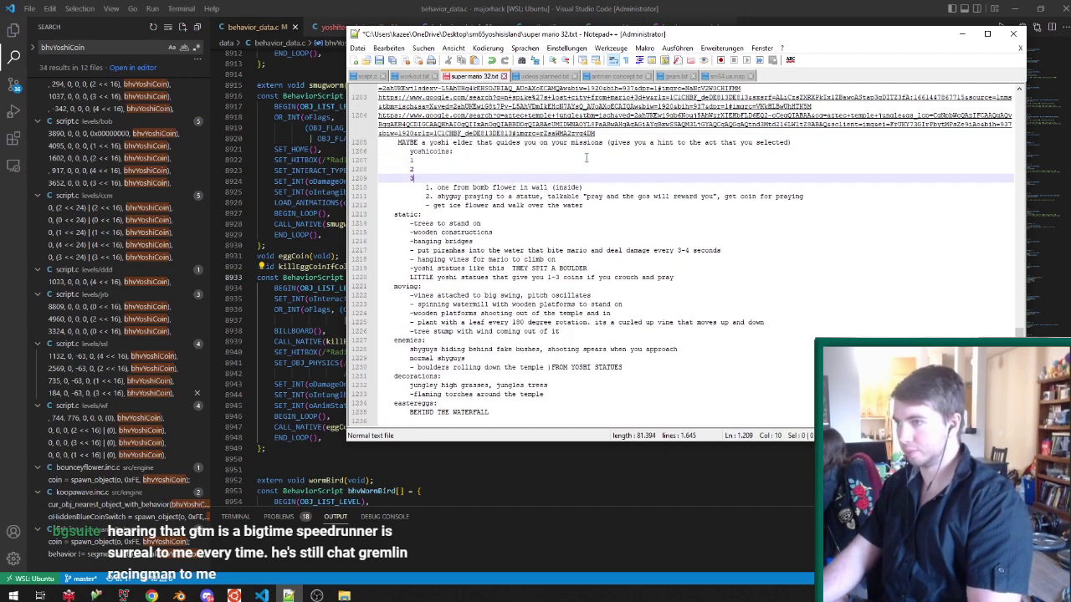
type("3")
key("Return")
type("4")
key("Return")
Move the bomb flower note to yoshicoin line 5 and write "pillar that goes up in temple" on line 4.
left_click_drag(582, 205, 438, 205)
key("ctrl+x")
left_click(449, 198)
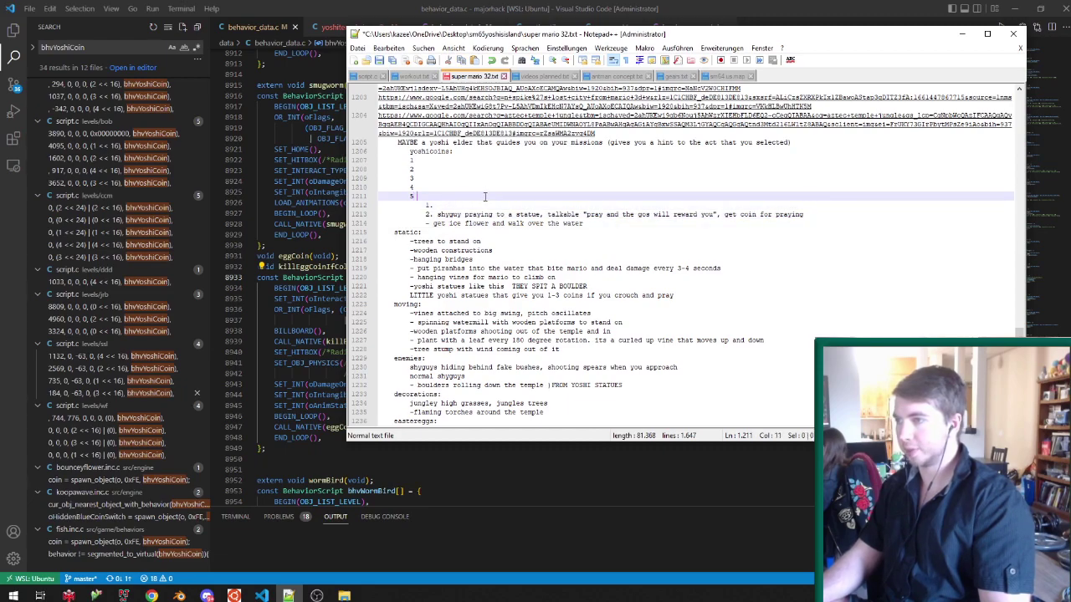
left_click(518, 186)
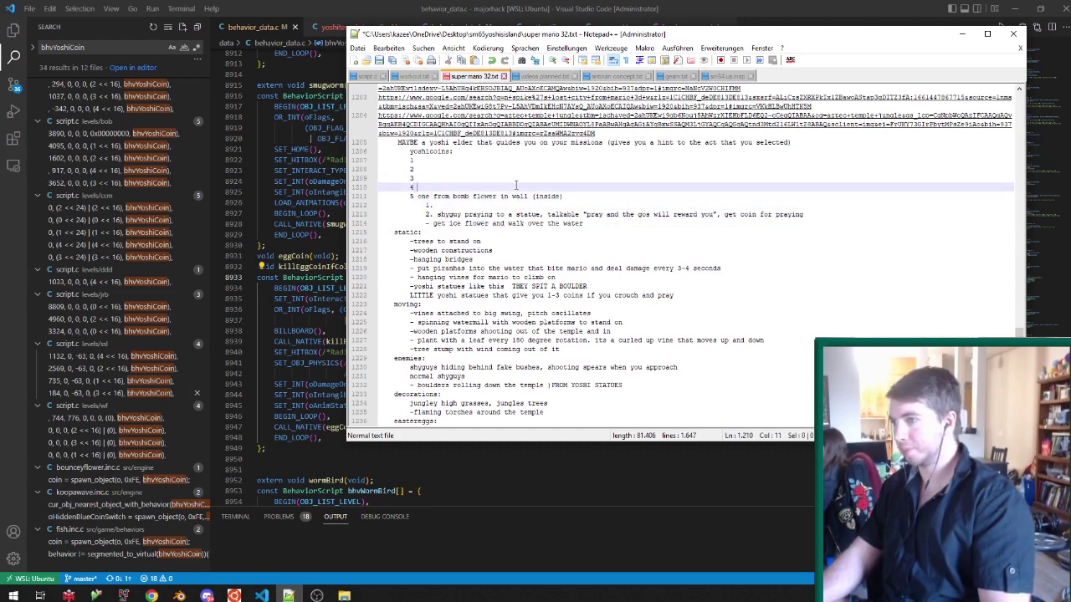
type("pillar that goes up in temple")
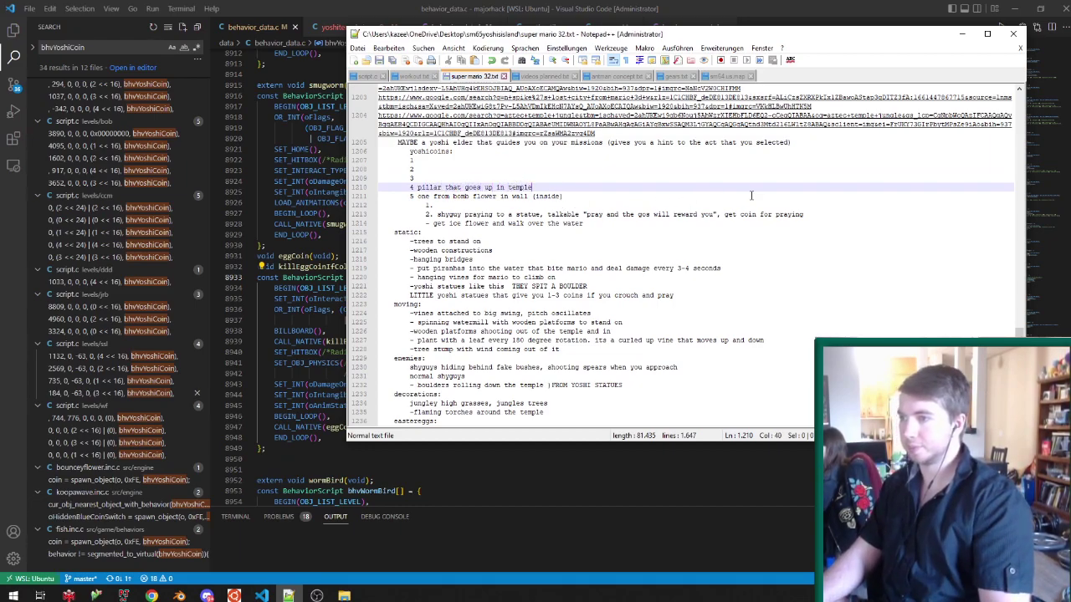
Move the ice flower note to yoshicoin line 3 and delete the leftover indented notes below line 5.
left_click_drag(602, 226, 435, 224)
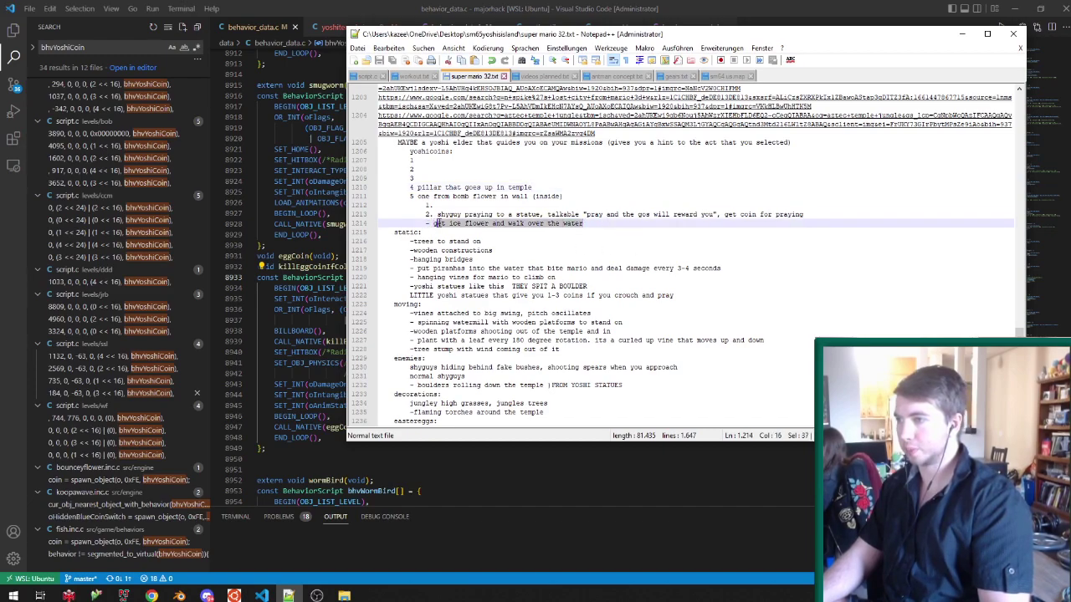
key("ctrl+x")
left_click(459, 170)
left_click(455, 178)
left_click_drag(465, 223, 637, 198)
key("Delete")
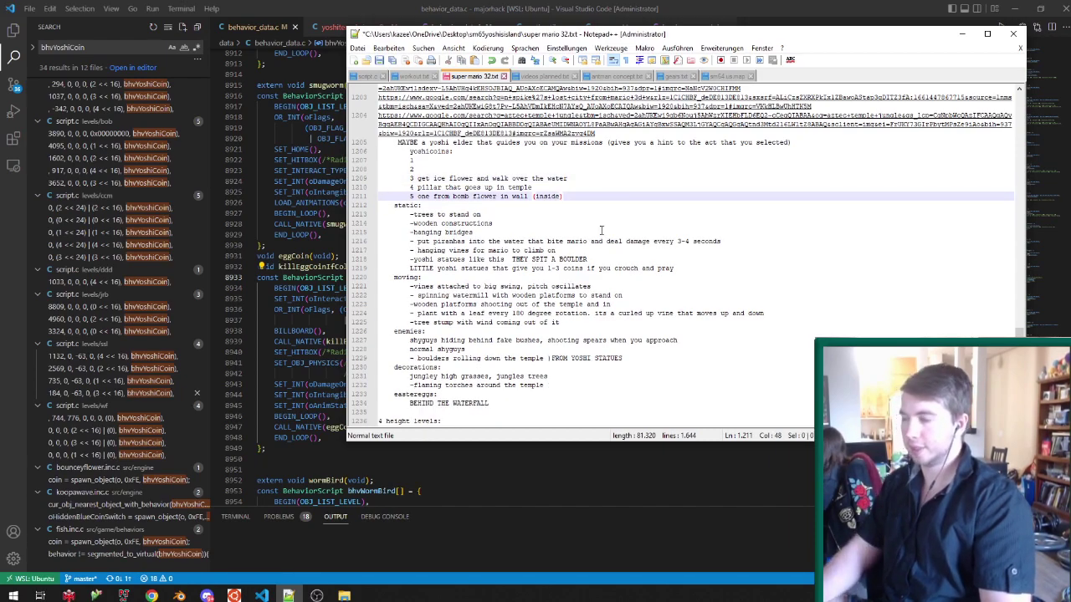
Switch to Visual Studio Code and open the second bhvYoshiCoin search result in levels/ssl/script.c to look up its model ID.
left_click(235, 595)
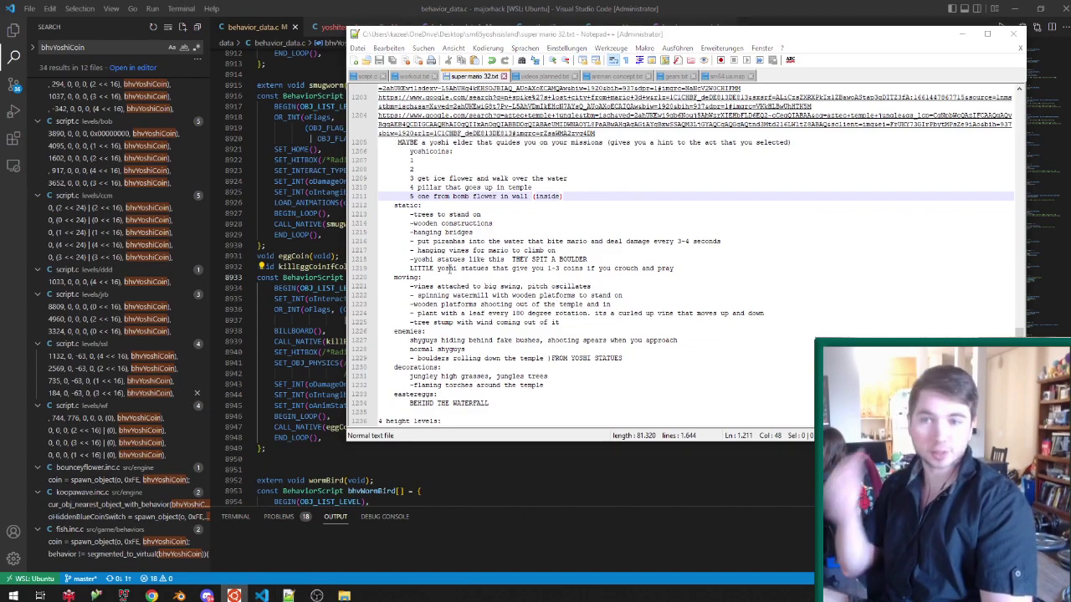
left_click(179, 596)
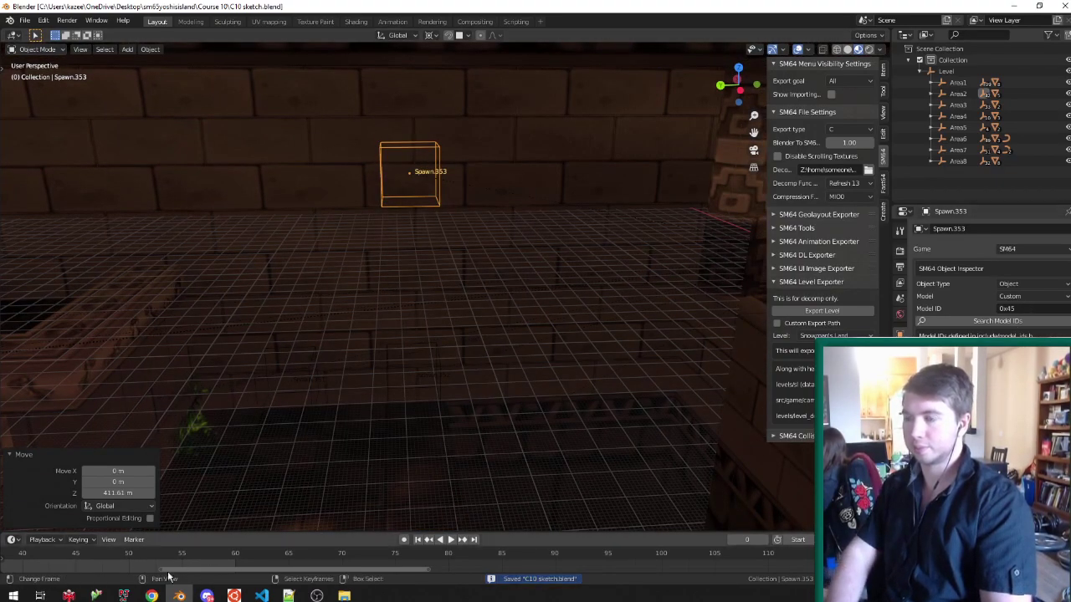
left_click(263, 595)
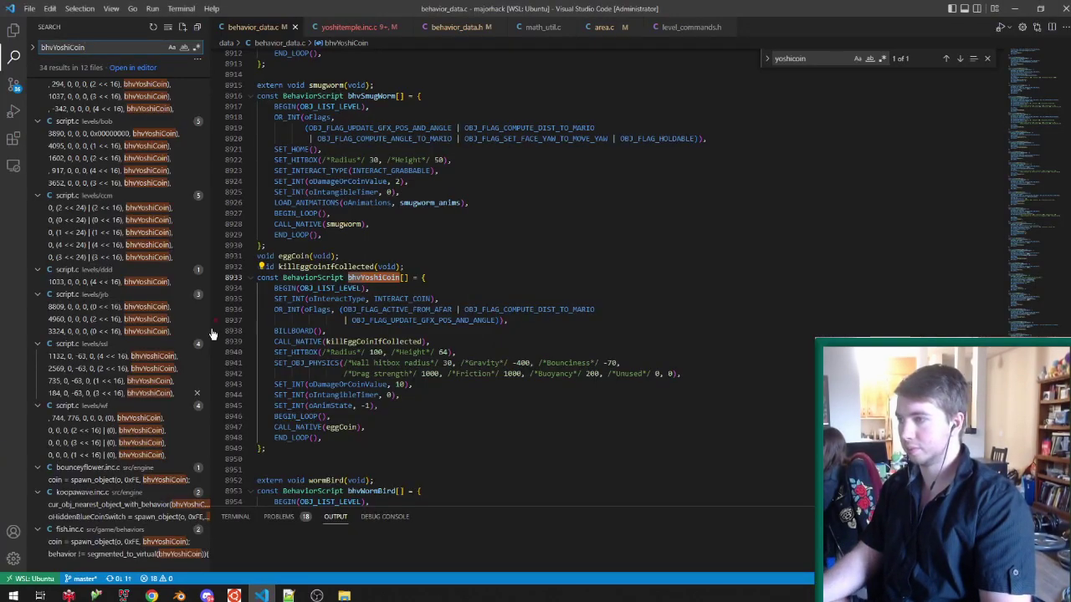
left_click(134, 368)
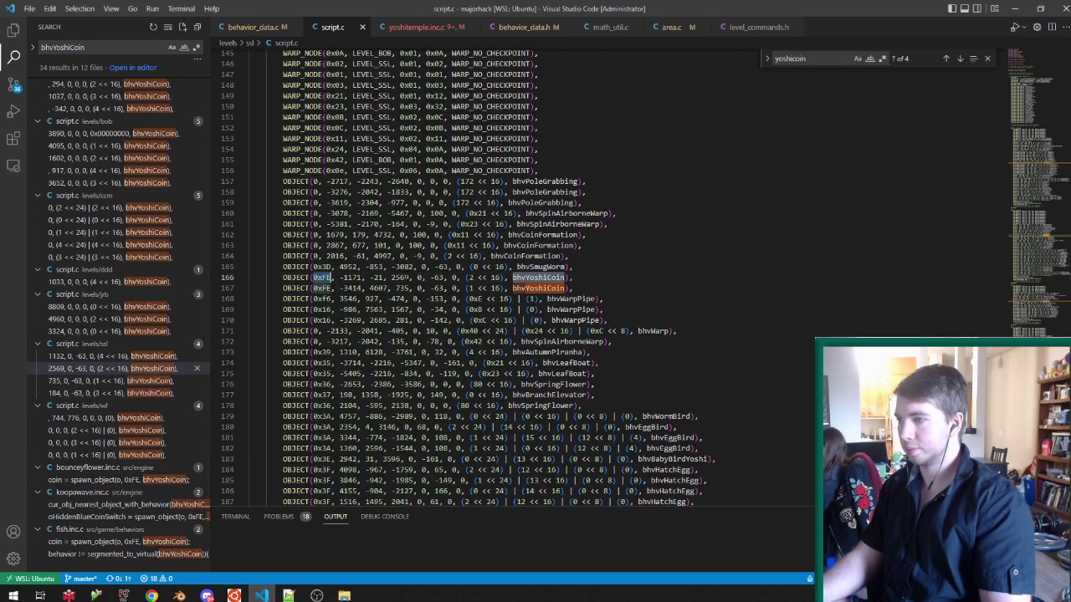
Switch to Blender, save C10 sketch.blend, and select the Level root object.
left_click(1015, 9)
left_click(1008, 297)
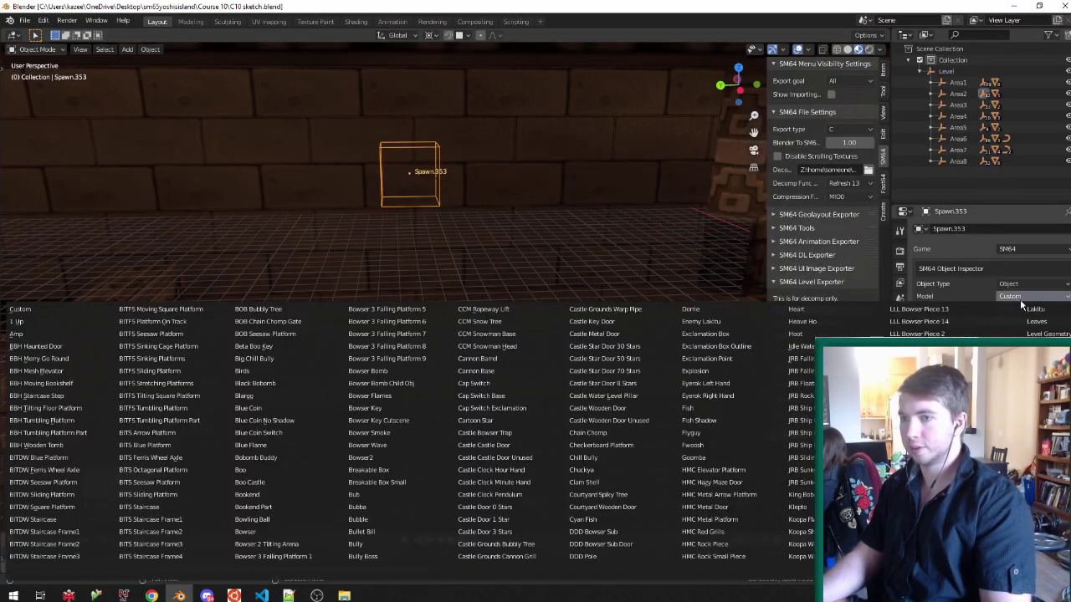
key("ctrl+s")
left_click(948, 71)
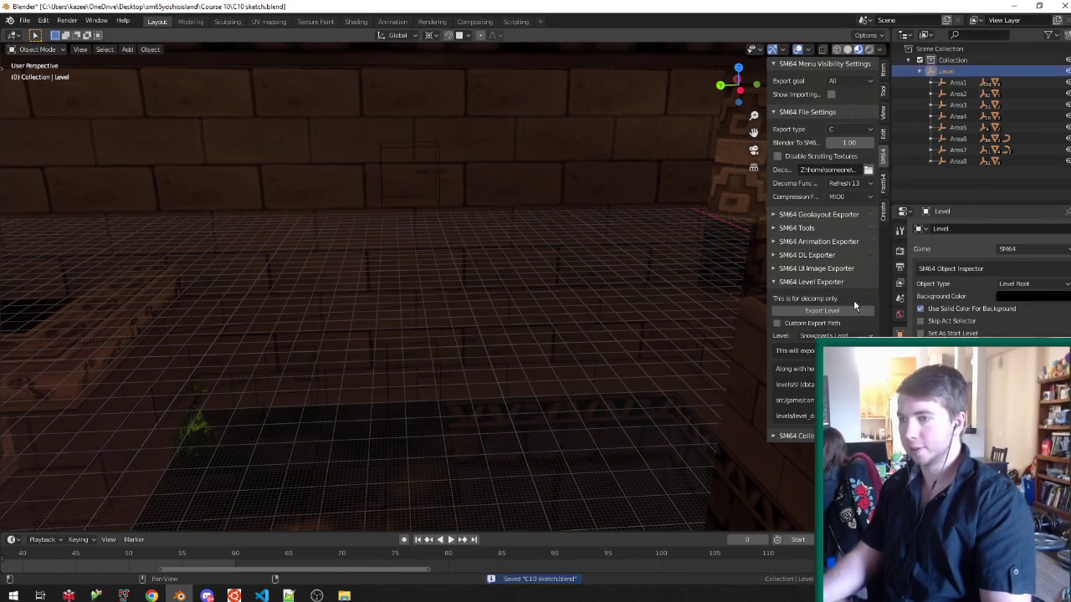
Search the project in Visual Studio Code for "coincolo" and open the yoshiCoinColors array in mario.c.
left_click(262, 595)
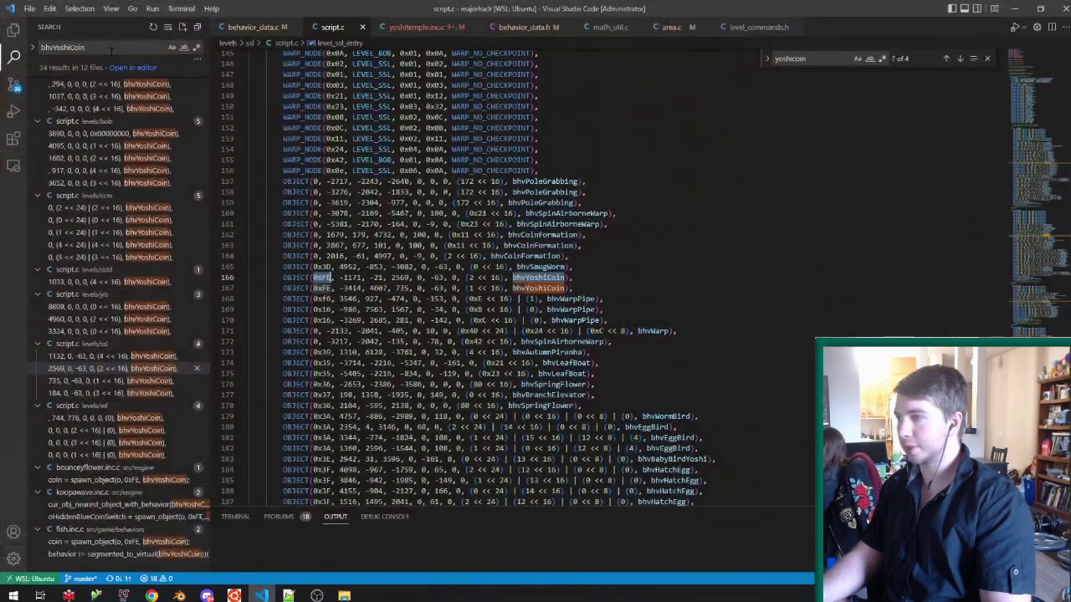
type("yoshi")
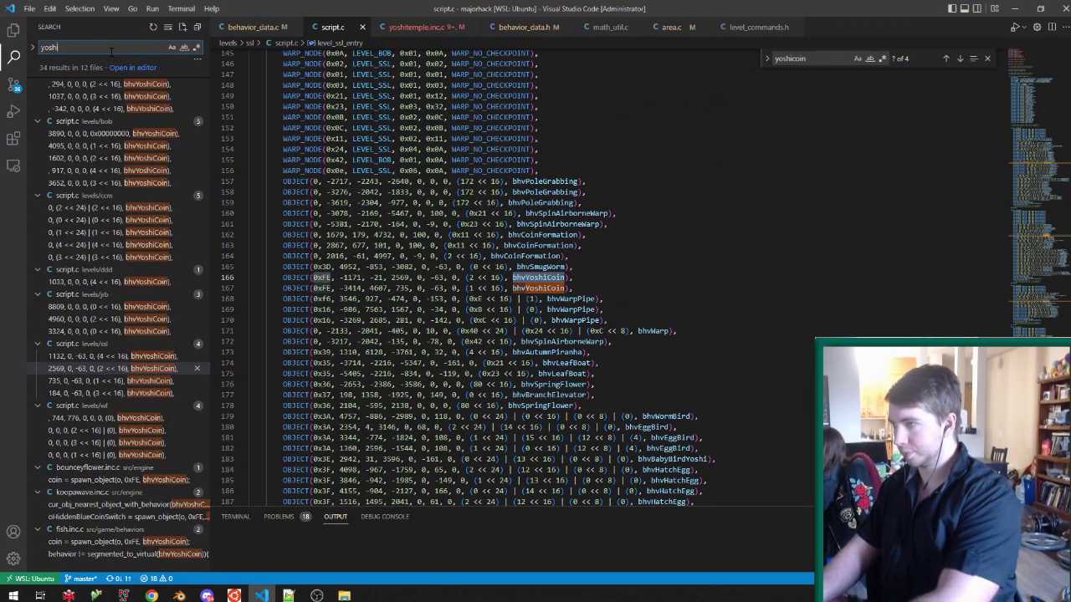
type("co")
key("ctrl+a")
type("eggcoin")
key("ctrl+a")
type("coin")
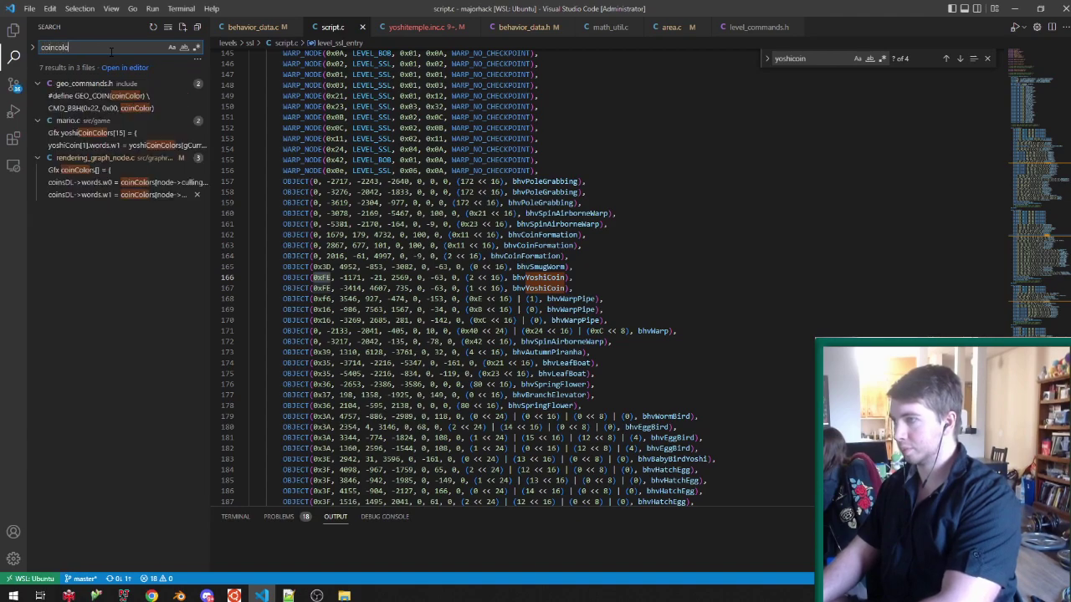
left_click(88, 133)
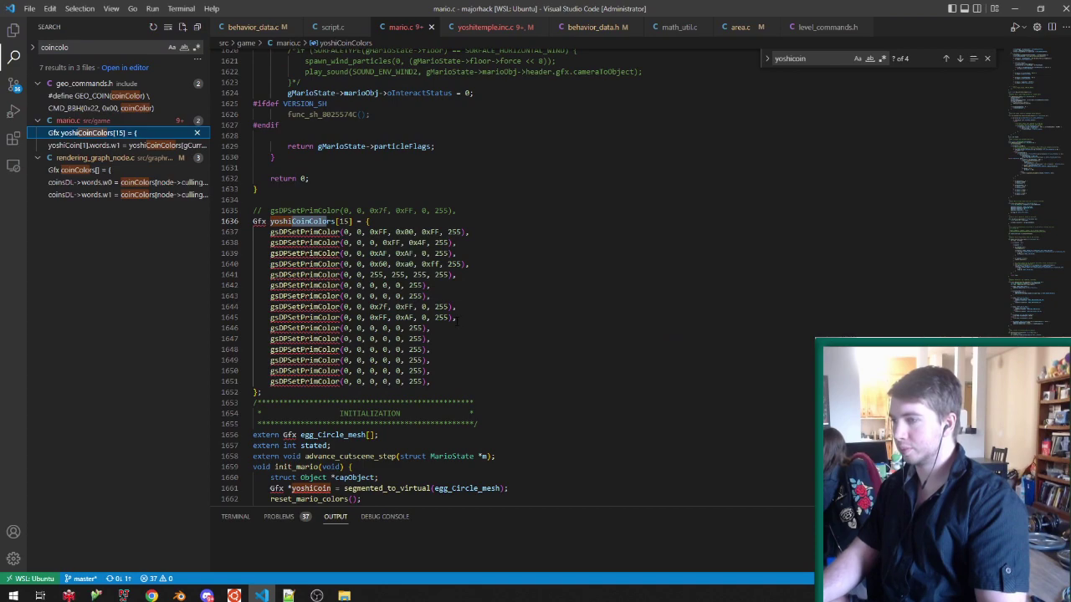
Enter hexadecimal colour components in the gsDPSetPrimColor entry on line 1646 of yoshiCoinColors and save mario.c.
left_click(514, 234)
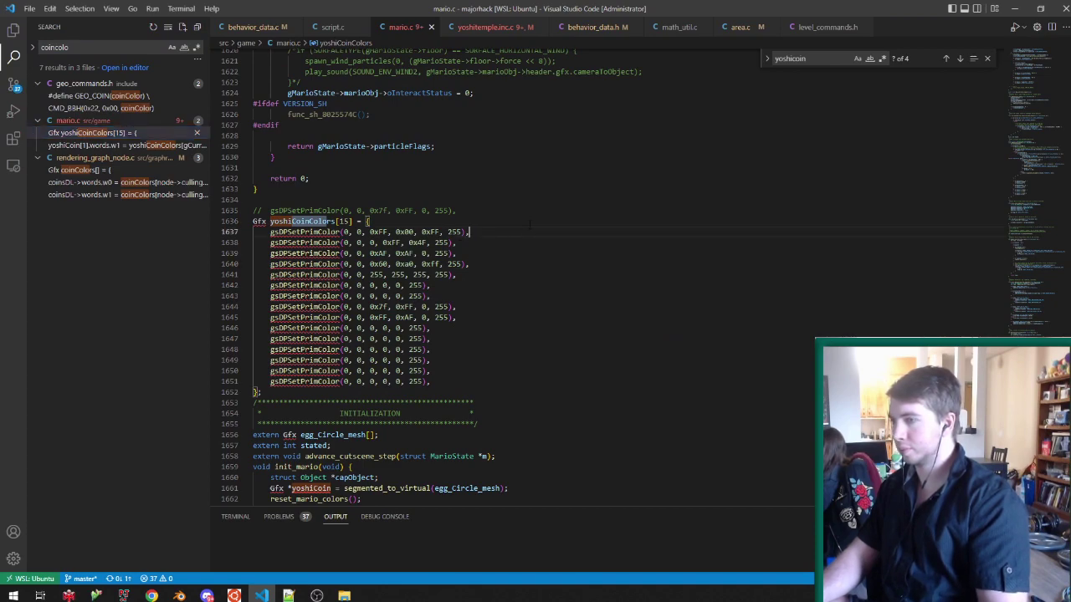
key("Down")
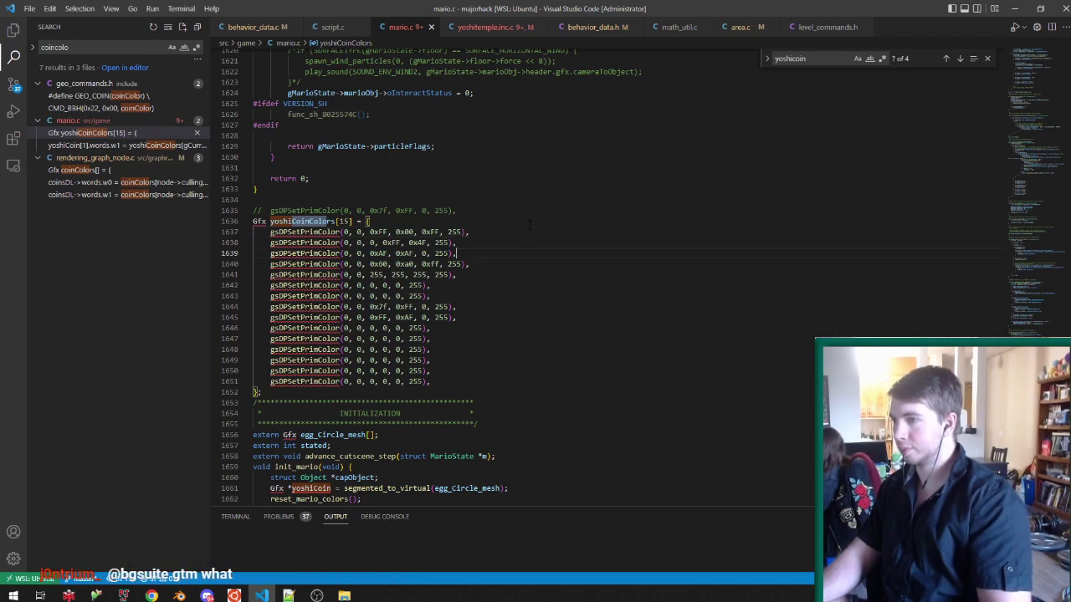
key("Down")
key("Down")
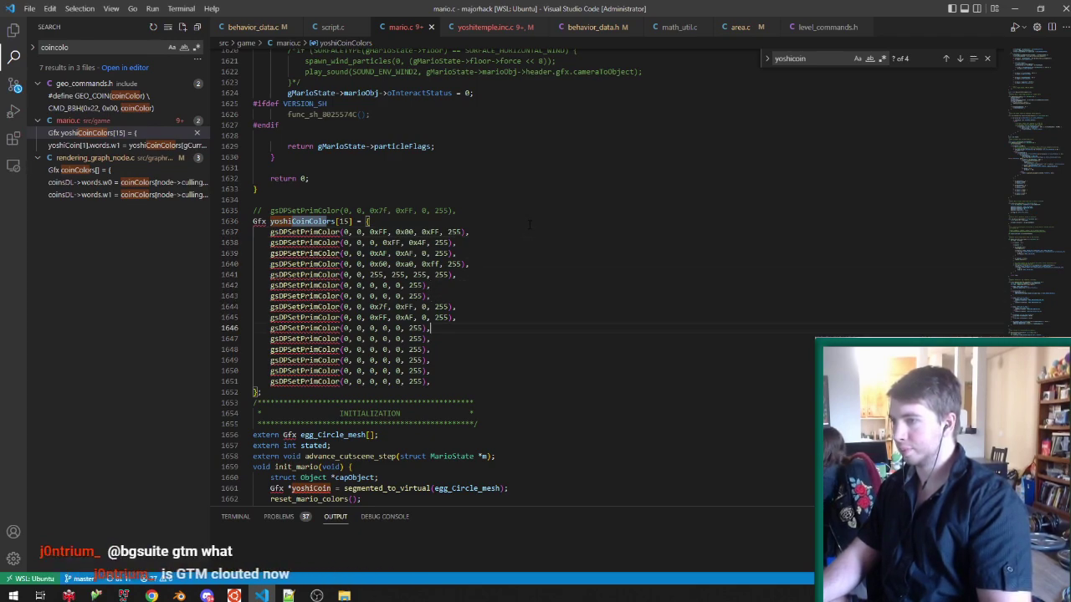
left_click(375, 328)
type("x3")
key("Right")
key("Right")
key("Right")
key("Right")
type("xy7")
key("ctrl+s")
Save C10 sketch.blend in Blender, and launch the listed ROM in Project64.
left_click(1011, 8)
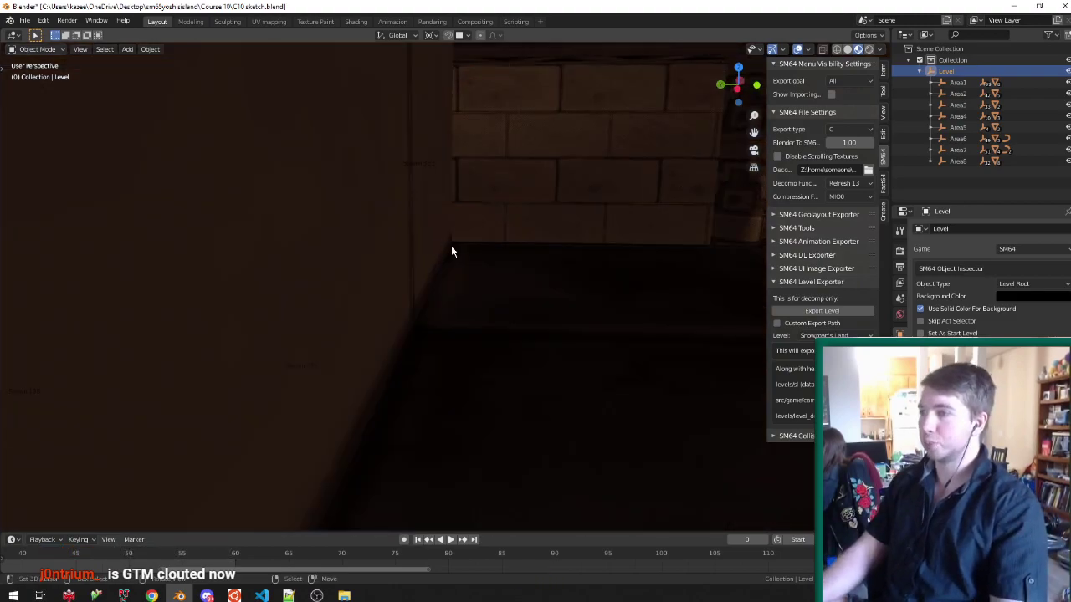
key("ctrl+s")
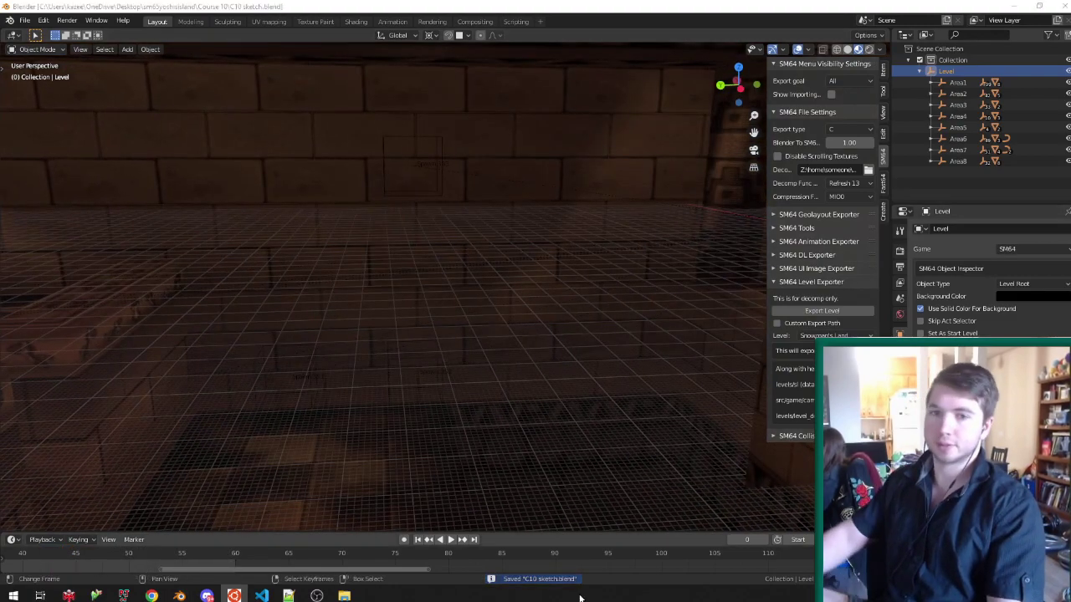
left_click(127, 596)
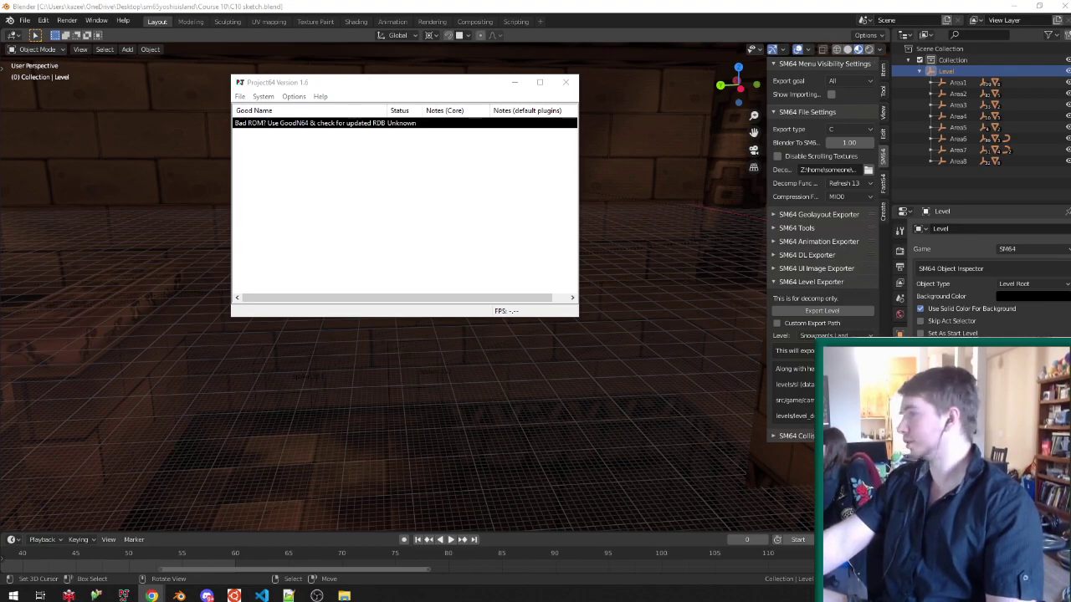
left_click(493, 407)
middle_click_drag(495, 409, 480, 409)
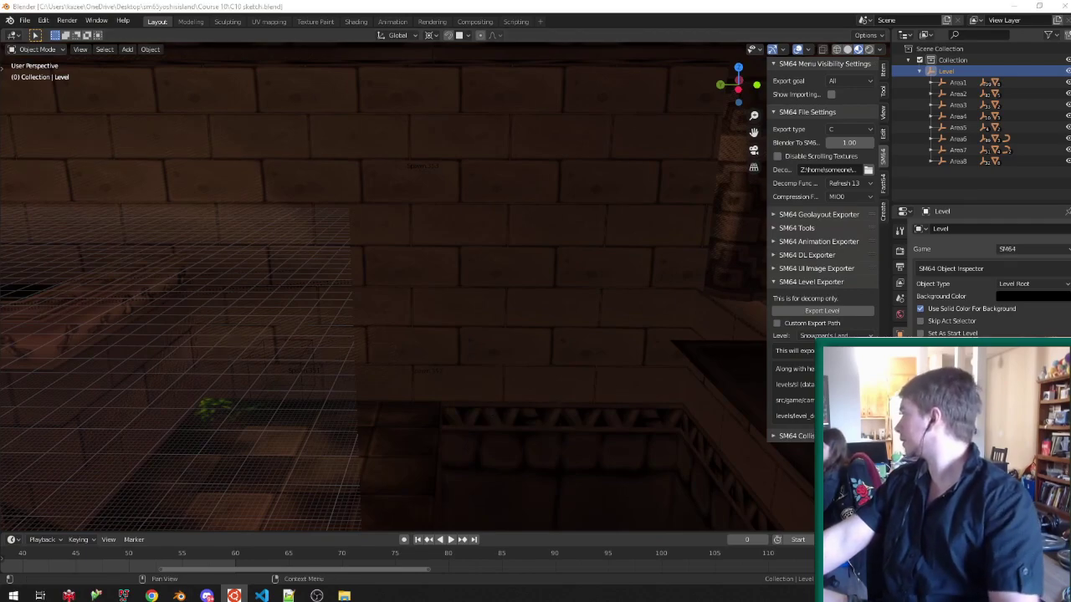
left_click(123, 595)
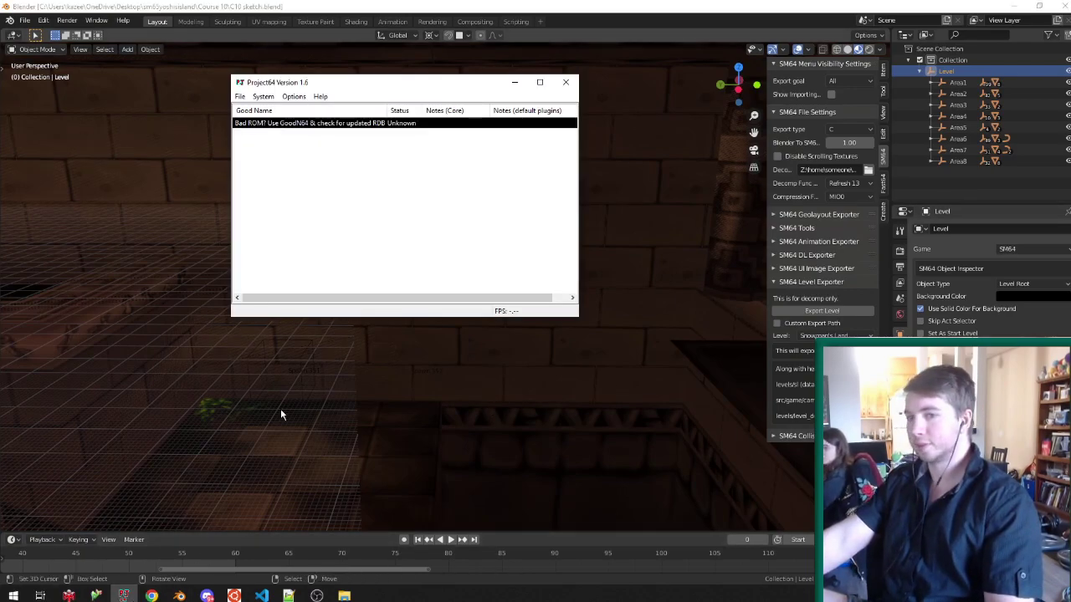
double_click(320, 125)
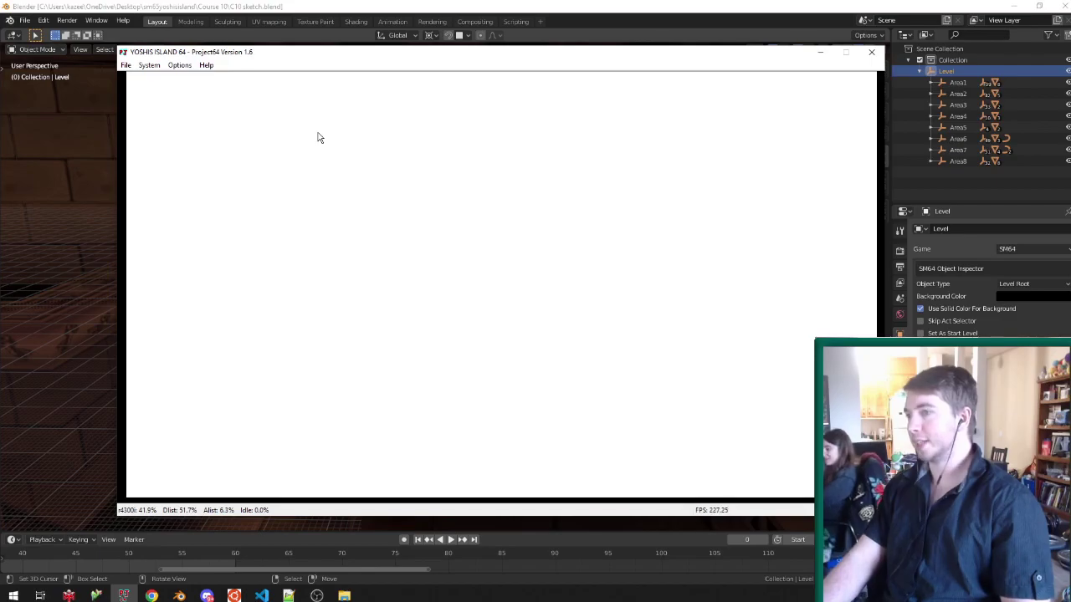
Walk Mario across the wooden bridge, through the temple entrance and into the dark inner hall.
key("Up")
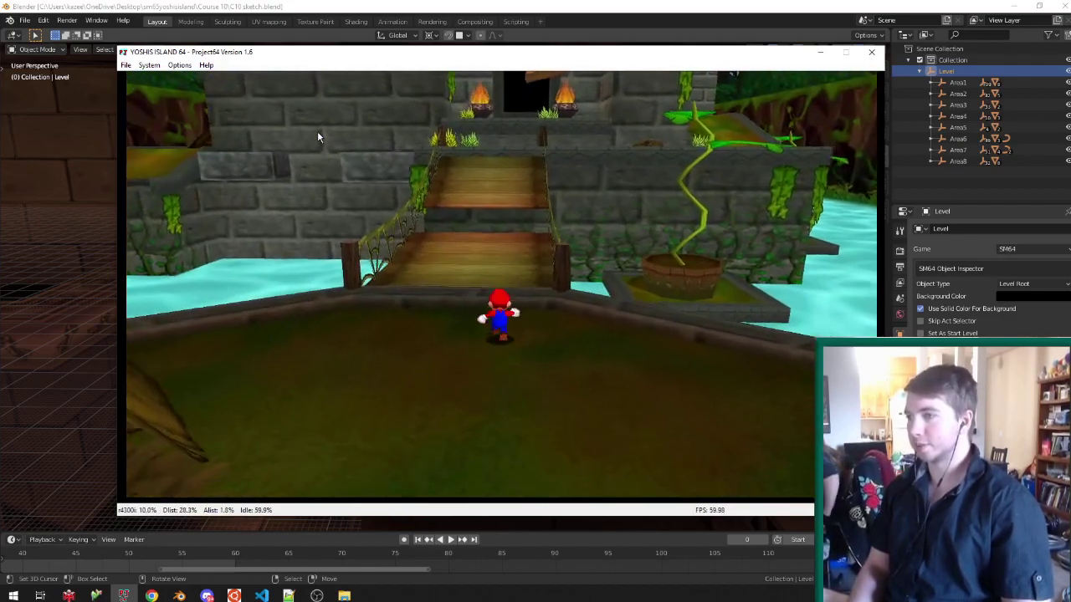
key("Up")
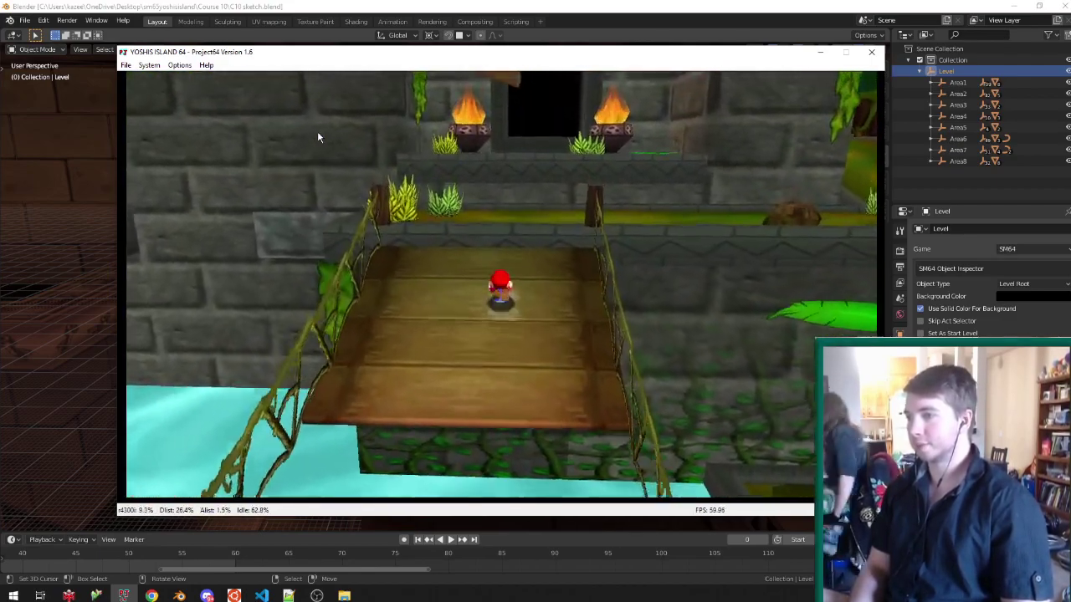
key("Up")
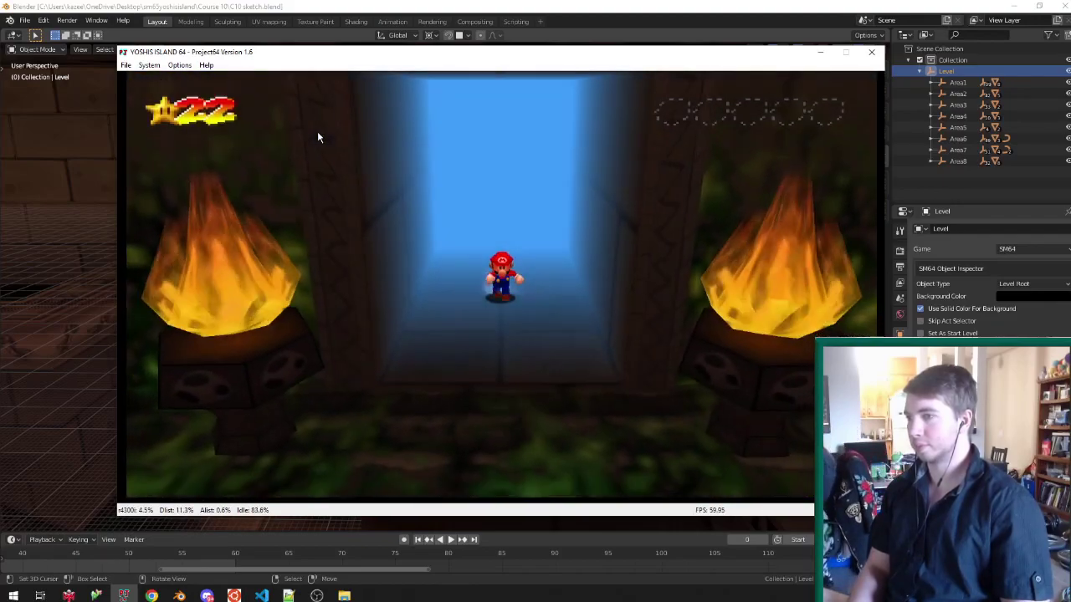
key("Up")
key("Up")
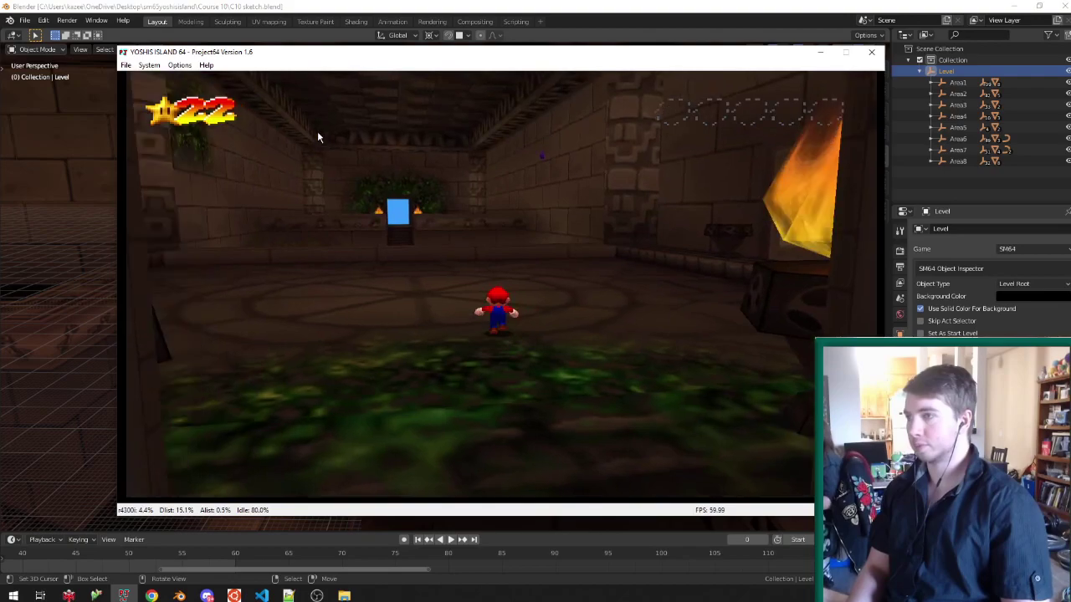
Jump Mario through the temple hall to view the purple yoshi coin, and check yoshiCoinColors in mario.c in Visual Studio Code.
key("Right")
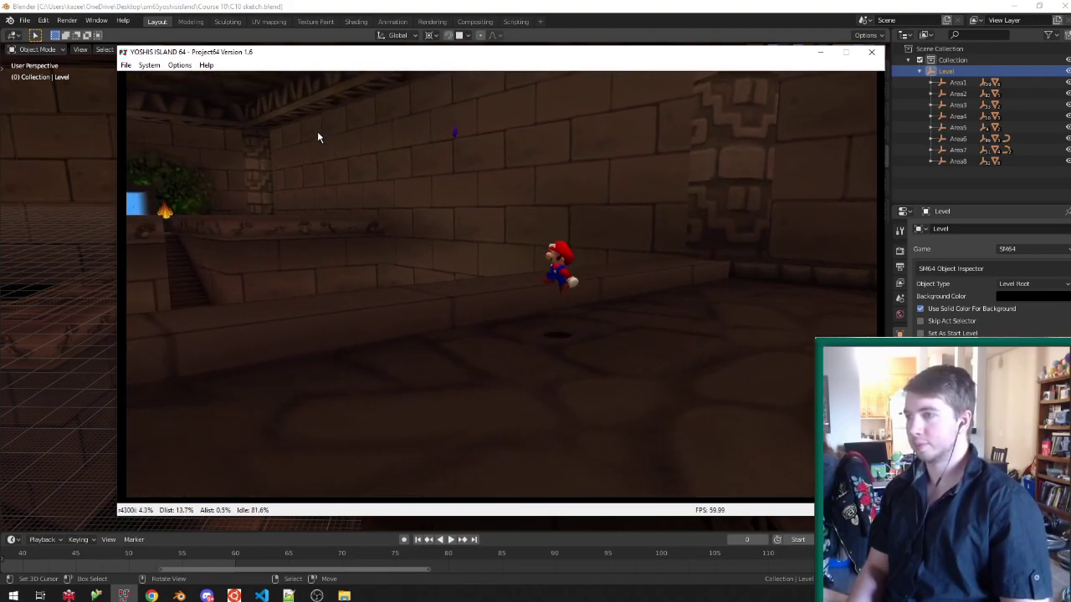
key("Left")
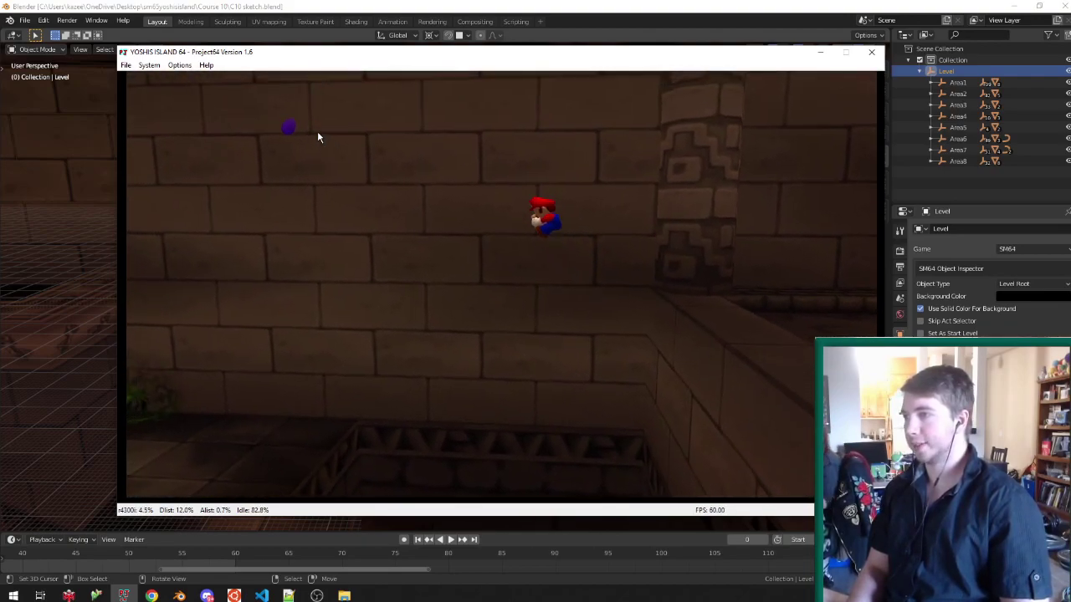
key("Up")
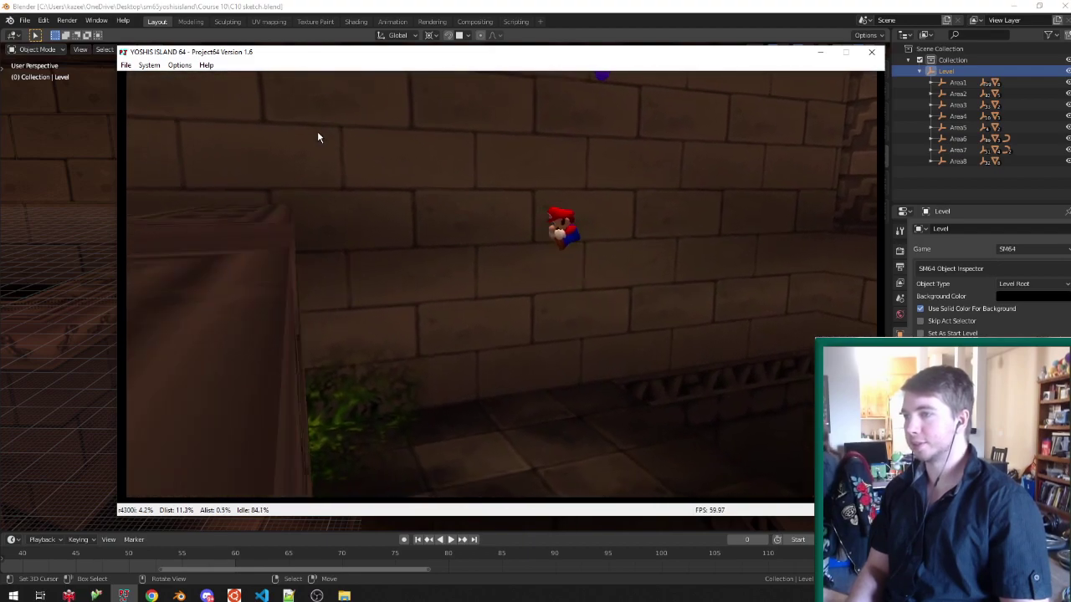
key("Down")
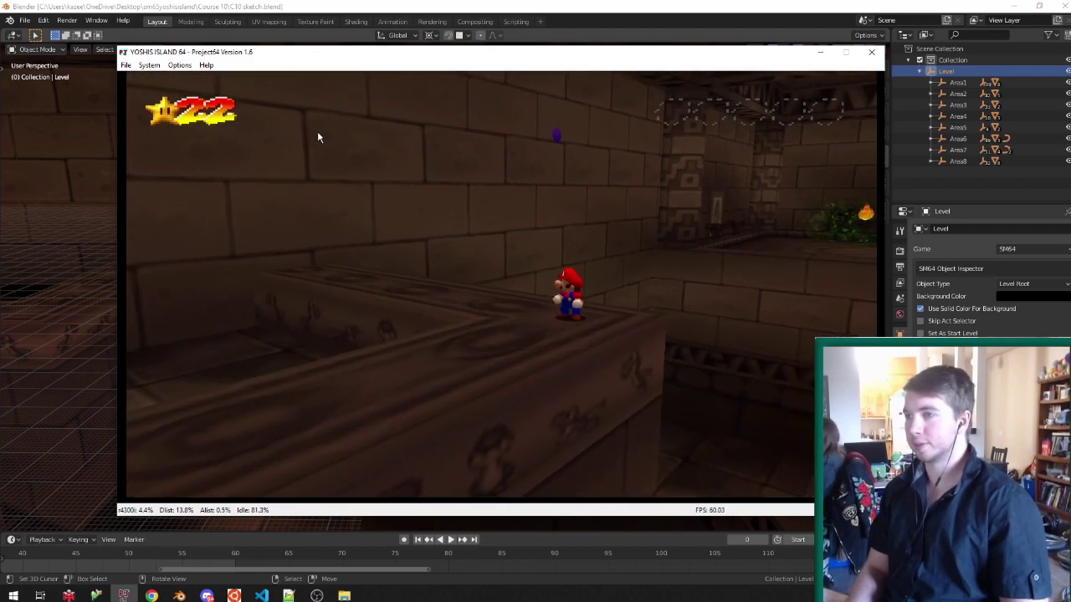
left_click(261, 595)
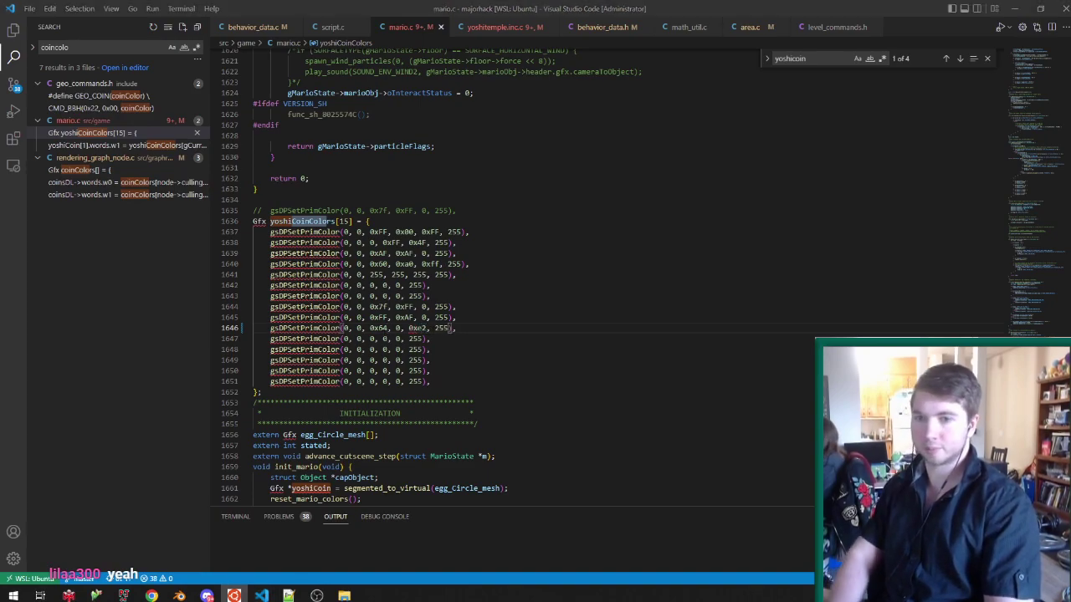
key("alt+Tab")
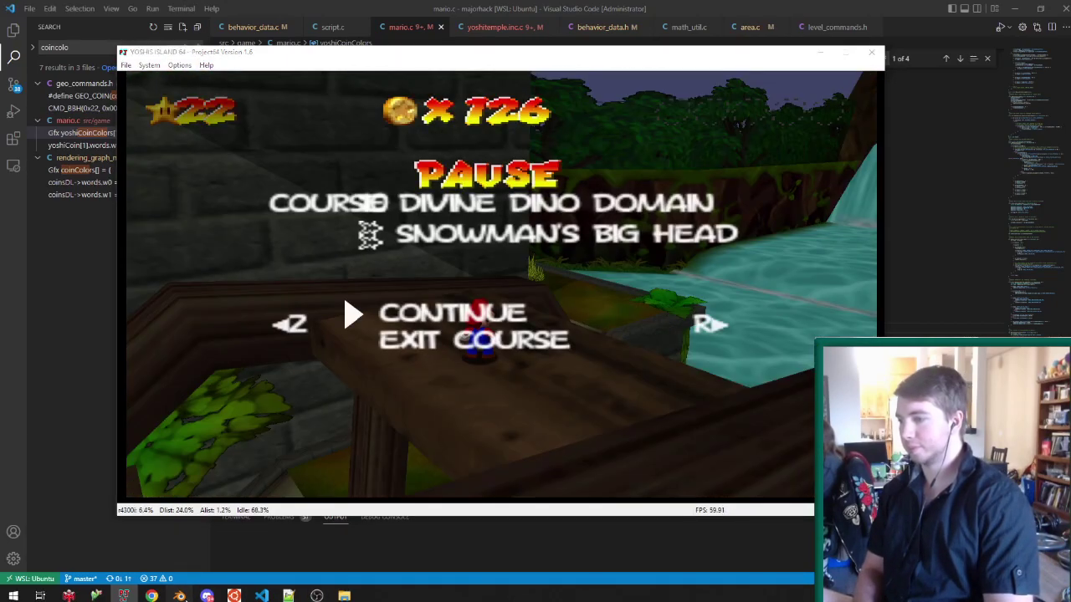
Switch to super mario 32.txt in Notepad++ and enter "top of the waterwheel" as the location of yoshi coin 1.
left_click(180, 595)
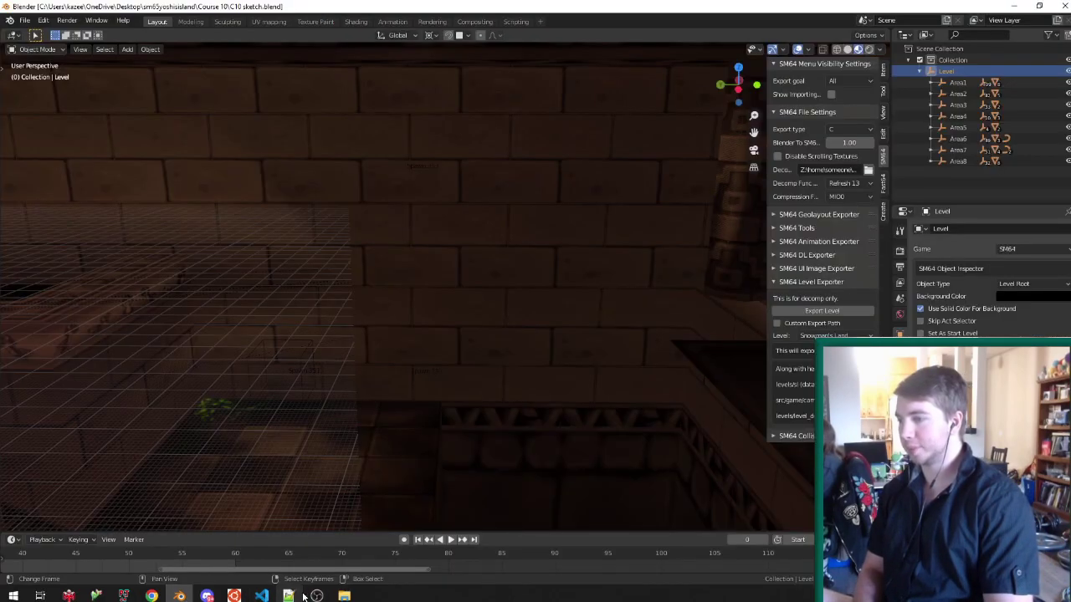
left_click(289, 595)
left_click(479, 160)
type("top of the wat")
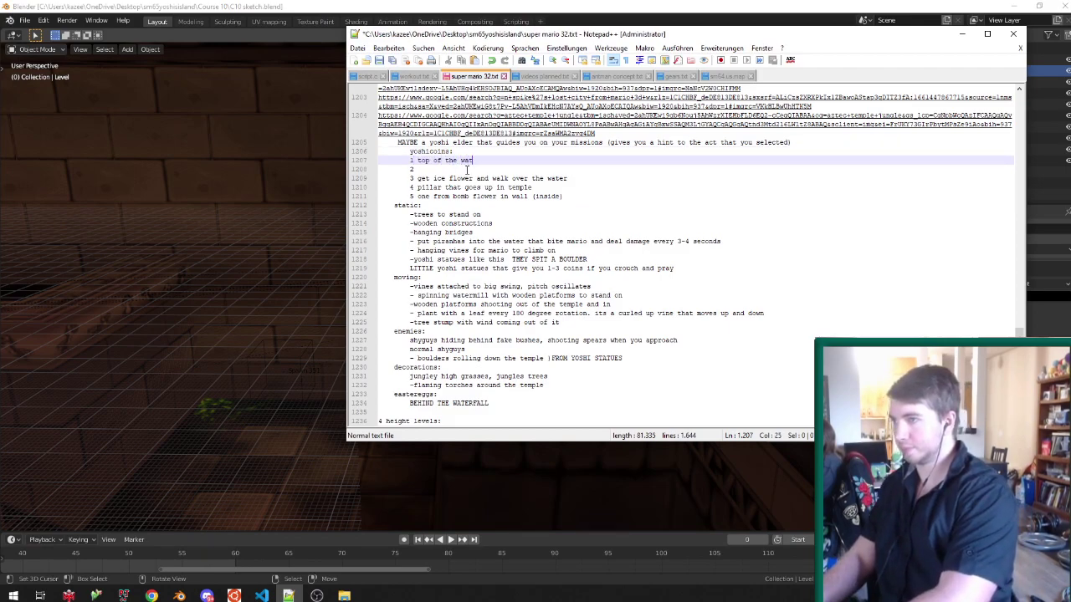
type("erwheel")
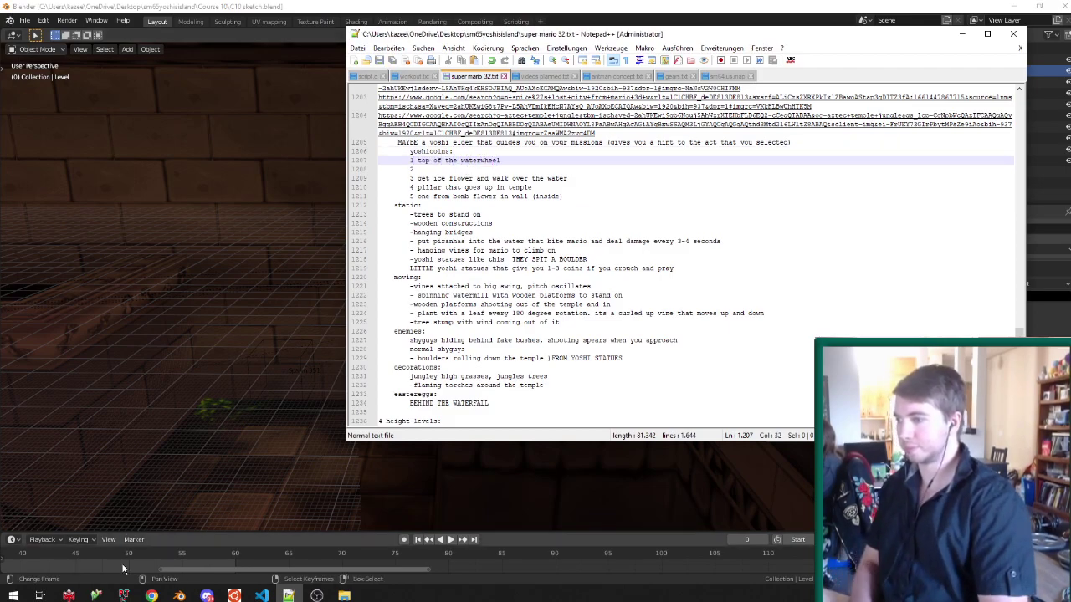
Resume the game in Project64 at the waterwheel, and replace "top" with "middle" in the yoshi coin 1 note in Notepad++.
left_click(123, 595)
key("Return")
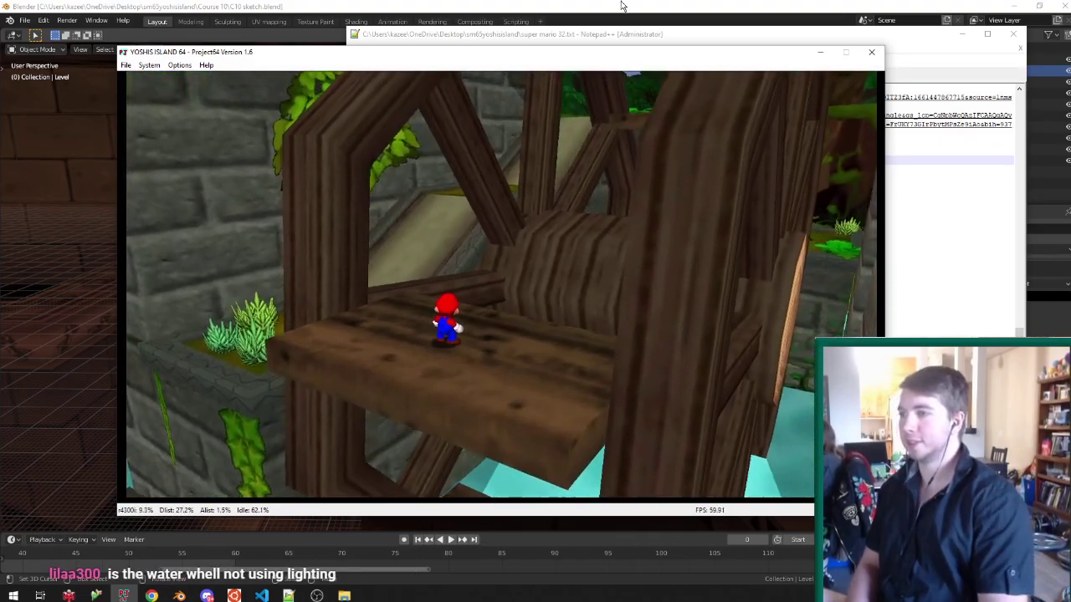
left_click(619, 33)
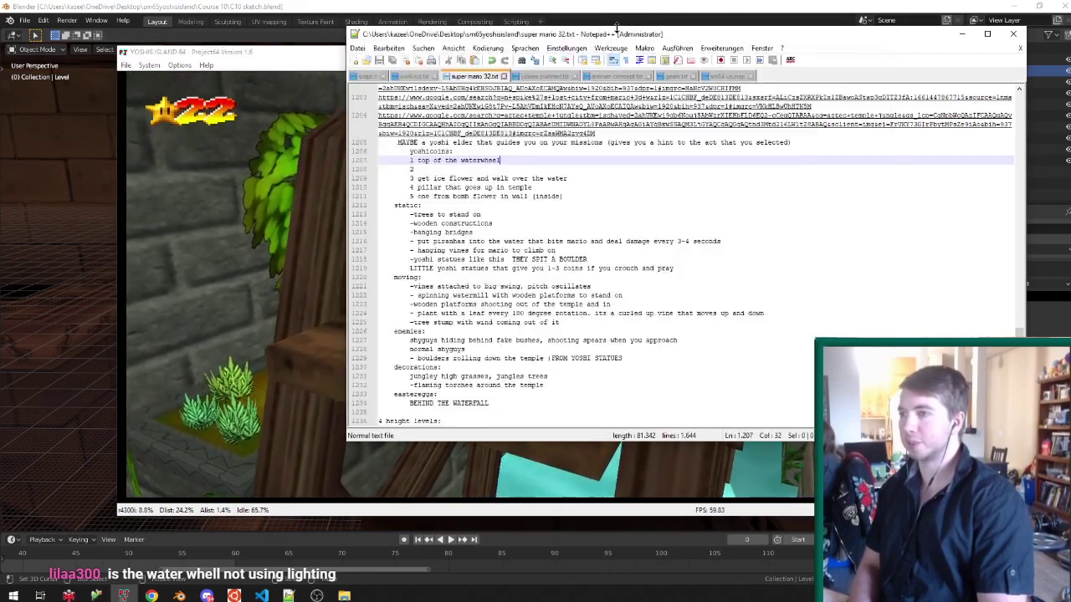
double_click(422, 159)
type("middle")
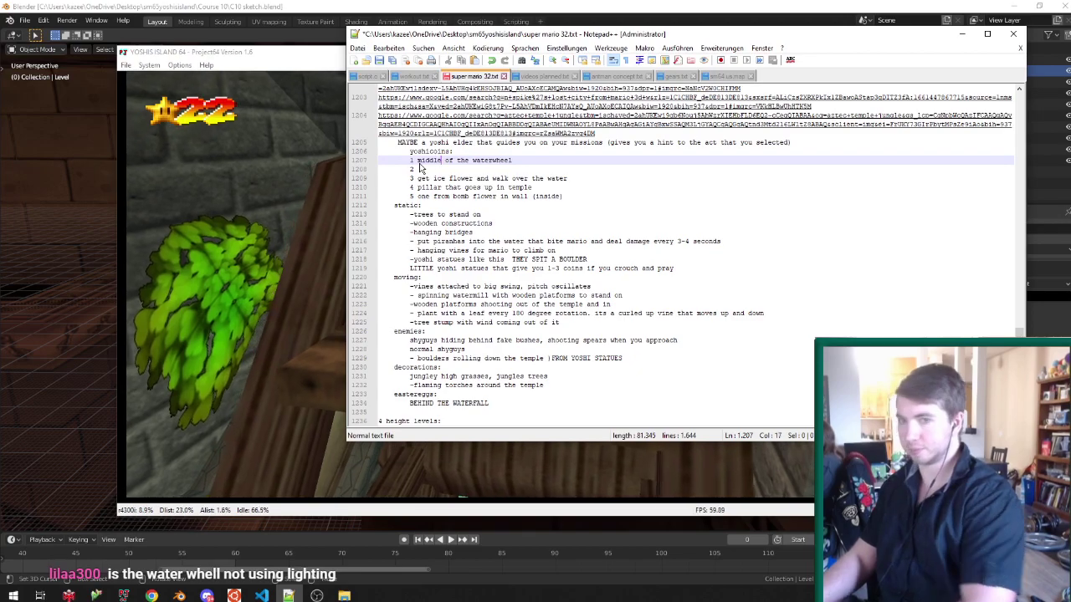
Return to Project64 and jump Mario around the rotating waterwheel's wooden platforms and rim to test possible yoshi coin spots.
left_click(215, 256)
key("Up")
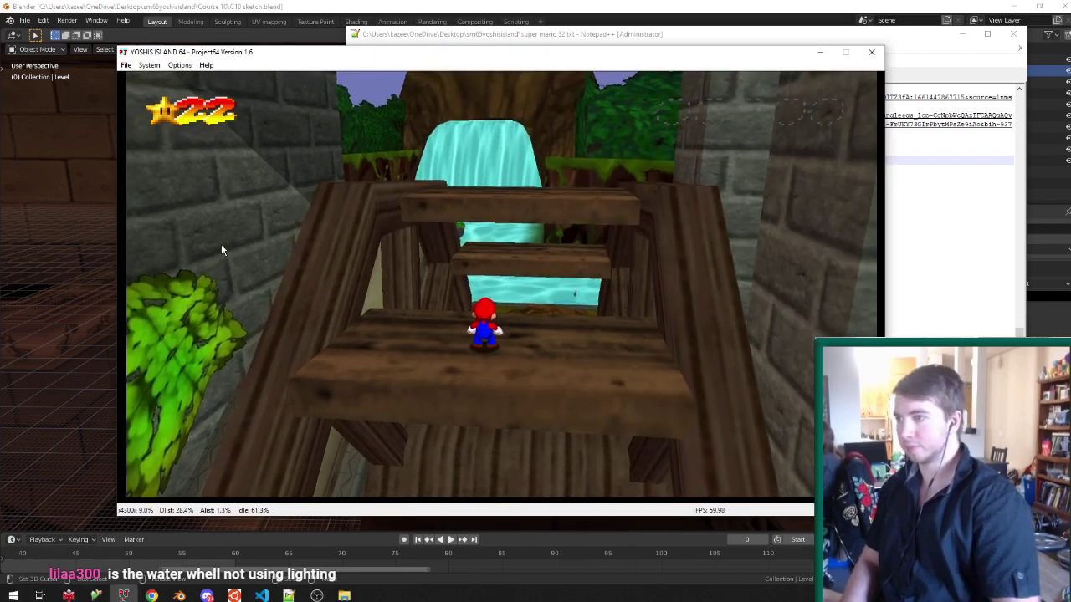
key("Left")
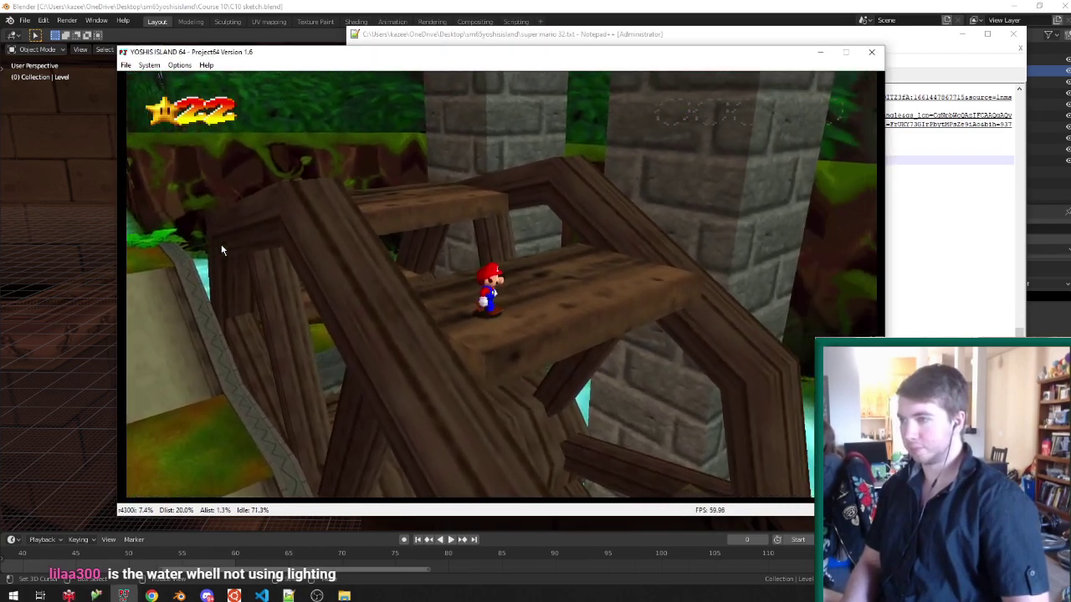
key("Left")
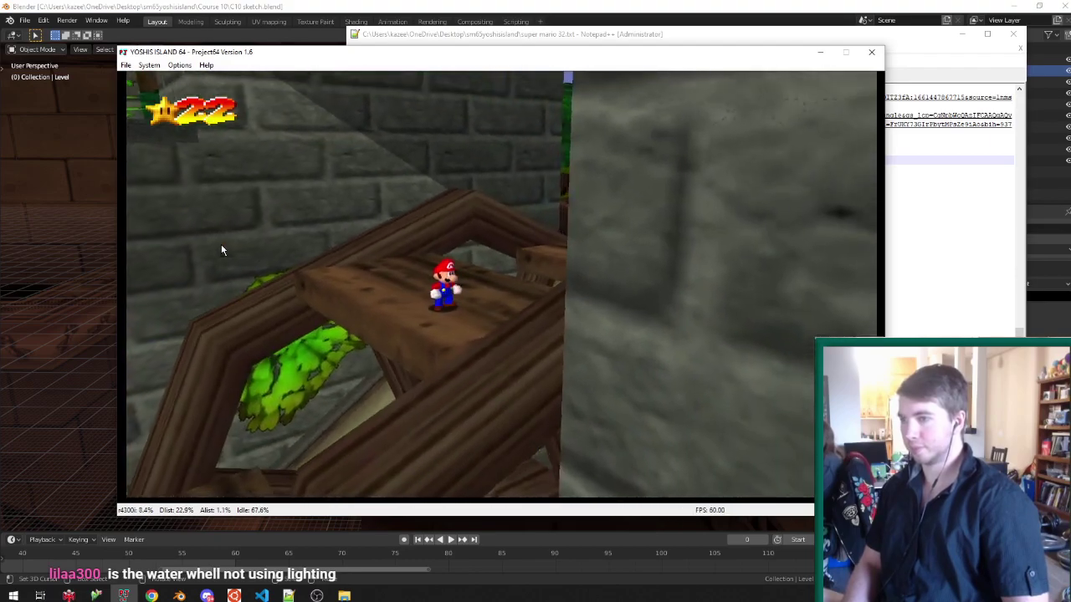
key("Left")
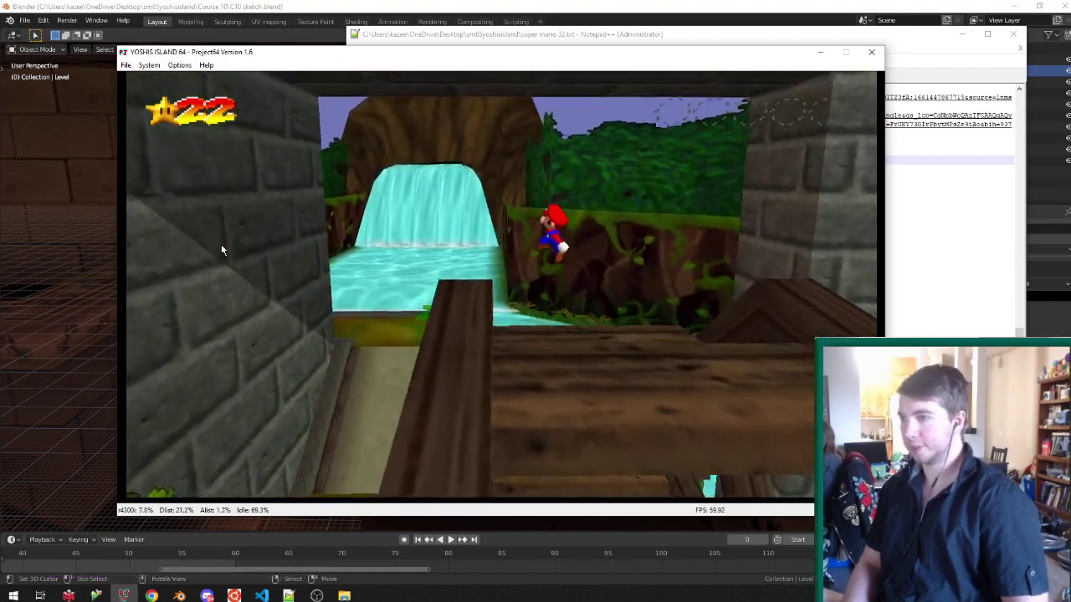
key("Left")
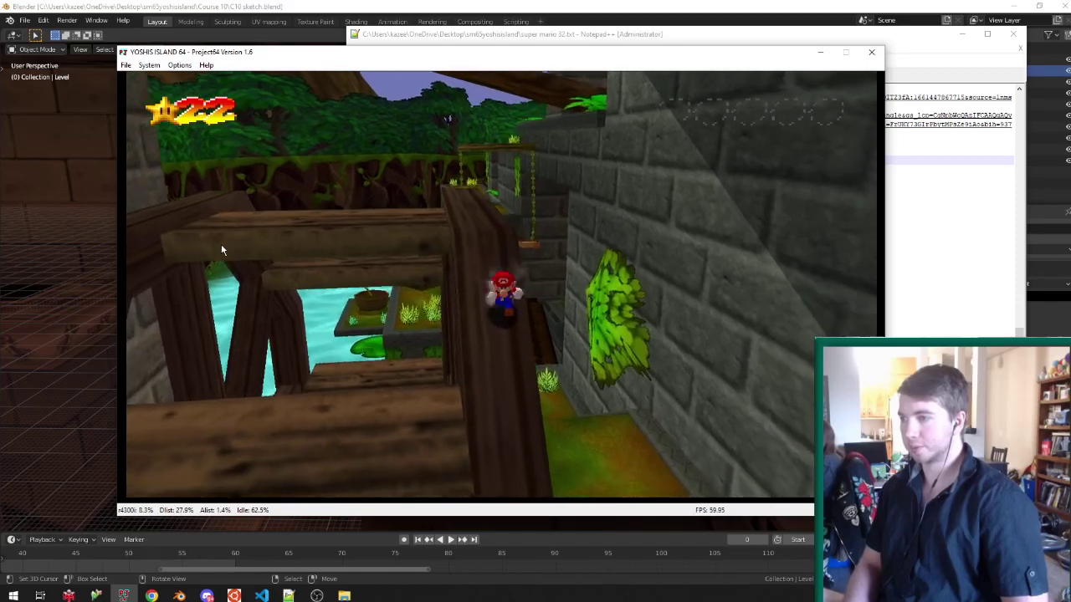
key("Left")
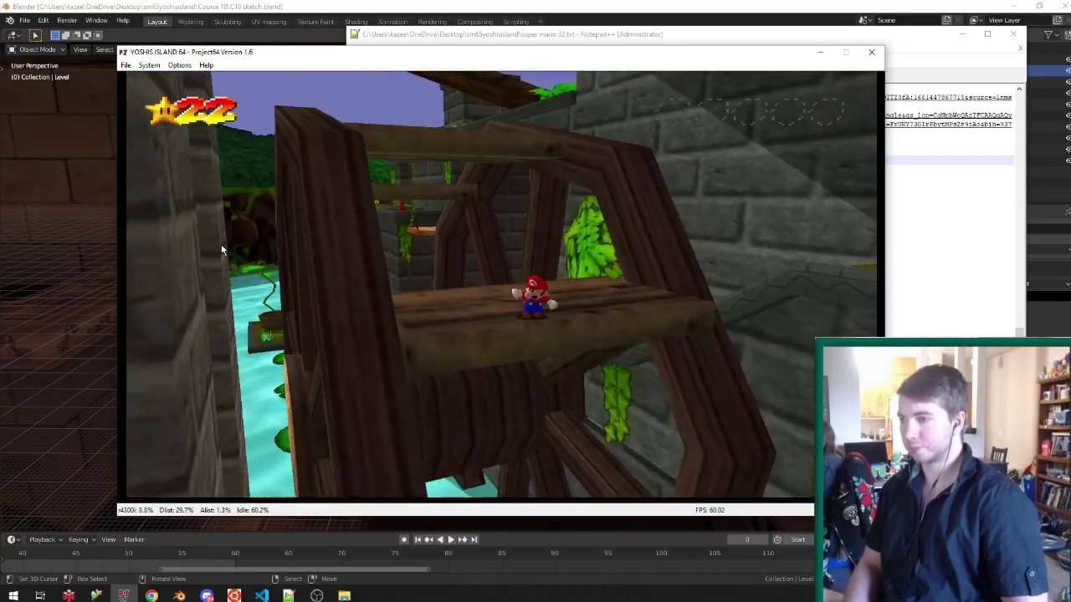
key("Left")
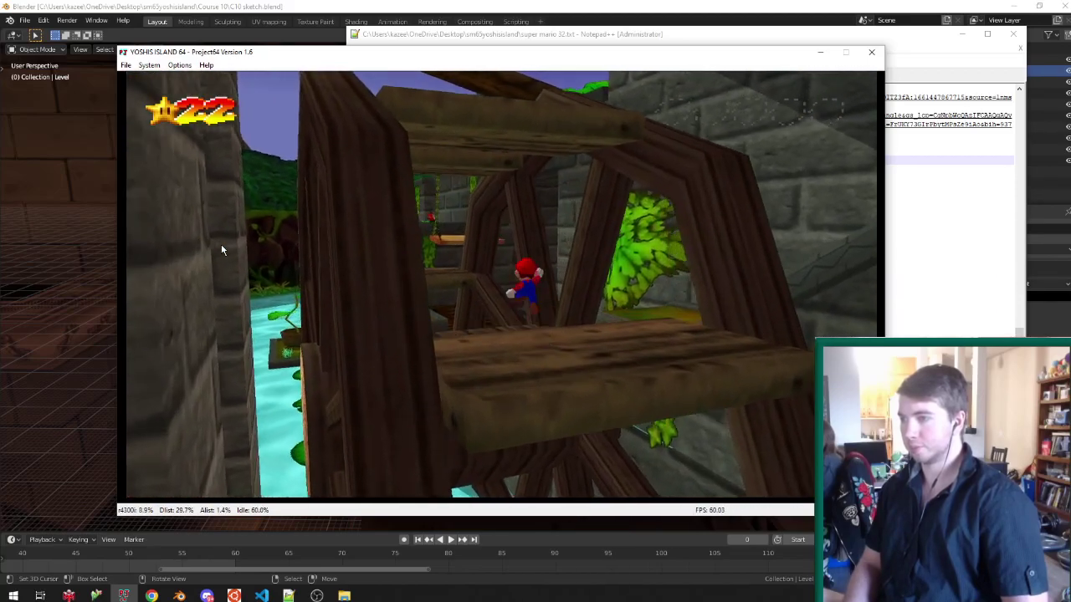
key("Left")
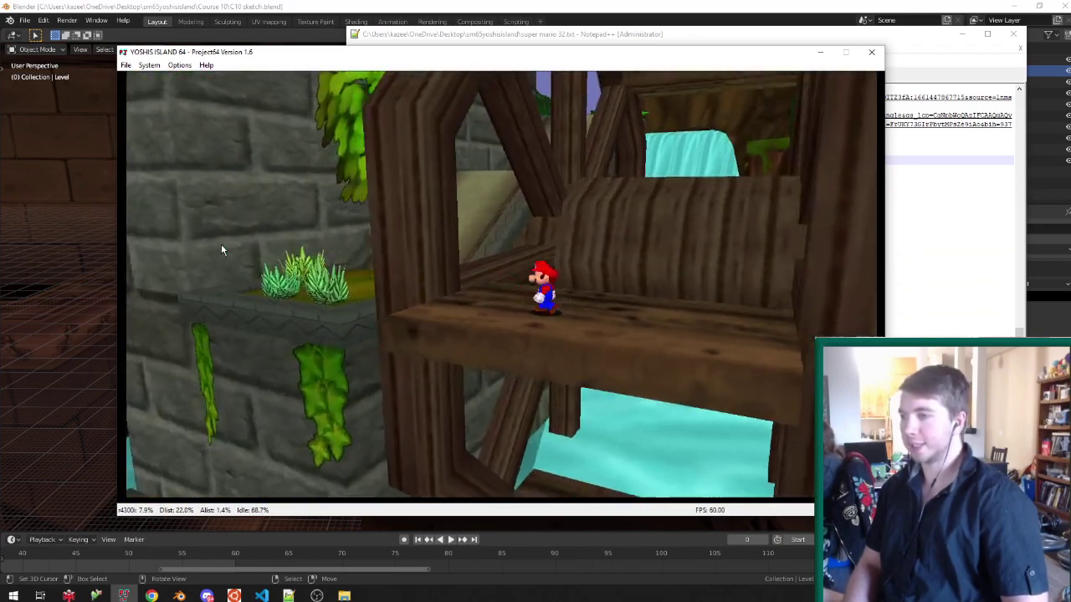
key("Right")
key("Left")
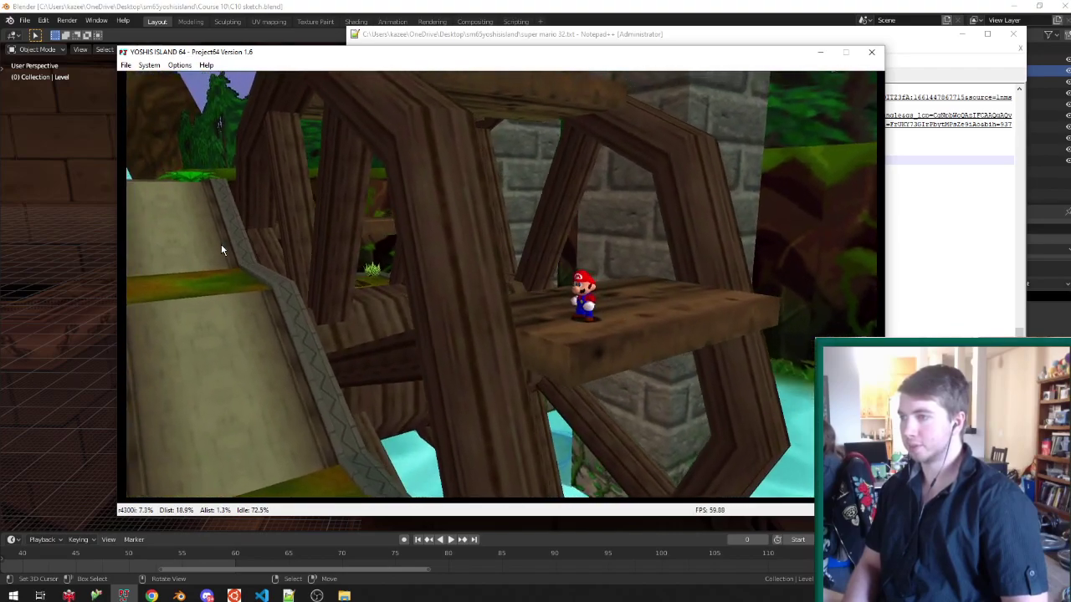
key("Left")
key("Left")
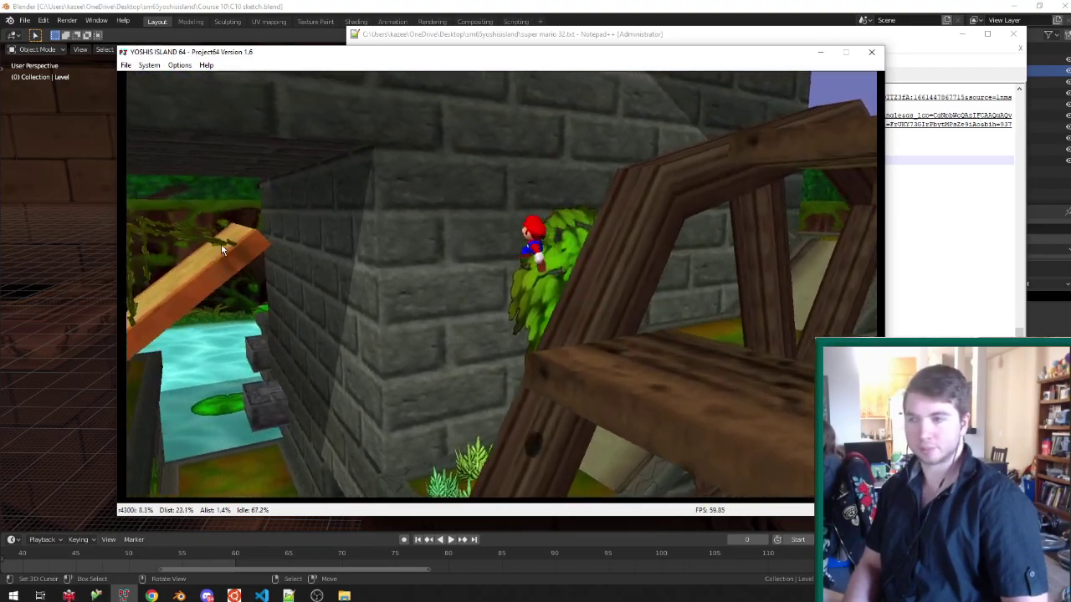
Explore the level with Mario from the ramp beside the waterwheel to the plank raft at the dark opening.
key("Up")
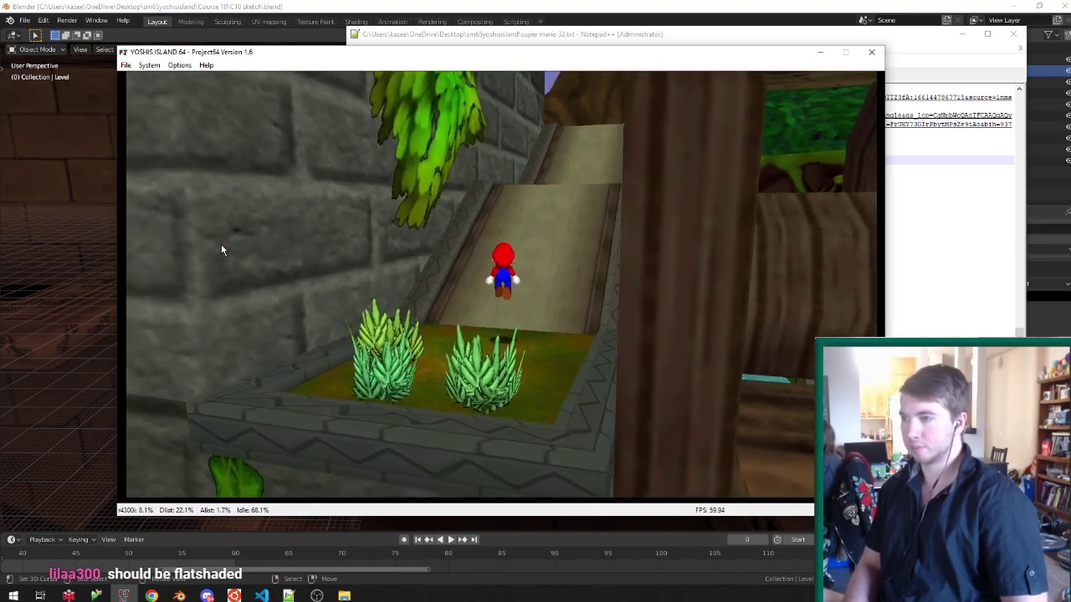
key("Up")
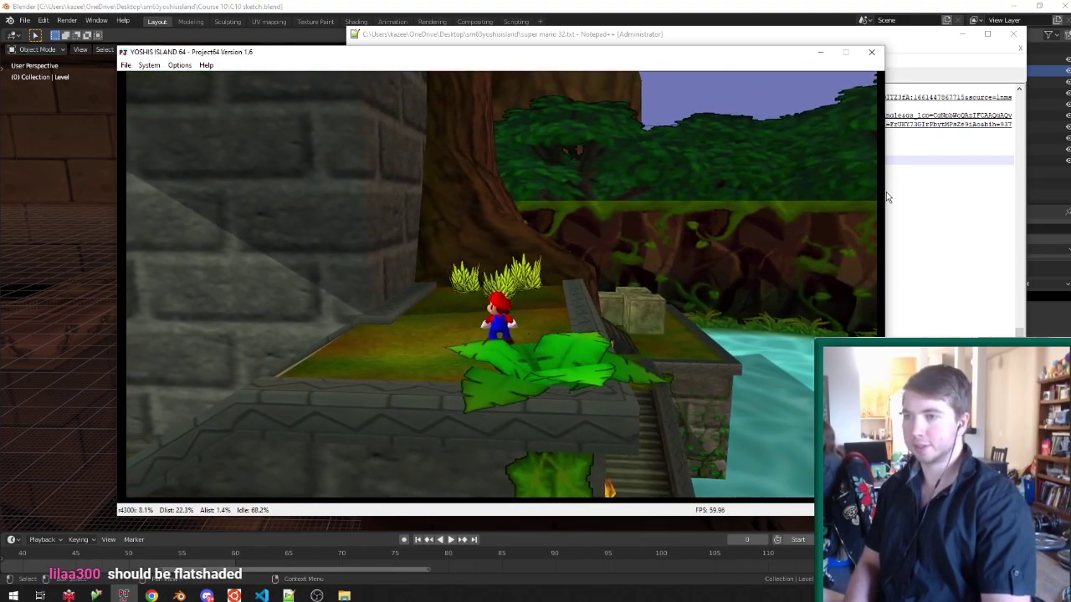
left_click(913, 190)
left_click(277, 249)
key("Up")
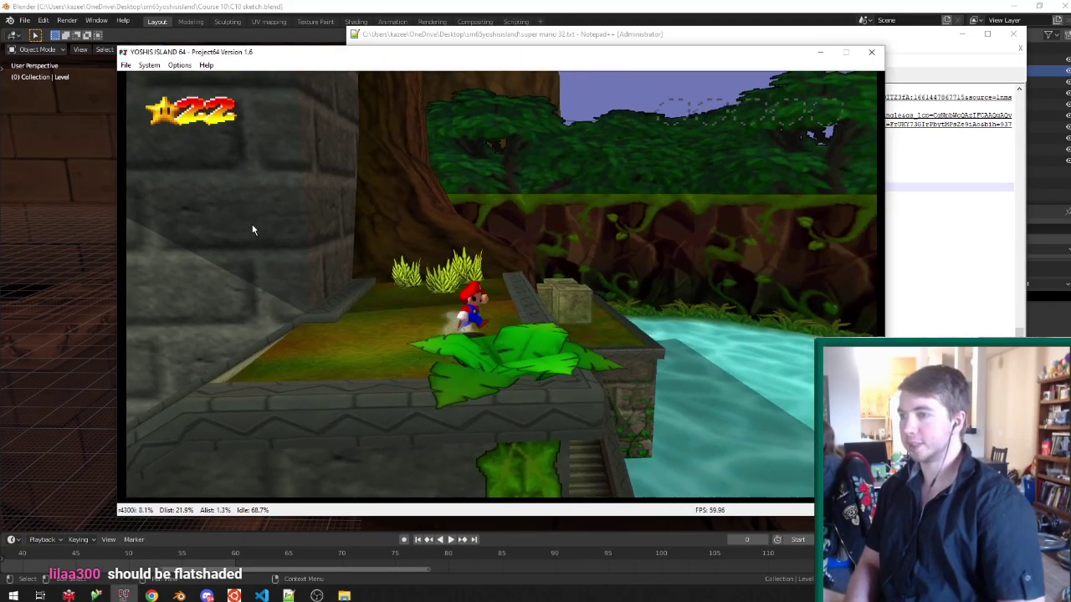
key("Up")
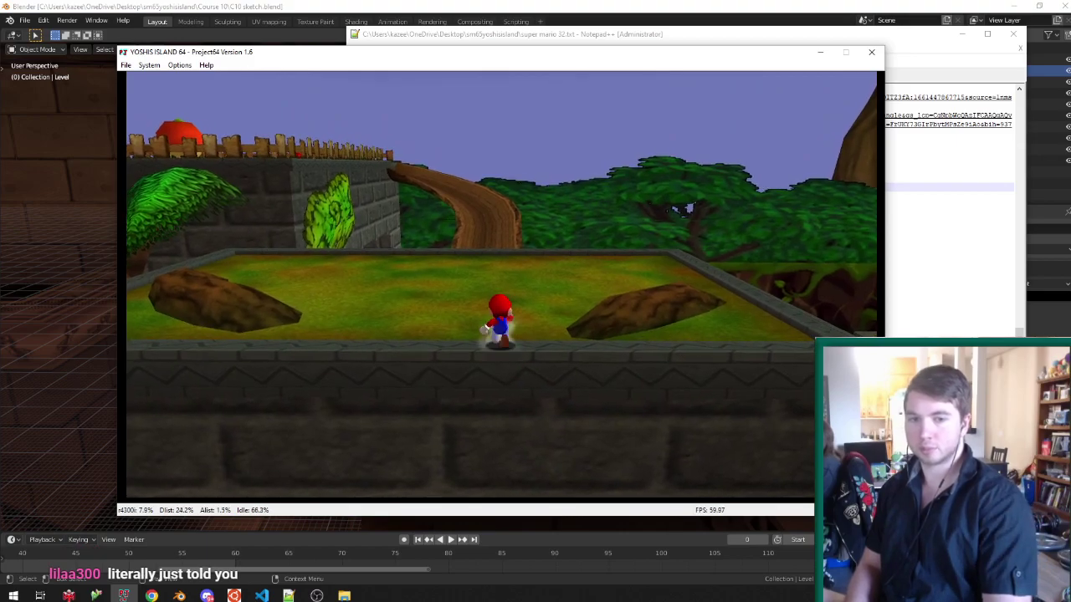
left_click(641, 240)
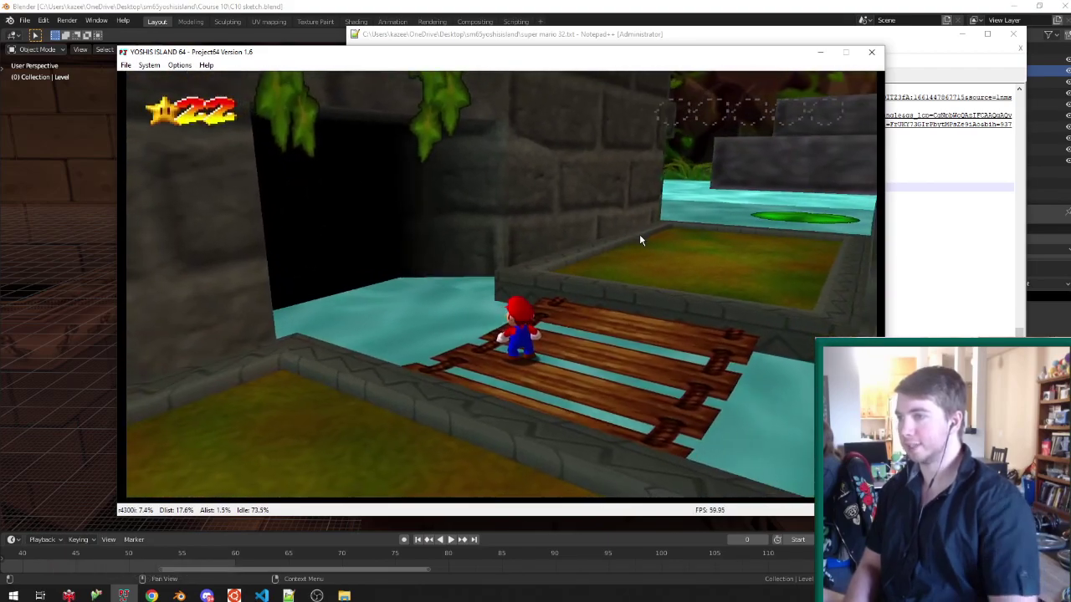
Switch to Blender, select the temple's Opaque mesh at the water passage beside the plank raft, and enter Edit Mode on it.
left_click(577, 5)
scroll(442, 251, "down", 15)
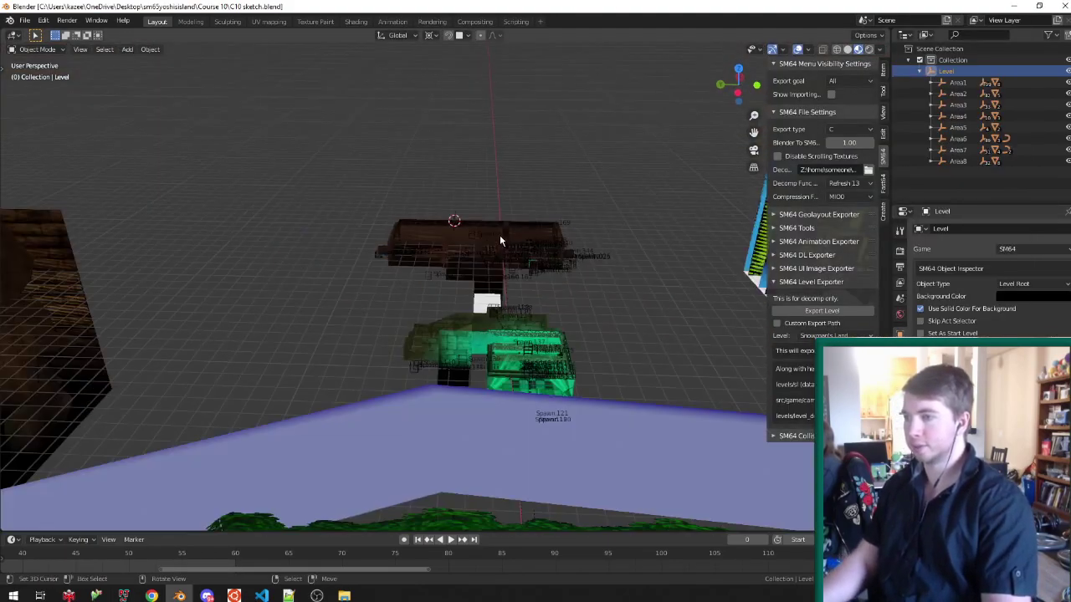
scroll(550, 277, "up", 15)
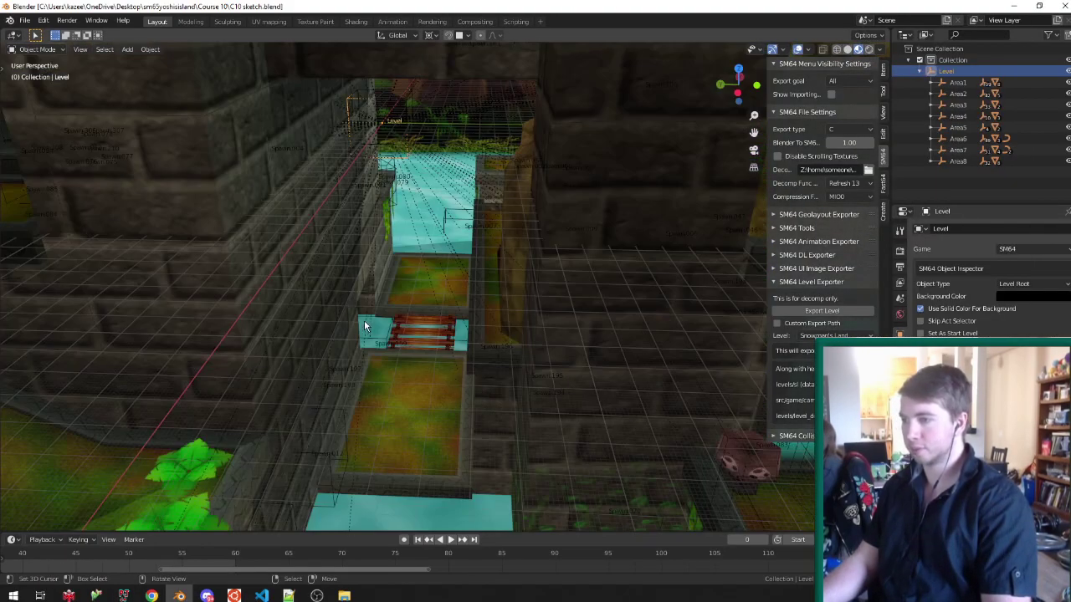
left_click(364, 294)
key("Tab")
key("KP_Decimal")
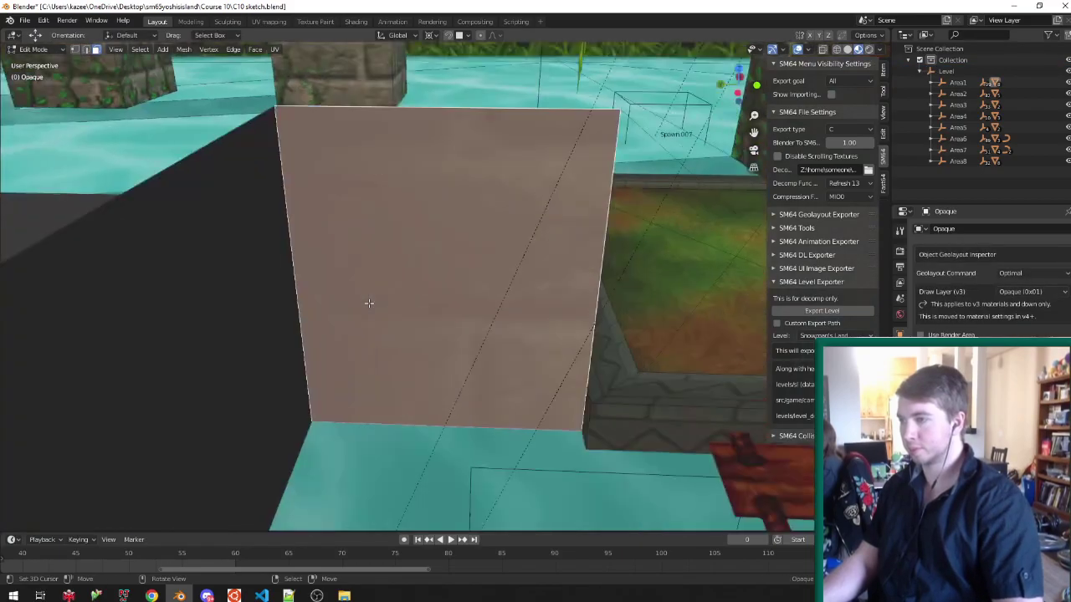
Inspect the Opaque mesh around the plank raft's water passage, save C10 sketch.blend and return to Object Mode.
scroll(369, 303, "down", 5)
middle_click_drag(711, 388, 288, 299, "shift")
key("ctrl+Tab")
key("shift+z")
mouse_move(223, 315)
middle_mouse_down()
mouse_move(667, 337)
mouse_move(694, 295)
middle_mouse_up()
key("shift+z")
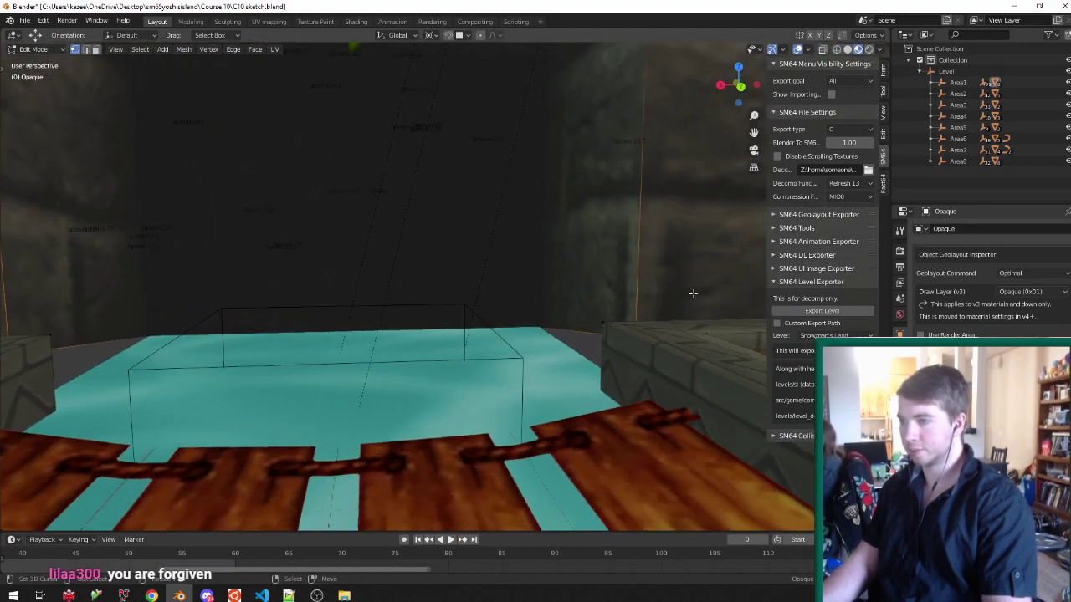
left_click(670, 360)
key("ctrl+s")
middle_click_drag(669, 361, 358, 342)
key("Tab")
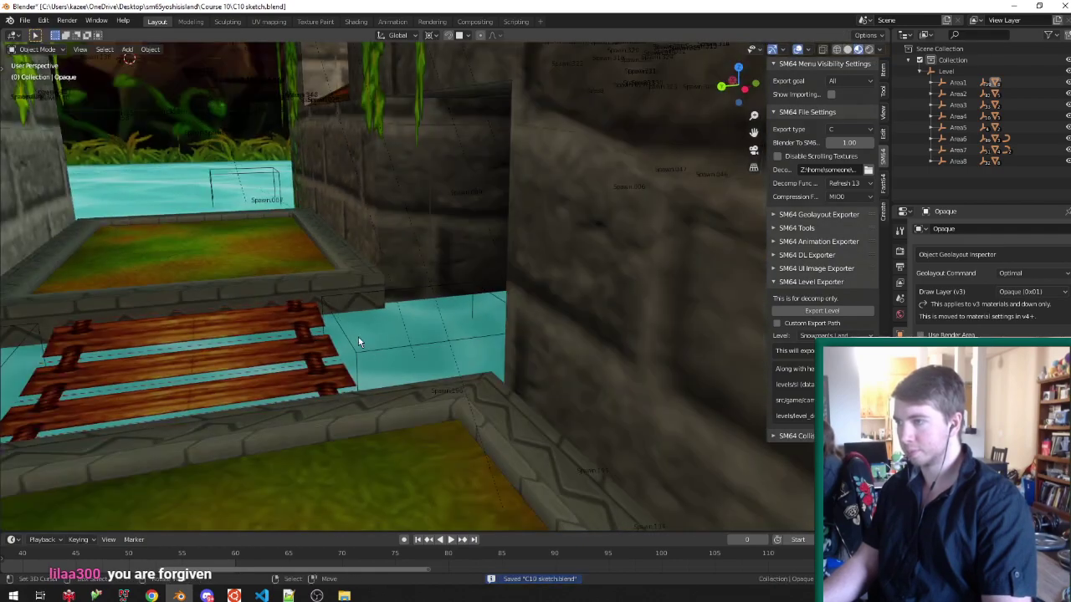
middle_click_drag(347, 306, 285, 493)
Switch to Project64 and take Mario from the plank raft over the grass platform and wall blocks into the open water.
left_click(126, 595)
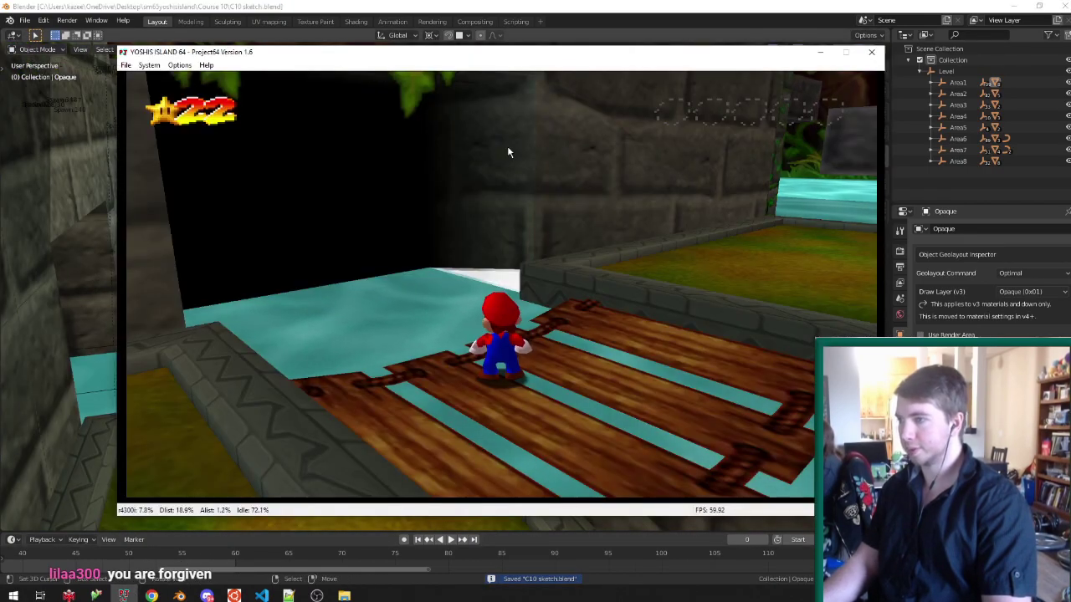
key("Up")
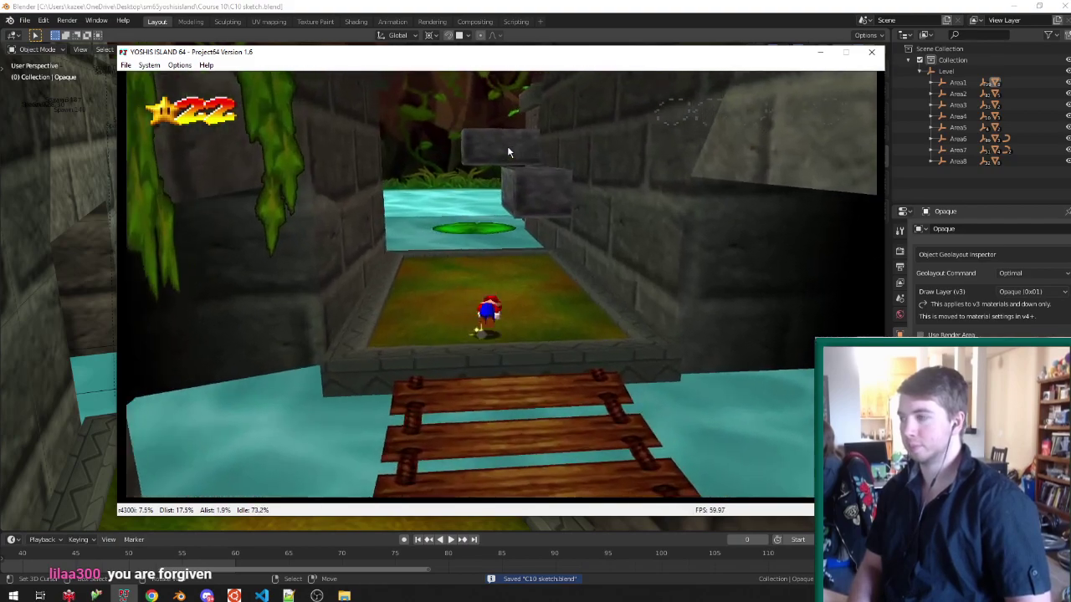
key("Right")
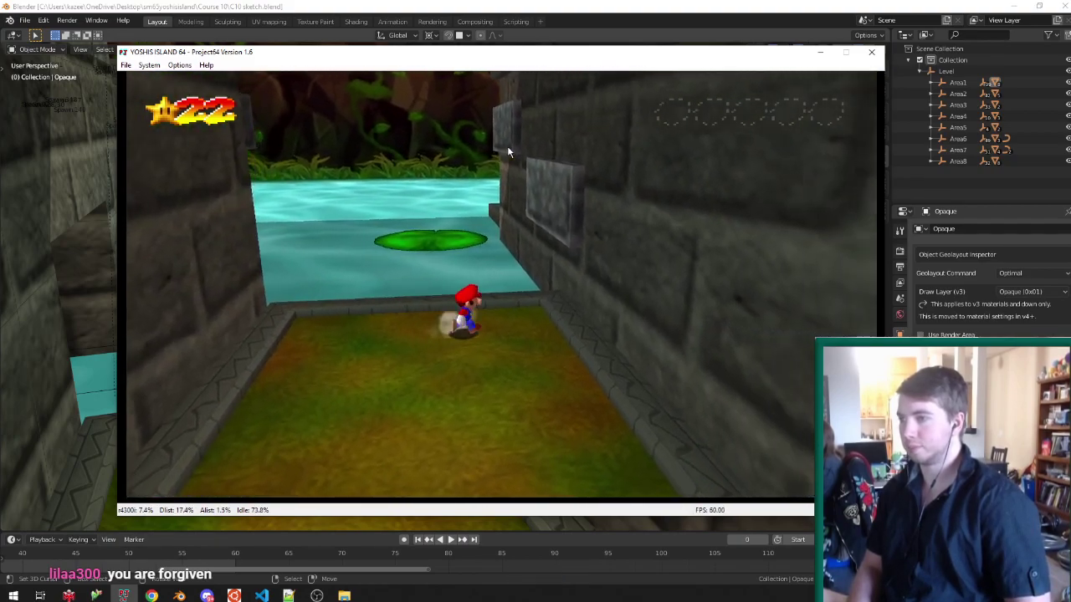
key("Right")
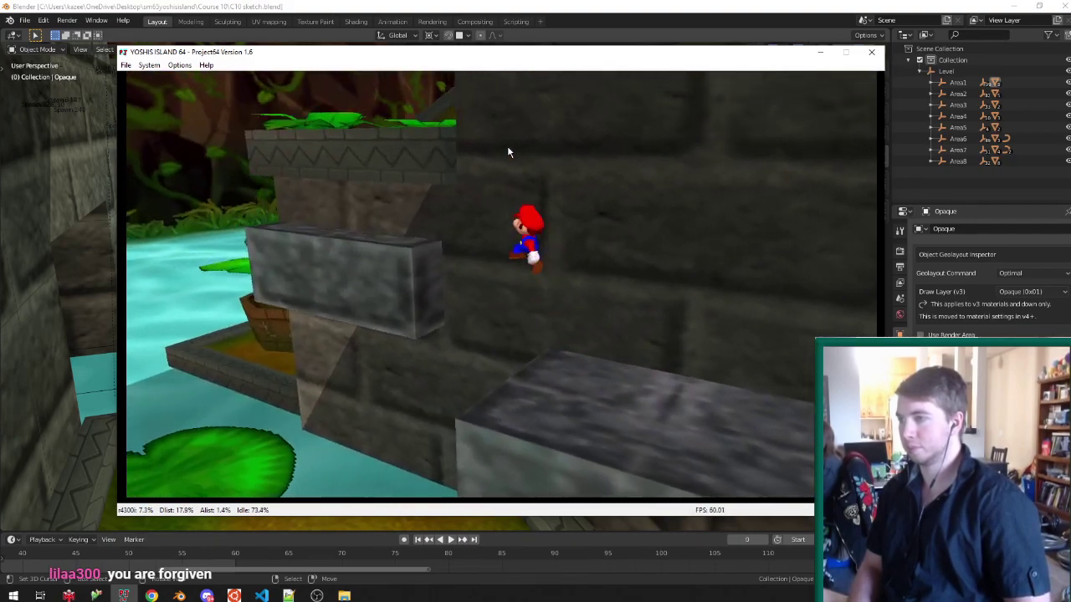
key("Right")
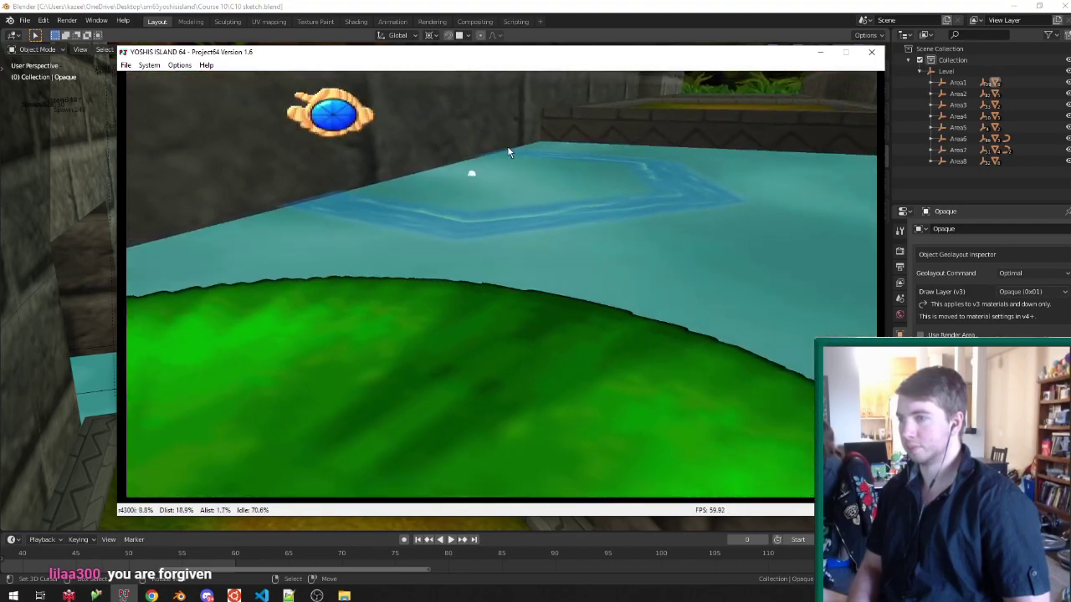
key("Right")
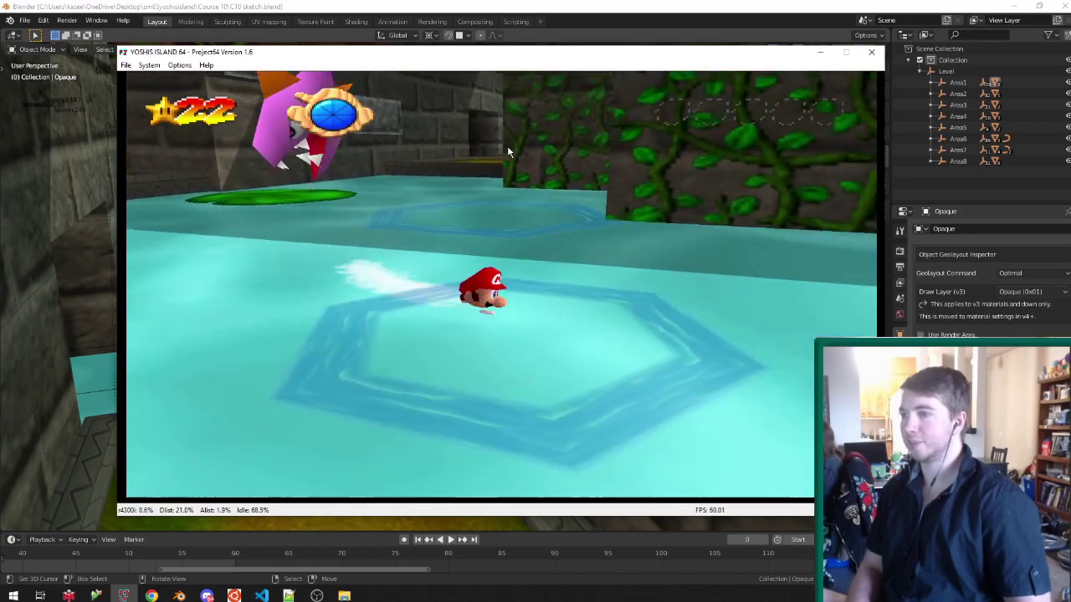
Swim Mario across the pool to check the water surface, and climb onto the platform with the potted plant.
key("Left")
key("Right")
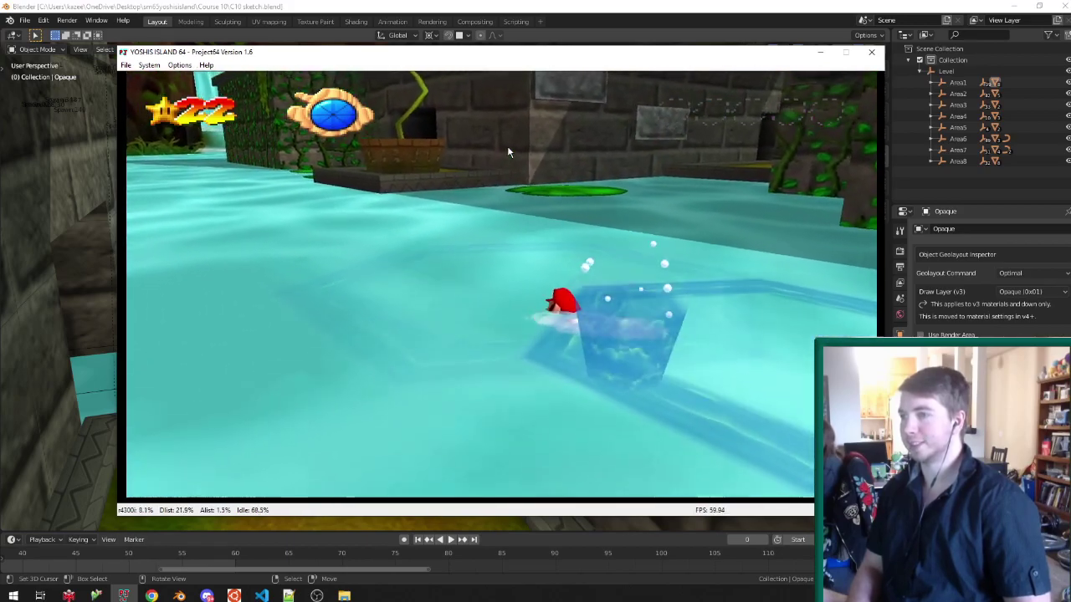
key("Up")
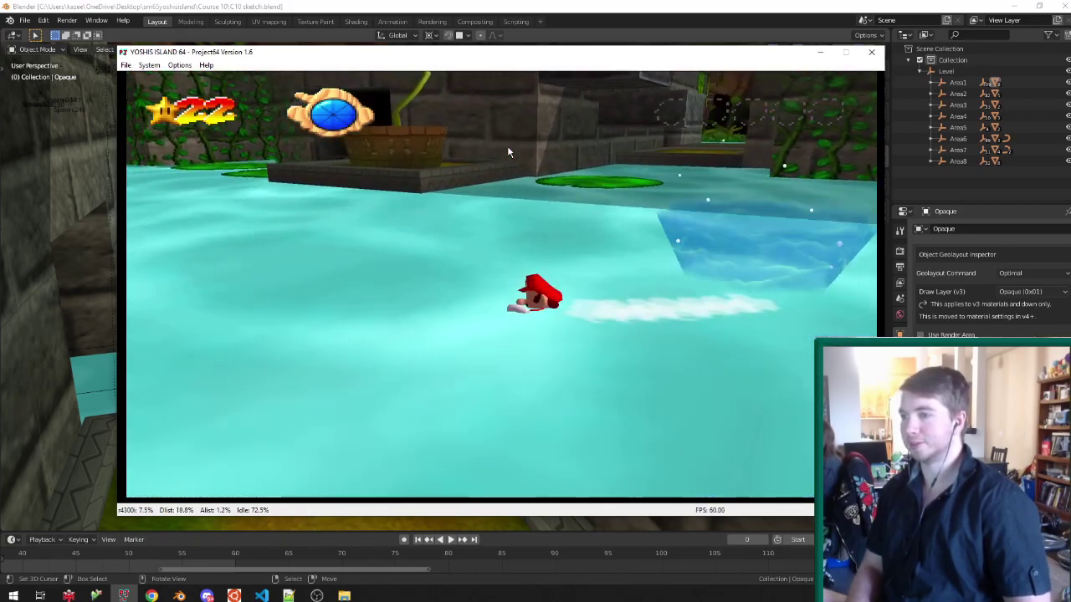
key("Up")
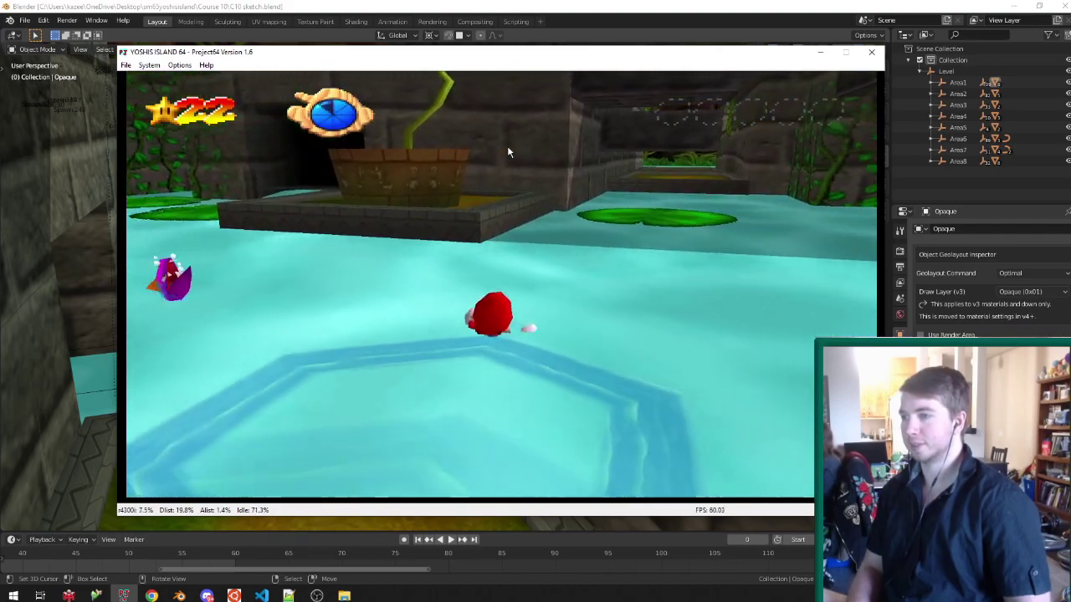
key("Left")
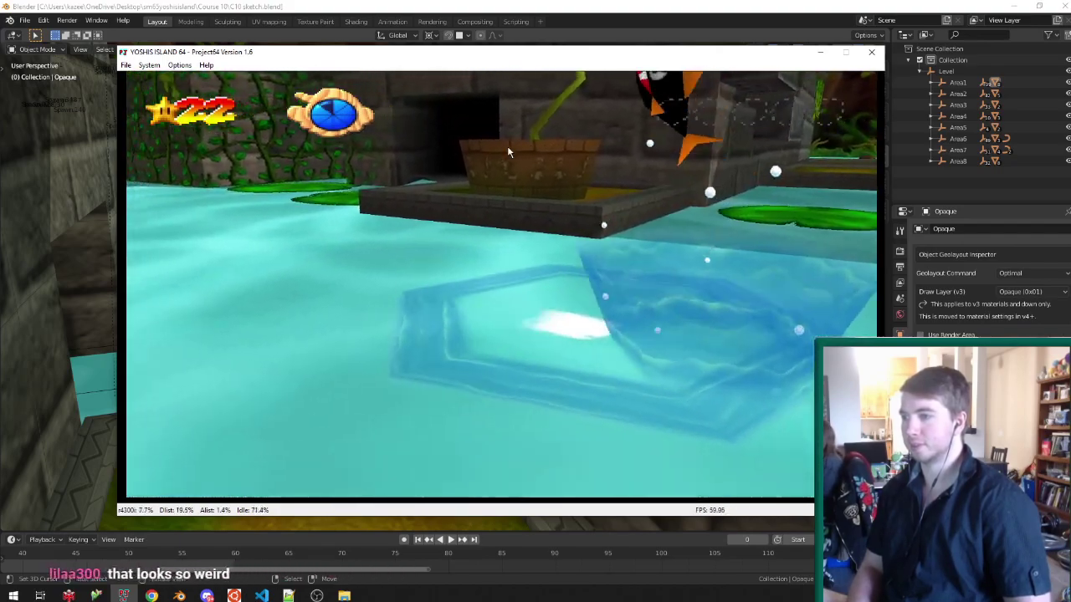
key("Right")
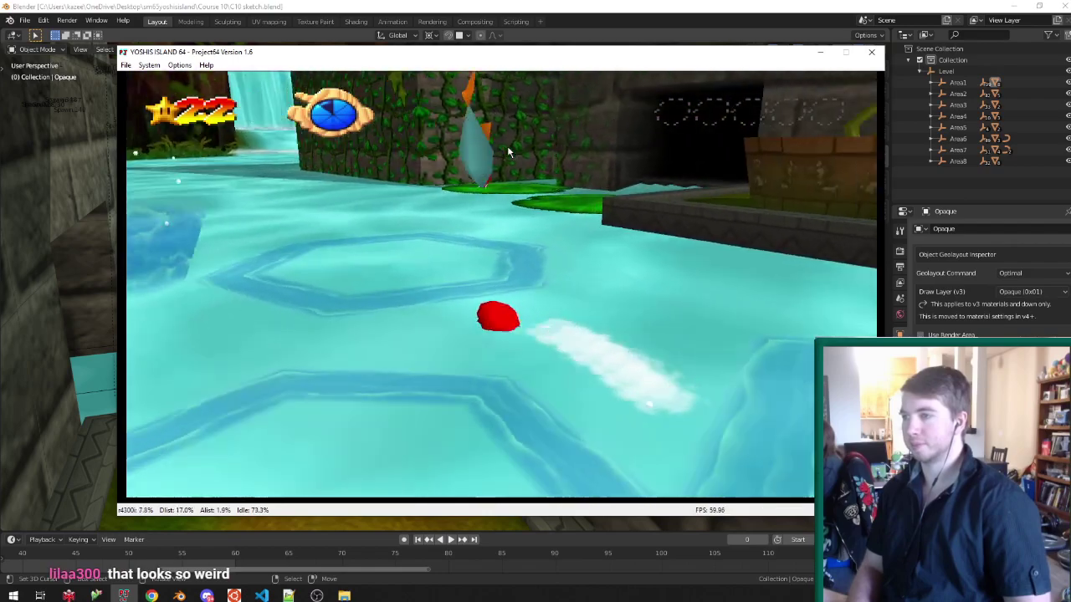
key("Right")
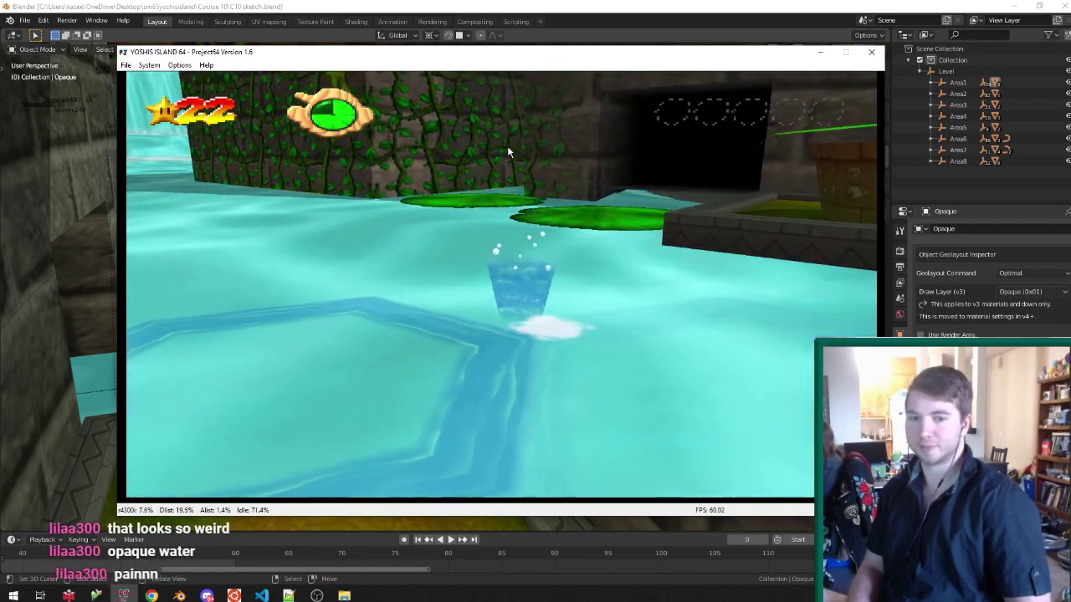
key("Up")
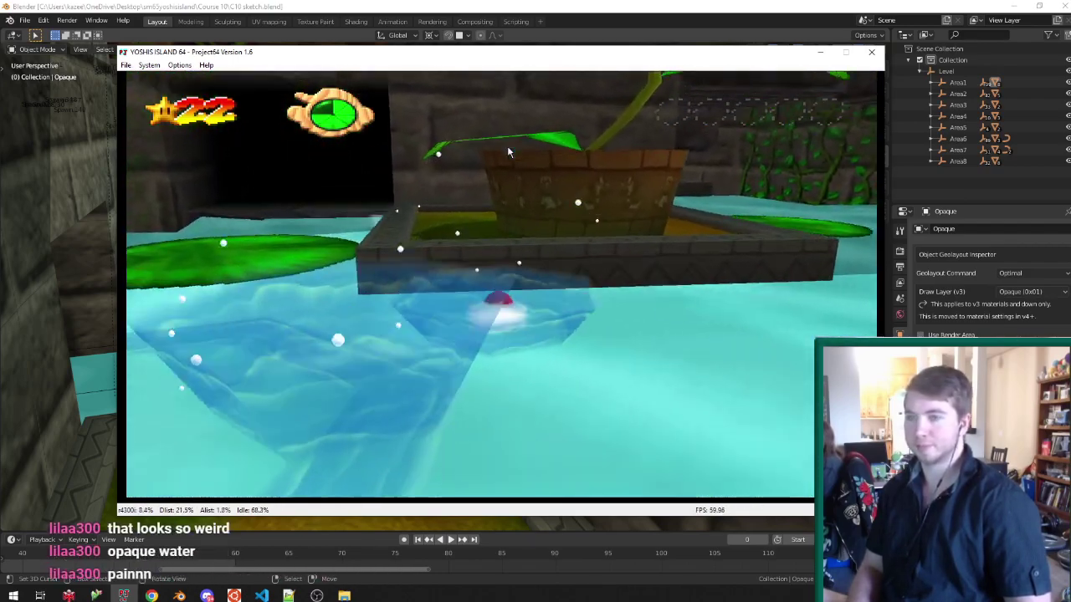
key("Left")
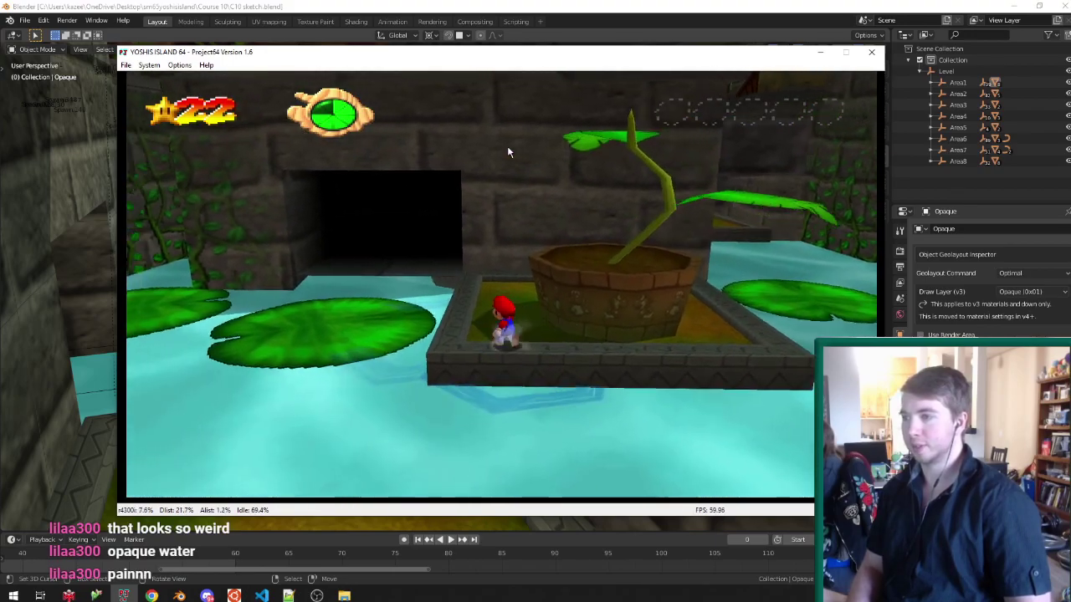
Explore upward with Mario from the lily pads, via the stairs and giant tree, along the grassy ledges to the campfire beside the hanging ropes.
key("Up")
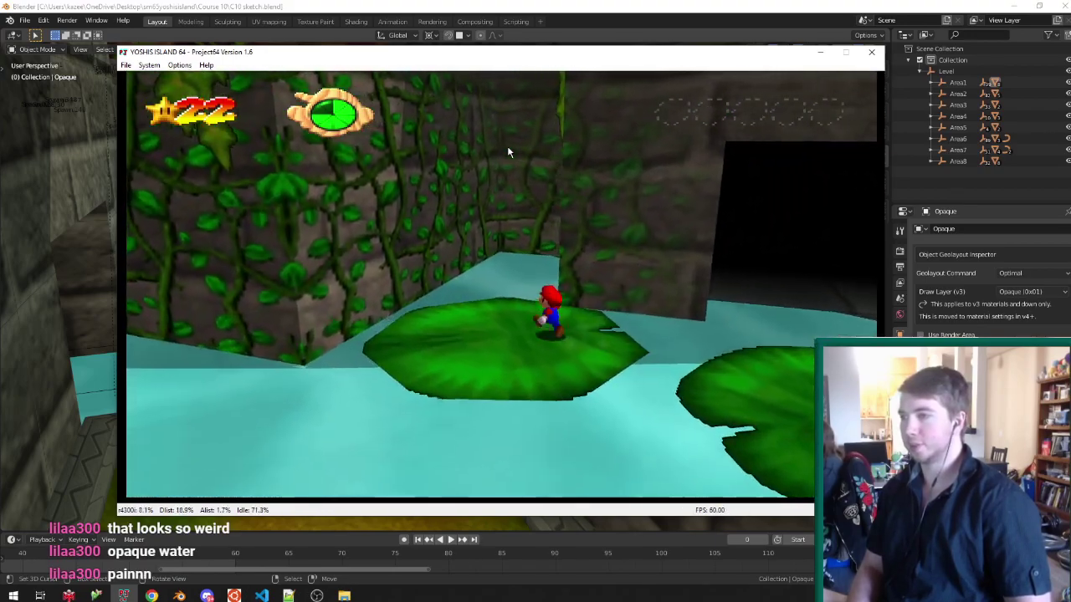
key("Up")
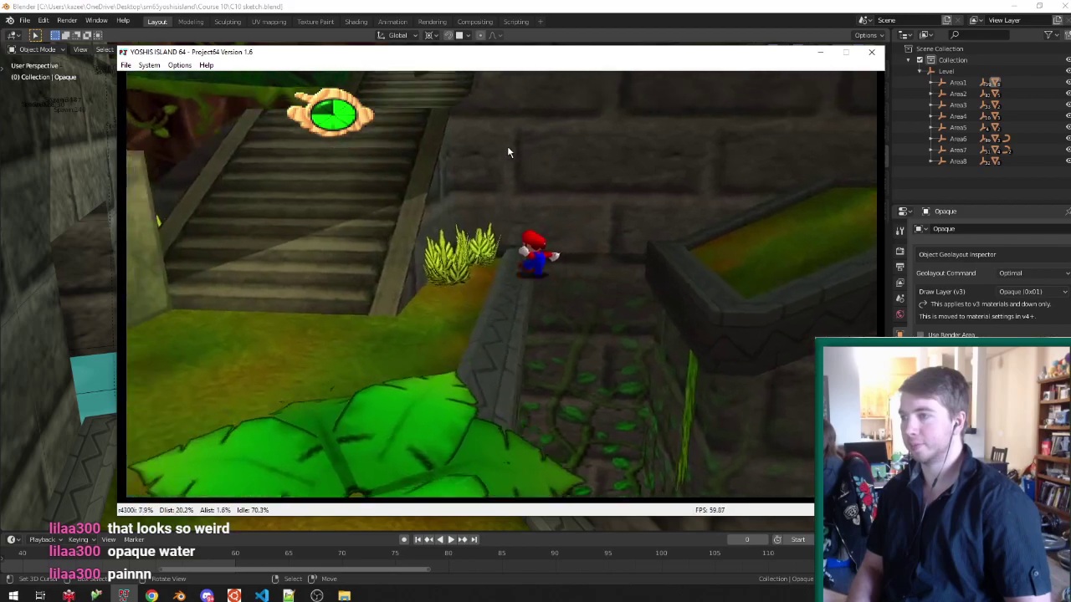
key("Up")
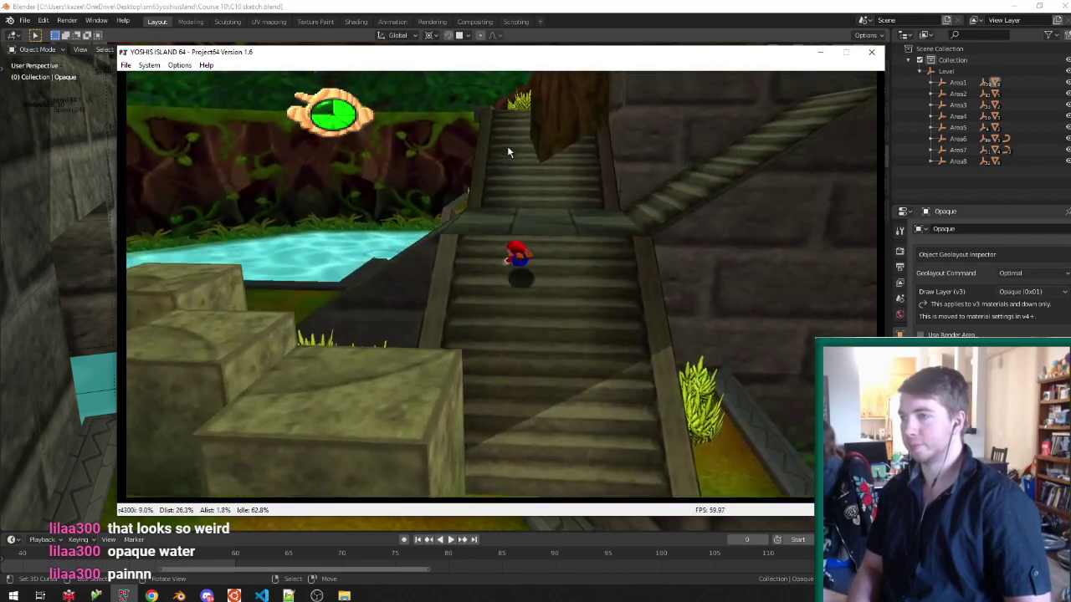
key("Up")
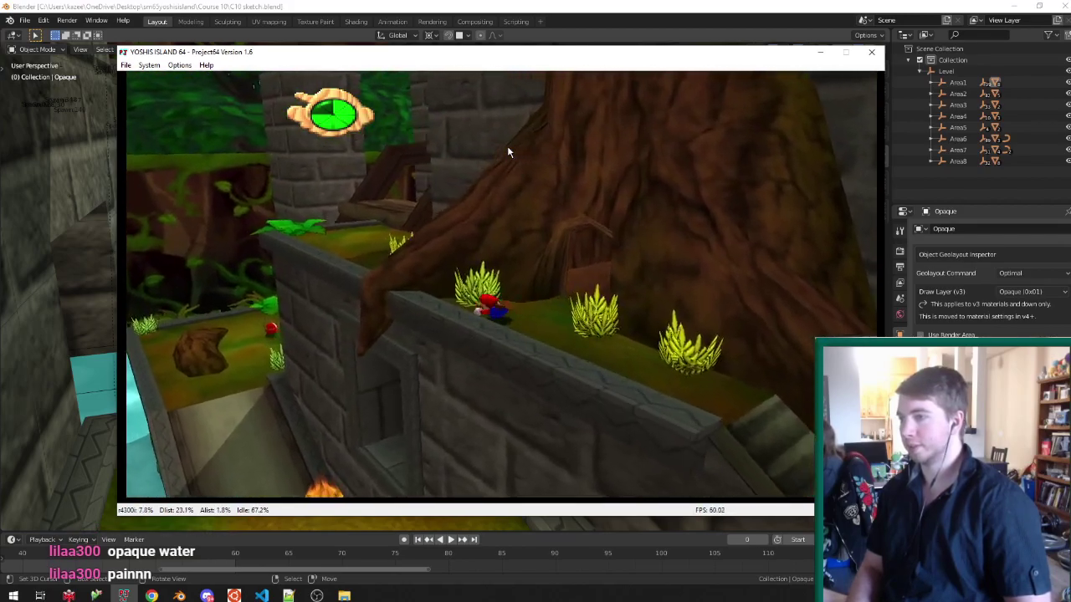
key("Up")
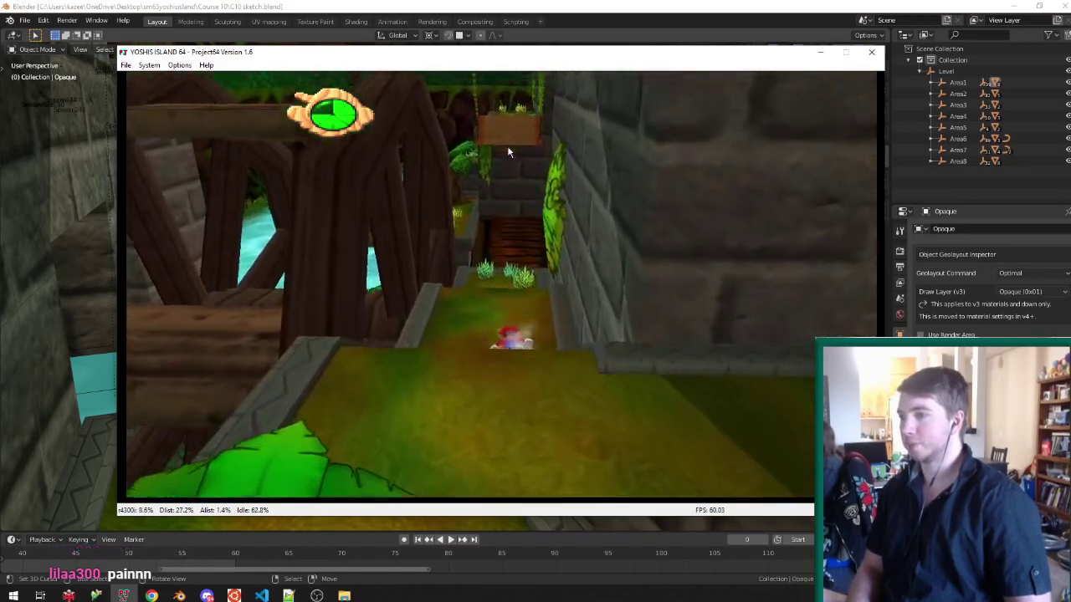
key("Up")
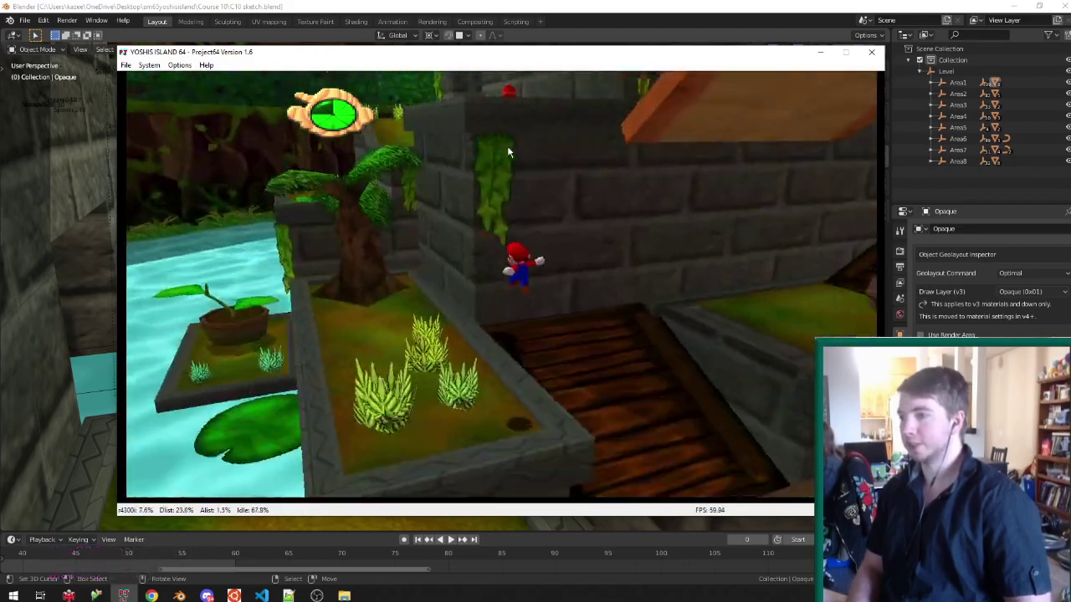
key("Up")
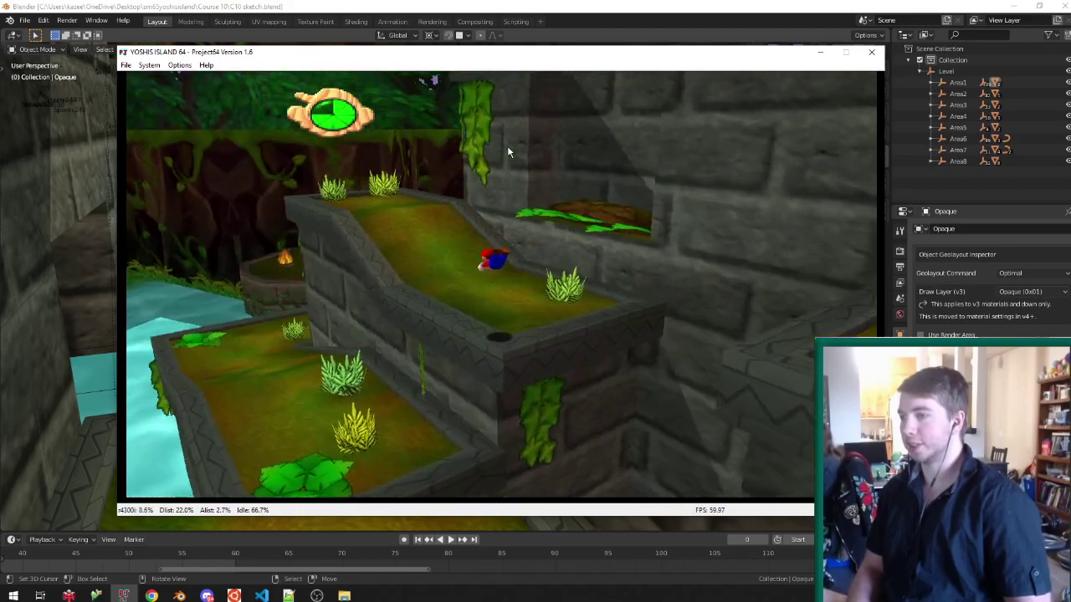
key("Up")
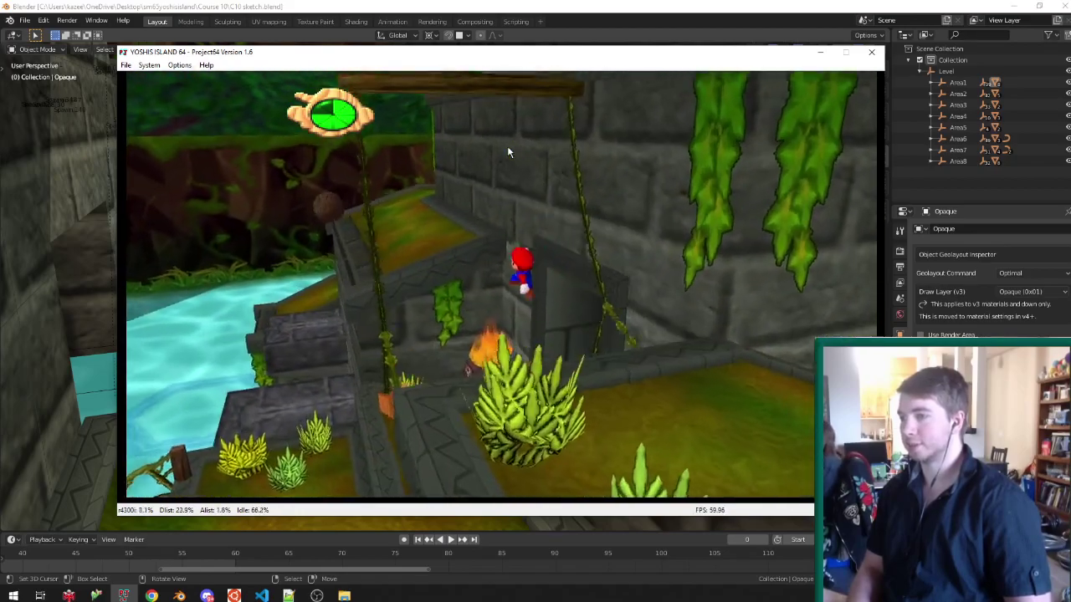
Run Mario along the temple course and up the wooden ramp to inspect the area, and close the emulator.
key("Up")
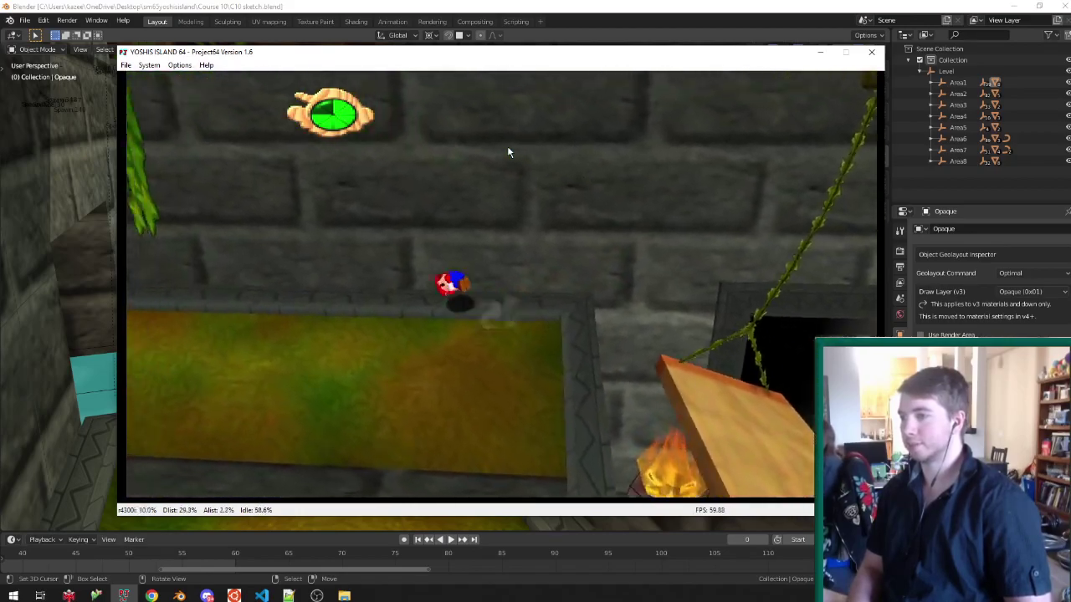
key("Up")
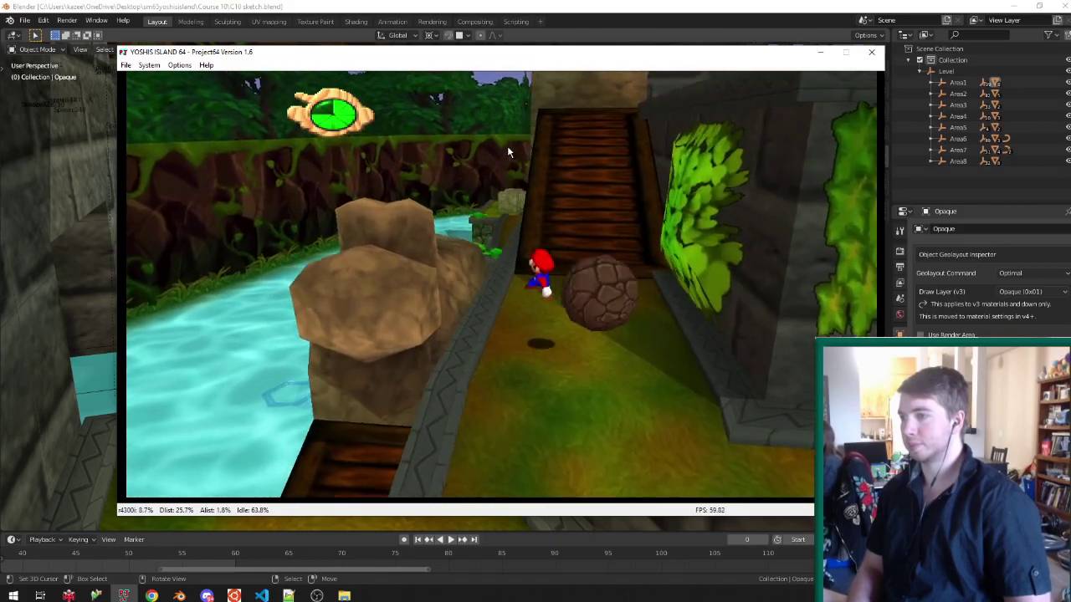
key("Up")
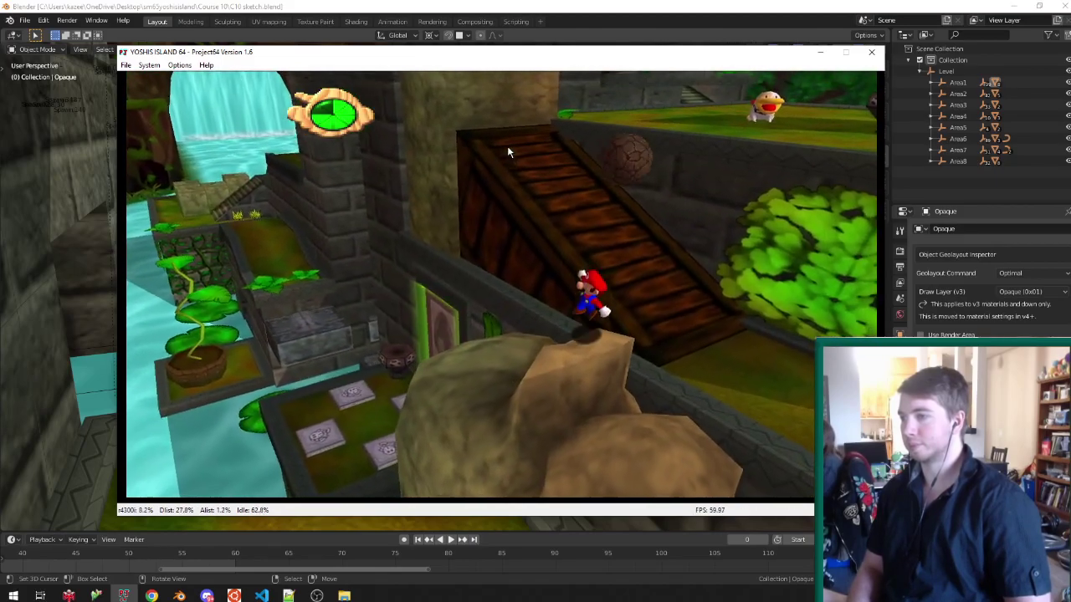
key("Up")
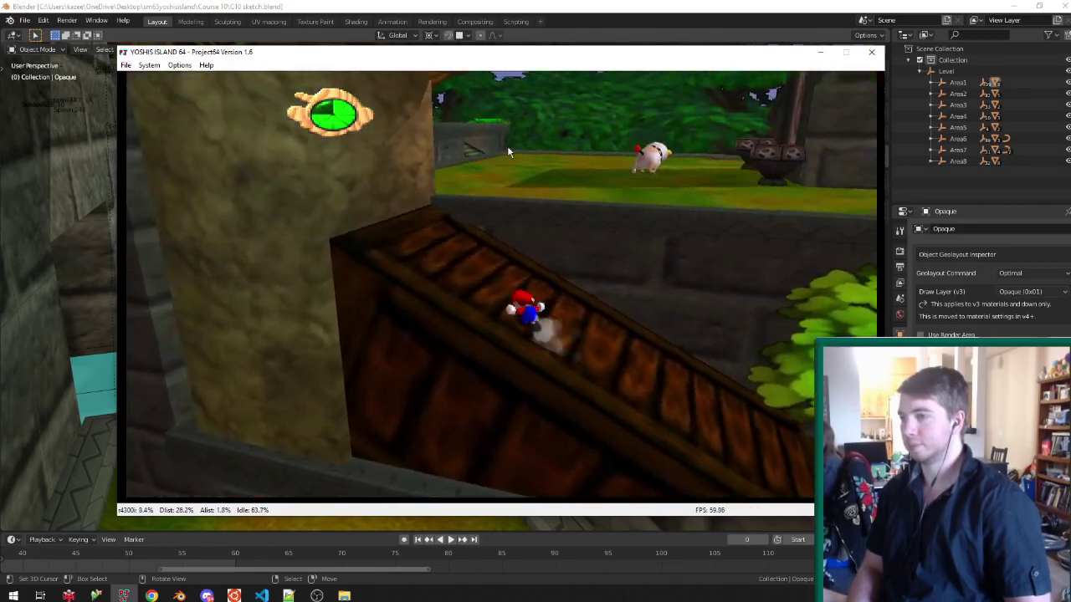
key("Return")
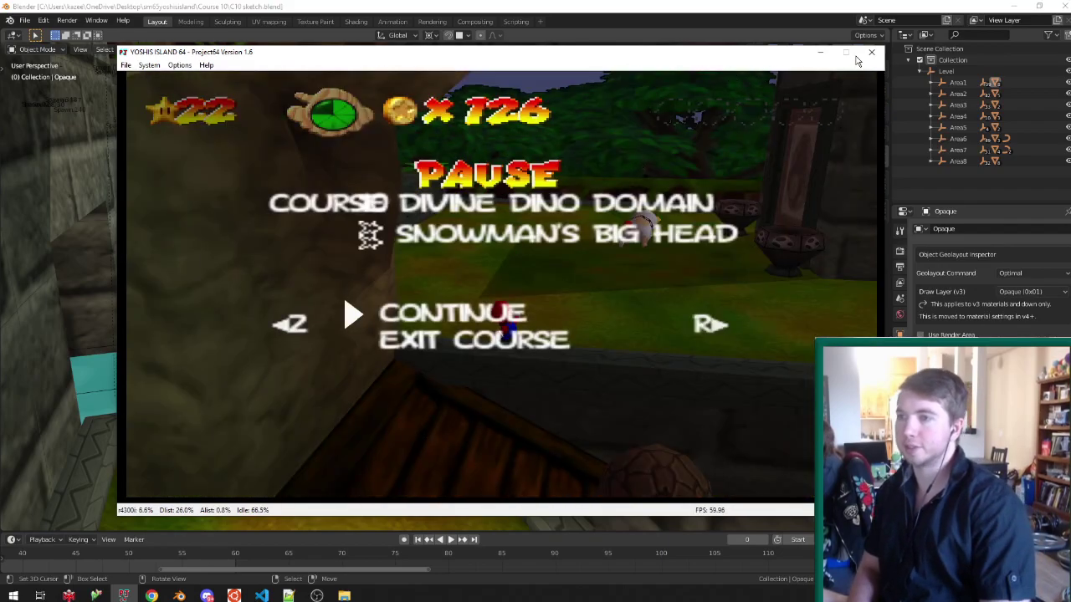
left_click(871, 52)
Switch to the super mario 32.txt notes in Notepad++ and look back from the a10 temple section through the earlier notes.
left_click(288, 596)
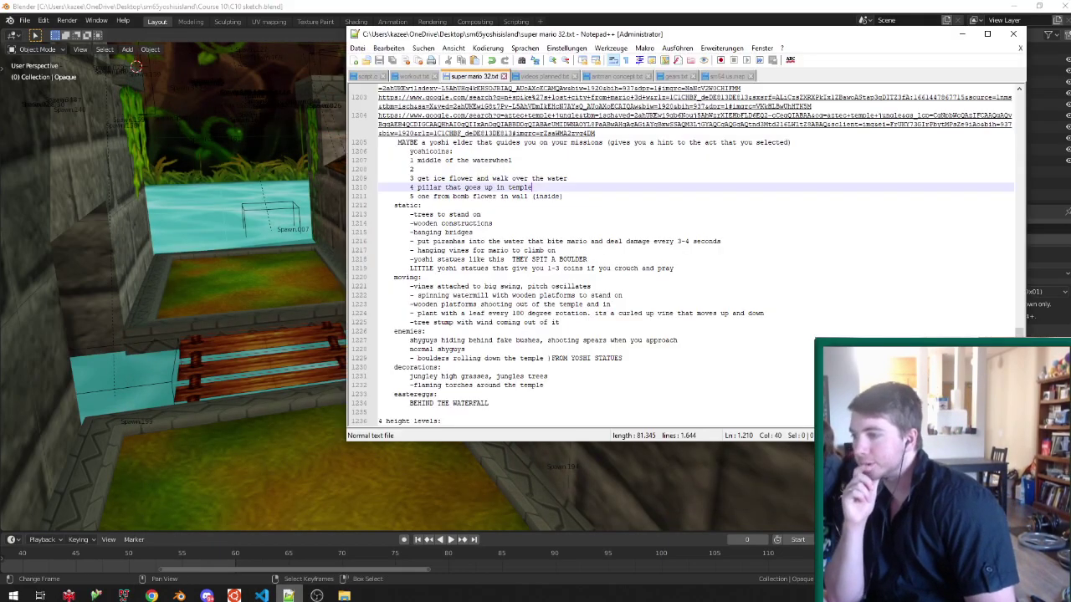
scroll(857, 263, "up", 9)
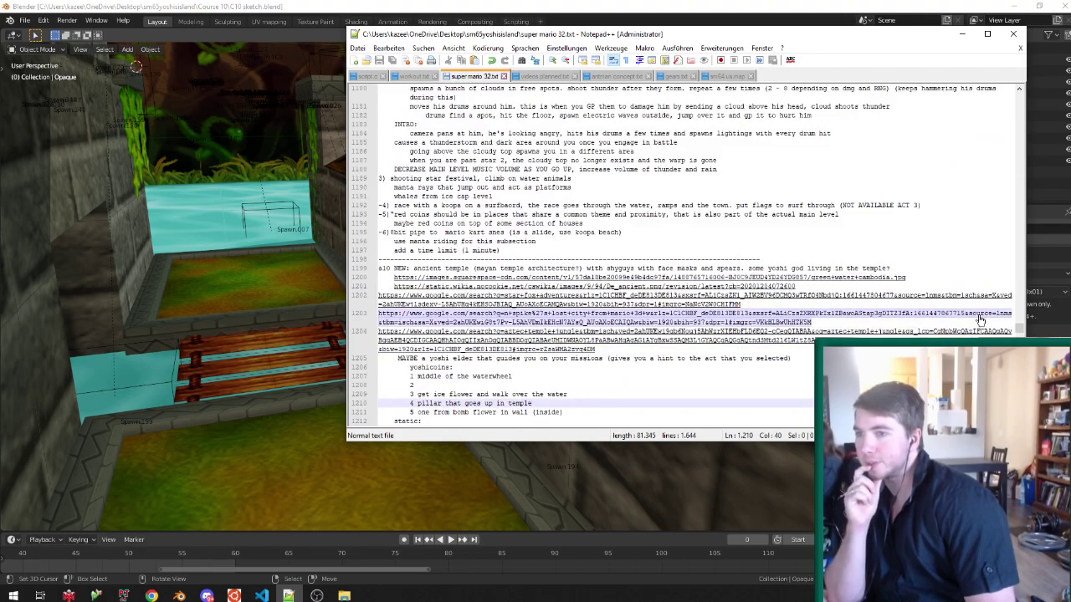
scroll(978, 321, "up", 20)
scroll(719, 202, "up", 20)
left_click_drag(1019, 286, 1019, 162)
left_click(730, 180)
scroll(690, 197, "up", 9)
scroll(667, 217, "up", 18)
Search the notes for "yoshi" and then "coin", keeping the search window clear of the regional coin list.
double_click(716, 161)
key("ctrl+f")
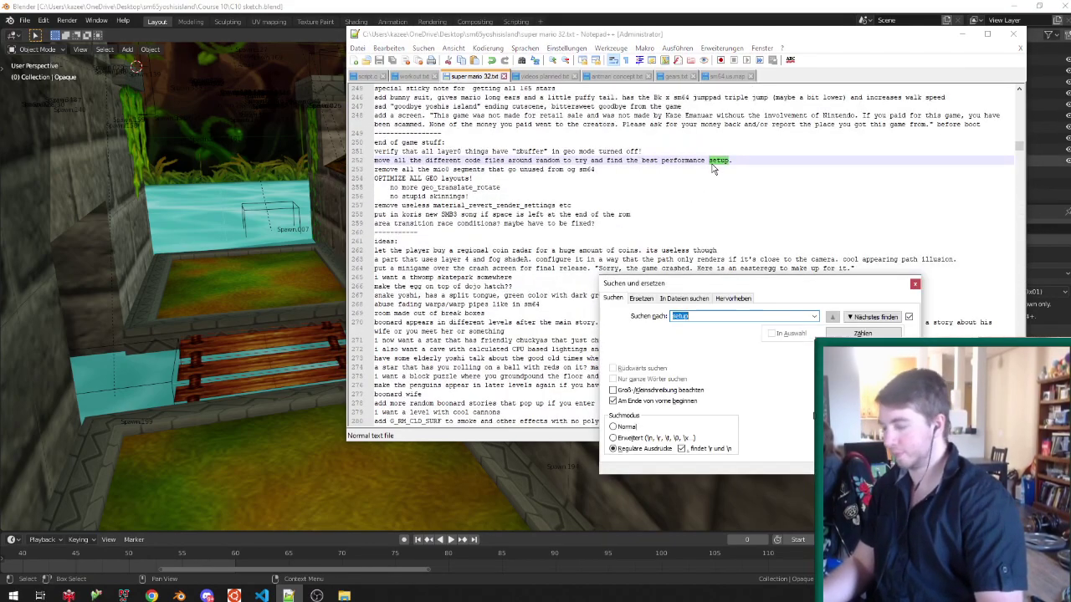
type("yoshi")
key("Return")
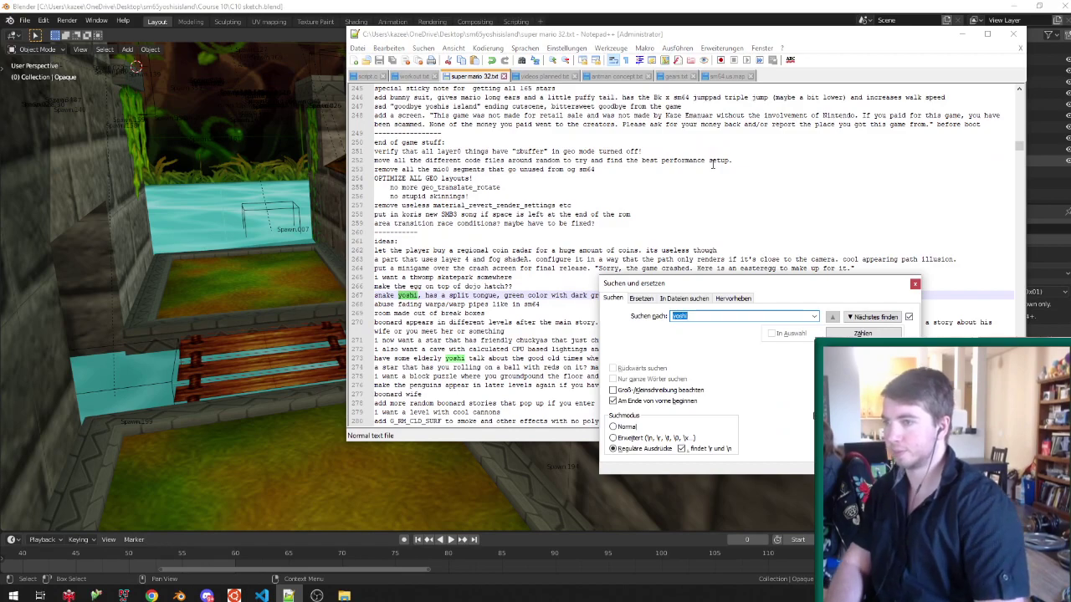
type("coin")
key("Return")
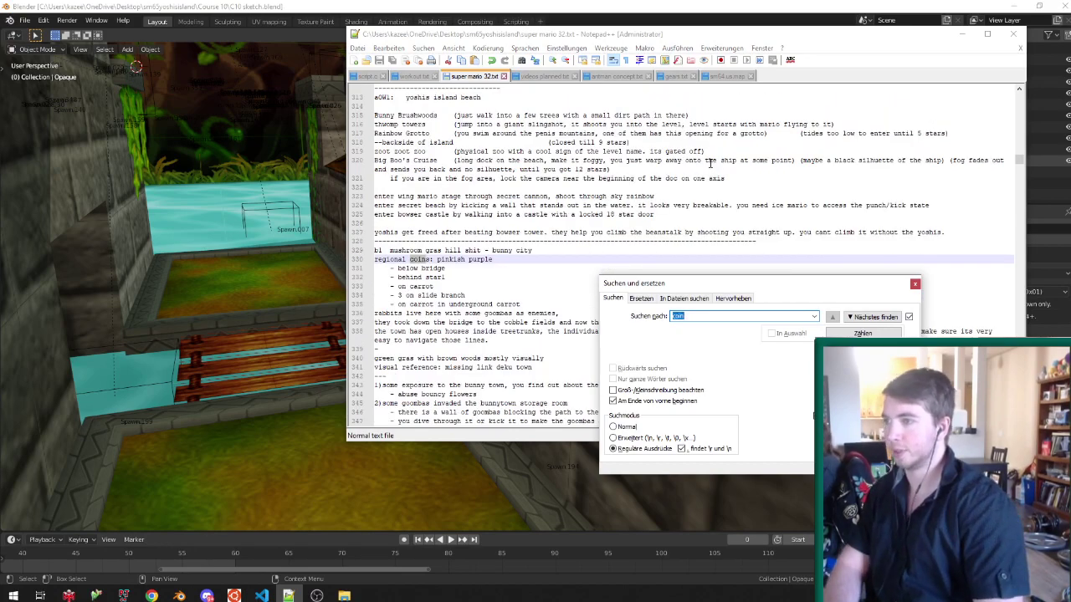
left_click_drag(675, 287, 711, 102)
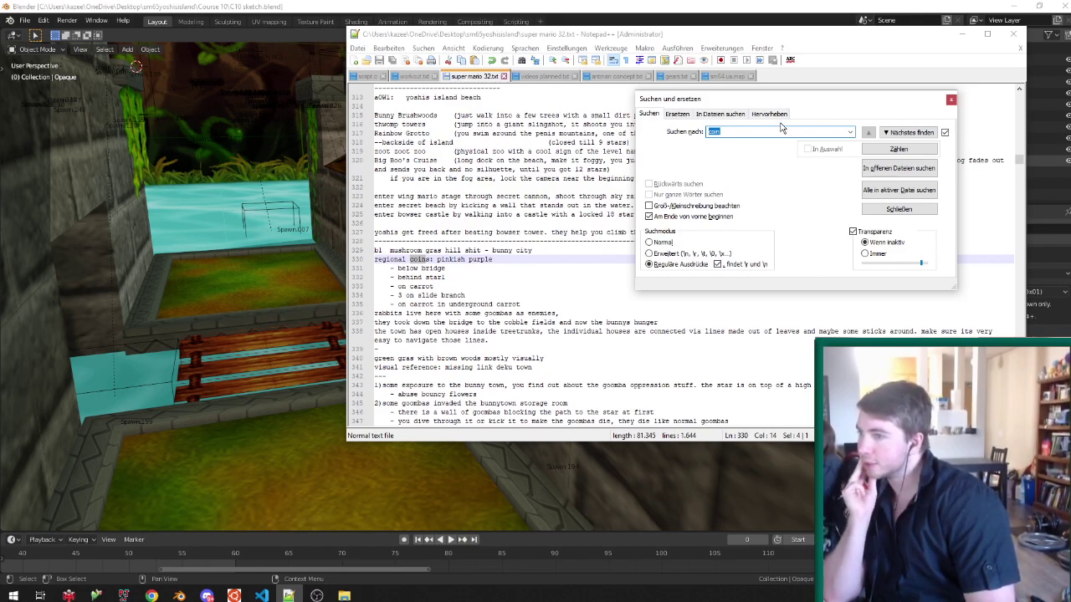
Step through the "coin" matches and read the regional coin placements from the underwater city to the ghost ship level.
left_click(908, 132)
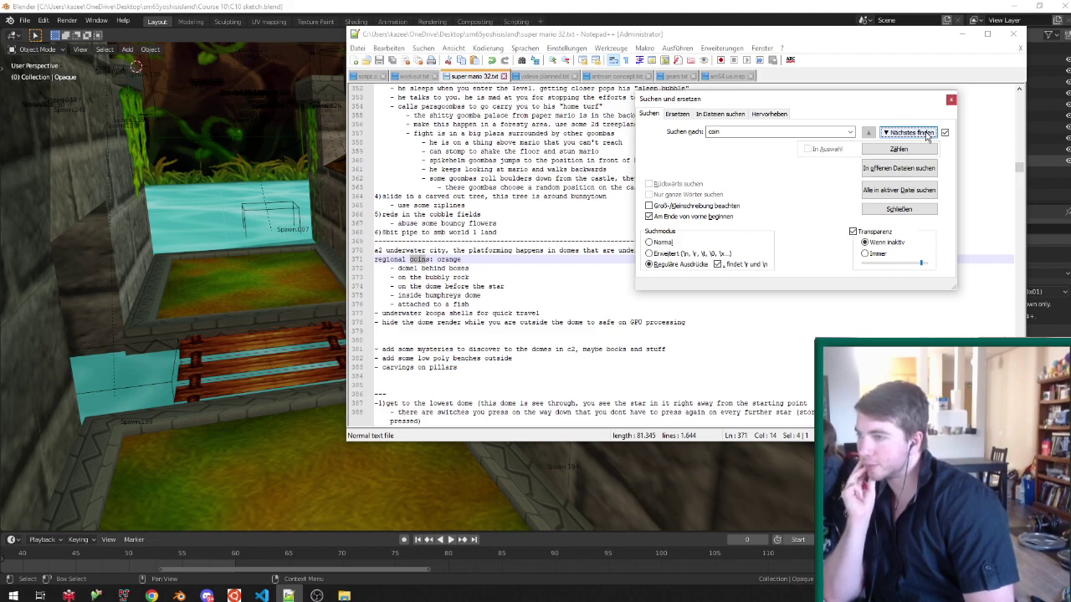
left_click(907, 132)
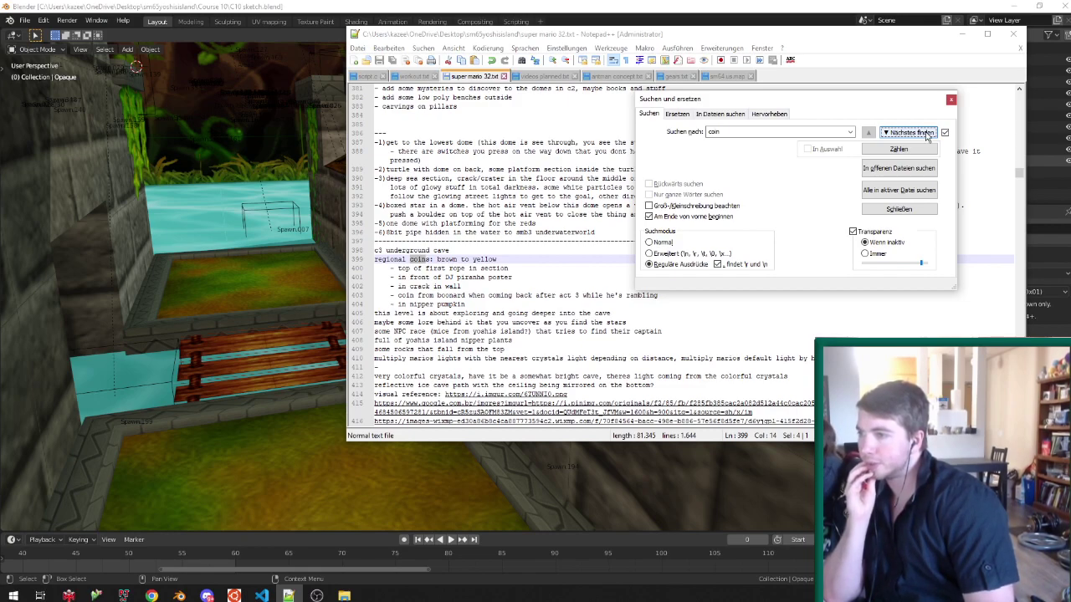
left_click(910, 132)
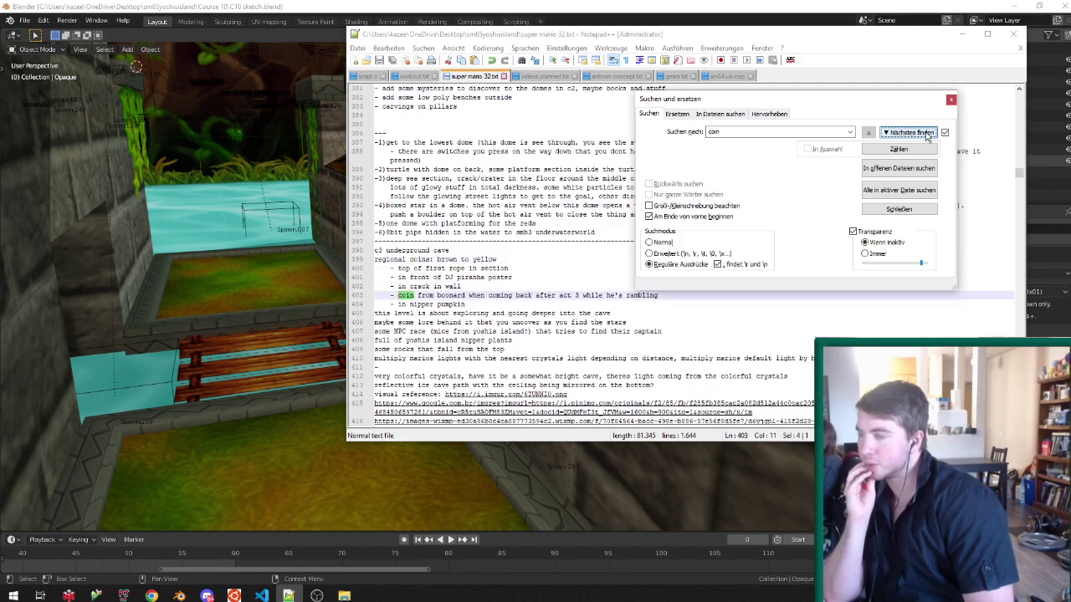
left_click(910, 132)
left_click(910, 132)
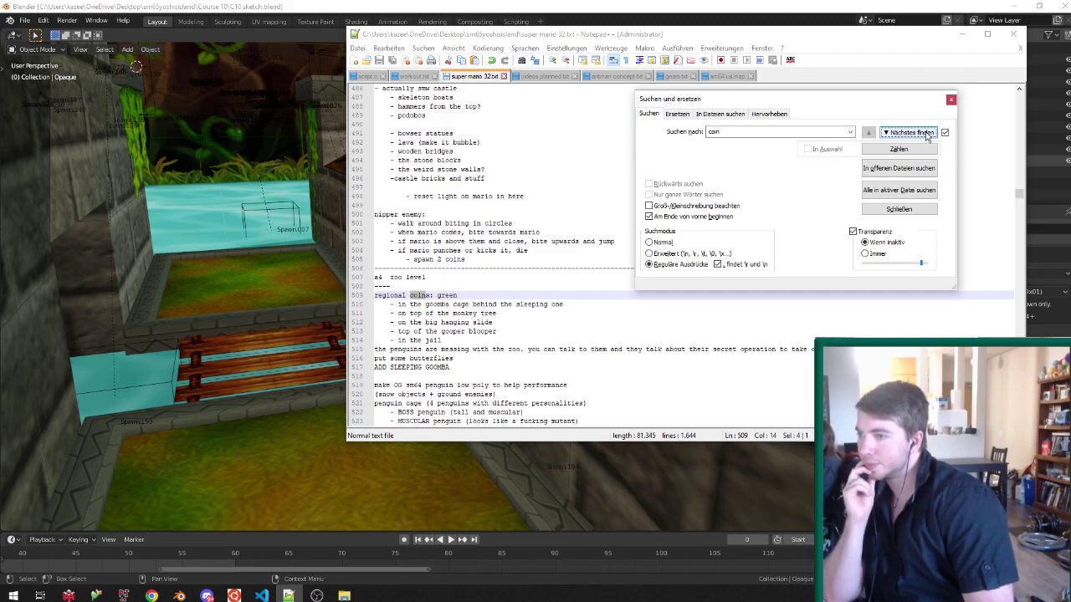
left_click(910, 132)
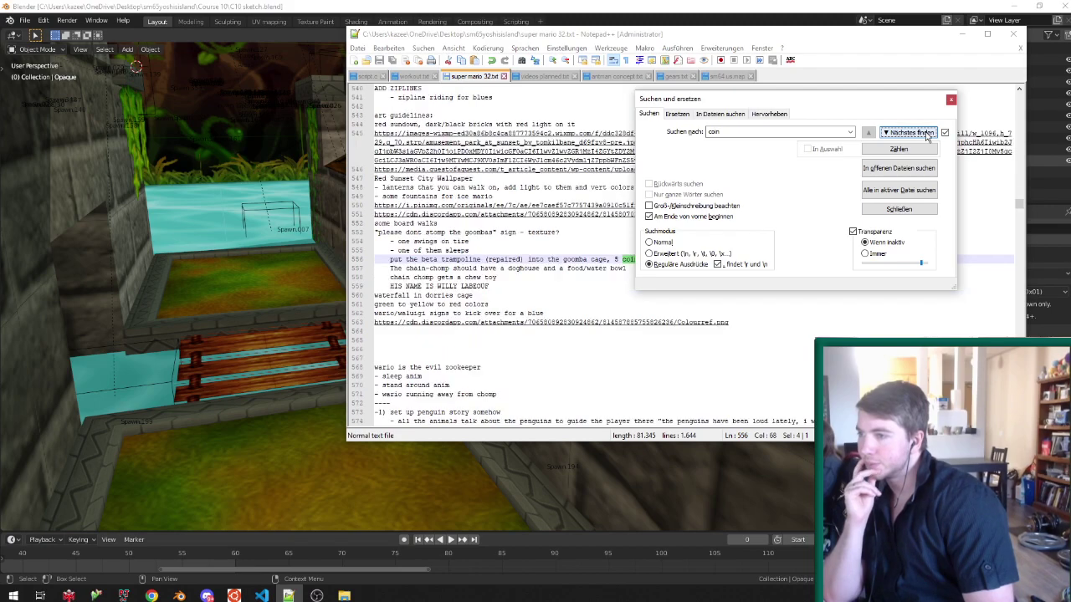
left_click(910, 133)
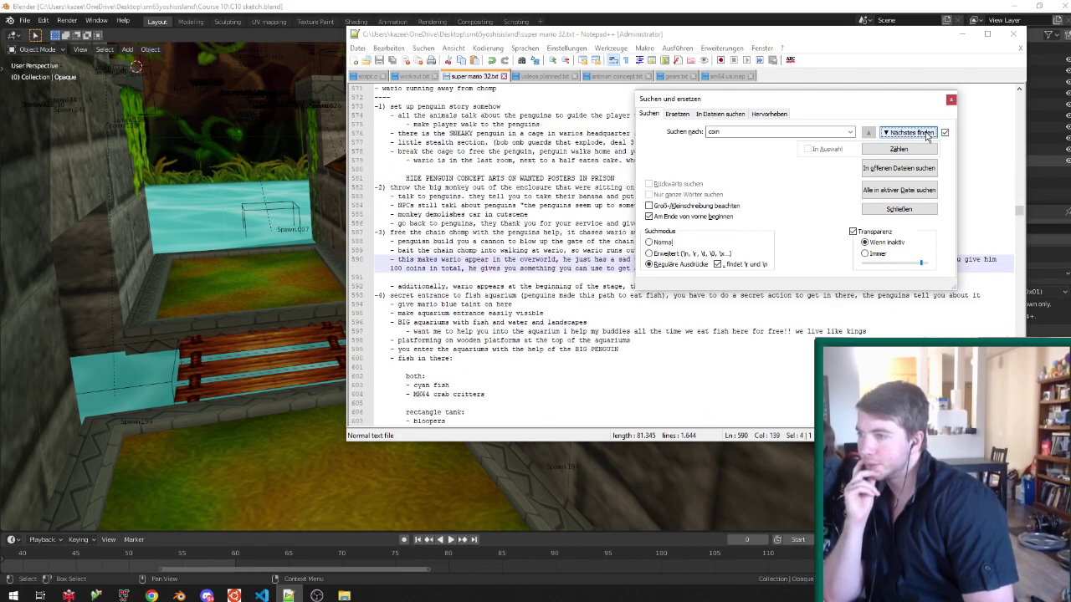
left_click(909, 132)
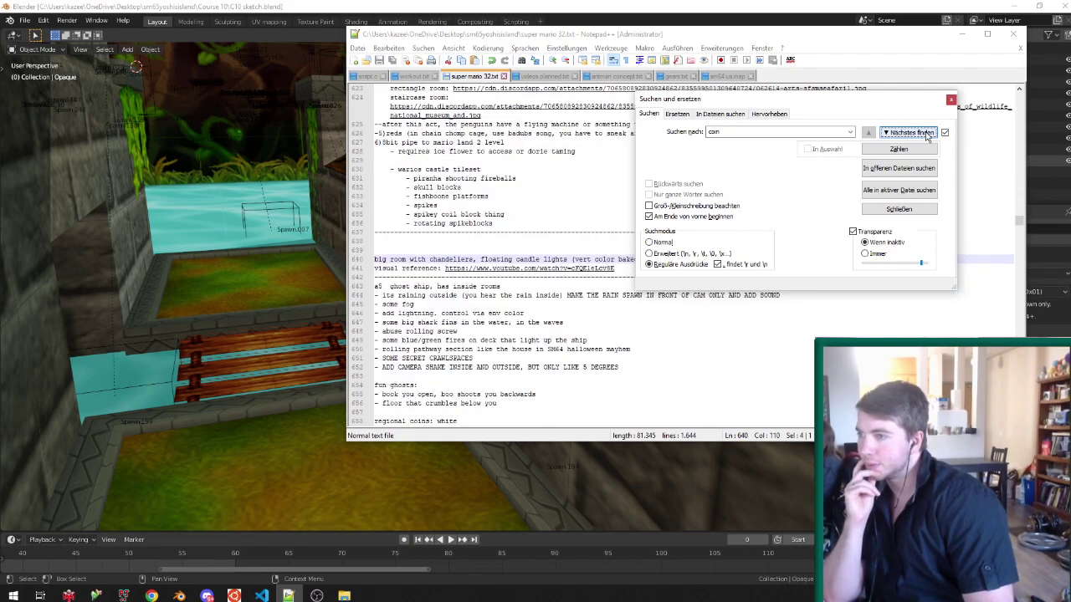
left_click(925, 134)
scroll(611, 185, "down", 5)
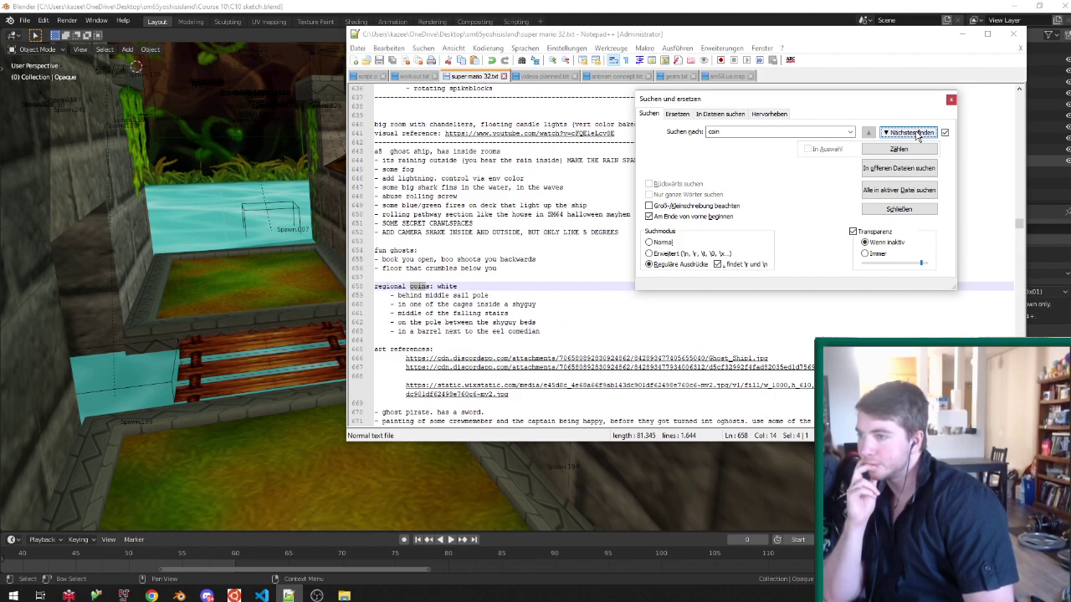
Go through the "coin" matches from the ghost ship's red coin room to the theme park's ferris wheel.
left_click(910, 132)
left_click(909, 132)
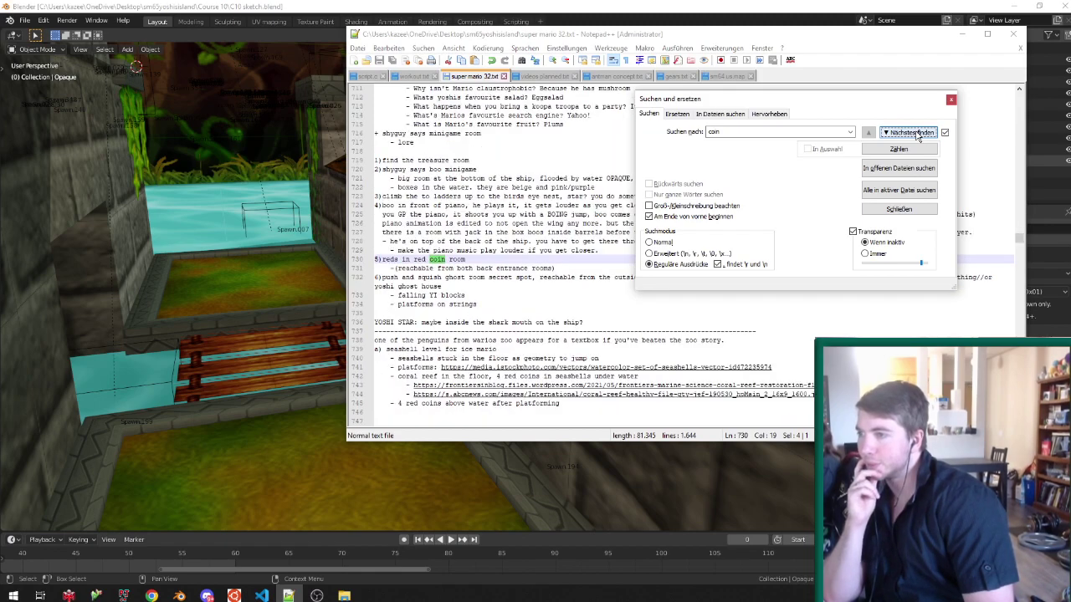
left_click(917, 134)
left_click(918, 134)
left_click(918, 133)
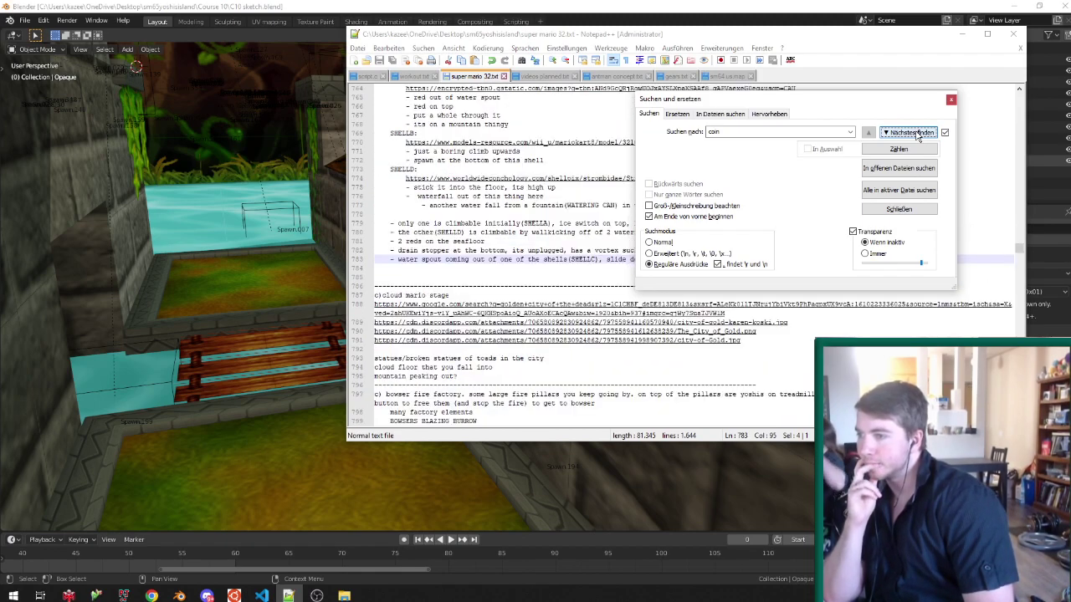
left_click(917, 134)
left_click(917, 134)
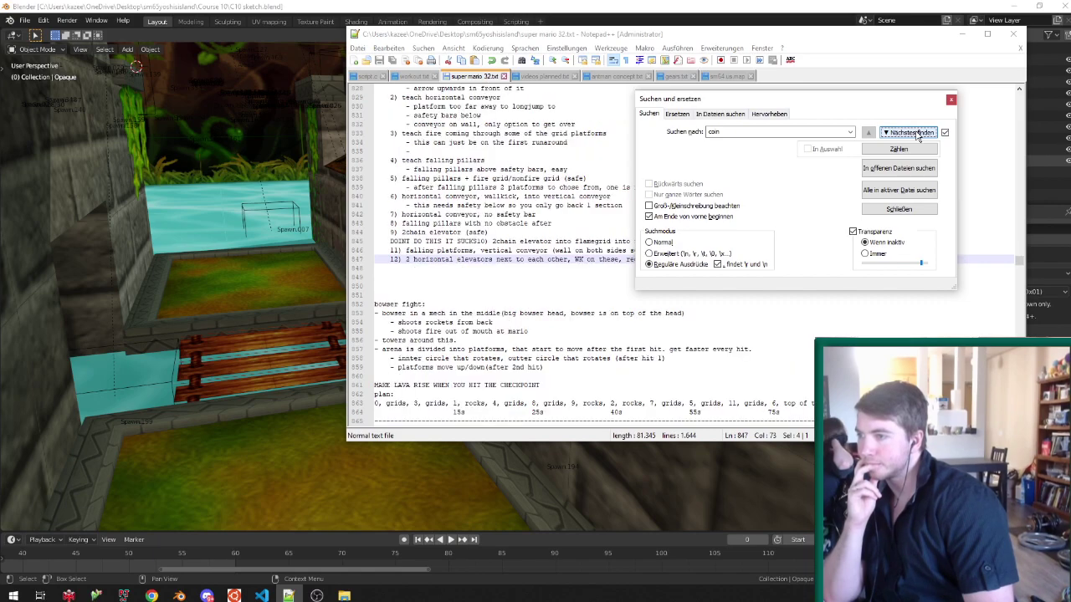
left_click(918, 134)
left_click(917, 134)
left_click(917, 134)
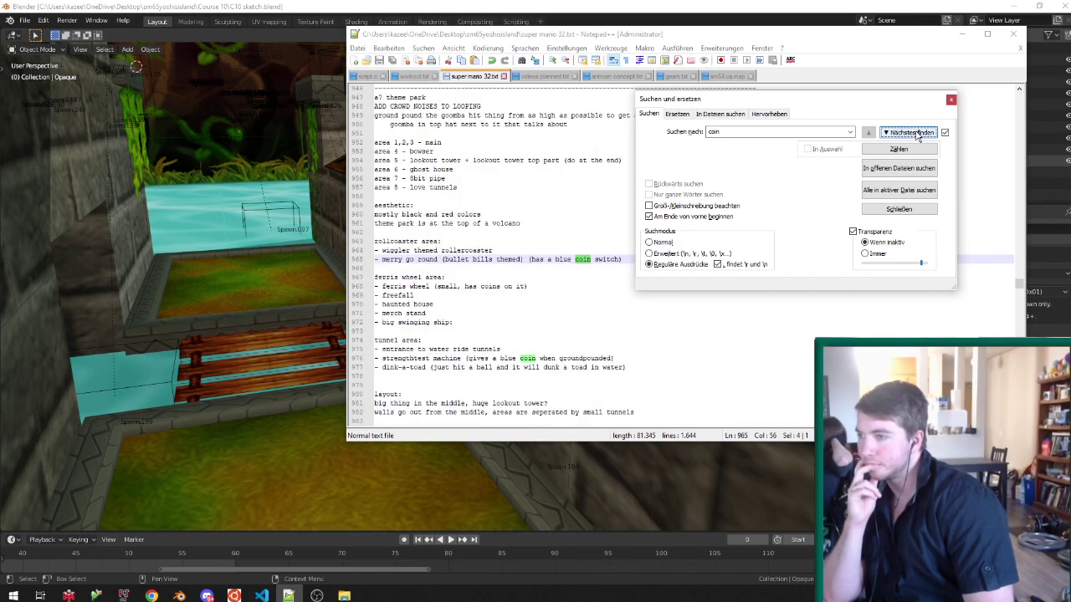
left_click(917, 134)
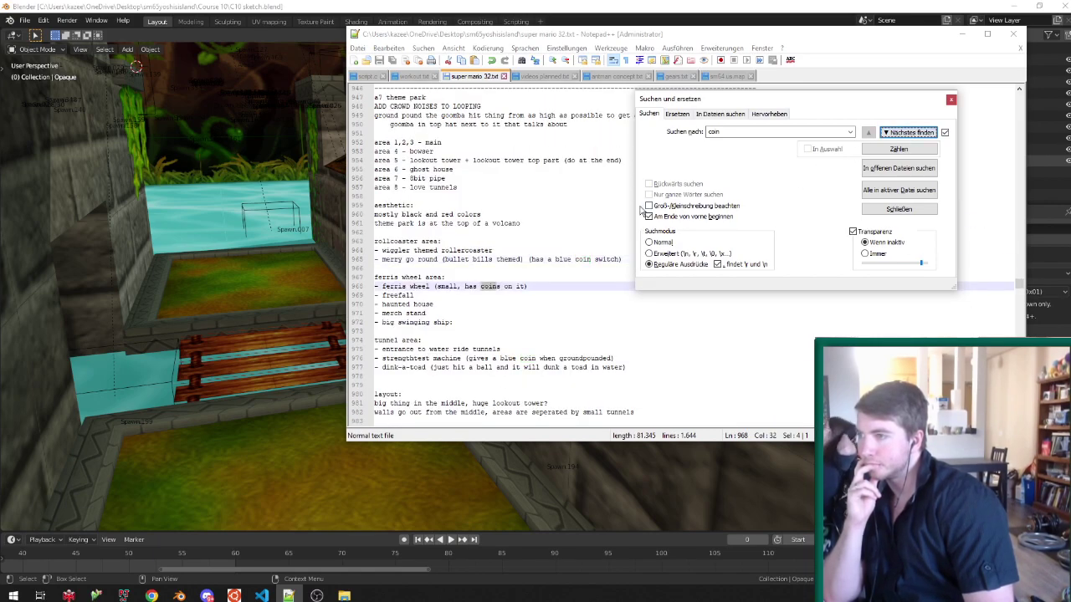
Check the "coin" matches from the theme park's tunnel area to the piranha list, and close the search.
scroll(631, 211, "down", 11)
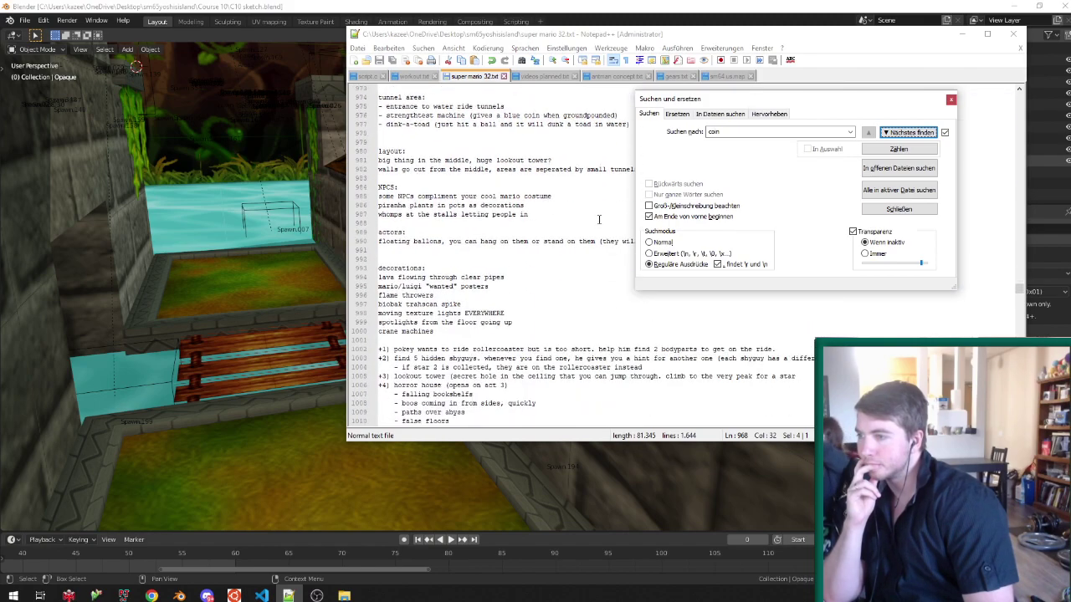
scroll(598, 219, "down", 3)
left_click(890, 134)
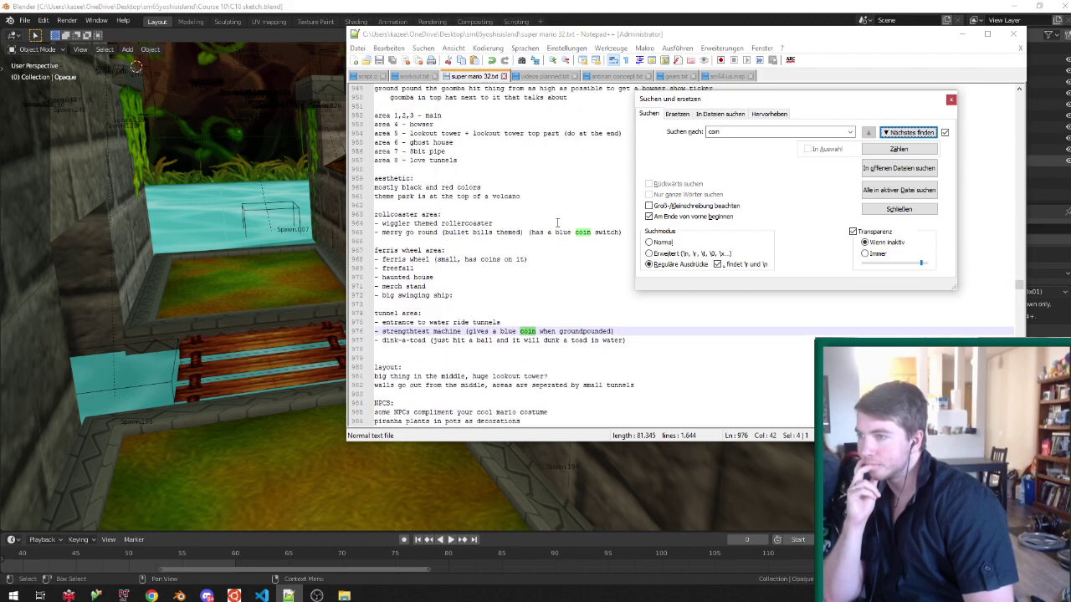
scroll(577, 211, "down", 3)
left_click(891, 135)
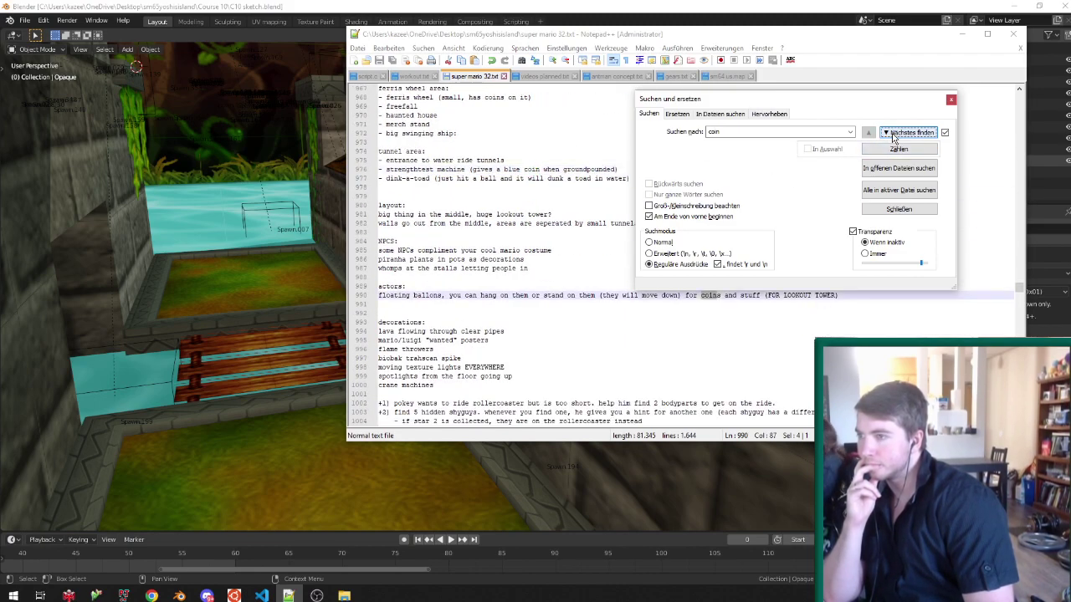
left_click(893, 136)
left_click(892, 136)
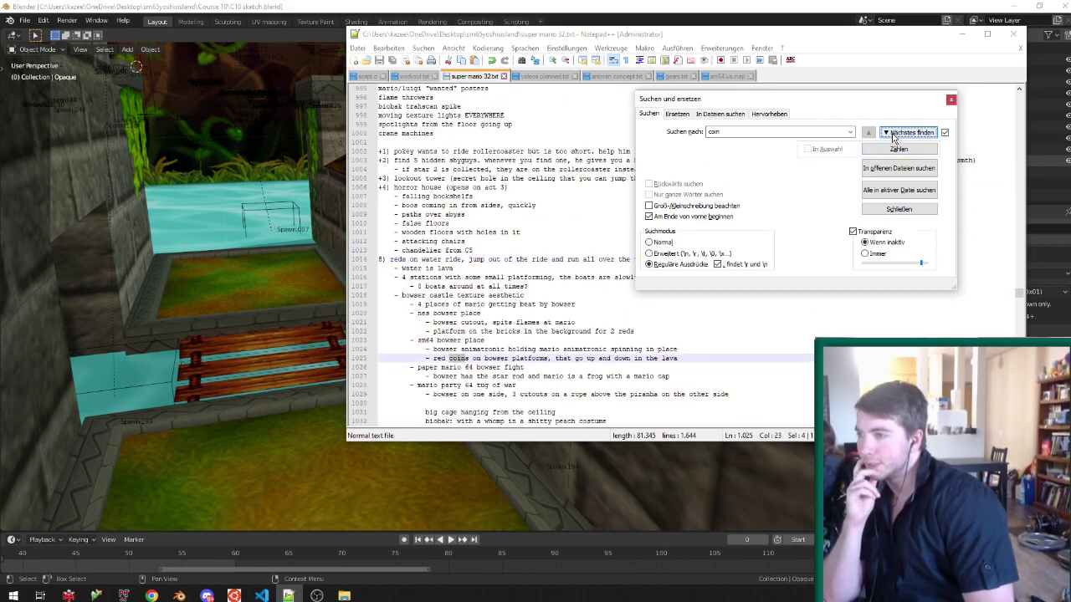
left_click(892, 135)
left_click(892, 136)
left_click(893, 136)
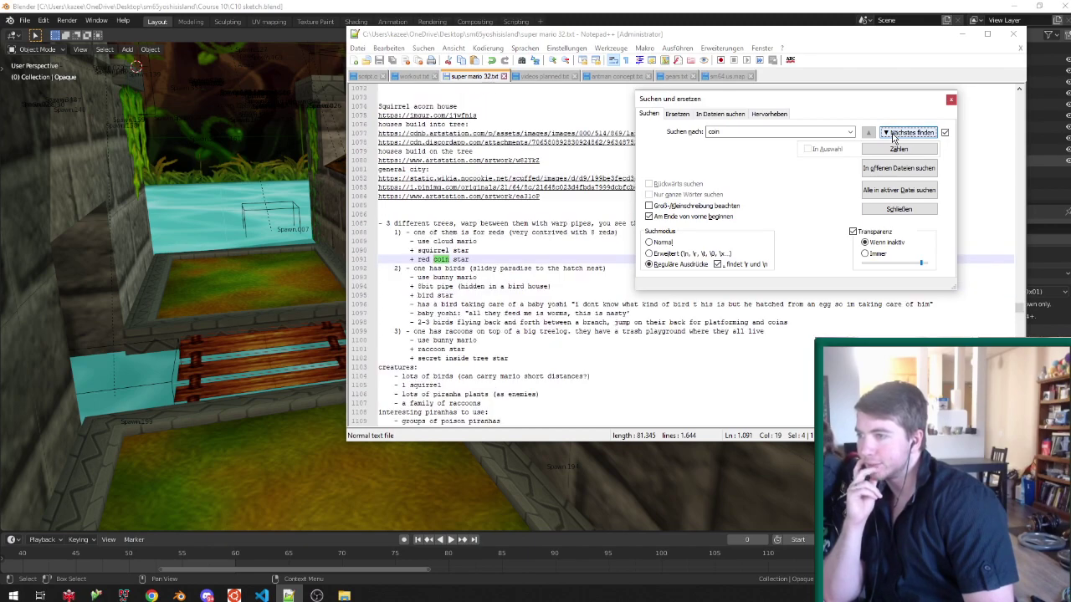
left_click(892, 135)
left_click(892, 135)
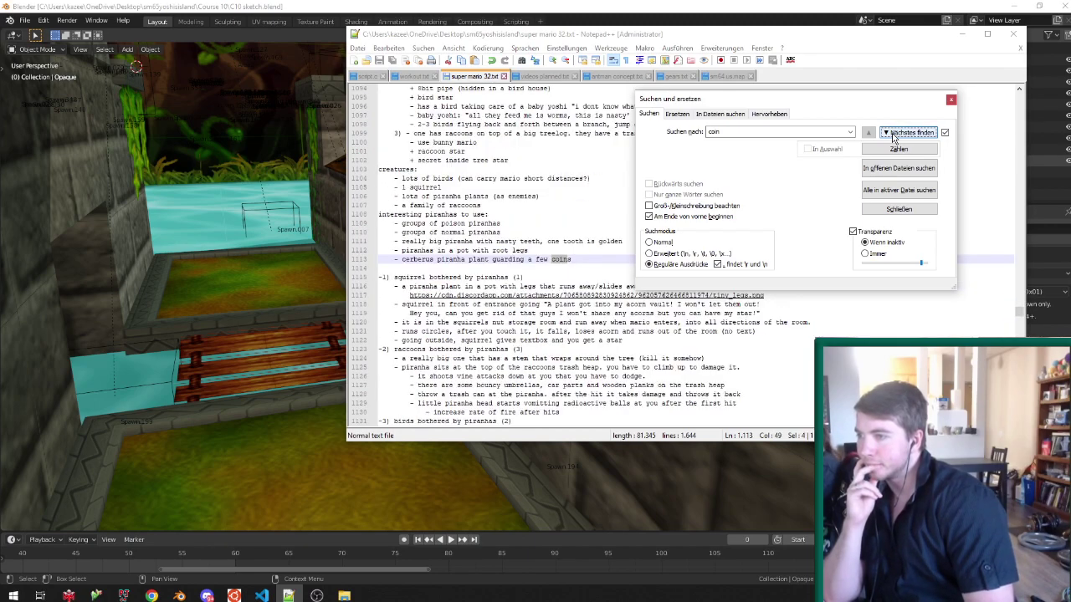
left_click(950, 100)
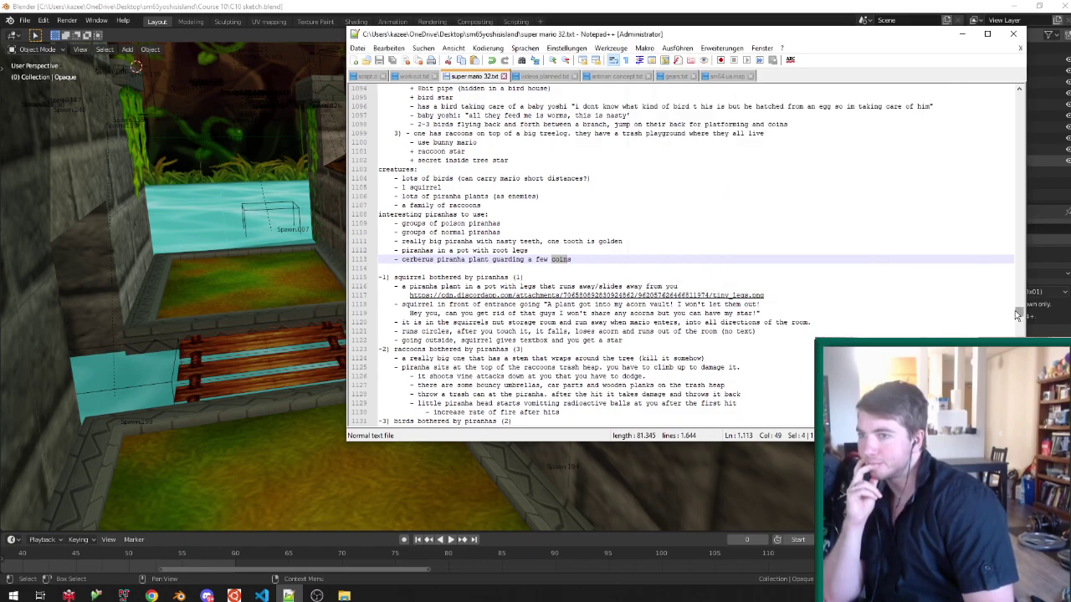
Return to the a10 temple section and place the text cursor on the empty entry 2 of the yoshicoins list.
left_click_drag(1016, 315, 1017, 348)
scroll(589, 294, "down", 13)
scroll(589, 293, "down", 10)
scroll(596, 281, "up", 20)
scroll(599, 270, "up", 9)
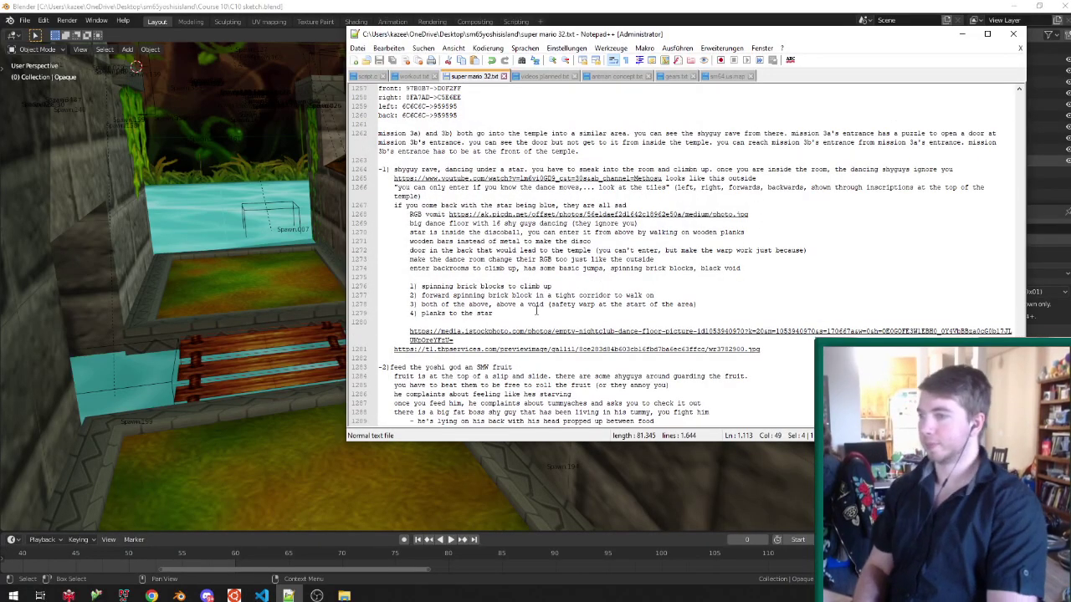
scroll(533, 306, "up", 17)
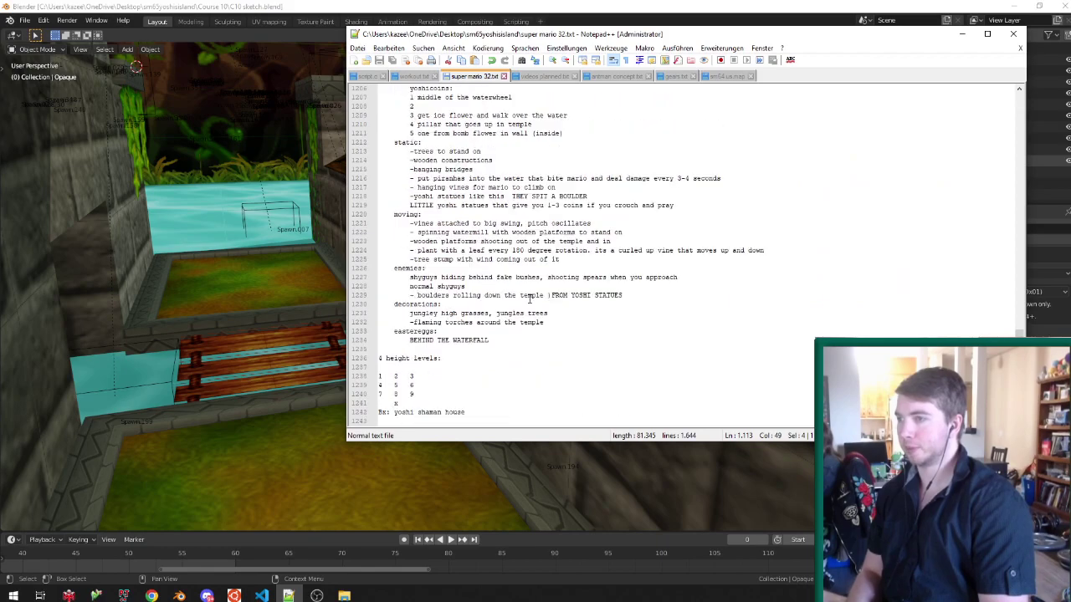
scroll(529, 299, "up", 2)
left_click(532, 159)
Switch to the game in Project64 and take Mario over the temple's front ledges to the rolling-boulder area.
left_click(124, 595)
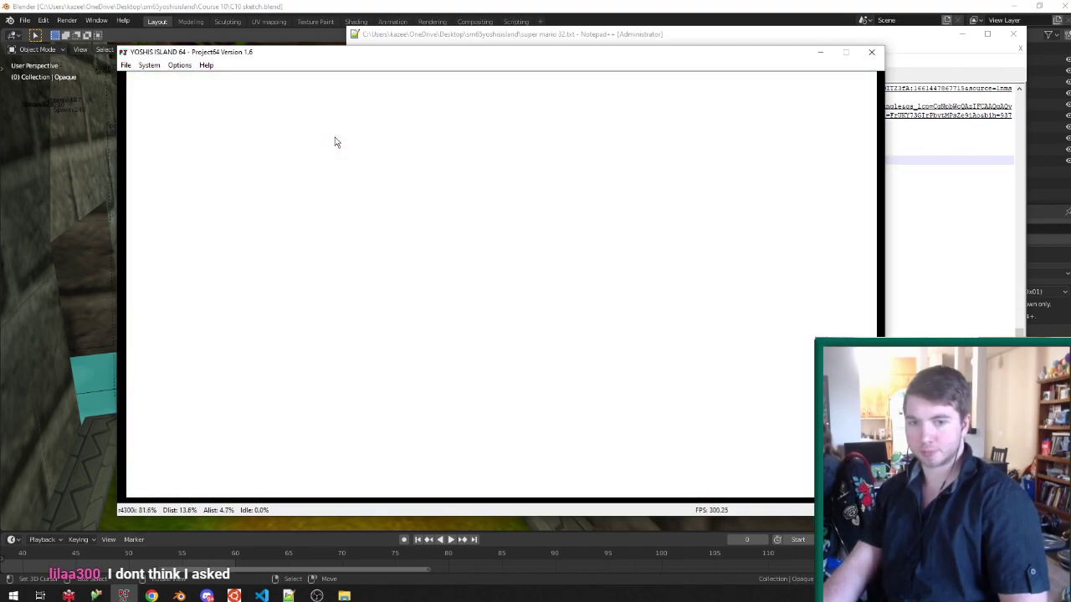
key("Up")
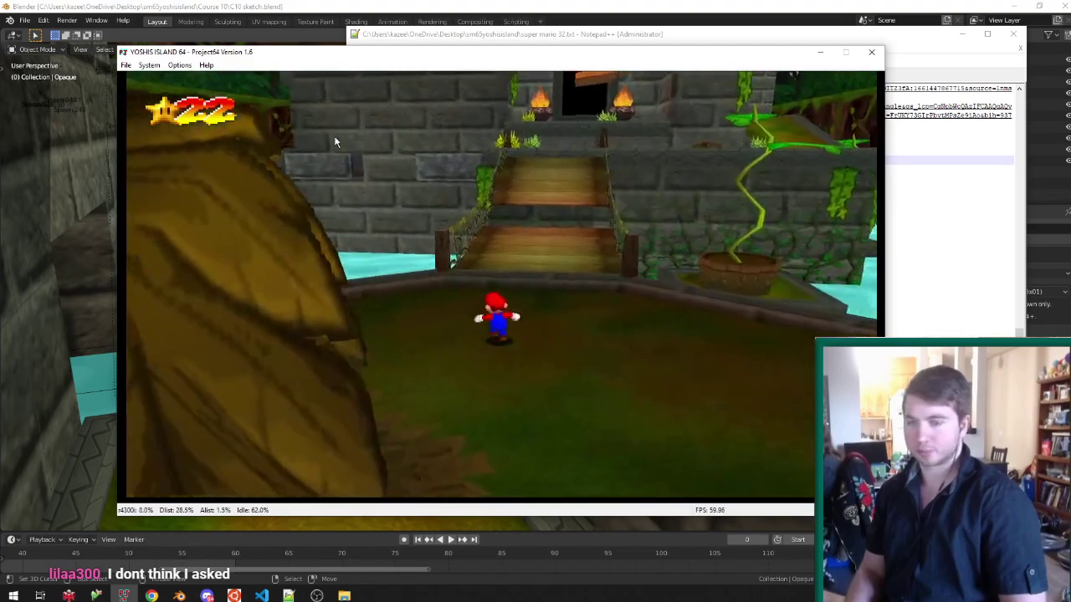
key("Up")
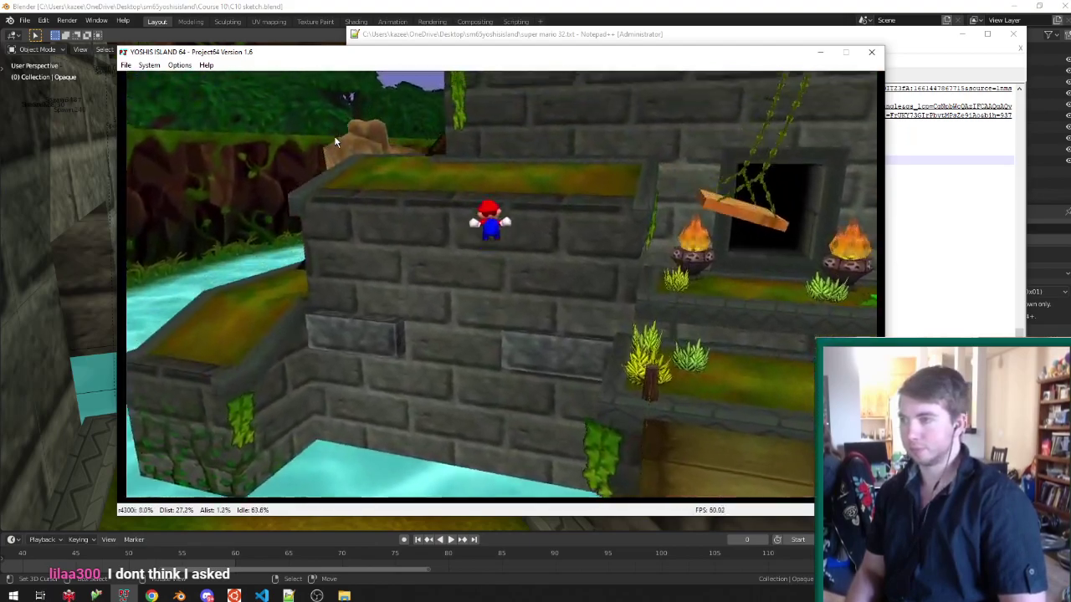
key("Up")
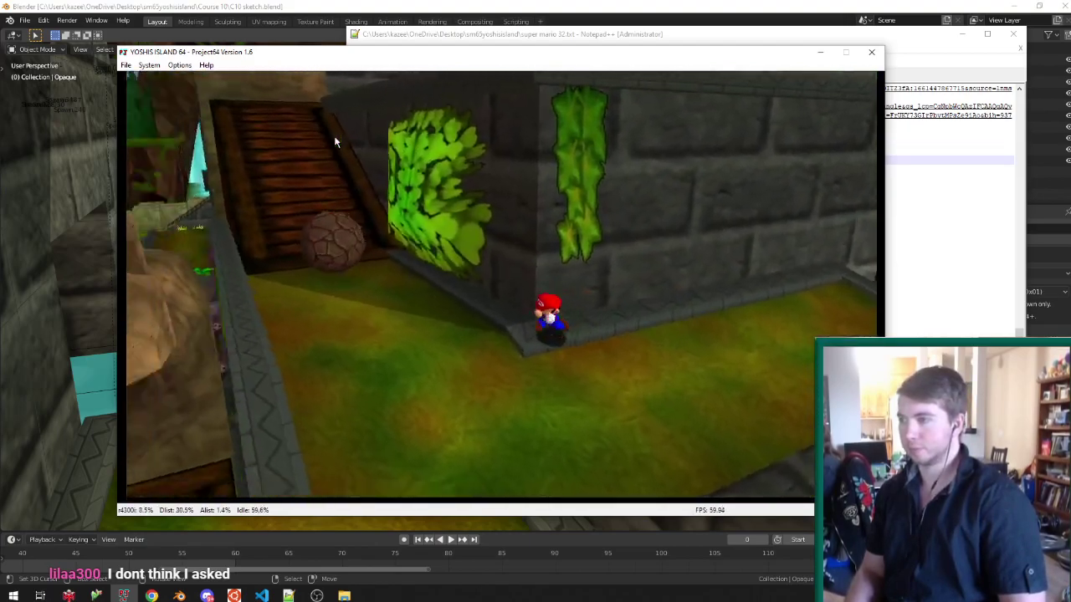
key("Up")
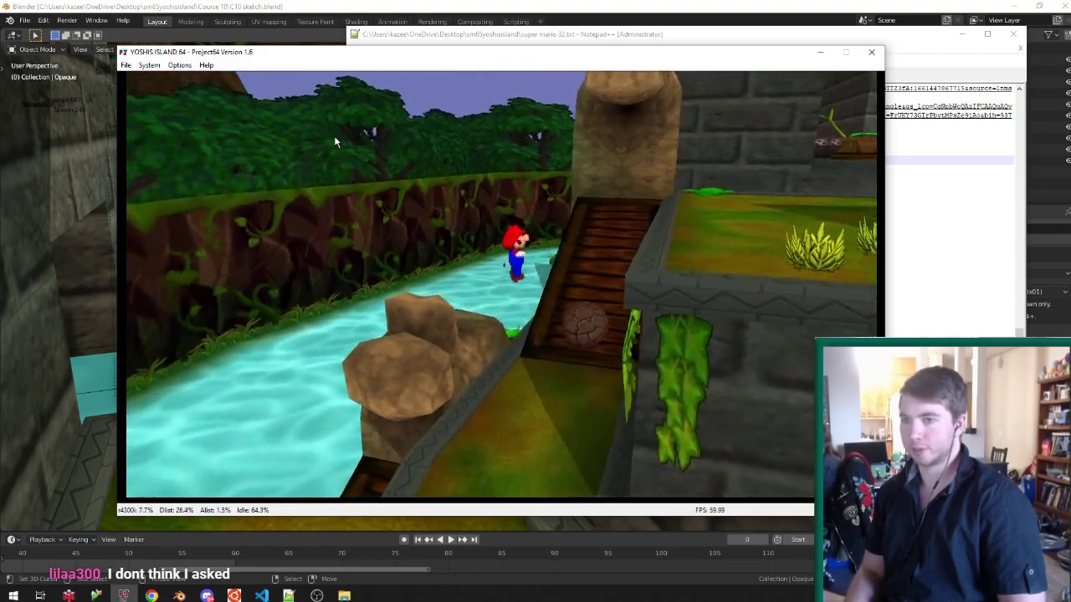
key("Up")
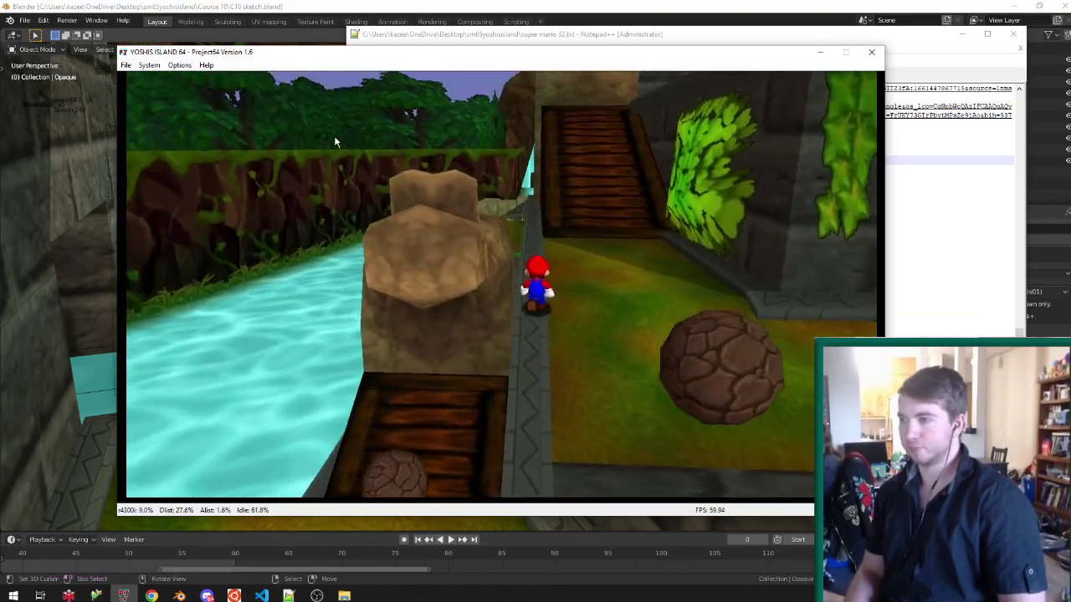
Explore from the boulder-spitting stone statue up past the wooden ramp to the double door with the yoshi reliefs.
key("Up")
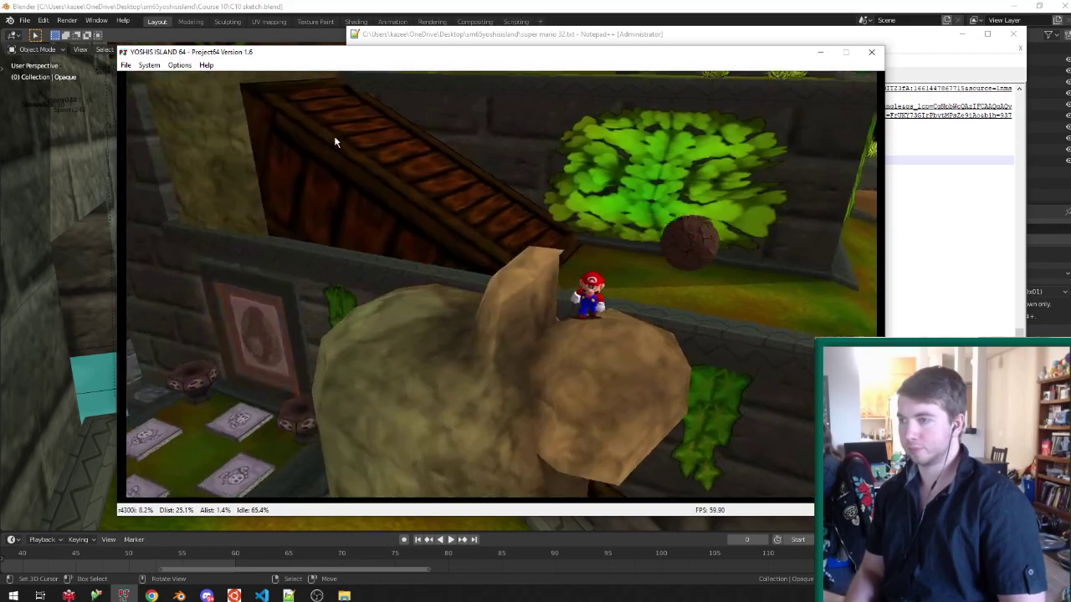
key("Up")
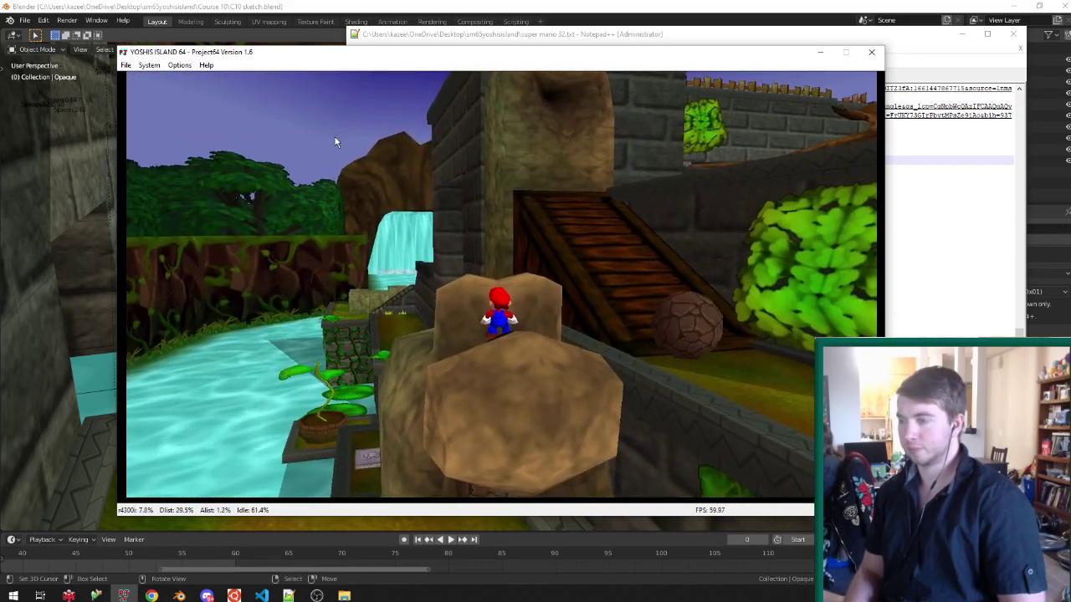
key("Up")
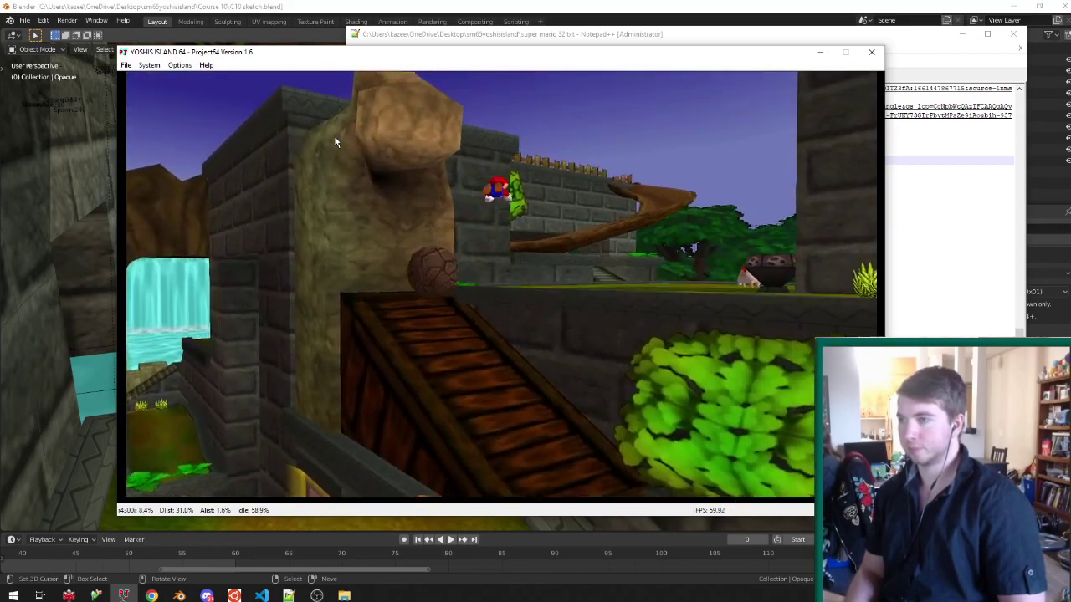
key("Up")
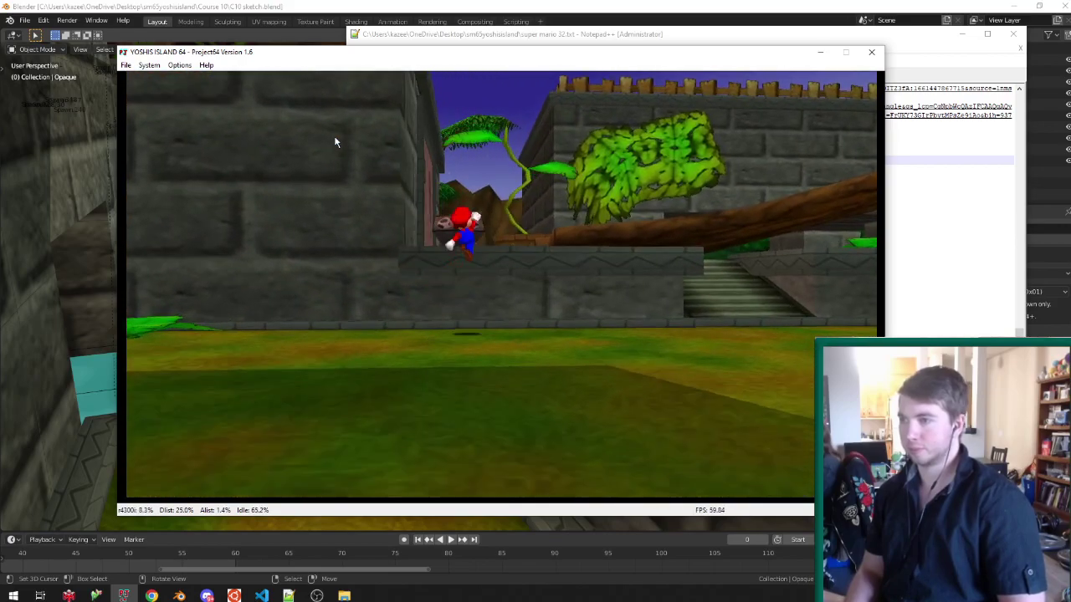
key("Up")
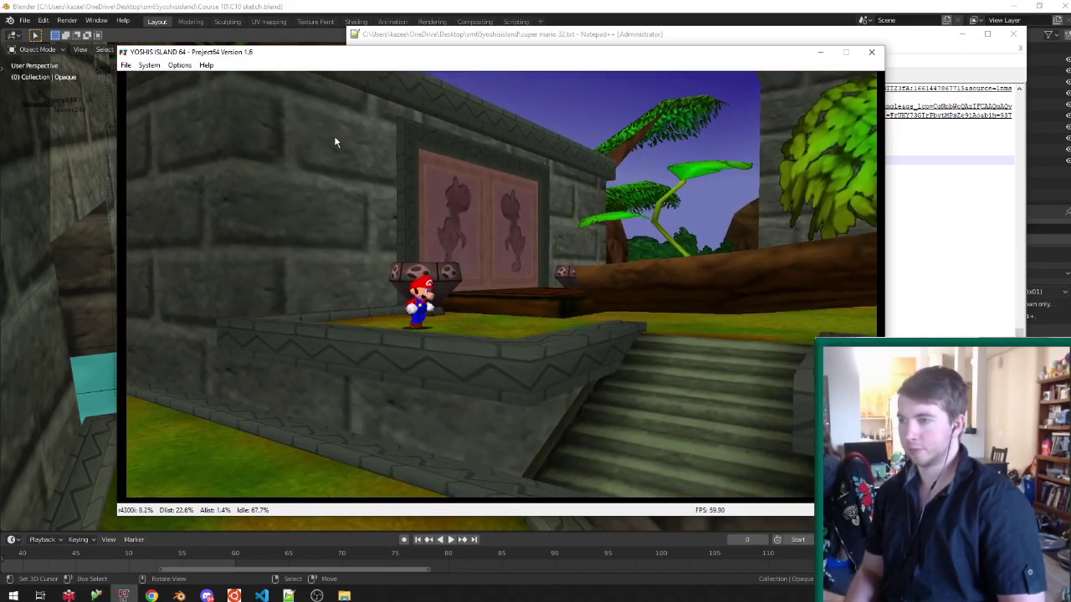
key("Up")
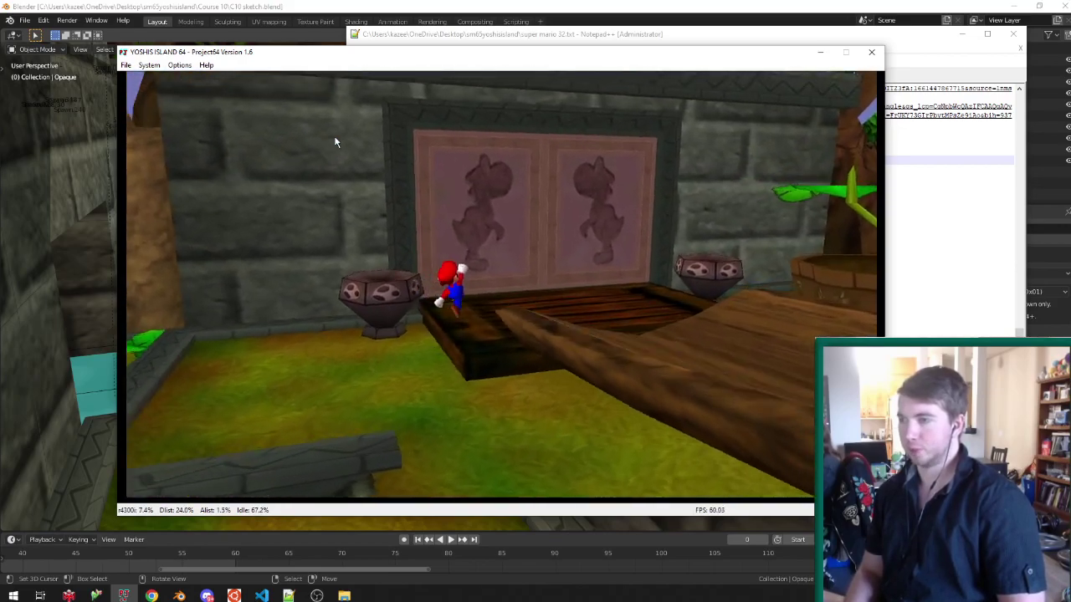
Take Mario onto the mossy roof above the yoshi door and defeat the spear shyguy there.
key("Up")
key("x")
key("Up")
key("Up")
key("x")
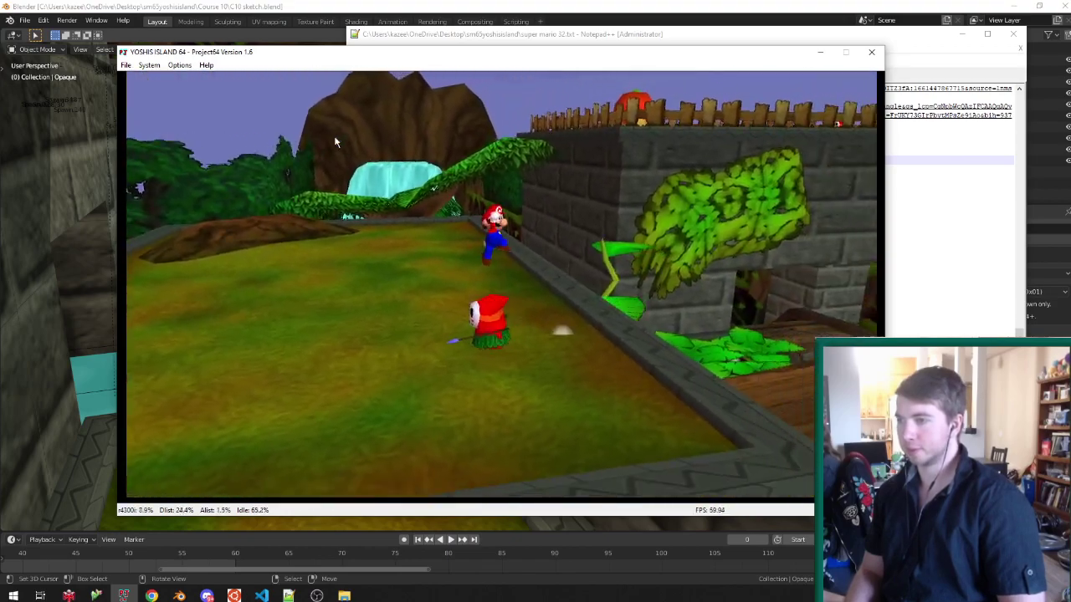
key("x")
key("Up")
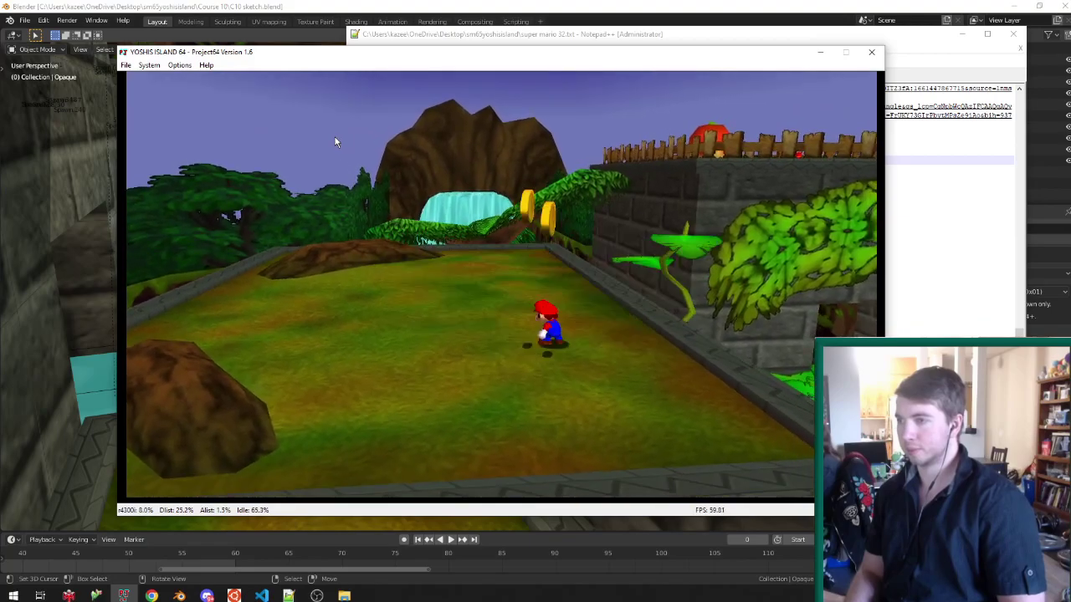
Explore the fenced grass platform with the big red enemy and jump back down beside the yoshi door.
key("Up")
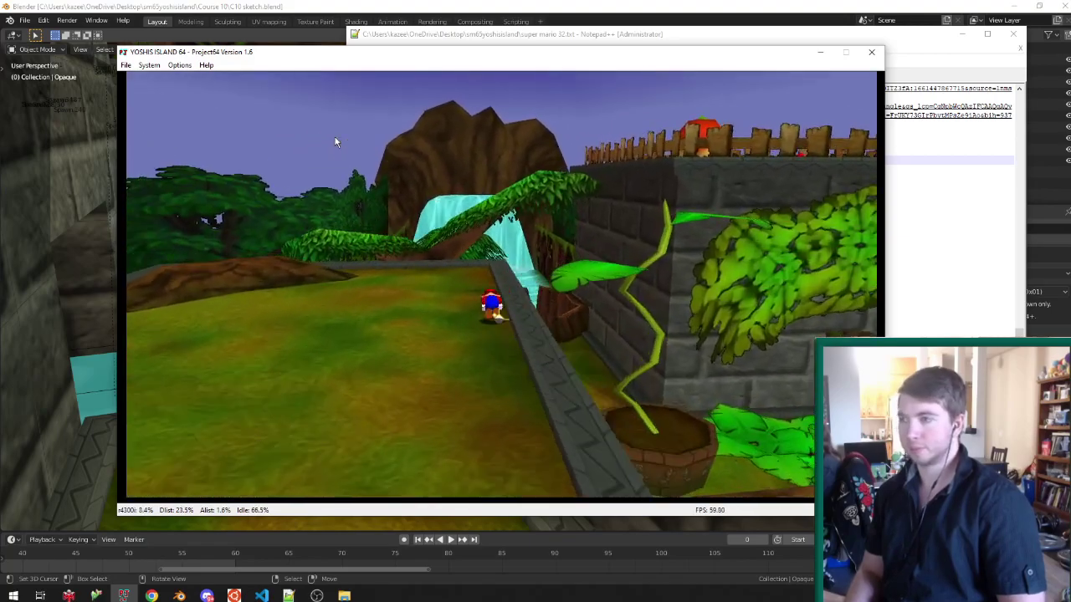
key("Up")
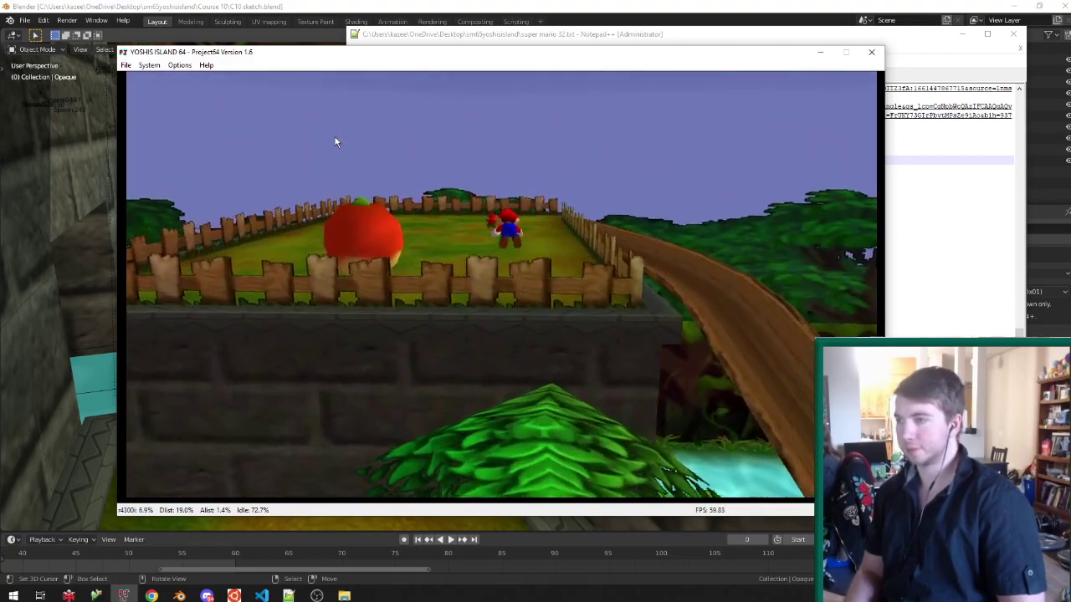
key("Down")
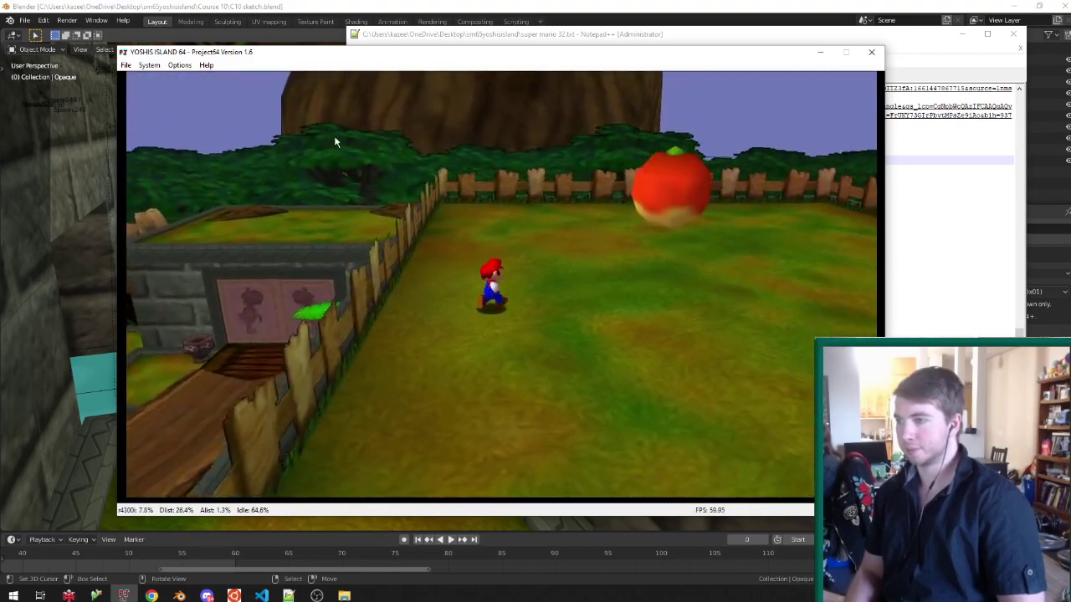
key("x")
key("Up")
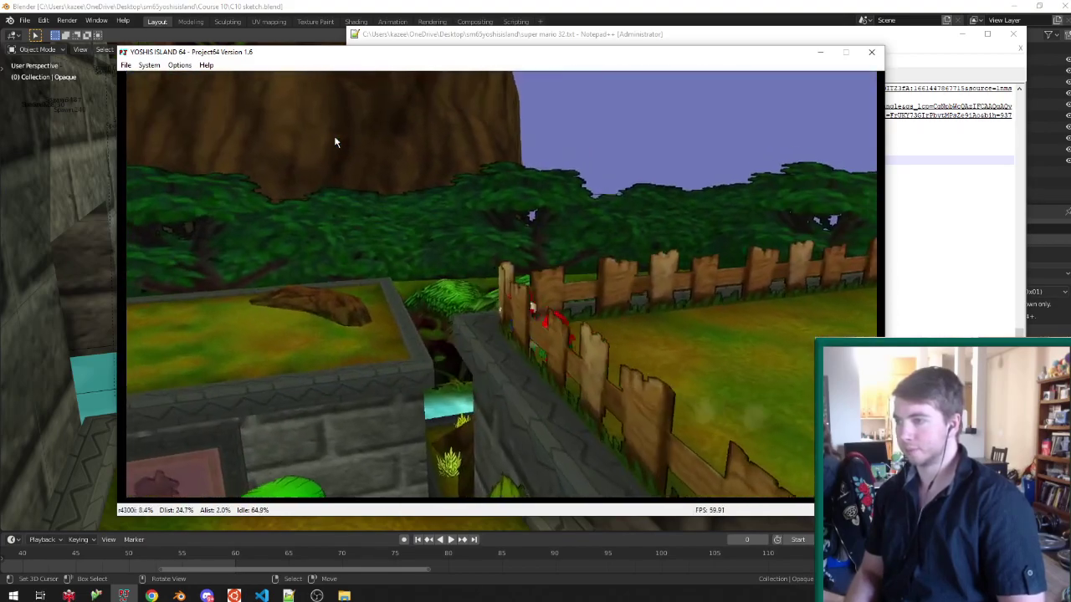
key("Up")
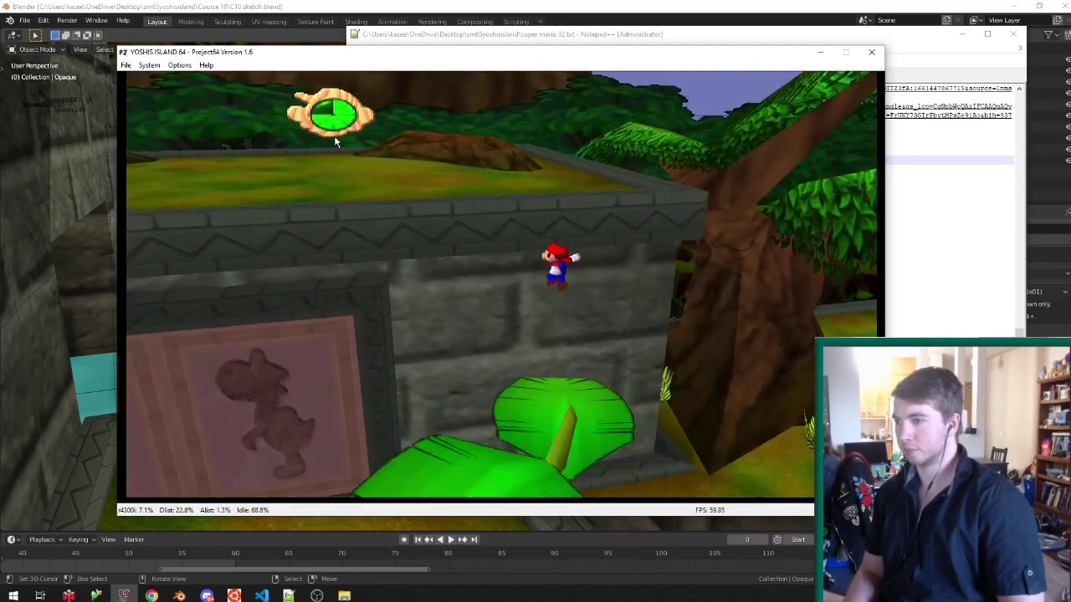
Explore the potted vine and mossy roof near the yoshi door, and the courtyard in front of the egg gate.
key("x")
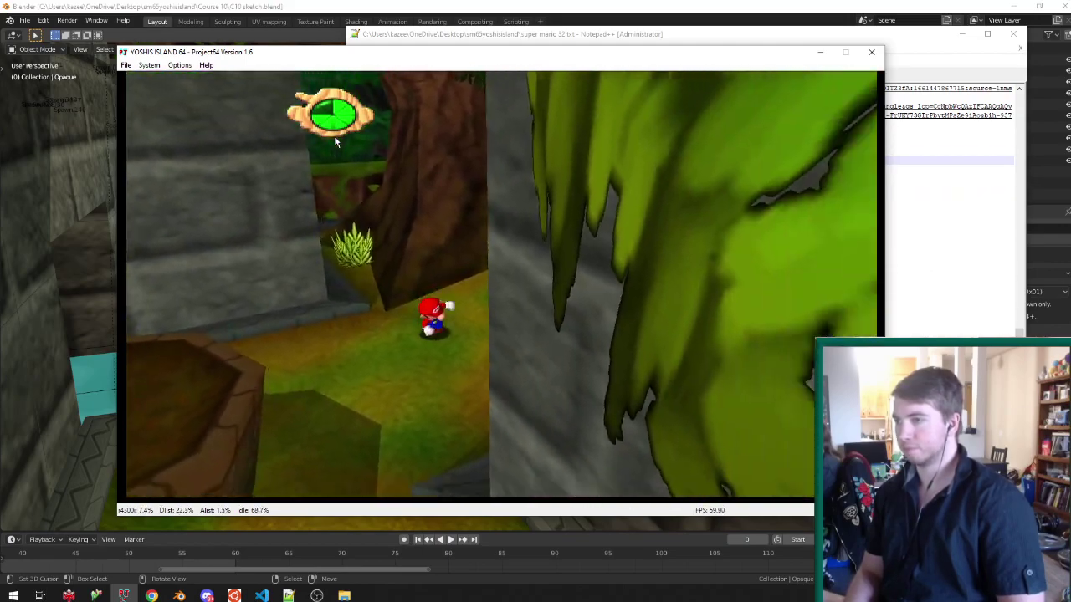
key("x")
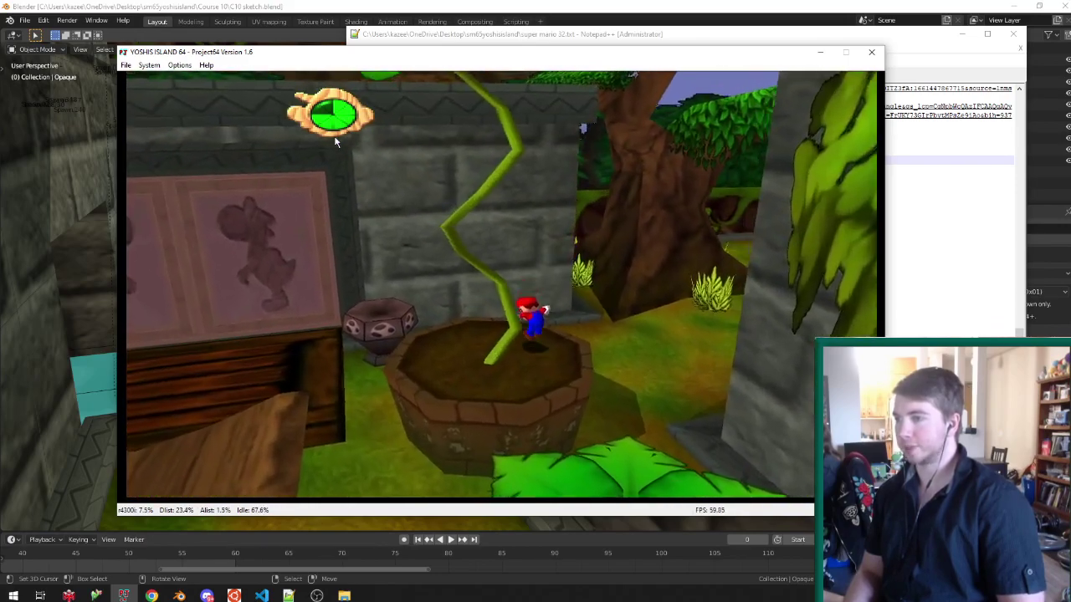
key("x")
key("Up")
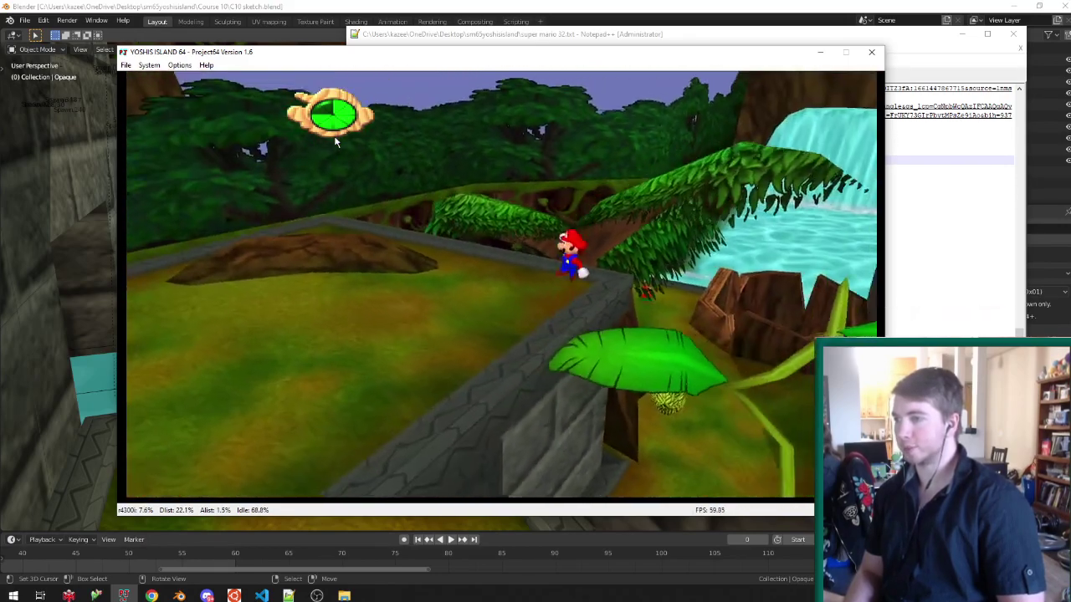
key("Down")
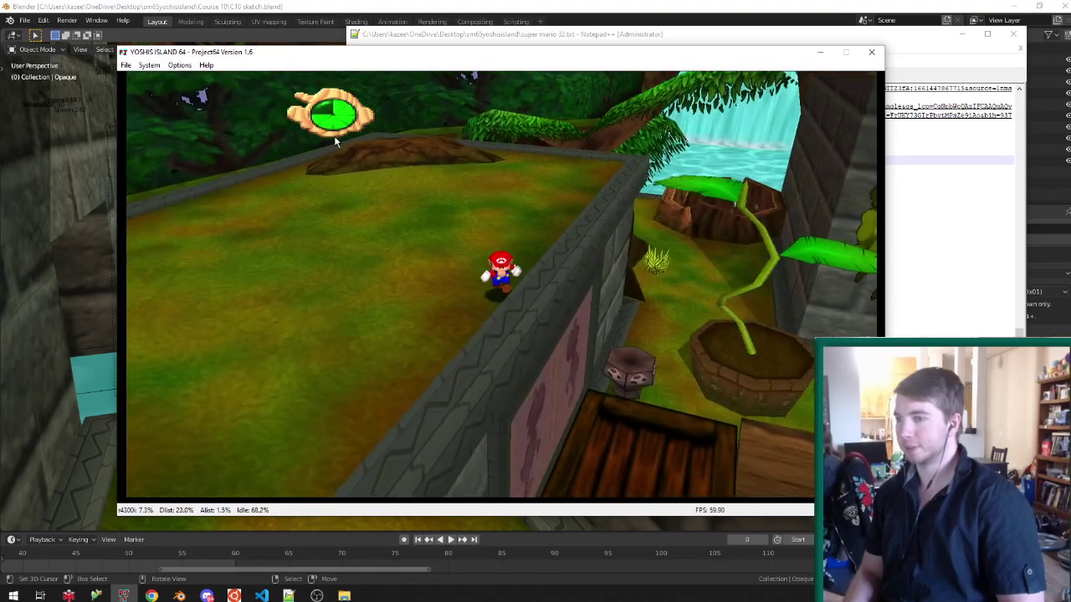
key("Left")
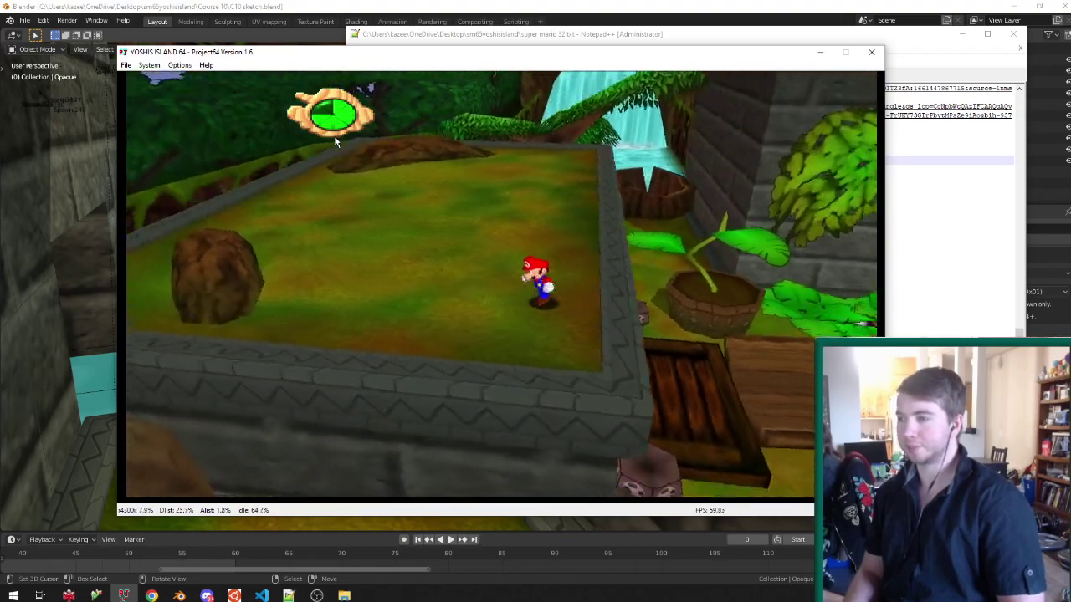
key("Right")
key("Up")
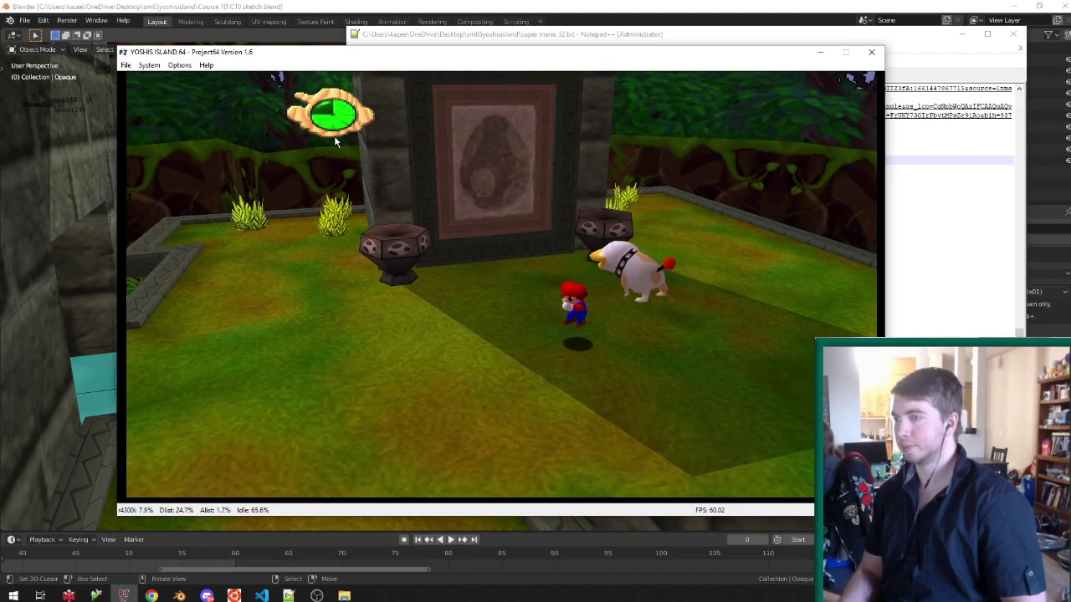
Close the emulator and fill in yoshicoin entry 2 with "lure a shyguy to the yoshi god and he eats it for a coin".
left_click(871, 52)
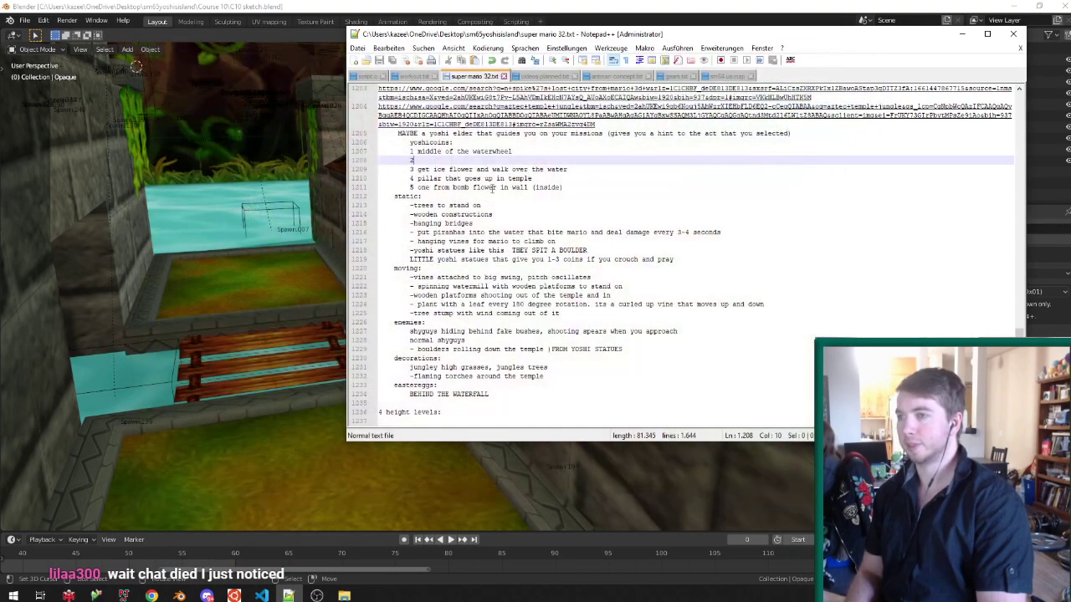
type("lure a shyguy to the yoshi god and he eats it for a coin")
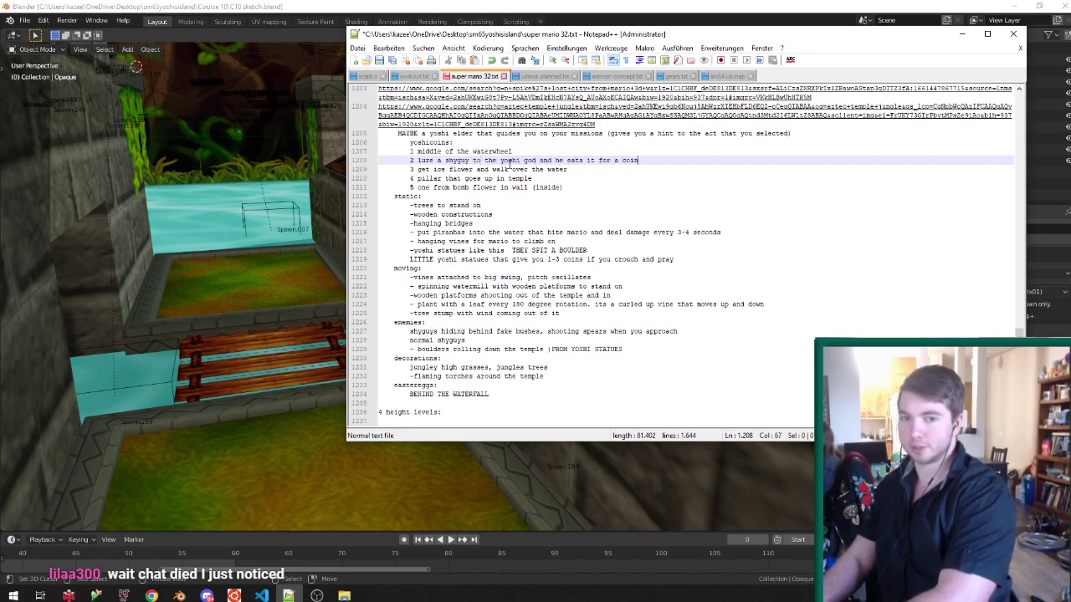
Switch to Blender and save the C10 sketch scene.
left_click(502, 8)
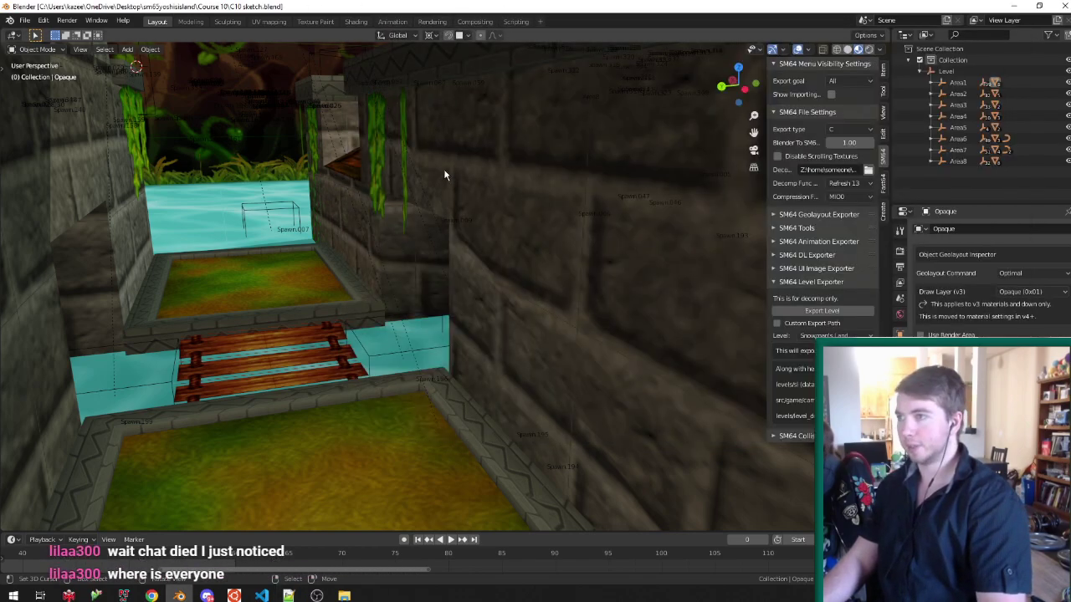
scroll(448, 146, "down", 4)
middle_click_drag(447, 145, 415, 263)
key("ctrl+s")
Start a second Blender window and open egggate.blend from the Course 10 folder.
left_click(182, 596)
left_click(169, 534)
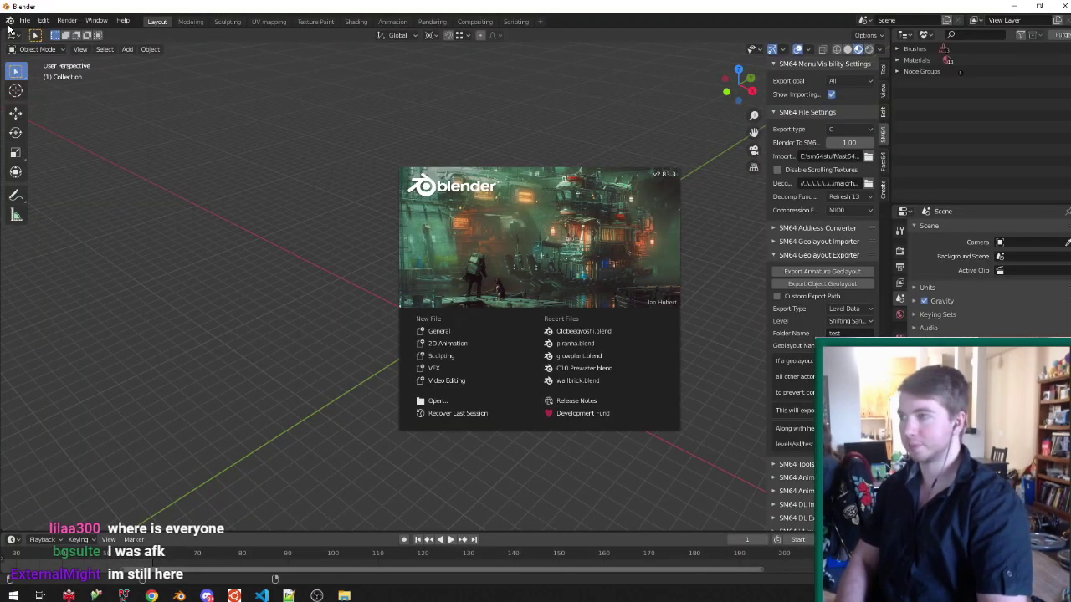
left_click(25, 20)
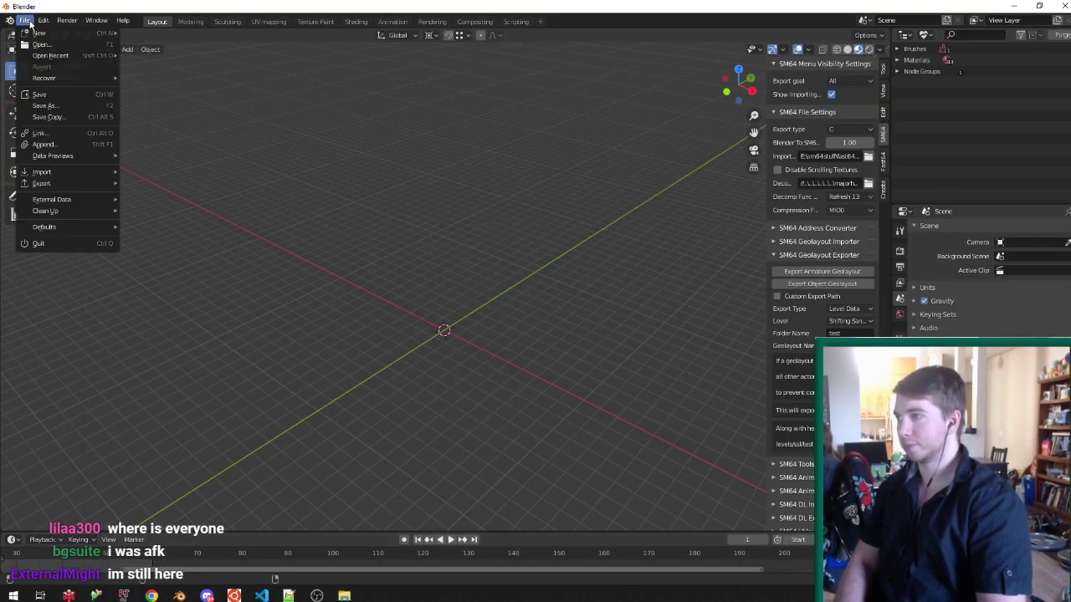
left_click(42, 43)
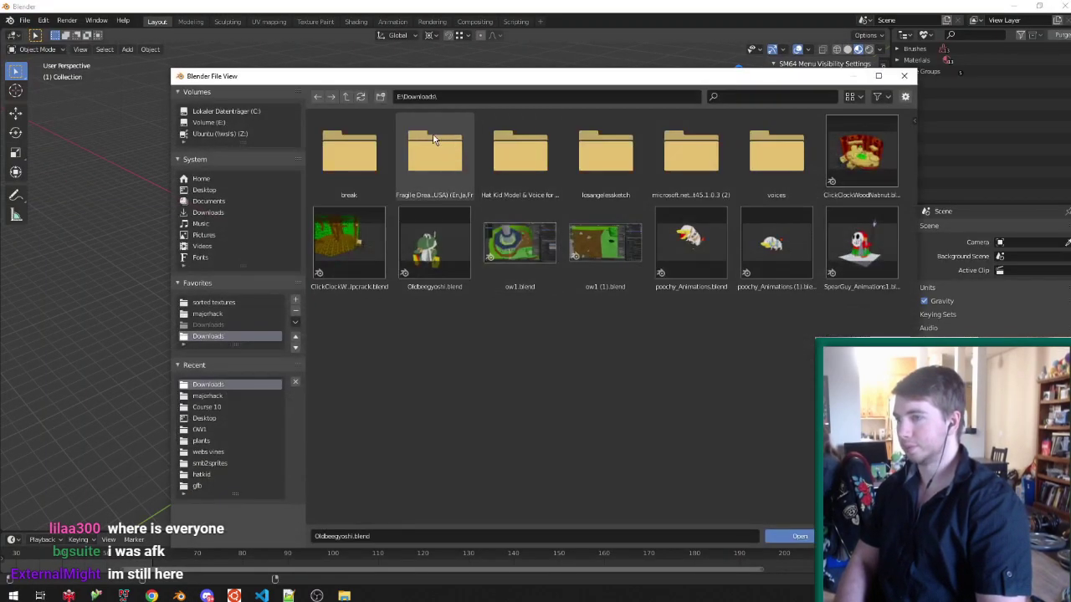
left_click(206, 406)
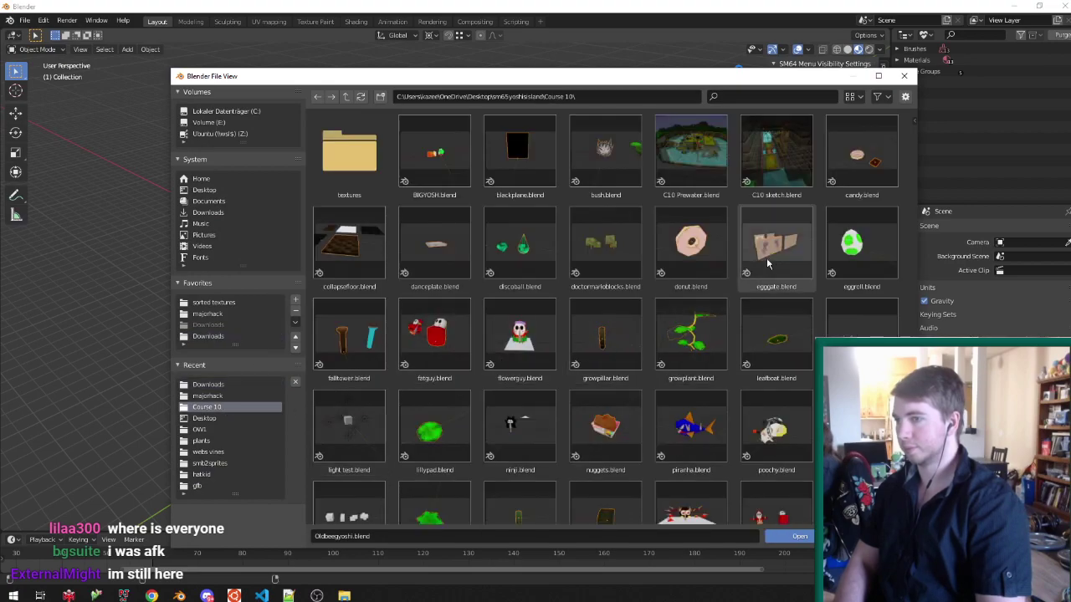
double_click(768, 251)
Examine the gate models from several angles and select the single framed gate with the egg relief.
mouse_move(518, 291)
middle_mouse_down()
mouse_move(473, 297)
mouse_move(476, 272)
mouse_move(505, 301)
mouse_move(510, 289)
middle_mouse_up()
scroll(515, 268, "up", 1)
left_click(523, 253)
middle_click_drag(523, 253, 631, 250)
scroll(619, 289, "up", 3)
middle_click_drag(619, 289, 586, 304)
scroll(526, 278, "down", 3)
scroll(545, 253, "up", 3)
left_click(547, 288)
scroll(547, 289, "down", 4)
scroll(586, 310, "up", 2)
left_click(562, 257)
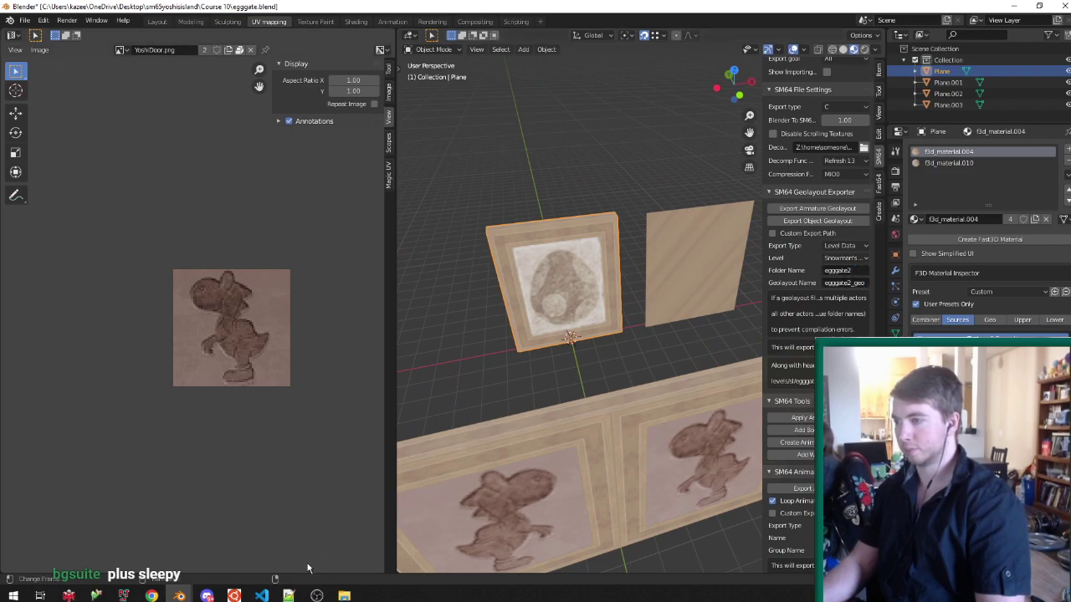
Switch to Visual Studio Code, search script.c for "egggate", and close that file.
left_click(261, 595)
left_click(332, 28)
key("ctrl+f")
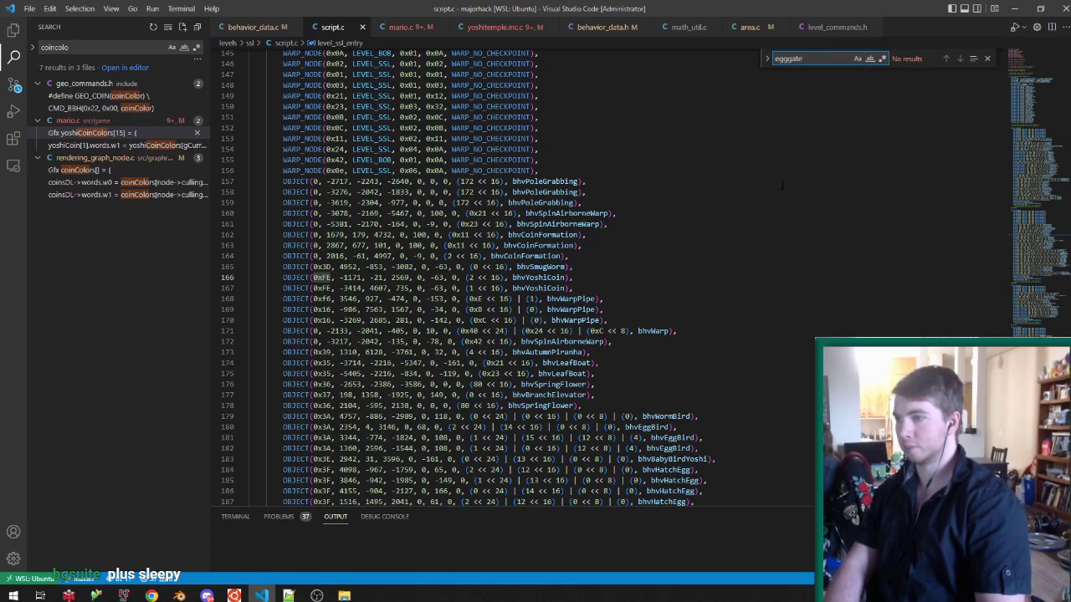
key("ctrl+w")
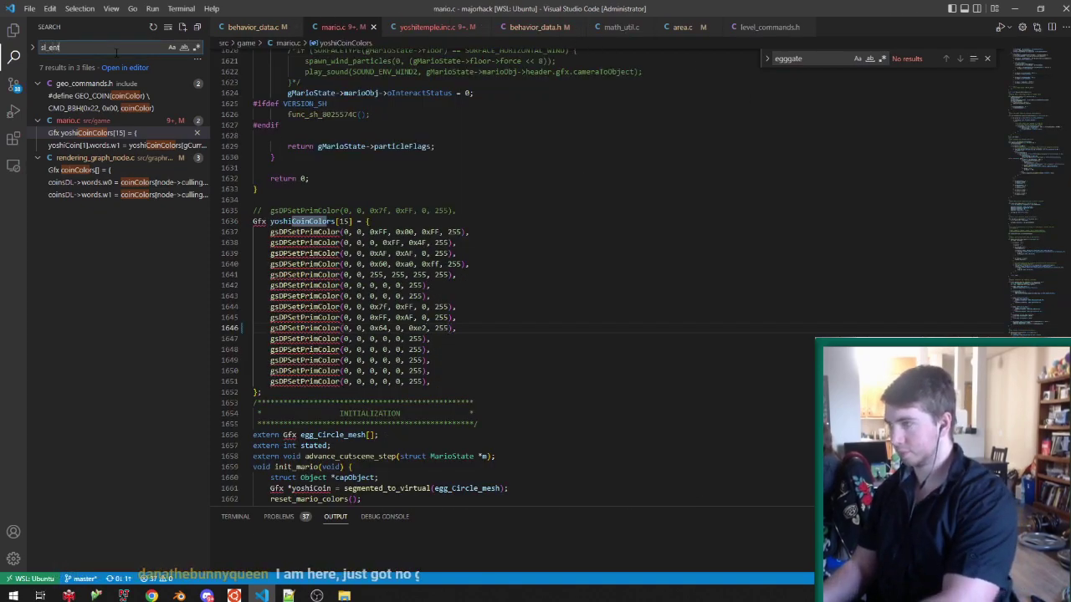
Search the project for "sl_entry", open the levels/sl script.c, and examine the egggate model entries.
type("sl_entry")
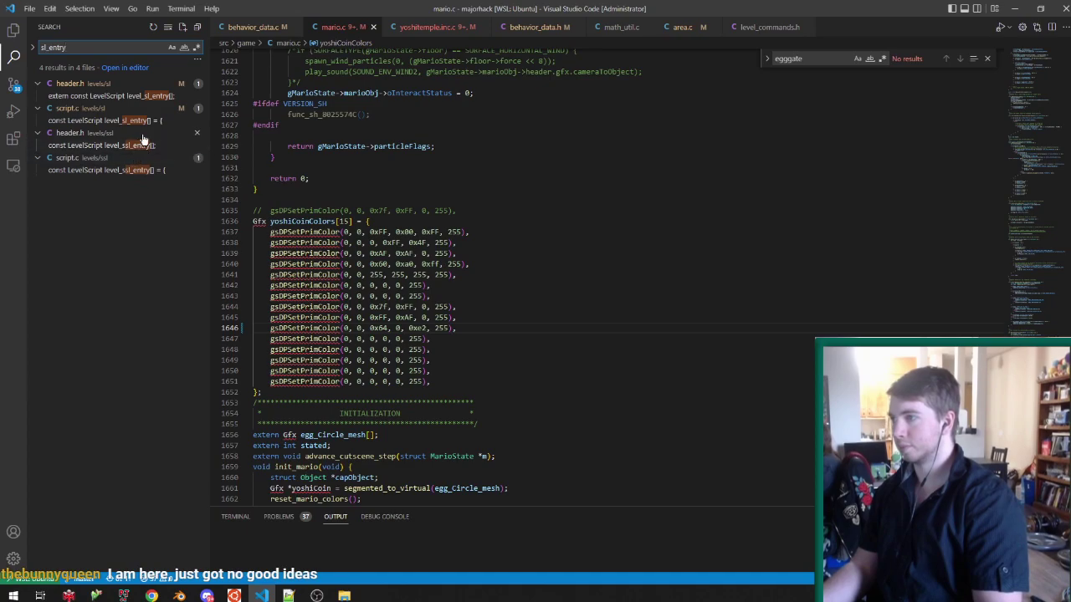
left_click(142, 121)
type("egggate2_geo")
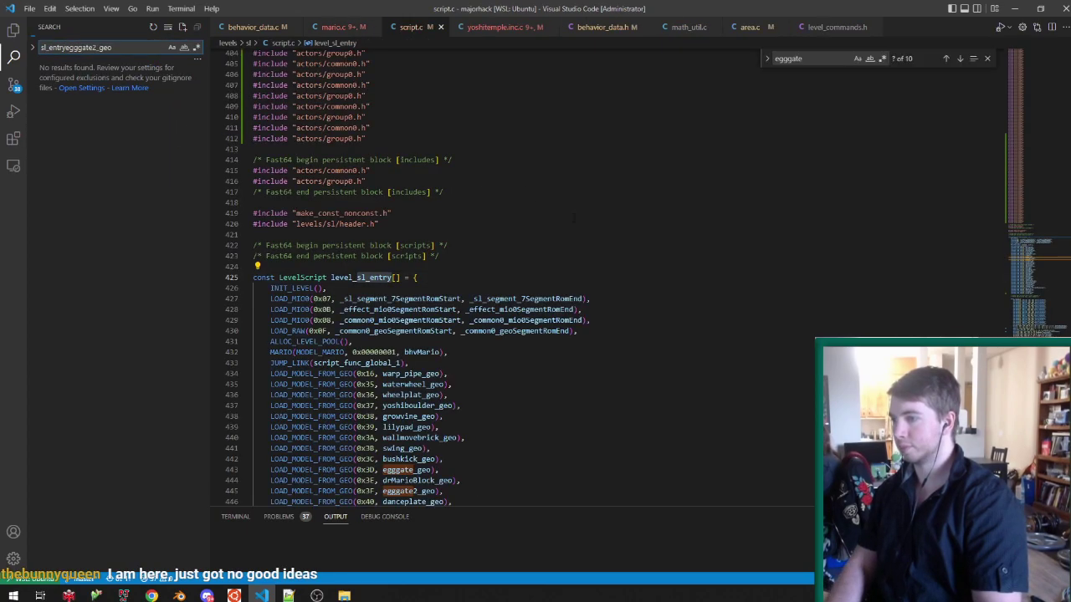
scroll(565, 206, "down", 13)
scroll(558, 232, "up", 6)
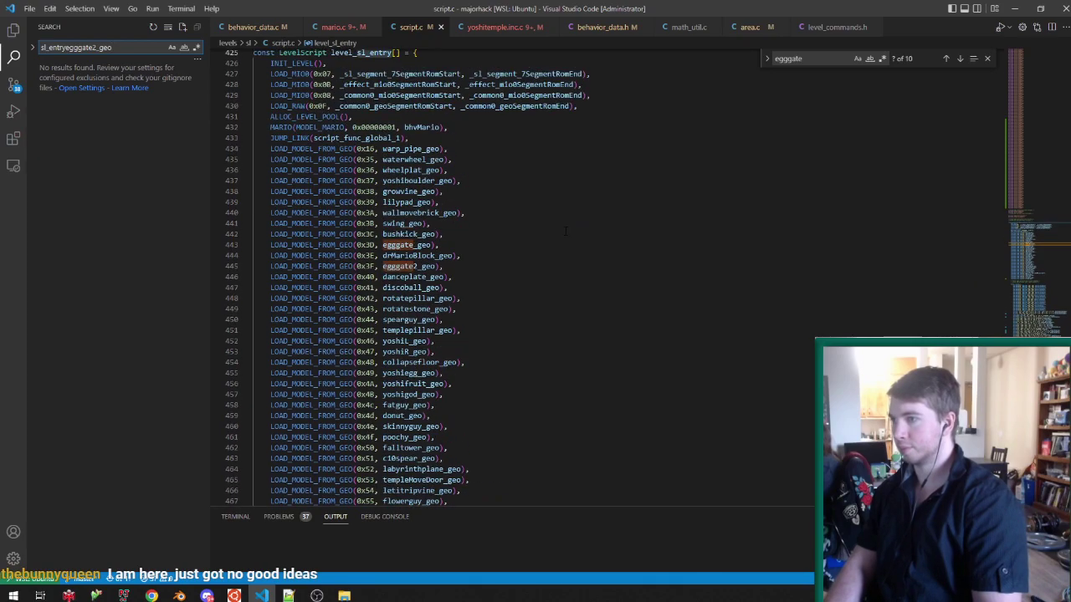
Switch to Blender, select the single egg-relief gate, and set its export folder to egggate and geolayout name to egggate_geo.
key("alt+Tab")
scroll(532, 381, "down", 3)
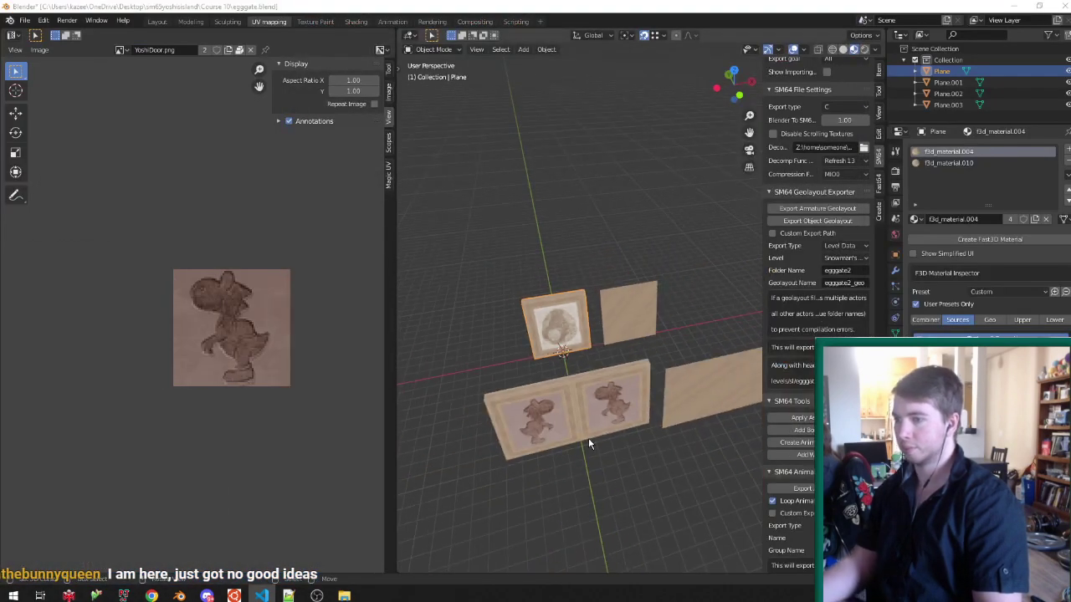
left_click(590, 434)
scroll(573, 427, "up", 2)
scroll(578, 380, "down", 3)
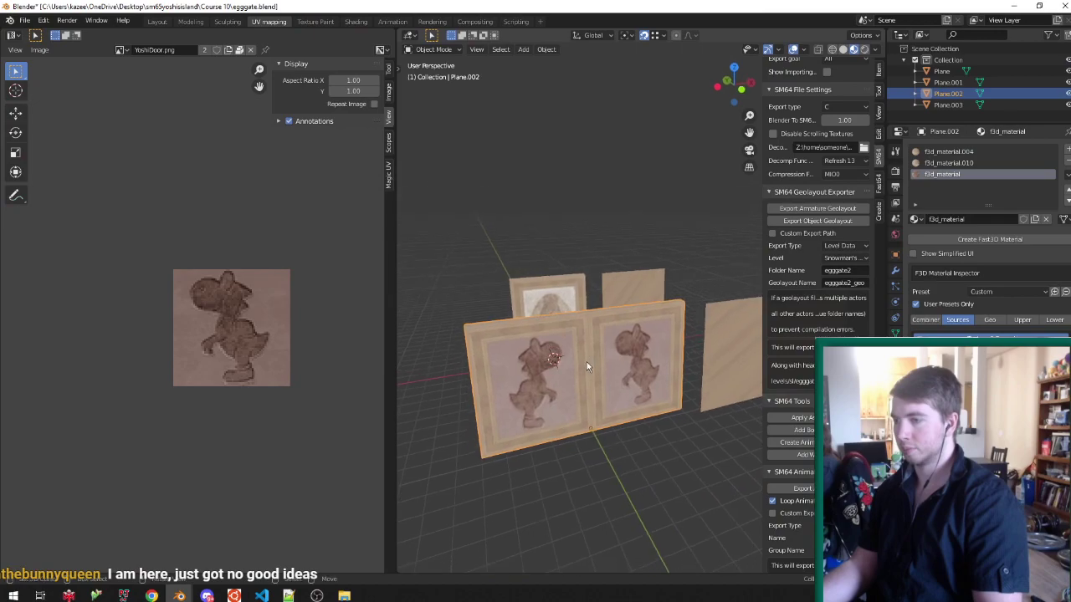
left_click(554, 337)
scroll(559, 262, "up", 3)
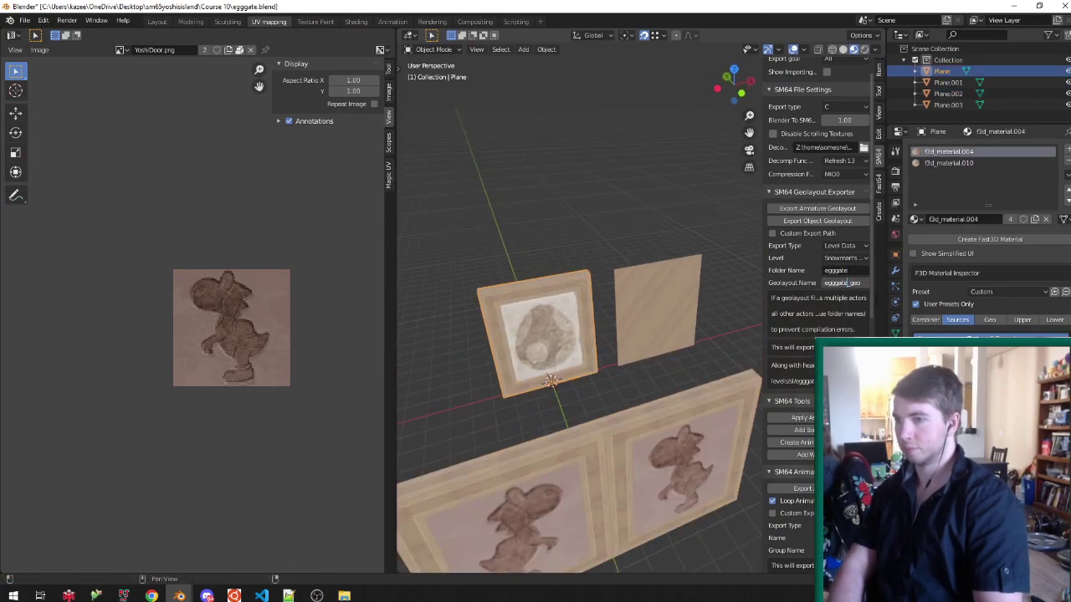
In Edit Mode, select all frame faces of the egg gate that share the same material.
key("Tab")
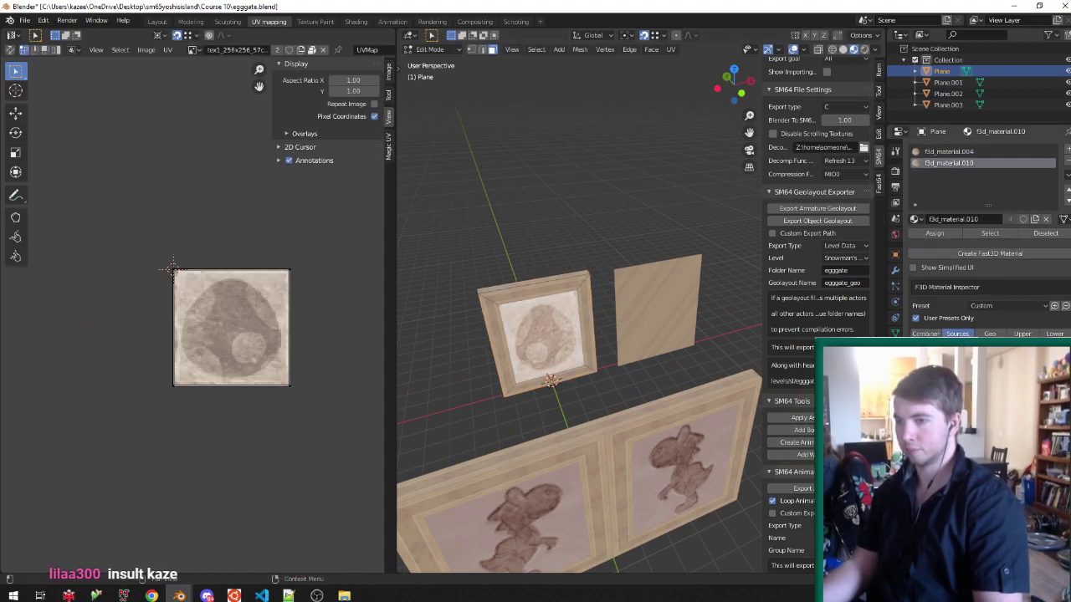
left_click(531, 286)
middle_click_drag(531, 289, 560, 281)
scroll(473, 336, "down", 3)
scroll(473, 336, "up", 4)
key("shift+g")
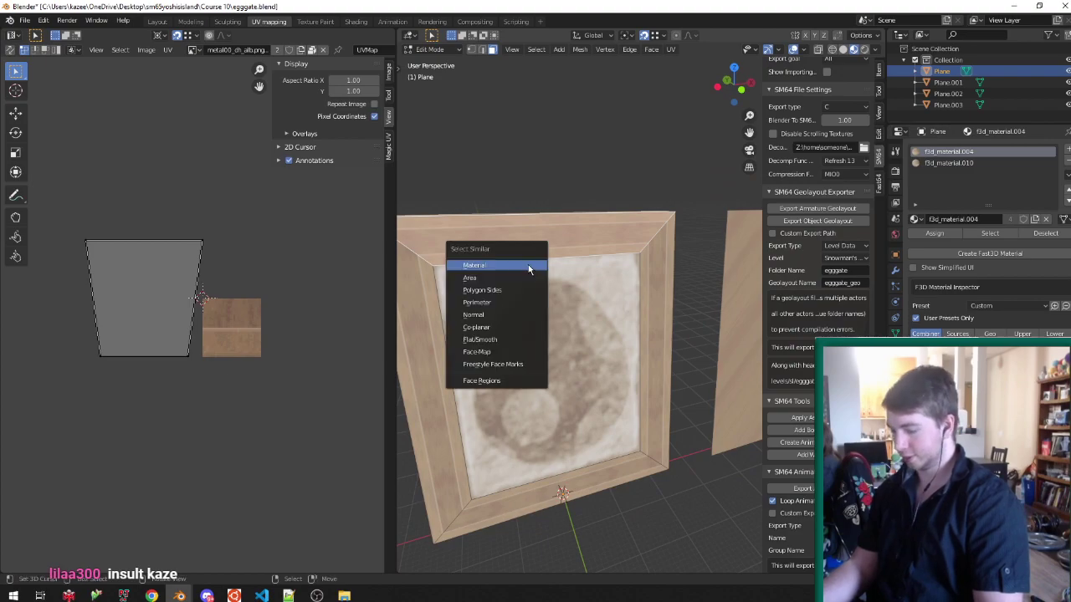
left_click(530, 268)
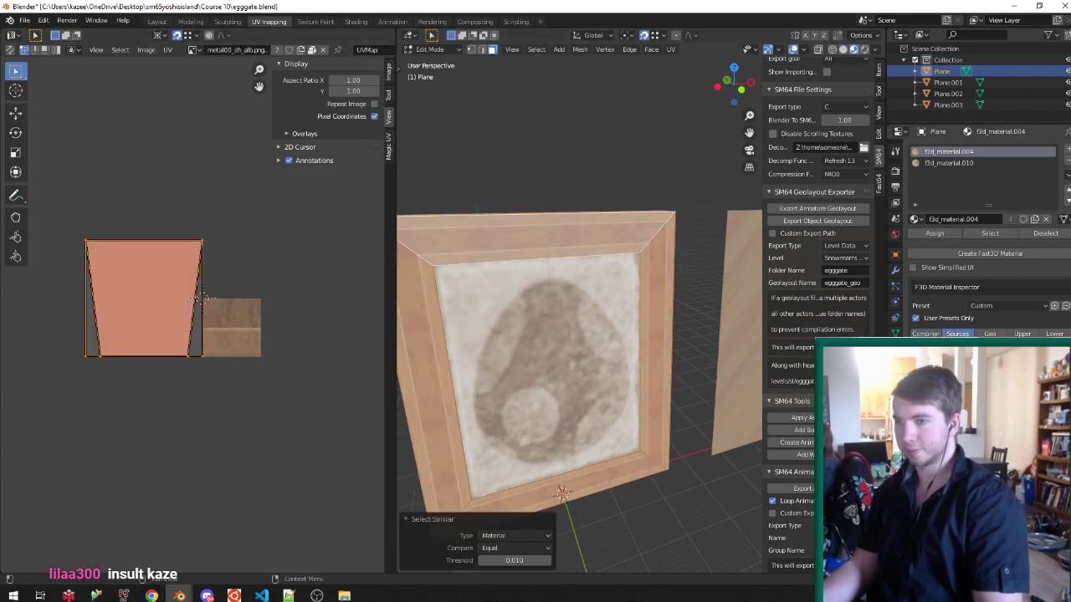
Open the frame texture metal00_dh_alb.png in Photoshop.
key("super")
type("metal00_dh_alb.png")
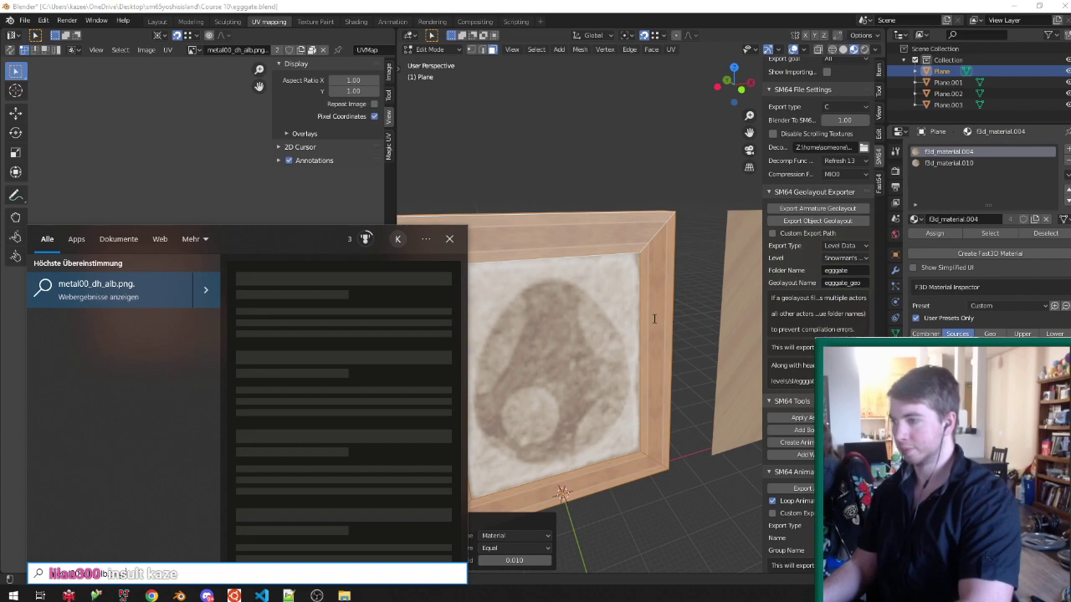
key("Escape")
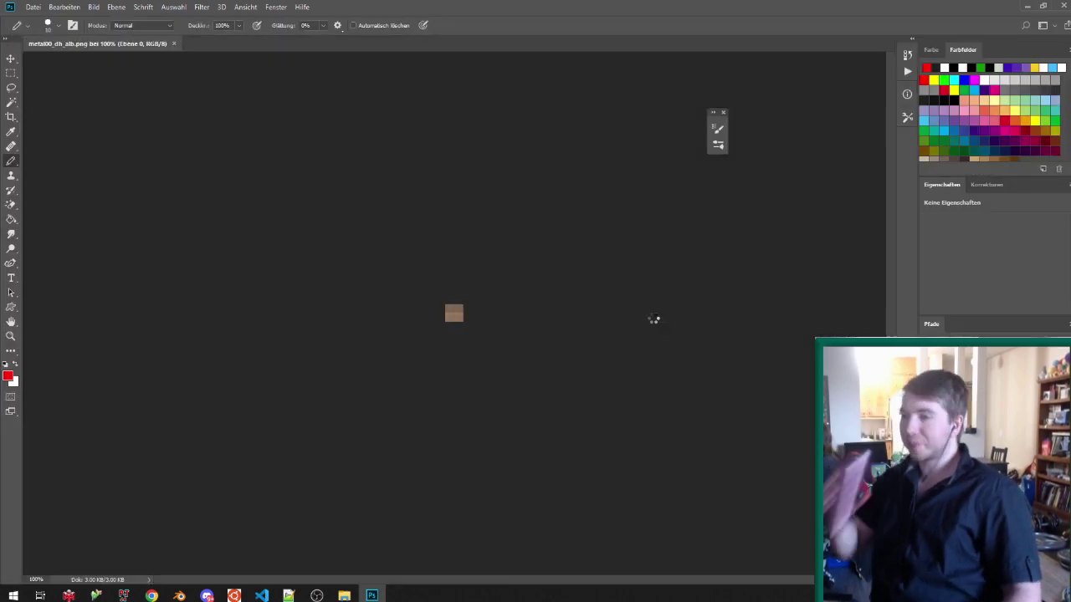
Add a Hue/Saturation adjustment layer to the frame texture and set its hue to +180.
key("ctrl+0")
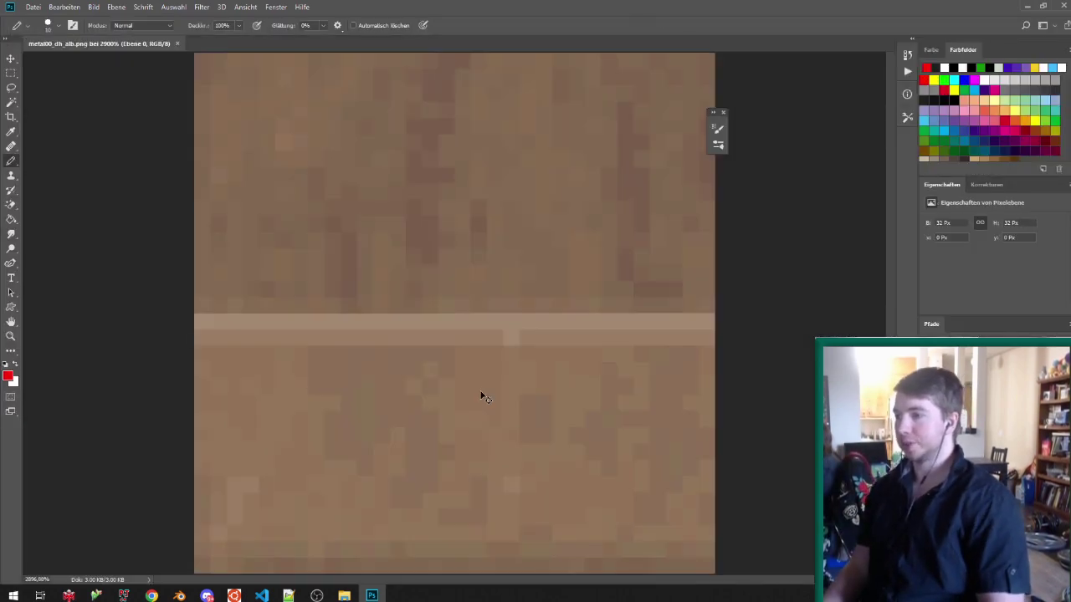
key("ctrl+minus")
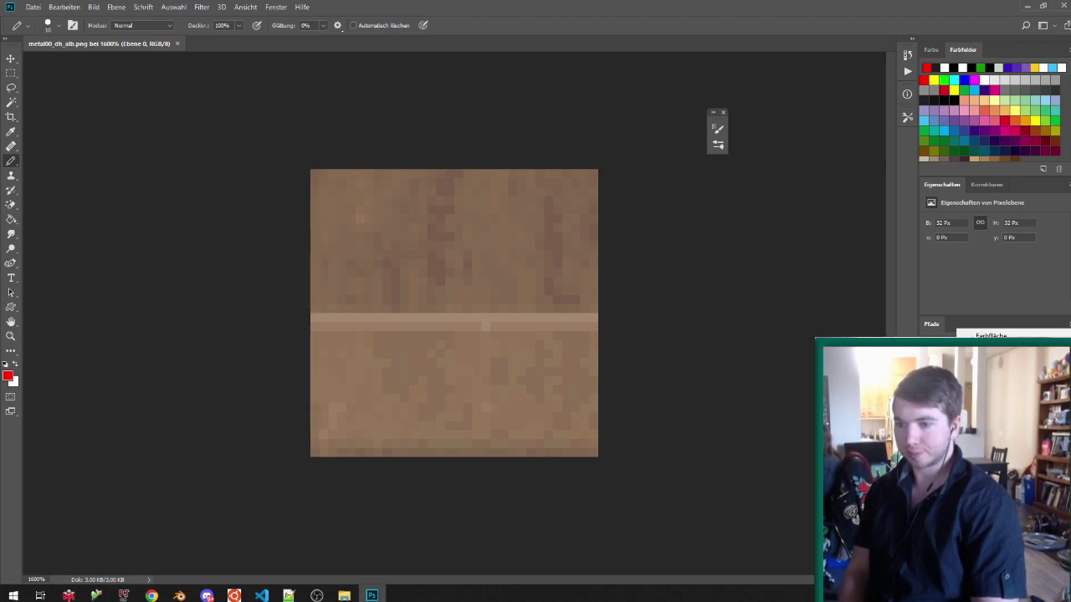
left_click(1001, 440)
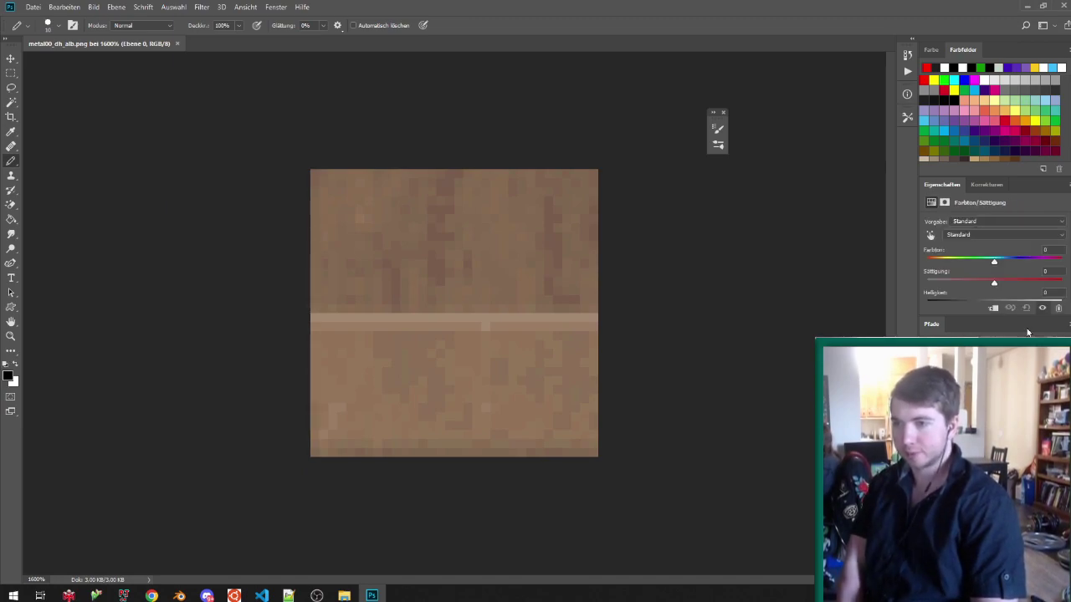
left_click_drag(996, 263, 1063, 244)
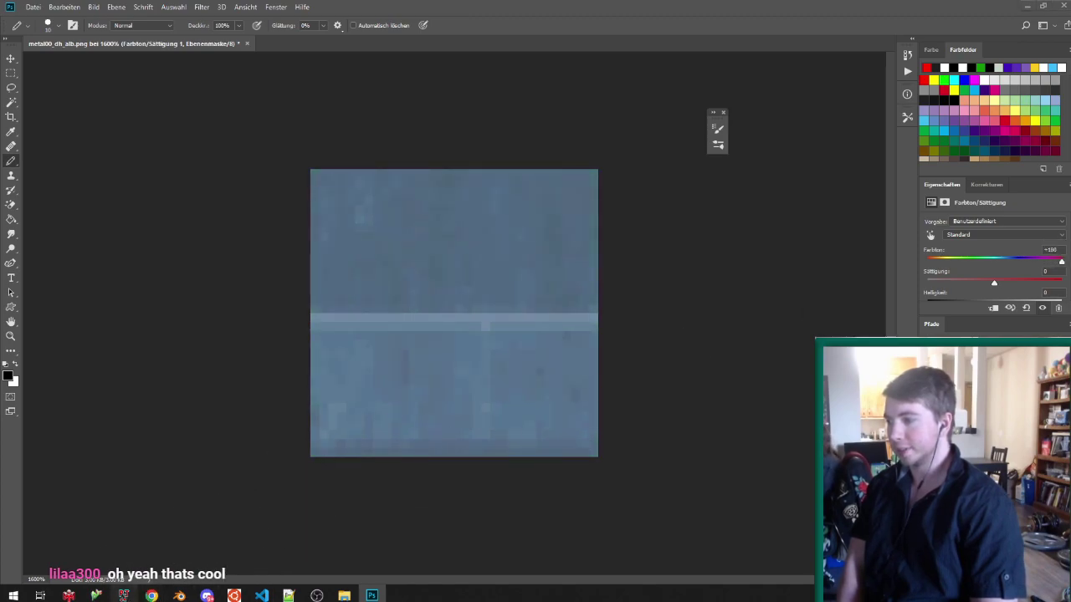
Switch to the Project64 emulator and move Mario through the level to inspect the egg and Yoshi gates against the stone walls.
left_click(123, 595)
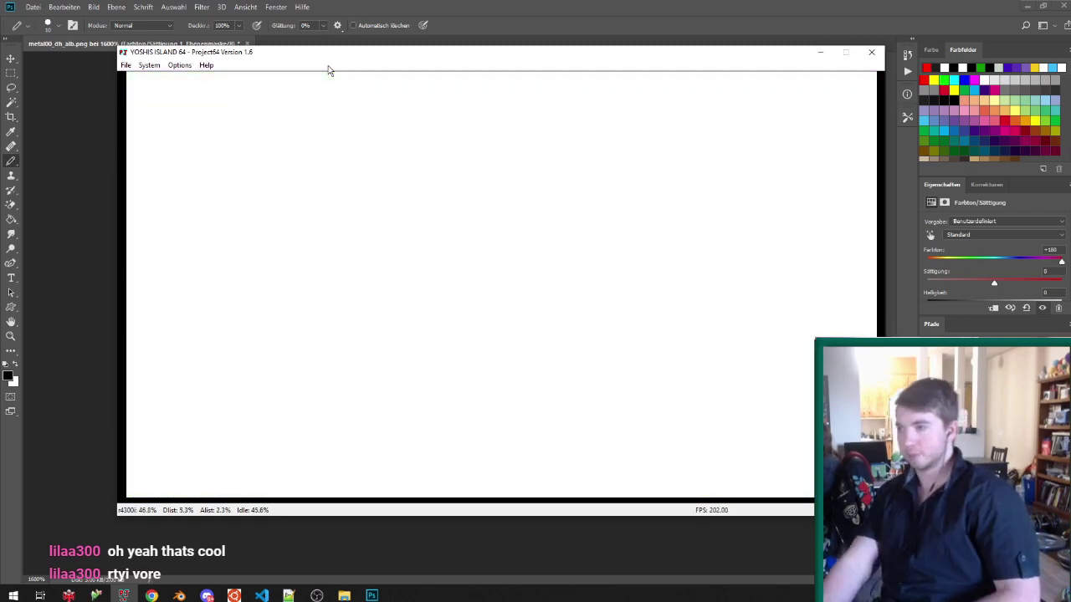
key("Up")
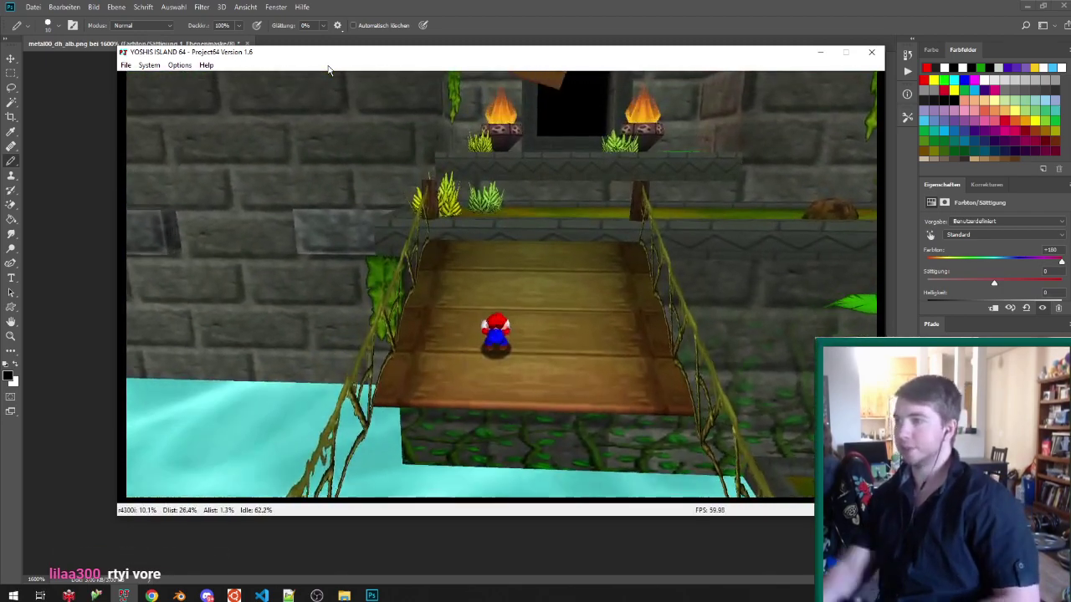
key("F2")
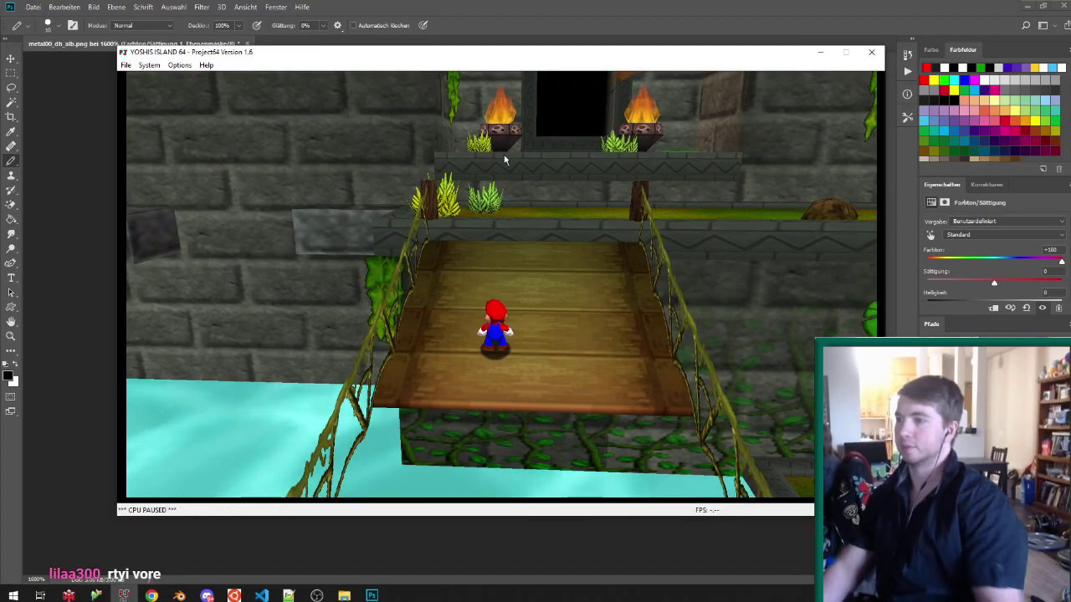
key("F2")
key("Up")
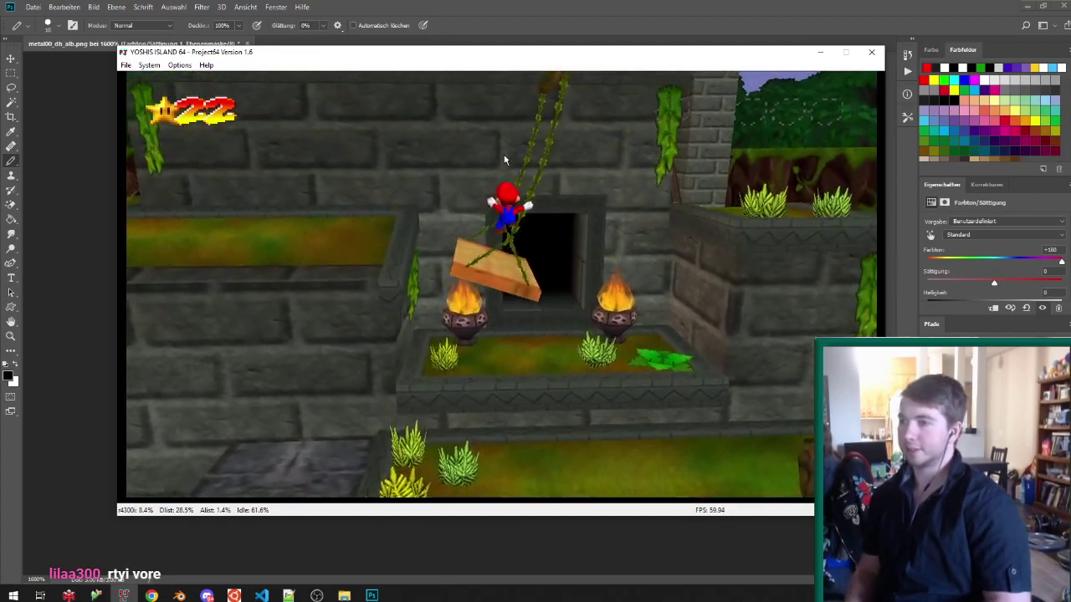
key("Up")
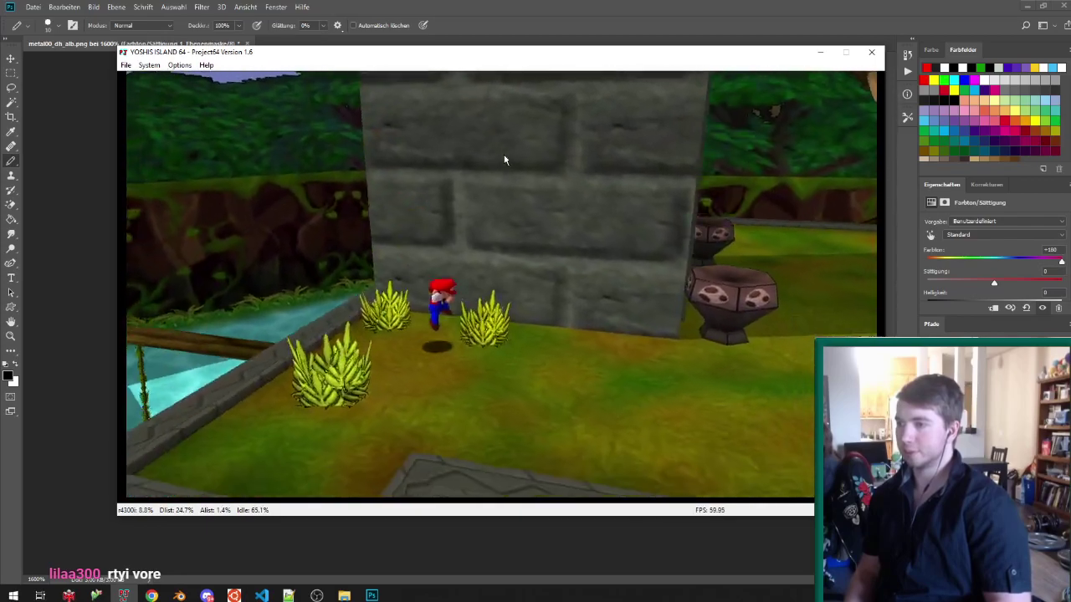
key("Up")
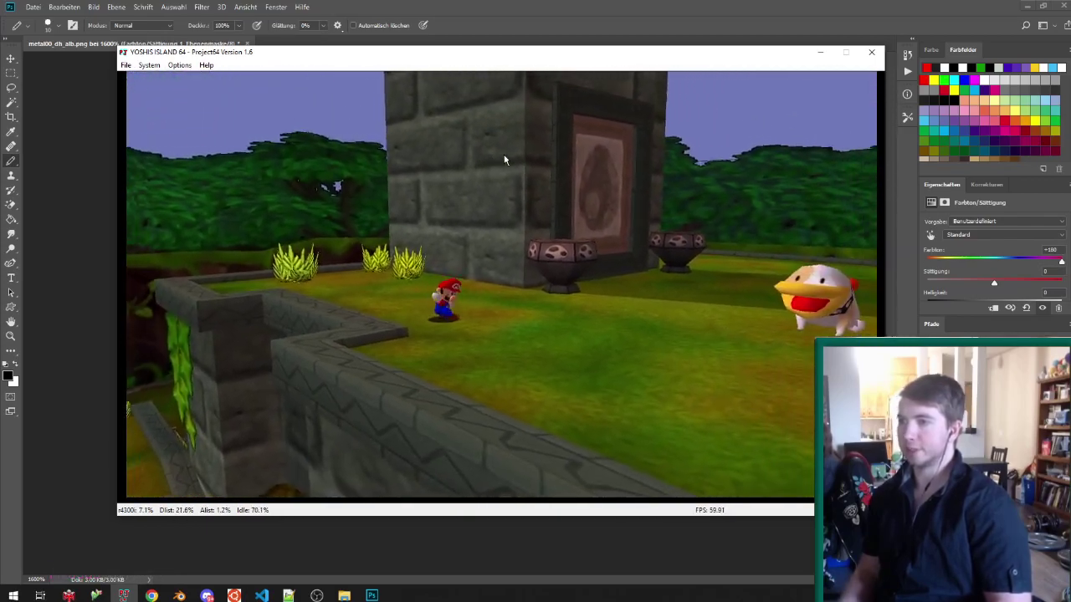
key("Up")
key("F2")
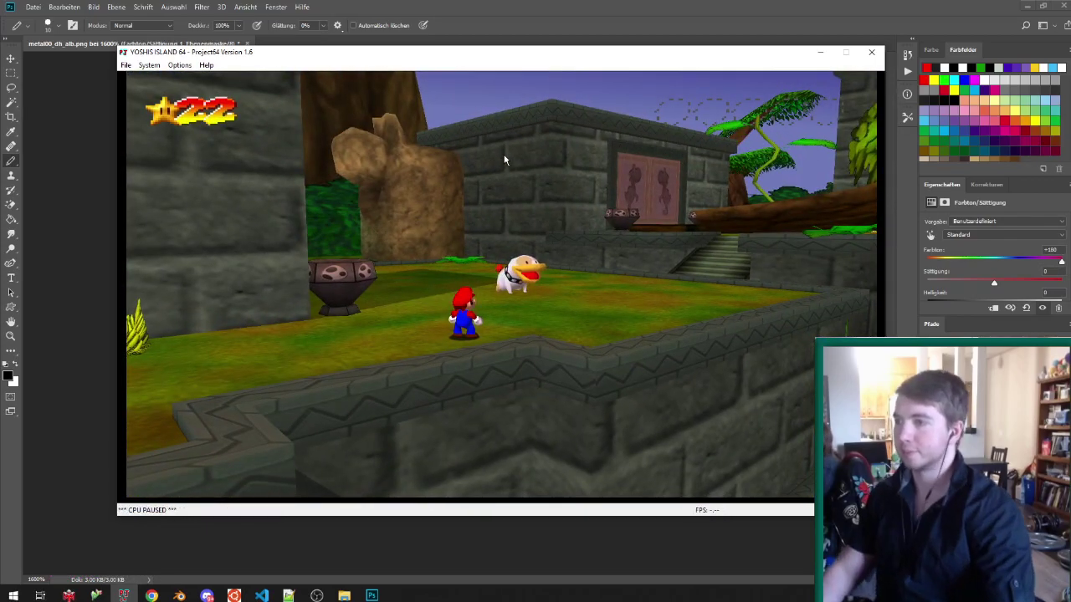
Back in Photoshop, replace the frame texture's hue shift with a saturation of -72 and flatten the image.
left_click(657, 5)
key("ctrl+z")
left_click_drag(998, 286, 941, 283)
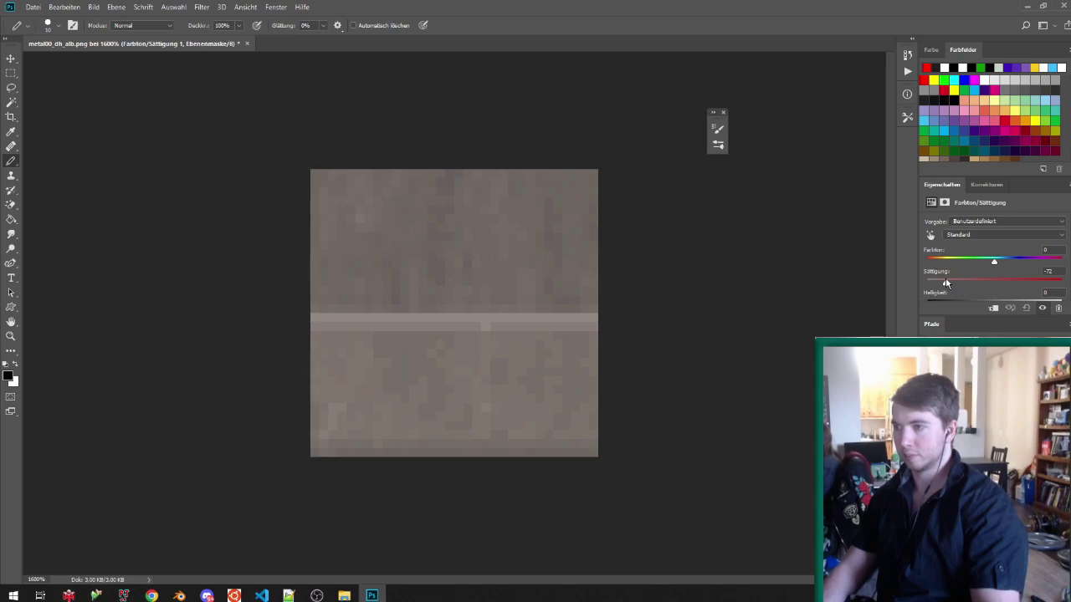
left_click(1052, 271)
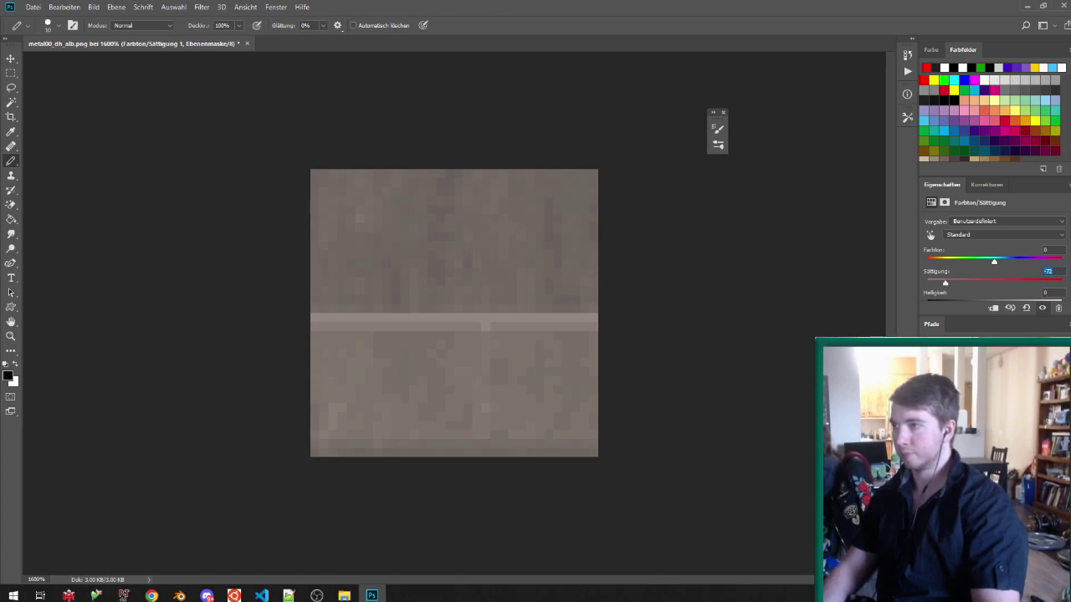
right_click(1022, 510)
left_click(911, 433)
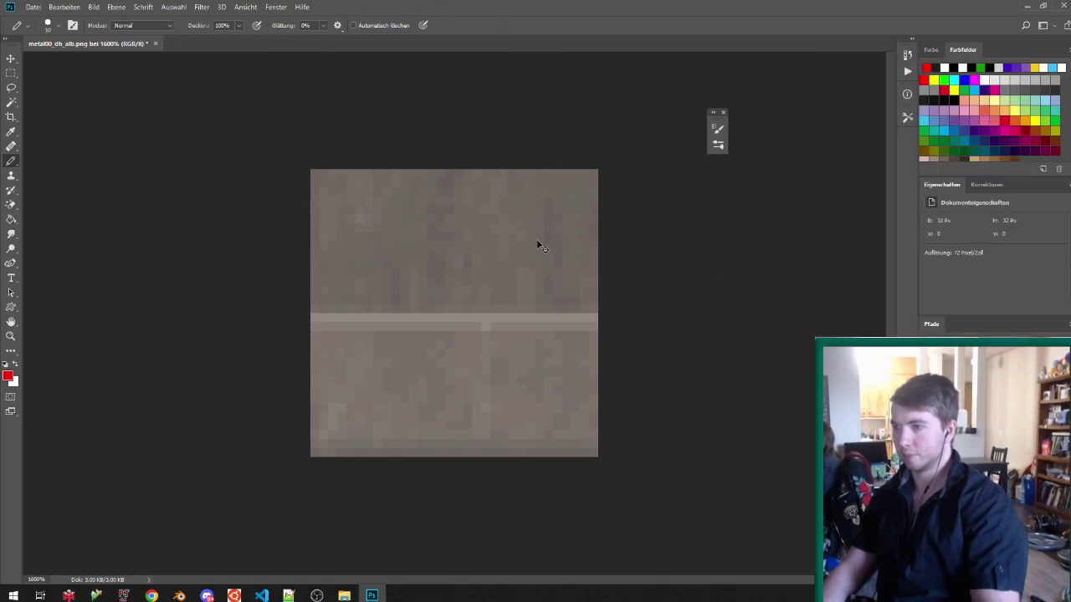
Switch to Blender, refresh the frame texture, and inspect the gate in Object Mode.
left_click(179, 596)
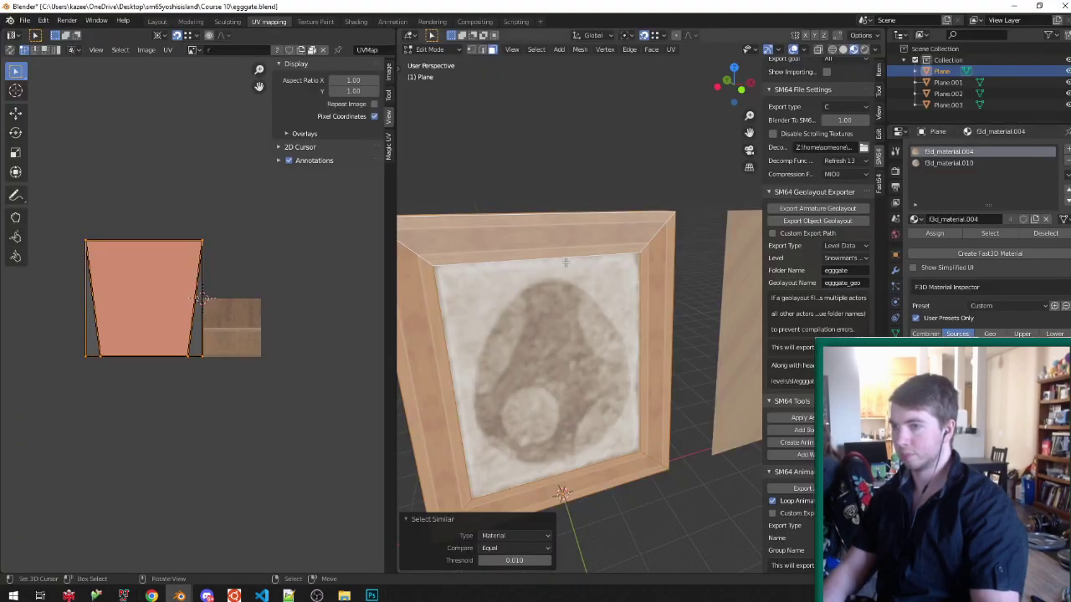
key("Tab")
scroll(489, 334, "down", 2)
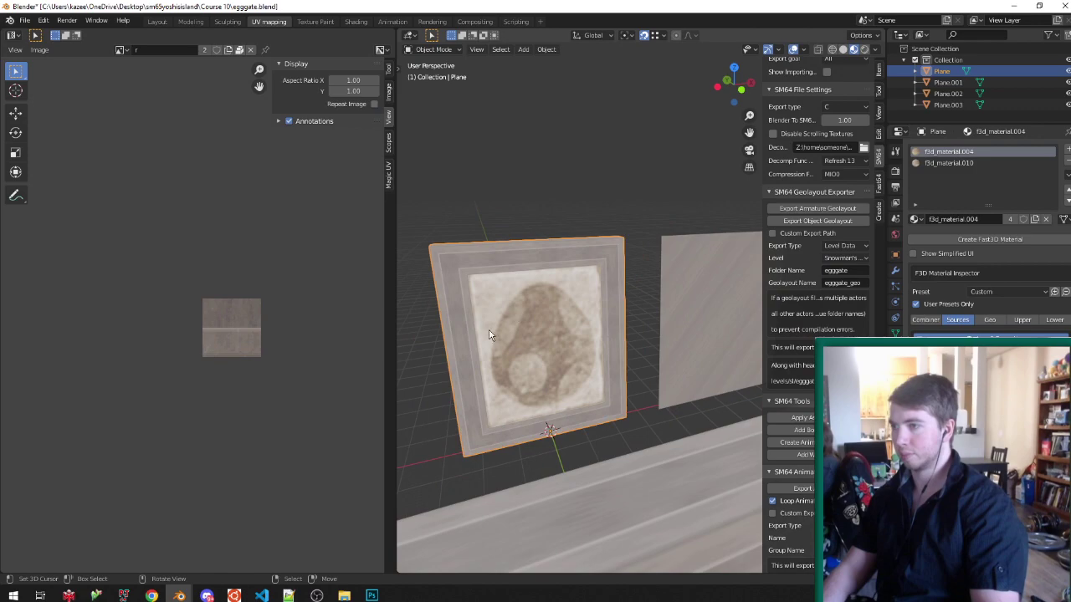
scroll(559, 335, "up", 2)
Select the gate's egg relief face in Edit Mode and open its texture tex1_256x256_57ca220a244597ca_14.png in Photoshop.
key("Tab")
right_click(544, 306)
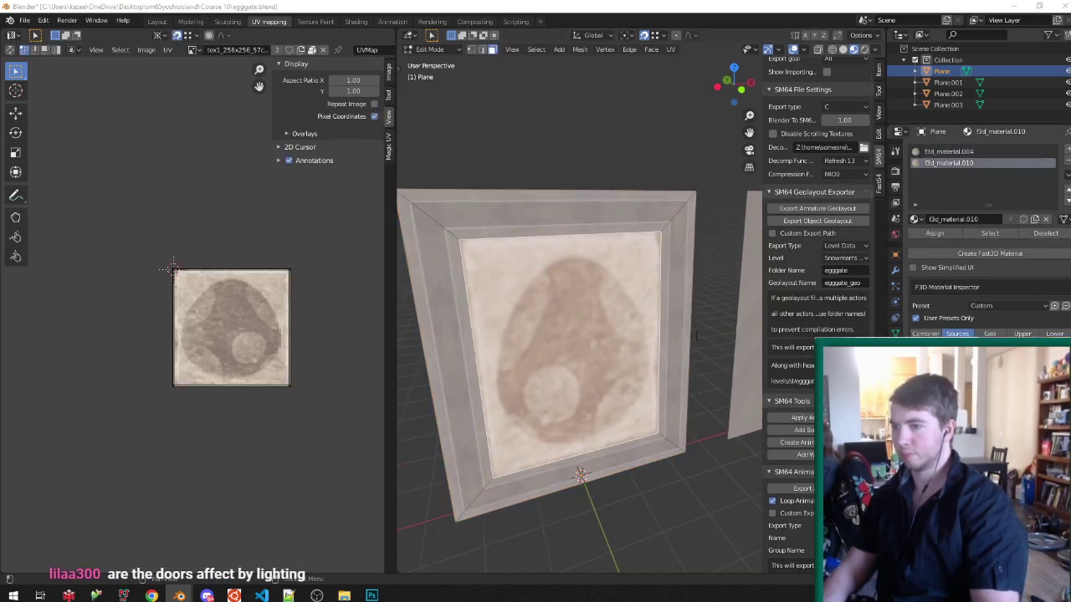
key("super")
type("tex1_256x256_57ca220a244597ca_14.png")
key("Return")
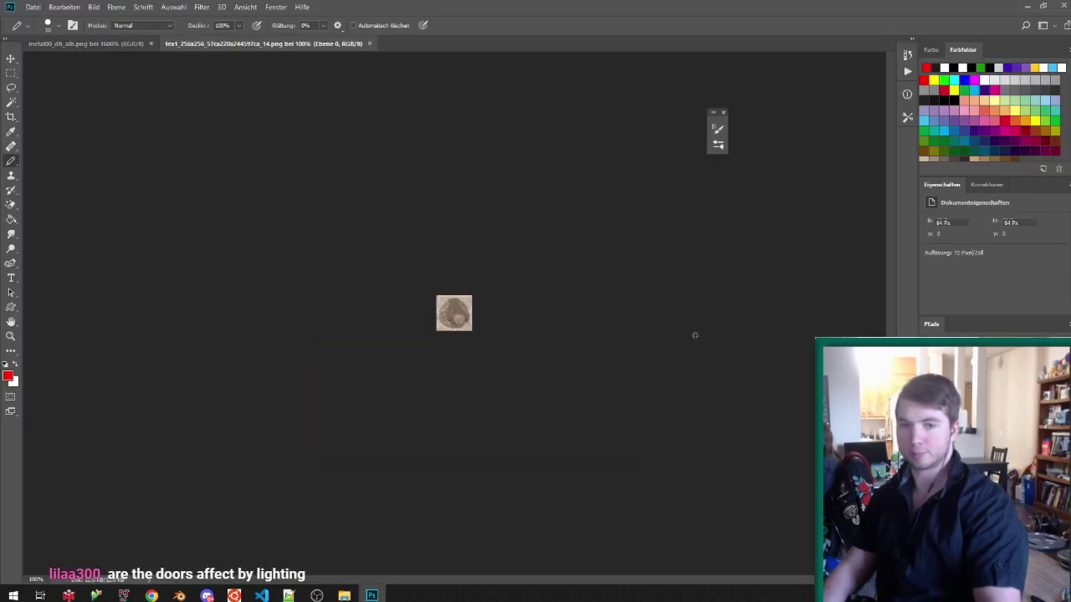
Add a Hue/Saturation adjustment layer to the egg texture and set its saturation to -72.
key("ctrl+0")
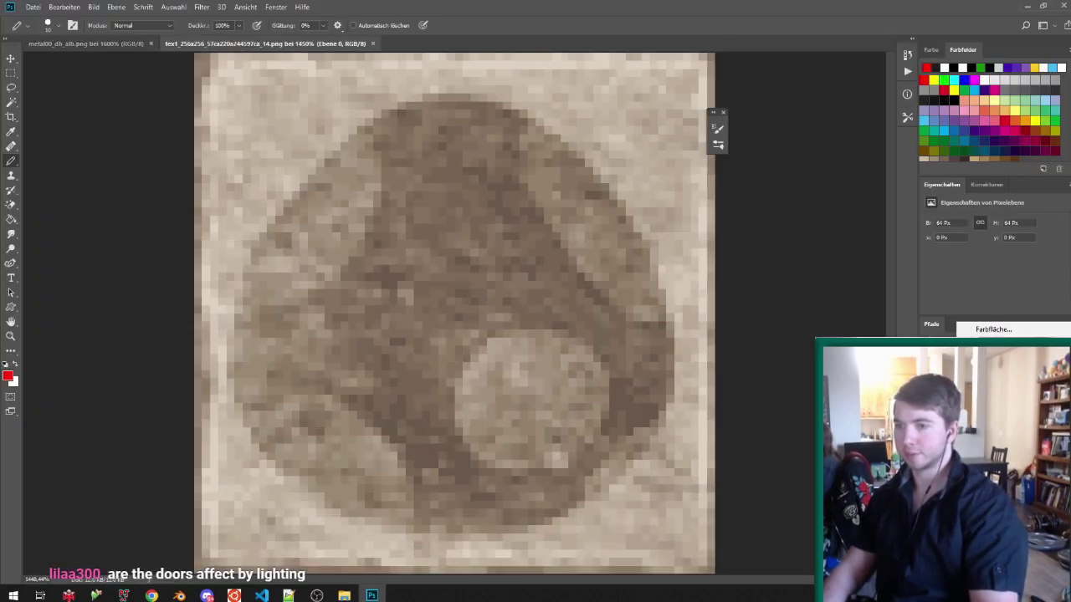
left_click(1004, 435)
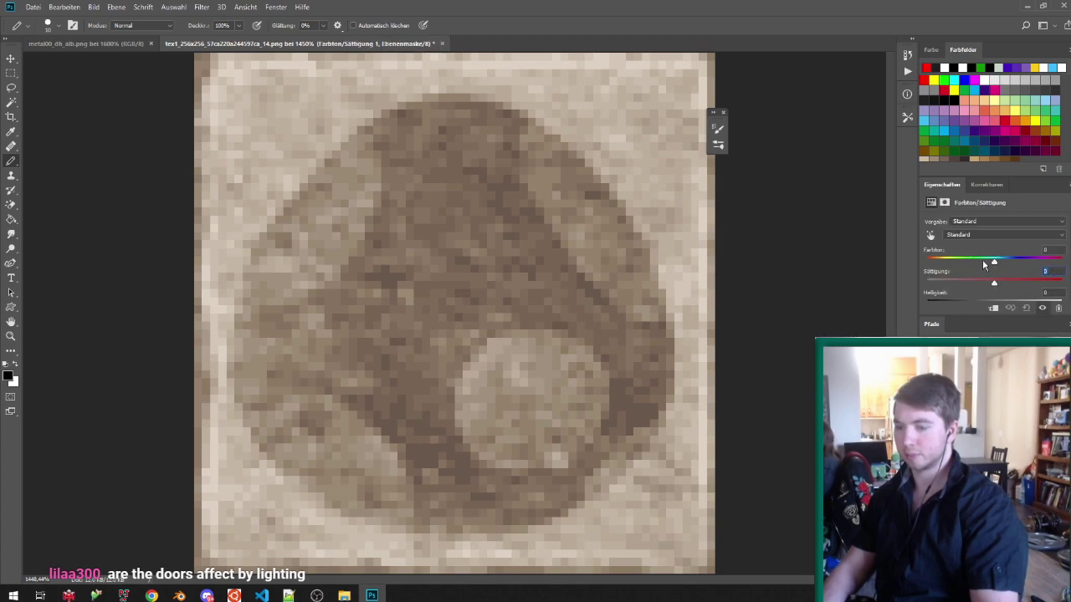
type("-72")
key("Return")
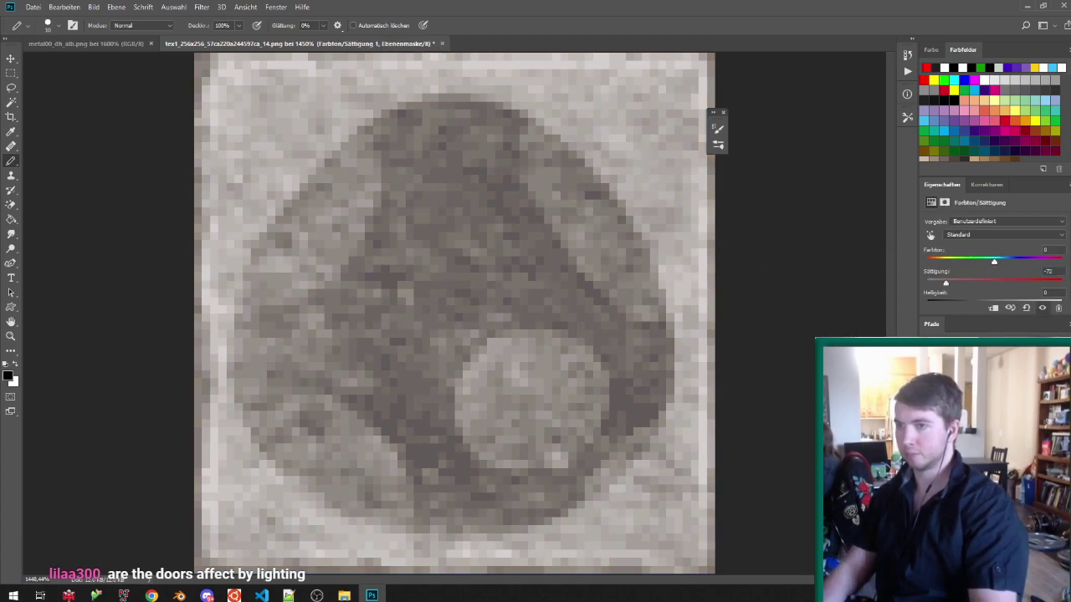
Convert the egg texture to indexed color, merging its layers.
left_click(92, 8)
mouse_move(104, 20)
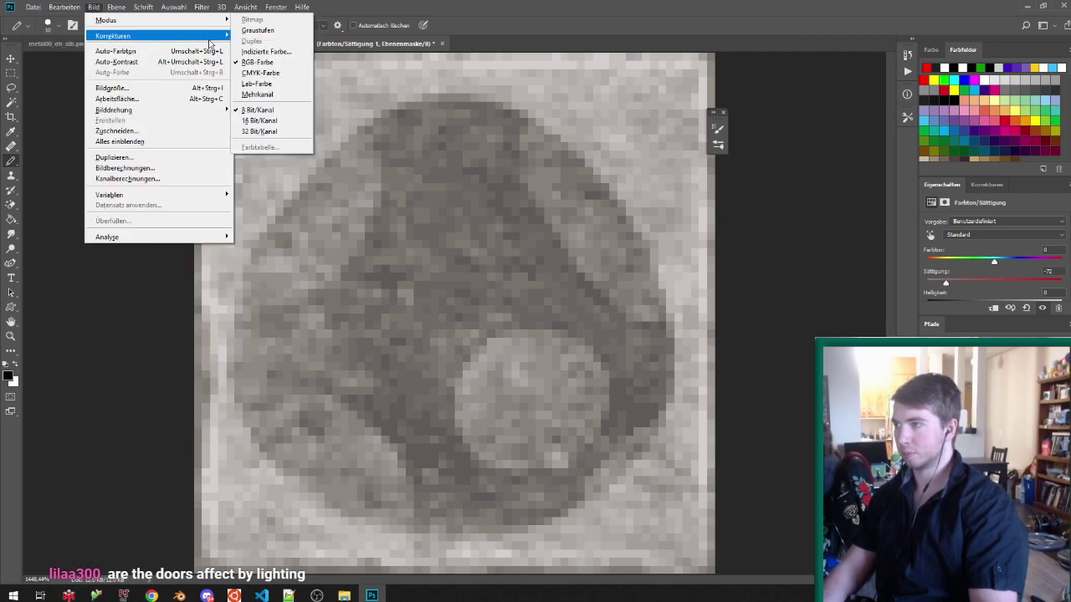
left_click(264, 49)
left_click(506, 225)
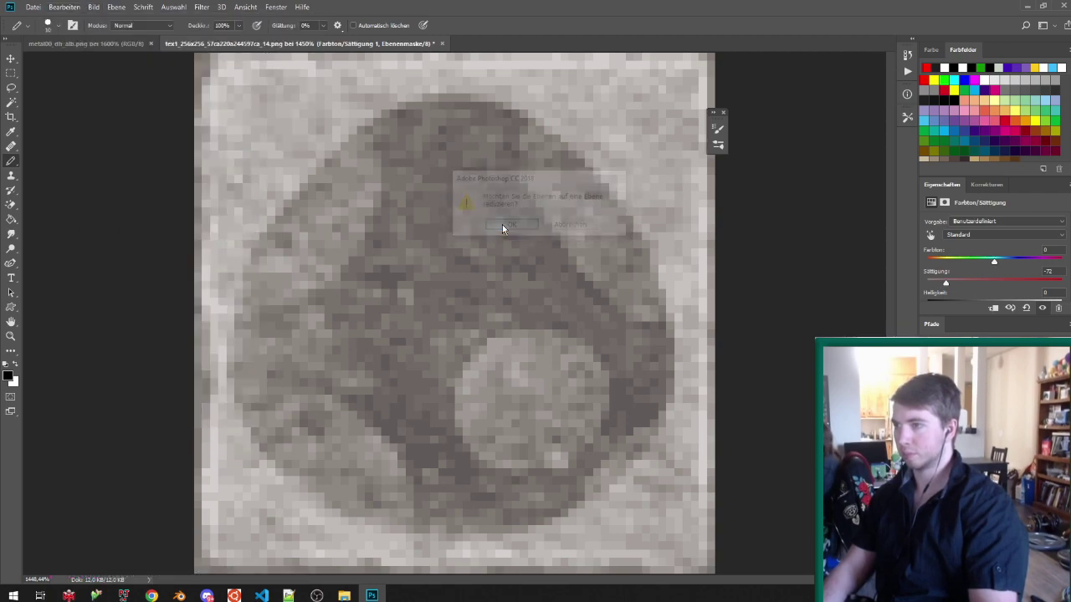
left_click(868, 144)
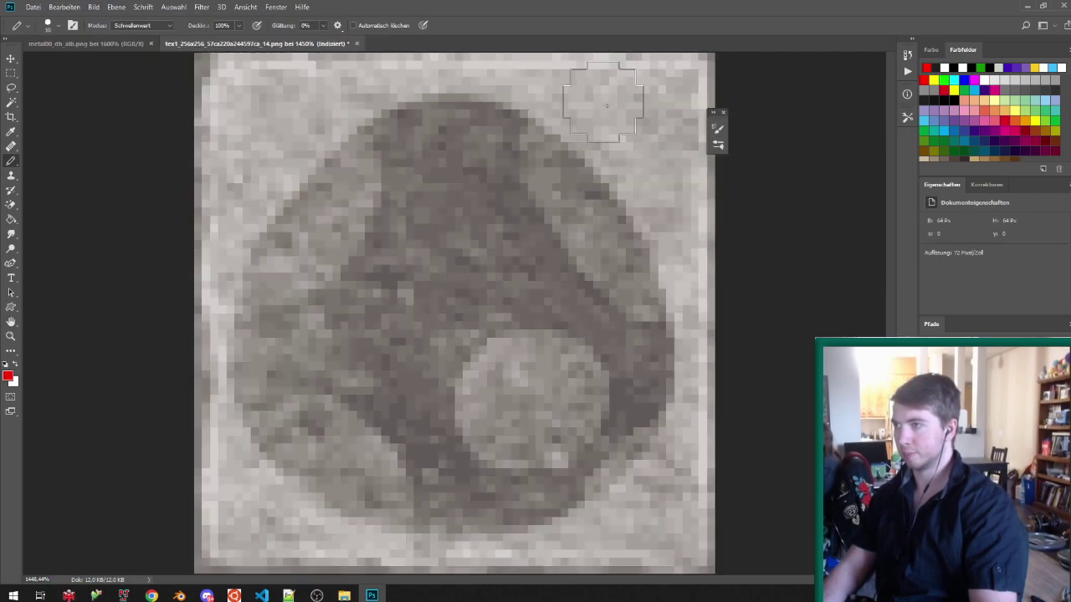
Switch to Blender, reload the egg texture on the gate in Object Mode, and export the gate as an object geolayout.
left_click(1025, 6)
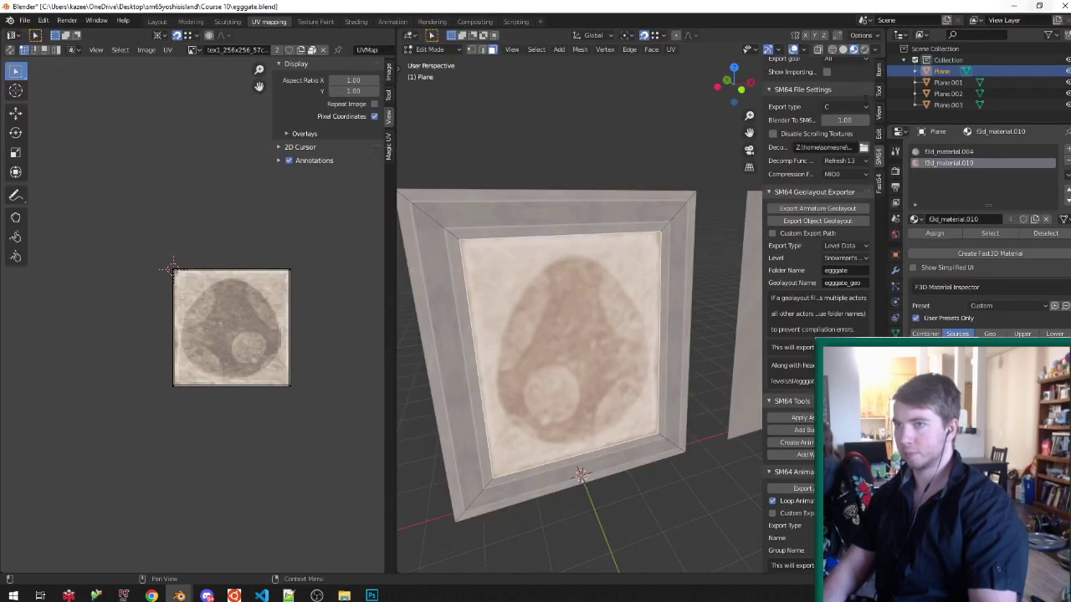
key("Tab")
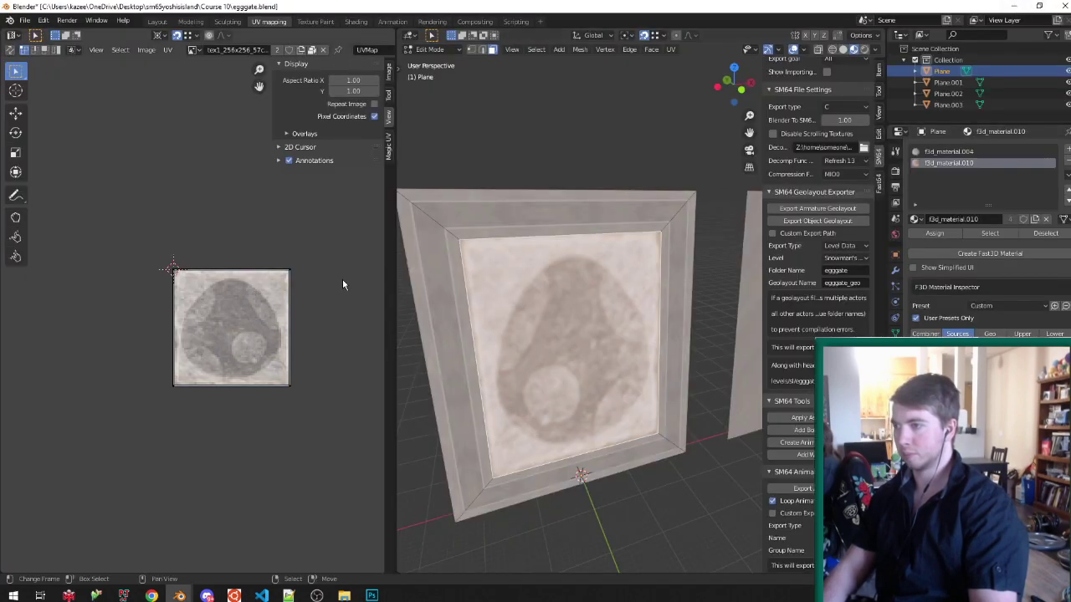
key("alt+r")
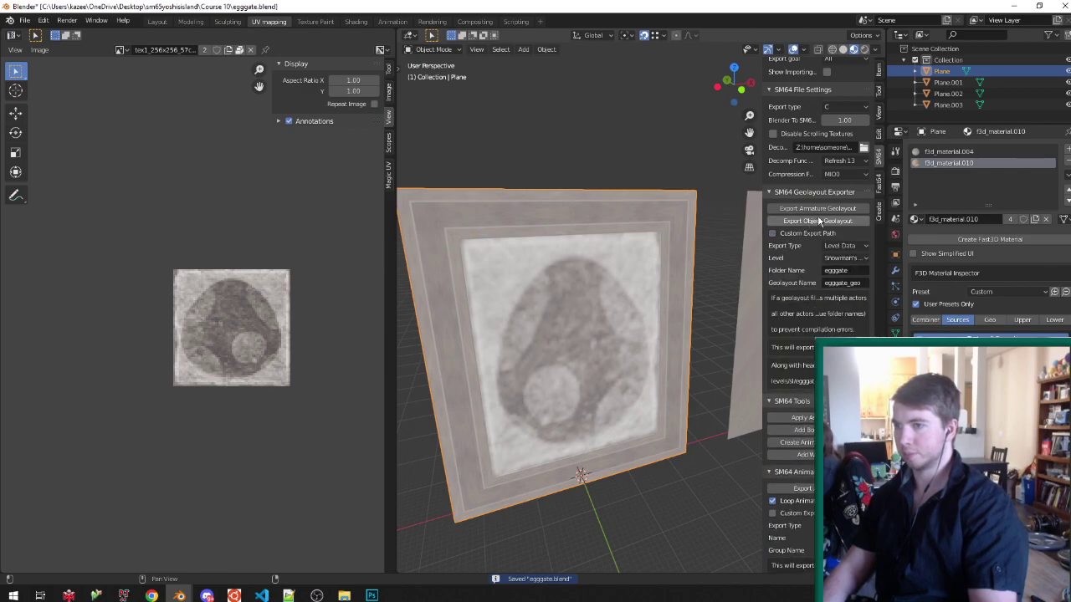
left_click(819, 220)
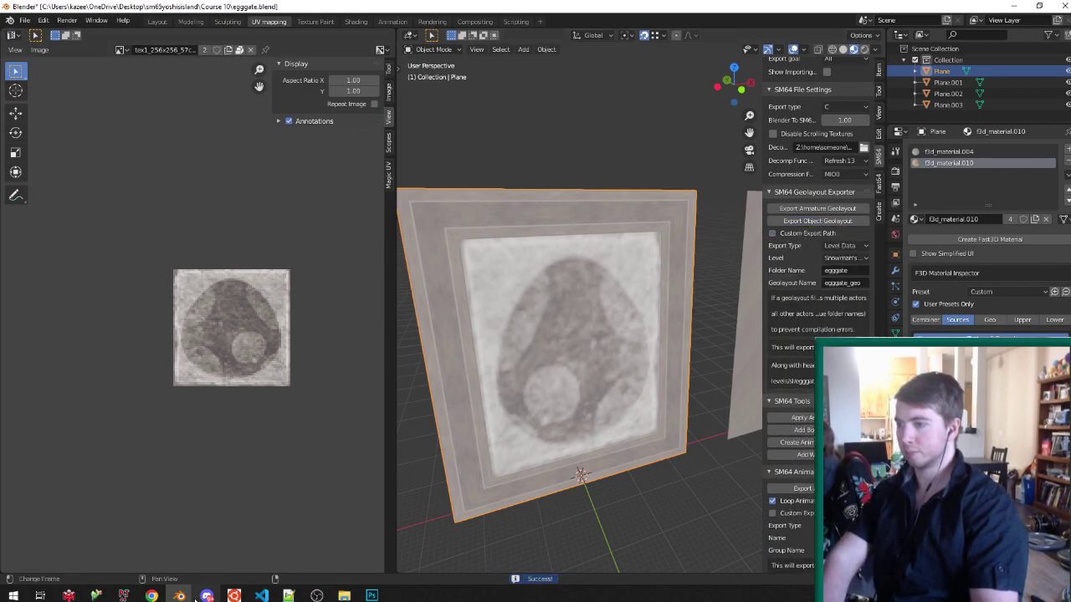
Switch to Project64 and restart the Yoshi's Island 64 ROM to check the egg gate in the level, closing the emulator when done.
left_click(123, 594)
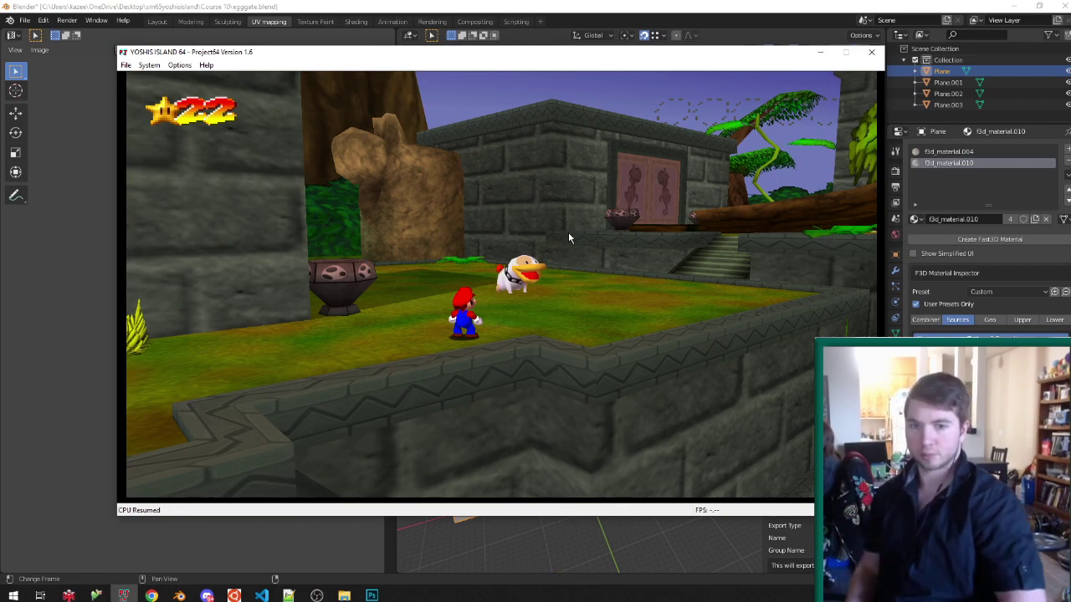
key("F12")
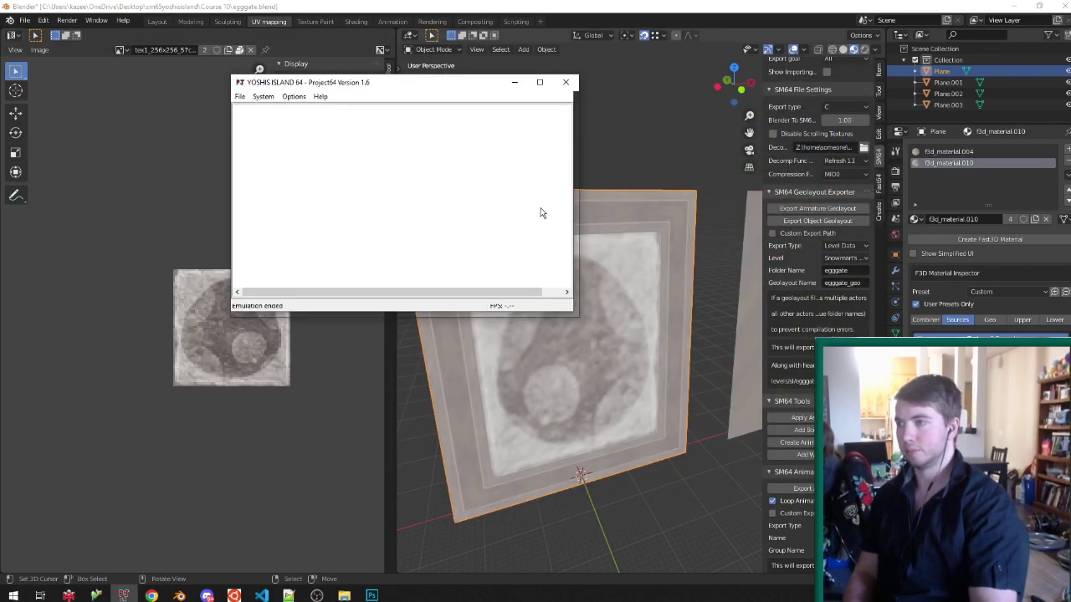
left_click(423, 125)
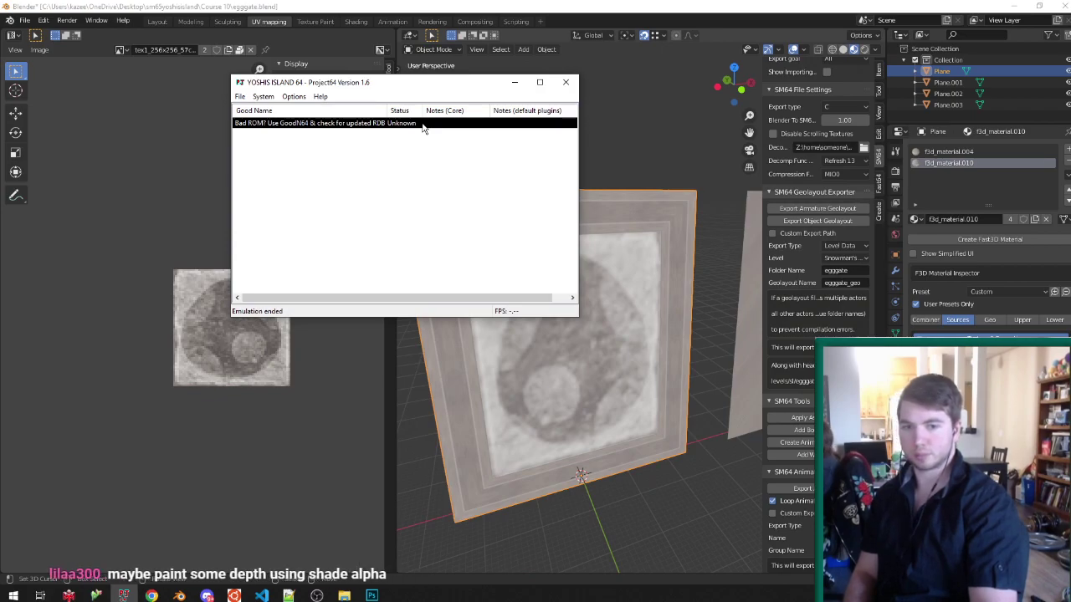
double_click(423, 124)
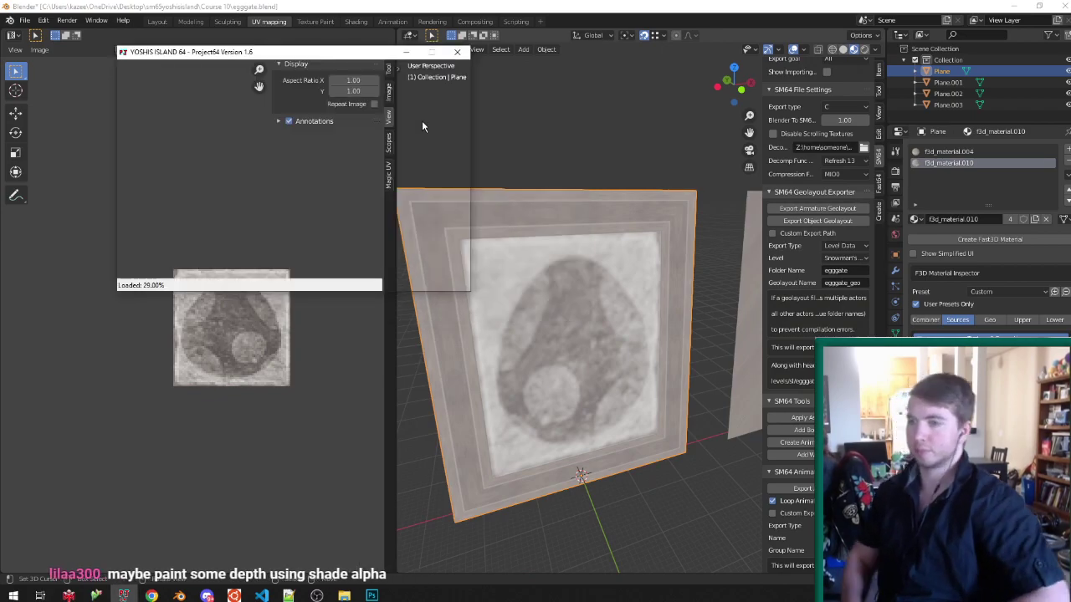
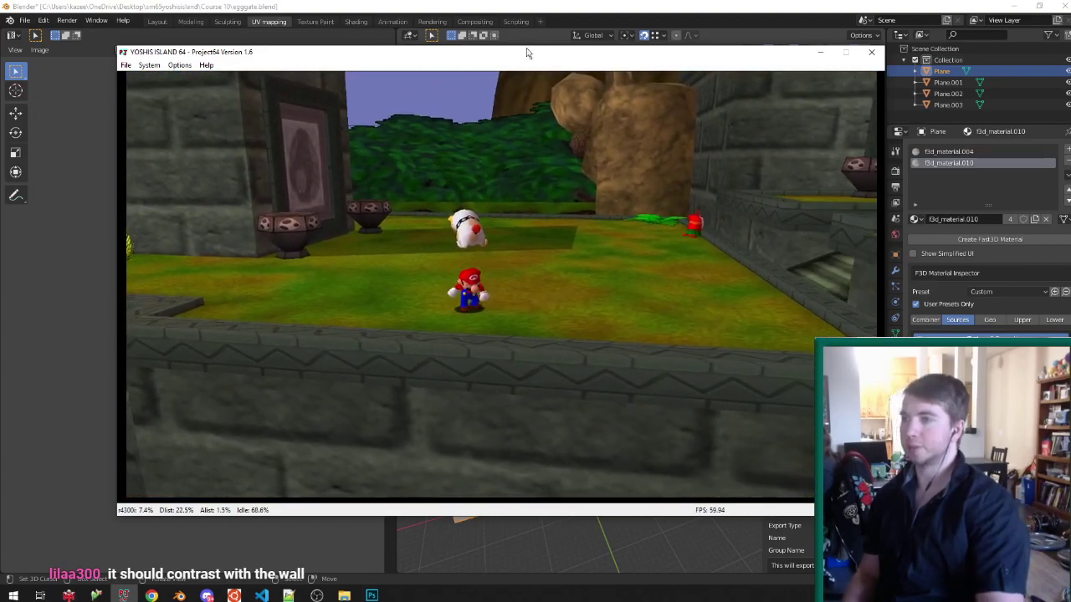
left_click(874, 58)
left_click(871, 52)
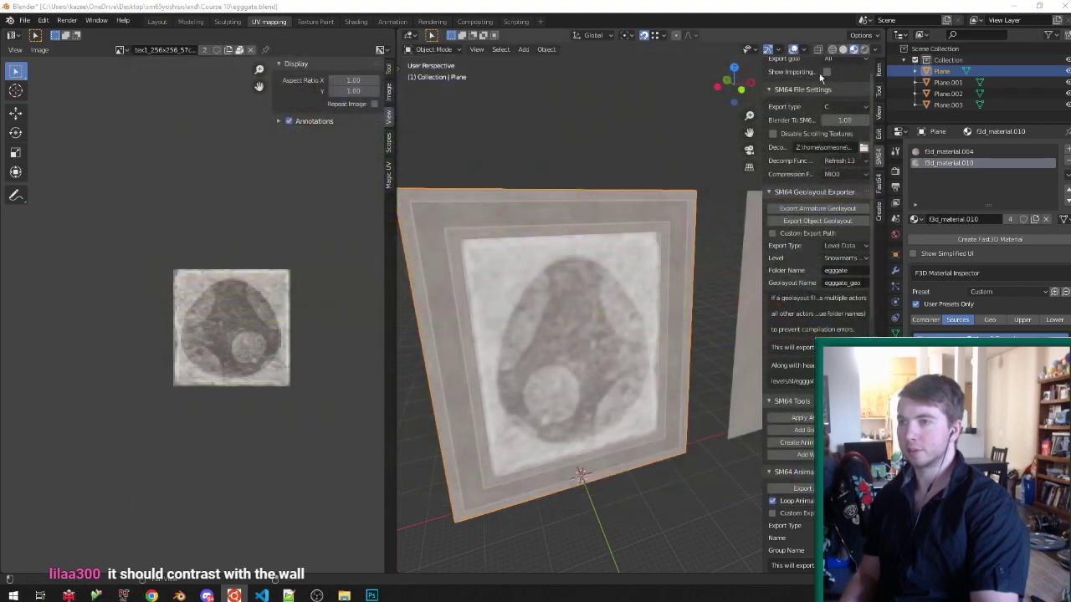
Select the Yoshi relief face of the double gate Plane.002 in Edit Mode to bring up its texture.
scroll(512, 333, "down", 6)
left_click(512, 333)
scroll(511, 332, "up", 7)
key("Tab")
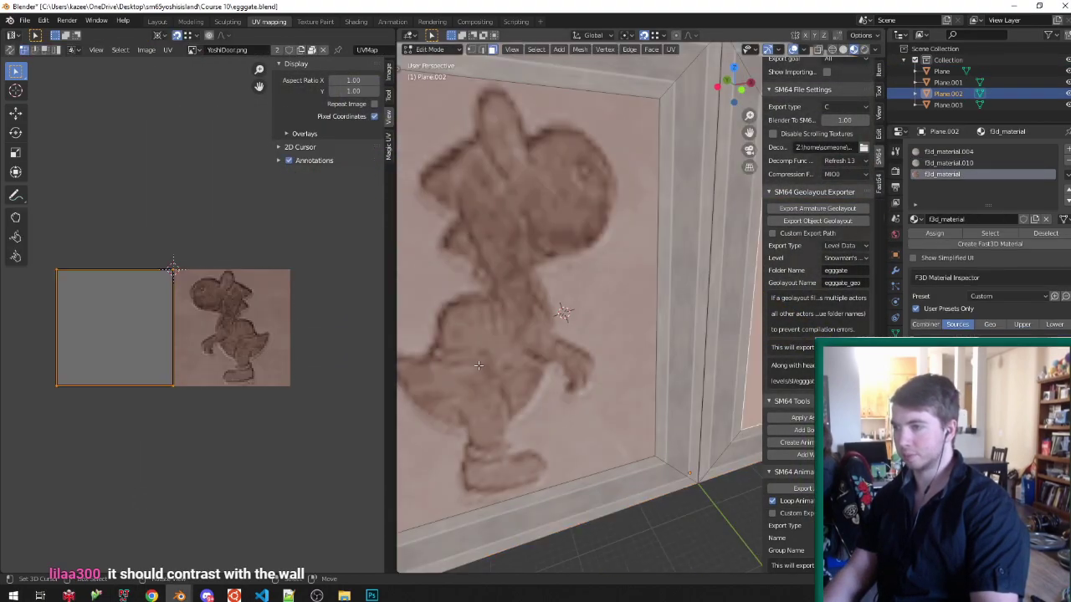
left_click(504, 337)
scroll(499, 342, "down", 5)
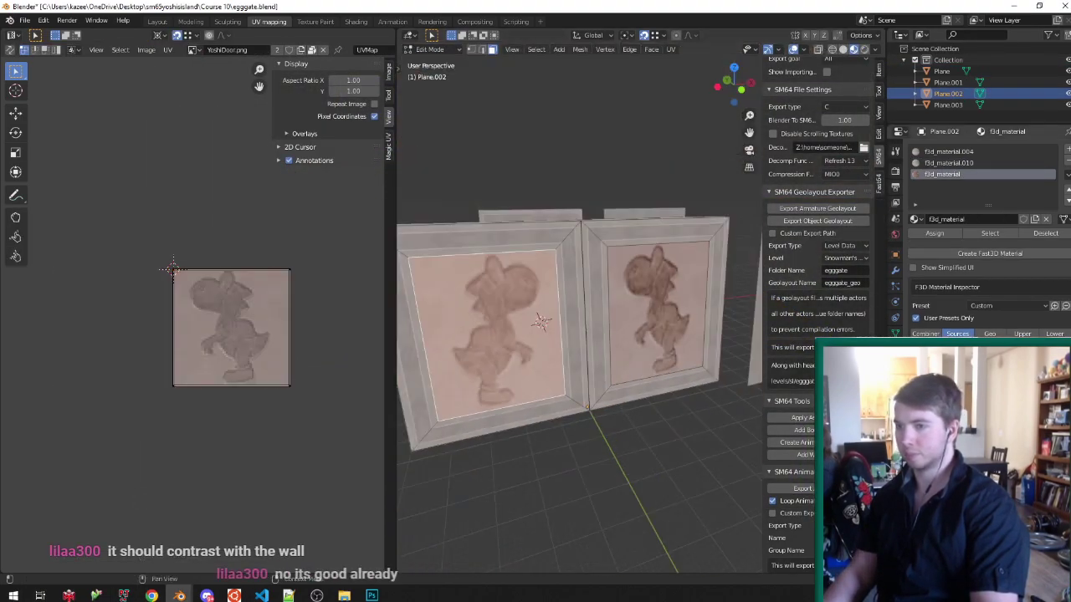
Try to open the double gate's relief texture in Photoshop by searching the computer for YoshiDoor.png.
key("super")
type("YoshiDoor.png")
key("Return")
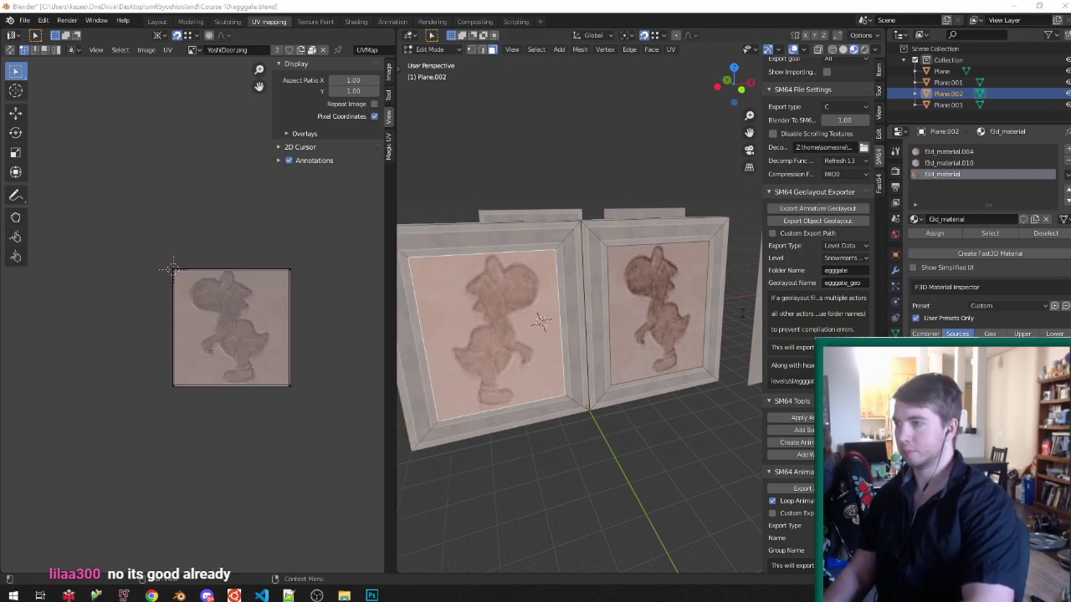
key("ctrl+minus")
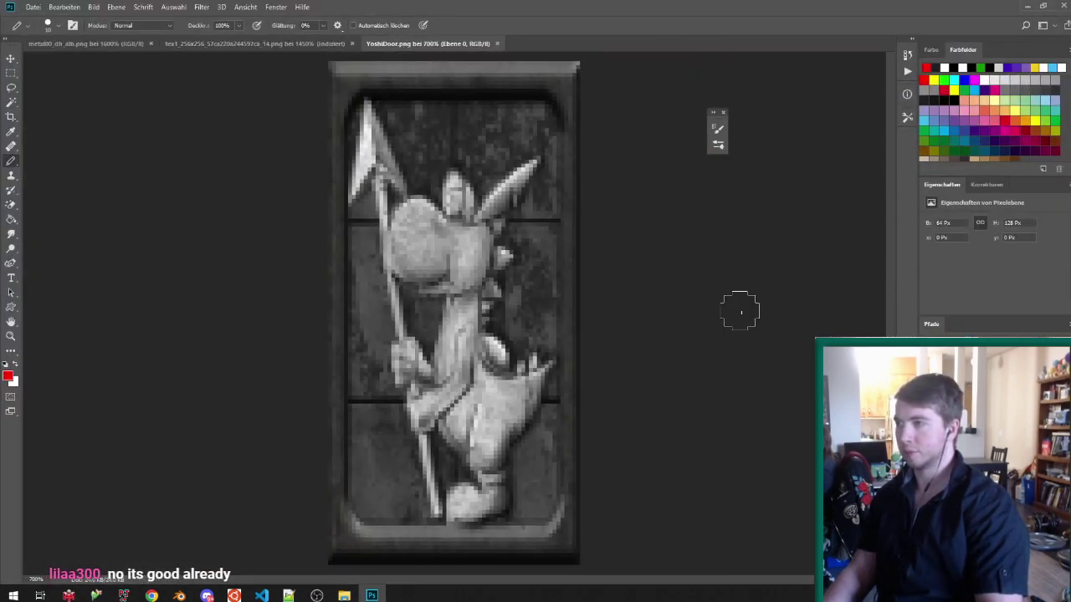
left_click(1028, 6)
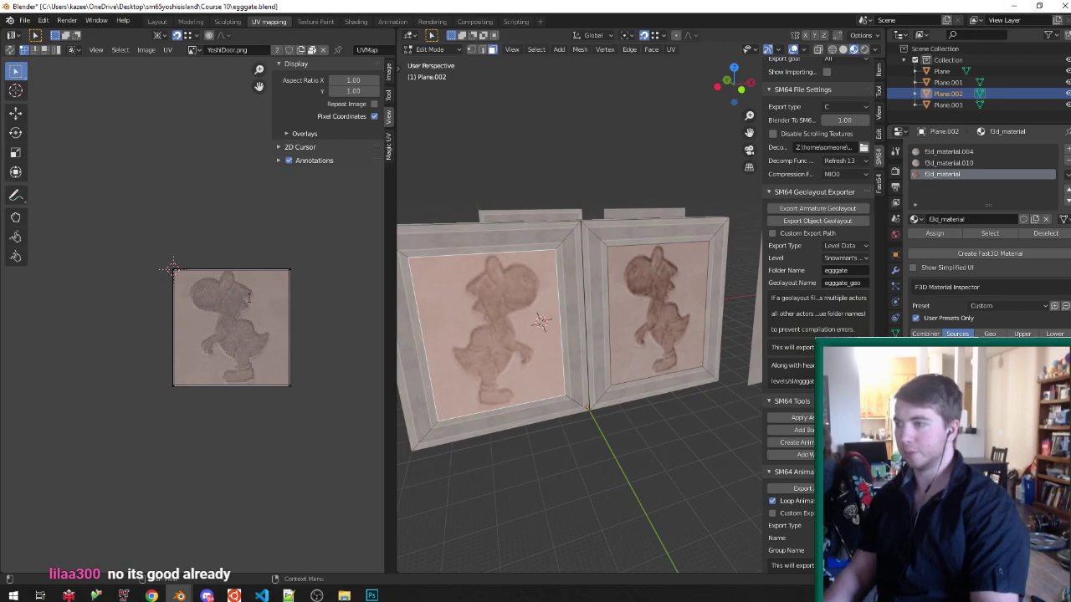
key("super")
type("YoshiDoor.png")
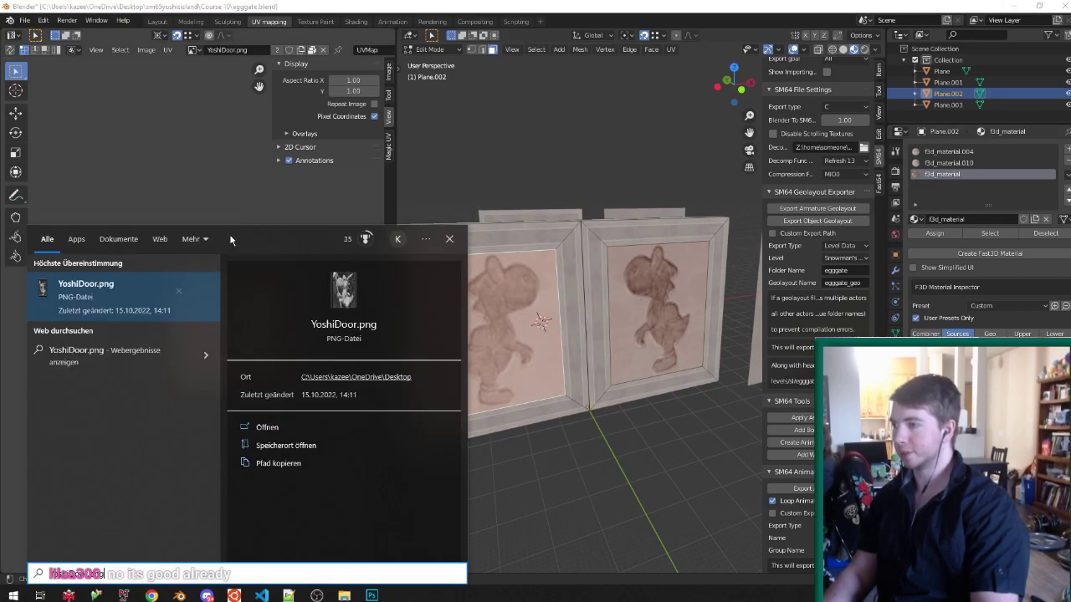
left_click(205, 175)
Save the blend file, unpack its textures into the Course 10 textures folder, and pack all resources again.
key("Tab")
key("ctrl+s")
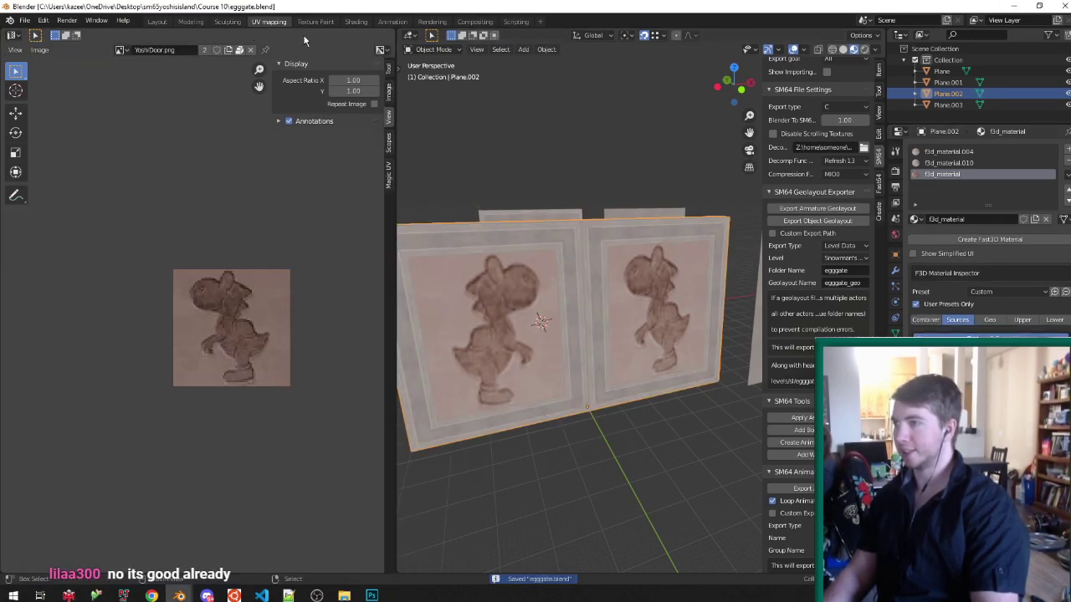
left_click(27, 21)
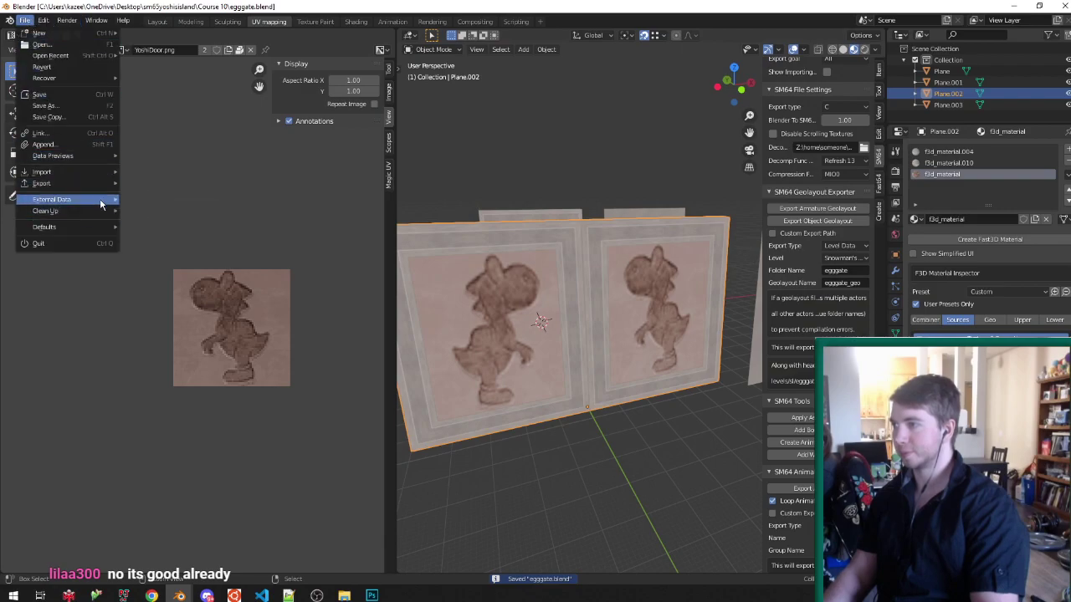
mouse_move(100, 198)
left_click(171, 199)
left_click(25, 21)
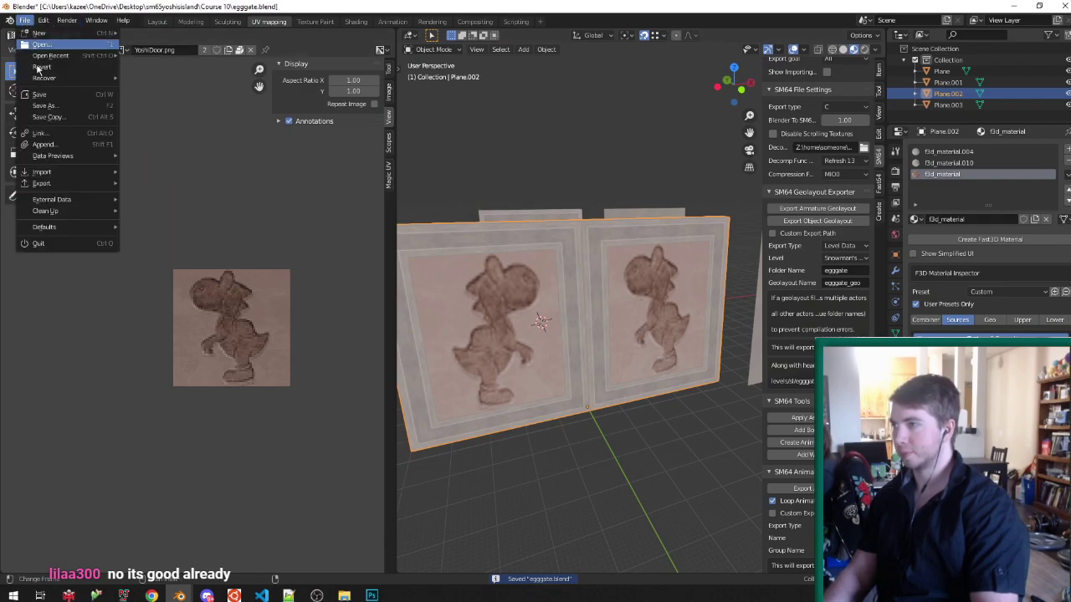
mouse_move(86, 200)
left_click(171, 227)
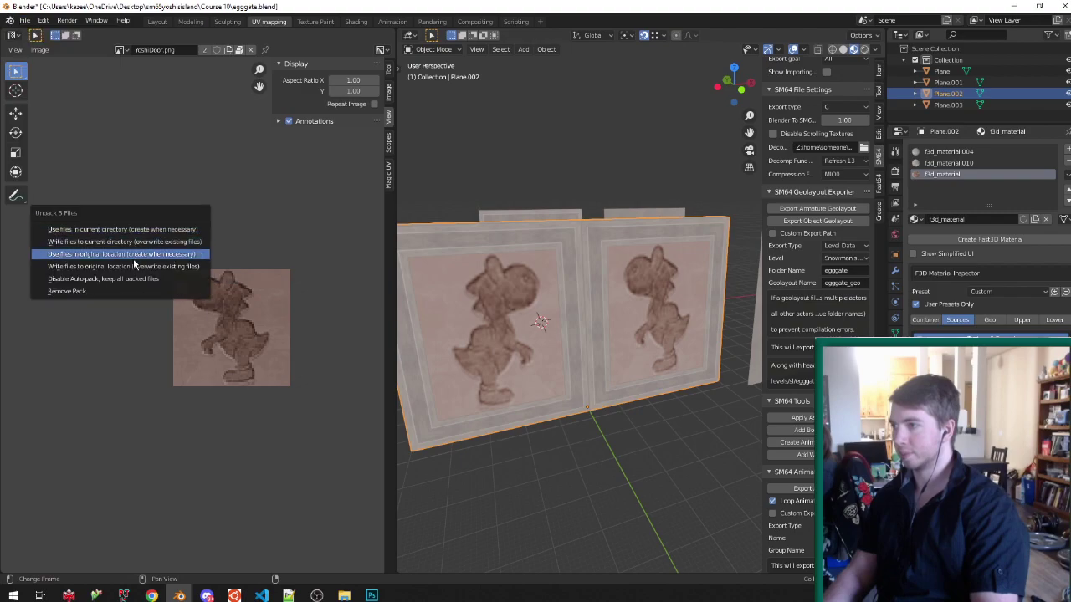
left_click(143, 249)
left_click(25, 21)
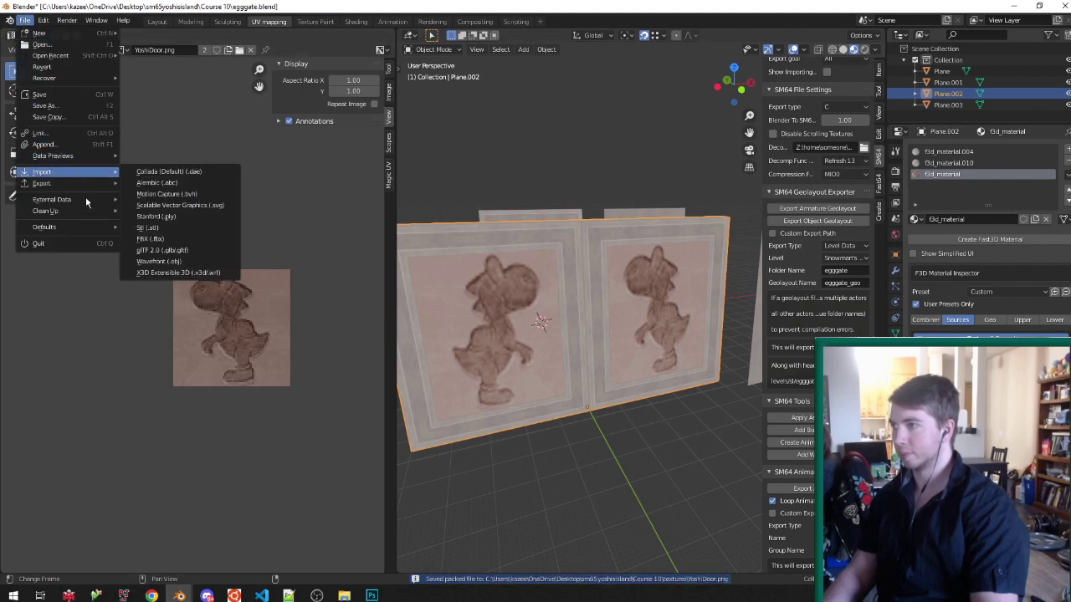
mouse_move(83, 198)
left_click(158, 211)
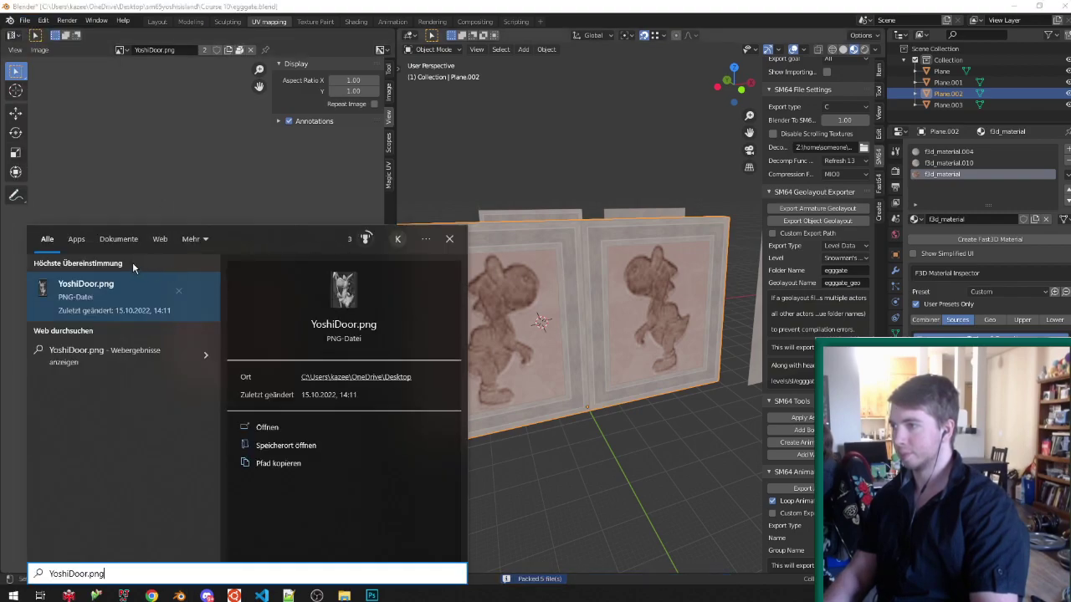
Browse from the YoshiDoor.png file location to the Course 10 textures folder and open its YoshiDoor.png in Photoshop.
right_click(98, 294)
left_click(150, 306)
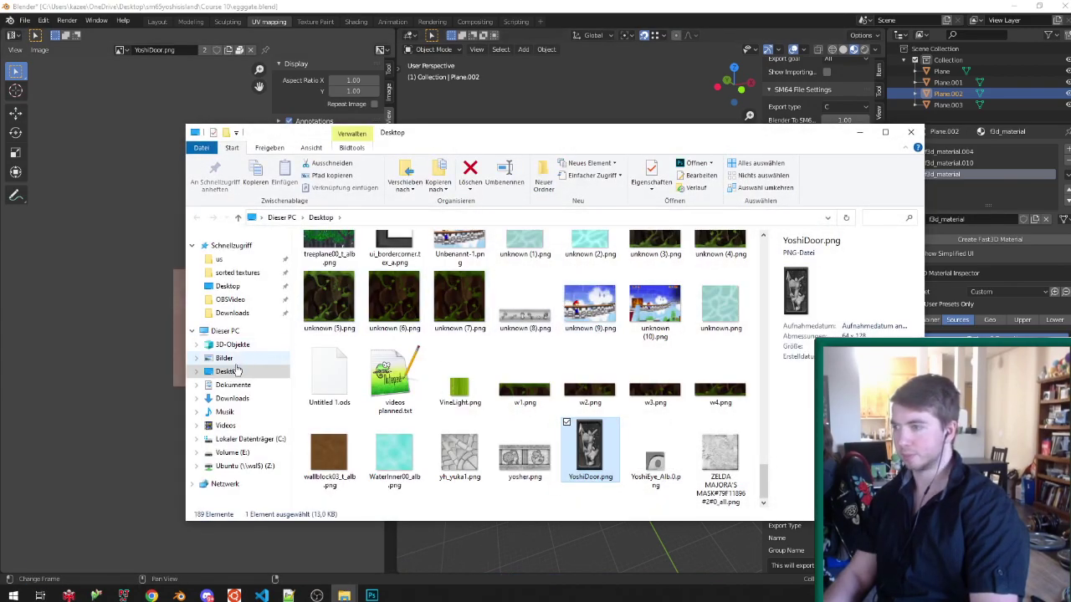
double_click(397, 413)
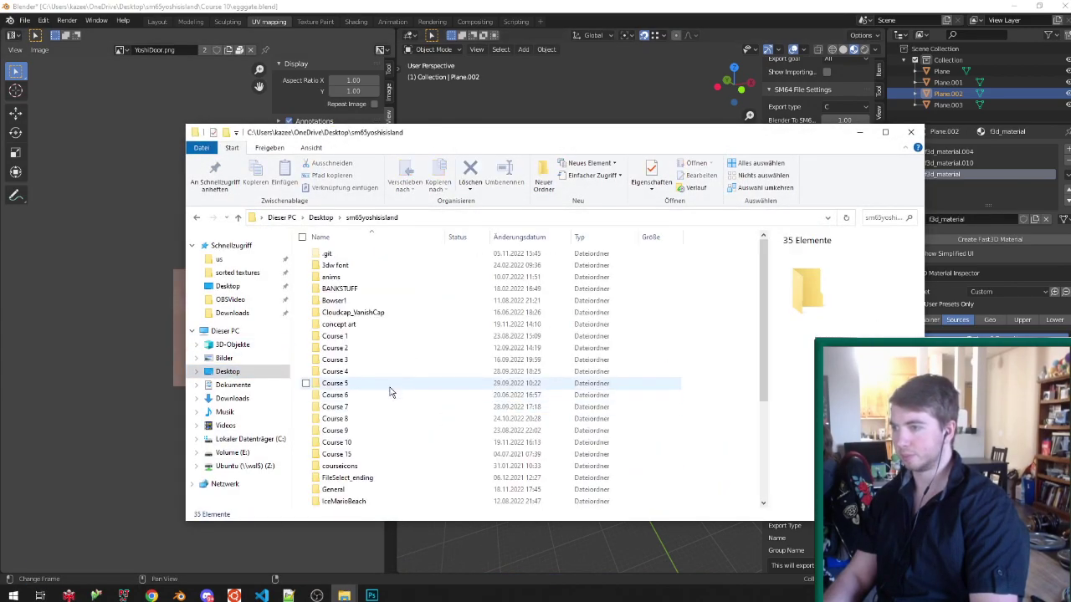
double_click(366, 445)
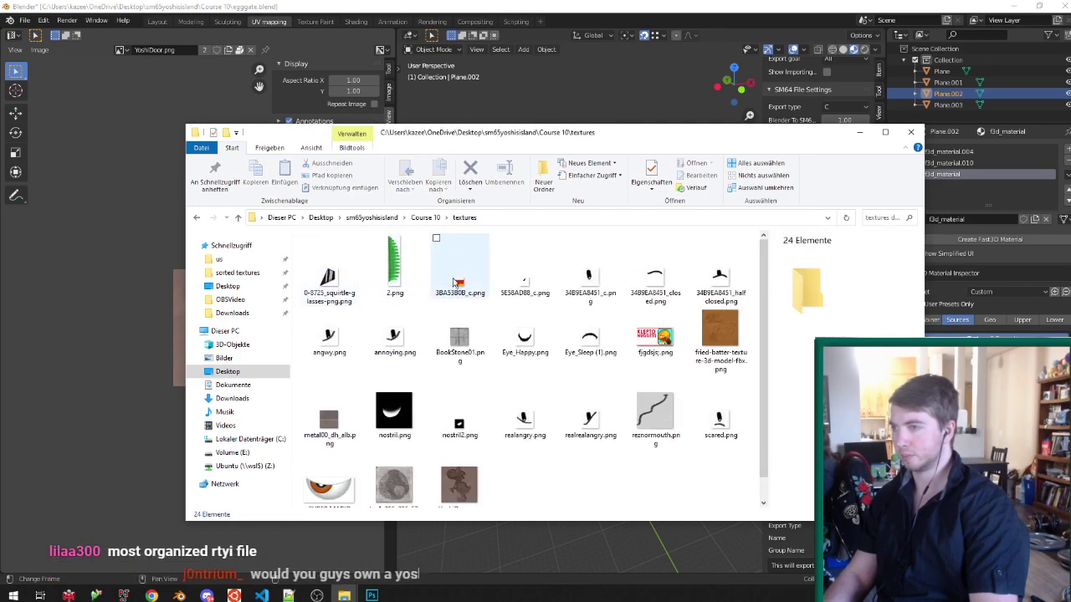
double_click(454, 464)
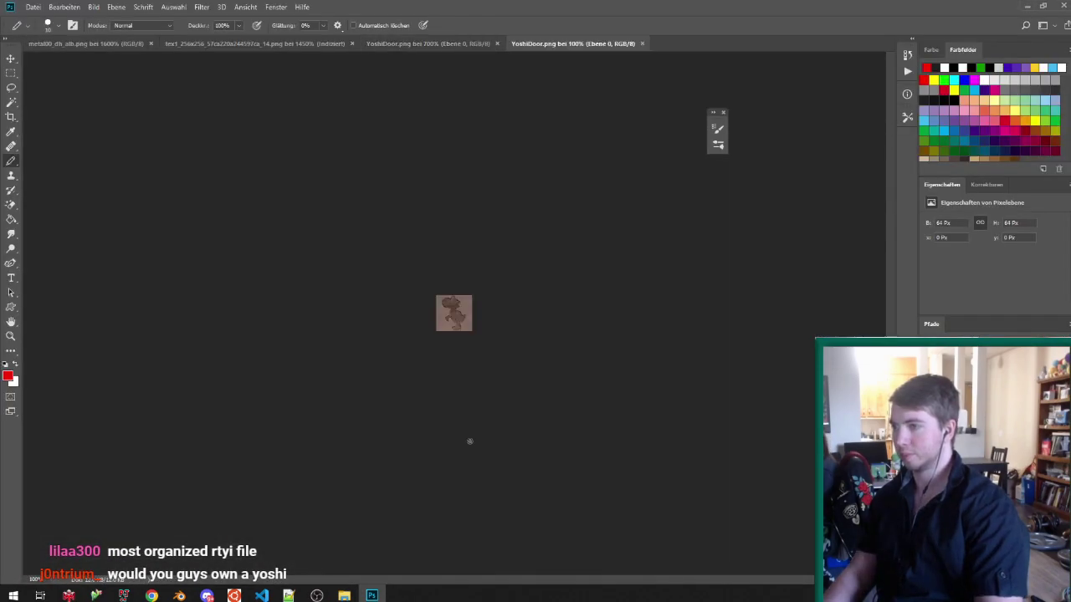
Add a Hue/Saturation adjustment layer to the Yoshi relief texture and set its saturation to -72.
left_click(123, 10)
key("Escape")
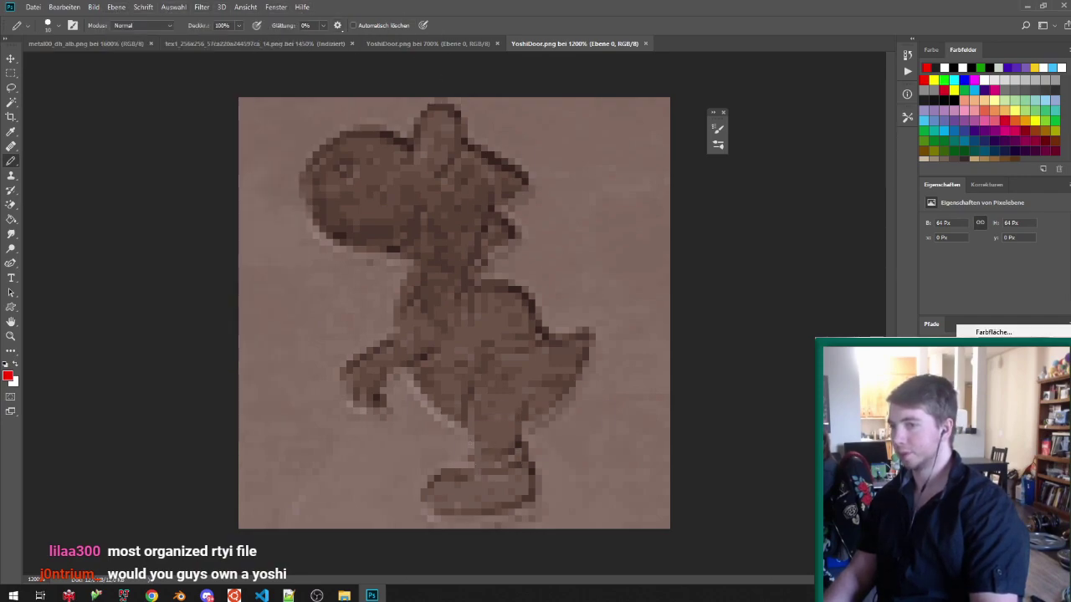
left_click(1008, 438)
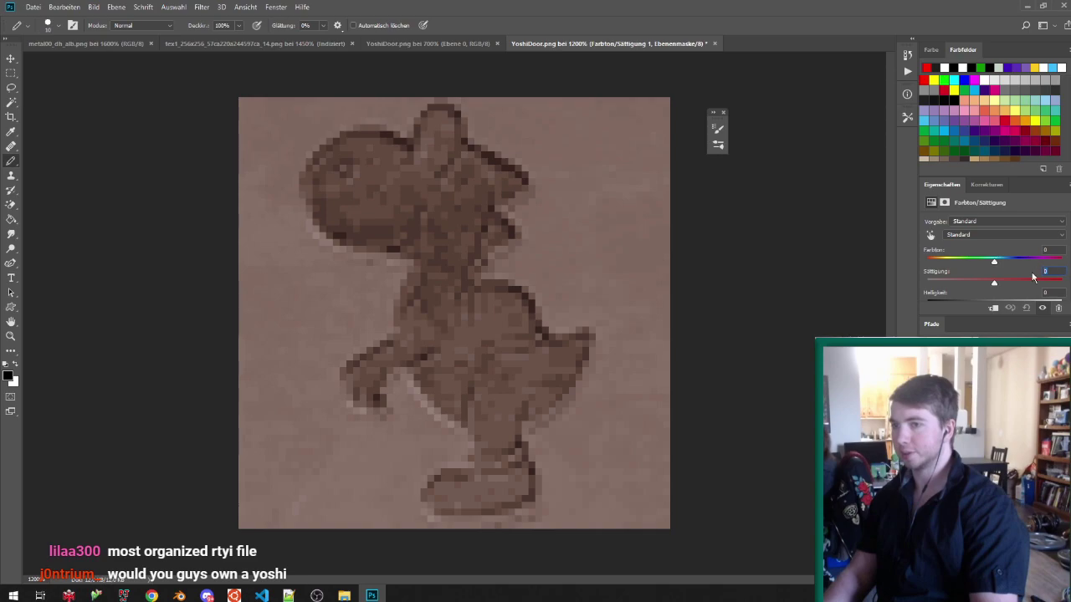
right_click(995, 410)
Convert the Yoshi relief texture to indexed color with the Exact palette, merging its layers.
left_click(153, 4)
left_click(115, 8)
mouse_move(100, 8)
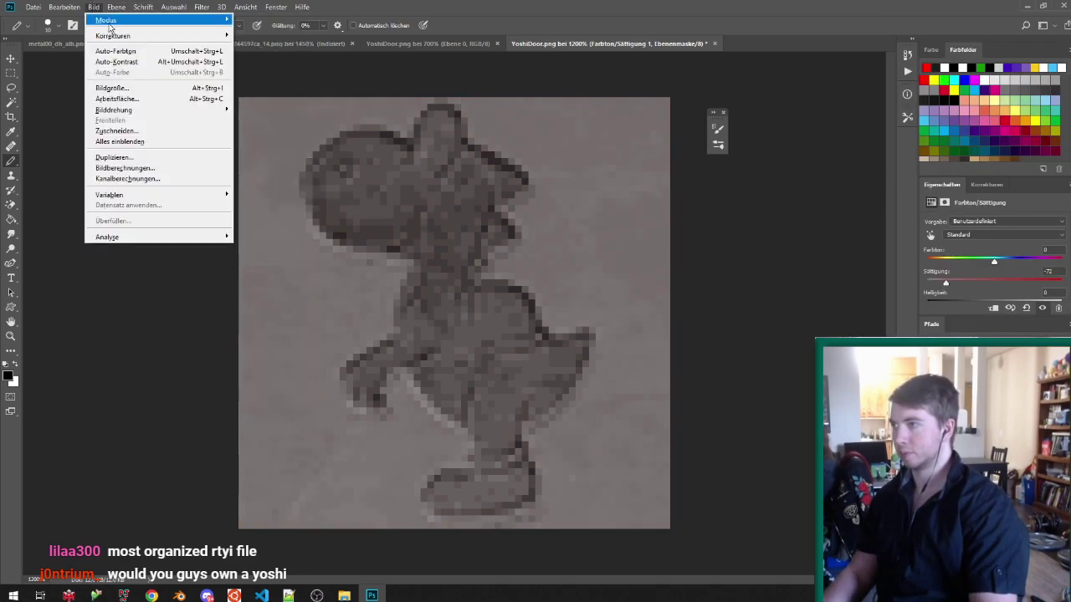
left_click(251, 35)
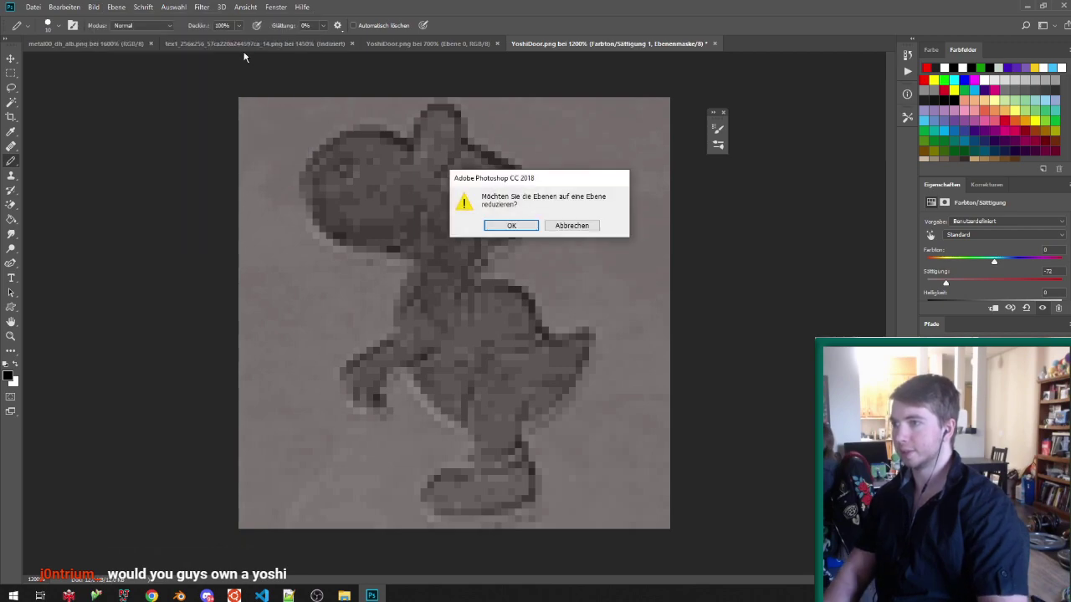
key("Return")
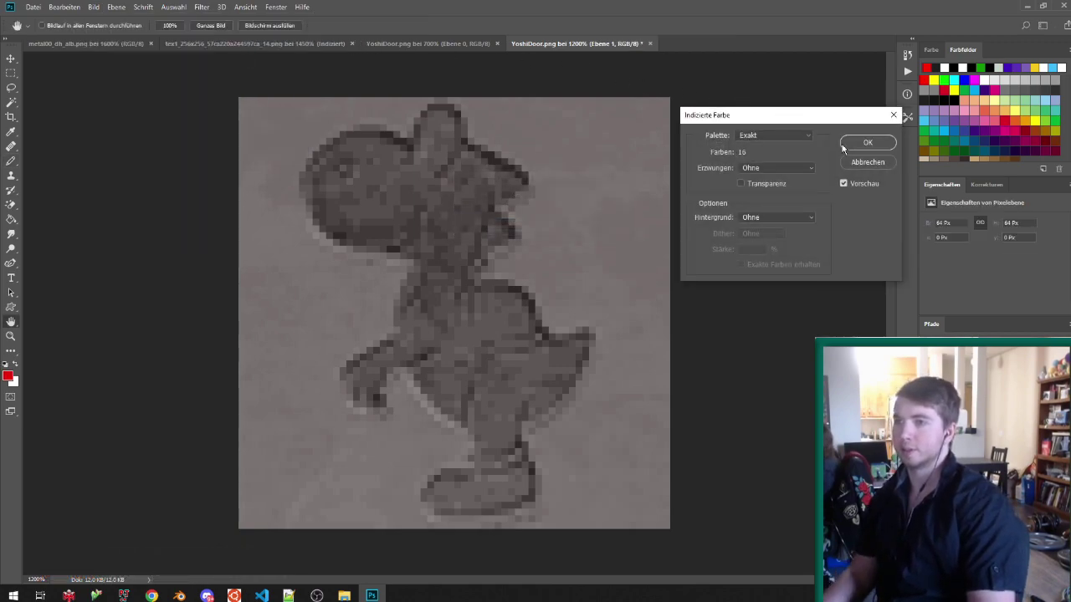
left_click(862, 144)
key("b")
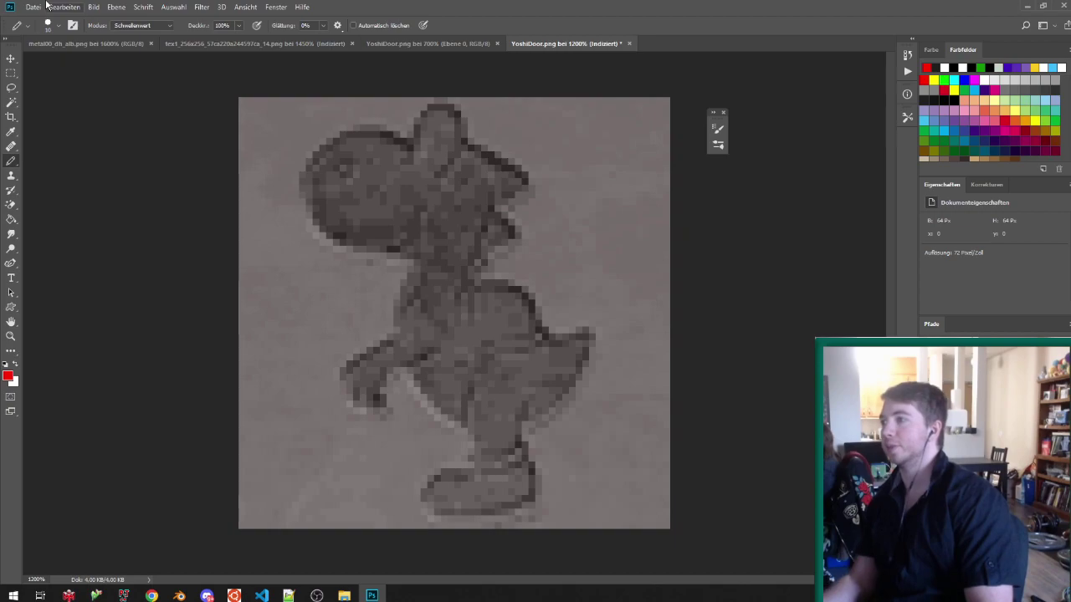
Switch to Blender, reload and save the Yoshi gate's texture, and set the export folder to egggate2 and geolayout name to egggate2_geo.
left_click(1024, 6)
key("Tab")
key("alt+r")
key("ctrl+s")
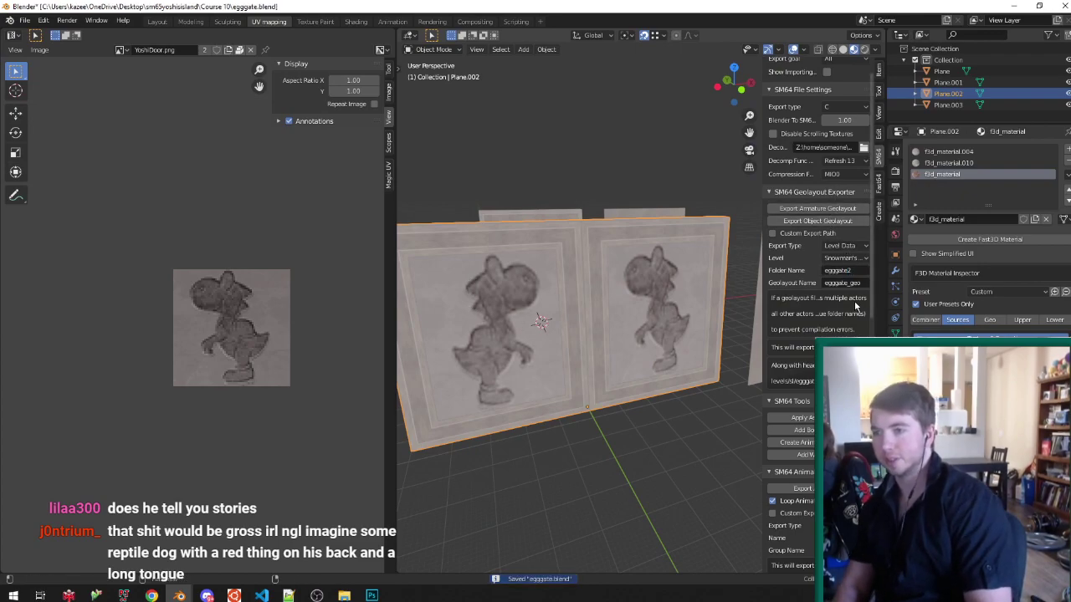
scroll(577, 326, "down", 3)
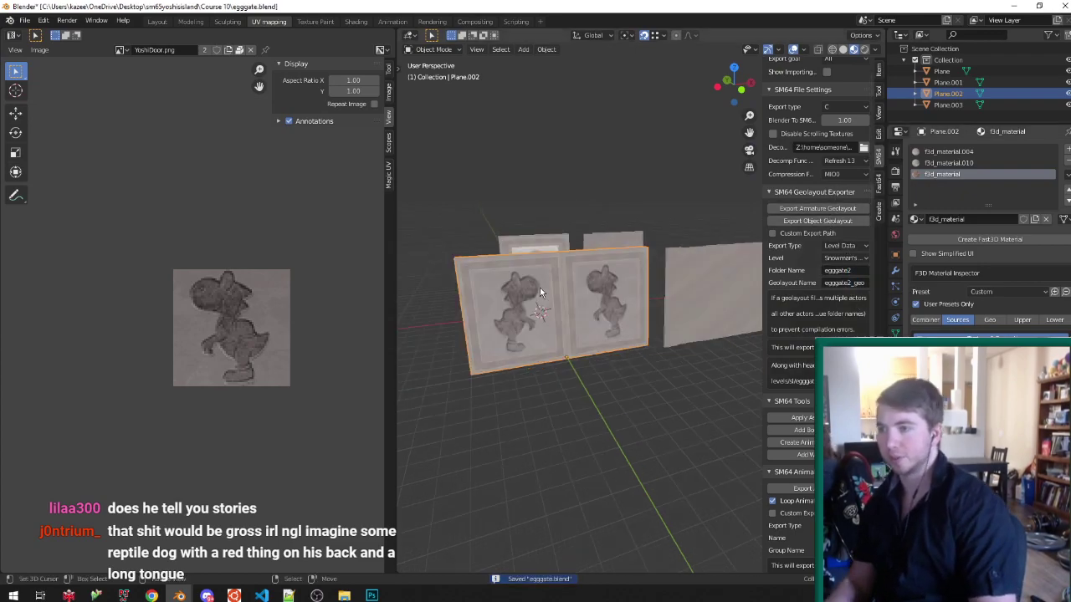
key("alt+Tab")
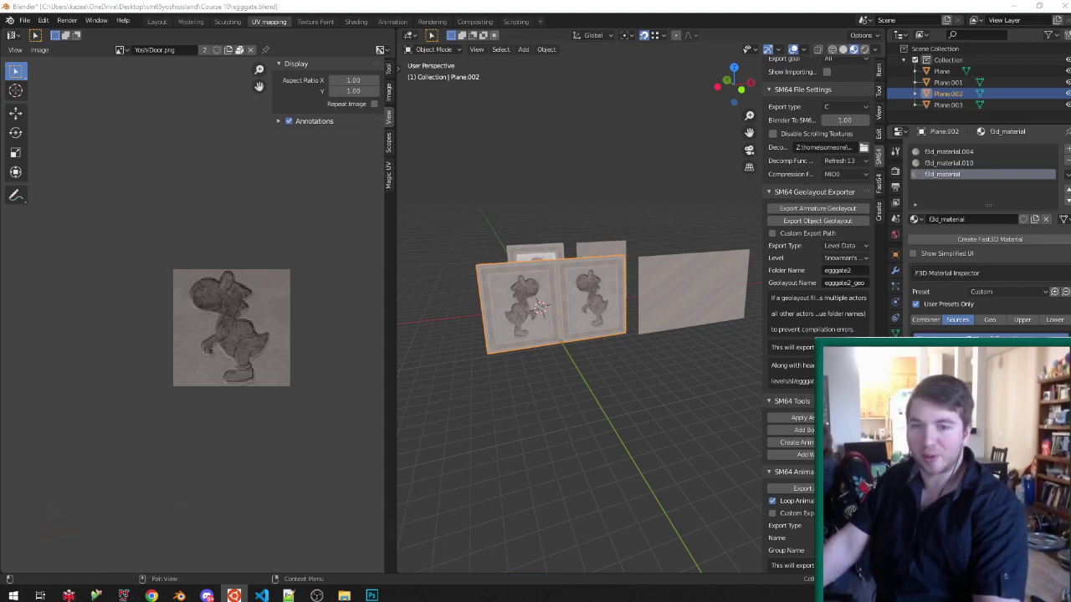
Switch to Project64, run the Yoshi's Island 64 ROM, examine the Yoshi and egg gates in the temple level, and close the emulator.
left_click(123, 595)
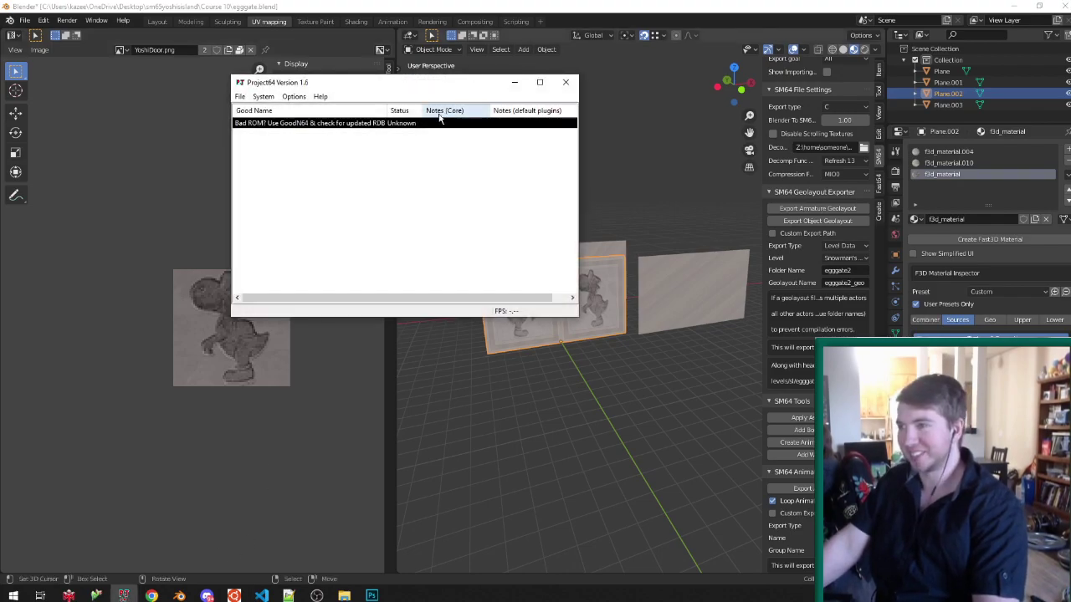
double_click(396, 123)
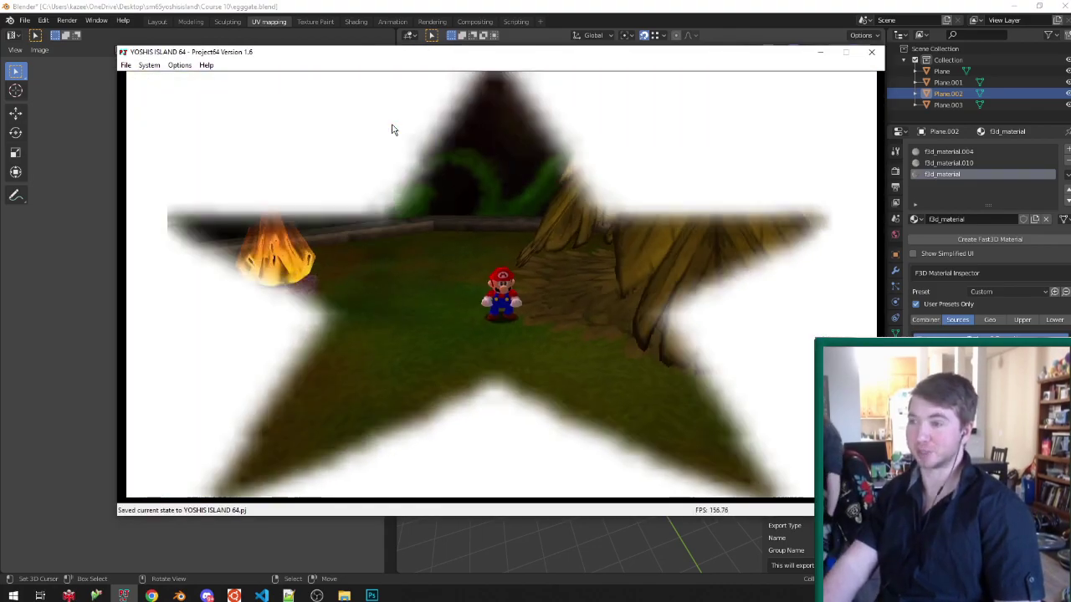
key("Up")
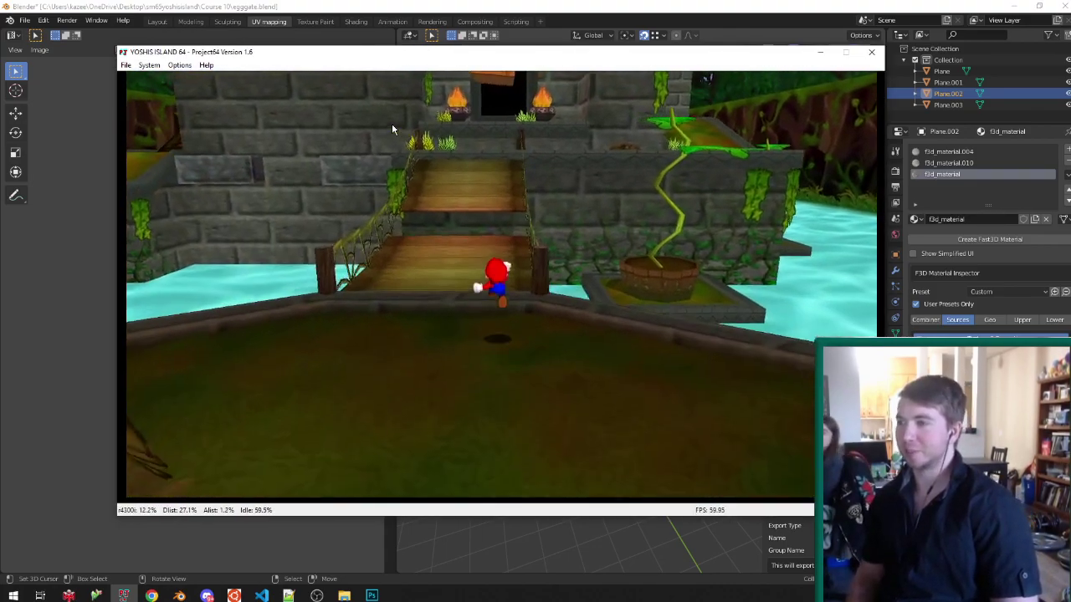
key("Up")
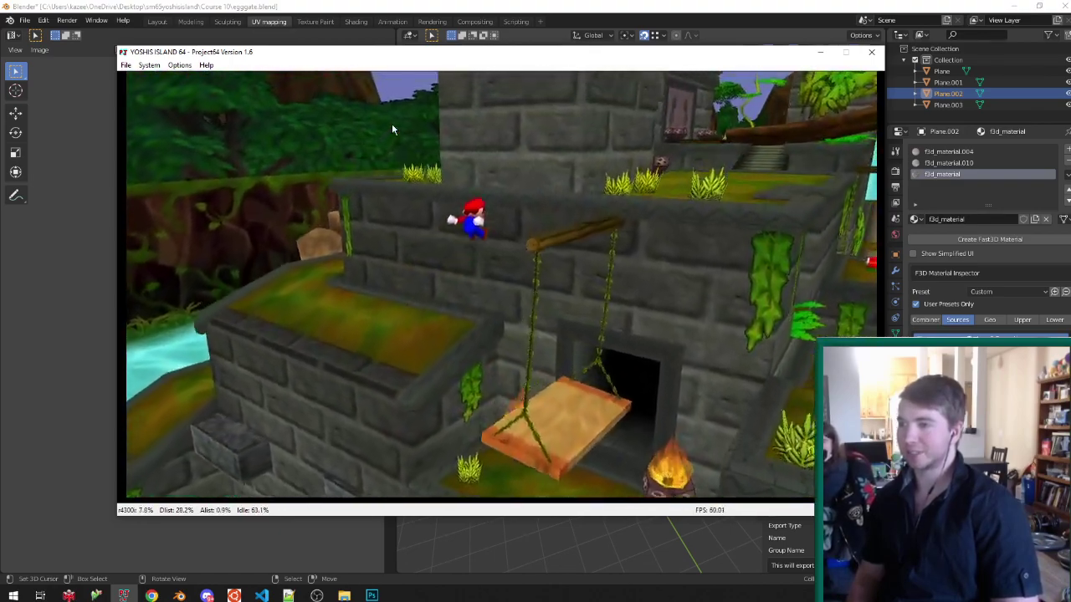
key("Up")
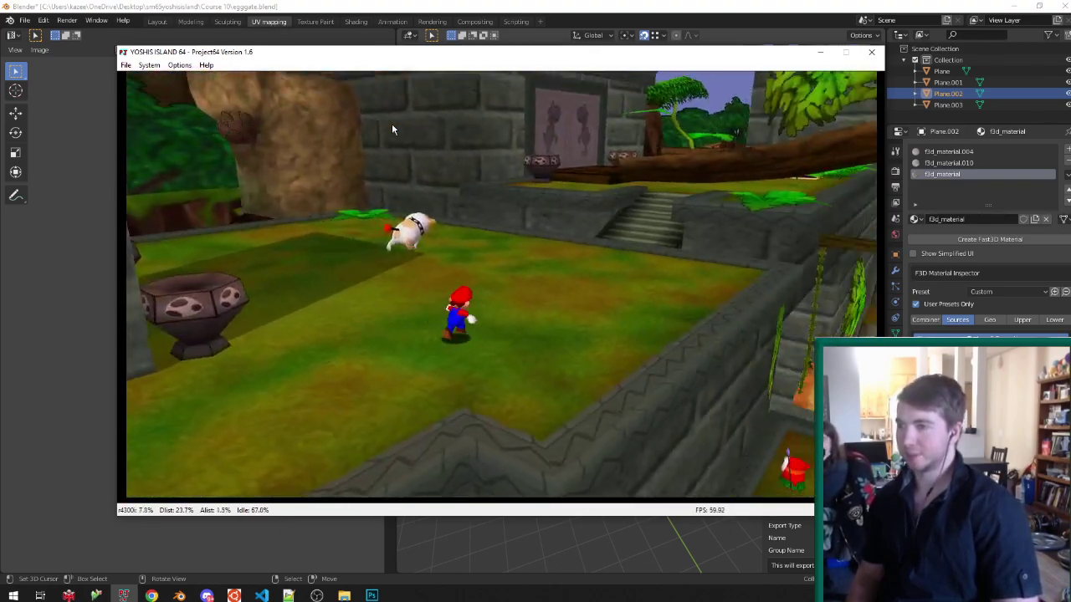
key("Up")
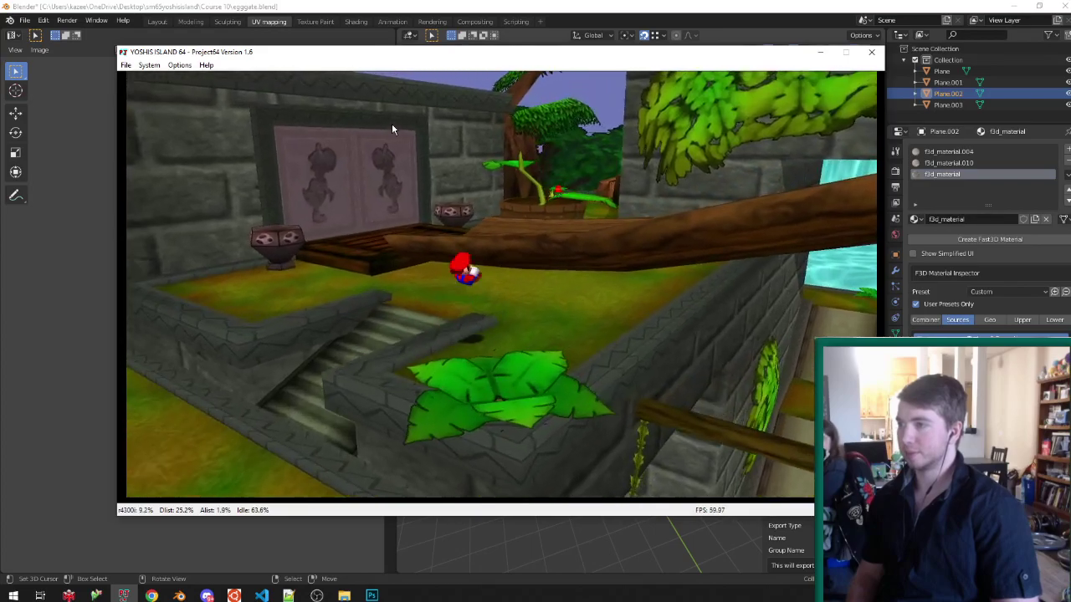
key("Left")
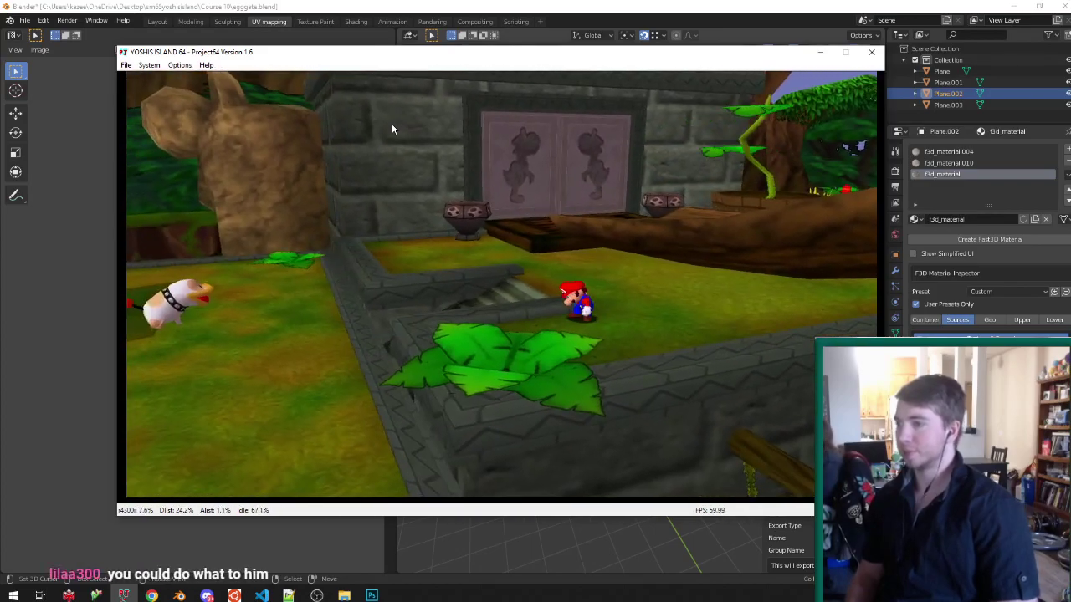
key("Left")
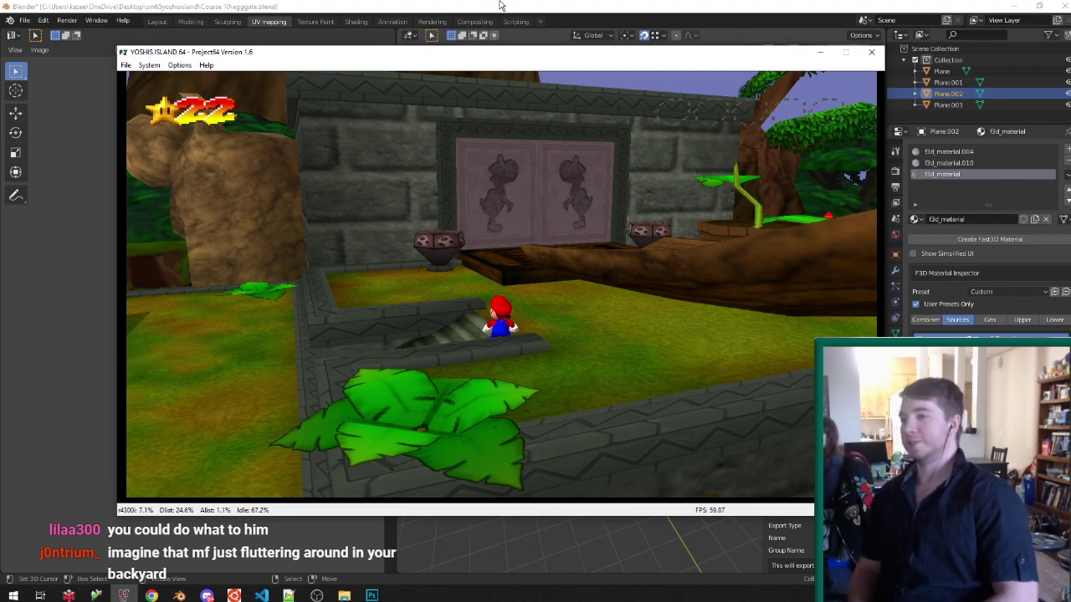
key("Up")
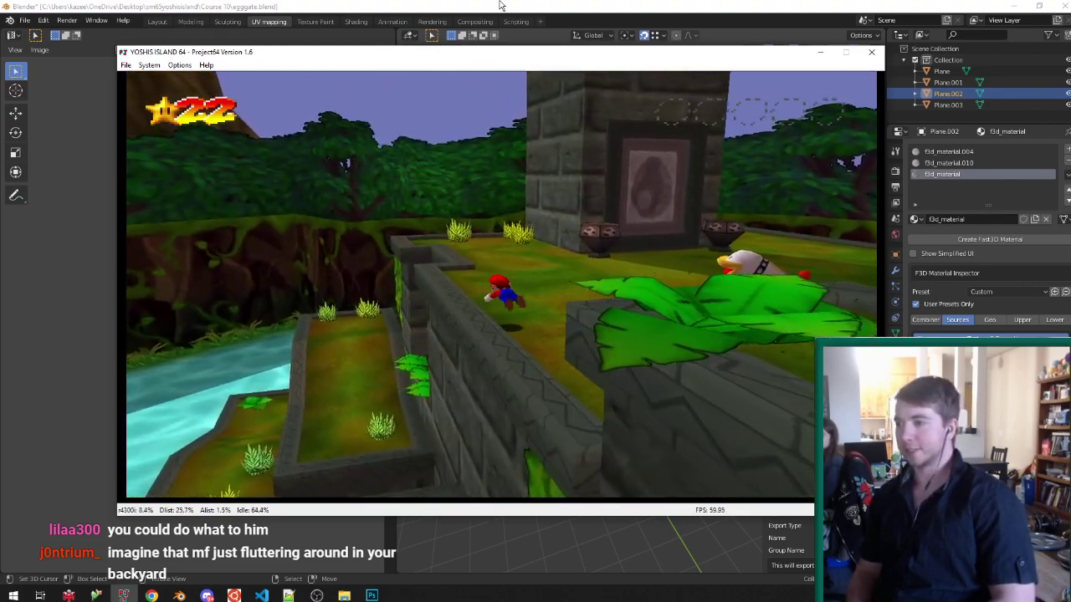
key("Up")
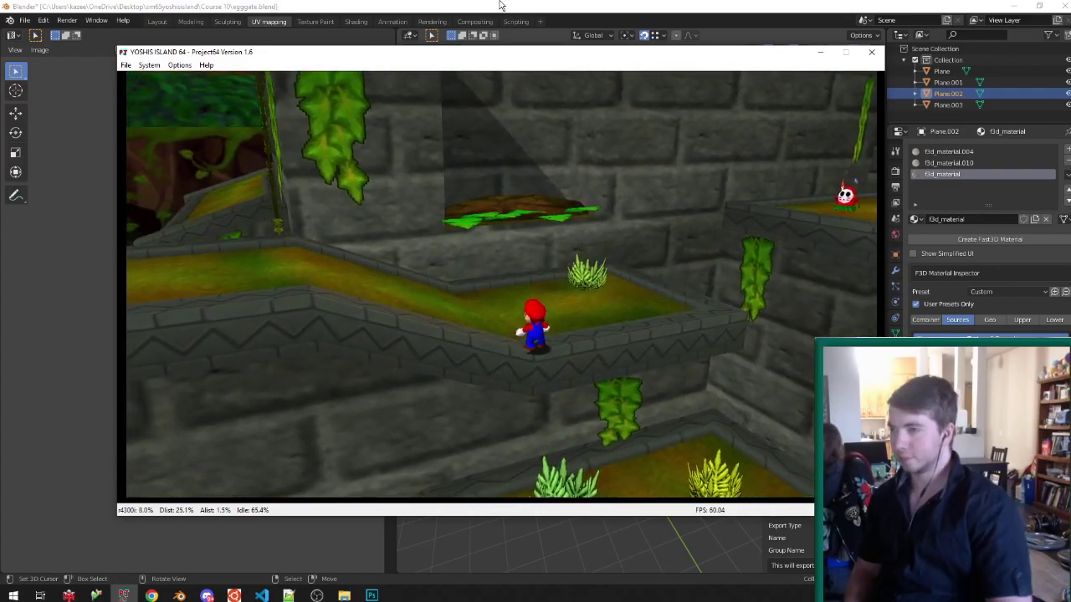
left_click(871, 52)
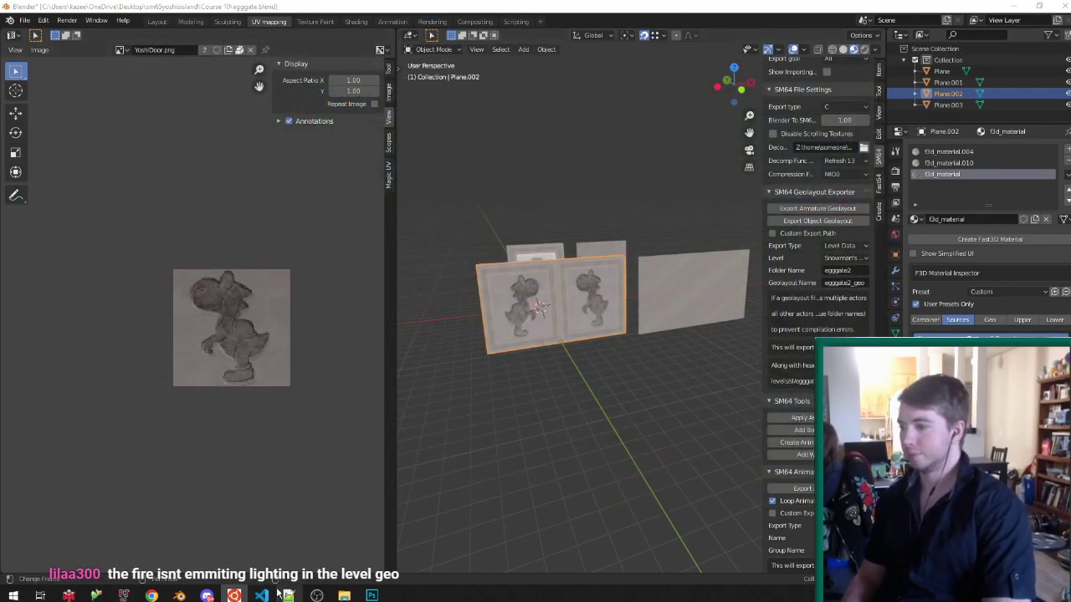
Switch to Notepad++ and add an "elder texts:" heading in super mario 32.txt between the mission 3a/3b paragraph and the shyguy rave entry.
left_click(289, 595)
scroll(507, 300, "down", 12)
scroll(507, 301, "down", 4)
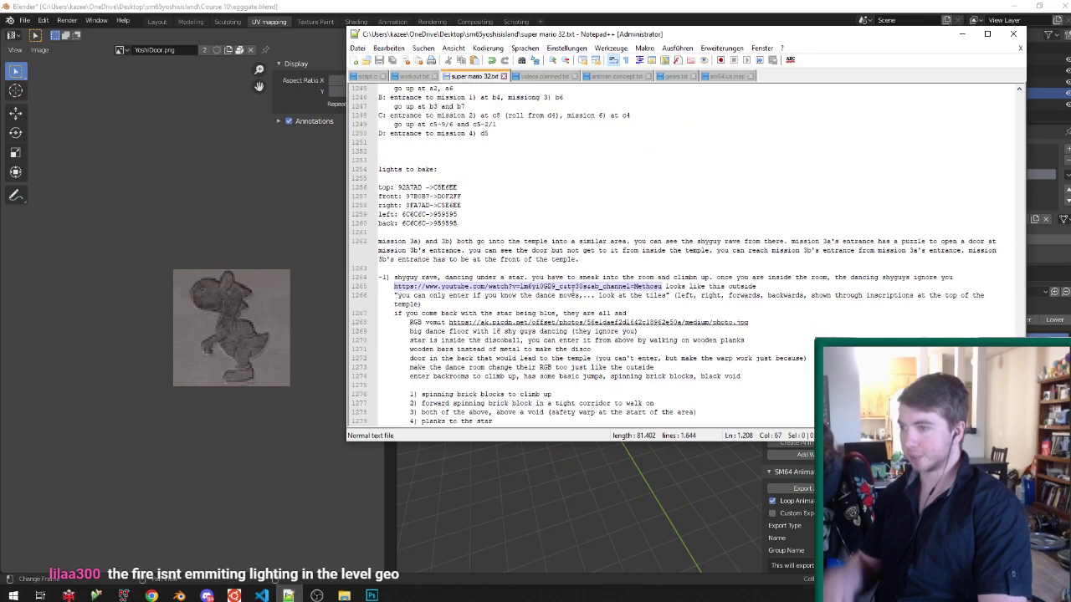
left_click(465, 262)
left_click(465, 269)
key("BackSpace")
key("Return")
type("elder texts:")
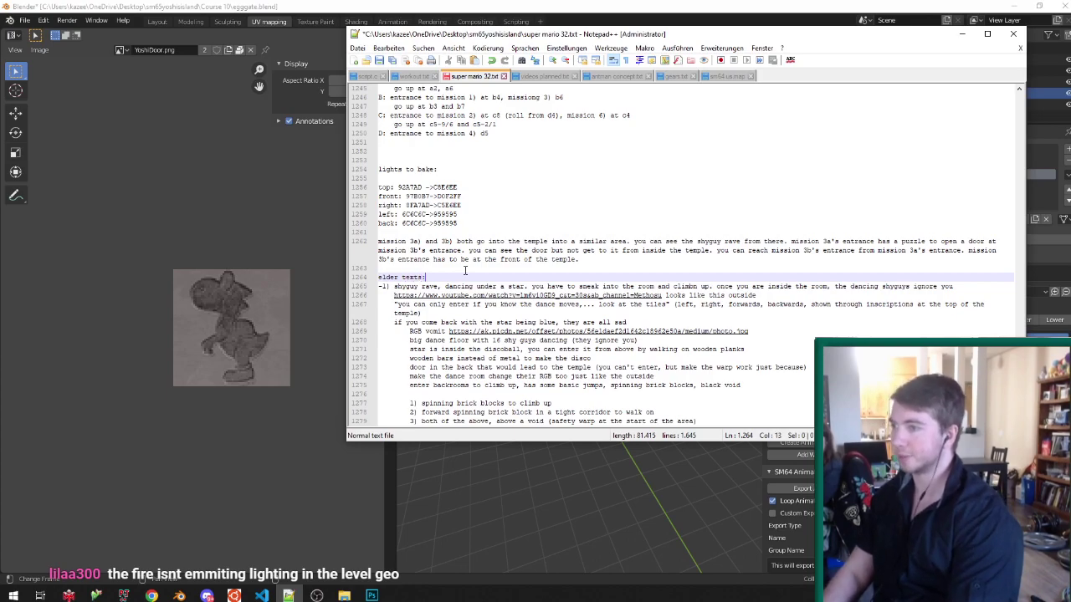
List "1) hint at rave" and "2) hint at feeding god" under the elder texts heading.
key("Return")
type("1")
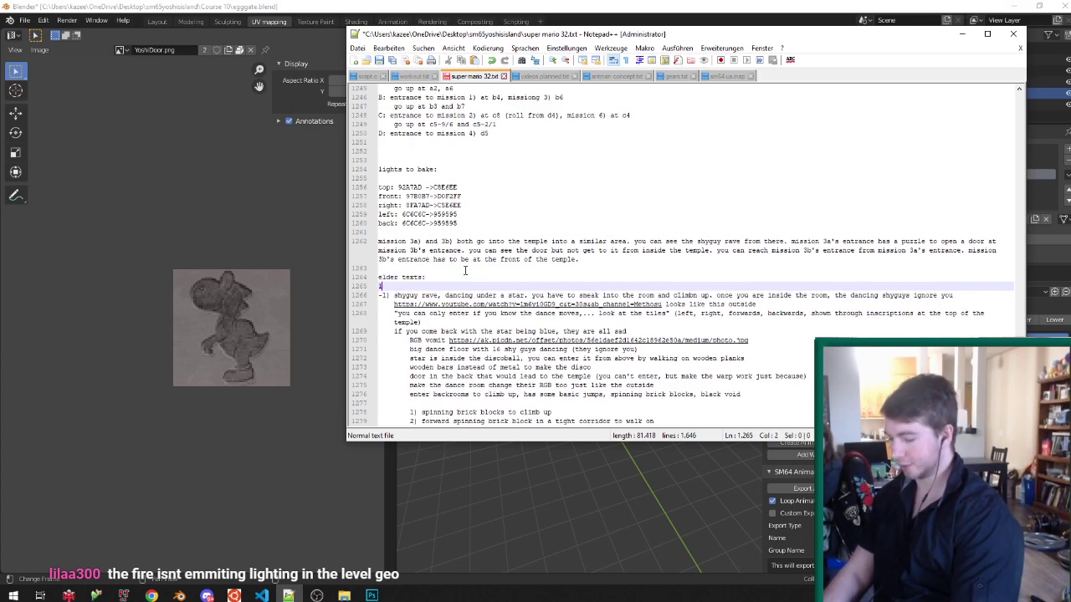
type(") hint at rave")
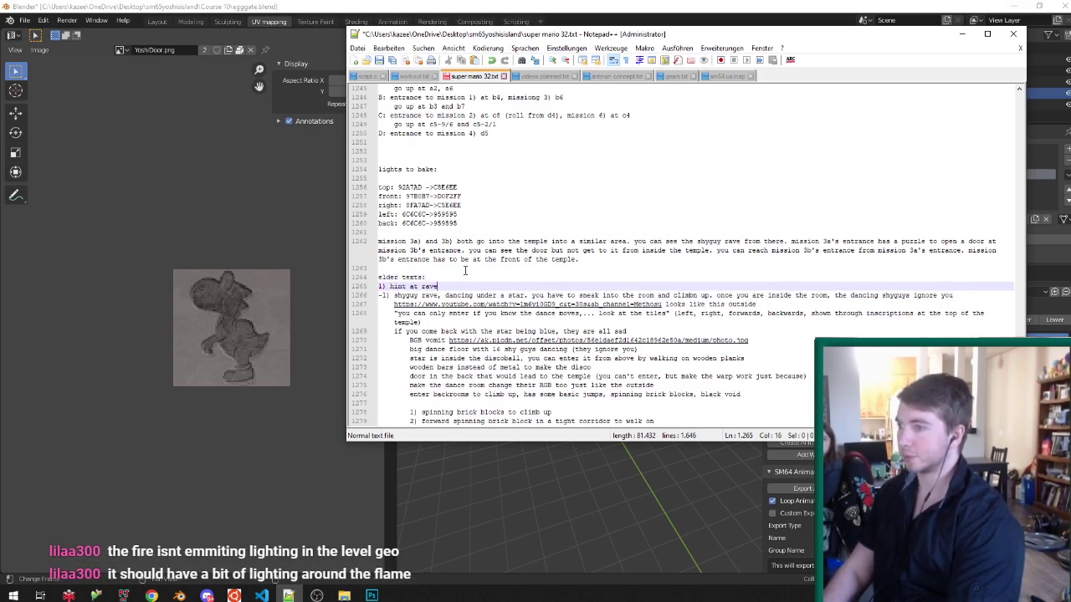
key("Return")
type("2)")
scroll(610, 286, "down", 4)
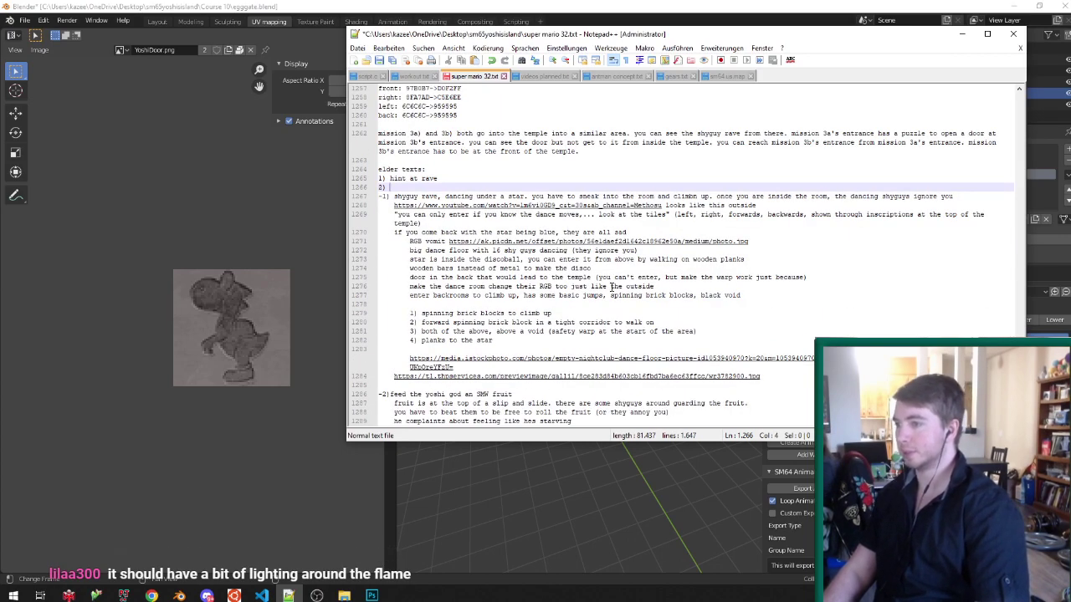
type("hint at fe")
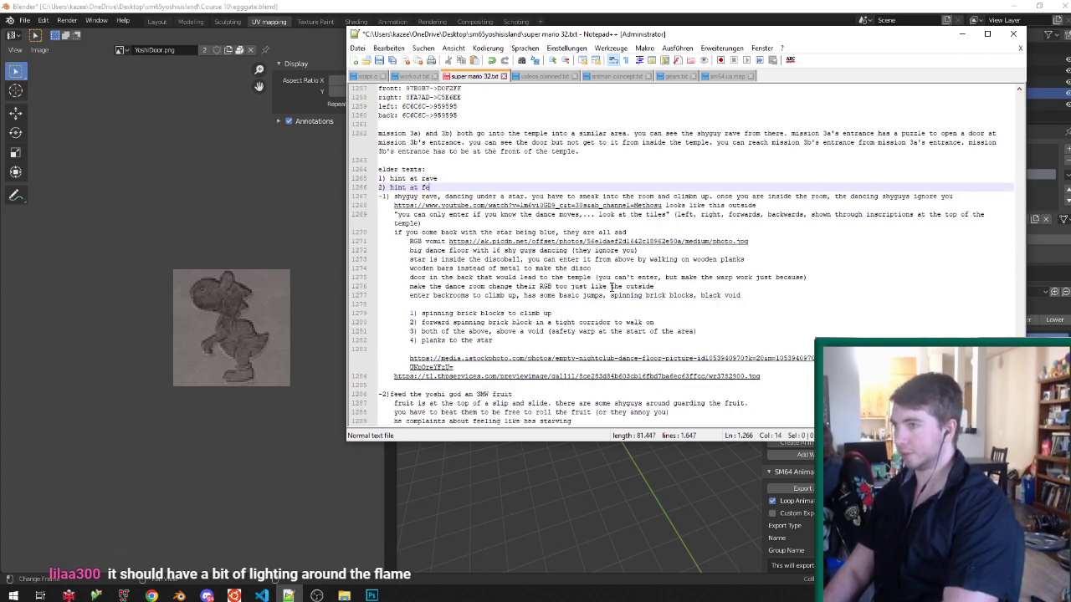
type("eding god")
Review the mission notes, add "3 - 6) tells you about feeding the yoshi god for a coin (feed him shyguys)" to elder texts, and save the file.
key("Return")
type("3)")
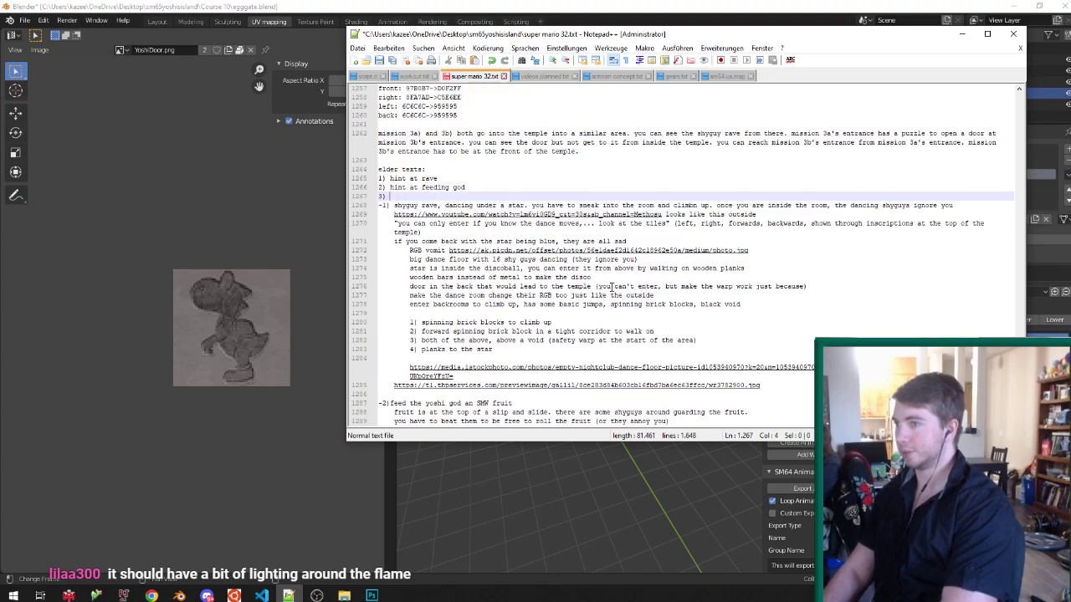
scroll(619, 293, "down", 7)
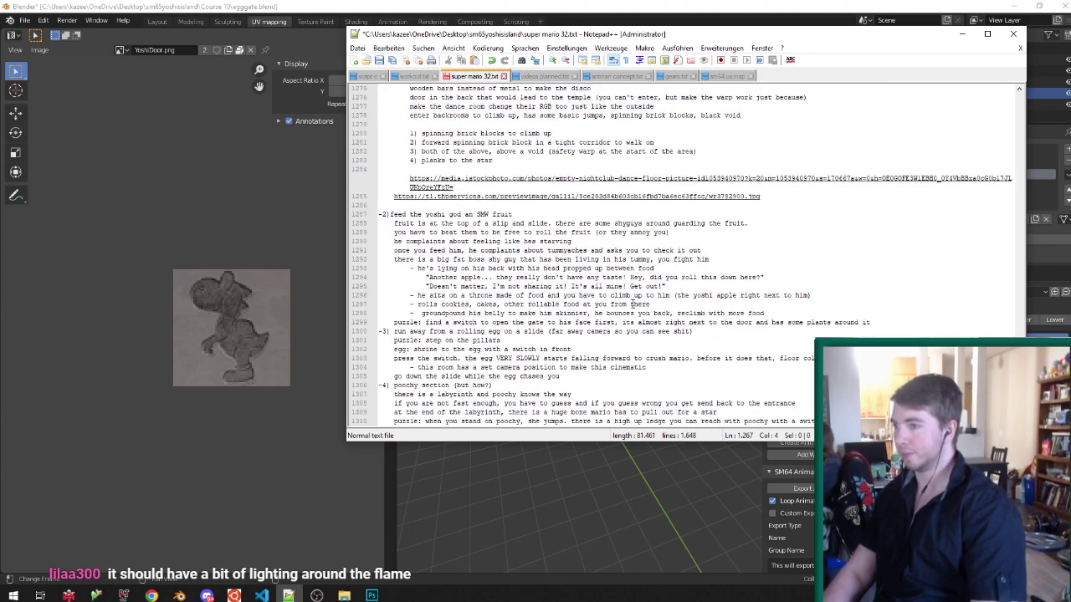
scroll(632, 304, "down", 7)
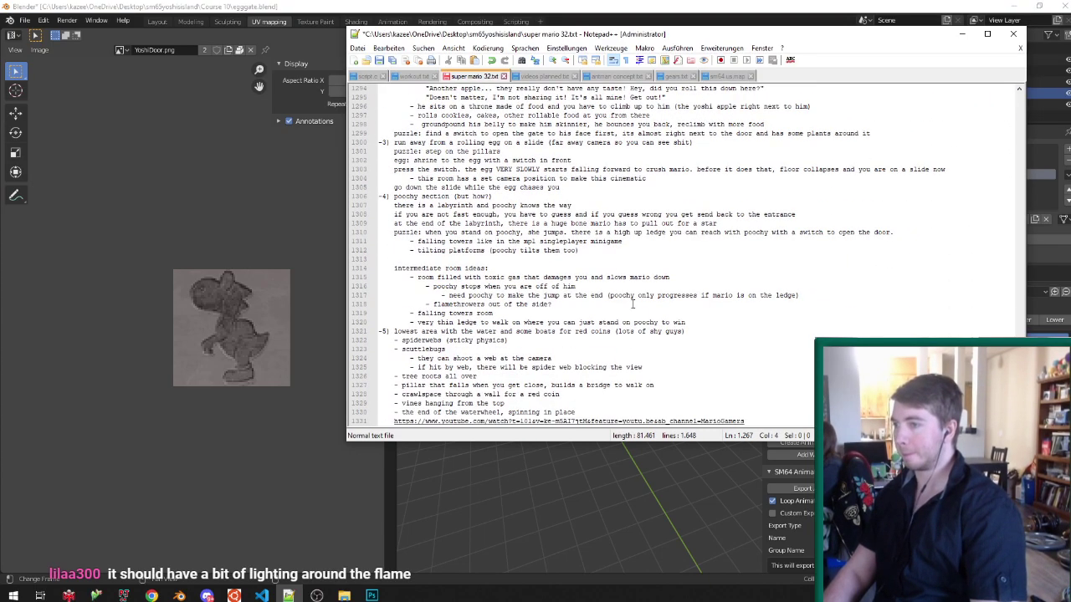
scroll(632, 305, "down", 2)
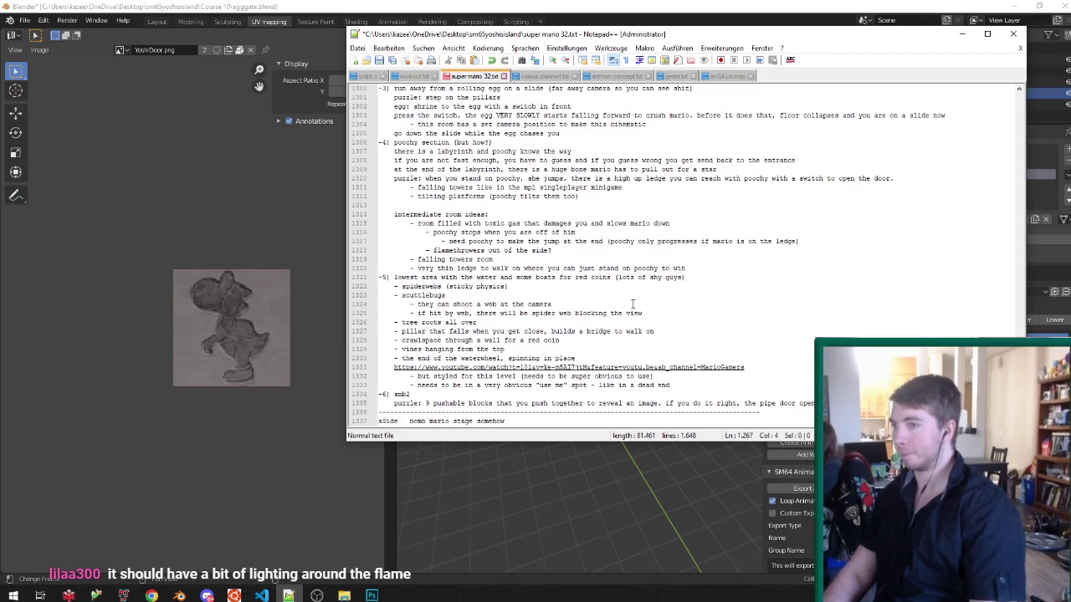
scroll(632, 304, "down", 1)
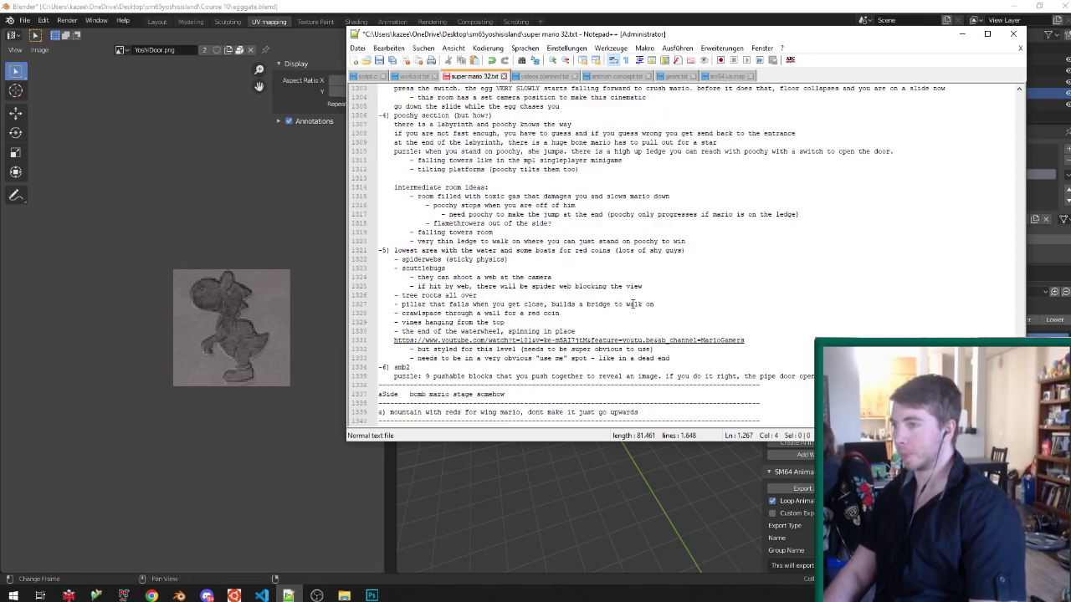
scroll(623, 304, "up", 2)
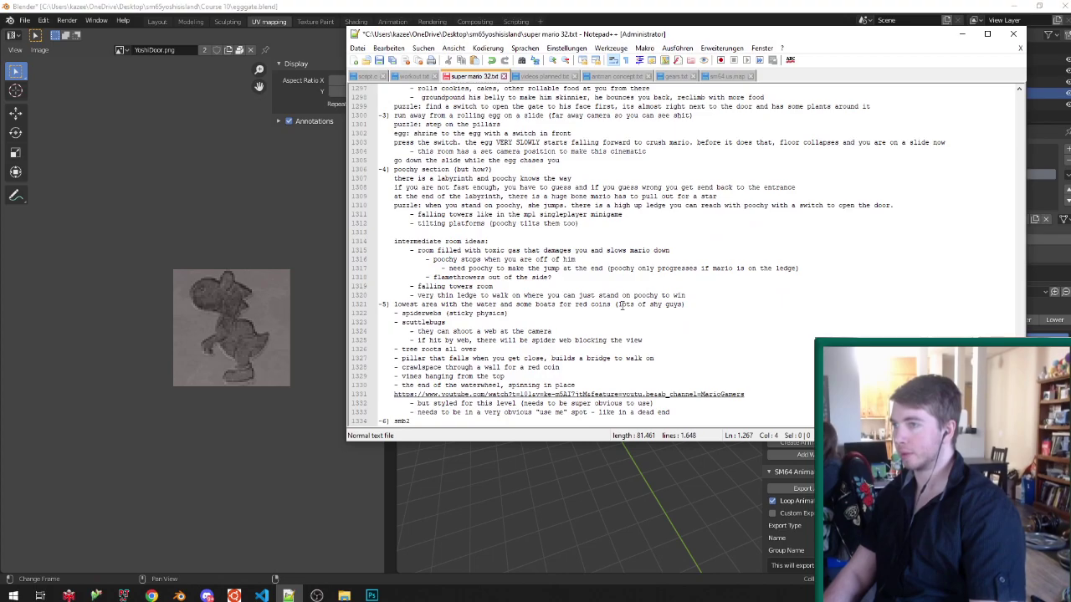
scroll(621, 305, "up", 16)
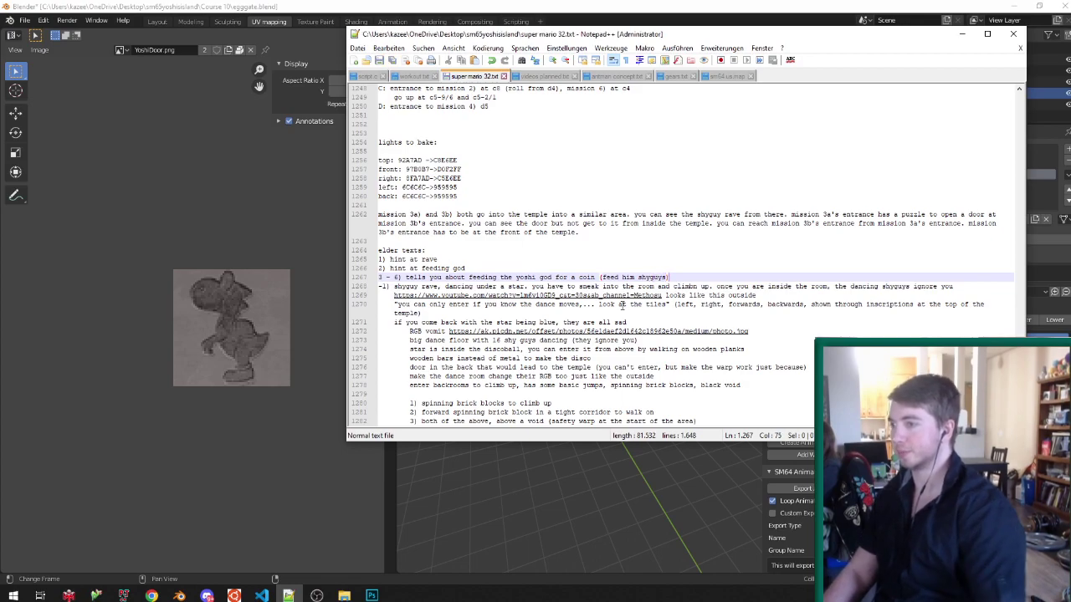
Switch to Project64, run the ROM, and take Mario over the bridge and up the temple to the Yoshi gate.
left_click(123, 594)
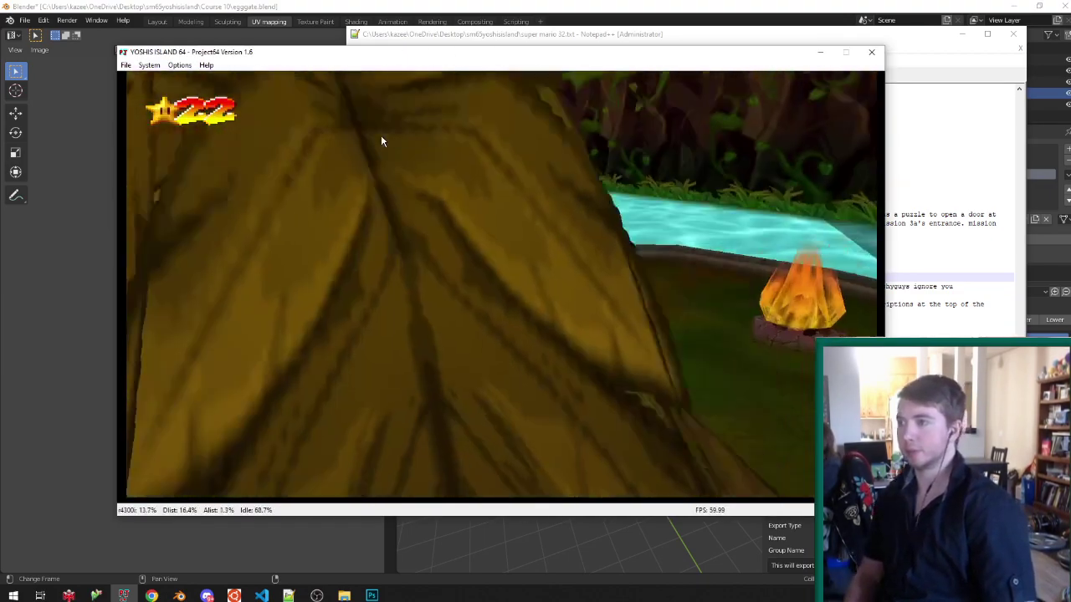
key("Up")
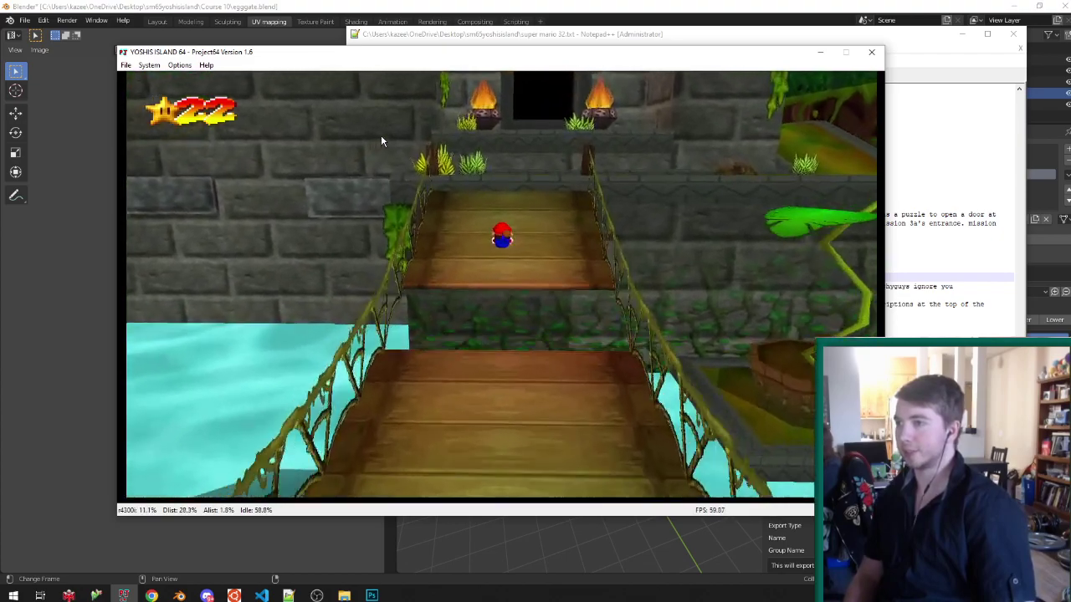
key("Left")
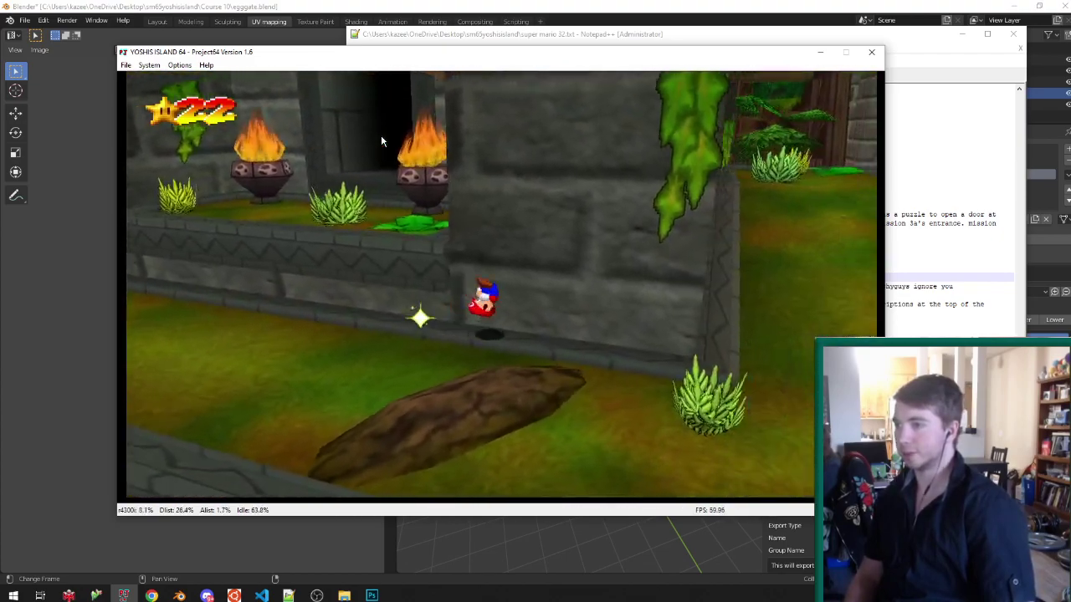
key("Up")
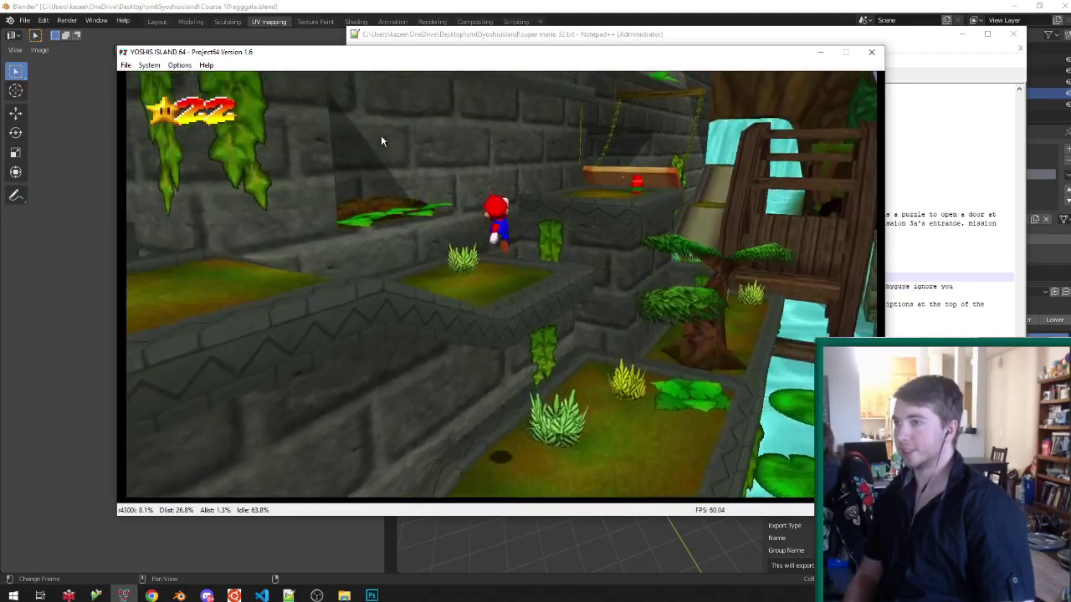
key("Up")
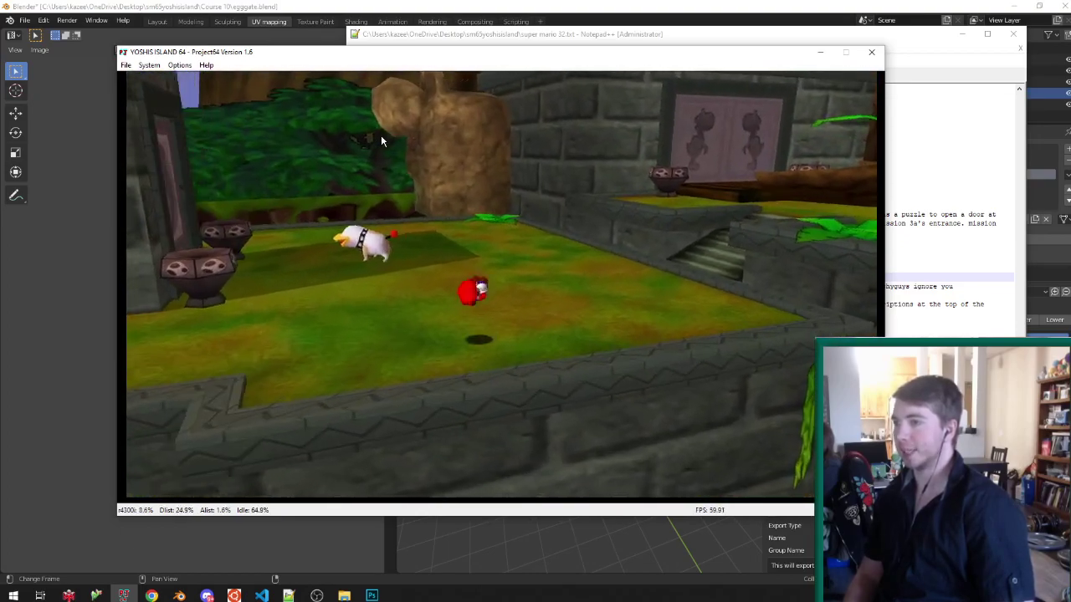
key("Up")
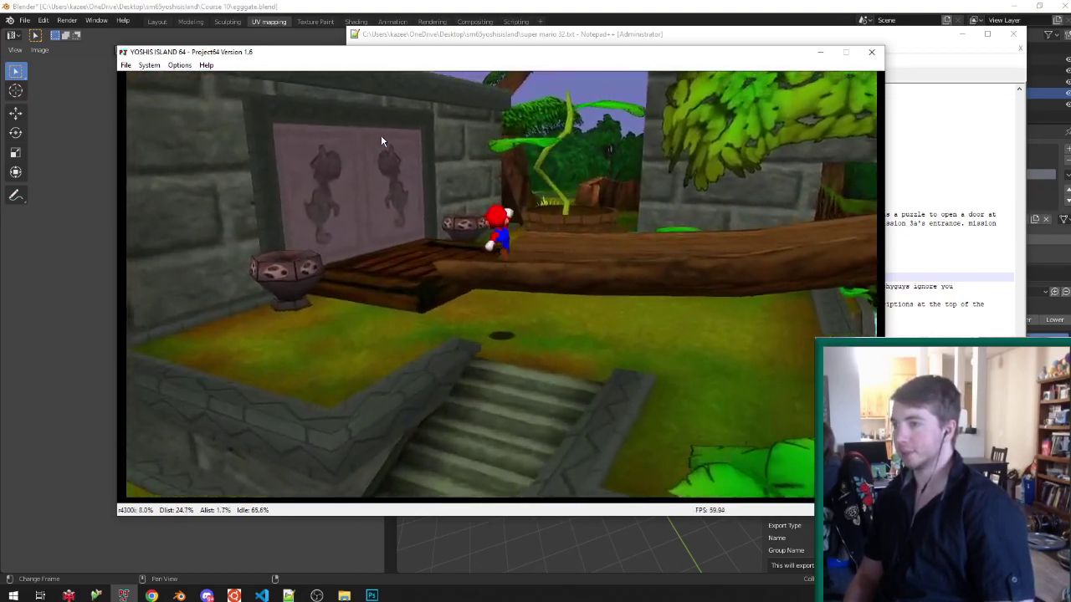
Take Mario from the Yoshi gate down the temple stairs and check the stone blocks at their foot from several sides.
key("Up")
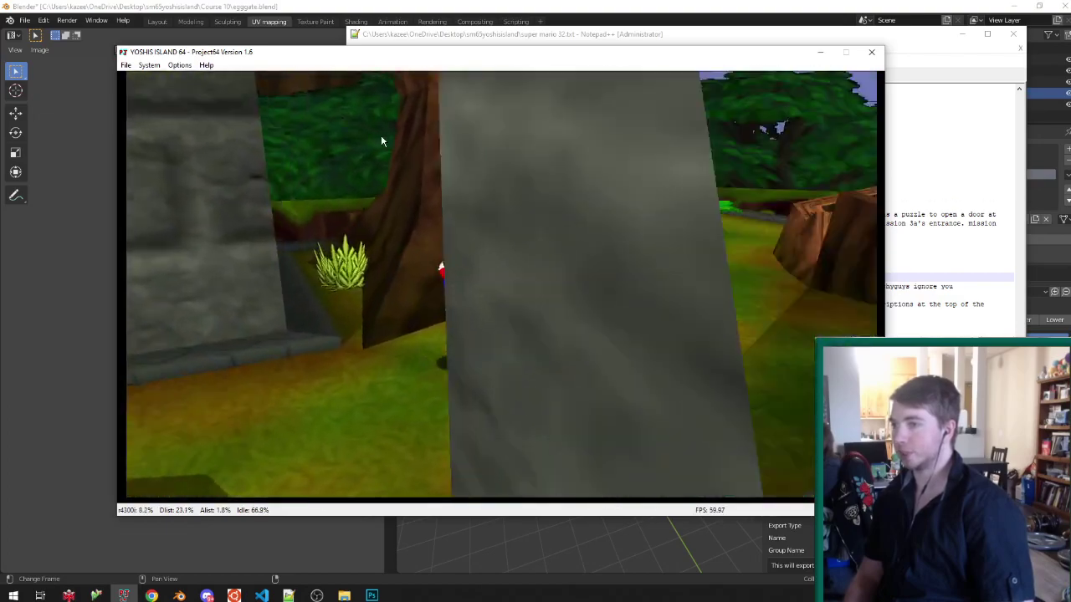
key("Up")
key("Up")
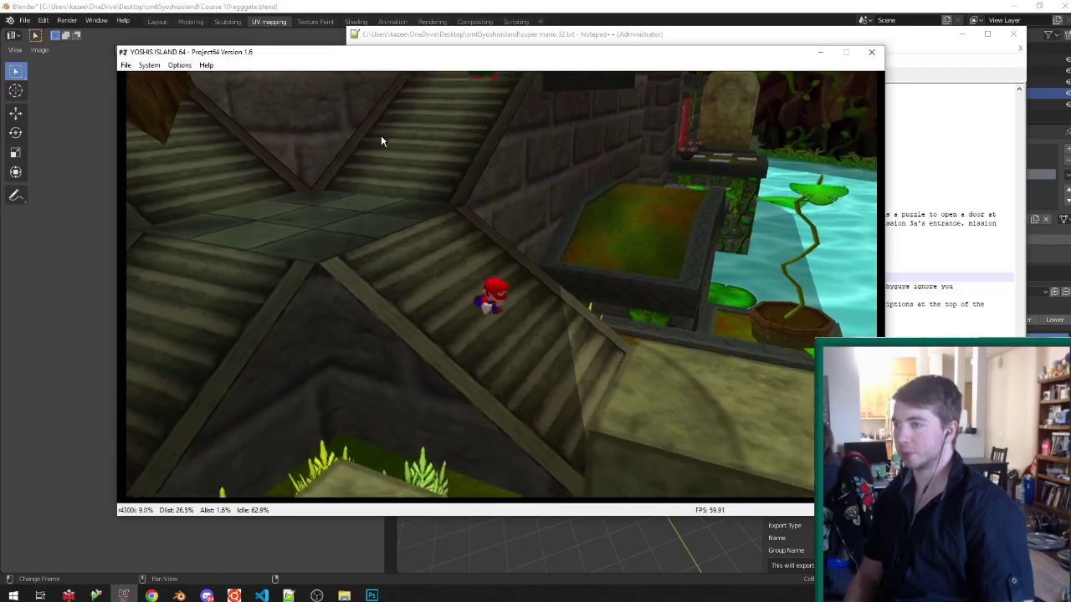
key("Up")
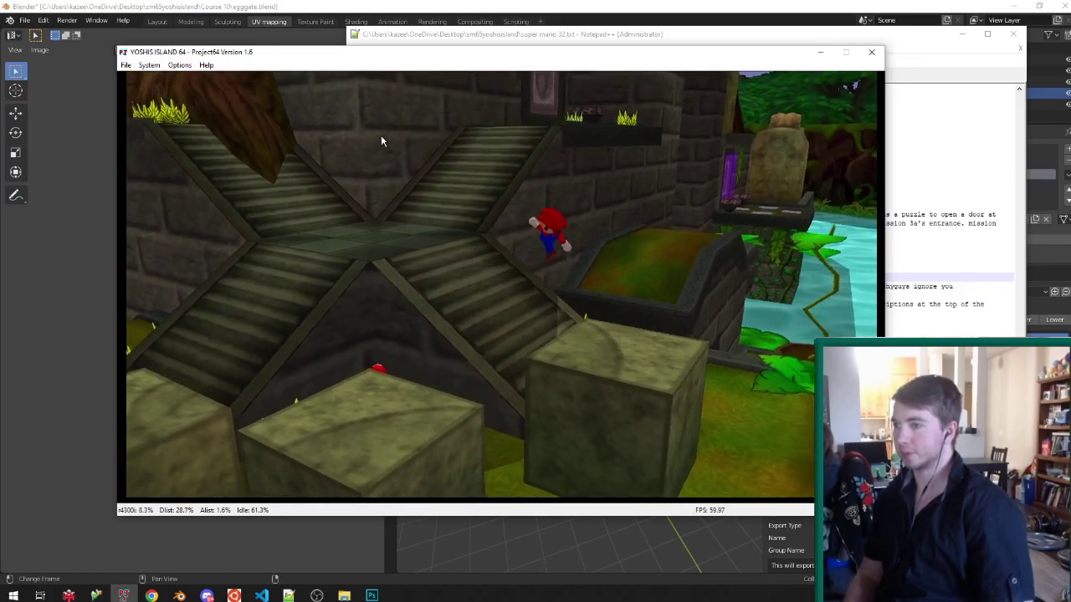
key("Down")
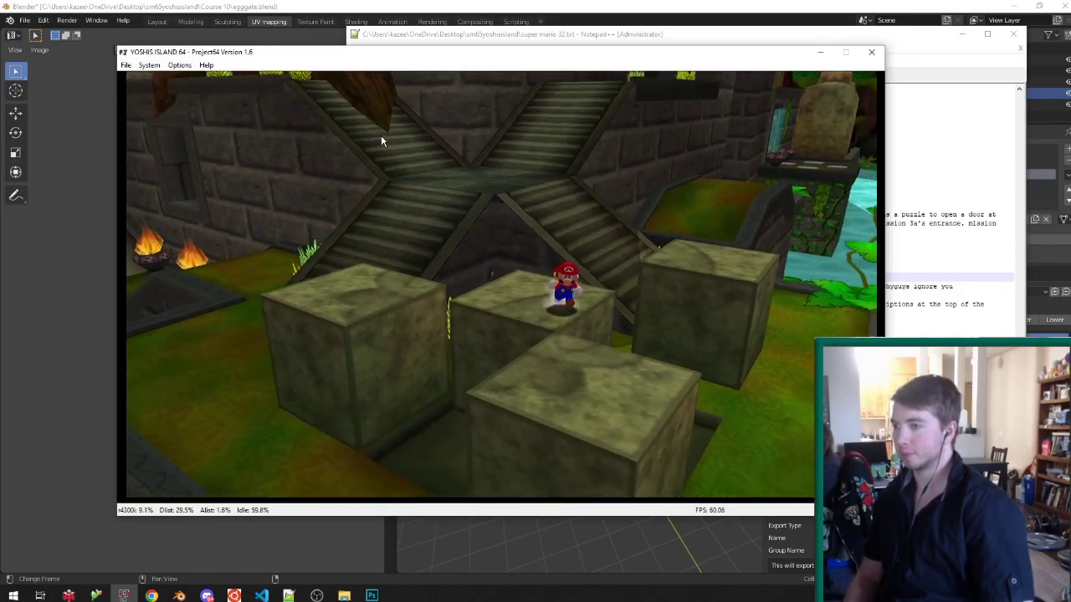
key("Up")
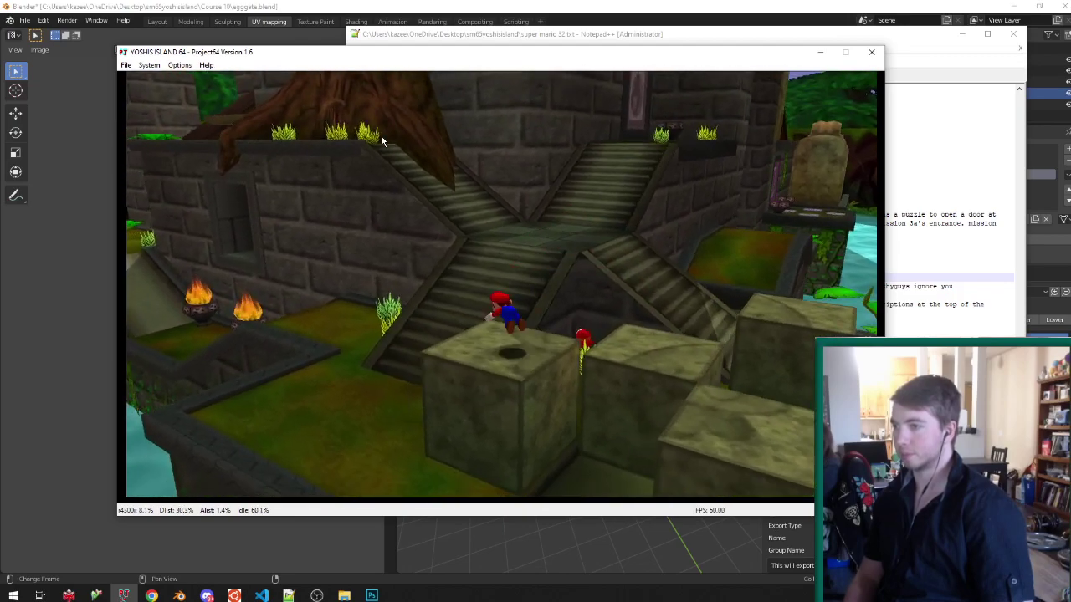
key("Down")
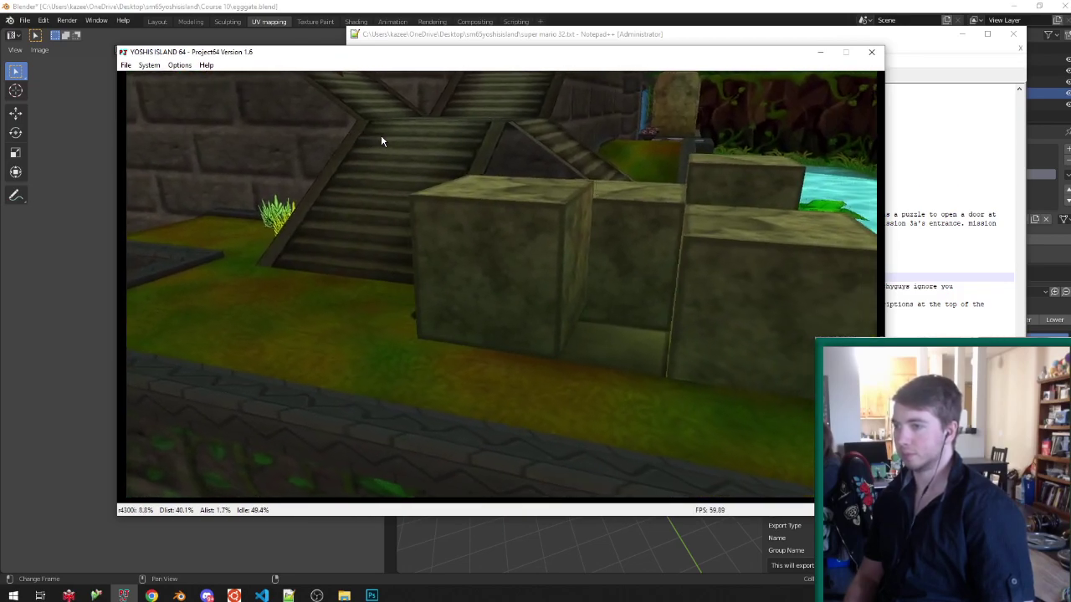
key("Up")
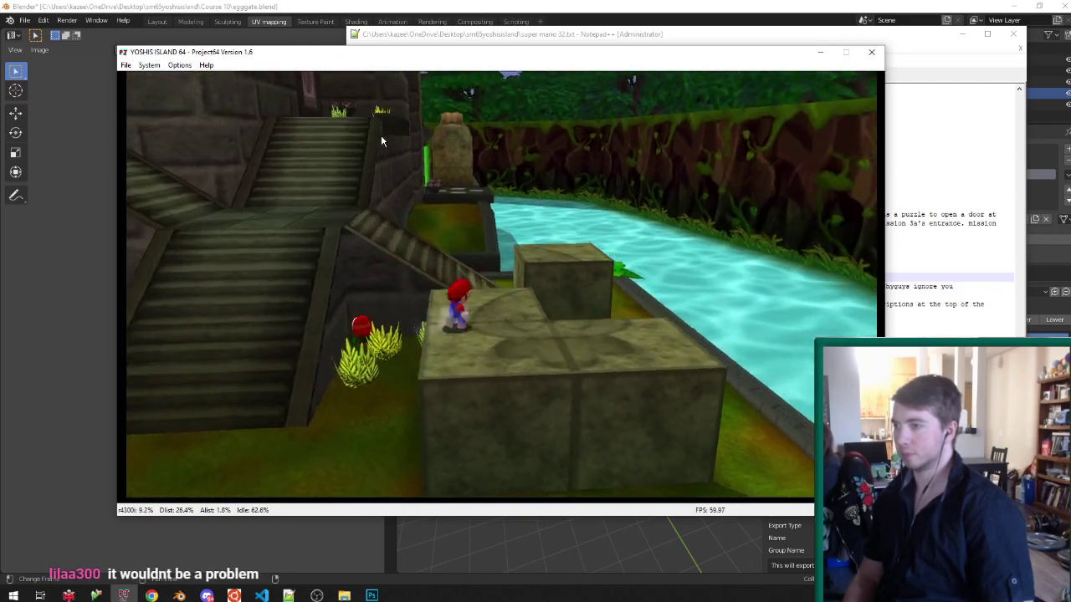
key("Up")
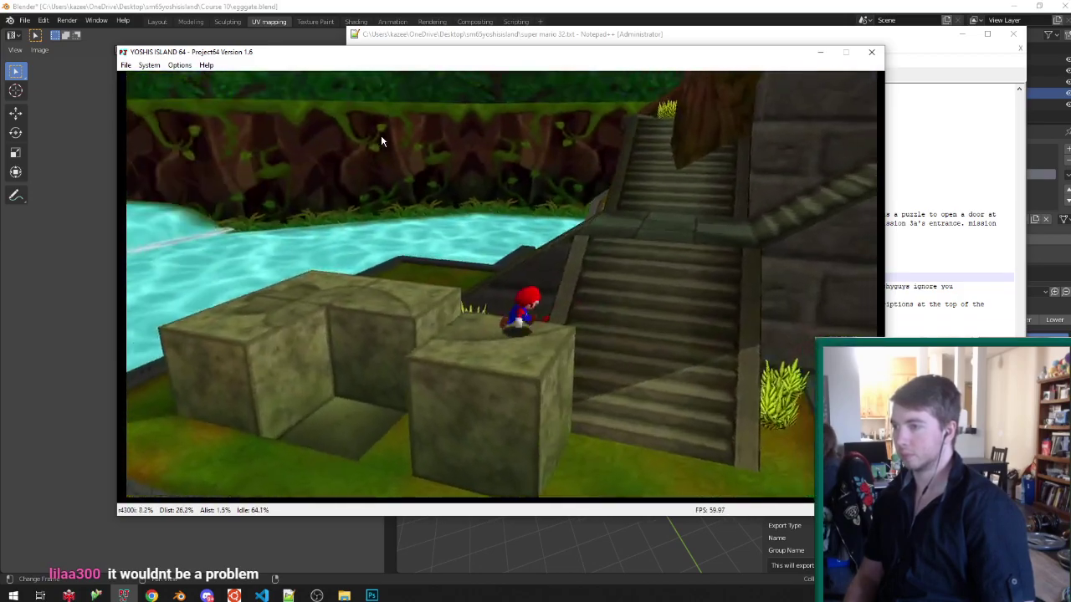
key("Right")
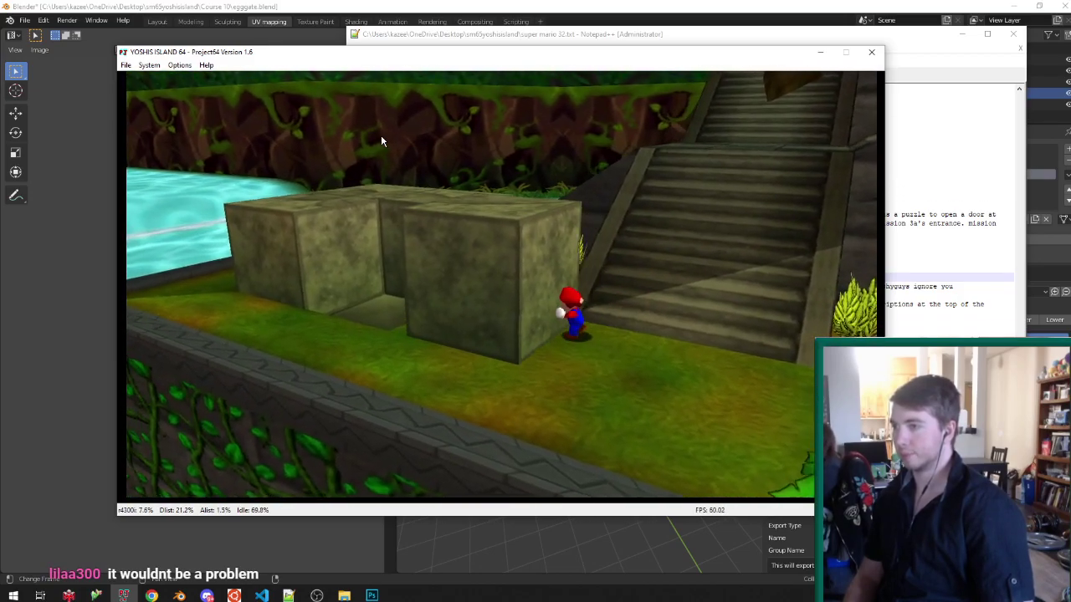
key("Up")
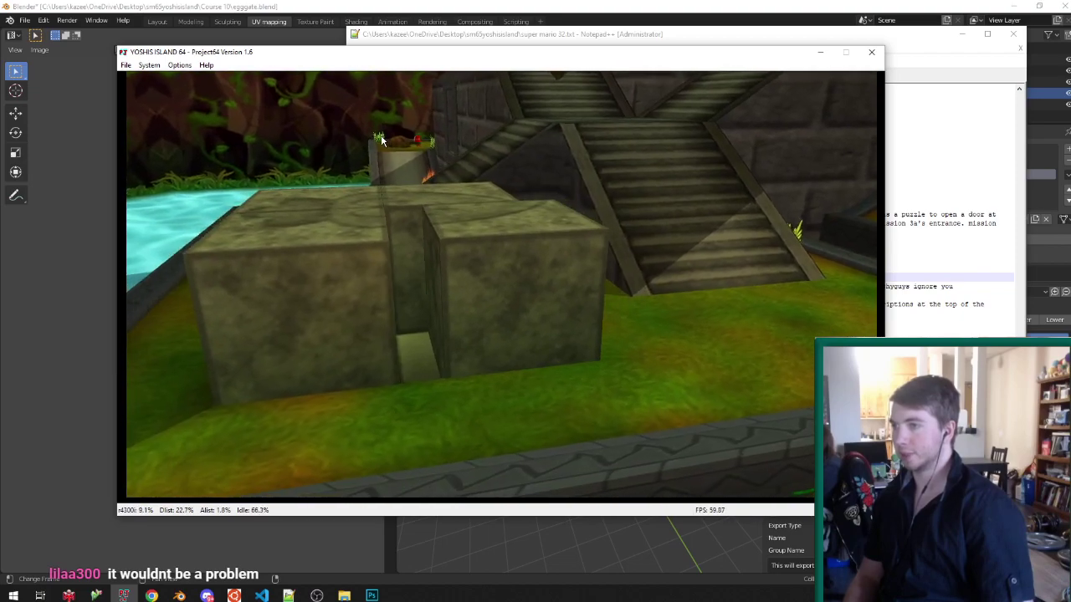
key("Up")
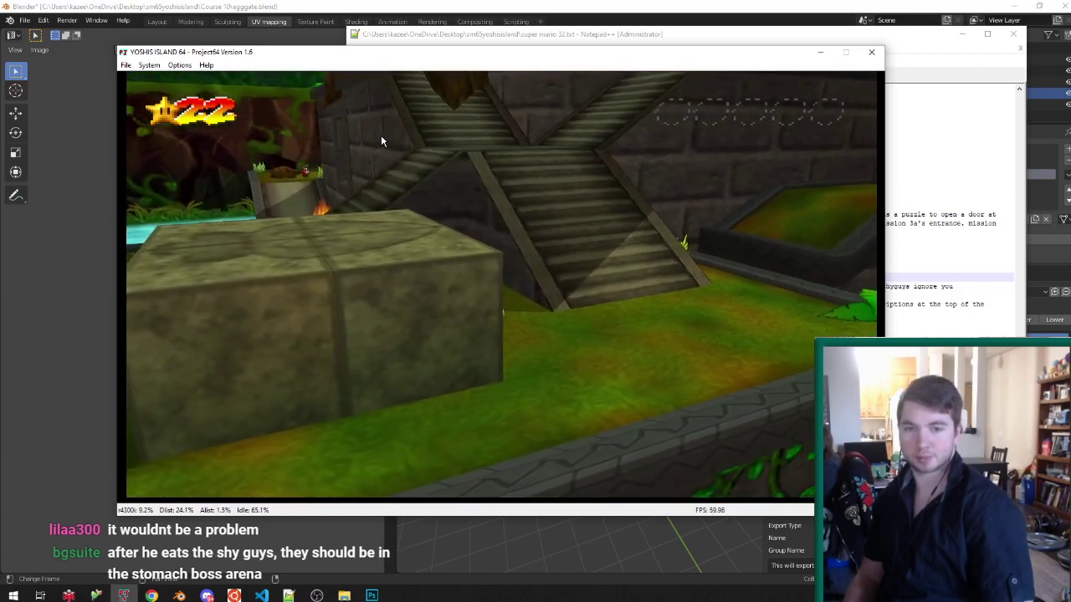
Take Mario up the crossing stairs, past the big tree and over the log bridge to check the Yoshi and egg gates.
key("Up")
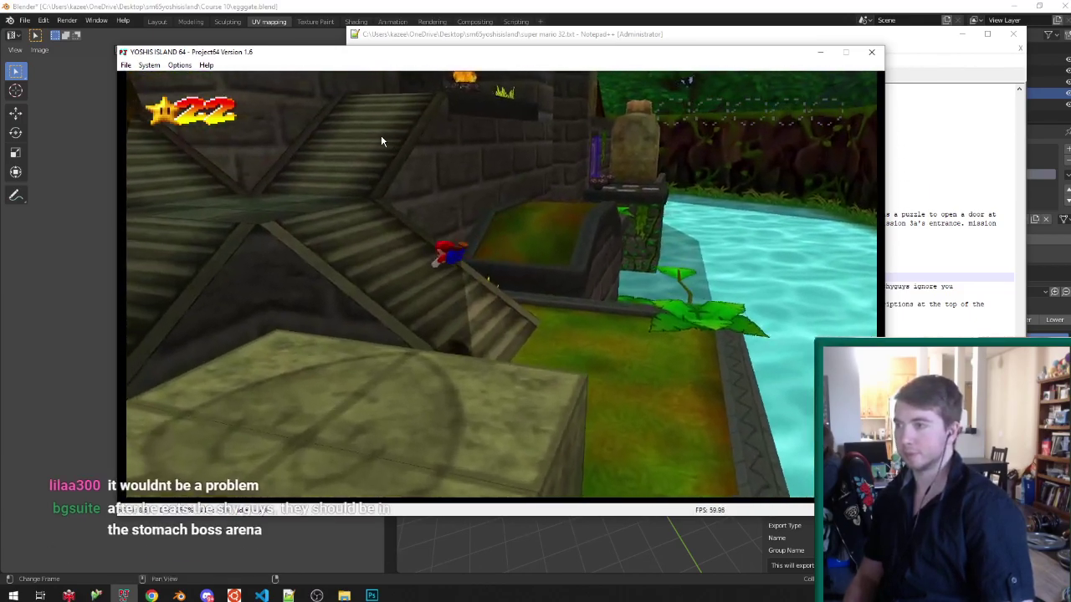
key("Up")
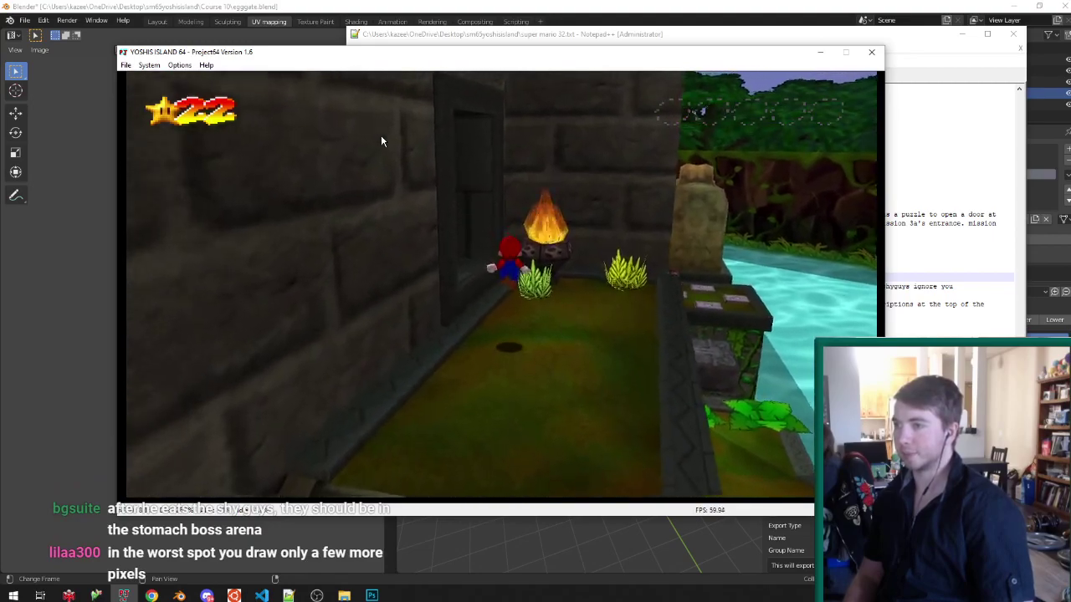
key("Up")
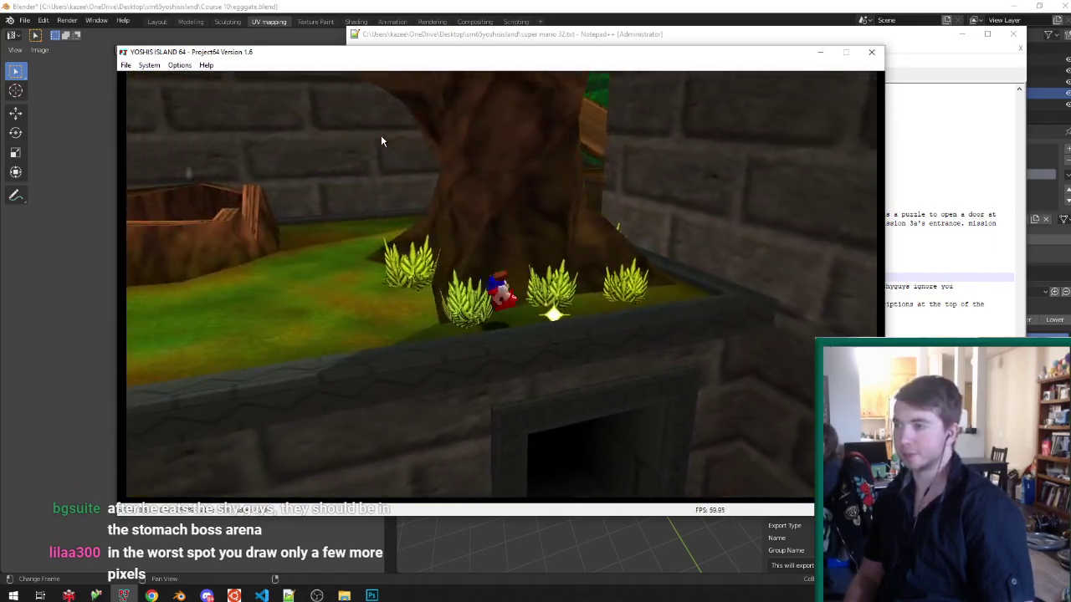
key("Up")
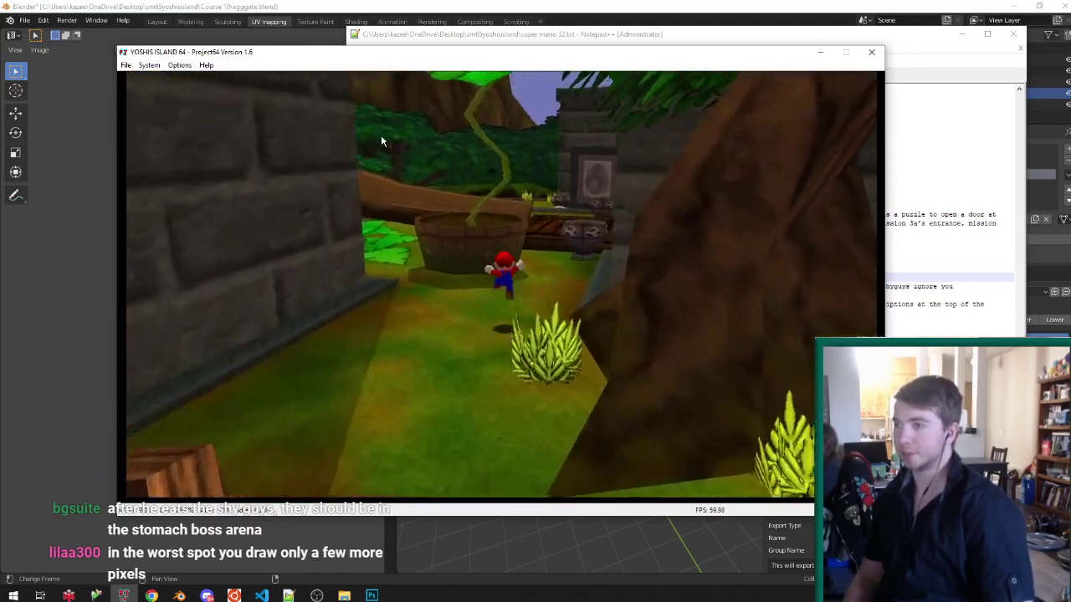
key("Up")
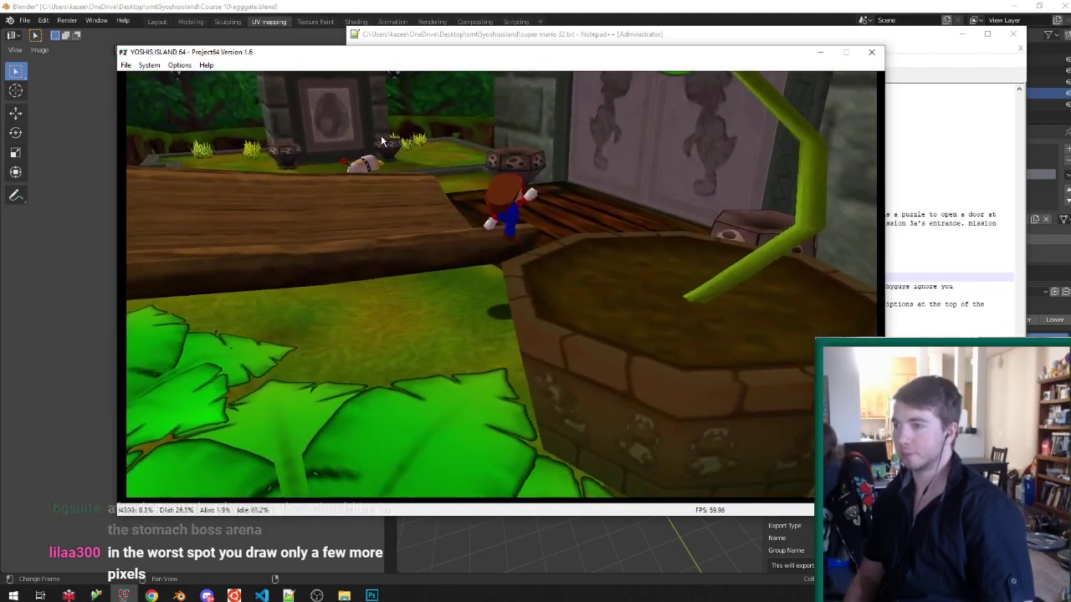
key("Up")
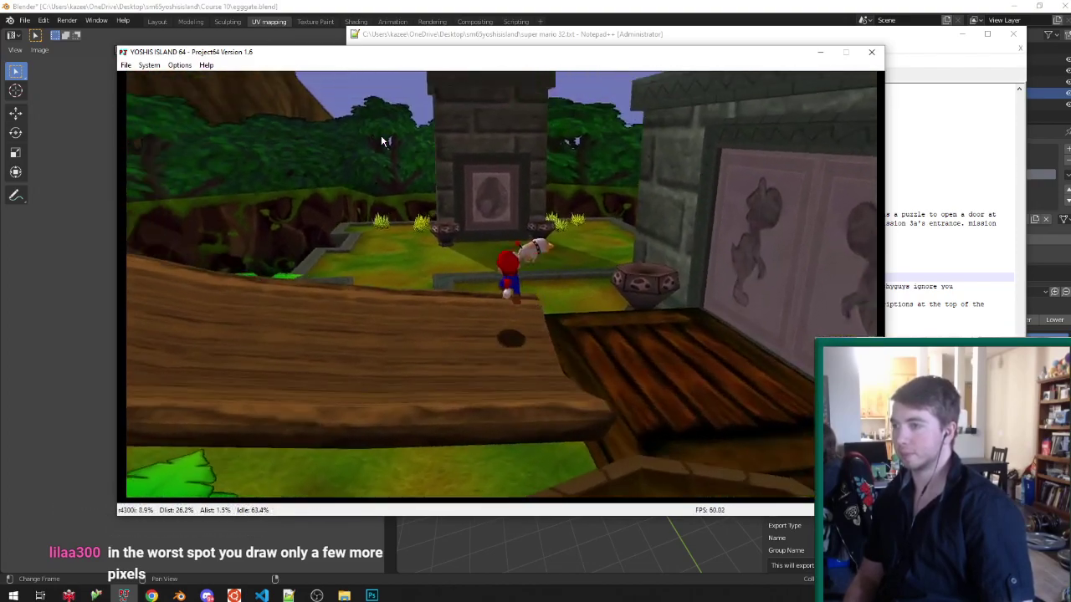
key("Up")
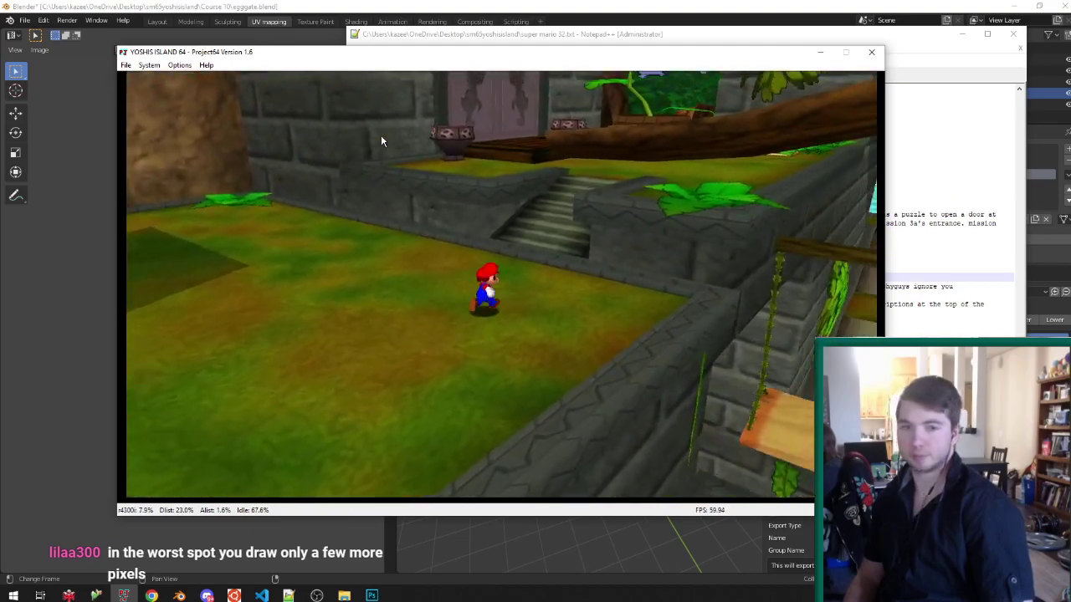
key("Up")
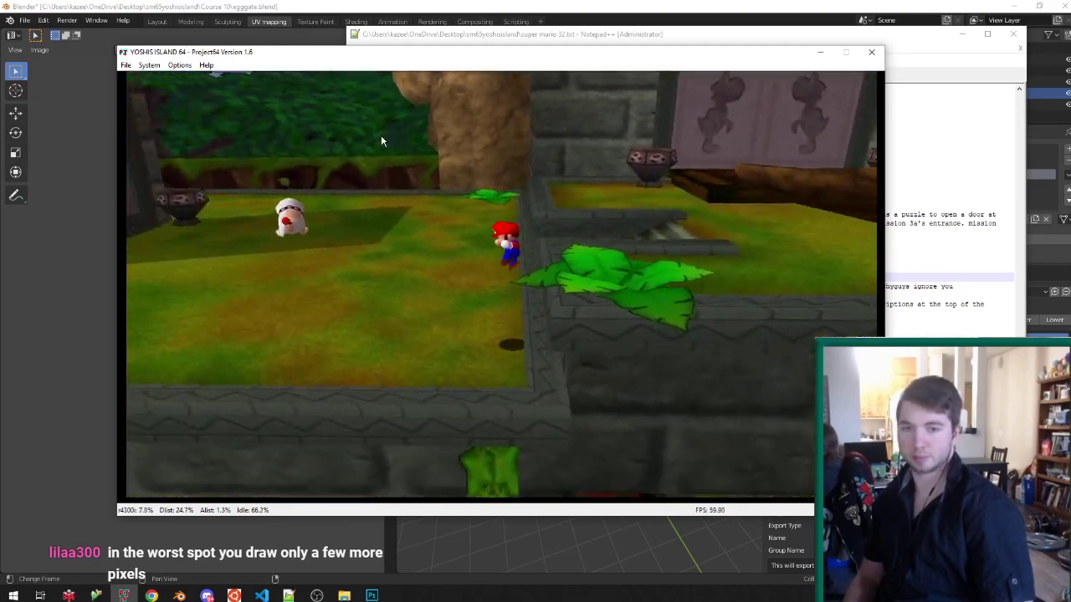
key("Left")
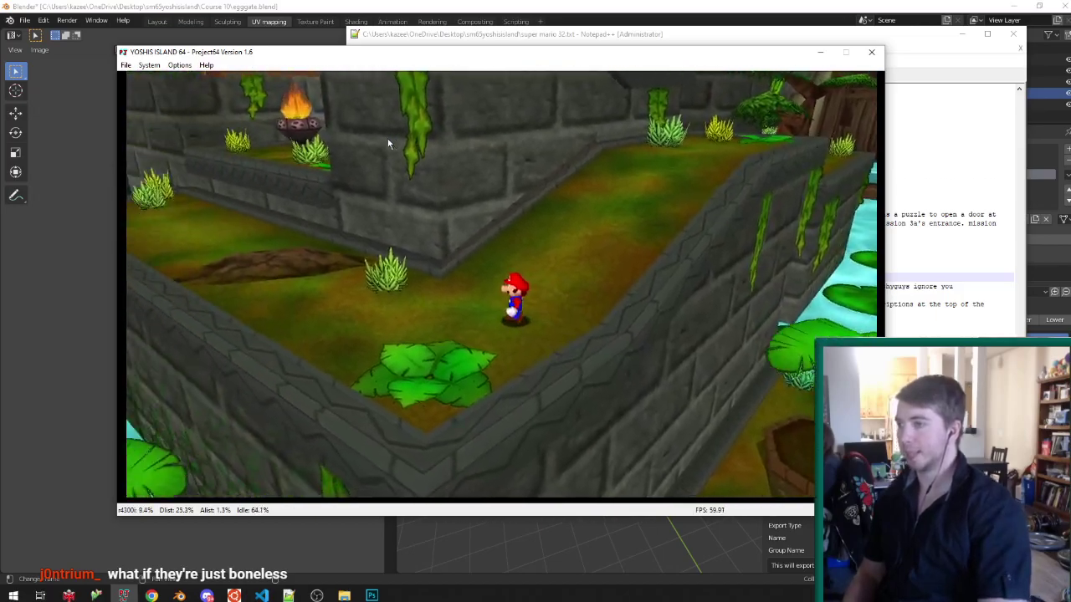
Switch to Blender, save egggate.blend, and bring up the fallen log beside the rope bridge in C10 sketch.blend.
left_click(360, 6)
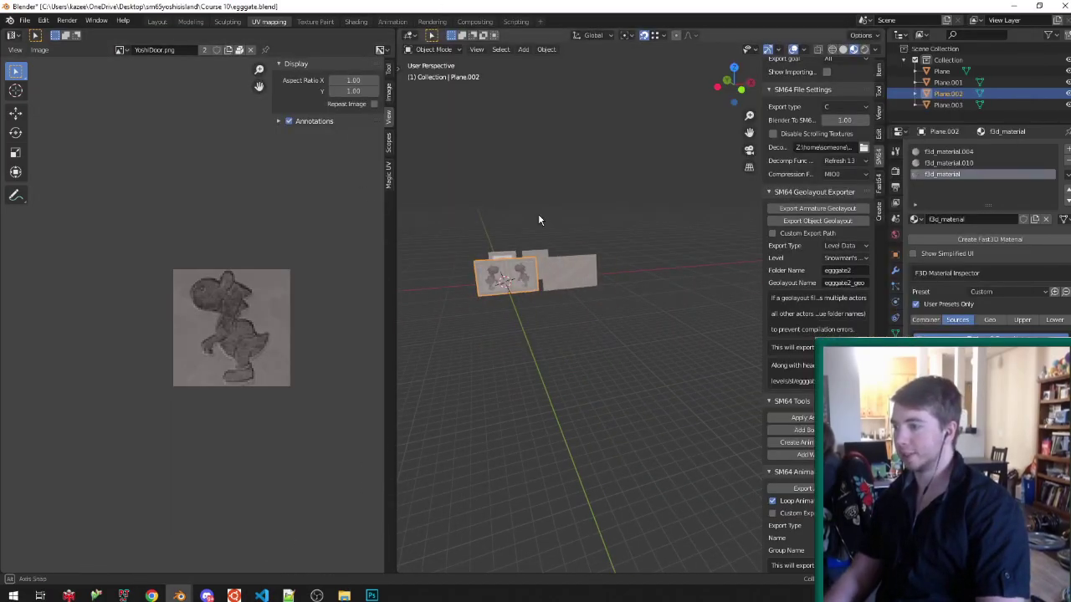
key("ctrl+s")
left_click(179, 594)
left_click(138, 552)
scroll(460, 310, "down", 10)
mouse_move(460, 310)
middle_mouse_down()
mouse_move(545, 270)
mouse_move(464, 290)
middle_mouse_up()
scroll(557, 335, "up", 5)
middle_click_drag(559, 336, 467, 333)
scroll(467, 333, "up", 6)
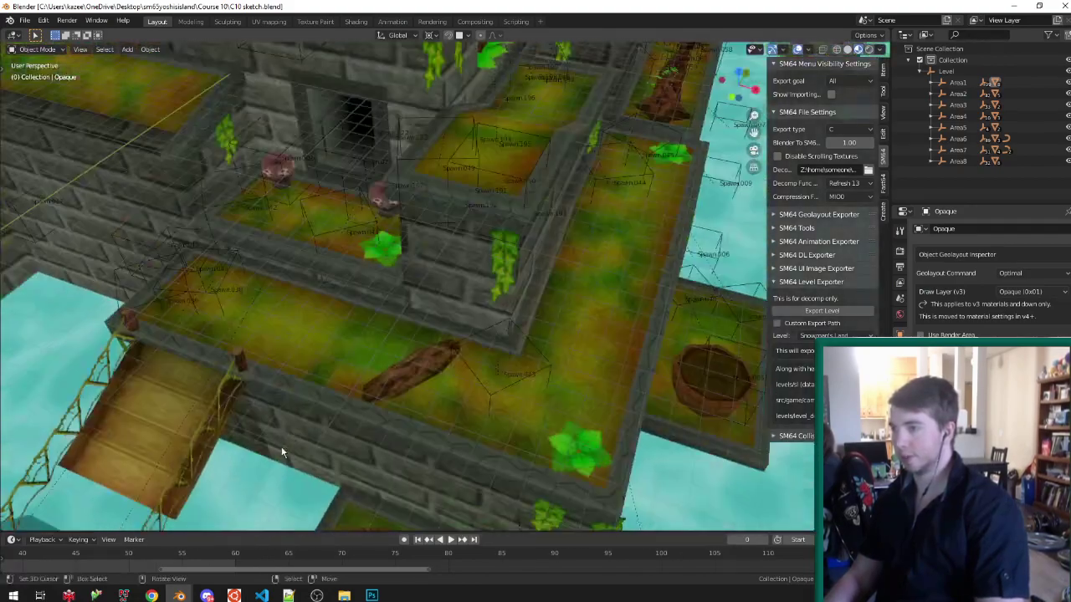
Select the fallen log's linked geometry in the Opaque mesh and enter Vertex Paint mode.
key("Tab")
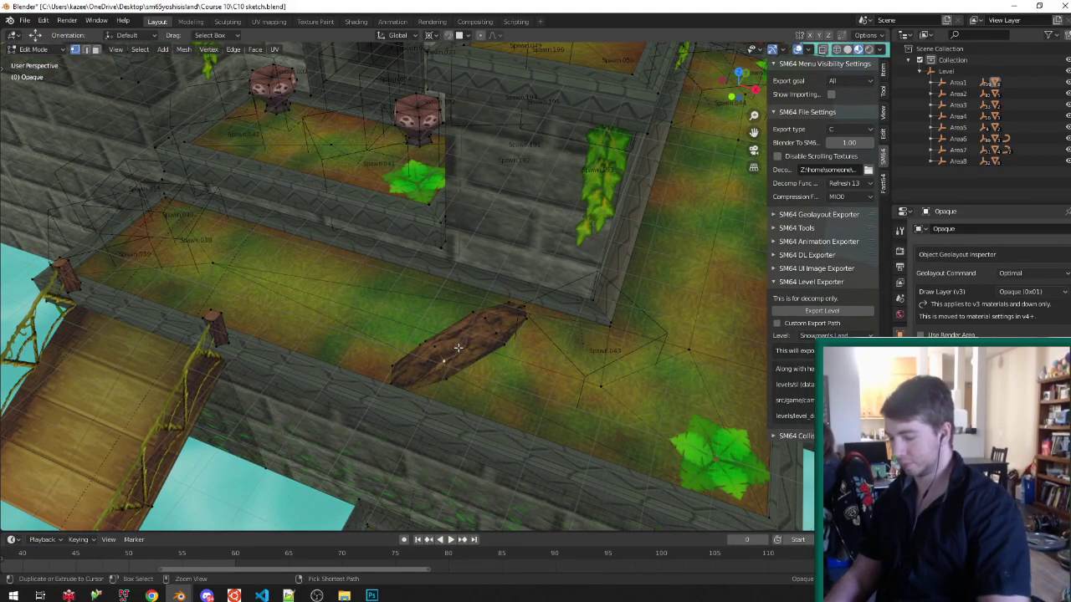
key("ctrl+l")
scroll(452, 347, "up", 8)
key("Tab")
key("v")
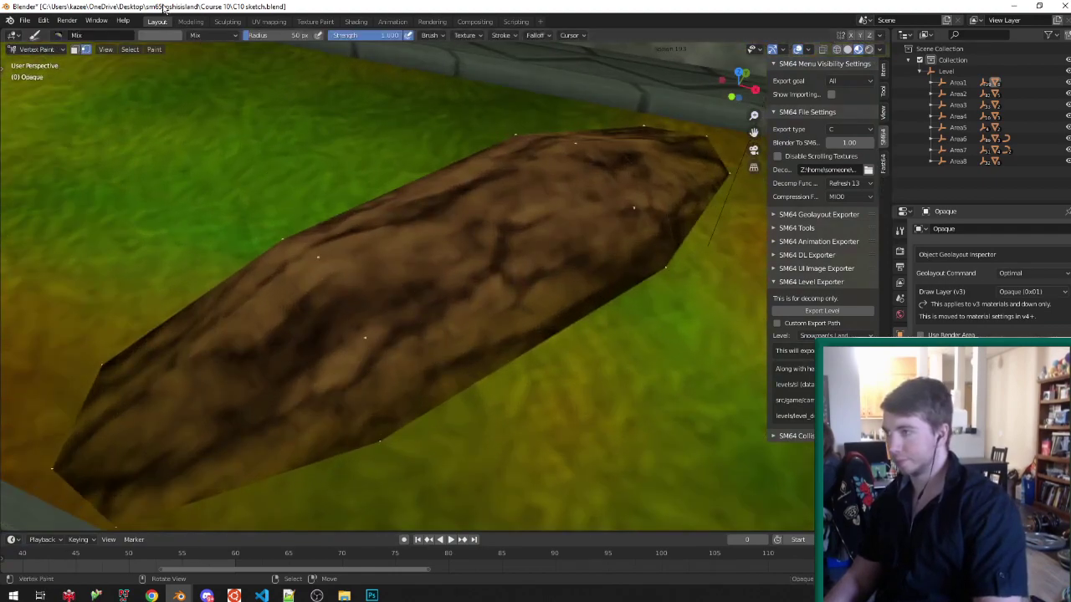
Try a reddish vertex colour on the side of the fallen log.
left_click(160, 36)
left_click(231, 73)
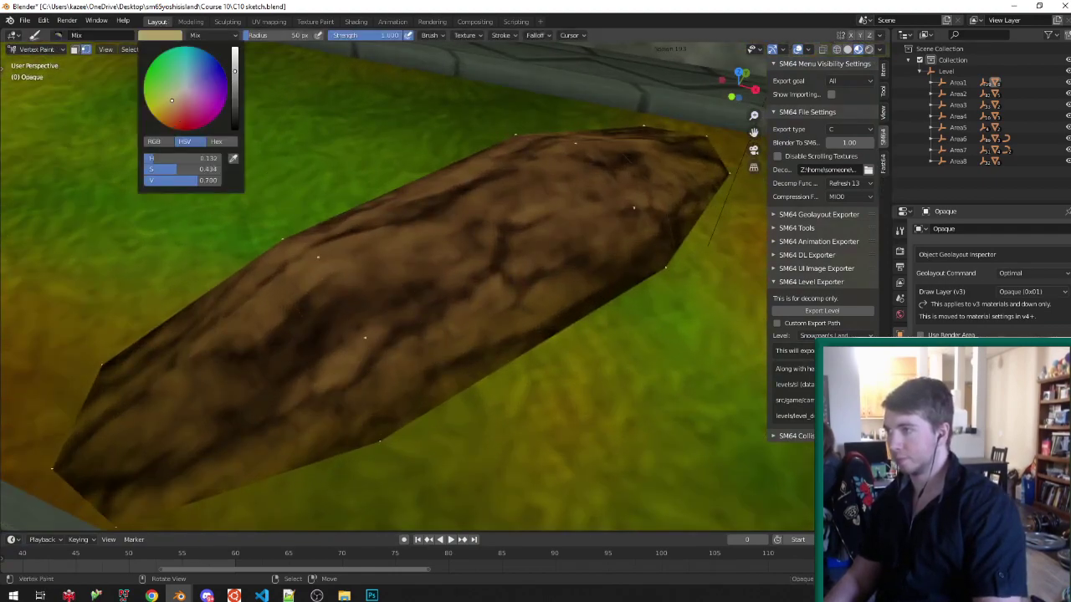
left_click(360, 339)
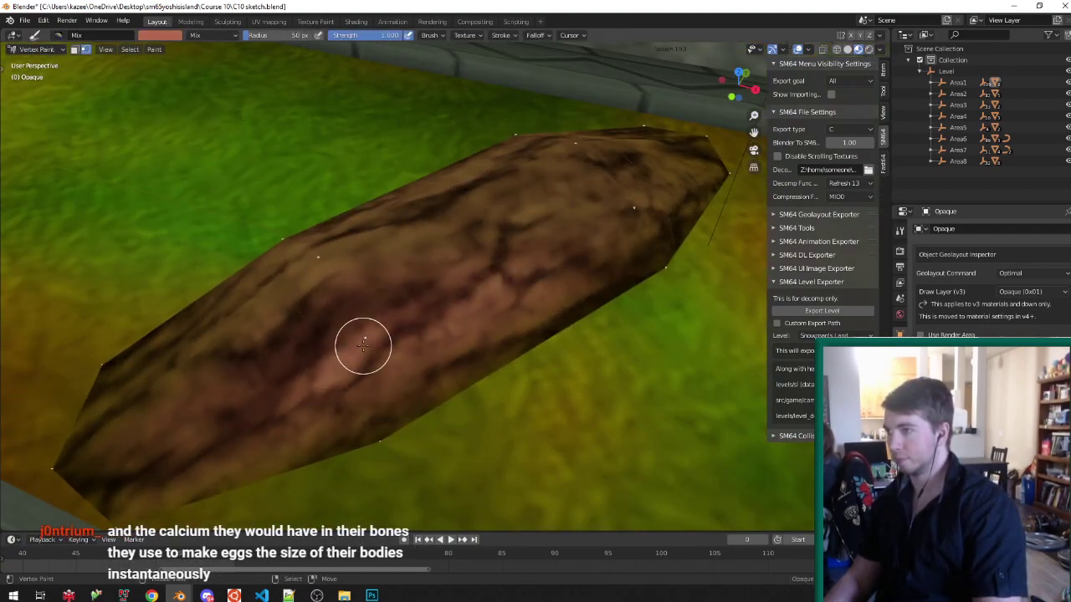
Set the paint colour to a dark orange-brown with hue 0.081 and saturation 0.657, and paint the log's side with it.
left_click(159, 35)
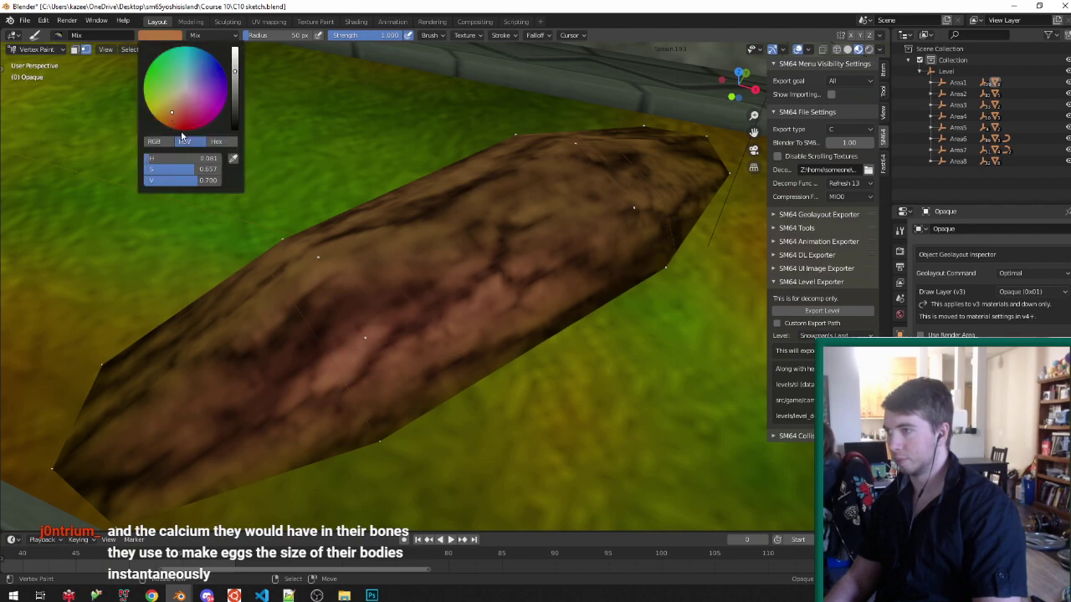
left_click(345, 334)
middle_click_drag(358, 304, 369, 302)
left_click(159, 35)
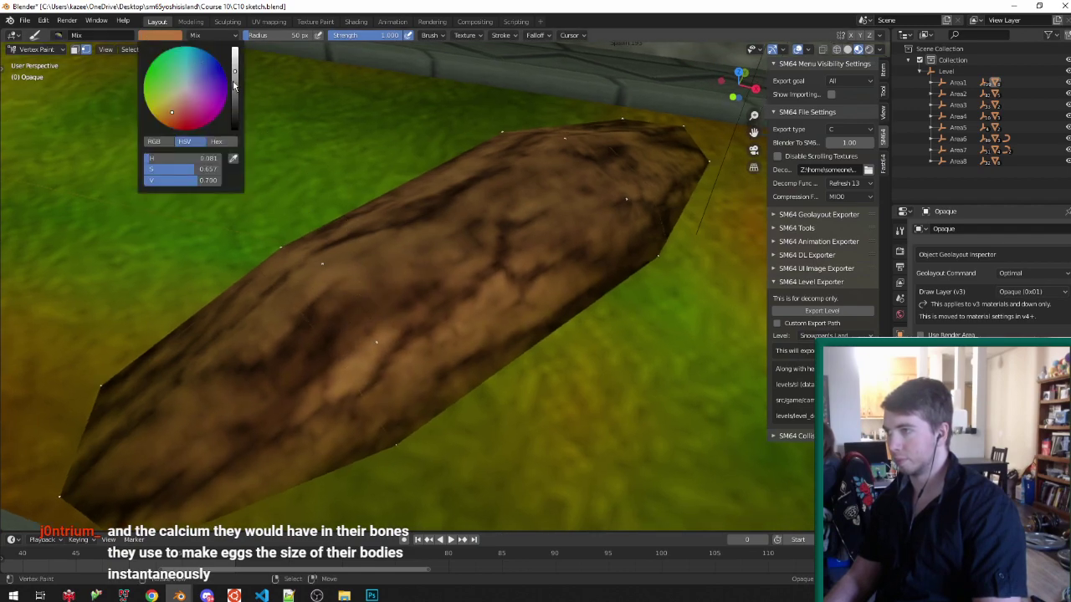
left_click(234, 84)
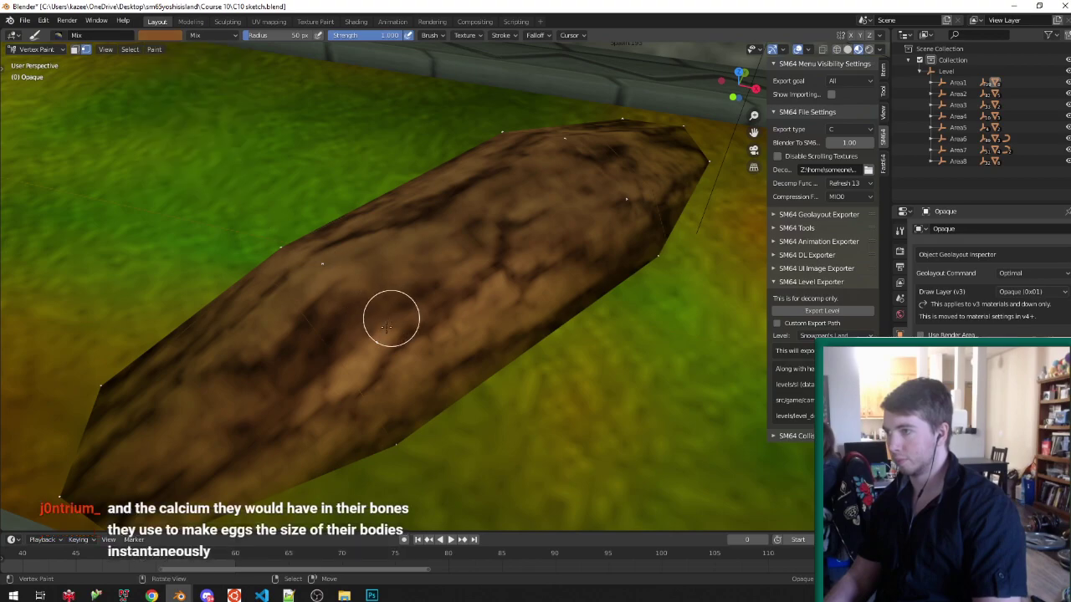
left_click(379, 334)
Paint the rest of the log in the same brown, return to Object Mode, and save C10 sketch.blend.
key("Tab")
middle_click_drag(375, 337, 491, 314)
key("Tab")
middle_click_drag(426, 336, 433, 400)
middle_click_drag(326, 286, 286, 301)
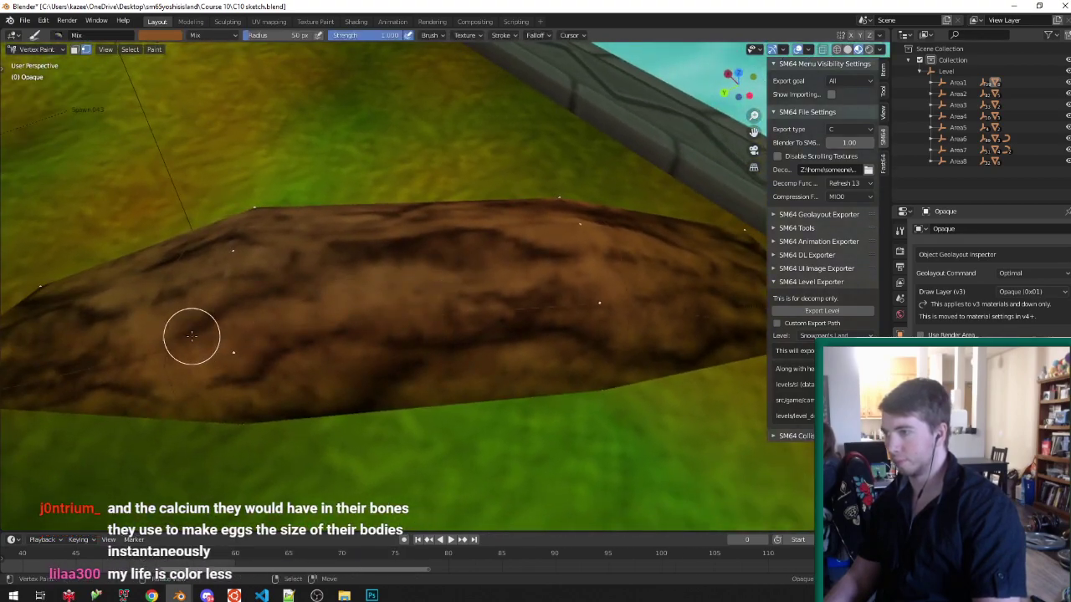
middle_click_drag(238, 262, 473, 267)
key("v")
mouse_move(491, 338)
middle_mouse_down()
mouse_move(574, 272)
mouse_move(522, 309)
middle_mouse_up()
scroll(543, 287, "down", 7)
key("ctrl+s")
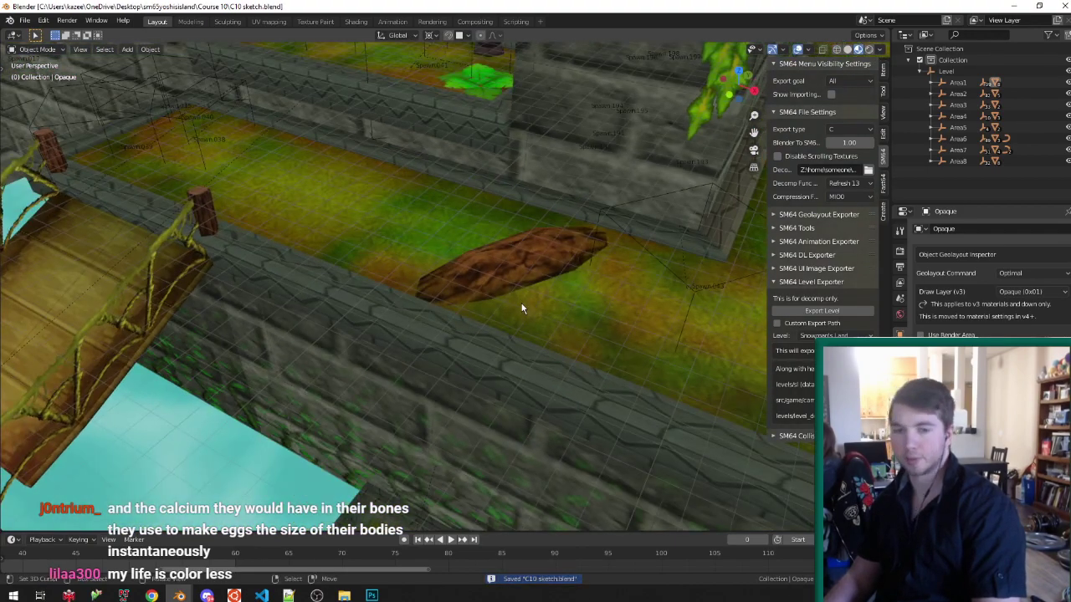
scroll(522, 304, "down", 2)
scroll(564, 304, "up", 2)
scroll(564, 304, "down", 2)
scroll(599, 286, "up", 3)
scroll(598, 290, "down", 5)
scroll(545, 313, "up", 2)
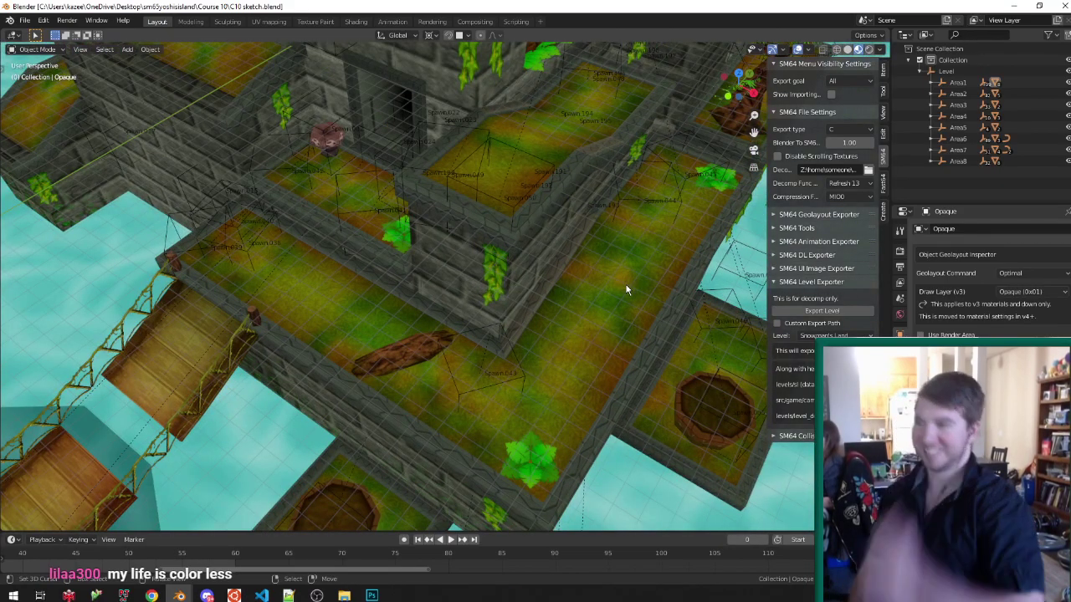
scroll(285, 446, "down", 4)
middle_click_drag(398, 267, 459, 344)
scroll(452, 355, "up", 3)
Switch to Project64, close the emulator, and bring up the temple rooftop in C10 sketch.blend in Blender.
left_click(124, 595)
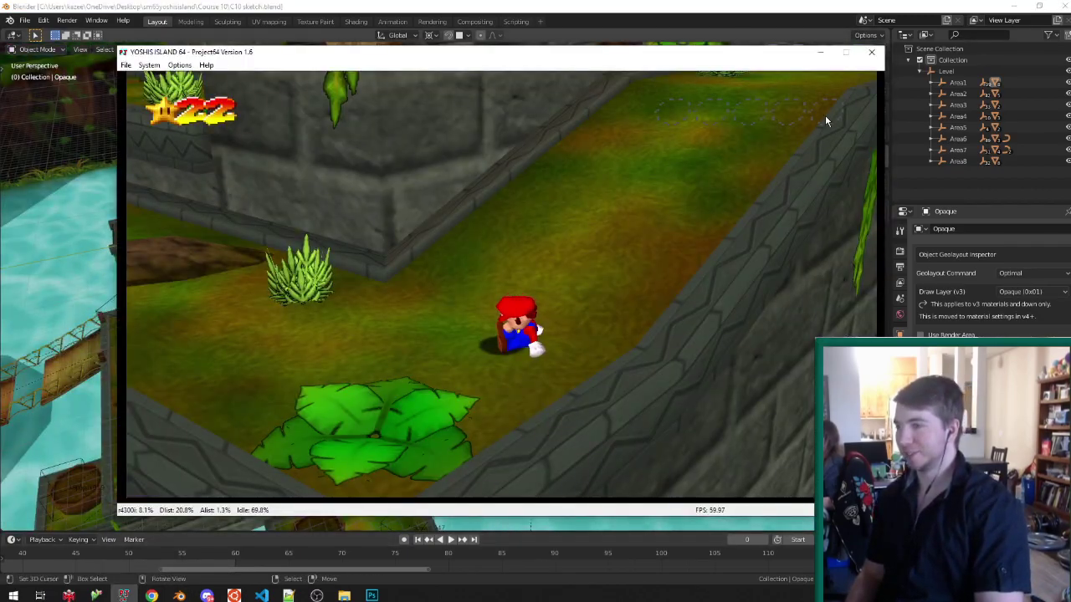
left_click(871, 52)
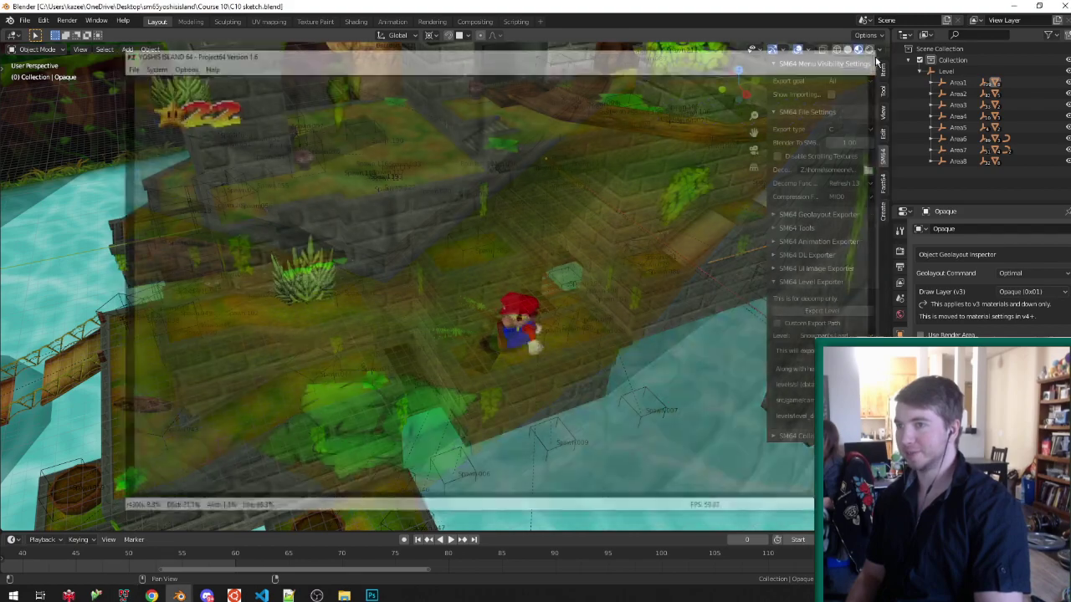
scroll(597, 251, "down", 3)
mouse_move(535, 267)
middle_mouse_down()
mouse_move(447, 287)
mouse_move(502, 281)
mouse_move(226, 308)
mouse_move(327, 283)
mouse_move(536, 279)
middle_mouse_up()
scroll(502, 281, "up", 4)
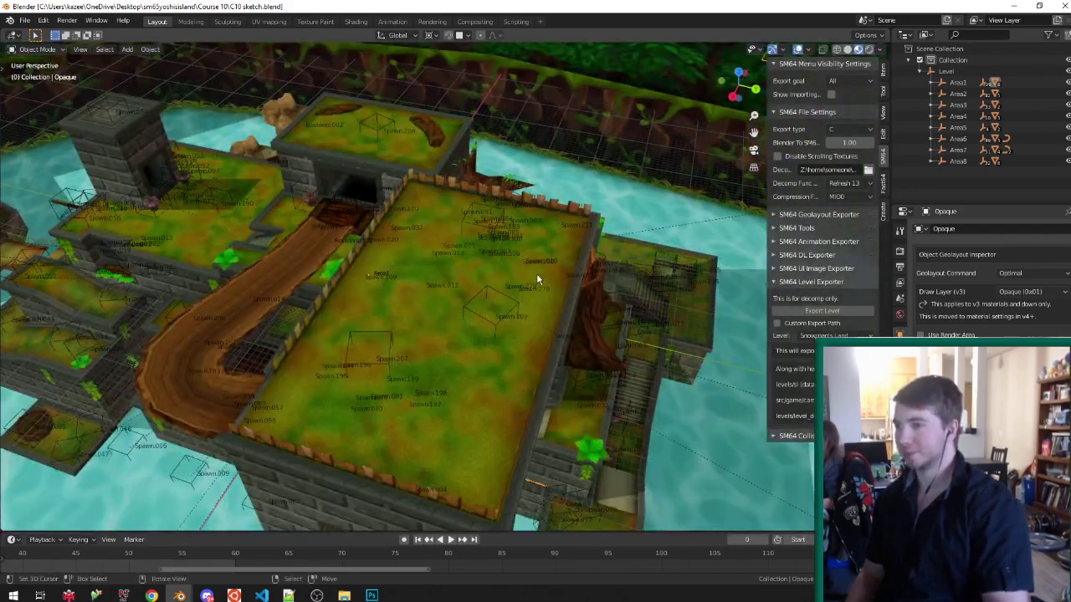
Check the a10 yoshicoins list, including the waterwheel coin, in super mario 32.txt in Notepad++ and return to Blender.
scroll(536, 279, "down", 7)
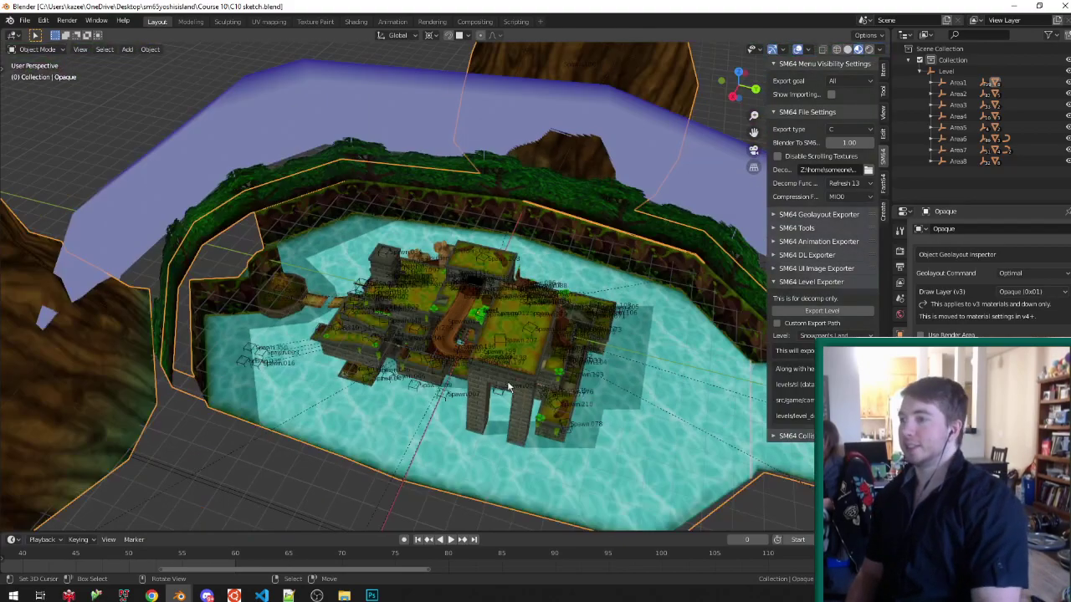
scroll(517, 384, "up", 6)
middle_click_drag(350, 313, 456, 276)
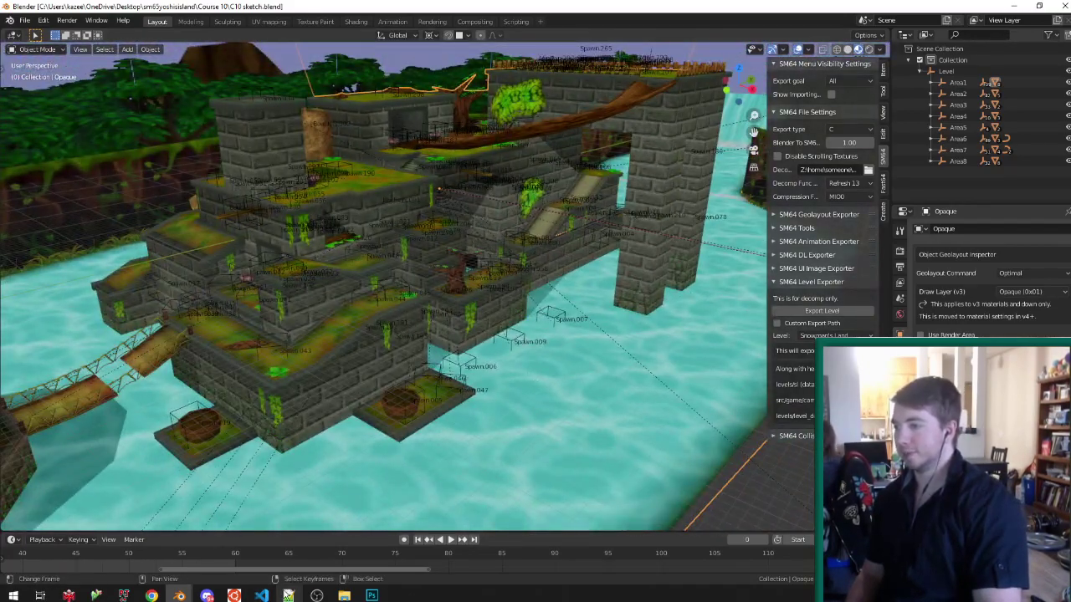
left_click(287, 595)
scroll(475, 233, "up", 15)
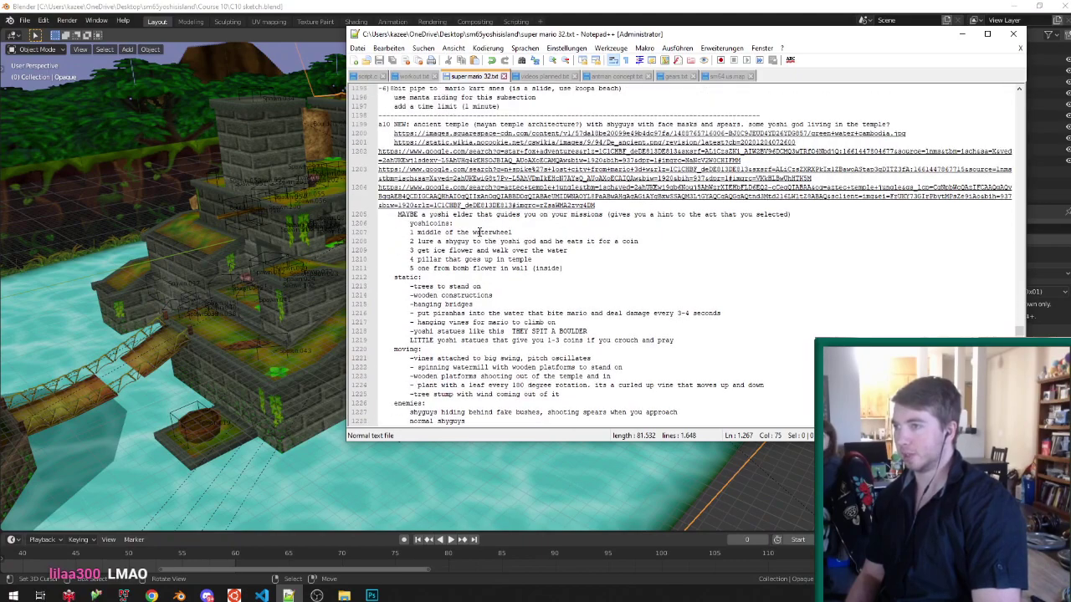
triple_click(476, 233)
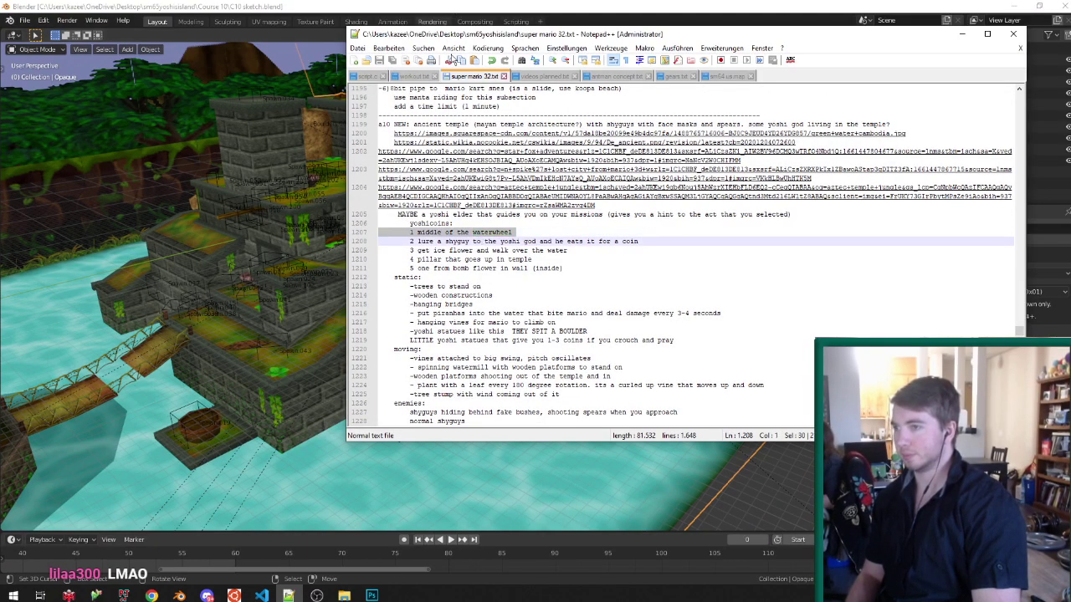
left_click_drag(631, 245, 710, 224)
left_click(561, 5)
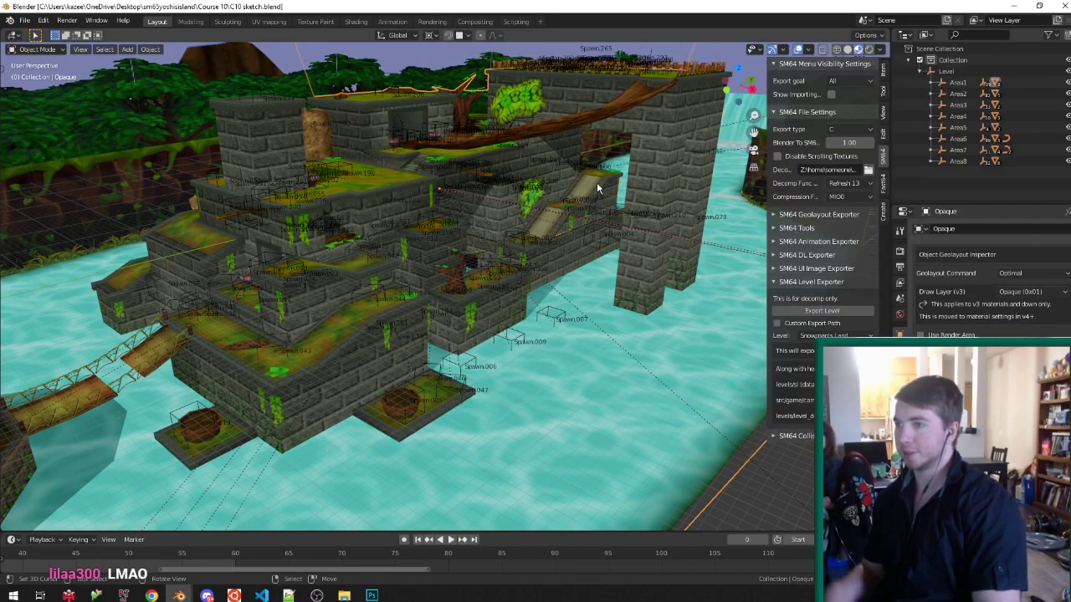
Switch the viewport to see-through wireframe and select Spawn.353 in the dark interior room belonging to Area2.
middle_click_drag(597, 187, 502, 226)
scroll(391, 163, "down", 9)
scroll(418, 273, "up", 3)
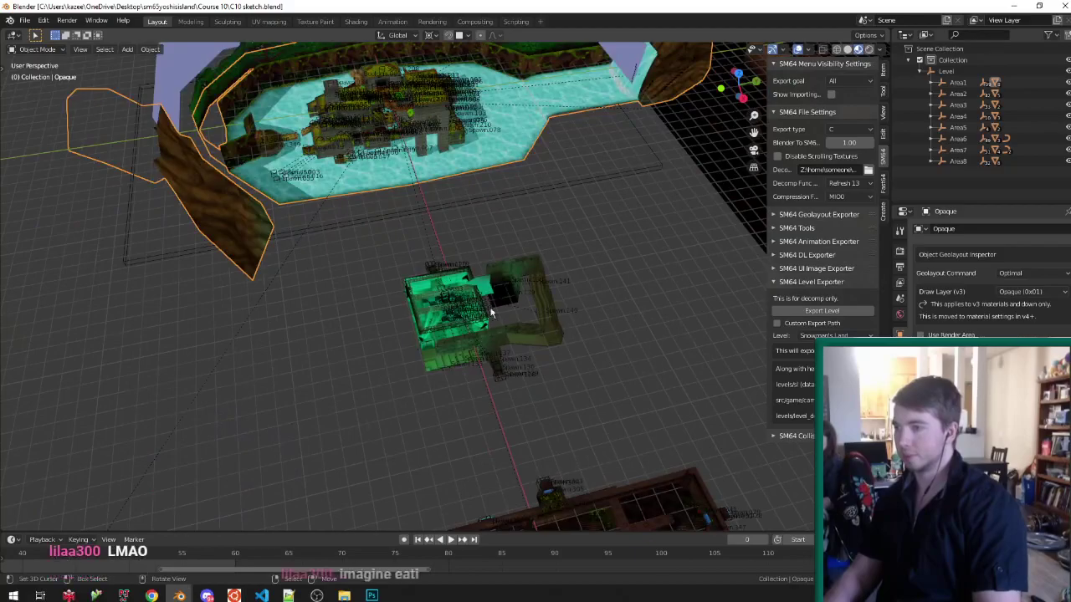
scroll(483, 326, "down", 3)
scroll(552, 406, "up", 4)
scroll(545, 384, "down", 4)
scroll(552, 399, "up", 9)
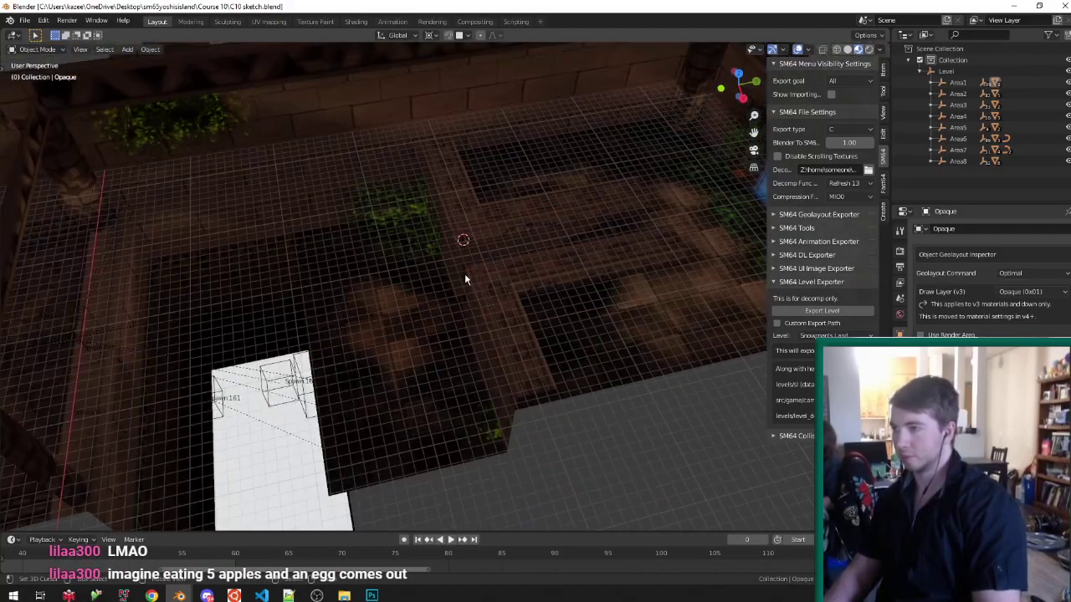
key("alt+z")
key("z")
middle_click_drag(347, 411, 407, 362, "shift")
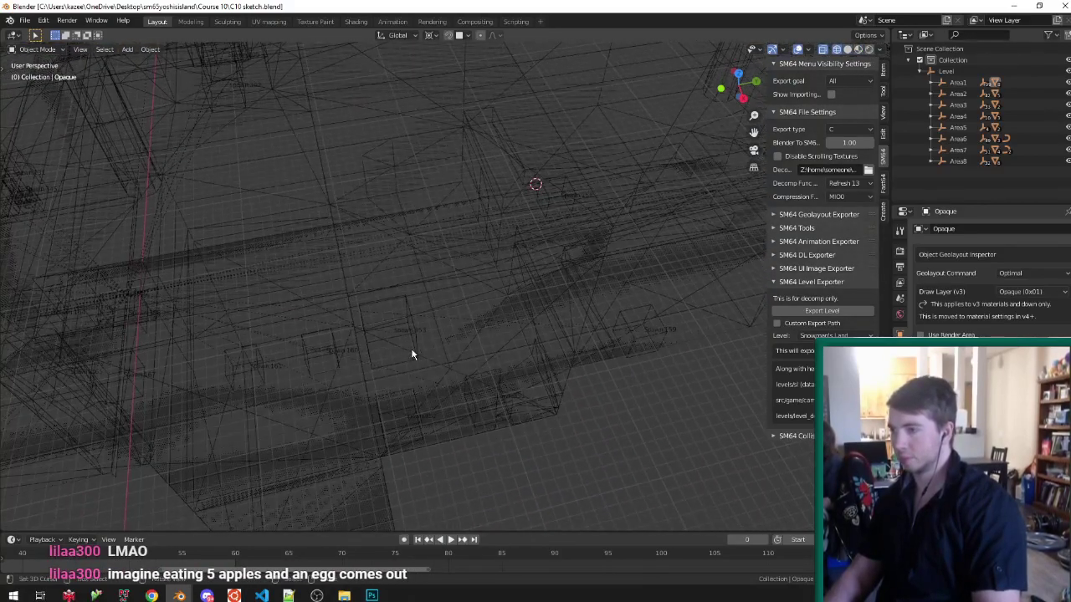
right_click(413, 352)
right_click(414, 353)
Duplicate Spawn.353 and, in top view, snap the copy onto the position of Spawn.004 in the main temple area.
scroll(416, 358, "down", 9)
scroll(423, 152, "up", 7)
middle_click_drag(423, 152, 588, 318, "shift")
scroll(323, 258, "up", 3)
scroll(307, 276, "up", 4)
key("KP_7")
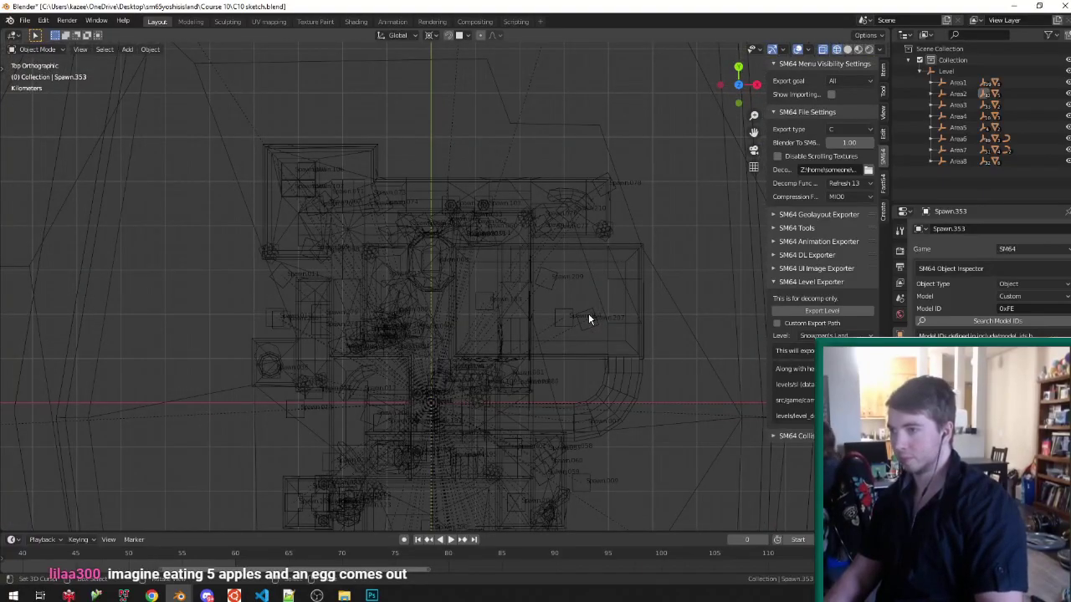
scroll(588, 316, "up", 5)
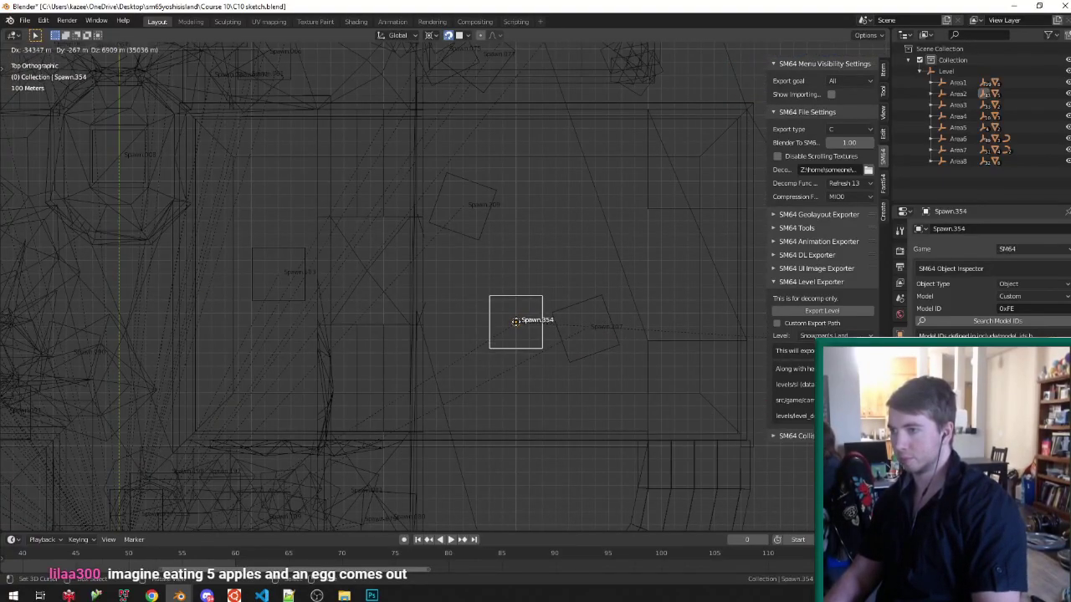
left_click(516, 321)
scroll(527, 328, "up", 4)
key("g")
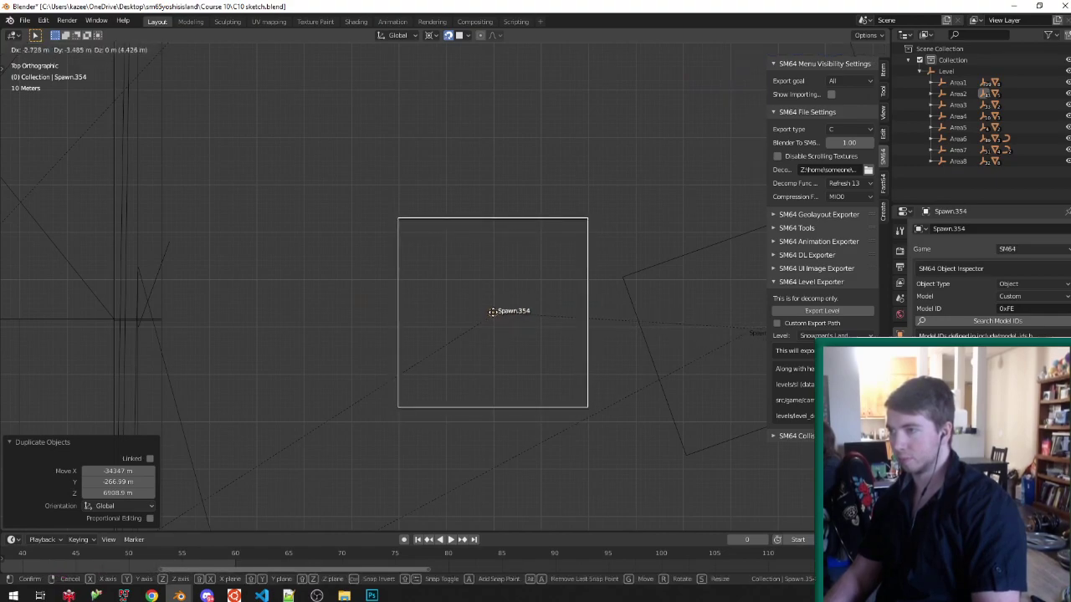
left_click(491, 313)
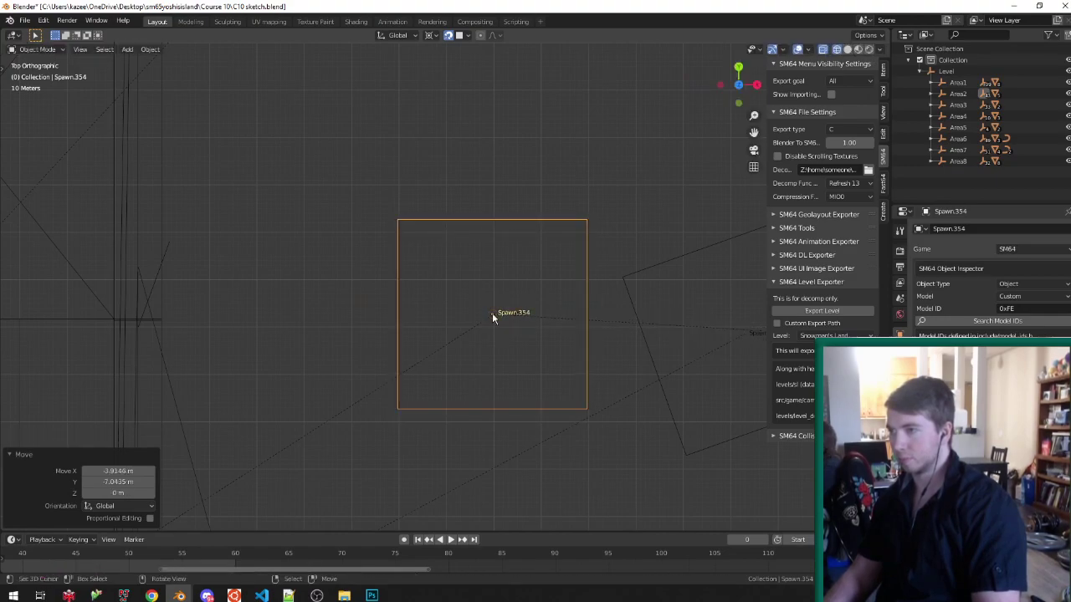
Parent the duplicated spawn to Area1 with the Object option.
left_click(962, 83)
key("ctrl+p")
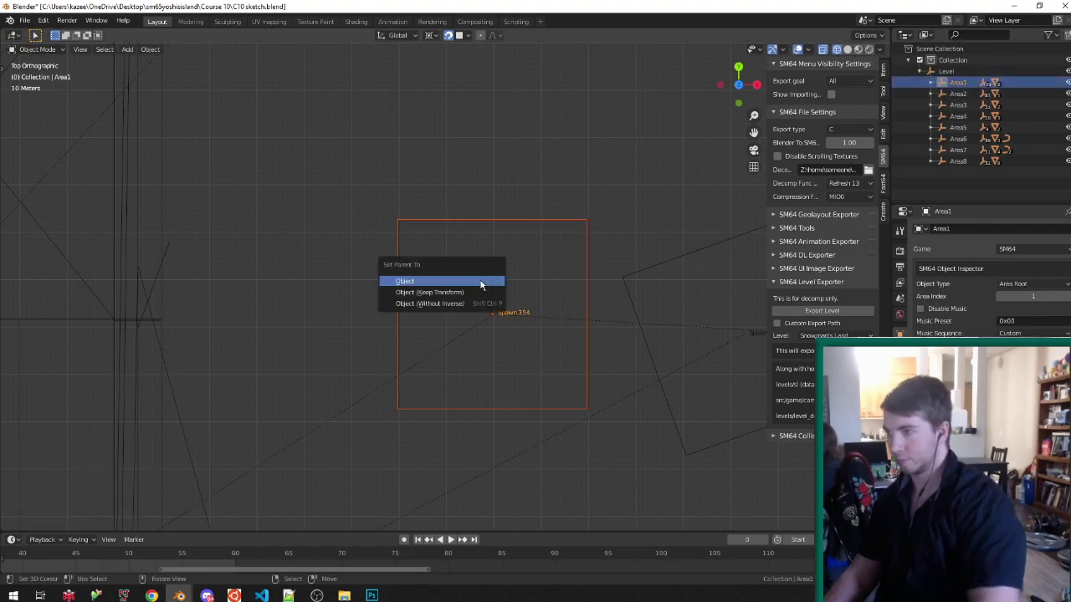
left_click(481, 285)
Search the wireframe level around Spawn.004 and the other areas for the reparented spawn copy.
left_click(504, 221)
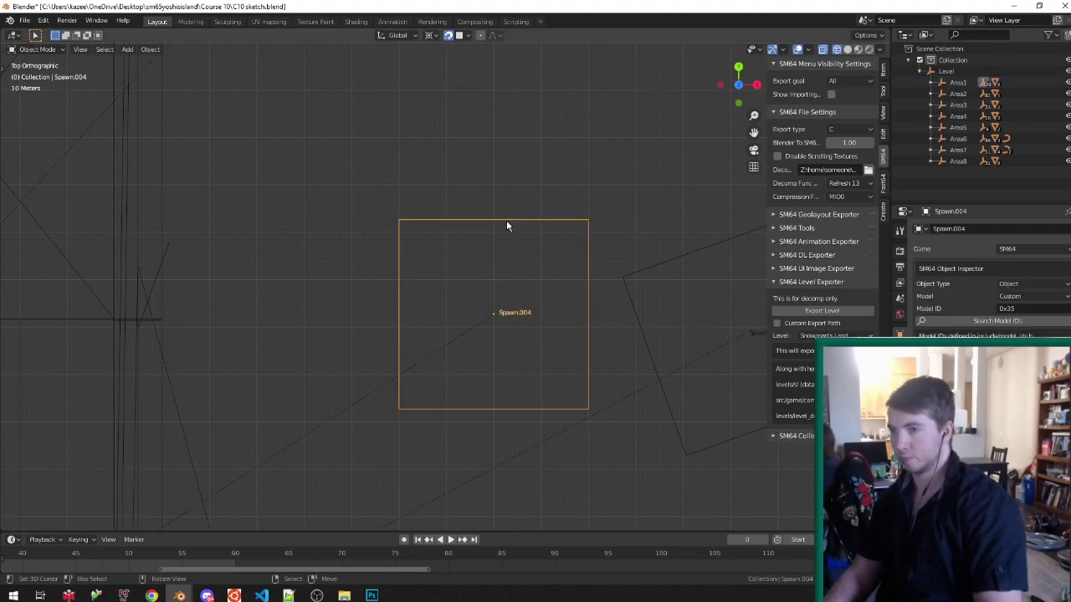
key("KP_4")
key("KP_5")
key("KP_Decimal")
scroll(506, 220, "down", 3)
middle_click_drag(482, 271, 488, 210)
scroll(455, 234, "down", 10)
scroll(517, 177, "up", 5)
scroll(536, 240, "down", 3)
key("a")
scroll(536, 240, "up", 2)
left_click(428, 280)
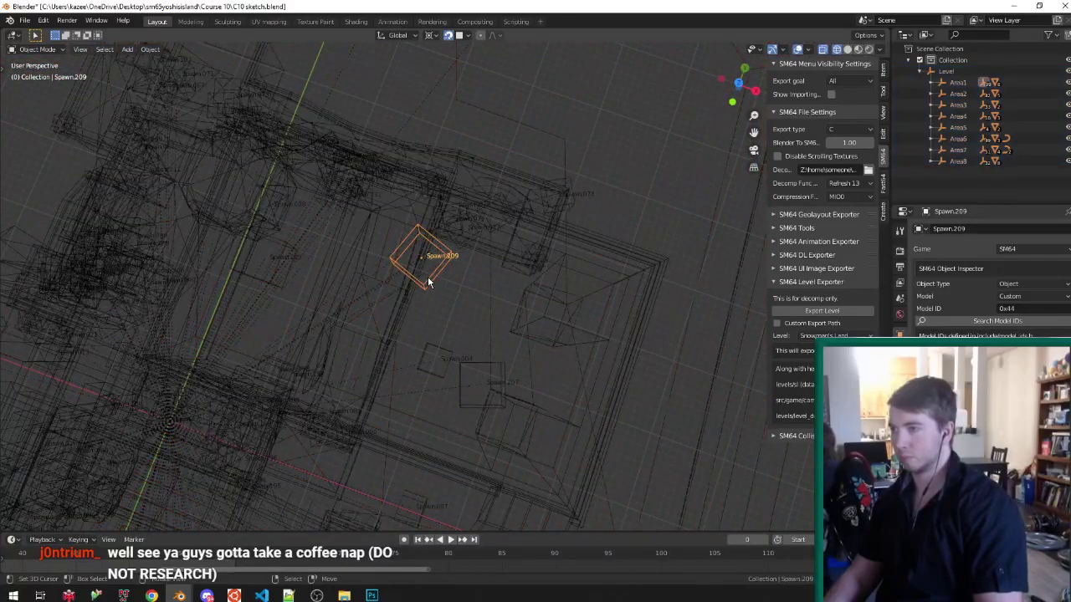
middle_click_drag(428, 280, 486, 260)
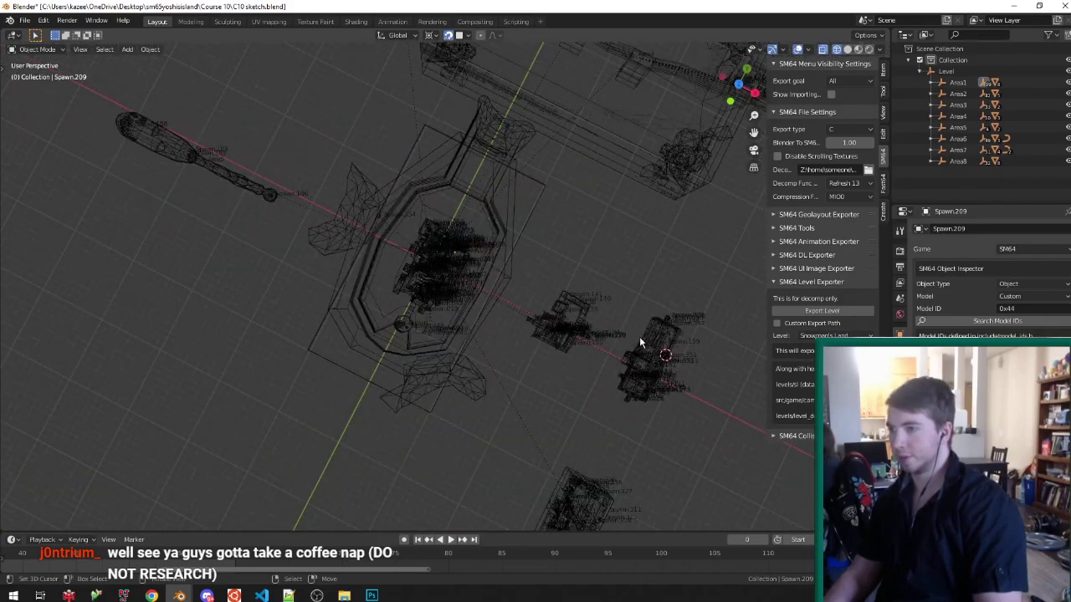
key("a")
scroll(485, 233, "up", 5)
scroll(468, 238, "down", 3)
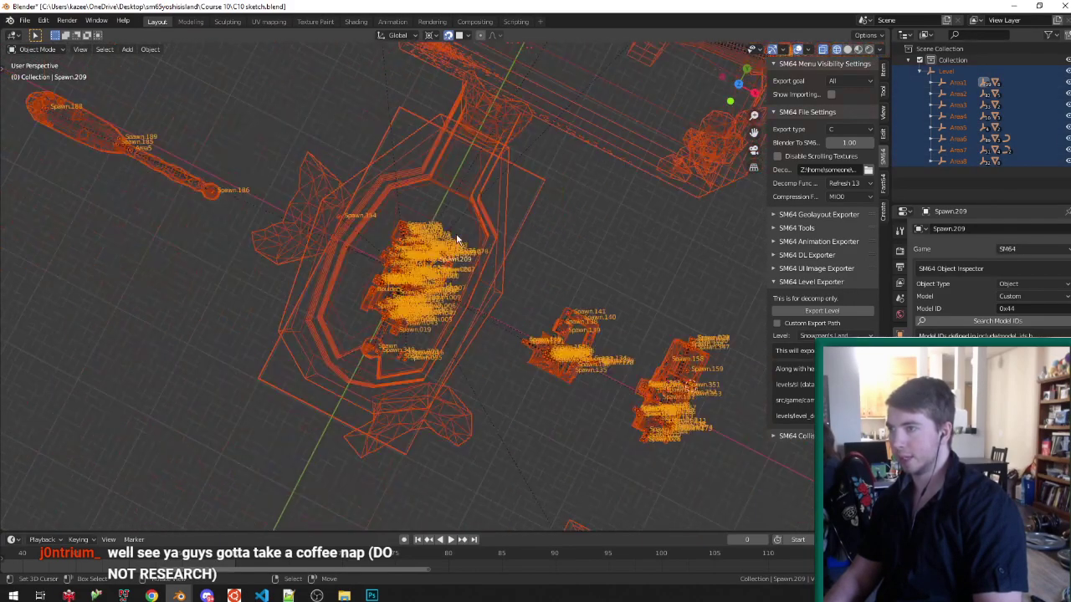
key("alt+a")
scroll(451, 226, "up", 6)
middle_click_drag(470, 256, 471, 237)
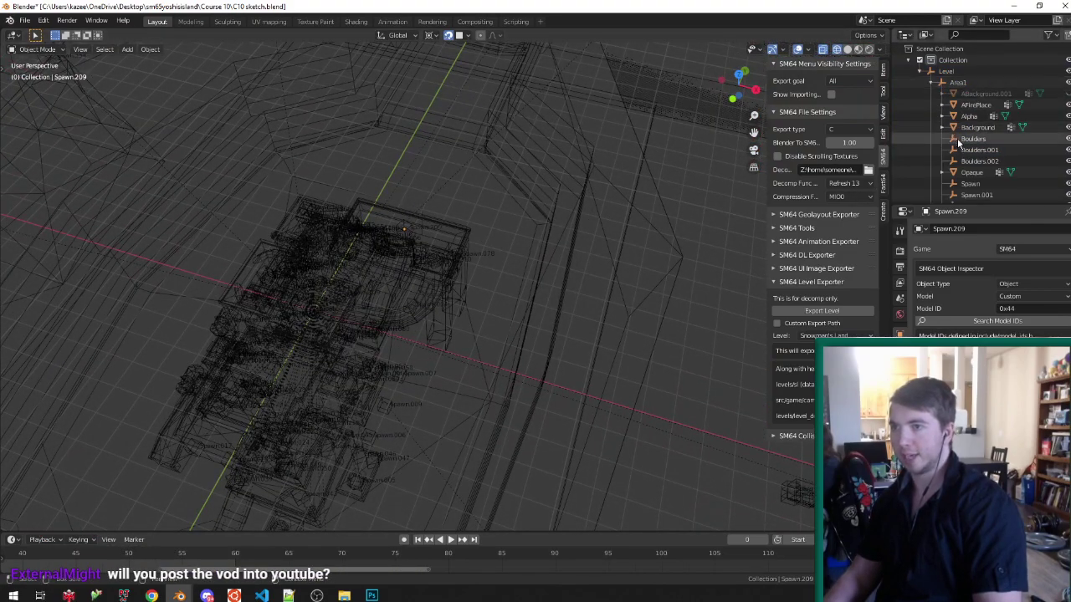
Find Spawn.354 among the child objects of Area1, select it and frame it in the viewport.
scroll(978, 160, "down", 10)
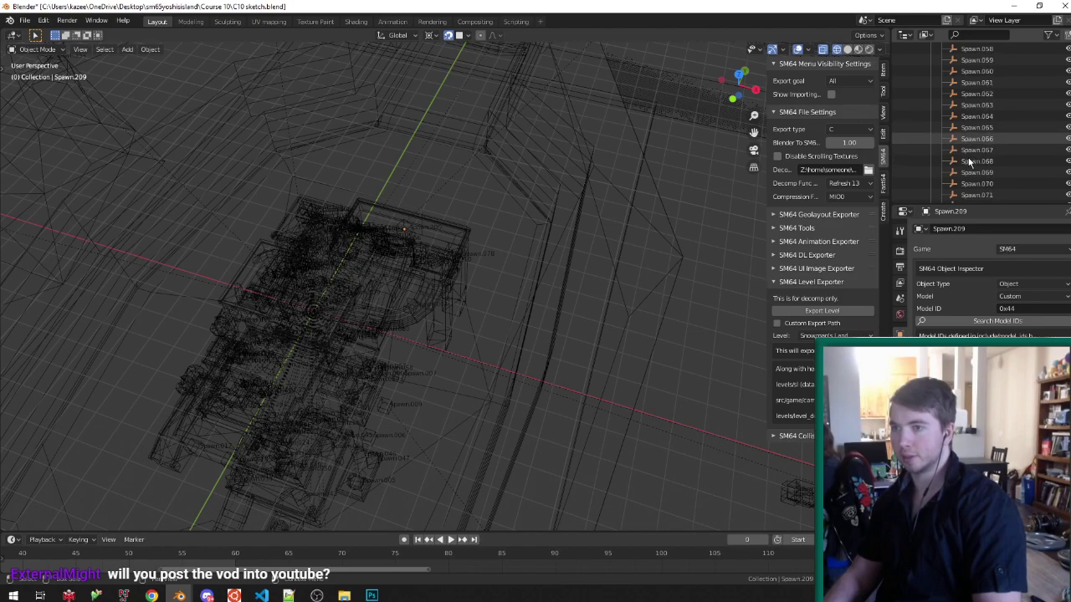
scroll(968, 160, "down", 10)
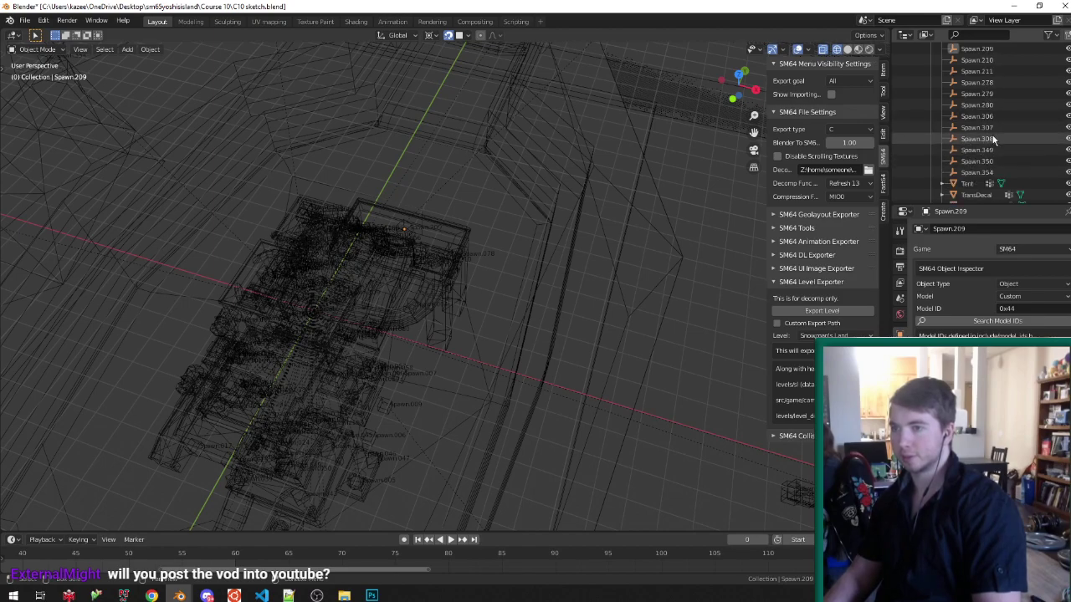
left_click(979, 127)
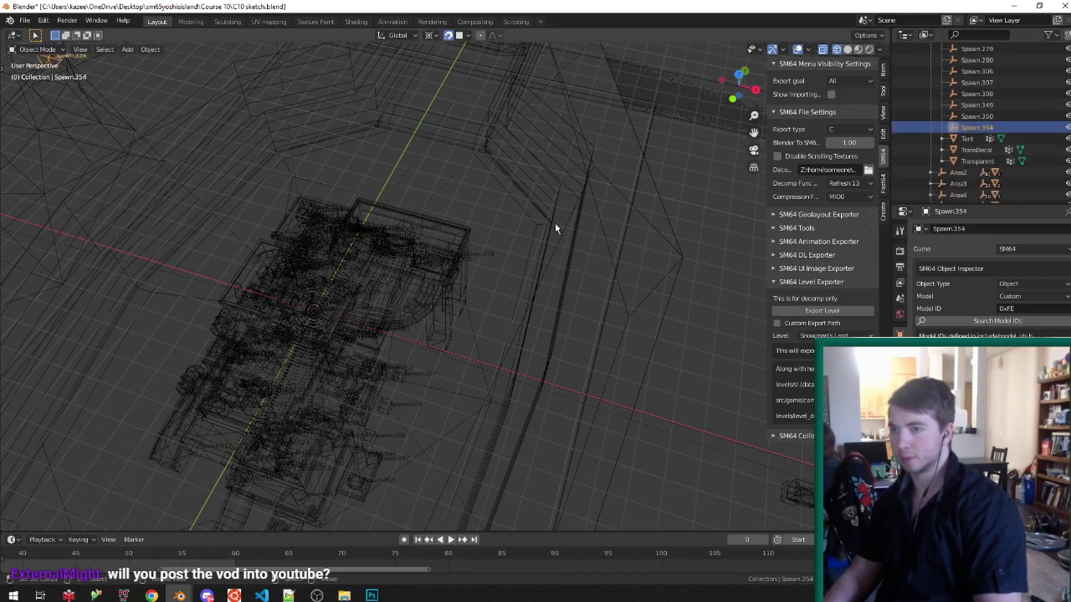
key("KP_Decimal")
Move Spawn.354 back to the main temple in top view, snapping it to the horizontal position of Spawn.004.
scroll(403, 204, "down", 8)
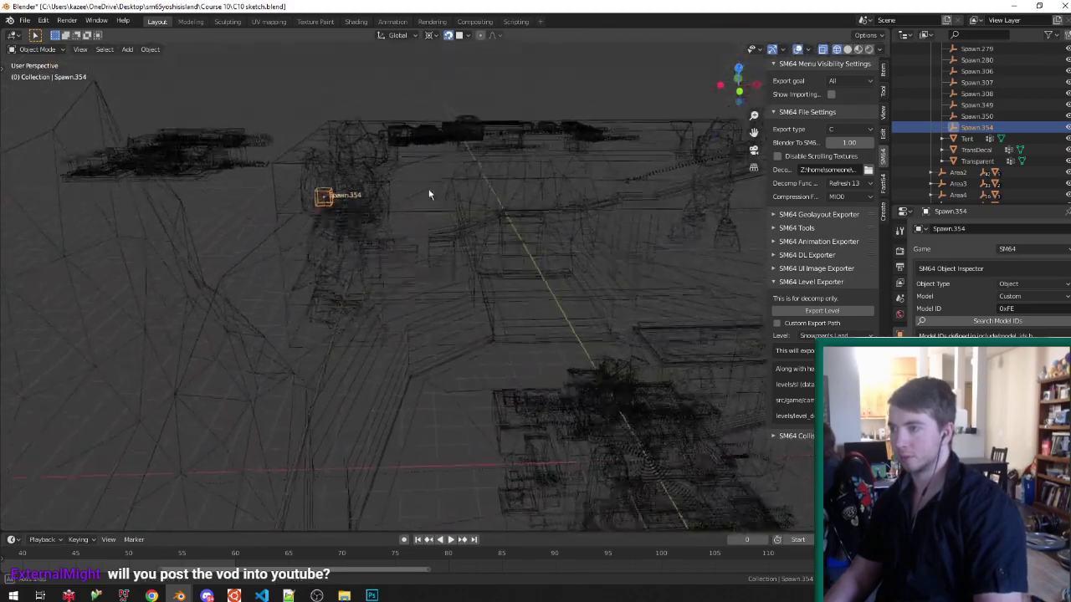
middle_click_drag(429, 196, 404, 212)
scroll(404, 212, "down", 3)
middle_click_drag(639, 466, 405, 296, "shift")
scroll(405, 296, "up", 4)
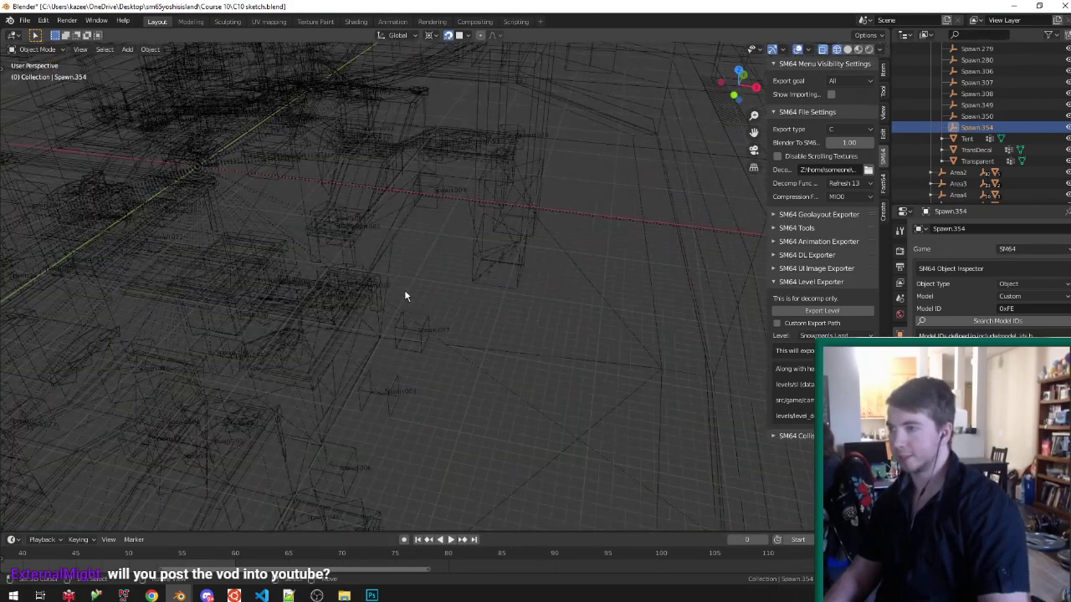
key("KP_7")
scroll(467, 287, "down", 4)
scroll(455, 106, "up", 4)
scroll(229, 203, "up", 3)
scroll(393, 256, "up", 3)
key("g")
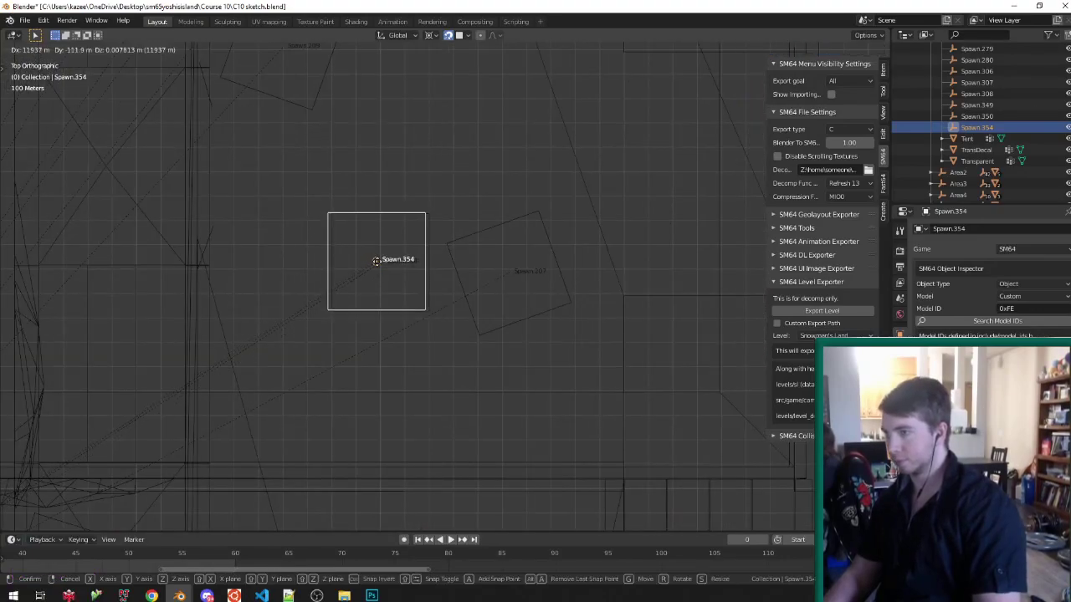
left_click(381, 262)
Lower Spawn.354 along the global Z axis by about 5019 m and a further 2414 m.
key("KP_5")
middle_click_drag(400, 415, 478, 228)
key("g")
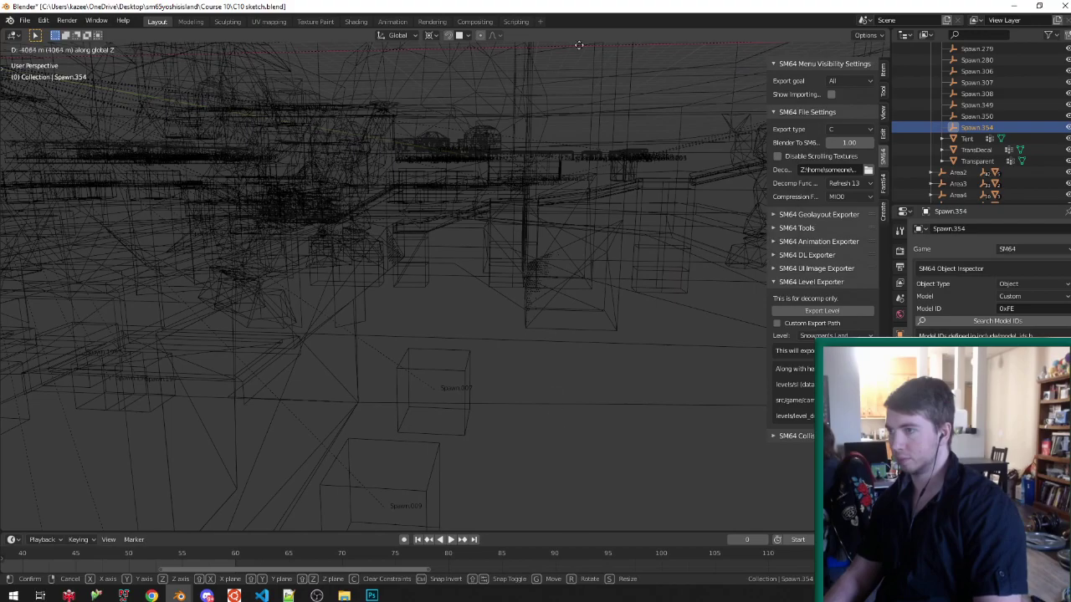
left_click(581, 230)
scroll(575, 313, "down", 3)
key("KP_Decimal")
scroll(558, 253, "down", 7)
middle_click_drag(444, 107, 490, 178)
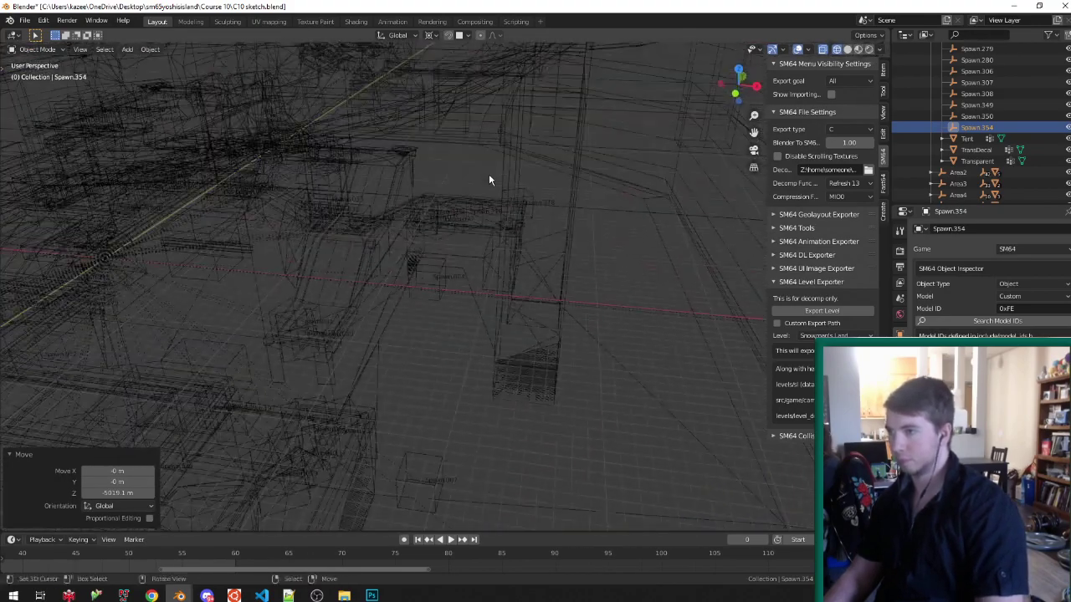
key("g")
key("z")
left_click(496, 327)
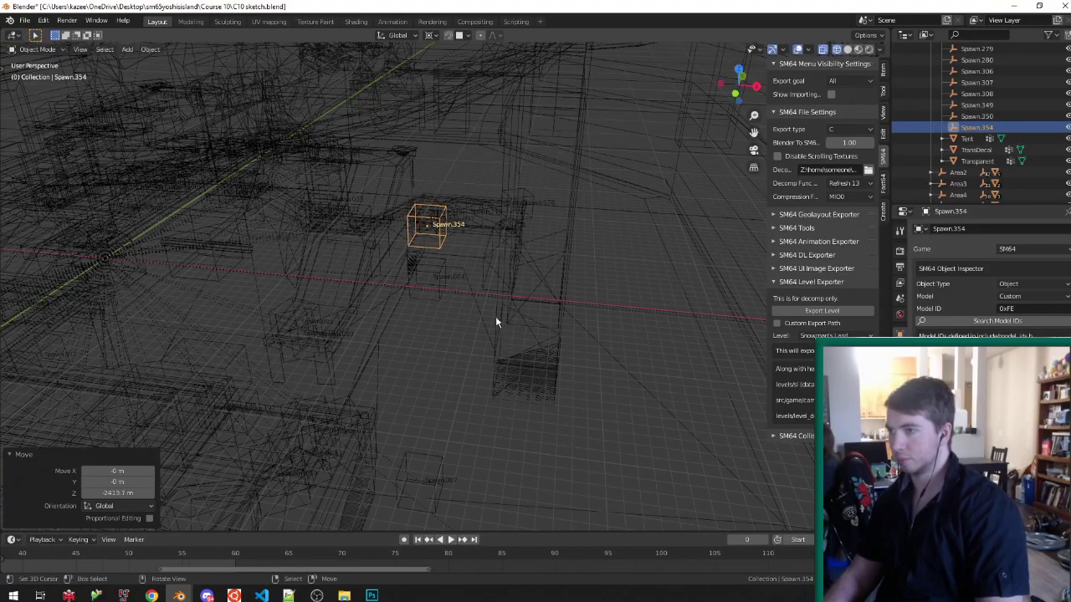
Lower Spawn.354 along Z by about 160 m more, keeping it above Spawn.004, and save C10 sketch.blend.
key("KP_Decimal")
scroll(495, 153, "down", 3)
middle_click_drag(495, 153, 495, 188)
key("g")
key("z")
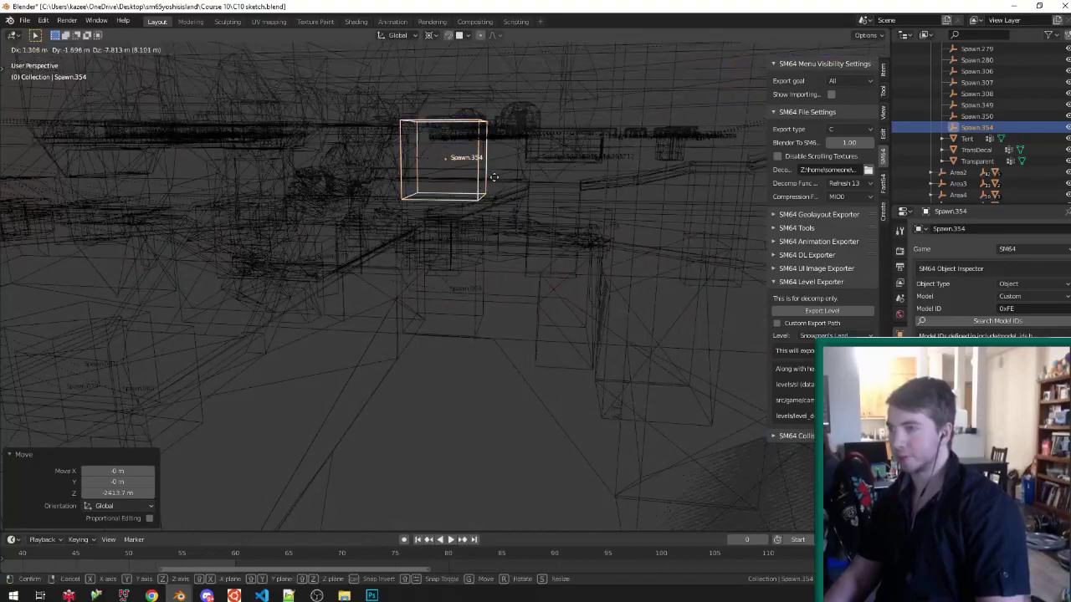
left_click(472, 265)
key("ctrl+s")
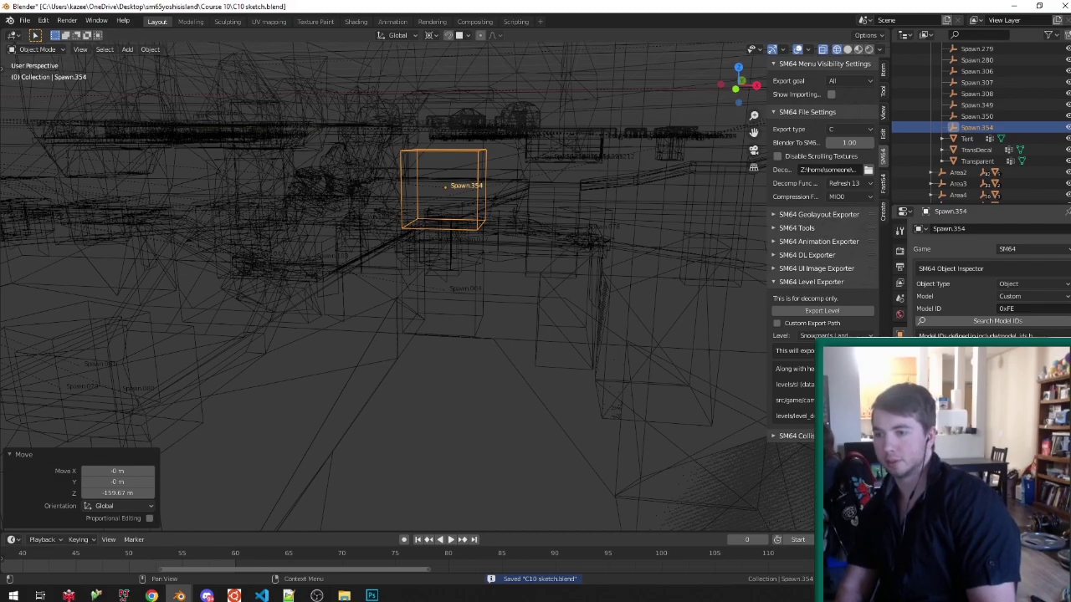
middle_click_drag(501, 331, 481, 381)
scroll(439, 360, "down", 5)
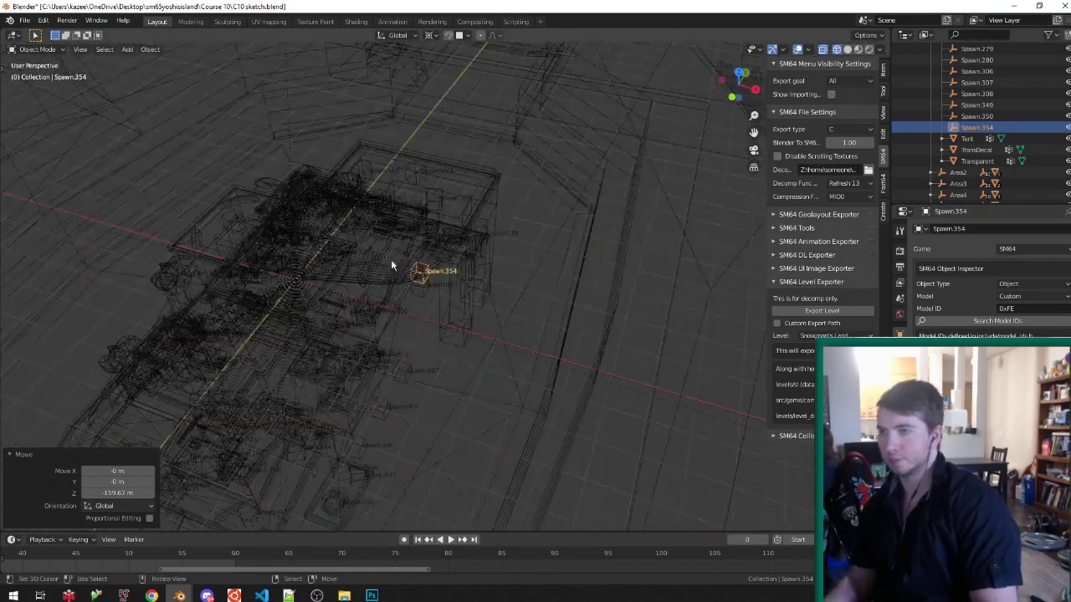
key("ctrl+s")
Examine the level areas around Spawn.354 and look back through the Area1 object list up to its beginning.
scroll(303, 265, "down", 7)
scroll(506, 270, "up", 8)
middle_click_drag(410, 278, 353, 288)
scroll(350, 270, "up", 4)
scroll(353, 322, "down", 6)
middle_click_drag(353, 329, 677, 368)
scroll(312, 185, "up", 3)
middle_click_drag(312, 185, 402, 172)
scroll(985, 86, "up", 10)
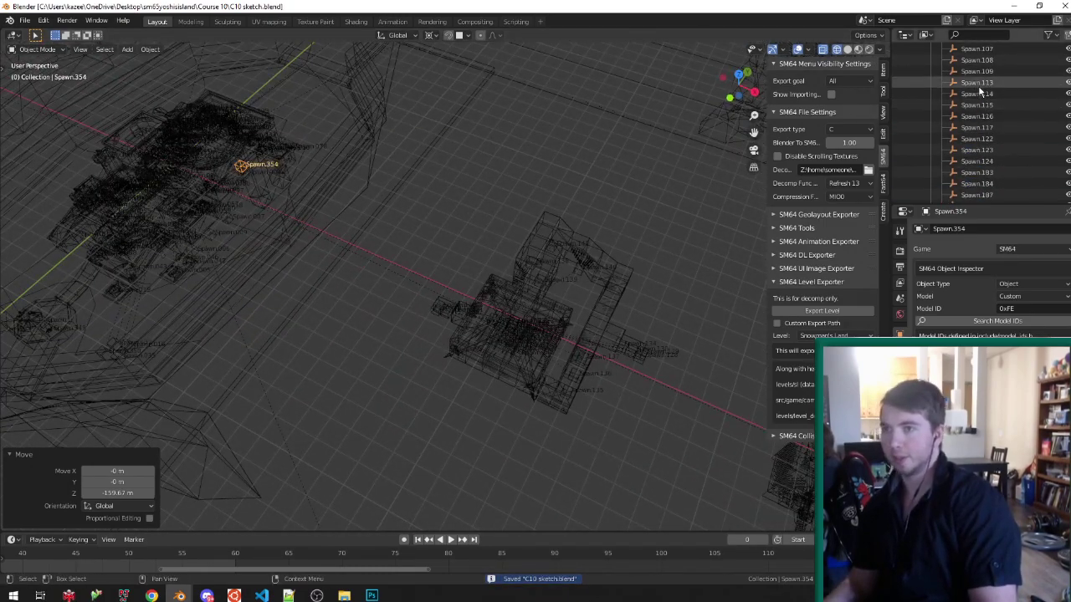
scroll(1007, 102, "up", 15)
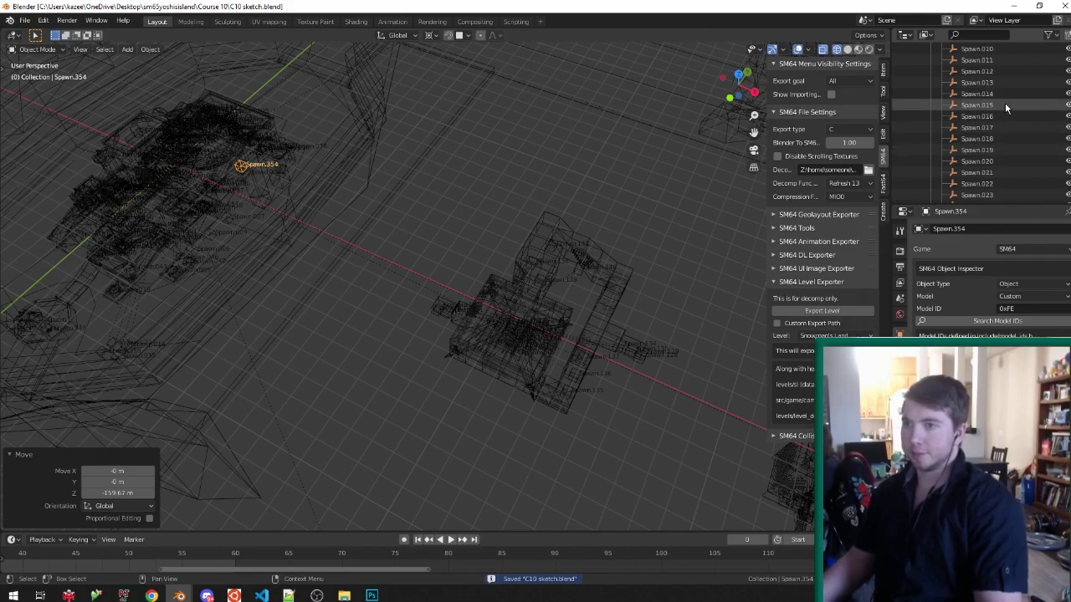
left_click(989, 73)
scroll(227, 145, "up", 4)
Select Spawn.004 and the copied Spawn.354 above it to check their placement relative to each other.
middle_click_drag(227, 145, 353, 194)
key("a")
key("a")
scroll(269, 145, "up", 3)
left_click(354, 190)
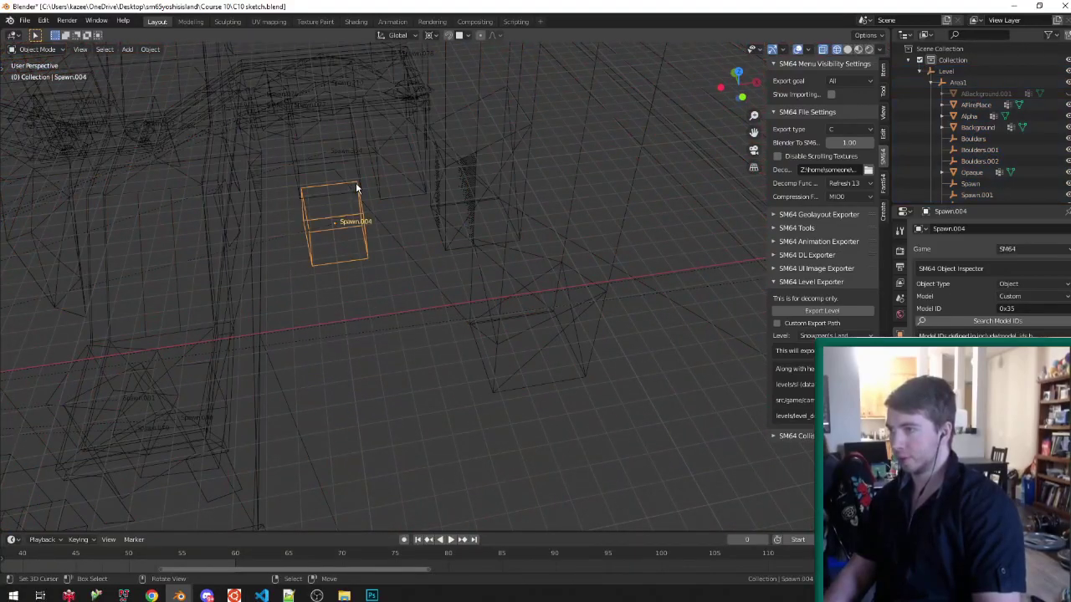
left_click(358, 194)
mouse_move(359, 194)
middle_mouse_down()
mouse_move(418, 194)
mouse_move(387, 145)
mouse_move(516, 193)
mouse_move(473, 215)
middle_mouse_up()
right_click(398, 140)
Turn off the see-through wireframe and restore the textured display of the temple with Spawn.354 selected.
scroll(516, 194, "down", 8)
key("shift+z")
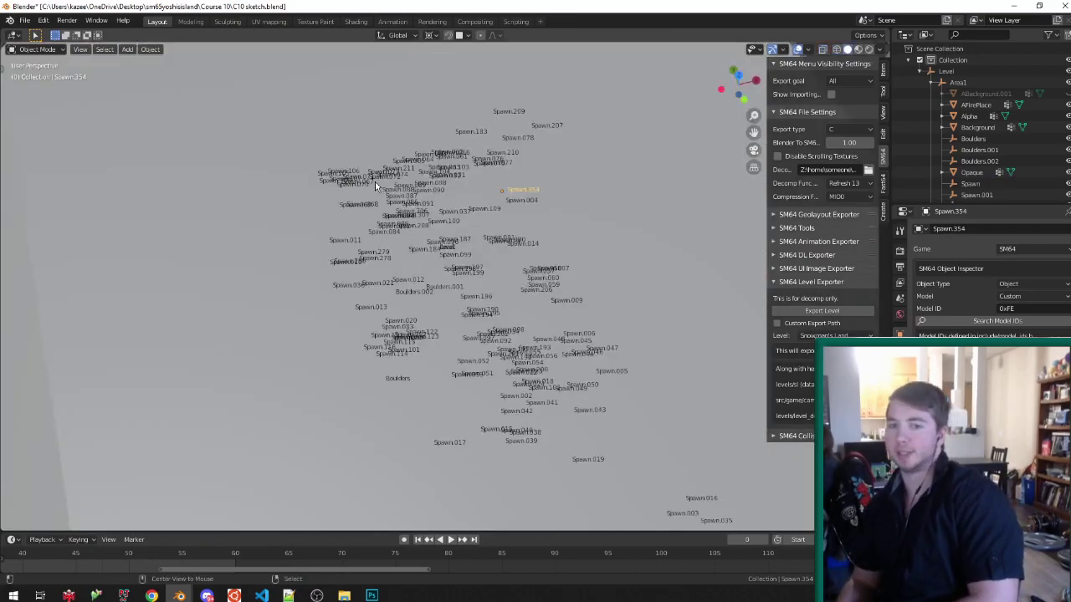
key("alt+z")
scroll(303, 151, "up", 4)
middle_click_drag(303, 151, 357, 196)
scroll(439, 180, "down", 4)
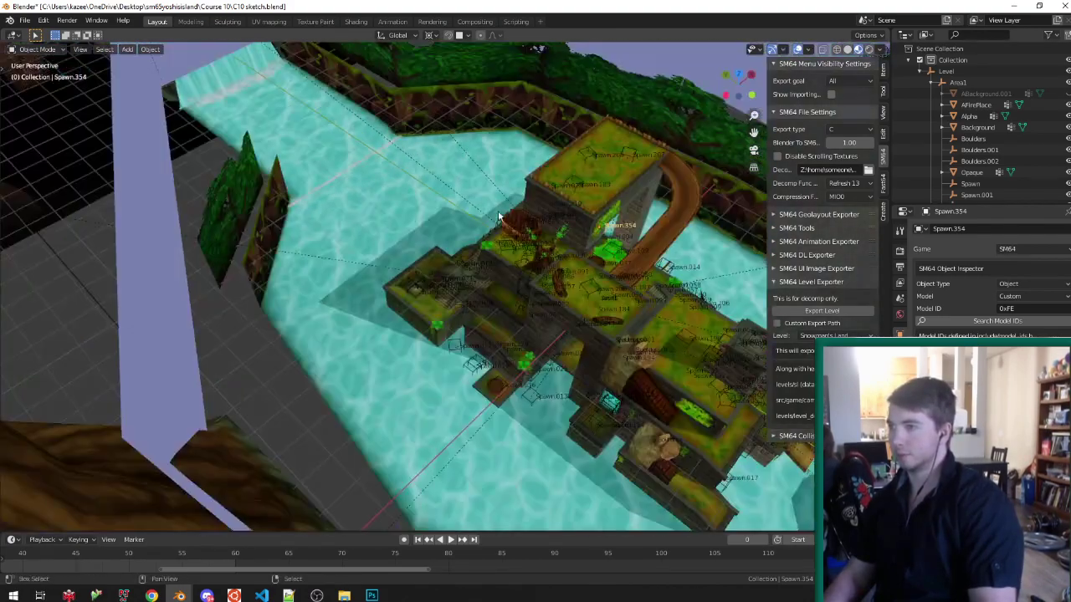
Save the file, then duplicate Spawn.354 and place the copy on the upper river channel in front of the waterfall.
key("ctrl+s")
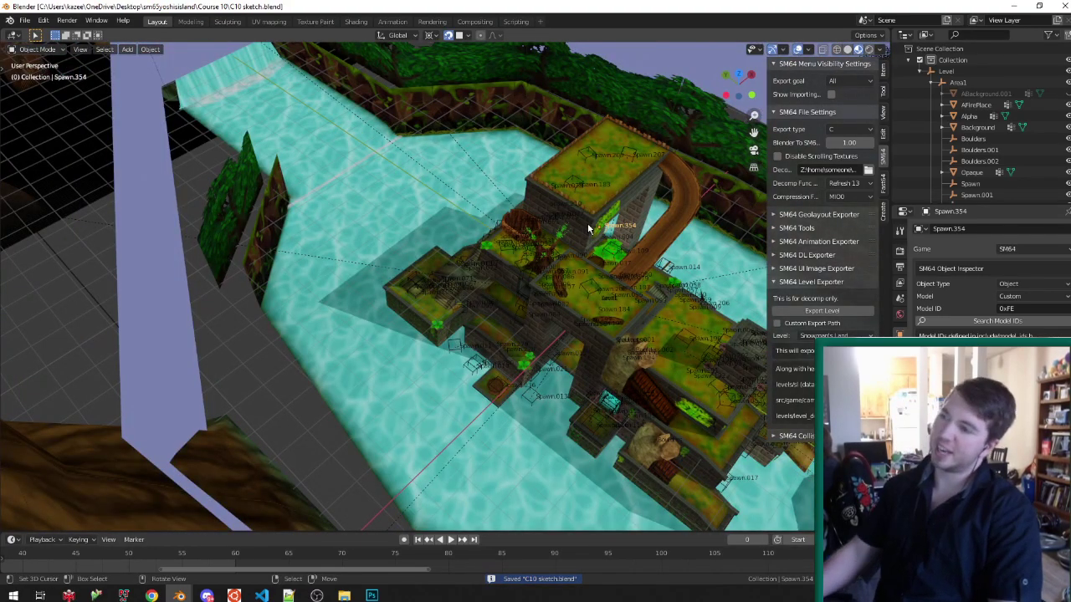
scroll(518, 133, "up", 4)
middle_click_drag(588, 148, 214, 190)
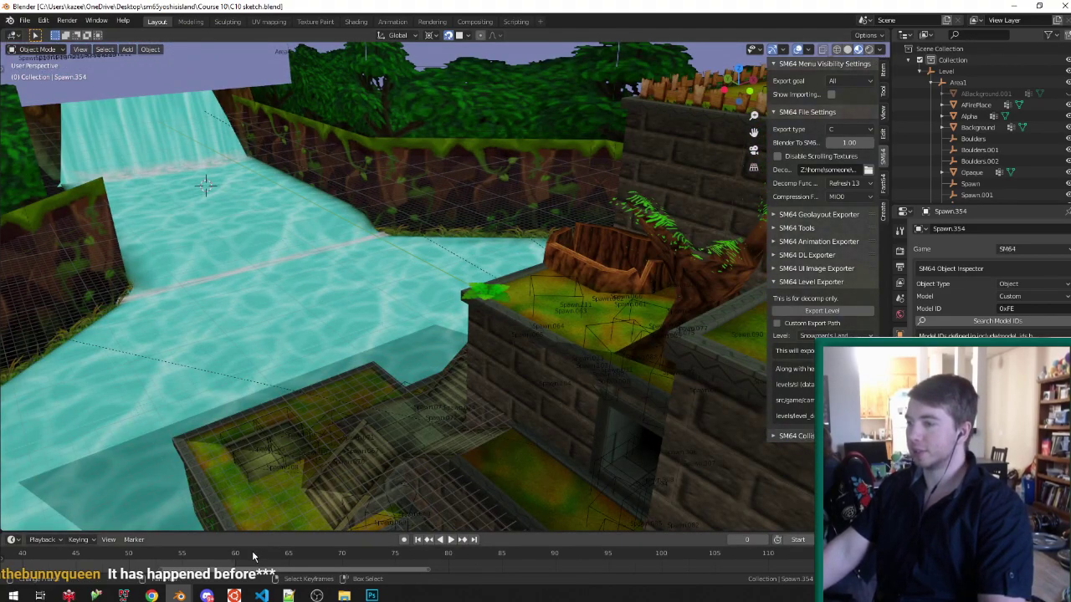
middle_click_drag(410, 322, 418, 276)
middle_click_drag(251, 280, 488, 248)
scroll(433, 244, "up", 2)
key("shift+d")
key("shift+d")
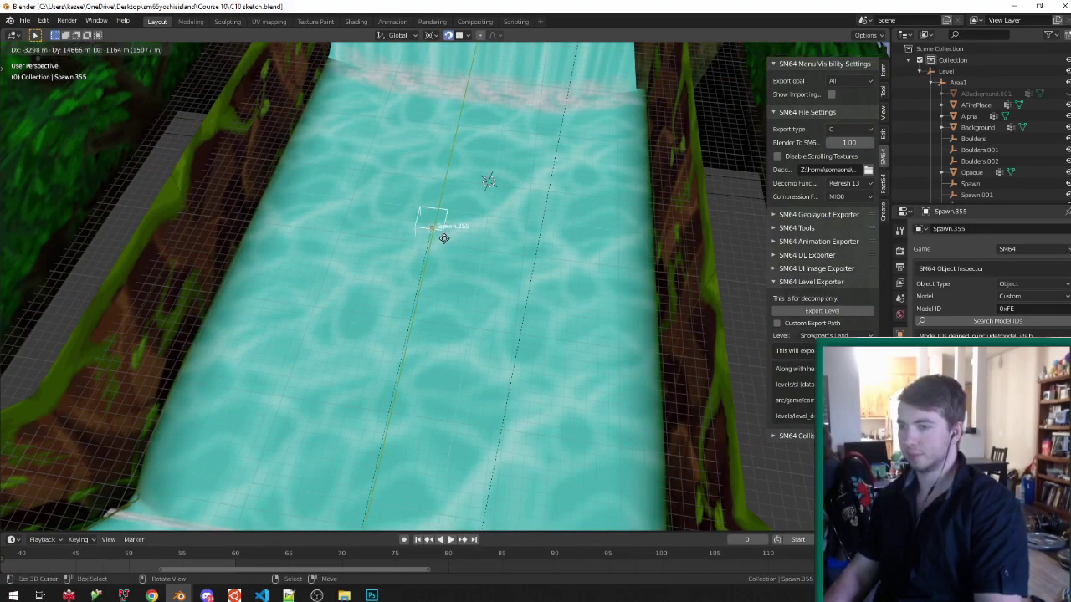
left_click(441, 241)
Move the copied spawn about 560 m along negative Y, away from the waterfall, and save the file.
middle_click_drag(440, 243, 455, 269)
scroll(448, 267, "down", 2)
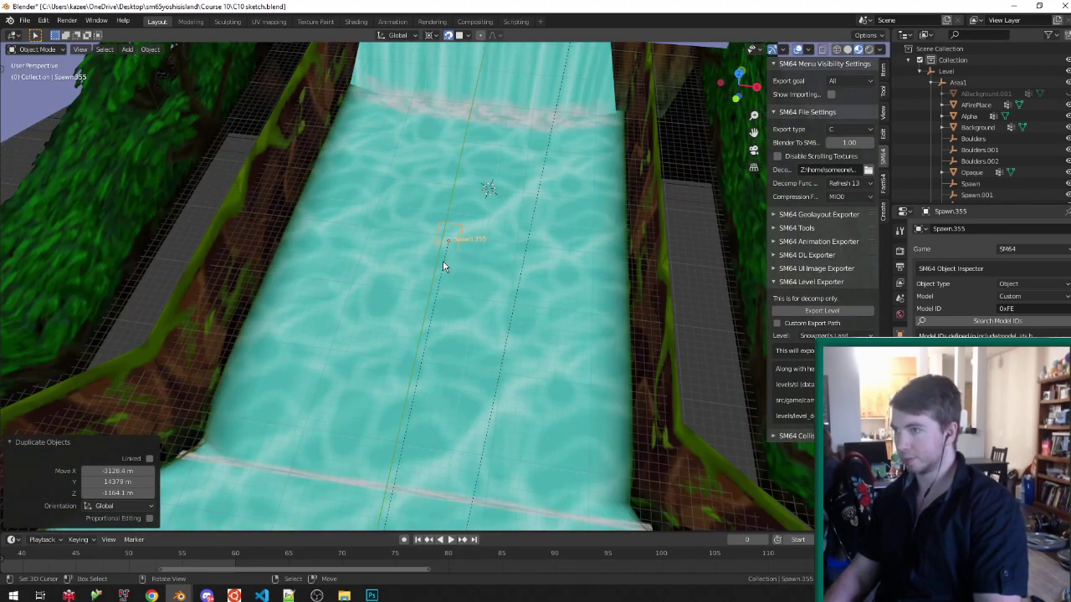
key("g")
left_click(443, 266)
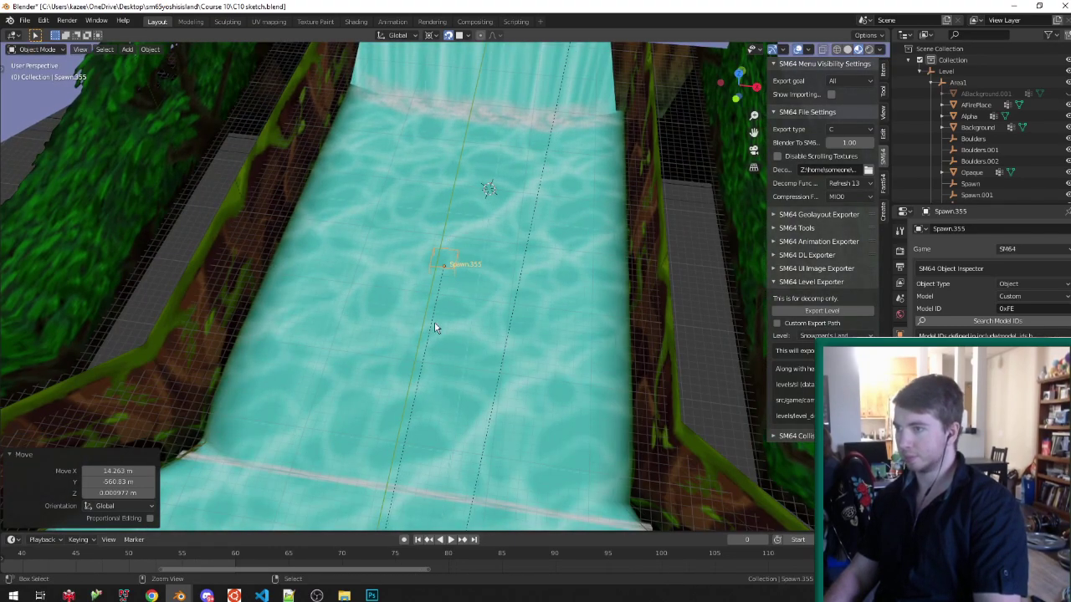
key("ctrl+s")
Switch to super mario 32.txt in Notepad++ and mark the finished a10 Yoshi coin entries with a dash, then return to Blender.
left_click(287, 596)
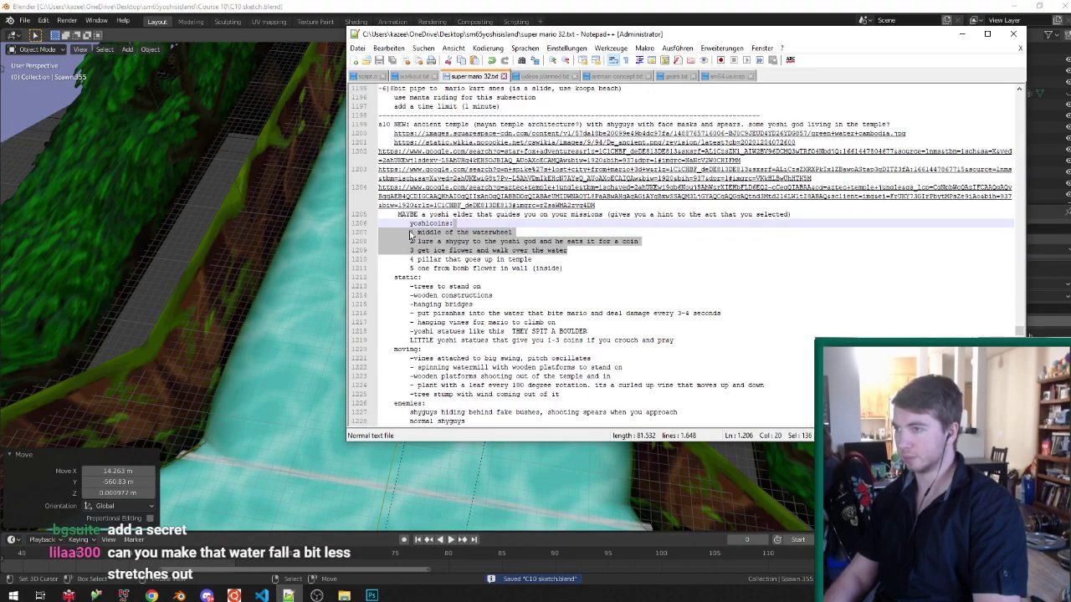
key("Up")
key("Up")
type("-")
key("Down")
key("Left")
key("Down")
type("-")
left_click(500, 6)
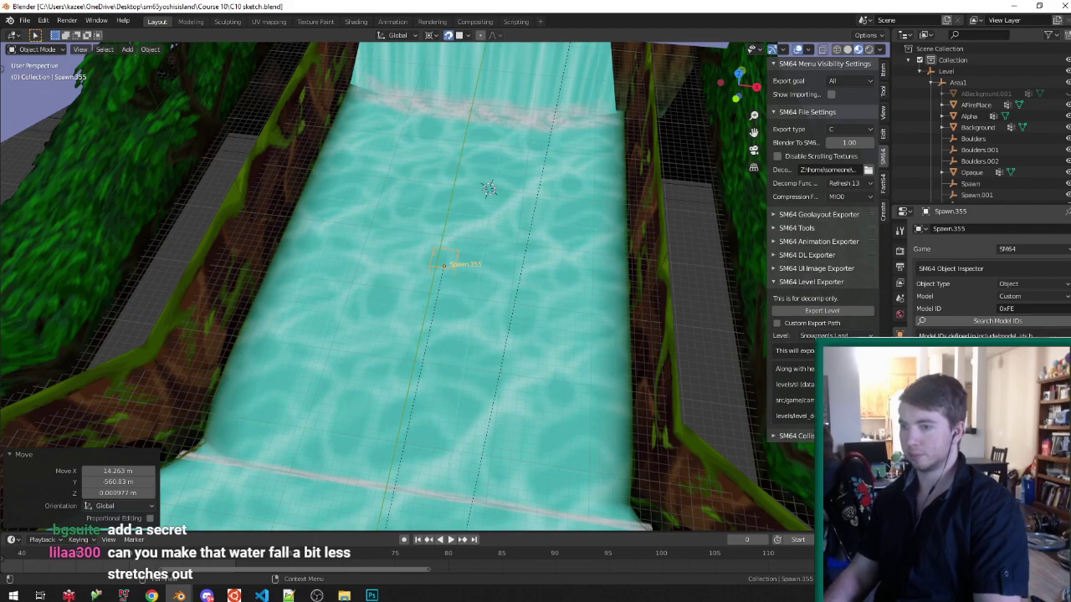
Reveal the hidden ABackground.001 mesh and open it for editing at the river channel.
middle_click_drag(454, 383, 444, 327)
key("alt+h")
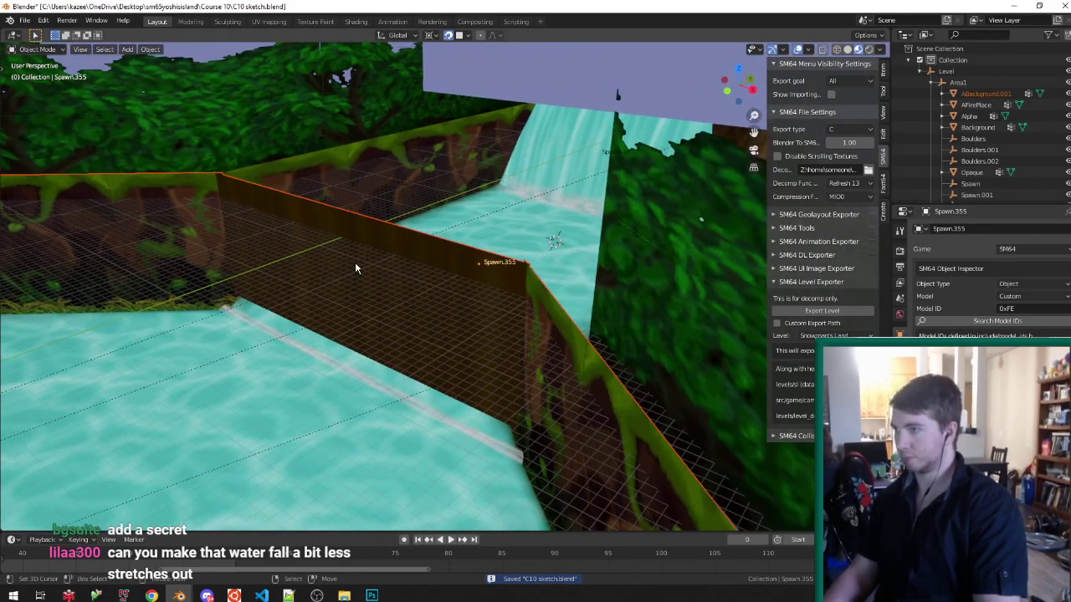
left_click(354, 263)
key("Tab")
middle_click_drag(355, 263, 469, 345)
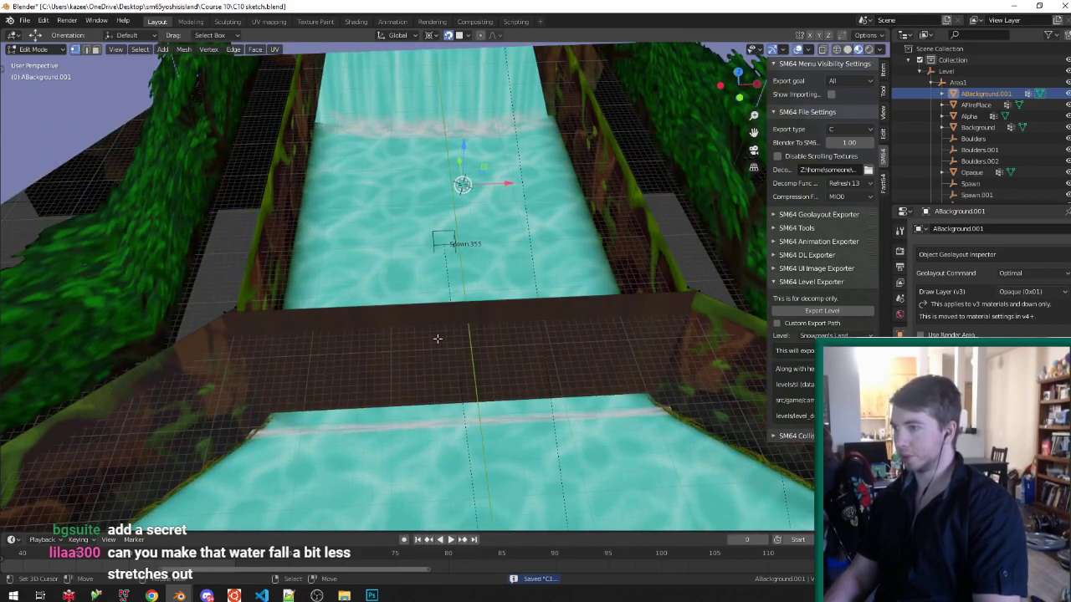
Delete the ABackground.001 wall face that closes off the river channel in front of the waterfall.
key("ctrl+Tab")
left_click(368, 363)
right_click(377, 320)
middle_click_drag(377, 320, 401, 218)
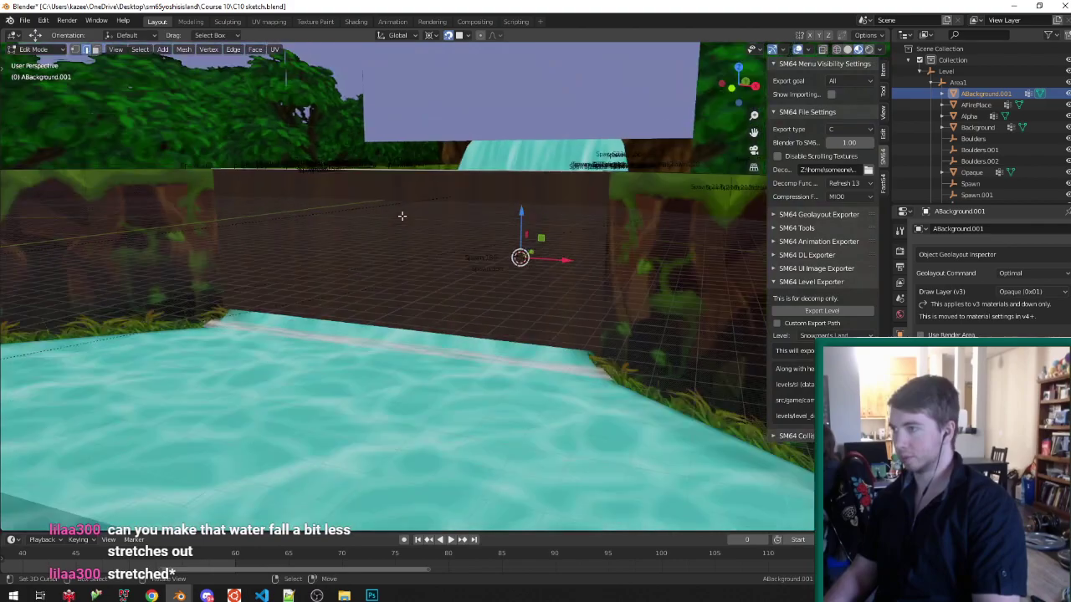
key("ctrl+Tab")
left_click(364, 287)
right_click(385, 253)
key("x")
left_click(391, 250)
Display the level as wireframe and select all ABackground.001 faces to show the mesh around the new opening.
mouse_move(390, 252)
middle_mouse_down()
mouse_move(373, 296)
mouse_move(335, 336)
middle_mouse_up()
key("alt+z")
key("z")
key("ctrl+Tab")
left_click(335, 336)
key("a")
key("a")
key("a")
middle_click_drag(446, 339, 378, 307)
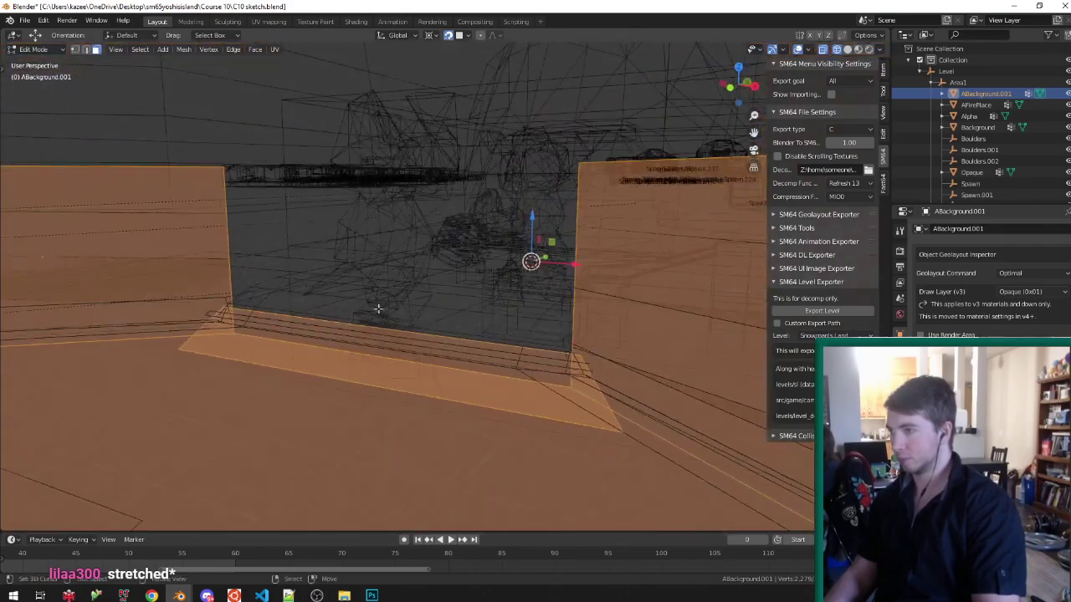
Extrude the vertical wall edge at one side of the opening about 1005 m along Y into the river channel.
scroll(230, 239, "up", 2)
key("ctrl+Tab")
left_click(218, 247)
right_click(218, 245)
middle_click_drag(218, 245, 306, 292)
scroll(309, 218, "down", 2)
middle_click_drag(306, 177, 414, 221)
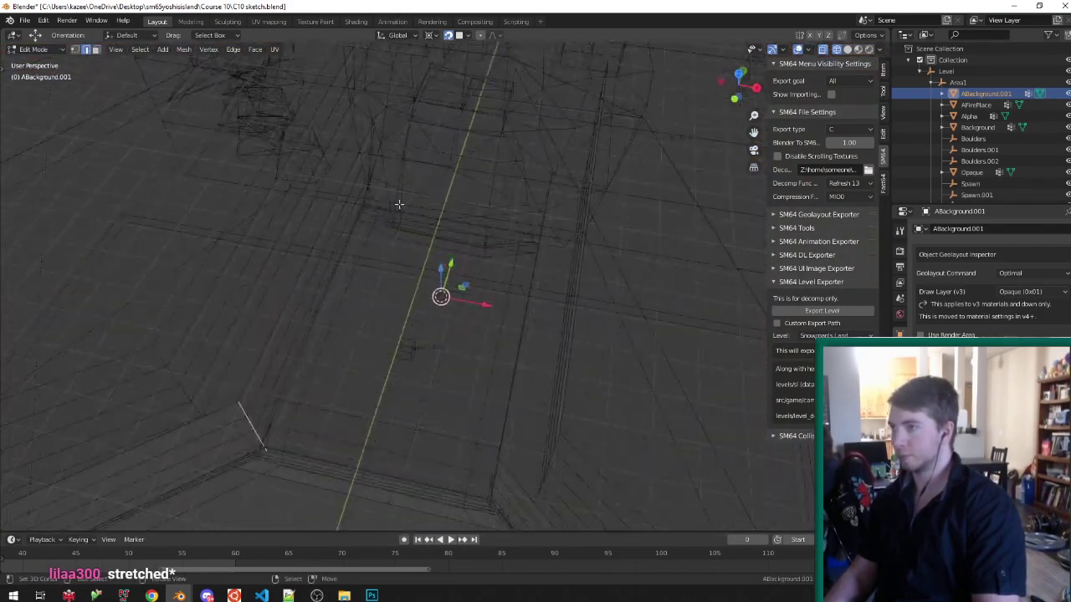
key("g")
key("y")
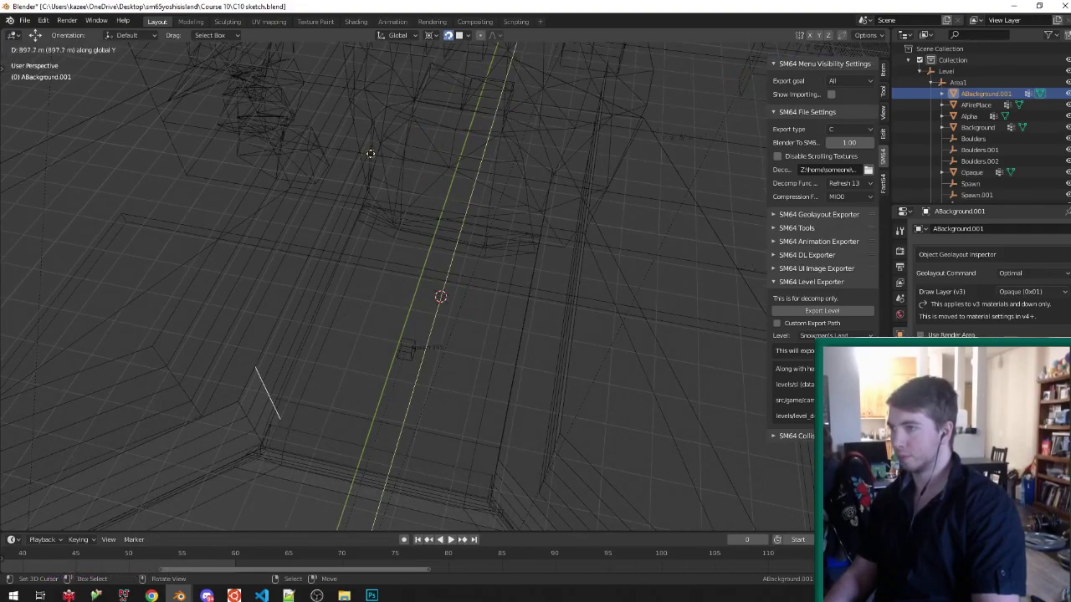
left_click(369, 153)
Set snapping to edges and move the extruded wall edge about 8838 m along Y toward the waterfall.
middle_click_drag(368, 180, 352, 158)
scroll(344, 201, "up", 2)
key("ctrl+shift+Tab")
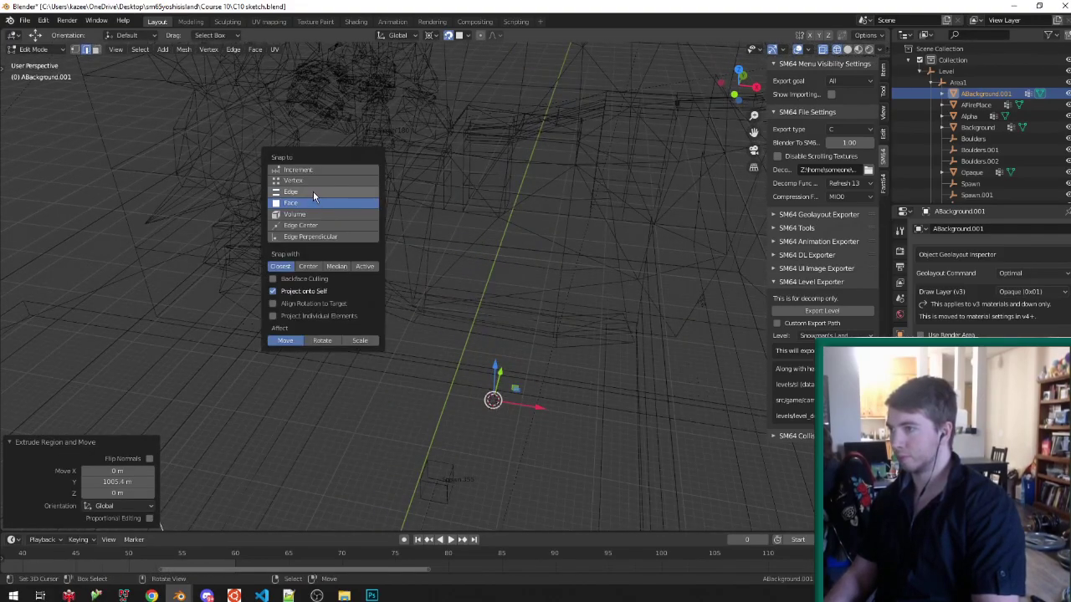
left_click(313, 193)
key("g")
key("y")
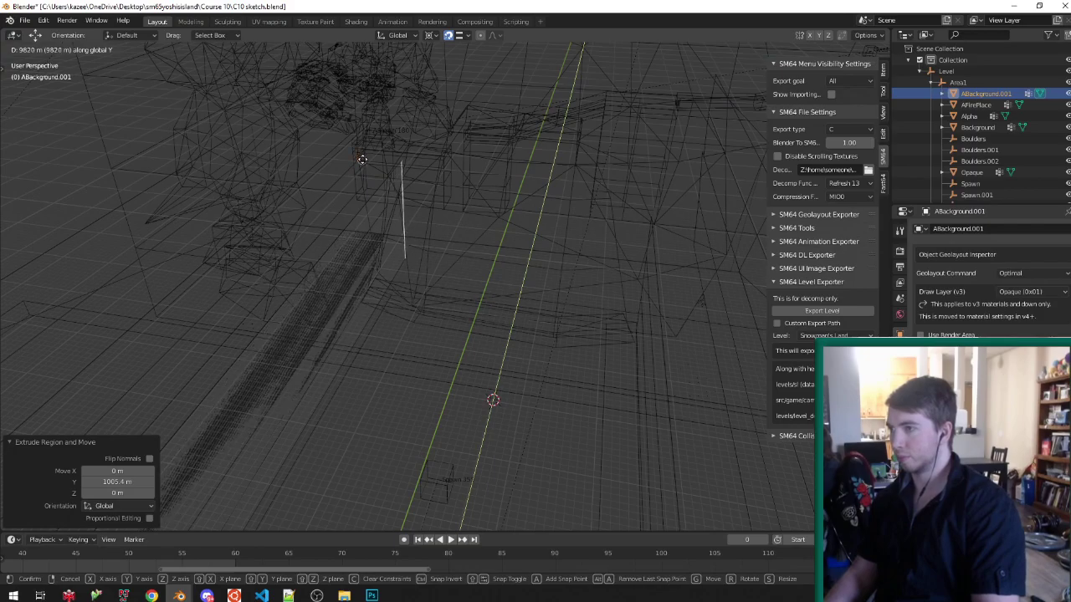
left_click(353, 172)
Restore the textured display and pull the wall's end edge back about 2144 m along Y, in front of the waterfall.
mouse_move(354, 176)
middle_mouse_down()
mouse_move(397, 188)
mouse_move(393, 217)
middle_mouse_up()
key("shift+z")
key("shift+z")
middle_click_drag(512, 239, 607, 318)
key("shift+z")
mouse_move(540, 316)
middle_mouse_down()
mouse_move(468, 322)
mouse_move(523, 305)
middle_mouse_up()
key("g")
key("y")
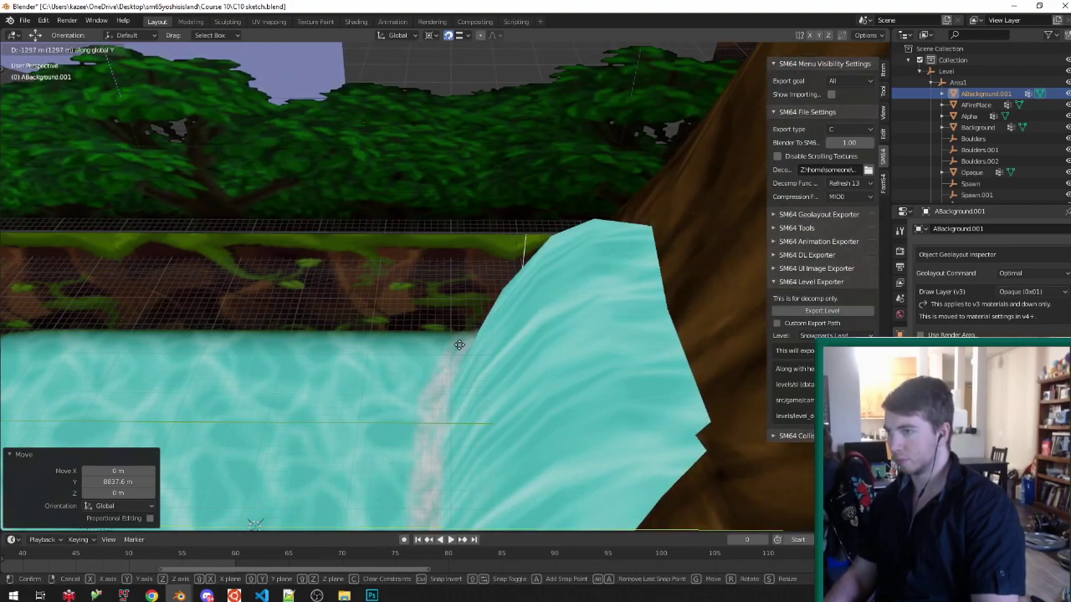
left_click(453, 354)
Extrude the wall's end edge along X across the channel to the opposite river wall.
middle_click_drag(454, 354, 493, 290)
key("e")
key("x")
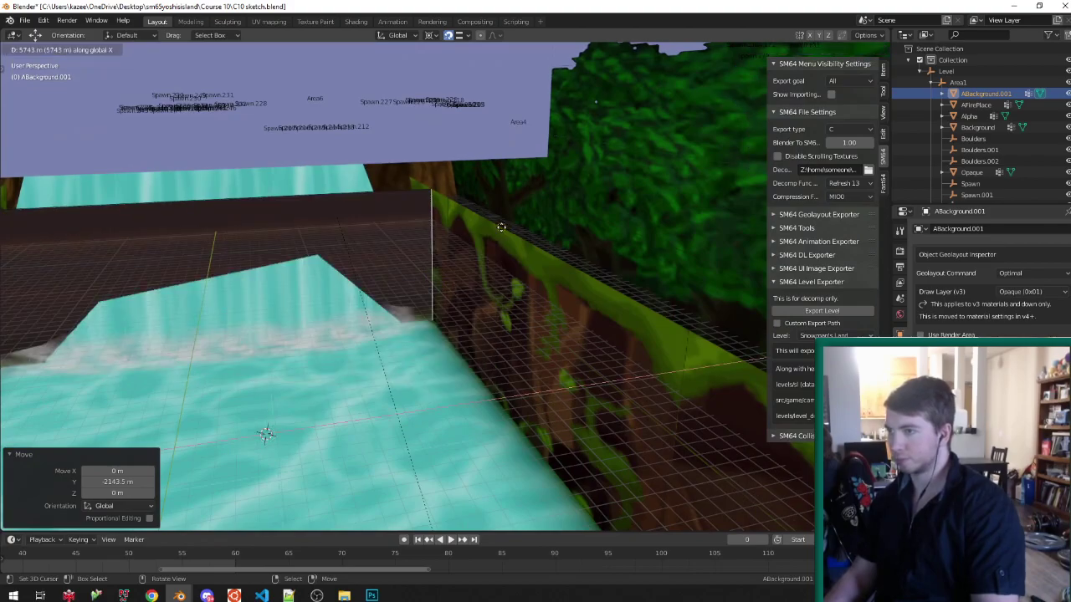
left_click(499, 227)
Extrude the horizontal edge across the channel entrance about 7774 m along Y toward the waterfall, and save the file.
scroll(415, 243, "down", 5)
mouse_move(492, 318)
middle_mouse_down()
mouse_move(352, 341)
mouse_move(207, 152)
mouse_move(222, 284)
mouse_move(209, 376)
mouse_move(253, 357)
mouse_move(324, 396)
middle_mouse_up()
key("z")
key("z")
key("a")
right_click(282, 375)
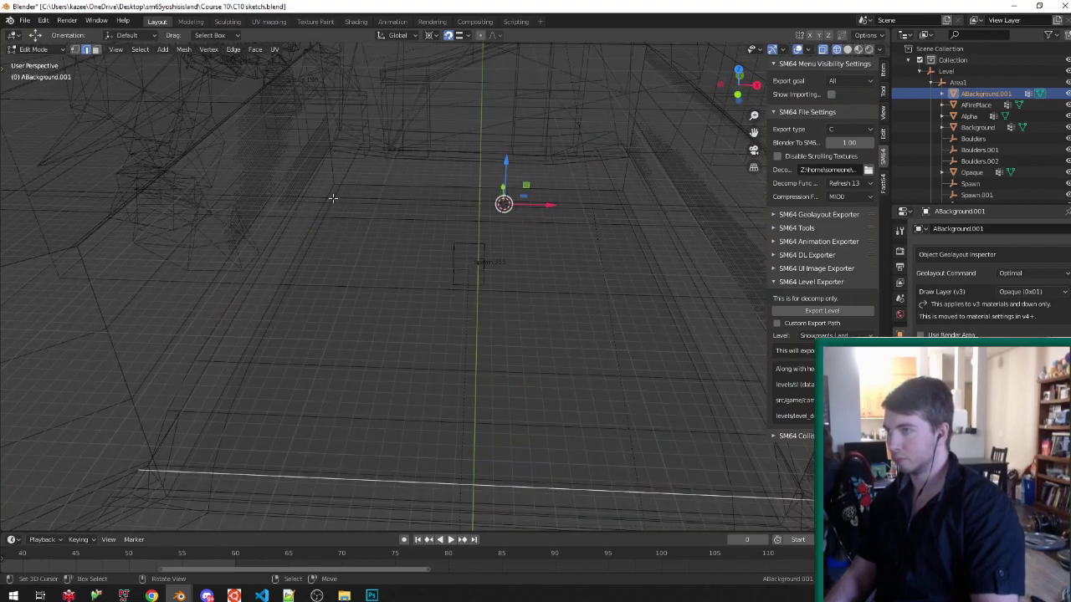
left_click(358, 192)
mouse_move(375, 184)
middle_mouse_down()
mouse_move(411, 354)
mouse_move(382, 354)
mouse_move(370, 318)
mouse_move(337, 335)
mouse_move(412, 313)
mouse_move(318, 299)
middle_mouse_up()
key("shift+z")
key("ctrl+s")
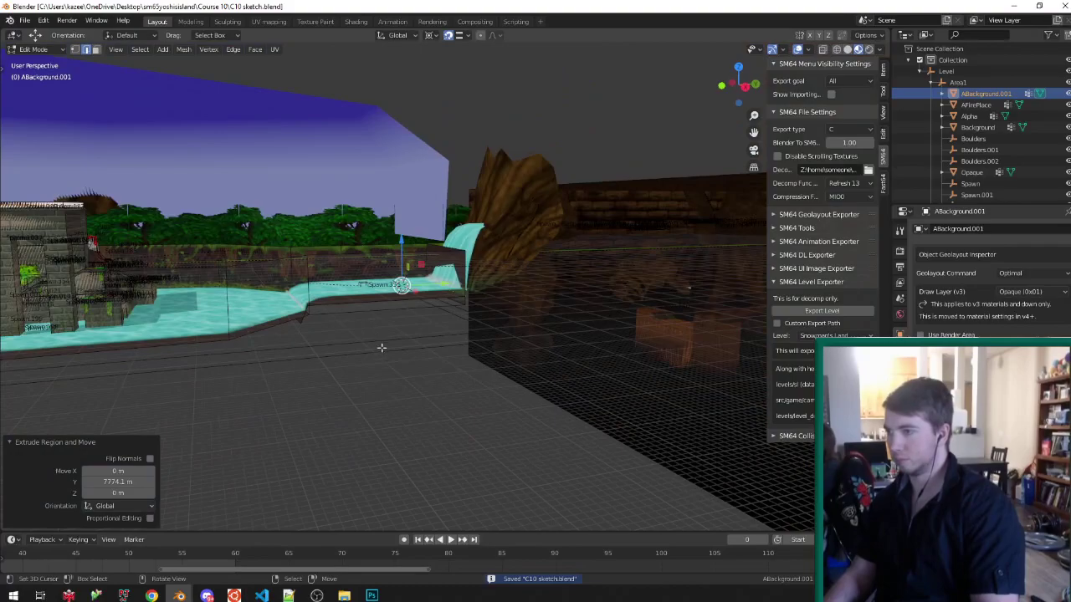
Leave mesh editing and duplicate the water box Spawn.001, raising the copy about 1995 m along Z.
key("Tab")
left_click(384, 337)
mouse_move(385, 336)
middle_mouse_down()
mouse_move(341, 296)
mouse_move(354, 289)
mouse_move(386, 329)
middle_mouse_up()
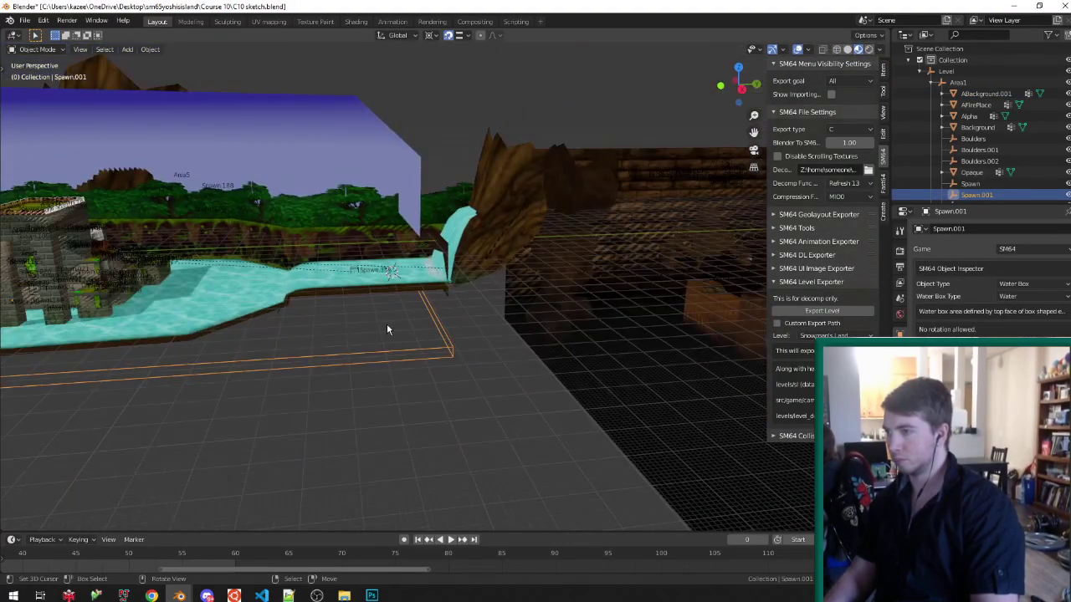
key("shift+d")
key("z")
left_click(346, 290)
Shrink the copied water box along Y and move it about 5318 m along Y over the upper river channel.
key("s")
key("y")
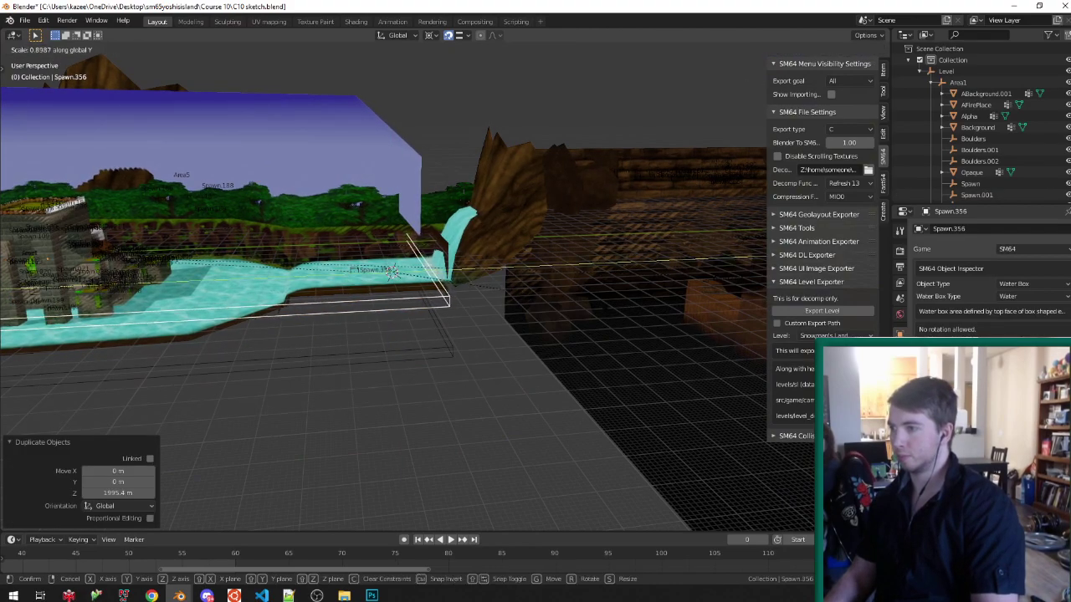
left_click(448, 309)
key("g")
key("y")
left_click(410, 254)
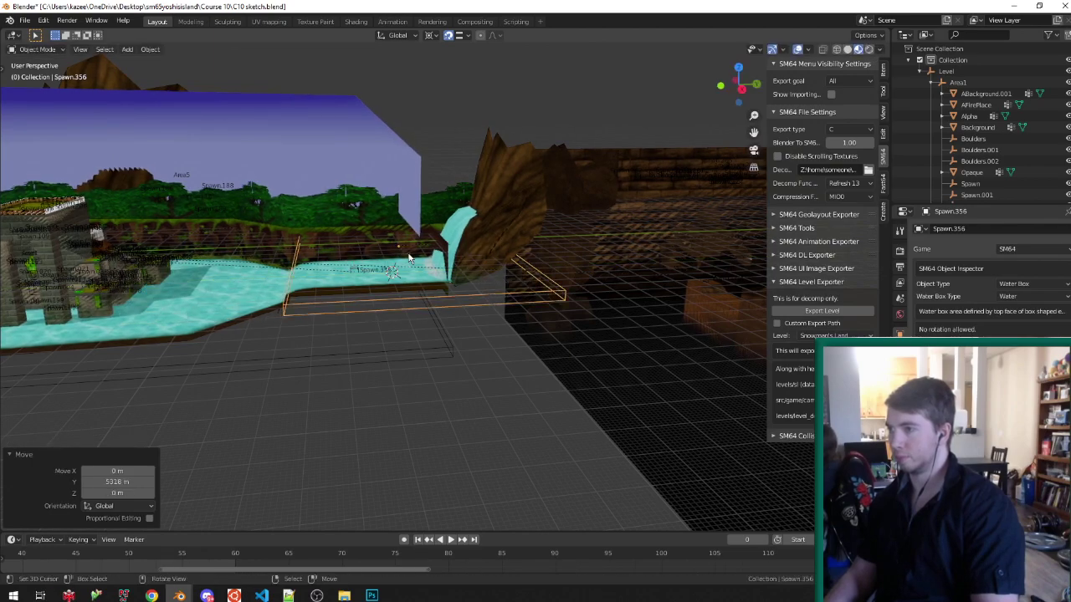
Lower the copied water box about 1595 m along Z to the upper river's level, using a side orthographic view.
key("KP_1")
key("KP_5")
key("KP_3")
key("KP_6")
key("KP_6")
key("KP_6")
key("KP_6")
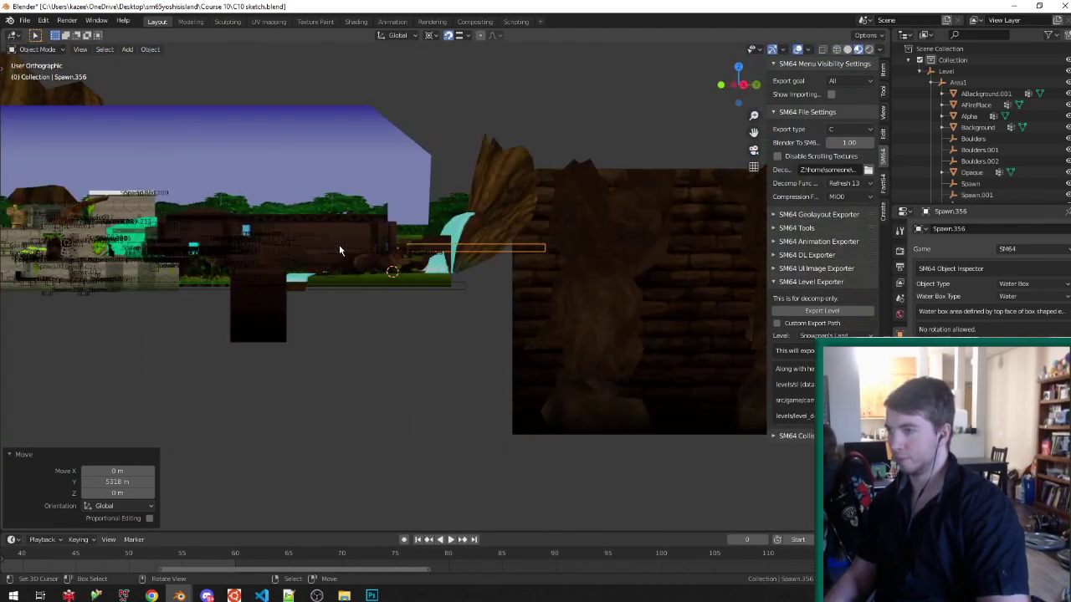
scroll(338, 245, "up", 3)
middle_click_drag(303, 237, 345, 274, "shift")
scroll(345, 273, "up", 3)
scroll(344, 278, "up", 1)
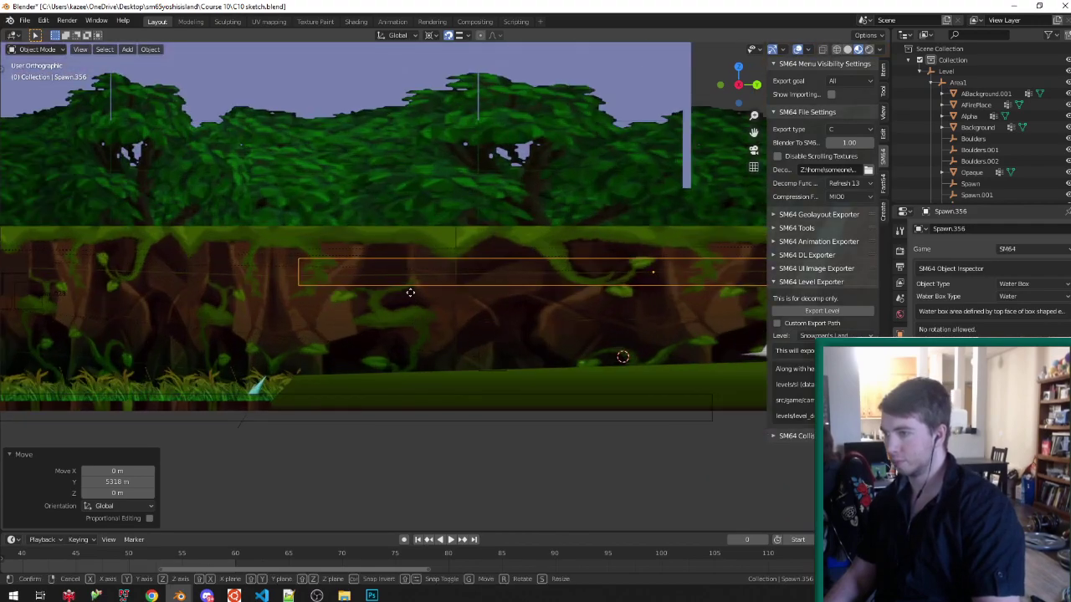
key("g")
key("z")
left_click(425, 388)
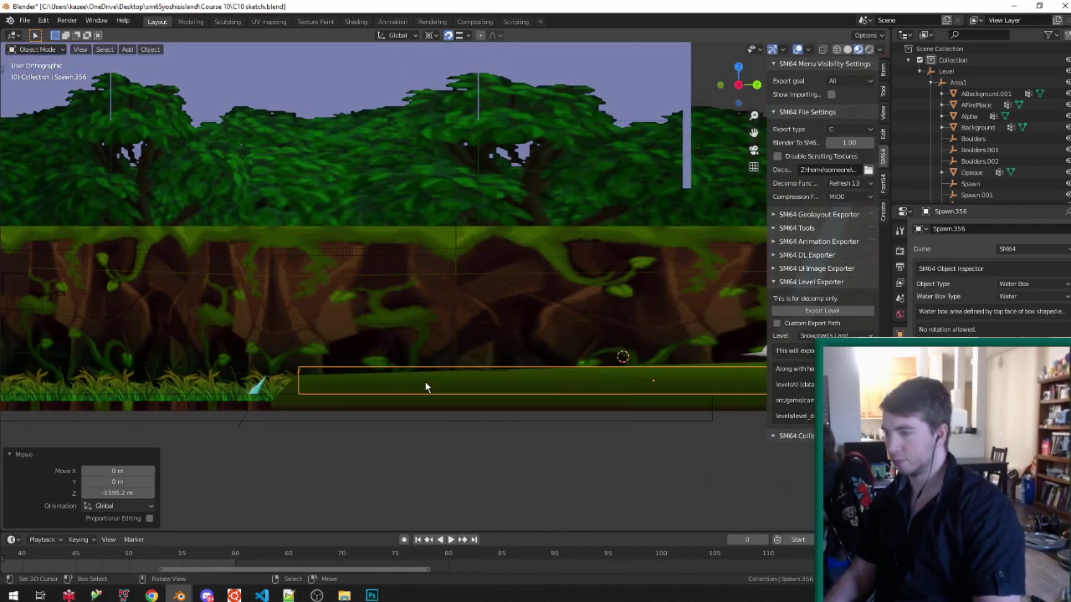
Return to perspective and move the copied water box about 336 m along negative Y to the river's step.
key("KP_5")
middle_click_drag(416, 353, 332, 297)
key("y")
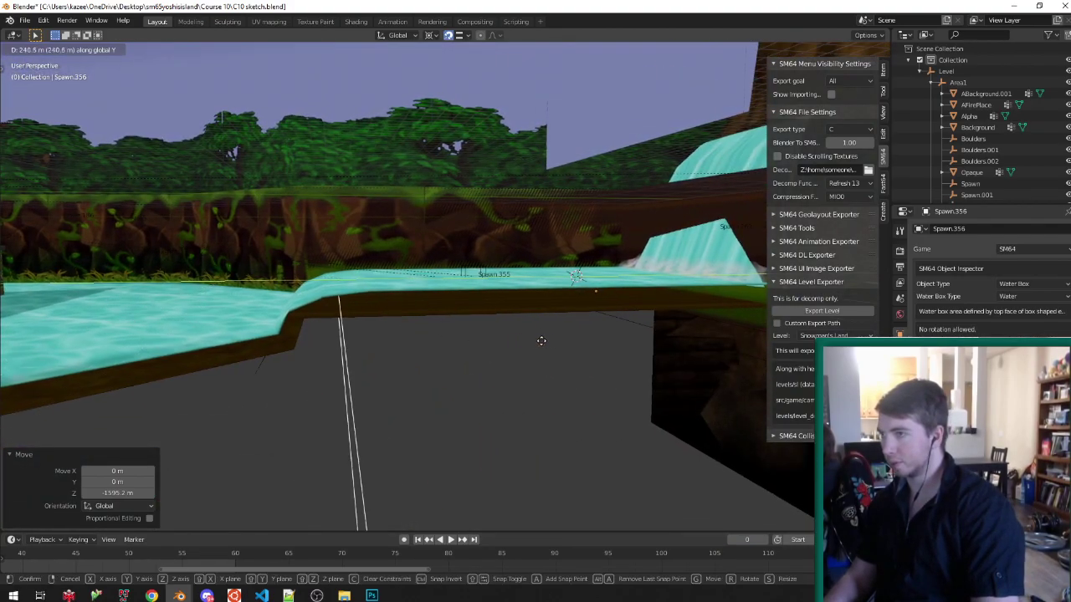
left_click(510, 347)
middle_click_drag(510, 347, 424, 324)
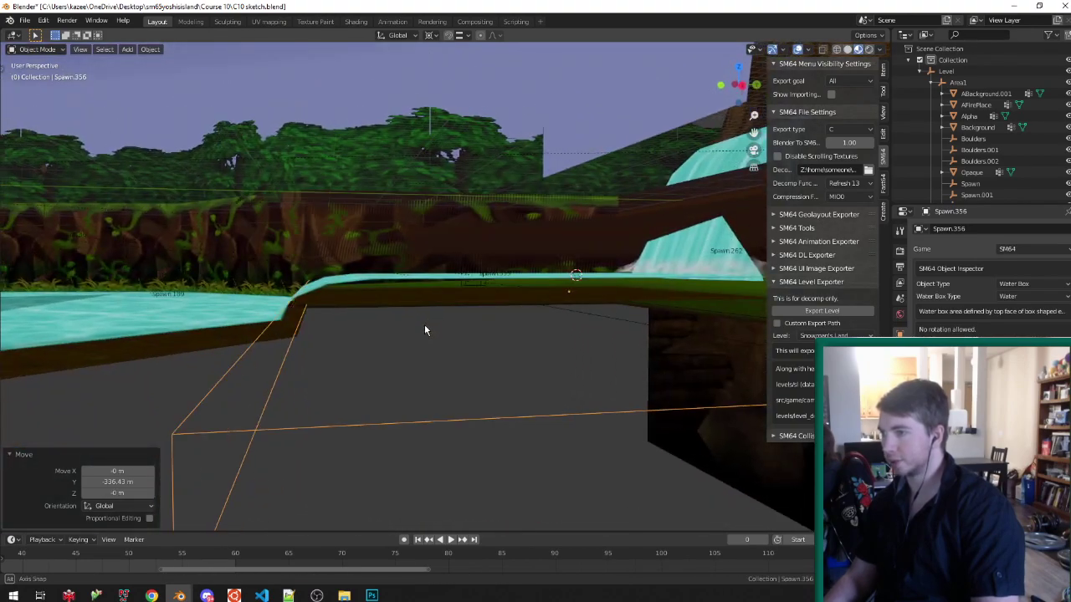
scroll(298, 291, "down", 4)
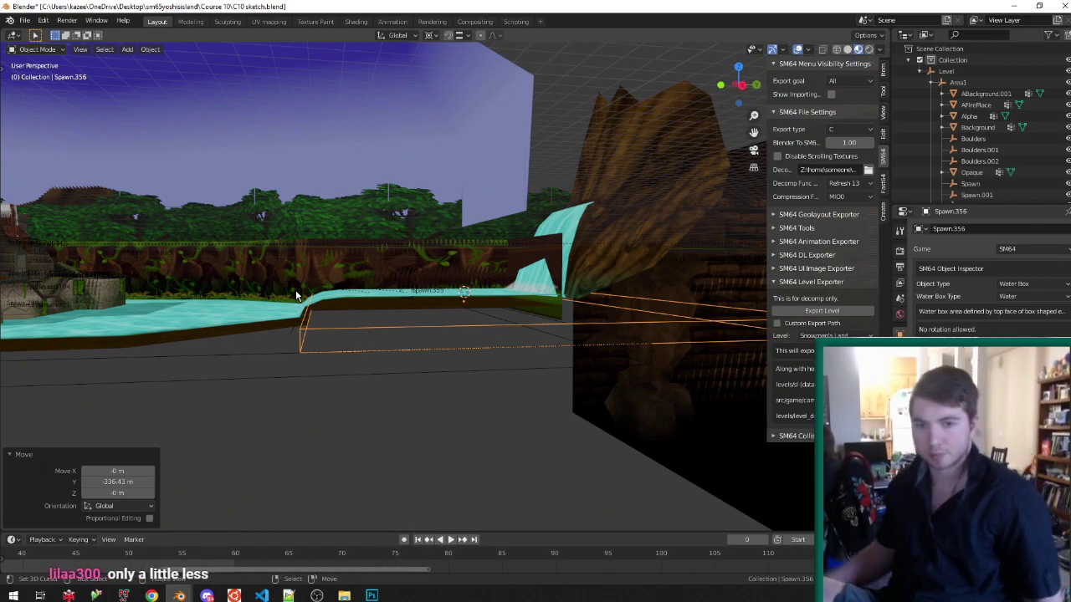
Examine the waterfall and the extended end of the river channel, and save C10 sketch.blend.
middle_click_drag(294, 280, 313, 339)
middle_click_drag(589, 251, 434, 260, "shift")
scroll(434, 260, "up", 3)
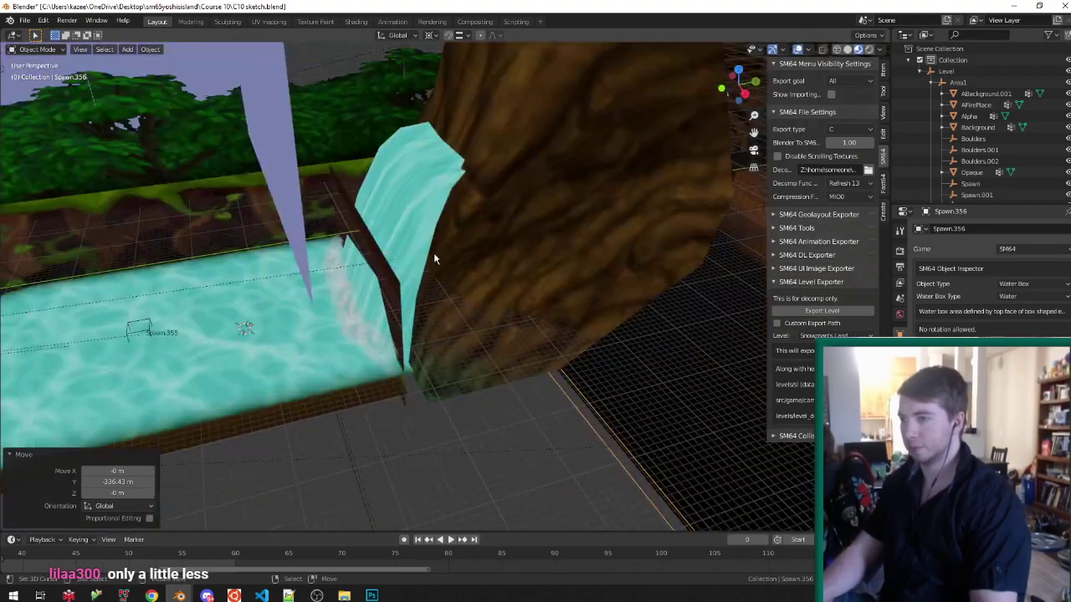
left_click(427, 198)
middle_click_drag(426, 197, 503, 258)
left_click(552, 482)
mouse_move(552, 482)
middle_mouse_down()
mouse_move(514, 466)
mouse_move(509, 432)
mouse_move(242, 296)
mouse_move(332, 403)
mouse_move(327, 306)
mouse_move(293, 266)
mouse_move(249, 294)
mouse_move(263, 256)
middle_mouse_up()
key("ctrl+s")
Open ABackground.001 for editing in face mode and lower the upper channel's bed face about 227 m along Z.
right_click(246, 289)
key("Tab")
key("ctrl+Tab")
left_click(274, 295)
right_click(278, 293)
middle_click_drag(299, 314, 264, 293)
key("g")
key("z")
left_click(318, 307)
scroll(278, 328, "down", 3)
scroll(260, 349, "up", 2)
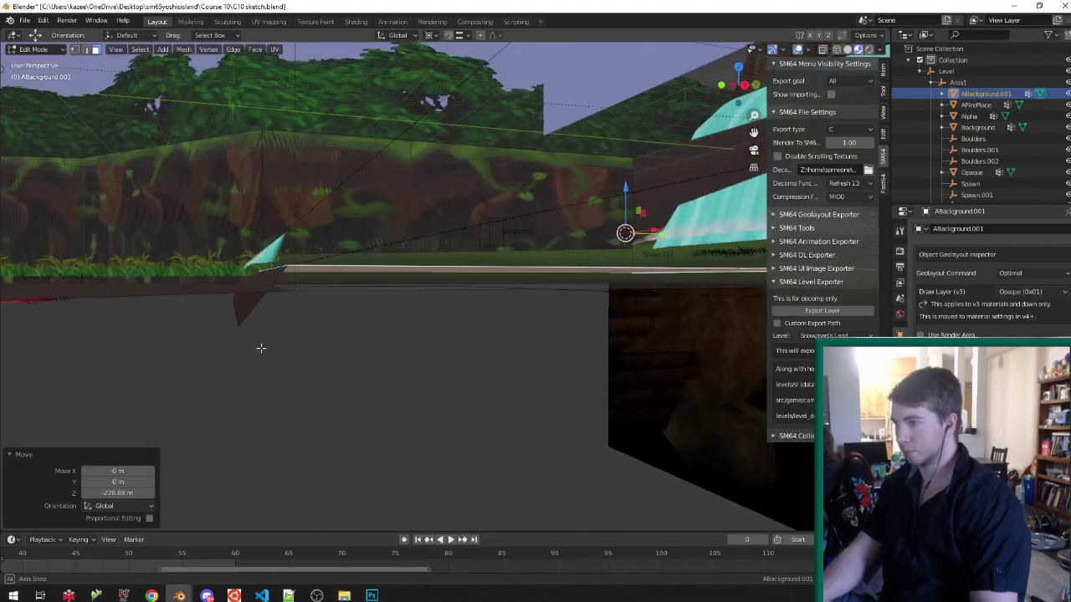
Move the slanted face below the river's step about 185 m along Y and leave mesh editing.
key("g")
key("y")
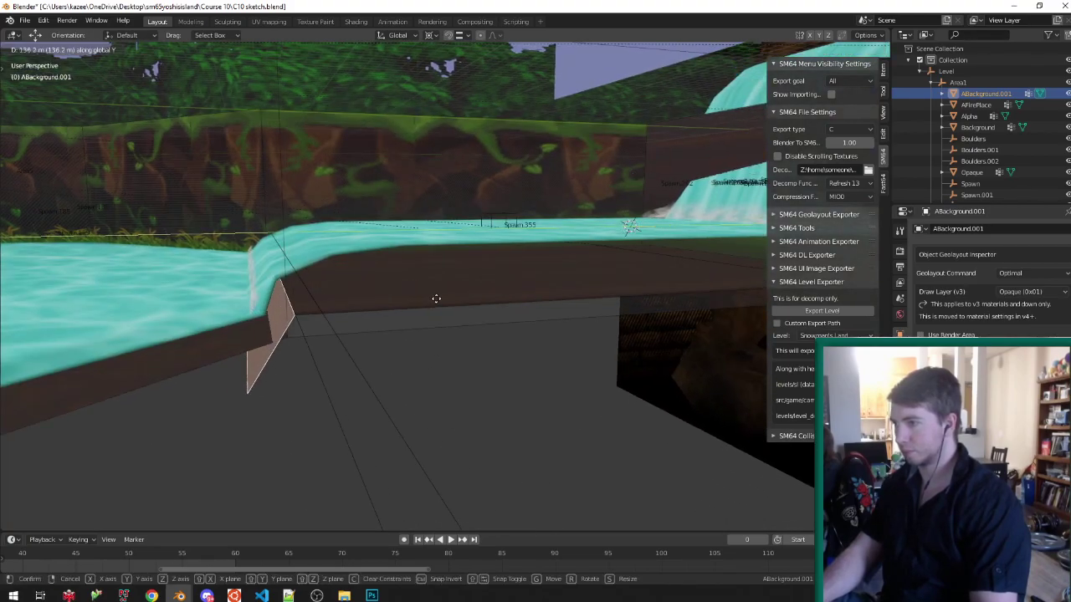
left_click(437, 298)
middle_click_drag(437, 298, 284, 303)
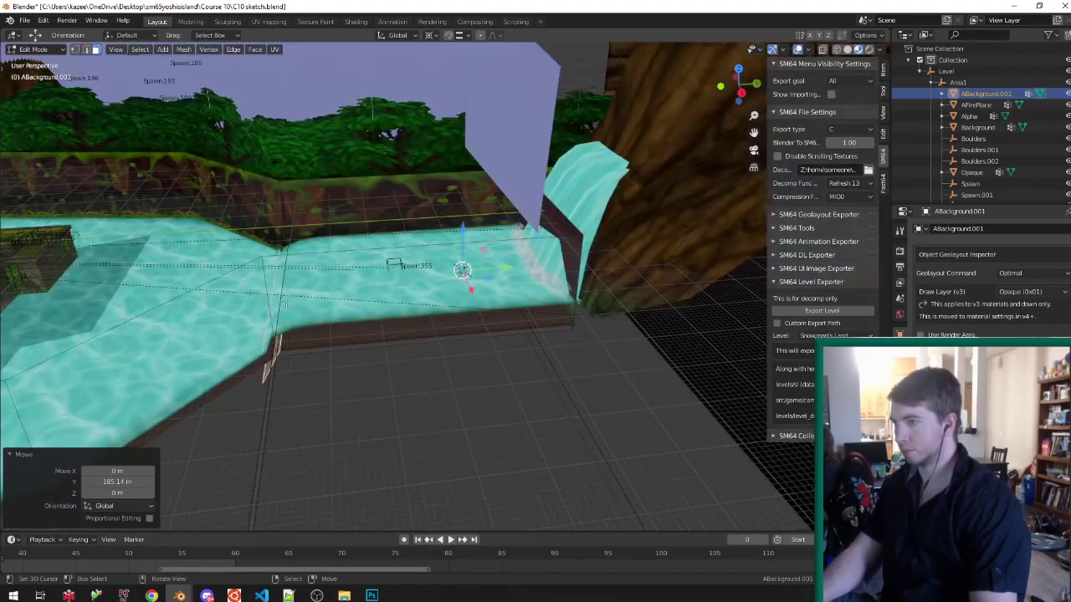
scroll(389, 260, "up", 3)
middle_click_drag(389, 259, 452, 292)
key("Tab")
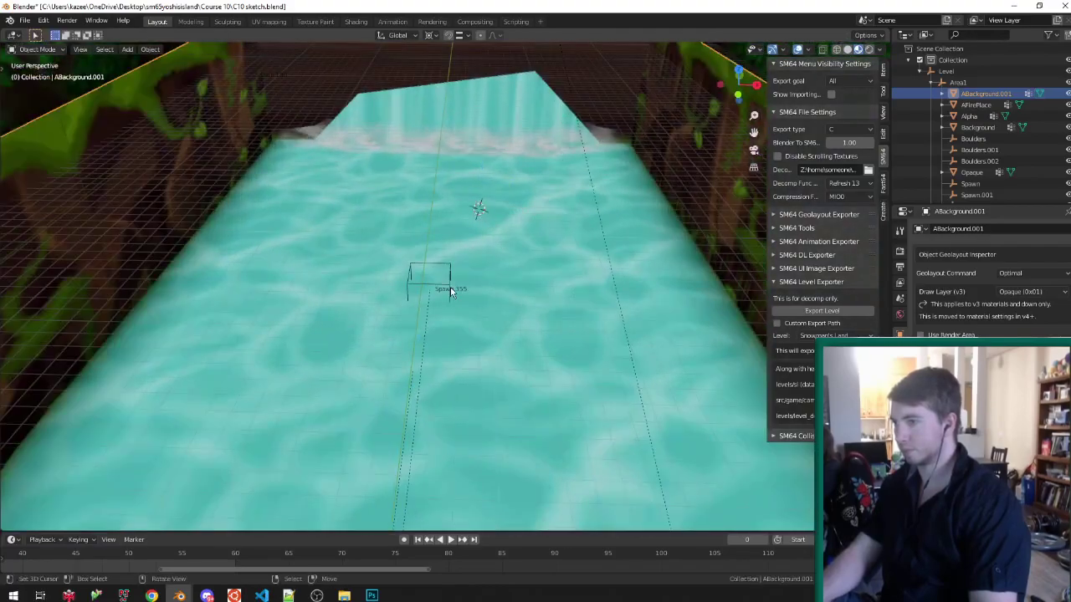
Raise Spawn.355 on the upper river by 200 m along Z and save the file.
left_click(449, 290)
key("g")
key("z")
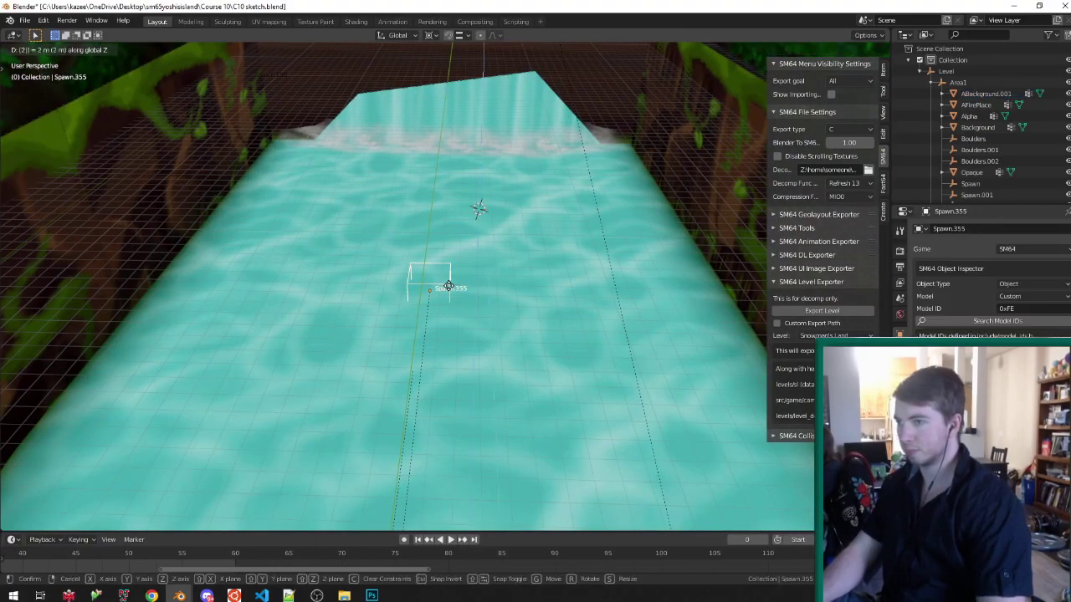
left_click(448, 286)
scroll(369, 376, "down", 6)
key("ctrl+s")
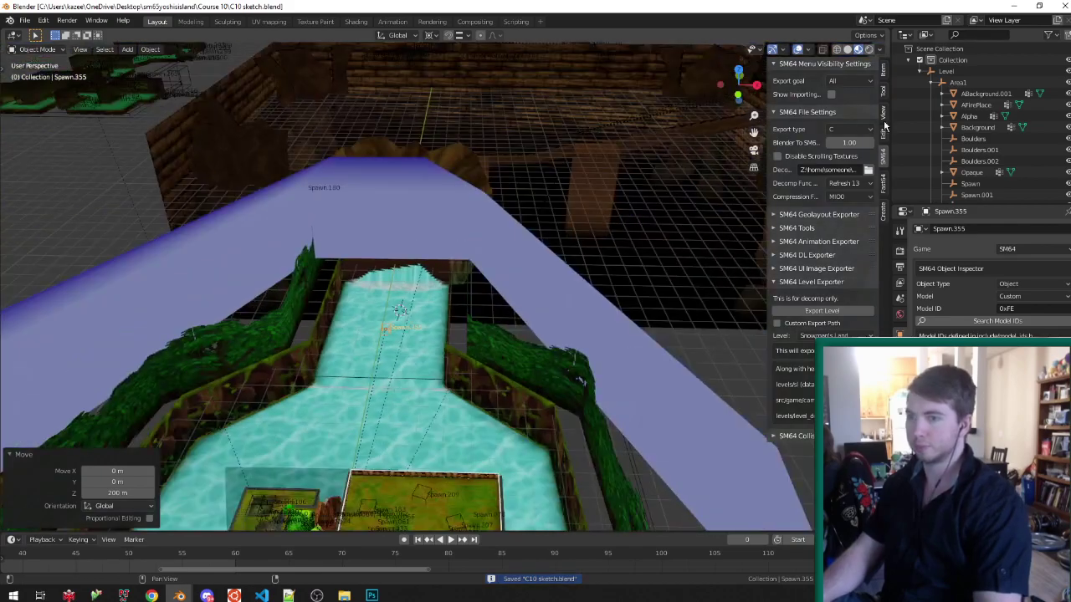
Select the Level root object and export the level for Snowman's Land.
left_click(957, 72)
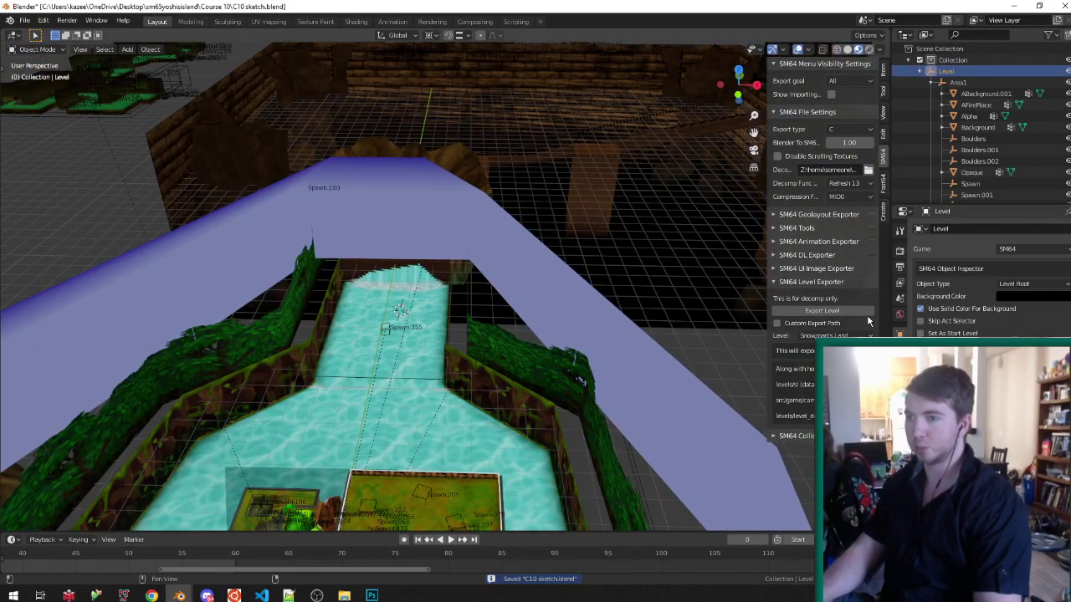
left_click_drag(0, 251, 694, 5)
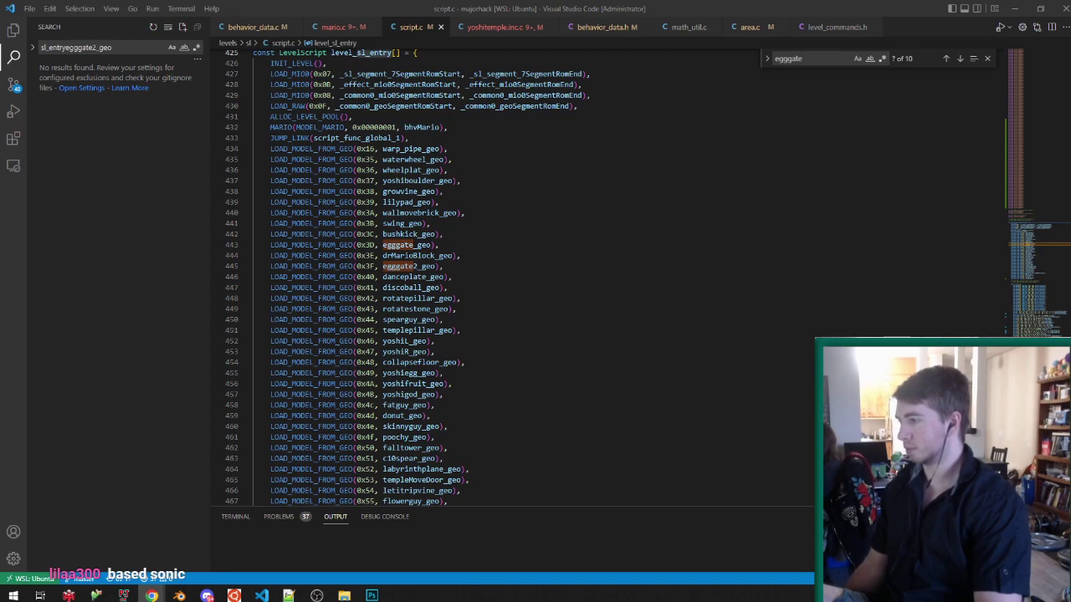
mouse_move(179, 596)
mouse_move(233, 549)
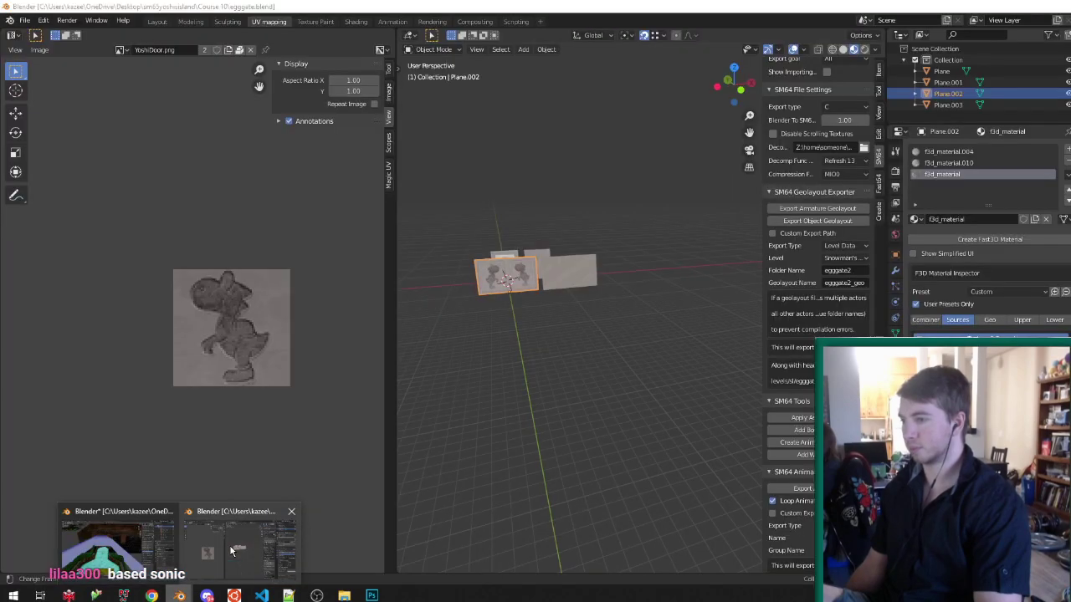
left_click(178, 552)
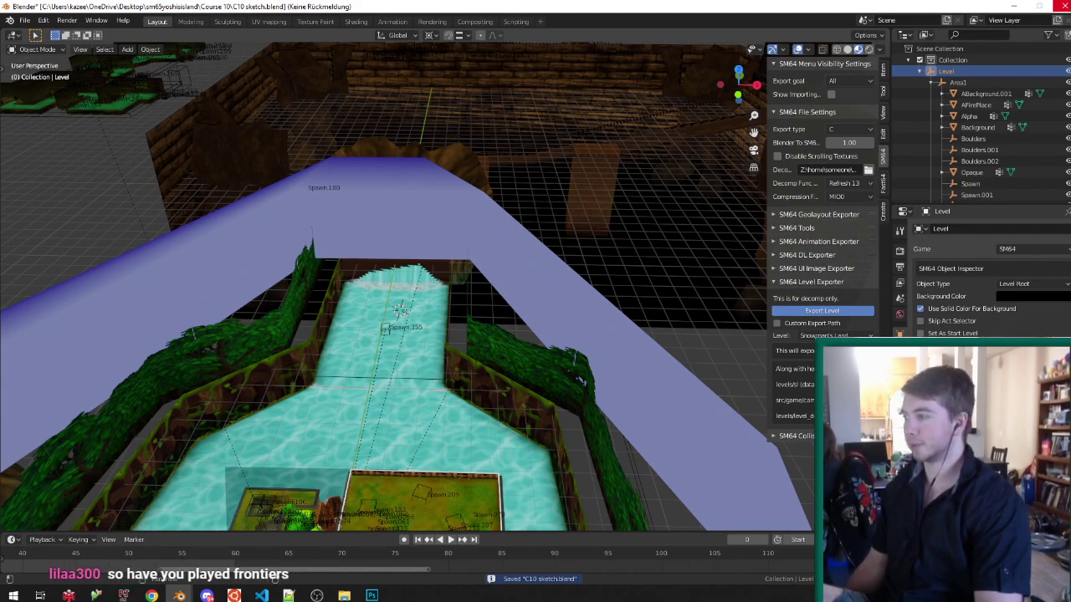
middle_click_drag(424, 215, 452, 219)
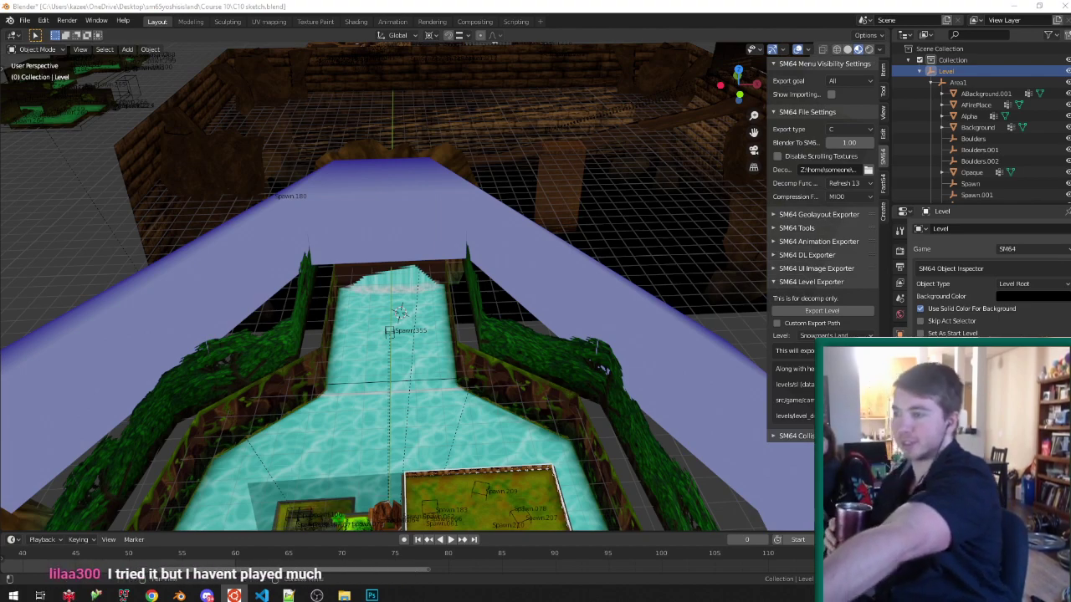
Switch to Project64 and run Mario over the temple bridge and past the swing platform to the waterwheel.
left_click(123, 595)
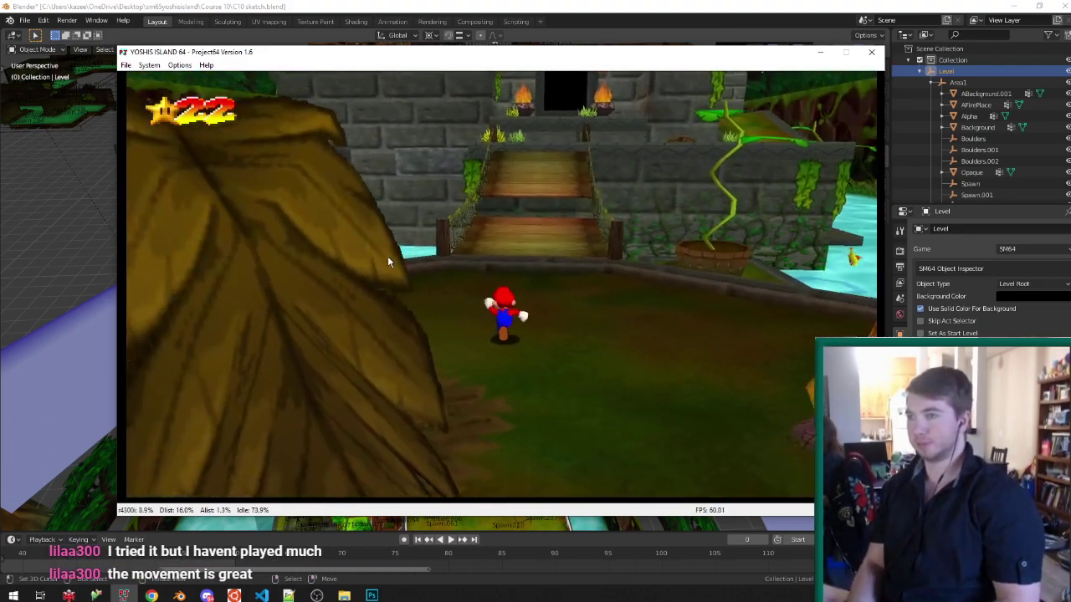
key("Up")
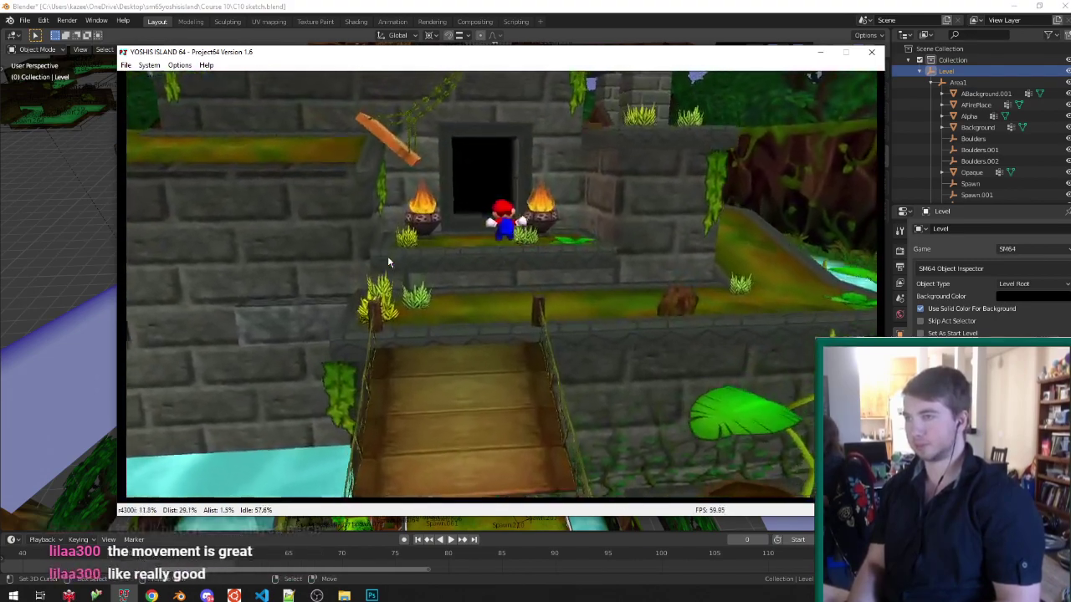
key("Up")
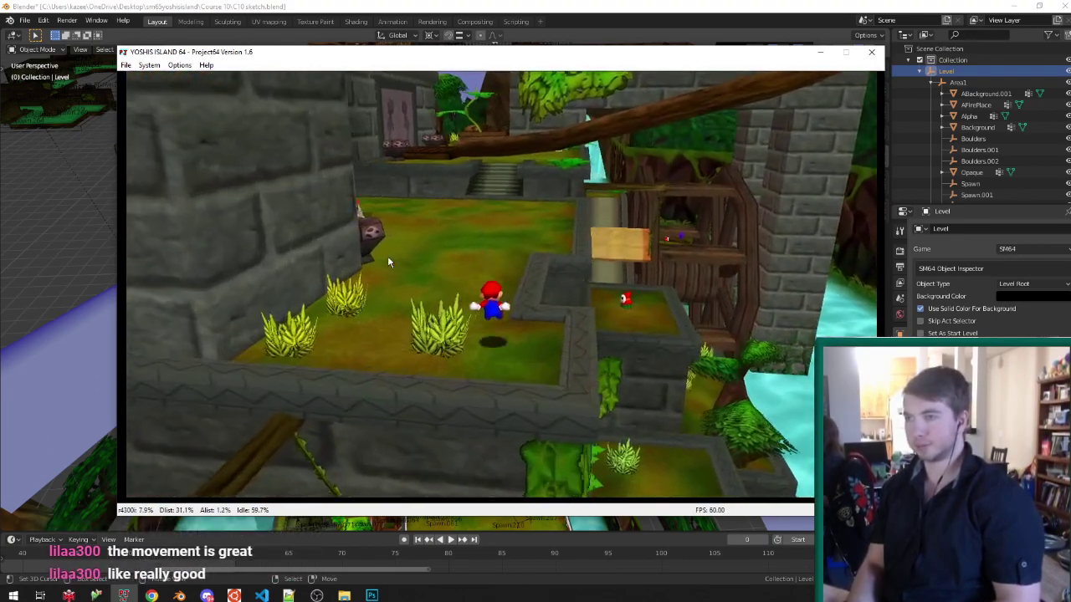
key("Up")
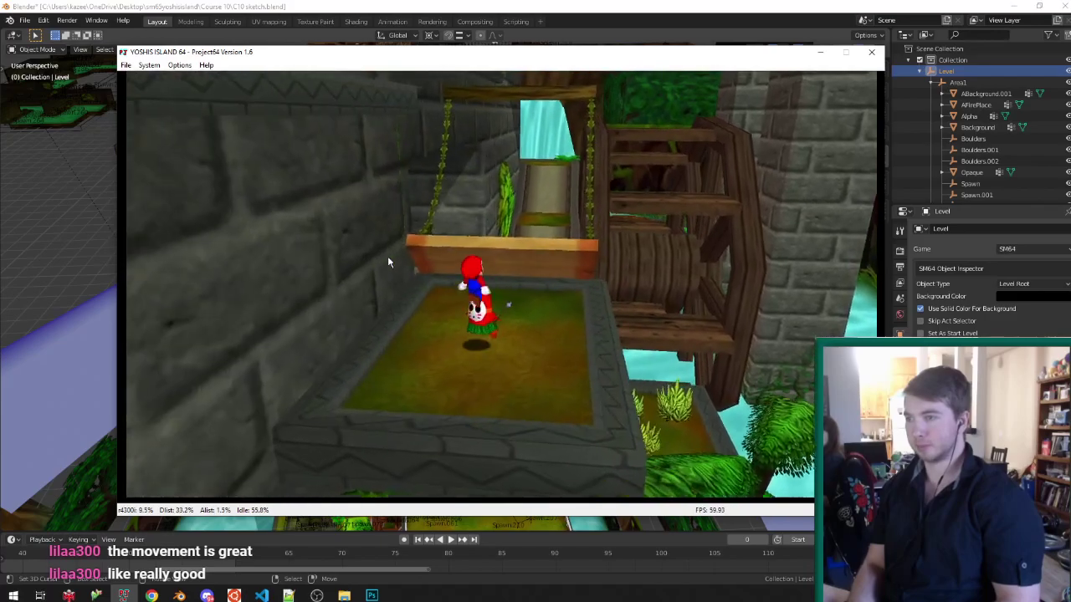
key("Up")
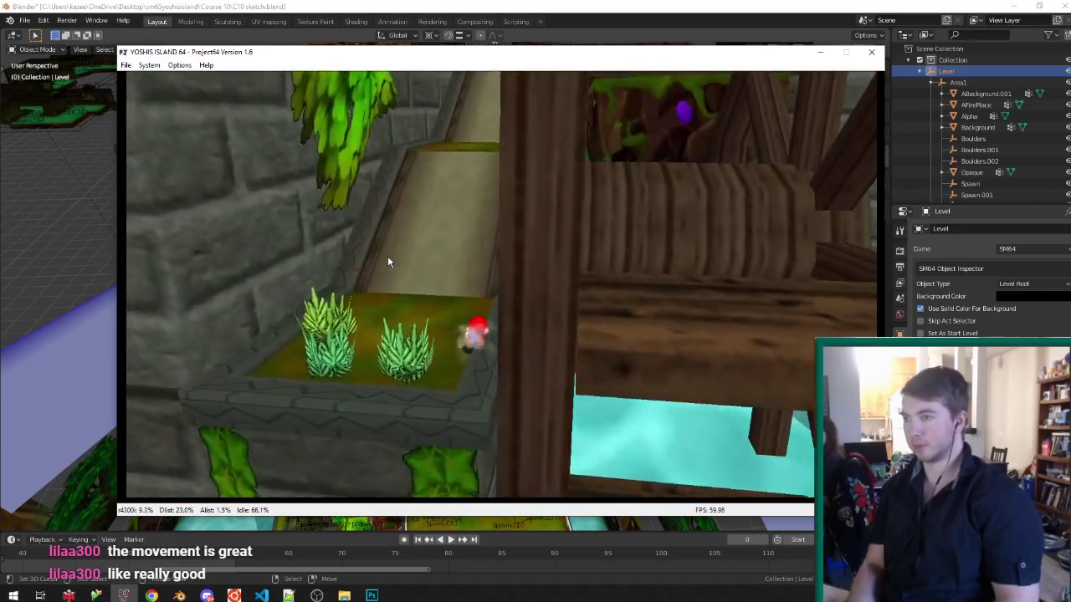
key("x")
key("x")
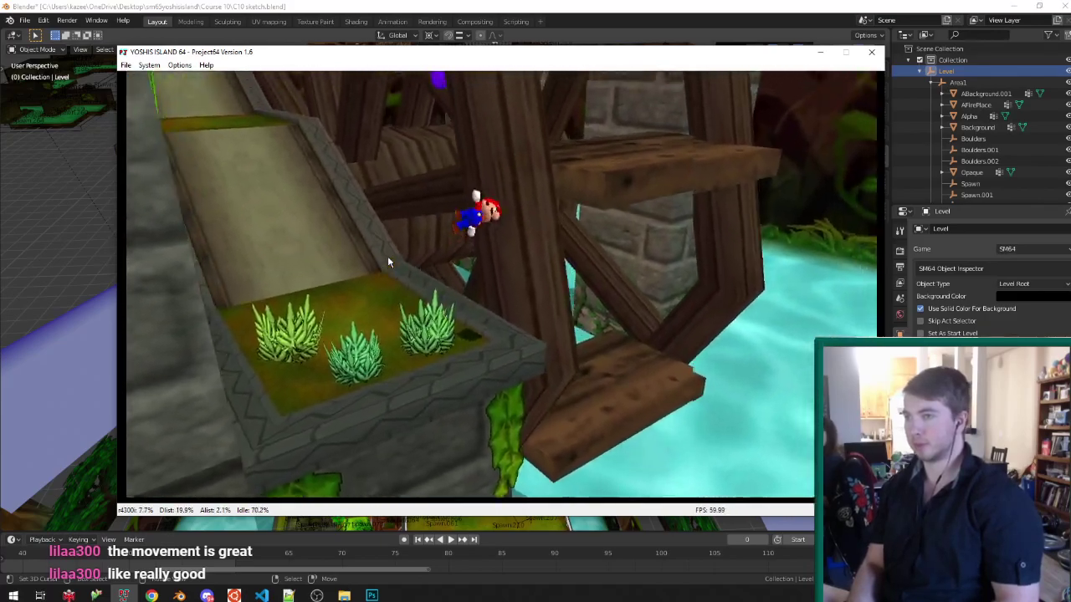
Playtest the waterwheel by riding its planks across to the grassy ledge beside the river.
key("Up")
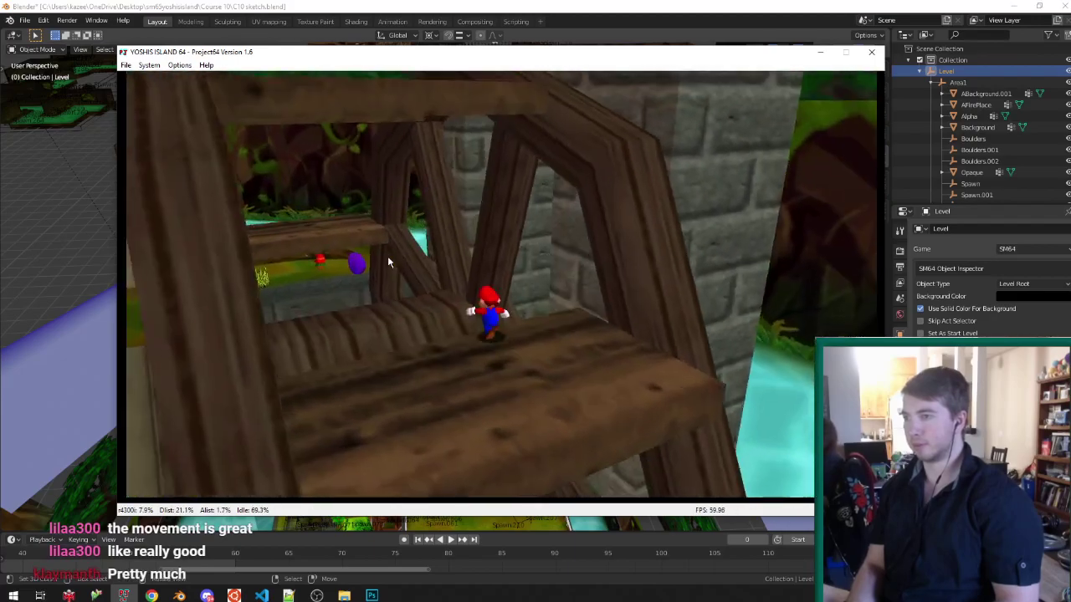
key("Up")
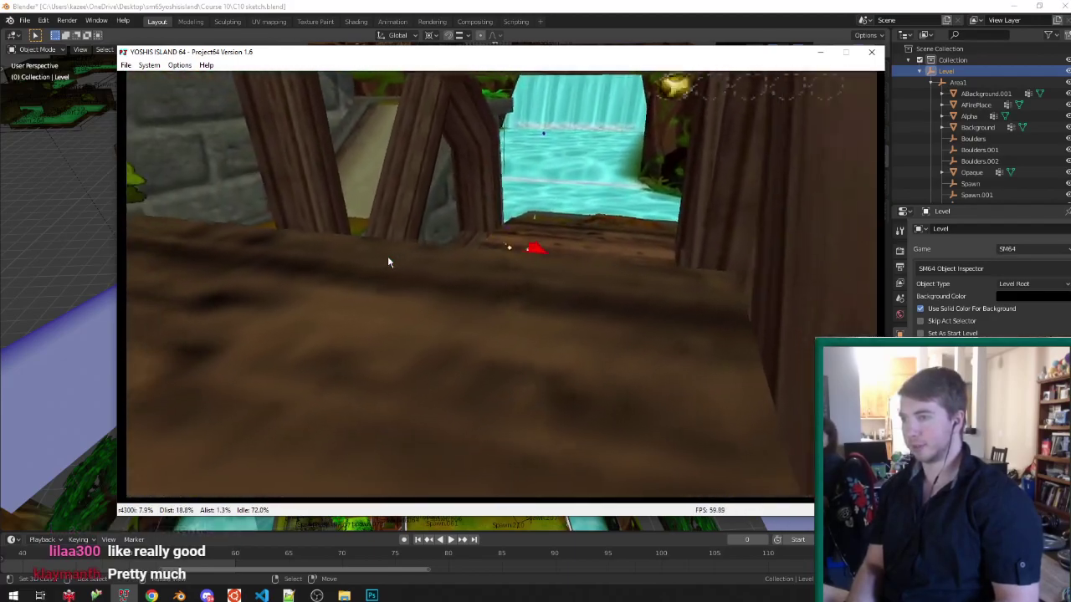
key("Up")
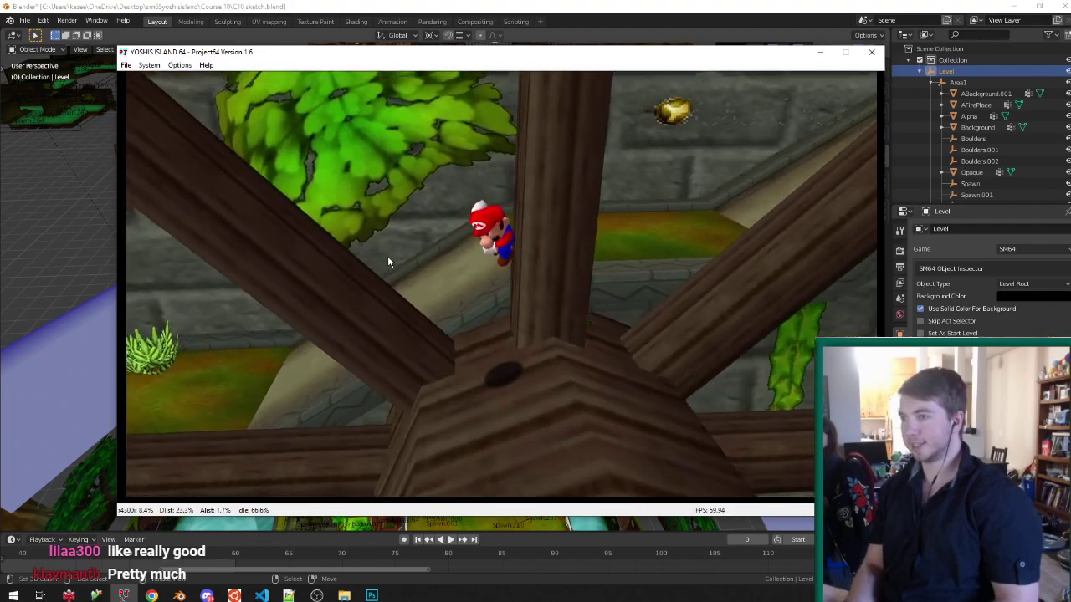
key("Up")
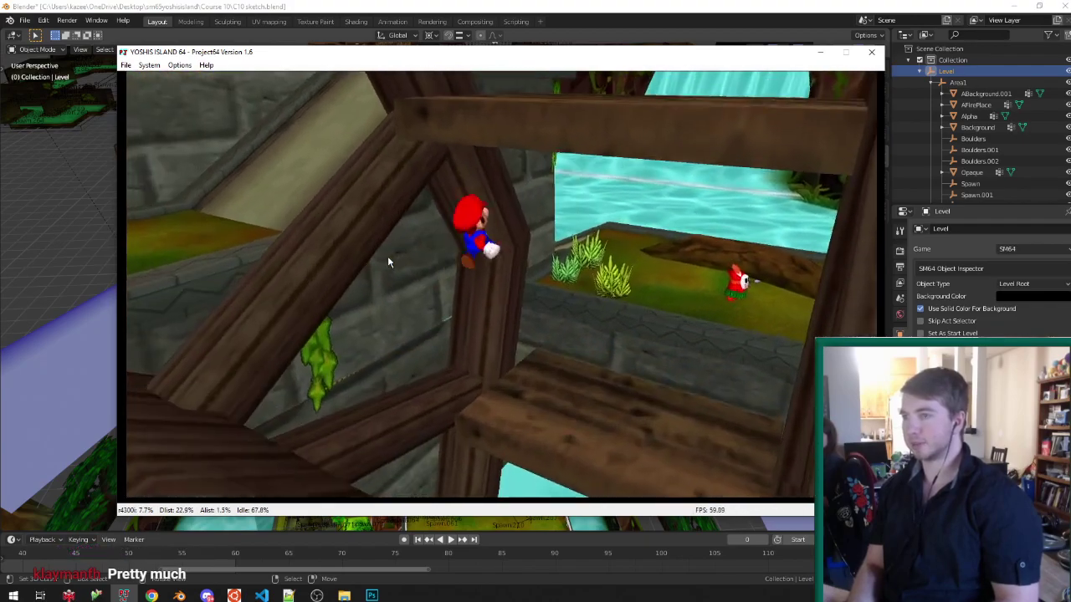
key("Up")
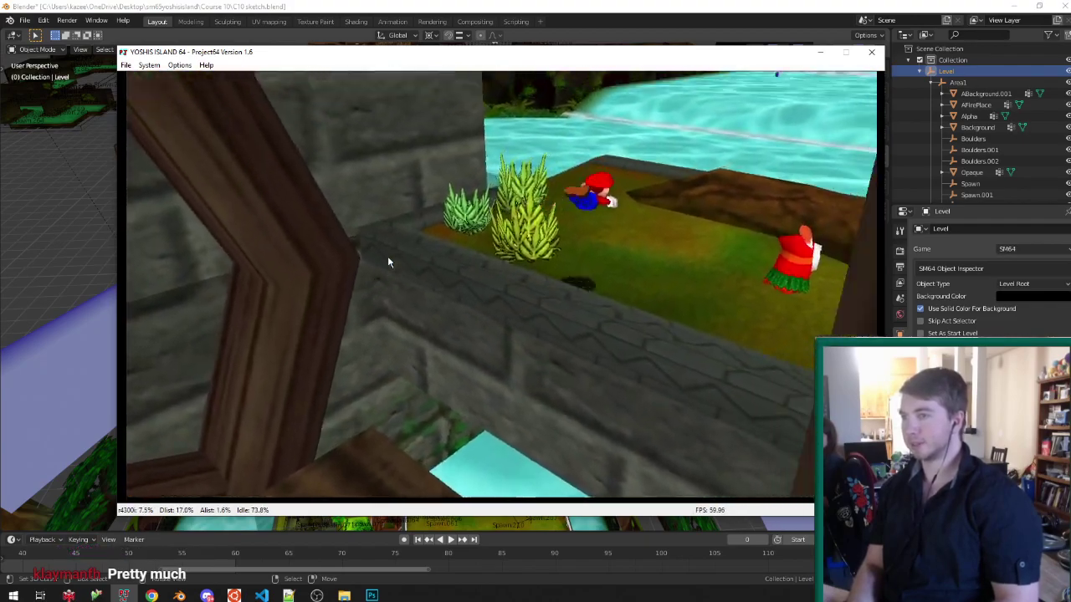
key("Up")
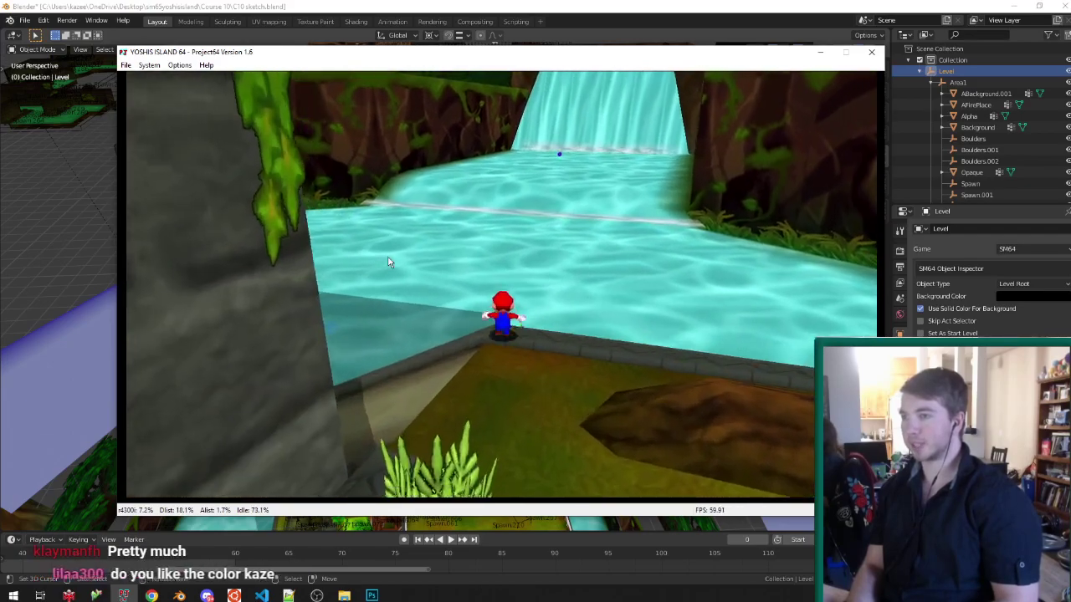
Playtest the river up to the waterfall, checking the water and floor collision around the river's step.
key("Up")
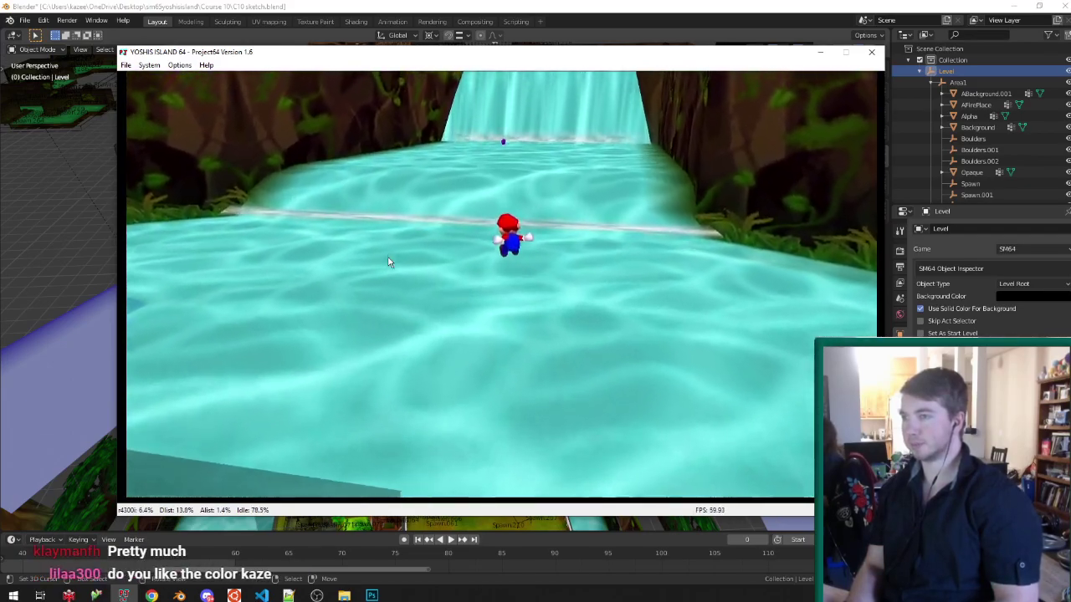
key("Up")
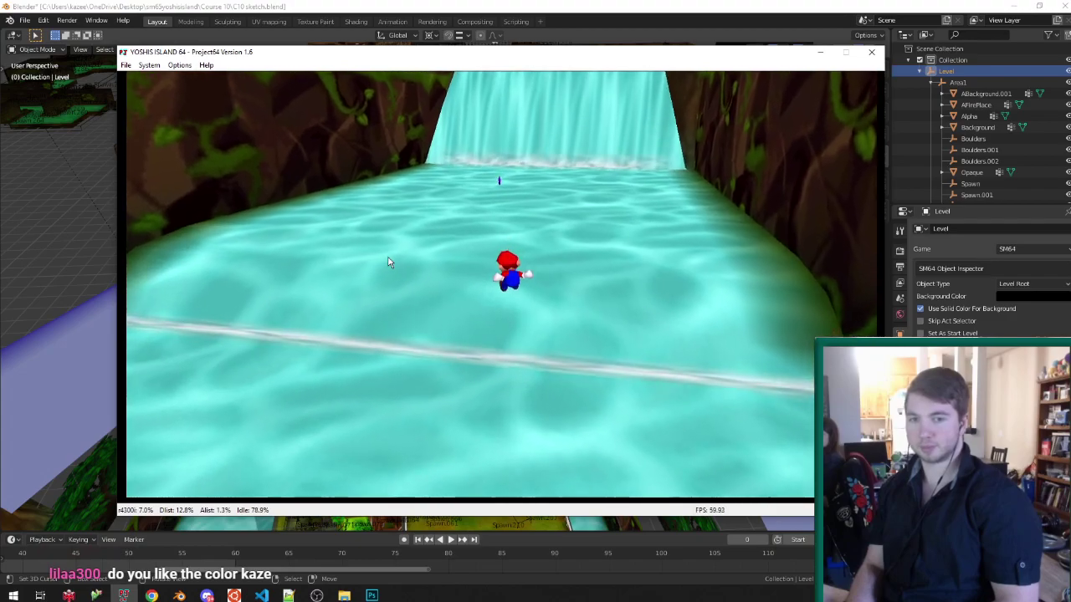
key("Up")
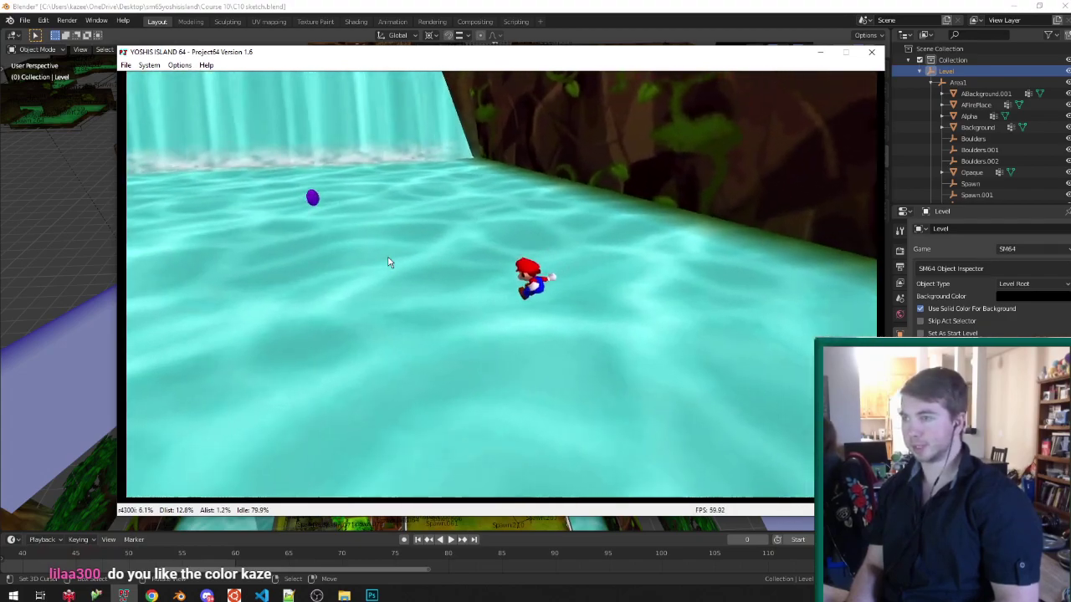
key("Up")
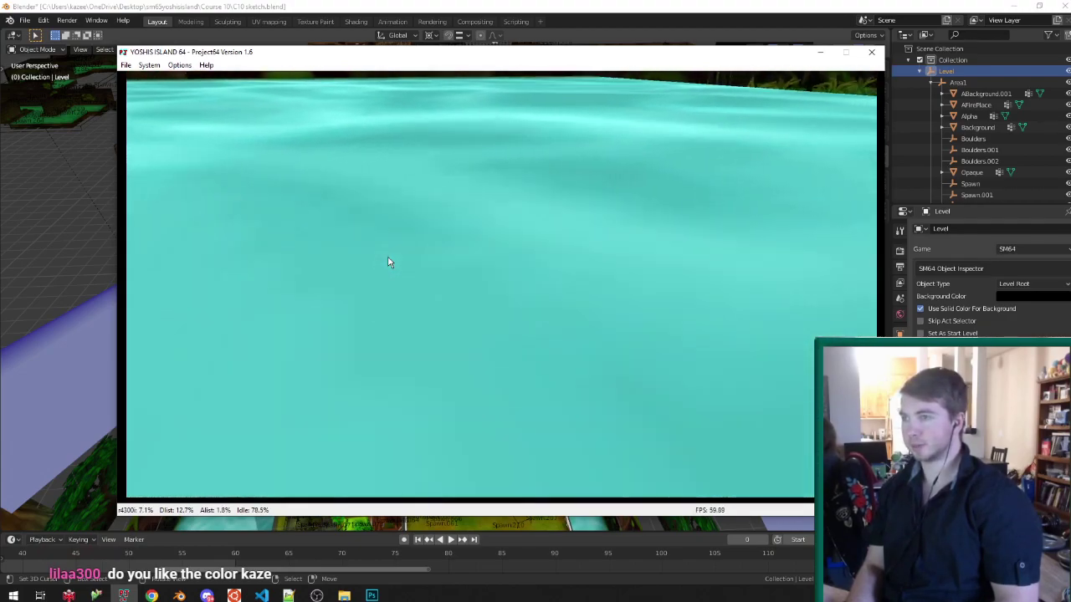
key("Up")
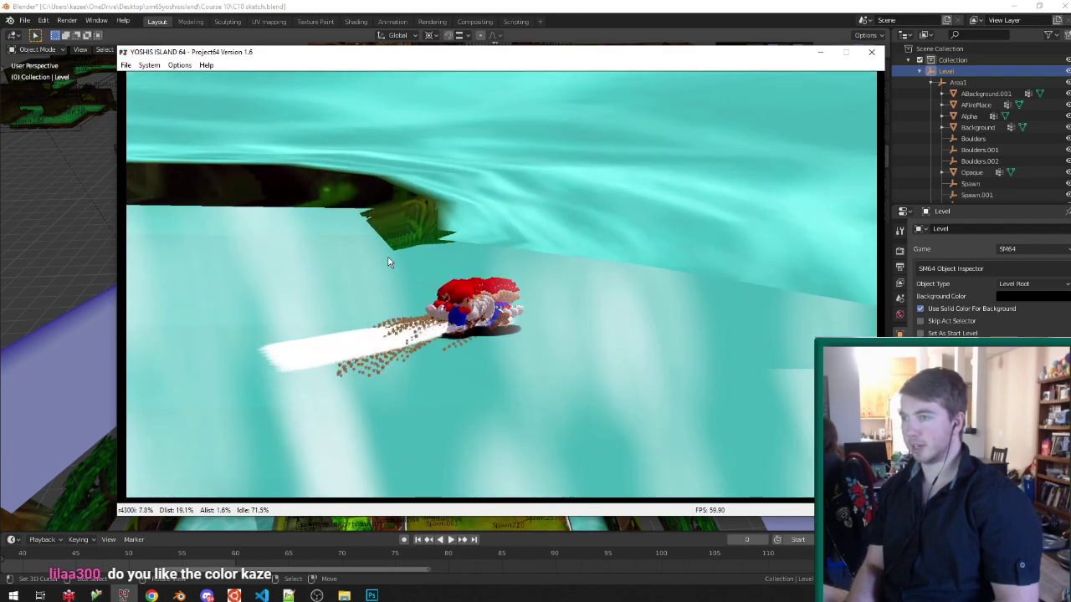
key("Up")
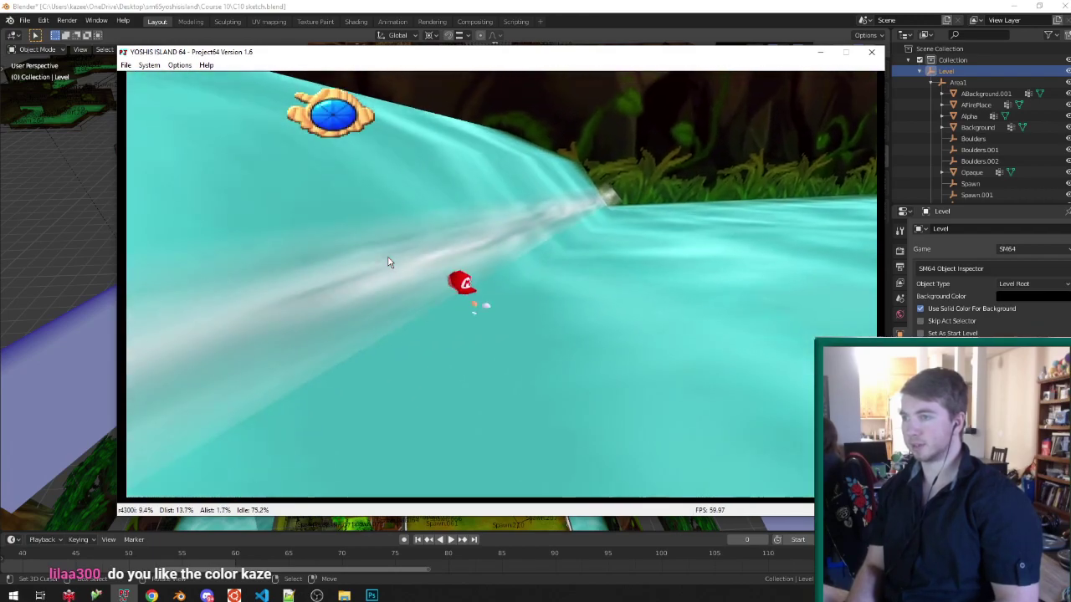
key("Left")
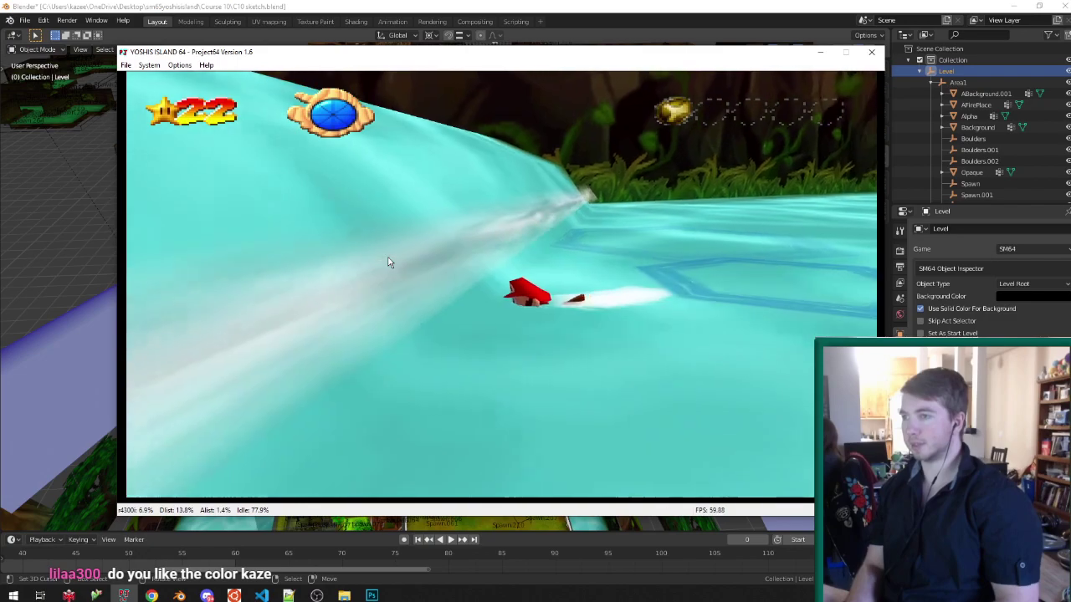
key("Up")
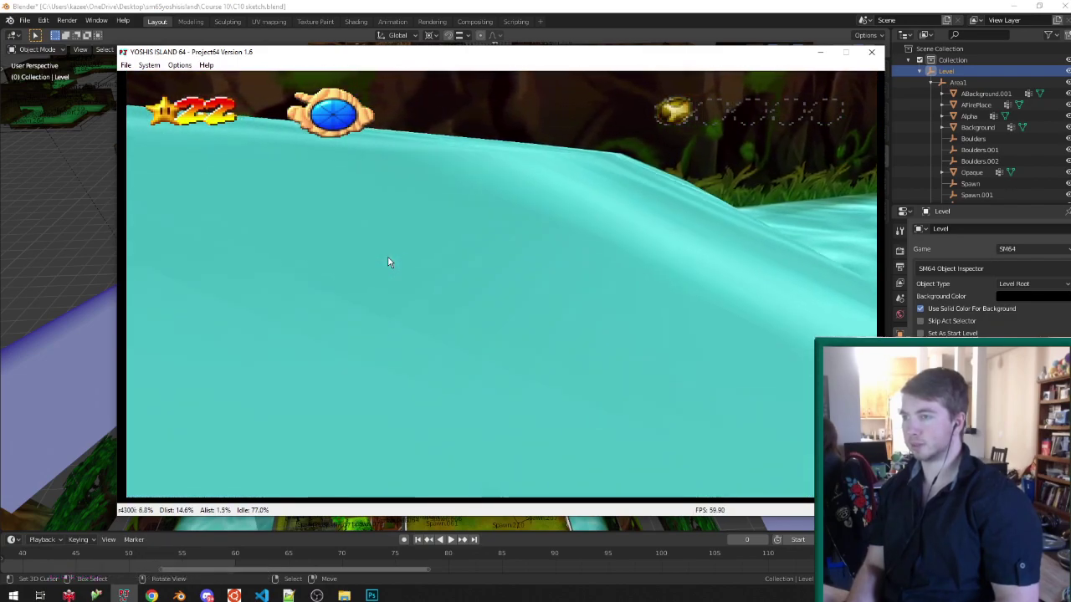
key("Up")
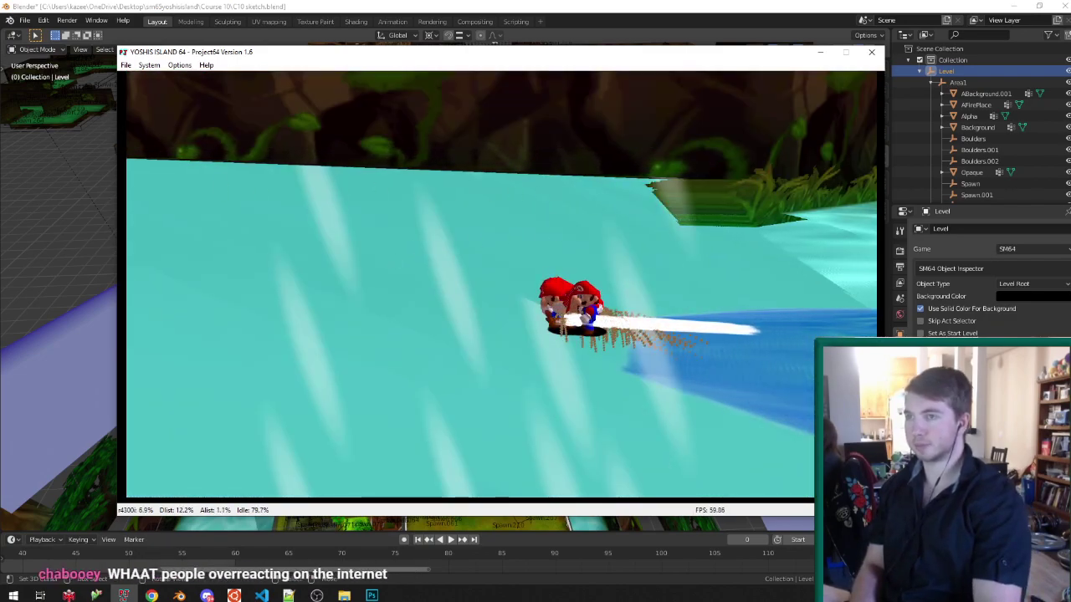
Return to Blender and select the large water box Spawn.001 beneath the river.
left_click(822, 53)
scroll(540, 292, "down", 4)
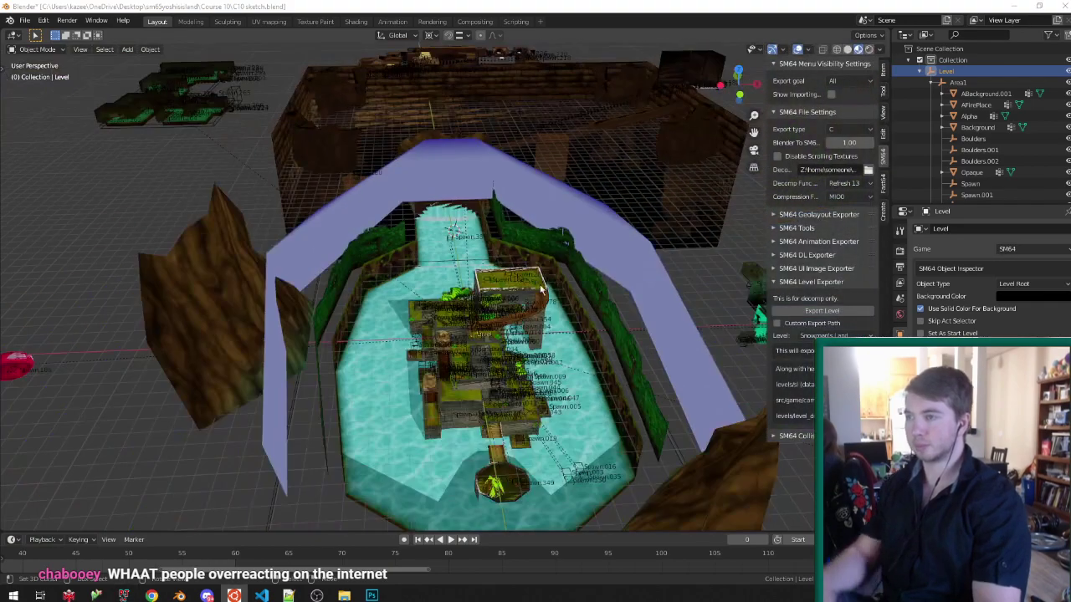
middle_click_drag(540, 292, 426, 270)
scroll(505, 297, "up", 4)
left_click(479, 328)
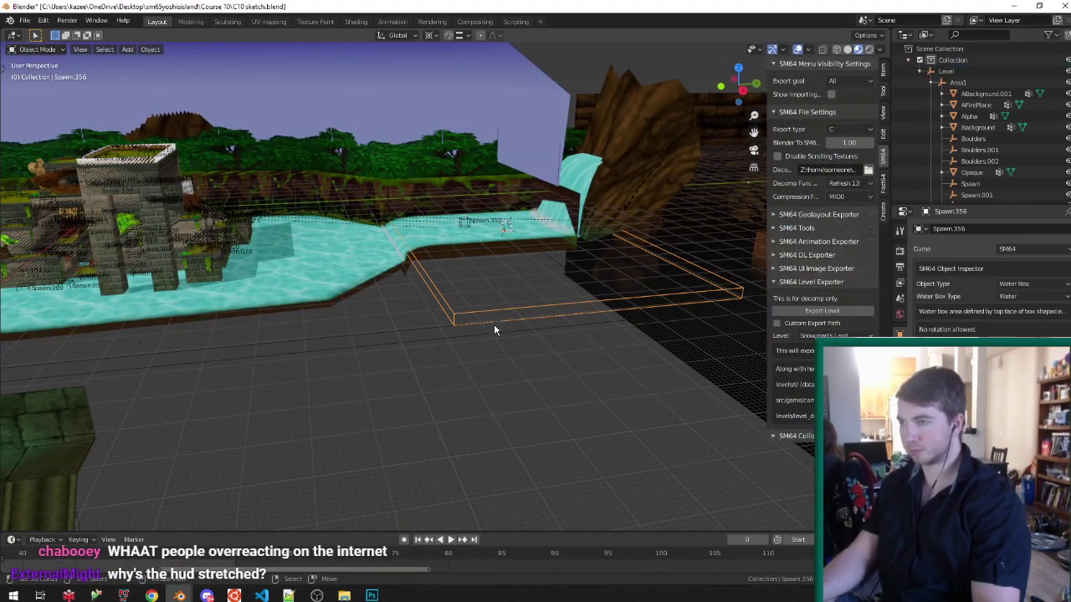
middle_click_drag(494, 330, 471, 325)
left_click(564, 327)
middle_click_drag(645, 318, 642, 287)
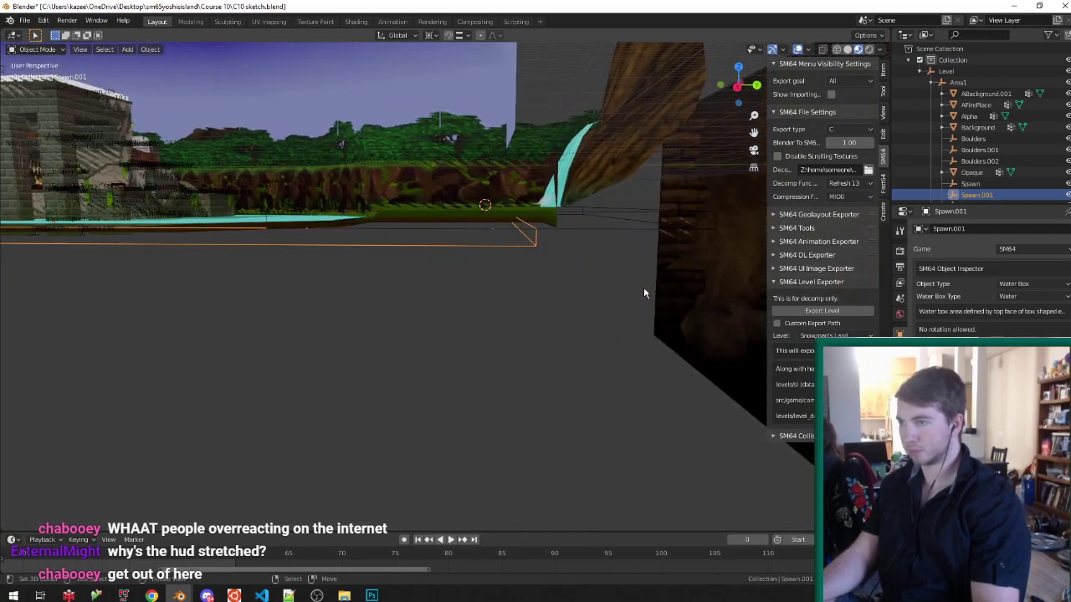
Scale water box Spawn.001 by 0.905 along Y and move it -6256.1 m along Y.
key("s")
key("x")
key("y")
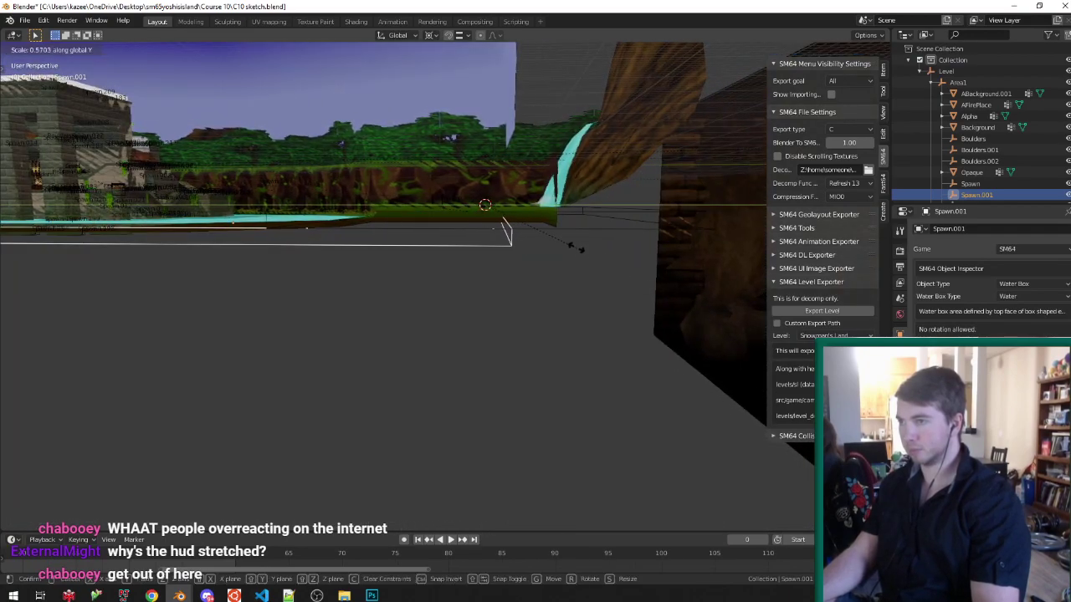
left_click(497, 230)
middle_click_drag(560, 232, 580, 283)
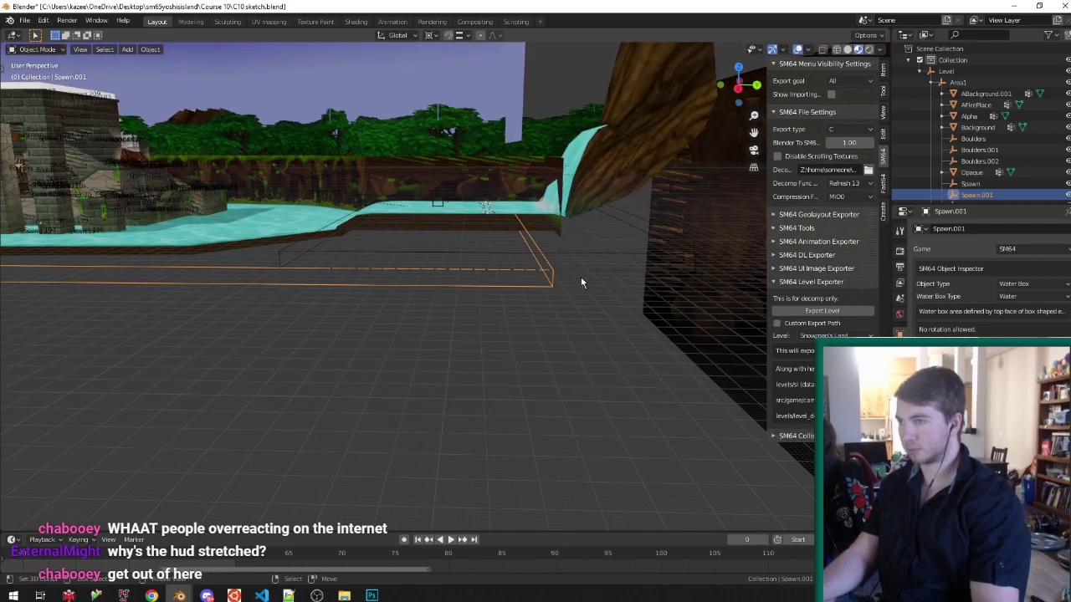
key("y")
left_click(699, 265)
key("g")
key("y")
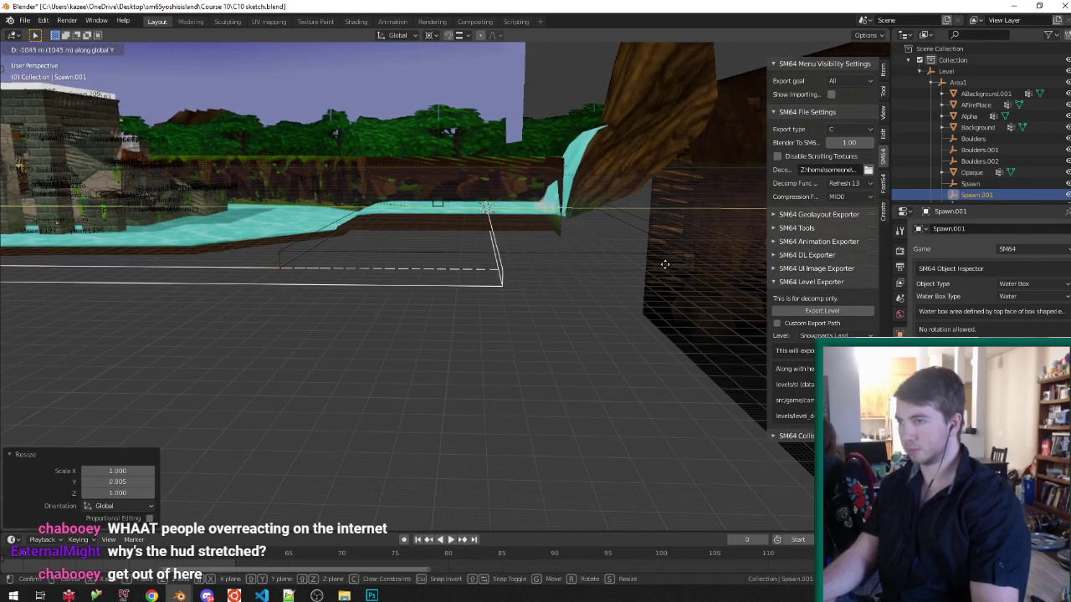
left_click(538, 267)
Nudge water box Spawn.001 by -15.836 m along Y so its end lines up with the river's step.
middle_click_drag(538, 268, 364, 242)
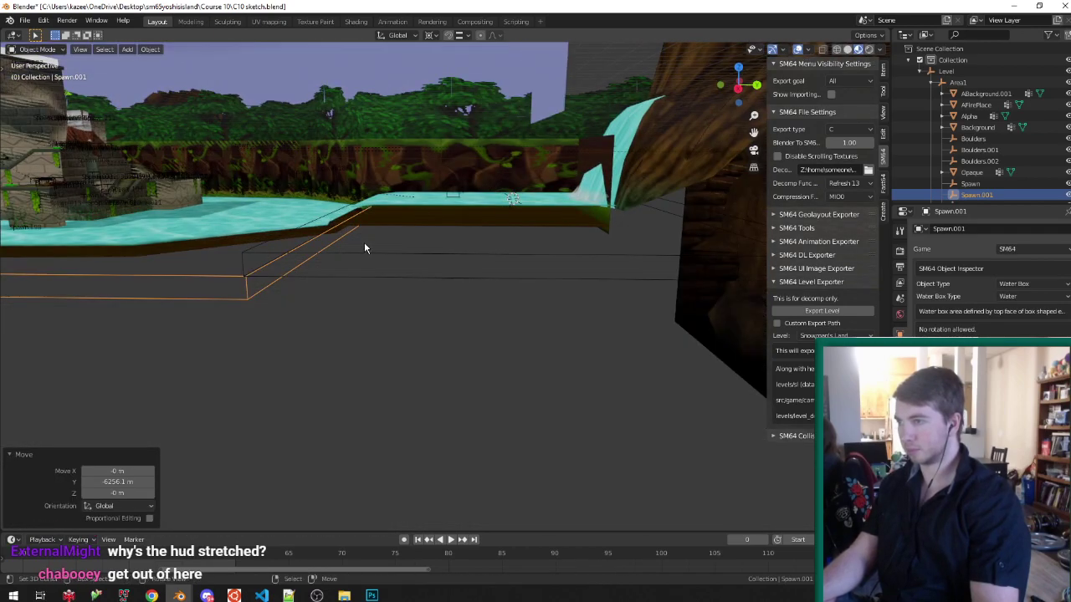
key("KP_1")
key("KP_6")
key("KP_6")
key("KP_6")
key("KP_6")
key("KP_6")
key("KP_6")
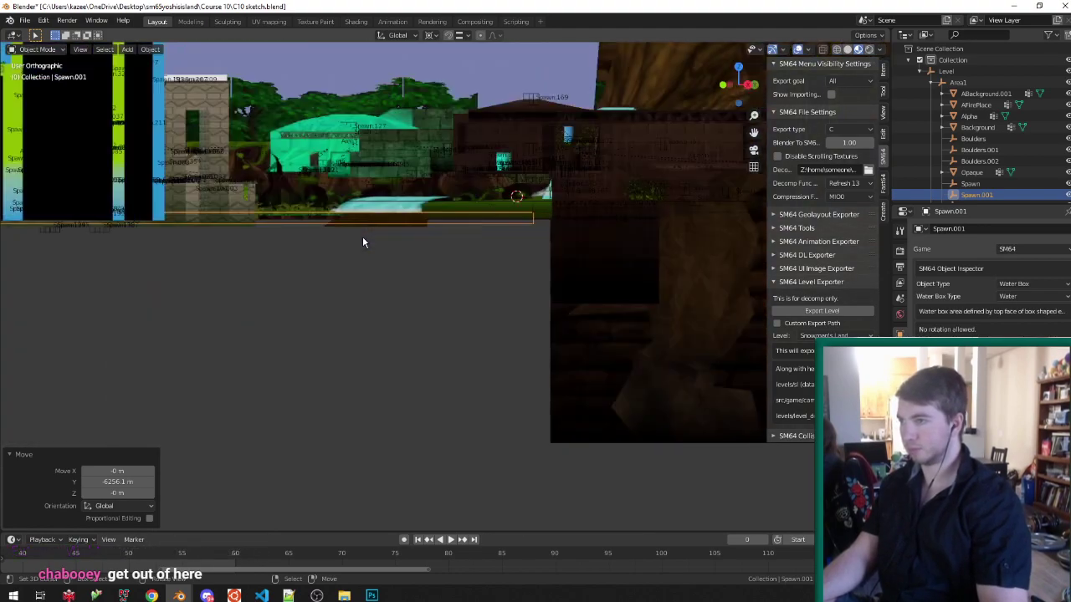
scroll(363, 242, "up", 6)
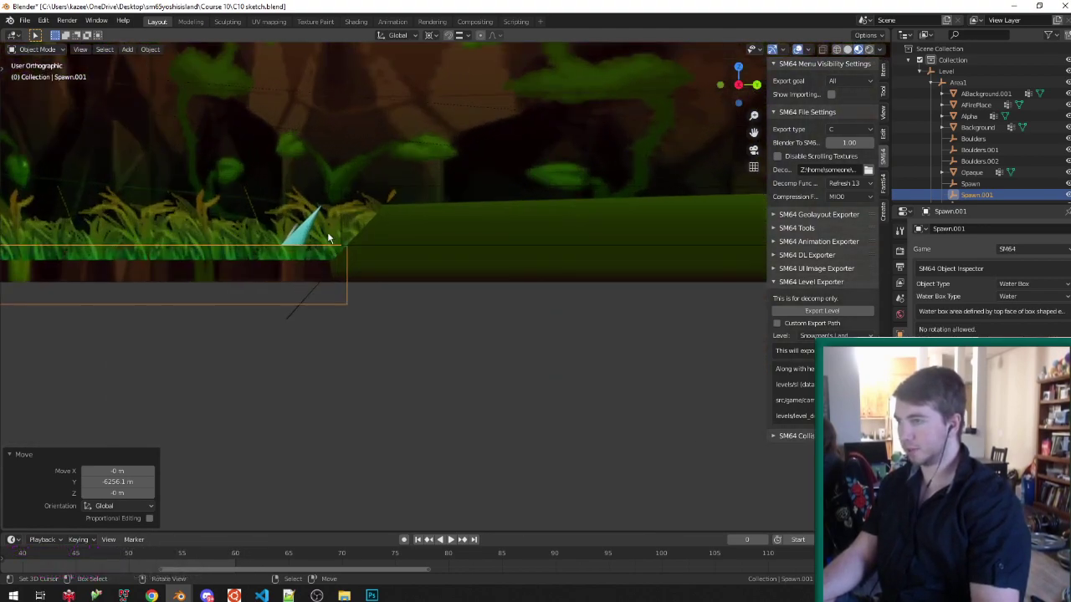
key("g")
key("y")
left_click(399, 342)
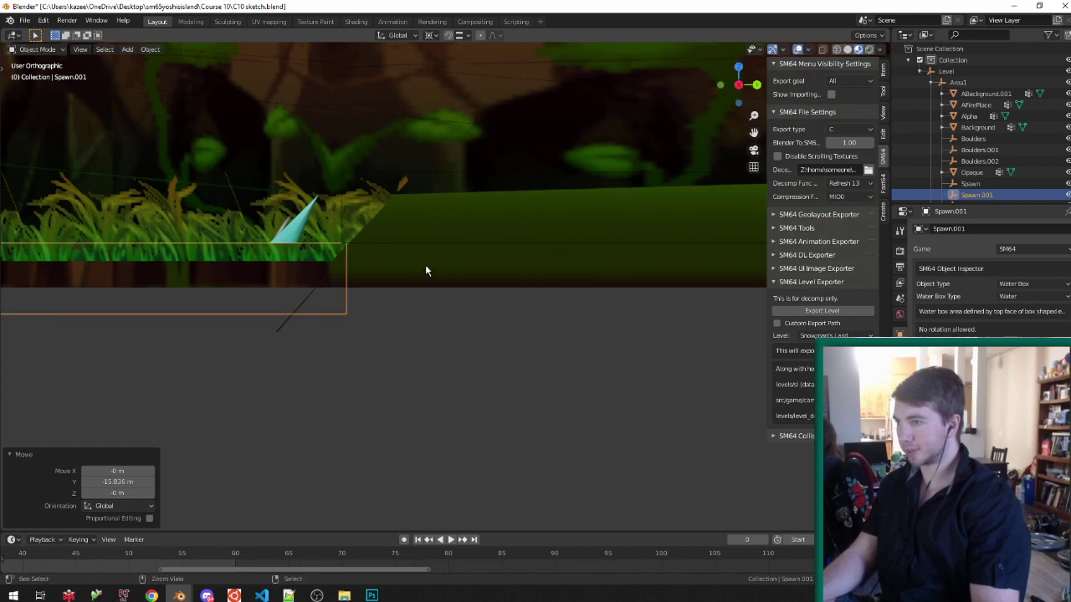
Select the Level root, run the ROM in Project64, and playtest the route over the swing and ramp to the river ledge.
left_click(970, 73)
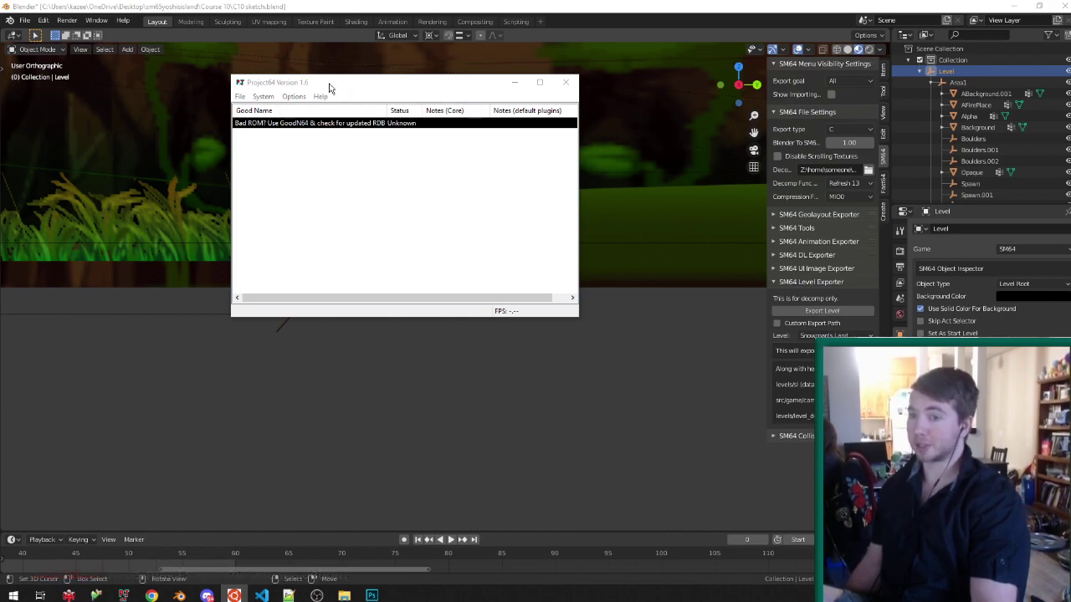
double_click(323, 126)
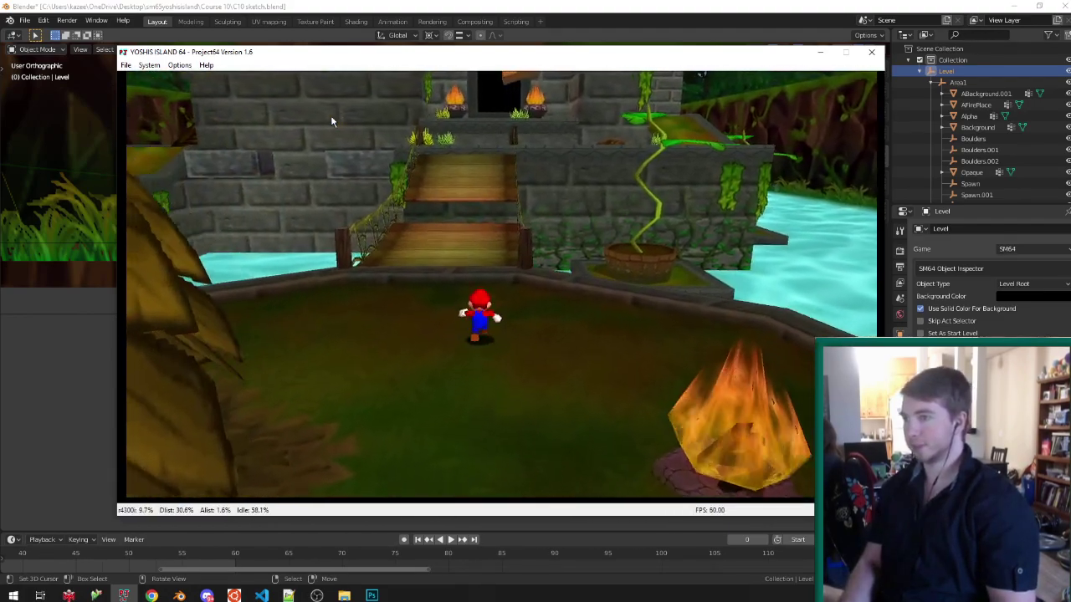
key("Up")
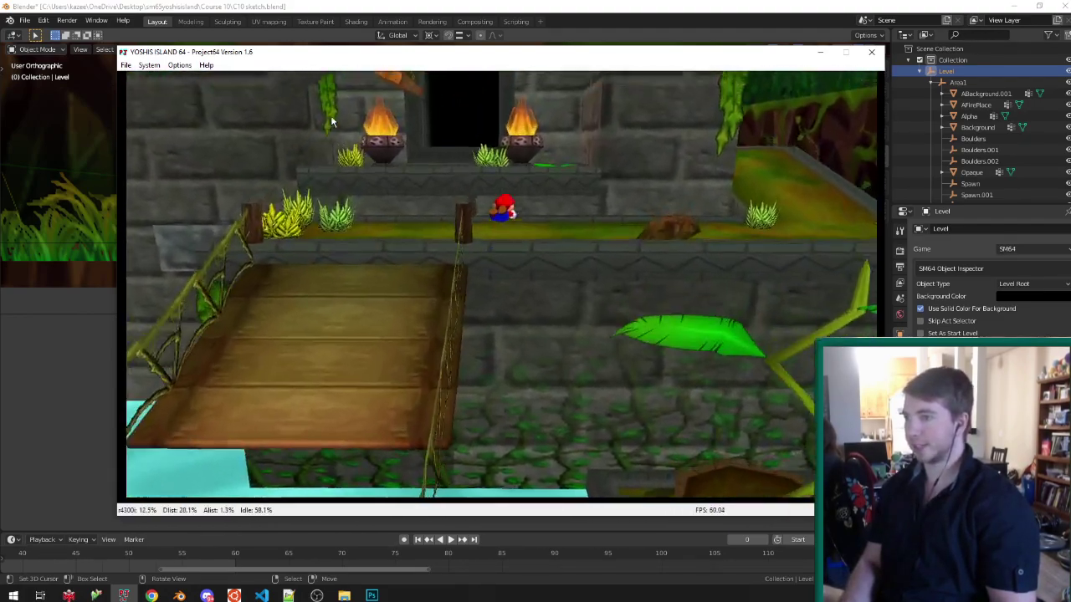
key("Left")
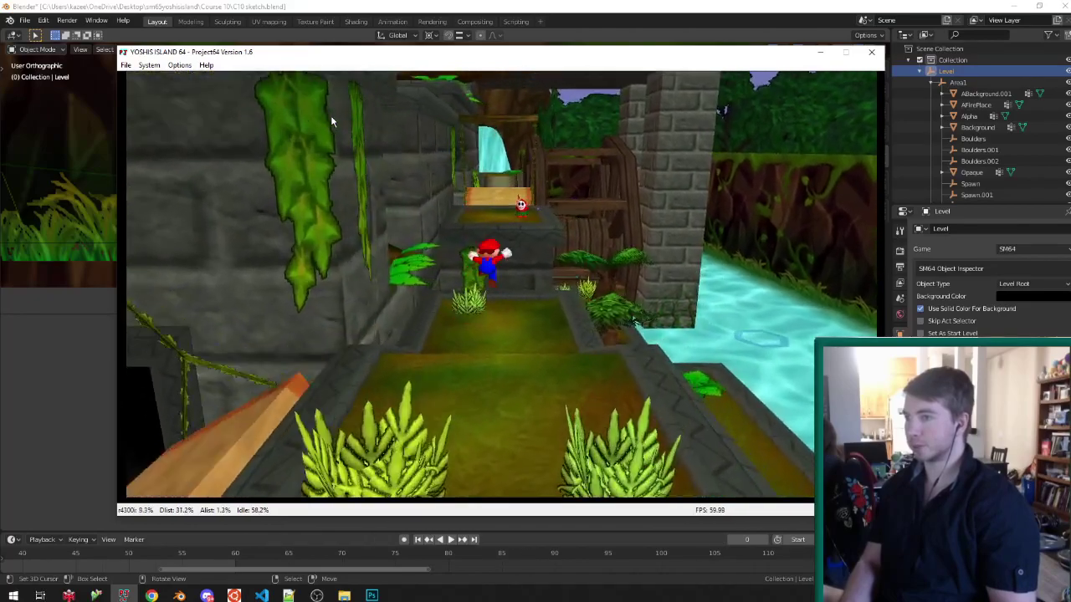
key("Up")
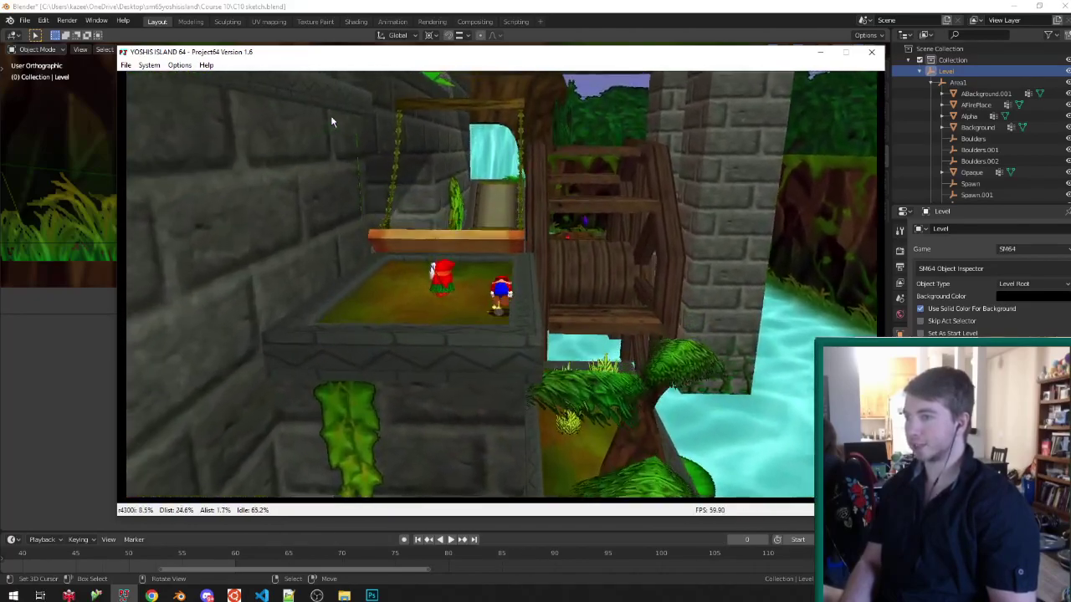
key("Up")
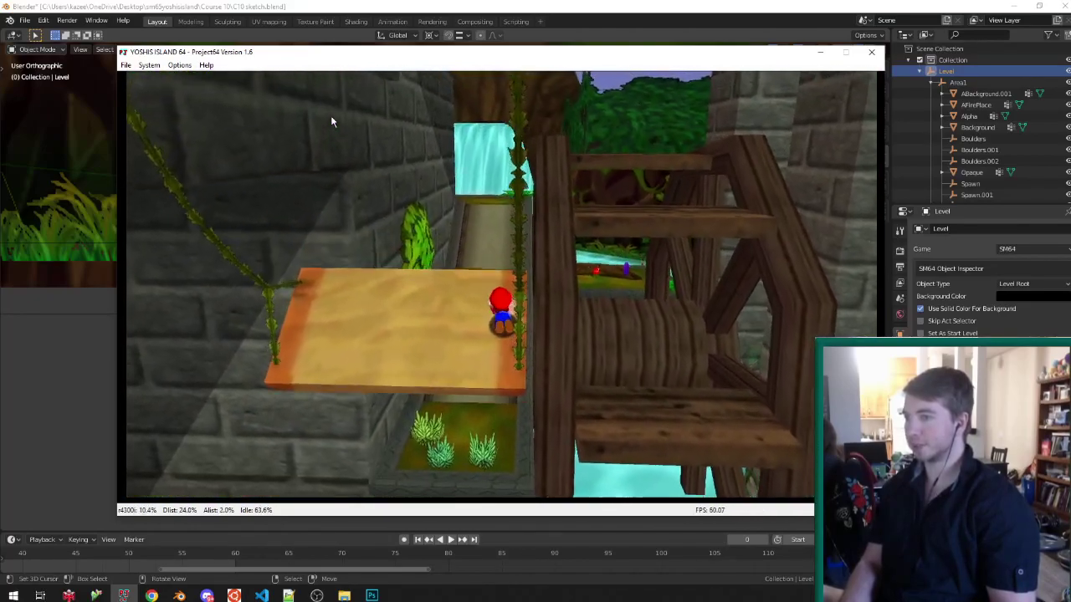
key("Up")
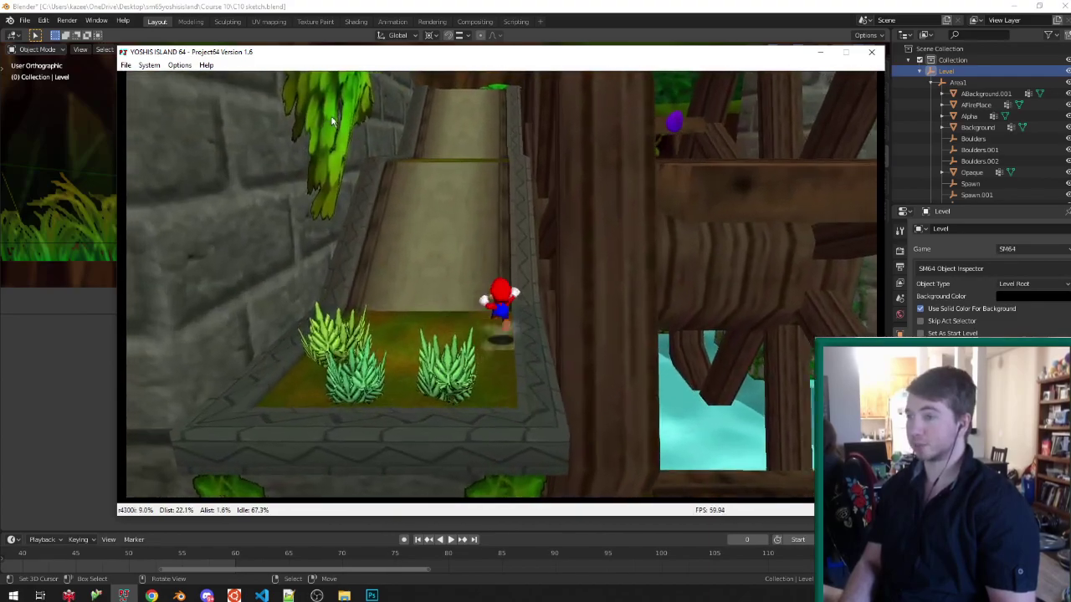
key("Up")
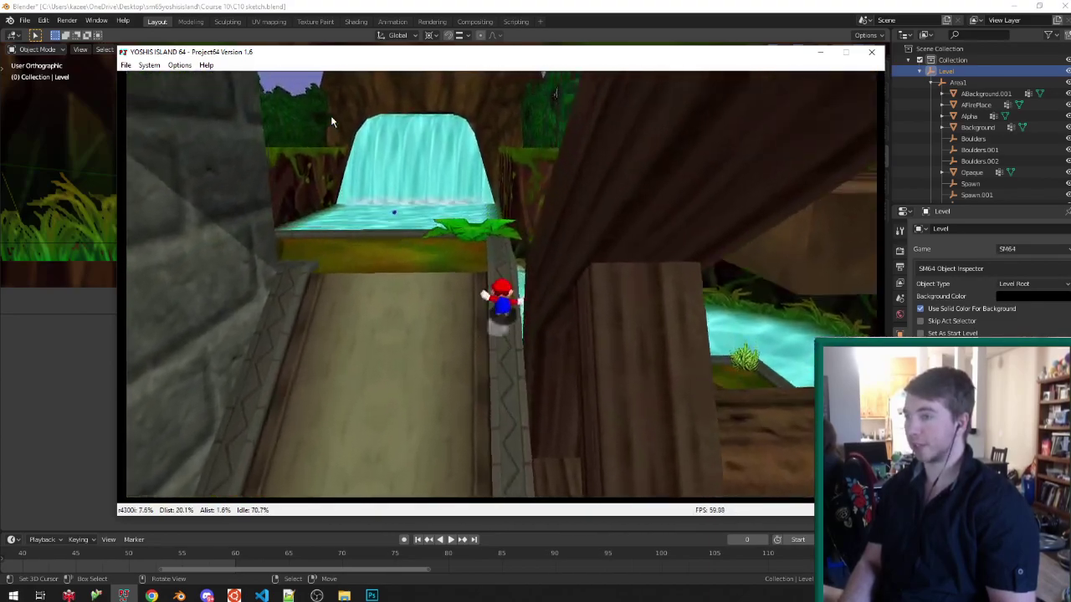
key("Up")
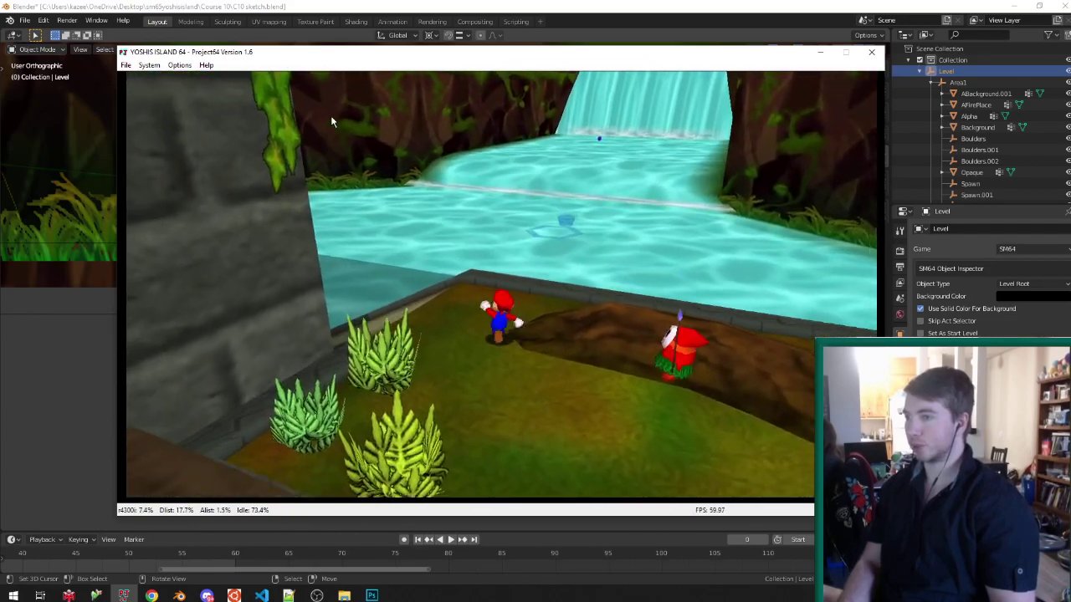
Playtest swimming from the ledge over the river's step to the waterfall, checking the water boxes, then close the emulator.
key("Up")
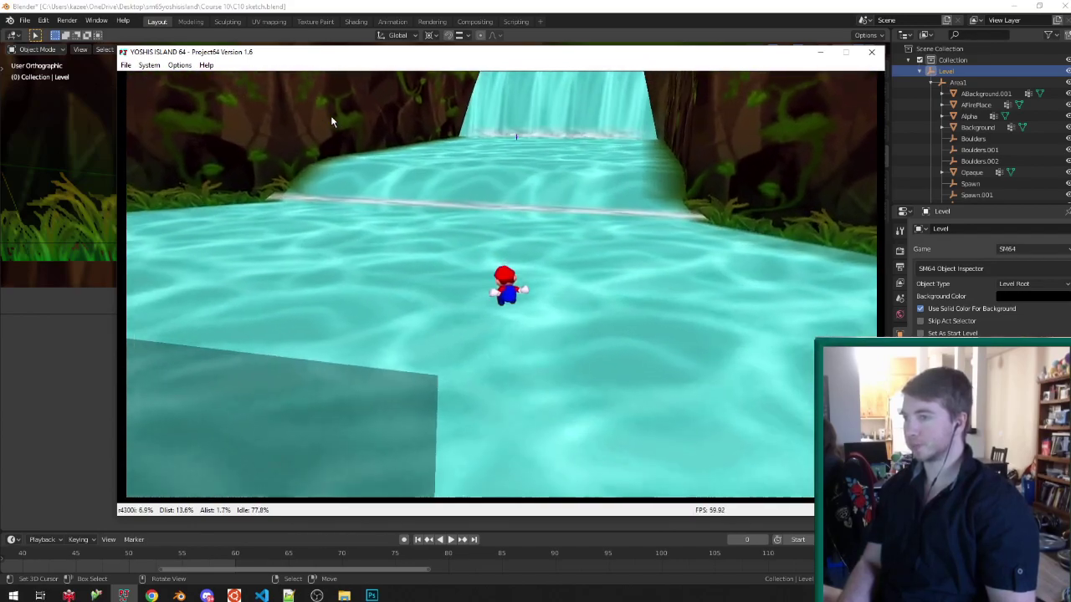
key("Up")
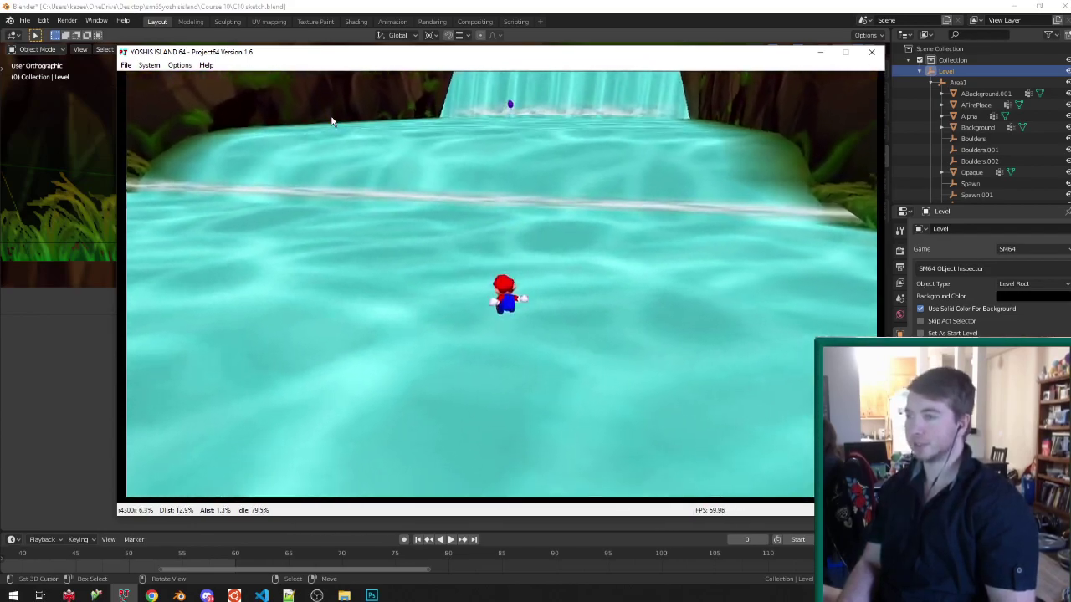
key("Up")
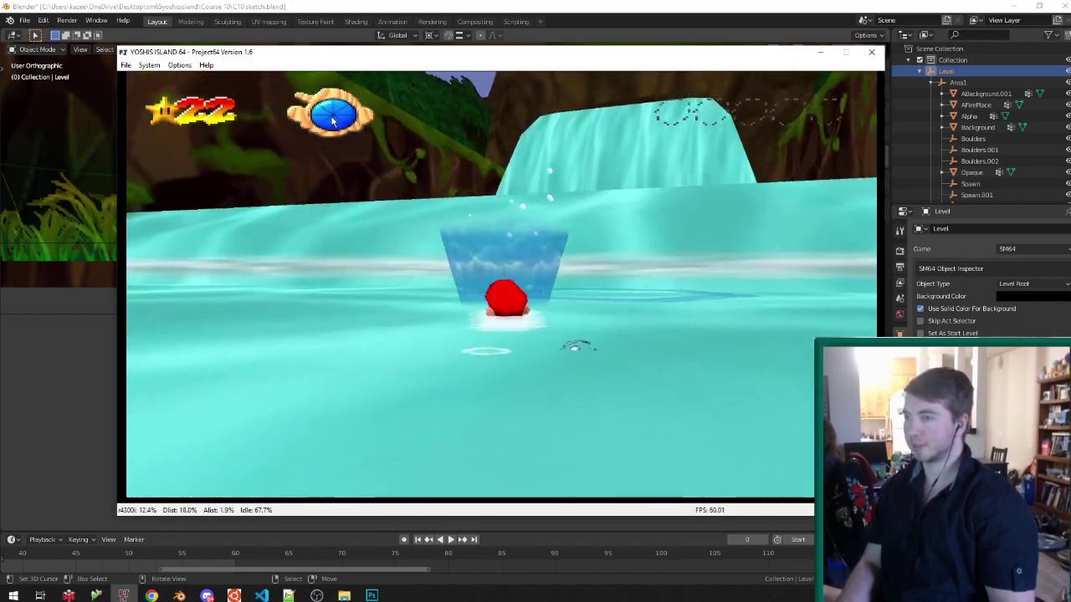
key("Up")
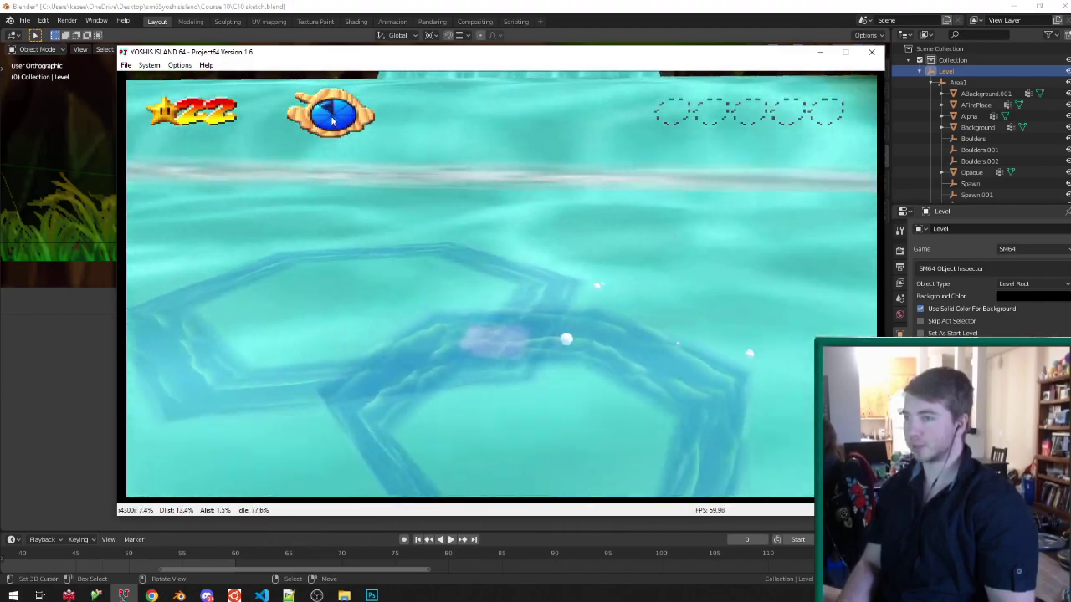
key("Up")
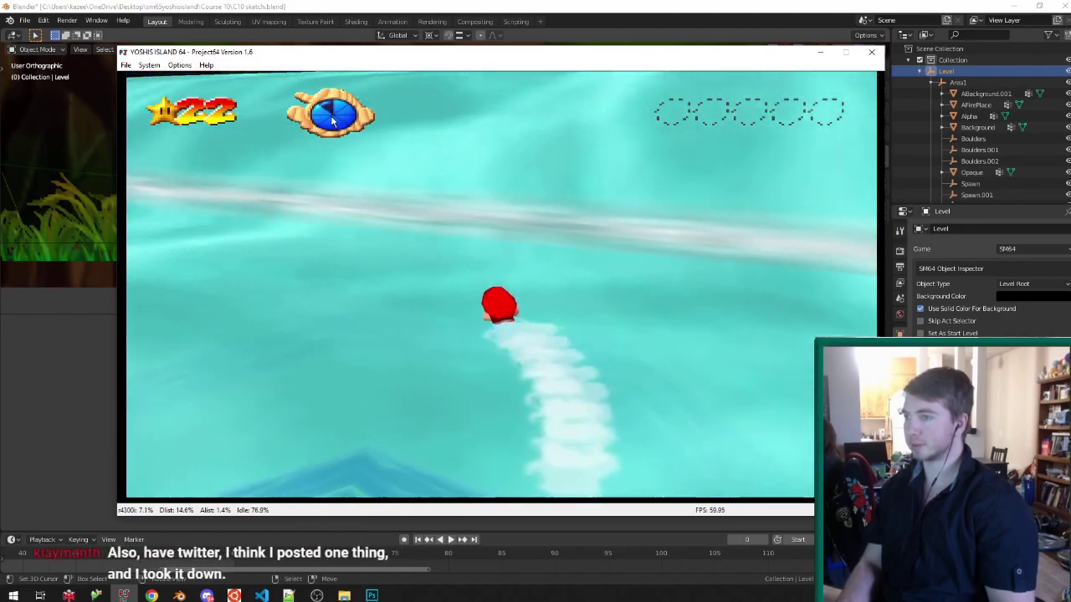
key("Up")
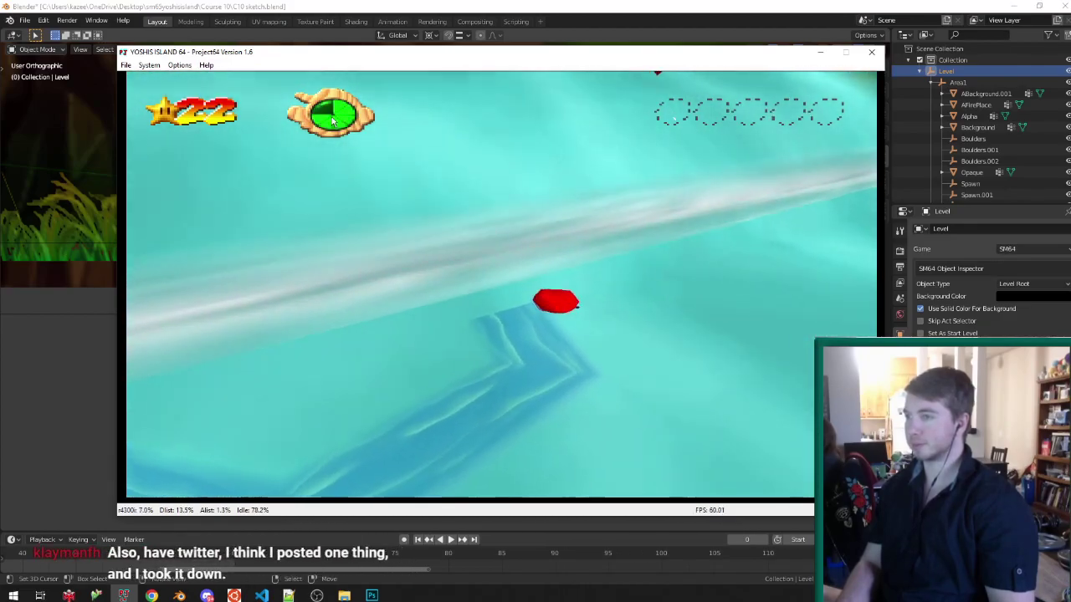
key("Up")
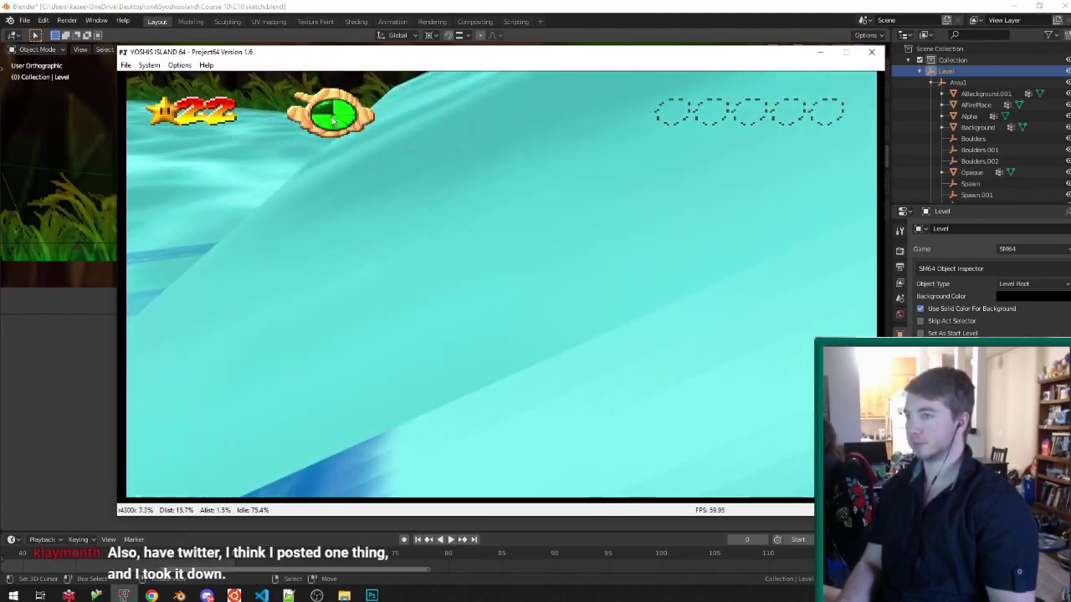
key("Up")
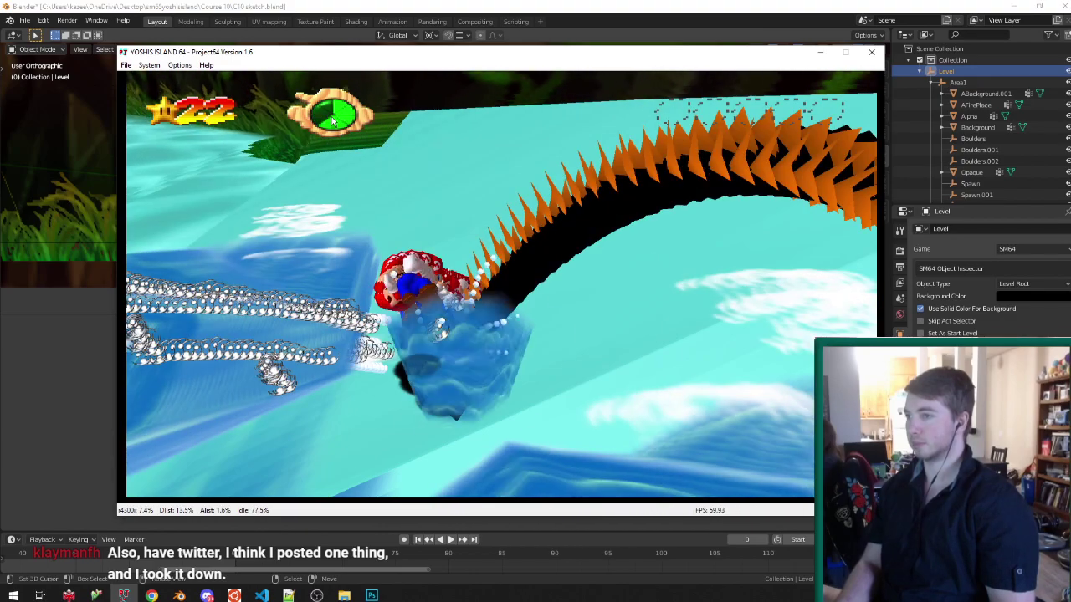
key("Up")
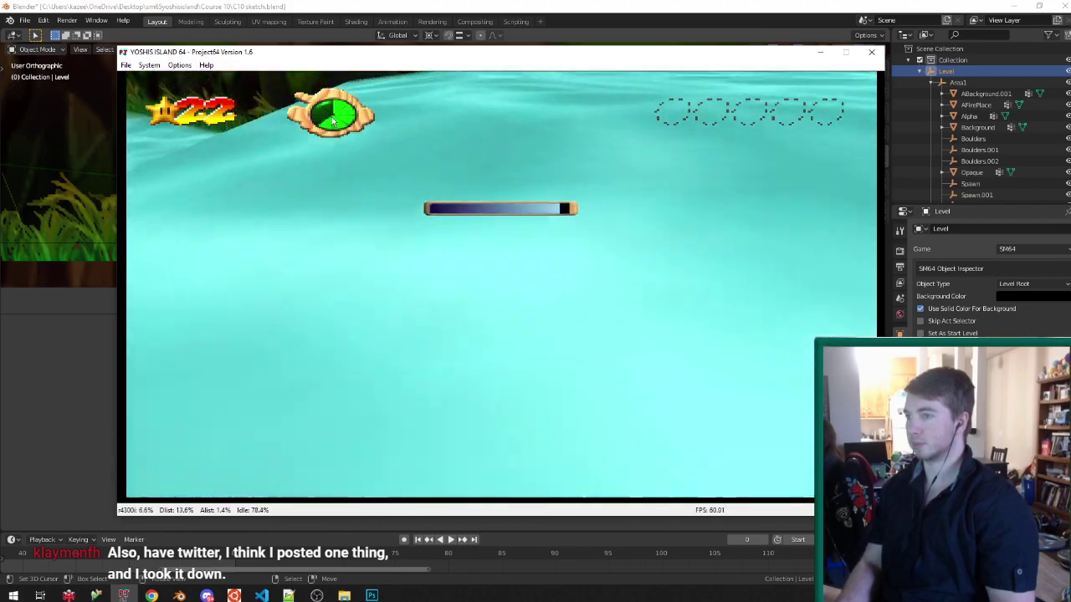
key("Up")
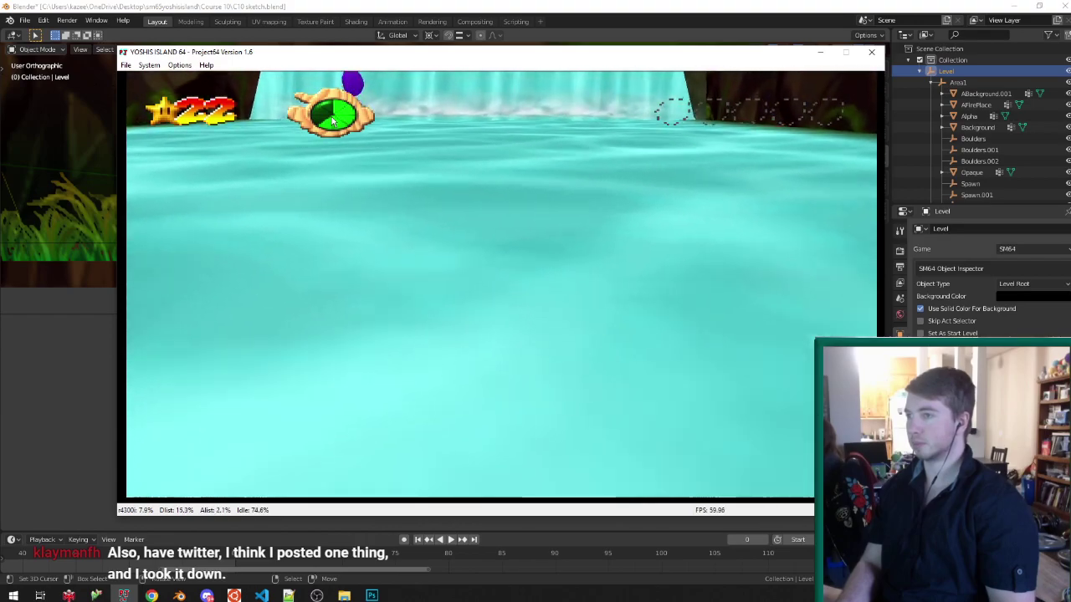
key("Up")
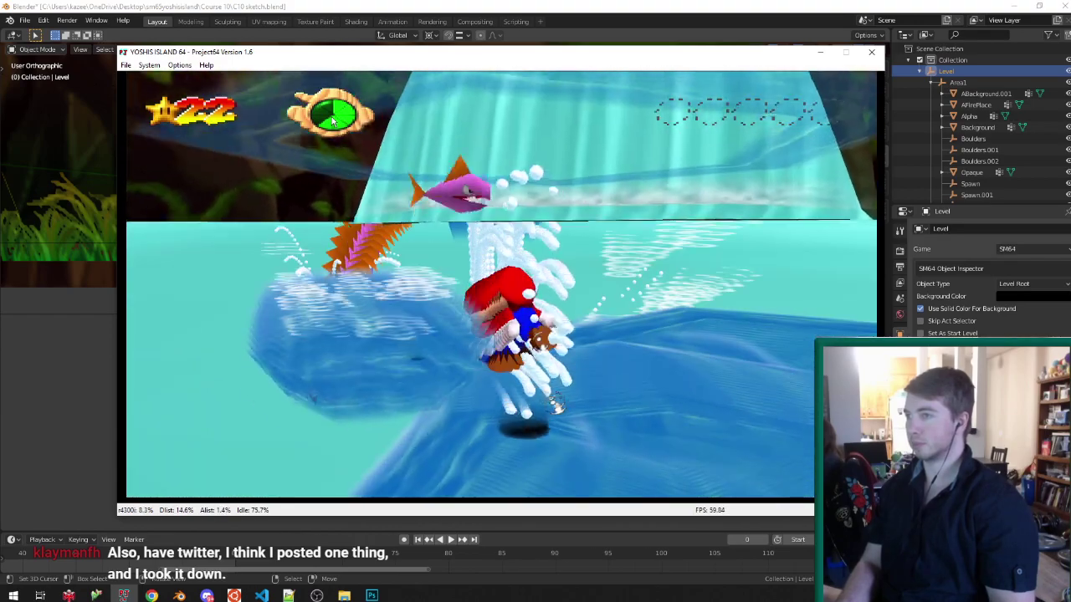
key("Up")
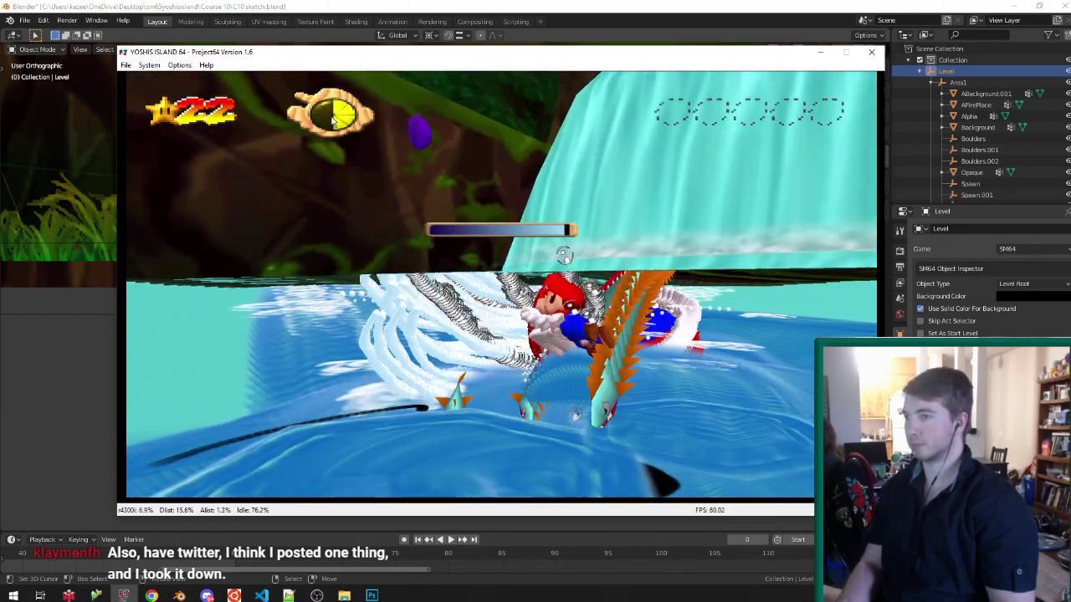
left_click(875, 55)
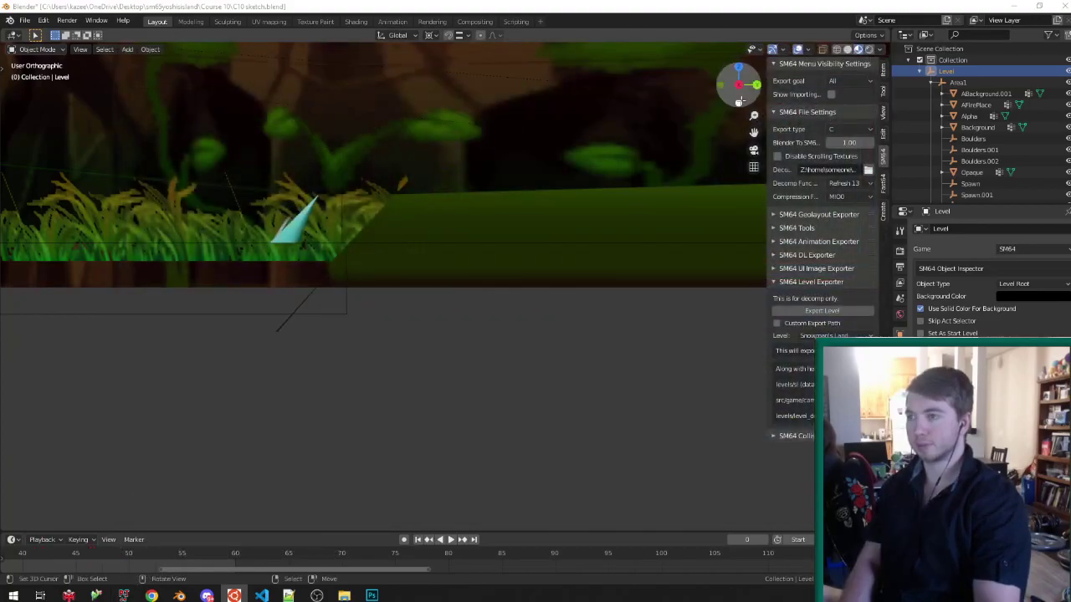
Select the upper river's water box Spawn.356 in Blender and scale it by 0.220 along X.
right_click(446, 172)
key("KP_5")
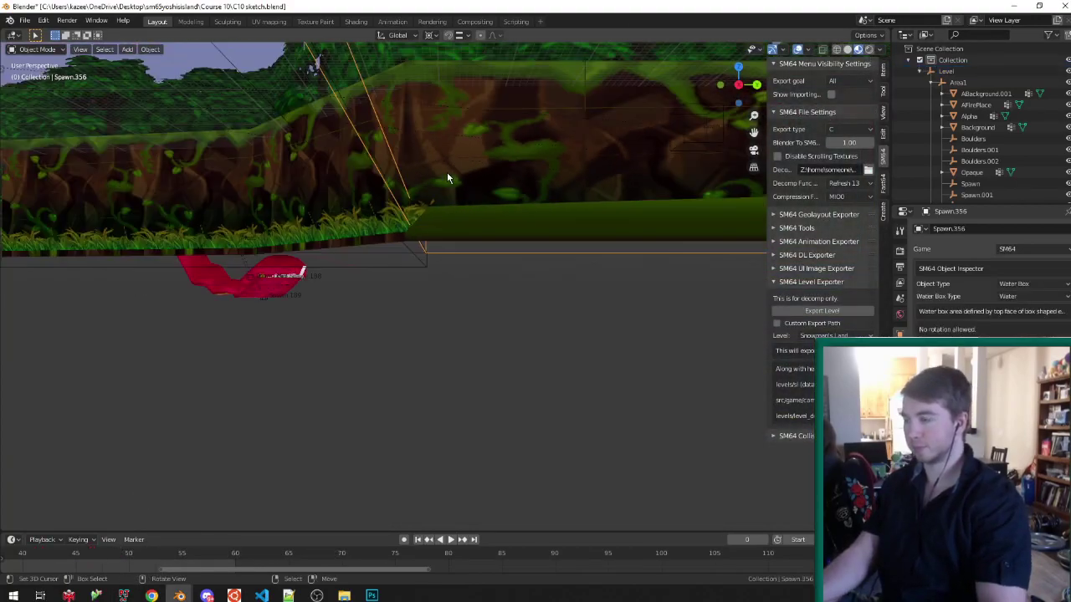
scroll(447, 172, "up", 3)
middle_click_drag(447, 172, 615, 285)
scroll(364, 193, "down", 3)
key("x")
left_click(552, 231)
middle_click_drag(550, 231, 426, 215)
Raise water box Spawn.356 about 161 m along Z to the upper river surface, fine-tuning its height with a final -2 m move.
key("g")
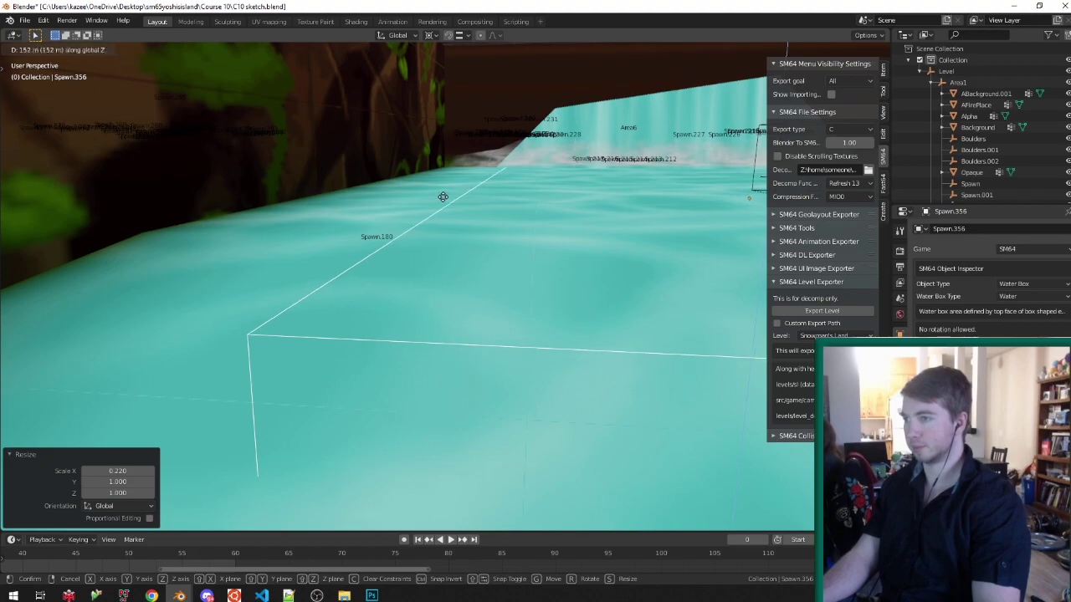
key("g")
key("z")
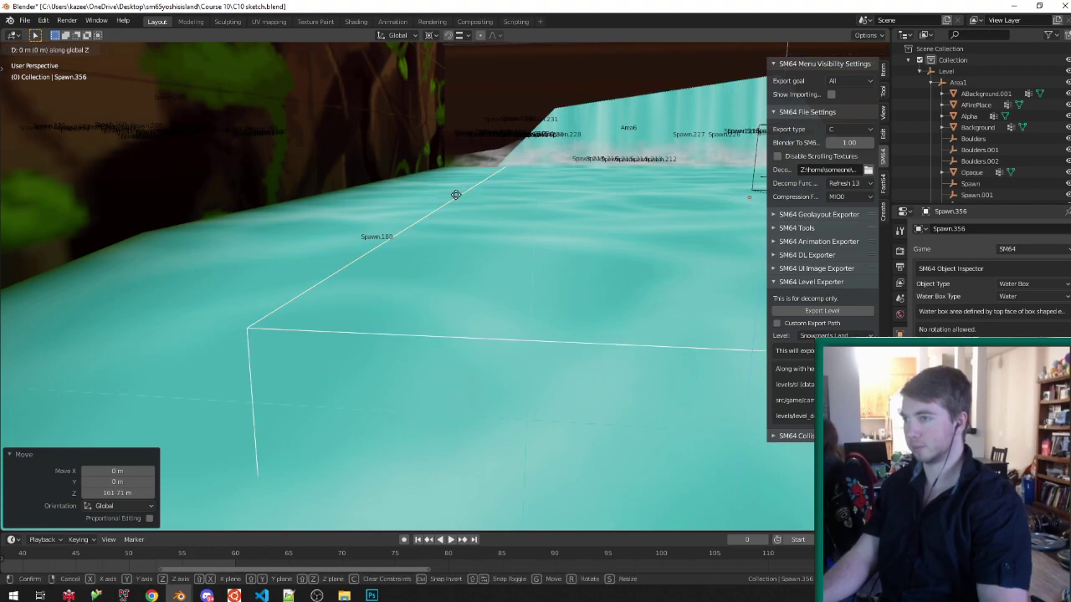
key("Return")
key("g")
key("z")
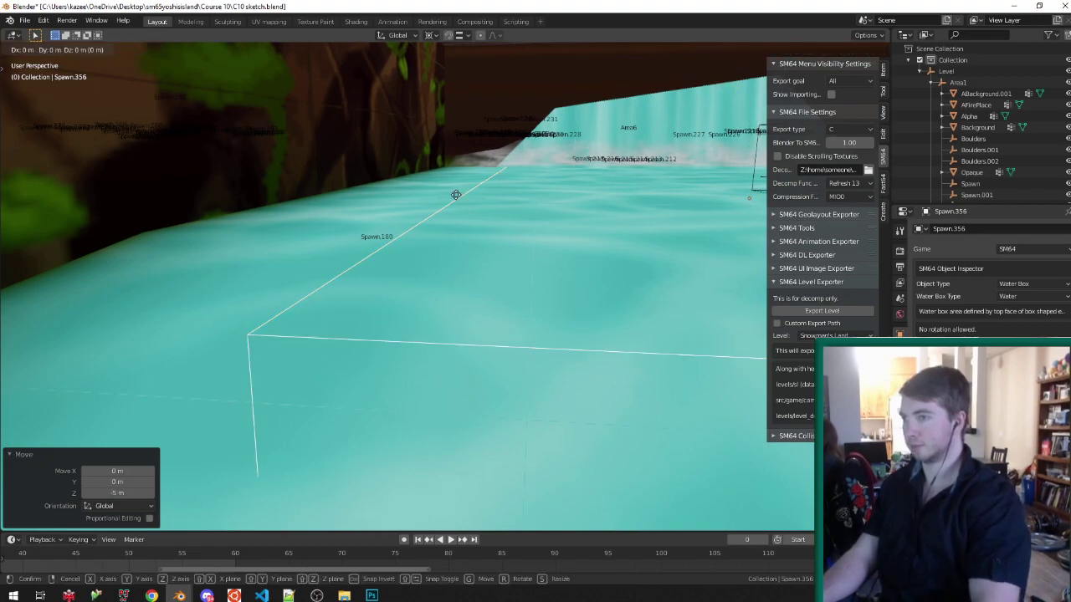
key("BackSpace")
key("BackSpace")
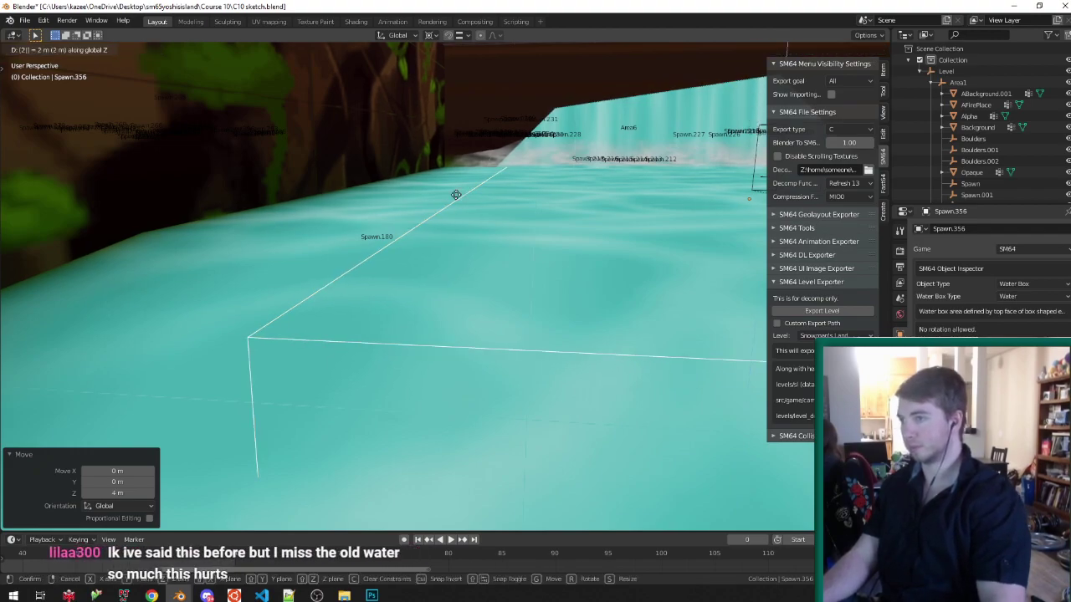
key("minus")
key("Return")
Scale water box Spawn.356 by 1.525 along X to widen it across the upper river.
scroll(456, 195, "down", 6)
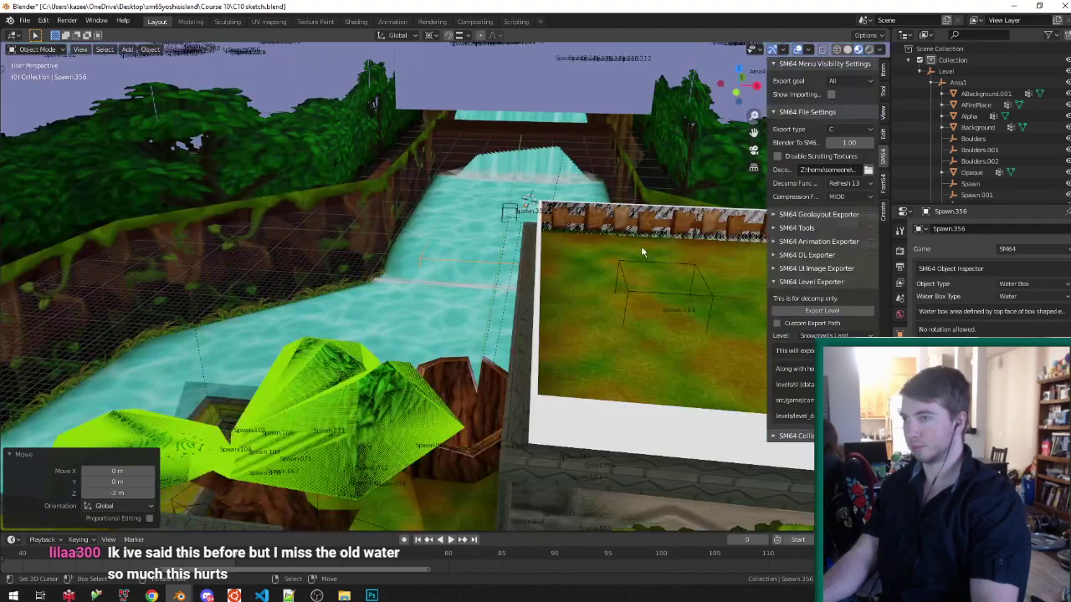
key("KP_Decimal")
key("s")
key("x")
left_click(604, 274)
middle_click_drag(604, 274, 432, 238)
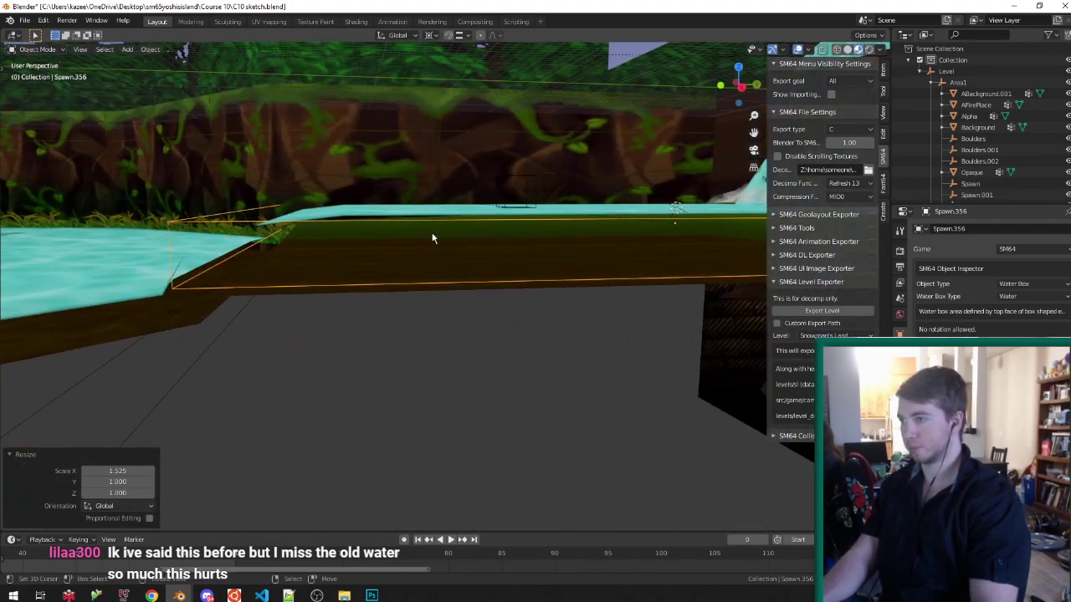
Edit ABackground.001 with snapping set to Face, and raise the riverbed face beyond the river's step 570.95 m along Z.
left_click(352, 238)
key("Tab")
middle_click_drag(390, 241, 357, 234)
left_click(343, 251)
middle_click_drag(368, 188, 394, 234)
left_click(371, 173)
key("ctrl+shift+Tab")
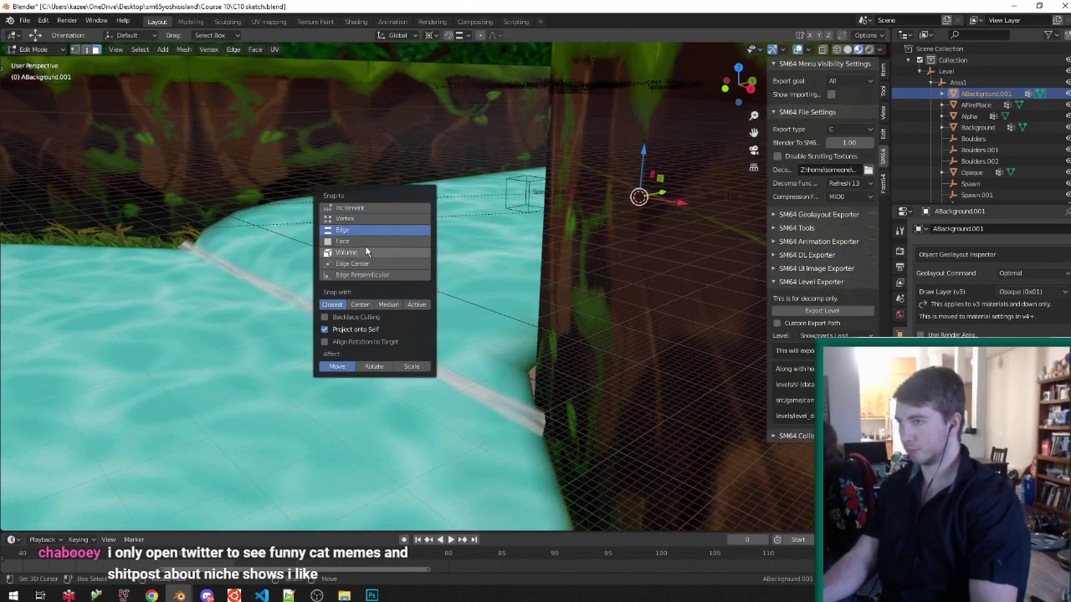
left_click(365, 244)
key("g")
key("z")
left_click(460, 221)
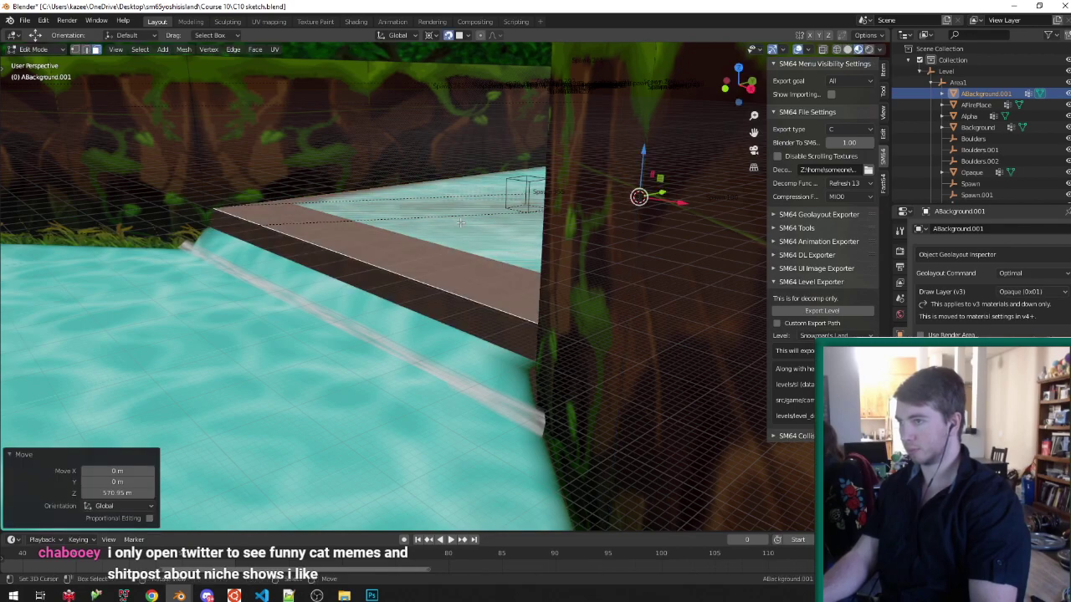
Lower the riverbed face beyond the river's step by 250 m along Z.
type("gz250-")
key("Return")
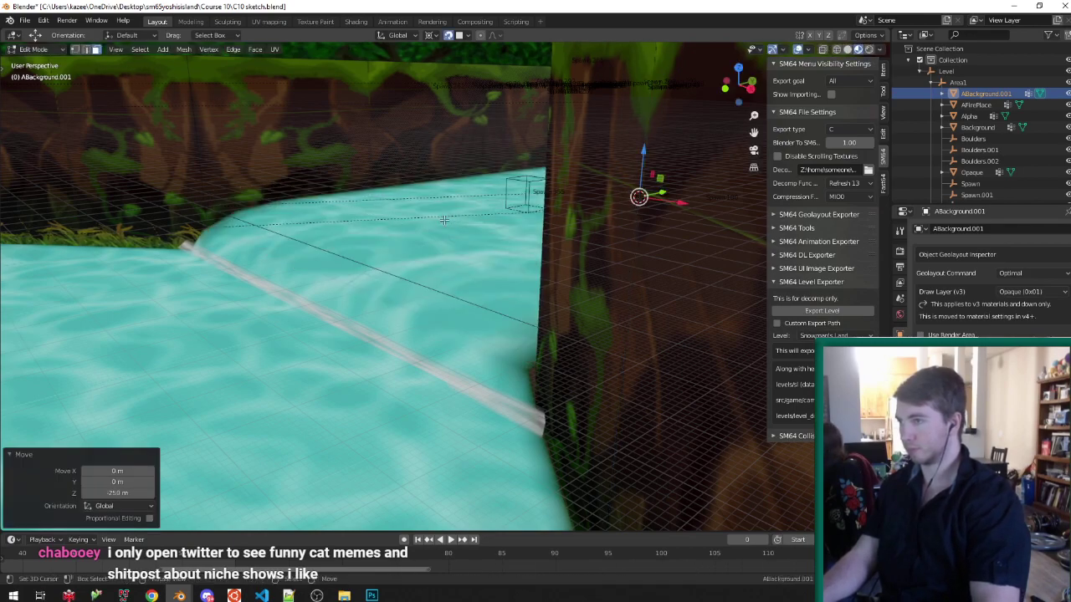
Move the riverbed's short edge beside the river step 321.45 m along Y, leave mesh editing and save the file.
middle_click_drag(444, 220, 377, 179)
key("ctrl+Tab")
key("ctrl+Tab")
left_click(183, 222)
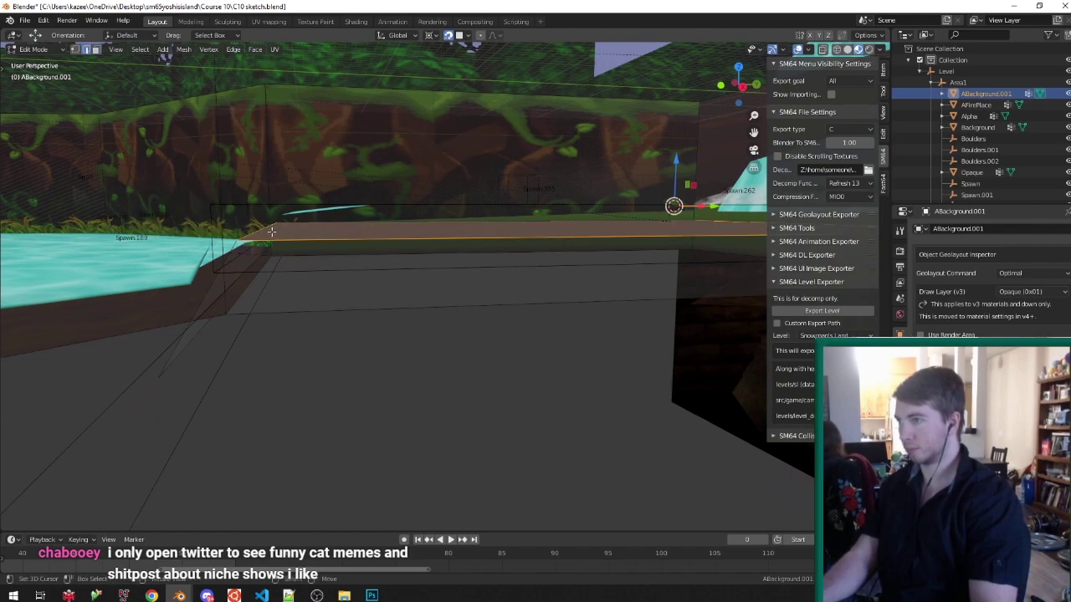
key("shift+z")
right_click(260, 233)
key("shift+z")
key("g")
key("y")
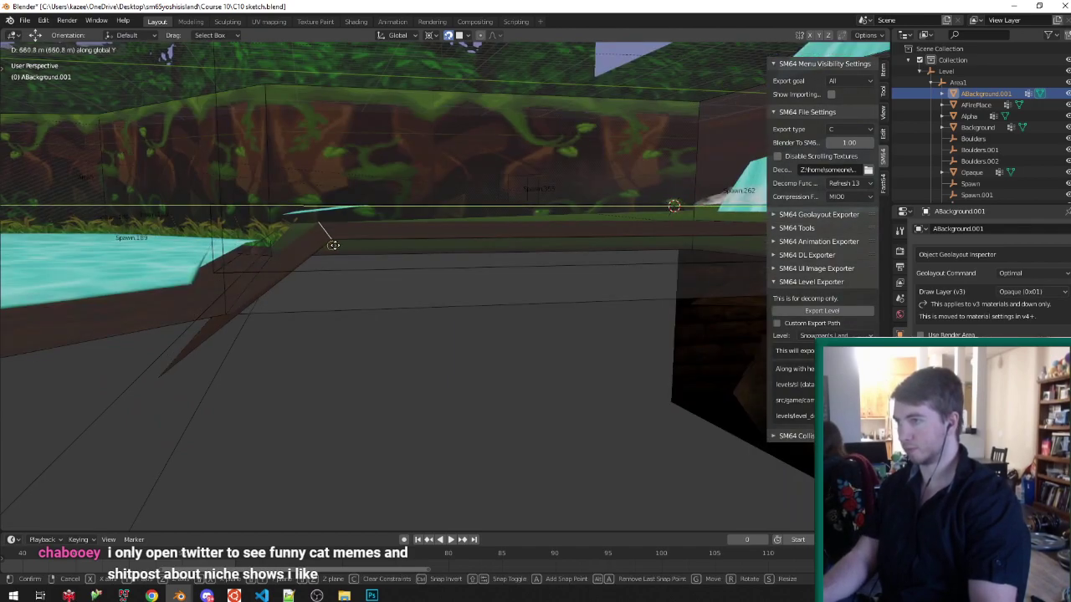
left_click(353, 255)
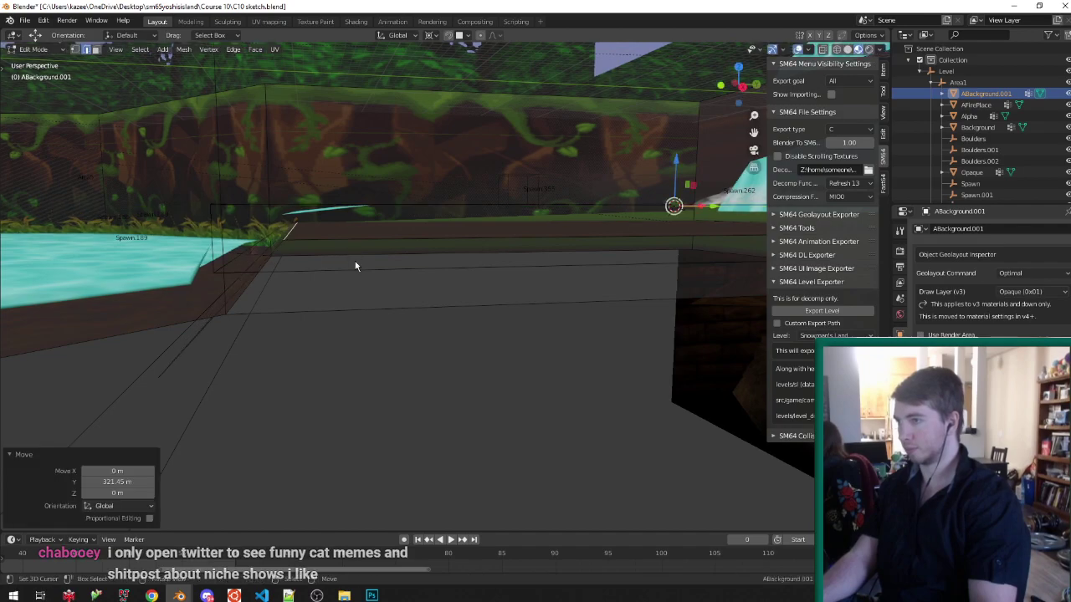
key("Tab")
key("ctrl+s")
middle_click_drag(311, 259, 445, 349)
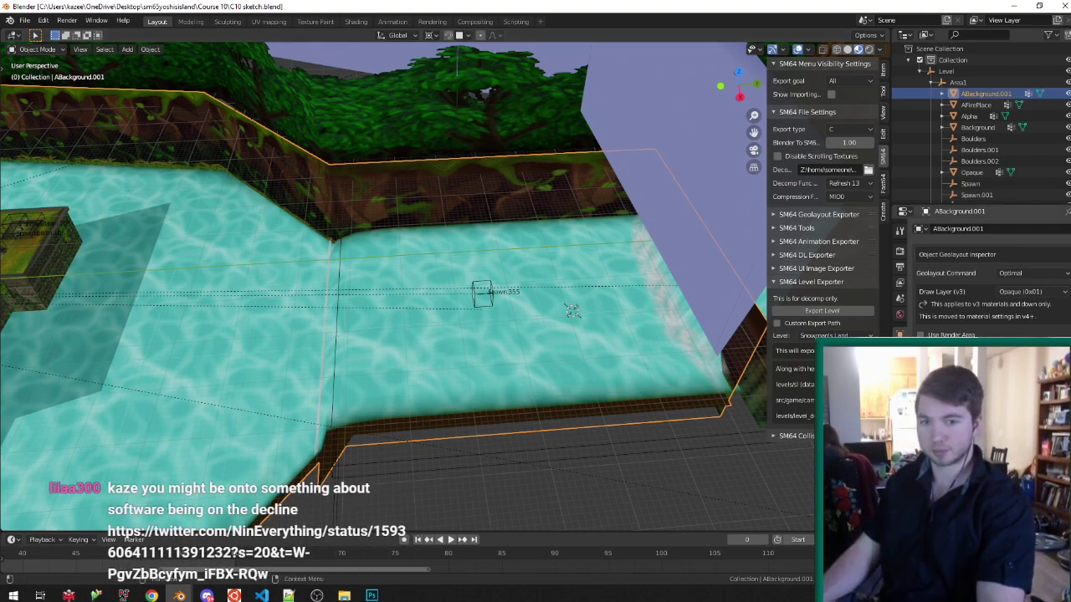
Switch to Chrome, view the images in the Peppa Pig: World Adventures tweet and its reply, and close the browser.
key("alt+Tab")
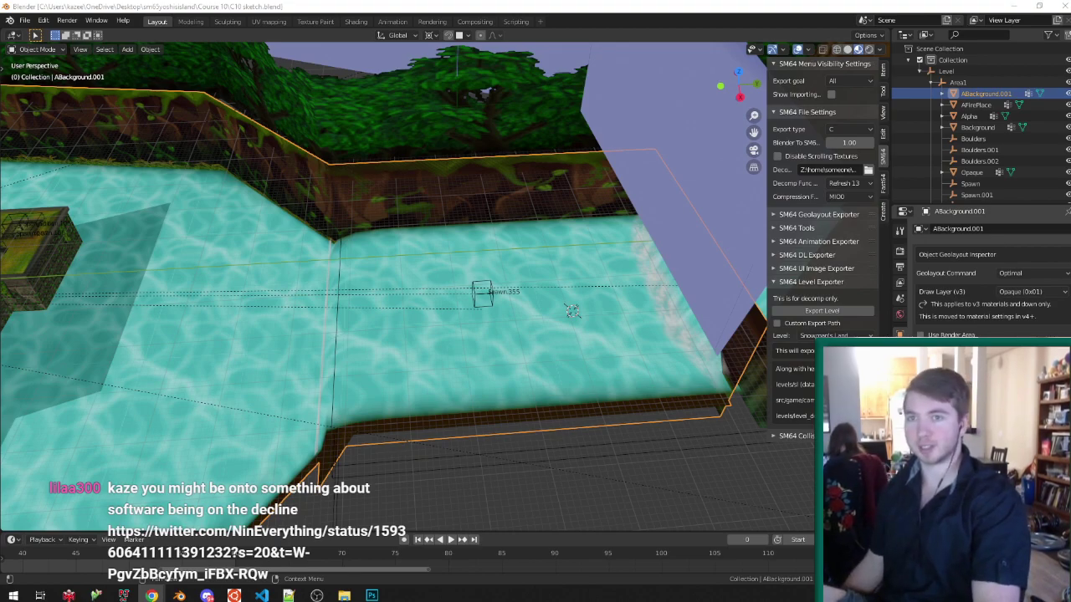
left_click_drag(0, 7, 207, 2)
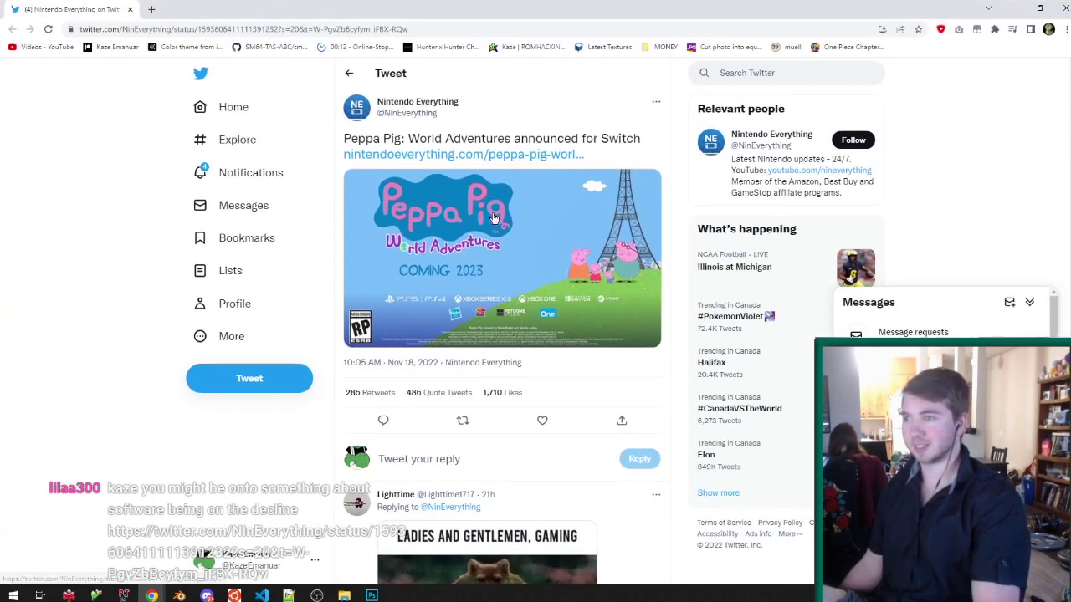
left_click(492, 224)
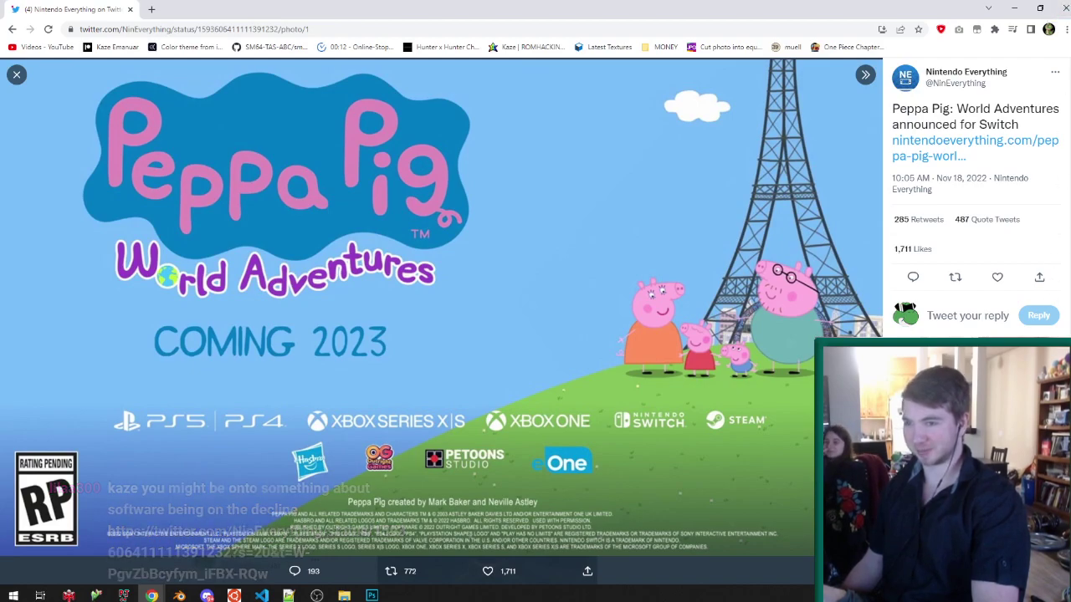
left_click(995, 452)
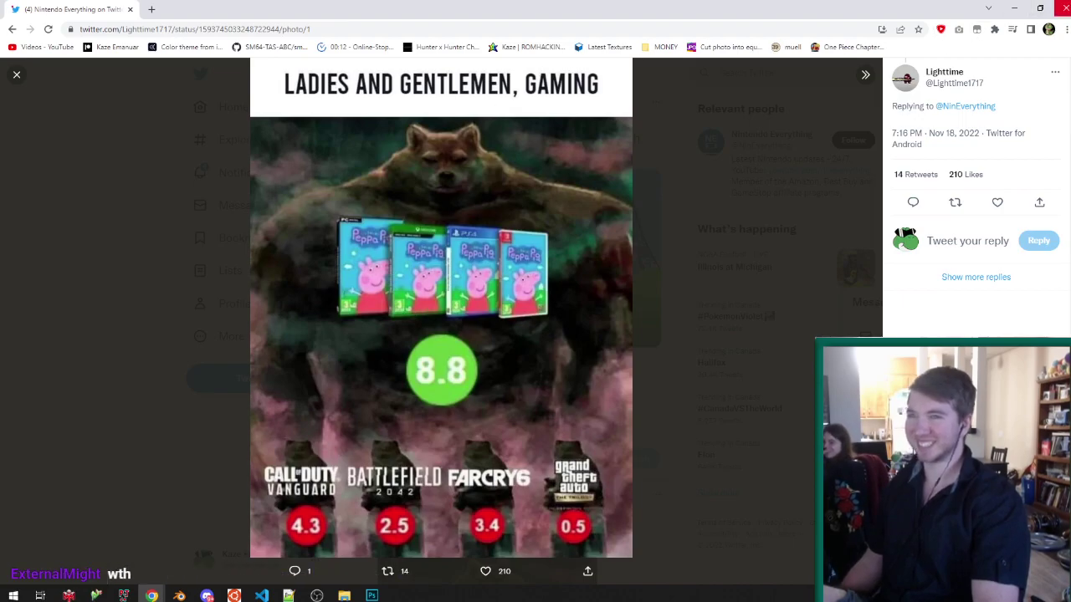
left_click(1064, 8)
Review the whole lake and river in Blender and save C10 sketch.blend.
mouse_move(494, 272)
middle_mouse_down()
mouse_move(439, 248)
mouse_move(482, 244)
middle_mouse_up()
scroll(483, 243, "down", 5)
key("ctrl+s")
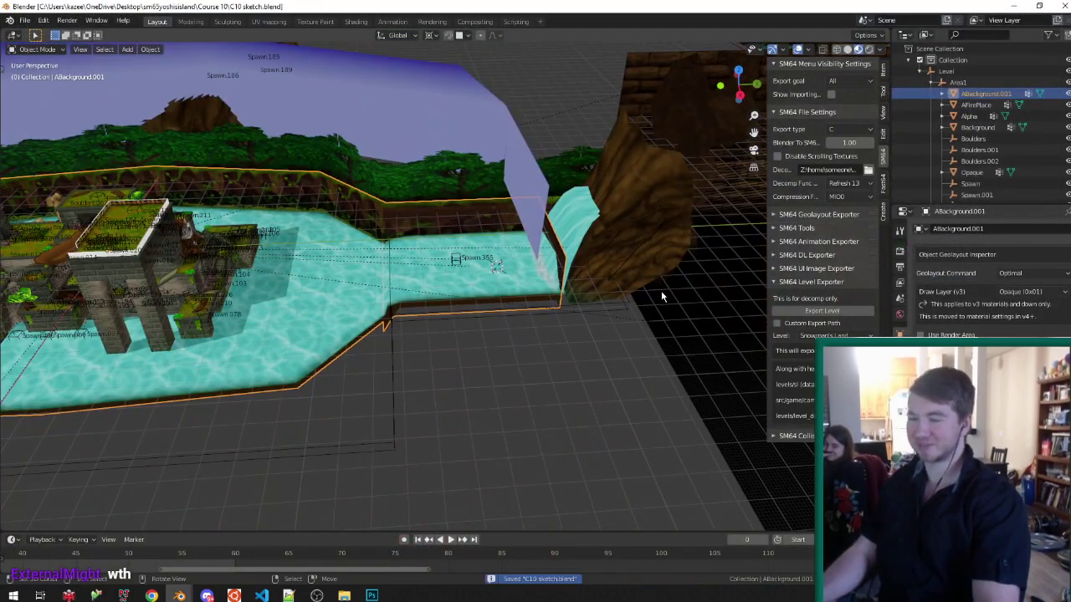
scroll(390, 320, "down", 2)
mouse_move(431, 312)
middle_mouse_down()
mouse_move(390, 321)
mouse_move(369, 296)
mouse_move(422, 264)
mouse_move(359, 338)
middle_mouse_up()
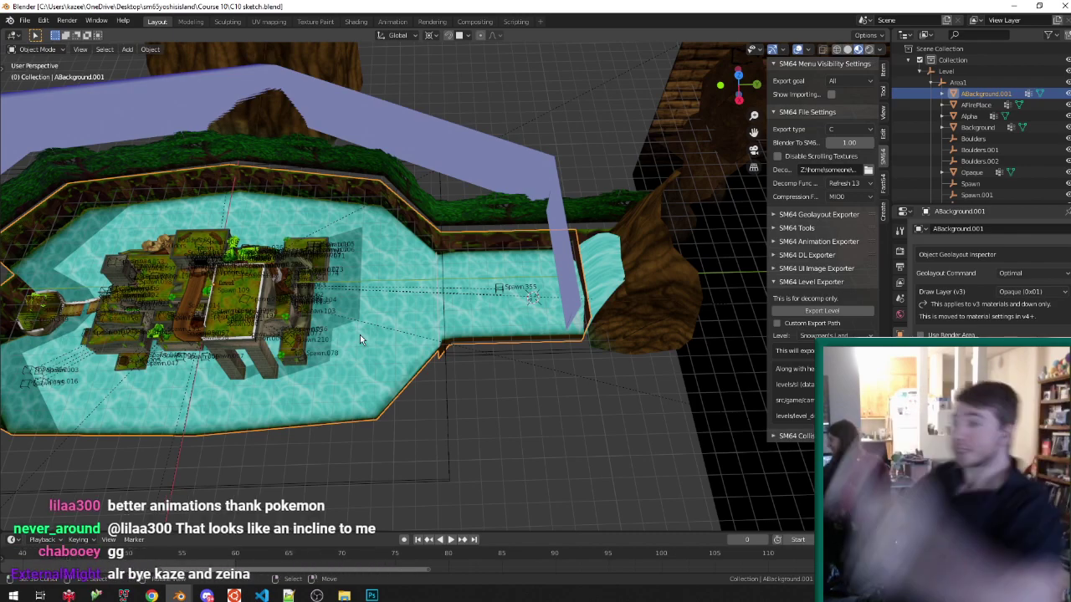
middle_click_drag(473, 104, 447, 169)
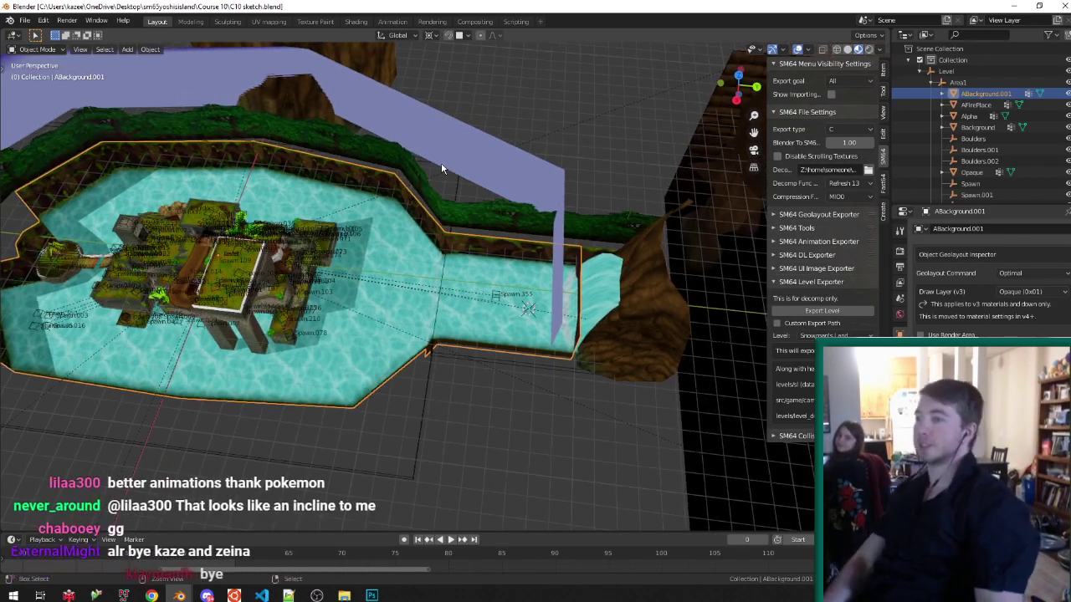
key("ctrl+s")
scroll(452, 169, "down", 3)
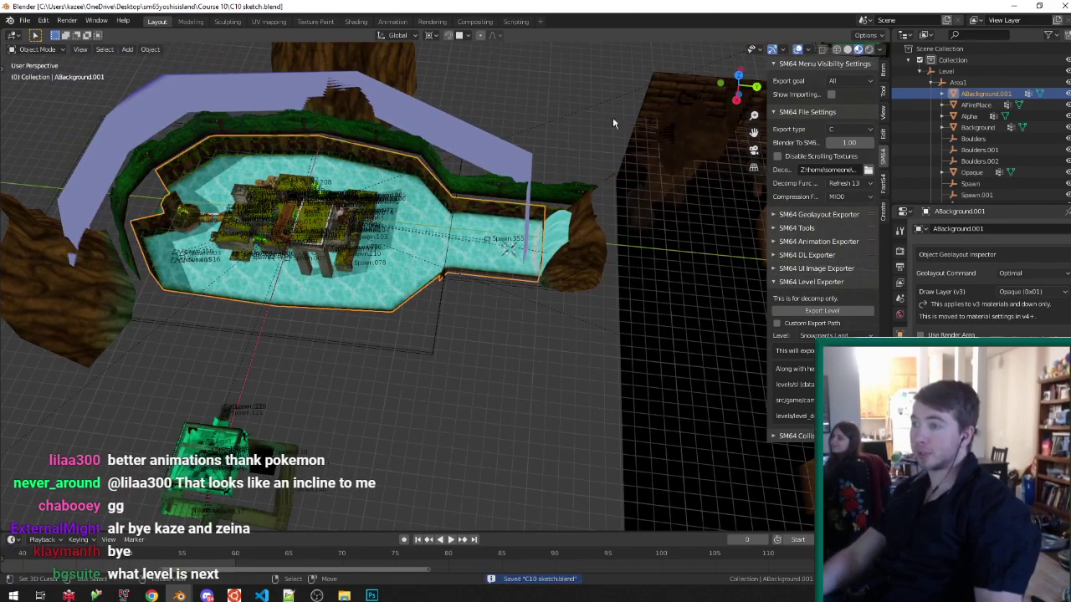
Close the C10 sketch.blend and egggate.blend windows, and minimize the code editor.
left_click(1063, 6)
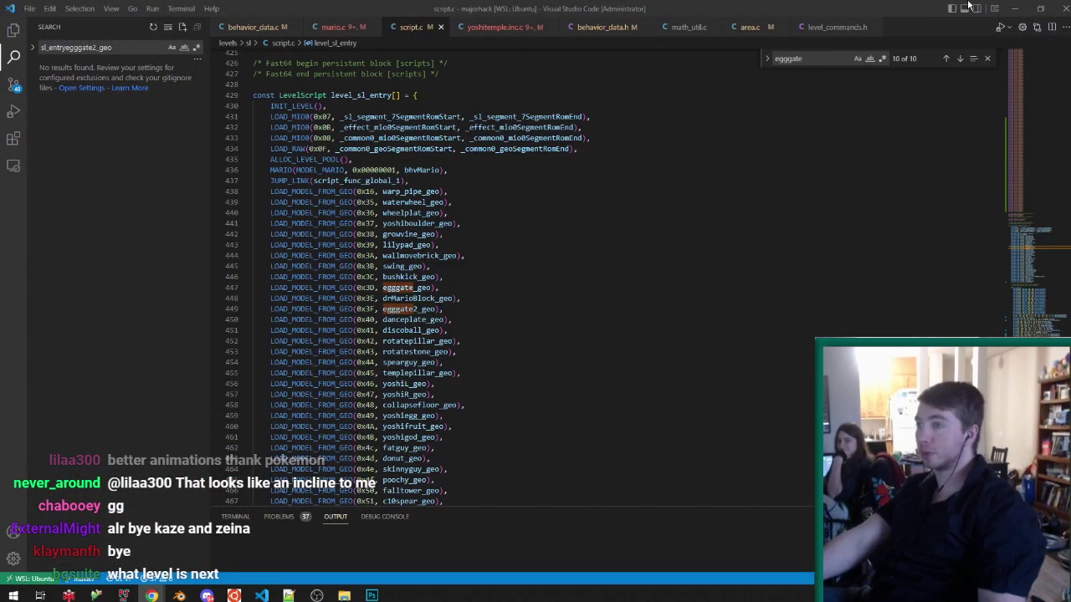
left_click(1010, 6)
left_click(1048, 41)
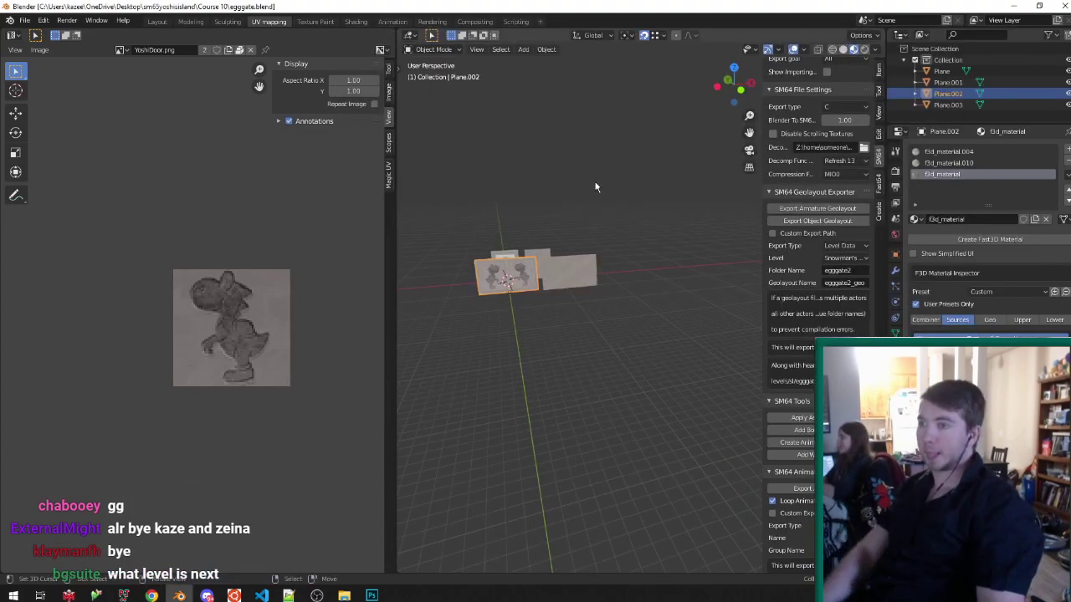
left_click(1063, 6)
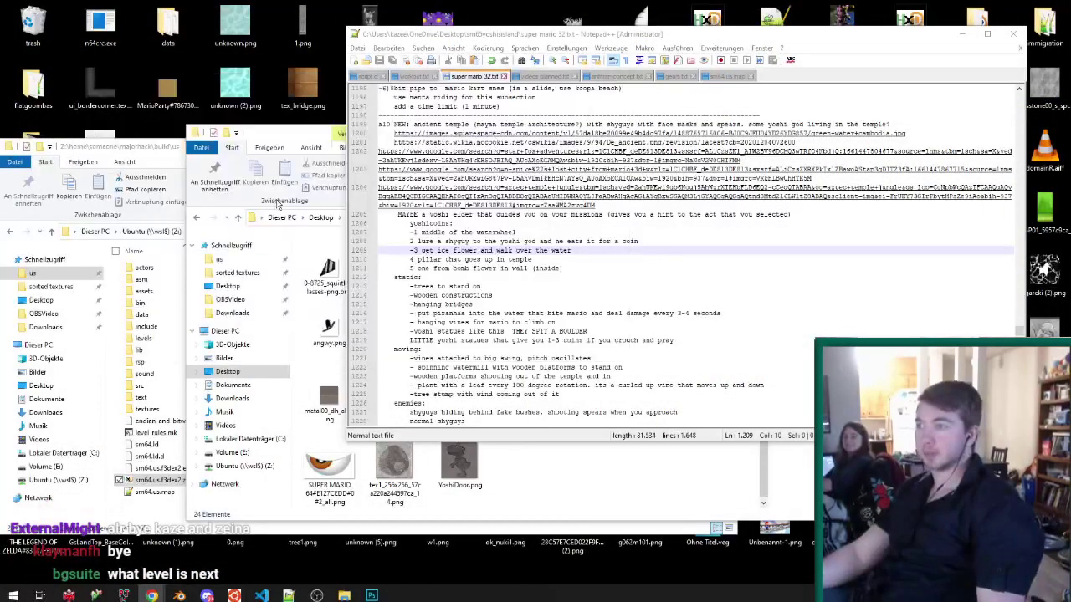
Close both open File Explorer windows, leaving the super mario 32.txt level notes on the desktop.
left_click(291, 132)
left_click(904, 134)
left_click(358, 146)
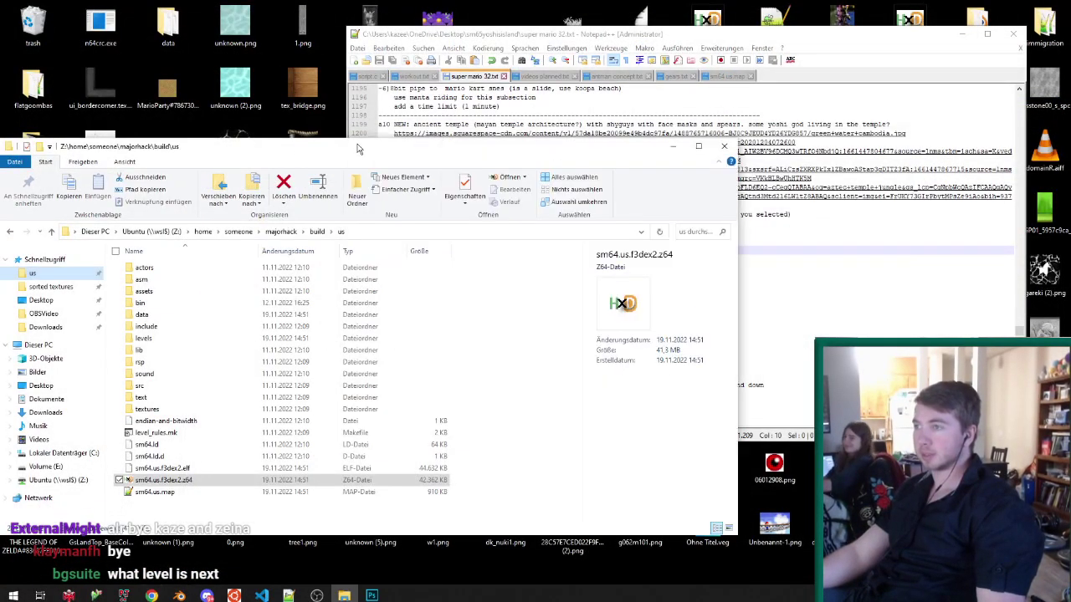
left_click(726, 148)
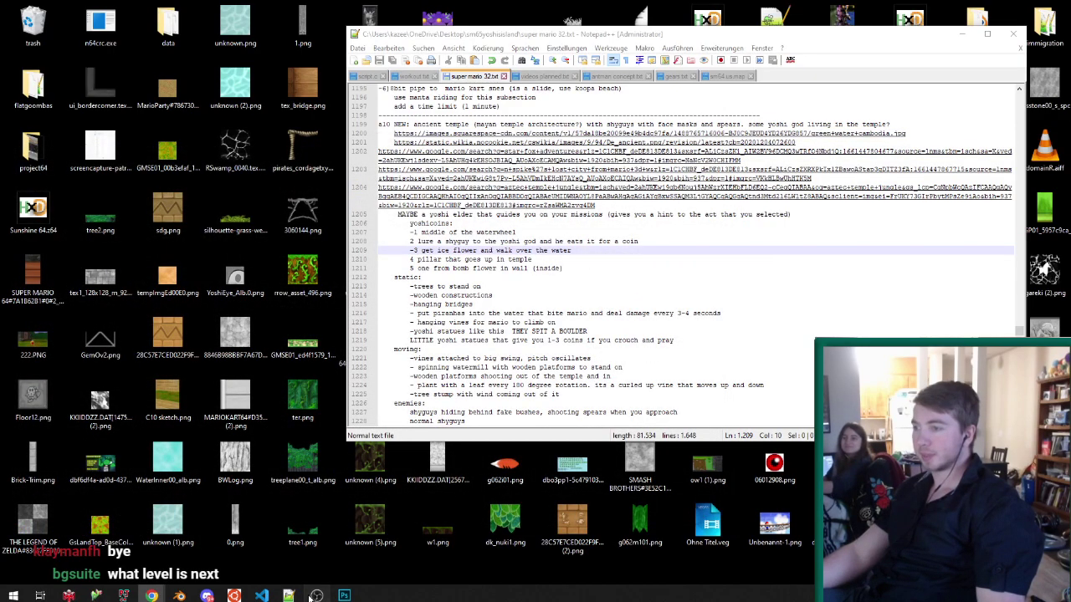